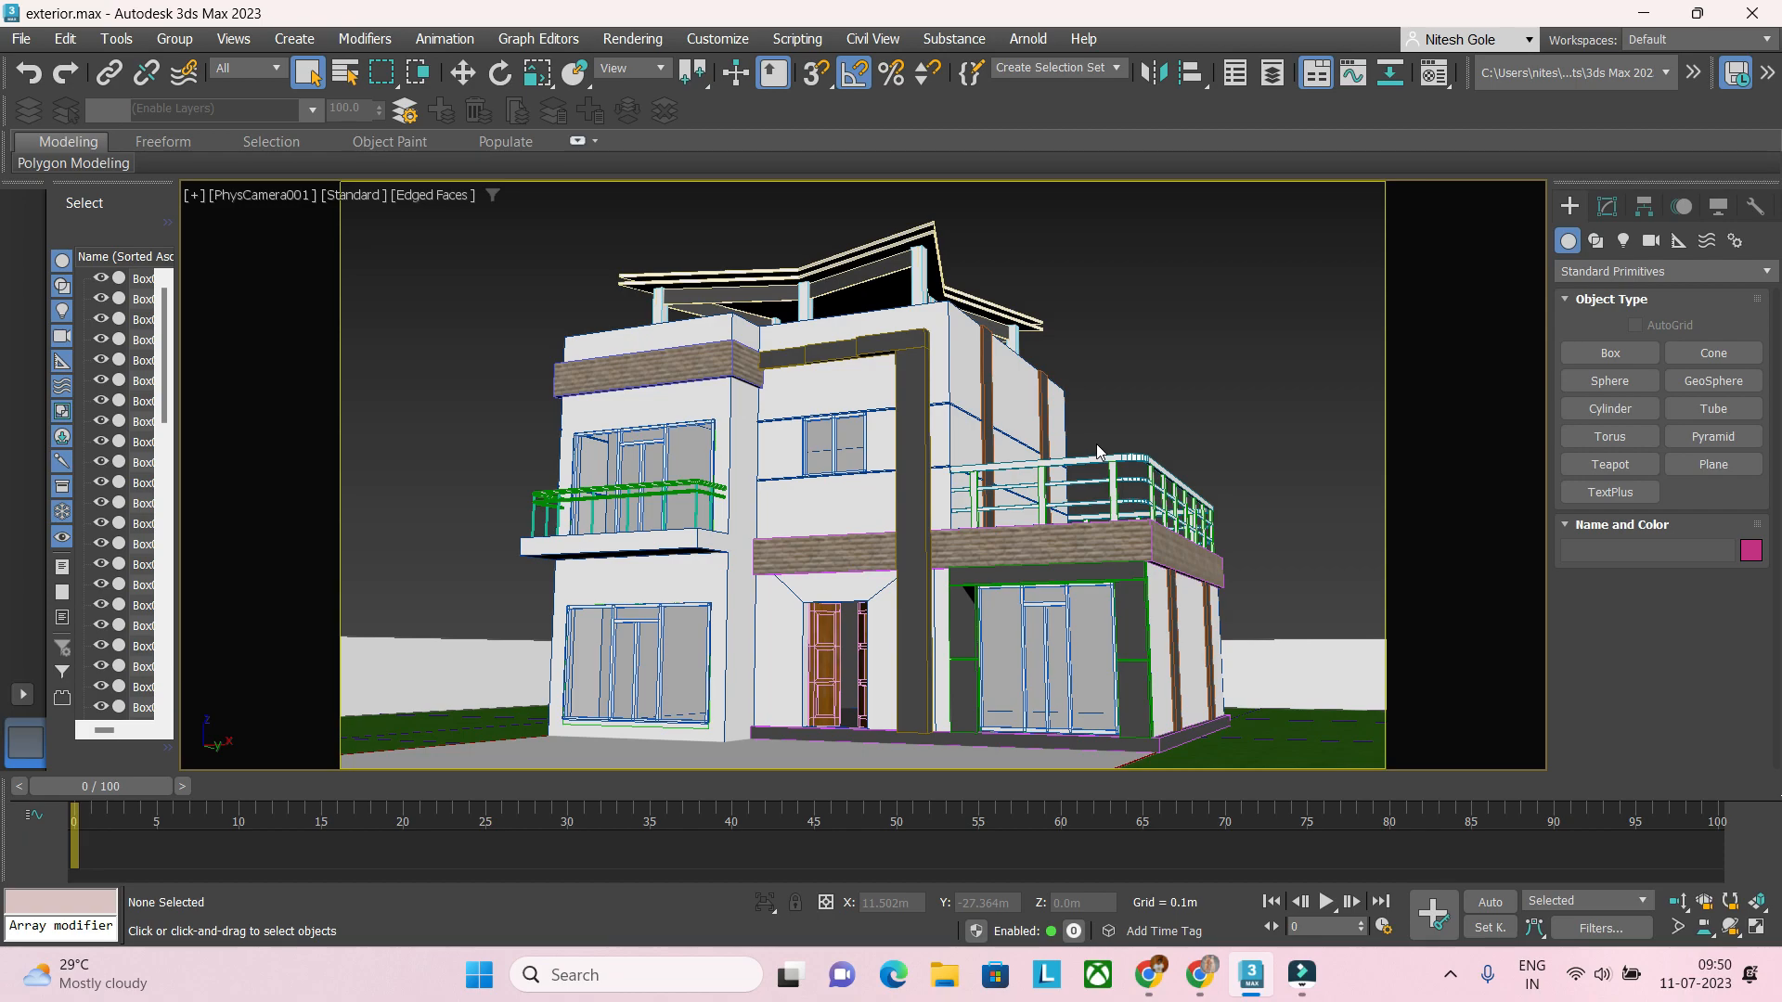
Step: Lock the view to render to Quad 4 - PhysCamera001 in Render Setup
{"action": "key", "text": "F10"}
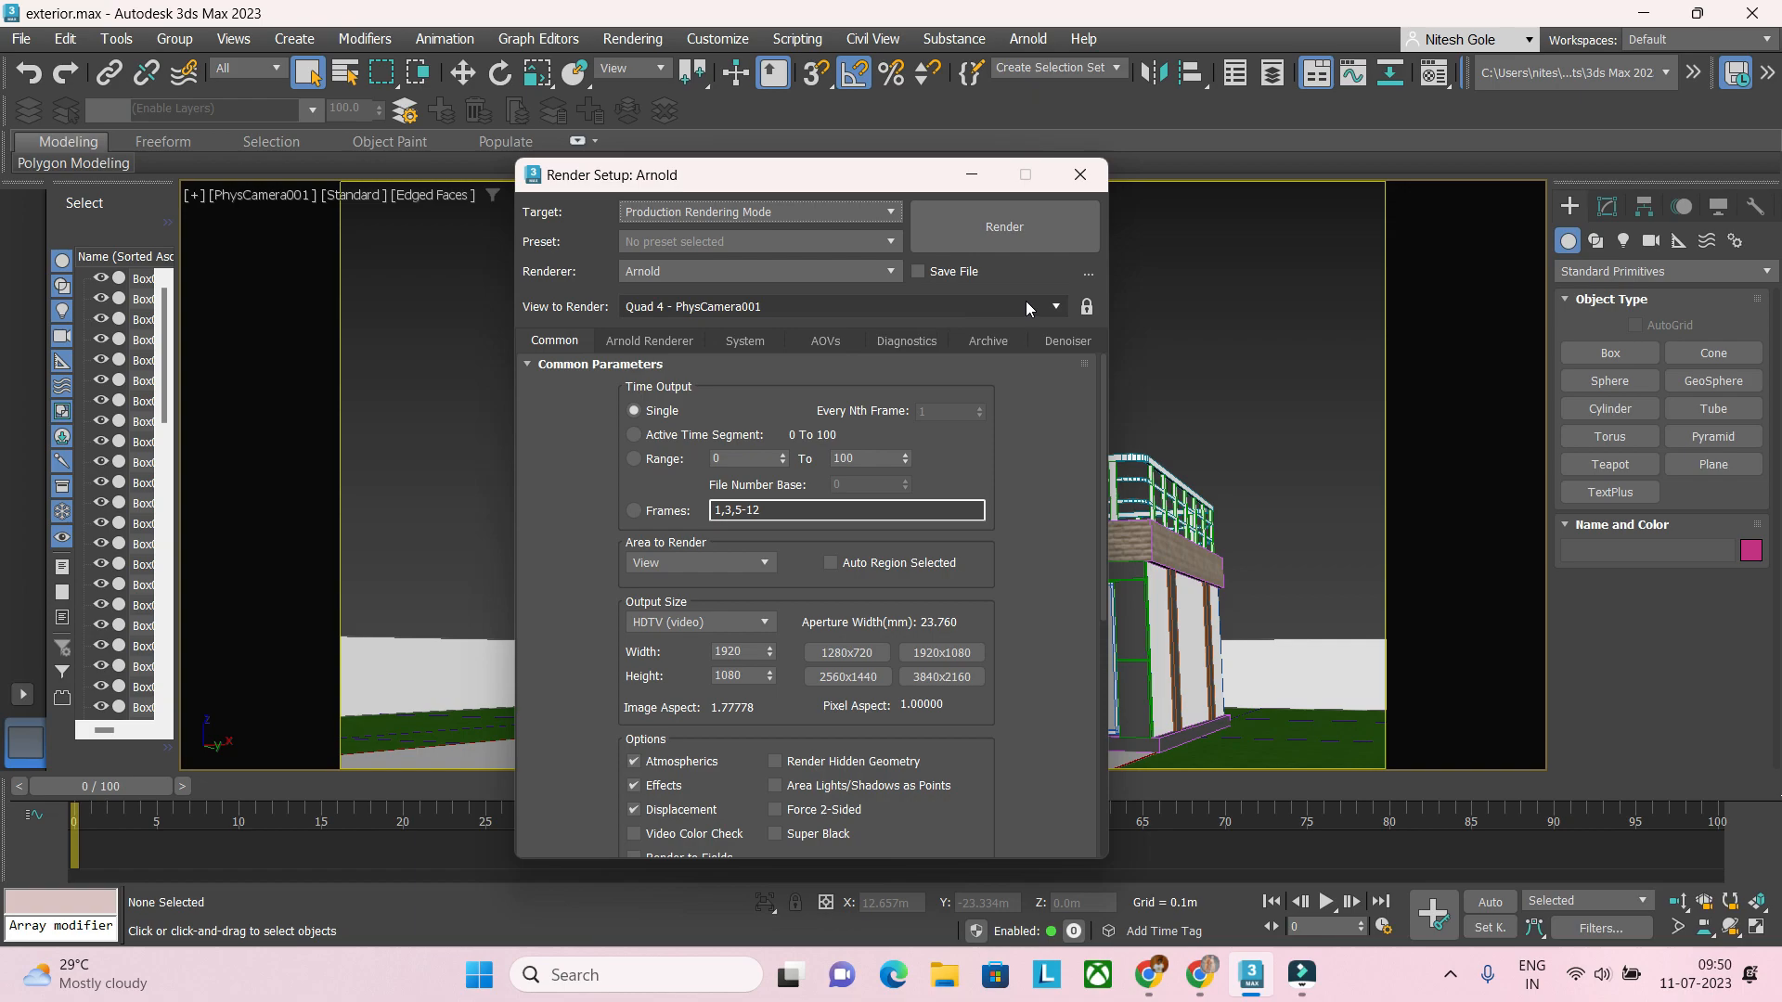
{"action": "left_click", "coordinate": [1088, 308]}
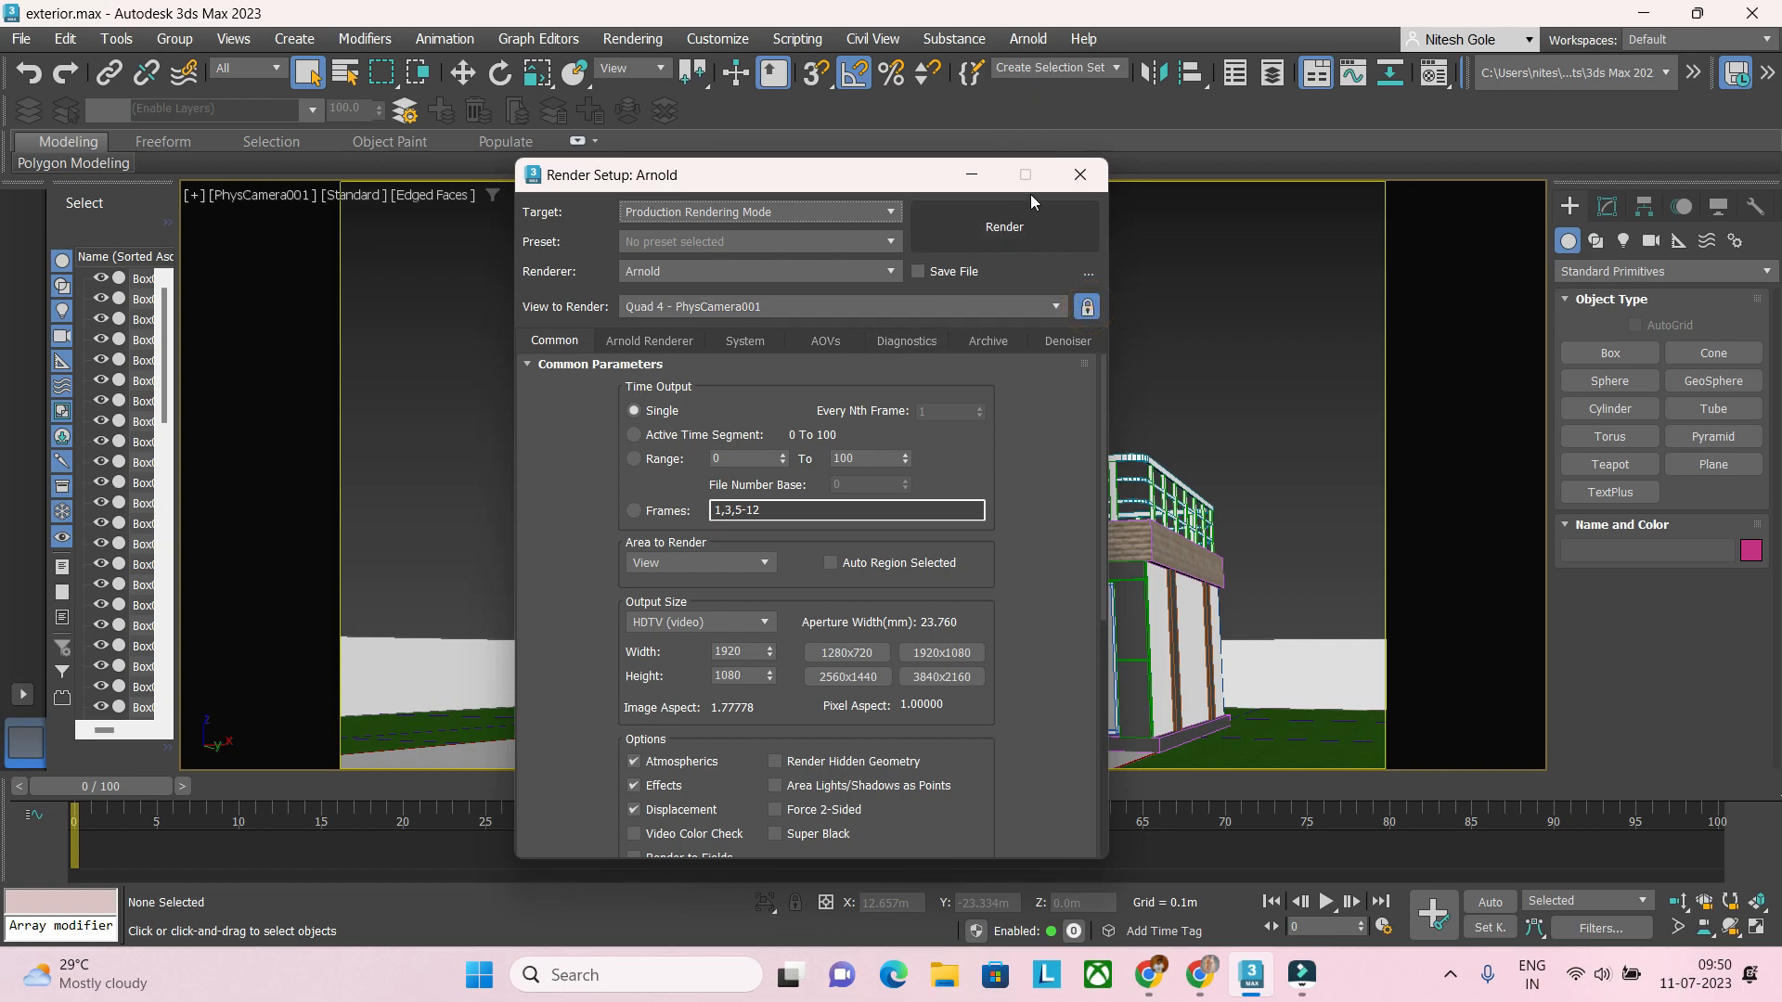
{"action": "left_click", "coordinate": [1079, 177]}
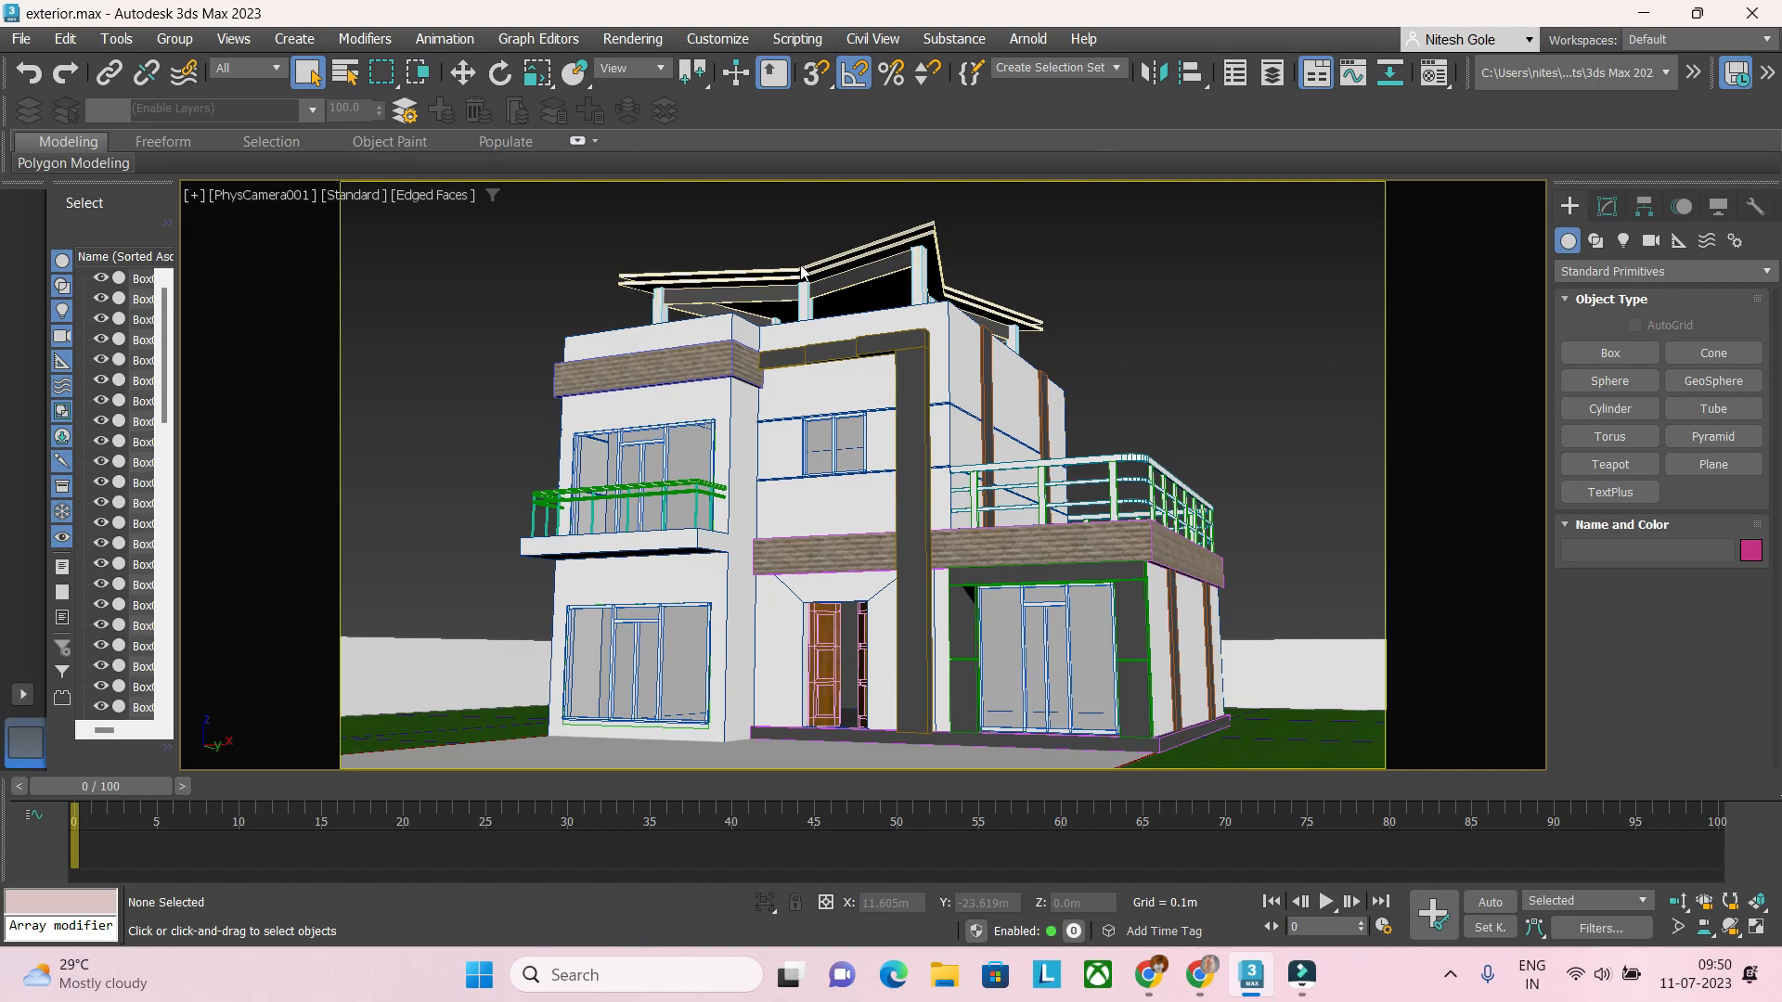
Step: Switch the viewport to Perspective and widen the Scene Explorer so the object names are readable from the start of the list
{"action": "key", "text": "p"}
{"action": "scroll", "coordinate": [795, 425], "scroll_direction": "down", "scroll_amount": 3}
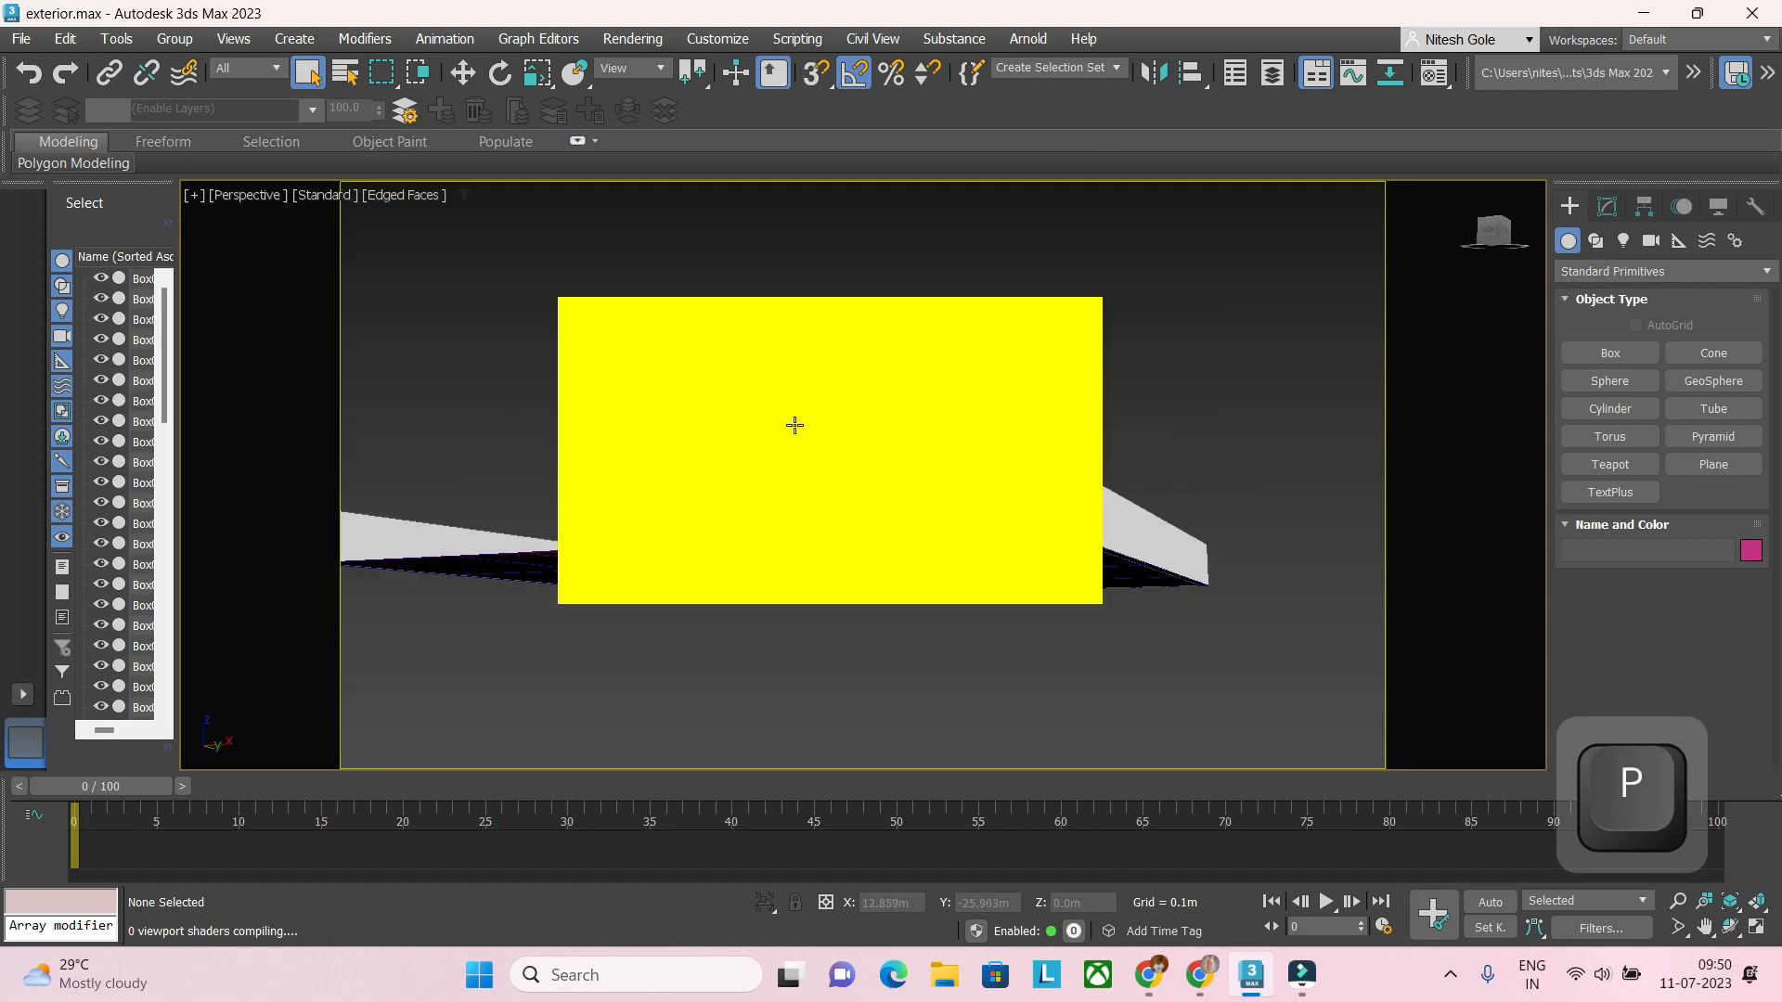
{"action": "middle_click_drag", "start_coordinate": [795, 425], "coordinate": [408, 526], "text": "alt"}
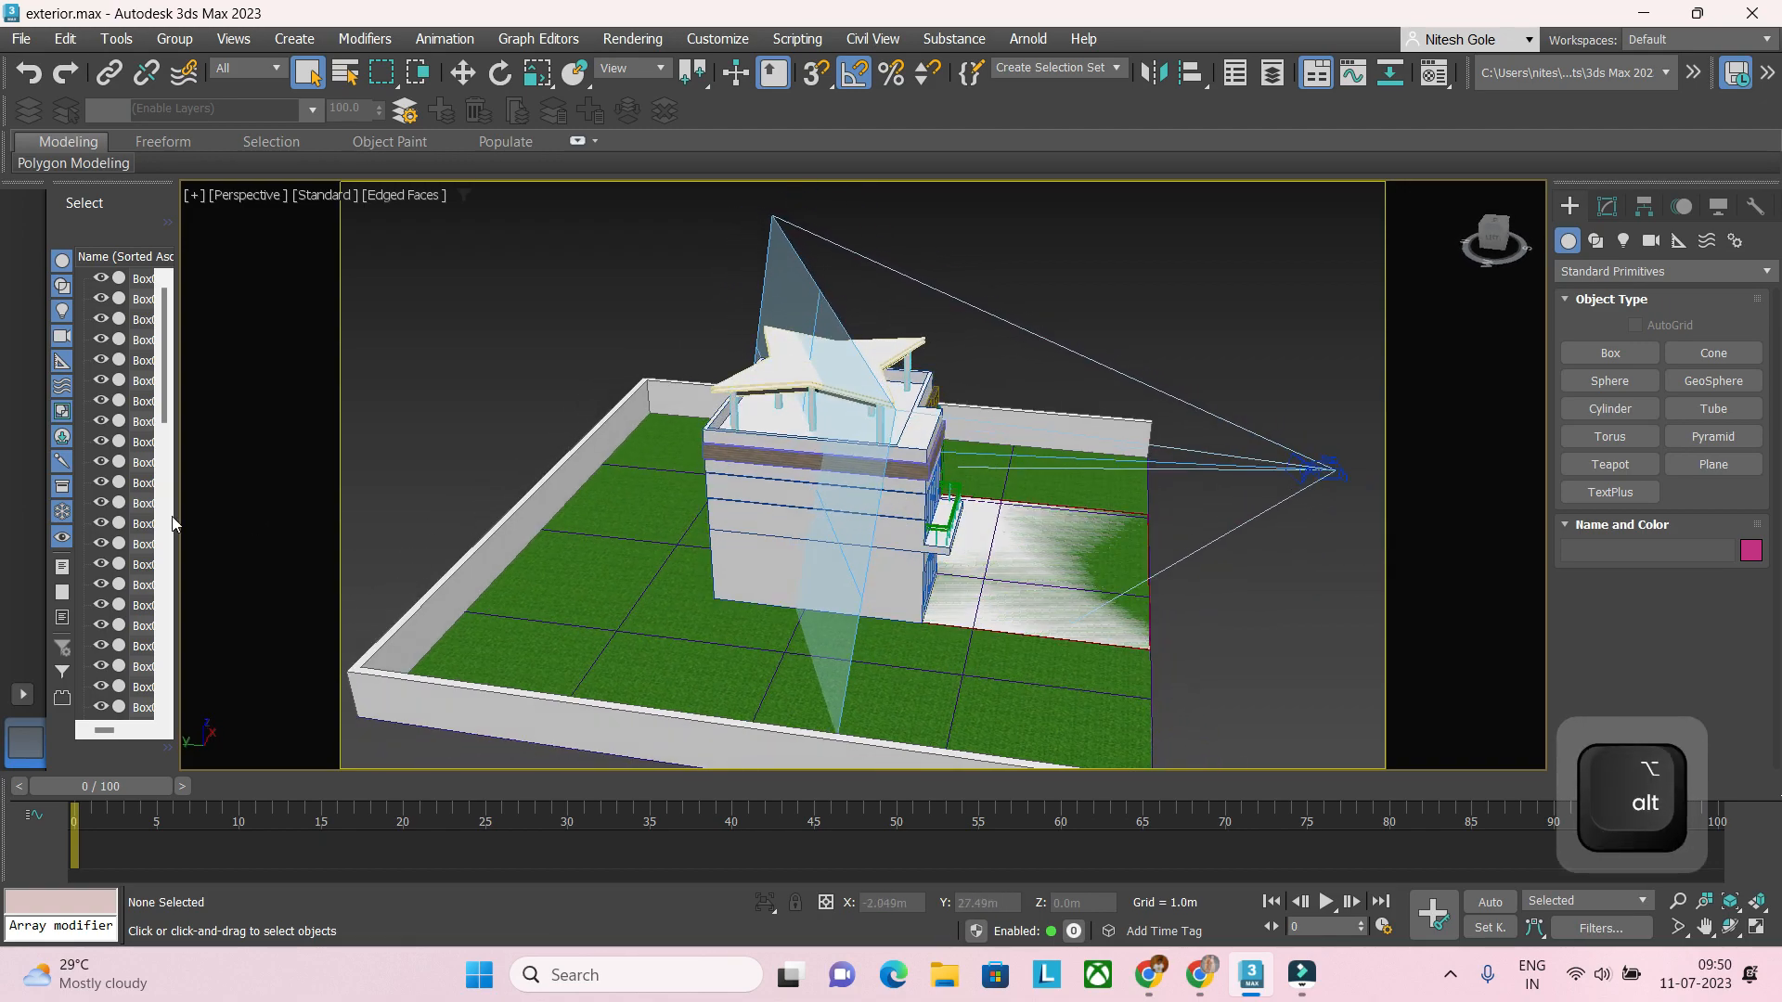
{"action": "left_click_drag", "start_coordinate": [179, 518], "coordinate": [290, 525]}
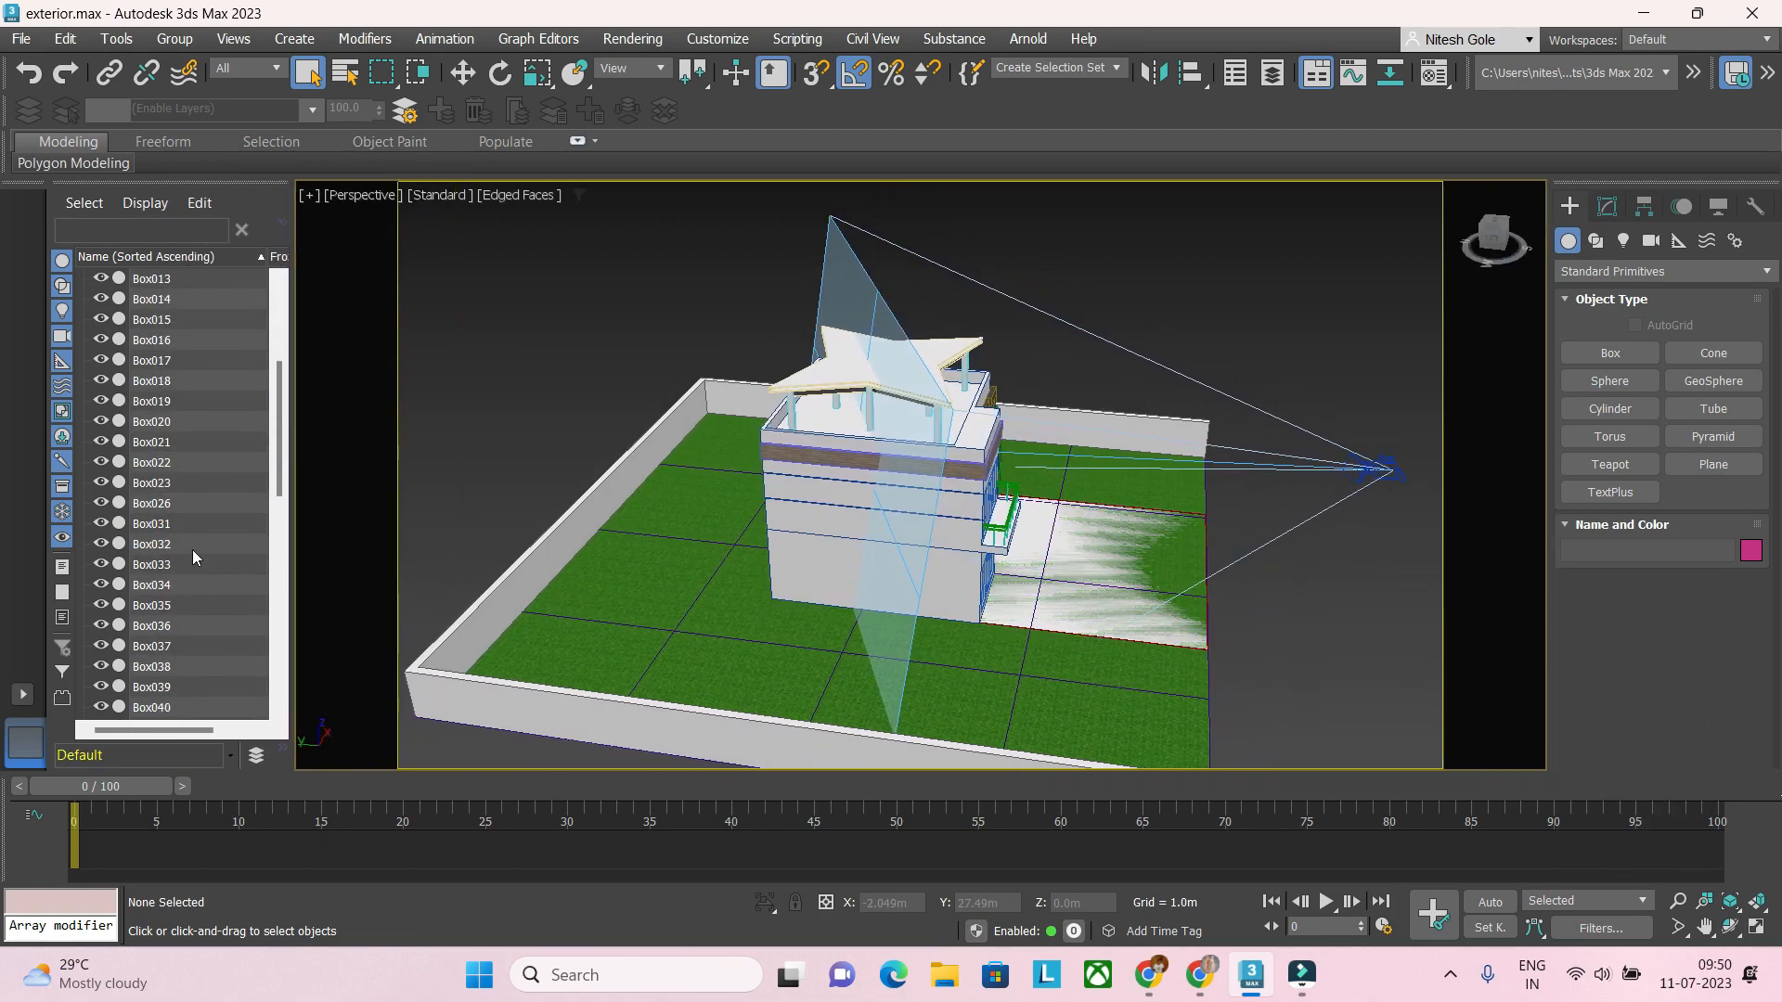
{"action": "scroll", "coordinate": [192, 550], "scroll_direction": "up", "scroll_amount": 20}
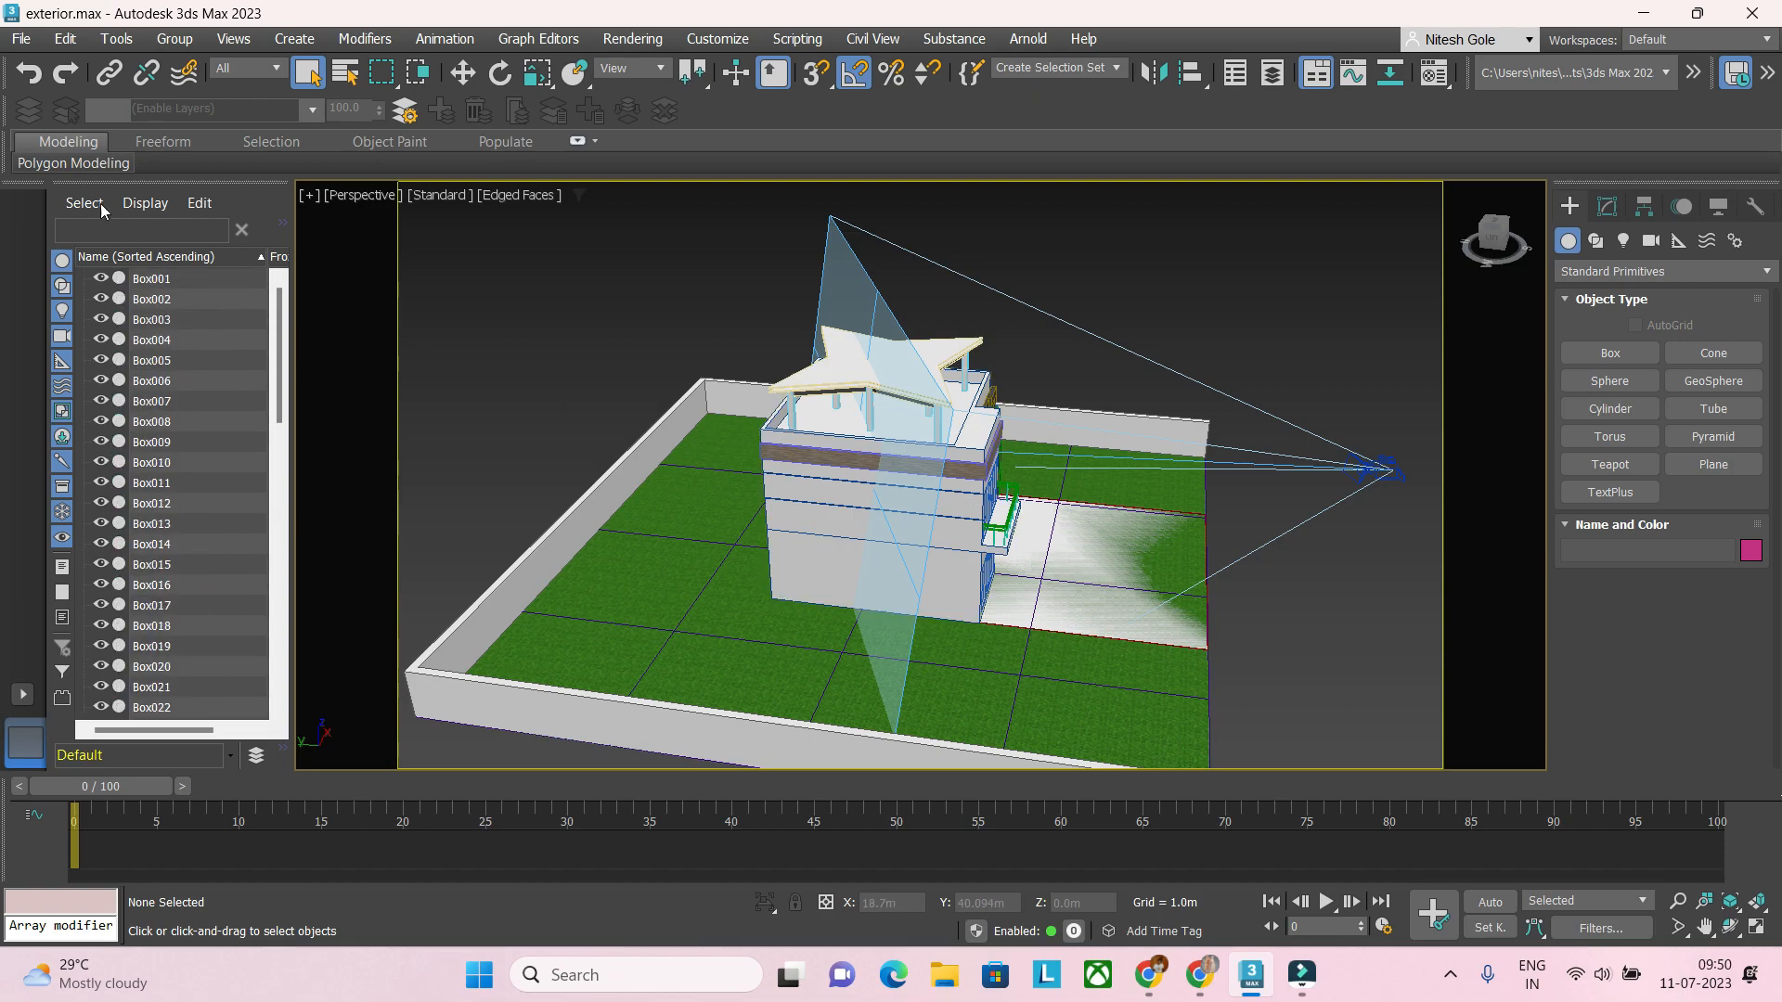
{"action": "left_click", "coordinate": [139, 204]}
{"action": "mouse_move", "coordinate": [186, 227]}
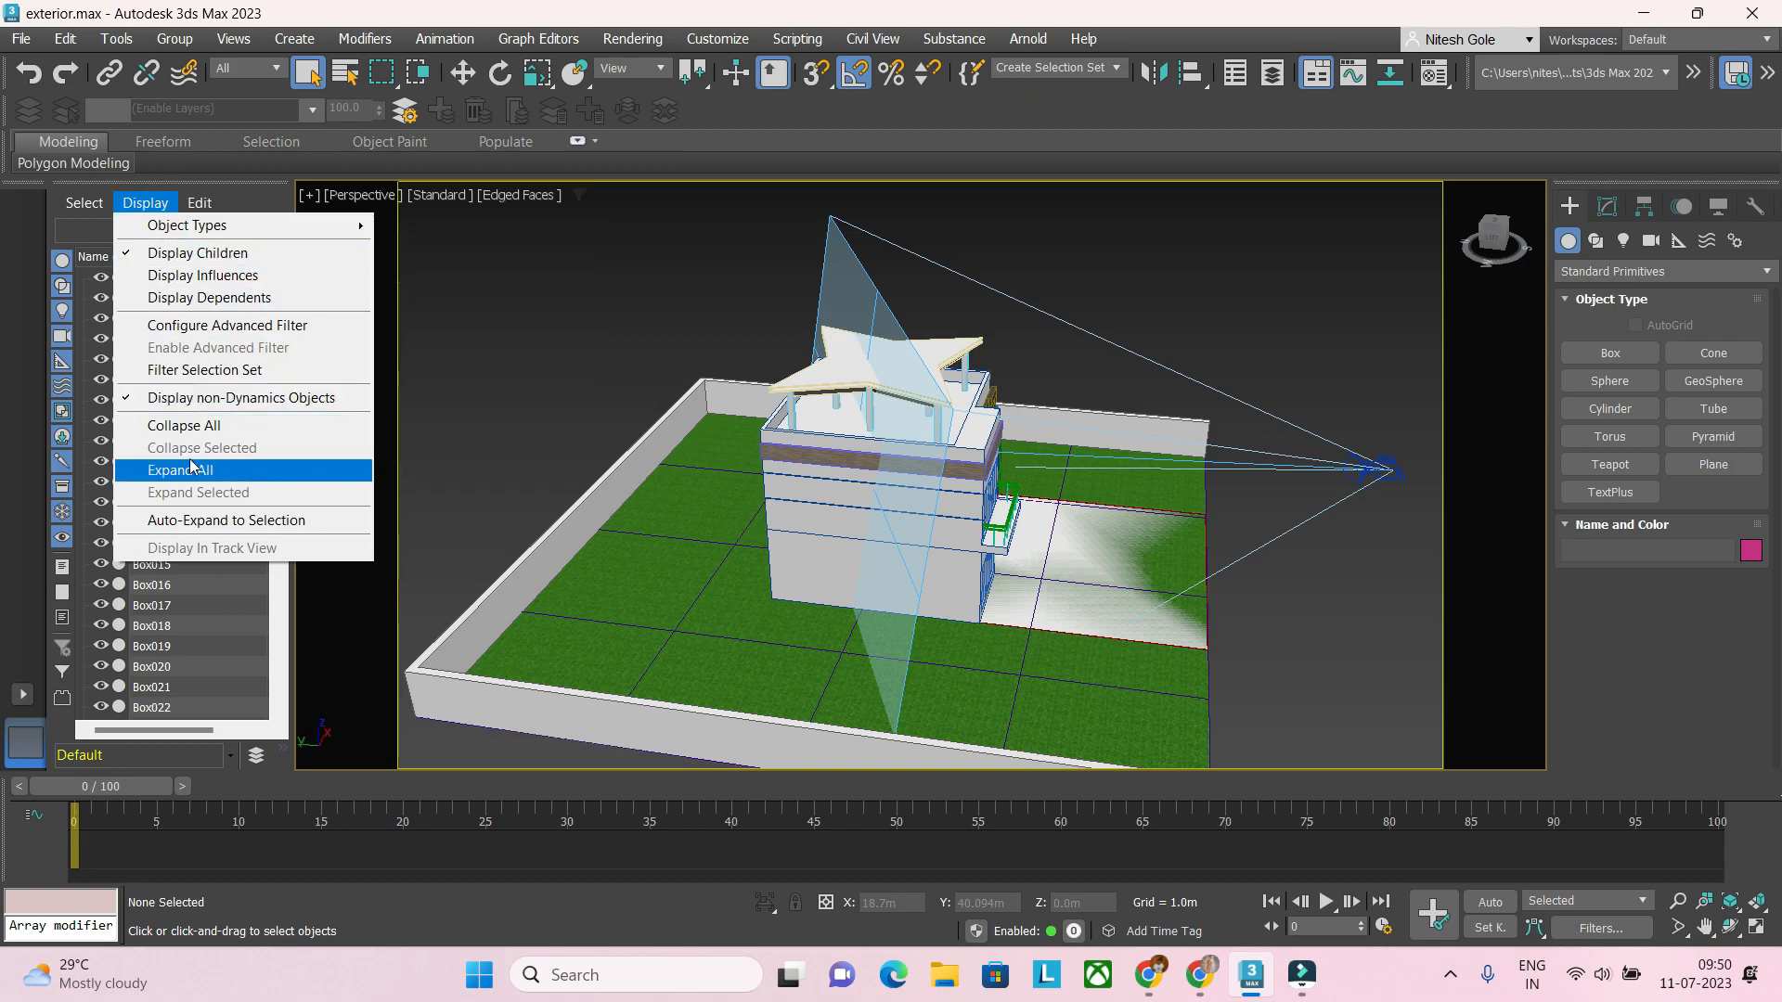
{"action": "mouse_move", "coordinate": [105, 204]}
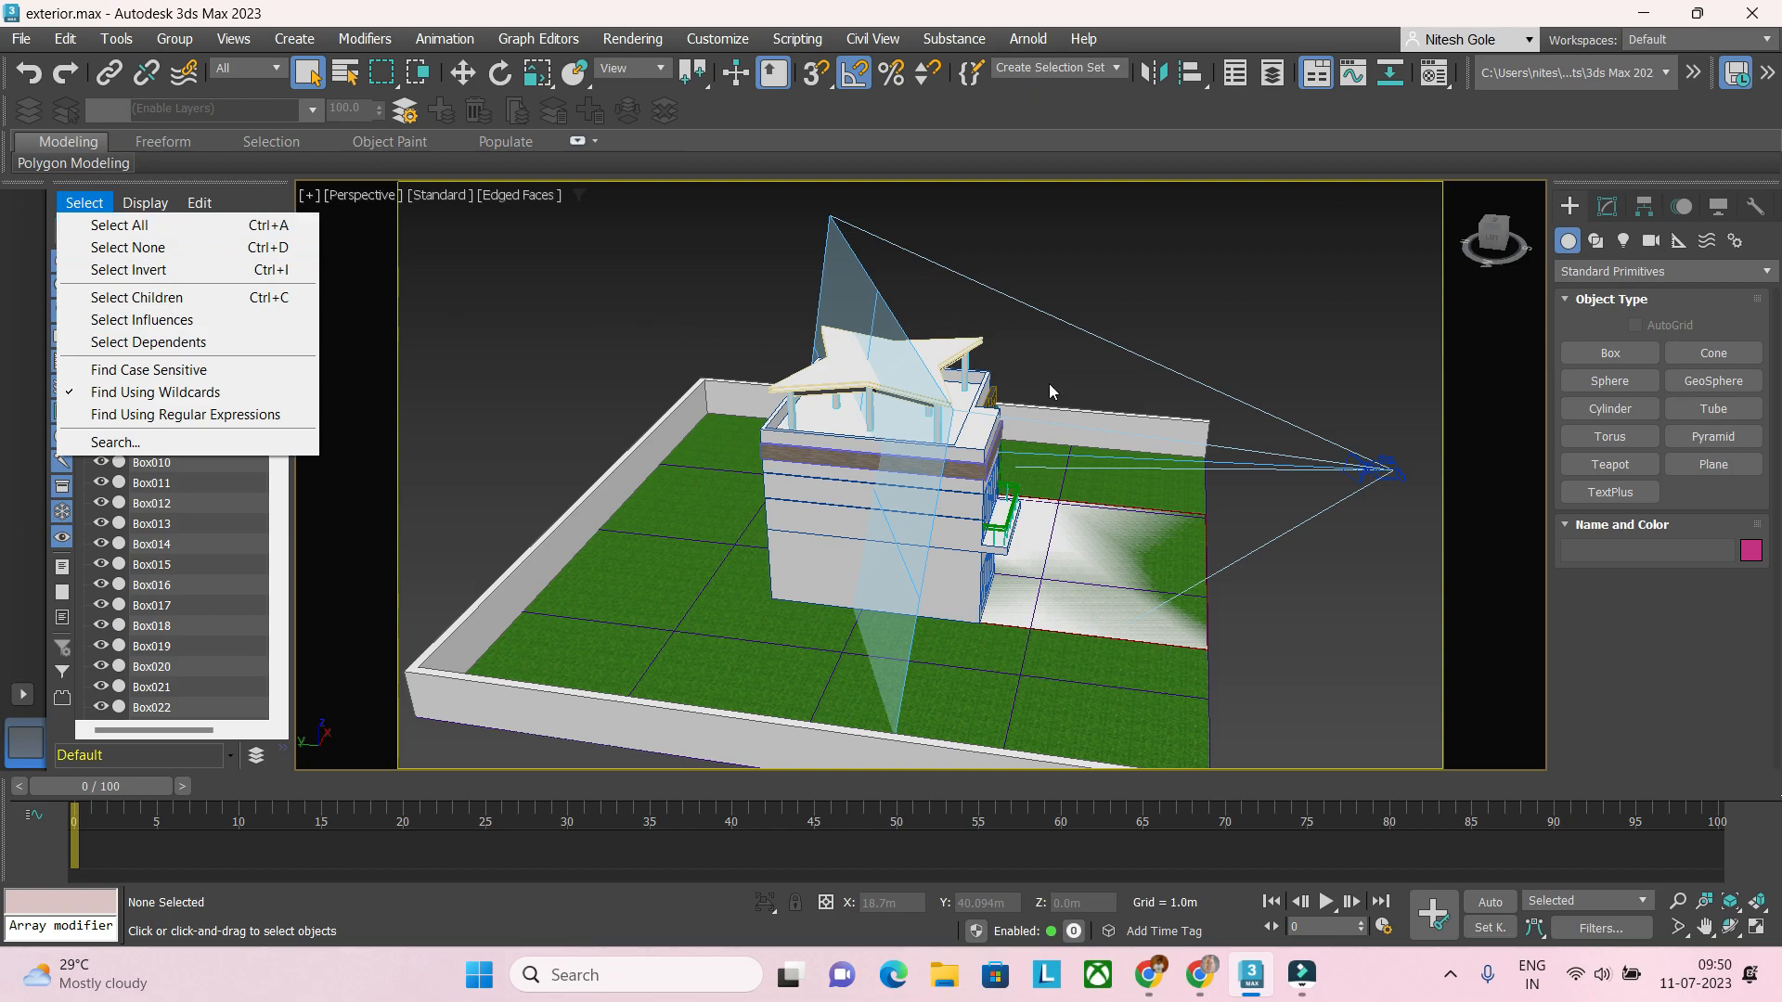
{"action": "left_click", "coordinate": [1279, 336]}
Step: Show the scene in wireframe and select the target of PhysCamera001 inside the house
{"action": "left_click", "coordinate": [1393, 470]}
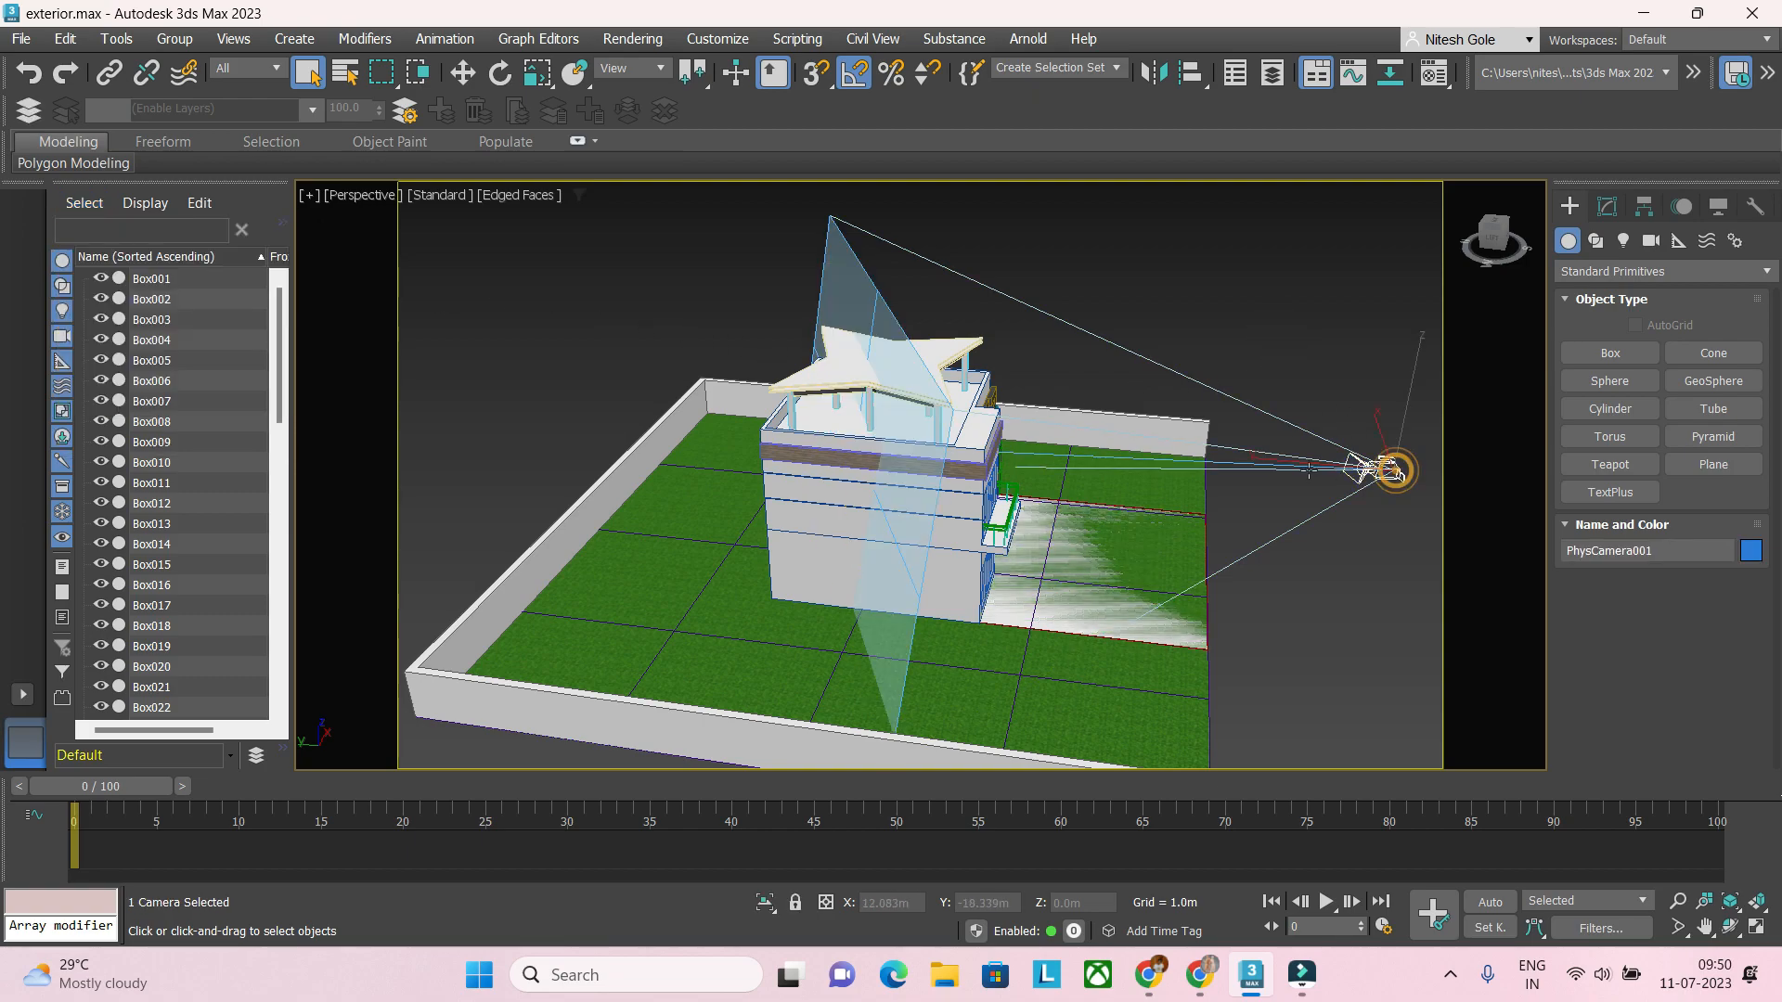
{"action": "mouse_move", "coordinate": [965, 474]}
{"action": "middle_mouse_down", "text": "alt"}
{"action": "mouse_move", "coordinate": [995, 463]}
{"action": "mouse_move", "coordinate": [980, 466]}
{"action": "middle_mouse_up", "text": "alt"}
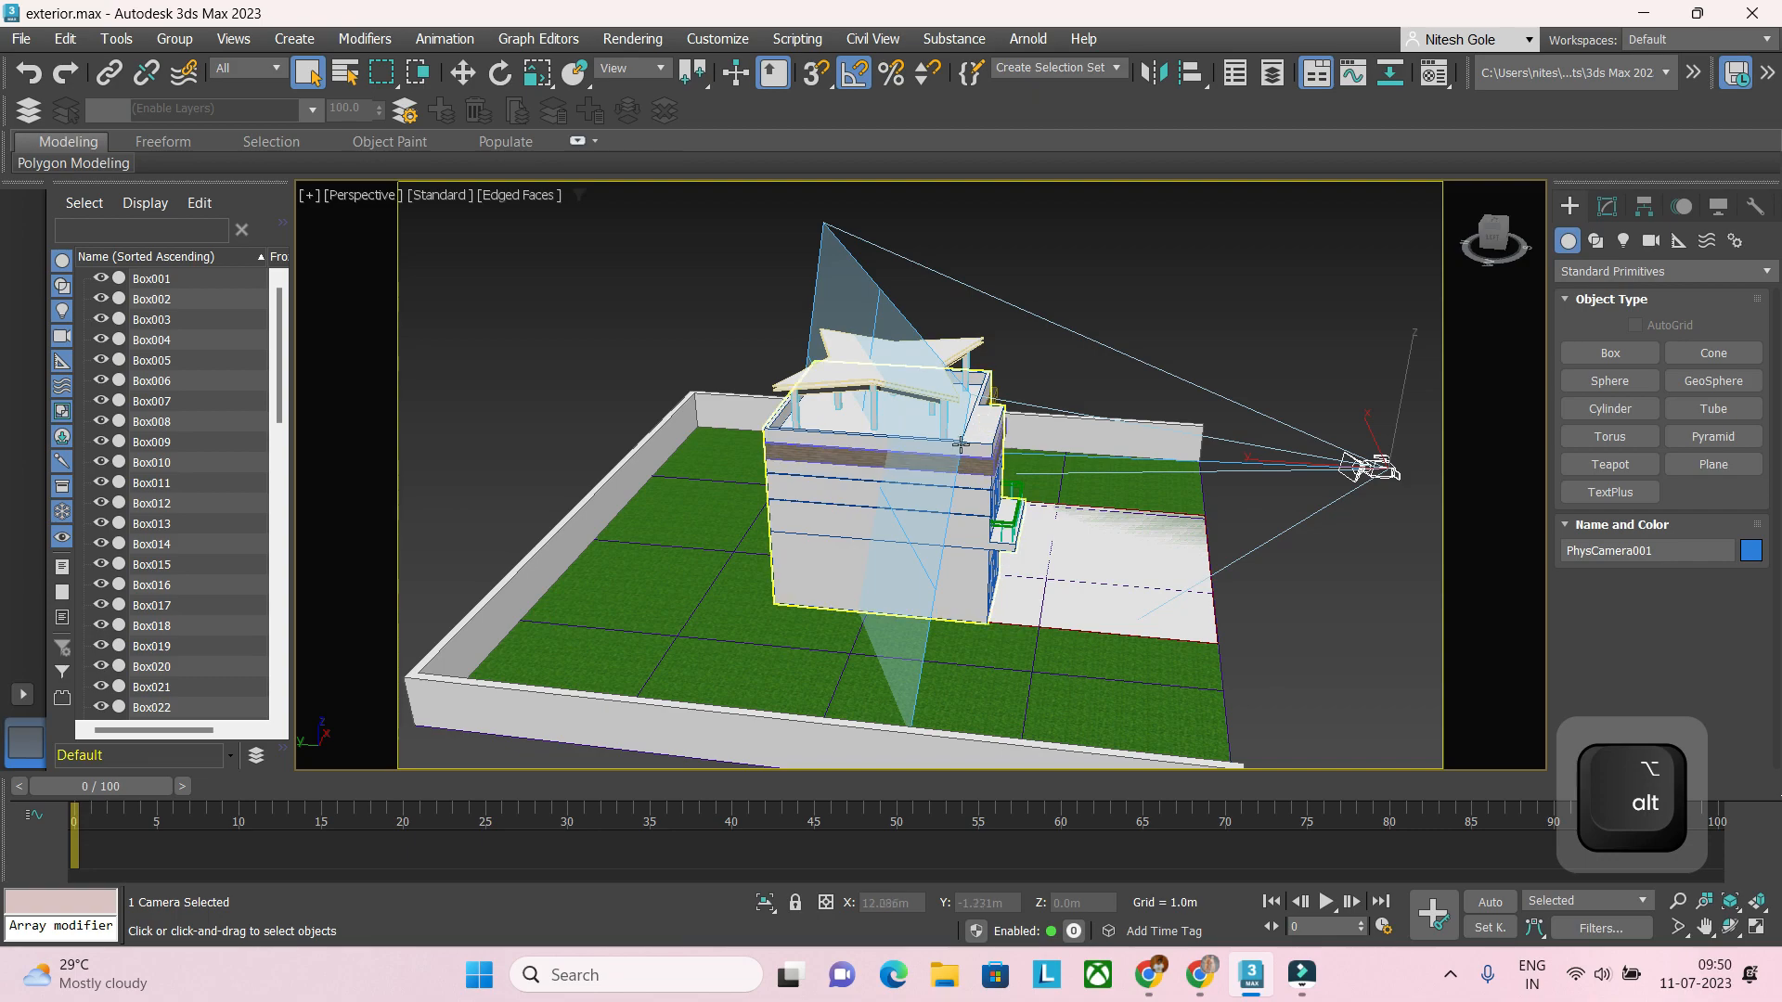
{"action": "key", "text": "F3"}
{"action": "left_click", "coordinate": [855, 449]}
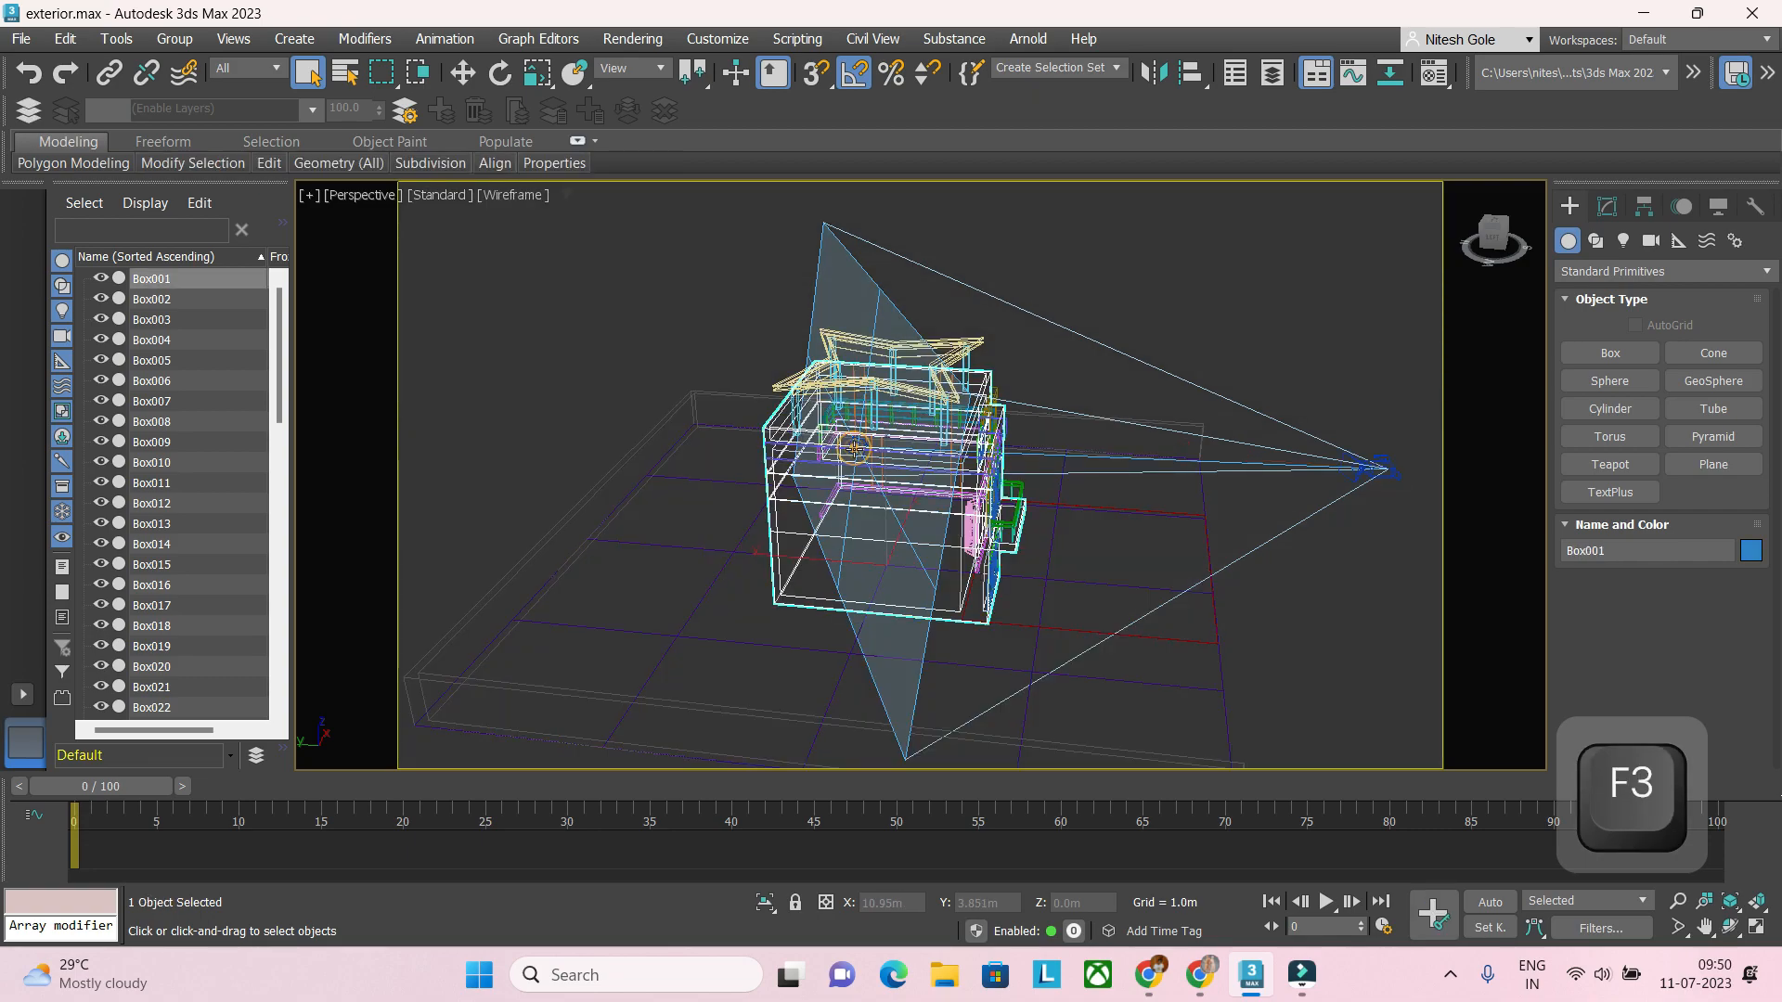
{"action": "left_click", "coordinate": [854, 442]}
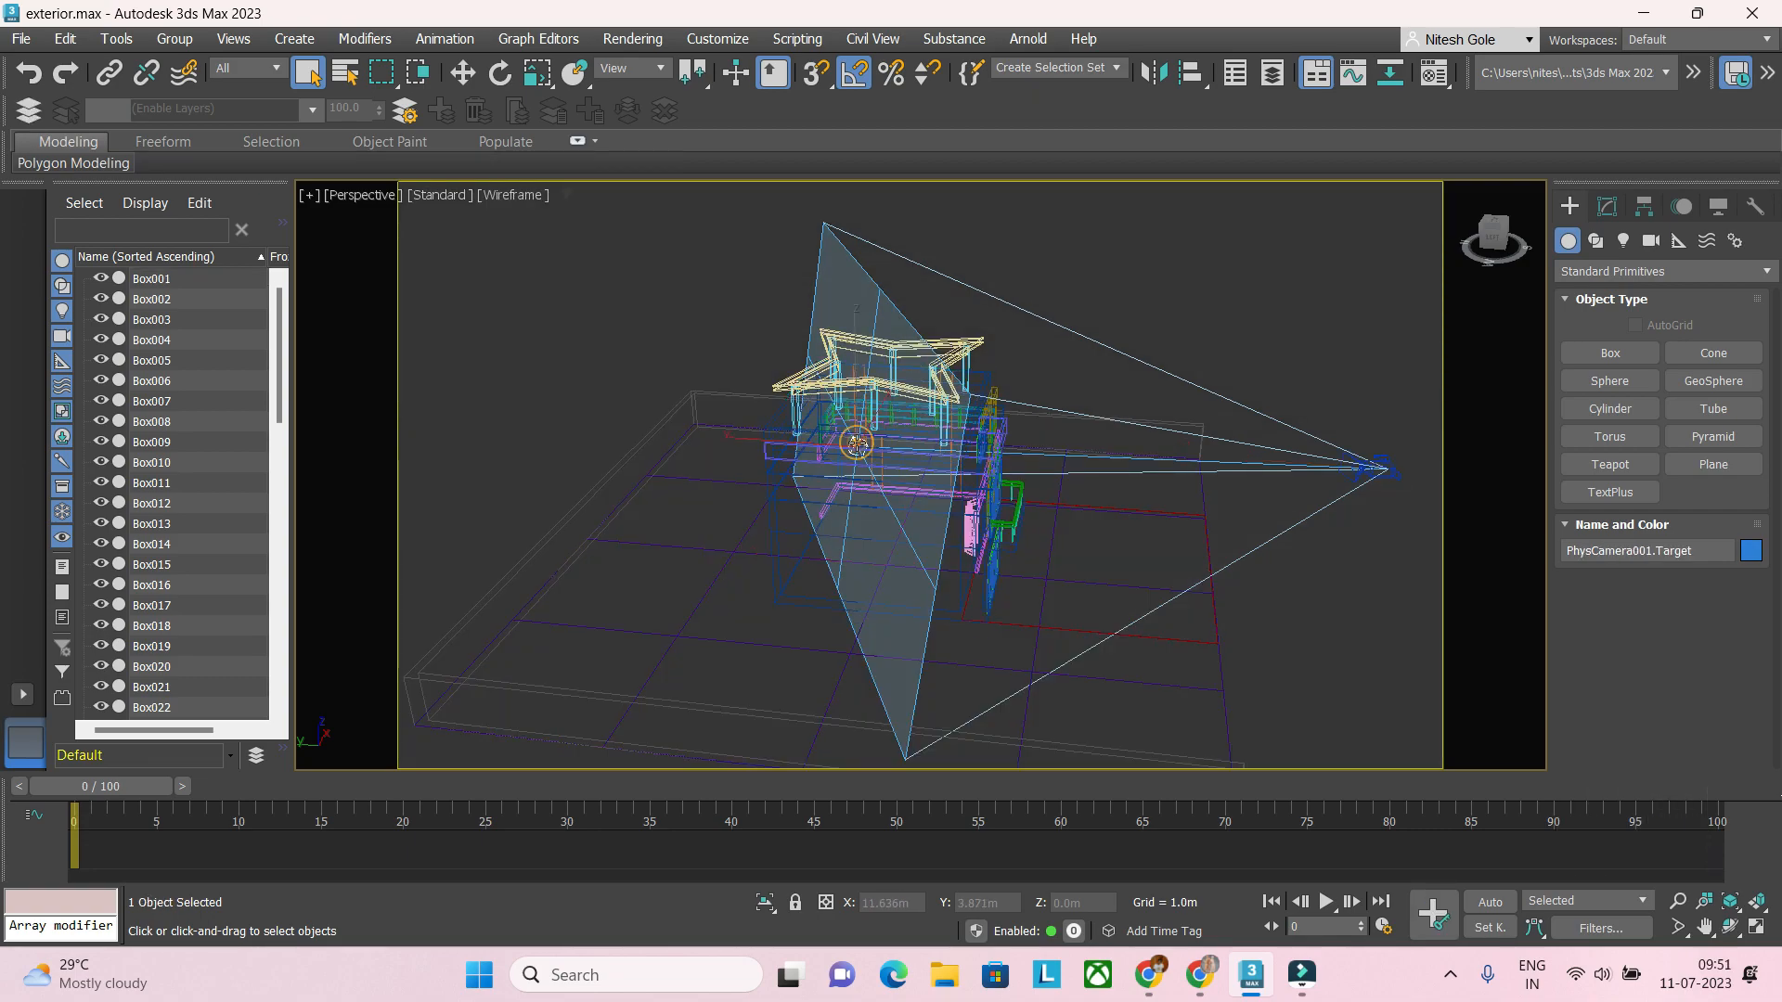
{"action": "scroll", "coordinate": [854, 444], "scroll_direction": "up", "scroll_amount": 6}
{"action": "scroll", "coordinate": [855, 458], "scroll_direction": "down", "scroll_amount": 8}
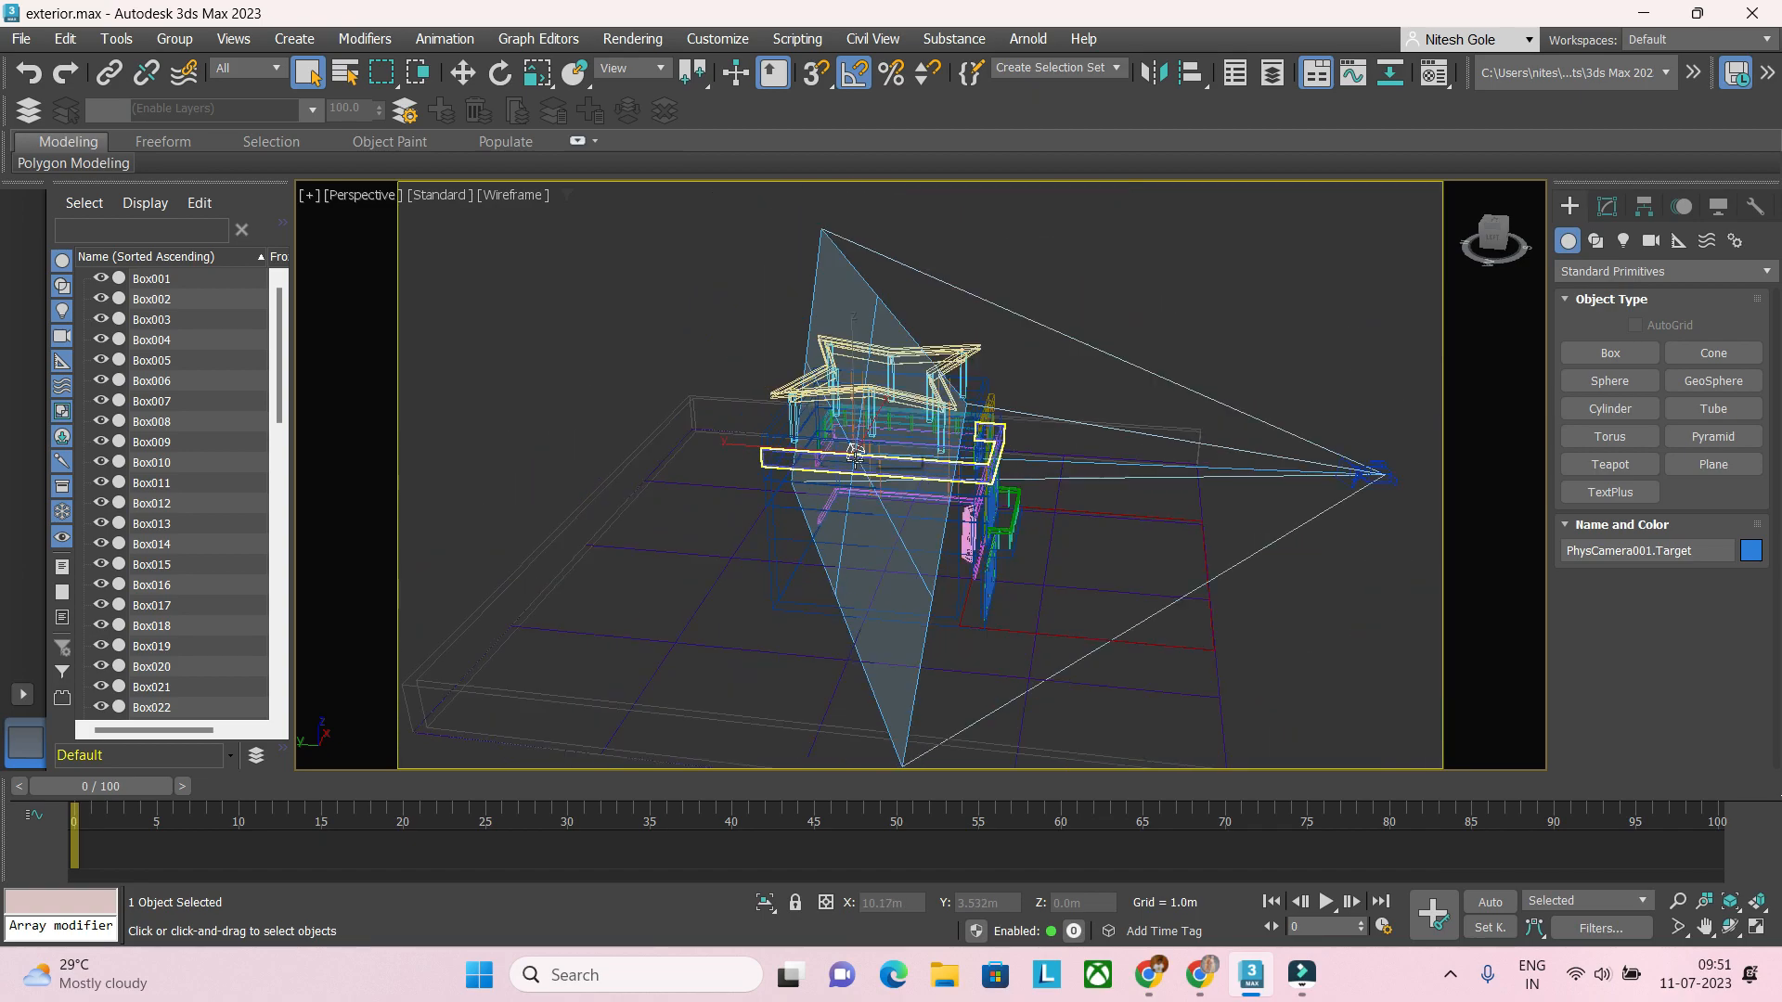
Step: Set the reference coordinate system to Local and move the camera target along its Z axis toward the camera
{"action": "key", "text": "w"}
{"action": "mouse_move", "coordinate": [854, 459]}
{"action": "middle_mouse_down", "text": "alt"}
{"action": "mouse_move", "coordinate": [831, 508]}
{"action": "mouse_move", "coordinate": [835, 483]}
{"action": "middle_mouse_up", "text": "alt"}
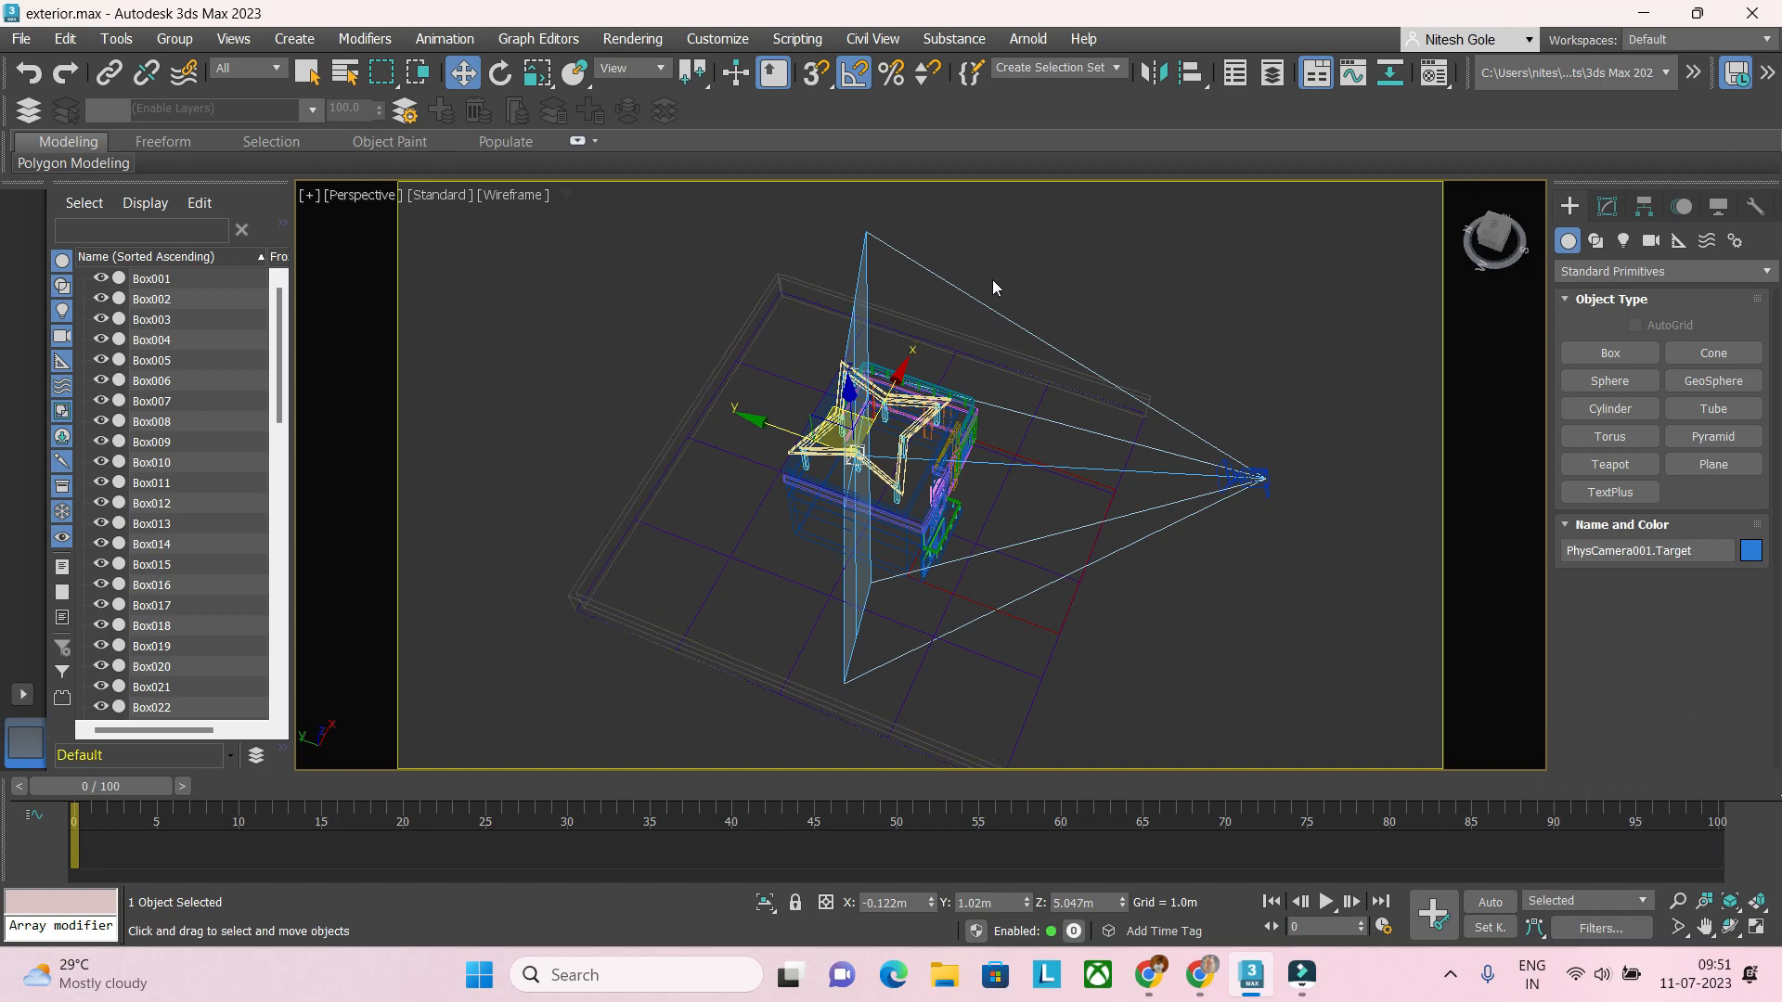
{"action": "left_click", "coordinate": [624, 65]}
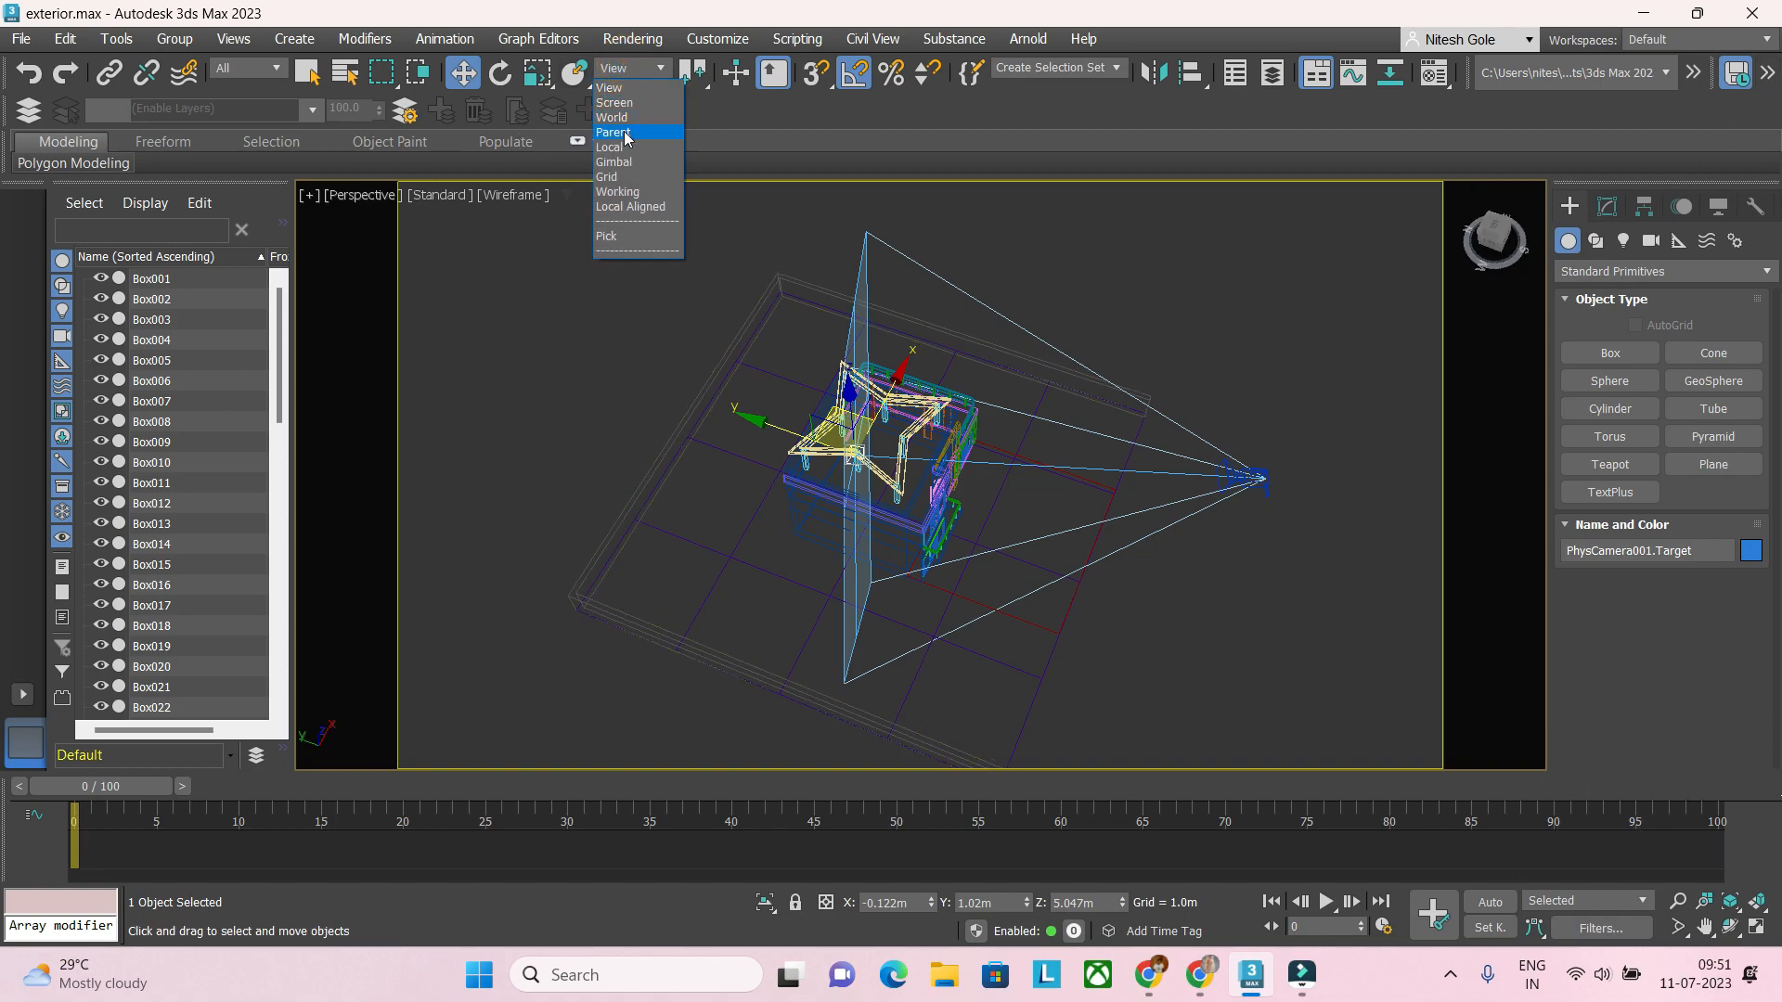
{"action": "left_click", "coordinate": [623, 144]}
{"action": "left_click", "coordinate": [622, 145]}
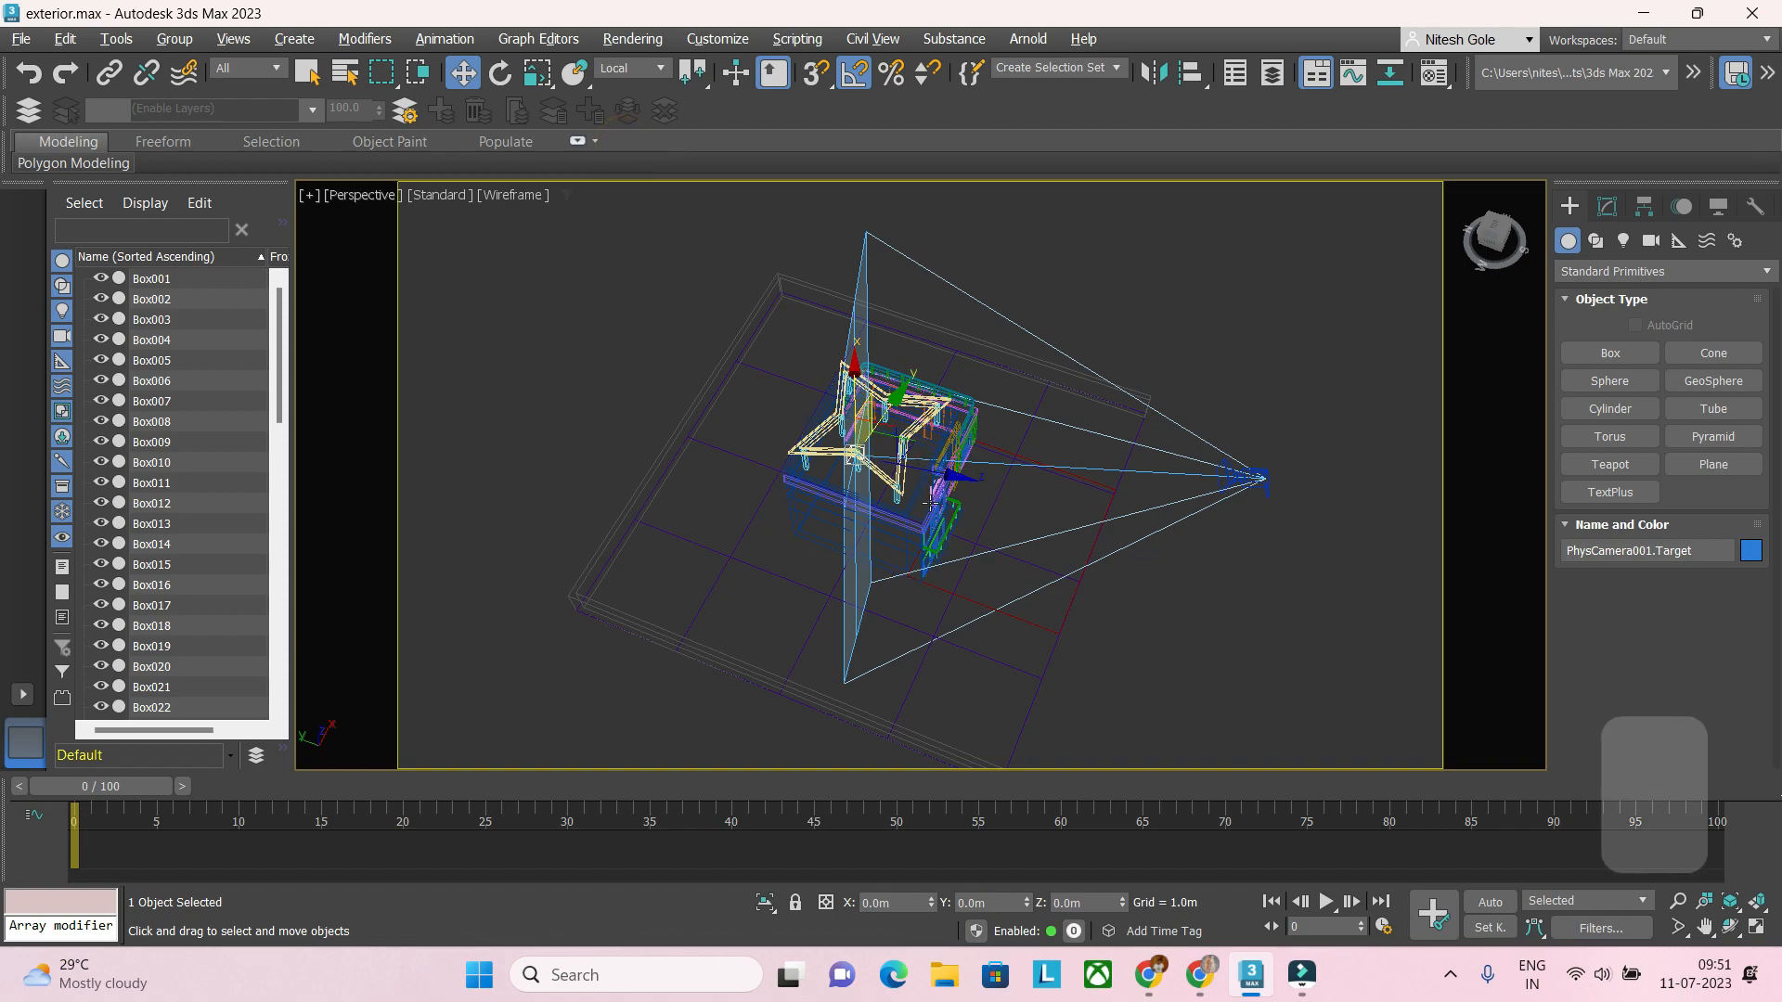
{"action": "middle_click_drag", "start_coordinate": [931, 502], "coordinate": [879, 616], "text": "alt"}
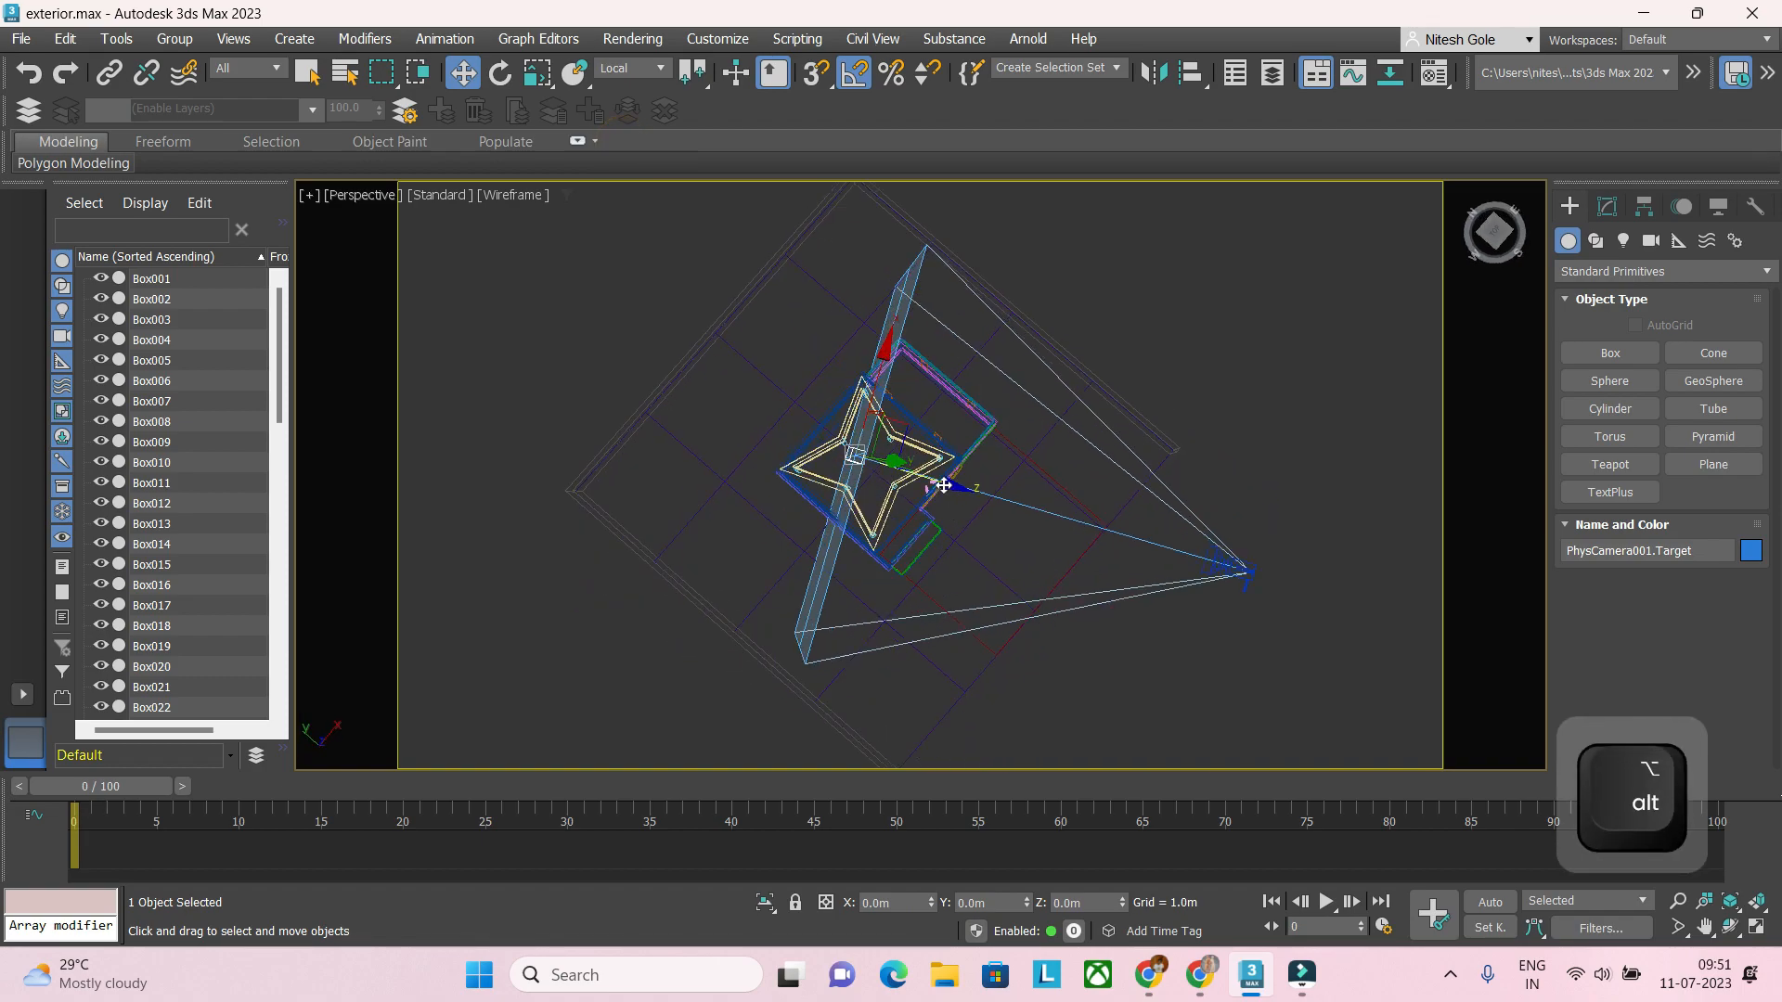
{"action": "left_click_drag", "start_coordinate": [954, 484], "coordinate": [1039, 505]}
Step: Return to the PhysCamera001 view, run a test render of it, and cancel the render
{"action": "key", "text": "c"}
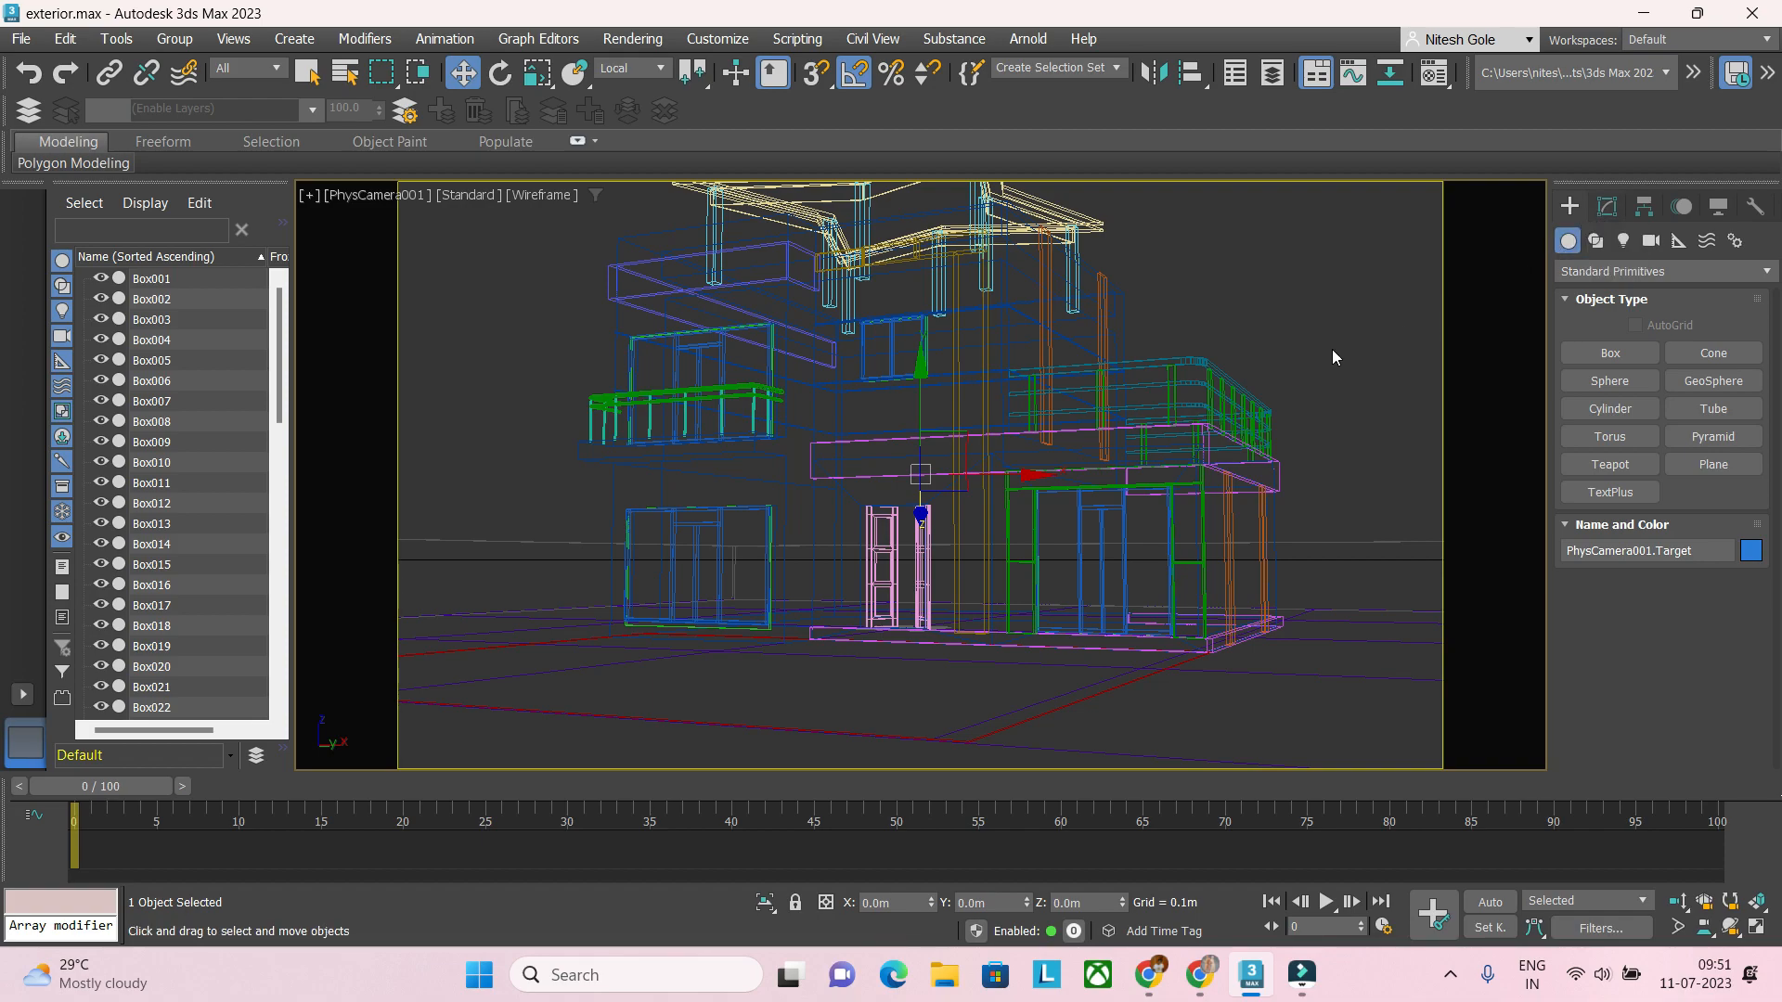
{"action": "key", "text": "shift+q"}
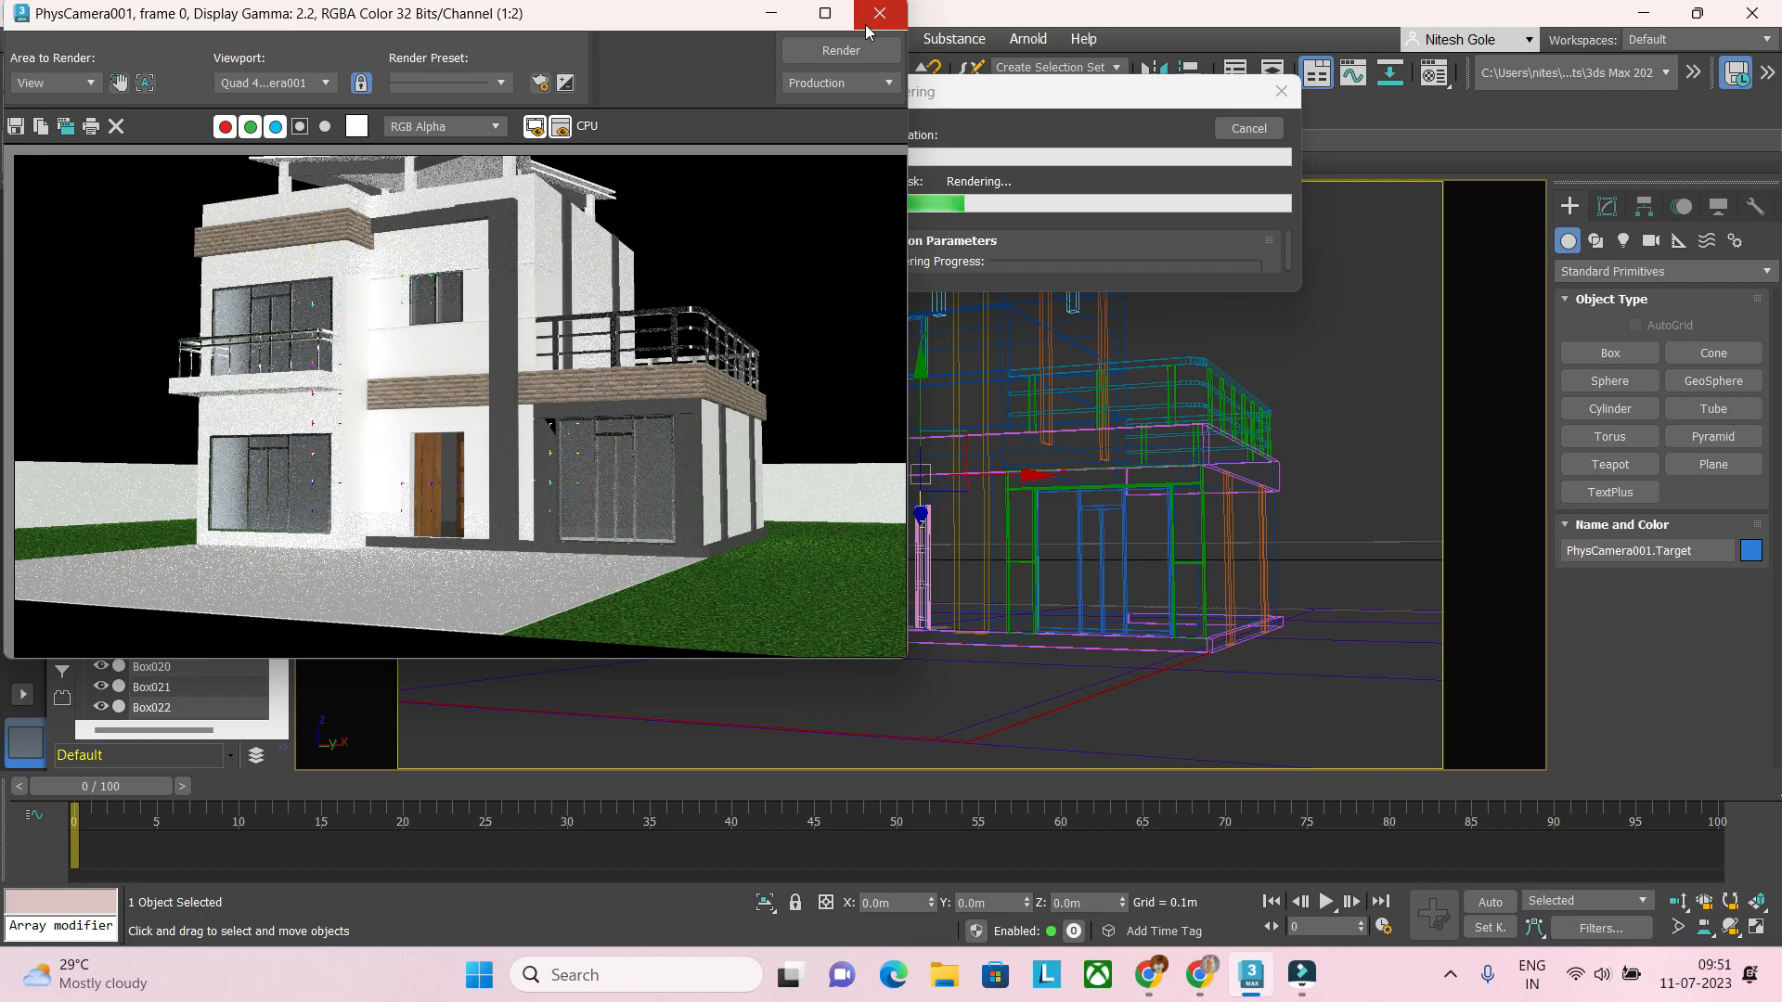
{"action": "left_click", "coordinate": [878, 14]}
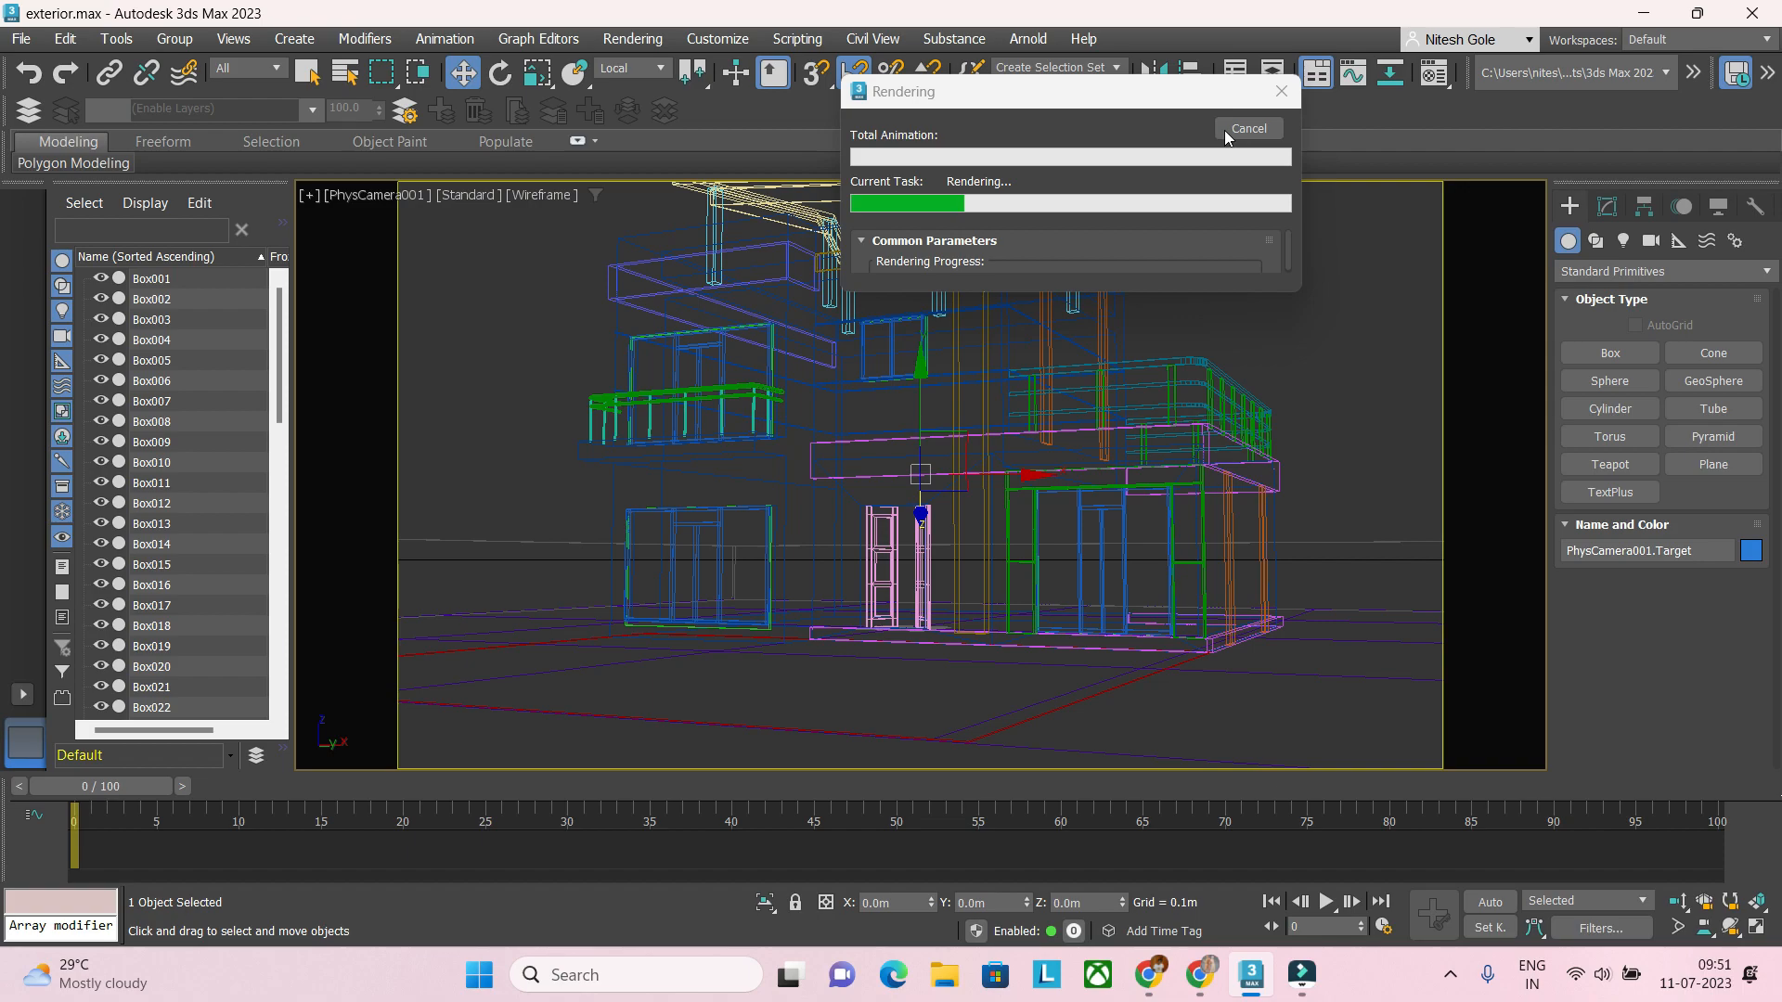
{"action": "key", "text": "Escape"}
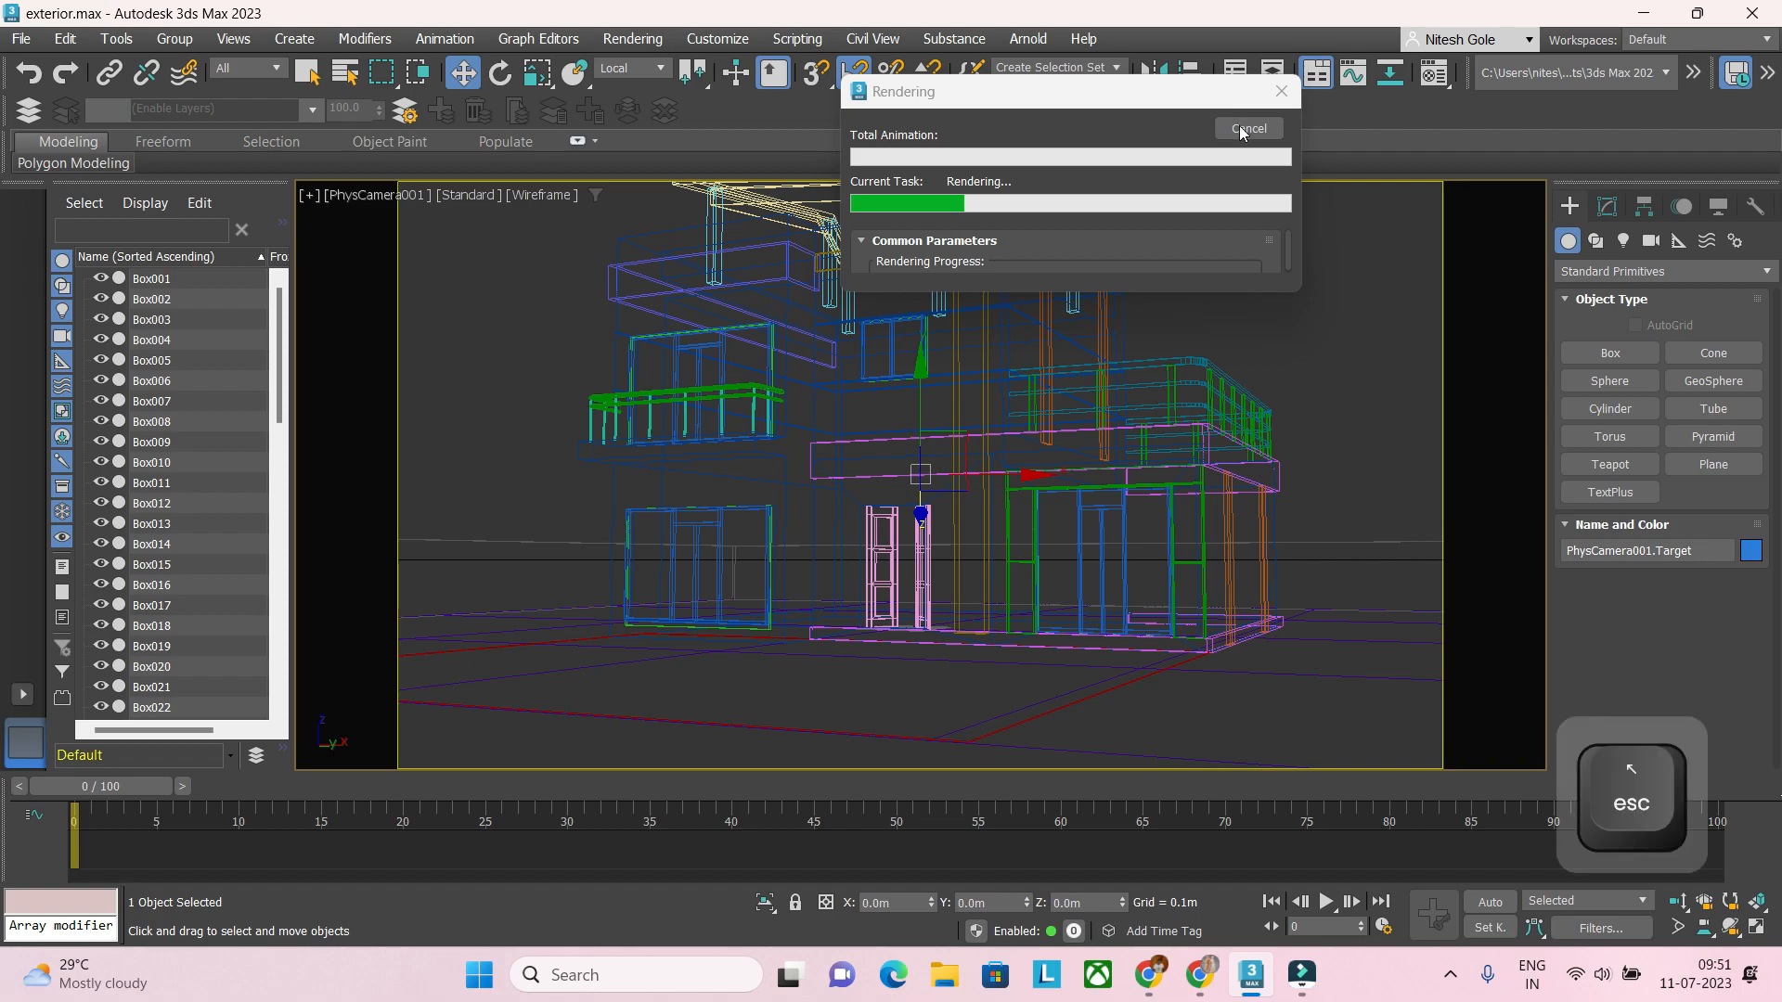
{"action": "left_click", "coordinate": [1240, 129]}
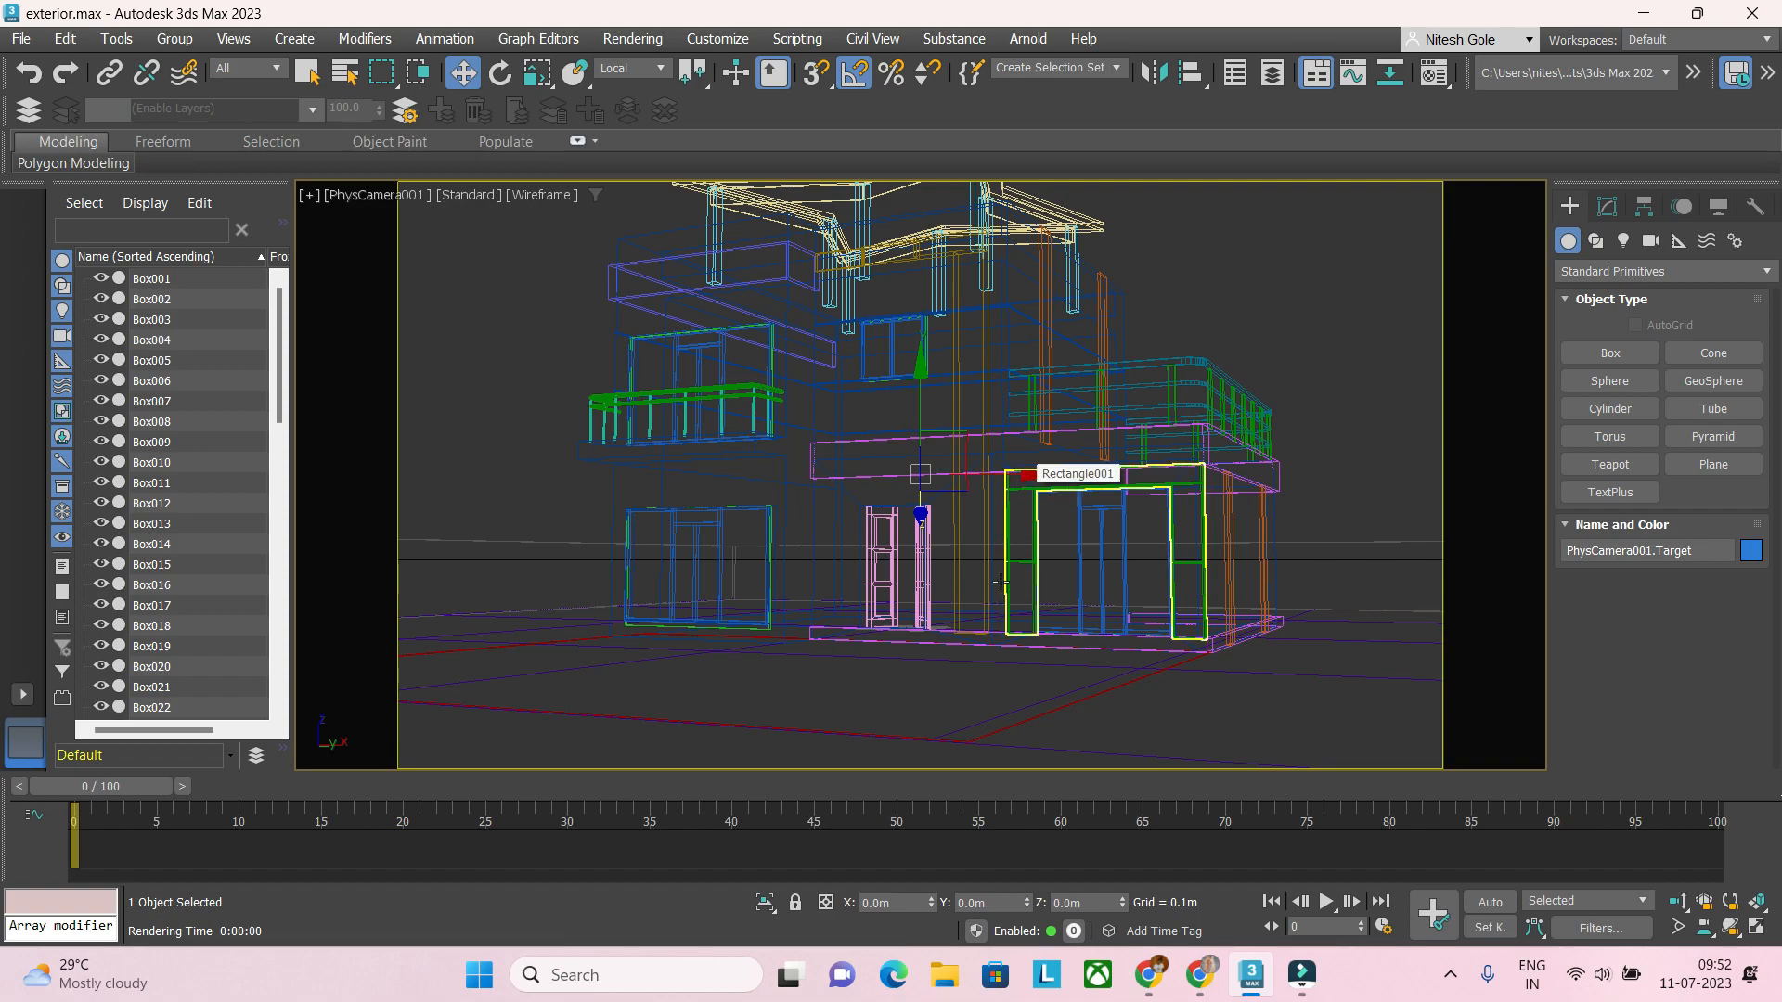
Step: Search the web for "aperature" in a new Chrome tab, enlarge the f-stop lens comparison image, and return to 3ds Max
{"action": "mouse_move", "coordinate": [1150, 975]}
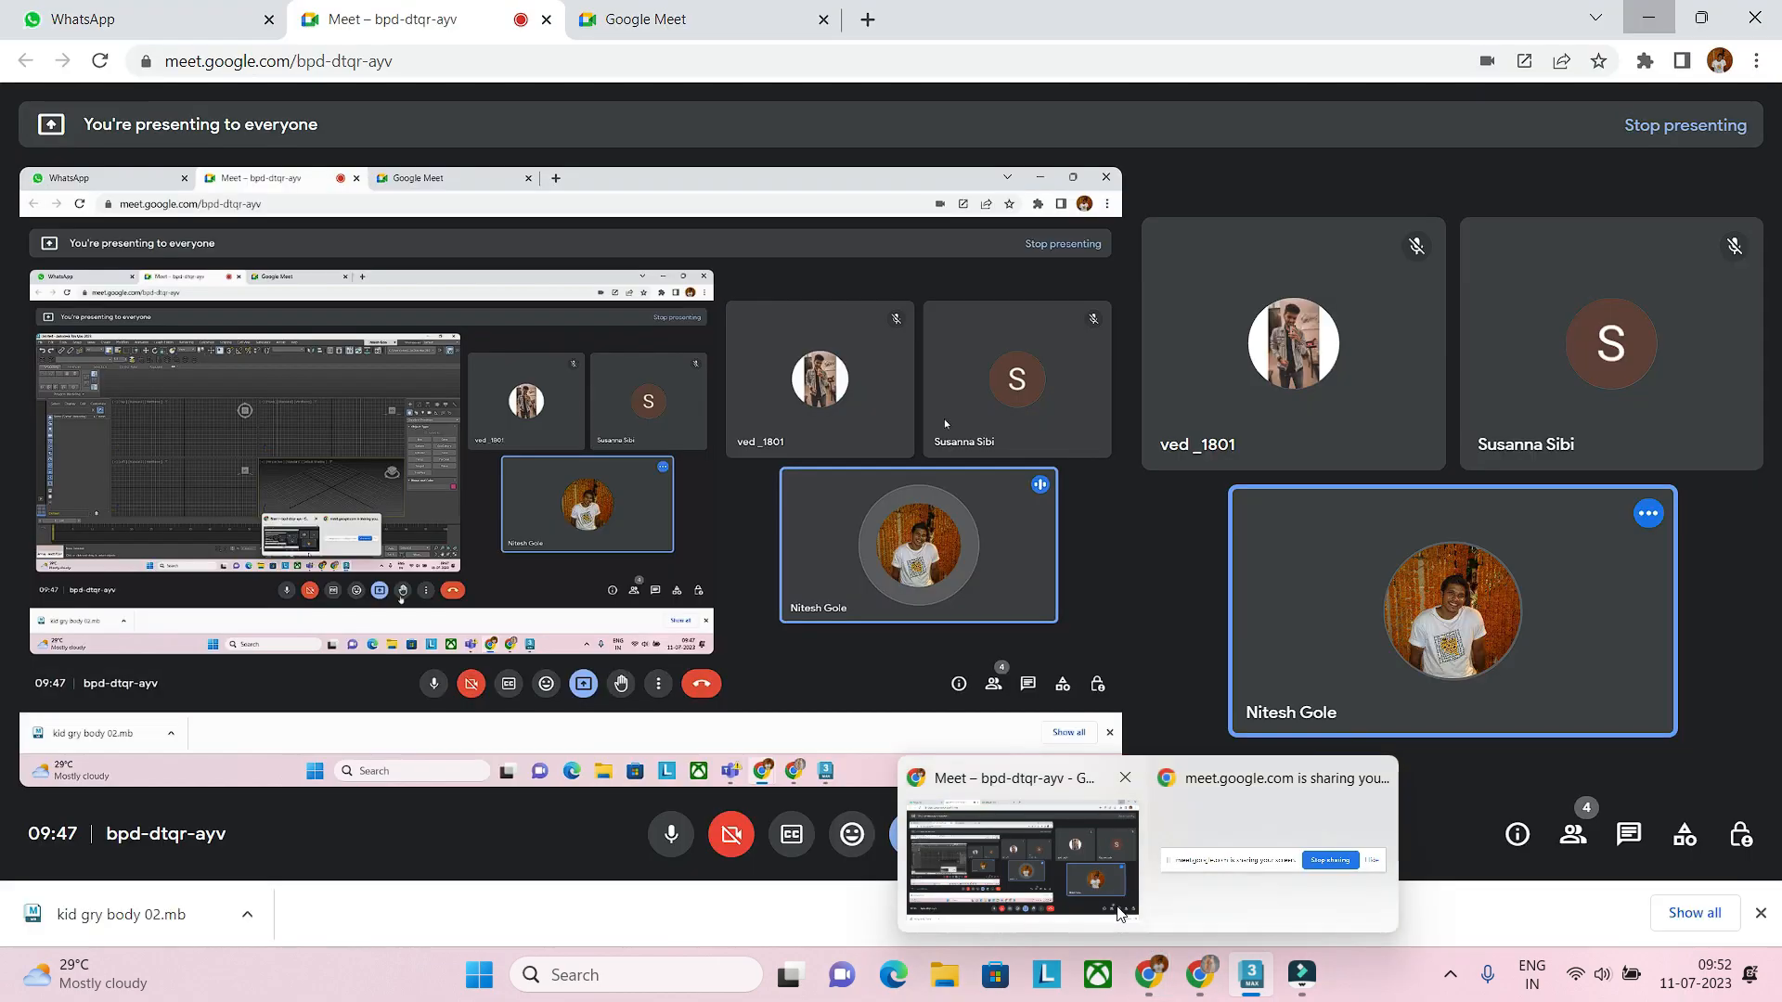
{"action": "left_click", "coordinate": [1120, 915]}
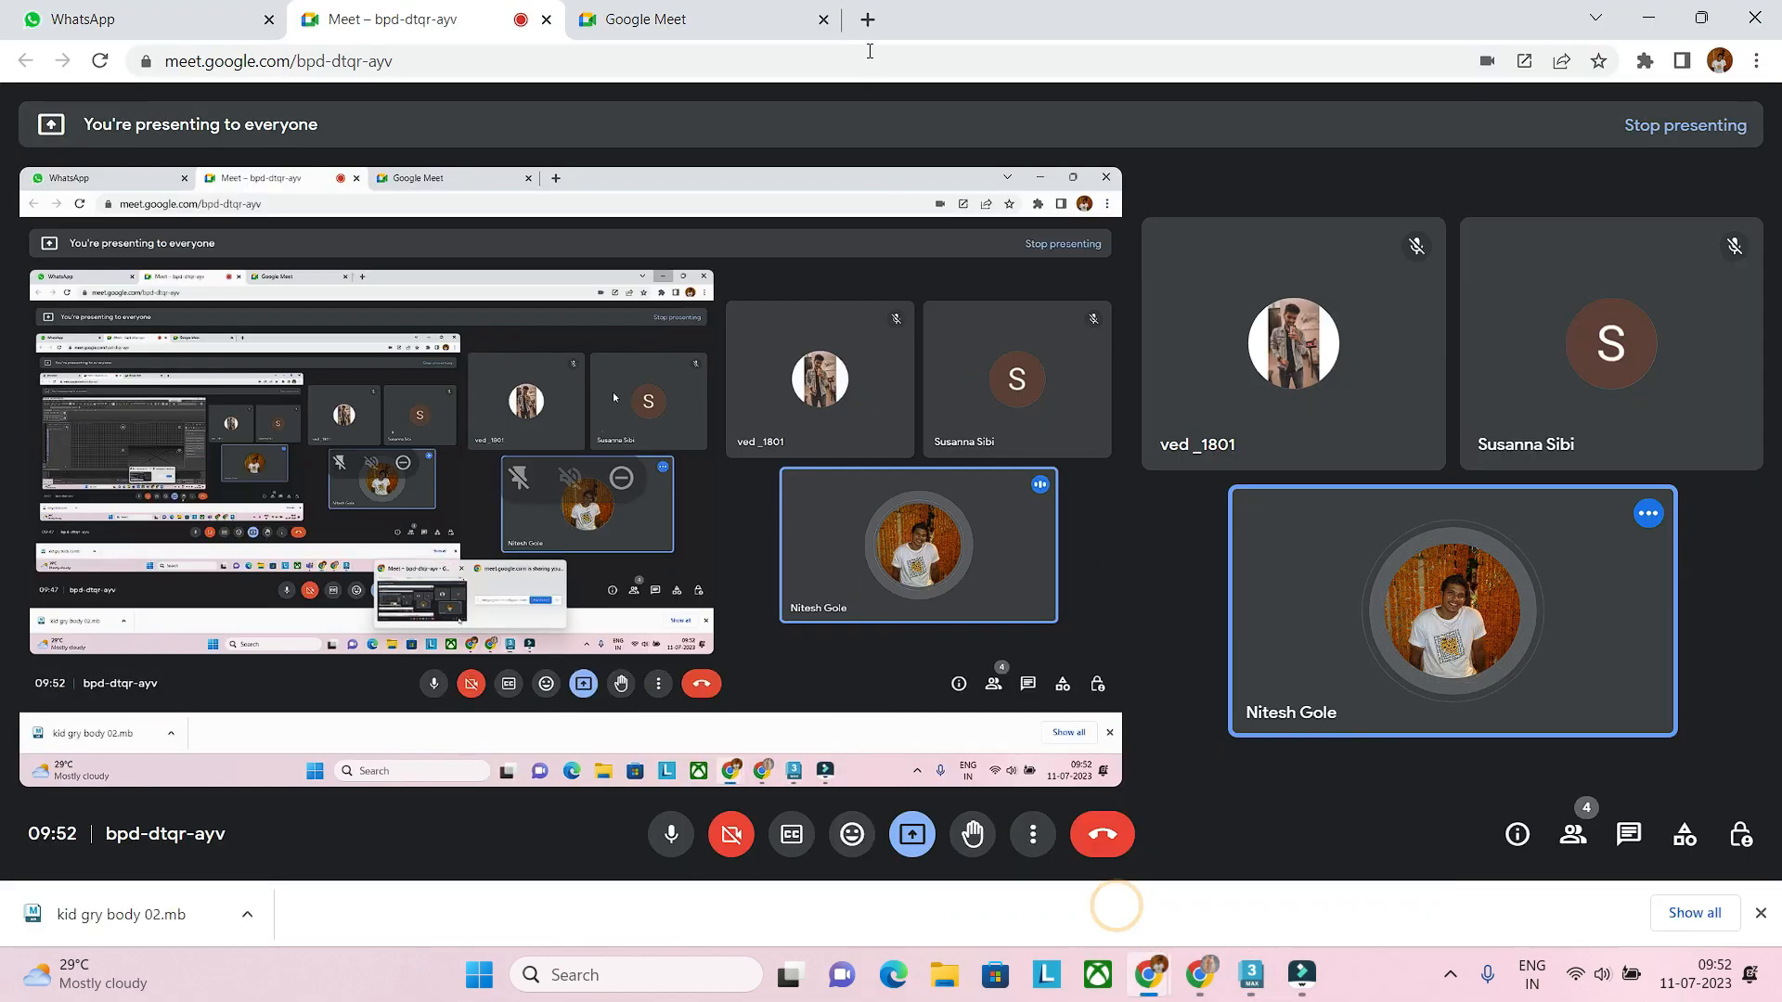
{"action": "left_click", "coordinate": [868, 19]}
{"action": "left_click", "coordinate": [860, 56]}
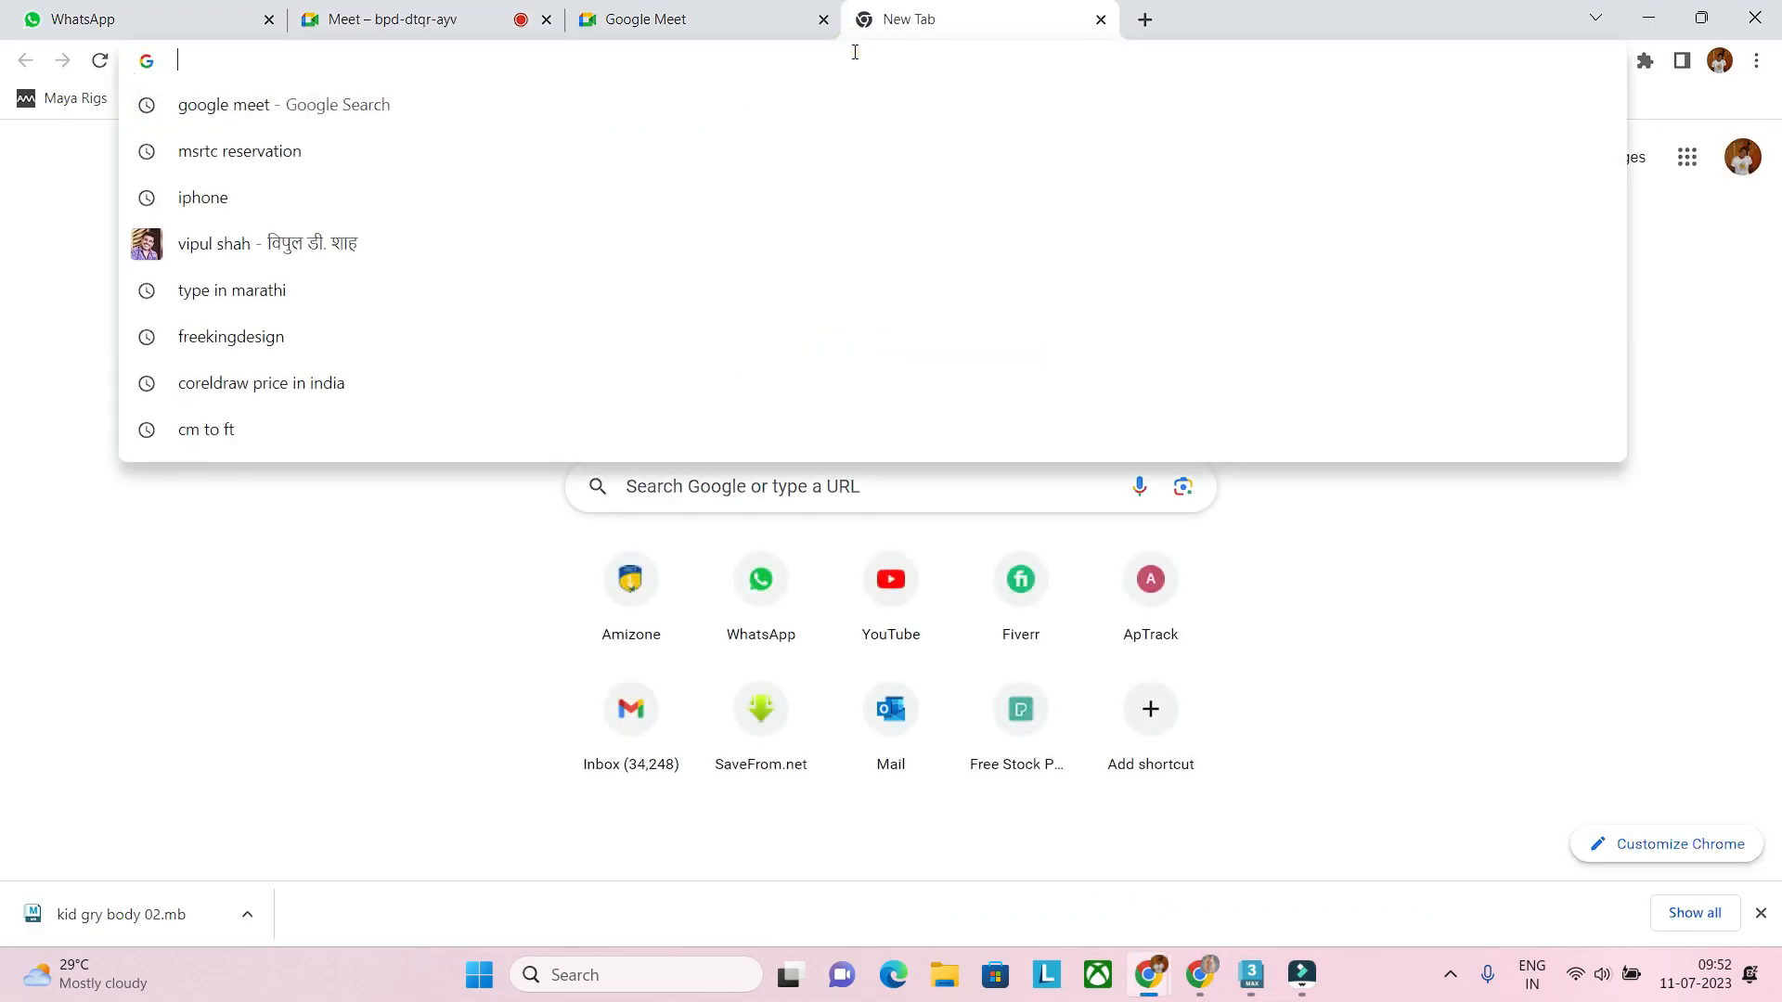
{"action": "type", "text": "aperature"}
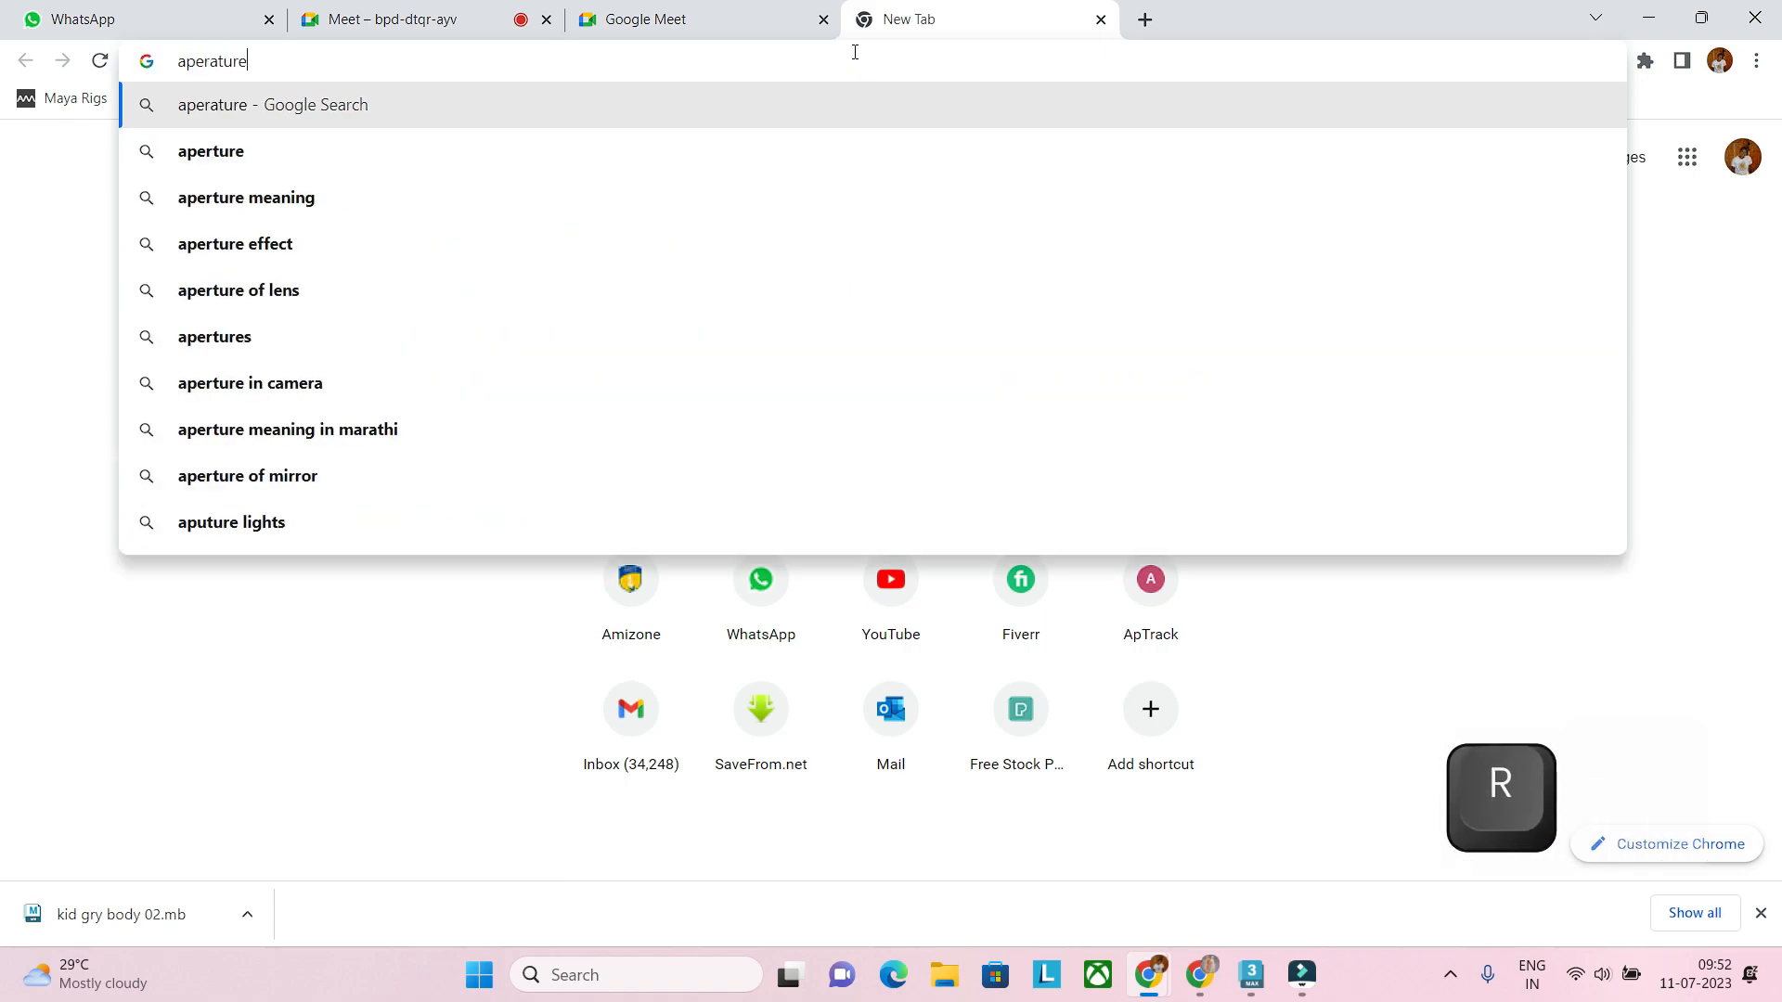
{"action": "key", "text": "Return"}
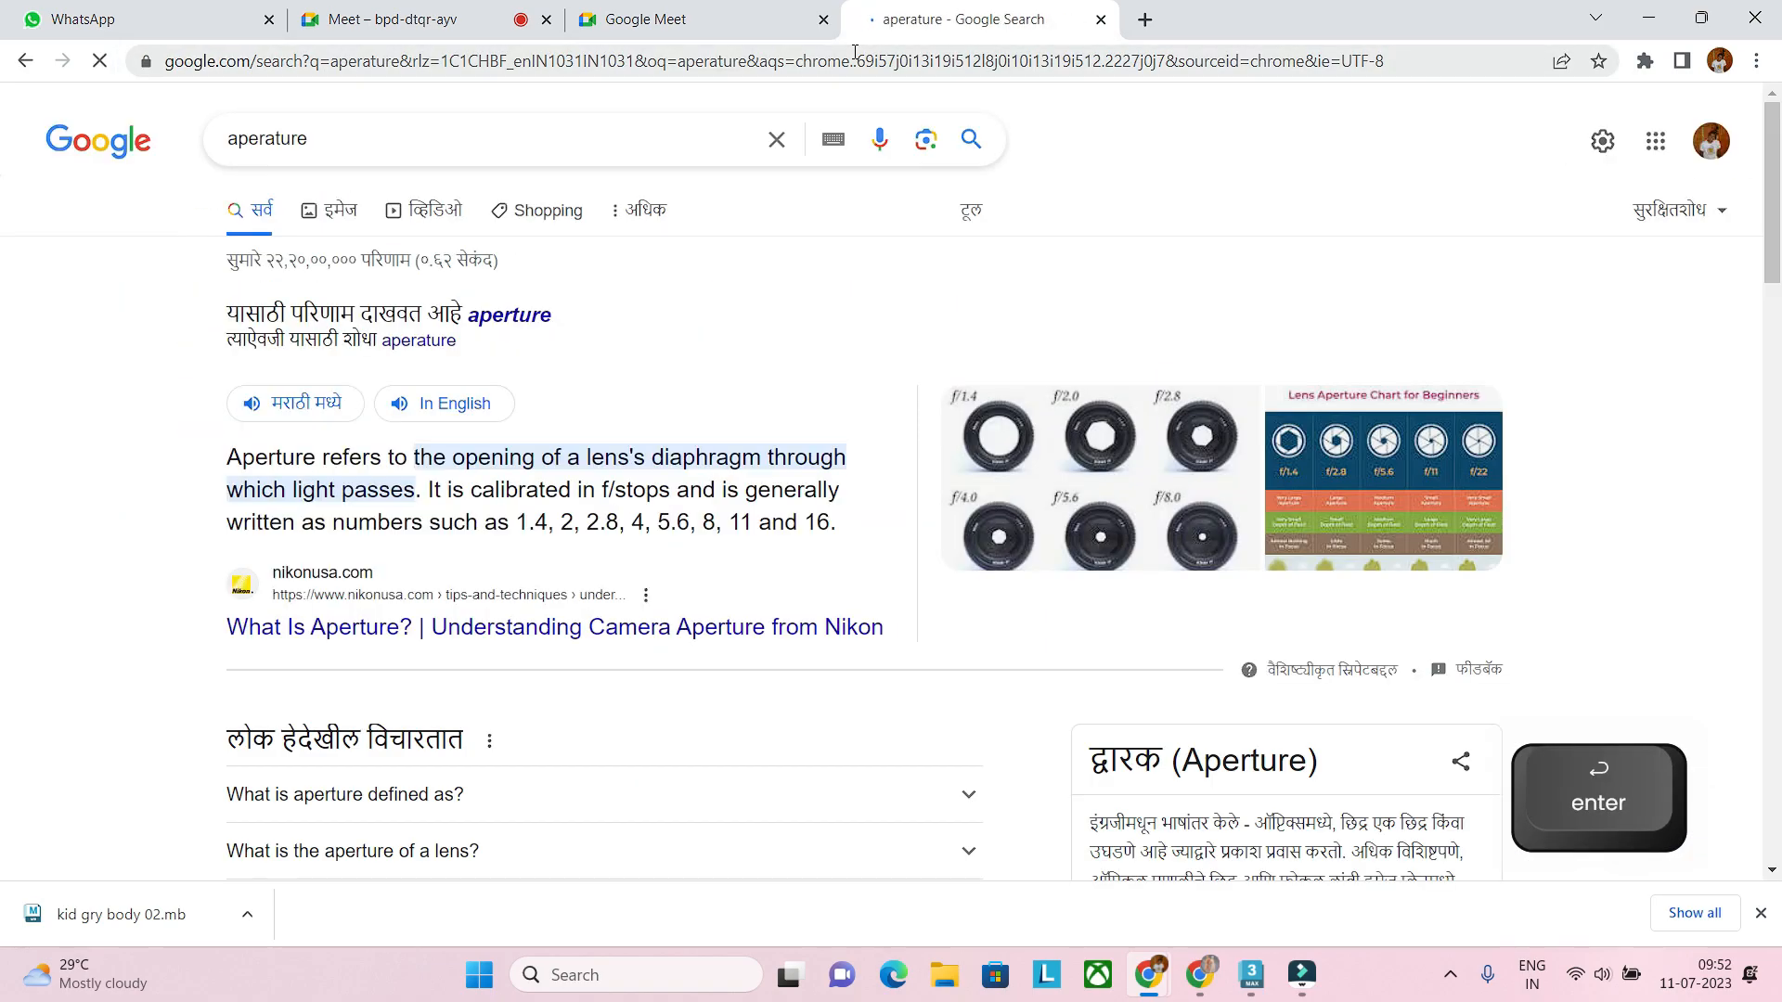
{"action": "left_click", "coordinate": [1077, 481]}
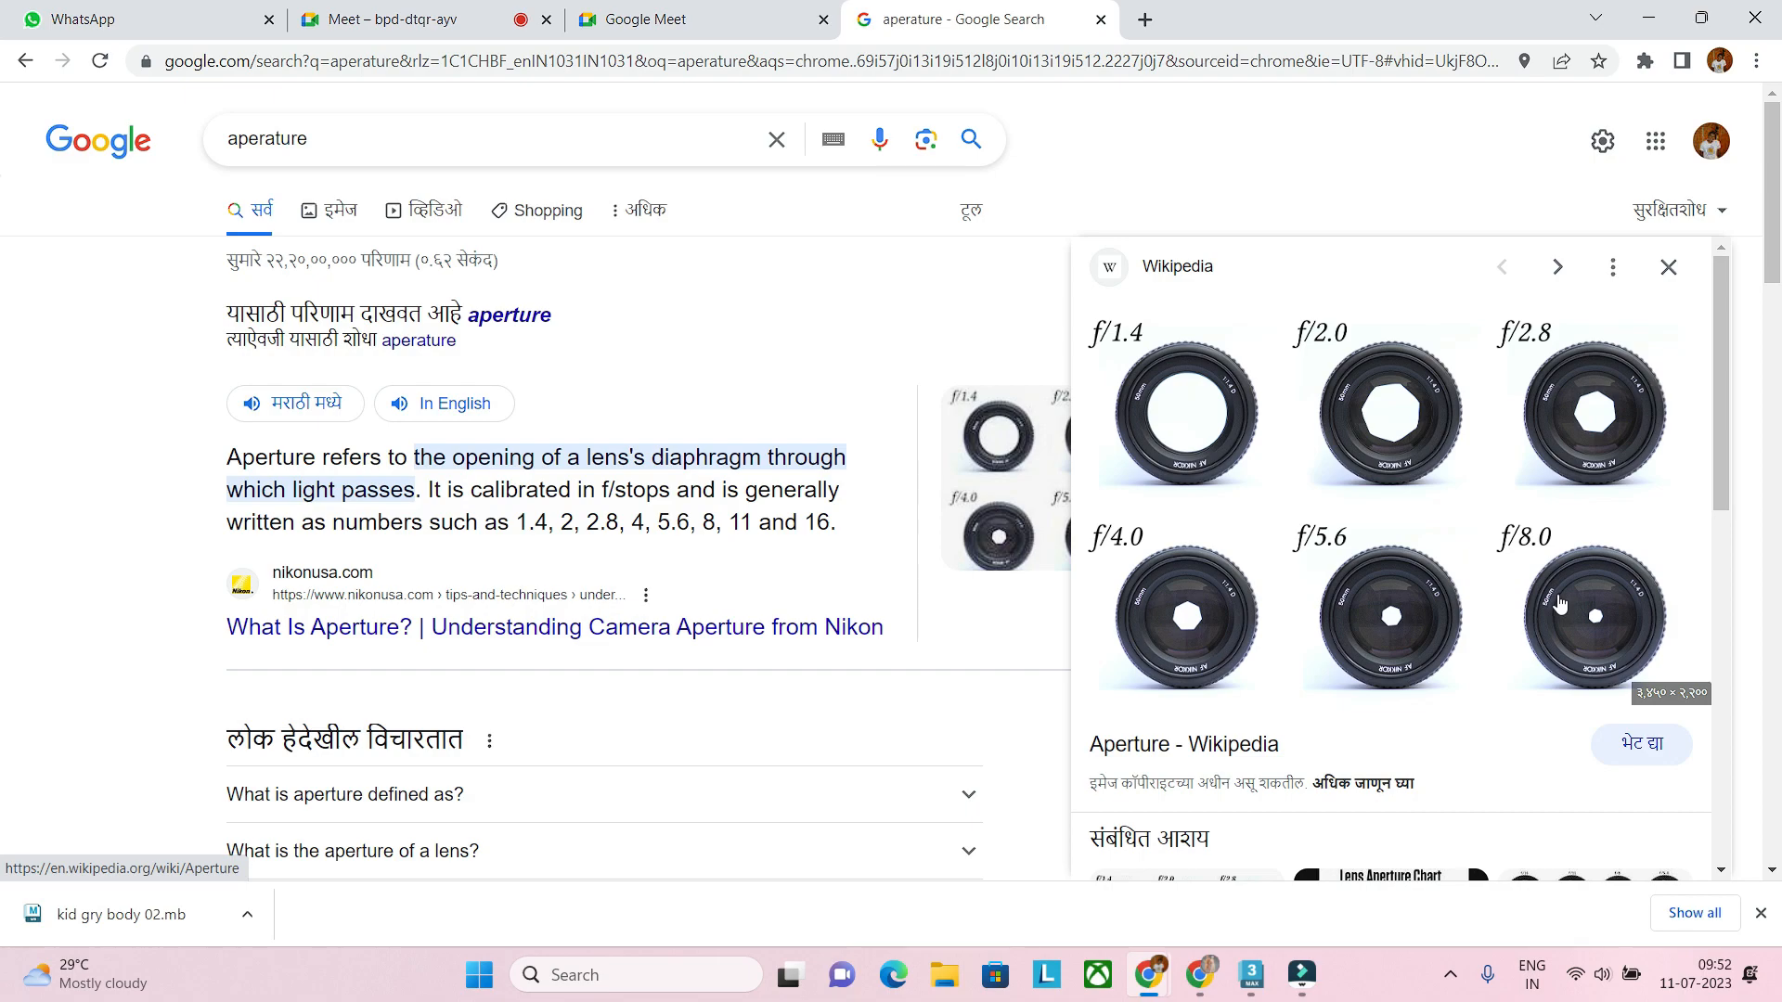
{"action": "mouse_move", "coordinate": [1253, 972]}
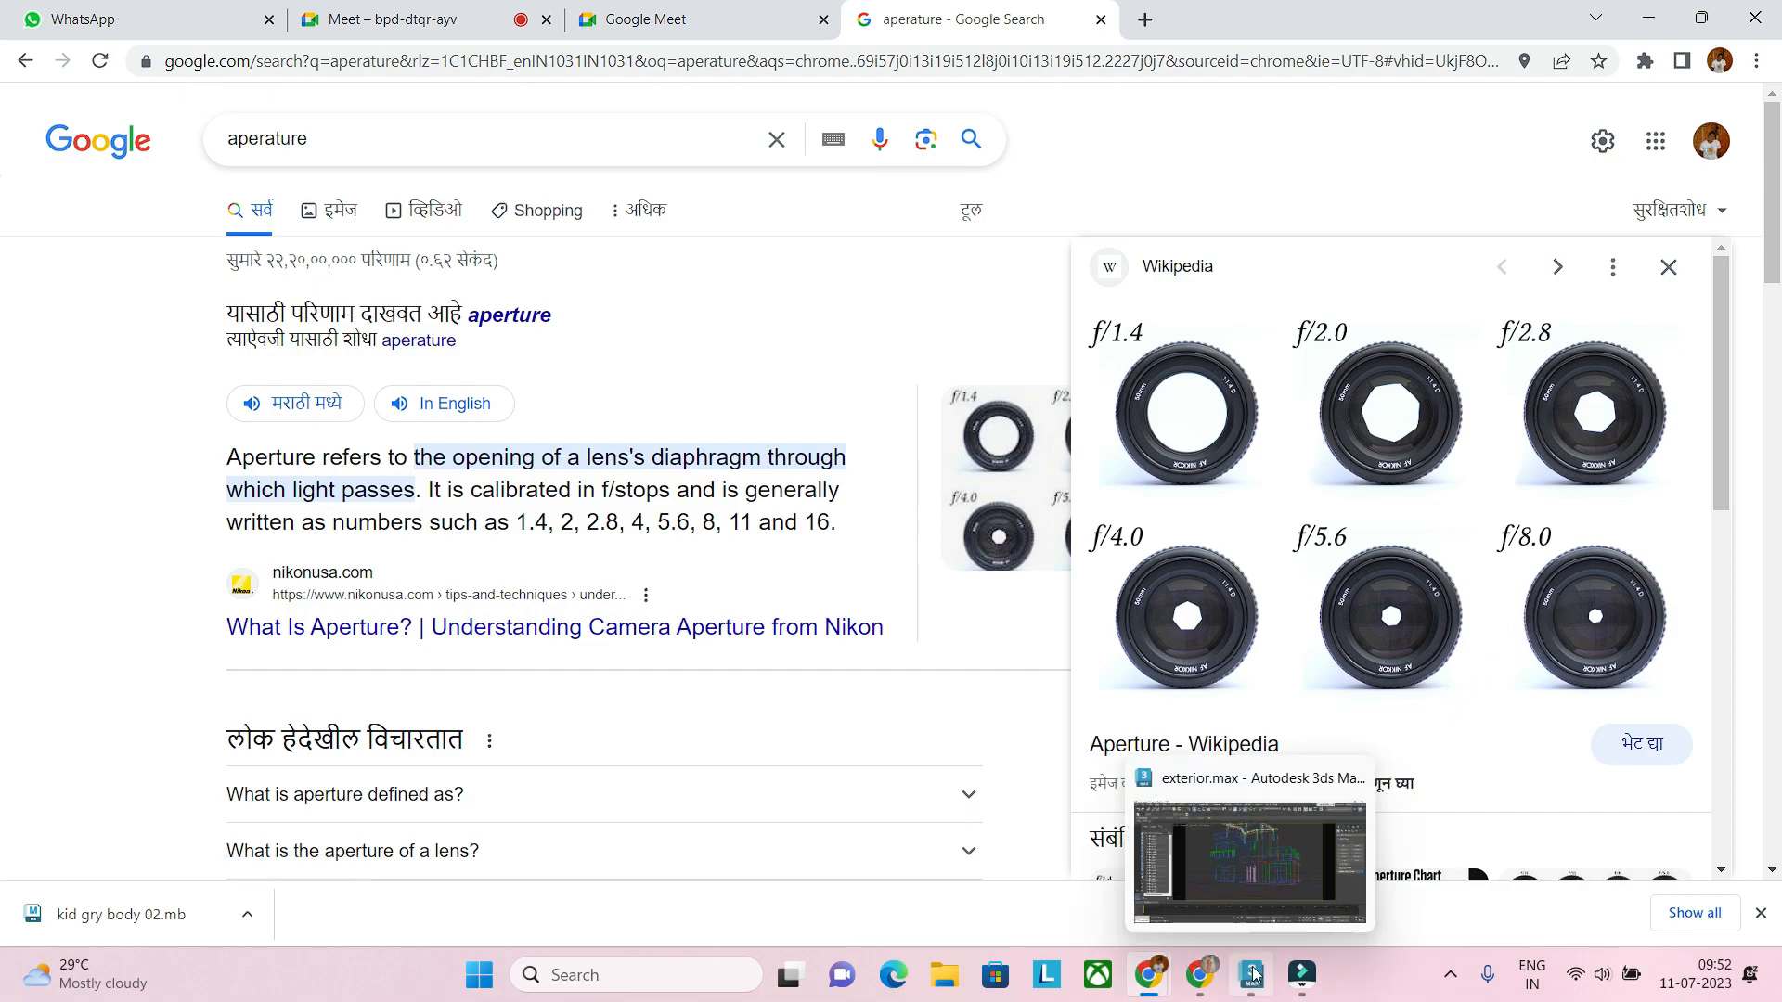
{"action": "left_click", "coordinate": [1262, 873]}
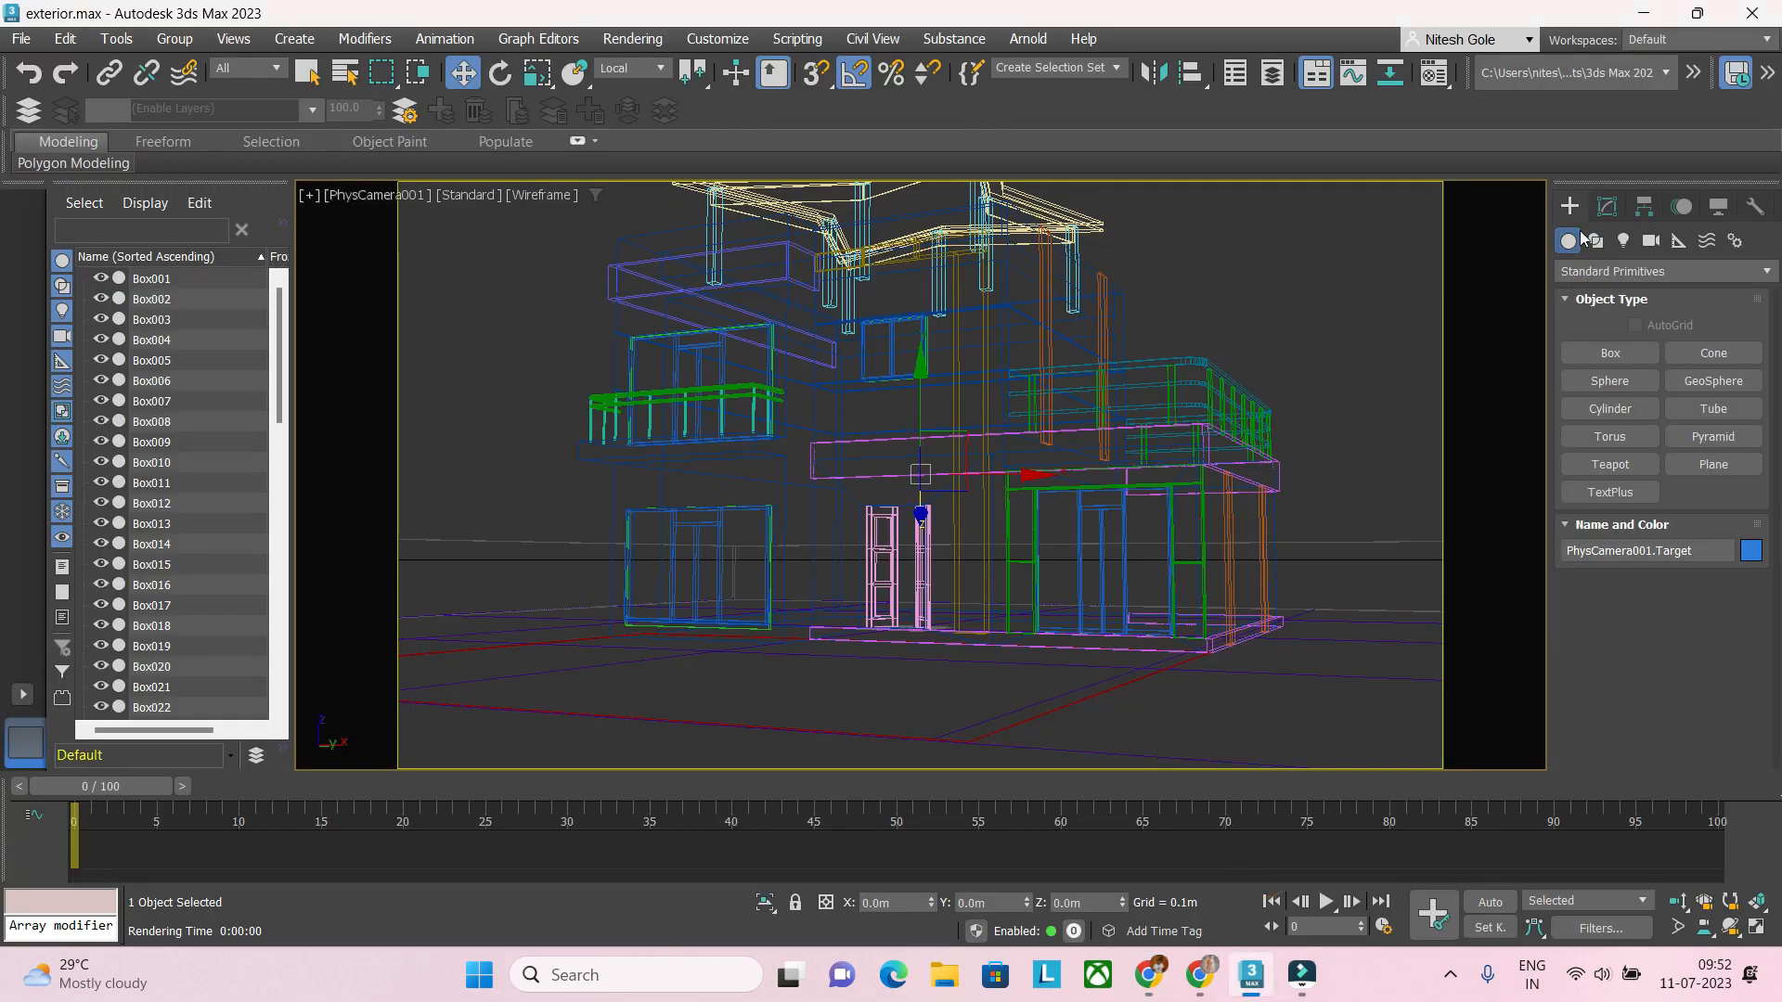
{"action": "left_click", "coordinate": [381, 196]}
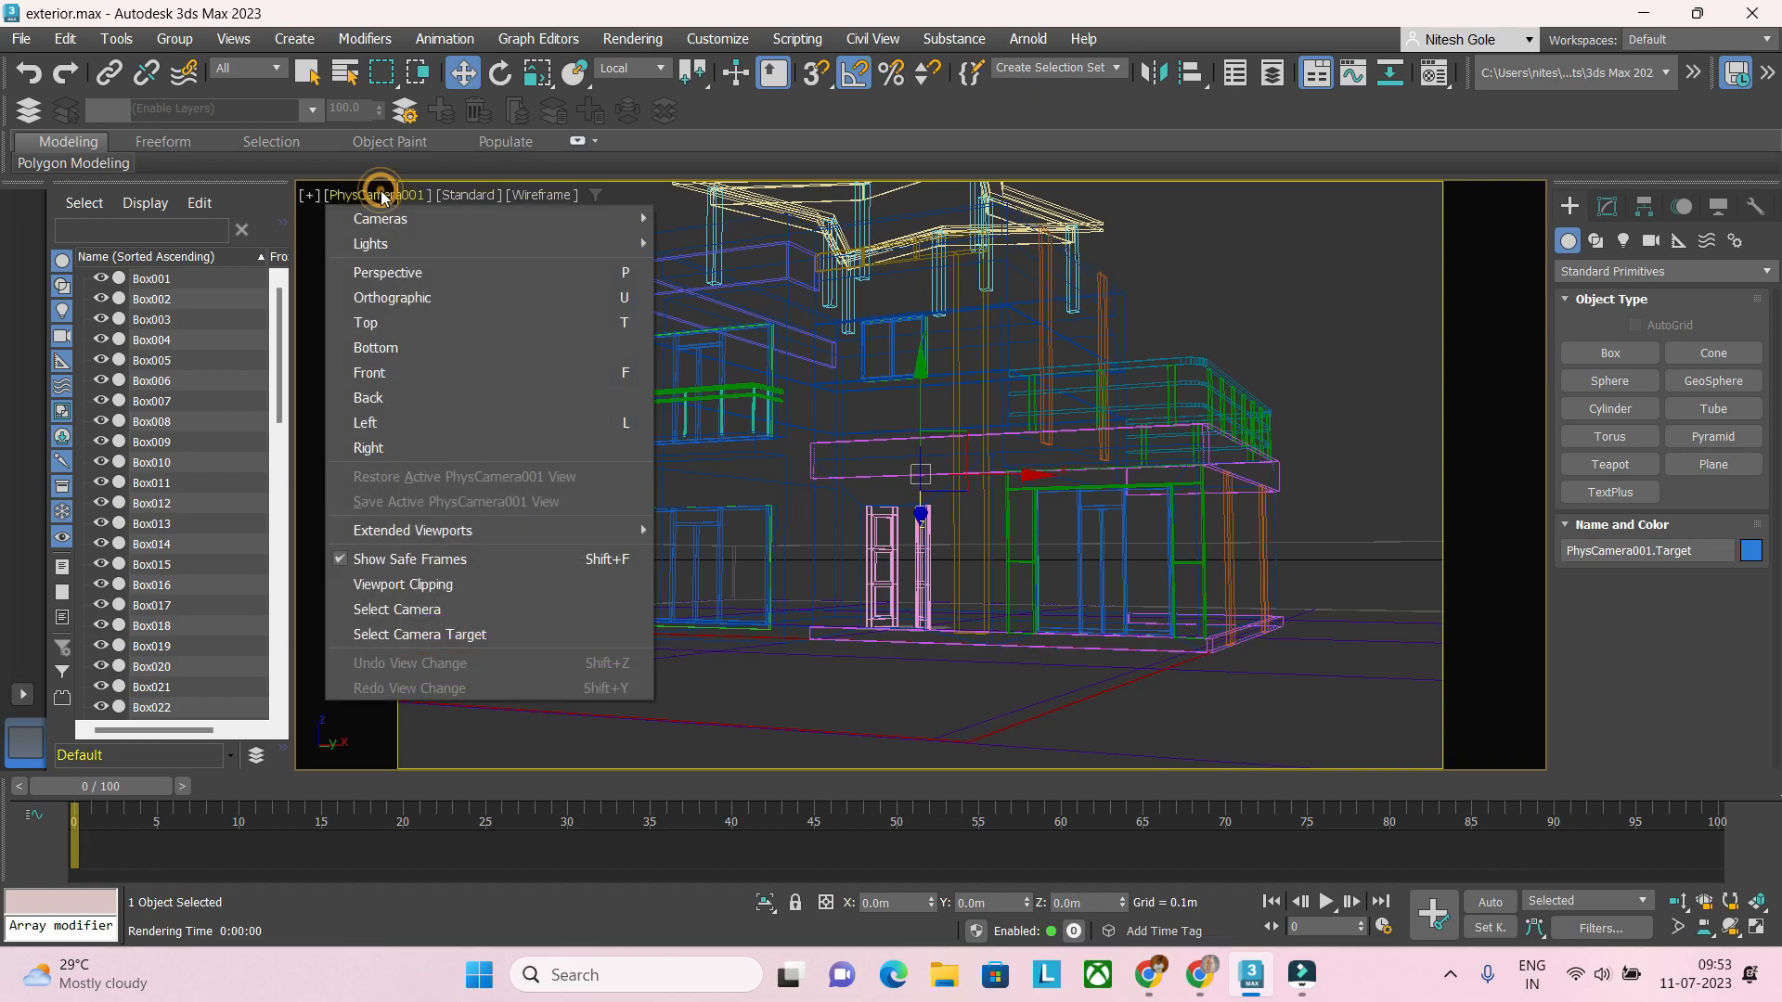
{"action": "left_click", "coordinate": [379, 191]}
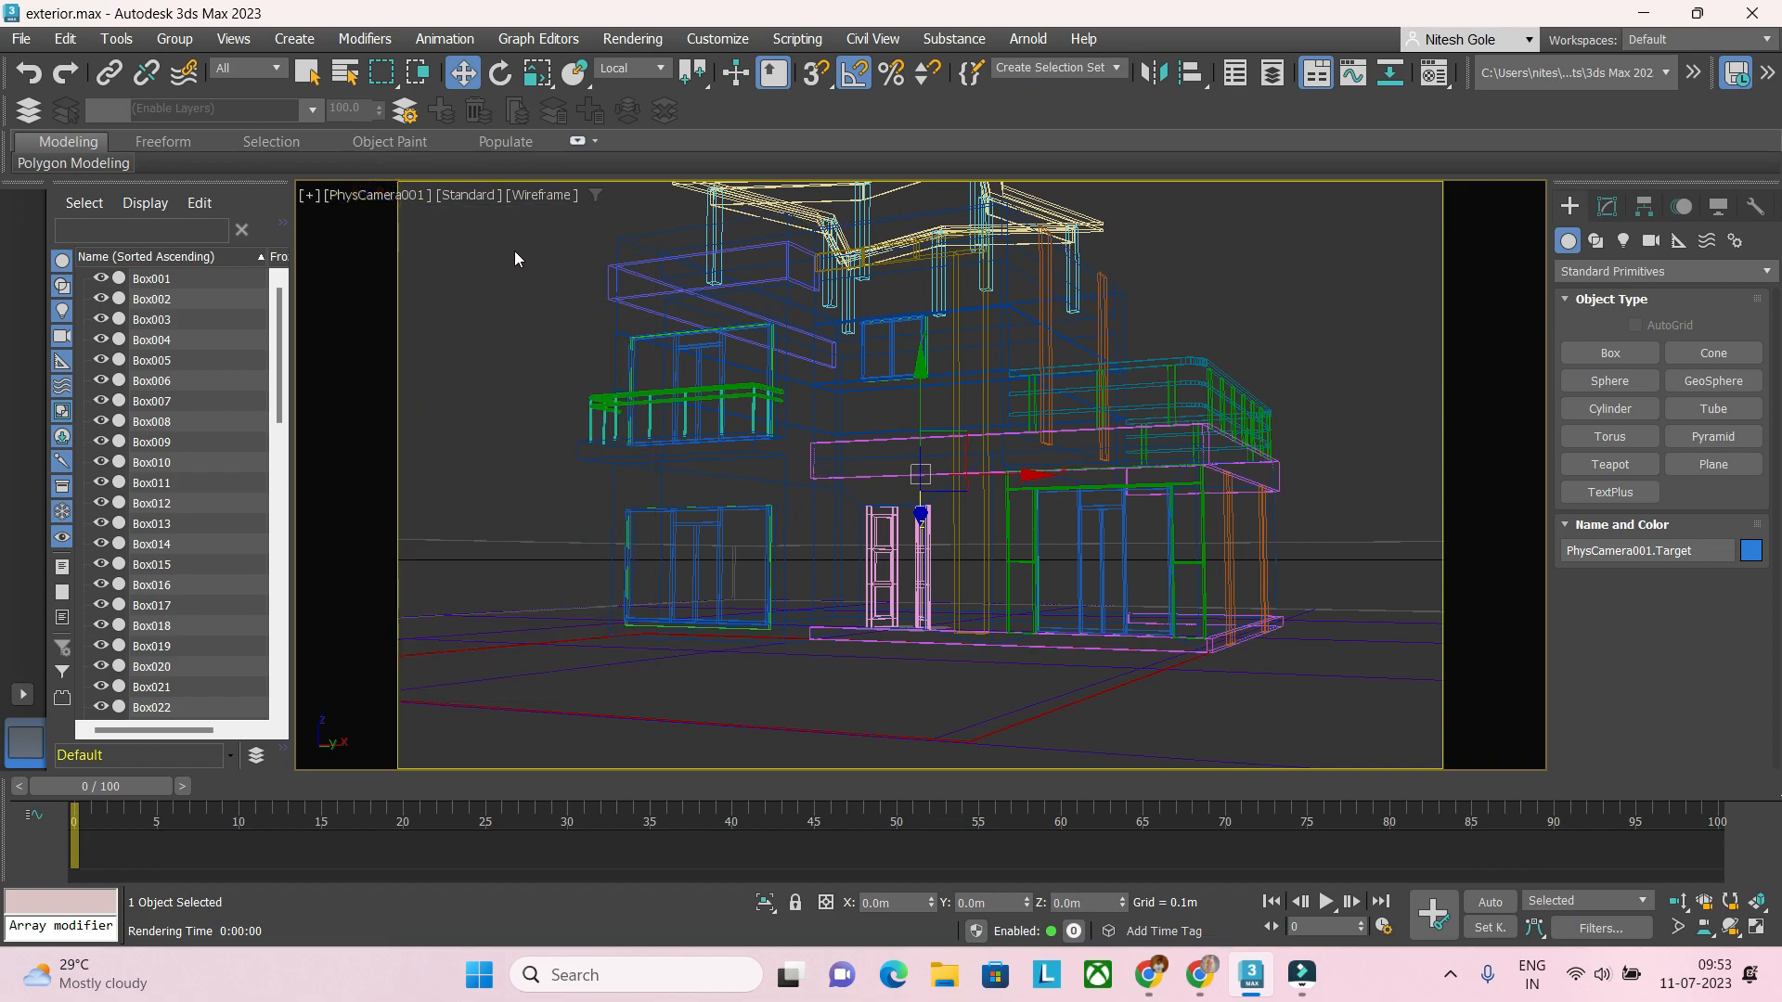
{"action": "left_click", "coordinate": [288, 231]}
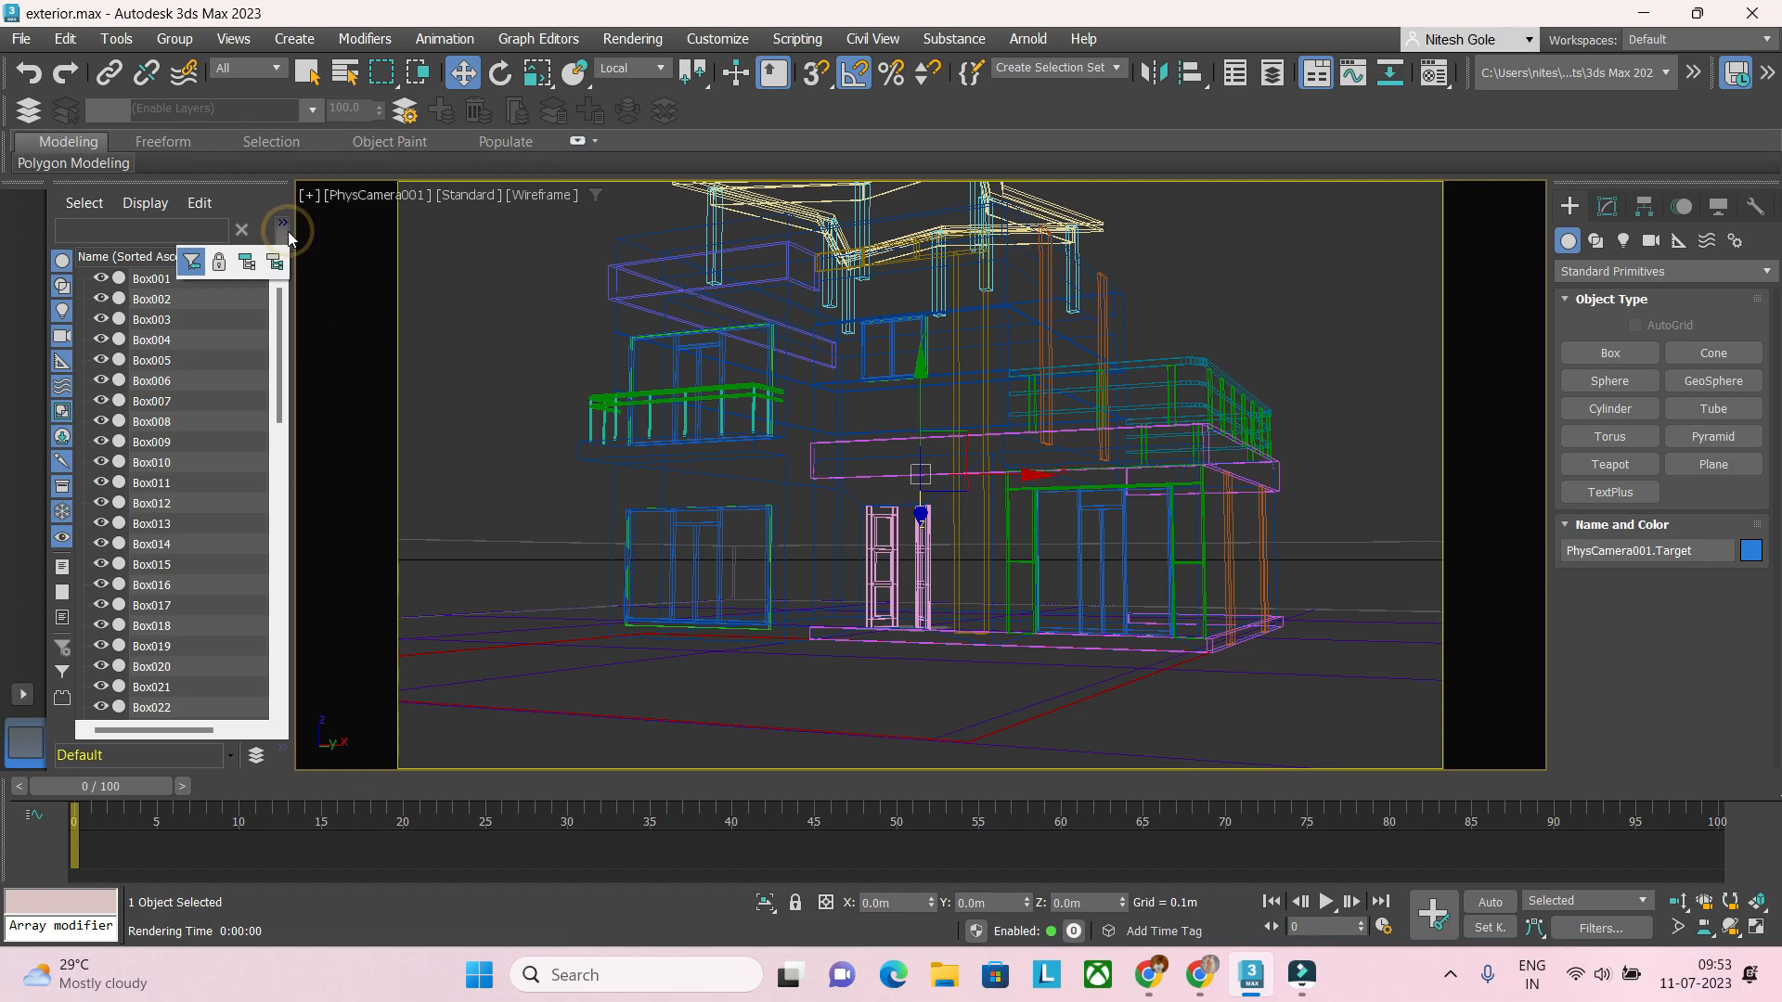
{"action": "left_click", "coordinate": [273, 335]}
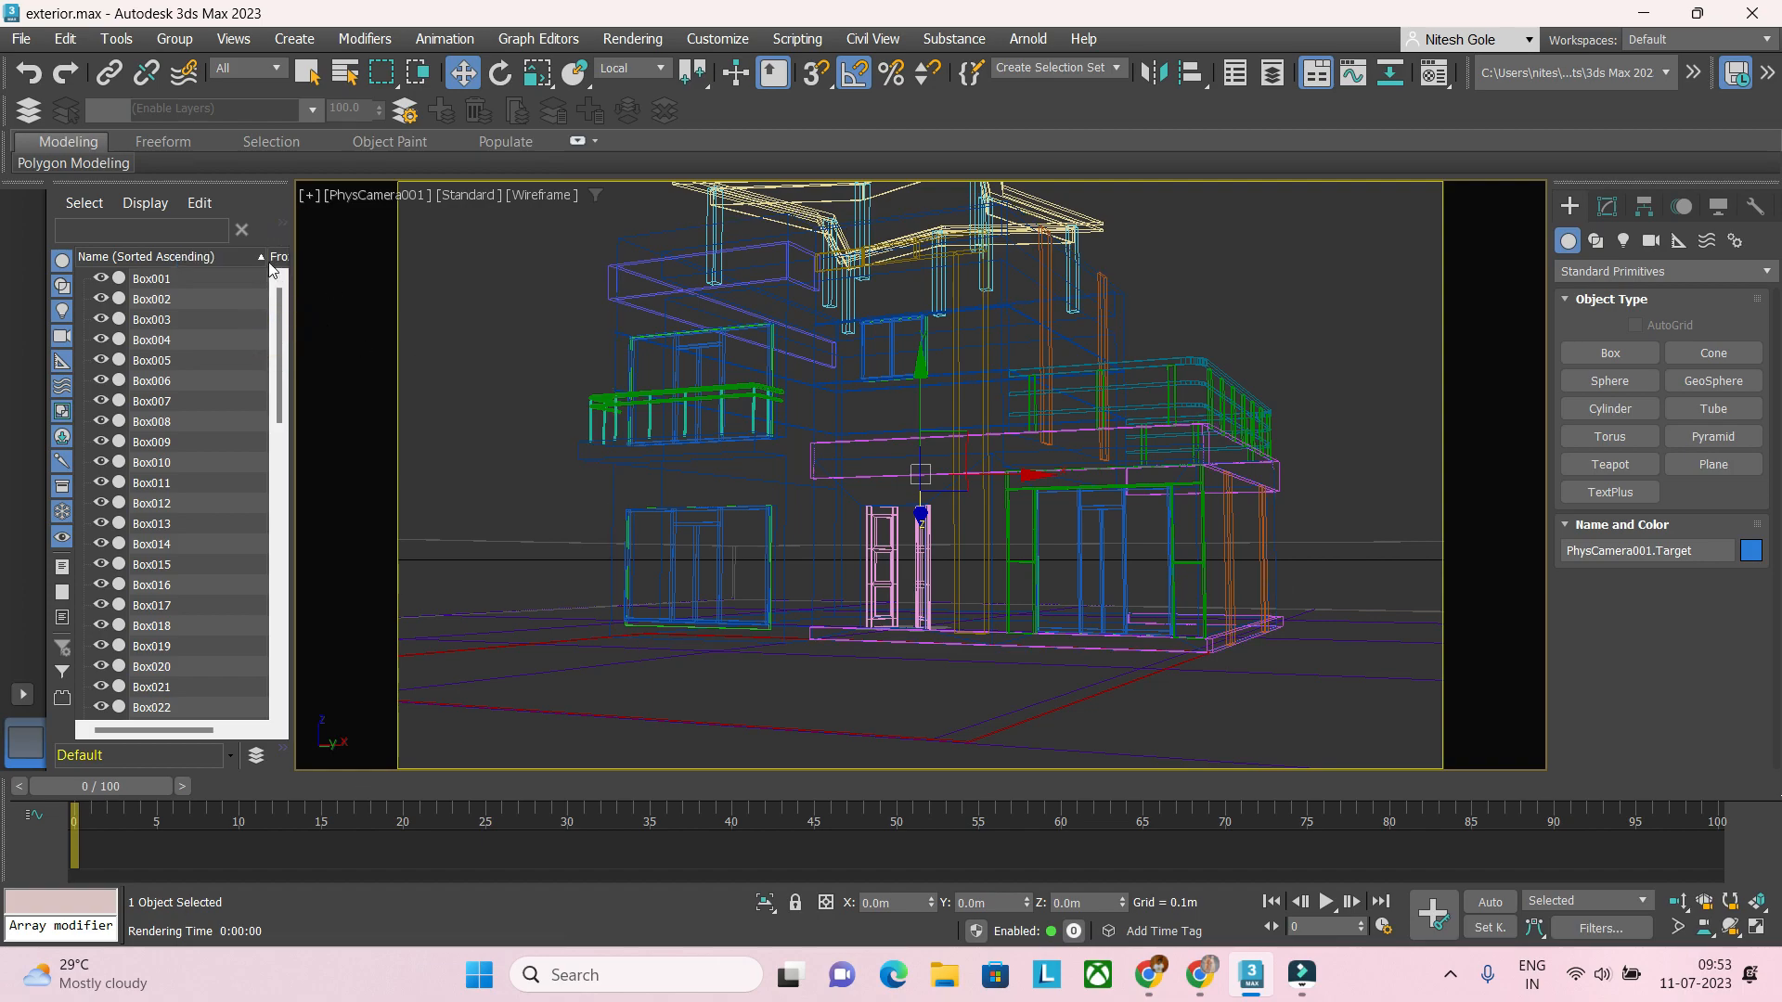
Step: Find PhysCamera001 in the scene's object list and select it to show its camera parameters
{"action": "left_click", "coordinate": [284, 224]}
{"action": "left_click", "coordinate": [192, 256]}
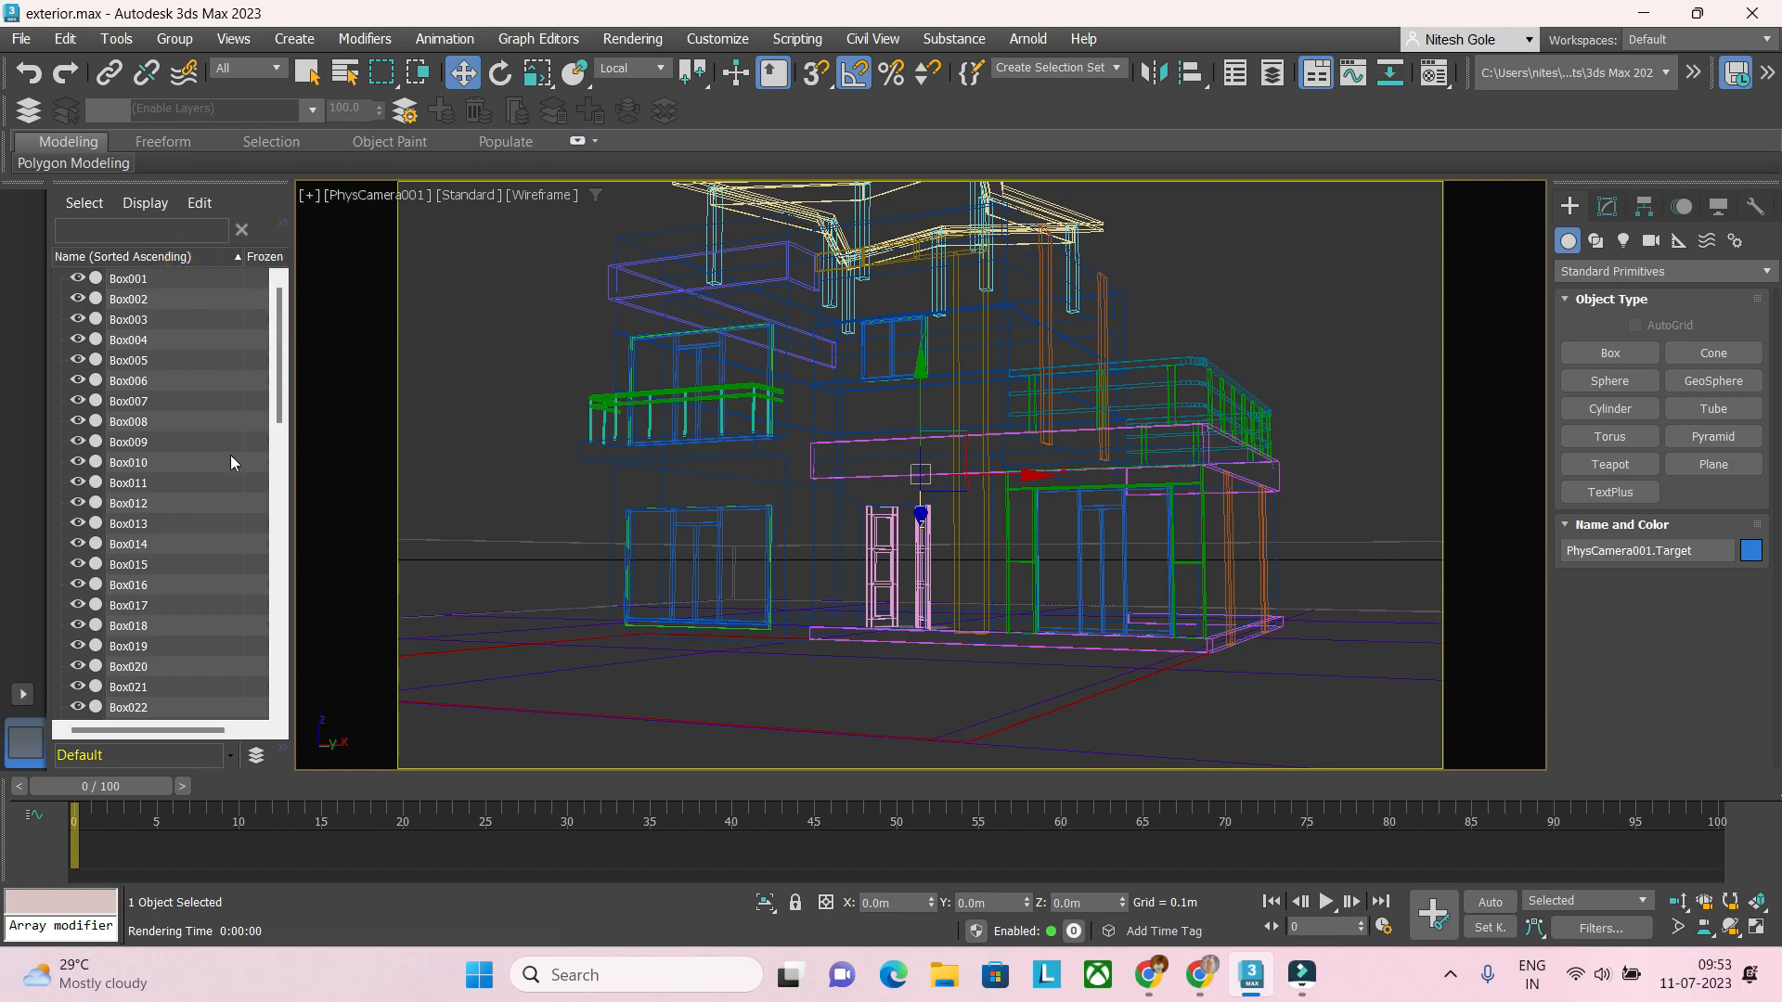
{"action": "scroll", "coordinate": [232, 482], "scroll_direction": "down", "scroll_amount": 10}
{"action": "left_click", "coordinate": [166, 234]}
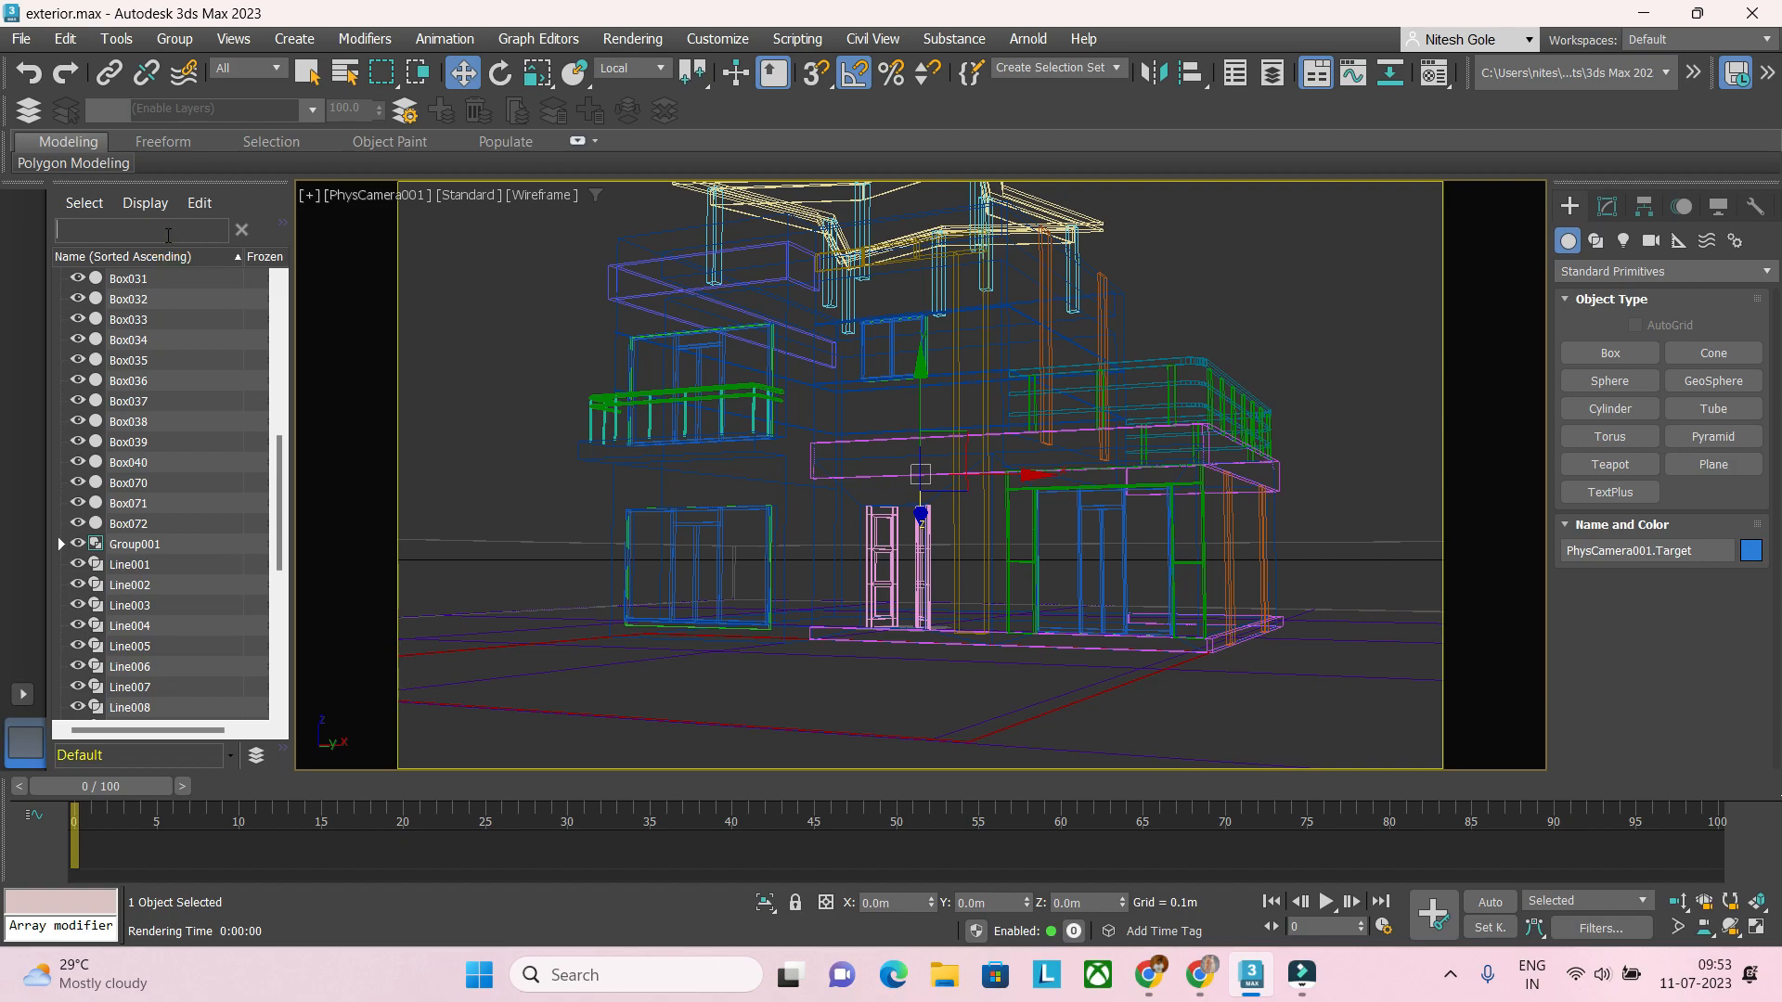
{"action": "type", "text": "ca"}
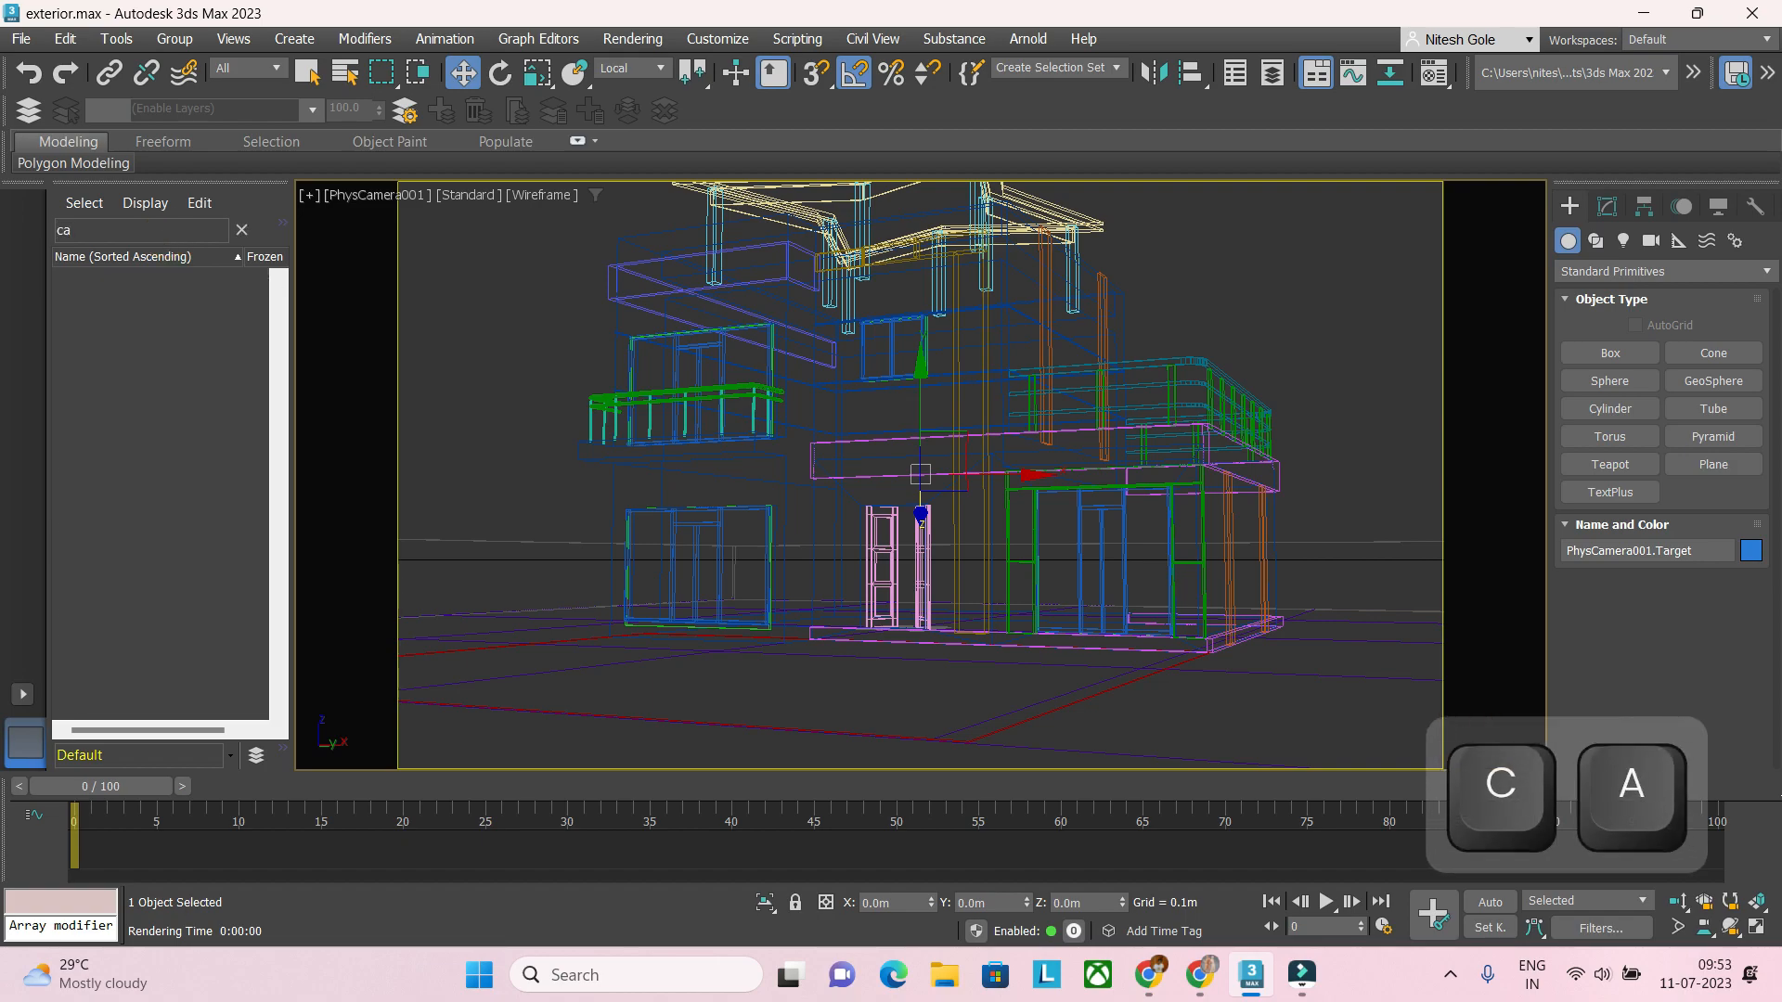
{"action": "key", "text": "BackSpace"}
{"action": "key", "text": "BackSpace"}
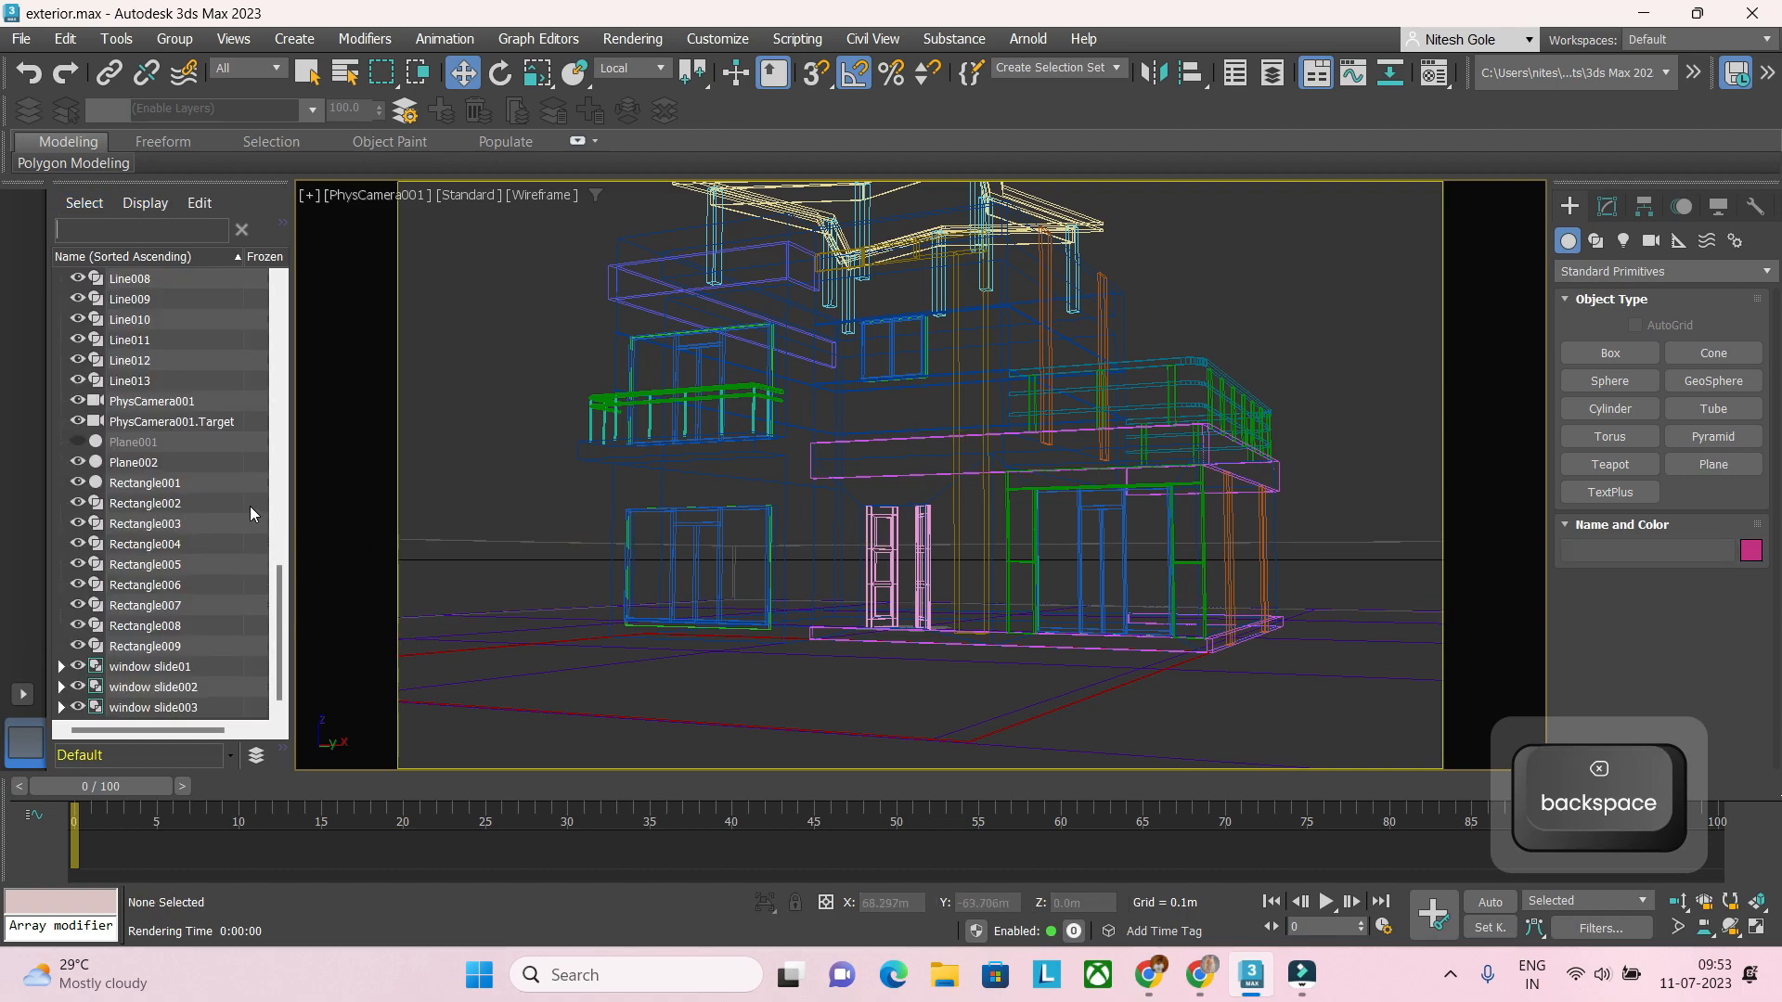
{"action": "left_click", "coordinate": [186, 402]}
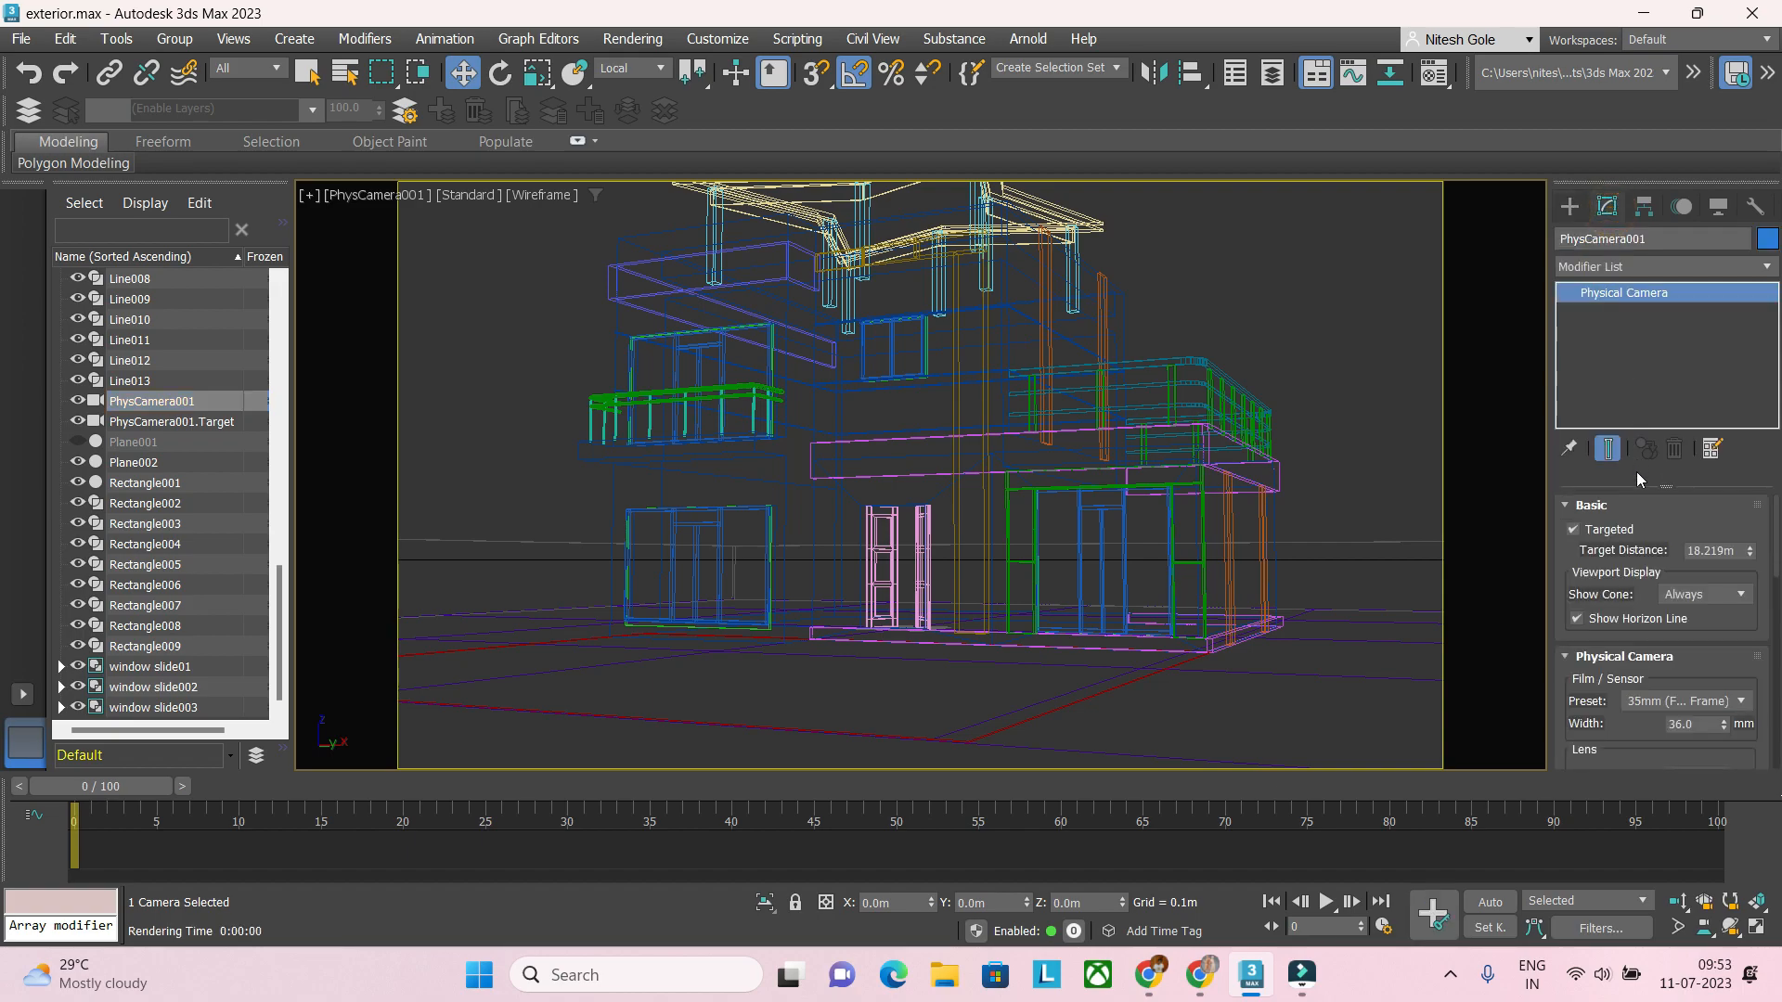
Step: Set the film/sensor width of PhysCamera001 to 18 mm
{"action": "left_click", "coordinate": [1661, 710]}
{"action": "left_click", "coordinate": [1662, 710]}
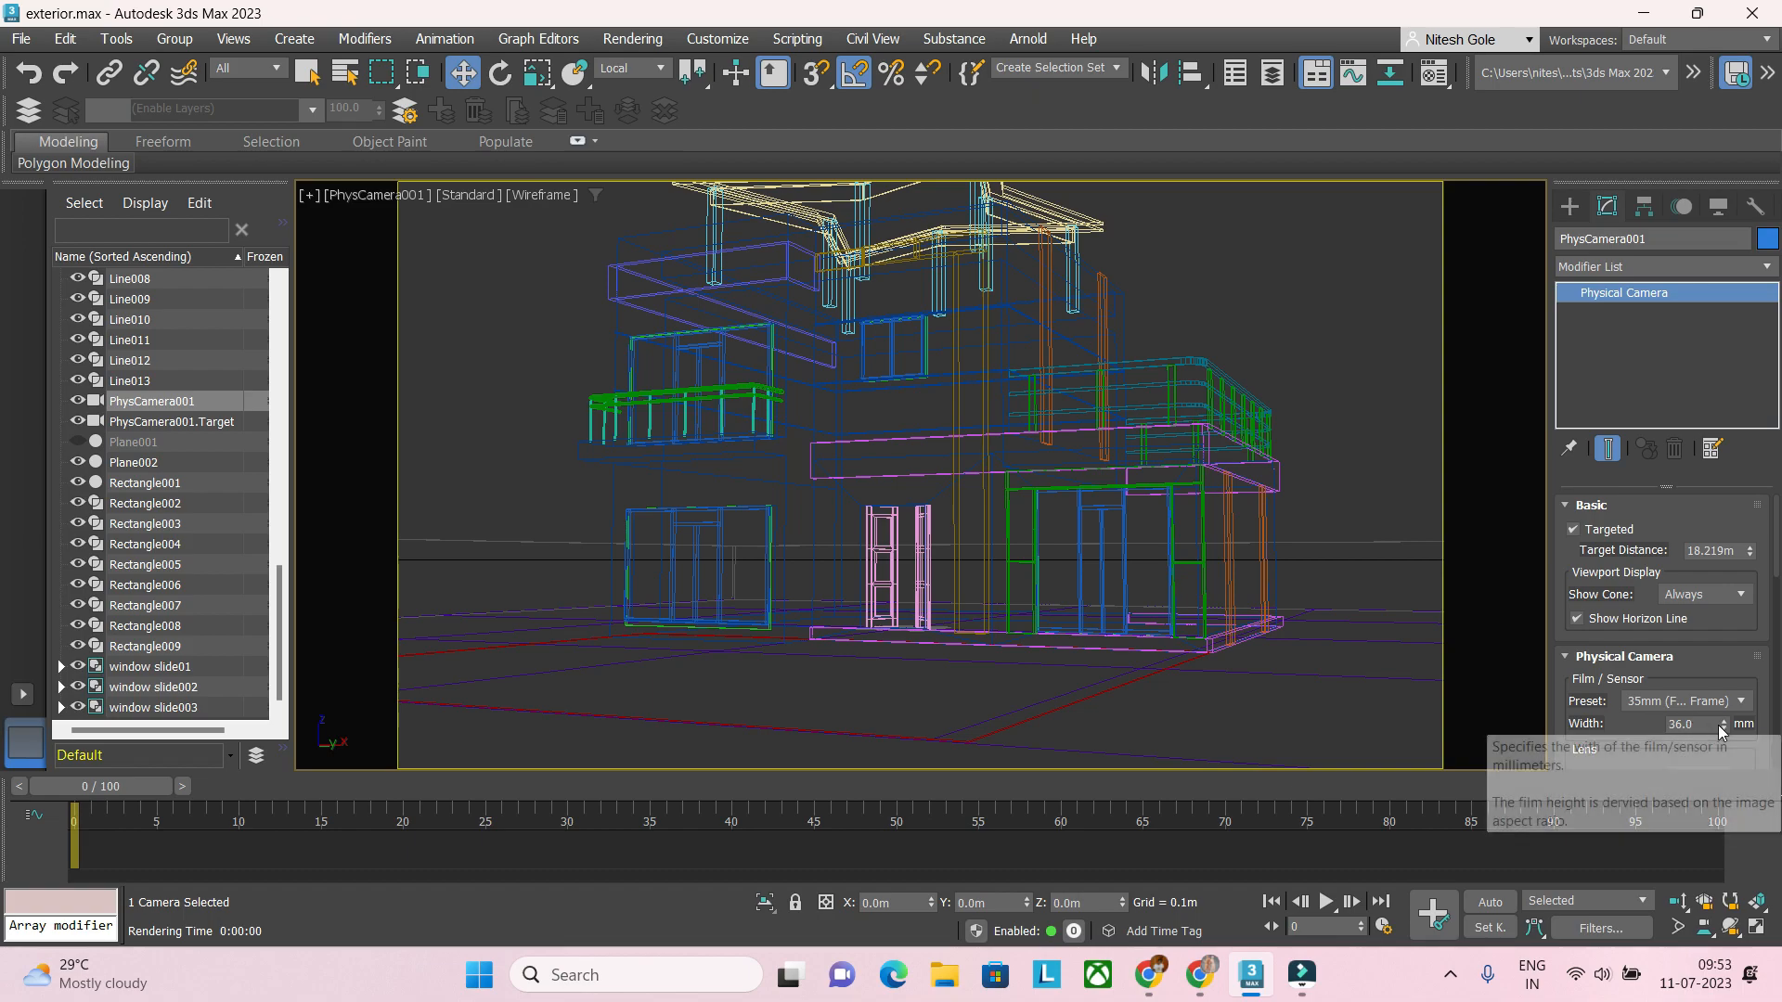
{"action": "left_click_drag", "start_coordinate": [1697, 724], "coordinate": [1620, 724]}
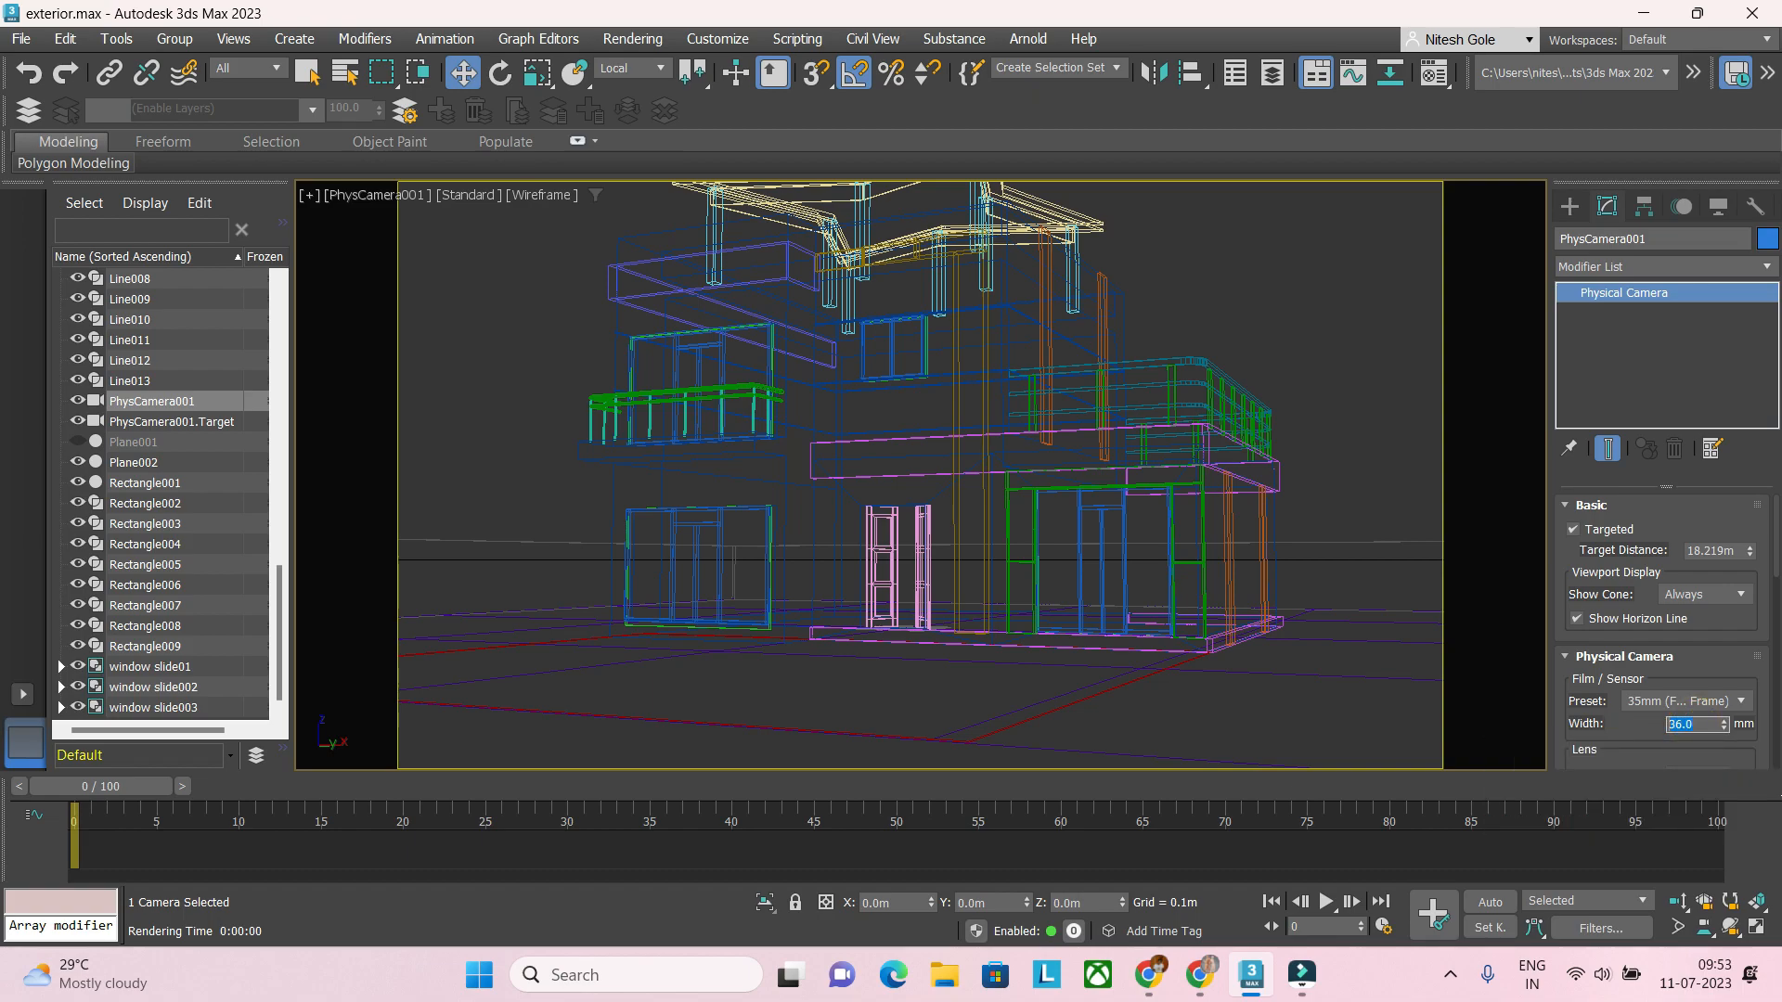
{"action": "type", "text": "18"}
{"action": "key", "text": "Return"}
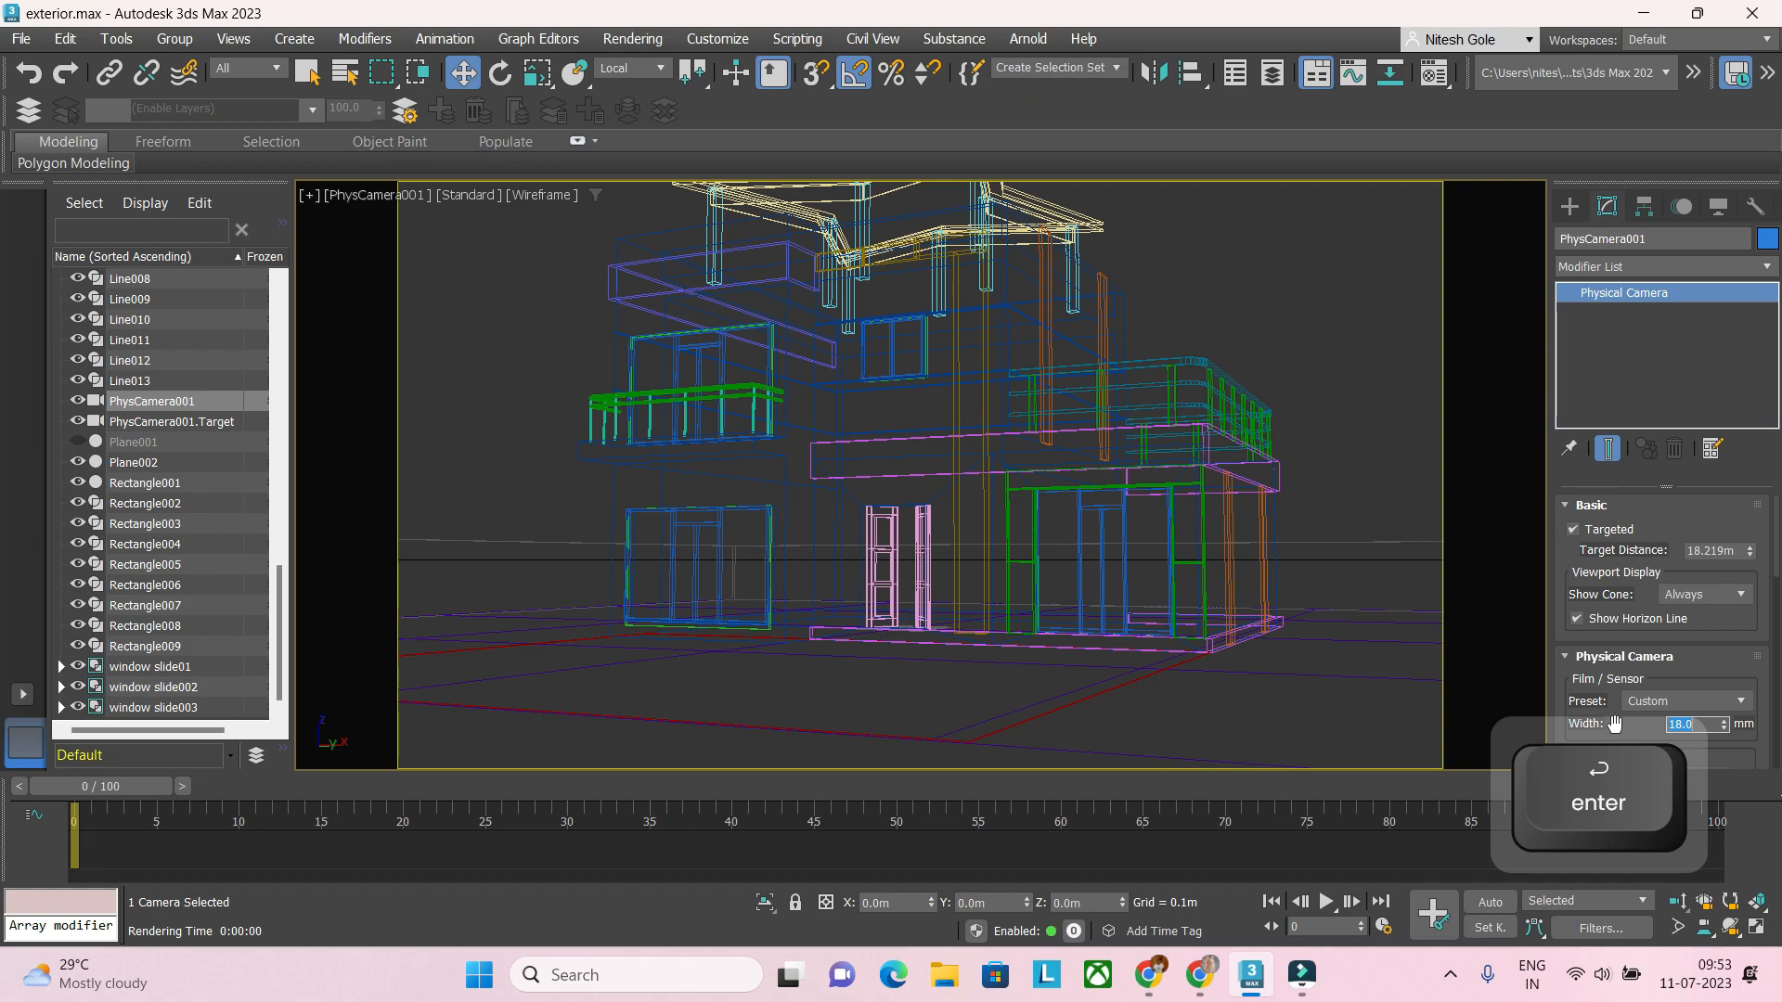
{"action": "key", "text": "ctrl"}
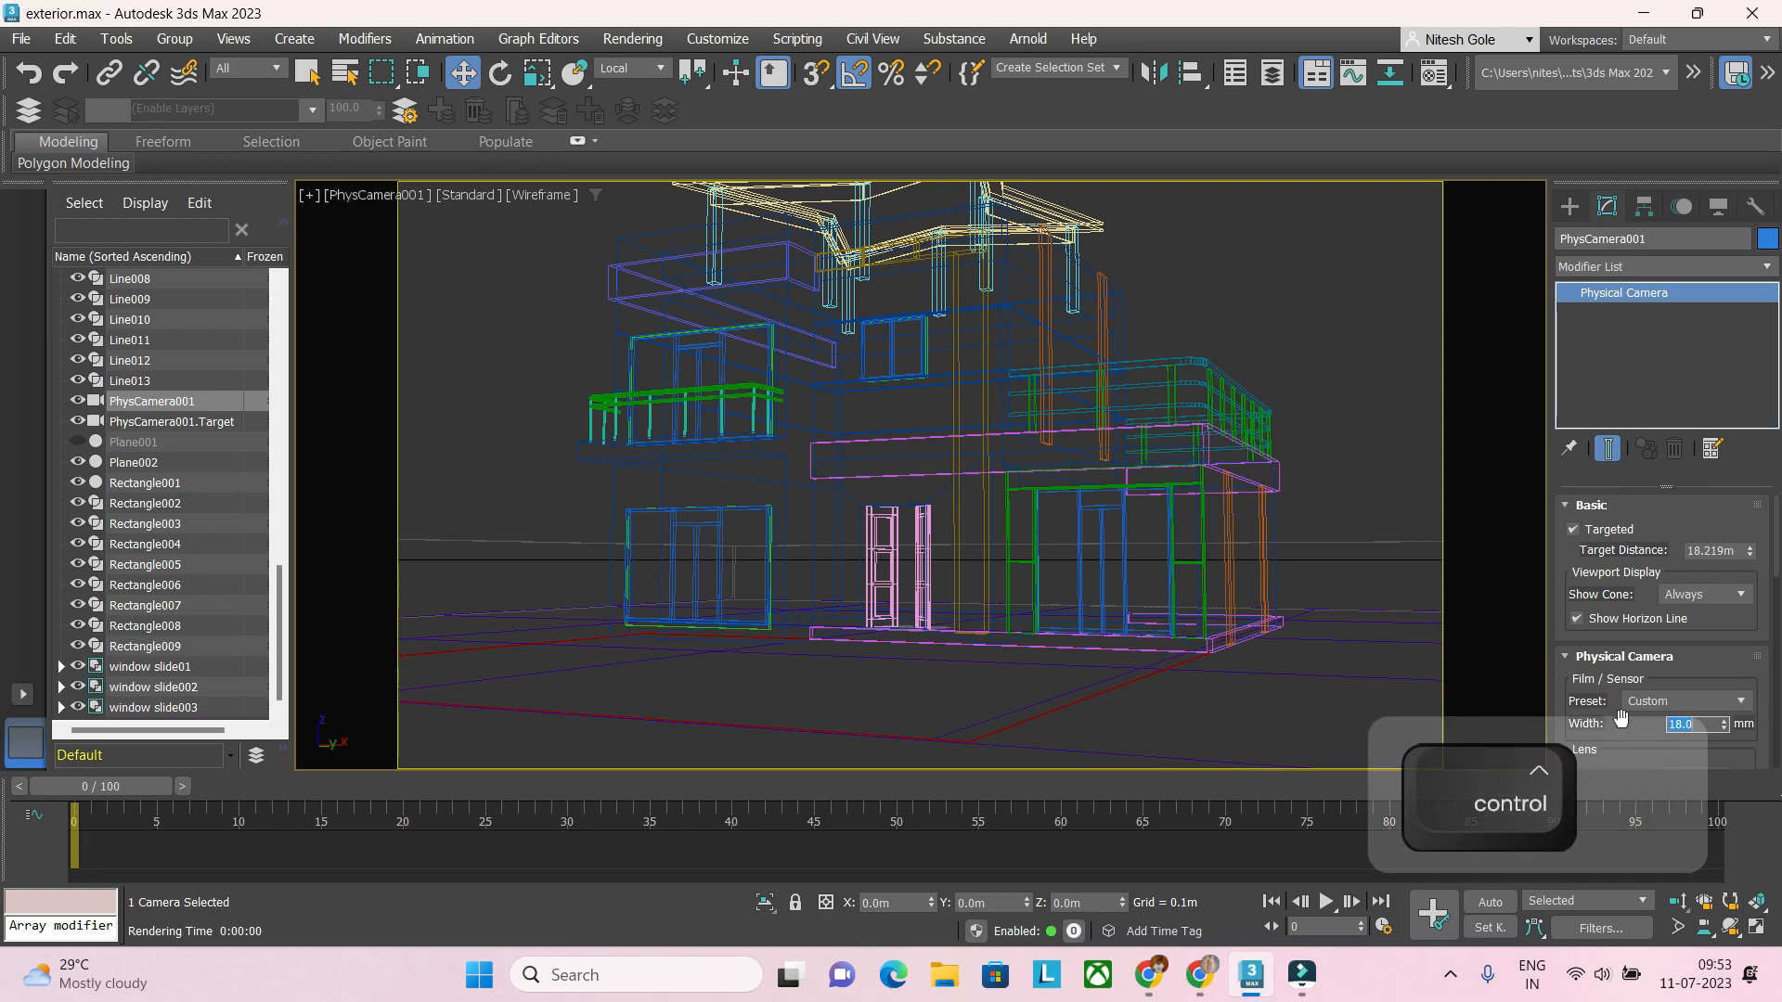
{"action": "key", "text": "ctrl+z"}
{"action": "left_click", "coordinate": [1732, 662]}
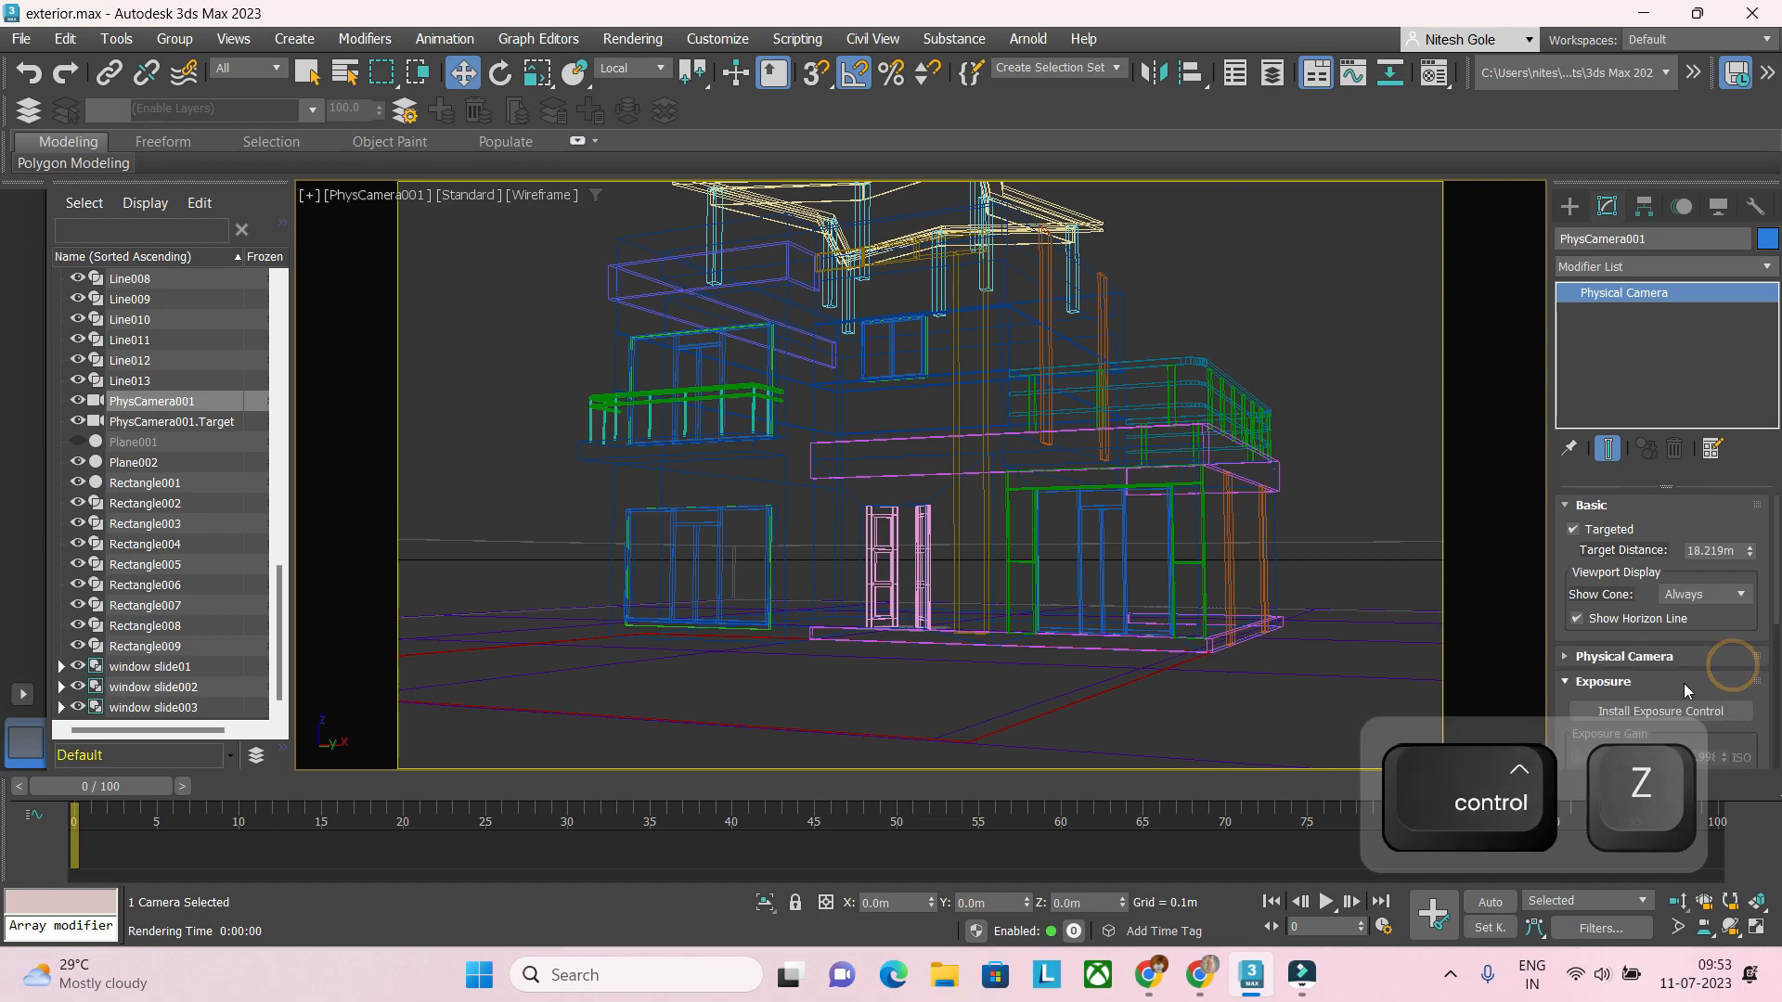
{"action": "left_click", "coordinate": [1663, 658]}
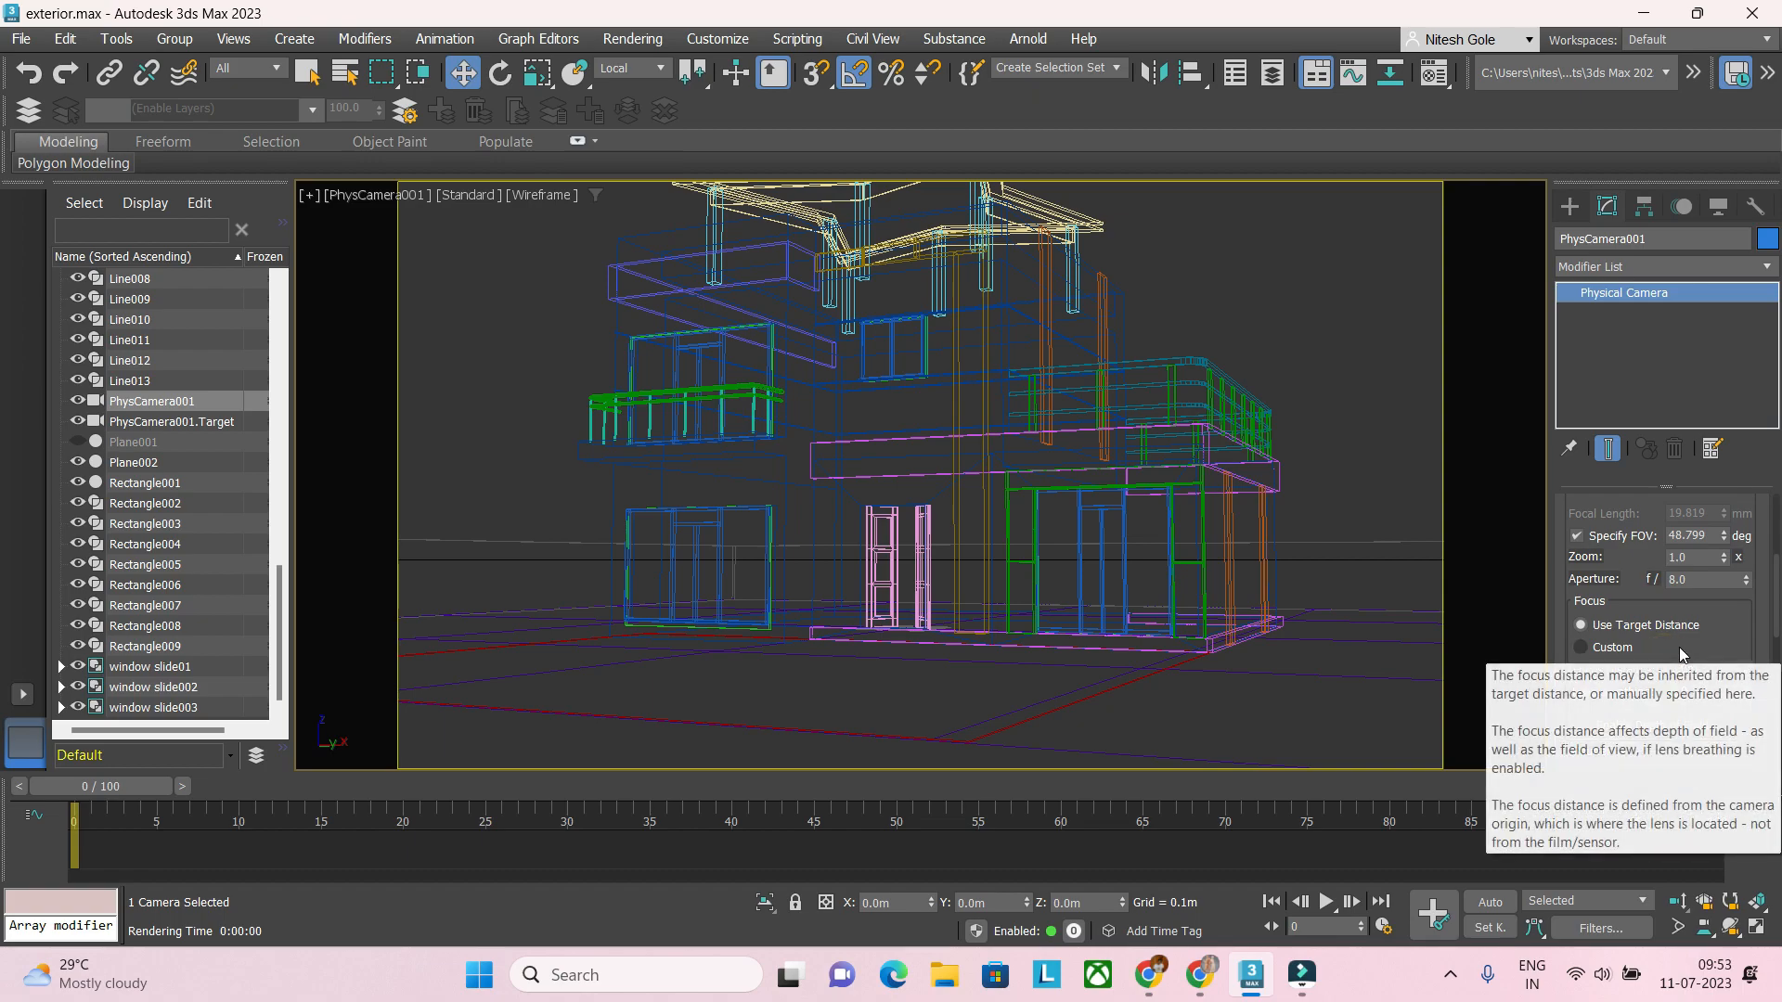
Step: Try widening the camera's field of view to about 98.8 degrees and narrowing it to about 57.8 degrees
{"action": "scroll", "coordinate": [1704, 629], "scroll_direction": "up", "scroll_amount": 2}
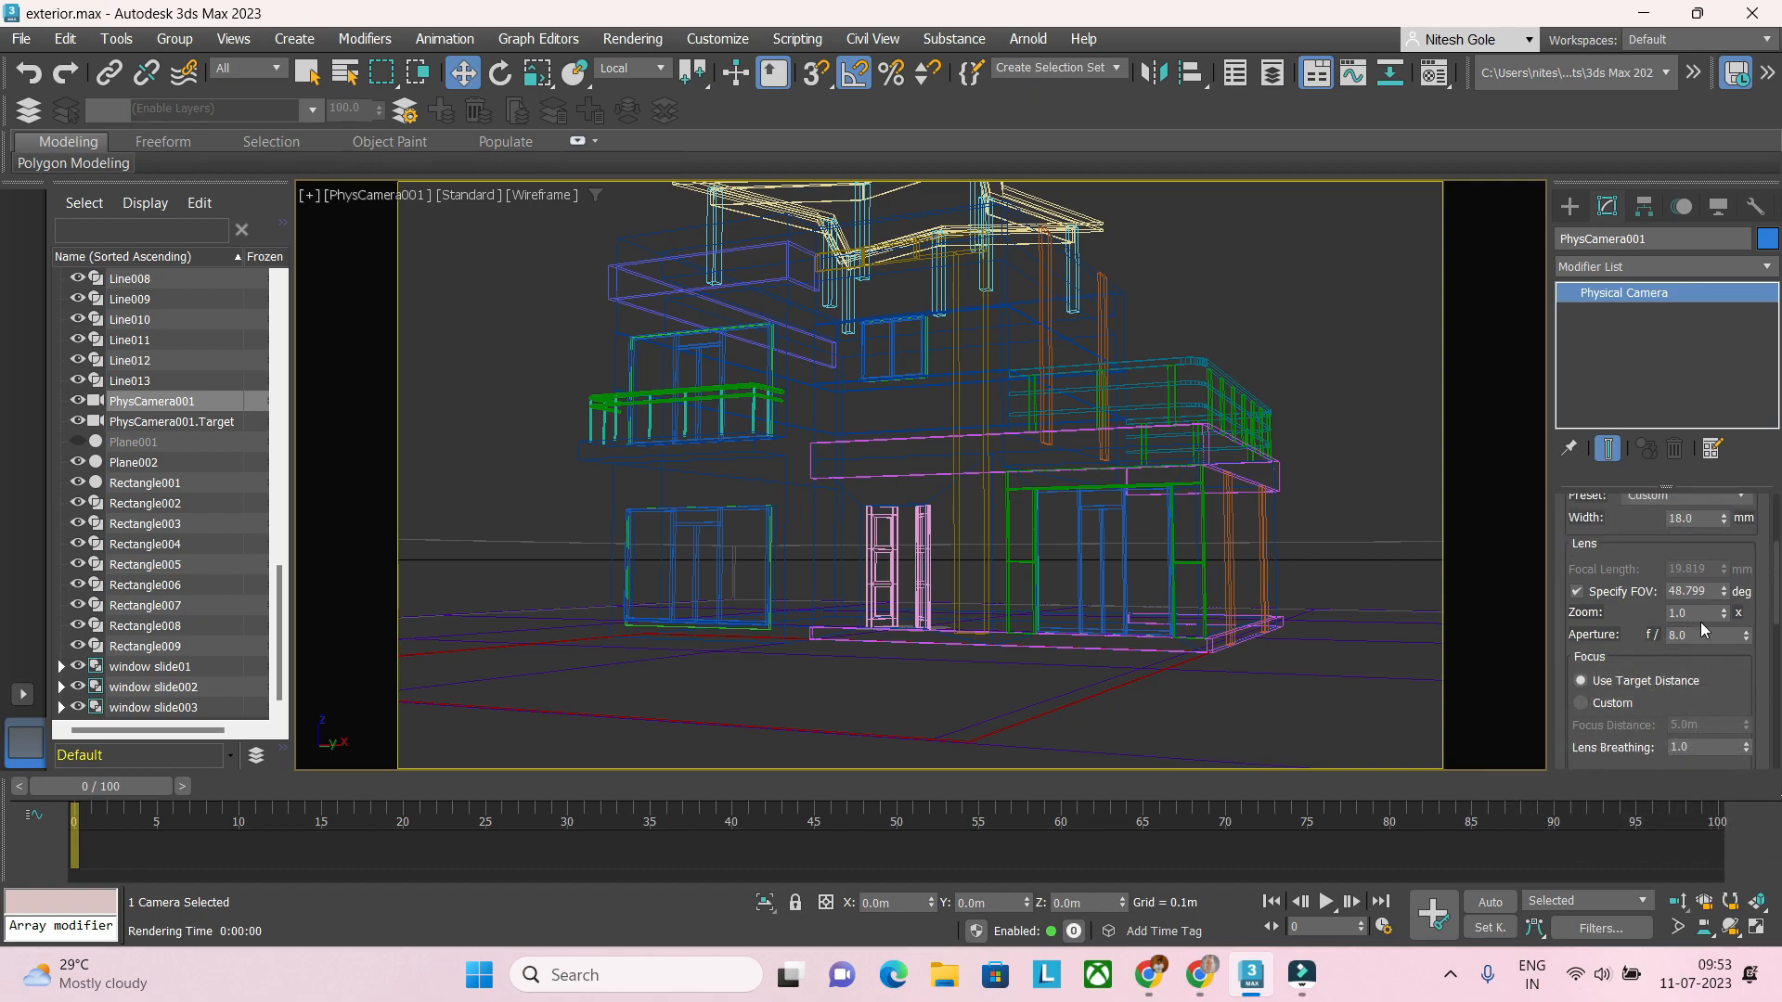
{"action": "left_click_drag", "start_coordinate": [1723, 595], "coordinate": [1726, 591]}
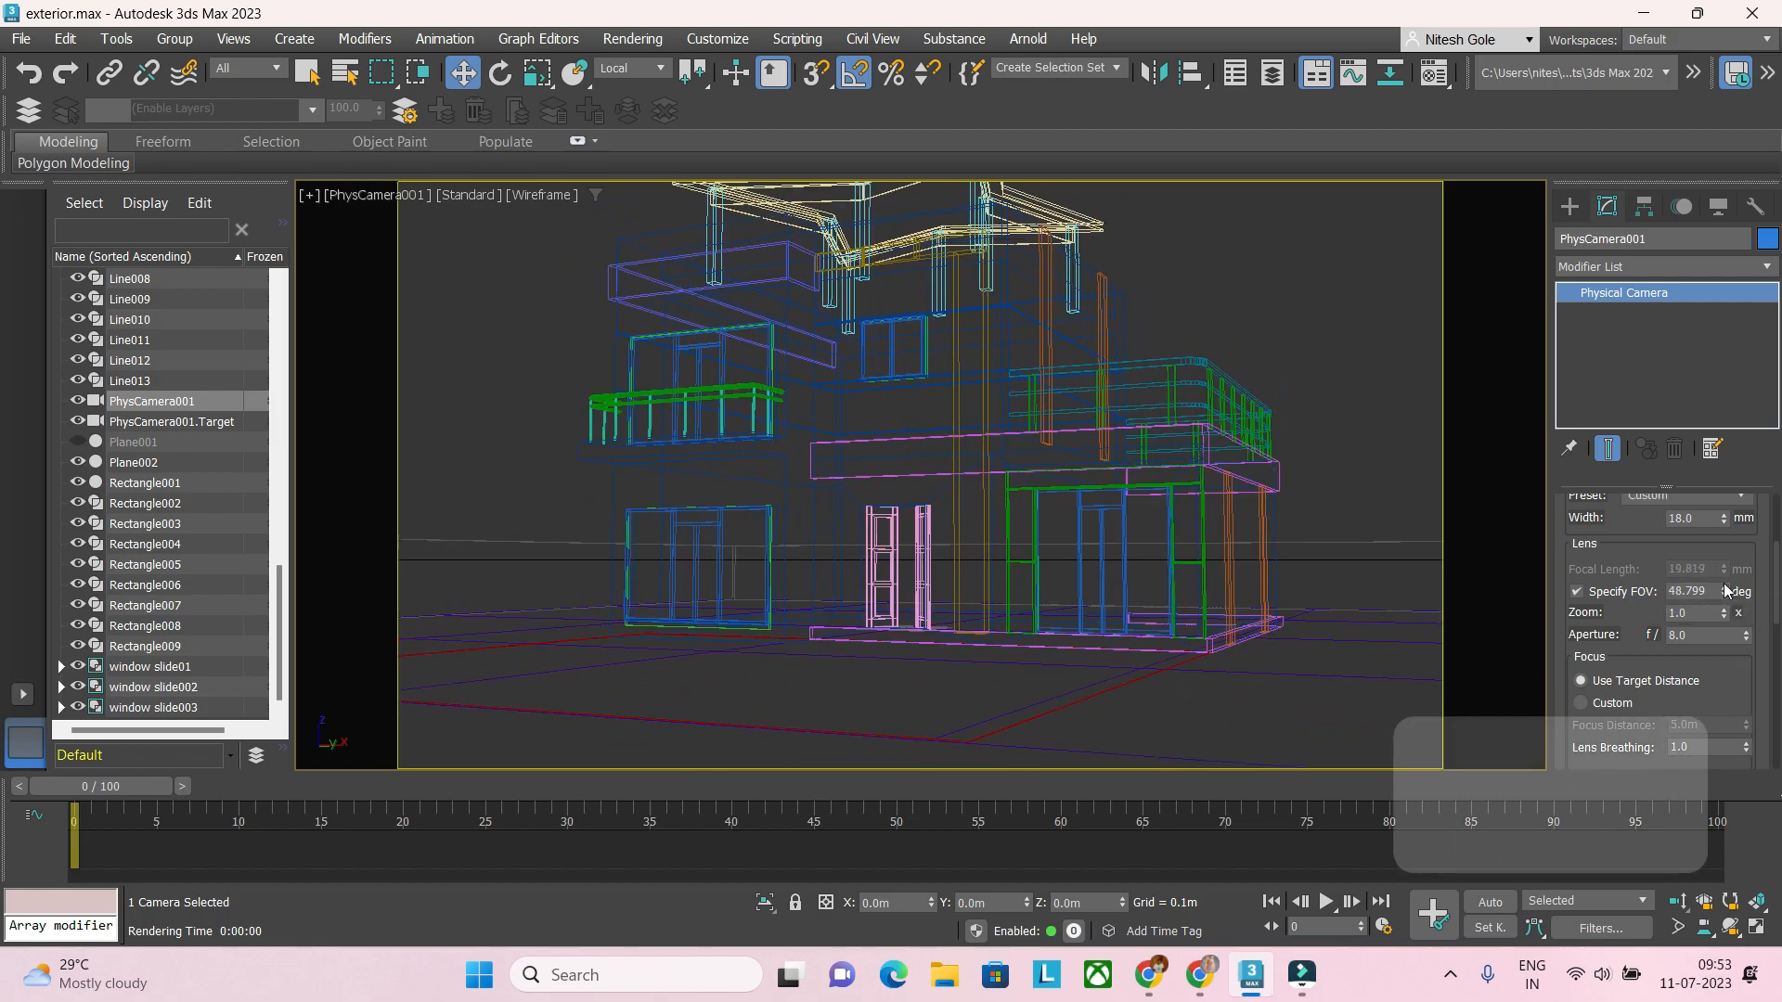
{"action": "key", "text": "ctrl+z"}
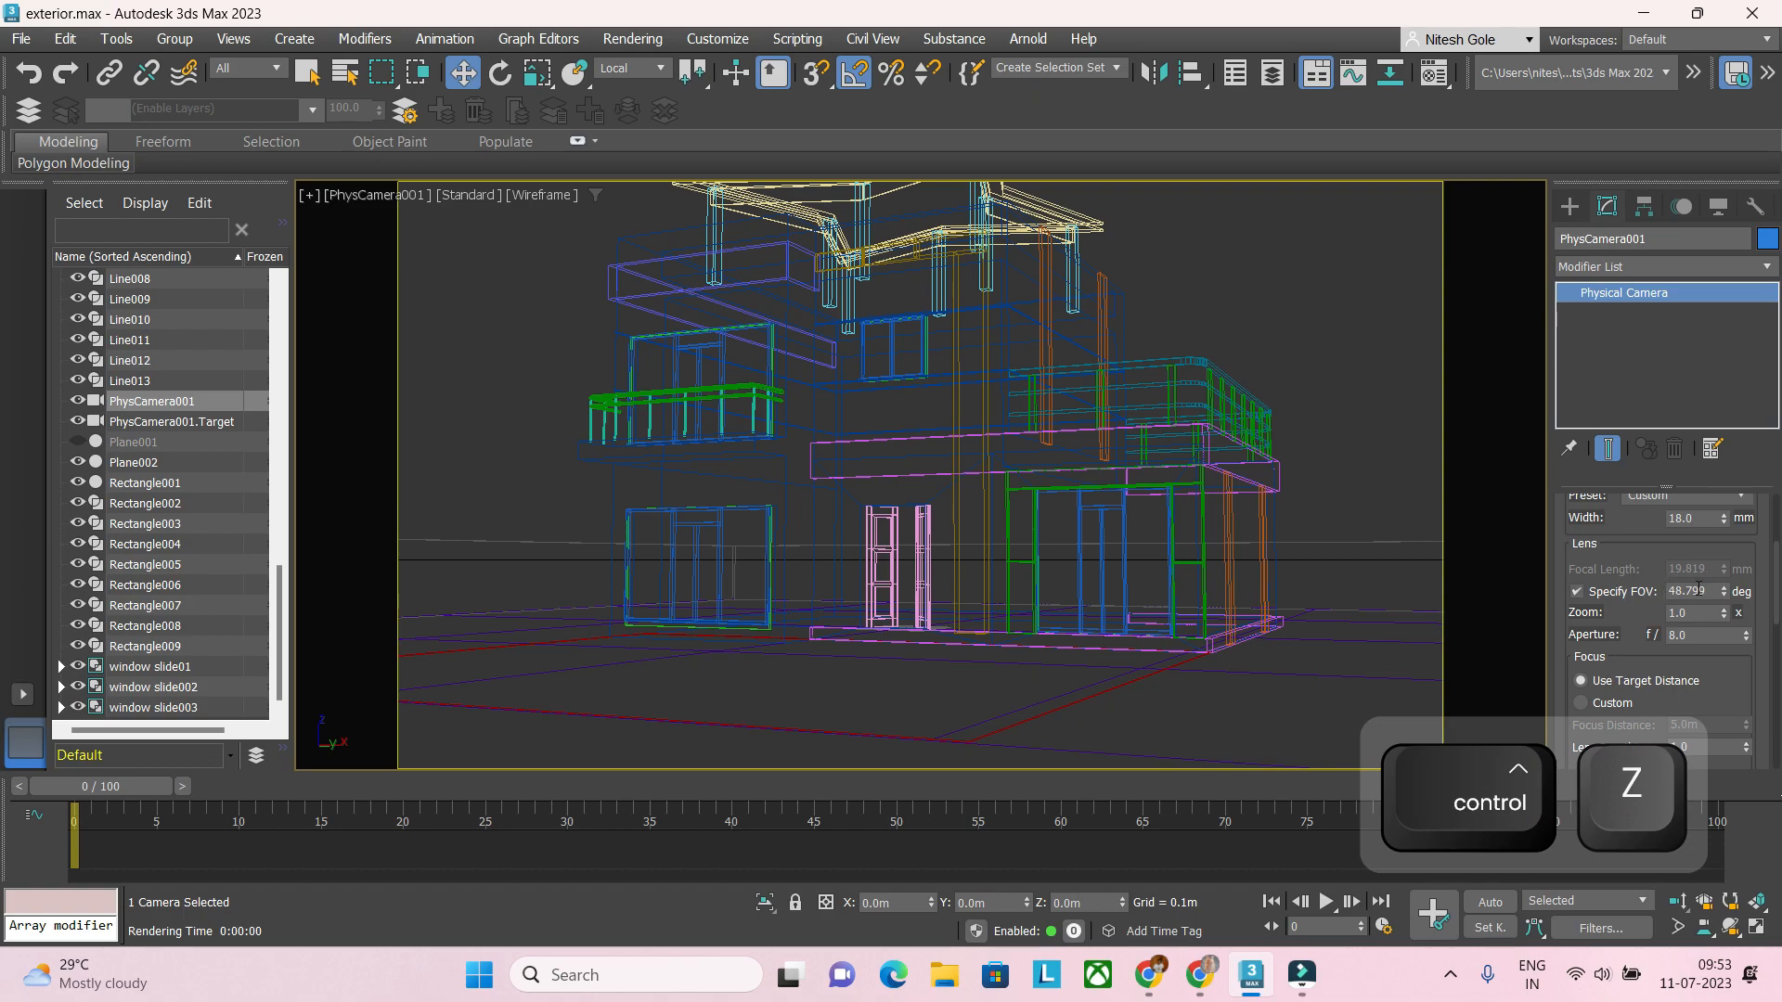
{"action": "left_click_drag", "start_coordinate": [1725, 592], "coordinate": [1724, 541]}
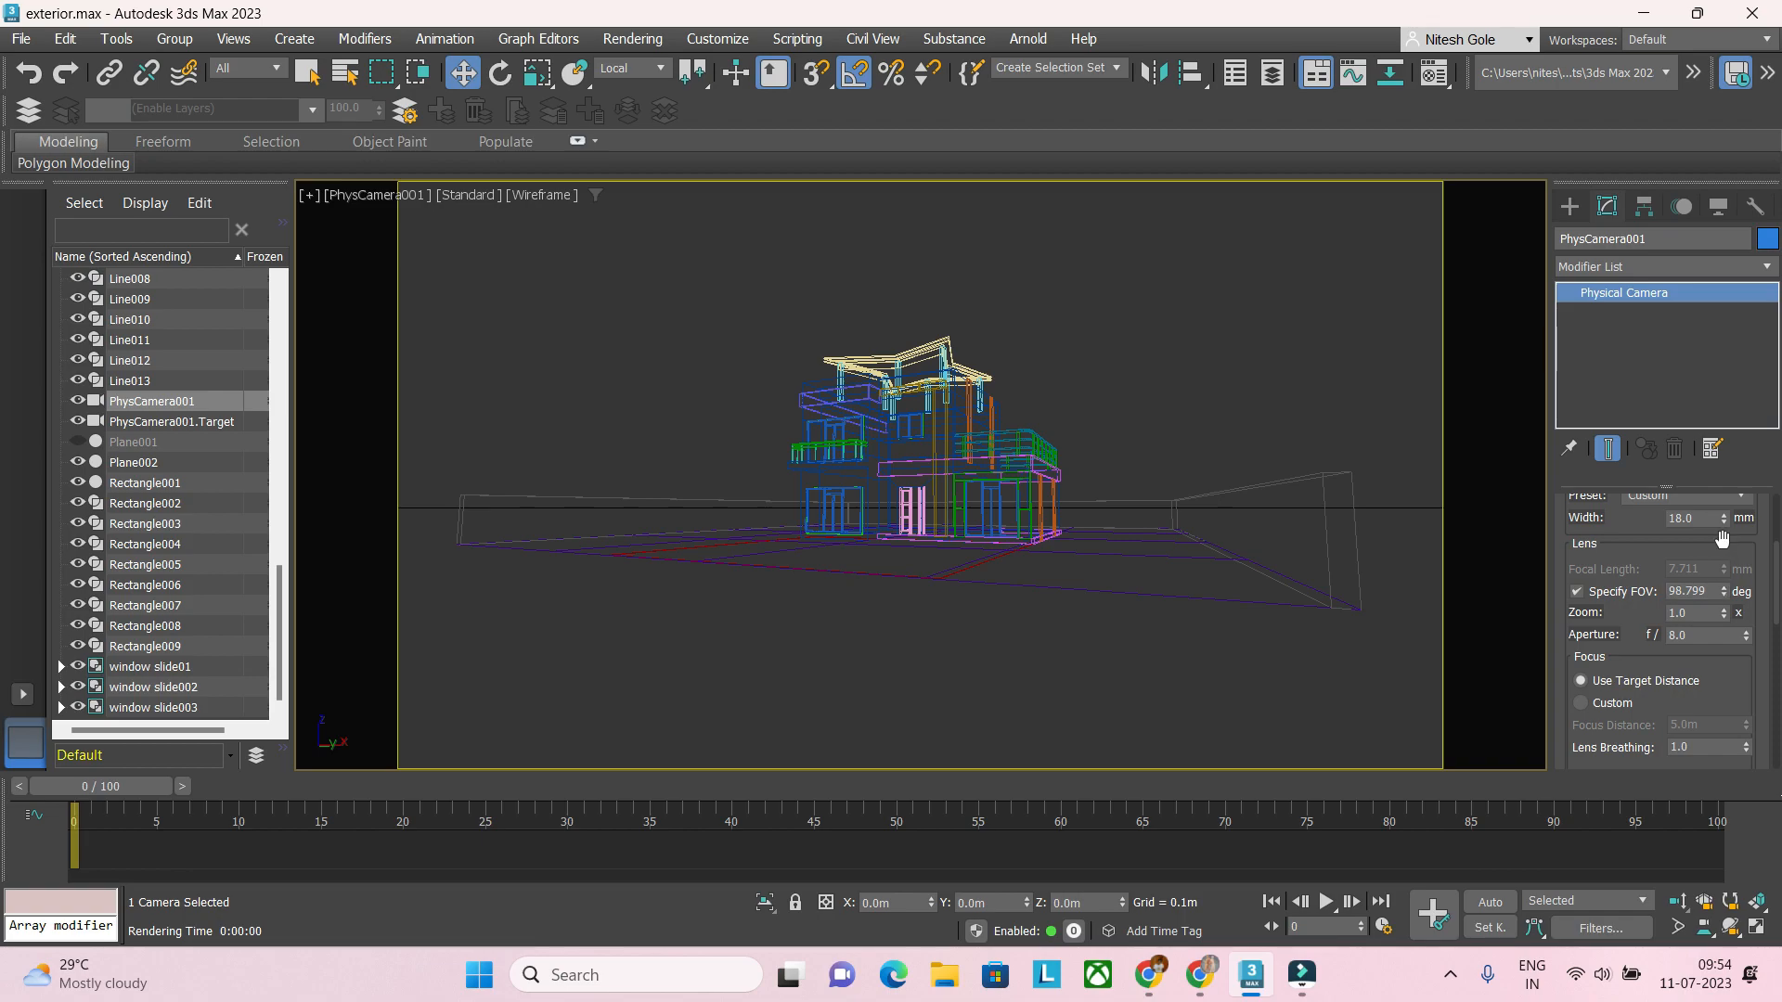
{"action": "left_click_drag", "start_coordinate": [1725, 592], "coordinate": [1732, 635]}
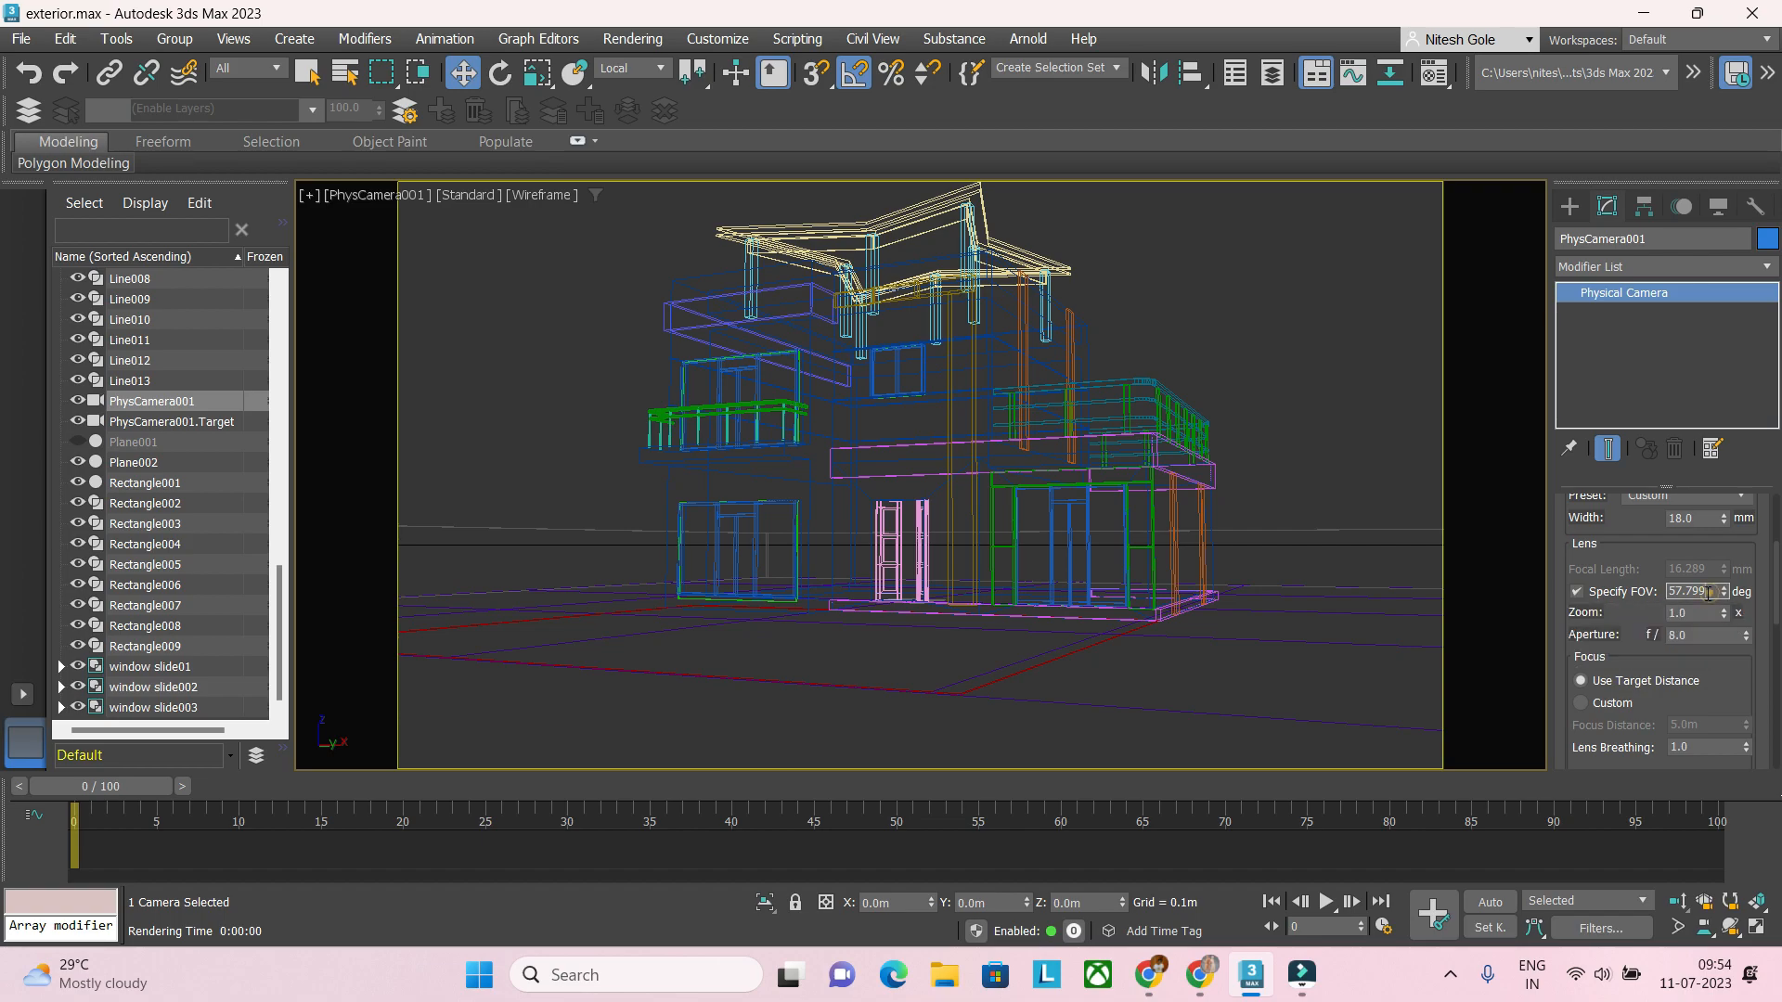
Step: Set the specified field of view of PhysCamera001 to 45 degrees
{"action": "left_click_drag", "start_coordinate": [1714, 595], "coordinate": [1666, 601]}
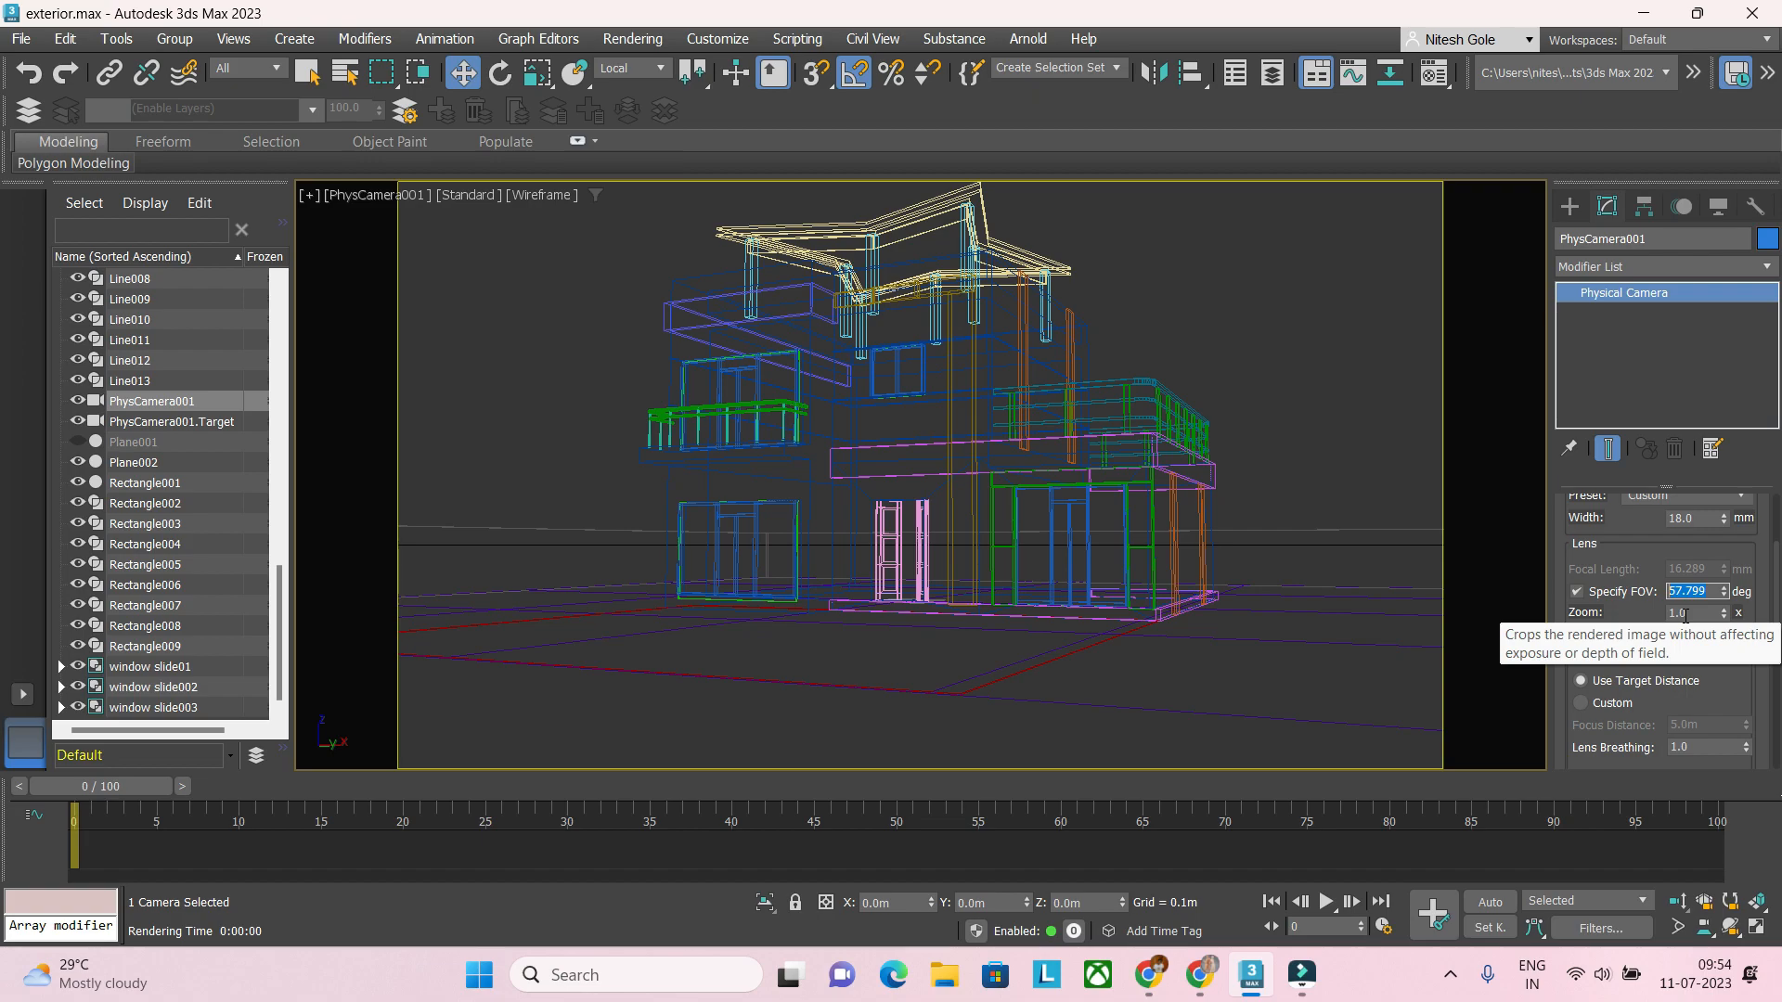
{"action": "type", "text": "45"}
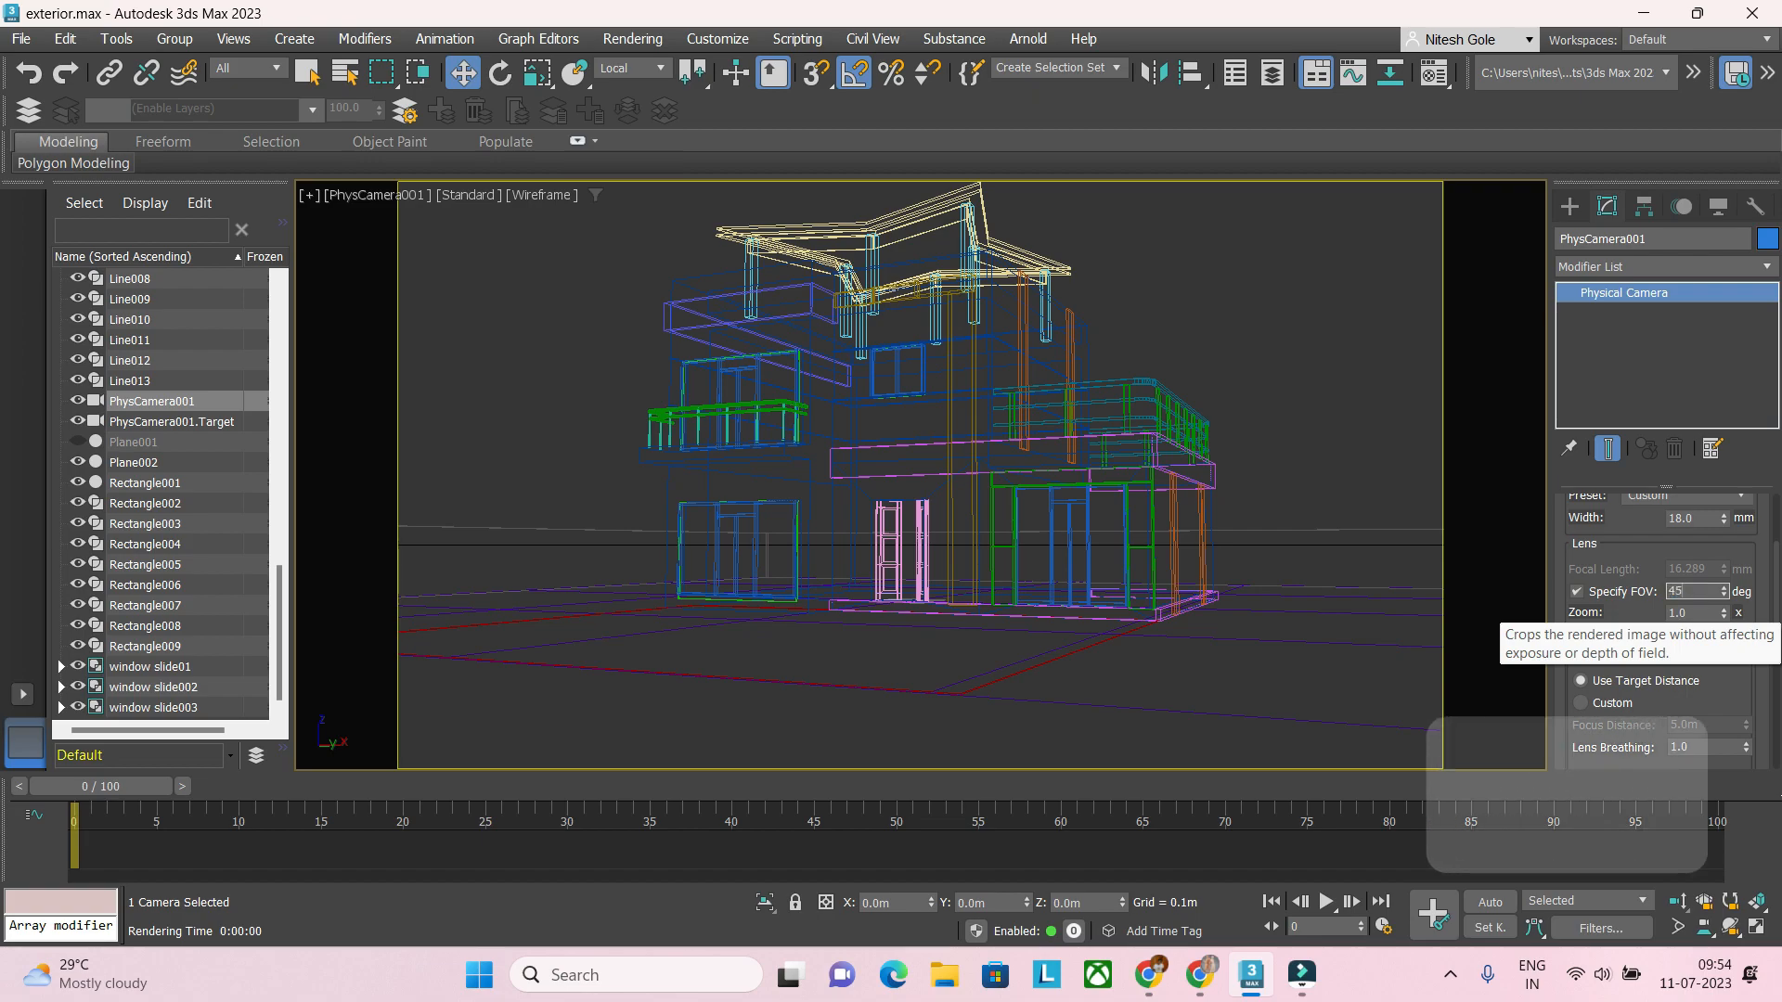
{"action": "key", "text": "Return"}
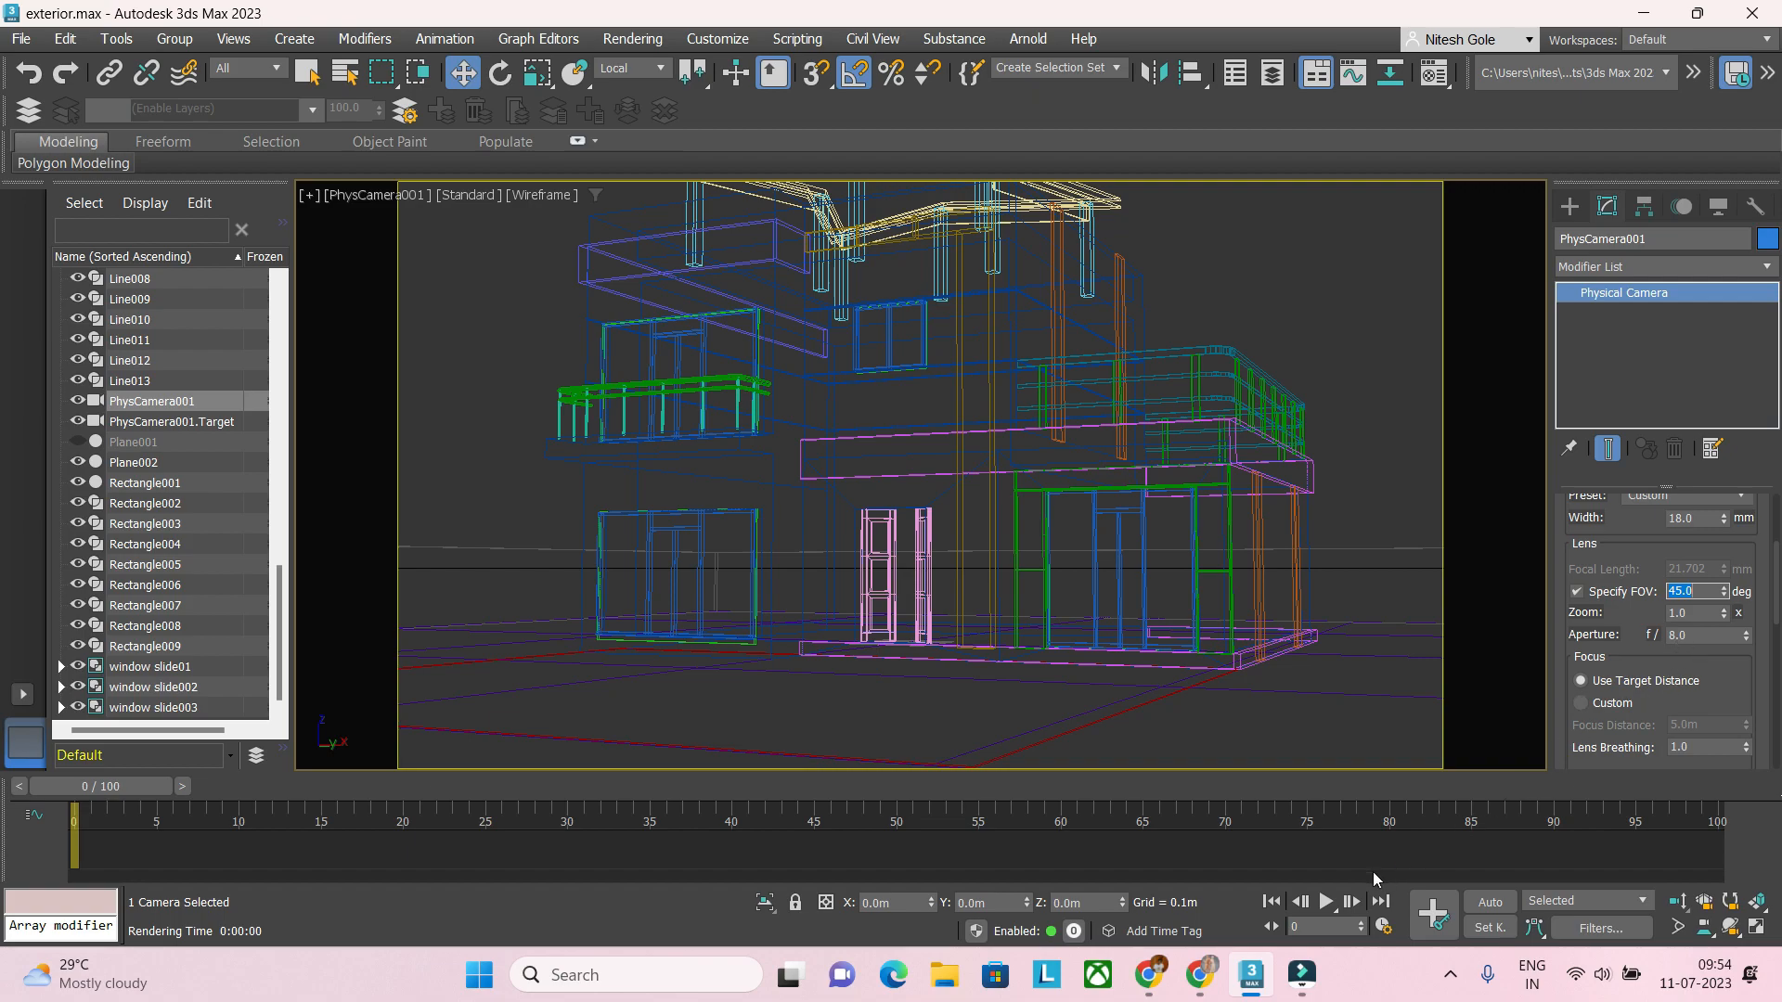
Step: Switch to the aperture search page in Chrome, examine the f-stop lens comparison image, and return to 3ds Max
{"action": "mouse_move", "coordinate": [1151, 974]}
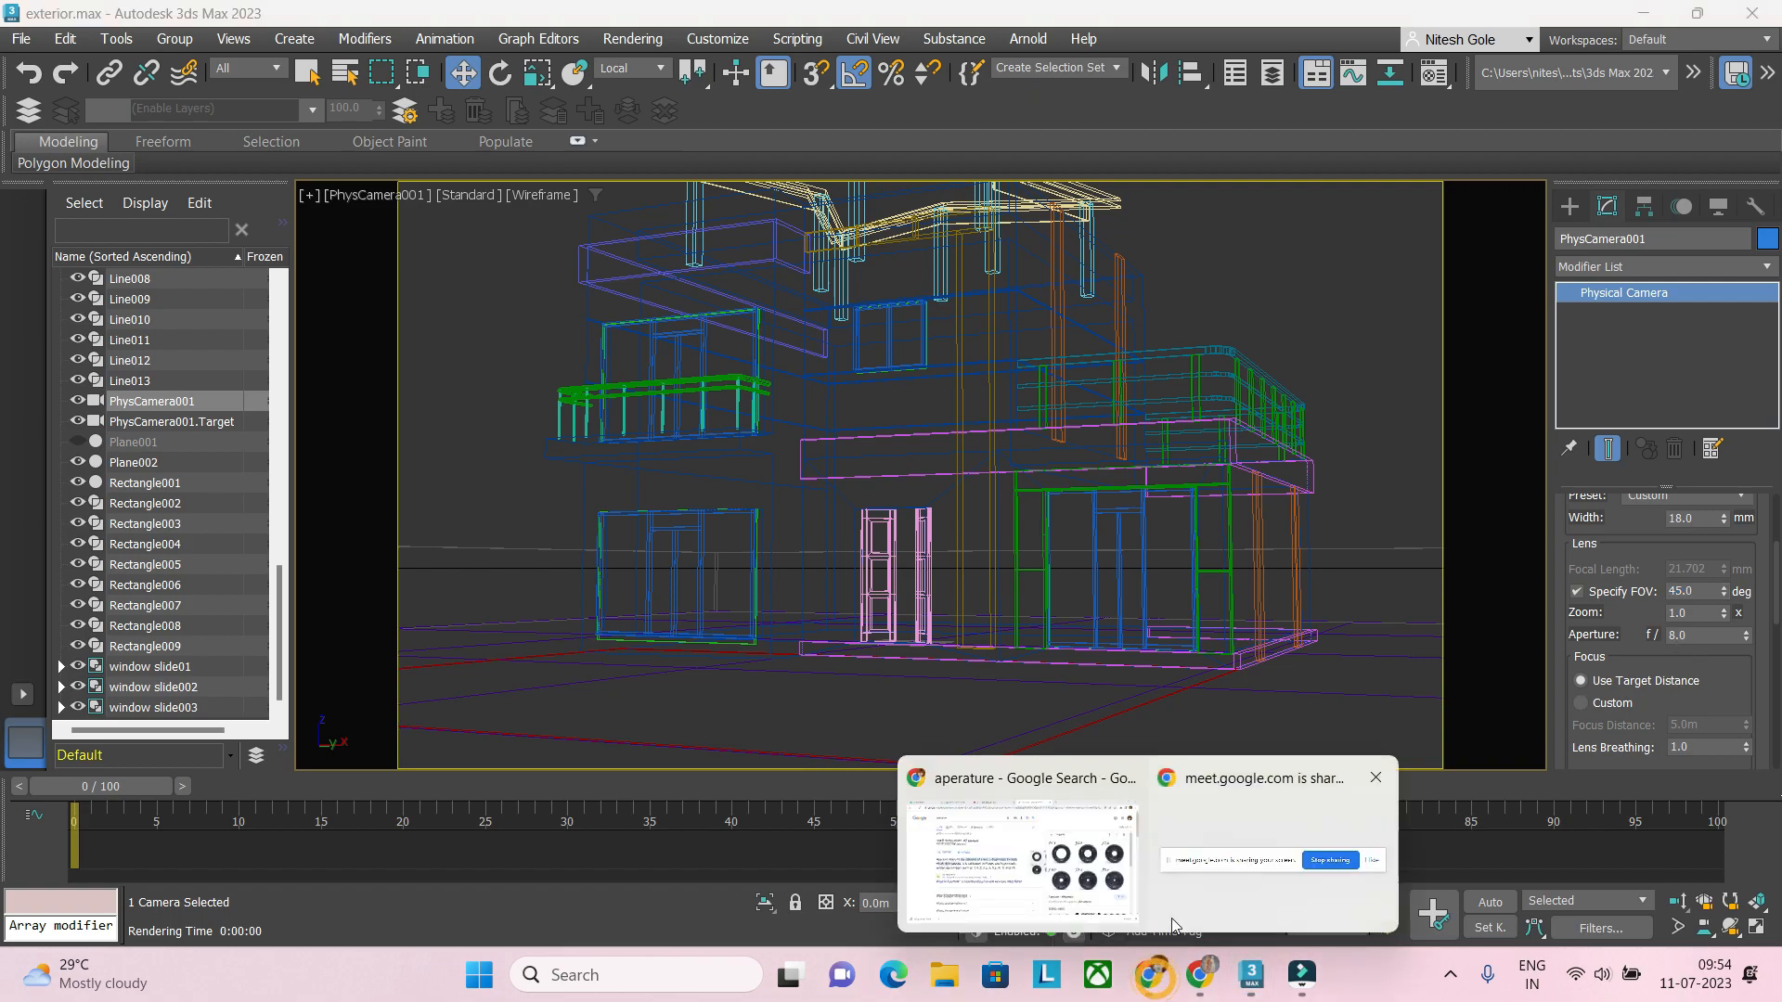
{"action": "left_click", "coordinate": [1079, 889]}
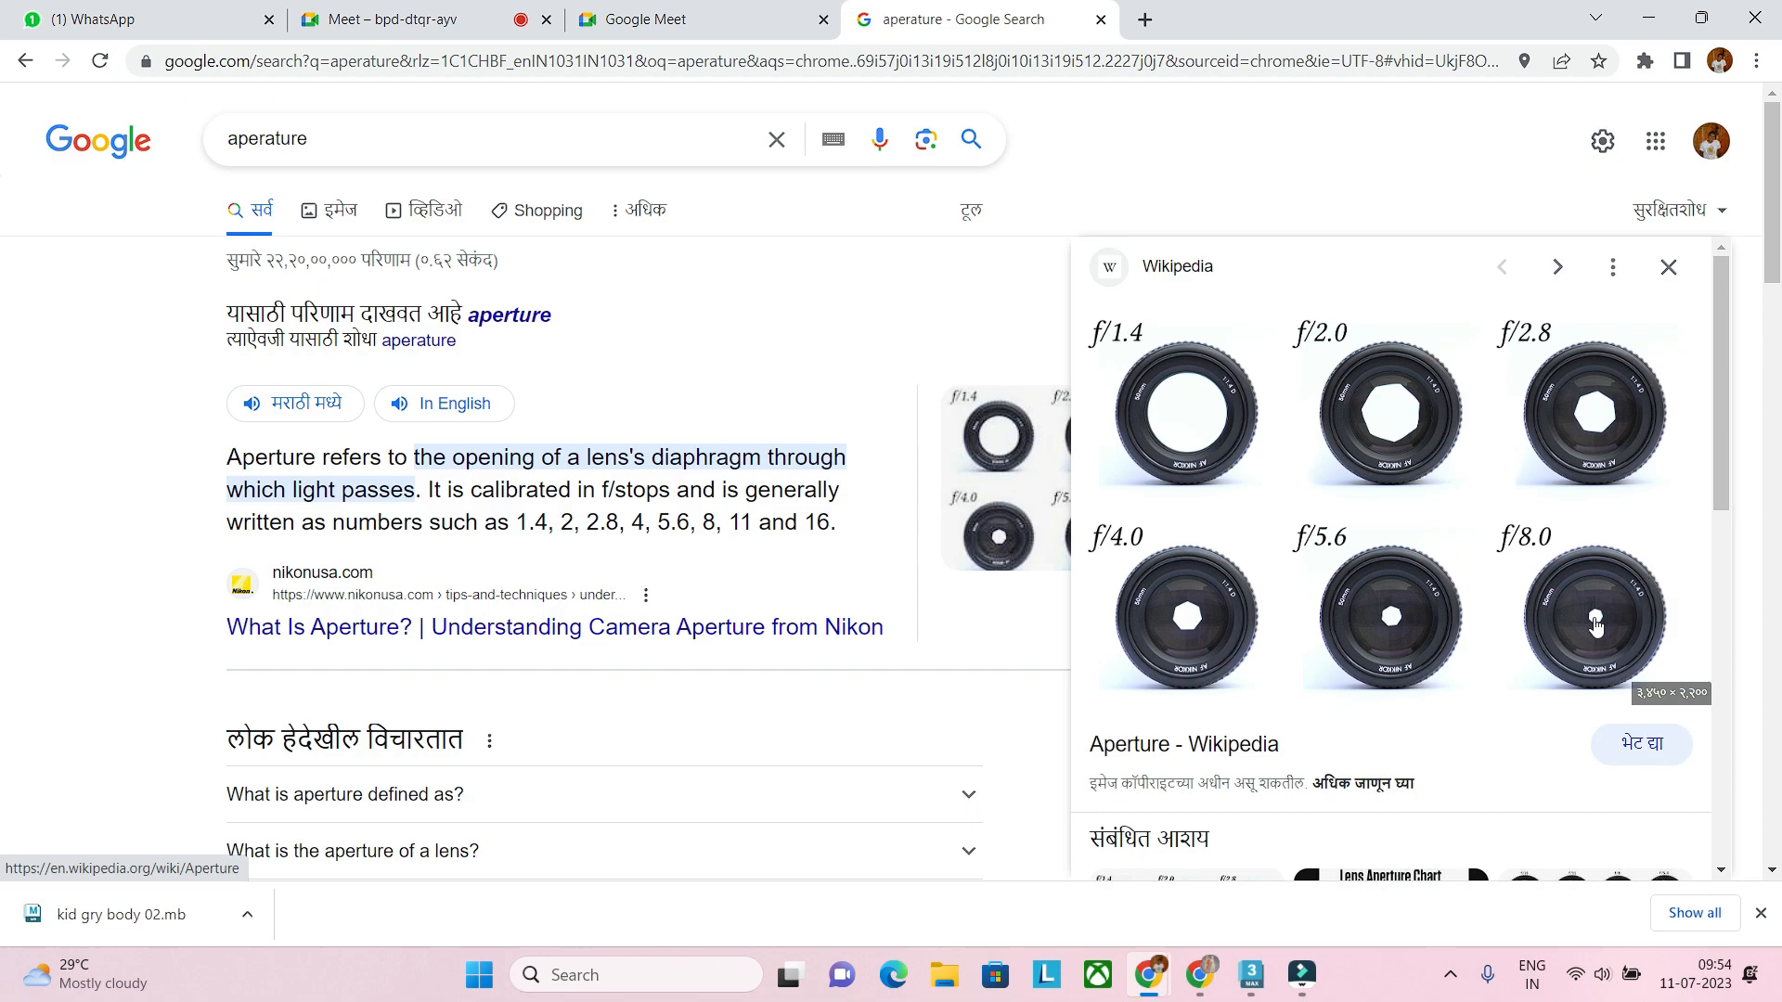
{"action": "left_click", "coordinate": [1251, 977]}
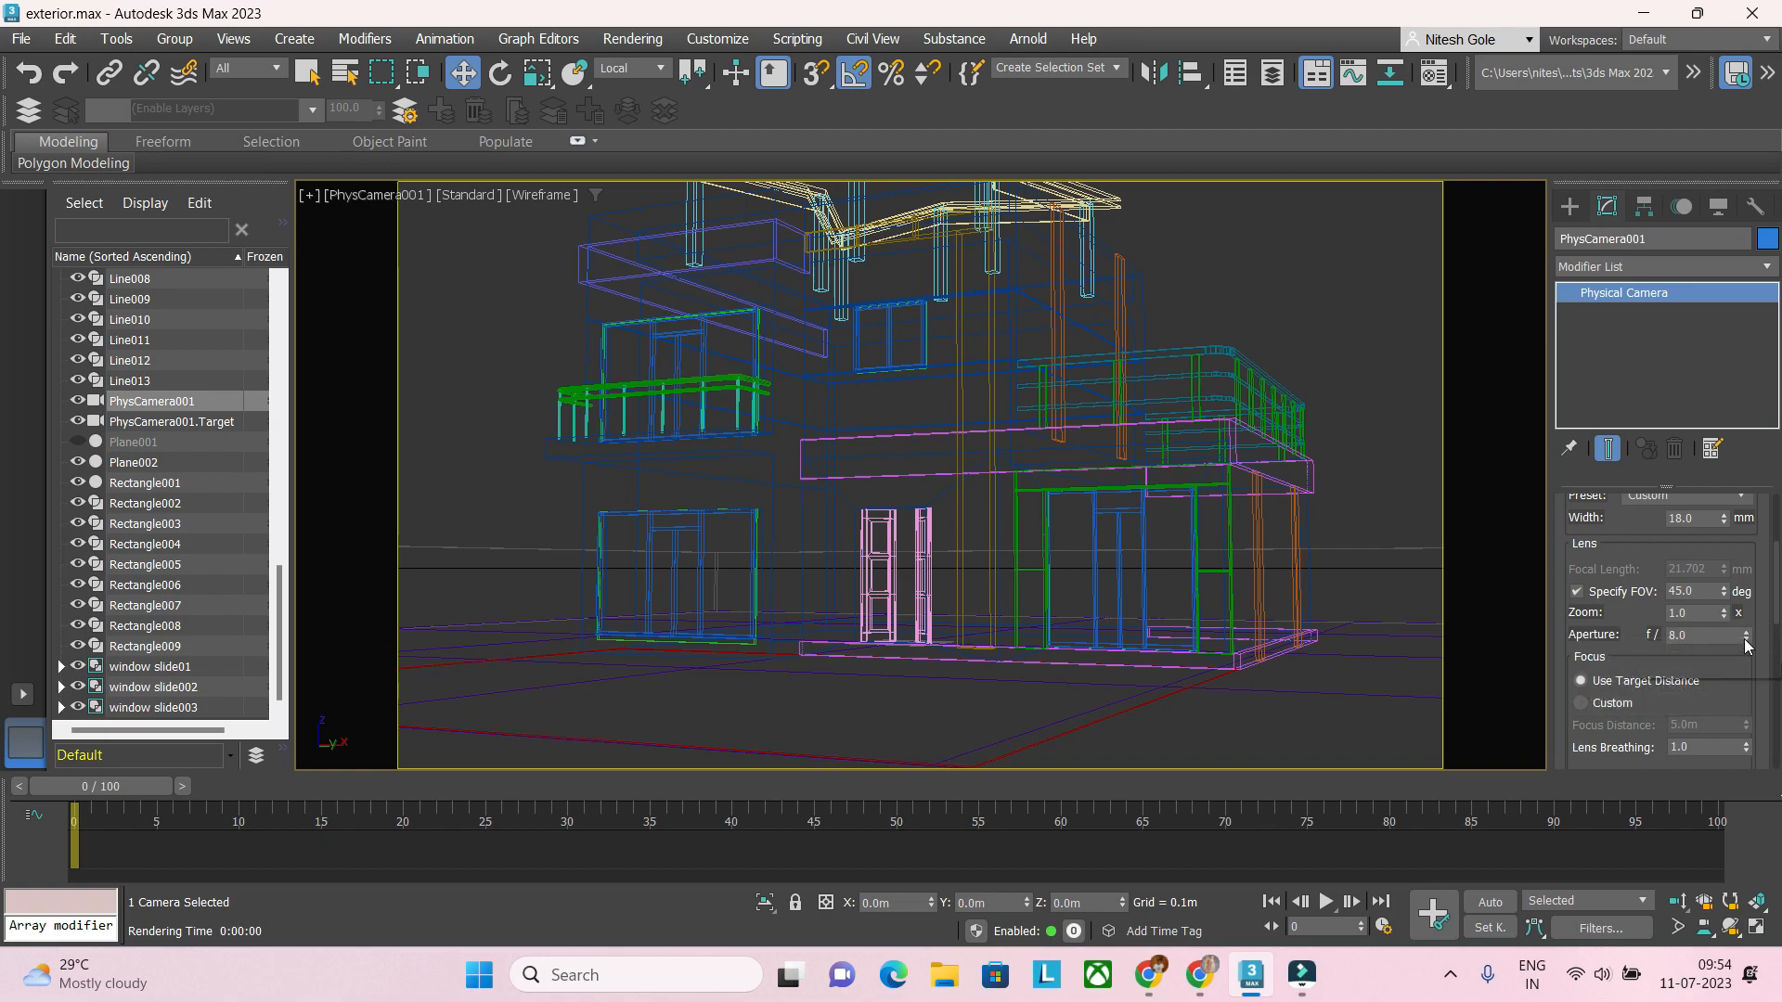
Step: Lower the camera's aperture to f/0.4, run a test render of PhysCamera001, and cancel the render
{"action": "left_click_drag", "start_coordinate": [1745, 638], "coordinate": [1745, 659]}
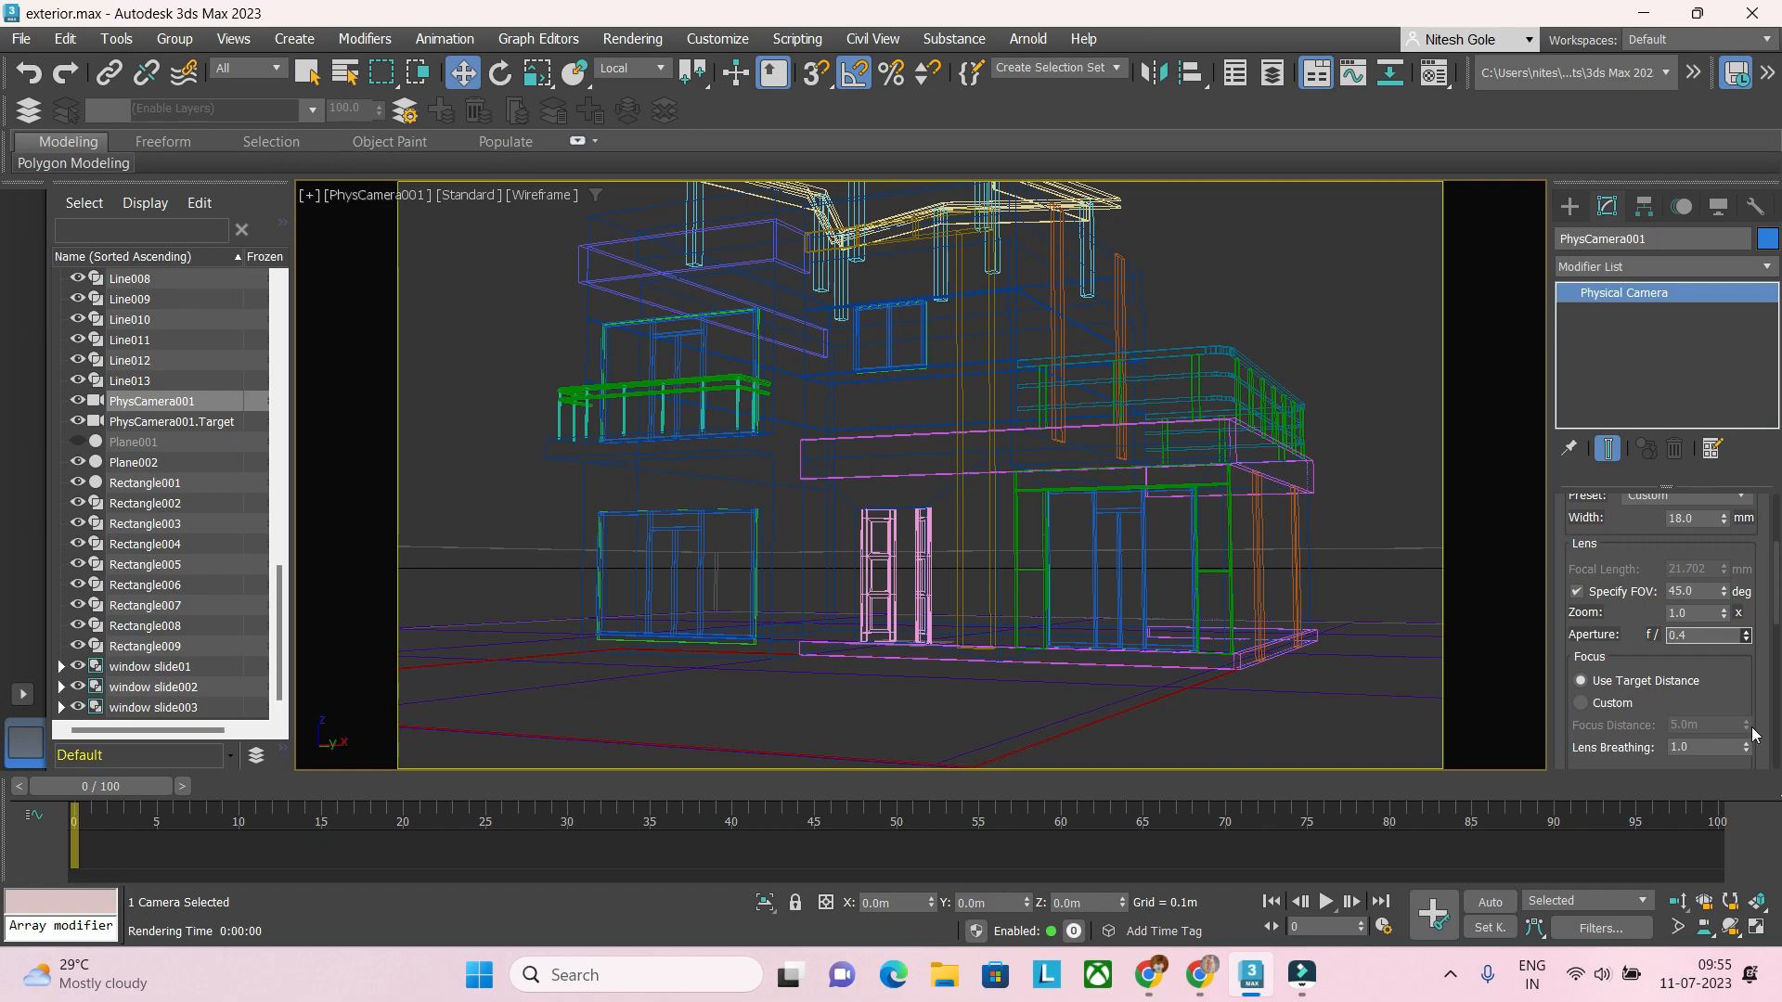
{"action": "key", "text": "shift+q"}
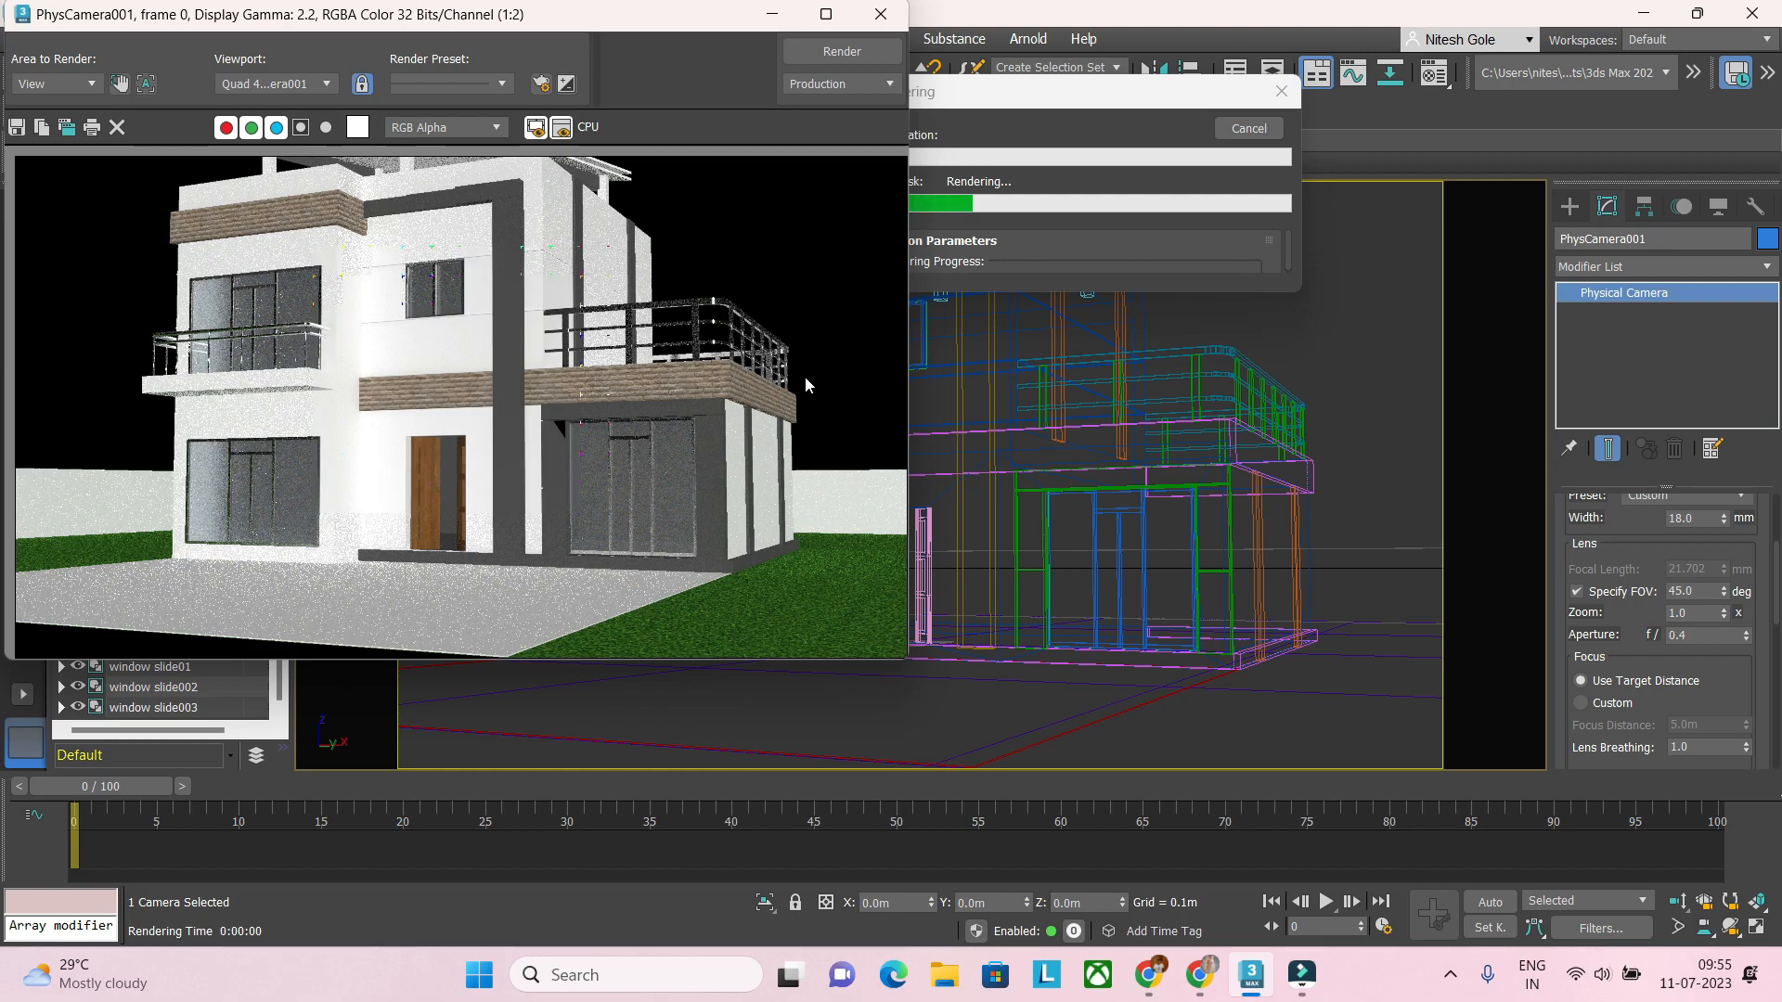
{"action": "key", "text": "Escape"}
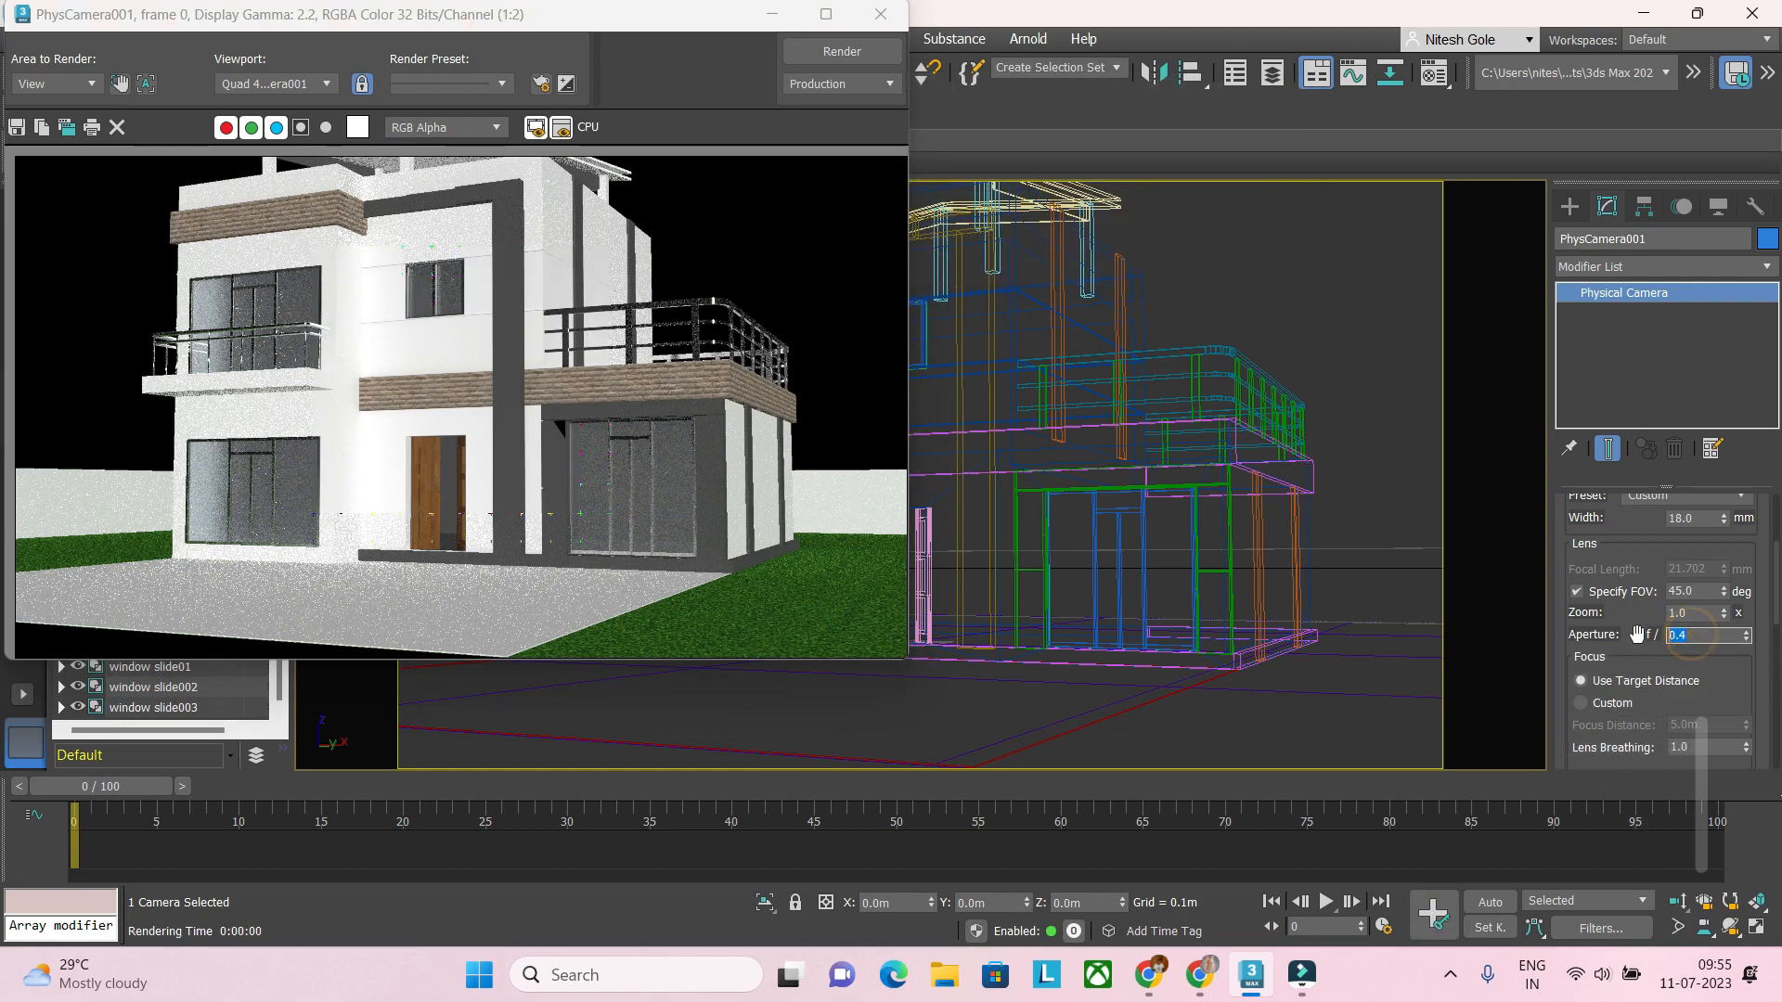
Step: Set the aperture of PhysCamera001 to f/1.4
{"action": "key", "text": "alt+Tab"}
{"action": "key", "text": "alt+Tab"}
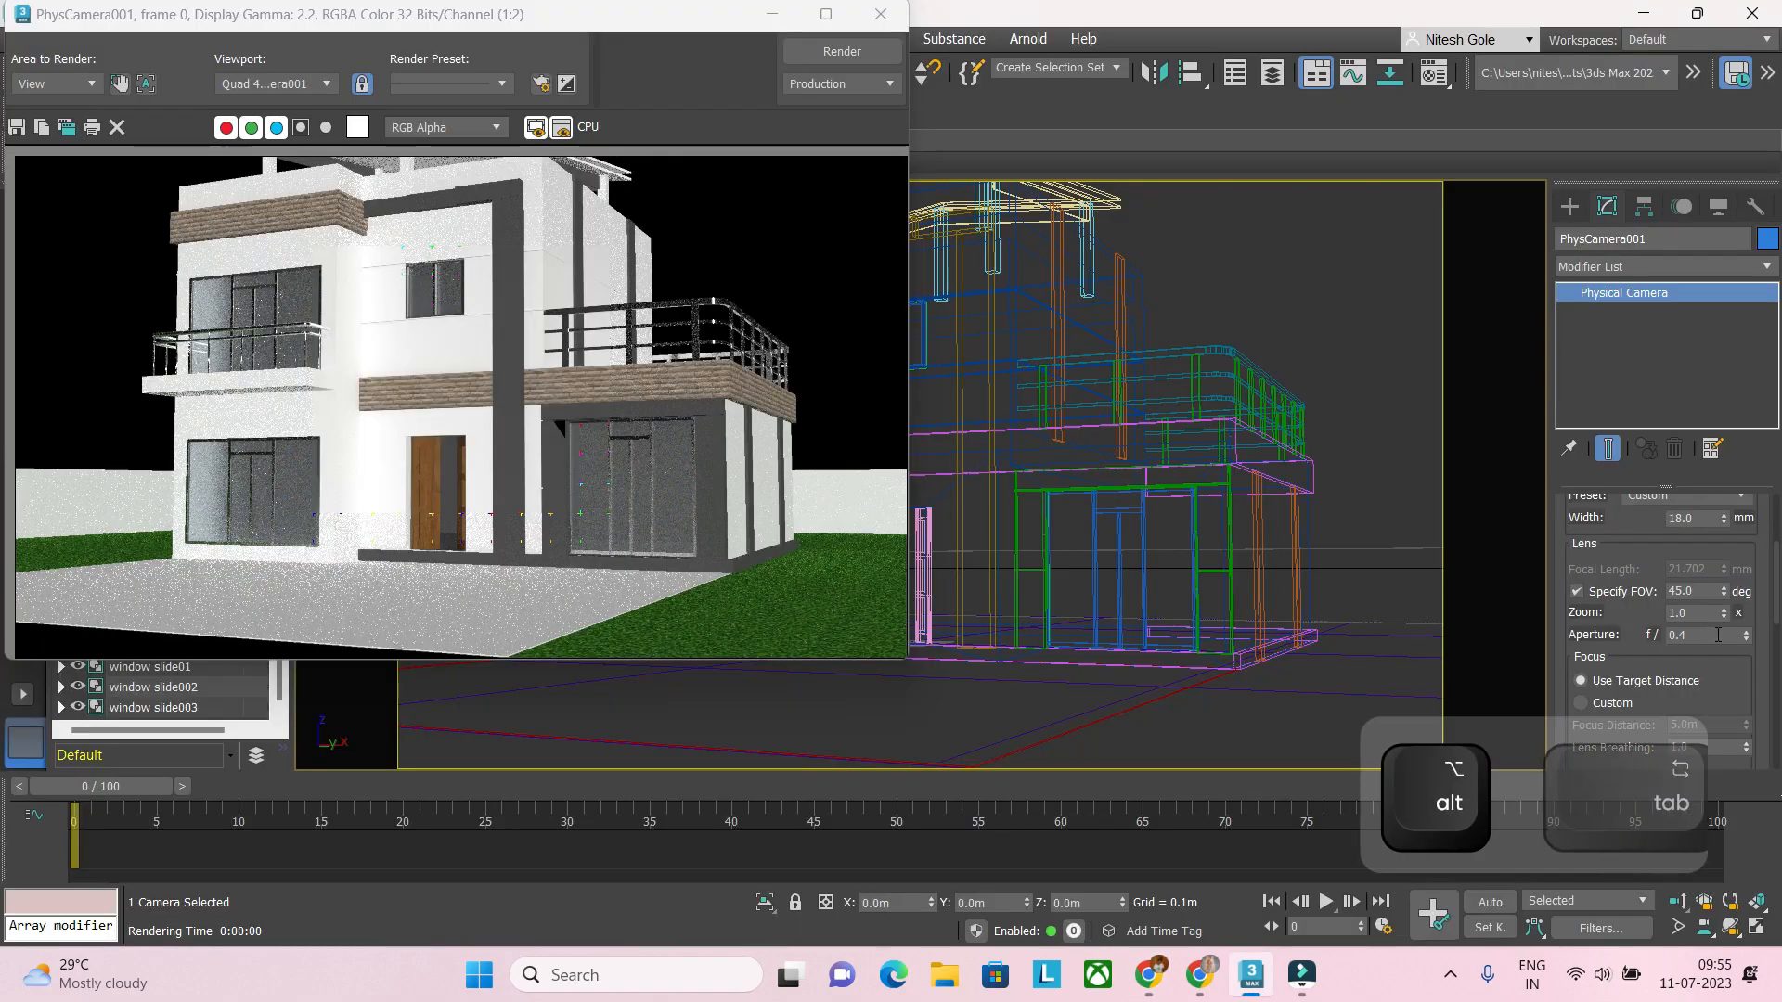
{"action": "key", "text": "alt+Tab"}
{"action": "key", "text": "alt+Tab"}
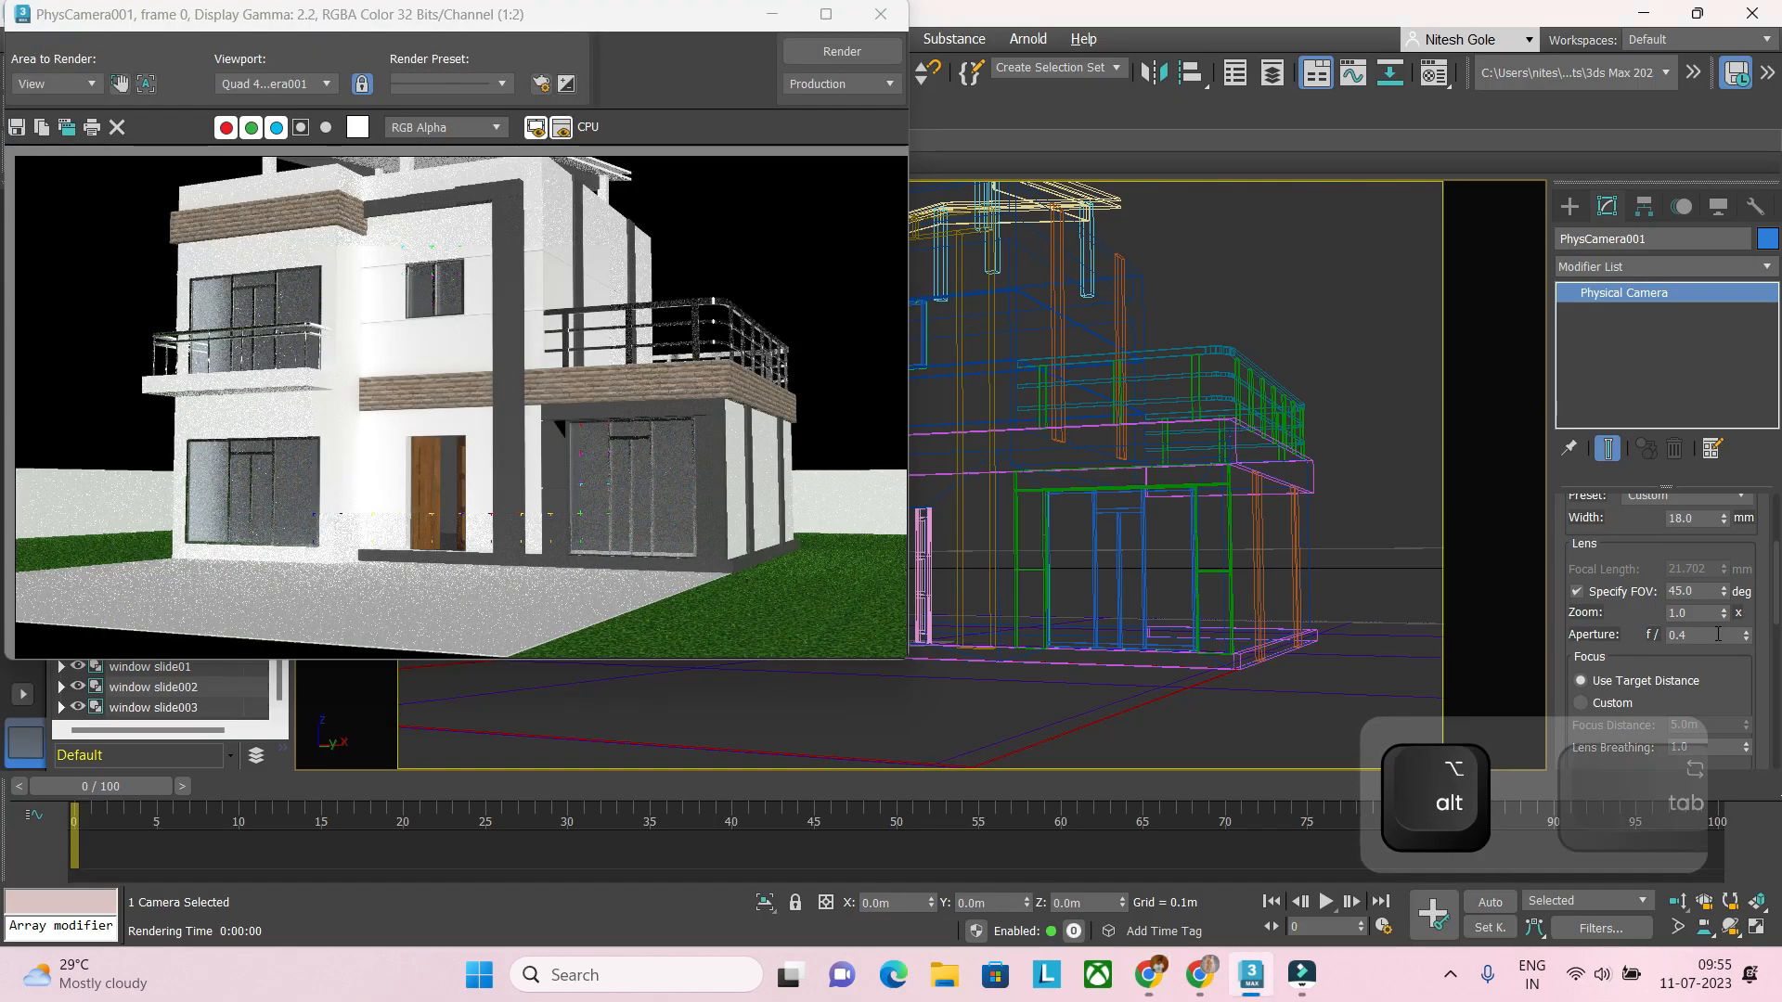
{"action": "double_click", "coordinate": [1719, 632]}
{"action": "type", "text": "1.4"}
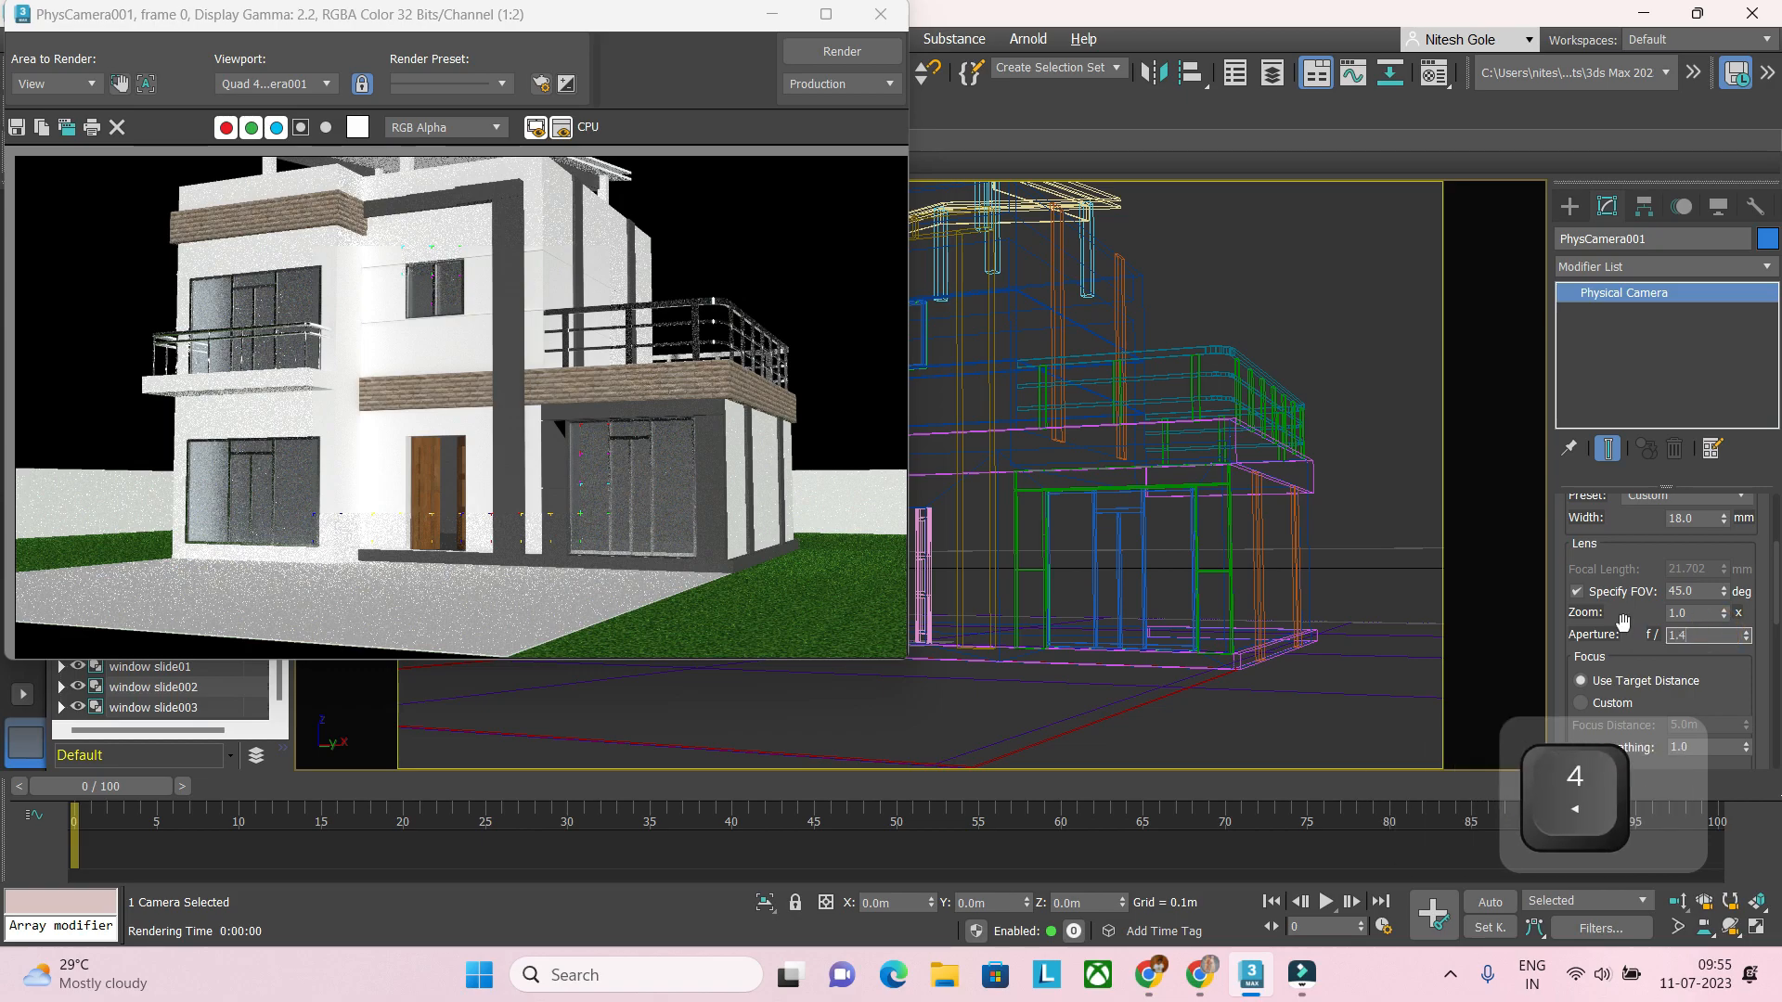
{"action": "key", "text": "Return"}
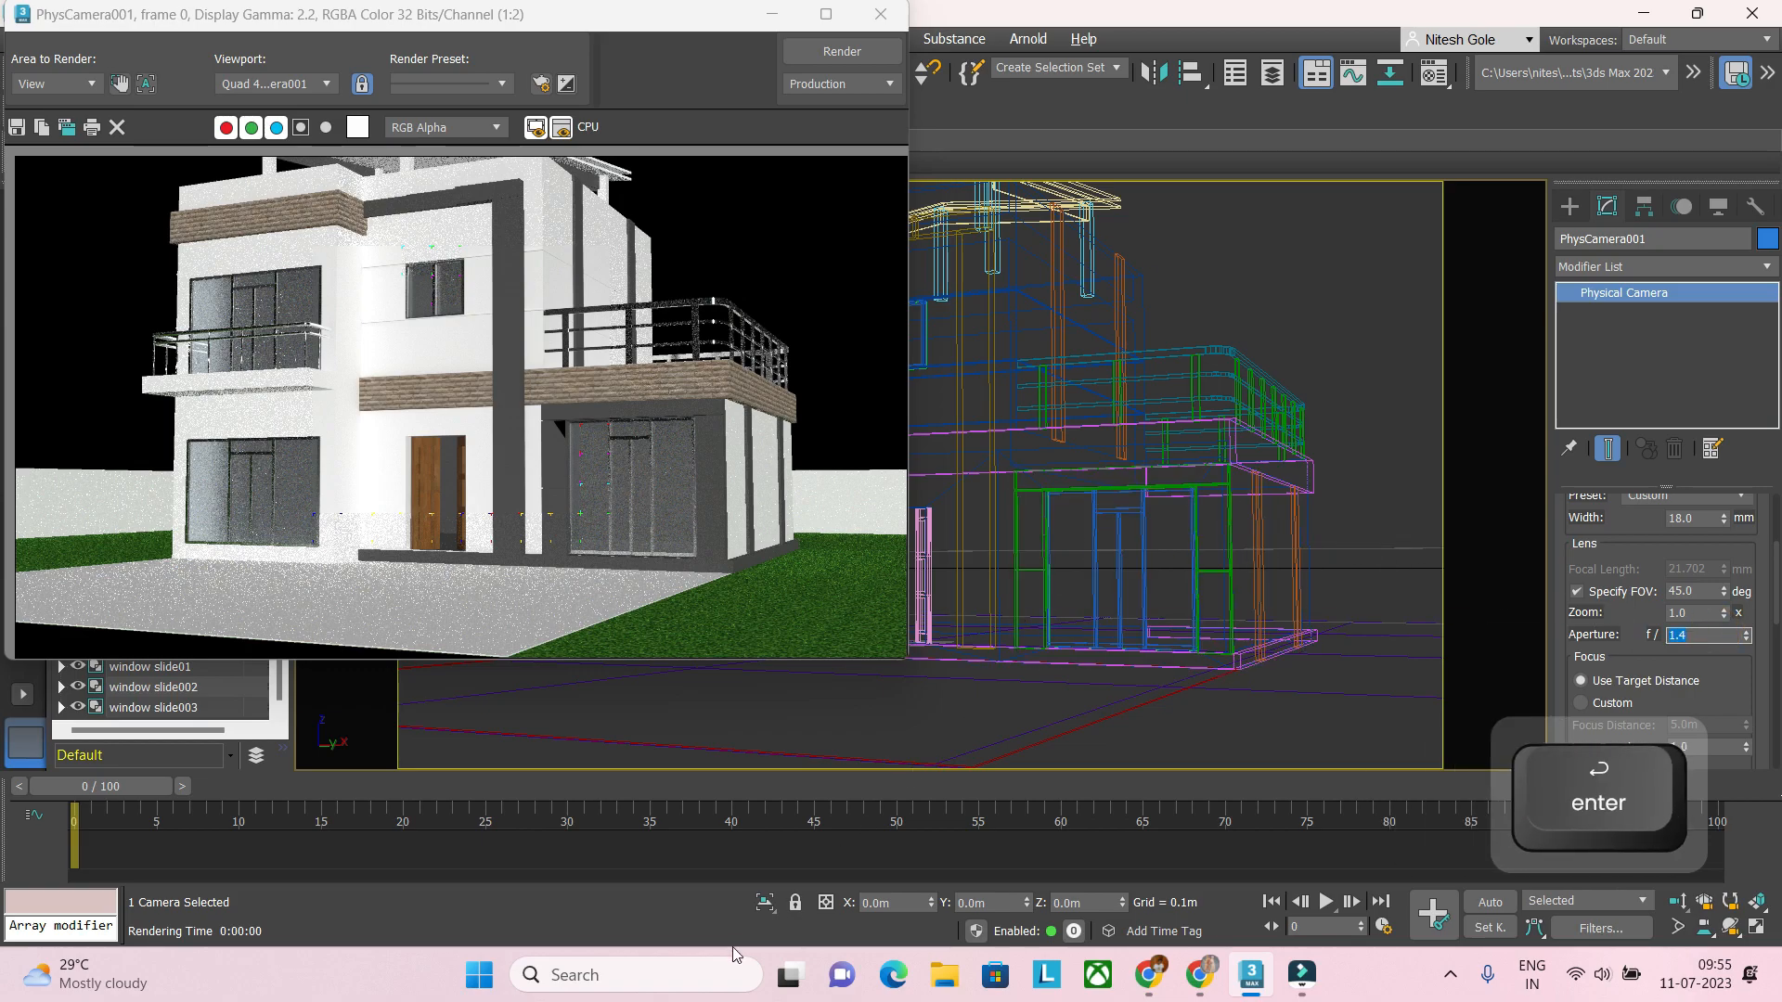
Step: Launch a second session of 3ds Max 2023 and dismiss its welcome screen and security messages
{"action": "left_click", "coordinate": [704, 970]}
{"action": "type", "text": "3ds"}
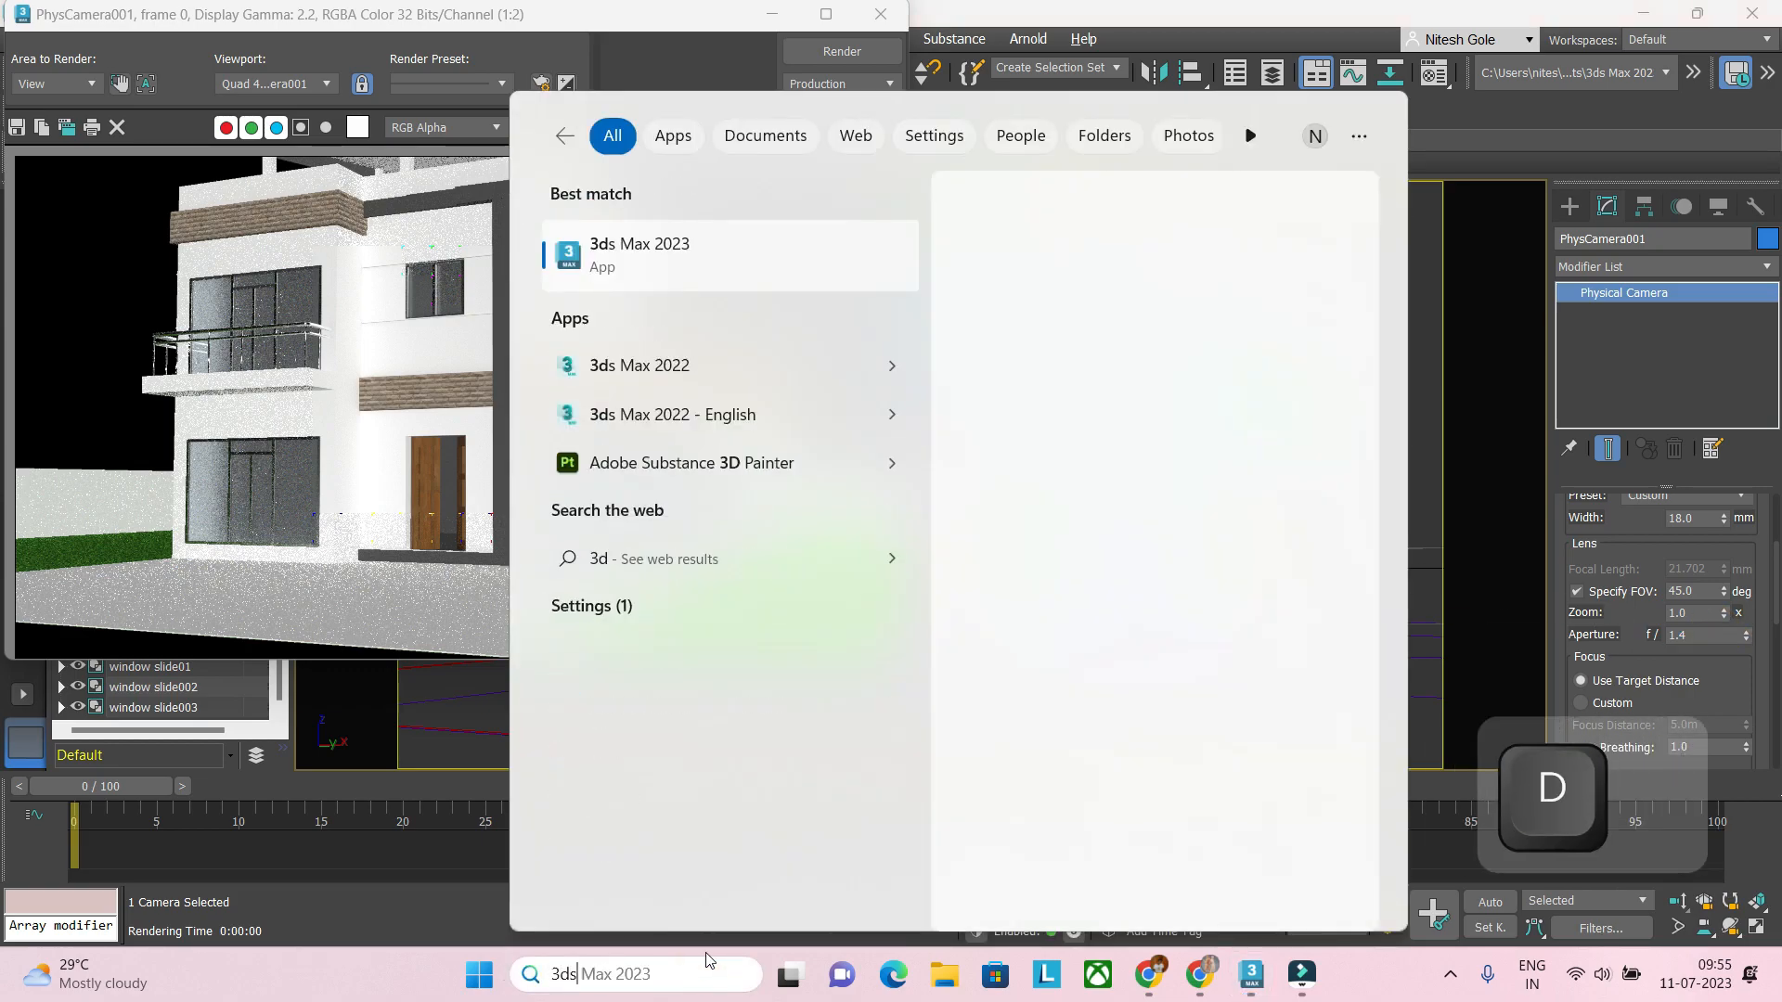
{"action": "left_click", "coordinate": [696, 249]}
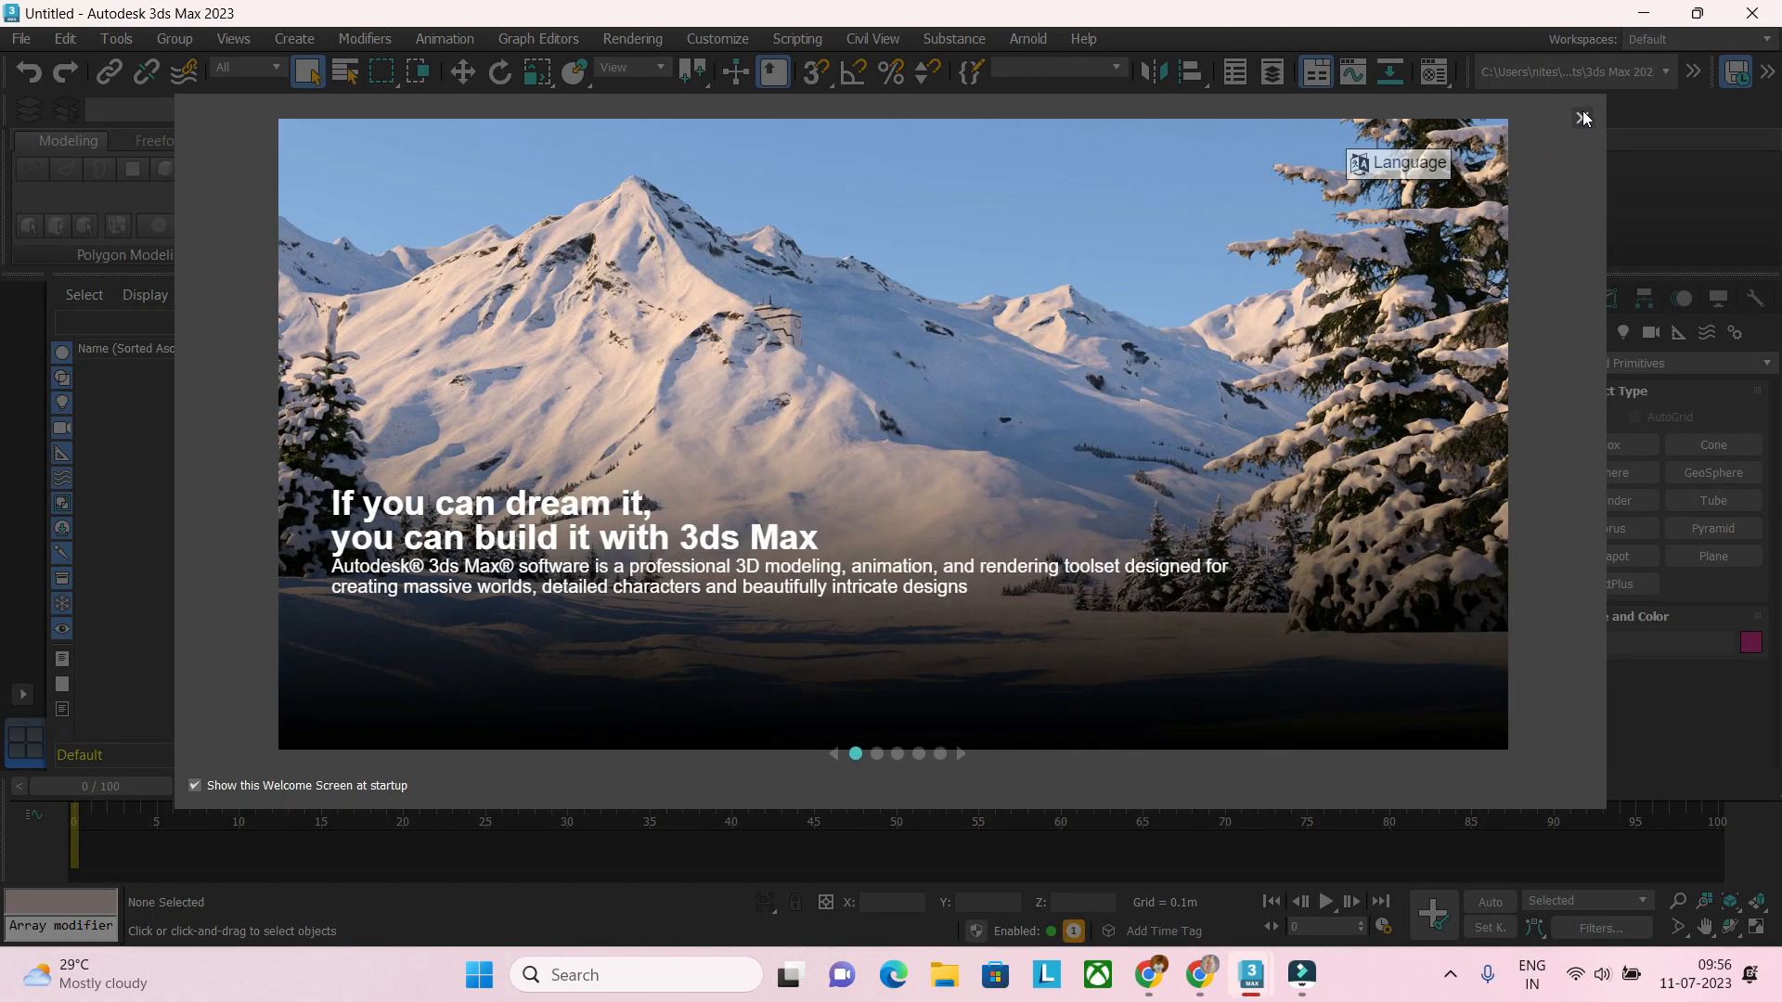
{"action": "left_click", "coordinate": [1582, 118]}
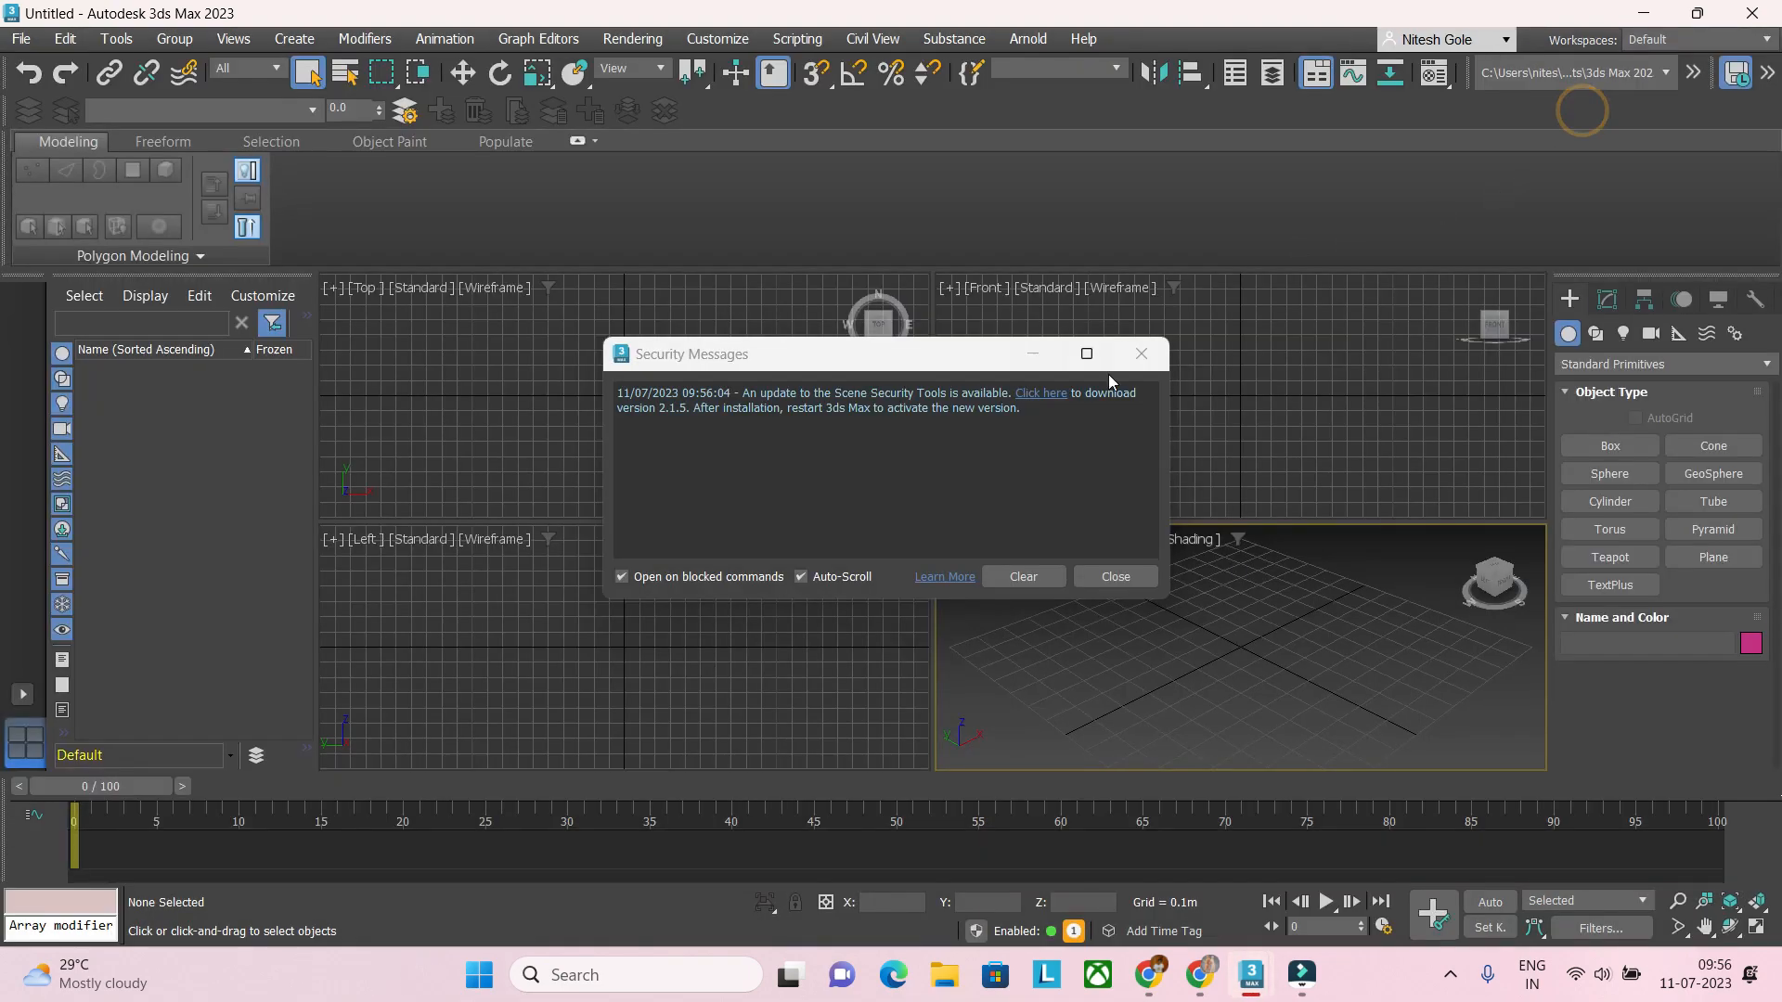
{"action": "left_click", "coordinate": [1131, 577]}
Step: Create a rectangular plane around the origin in the Top view and end plane creation
{"action": "left_click", "coordinate": [719, 457]}
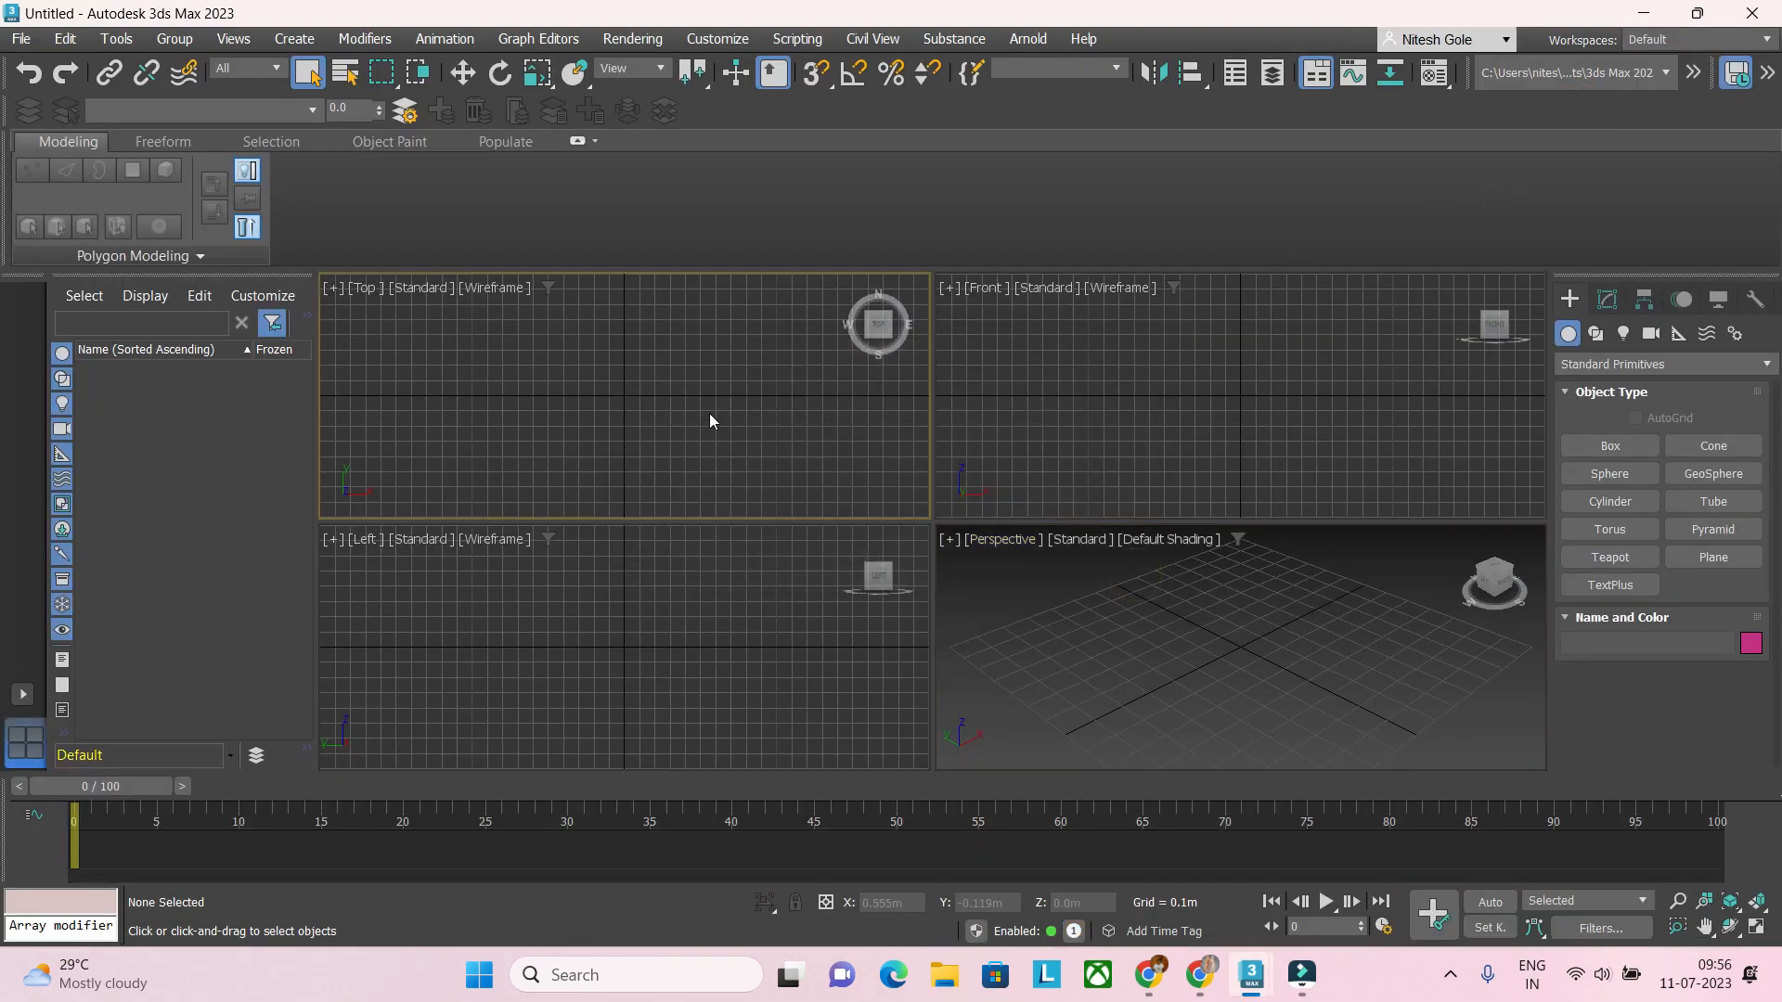
{"action": "left_click", "coordinate": [1713, 557]}
{"action": "left_click_drag", "start_coordinate": [495, 322], "coordinate": [756, 502]}
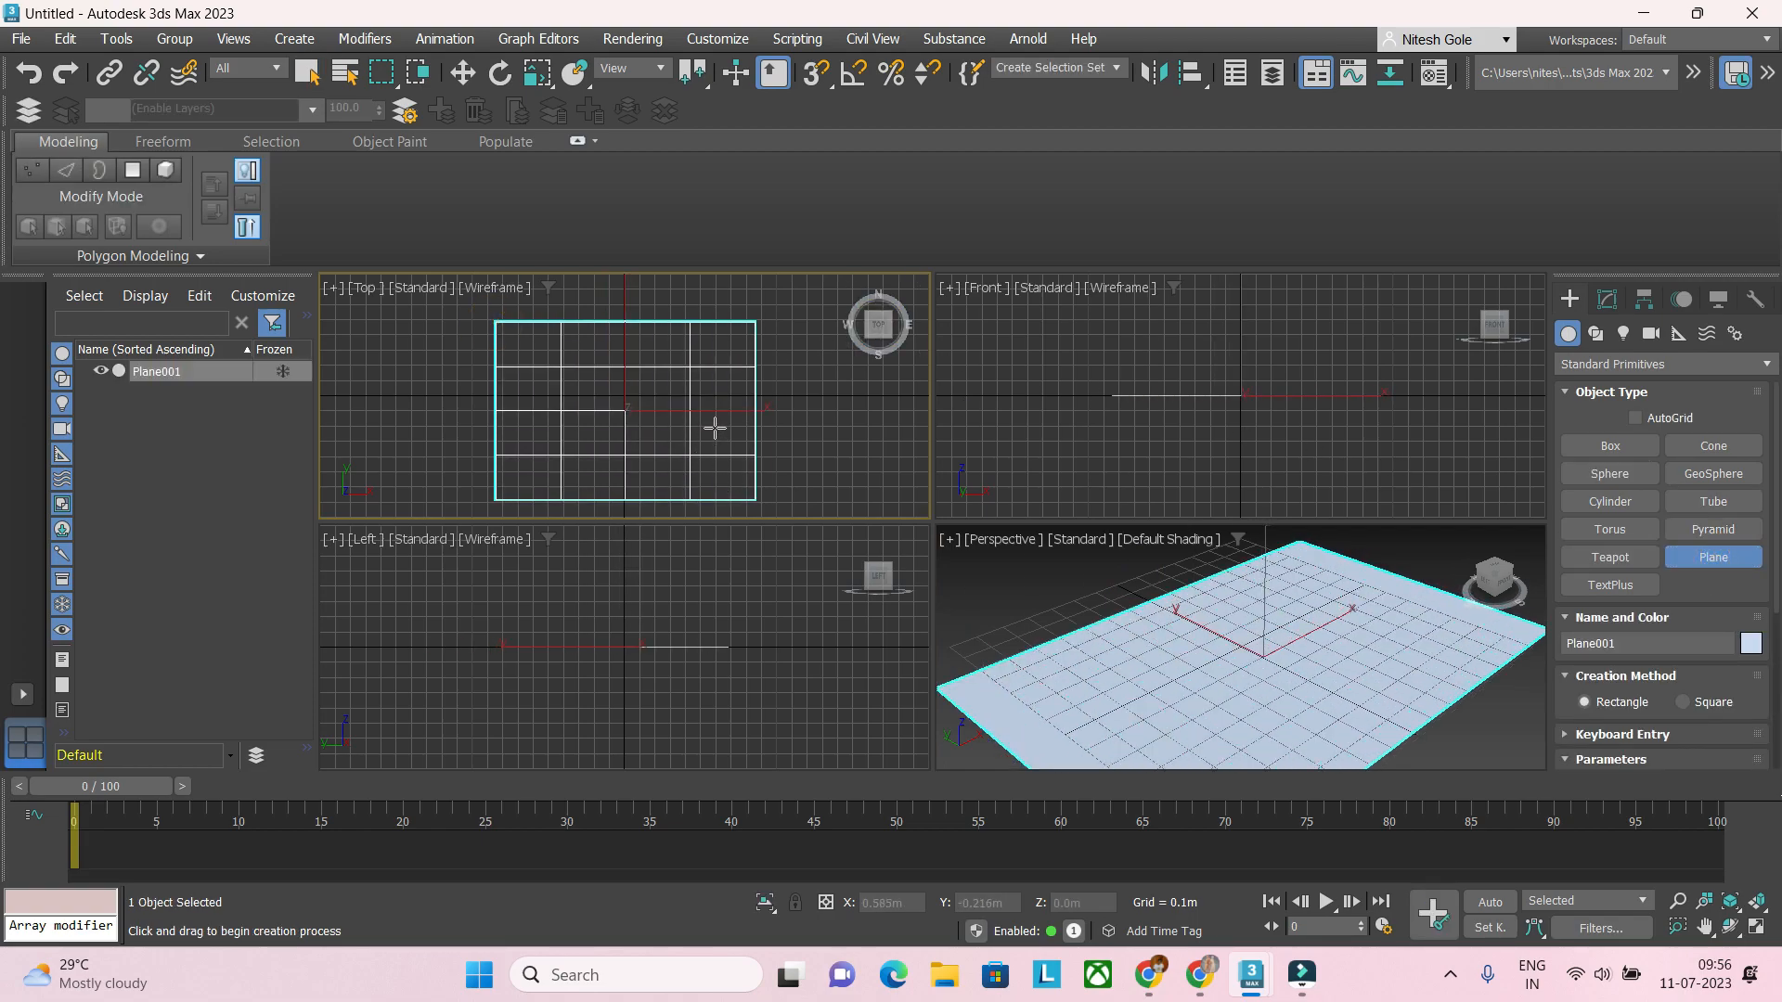
{"action": "right_click", "coordinate": [743, 395]}
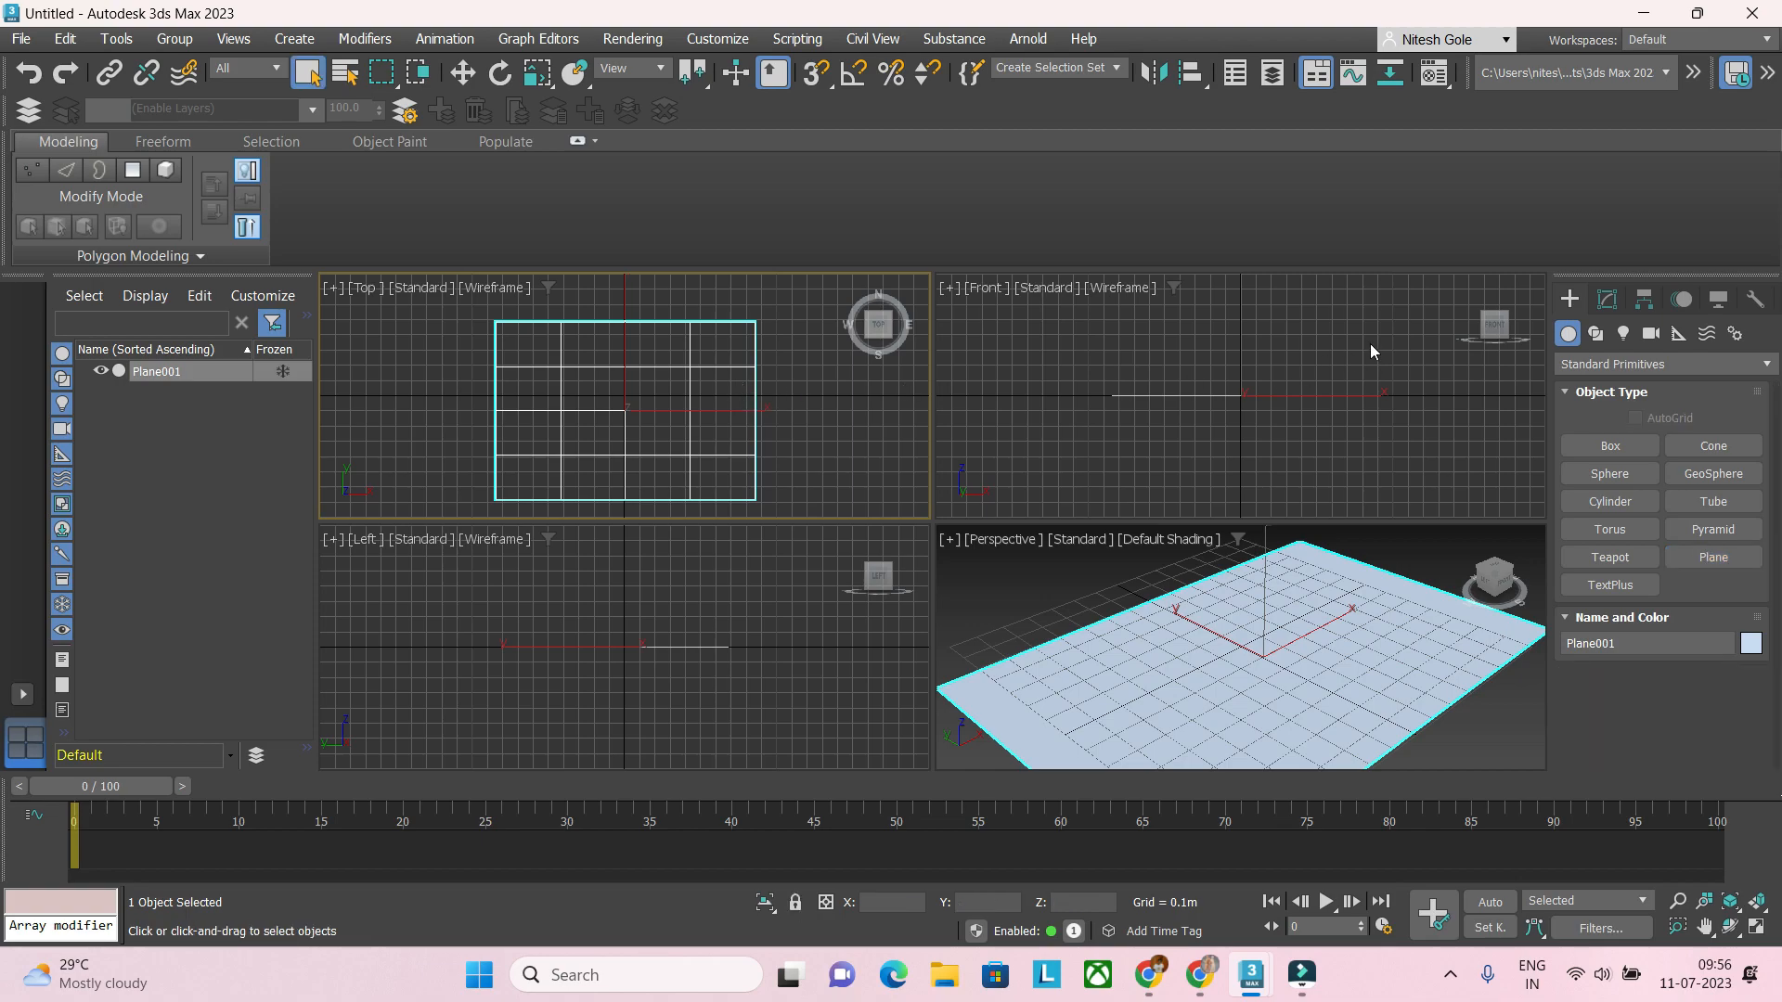
Step: Reduce the plane to one length segment and one width segment, and set its length to 2 m and width to 1.5 m
{"action": "left_click", "coordinate": [1608, 299]}
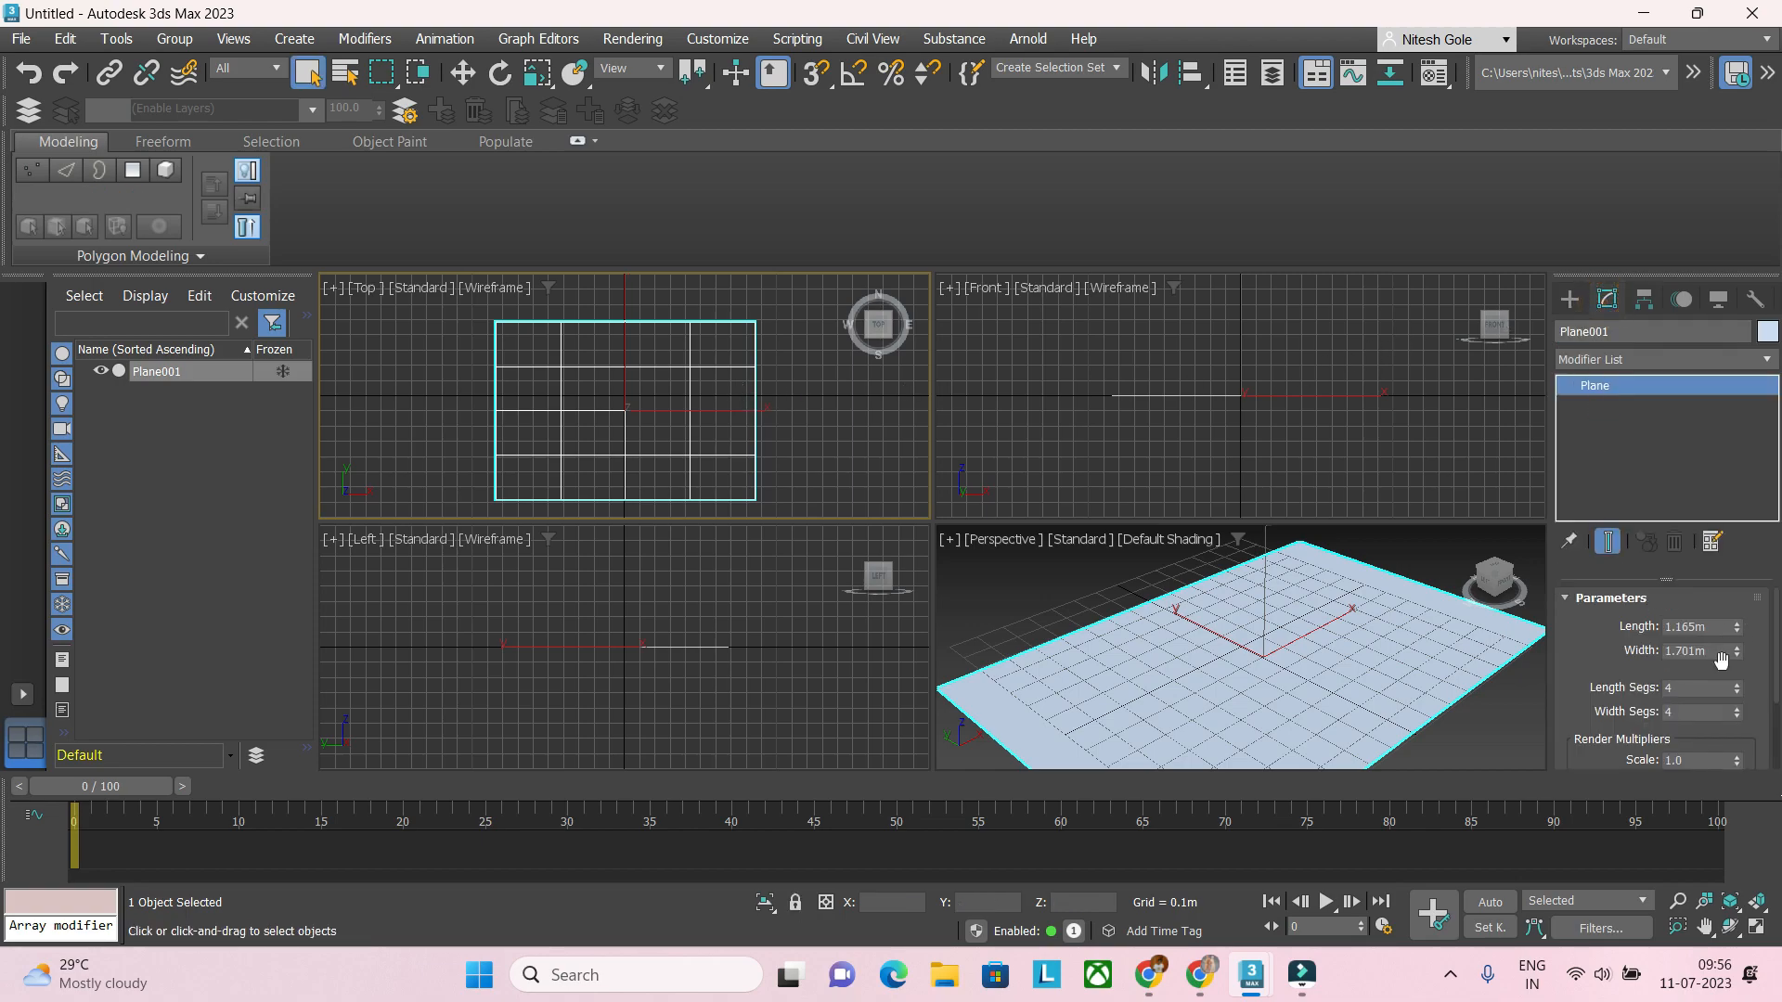
{"action": "right_click", "coordinate": [1736, 687]}
{"action": "right_click", "coordinate": [1736, 712]}
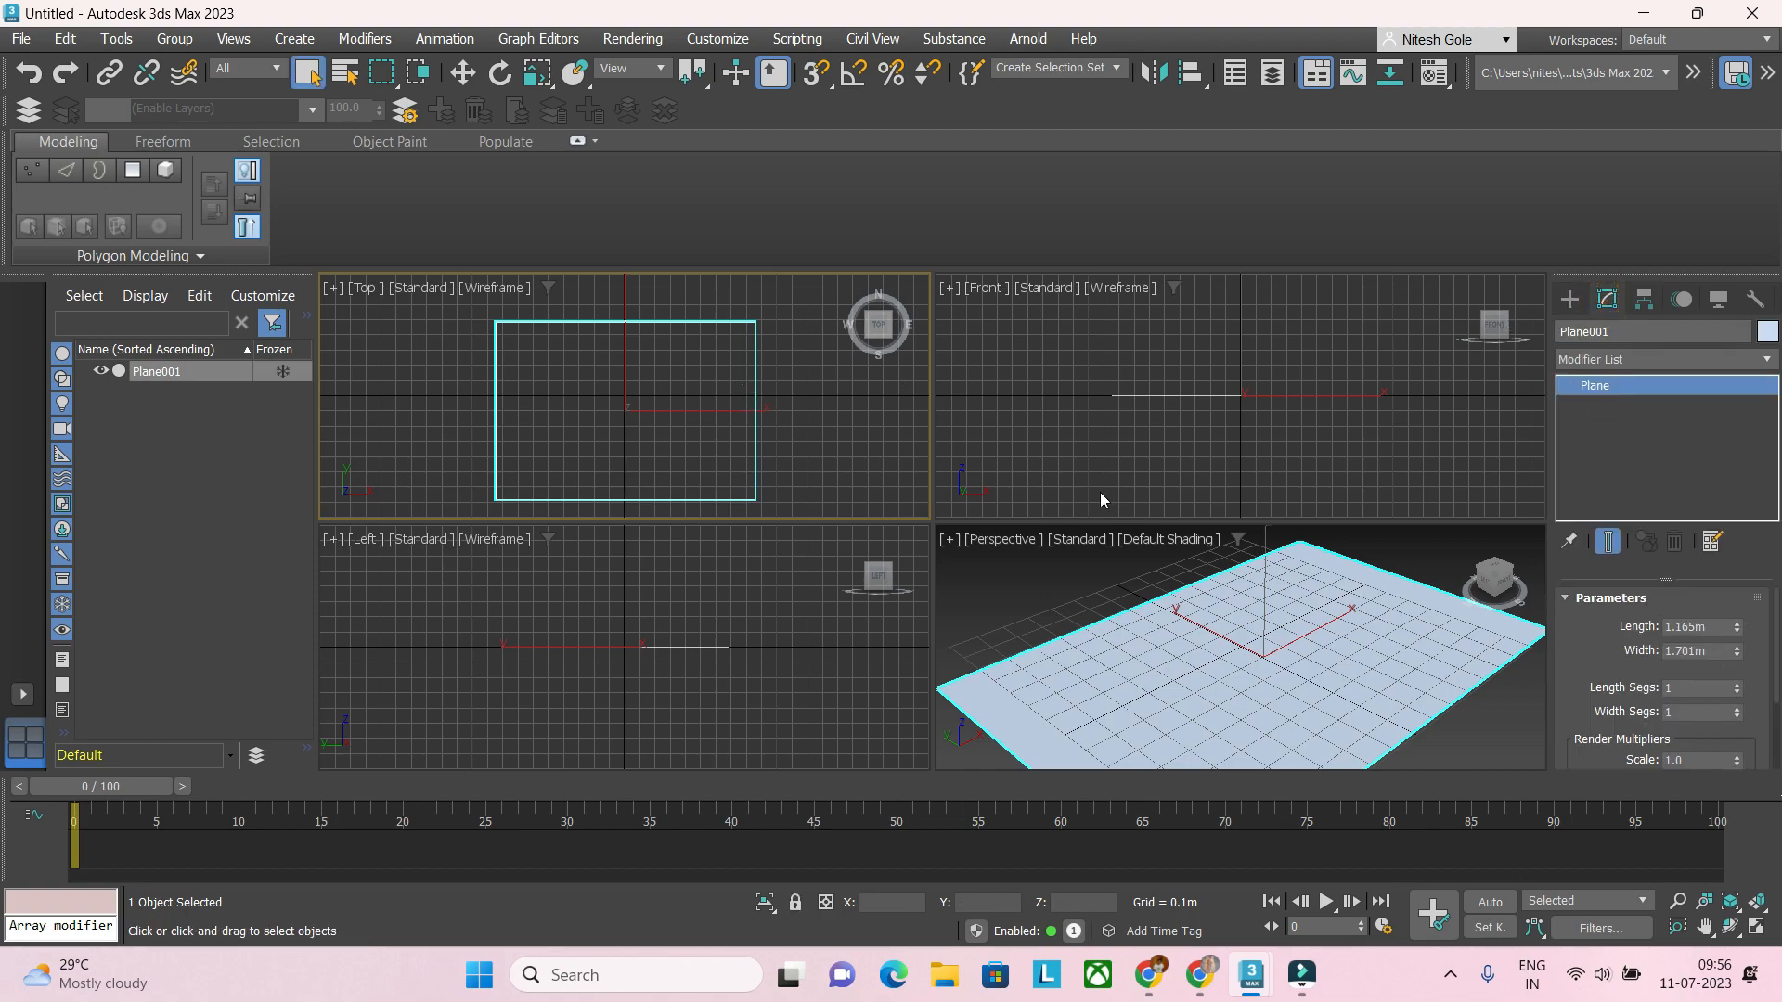
{"action": "double_click", "coordinate": [1697, 627]}
{"action": "type", "text": "2"}
{"action": "key", "text": "Tab"}
{"action": "type", "text": "1"}
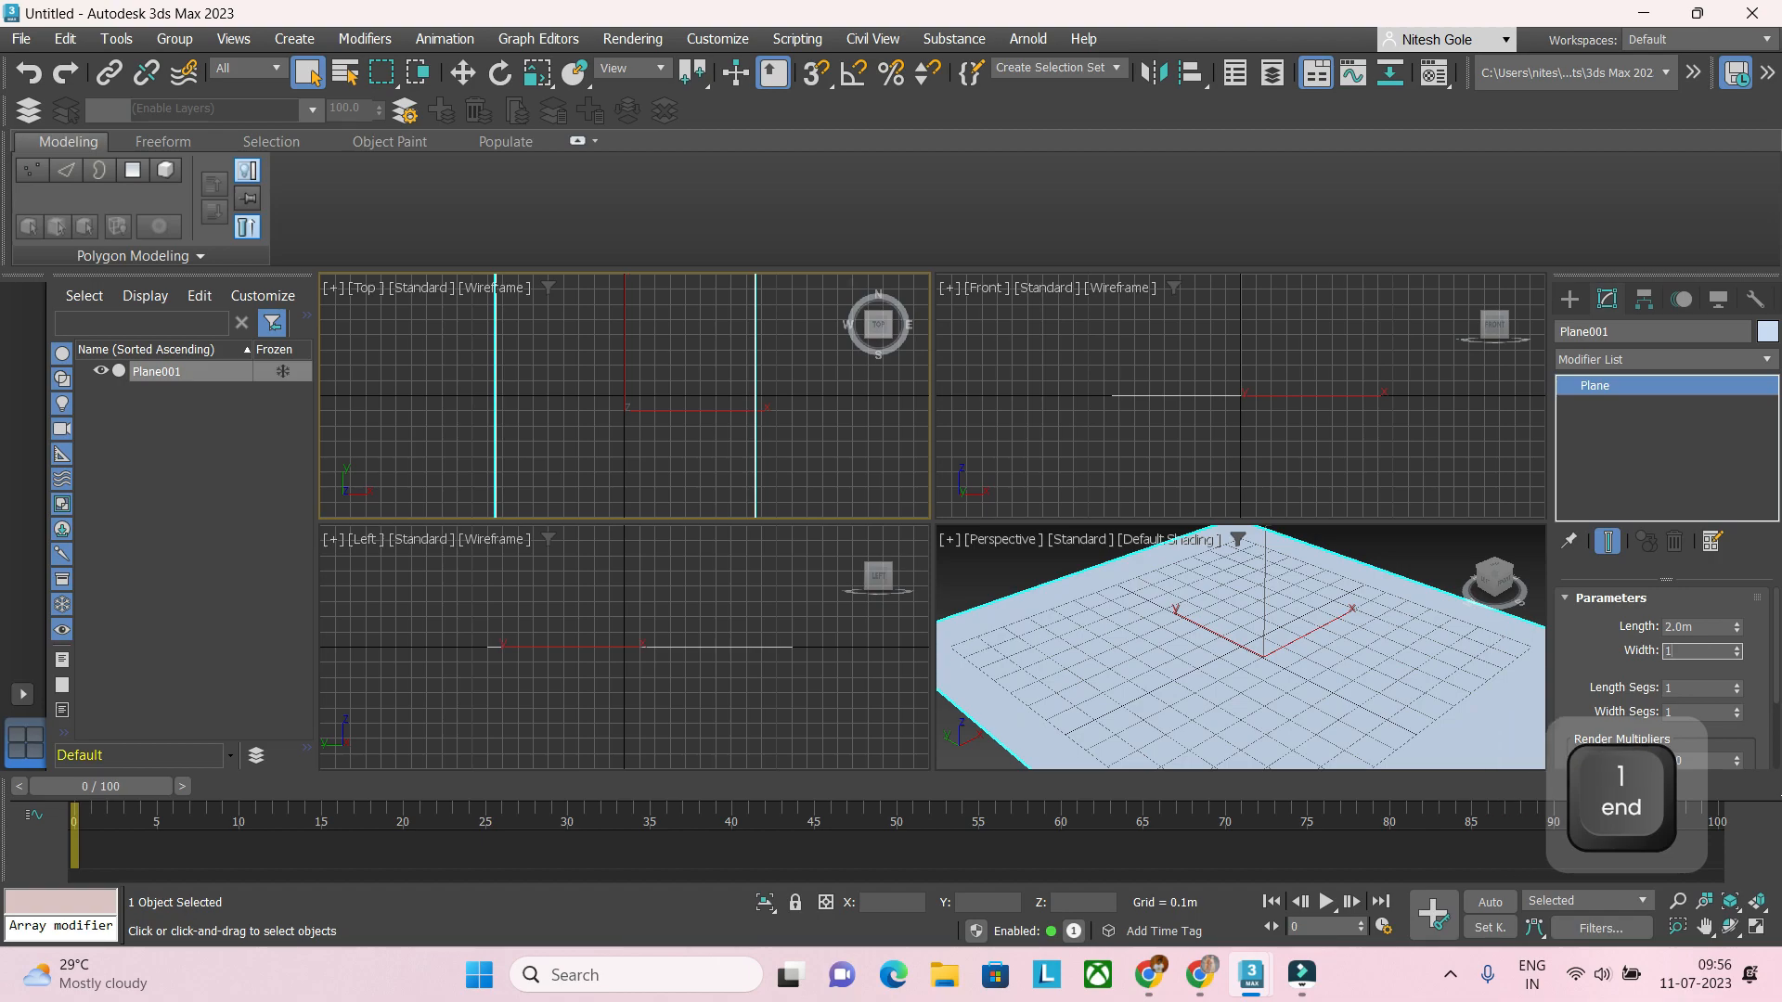
{"action": "type", "text": ".5"}
{"action": "key", "text": "Return"}
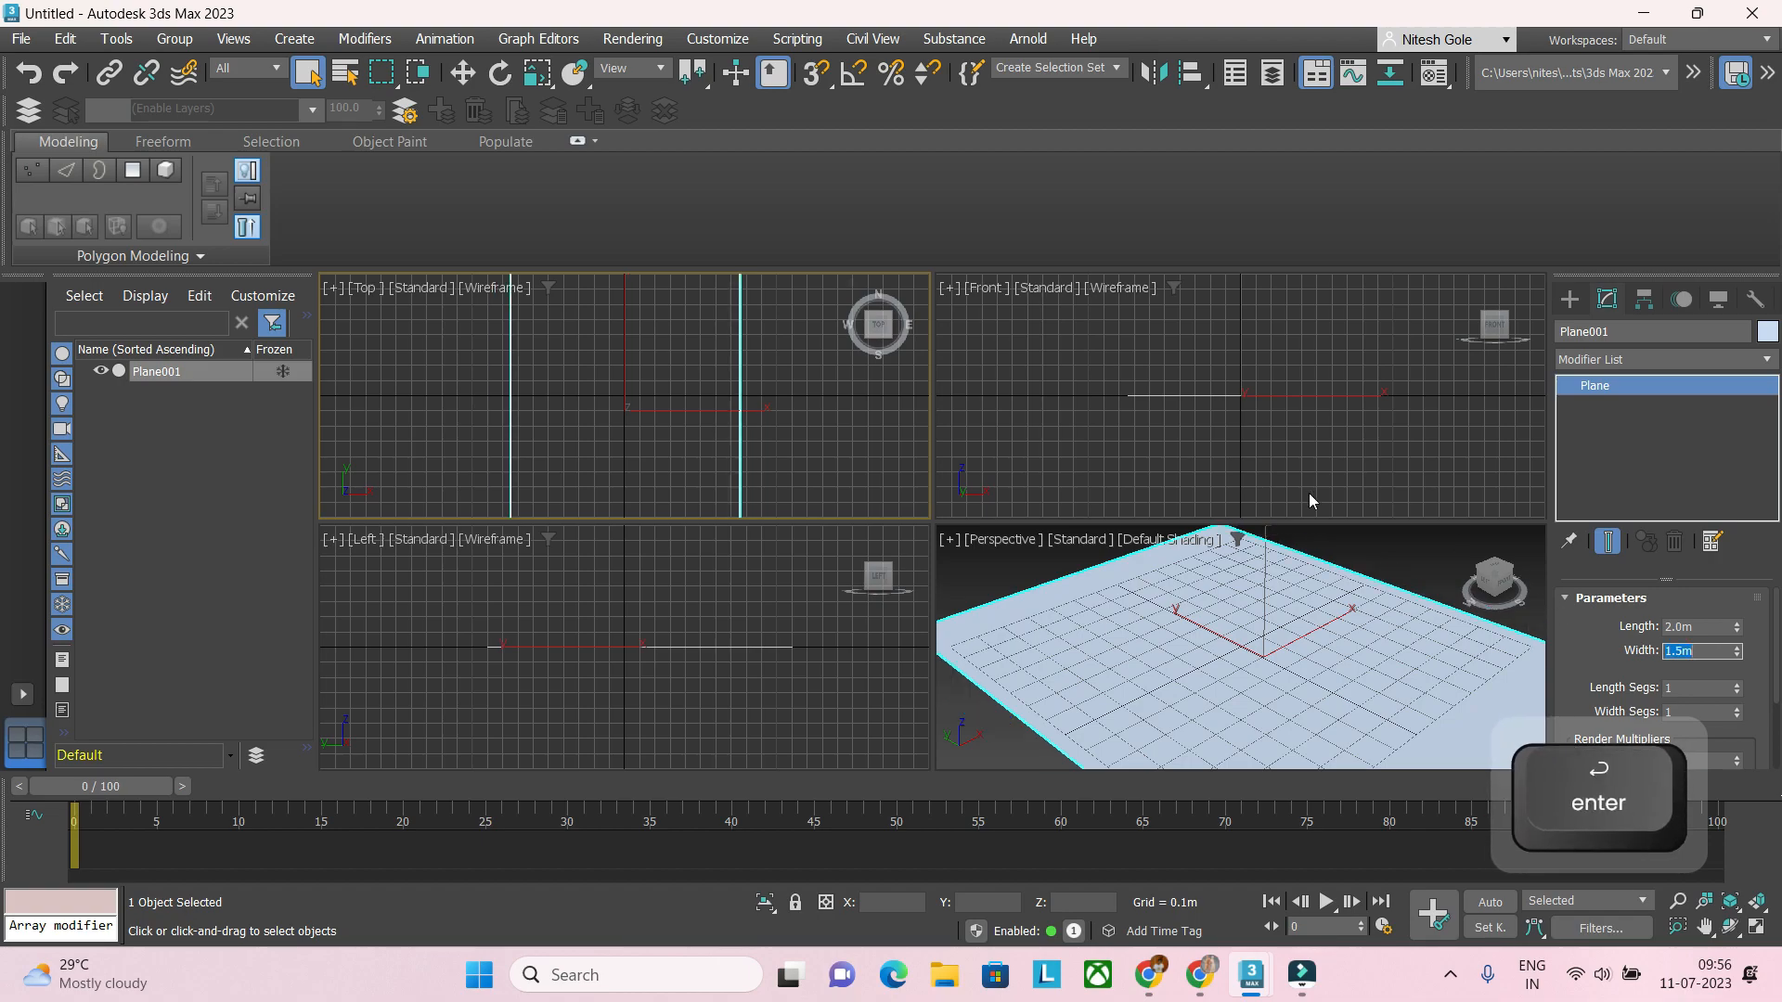
Step: Move the plane to the world origin by setting its absolute X and Y position to 0
{"action": "type", "text": "w"}
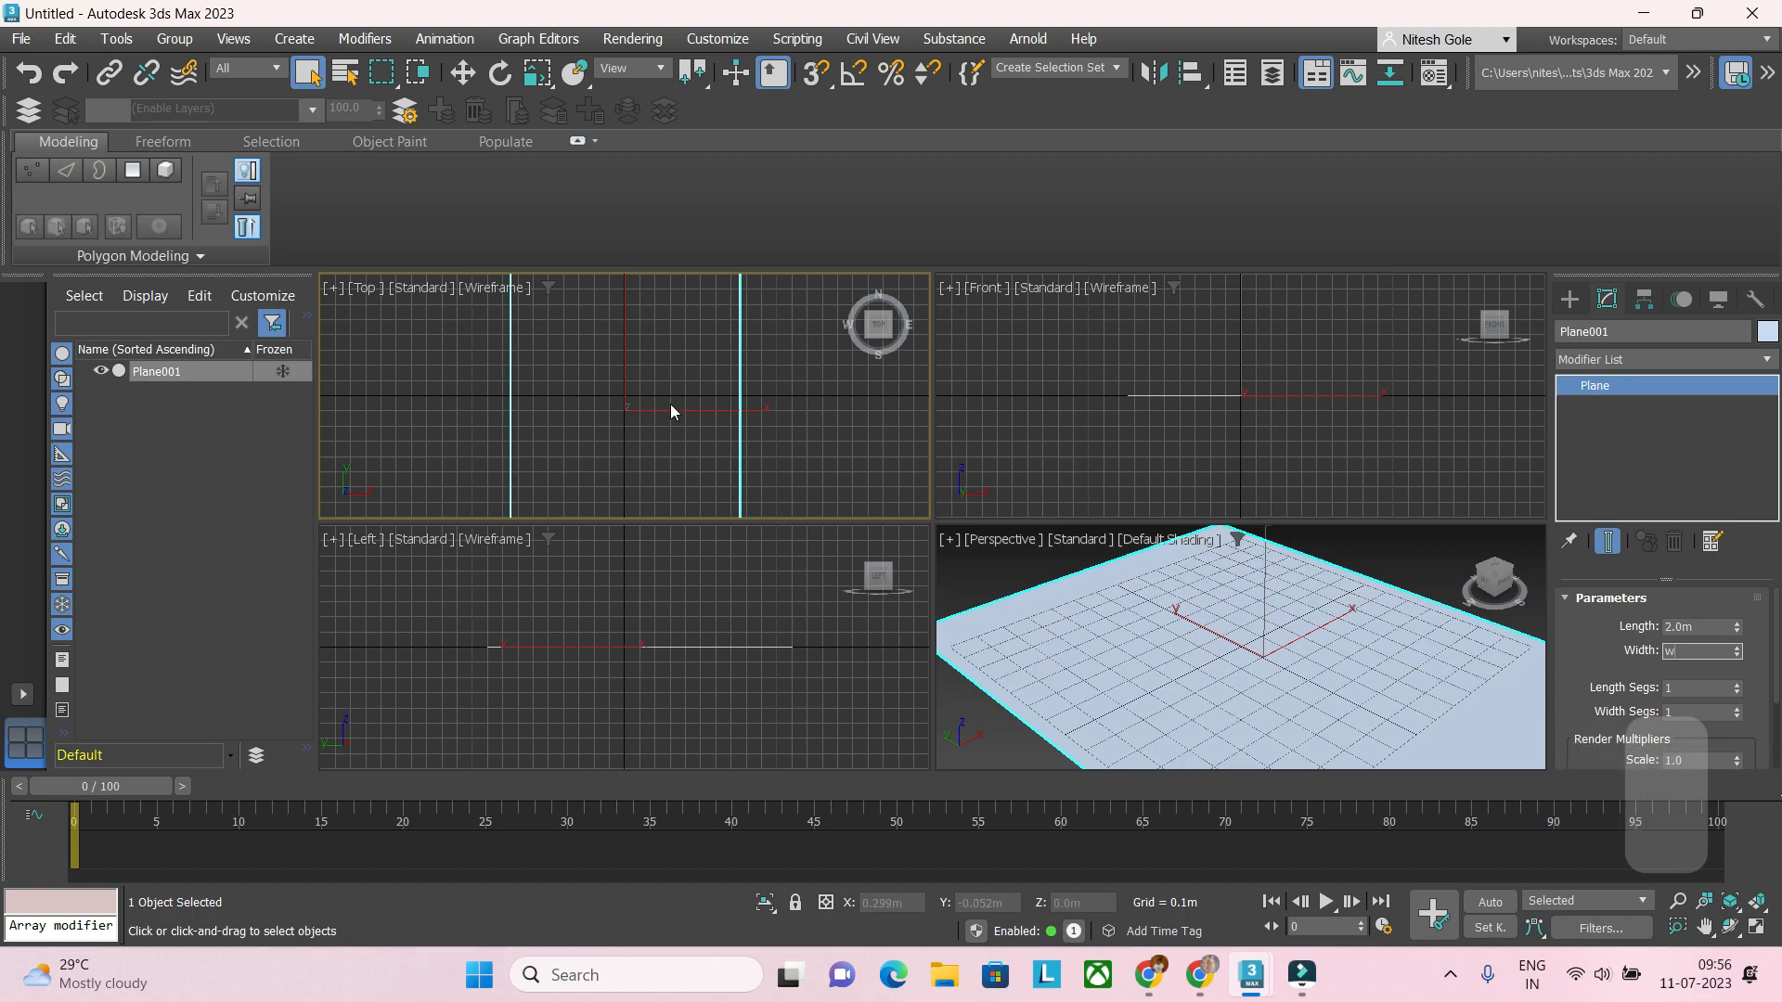
{"action": "right_click", "coordinate": [463, 72]}
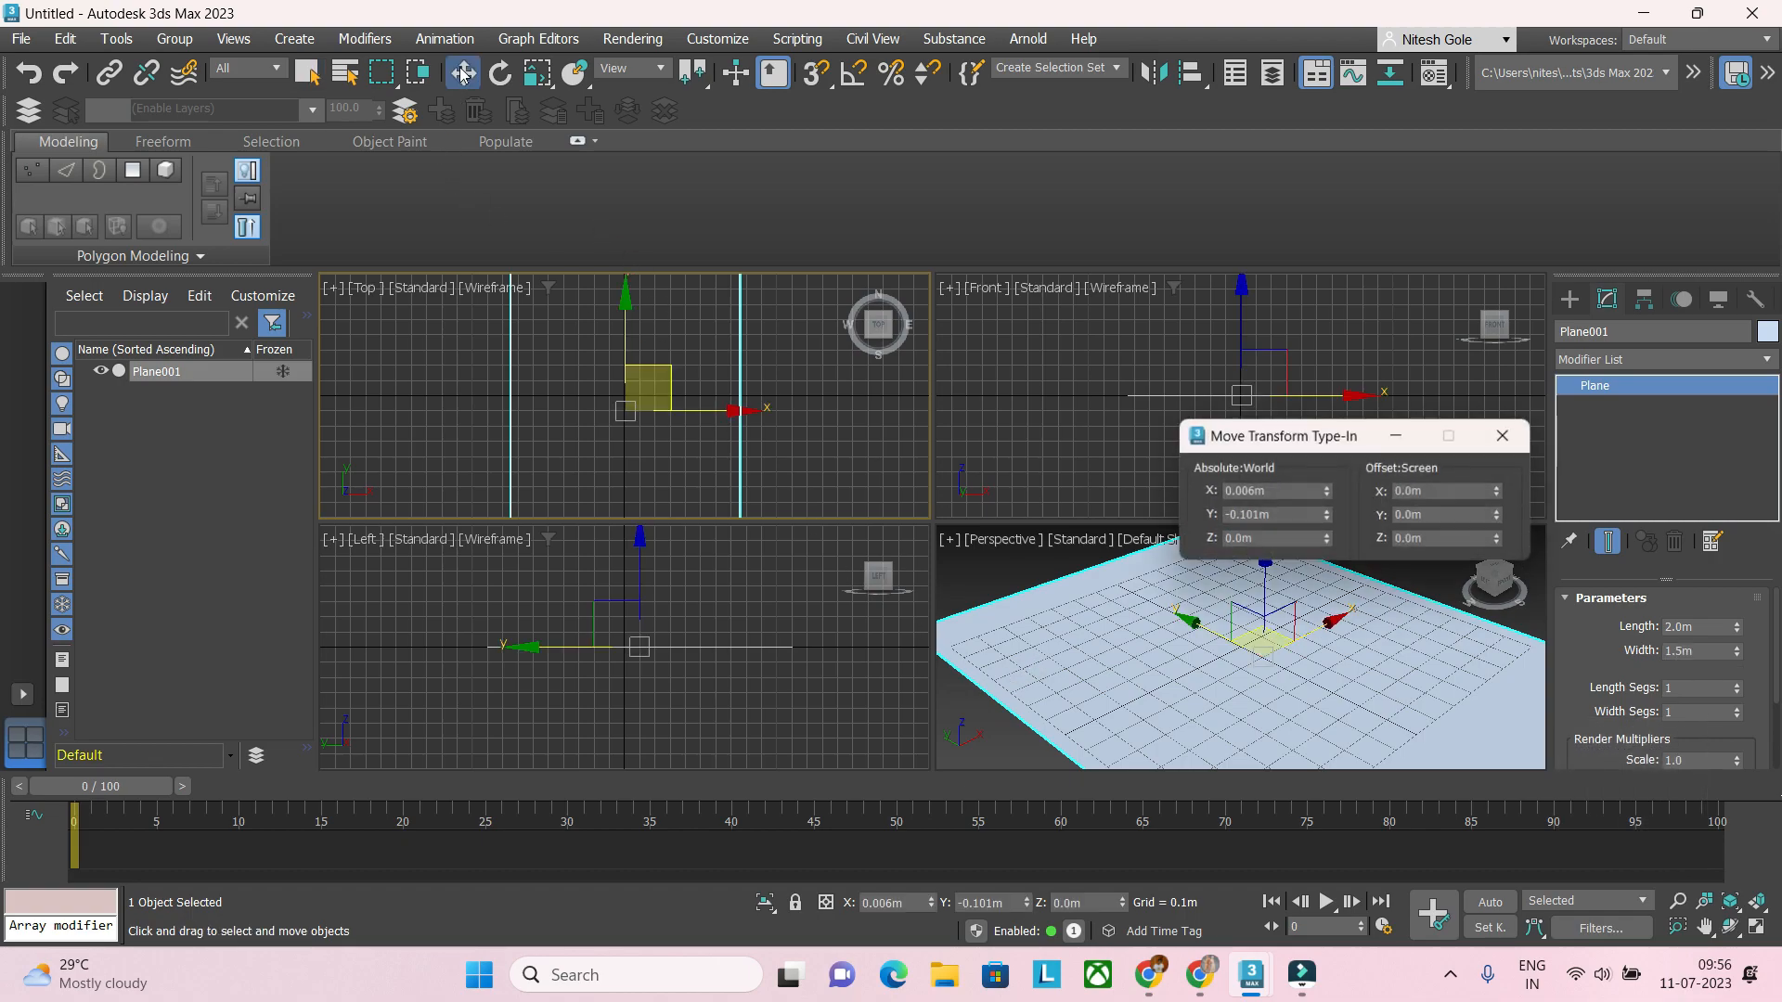
{"action": "right_click", "coordinate": [1327, 494]}
{"action": "right_click", "coordinate": [1328, 516]}
{"action": "left_click", "coordinate": [1505, 435]}
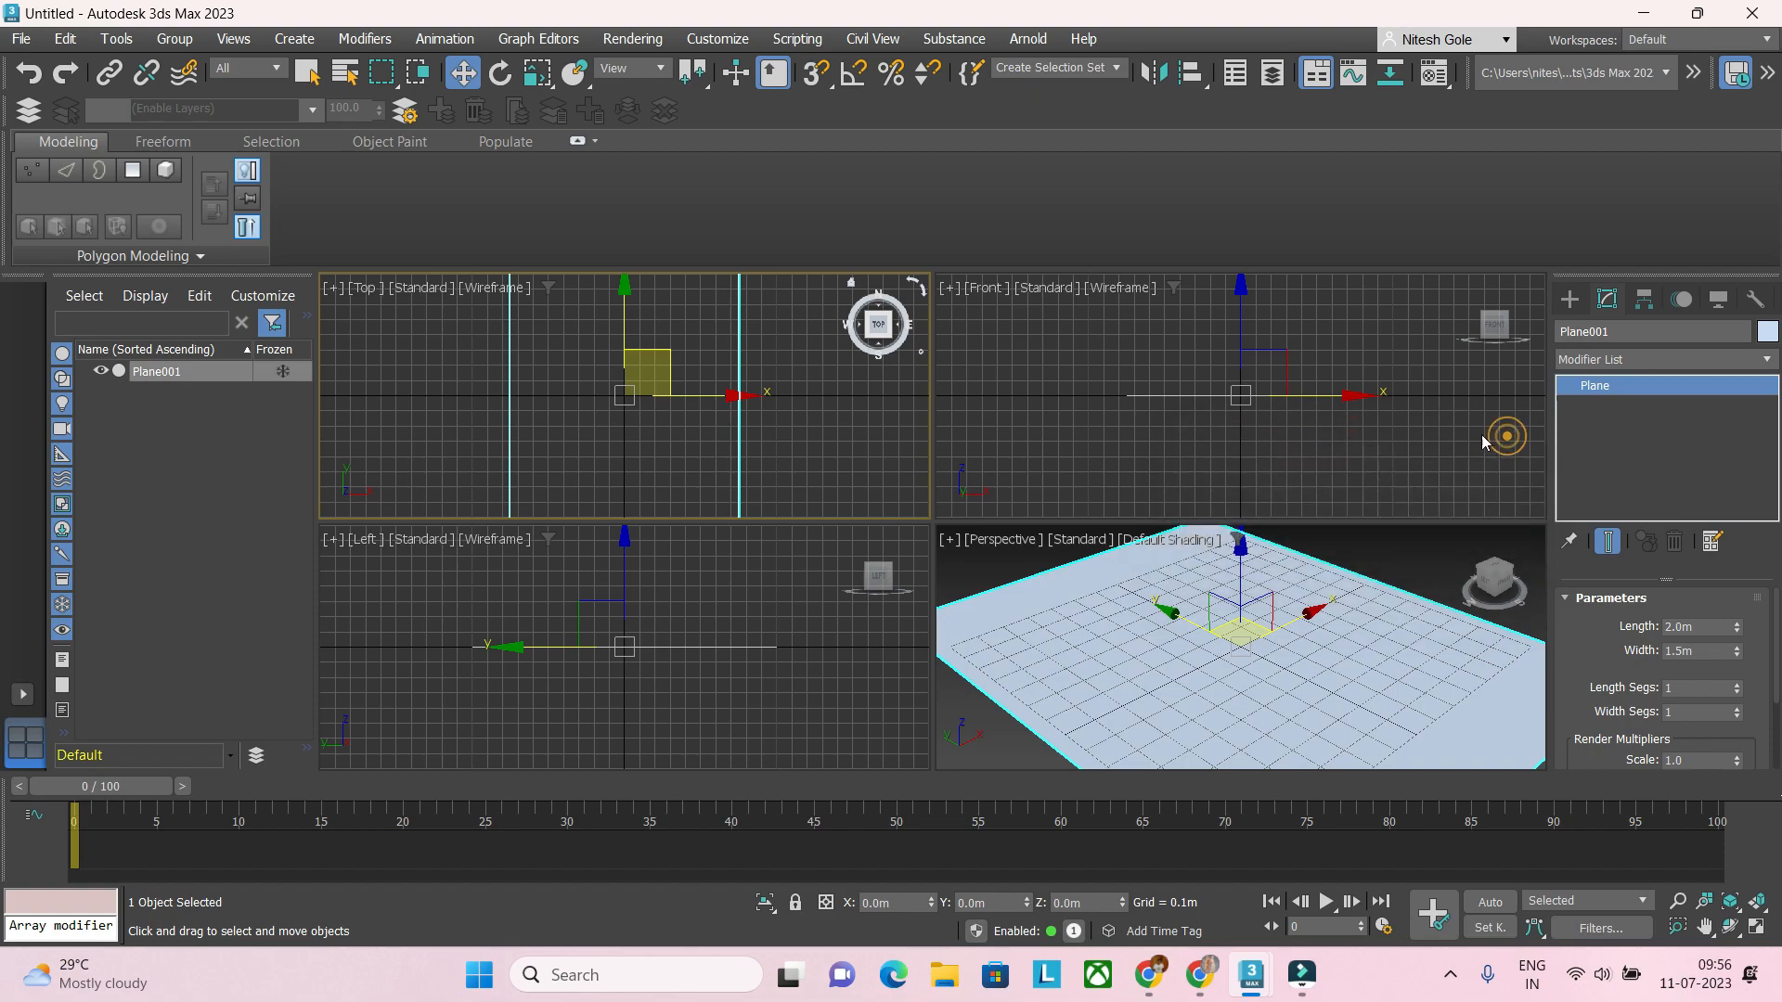
Step: Maximize the Perspective view and convert the plane to an Editable Poly
{"action": "left_click", "coordinate": [1151, 612]}
{"action": "key", "text": "alt+w"}
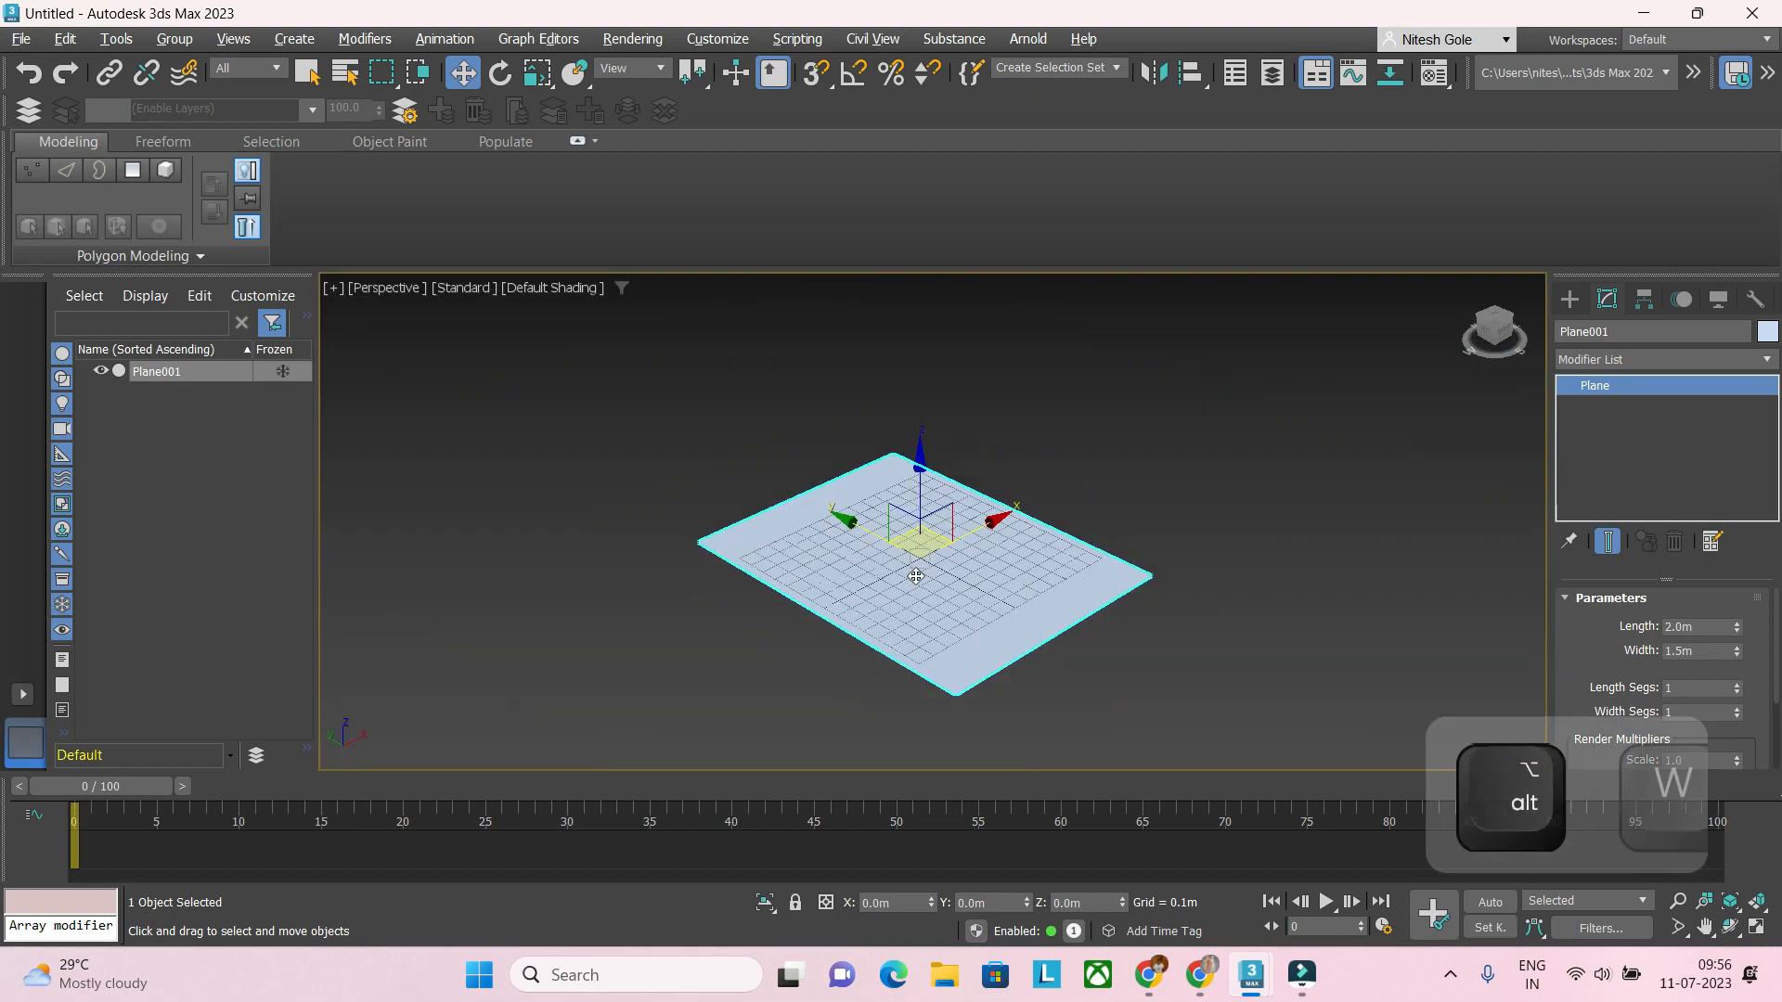
{"action": "middle_click_drag", "start_coordinate": [916, 577], "coordinate": [957, 583], "text": "alt"}
{"action": "right_click", "coordinate": [957, 583]}
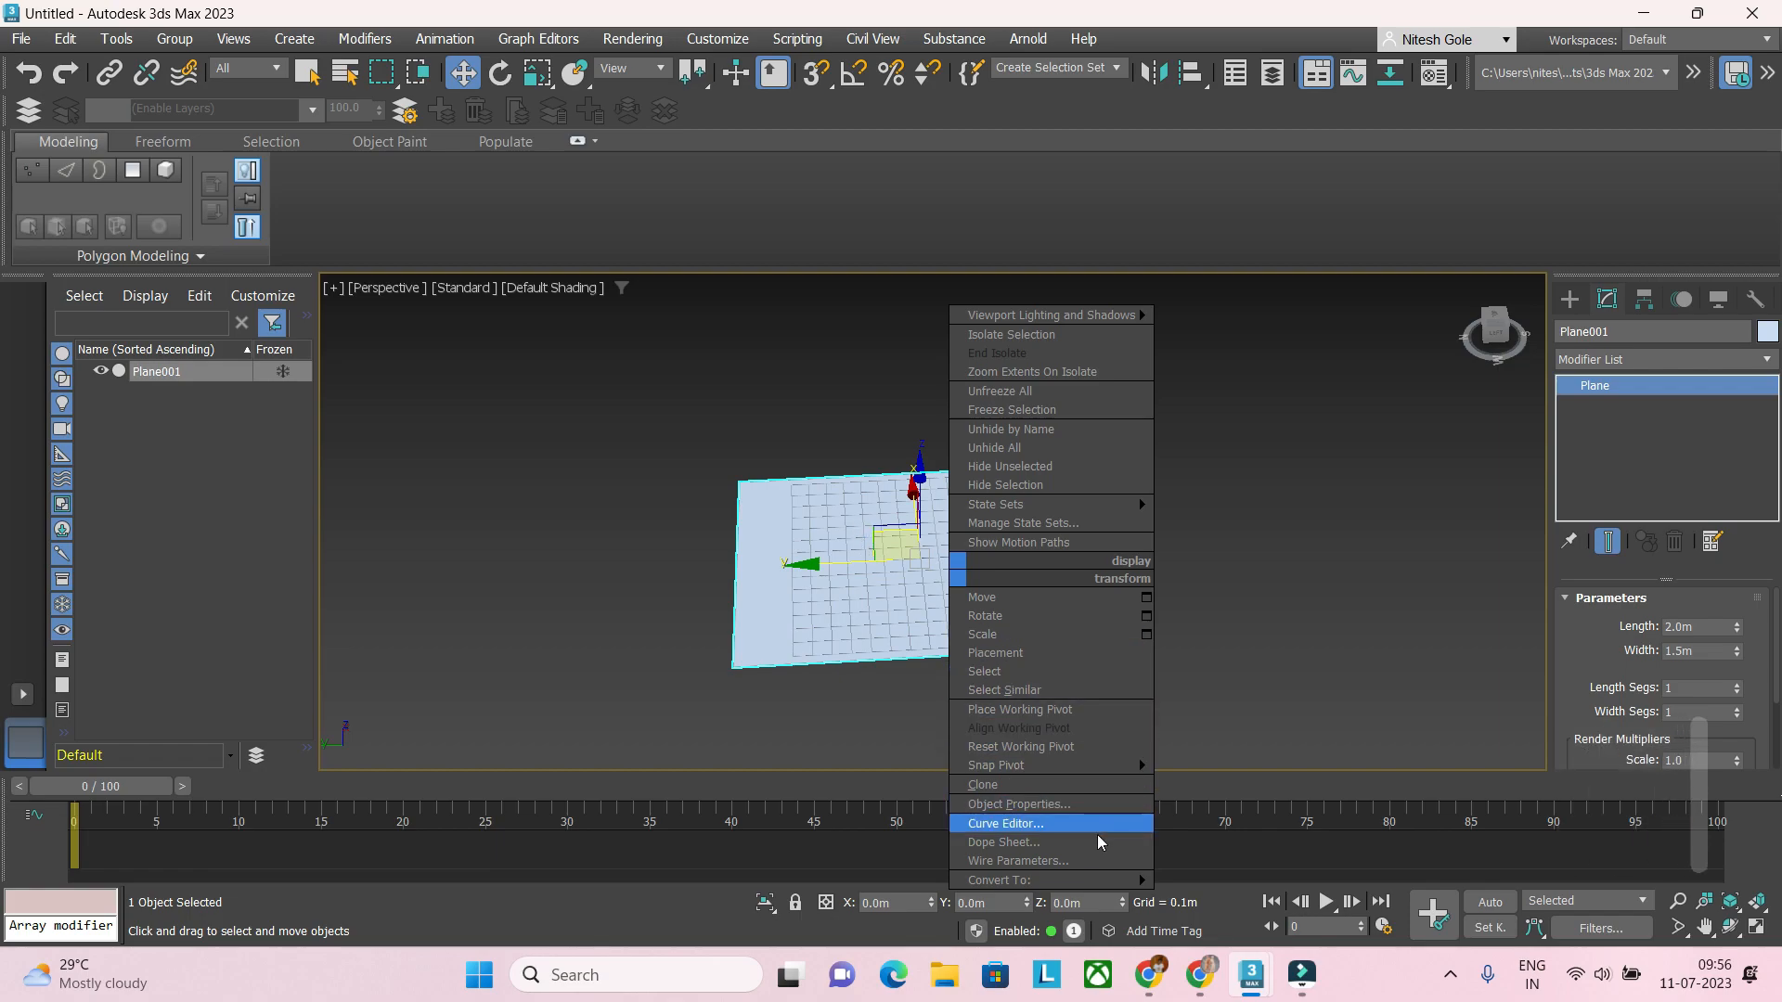
{"action": "mouse_move", "coordinate": [1137, 880]}
{"action": "left_click", "coordinate": [1242, 899]}
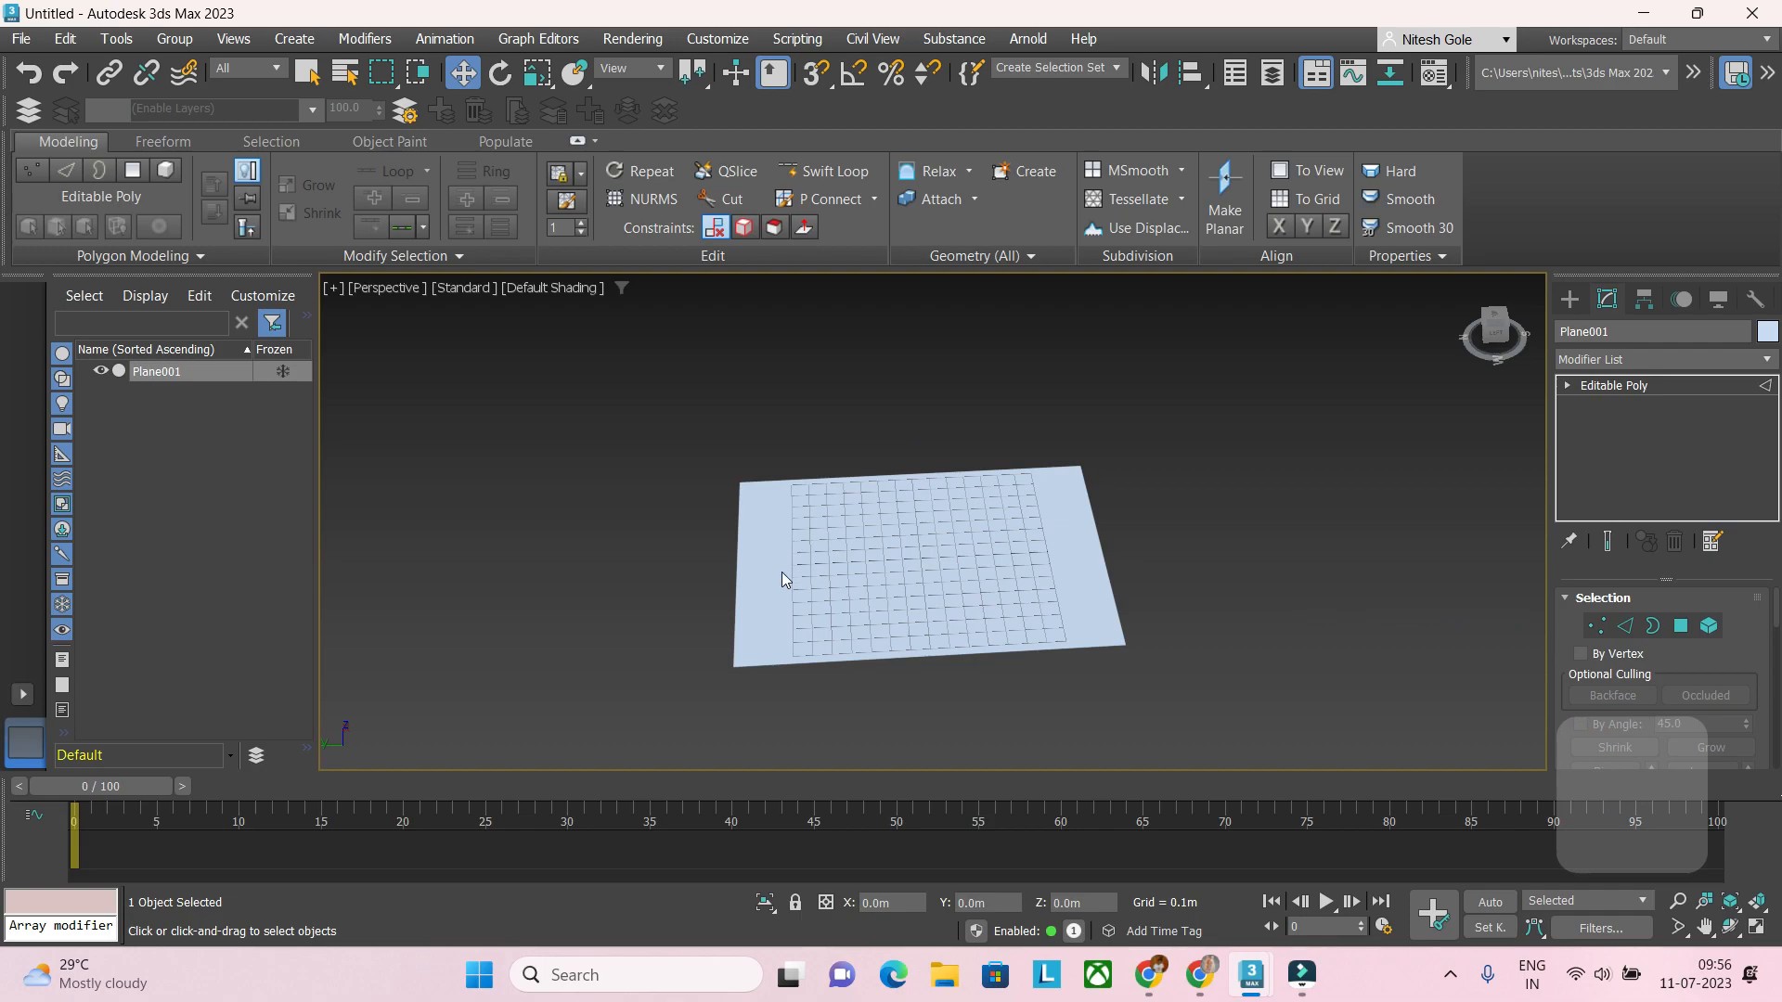
Step: Extend the plane's short back edge straight up by about 0.97 m as a new polygon forming a backdrop wall
{"action": "key", "text": "2"}
{"action": "left_click", "coordinate": [733, 581]}
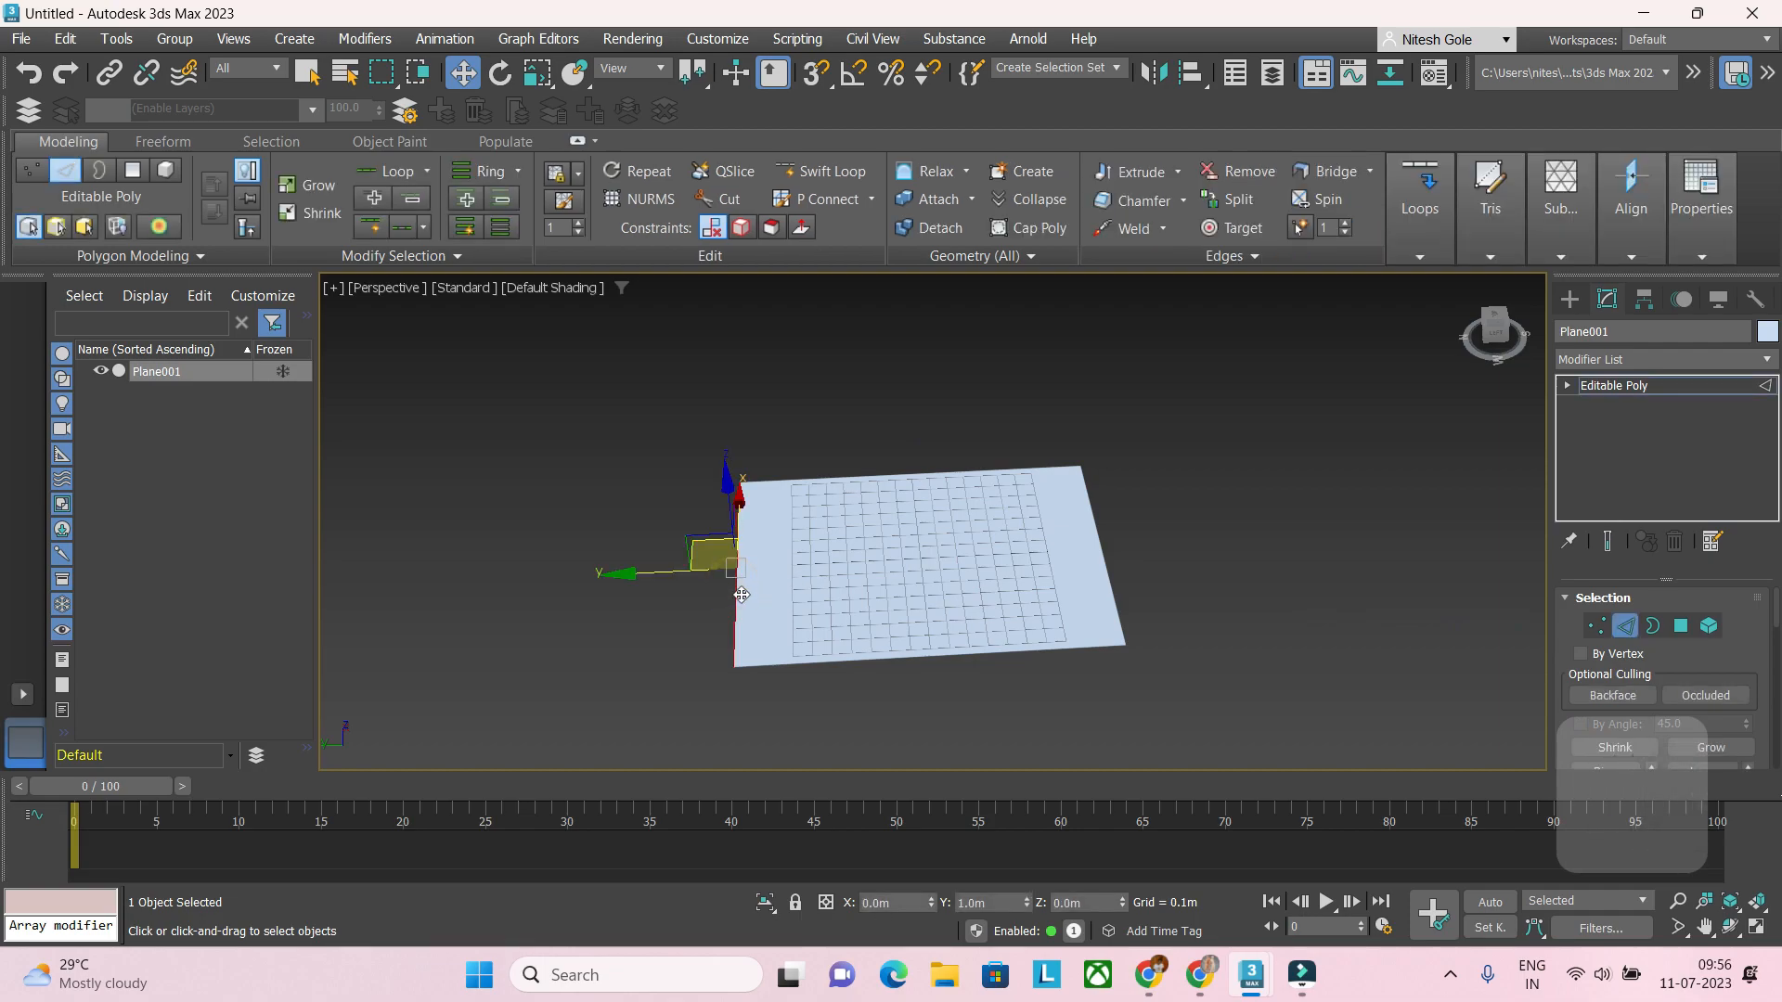
{"action": "middle_click_drag", "start_coordinate": [740, 595], "coordinate": [736, 524], "text": "alt"}
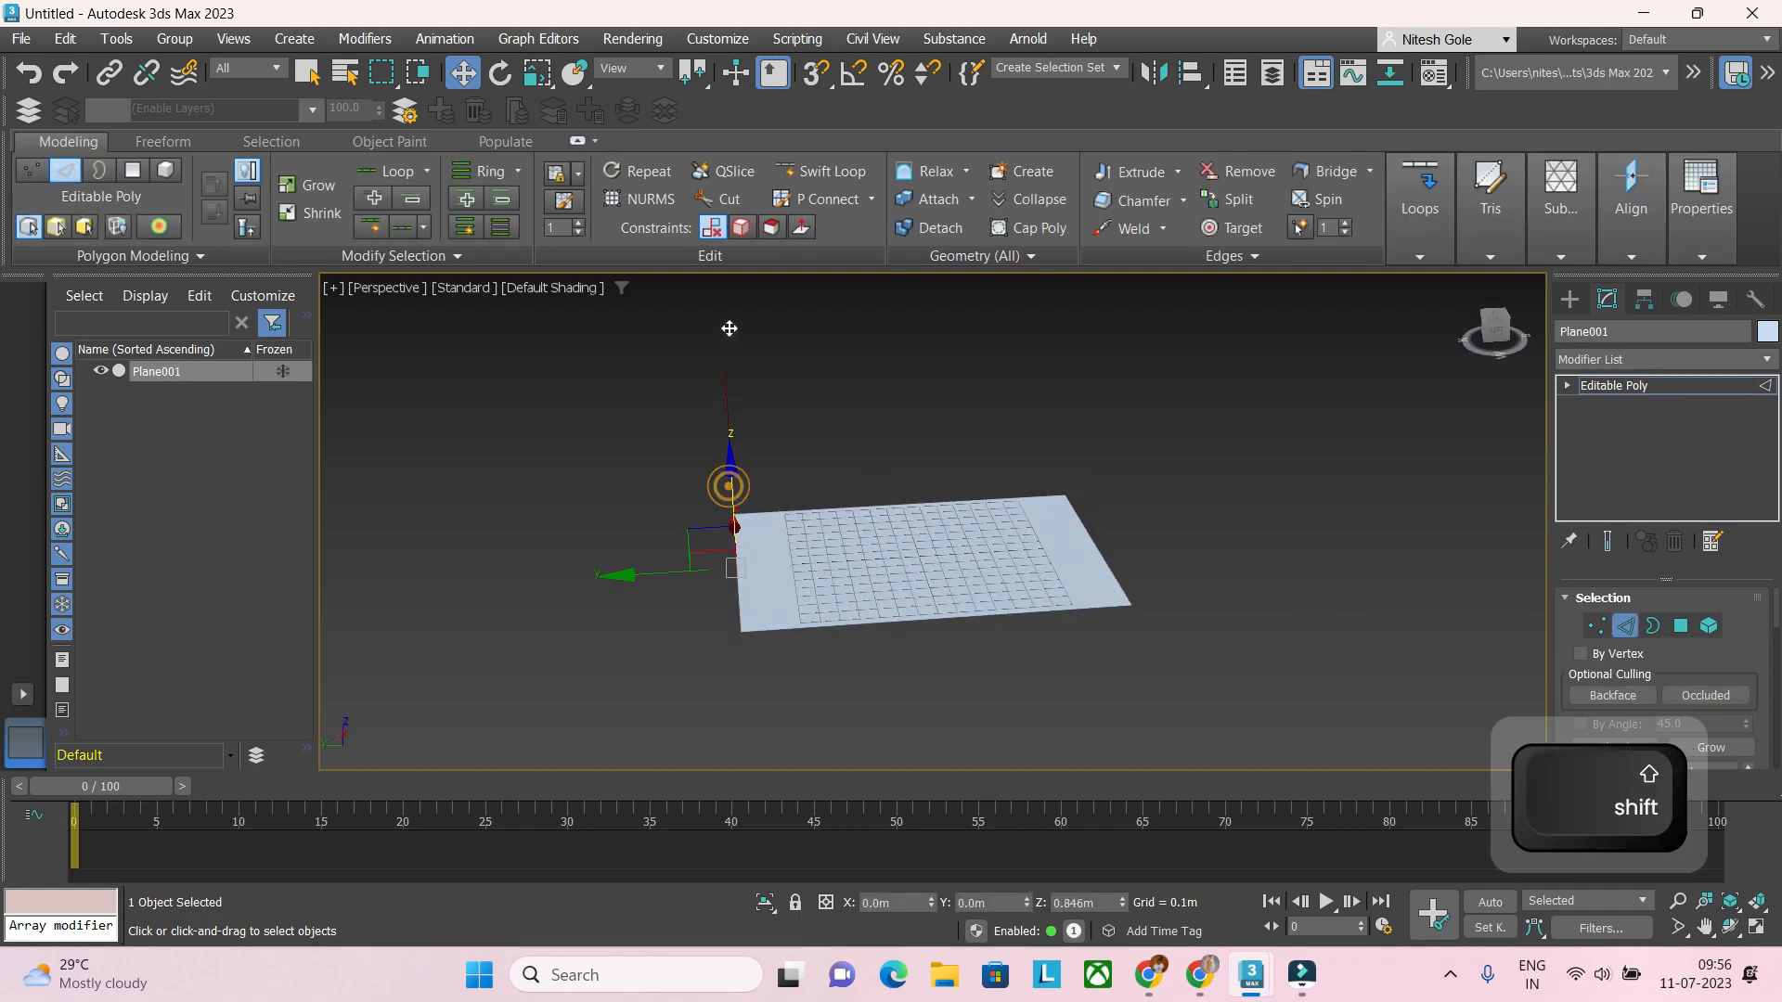
{"action": "left_click_drag", "start_coordinate": [730, 488], "coordinate": [728, 315], "text": "shift"}
{"action": "middle_click_drag", "start_coordinate": [727, 315], "coordinate": [680, 509], "text": "alt"}
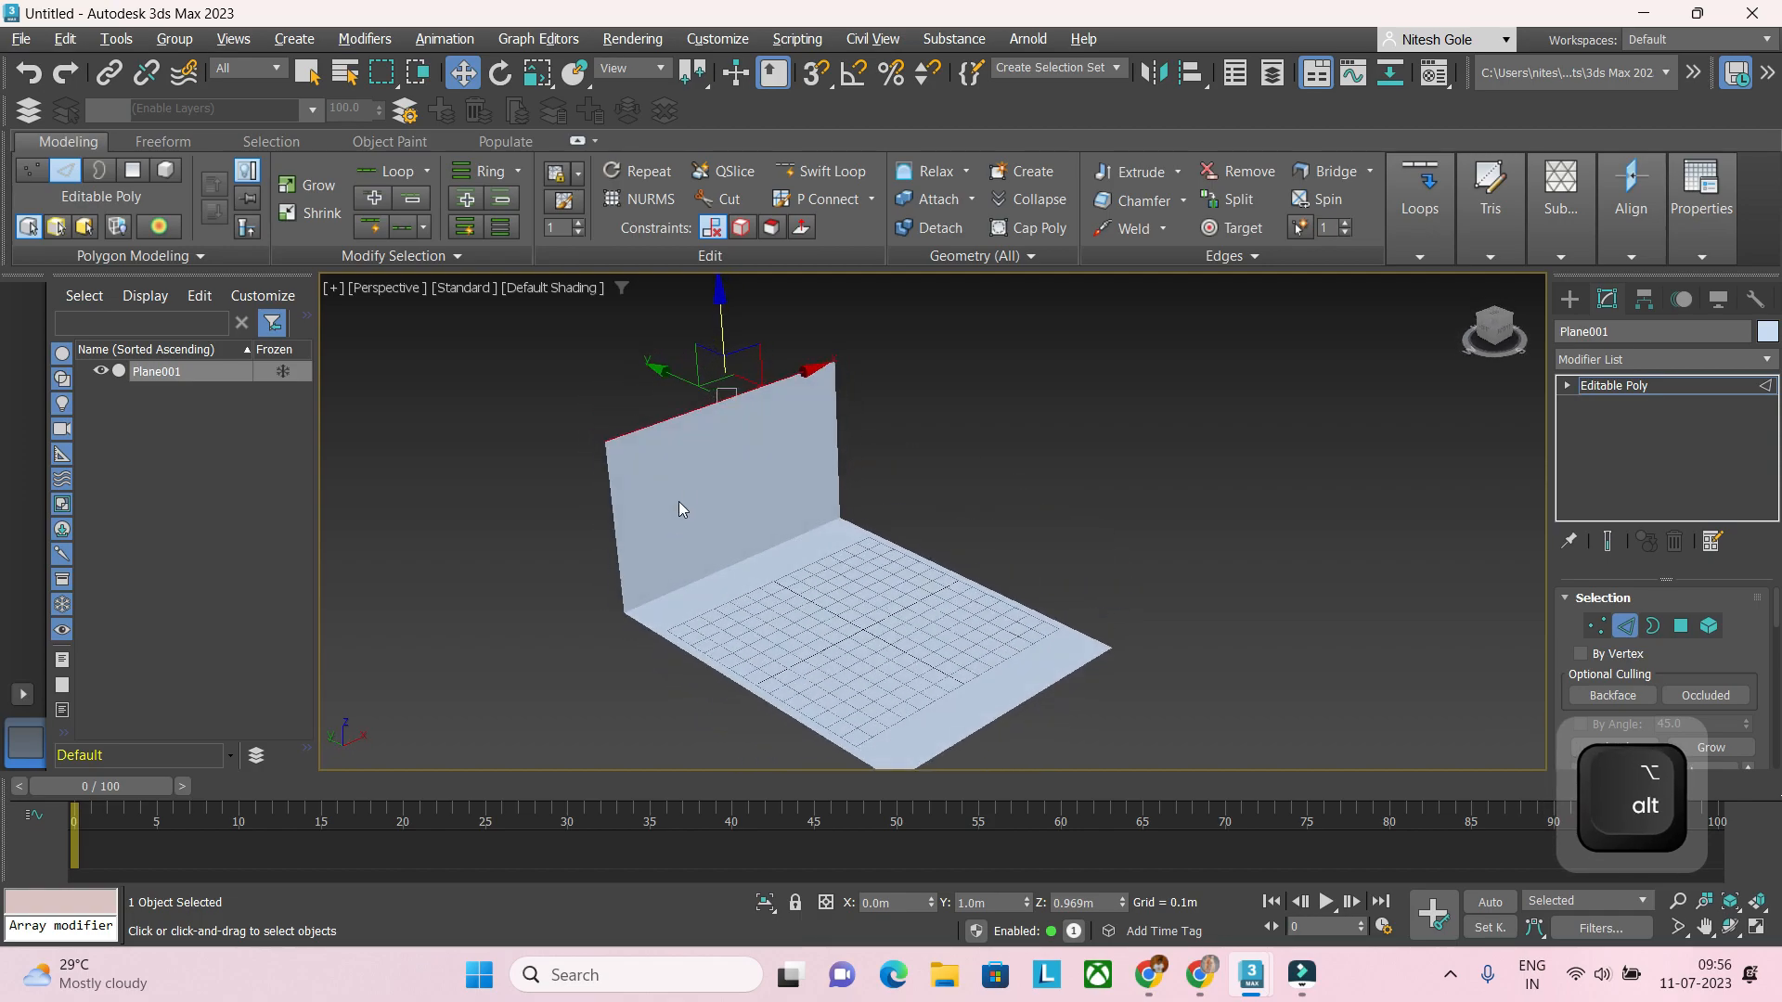
Step: Chamfer the edge where the backdrop wall meets the floor by about 0.137 m
{"action": "left_click", "coordinate": [723, 568]}
{"action": "scroll", "coordinate": [1670, 705], "scroll_direction": "down", "scroll_amount": 5}
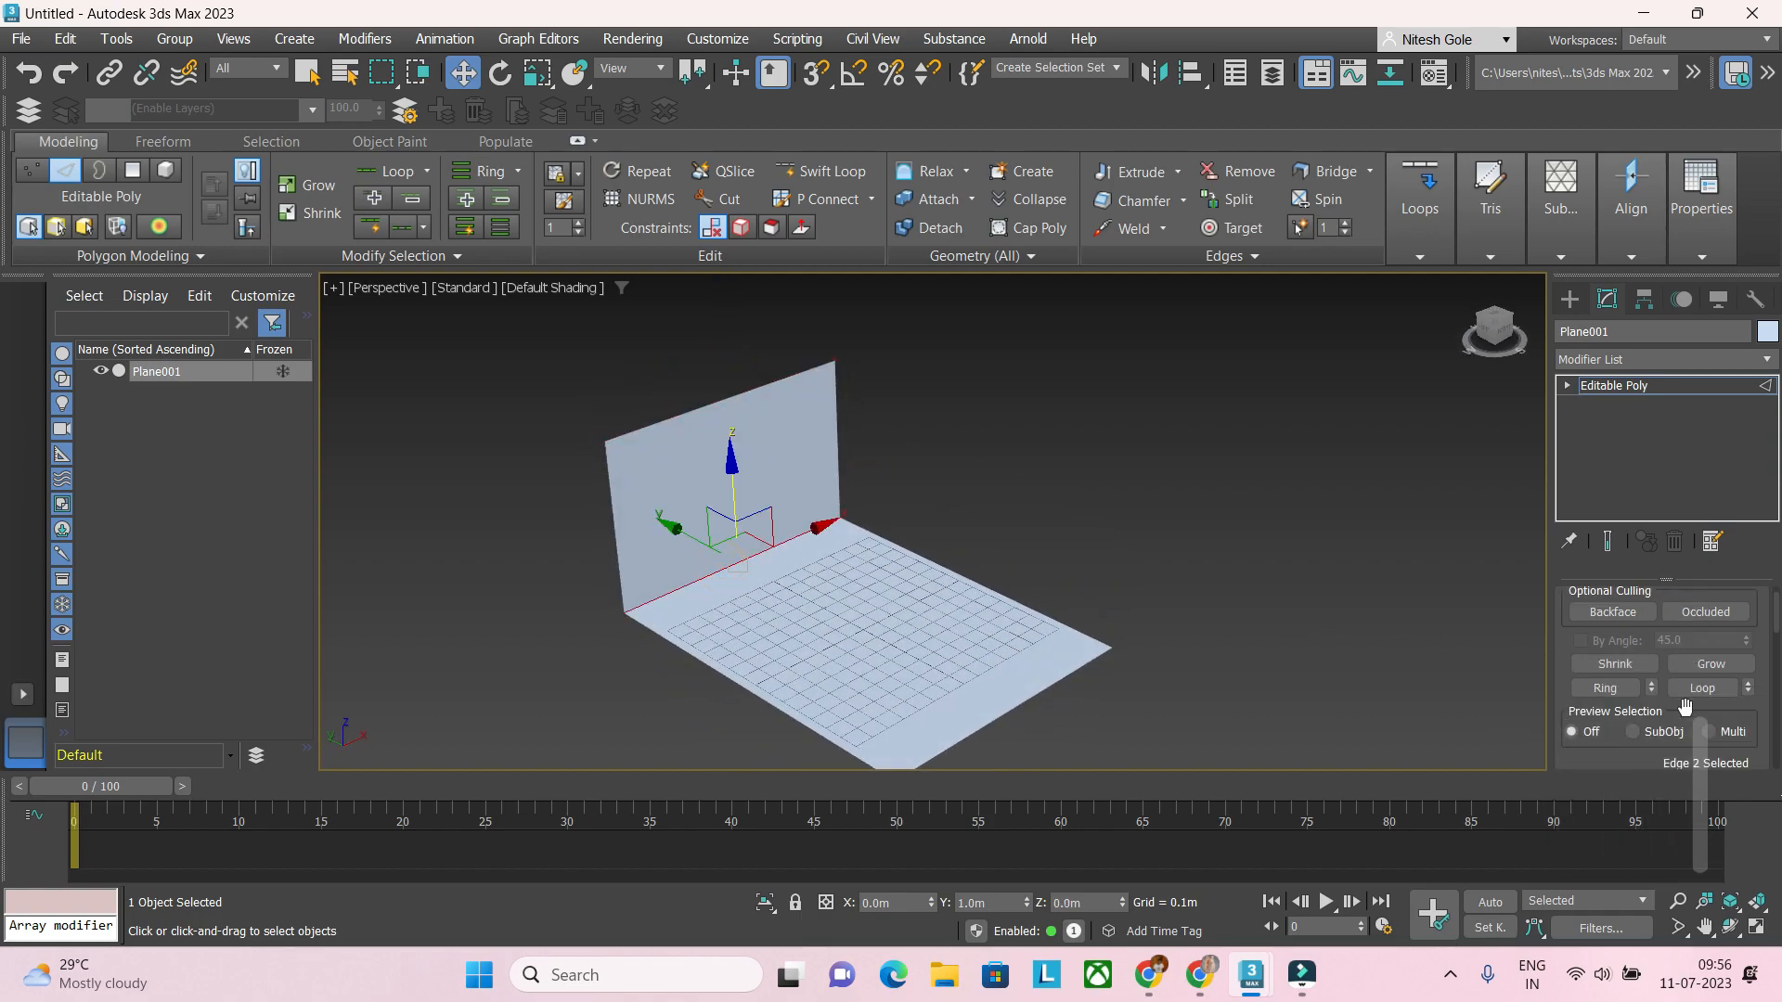
{"action": "scroll", "coordinate": [1685, 709], "scroll_direction": "down", "scroll_amount": 2}
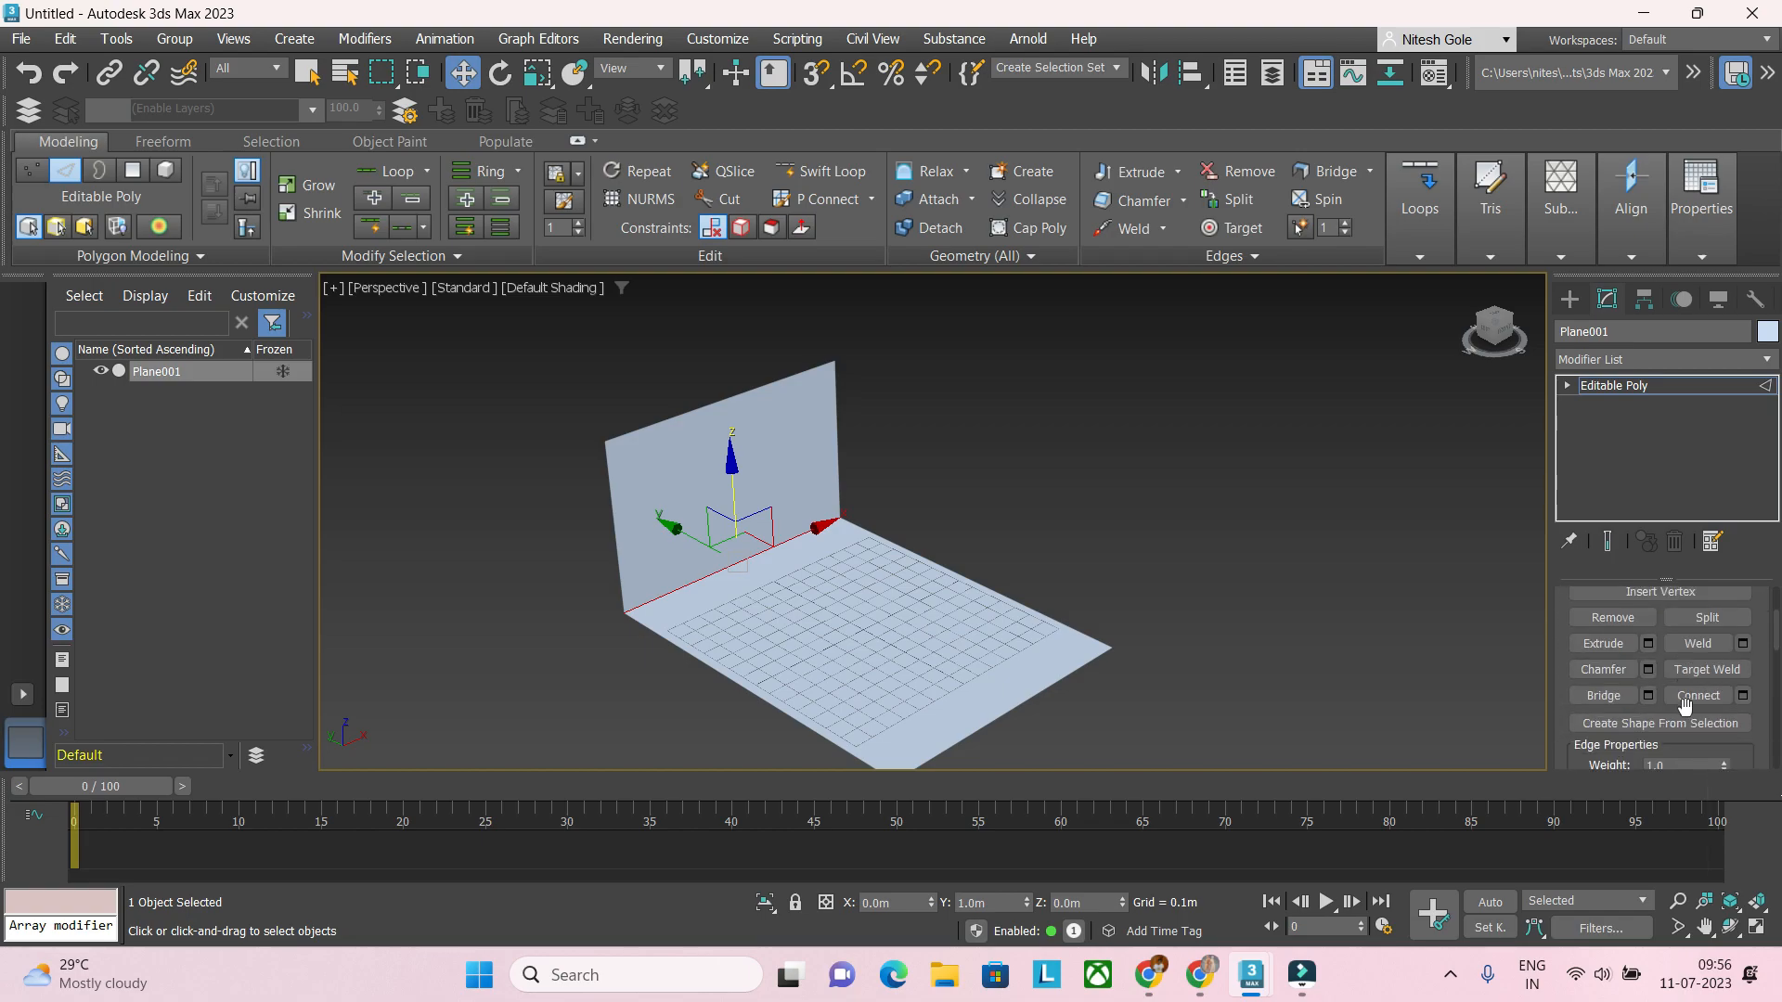
{"action": "left_click", "coordinate": [1647, 670]}
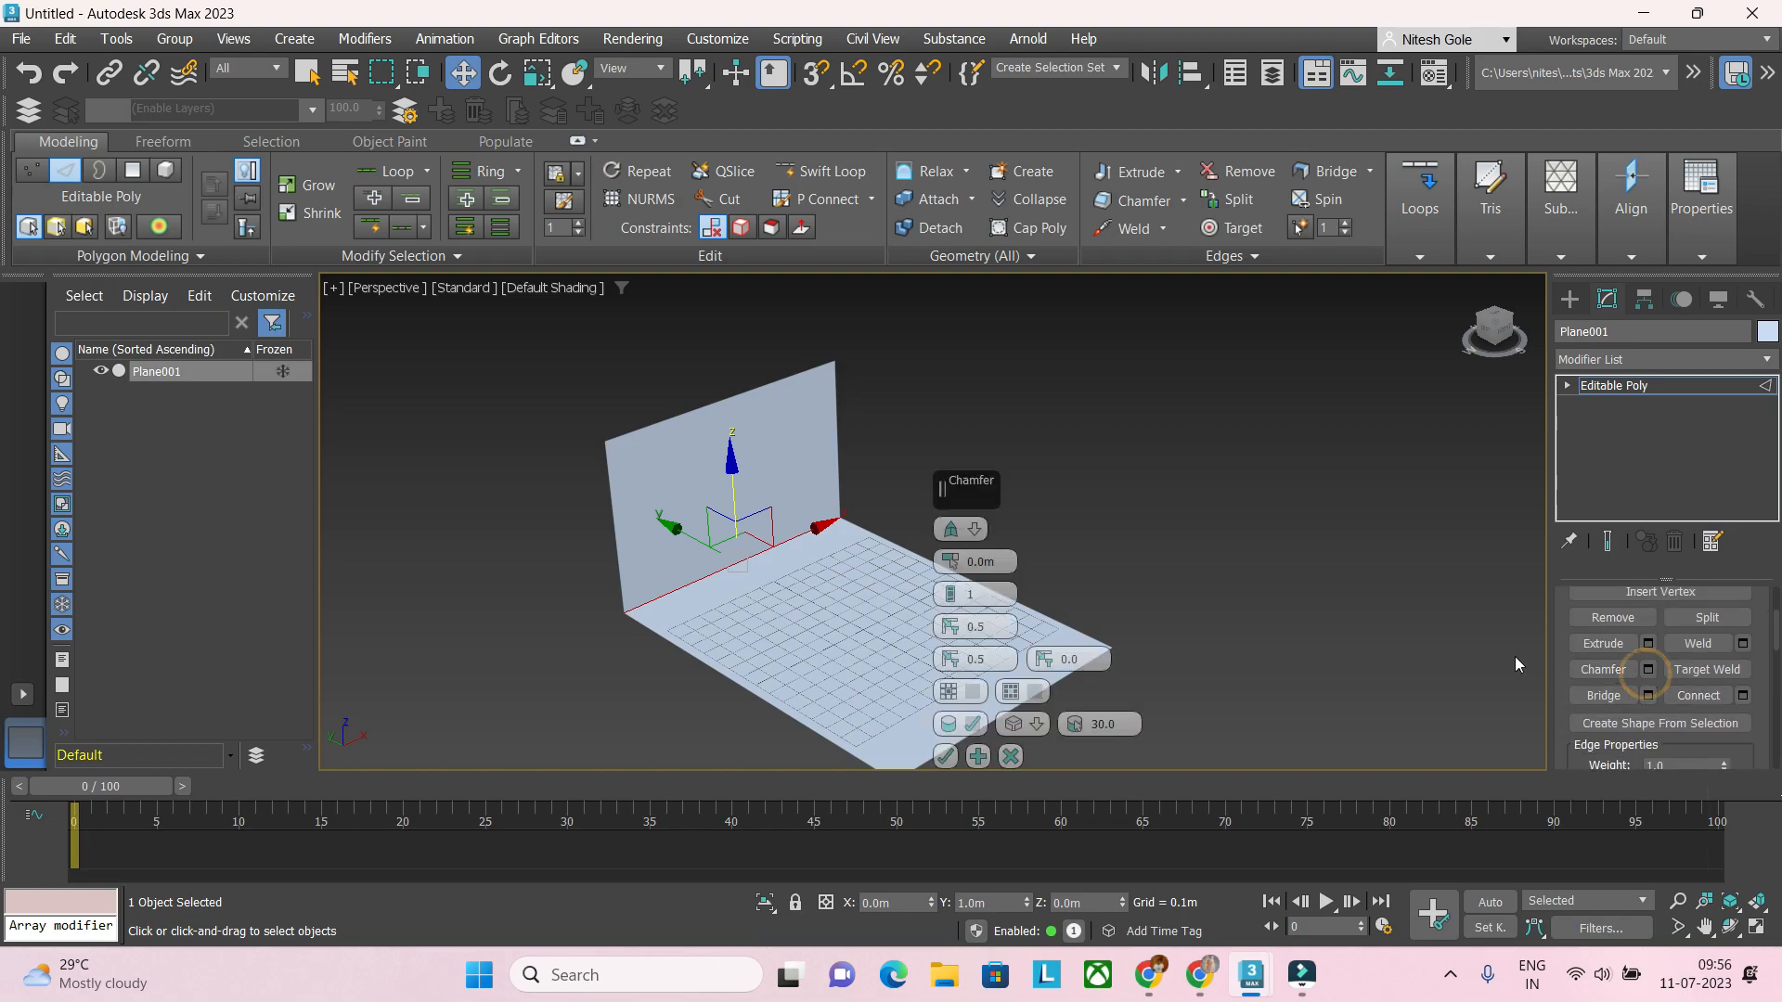
{"action": "left_click_drag", "start_coordinate": [947, 548], "coordinate": [946, 502]}
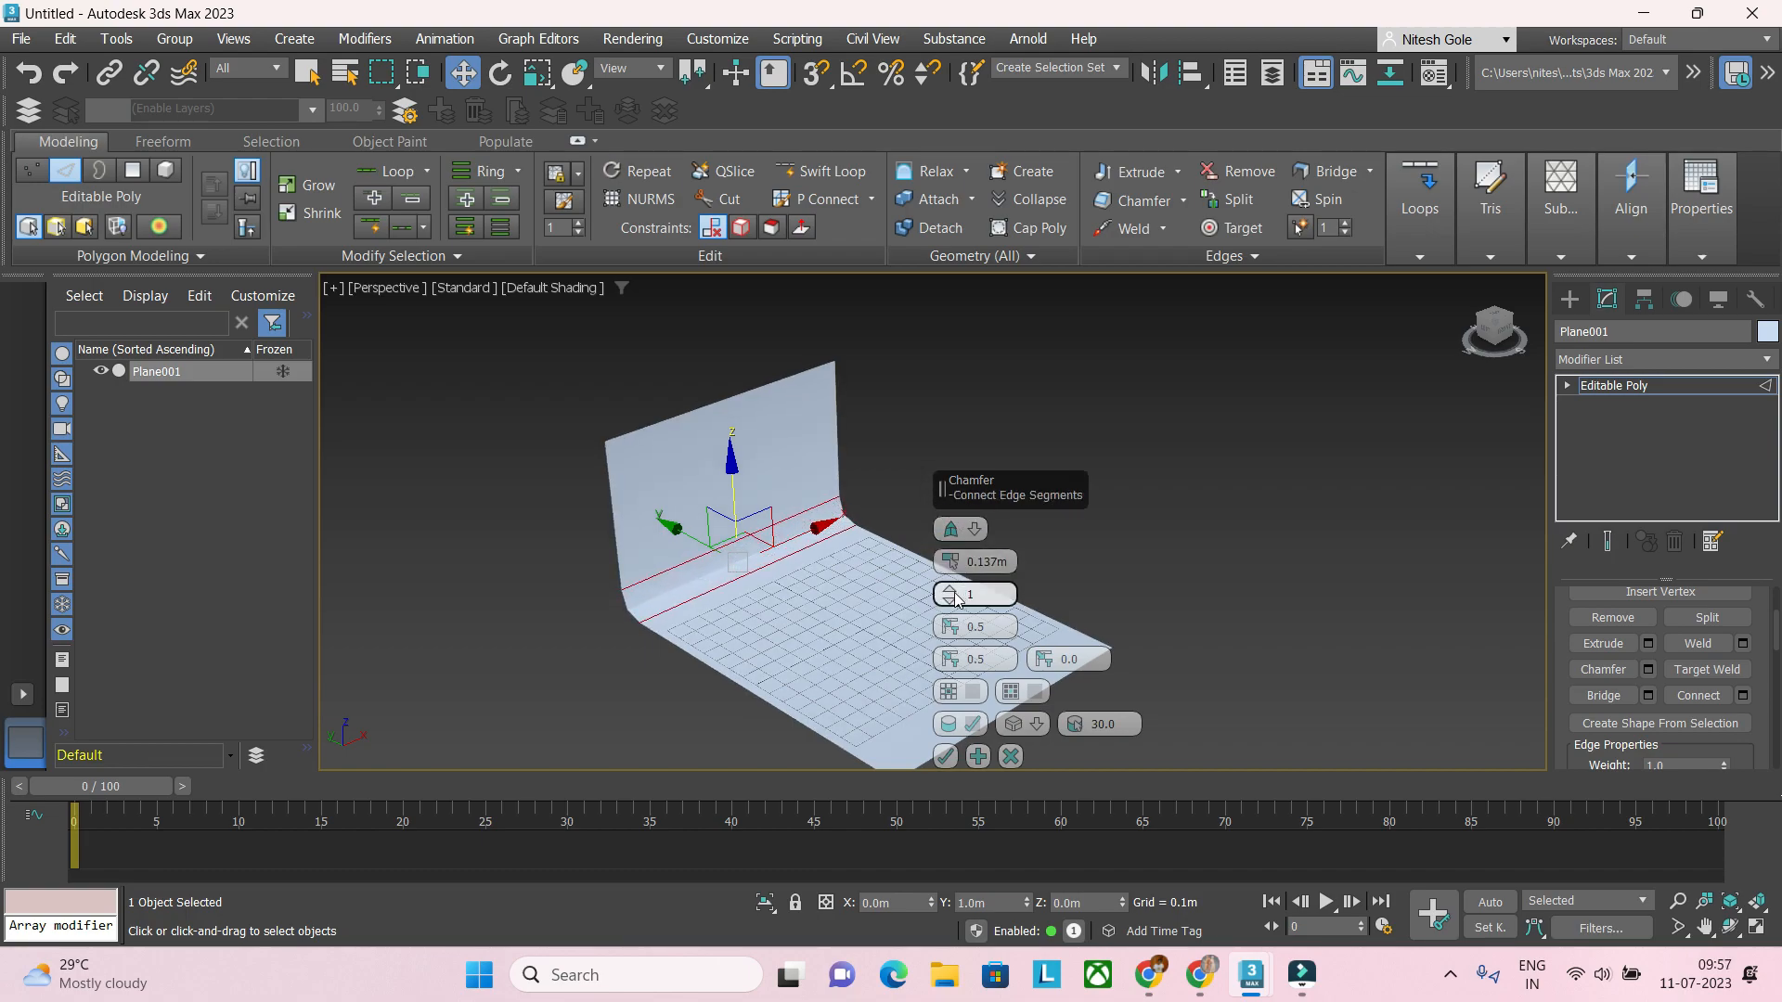
Step: Show edged faces, set the chamfer to 5 segments for a smooth curve, and apply it
{"action": "left_click_drag", "start_coordinate": [957, 600], "coordinate": [951, 566]}
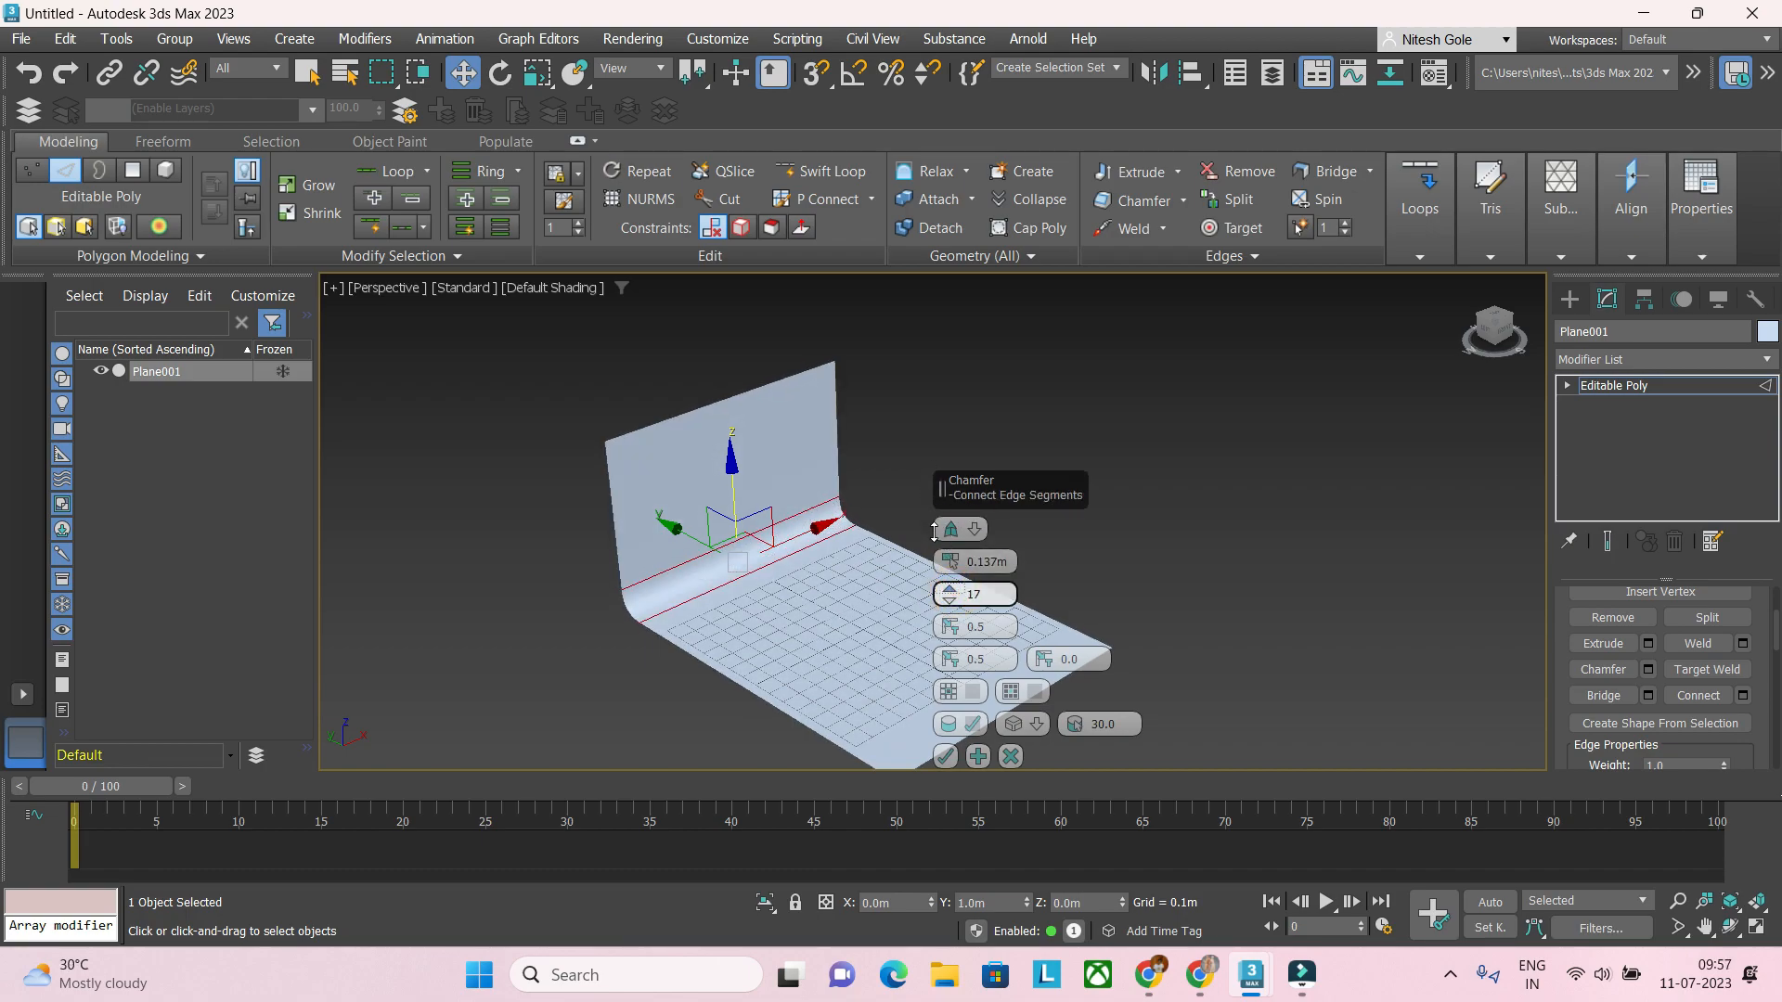
{"action": "key", "text": "F4"}
{"action": "scroll", "coordinate": [790, 601], "scroll_direction": "up", "scroll_amount": 4}
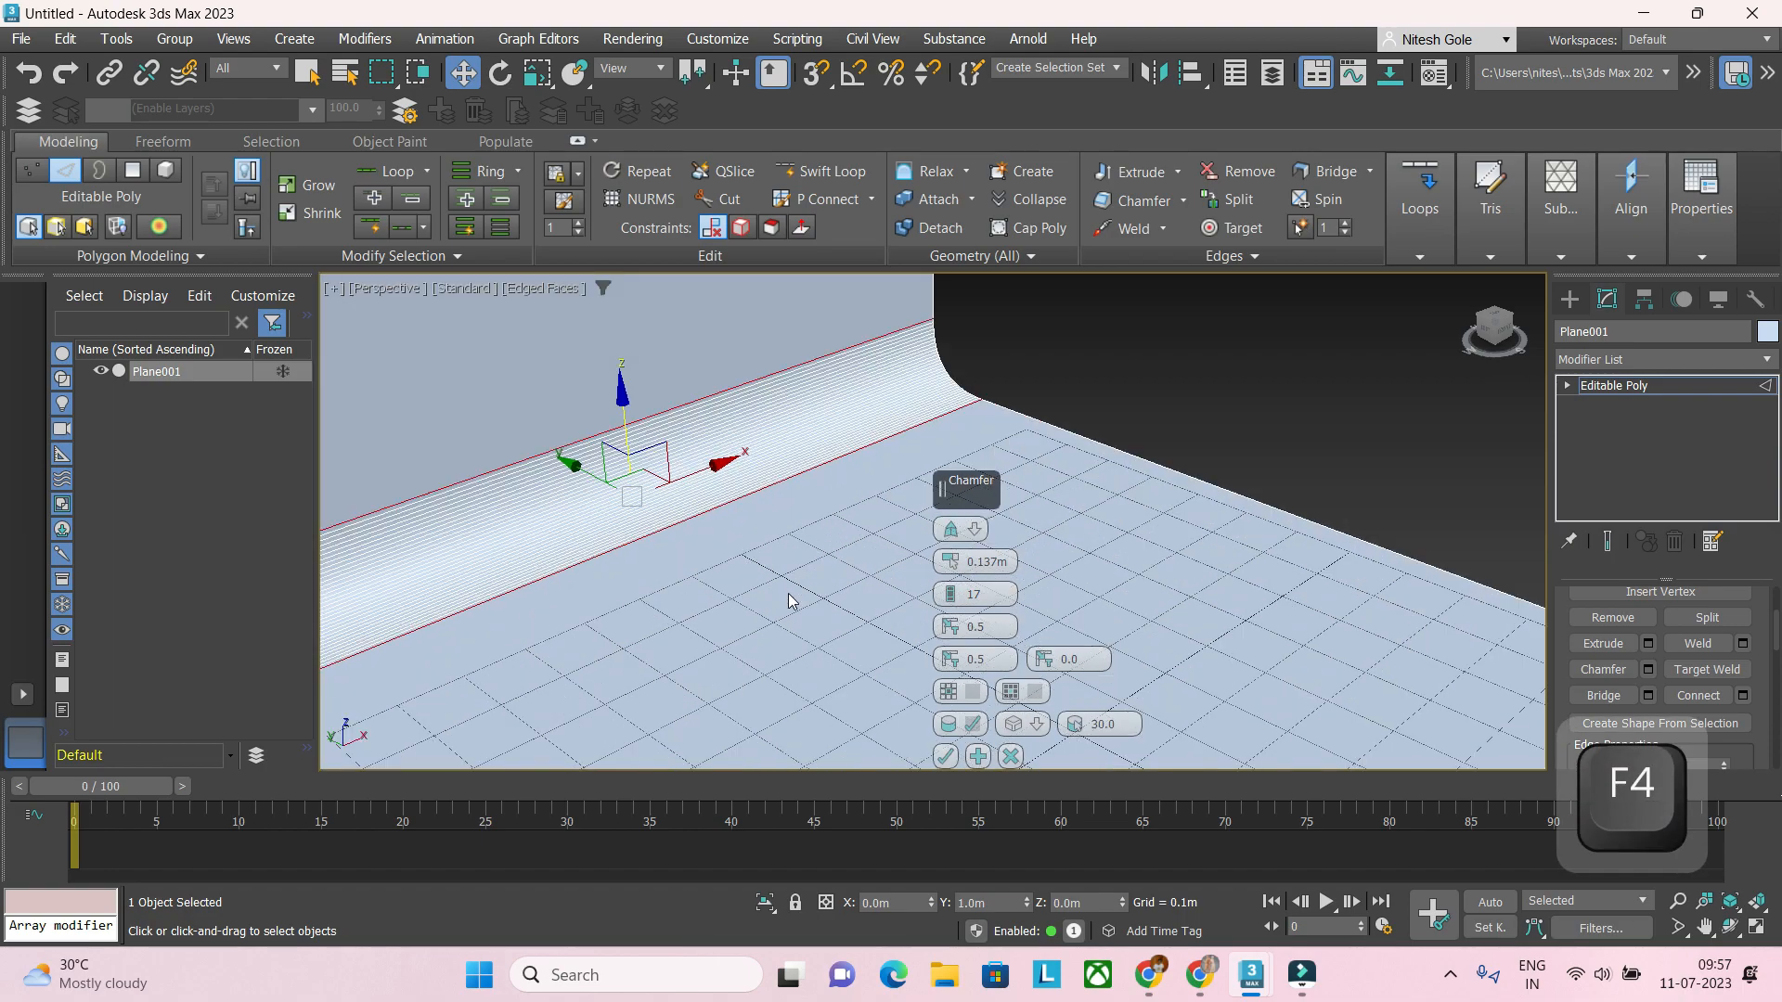
{"action": "left_click_drag", "start_coordinate": [948, 602], "coordinate": [946, 649]}
{"action": "middle_click_drag", "start_coordinate": [1182, 437], "coordinate": [1195, 533], "text": "alt"}
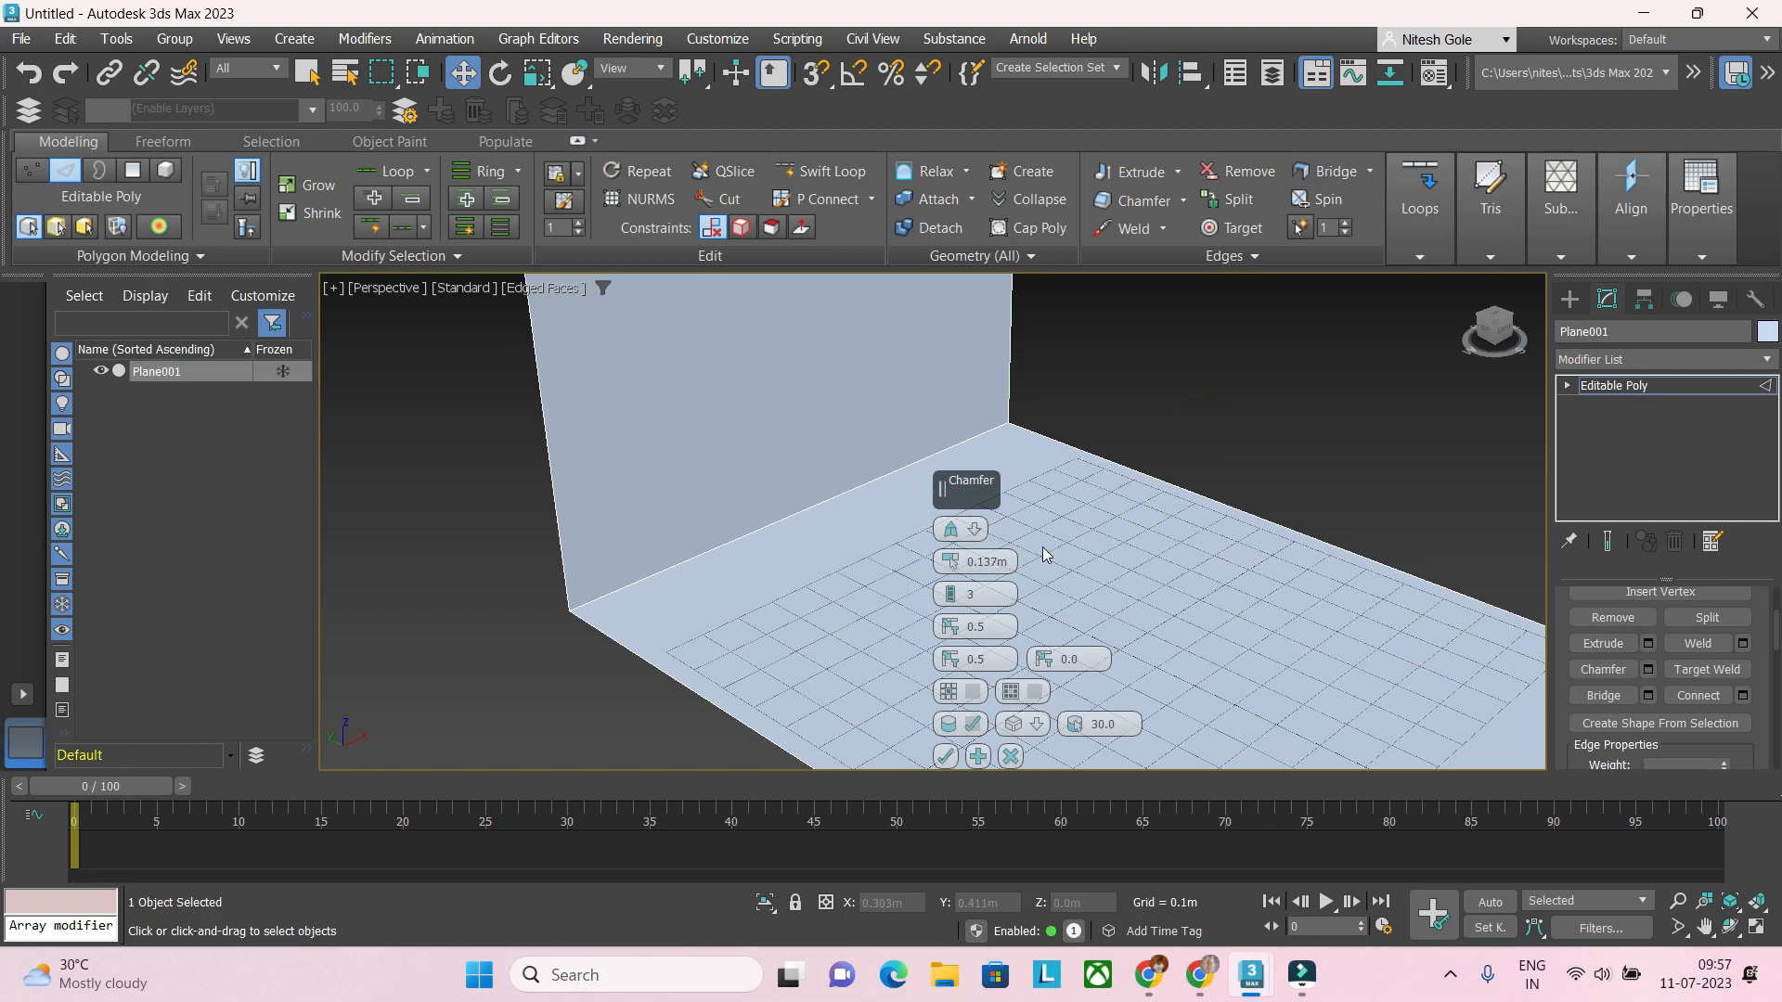
{"action": "left_click_drag", "start_coordinate": [950, 572], "coordinate": [944, 605]}
{"action": "left_click", "coordinate": [800, 514]}
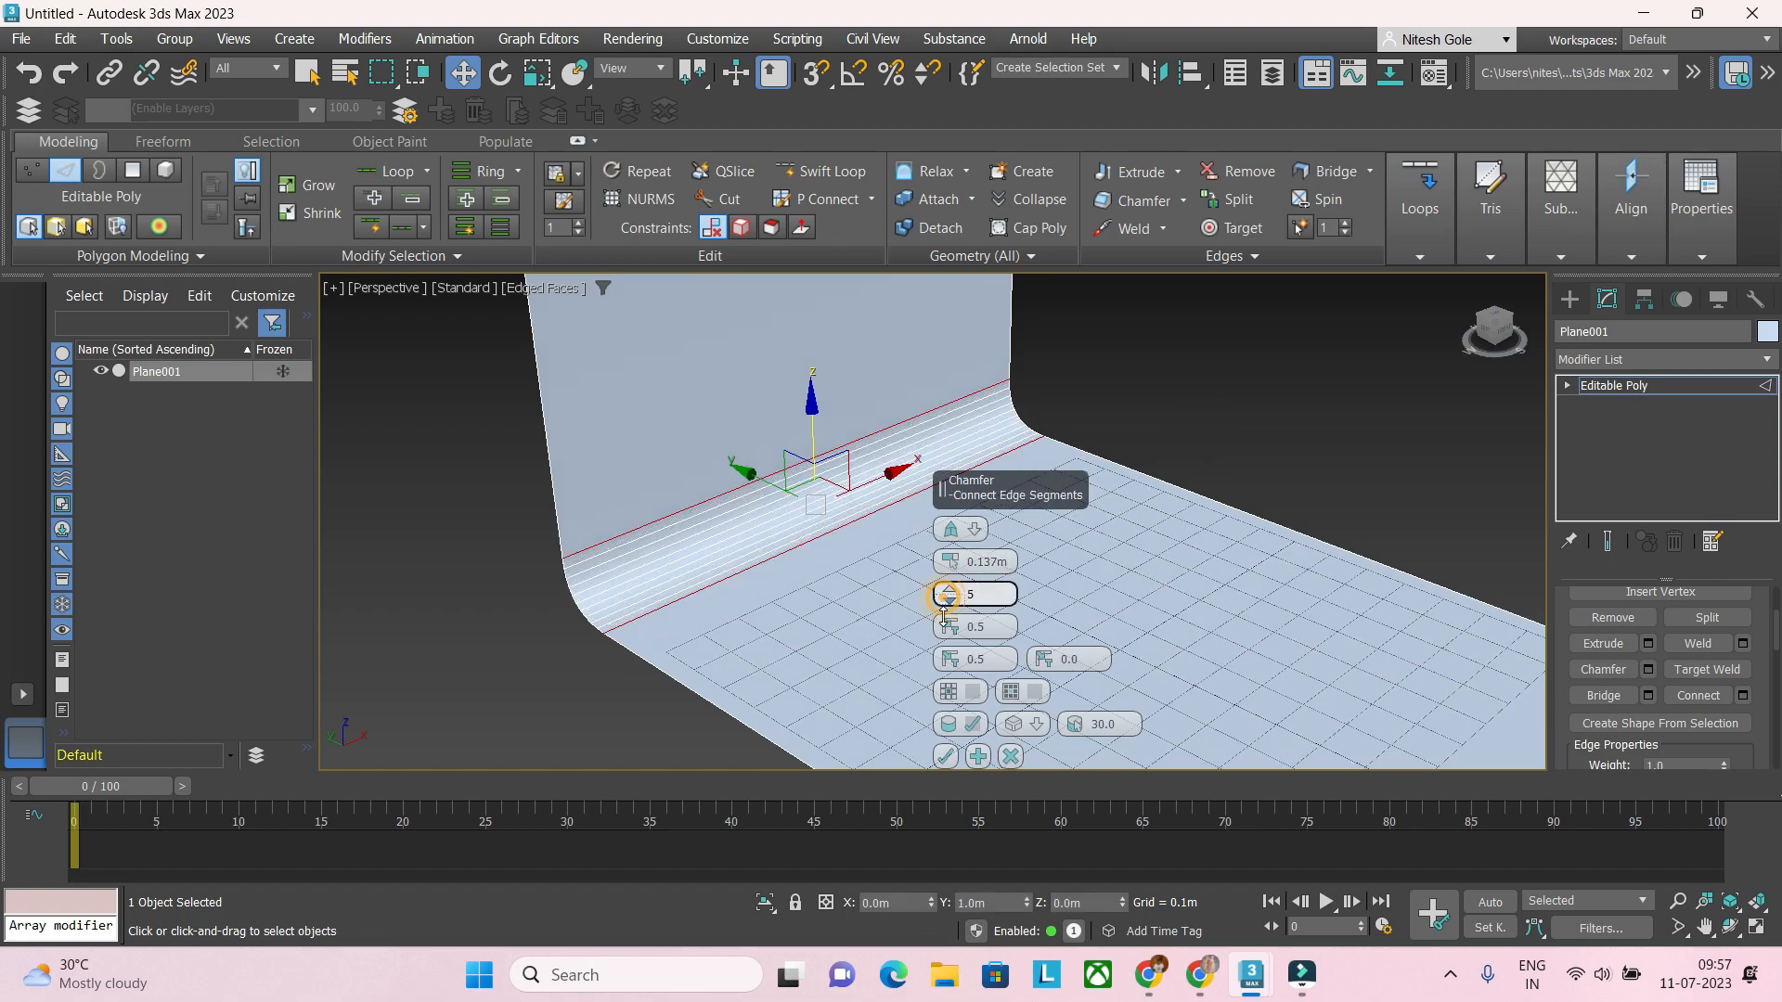
{"action": "left_click", "coordinate": [945, 756]}
{"action": "left_click", "coordinate": [1190, 503]}
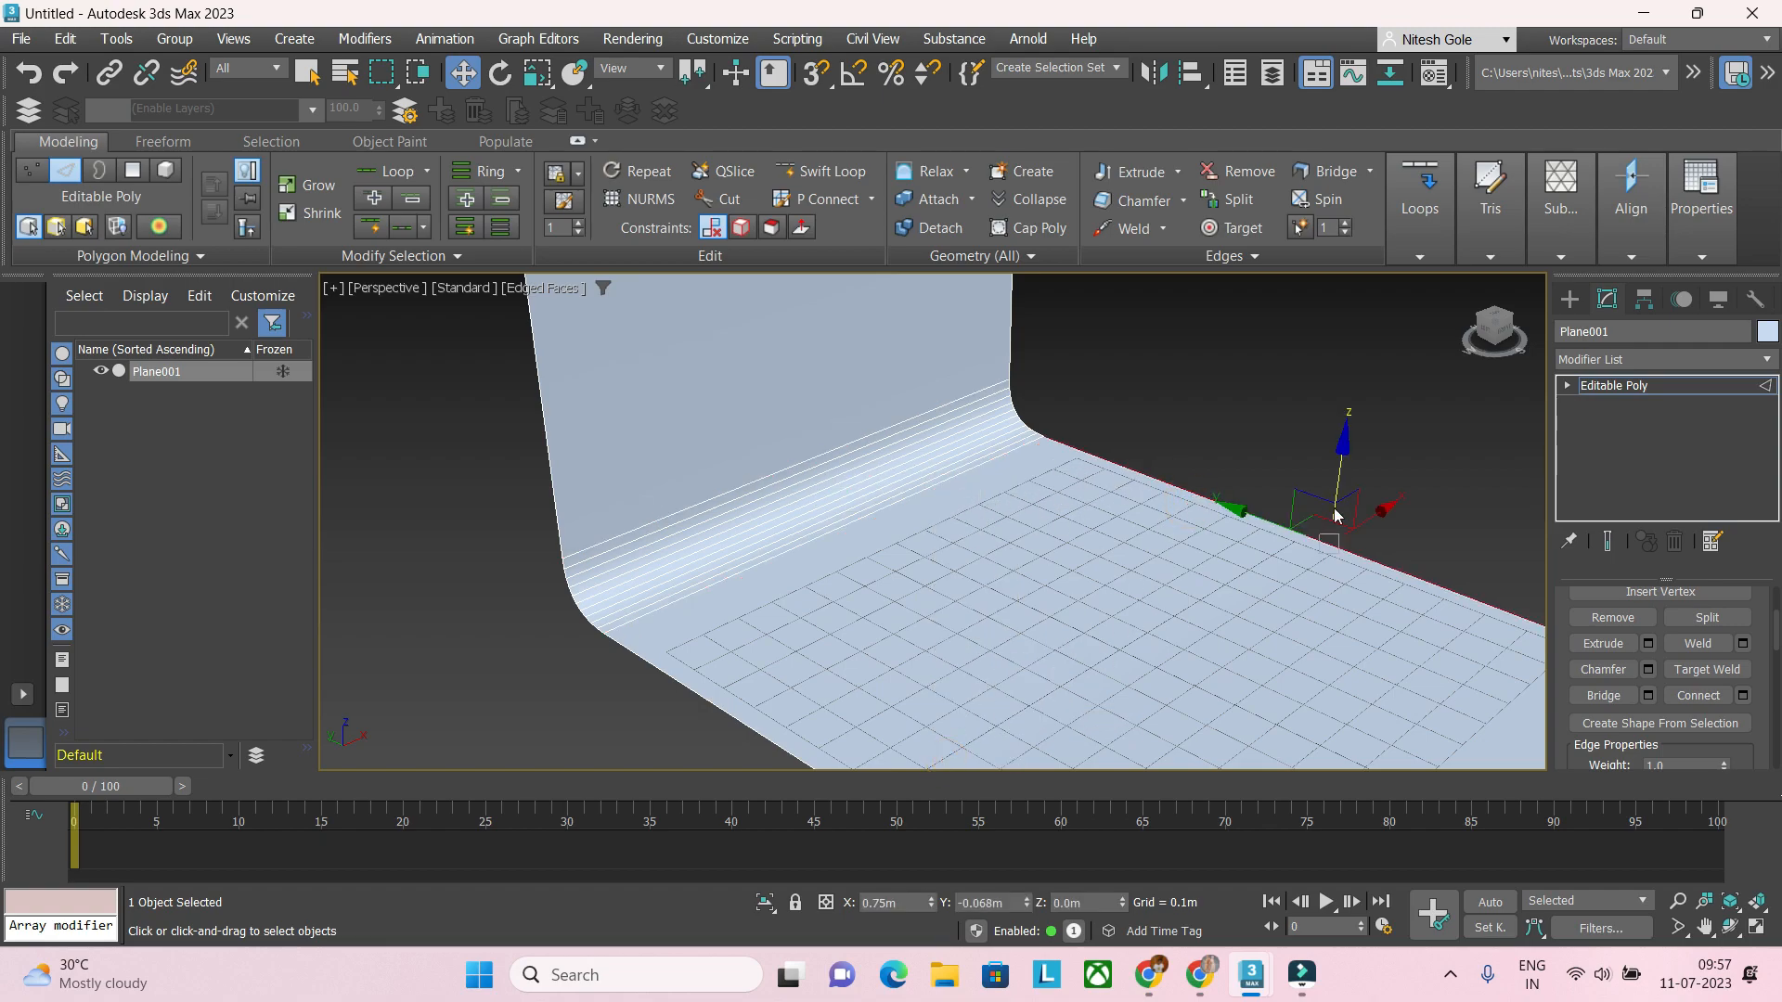
Step: Create a small teapot on the floor near the curved backdrop and end teapot creation
{"action": "left_click", "coordinate": [1568, 301]}
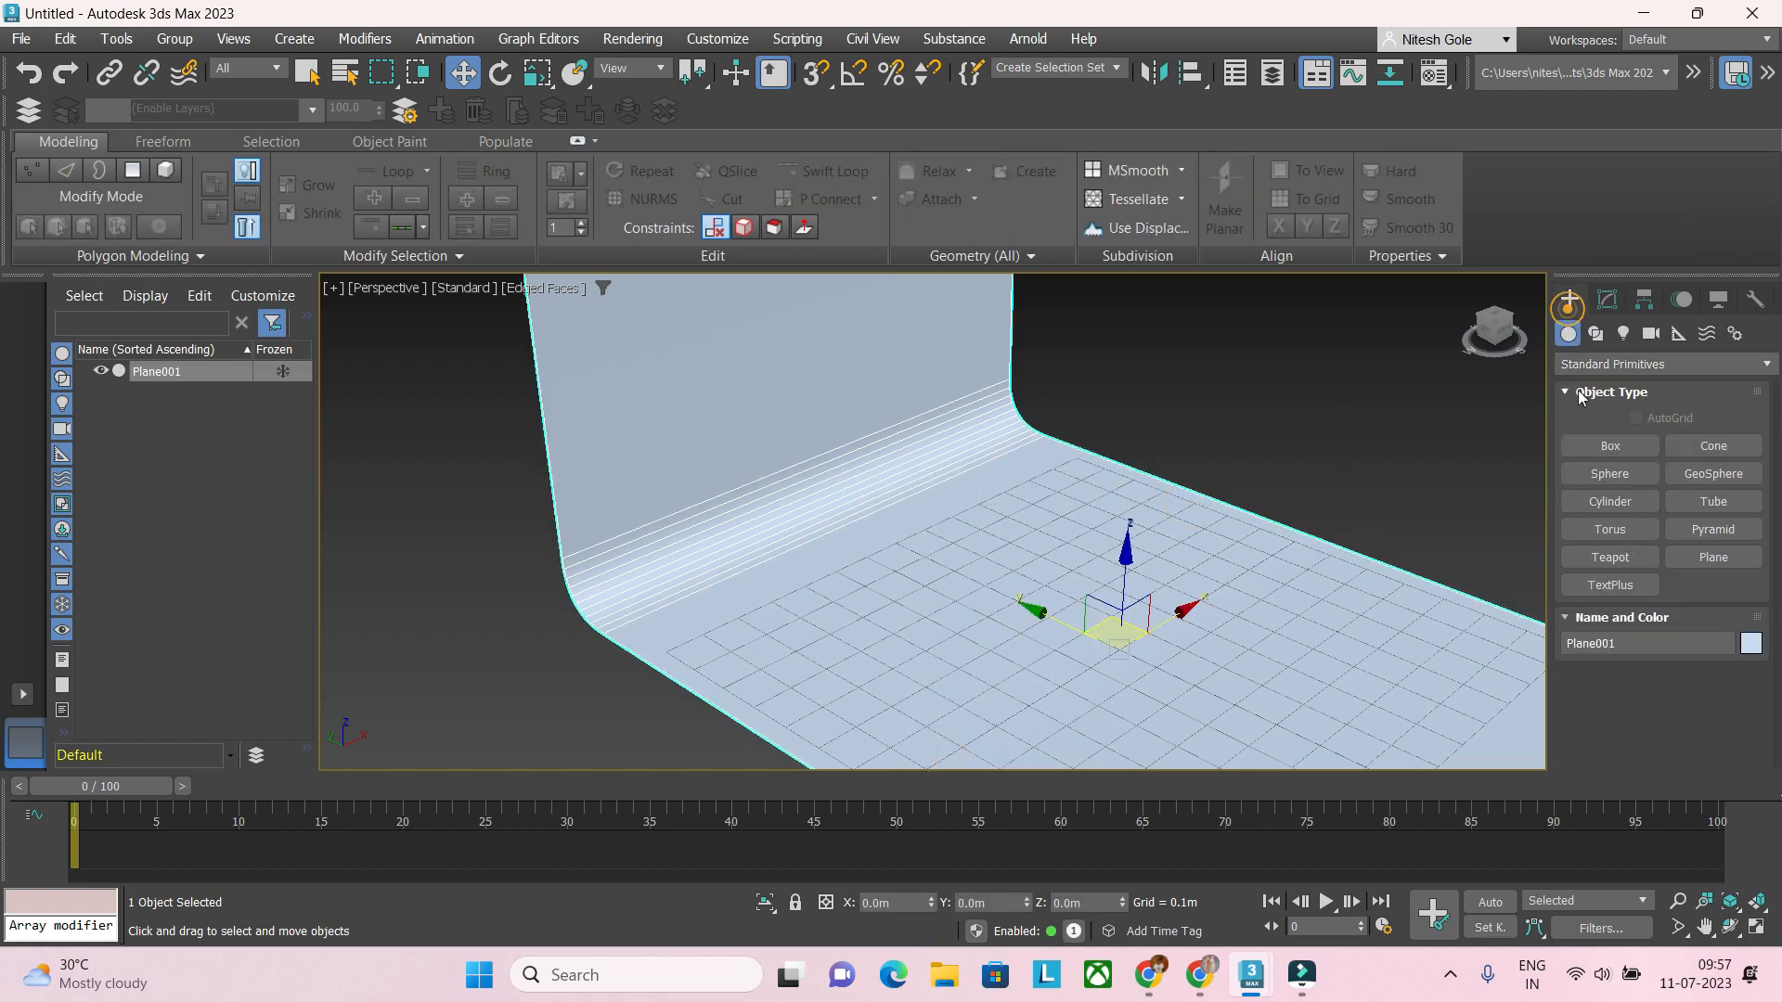
{"action": "left_click", "coordinate": [1615, 558]}
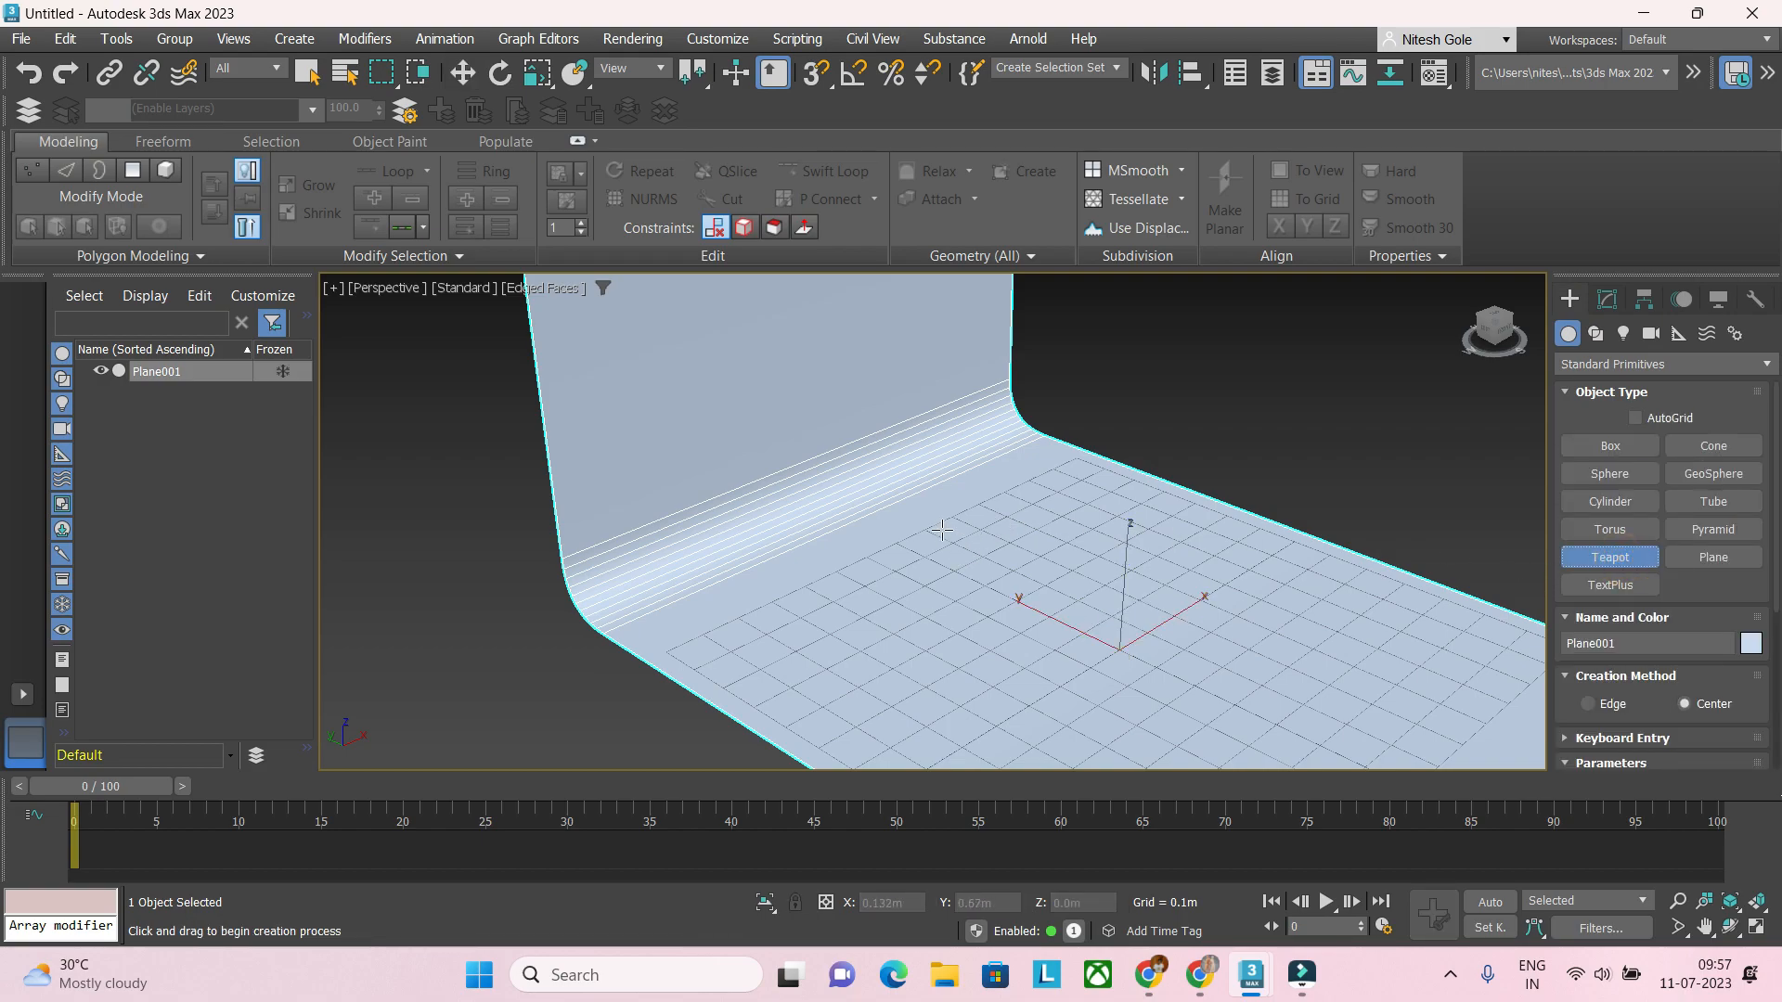
{"action": "left_click_drag", "start_coordinate": [942, 530], "coordinate": [968, 546]}
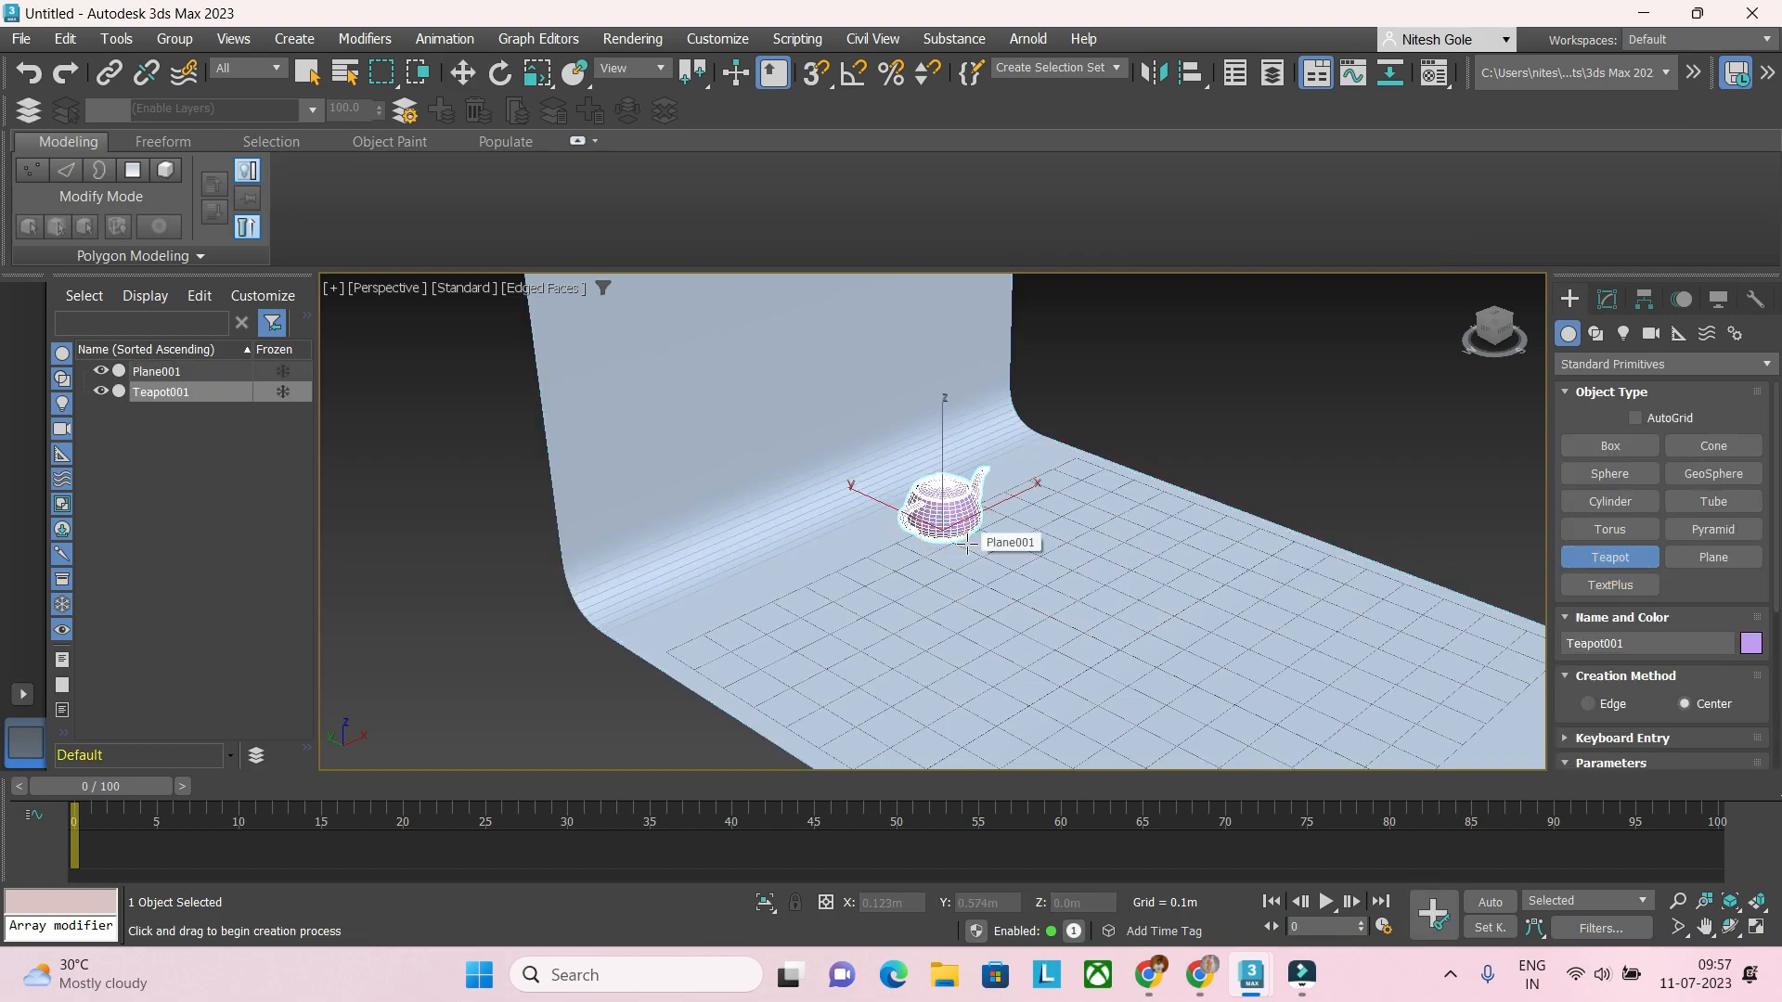
{"action": "key", "text": "w"}
Step: Center the teapot across the backdrop's width by setting its absolute X position to 0
{"action": "mouse_move", "coordinate": [966, 548]}
{"action": "middle_mouse_down", "text": "alt"}
{"action": "mouse_move", "coordinate": [918, 566]}
{"action": "mouse_move", "coordinate": [879, 629]}
{"action": "mouse_move", "coordinate": [900, 573]}
{"action": "mouse_move", "coordinate": [980, 580]}
{"action": "middle_mouse_up", "text": "alt"}
{"action": "left_click_drag", "start_coordinate": [980, 580], "coordinate": [965, 577]}
{"action": "right_click", "coordinate": [463, 72]}
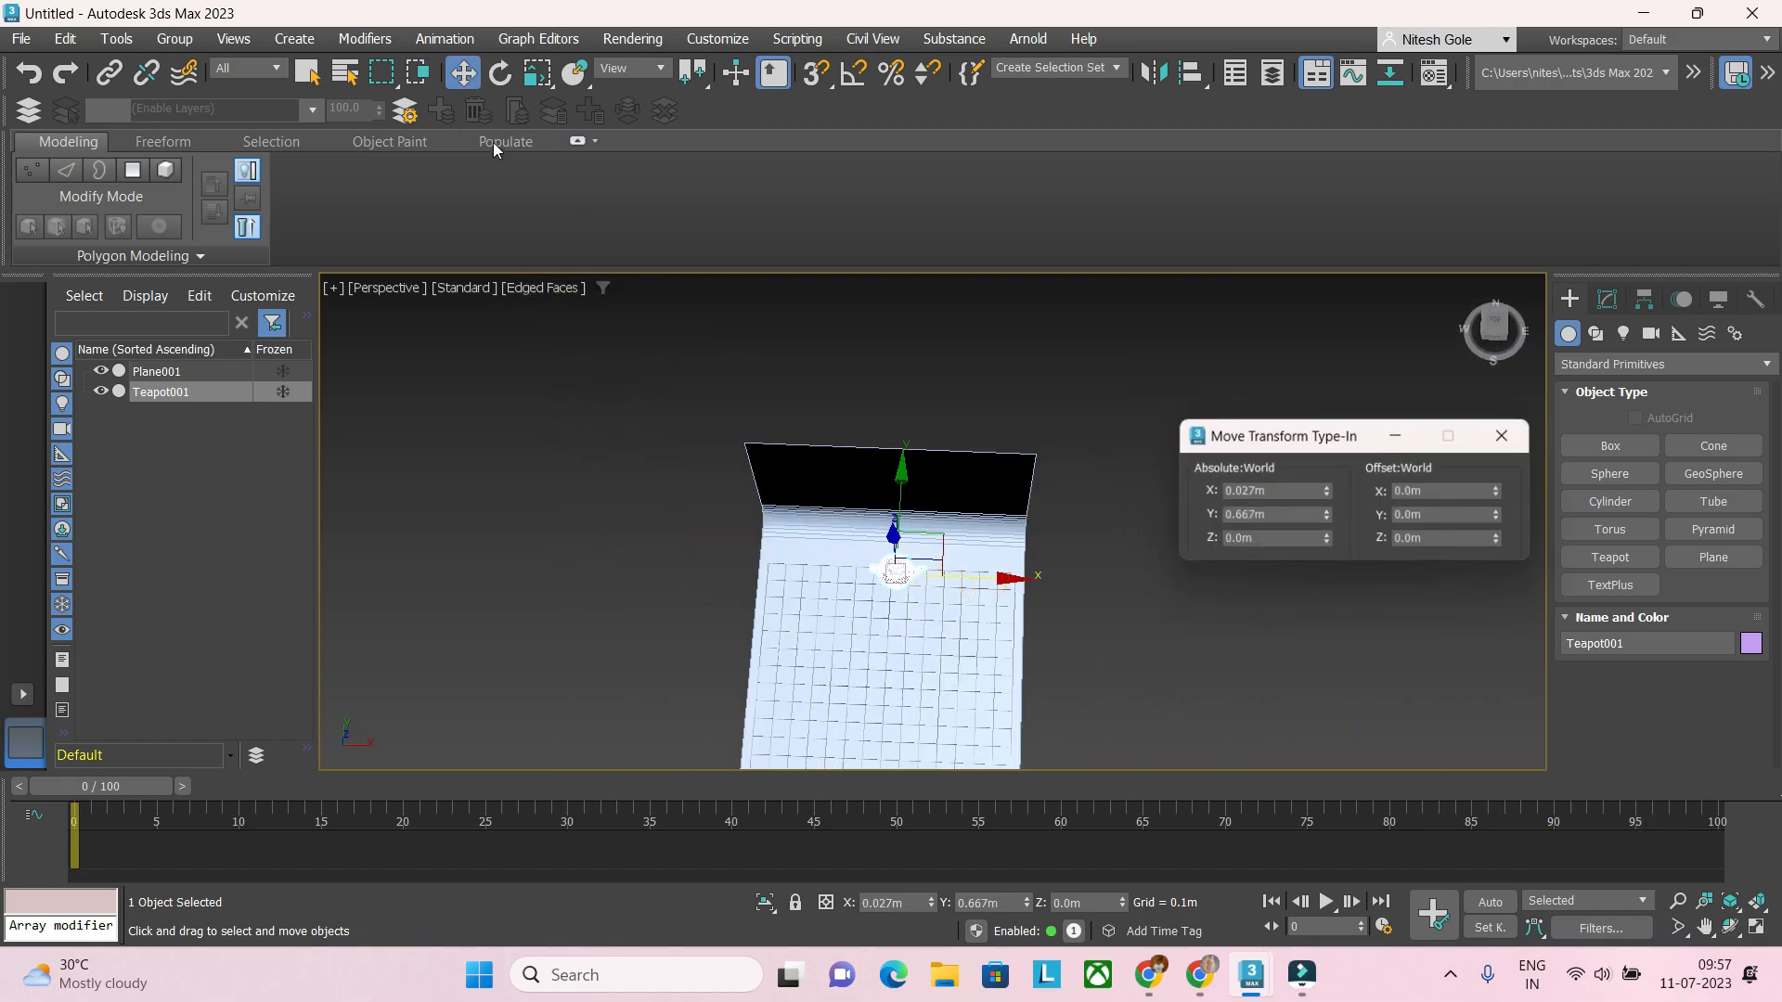
{"action": "right_click", "coordinate": [1328, 492]}
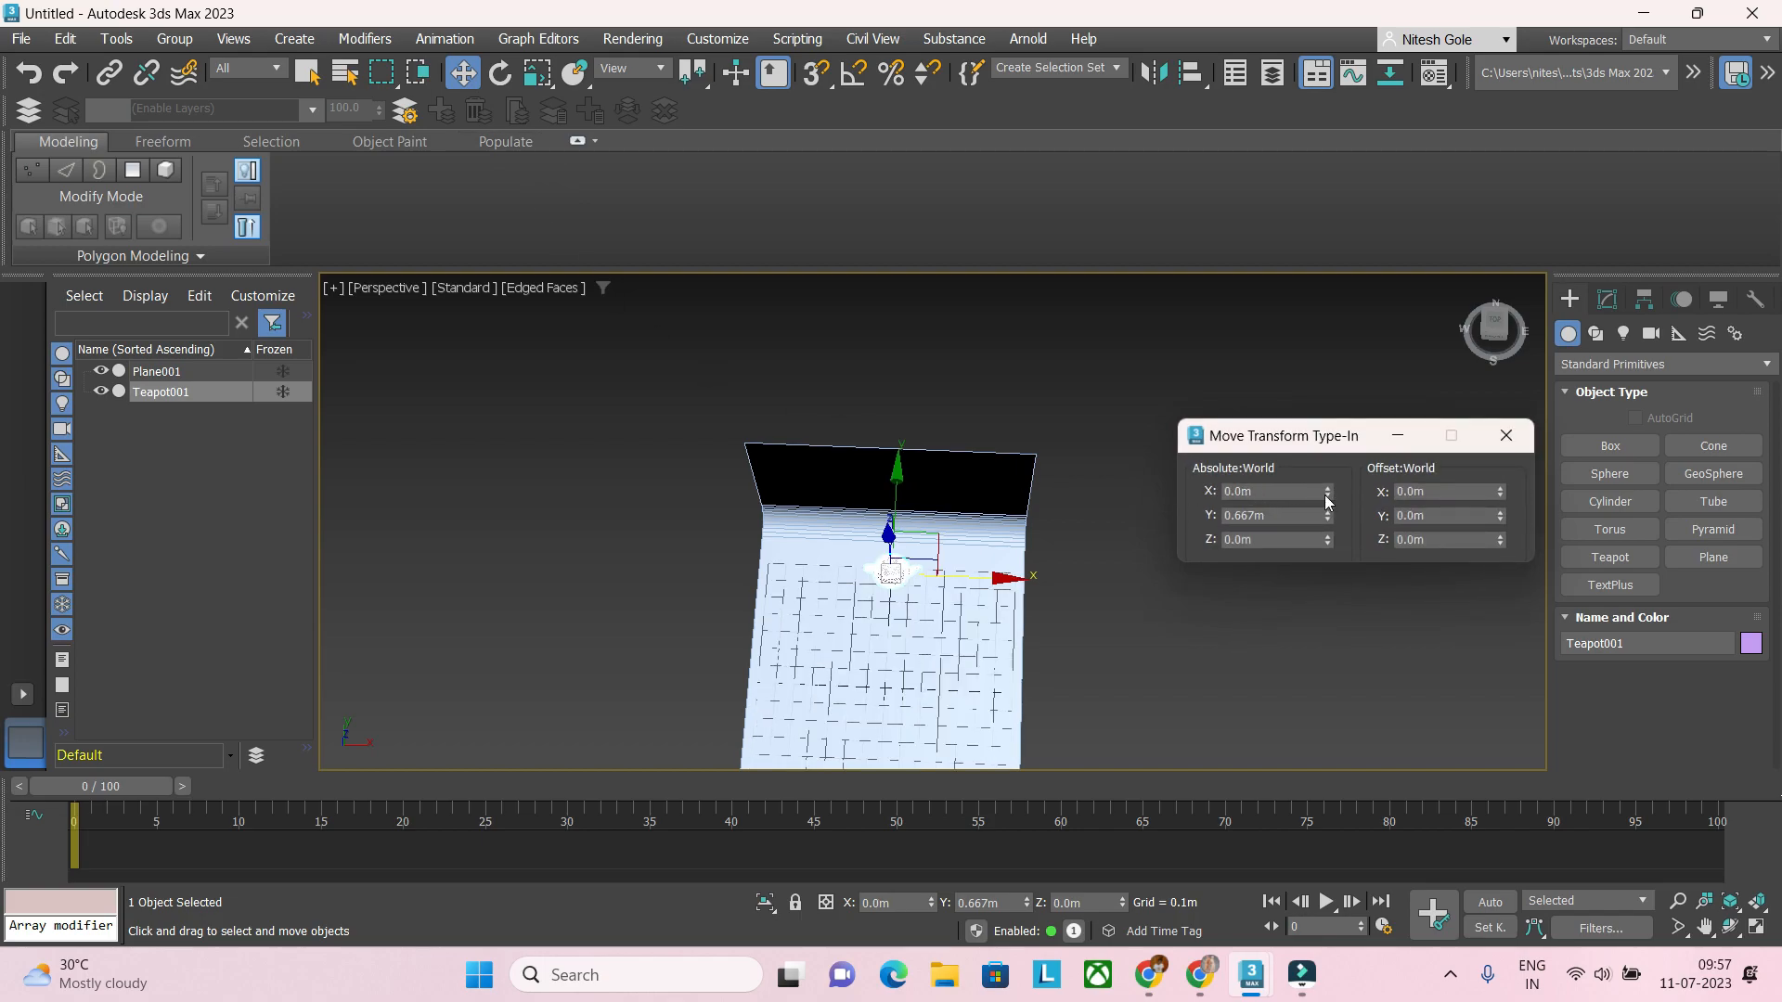
{"action": "left_click", "coordinate": [1506, 435]}
Step: Clone the teapot as two instances toward the front of the floor, spaced about 0.76 m apart along Y
{"action": "left_click_drag", "start_coordinate": [894, 492], "coordinate": [886, 618], "text": "shift"}
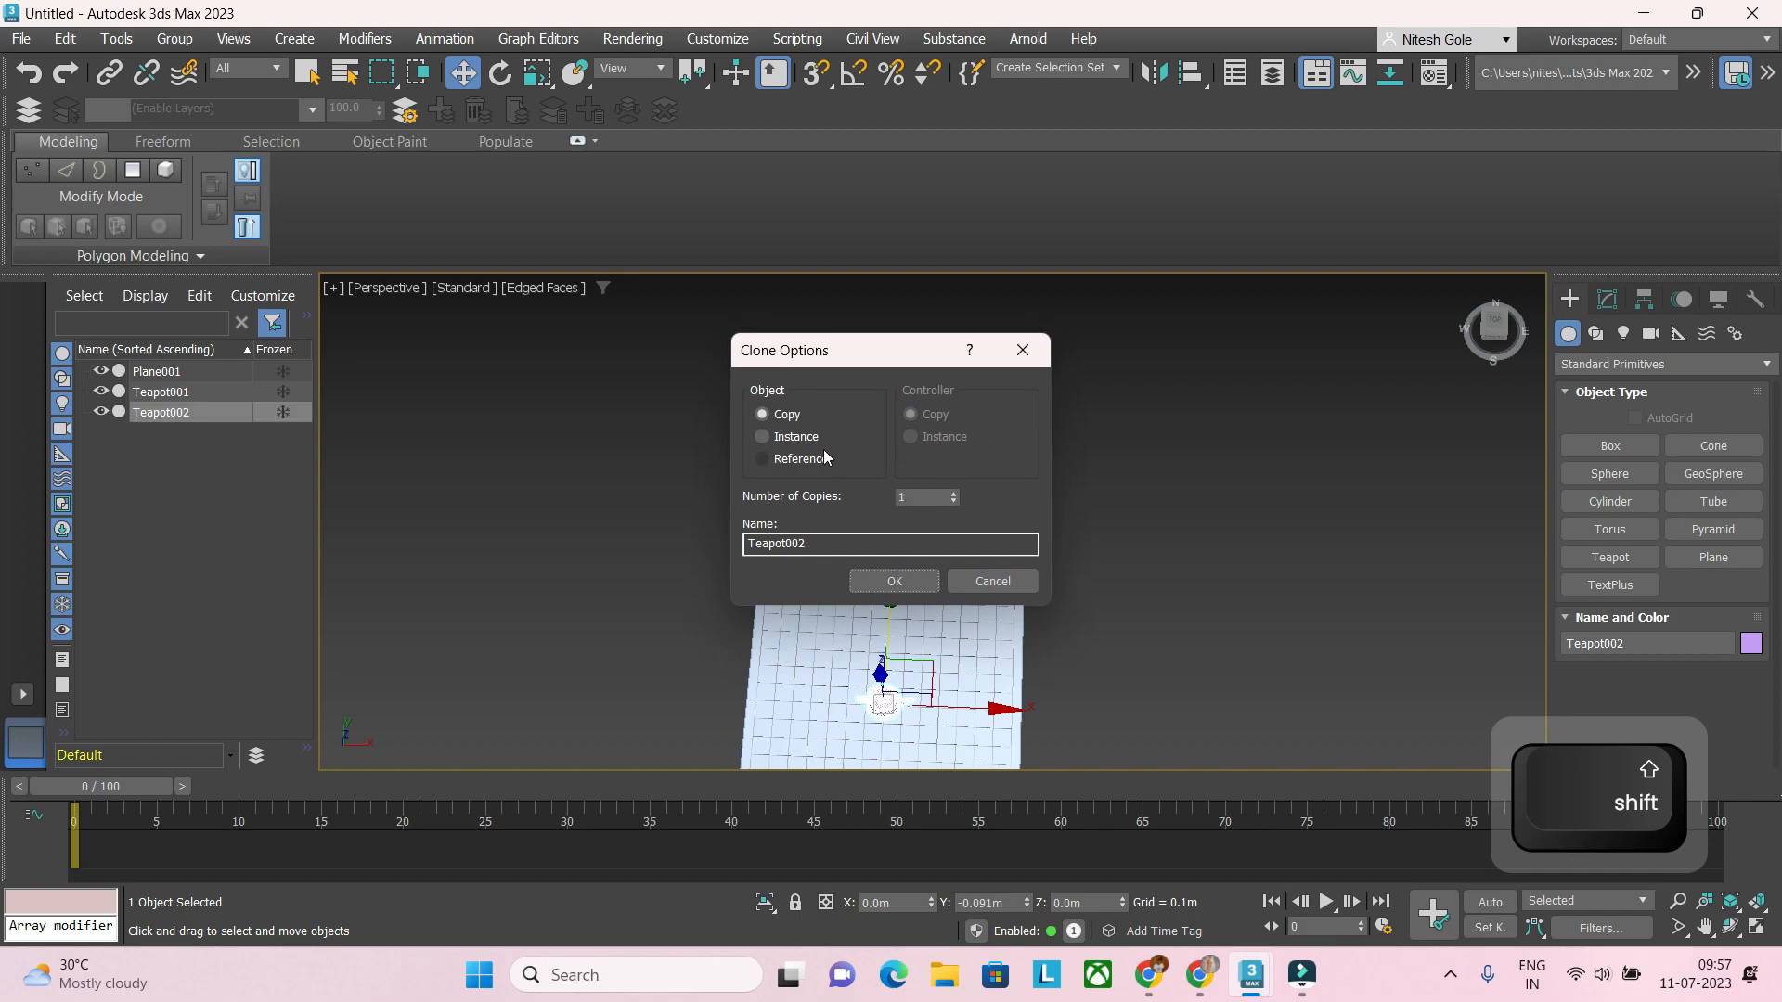
{"action": "left_click", "coordinate": [796, 437]}
{"action": "left_click", "coordinate": [954, 493]}
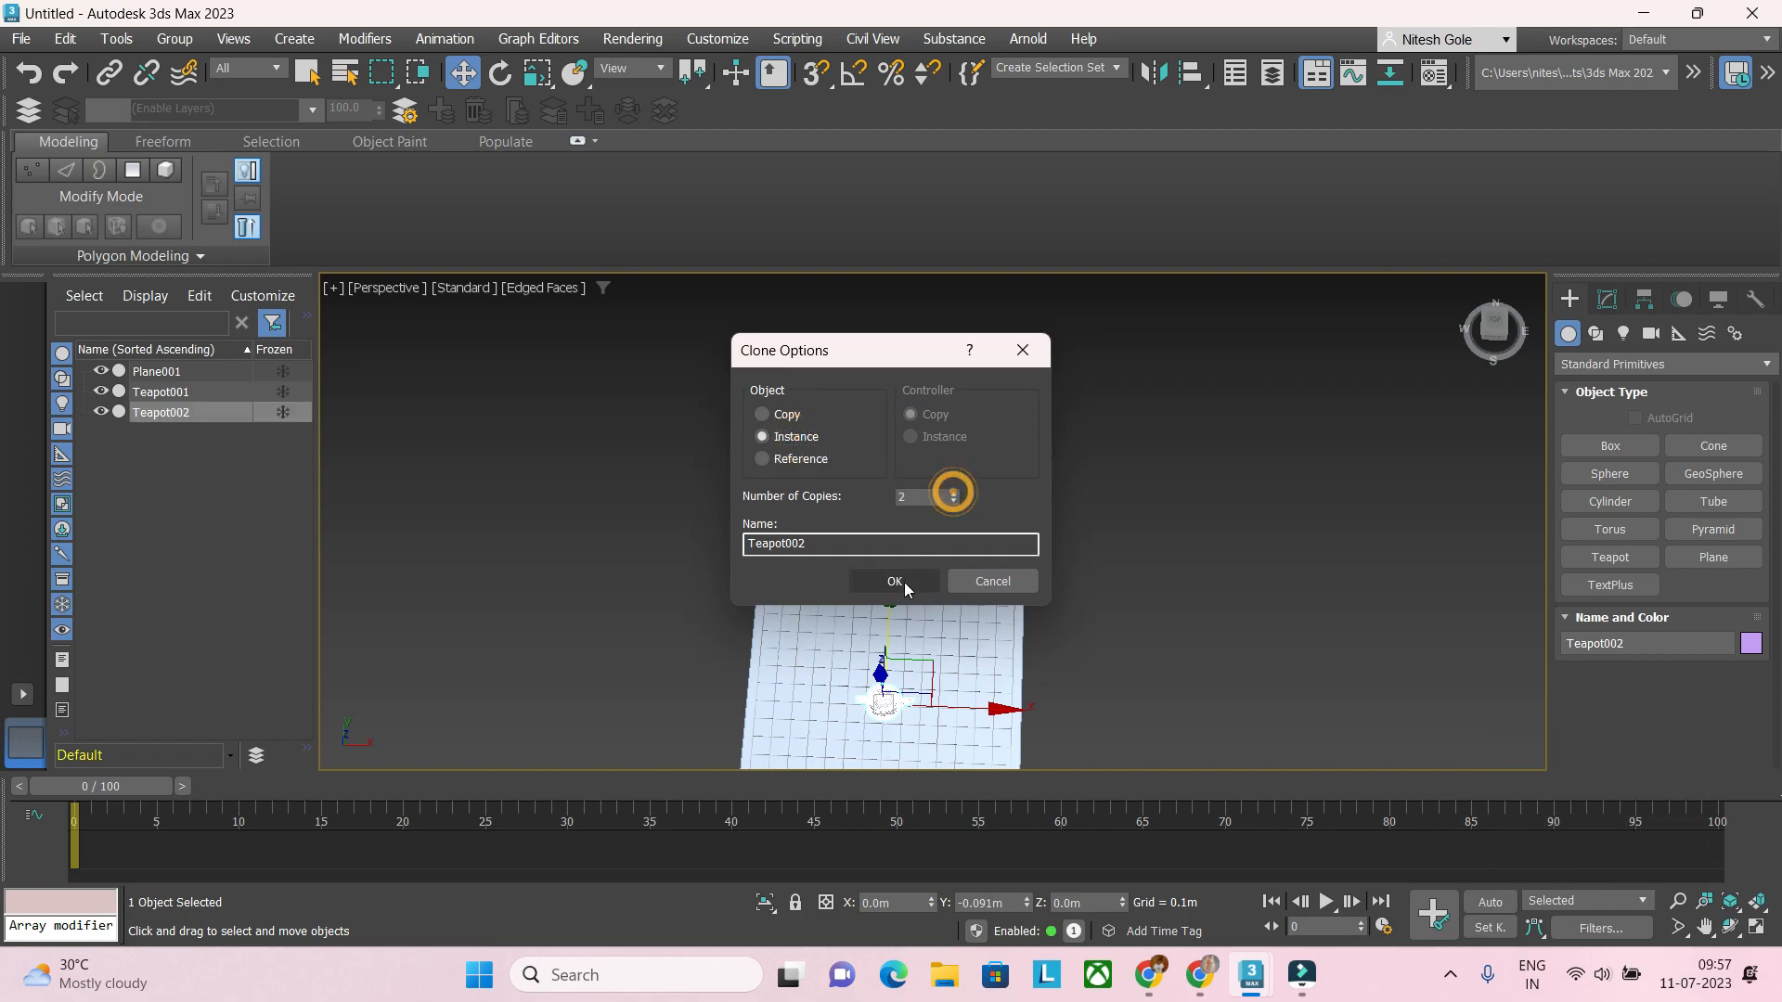
{"action": "left_click", "coordinate": [930, 581]}
{"action": "mouse_move", "coordinate": [995, 642]}
{"action": "middle_mouse_down"}
{"action": "mouse_move", "coordinate": [996, 517]}
{"action": "mouse_move", "coordinate": [1027, 436]}
{"action": "middle_mouse_up"}
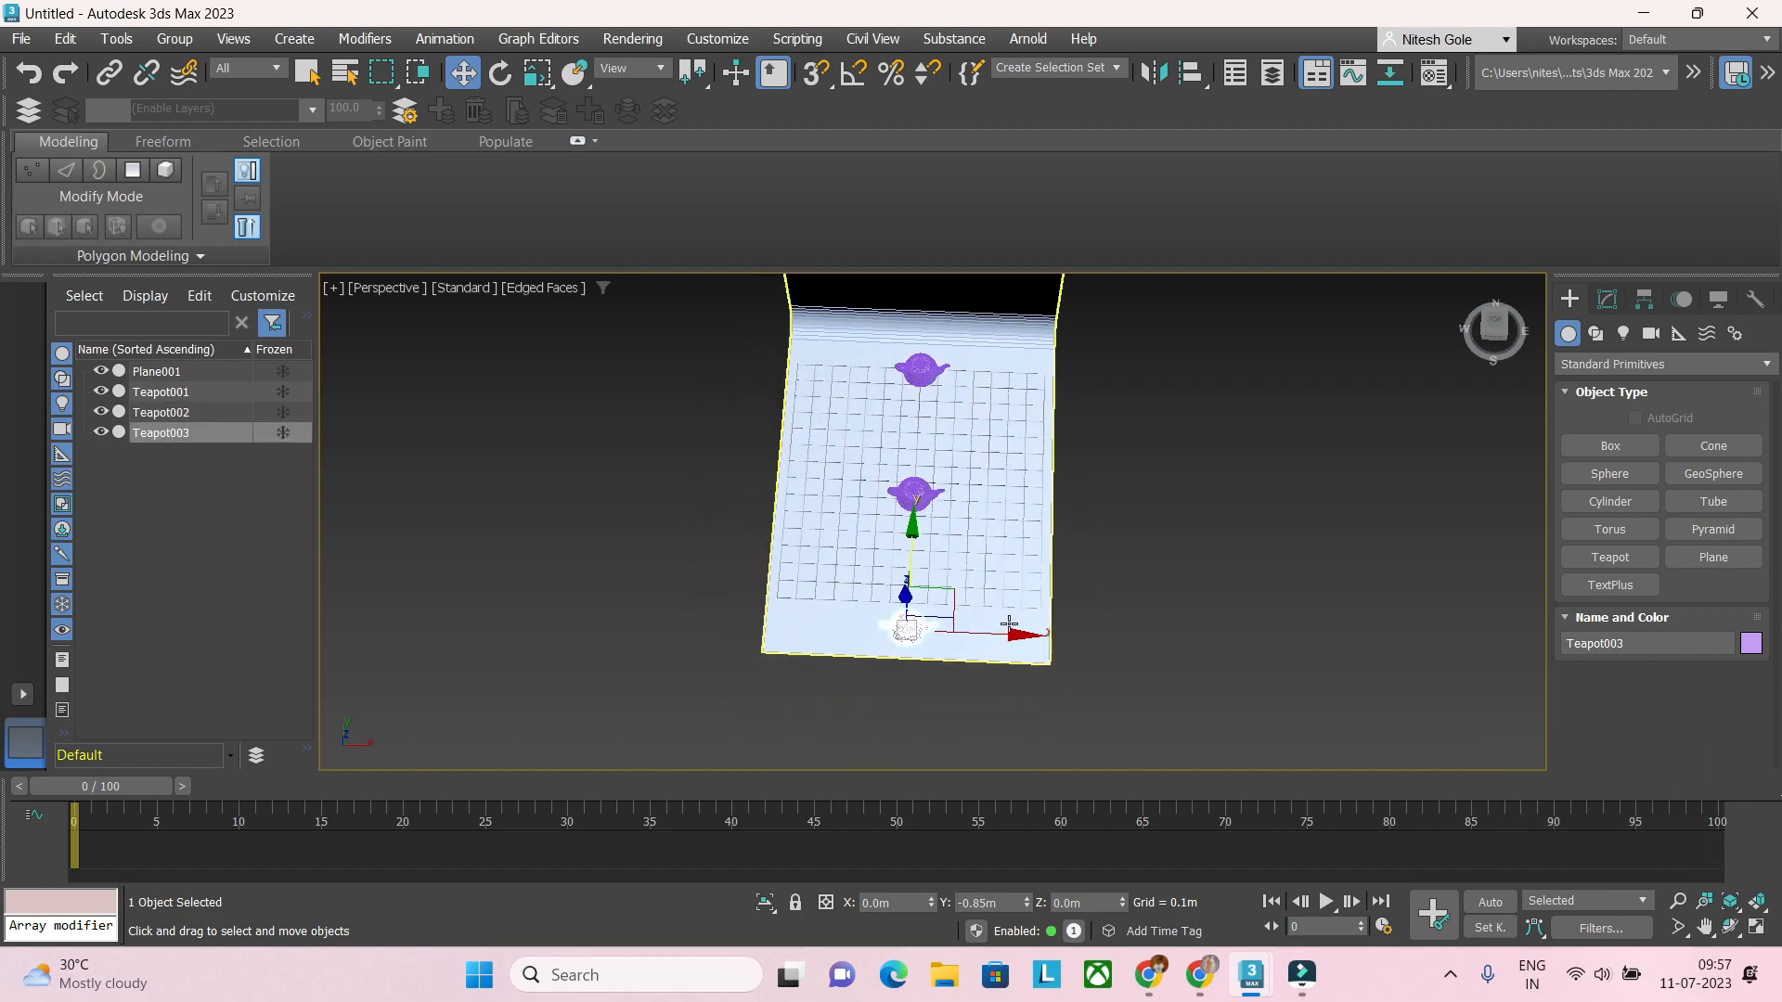
Step: Offset the front teapot along negative X and the rear teapot along positive X to form a diagonal row
{"action": "left_click_drag", "start_coordinate": [1011, 635], "coordinate": [921, 632]}
{"action": "left_click", "coordinate": [921, 375]}
{"action": "left_click_drag", "start_coordinate": [1005, 384], "coordinate": [1085, 383]}
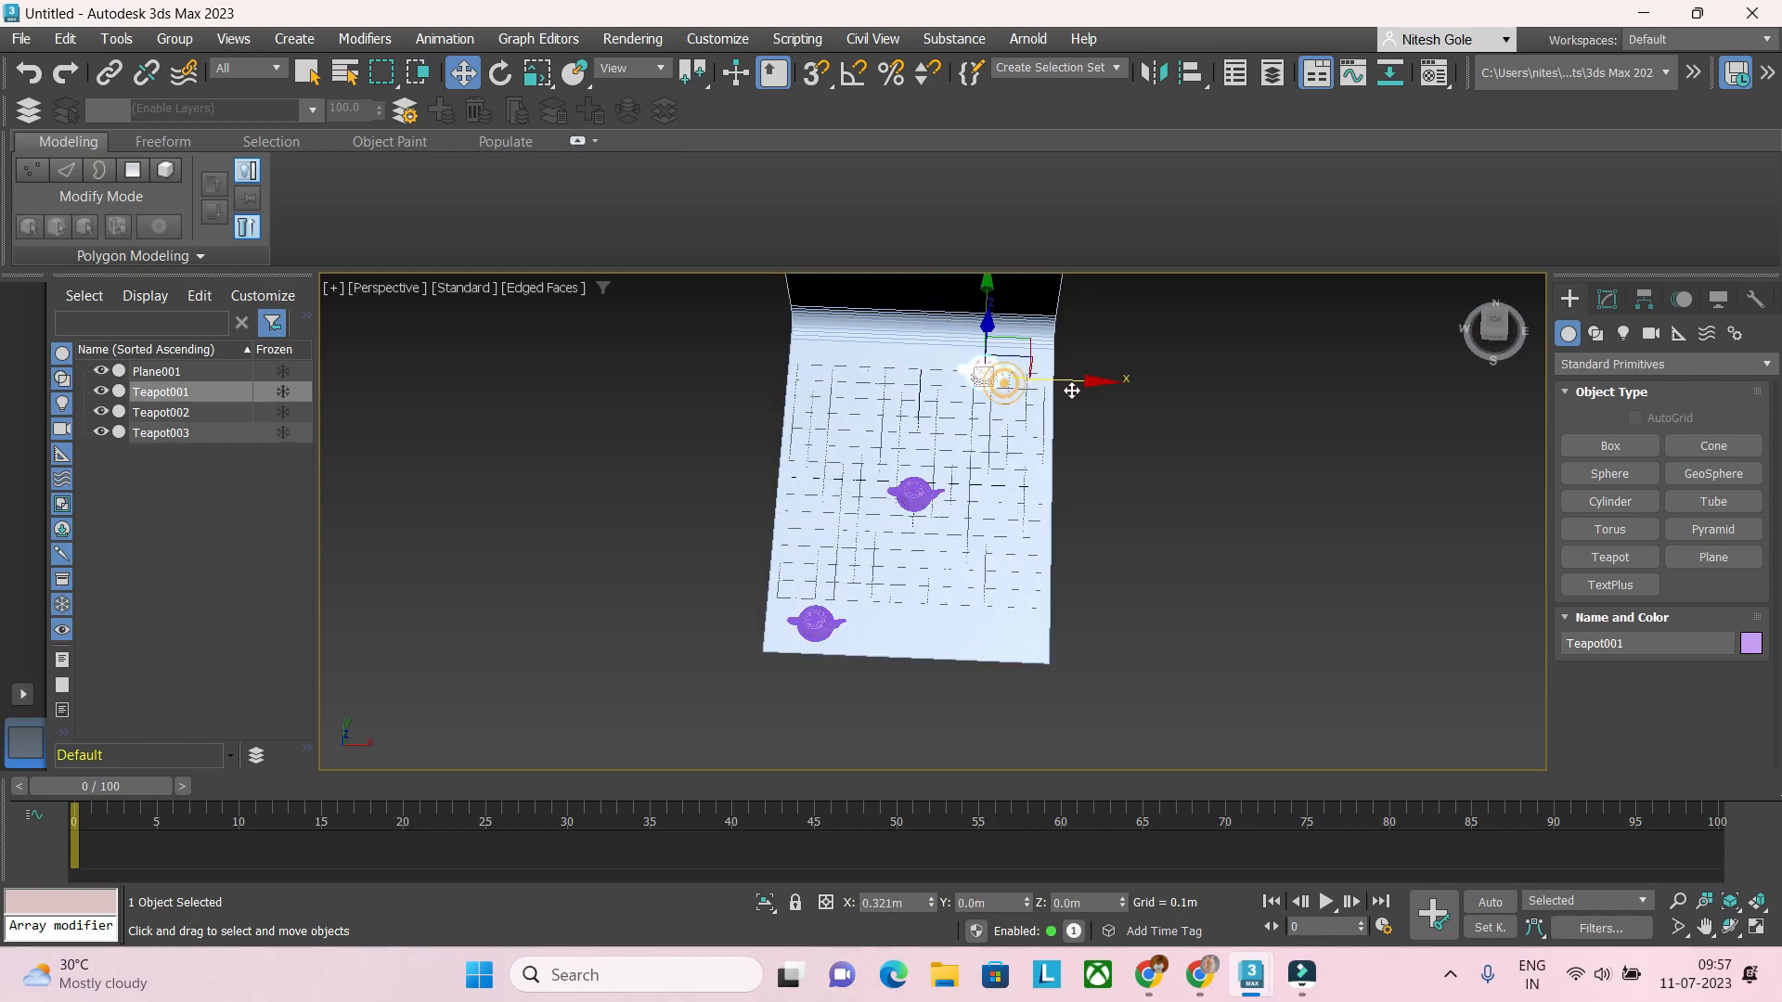
Step: Stretch the backdrop plane along X to about 633% of its width
{"action": "left_click", "coordinate": [1014, 458]}
{"action": "key", "text": "r"}
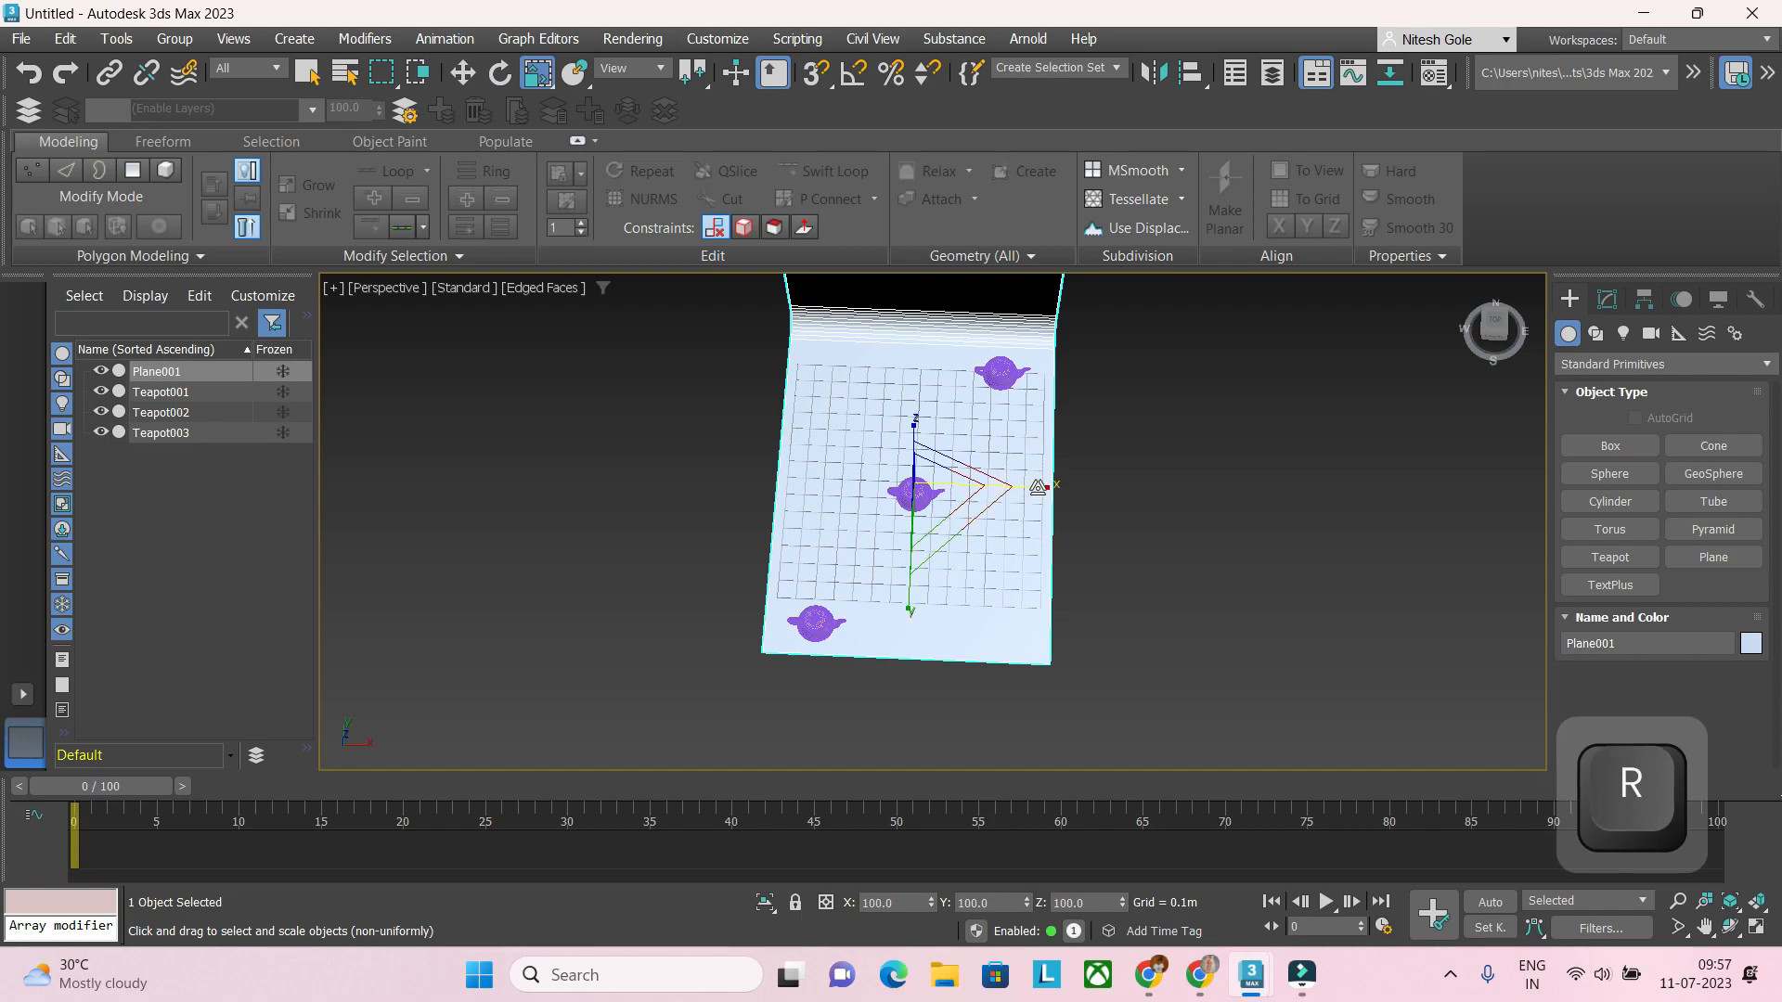
{"action": "left_click_drag", "start_coordinate": [1034, 489], "coordinate": [1400, 493]}
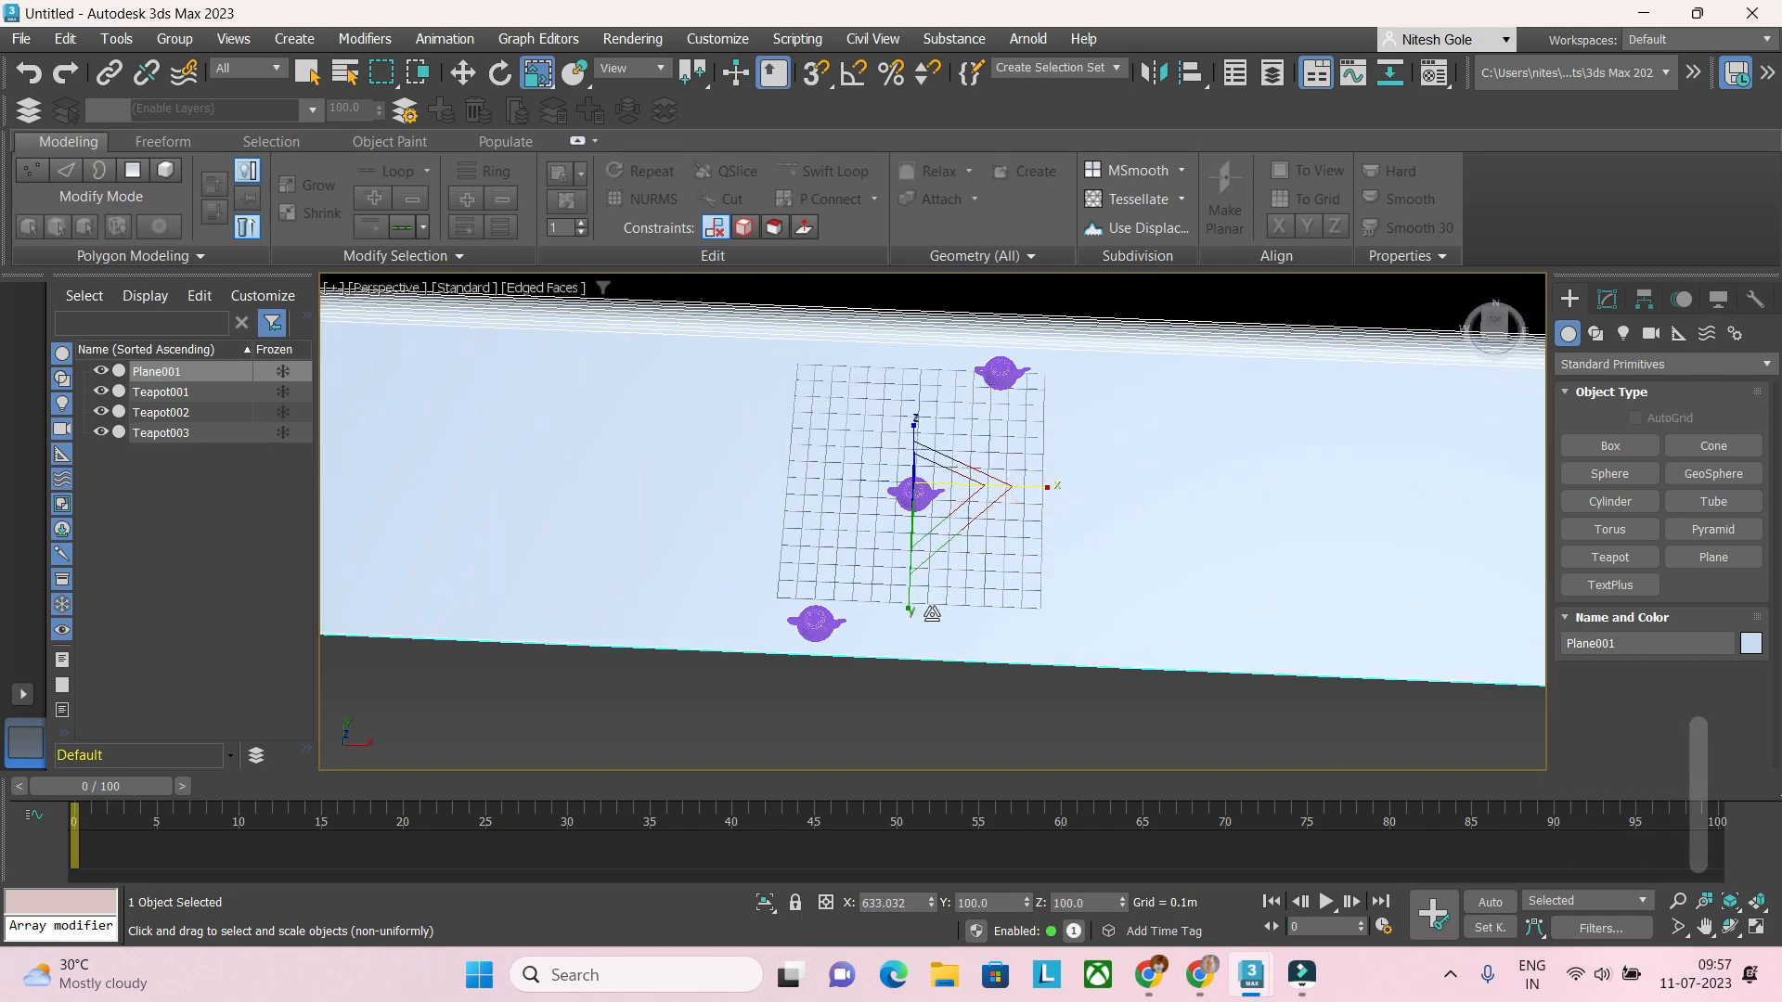
{"action": "scroll", "coordinate": [942, 613], "scroll_direction": "down", "scroll_amount": 4}
Step: Extend the backdrop's floor forward by moving its front edge along negative Y
{"action": "key", "text": "2"}
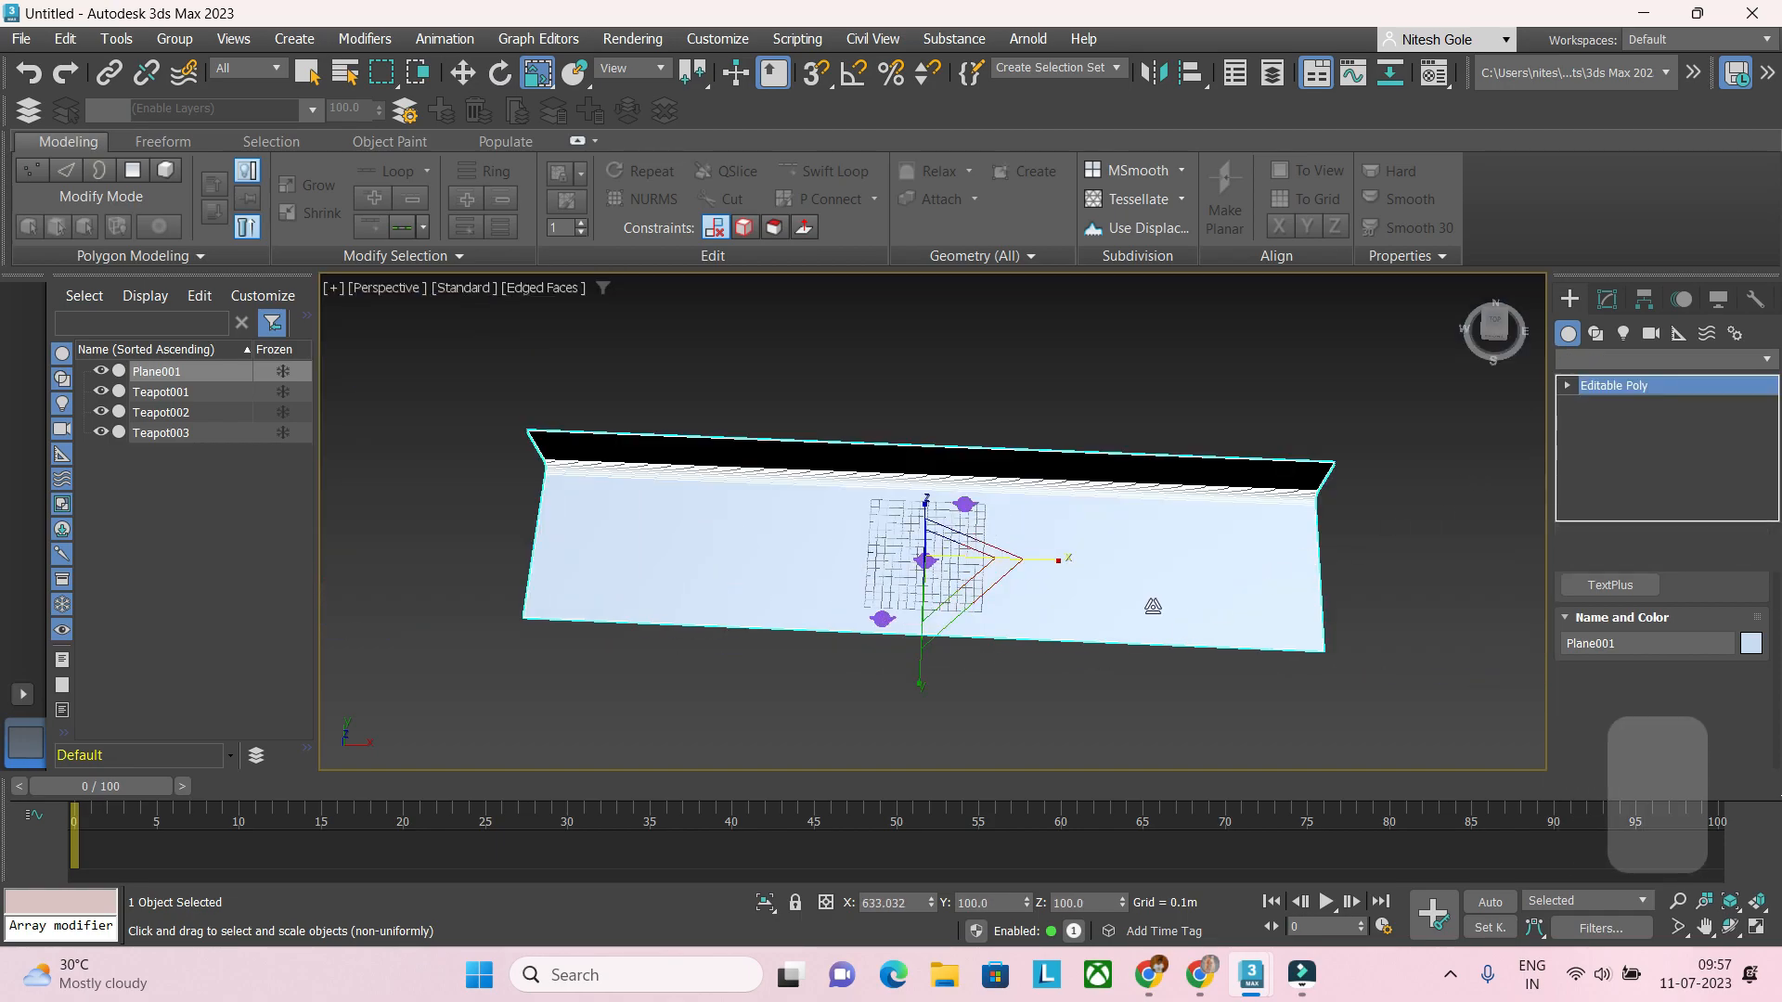
{"action": "left_click", "coordinate": [1074, 646]}
{"action": "middle_click_drag", "start_coordinate": [1043, 675], "coordinate": [1120, 659], "text": "alt"}
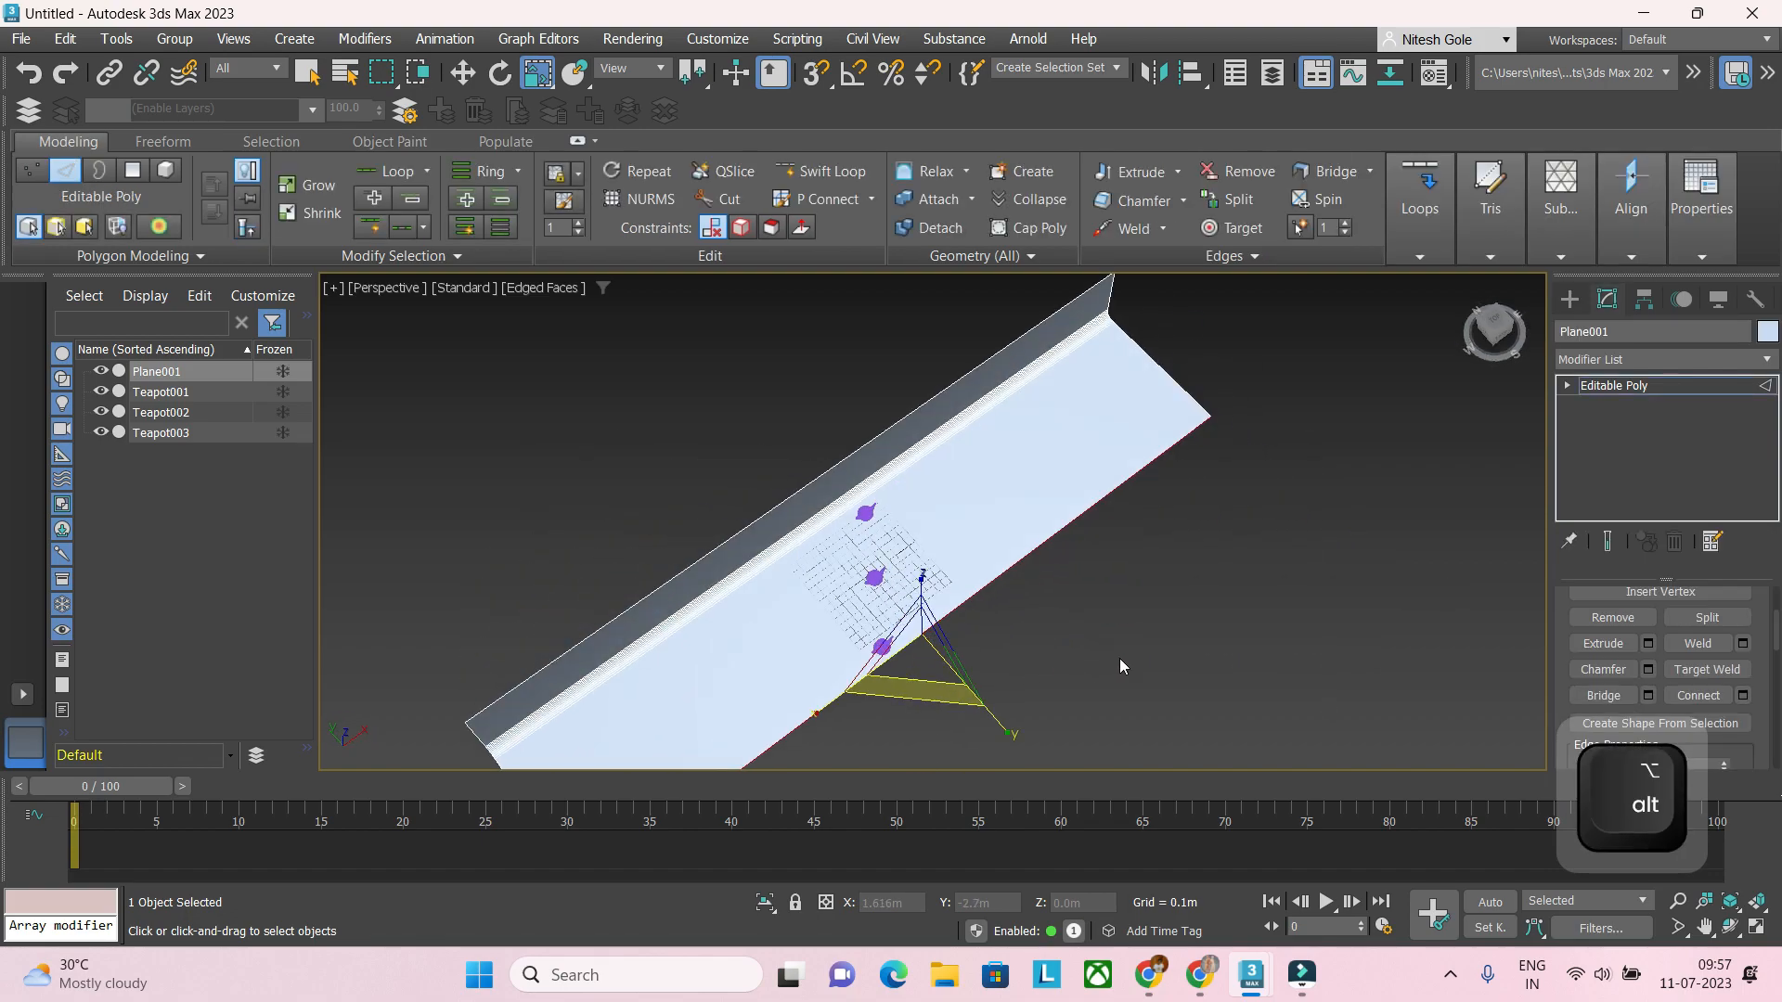
{"action": "key", "text": "w"}
{"action": "left_click_drag", "start_coordinate": [878, 589], "coordinate": [922, 640]}
{"action": "left_click", "coordinate": [1258, 524]}
Step: Compose a low frontal perspective view of the three teapots against the backdrop and show the safe frame
{"action": "scroll", "coordinate": [1048, 597], "scroll_direction": "up", "scroll_amount": 4}
{"action": "left_click_drag", "start_coordinate": [843, 517], "coordinate": [956, 617]}
{"action": "middle_click_drag", "start_coordinate": [956, 617], "coordinate": [1106, 589], "text": "alt"}
{"action": "scroll", "coordinate": [1132, 638], "scroll_direction": "up", "scroll_amount": 2}
{"action": "key", "text": "shift+f"}
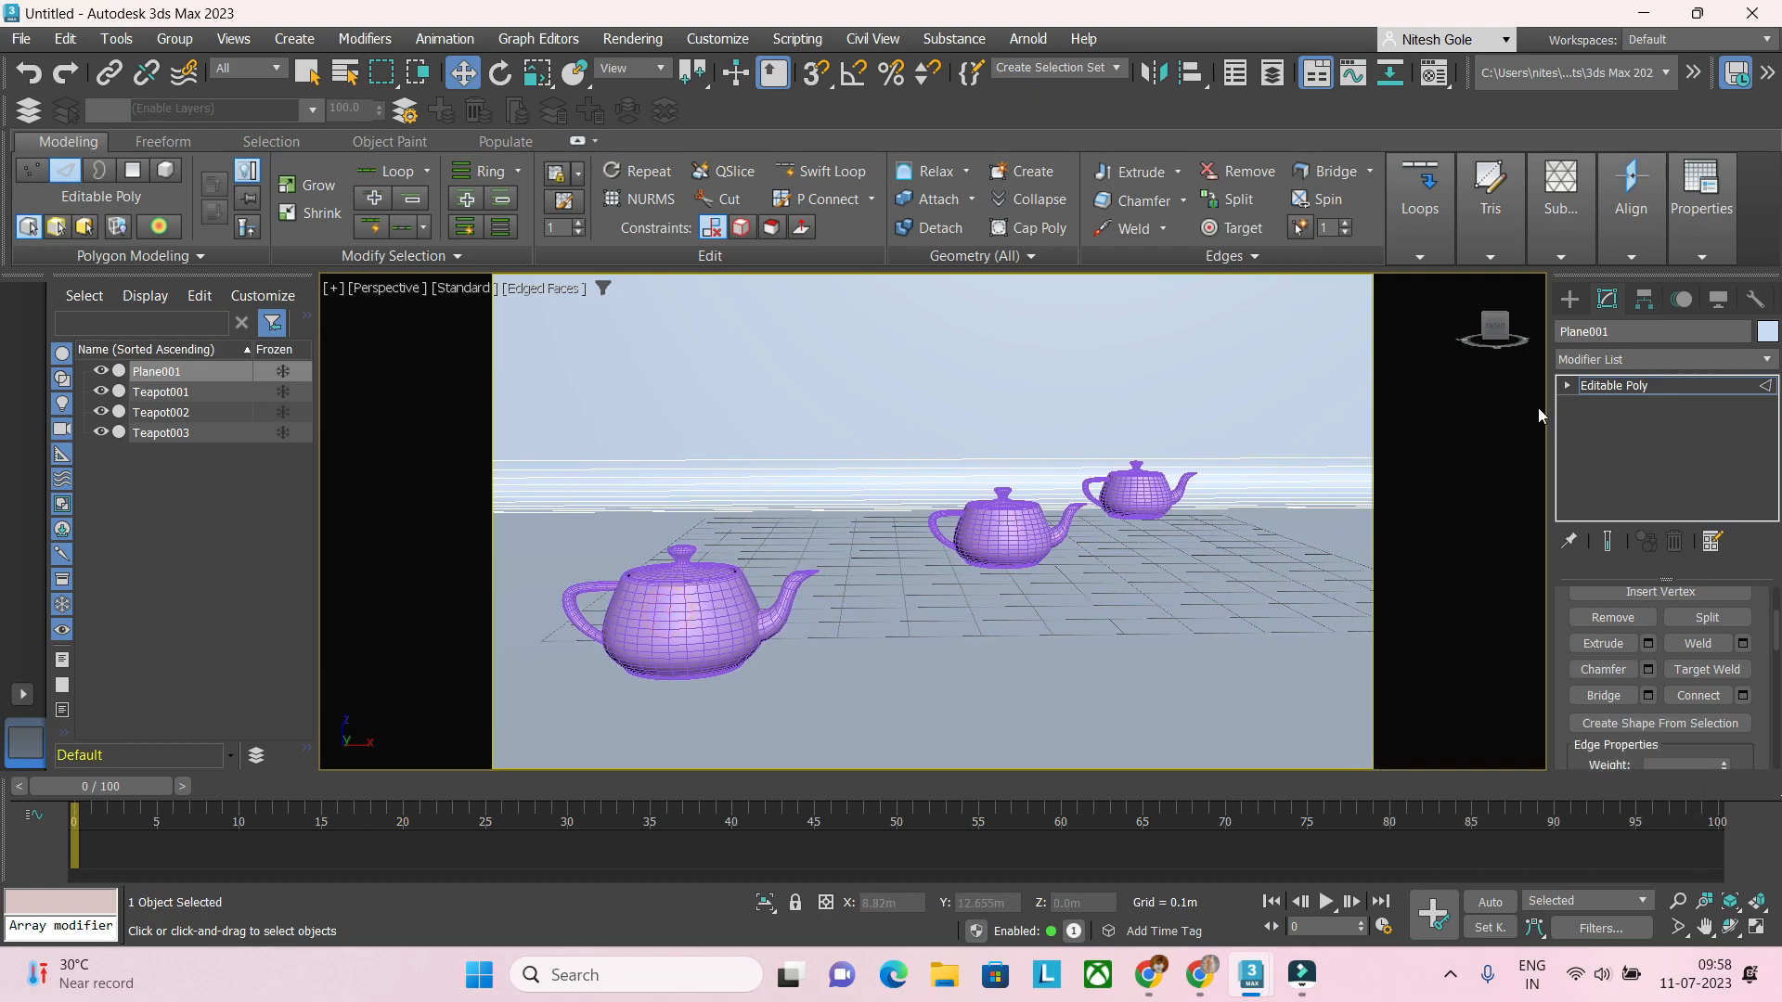
Step: Leave edge editing, shift the front teapot inward along X, and move the middle teapot to about X -0.02 m
{"action": "left_click", "coordinate": [1611, 386]}
{"action": "left_click", "coordinate": [649, 621]}
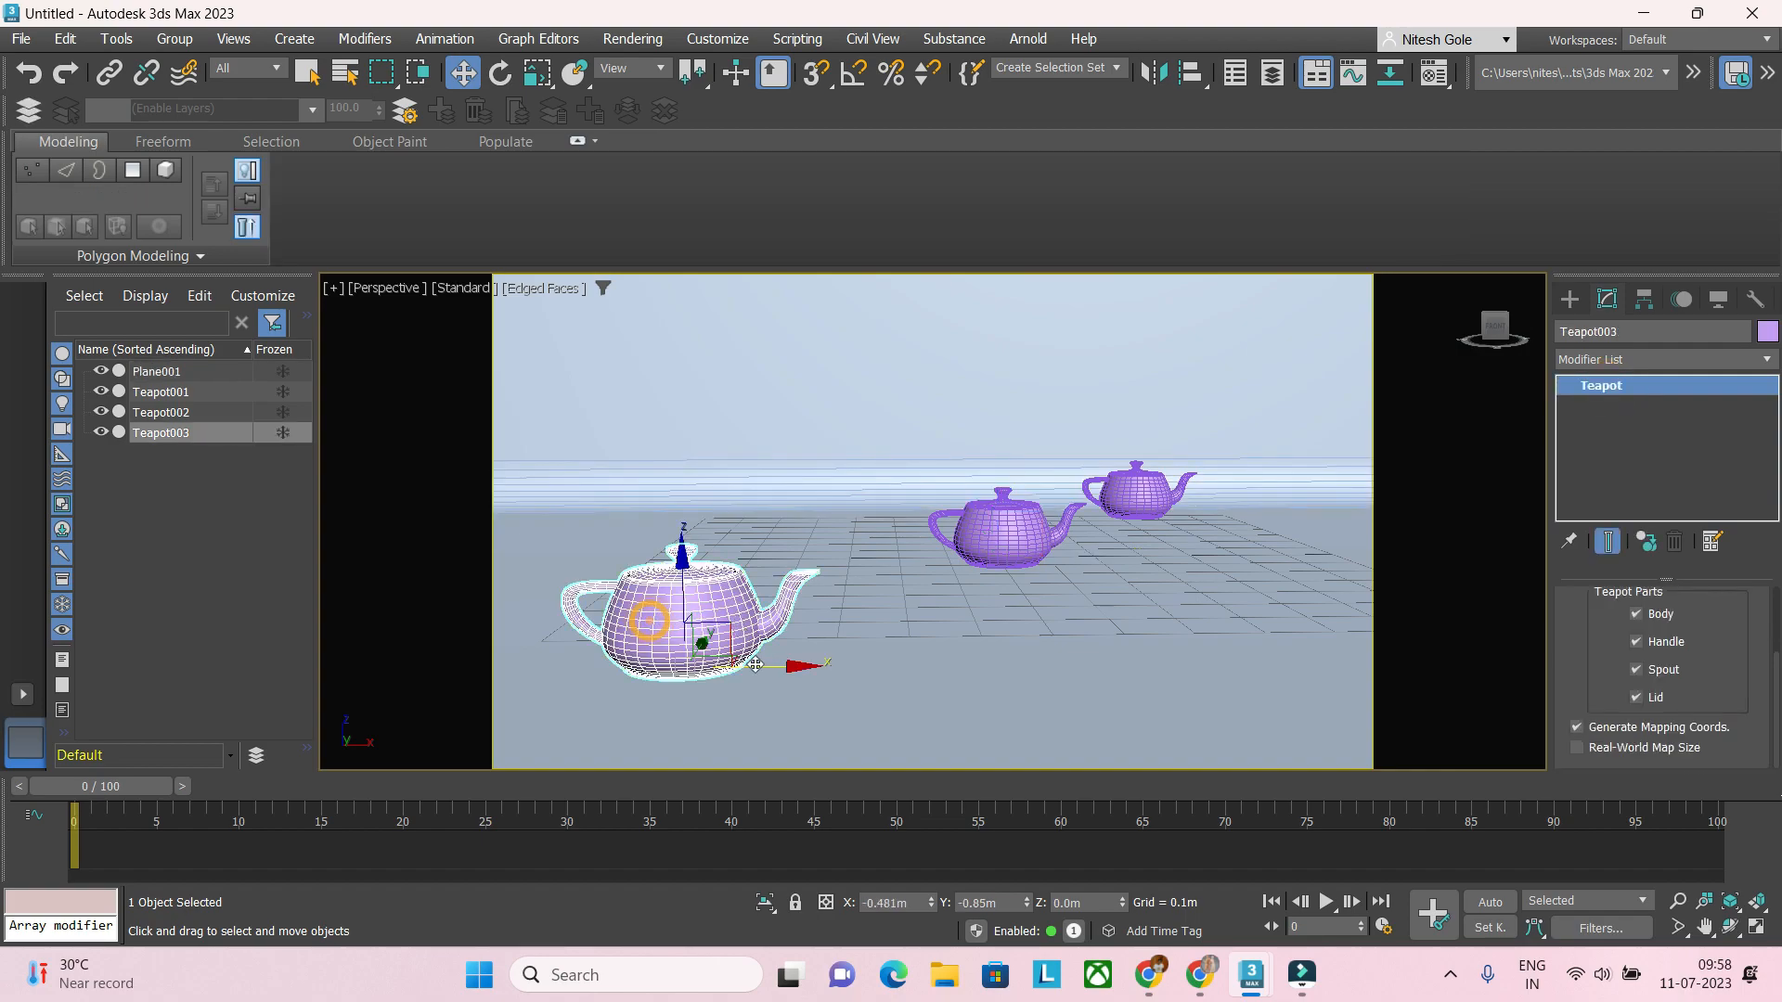
{"action": "left_click_drag", "start_coordinate": [756, 664], "coordinate": [845, 664]}
{"action": "left_click", "coordinate": [1004, 534]}
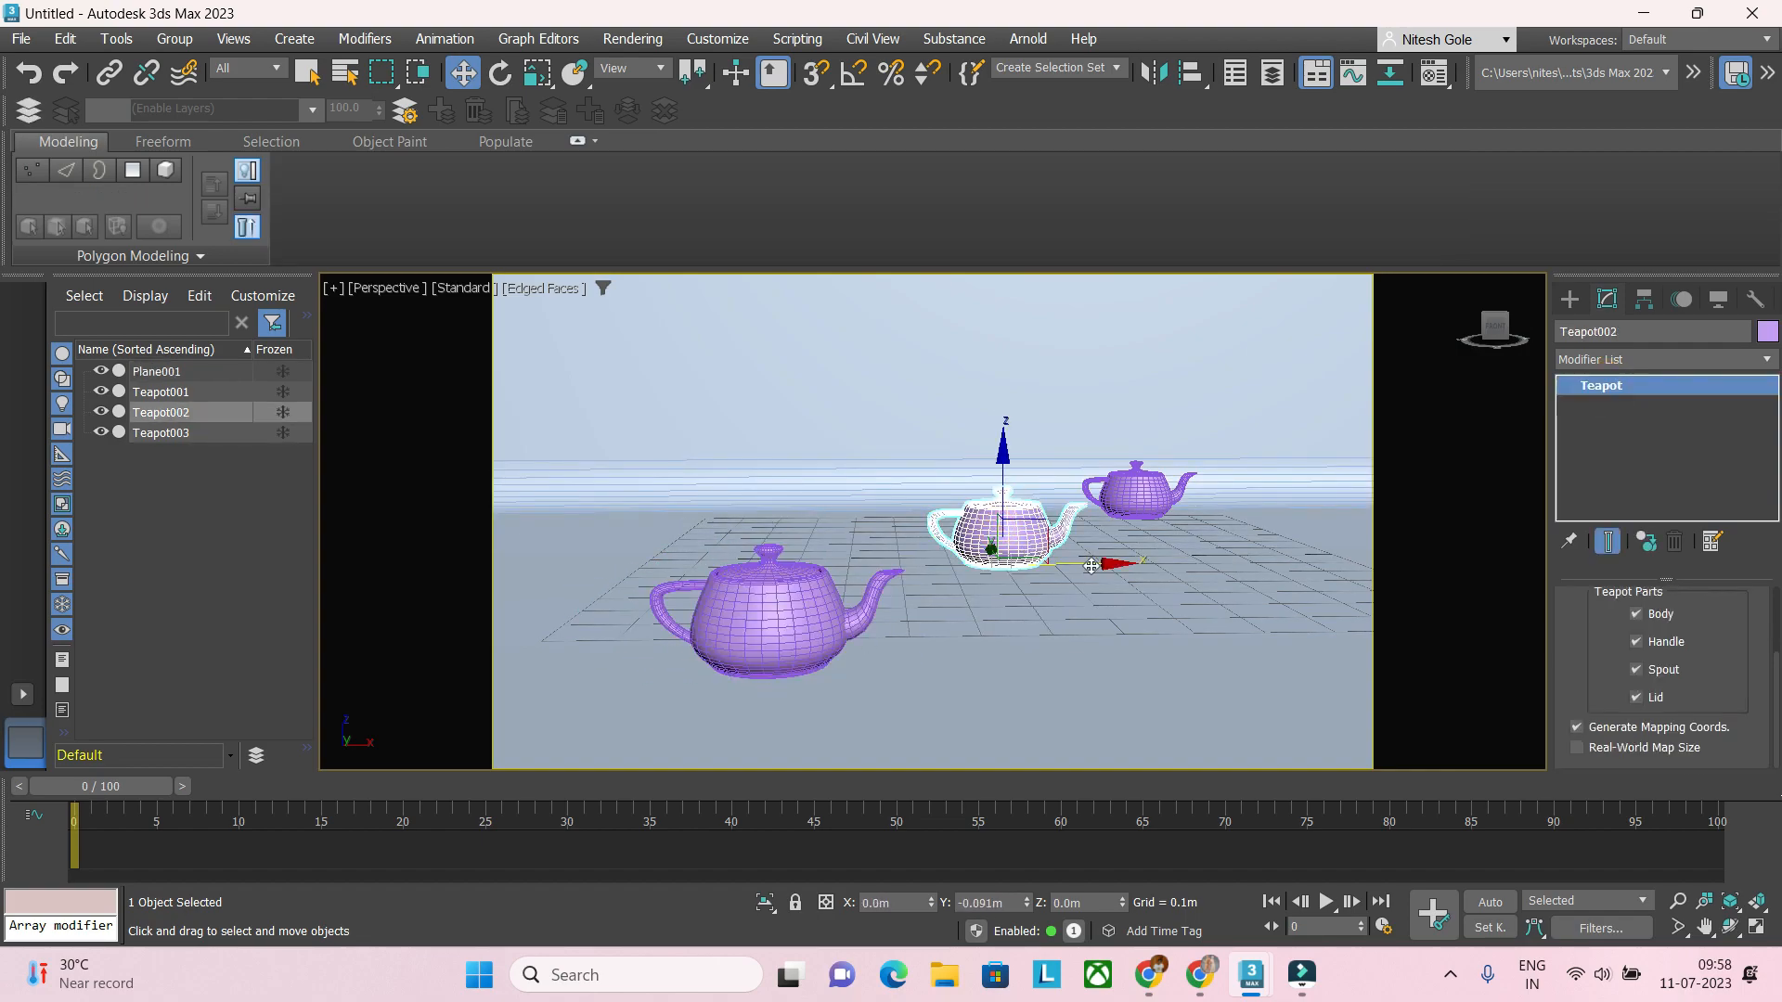
{"action": "left_click_drag", "start_coordinate": [1091, 566], "coordinate": [1081, 566]}
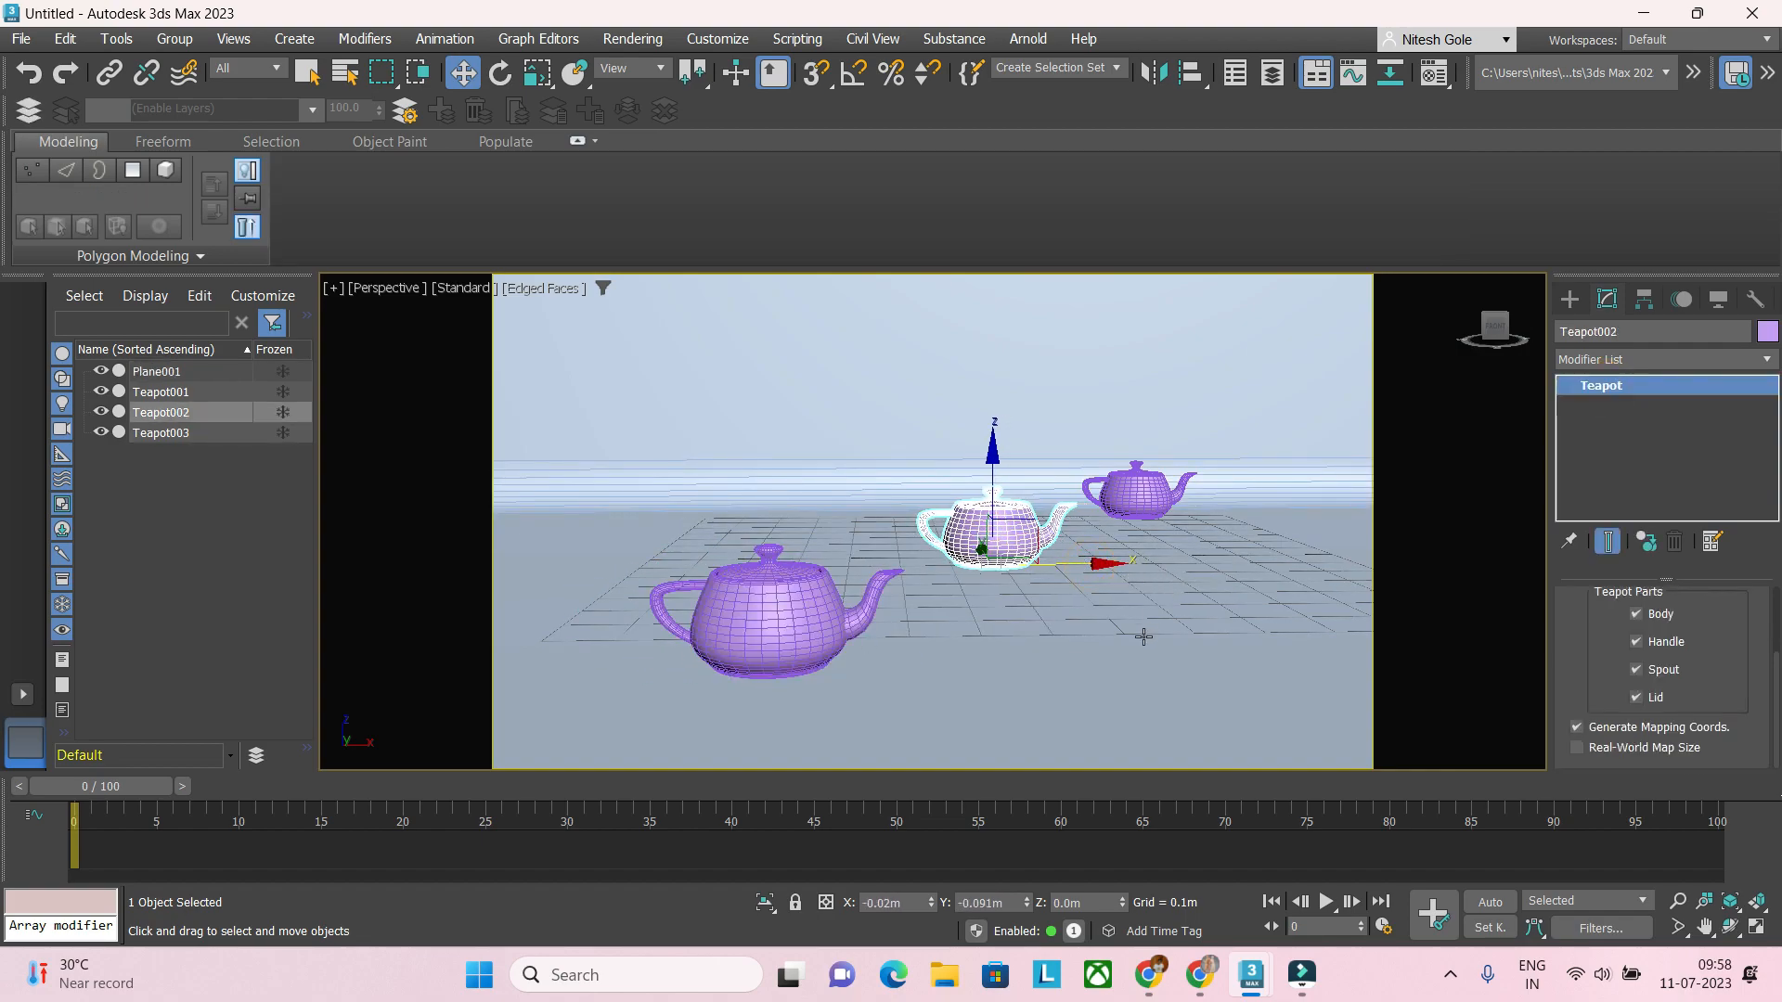
Step: Recentre the teapots in the perspective view and create a physical camera from that view
{"action": "middle_click_drag", "start_coordinate": [1132, 641], "coordinate": [1084, 638]}
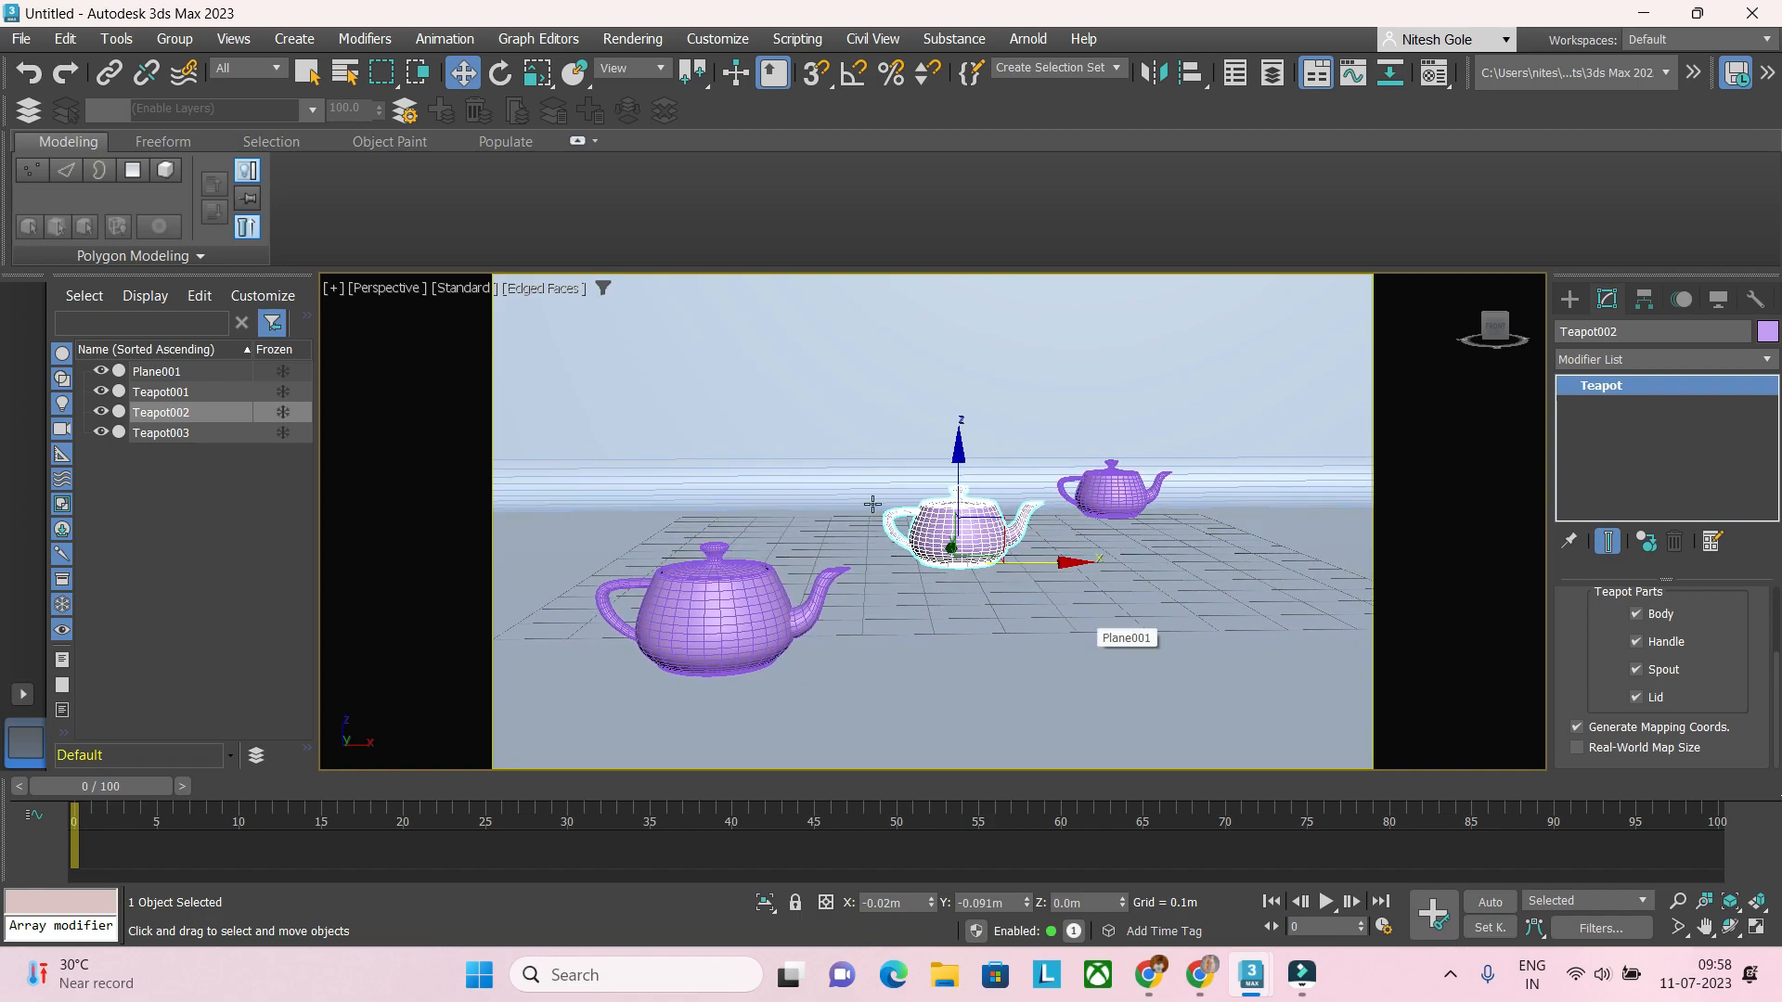
{"action": "key", "text": "ctrl"}
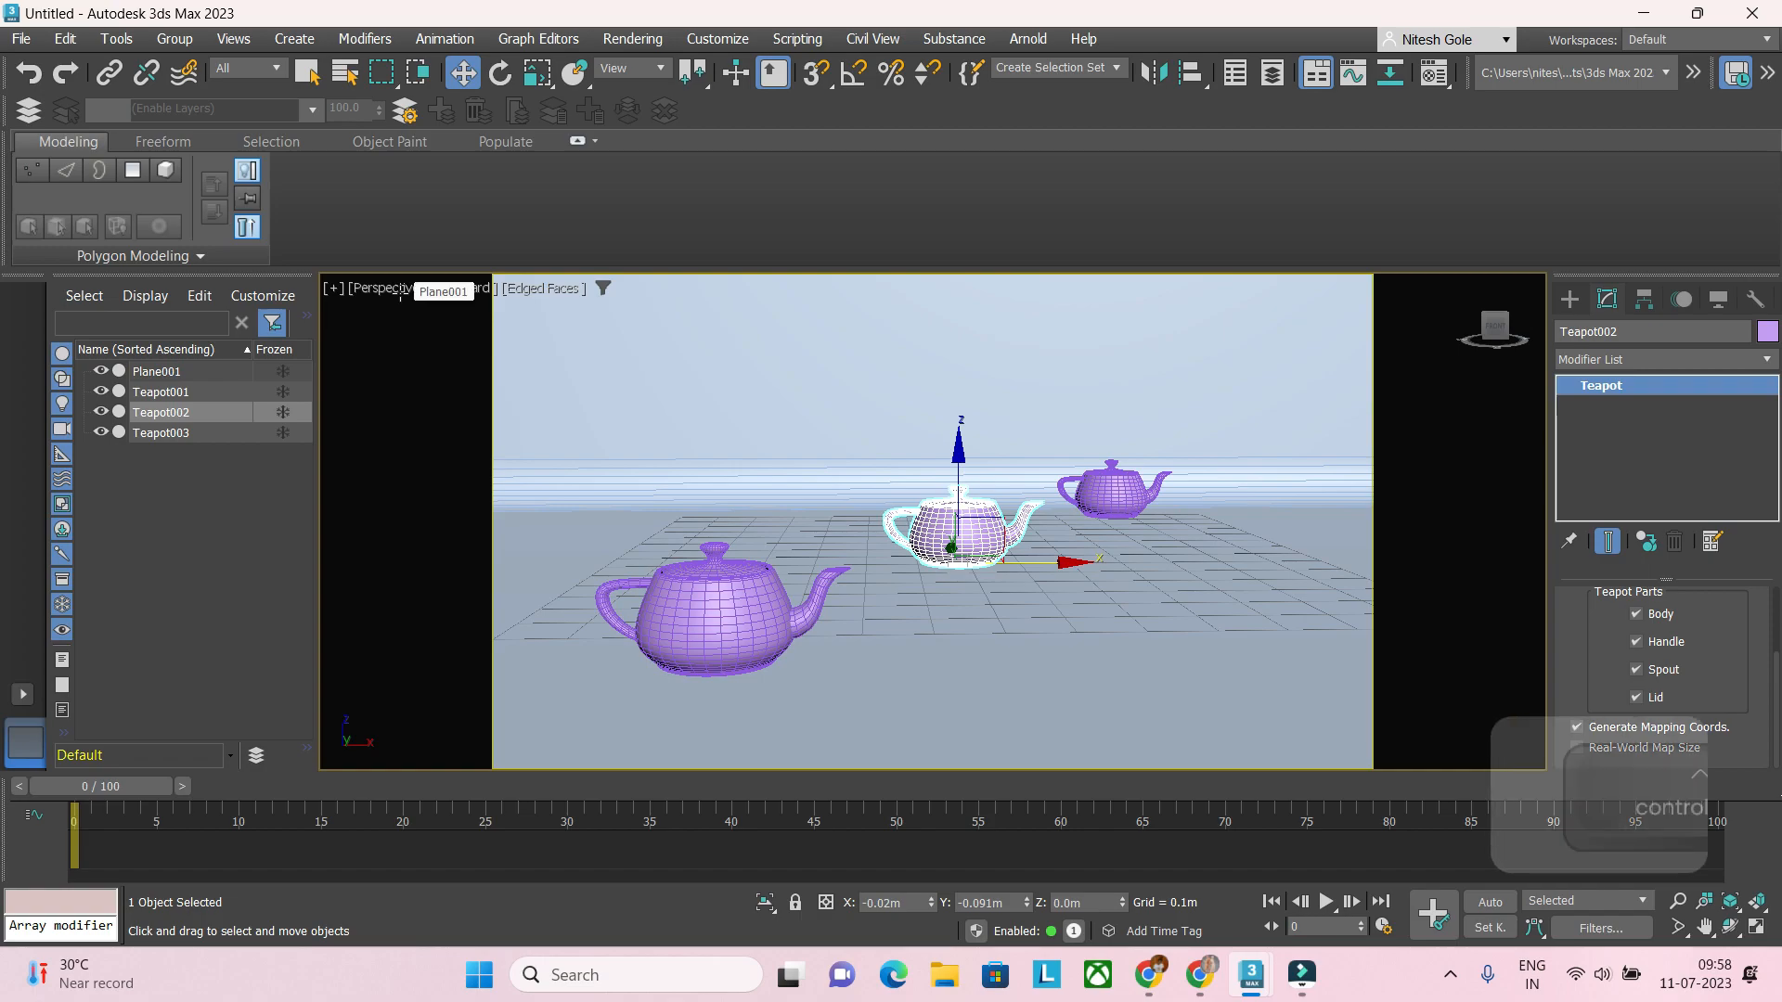
{"action": "key", "text": "ctrl+c"}
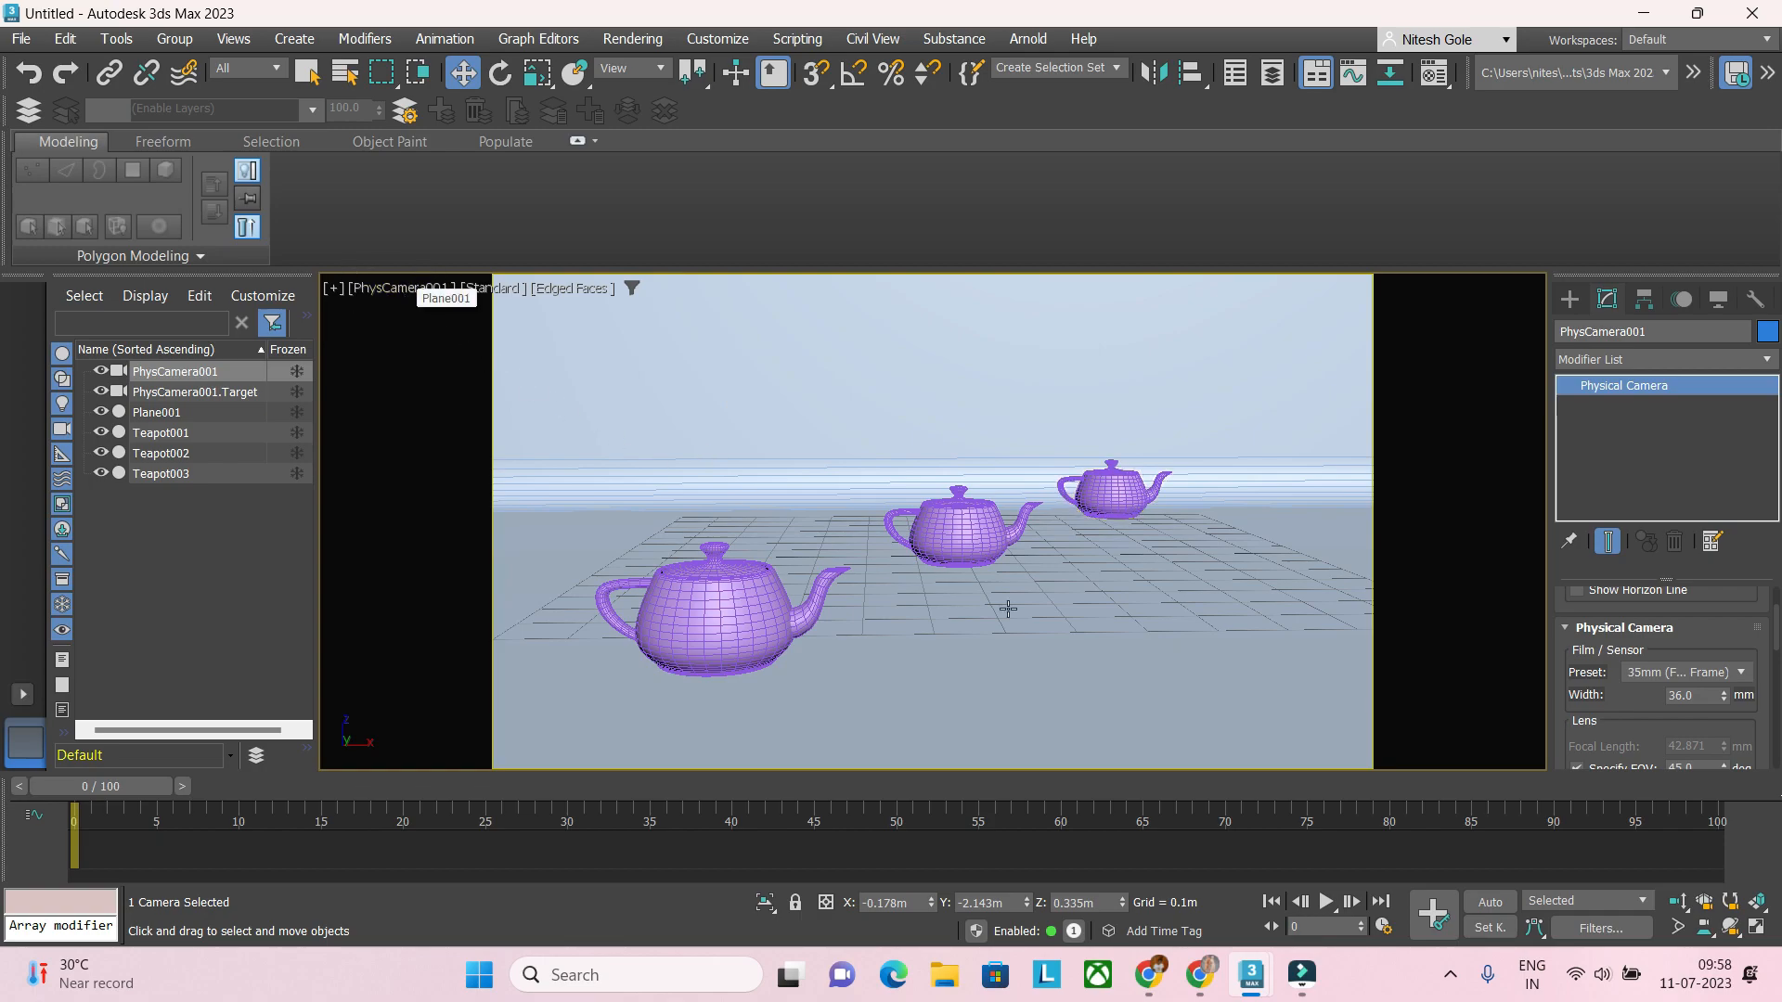
{"action": "scroll", "coordinate": [1617, 738], "scroll_direction": "down", "scroll_amount": 2}
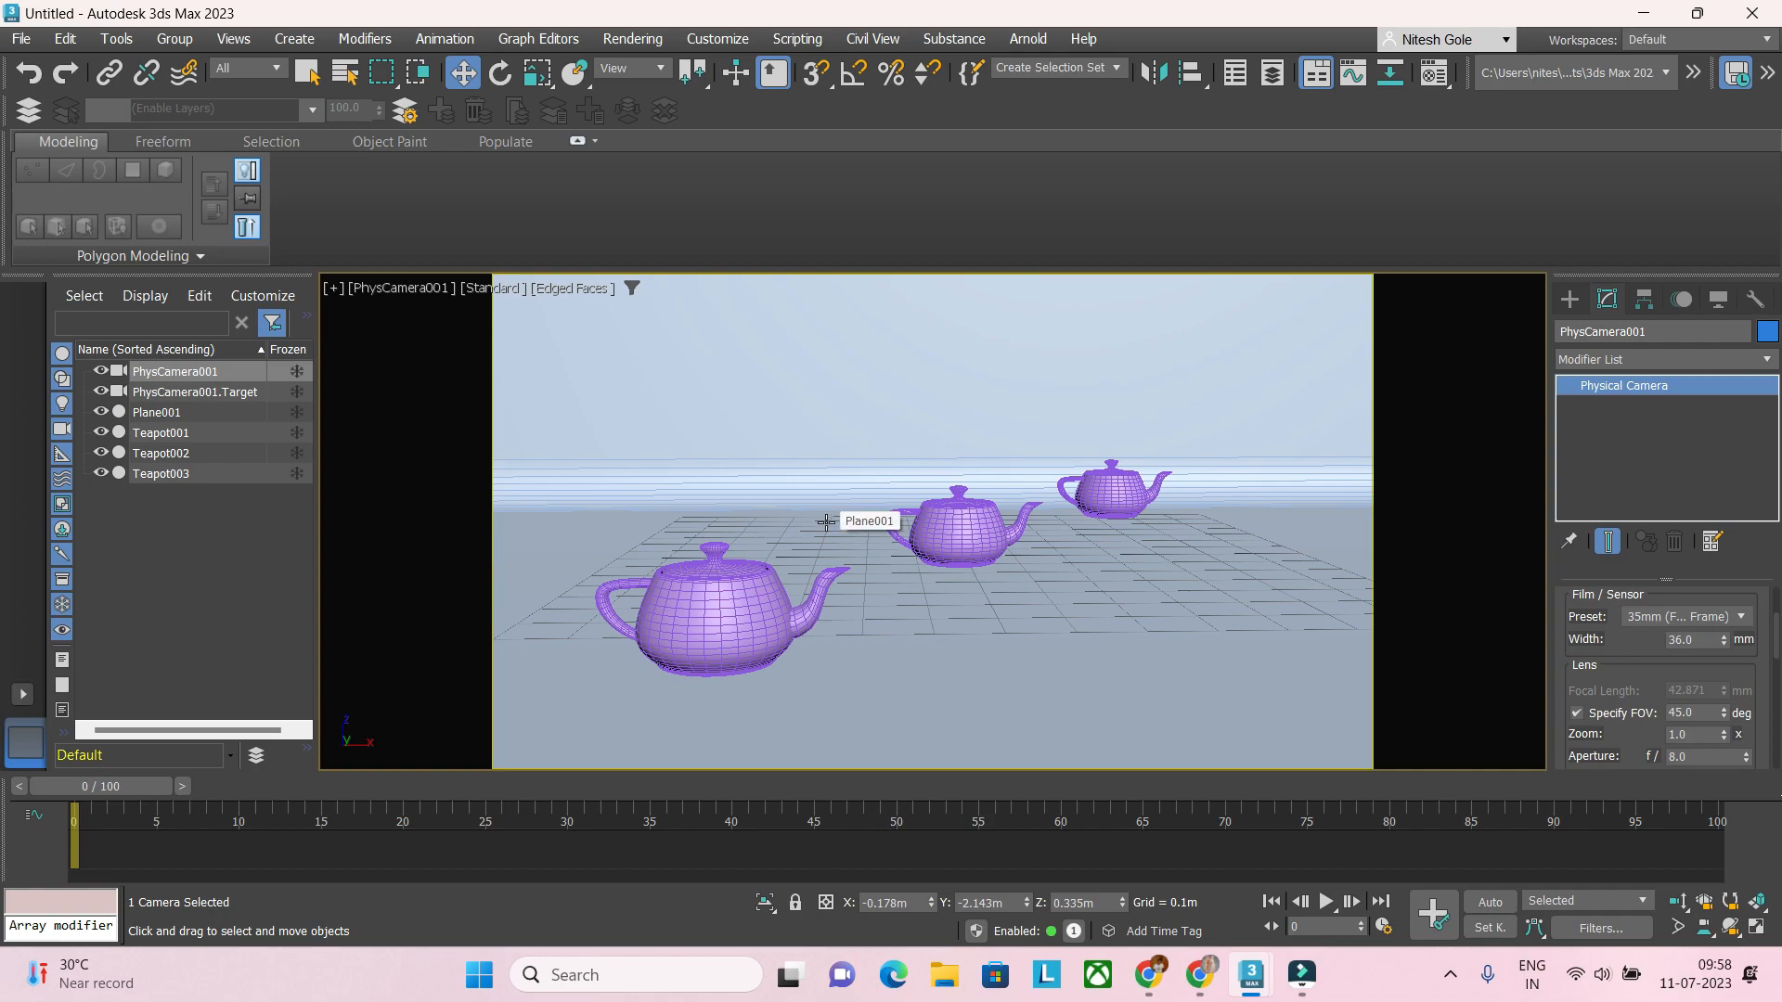
Step: From the top view, move the camera's target about 1.118 m along its local Z axis onto the middle teapot
{"action": "key", "text": "t"}
{"action": "scroll", "coordinate": [896, 545], "scroll_direction": "down", "scroll_amount": 5}
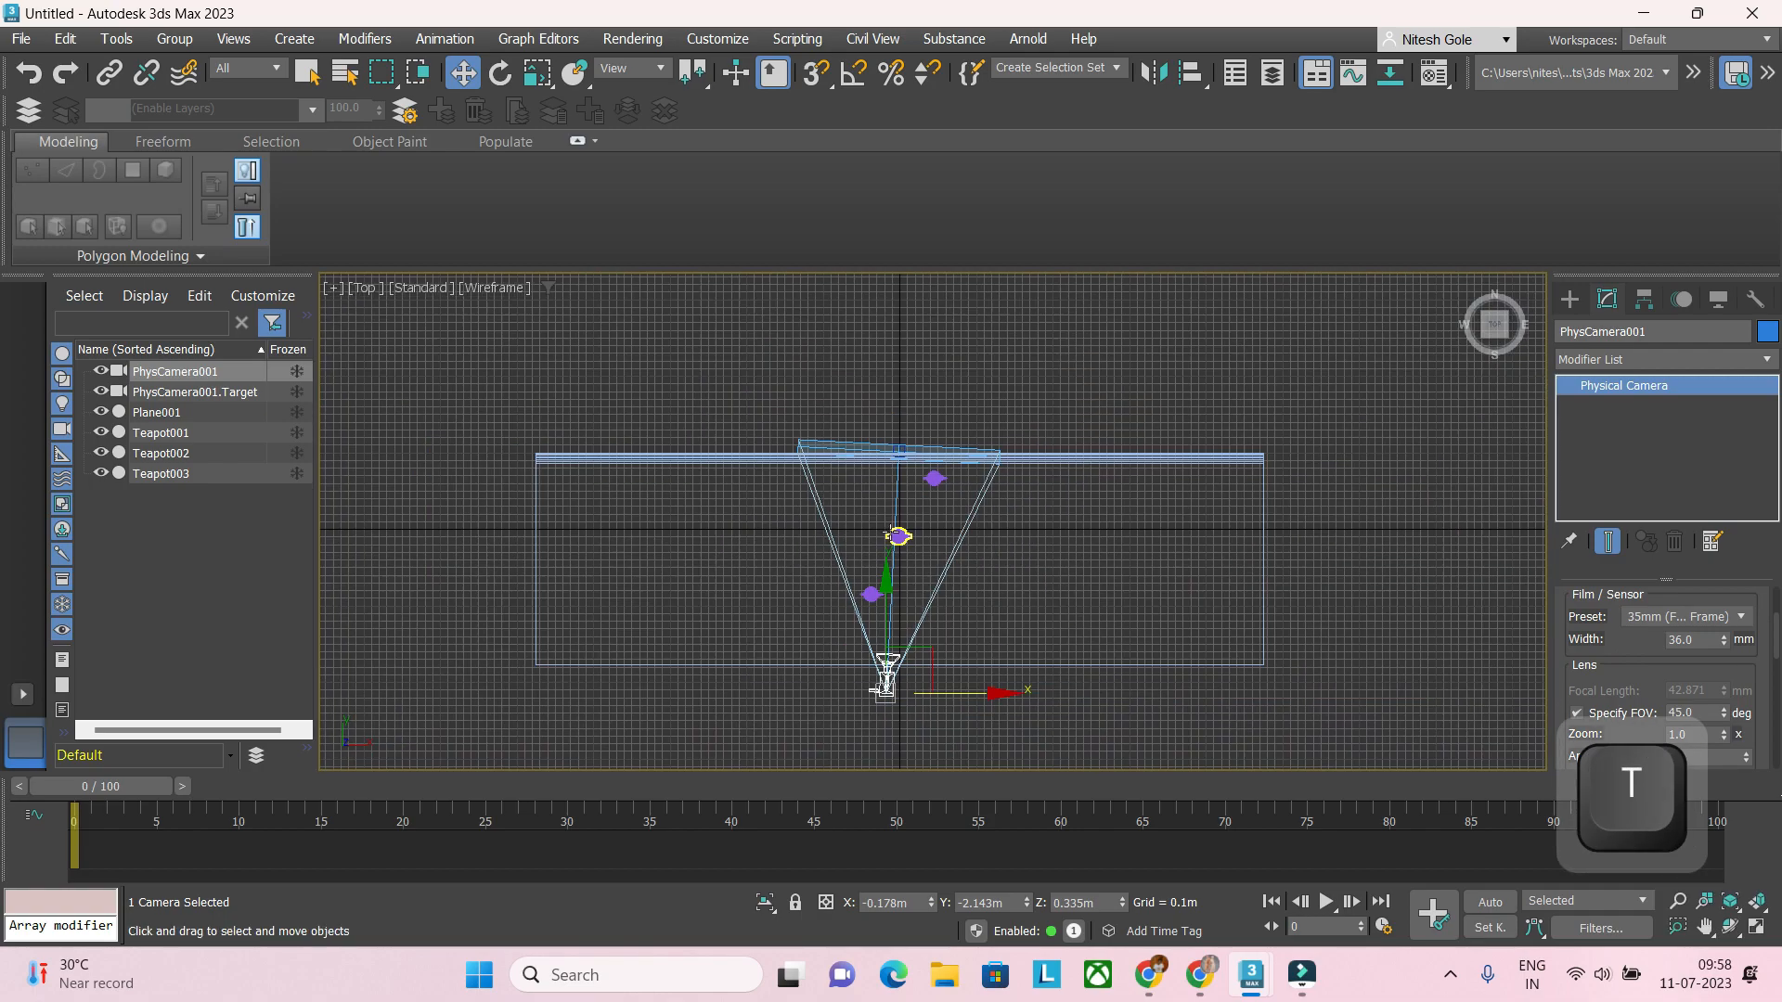
{"action": "left_click", "coordinate": [895, 455]}
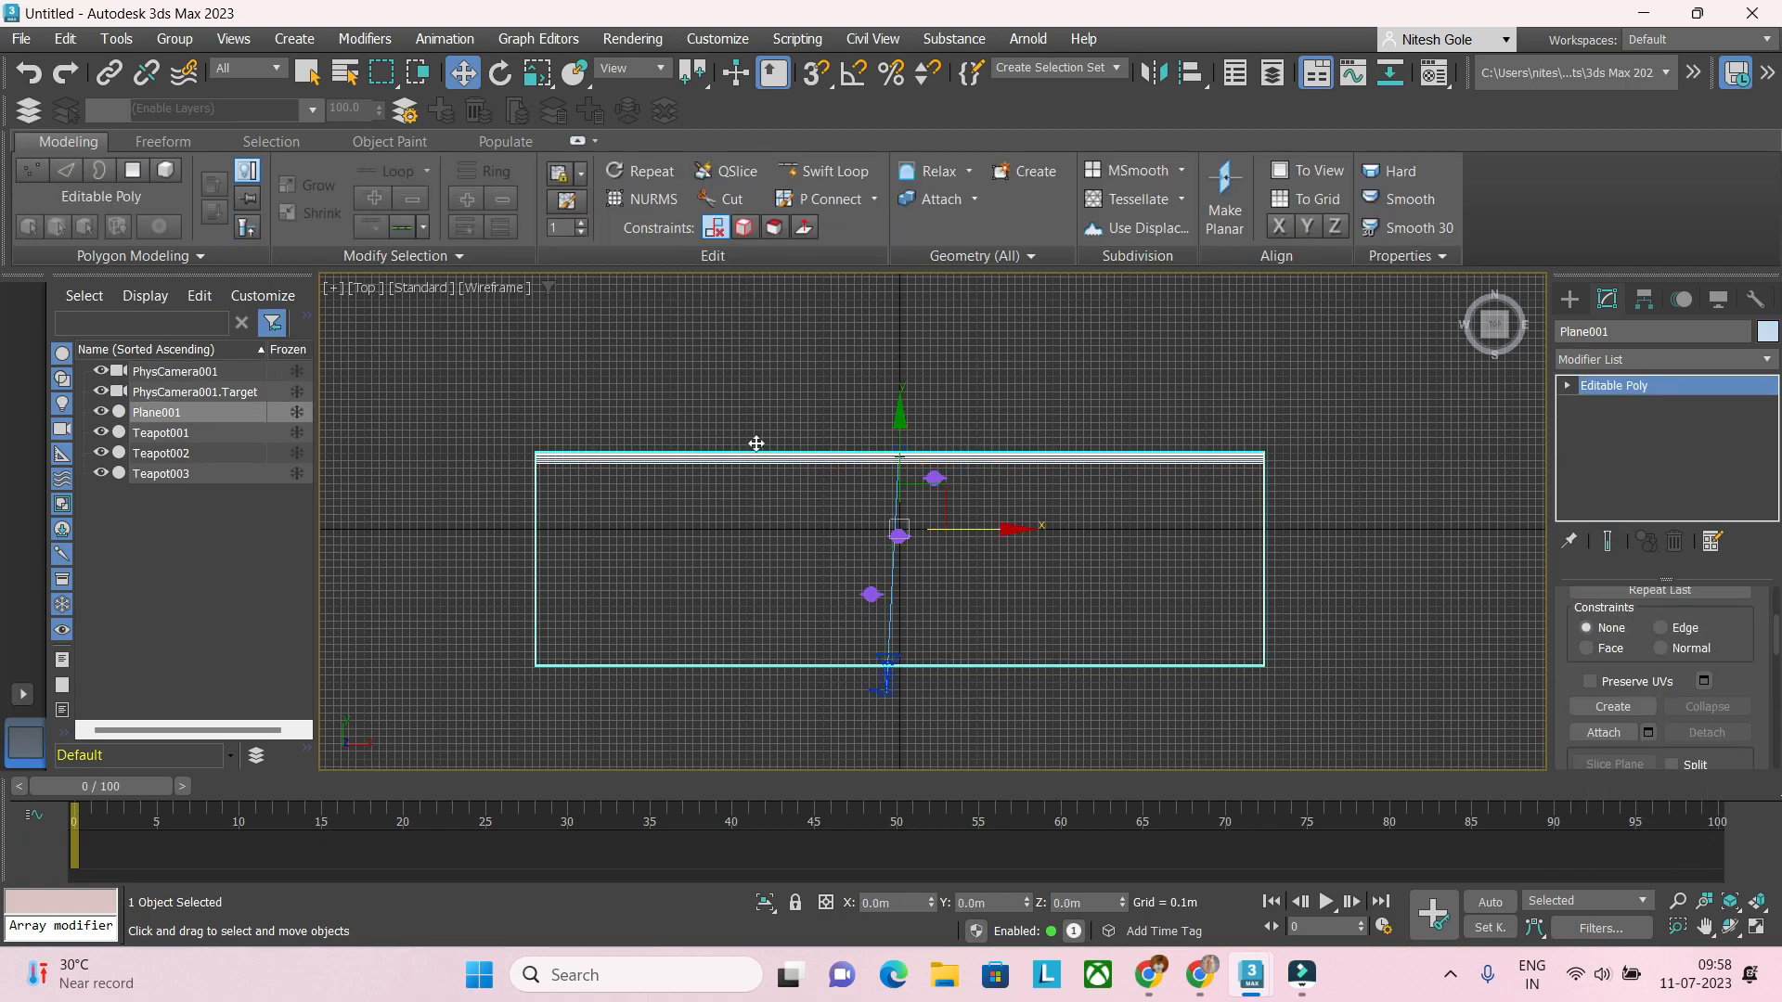
{"action": "left_click", "coordinate": [183, 394]}
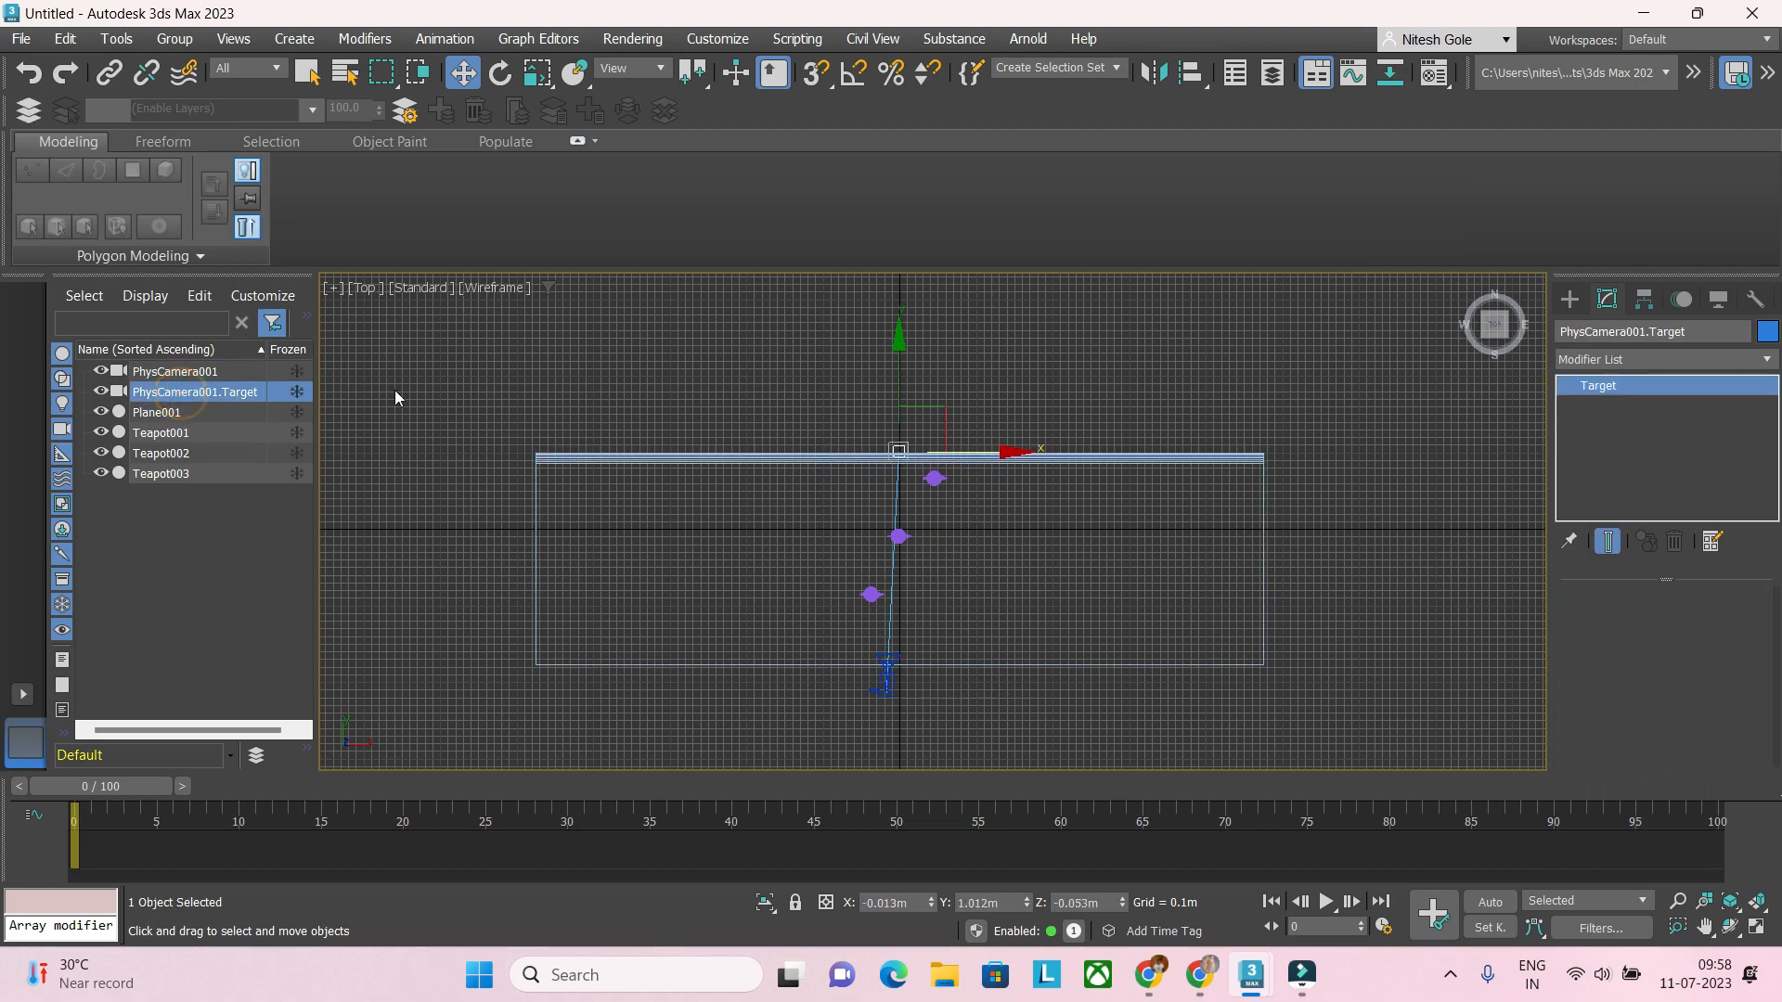
{"action": "left_click", "coordinate": [635, 72]}
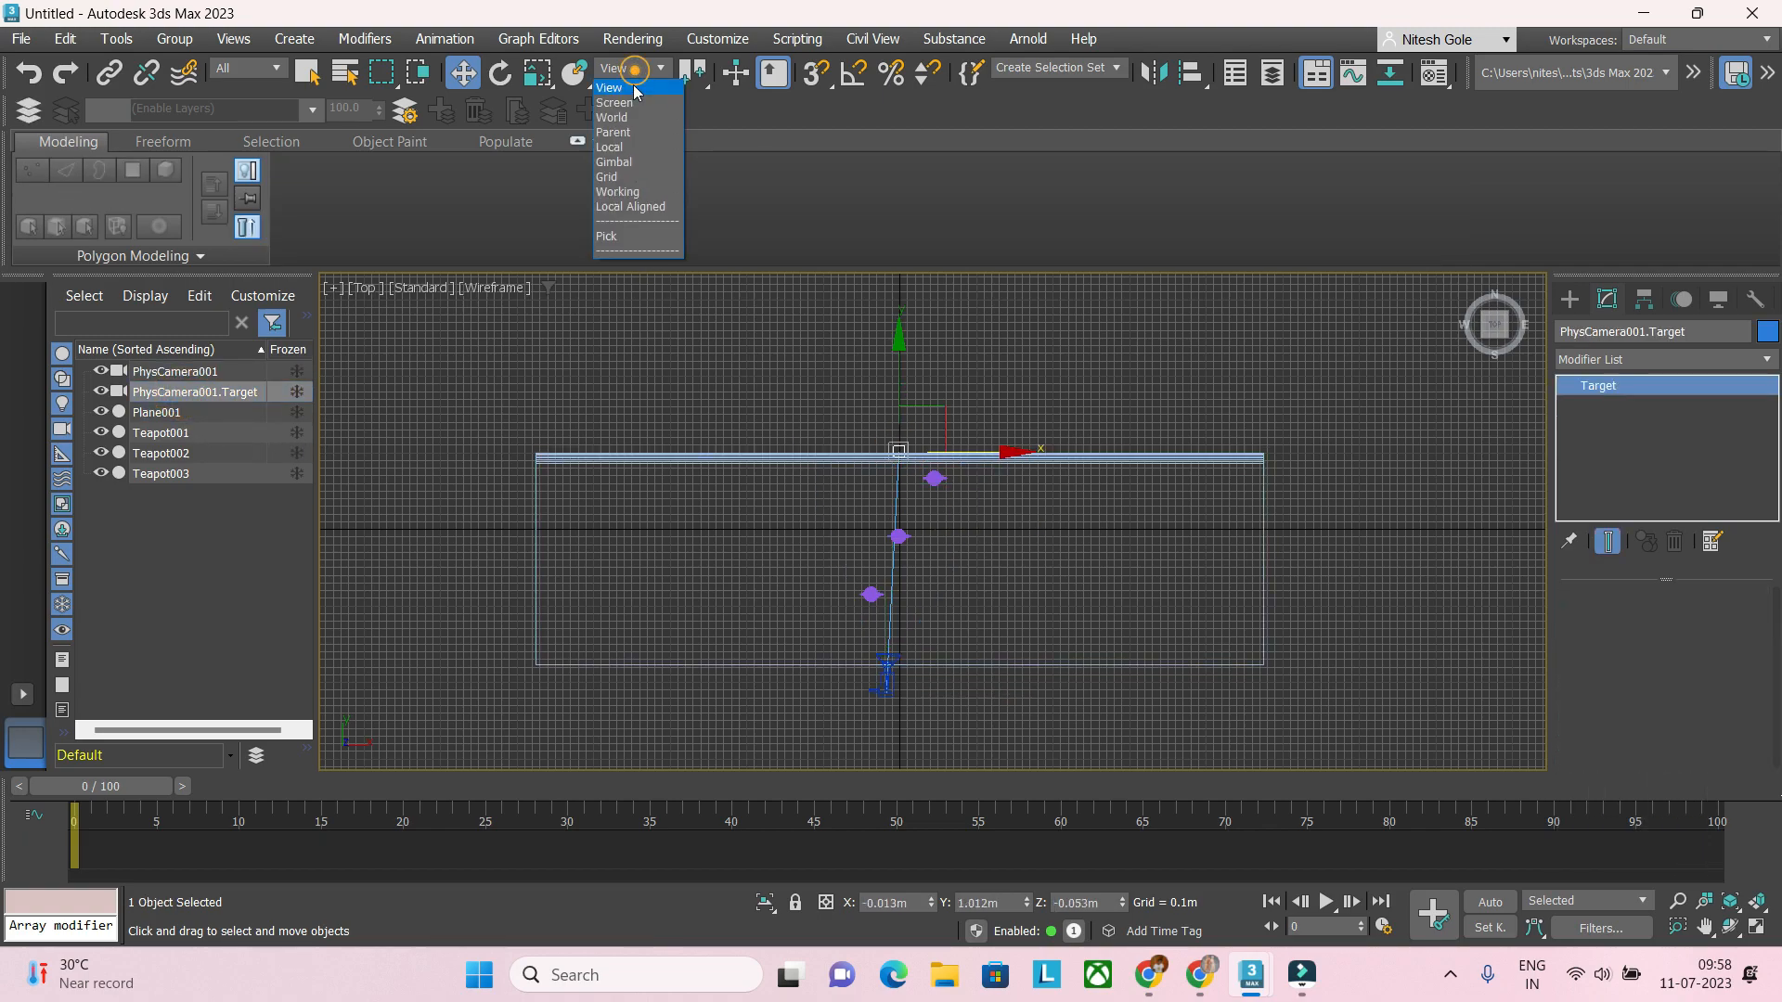
{"action": "left_click", "coordinate": [620, 151]}
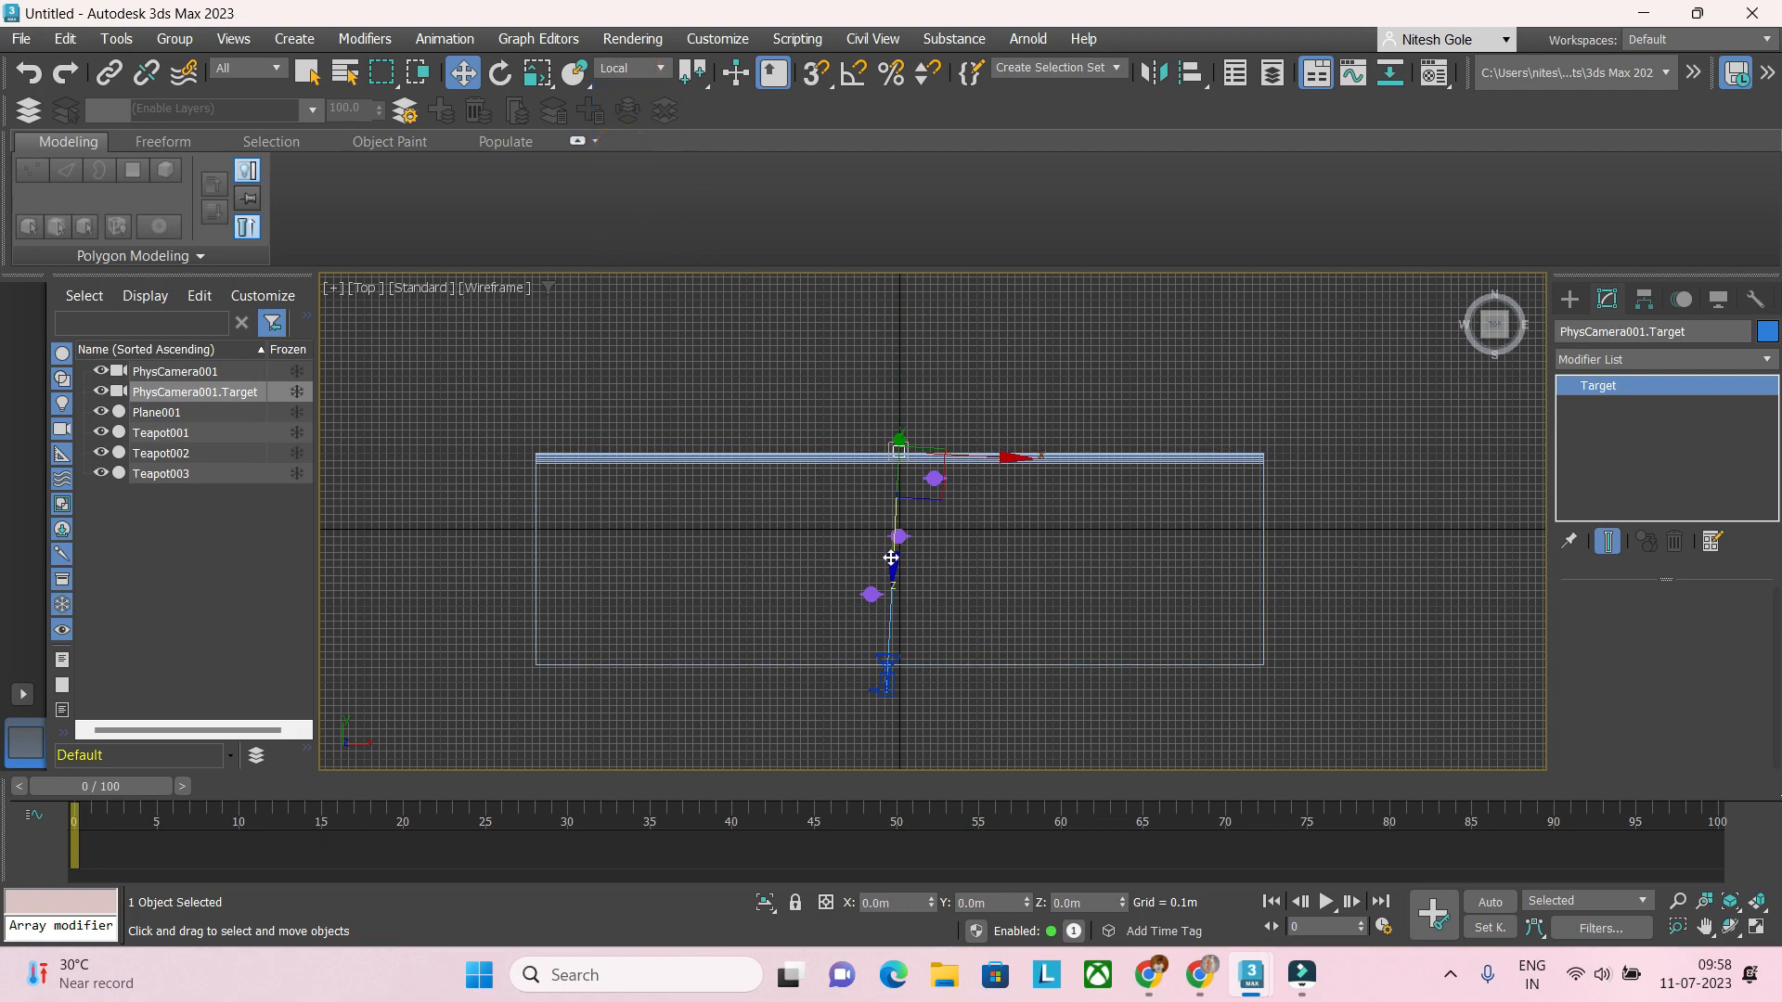
{"action": "left_click_drag", "start_coordinate": [891, 557], "coordinate": [881, 642]}
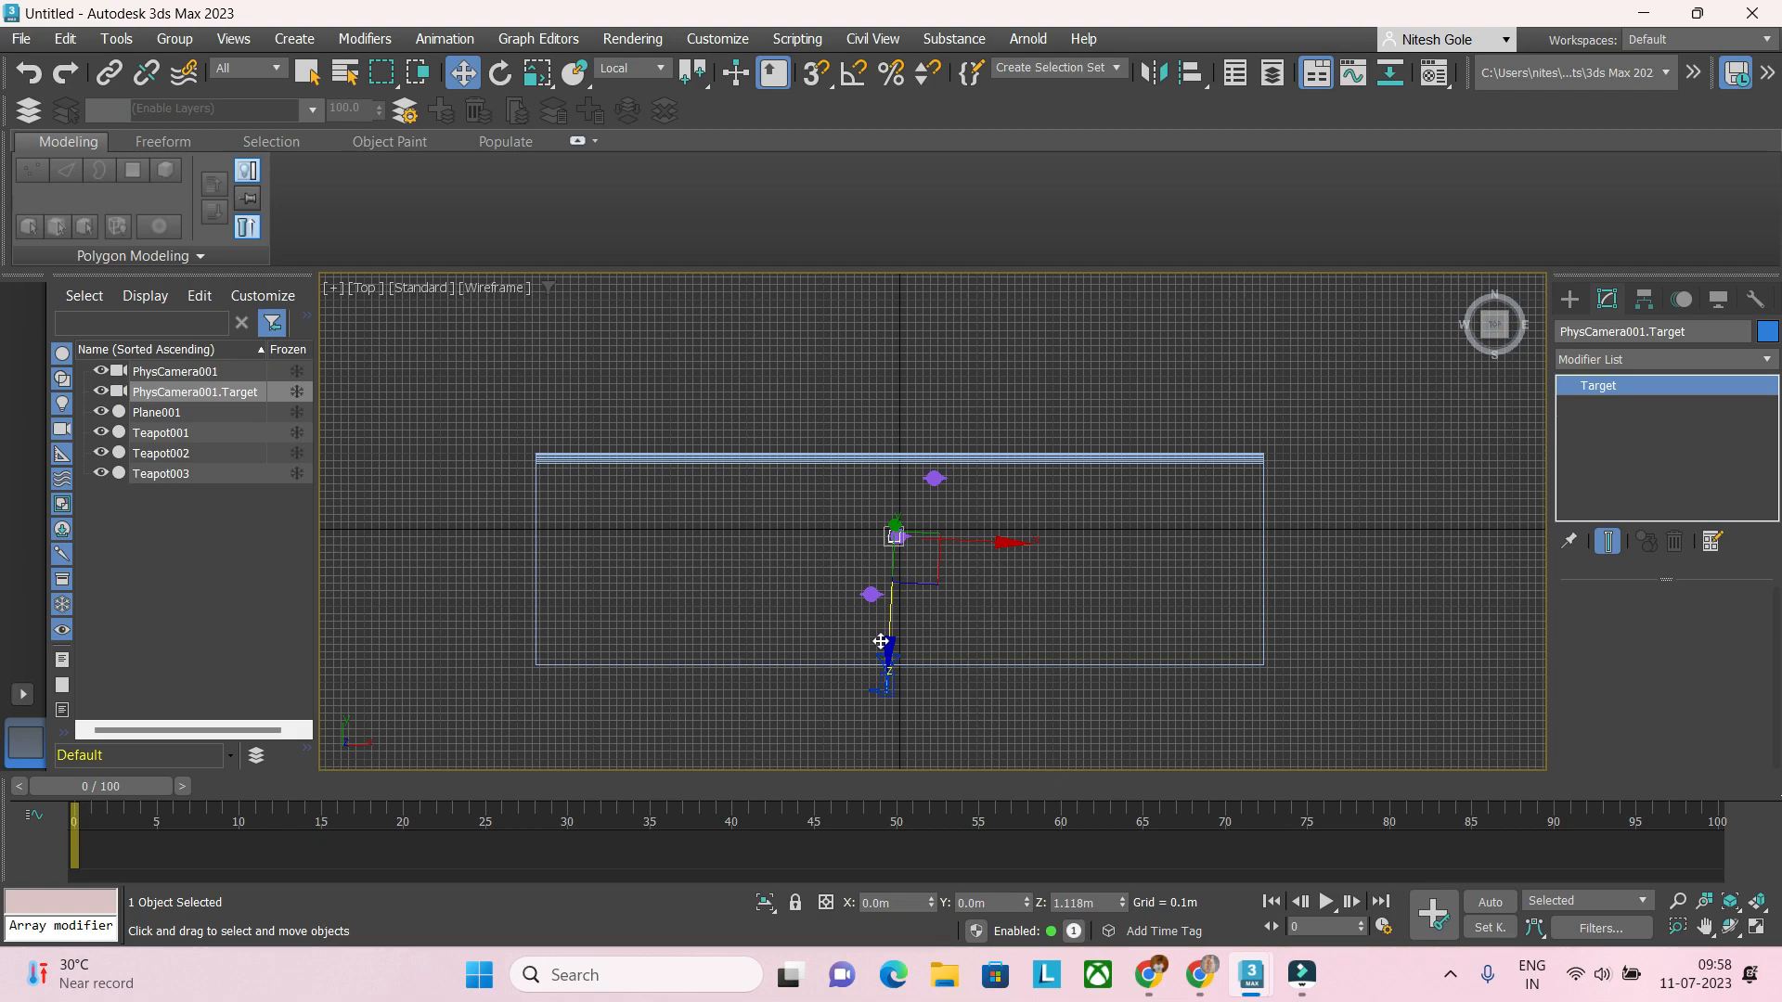
Step: Select the physical camera, return to its view, and run a test render of the three teapots
{"action": "left_click", "coordinate": [885, 682]}
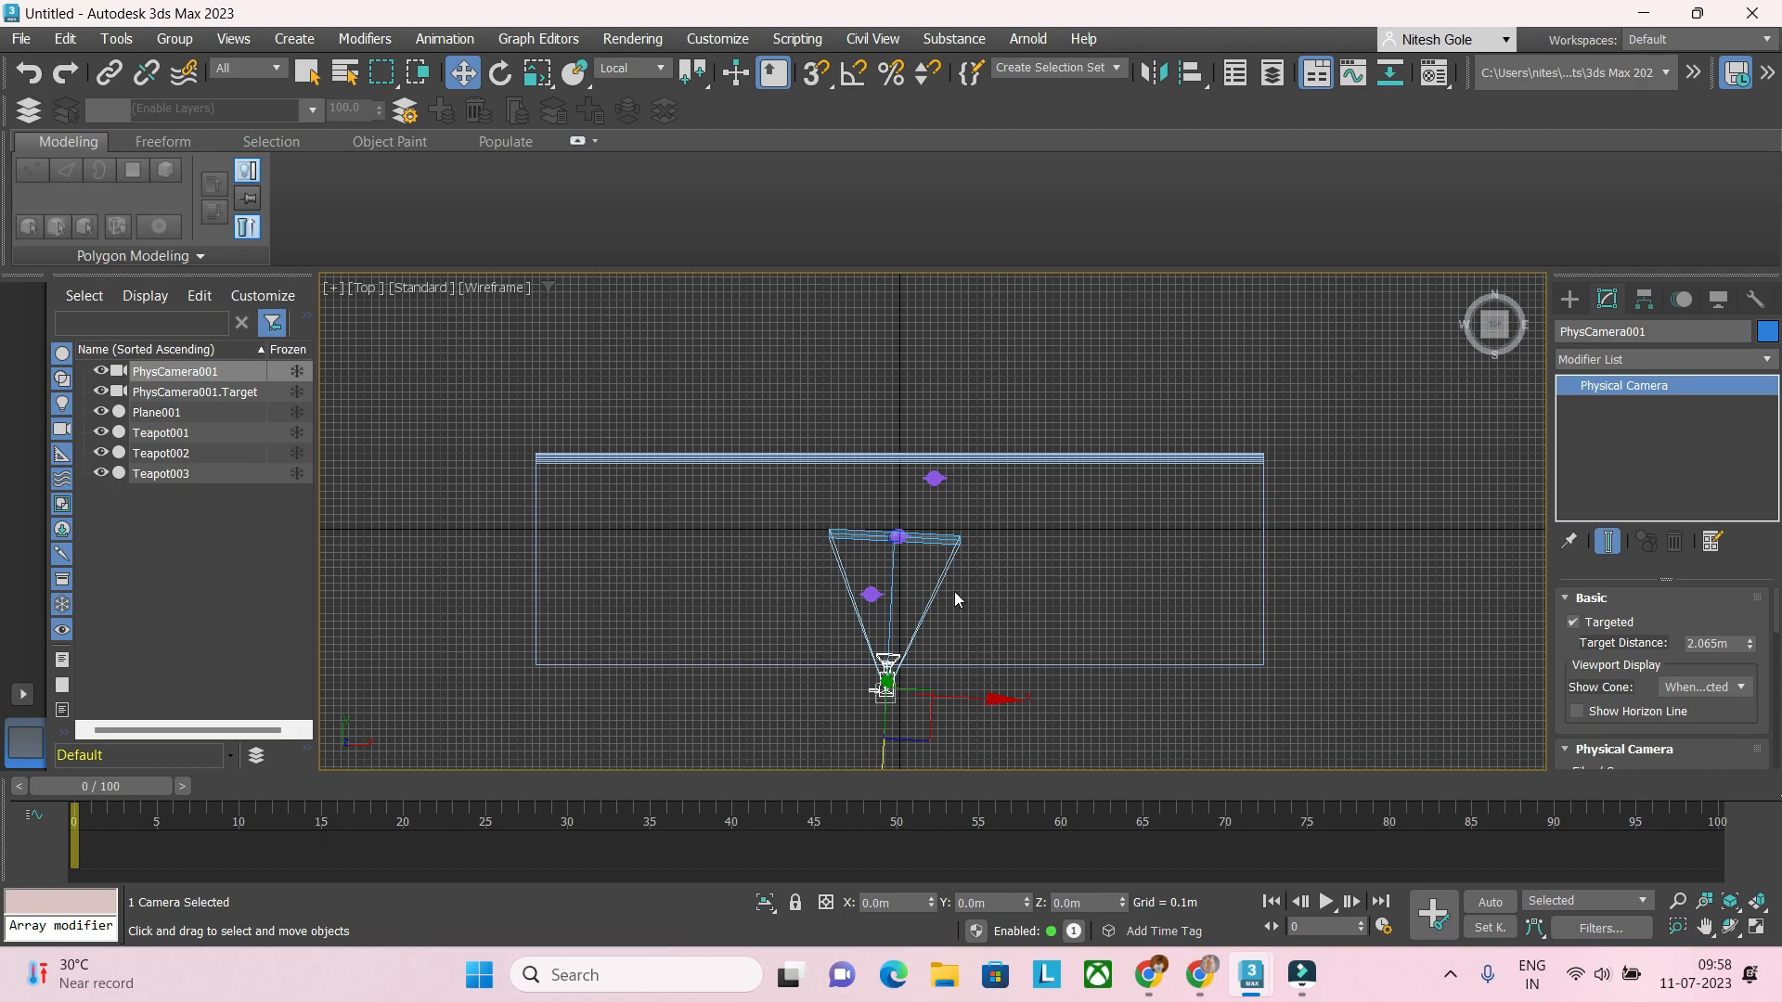
{"action": "key", "text": "c"}
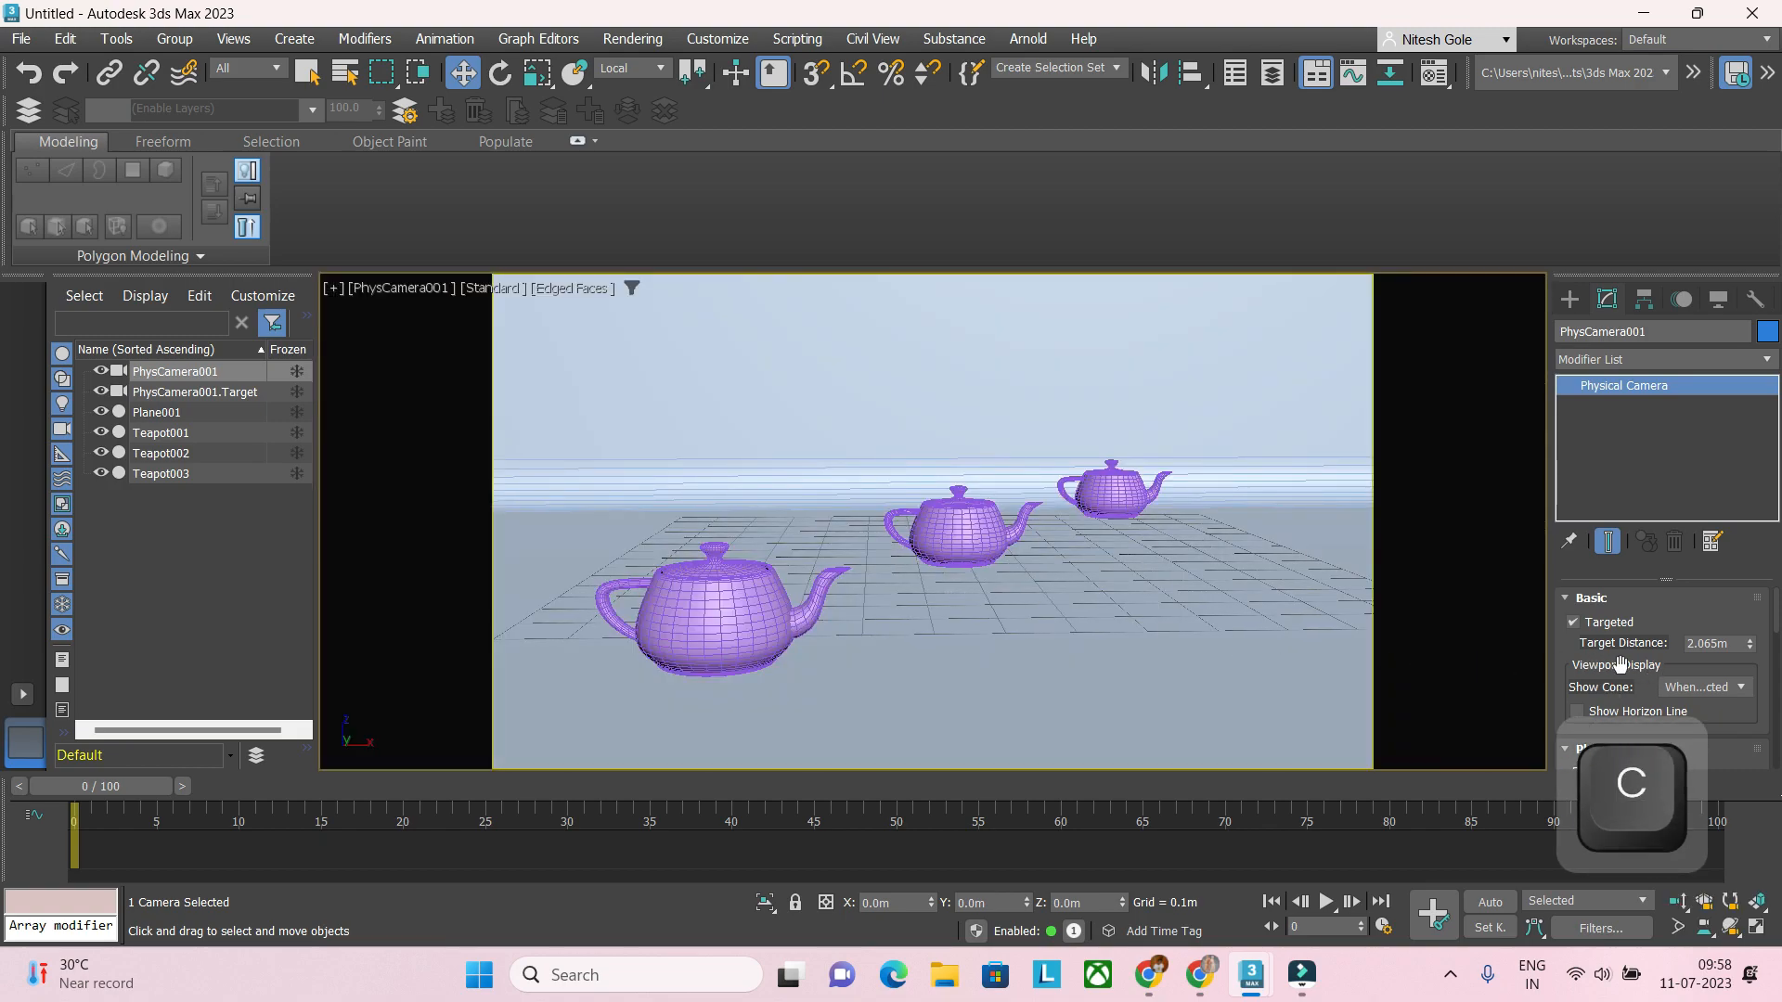
{"action": "scroll", "coordinate": [1711, 695], "scroll_direction": "down", "scroll_amount": 2}
{"action": "key", "text": "shift+q"}
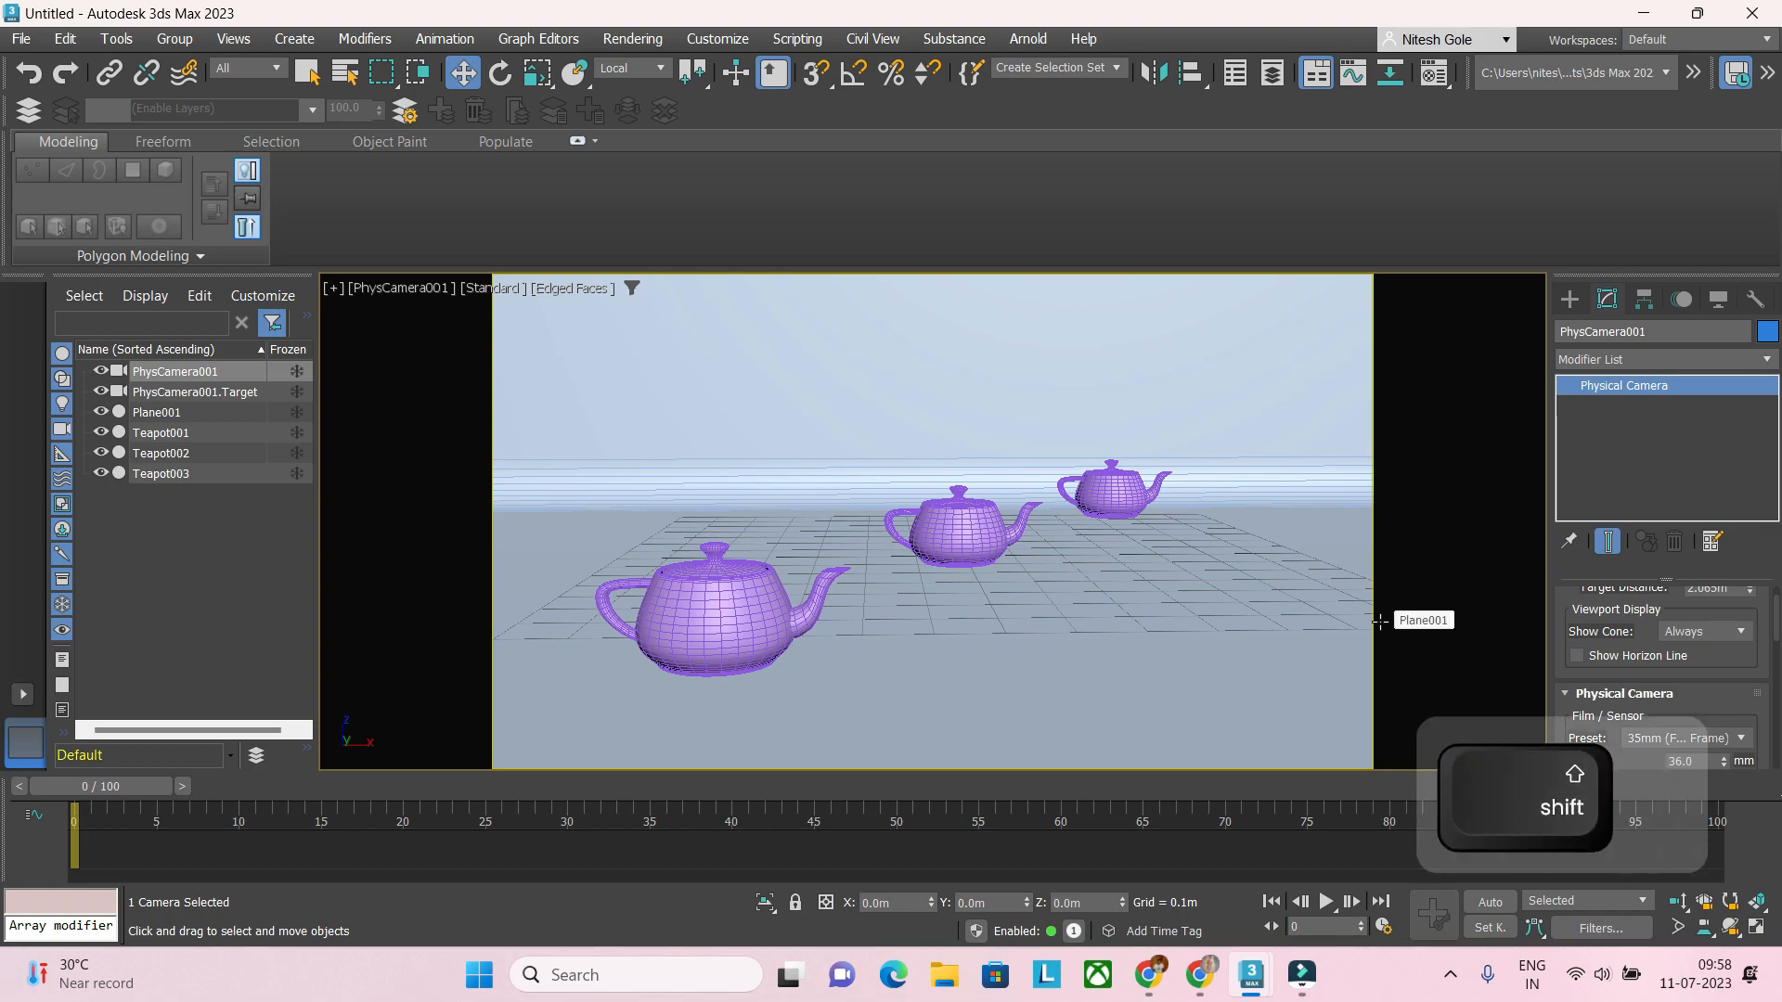
{"action": "key", "text": "shift+q"}
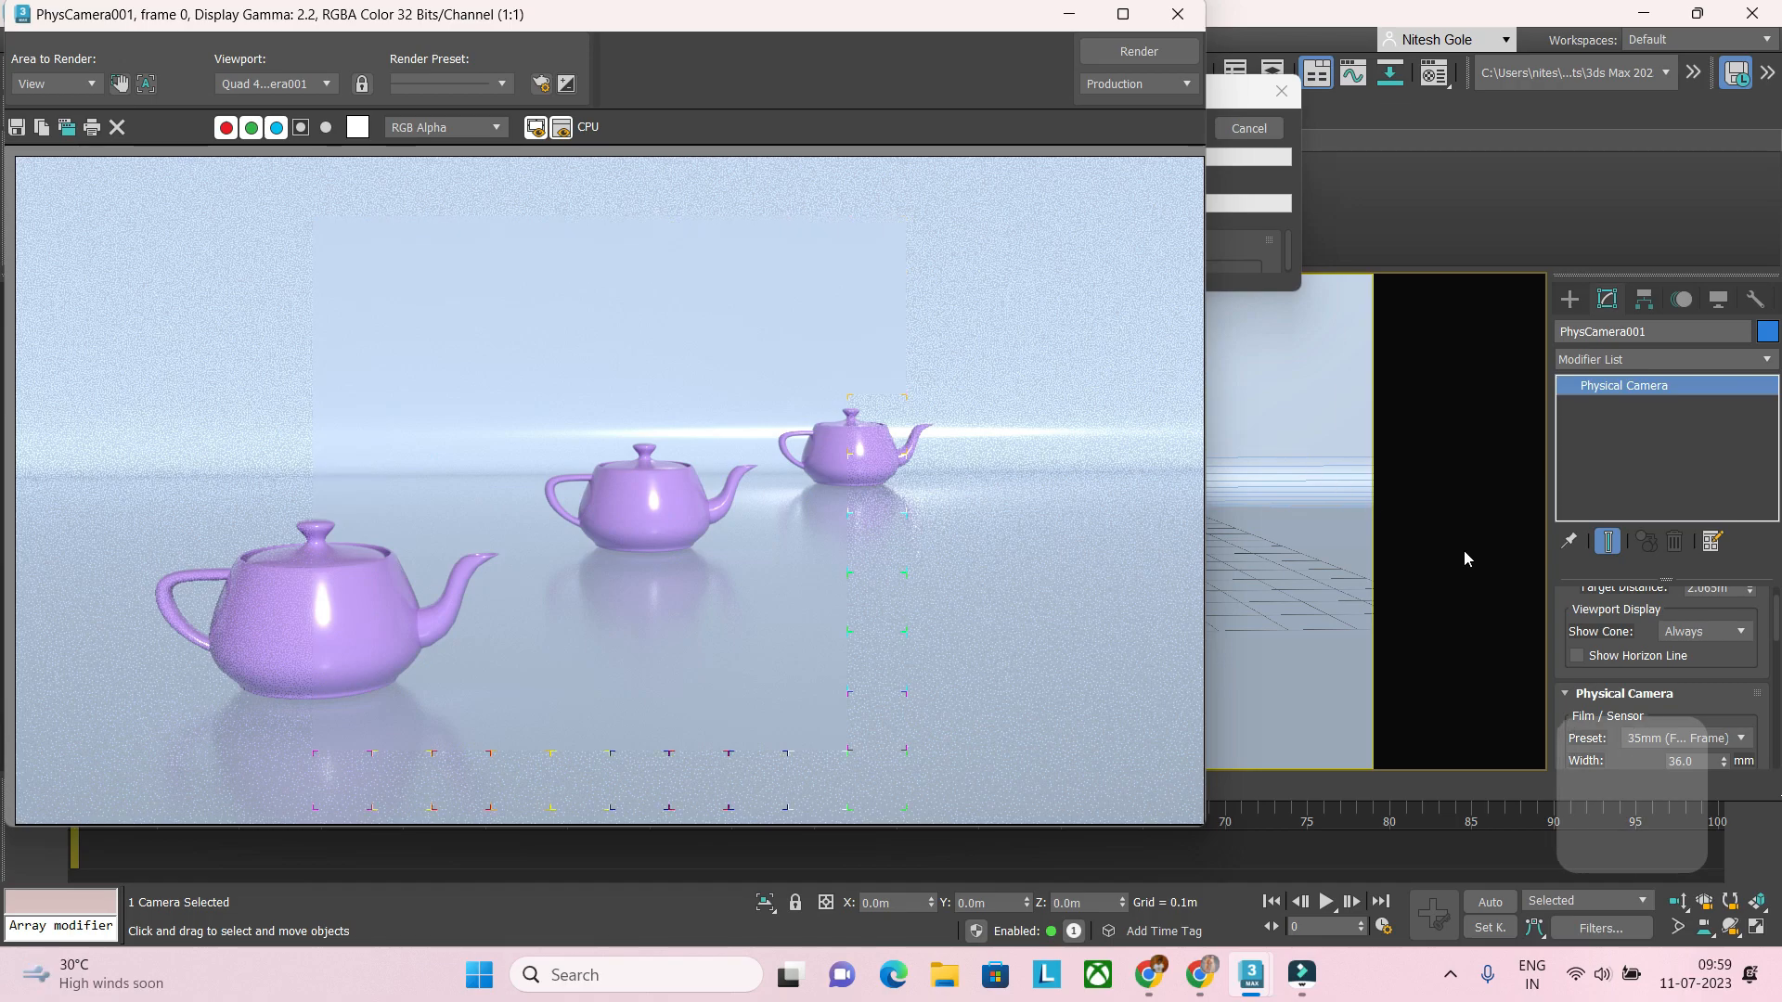
{"action": "key", "text": "Escape"}
Step: Set the physical camera's aperture to f/1.4 and run a test render
{"action": "scroll", "coordinate": [1580, 701], "scroll_direction": "down", "scroll_amount": 3}
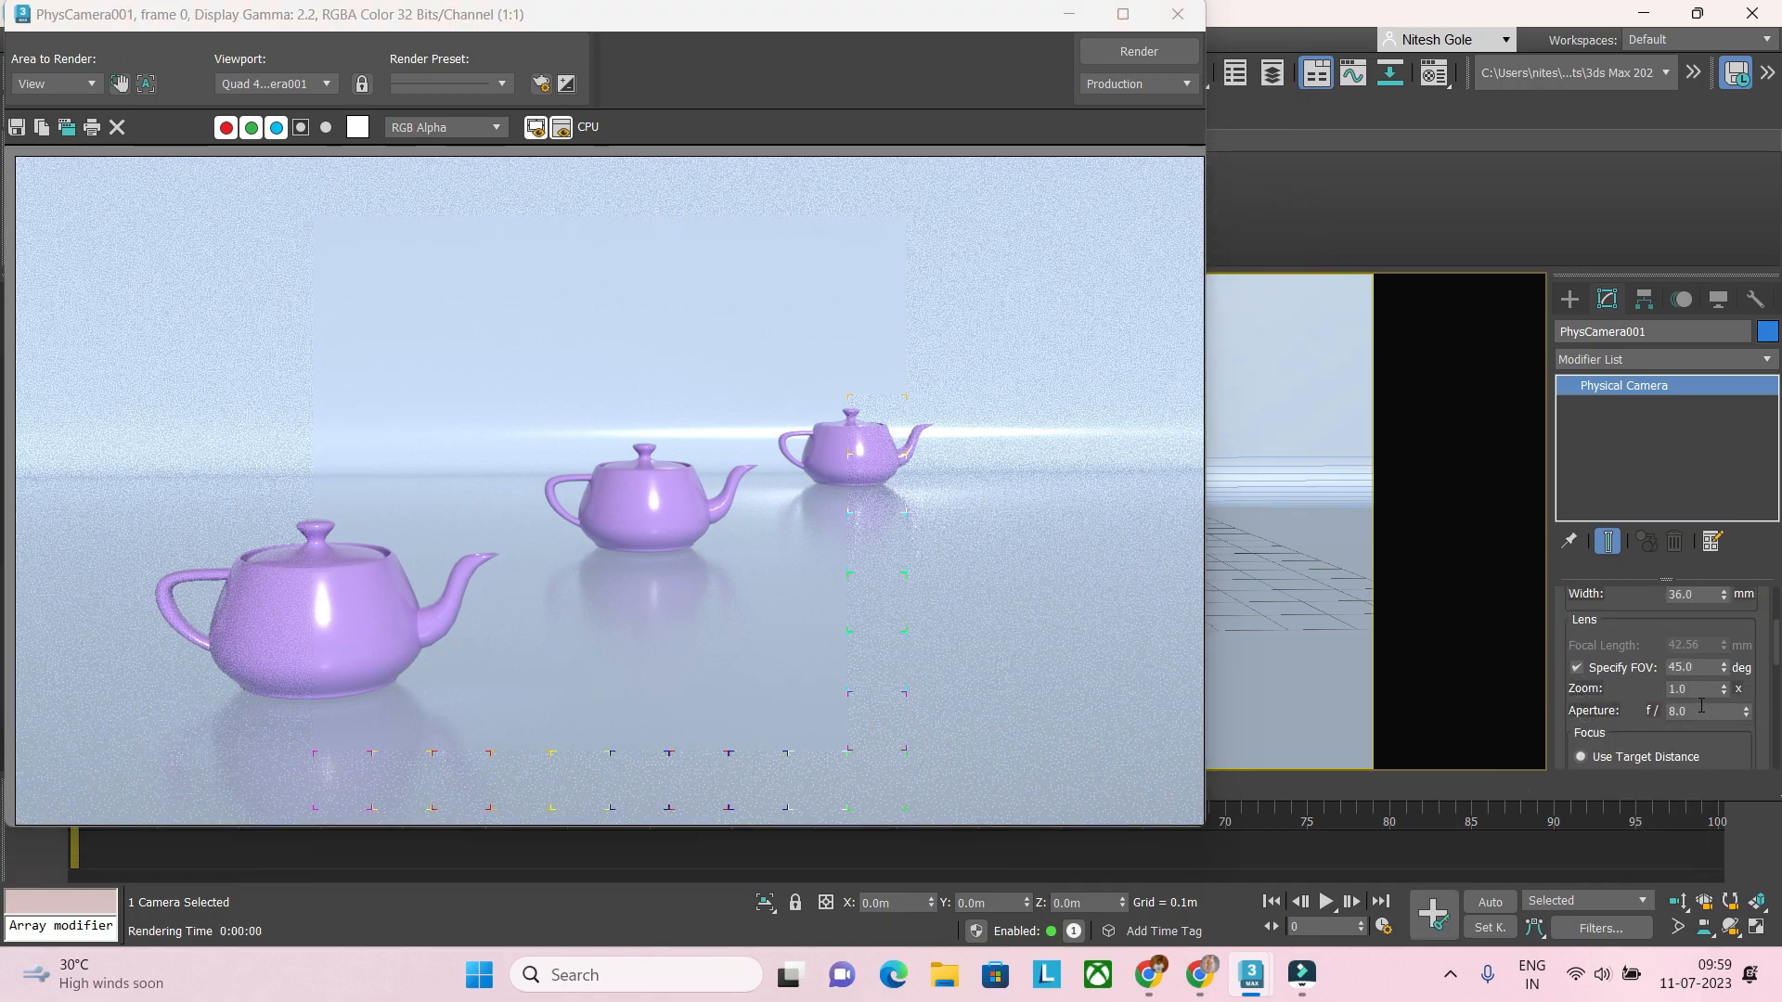
{"action": "double_click", "coordinate": [1698, 710]}
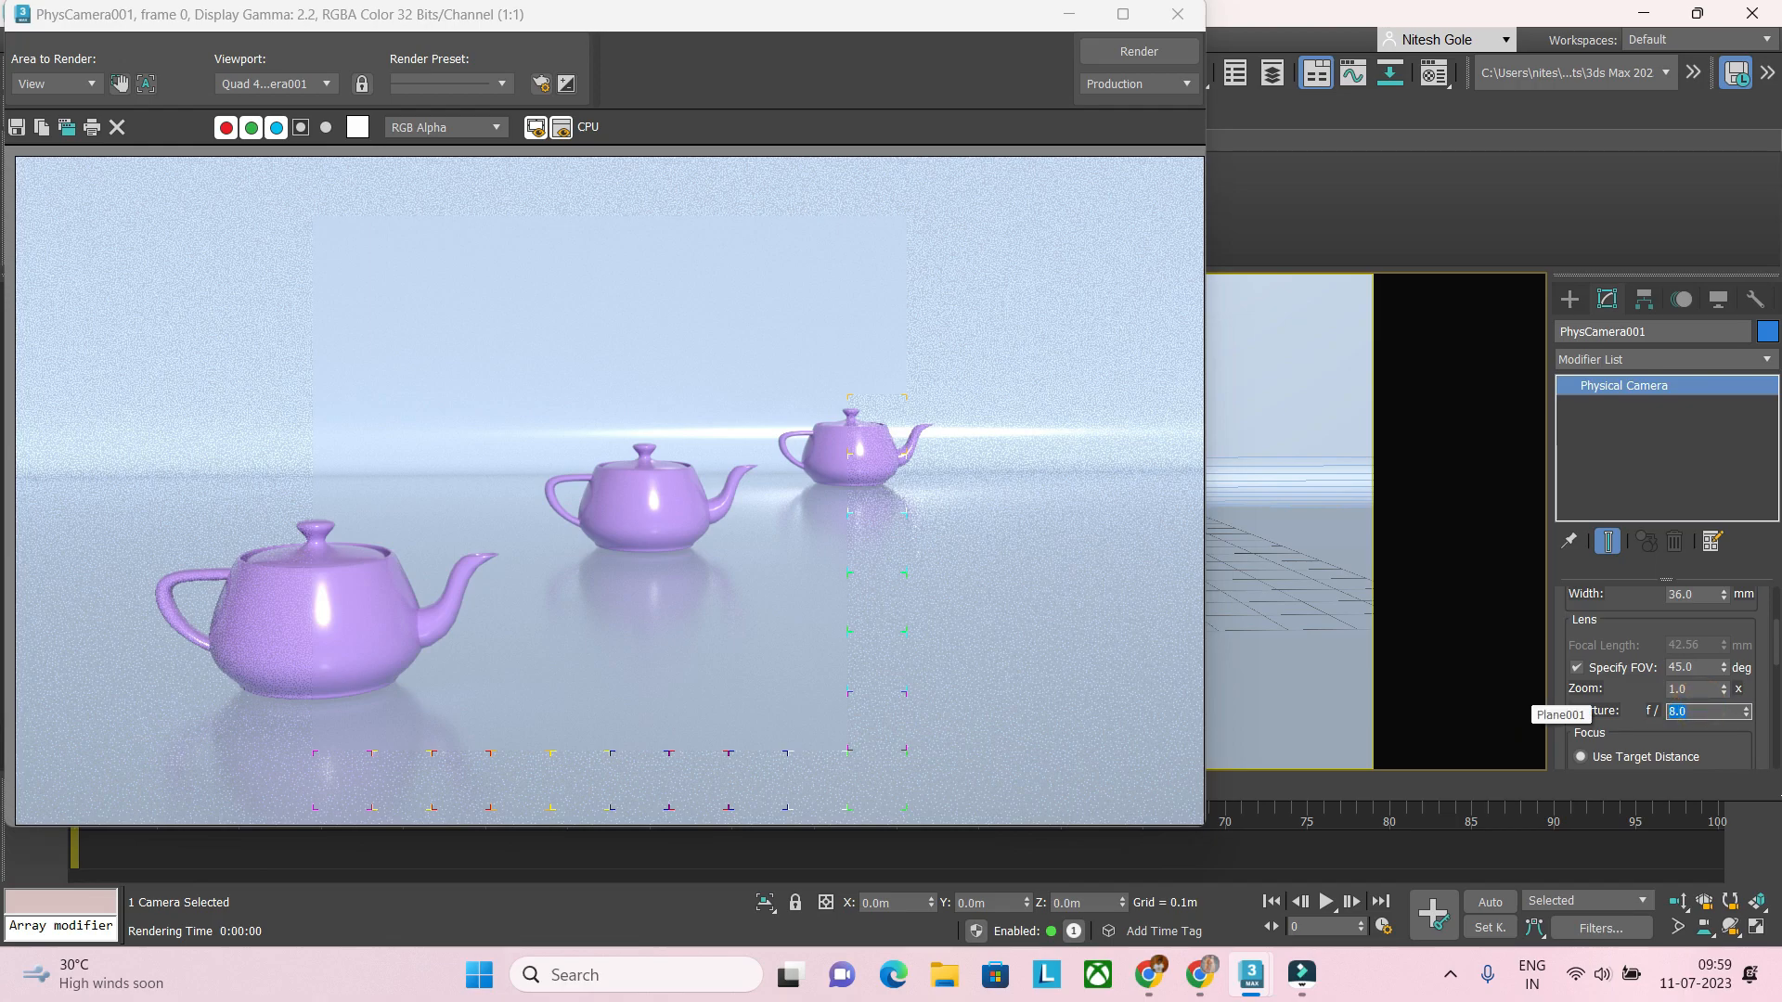
{"action": "type", "text": "1.4"}
{"action": "key", "text": "Return"}
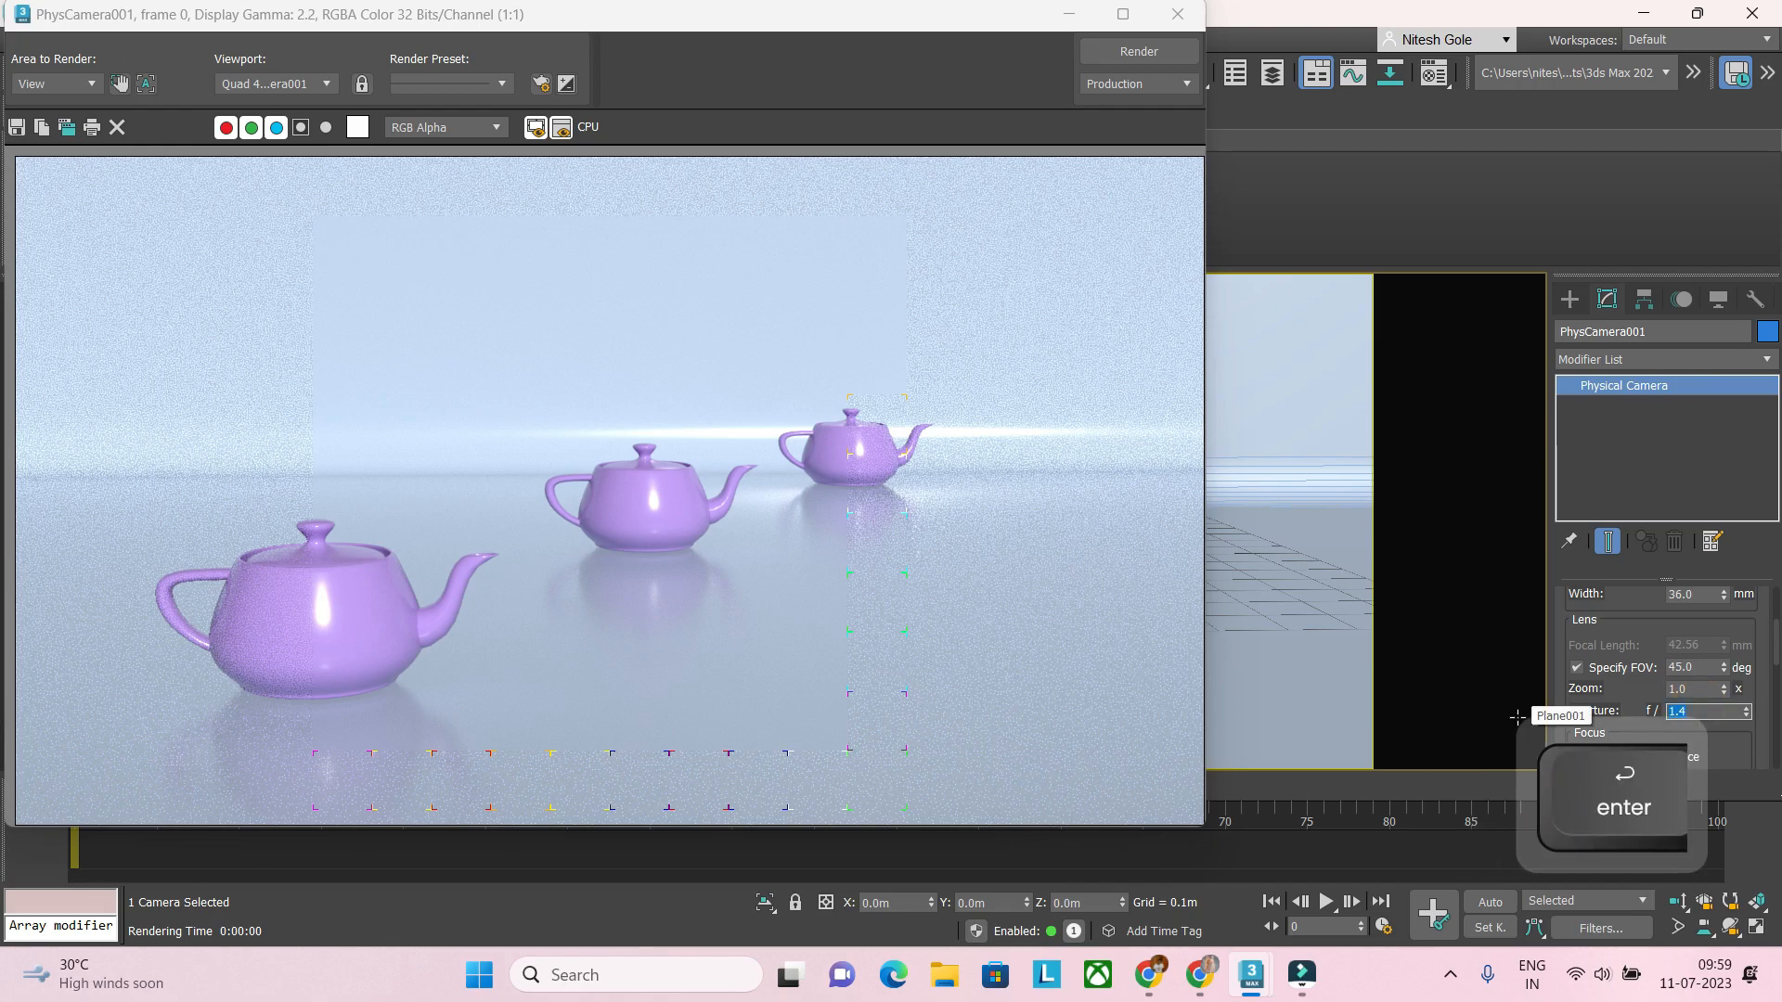
{"action": "left_click", "coordinate": [1144, 54]}
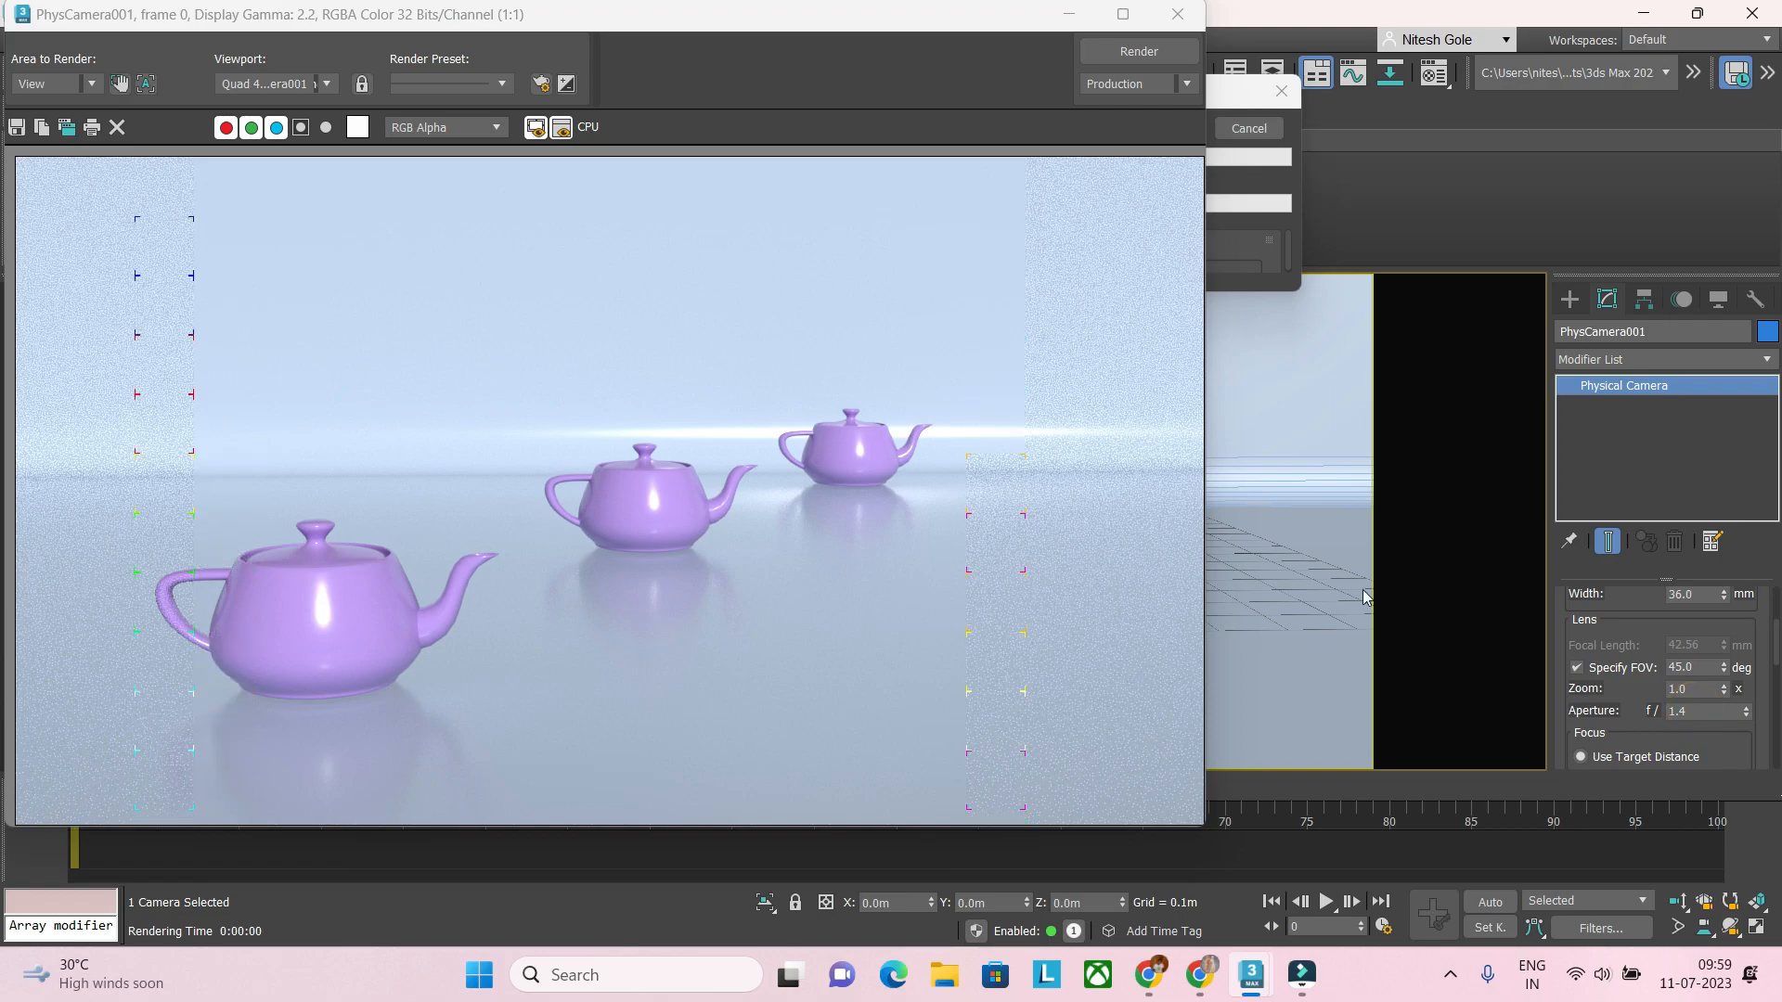
{"action": "key", "text": "Escape"}
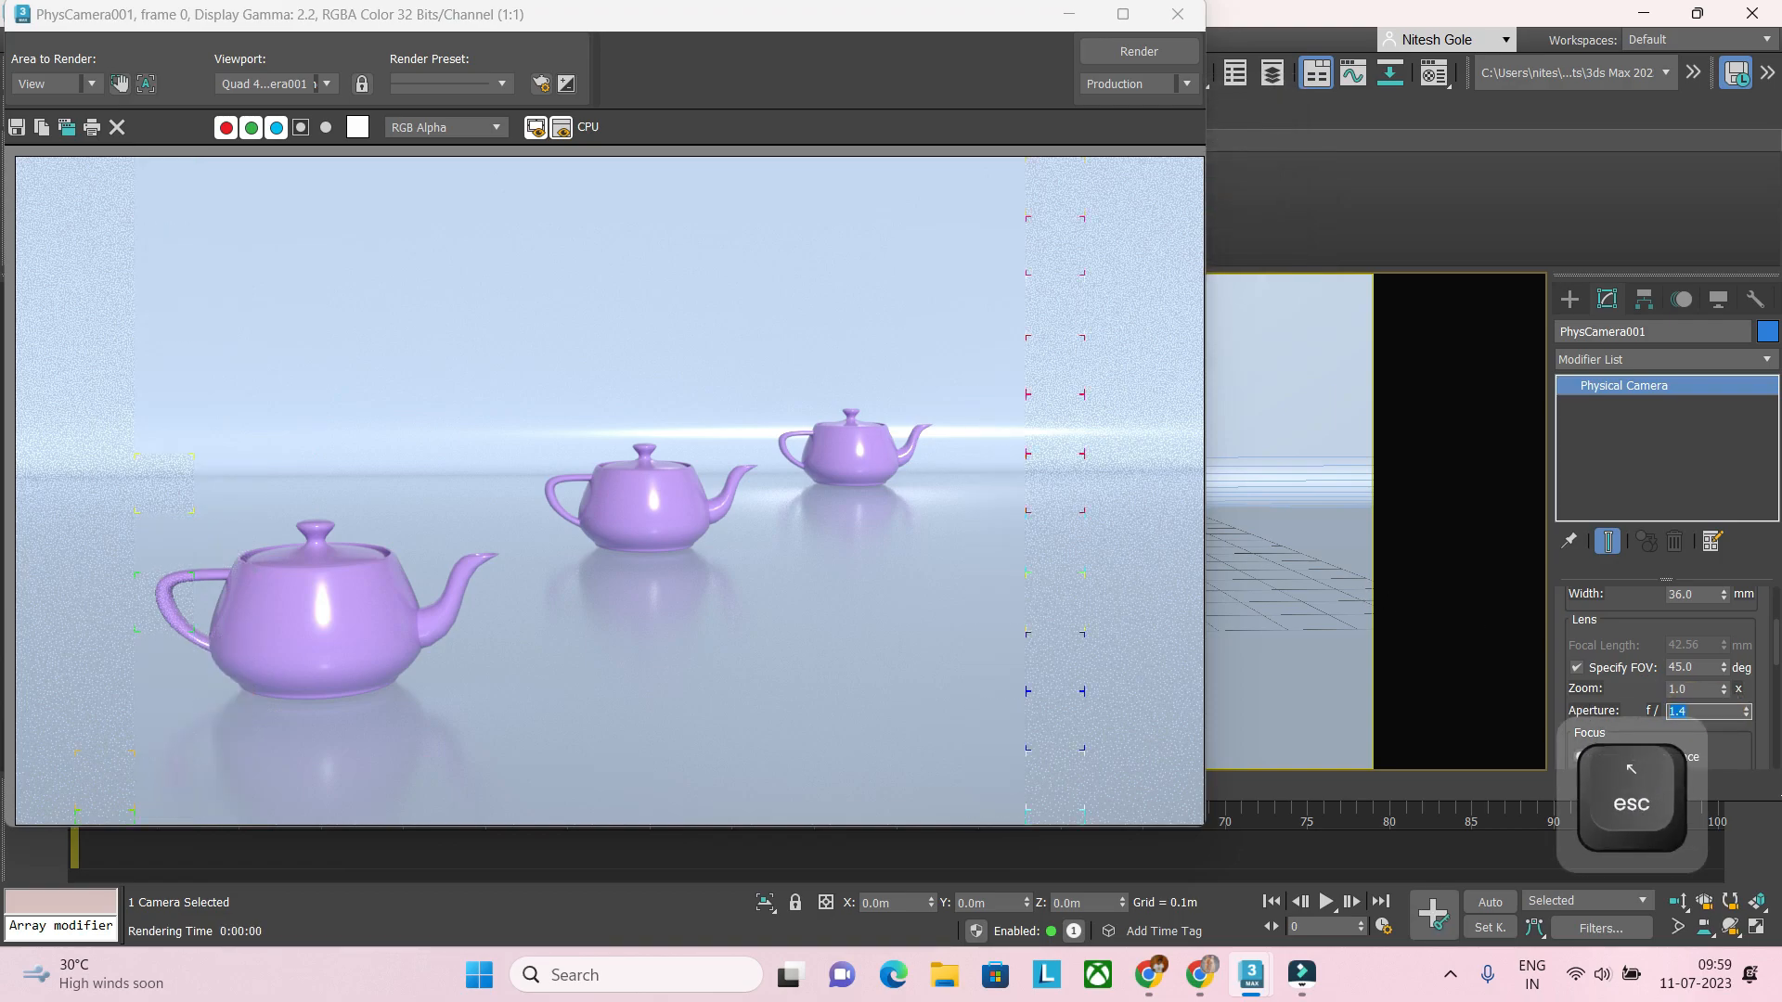
Step: Set the physical camera's aperture to f/0.1 and run a test render
{"action": "type", "text": "0.1"}
{"action": "key", "text": "Return"}
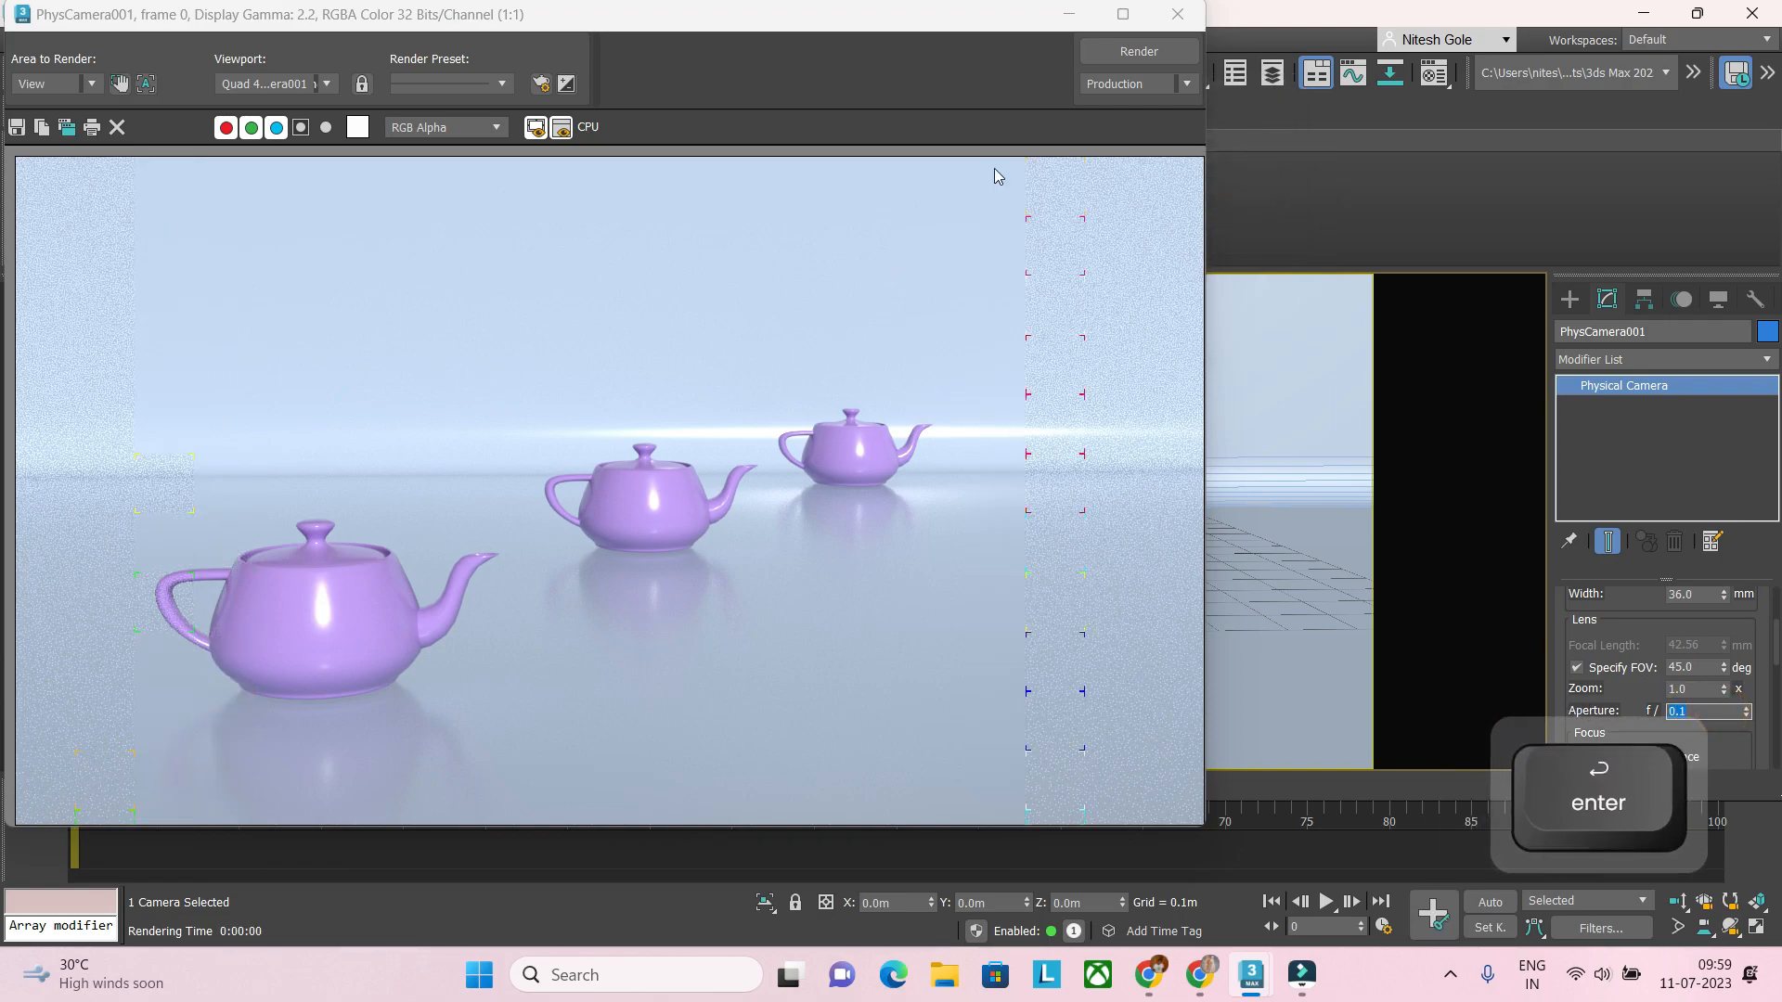
{"action": "left_click", "coordinate": [1133, 53]}
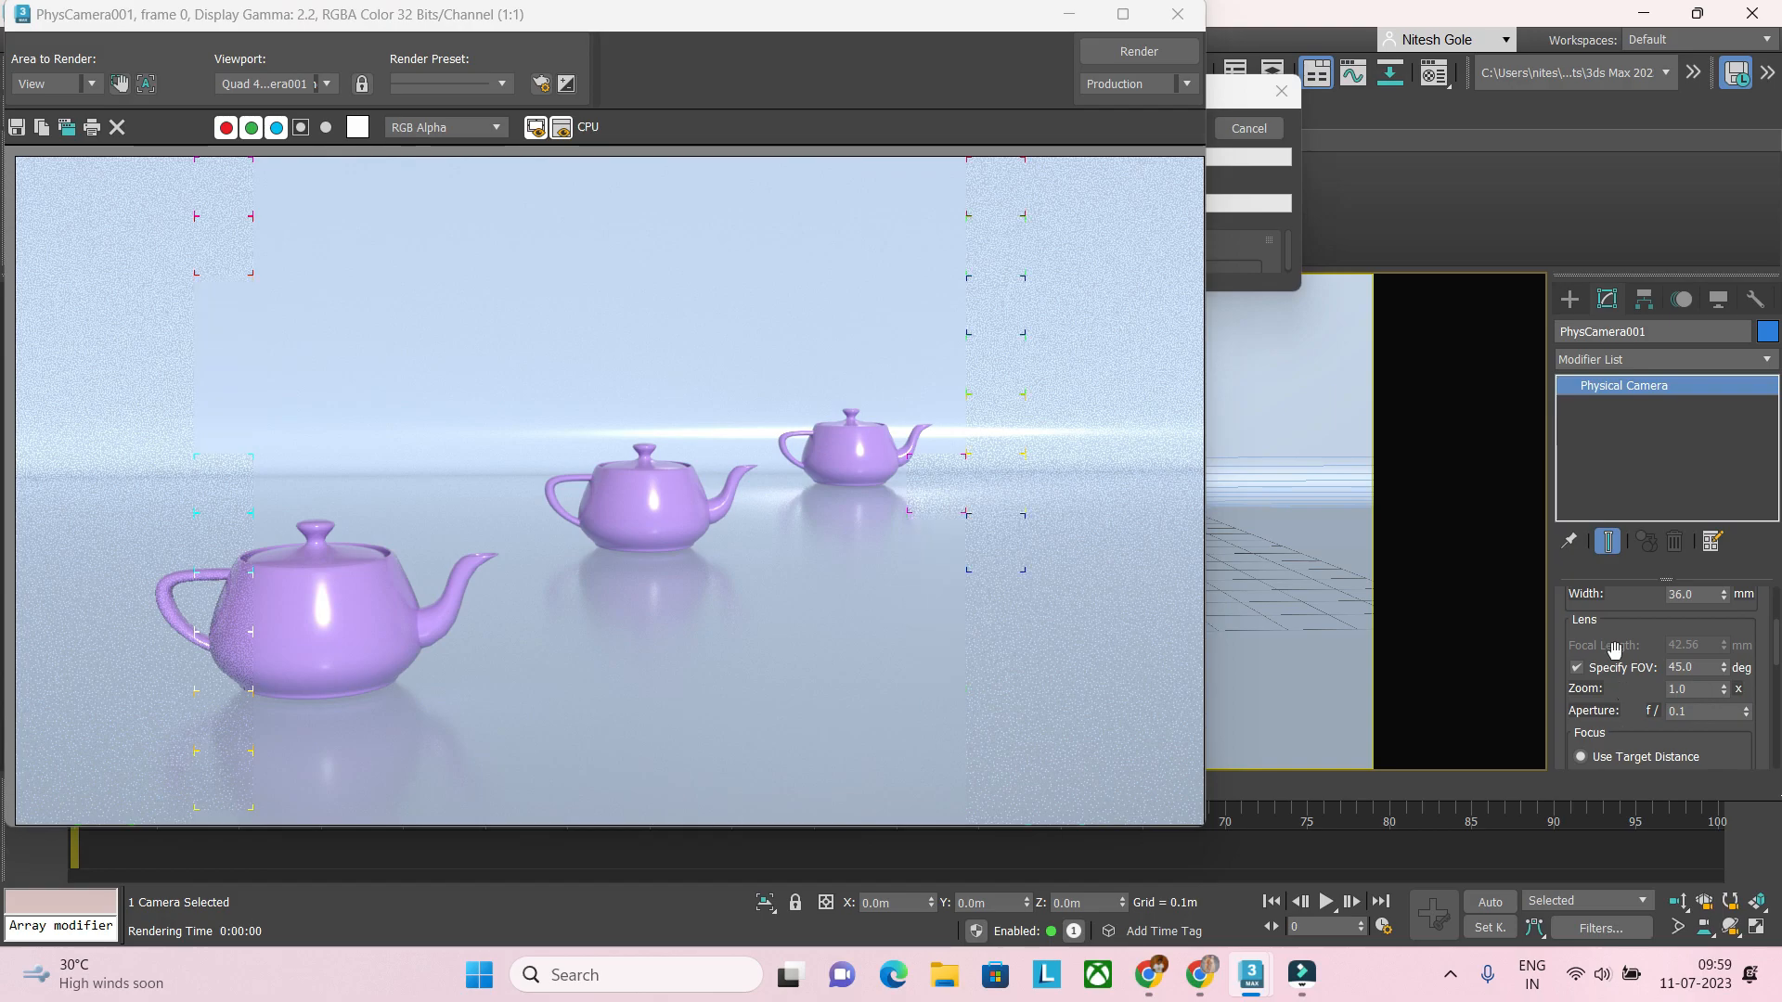
{"action": "key", "text": "Escape"}
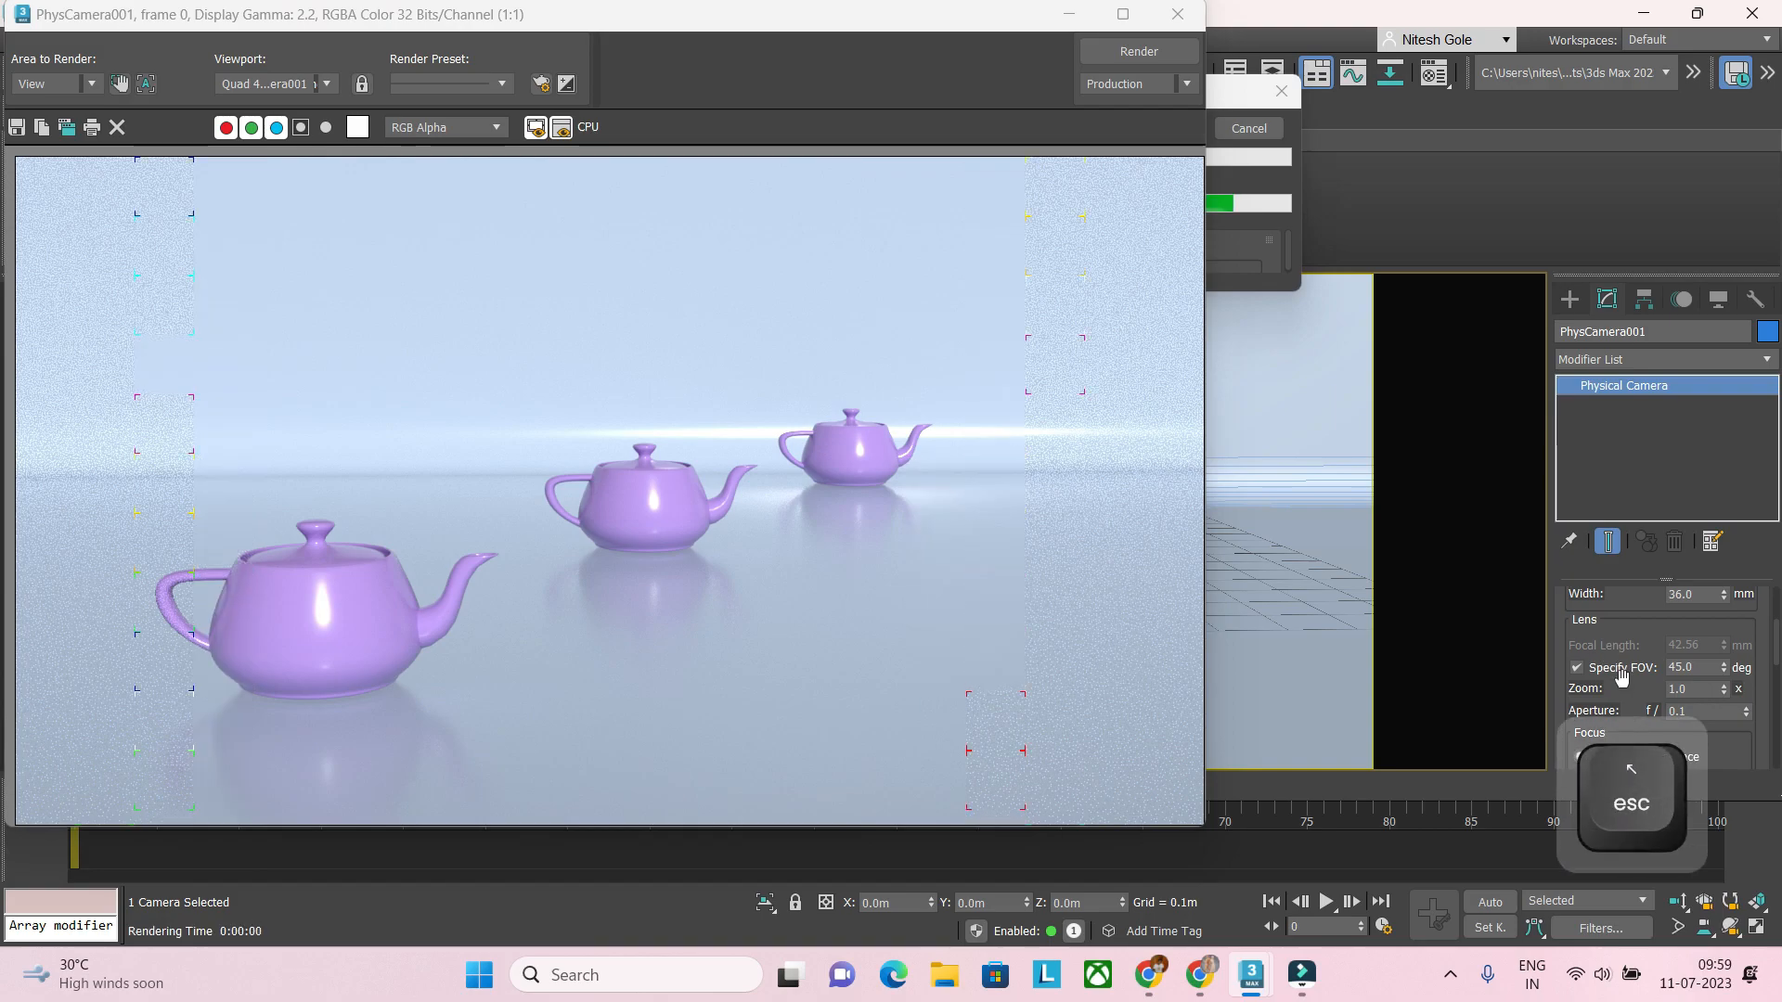
Step: Set the camera's focus to Use Target Distance and enable depth of field
{"action": "left_click_drag", "start_coordinate": [1622, 678], "coordinate": [1620, 556]}
{"action": "left_click", "coordinate": [1616, 668]}
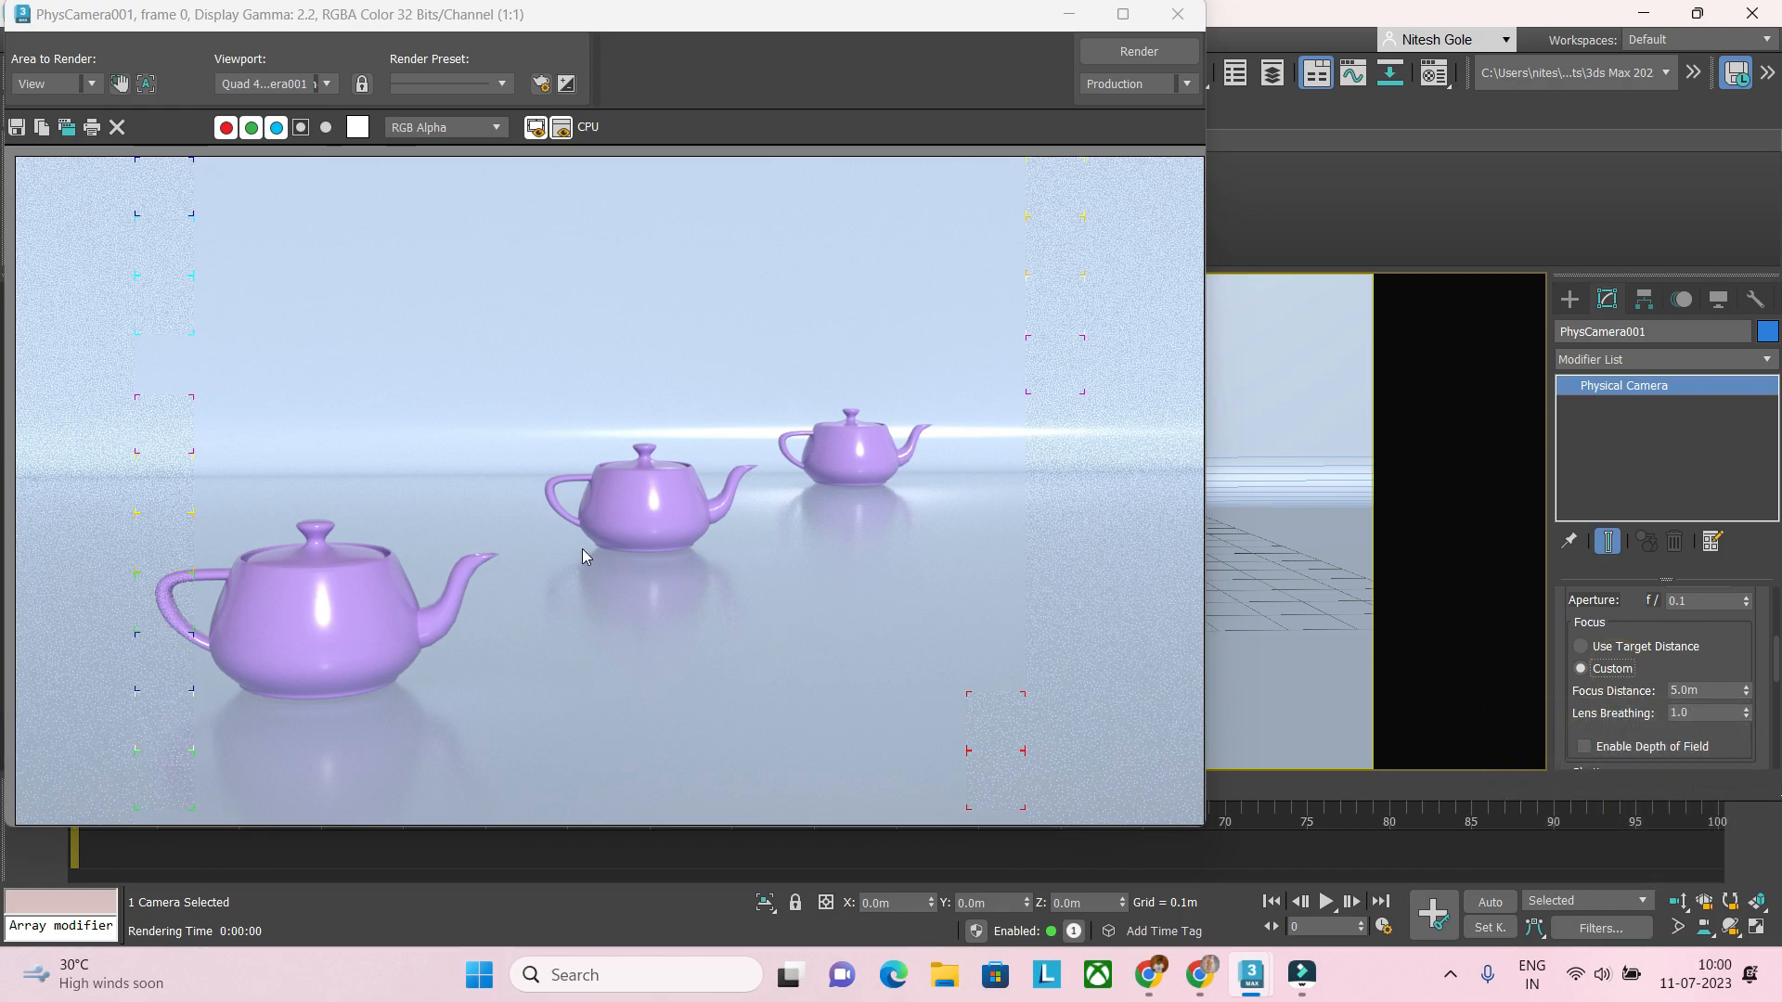
{"action": "left_click", "coordinate": [1587, 647]}
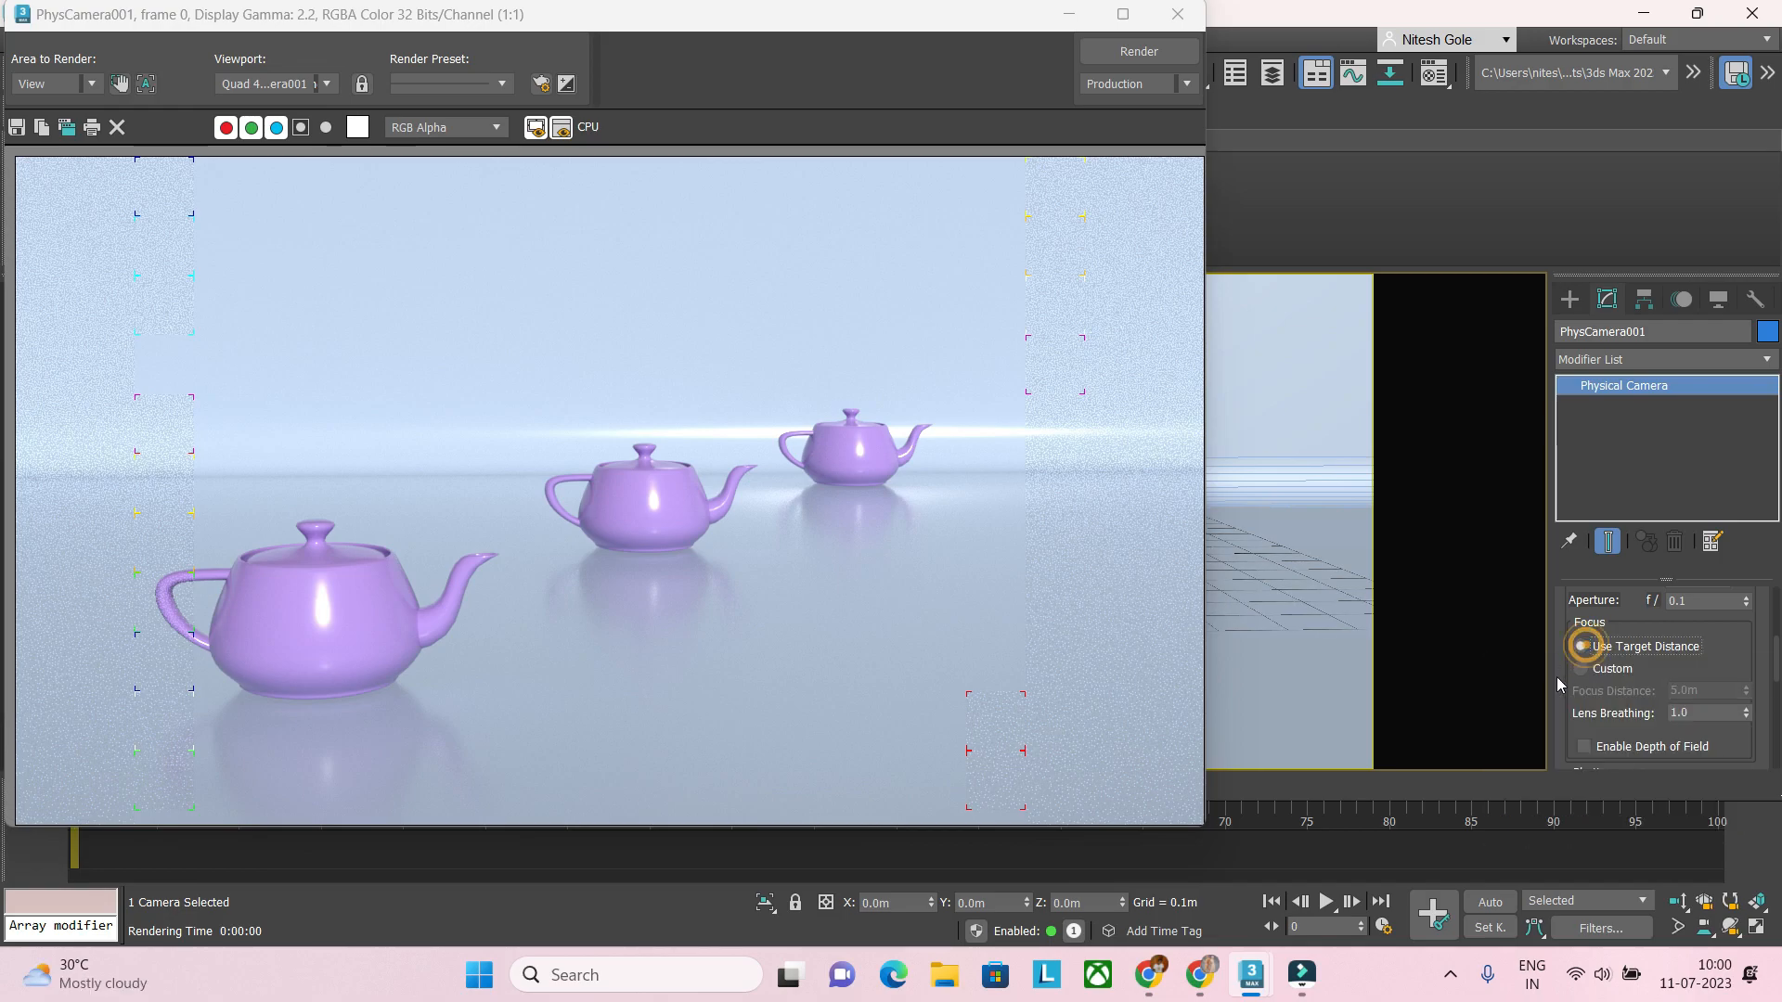
{"action": "scroll", "coordinate": [1620, 728], "scroll_direction": "down", "scroll_amount": 1}
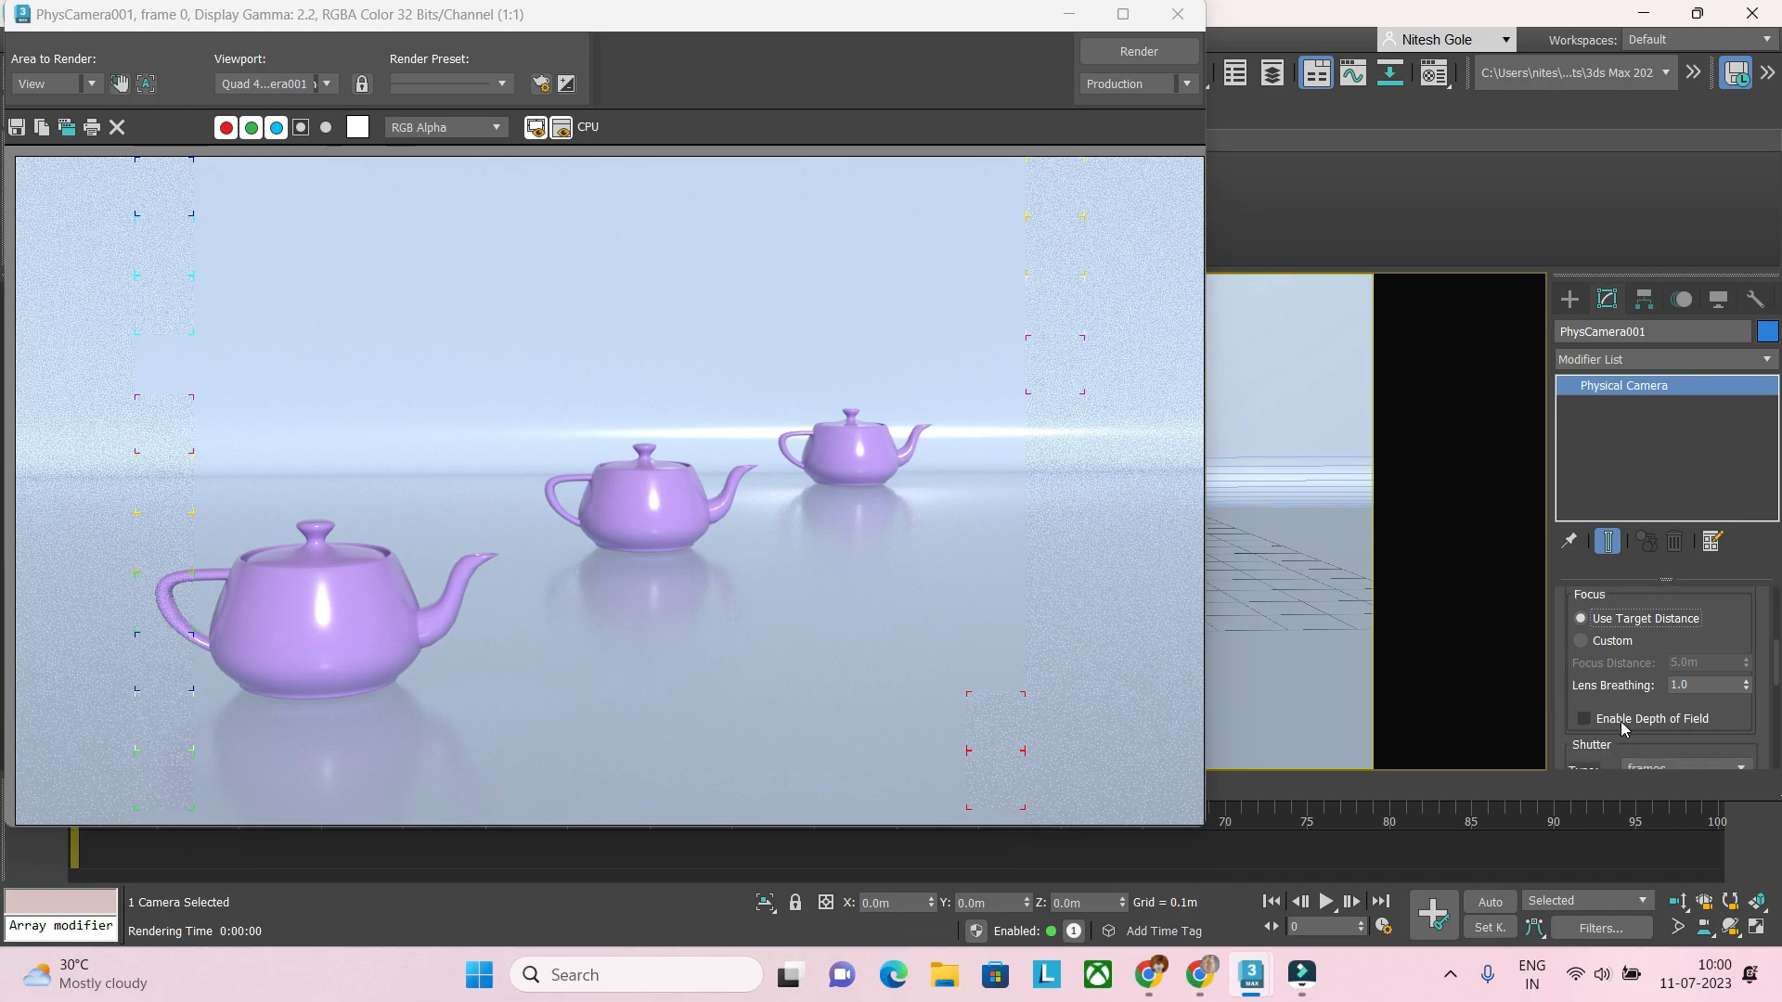
{"action": "left_click", "coordinate": [1611, 720]}
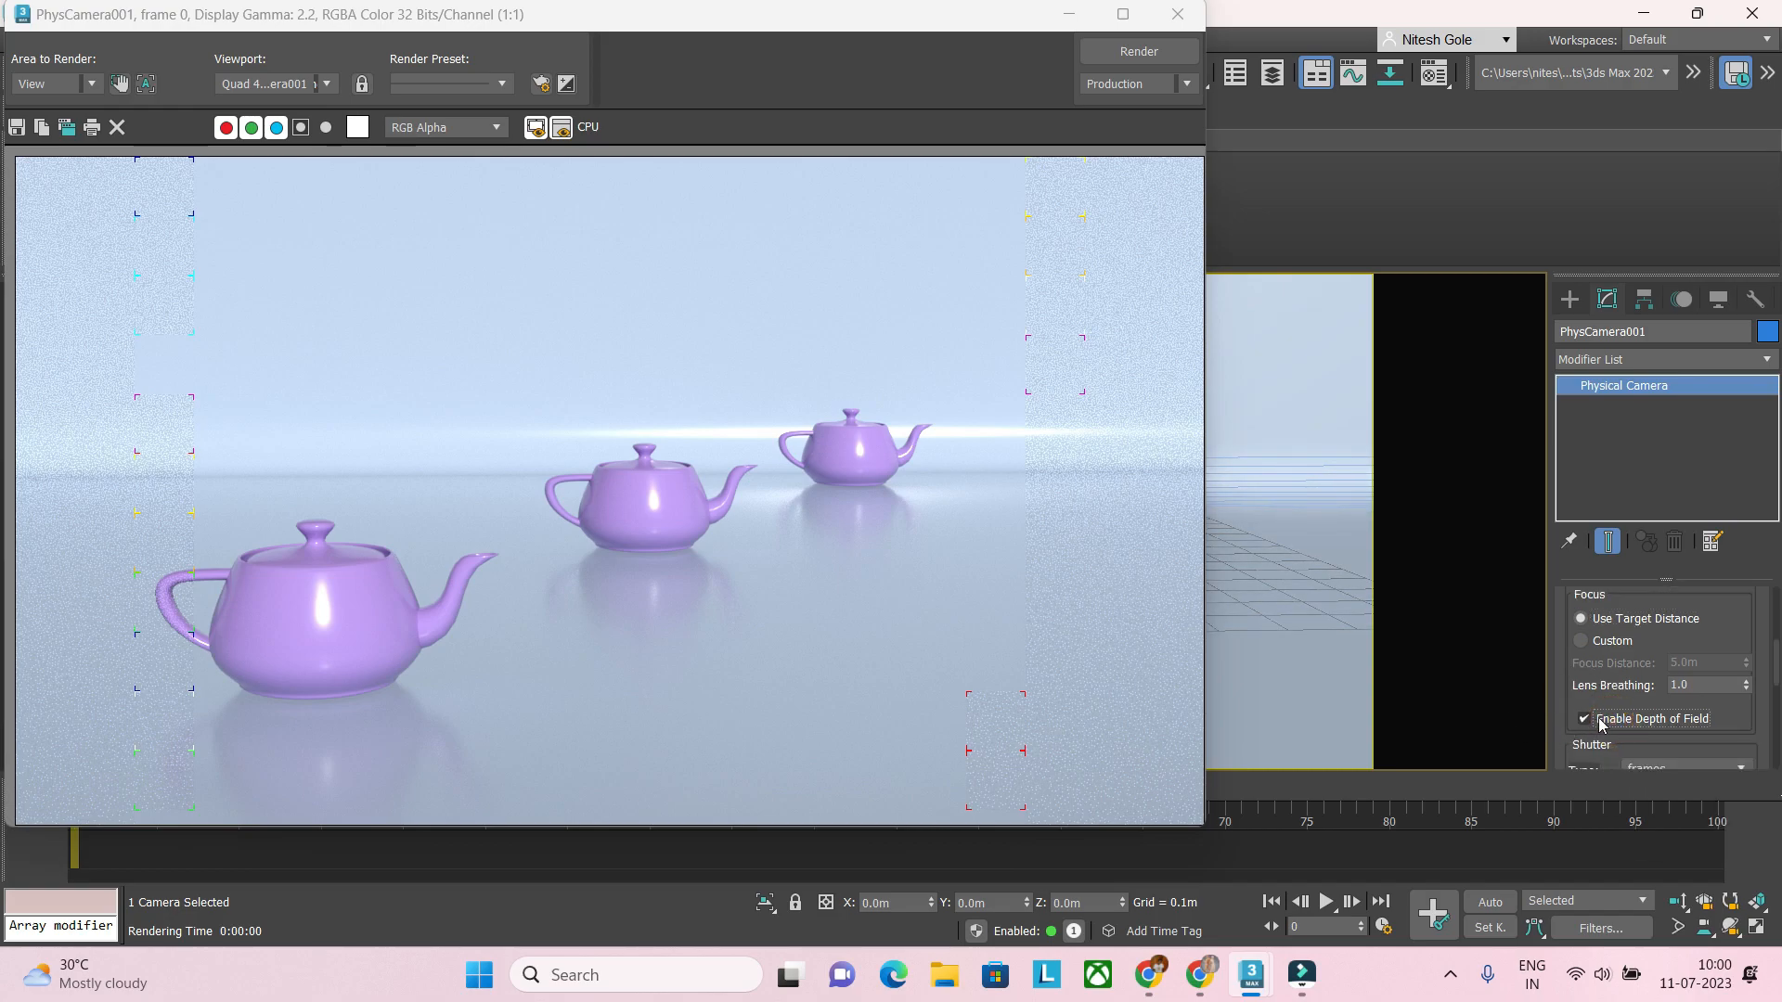
Step: Run a test render of the camera view with depth of field enabled at f/0.1
{"action": "scroll", "coordinate": [1600, 722], "scroll_direction": "up", "scroll_amount": 3}
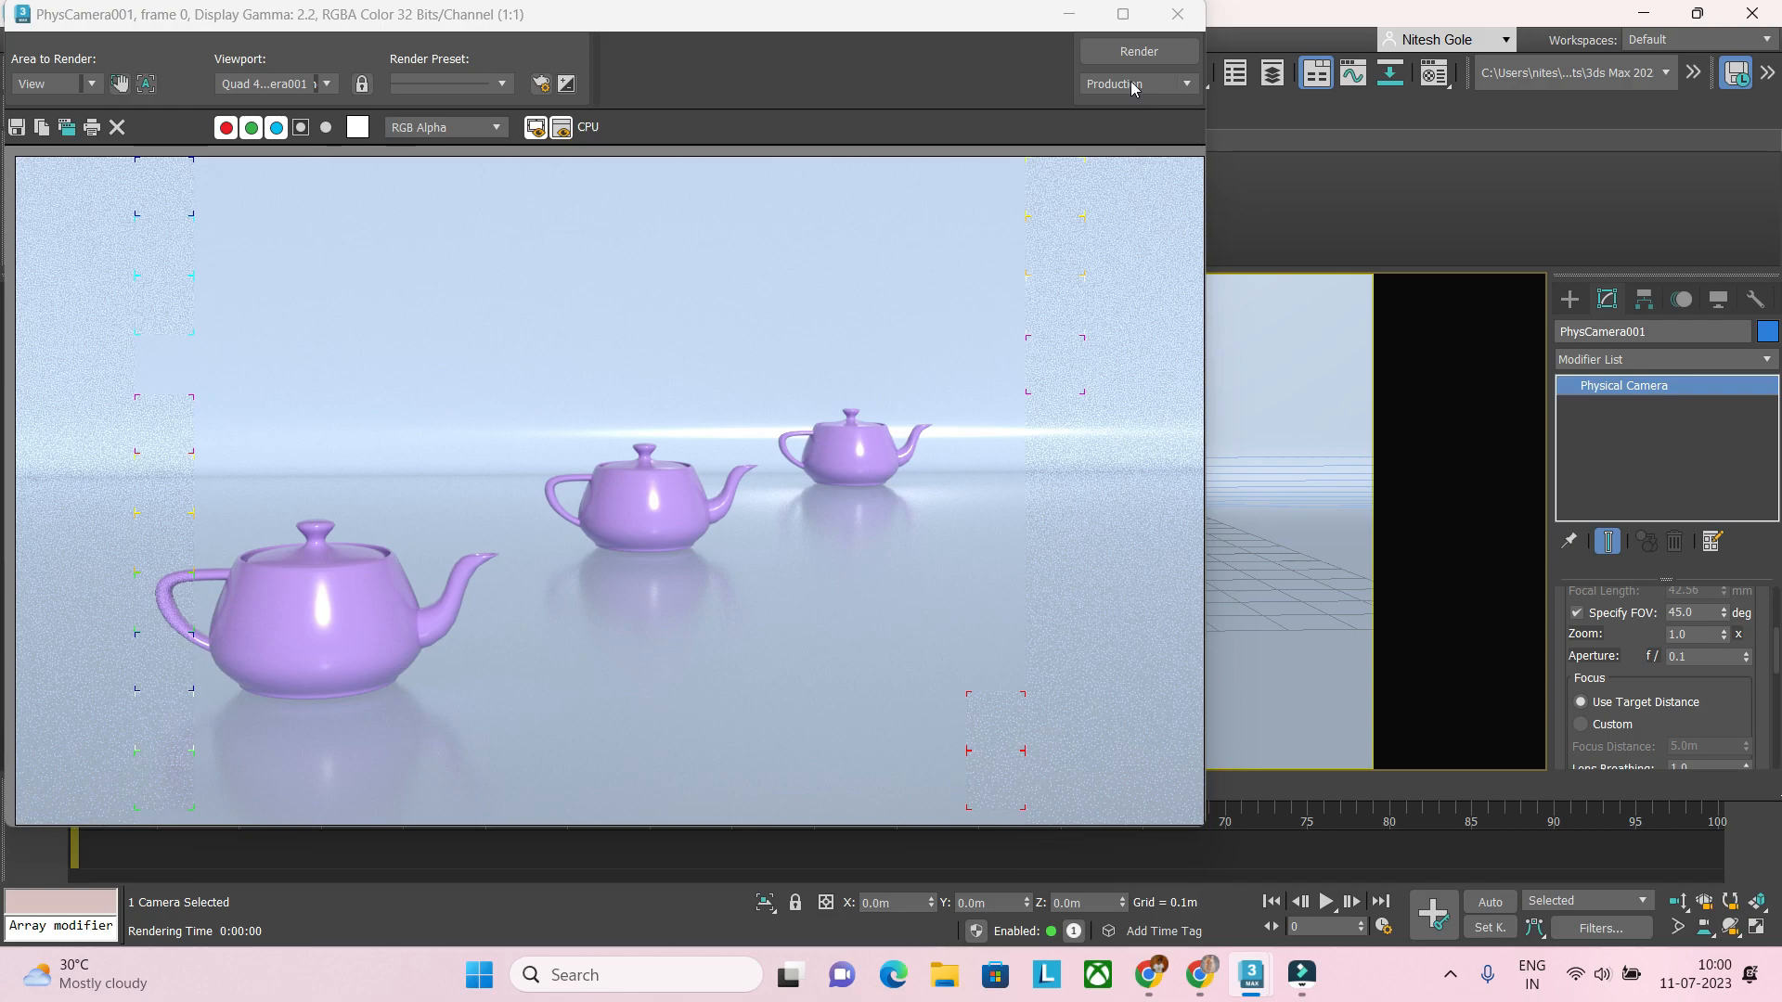
{"action": "left_click", "coordinate": [1131, 53]}
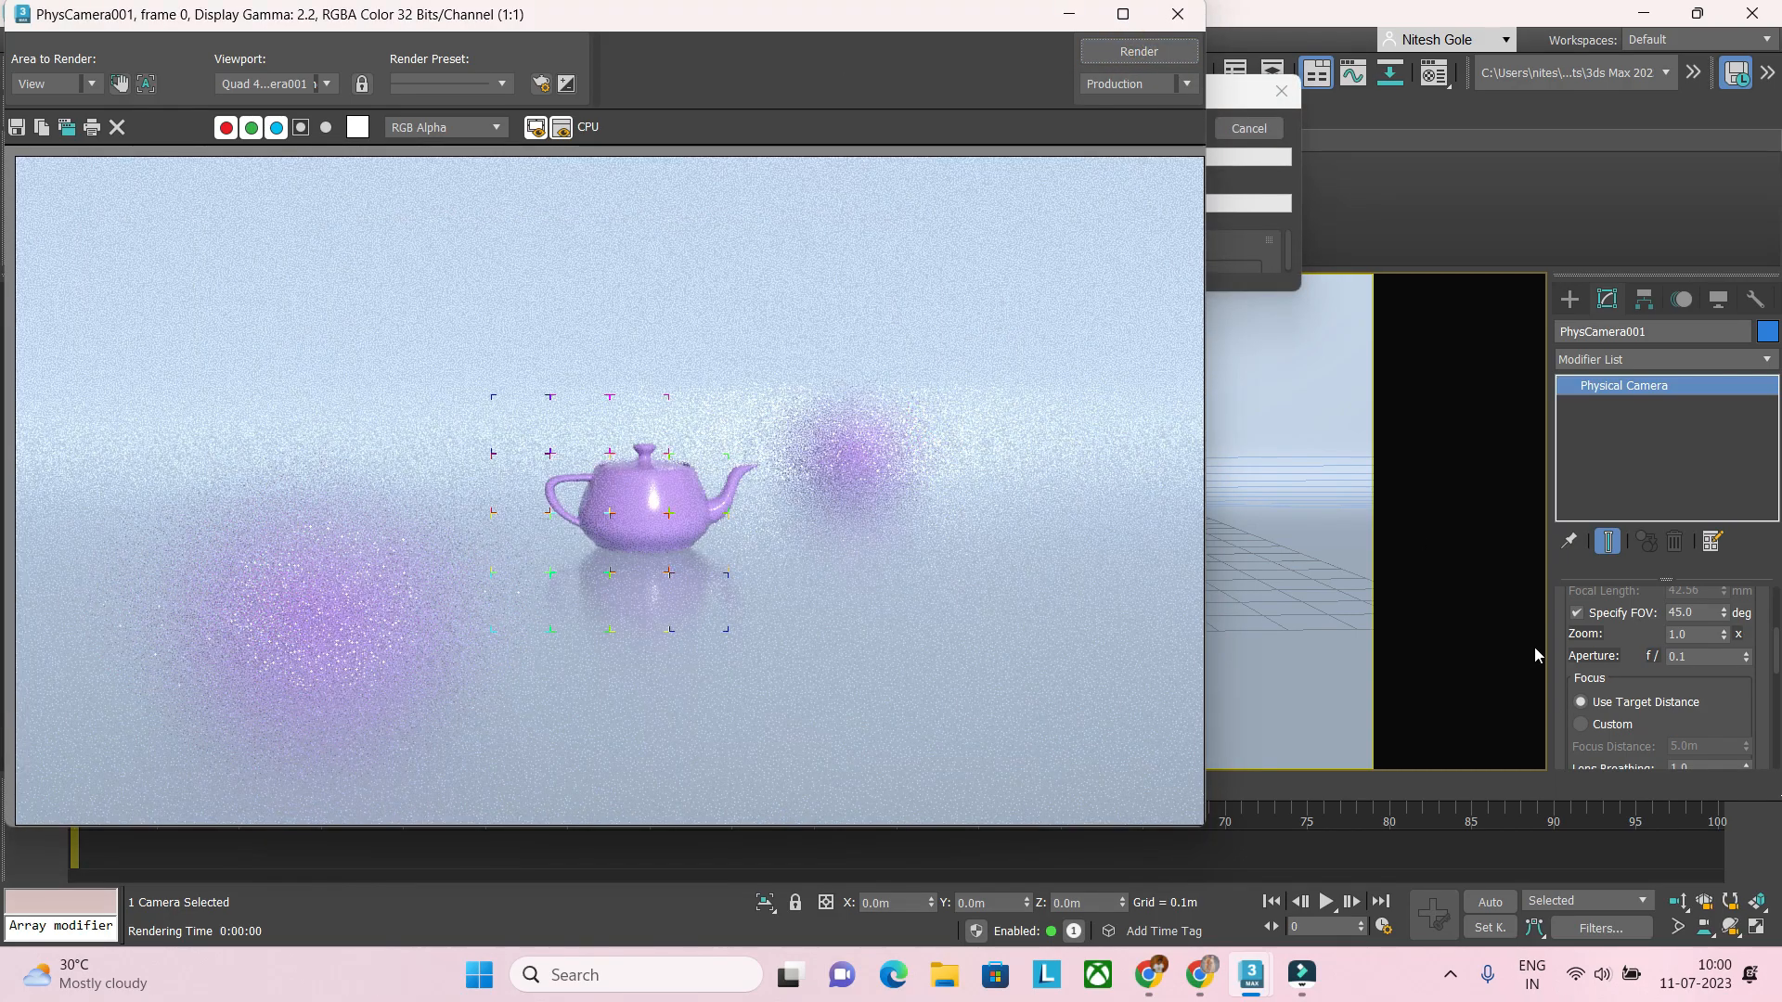
{"action": "key", "text": "Escape"}
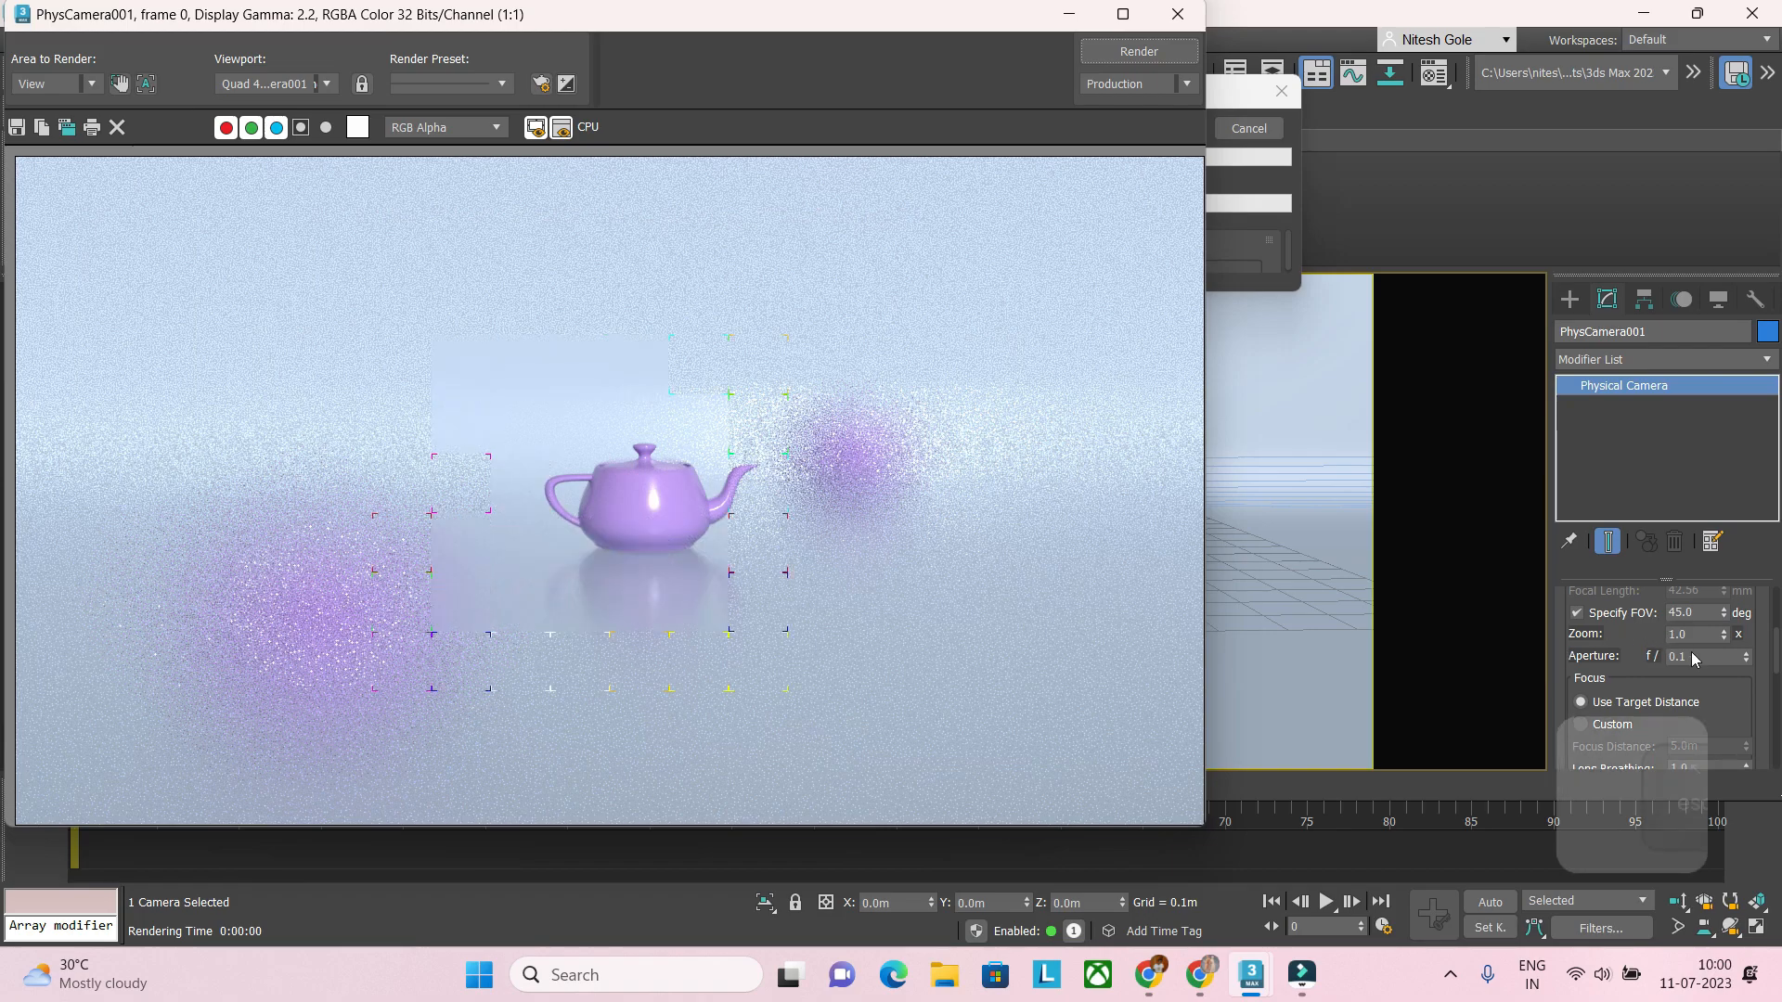
Step: Set the physical camera's aperture to f/0.8 and run a test render
{"action": "double_click", "coordinate": [1696, 655]}
{"action": "type", "text": "0."}
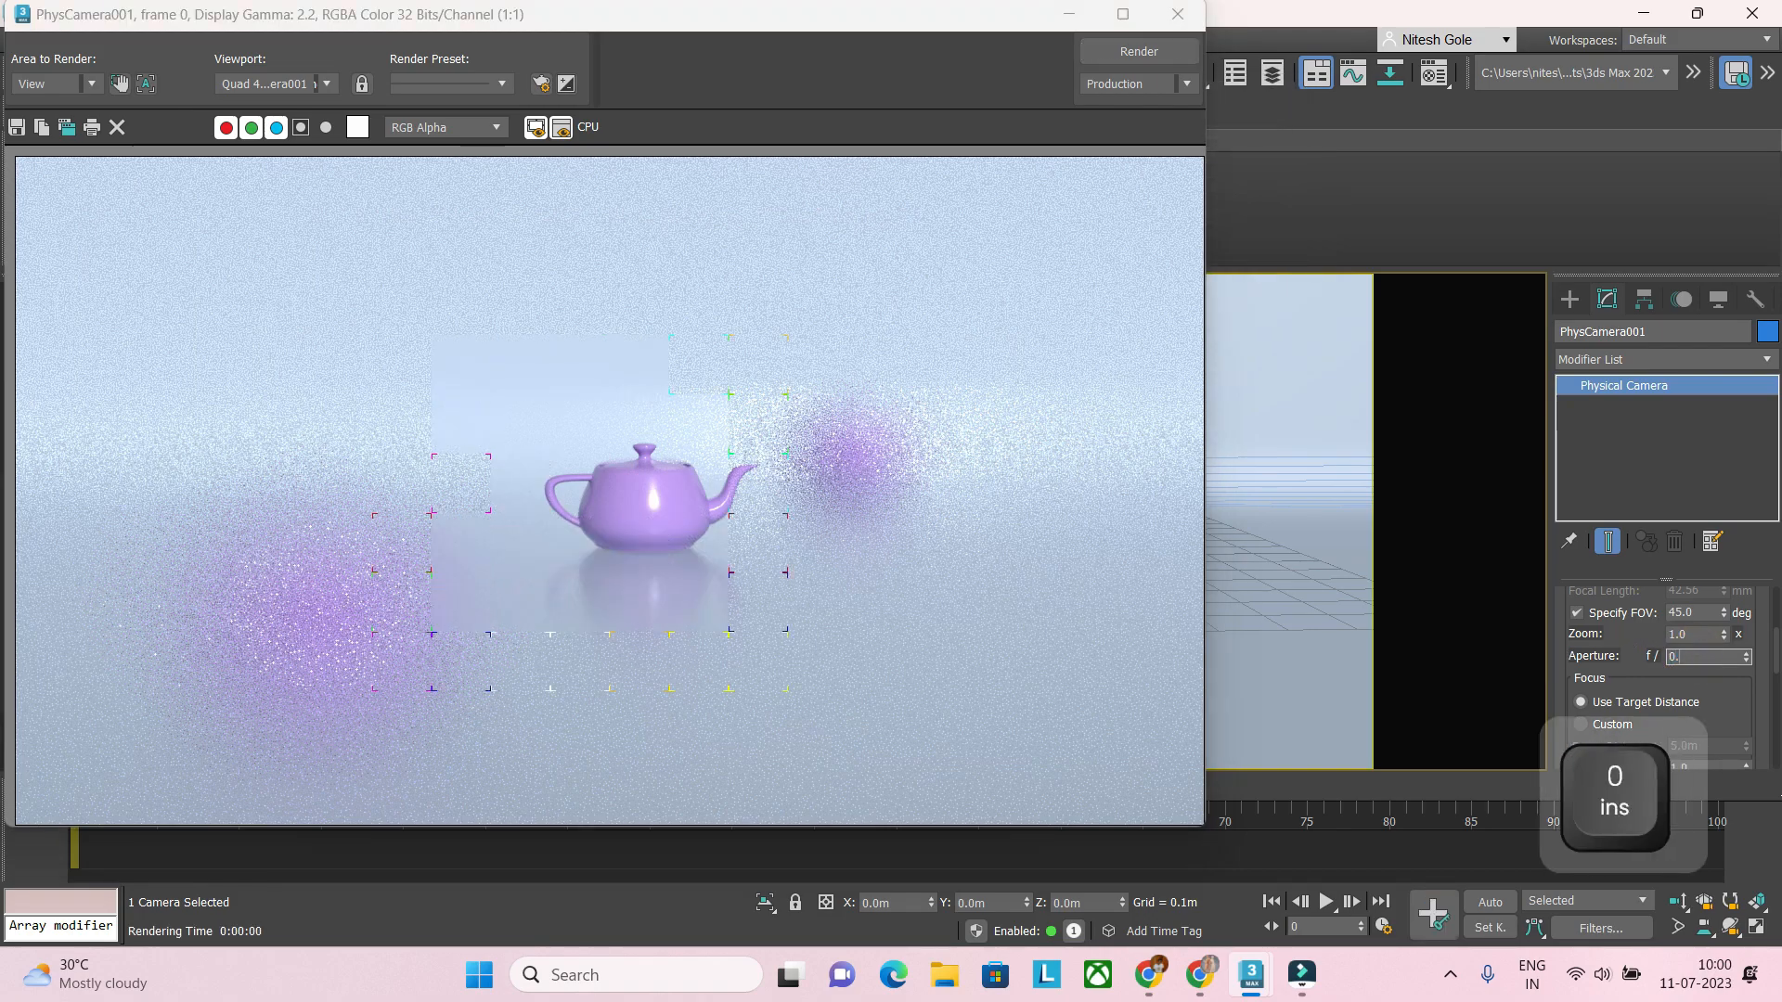
{"action": "type", "text": "8"}
{"action": "key", "text": "Return"}
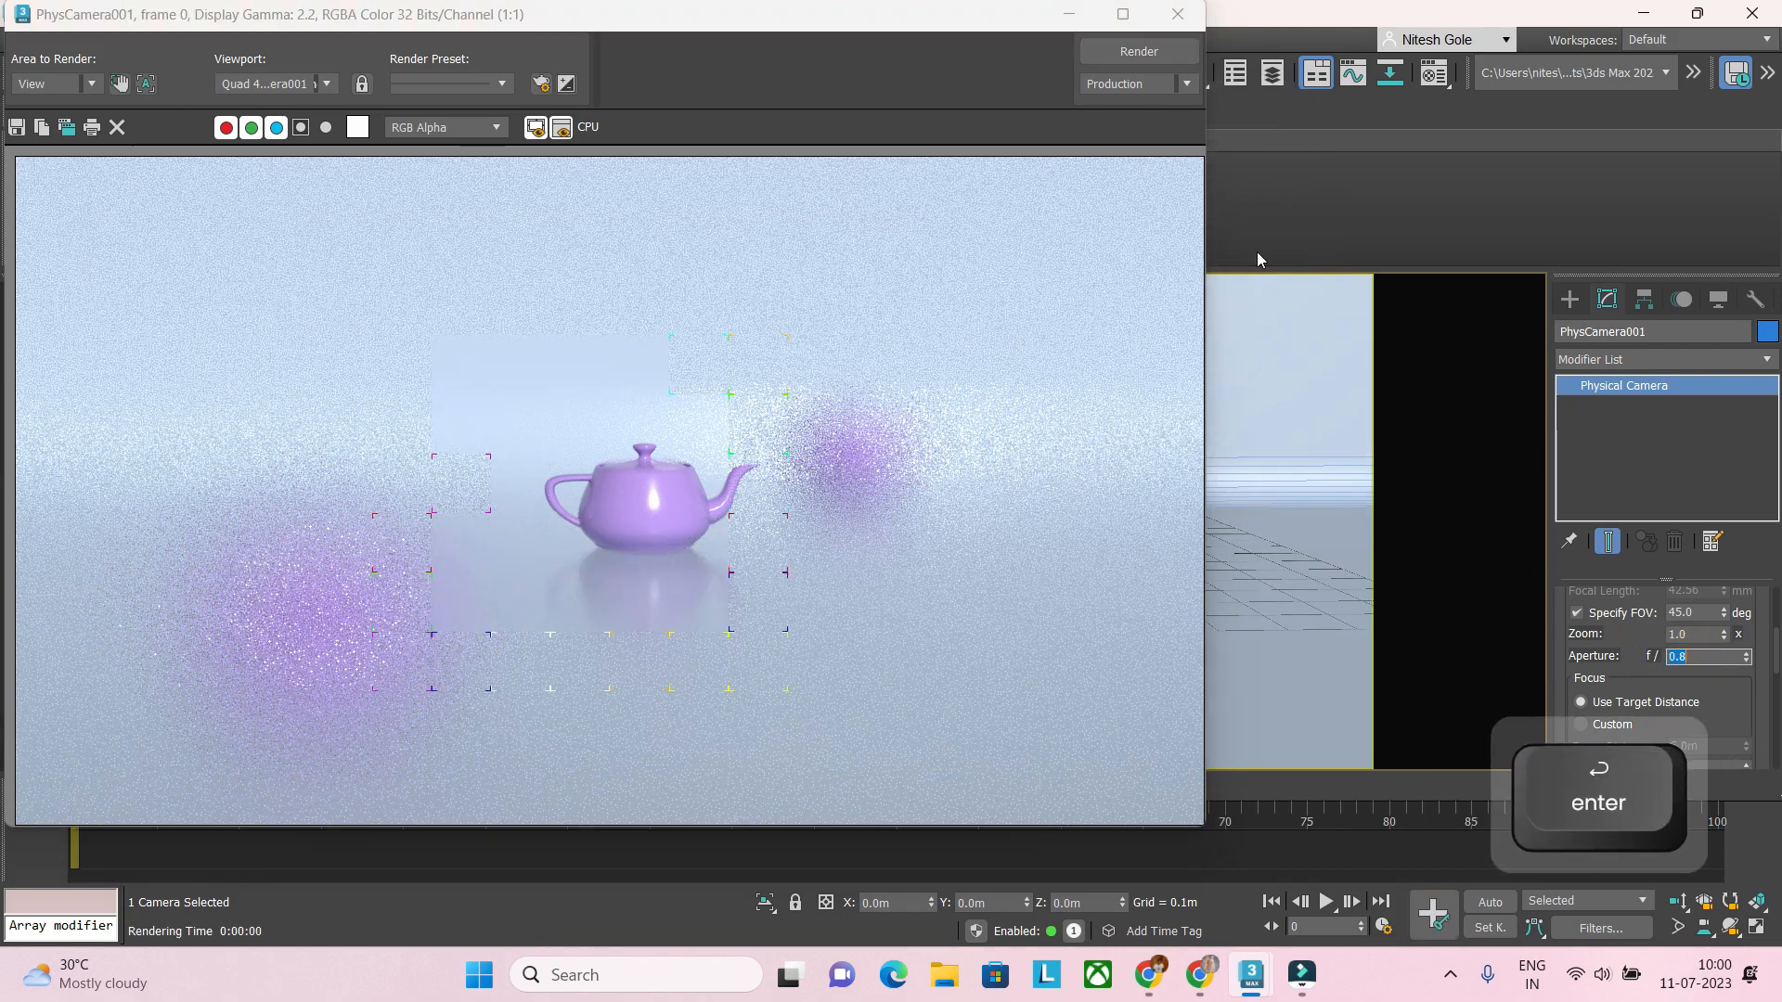
{"action": "left_click", "coordinate": [1133, 53]}
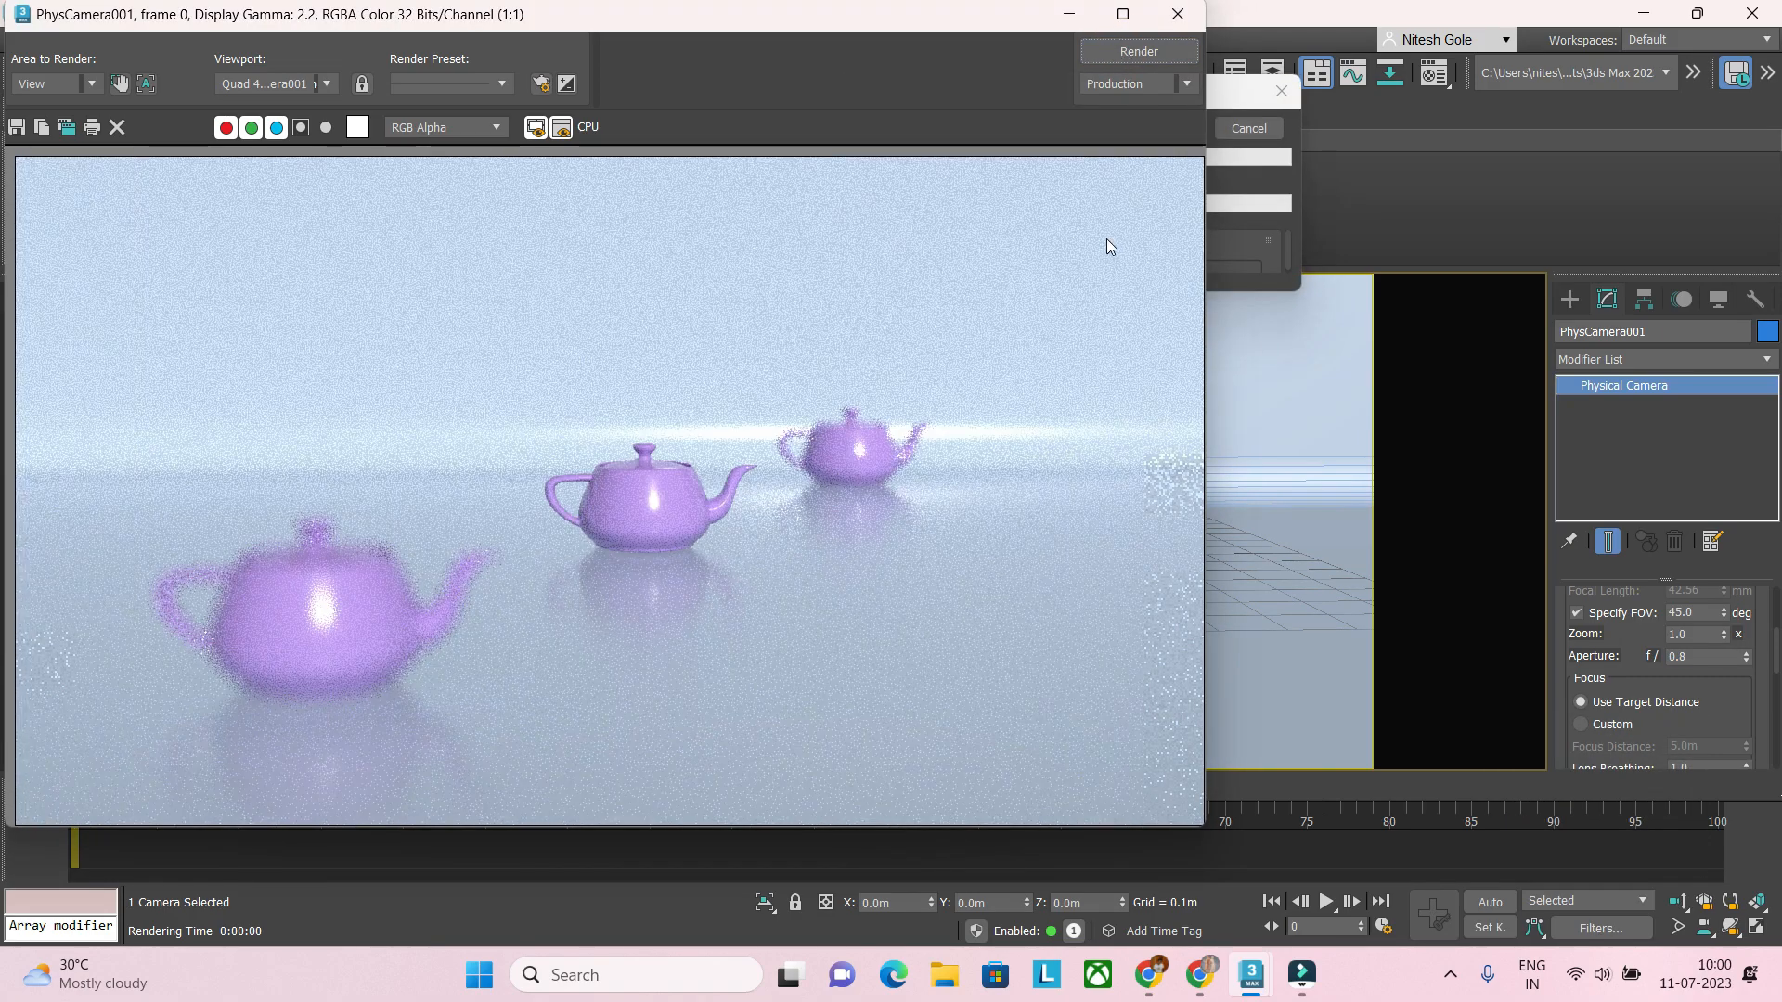
Step: Switch to the Google Meet call in Chrome, admit the waiting participant, and return to 3ds Max
{"action": "mouse_move", "coordinate": [1150, 975]}
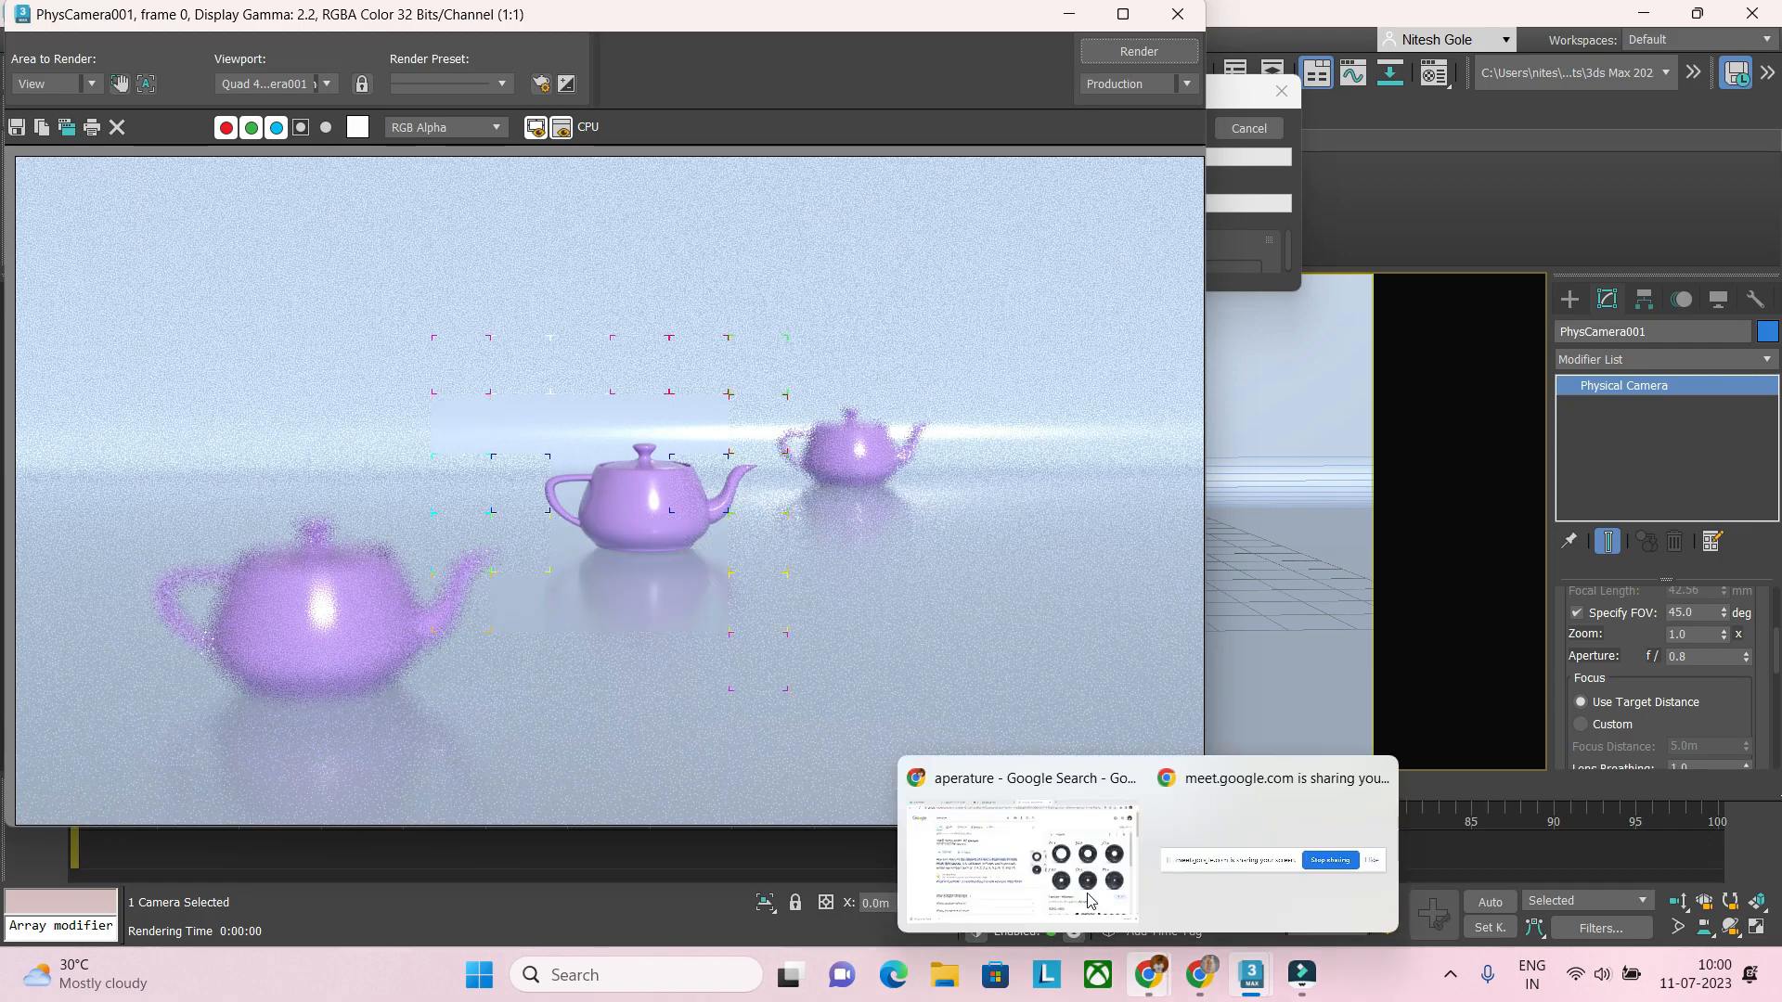
{"action": "left_click", "coordinate": [1088, 900]}
{"action": "left_click", "coordinate": [436, 20]}
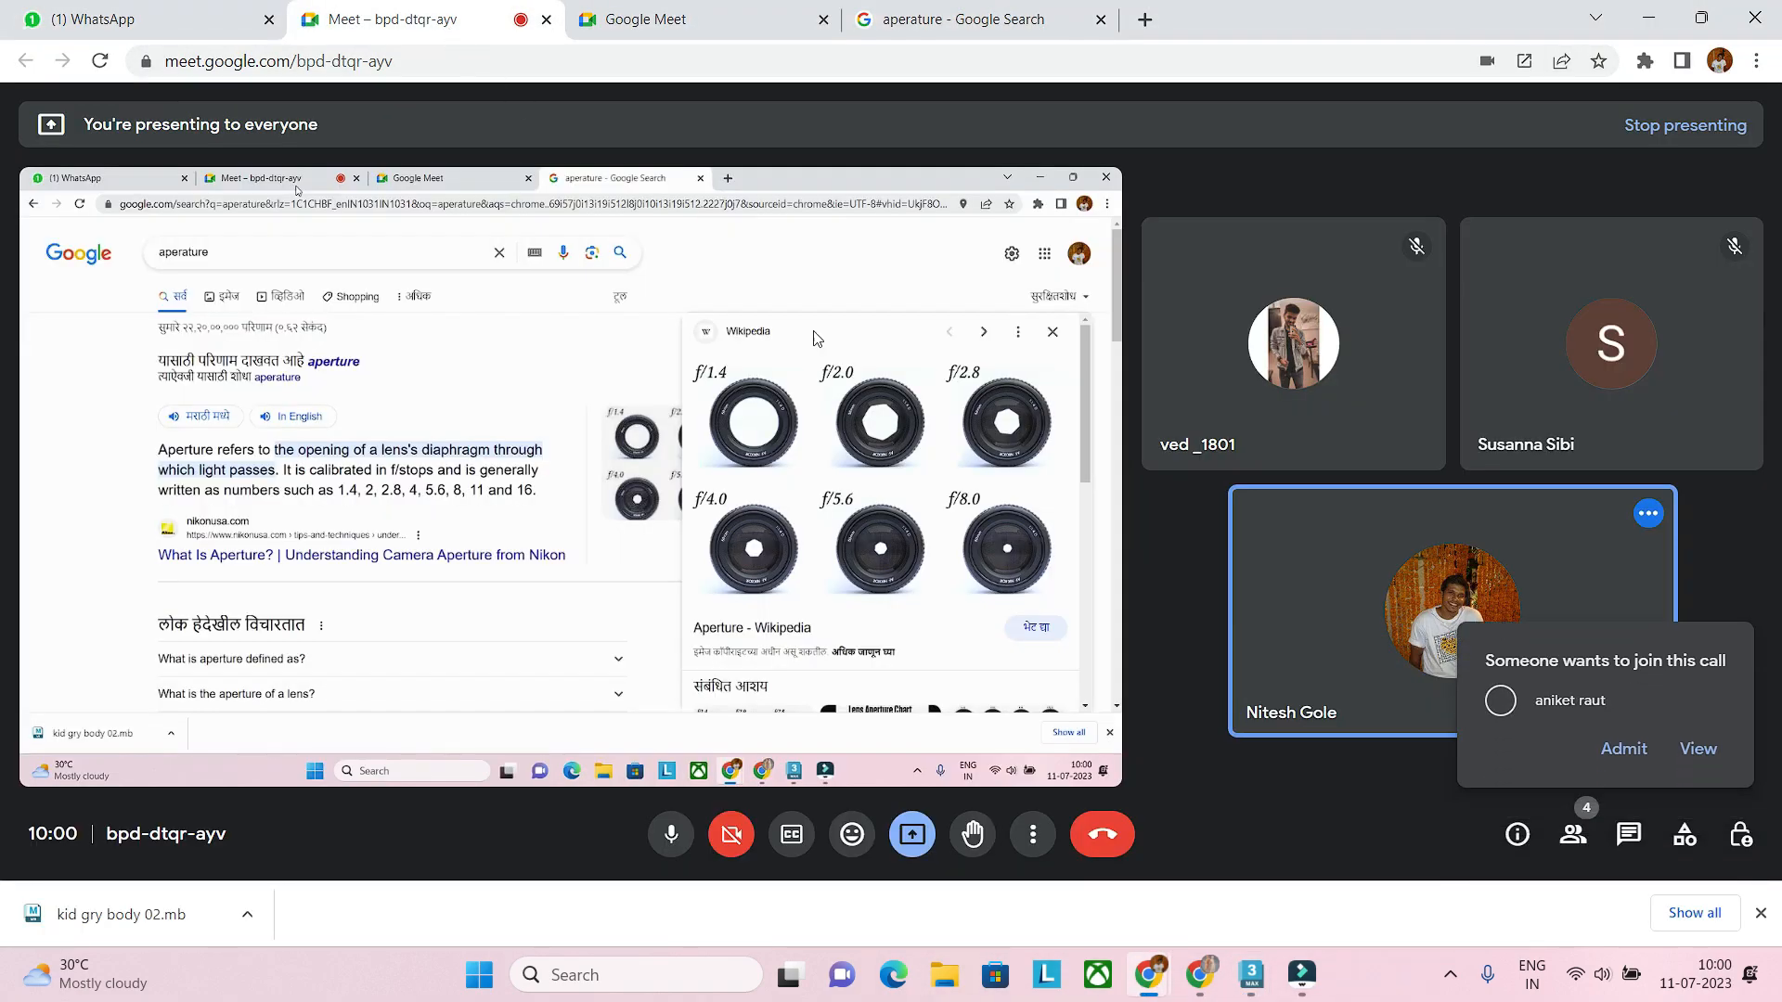
{"action": "left_click", "coordinate": [1624, 748]}
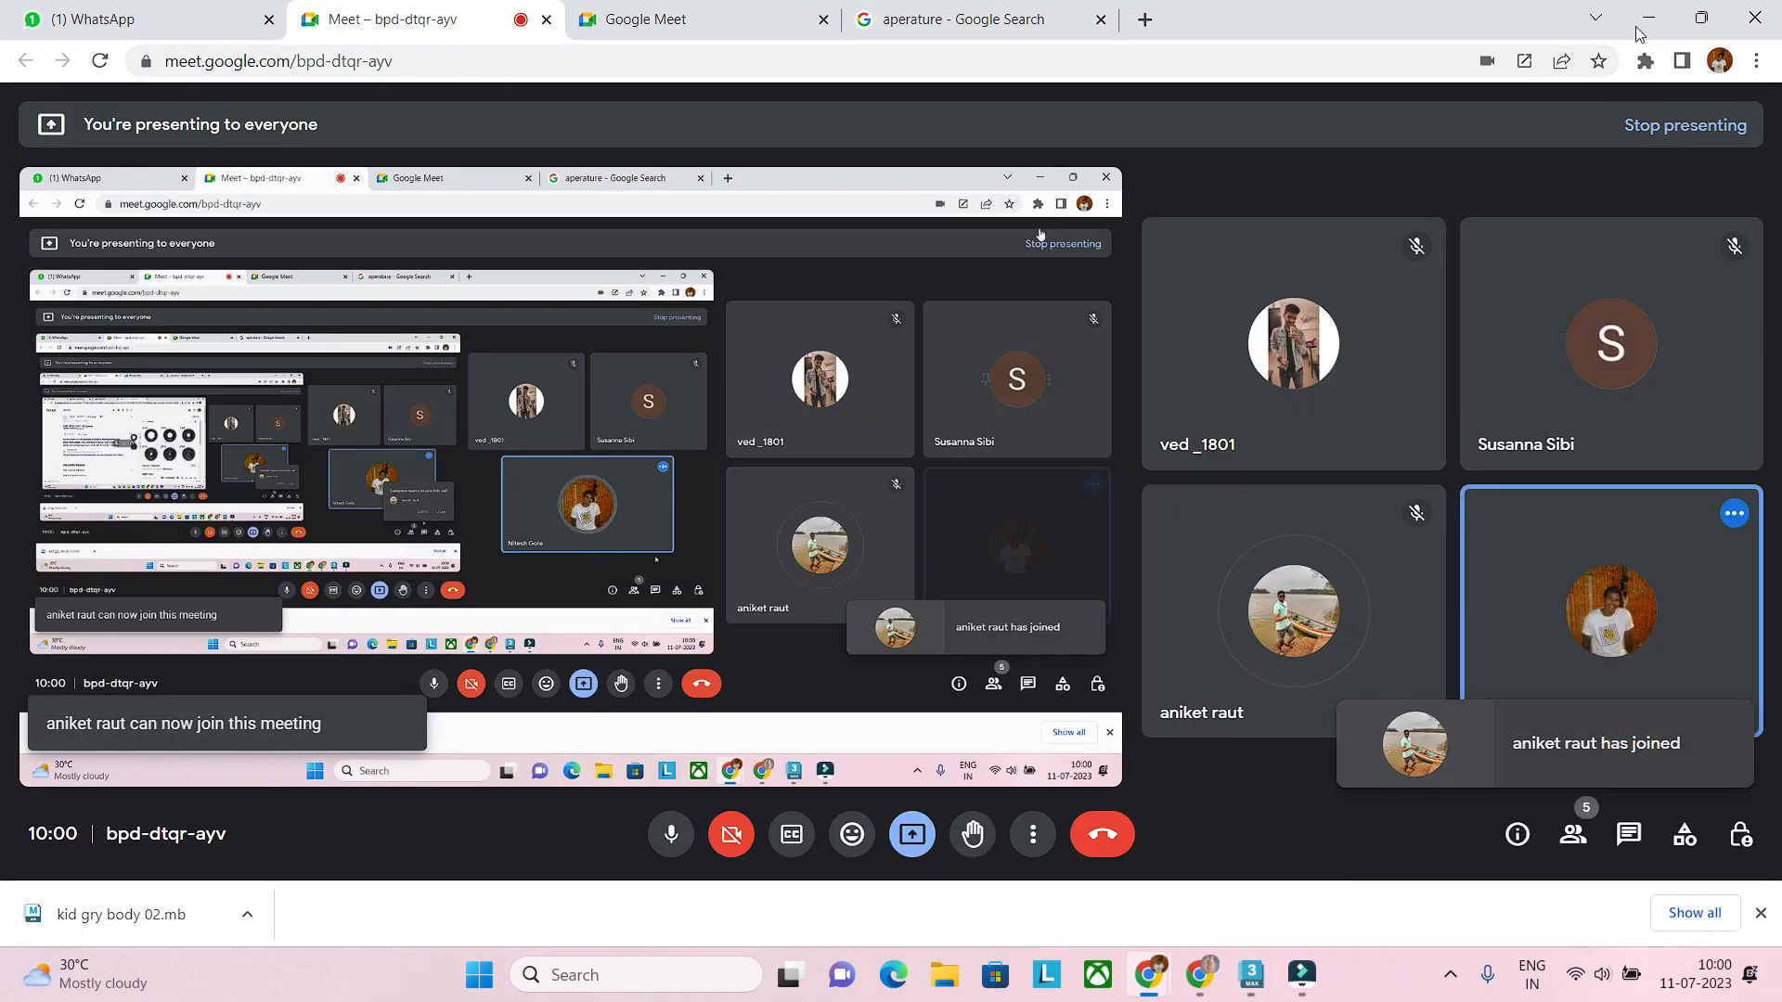
{"action": "left_click", "coordinate": [1643, 26]}
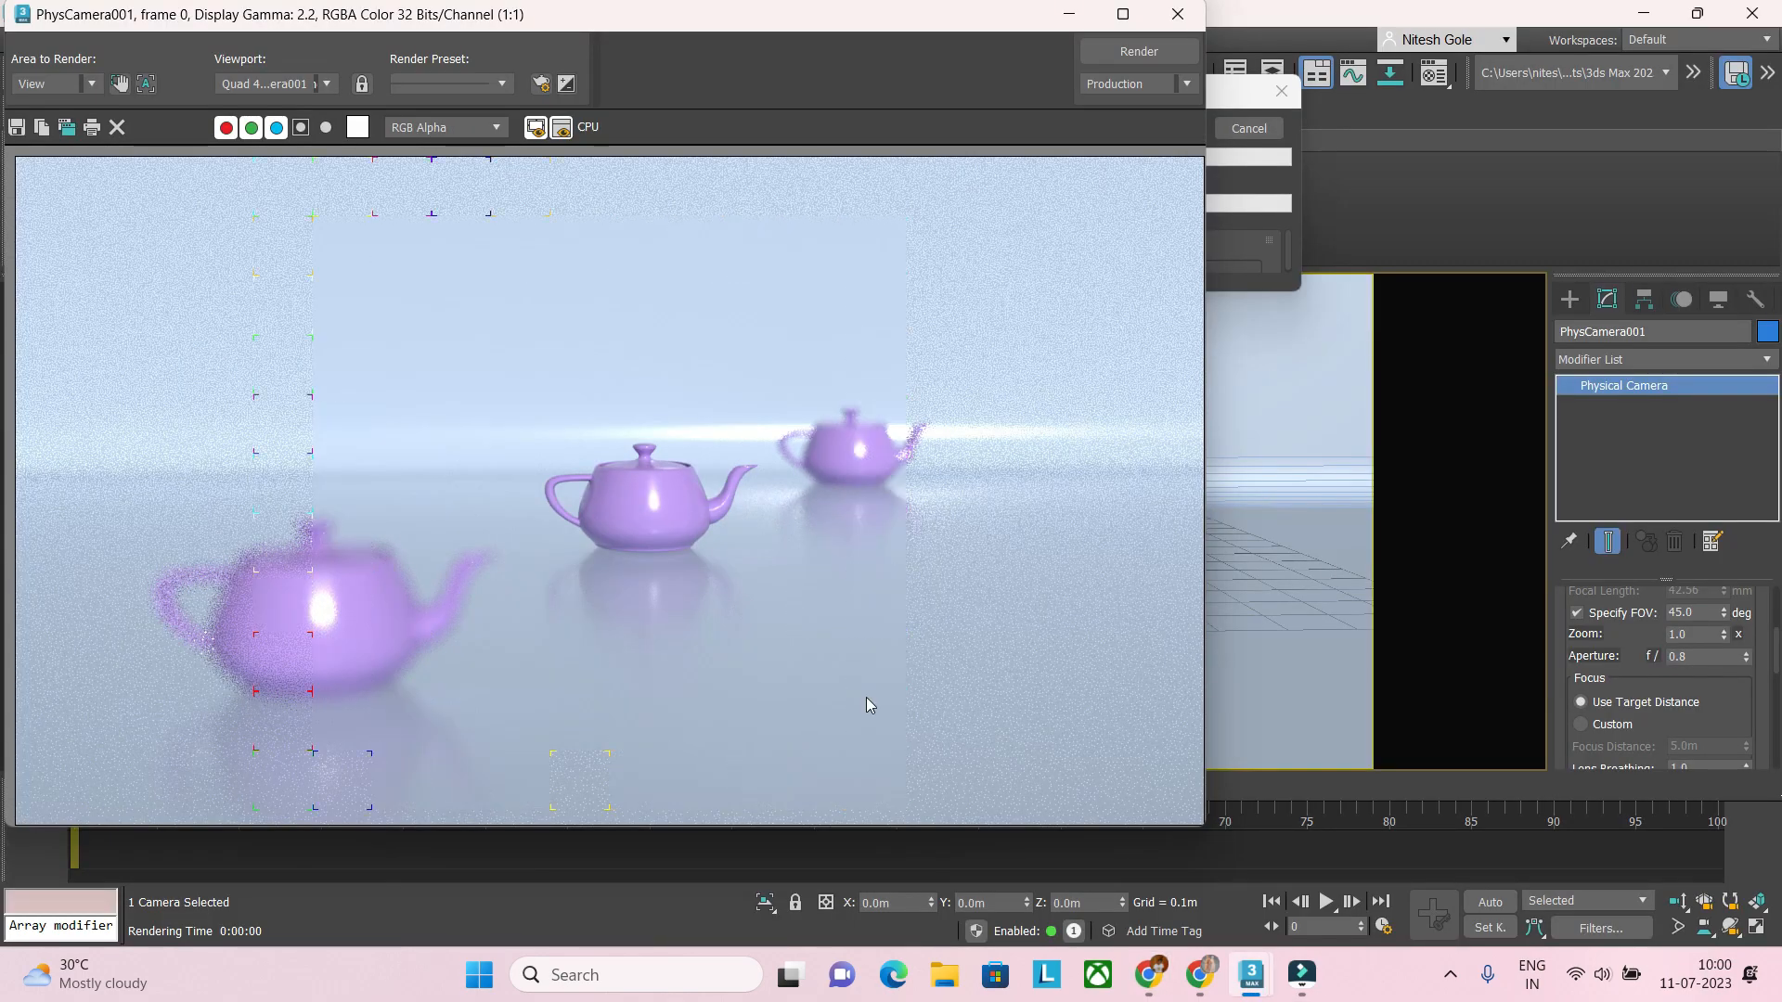
Step: Close the teapot render window and switch to the exterior.max scene in the other 3ds Max window
{"action": "left_click", "coordinate": [1179, 15]}
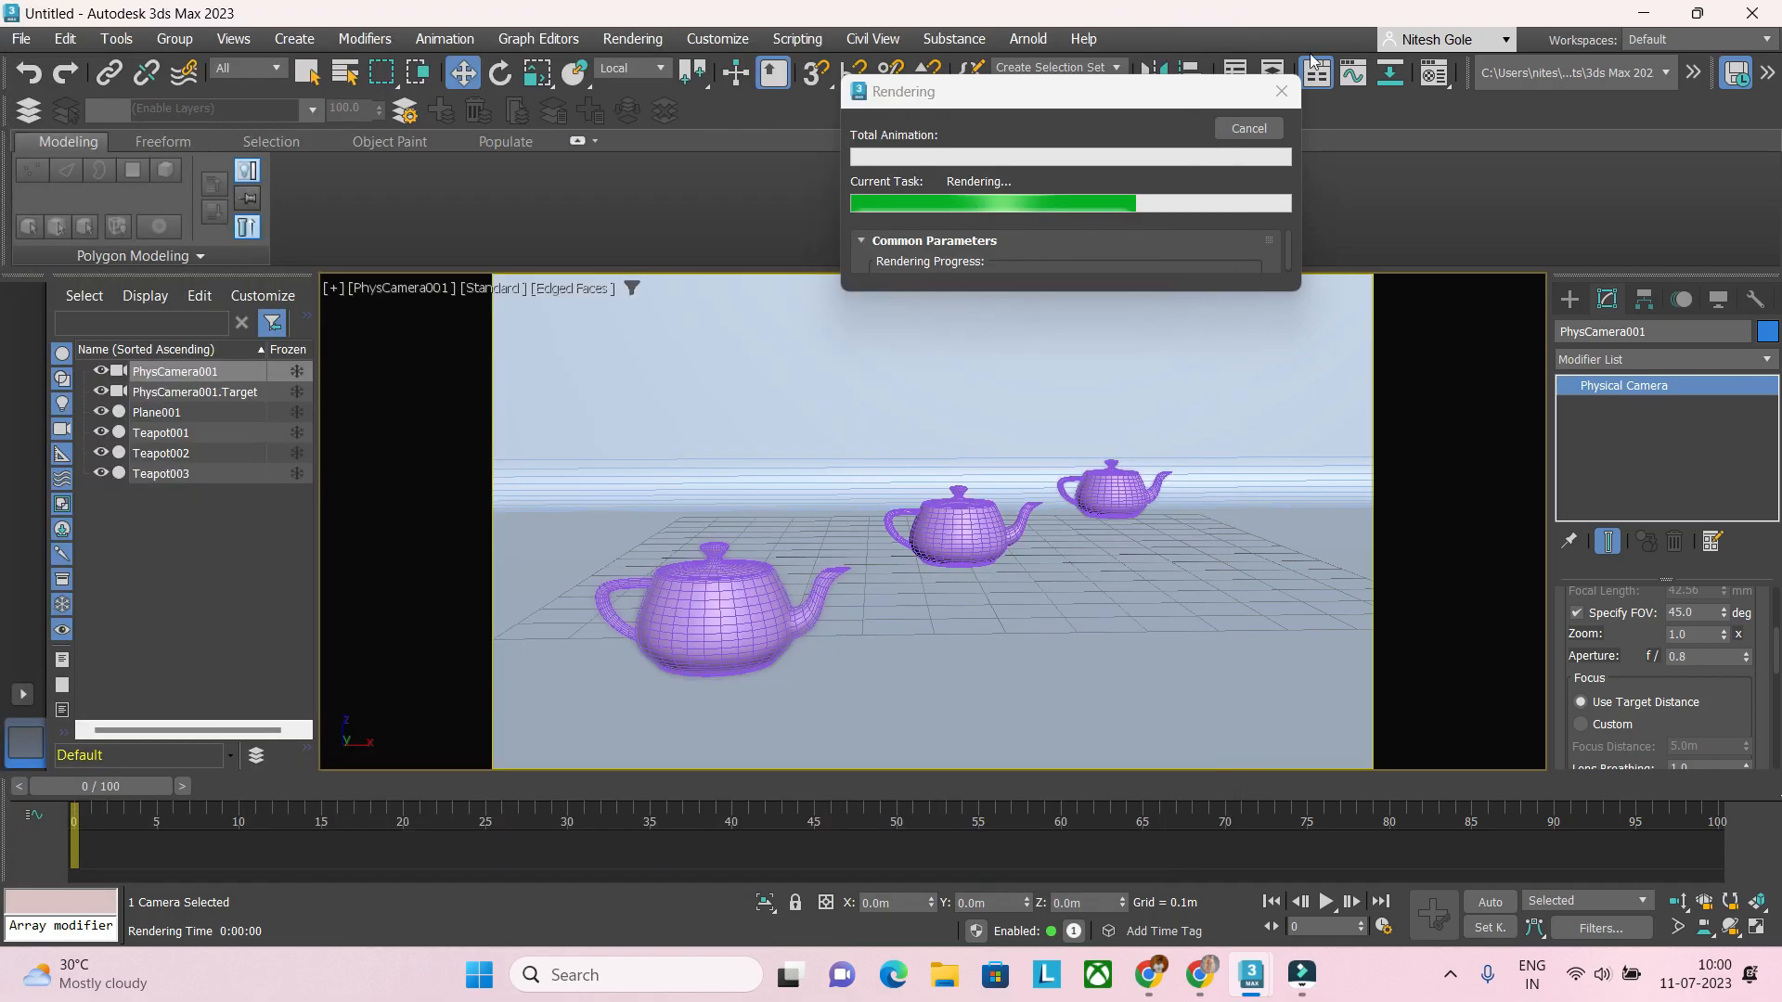
{"action": "key", "text": "Escape"}
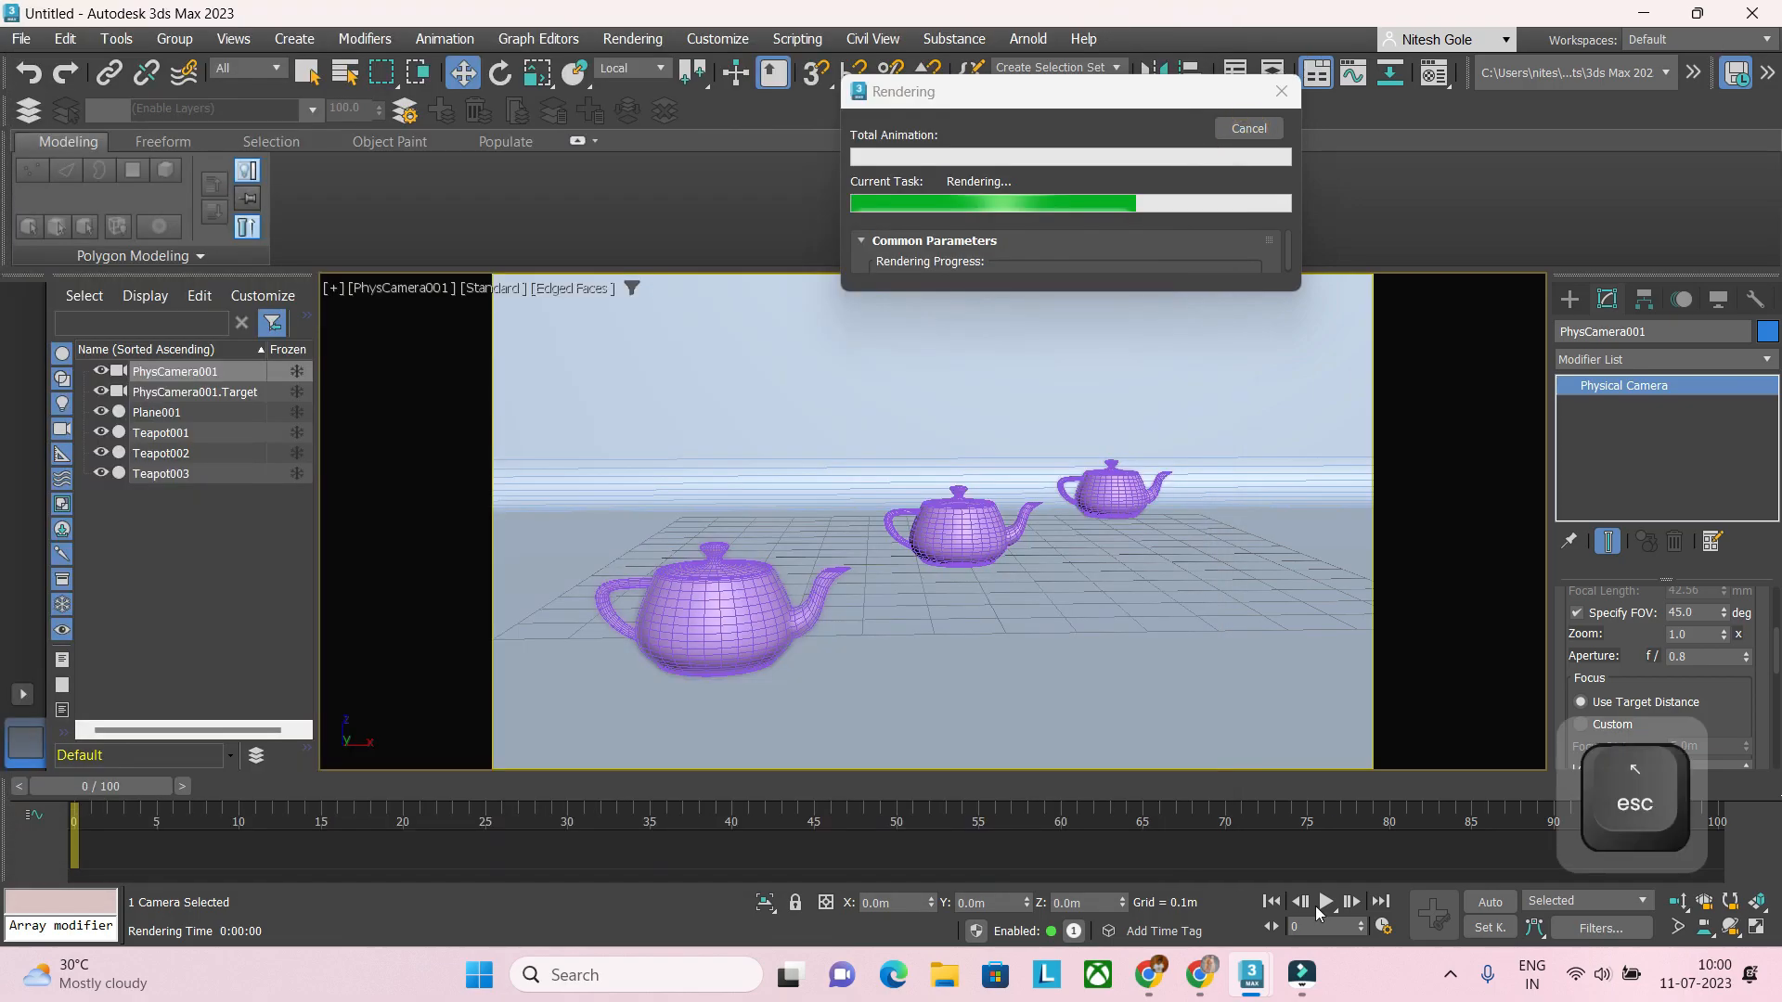
{"action": "mouse_move", "coordinate": [1251, 974]}
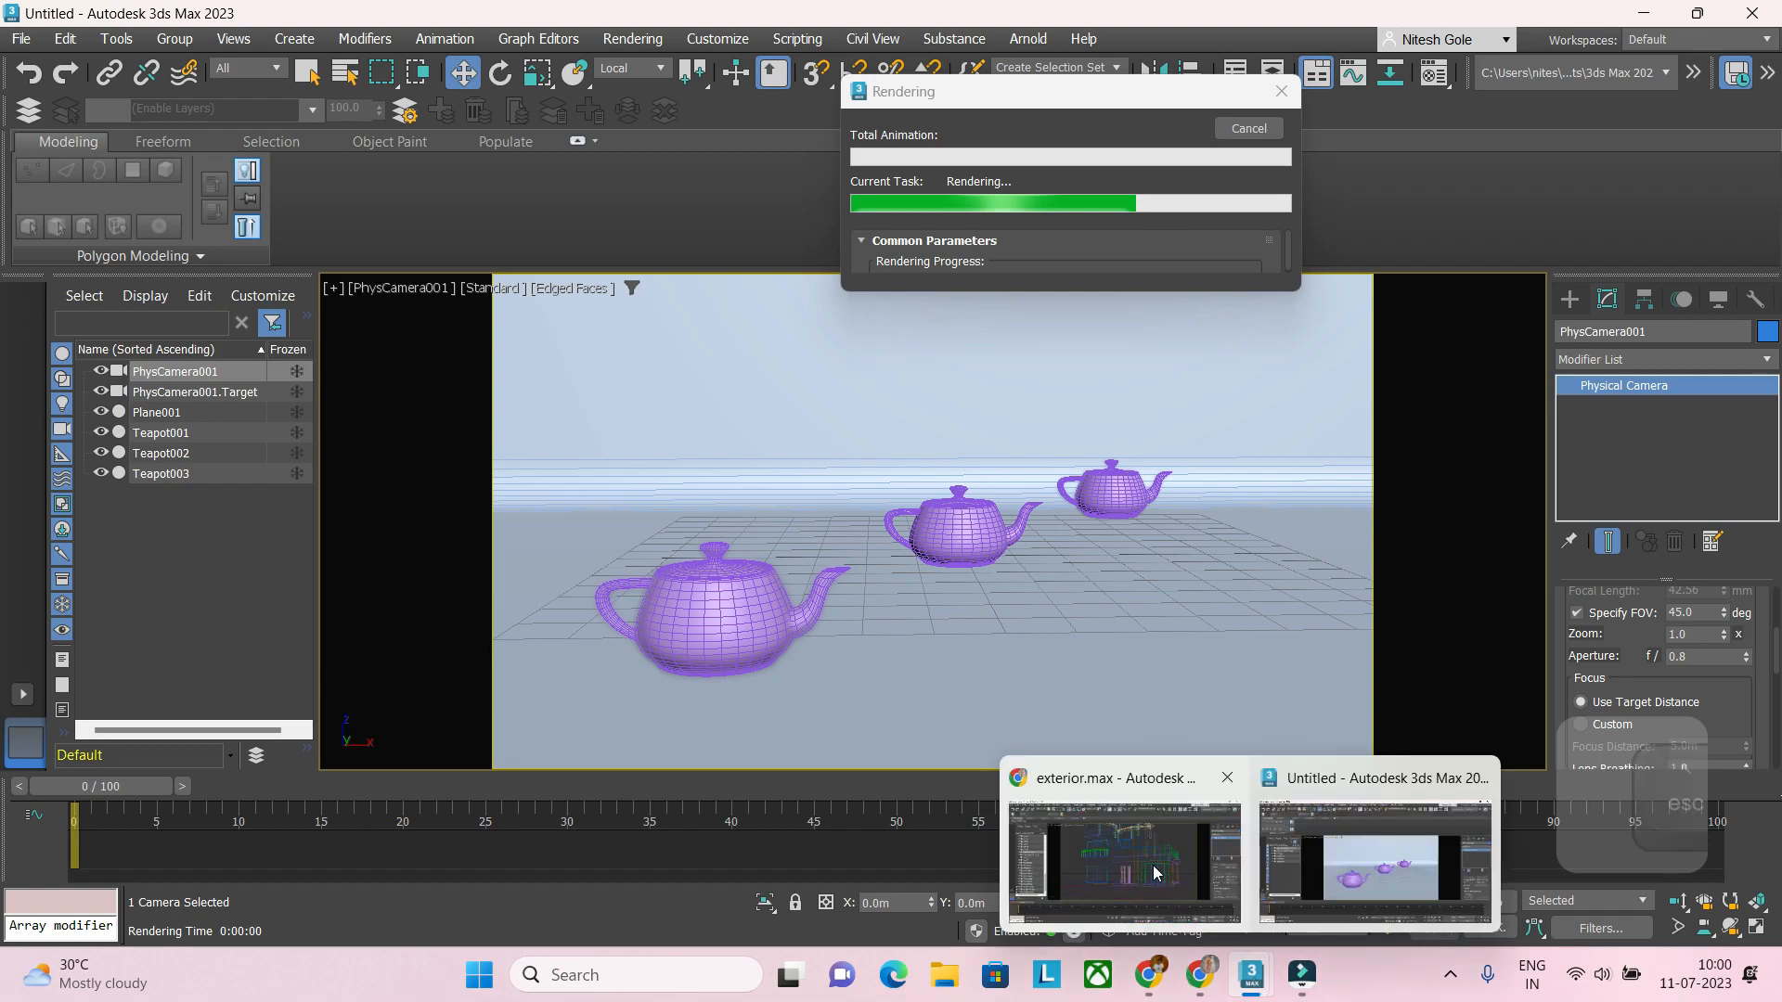
{"action": "left_click", "coordinate": [1153, 865]}
Step: Enable depth of field on the house scene's physical camera and run a test render, stopping it partway
{"action": "scroll", "coordinate": [1634, 687], "scroll_direction": "down", "scroll_amount": 3}
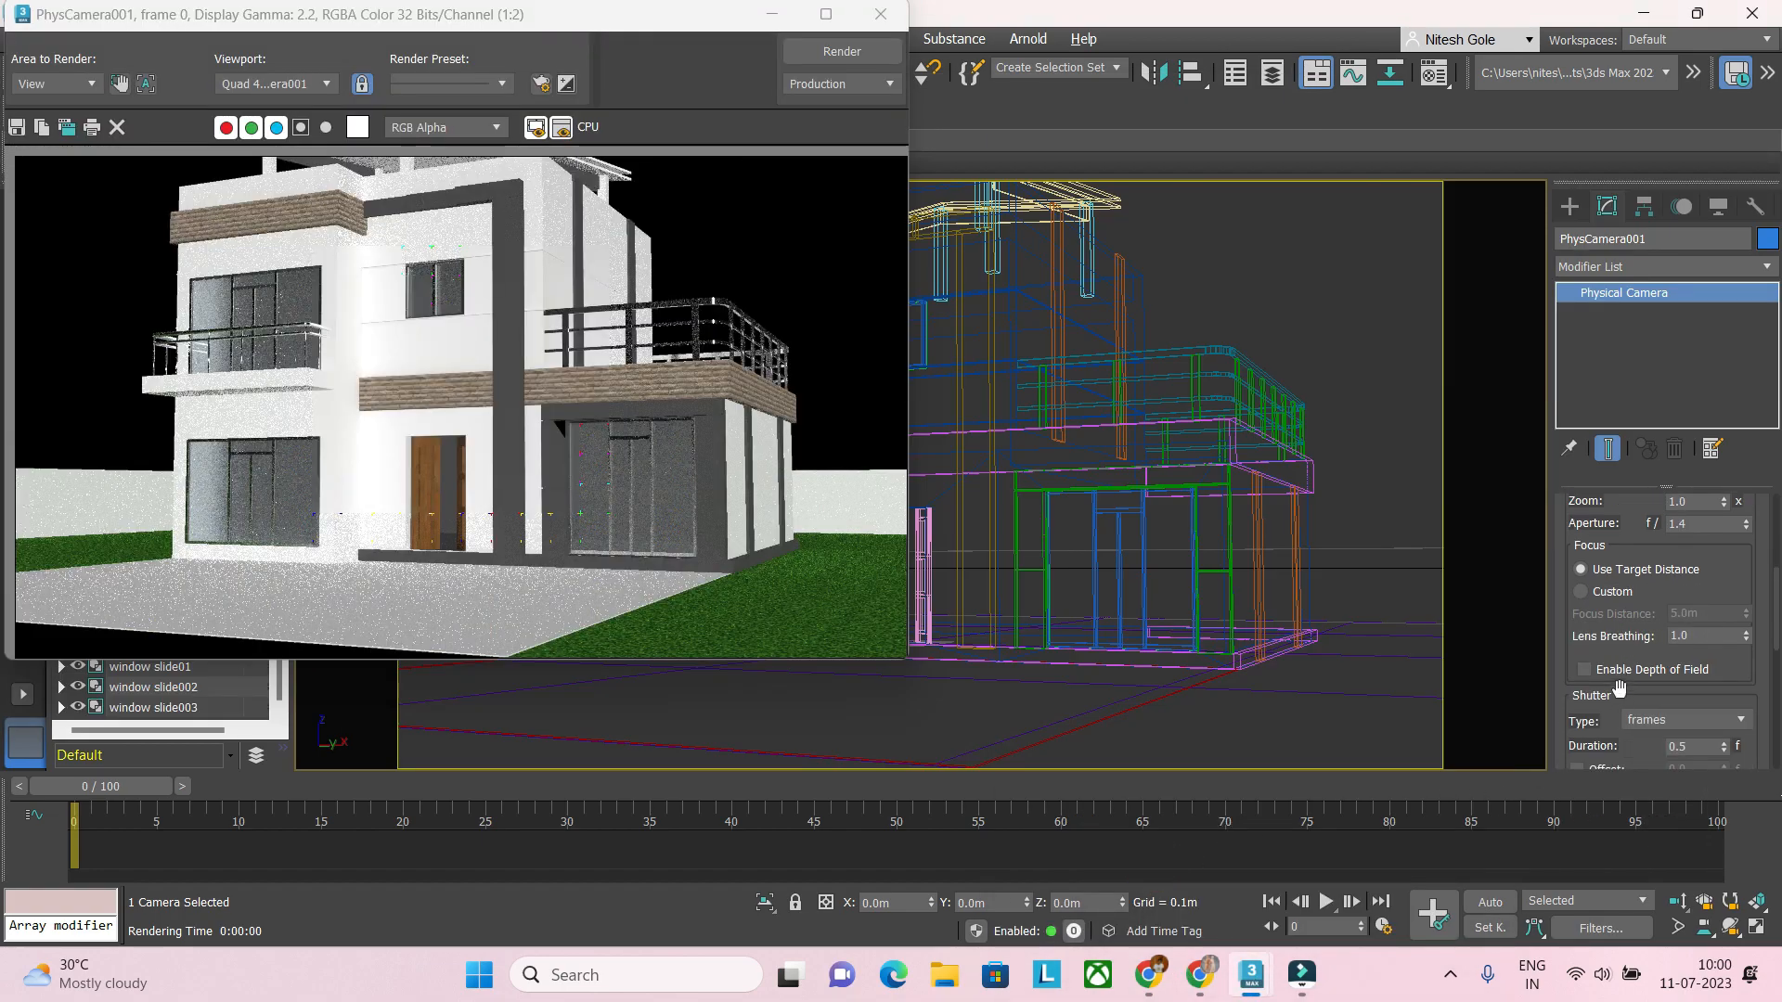
{"action": "left_click", "coordinate": [1609, 672]}
{"action": "left_click", "coordinate": [845, 52]}
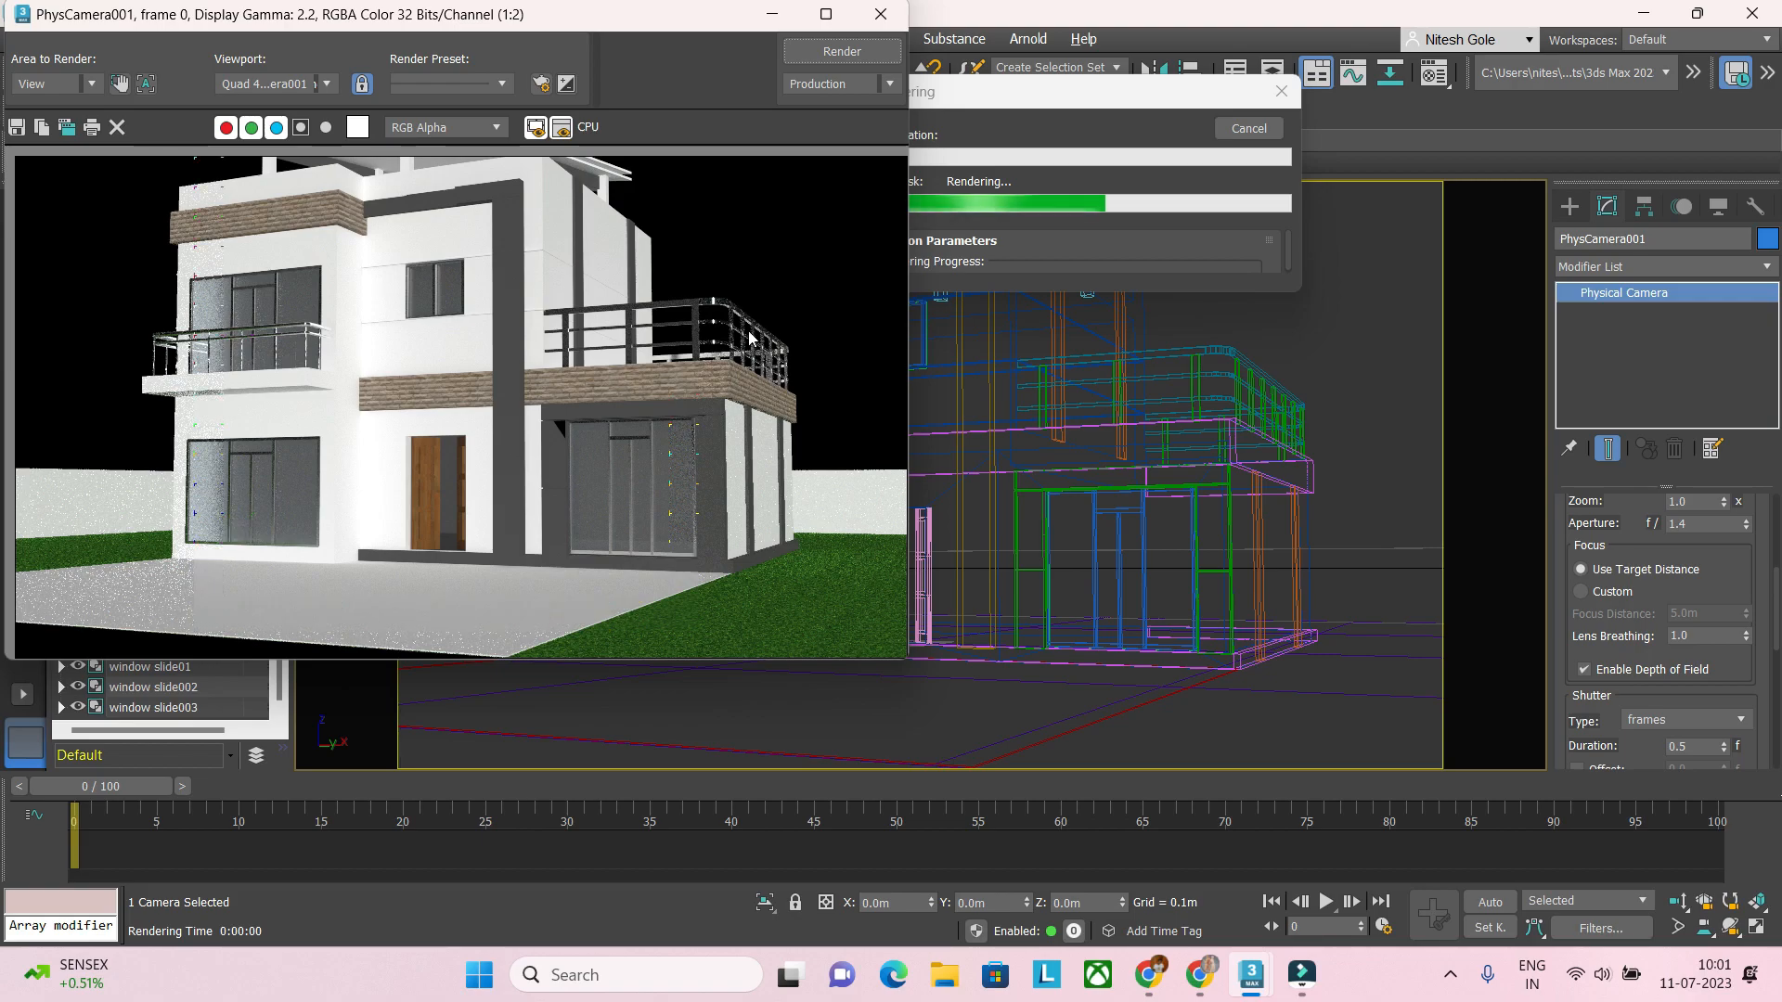
{"action": "key", "text": "Escape"}
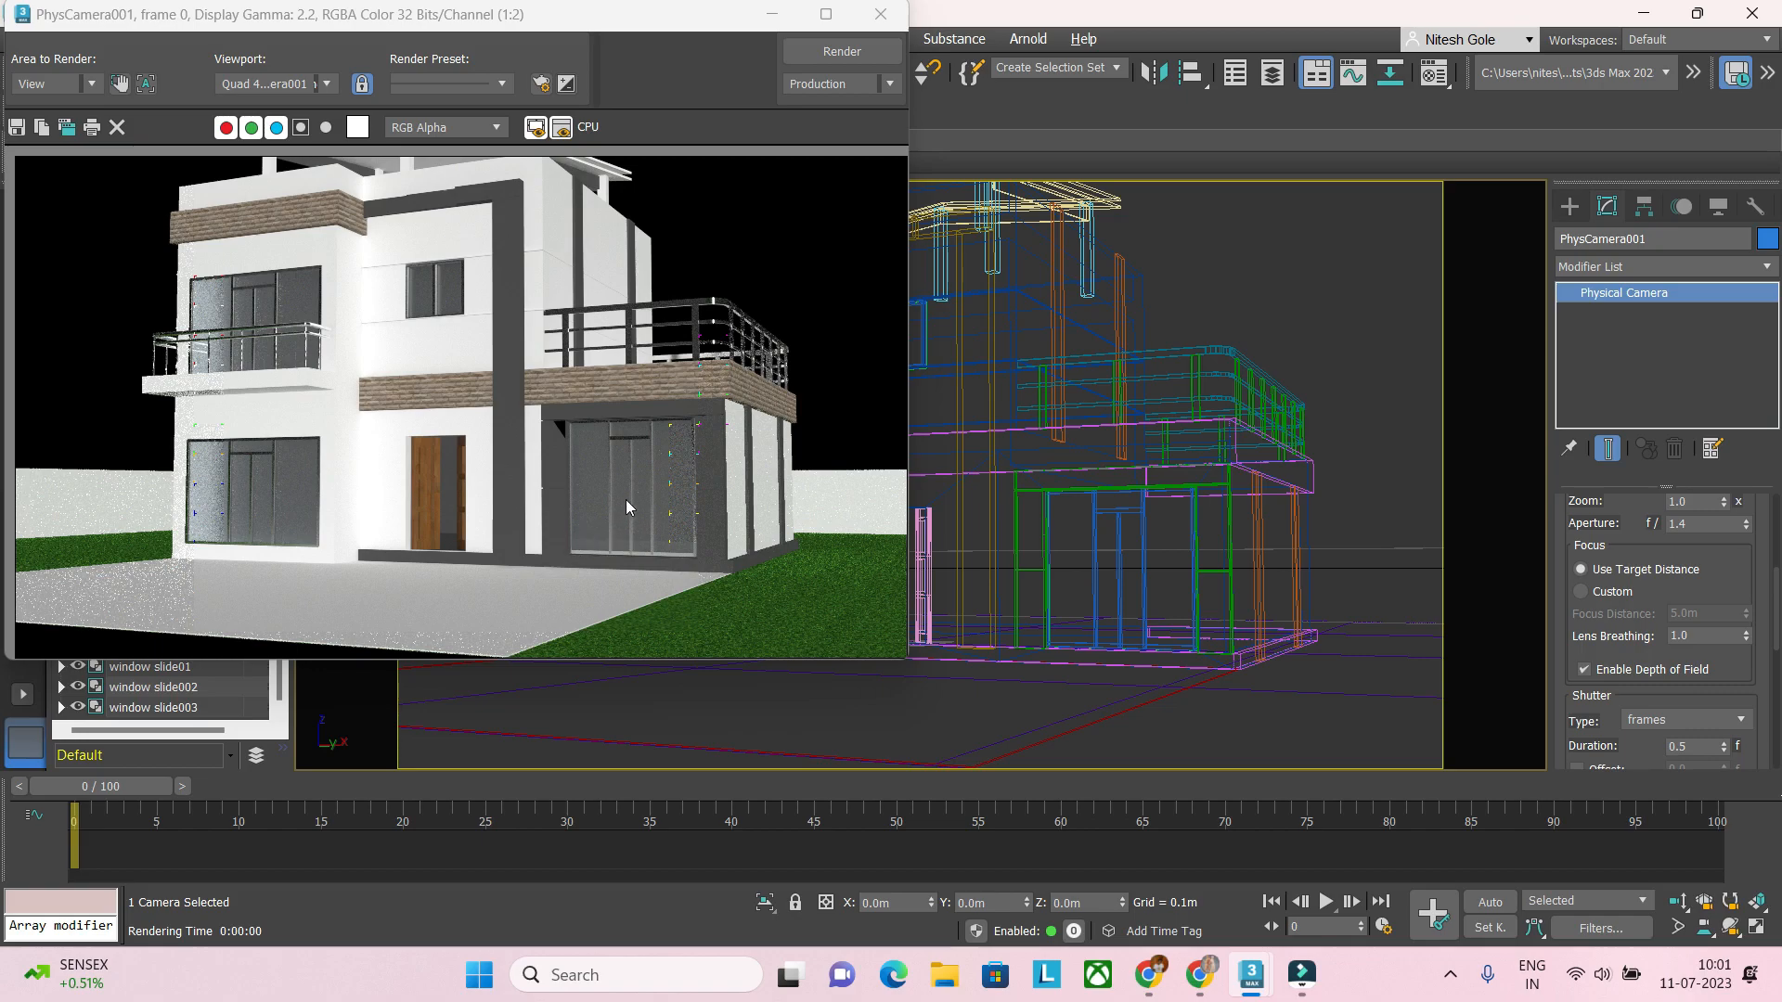
Step: Switch to Chrome, search Google for polyheaven, and open Poly Haven's HDRIs page
{"action": "left_click", "coordinate": [1151, 976]}
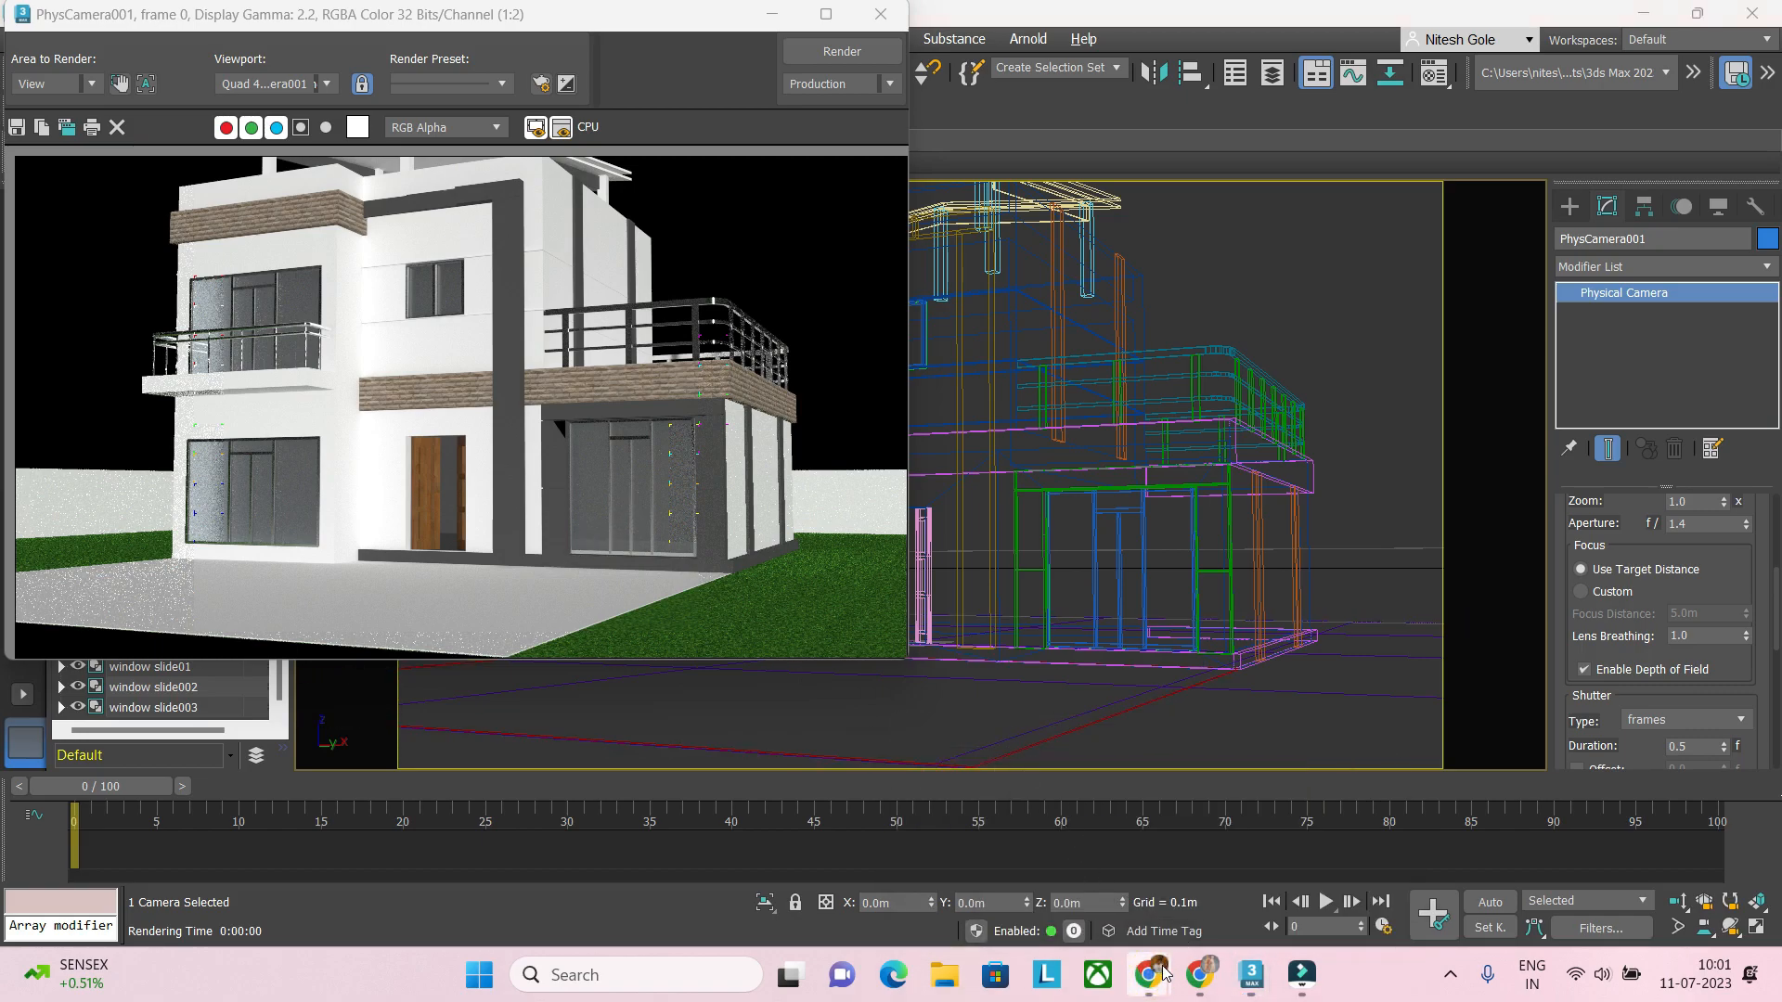
{"action": "mouse_move", "coordinate": [1163, 973]}
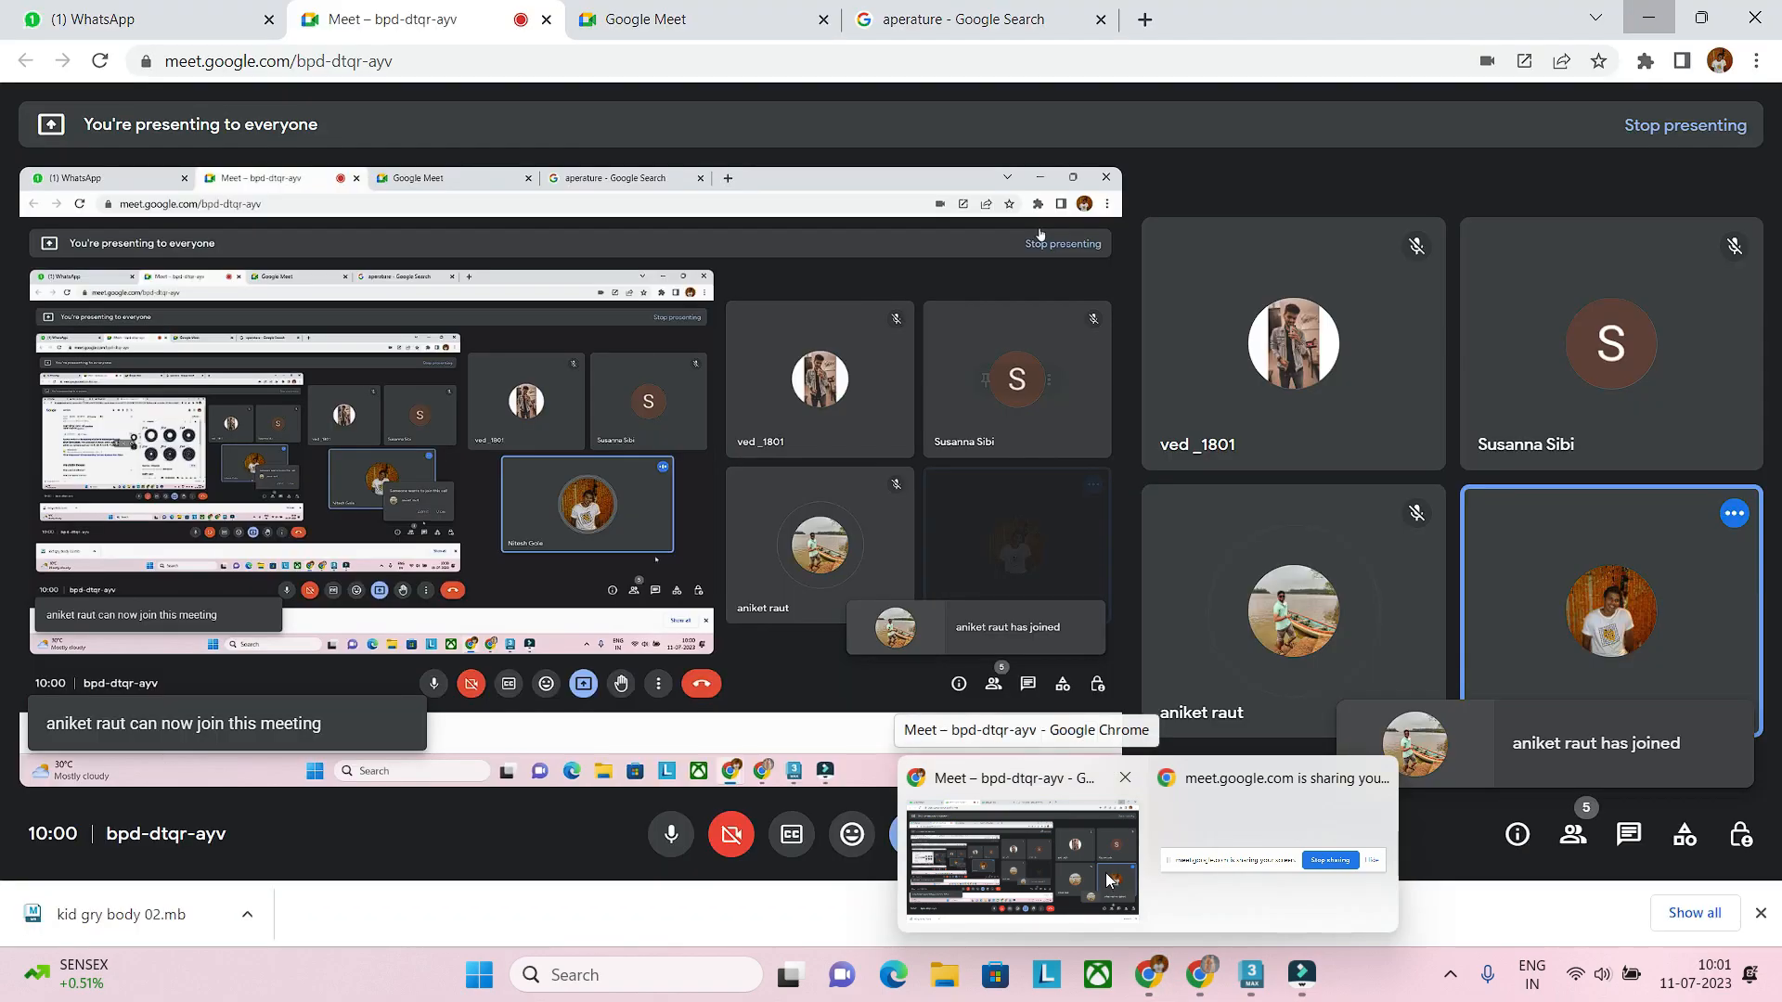
{"action": "left_click", "coordinate": [1111, 880]}
{"action": "left_click", "coordinate": [1013, 19]}
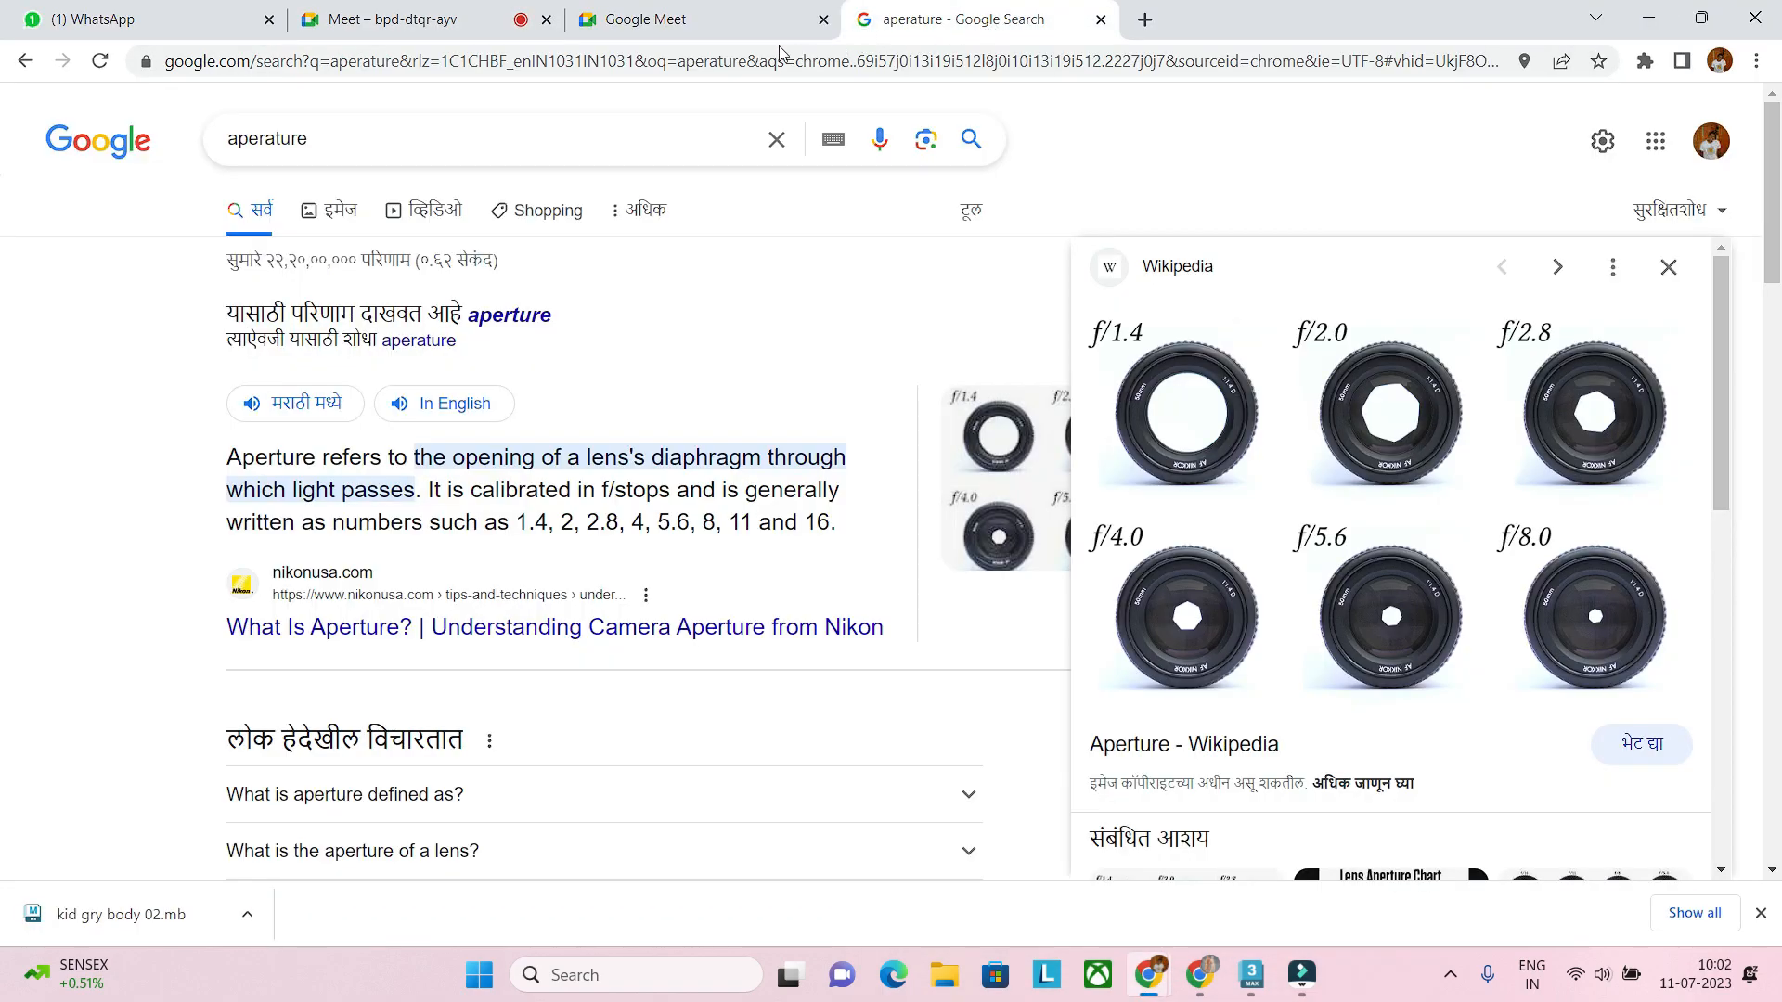
{"action": "left_click", "coordinate": [752, 63]}
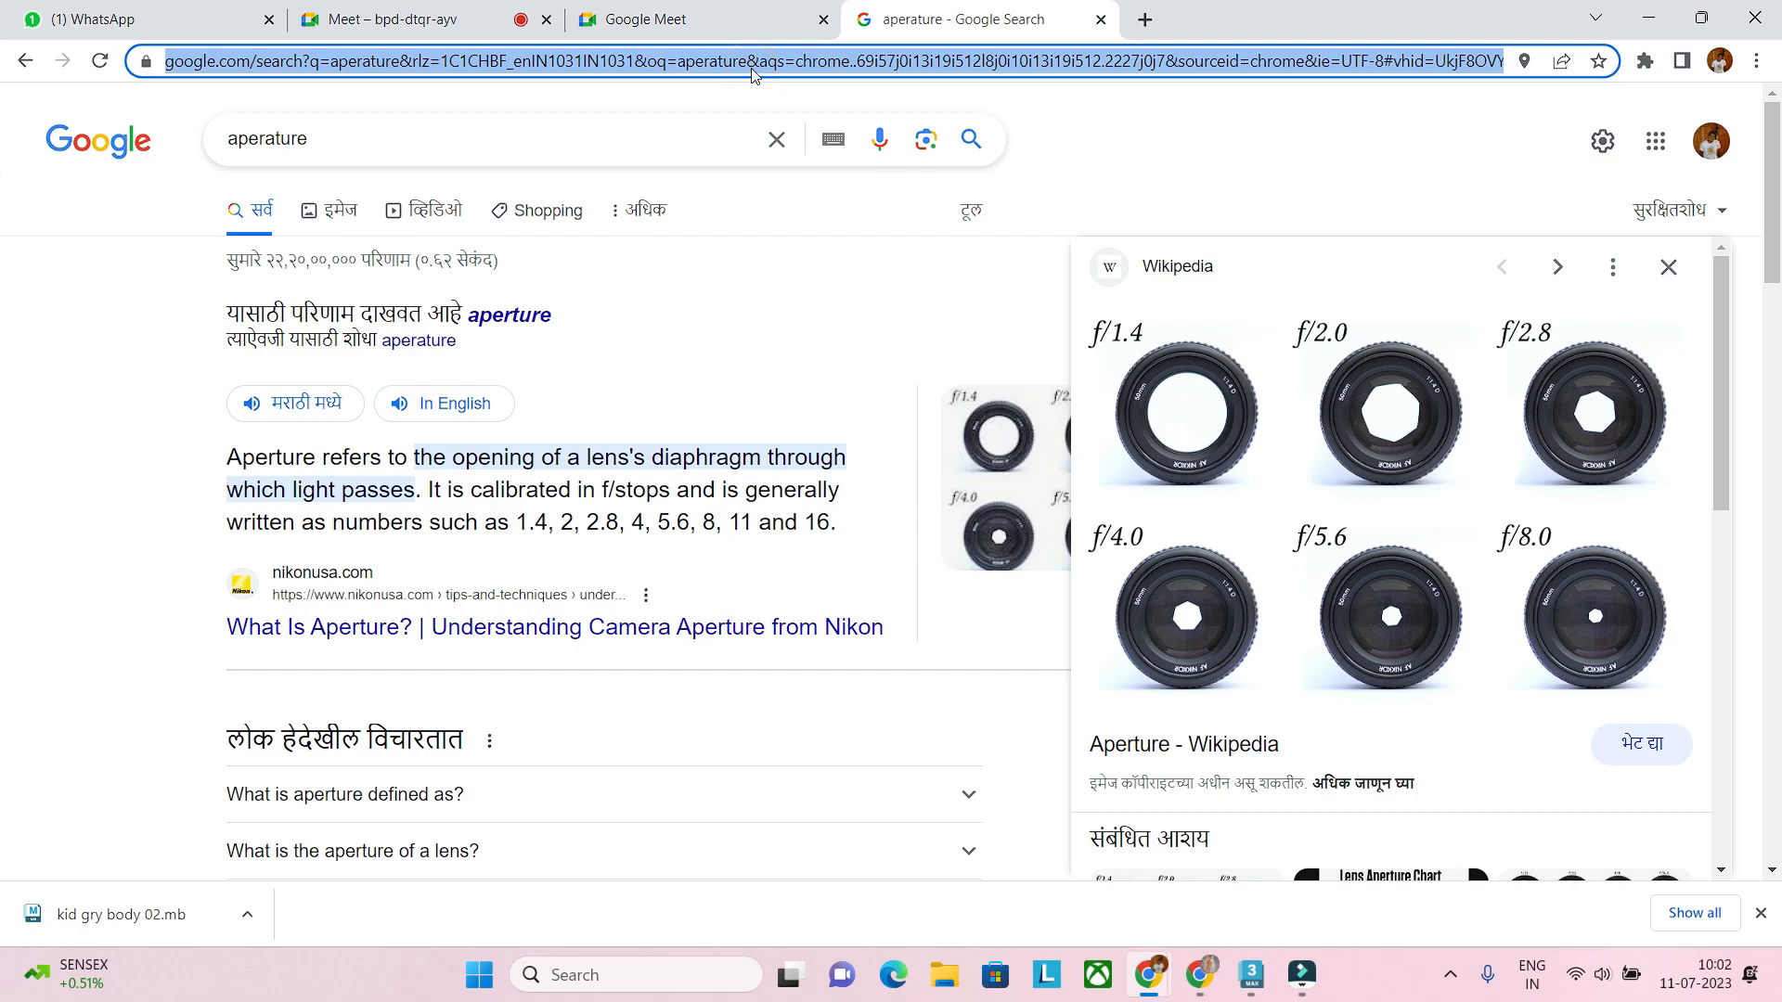
{"action": "type", "text": "poly"}
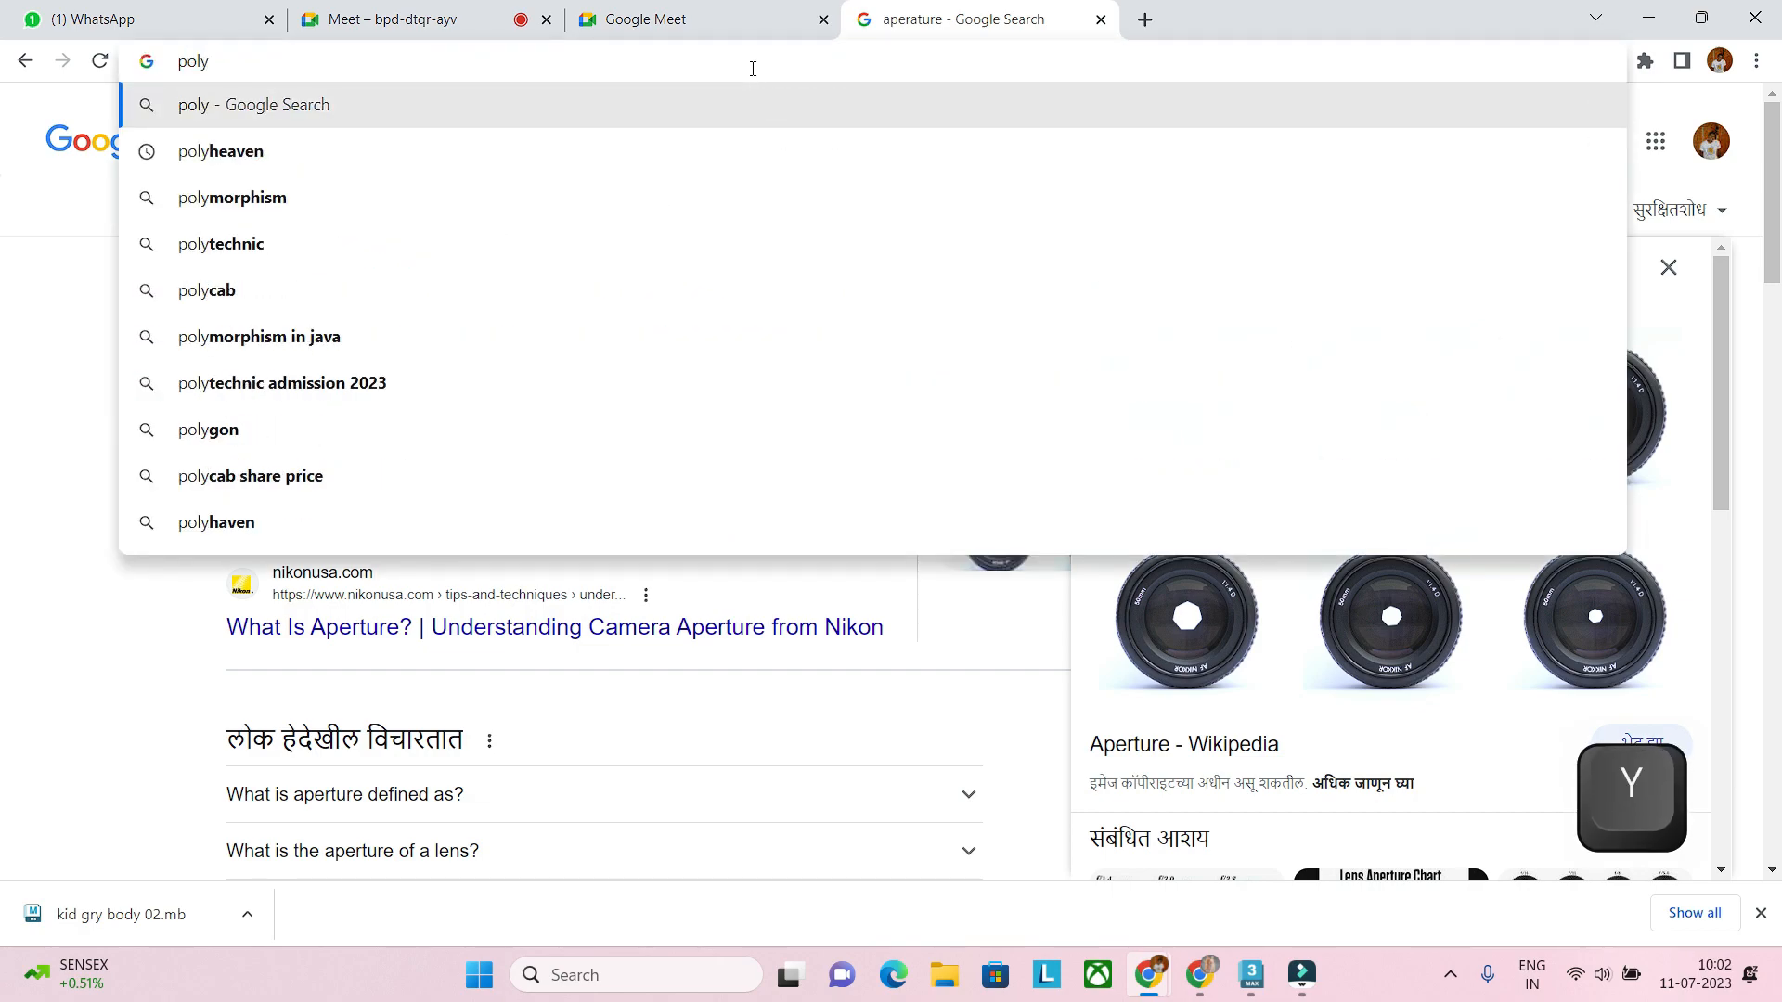
{"action": "key", "text": "Down"}
{"action": "key", "text": "Return"}
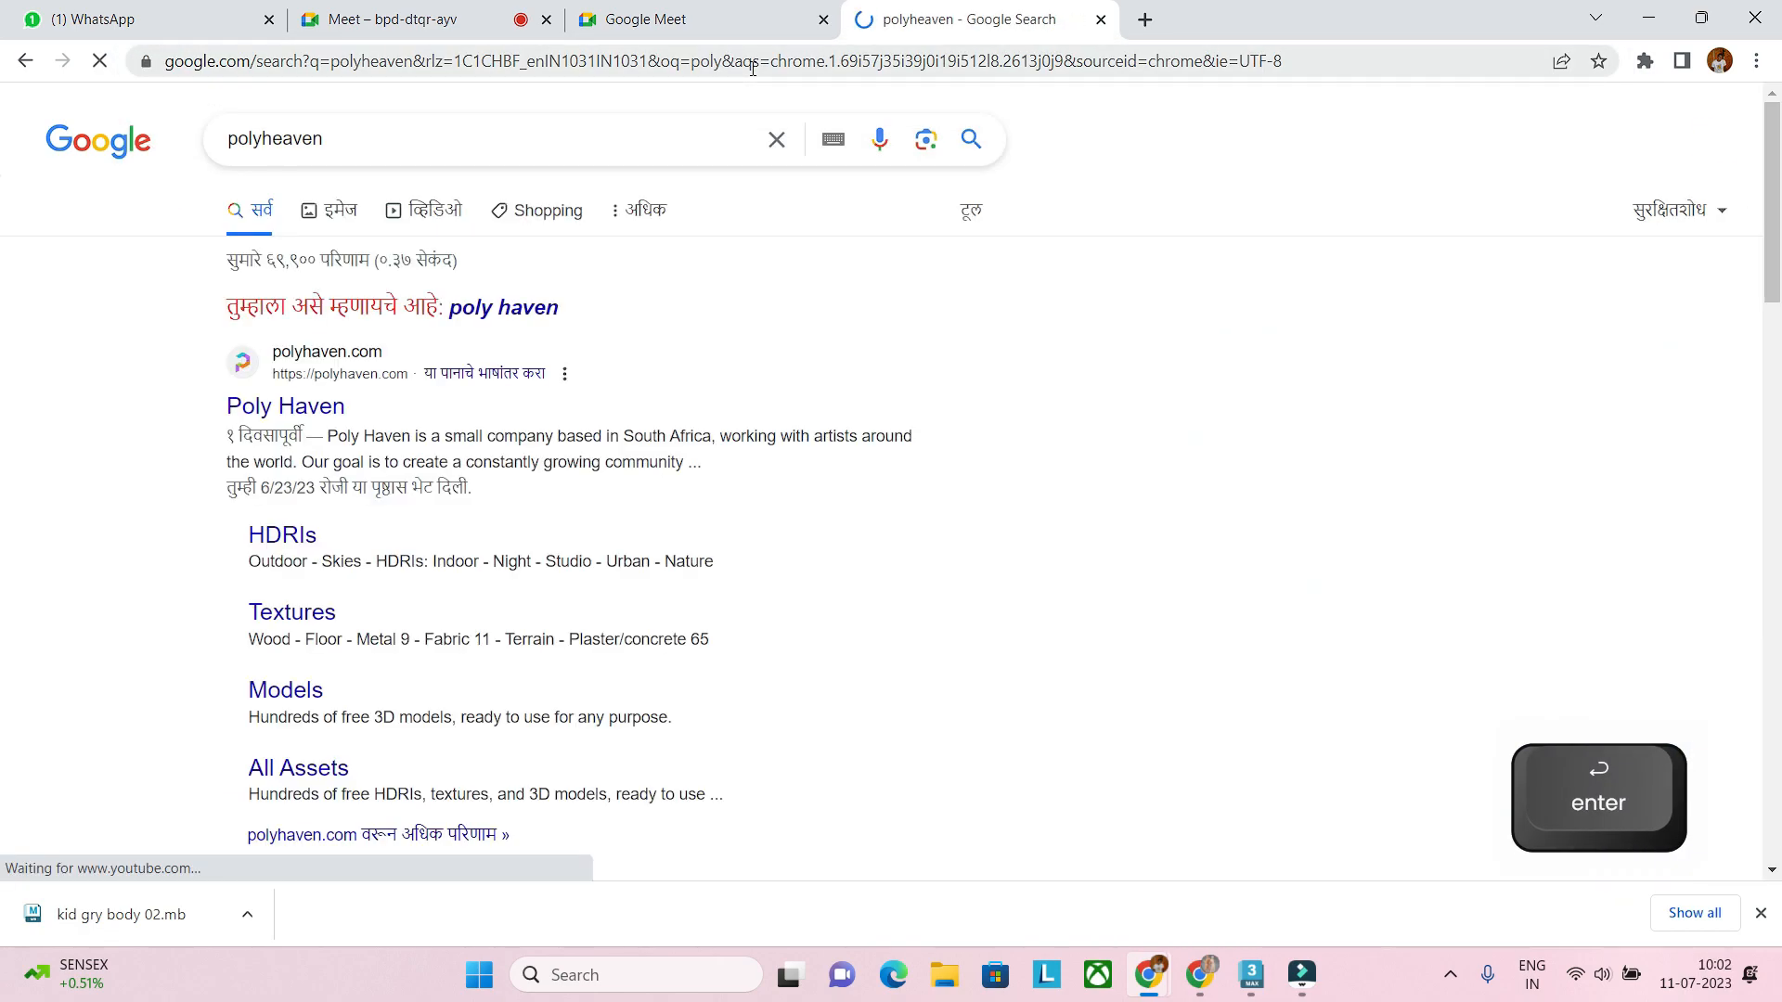
{"action": "left_click", "coordinate": [288, 535]}
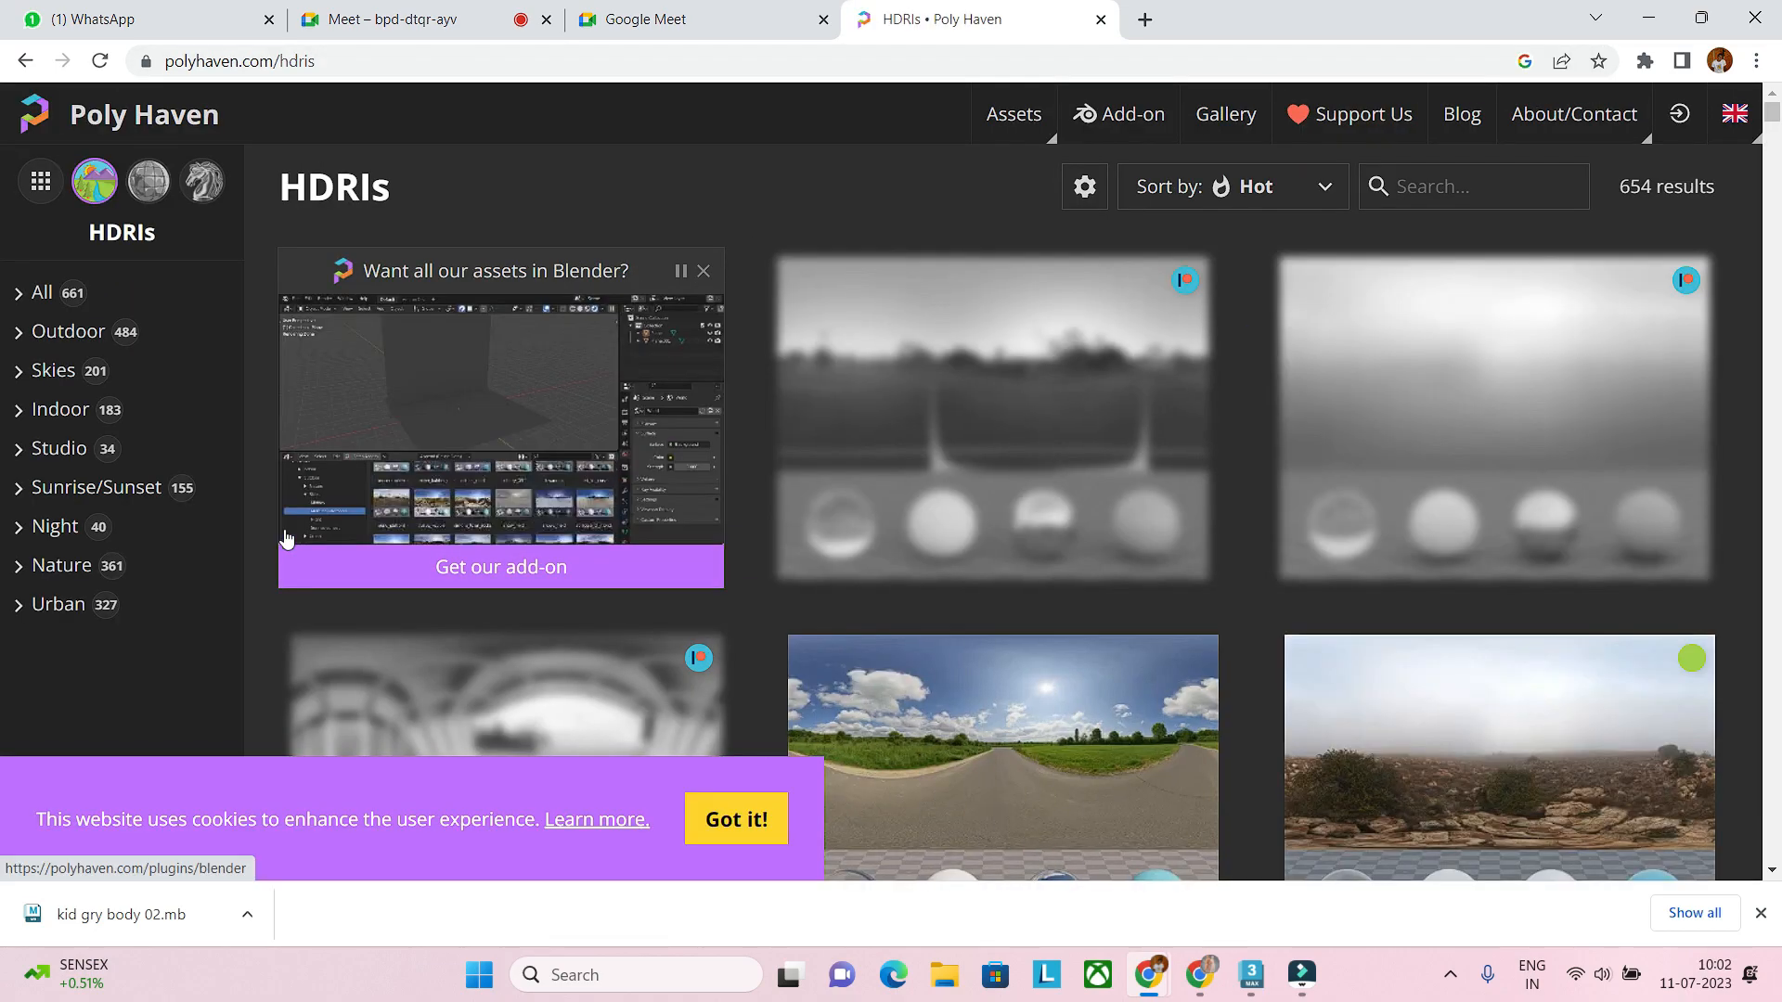
Step: Browse the Poly Haven HDRIs, narrowing to the Night category, and examine the available environments
{"action": "scroll", "coordinate": [911, 550], "scroll_direction": "down", "scroll_amount": 2}
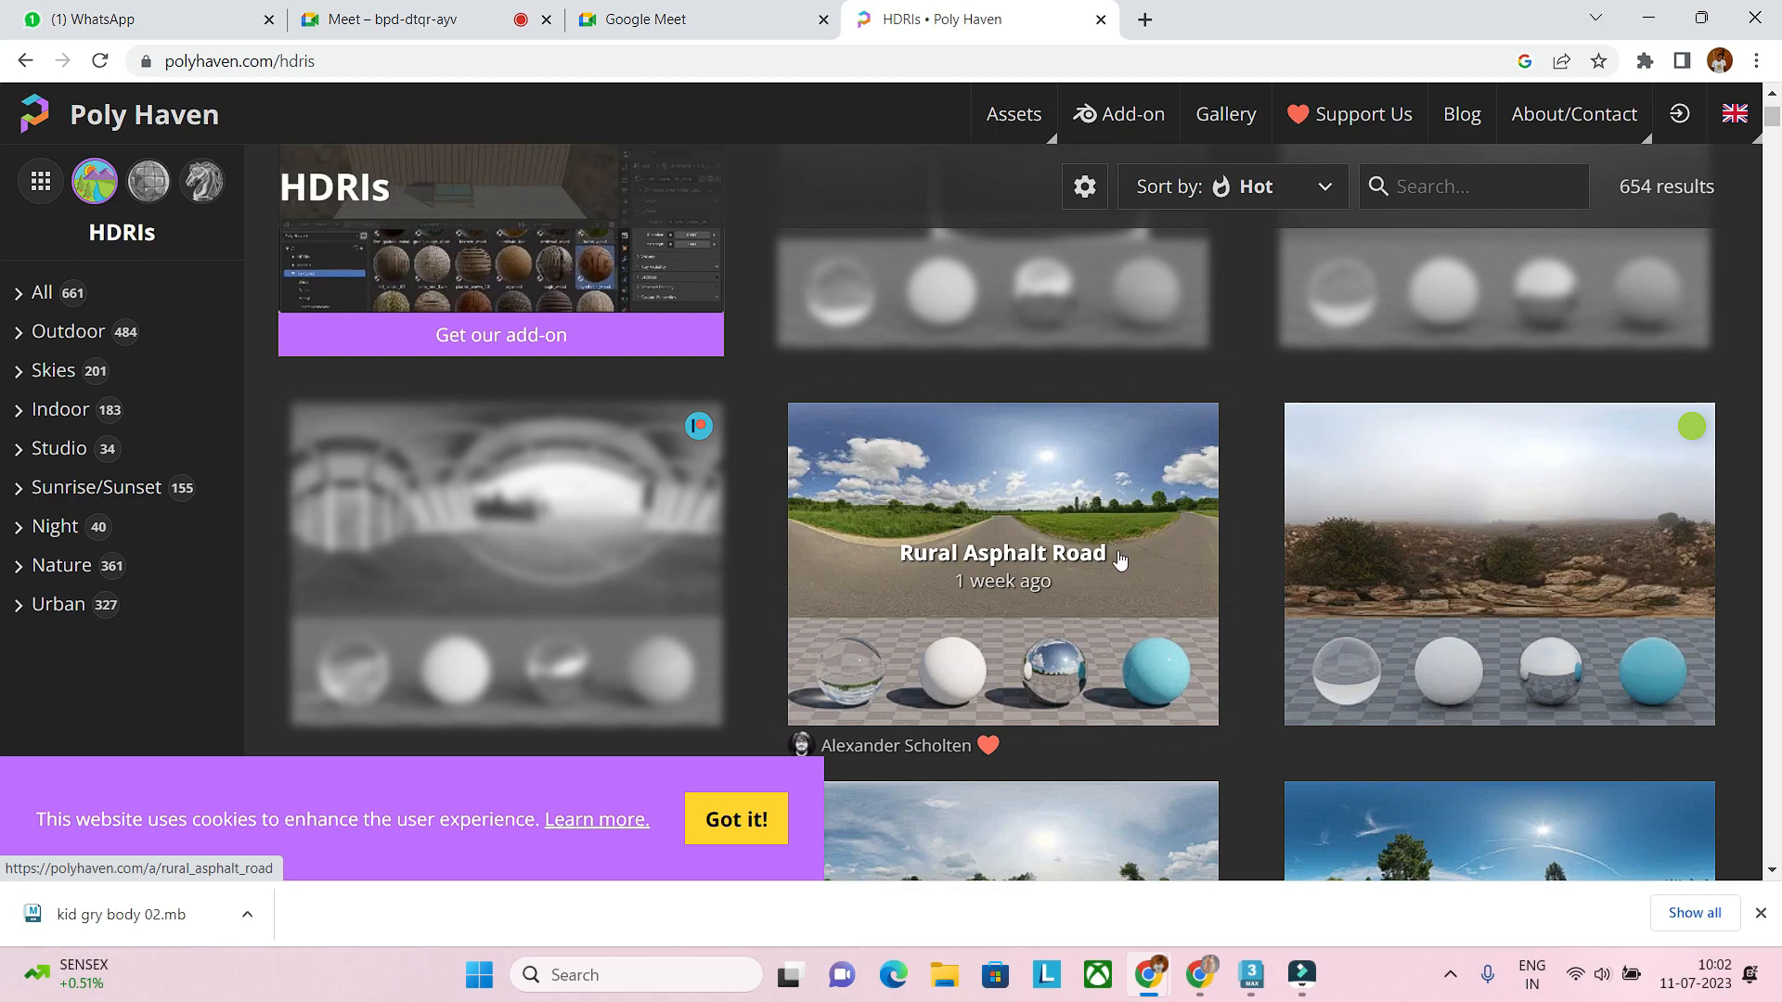
{"action": "scroll", "coordinate": [1120, 558], "scroll_direction": "down", "scroll_amount": 5}
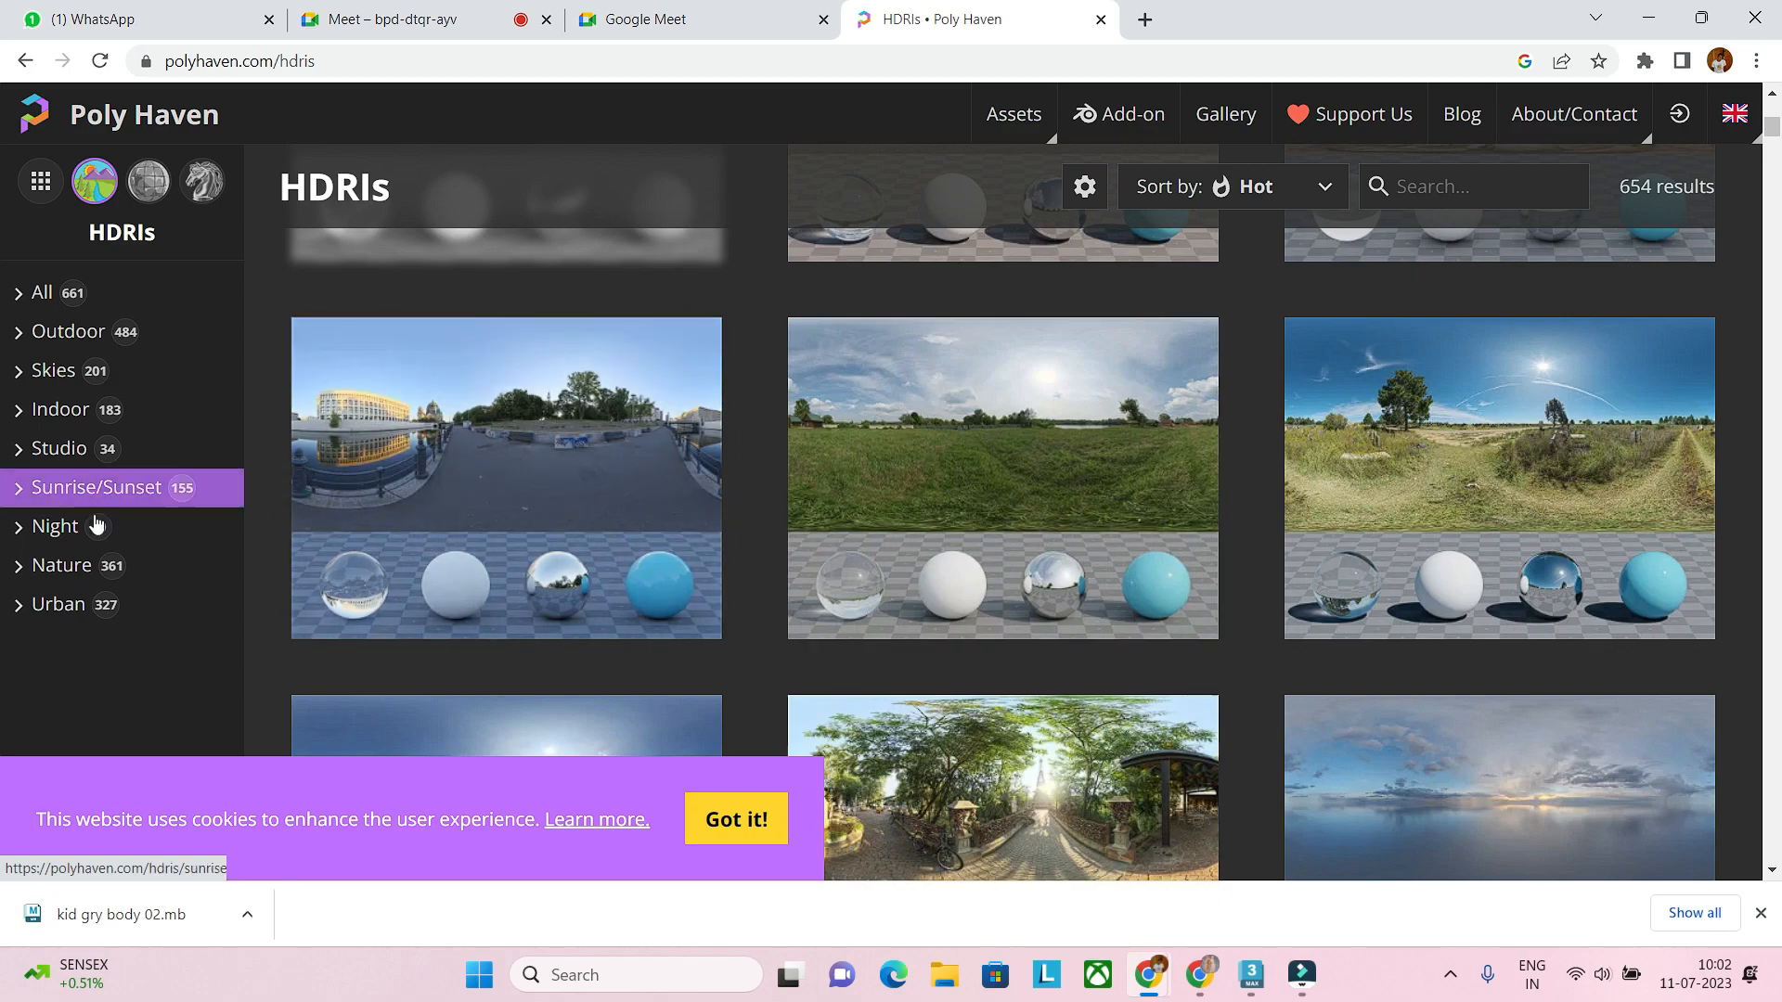
{"action": "left_click", "coordinate": [19, 536]}
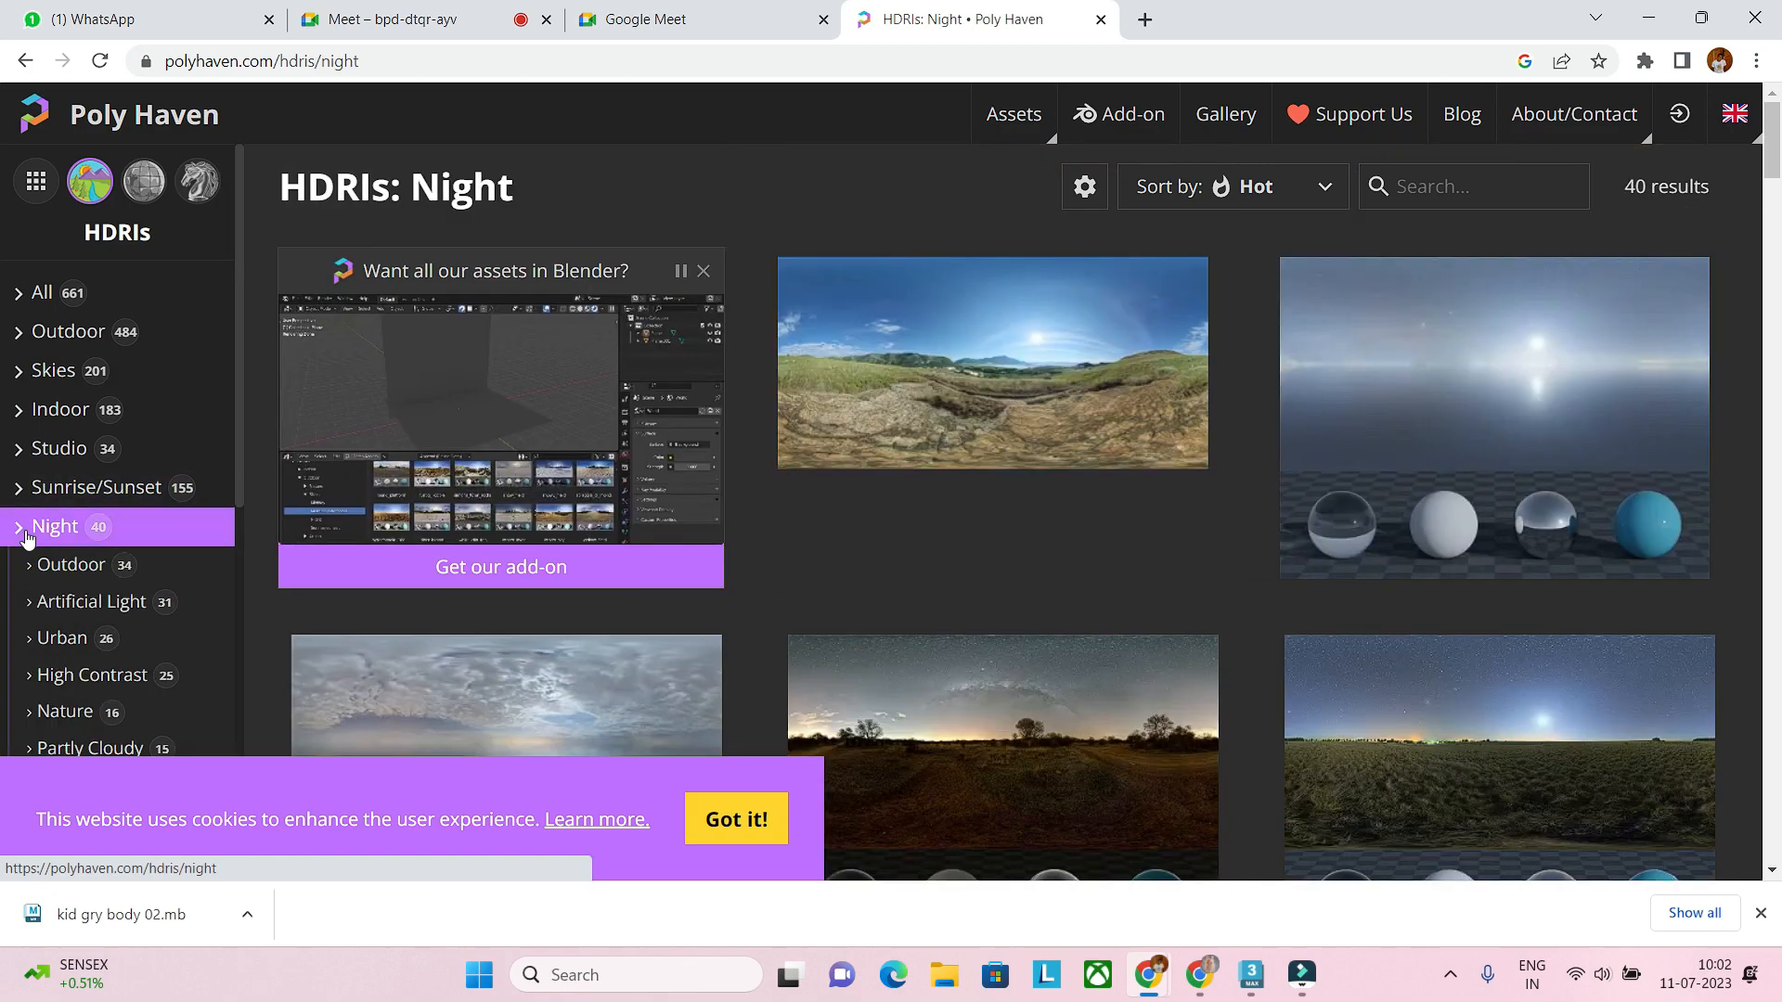
{"action": "scroll", "coordinate": [1002, 687], "scroll_direction": "down", "scroll_amount": 8}
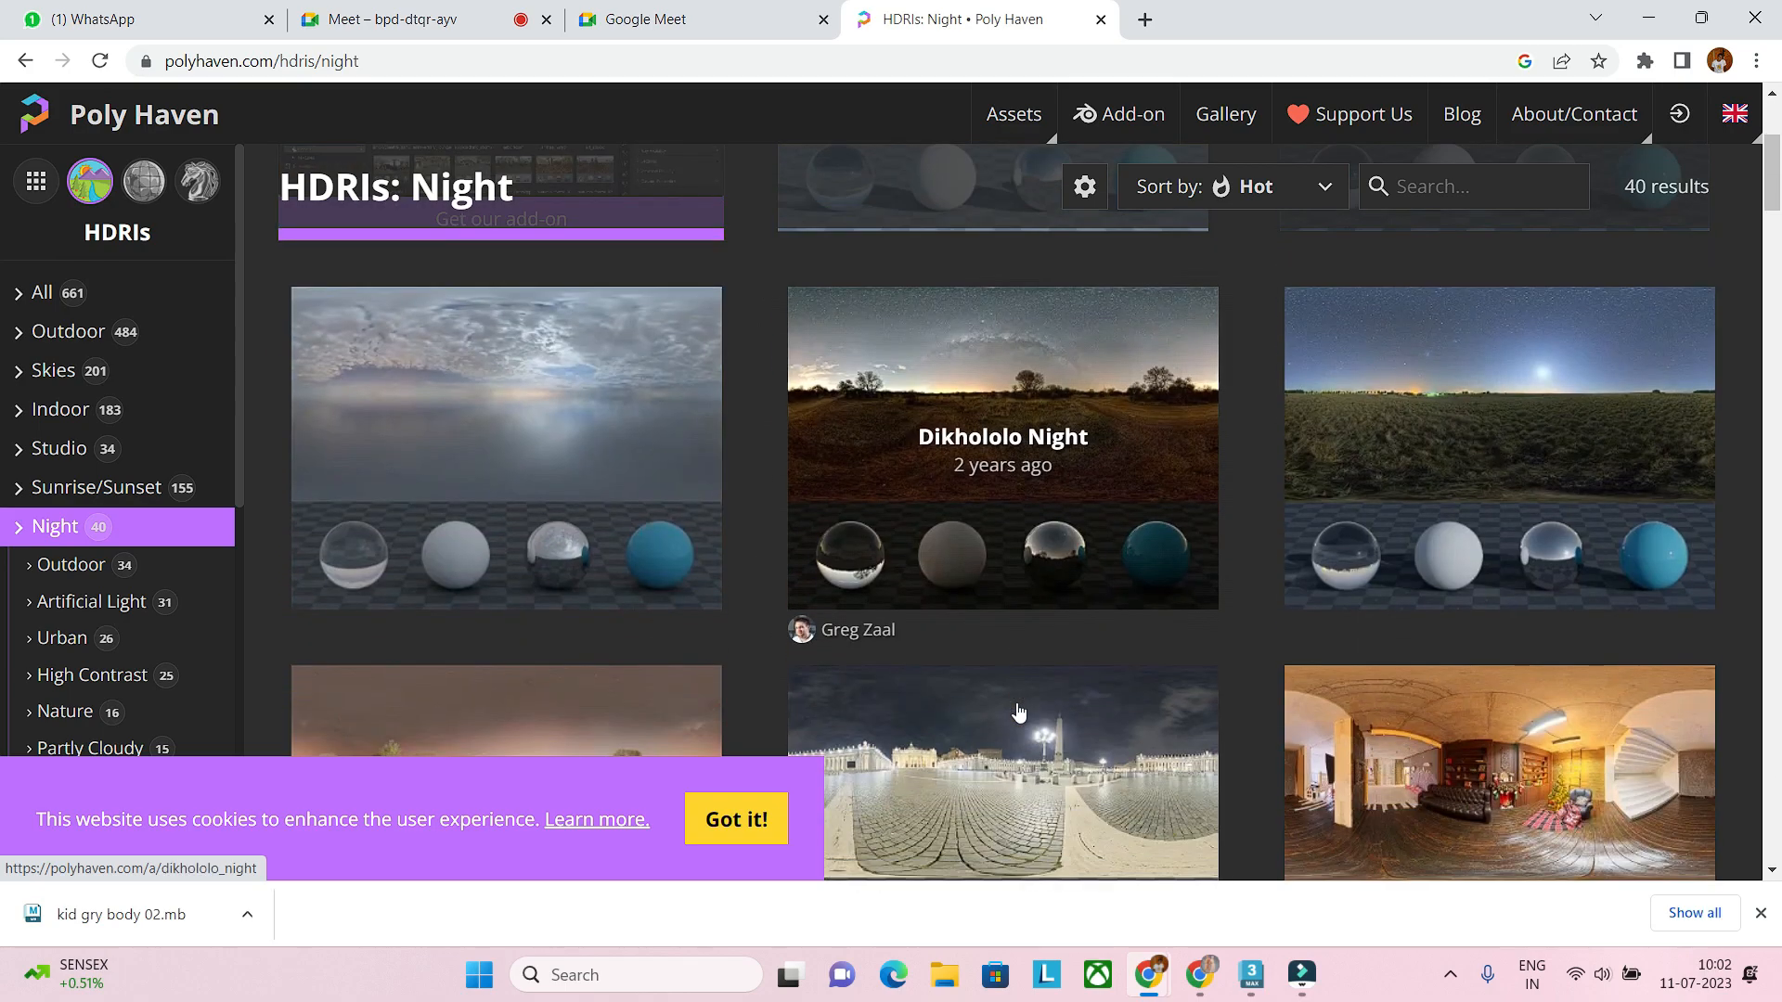
{"action": "scroll", "coordinate": [1018, 712], "scroll_direction": "down", "scroll_amount": 5}
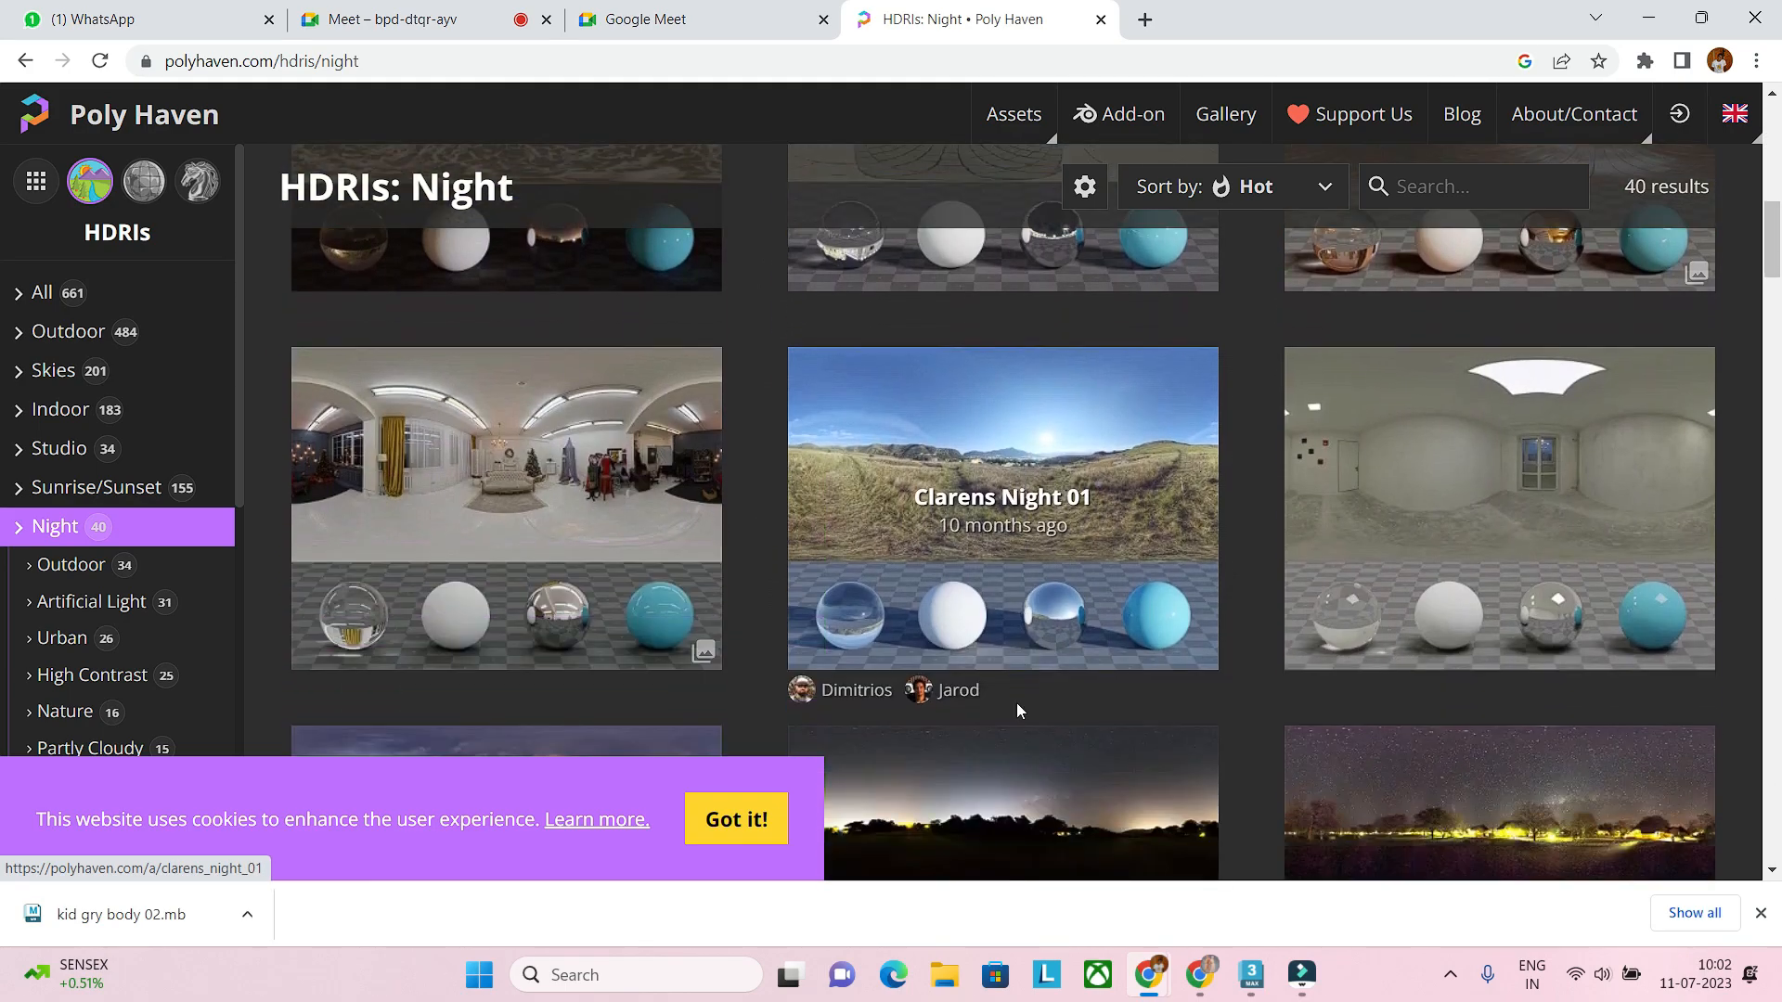
{"action": "scroll", "coordinate": [1018, 712], "scroll_direction": "down", "scroll_amount": 6}
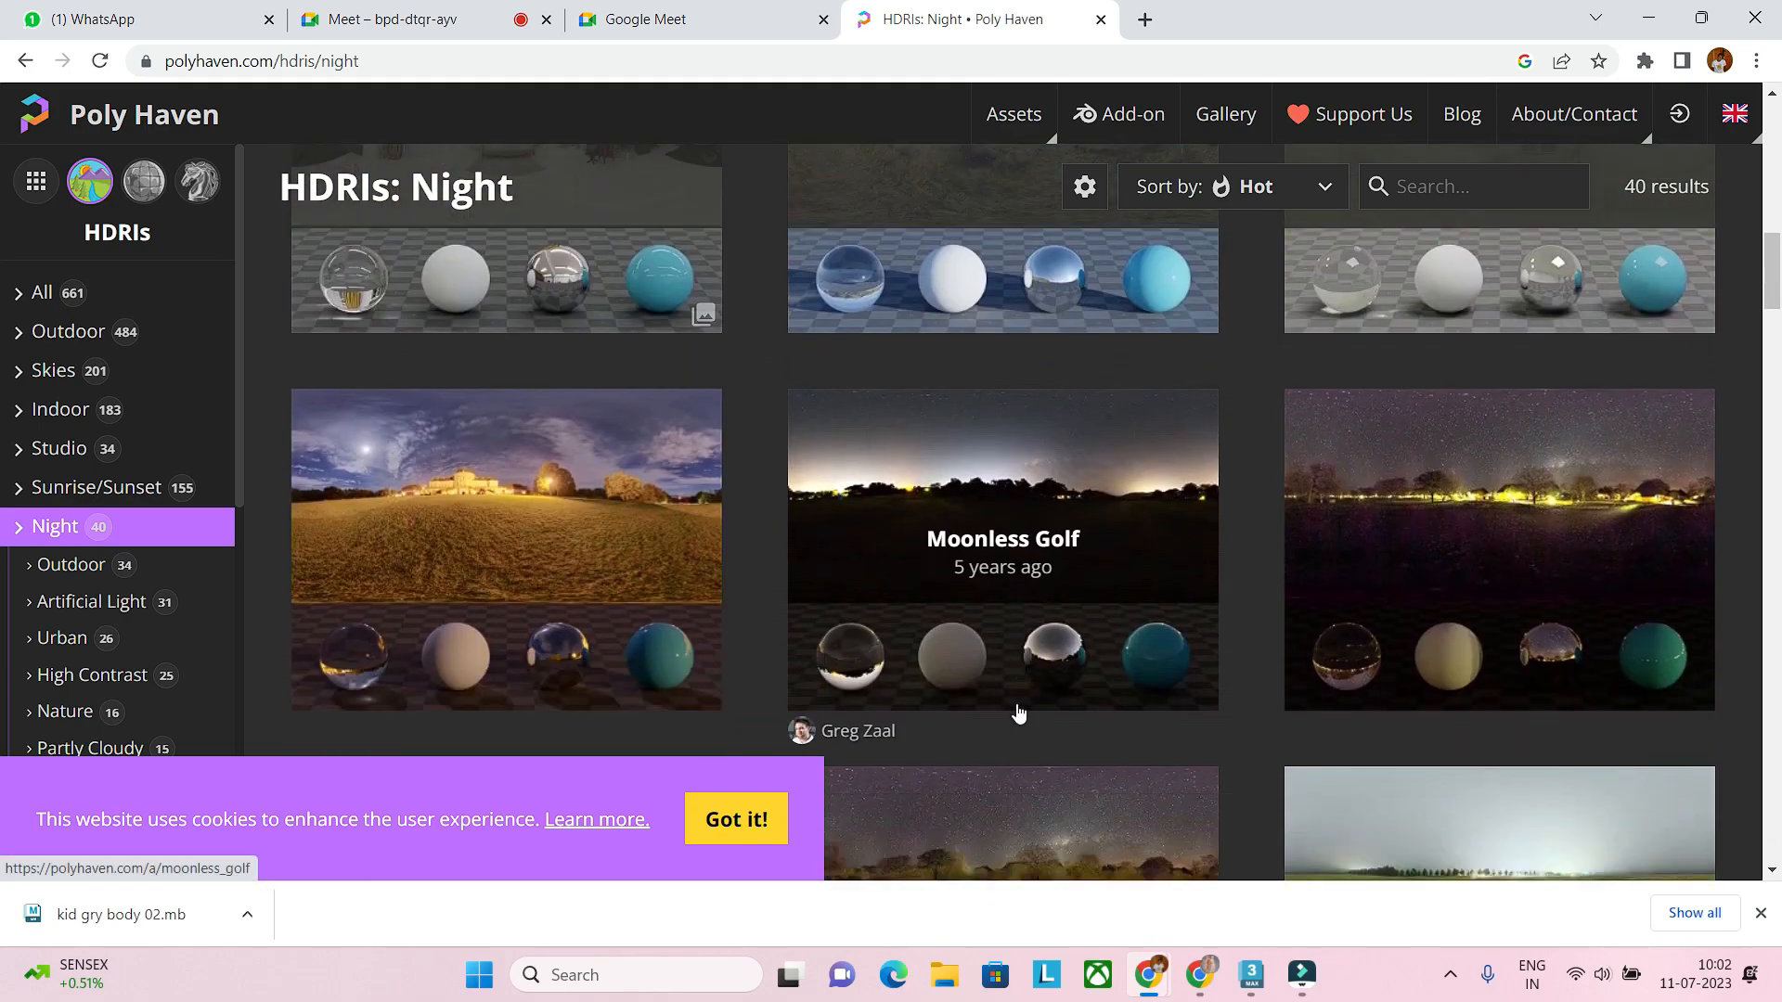
{"action": "scroll", "coordinate": [1018, 712], "scroll_direction": "down", "scroll_amount": 7}
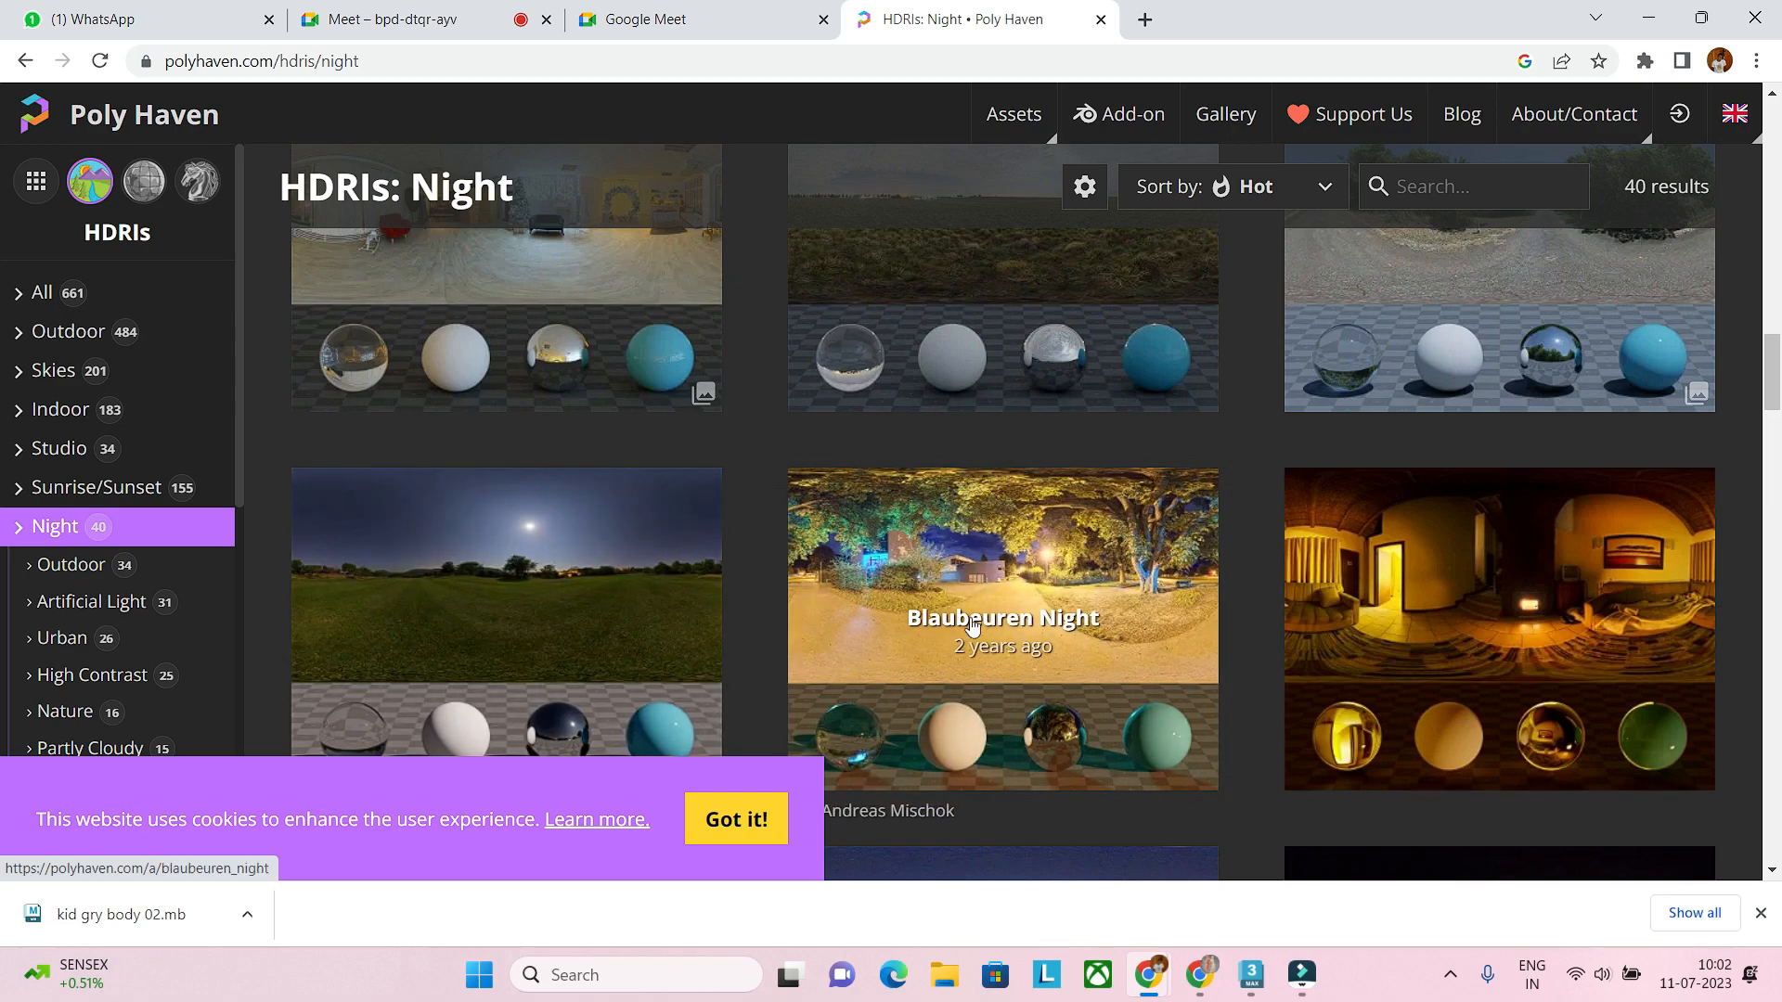
{"action": "scroll", "coordinate": [1077, 610], "scroll_direction": "down", "scroll_amount": 8}
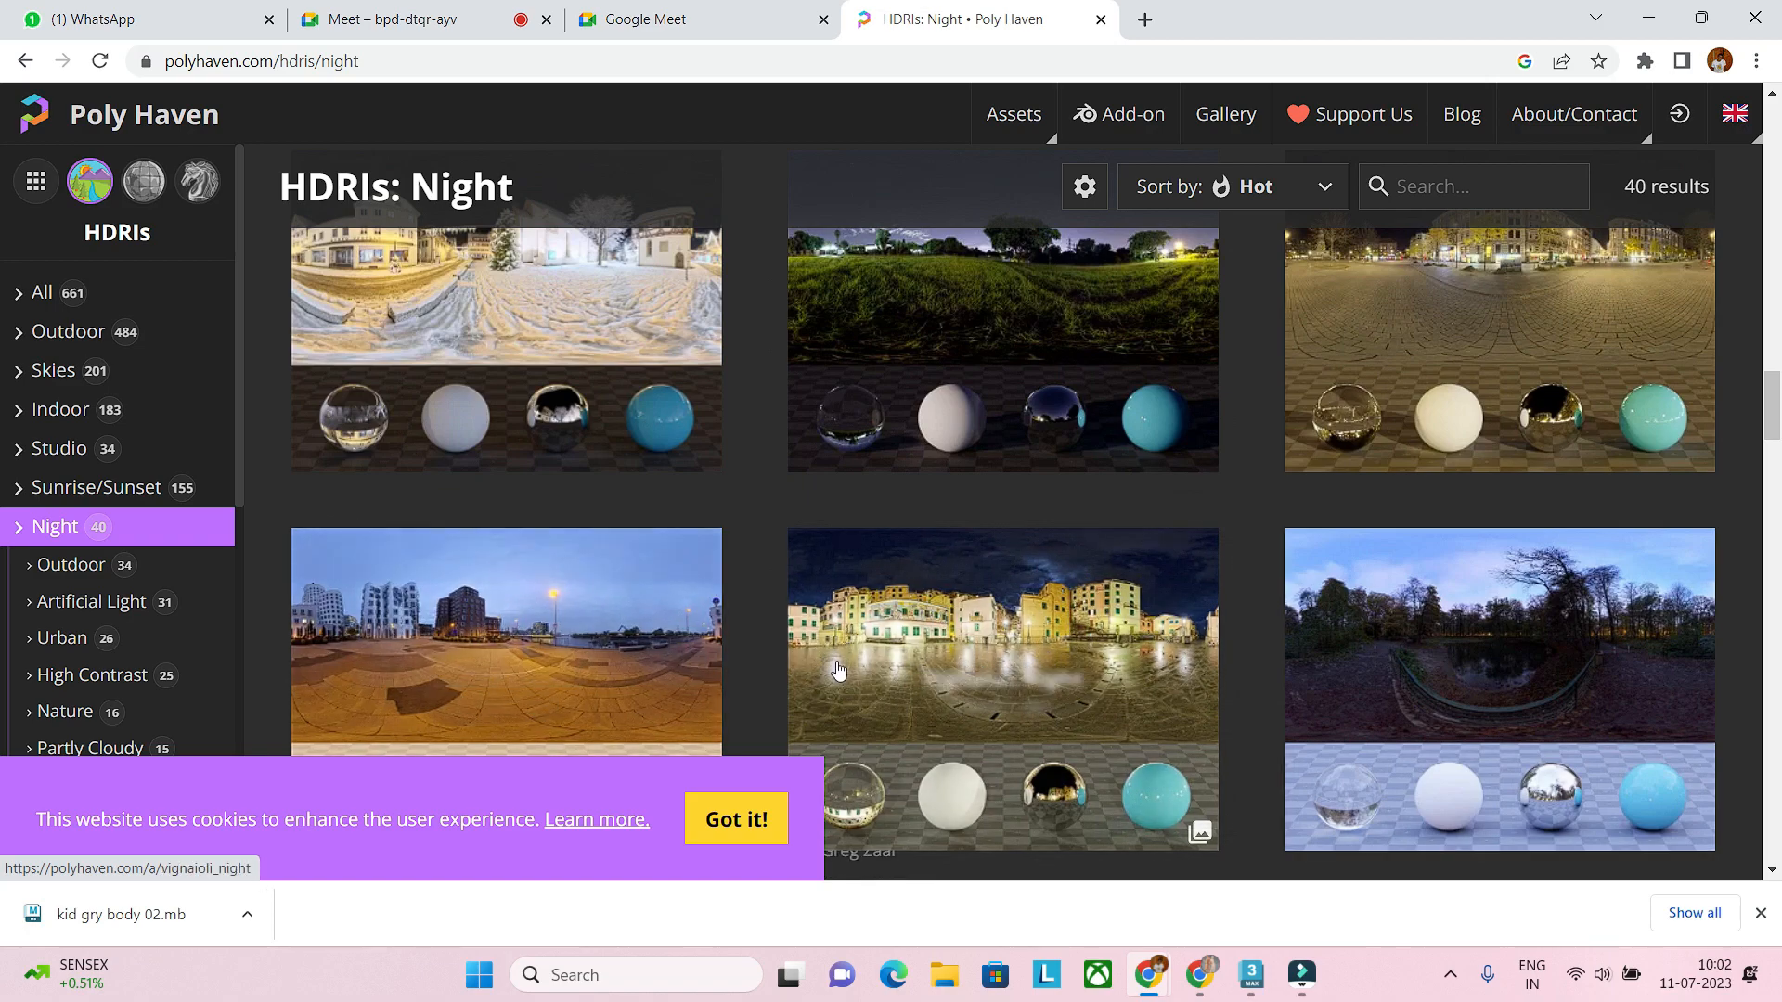
{"action": "scroll", "coordinate": [610, 640], "scroll_direction": "down", "scroll_amount": 1}
{"action": "scroll", "coordinate": [610, 640], "scroll_direction": "down", "scroll_amount": 3}
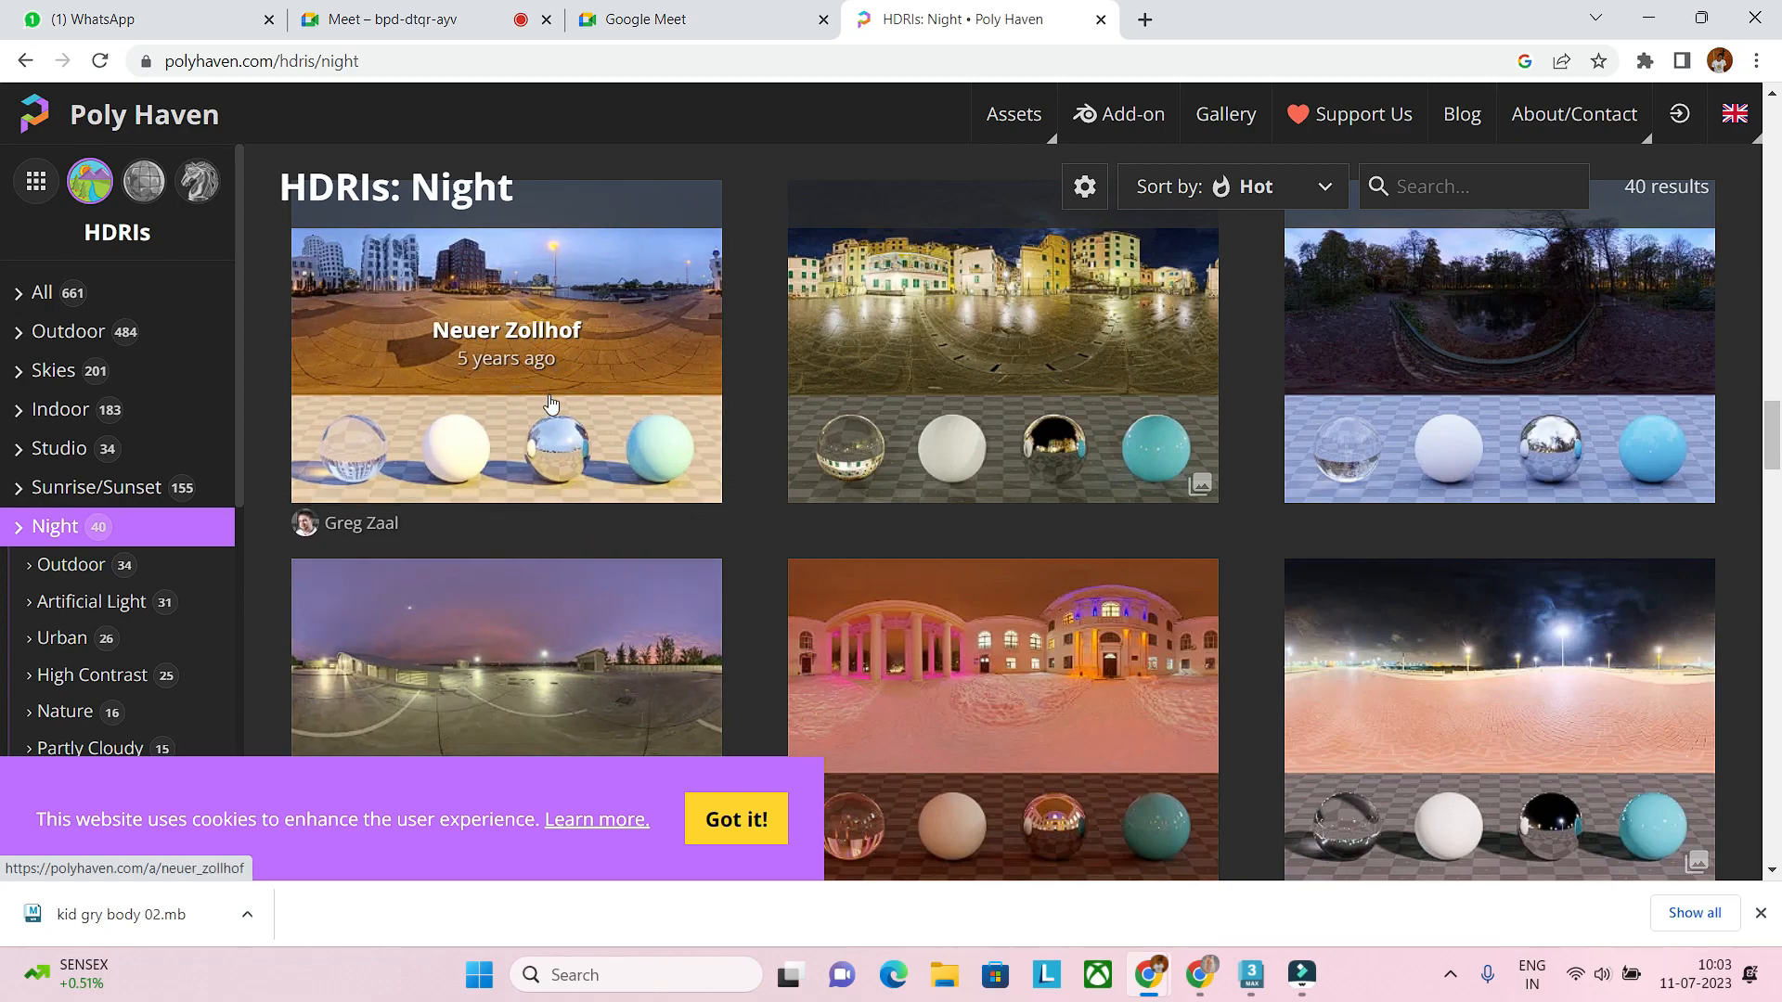
Step: Open the Neuer Zollhof HDRI and download it at 4K in HDR format
{"action": "left_click", "coordinate": [517, 331]}
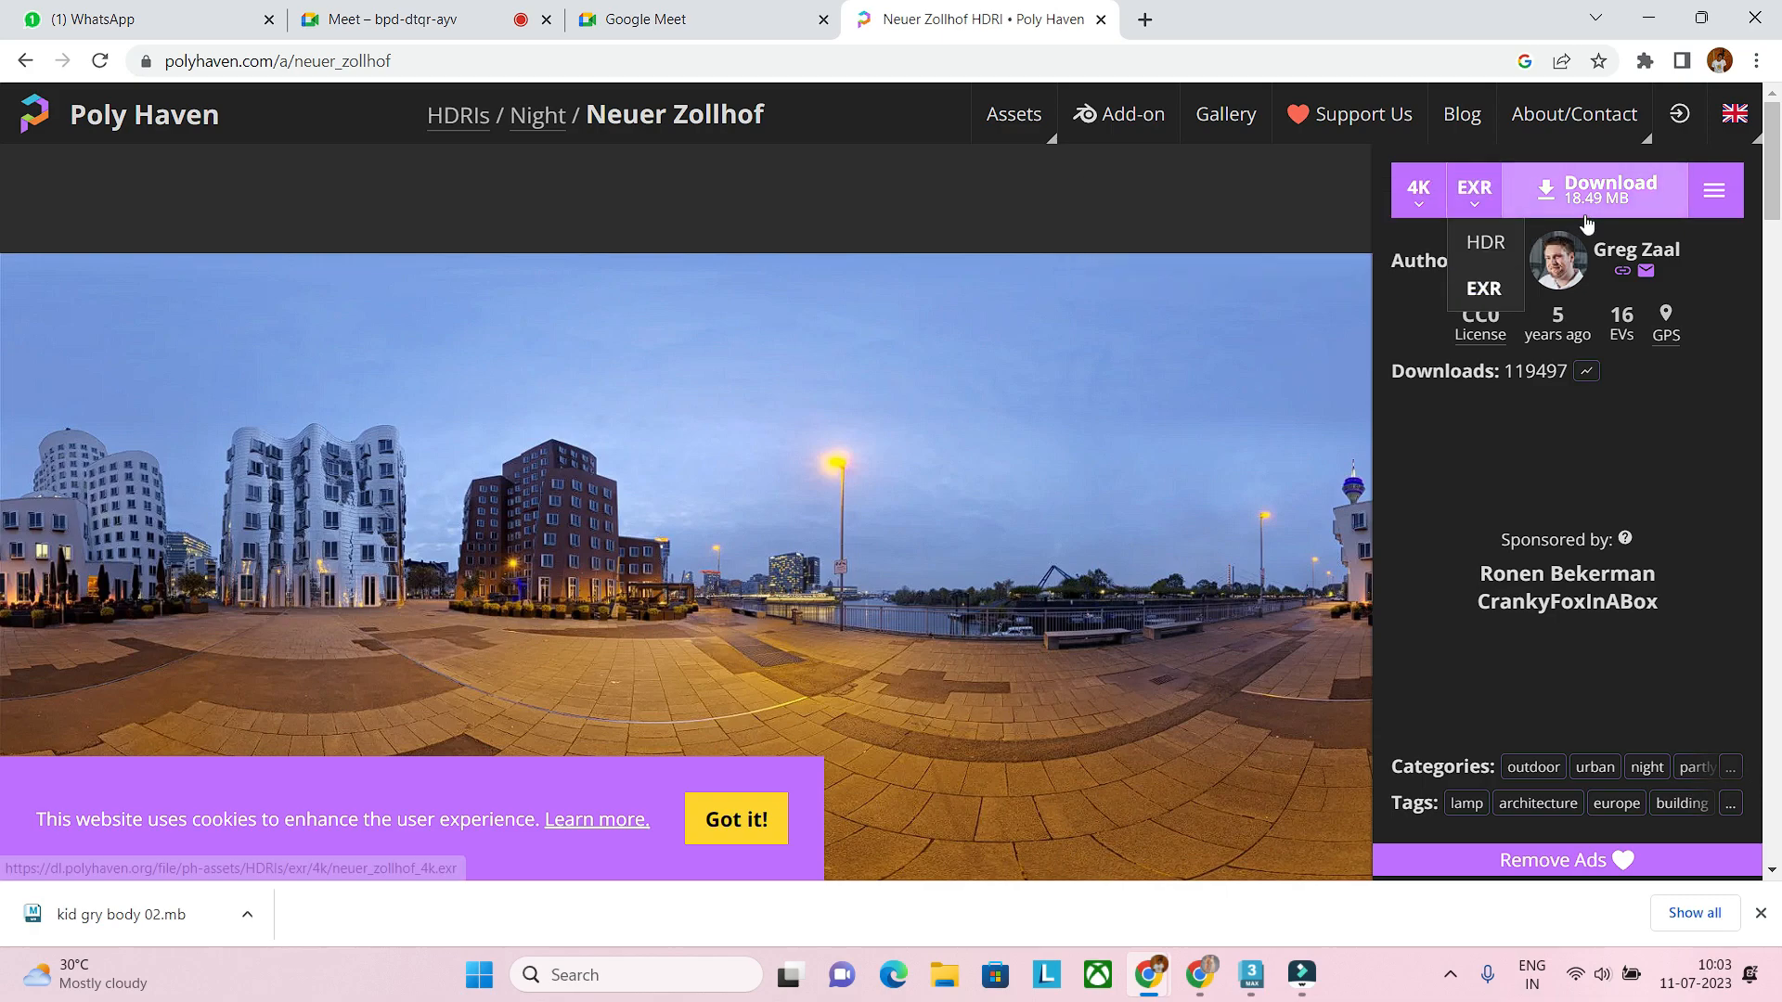
{"action": "left_click", "coordinate": [1489, 241]}
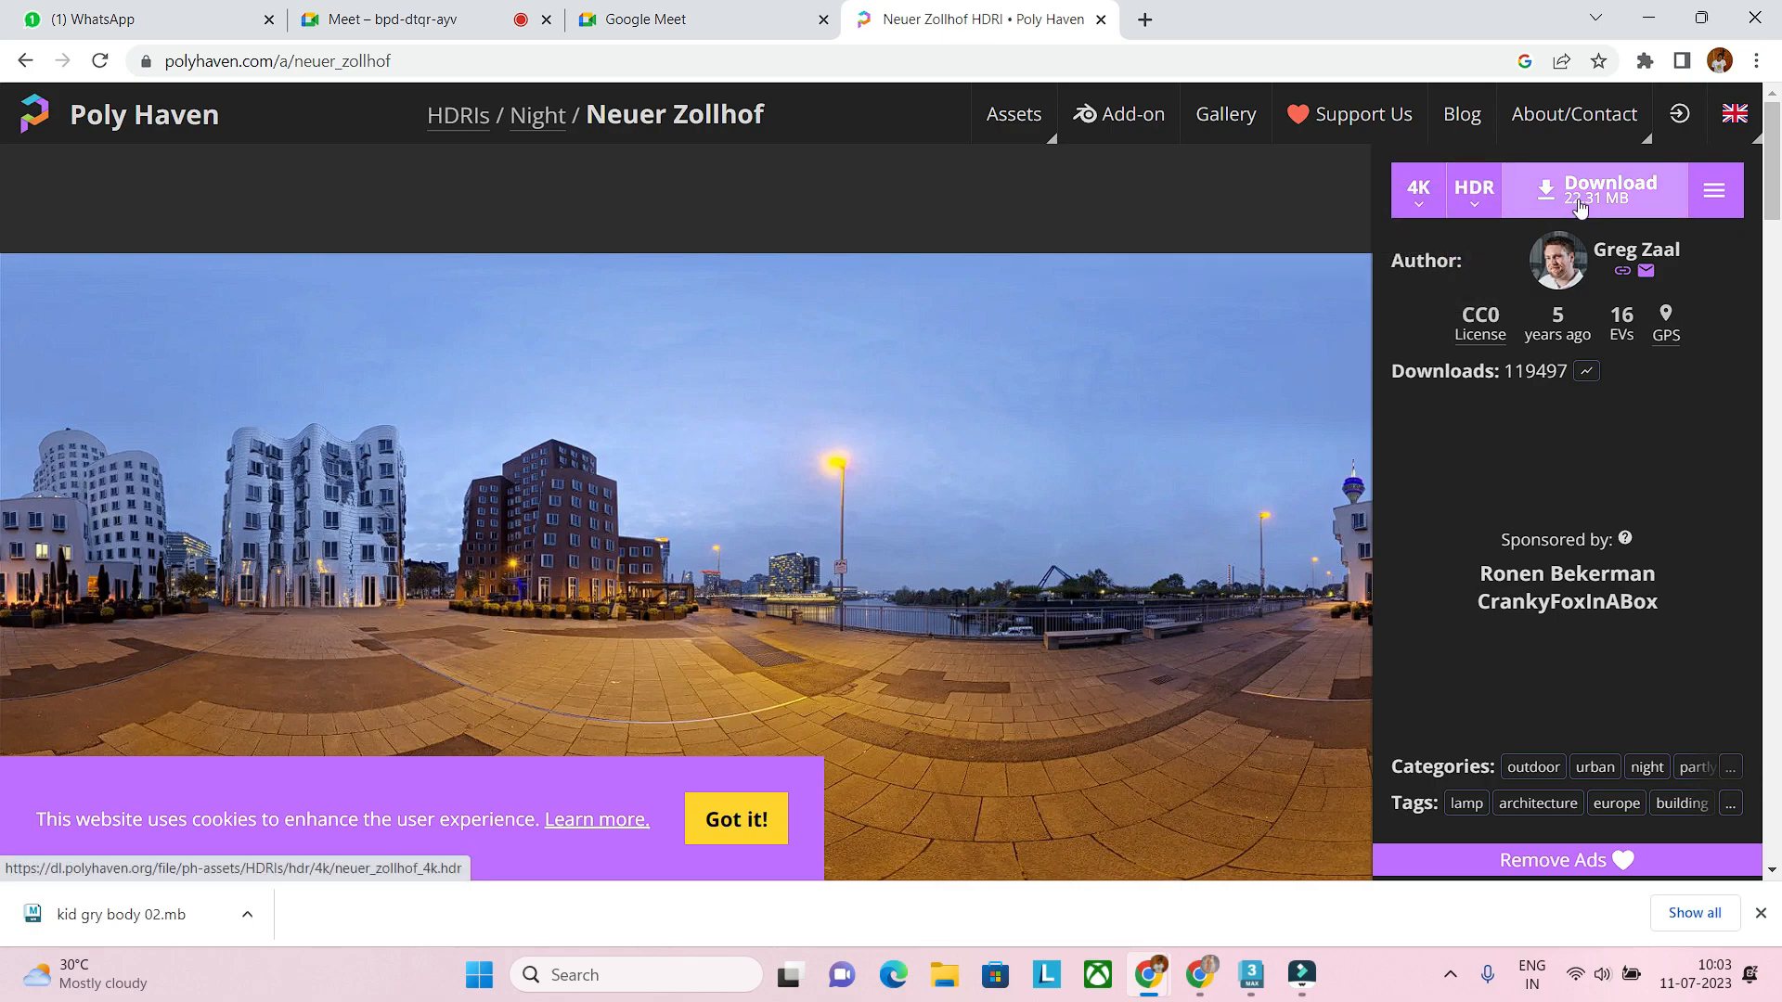
{"action": "left_click", "coordinate": [1581, 199]}
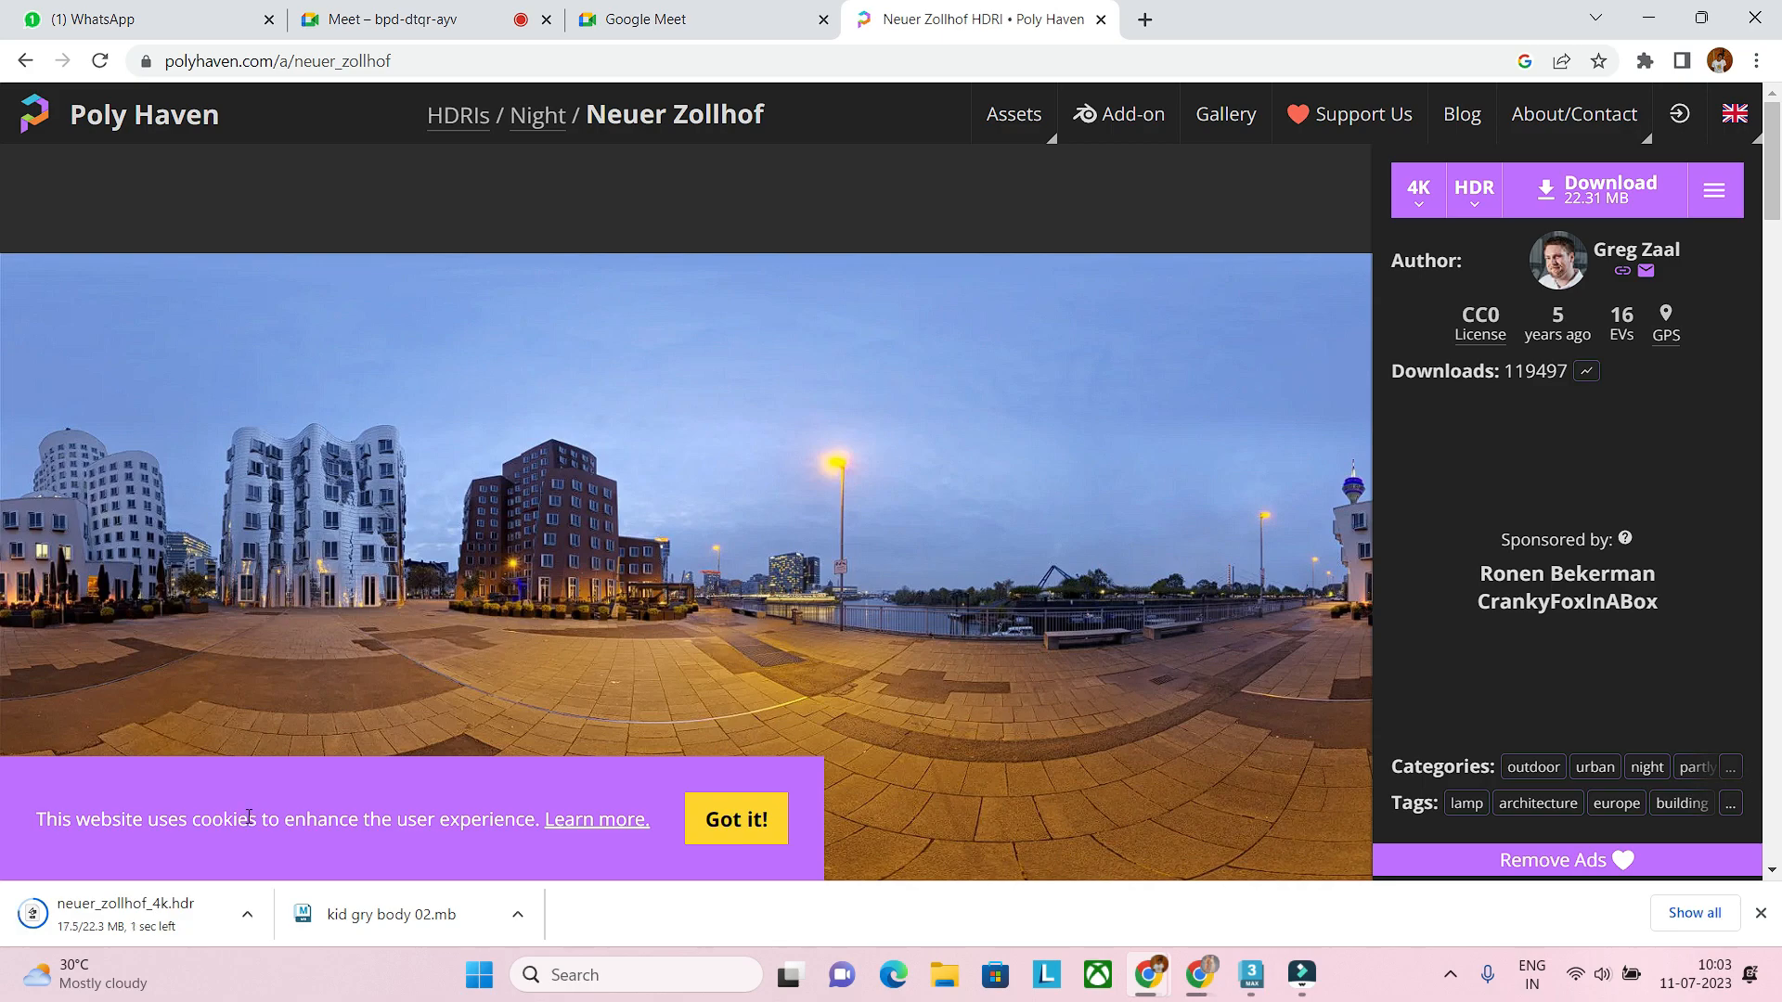
Step: Move the downloaded neuer_zollhof_4k.hdr from the Downloads folder into the ref images folder on the Desktop
{"action": "left_click", "coordinate": [247, 914]}
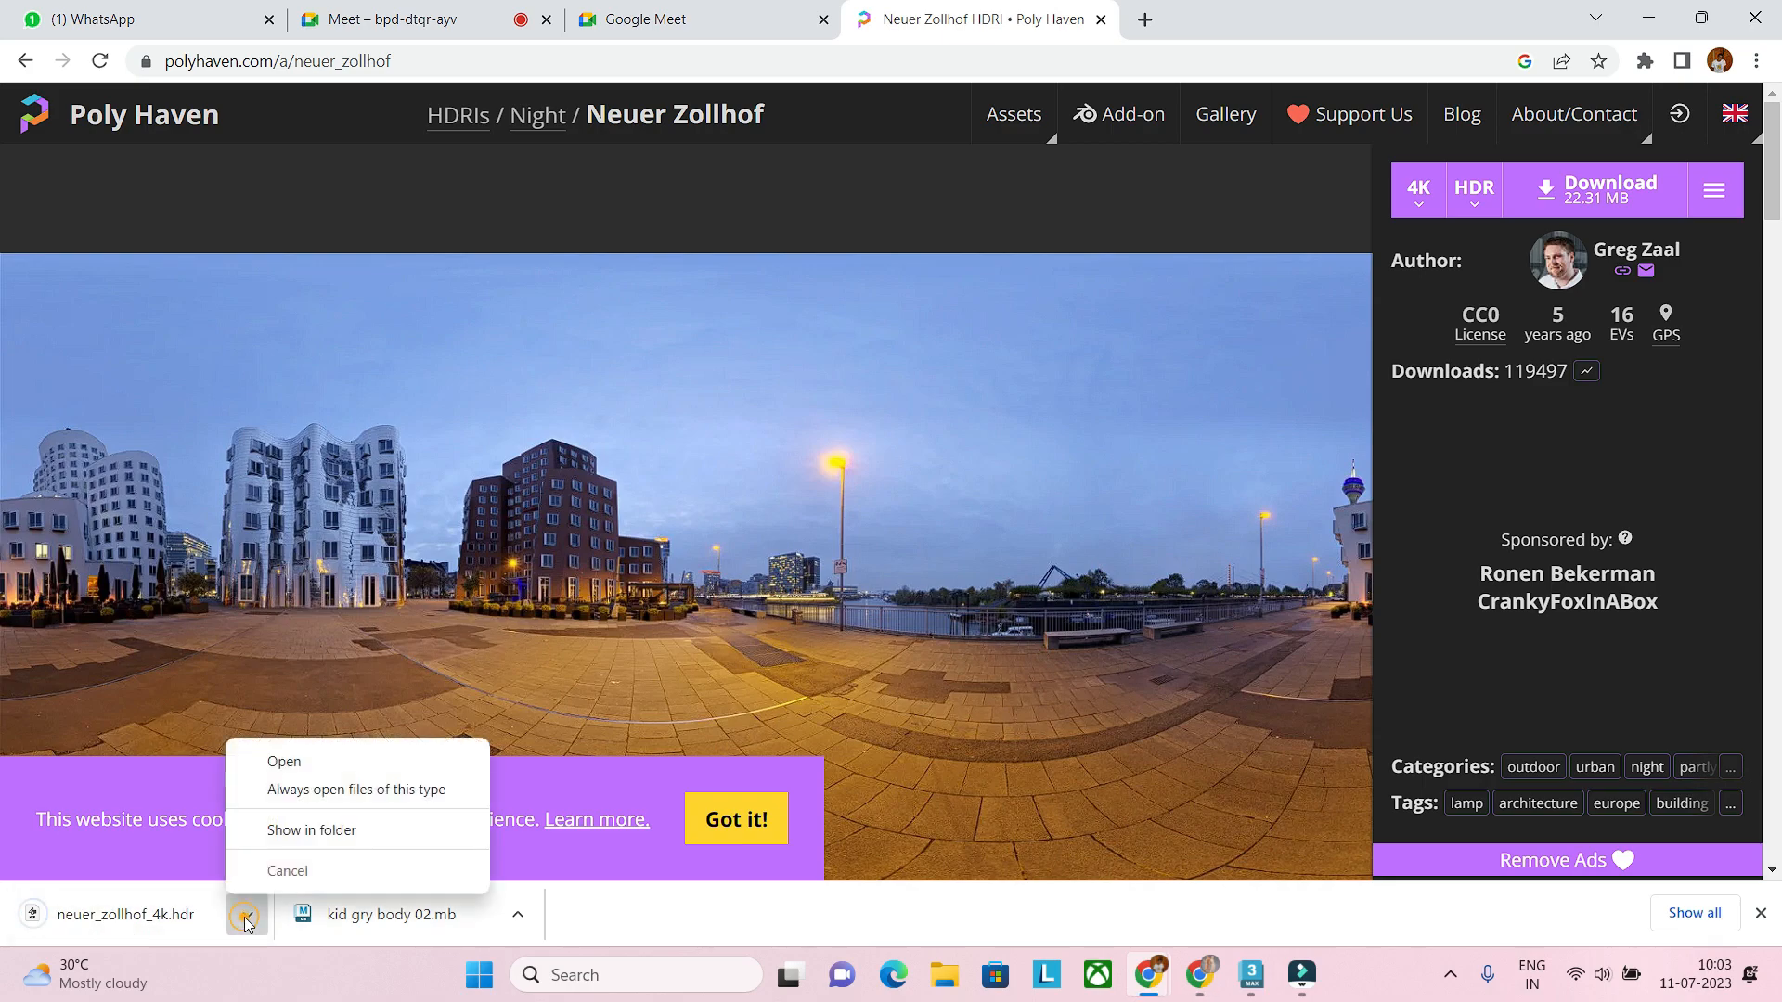
{"action": "left_click", "coordinate": [312, 830]}
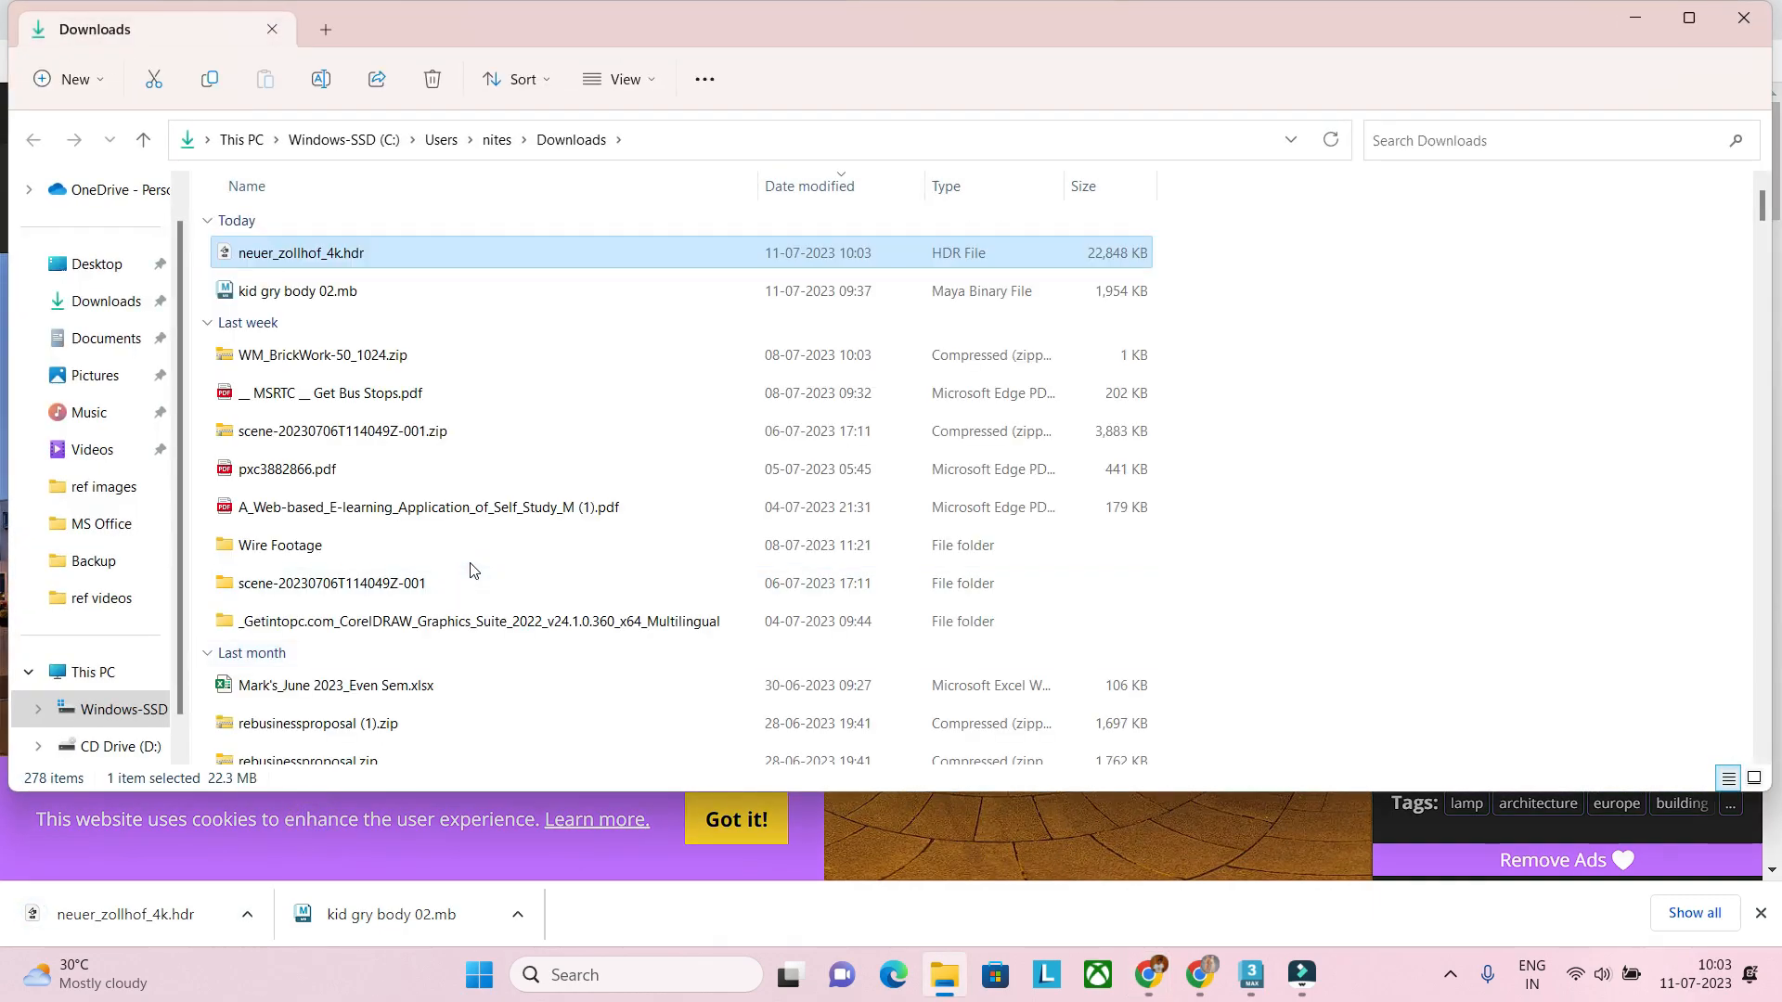
{"action": "key", "text": "ctrl+x"}
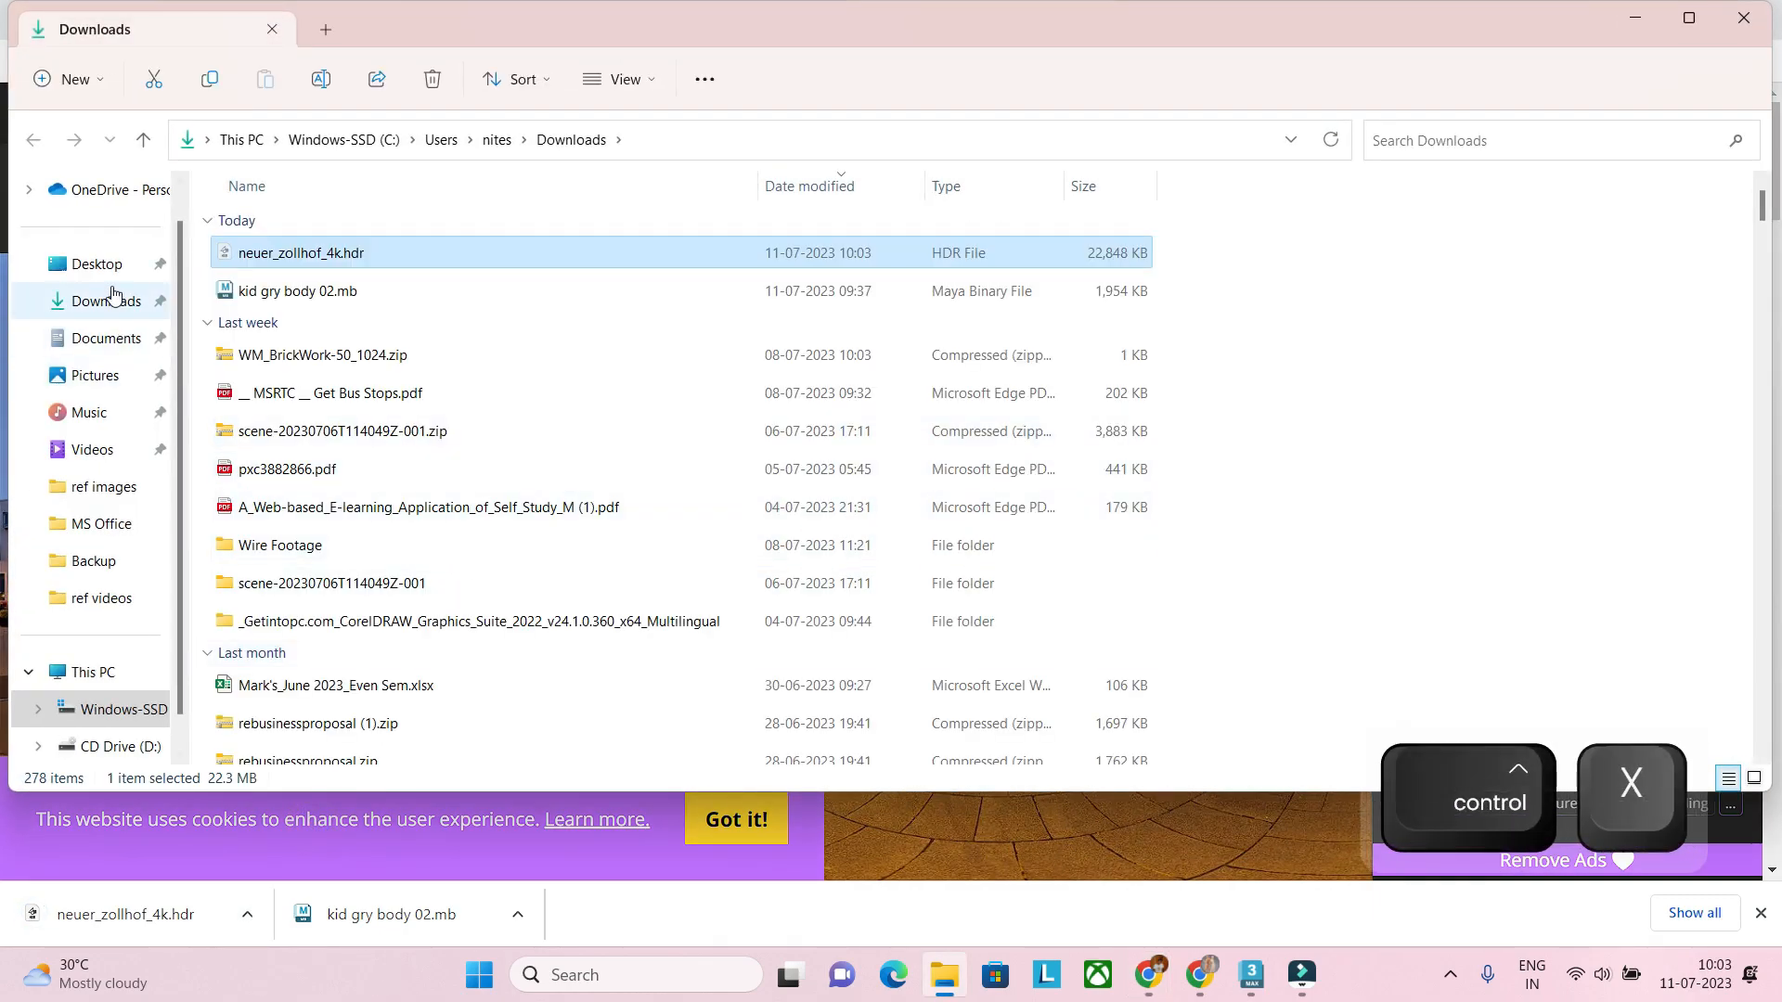
{"action": "left_click", "coordinate": [88, 484]}
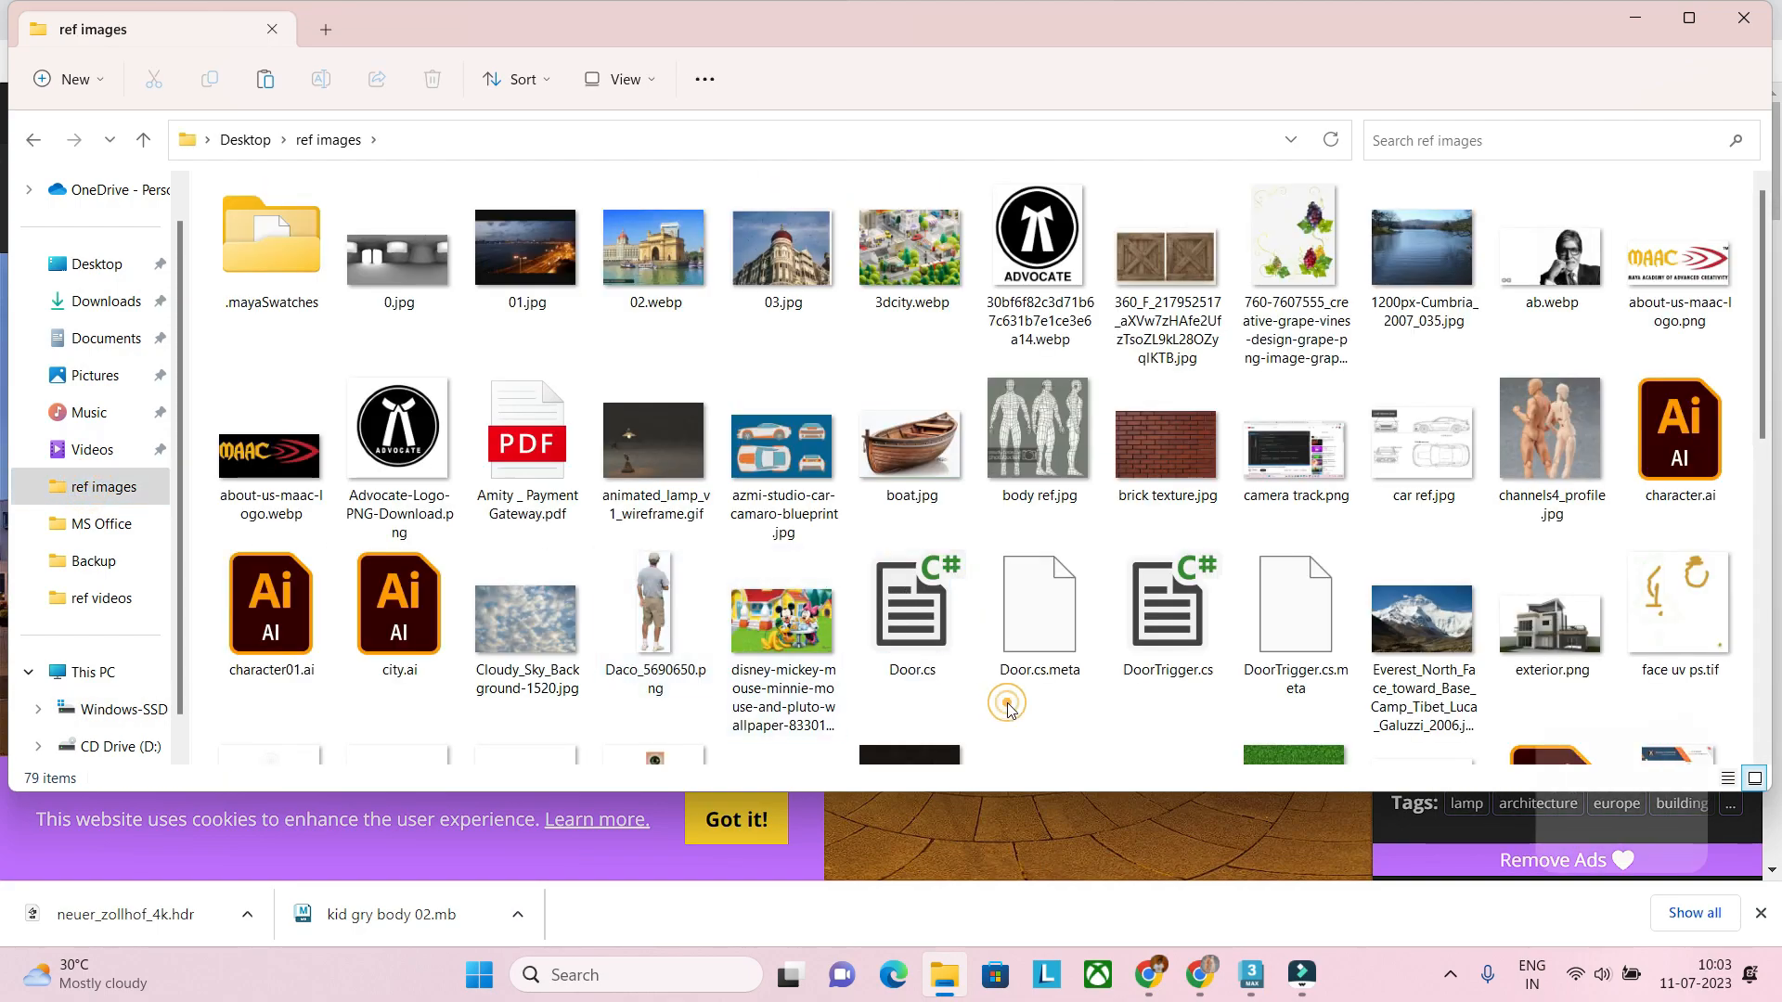
{"action": "key", "text": "ctrl+v"}
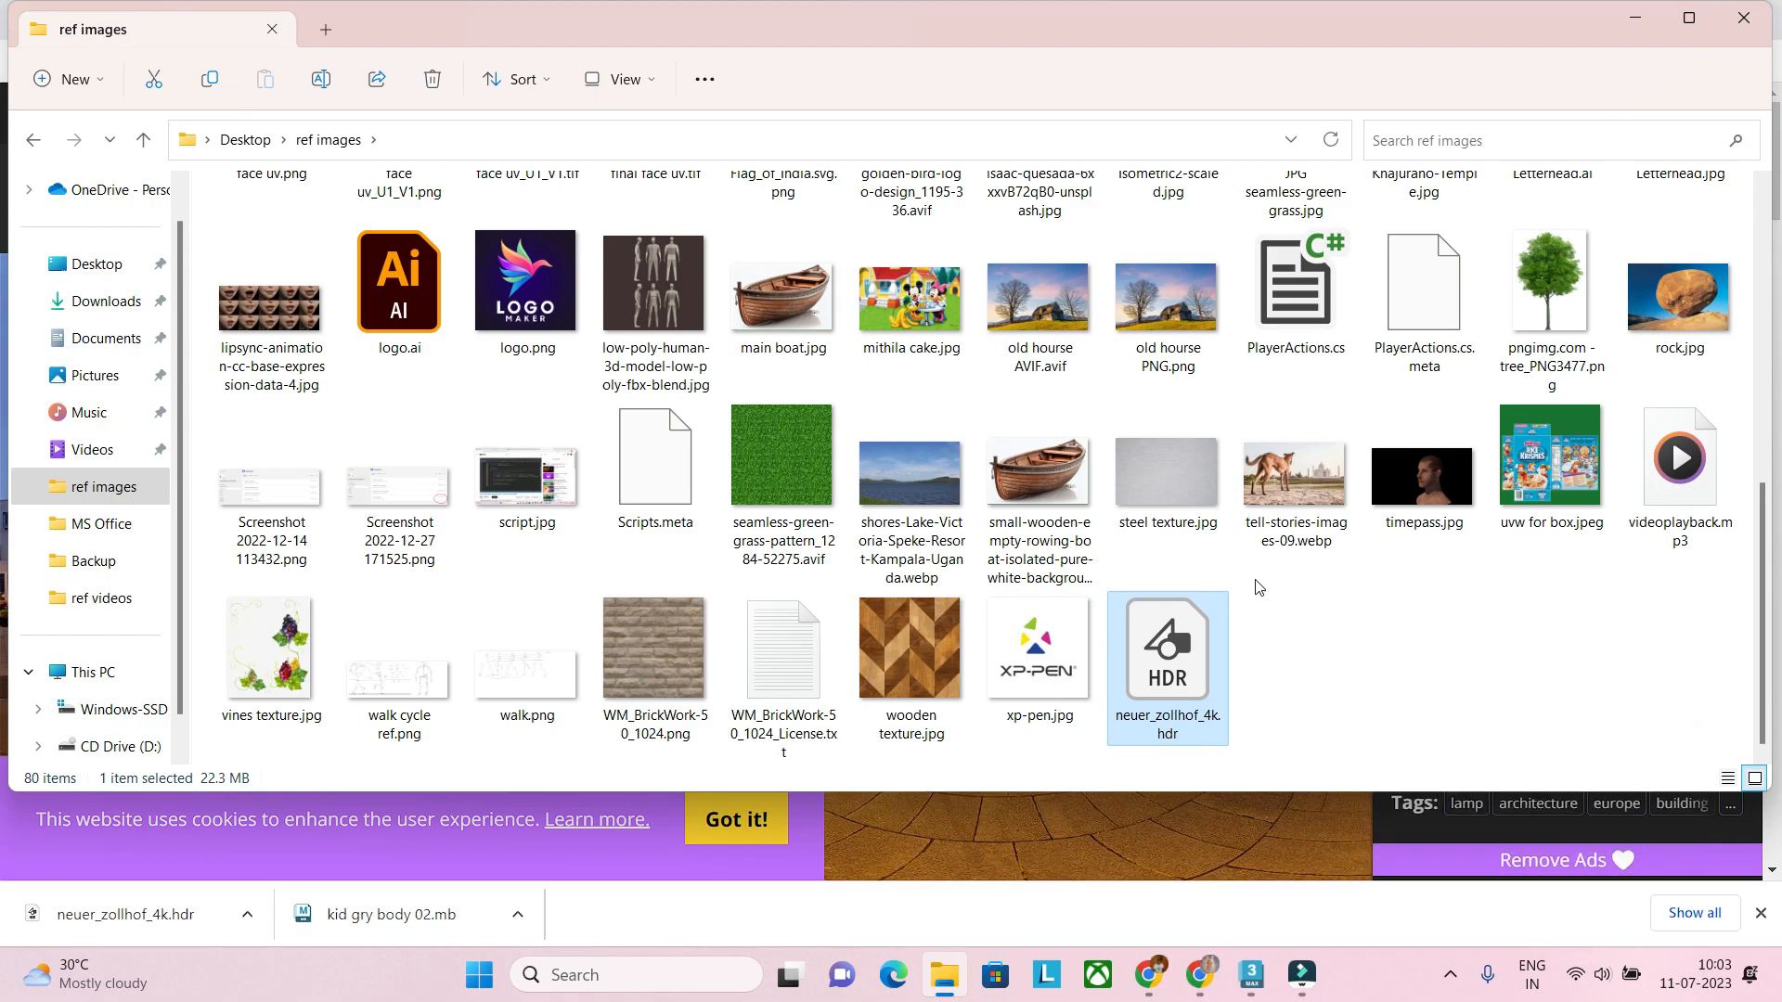
{"action": "left_click", "coordinate": [1636, 18]}
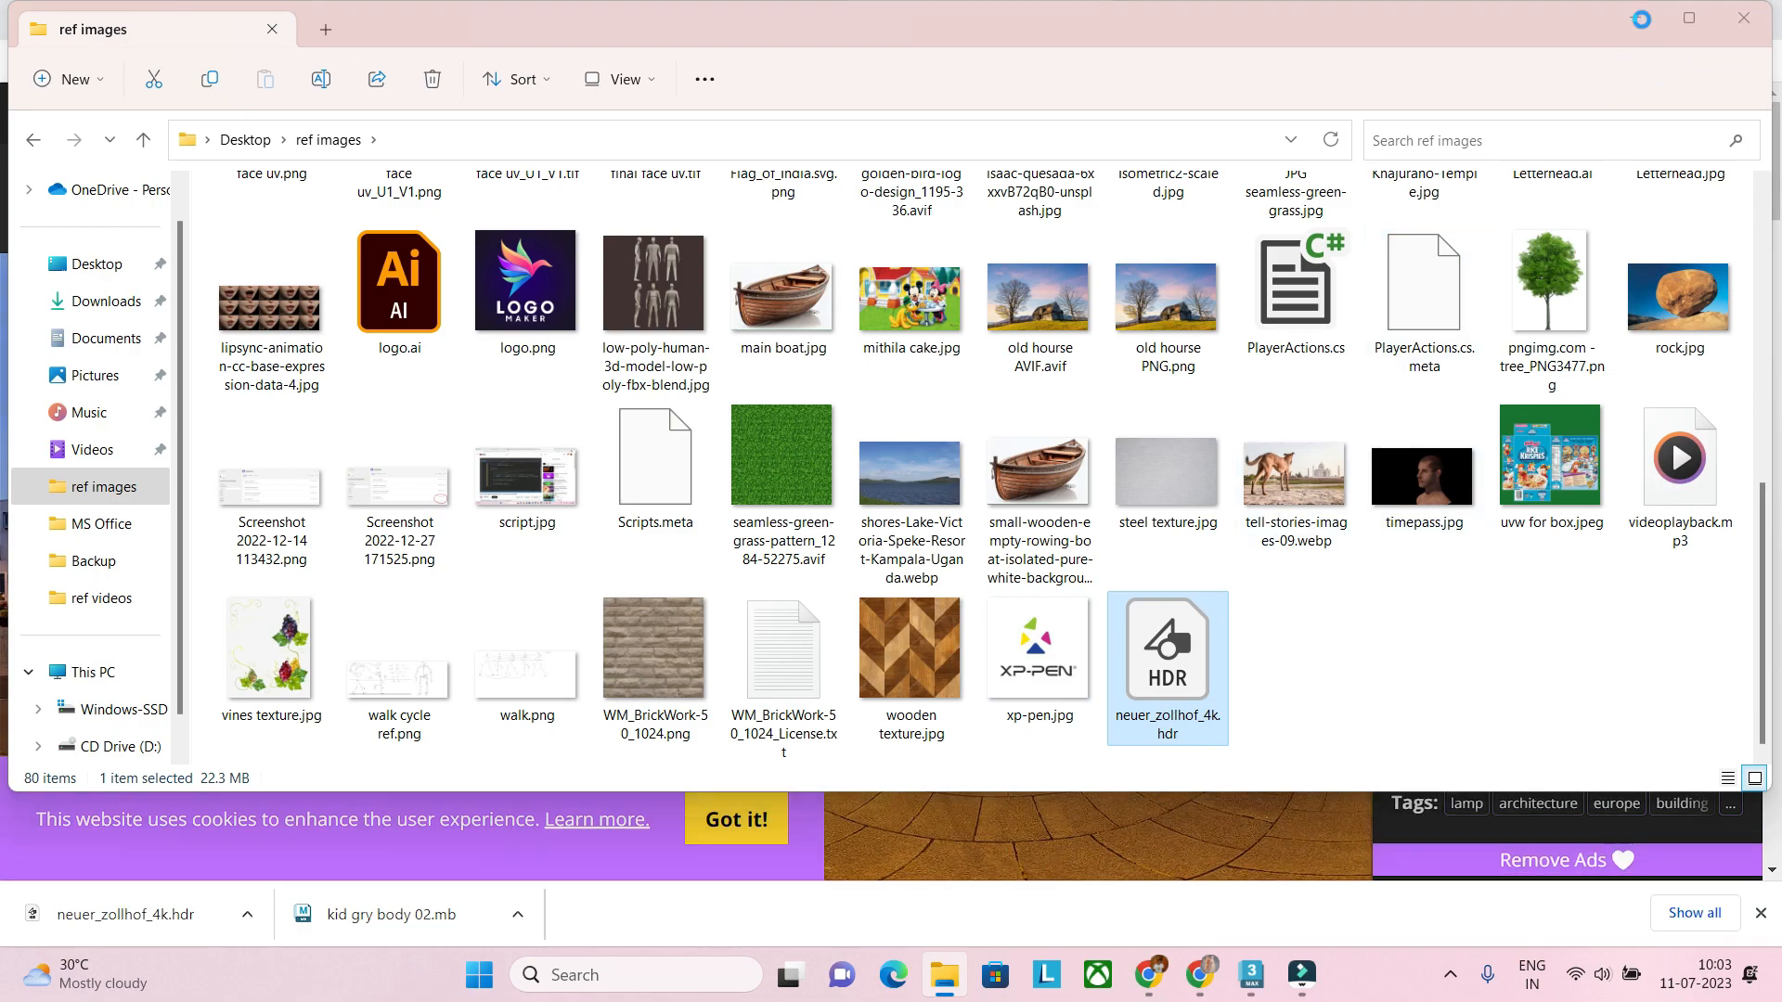
Step: Switch to the exterior.max scene in 3ds Max and dismiss the previous camera render
{"action": "mouse_move", "coordinate": [1251, 975]}
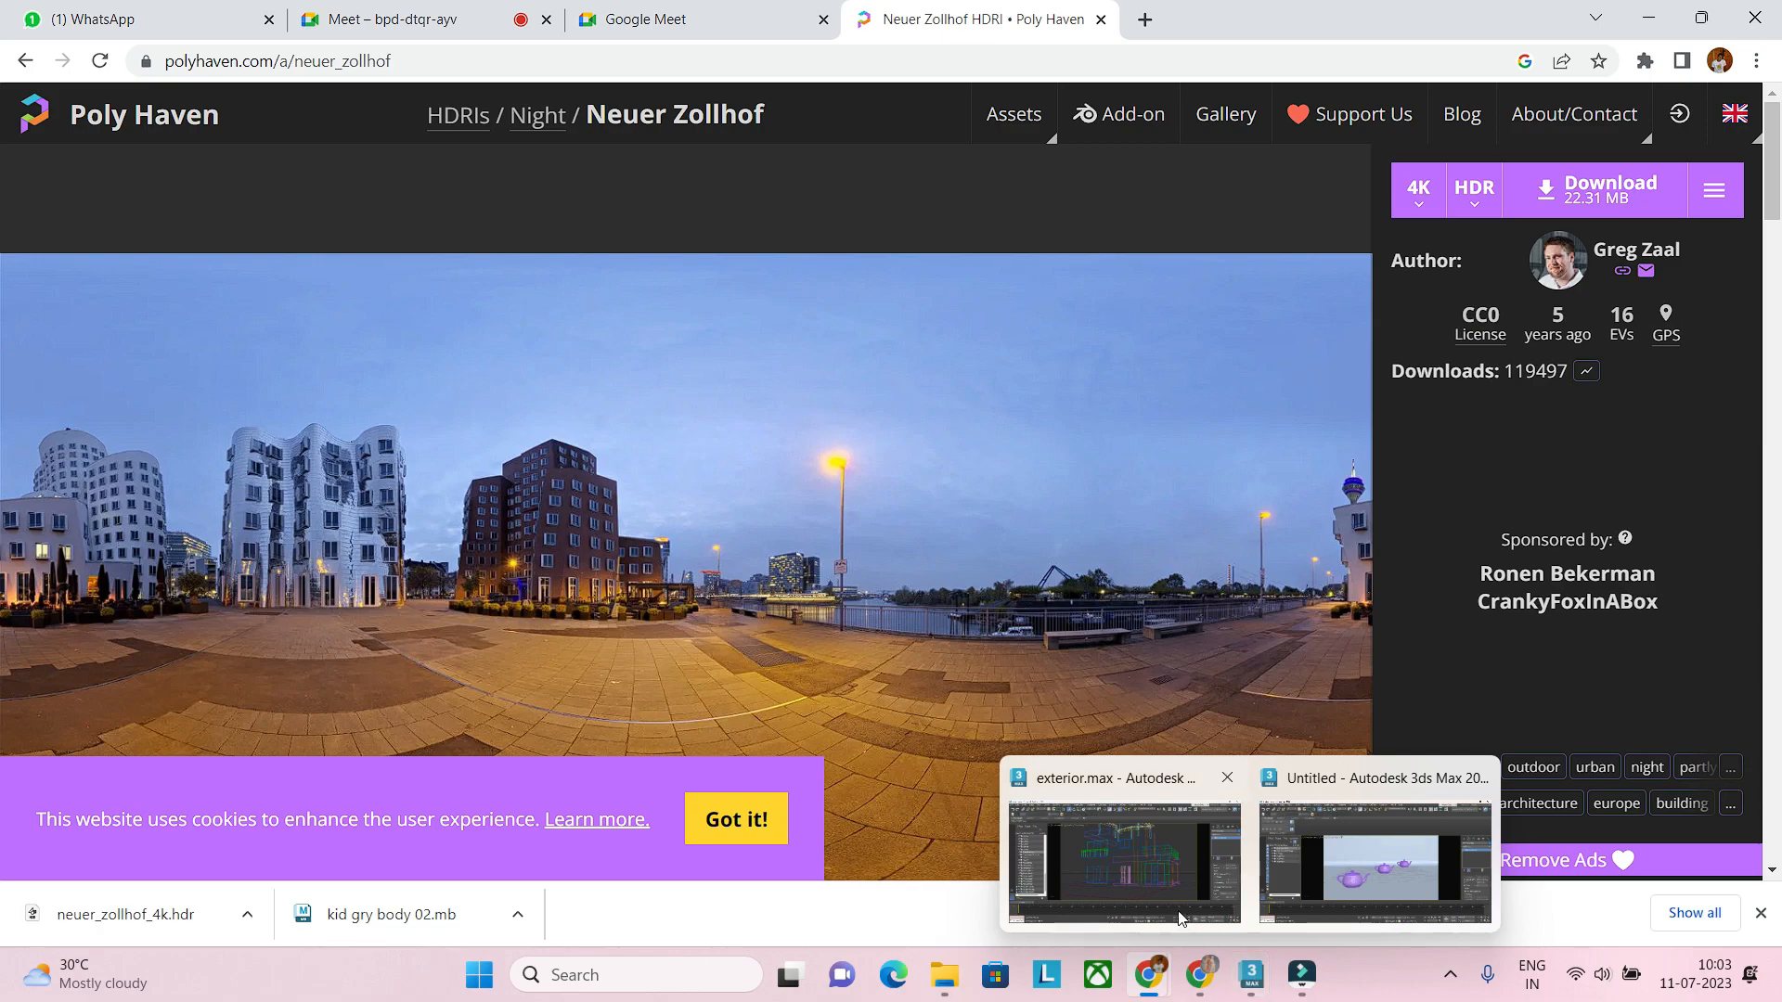
{"action": "left_click", "coordinate": [1158, 884]}
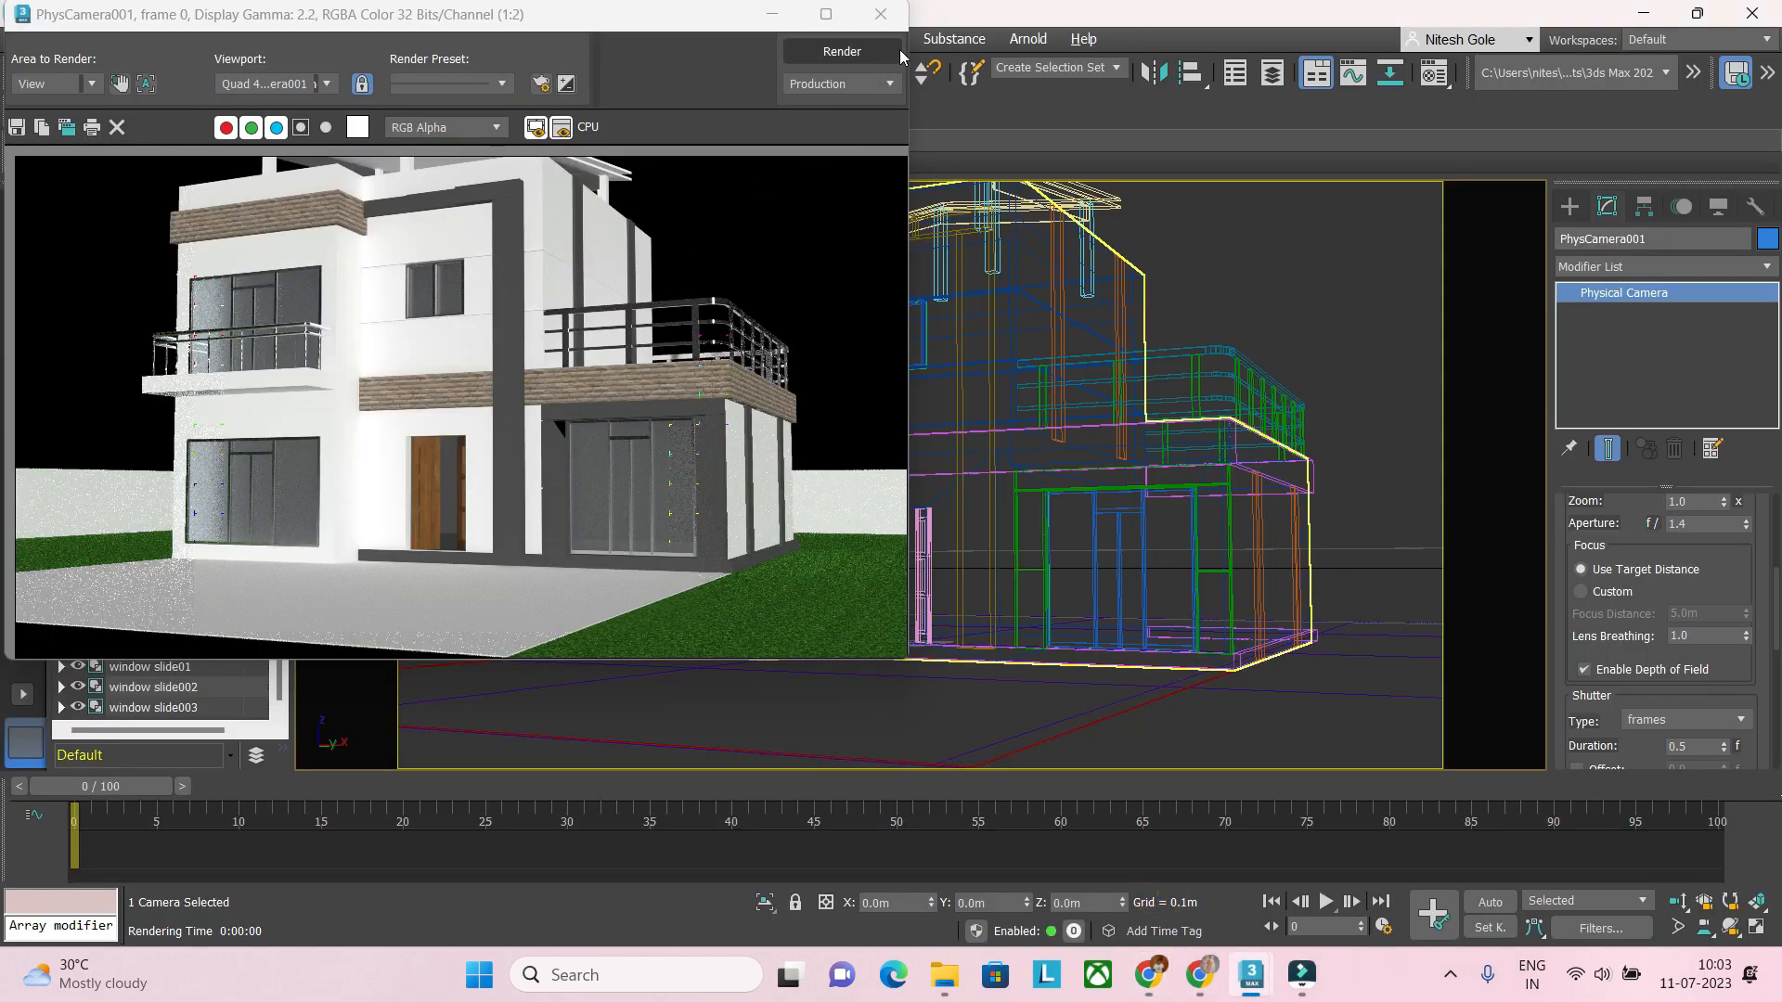
{"action": "left_click", "coordinate": [880, 14]}
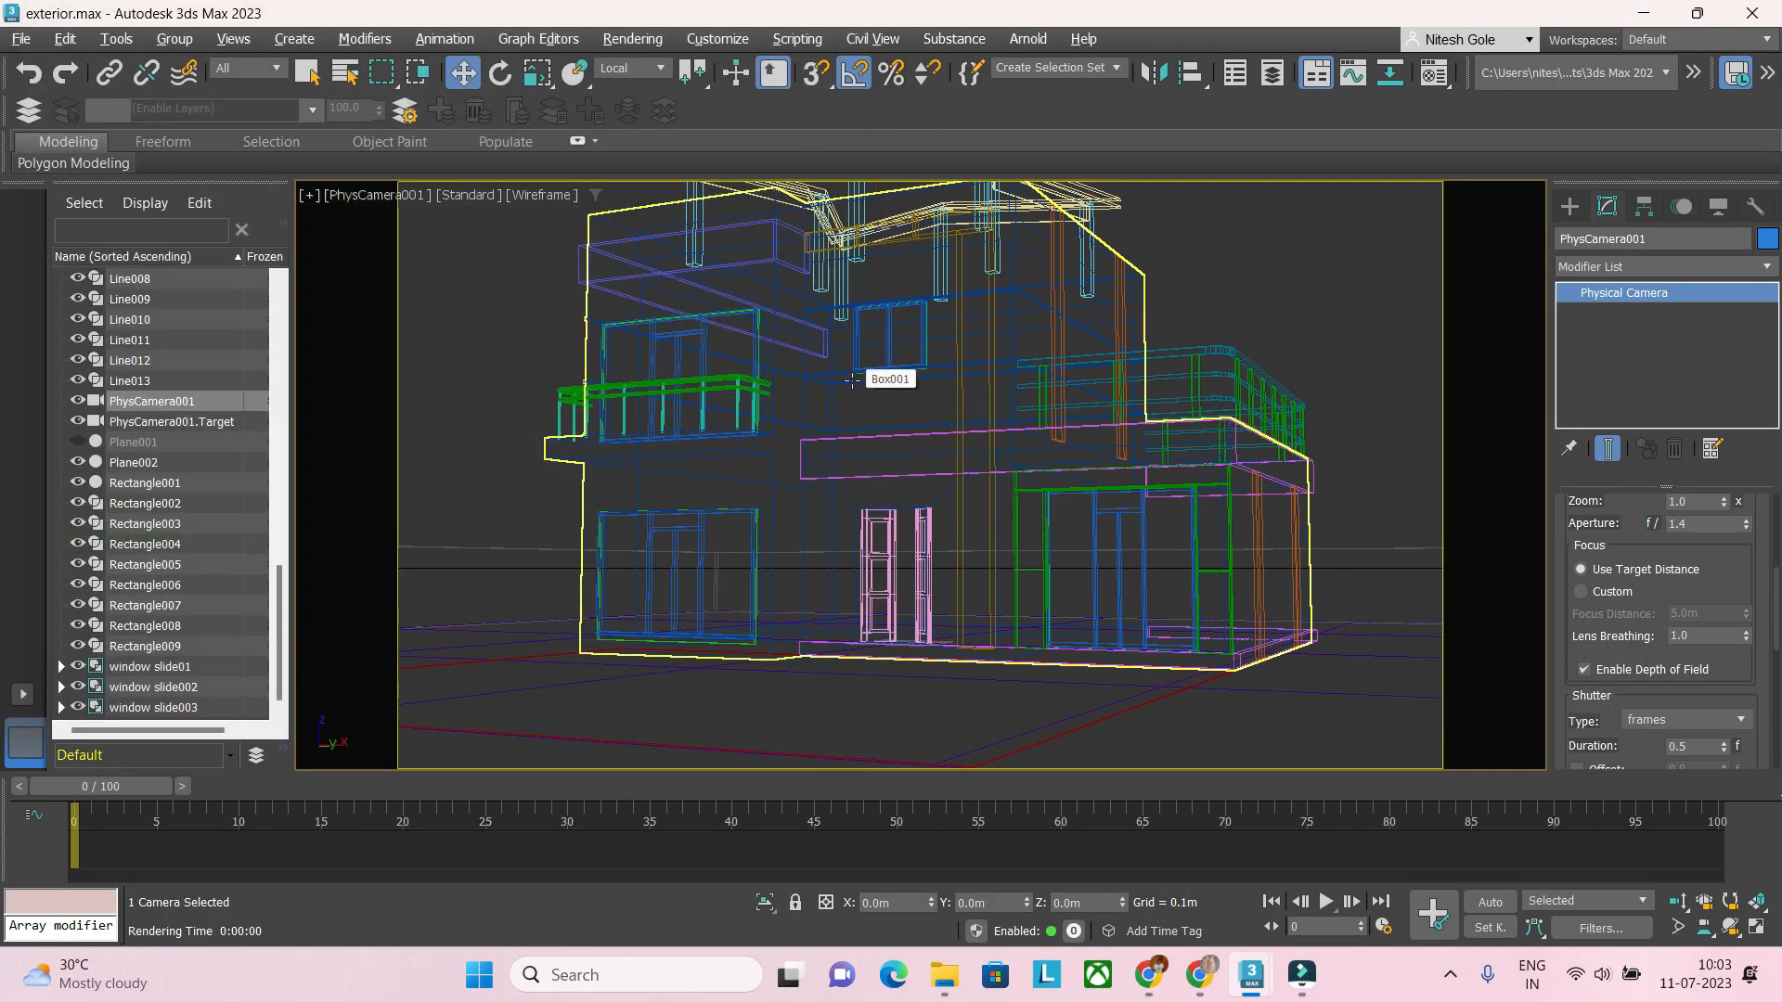
Step: Change the environment background color to near-white, RGB 235, 235, 235
{"action": "key", "text": "8"}
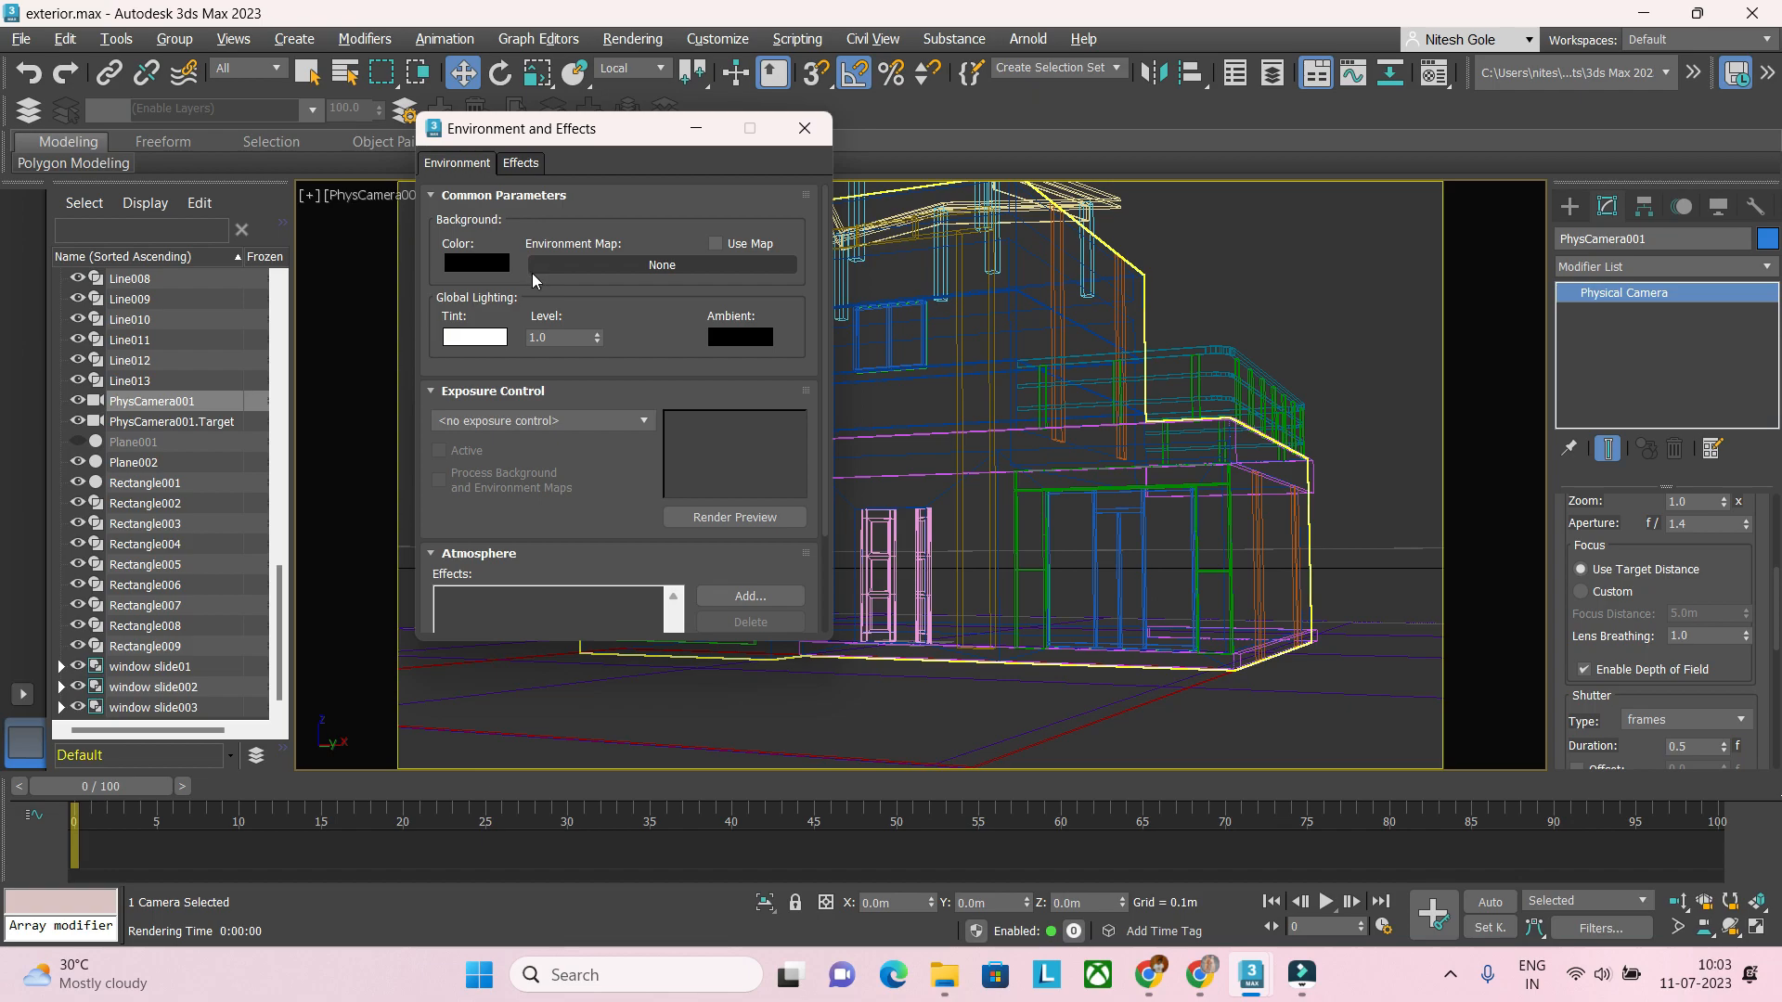
{"action": "left_click", "coordinate": [474, 266]}
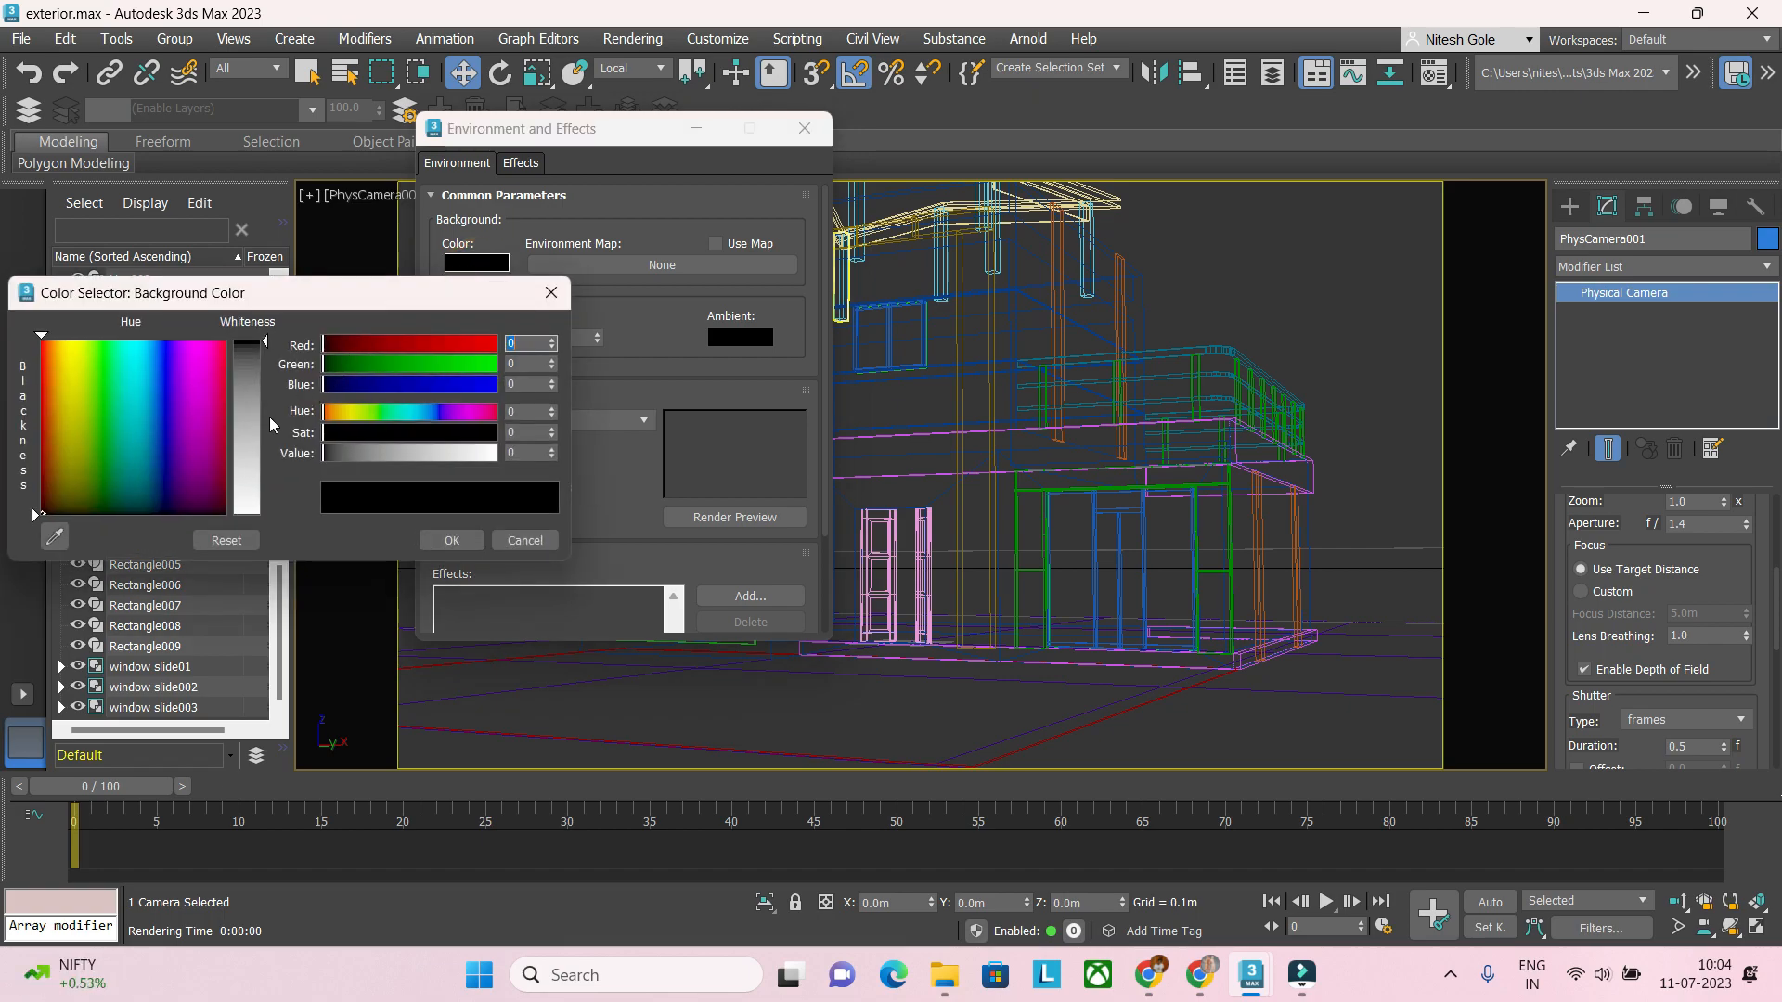
{"action": "left_click_drag", "start_coordinate": [269, 416], "coordinate": [267, 501]}
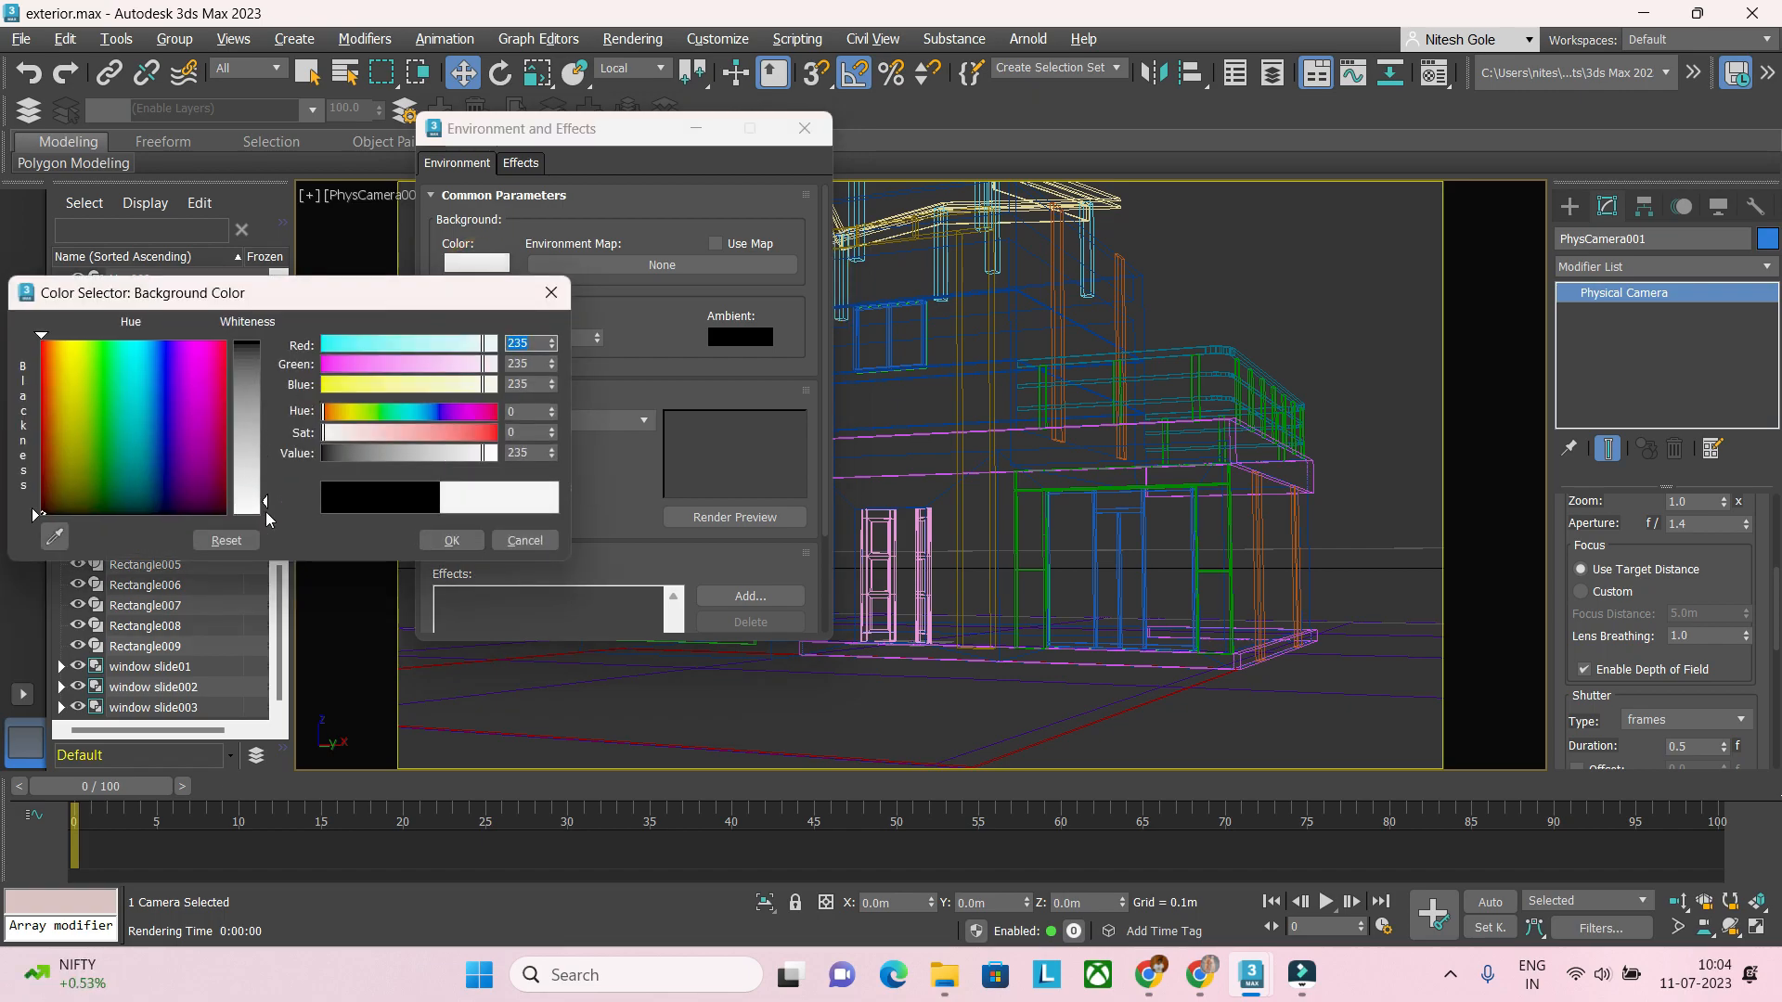
{"action": "left_click", "coordinate": [452, 542]}
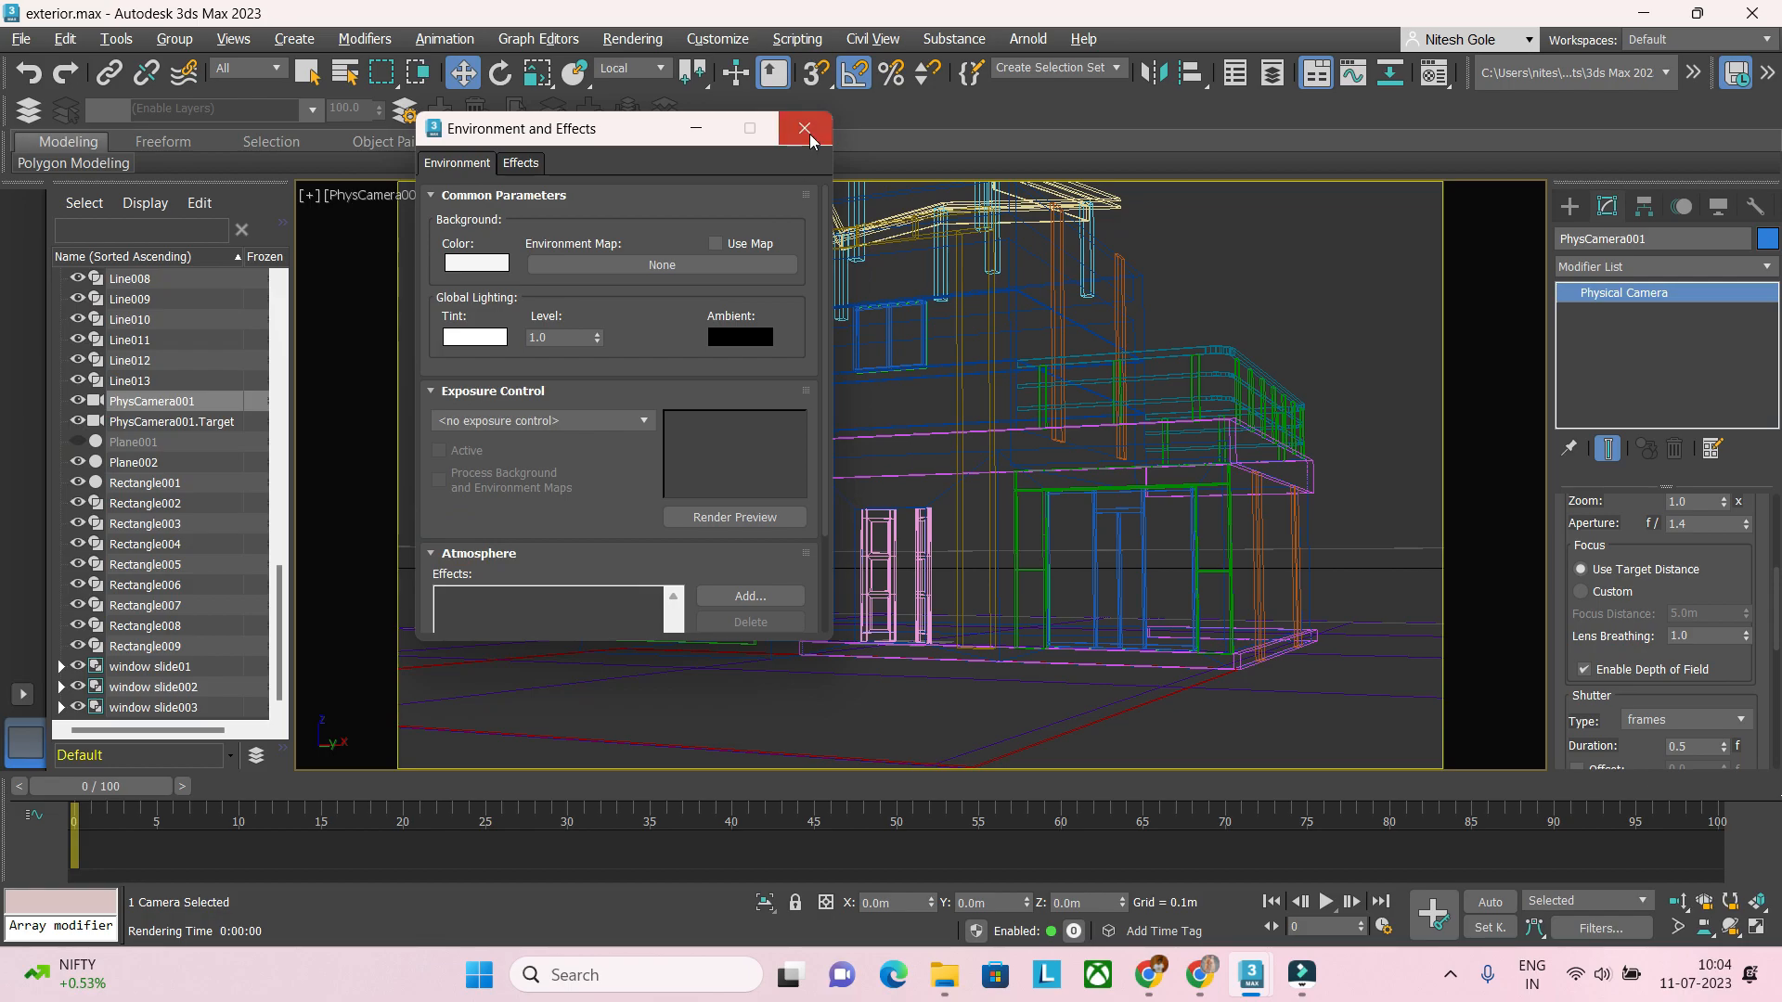
{"action": "left_click", "coordinate": [805, 130]}
Step: Test-render the physical camera view with the near-white background, stopping it partway and closing the render
{"action": "key", "text": "shift+q"}
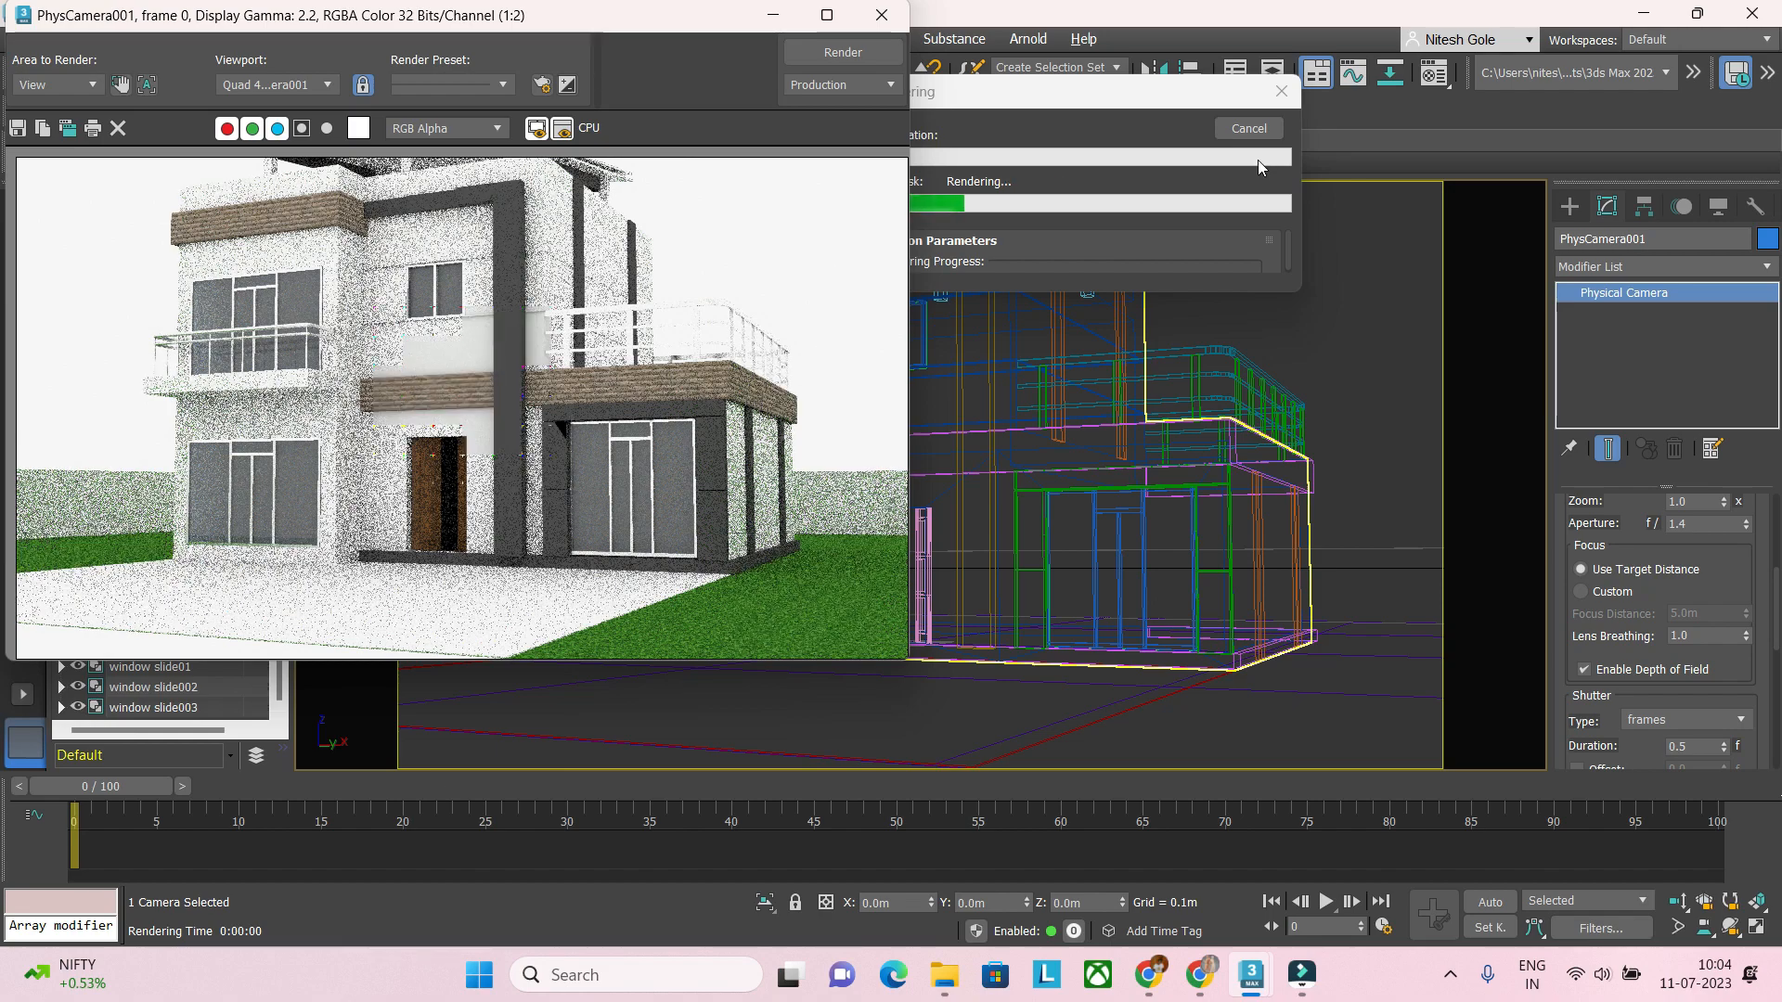
{"action": "left_click", "coordinate": [1249, 128]}
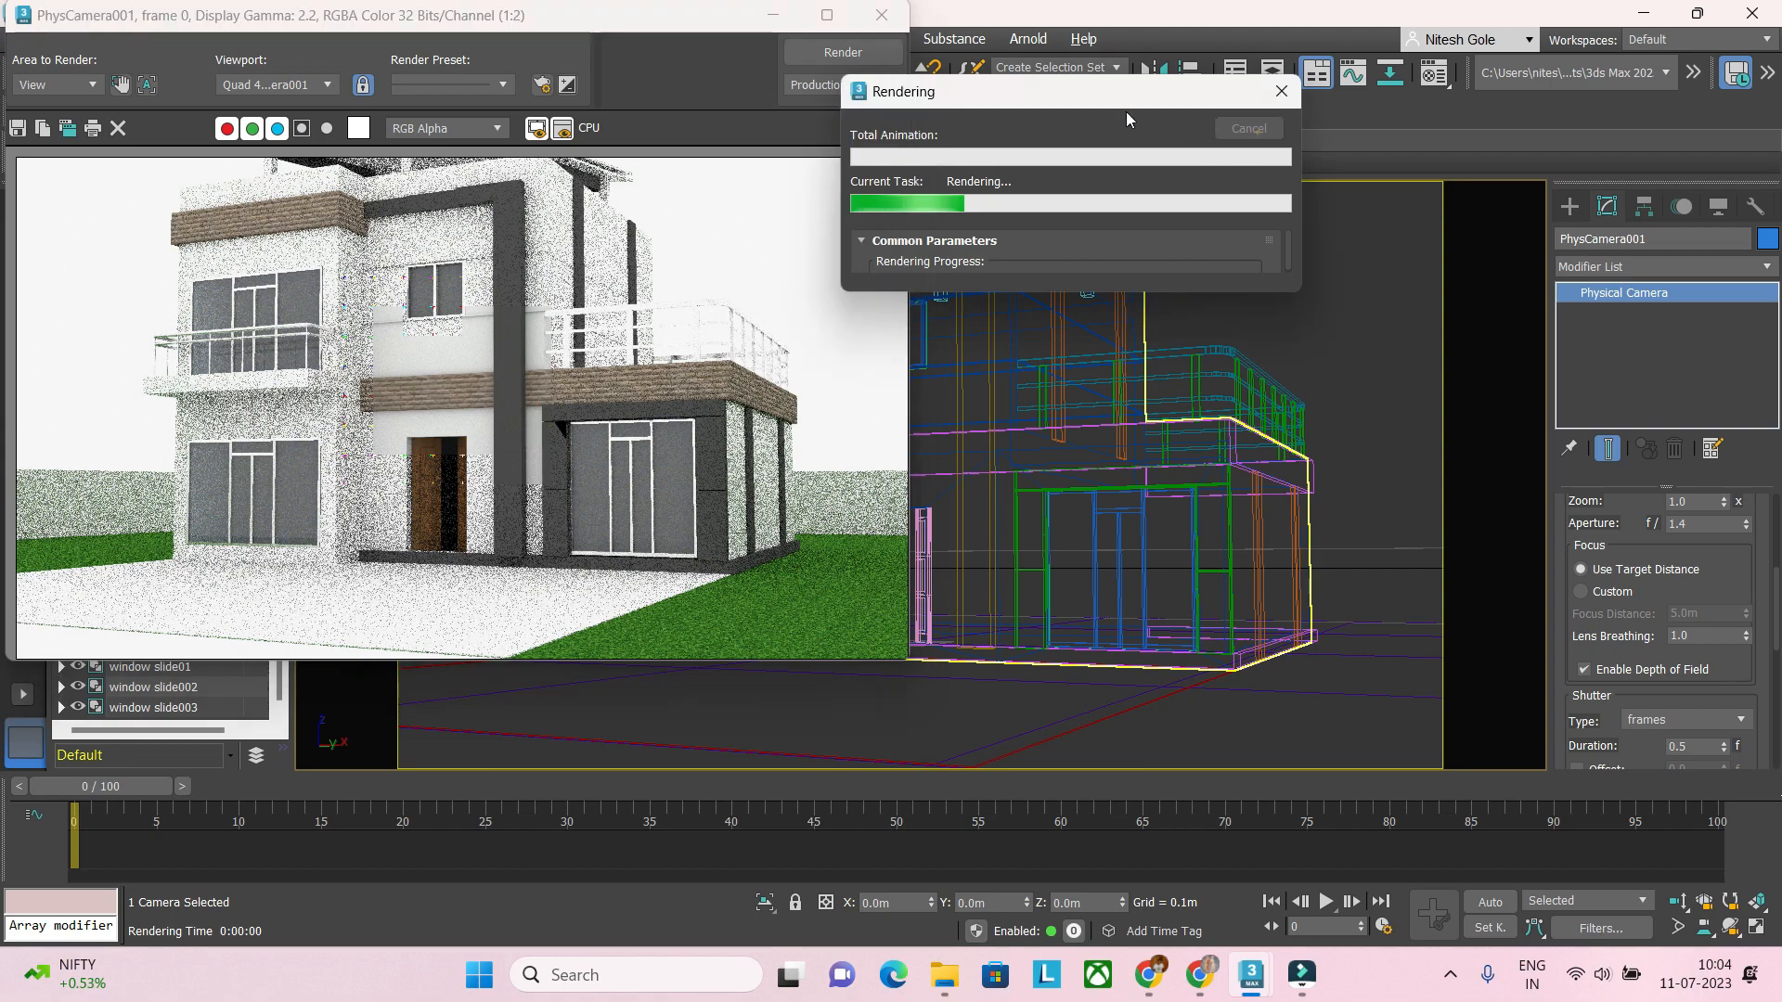
{"action": "left_click", "coordinate": [881, 14]}
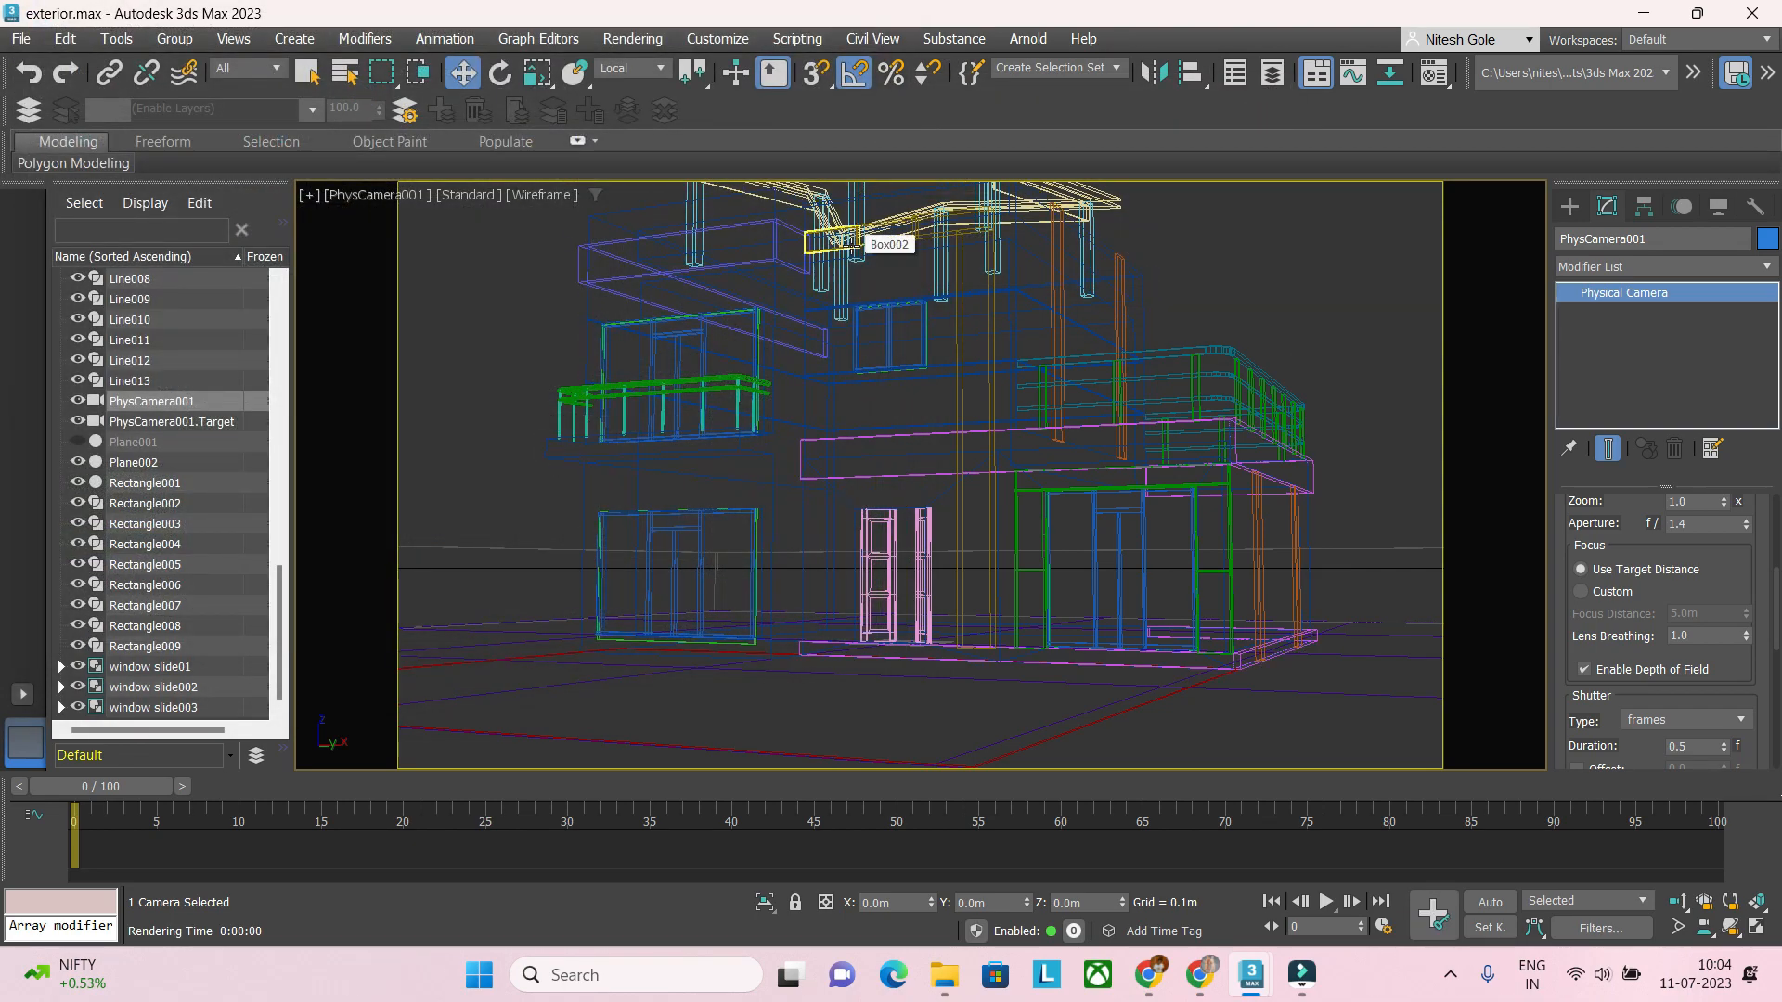
Step: Rename the unused material 18 - Default in the Material Editor to hdri
{"action": "key", "text": "m"}
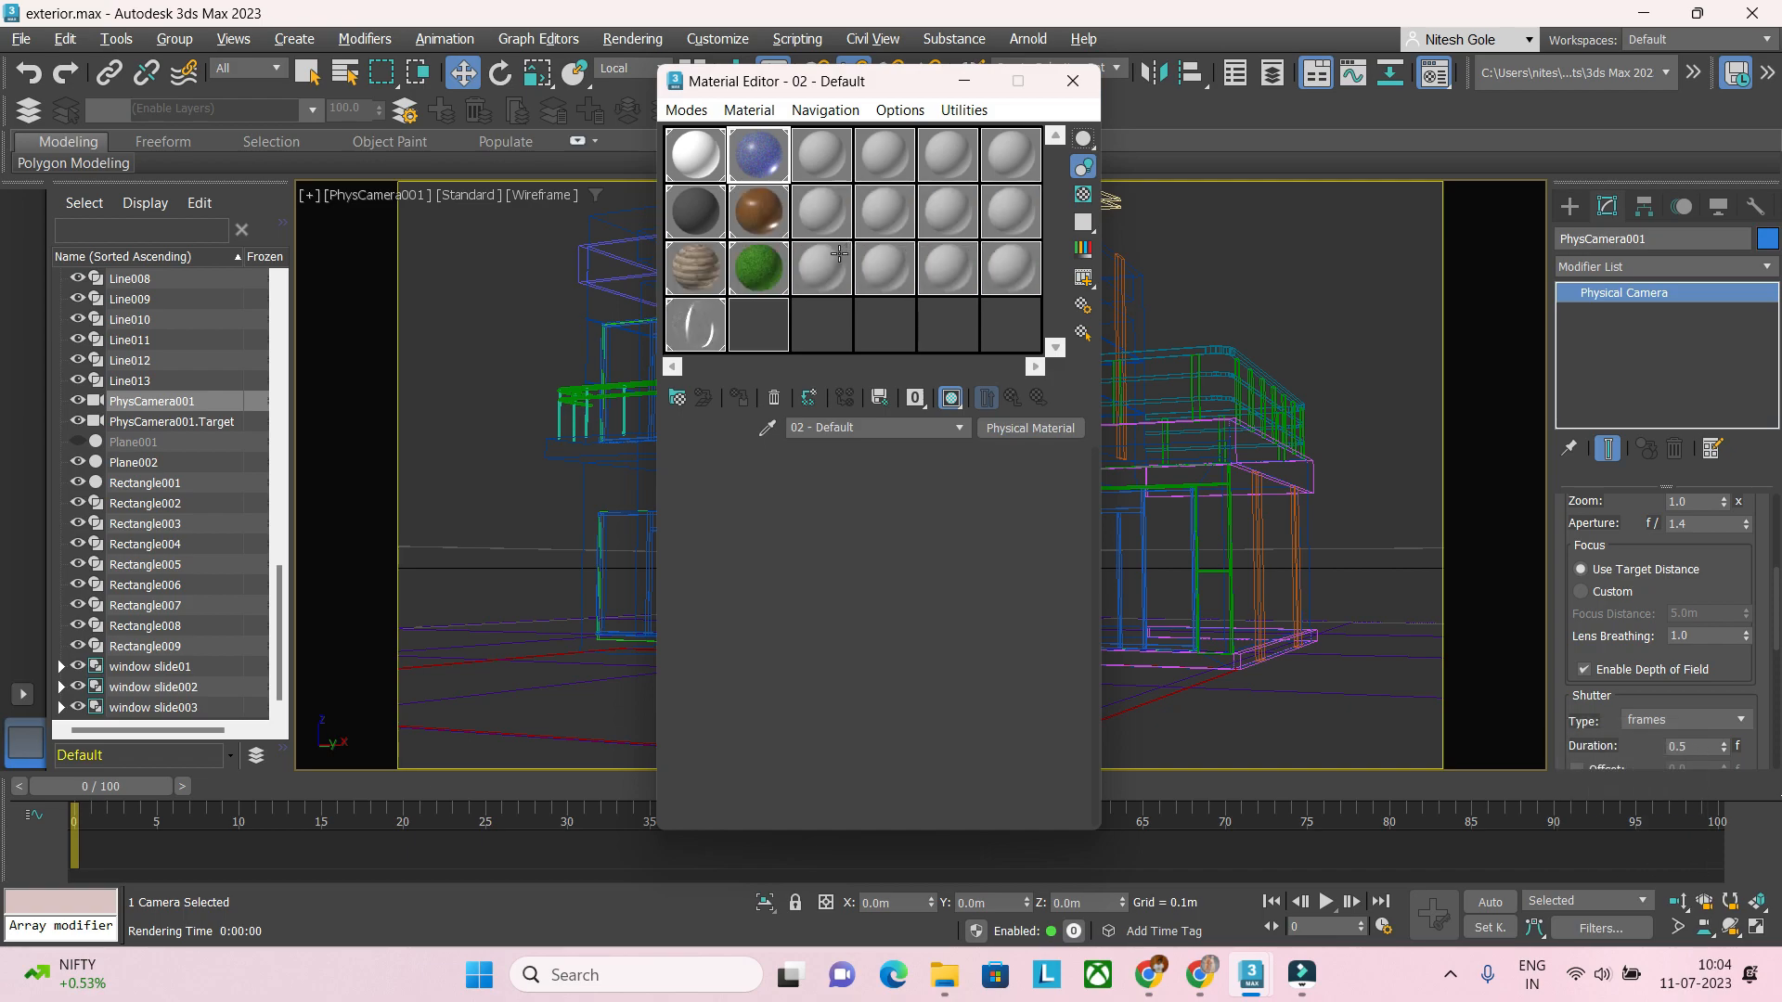
{"action": "left_click", "coordinate": [1008, 269]}
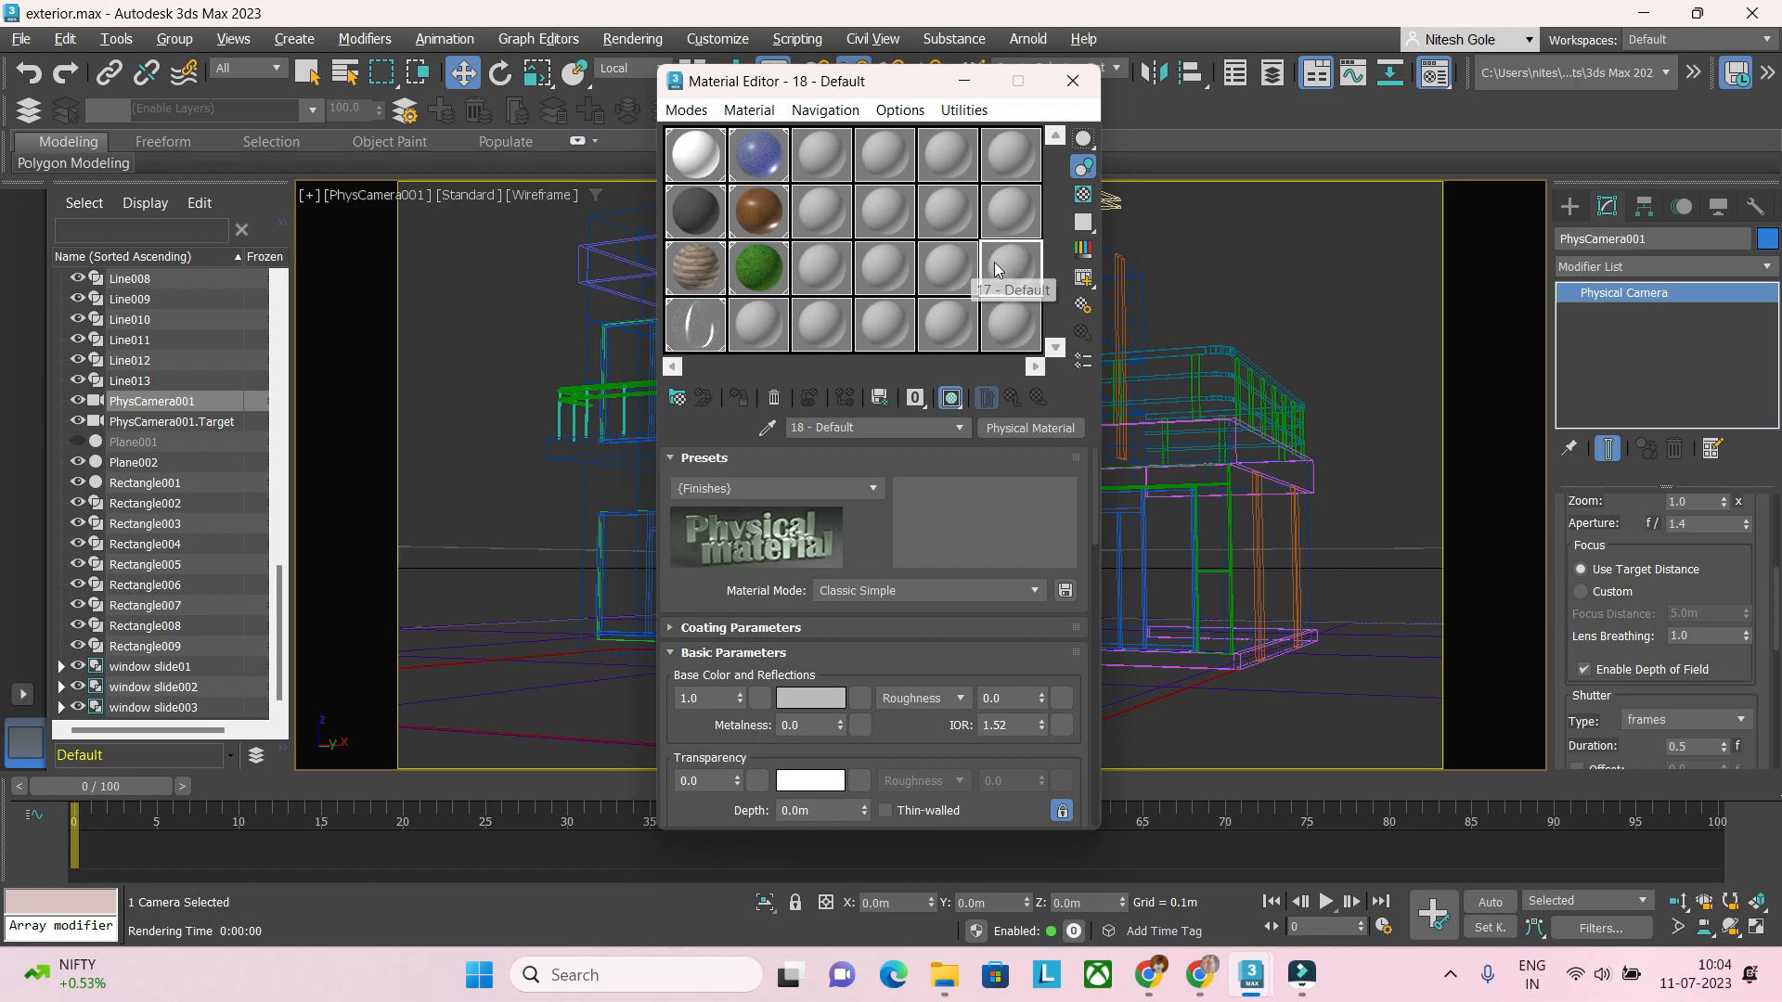
{"action": "left_click", "coordinate": [885, 427]}
{"action": "left_click_drag", "start_coordinate": [884, 427], "coordinate": [767, 430]}
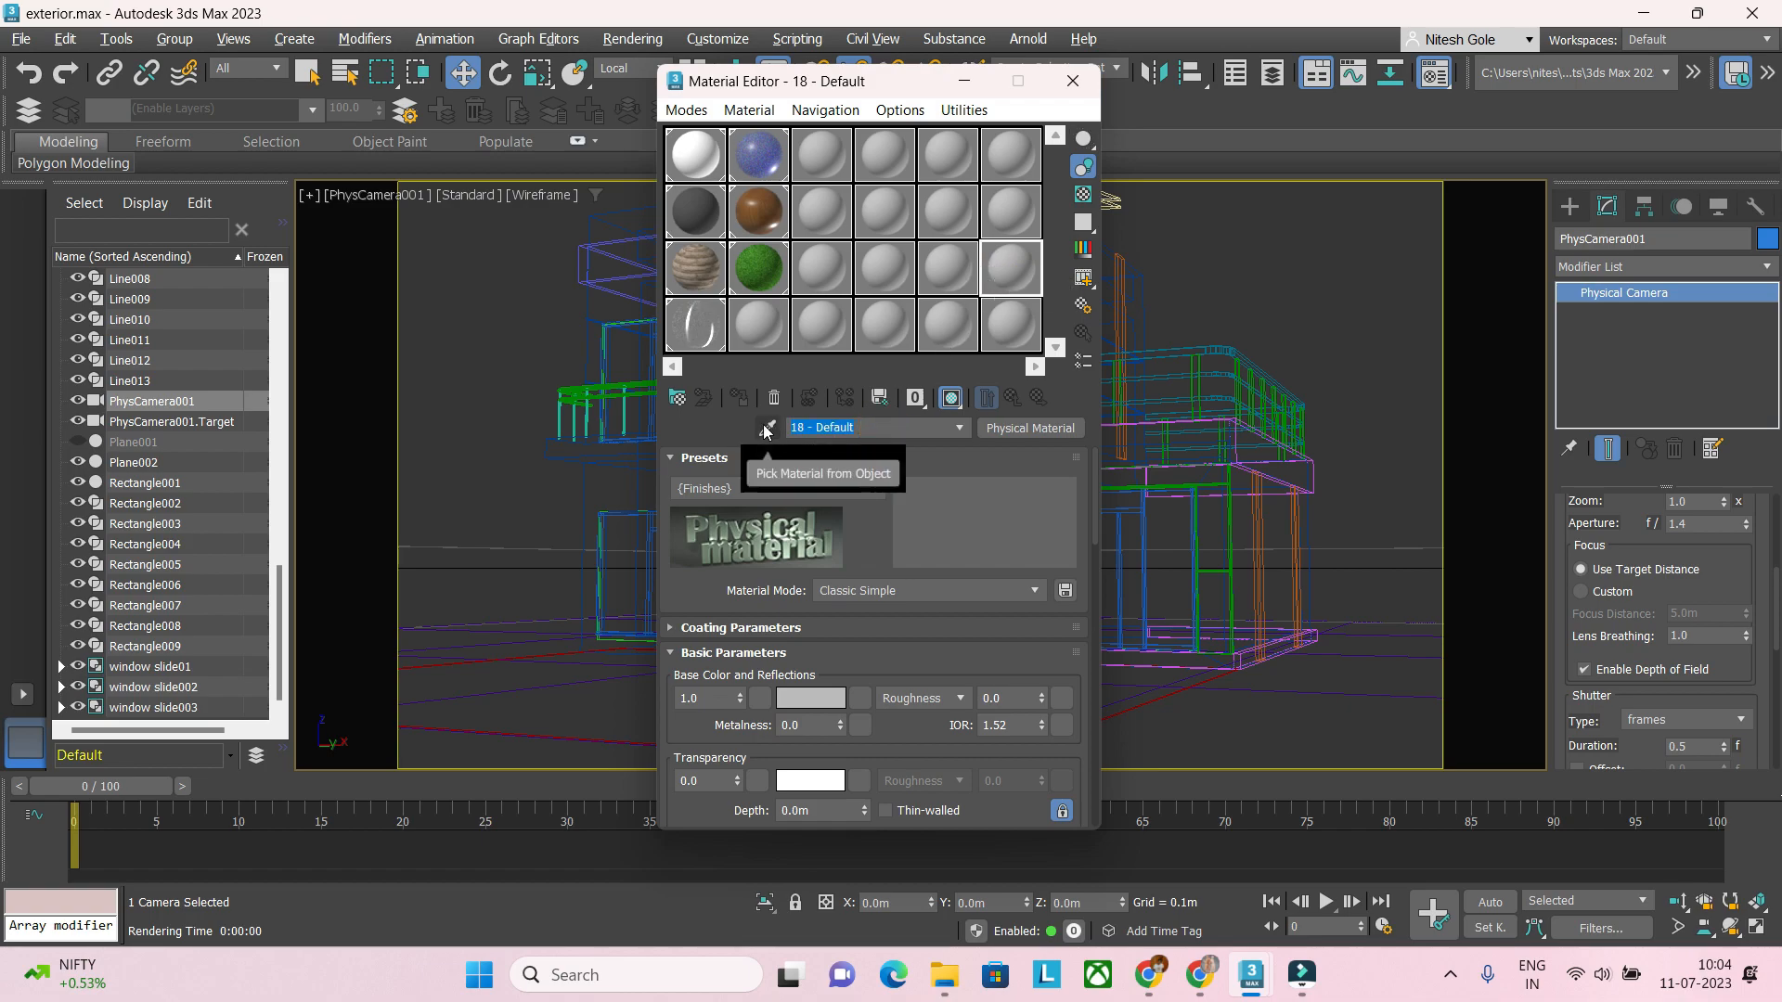
{"action": "type", "text": "hdri"}
{"action": "key", "text": "Return"}
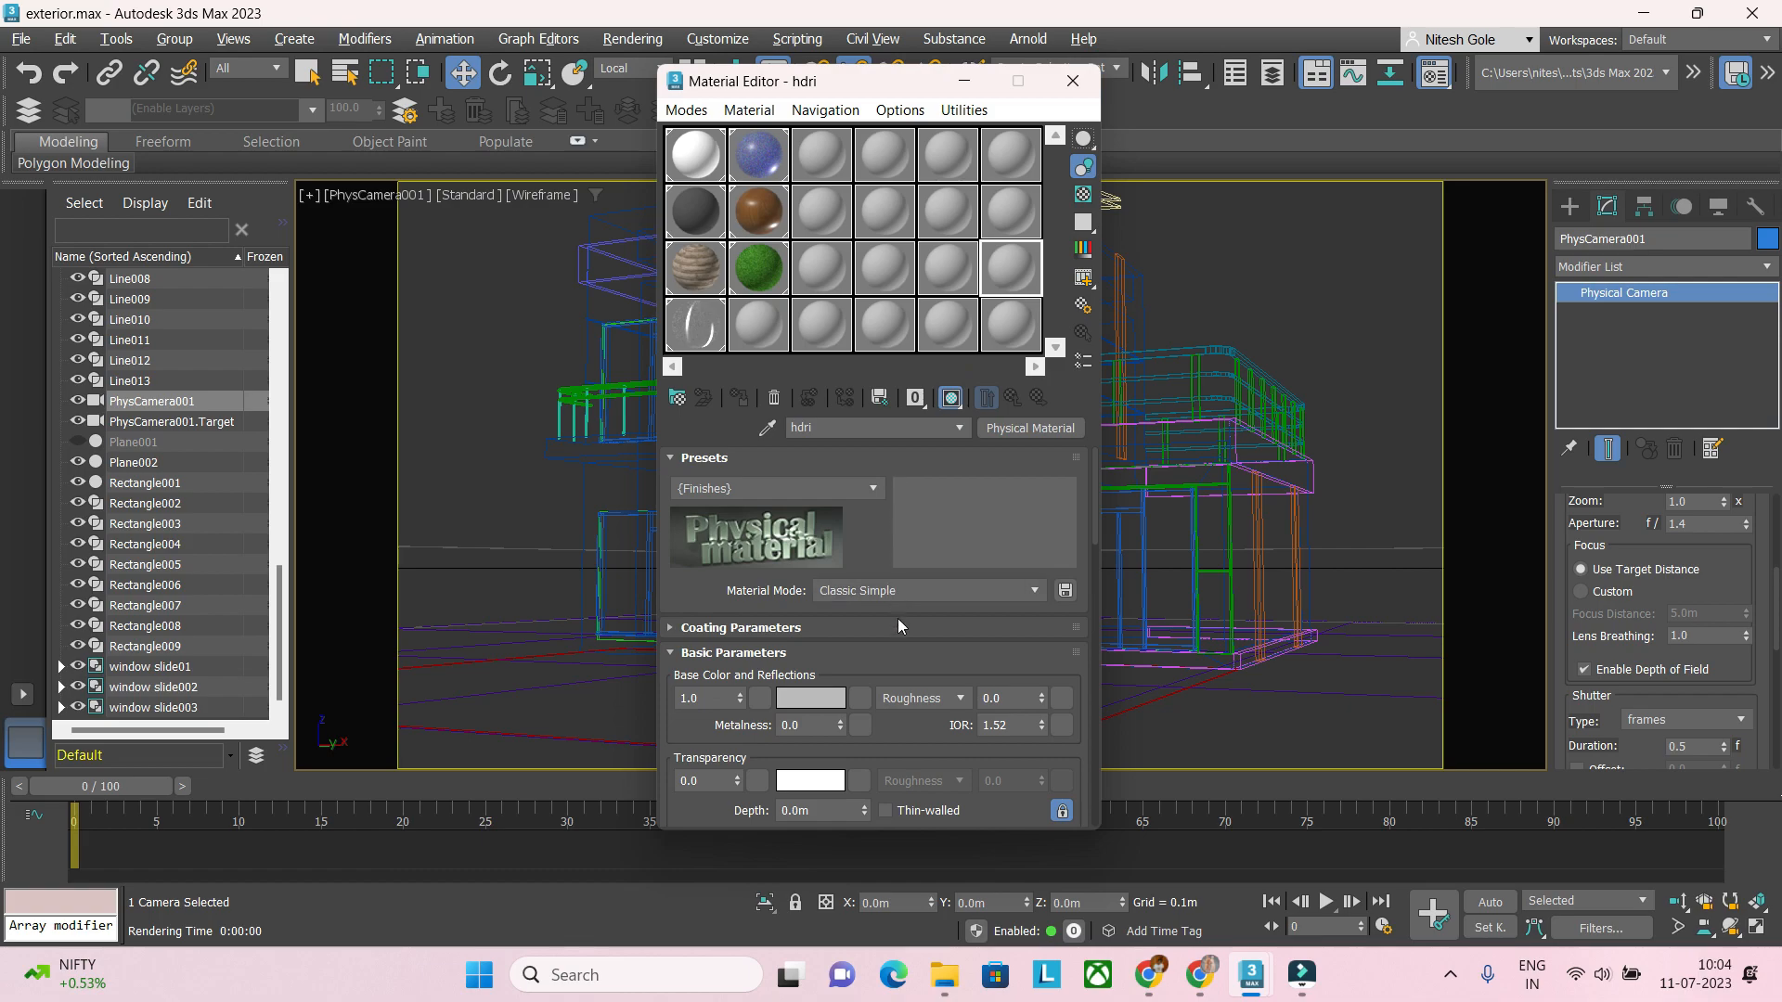
Step: Assign a general Bitmap map to the hdri material's base color
{"action": "left_click", "coordinate": [859, 699]}
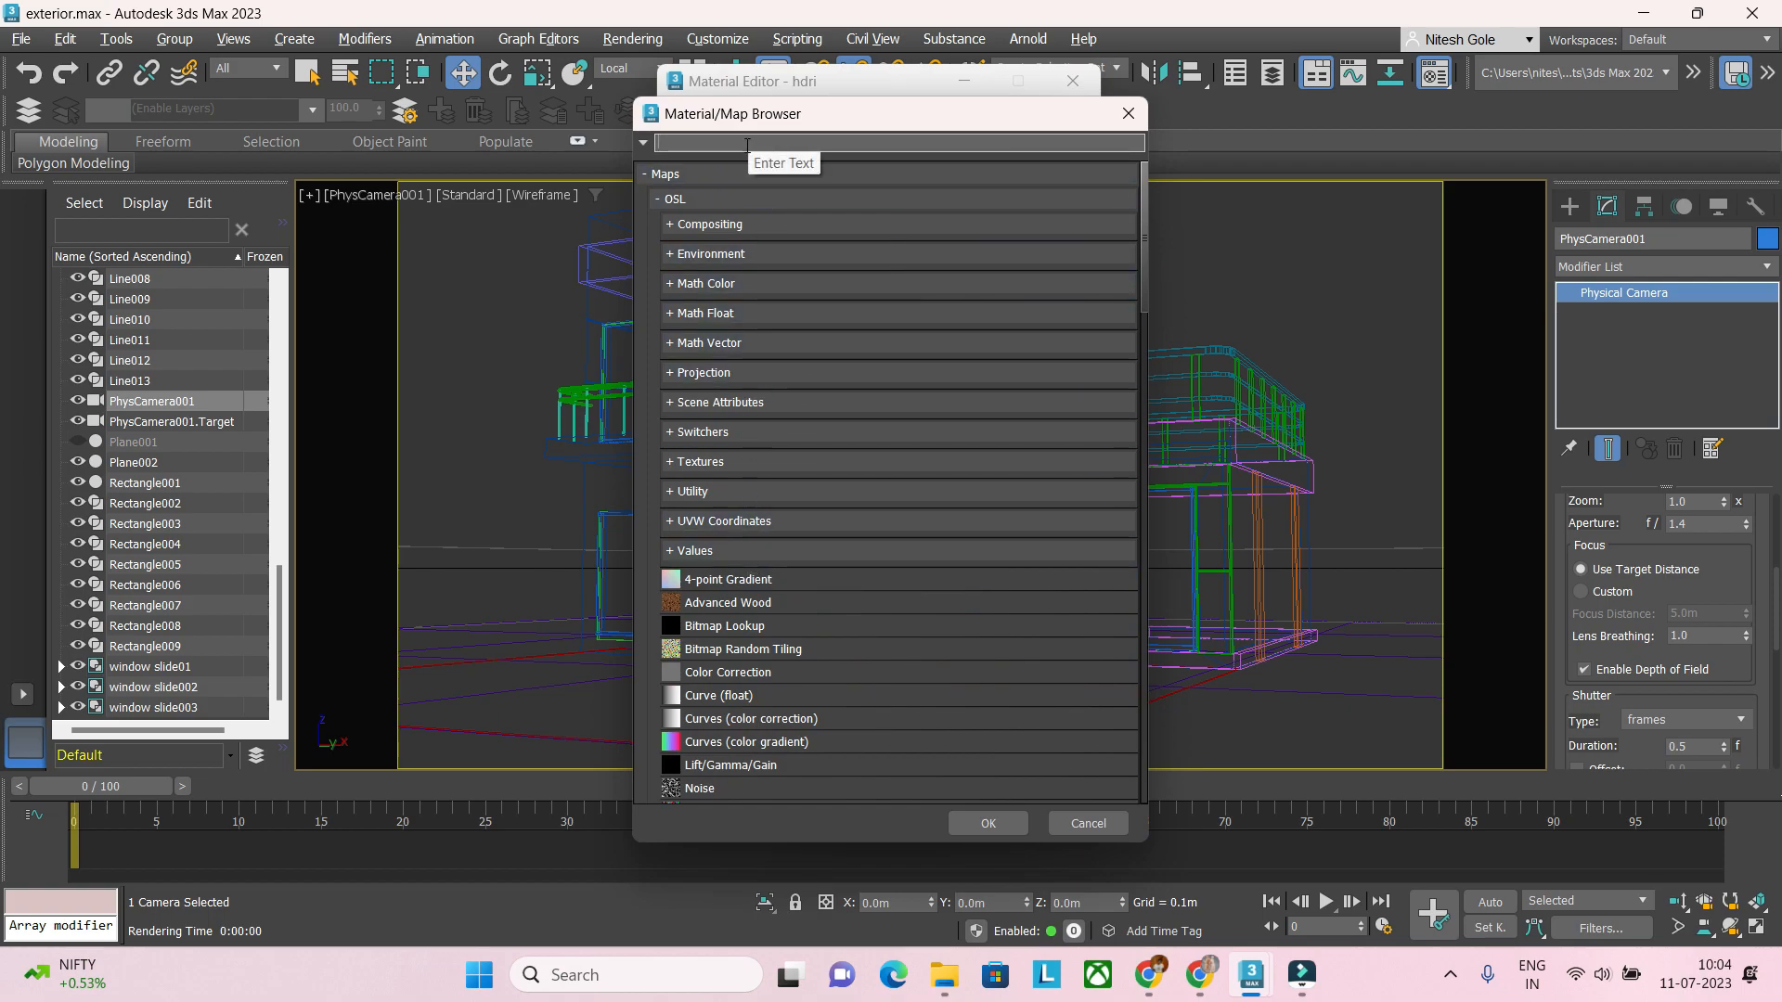
{"action": "type", "text": "bit"}
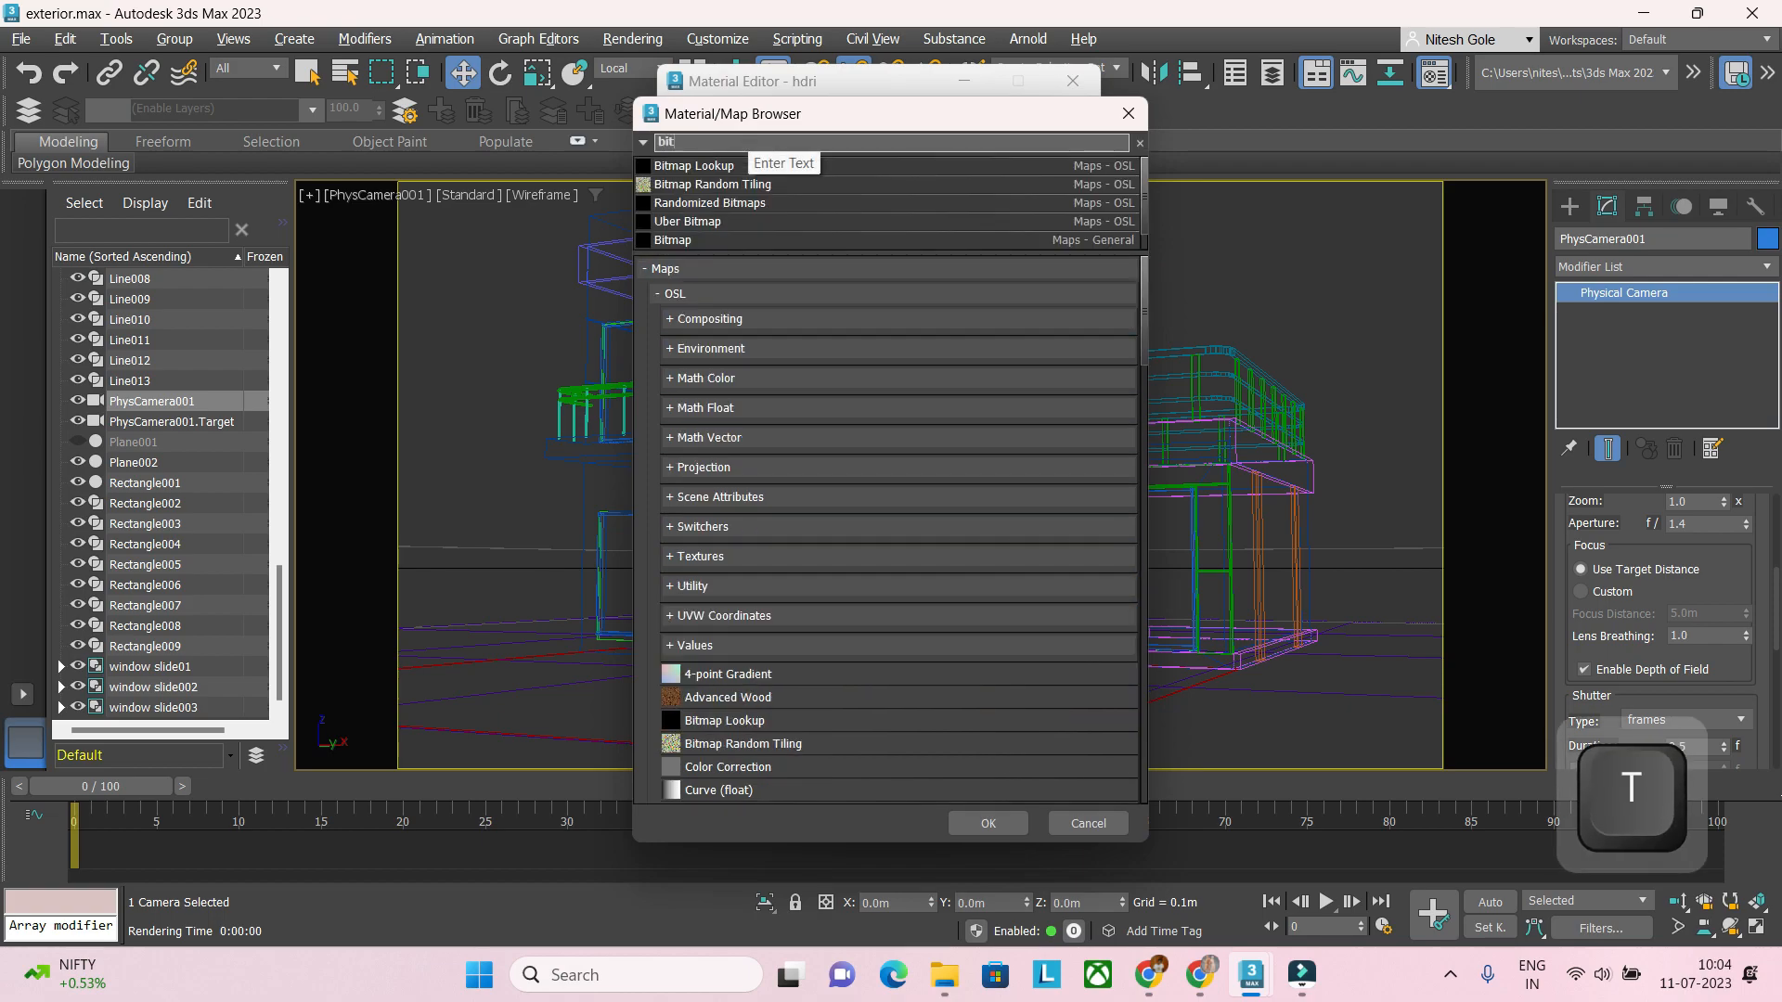
{"action": "type", "text": "map"}
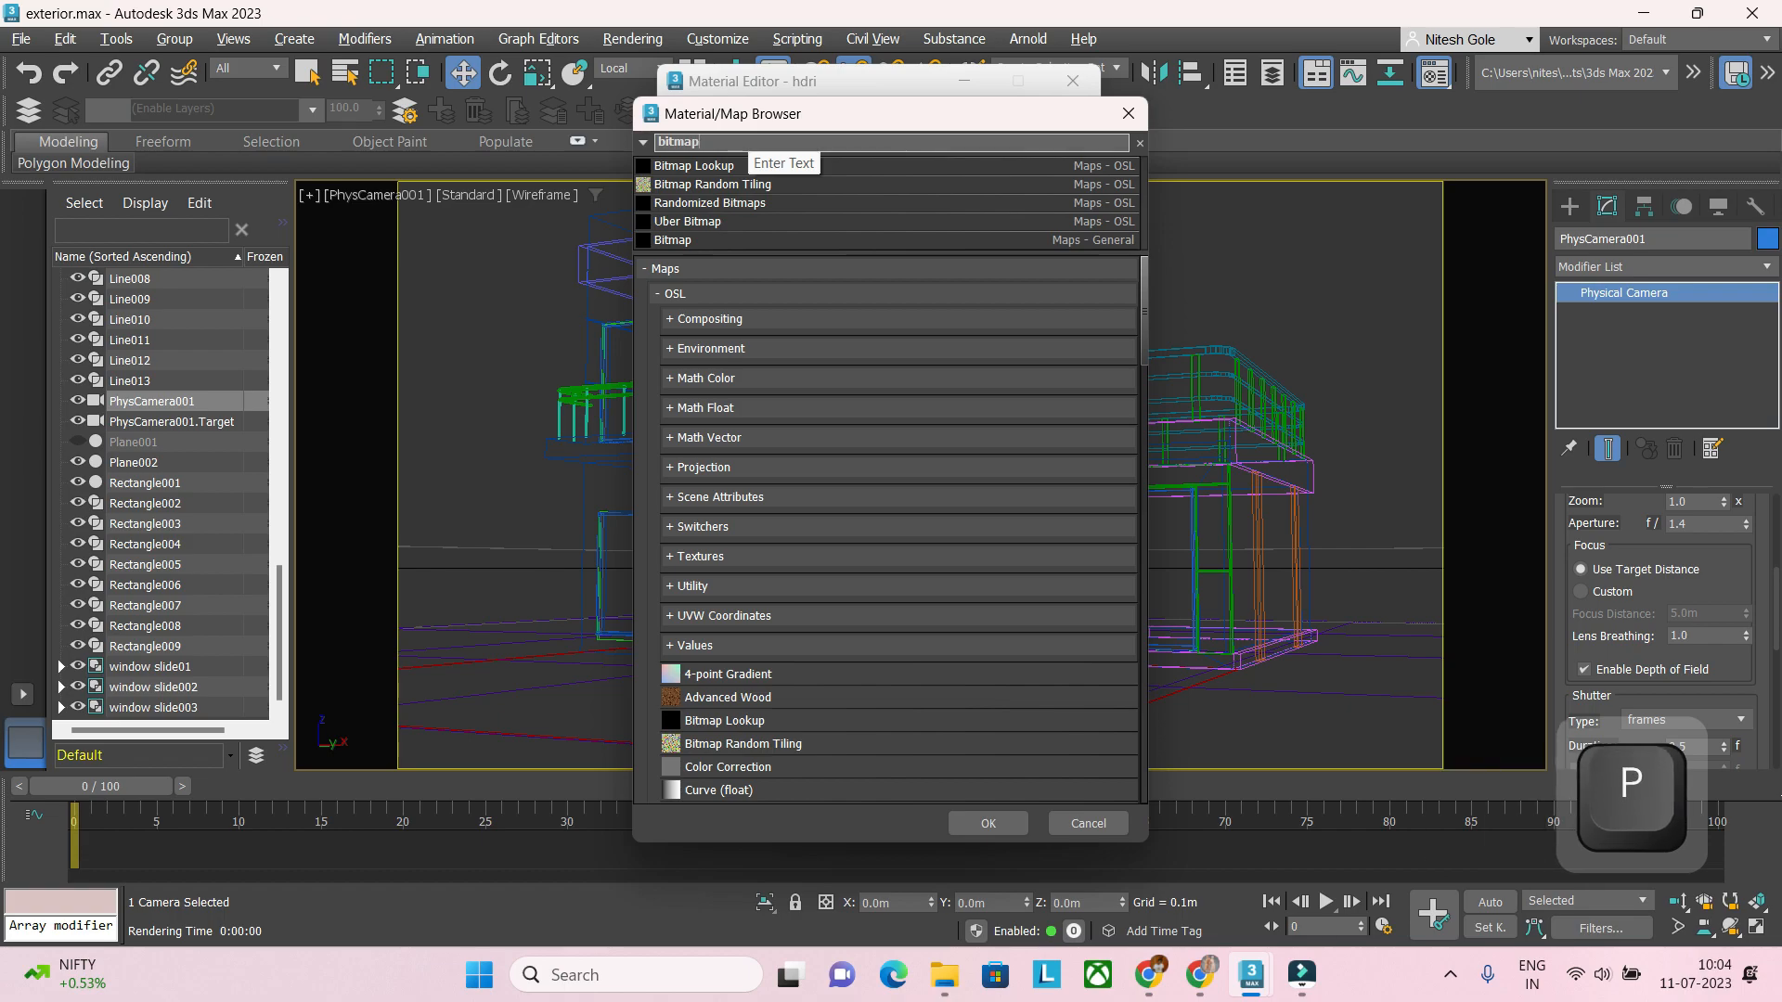
{"action": "double_click", "coordinate": [690, 241]}
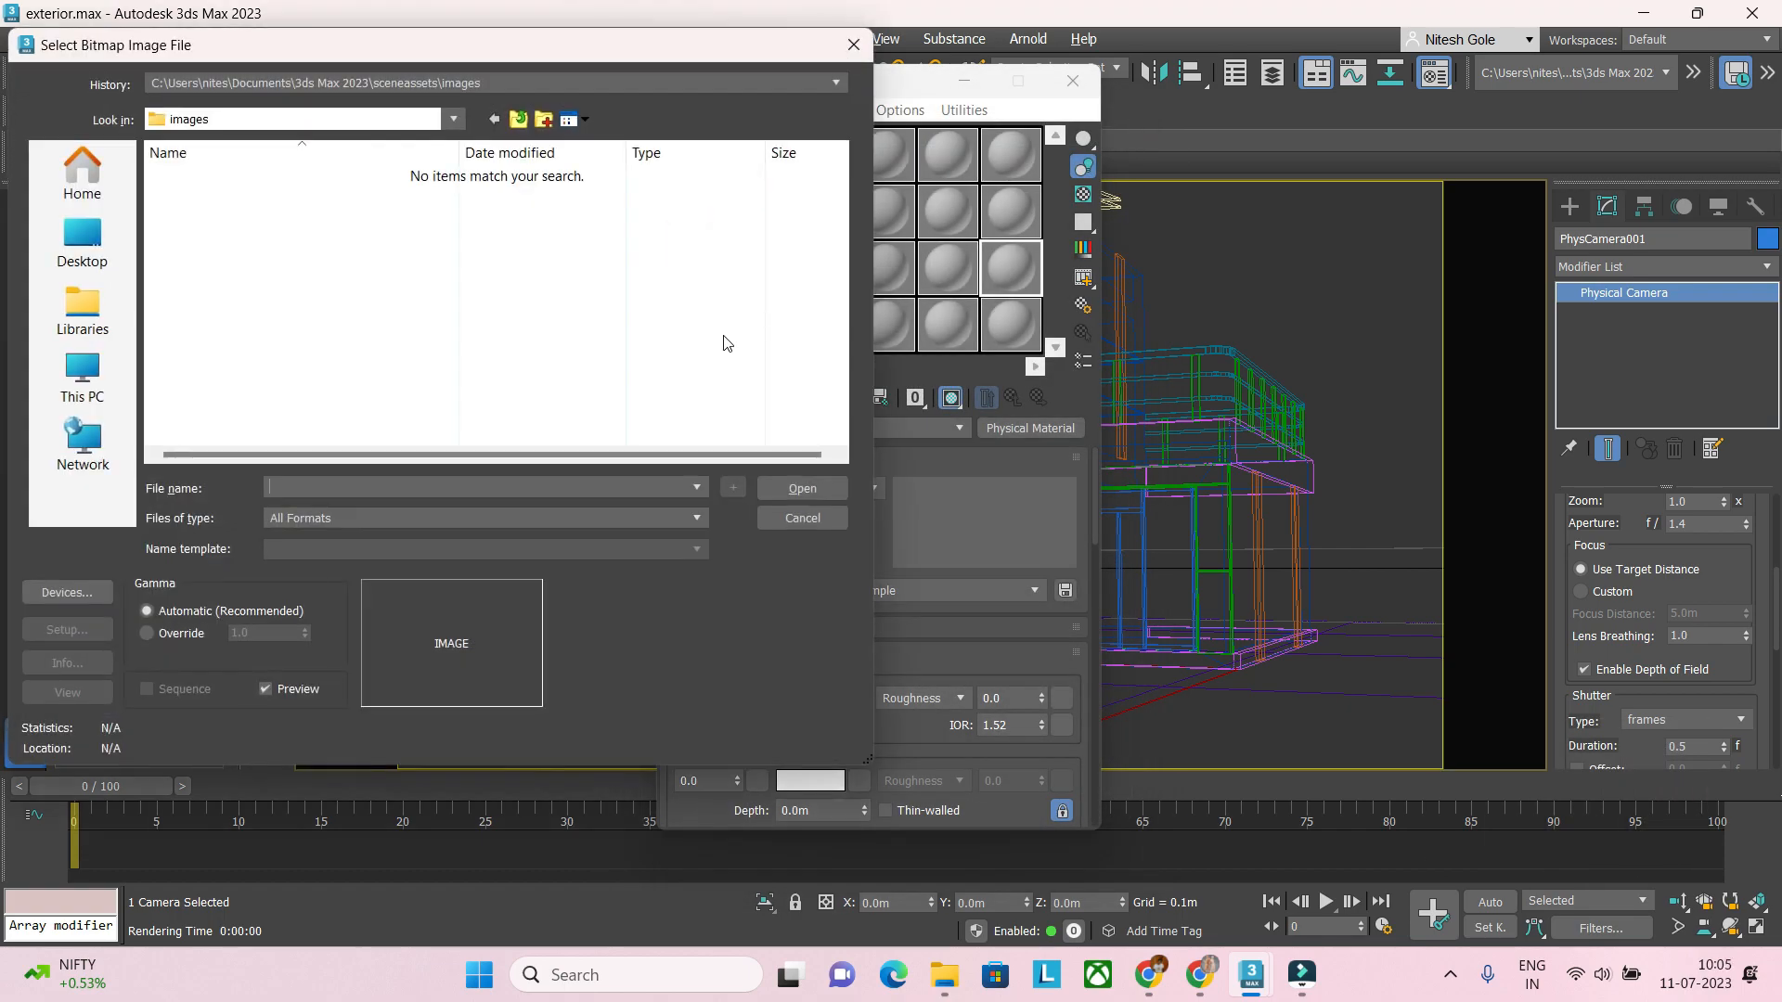
Step: Load neuer_zollhof_4k.hdr from the Desktop's ref images folder as the bitmap, using Real Pixels (32 bpp) storage
{"action": "left_click", "coordinate": [83, 243]}
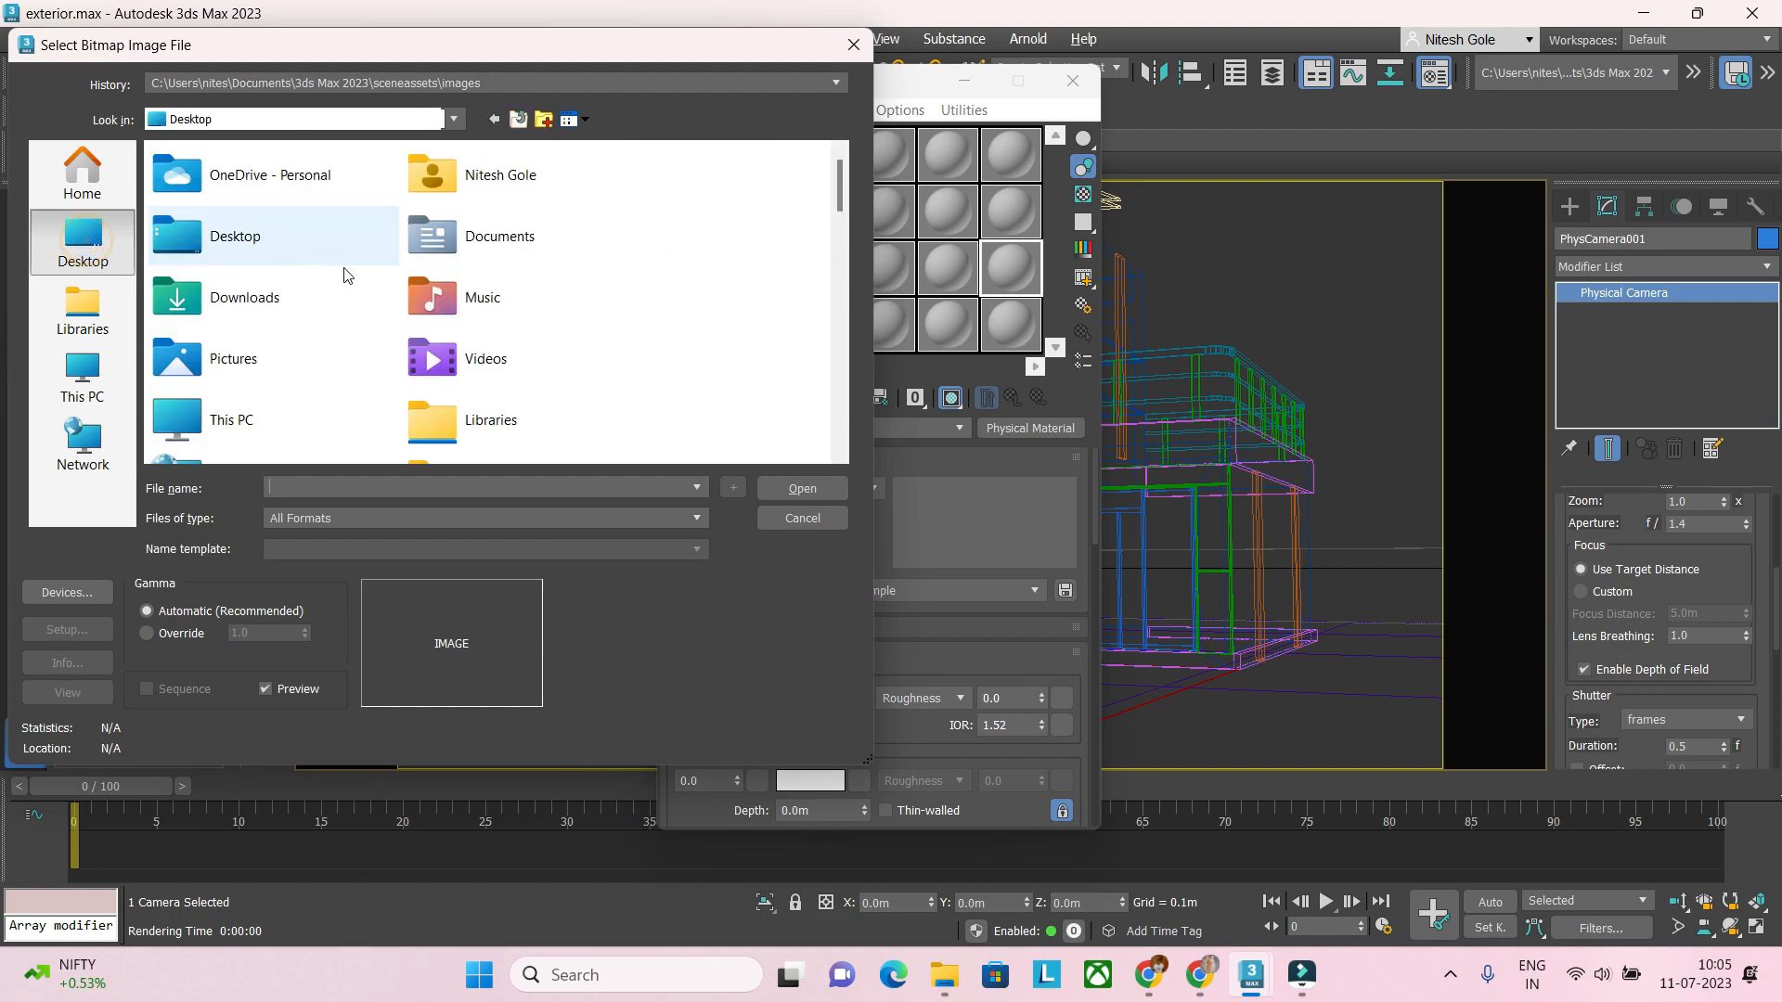
{"action": "scroll", "coordinate": [476, 430], "scroll_direction": "down", "scroll_amount": 3}
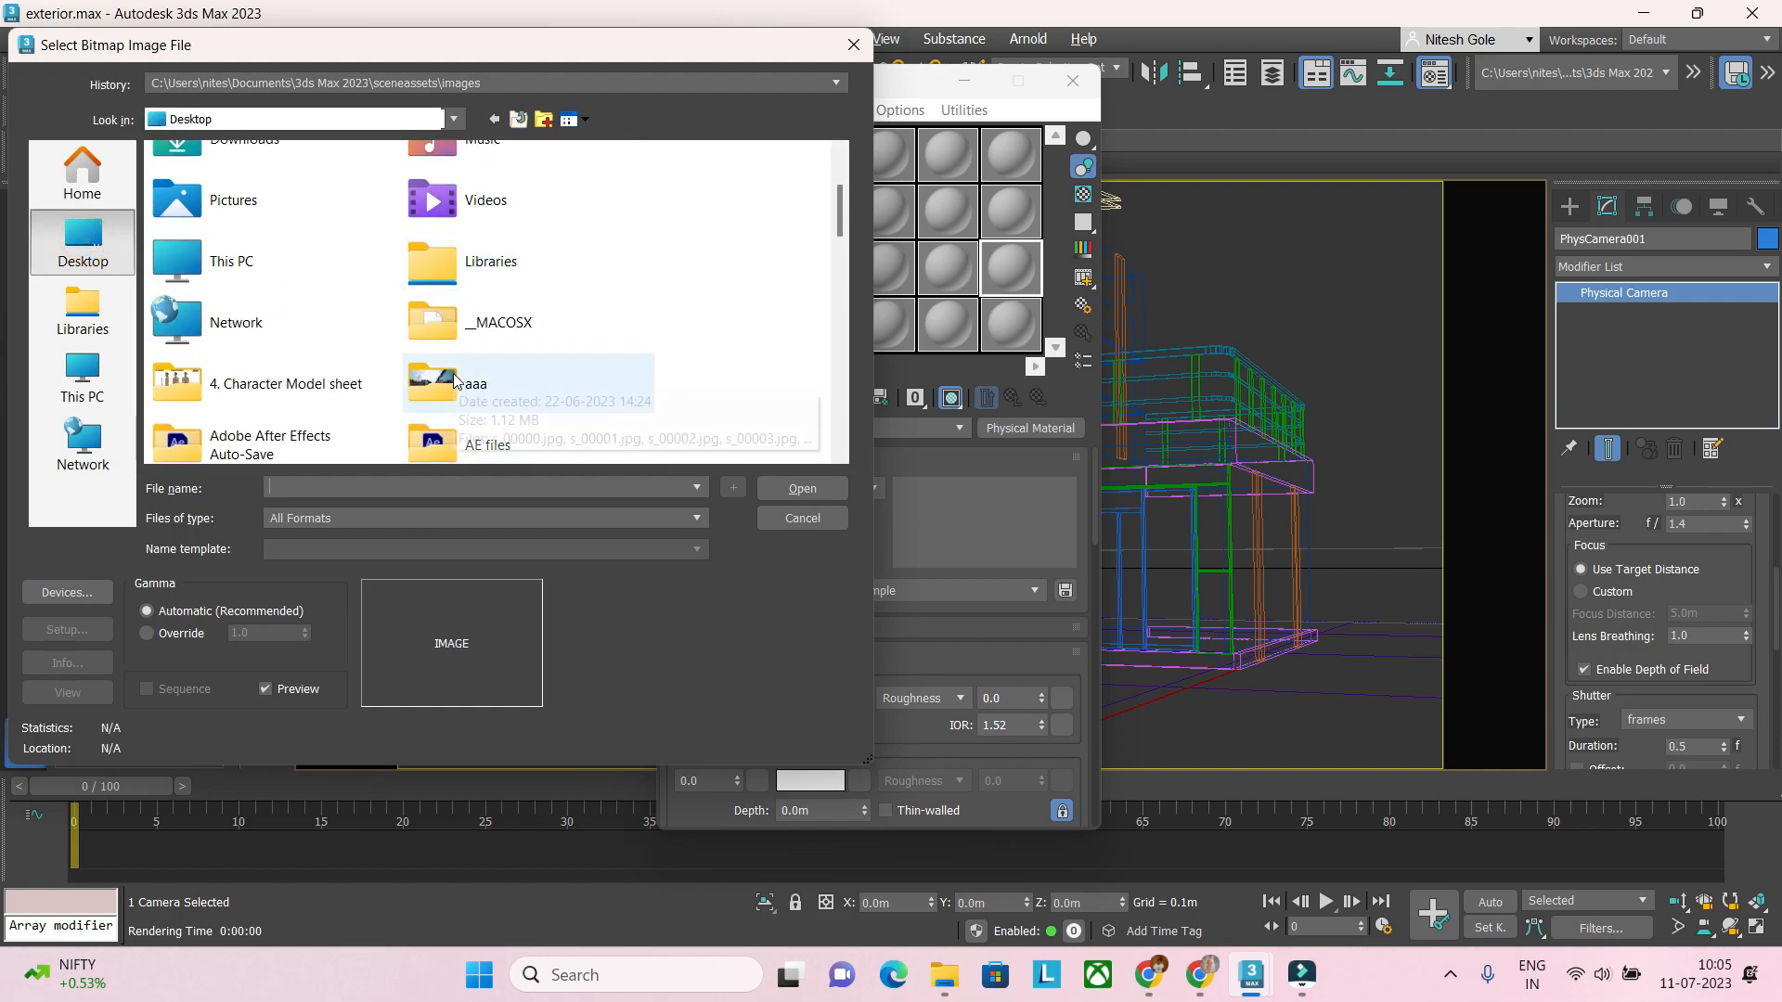
{"action": "type", "text": "re"}
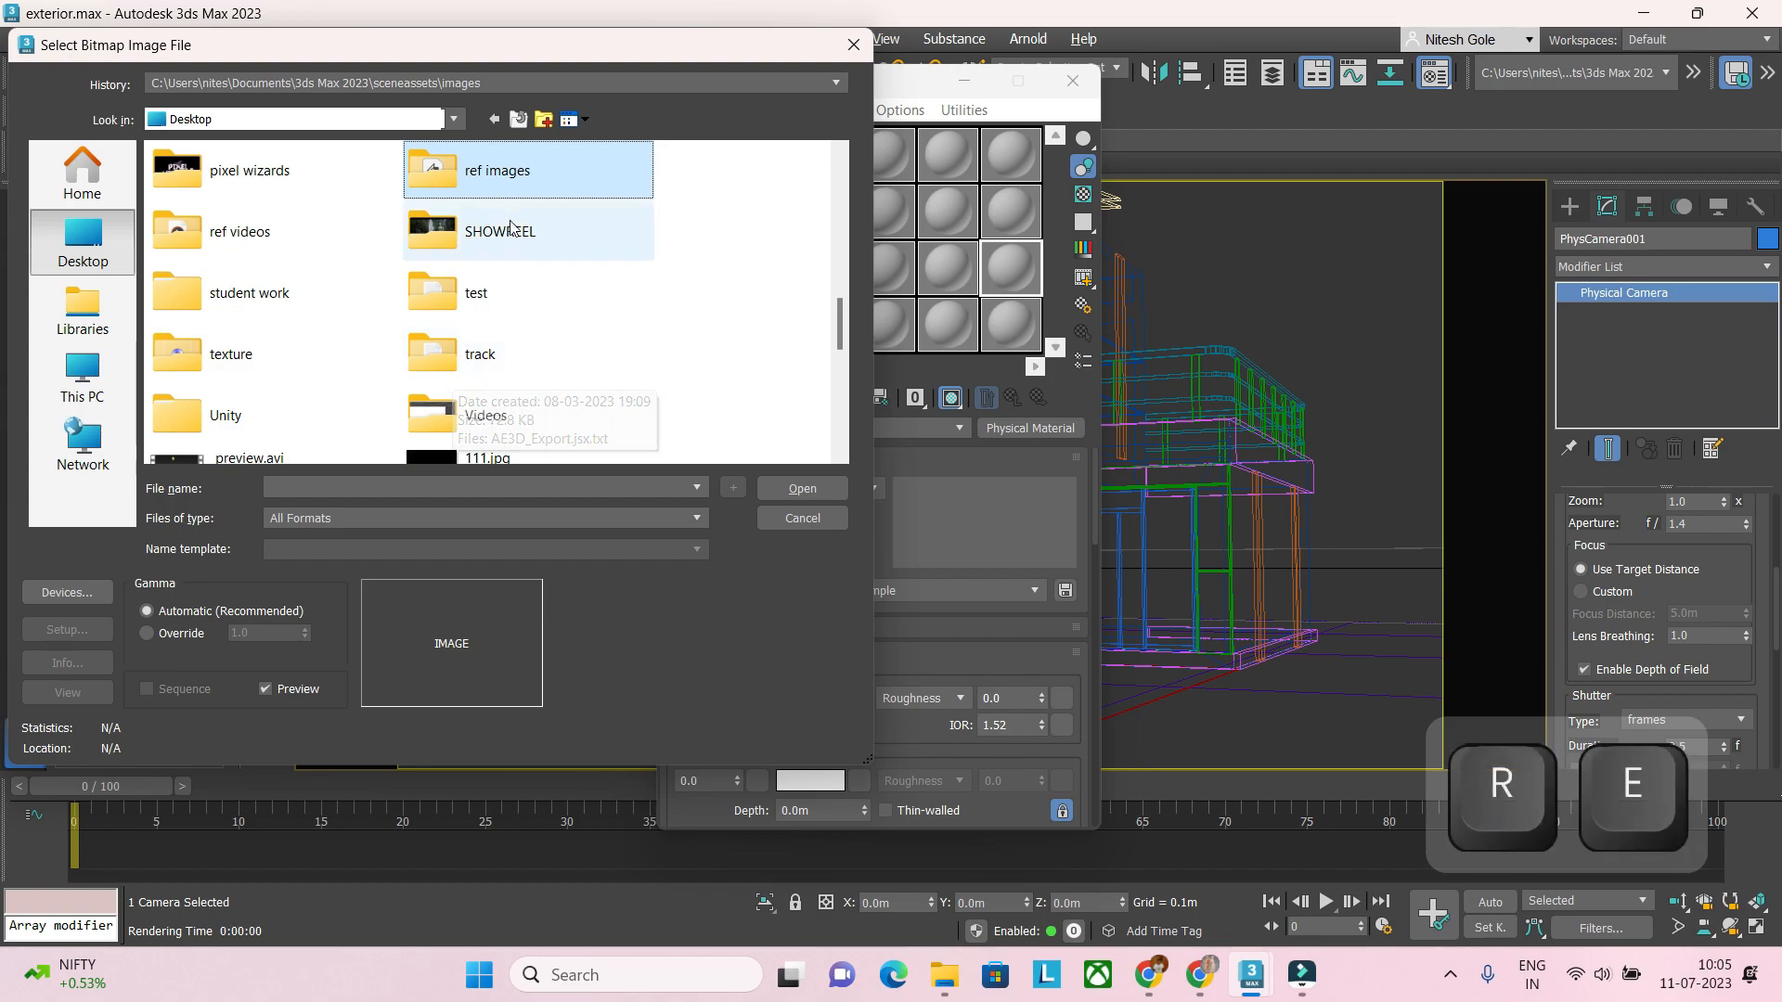
{"action": "double_click", "coordinate": [517, 193]}
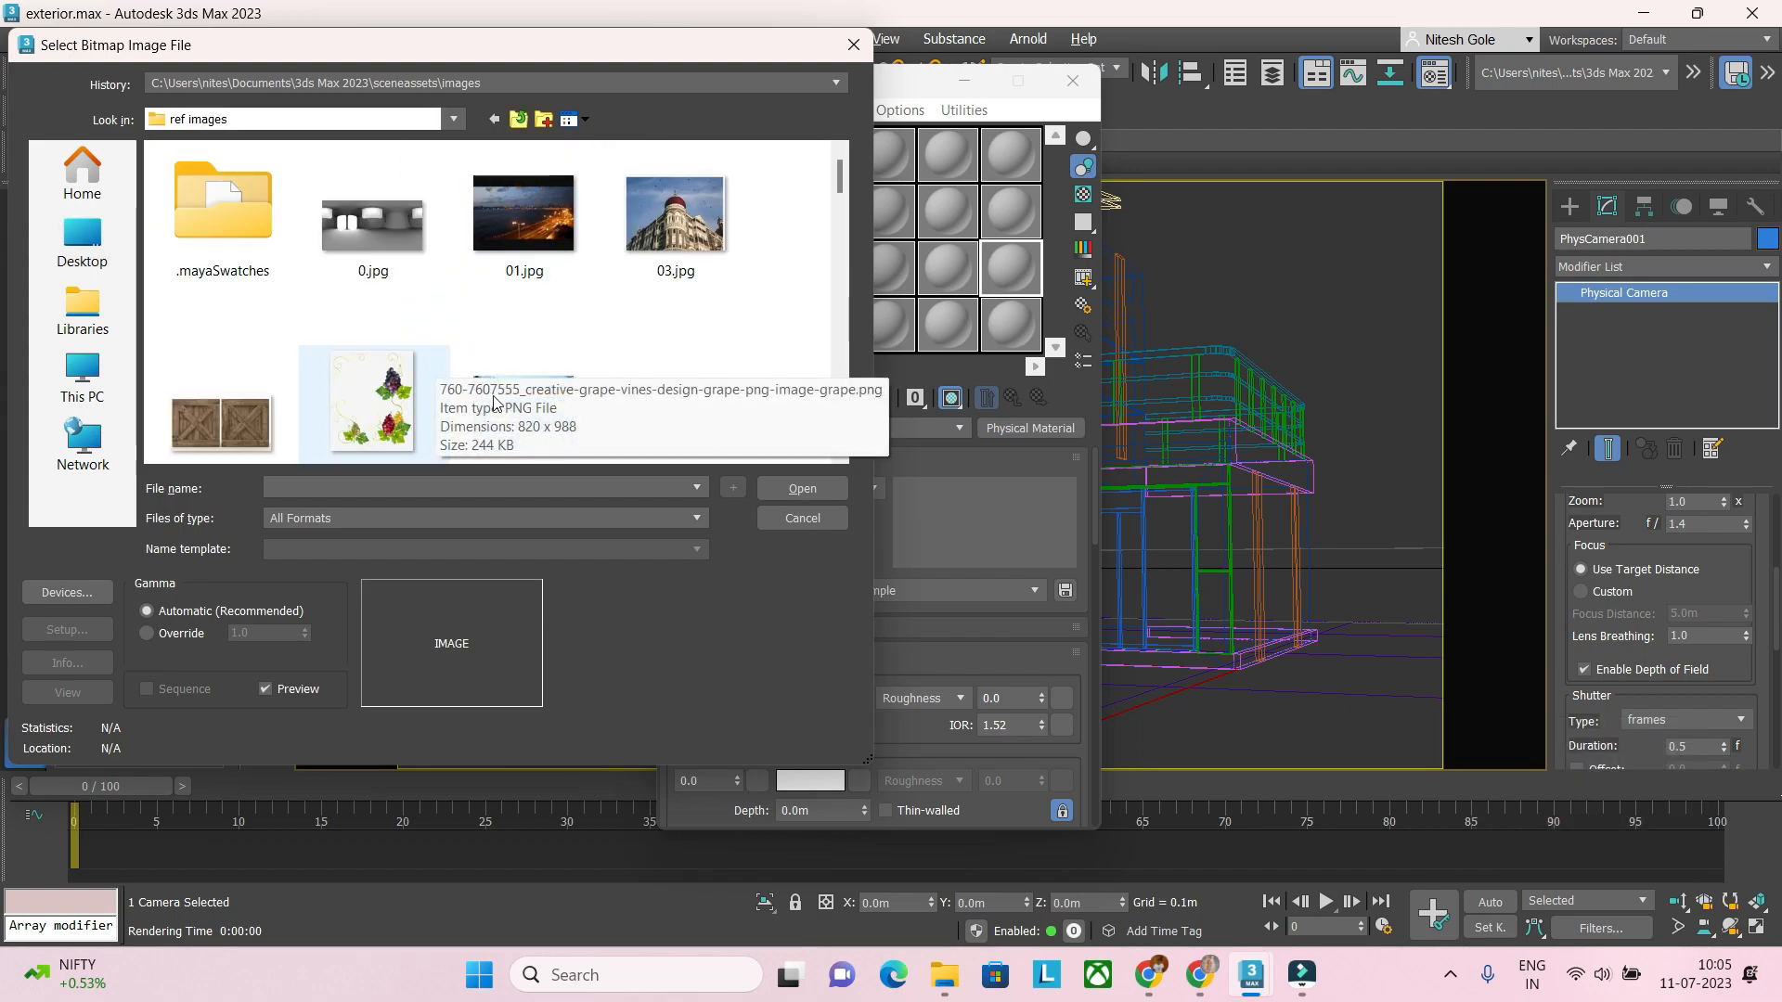
{"action": "left_click", "coordinate": [504, 403]}
{"action": "type", "text": "neuer_zollhof_4k.hdr"}
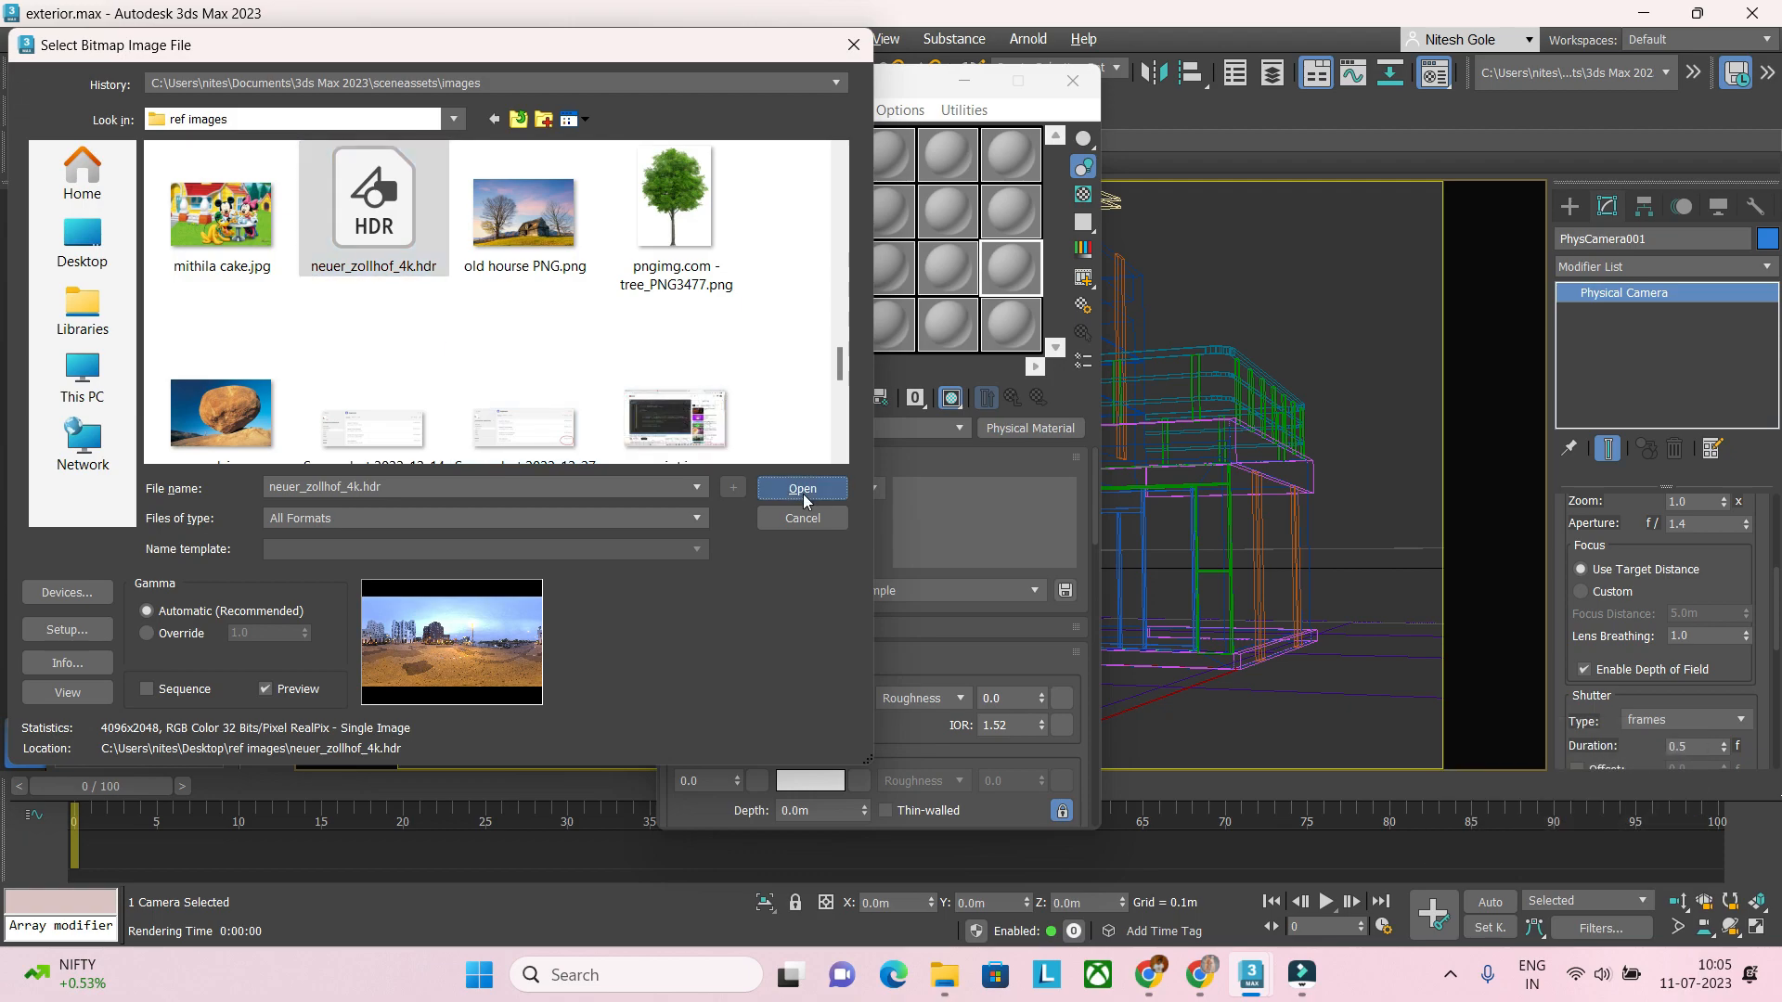
{"action": "left_click", "coordinate": [804, 492]}
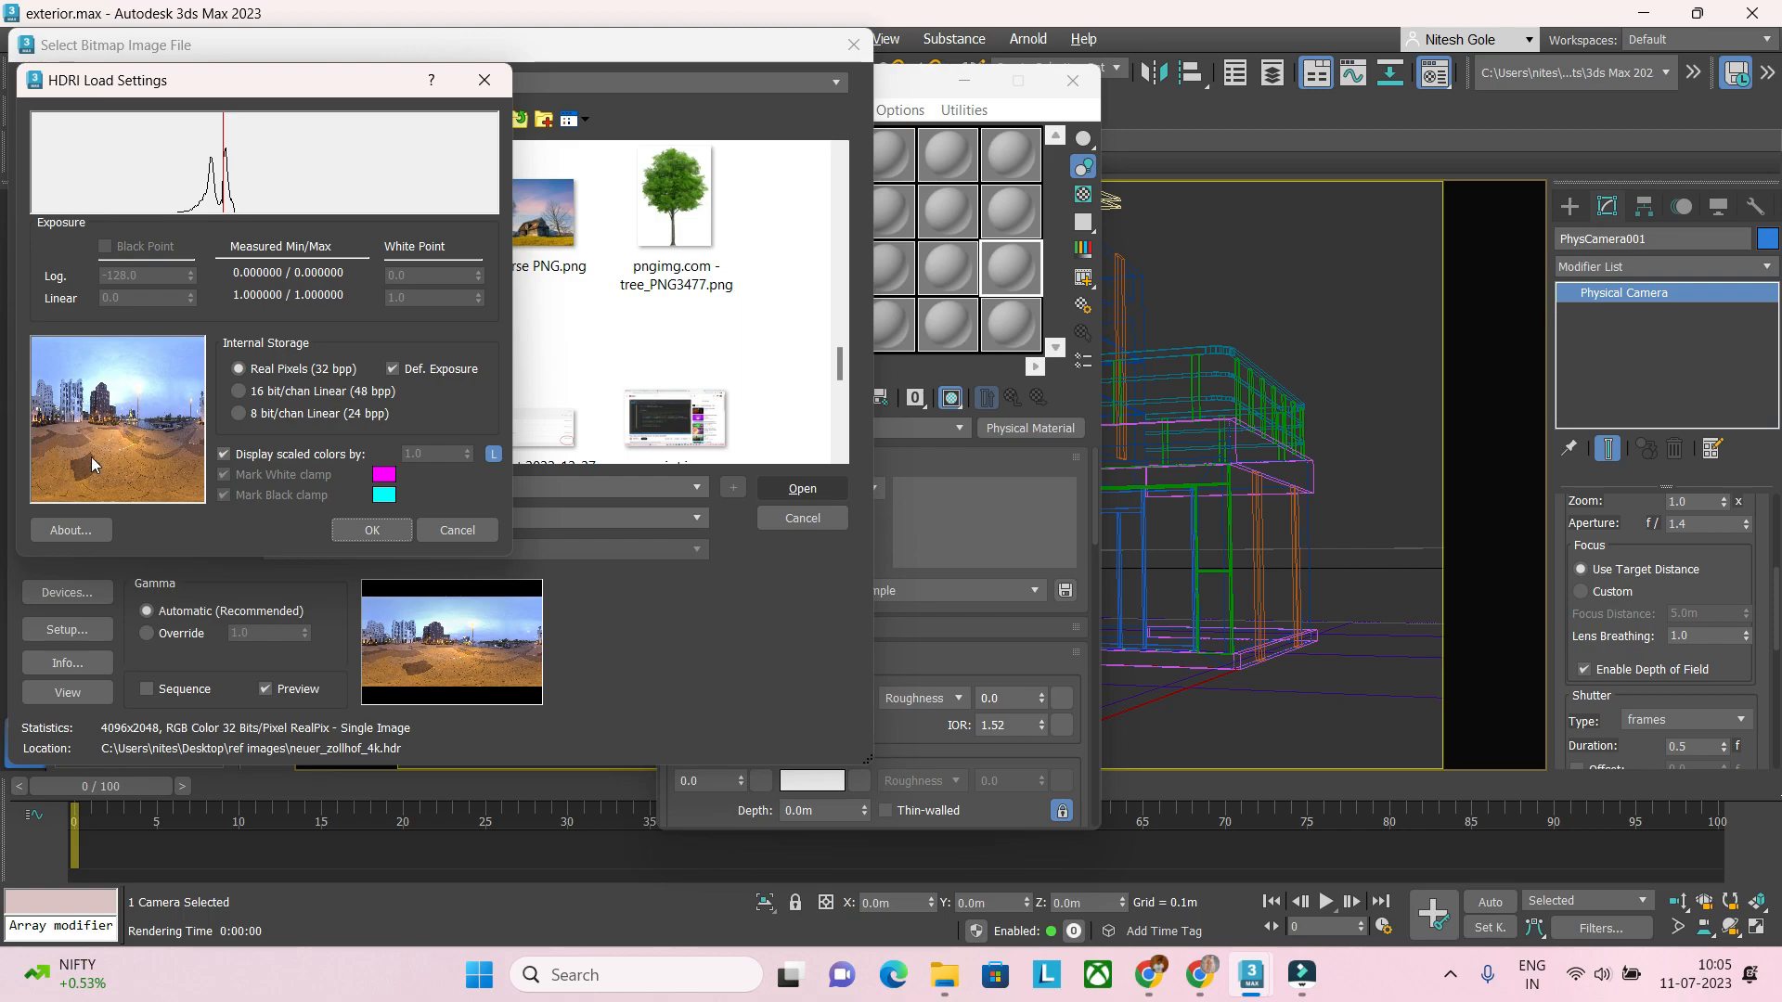
{"action": "left_click", "coordinate": [351, 532]}
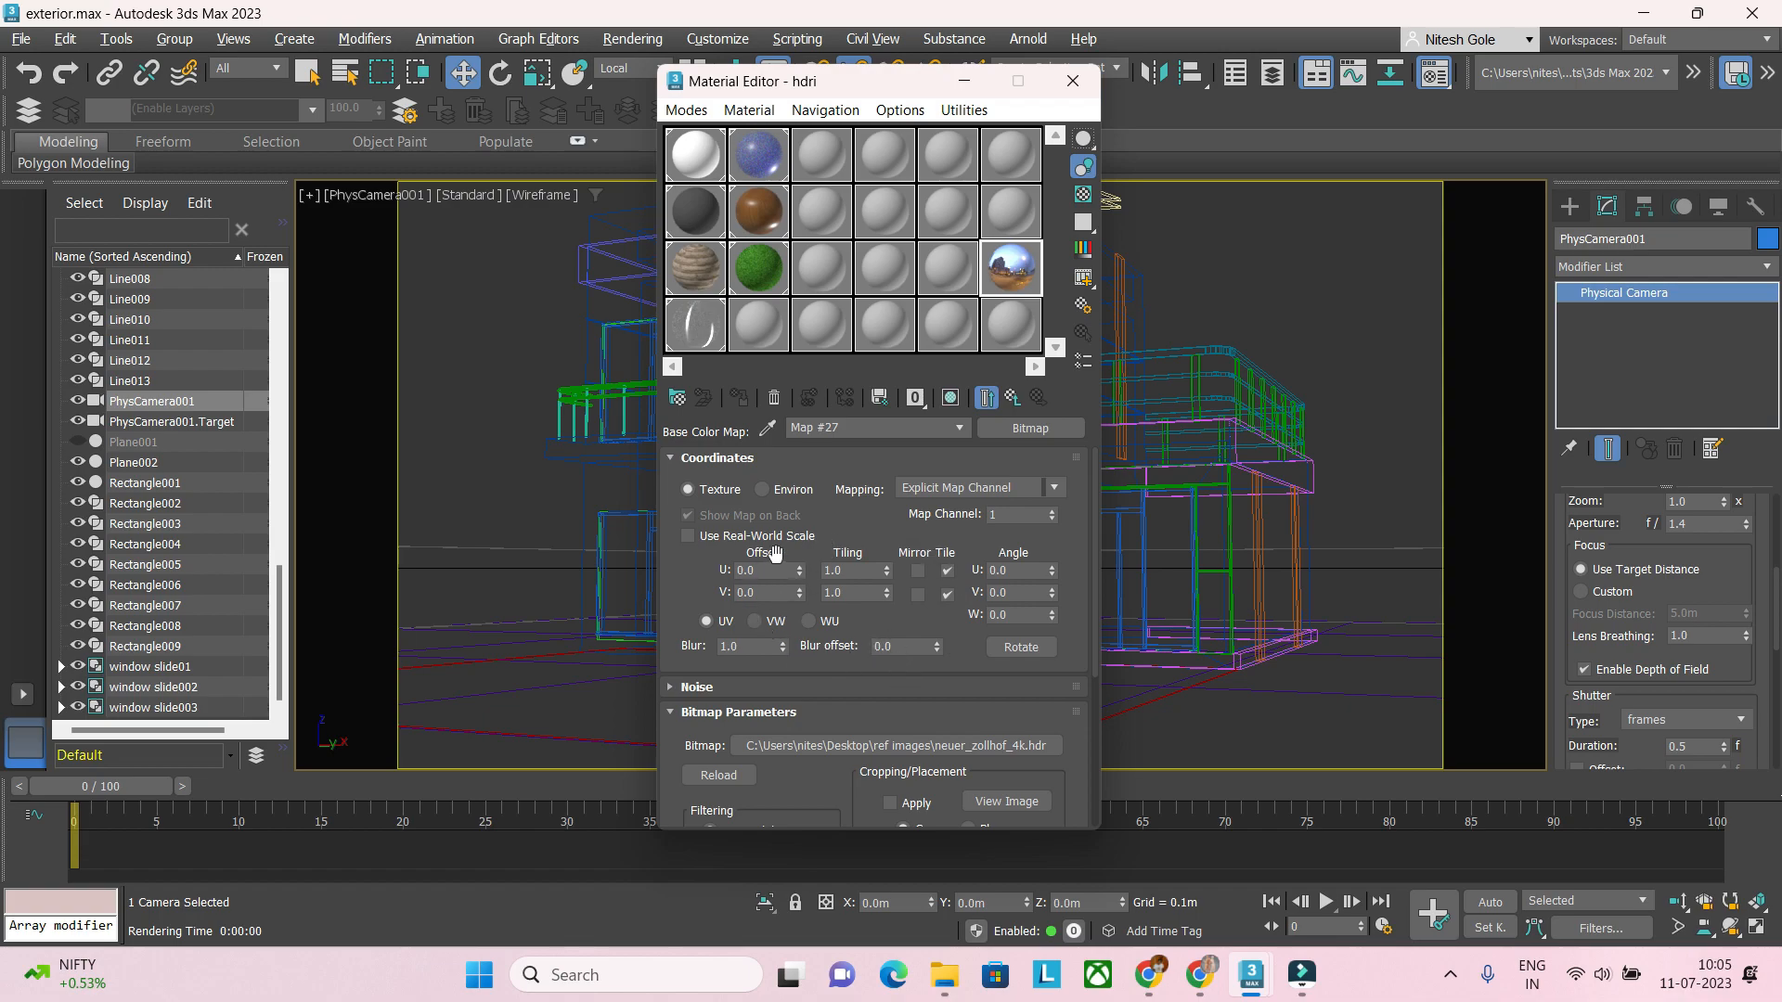
Step: Set the HDRI bitmap's coordinates to Environ with Spherical Environment mapping
{"action": "left_click", "coordinate": [763, 491]}
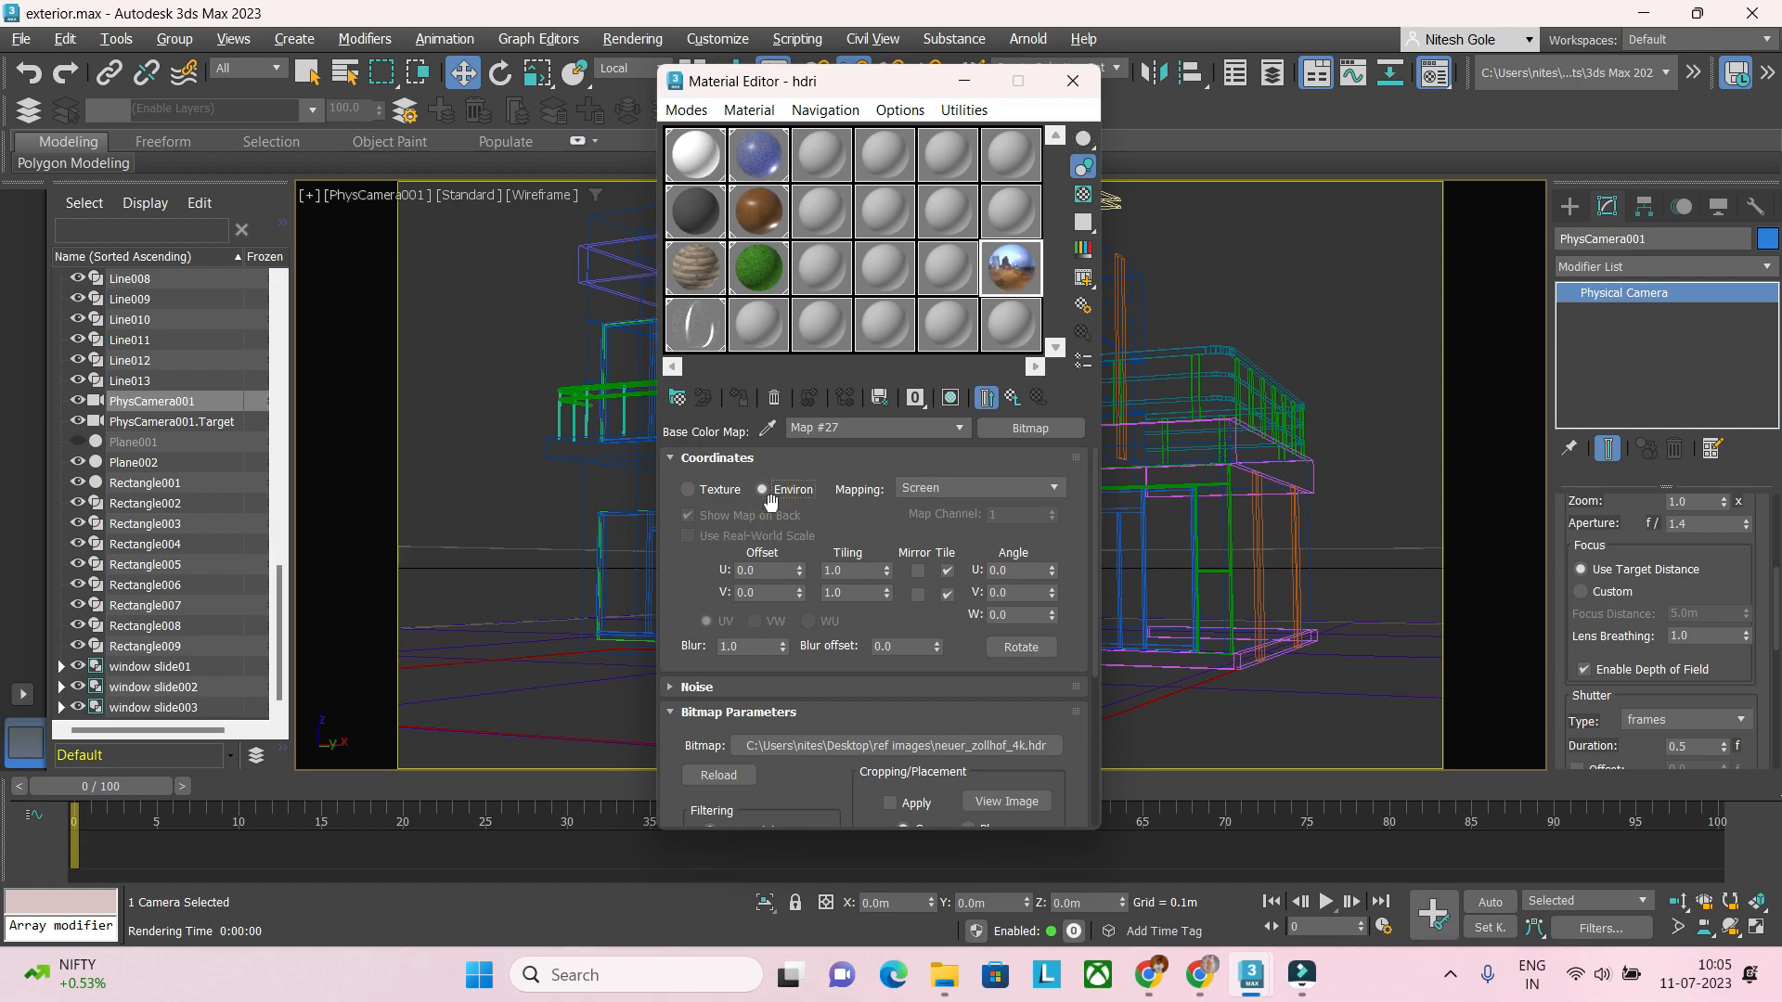
{"action": "left_click", "coordinate": [918, 490]}
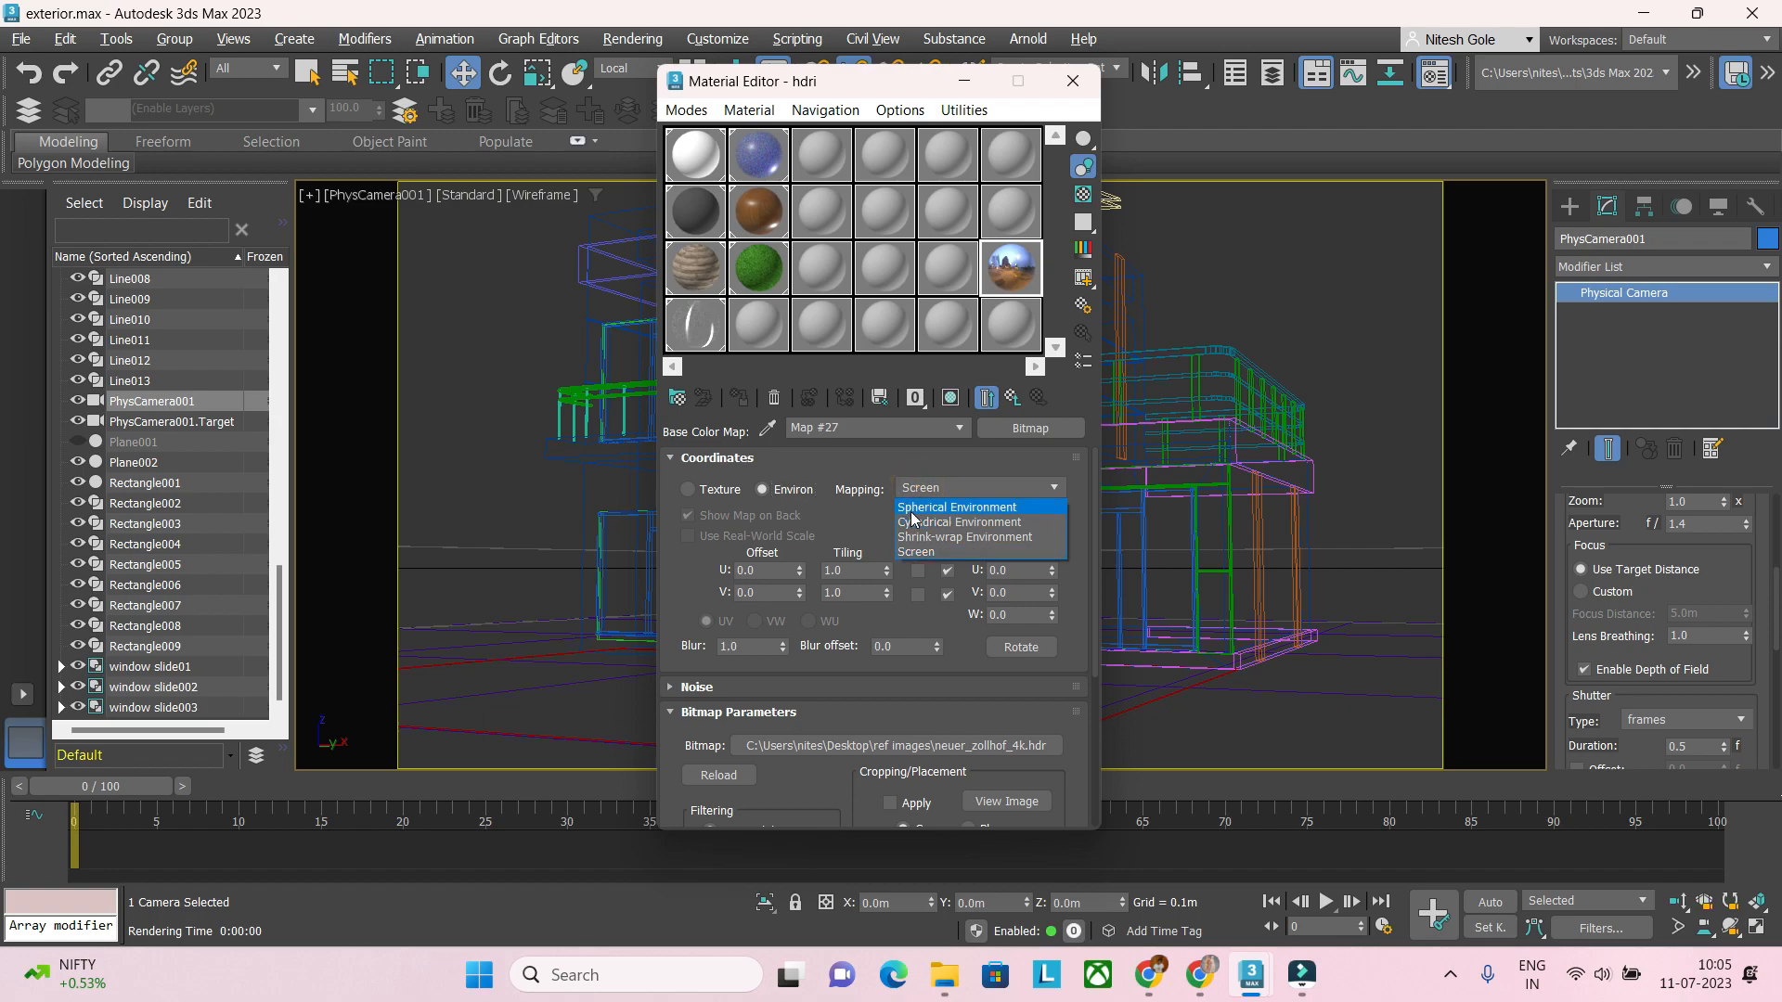
{"action": "left_click", "coordinate": [911, 511]}
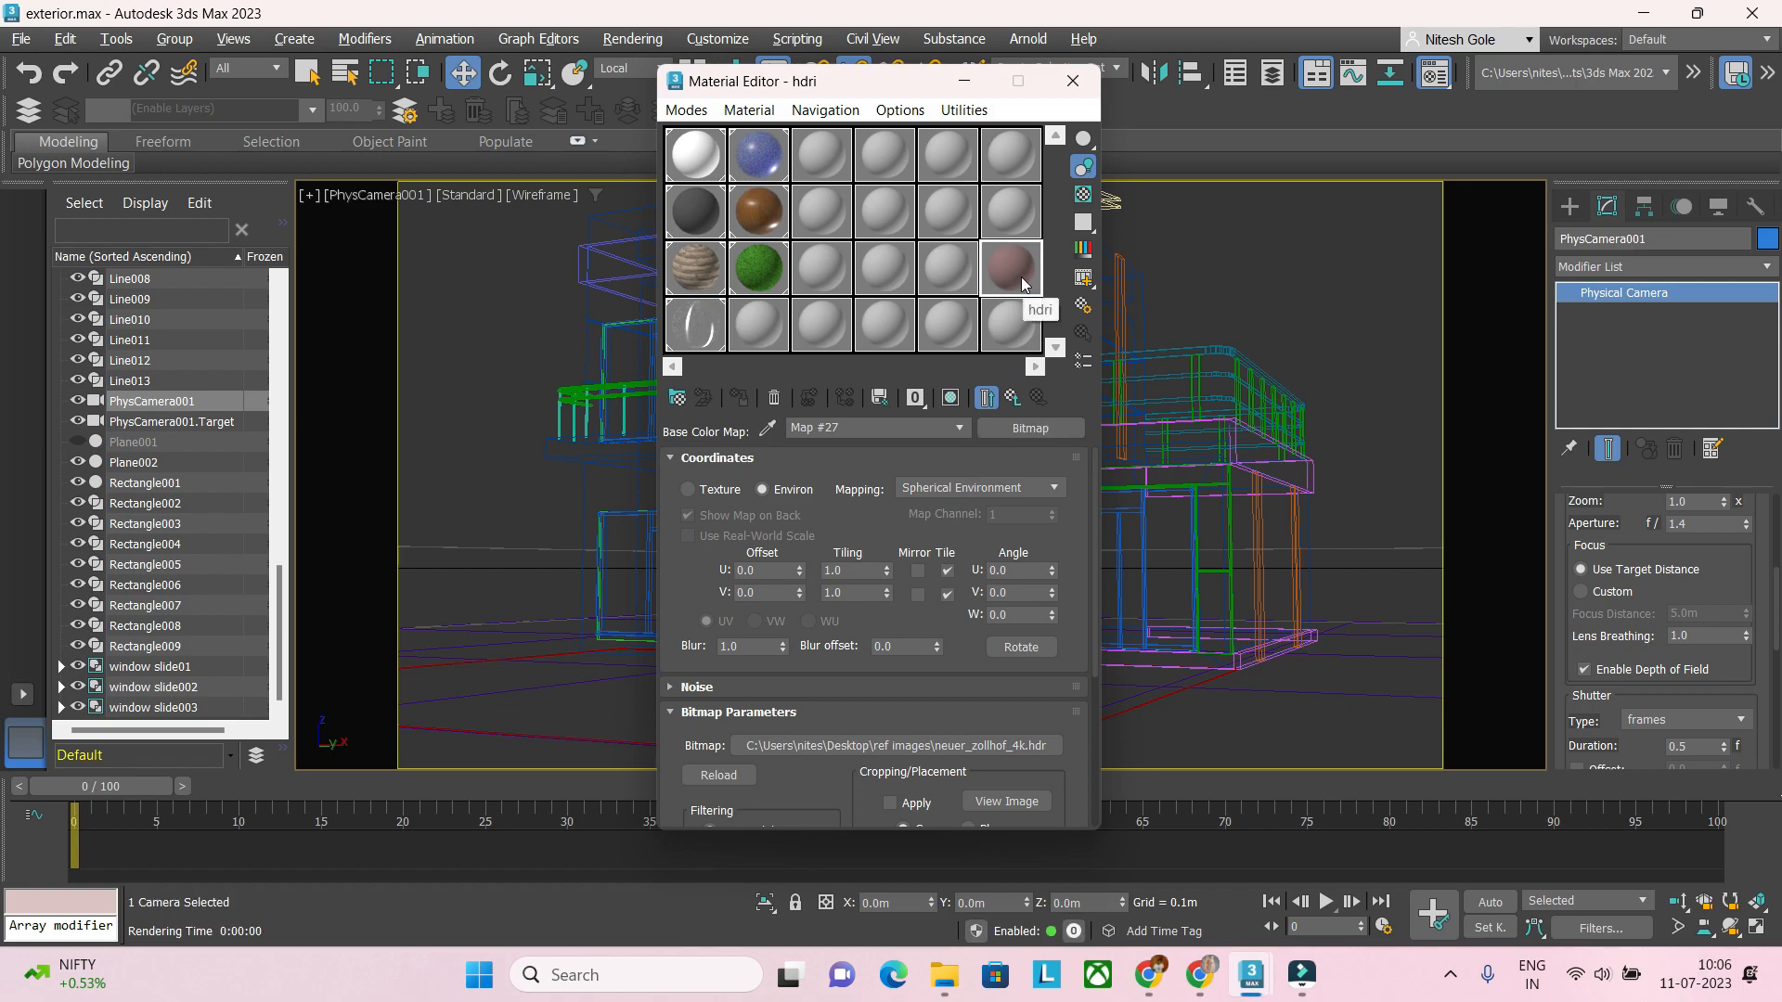
Step: Open the Environment and Effects settings and place them beside the Material Editor
{"action": "key", "text": "8"}
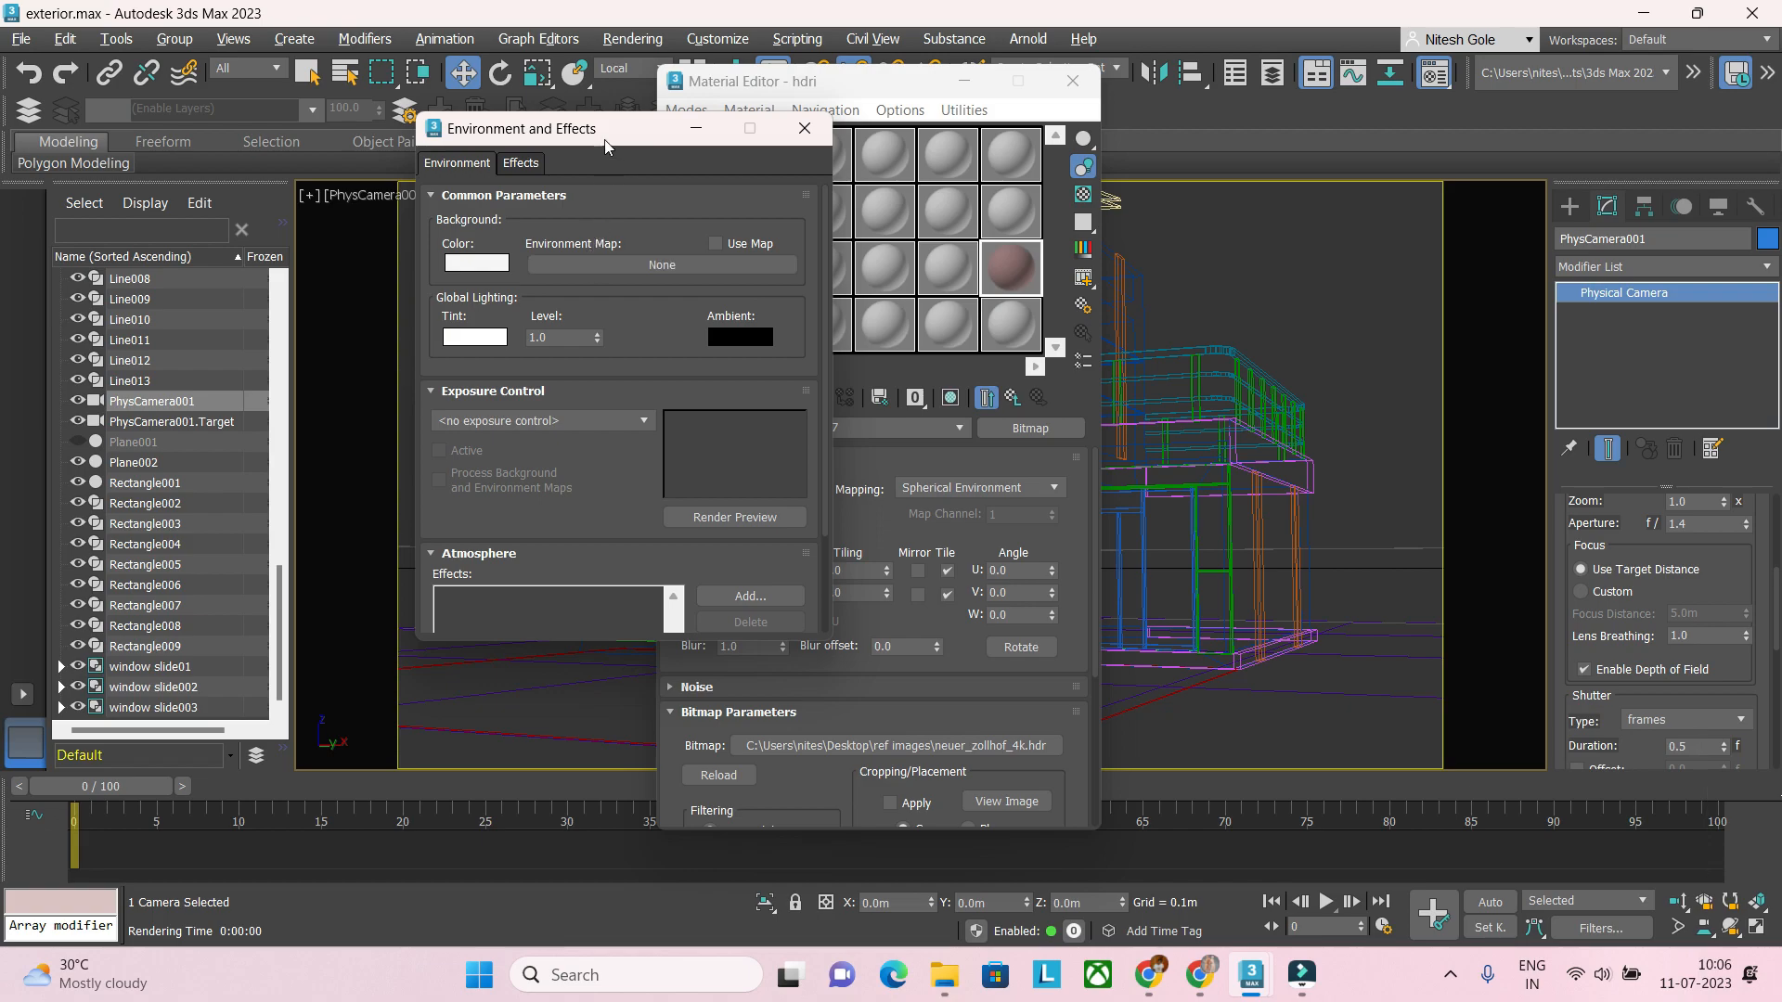
{"action": "left_click_drag", "start_coordinate": [599, 136], "coordinate": [412, 171]}
Step: Try to assign the hdri material sample directly as the scene's environment map
{"action": "left_click_drag", "start_coordinate": [1008, 263], "coordinate": [498, 299]}
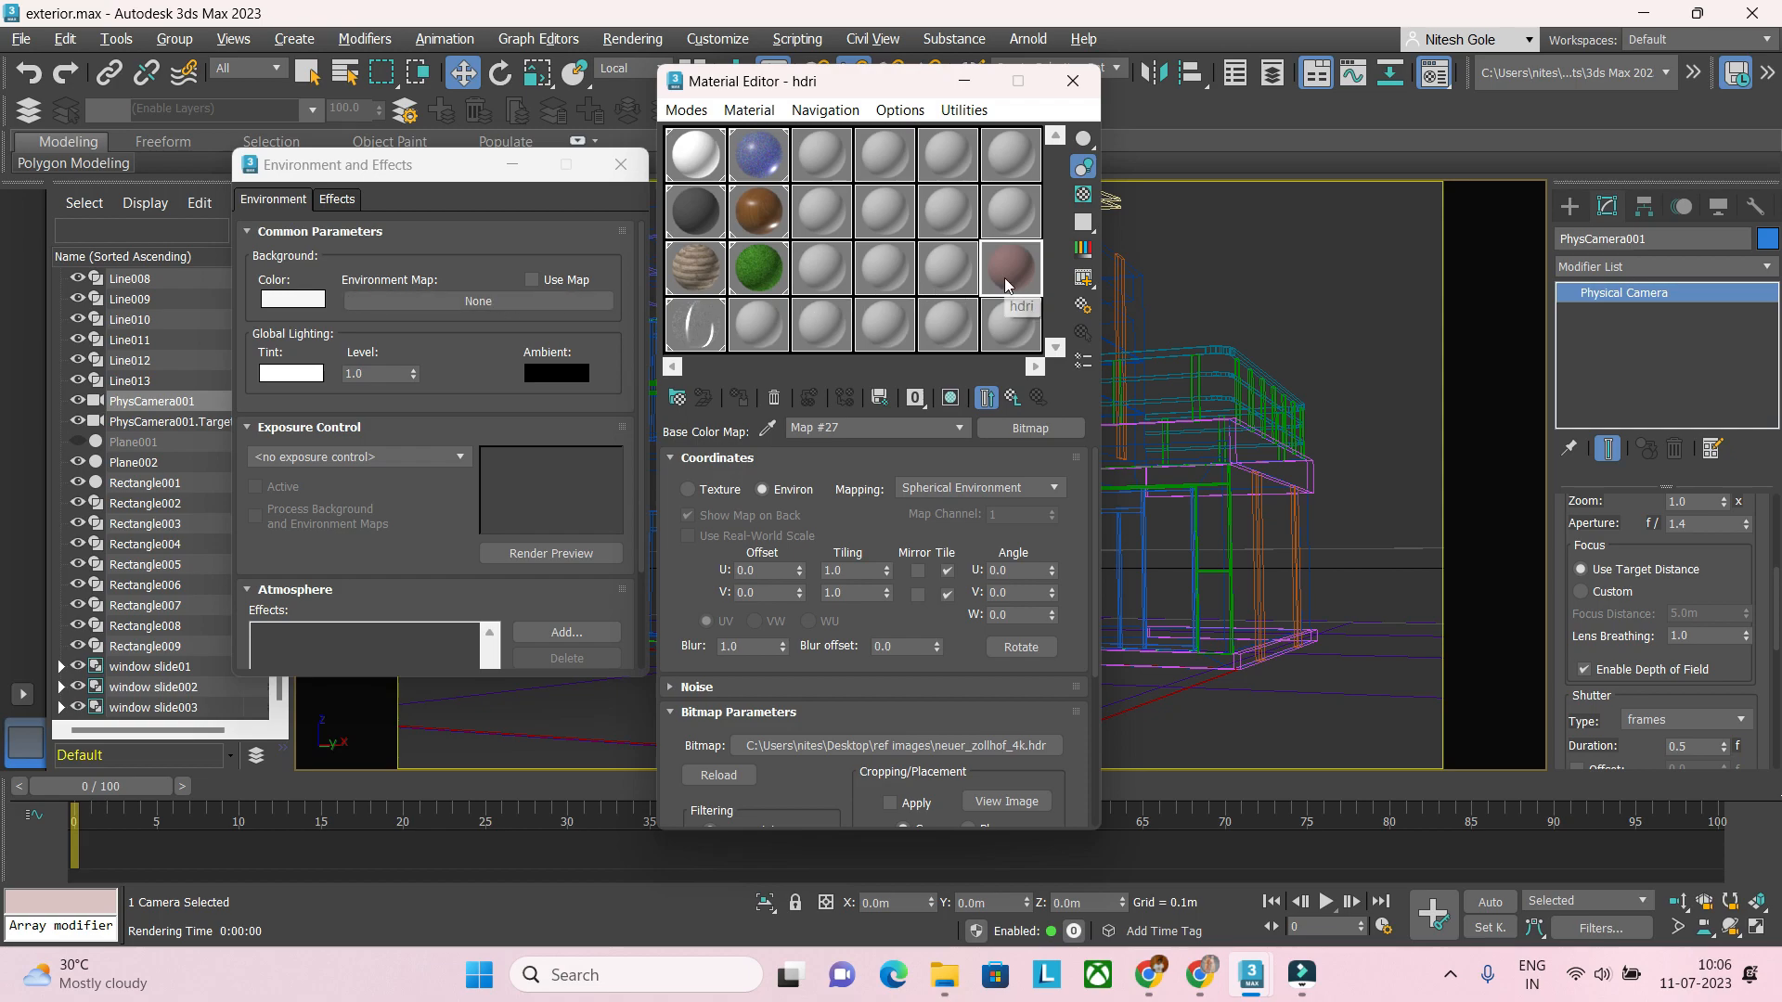
{"action": "left_click_drag", "start_coordinate": [1004, 276], "coordinate": [538, 304]}
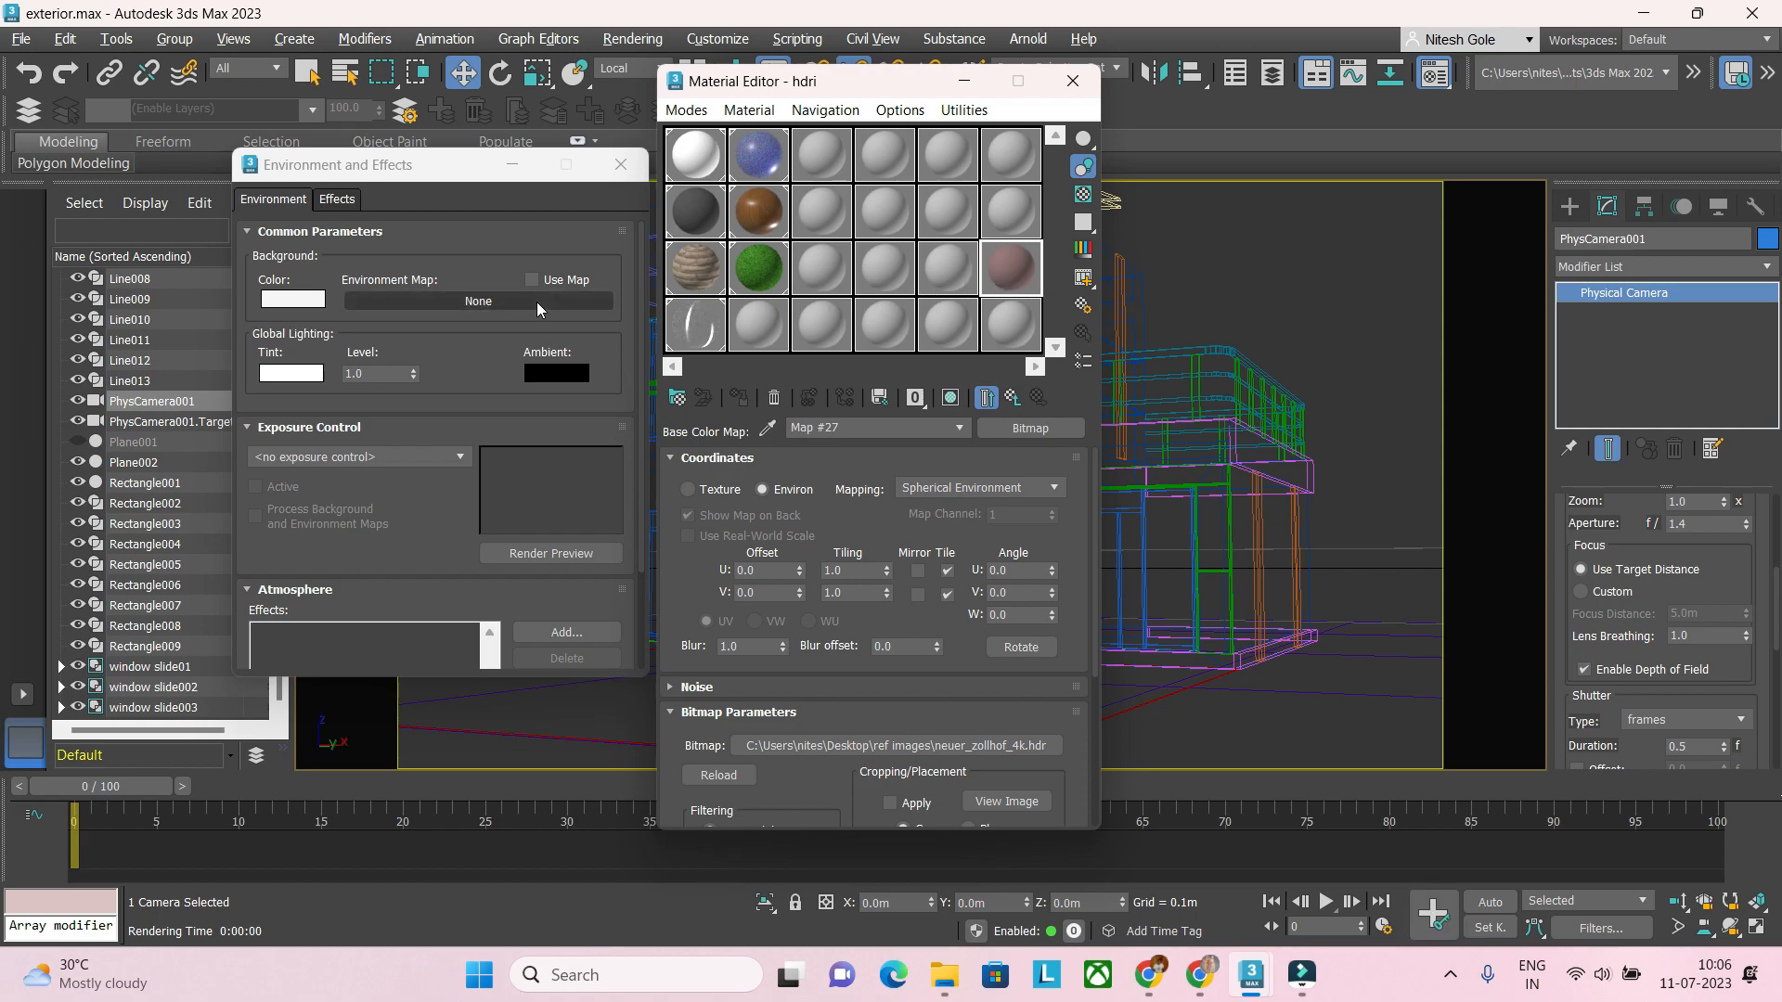
{"action": "left_click", "coordinate": [537, 302]}
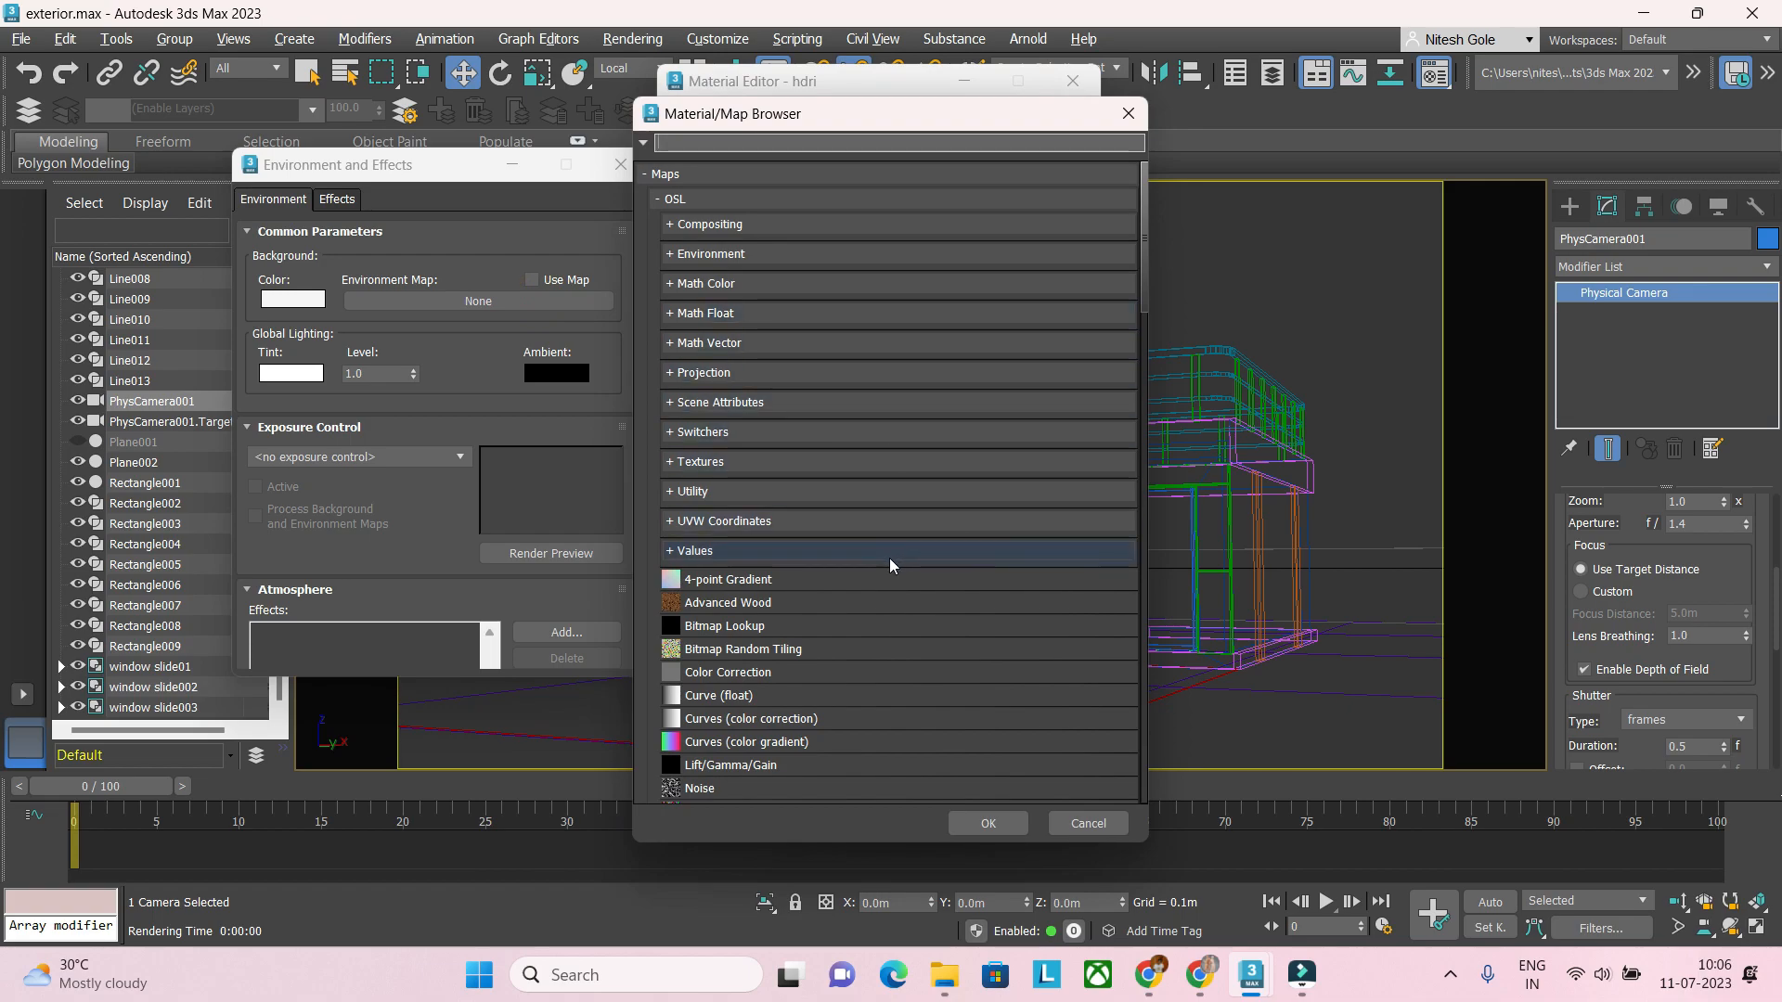
{"action": "left_click", "coordinate": [1086, 823]}
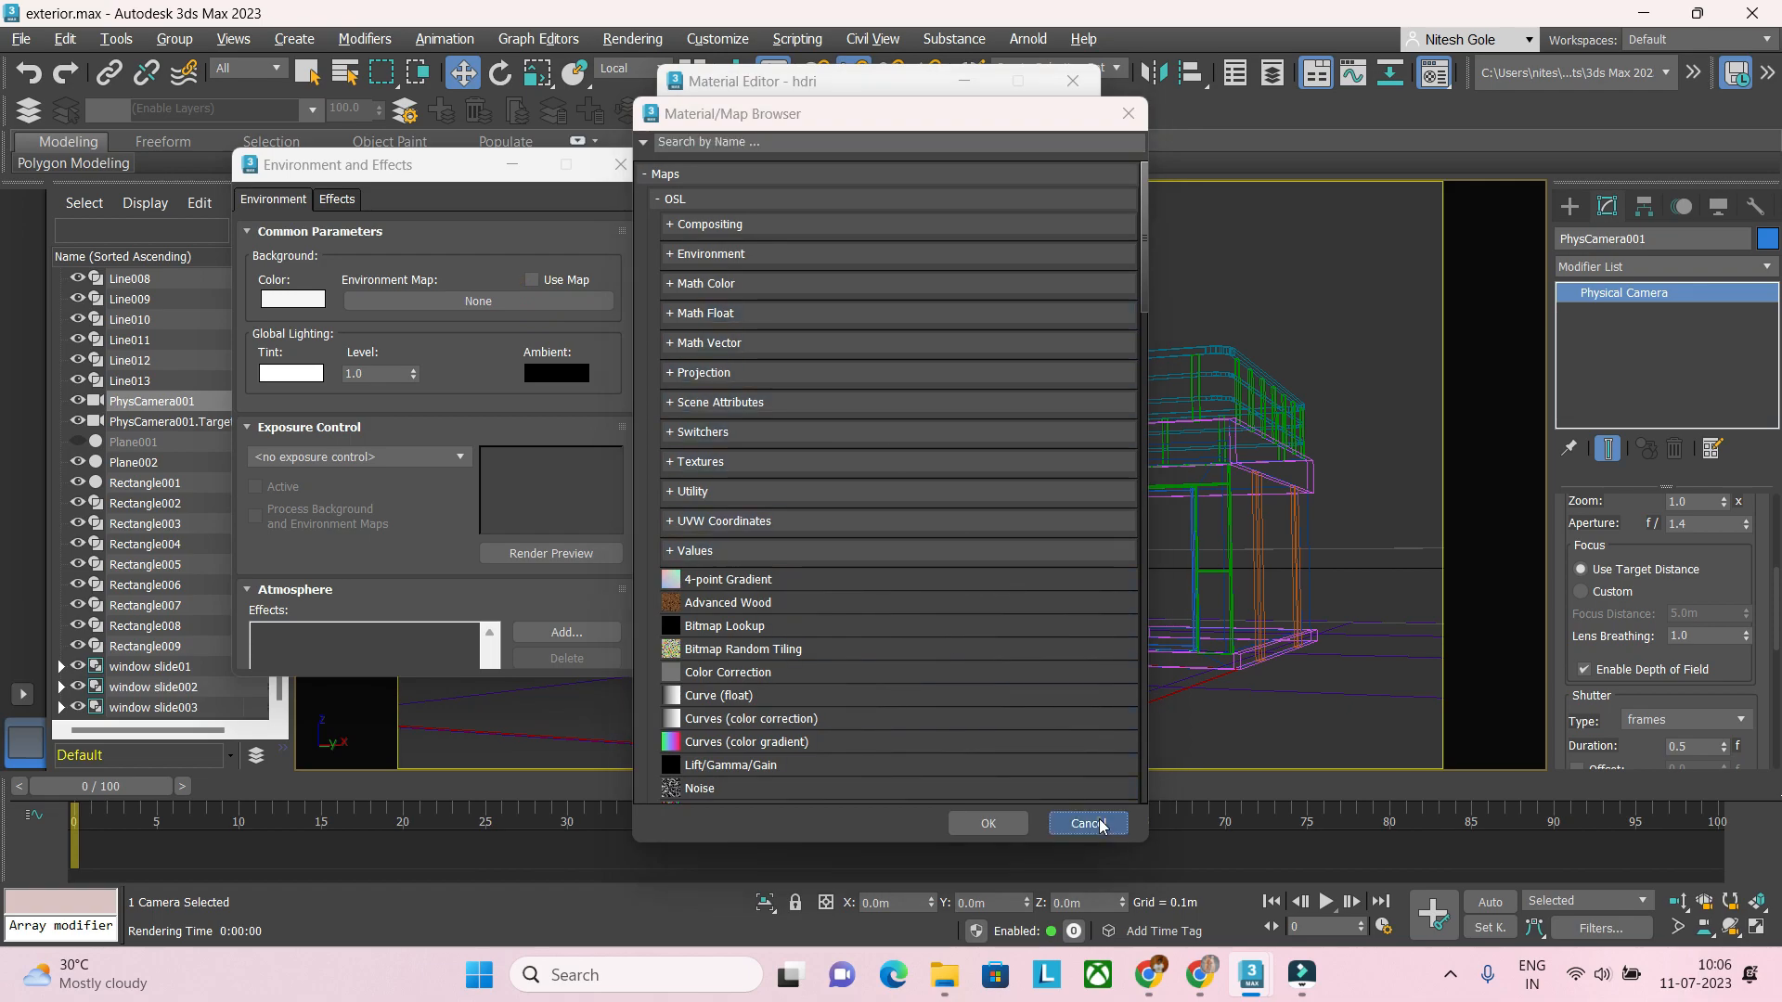
Step: Assign neuer_zollhof_4k.hdr as a Bitmap environment map with Real Pixels (32 bpp) storage, and instance it into the hdri sample slot
{"action": "left_click", "coordinate": [506, 301]}
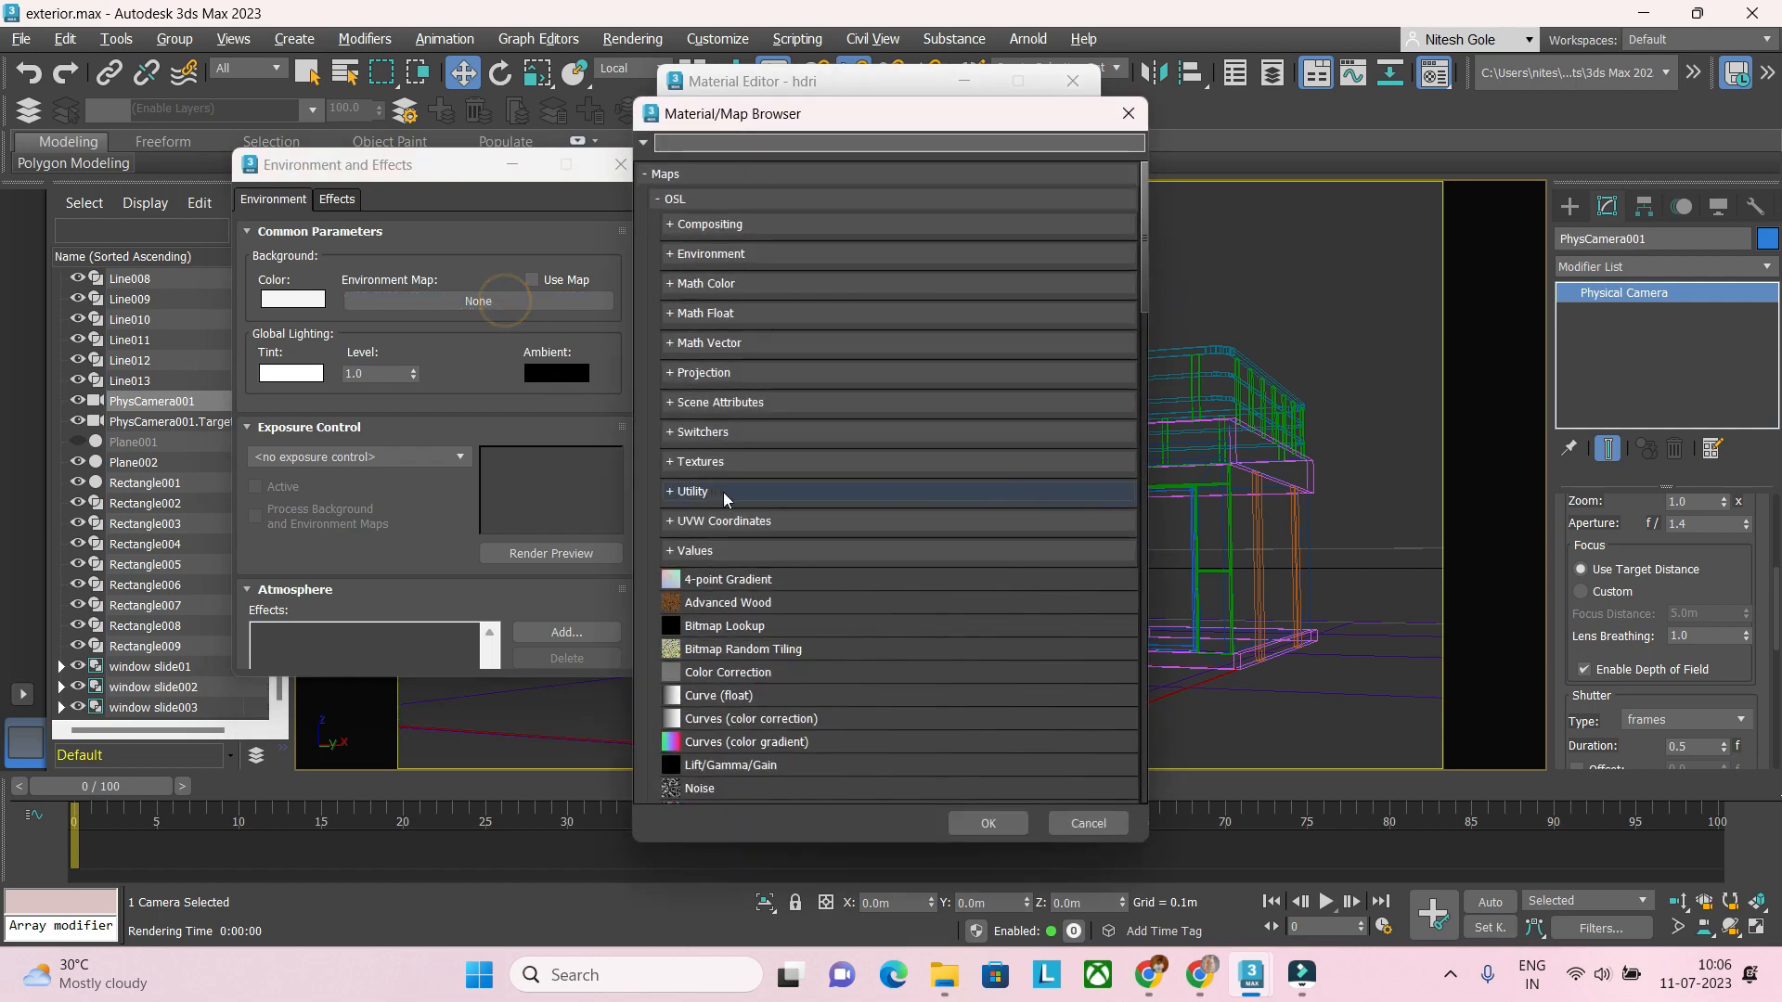
{"action": "type", "text": "bi"}
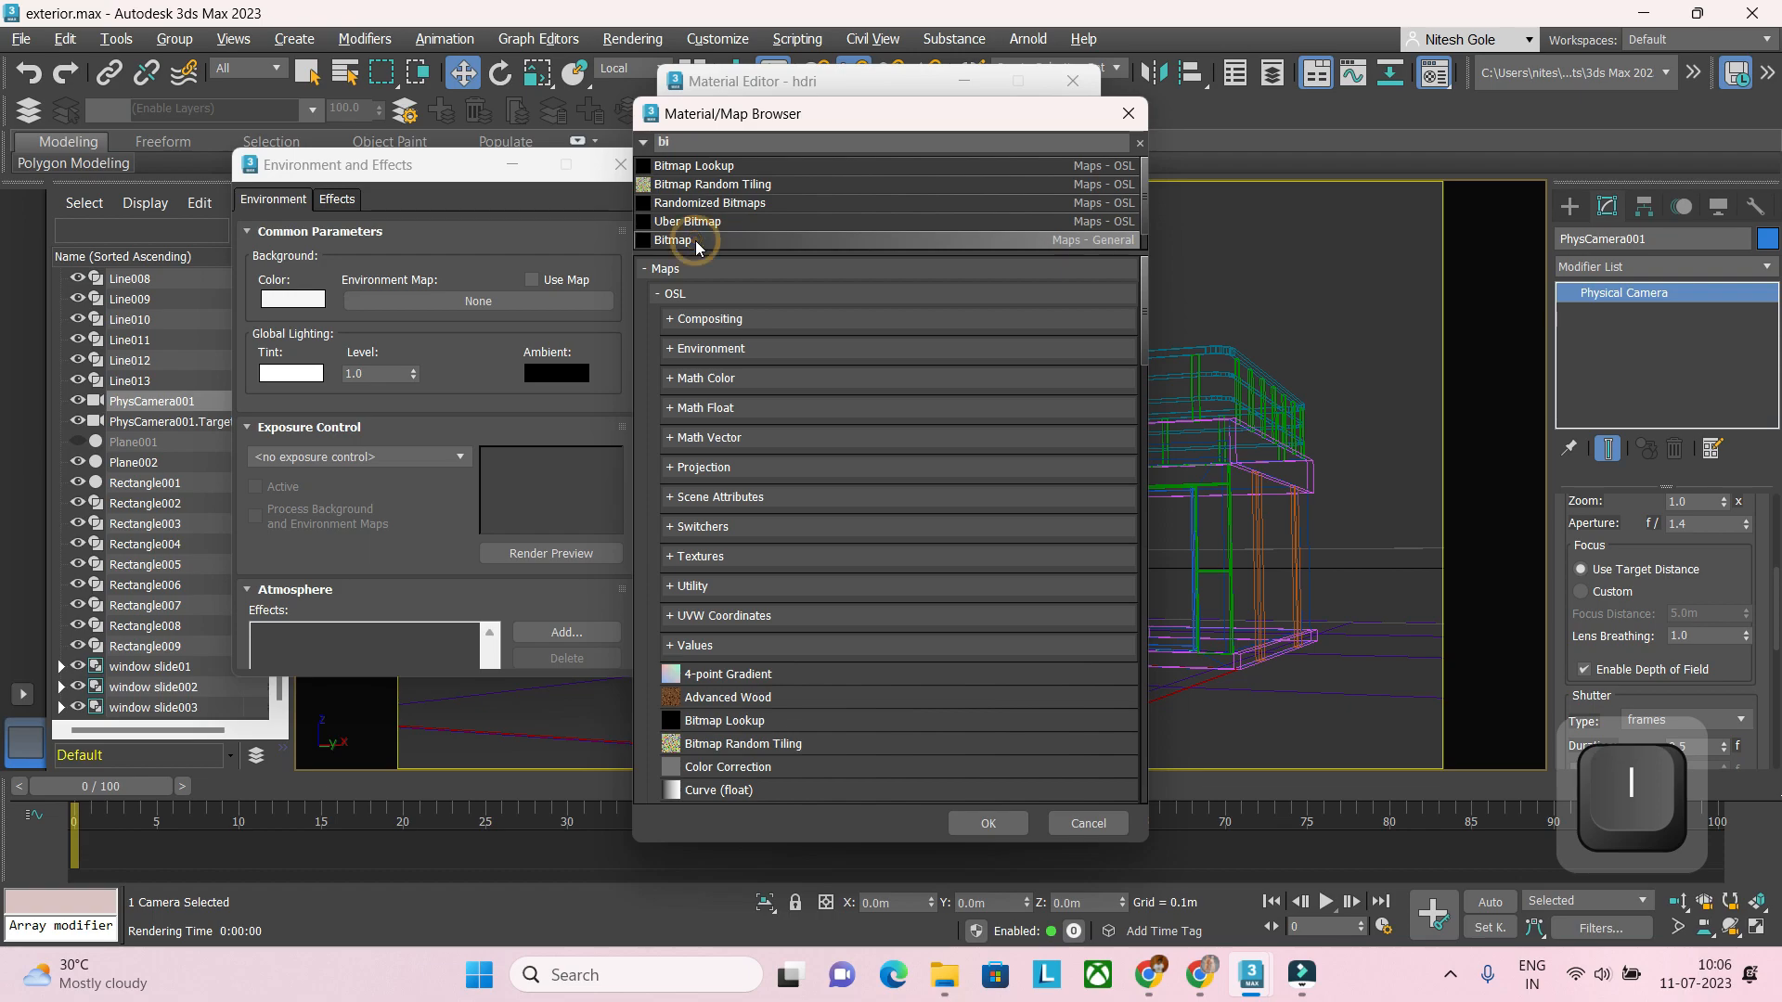
{"action": "double_click", "coordinate": [694, 241]}
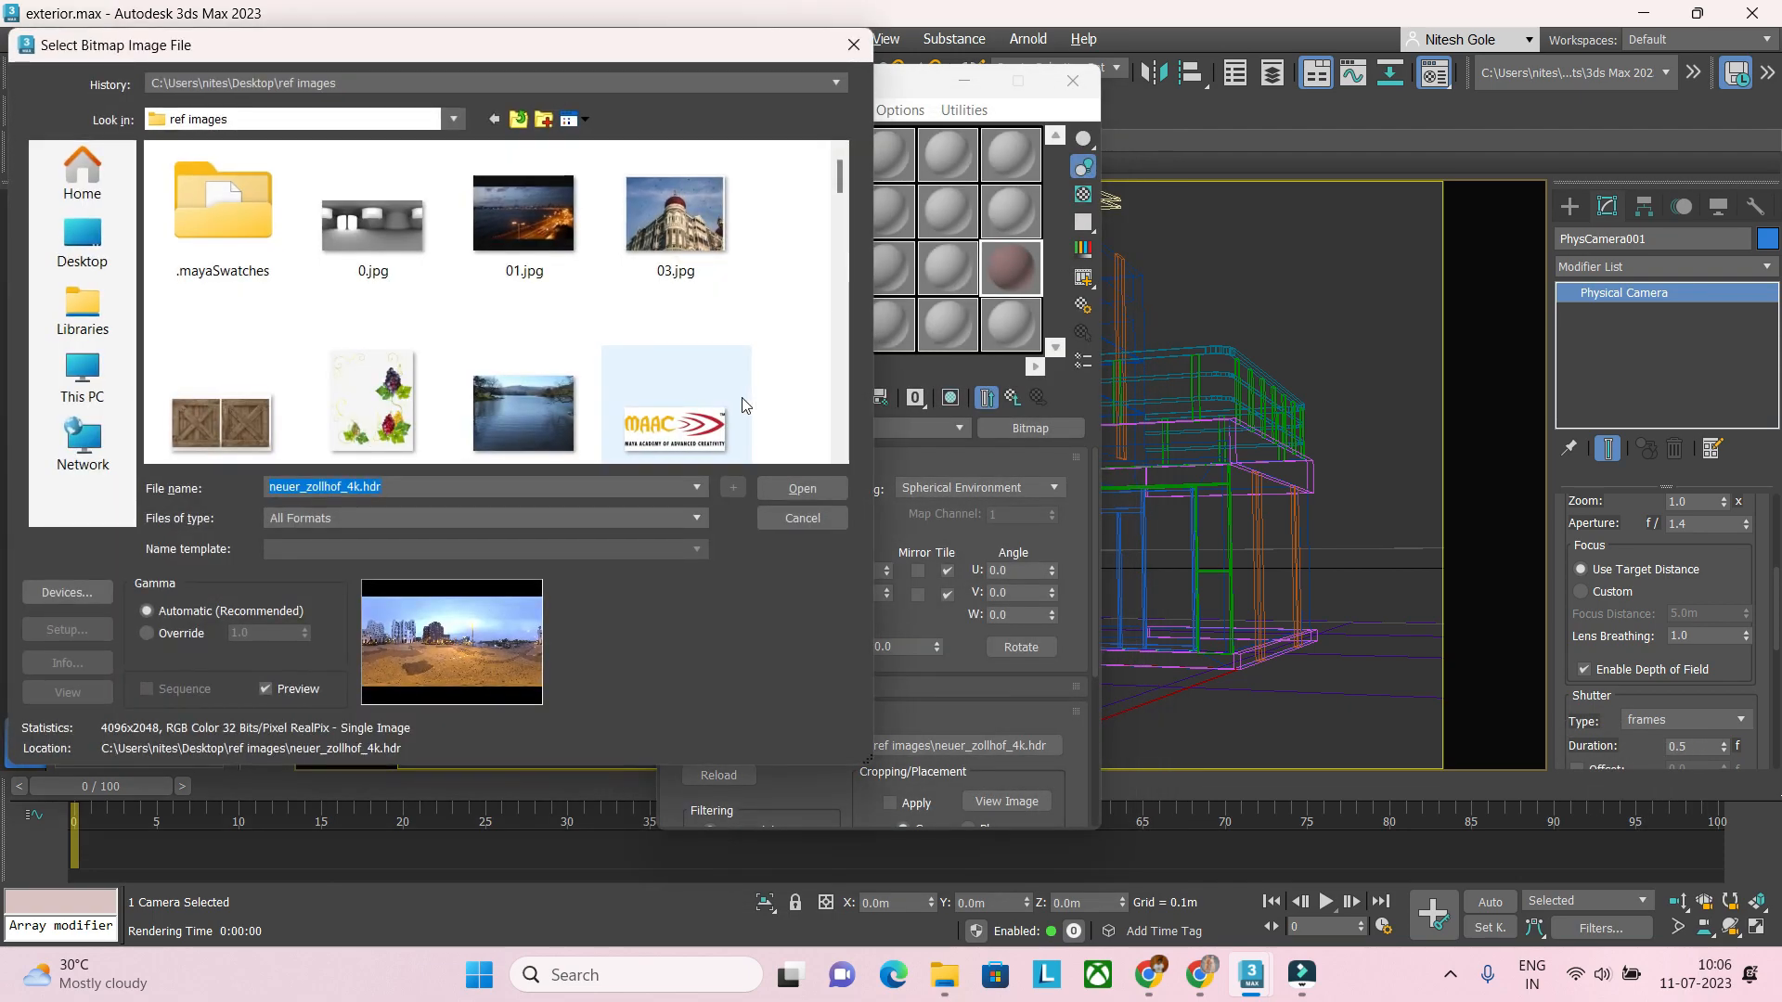
{"action": "left_click", "coordinate": [823, 487]}
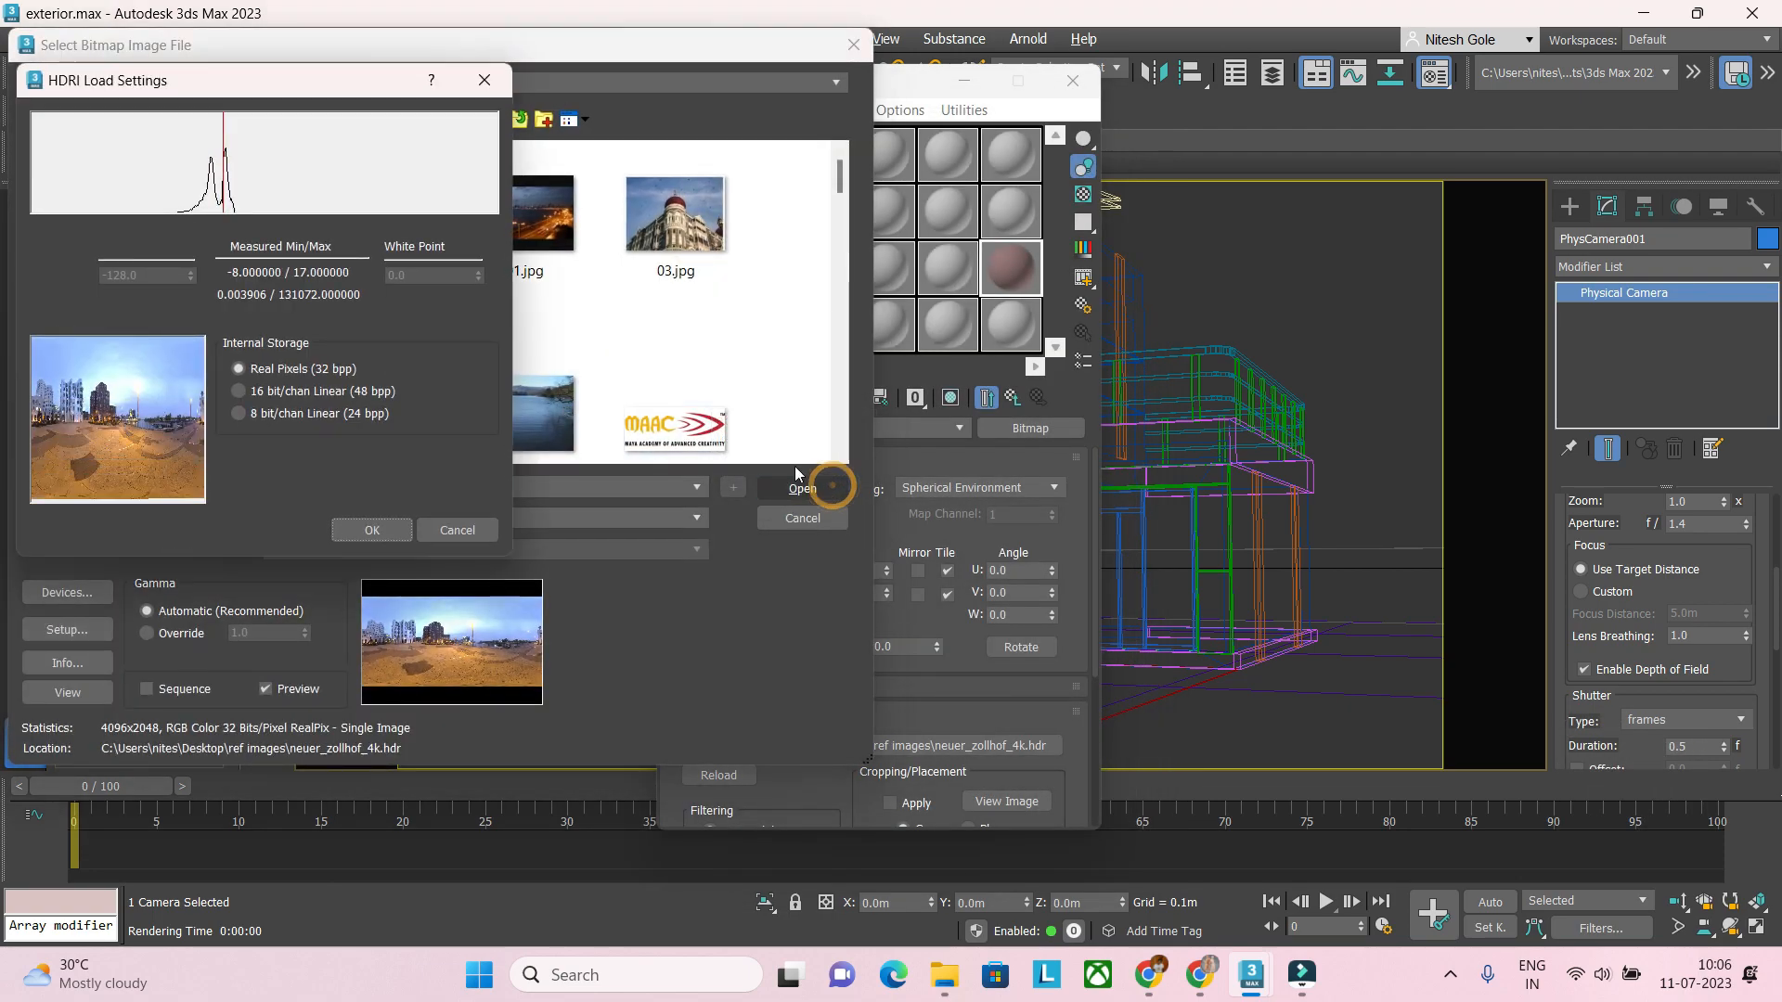
{"action": "left_click", "coordinate": [369, 530]}
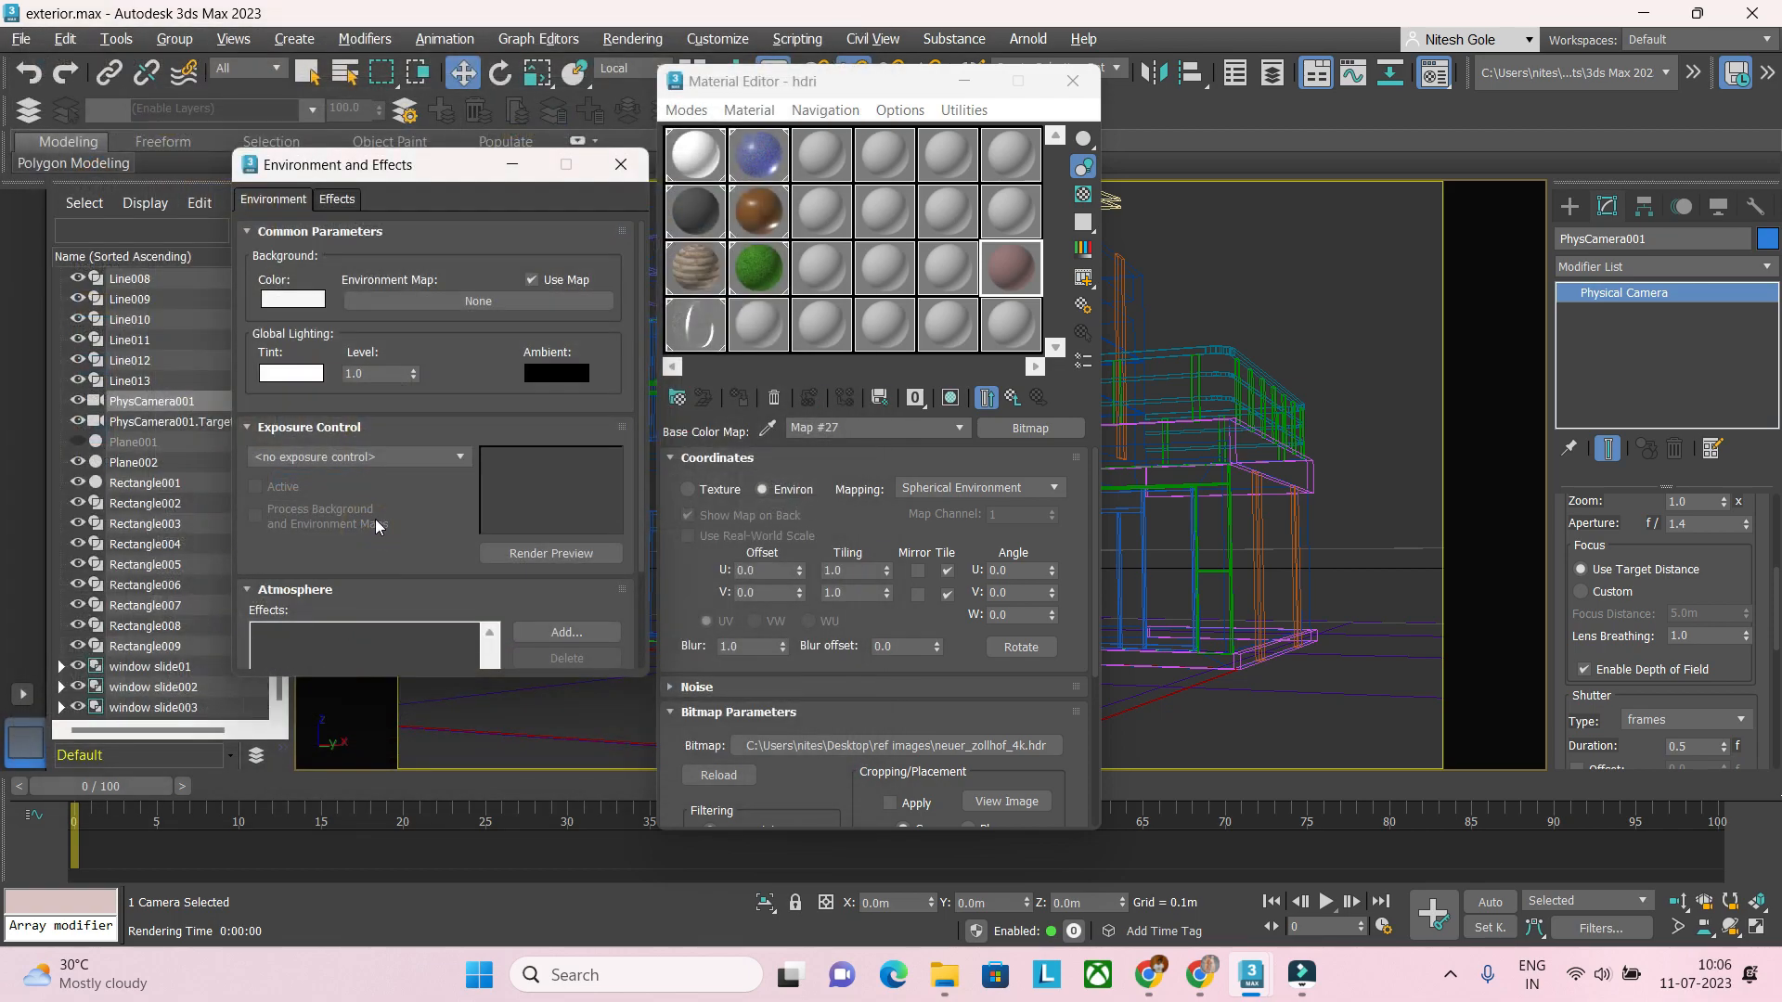
{"action": "left_click_drag", "start_coordinate": [469, 302], "coordinate": [1006, 280]}
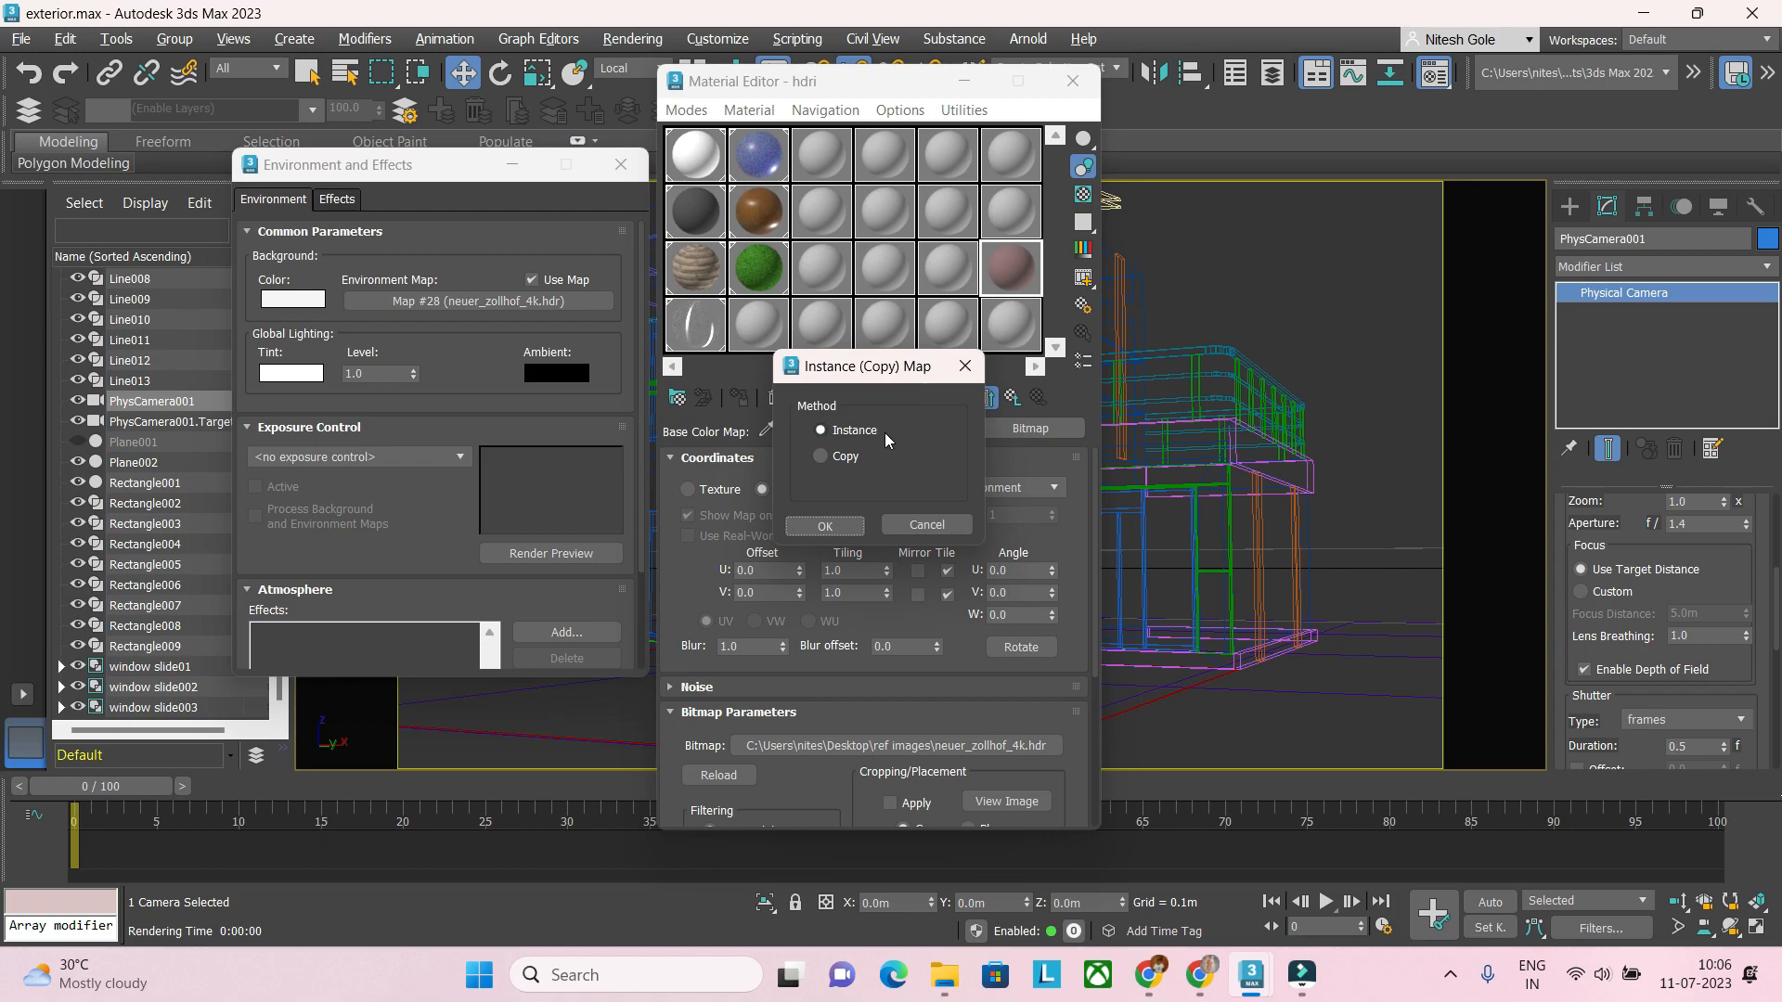
{"action": "left_click", "coordinate": [826, 526]}
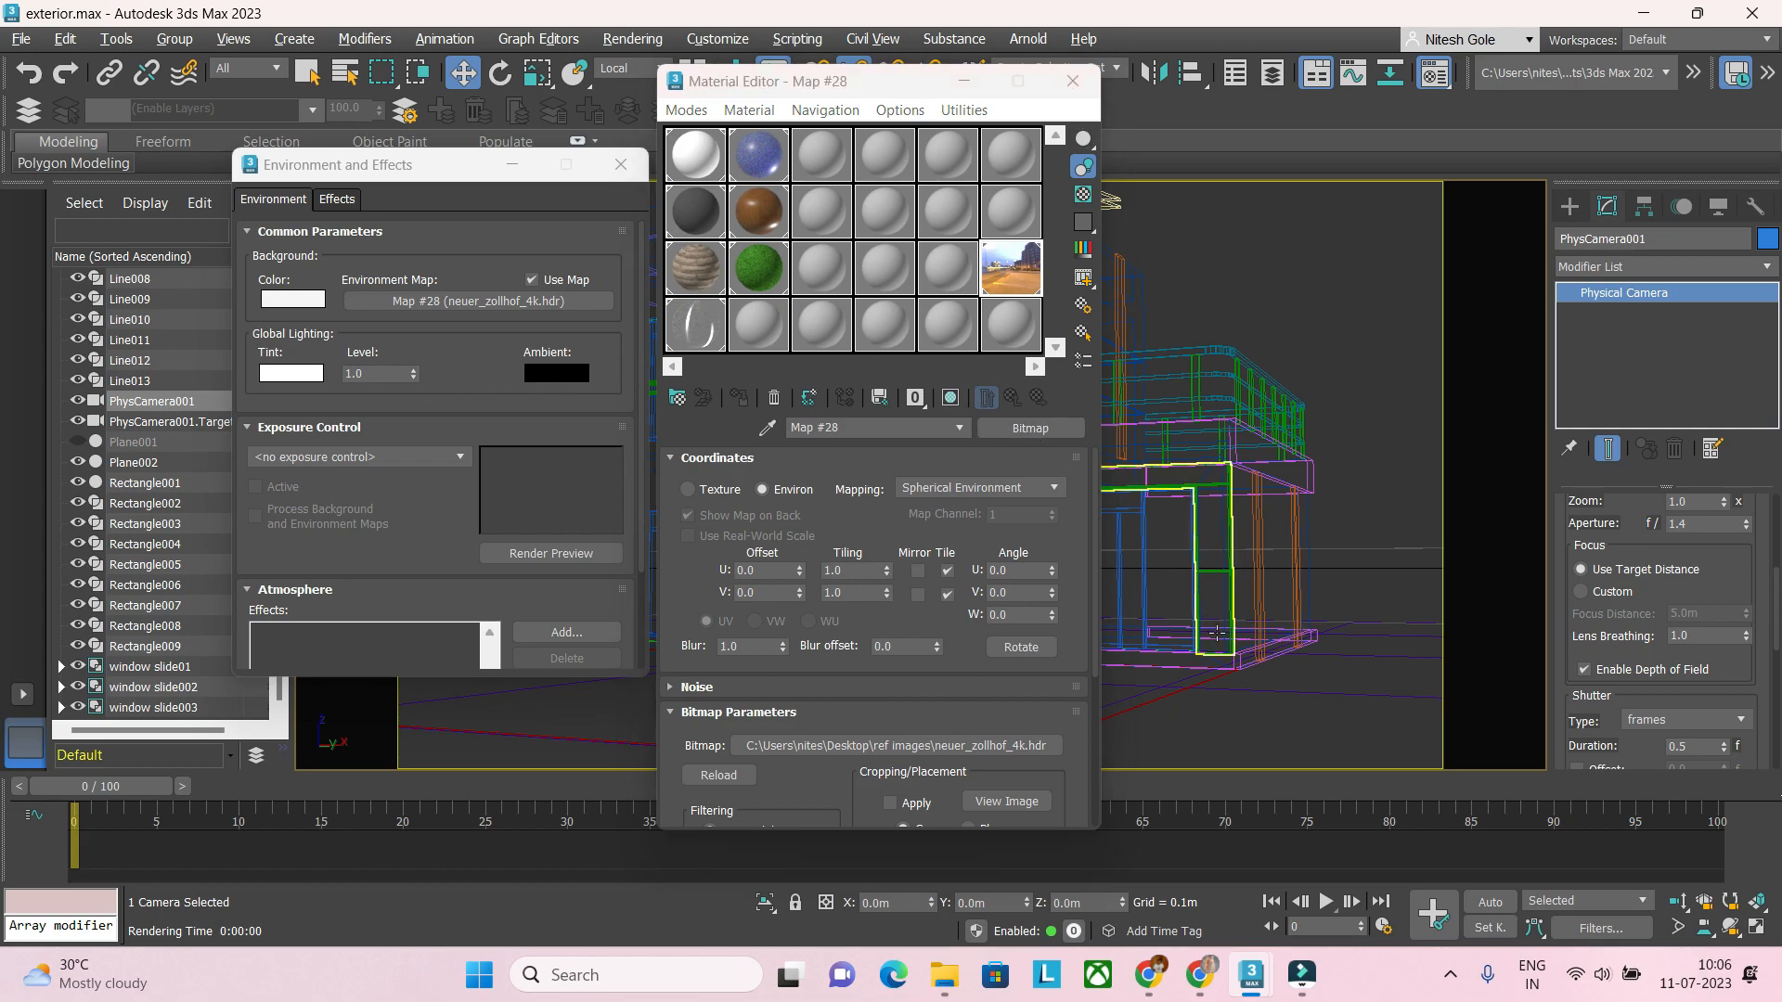
Step: Run a test render of the PhysCamera001 view to check the HDRI environment, and stop it after the preview passes
{"action": "key", "text": "shift+q"}
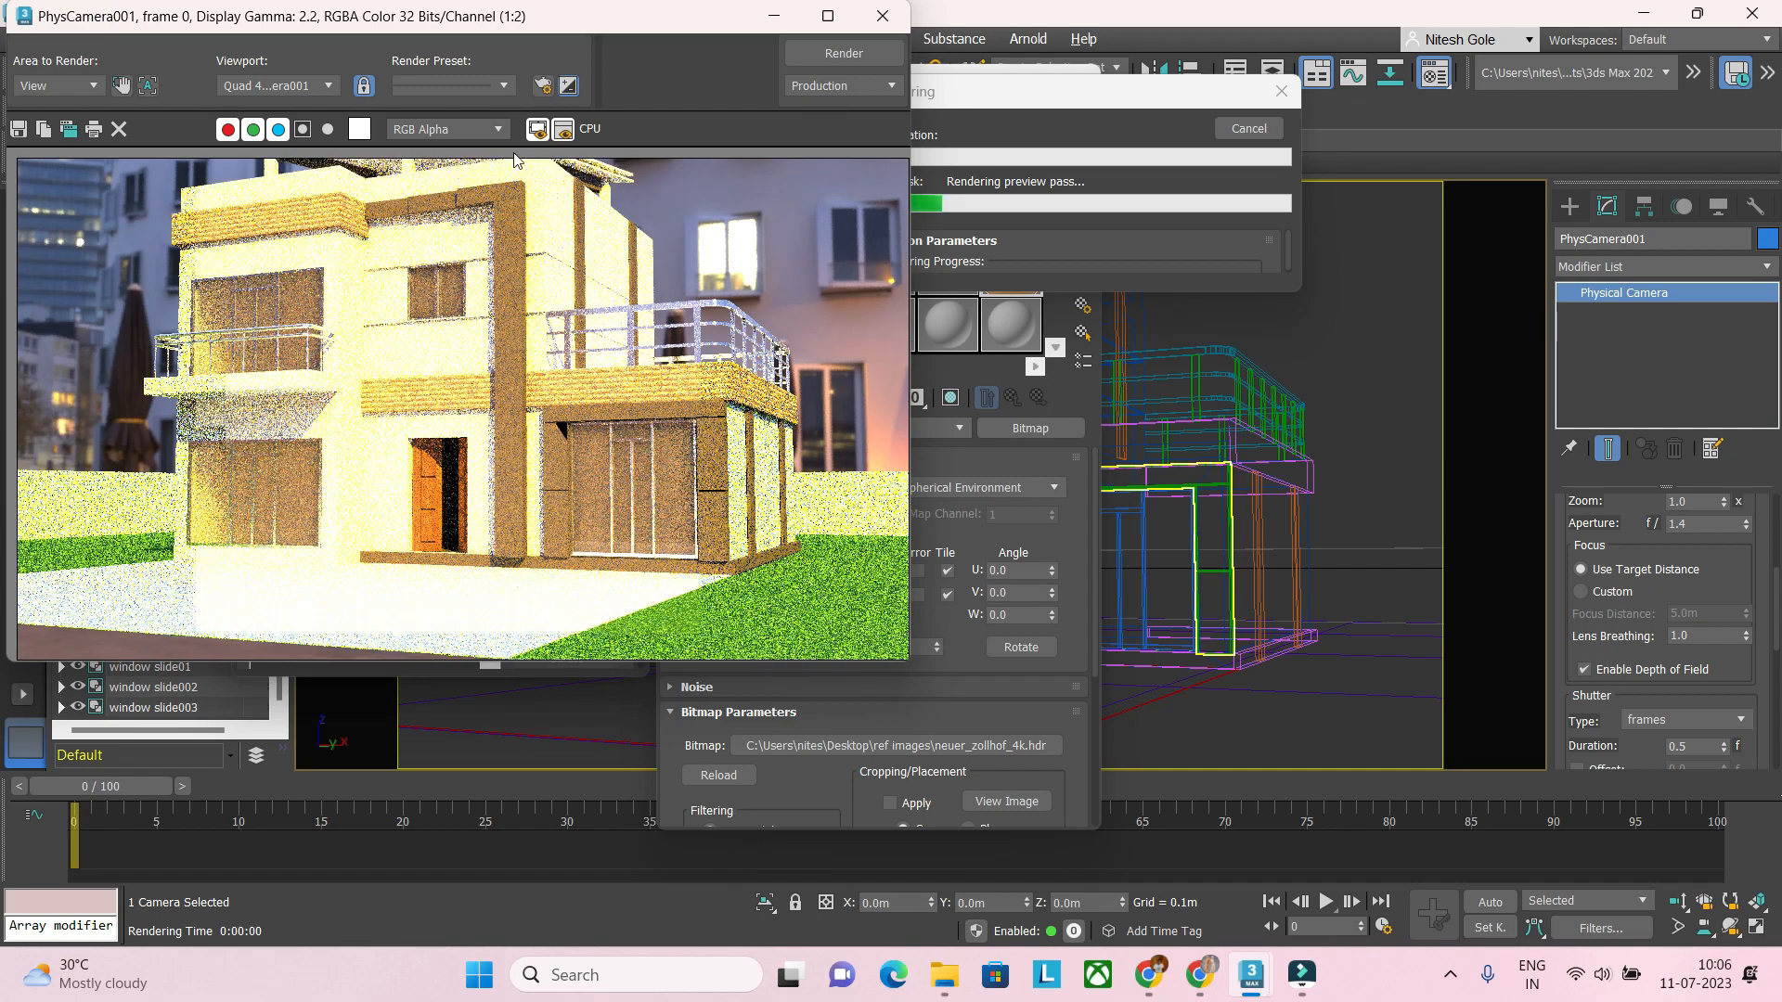
{"action": "left_click_drag", "start_coordinate": [529, 28], "coordinate": [1191, 173]}
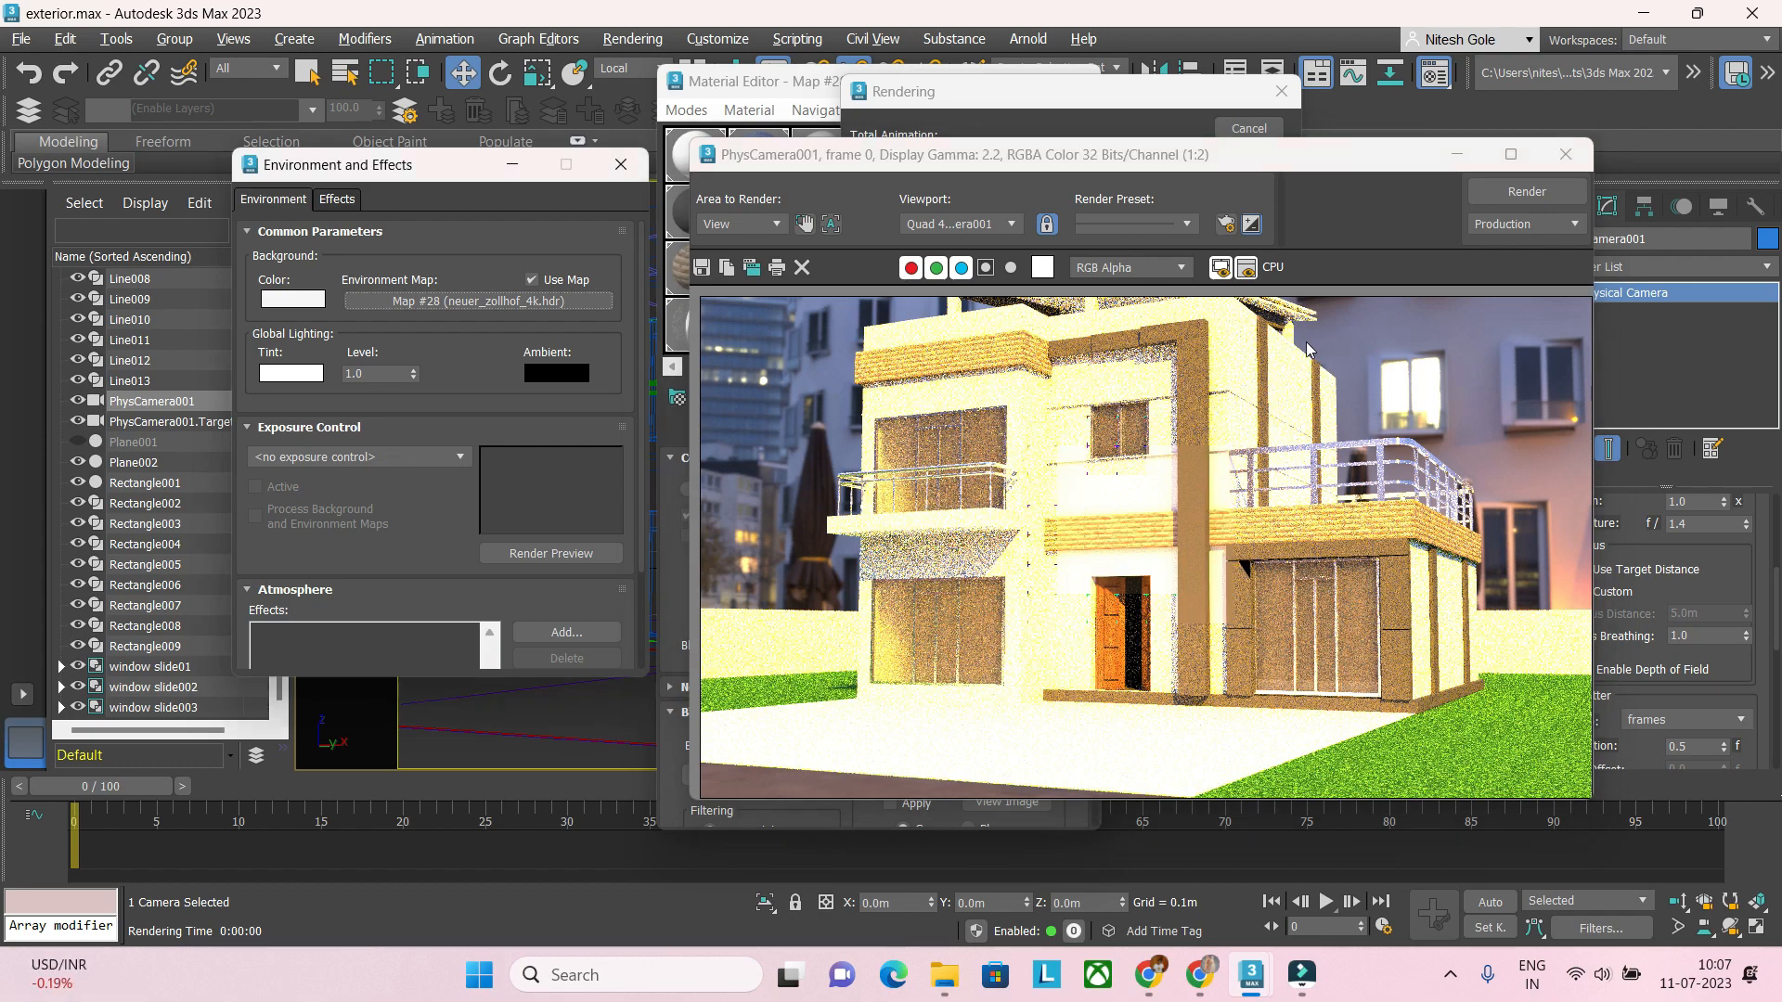
{"action": "key", "text": "Escape"}
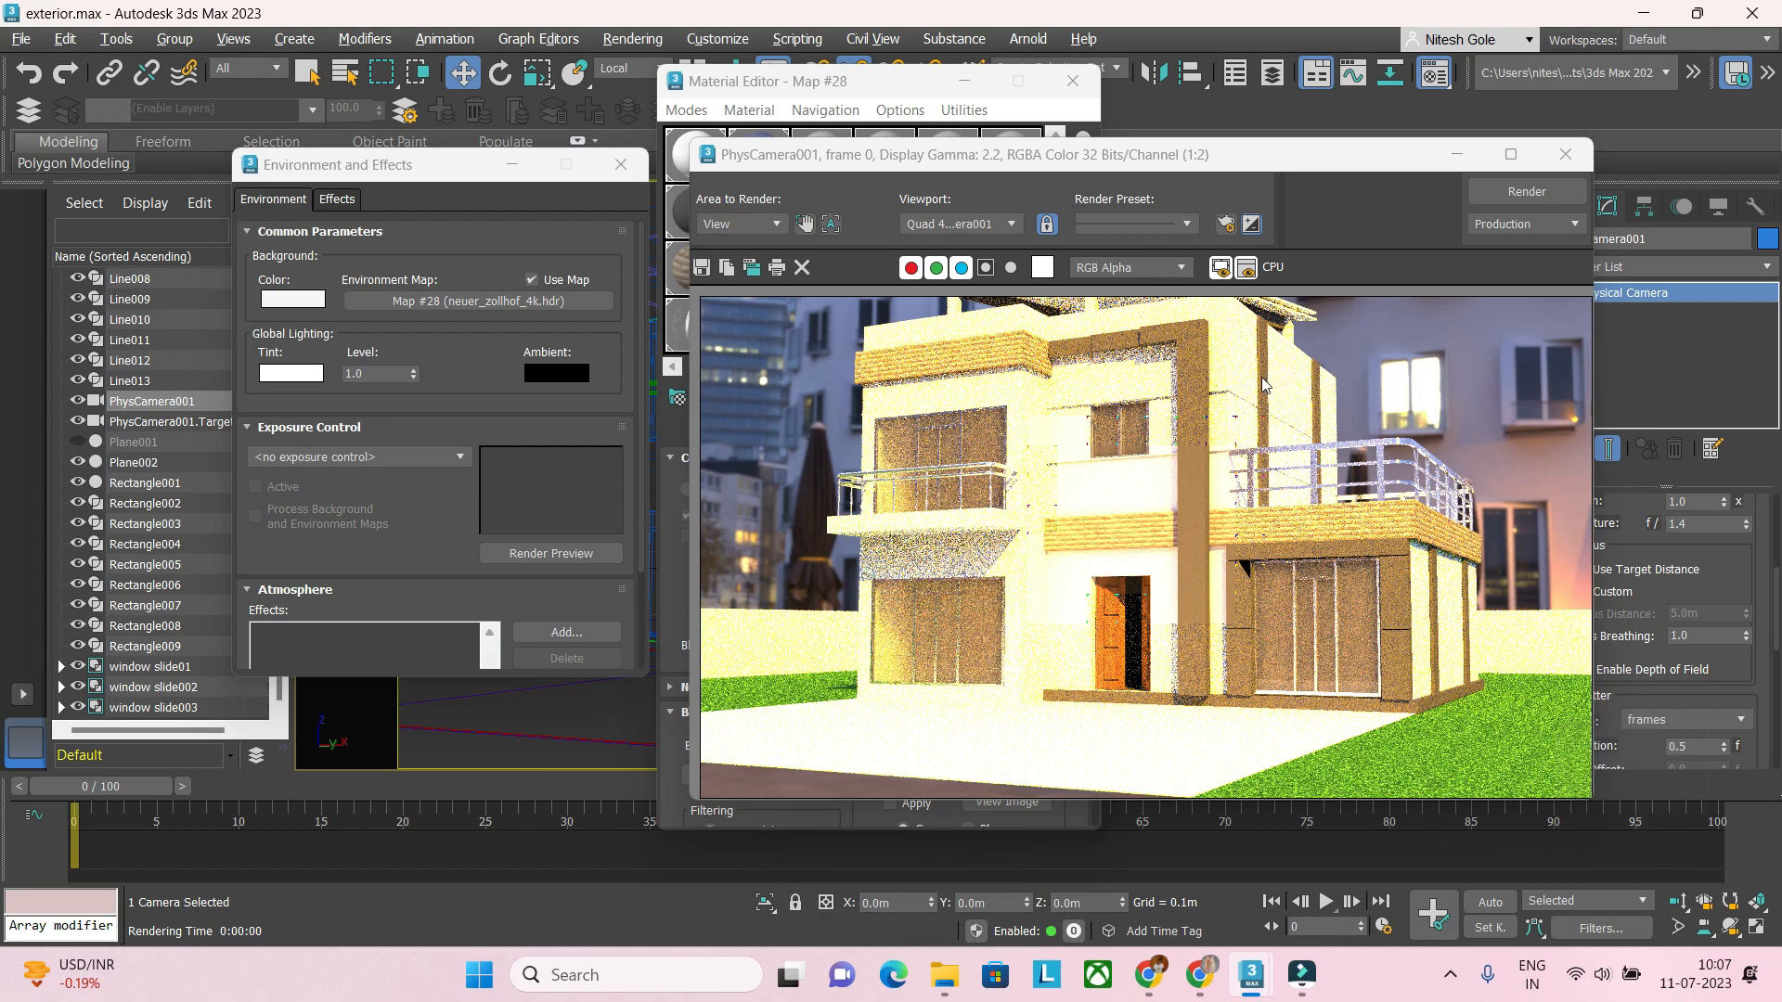
Step: Set the Arnold renderer's samples to Specular 1, Transmission 1, SSS 0 and Volume Indirect 0
{"action": "key", "text": "F10"}
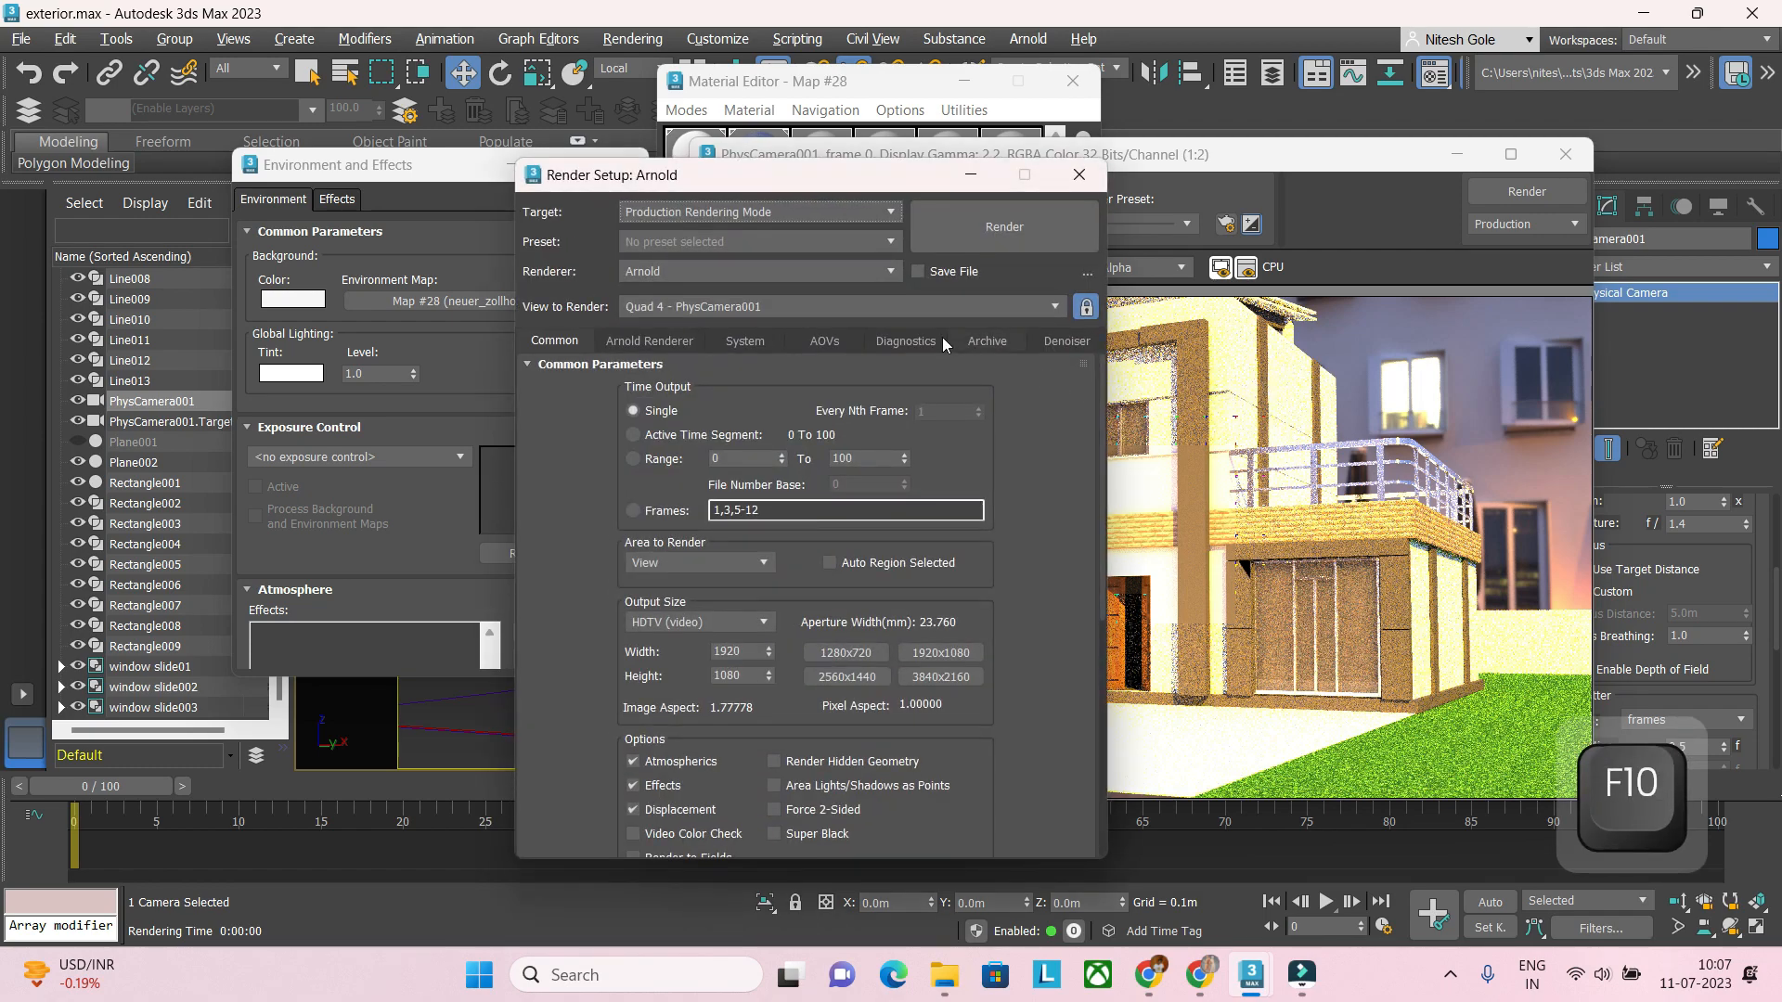
{"action": "left_click", "coordinate": [642, 338]}
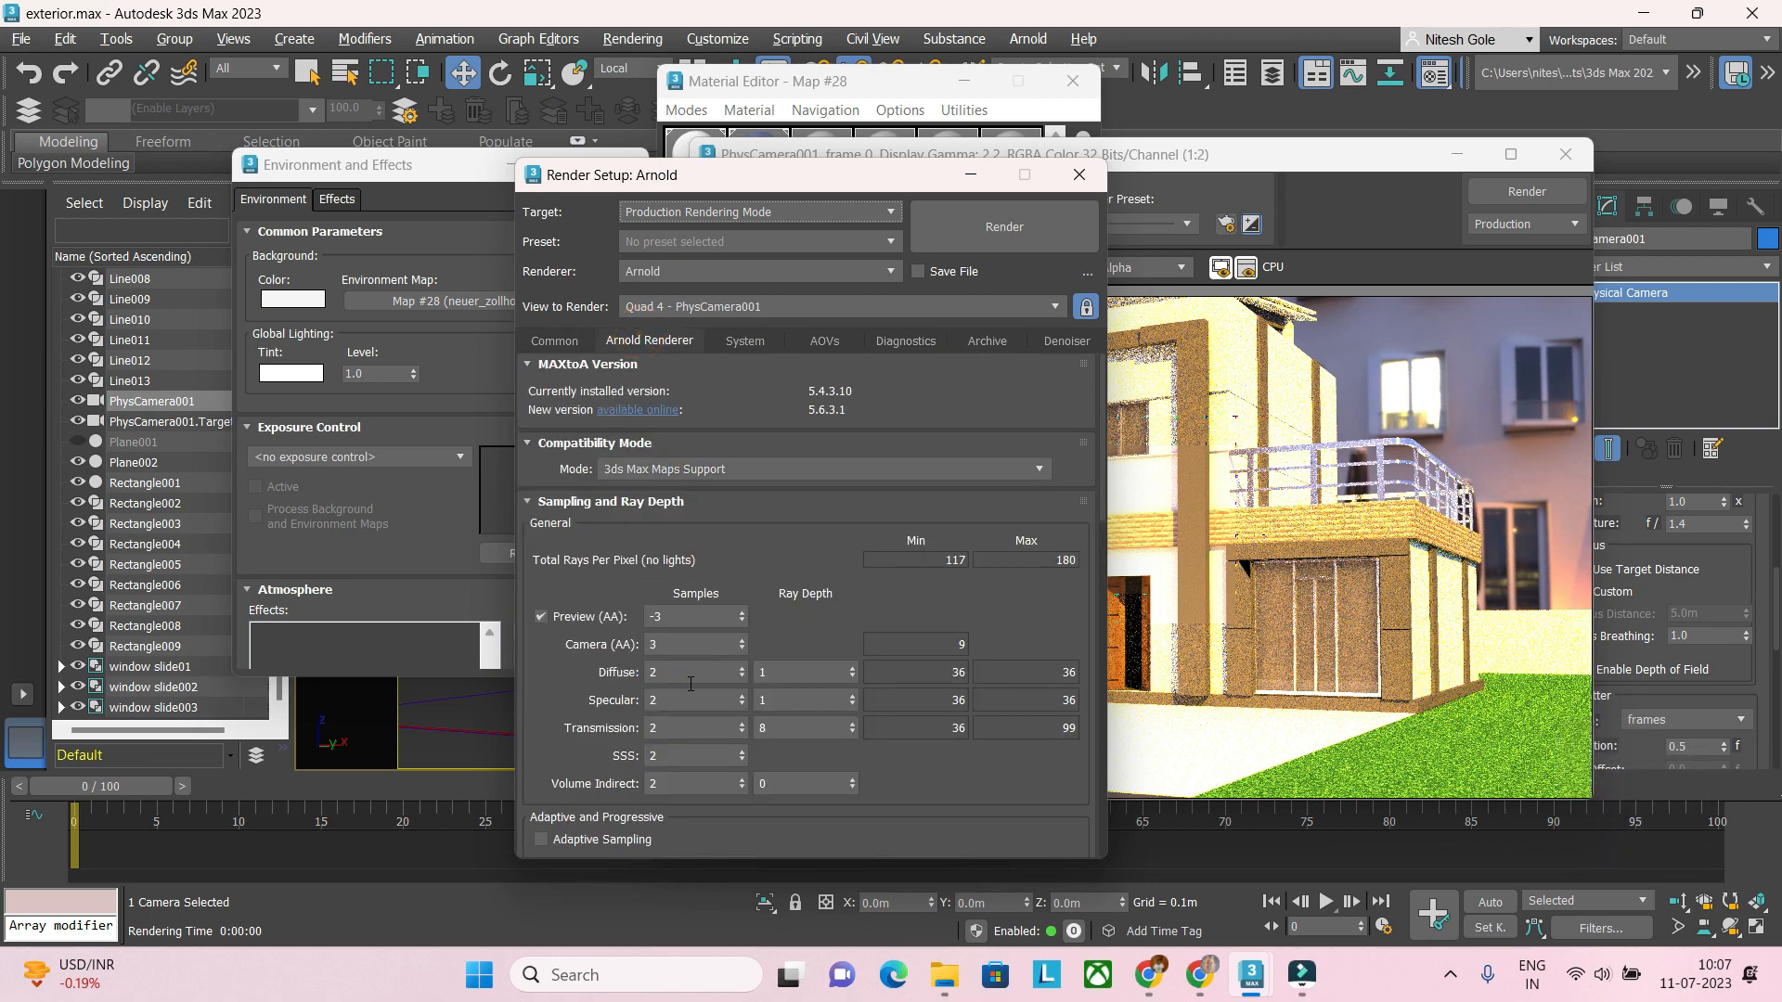
{"action": "double_click", "coordinate": [666, 702]}
{"action": "type", "text": "1"}
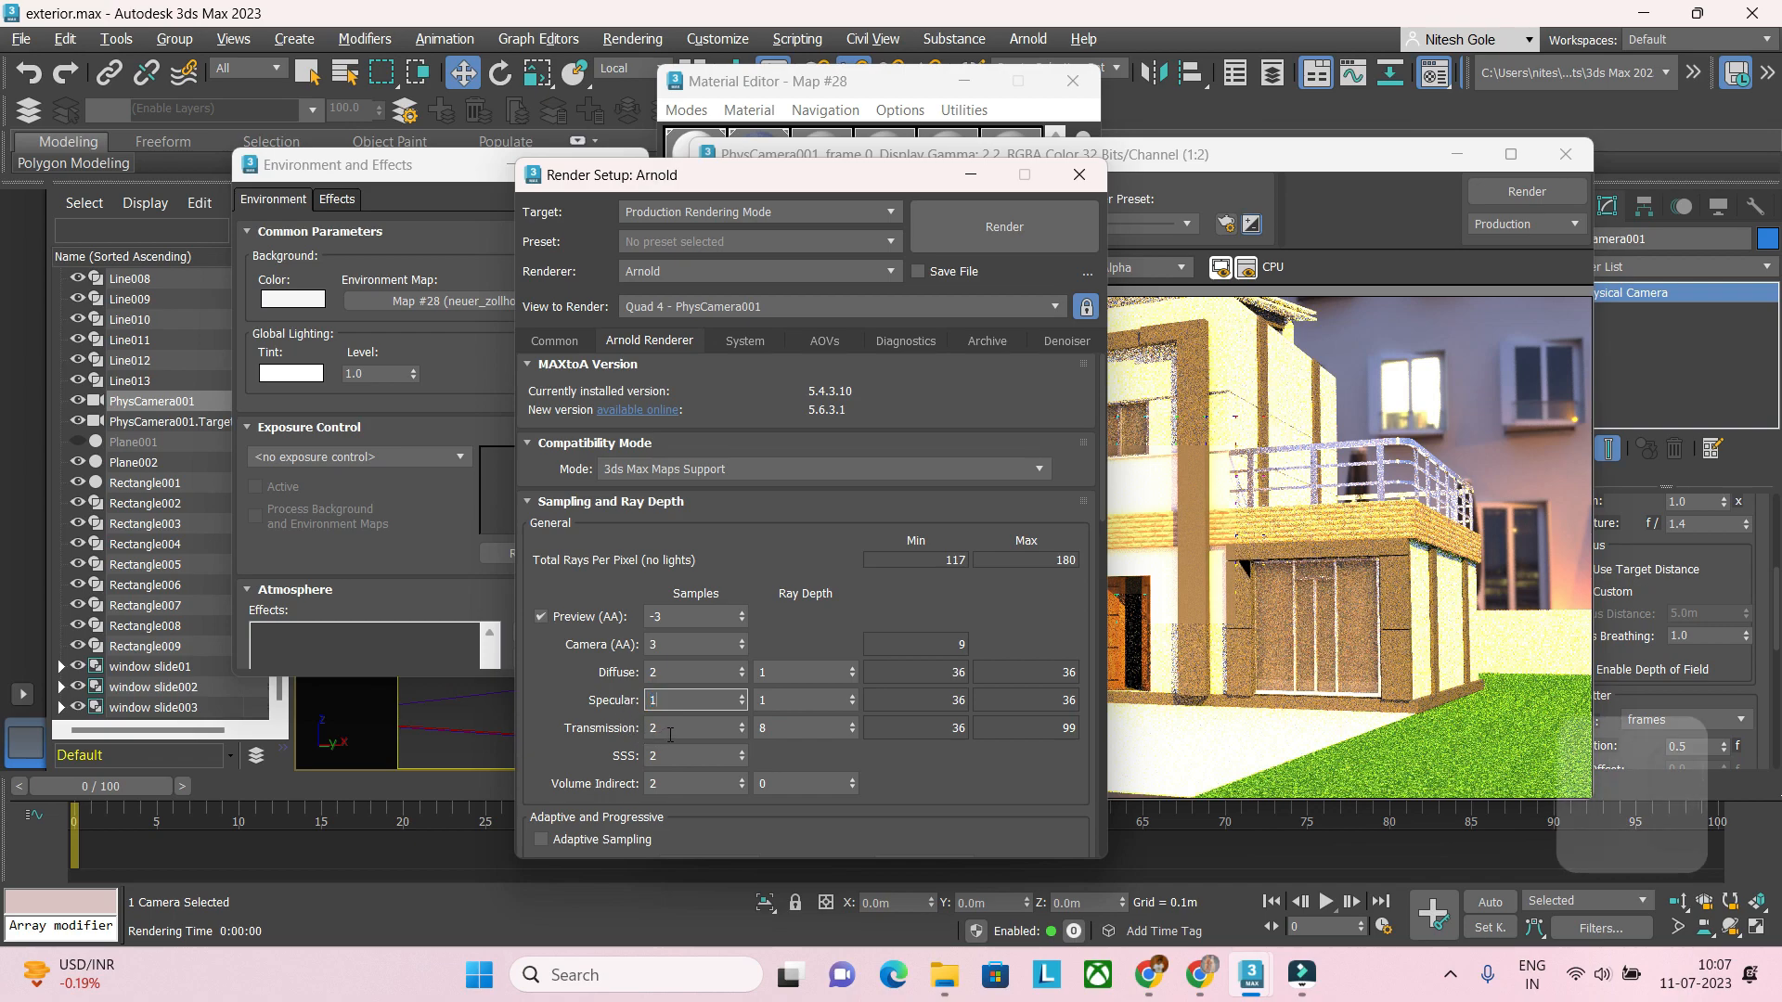
{"action": "double_click", "coordinate": [668, 729]}
{"action": "type", "text": "1"}
{"action": "double_click", "coordinate": [662, 755]}
{"action": "type", "text": "0"}
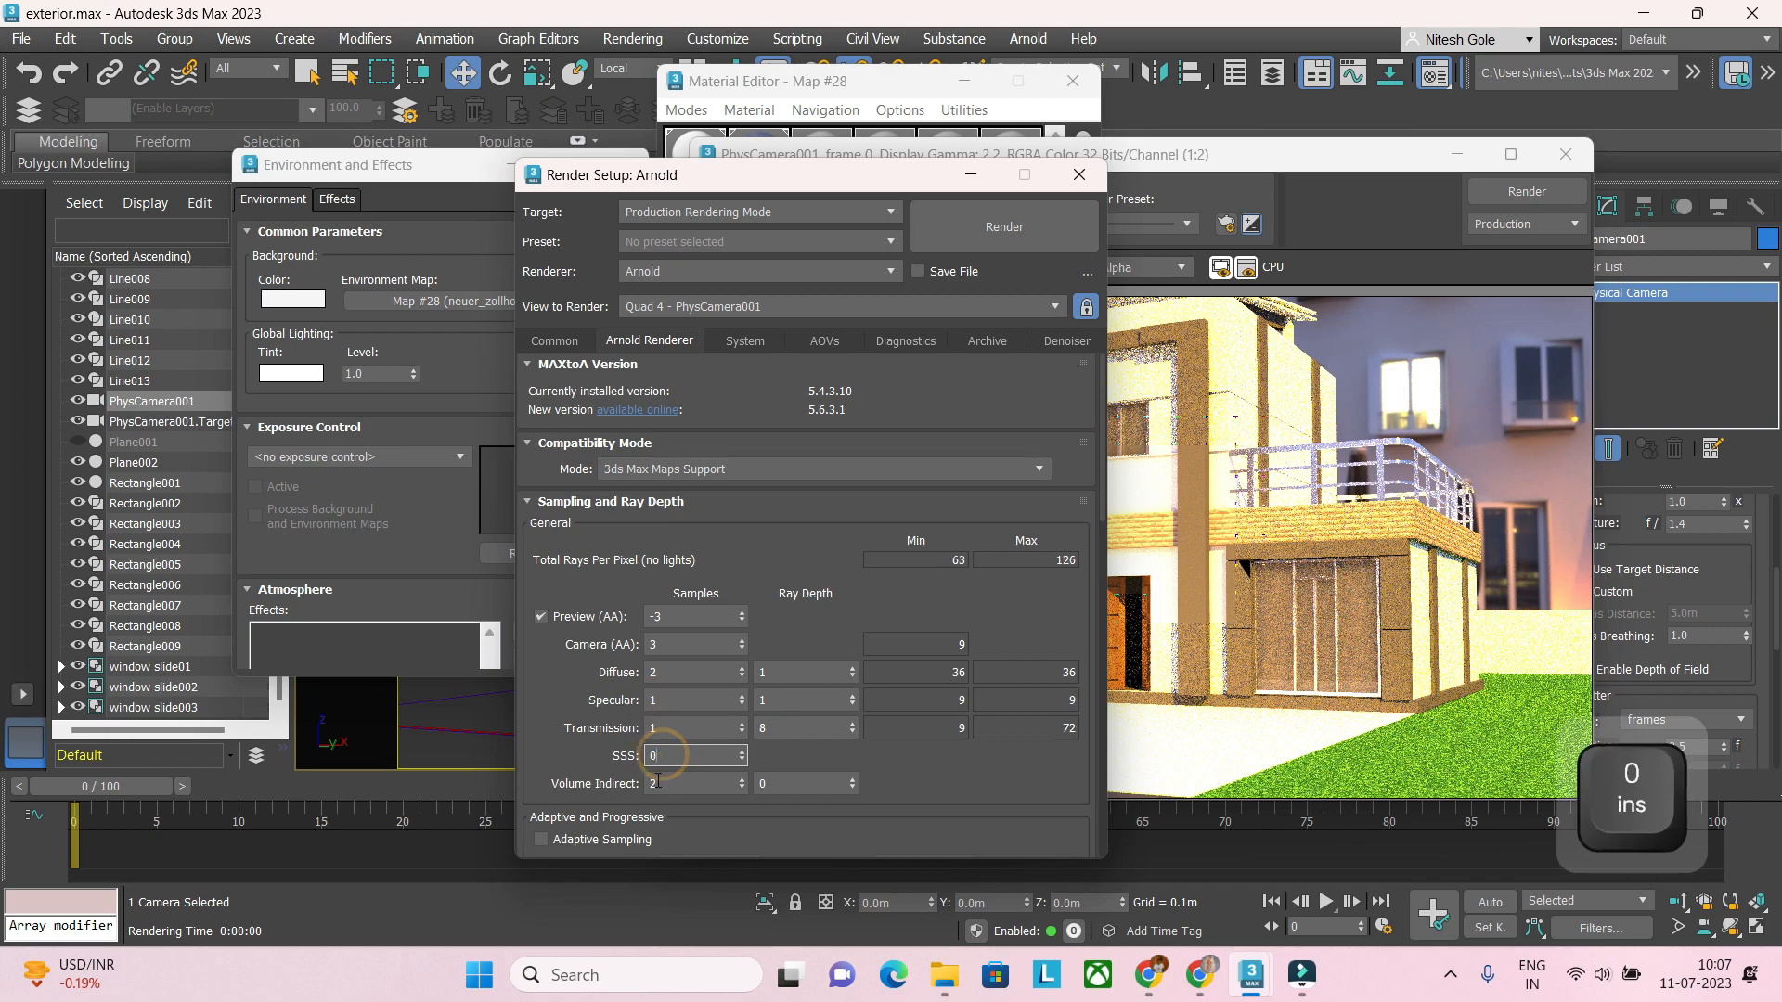
{"action": "double_click", "coordinate": [666, 783]}
{"action": "type", "text": "0"}
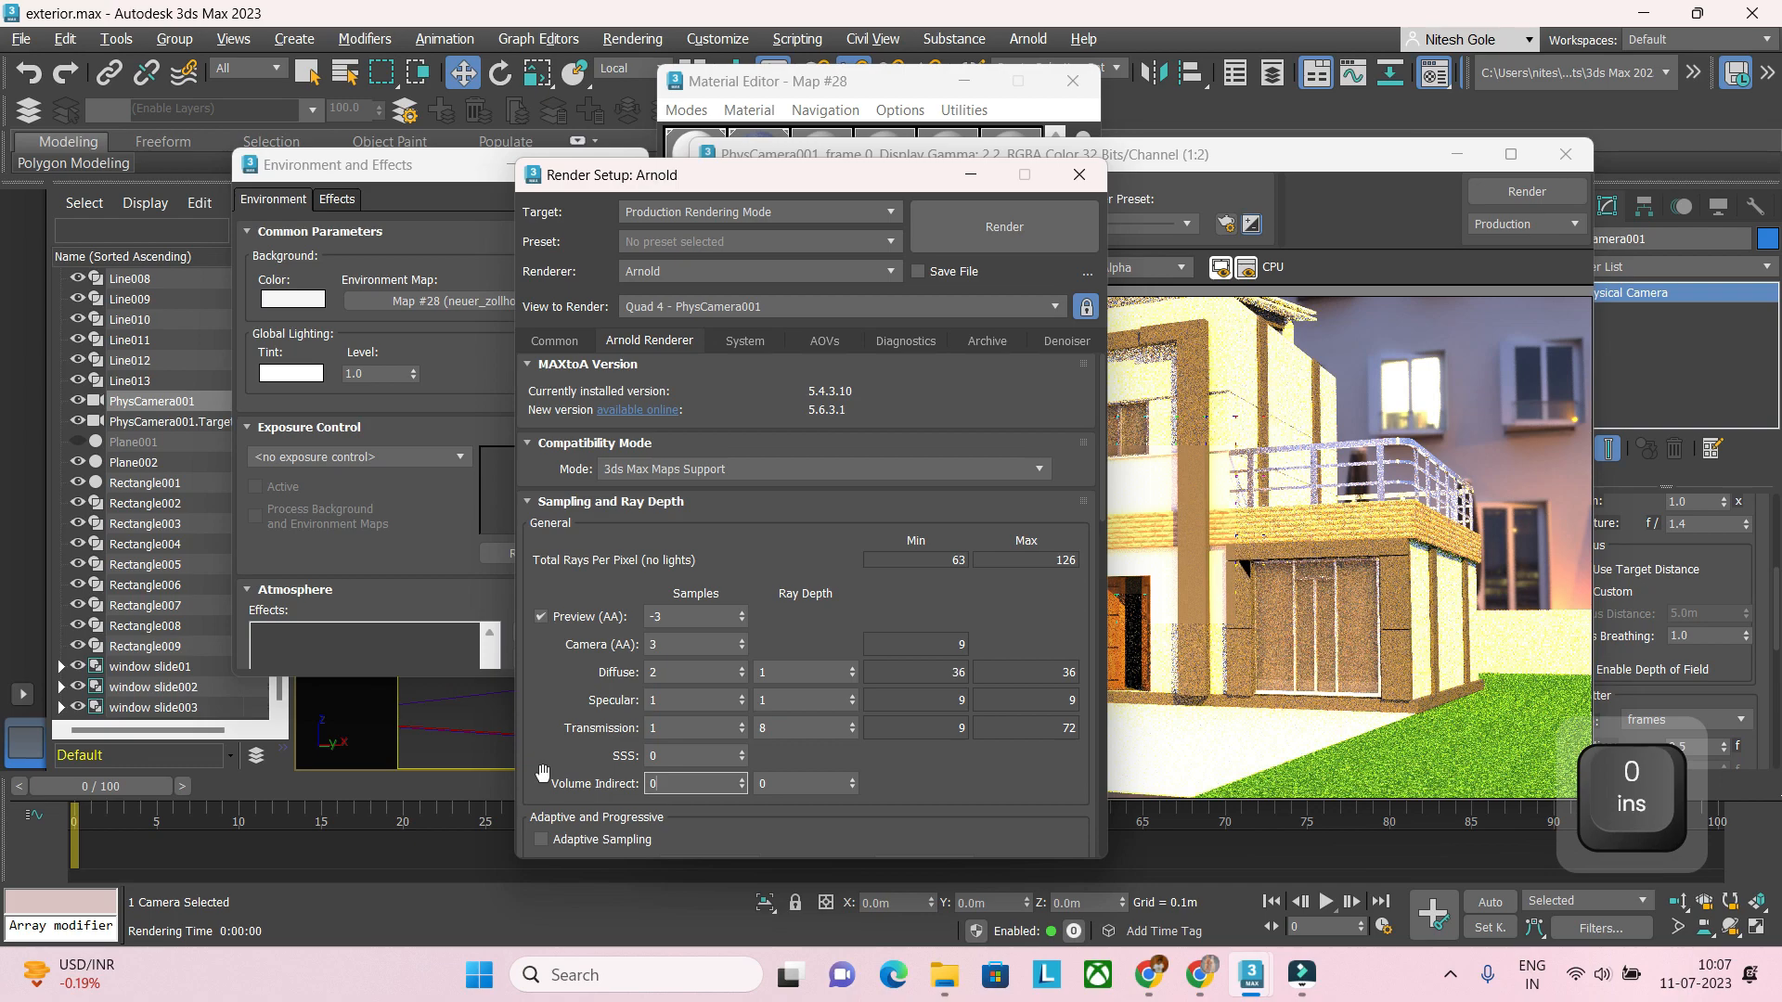
{"action": "key", "text": "Return"}
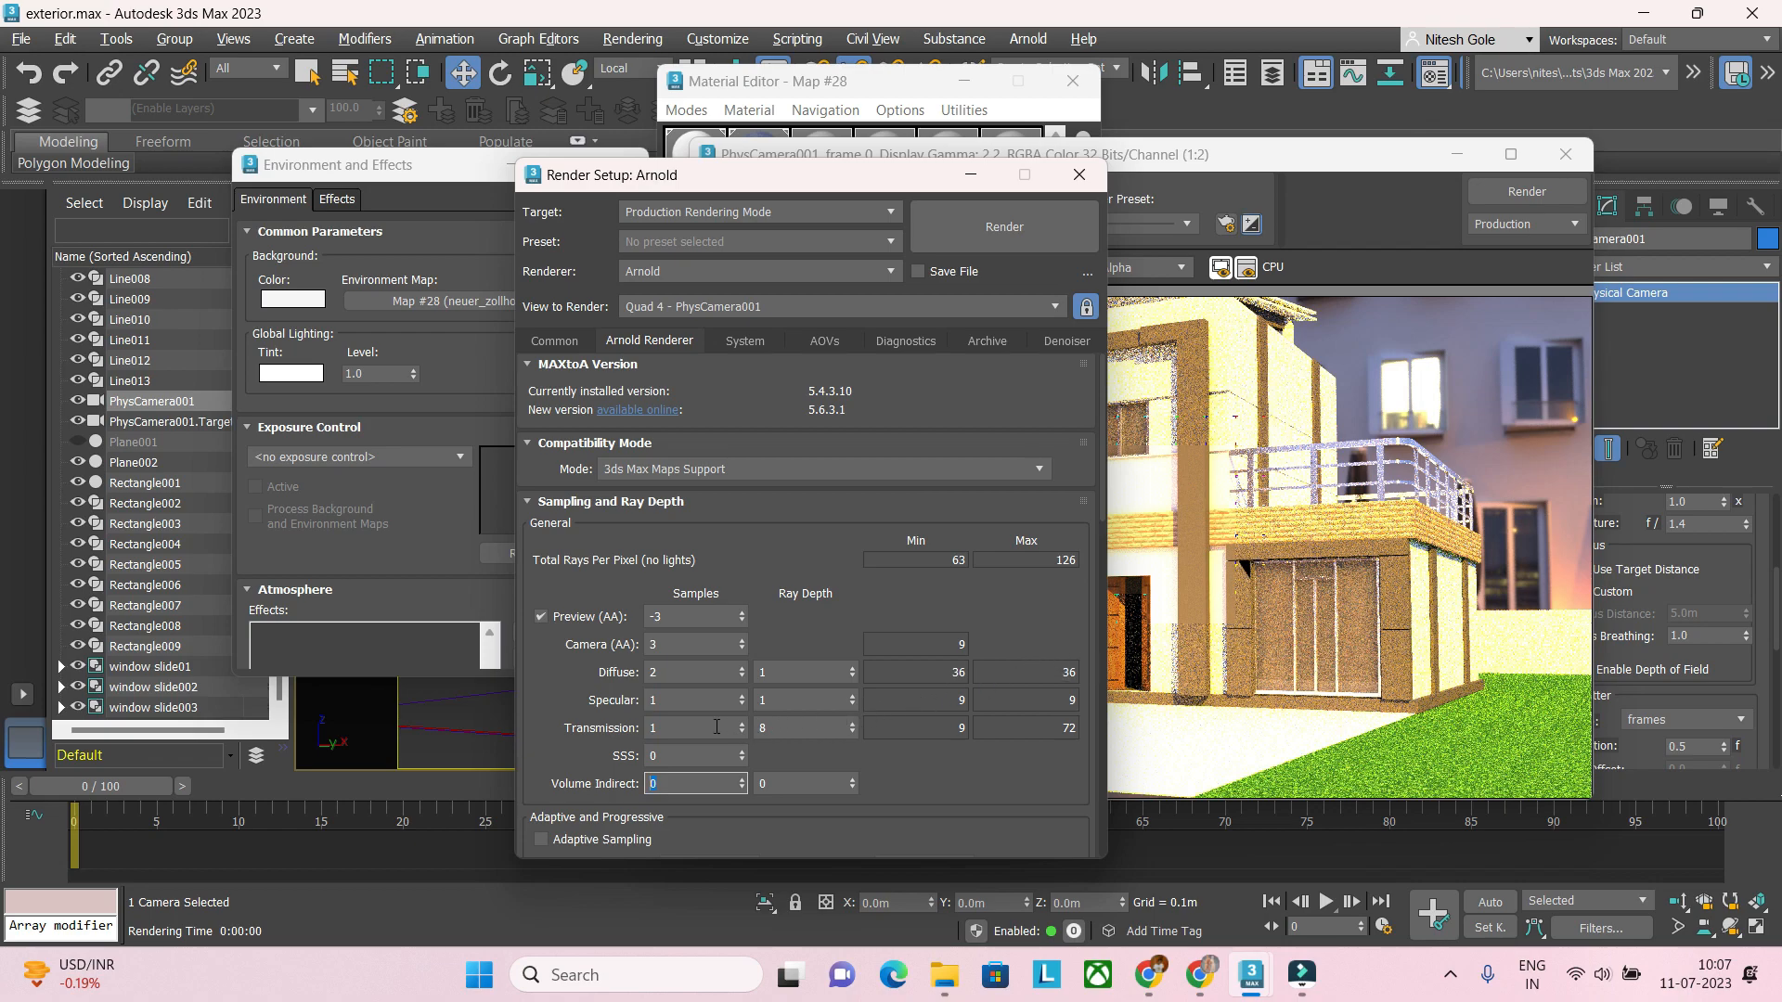
{"action": "left_click", "coordinate": [661, 727]}
{"action": "left_click", "coordinate": [681, 756]}
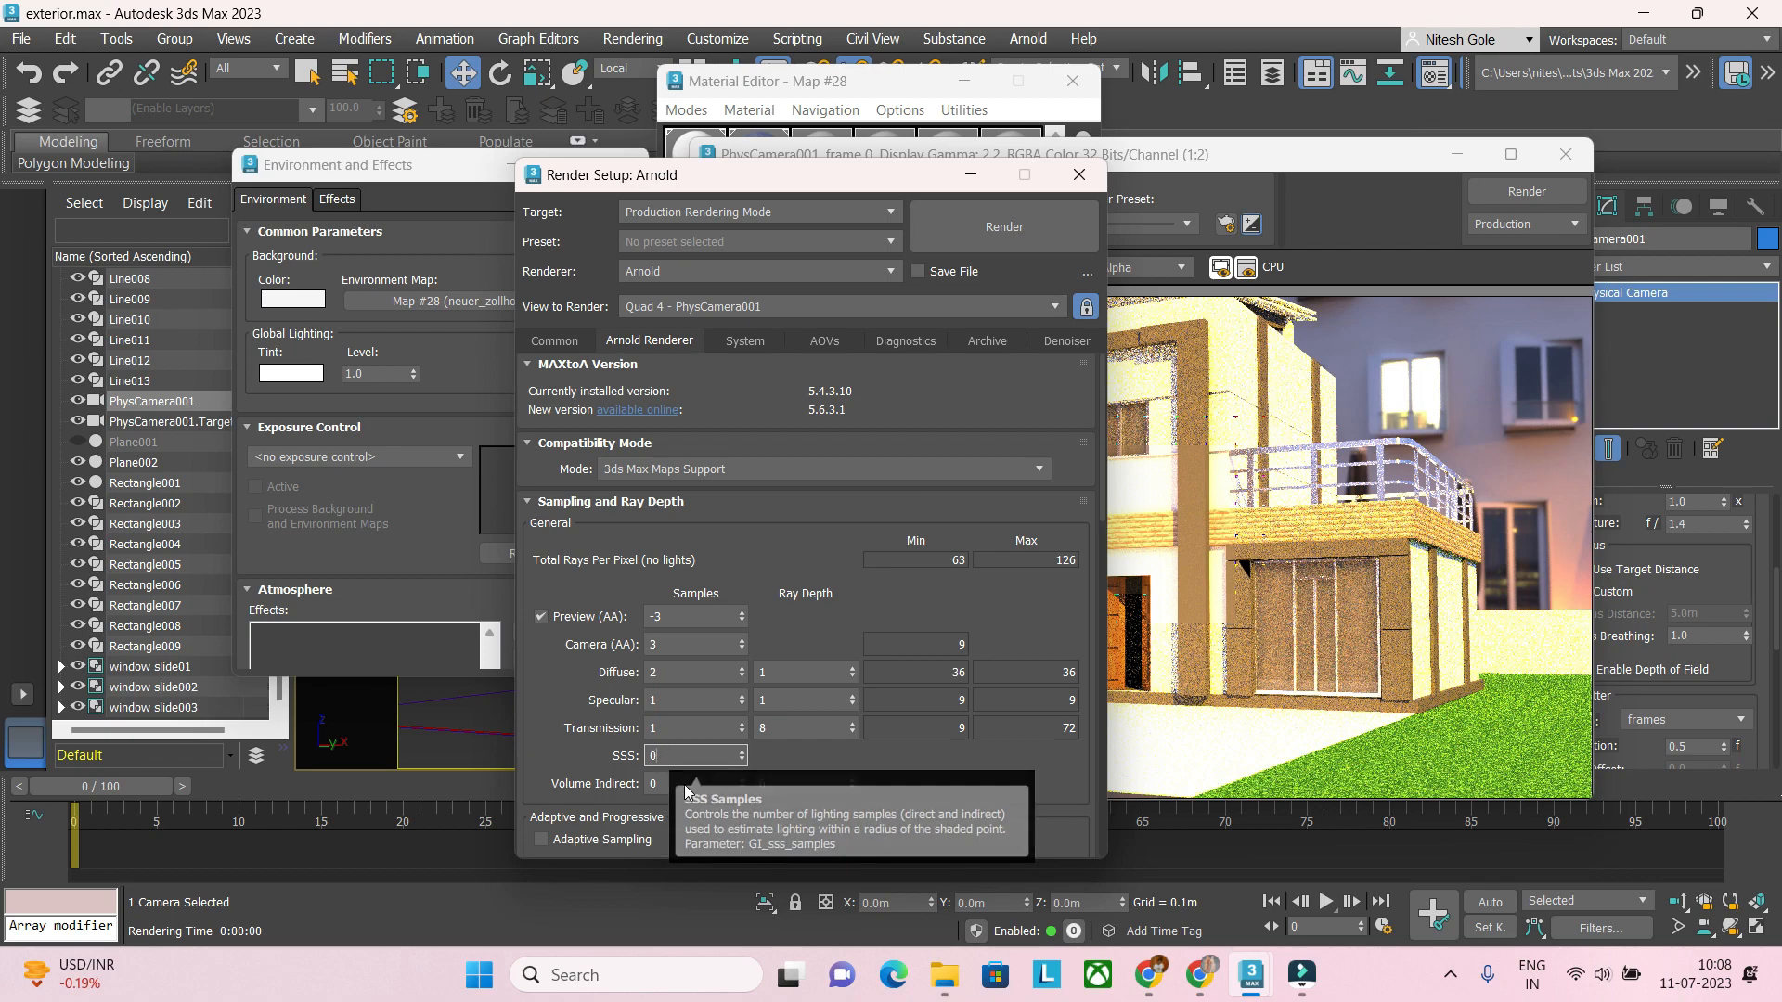
{"action": "left_click", "coordinate": [659, 783]}
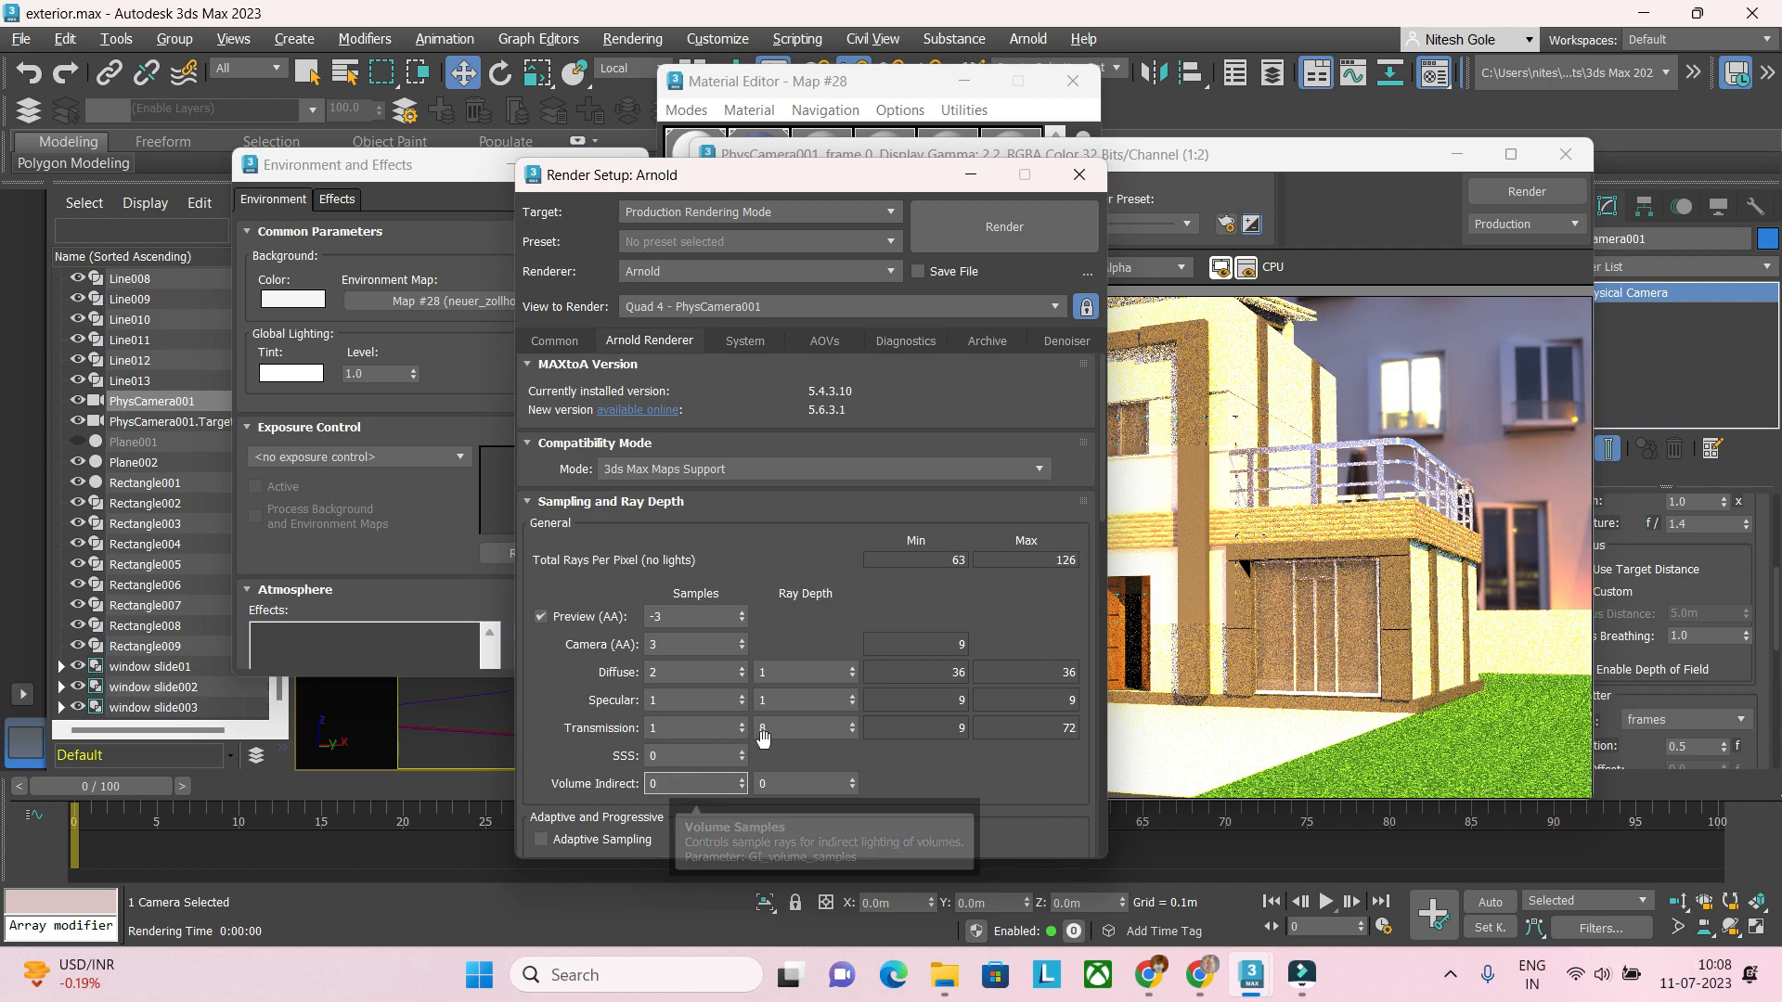
Step: Set the environment's exposure control to Physical Camera Exposure Control
{"action": "left_click", "coordinate": [454, 408]}
{"action": "left_click", "coordinate": [447, 456]}
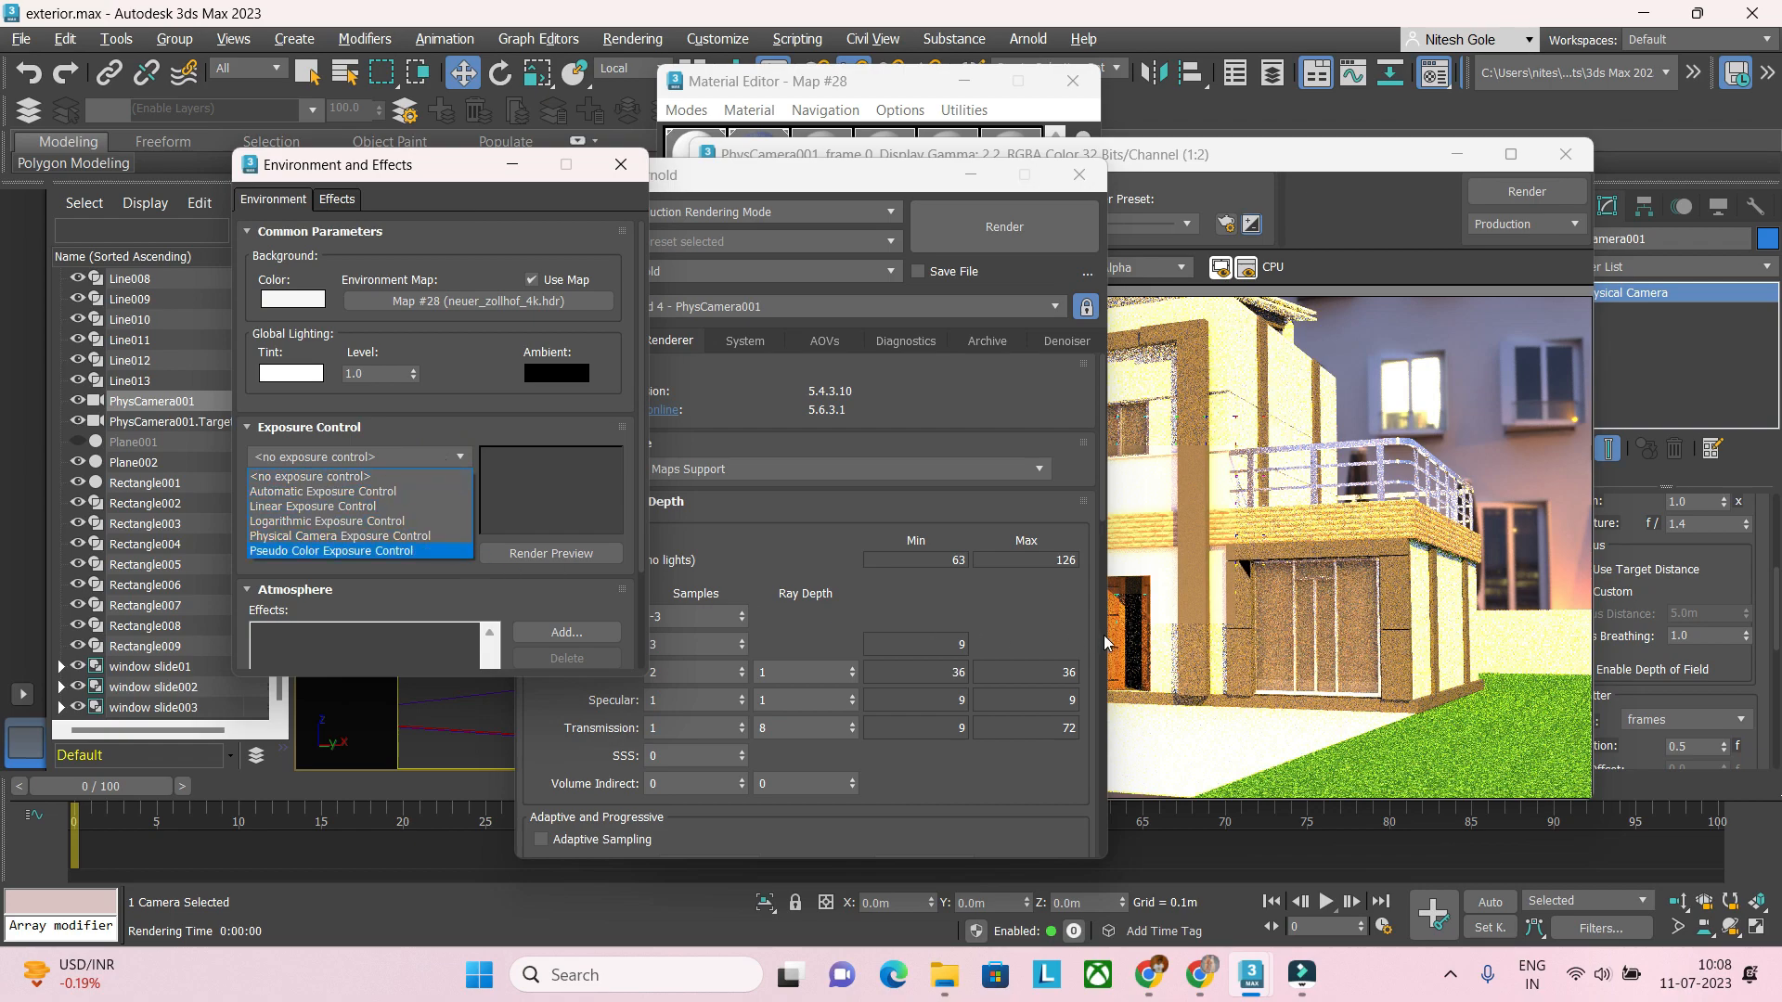
{"action": "left_click", "coordinate": [433, 537]}
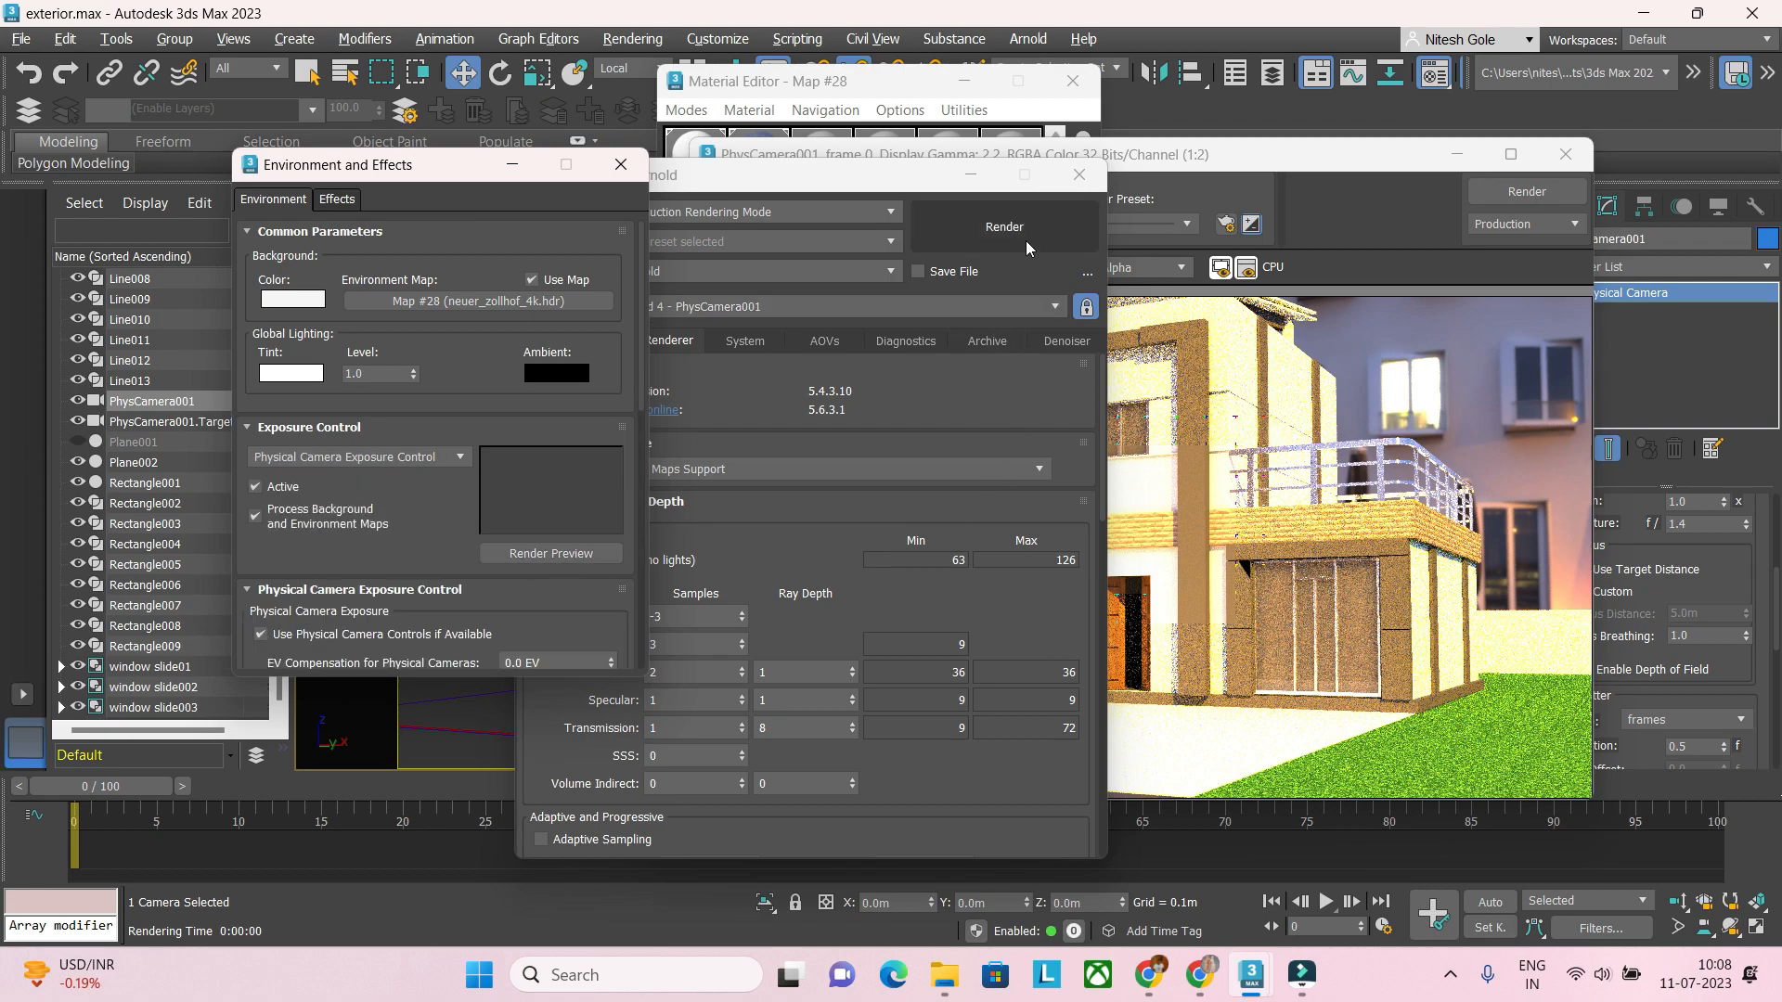
Step: Render the camera view again to check the physical camera exposure, and stop the render
{"action": "left_click", "coordinate": [1518, 193]}
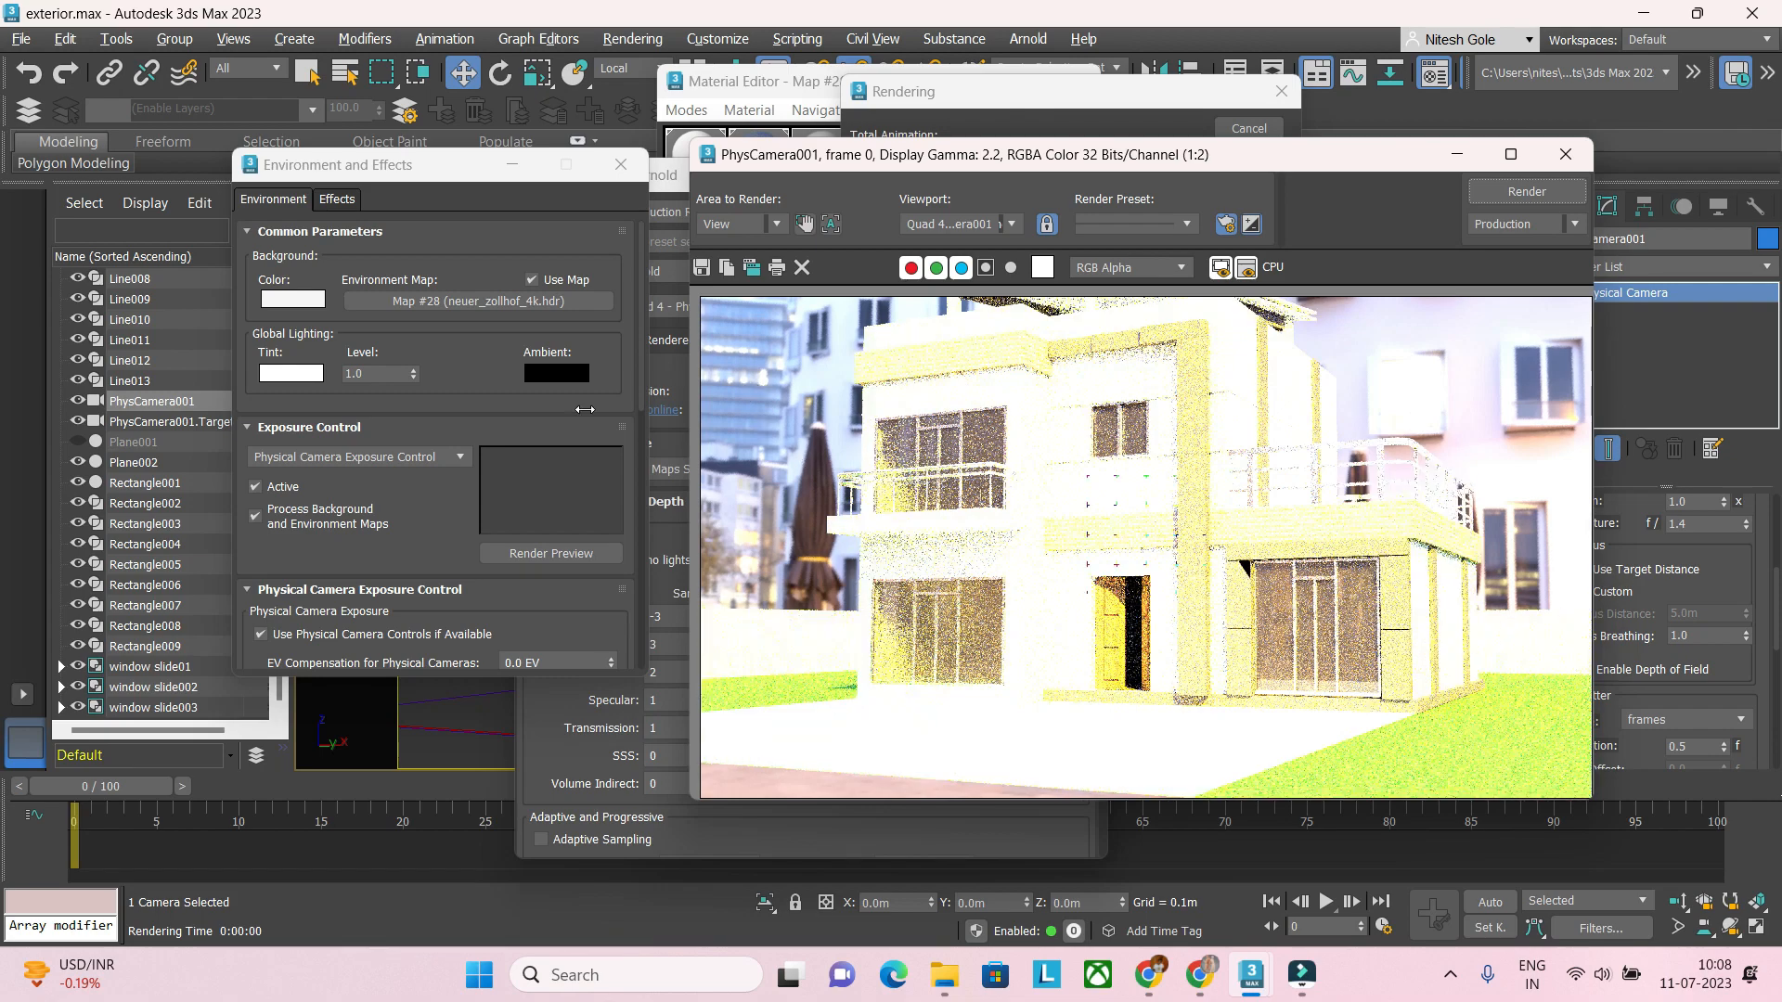
{"action": "left_click", "coordinate": [409, 536]}
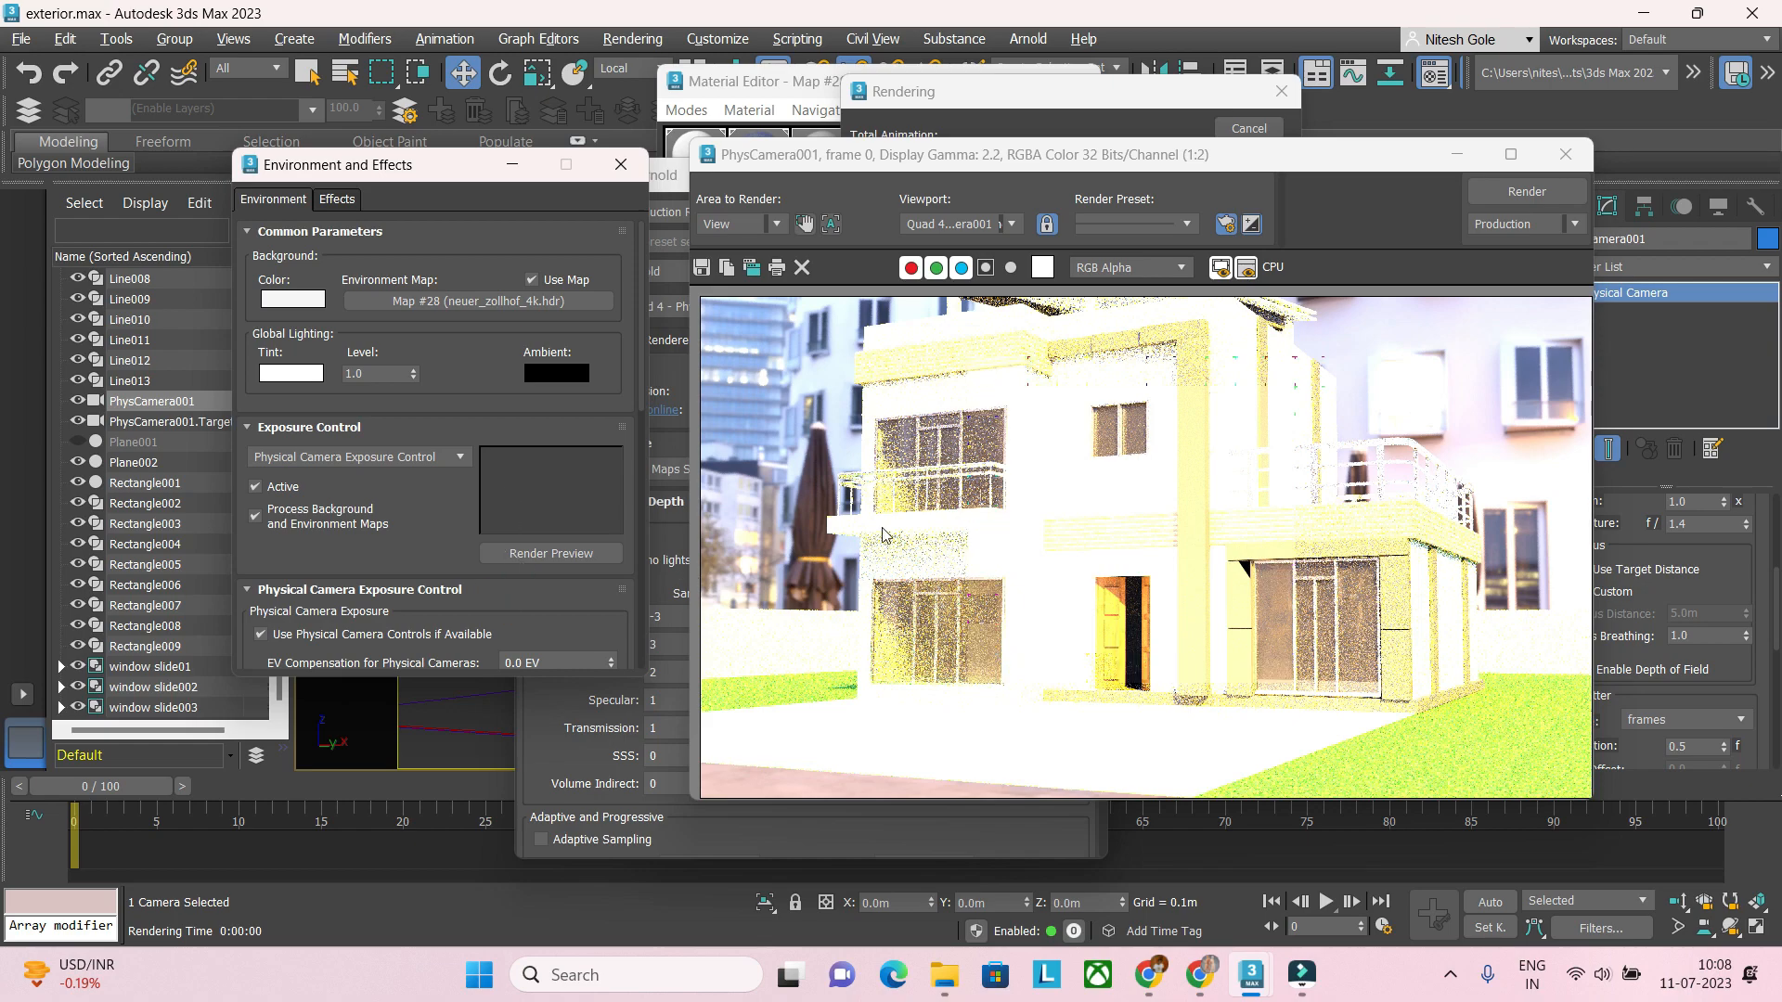
{"action": "key", "text": "Escape"}
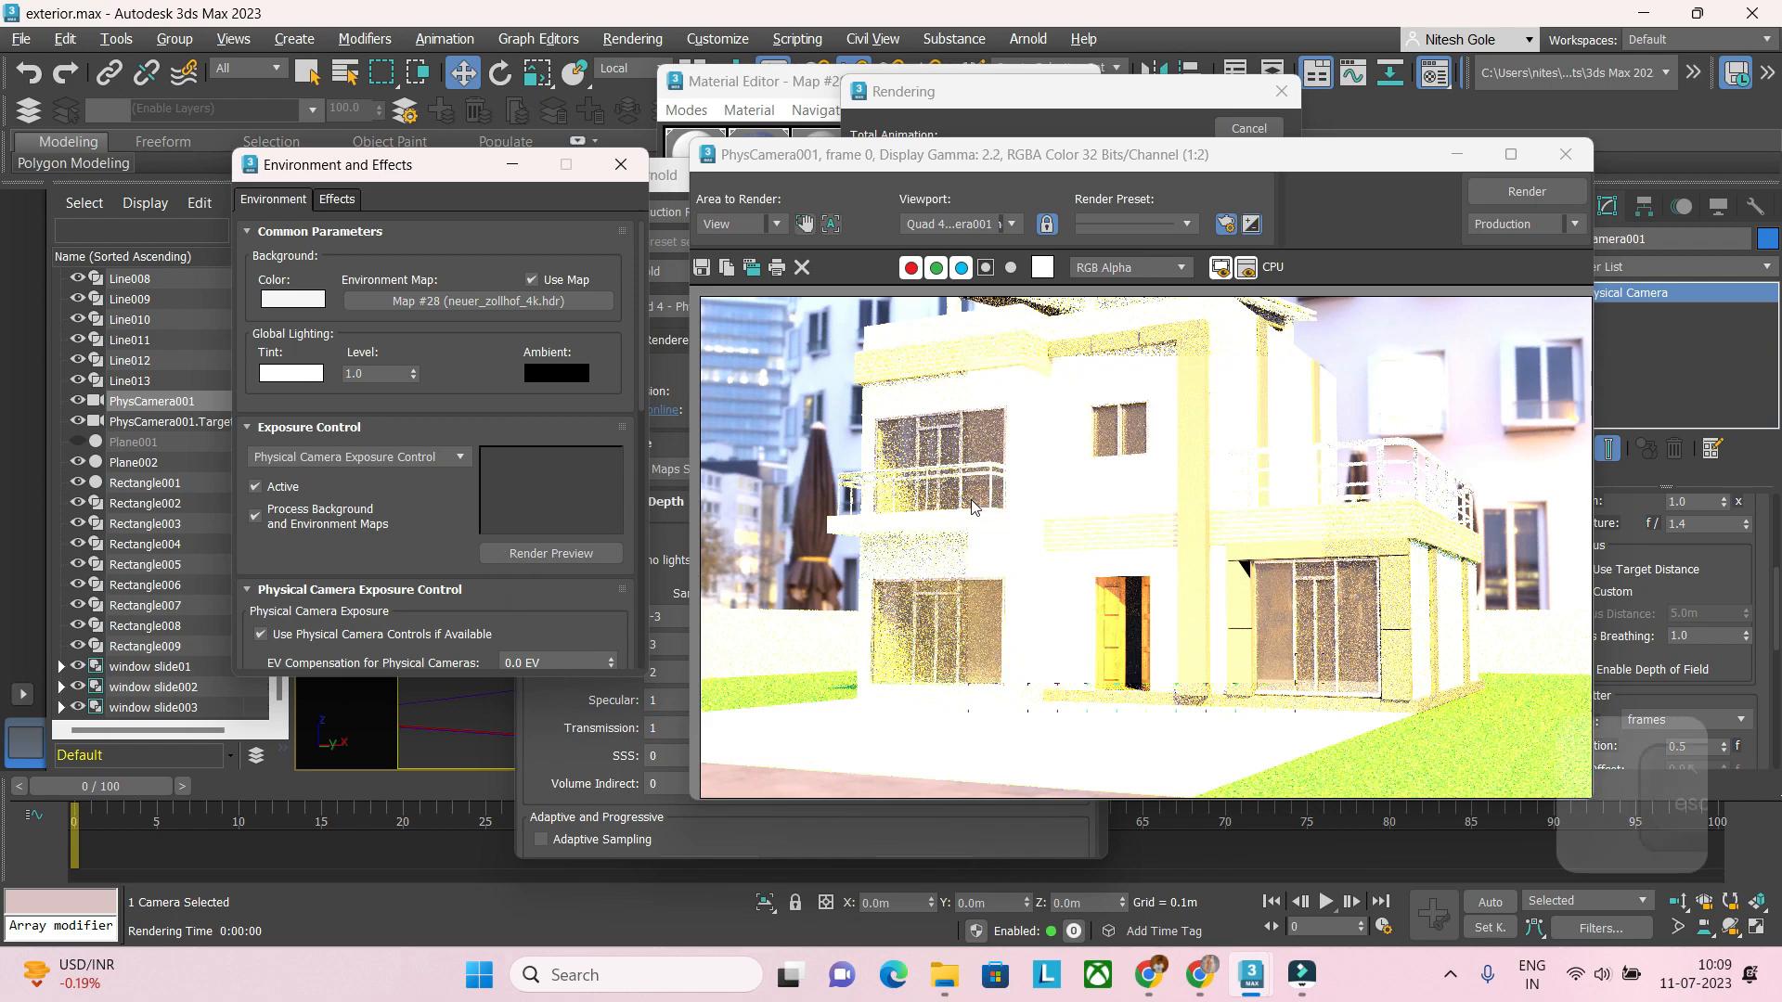
Step: Set the global Exposure Value to 10 EV and render the exposure preview
{"action": "left_click_drag", "start_coordinate": [580, 611], "coordinate": [555, 421]}
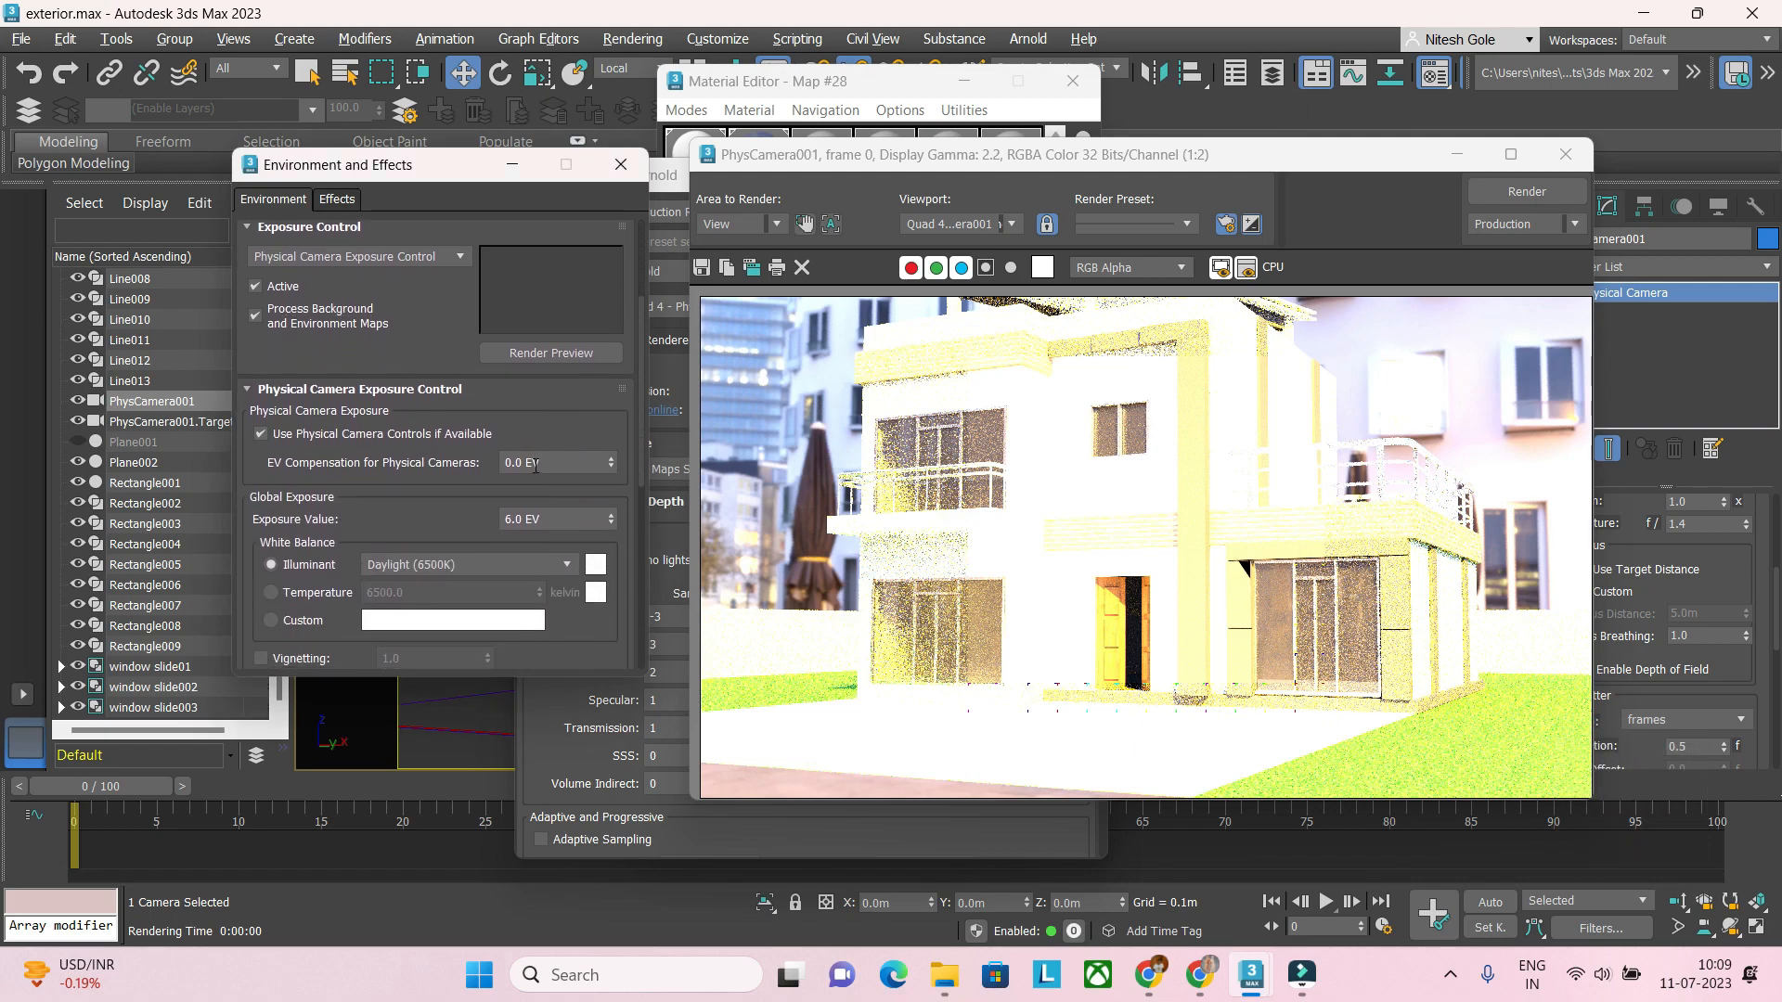
{"action": "double_click", "coordinate": [549, 520]}
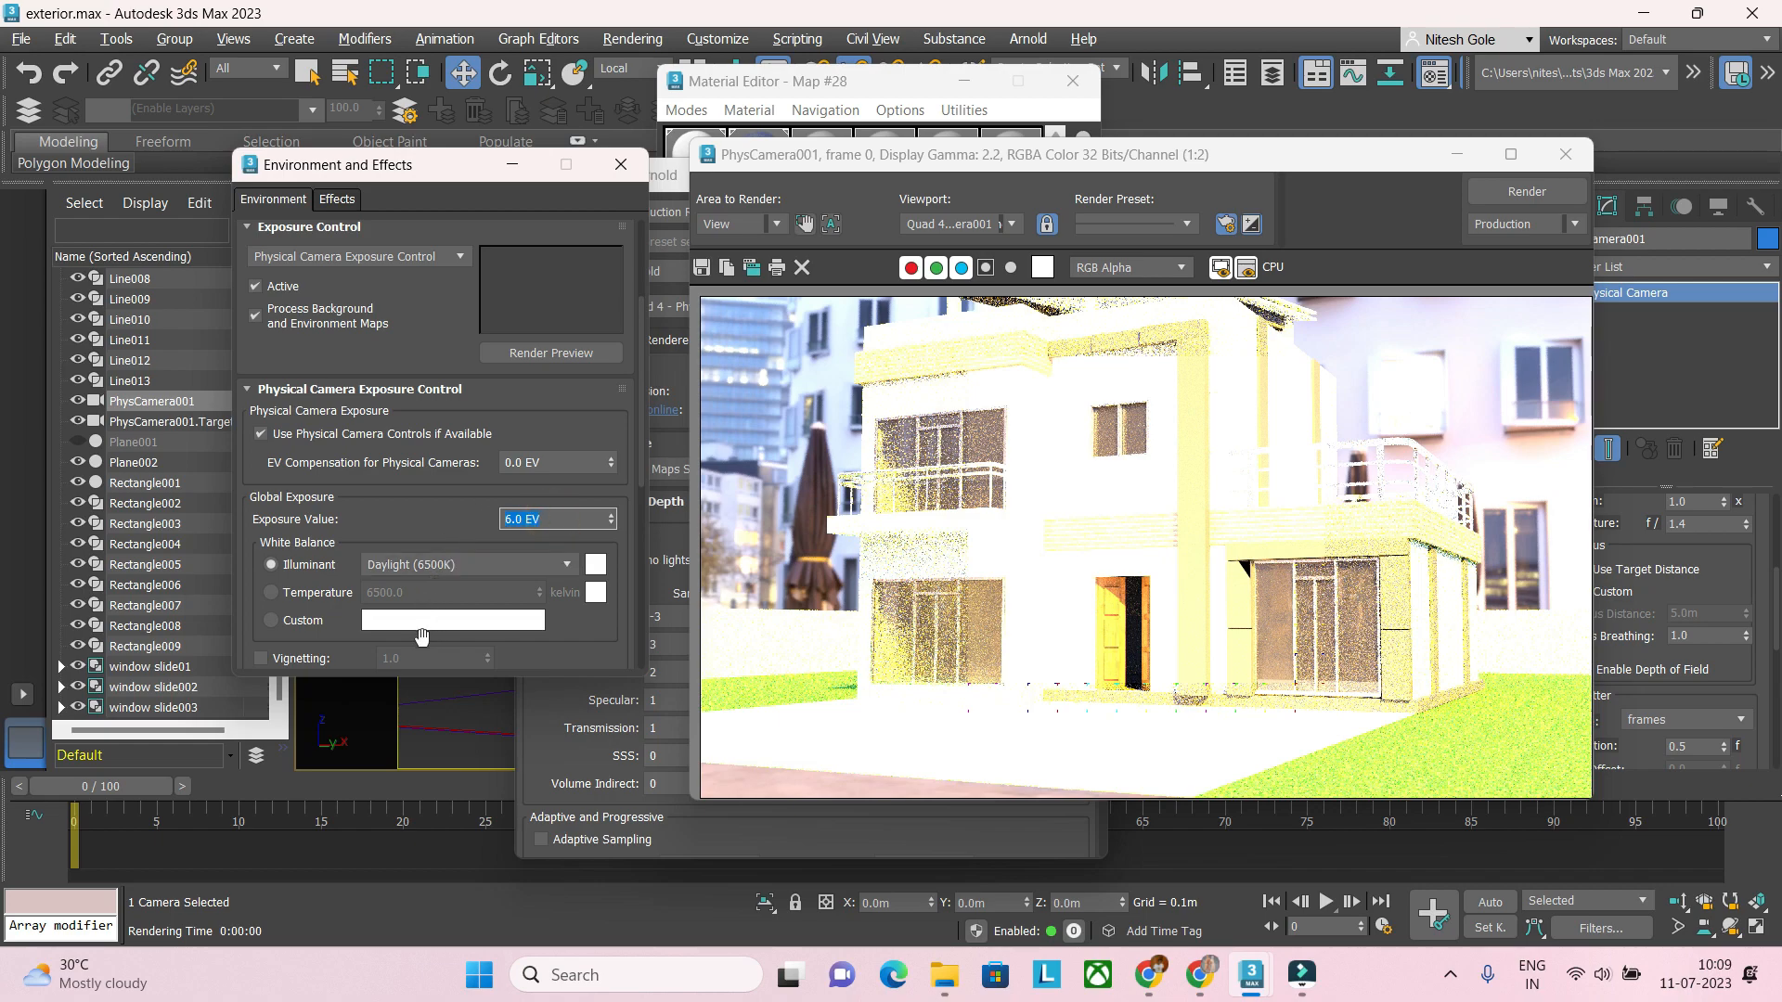
{"action": "type", "text": "10"}
{"action": "key", "text": "Return"}
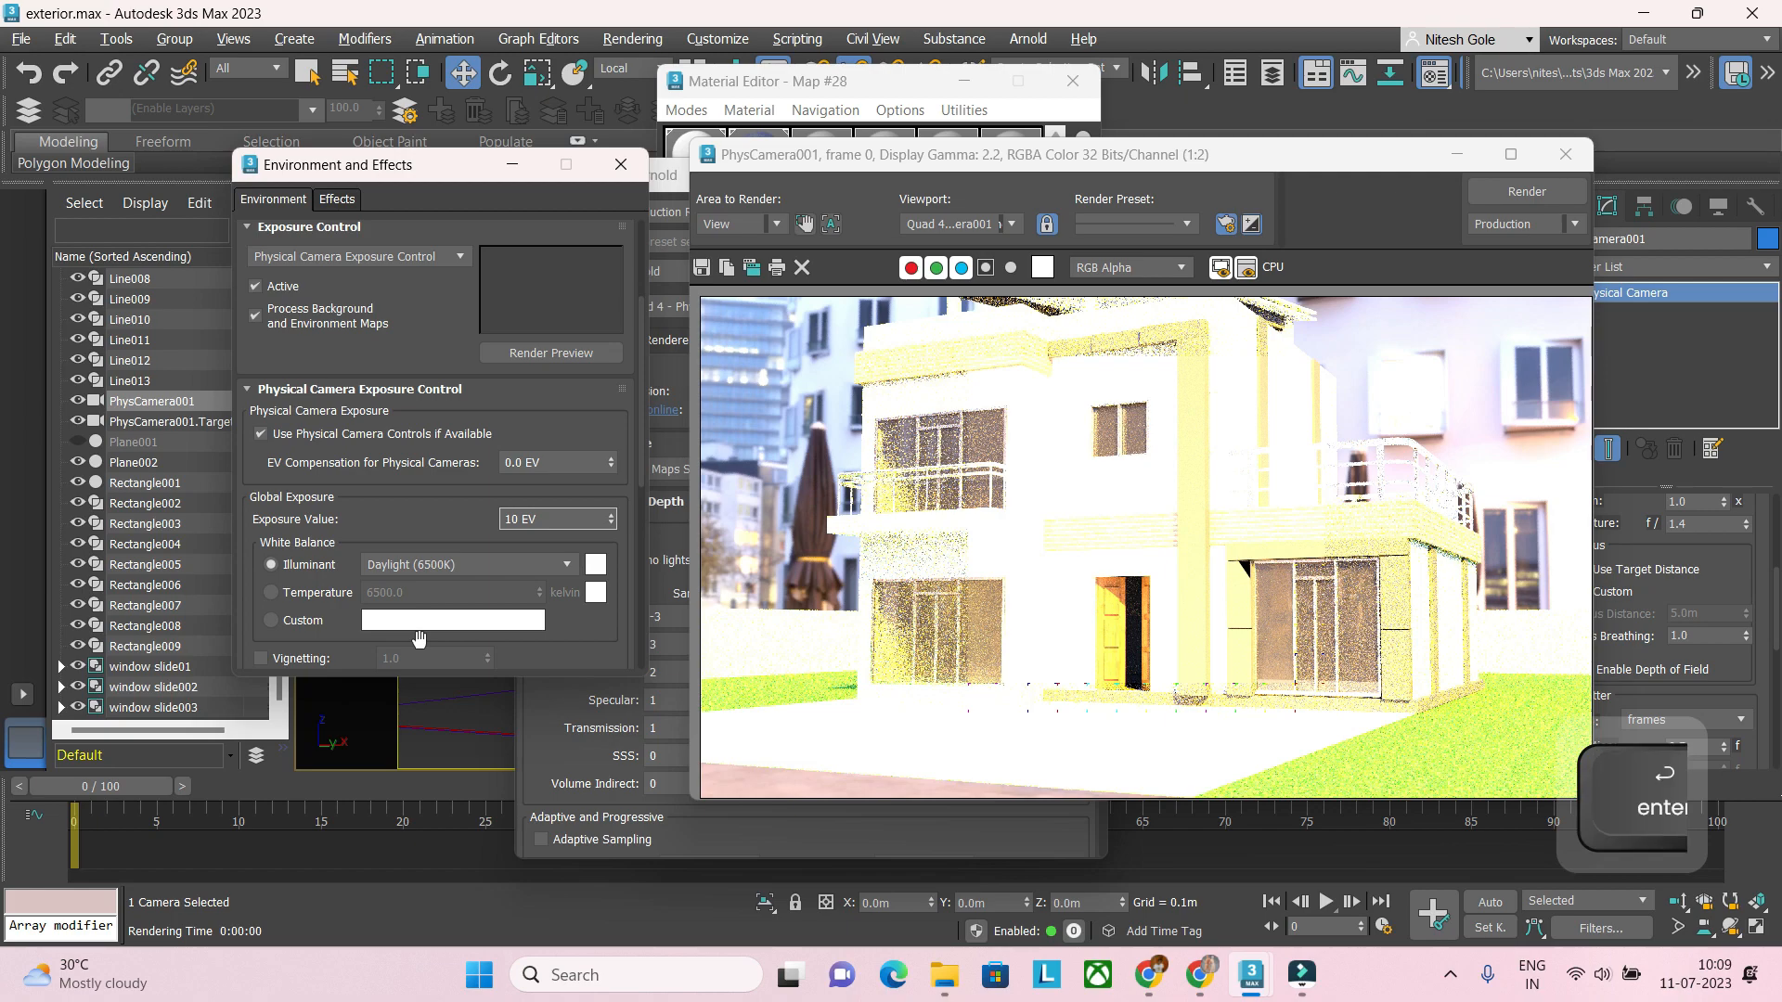
{"action": "left_click", "coordinate": [549, 357]}
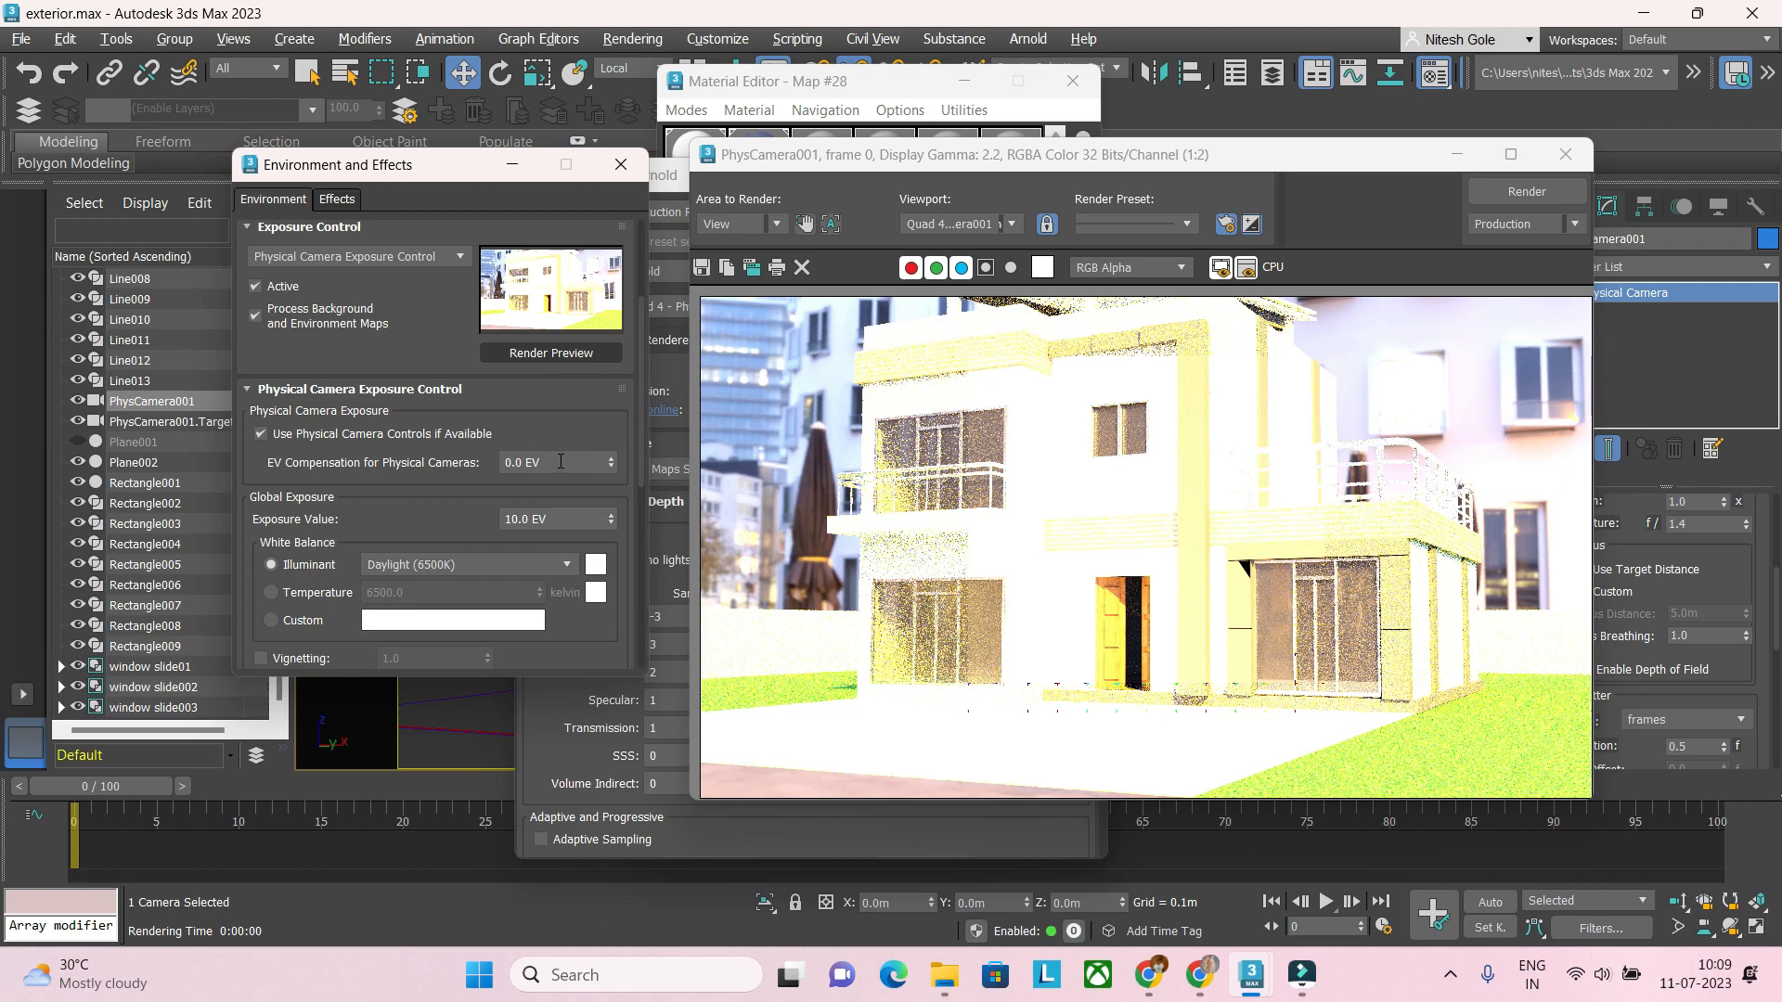
Step: Set the global Exposure Value to 1 EV and refresh the exposure preview
{"action": "left_click", "coordinate": [543, 519]}
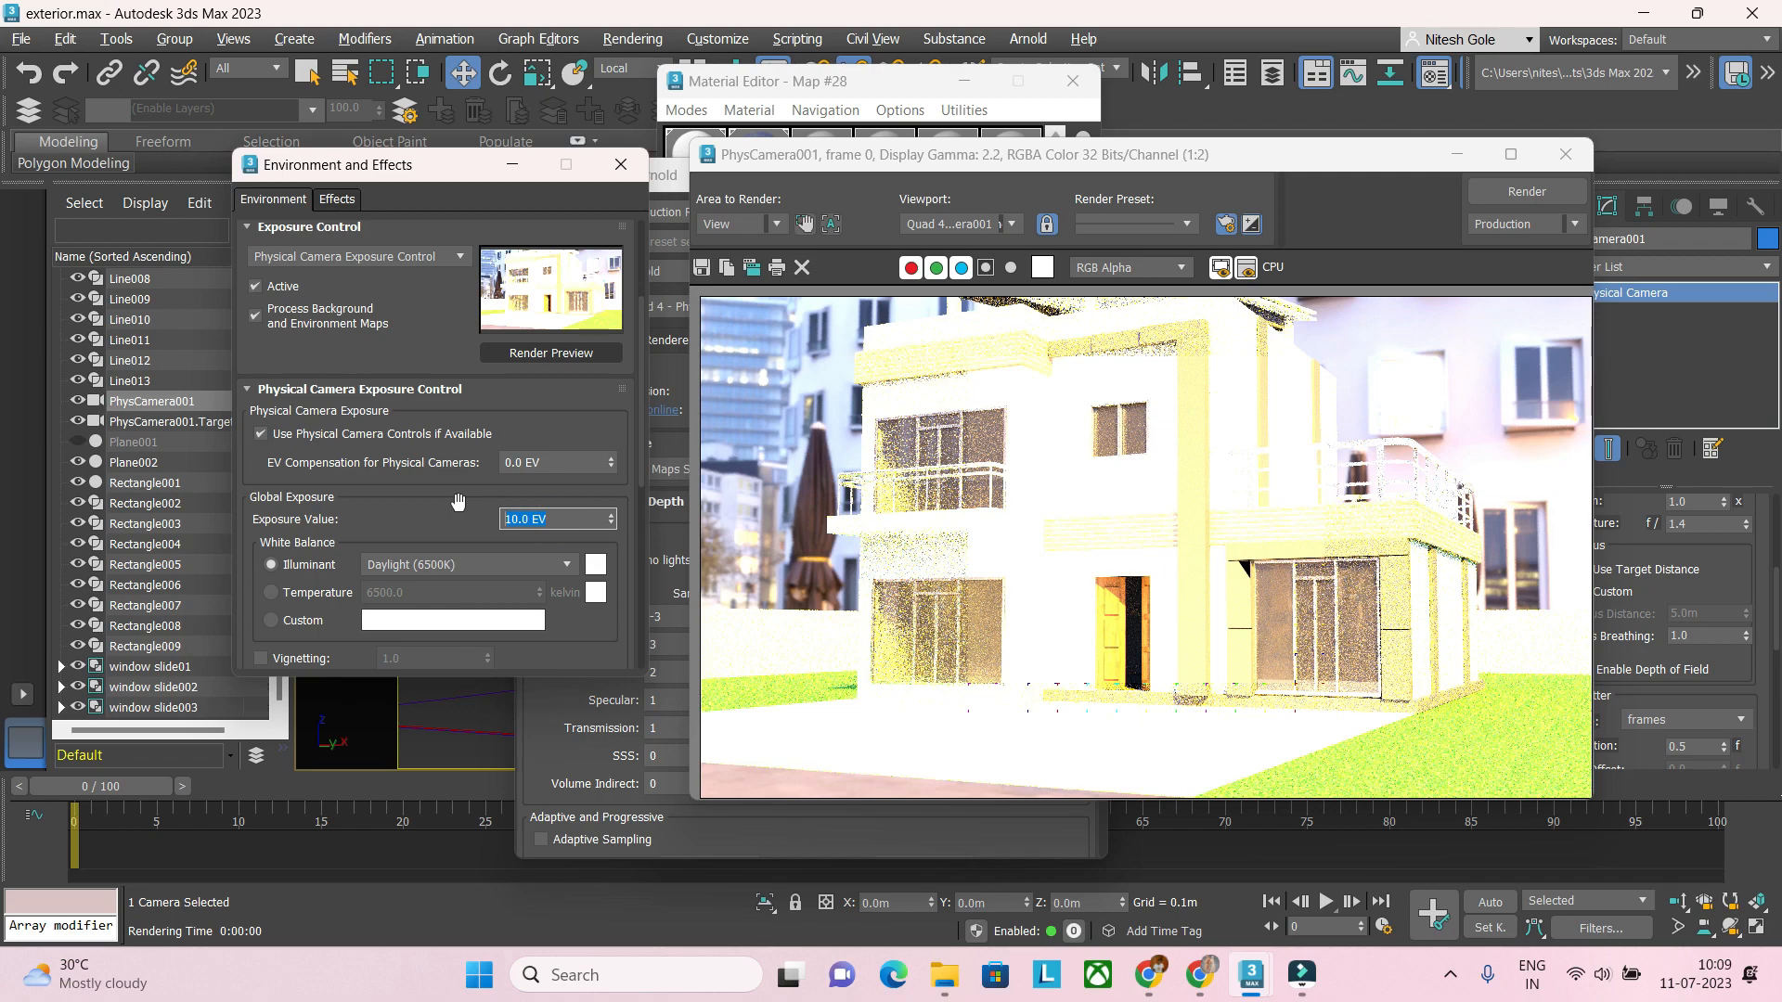
{"action": "type", "text": "1"}
{"action": "key", "text": "Return"}
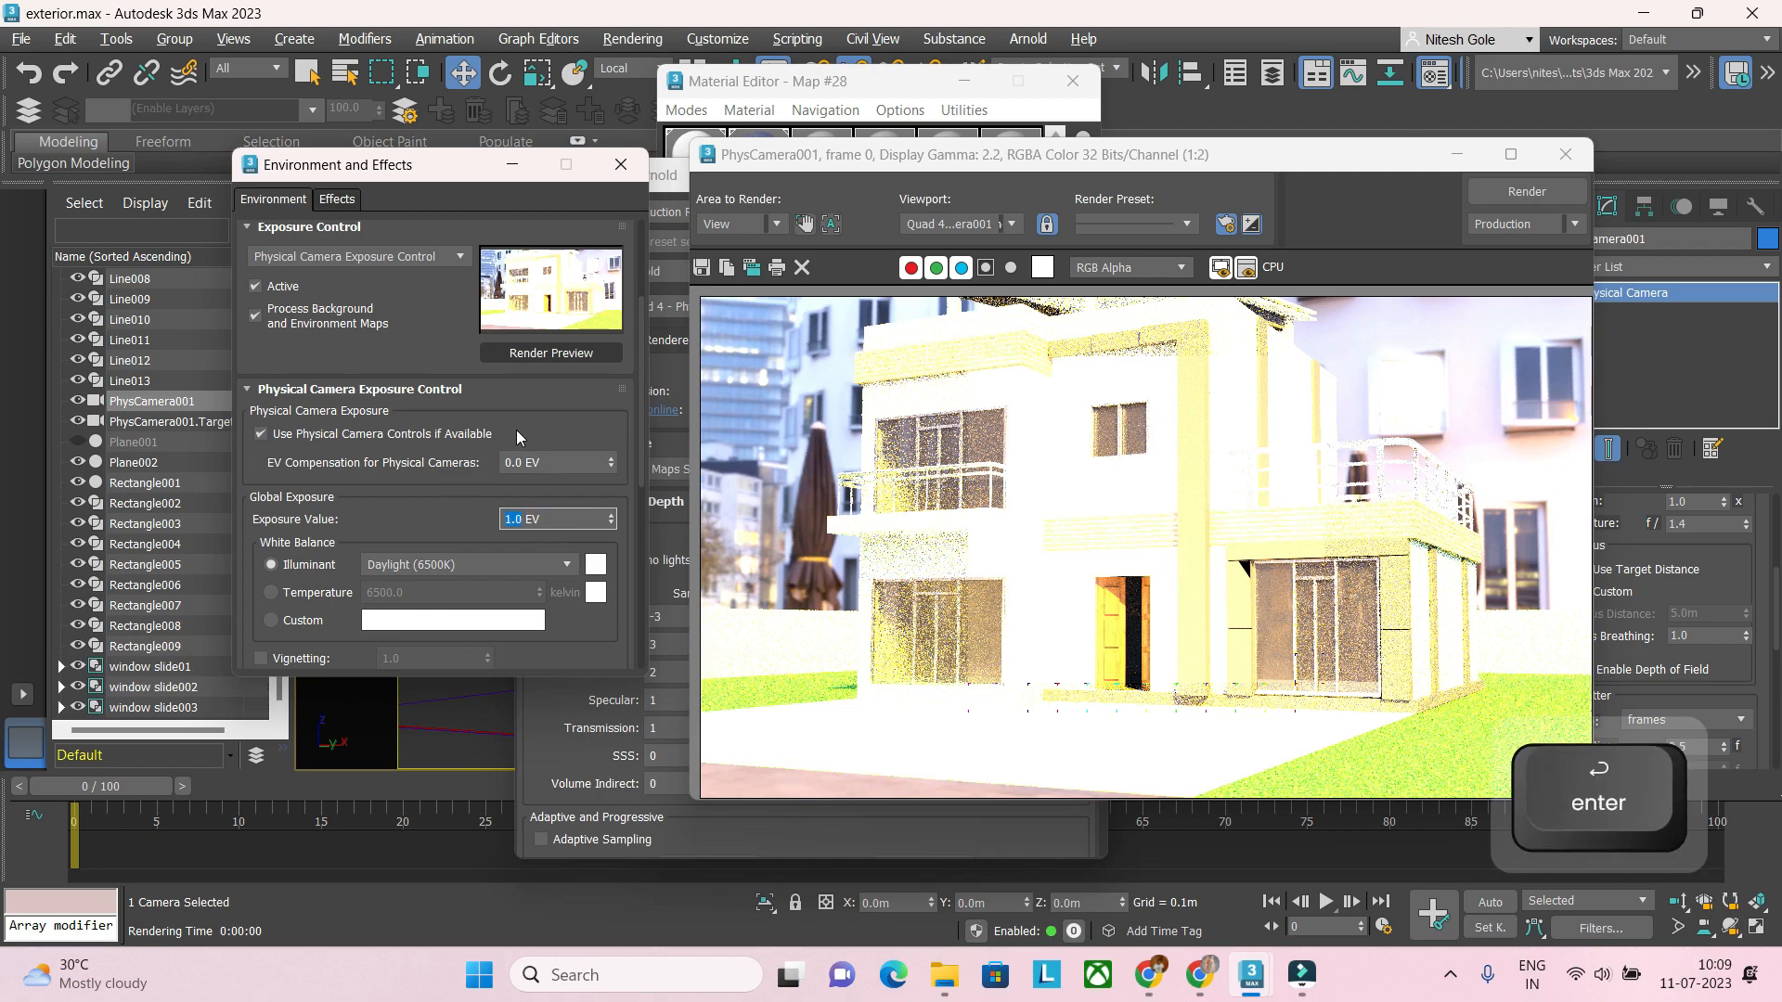
{"action": "left_click", "coordinate": [576, 351]}
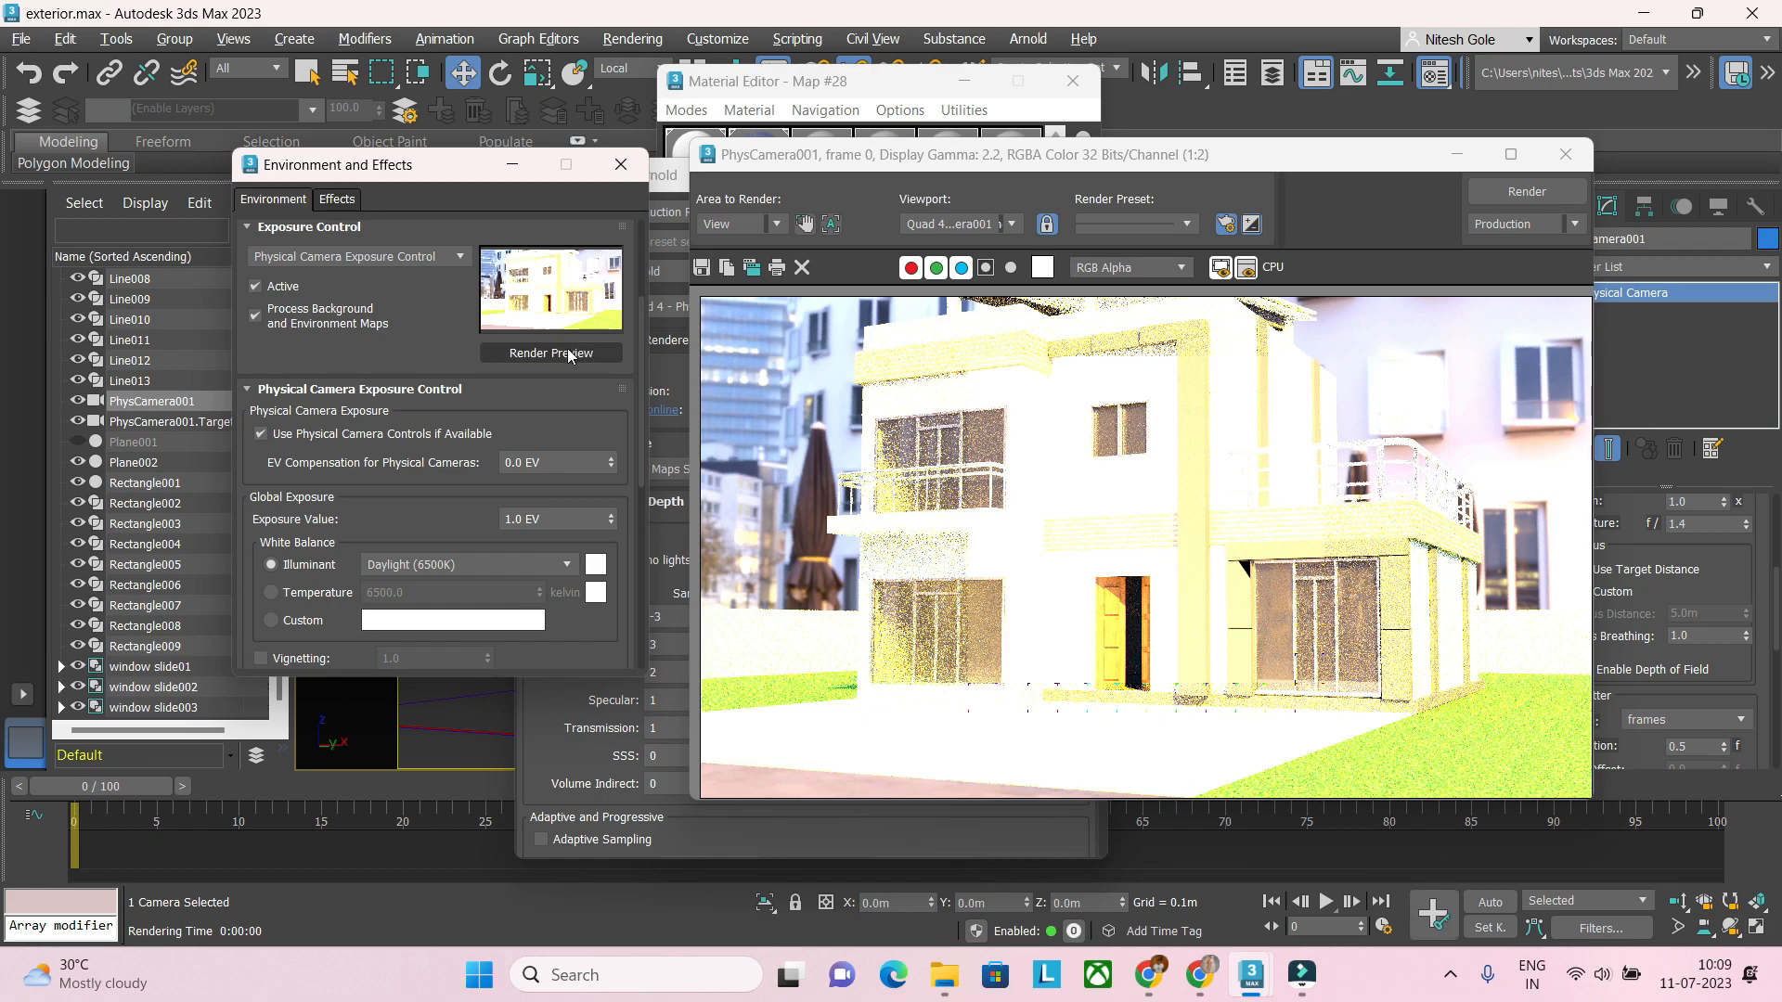
Step: Try EV compensation values of 0.8 and 10 EV for physical cameras and reset the compensation to 0 EV
{"action": "left_click", "coordinate": [548, 462]}
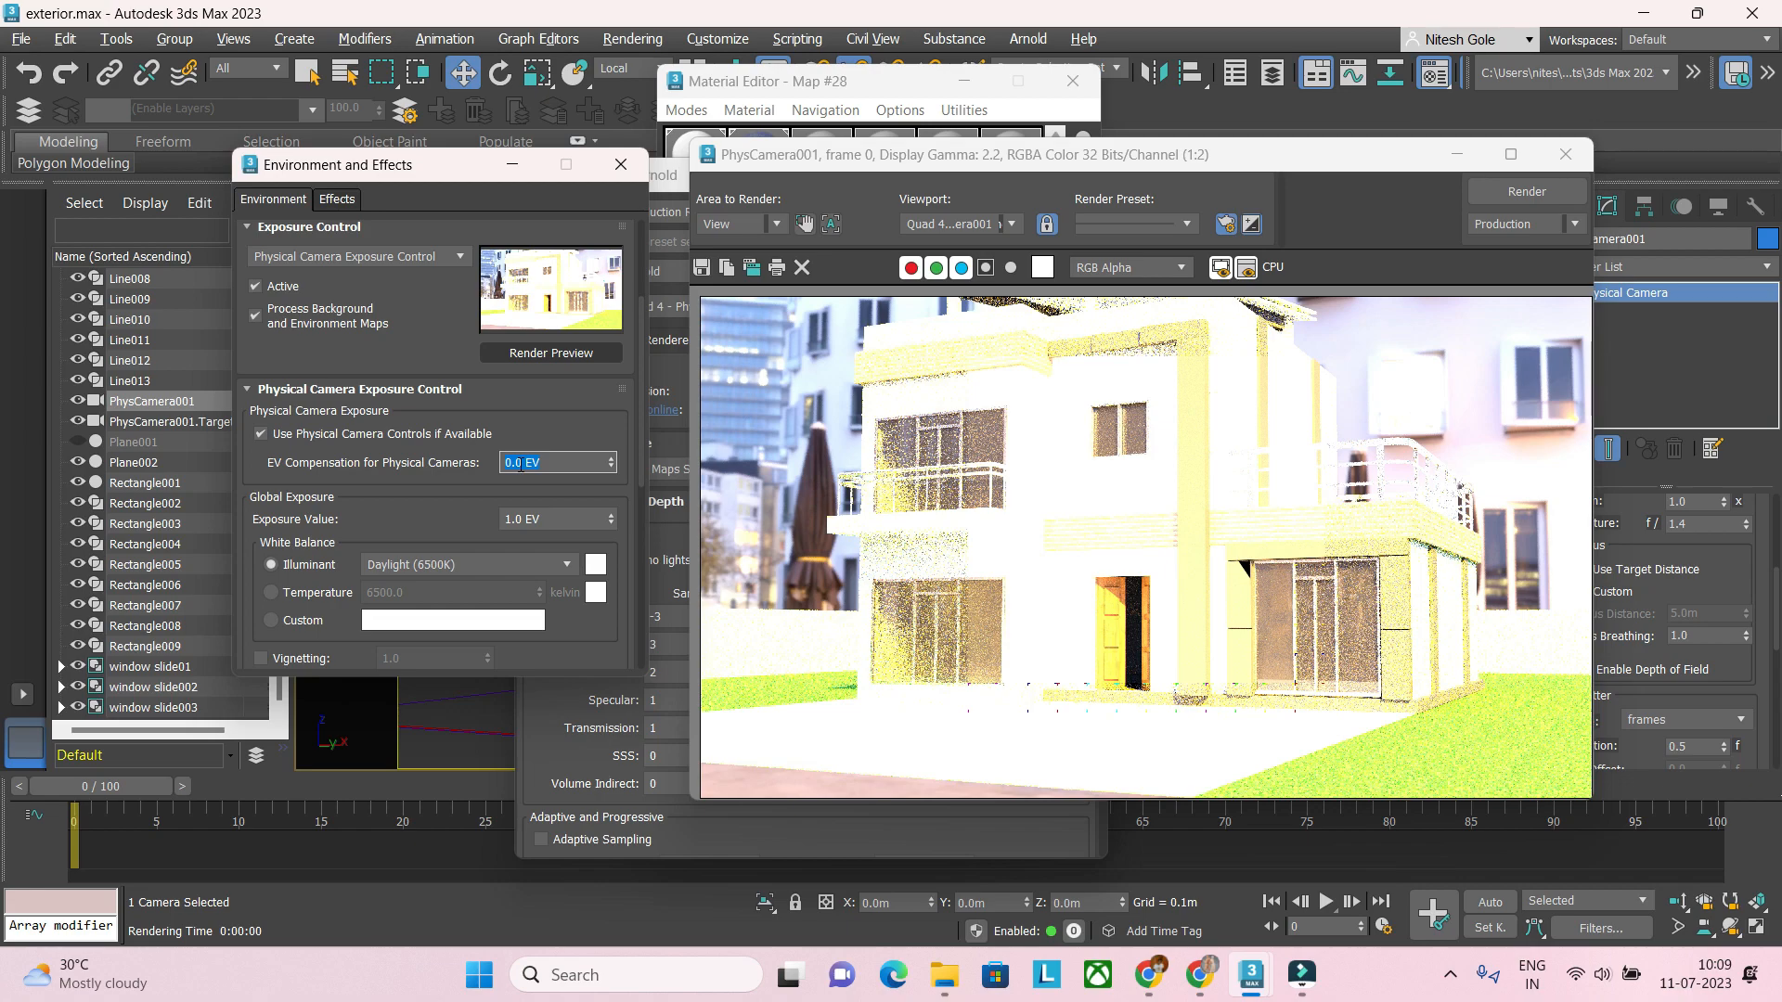
{"action": "type", "text": "0.8"}
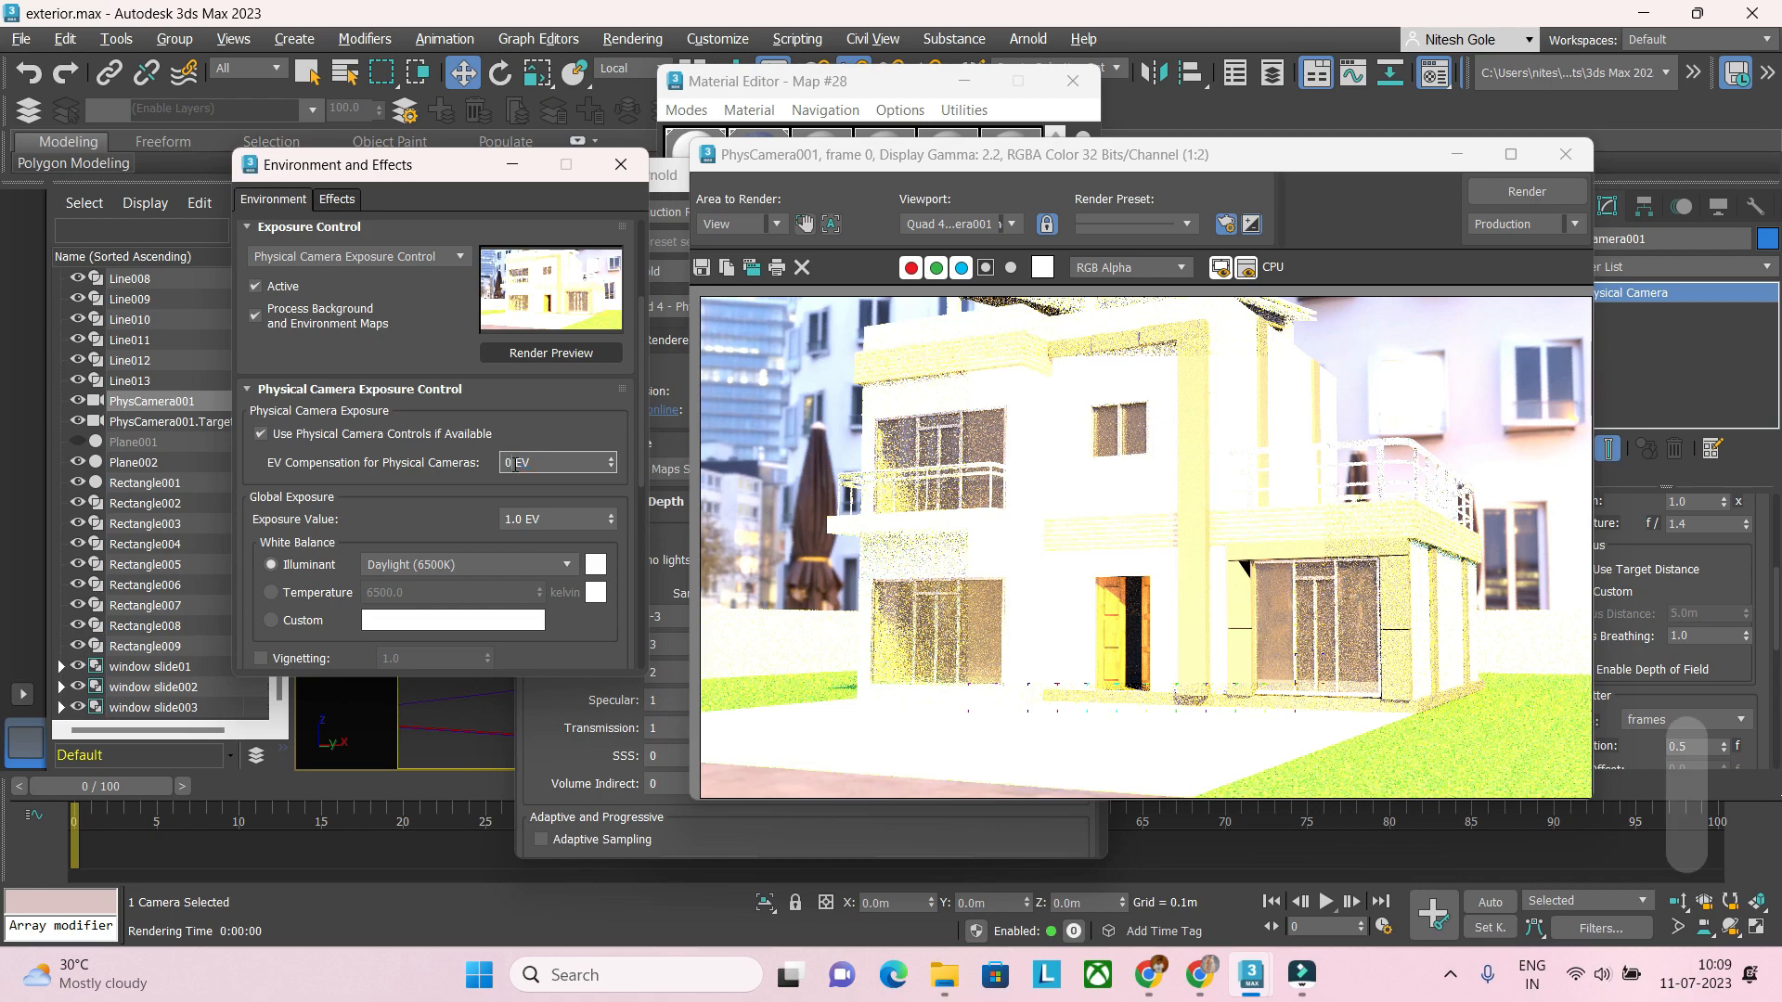
{"action": "key", "text": "Return"}
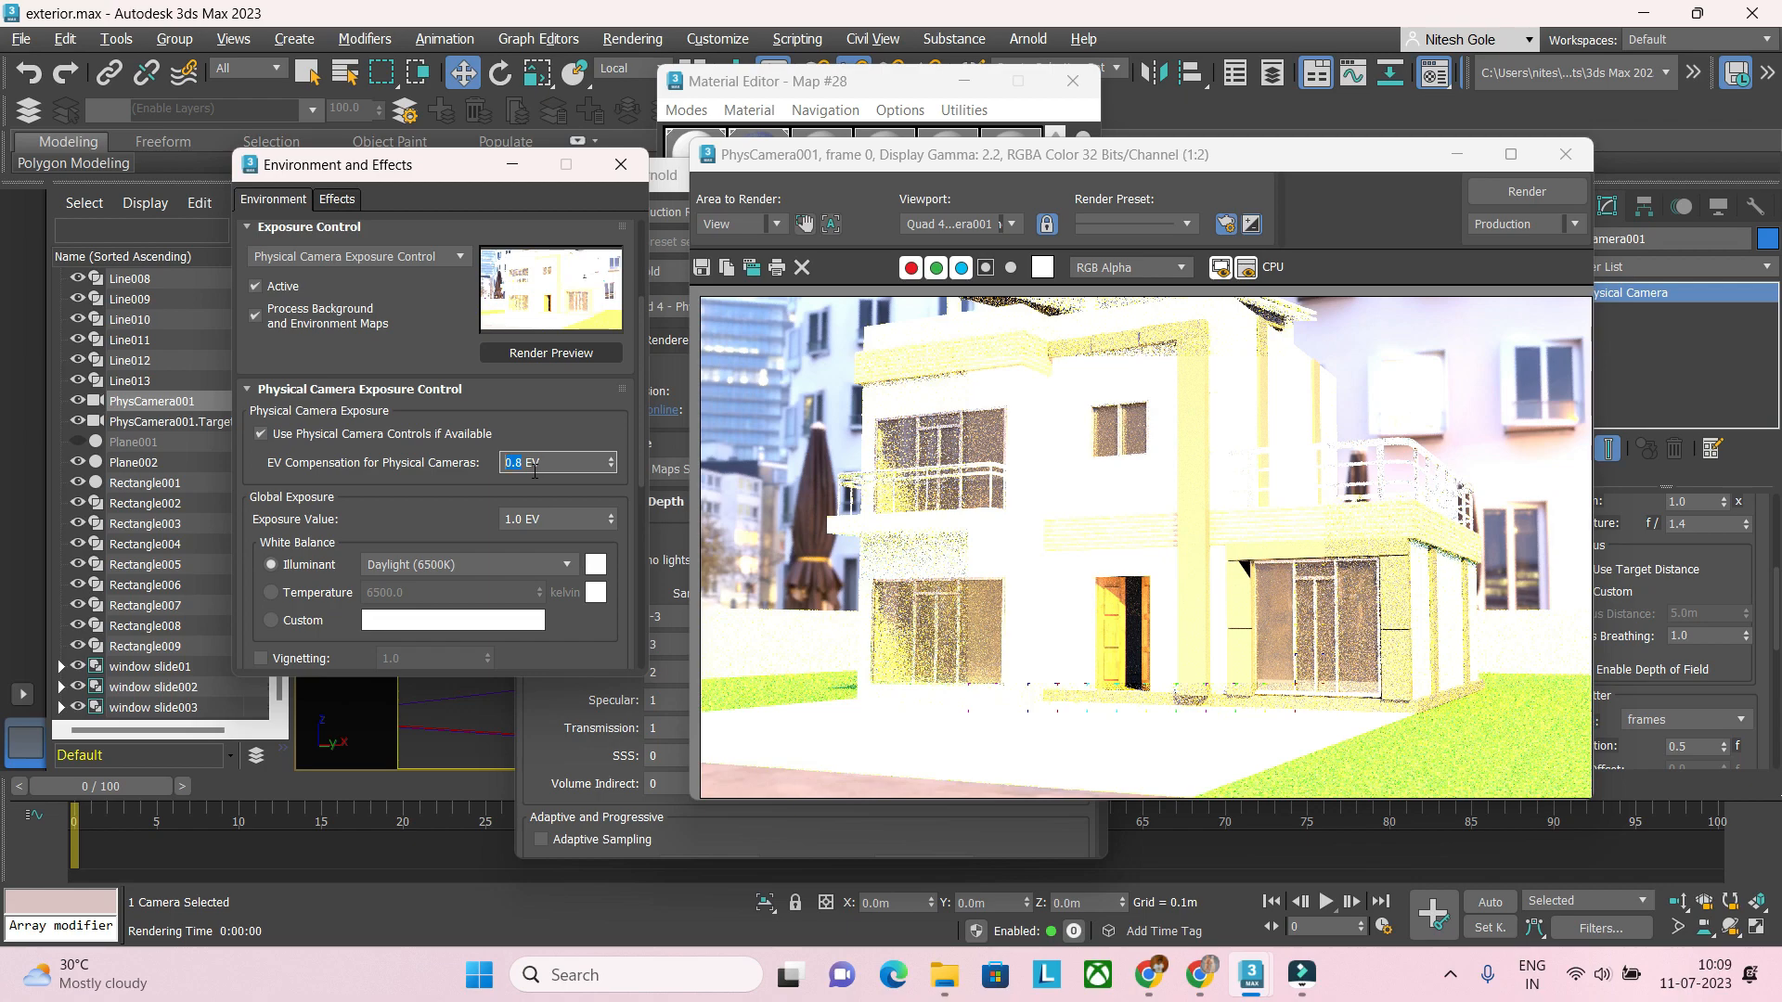
{"action": "type", "text": "10"}
{"action": "key", "text": "Return"}
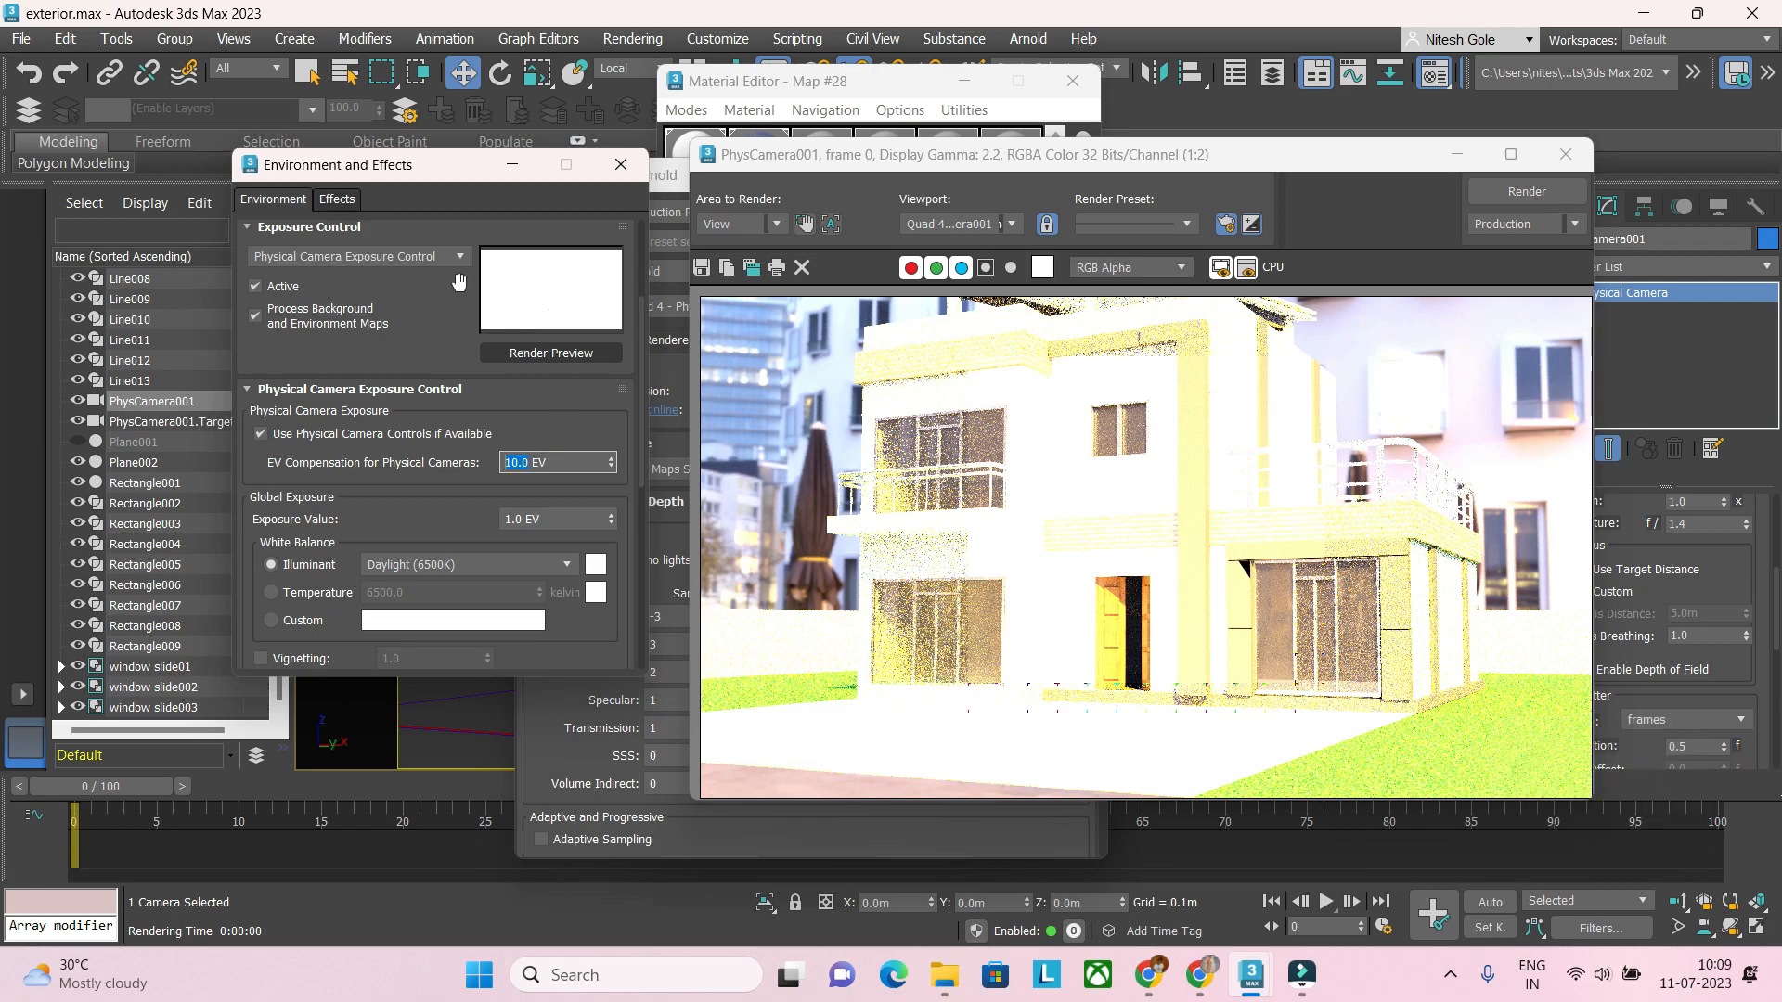
{"action": "type", "text": "0"}
{"action": "key", "text": "Return"}
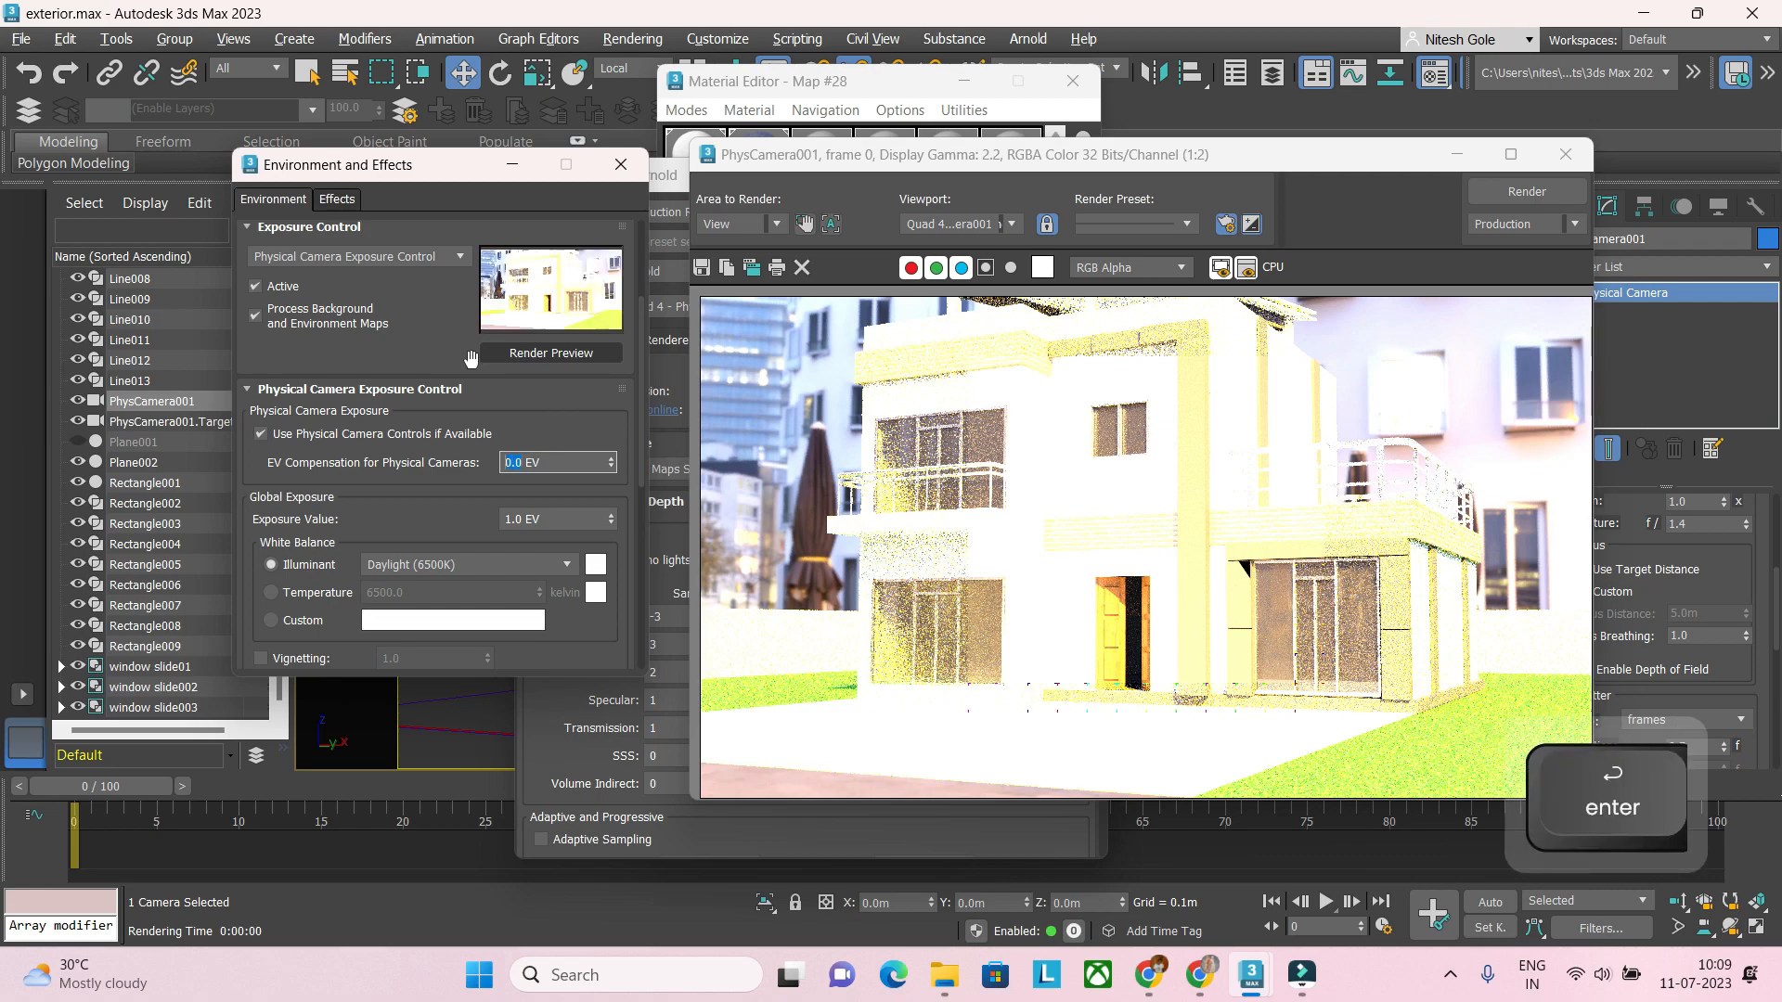
Step: Switch the environment to Automatic Exposure Control, render the camera view with it, and close the environment settings
{"action": "left_click", "coordinate": [426, 269]}
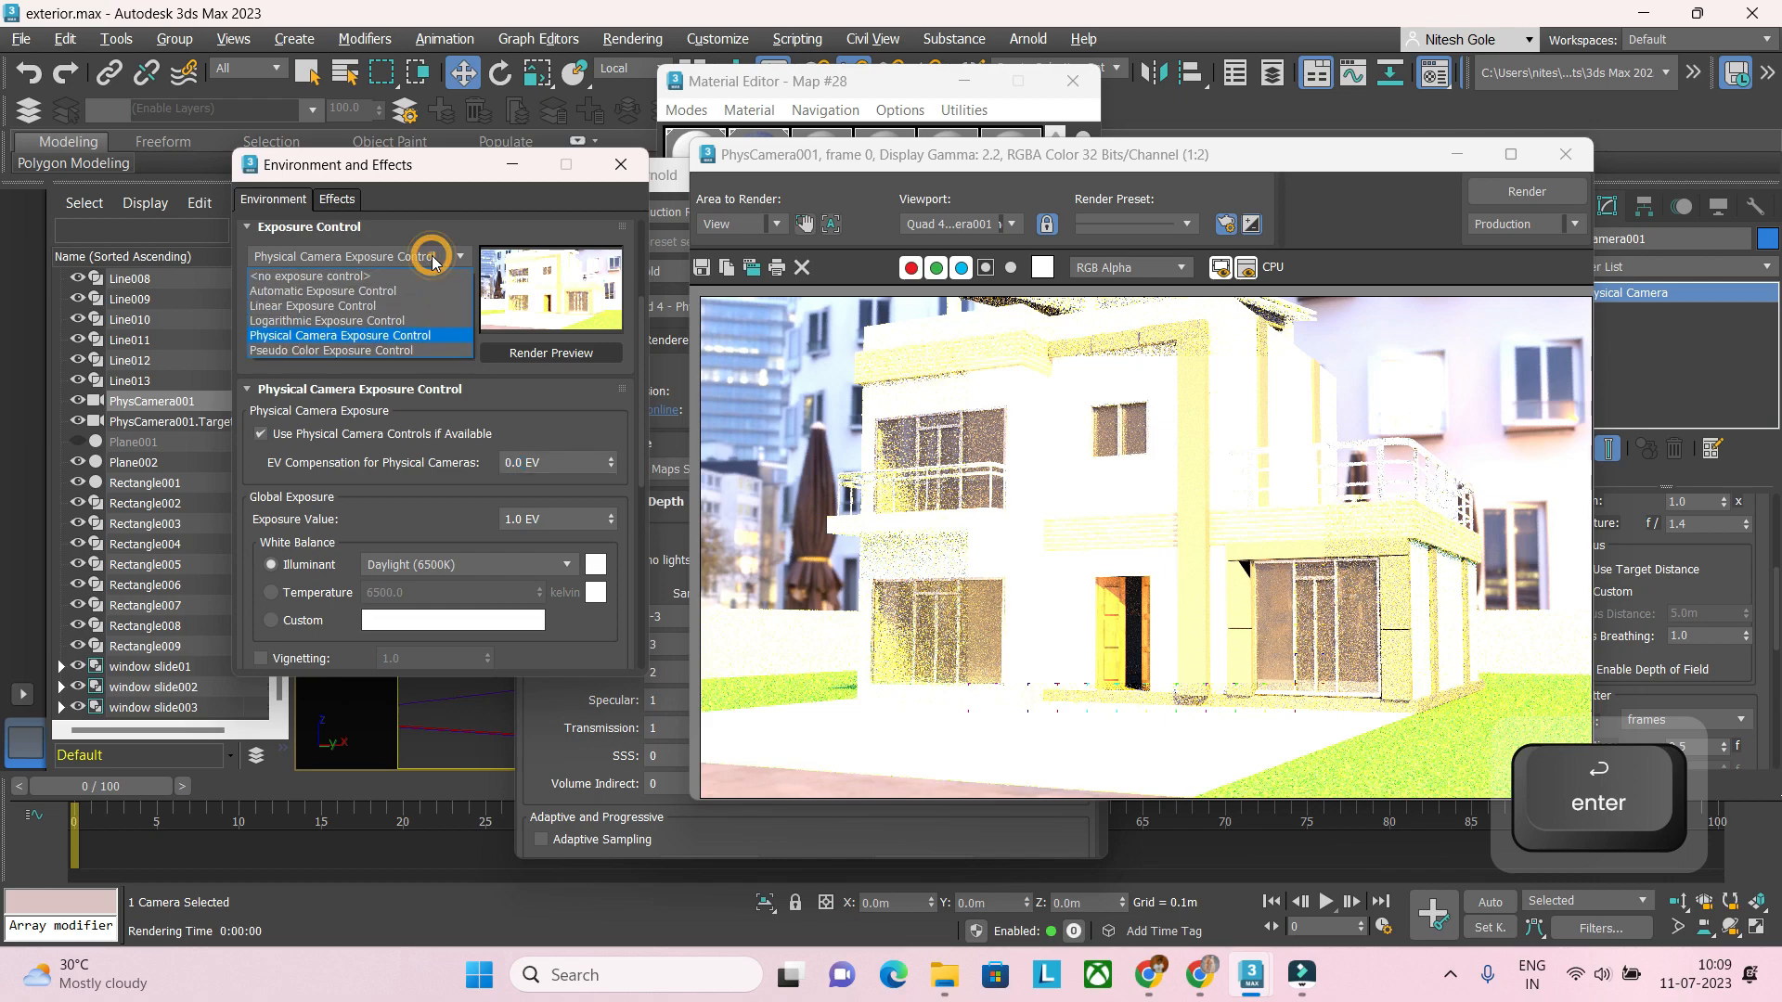
{"action": "left_click", "coordinate": [414, 291]}
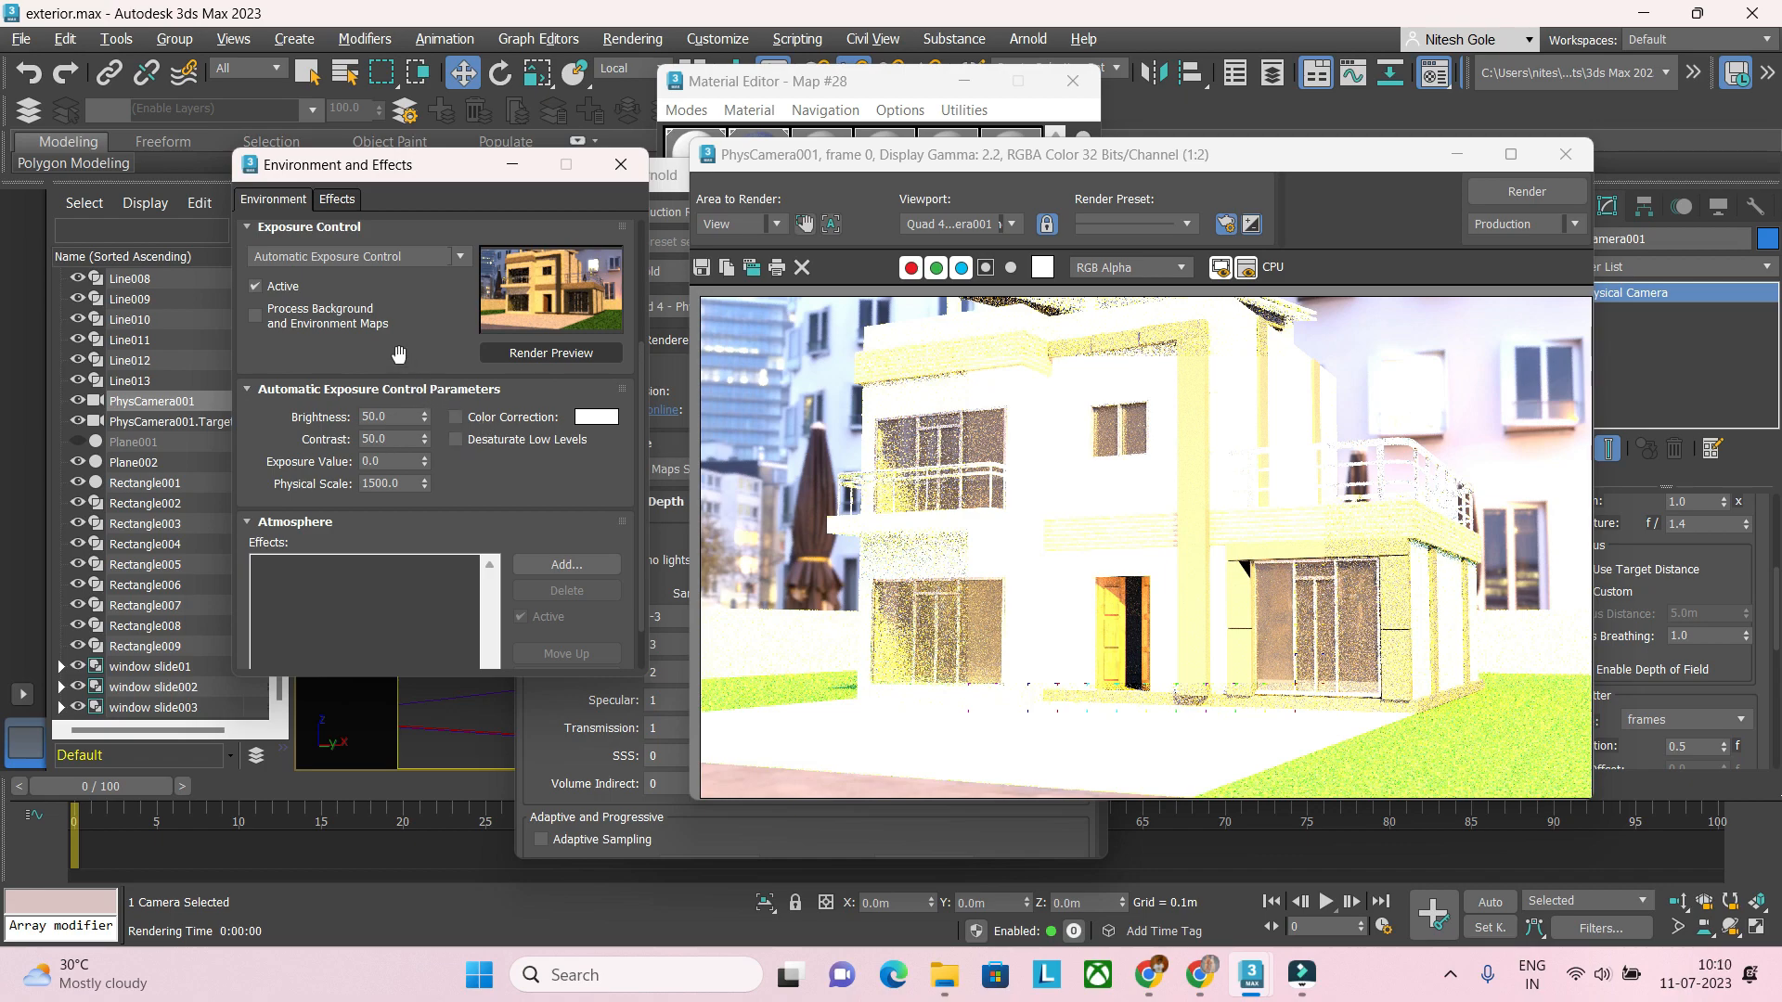
{"action": "left_click", "coordinate": [1495, 210]}
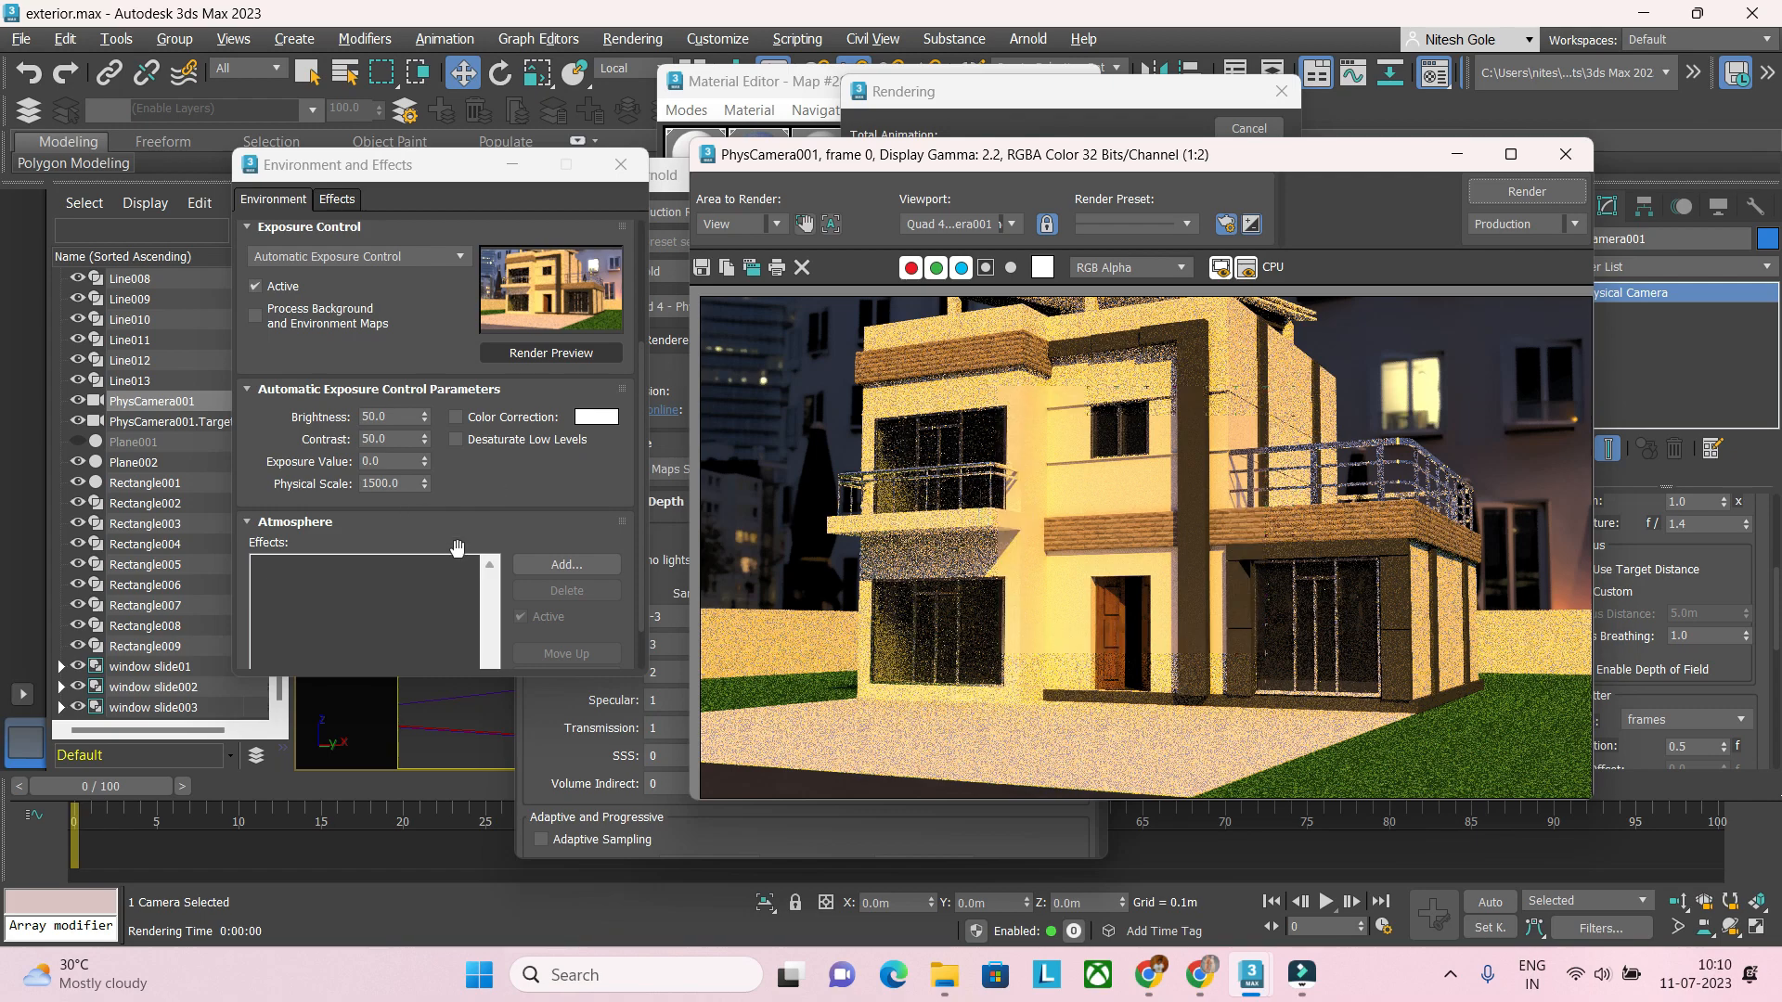
{"action": "left_click", "coordinate": [502, 463]}
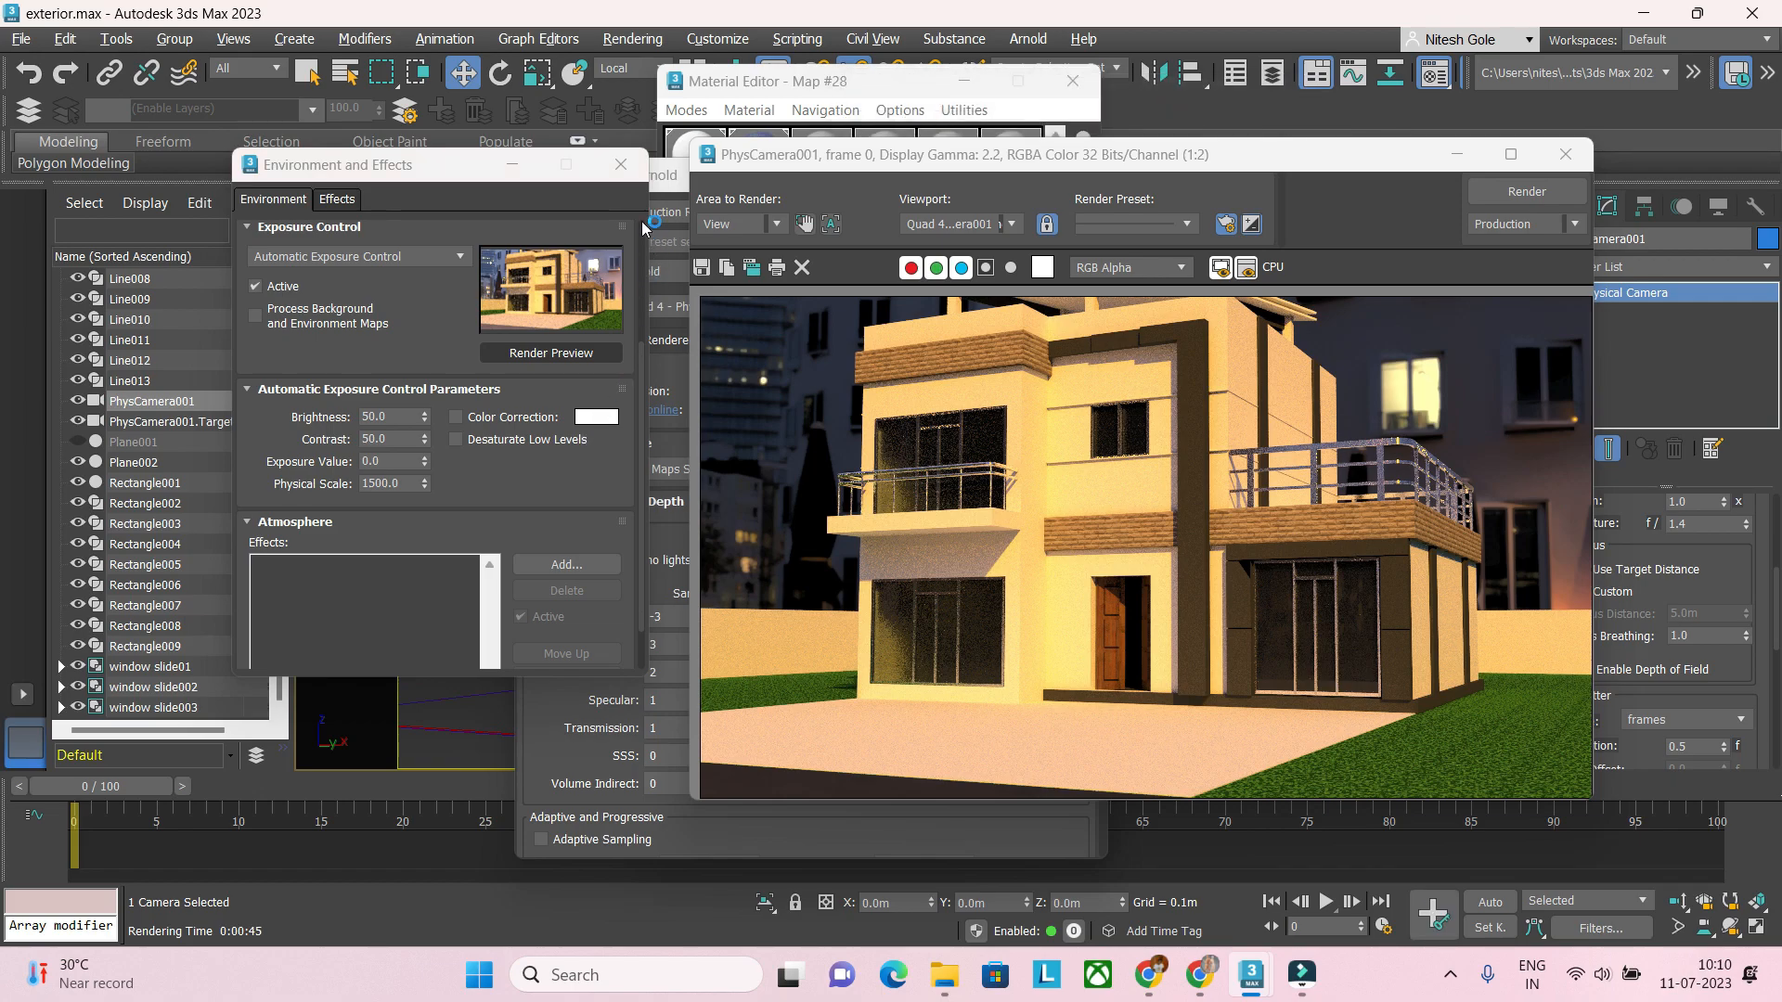
{"action": "scroll", "coordinate": [550, 445], "scroll_direction": "down", "scroll_amount": 2}
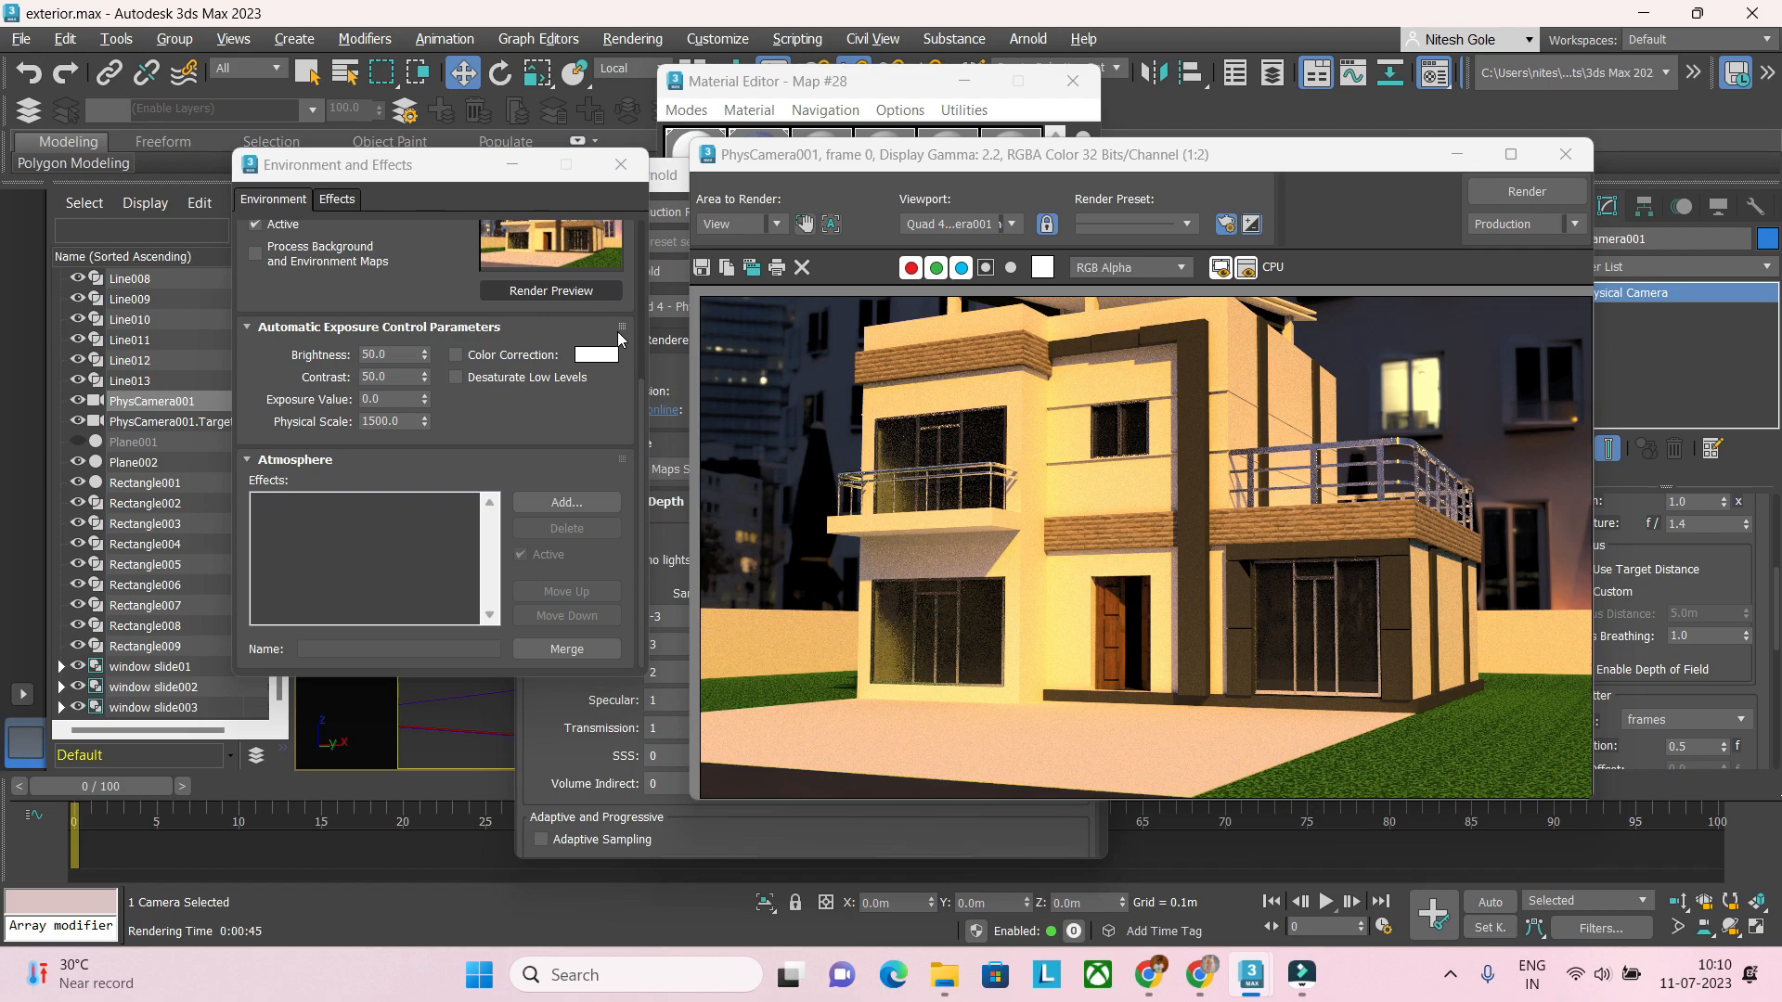
{"action": "left_click", "coordinate": [621, 164]}
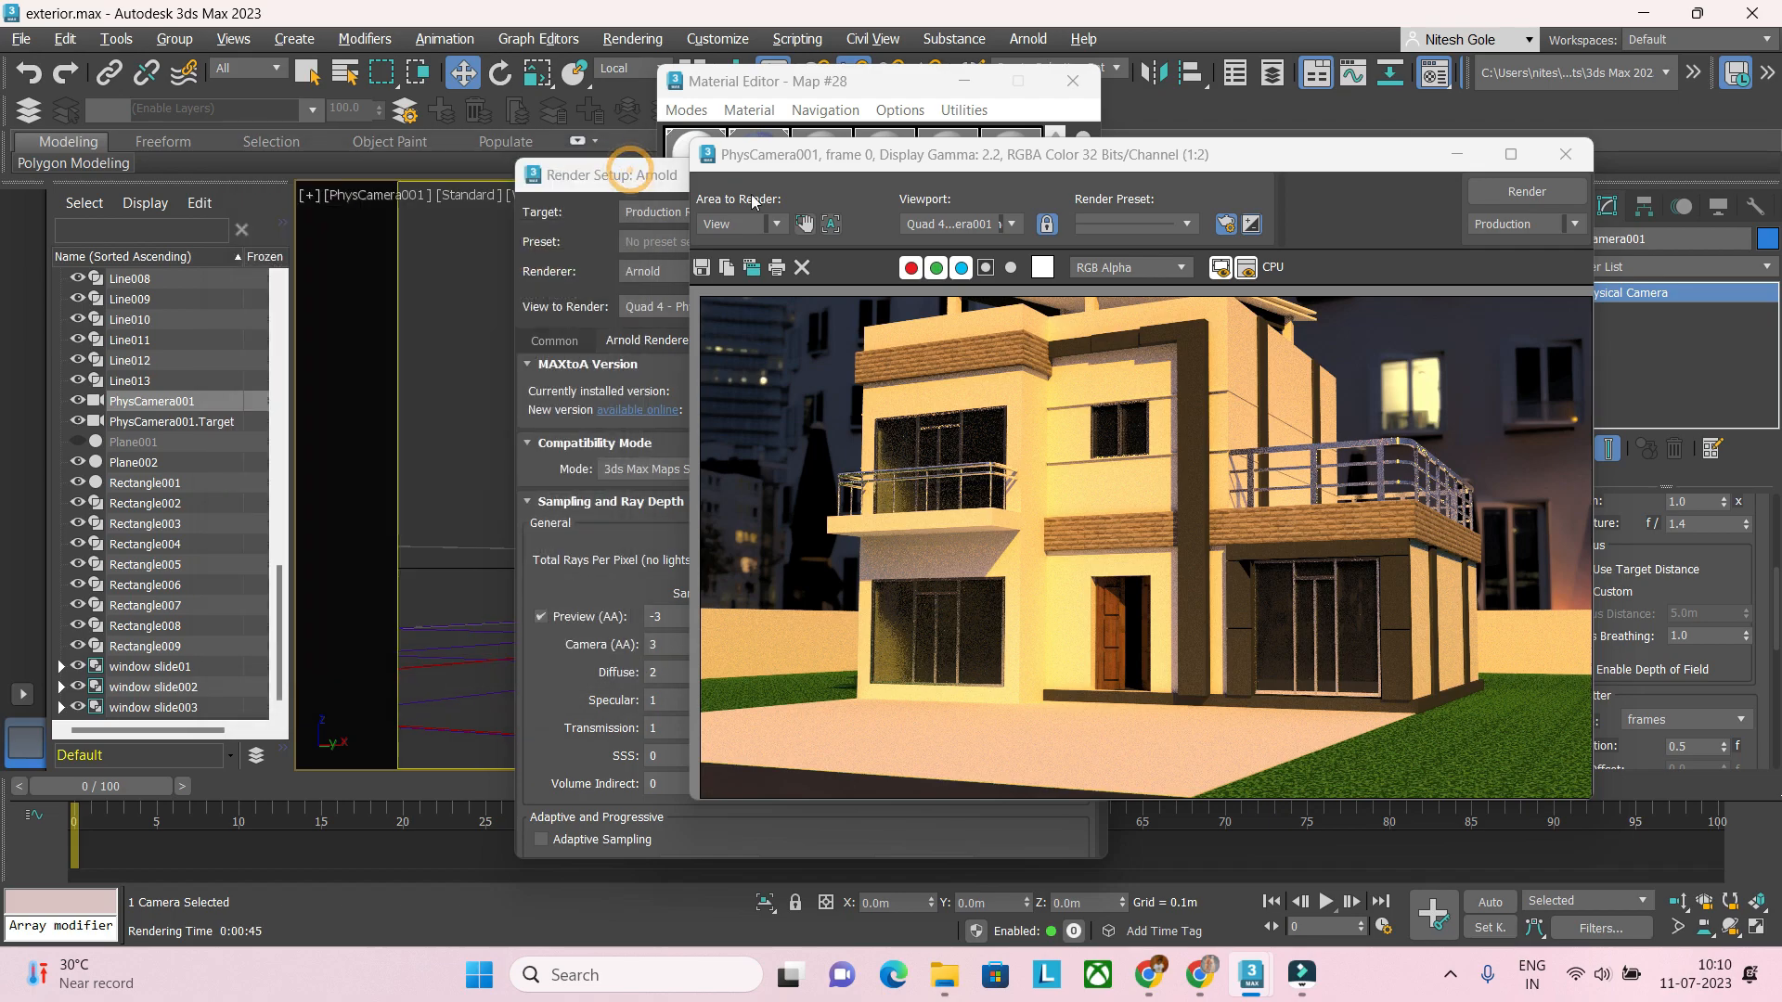
Step: Set the Arnold render samples to 3 for Diffuse, 2 for Specular and 2 for Transmission
{"action": "left_click", "coordinate": [636, 175]}
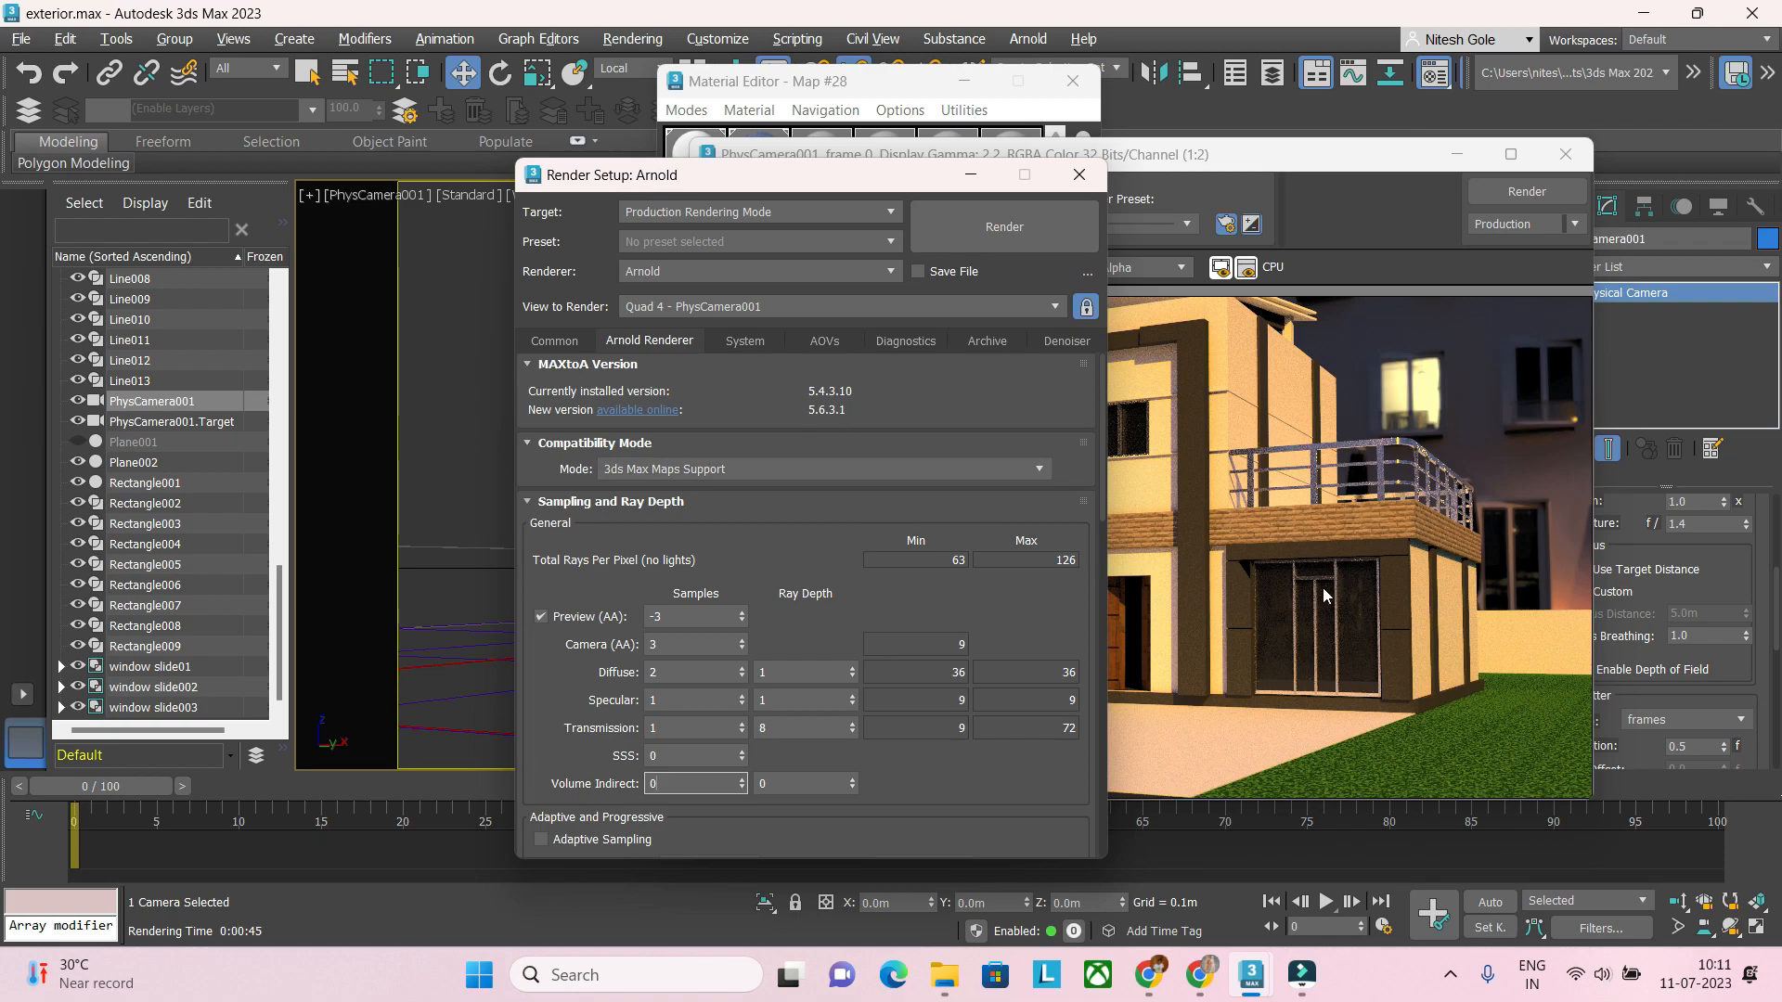
{"action": "double_click", "coordinate": [687, 644]}
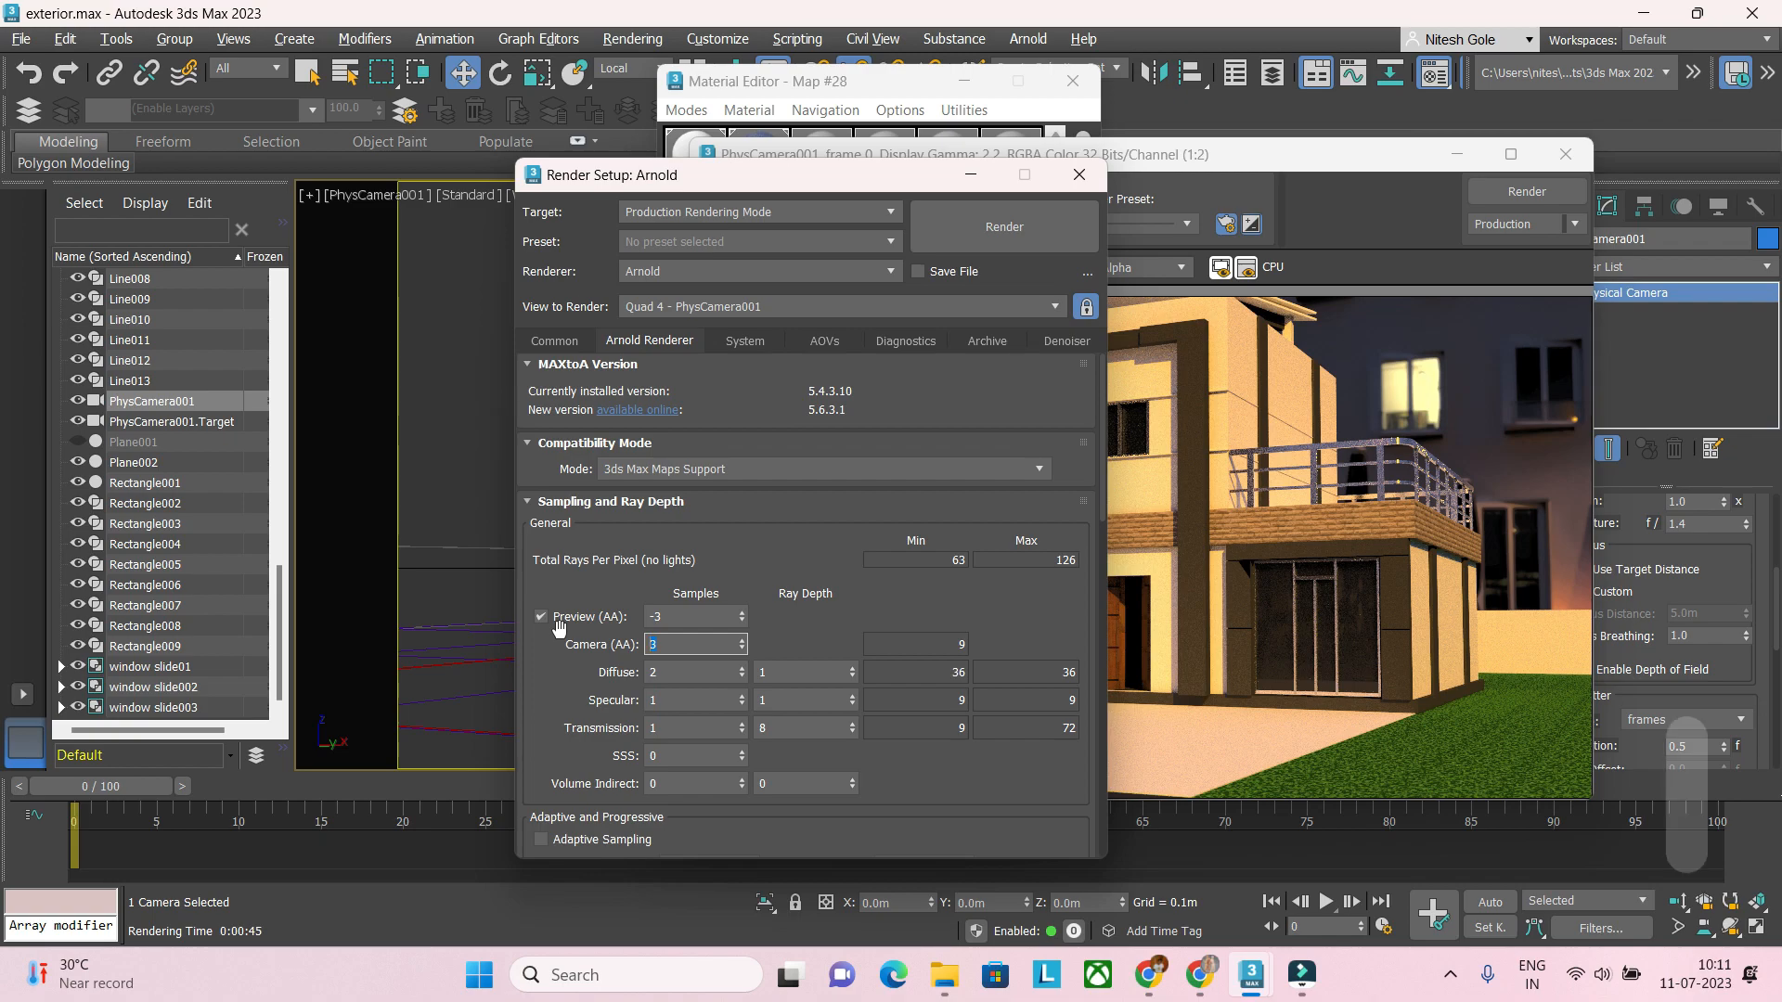
{"action": "key", "text": "Tab"}
{"action": "type", "text": "3"}
{"action": "key", "text": "Tab"}
{"action": "key", "text": "Tab"}
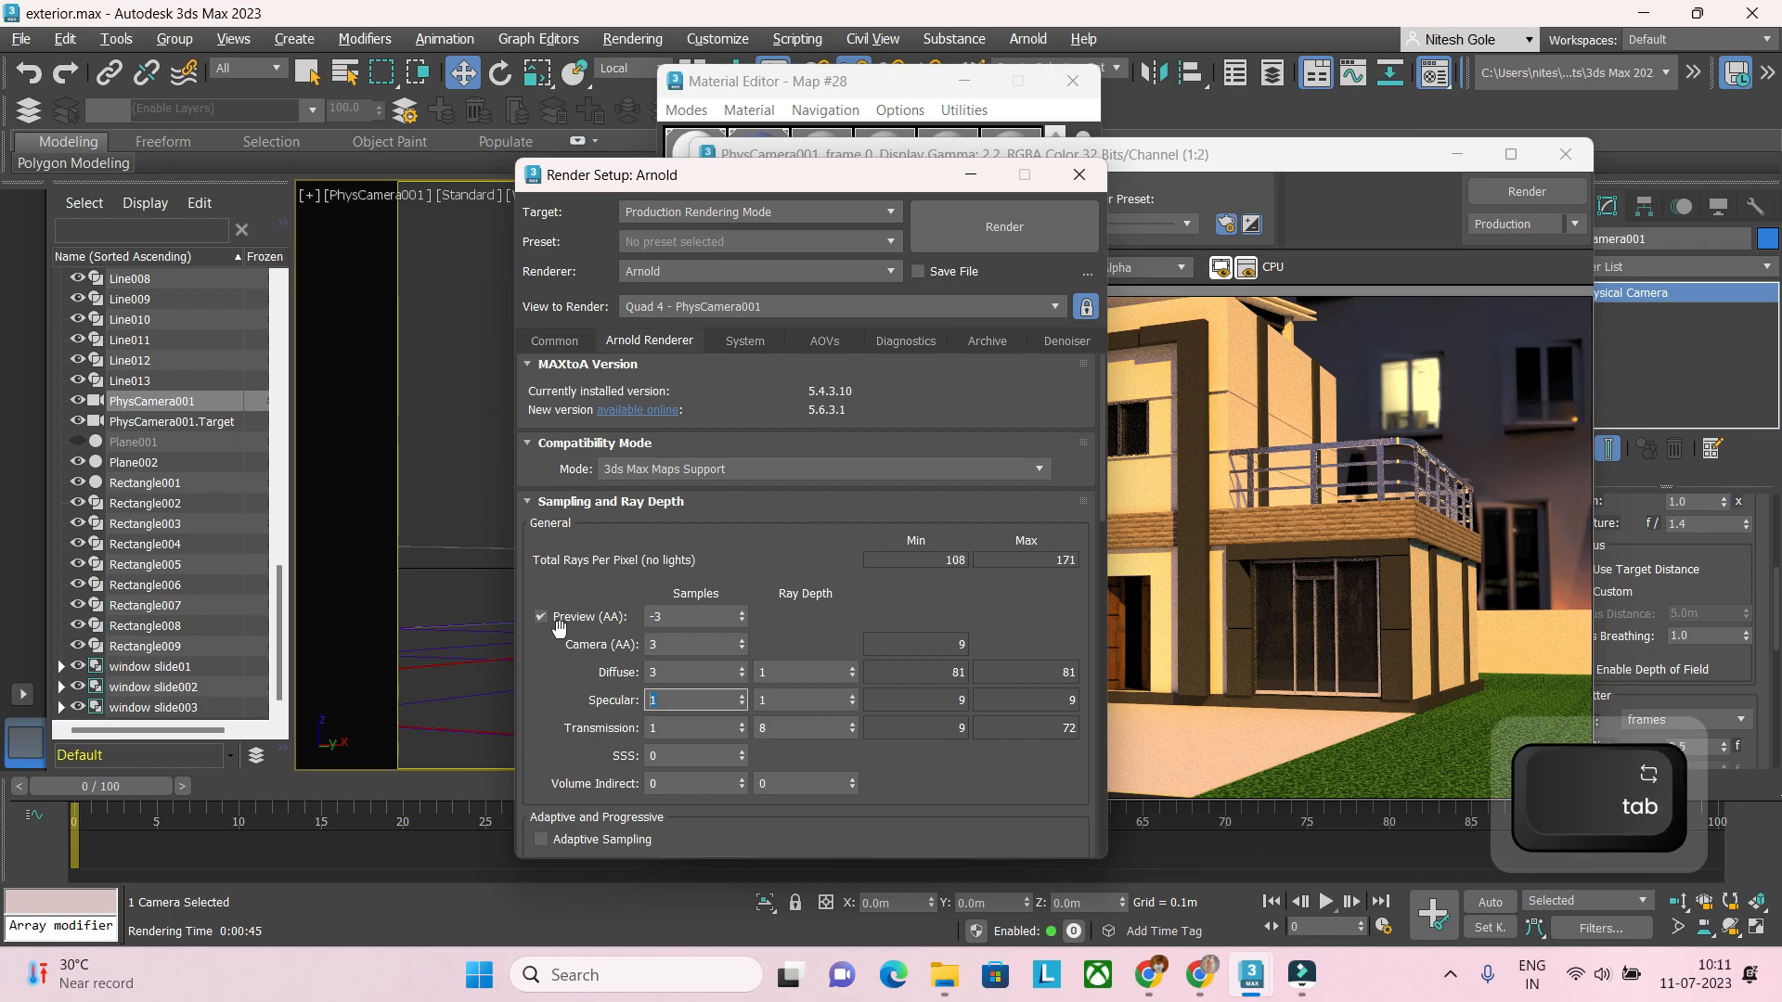
{"action": "type", "text": "2"}
{"action": "key", "text": "Tab"}
{"action": "key", "text": "Tab"}
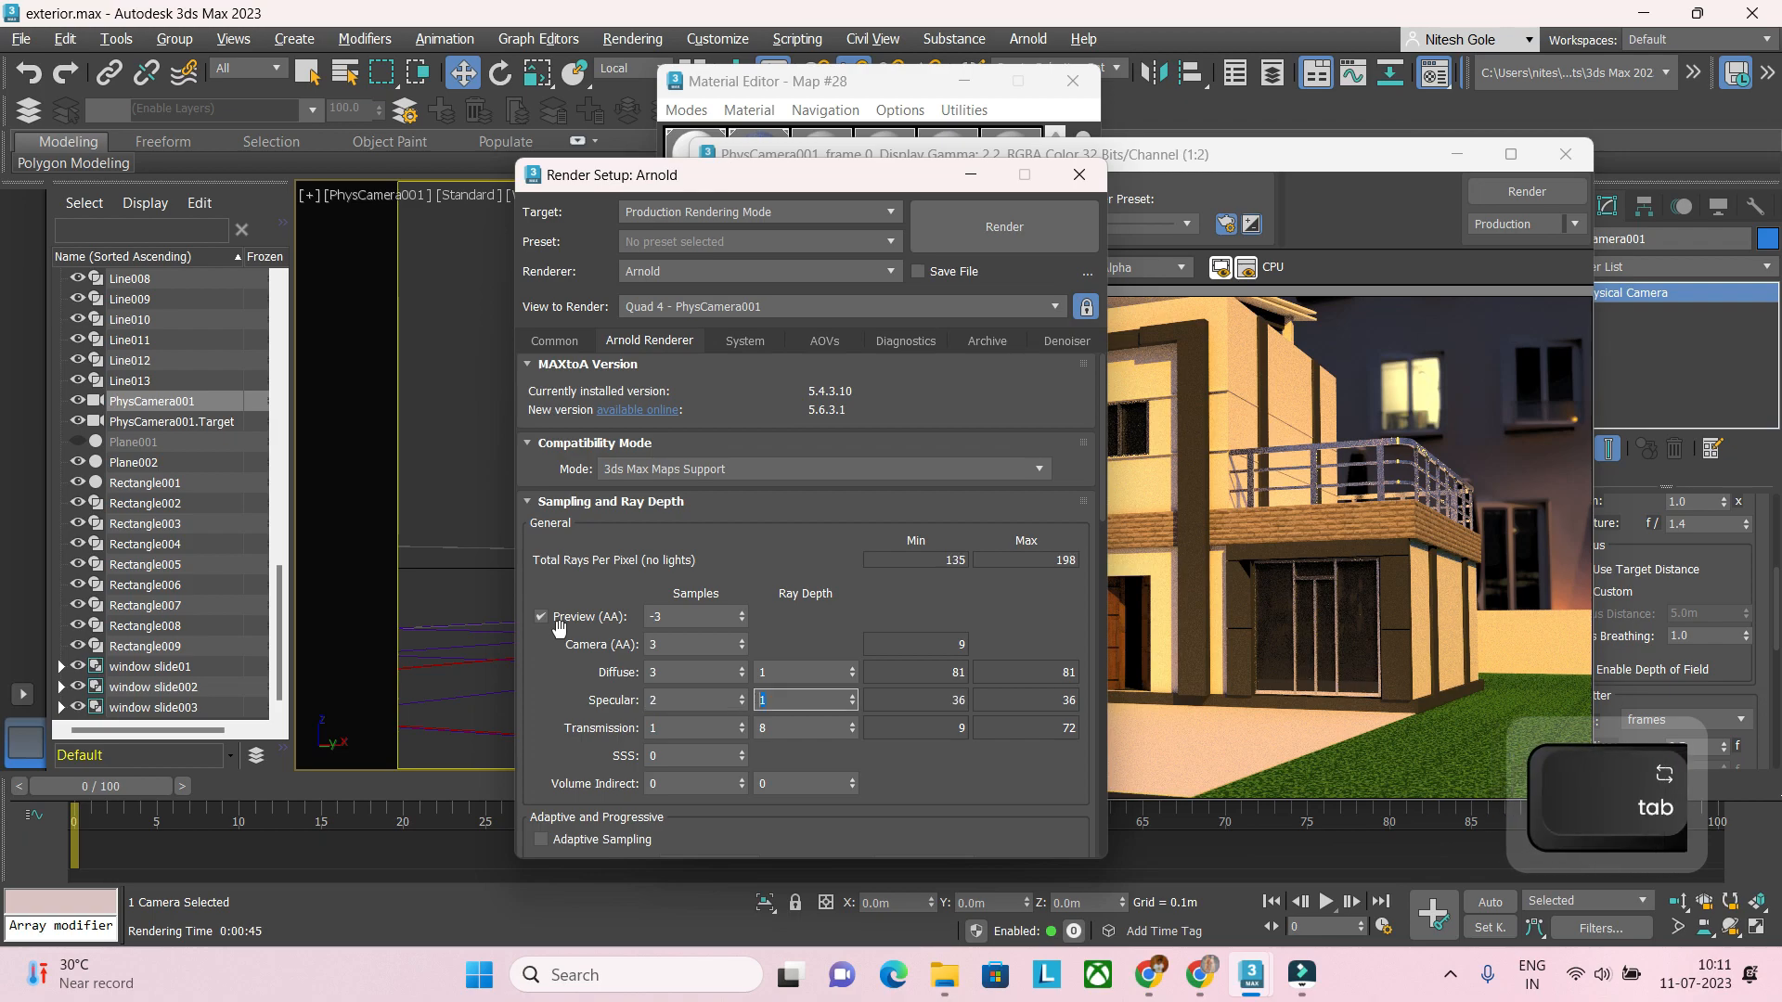
{"action": "type", "text": "2"}
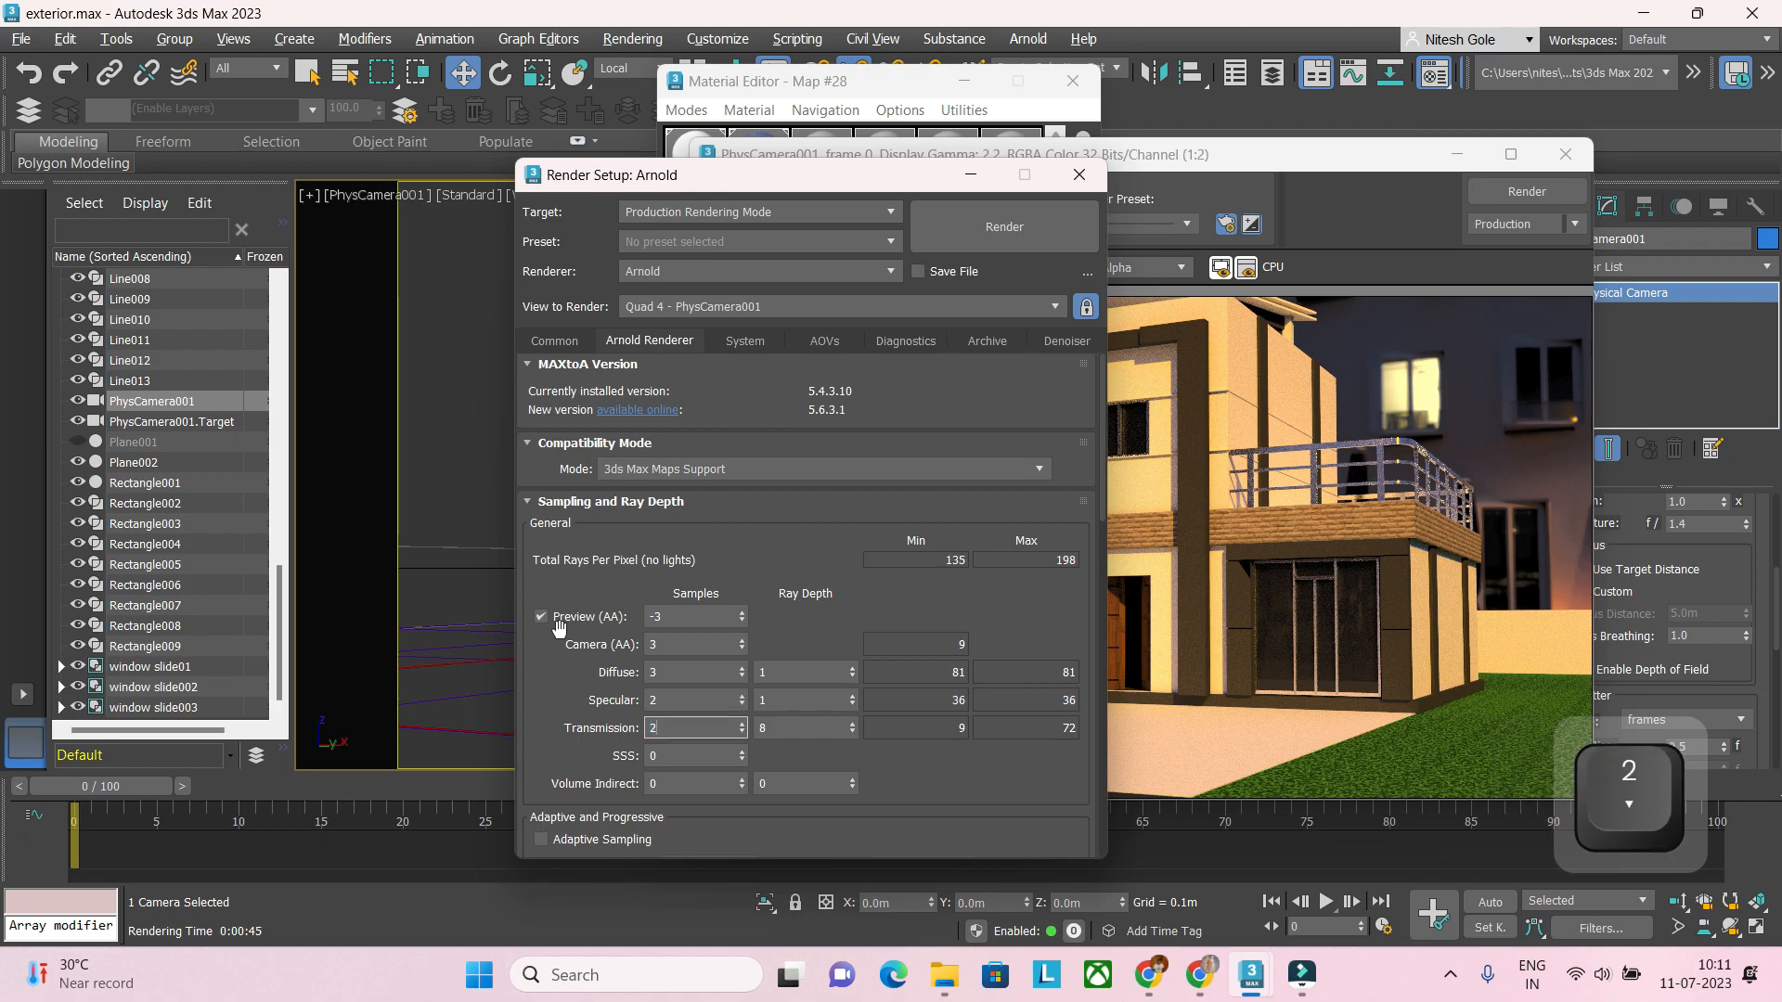
{"action": "key", "text": "Return"}
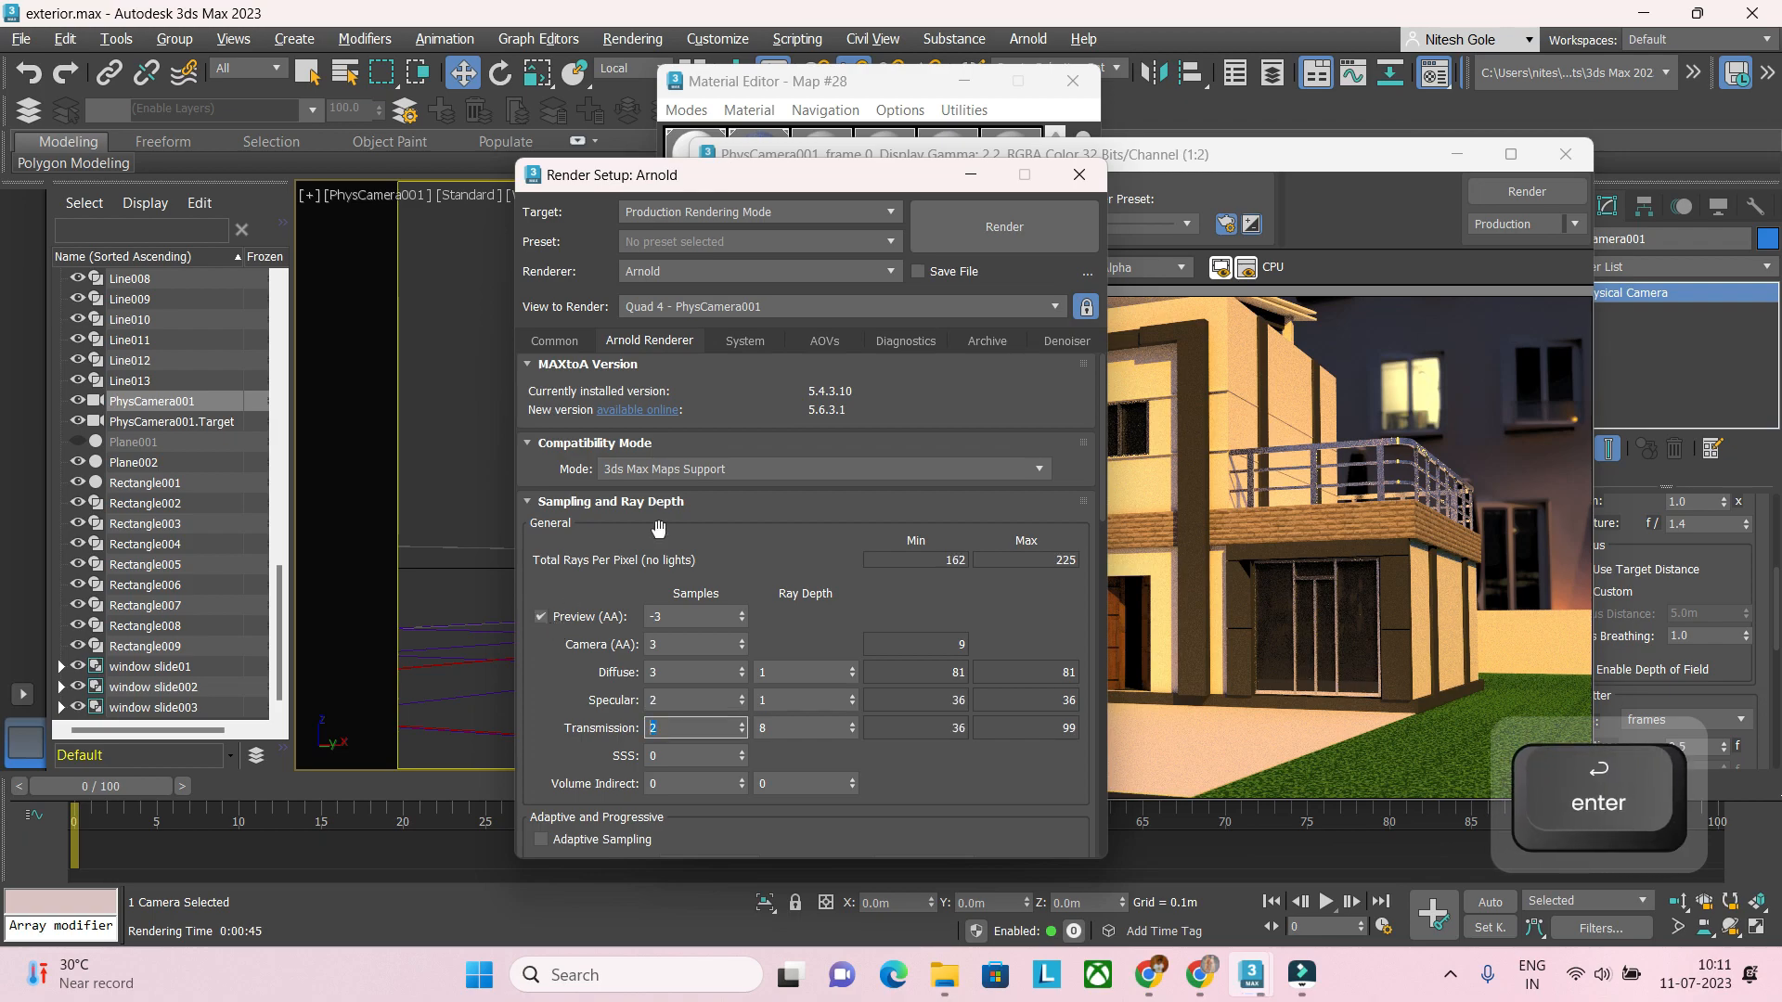
Step: Set the render output width to 1080 and render the camera view
{"action": "left_click", "coordinate": [557, 340]}
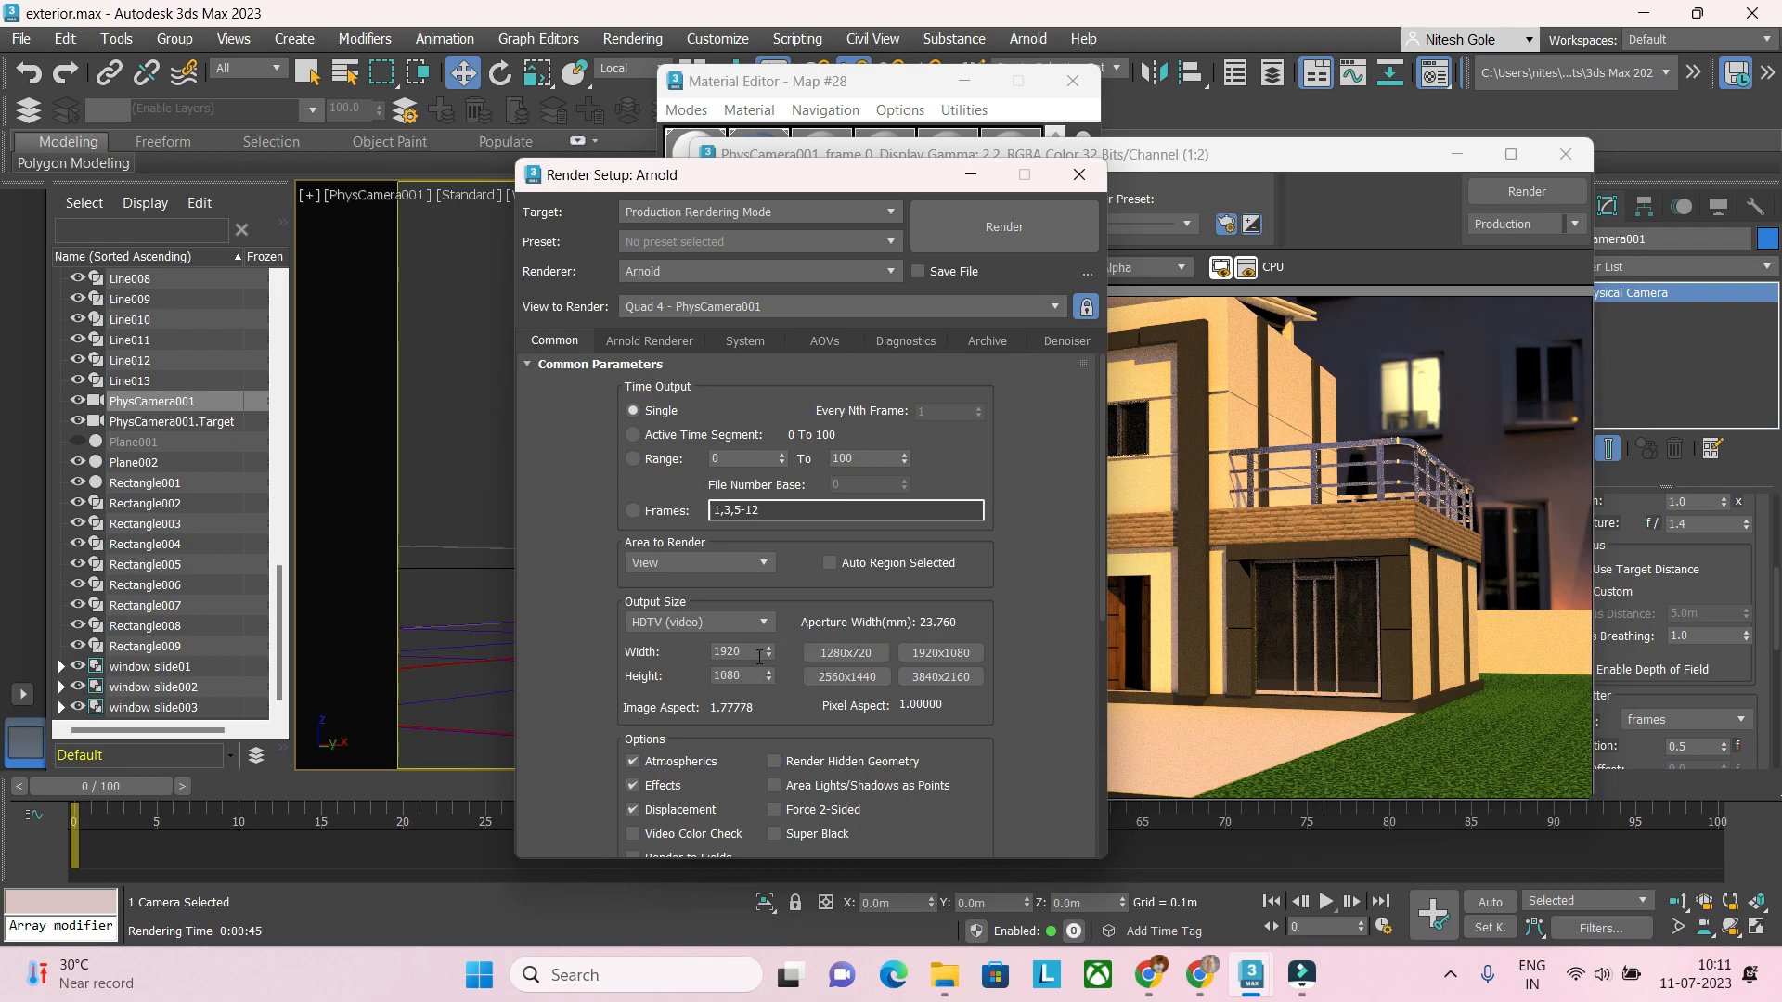
{"action": "double_click", "coordinate": [756, 655]}
{"action": "type", "text": "1080"}
{"action": "key", "text": "Tab"}
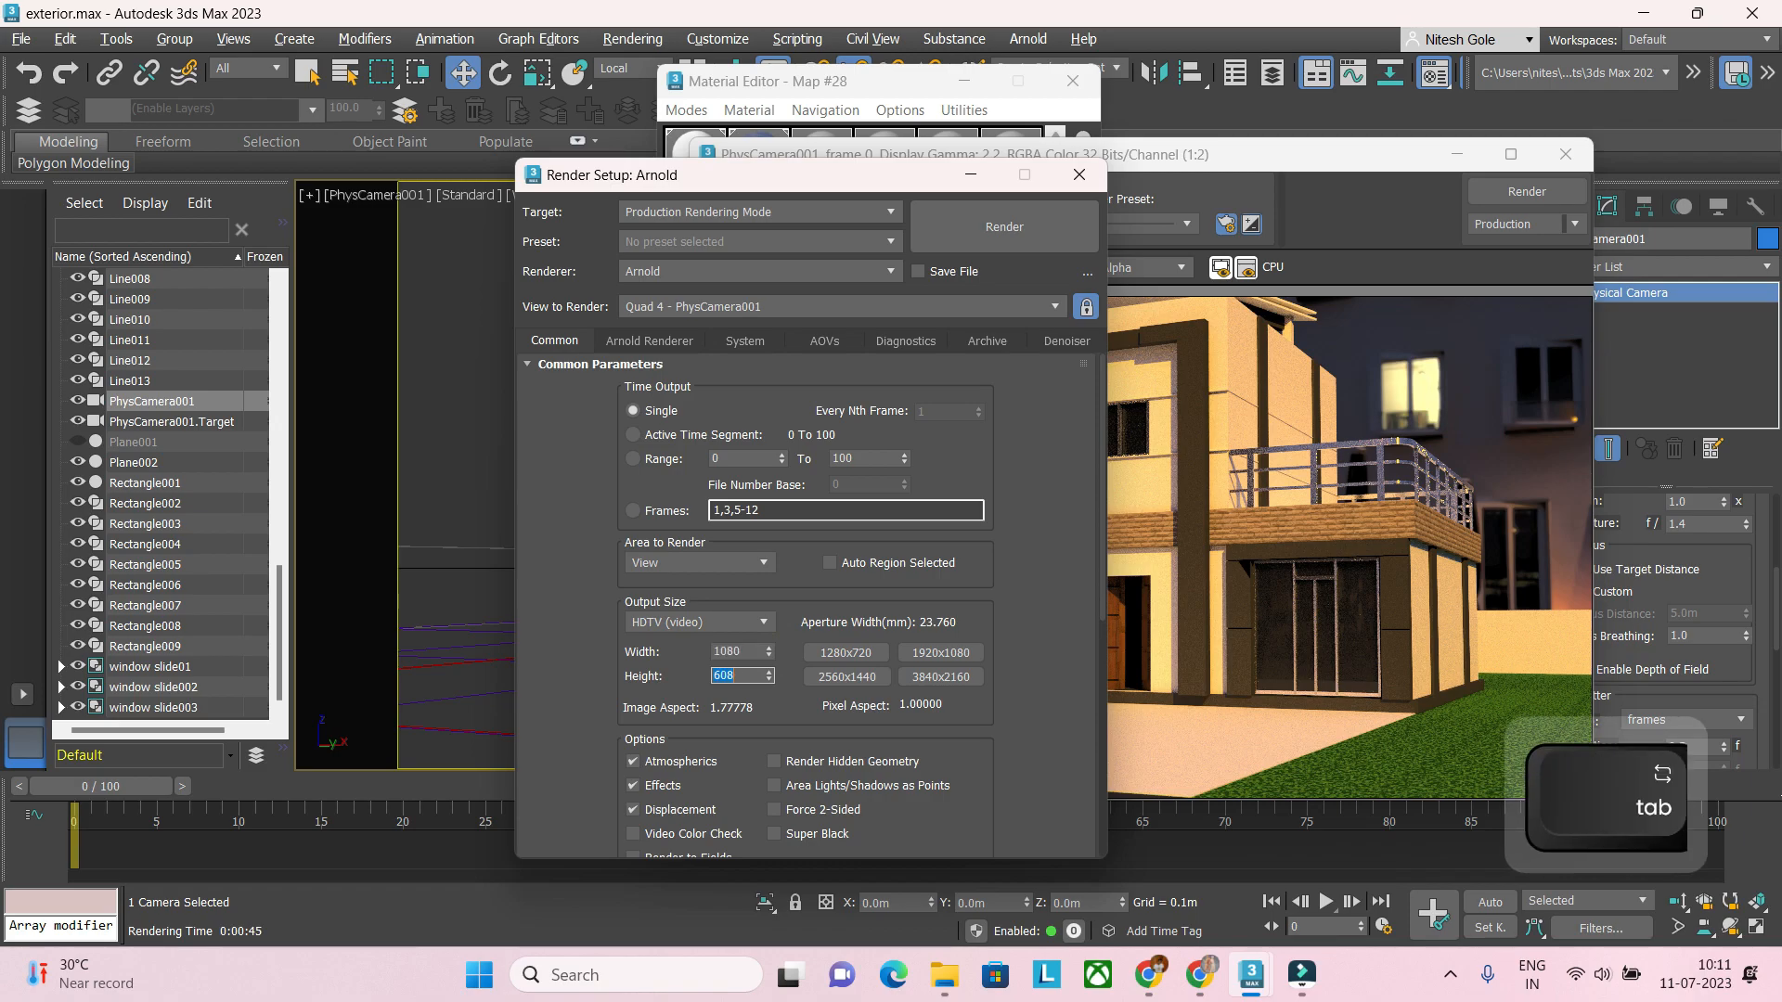
{"action": "left_click", "coordinate": [1024, 234]}
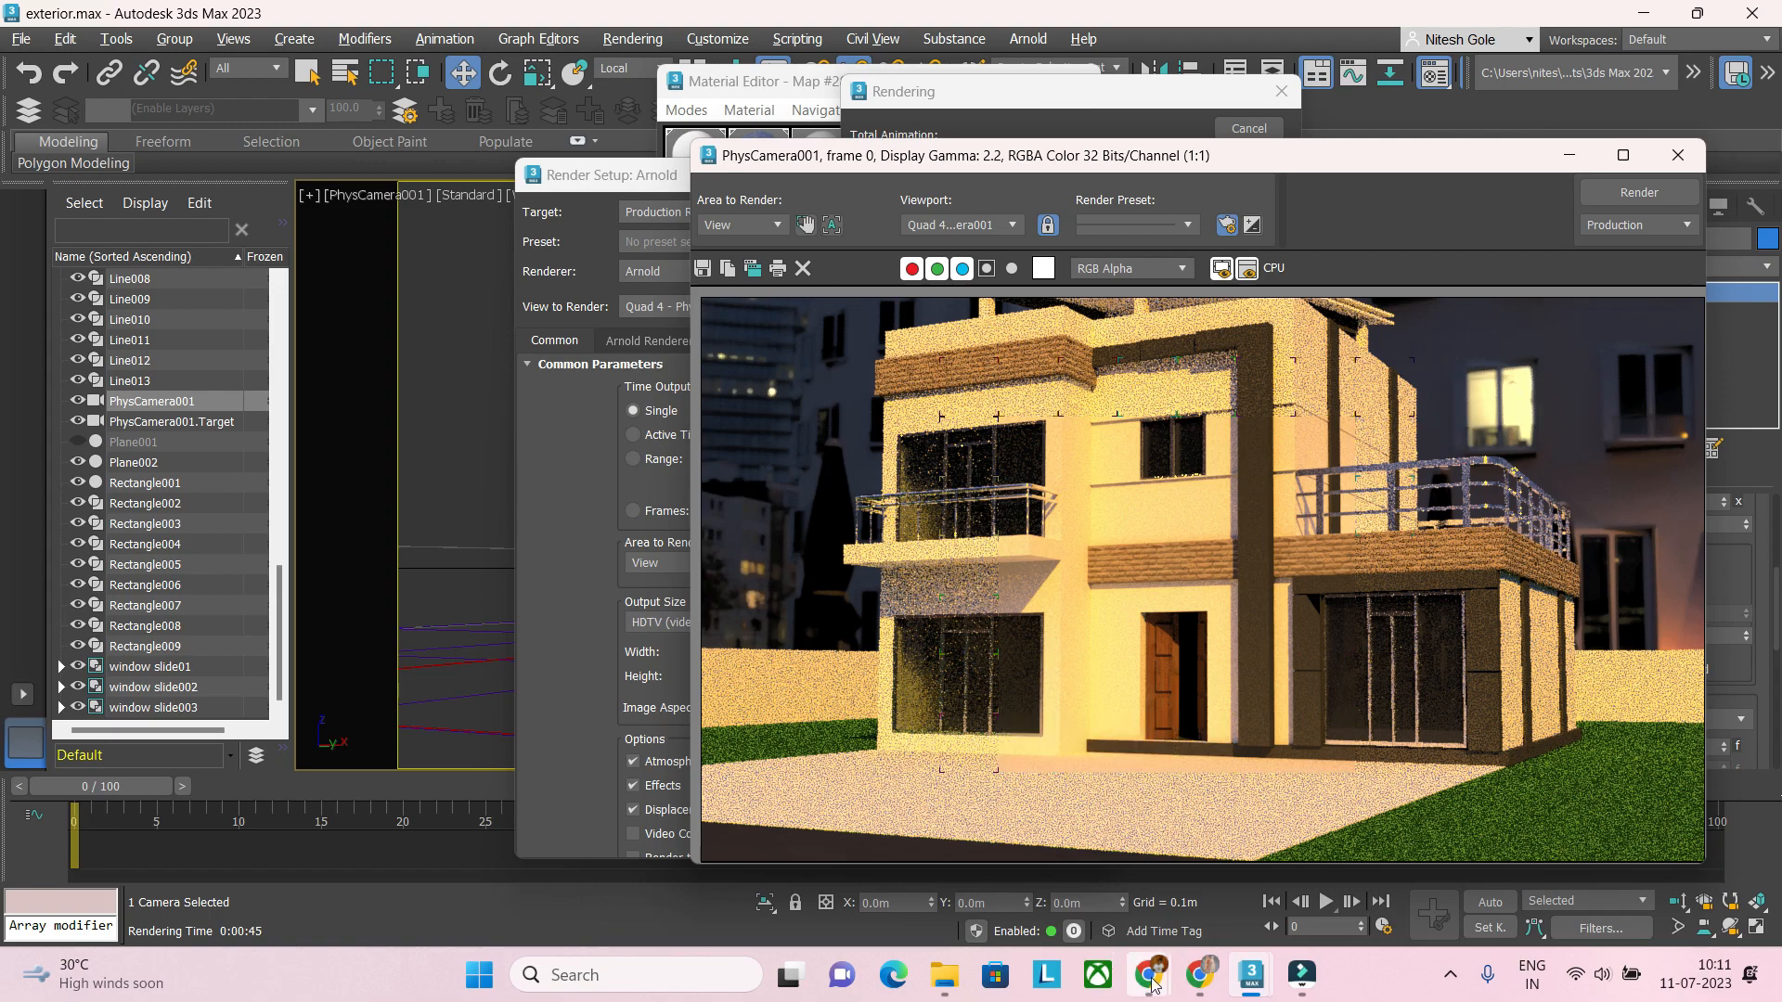
Step: Switch to Poly Haven in the browser and list its outdoor HDRIs
{"action": "mouse_move", "coordinate": [1149, 974]}
{"action": "left_click", "coordinate": [1116, 861]}
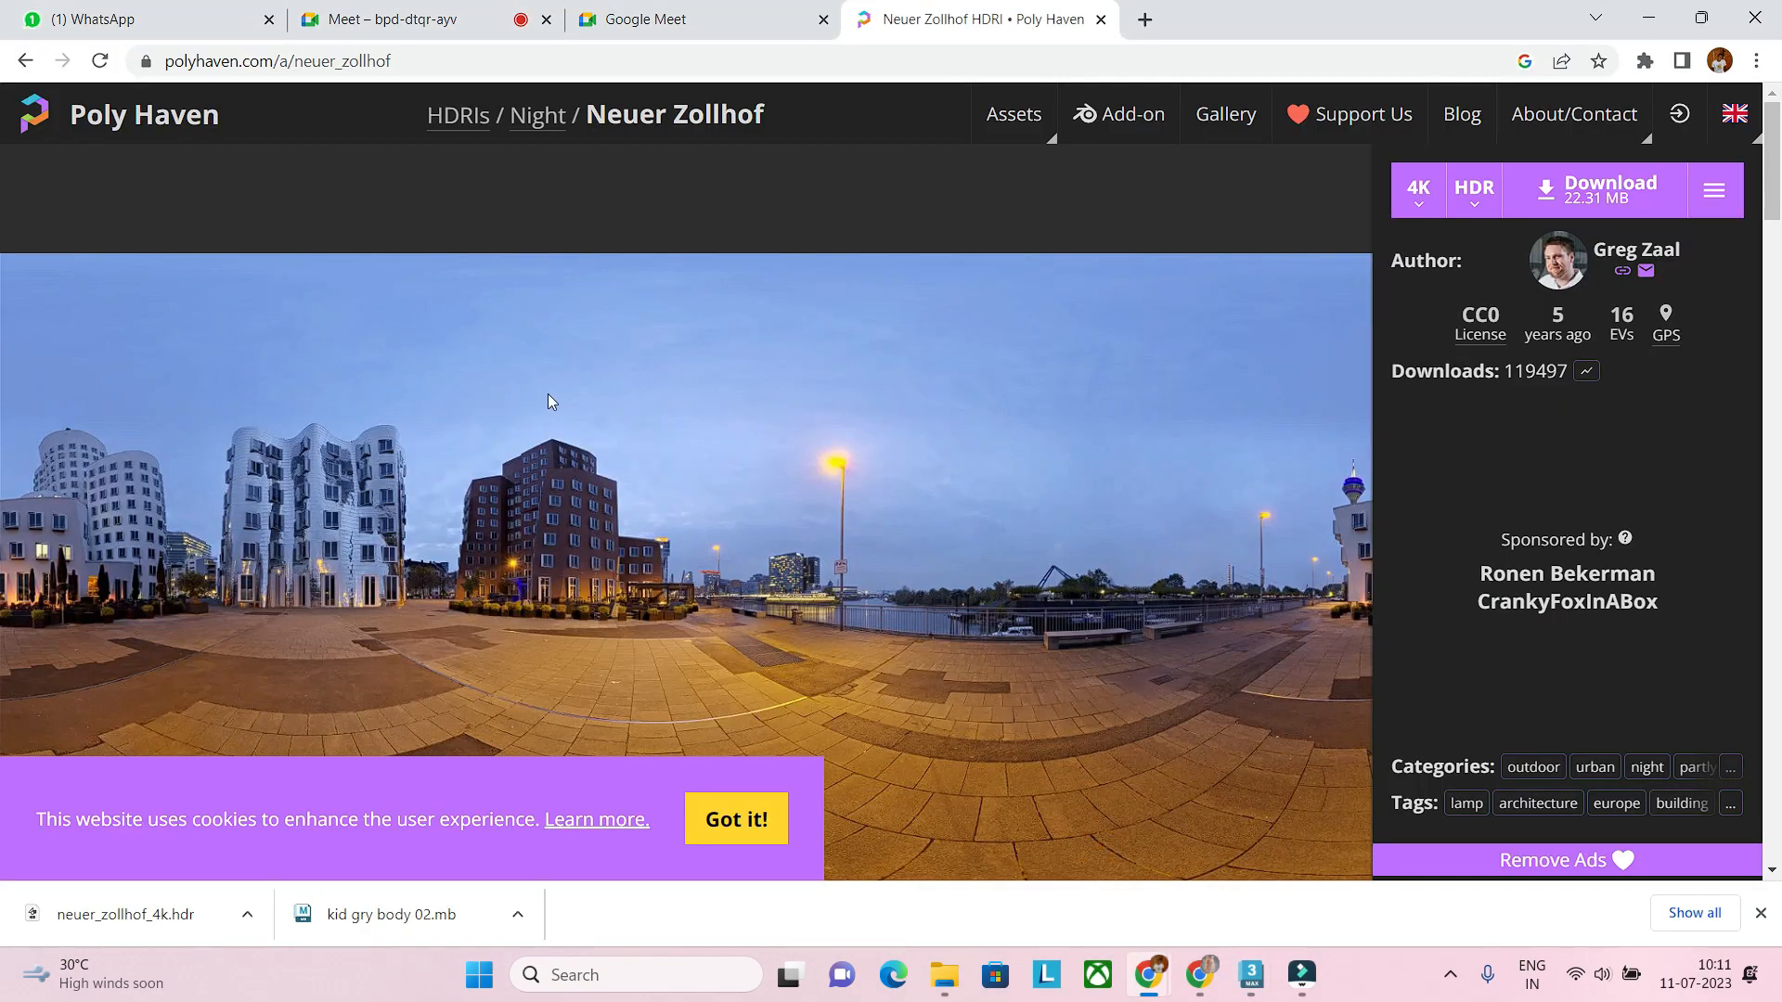
{"action": "left_click", "coordinate": [460, 115]}
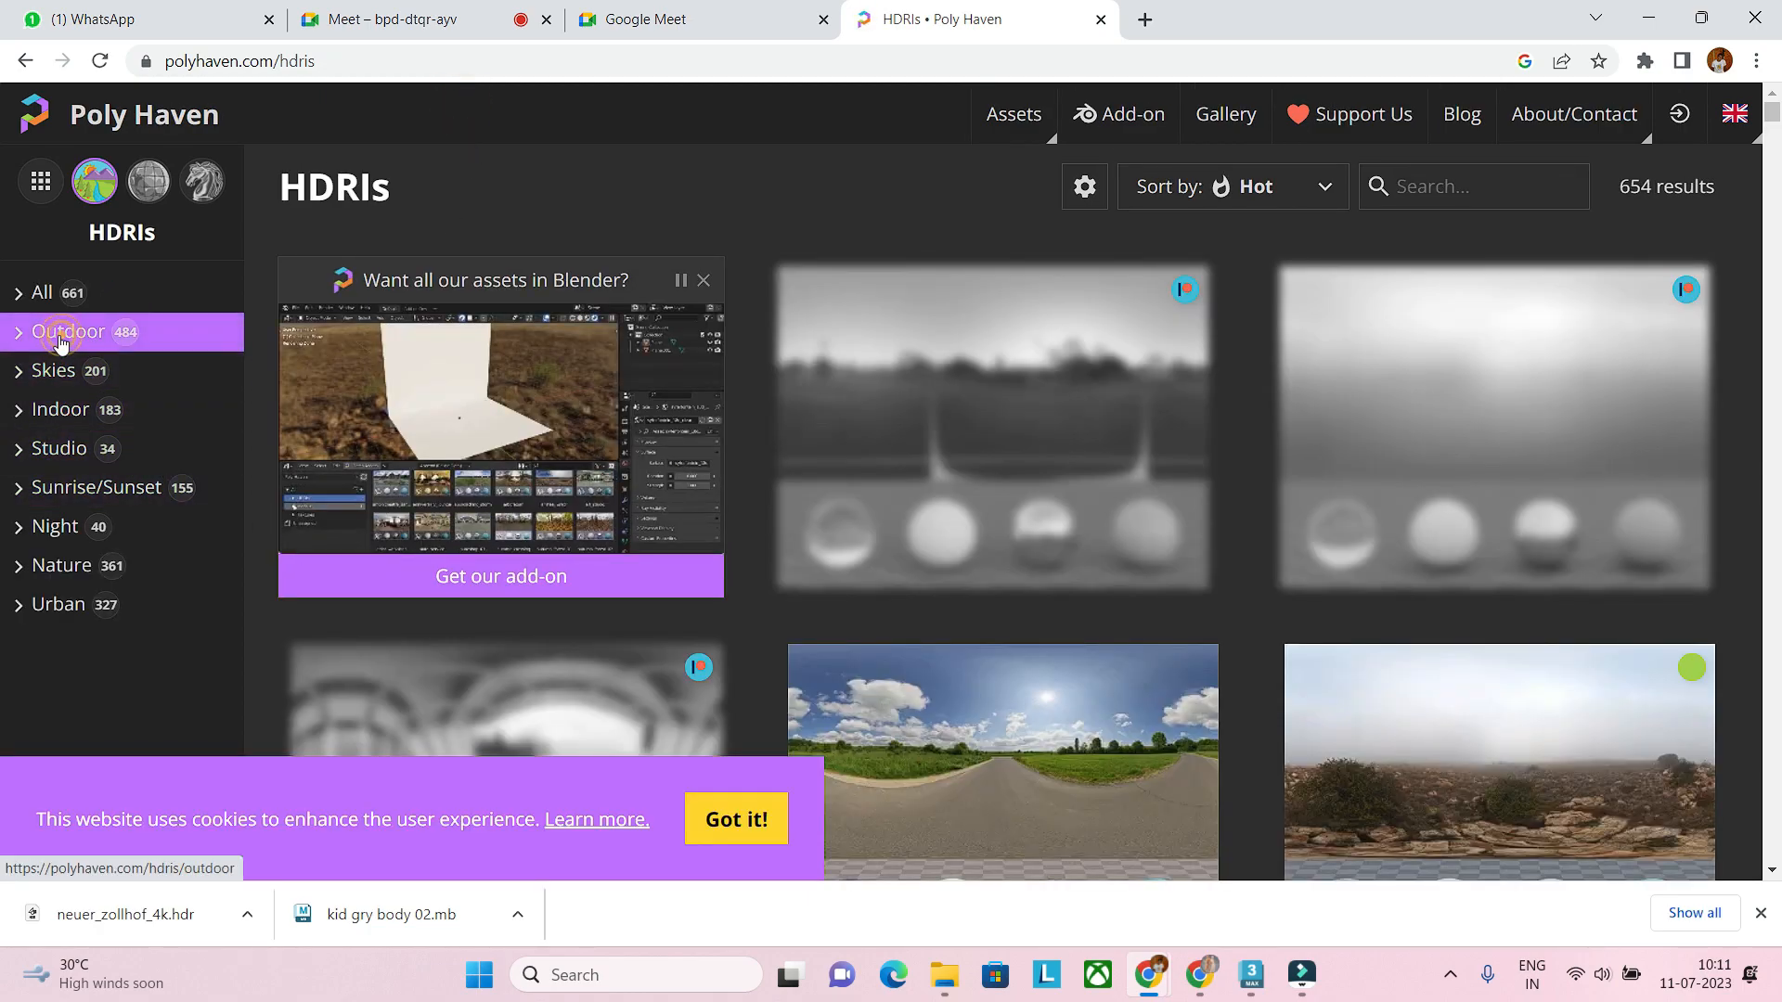
{"action": "left_click", "coordinate": [63, 336]}
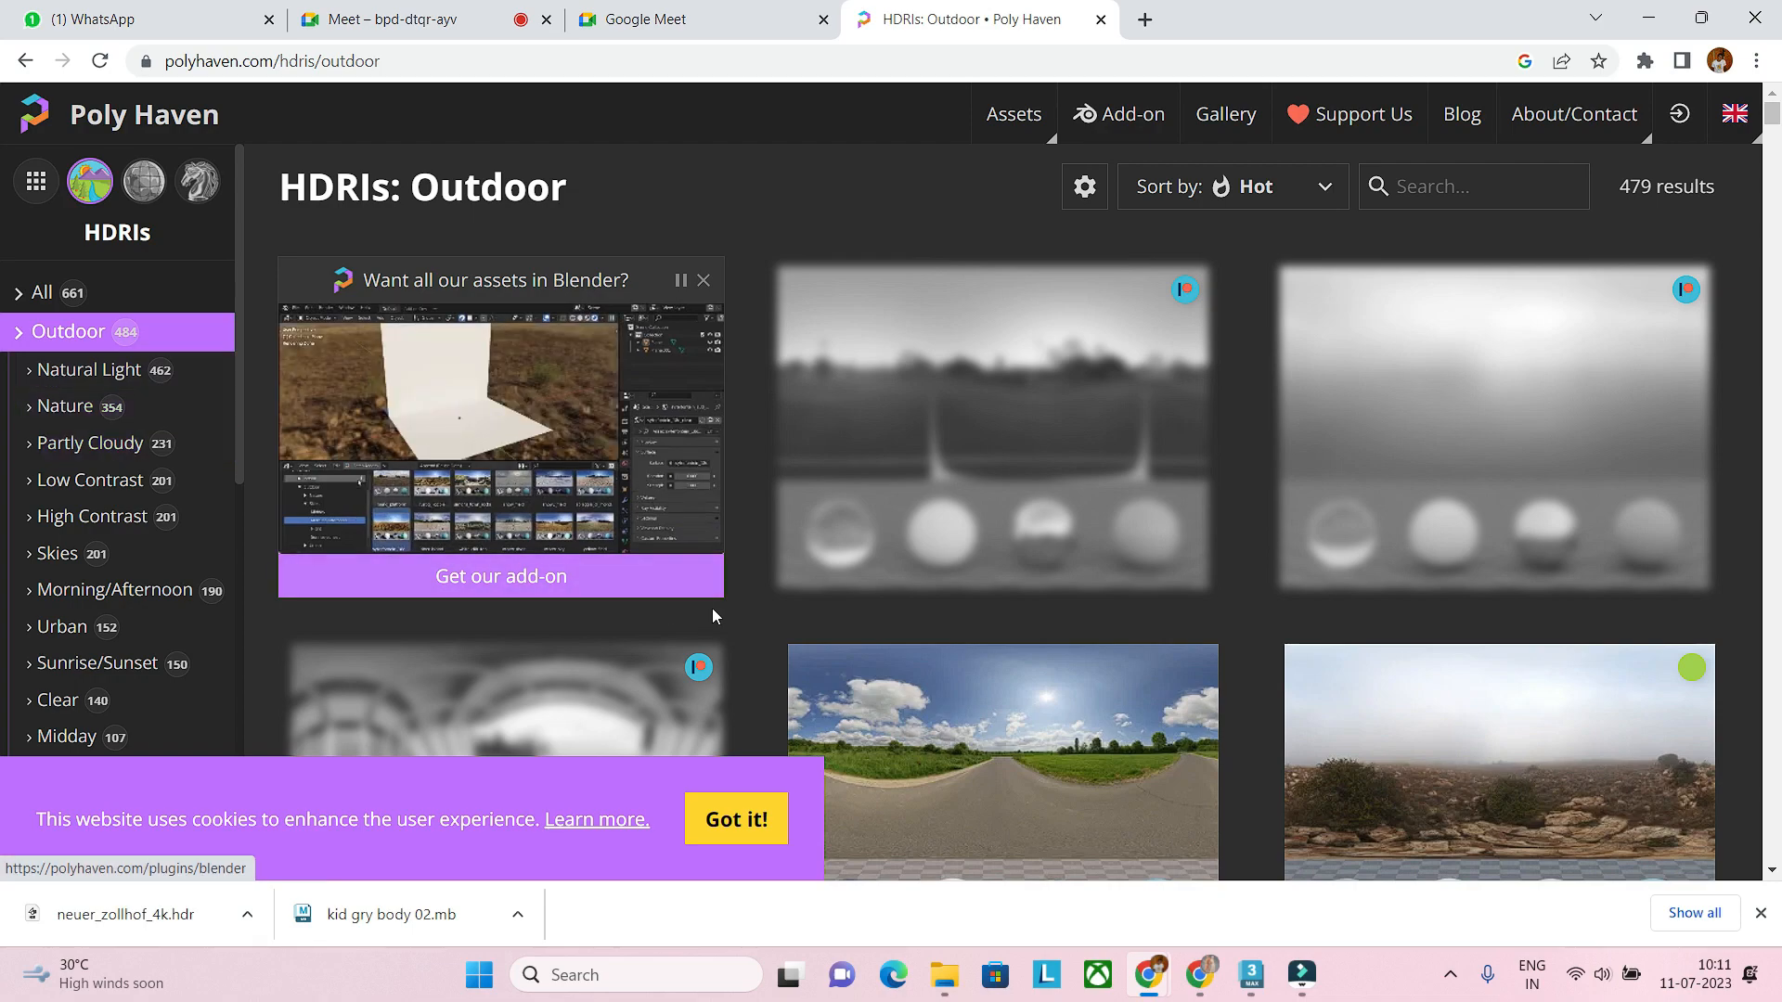
Step: Find the Little Paris Under Tower HDRI among the outdoor HDRIs and download it as a 4K HDR file
{"action": "scroll", "coordinate": [994, 738], "scroll_direction": "down", "scroll_amount": 8}
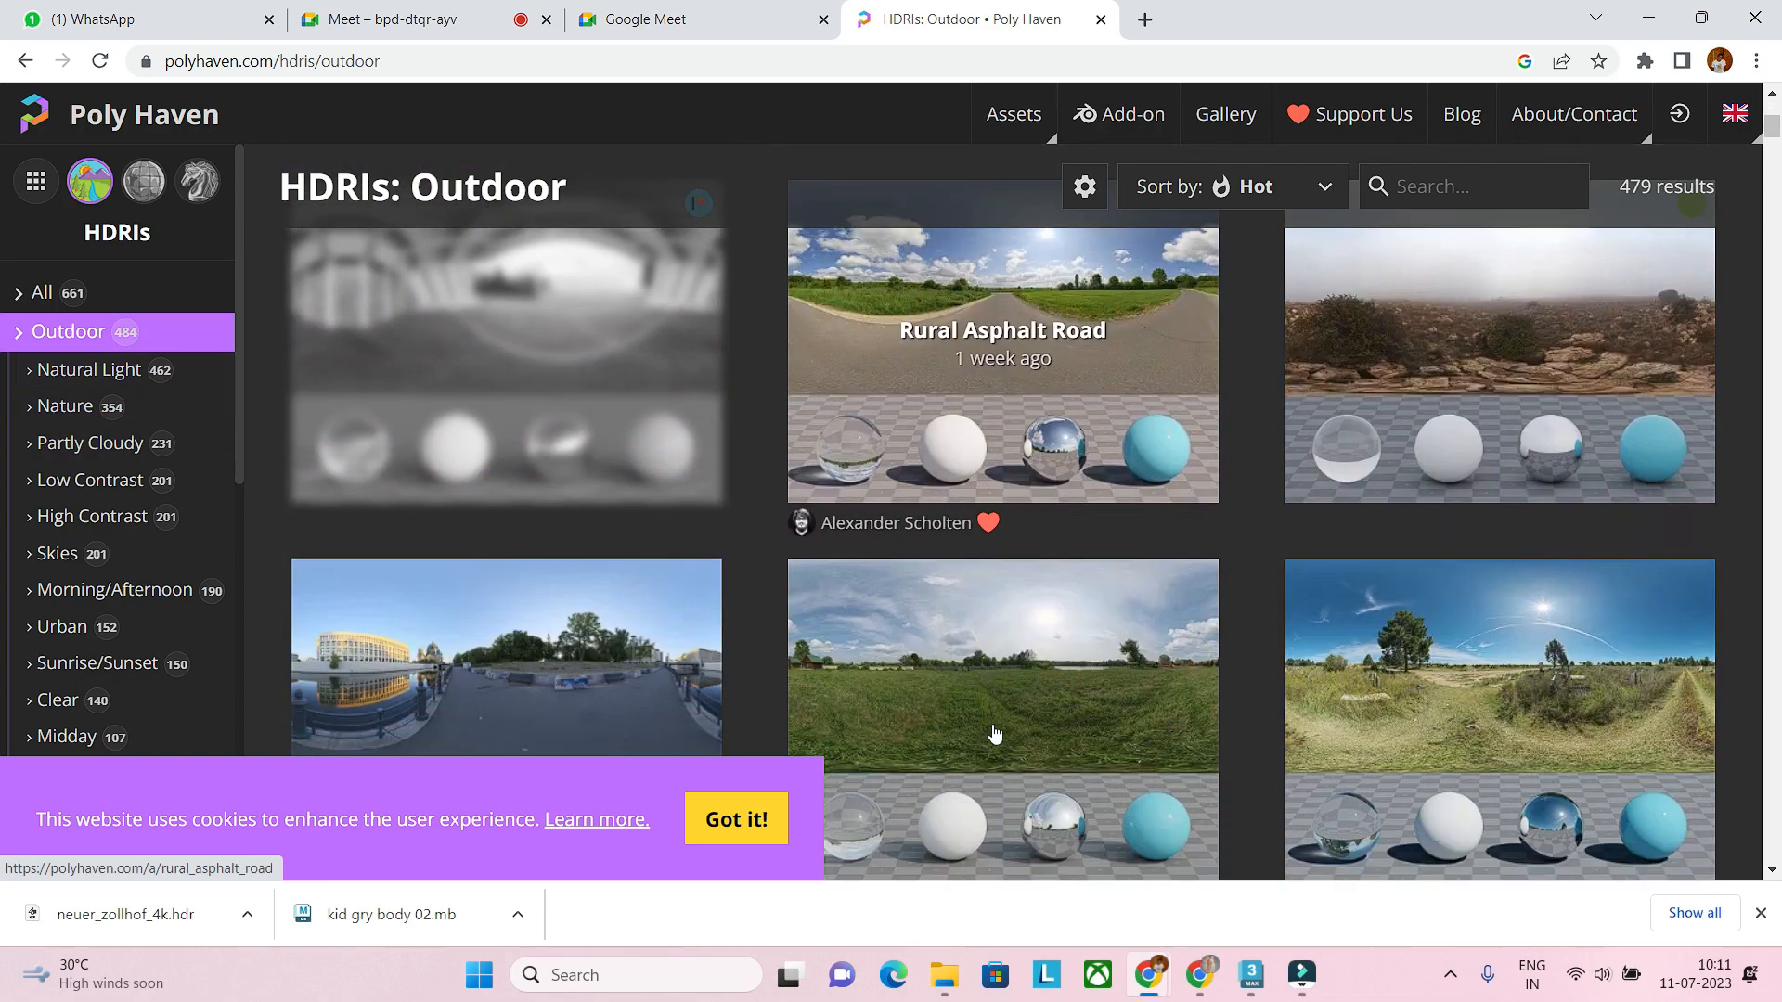
{"action": "scroll", "coordinate": [994, 730], "scroll_direction": "down", "scroll_amount": 5}
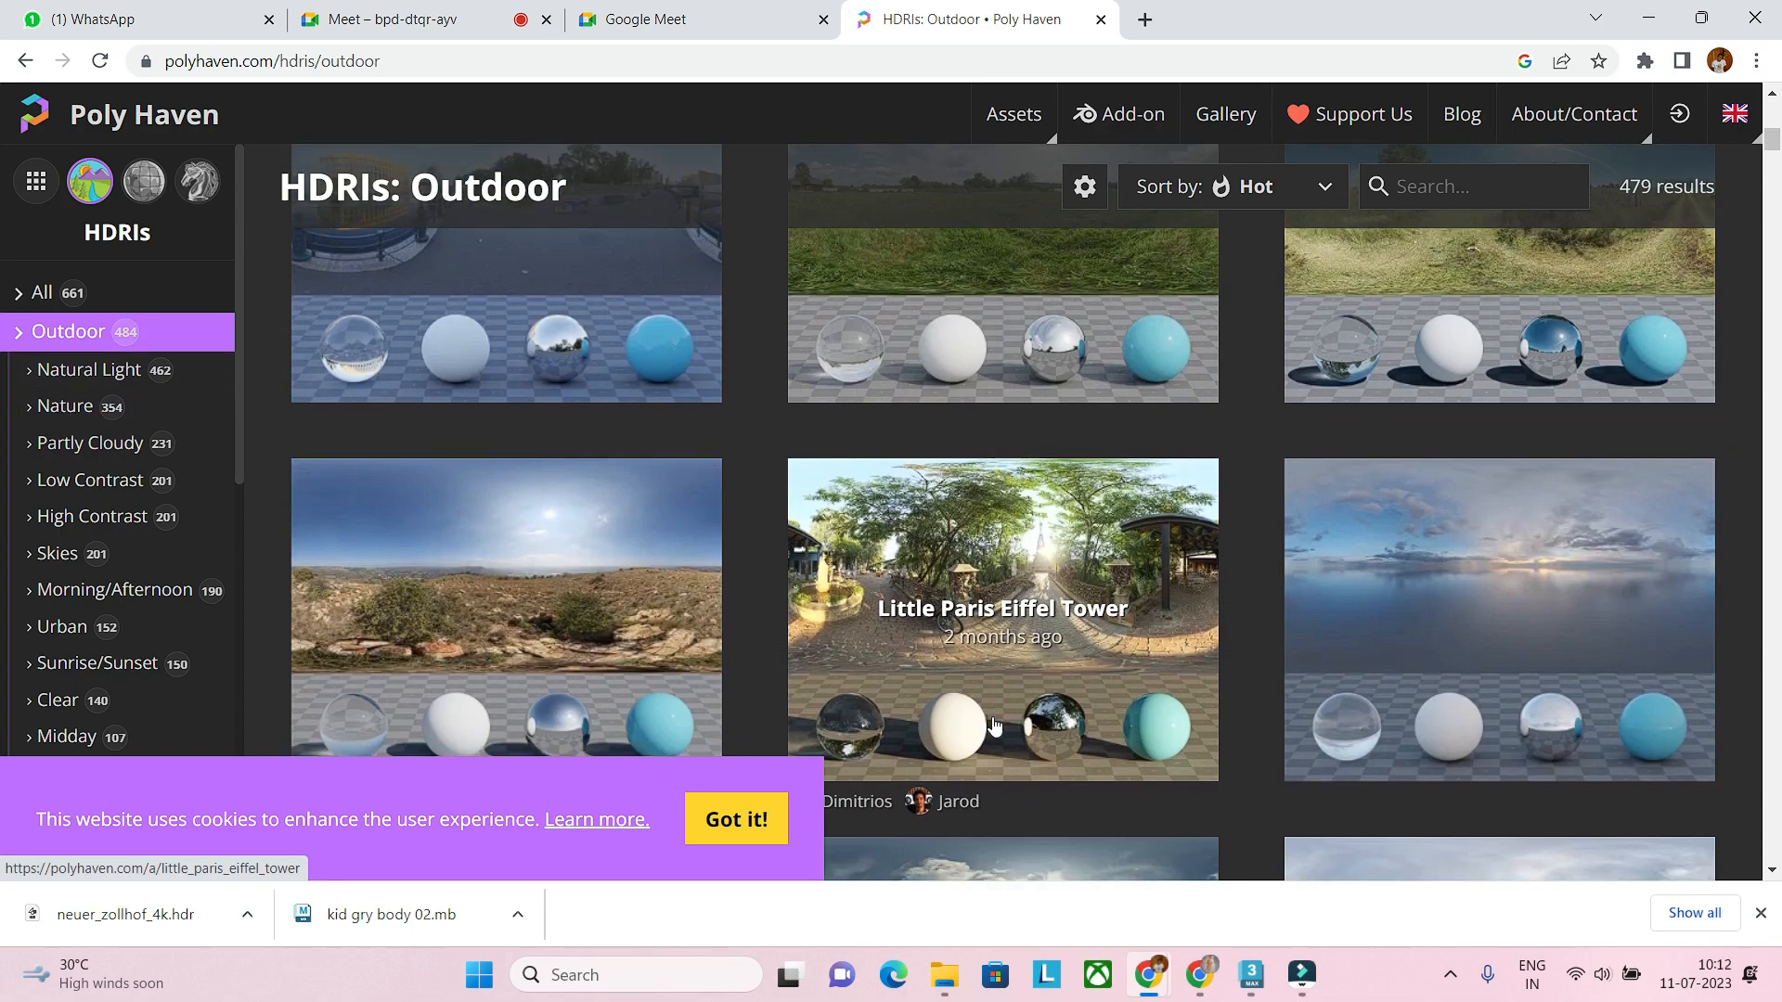
{"action": "scroll", "coordinate": [992, 711], "scroll_direction": "down", "scroll_amount": 10}
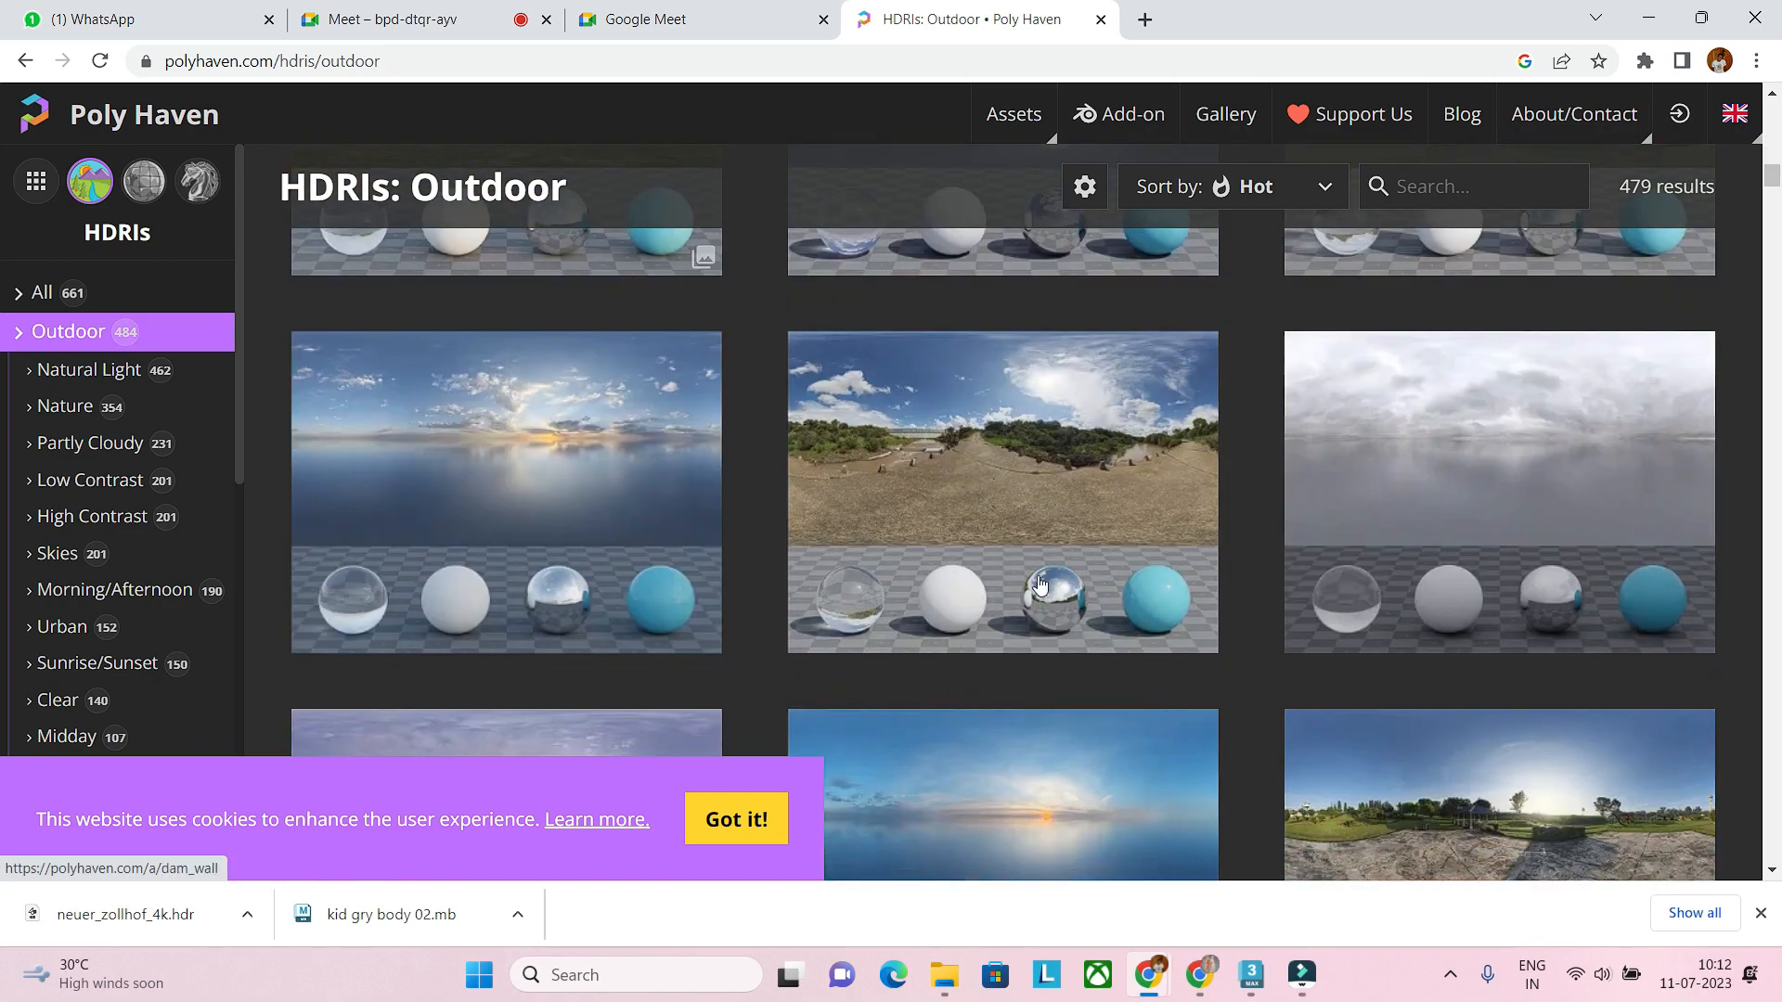
{"action": "scroll", "coordinate": [1041, 562], "scroll_direction": "down", "scroll_amount": 4}
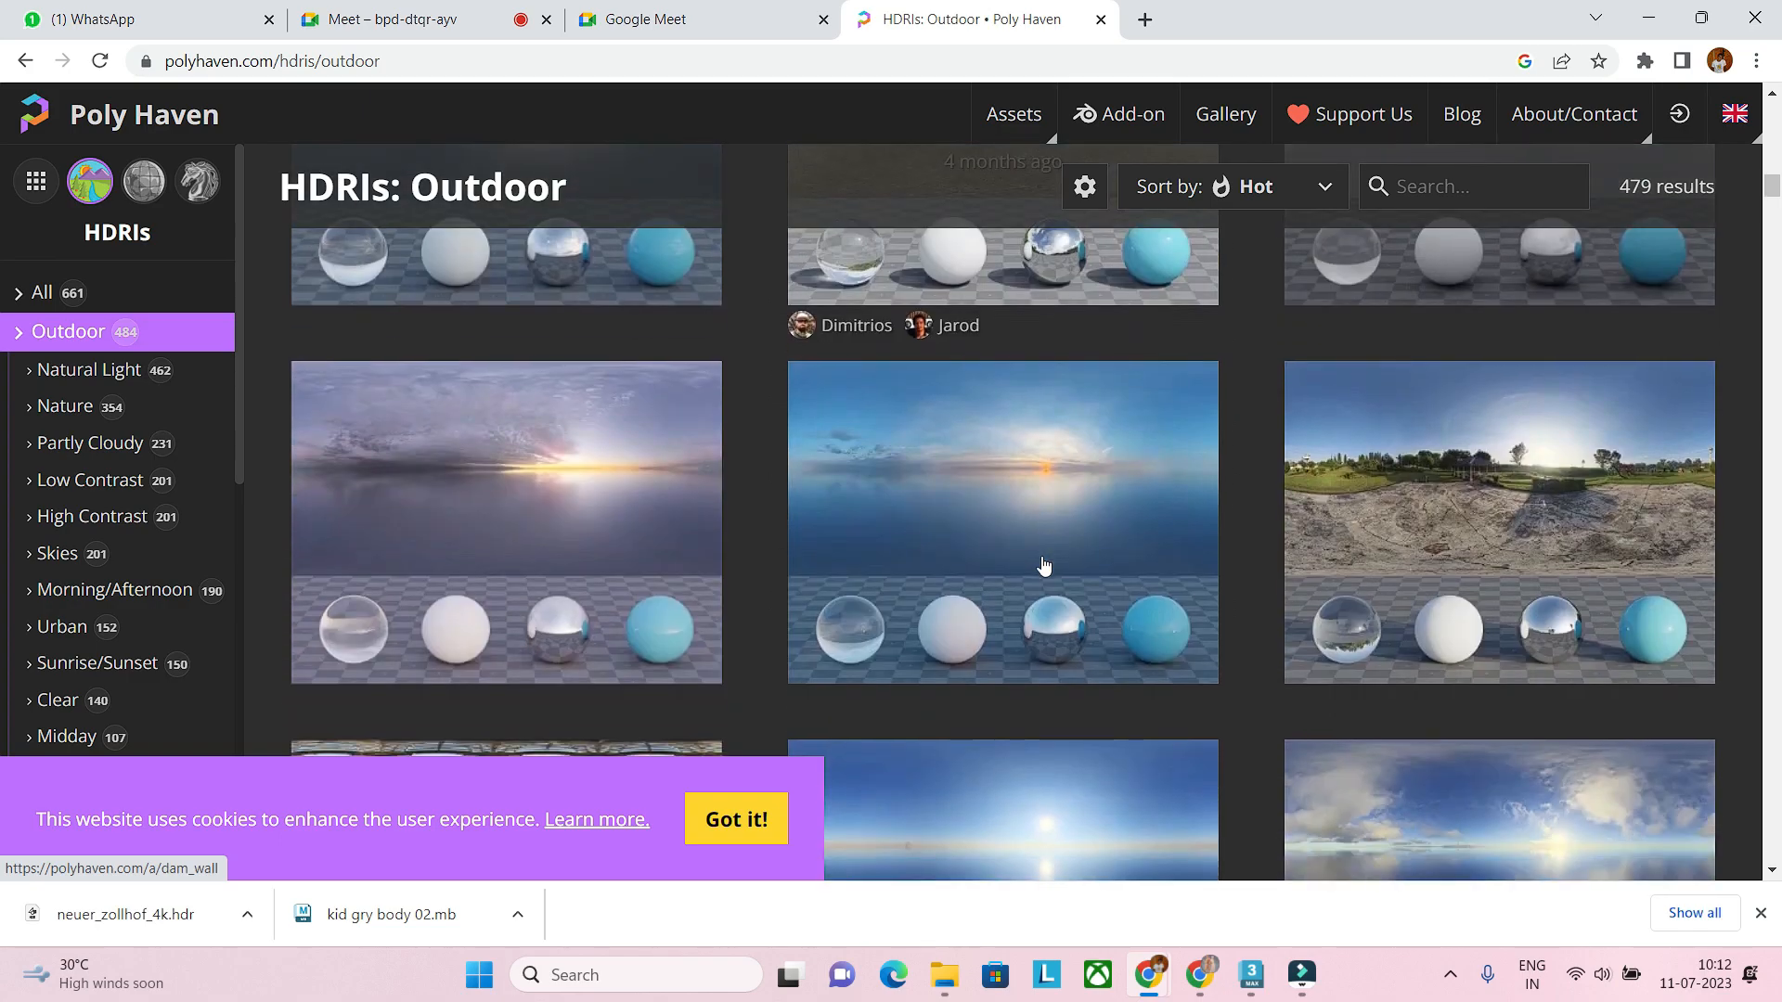
{"action": "scroll", "coordinate": [1036, 564], "scroll_direction": "down", "scroll_amount": 1}
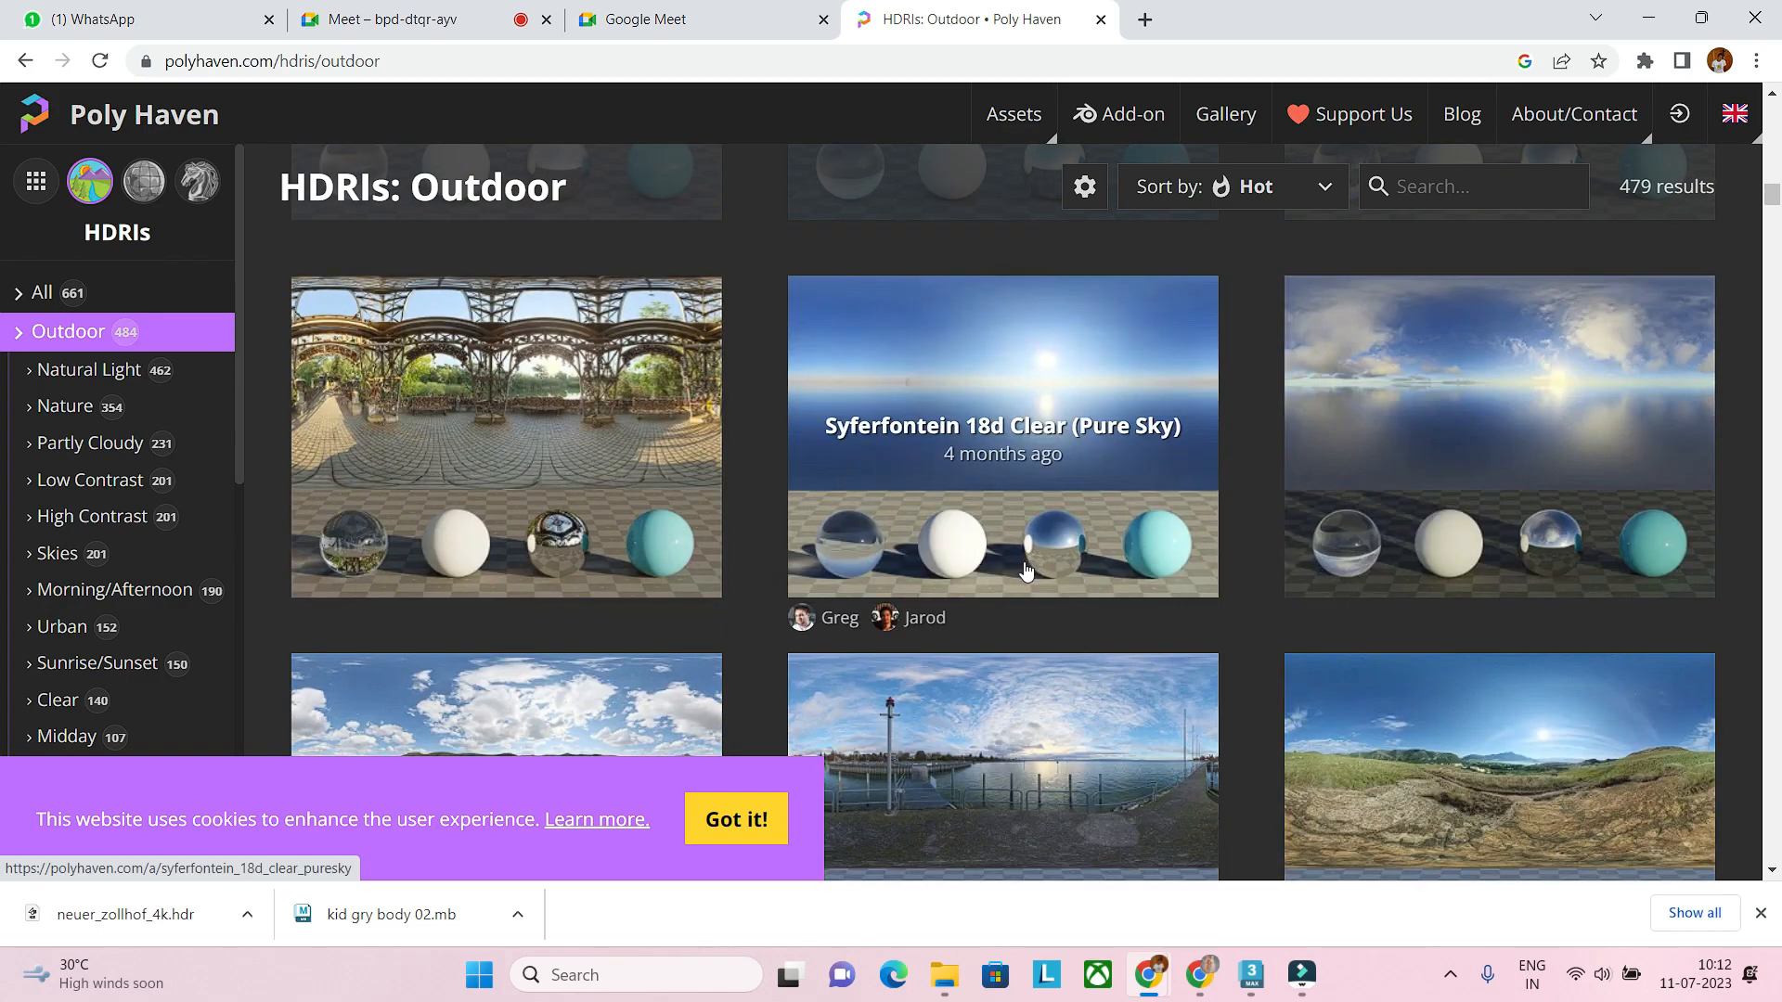
{"action": "scroll", "coordinate": [1019, 573], "scroll_direction": "down", "scroll_amount": 15}
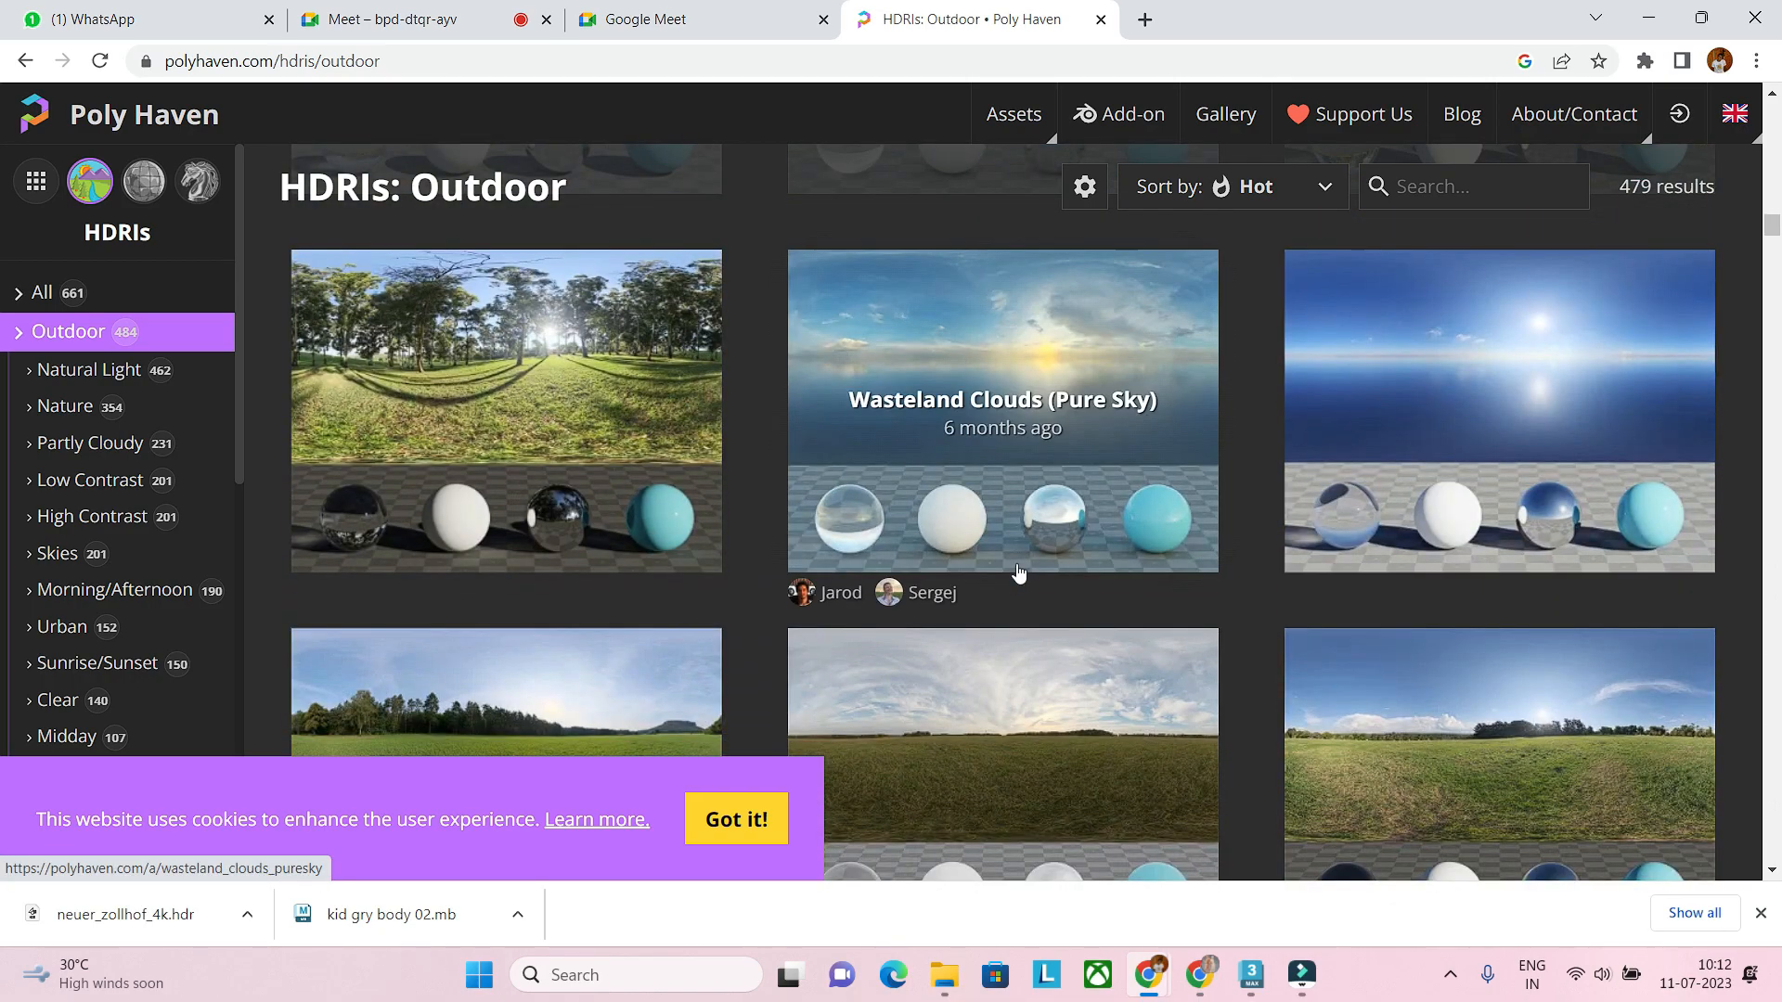
{"action": "scroll", "coordinate": [1018, 572], "scroll_direction": "down", "scroll_amount": 10}
{"action": "scroll", "coordinate": [1019, 573], "scroll_direction": "up", "scroll_amount": 3}
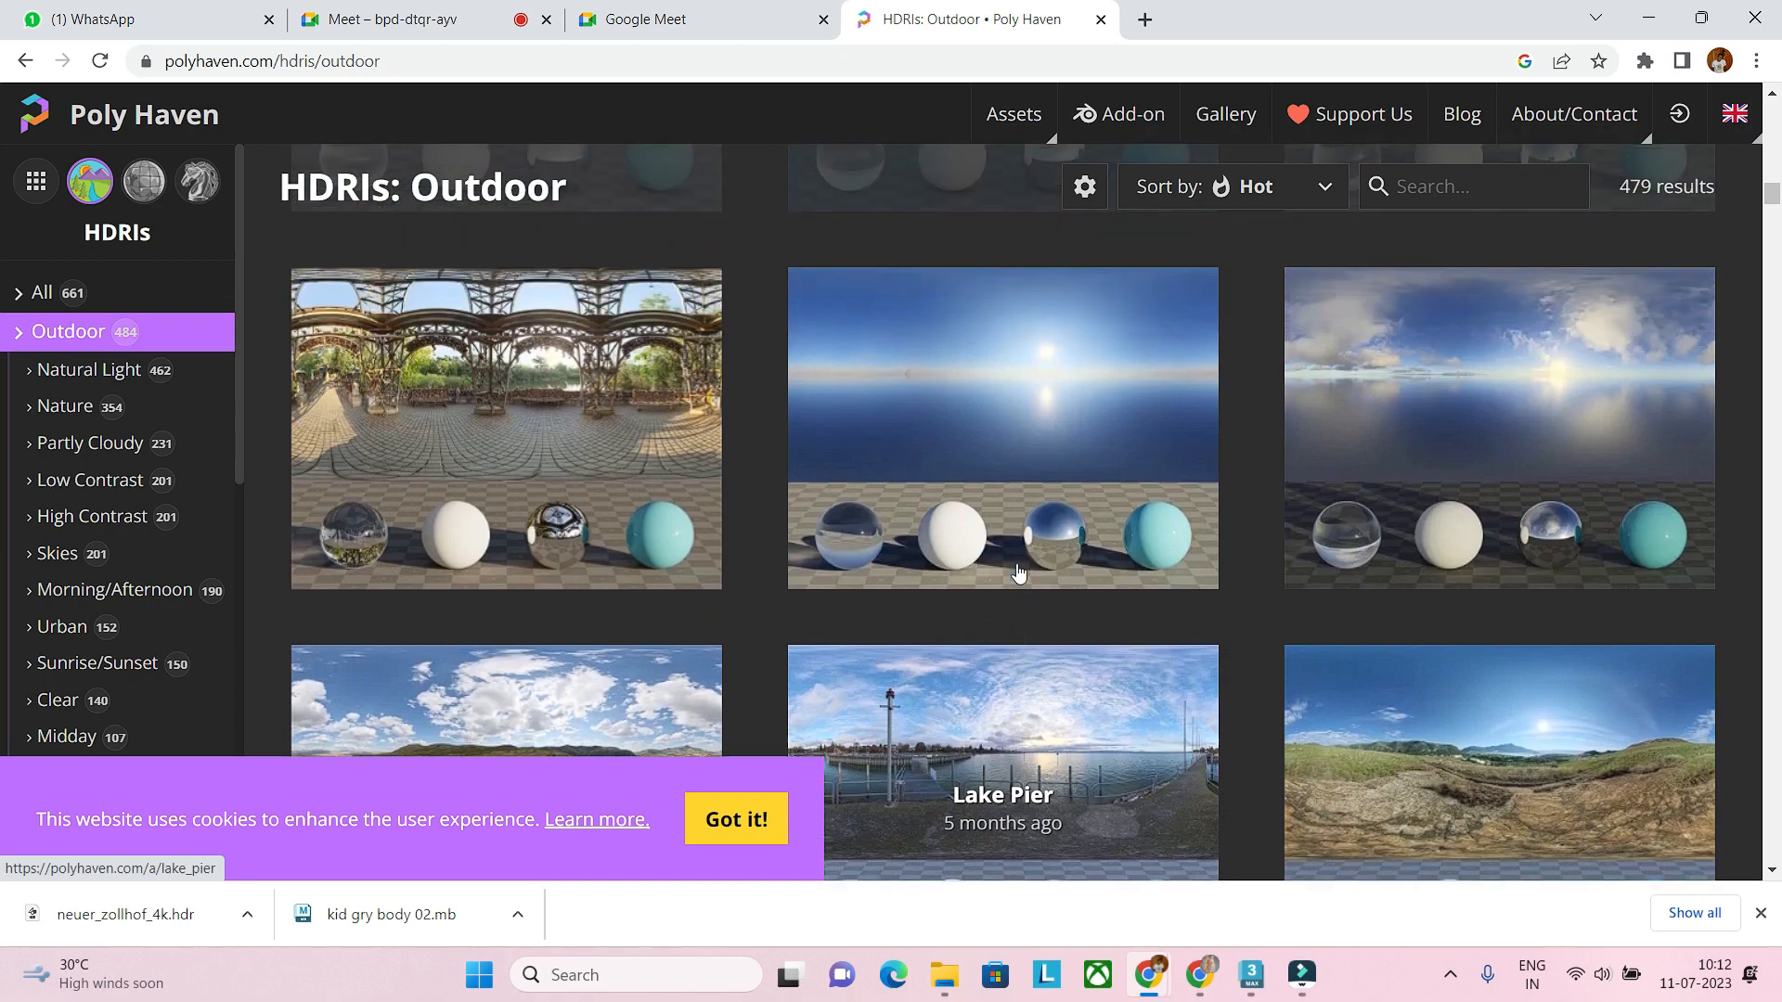
{"action": "scroll", "coordinate": [1018, 569], "scroll_direction": "down", "scroll_amount": 2}
{"action": "left_click", "coordinate": [519, 459]}
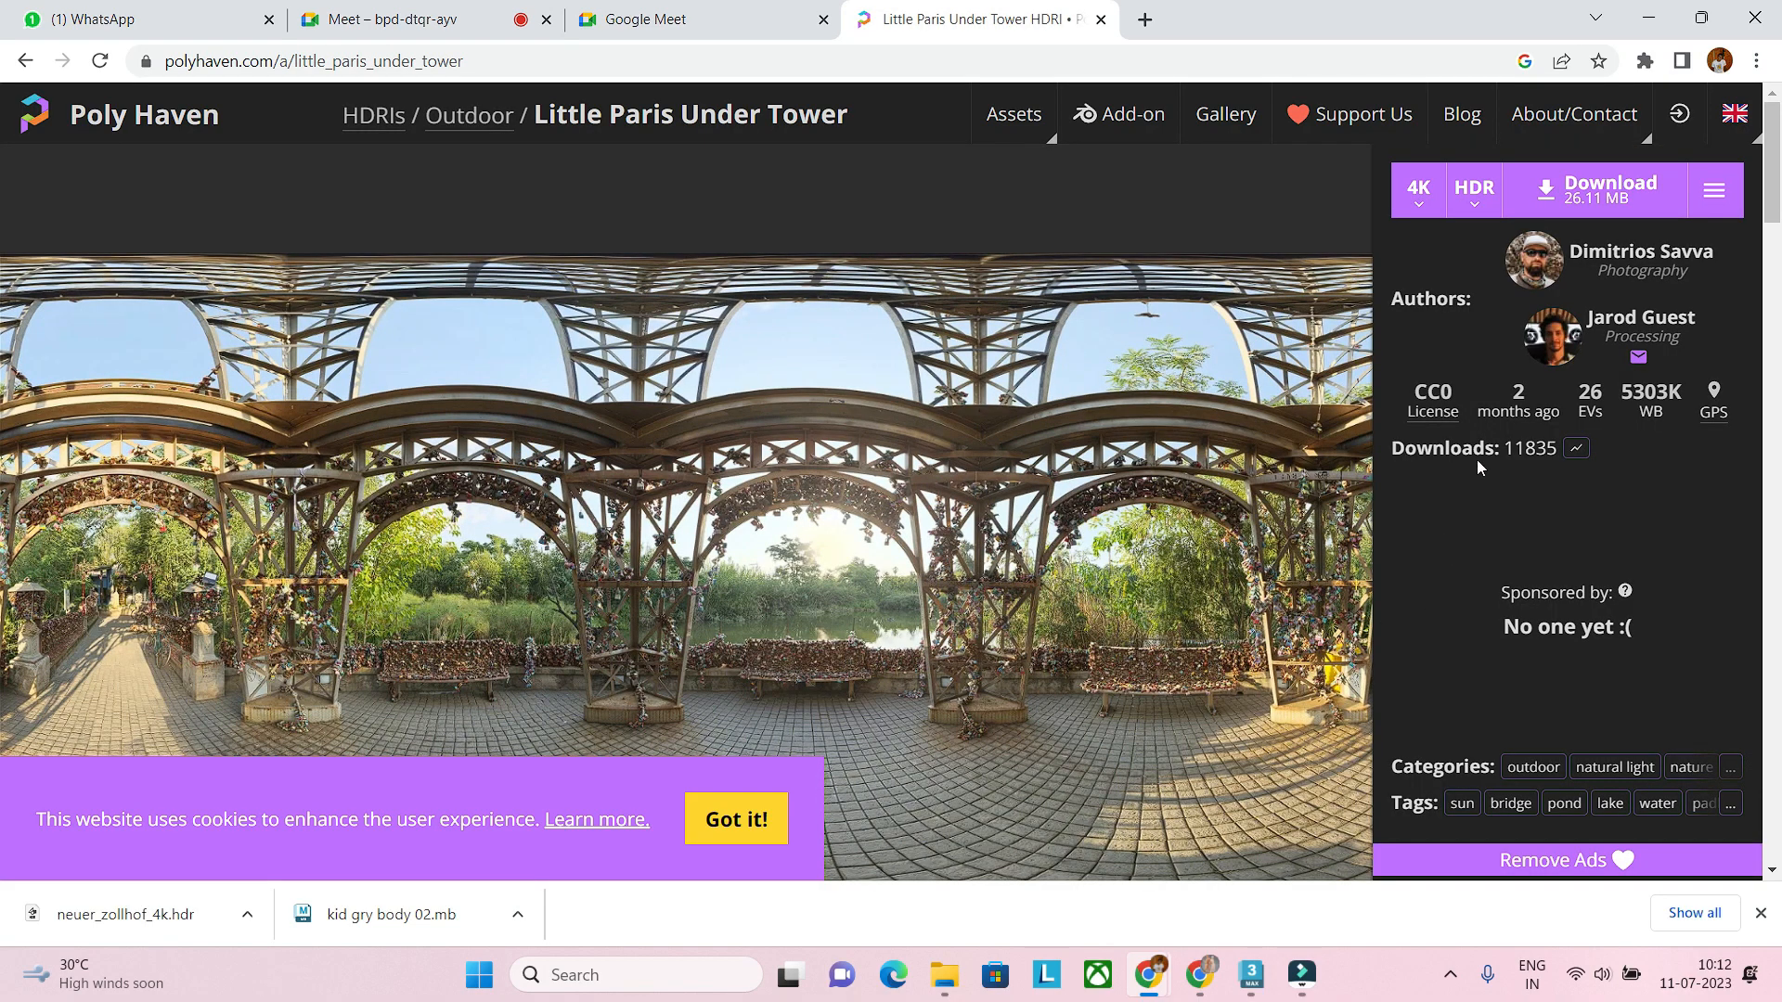
{"action": "left_click", "coordinate": [1587, 190]}
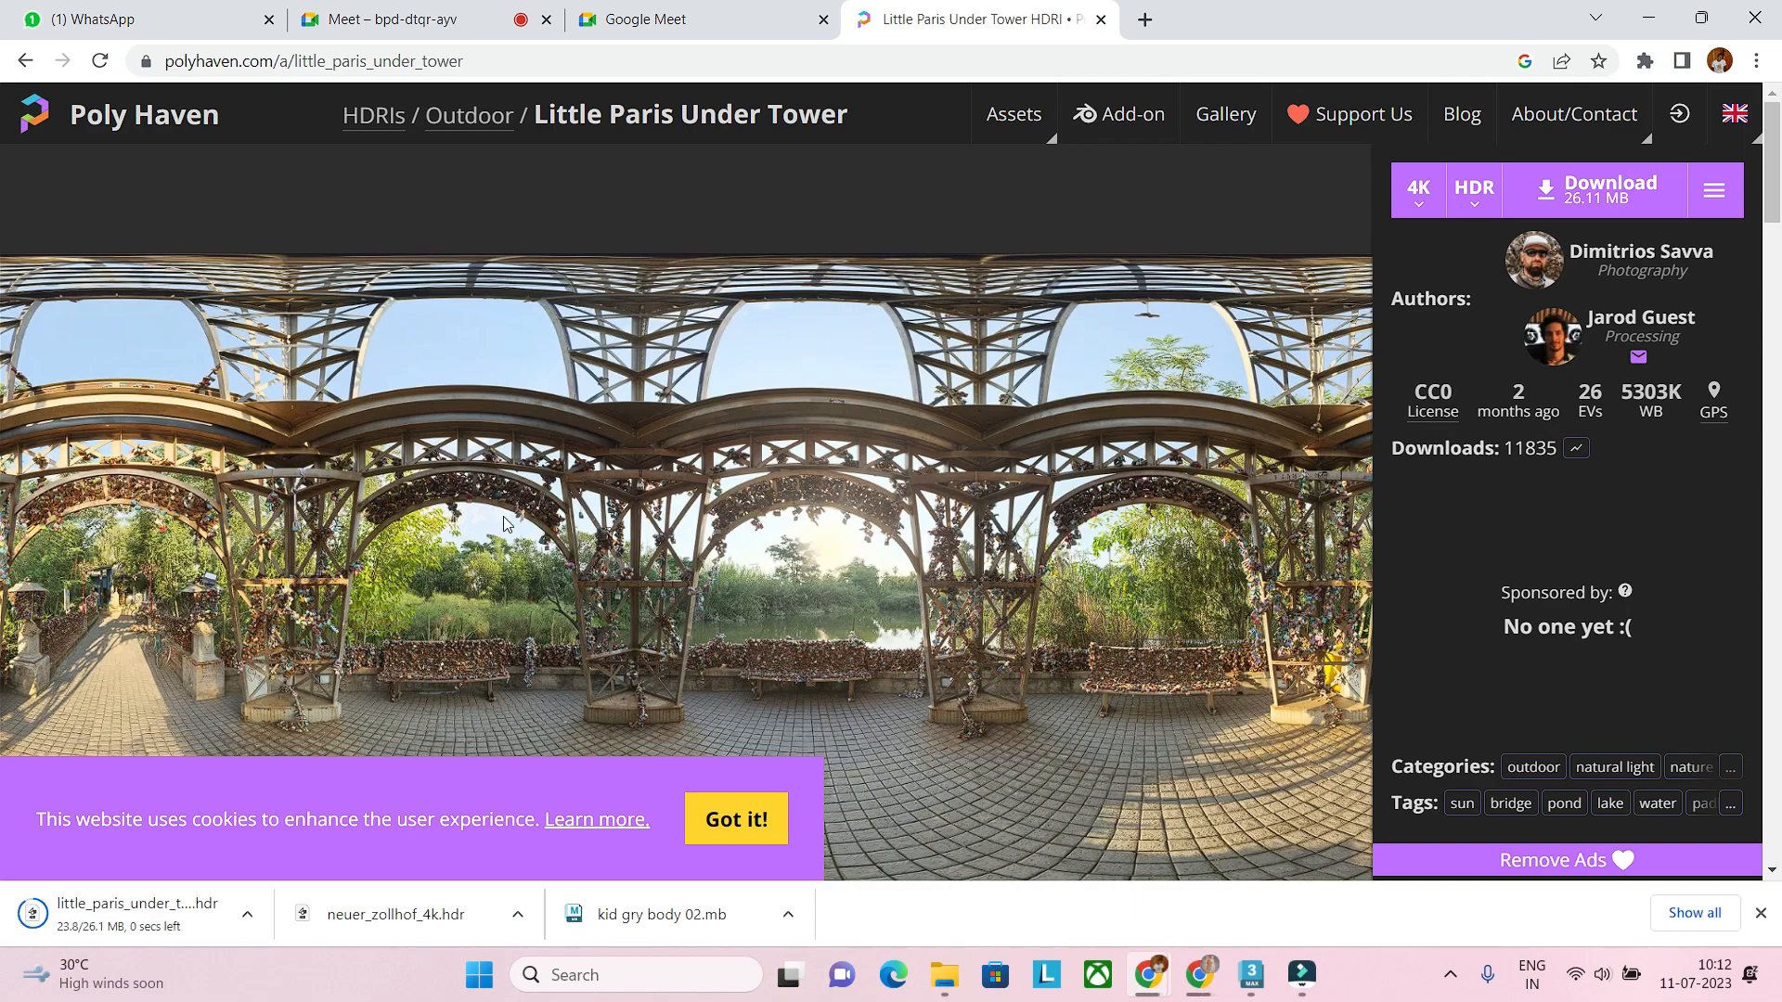
Step: Move the downloaded little_paris_under_tower_4k.hdr file from Downloads into the ref images folder
{"action": "left_click", "coordinate": [247, 916]}
{"action": "left_click", "coordinate": [299, 828]}
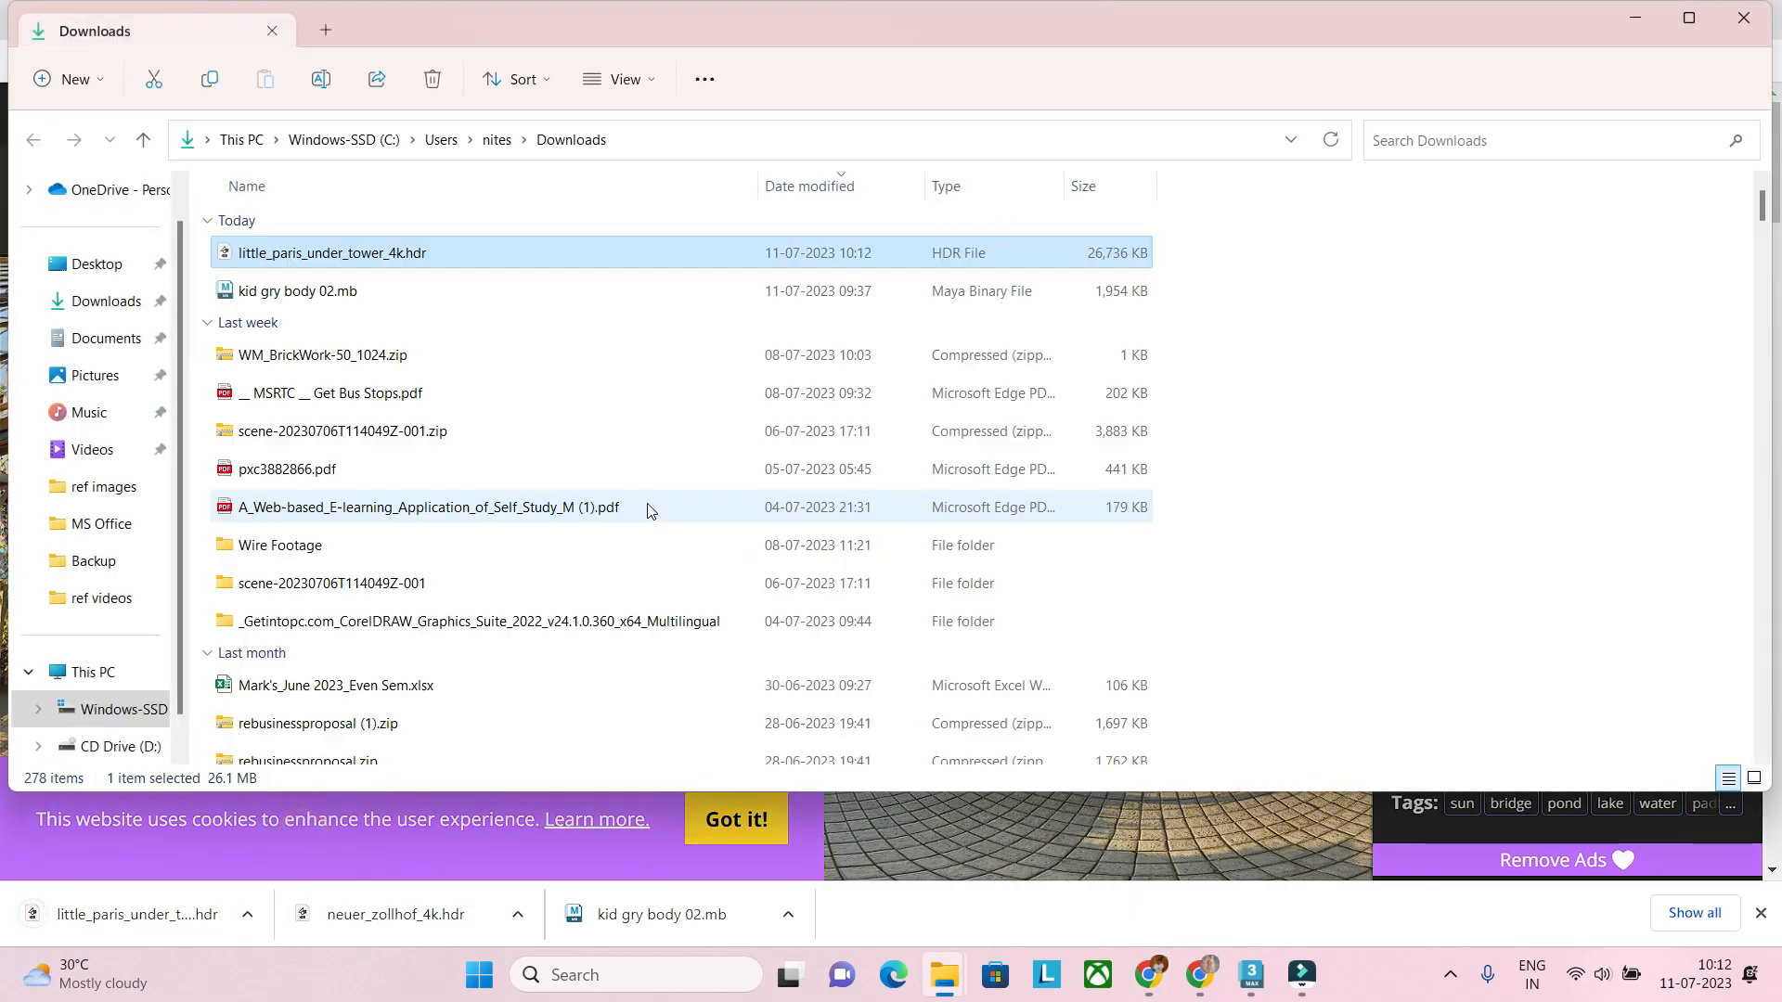
{"action": "key", "text": "ctrl+x"}
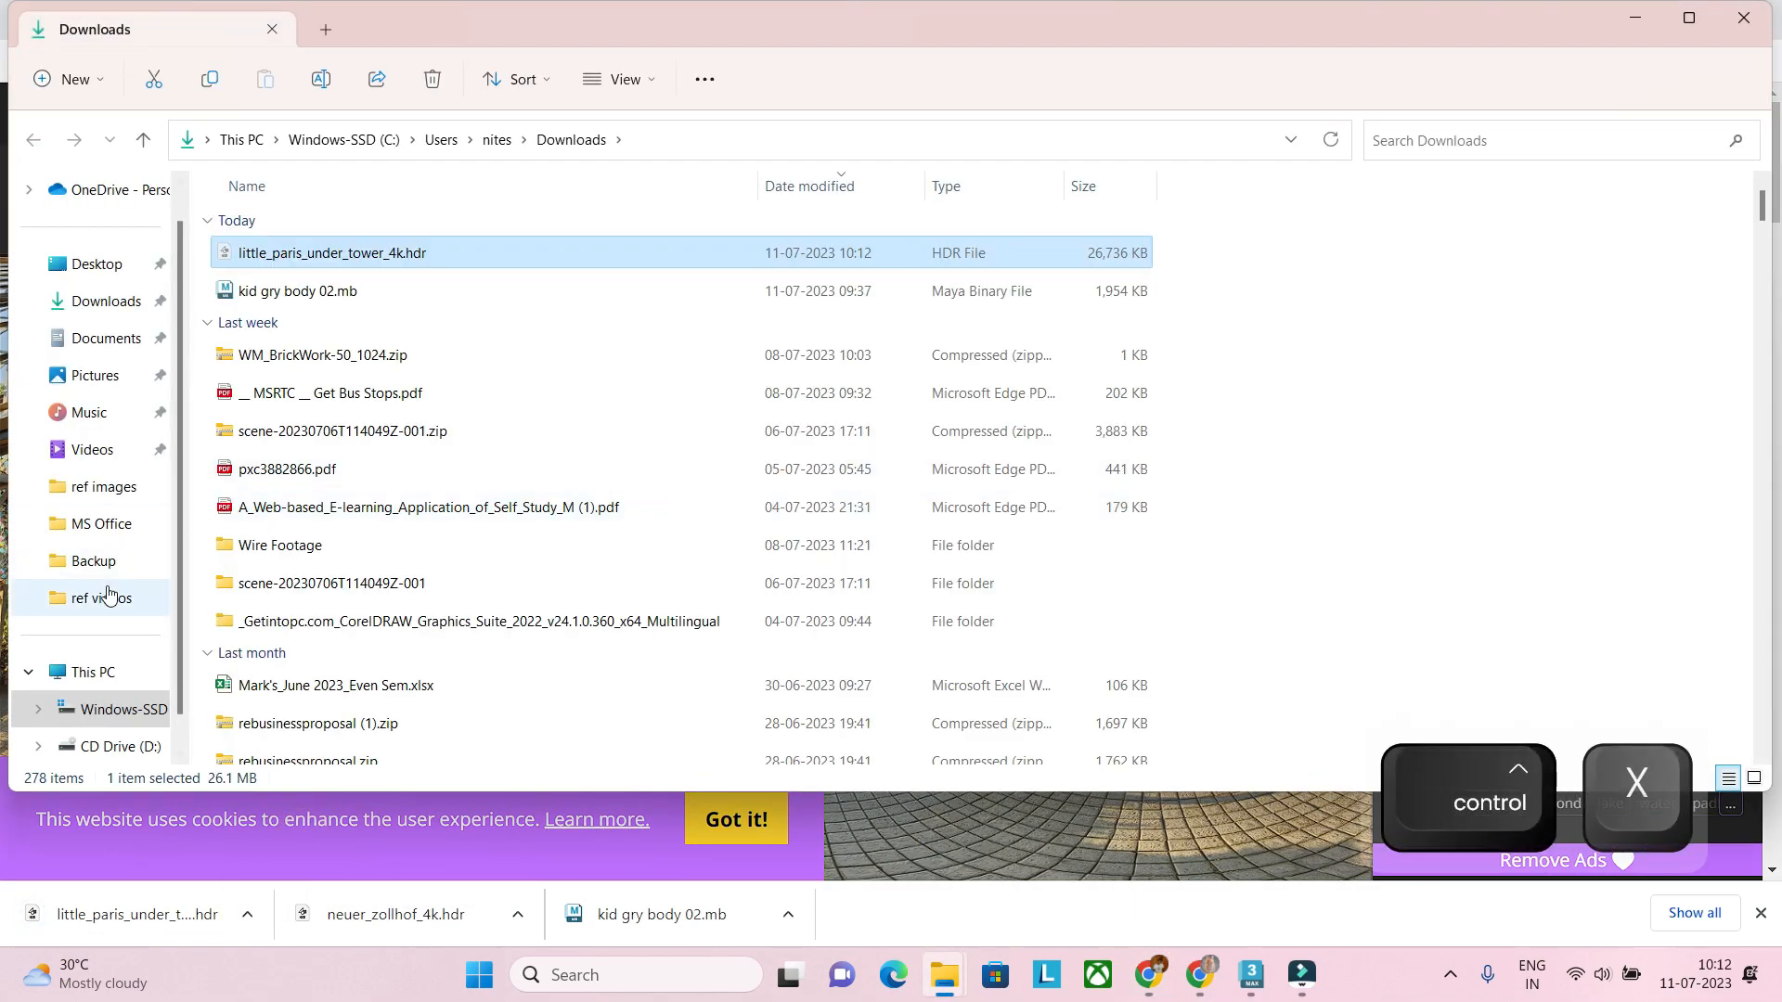
{"action": "left_click", "coordinate": [106, 490]}
{"action": "left_click", "coordinate": [1080, 713]}
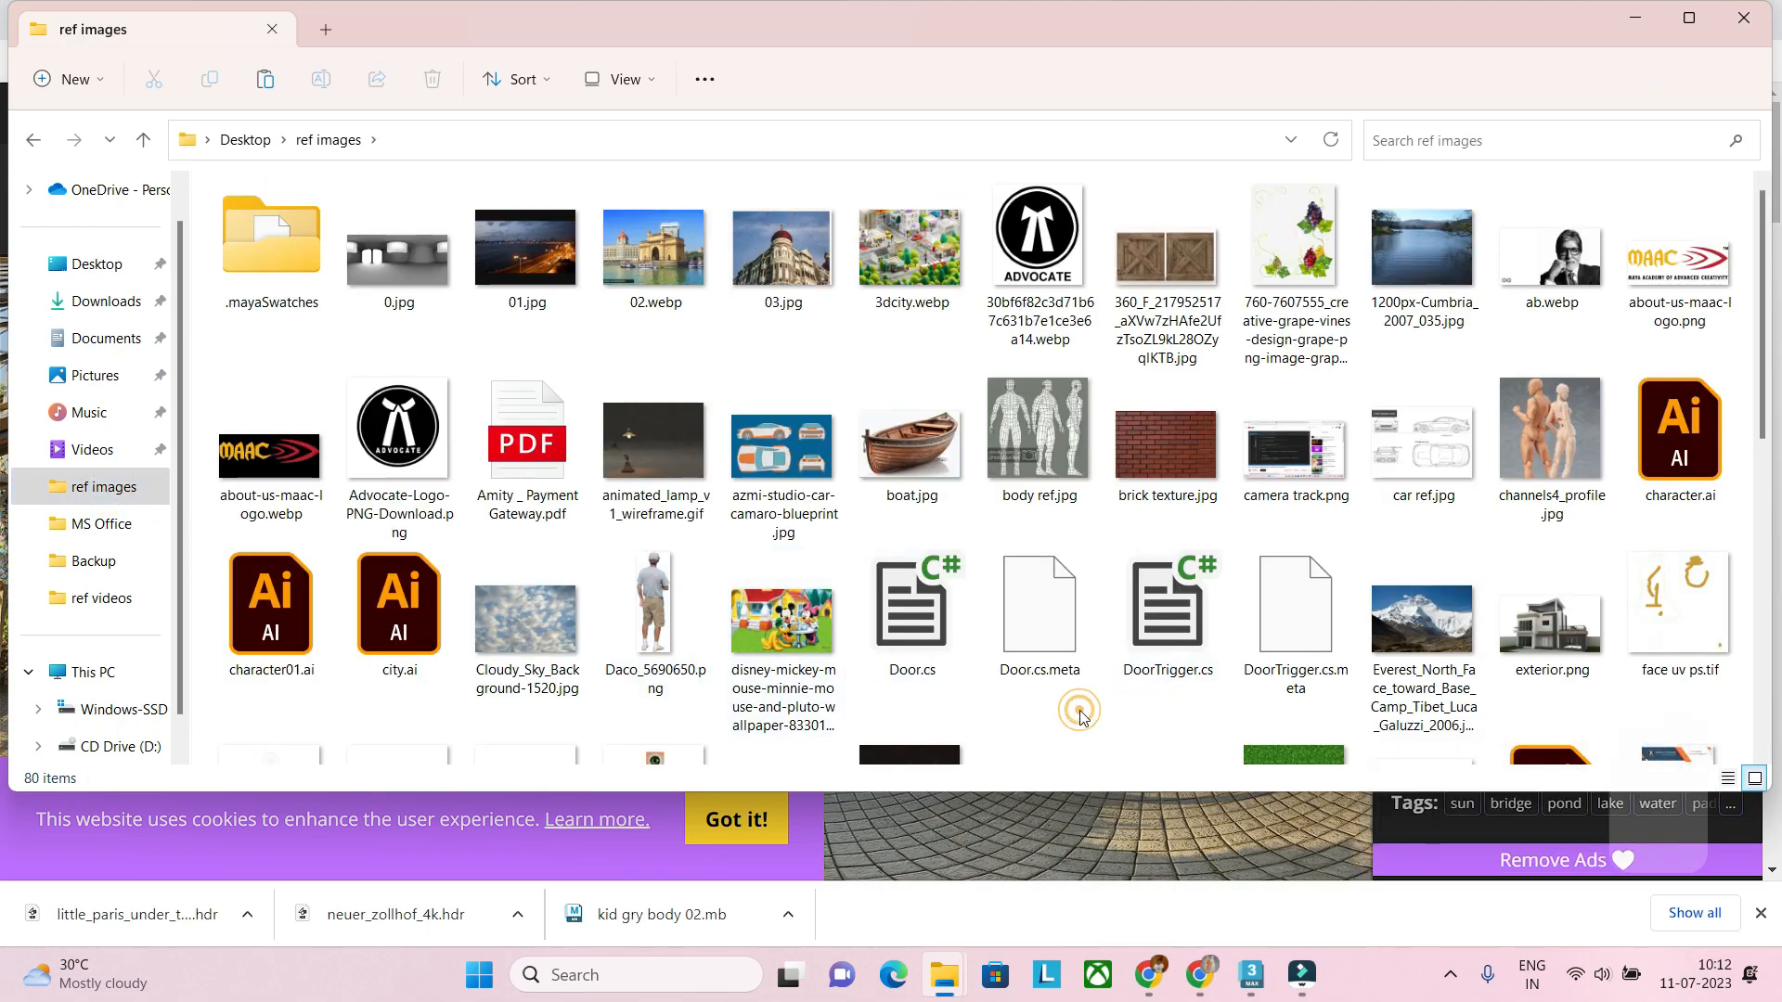
{"action": "key", "text": "ctrl+v"}
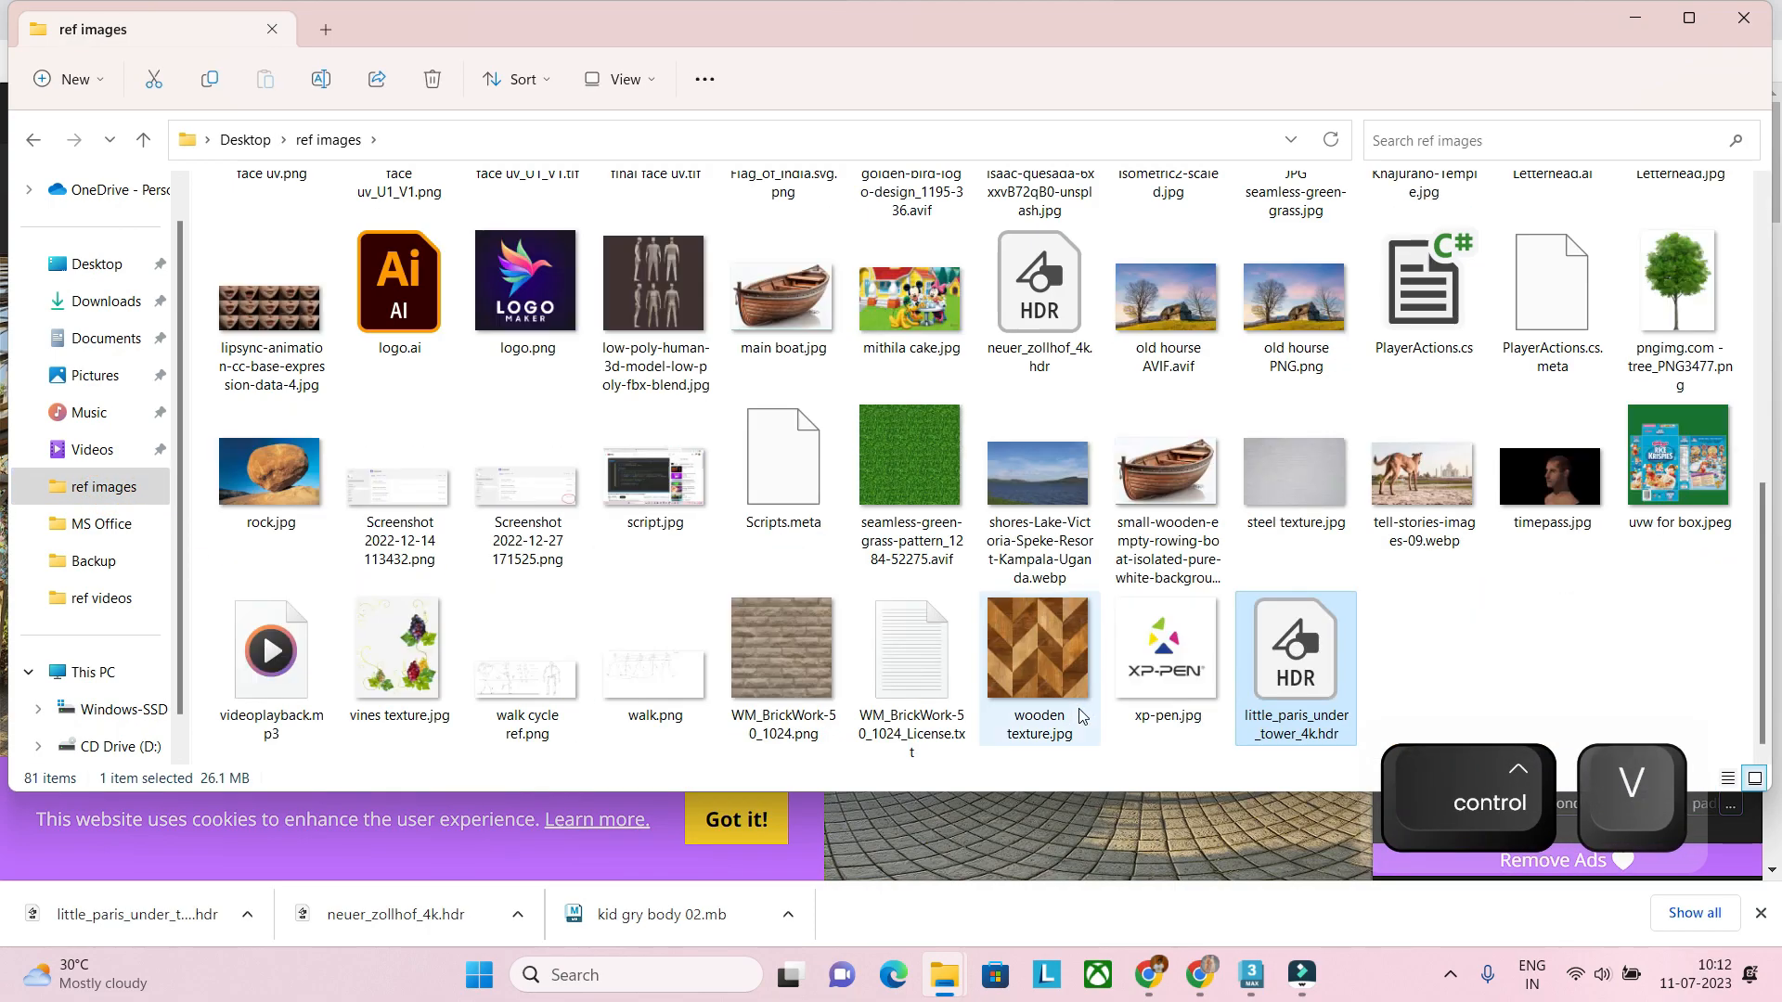
Step: Switch to exterior.max in 3ds Max and replace the environment map's bitmap with little_paris_under_tower_4k.hdr, keeping the default HDRI load settings
{"action": "mouse_move", "coordinate": [1253, 977]}
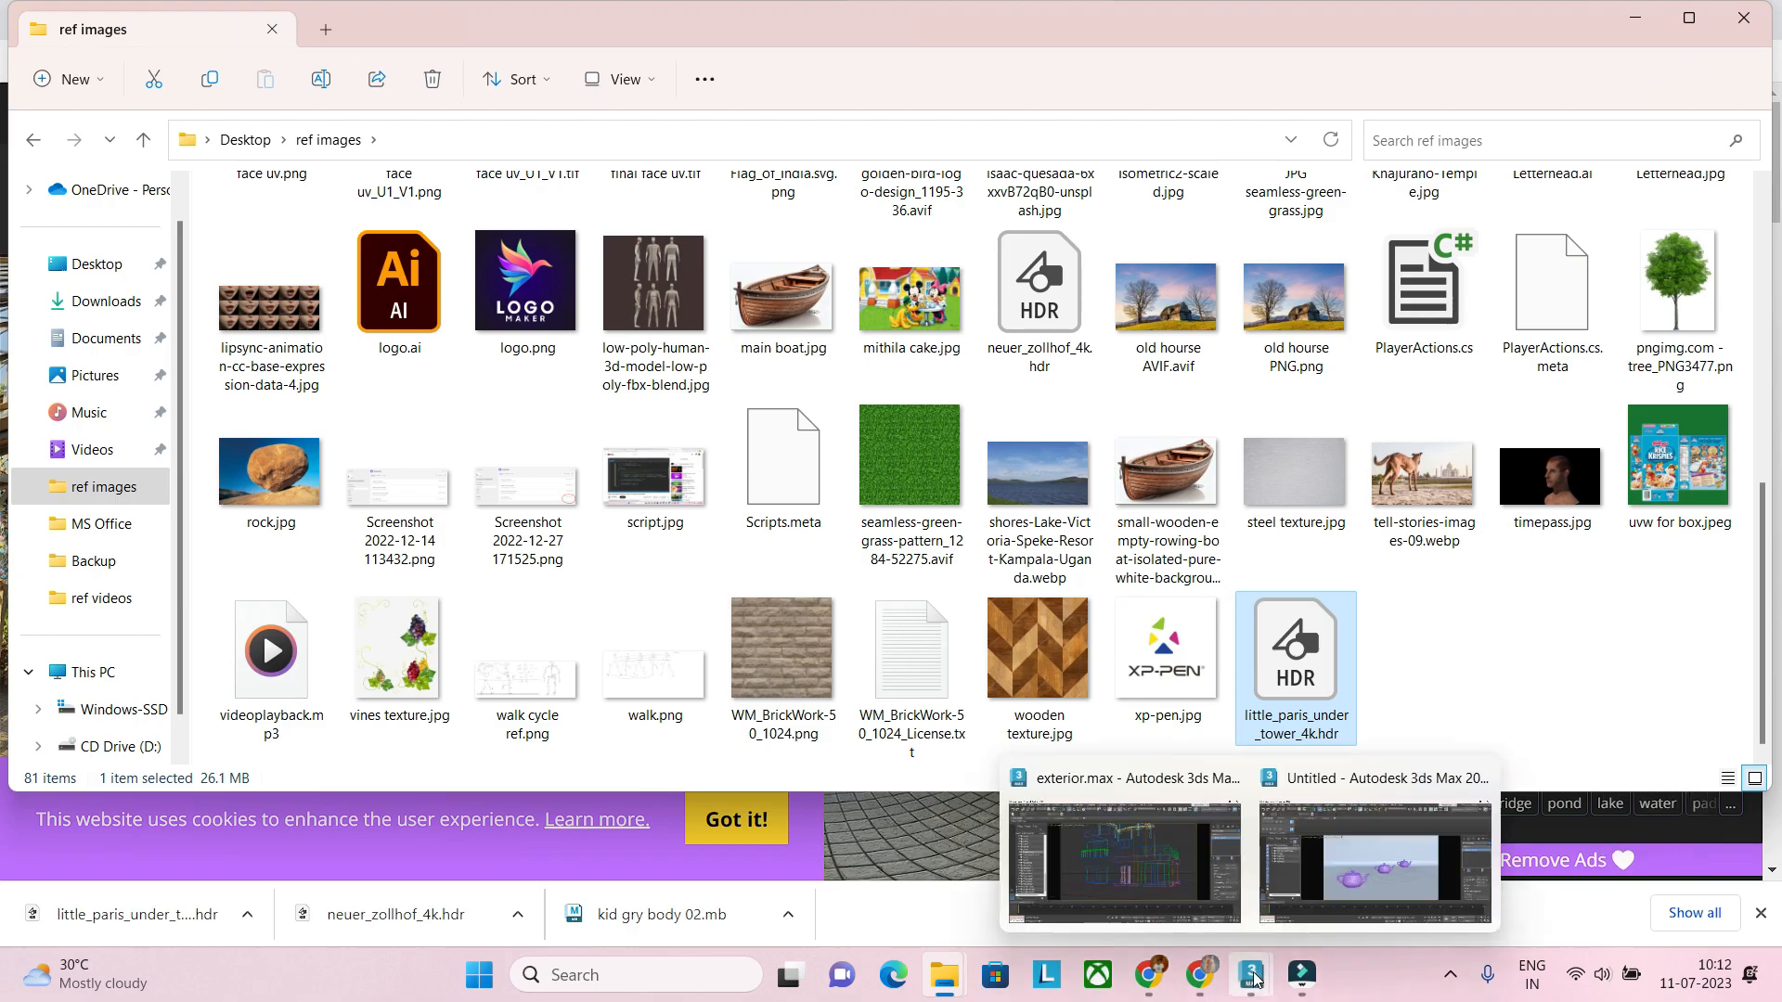
{"action": "left_click", "coordinate": [1125, 849]}
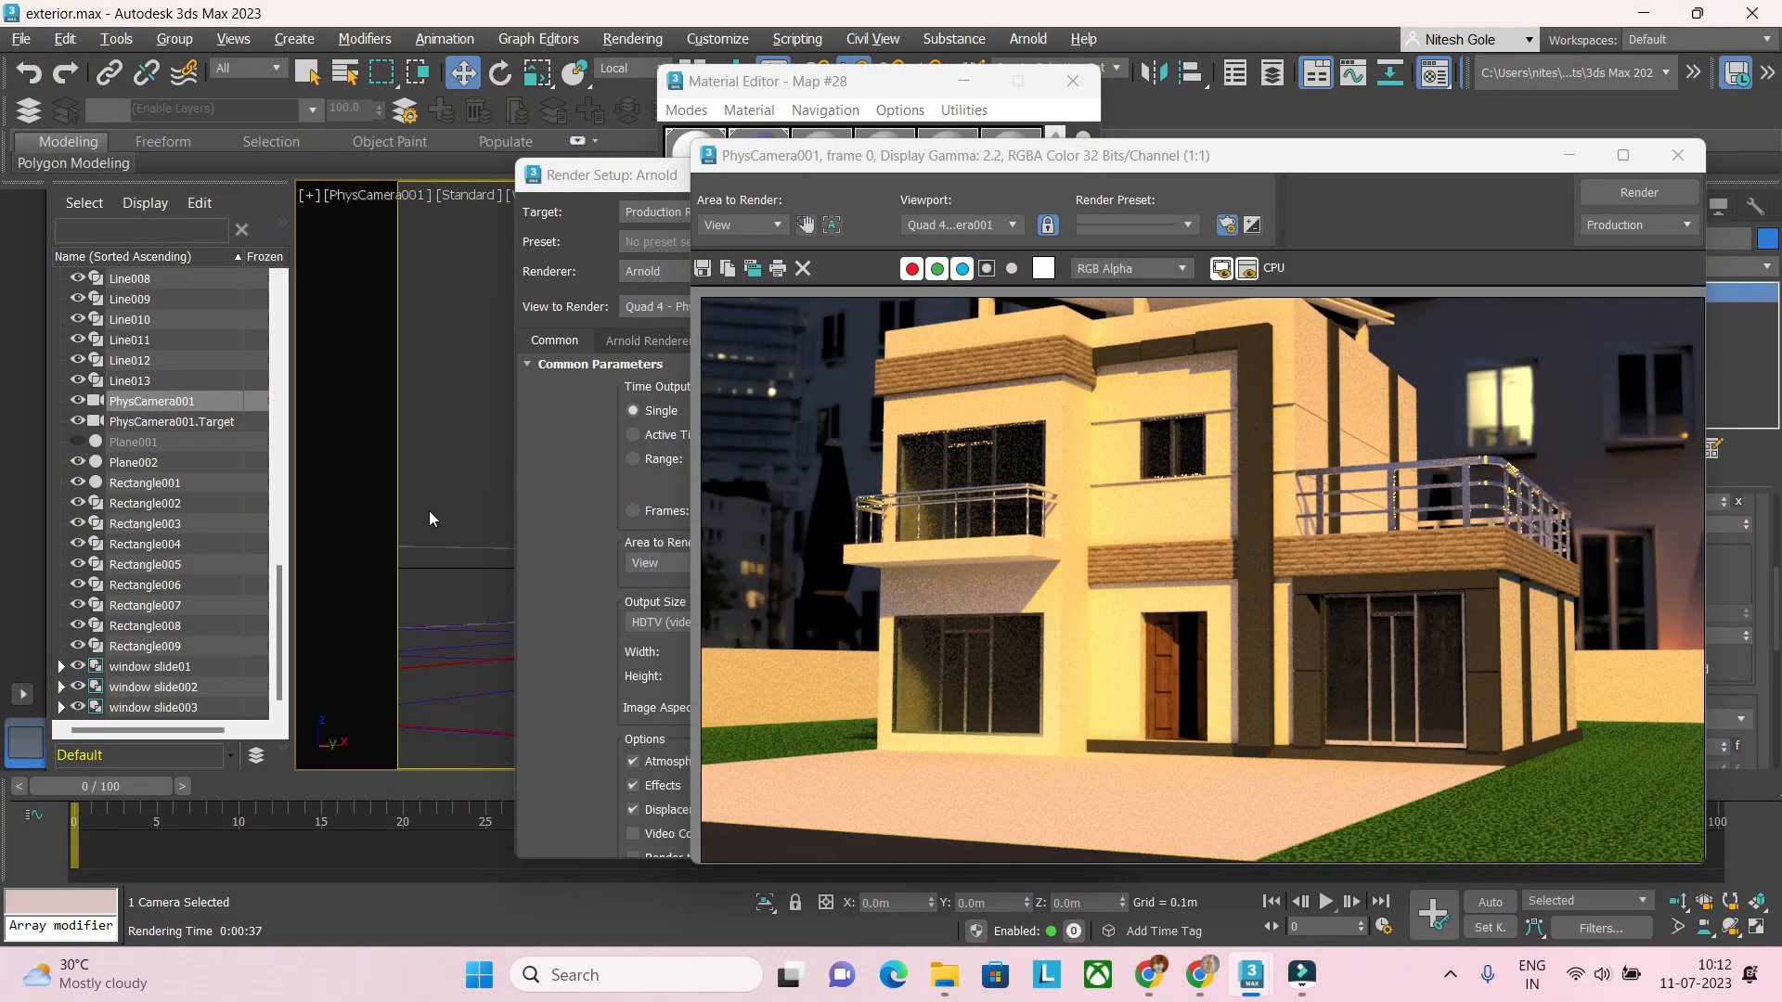
{"action": "left_click", "coordinate": [758, 98]}
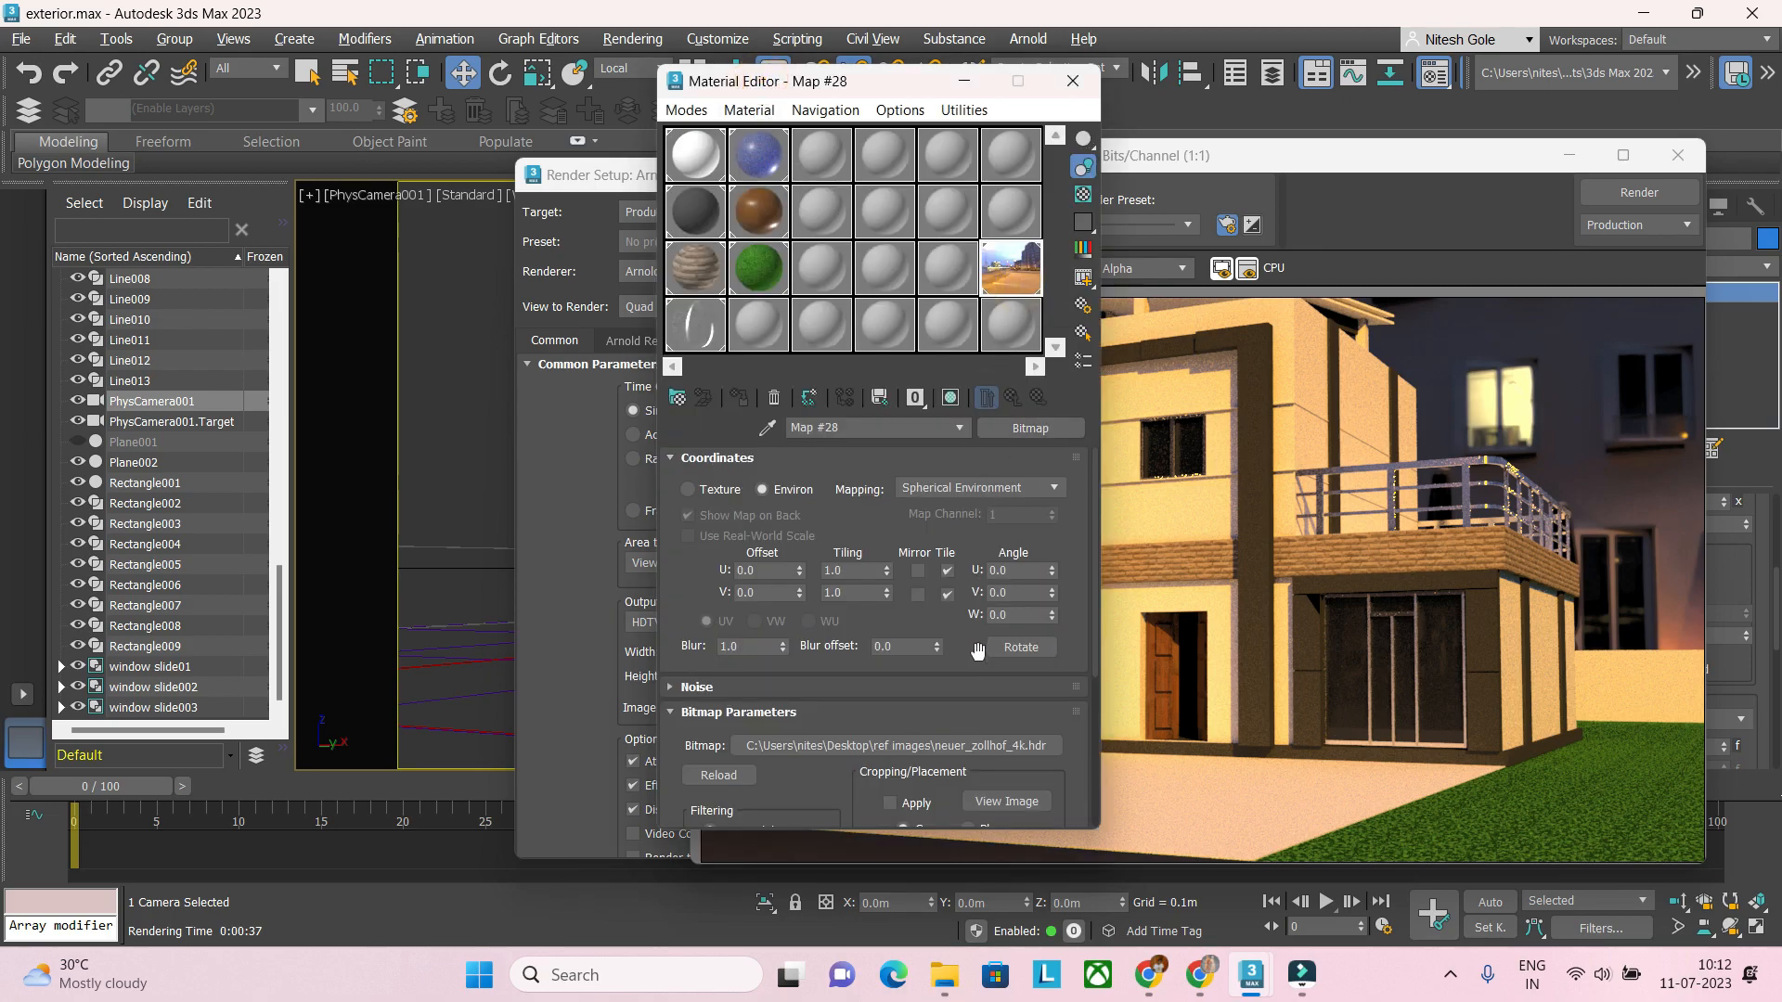
{"action": "left_click", "coordinate": [965, 748]}
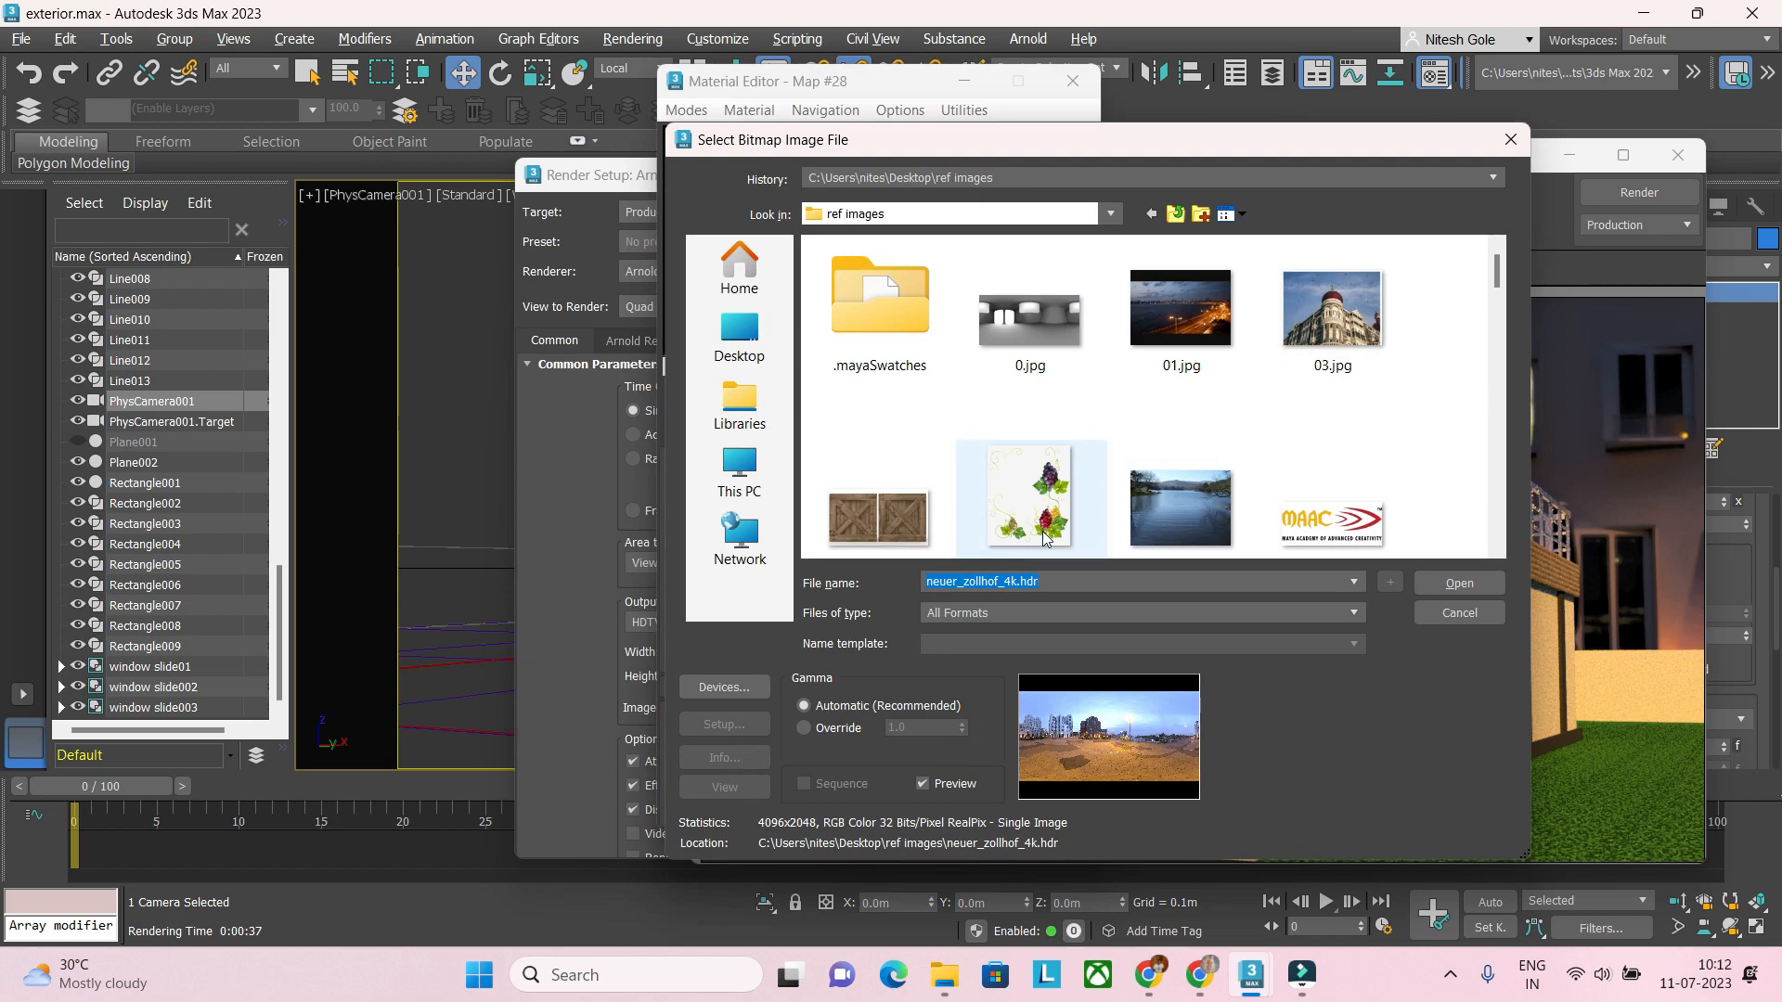
{"action": "left_click", "coordinate": [1055, 518]}
{"action": "key", "text": "l"}
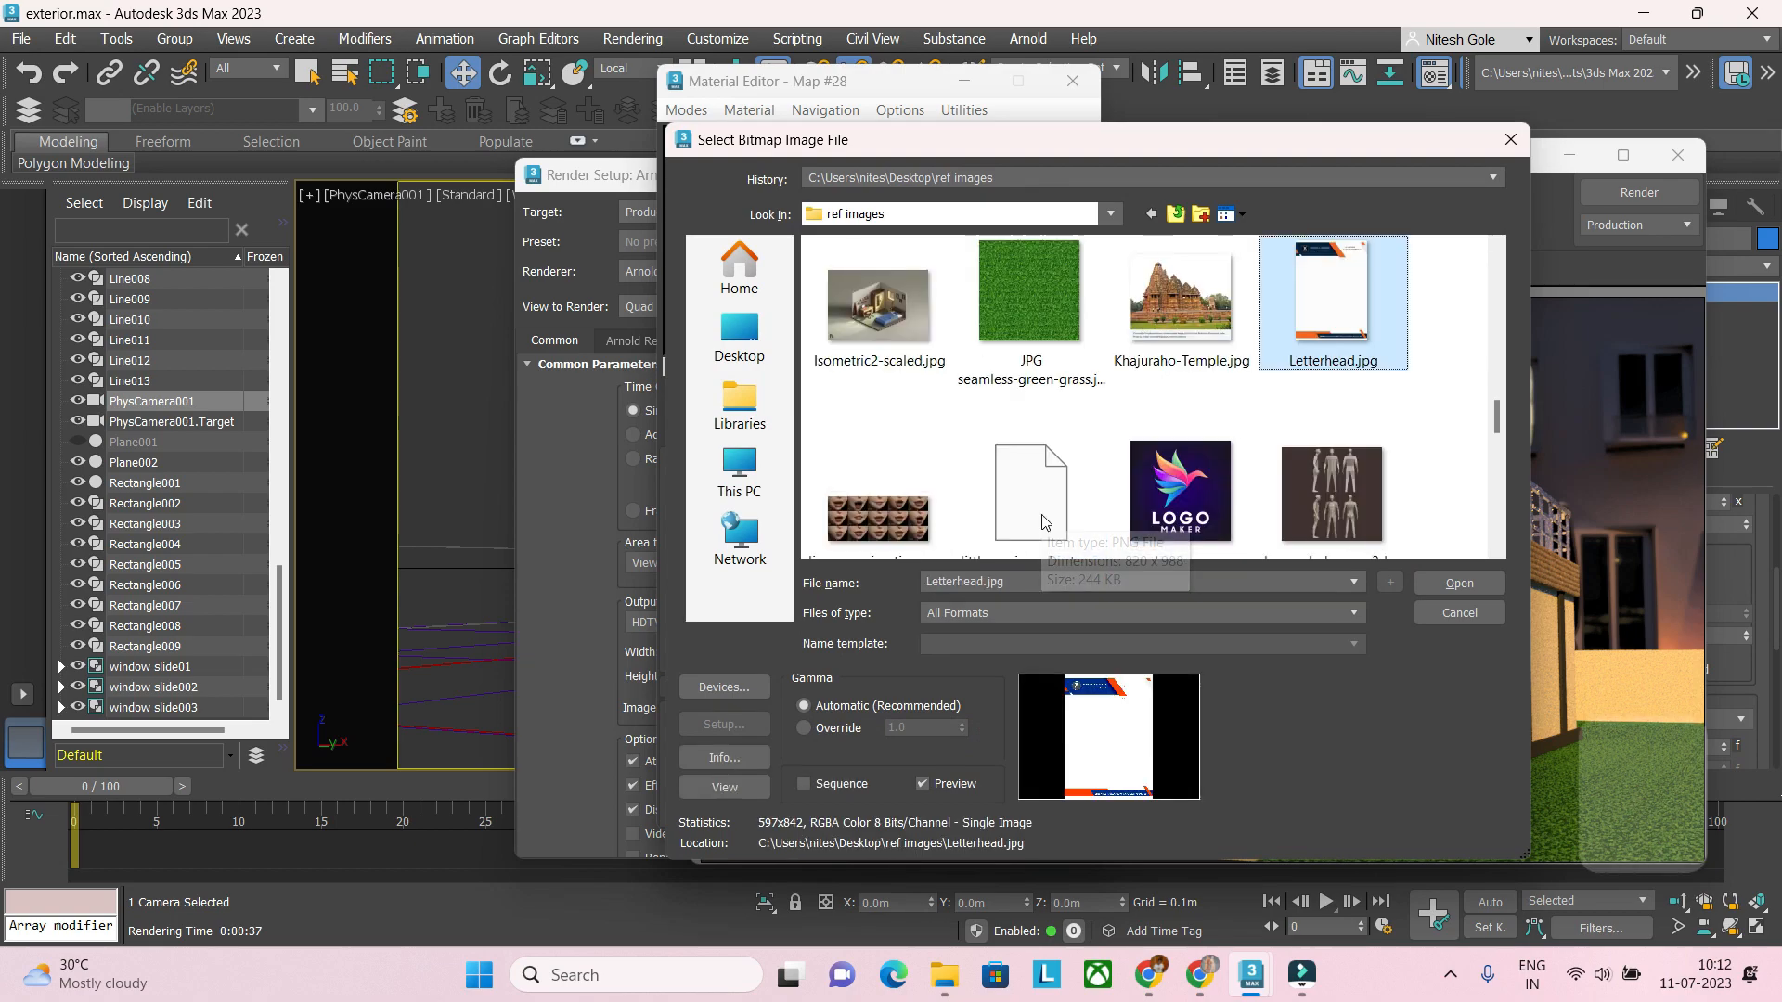
{"action": "key", "text": "l"}
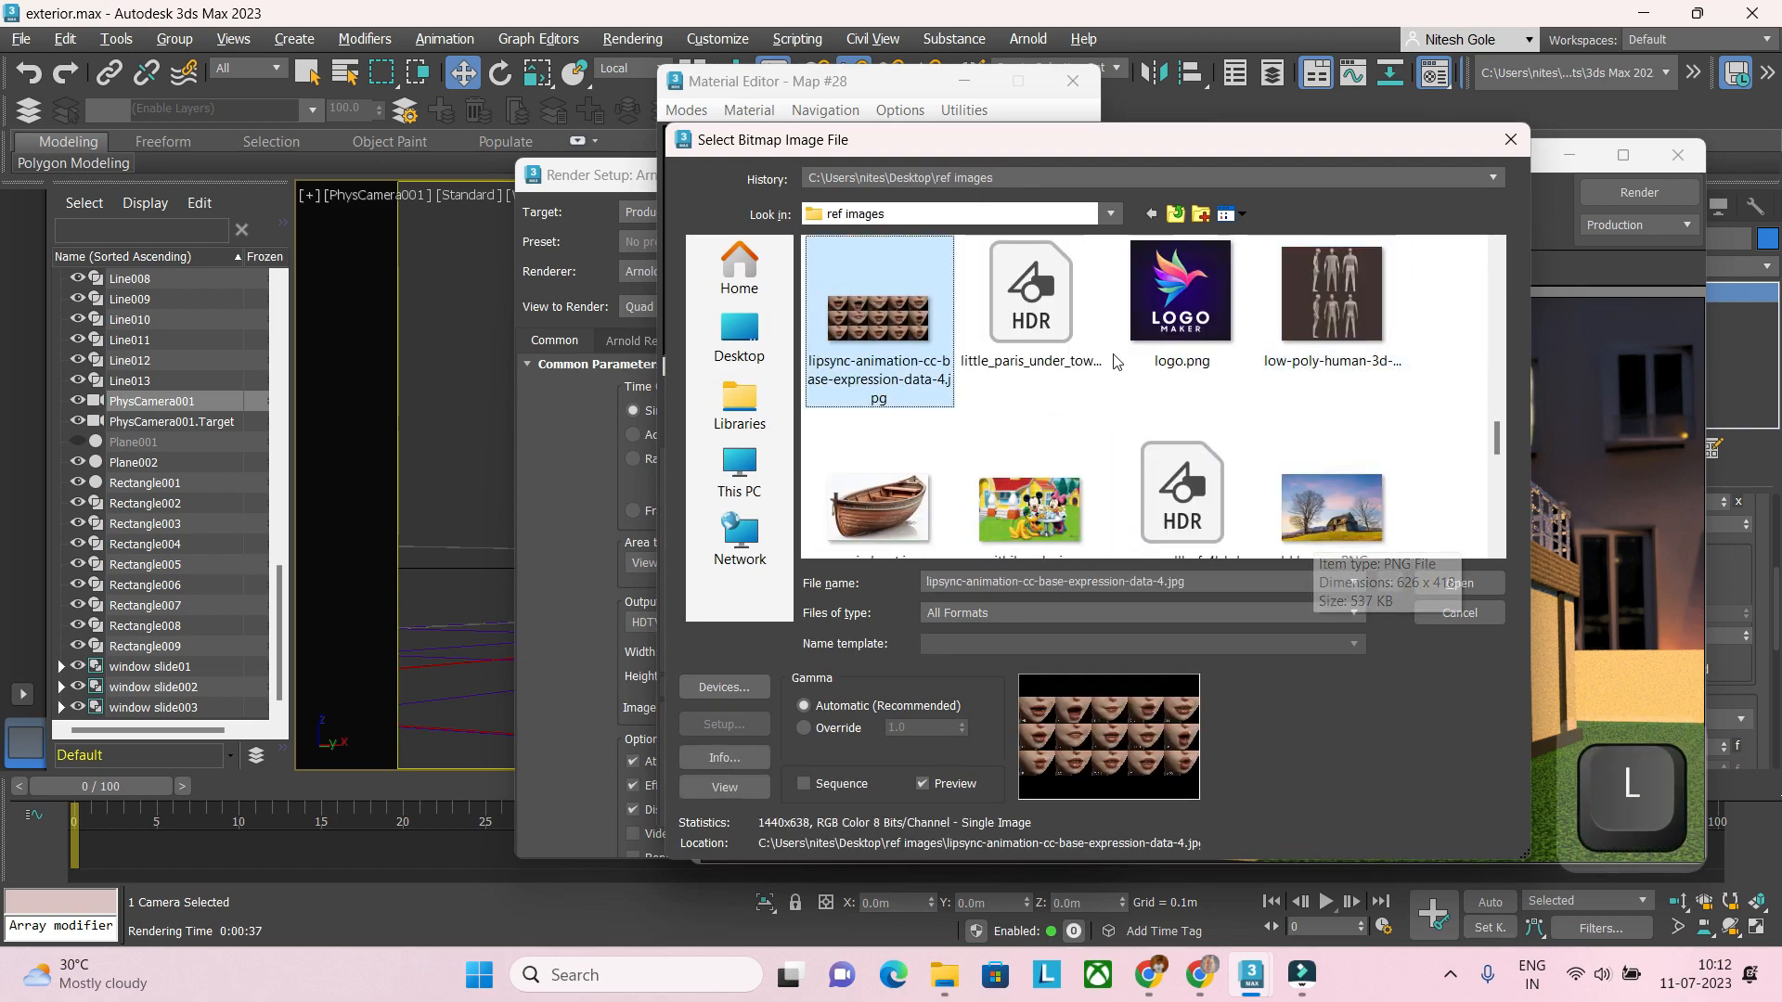
{"action": "double_click", "coordinate": [1033, 307]}
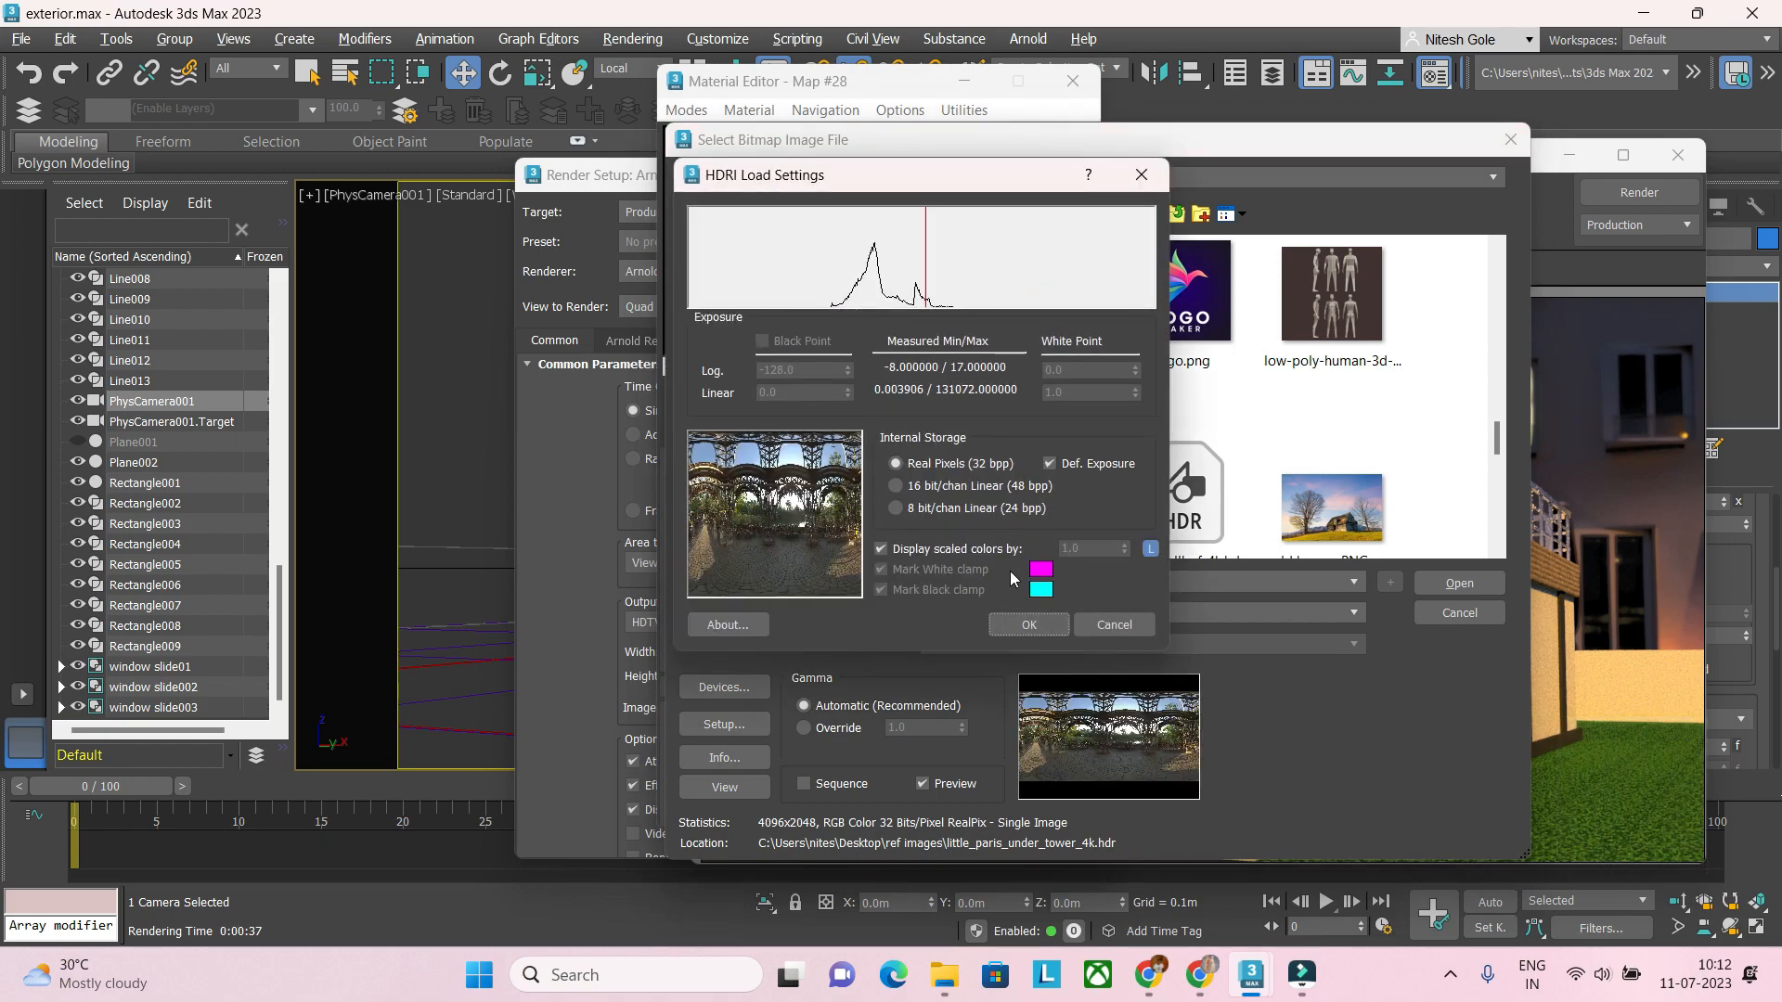
{"action": "left_click", "coordinate": [1030, 625]}
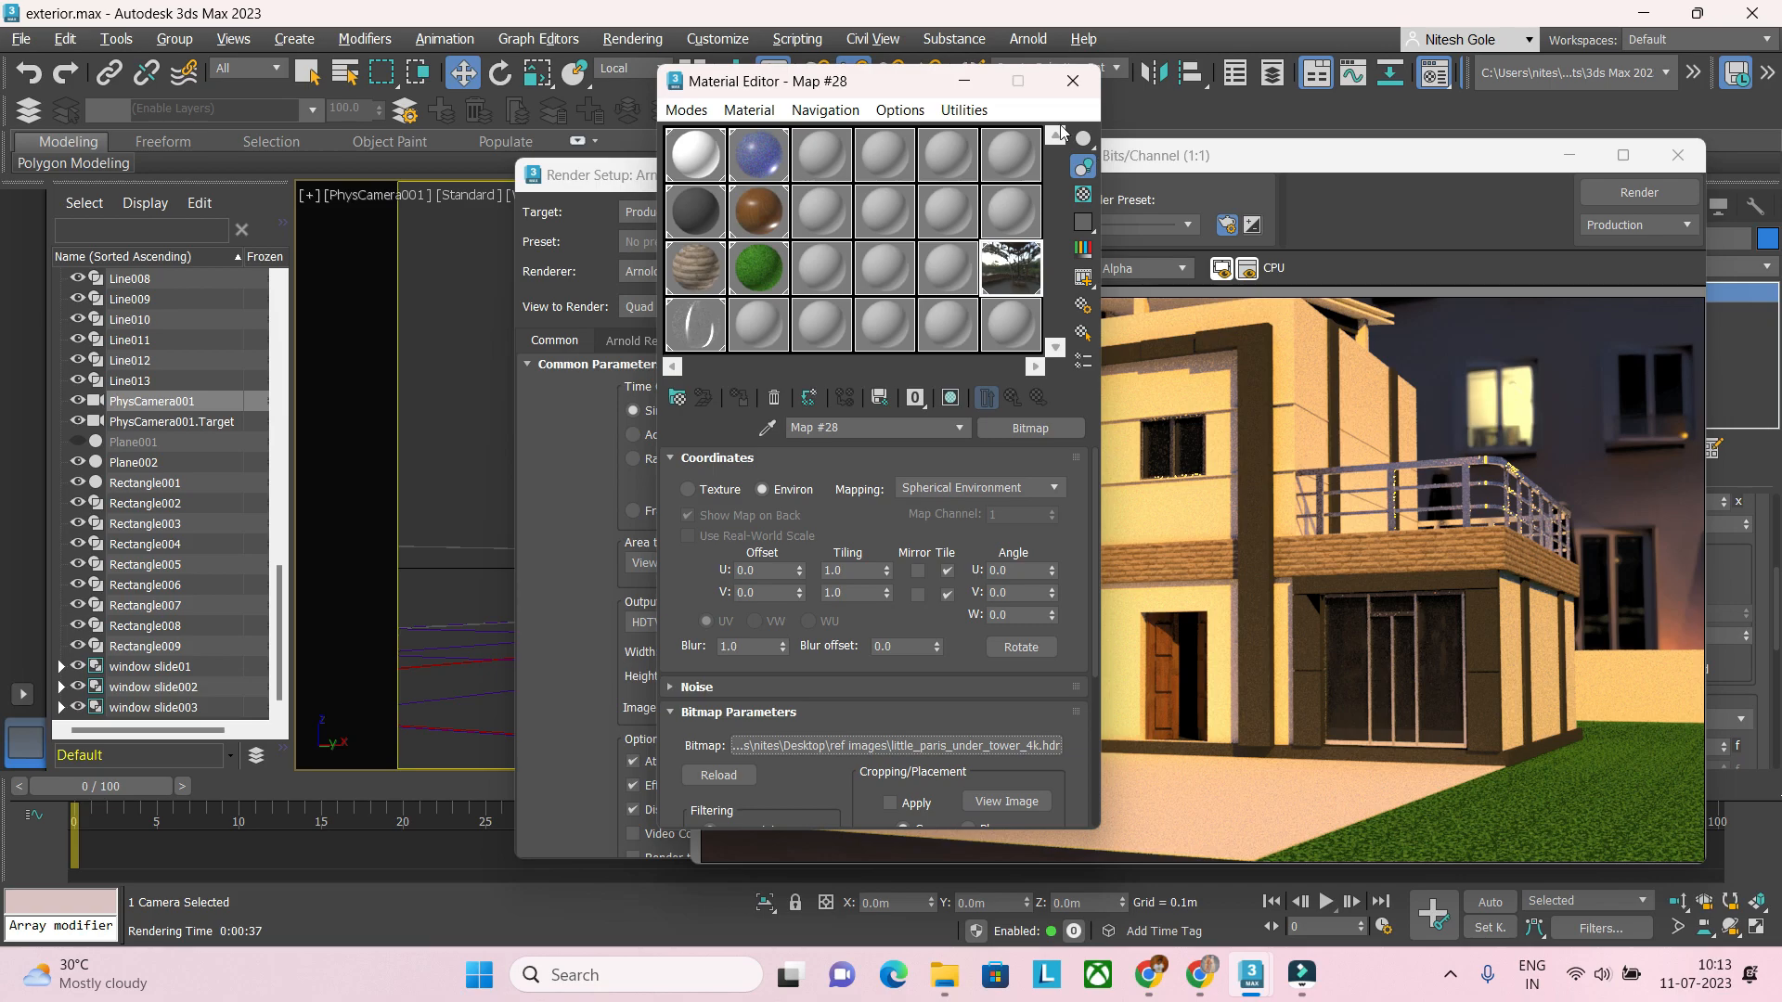
{"action": "left_click", "coordinate": [1071, 90]}
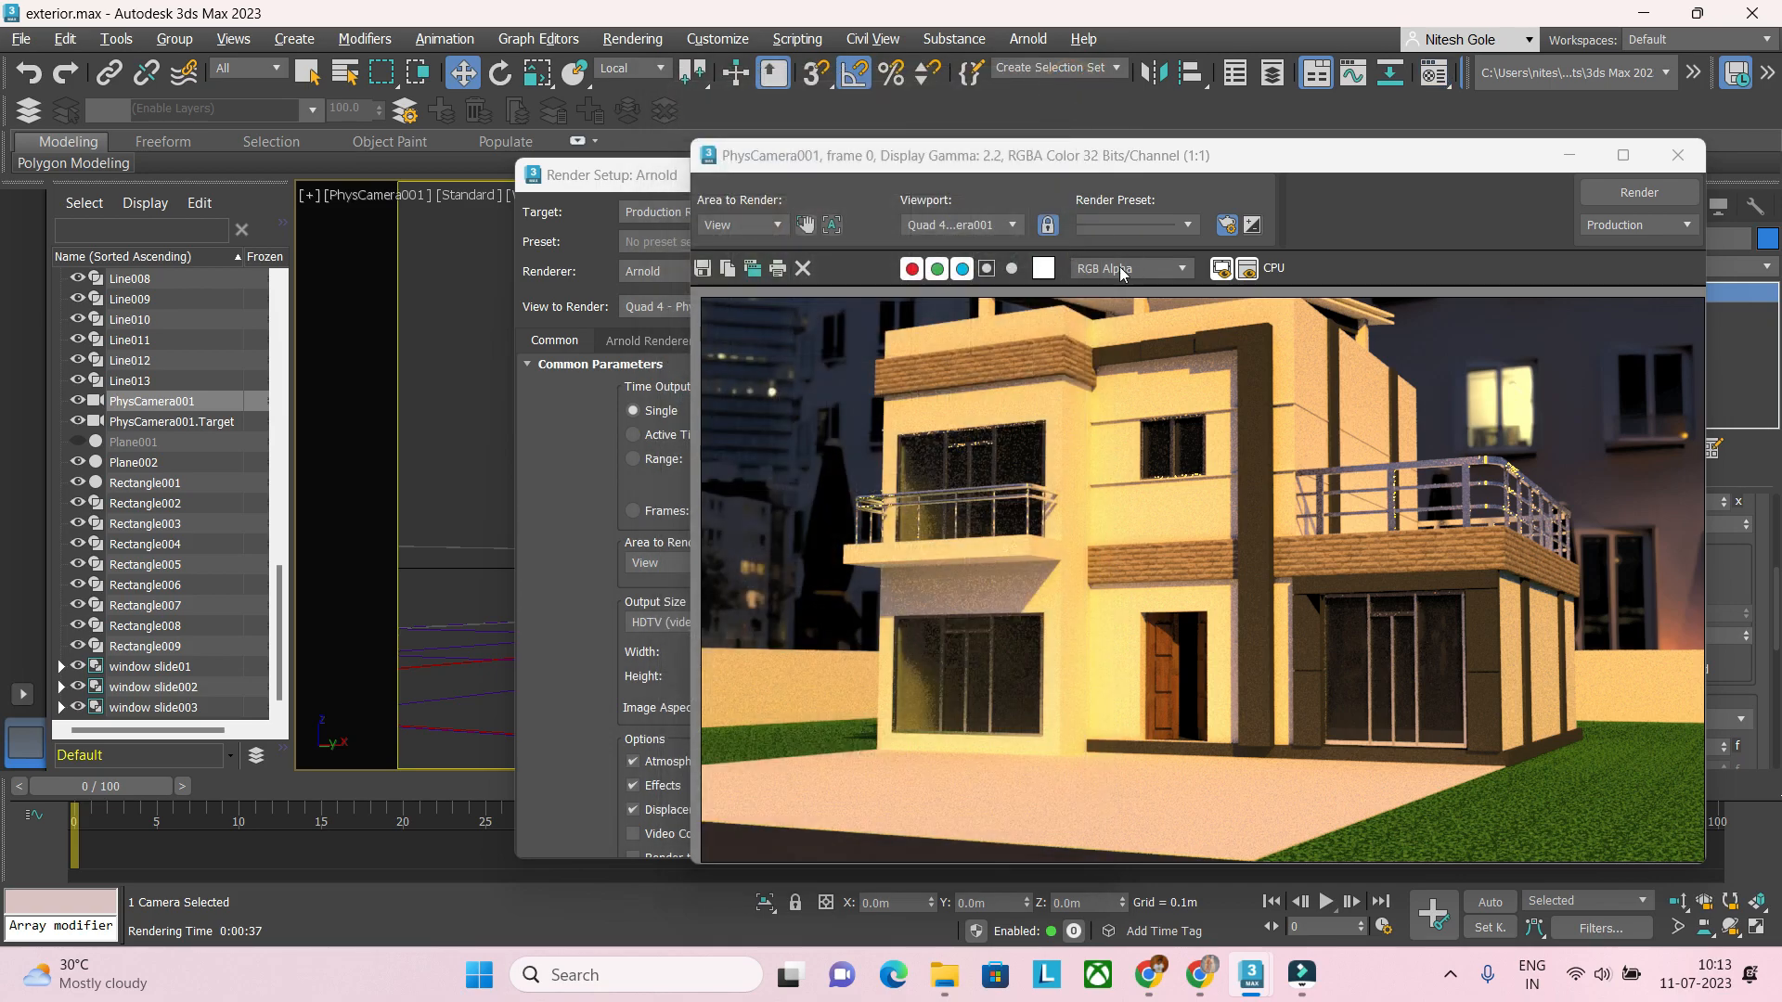
Step: Render the camera view in production mode with the new environment map
{"action": "left_click", "coordinate": [635, 182]}
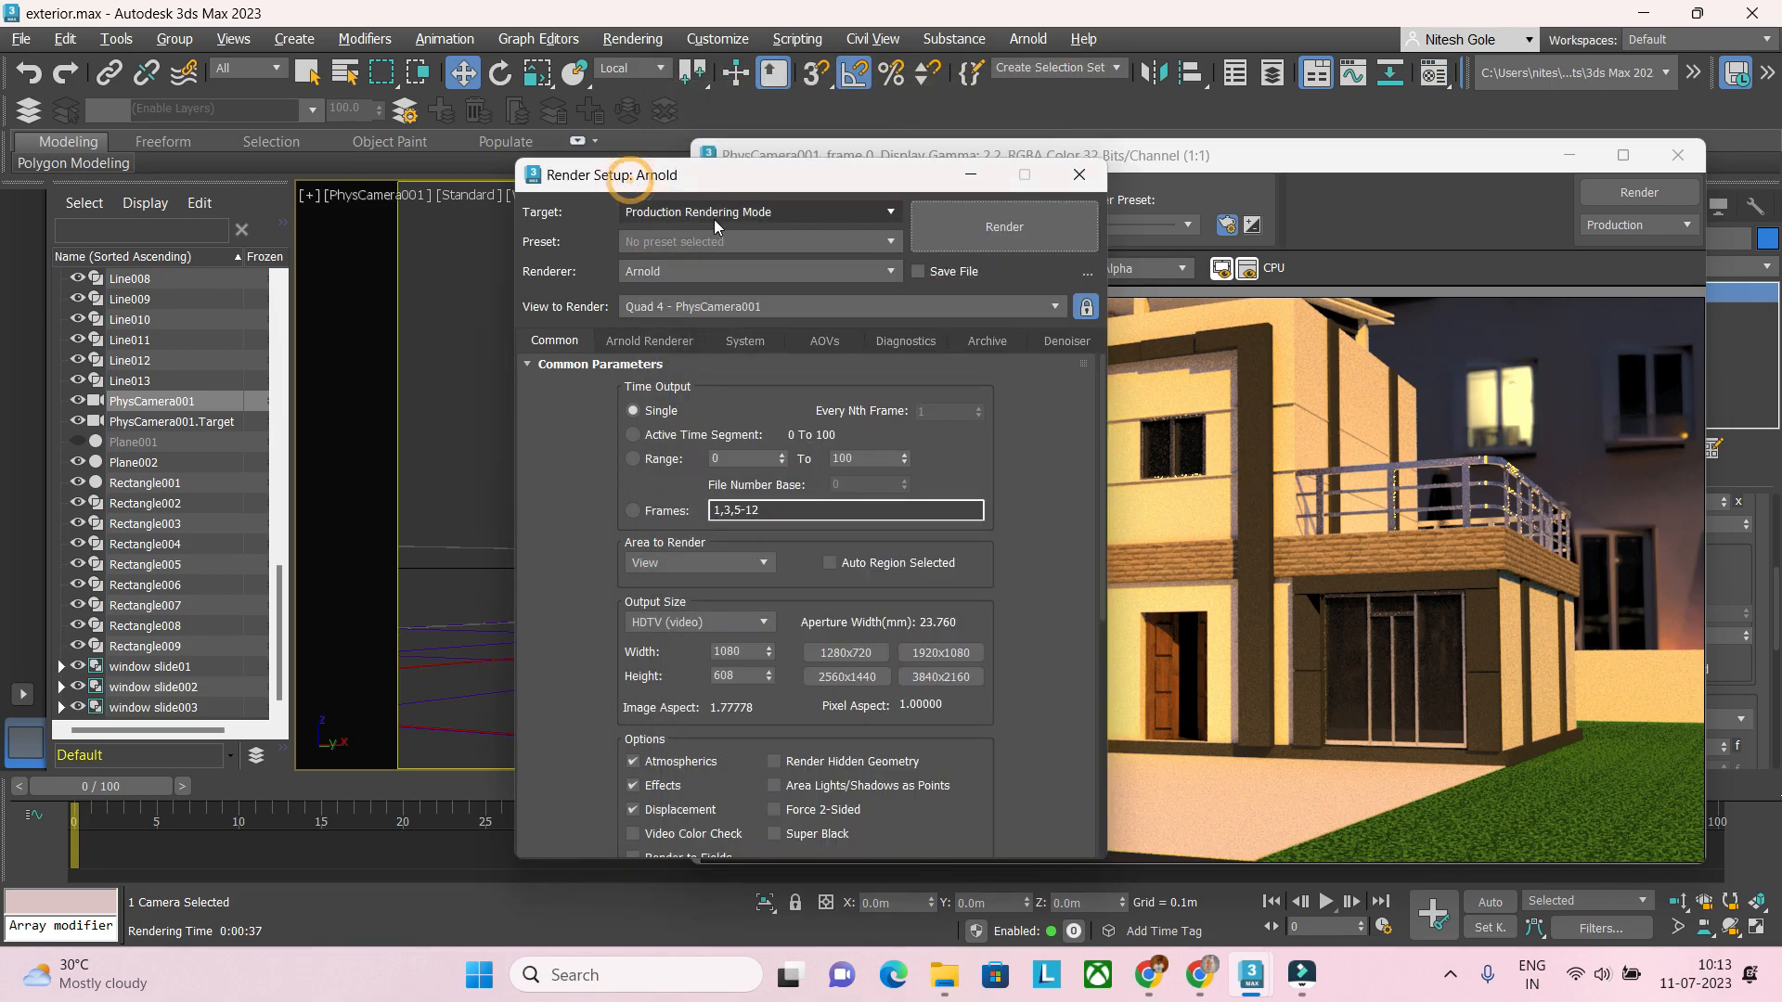
{"action": "left_click", "coordinate": [722, 214]}
{"action": "left_click", "coordinate": [713, 276]}
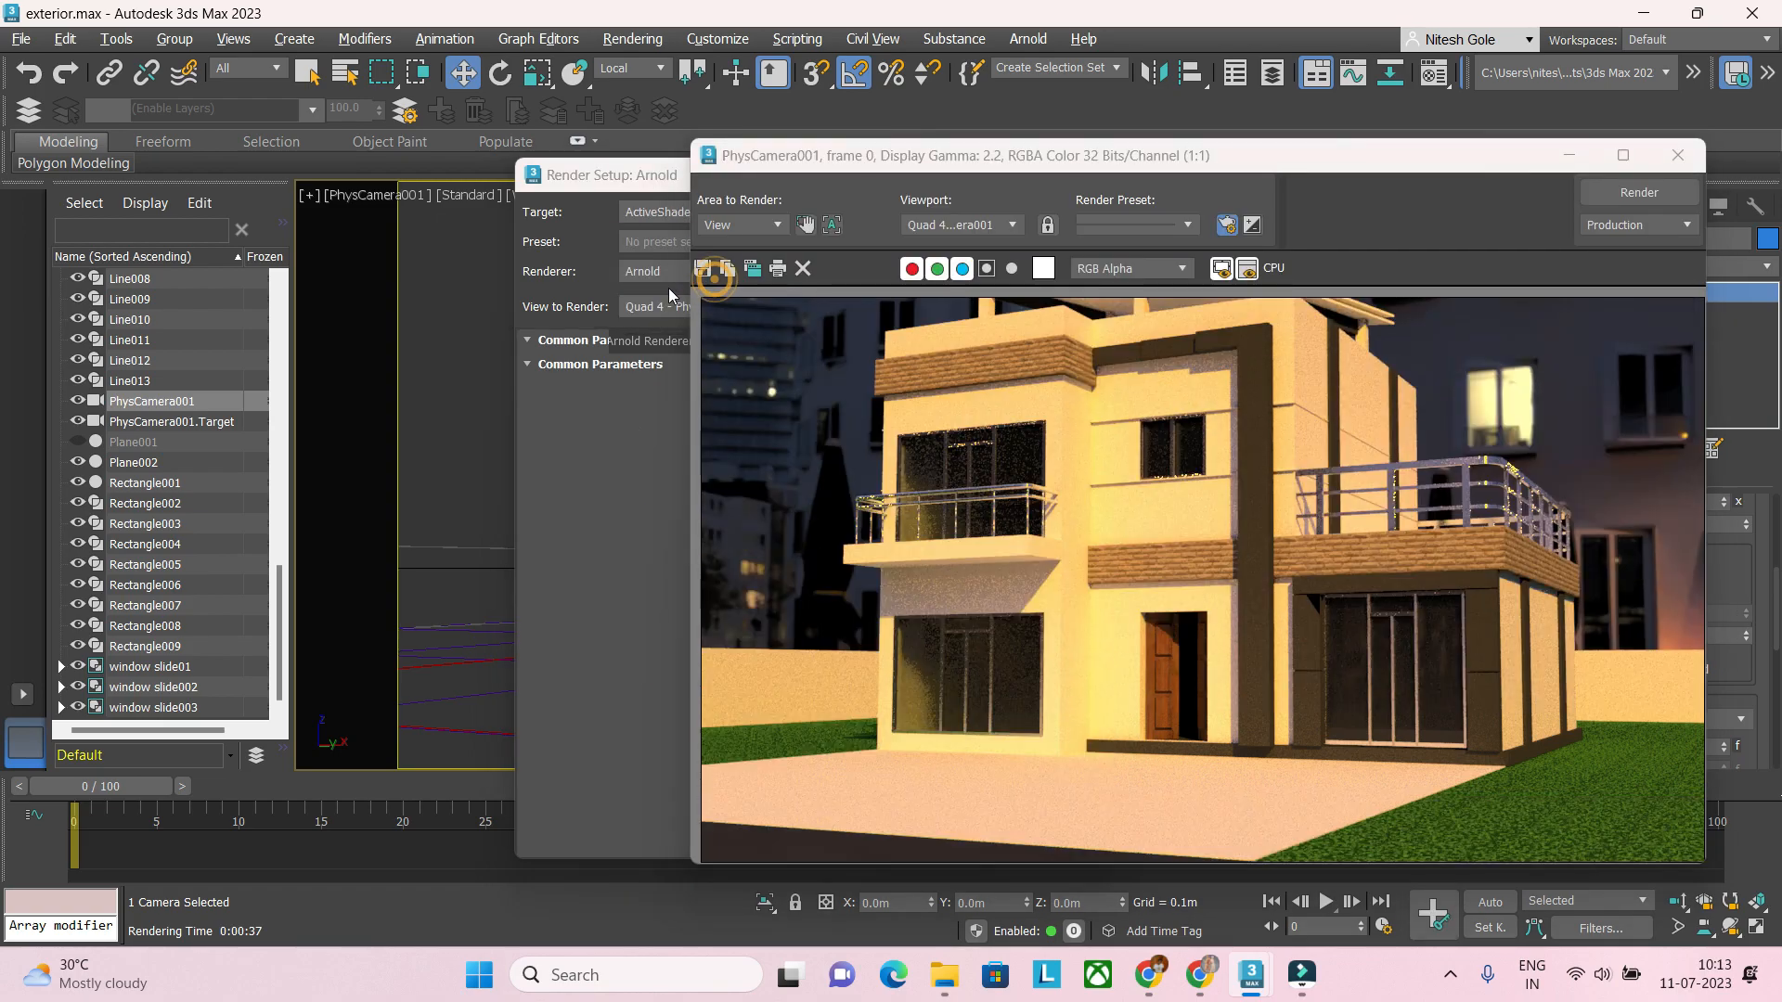
{"action": "left_click", "coordinate": [631, 247]}
{"action": "left_click_drag", "start_coordinate": [631, 176], "coordinate": [390, 178]}
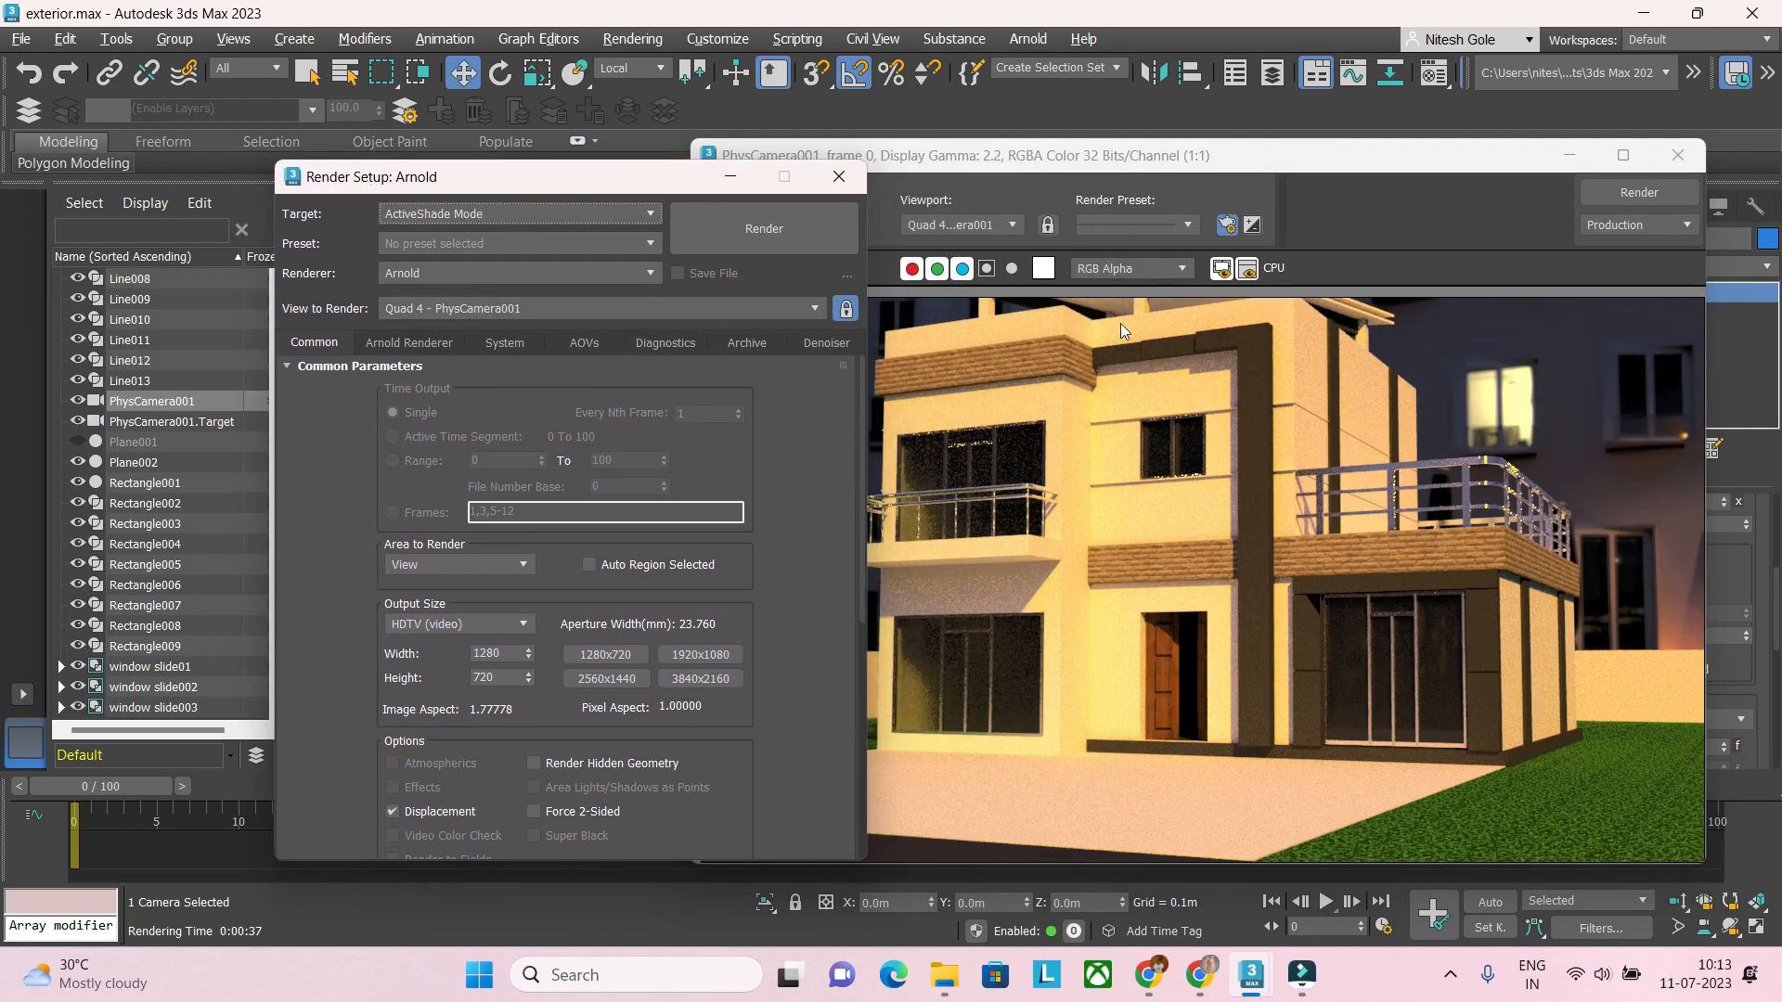
{"action": "left_click", "coordinate": [1634, 200]}
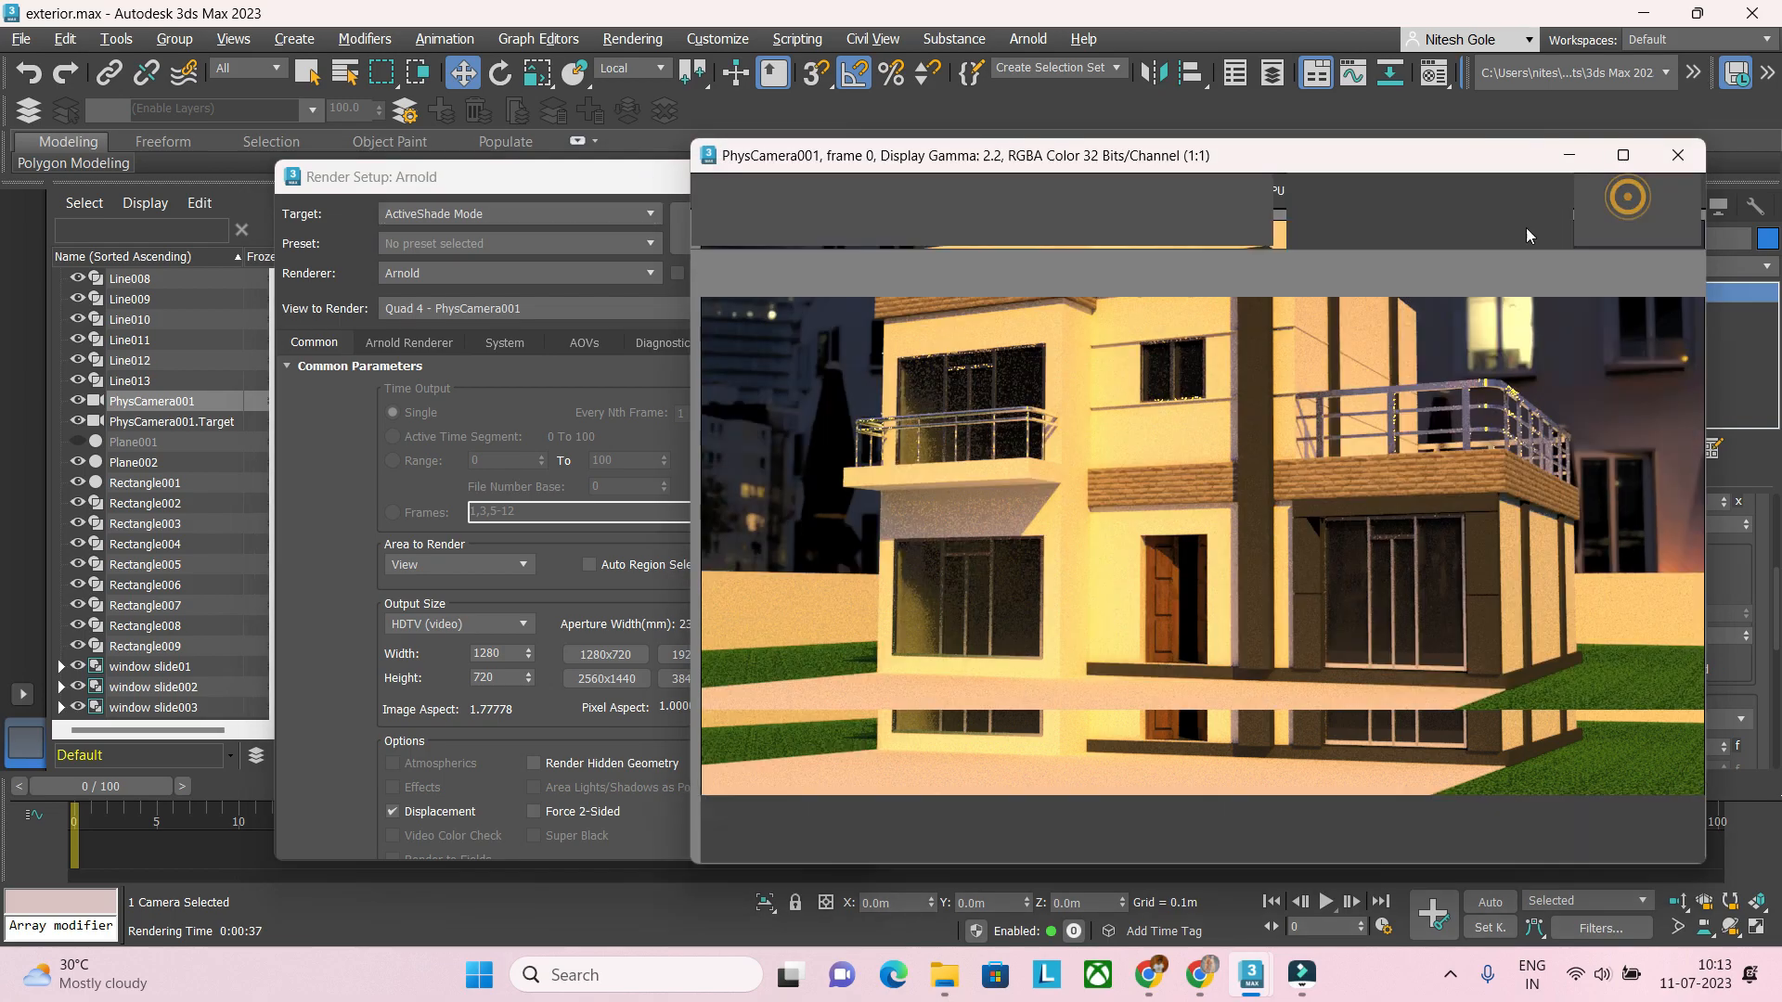
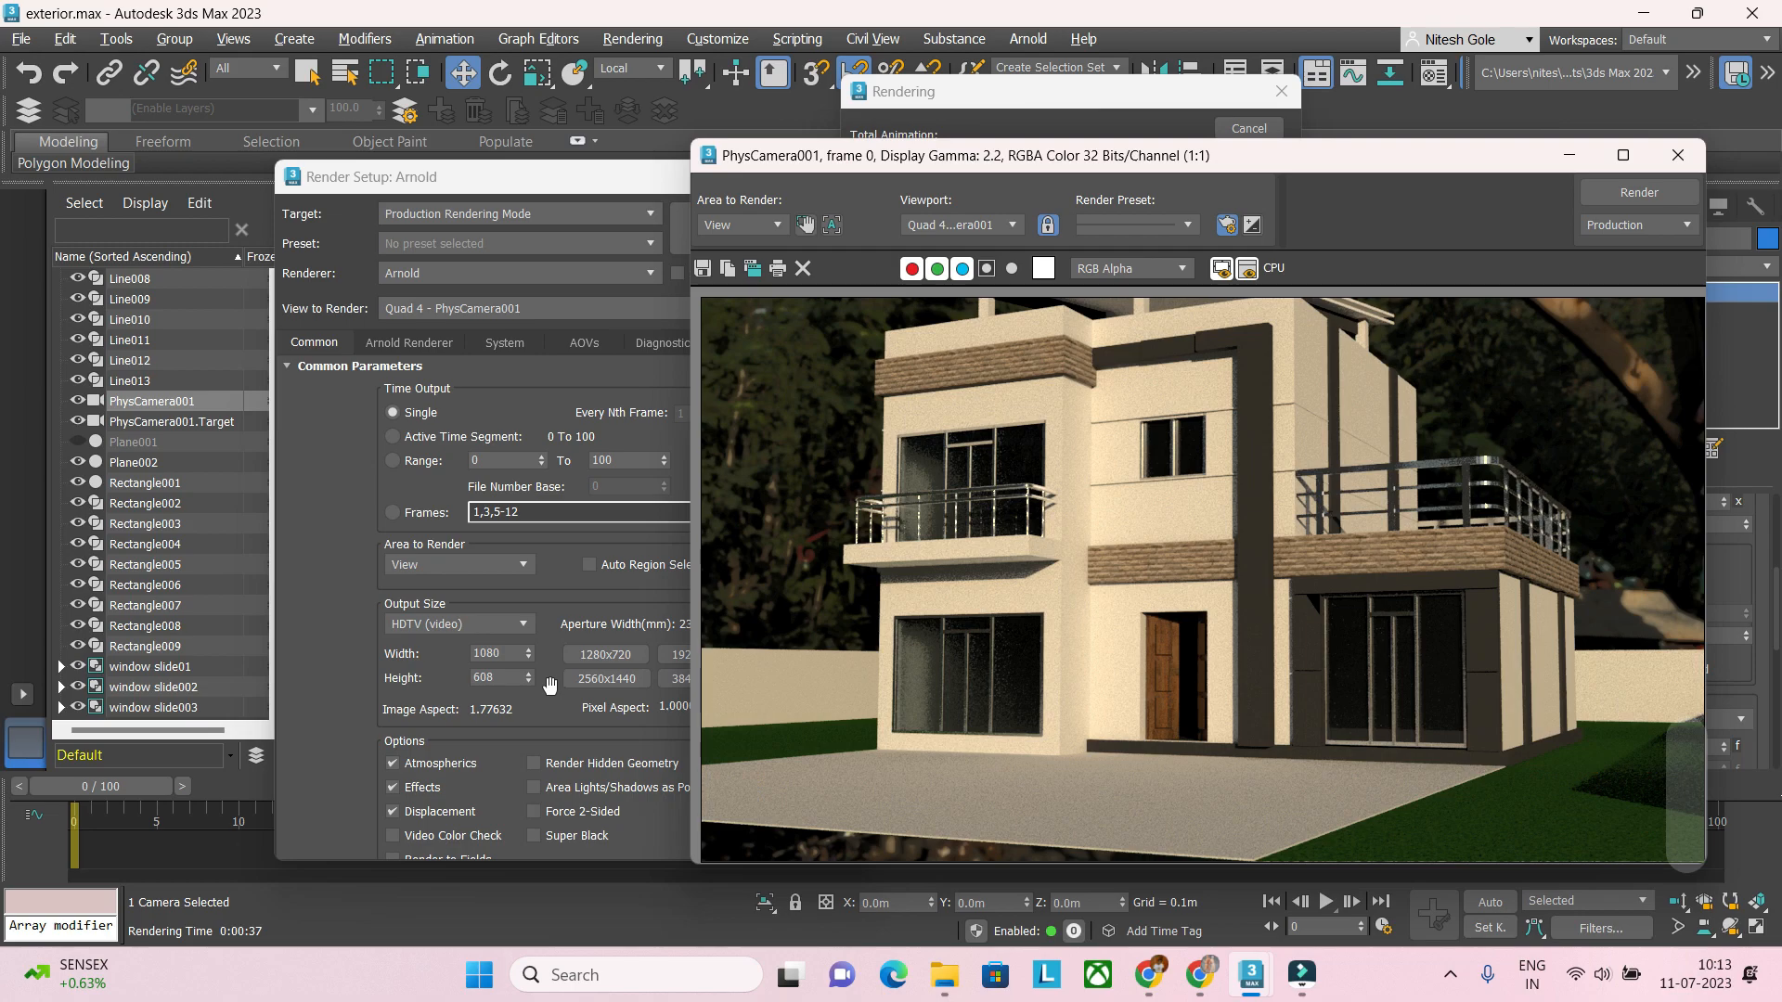
Step: Place the Material Editor beside the render and set the environment map's U angle to 180
{"action": "key", "text": "m"}
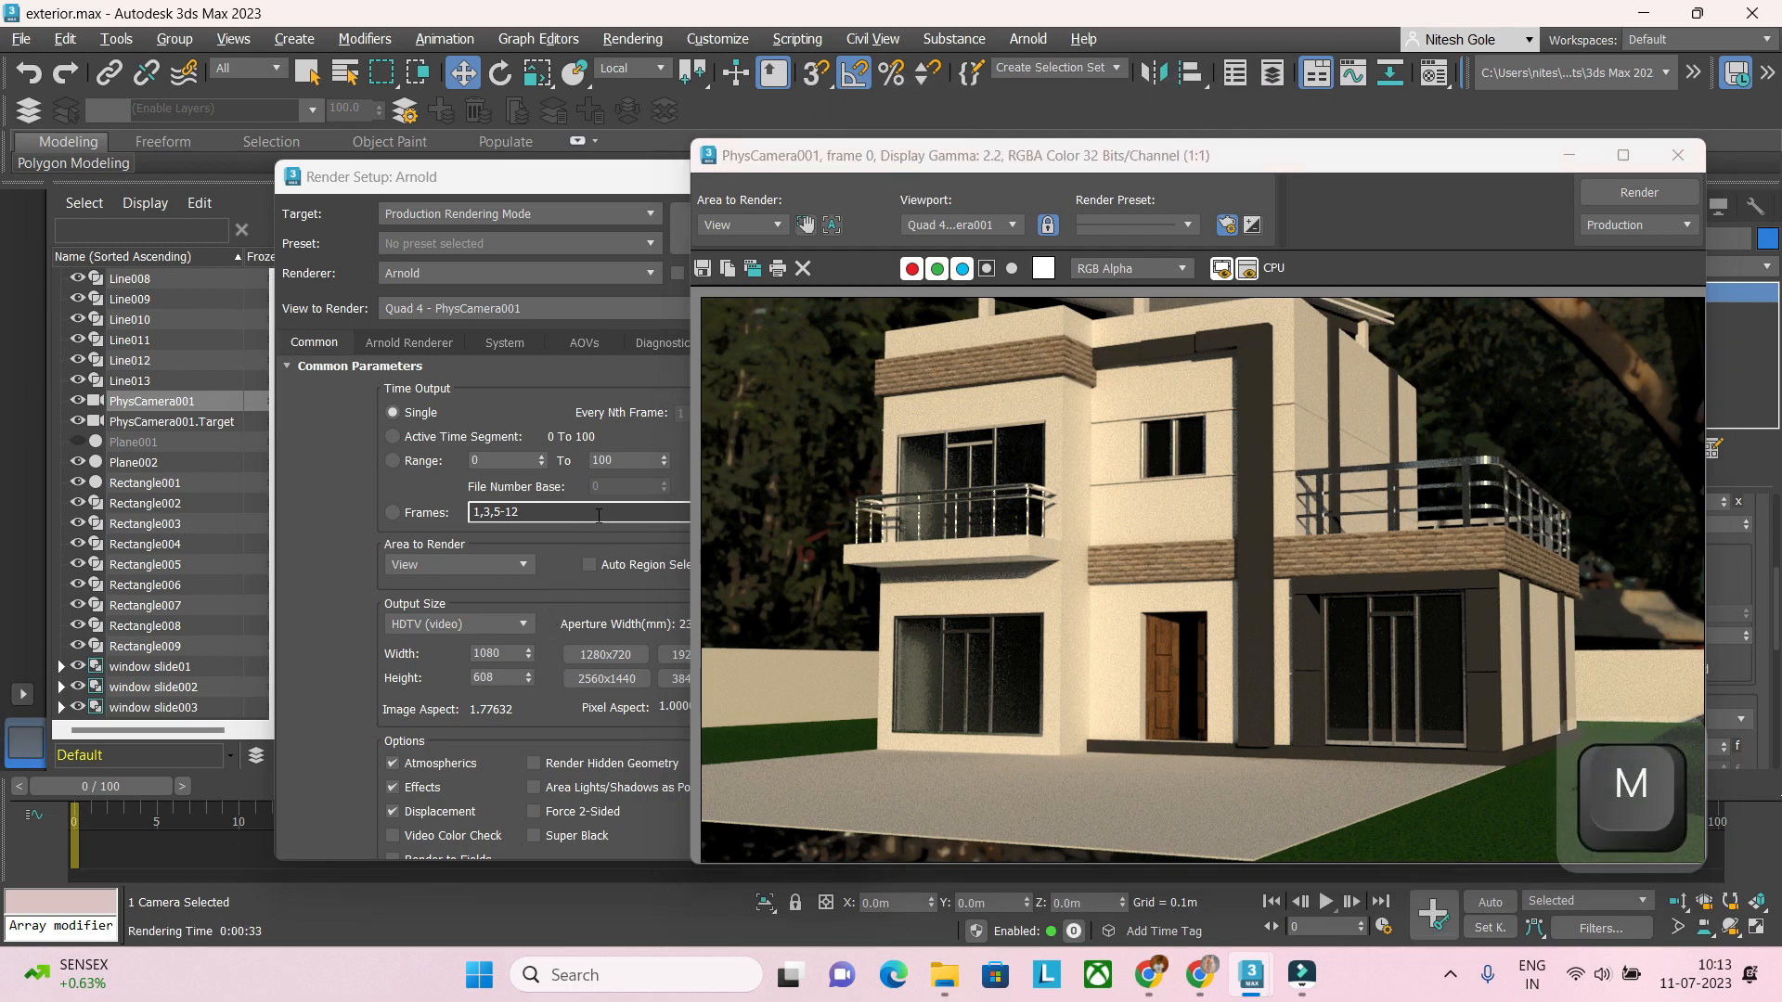
{"action": "left_click_drag", "start_coordinate": [635, 189], "coordinate": [483, 264]}
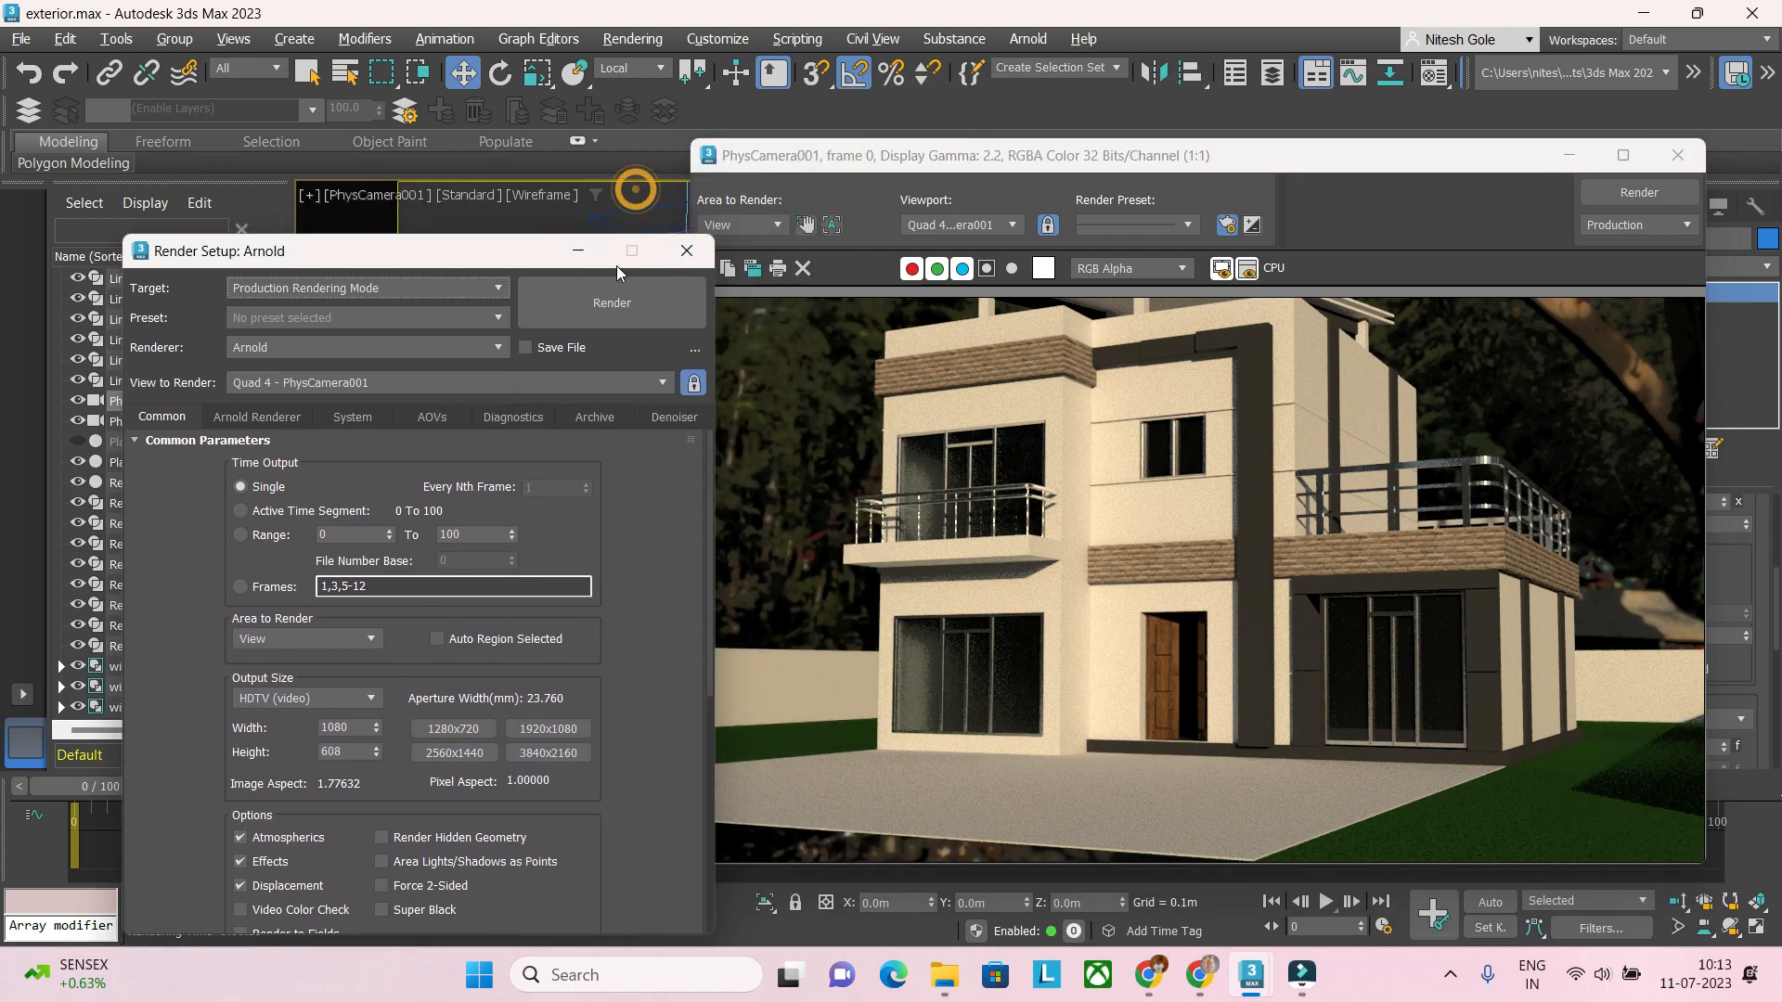
{"action": "left_click", "coordinate": [577, 250]}
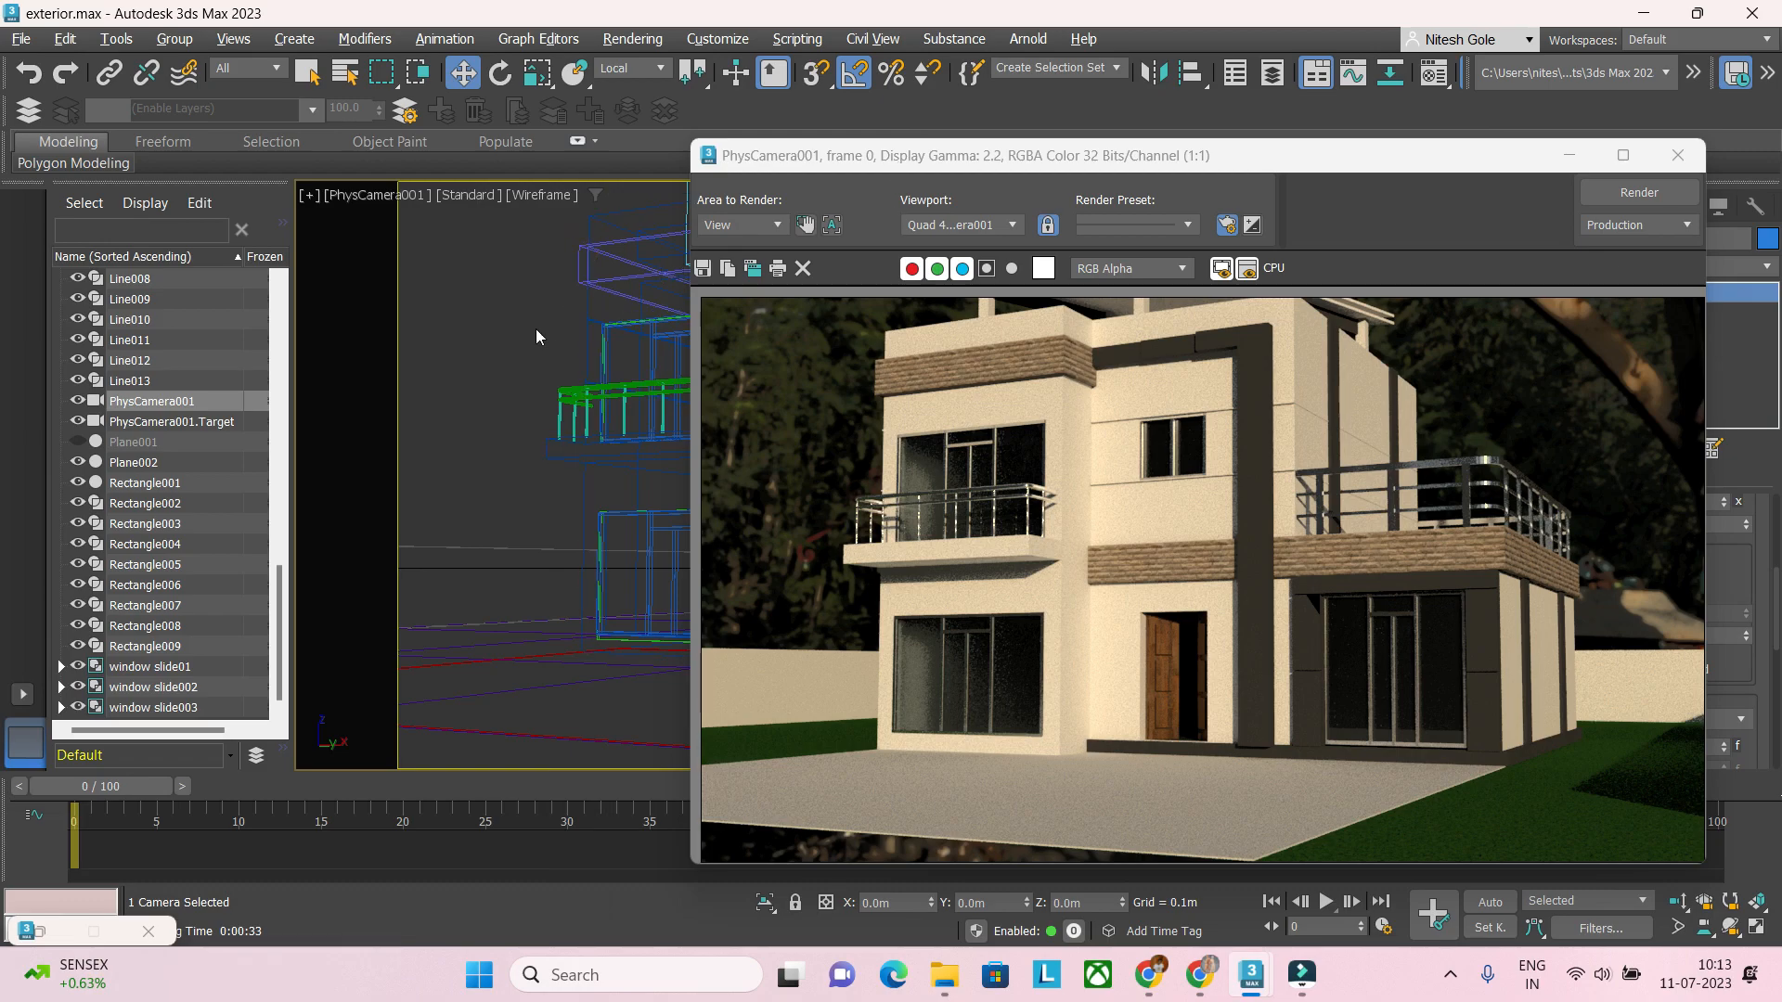
{"action": "key", "text": "m"}
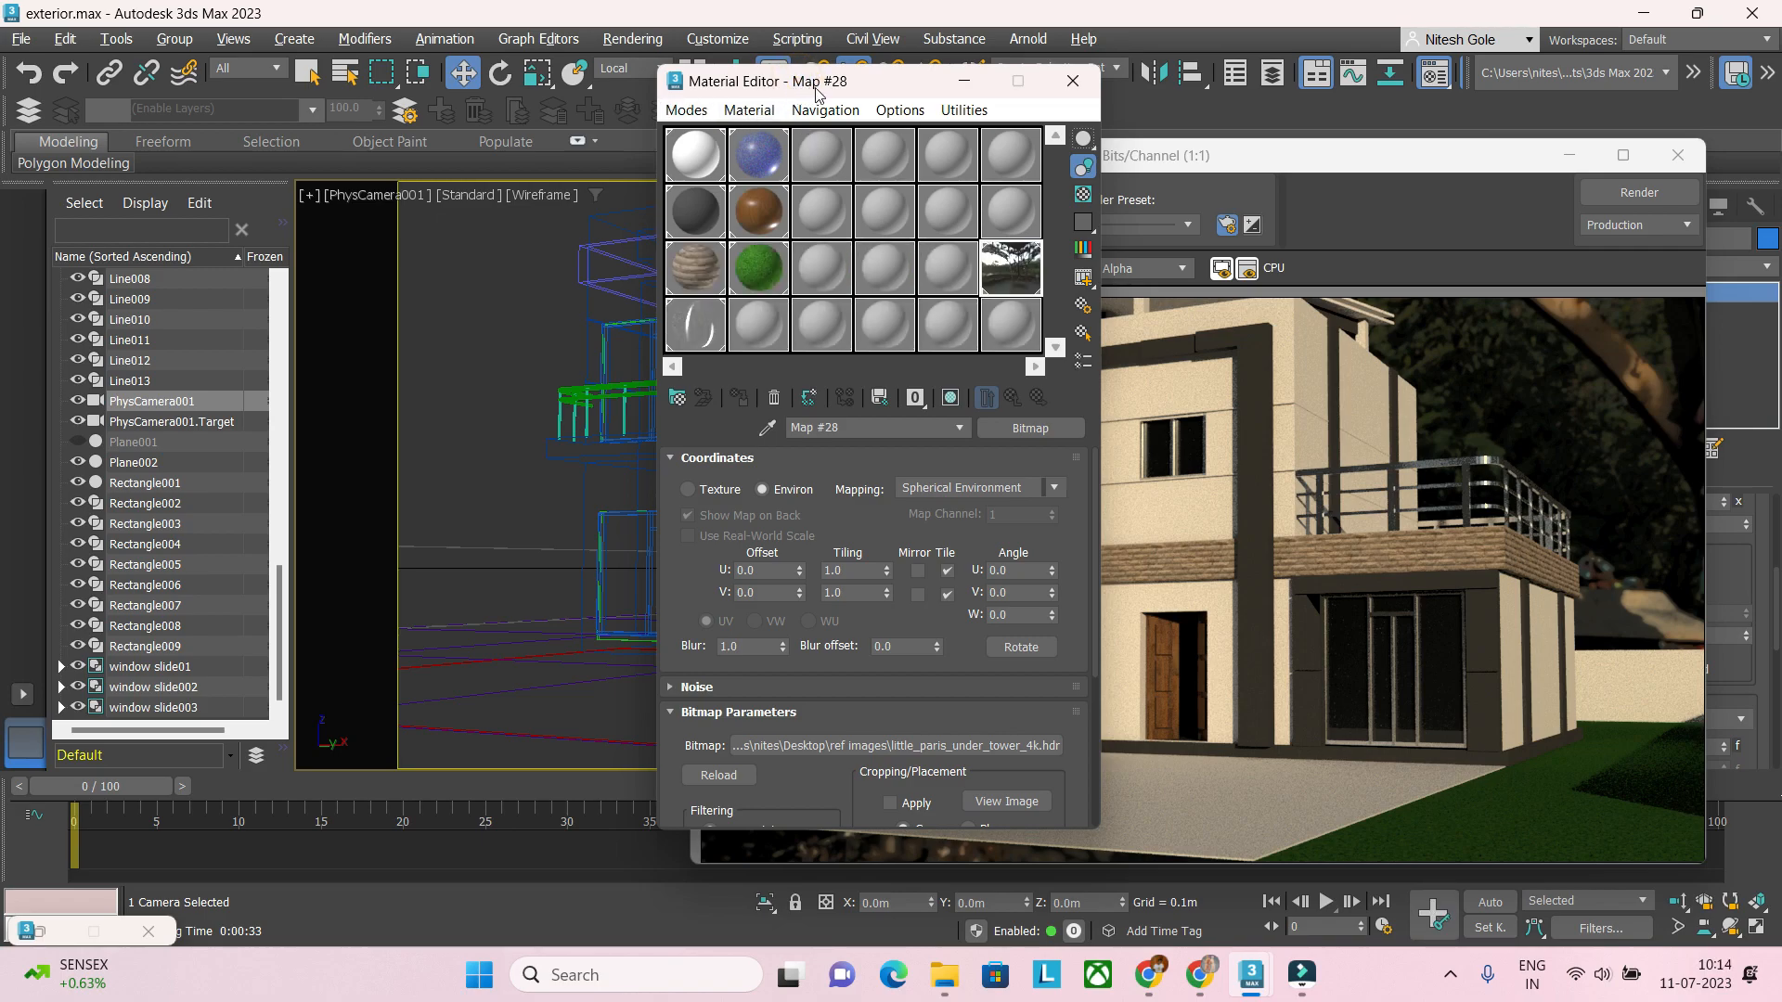
{"action": "left_click_drag", "start_coordinate": [816, 93], "coordinate": [343, 74]}
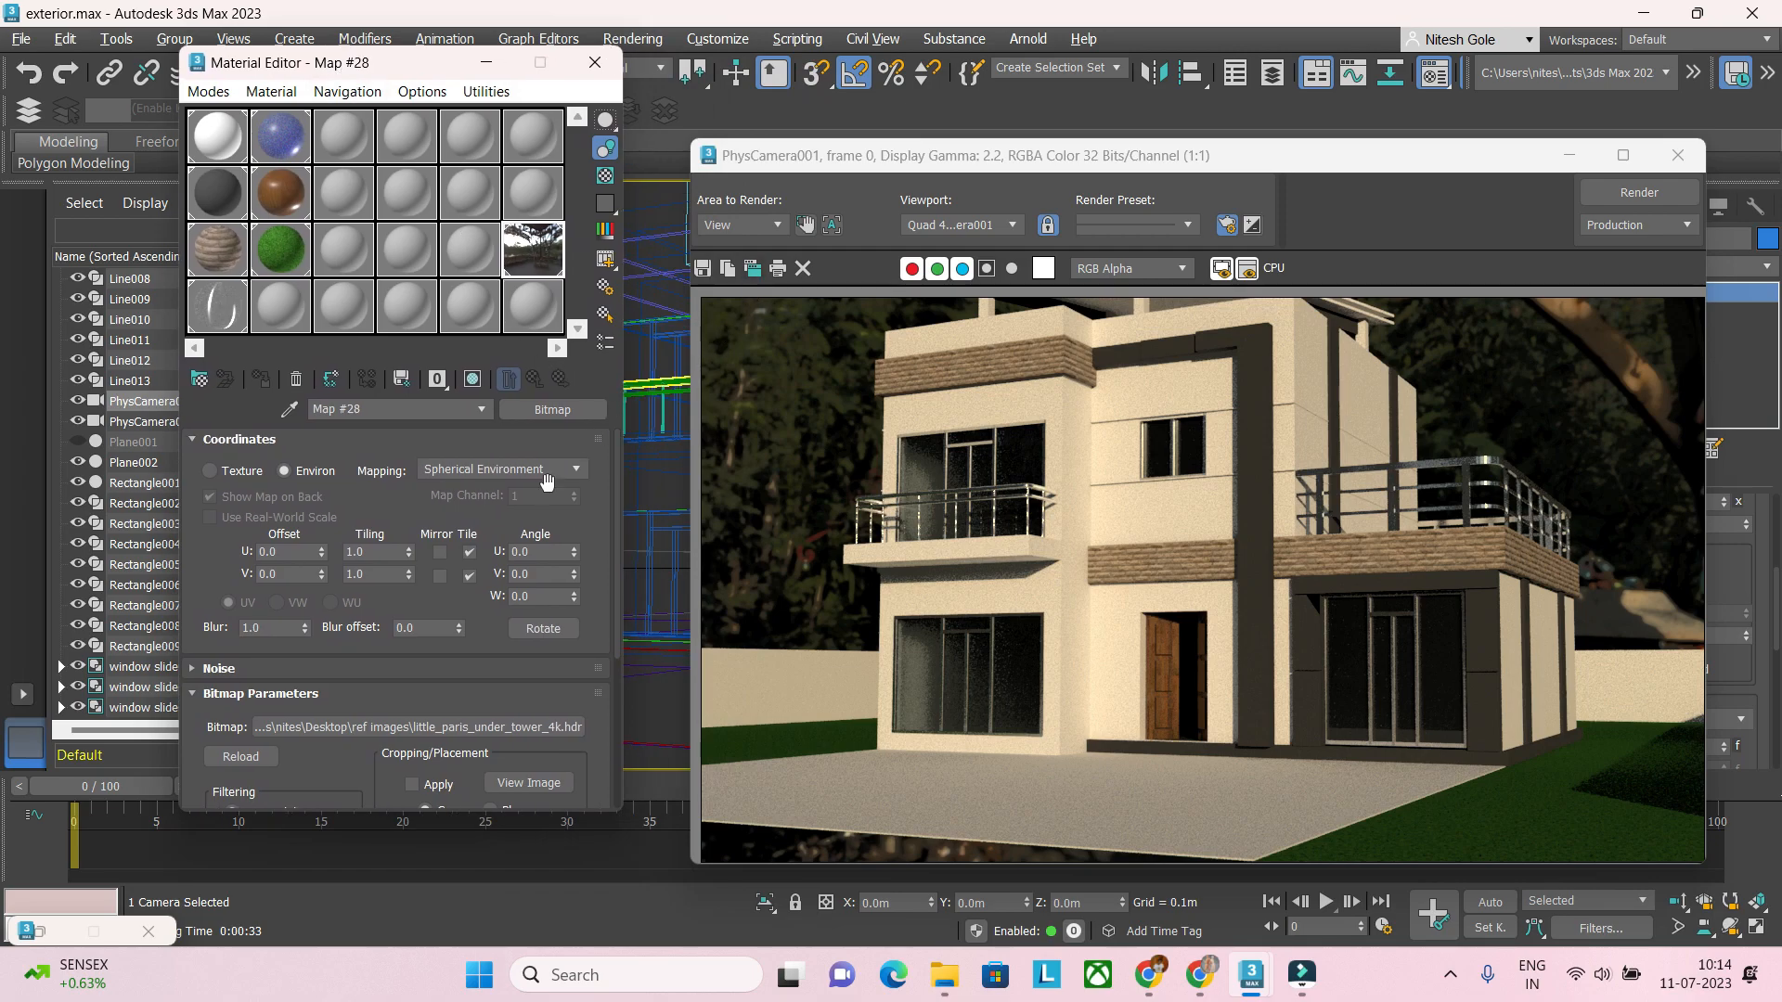
{"action": "double_click", "coordinate": [535, 554]}
{"action": "type", "text": "180"}
{"action": "key", "text": "Return"}
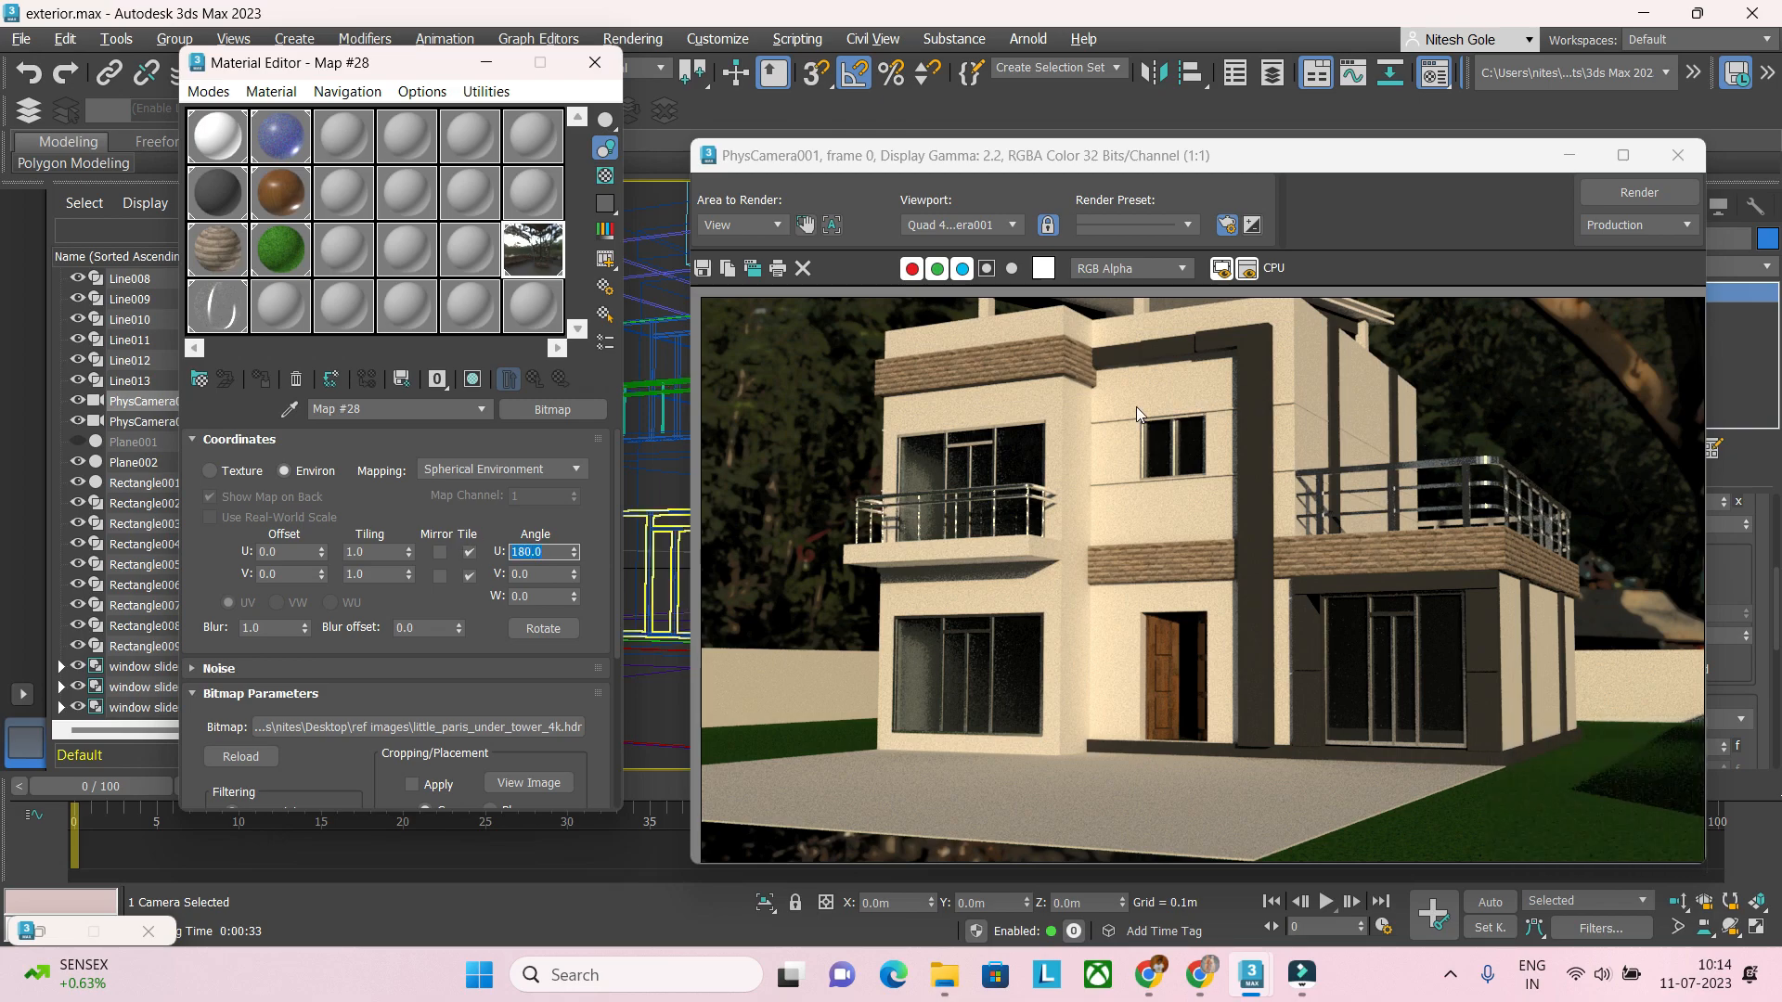
Step: Close the finished render, set the render target to ActiveShade Mode and start an interactive render of the camera view
{"action": "left_click", "coordinate": [1676, 156]}
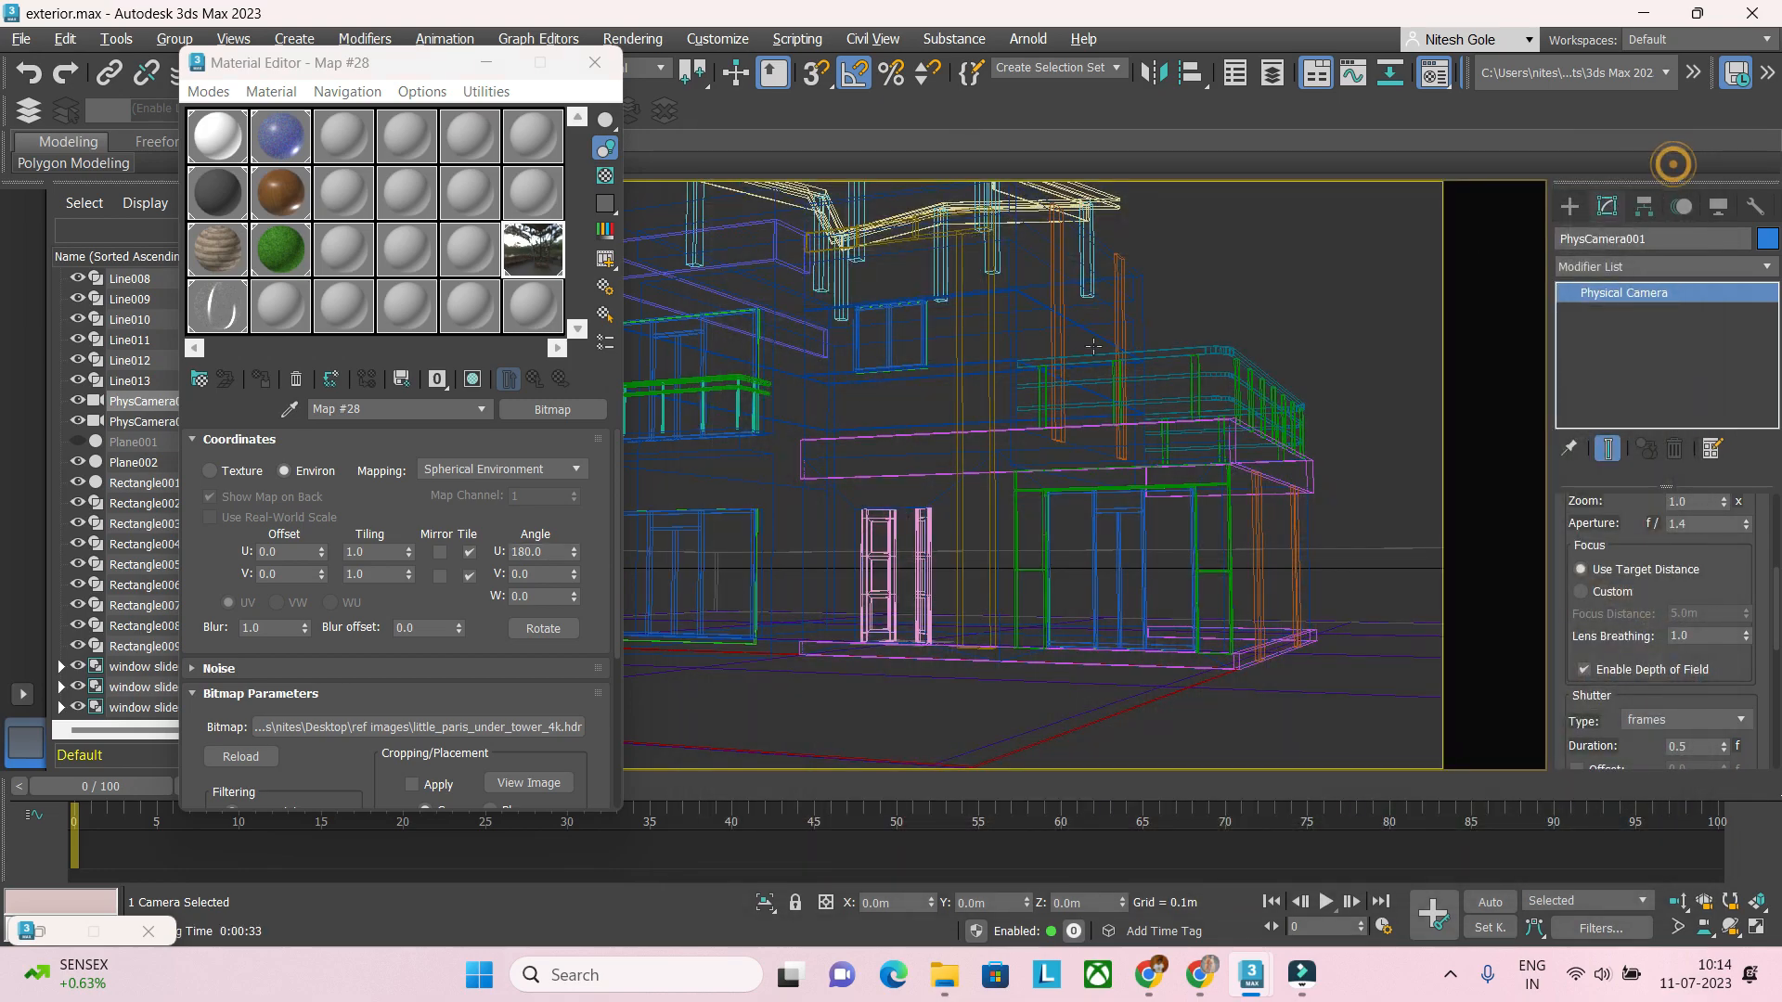
{"action": "key", "text": "F10"}
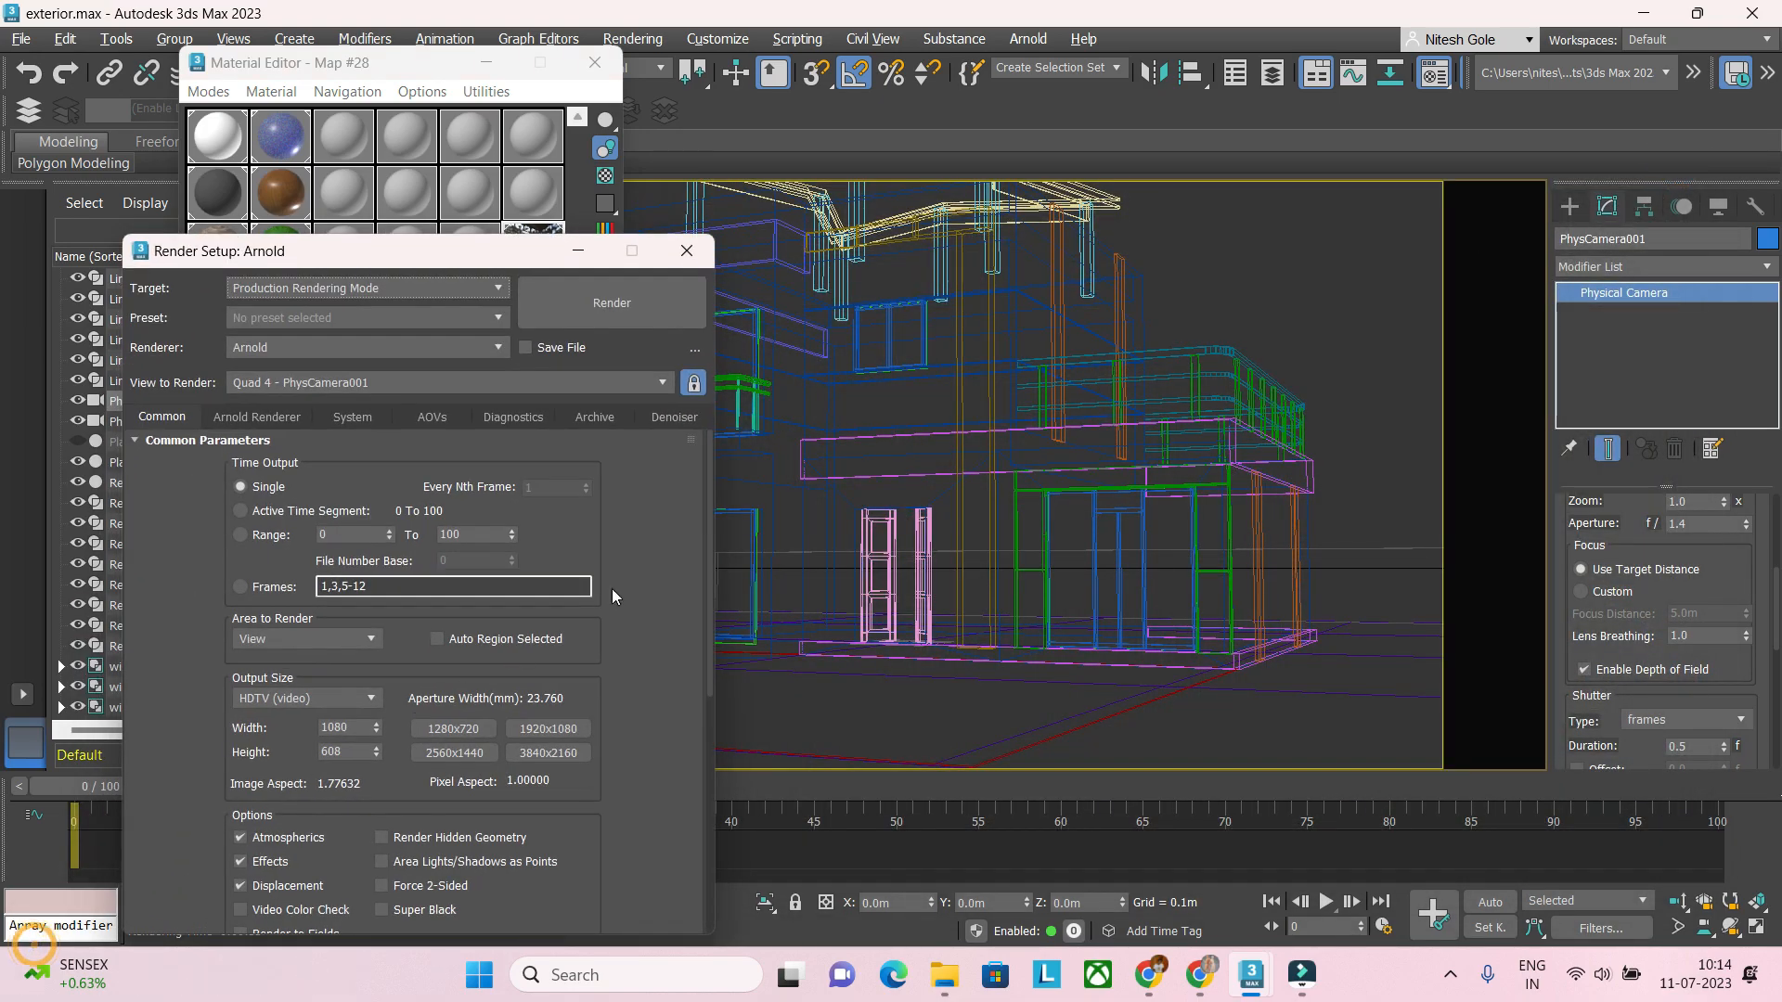
{"action": "left_click", "coordinate": [455, 288]}
{"action": "left_click", "coordinate": [422, 351]}
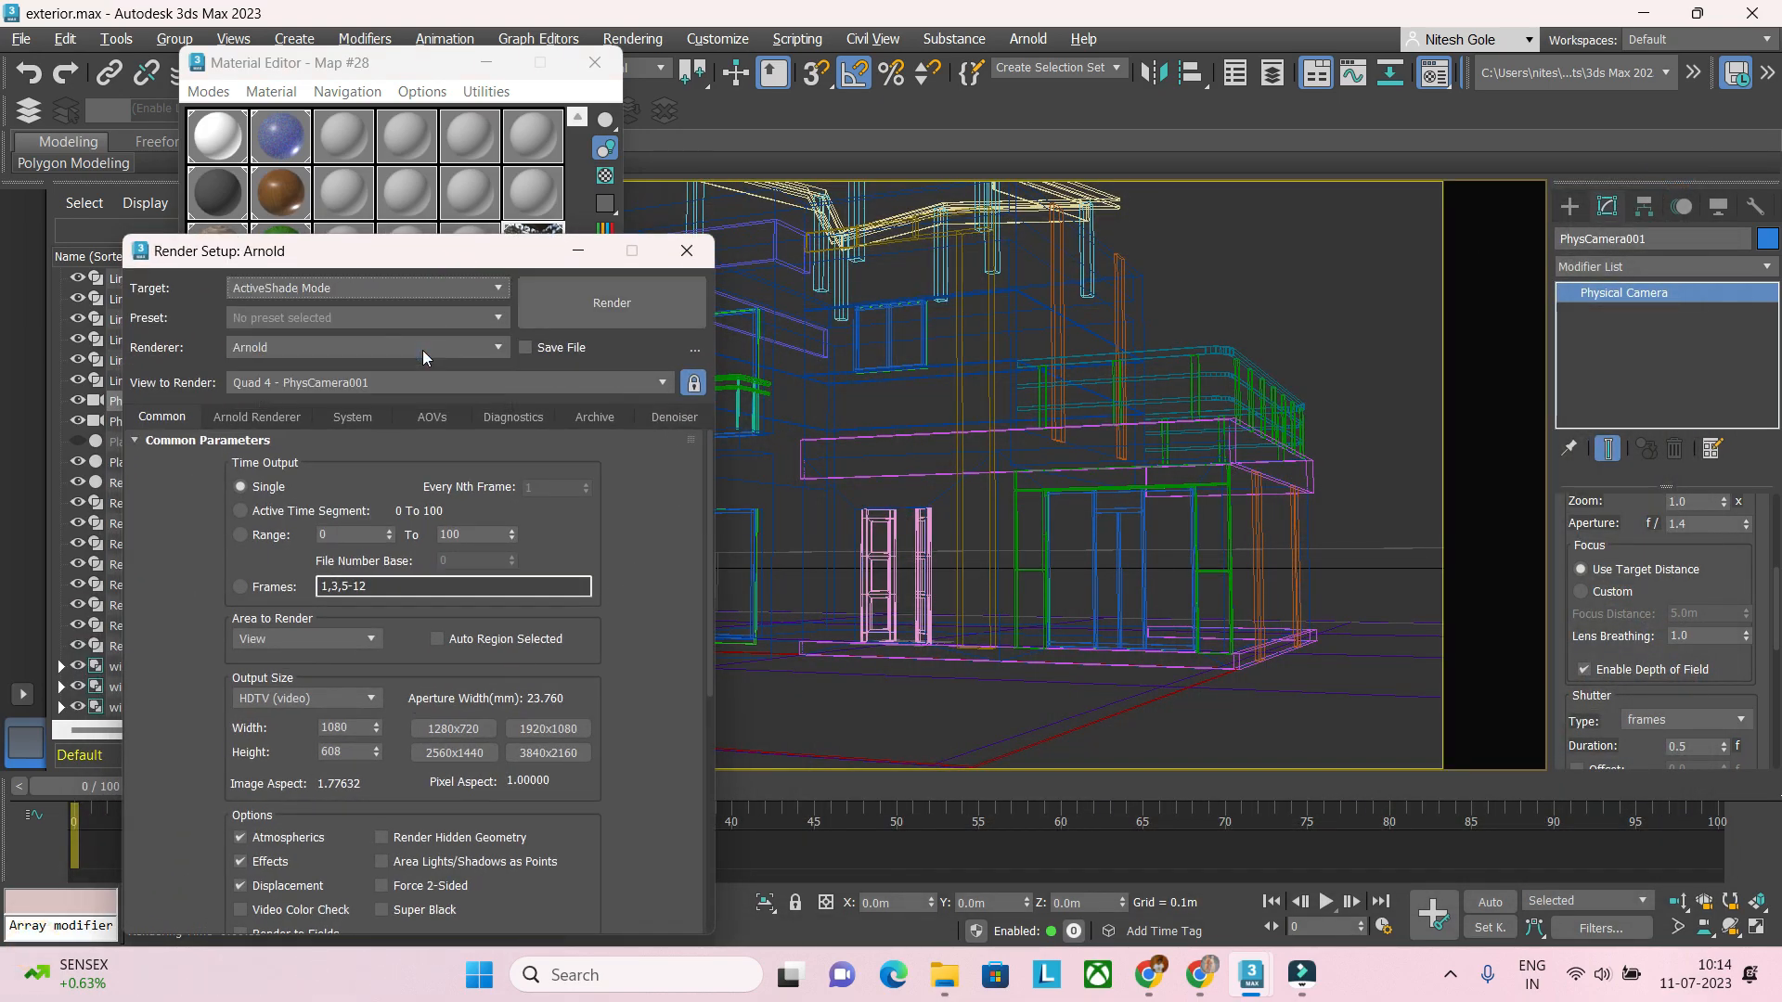
{"action": "left_click", "coordinate": [617, 312]}
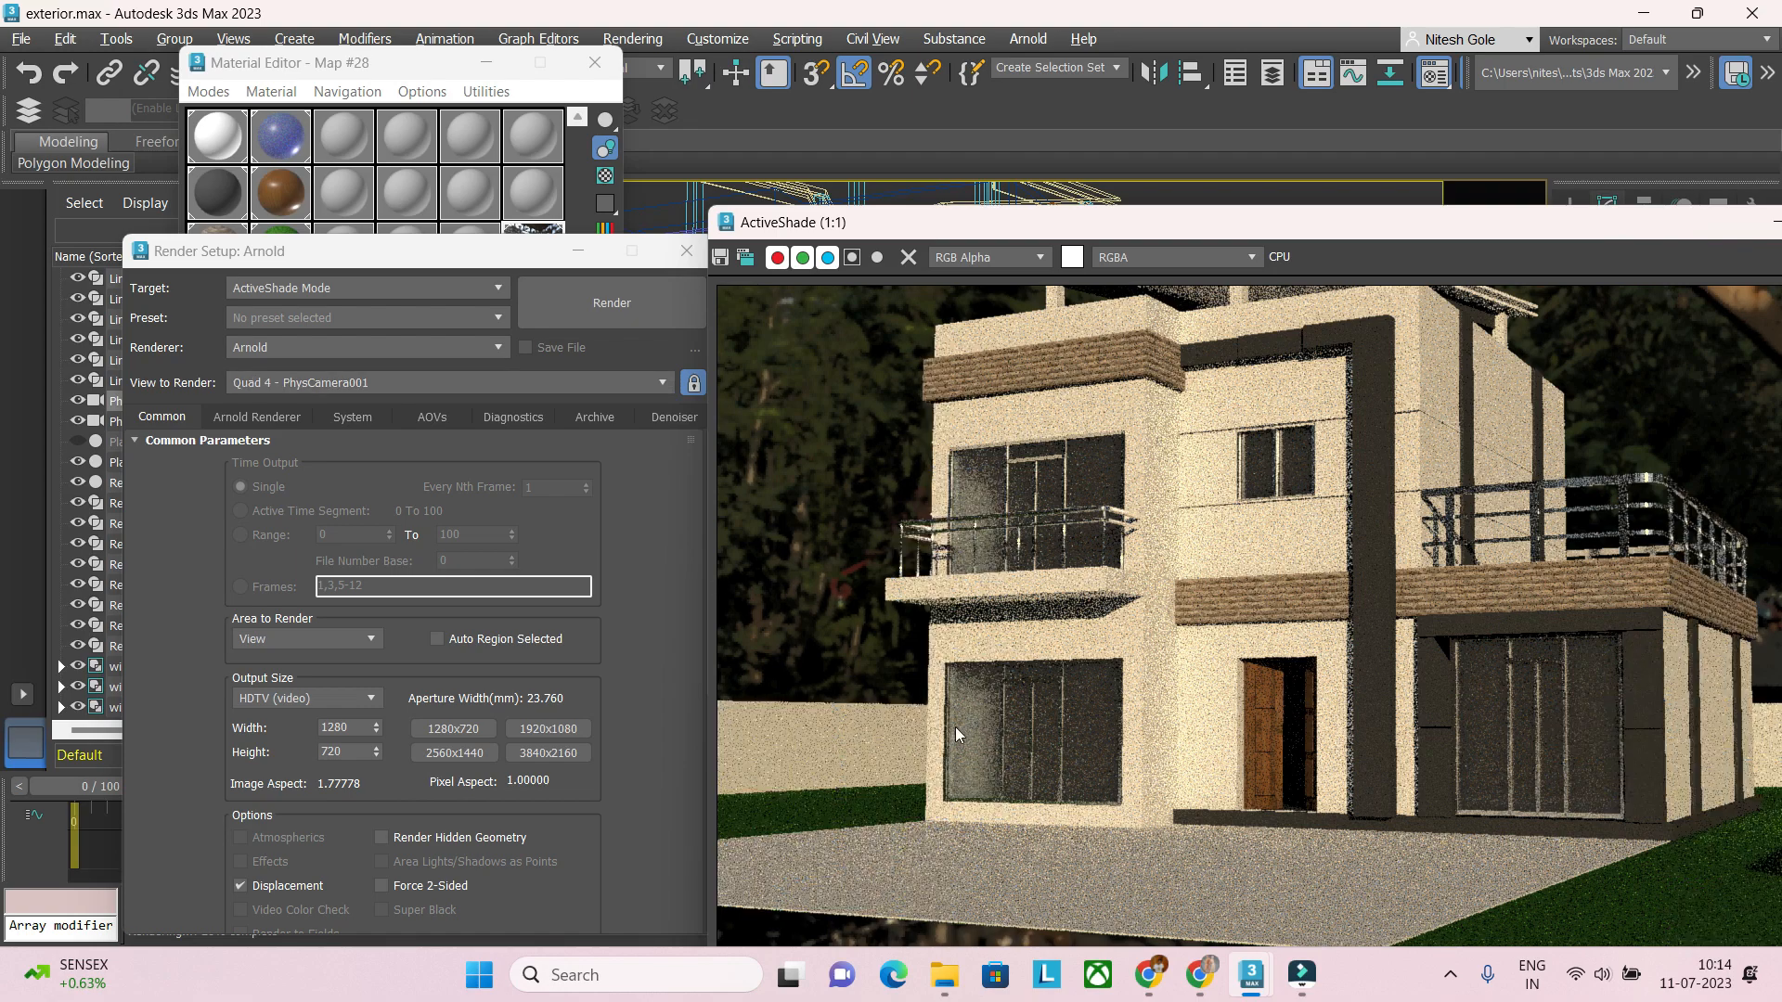
{"action": "left_click", "coordinate": [574, 250]}
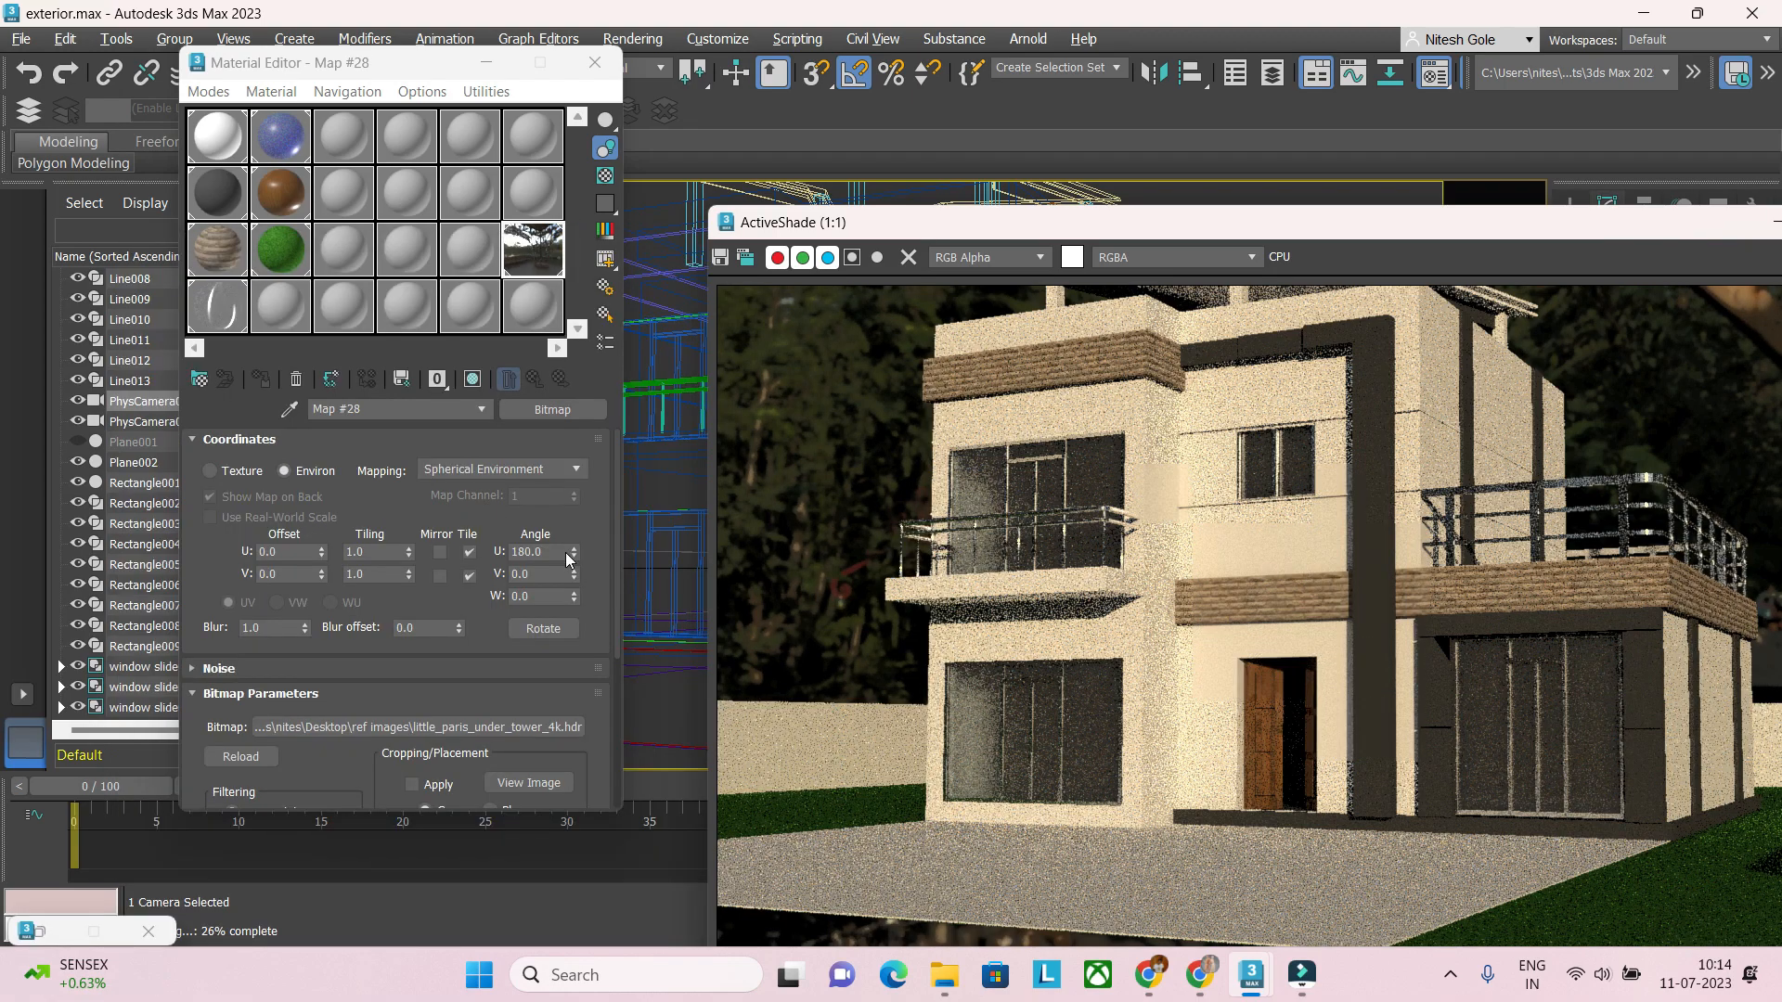
Step: Set the environment map's U angle to 270
{"action": "double_click", "coordinate": [544, 552]}
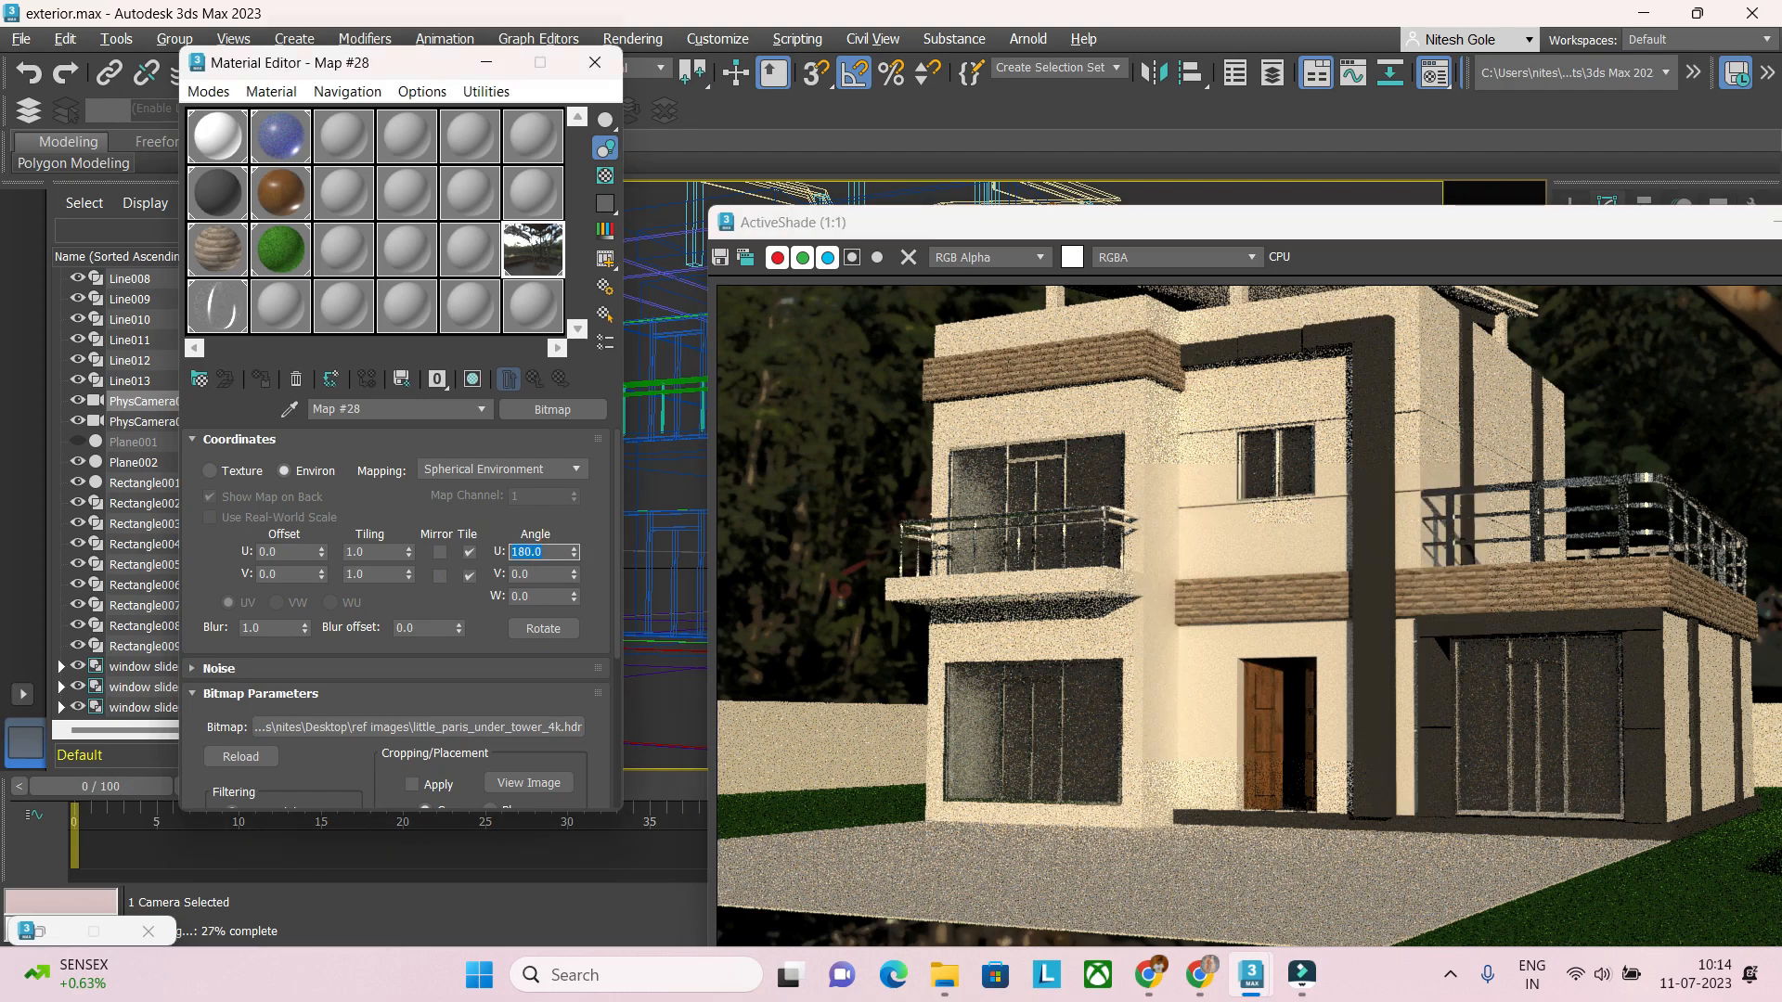
{"action": "type", "text": "270"}
{"action": "key", "text": "Return"}
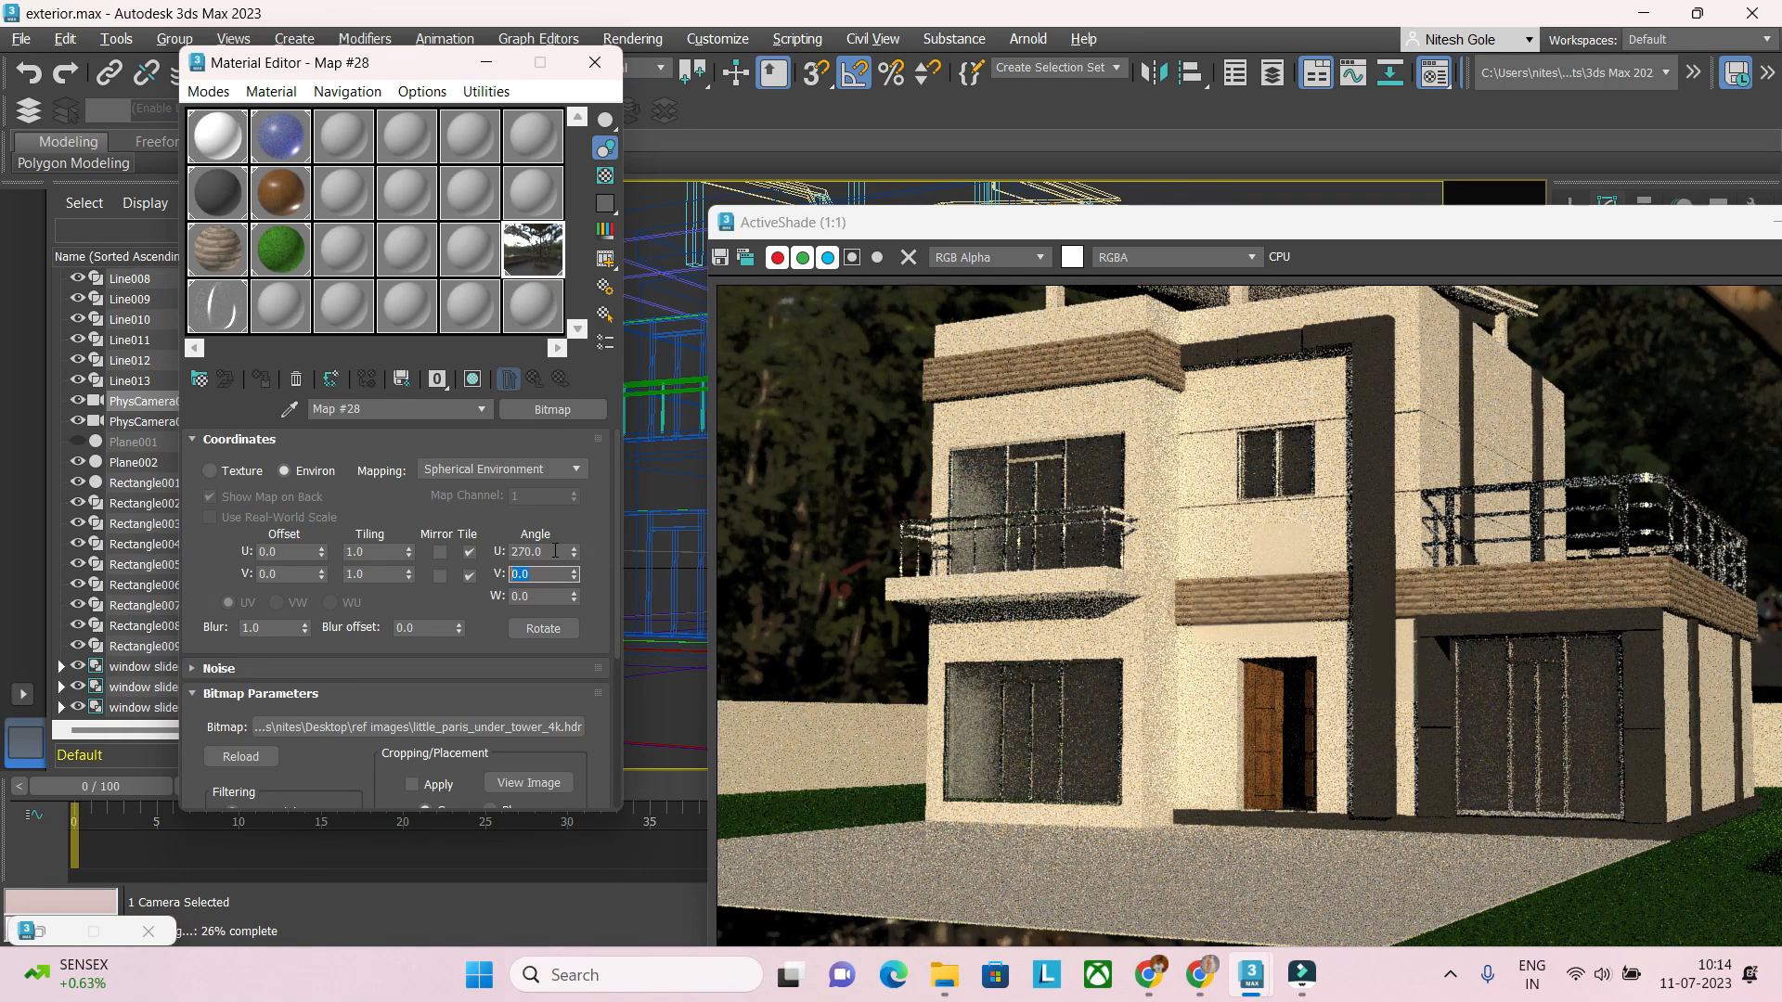
{"action": "left_click", "coordinate": [543, 551]}
{"action": "double_click", "coordinate": [543, 552]}
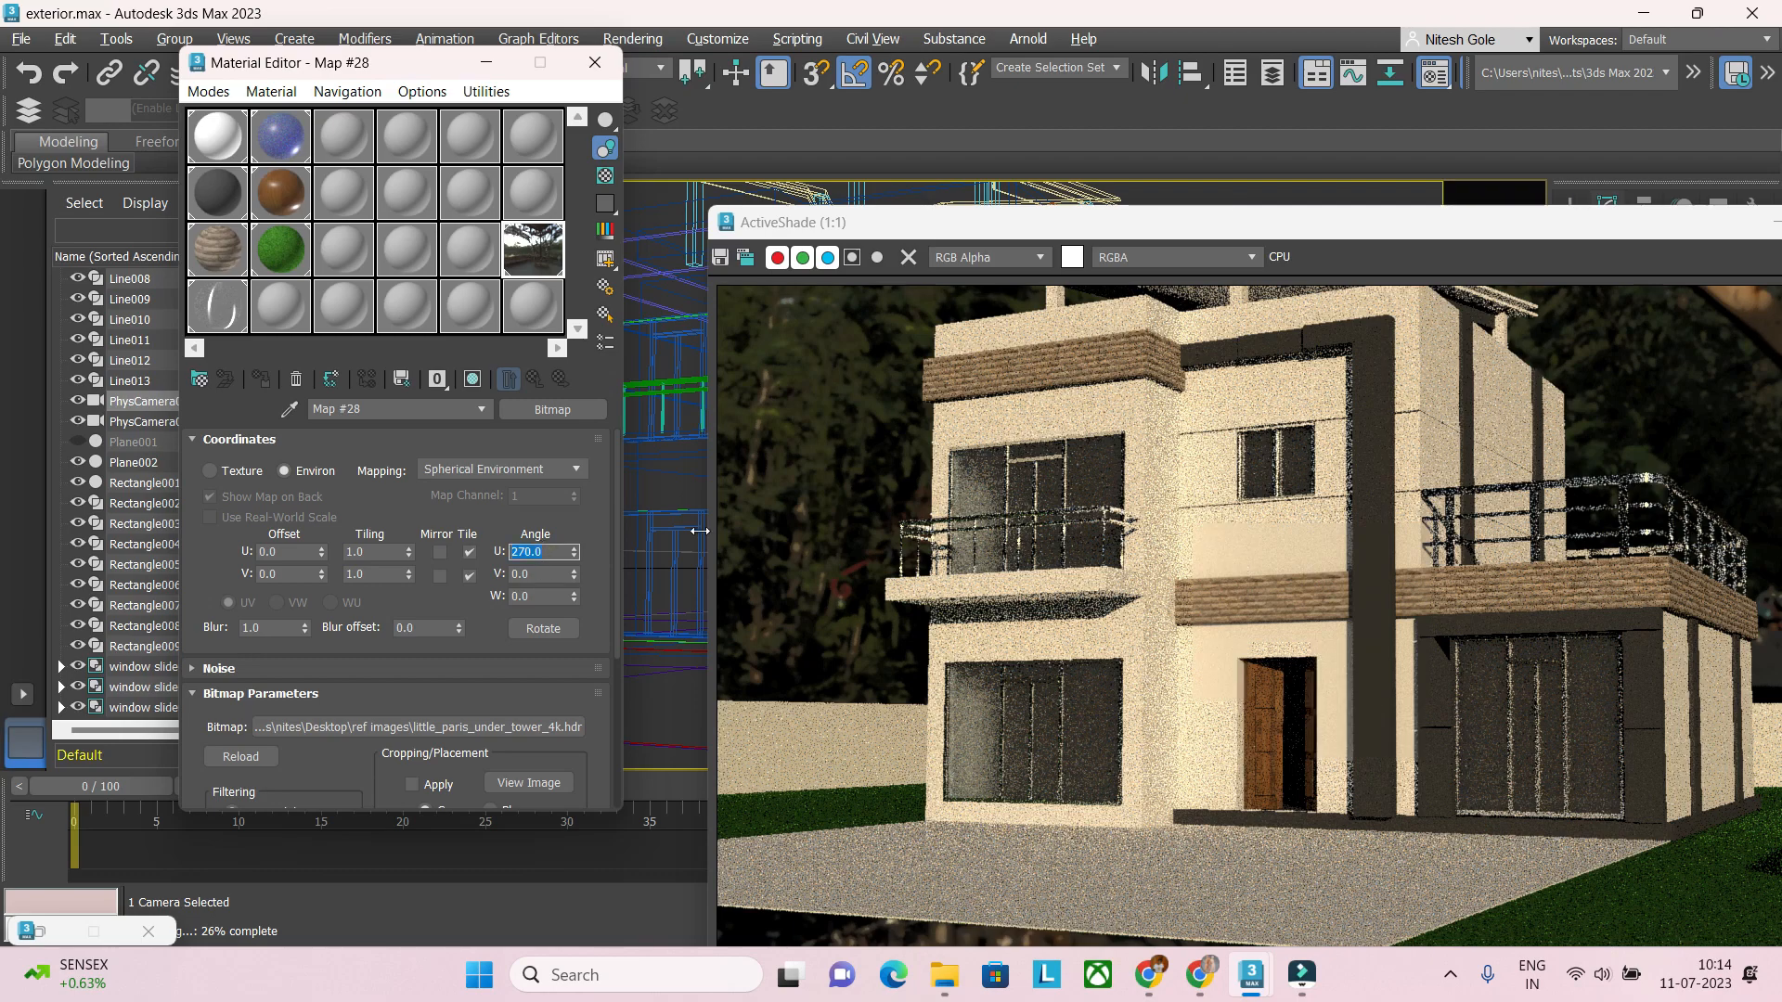
Step: Shift the environment map horizontally to a U offset of 0.64 while checking the background in ActiveShade
{"action": "left_click", "coordinate": [272, 548]}
{"action": "double_click", "coordinate": [272, 552]}
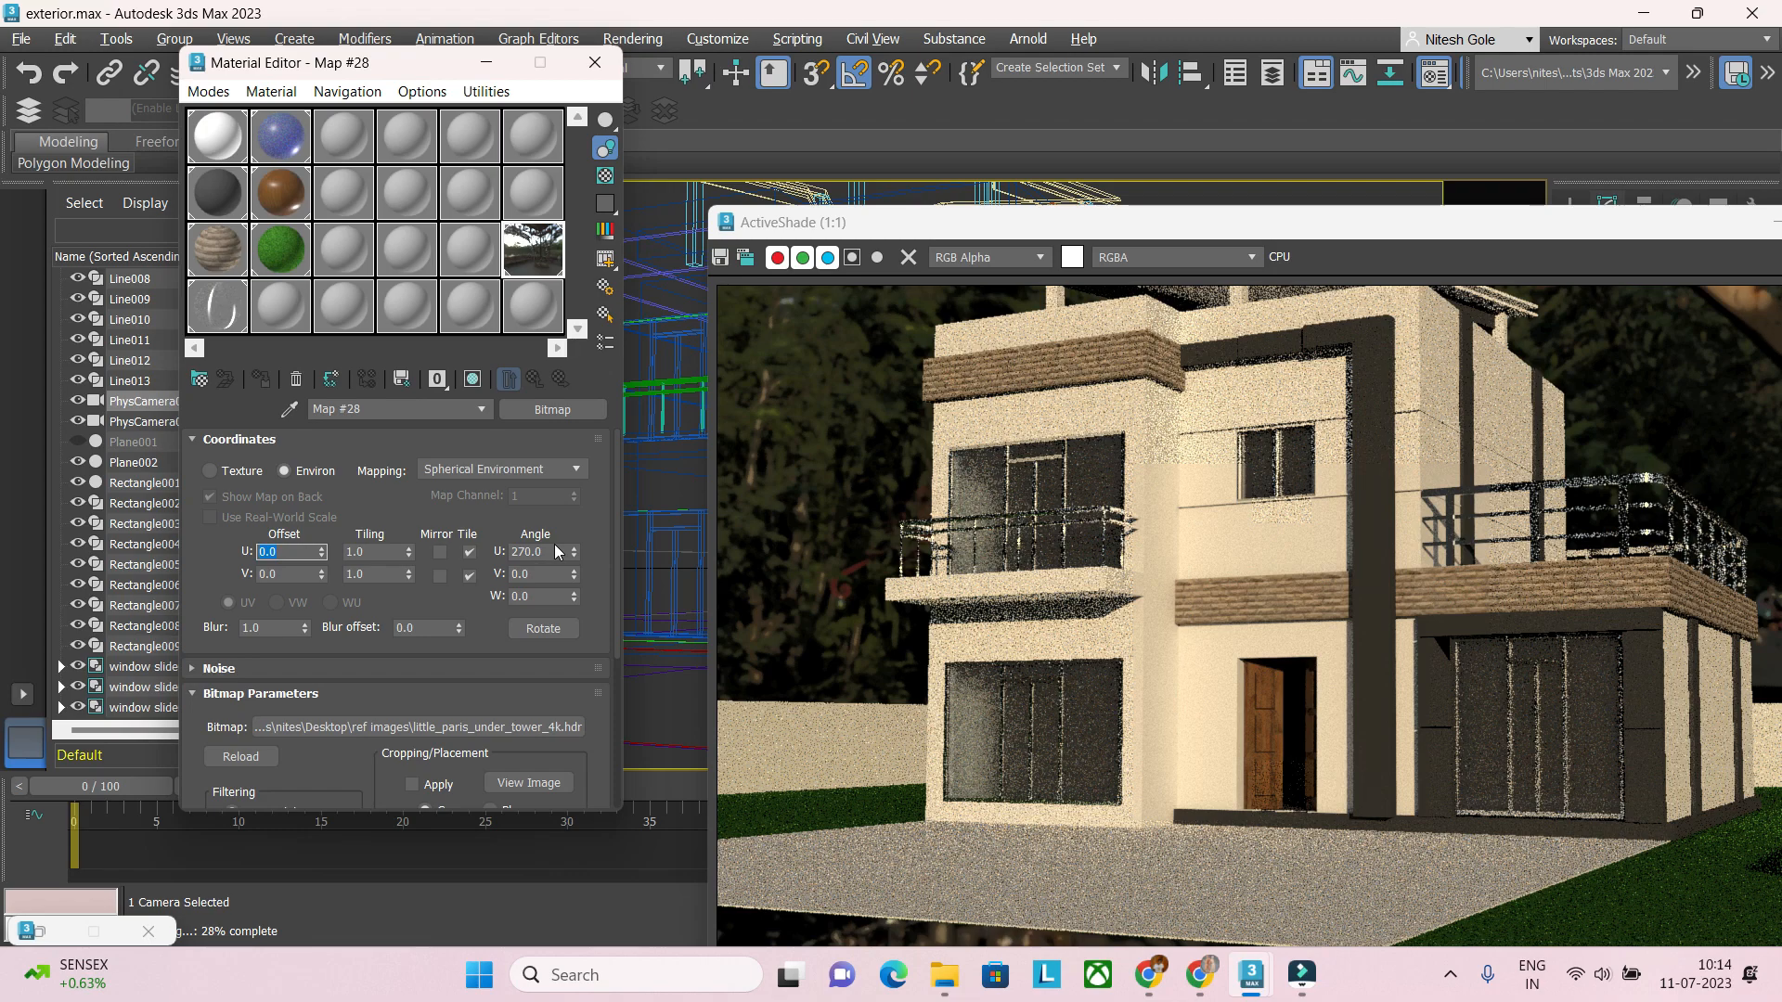
{"action": "left_click_drag", "start_coordinate": [322, 555], "coordinate": [324, 432]}
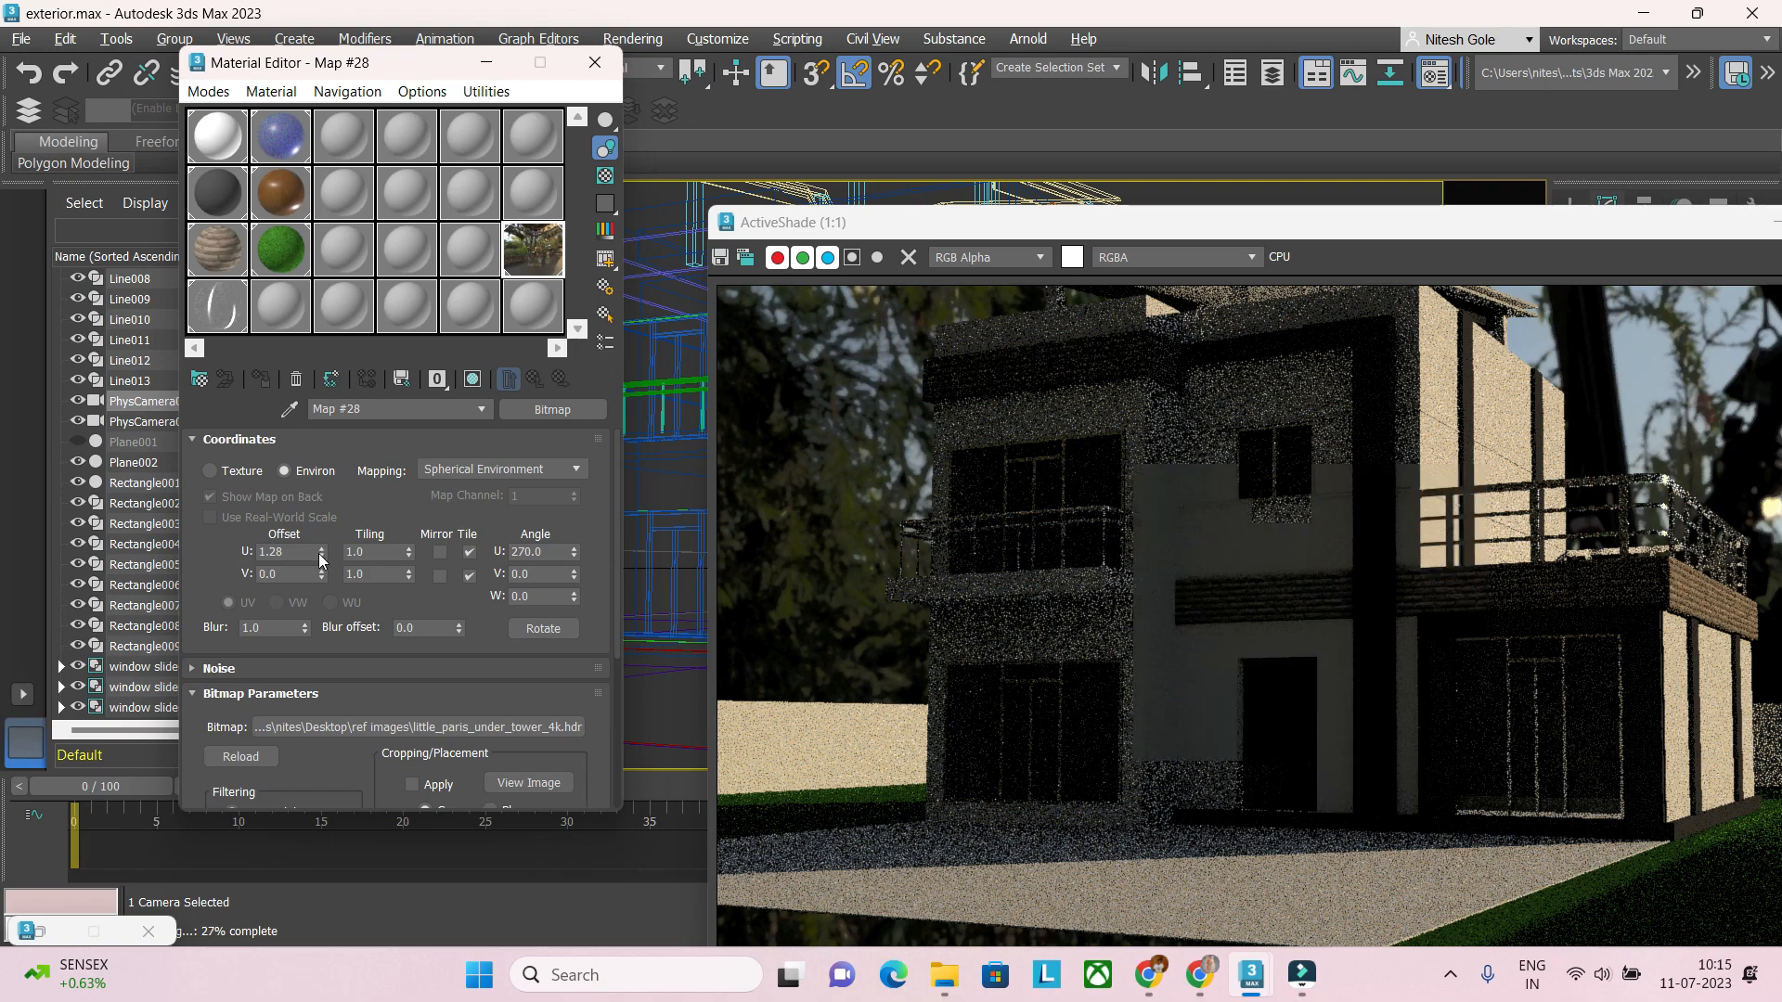
{"action": "left_click_drag", "start_coordinate": [321, 557], "coordinate": [312, 610]}
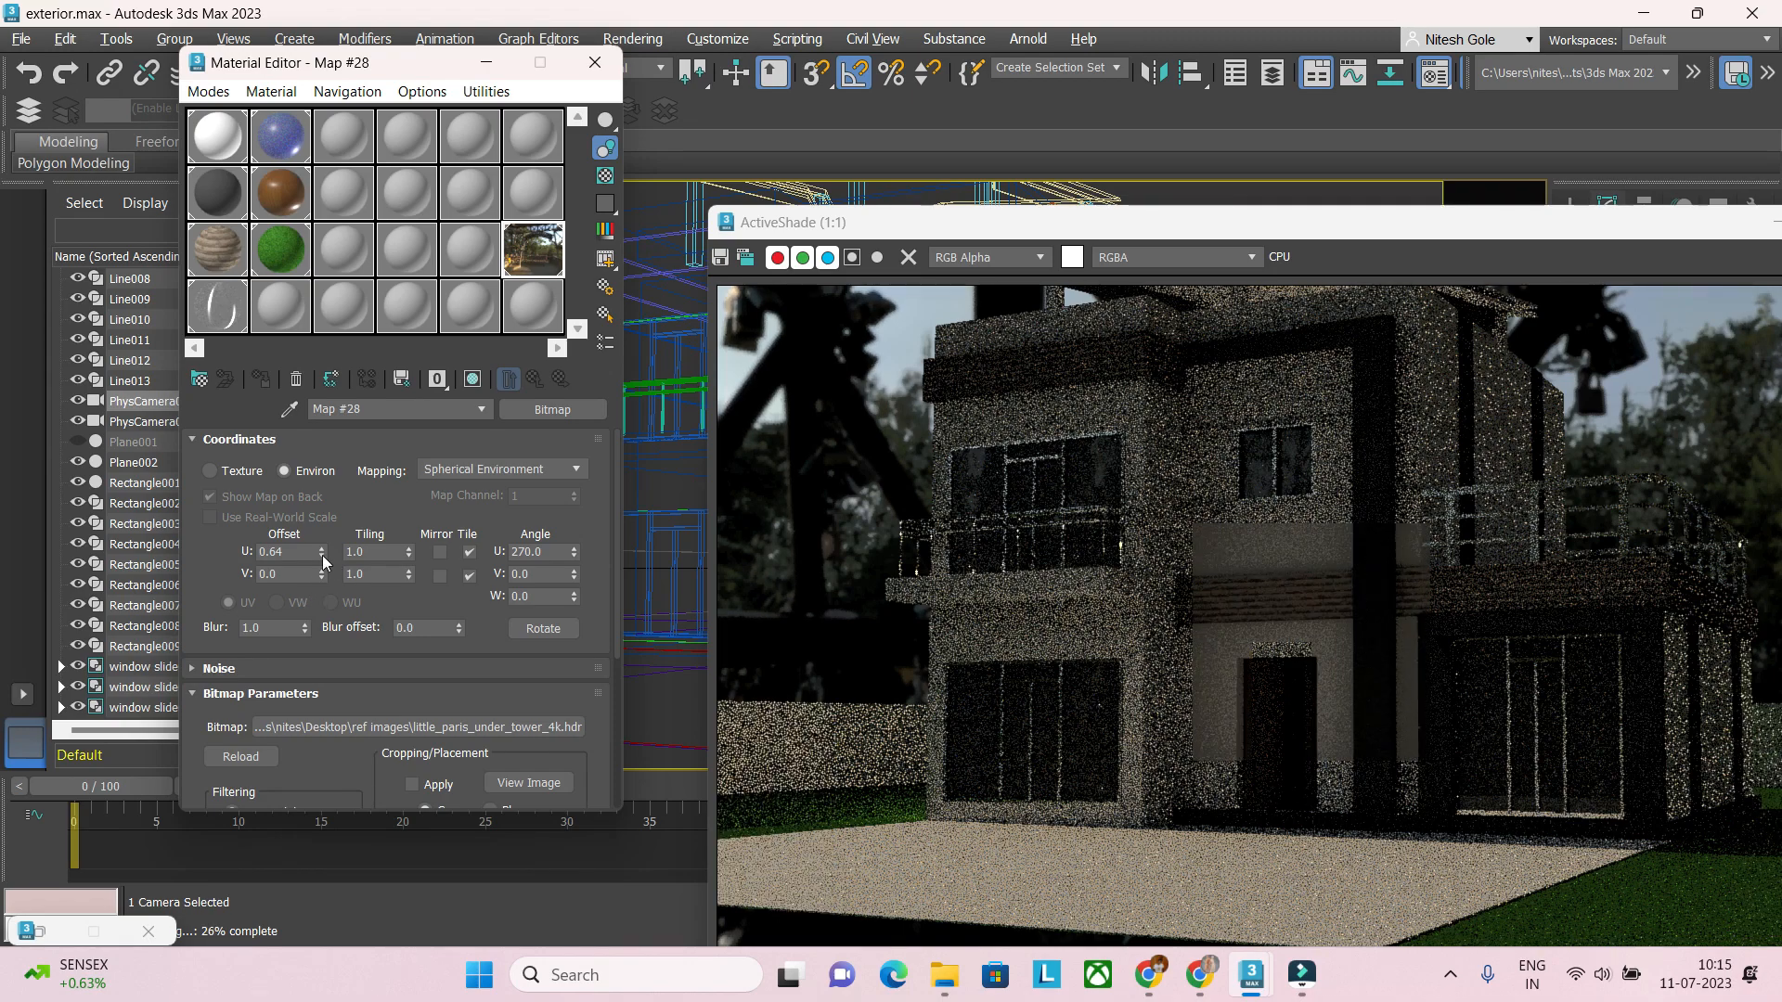
Step: Shift the environment map horizontally to a U offset of -0.28 while checking the house's lighting in ActiveShade
{"action": "left_click", "coordinate": [322, 550]}
{"action": "left_click_drag", "start_coordinate": [323, 553], "coordinate": [317, 608]}
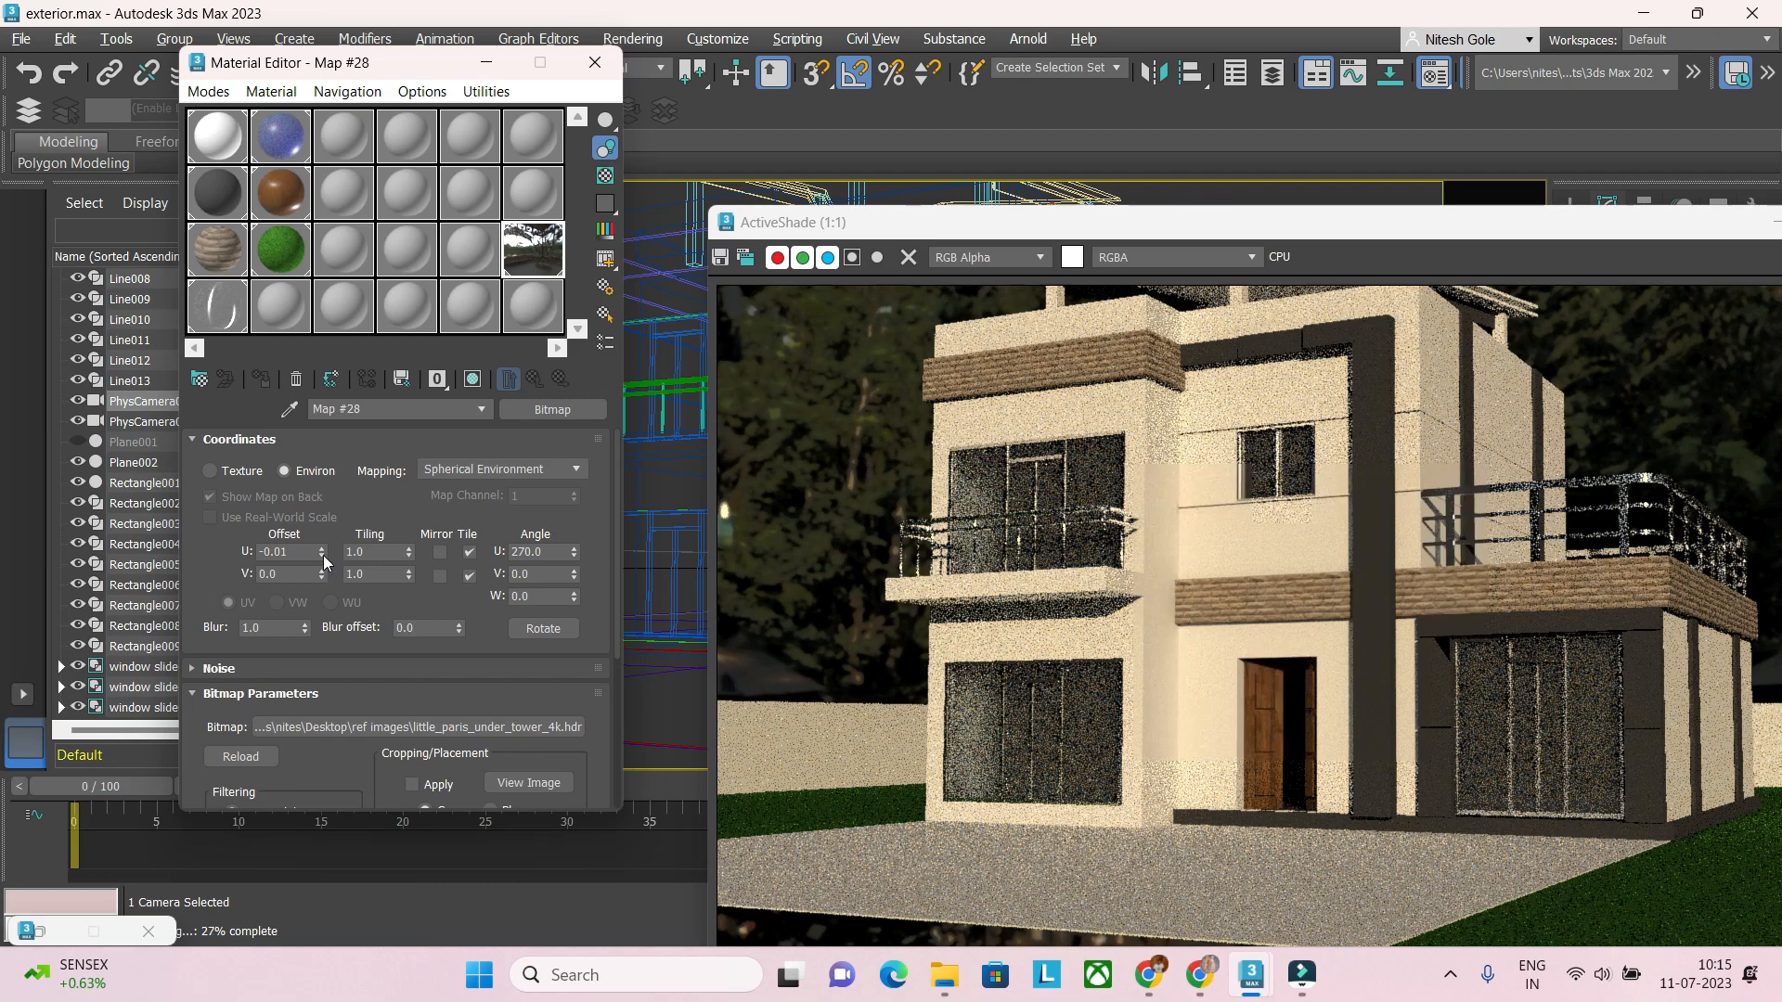
{"action": "left_click_drag", "start_coordinate": [323, 555], "coordinate": [324, 577]}
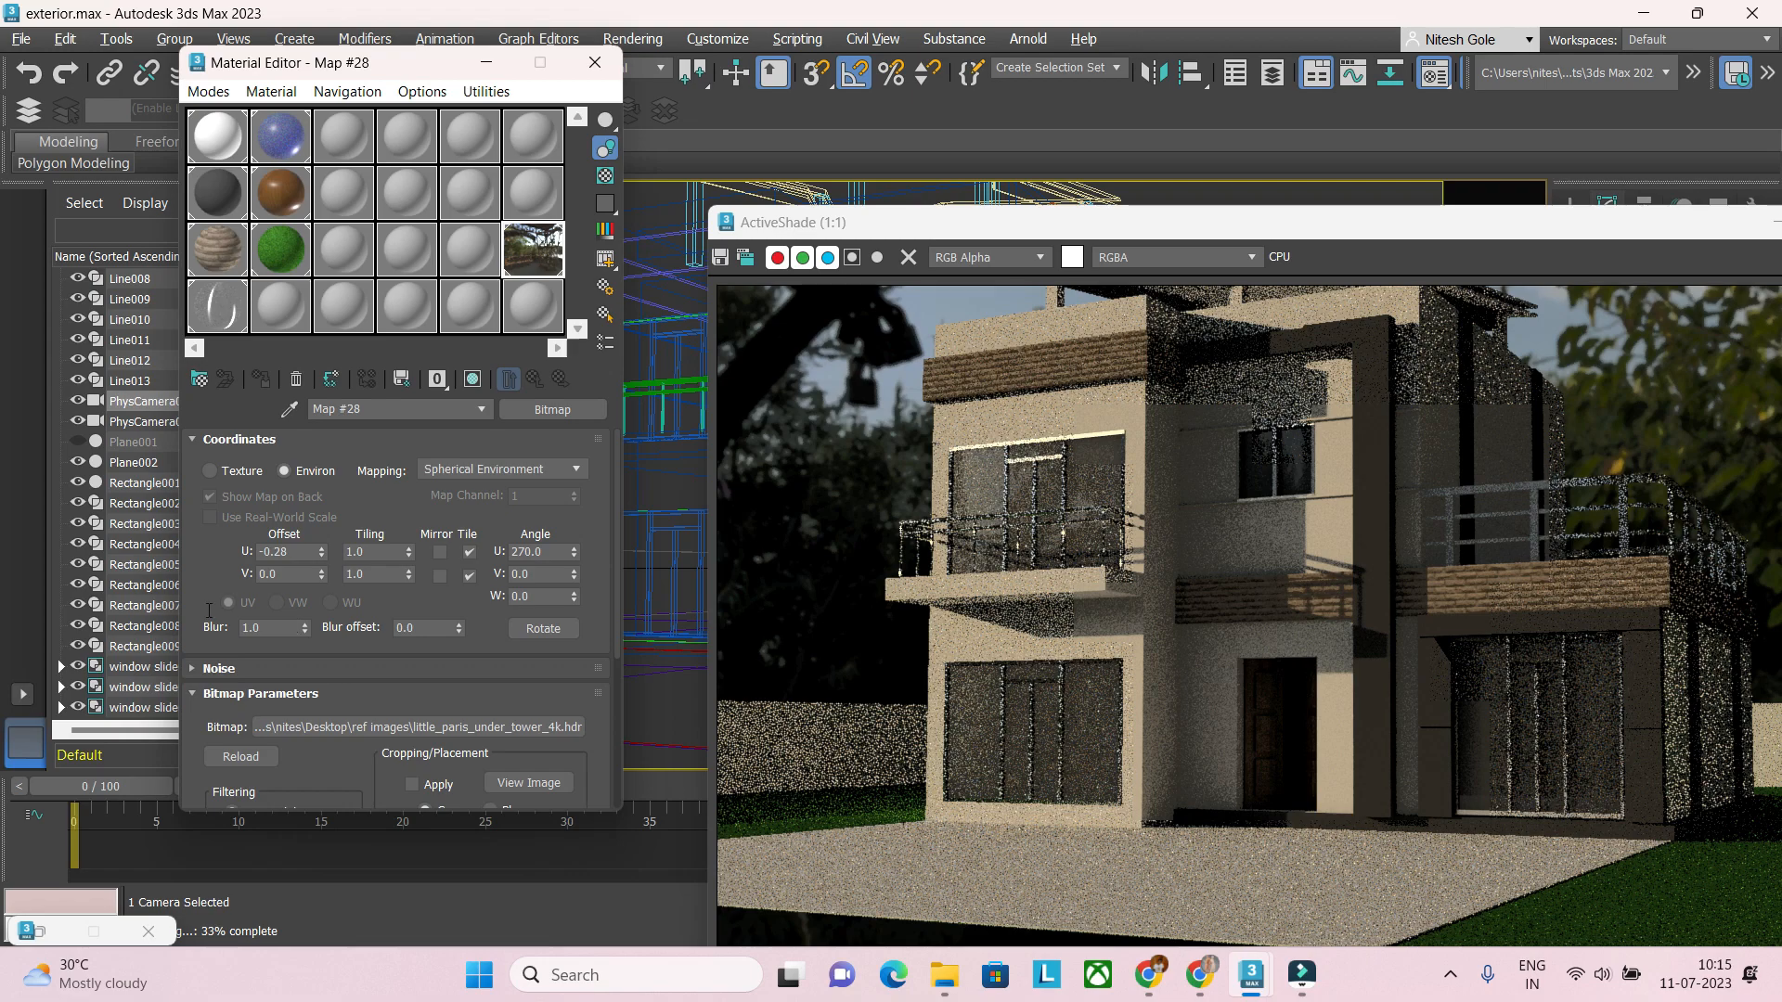
Step: Set the environment map's blur to 5.0 and its blur offset to 1.0
{"action": "double_click", "coordinate": [278, 628]}
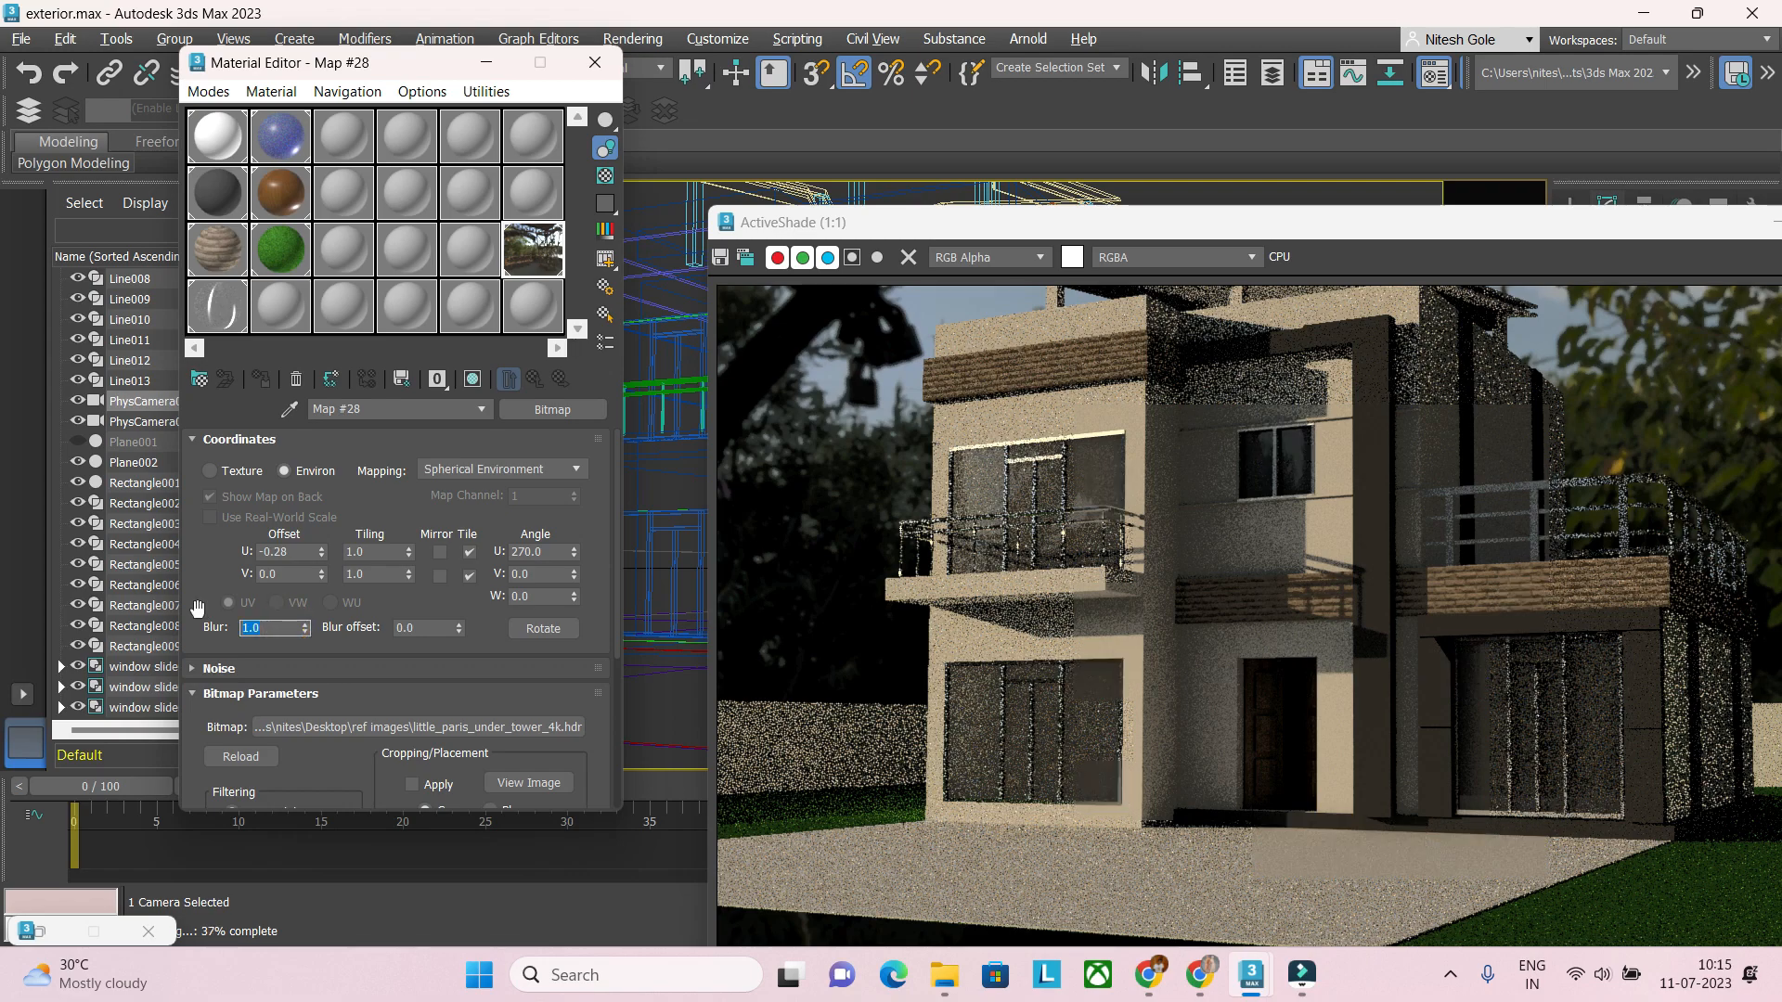
{"action": "type", "text": "5"}
{"action": "key", "text": "Return"}
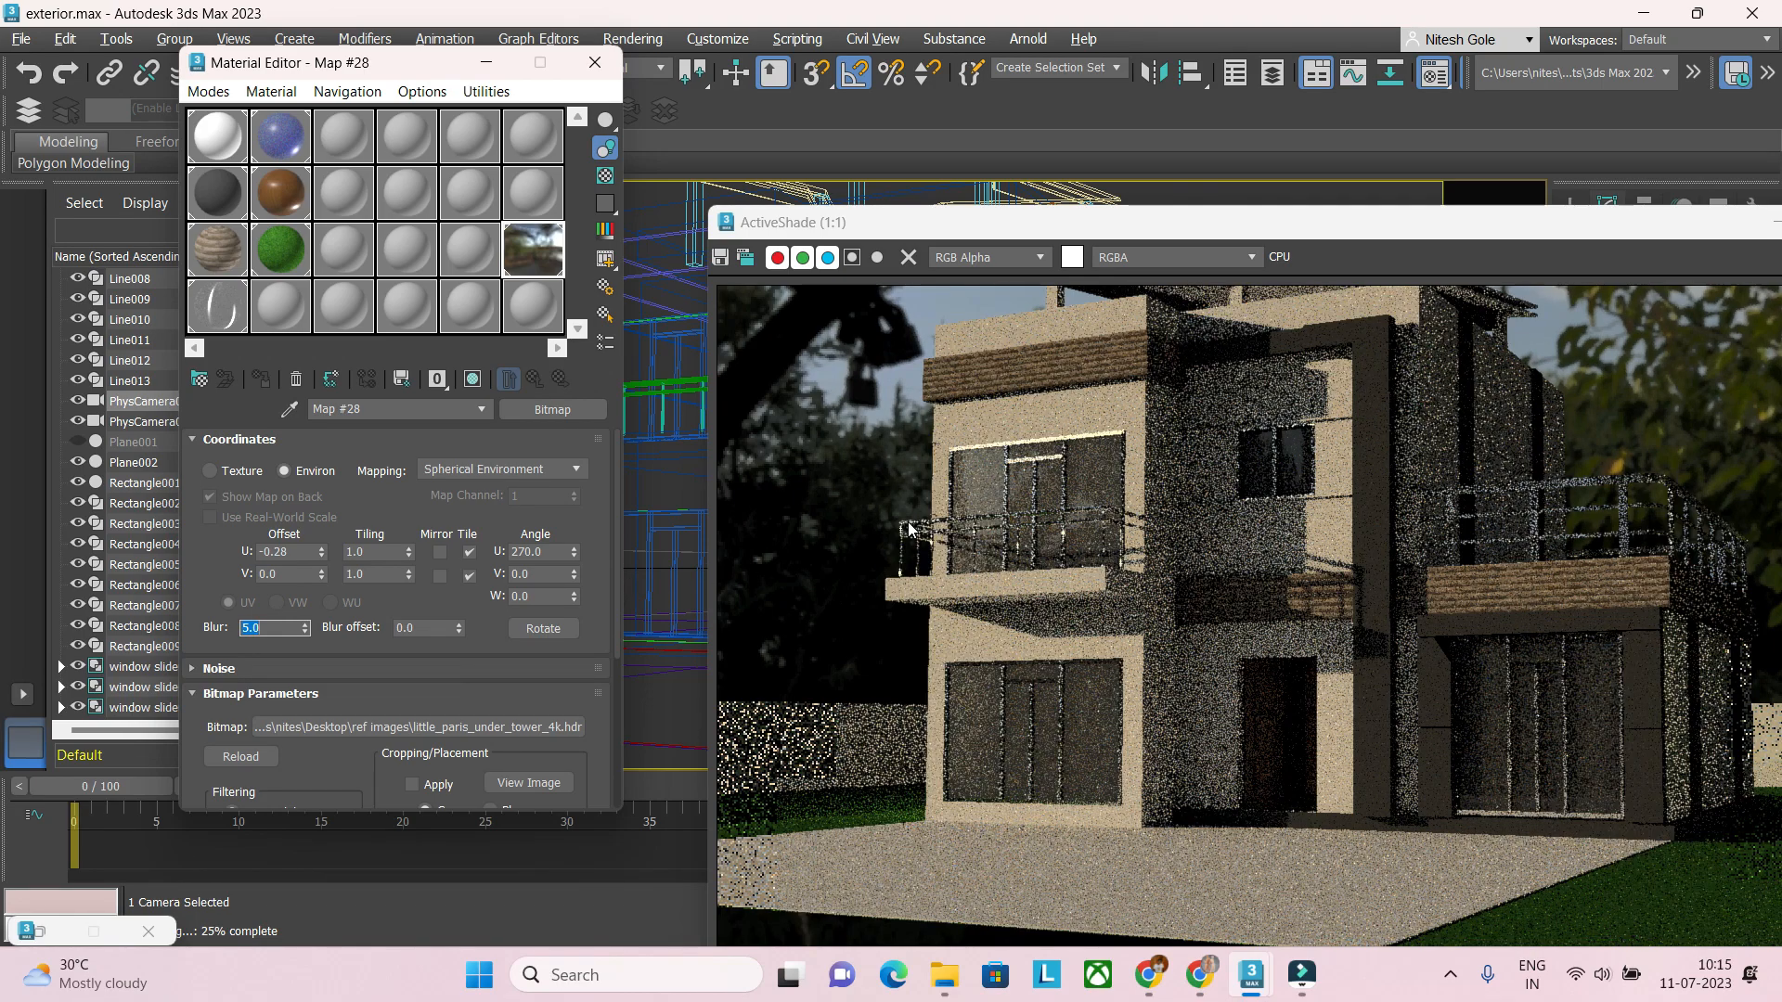
{"action": "left_click_drag", "start_coordinate": [434, 629], "coordinate": [312, 625]}
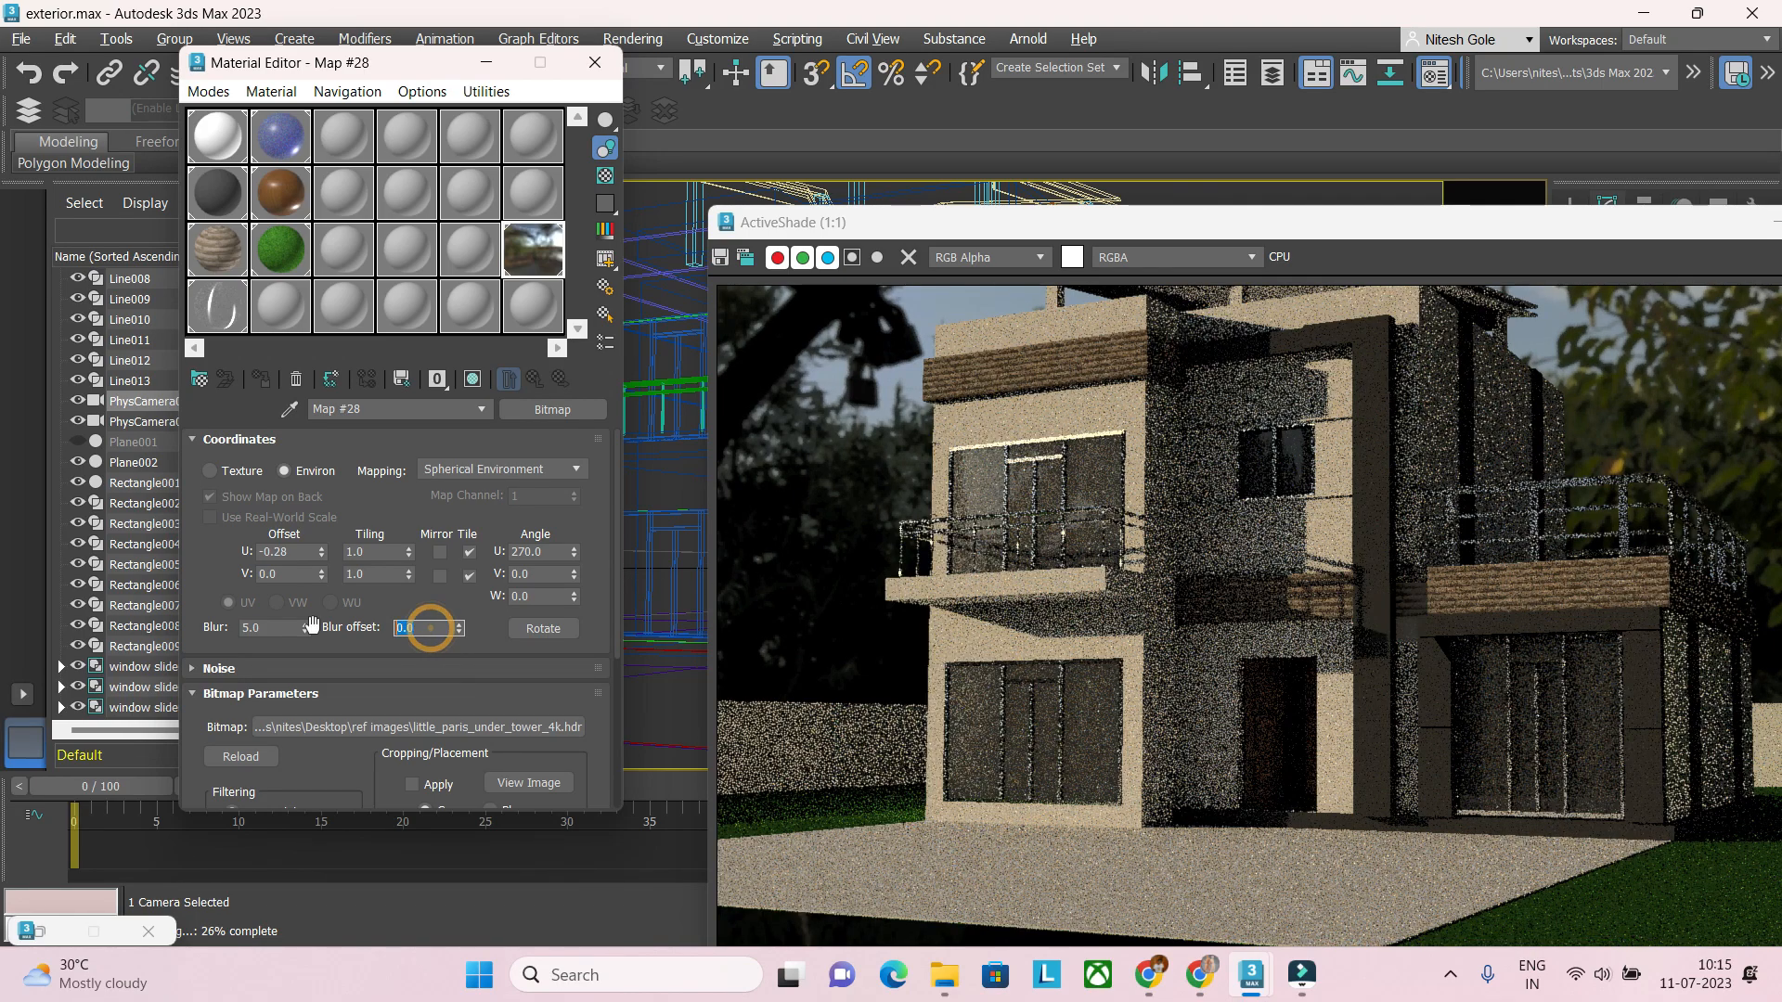
{"action": "type", "text": "1"}
{"action": "key", "text": "Return"}
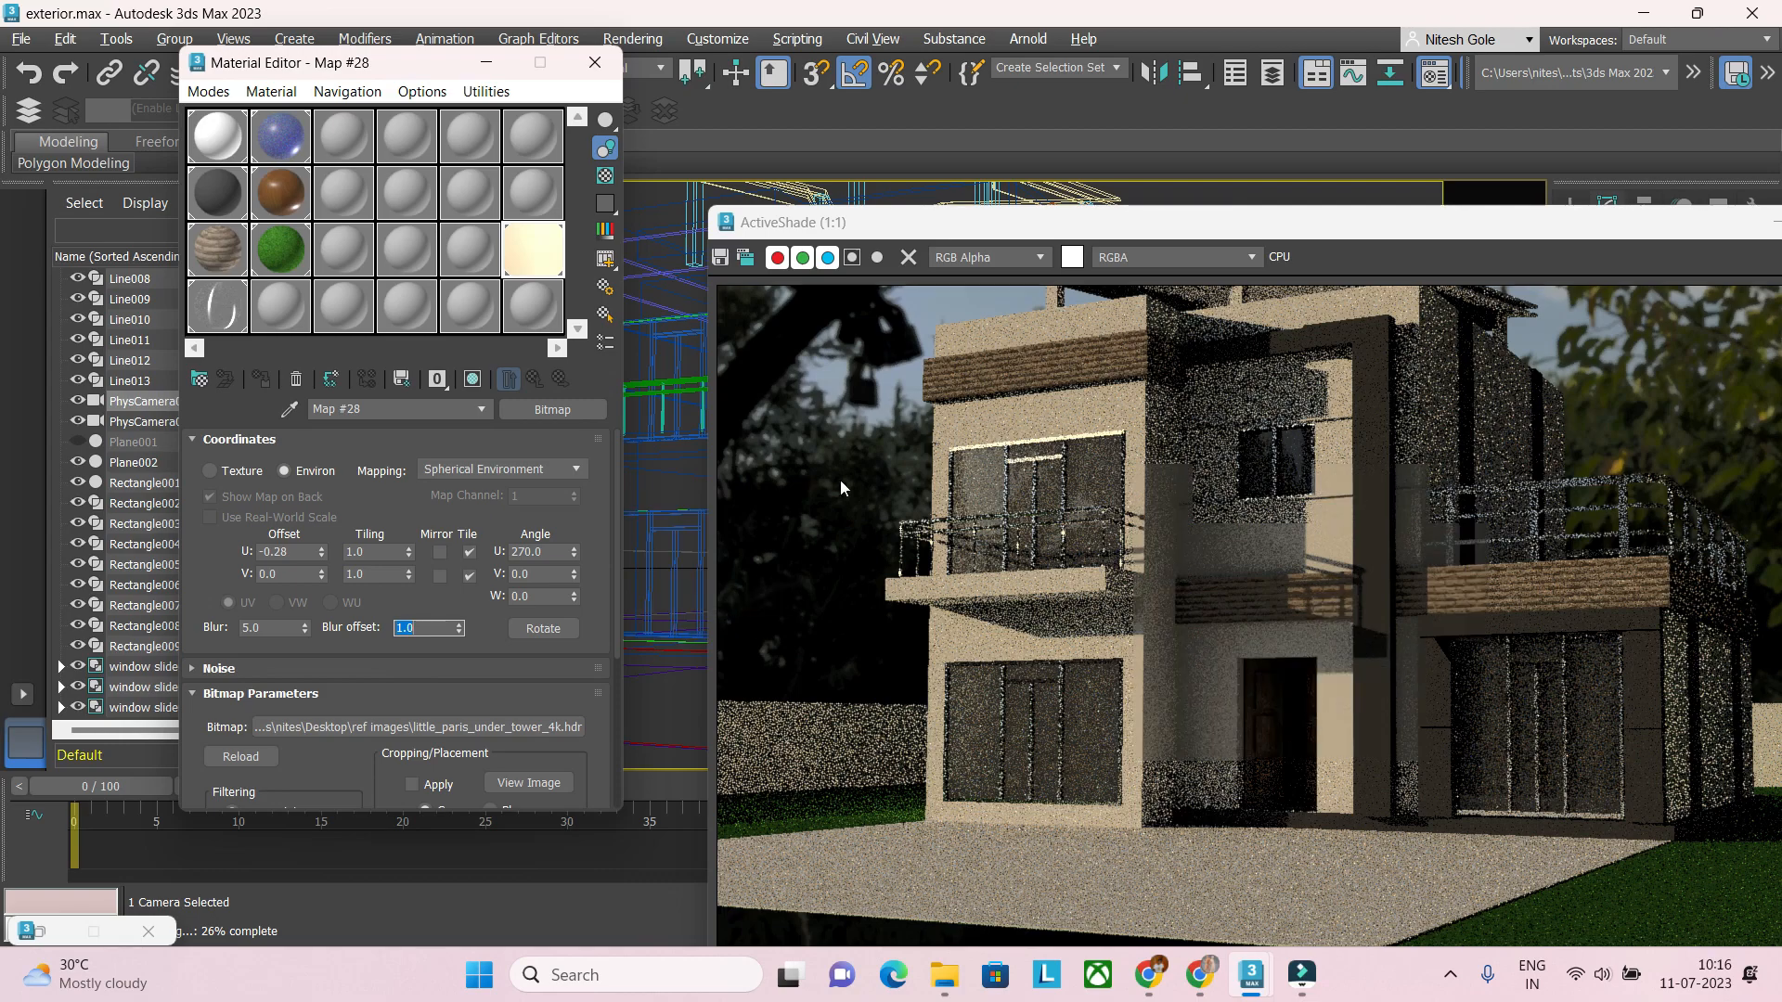
Step: Close the Material Editor and inspect the ActiveShade render at full size before minimizing its window
{"action": "left_click", "coordinate": [601, 67]}
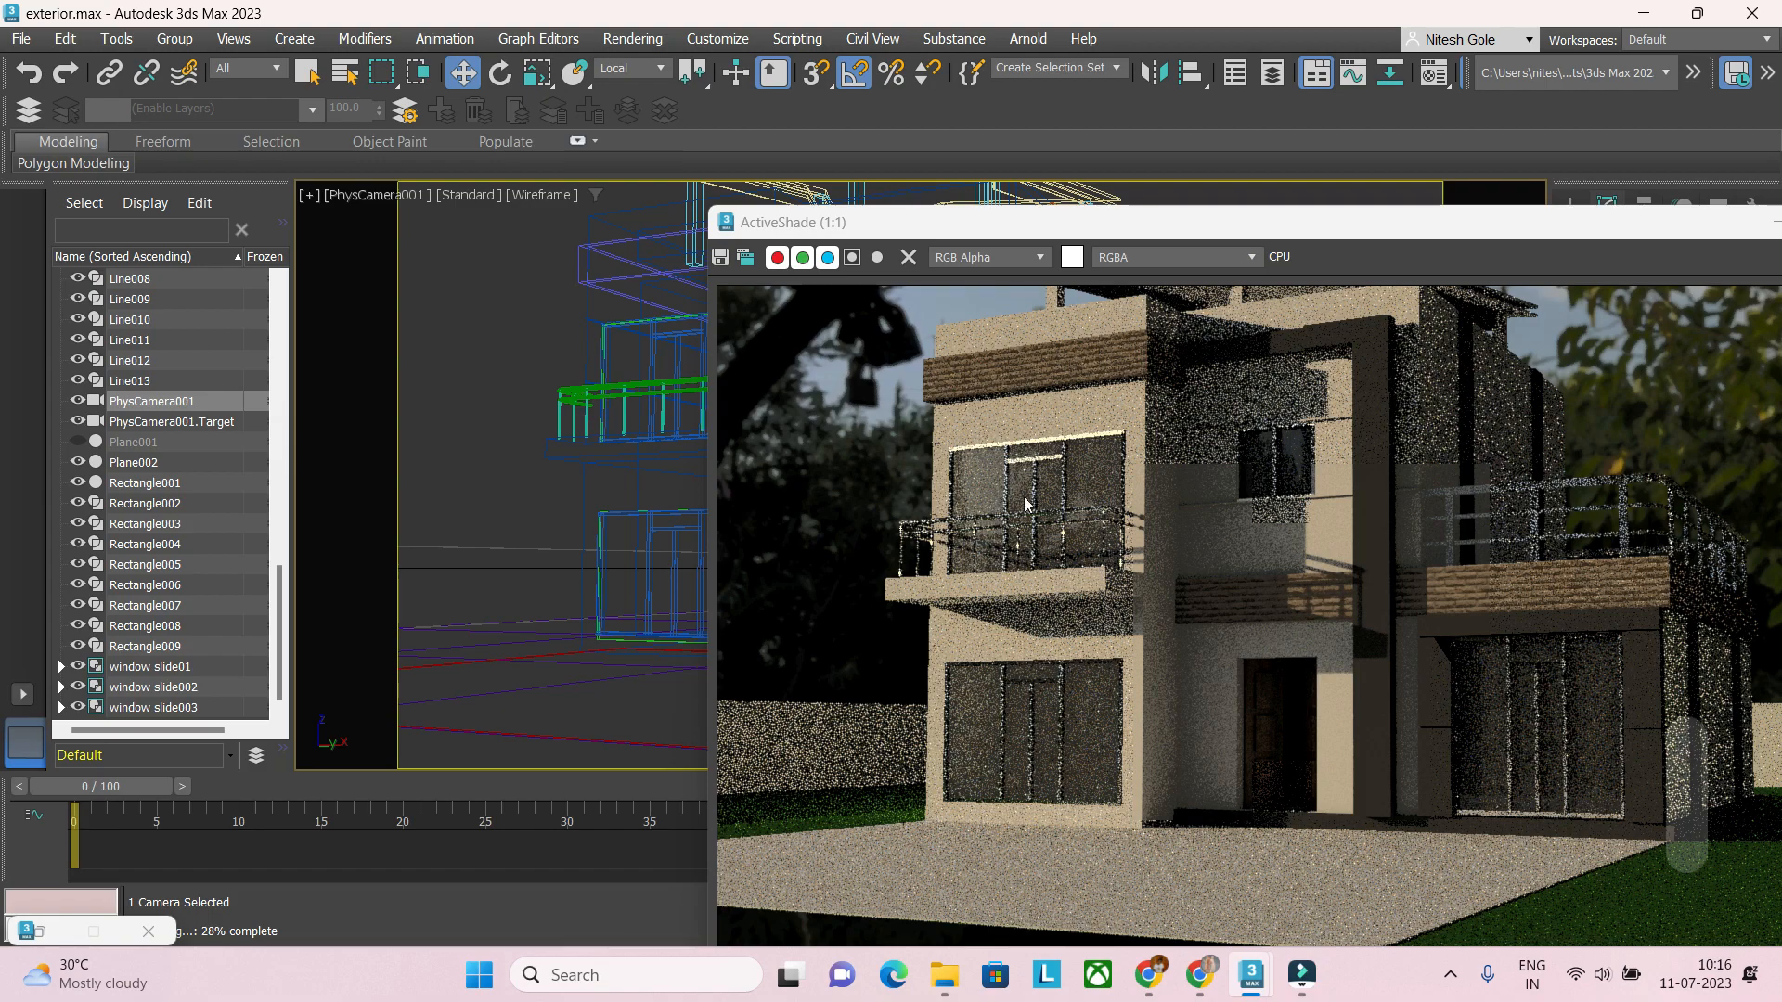
{"action": "key", "text": "Escape"}
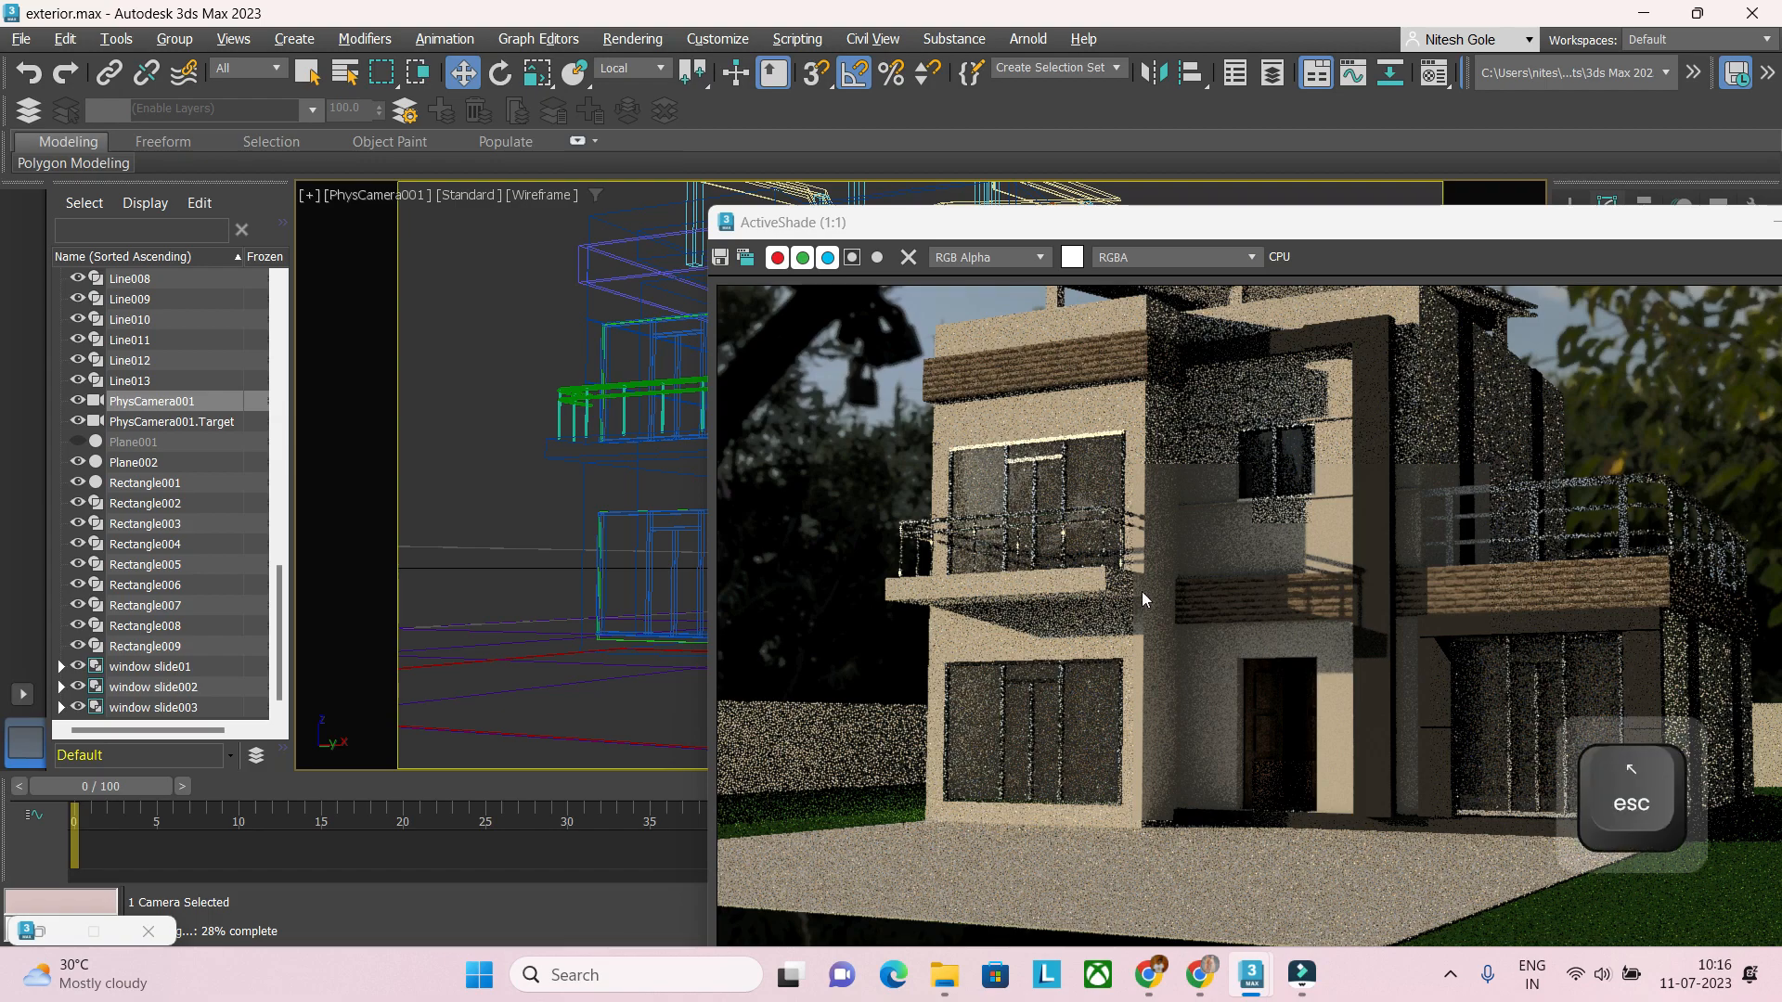
{"action": "key", "text": "super+Up"}
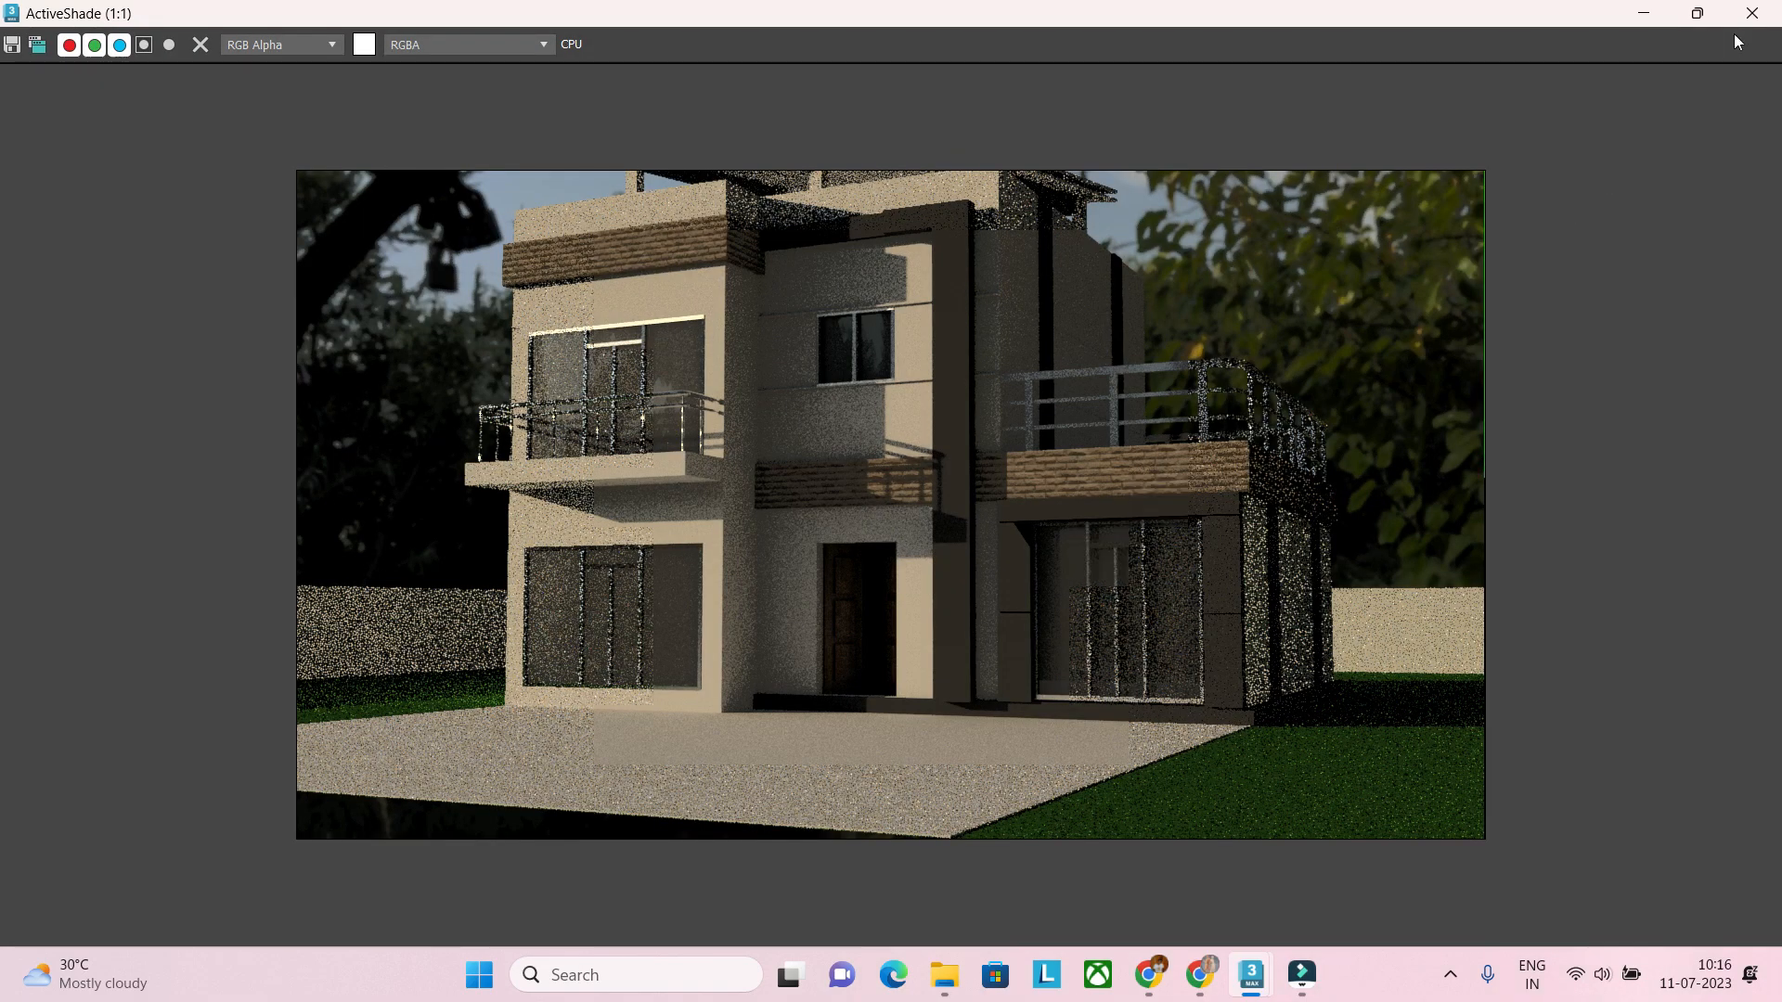
{"action": "left_click", "coordinate": [1643, 13]}
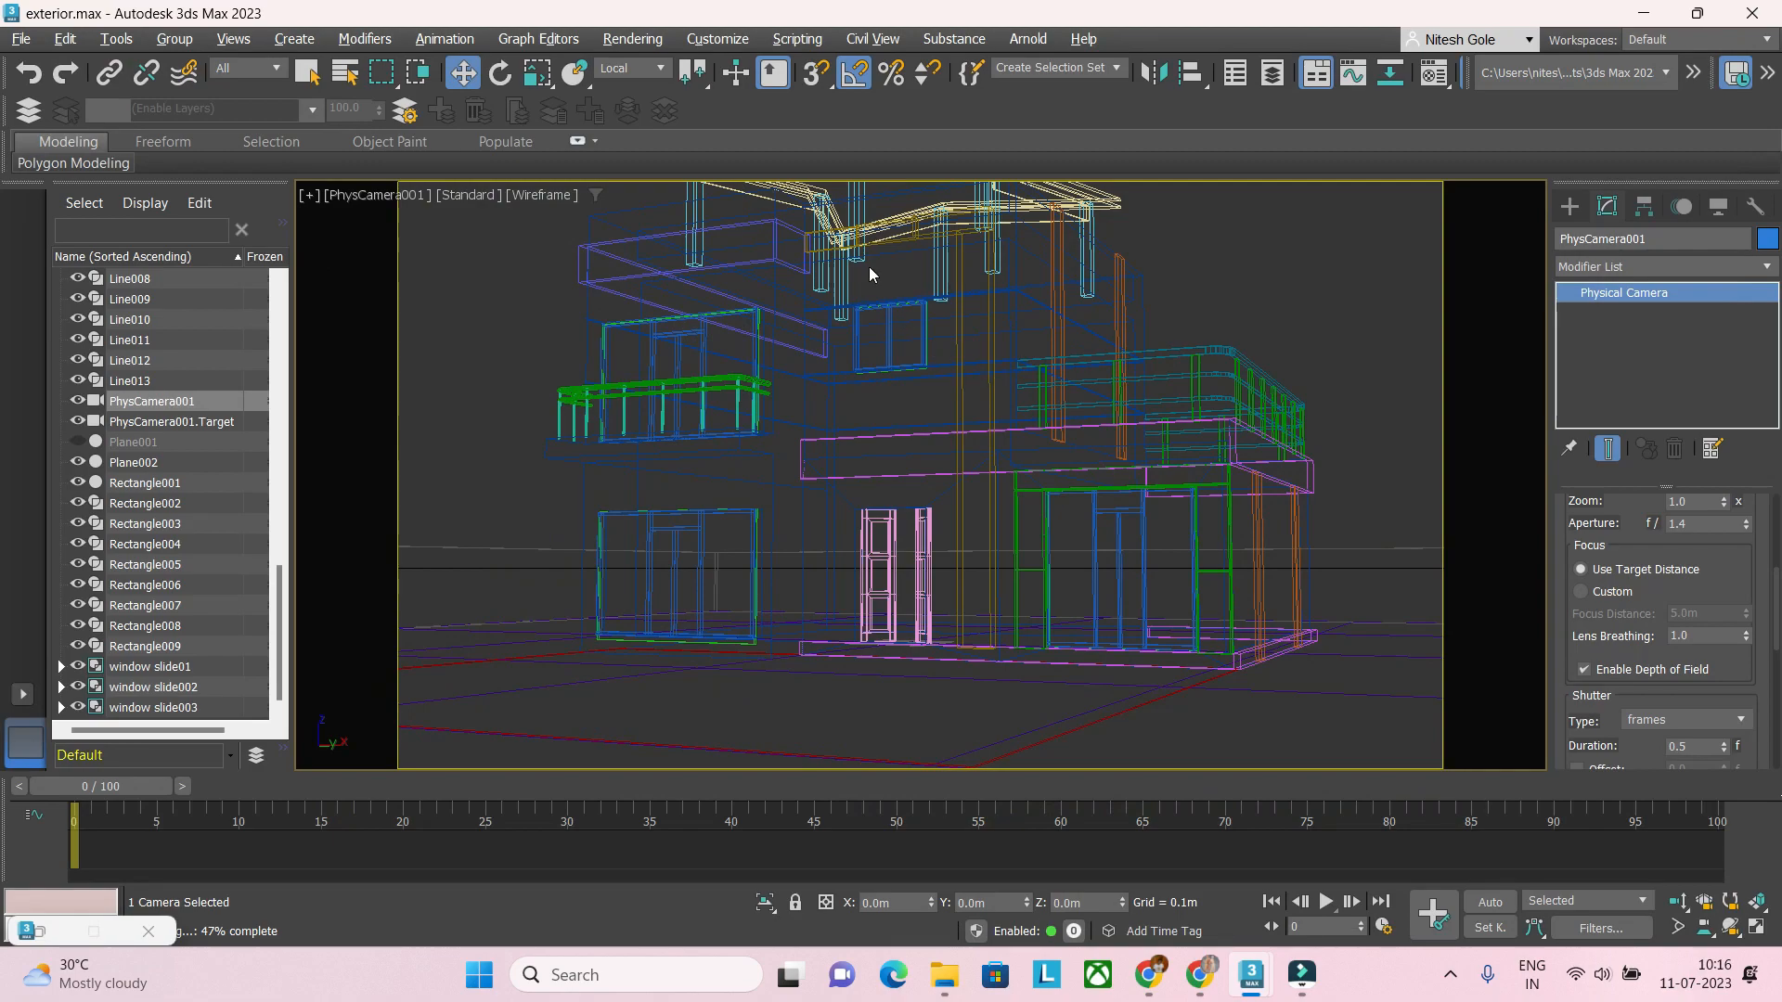
Step: Reframe the camera view to bring the roof into frame and set the camera's field of view to 50 degrees
{"action": "middle_click_drag", "start_coordinate": [929, 457], "coordinate": [929, 514]}
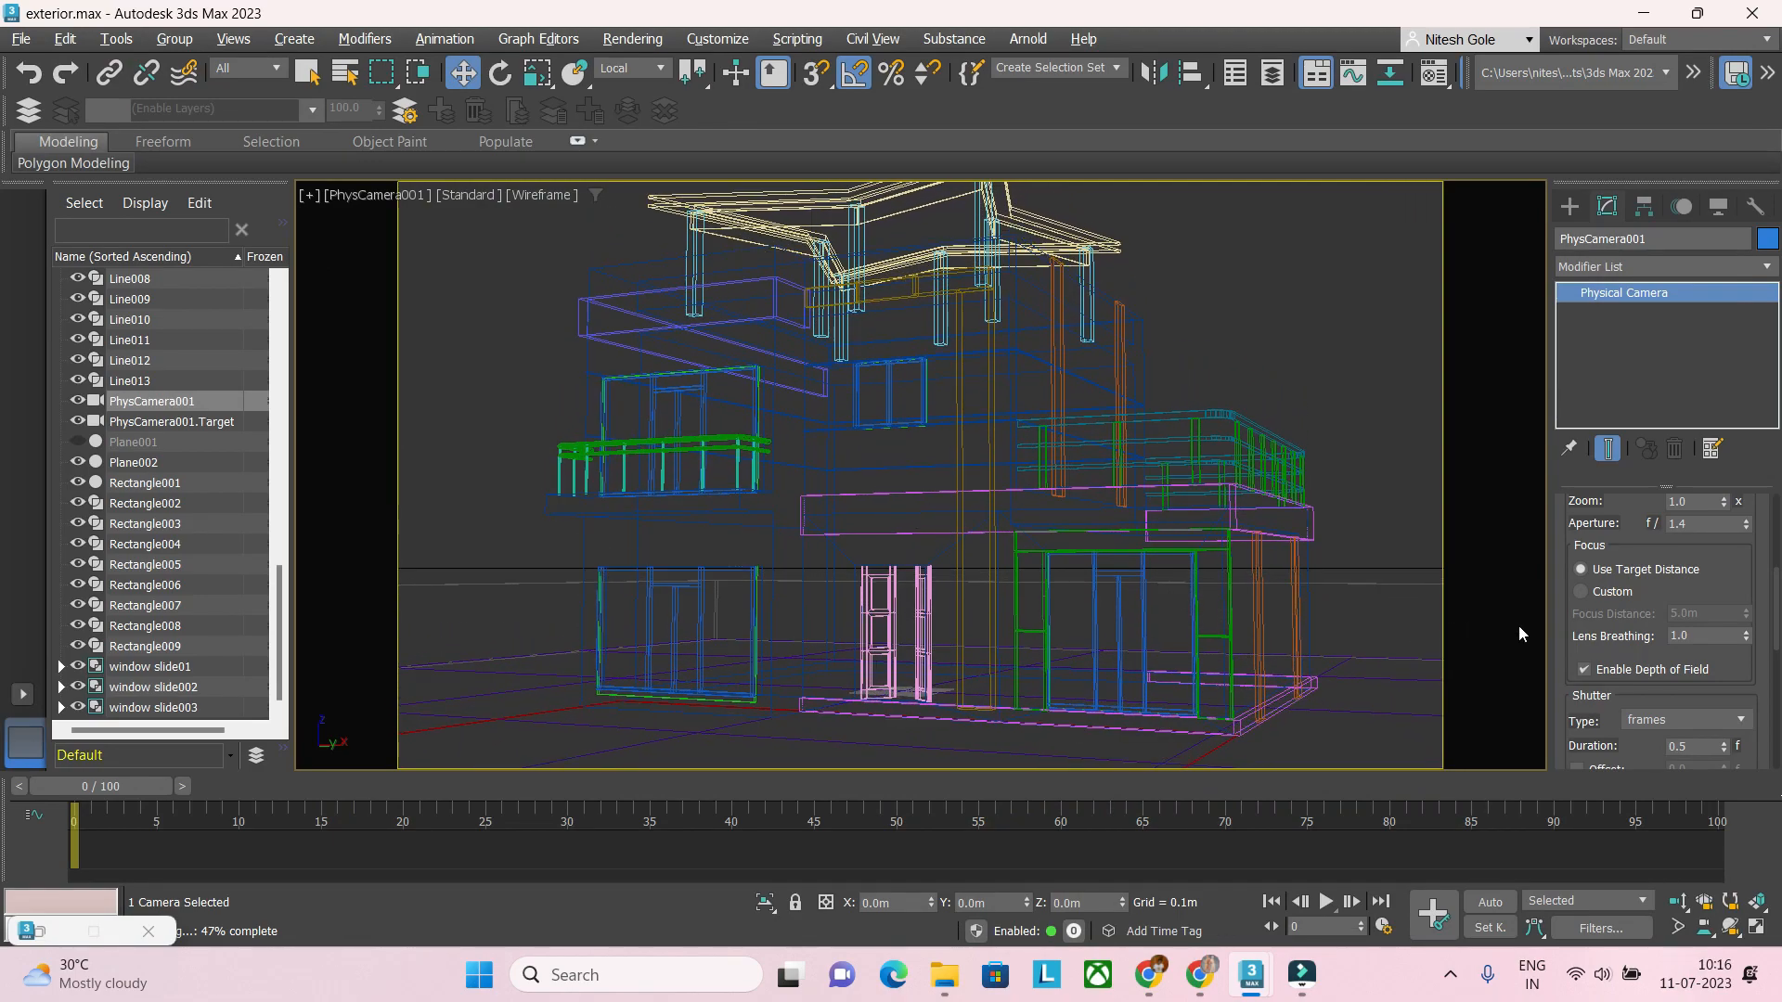
{"action": "left_click_drag", "start_coordinate": [1696, 576], "coordinate": [1694, 685]}
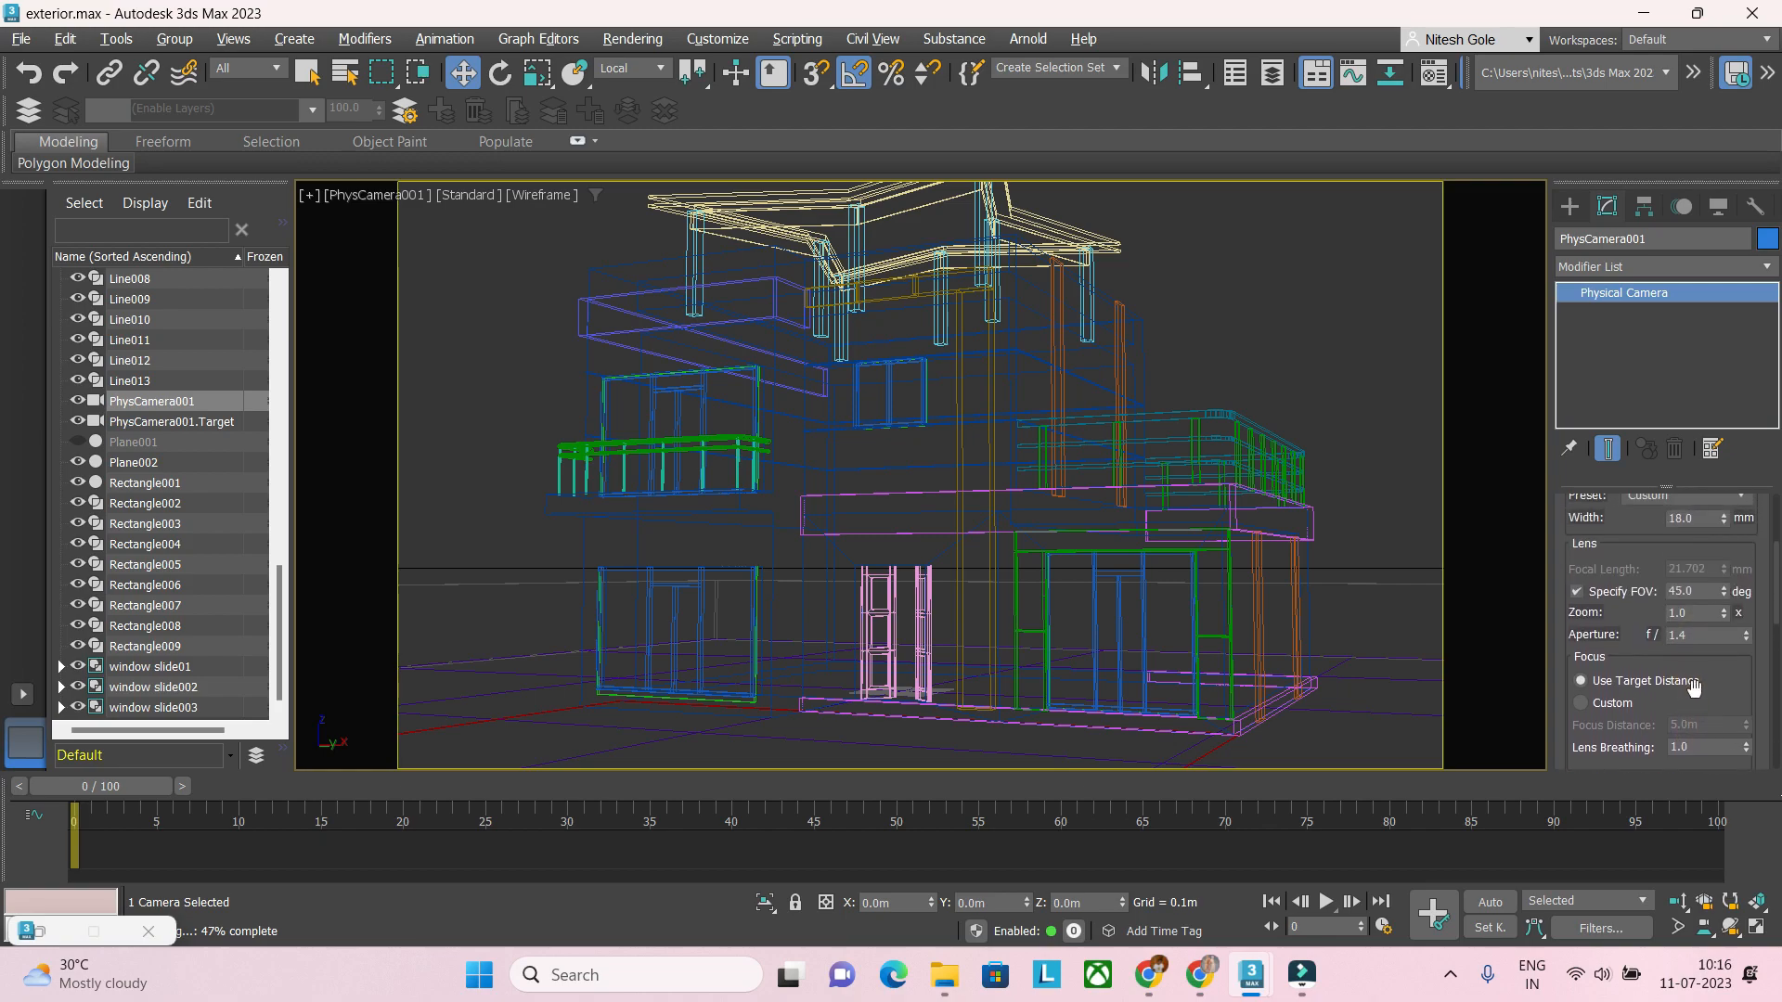
{"action": "double_click", "coordinate": [1691, 591]}
{"action": "type", "text": "40"}
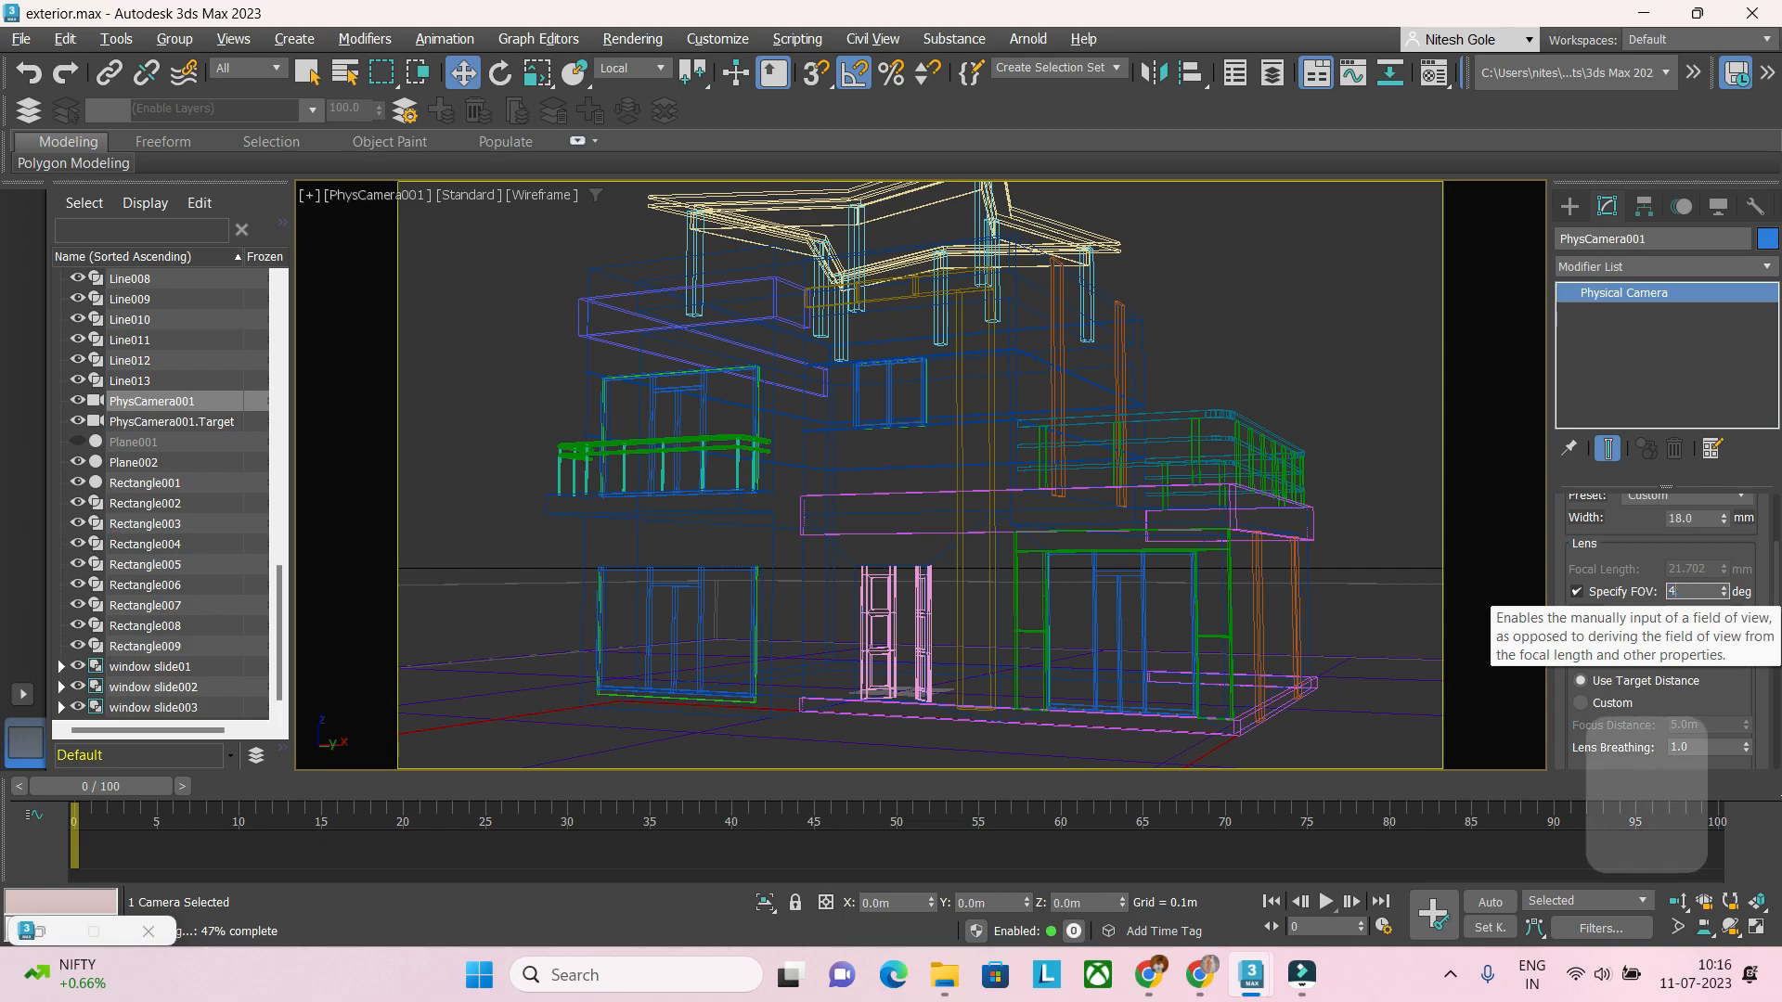
{"action": "key", "text": "Return"}
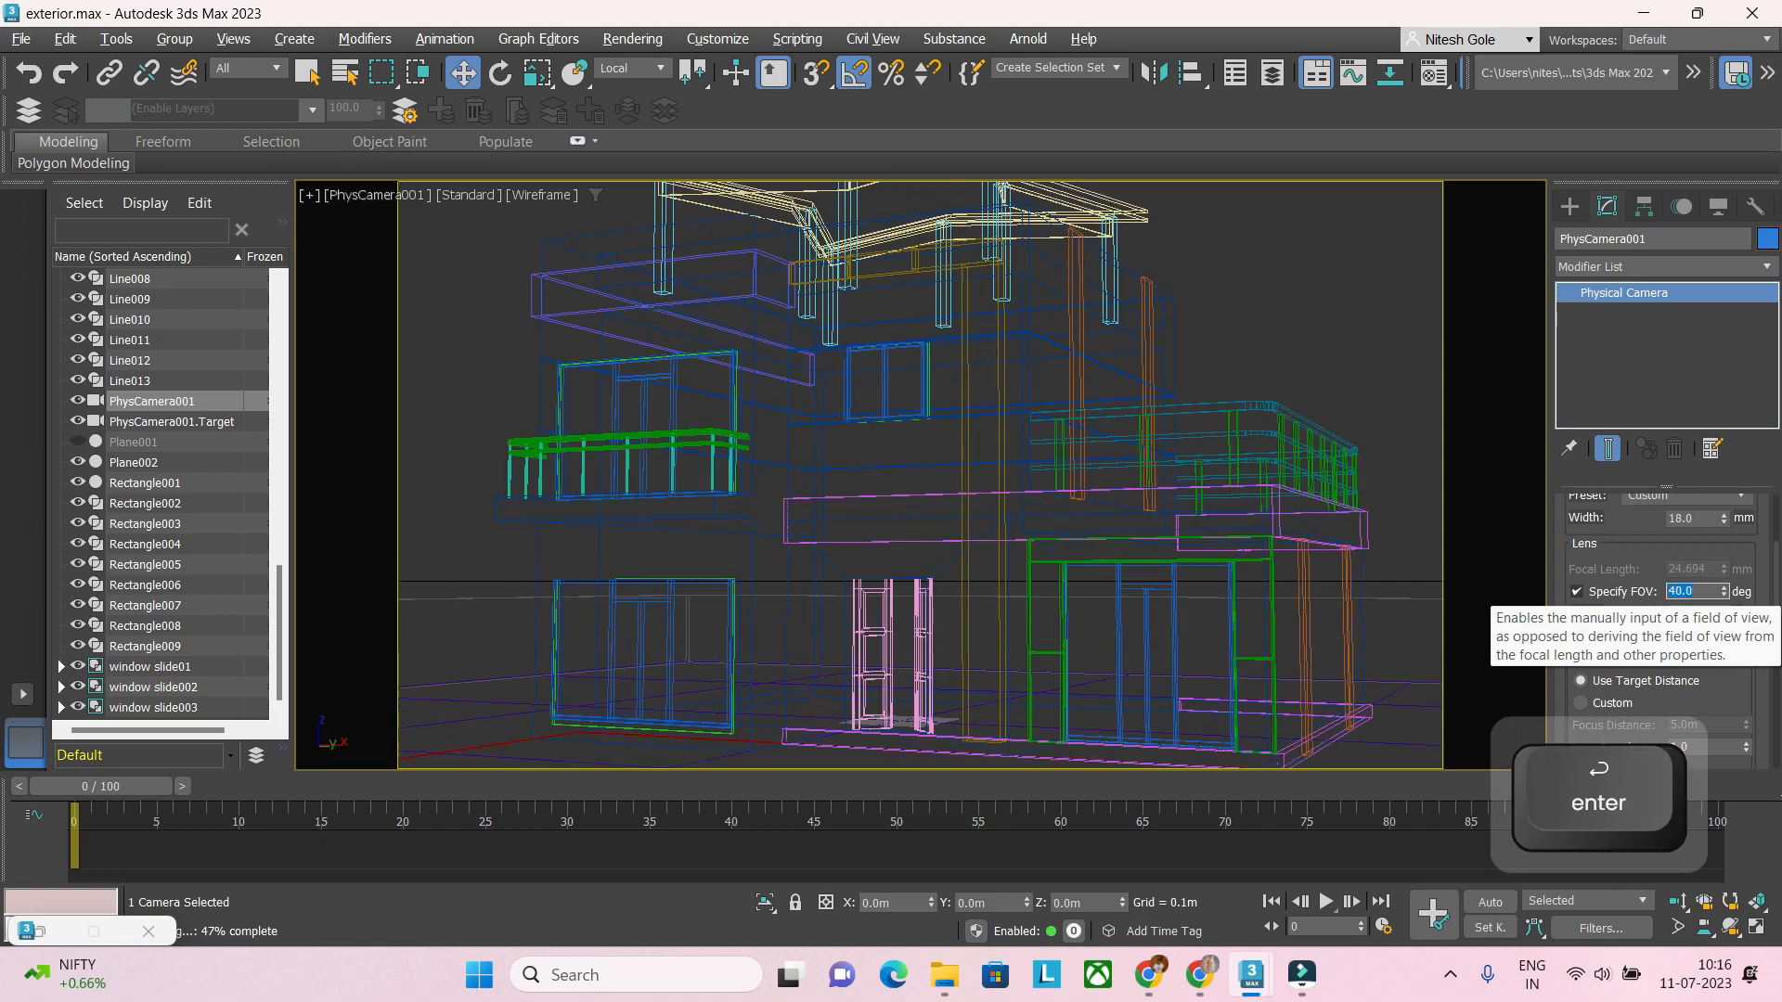
{"action": "type", "text": "50"}
{"action": "key", "text": "Return"}
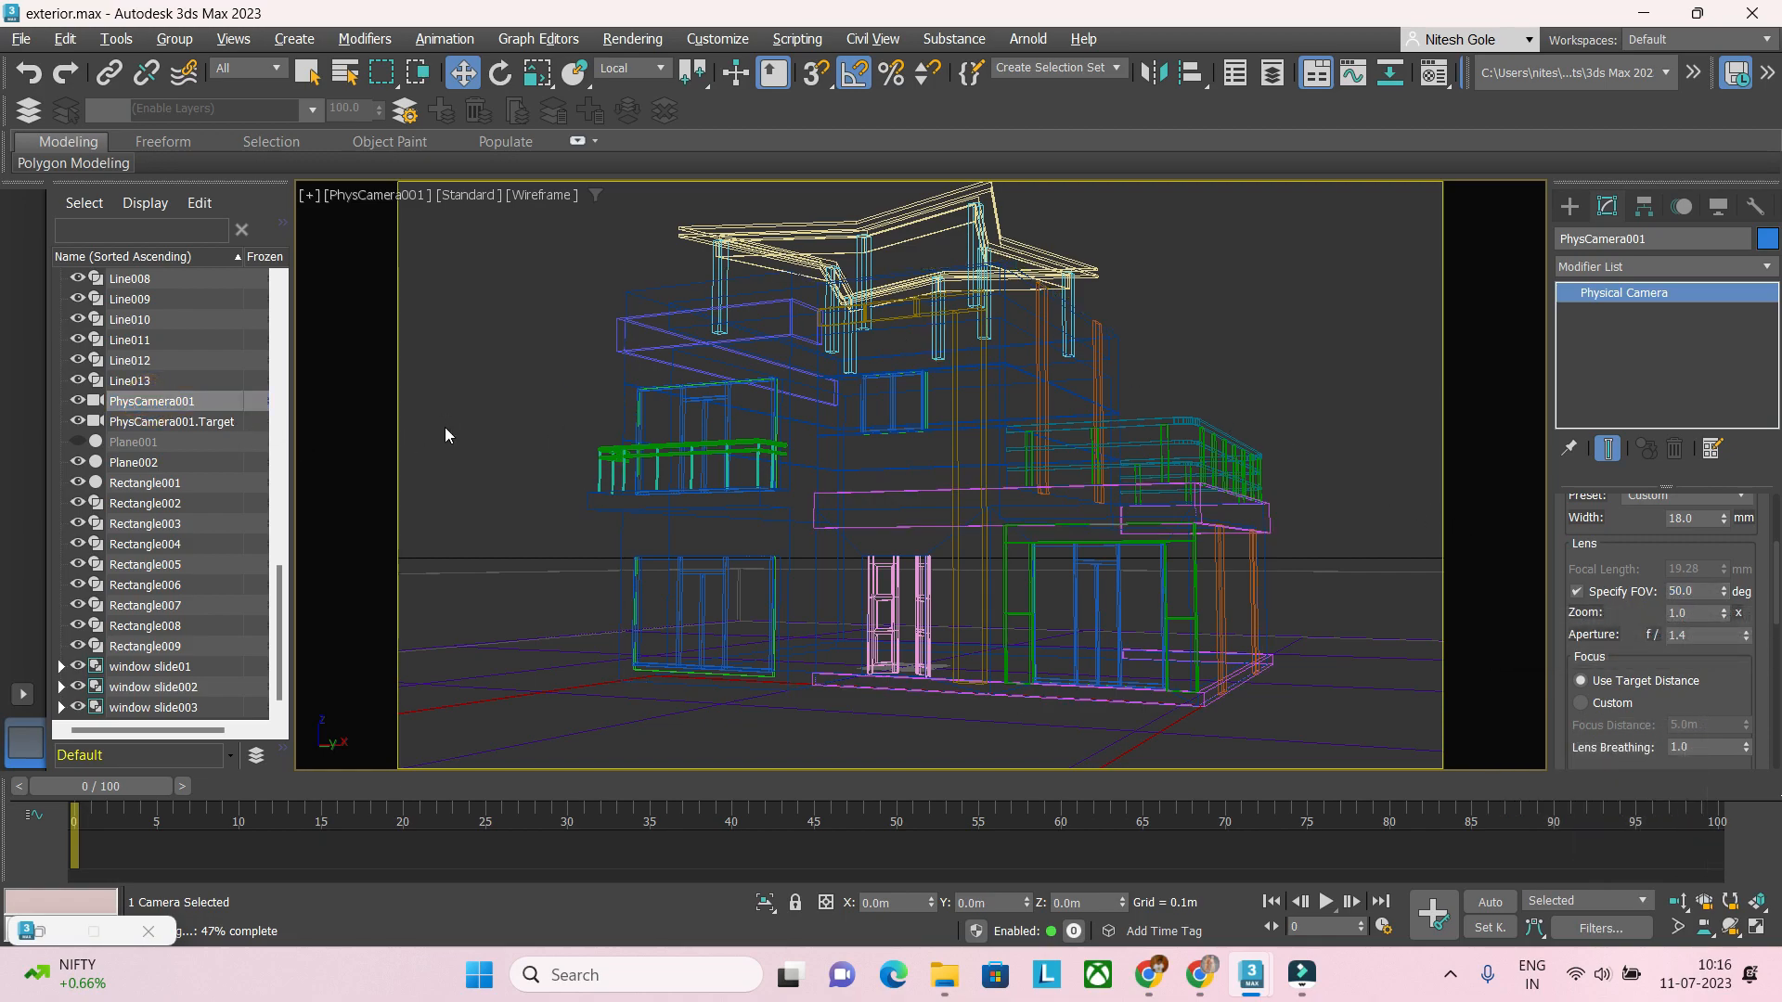
Step: Check the camera in the top view, return to the camera view and shift the framing so the house sits further right
{"action": "key", "text": "t"}
{"action": "key", "text": "t"}
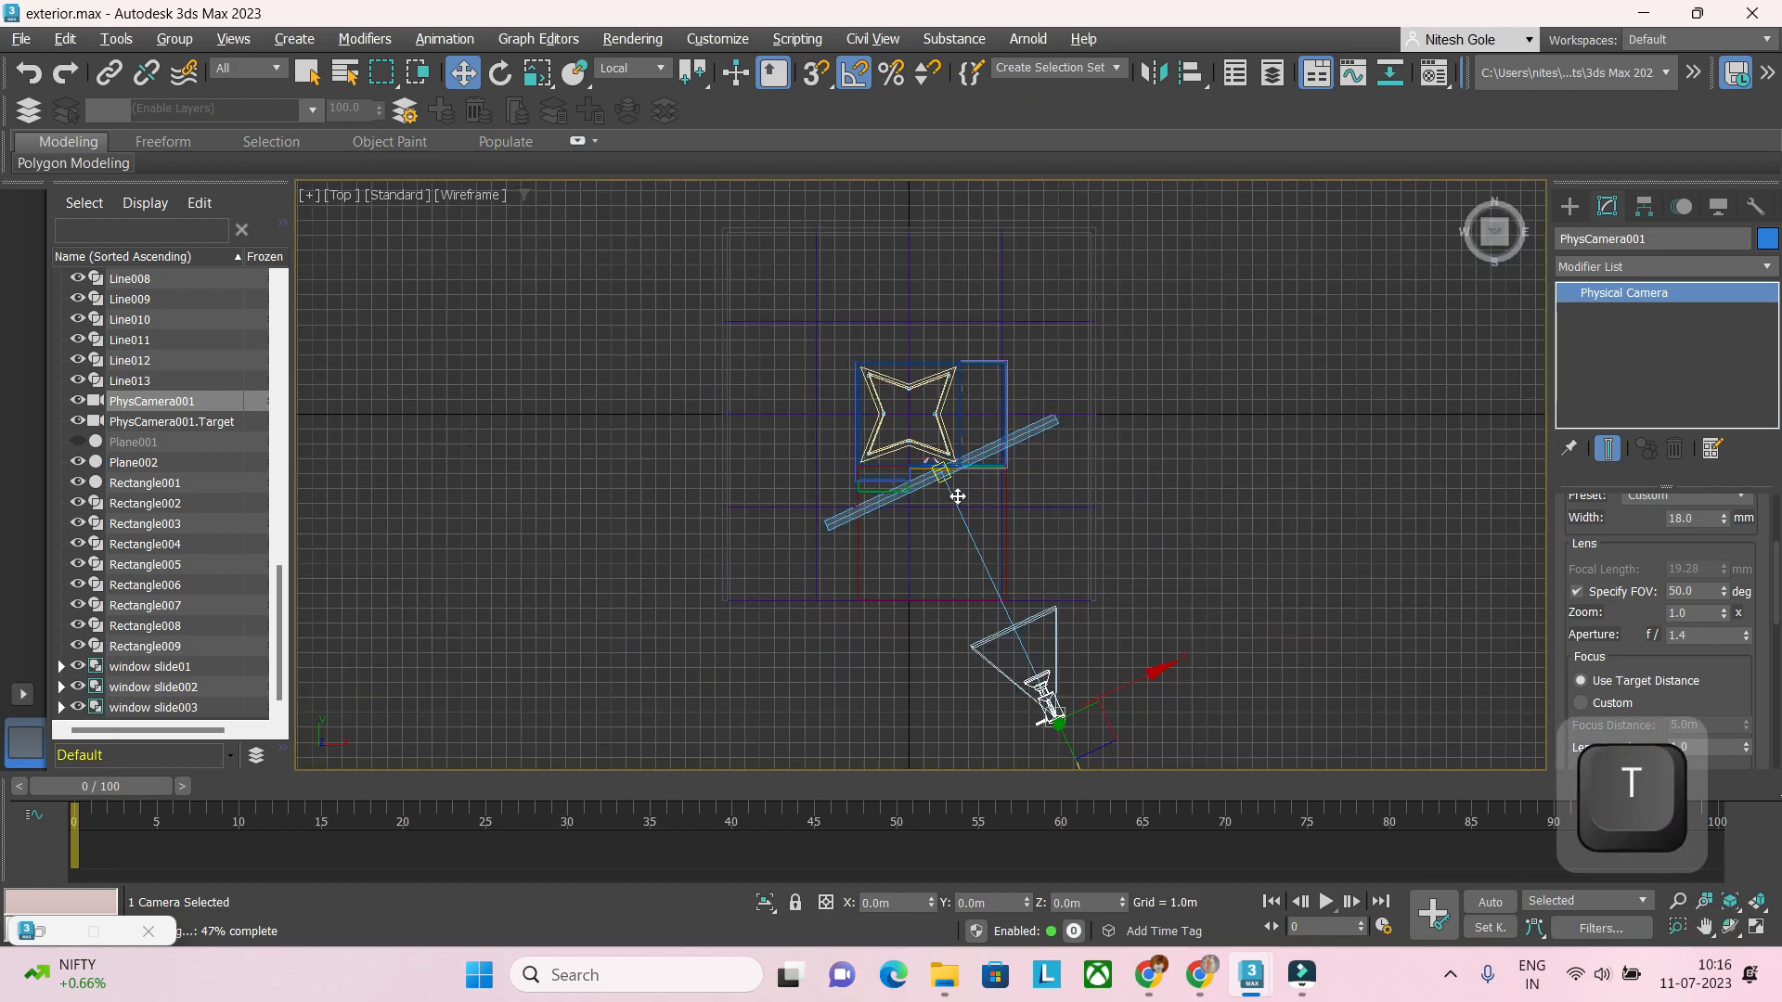
{"action": "left_click_drag", "start_coordinate": [1701, 690], "coordinate": [1705, 458]}
{"action": "left_click_drag", "start_coordinate": [1702, 698], "coordinate": [1673, 772]}
{"action": "key", "text": "c"}
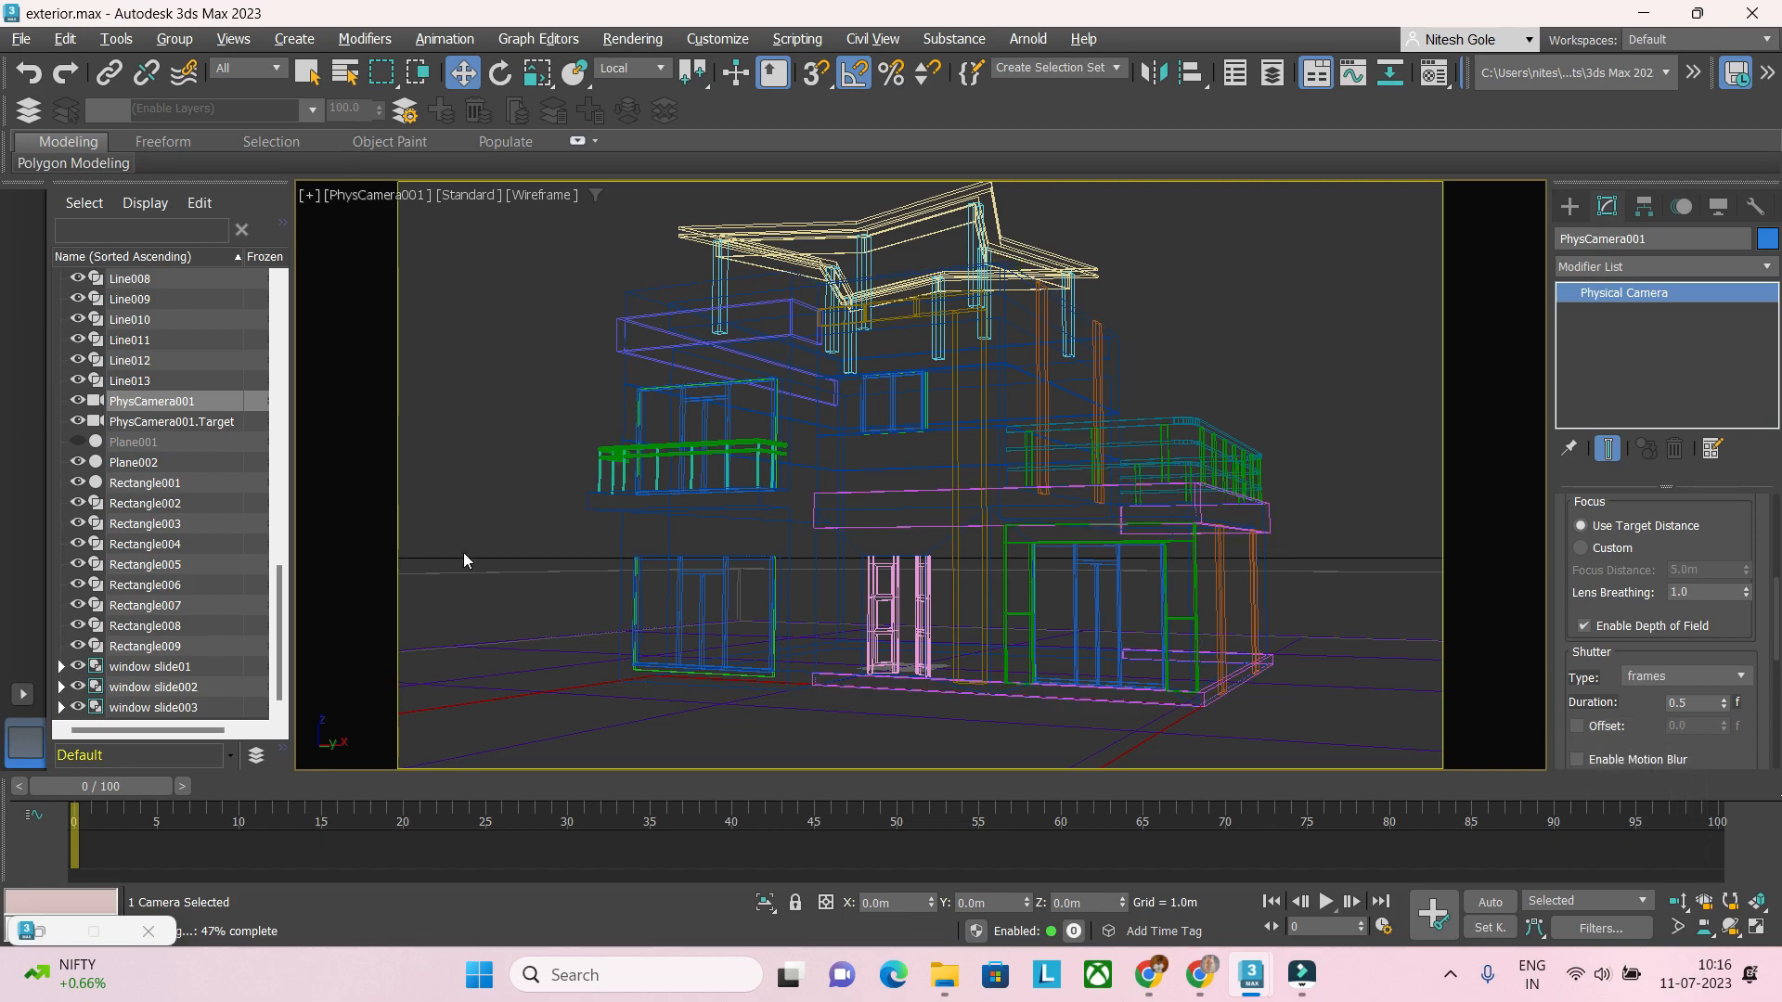
{"action": "middle_click_drag", "start_coordinate": [969, 678], "coordinate": [1018, 677]}
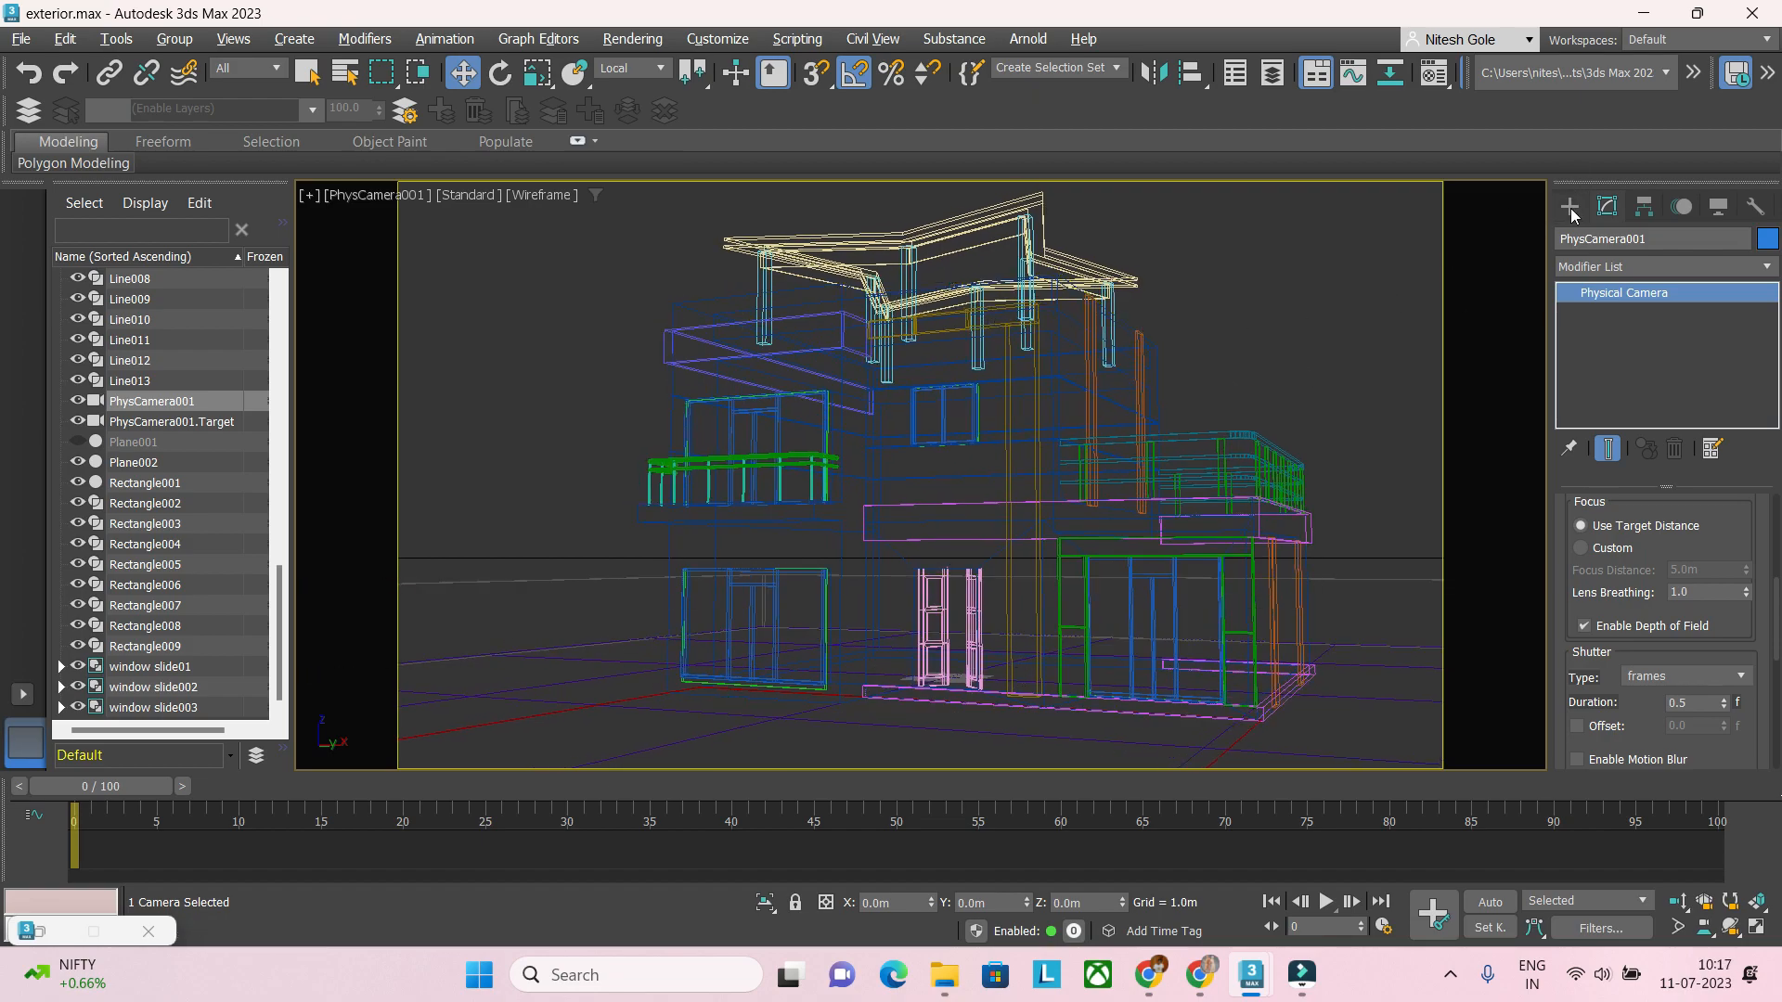
Step: Place an American Elm from the AEC Extended foliage on the ground in front of the house's left side
{"action": "left_click", "coordinate": [1569, 208]}
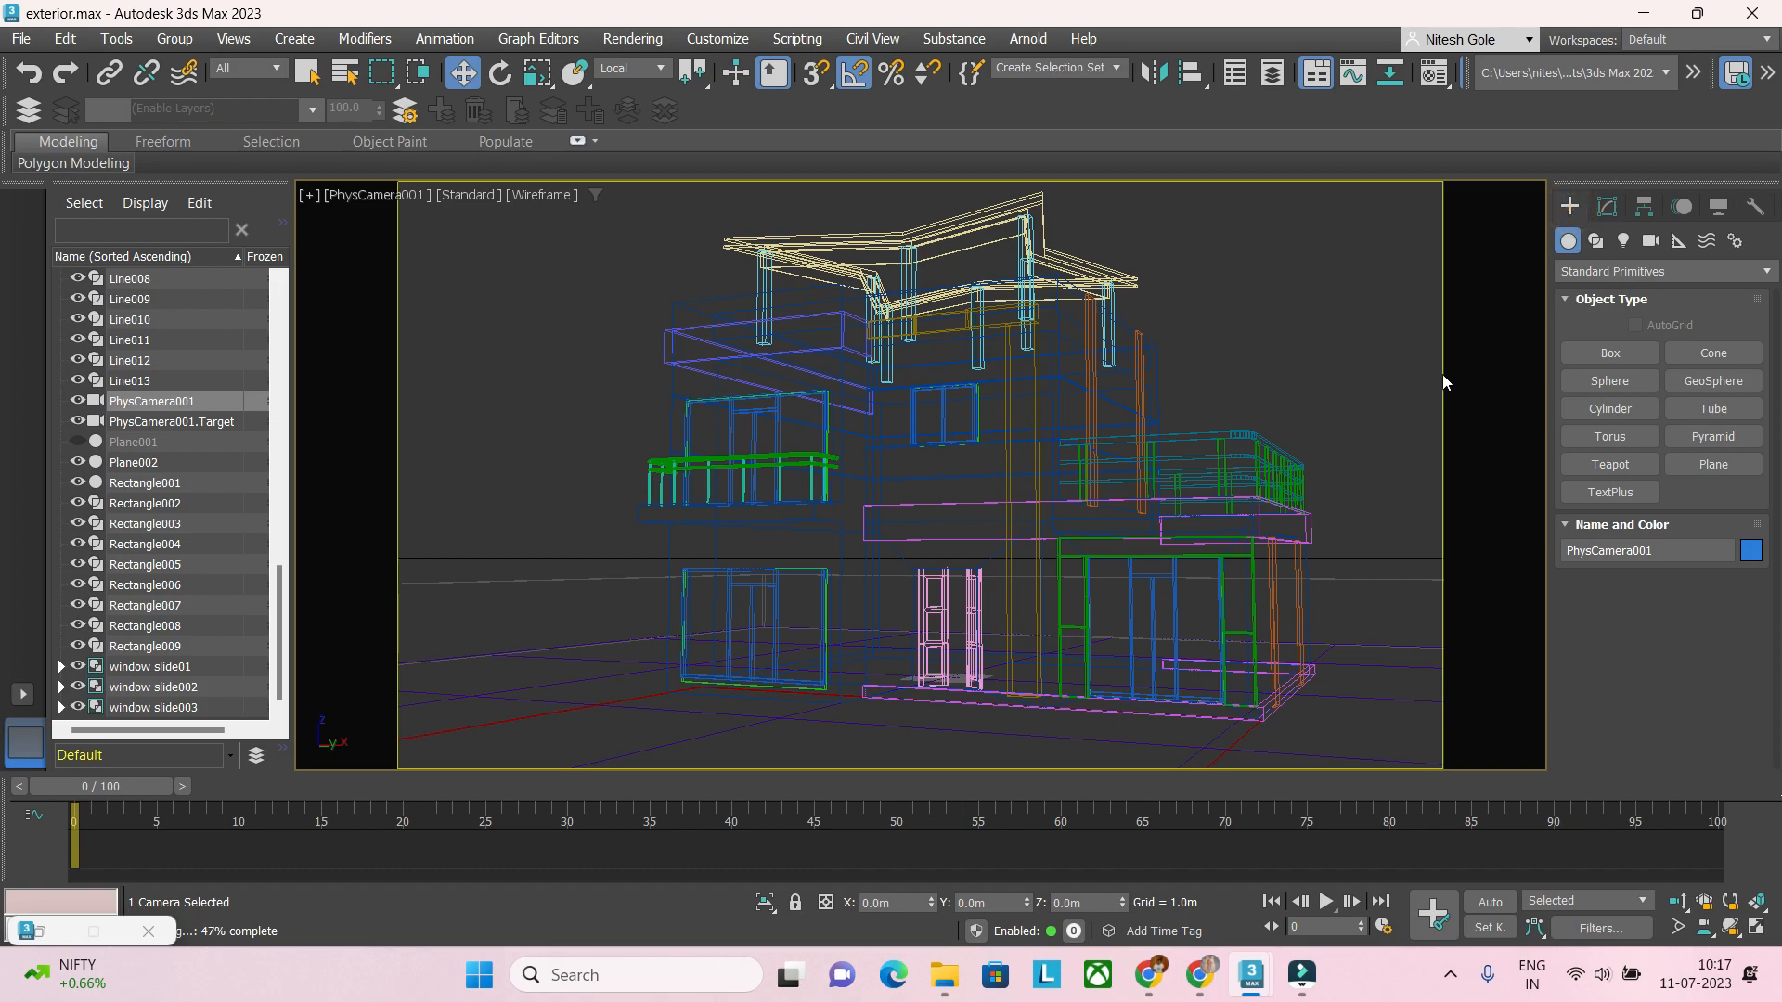
{"action": "left_click", "coordinate": [1592, 272]}
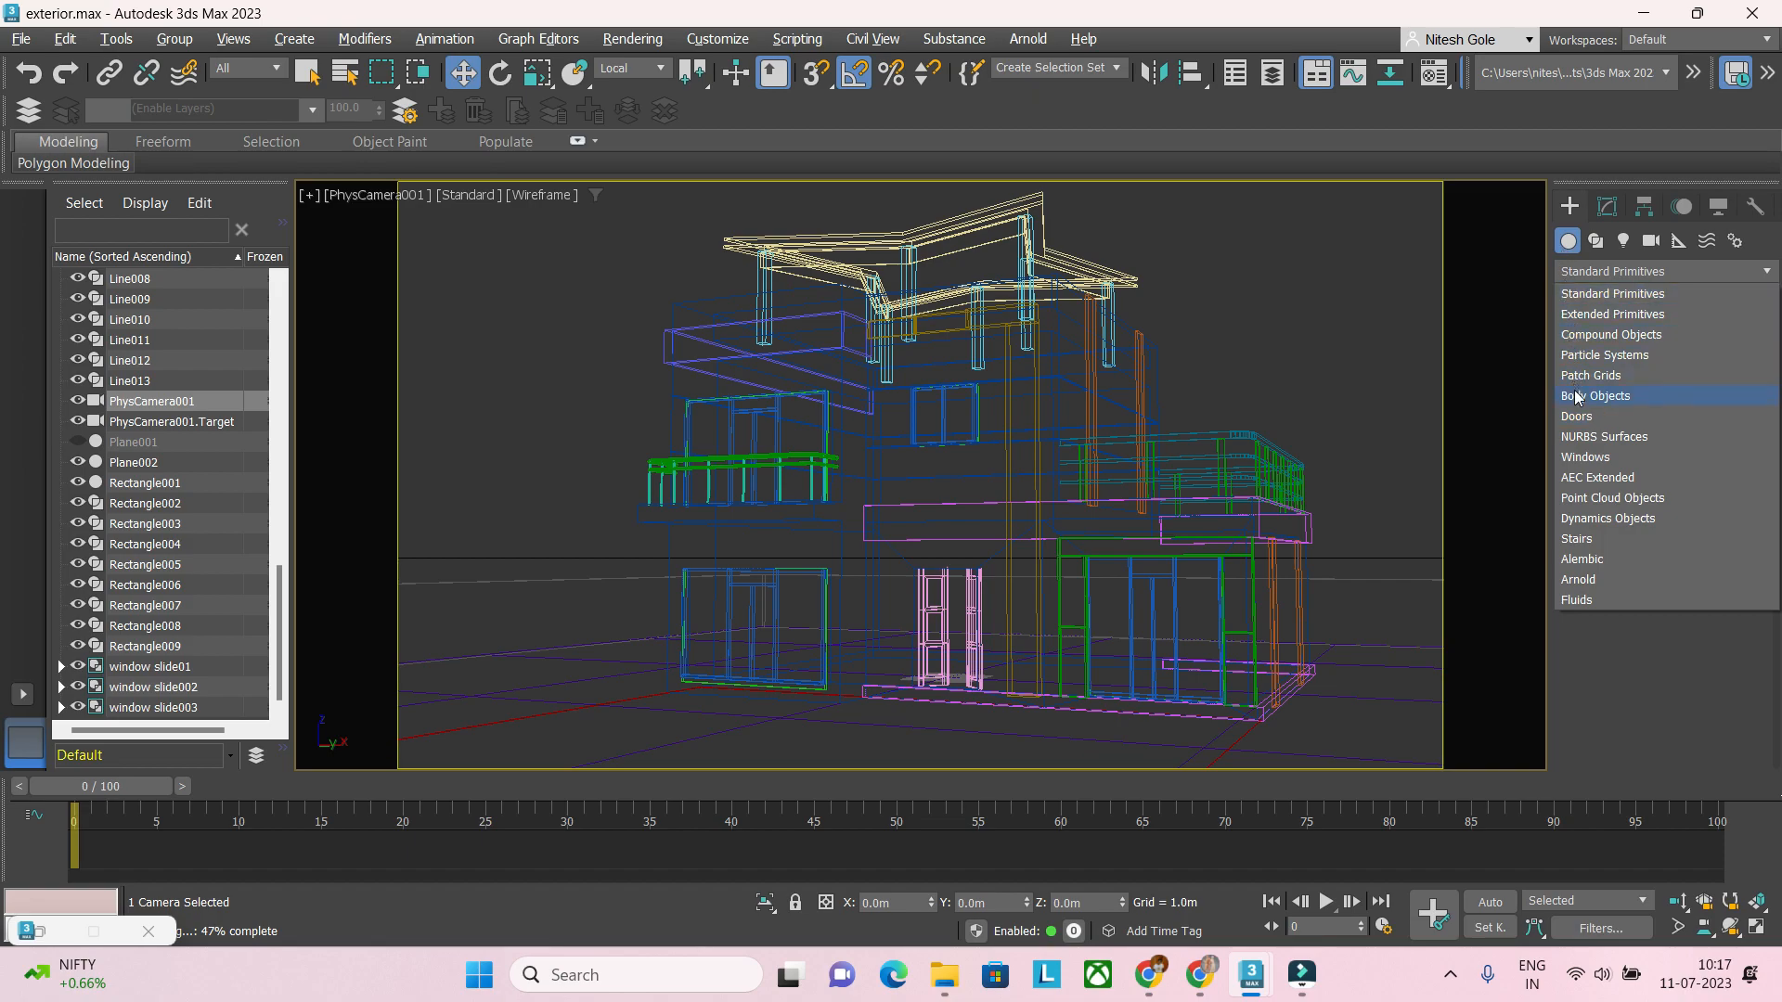
{"action": "left_click", "coordinate": [1575, 477]}
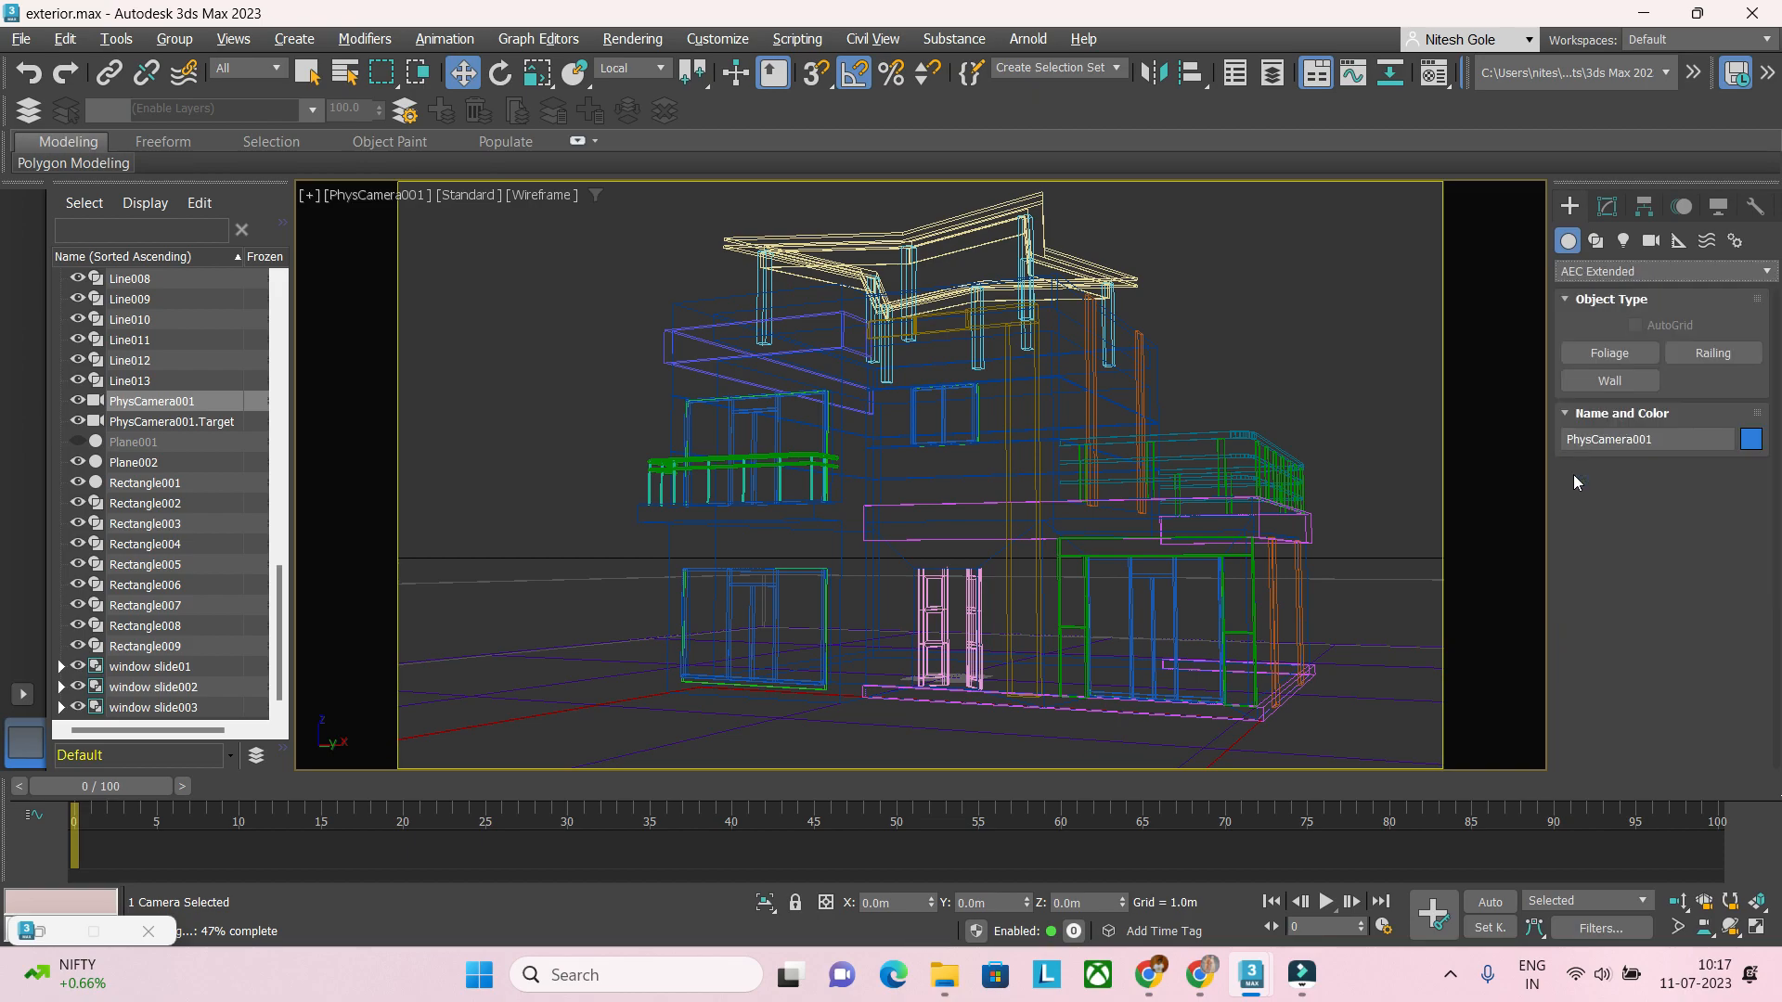
{"action": "left_click", "coordinate": [1599, 359]}
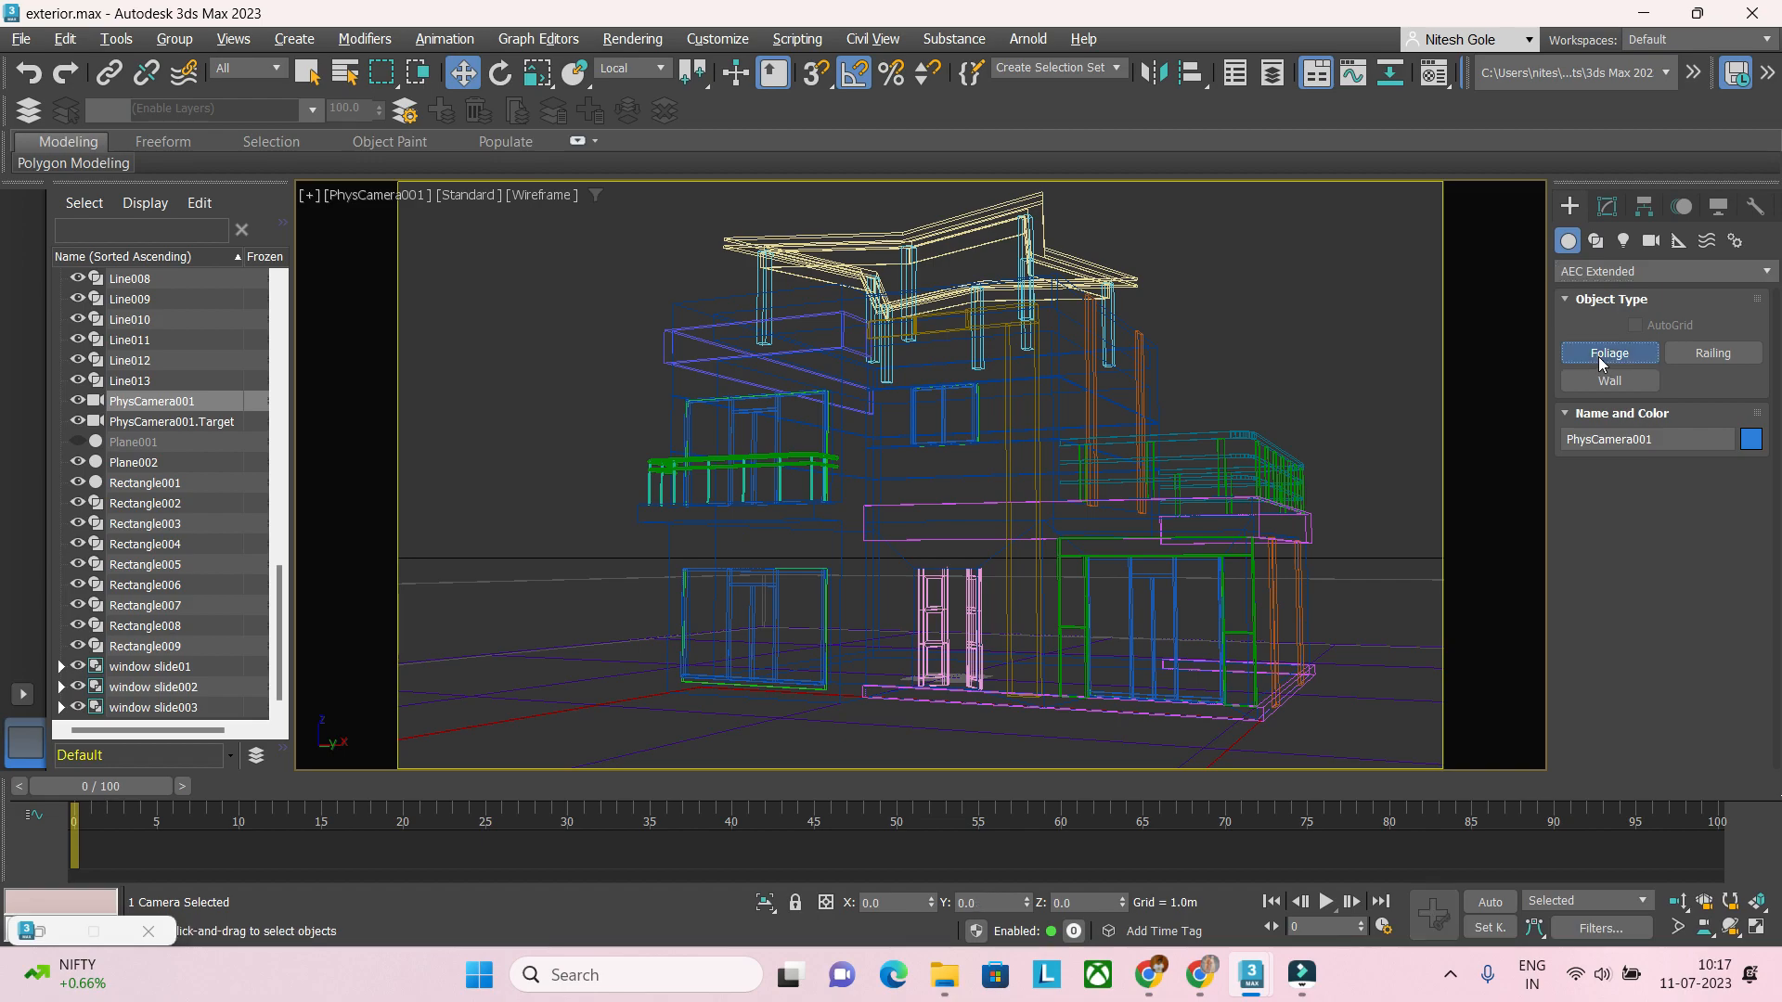
{"action": "scroll", "coordinate": [1682, 624], "scroll_direction": "down", "scroll_amount": 10}
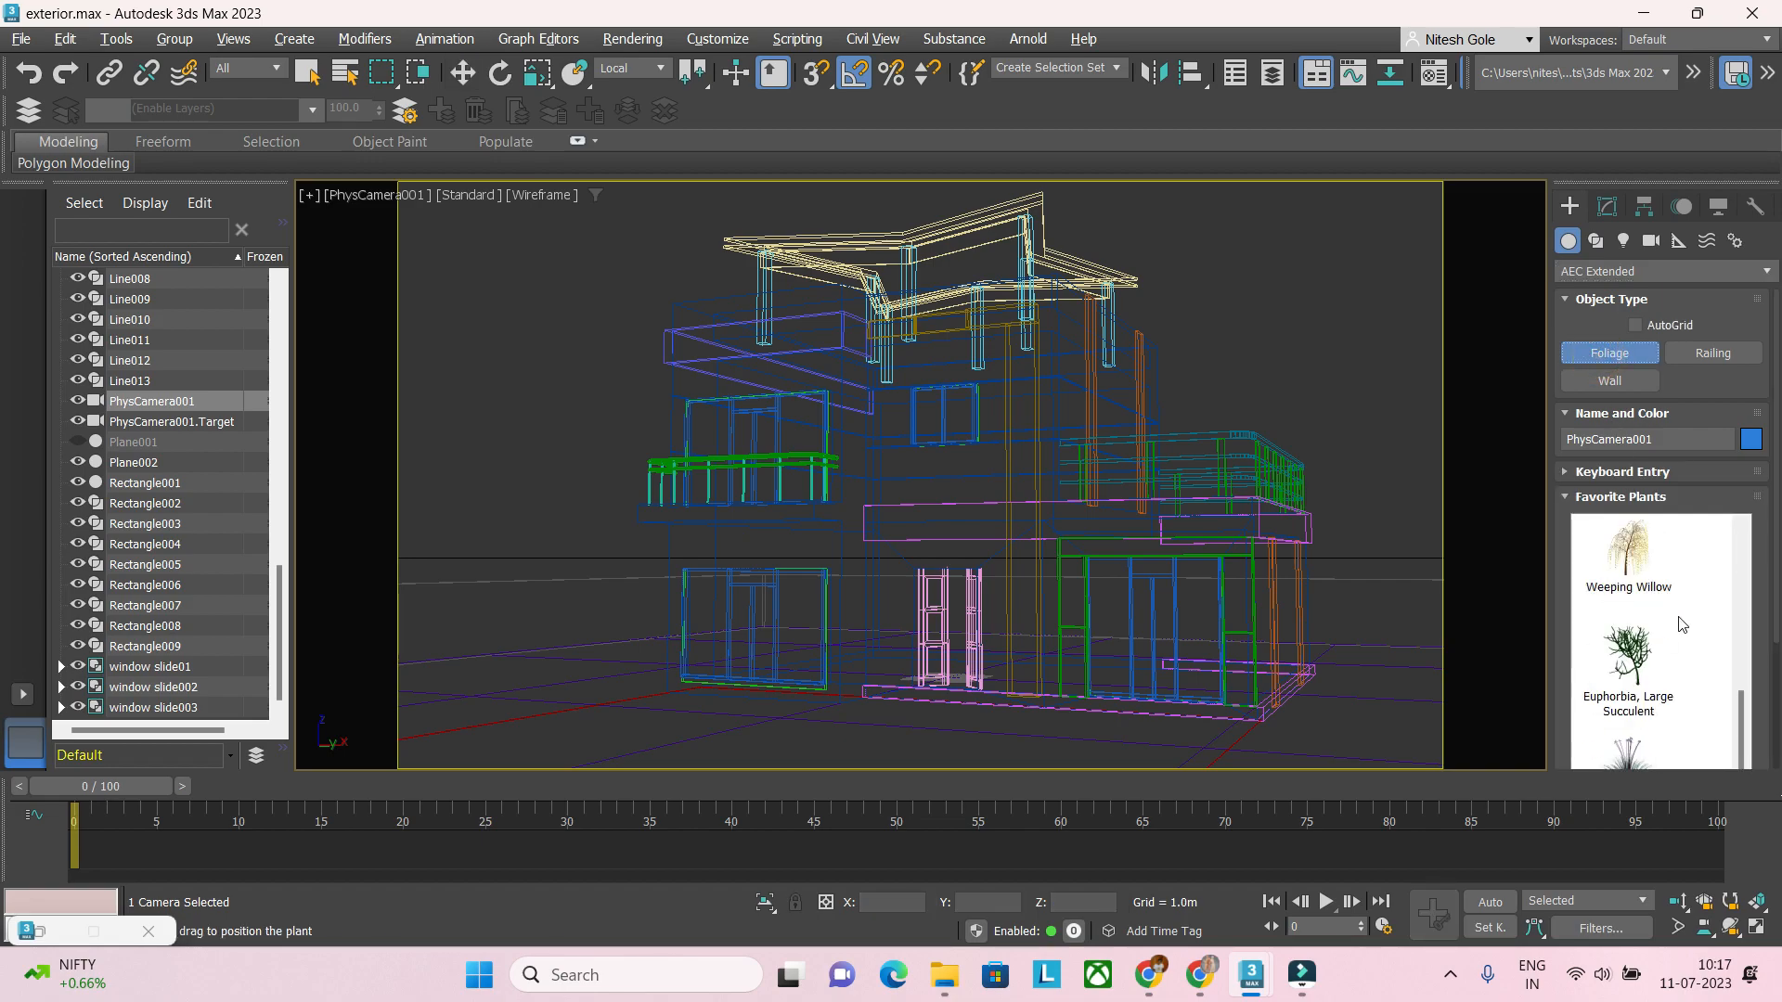
{"action": "scroll", "coordinate": [1682, 623], "scroll_direction": "up", "scroll_amount": 8}
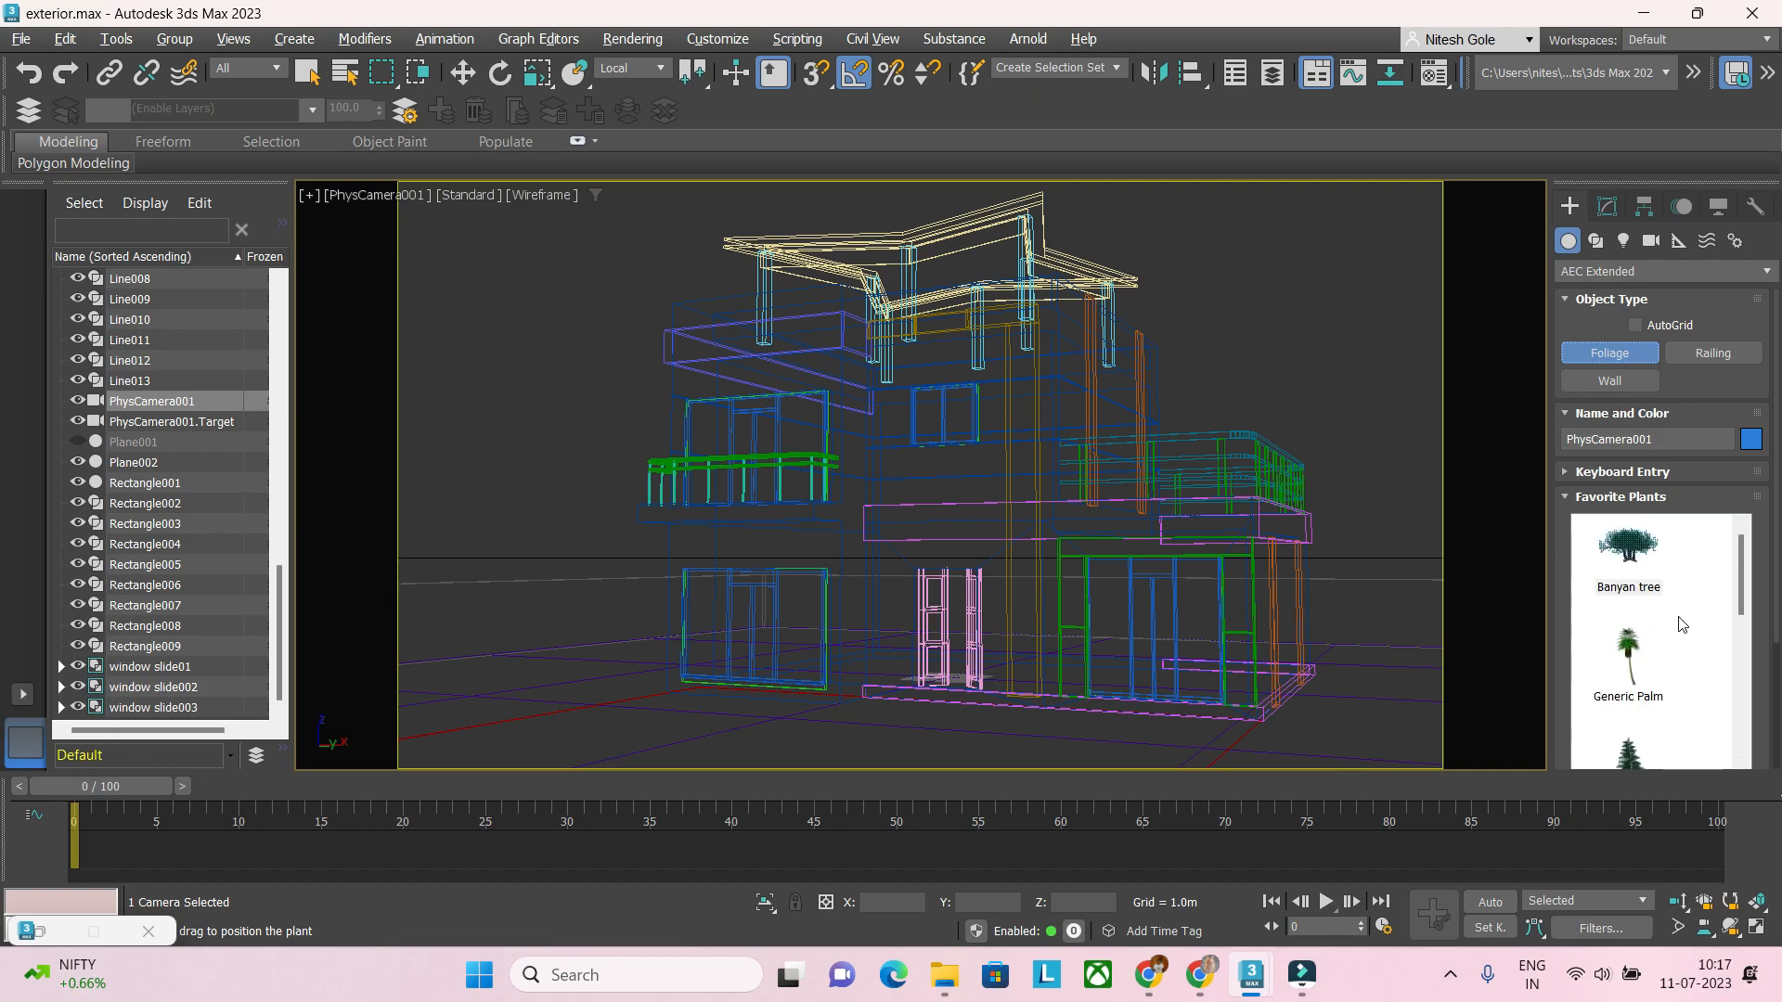
{"action": "scroll", "coordinate": [1682, 623], "scroll_direction": "down", "scroll_amount": 6}
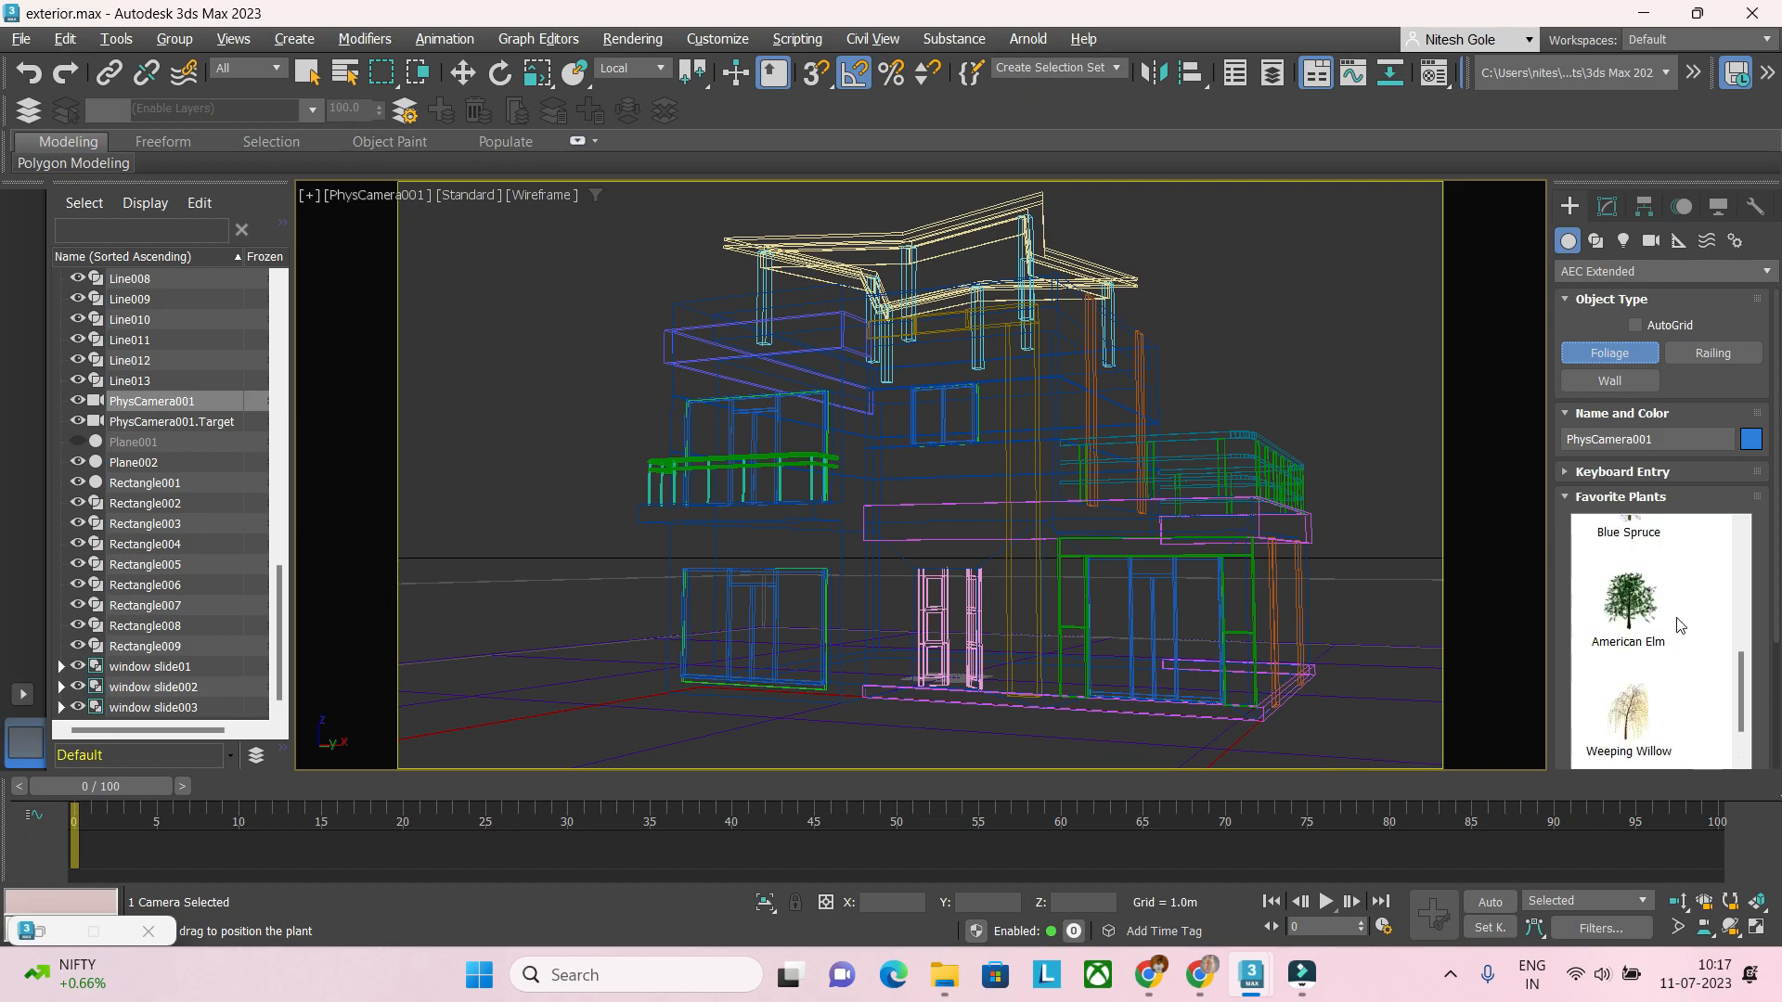
{"action": "left_click", "coordinate": [1631, 620]}
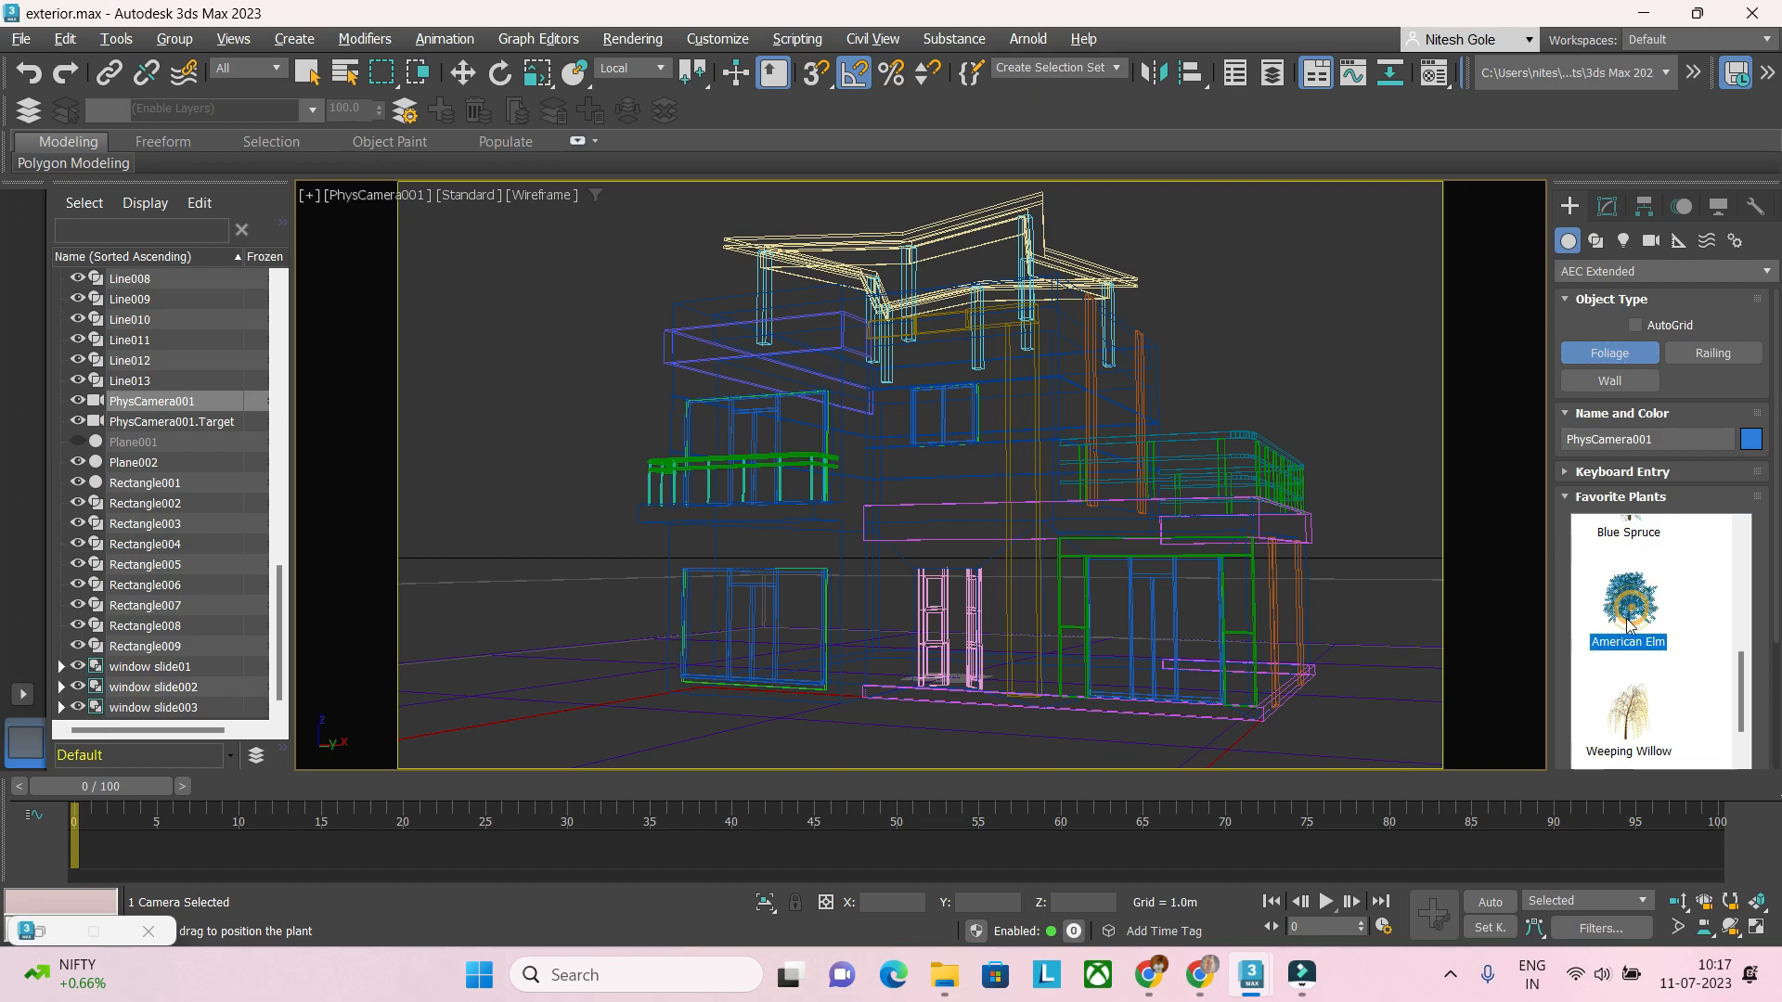
{"action": "left_click_drag", "start_coordinate": [441, 730], "coordinate": [415, 754]}
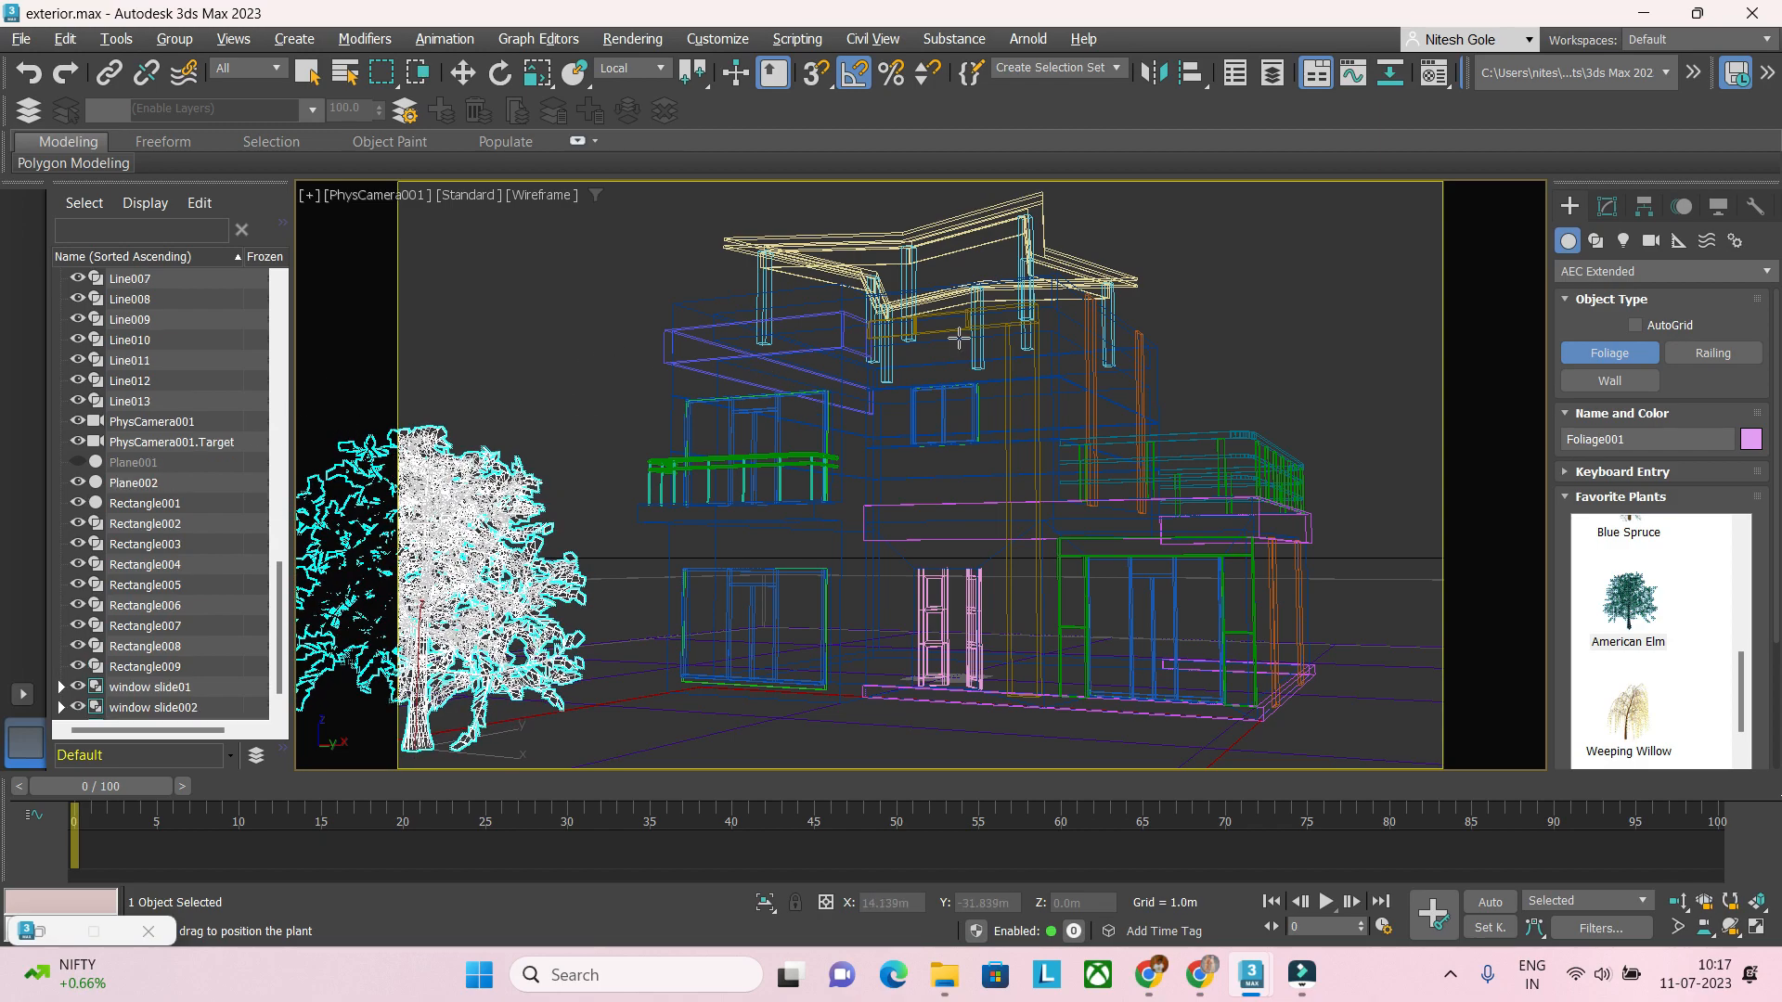
{"action": "right_click", "coordinate": [1251, 310]}
Step: Set the elm tree's height to 8.64 m, its density to 0.5 and its pruning to 0.6
{"action": "left_click", "coordinate": [1607, 207]}
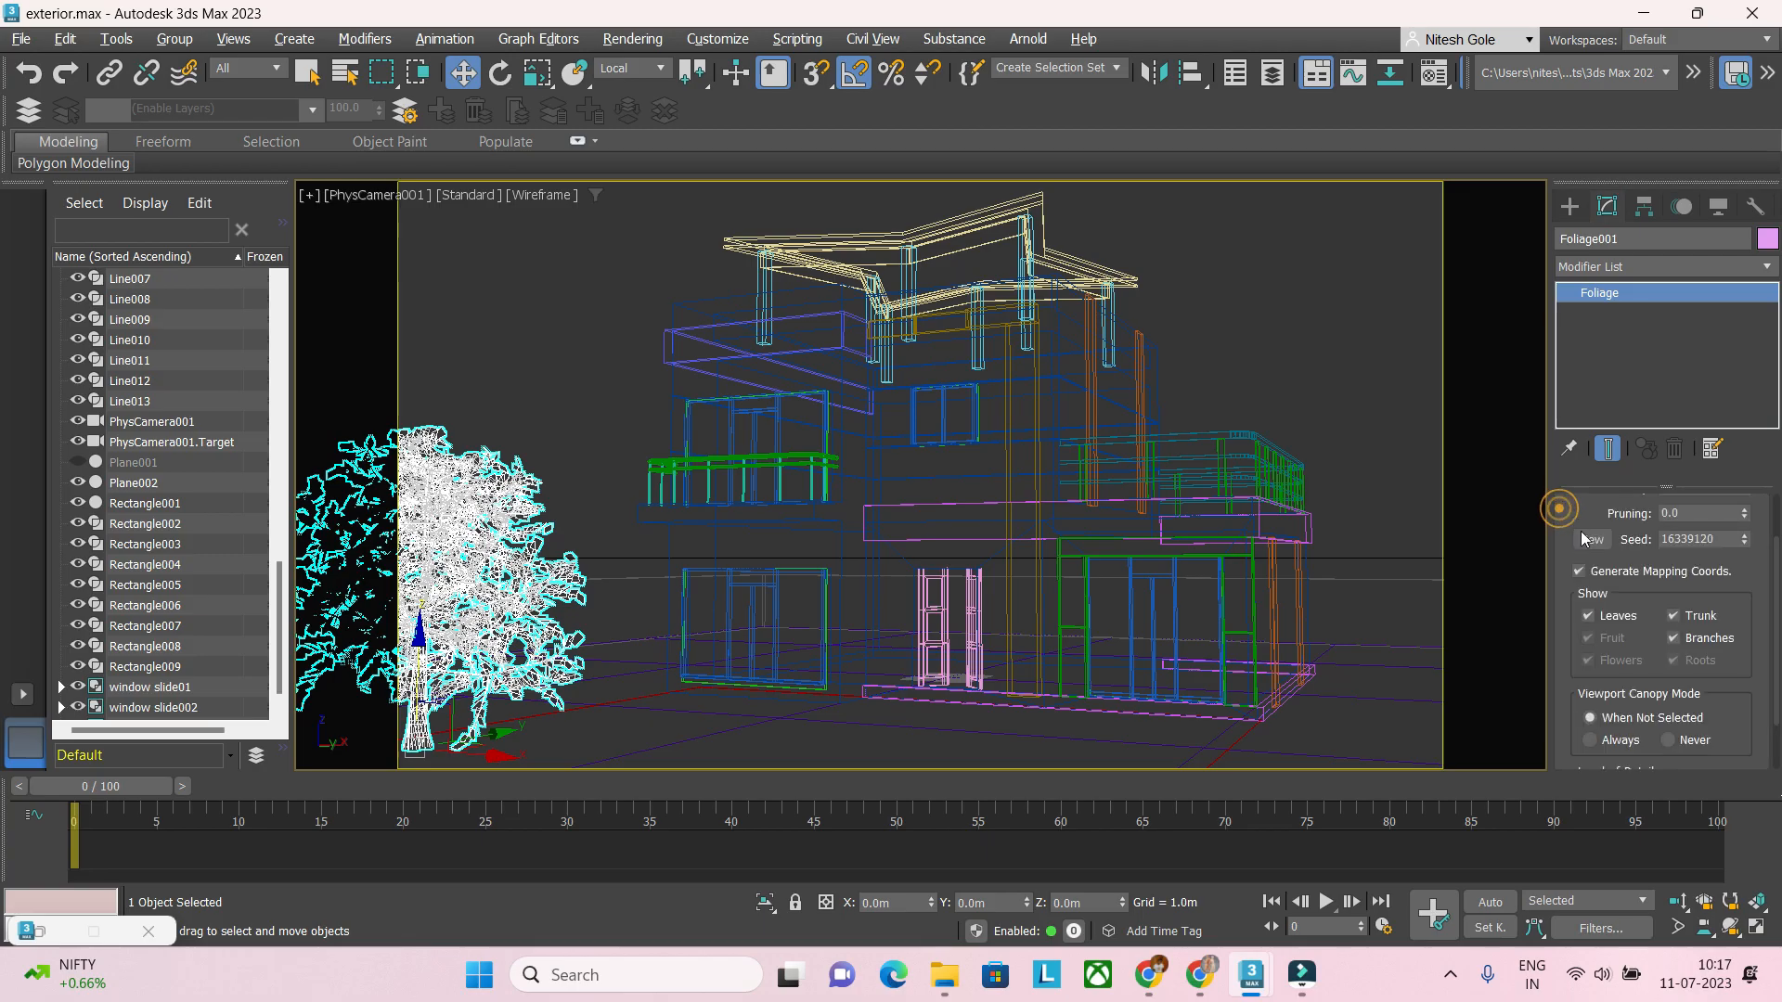
{"action": "left_click_drag", "start_coordinate": [1749, 530], "coordinate": [1743, 390]}
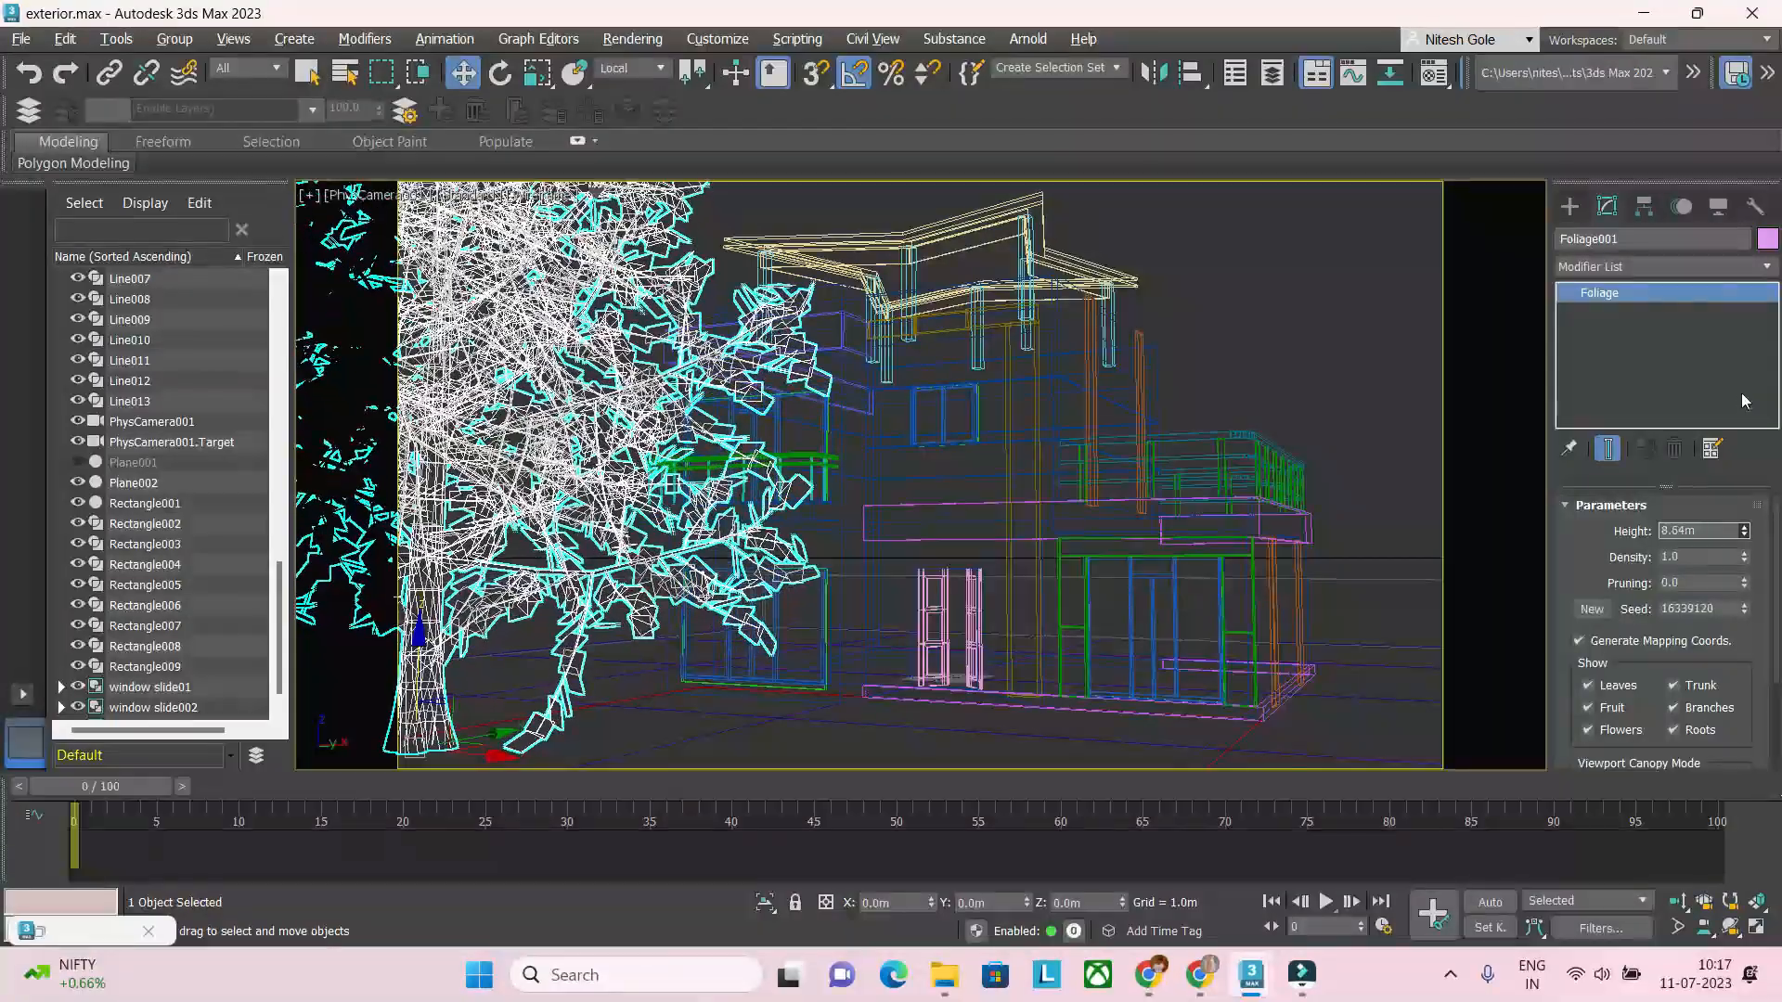
{"action": "left_click_drag", "start_coordinate": [1743, 557], "coordinate": [1745, 574]}
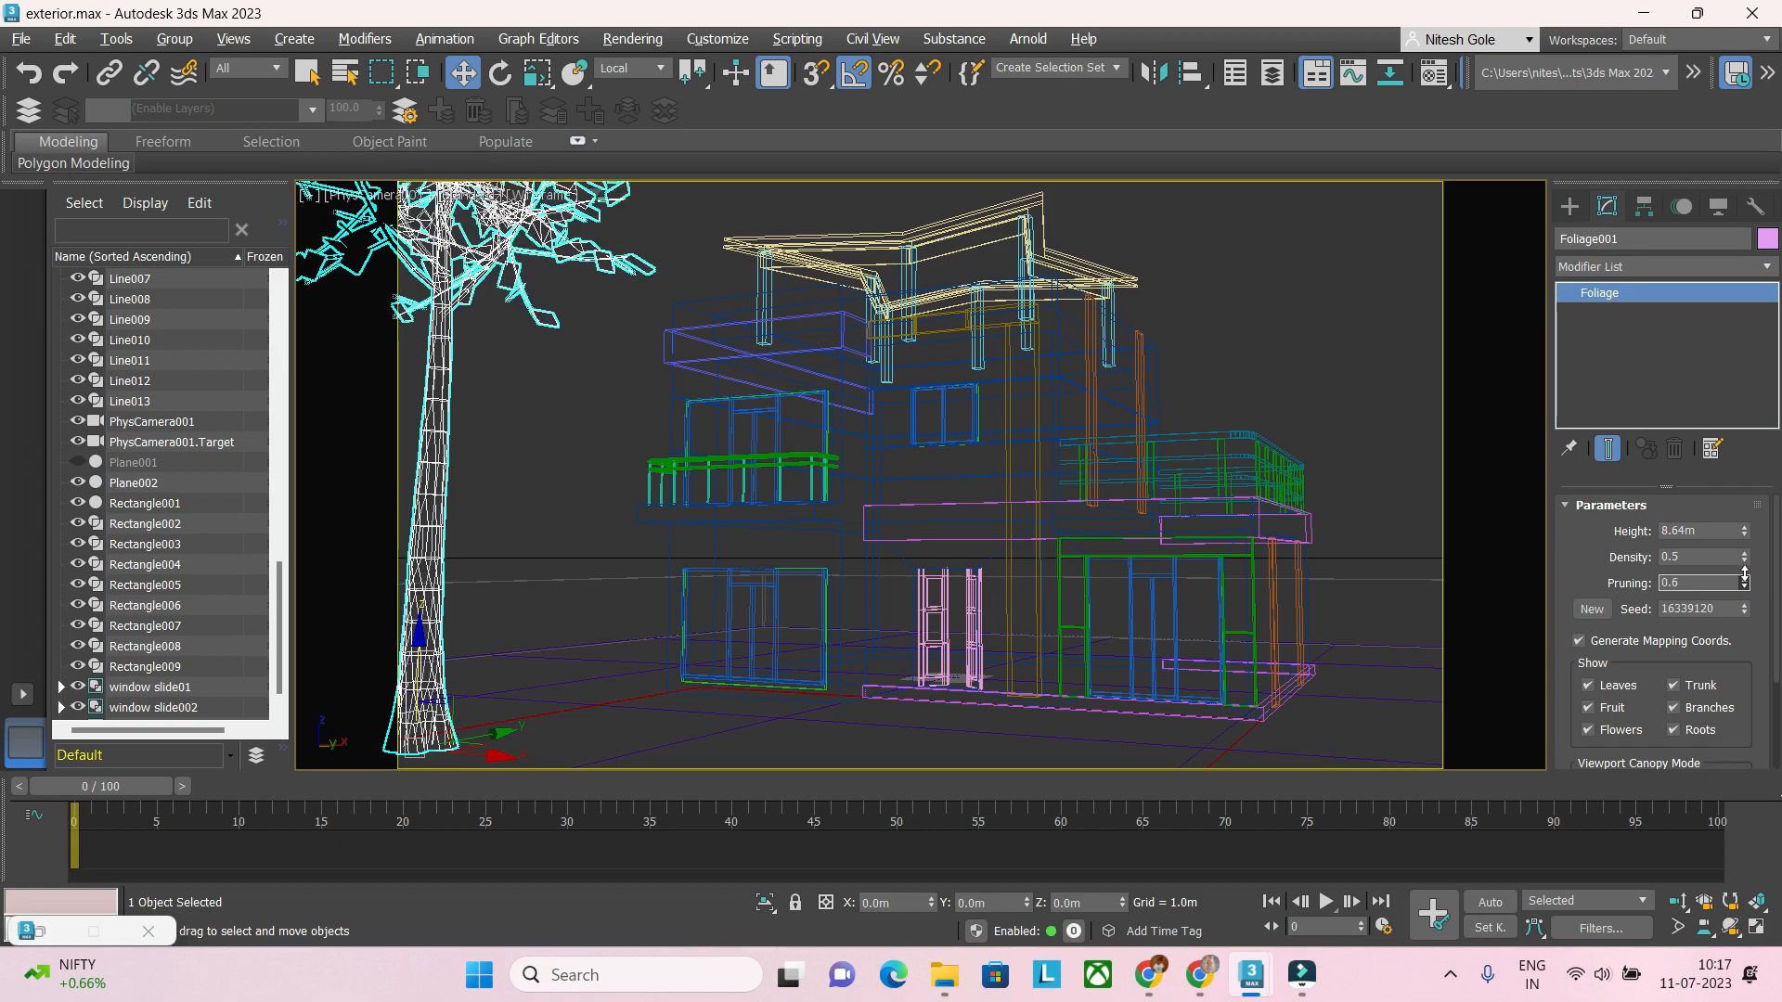
{"action": "left_click_drag", "start_coordinate": [1745, 573], "coordinate": [1745, 576]}
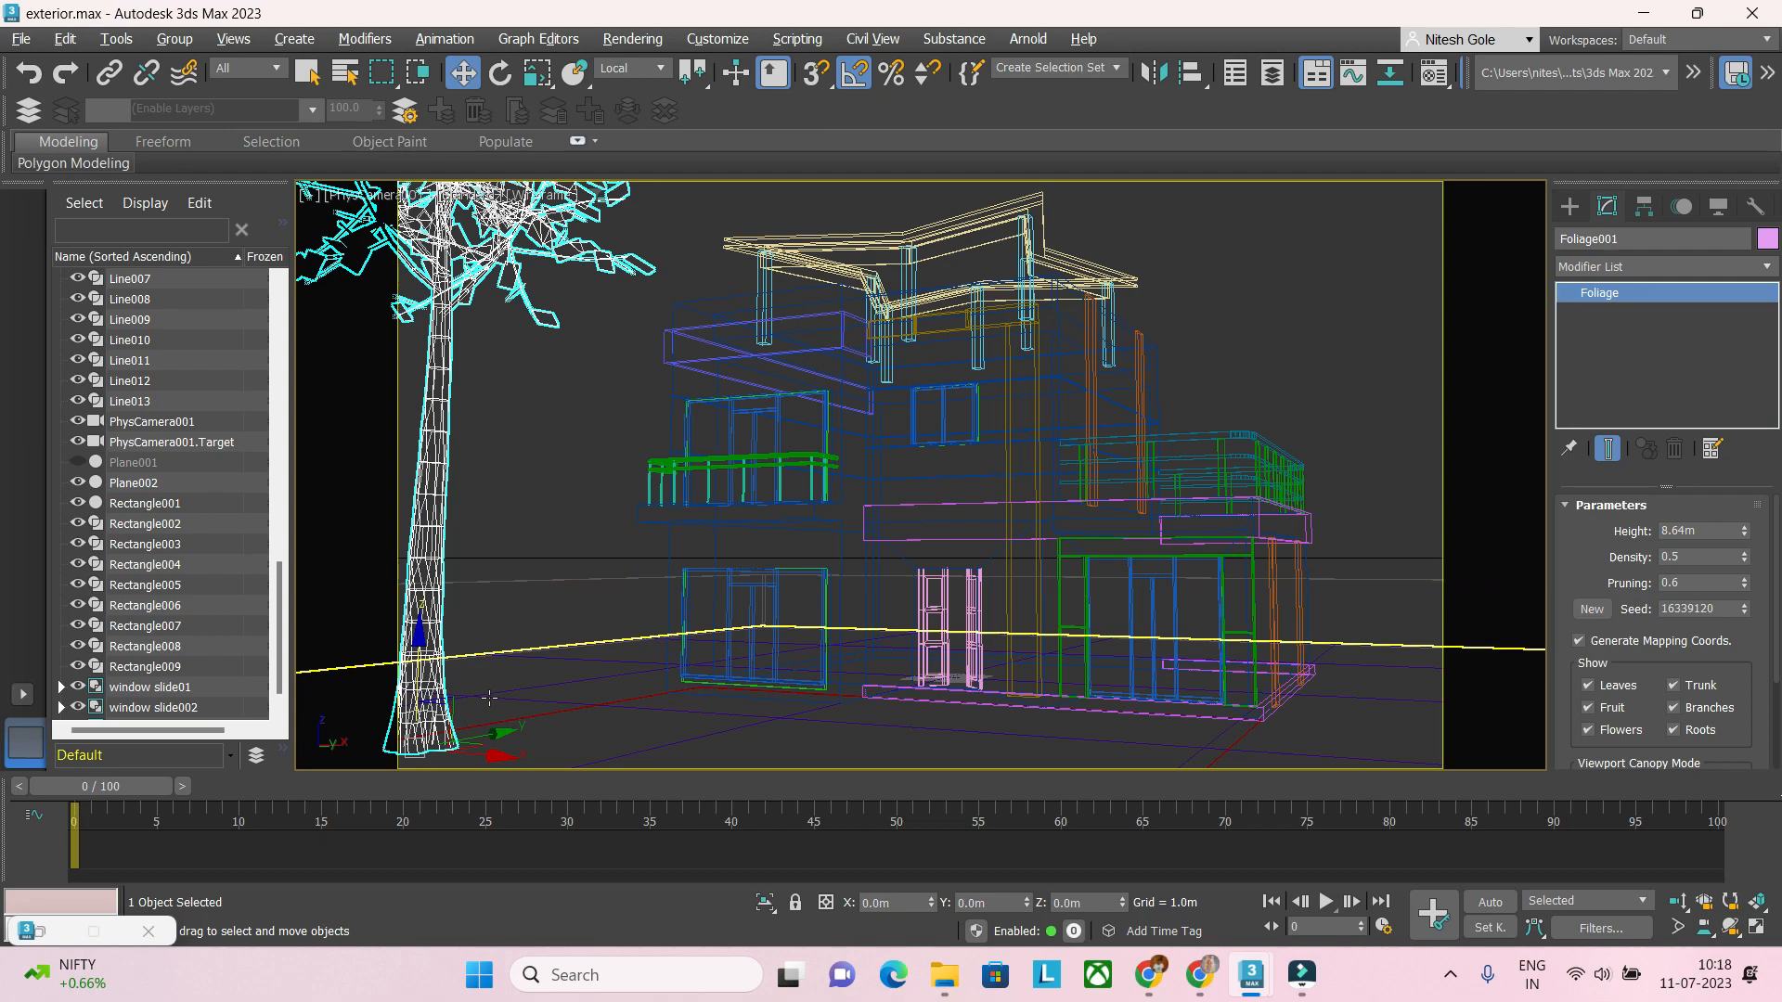
Step: Move the elm left so its trunk is outside the camera frame, and set its pruning to 0.5 and density to 0.7
{"action": "left_click_drag", "start_coordinate": [492, 736], "coordinate": [426, 746]}
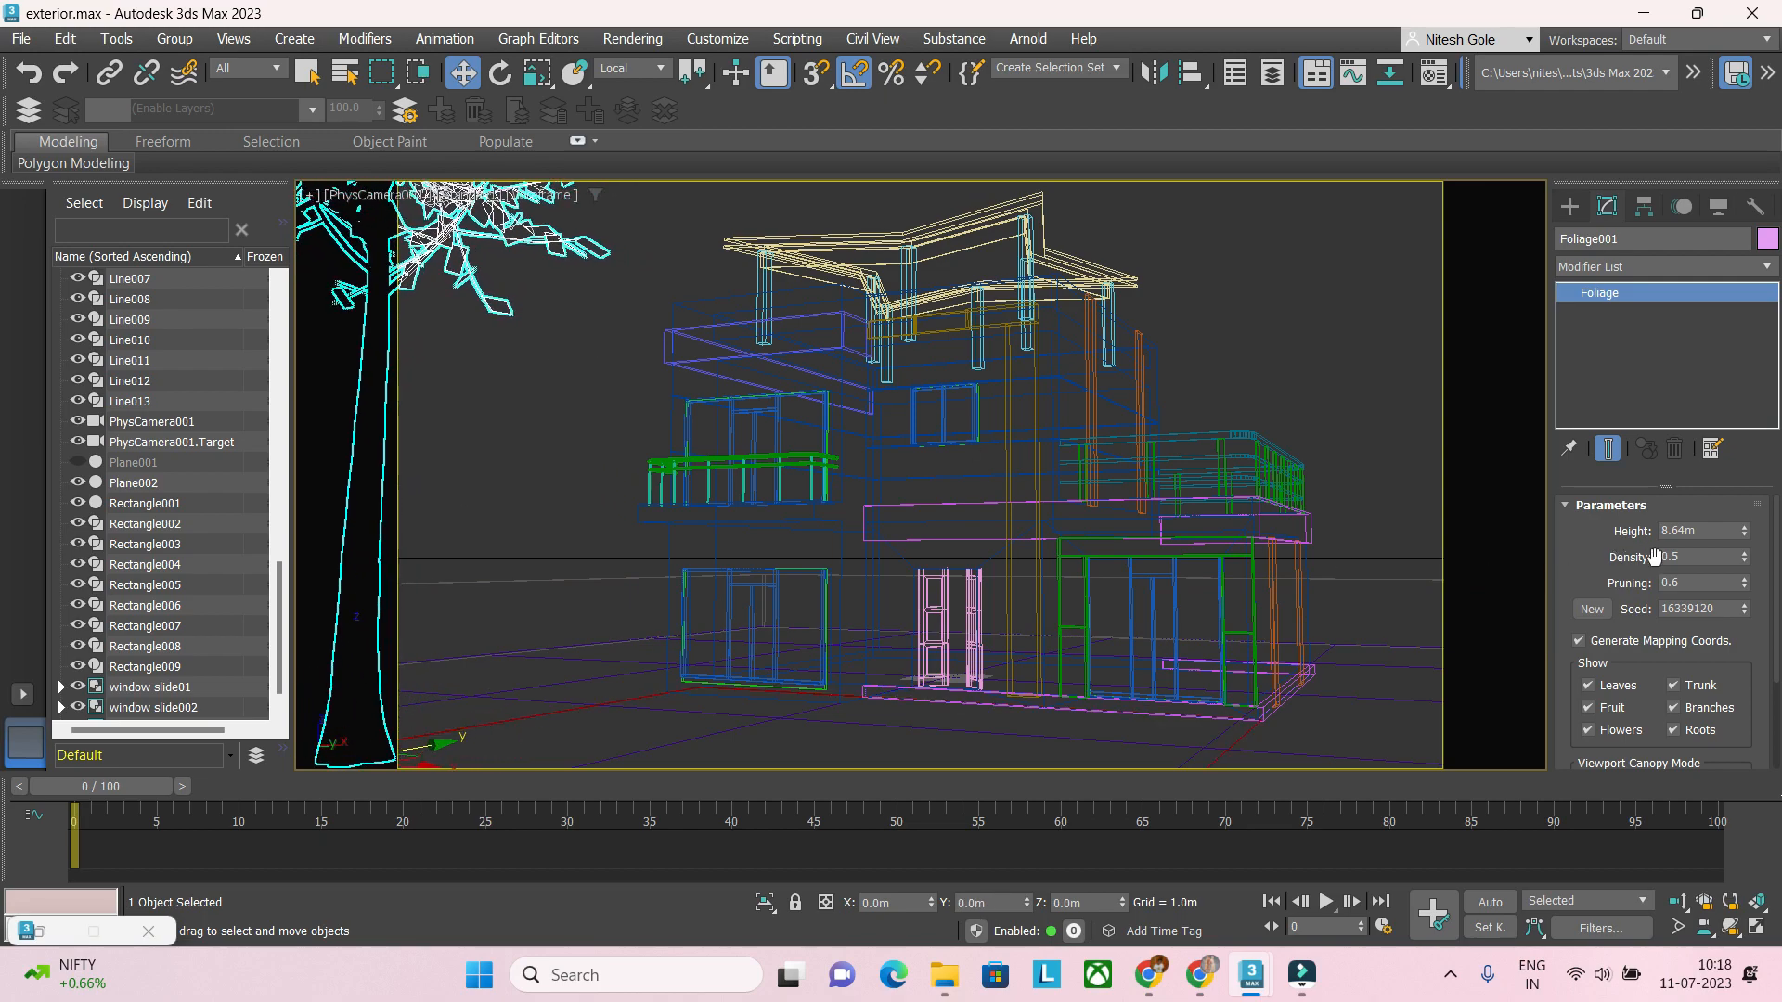
{"action": "left_click", "coordinate": [1745, 589]}
{"action": "left_click", "coordinate": [1745, 589]}
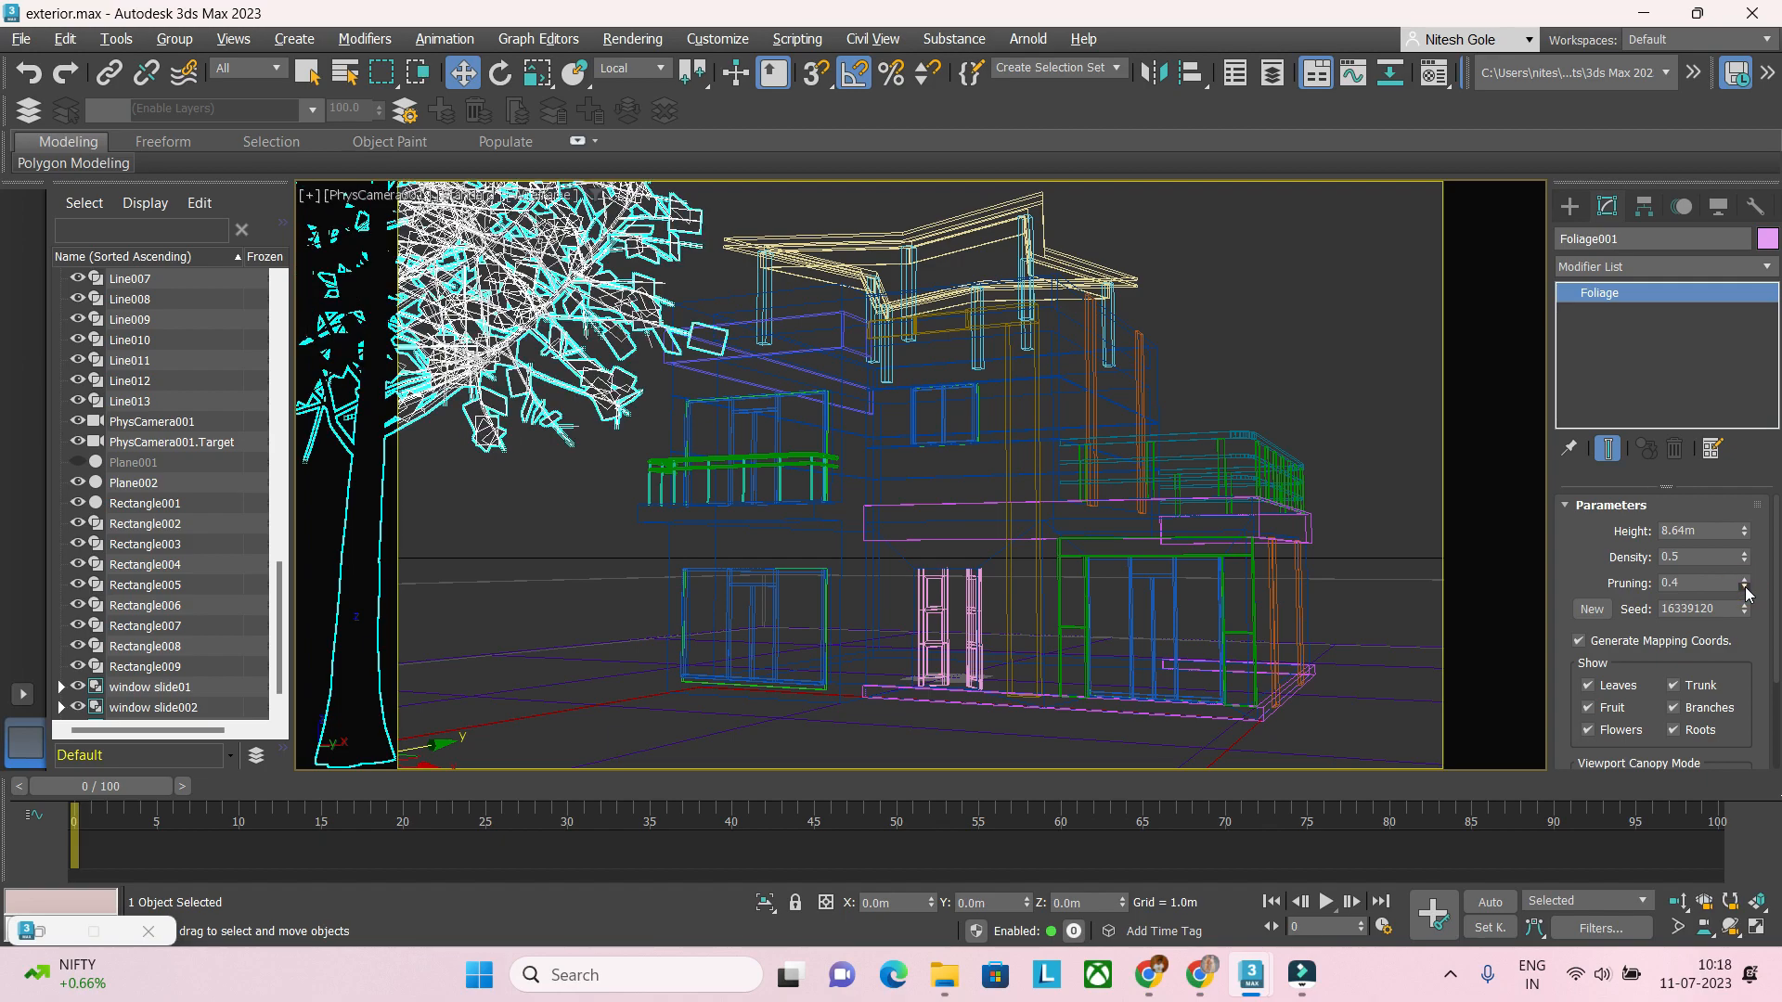
{"action": "left_click", "coordinate": [1745, 578]}
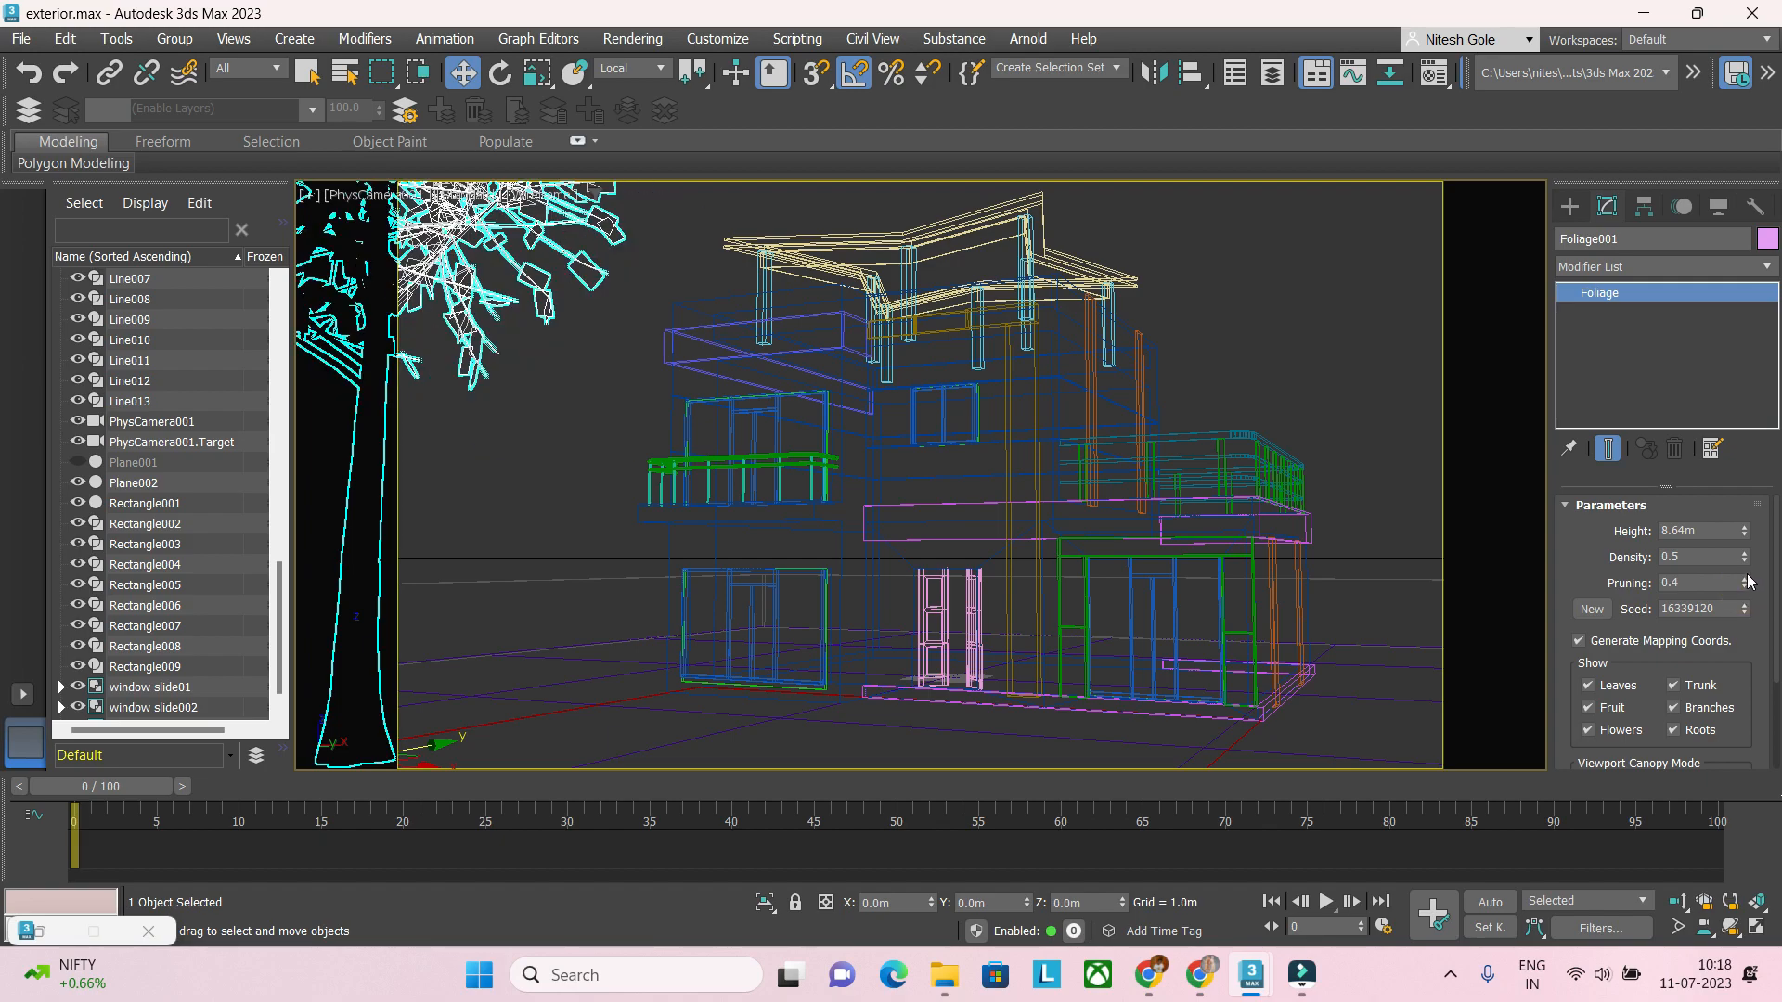
{"action": "left_click", "coordinate": [1745, 552]}
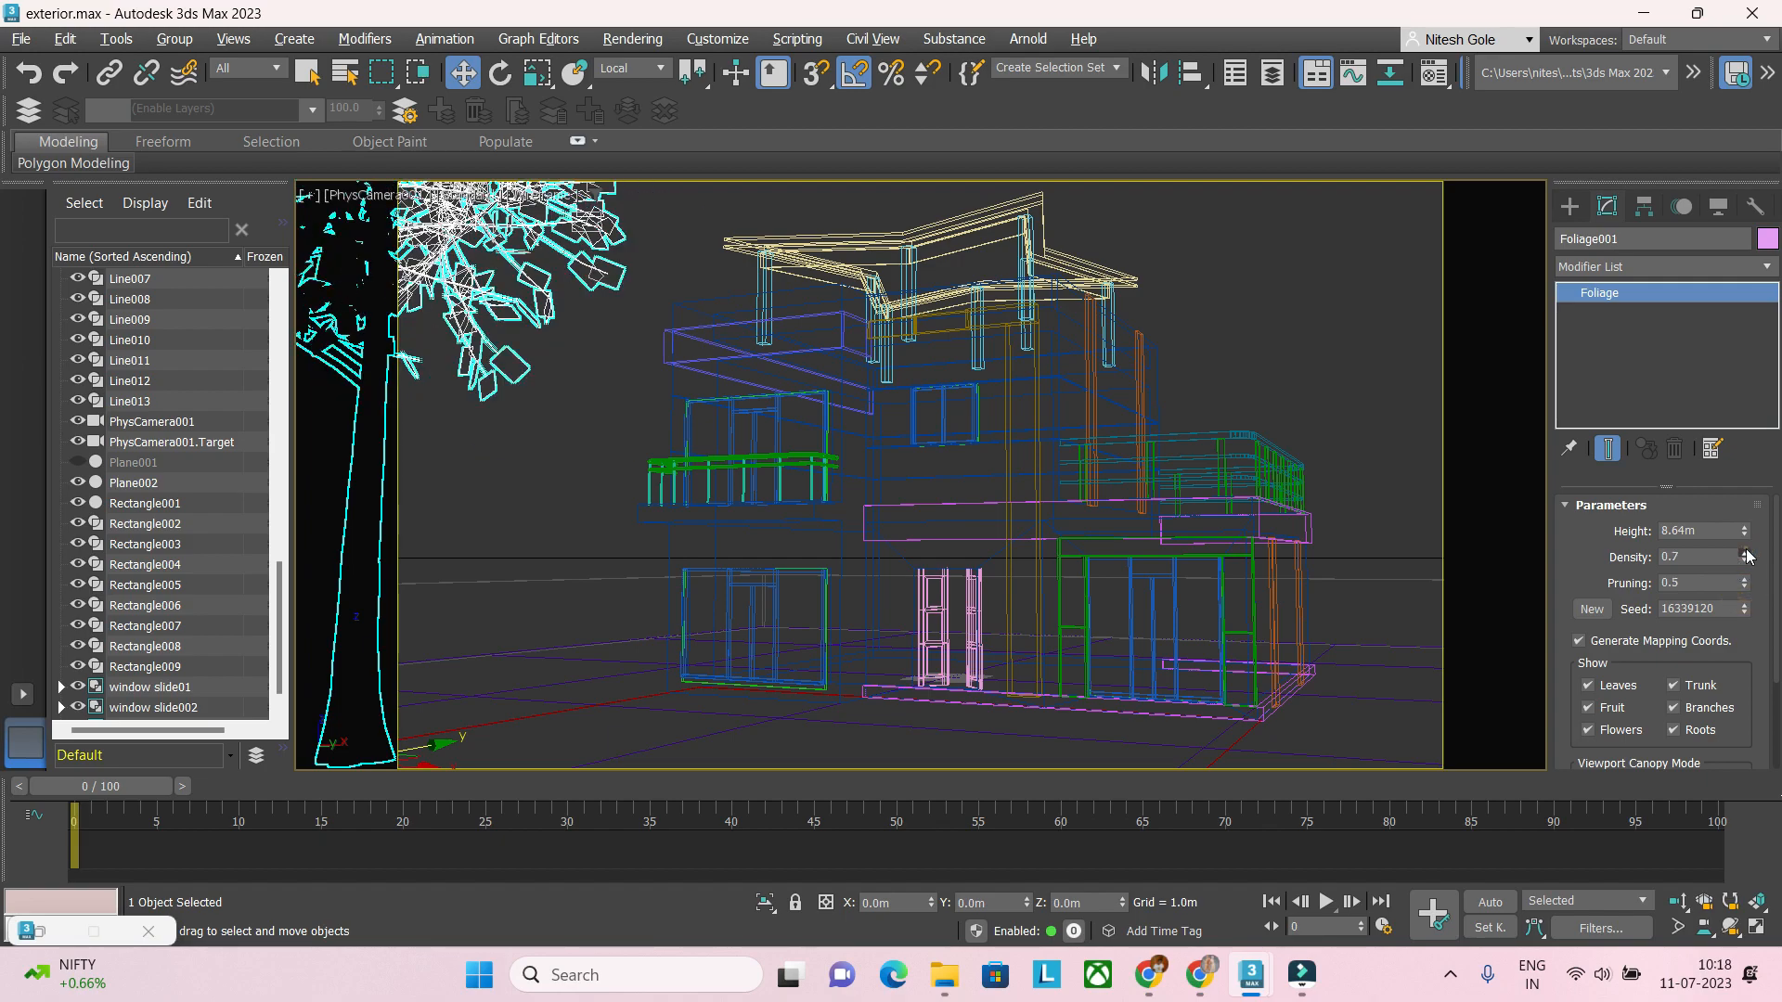
Step: Set the elm tree's density to 0.8 and preview the camera view in ActiveShade
{"action": "left_click", "coordinate": [1745, 552]}
{"action": "left_click", "coordinate": [1745, 553]}
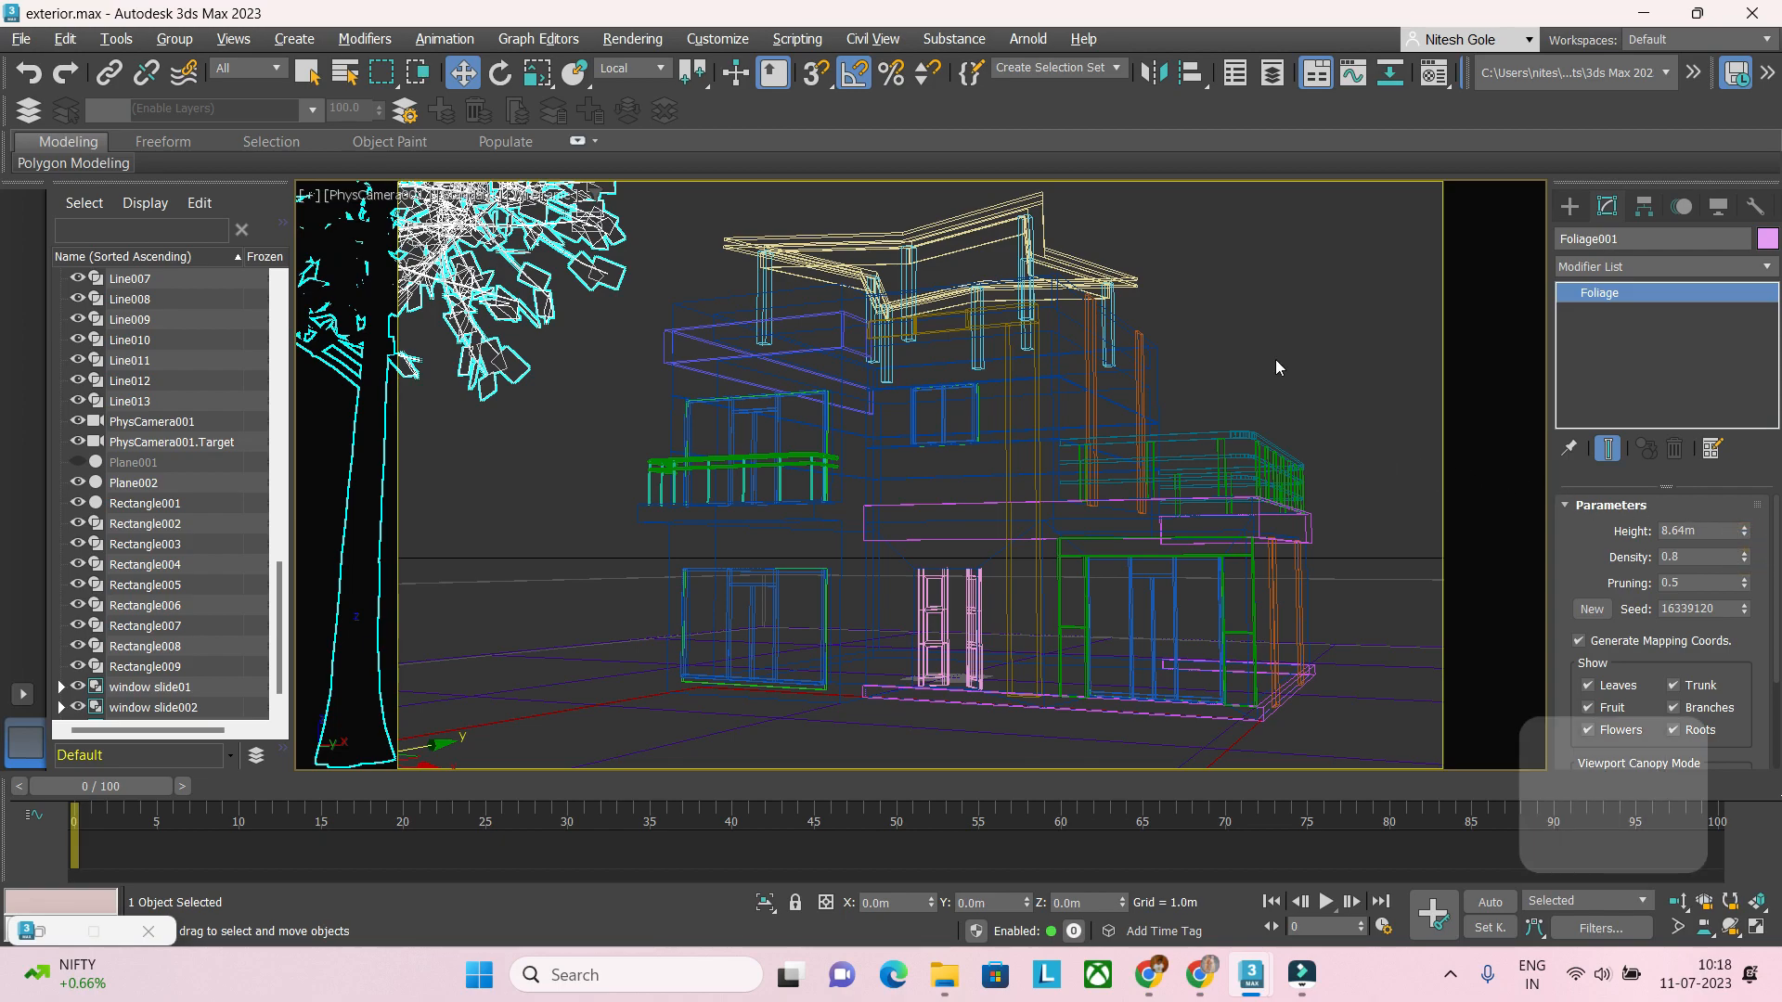
{"action": "key", "text": "shift+q"}
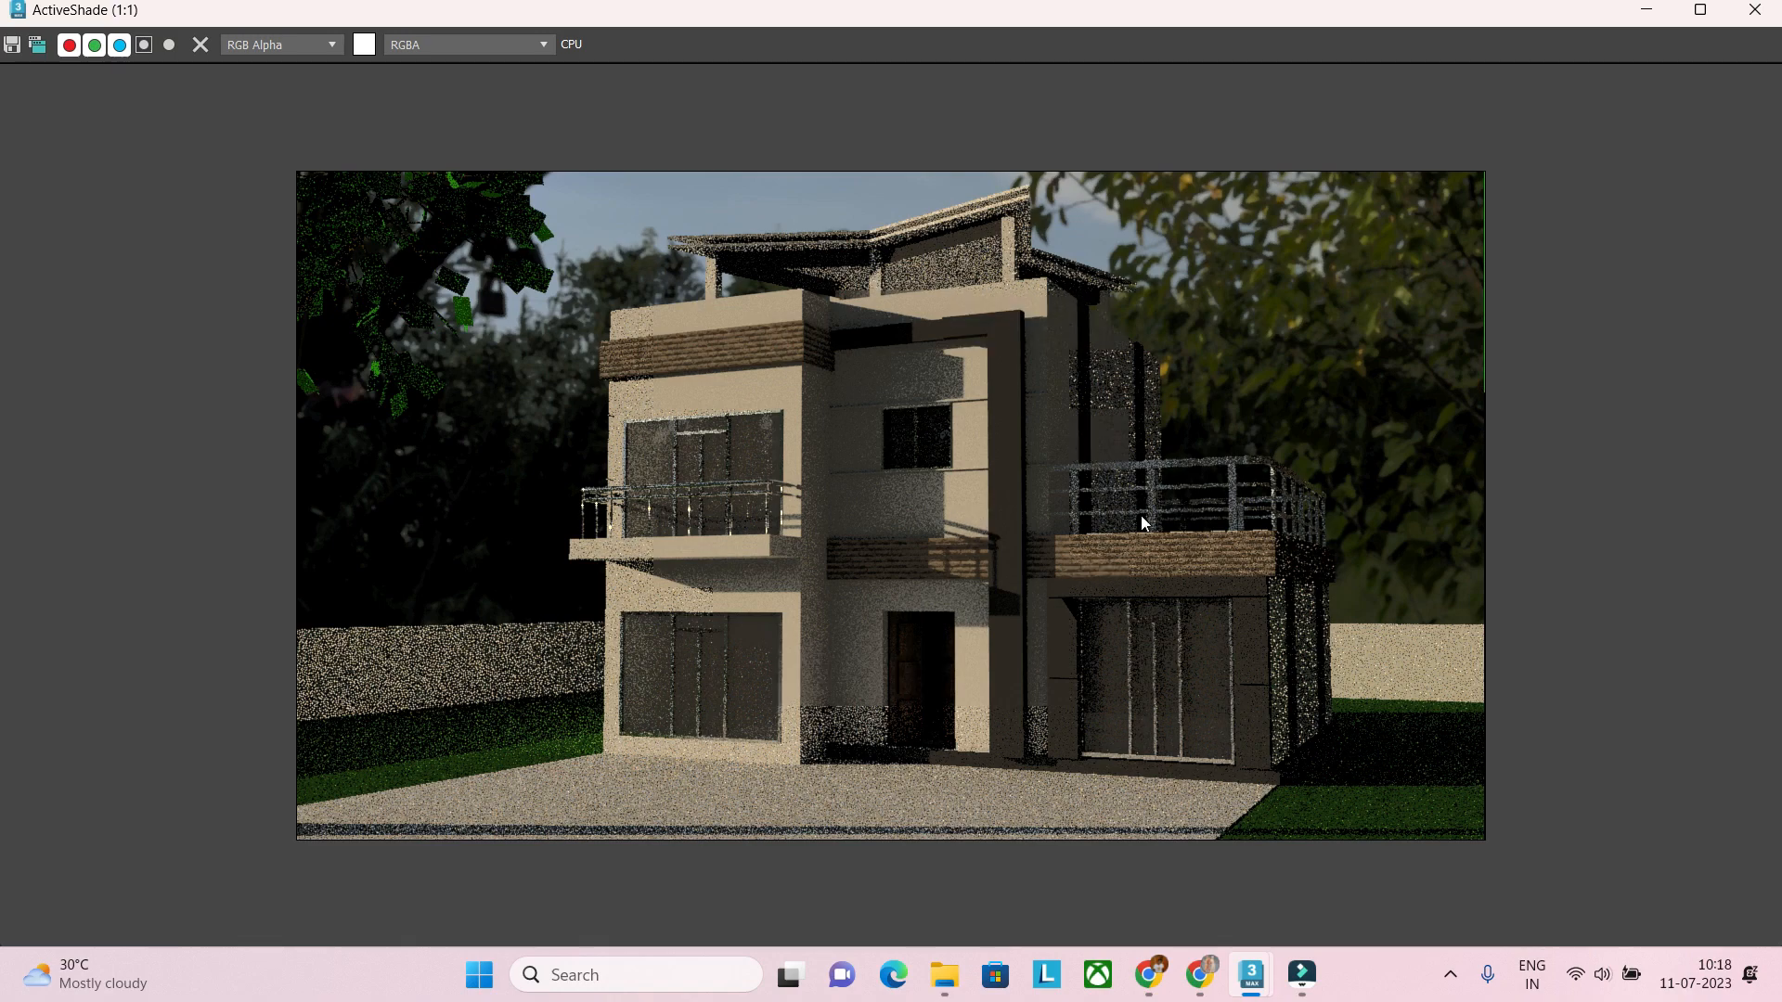
{"action": "left_click", "coordinate": [1644, 11]}
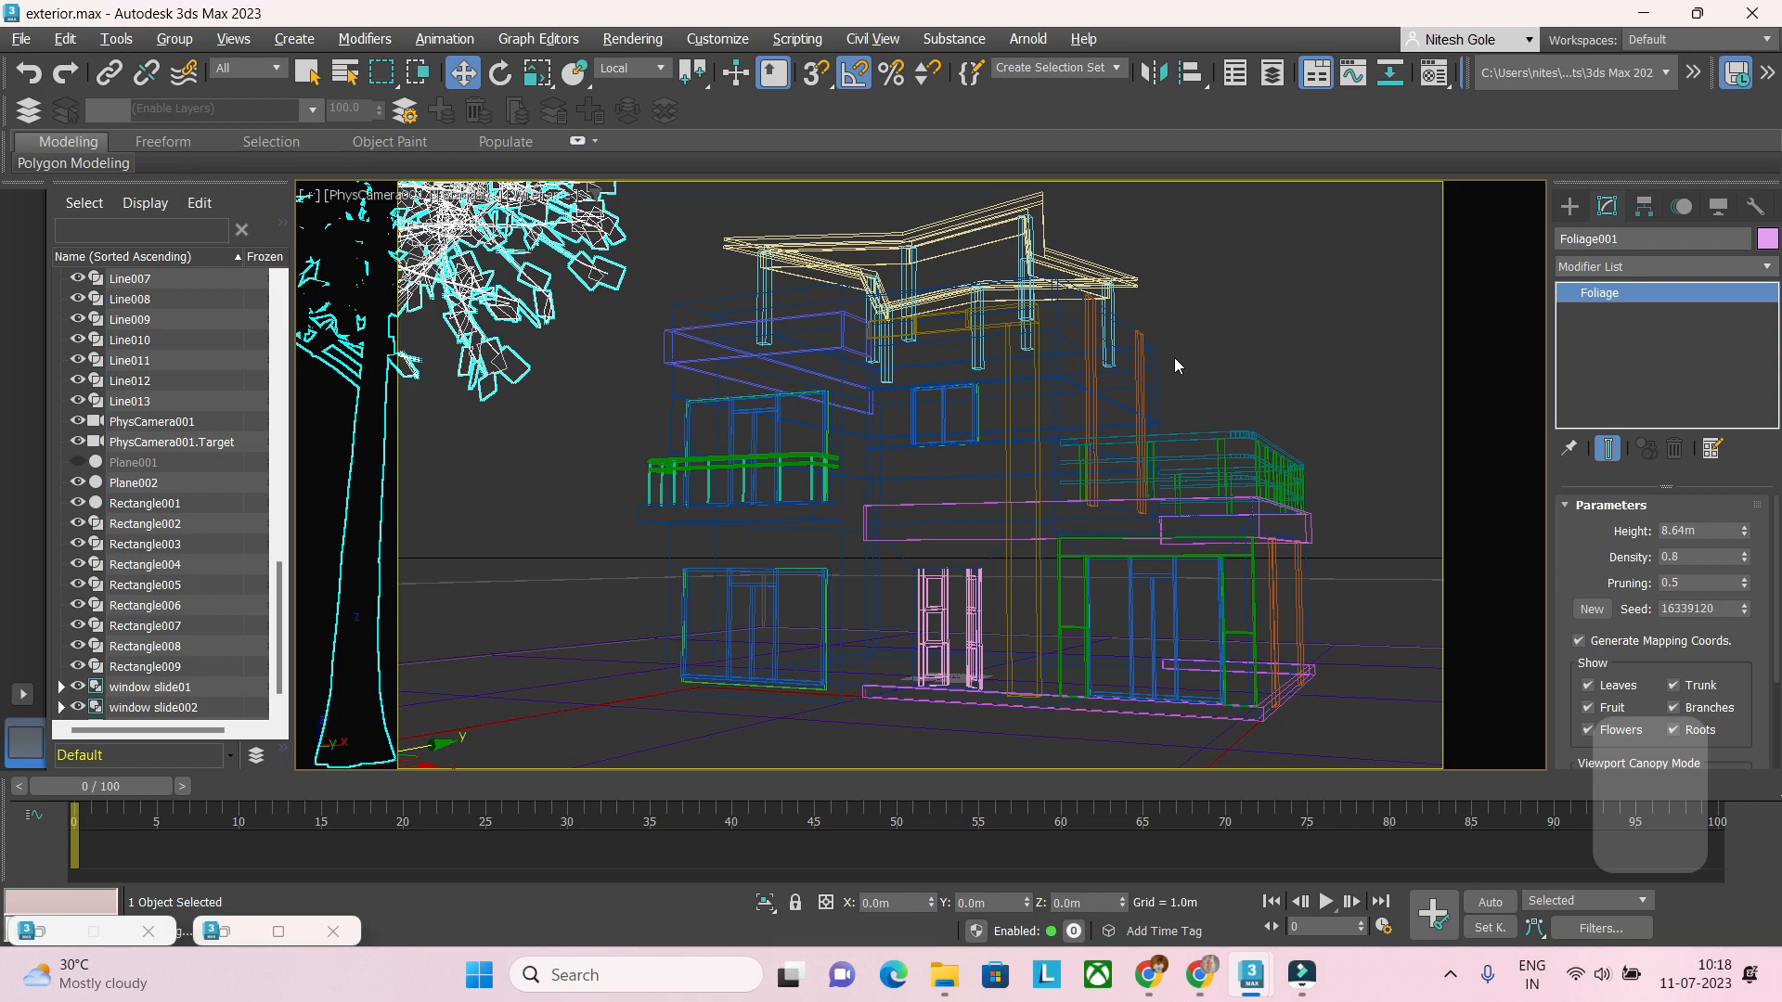
Step: Move the elm in the top view closer to the house front and further left, and check the camera view
{"action": "key", "text": "t"}
{"action": "scroll", "coordinate": [1040, 559], "scroll_direction": "up", "scroll_amount": 2}
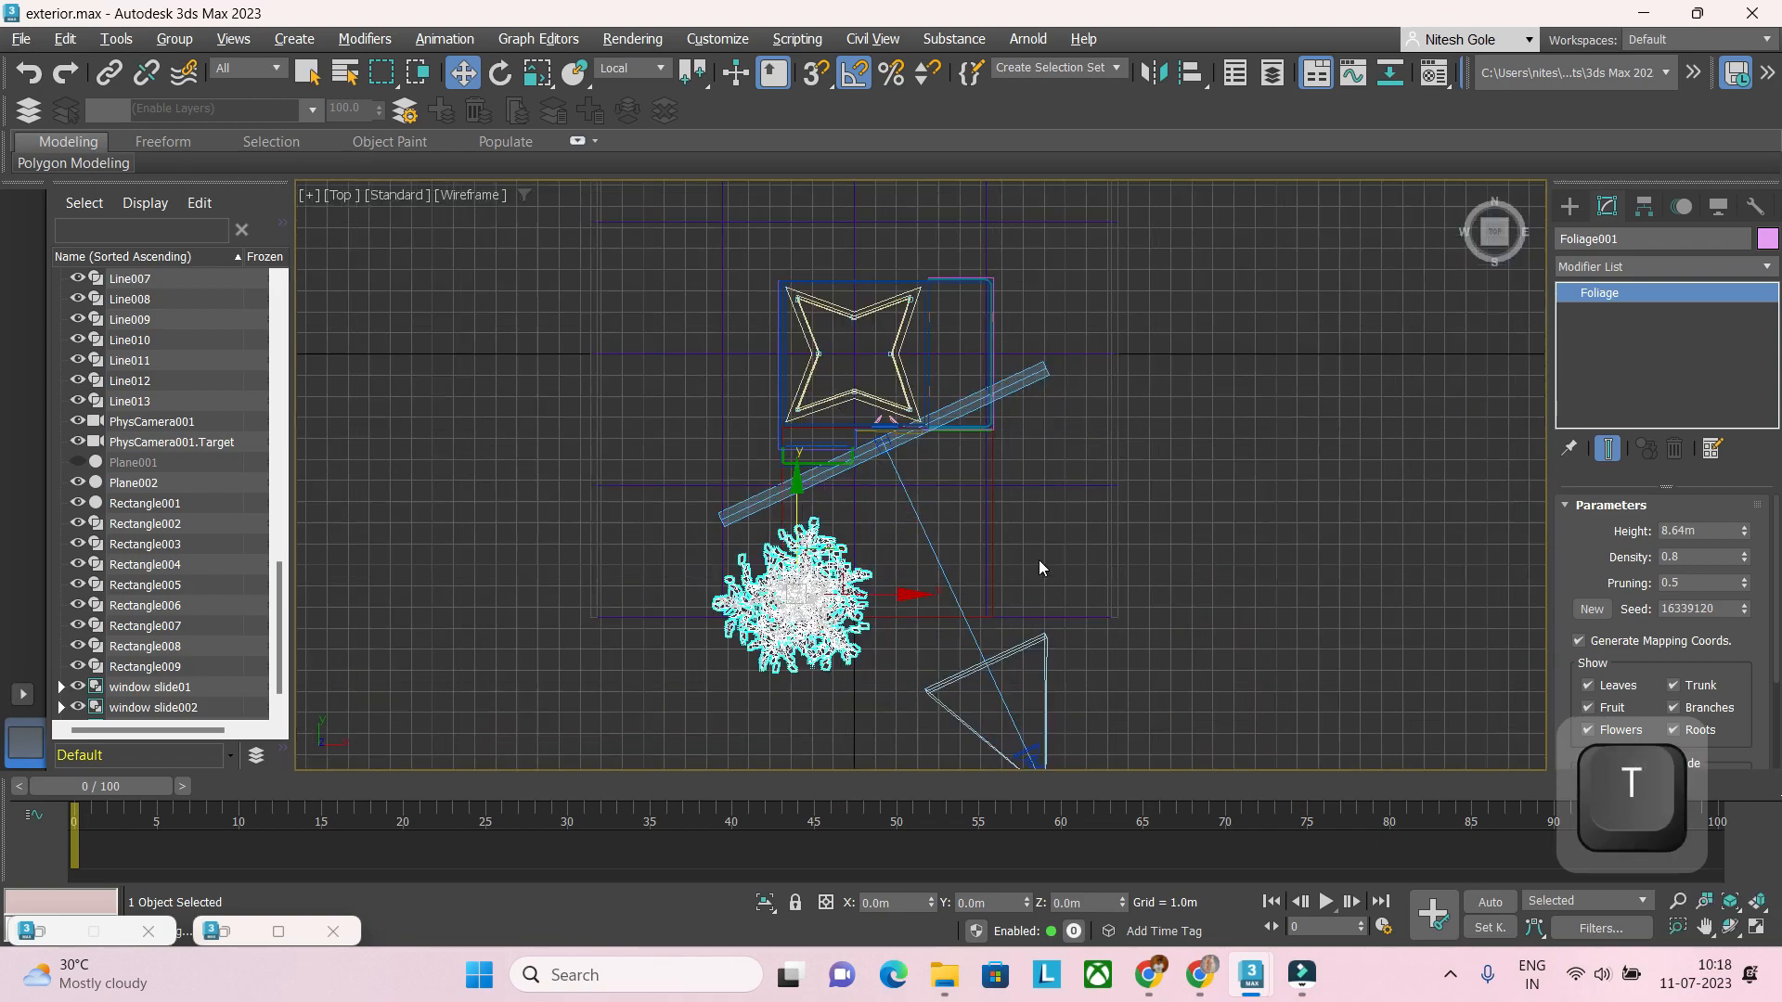
{"action": "left_click_drag", "start_coordinate": [832, 575], "coordinate": [749, 539]}
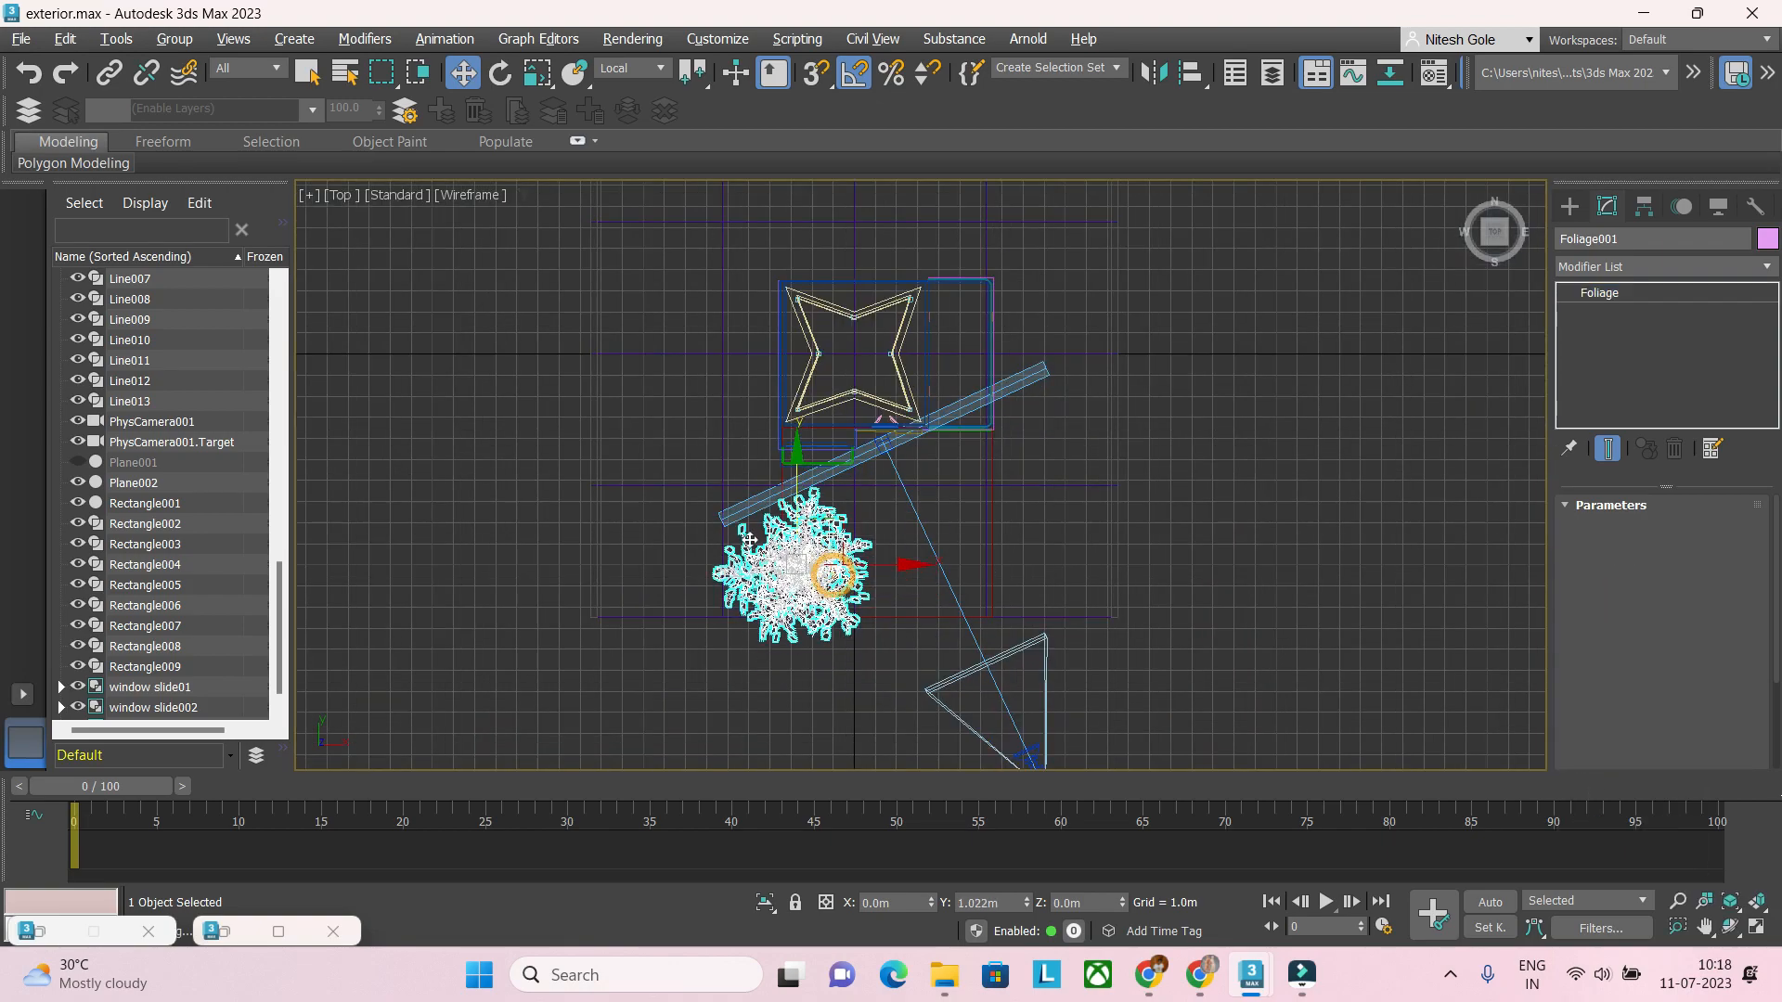
{"action": "left_click_drag", "start_coordinate": [878, 557], "coordinate": [720, 507]}
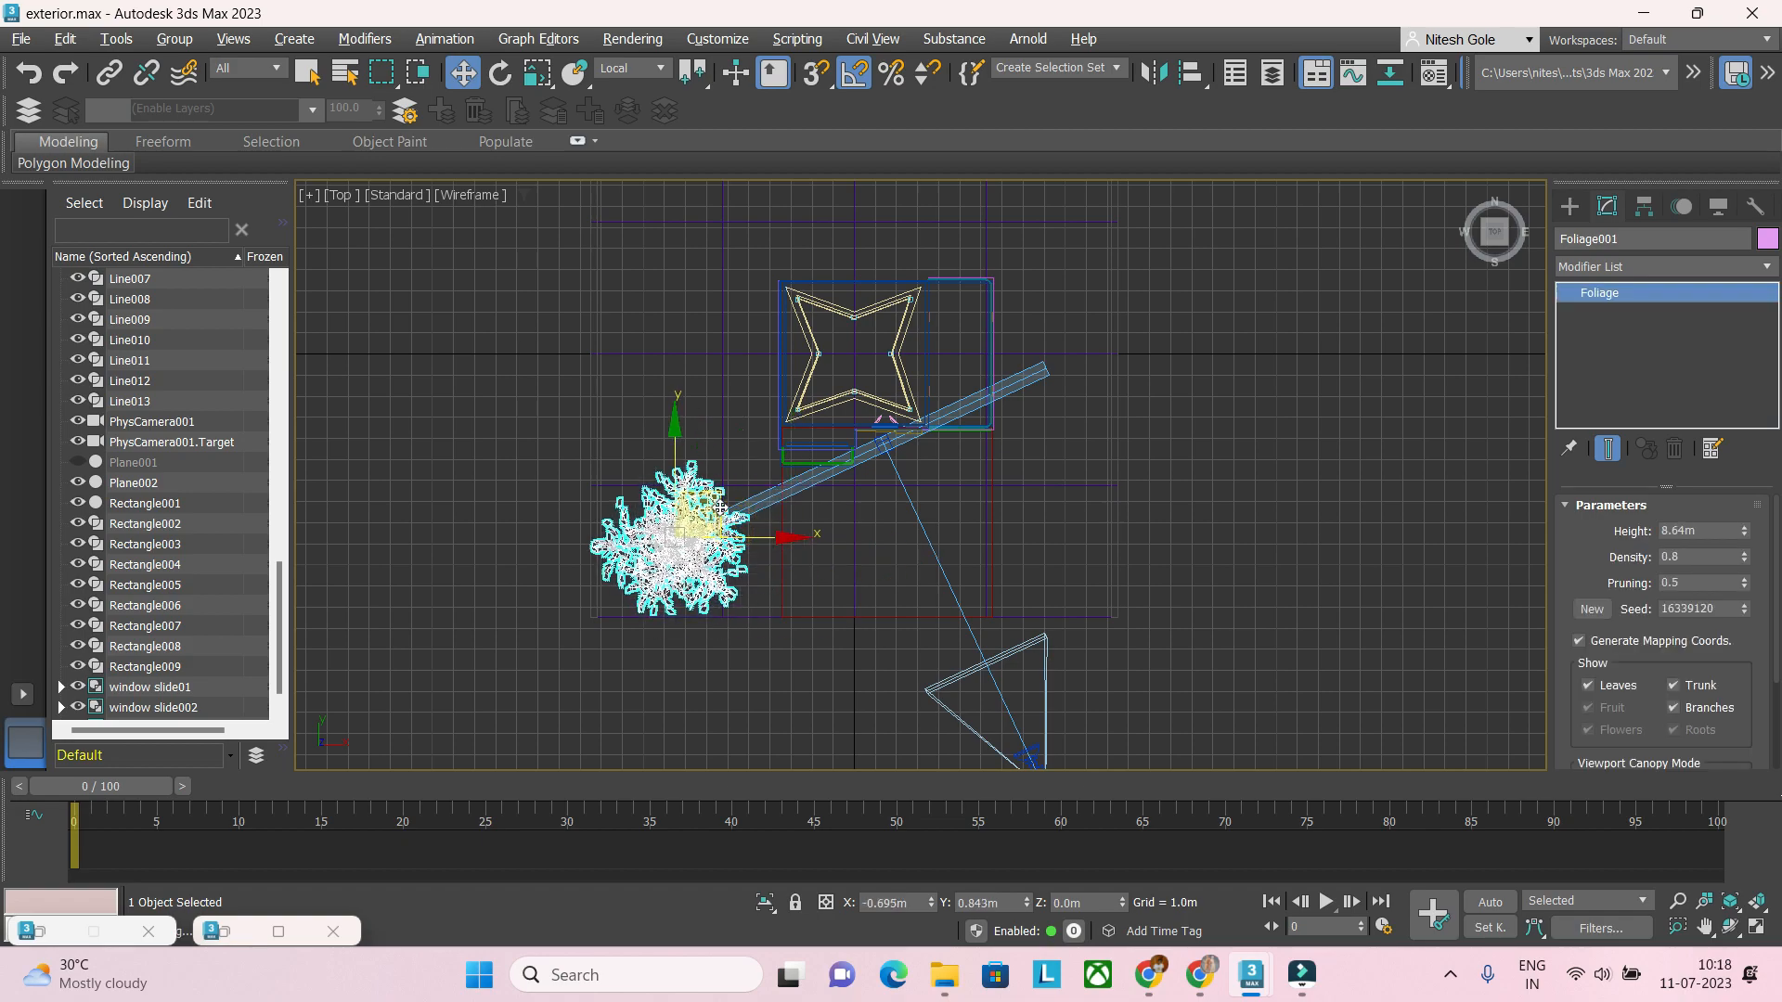
{"action": "key", "text": "c"}
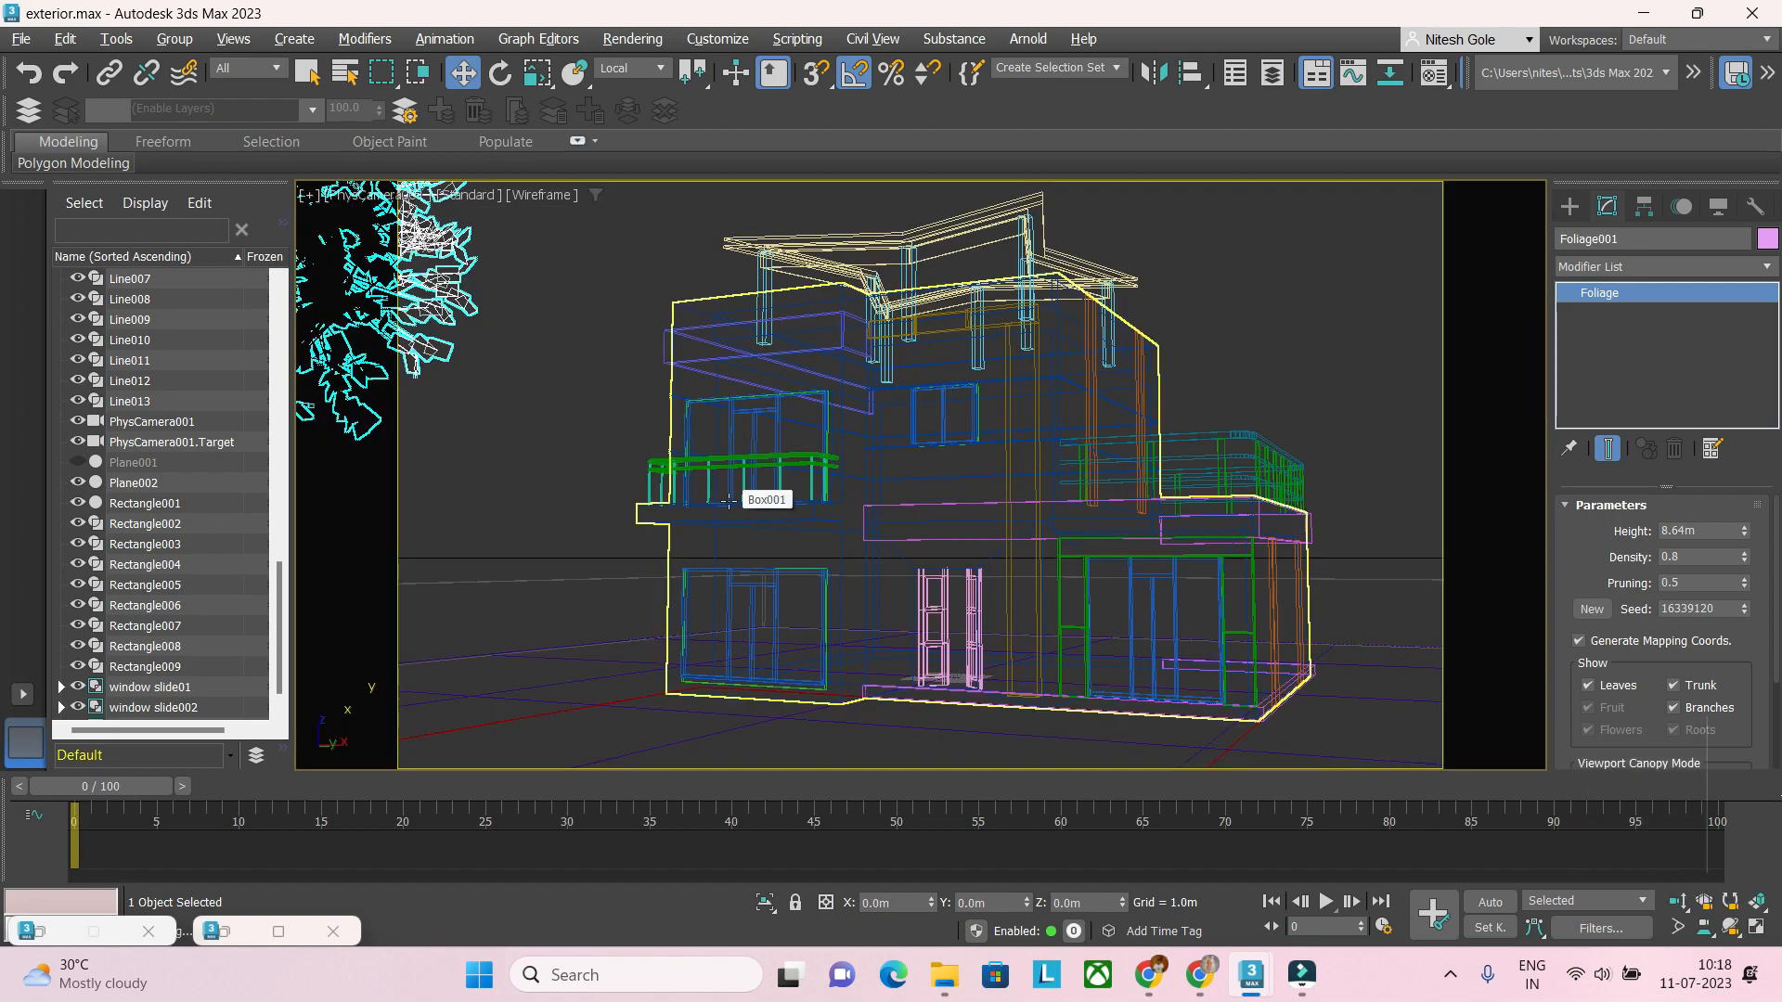
Step: Shift the elm slightly to the right in the top view while watching how its branches enter the camera frame
{"action": "key", "text": "alt+w"}
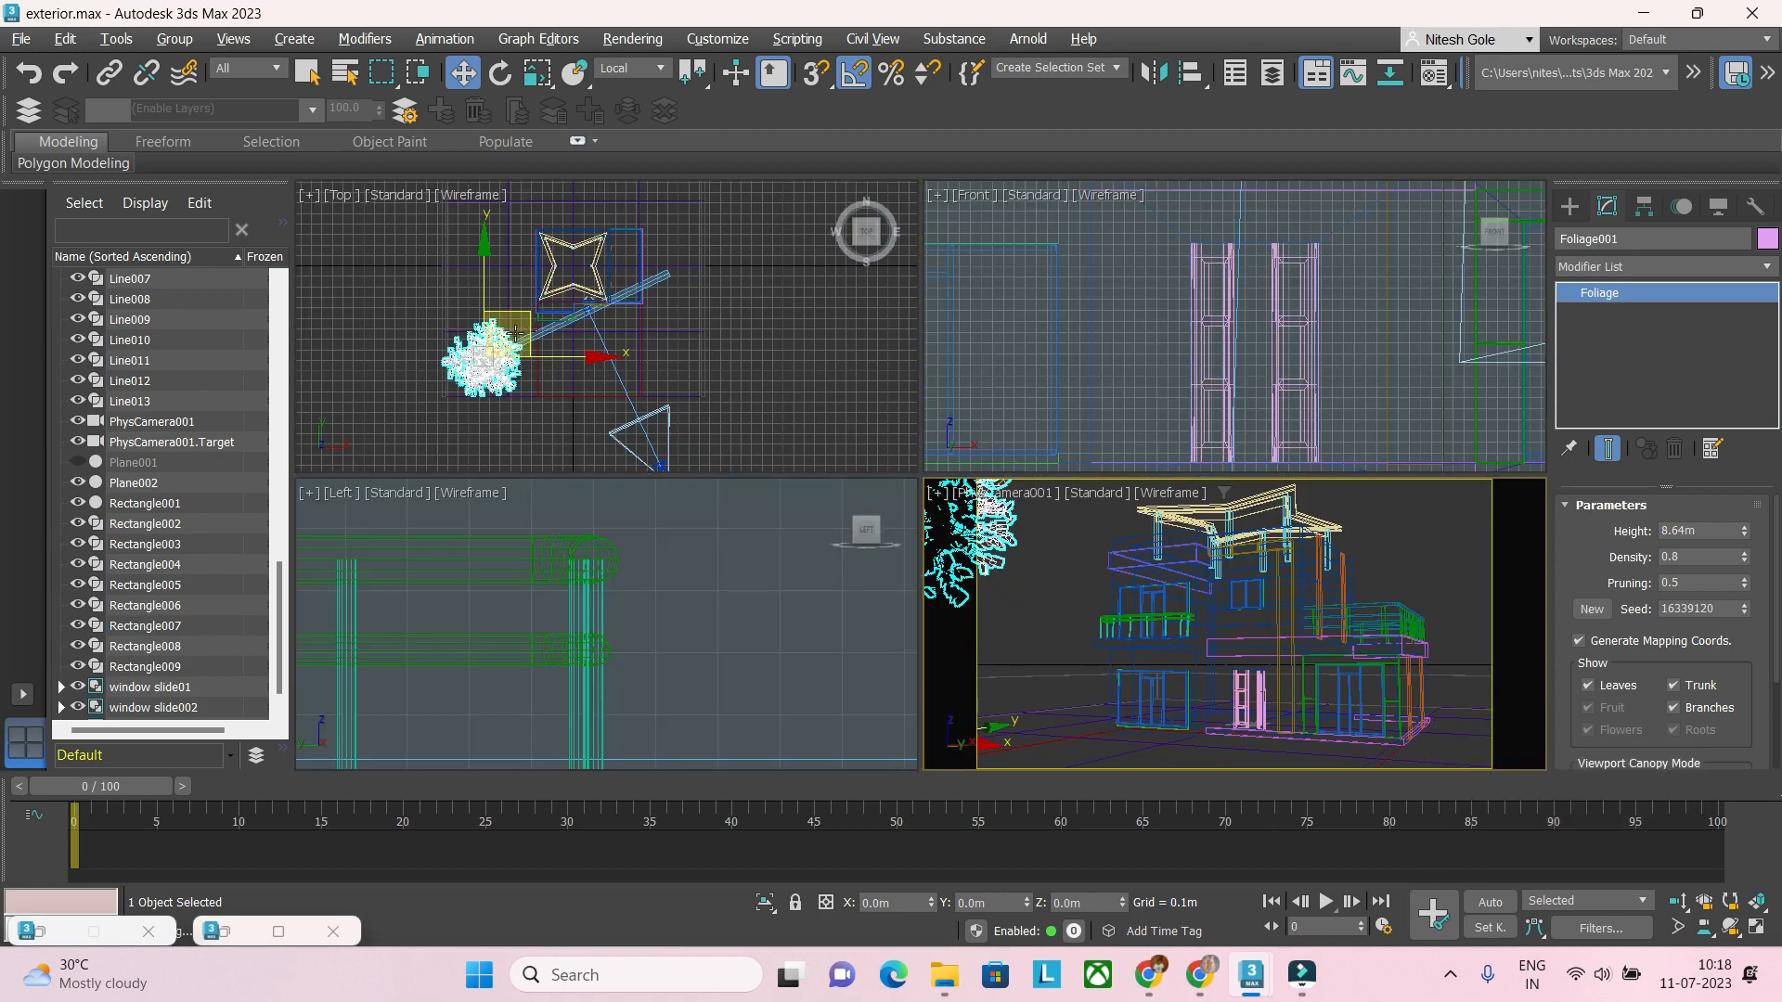
{"action": "left_click", "coordinate": [516, 332]}
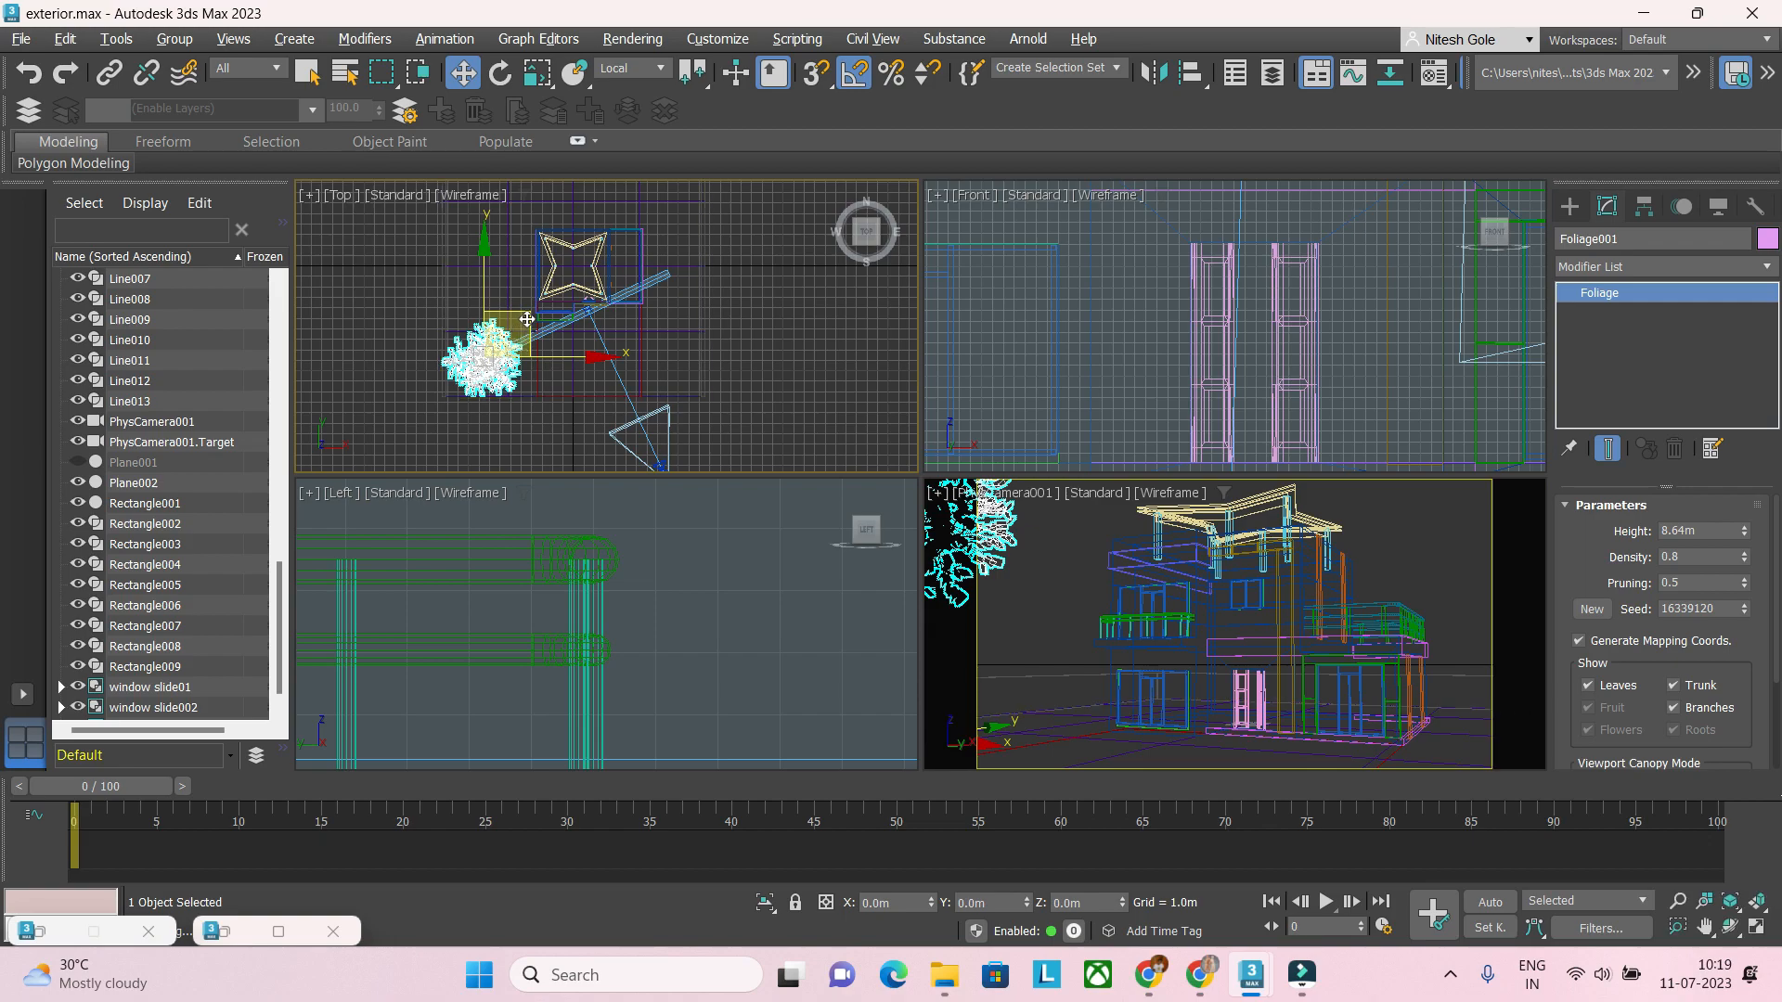
{"action": "left_click_drag", "start_coordinate": [527, 319], "coordinate": [544, 319]}
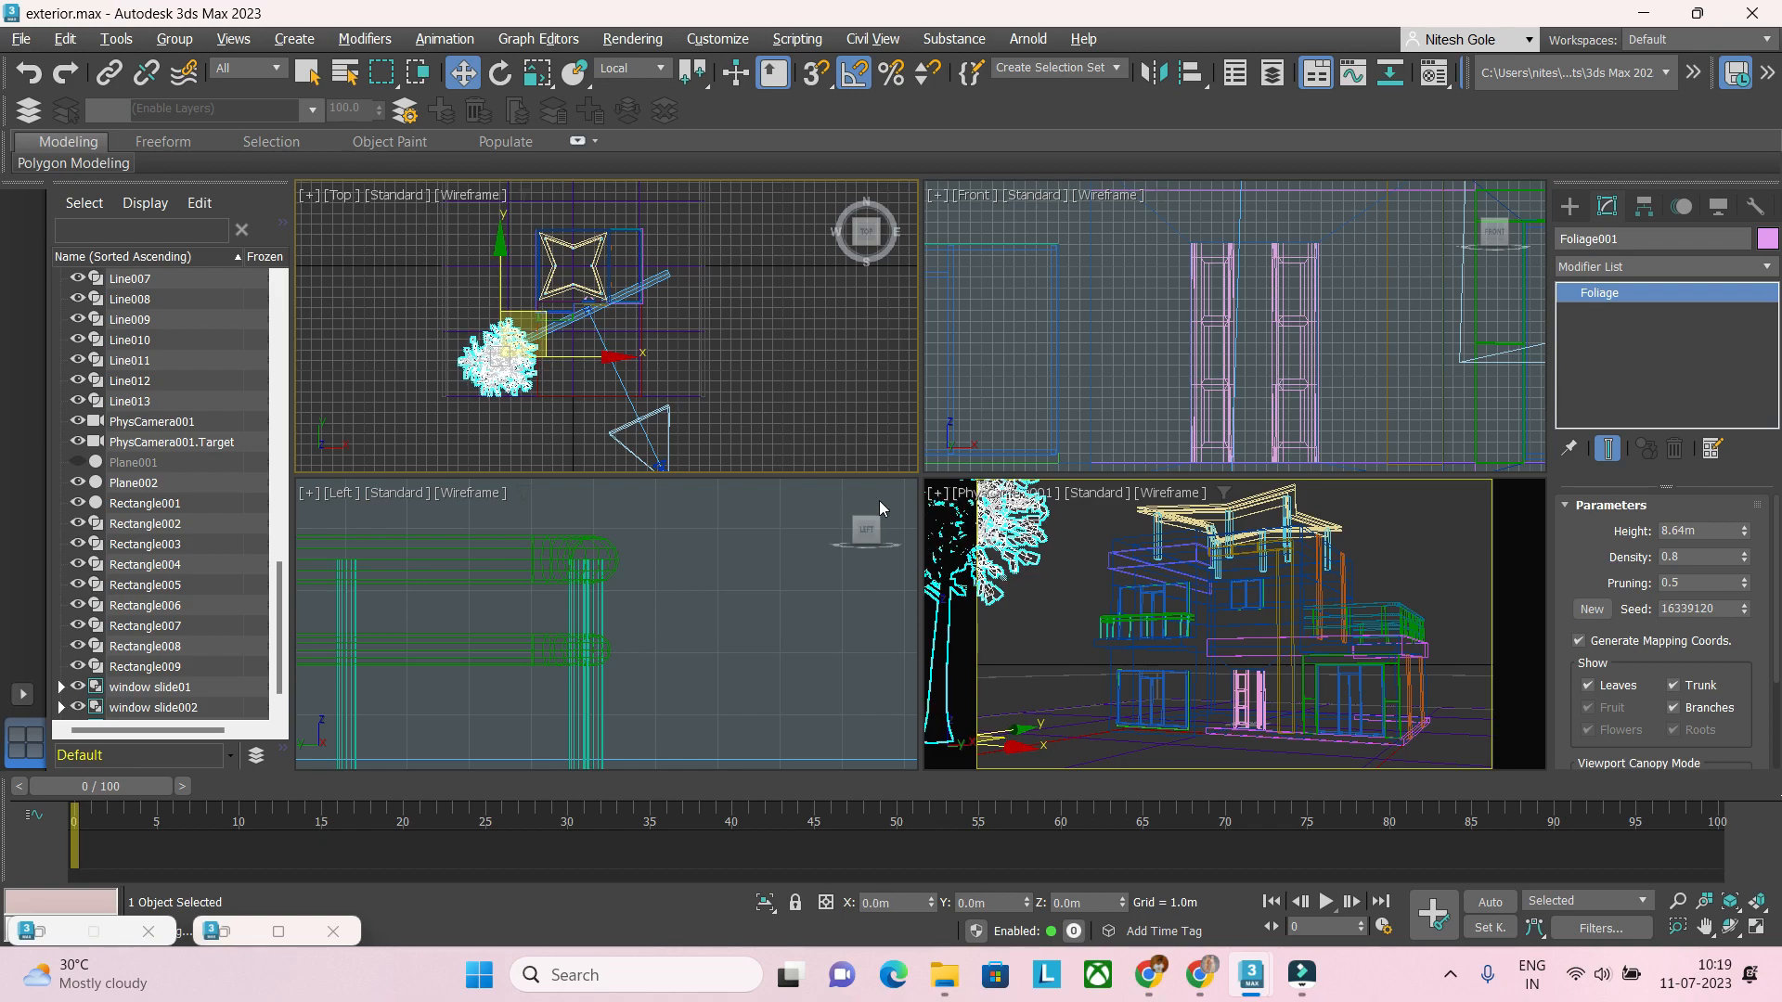
{"action": "right_click", "coordinate": [1080, 568]}
{"action": "key", "text": "alt+w"}
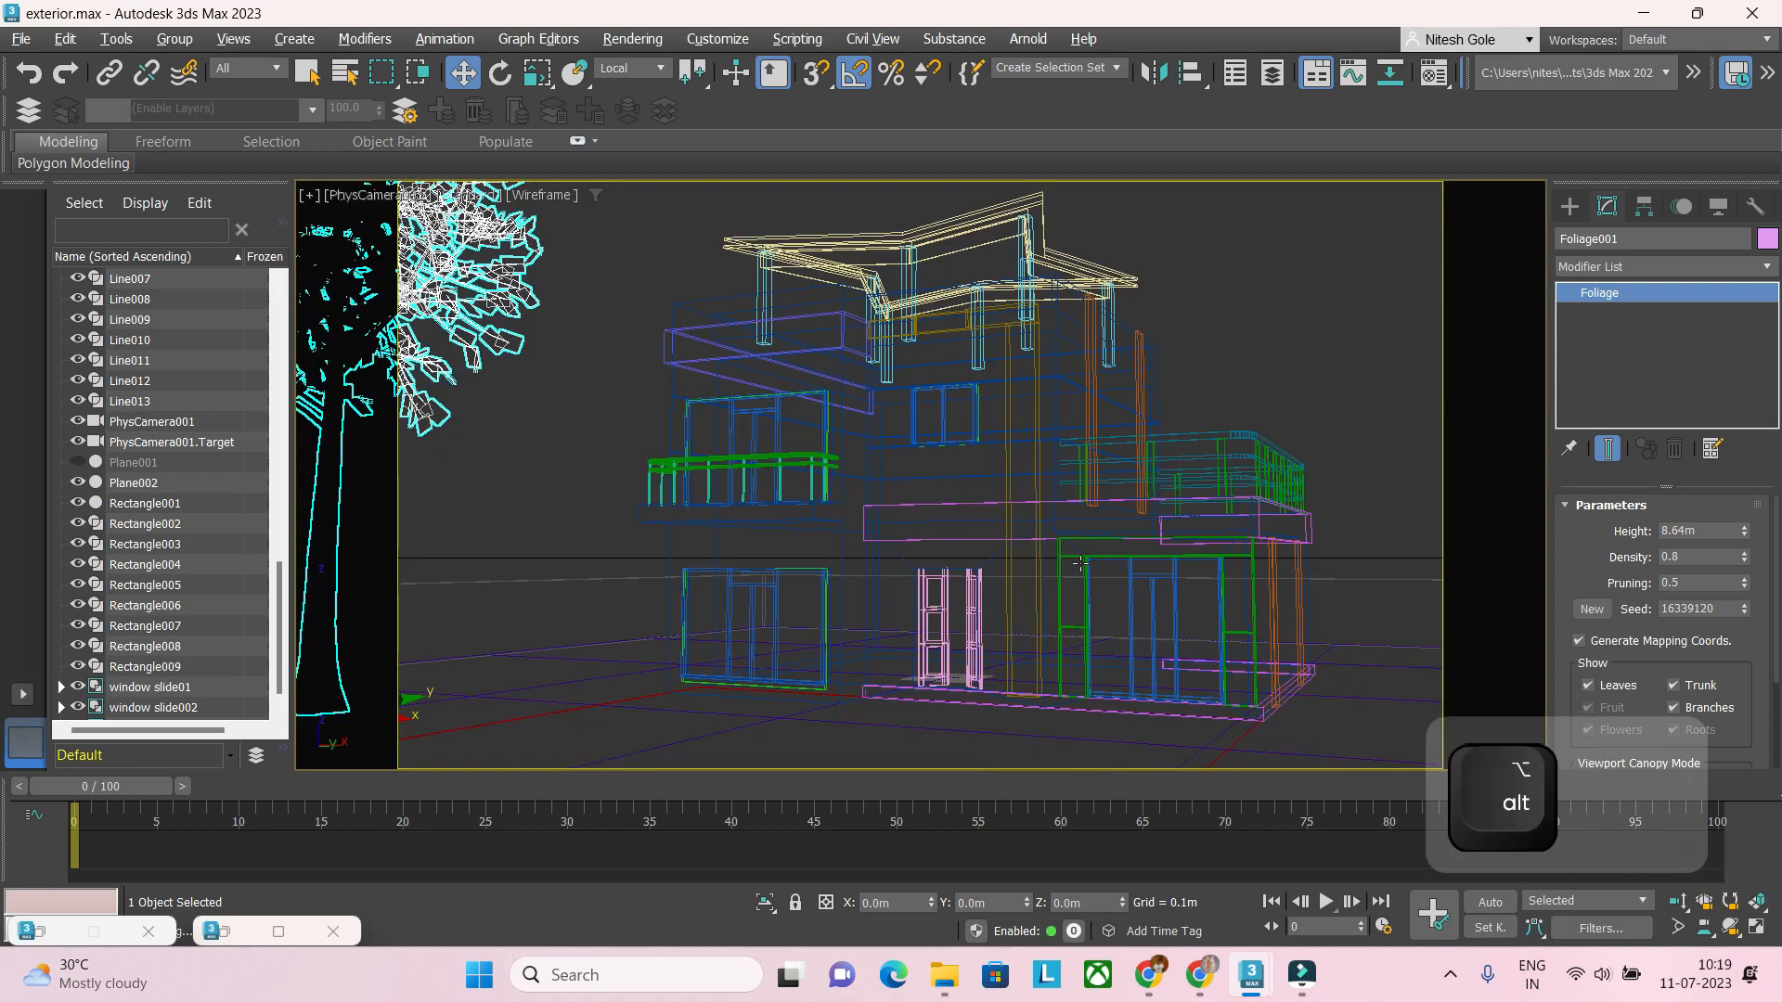
Step: Render the camera view in ActiveShade to check the tree's shadows on the house, and minimize the render
{"action": "key", "text": "shift+q"}
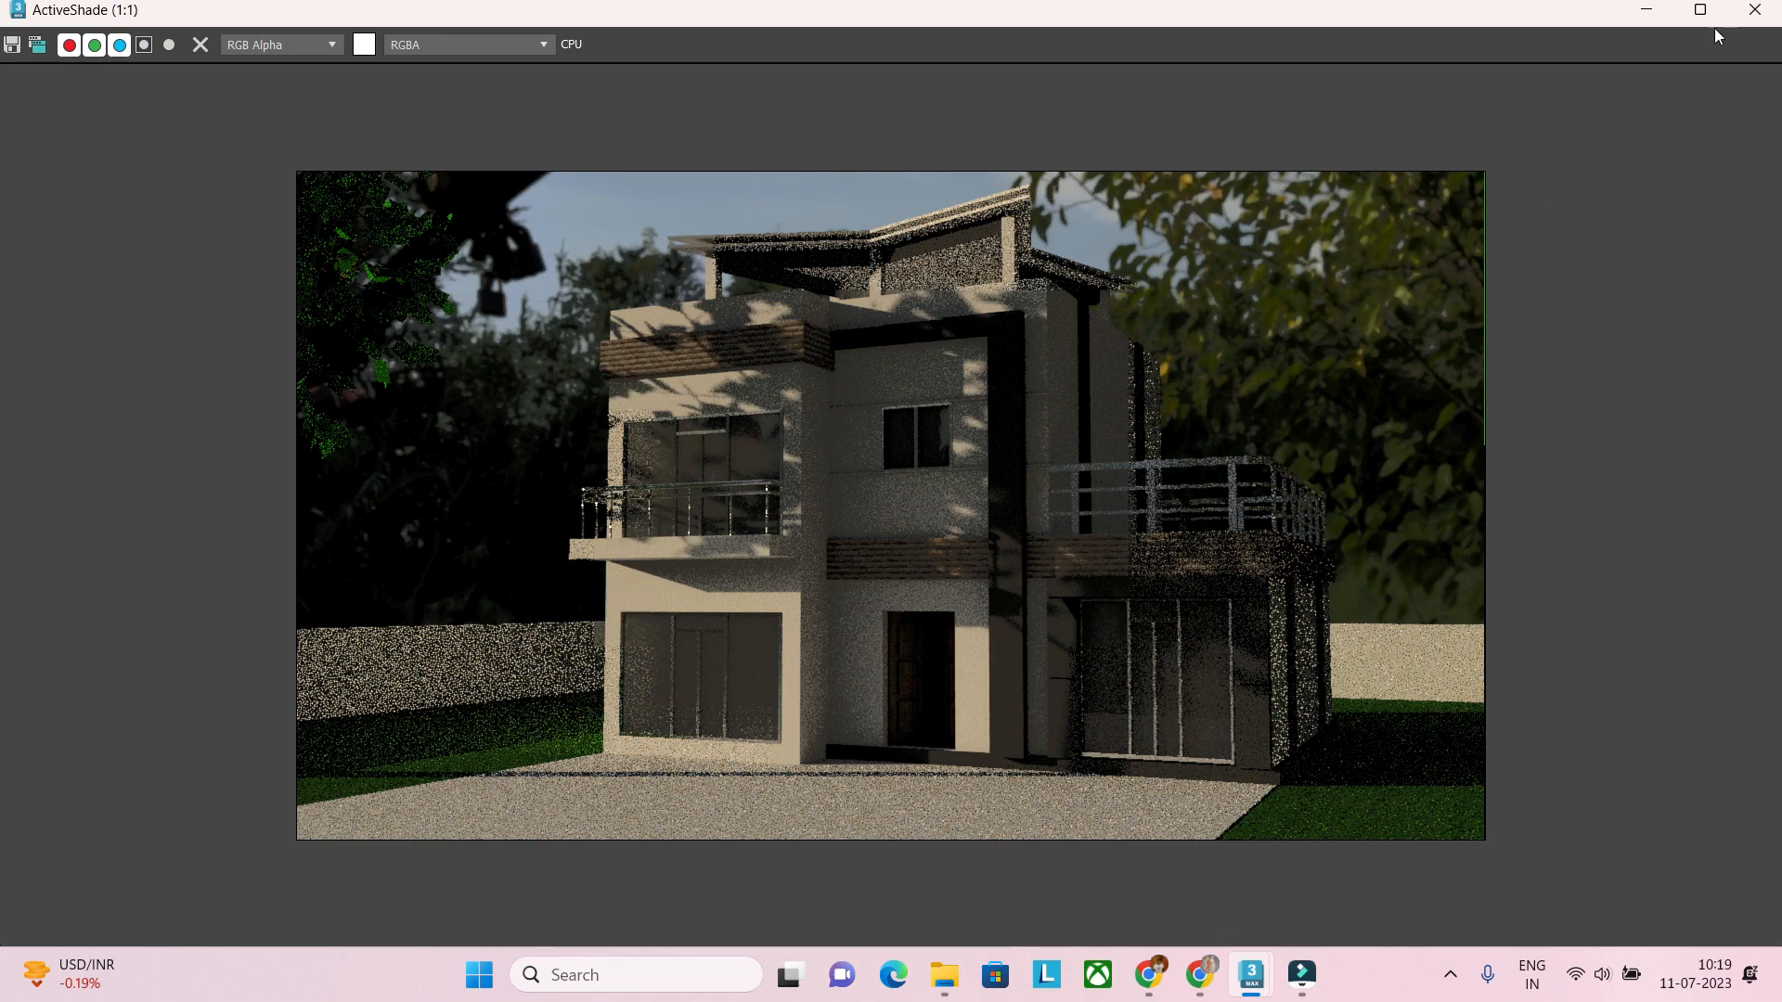
{"action": "left_click", "coordinate": [1658, 16]}
{"action": "left_click", "coordinate": [1657, 17]}
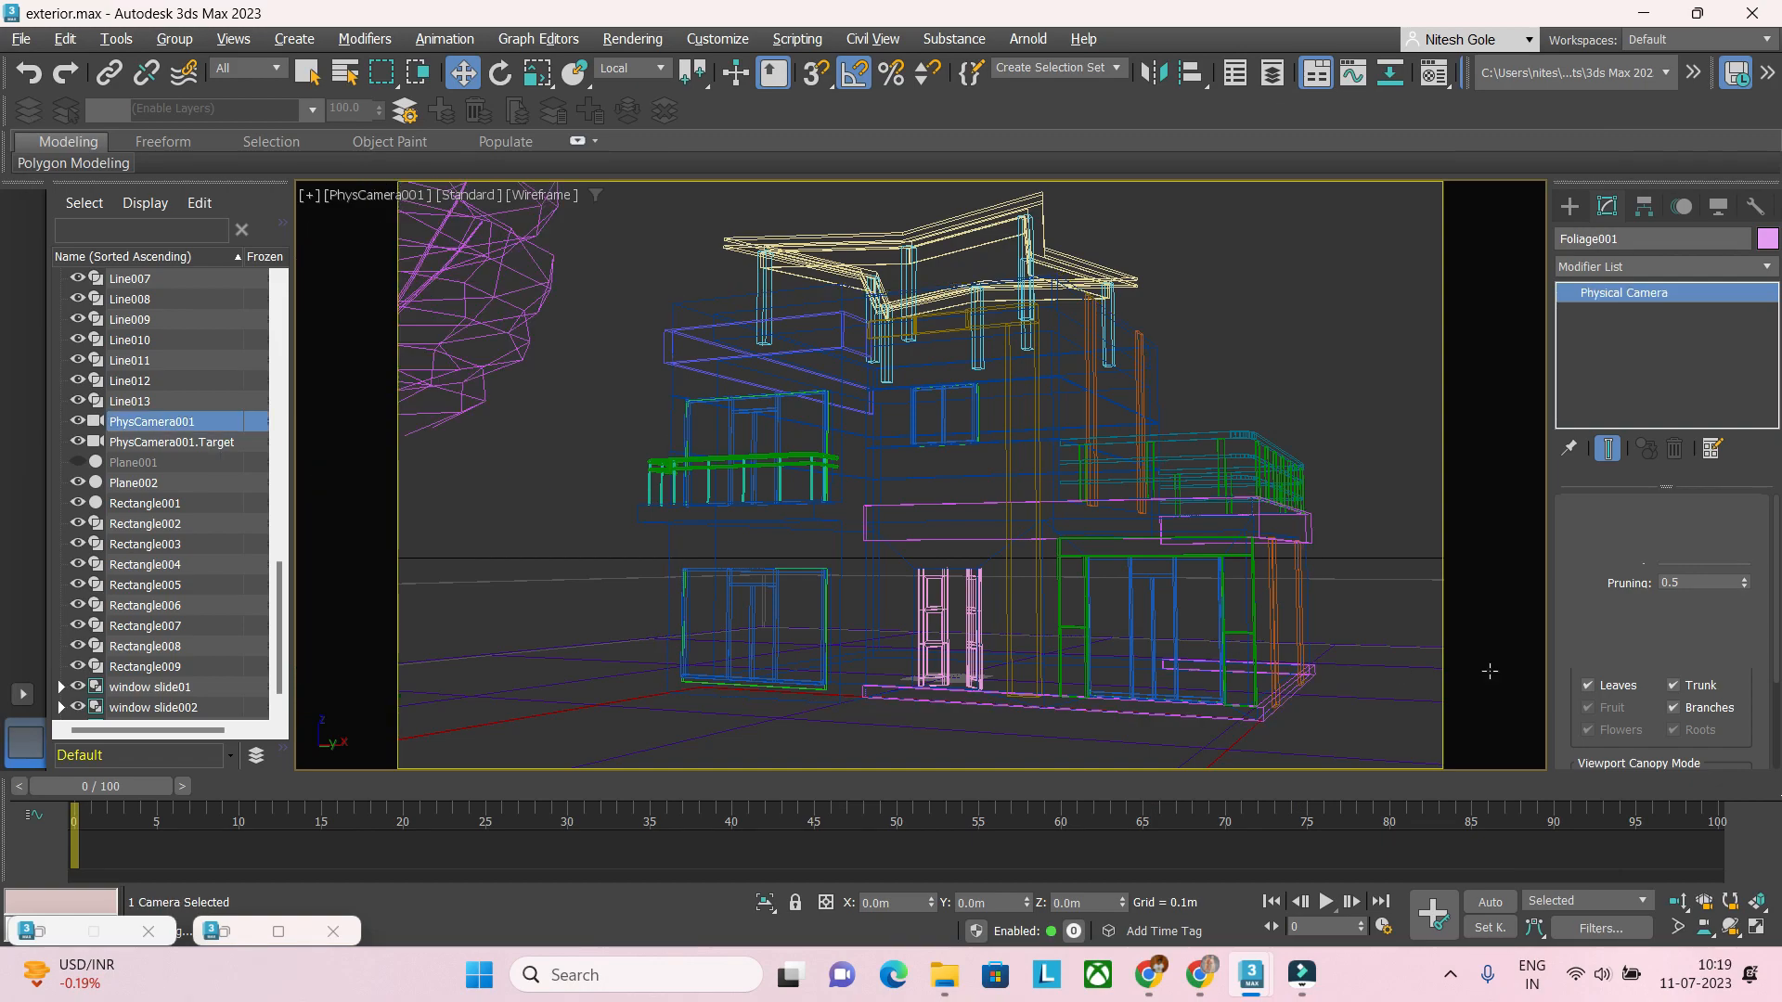
Step: Examine the lens, shutter, exposure and perspective settings of PhysCamera001
{"action": "scroll", "coordinate": [1583, 657], "scroll_direction": "down", "scroll_amount": 2}
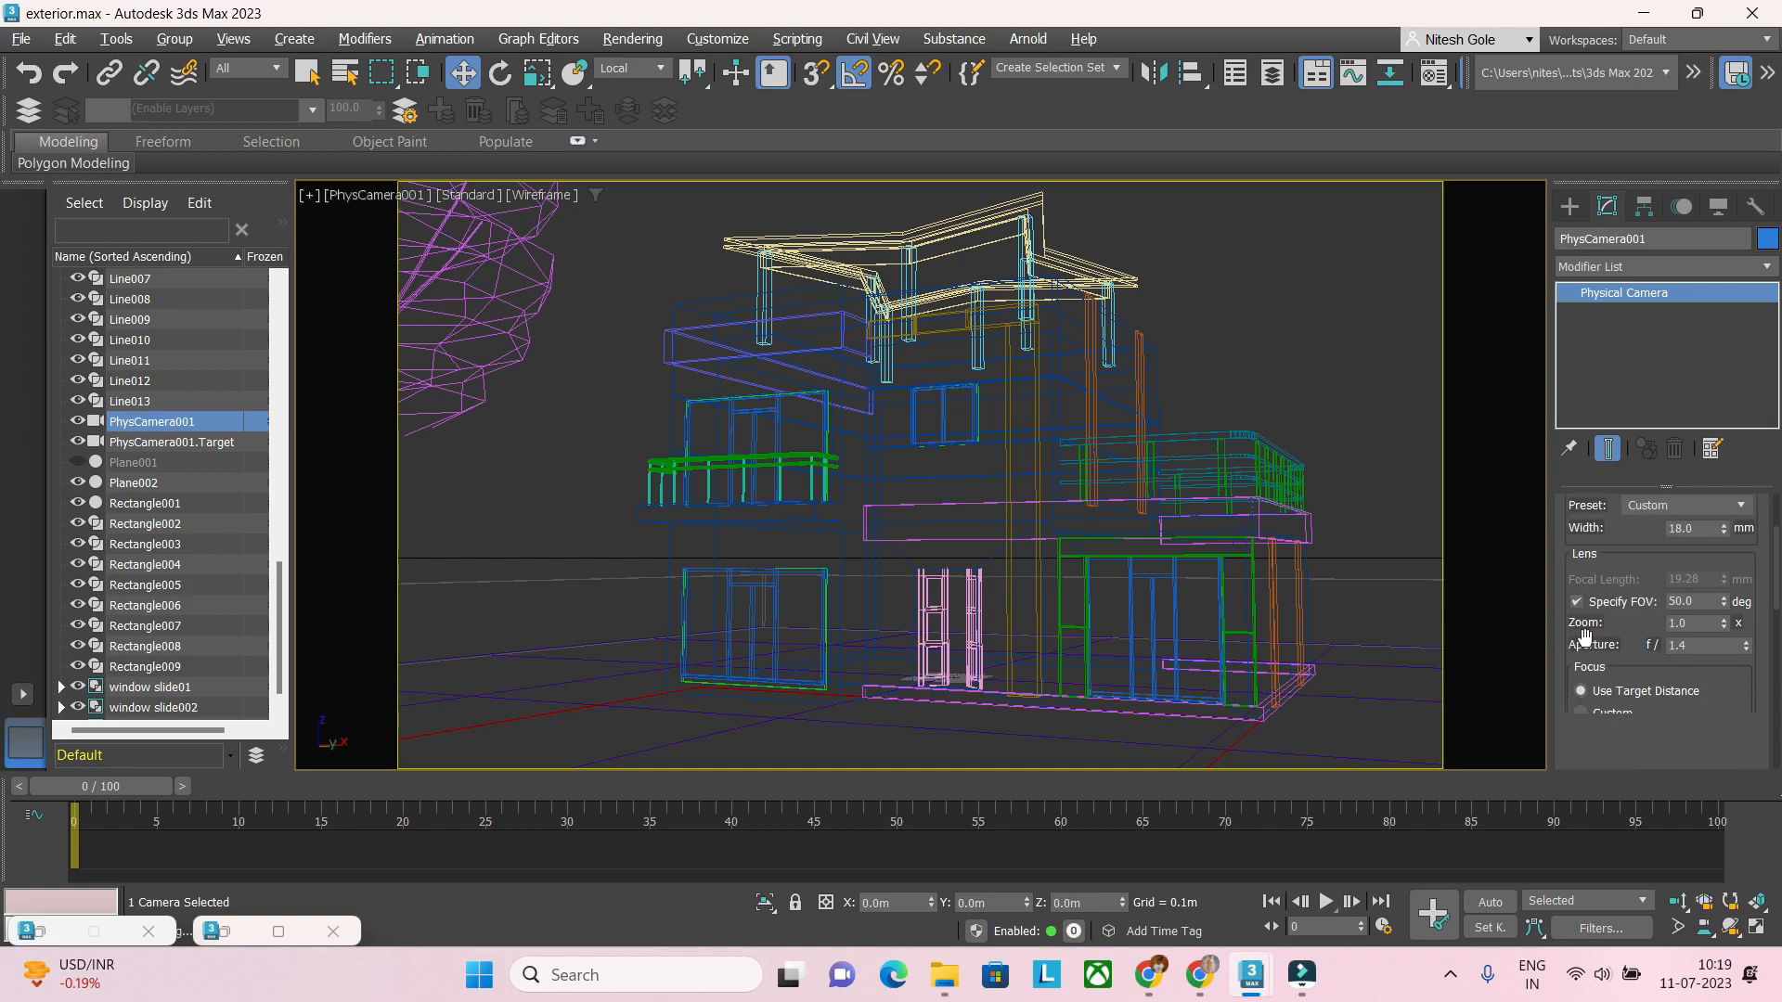
{"action": "scroll", "coordinate": [1585, 635], "scroll_direction": "down", "scroll_amount": 4}
{"action": "scroll", "coordinate": [1584, 635], "scroll_direction": "down", "scroll_amount": 8}
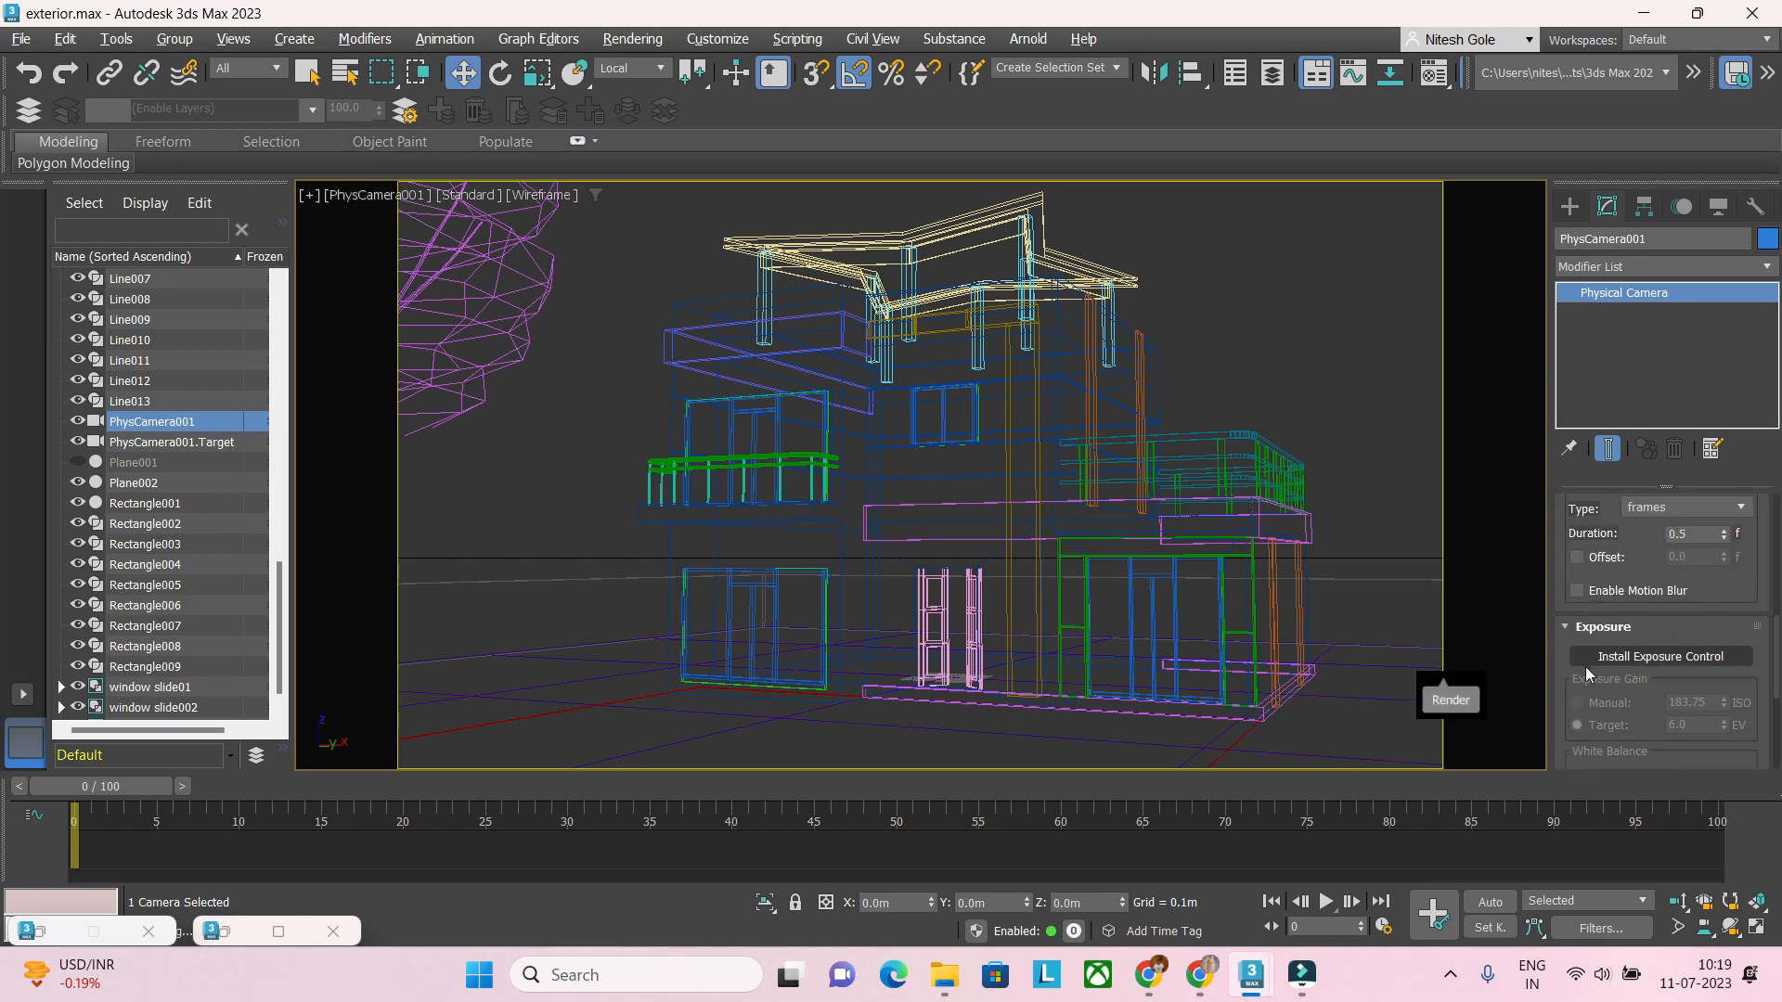
{"action": "scroll", "coordinate": [1685, 711], "scroll_direction": "down", "scroll_amount": 1}
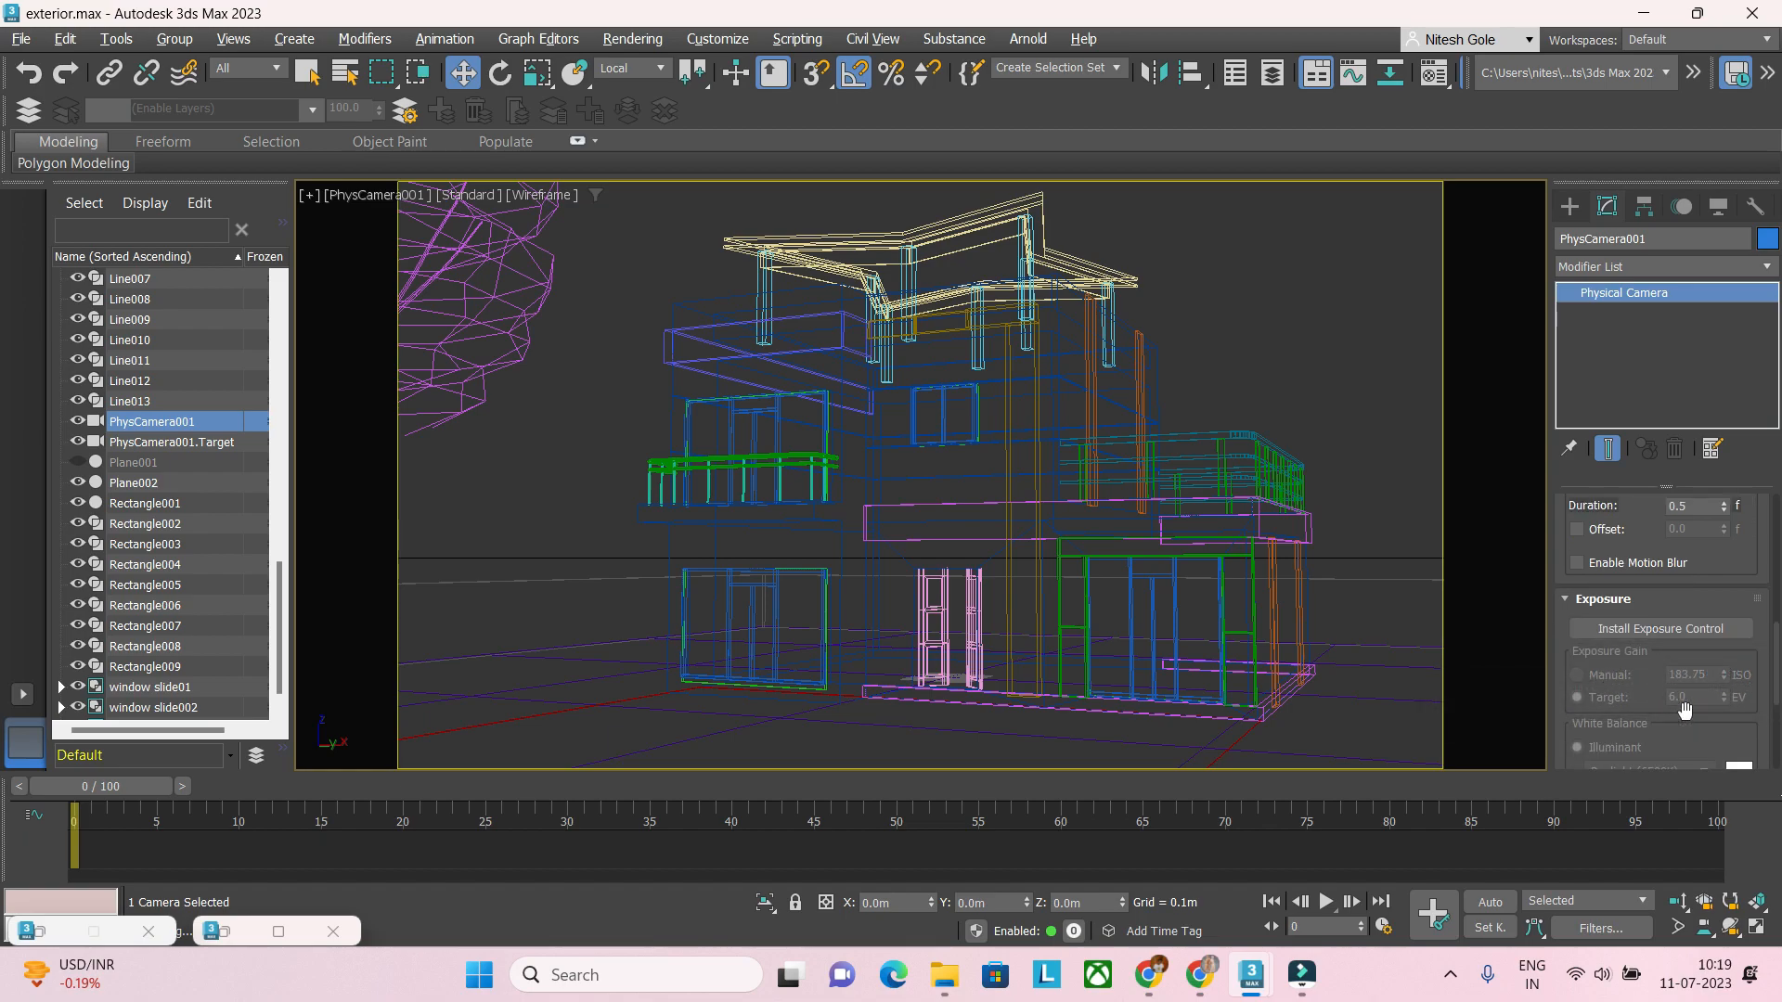
{"action": "scroll", "coordinate": [1685, 710], "scroll_direction": "down", "scroll_amount": 5}
{"action": "scroll", "coordinate": [1685, 709], "scroll_direction": "down", "scroll_amount": 3}
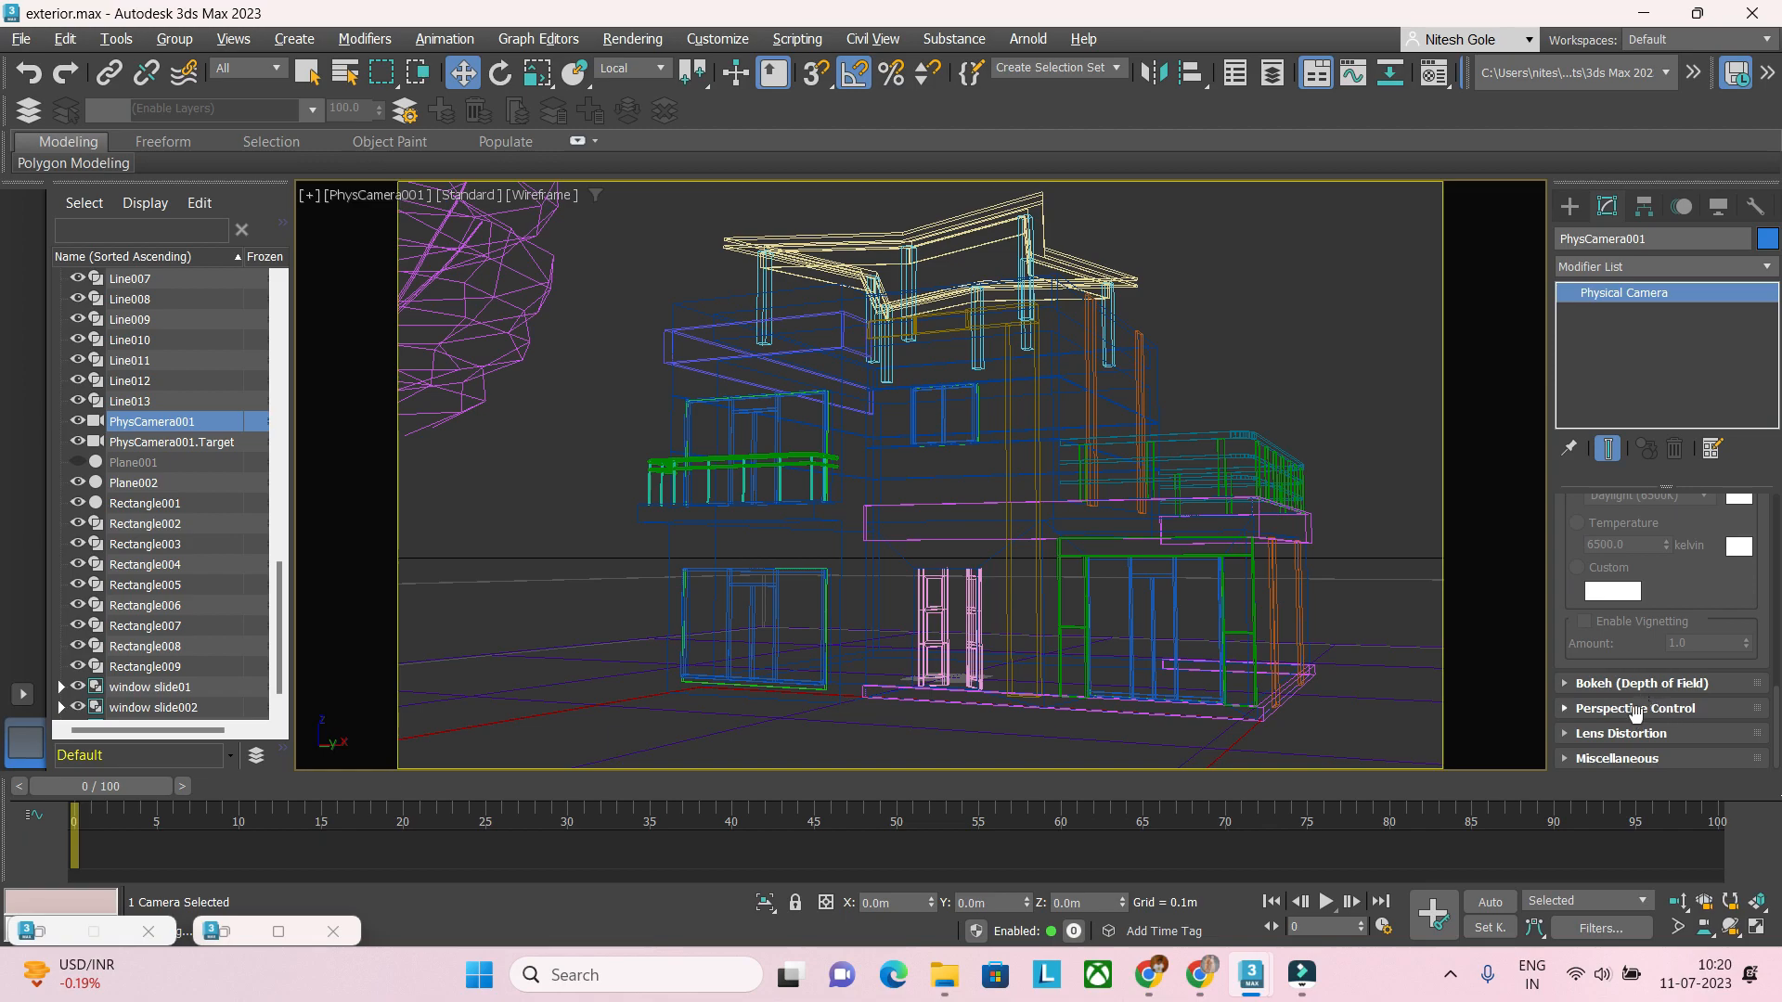
{"action": "scroll", "coordinate": [1626, 694], "scroll_direction": "up", "scroll_amount": 8}
{"action": "scroll", "coordinate": [1622, 688], "scroll_direction": "up", "scroll_amount": 12}
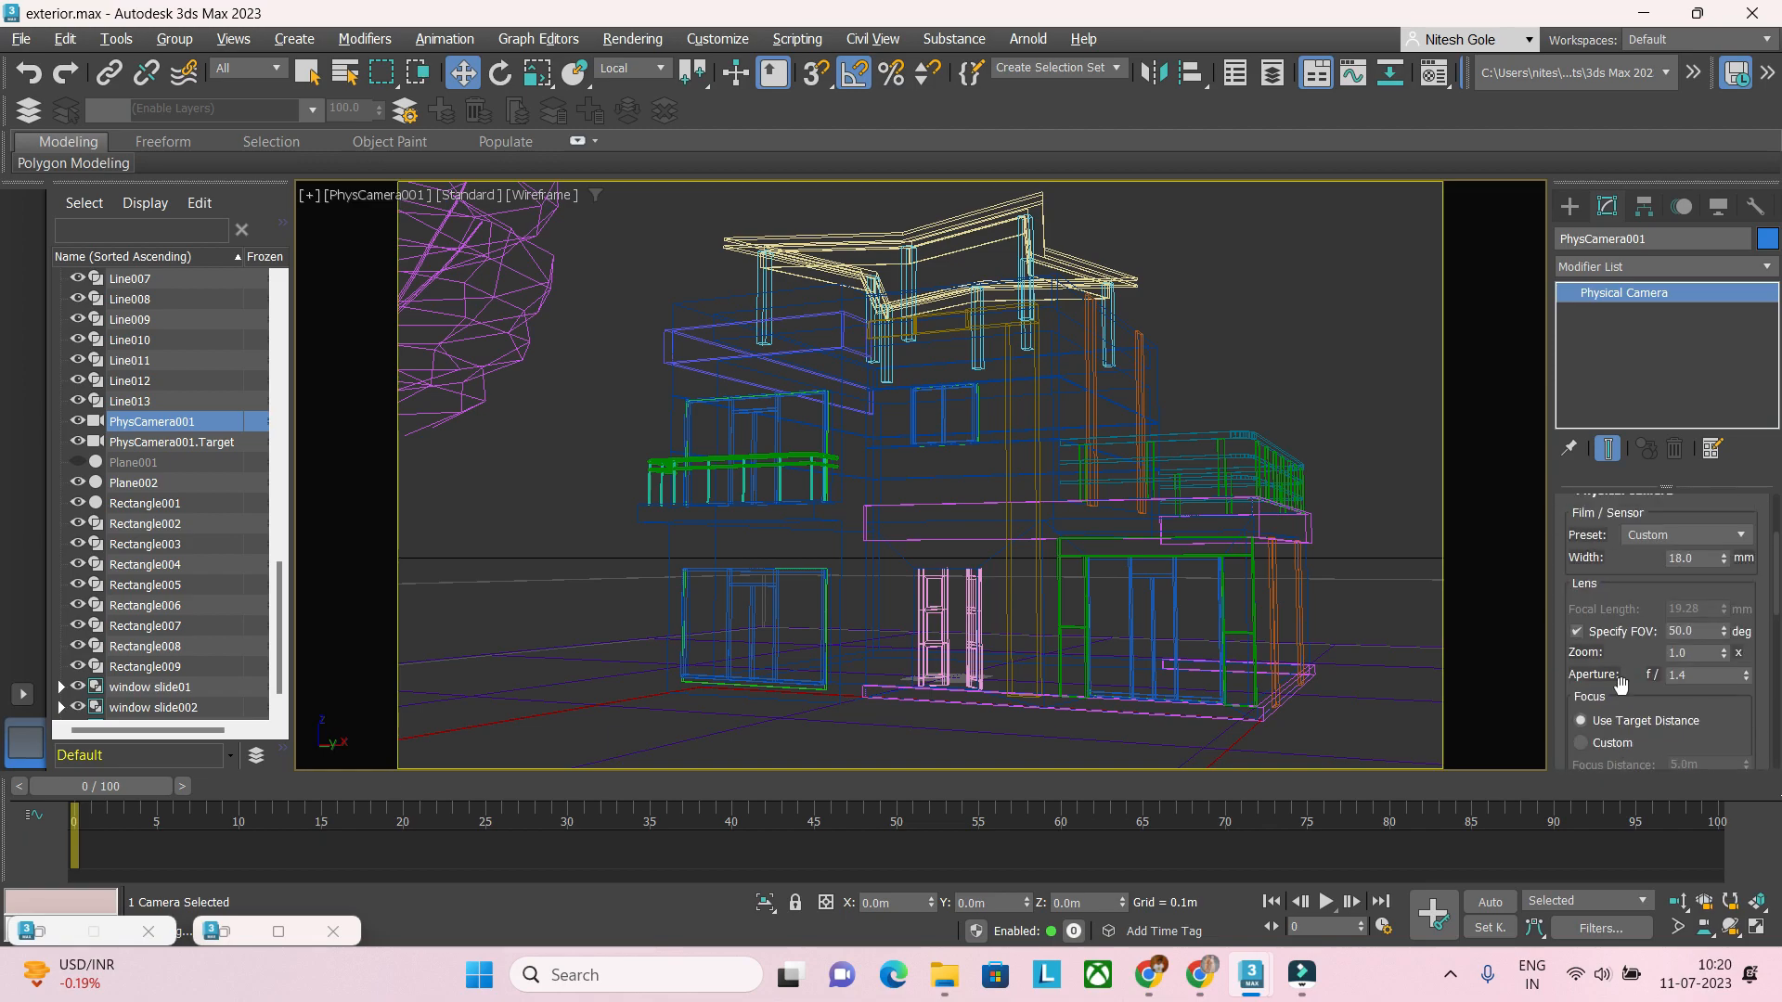
Step: Set the film/sensor preset of PhysCamera001 to APS-C, with a width of 23.7 mm
{"action": "key", "text": "F10"}
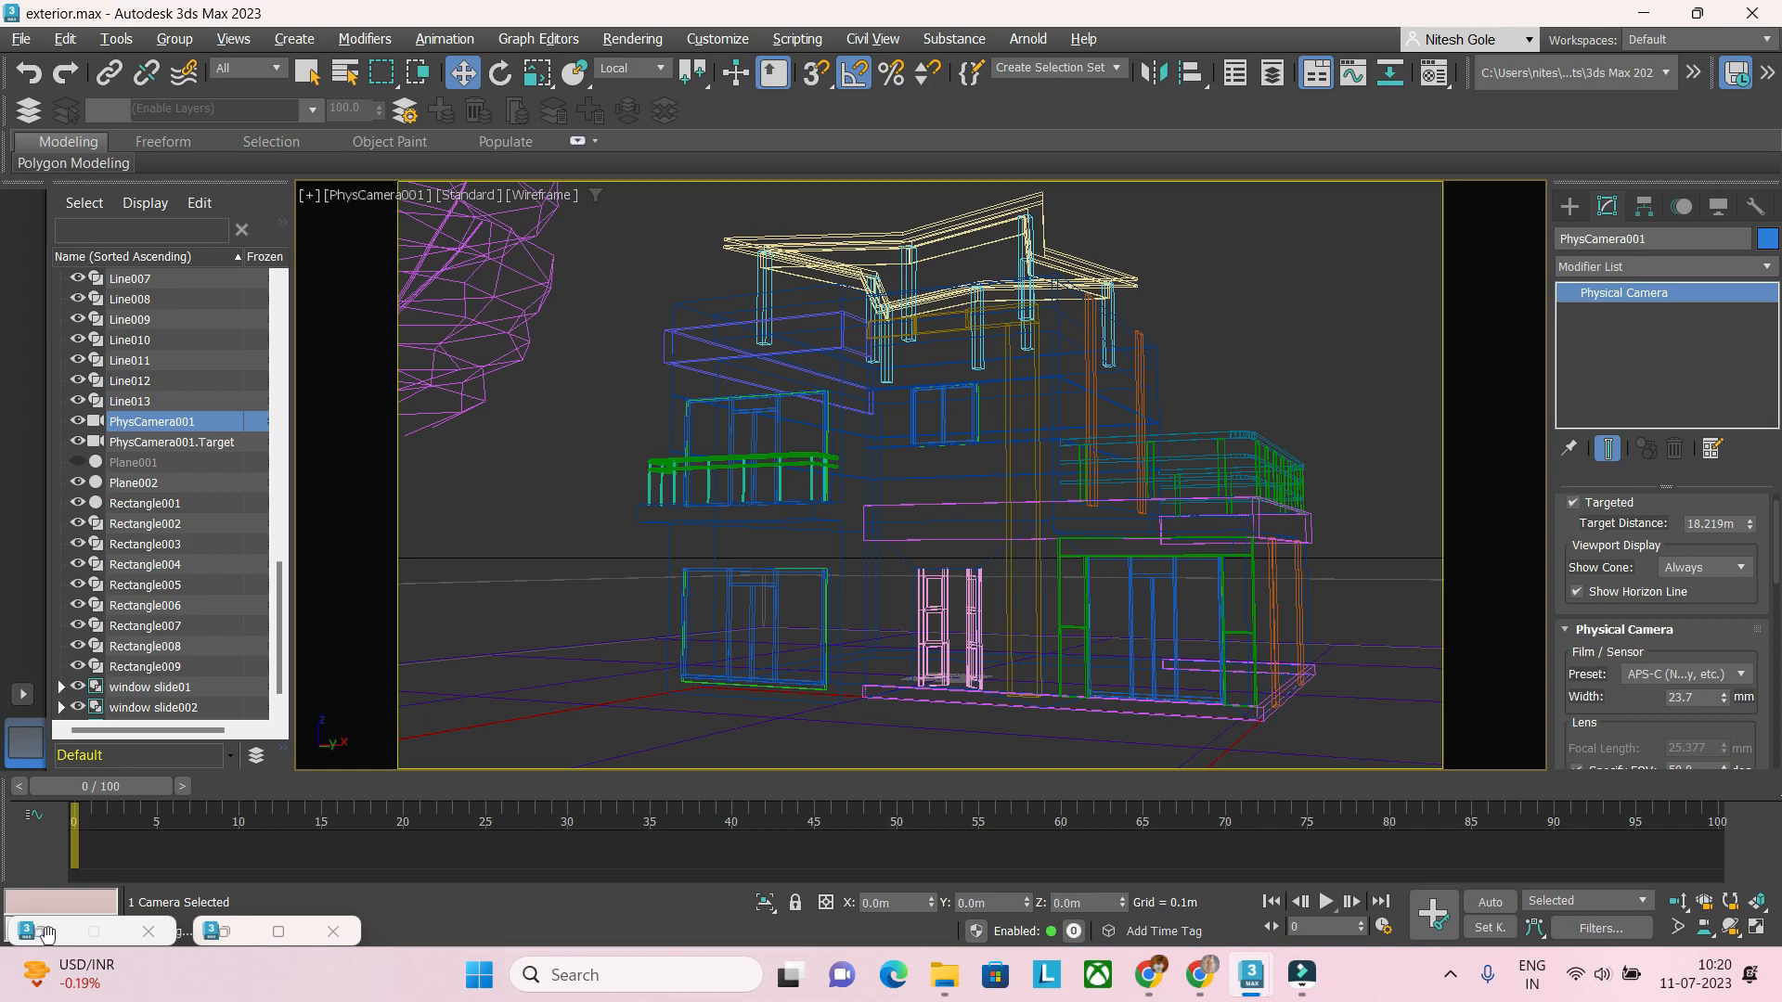
{"action": "left_click", "coordinate": [228, 931]}
{"action": "key", "text": "Escape"}
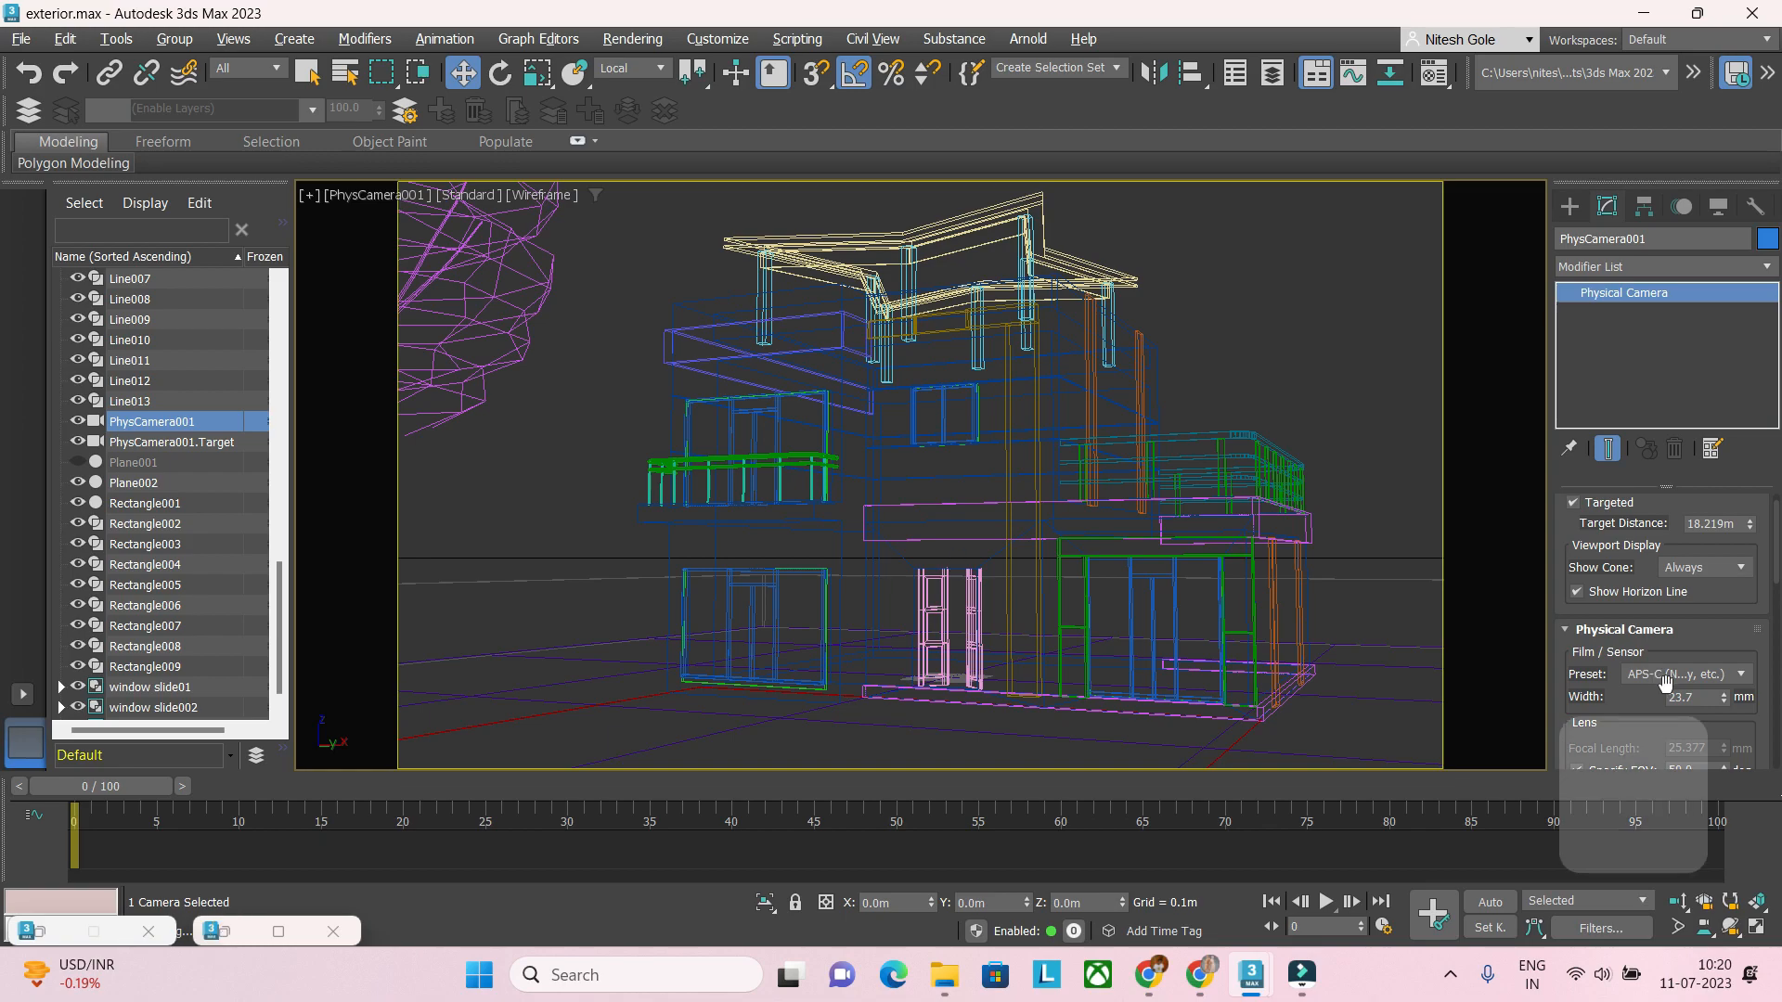
{"action": "left_click", "coordinate": [1702, 678]}
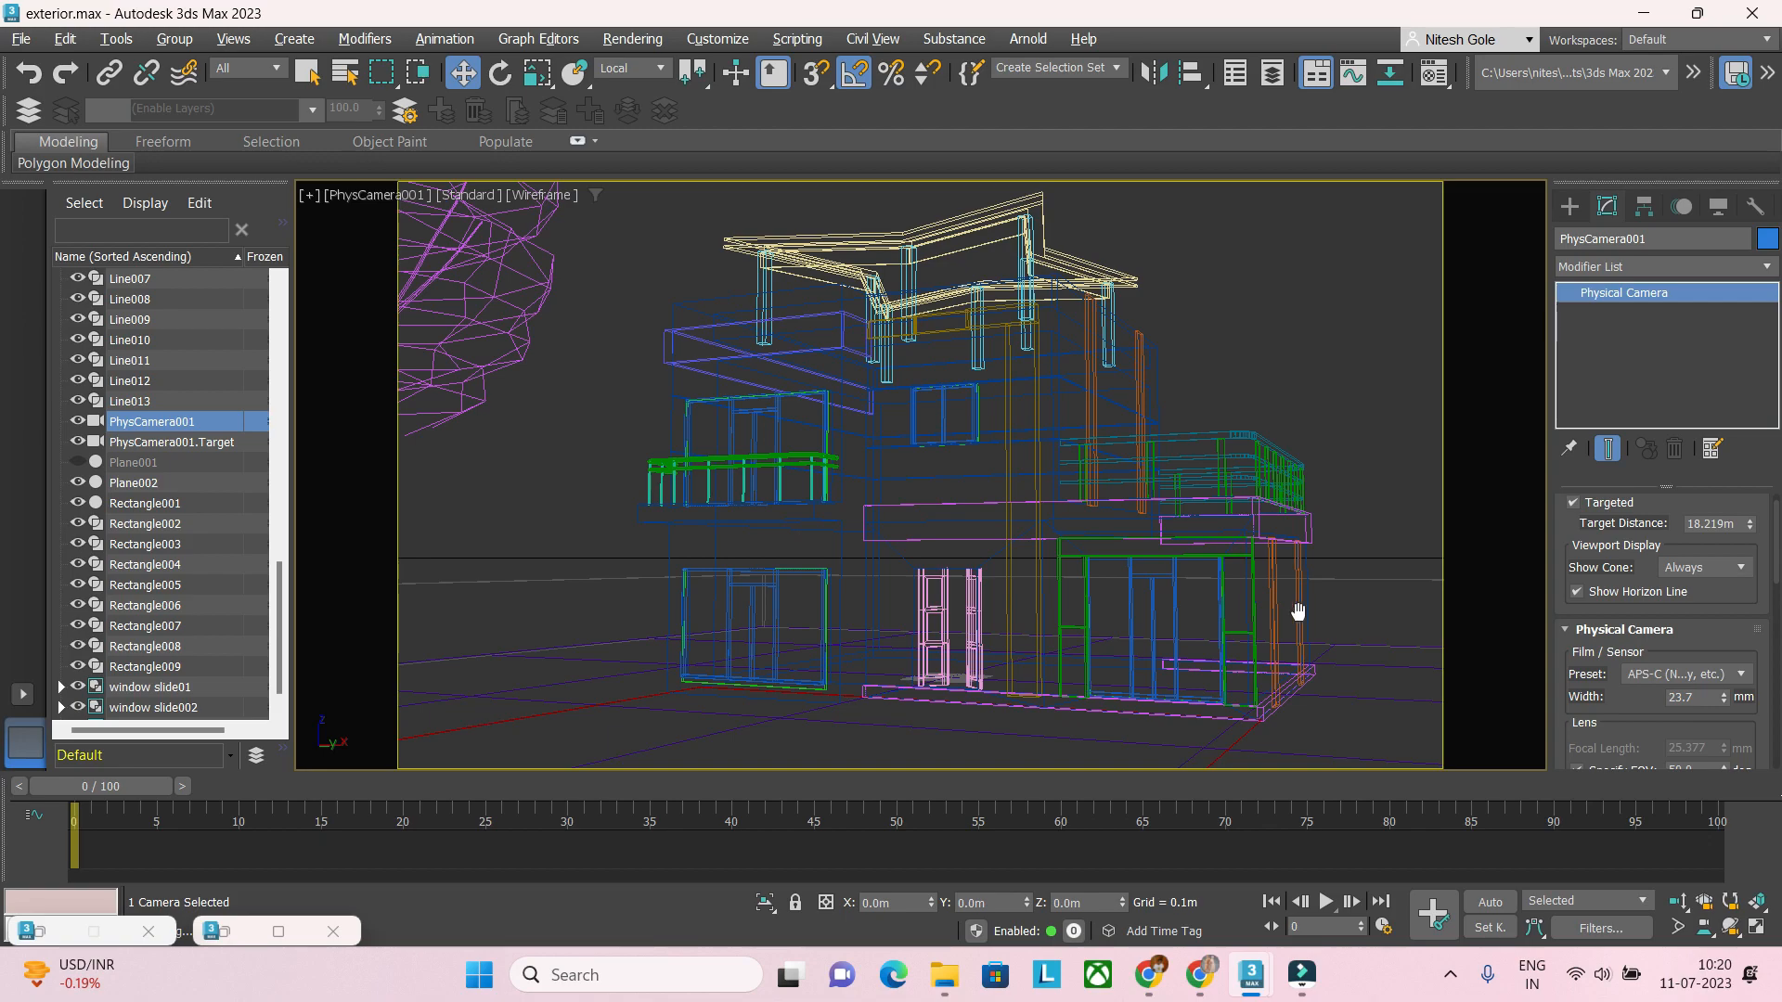
Step: Inspect the house in the ActiveShade render at 1:1 and close the render window
{"action": "key", "text": "Escape"}
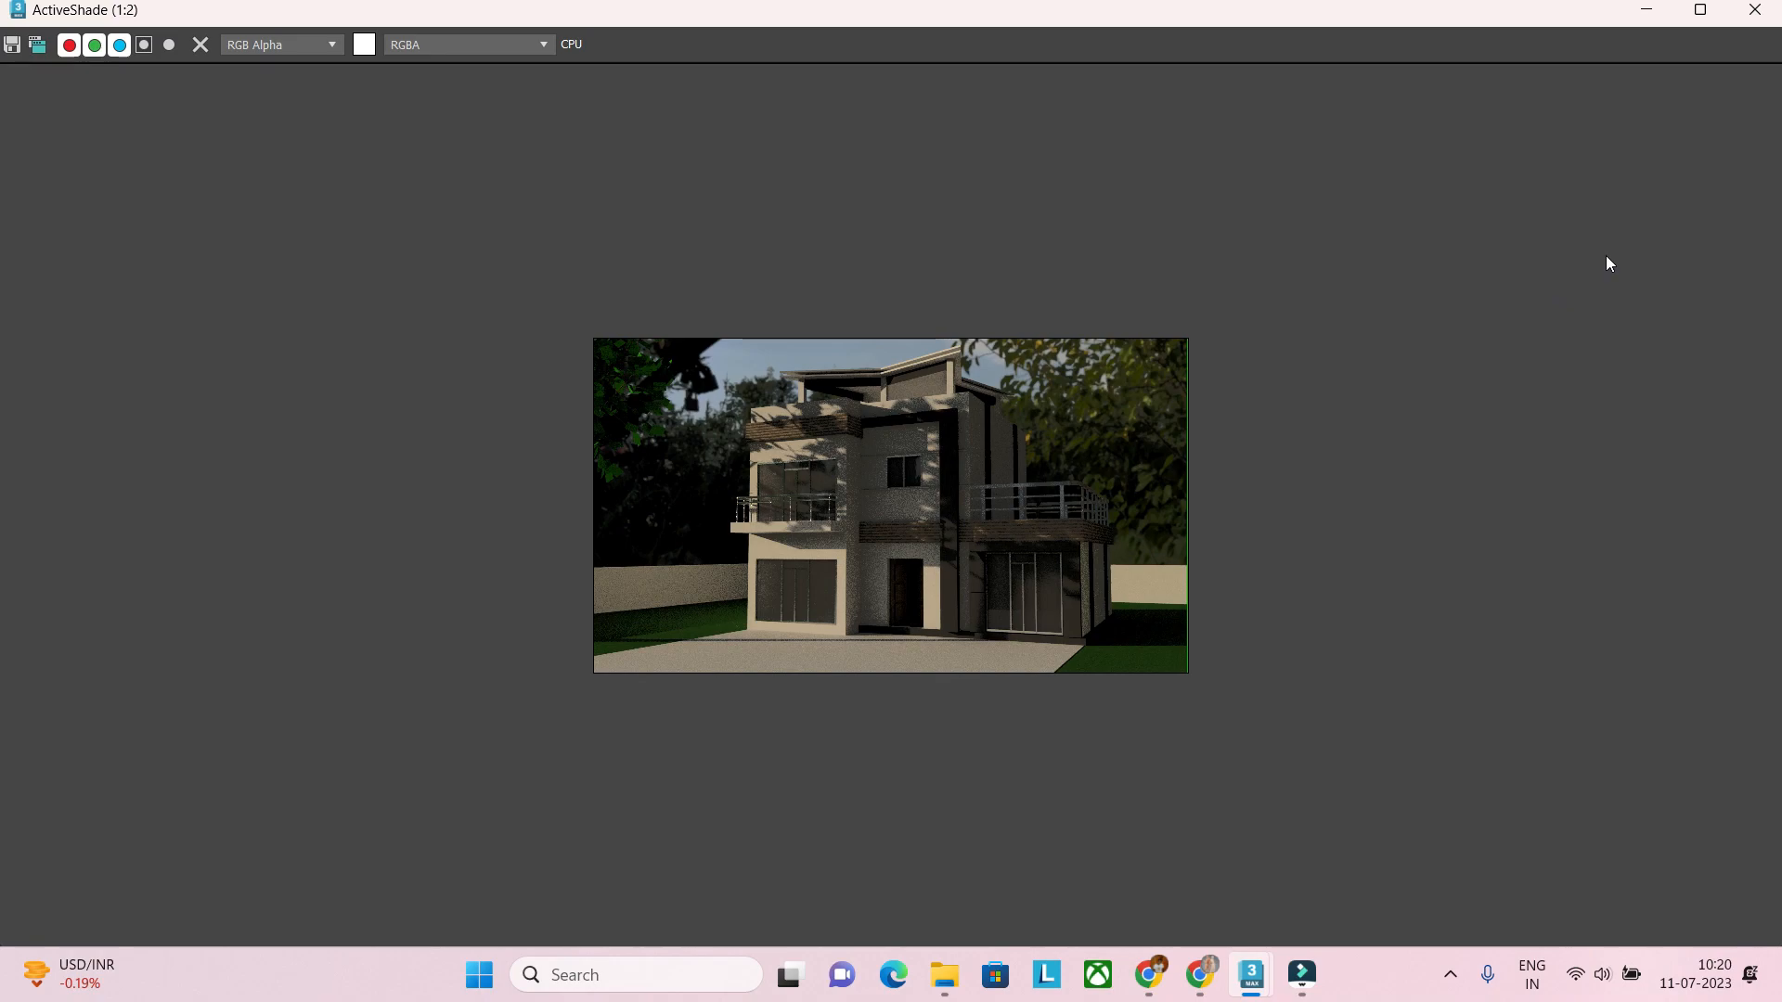
{"action": "scroll", "coordinate": [1249, 325], "scroll_direction": "up", "scroll_amount": 1}
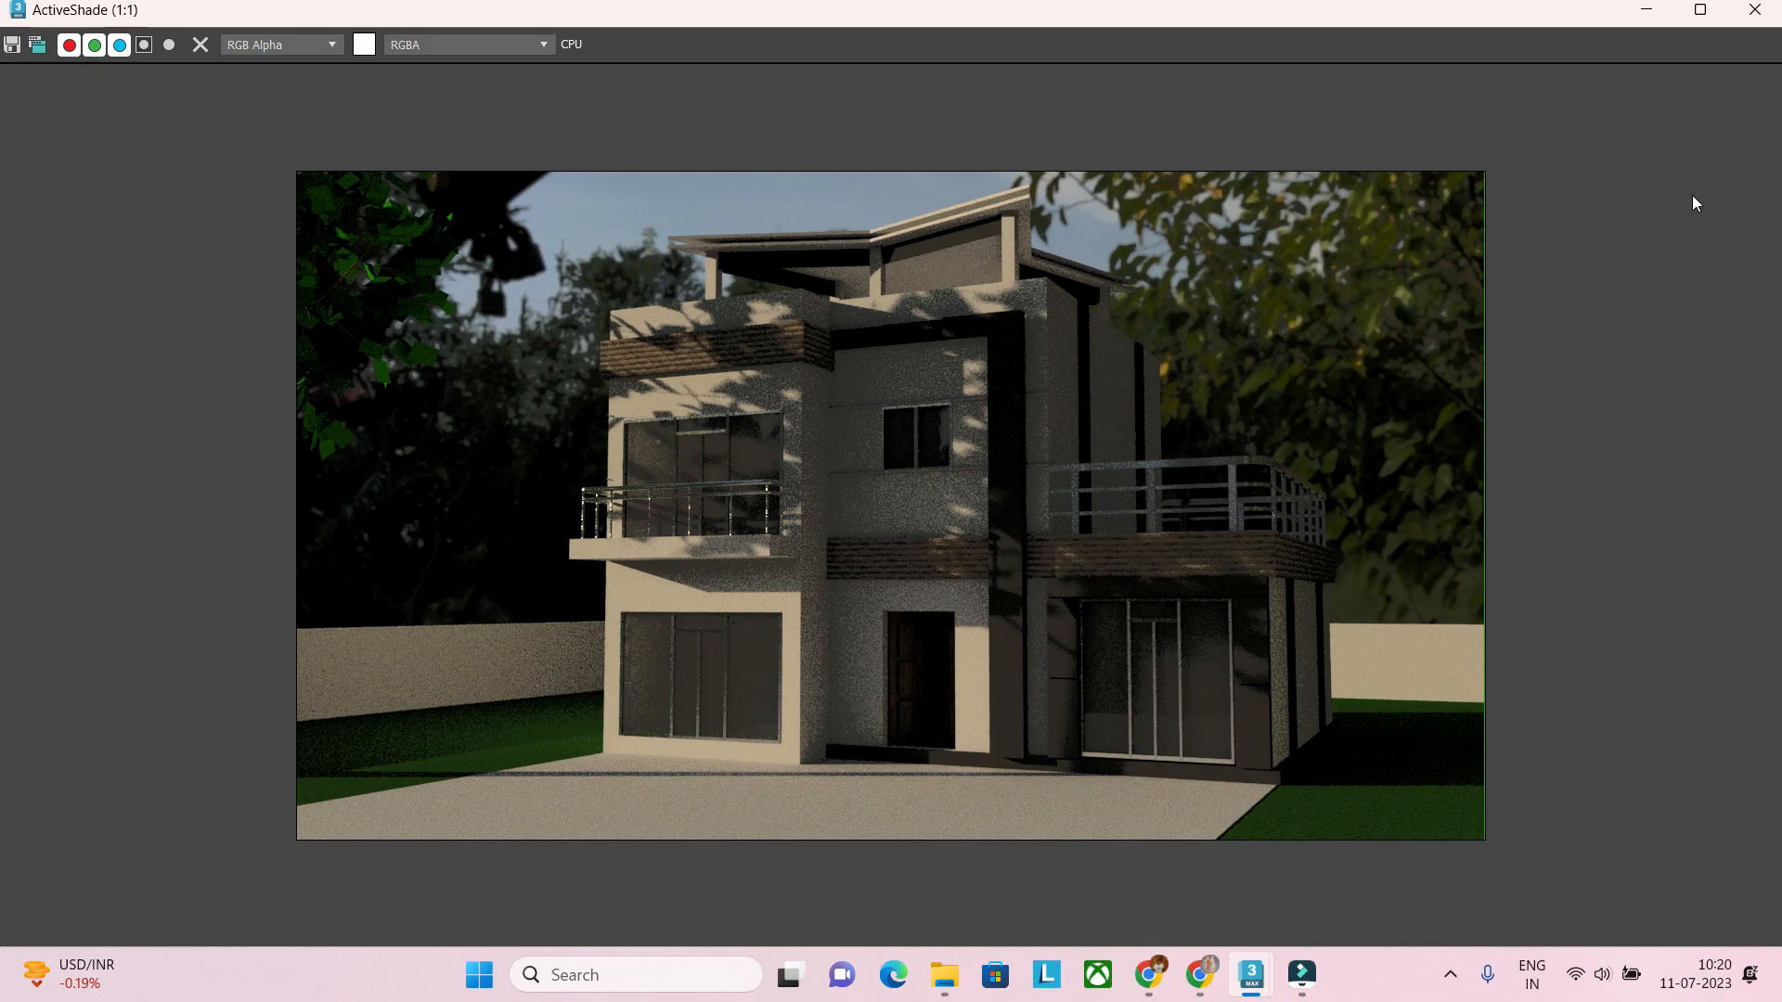
{"action": "left_click", "coordinate": [1754, 10]}
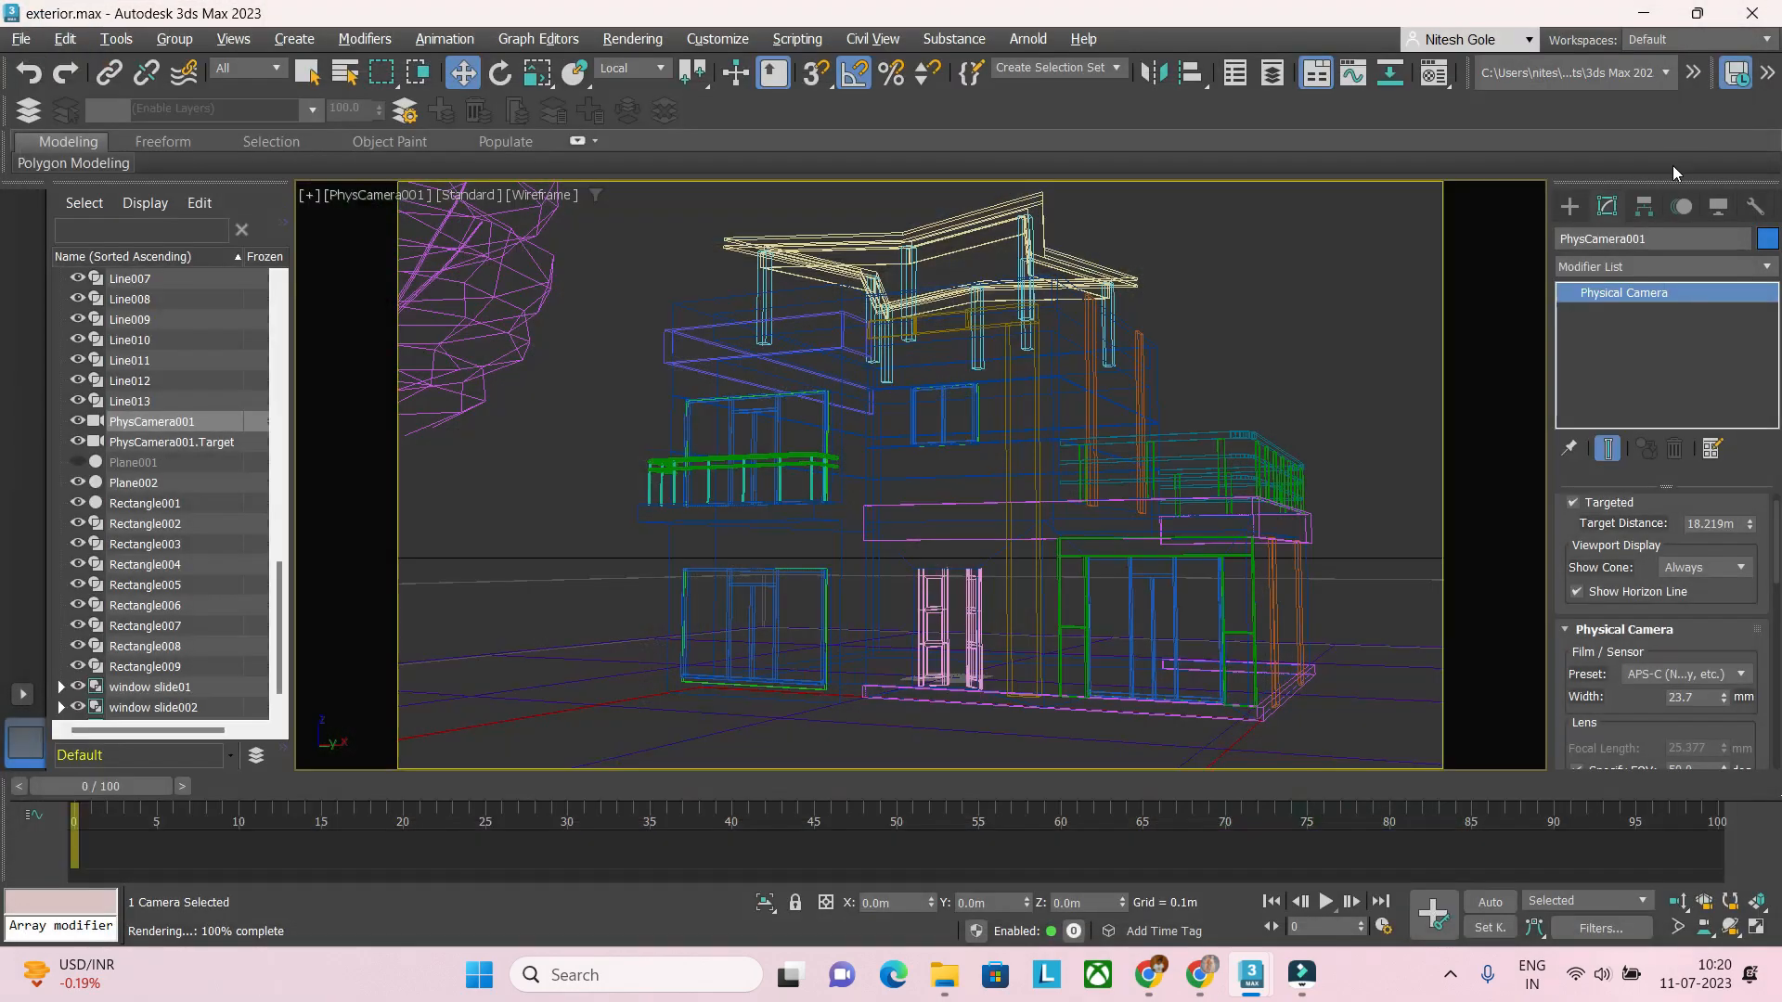
Step: Add a Denoiser Noice imager in the Arnold render settings
{"action": "key", "text": "F10"}
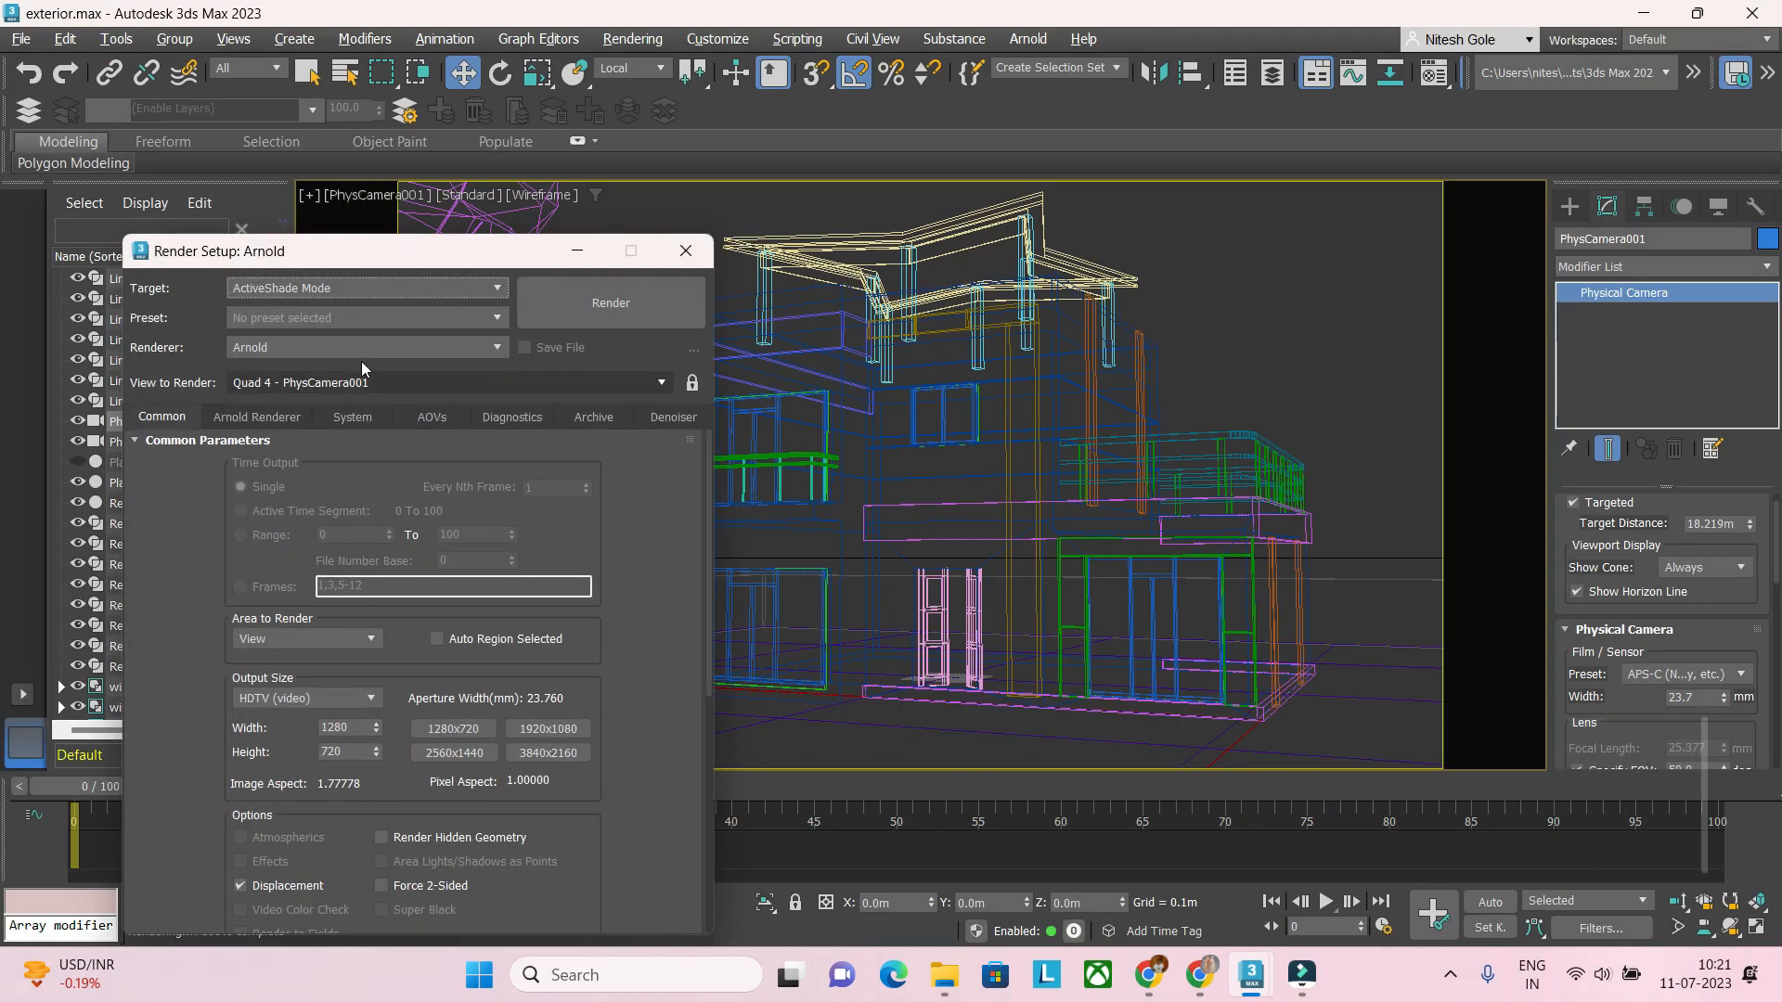
{"action": "left_click_drag", "start_coordinate": [350, 259], "coordinate": [787, 205]}
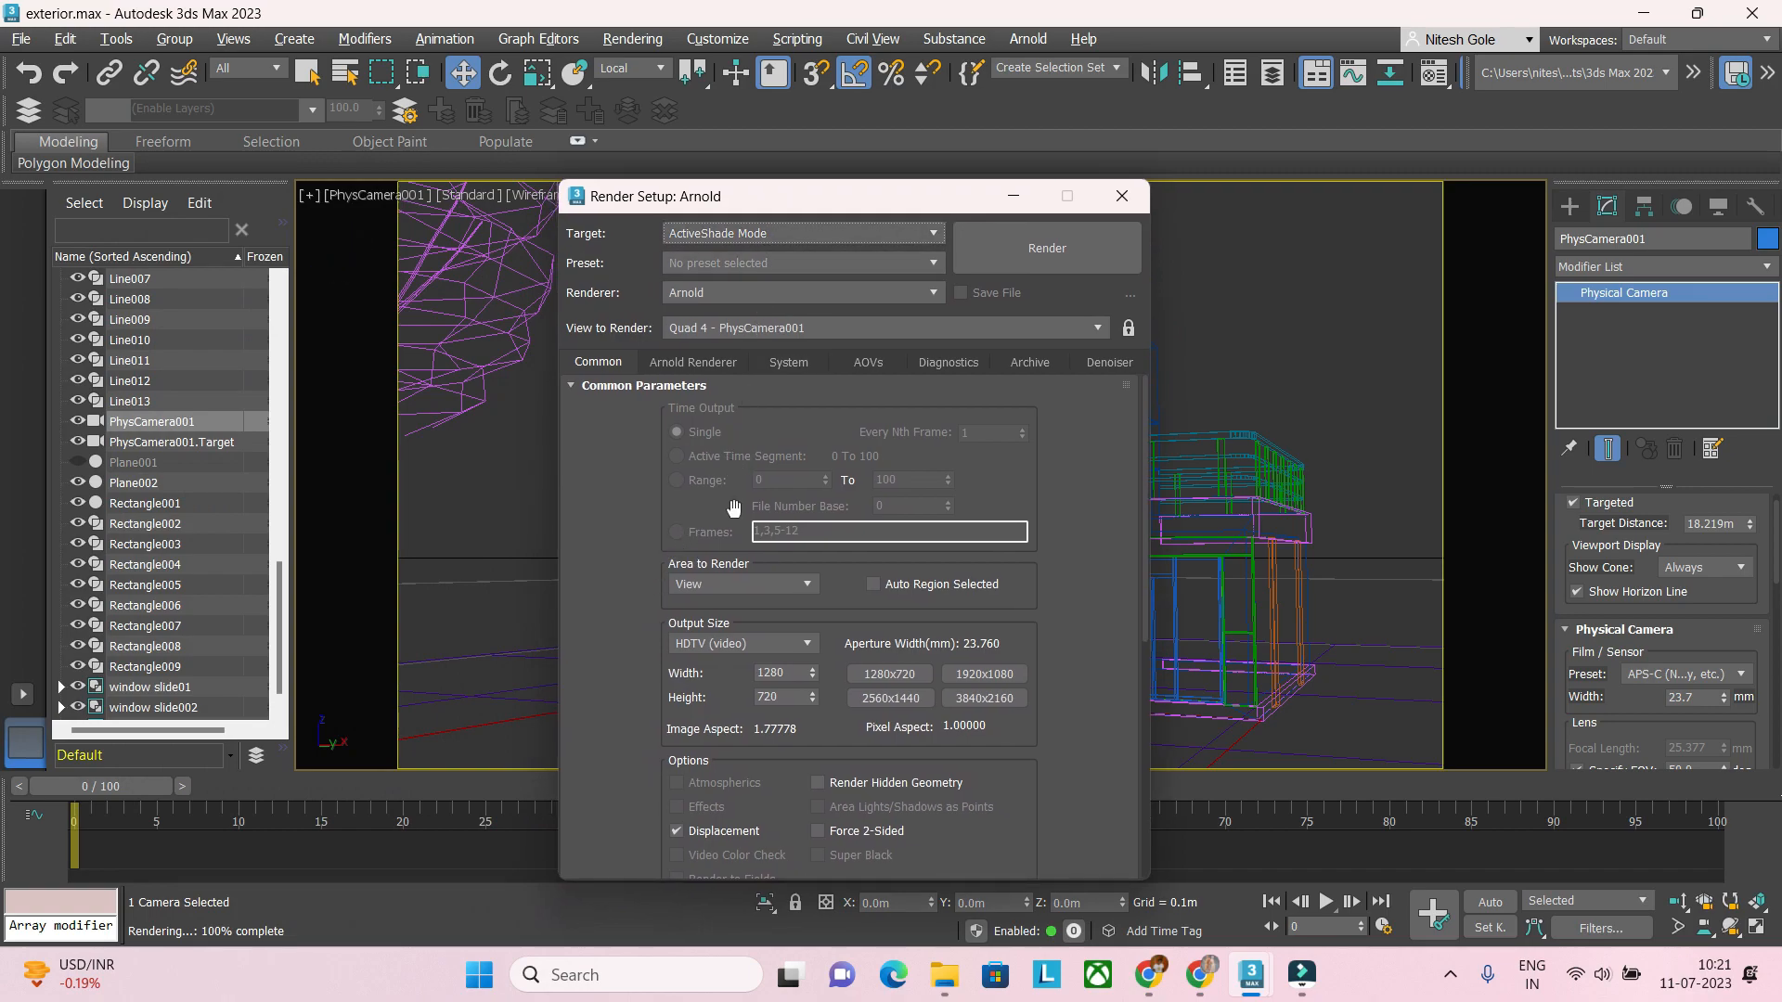
{"action": "left_click", "coordinate": [711, 363]}
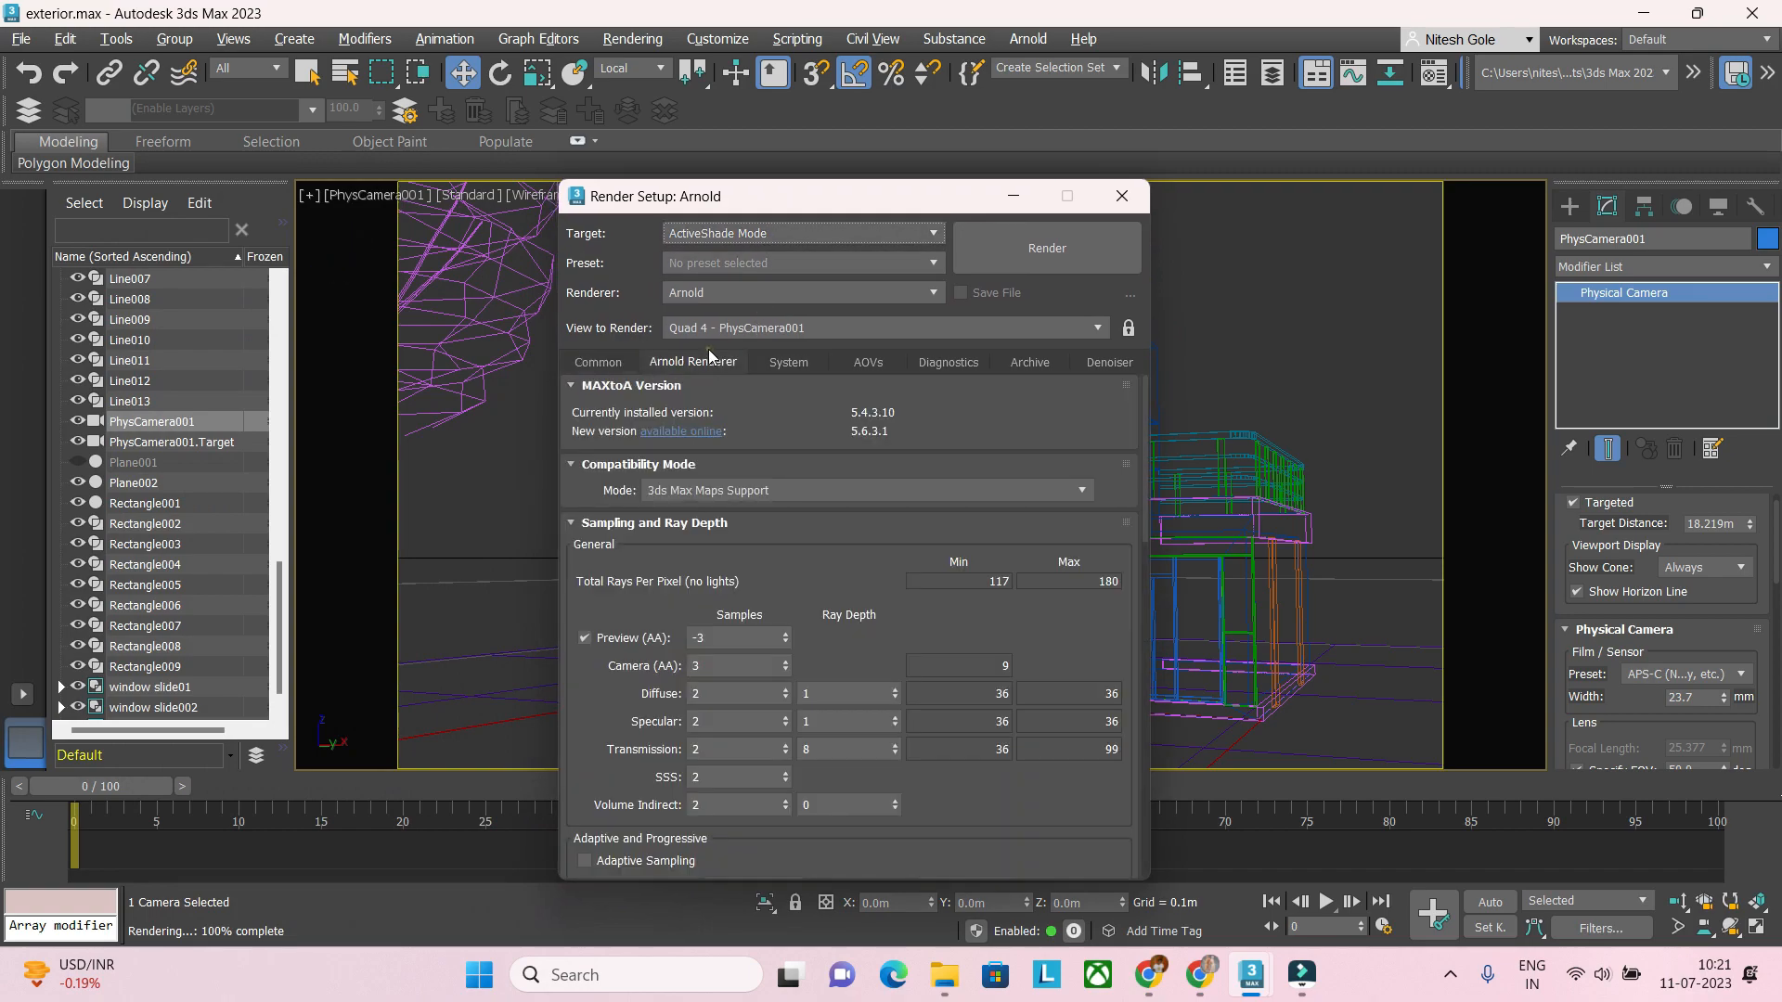
{"action": "scroll", "coordinate": [781, 623], "scroll_direction": "down", "scroll_amount": 10}
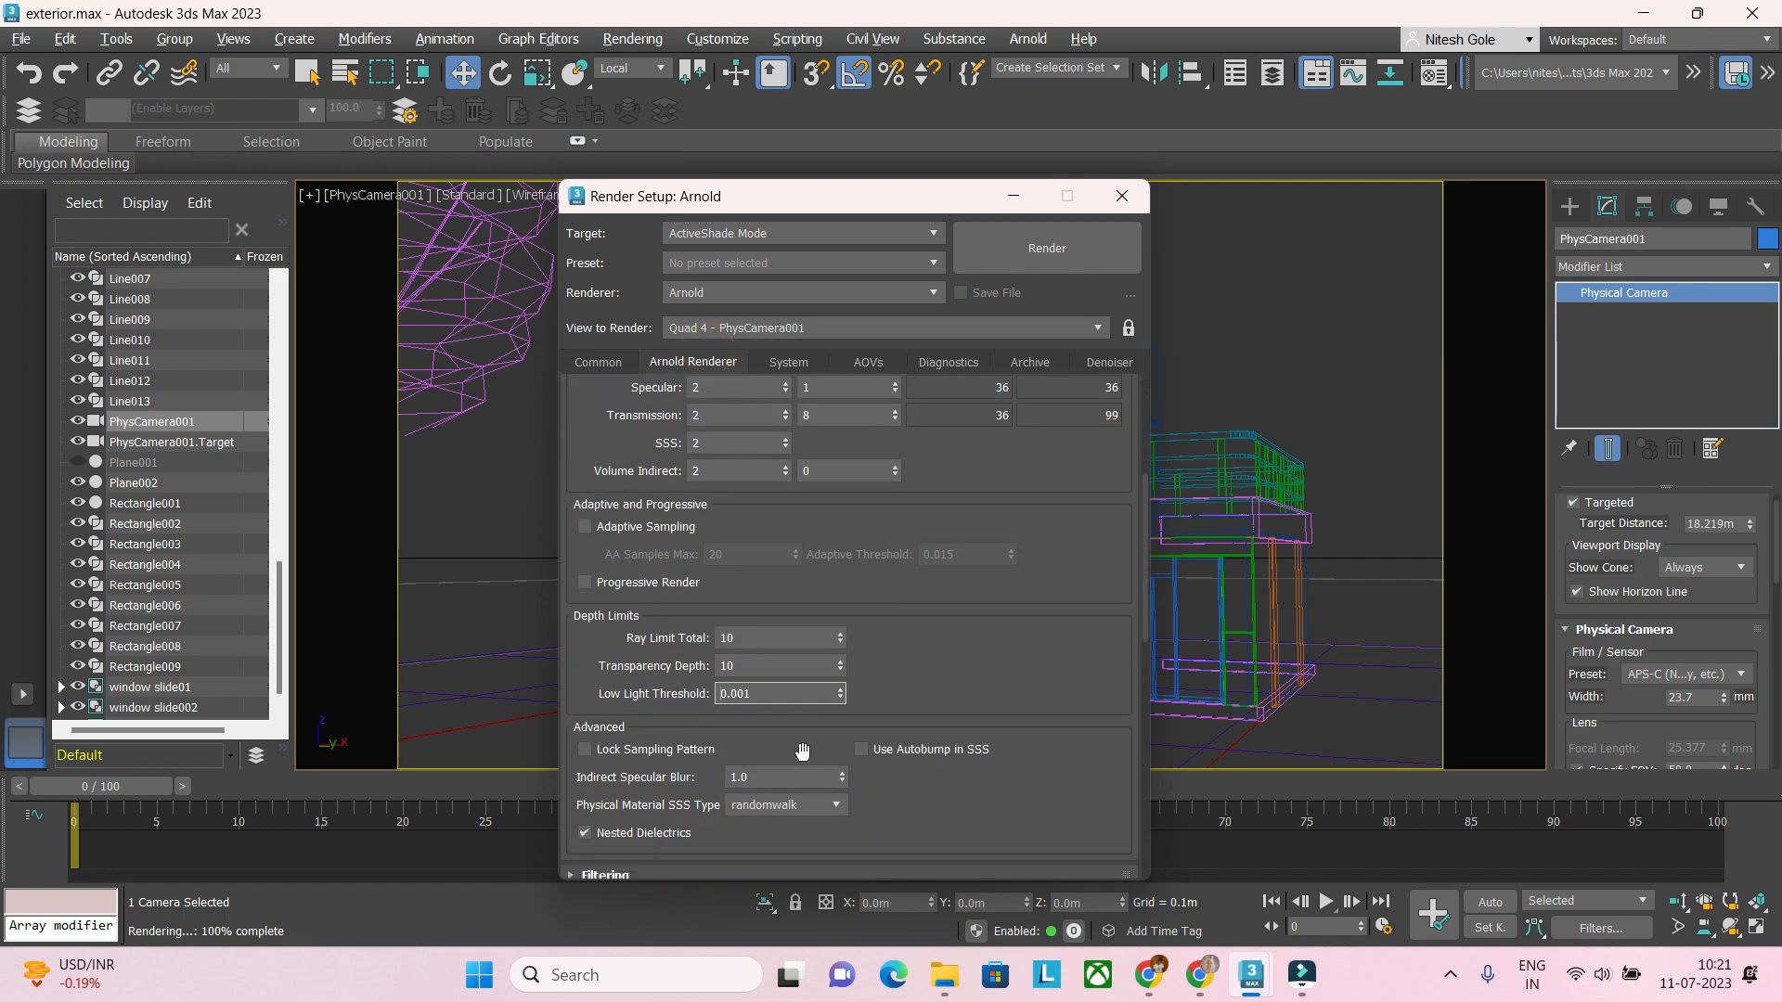
{"action": "scroll", "coordinate": [801, 750], "scroll_direction": "down", "scroll_amount": 12}
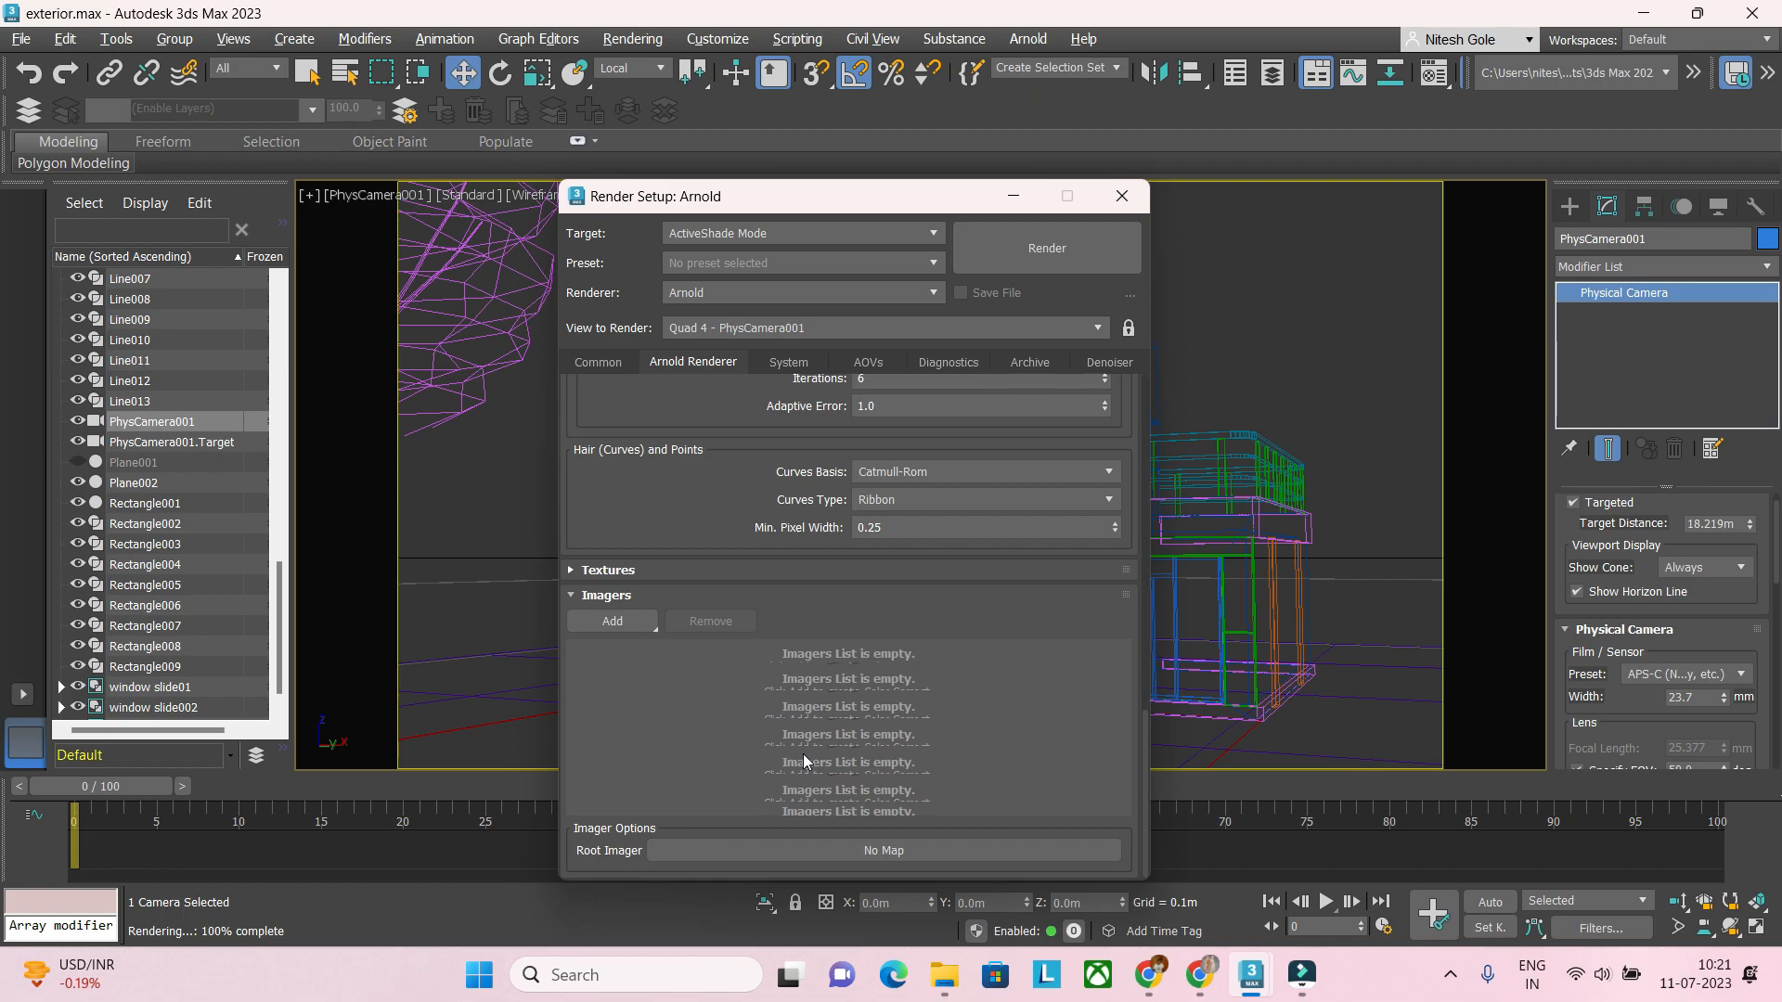
{"action": "left_click", "coordinate": [614, 623]}
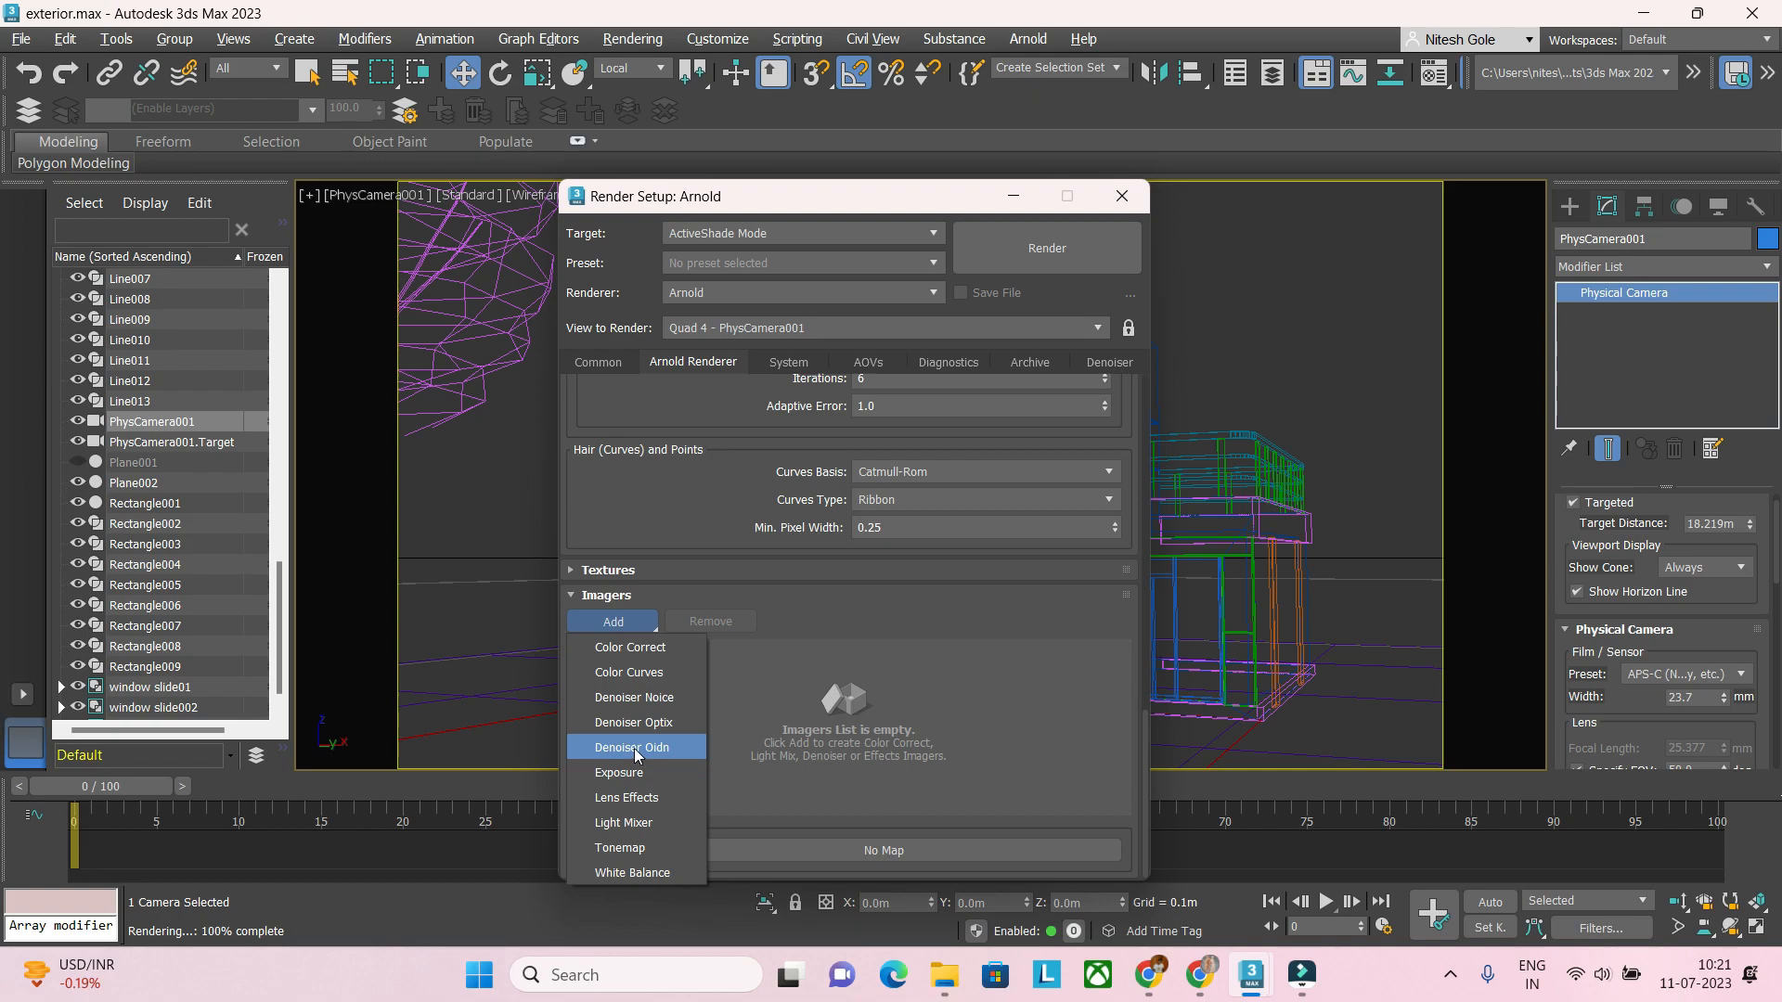
{"action": "left_click", "coordinate": [635, 698]}
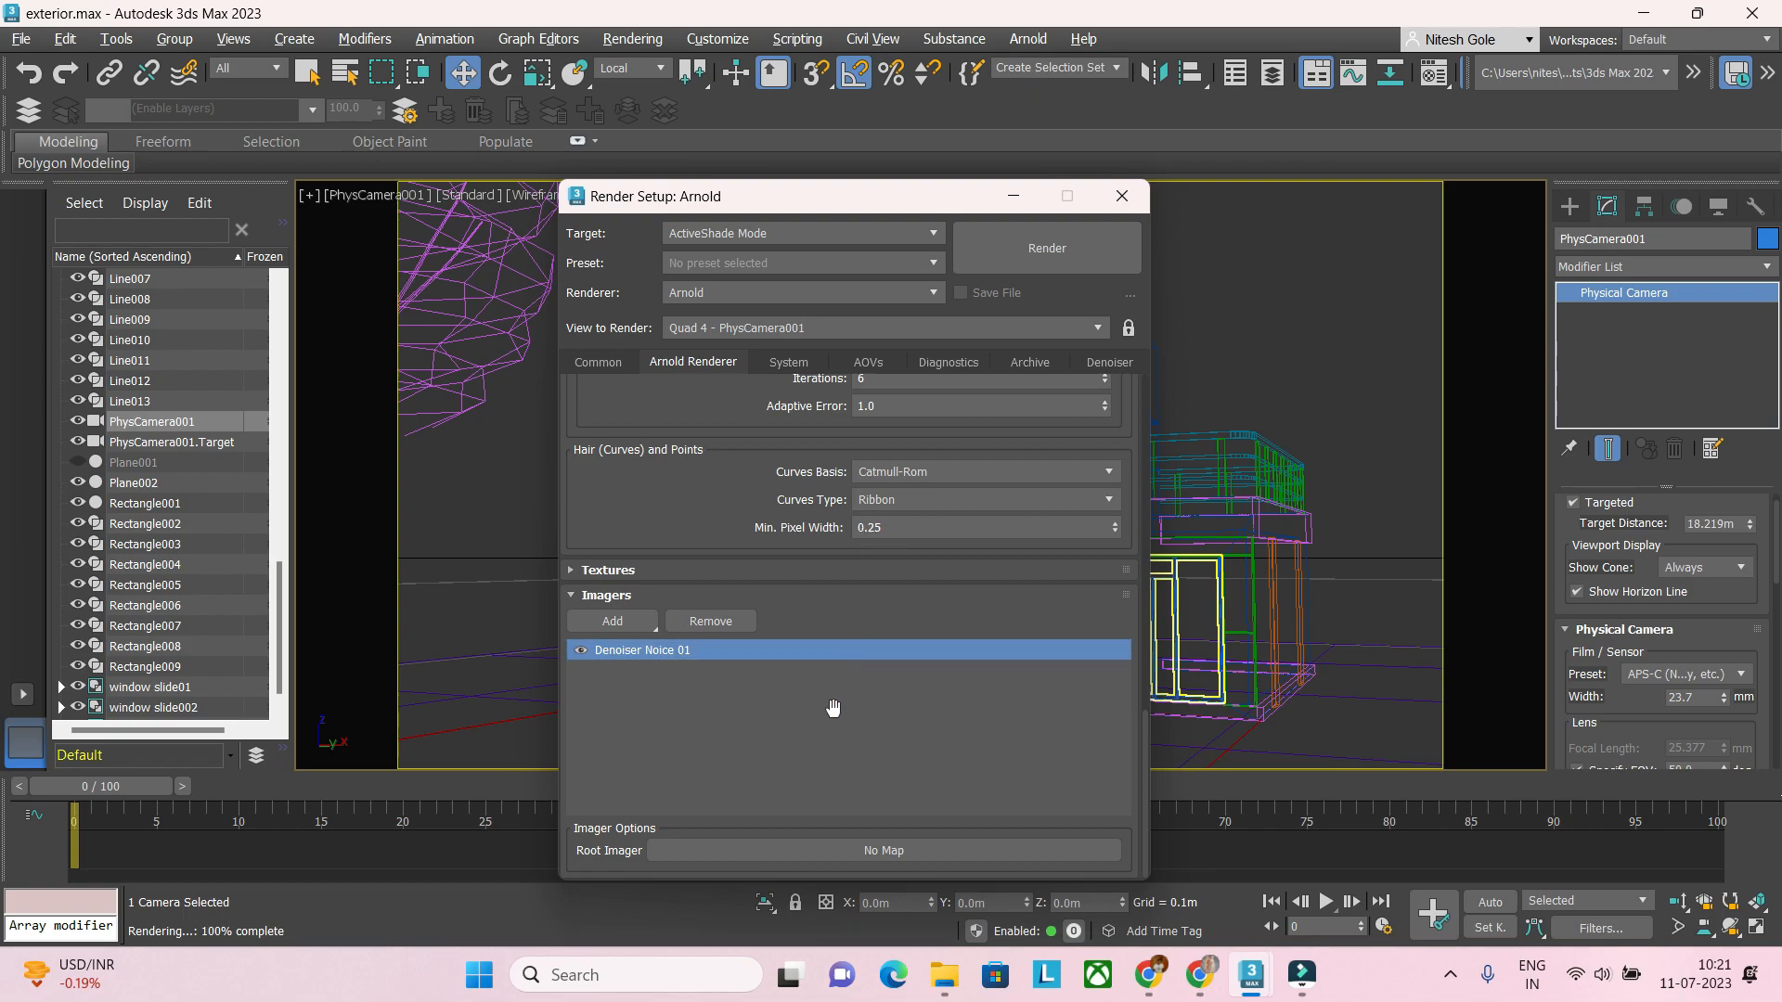
Step: Examine the Arnold environment, background and atmosphere settings, including the environment mode
{"action": "scroll", "coordinate": [952, 708], "scroll_direction": "up", "scroll_amount": 2}
{"action": "scroll", "coordinate": [951, 709], "scroll_direction": "up", "scroll_amount": 10}
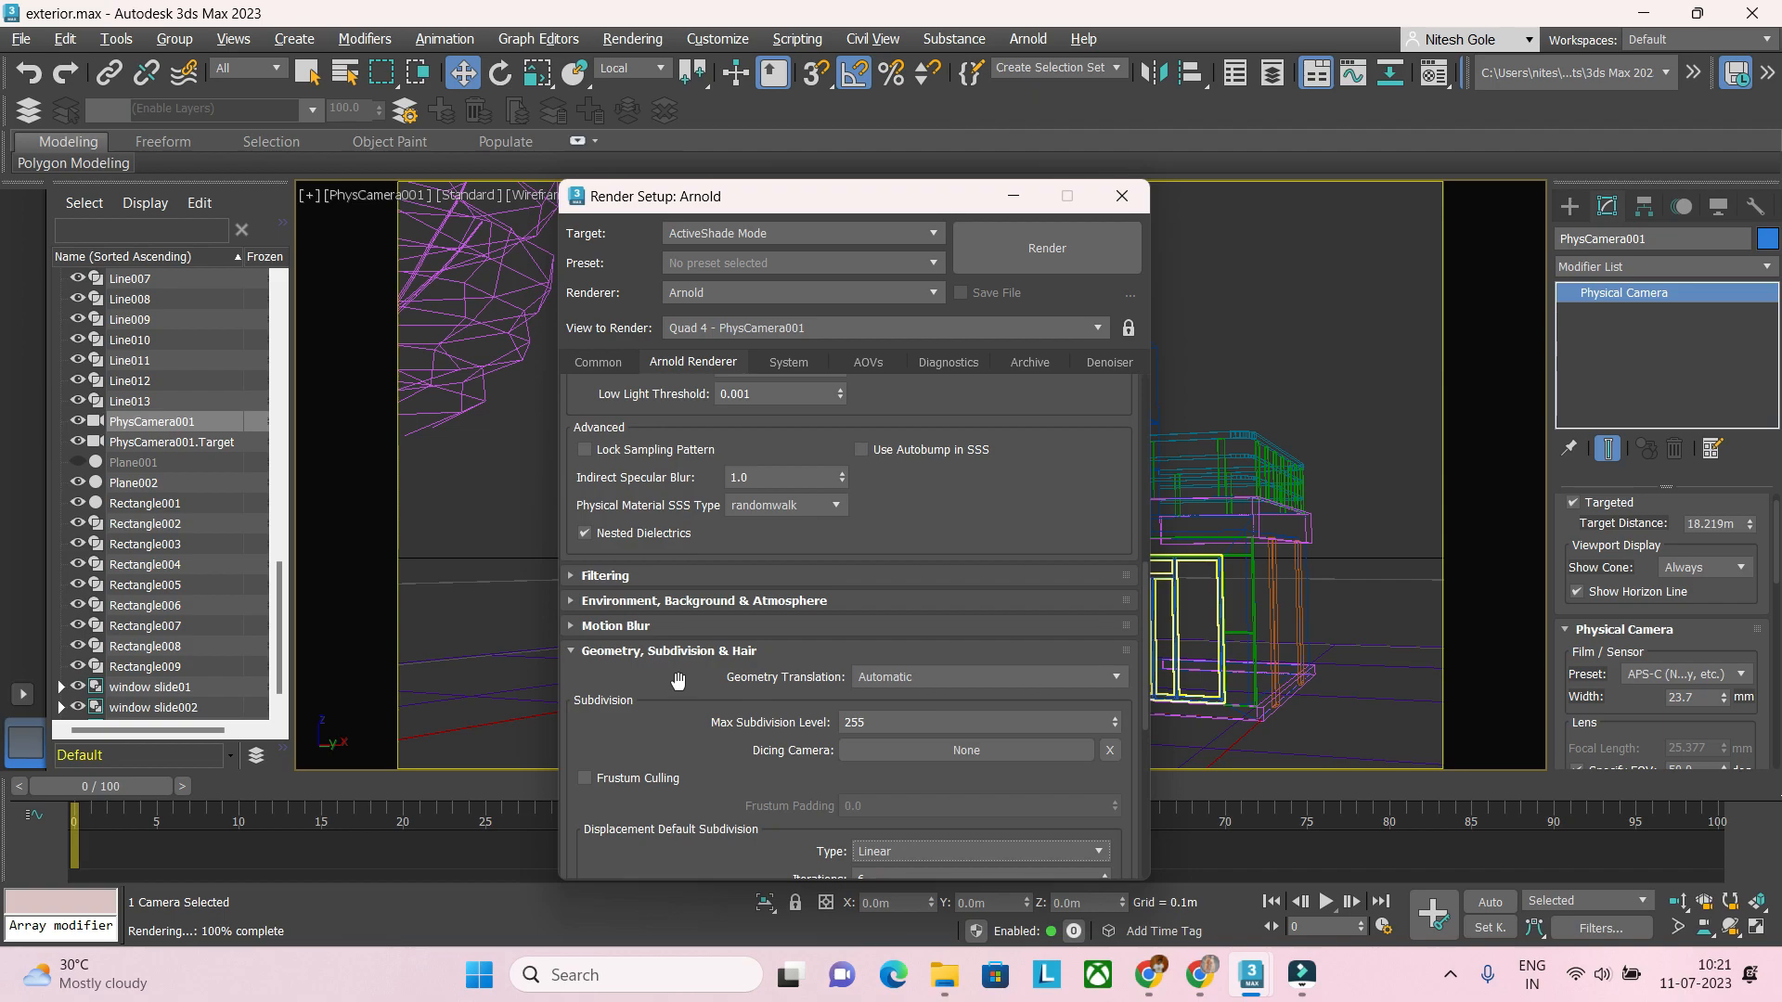
{"action": "left_click", "coordinate": [705, 601]}
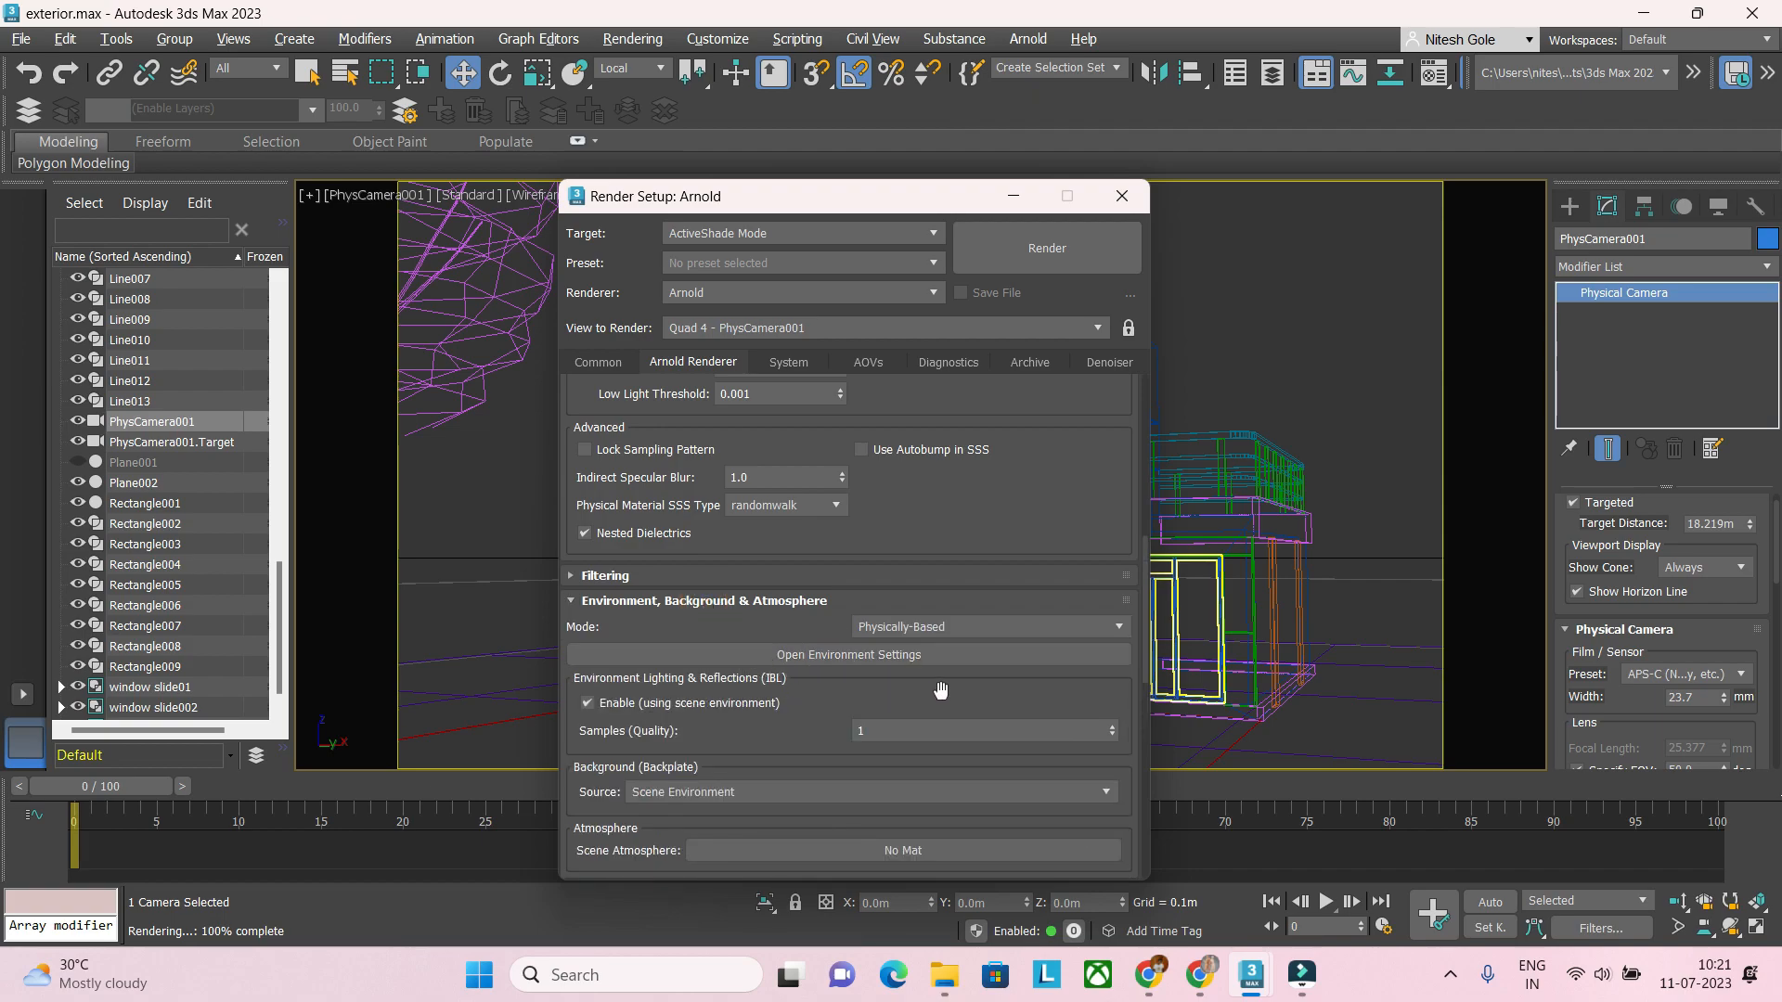
{"action": "left_click", "coordinate": [993, 627]}
{"action": "left_click", "coordinate": [993, 628]}
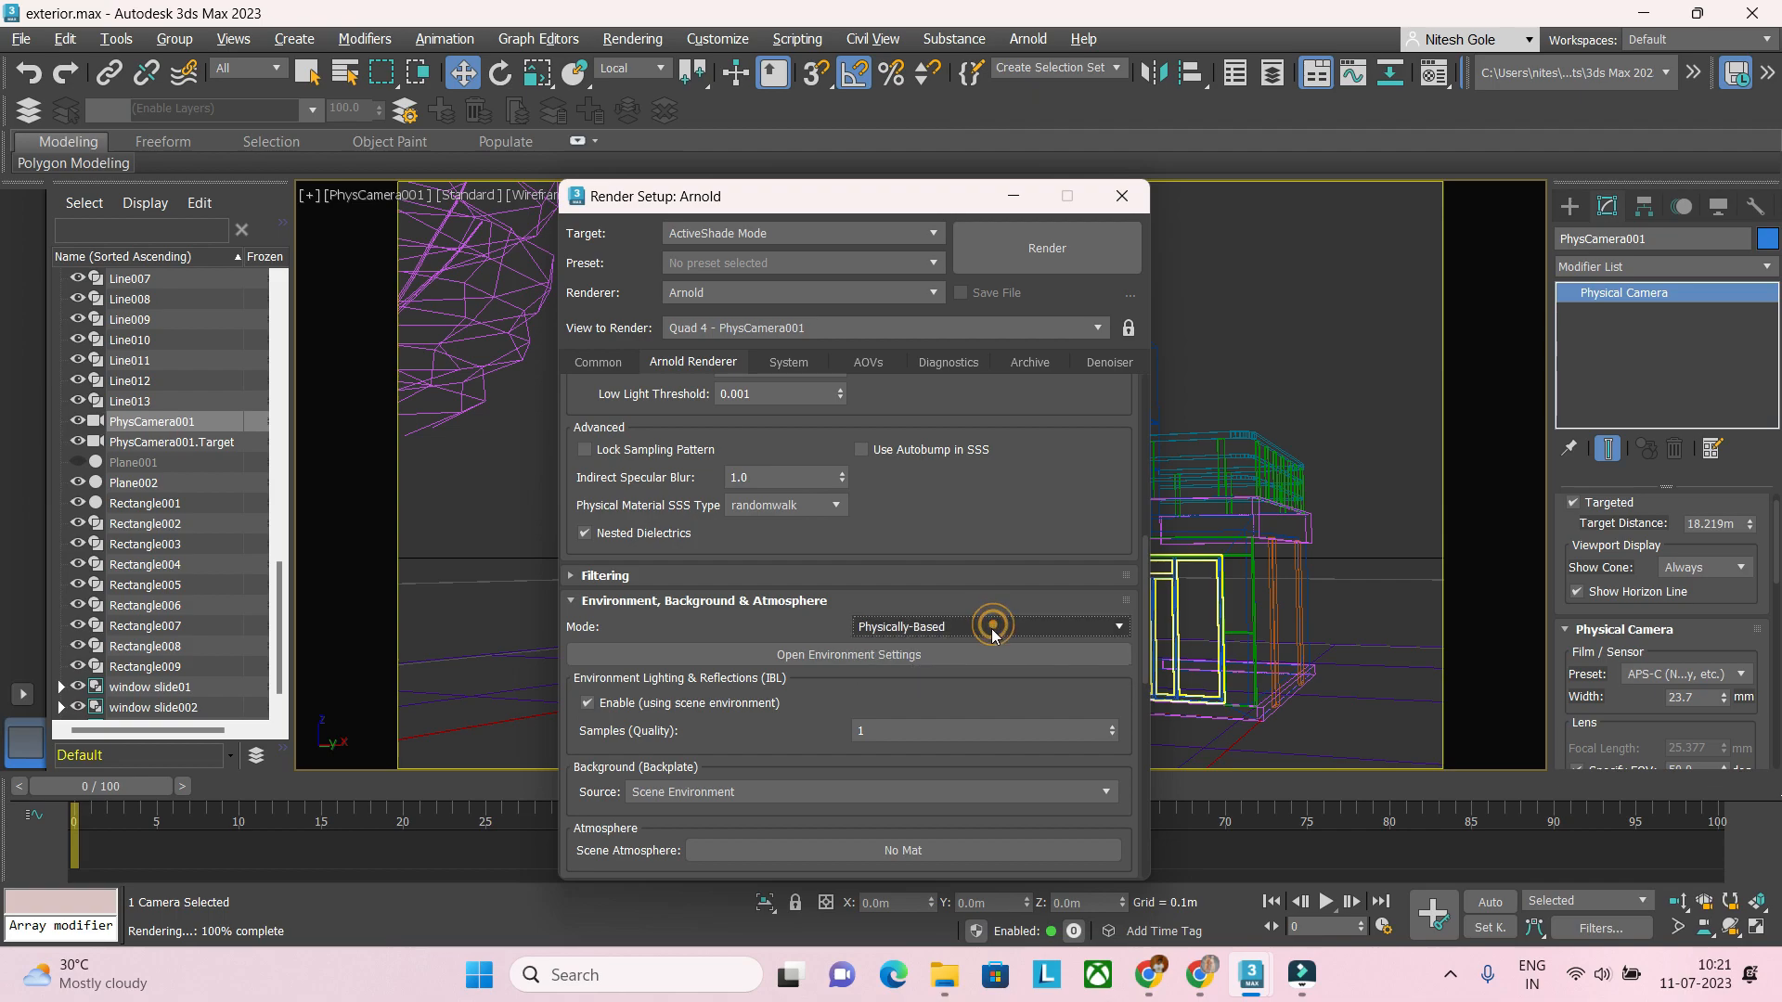
{"action": "scroll", "coordinate": [757, 753], "scroll_direction": "up", "scroll_amount": 6}
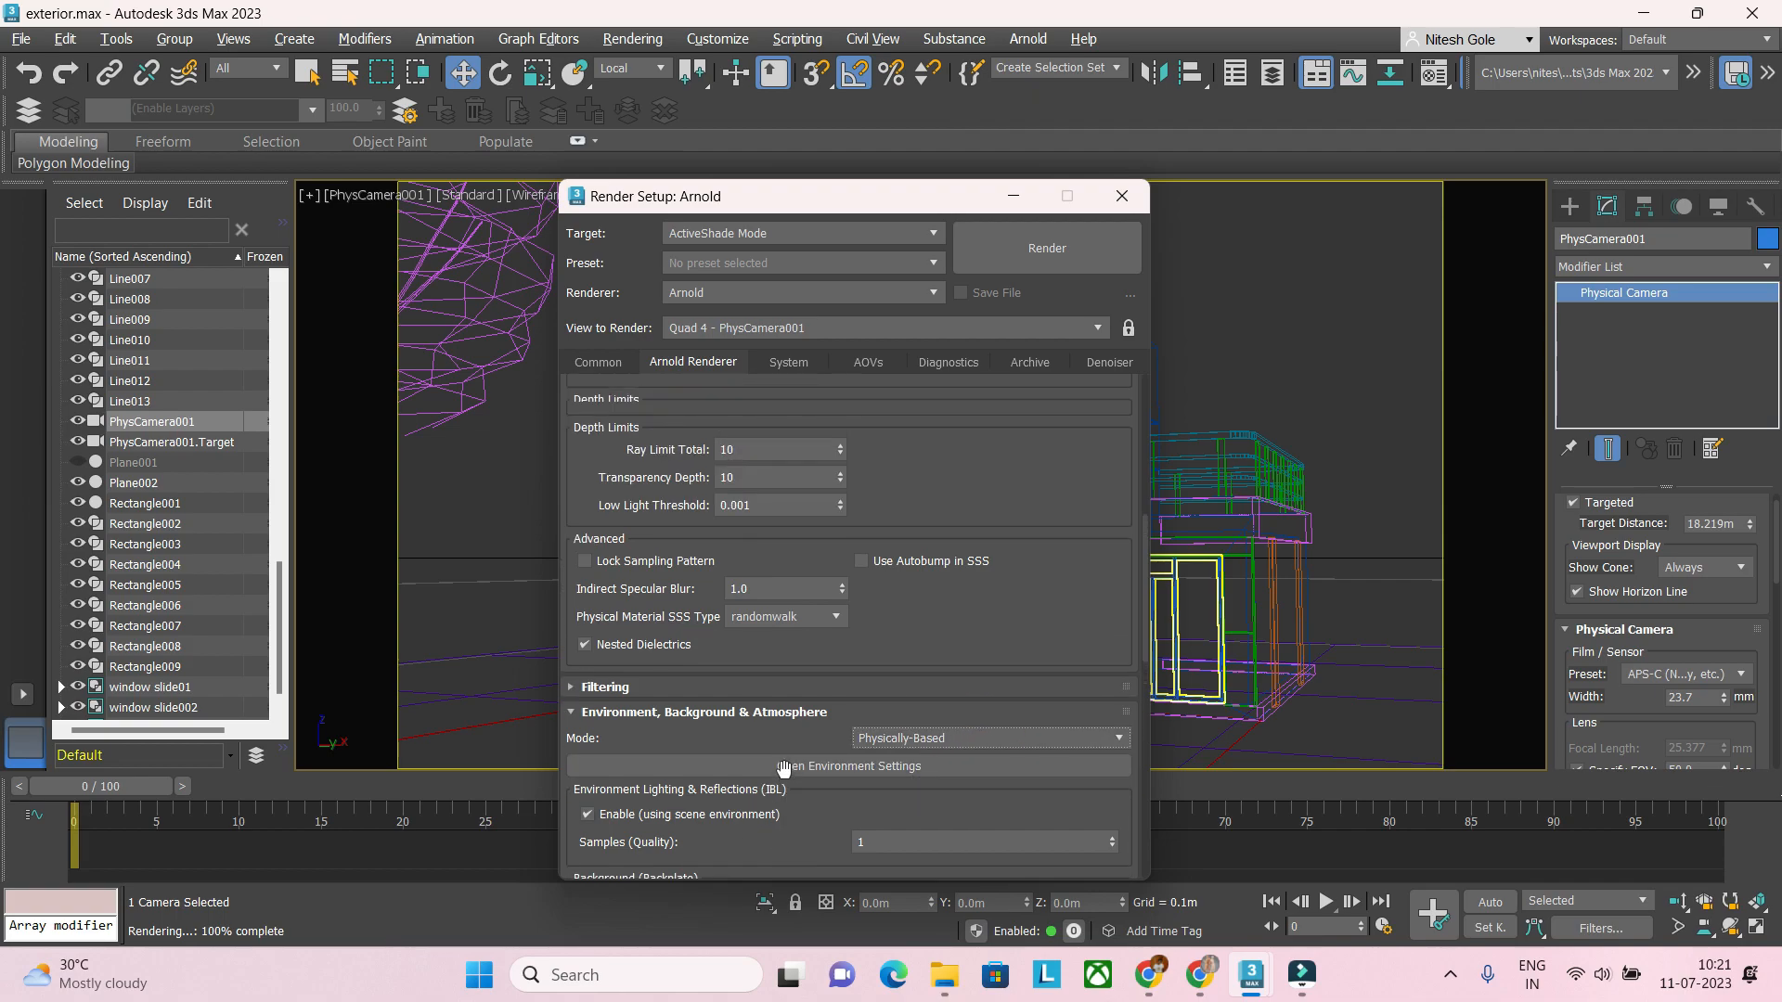
Step: Close the render settings and save the scene as an incremented copy named exterior01.max in the scenes folder
{"action": "scroll", "coordinate": [785, 767], "scroll_direction": "up", "scroll_amount": 3}
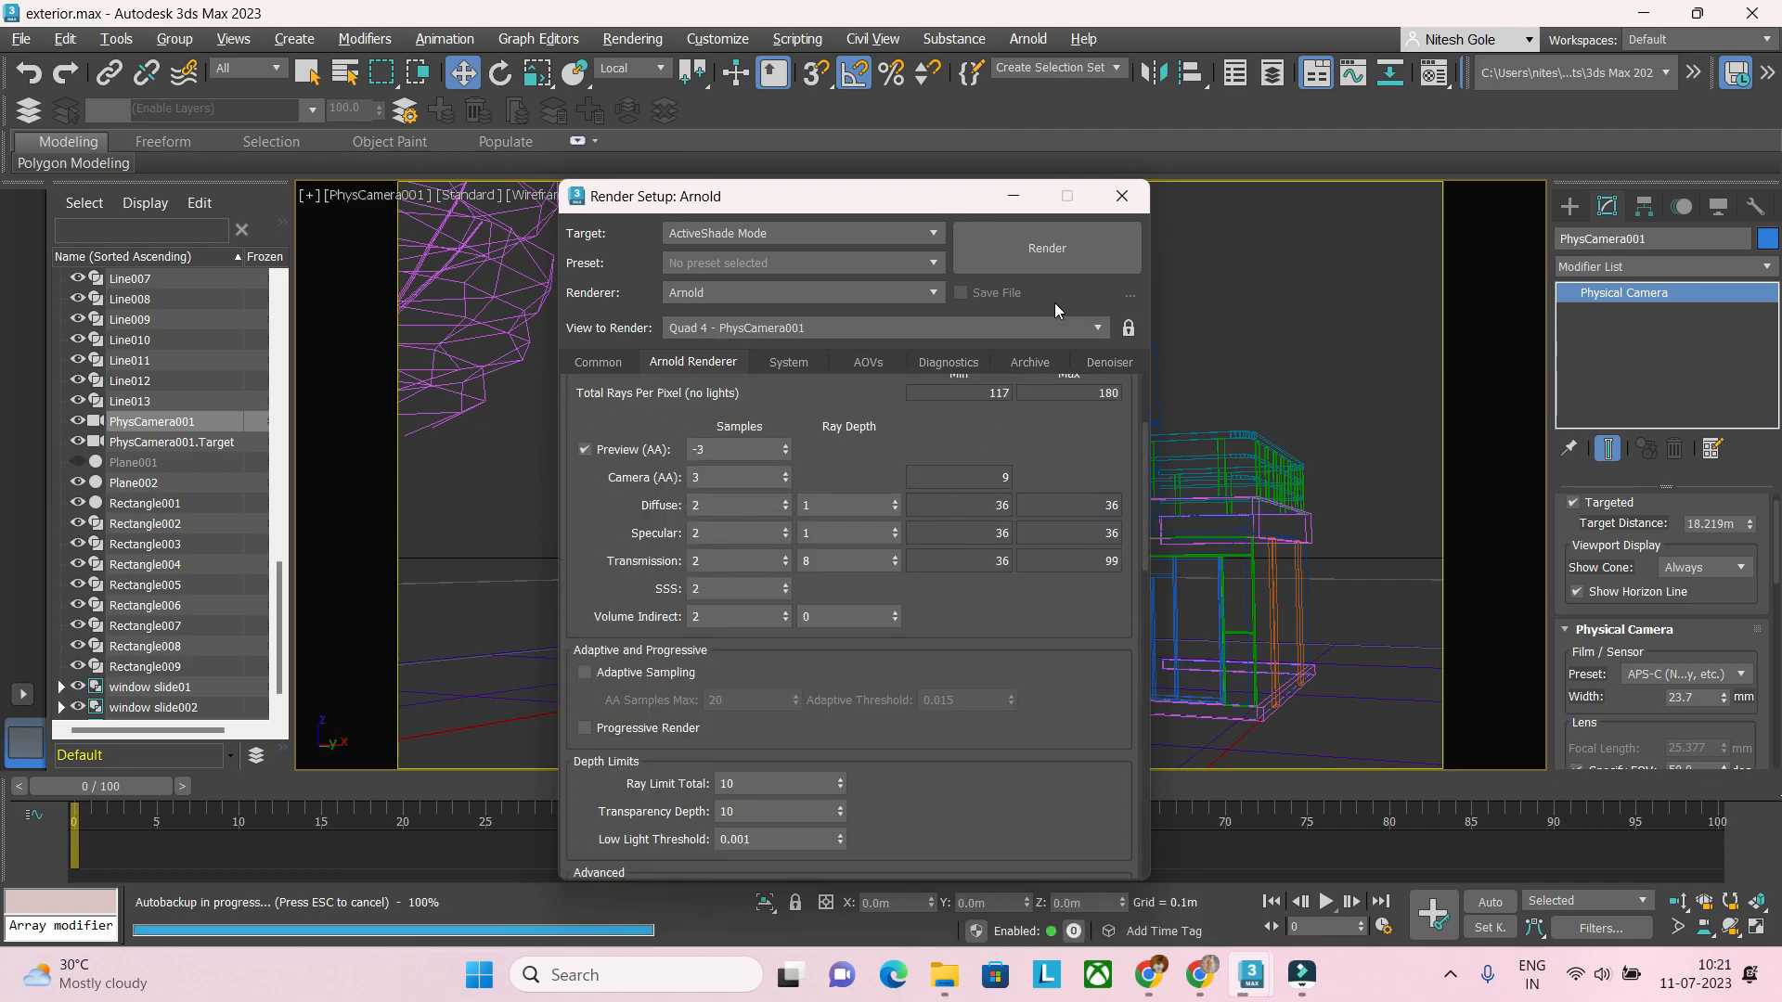
{"action": "left_click", "coordinate": [1121, 196]}
{"action": "left_click", "coordinate": [20, 39]}
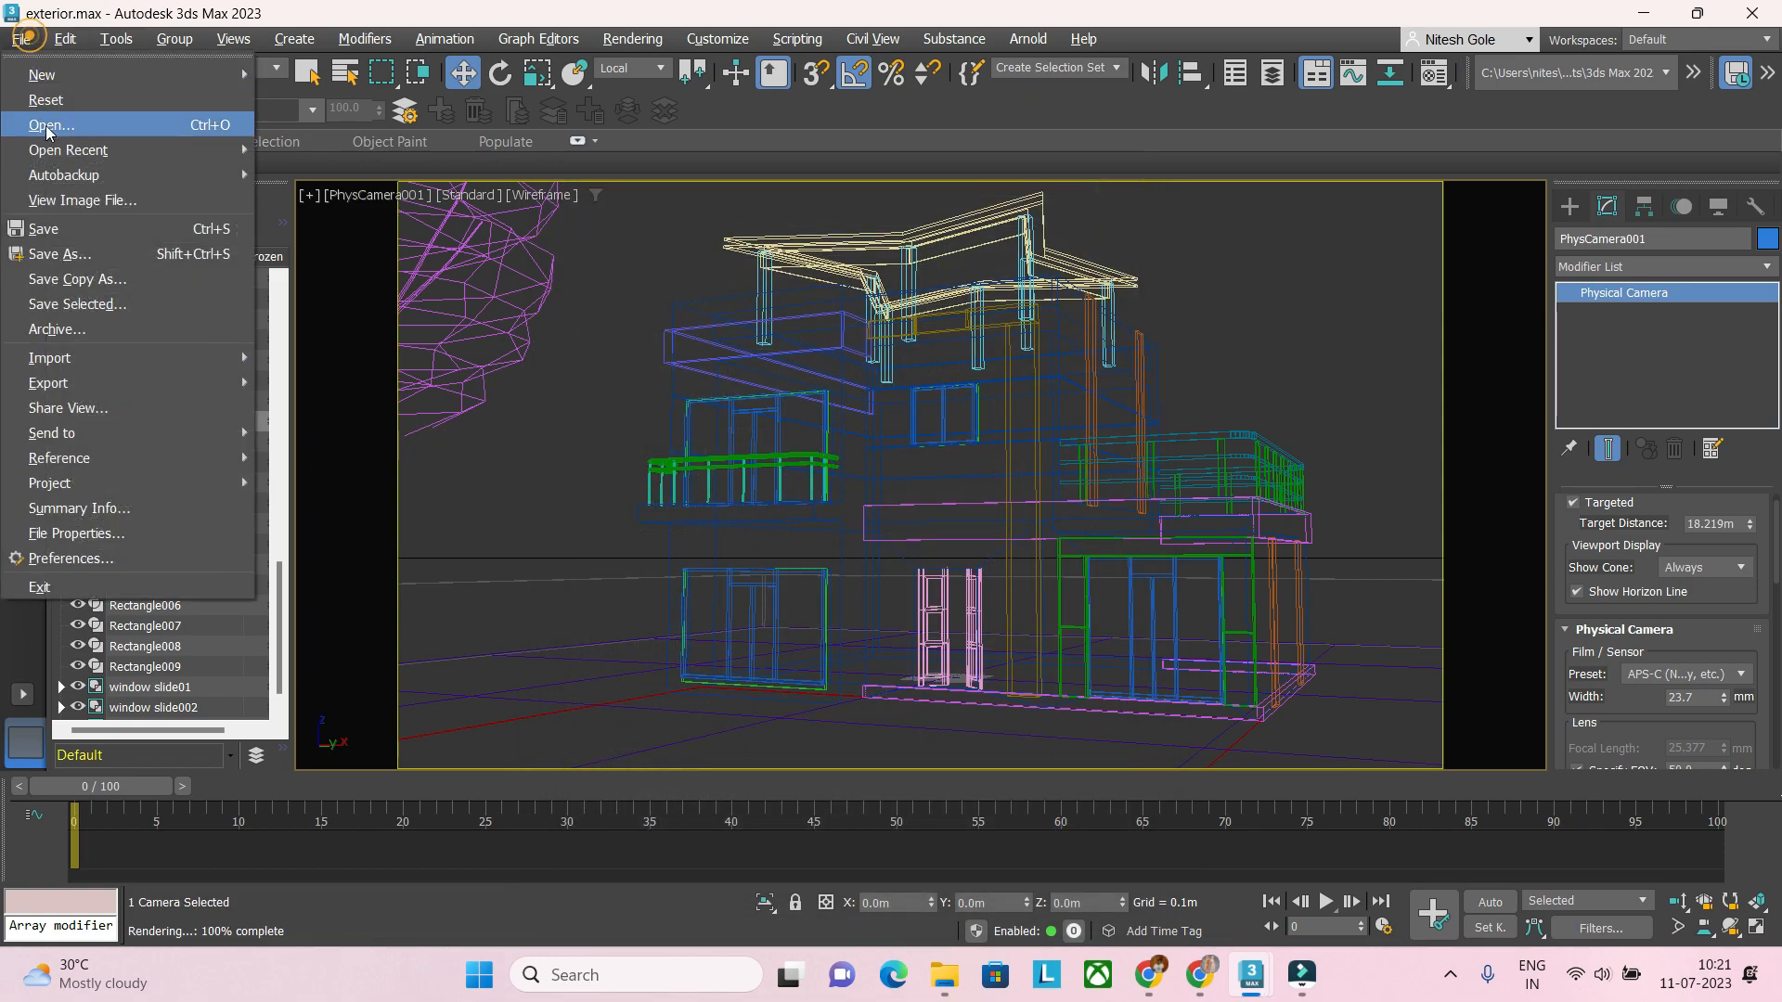
{"action": "left_click", "coordinate": [84, 253]}
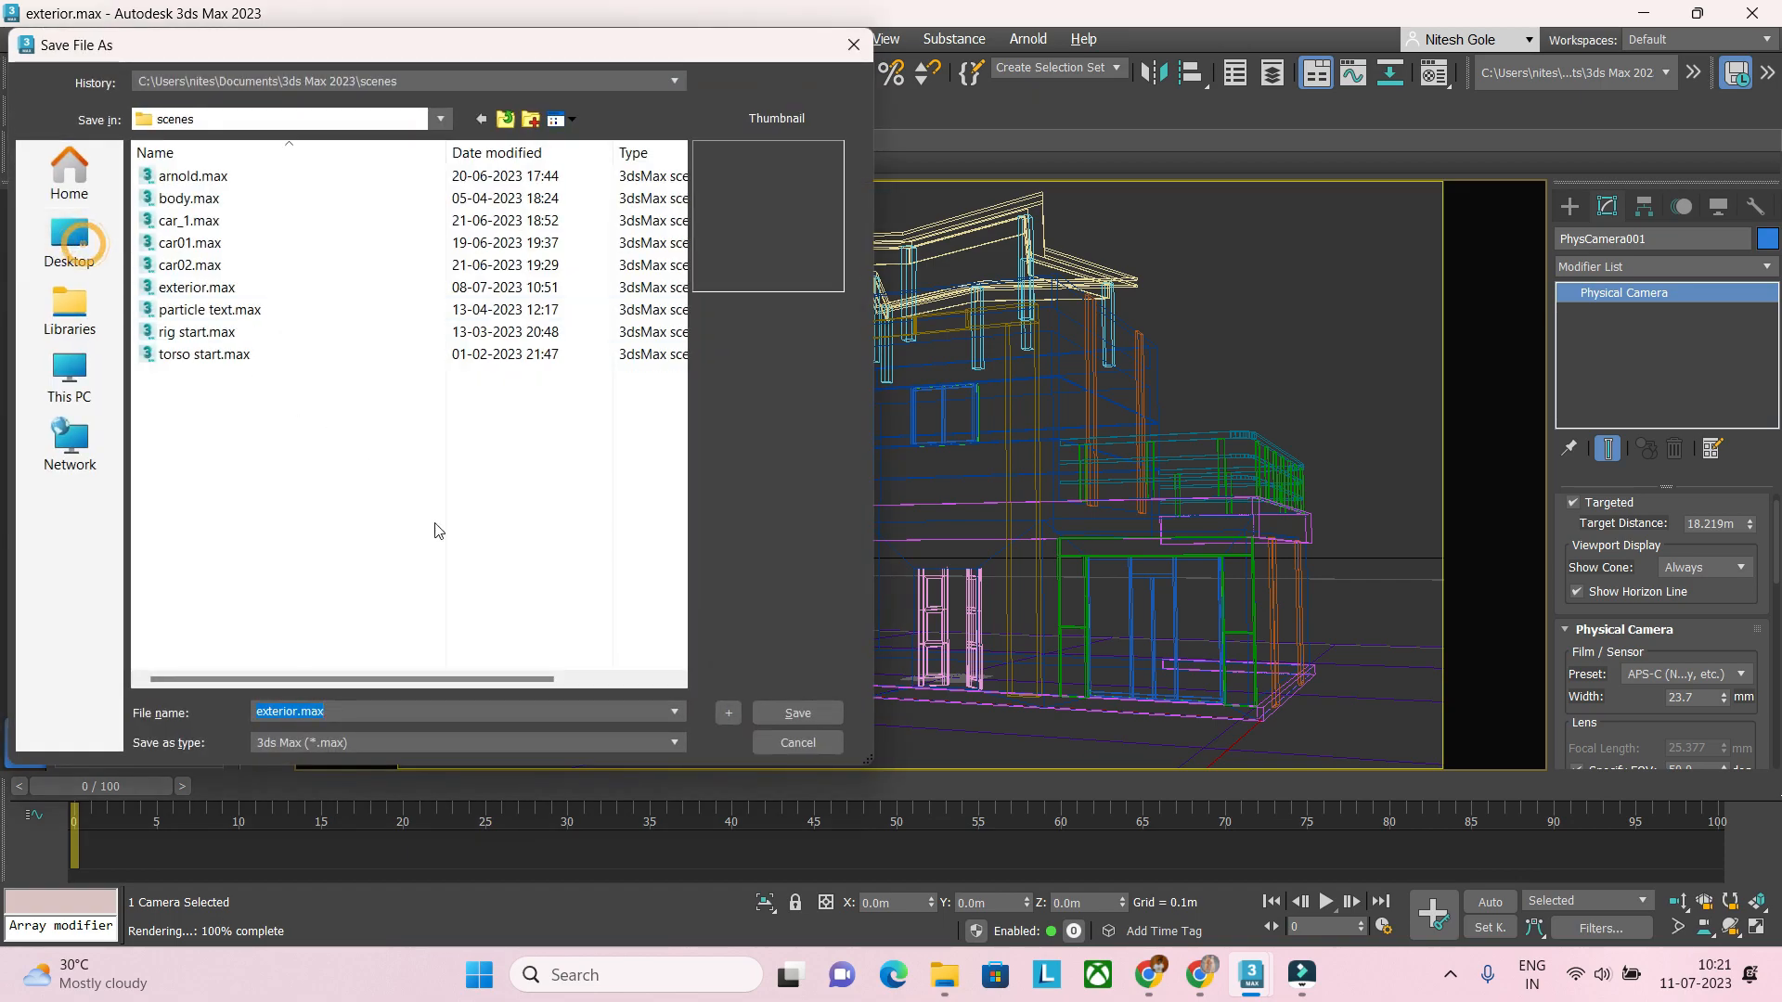
{"action": "left_click", "coordinate": [294, 712]}
{"action": "left_click", "coordinate": [729, 713]}
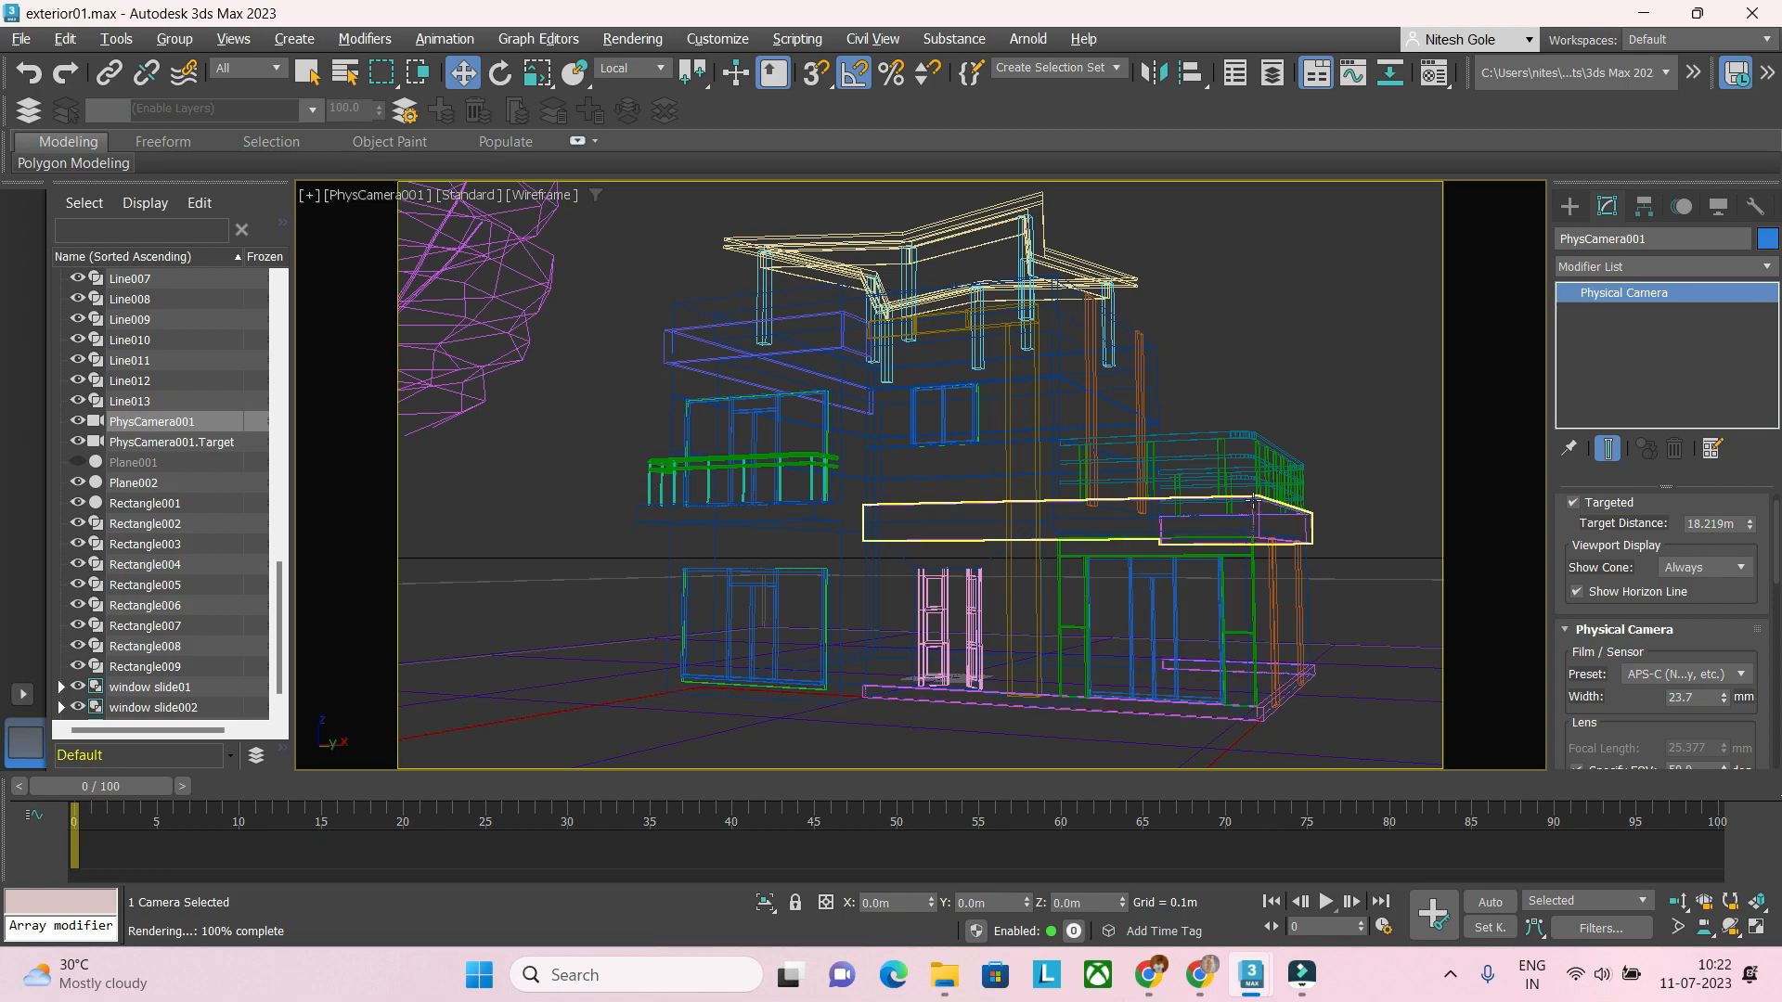
Step: Set the Arnold render samples to 5 for Camera (AA) and 3 for Diffuse
{"action": "key", "text": "F10"}
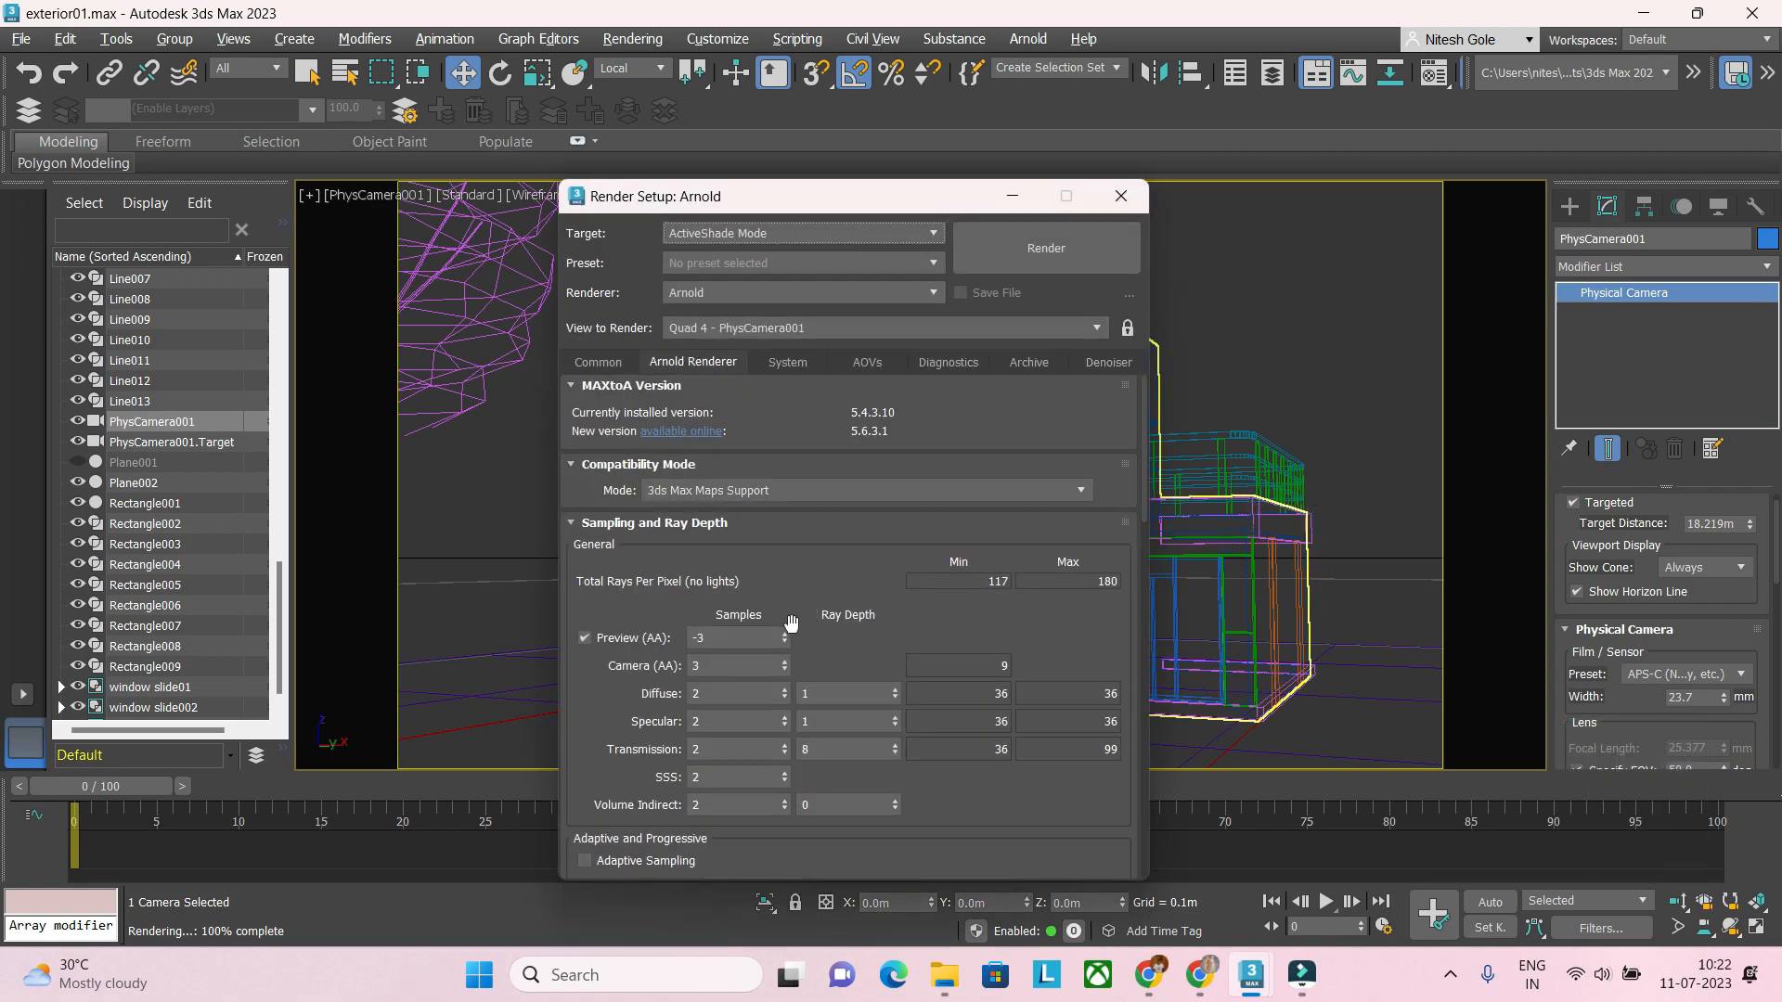
{"action": "double_click", "coordinate": [717, 666]}
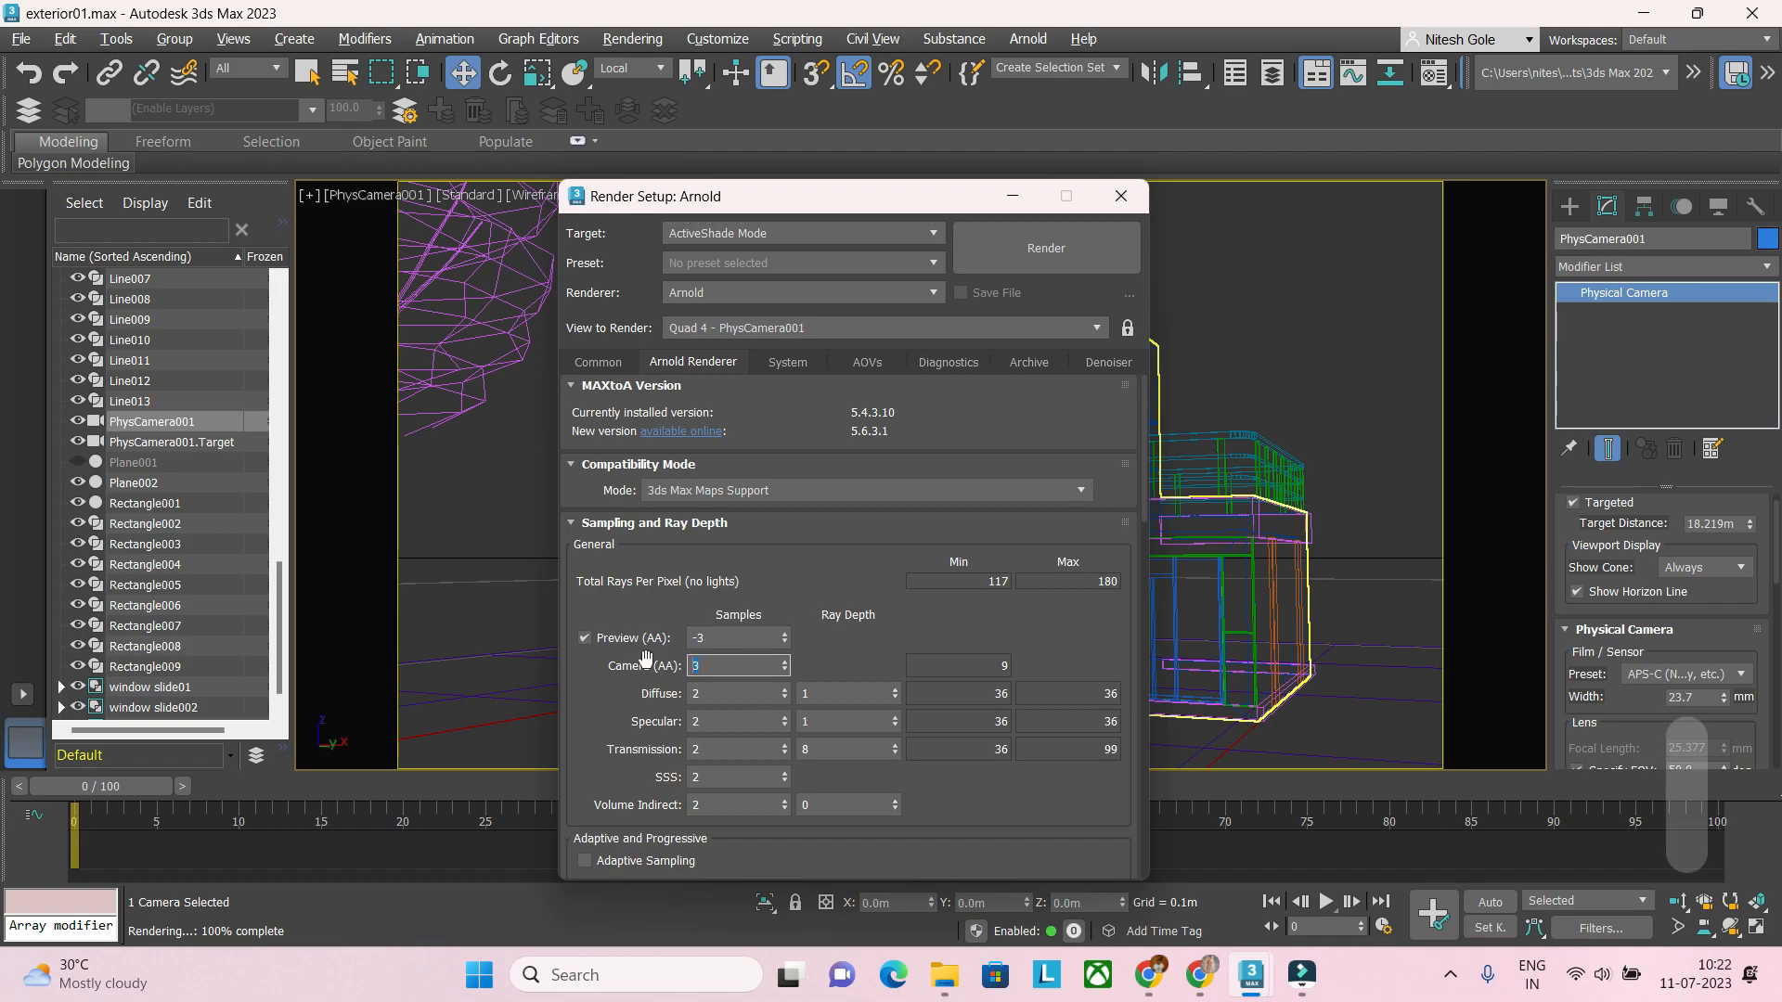
{"action": "type", "text": "5"}
{"action": "double_click", "coordinate": [708, 693]}
{"action": "type", "text": "3"}
{"action": "double_click", "coordinate": [714, 722]}
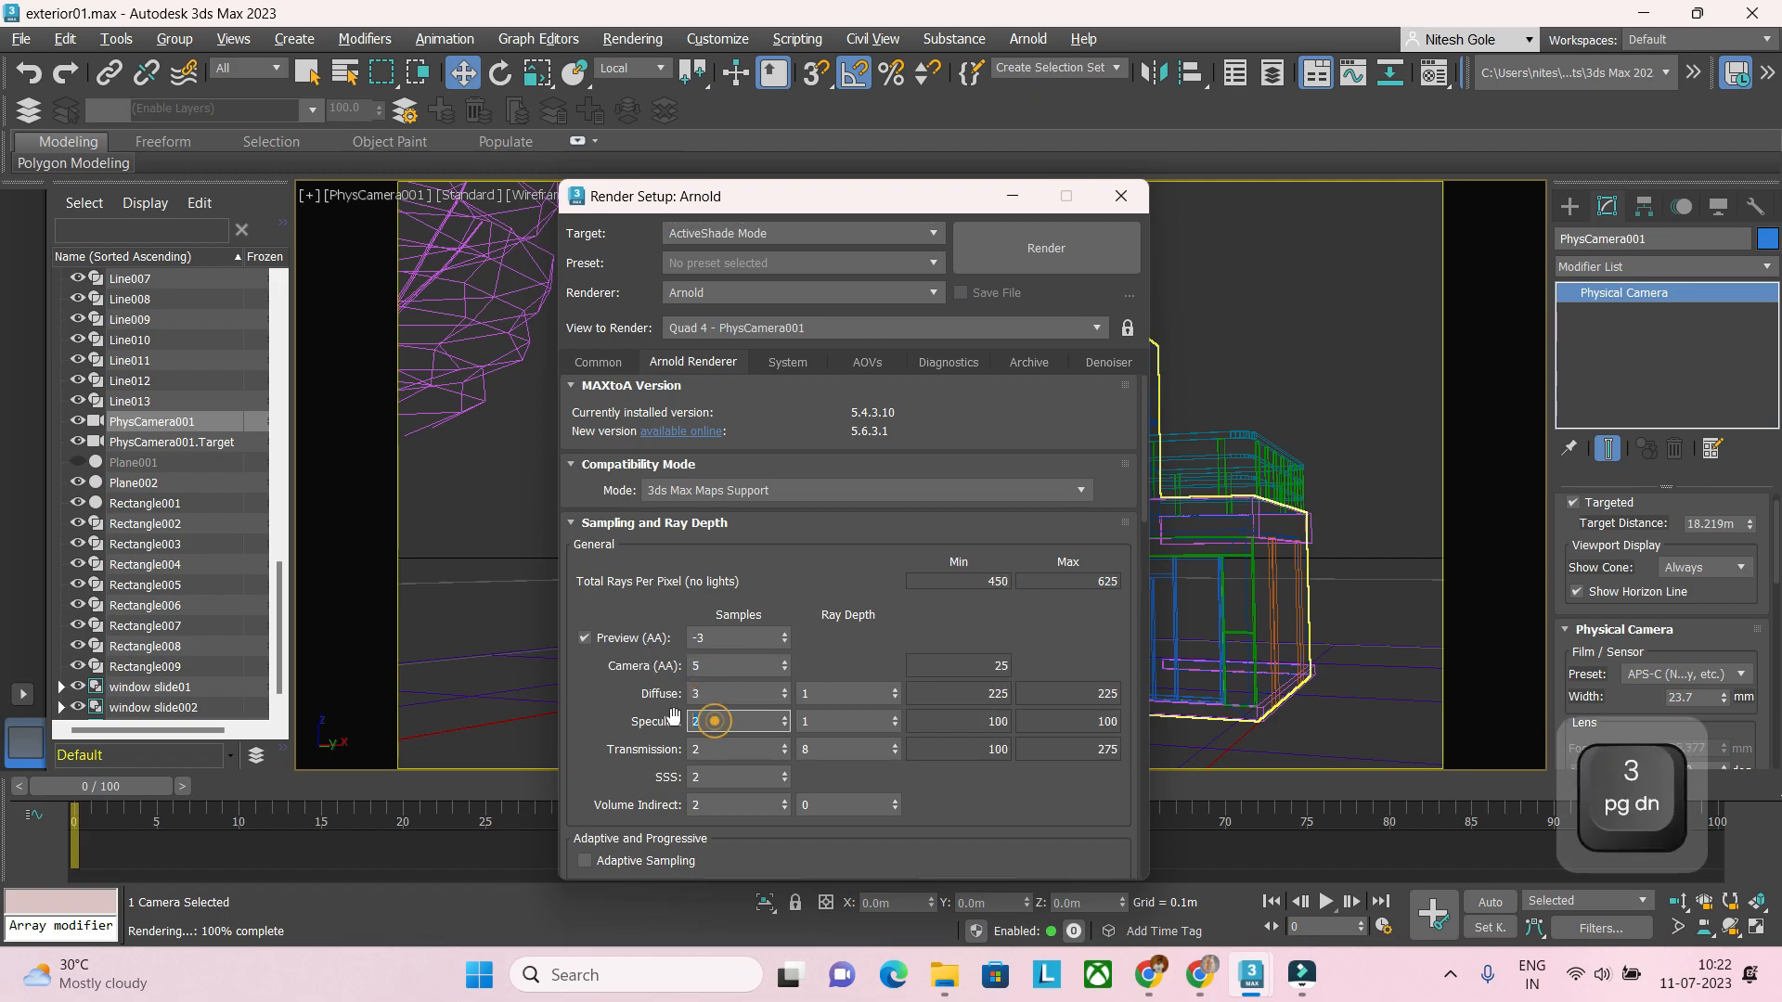
Step: Set the SSS and Volume Indirect samples to 0 and close the render settings
{"action": "double_click", "coordinate": [694, 777]}
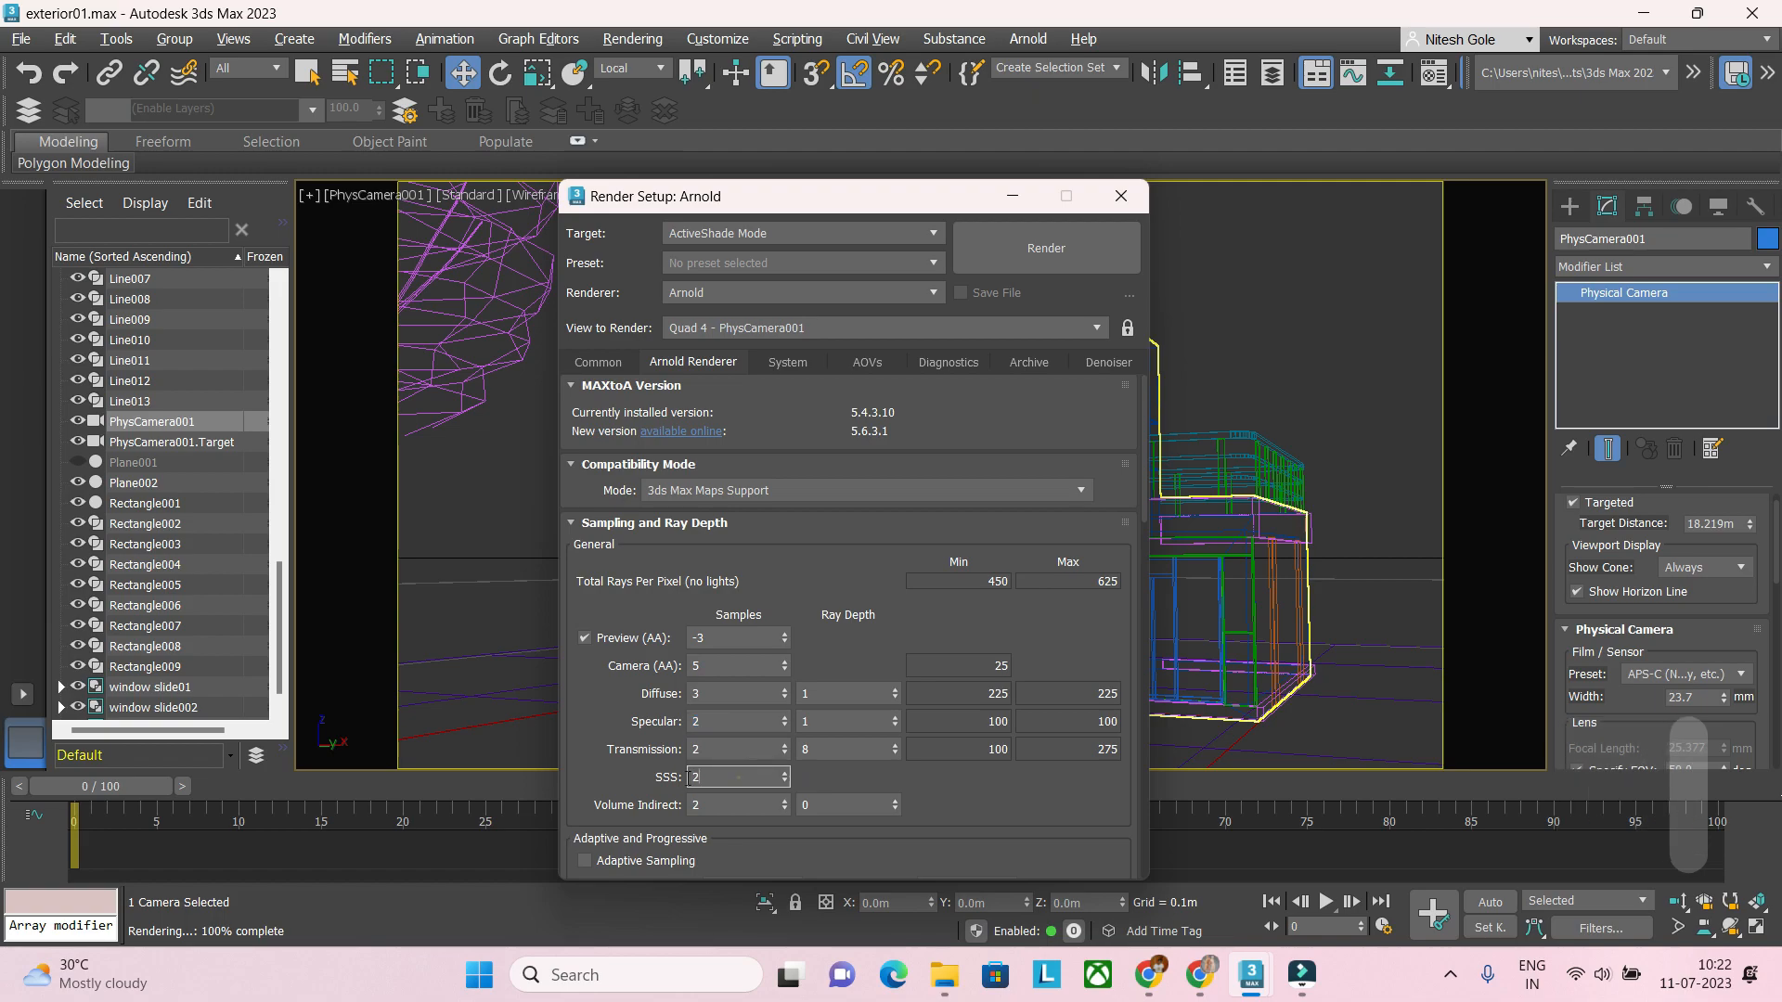
{"action": "type", "text": "0"}
{"action": "double_click", "coordinate": [694, 804]}
{"action": "type", "text": "0"}
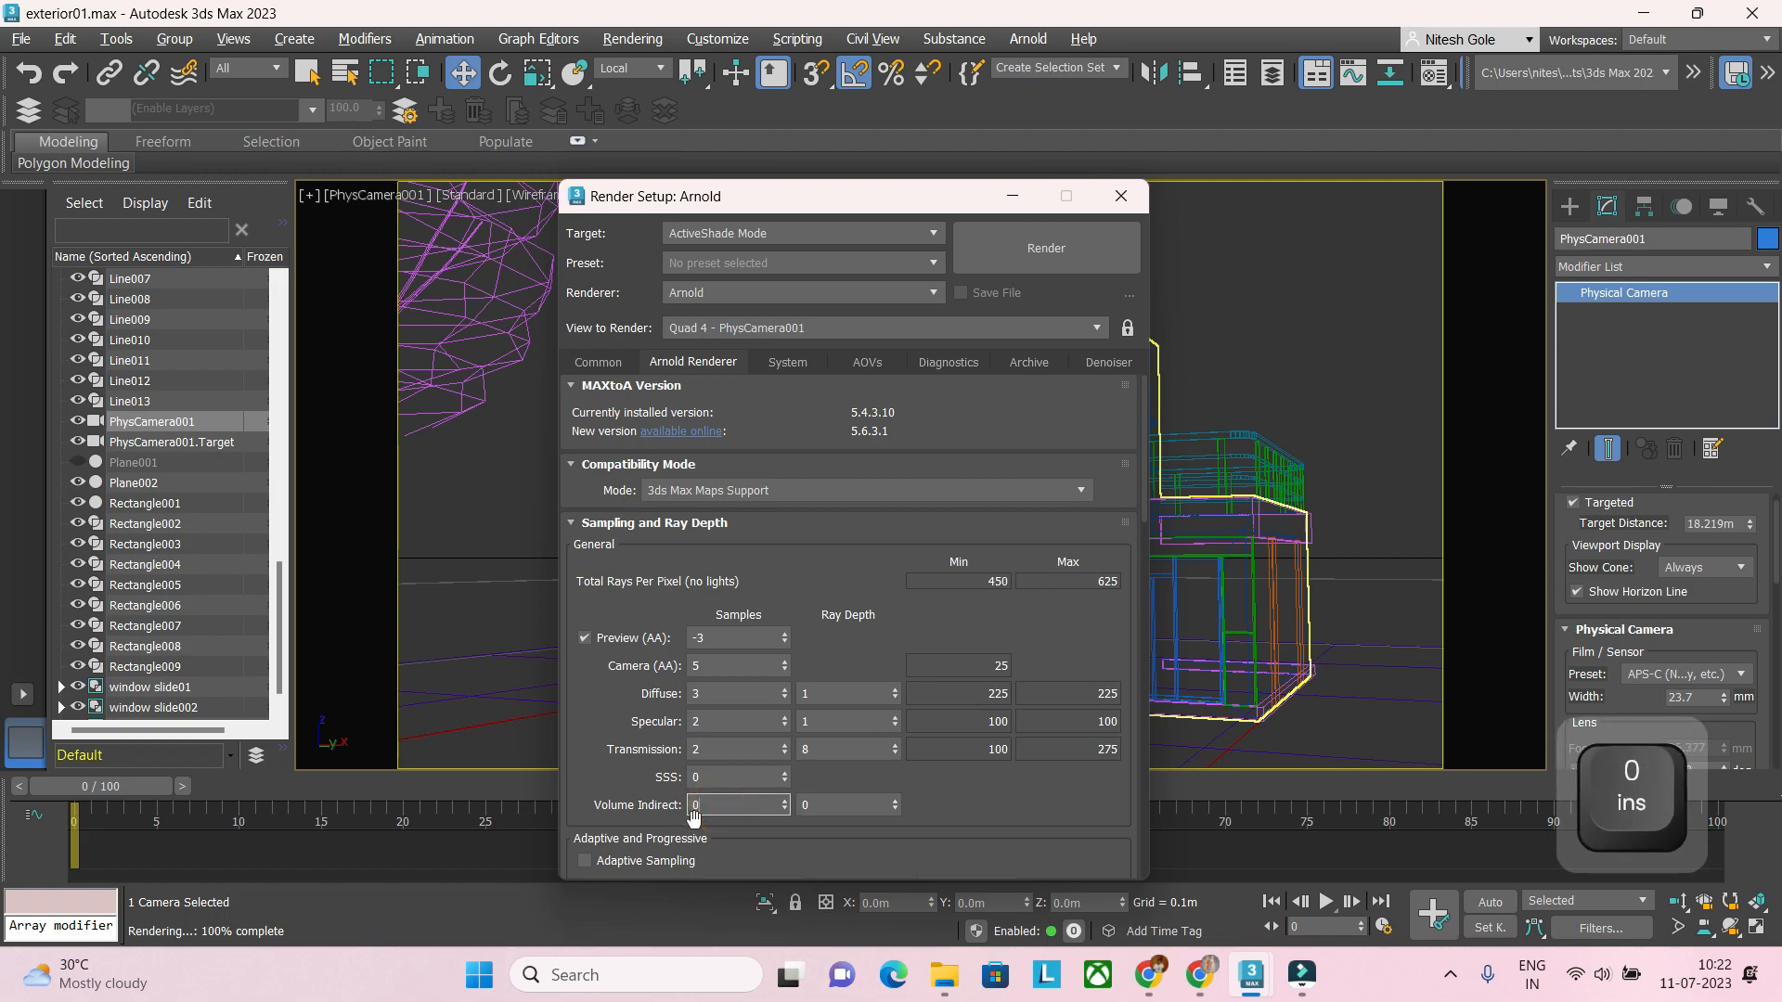
{"action": "key", "text": "Return"}
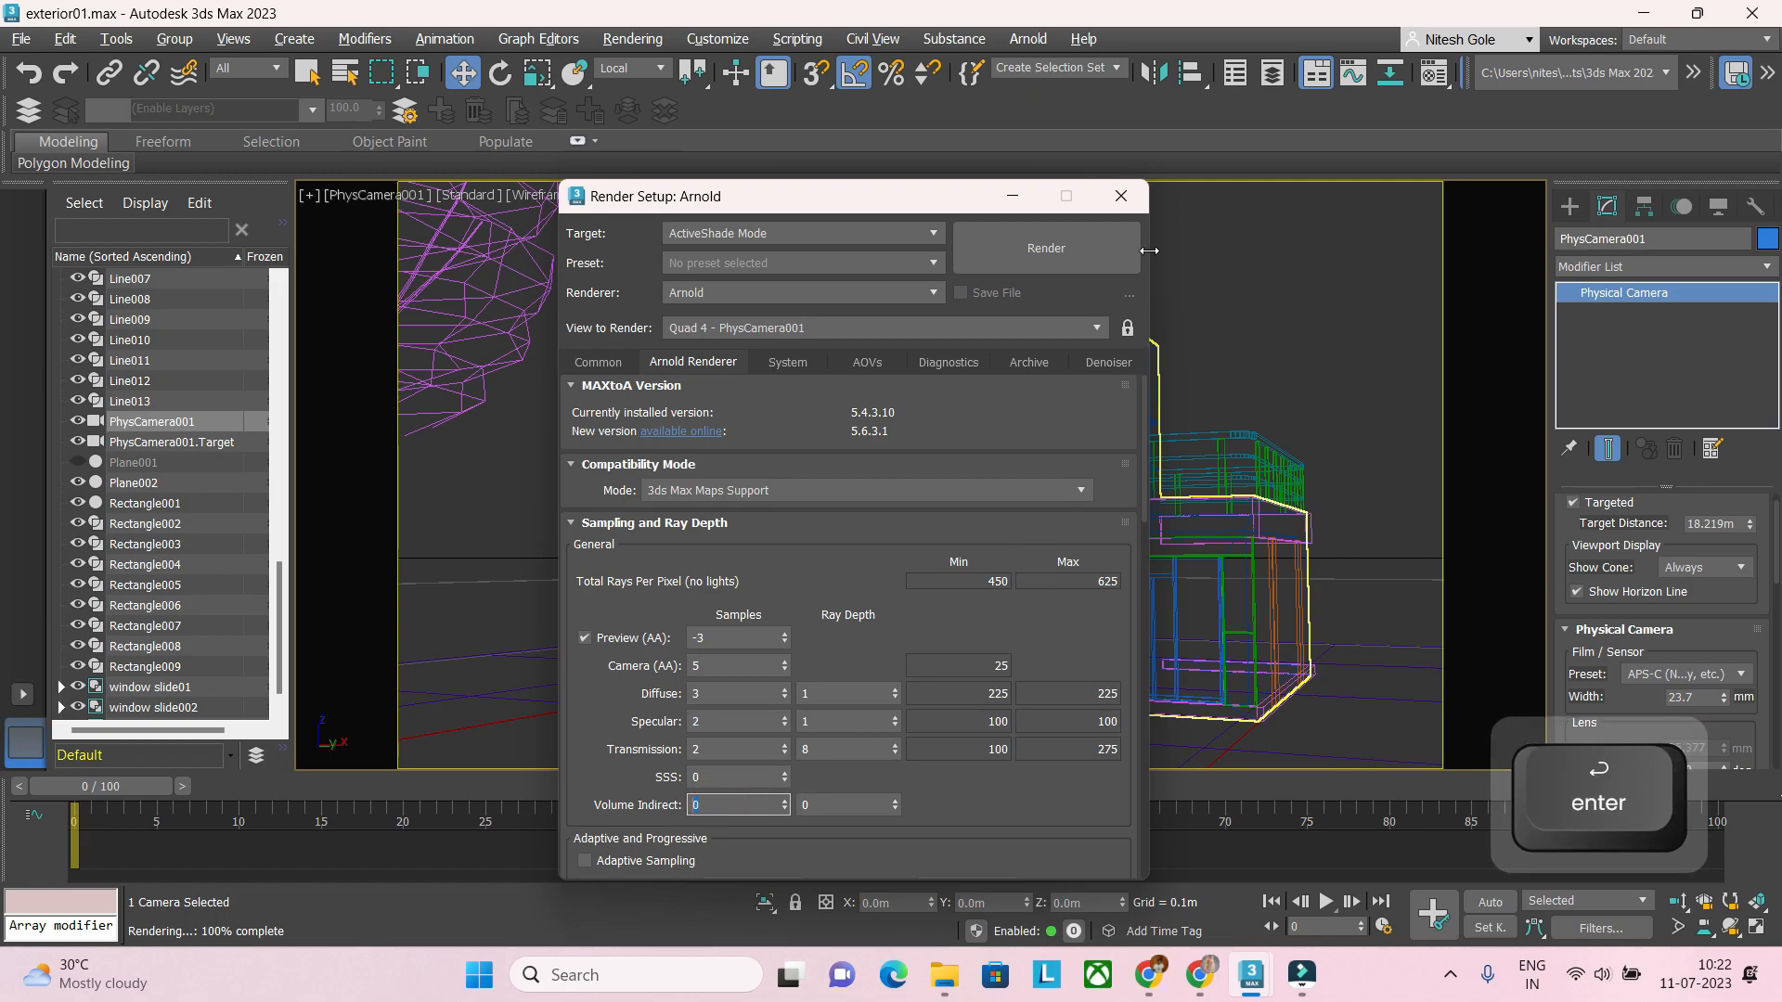
{"action": "left_click", "coordinate": [1121, 196]}
Step: Set the film/sensor preset of PhysCamera001 to 35mm (Full Frame)
{"action": "left_click", "coordinate": [1680, 674]}
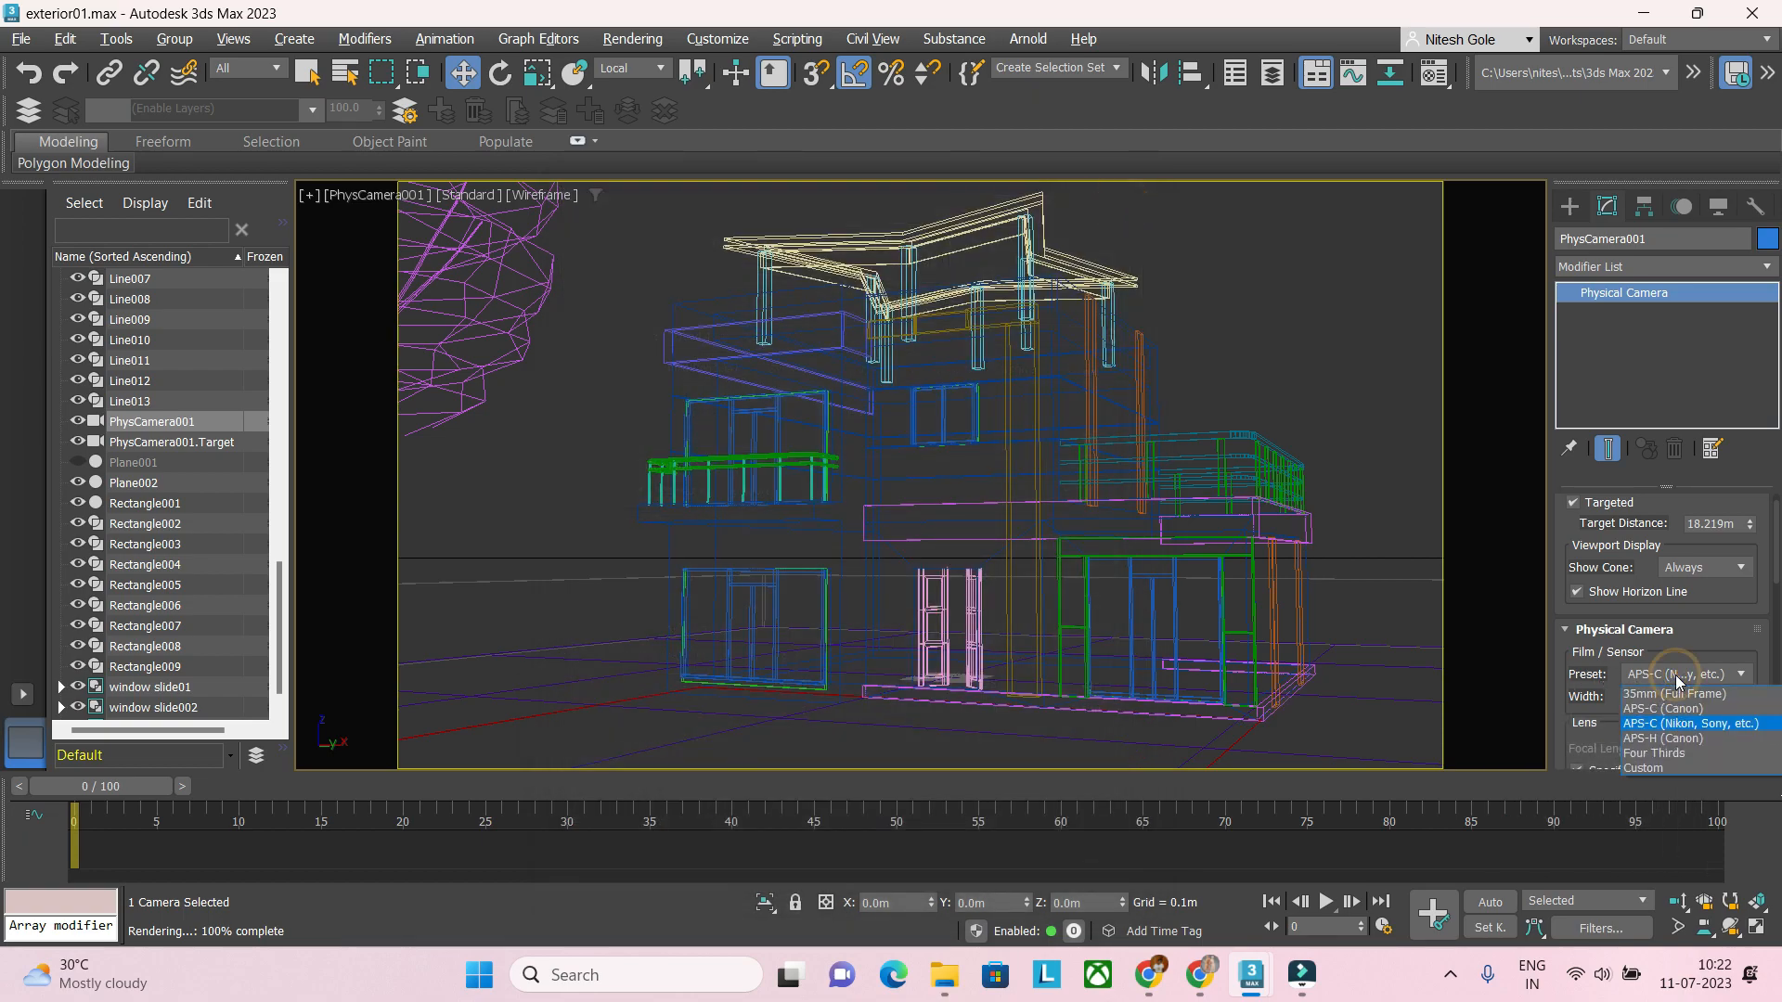
{"action": "left_click", "coordinate": [1680, 694]}
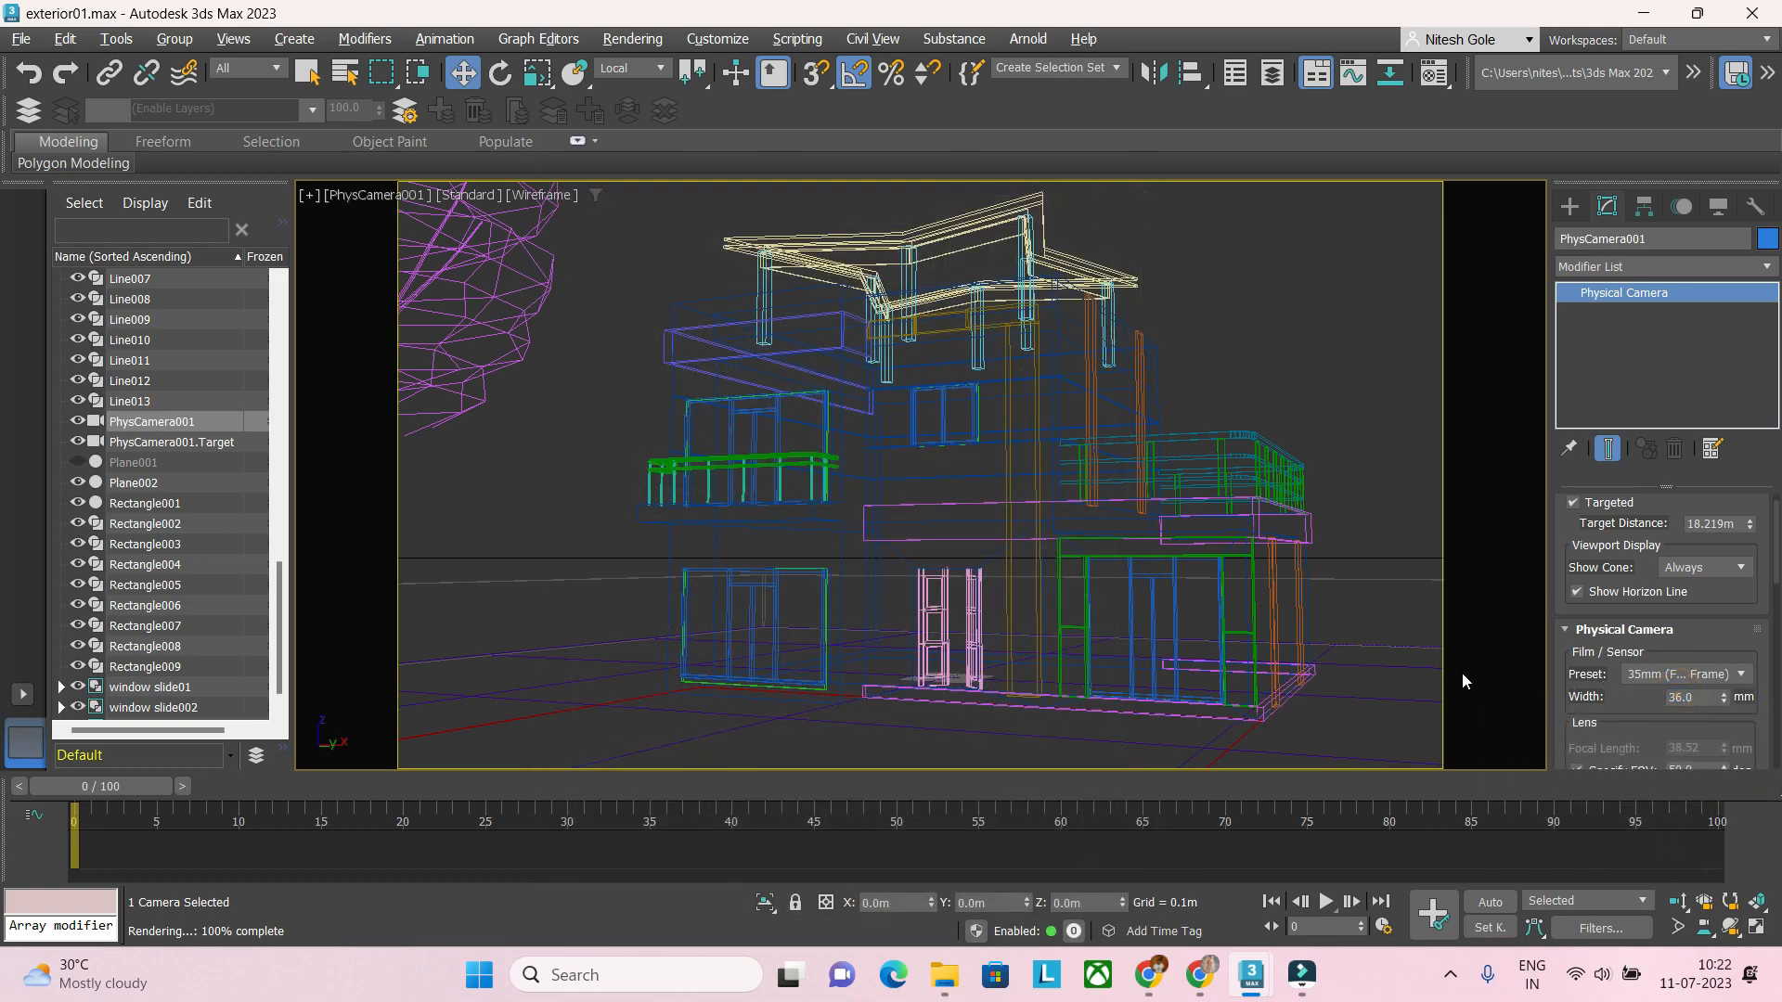
Step: Set the physical camera's lens aperture to f/0.4
{"action": "left_click_drag", "start_coordinate": [1626, 723], "coordinate": [1597, 537]}
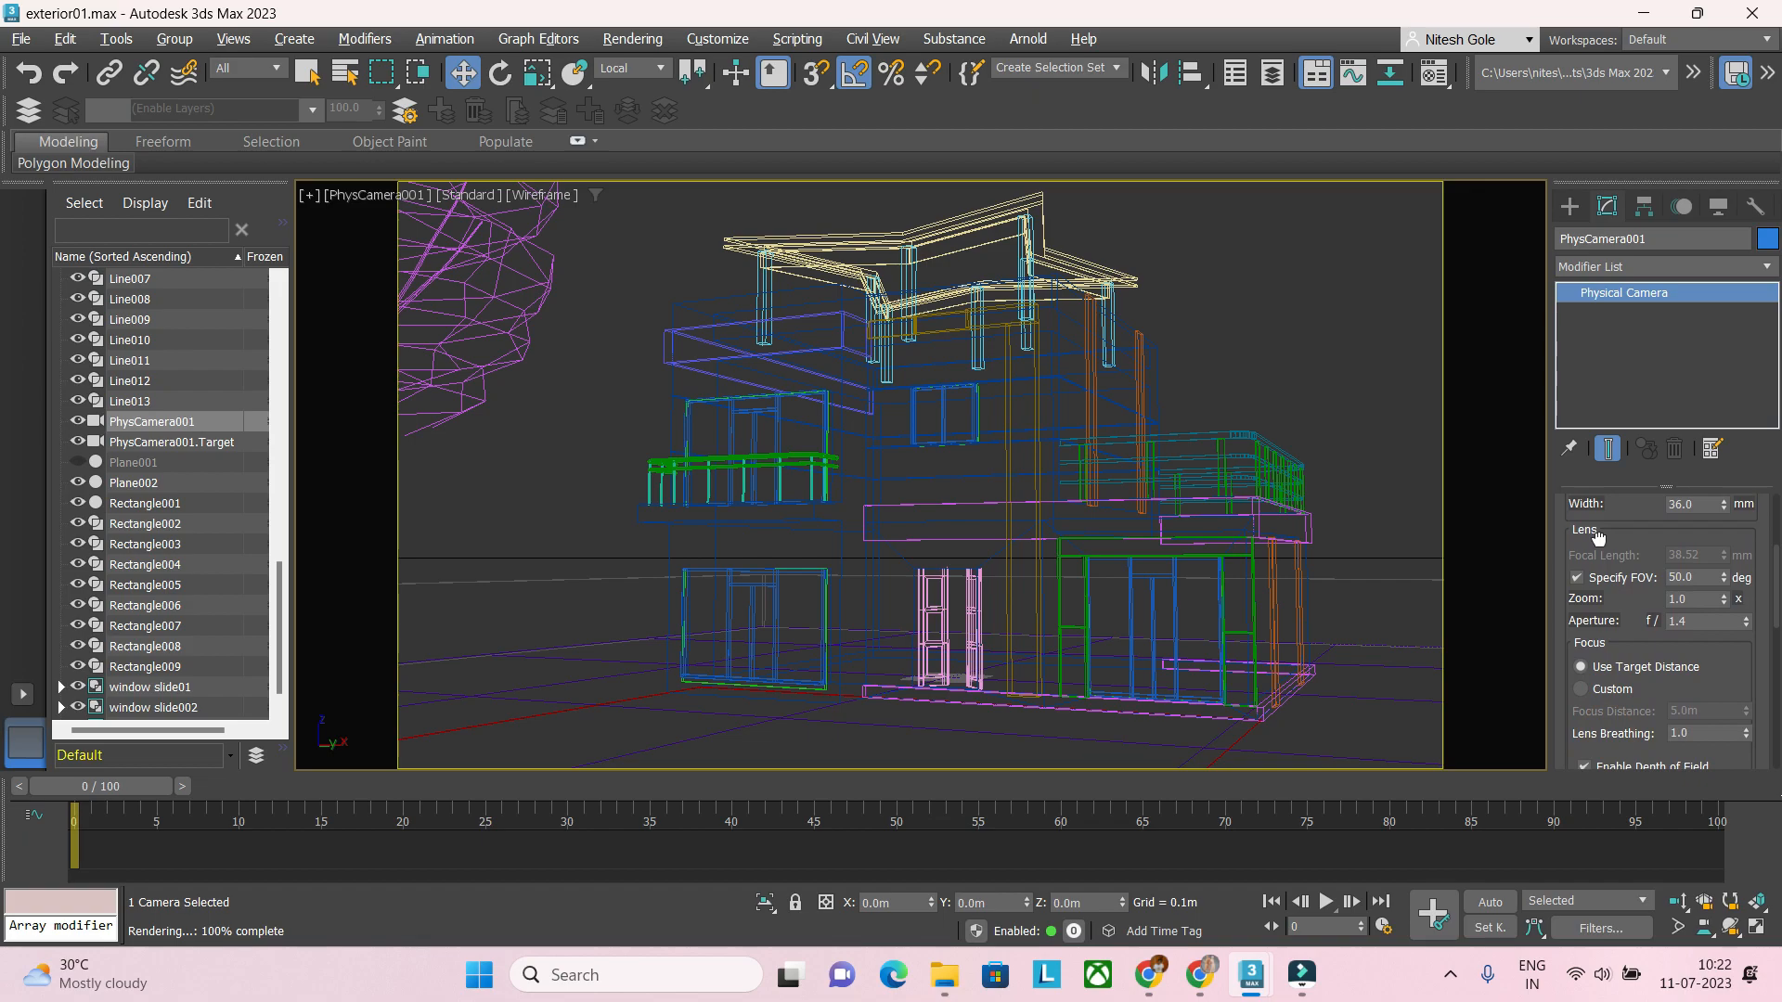
{"action": "left_click", "coordinate": [1705, 621]}
{"action": "type", "text": "0."}
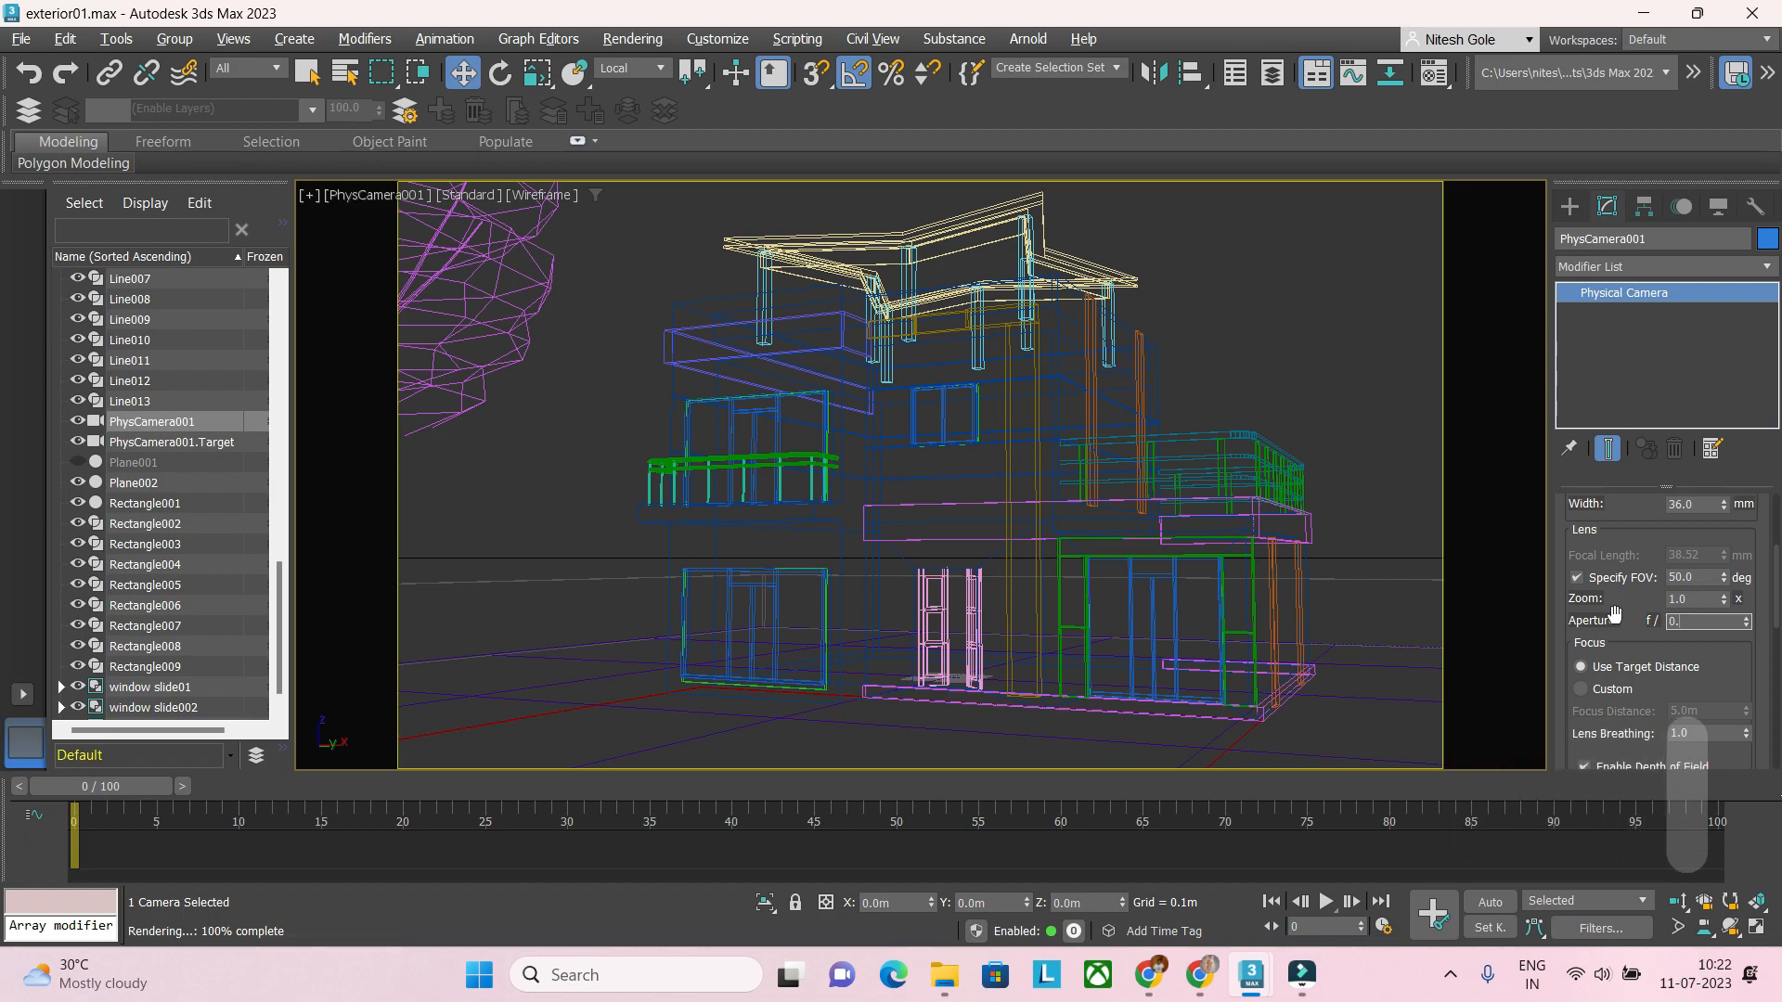
{"action": "type", "text": "4"}
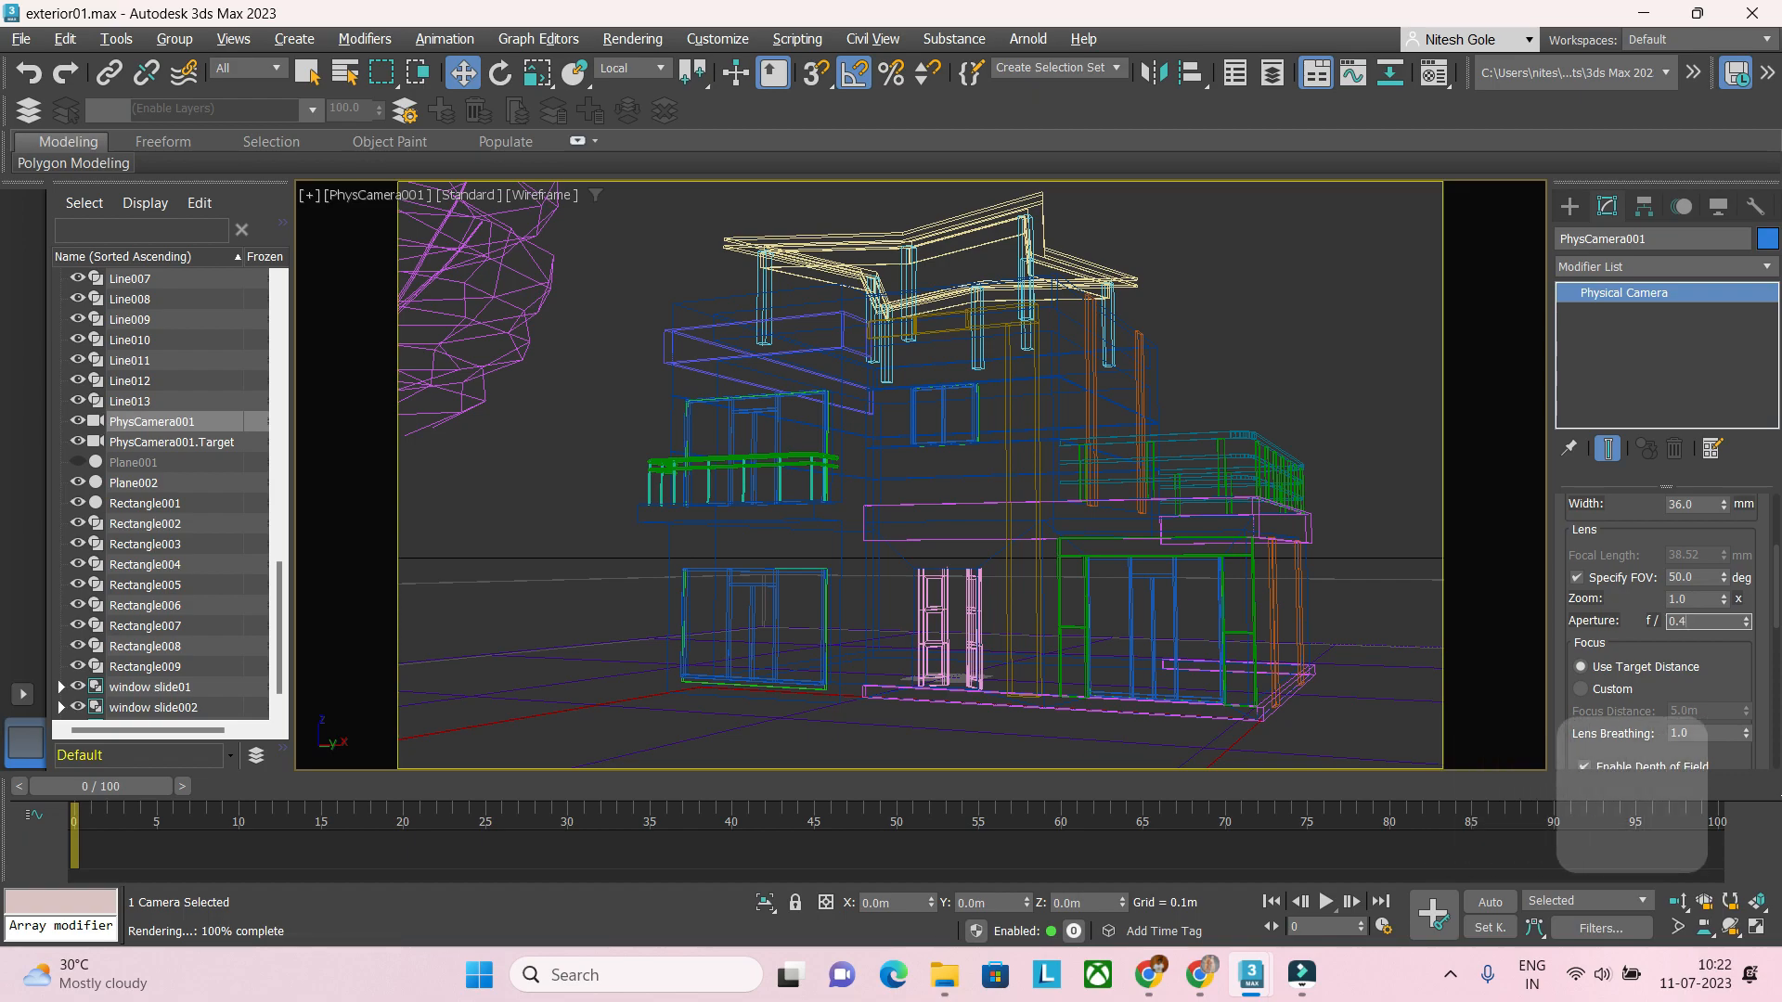
{"action": "key", "text": "Return"}
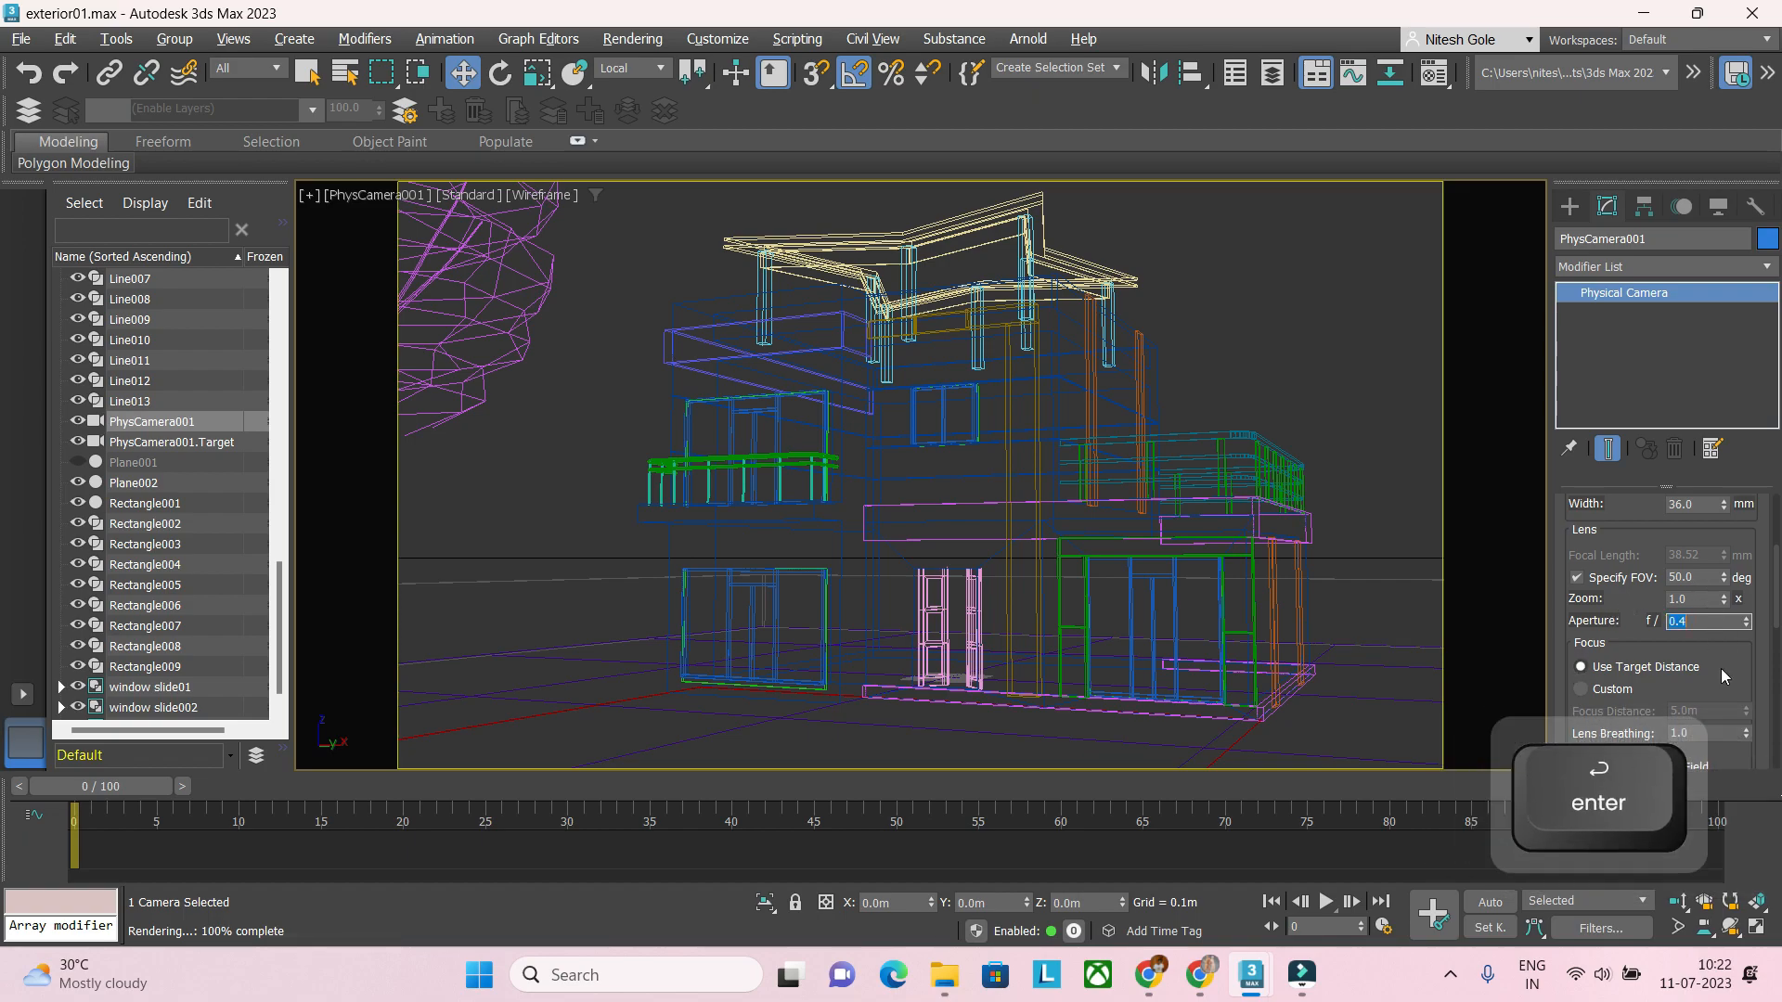
{"action": "left_click", "coordinate": [1720, 668]}
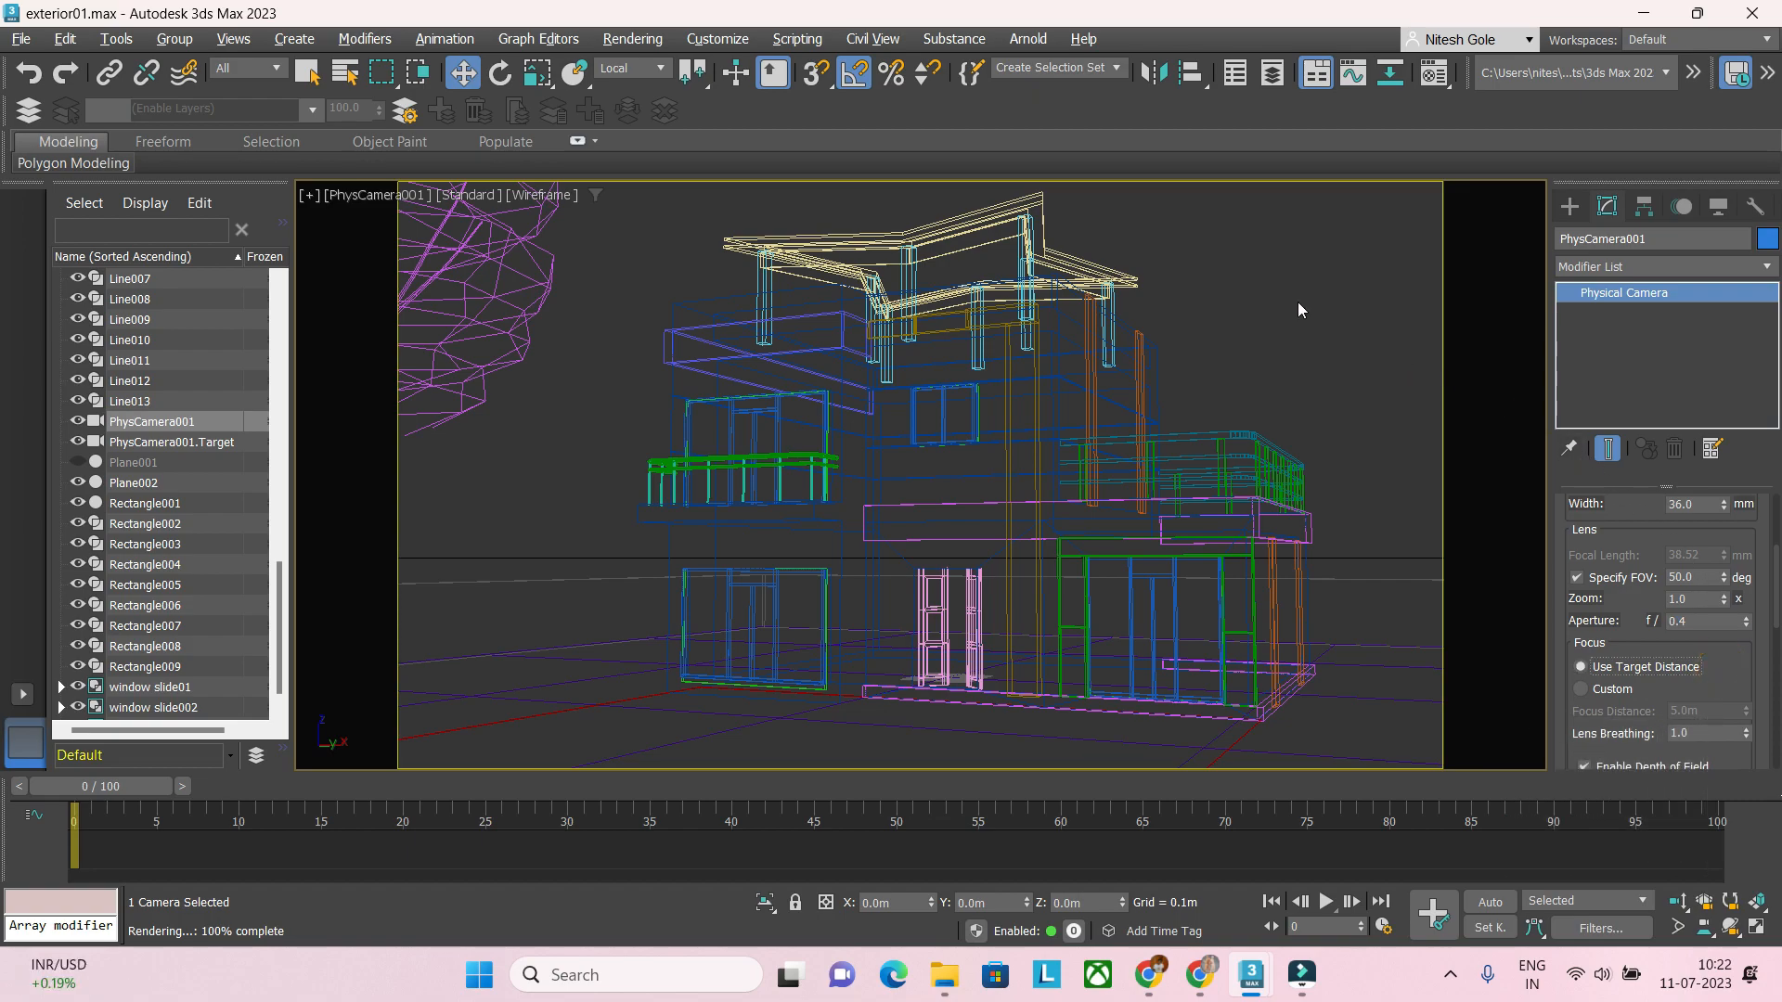
Step: Render the camera view in ActiveShade and minimise the render window after checking the image
{"action": "key", "text": "shift+q"}
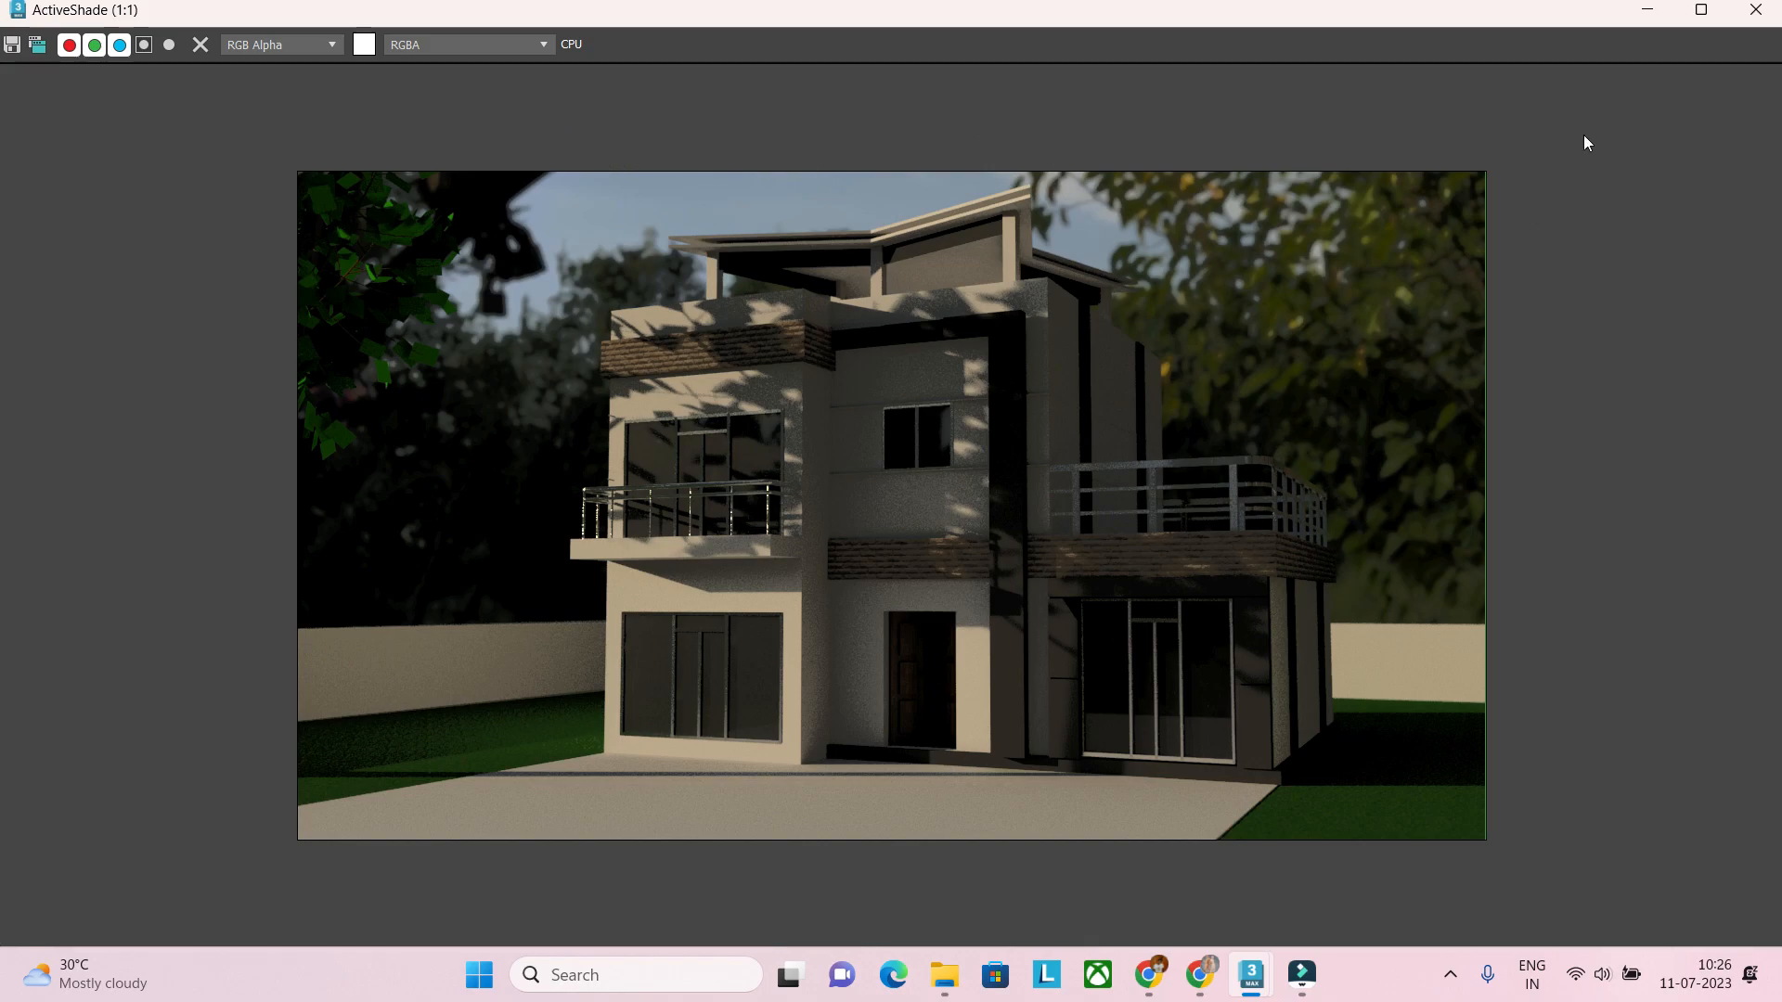
{"action": "left_click_drag", "start_coordinate": [1657, 23], "coordinate": [1472, 97]}
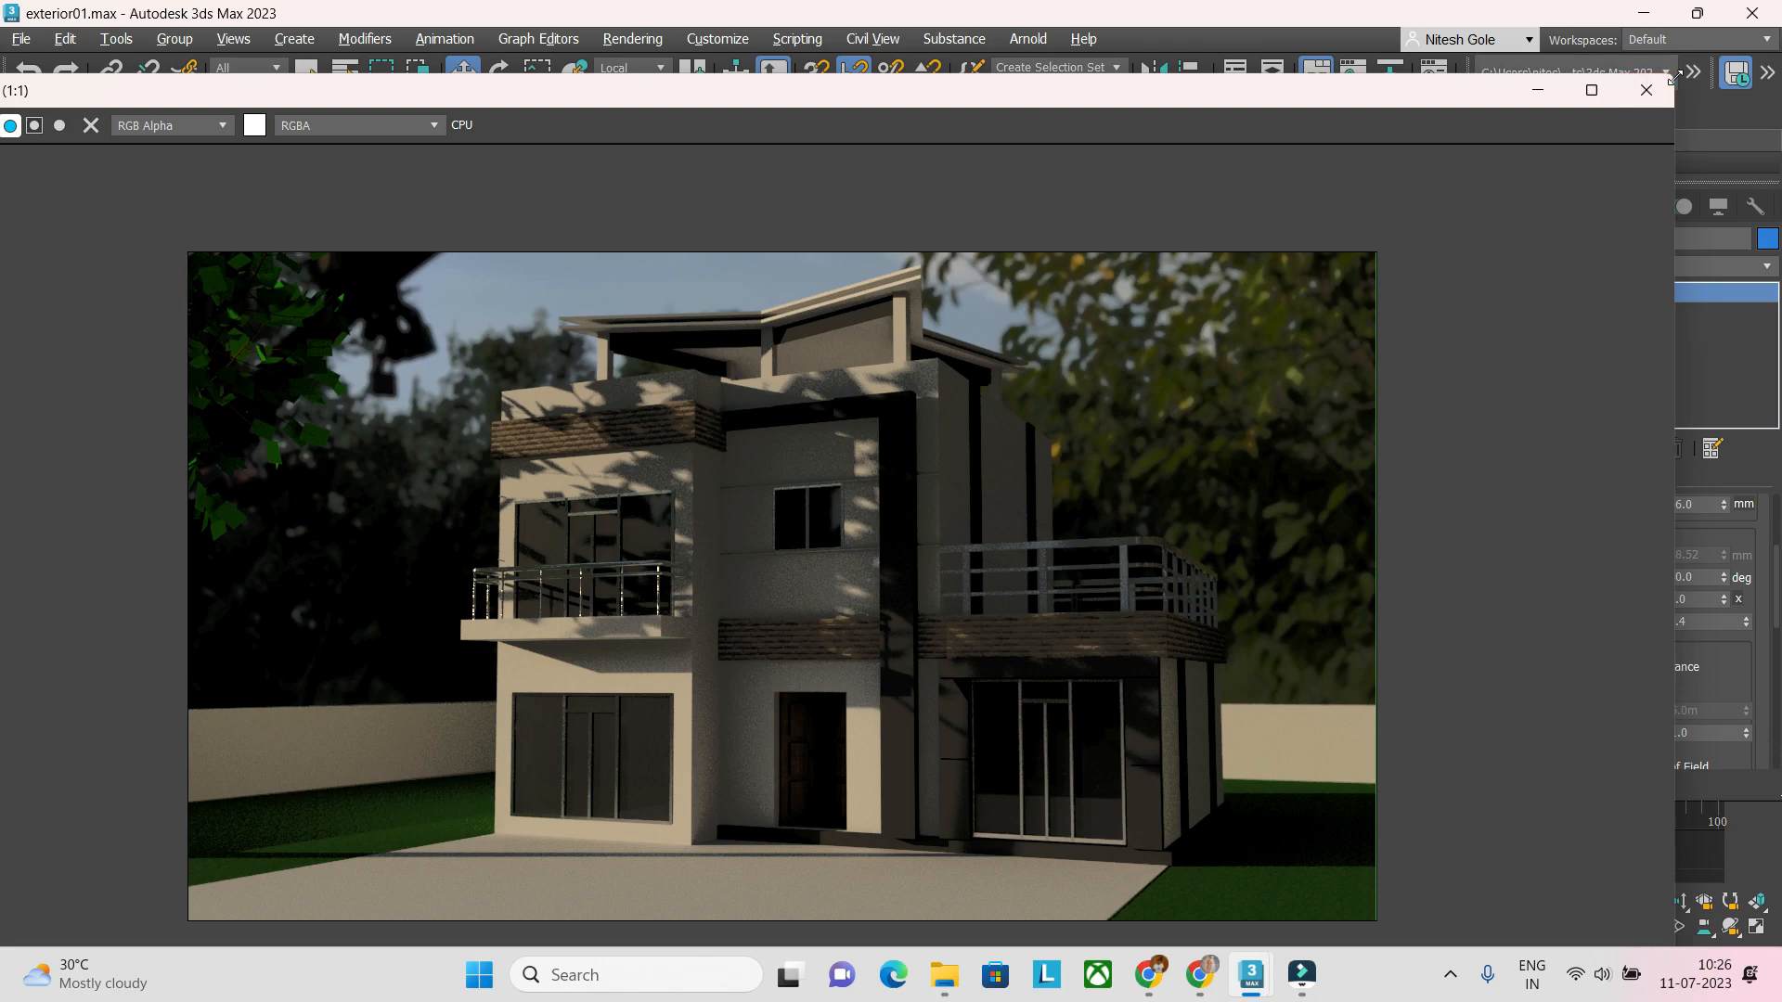
{"action": "left_click_drag", "start_coordinate": [1671, 78], "coordinate": [1195, 237]}
{"action": "left_click", "coordinate": [1055, 257]}
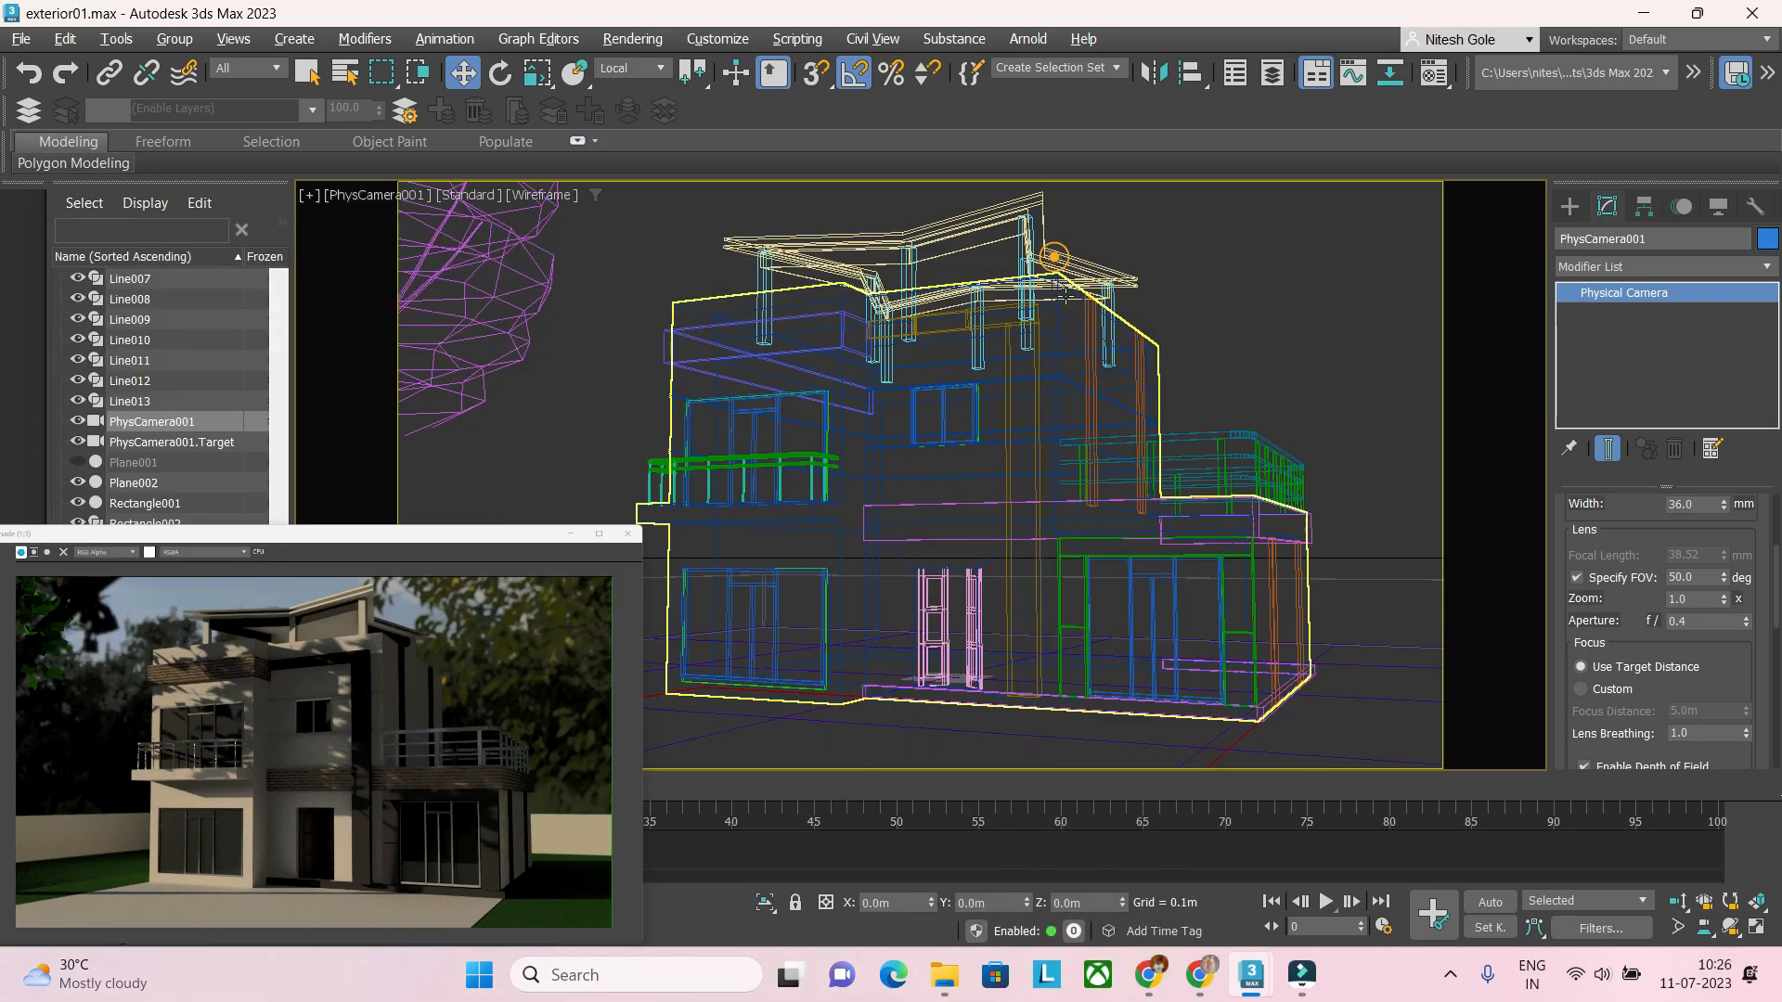
{"action": "left_click", "coordinate": [1096, 507]}
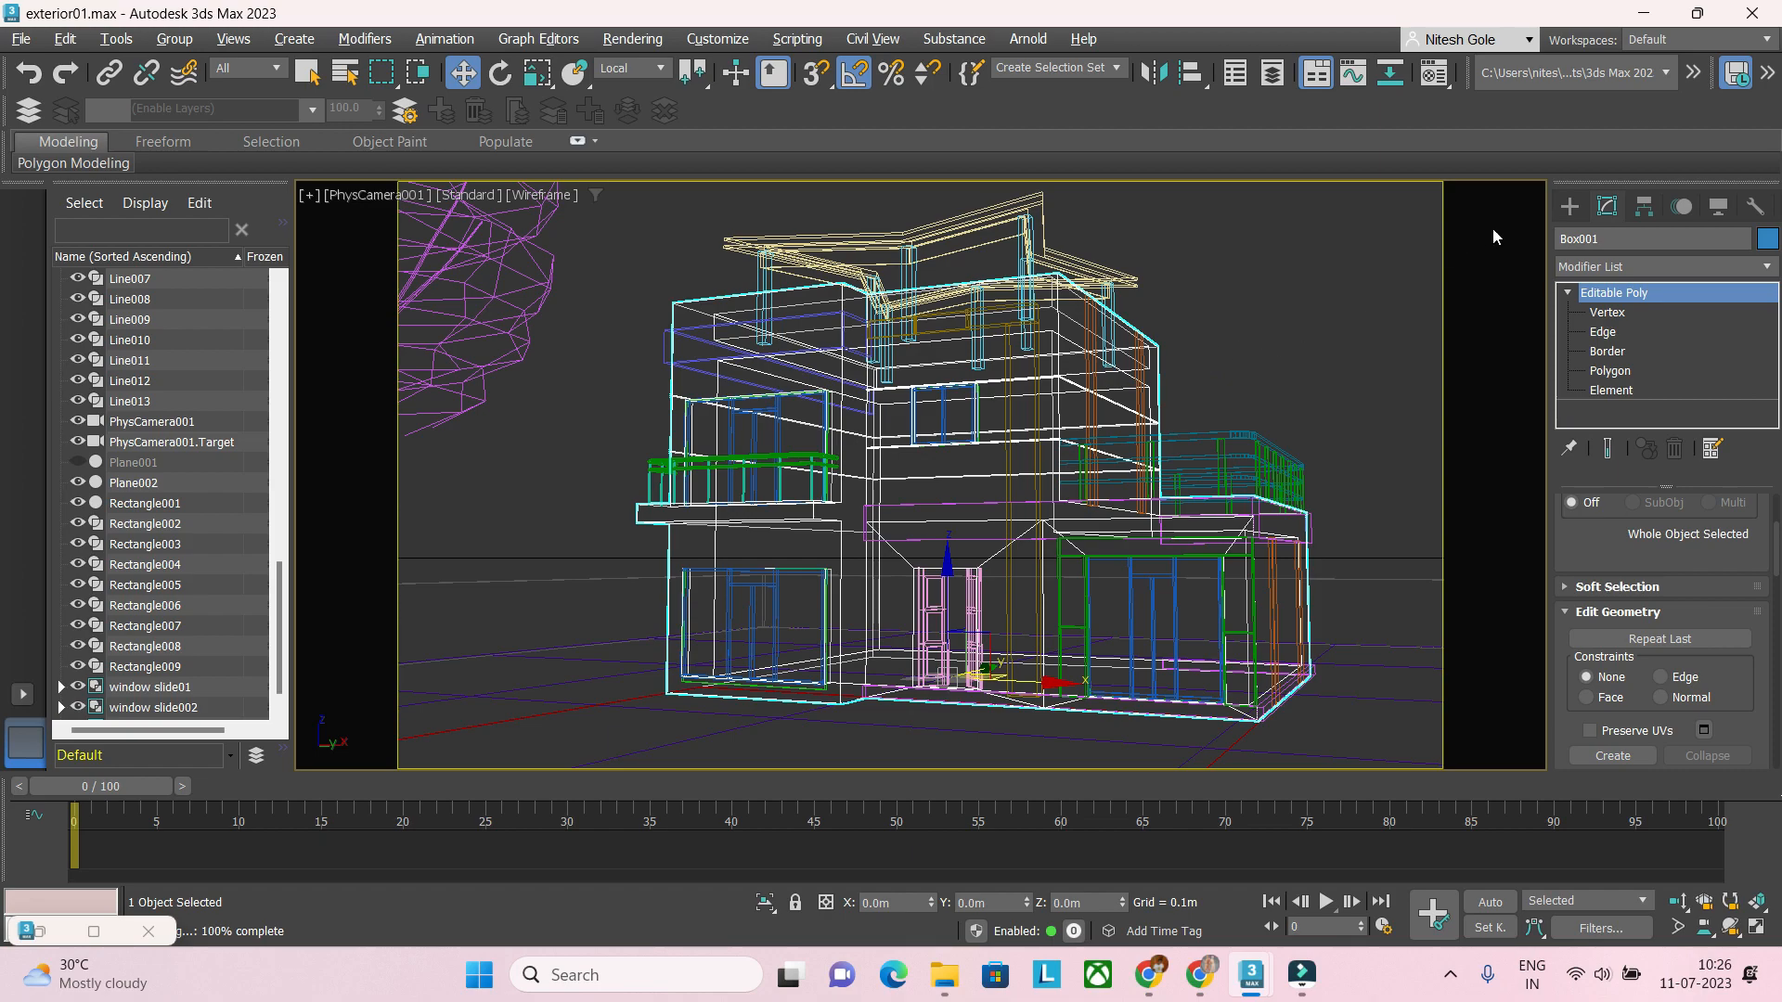
Step: Start creating an Arnold light with its emission shape type set to Distant
{"action": "left_click", "coordinate": [1570, 206]}
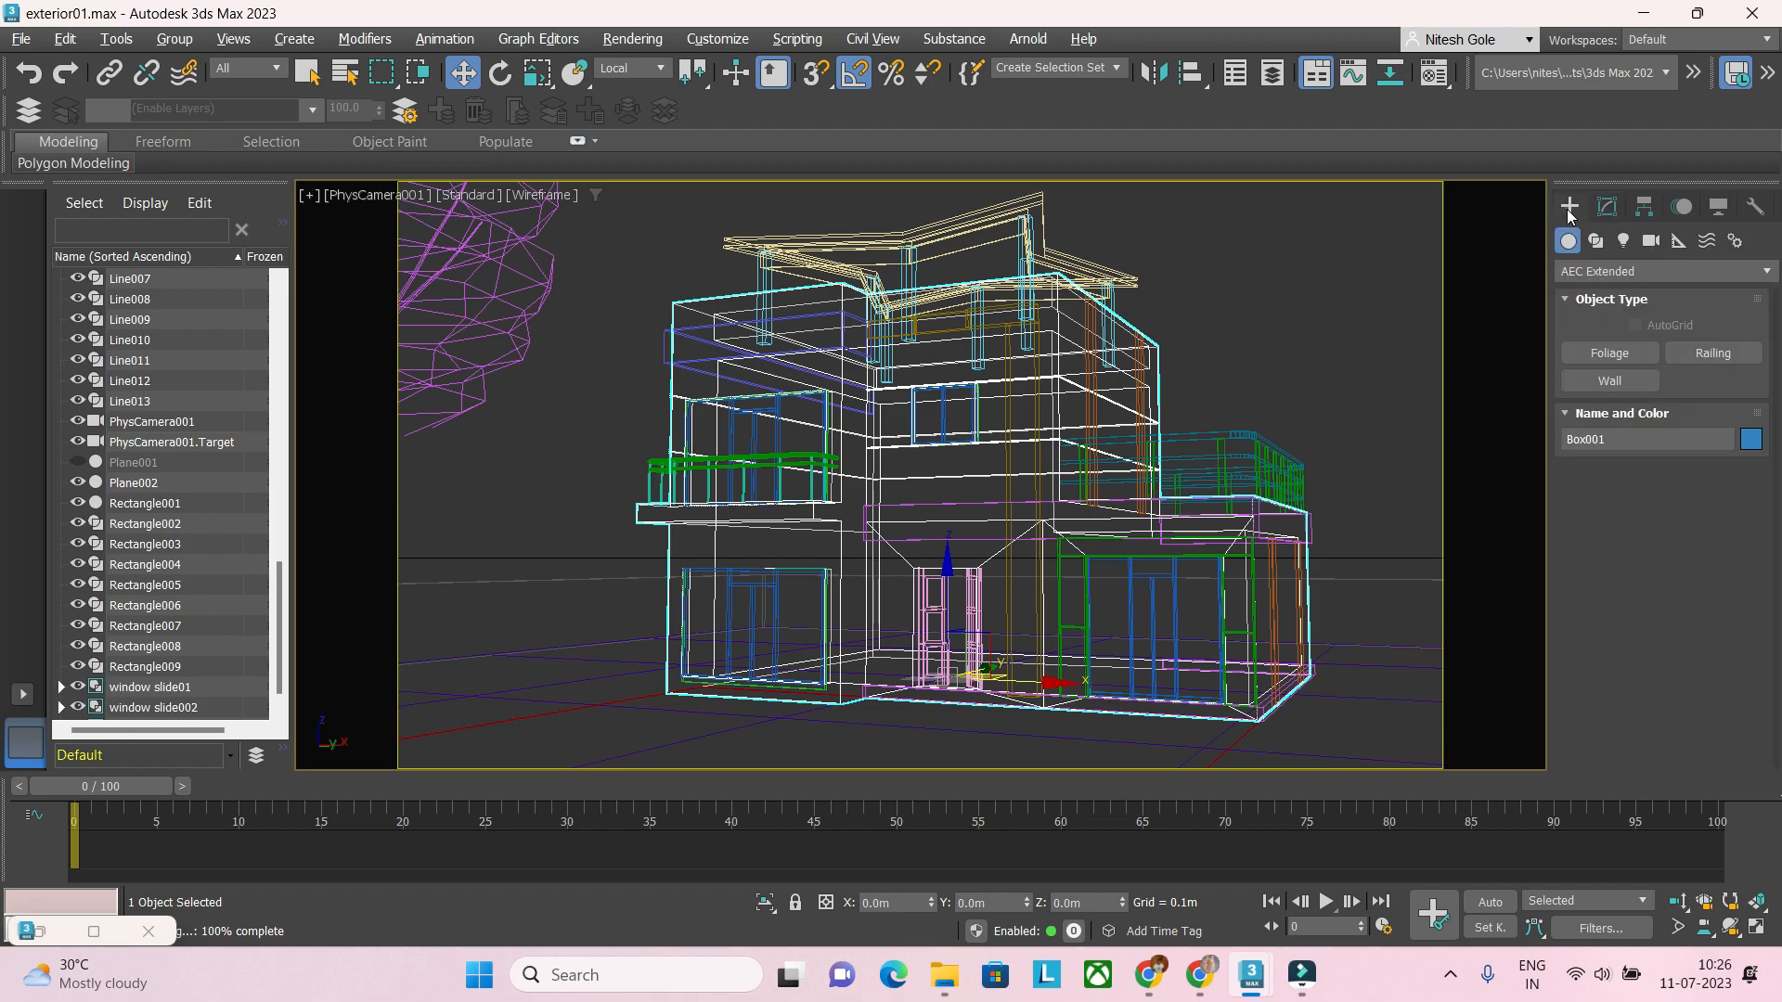
{"action": "left_click", "coordinate": [1623, 241]}
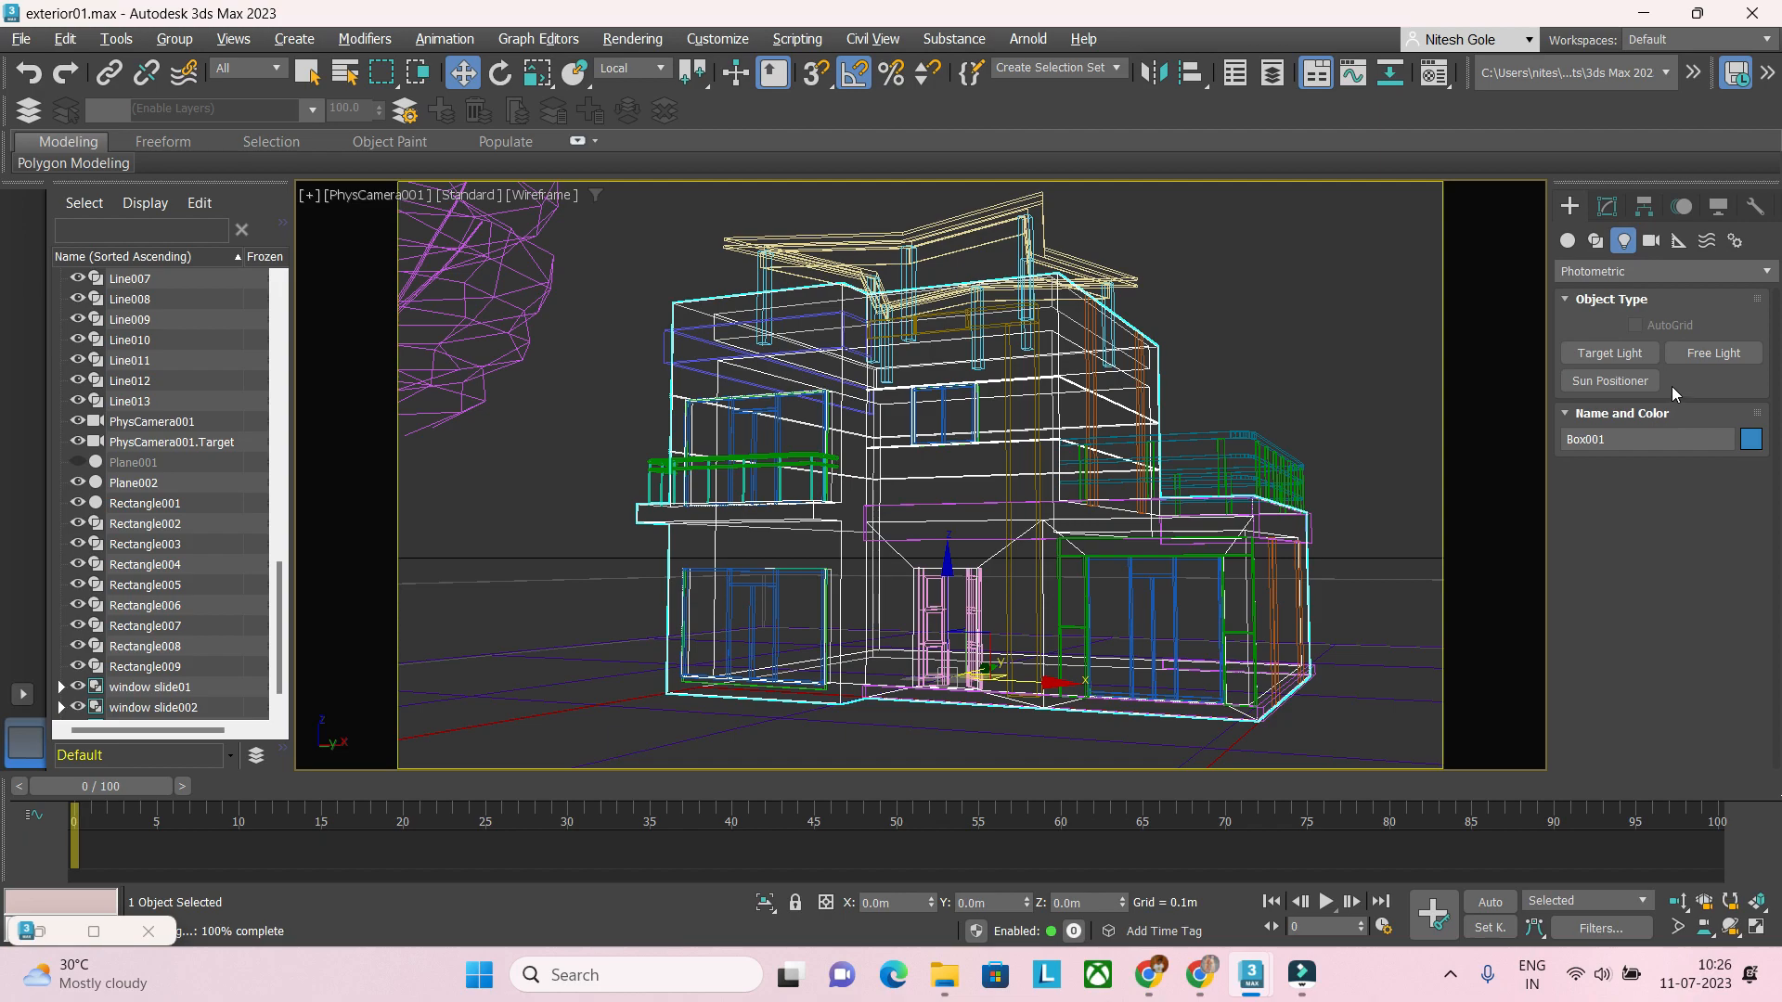
{"action": "left_click", "coordinate": [1643, 272]}
{"action": "left_click", "coordinate": [1630, 336]}
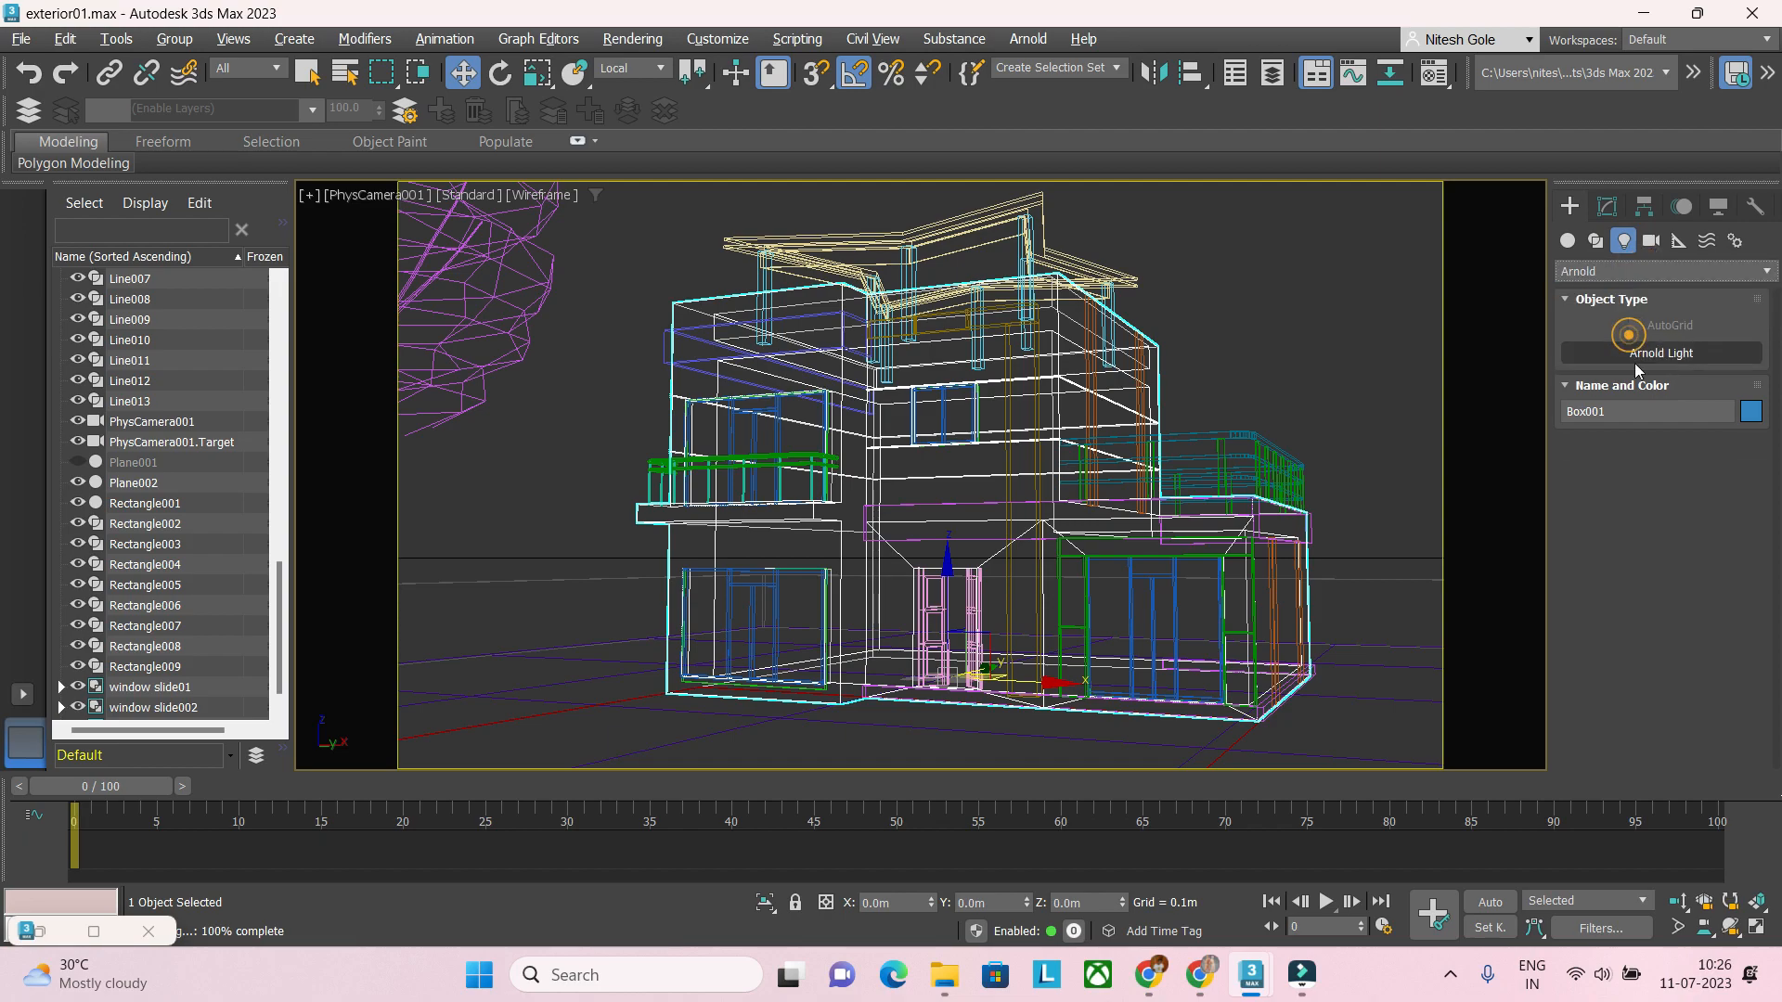
{"action": "left_click", "coordinate": [1668, 355]}
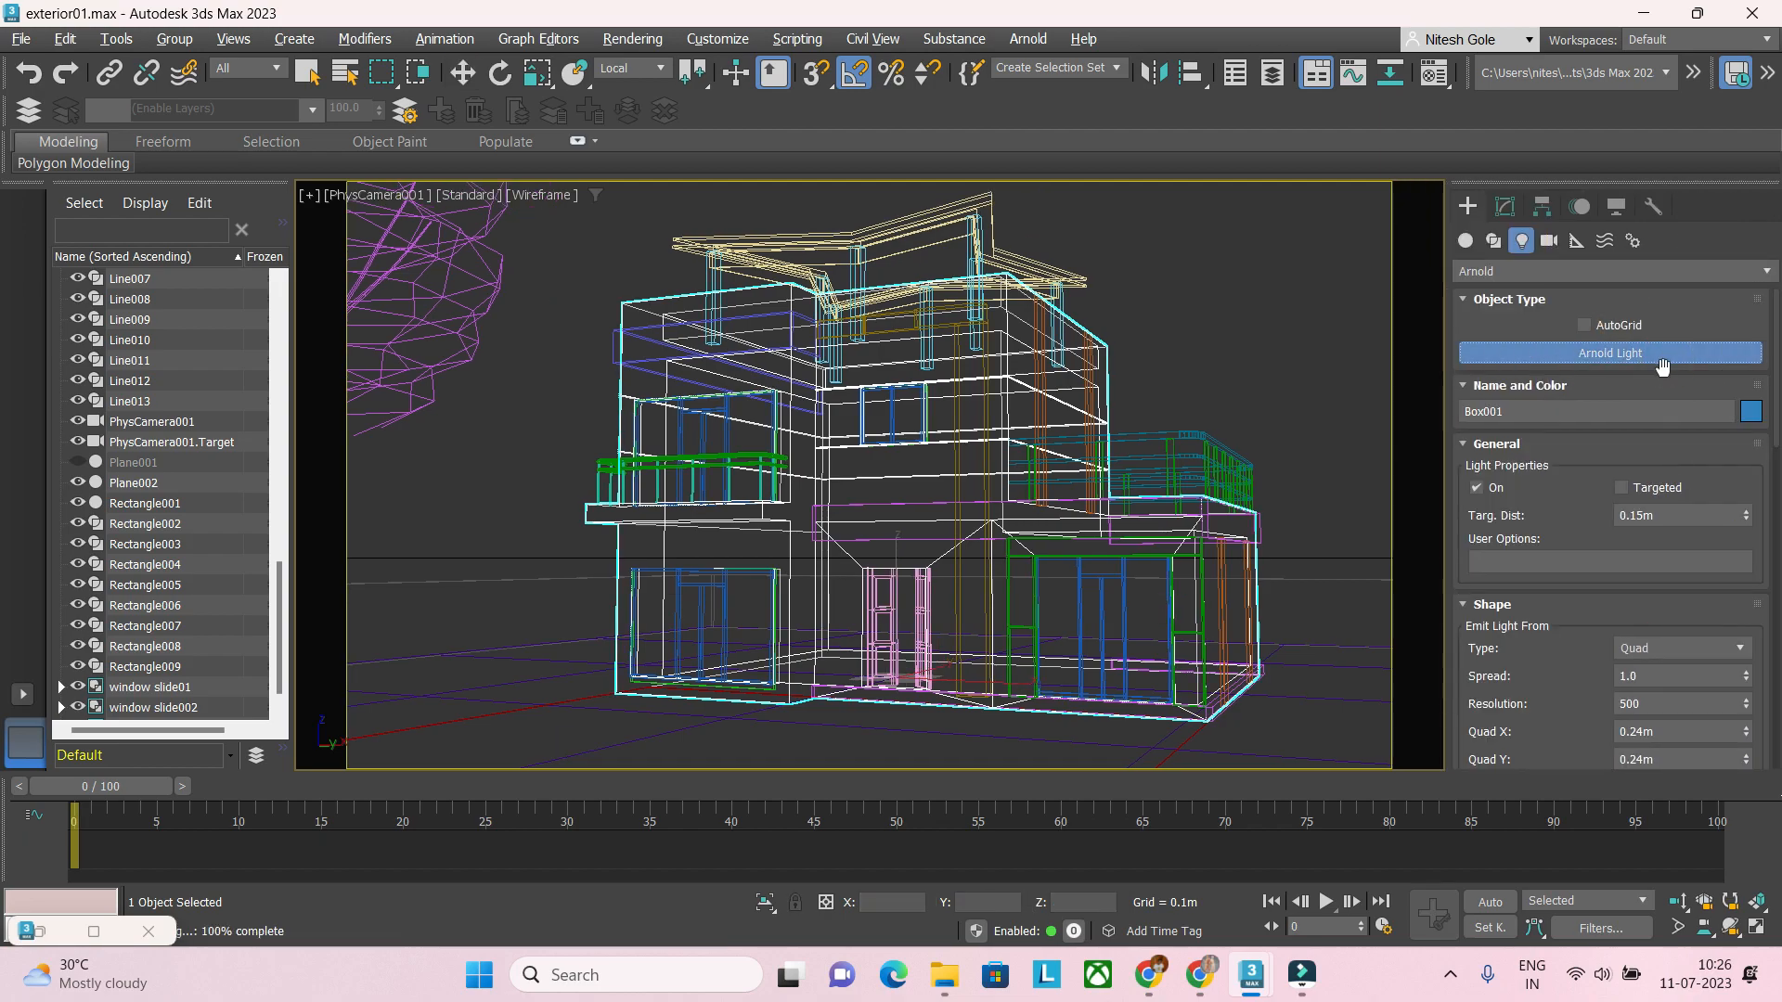
{"action": "left_click", "coordinate": [1640, 646]}
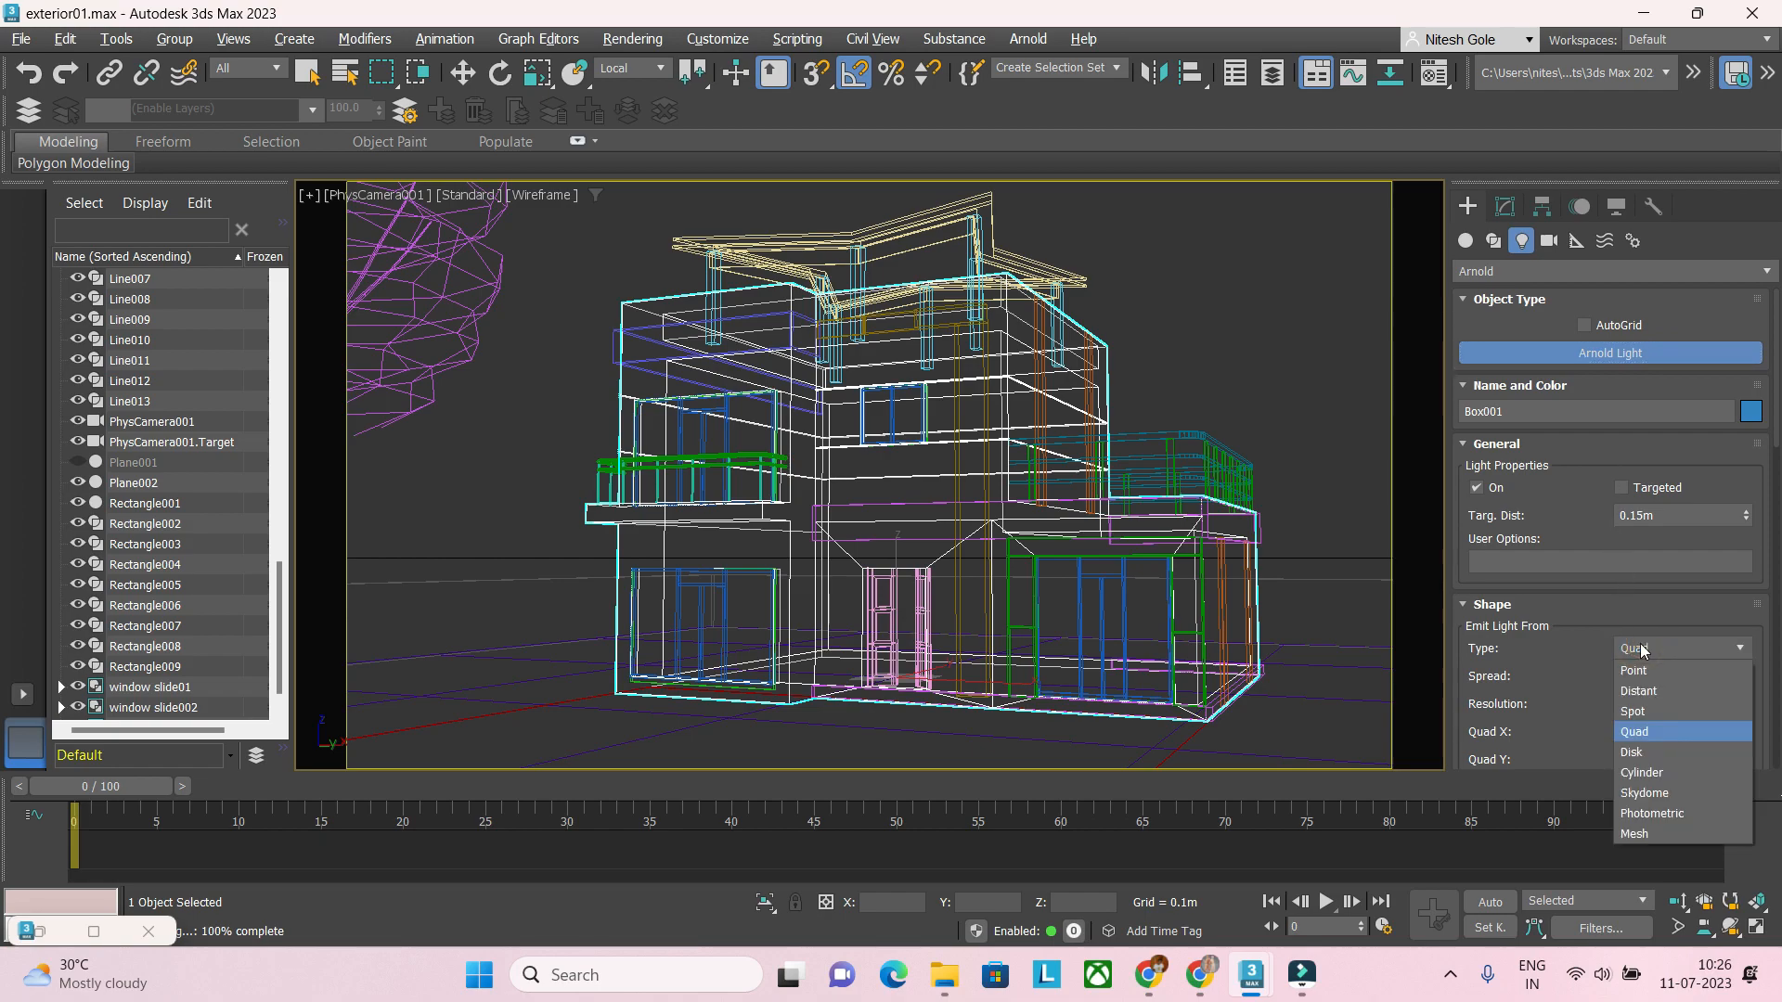
{"action": "left_click", "coordinate": [1641, 691]}
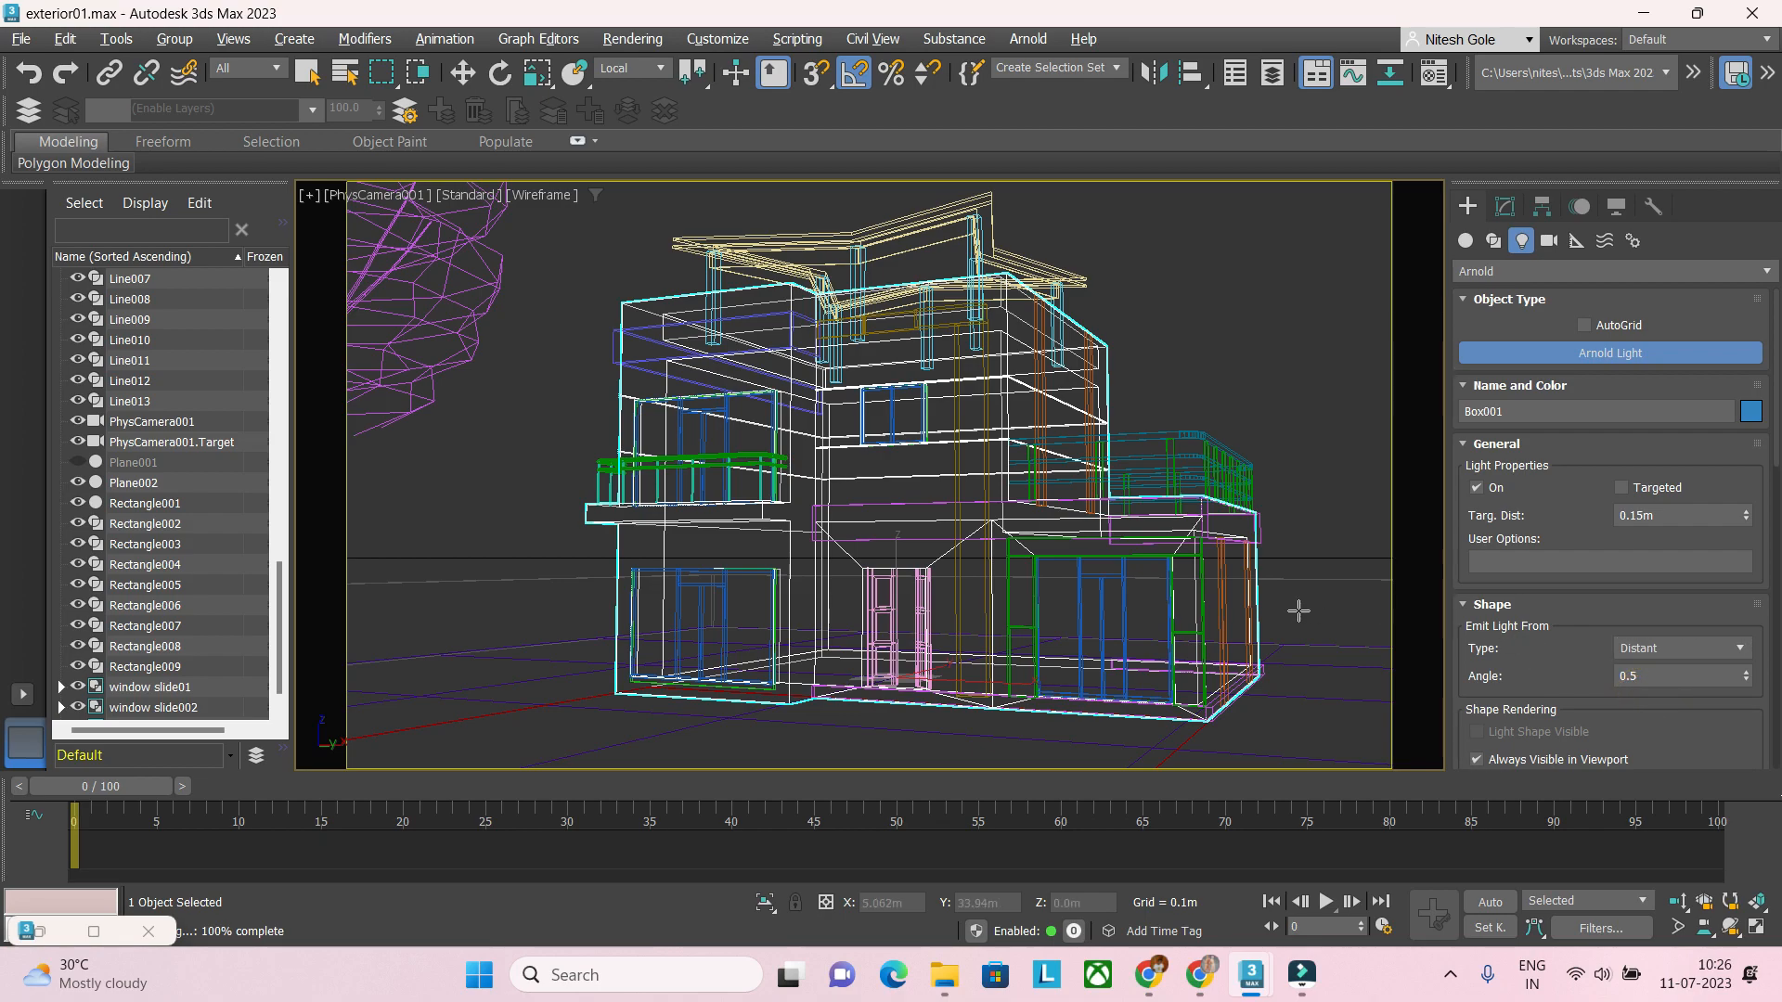
Step: Show the whole house and tree in the front view and close the ActiveShade render window
{"action": "key", "text": "f"}
{"action": "scroll", "coordinate": [1165, 581], "scroll_direction": "down", "scroll_amount": 6}
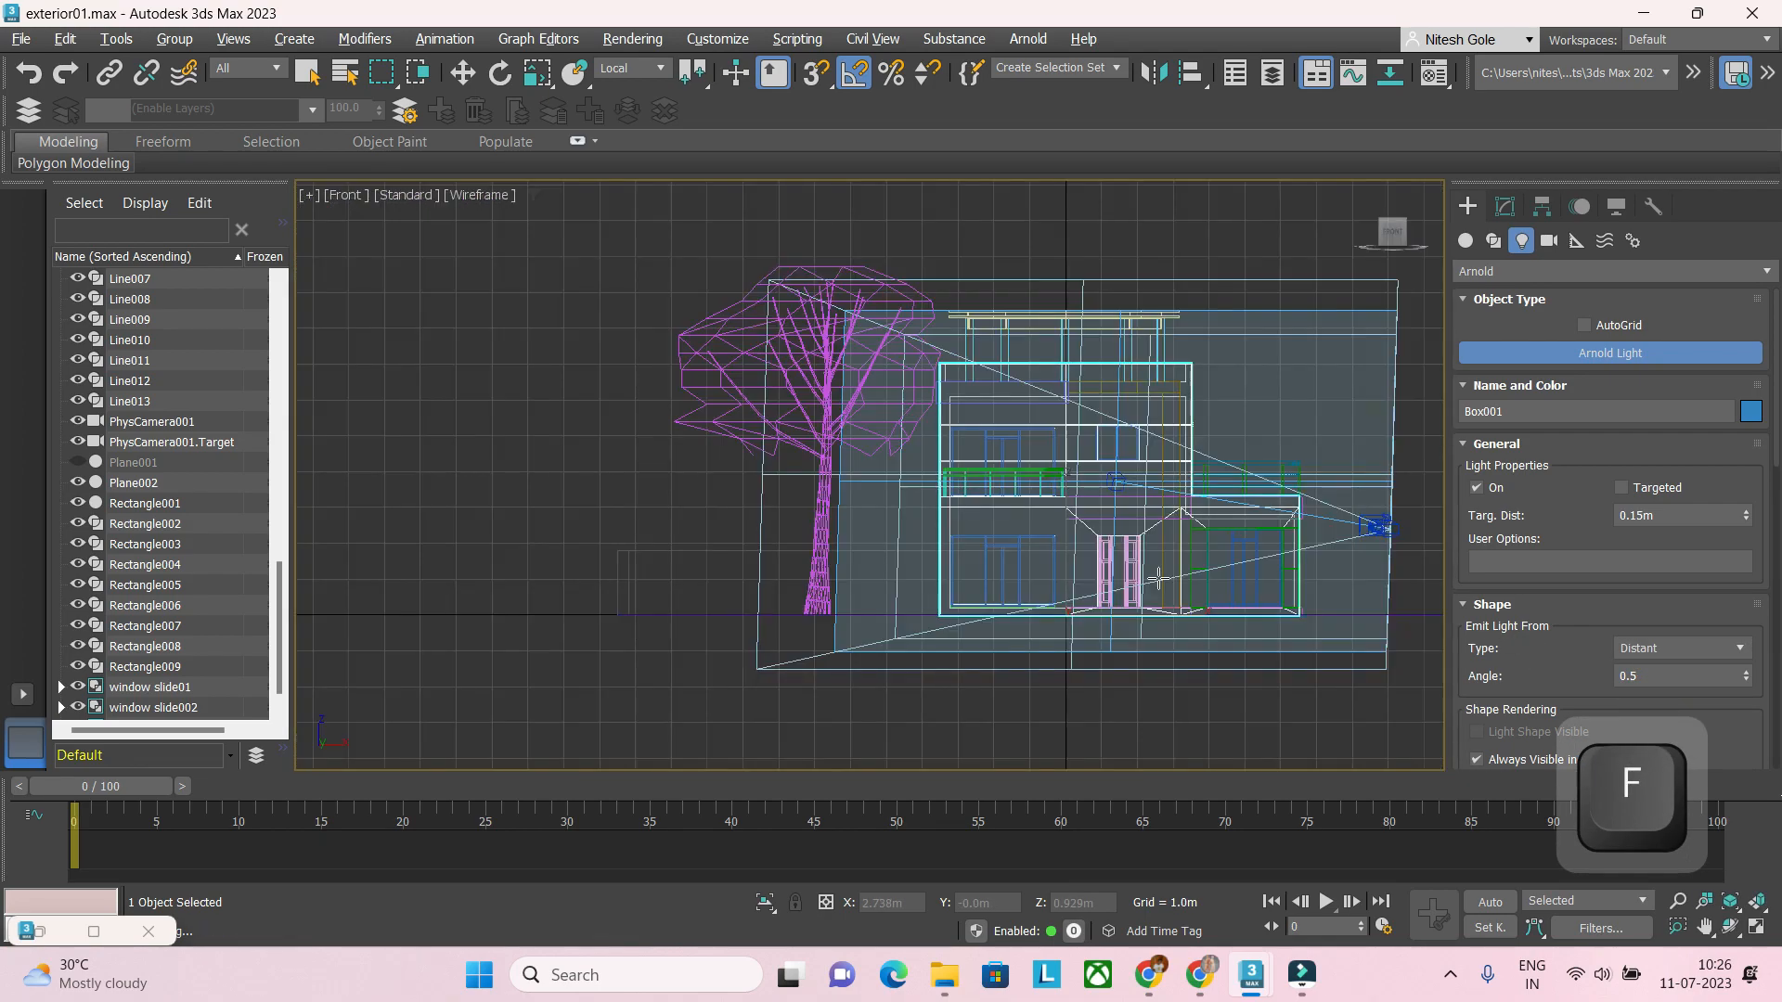
{"action": "middle_click_drag", "start_coordinate": [1086, 549], "coordinate": [970, 567]}
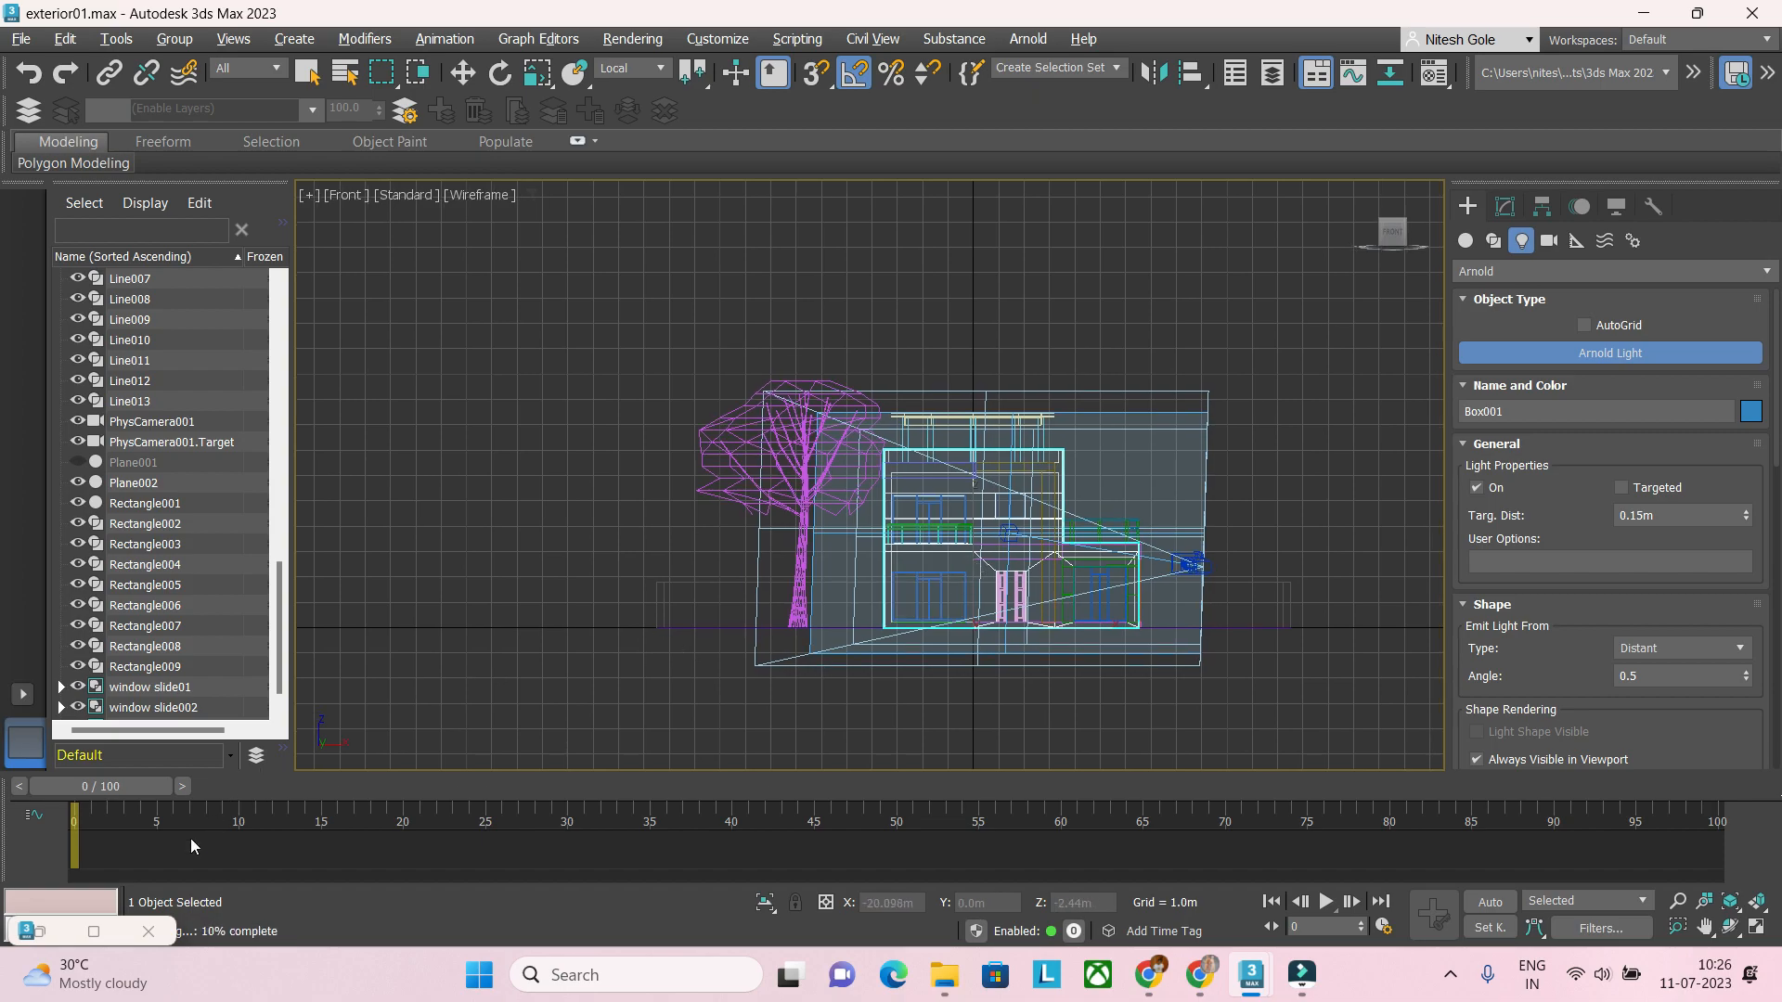
{"action": "left_click", "coordinate": [37, 940]}
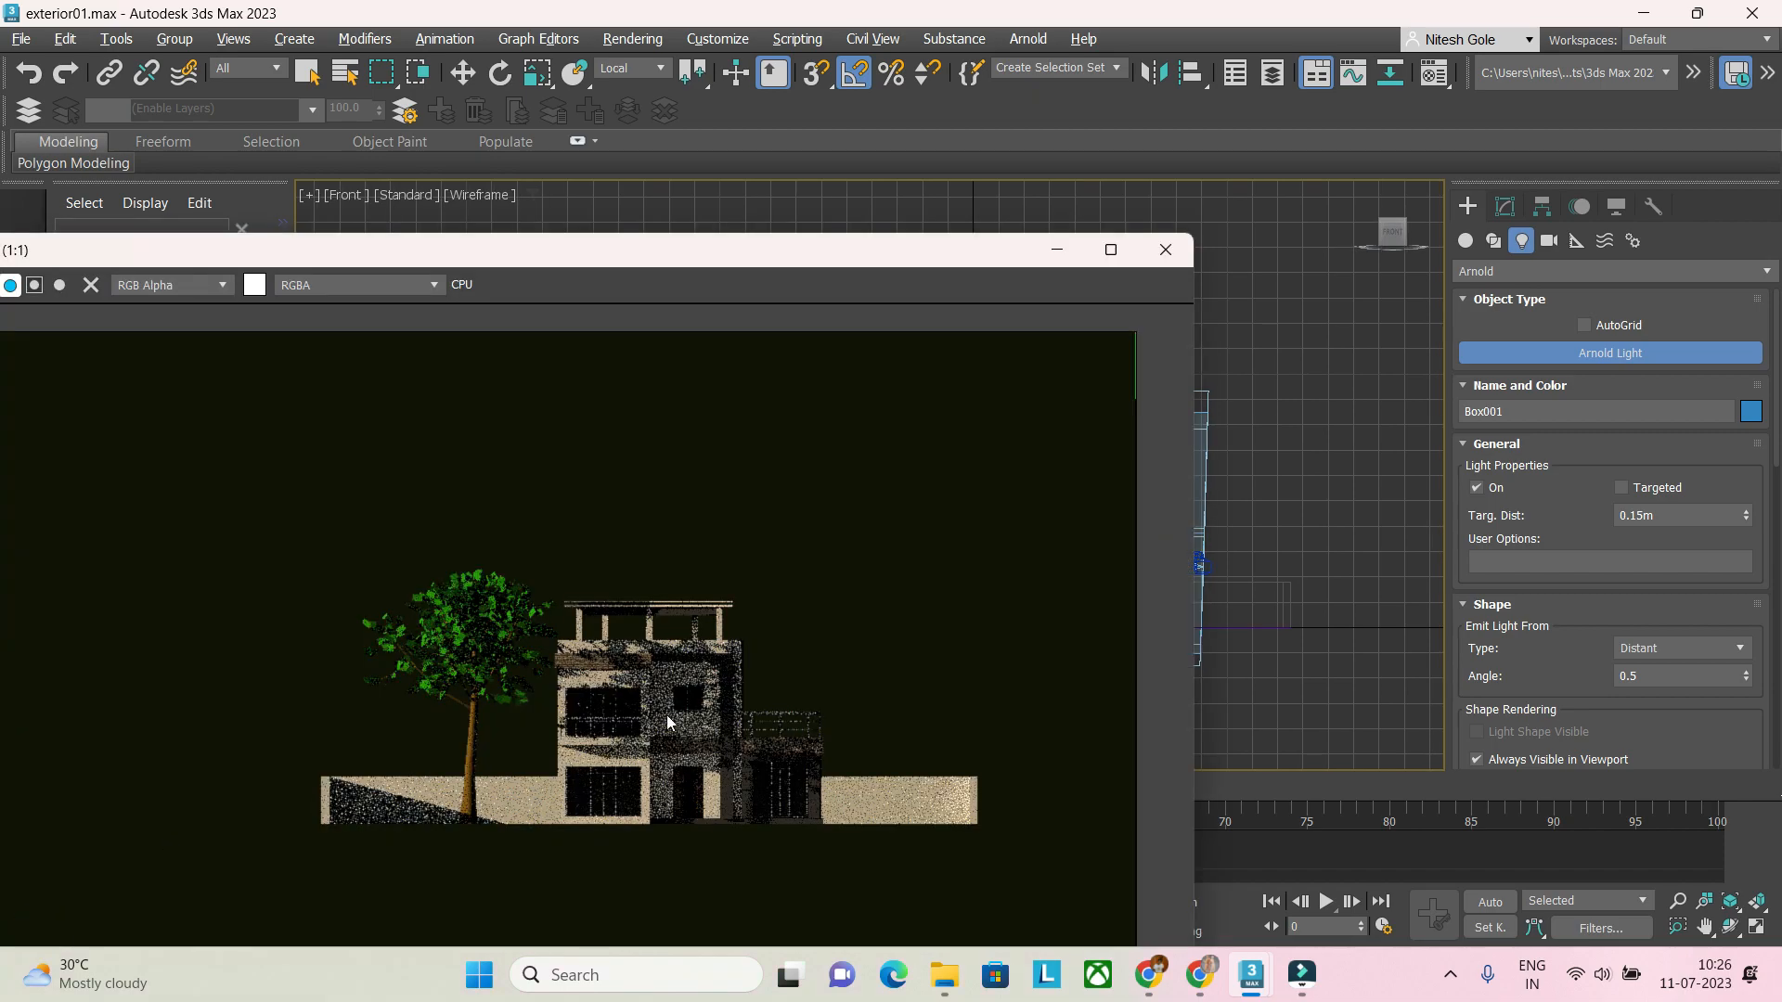
{"action": "left_click", "coordinate": [1167, 252]}
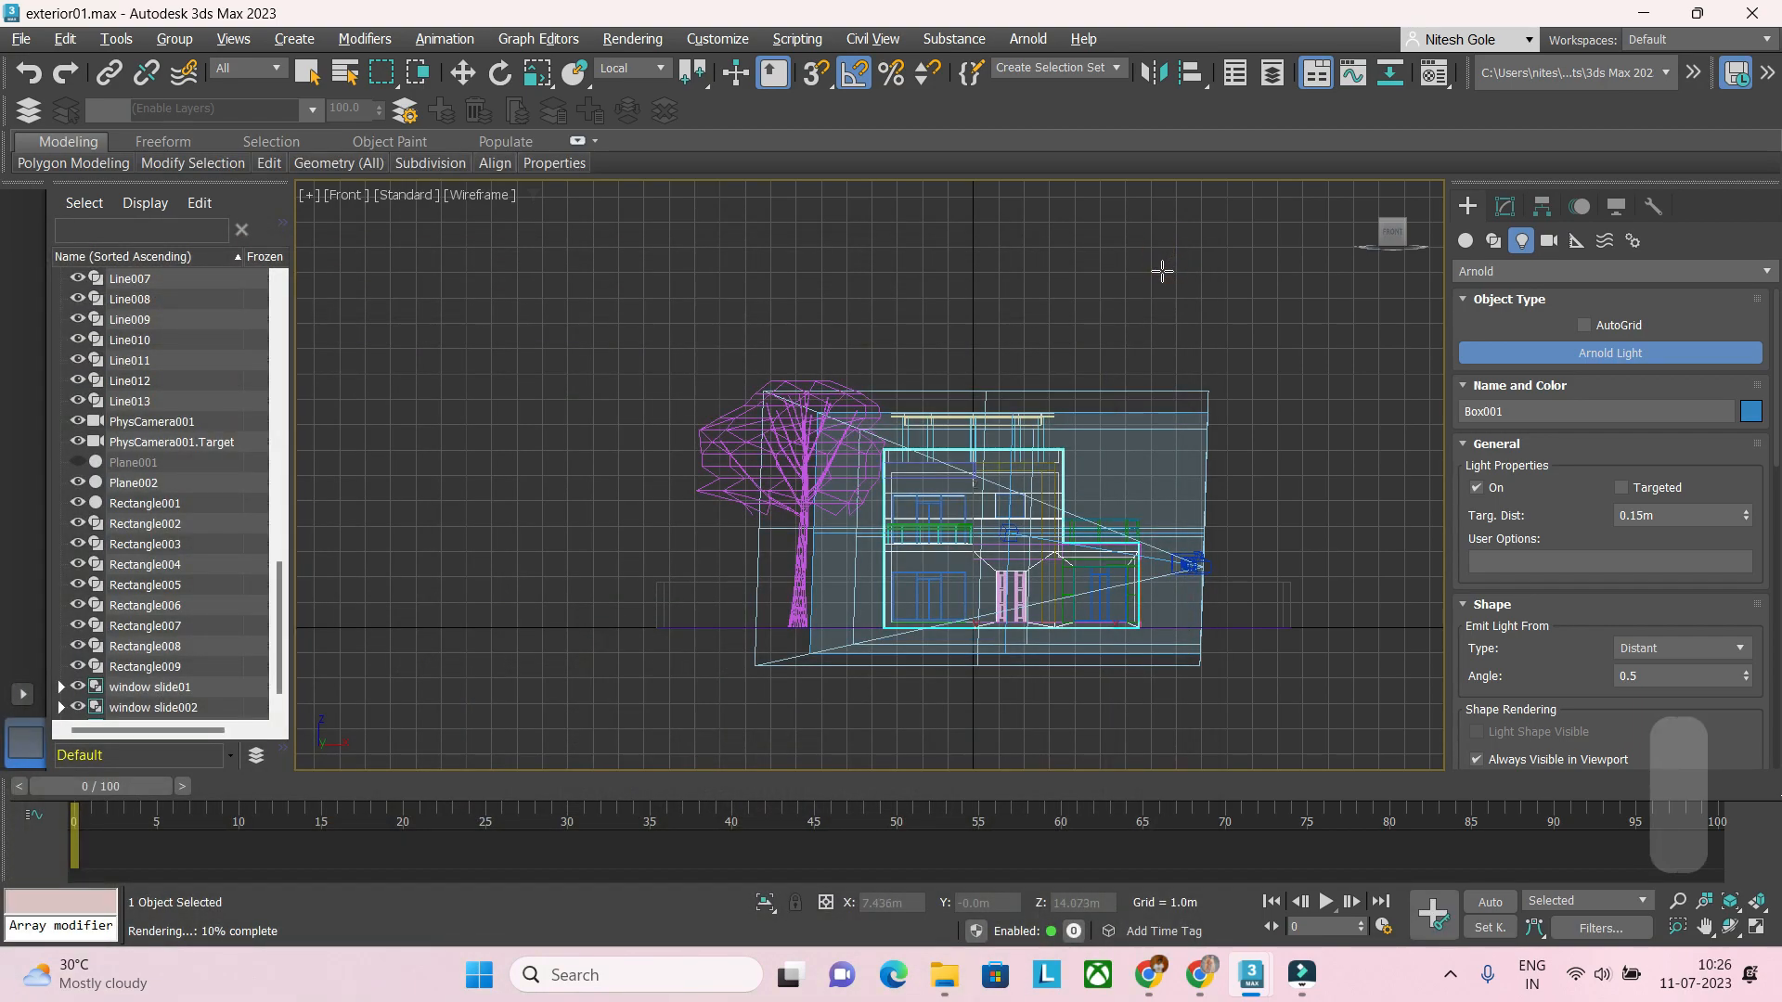
Step: Set the render target to Production Rendering Mode, keeping the front view as the view to render
{"action": "key", "text": "F10"}
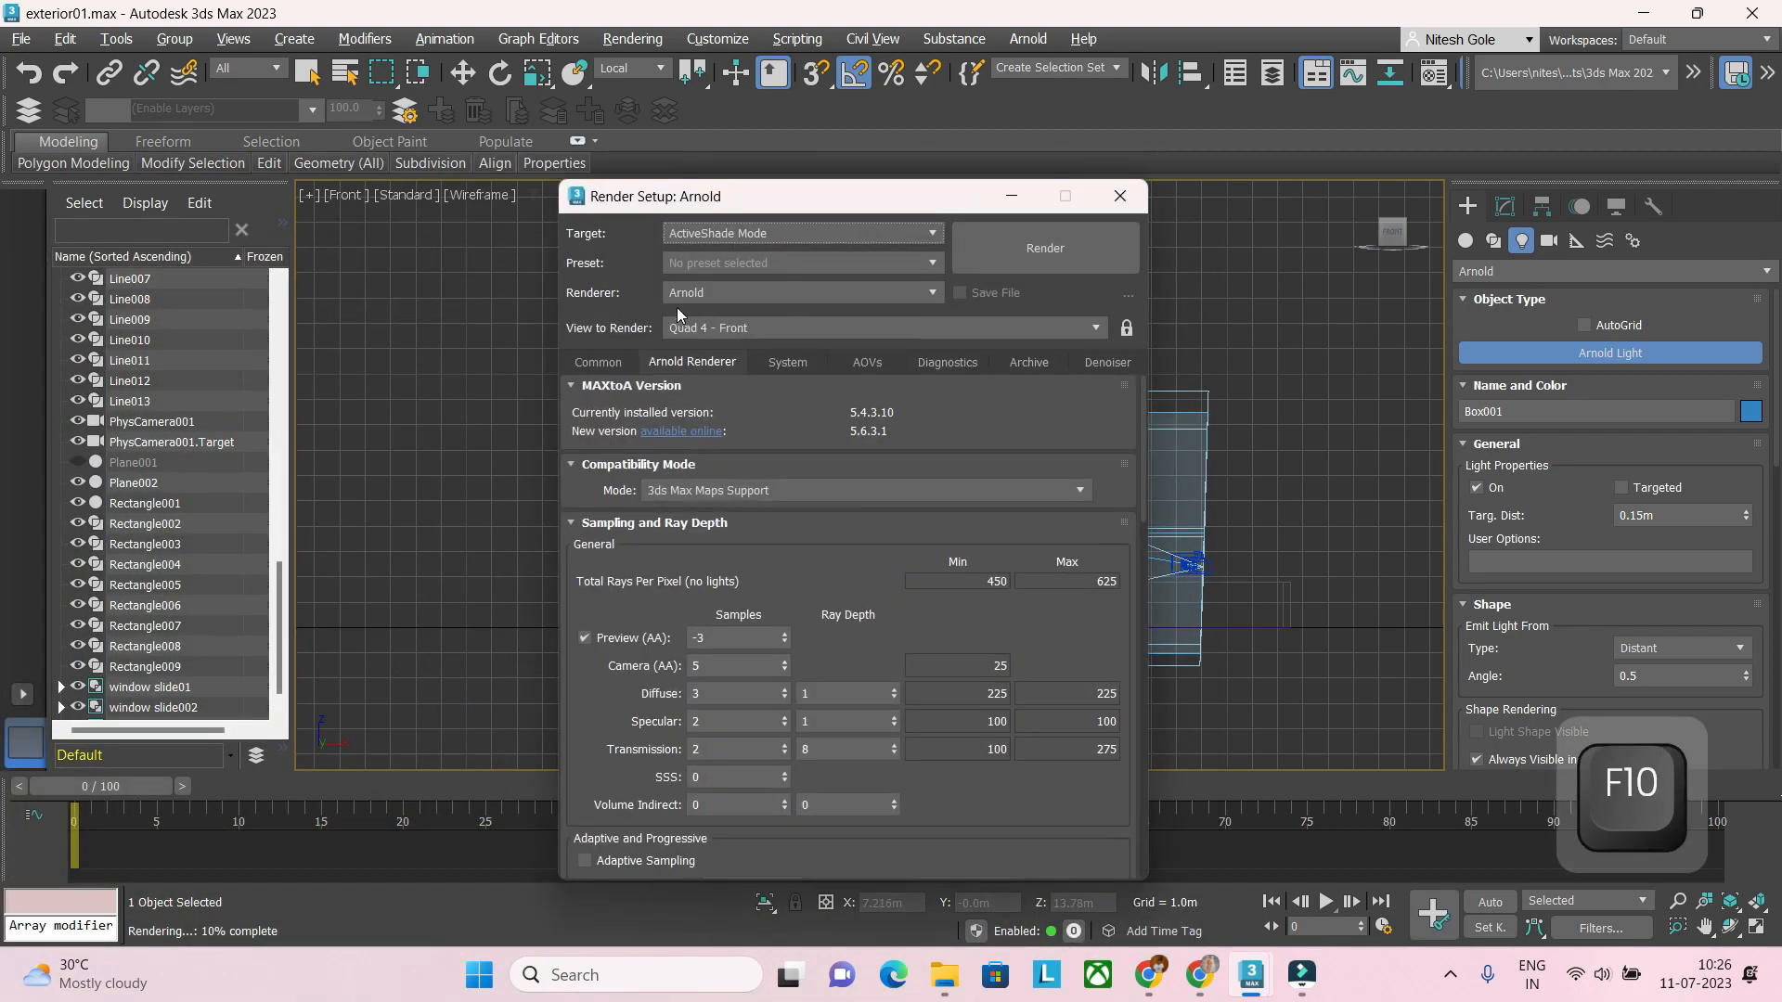
{"action": "left_click", "coordinate": [726, 234]}
{"action": "left_click", "coordinate": [707, 253]}
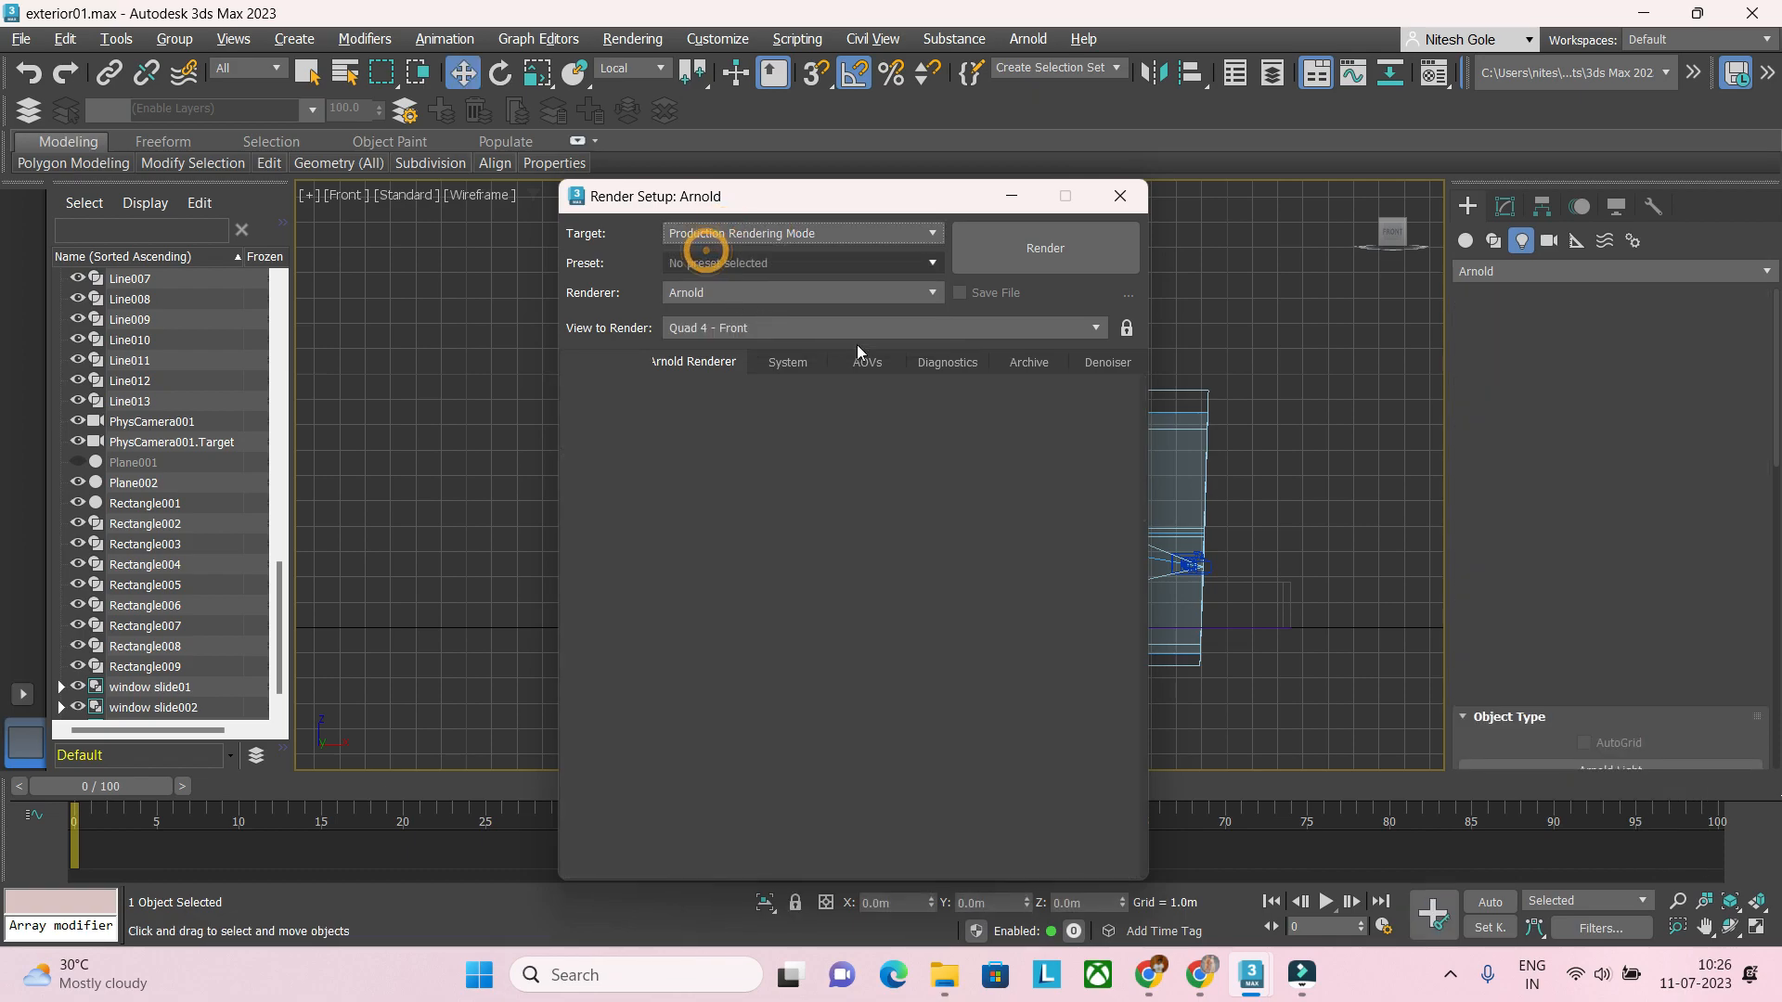
{"action": "left_click", "coordinate": [1069, 330]}
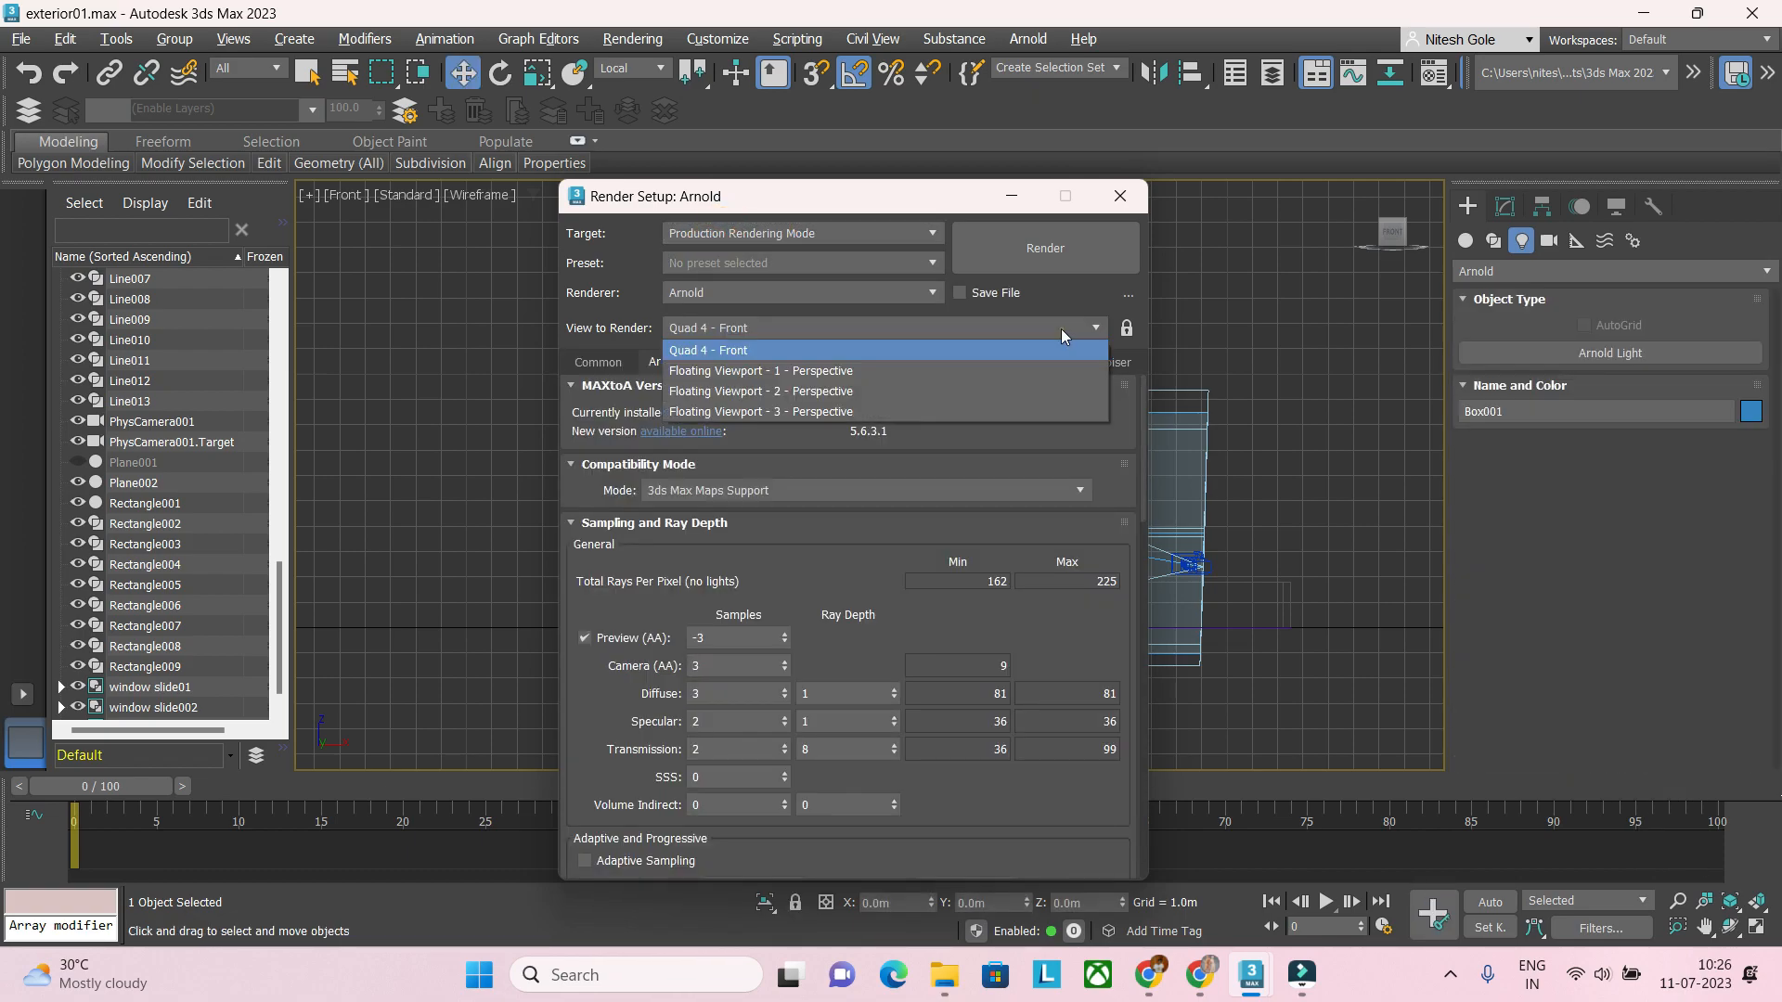
{"action": "left_click", "coordinate": [1105, 193]}
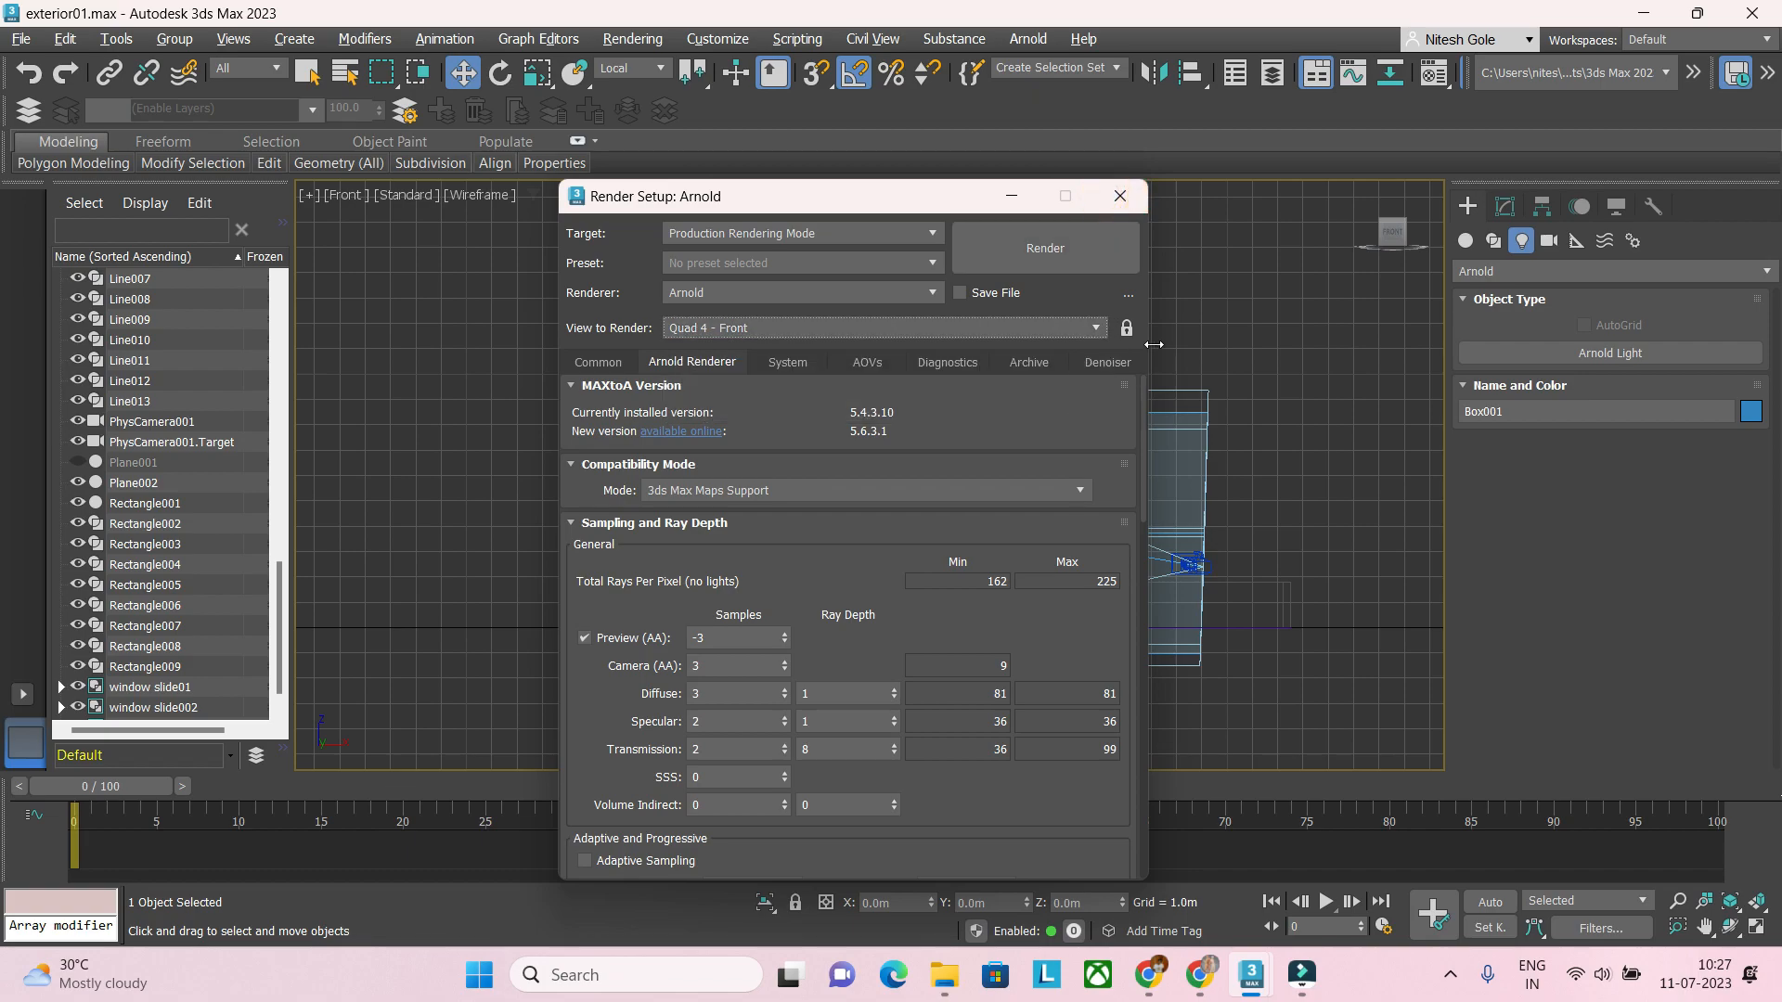
{"action": "left_click", "coordinate": [1119, 195]}
Step: Place a targeted distant Arnold light in the front view, about 16.9 m from its target, aimed from the upper right down at the house
{"action": "middle_click_drag", "start_coordinate": [1134, 481], "coordinate": [1013, 537]}
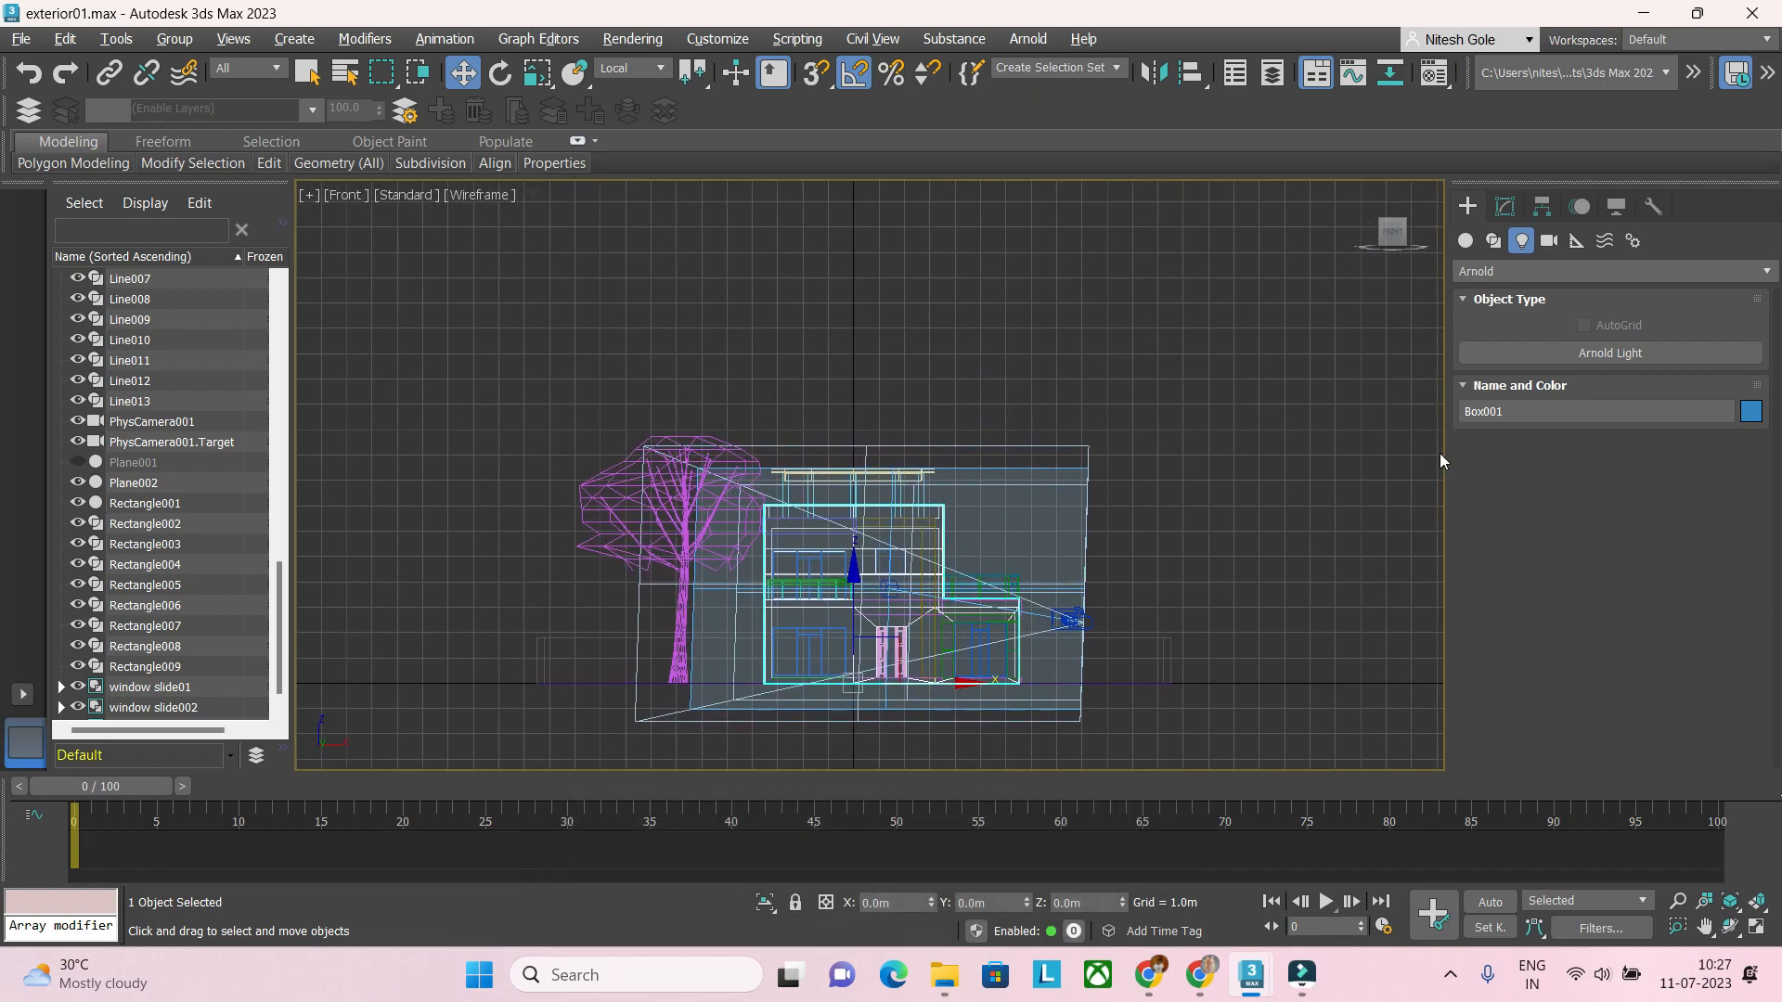
{"action": "left_click", "coordinate": [1524, 358]}
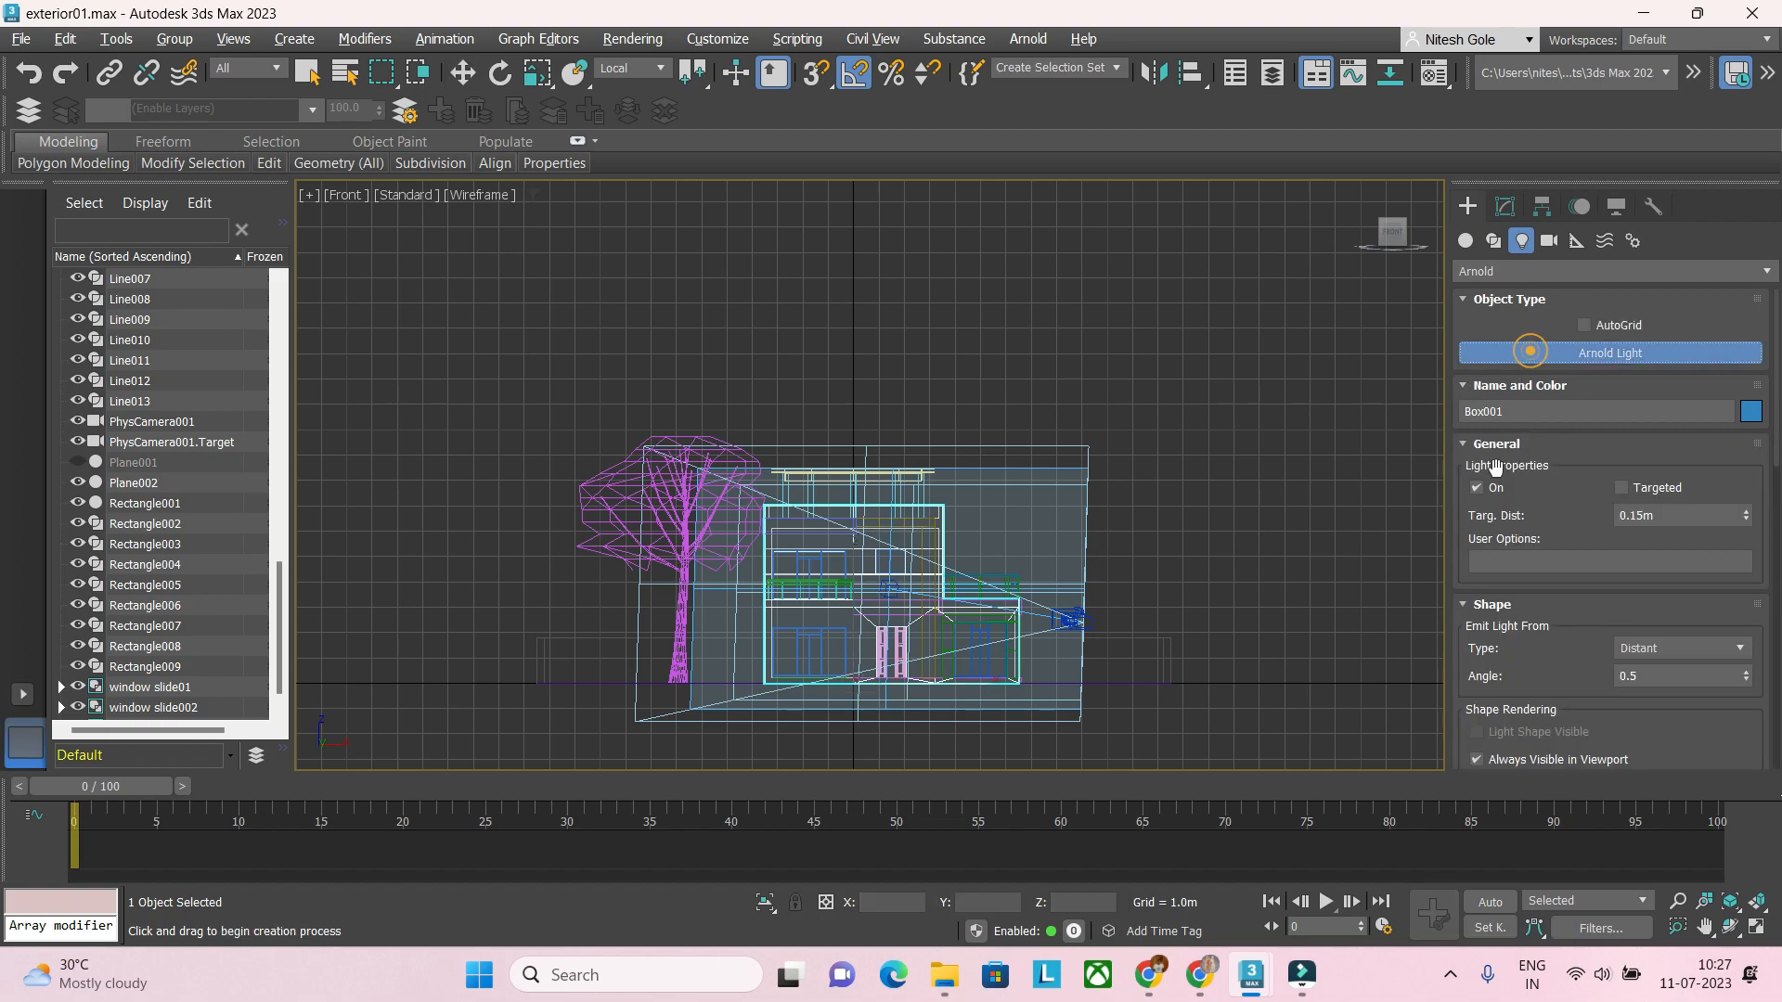
{"action": "left_click_drag", "start_coordinate": [1158, 399], "coordinate": [813, 652]}
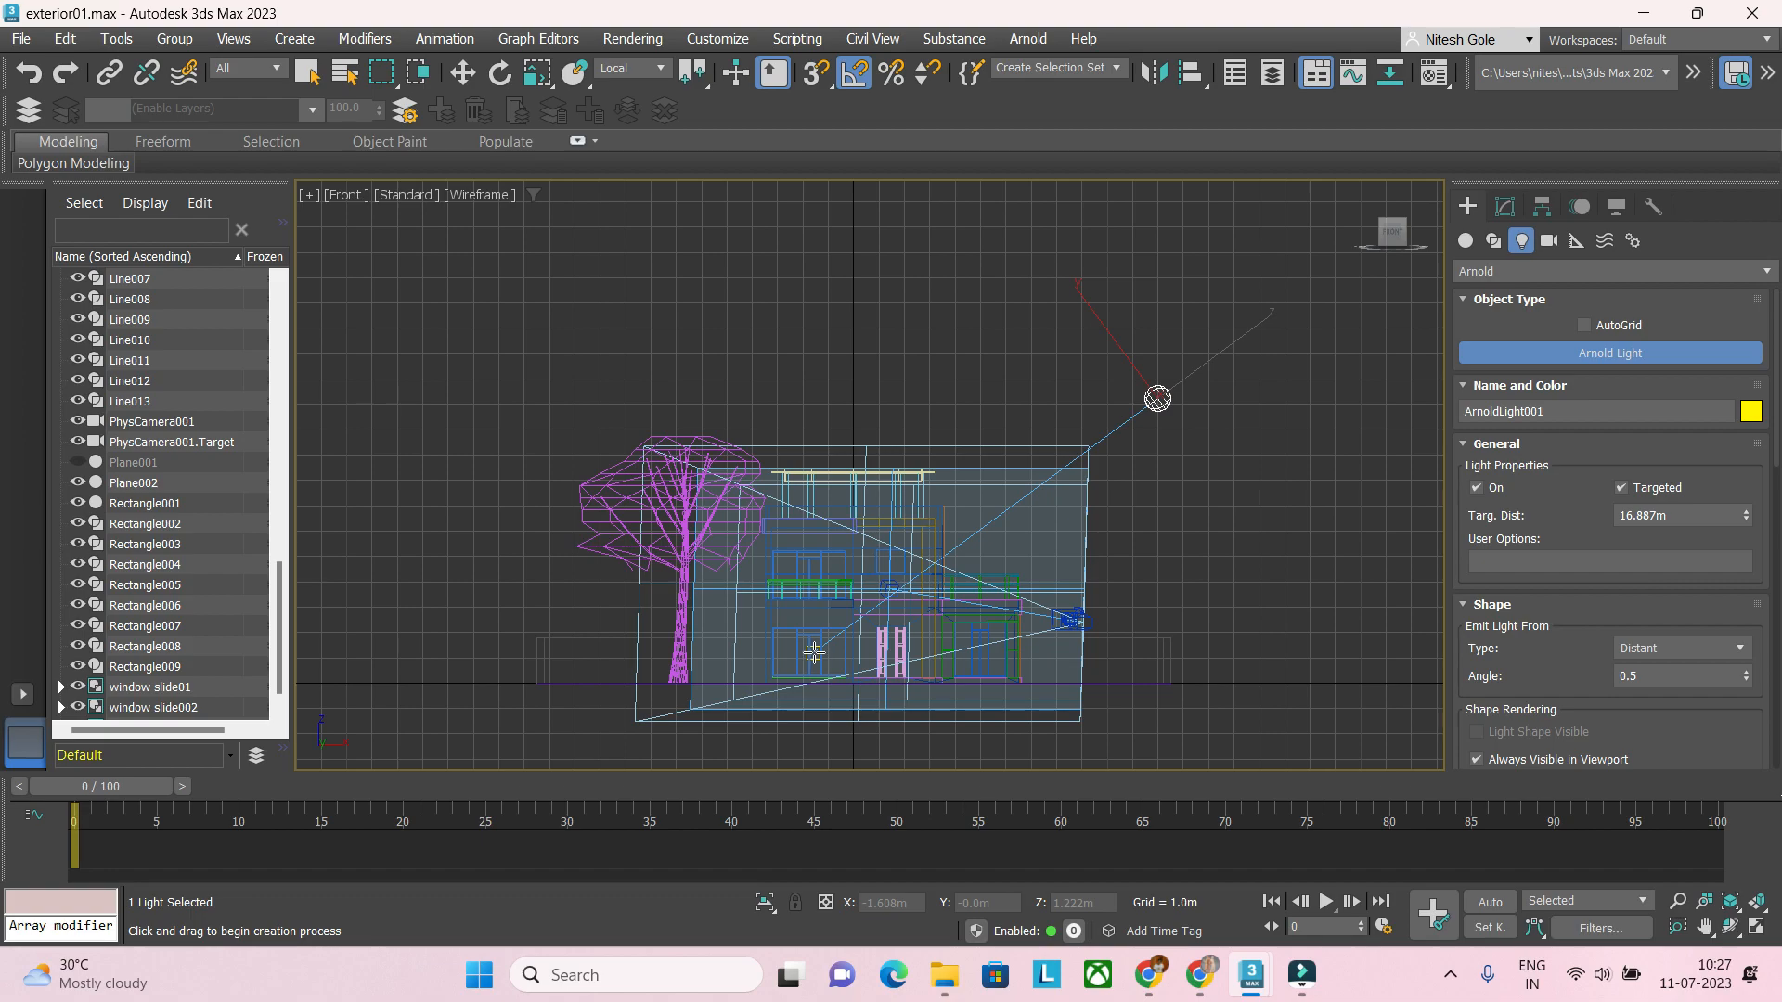
{"action": "key", "text": "w"}
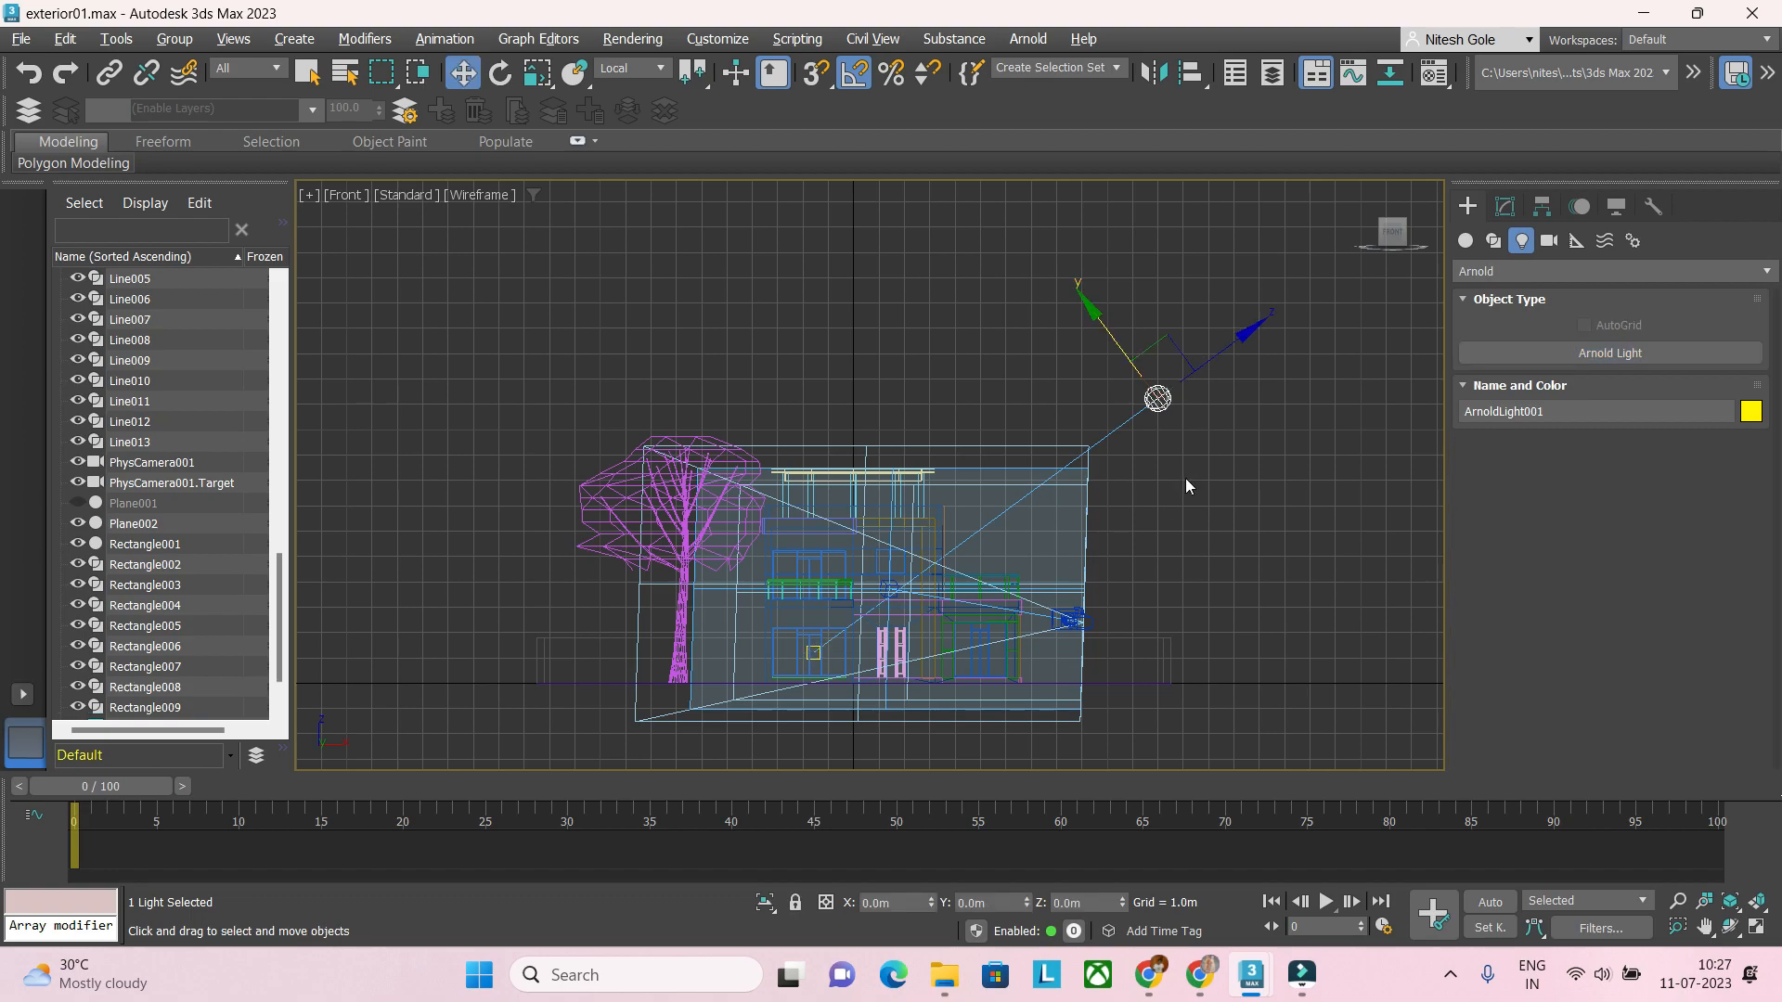
Step: Move the Arnold light in the top view to the left side of the house, just above the tree
{"action": "scroll", "coordinate": [1187, 478], "scroll_direction": "up", "scroll_amount": 2}
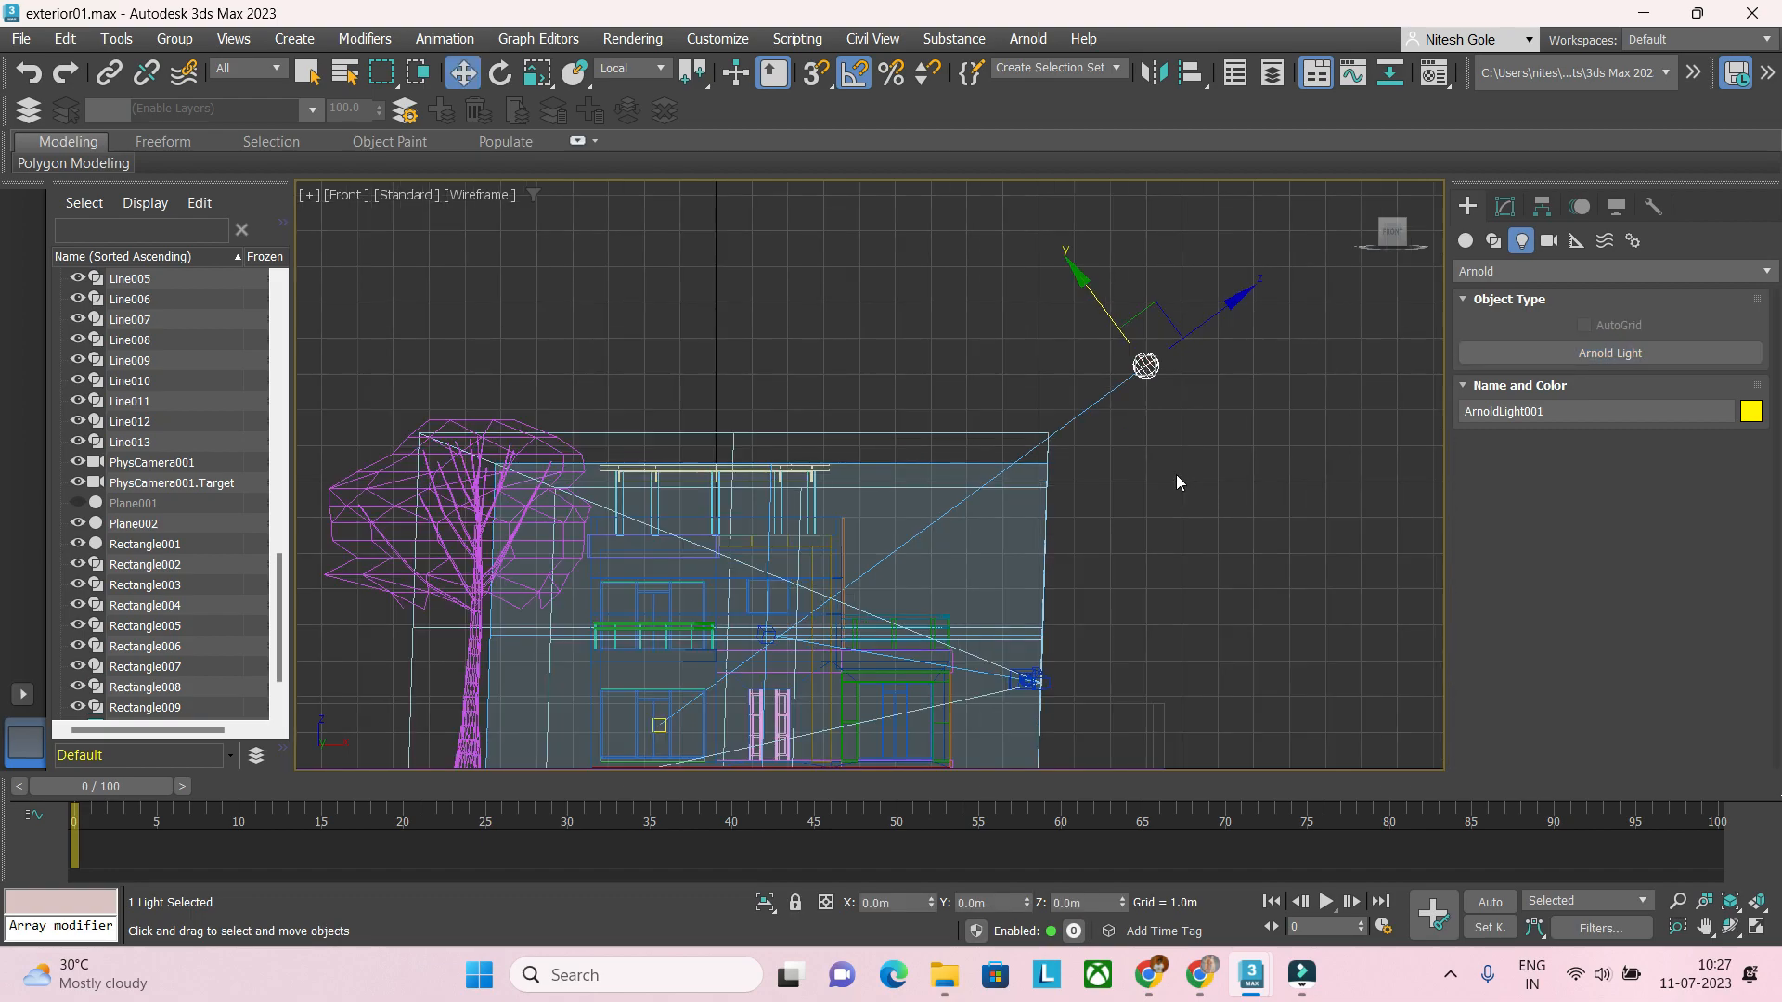
{"action": "key", "text": "t"}
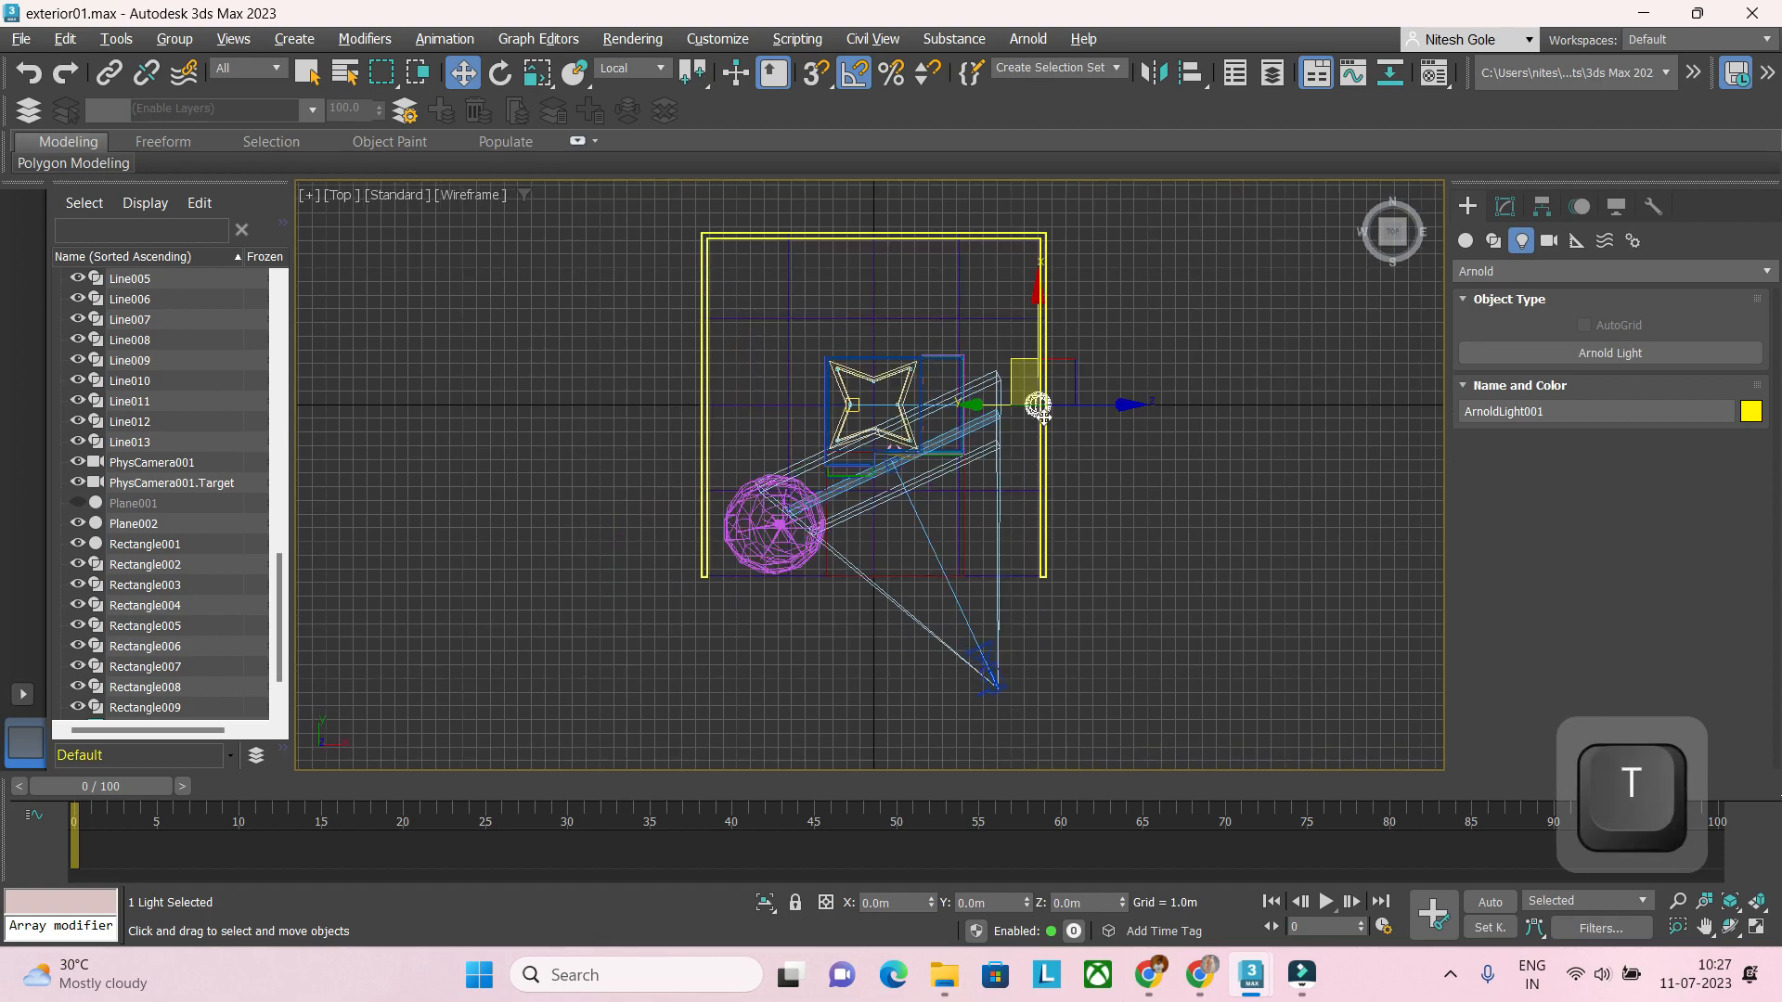
{"action": "left_click_drag", "start_coordinate": [1043, 414], "coordinate": [794, 396]}
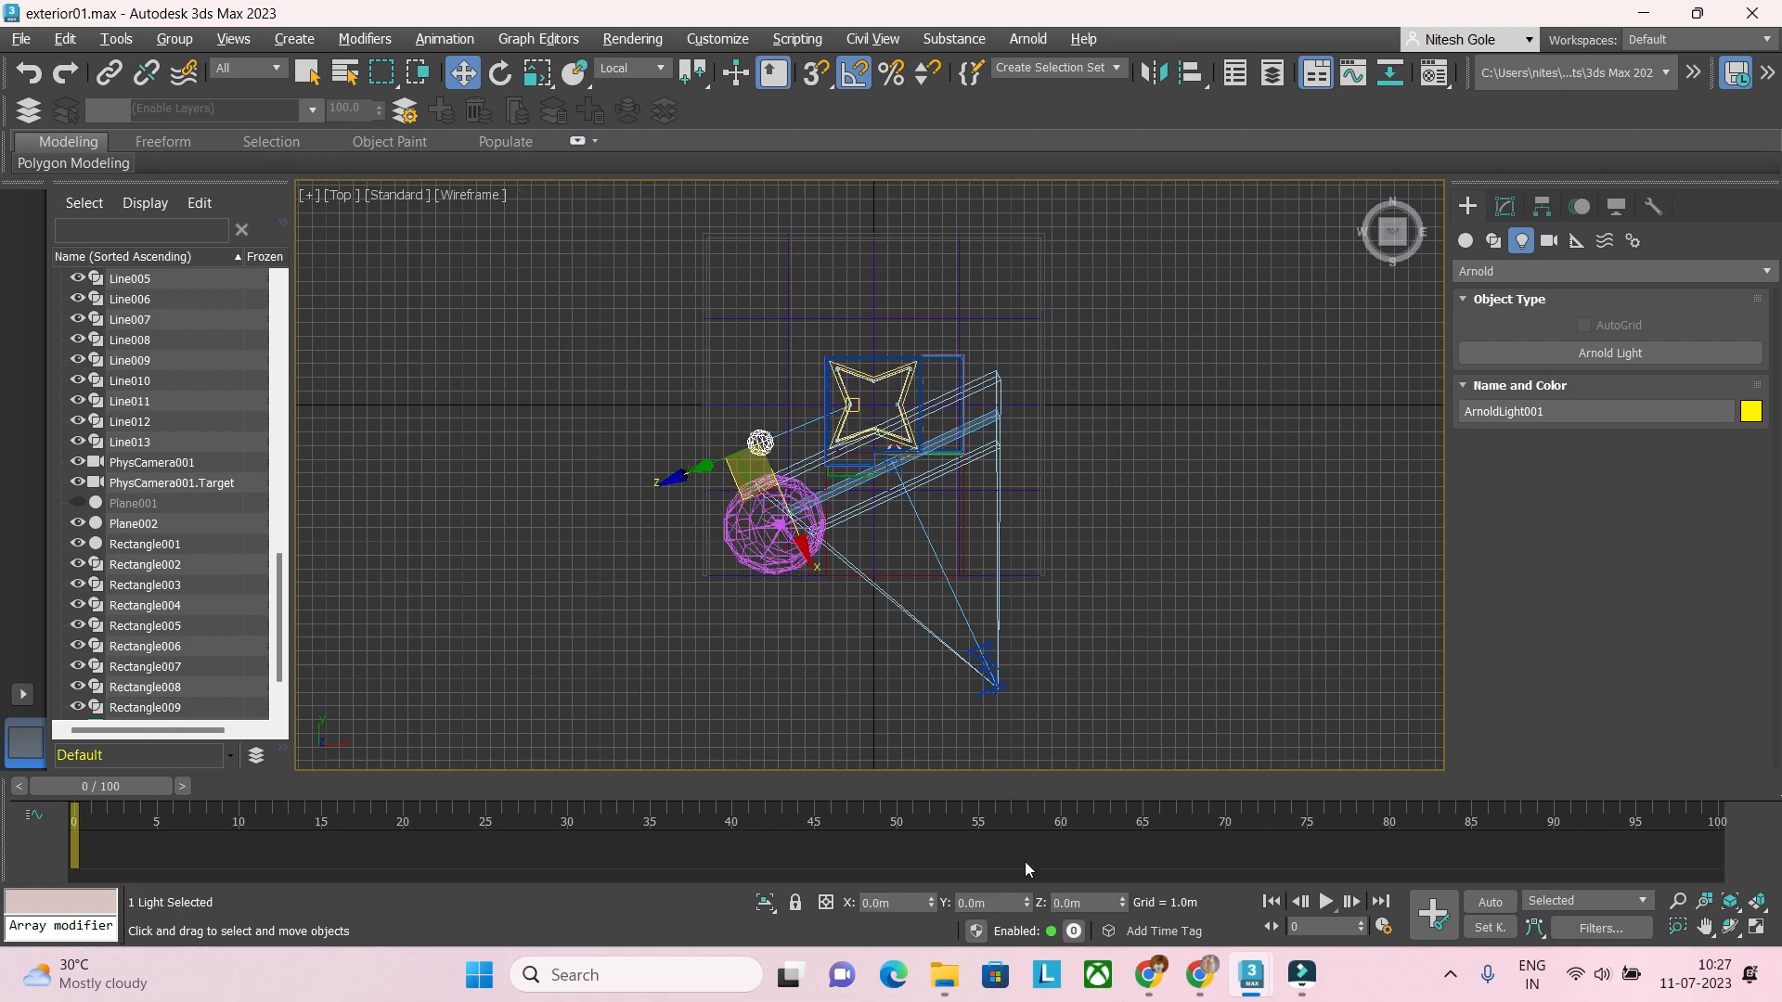
Step: Switch to the Google Meet call in Chrome, share the entire screen, and return to 3ds Max
{"action": "mouse_move", "coordinate": [1148, 973]}
{"action": "left_click", "coordinate": [1158, 905]}
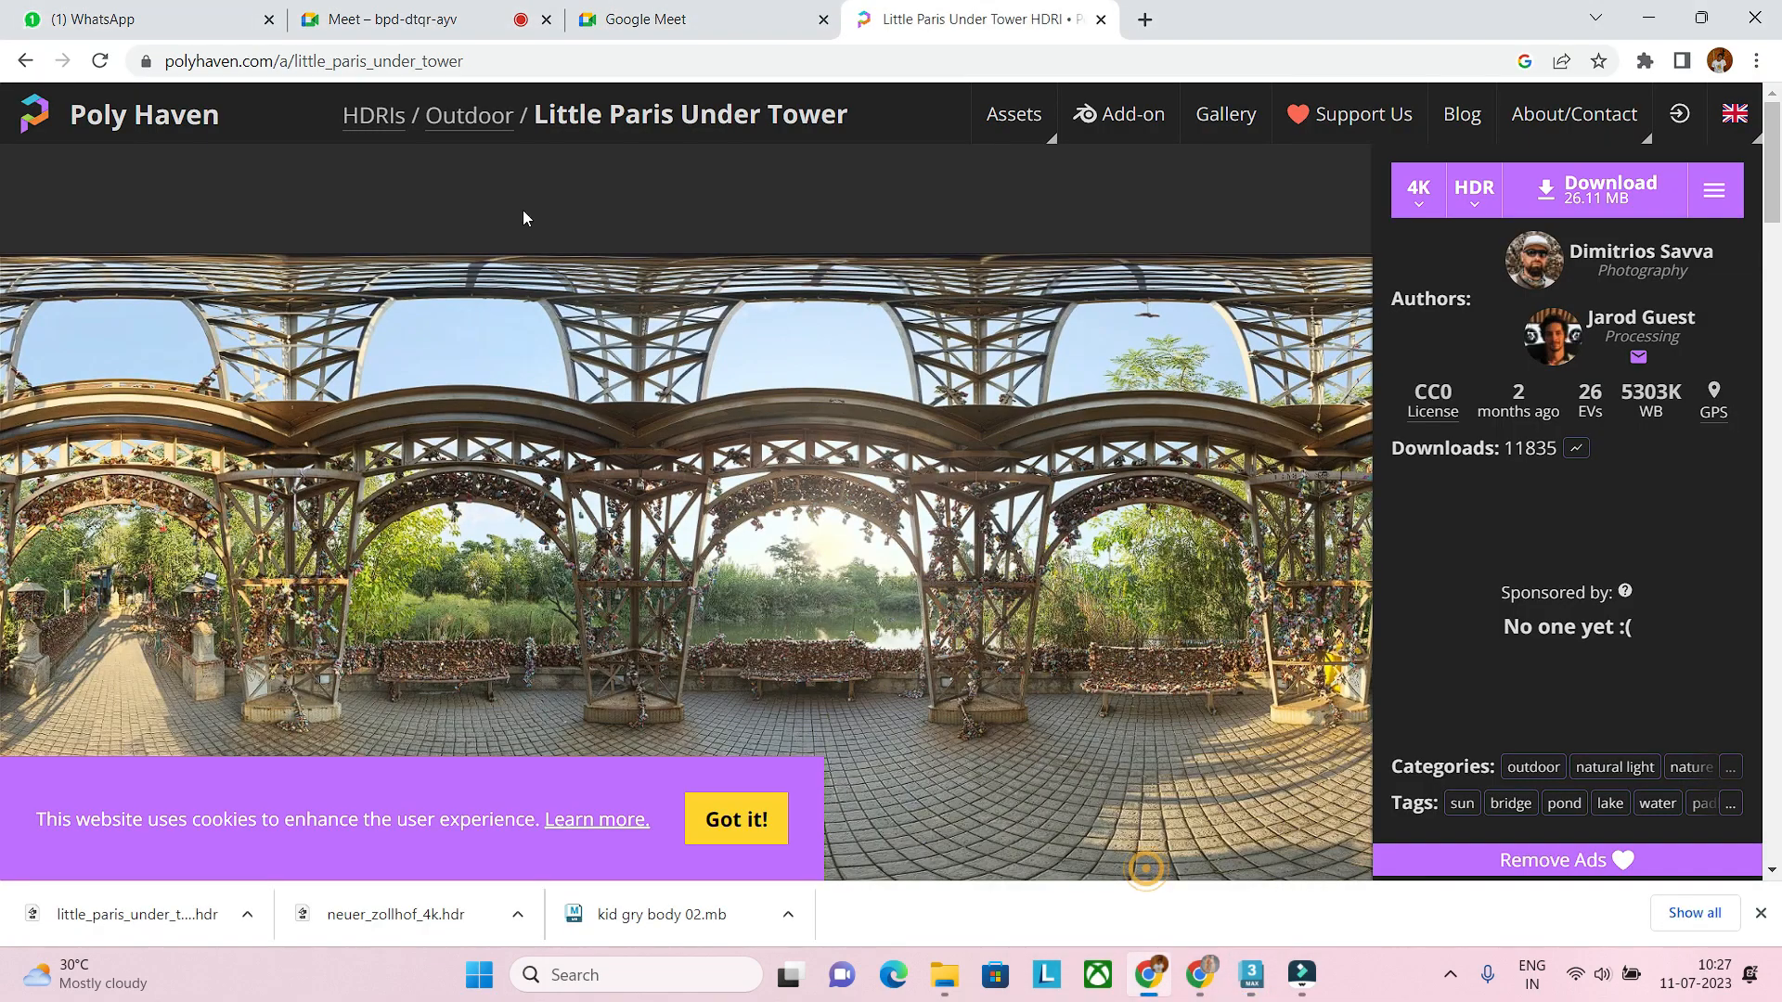
{"action": "left_click", "coordinate": [426, 11]}
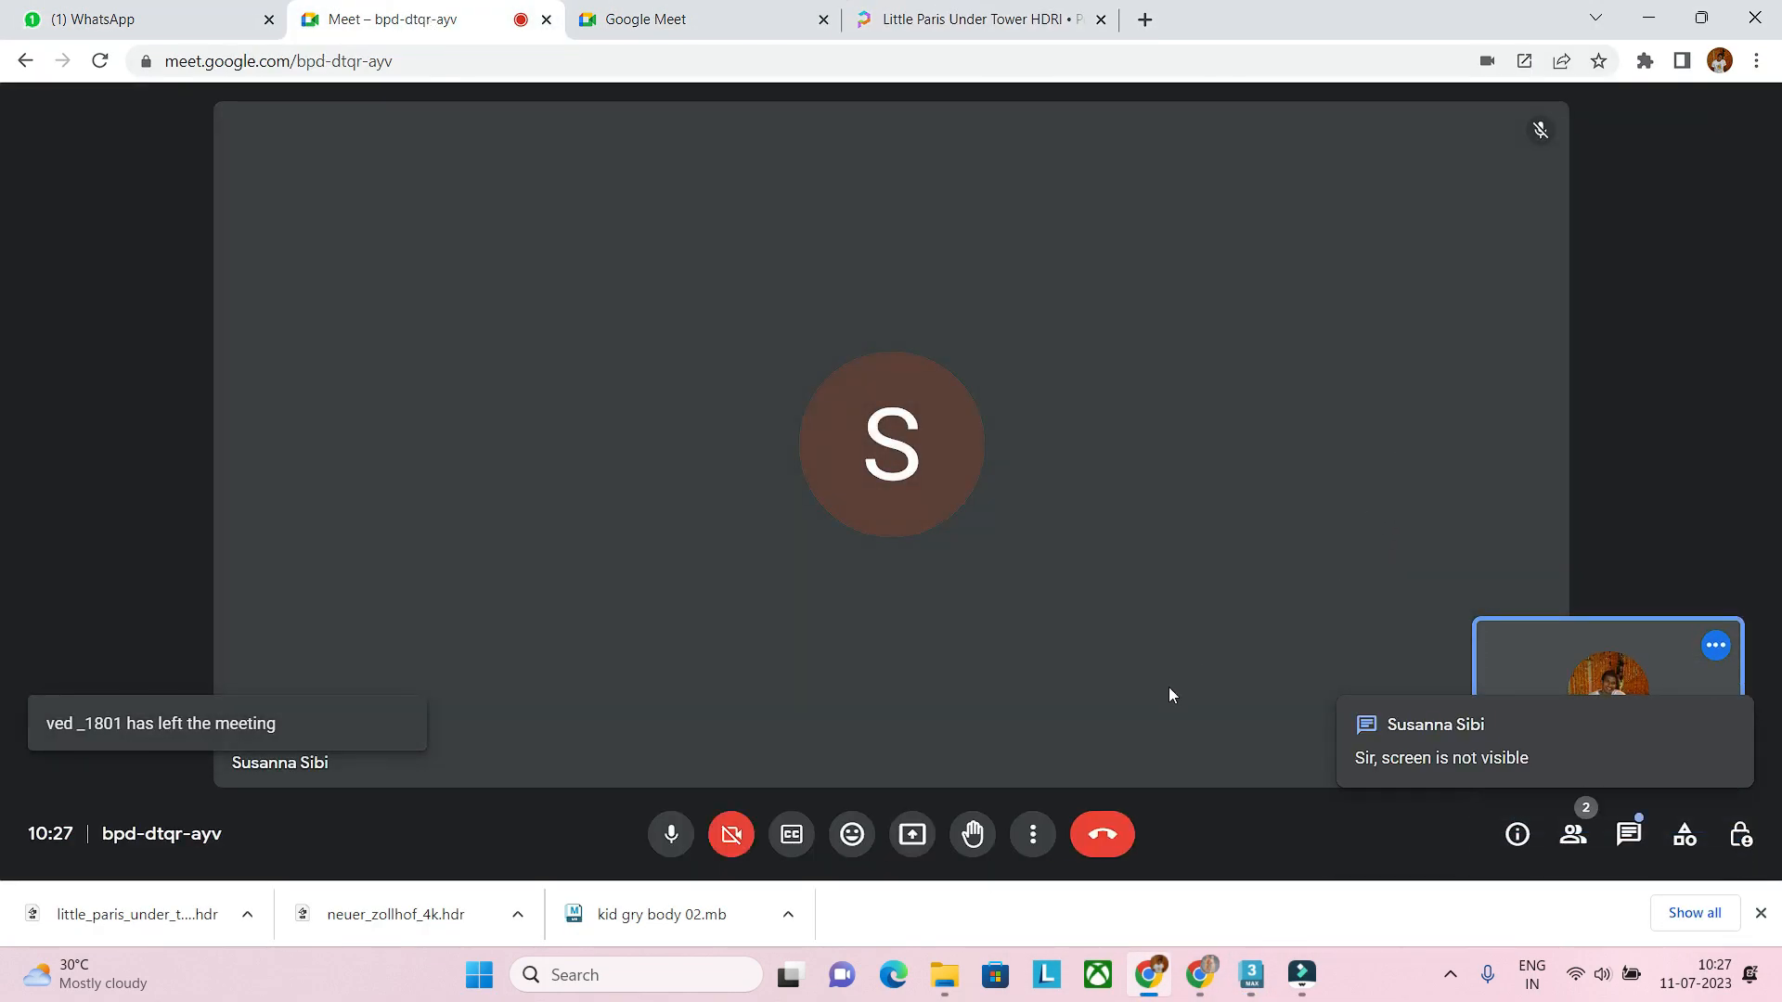
{"action": "left_click", "coordinate": [913, 834]}
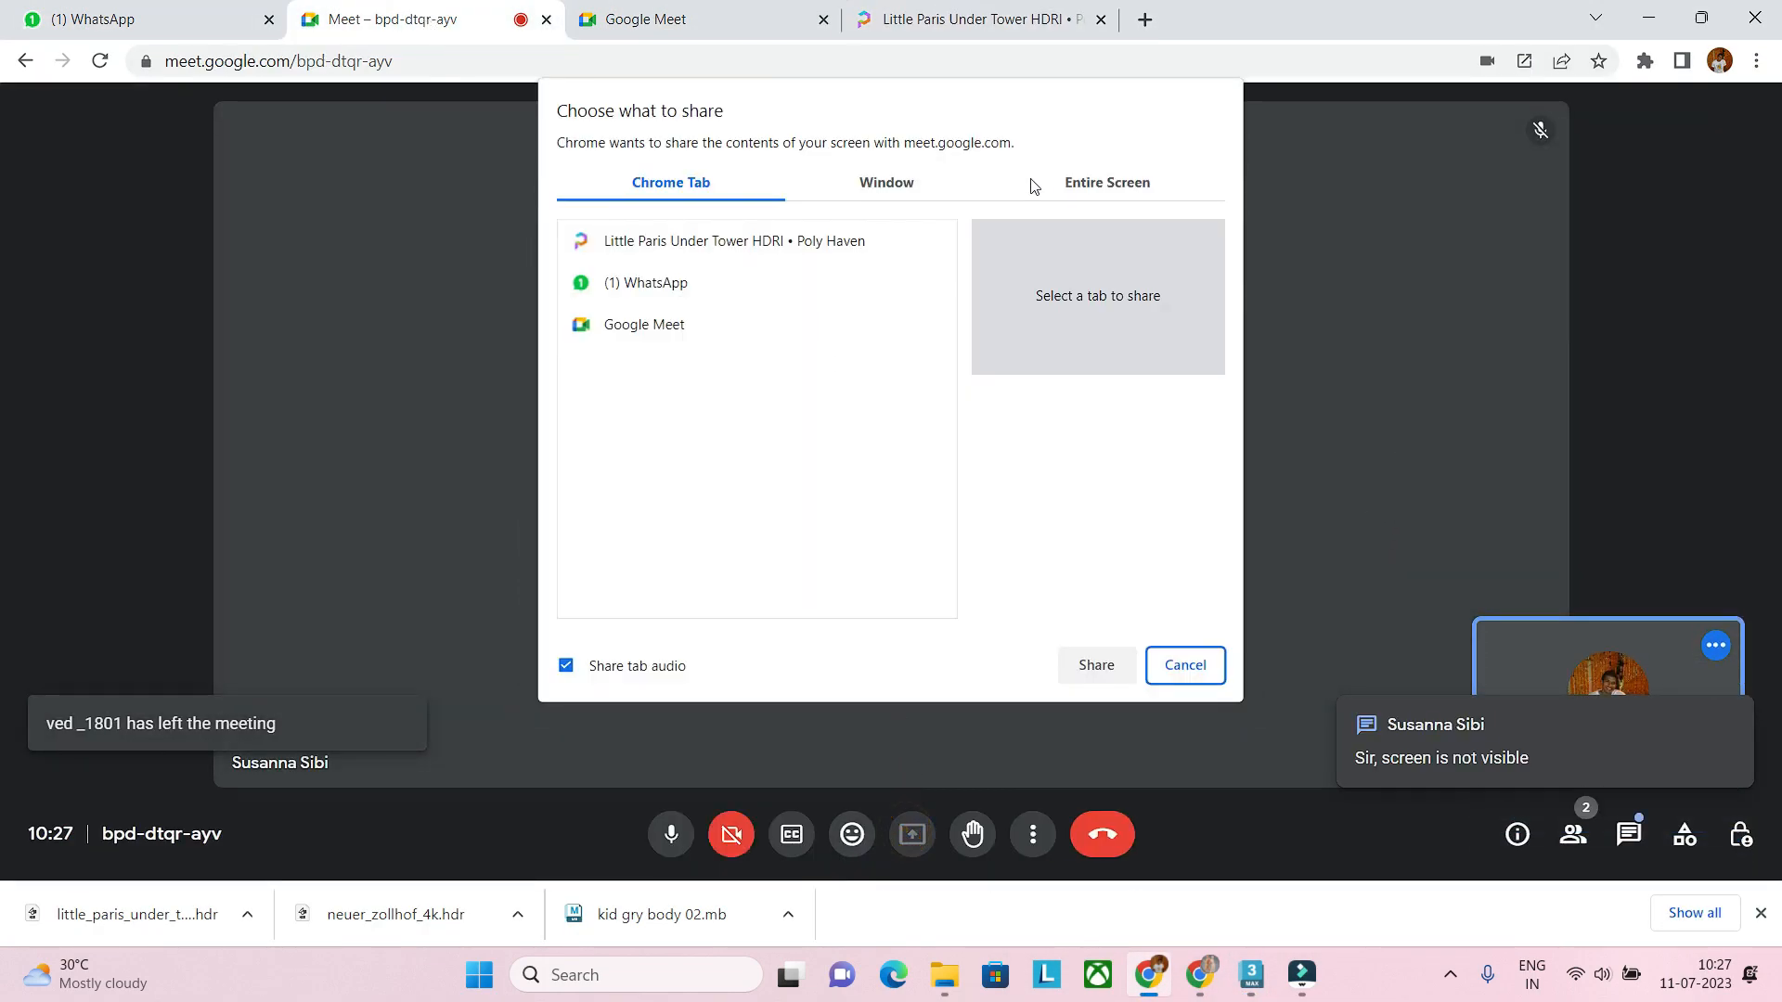
{"action": "left_click", "coordinate": [1033, 185]}
{"action": "left_click", "coordinate": [761, 362]}
{"action": "left_click", "coordinate": [1095, 664]}
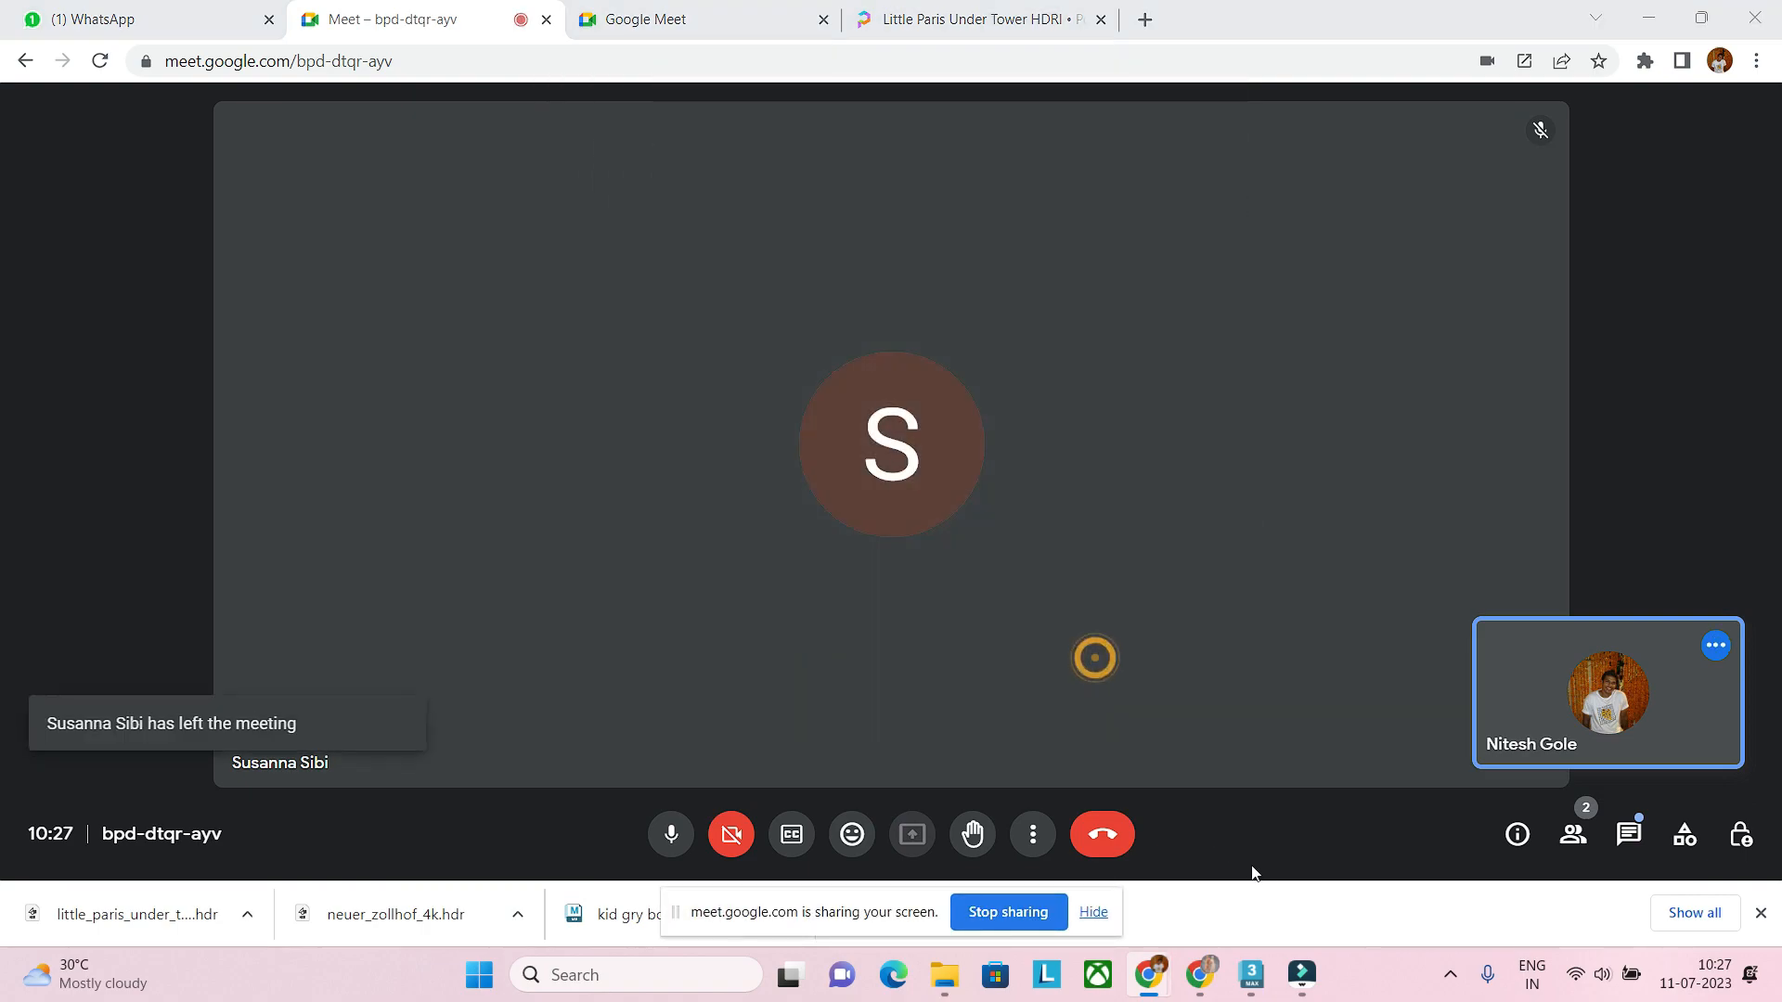
{"action": "mouse_move", "coordinate": [1252, 973]}
{"action": "left_click", "coordinate": [1110, 875]}
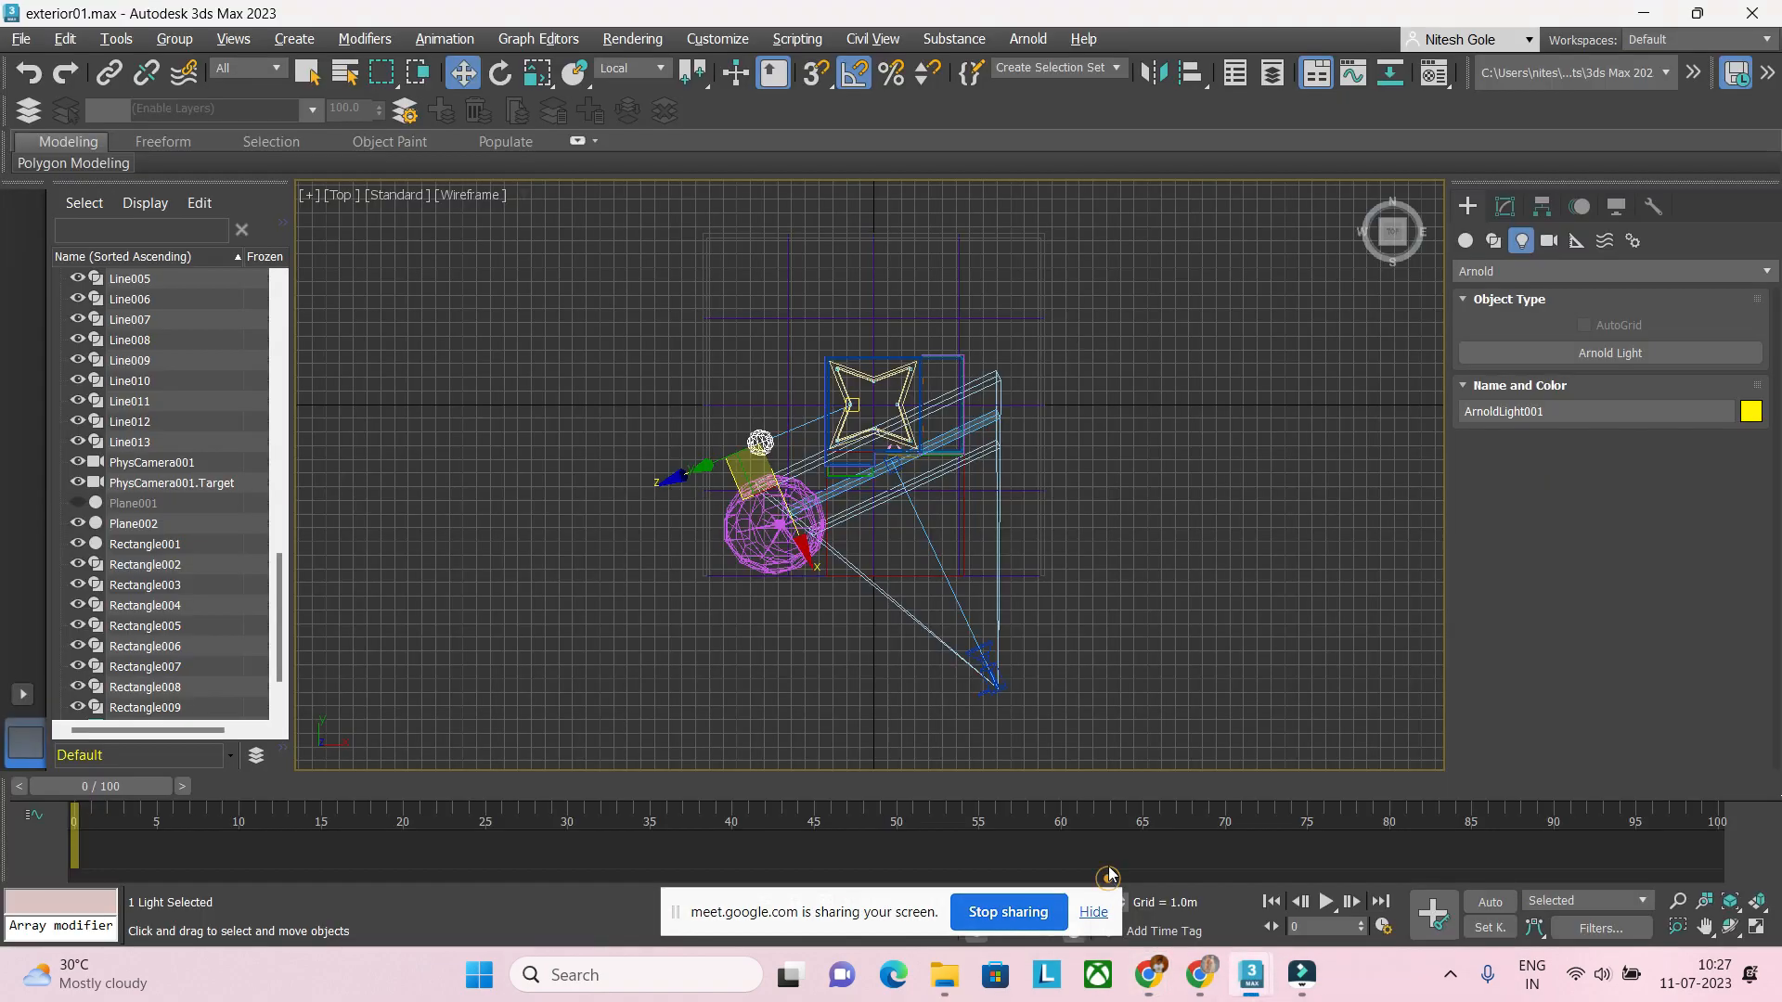
Step: Raise the Arnold light in the front view to just above the treetop beside the house
{"action": "key", "text": "f"}
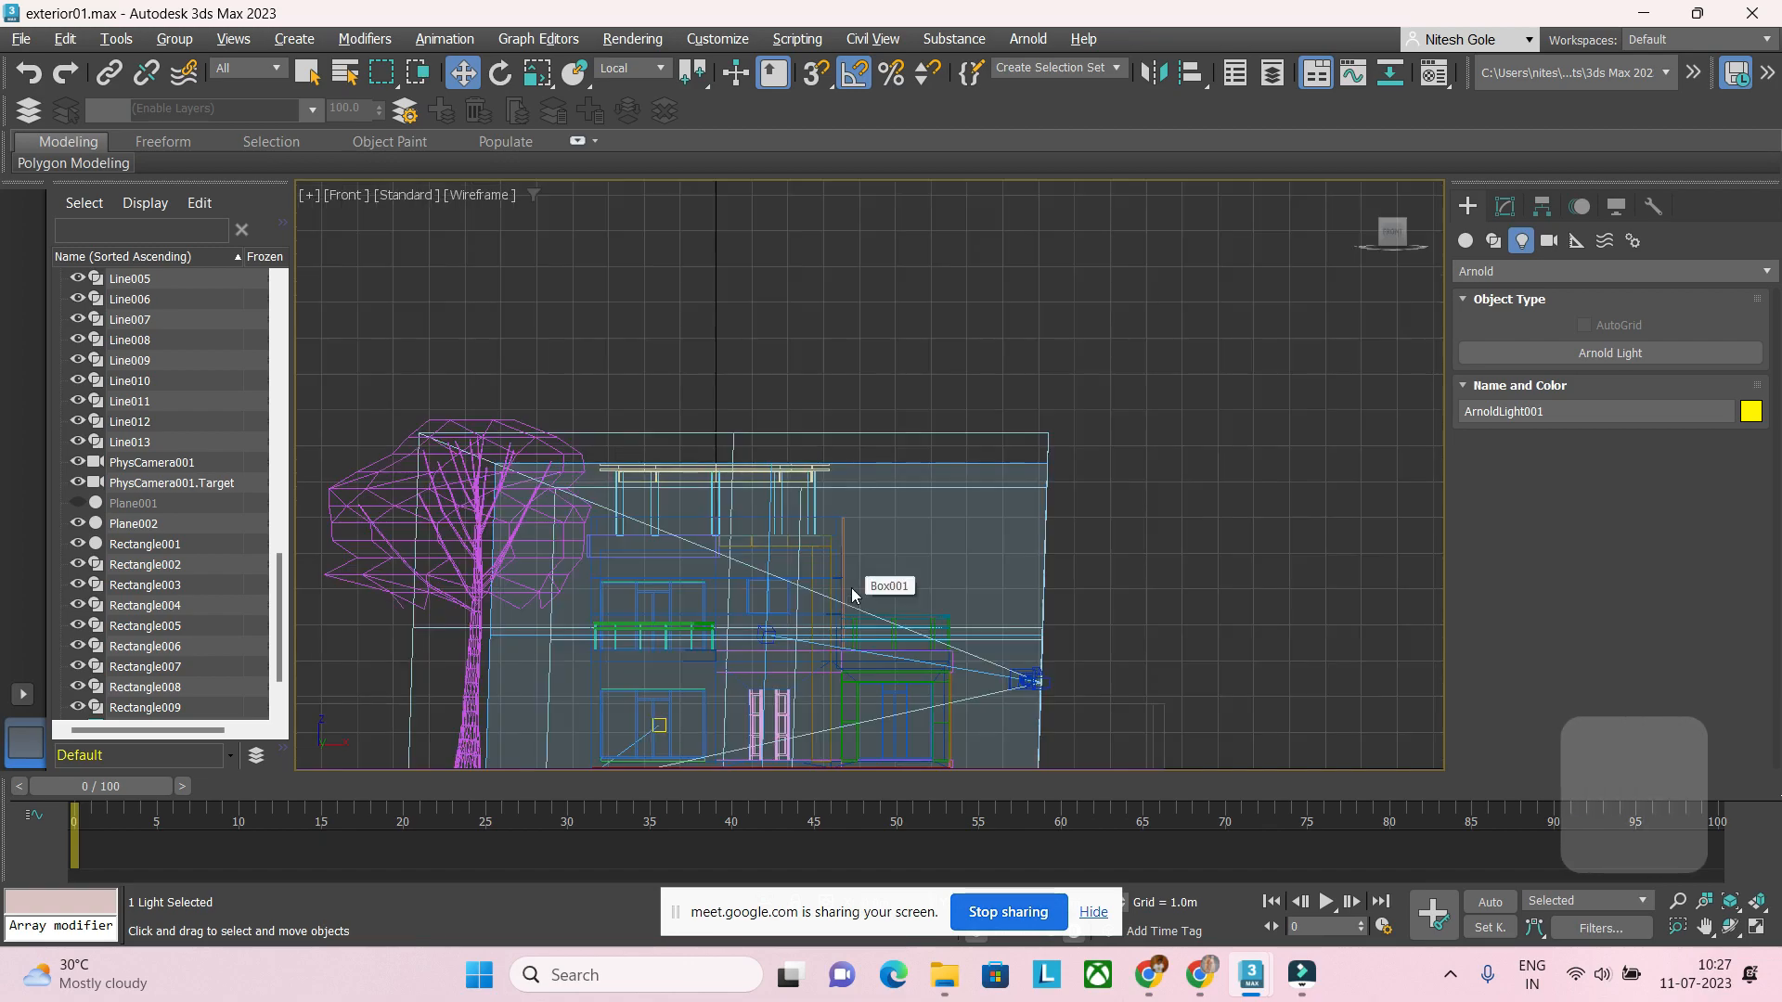
{"action": "scroll", "coordinate": [854, 595], "scroll_direction": "down", "scroll_amount": 5}
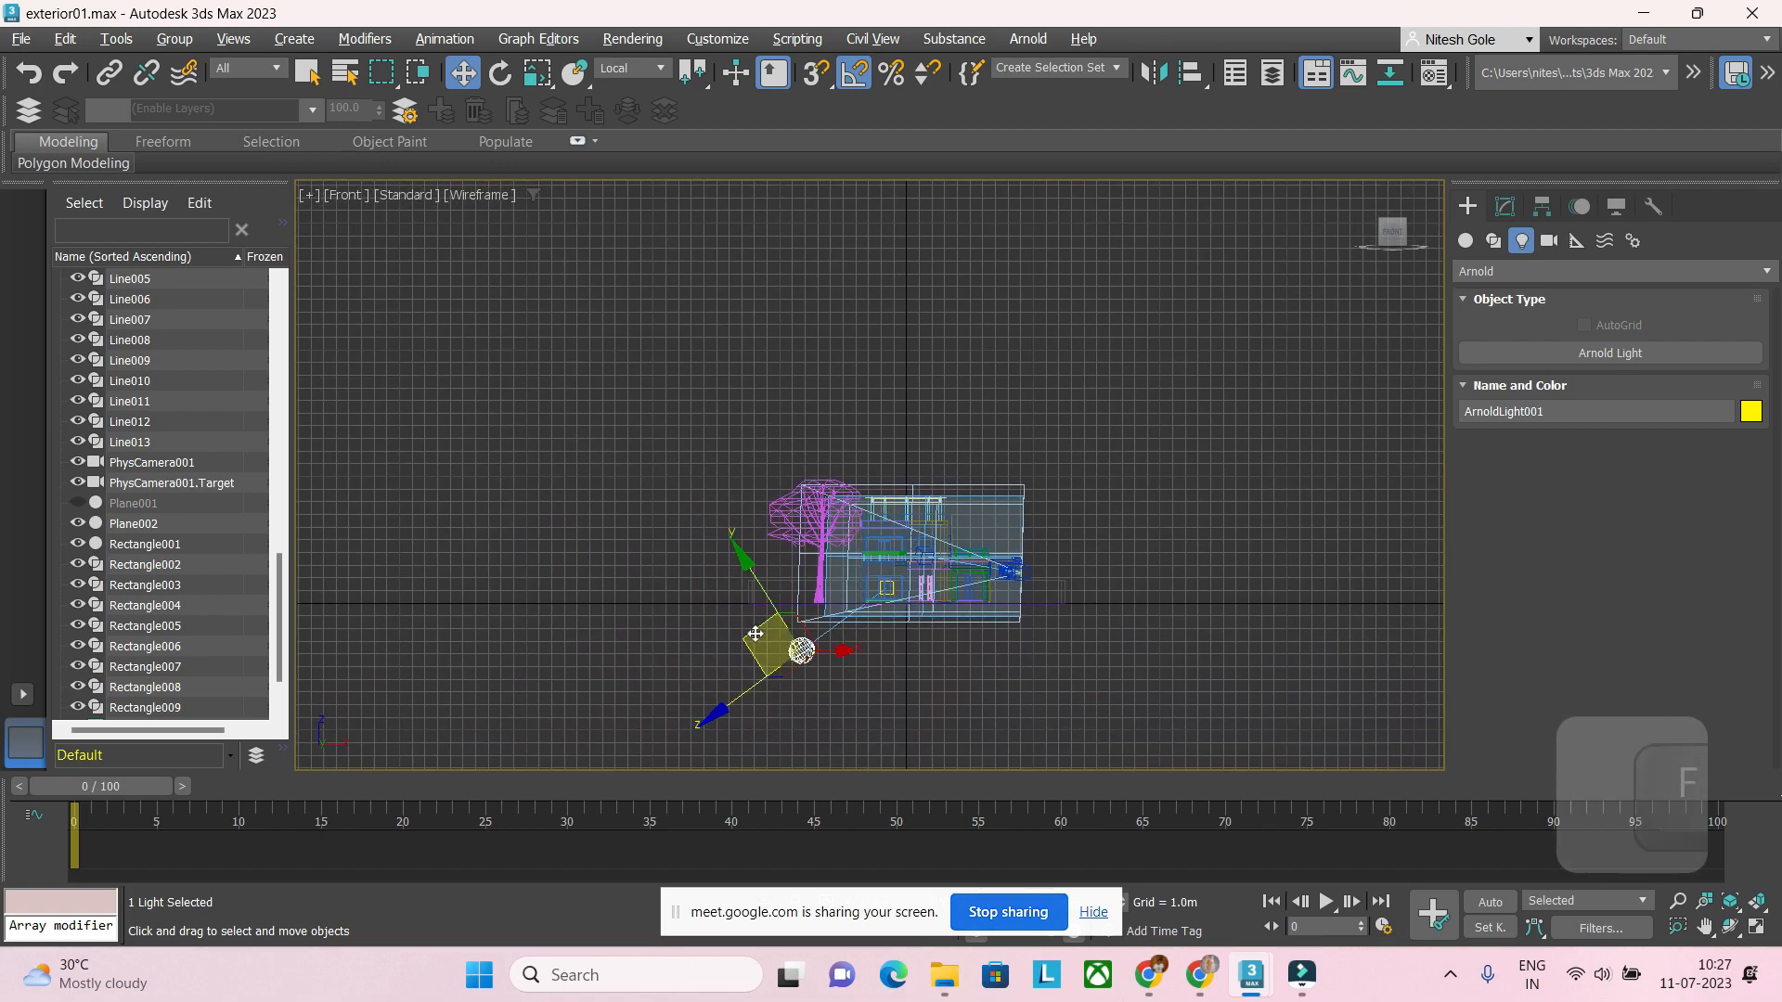
{"action": "left_click_drag", "start_coordinate": [755, 634], "coordinate": [753, 467]}
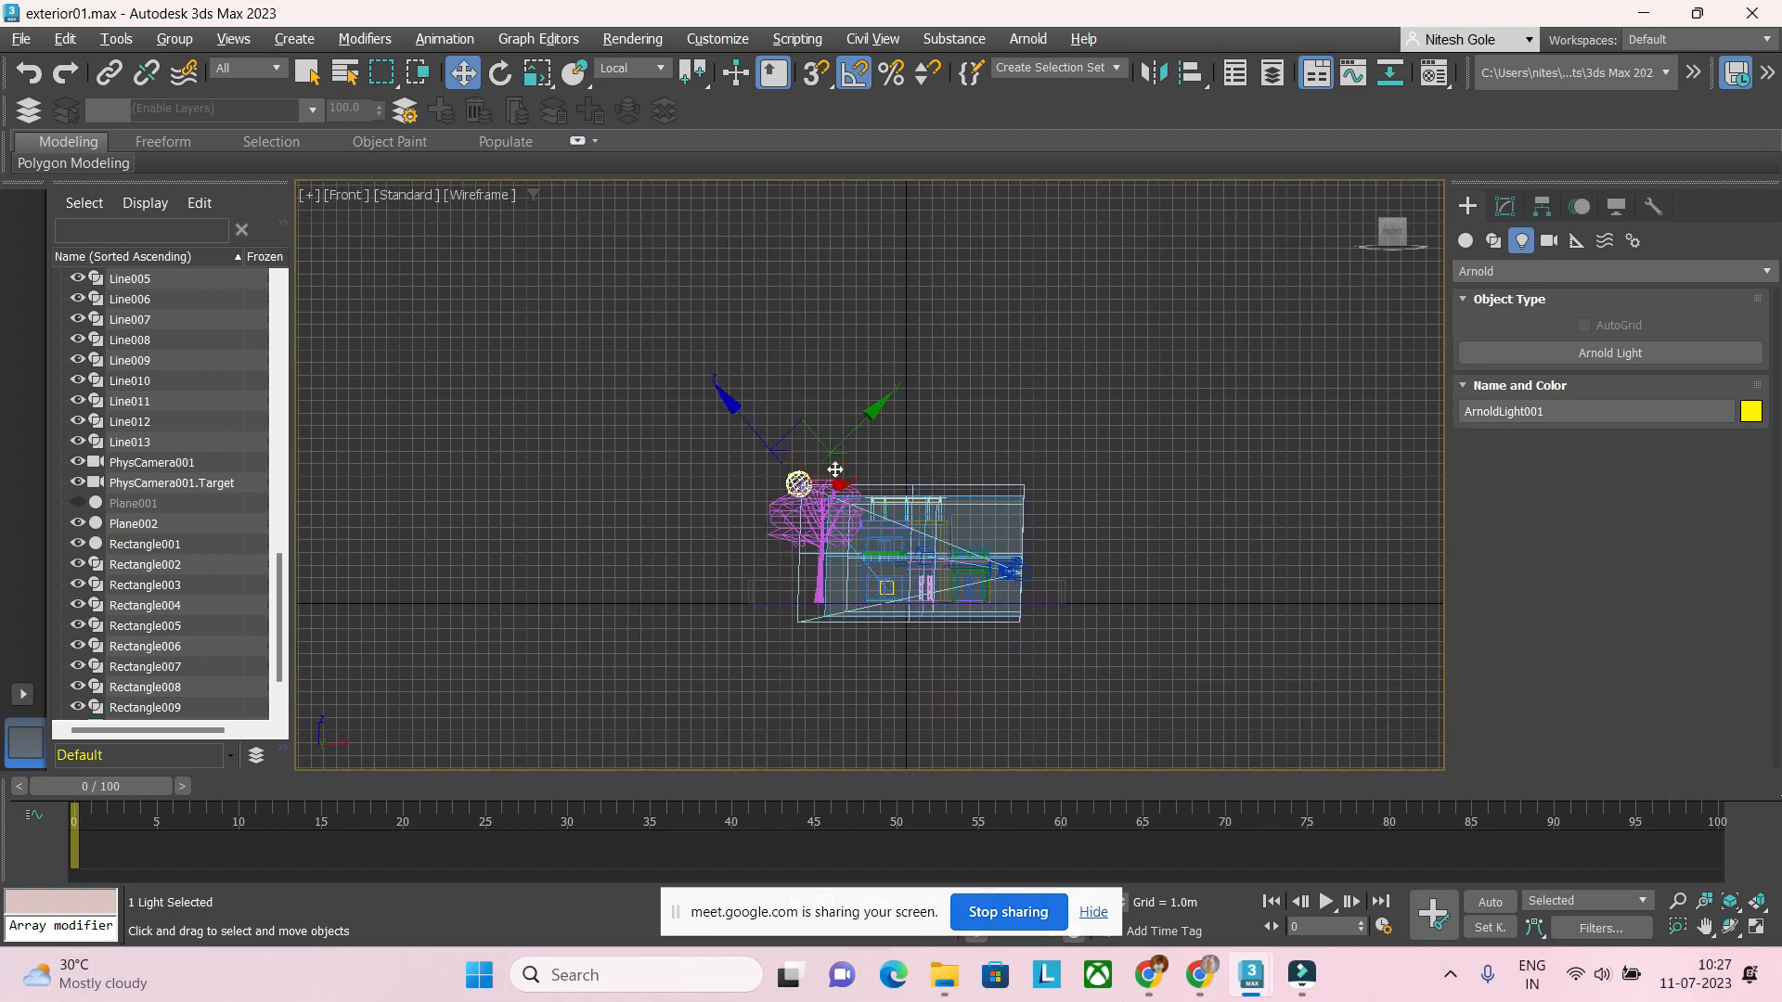
Step: Render the scene through PhysCamera001 with the Arnold light in its raised position
{"action": "key", "text": "p"}
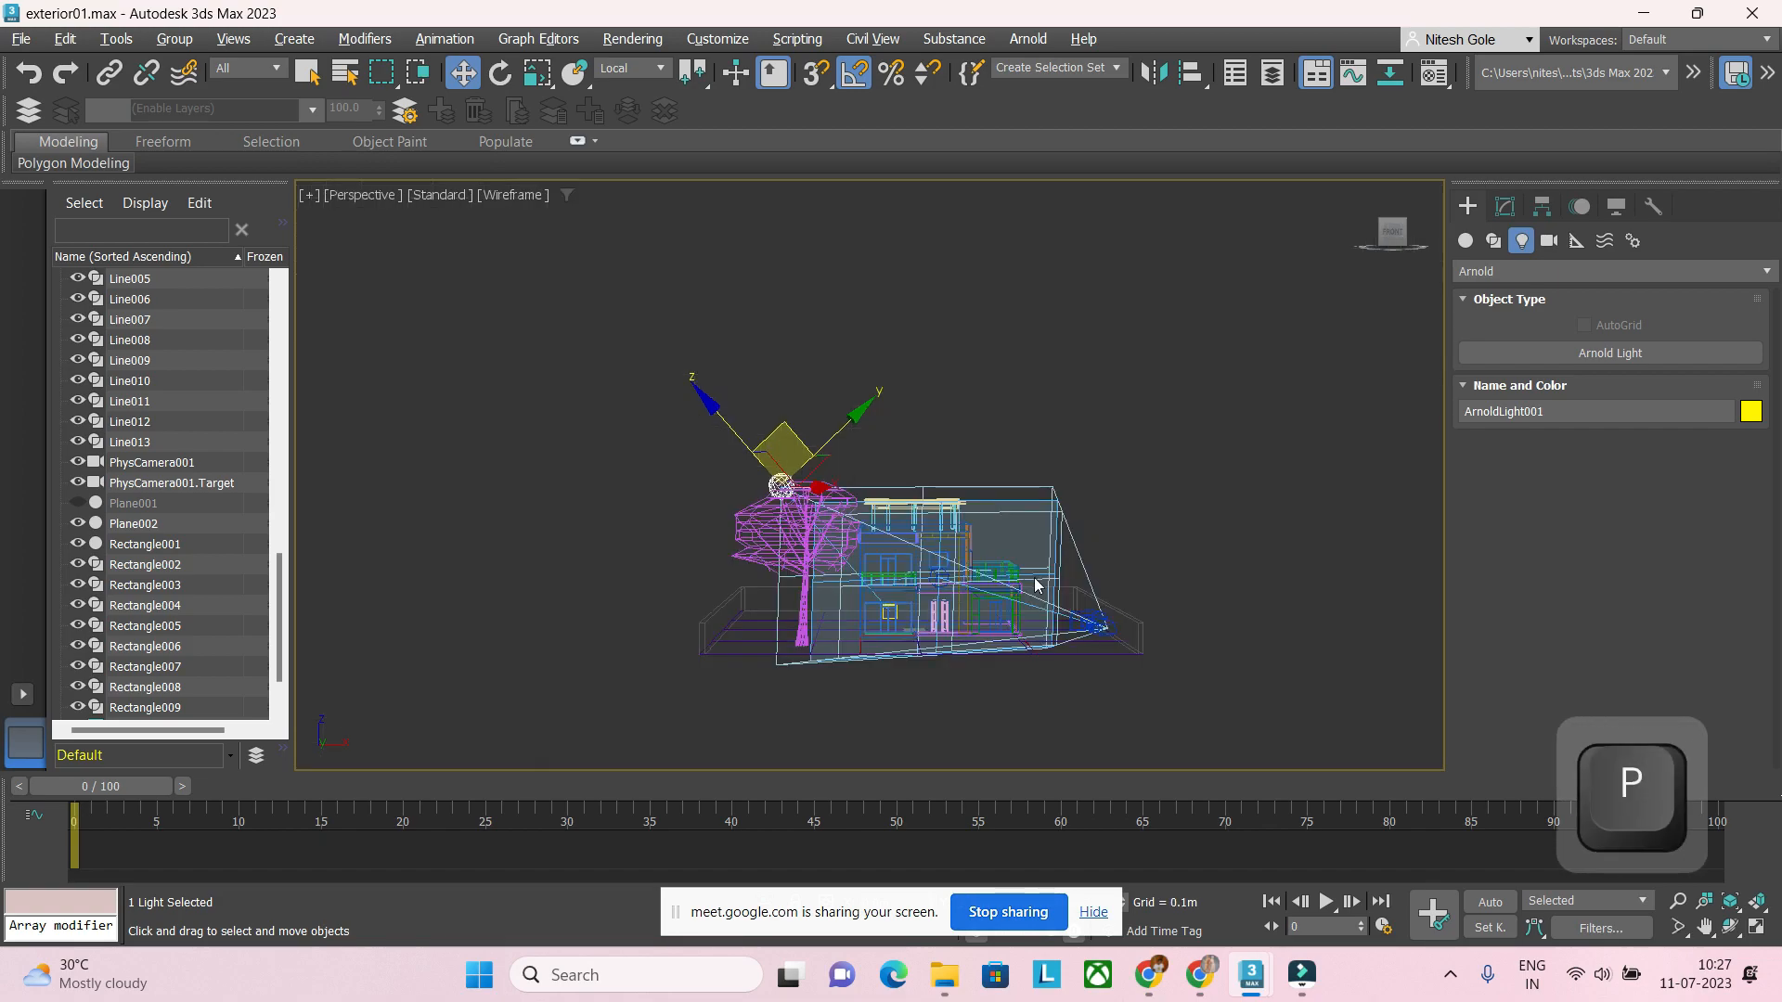
{"action": "key", "text": "c"}
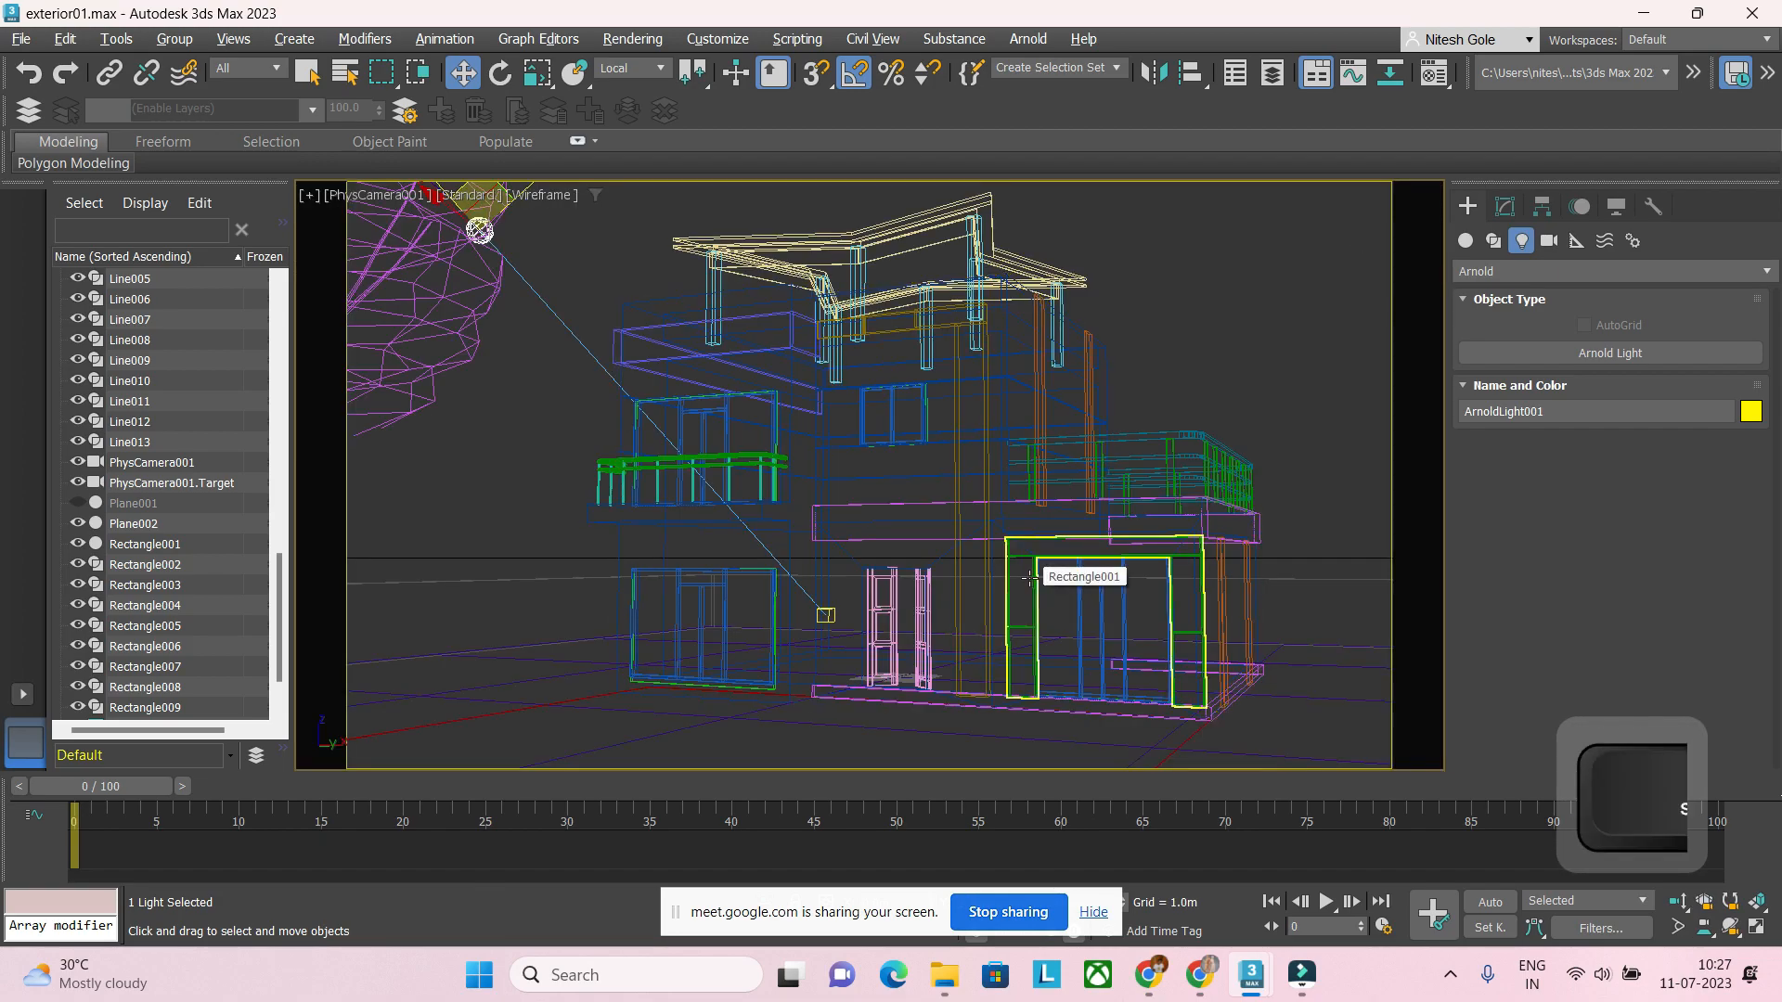
{"action": "key", "text": "shift+q"}
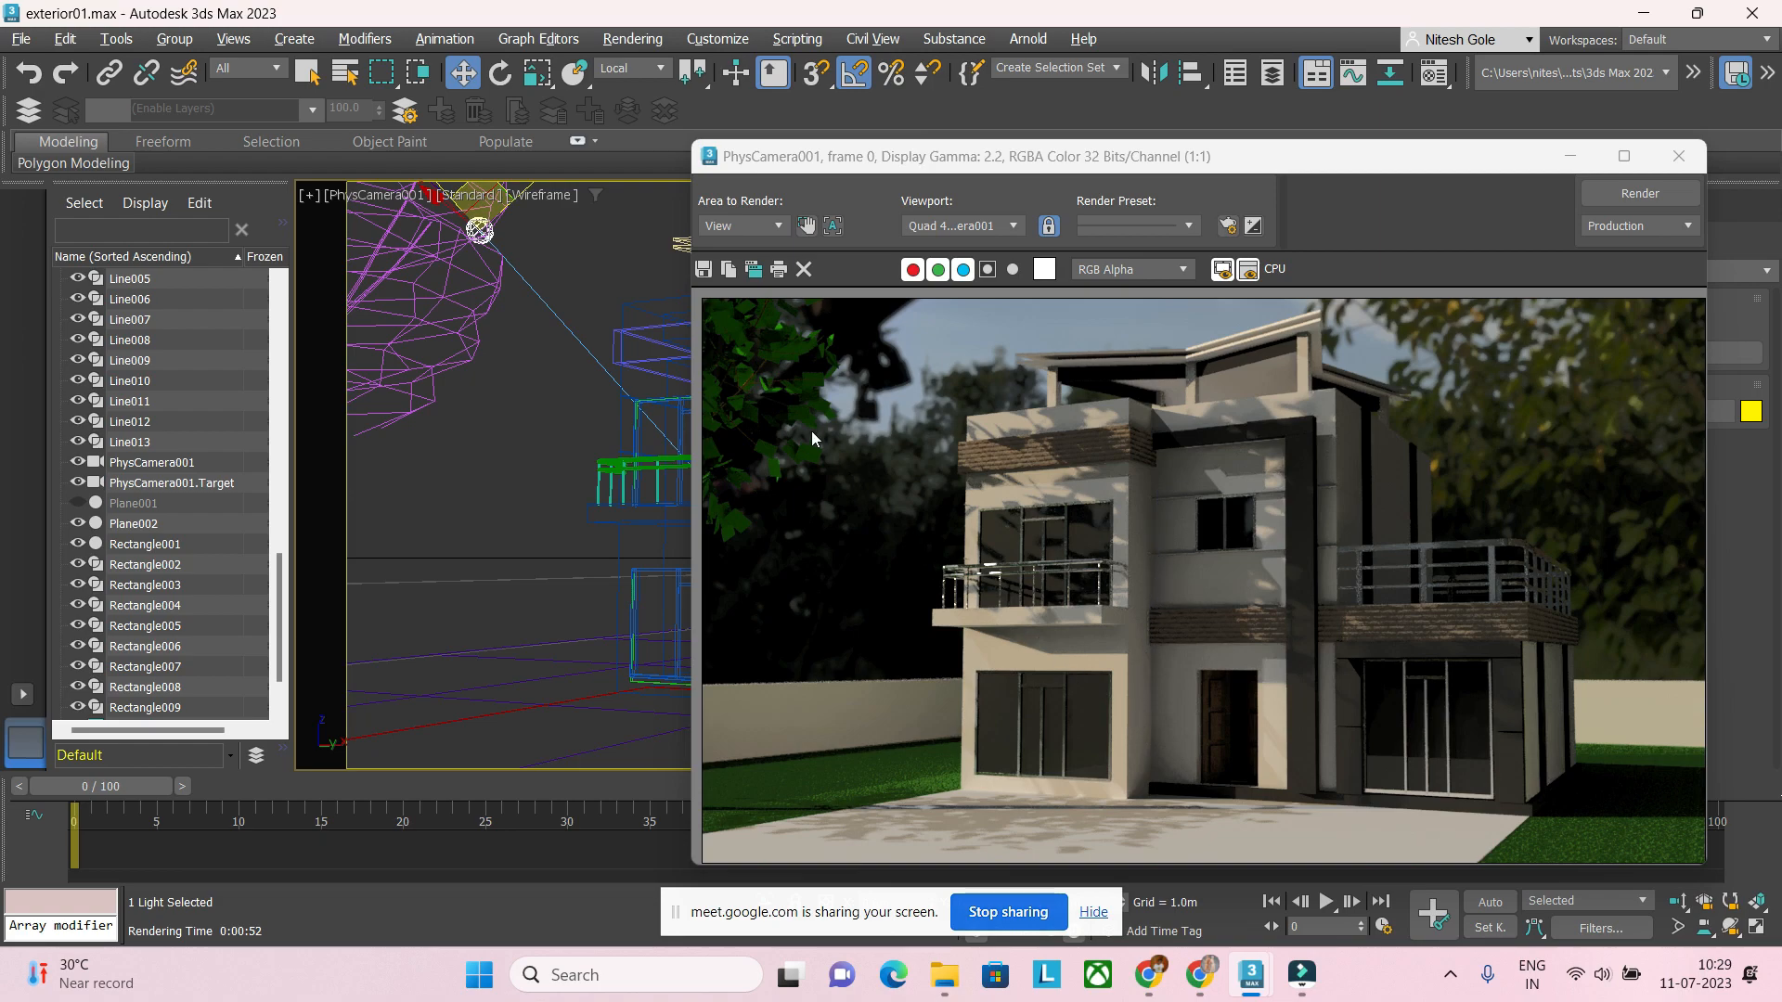
Step: Clone the rendered frame into a separate window and set it beside the original render
{"action": "left_click", "coordinate": [752, 269]}
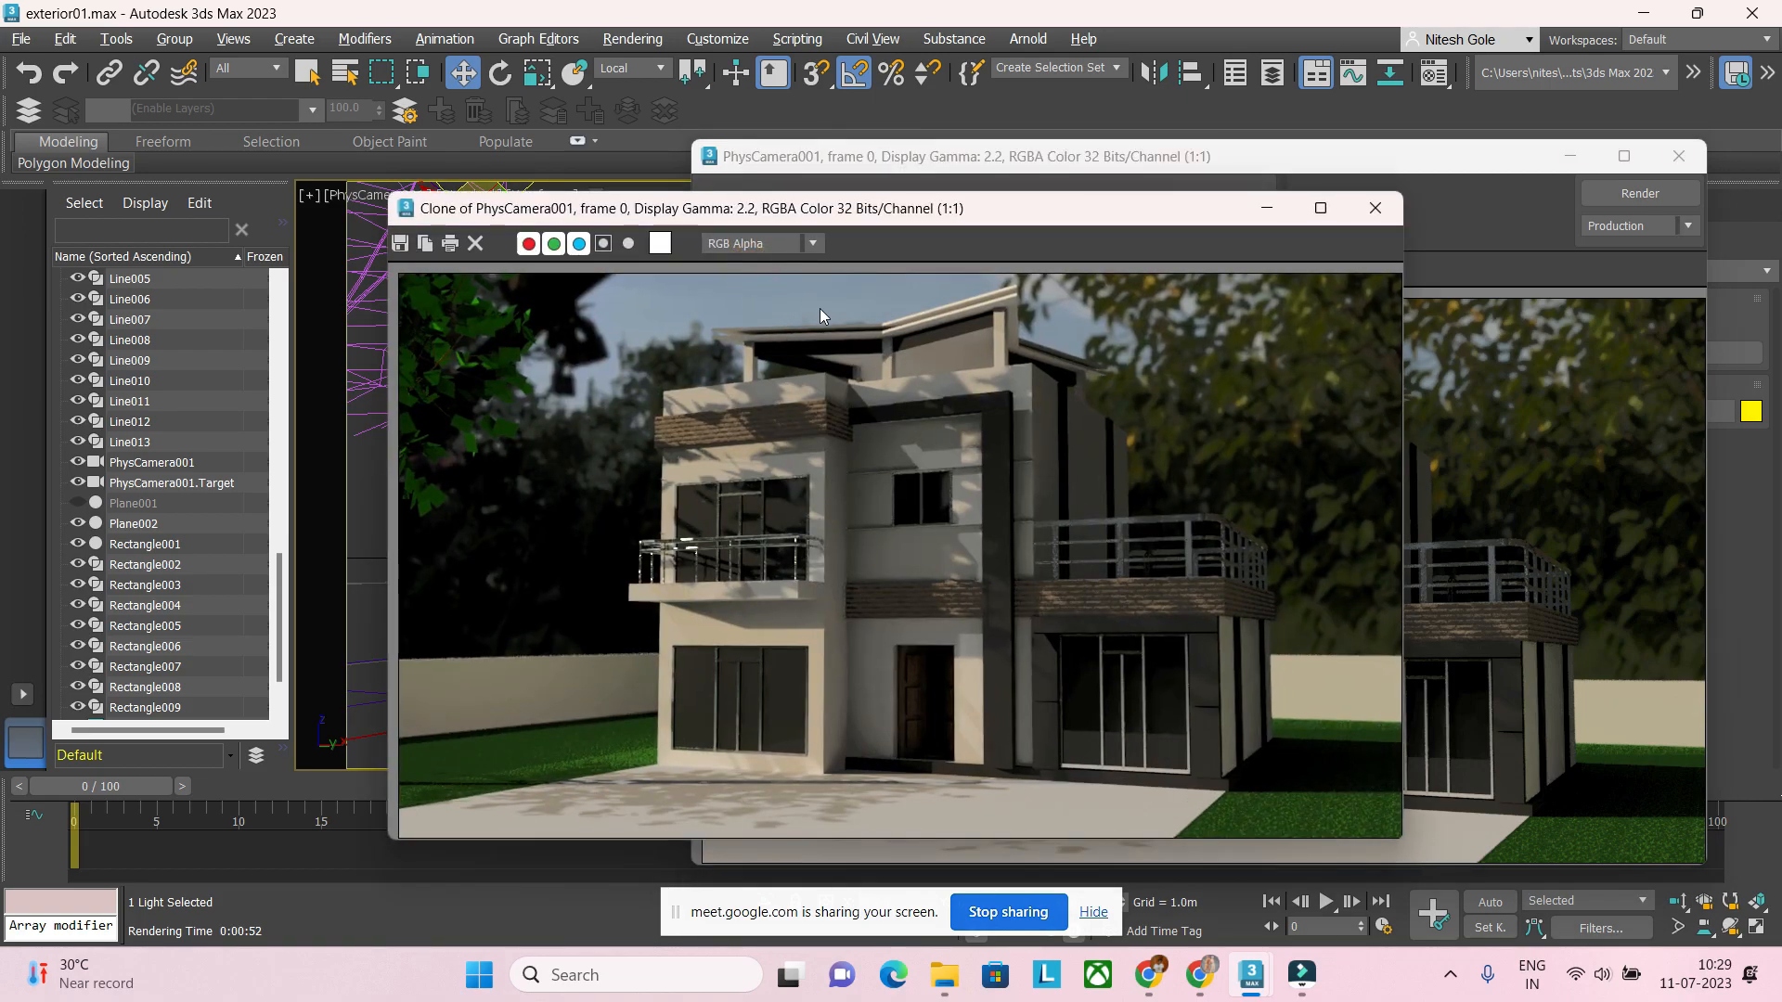
{"action": "mouse_move", "coordinate": [833, 215]}
{"action": "left_mouse_down"}
{"action": "mouse_move", "coordinate": [761, 423]}
{"action": "mouse_move", "coordinate": [617, 381]}
{"action": "left_mouse_up"}
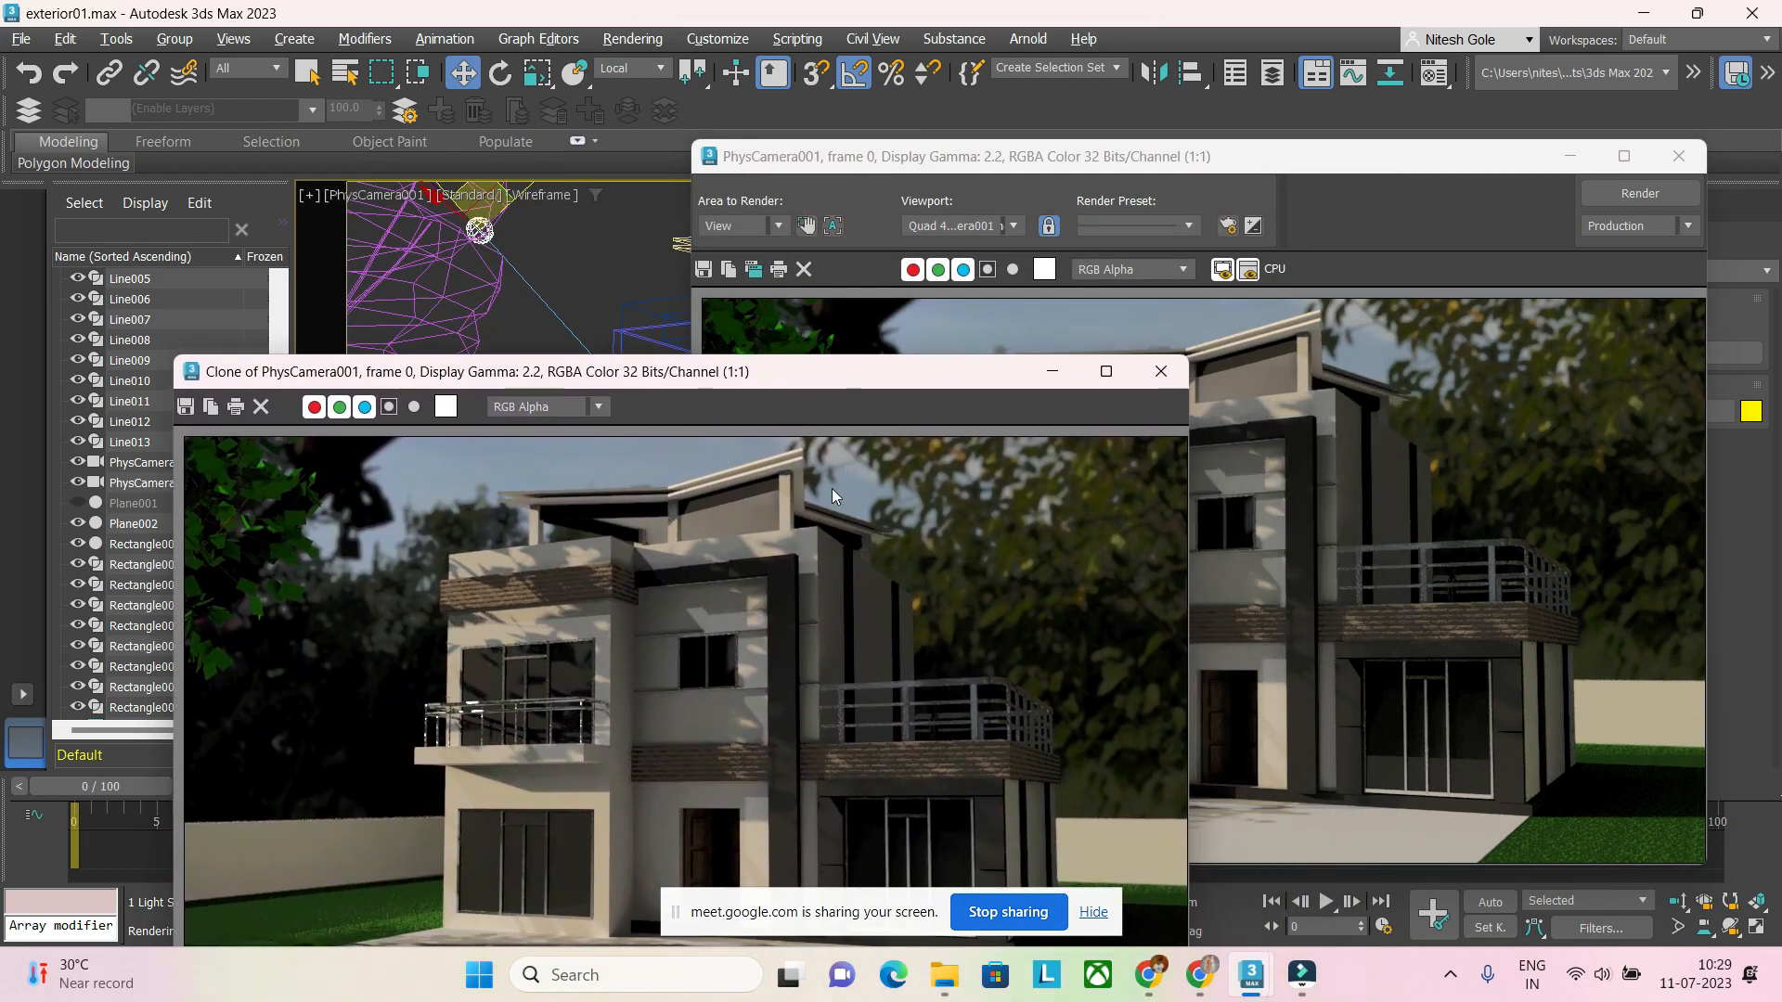
{"action": "left_click_drag", "start_coordinate": [792, 383], "coordinate": [731, 383]}
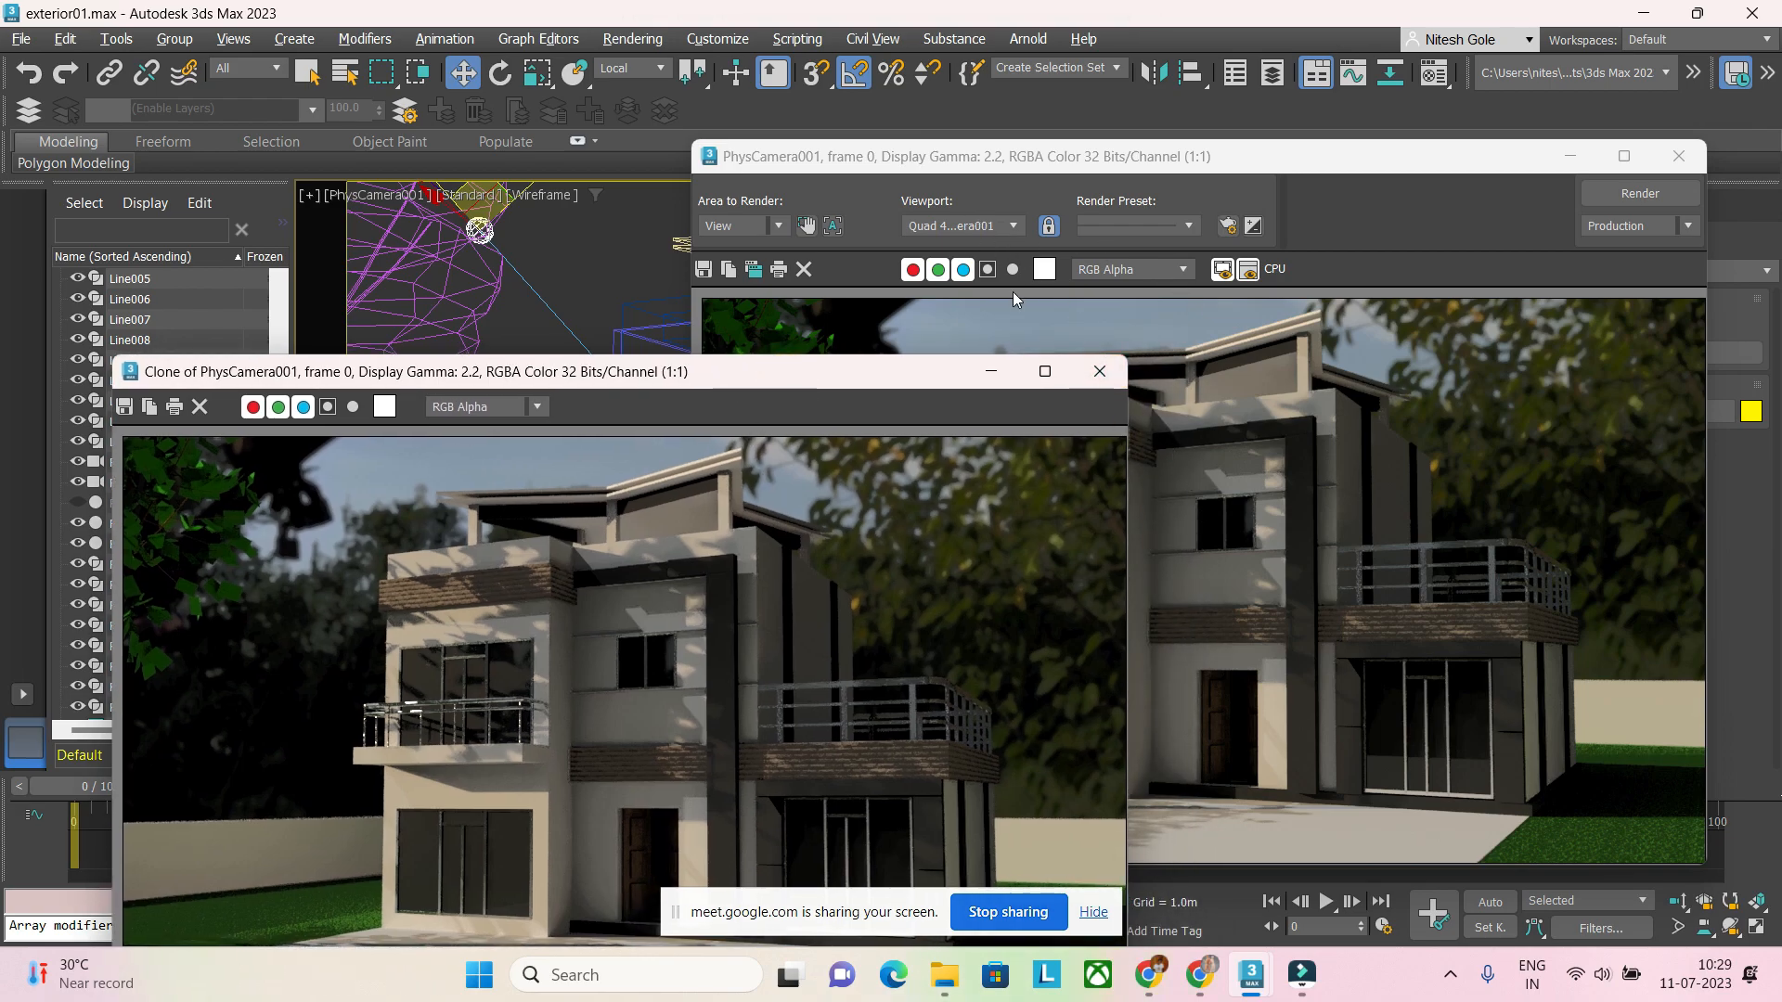
{"action": "left_click", "coordinate": [609, 275]}
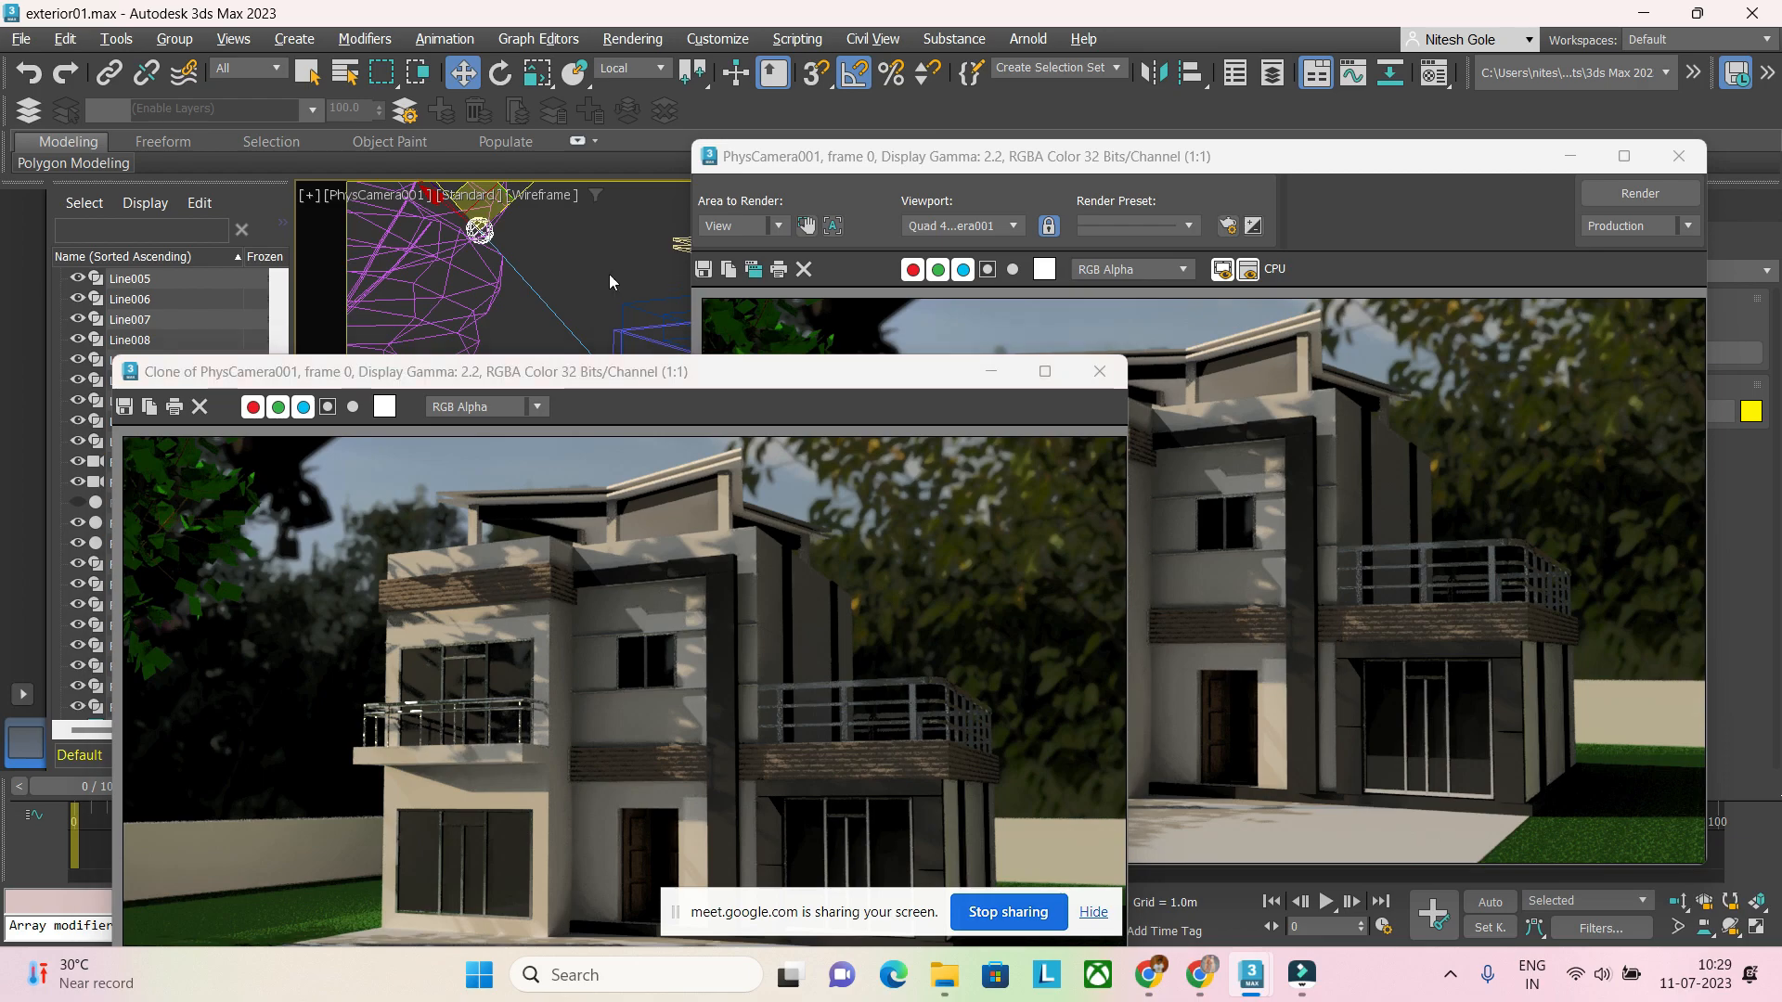
Step: Disable the Denoiser Noice 01 imager in the Arnold render settings and render PhysCamera001 again
{"action": "key", "text": "F10"}
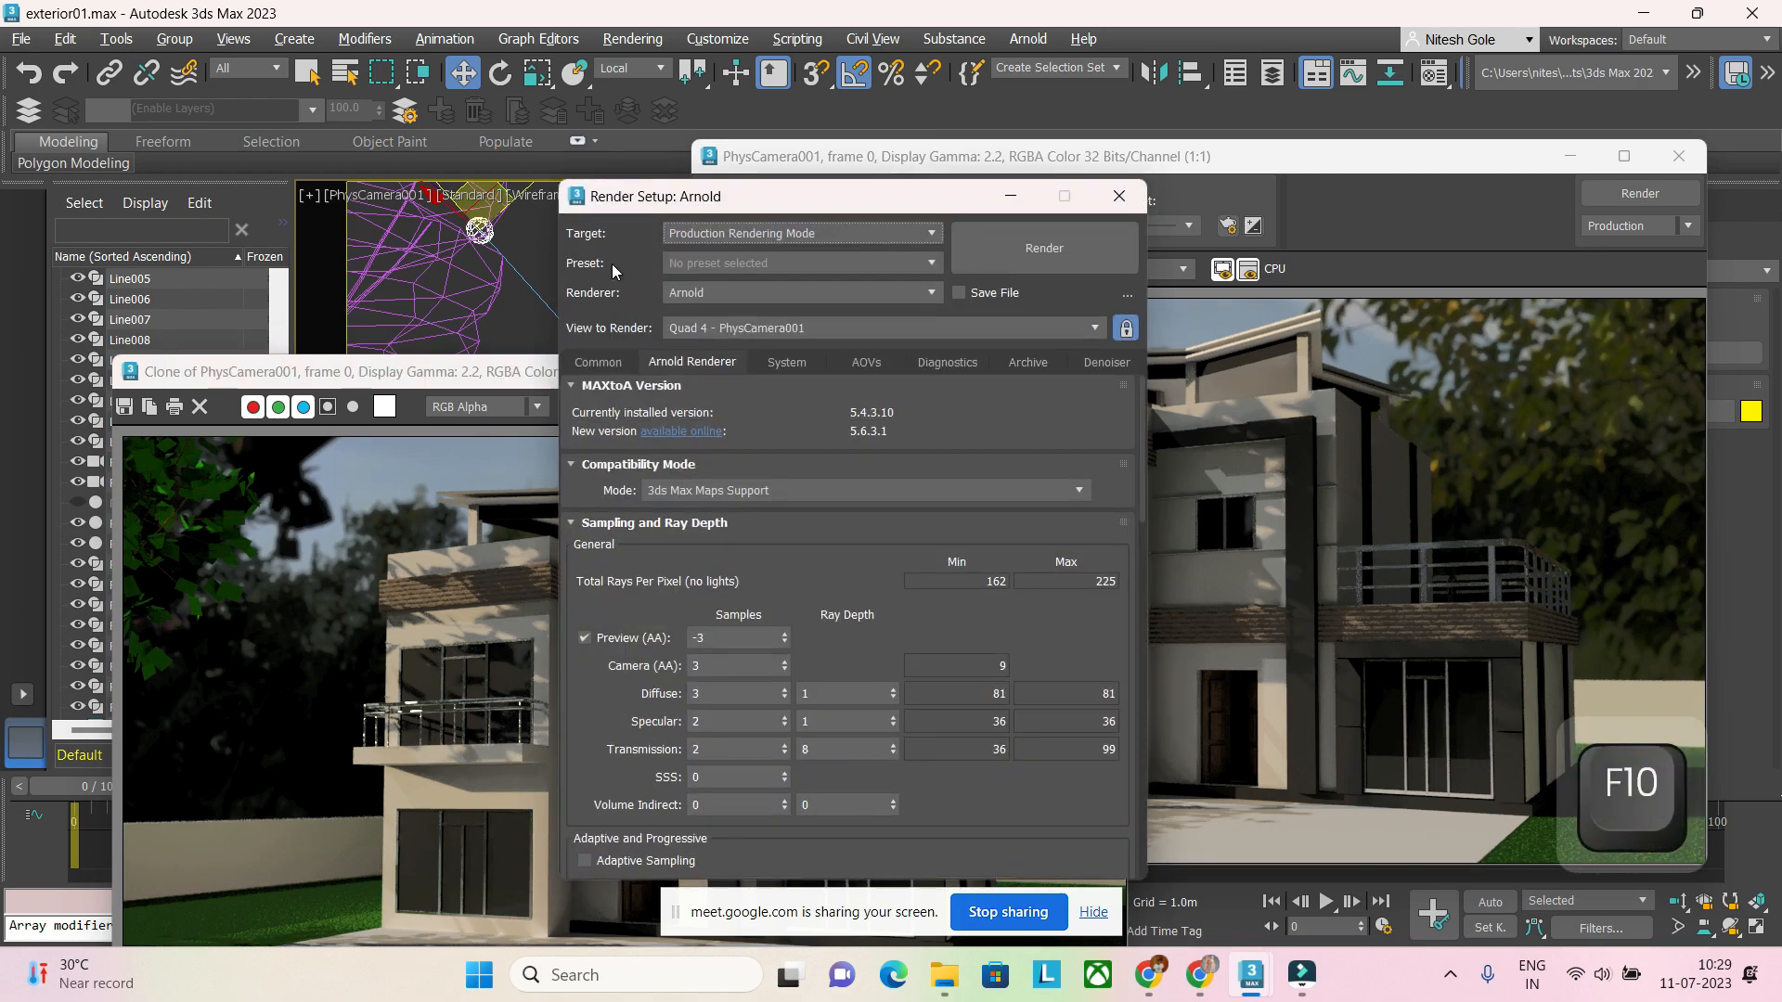
{"action": "scroll", "coordinate": [871, 539], "scroll_direction": "down", "scroll_amount": 10}
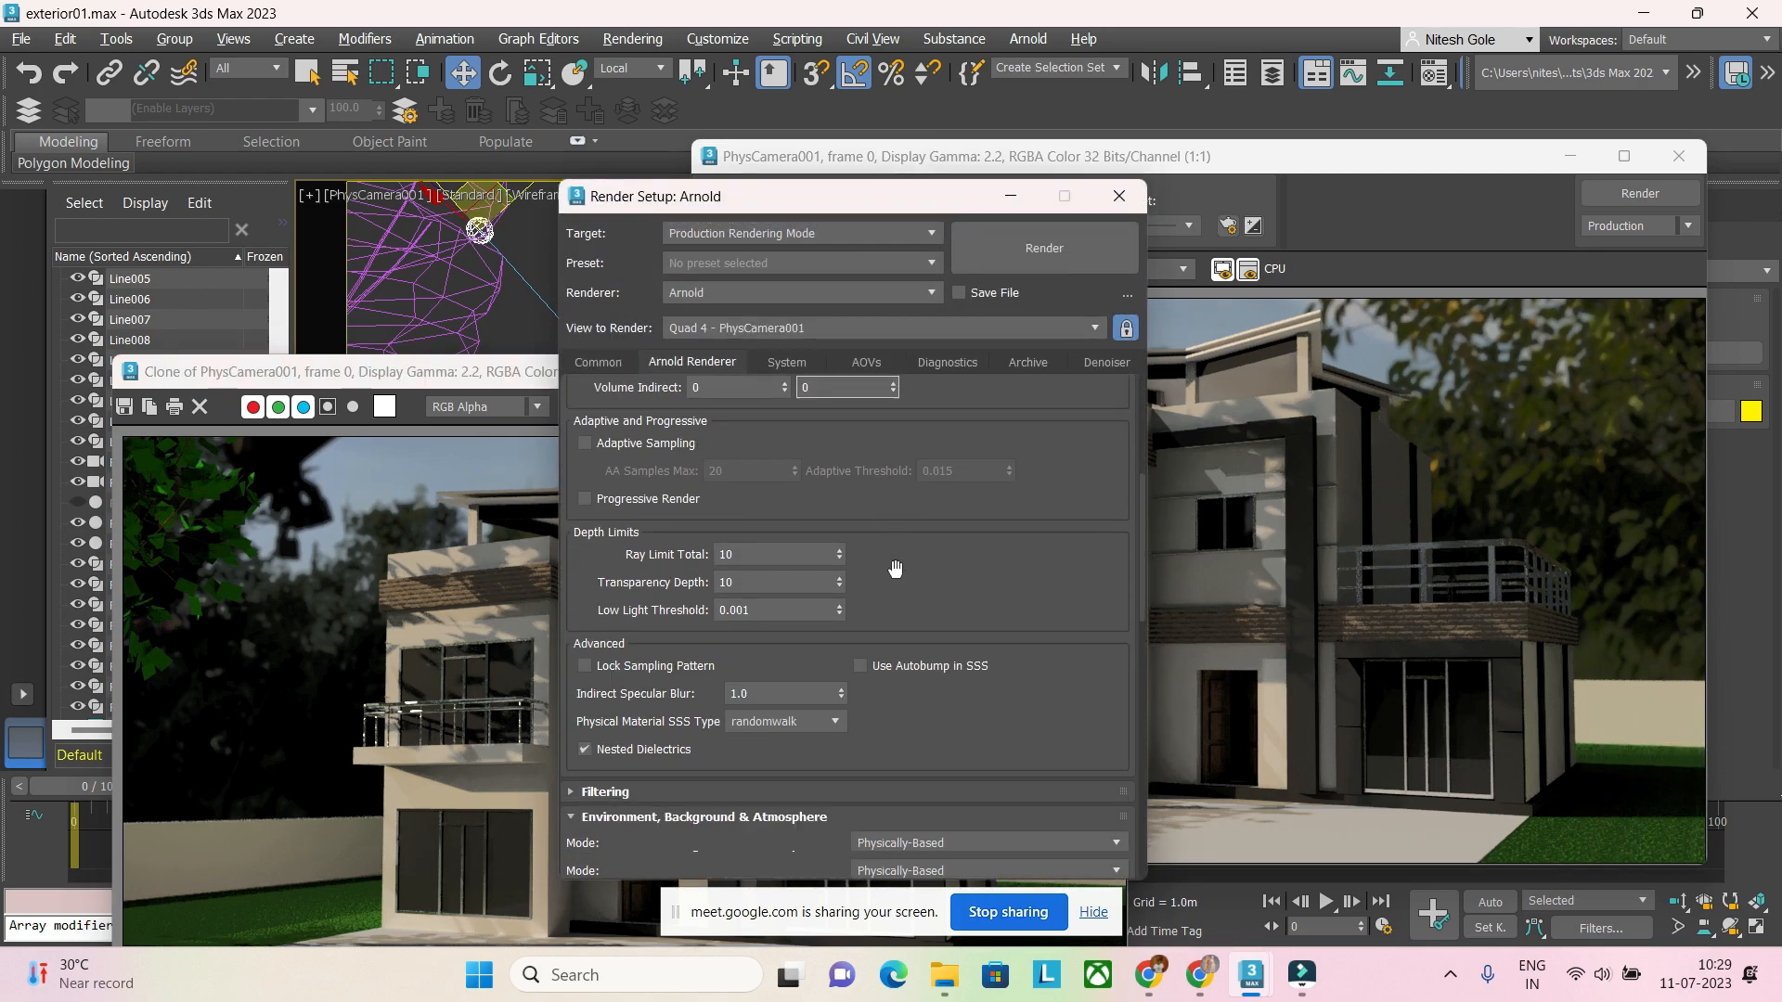
{"action": "scroll", "coordinate": [898, 562], "scroll_direction": "down", "scroll_amount": 10}
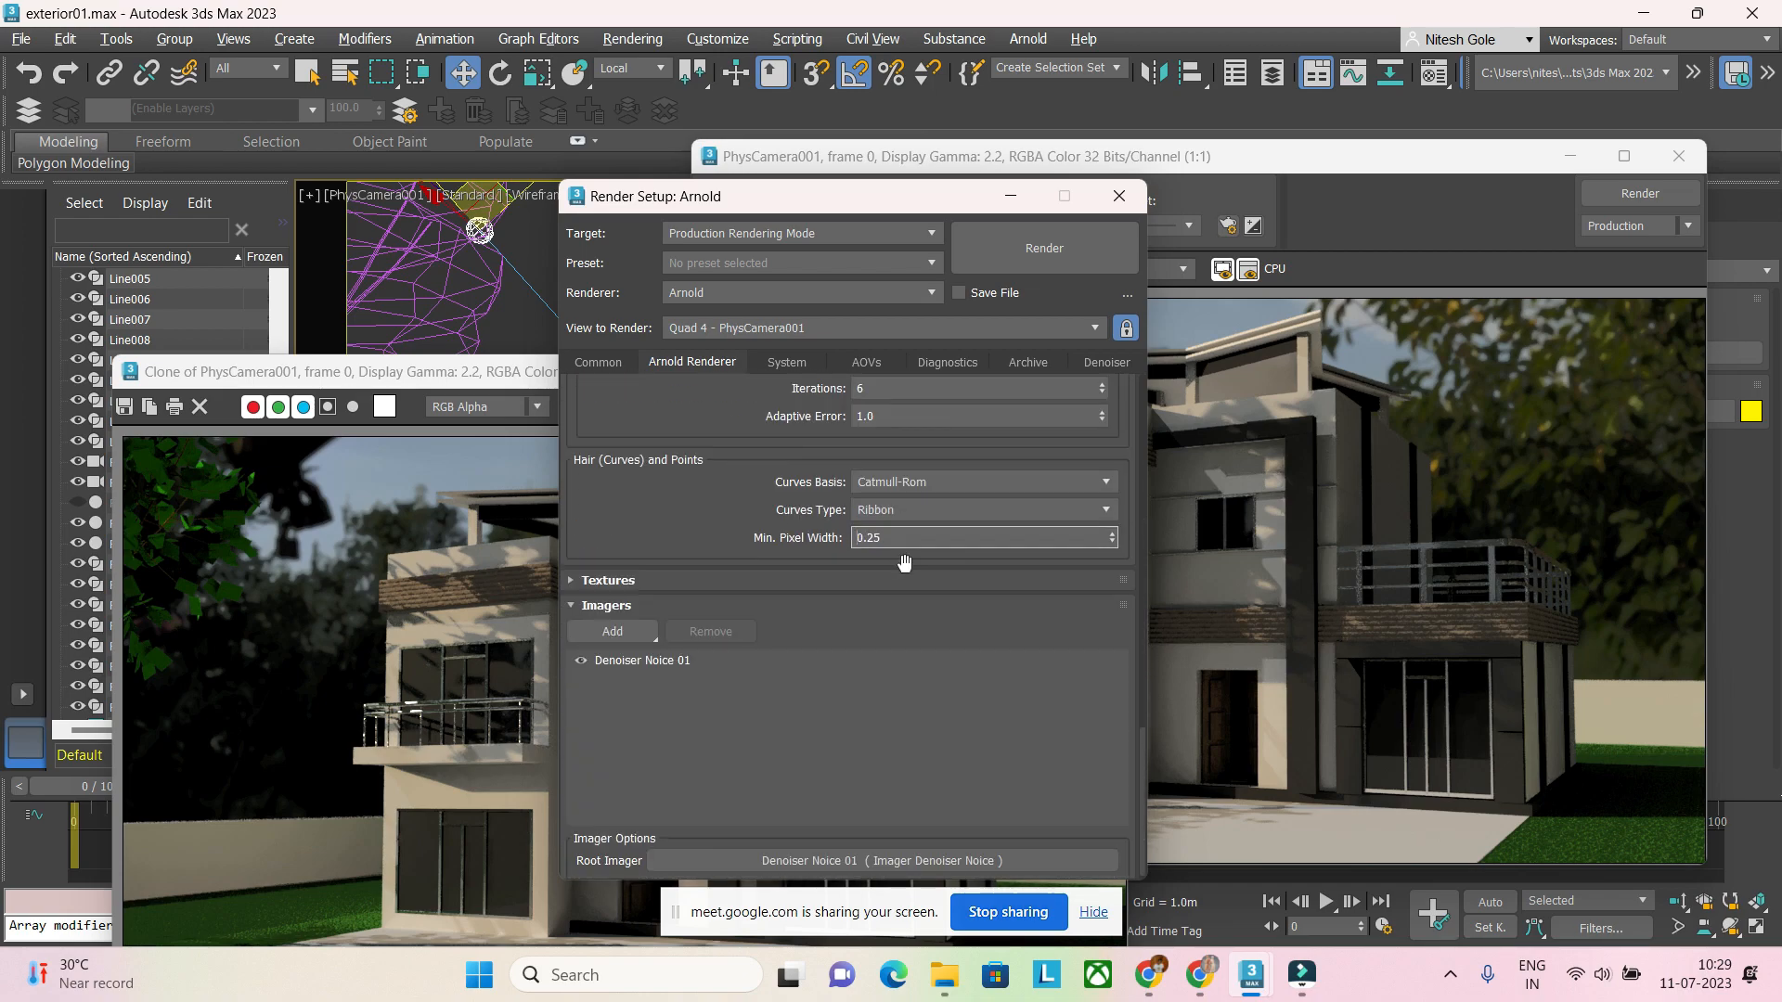
{"action": "left_click", "coordinate": [677, 662]}
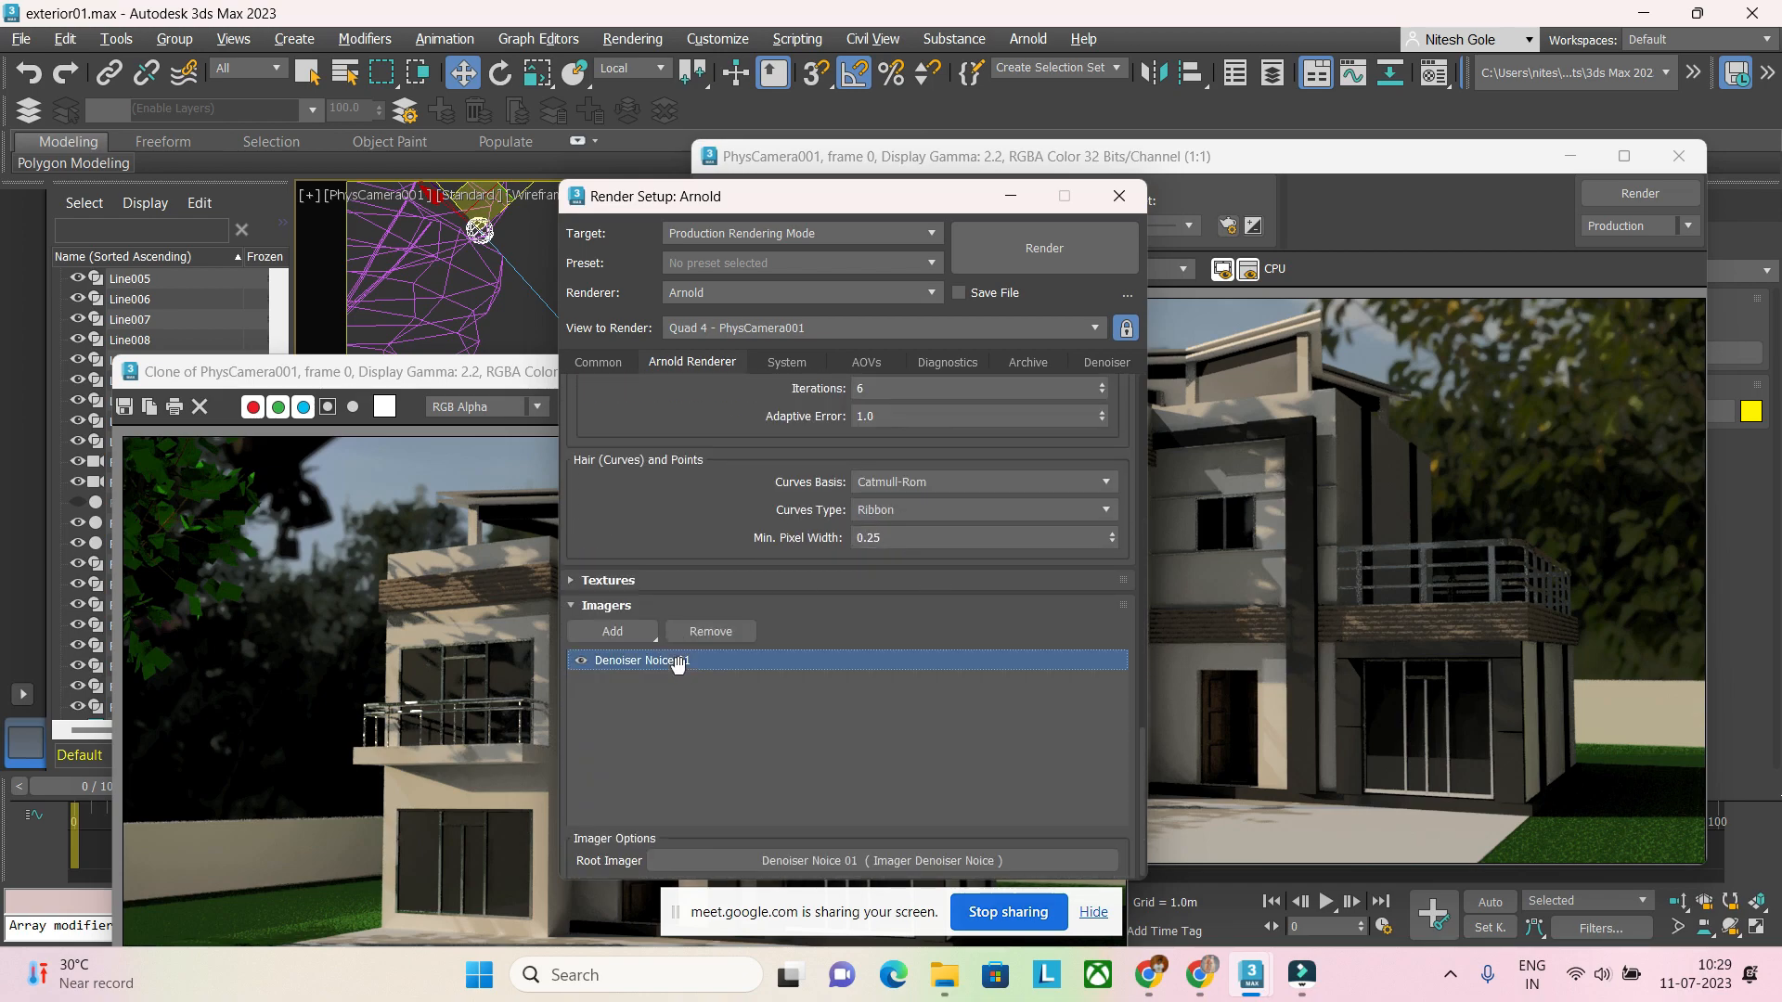
{"action": "left_click", "coordinate": [583, 661]}
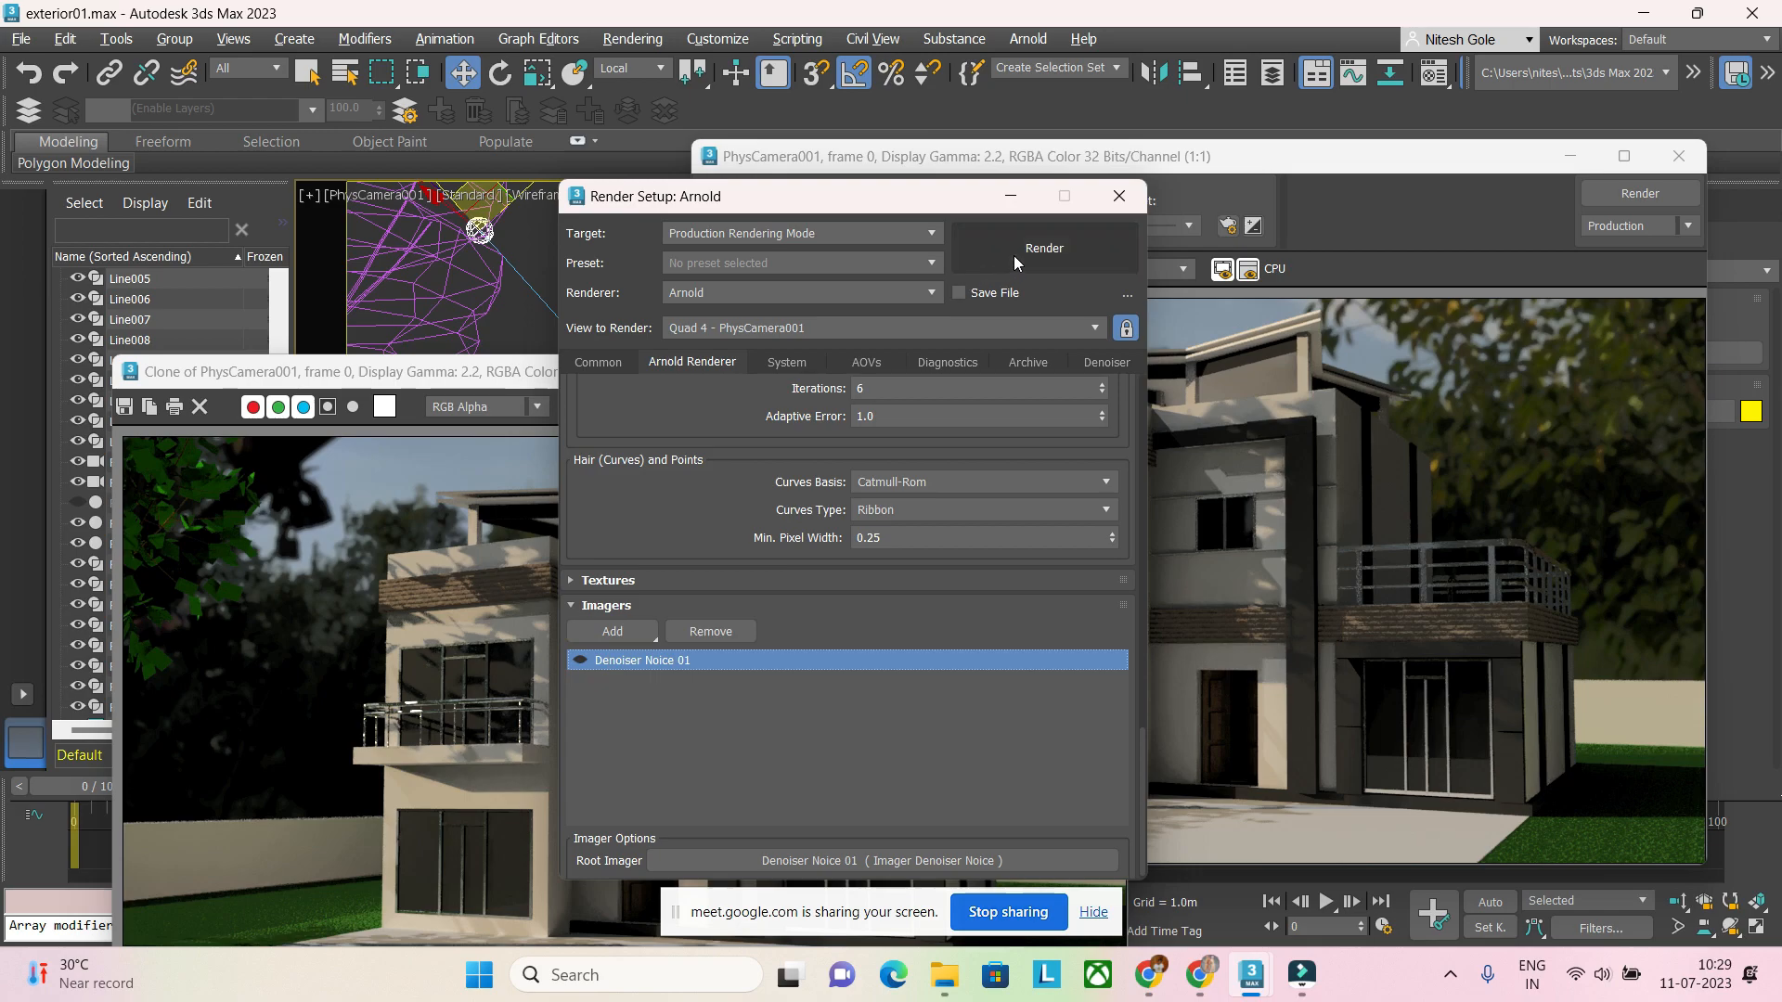
{"action": "left_click", "coordinate": [1601, 192]}
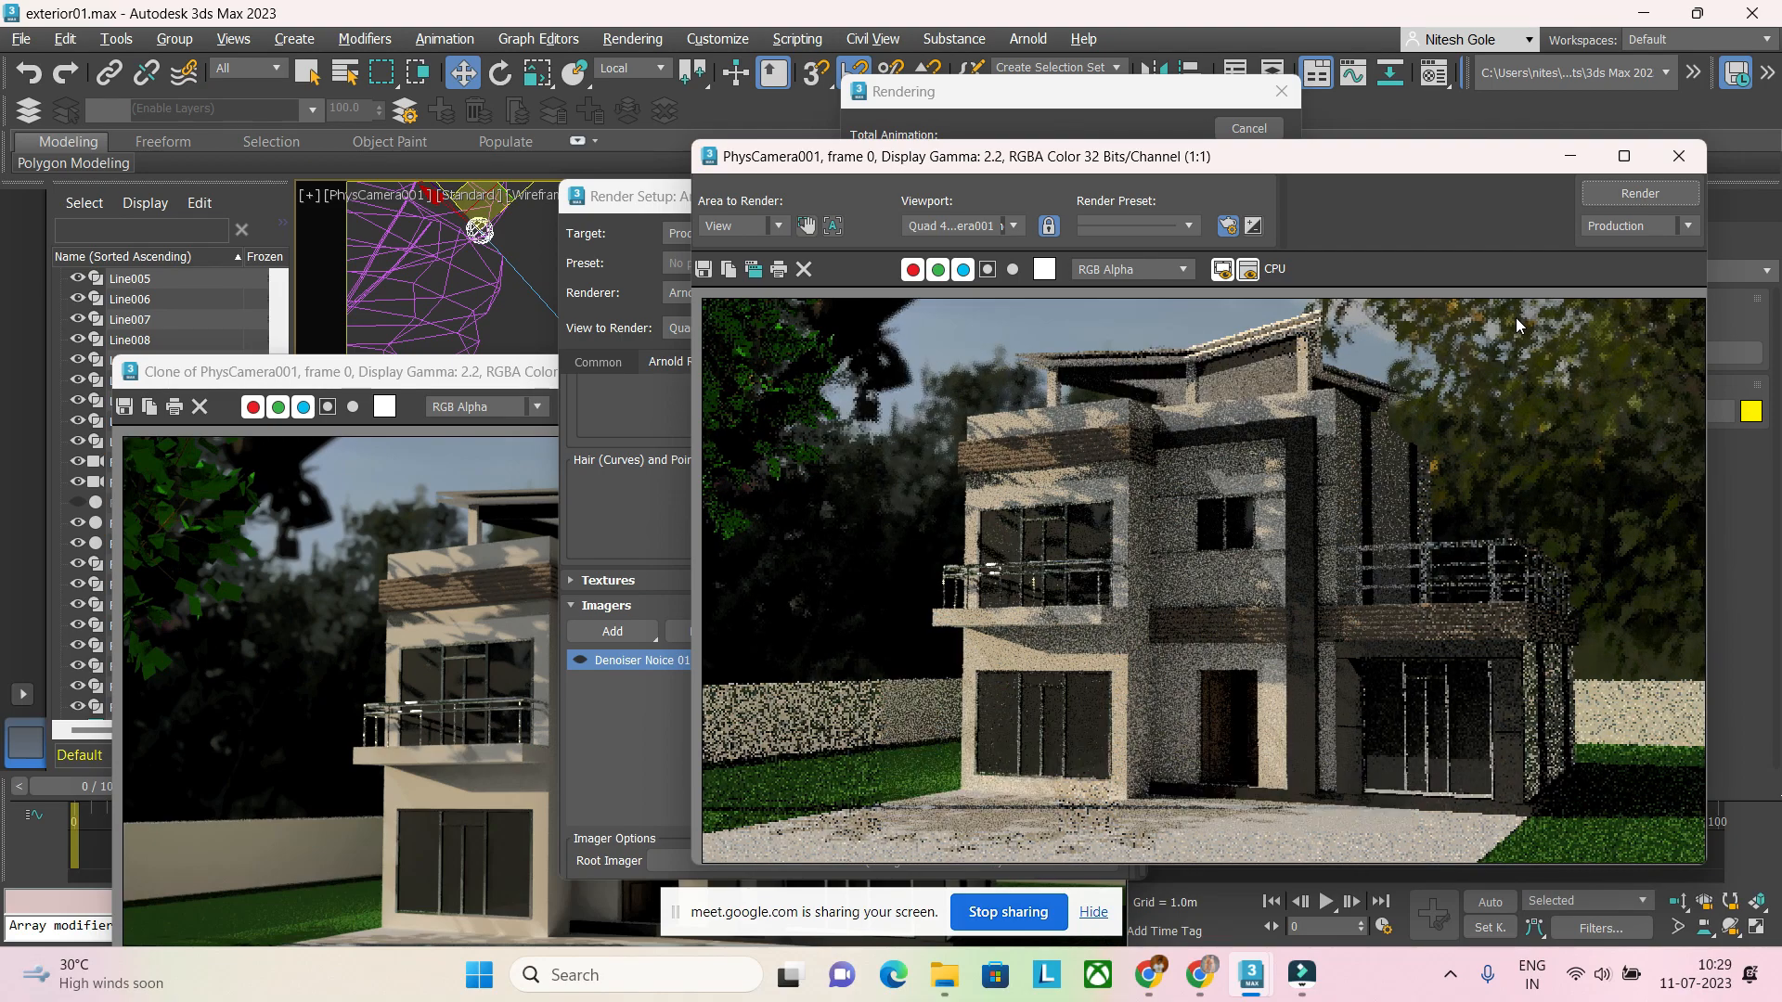
Step: Compare the cloned denoised render with the new render without denoising, examining the walls and the ground-floor areas
{"action": "left_click", "coordinate": [487, 372]}
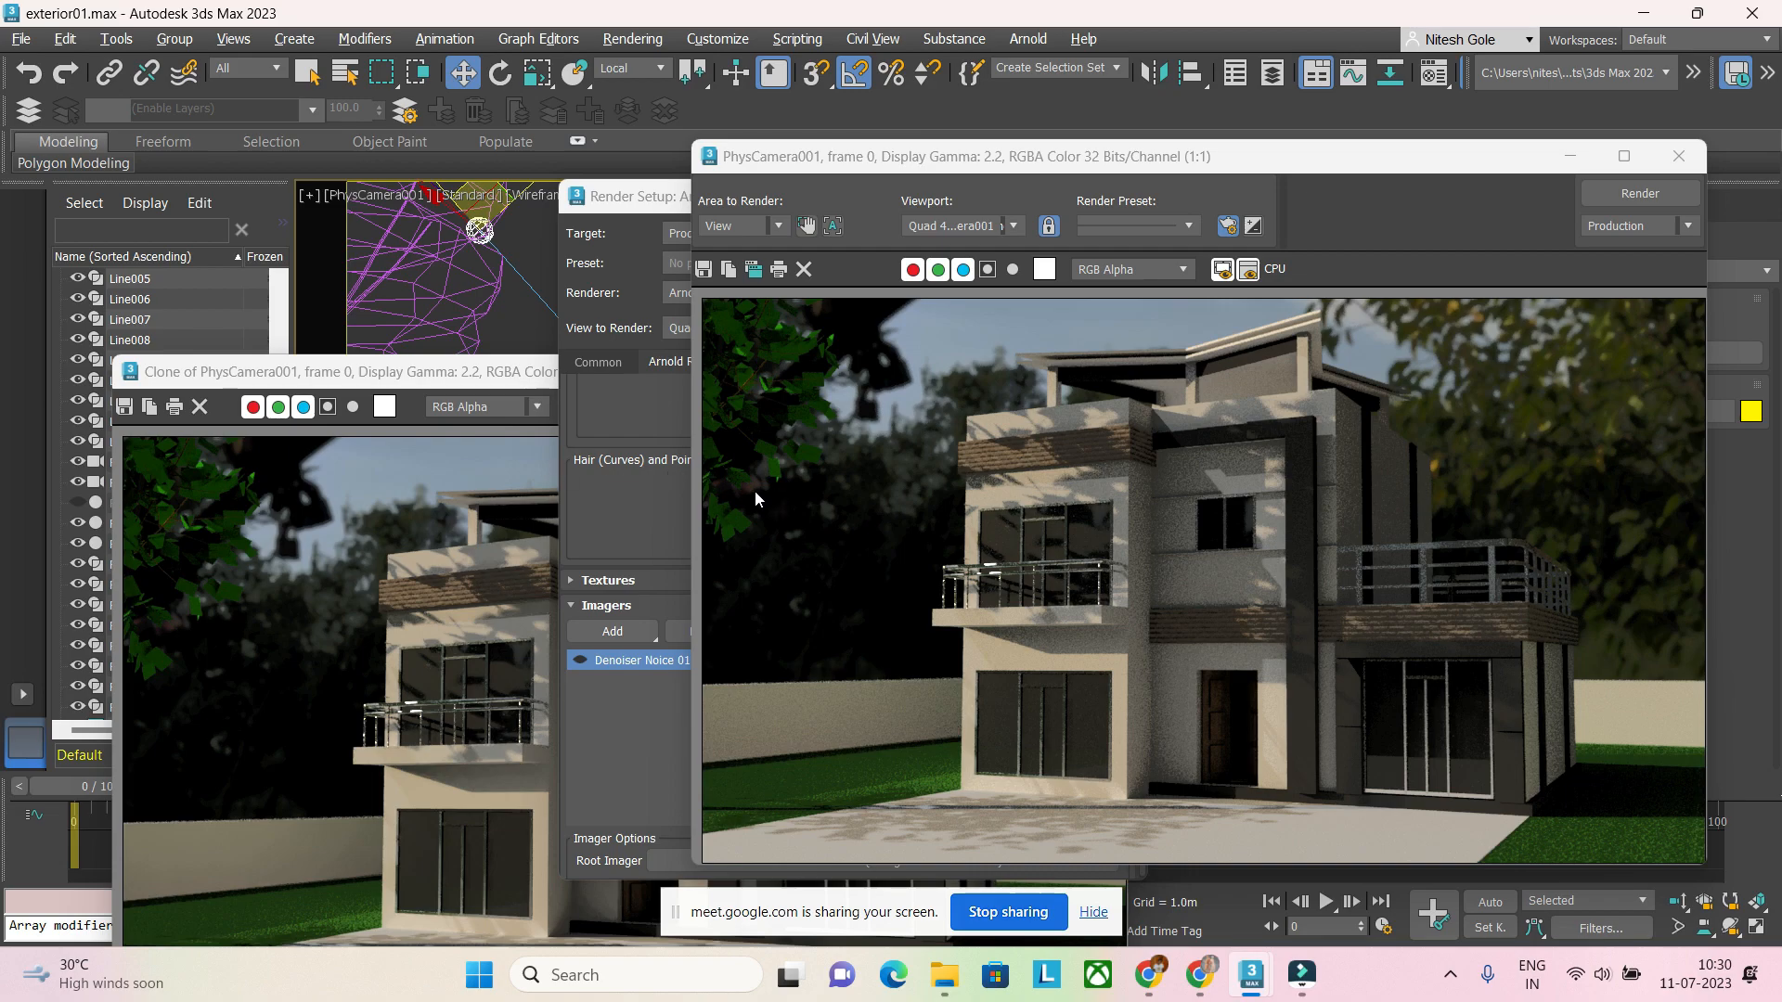
{"action": "left_click_drag", "start_coordinate": [501, 374], "coordinate": [513, 316]}
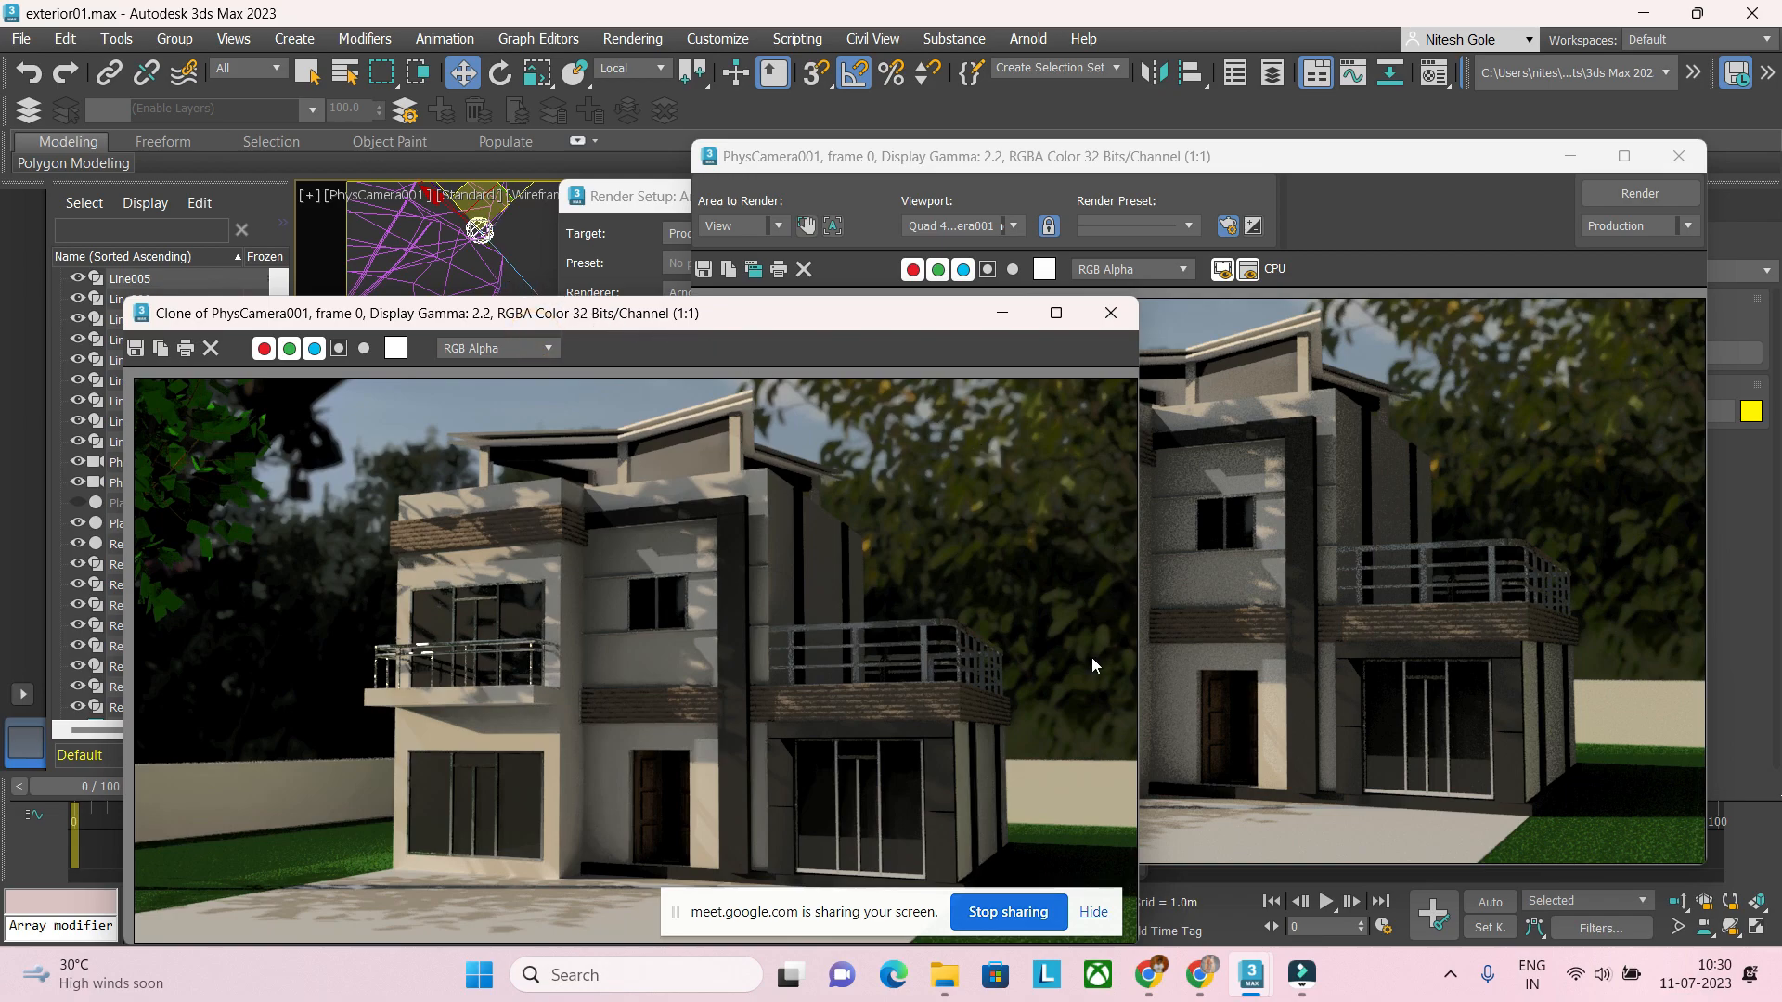
{"action": "left_click", "coordinate": [1266, 621]}
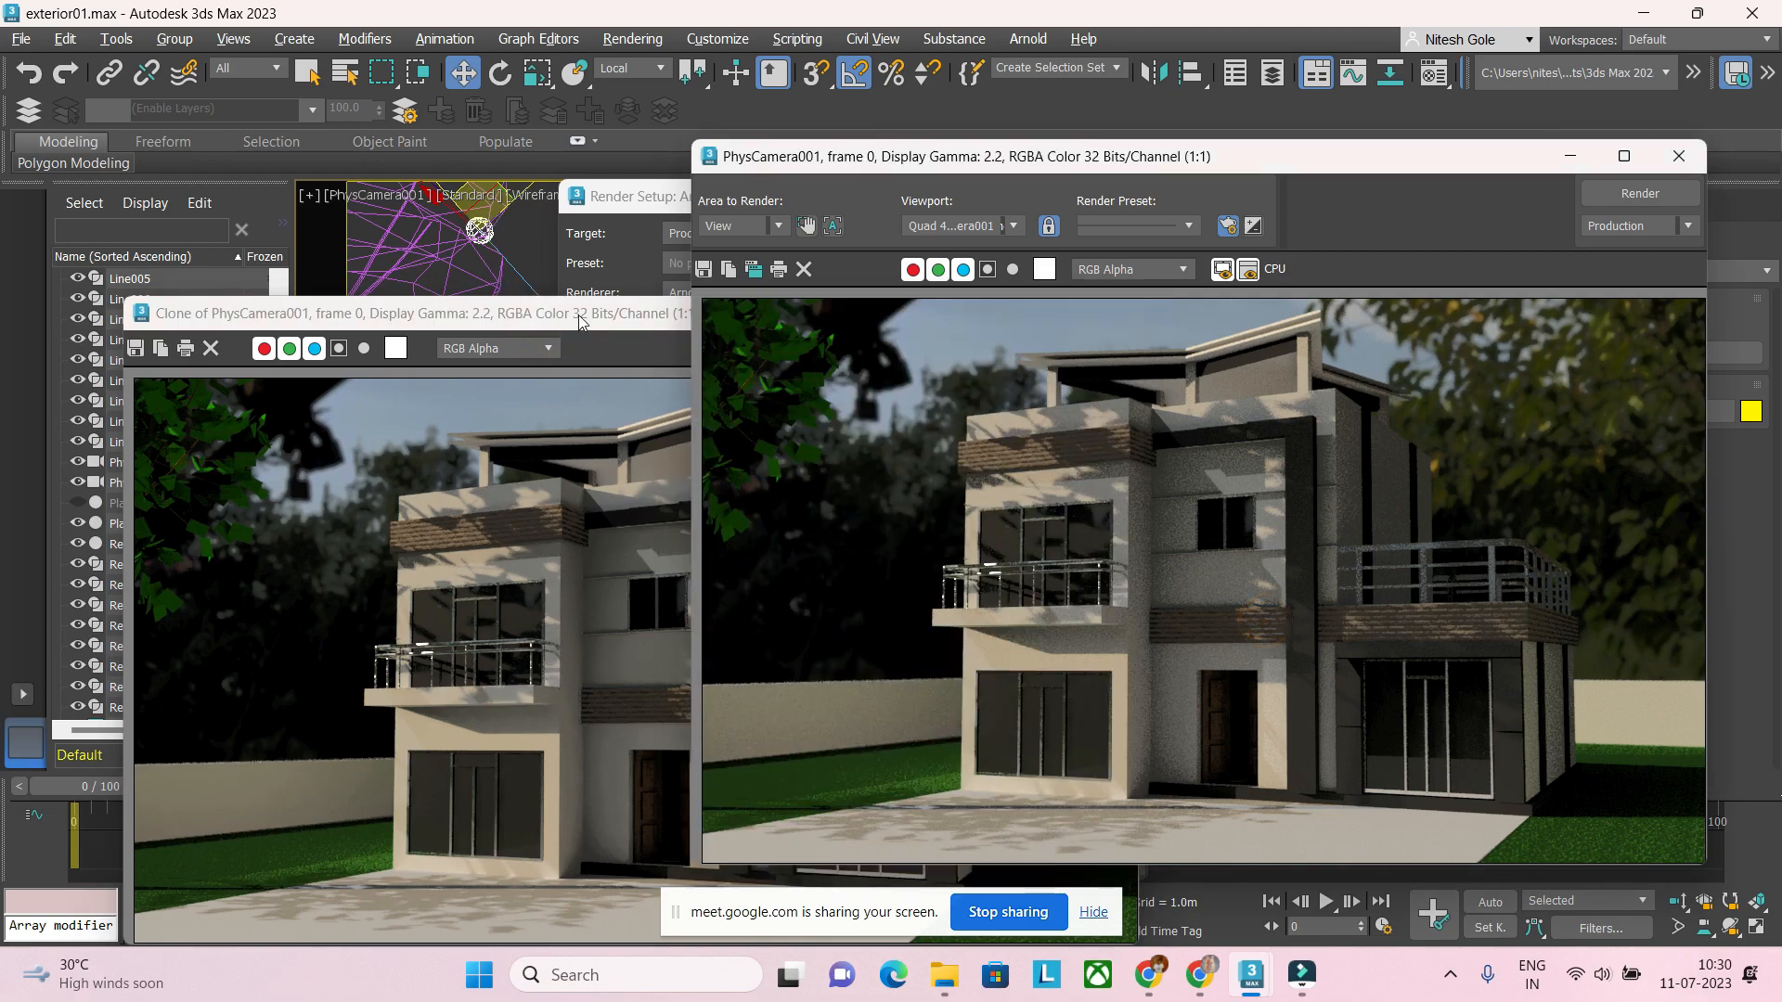
{"action": "left_click_drag", "start_coordinate": [579, 320], "coordinate": [536, 267]}
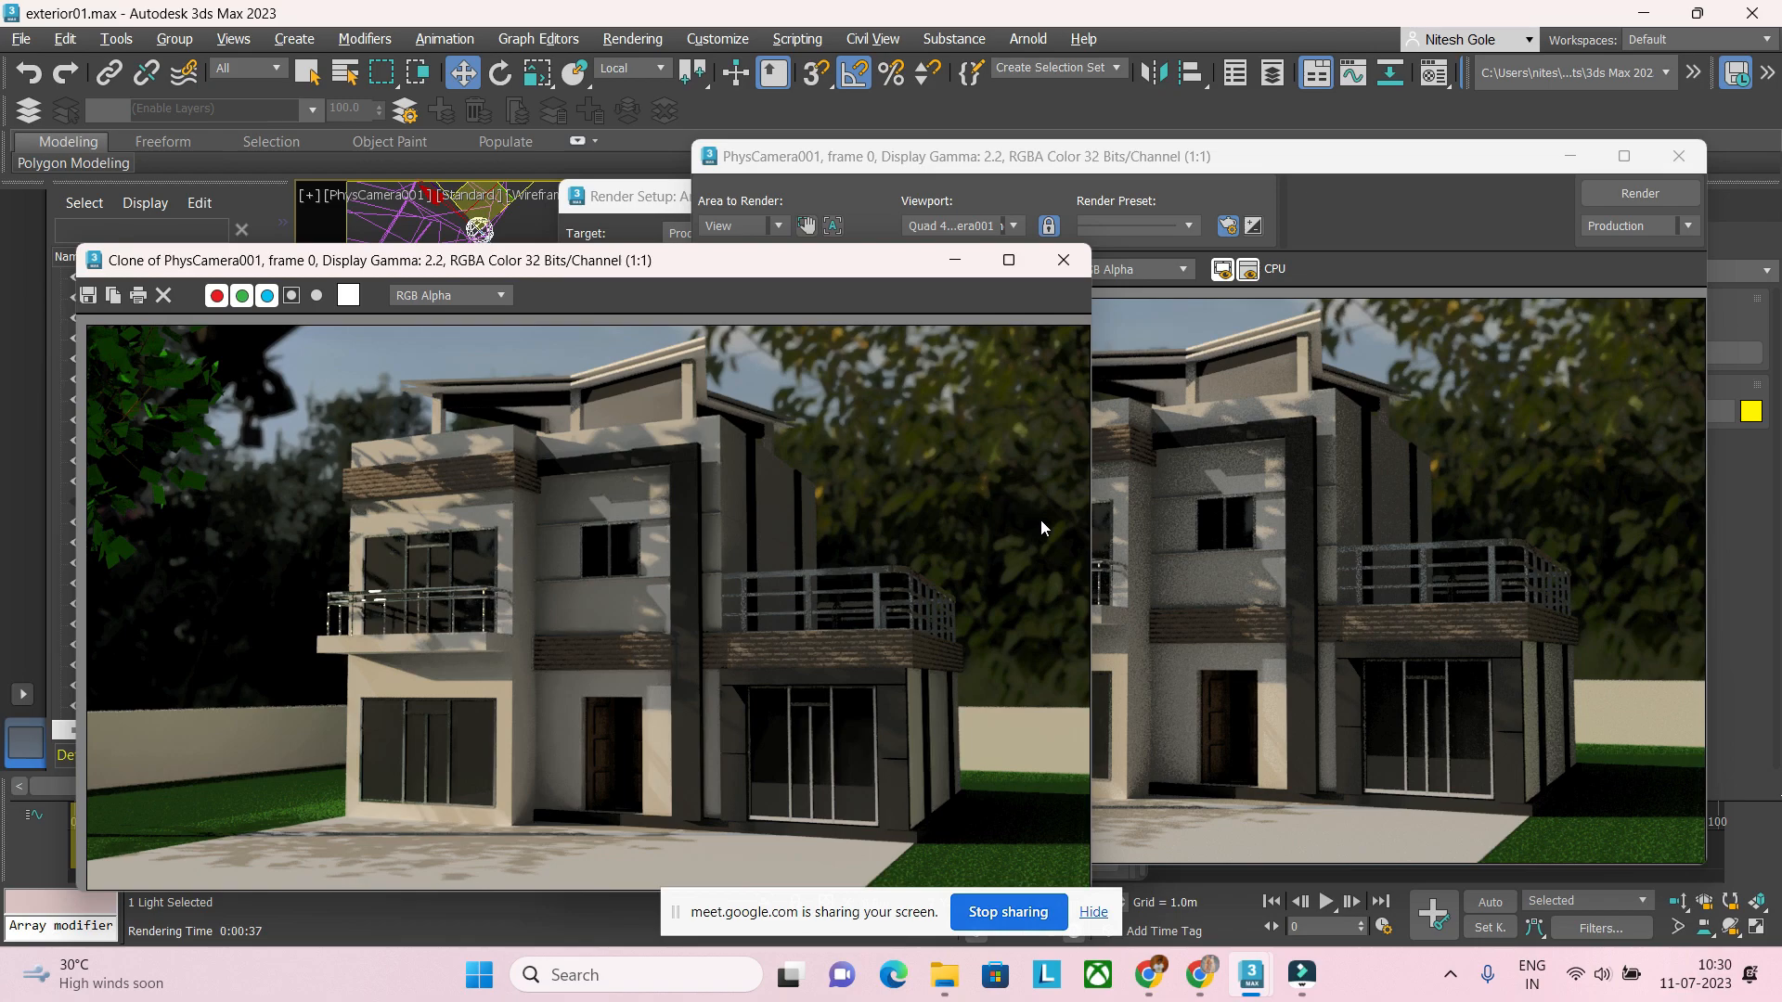
{"action": "left_click", "coordinate": [1232, 695]}
{"action": "left_click", "coordinate": [582, 676]}
{"action": "left_click", "coordinate": [1286, 661]}
{"action": "left_click", "coordinate": [616, 749]}
Step: Close both render windows, turn the Denoiser Noice 01 imager back on, and close Render Setup
{"action": "left_click", "coordinate": [1058, 264]}
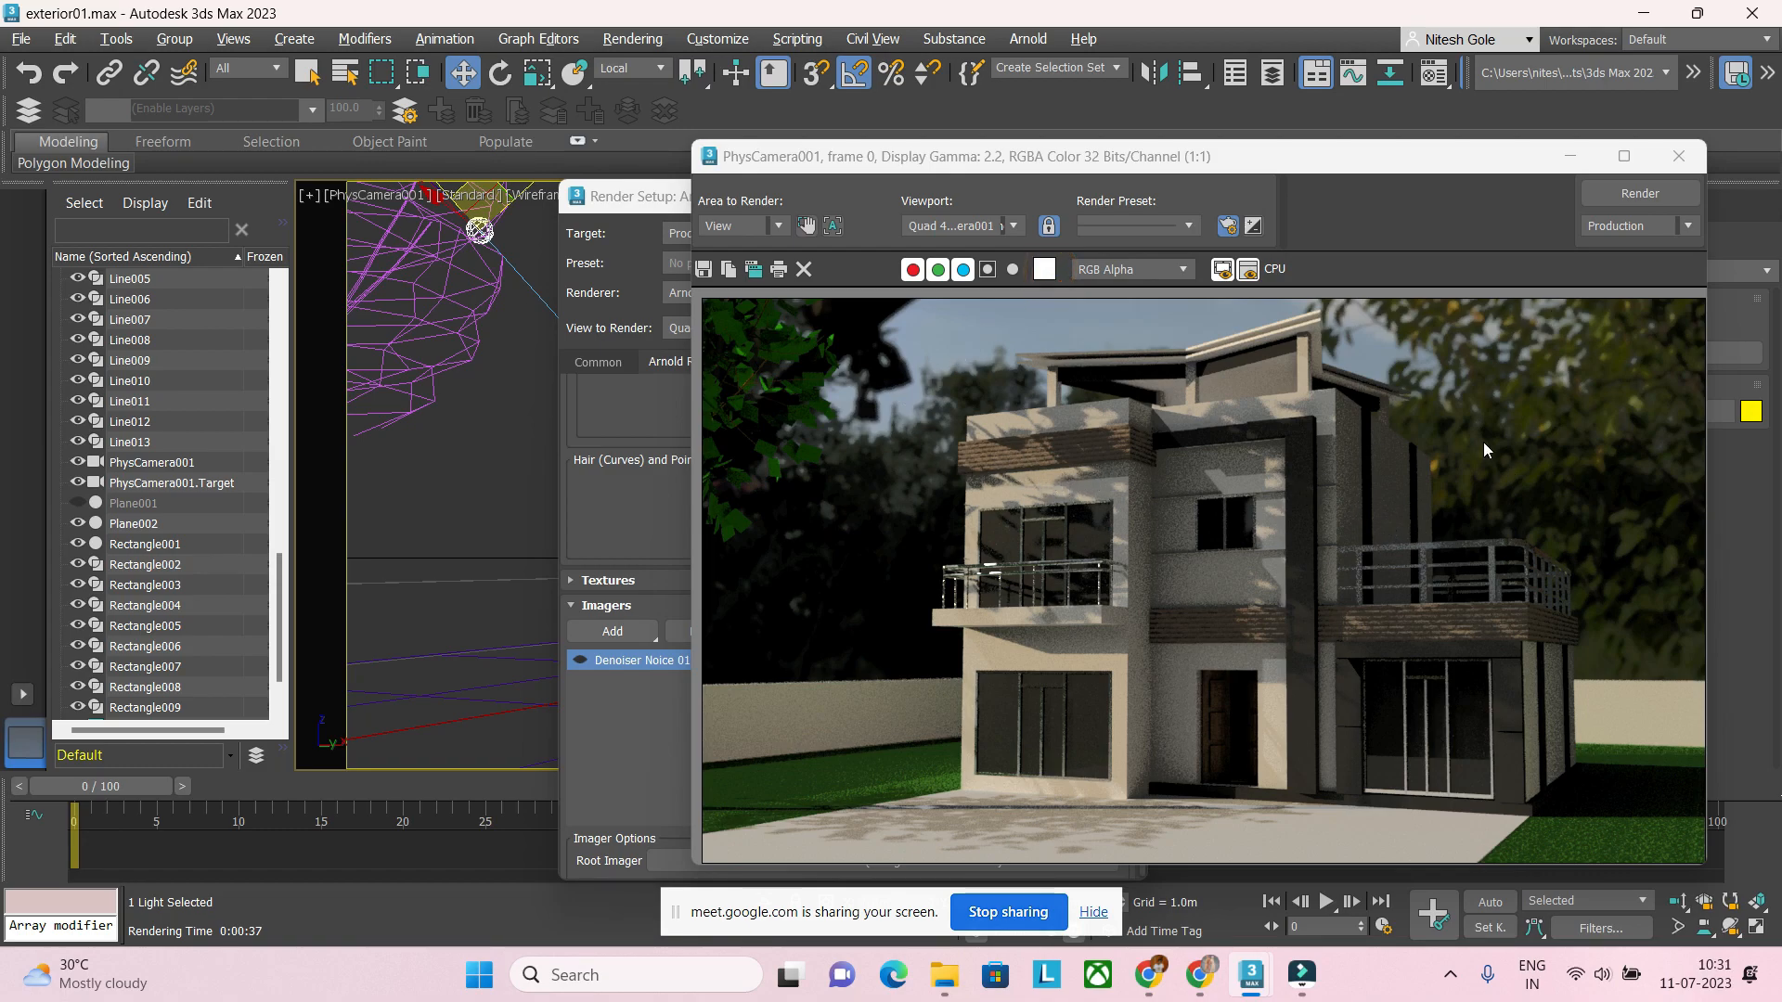
{"action": "left_click", "coordinate": [1668, 171]}
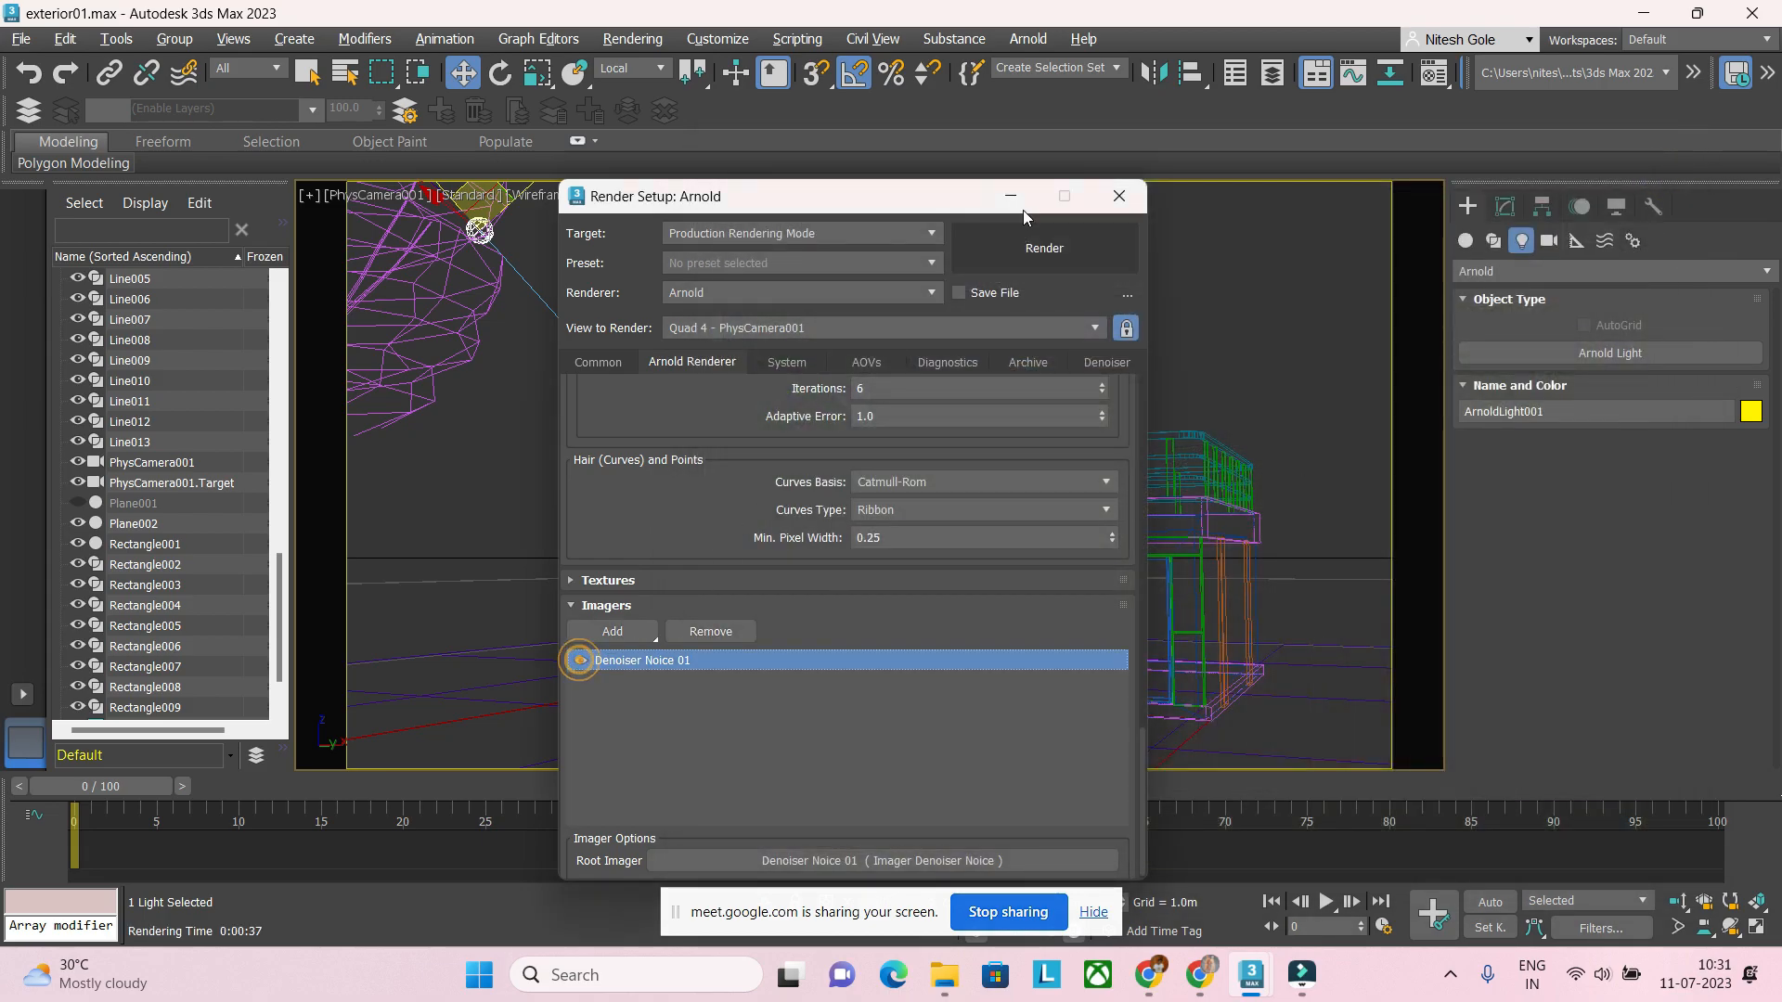
{"action": "left_click", "coordinate": [1118, 196]}
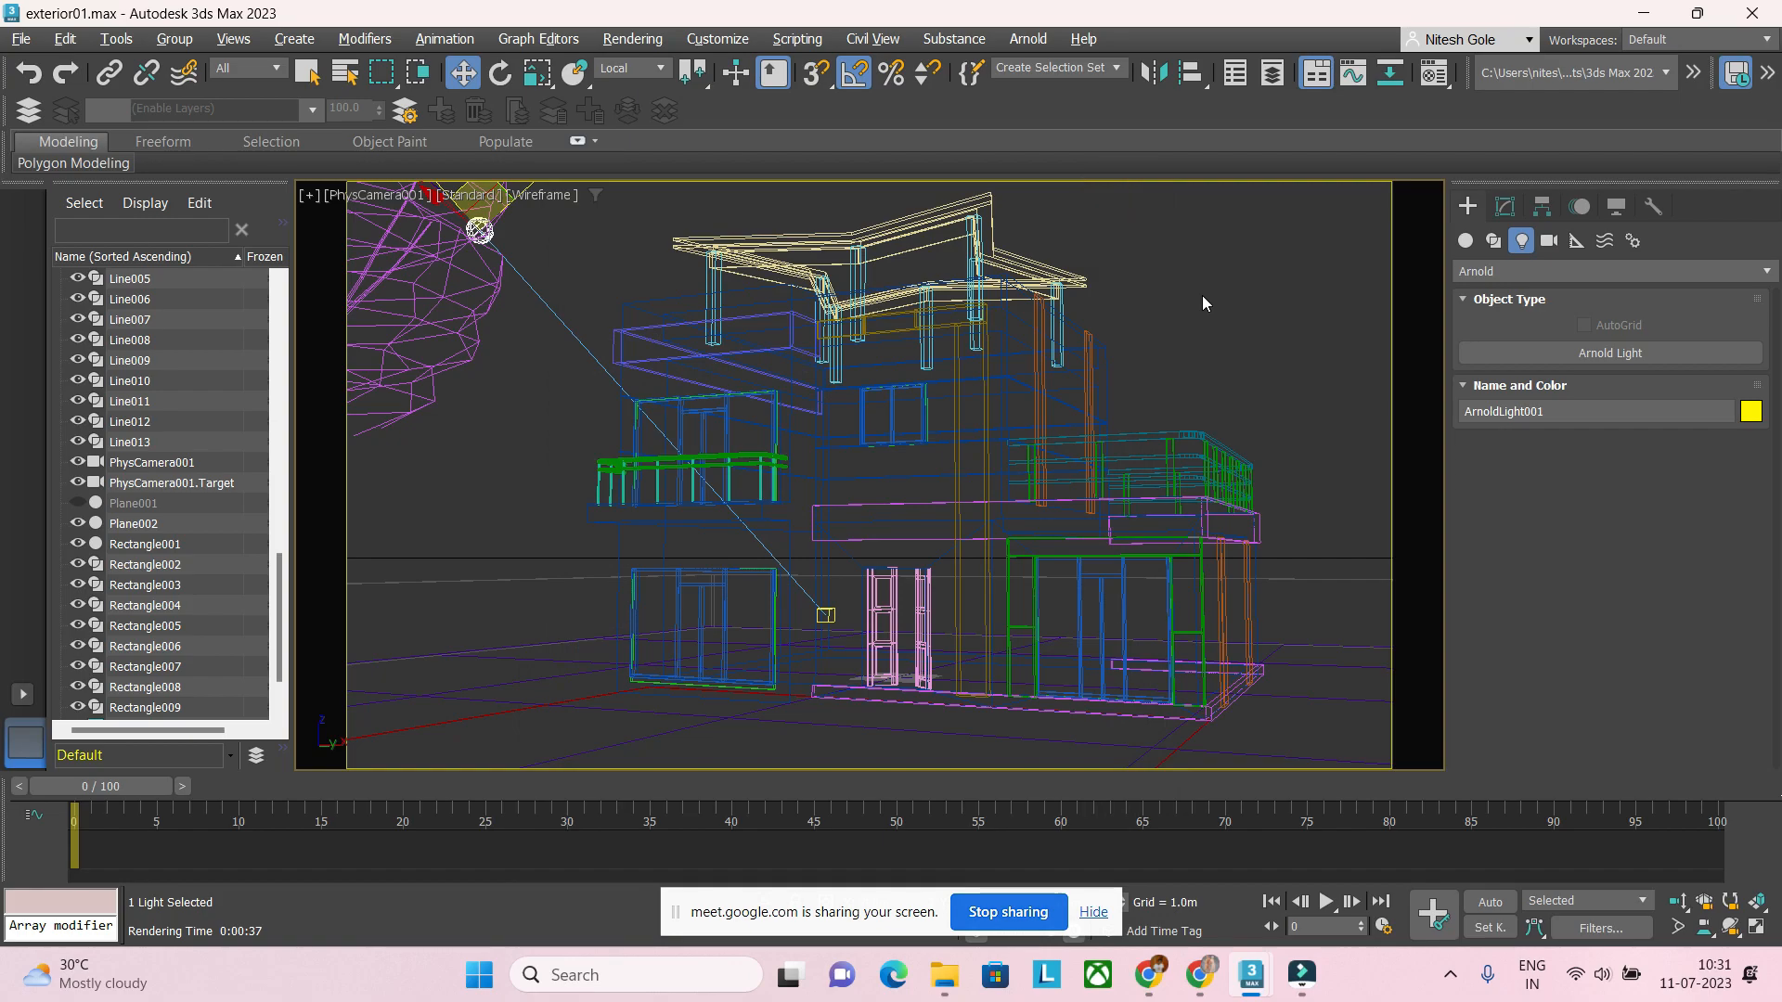
Step: Start the Cylinder tool from Standard Primitives, with the Top view framed on the front balcony area
{"action": "key", "text": "t"}
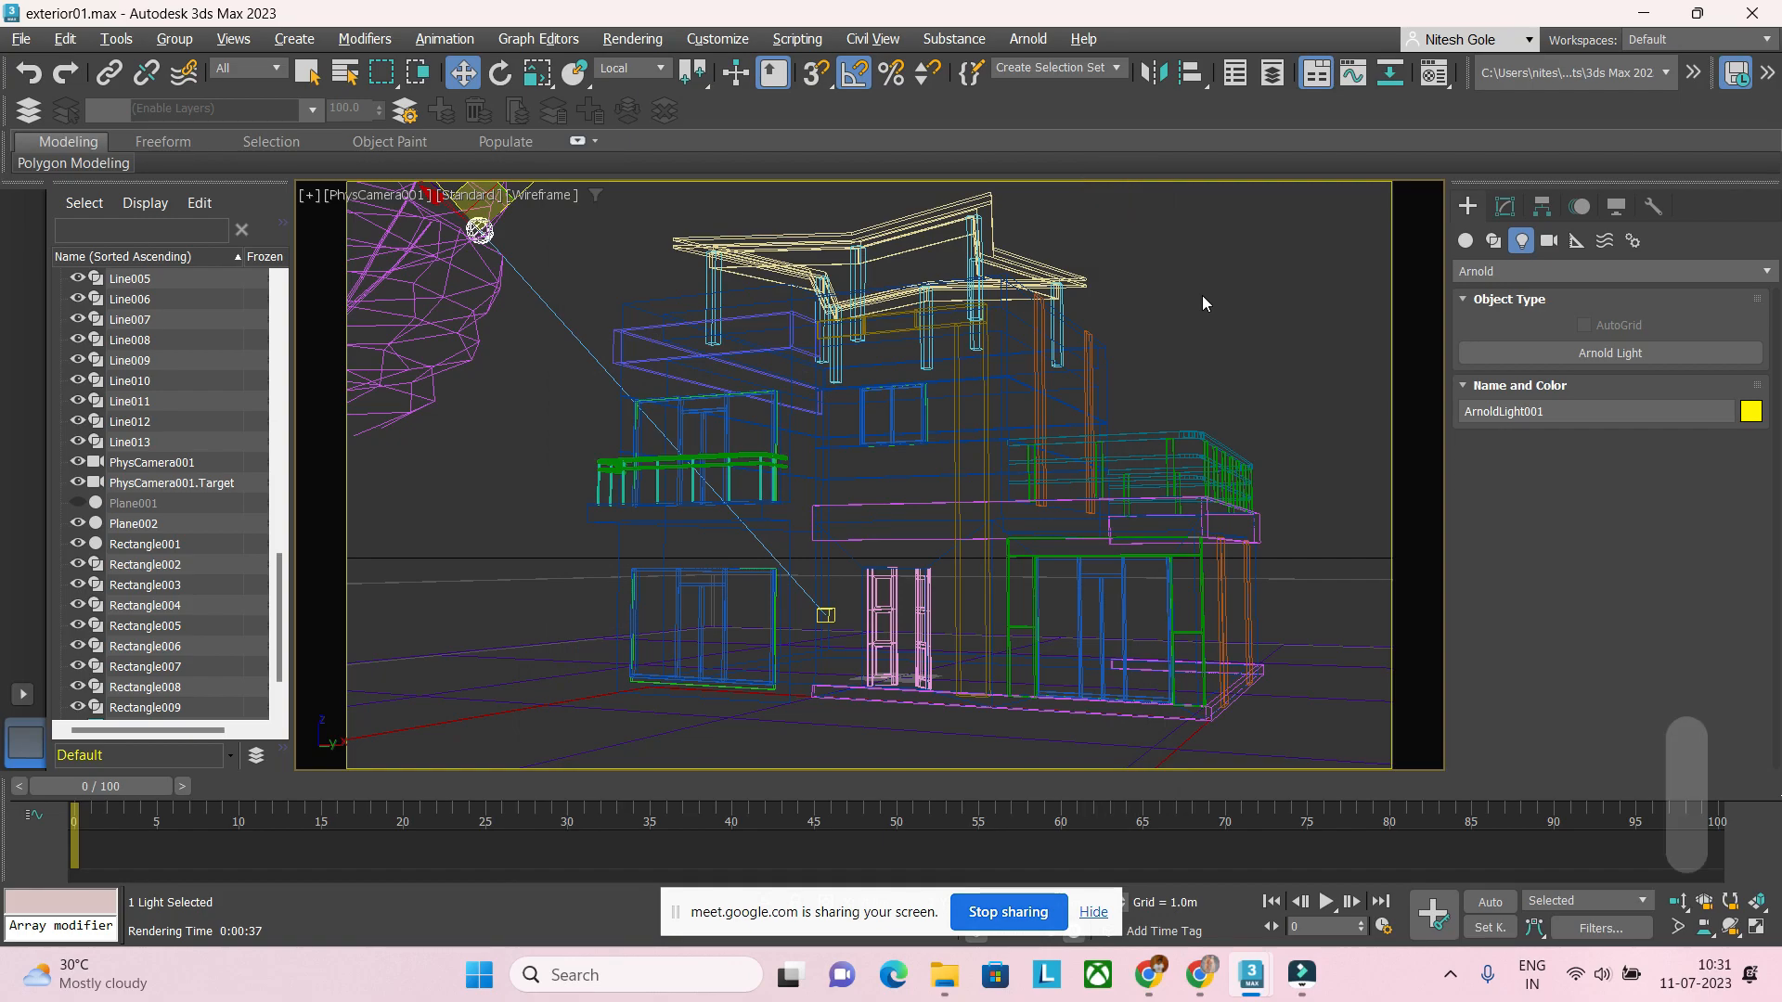
{"action": "scroll", "coordinate": [1006, 364], "scroll_direction": "up", "scroll_amount": 5}
{"action": "scroll", "coordinate": [956, 504], "scroll_direction": "down", "scroll_amount": 3}
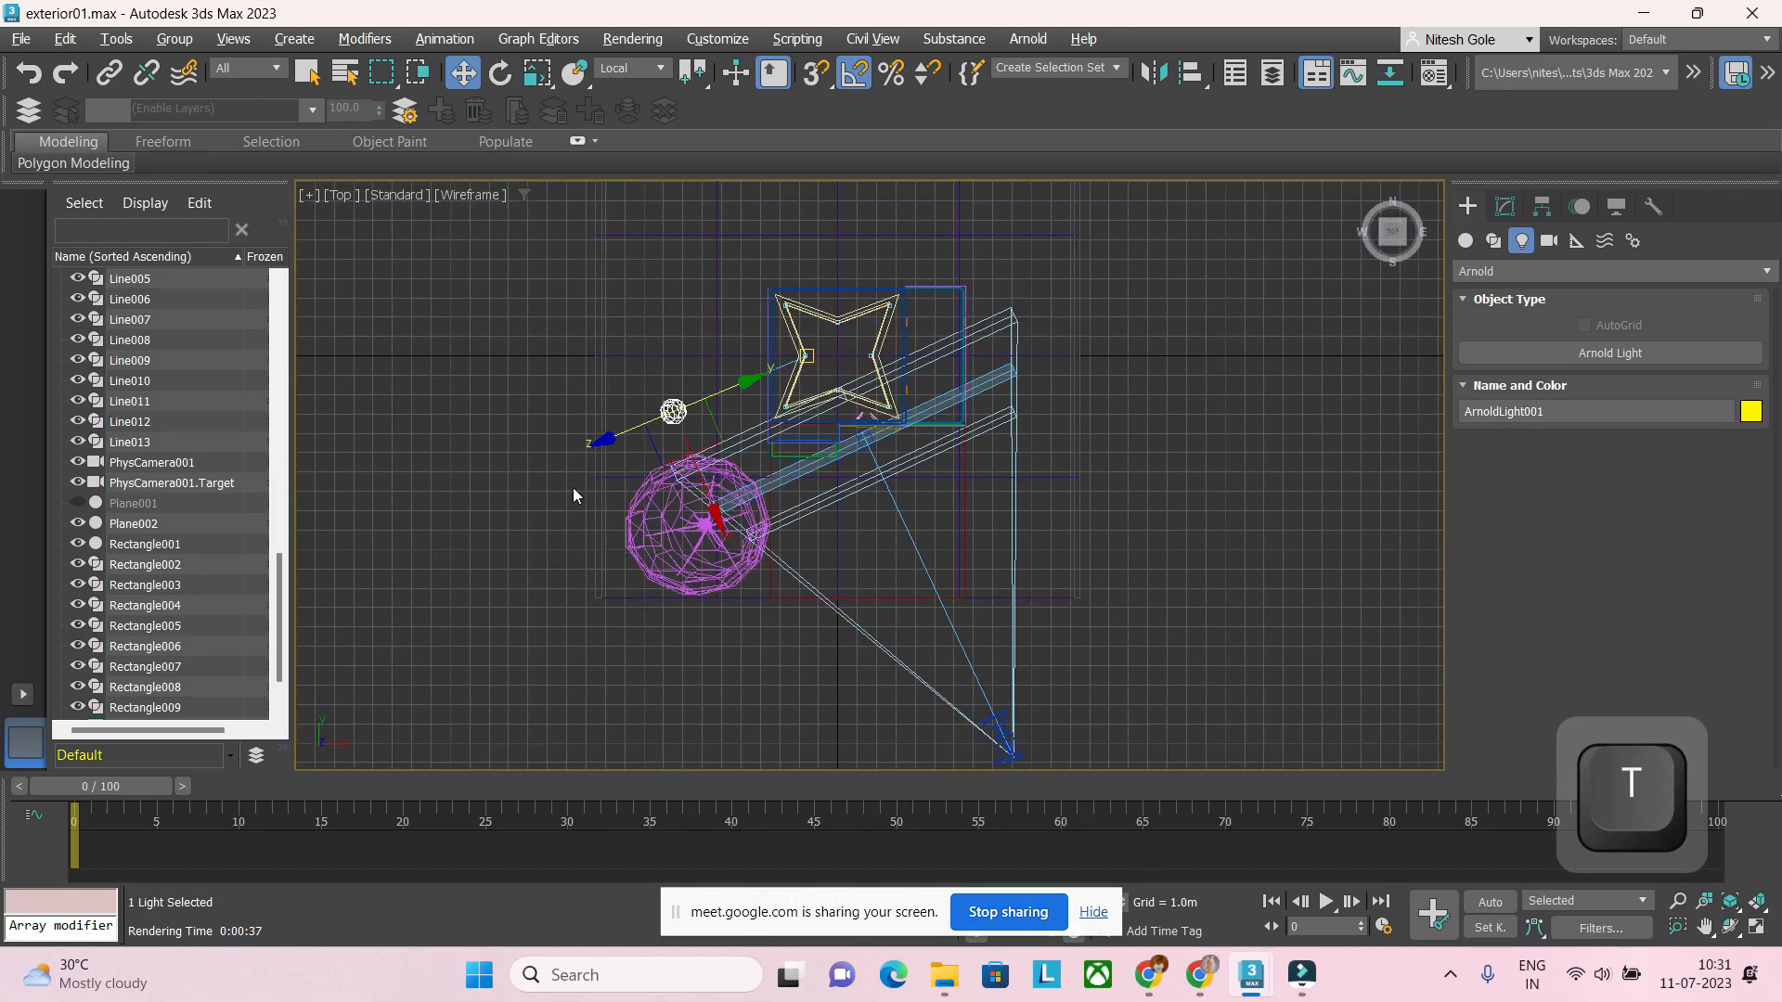
{"action": "scroll", "coordinate": [668, 505], "scroll_direction": "up", "scroll_amount": 8}
{"action": "middle_click_drag", "start_coordinate": [800, 437], "coordinate": [303, 676]}
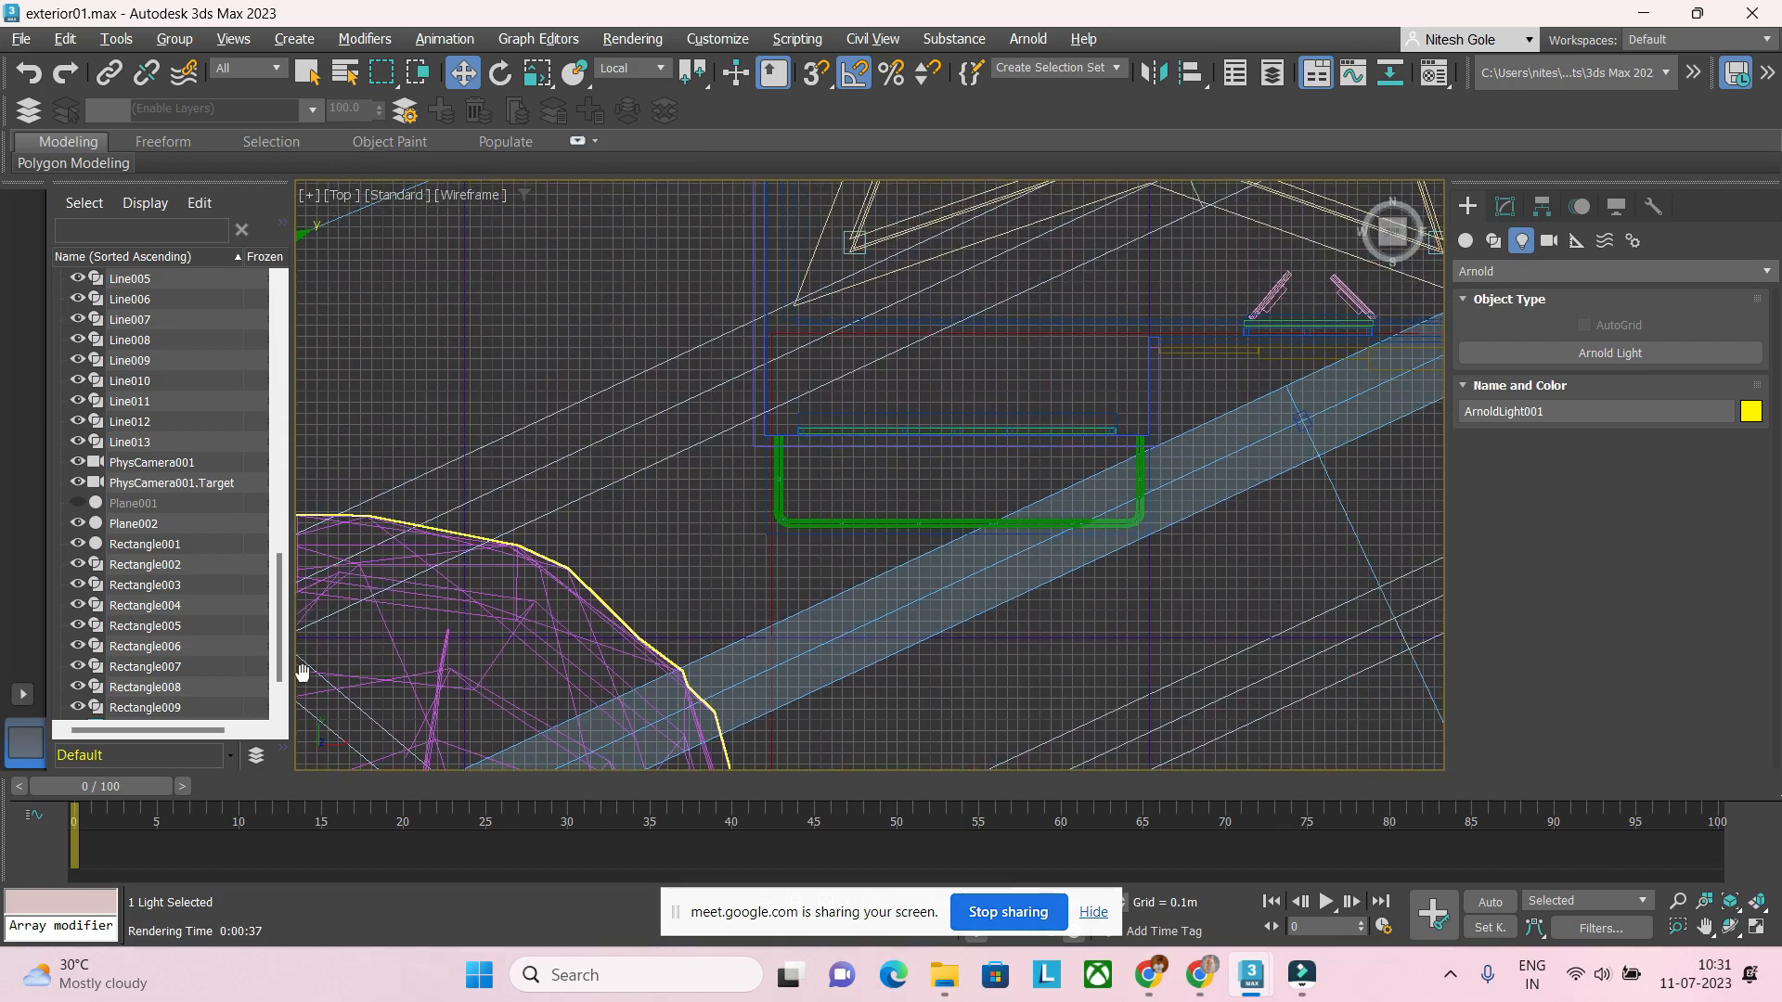
{"action": "scroll", "coordinate": [801, 447], "scroll_direction": "up", "scroll_amount": 4}
{"action": "middle_click_drag", "start_coordinate": [824, 464], "coordinate": [600, 572]}
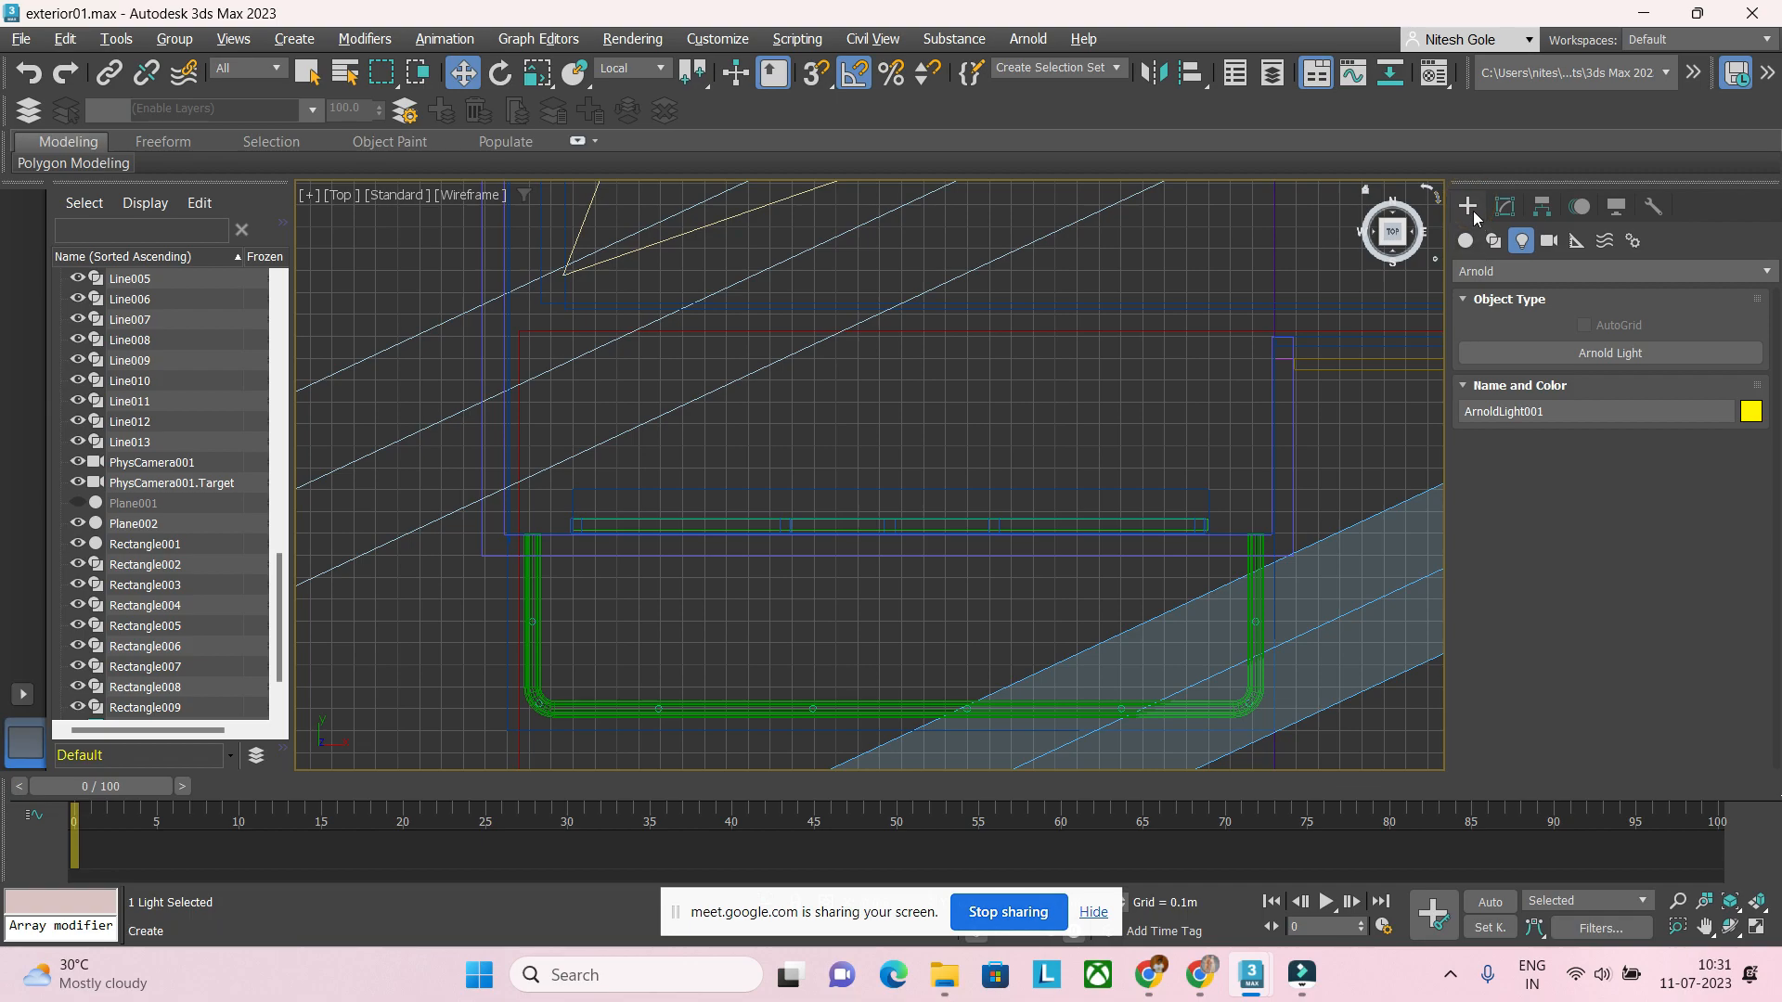
{"action": "left_click", "coordinate": [1465, 241]}
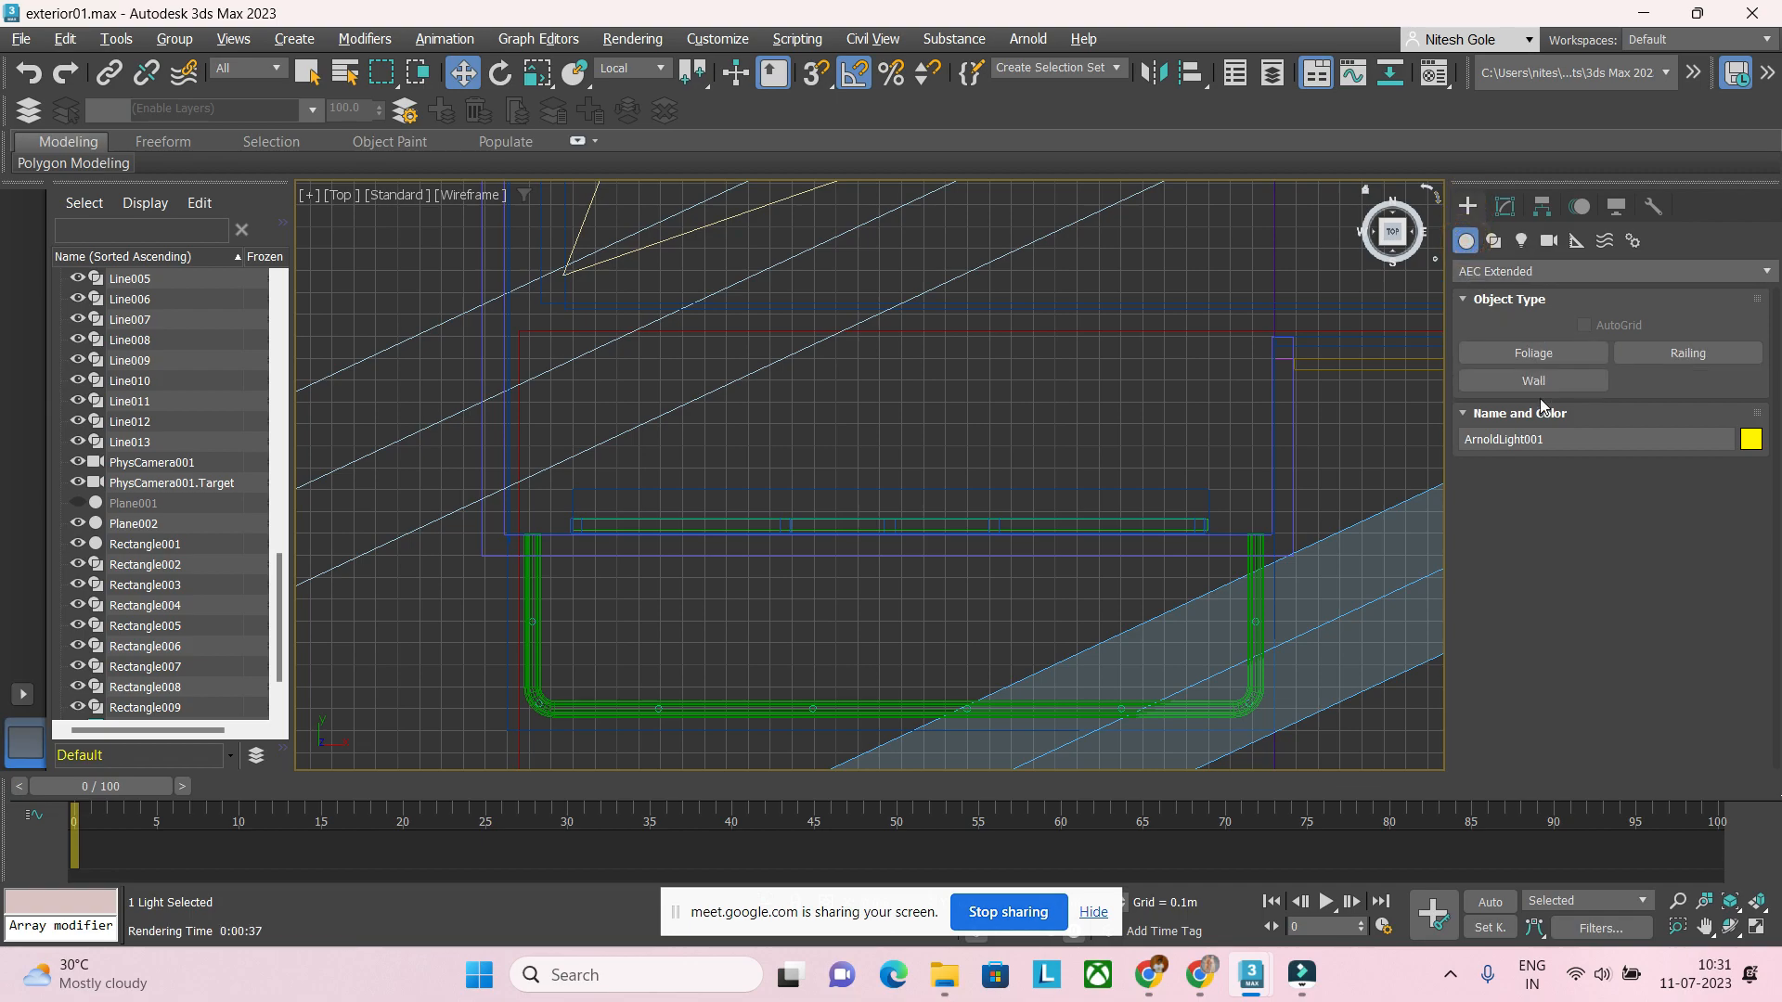
{"action": "left_click", "coordinate": [1476, 271]}
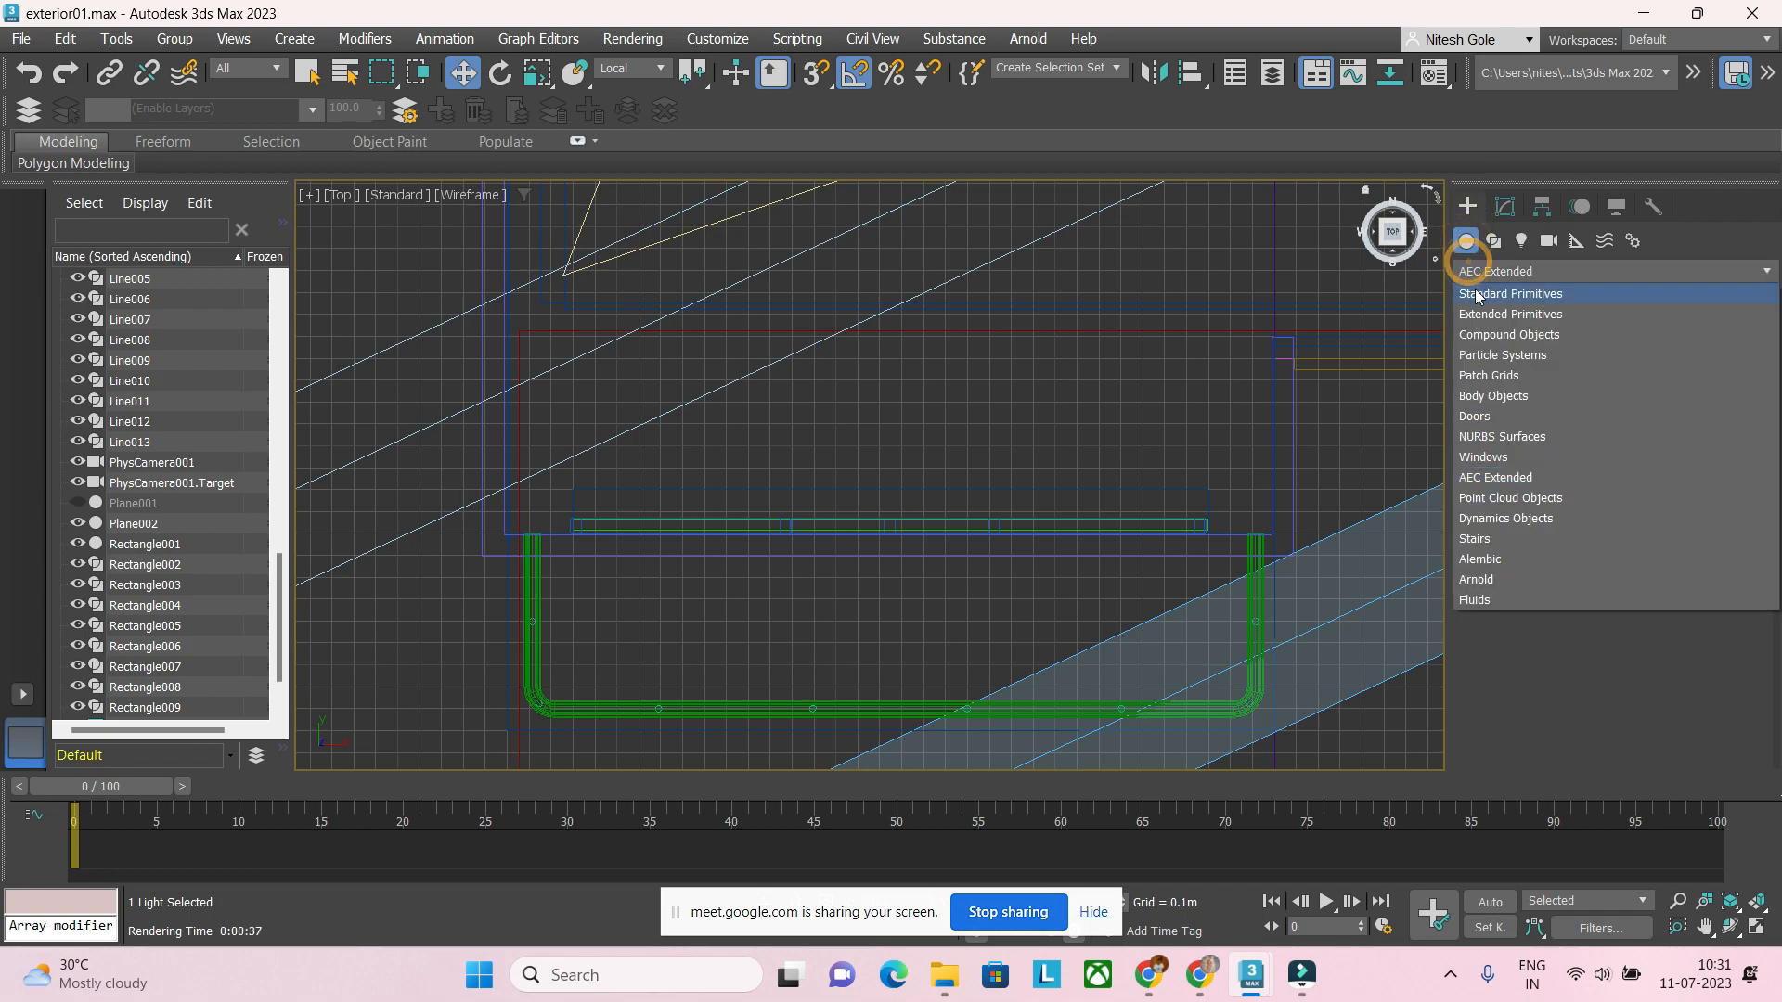
{"action": "left_click", "coordinate": [1480, 290]}
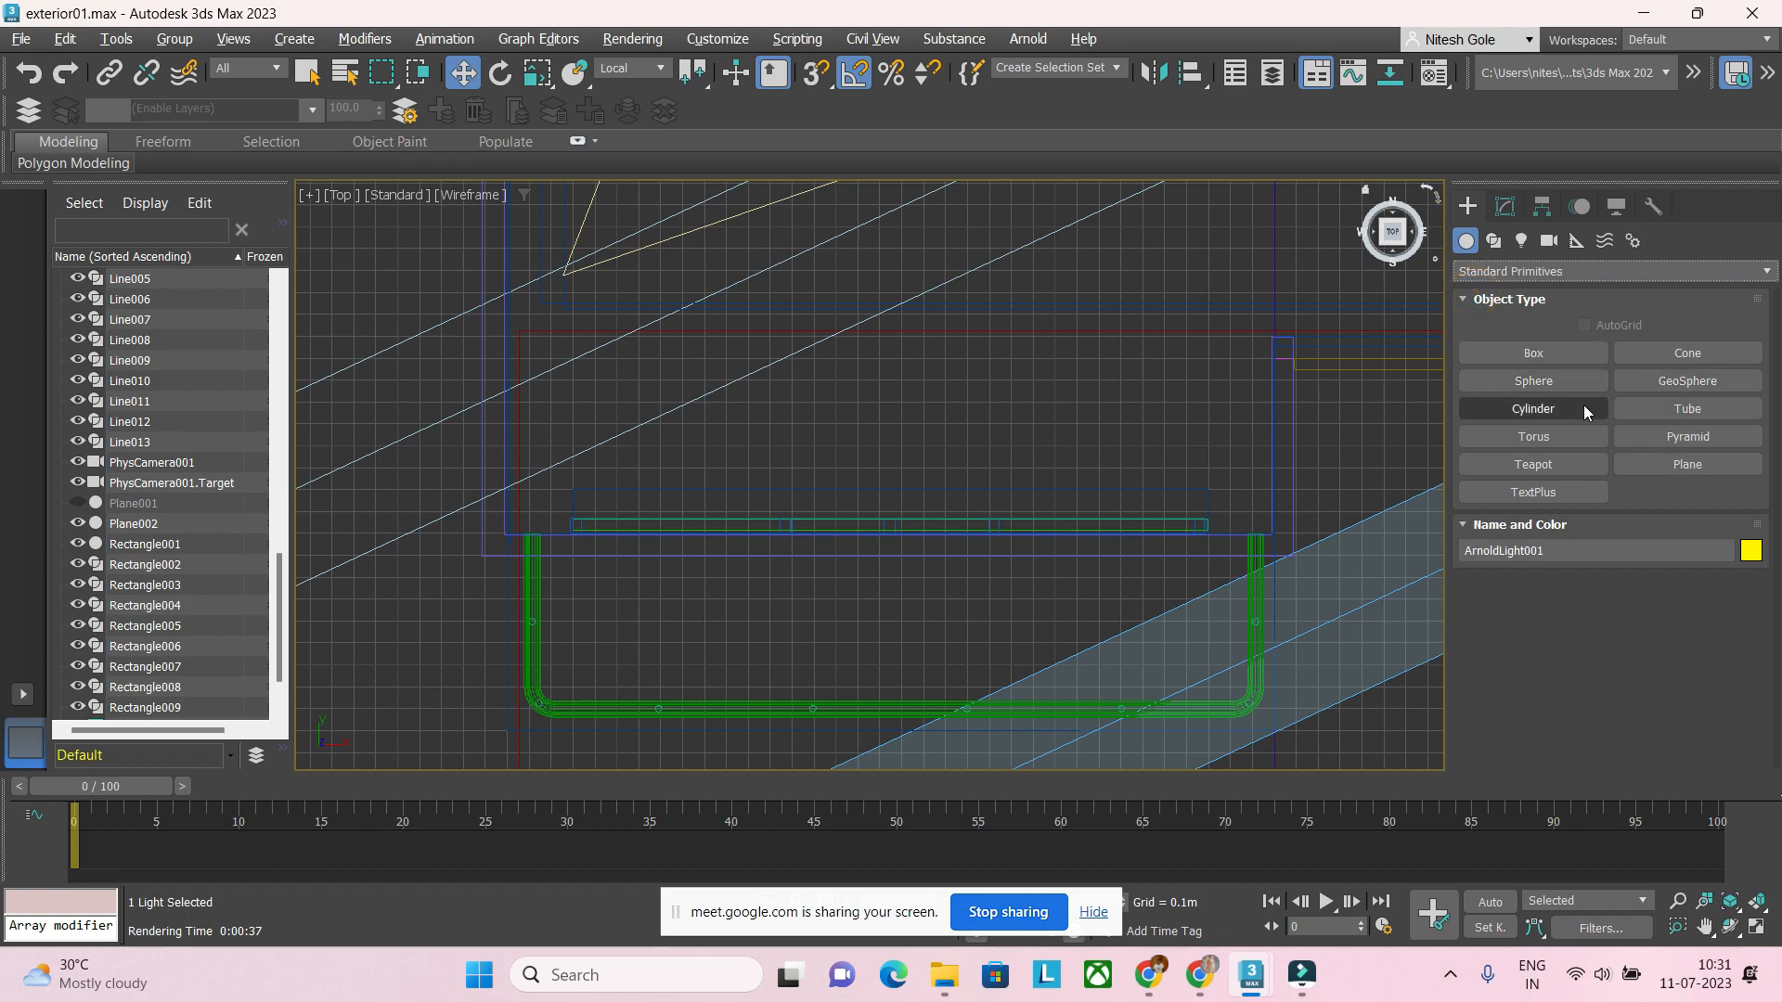
{"action": "left_click", "coordinate": [1525, 408]}
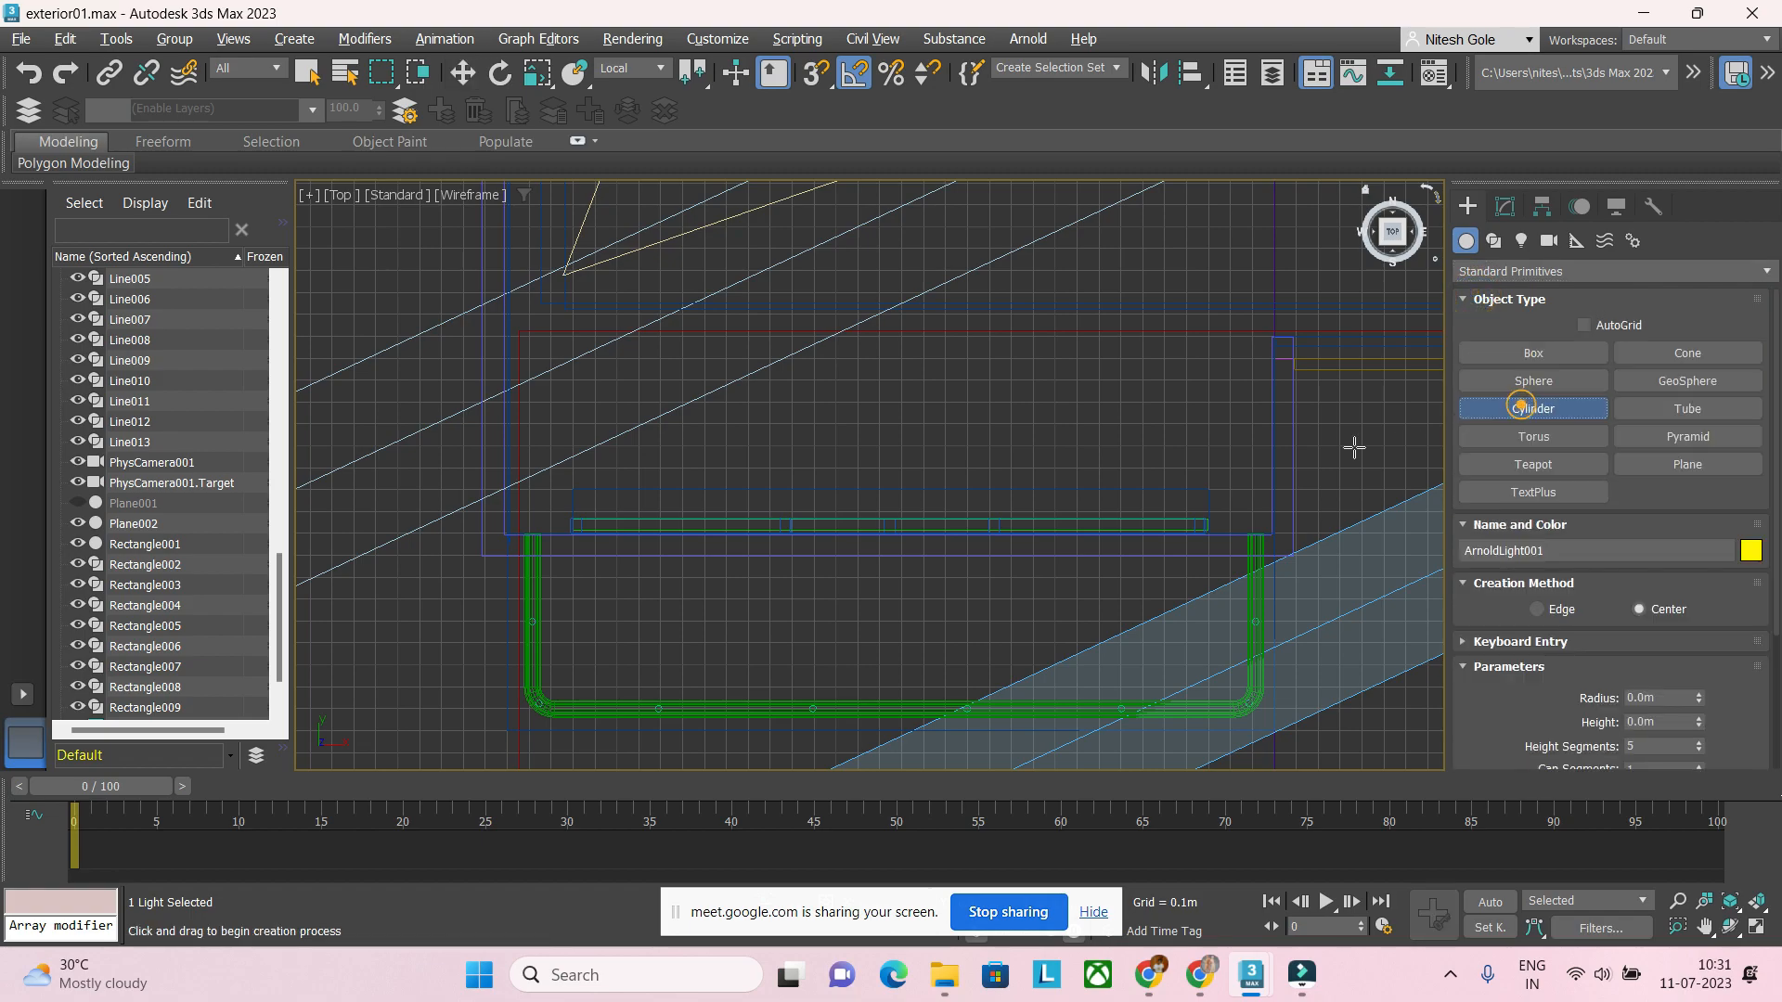
{"action": "middle_click_drag", "start_coordinate": [1022, 489], "coordinate": [1109, 552]}
{"action": "scroll", "coordinate": [1048, 579], "scroll_direction": "down", "scroll_amount": 5}
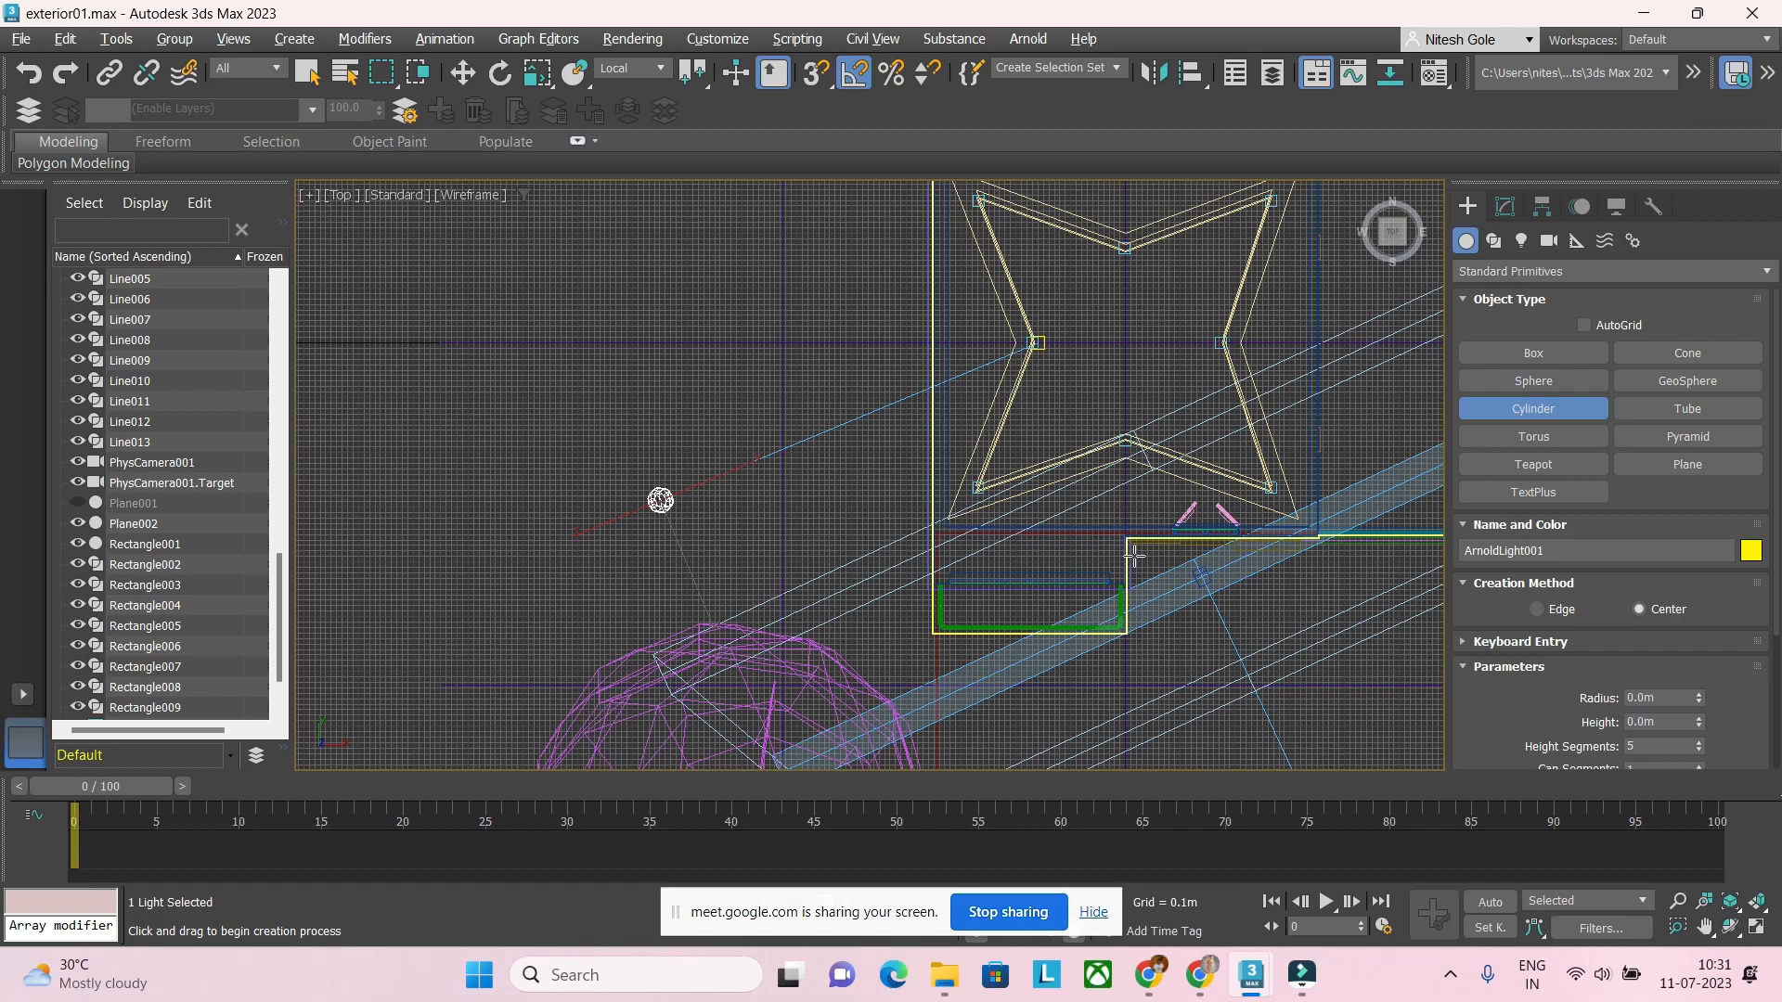
{"action": "scroll", "coordinate": [1135, 555], "scroll_direction": "up", "scroll_amount": 5}
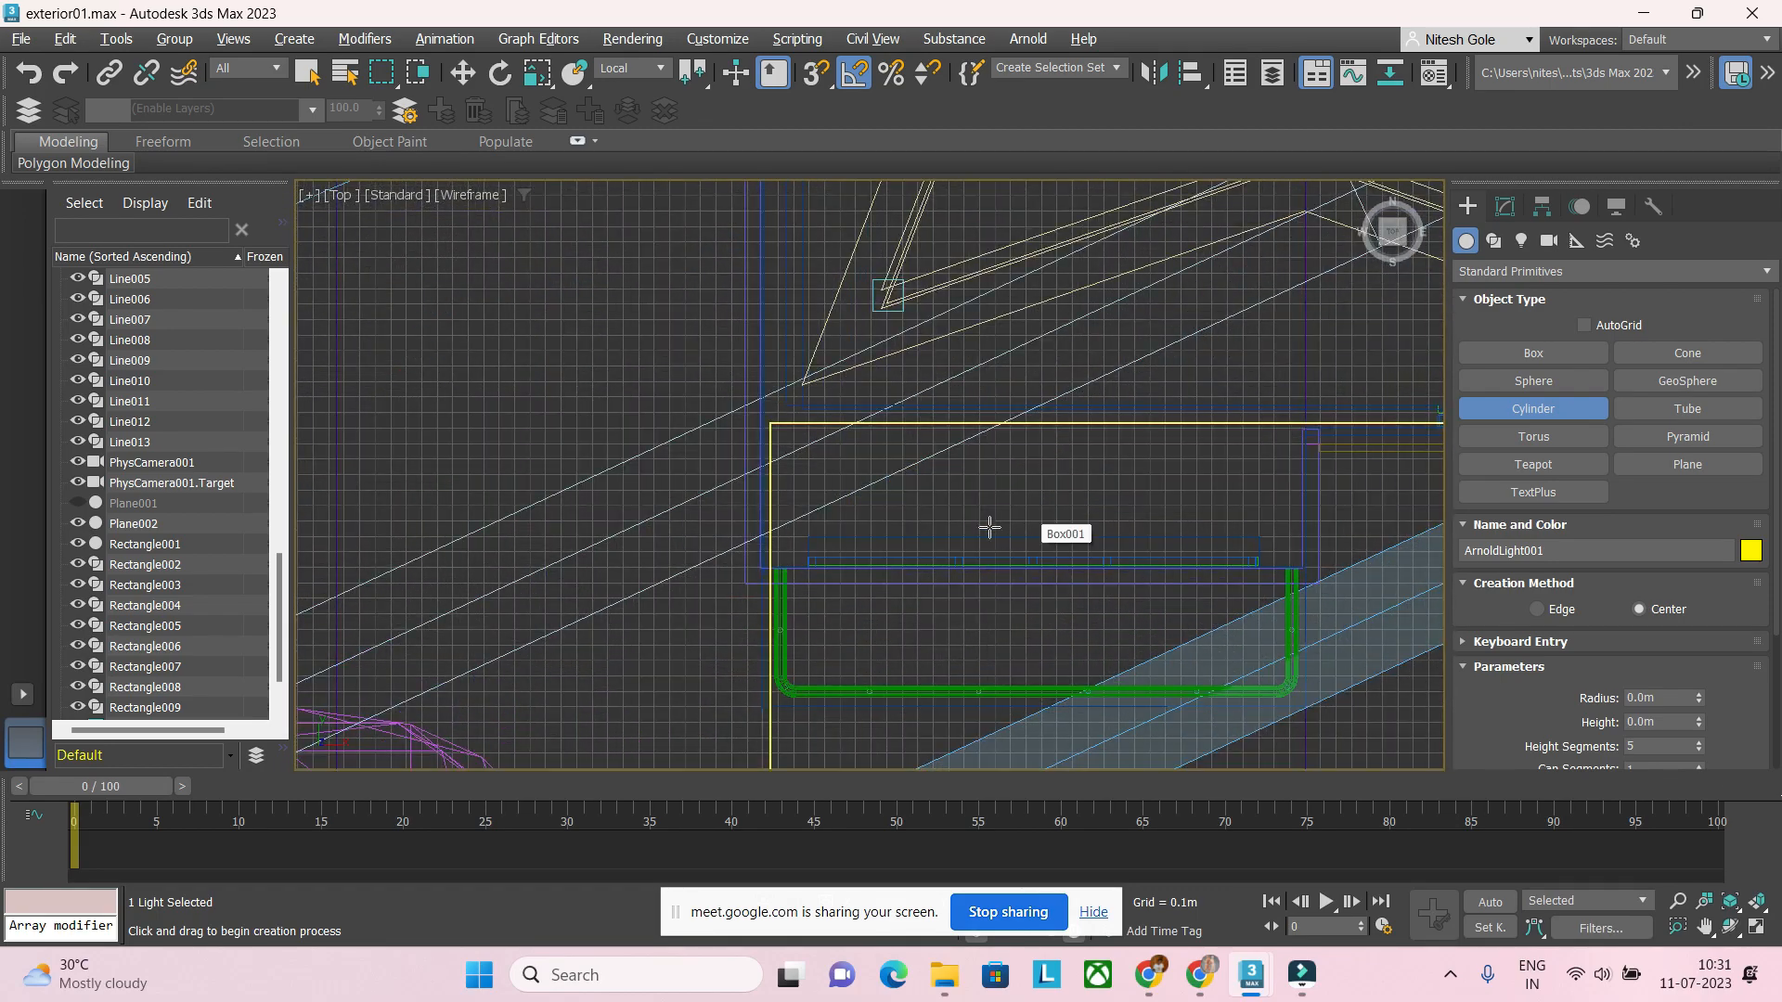
Step: Show the shaded Perspective view and unhide Plane001 to examine the reference image of the house front
{"action": "key", "text": "p"}
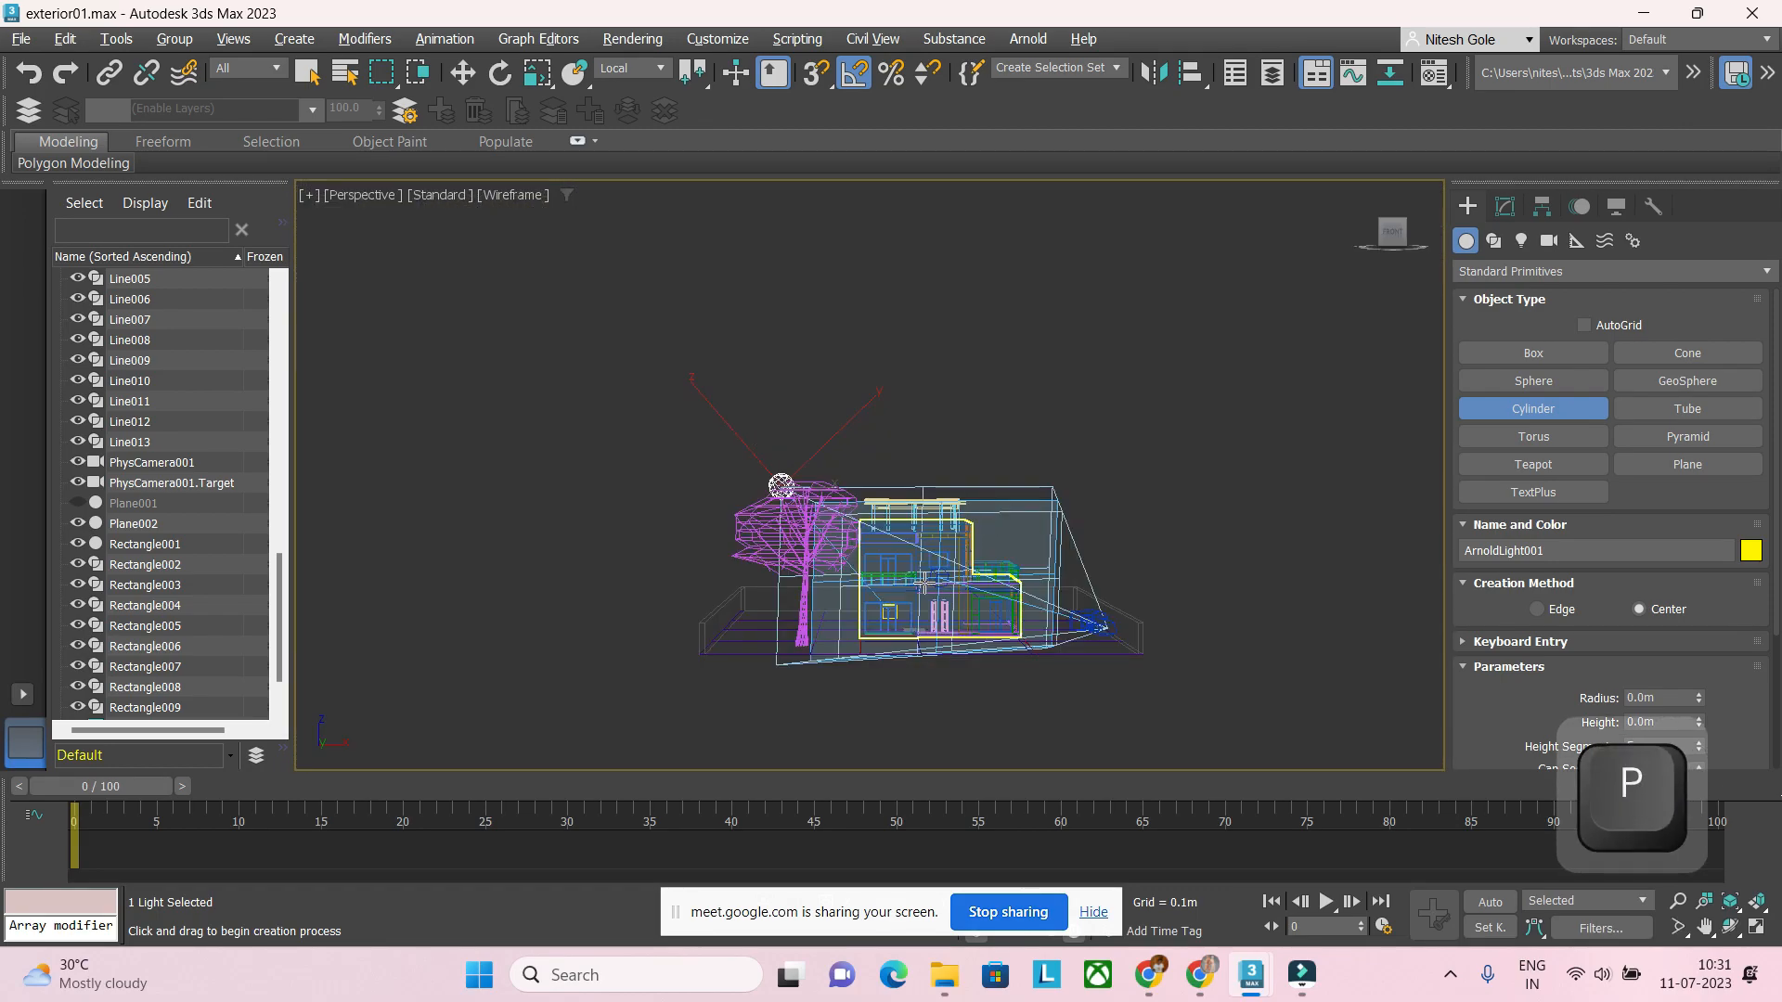
{"action": "middle_click_drag", "start_coordinate": [922, 584], "coordinate": [822, 597], "text": "alt"}
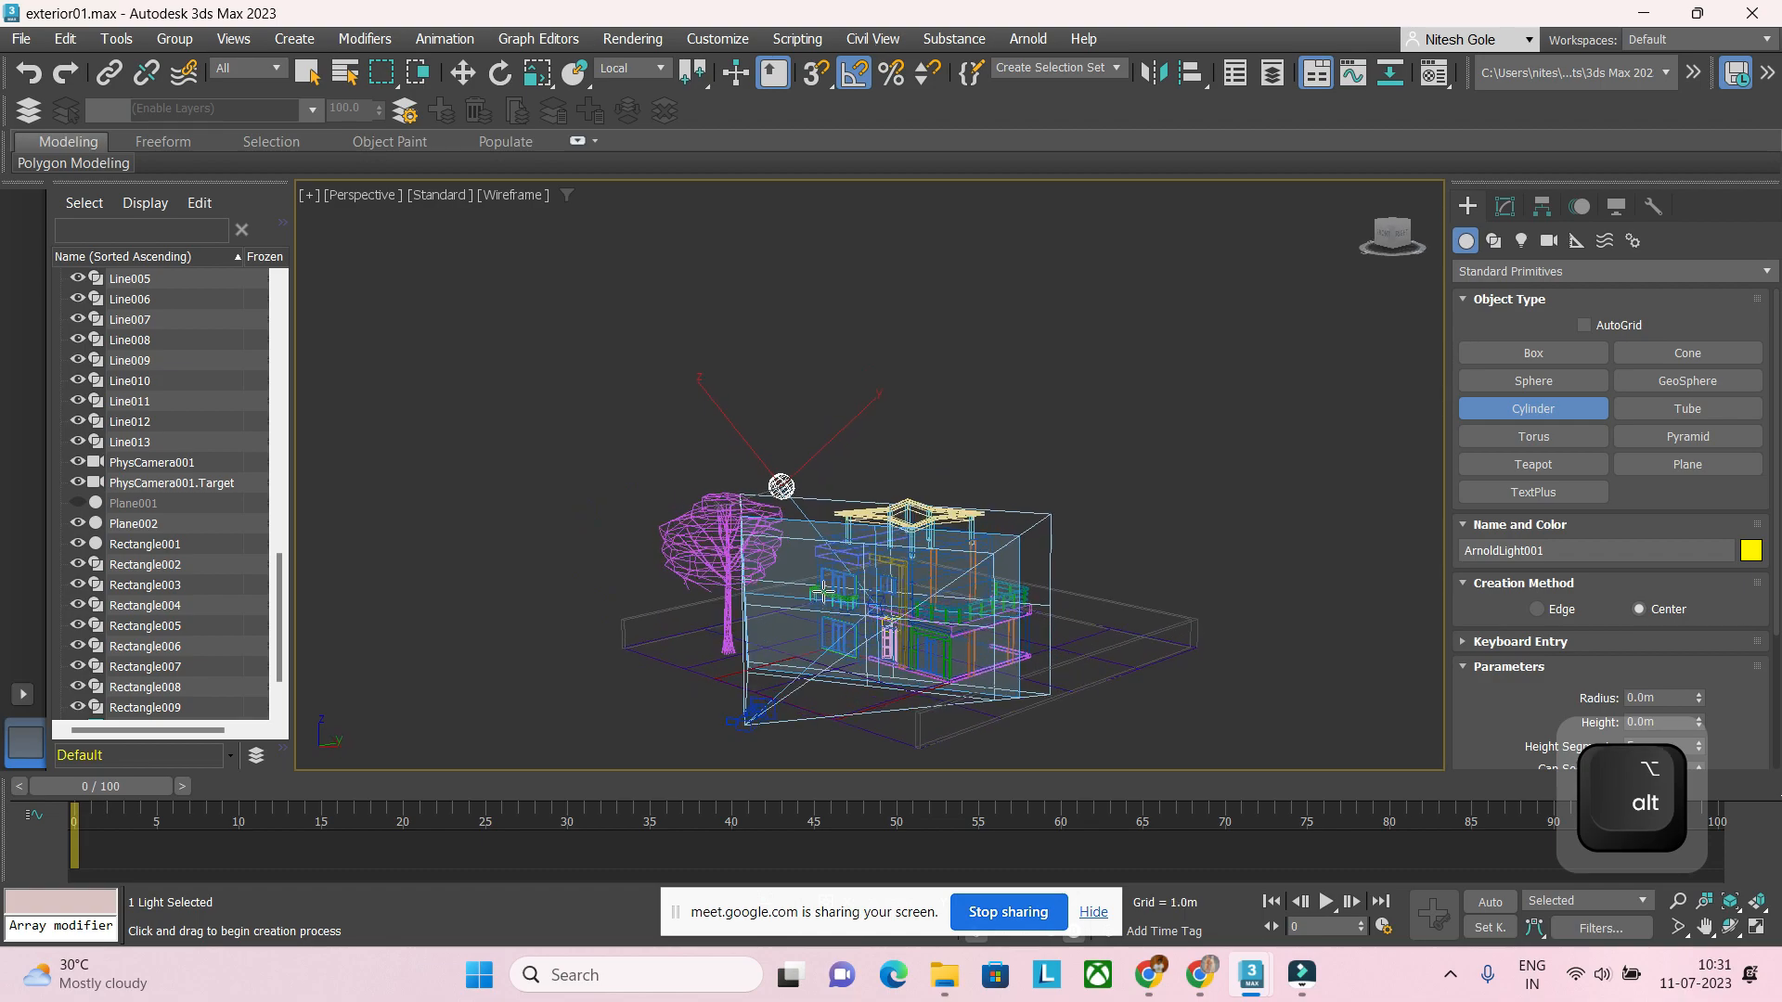
{"action": "key", "text": "F3"}
{"action": "scroll", "coordinate": [825, 594], "scroll_direction": "down", "scroll_amount": 3}
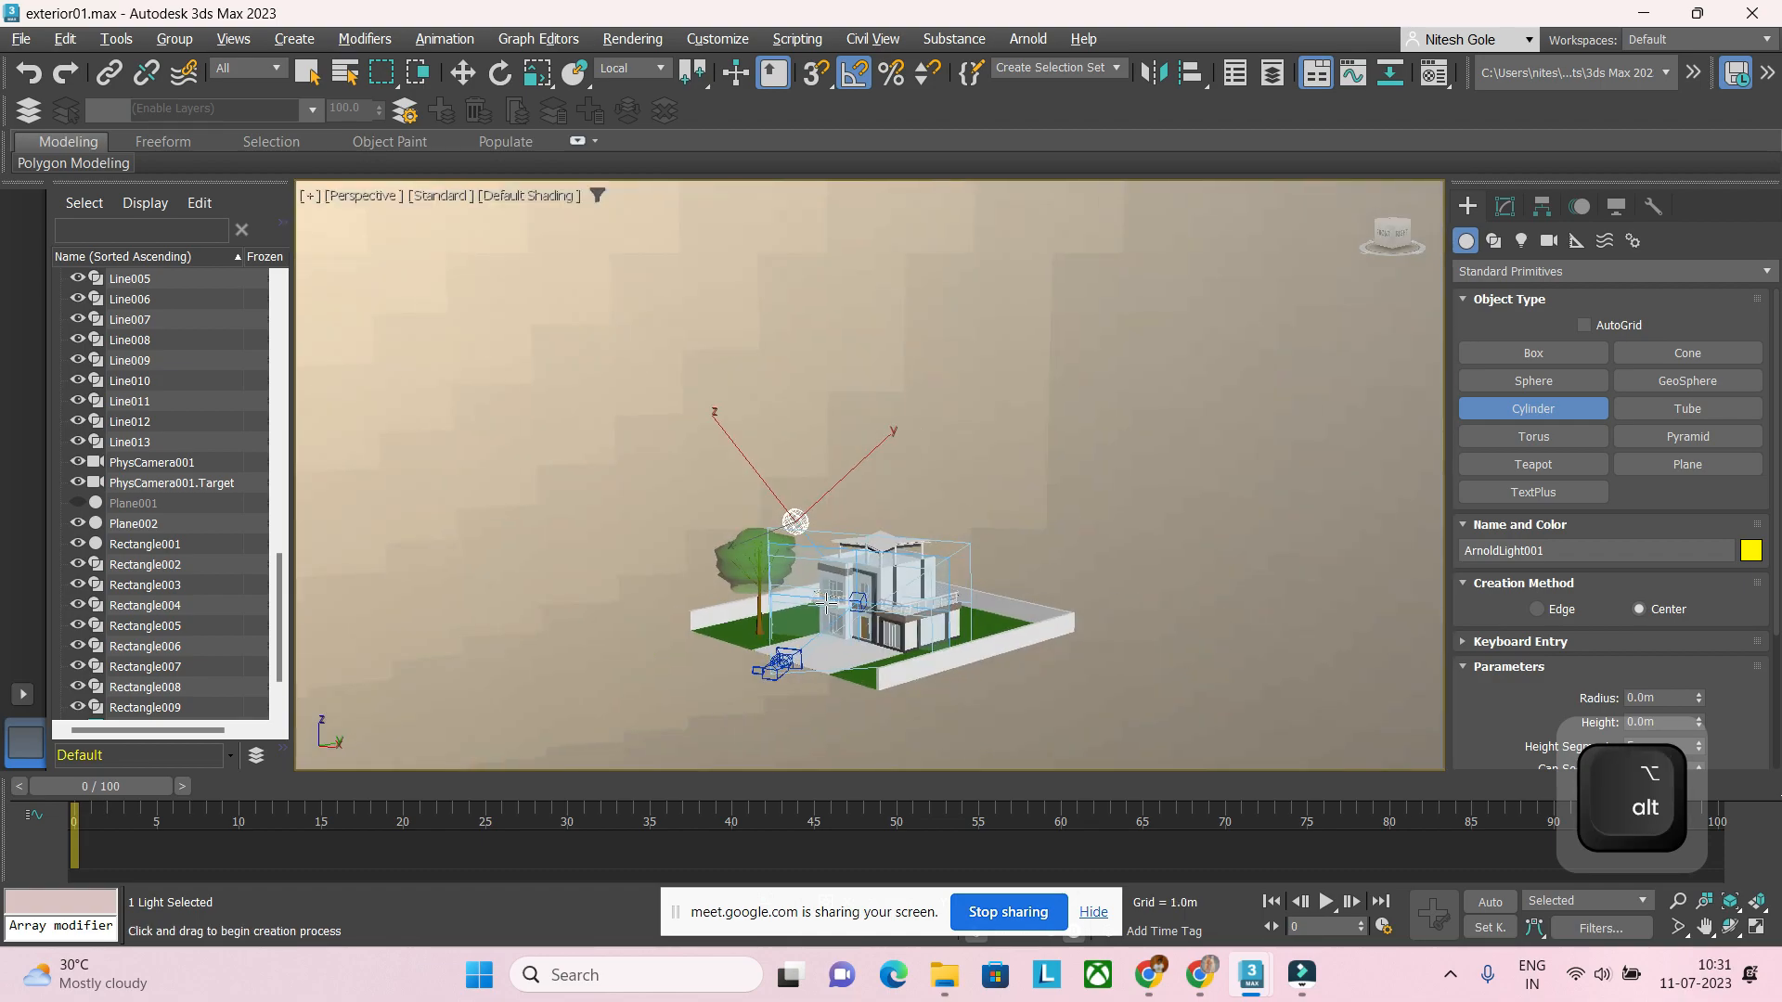
{"action": "middle_click_drag", "start_coordinate": [825, 602], "coordinate": [702, 639], "text": "alt"}
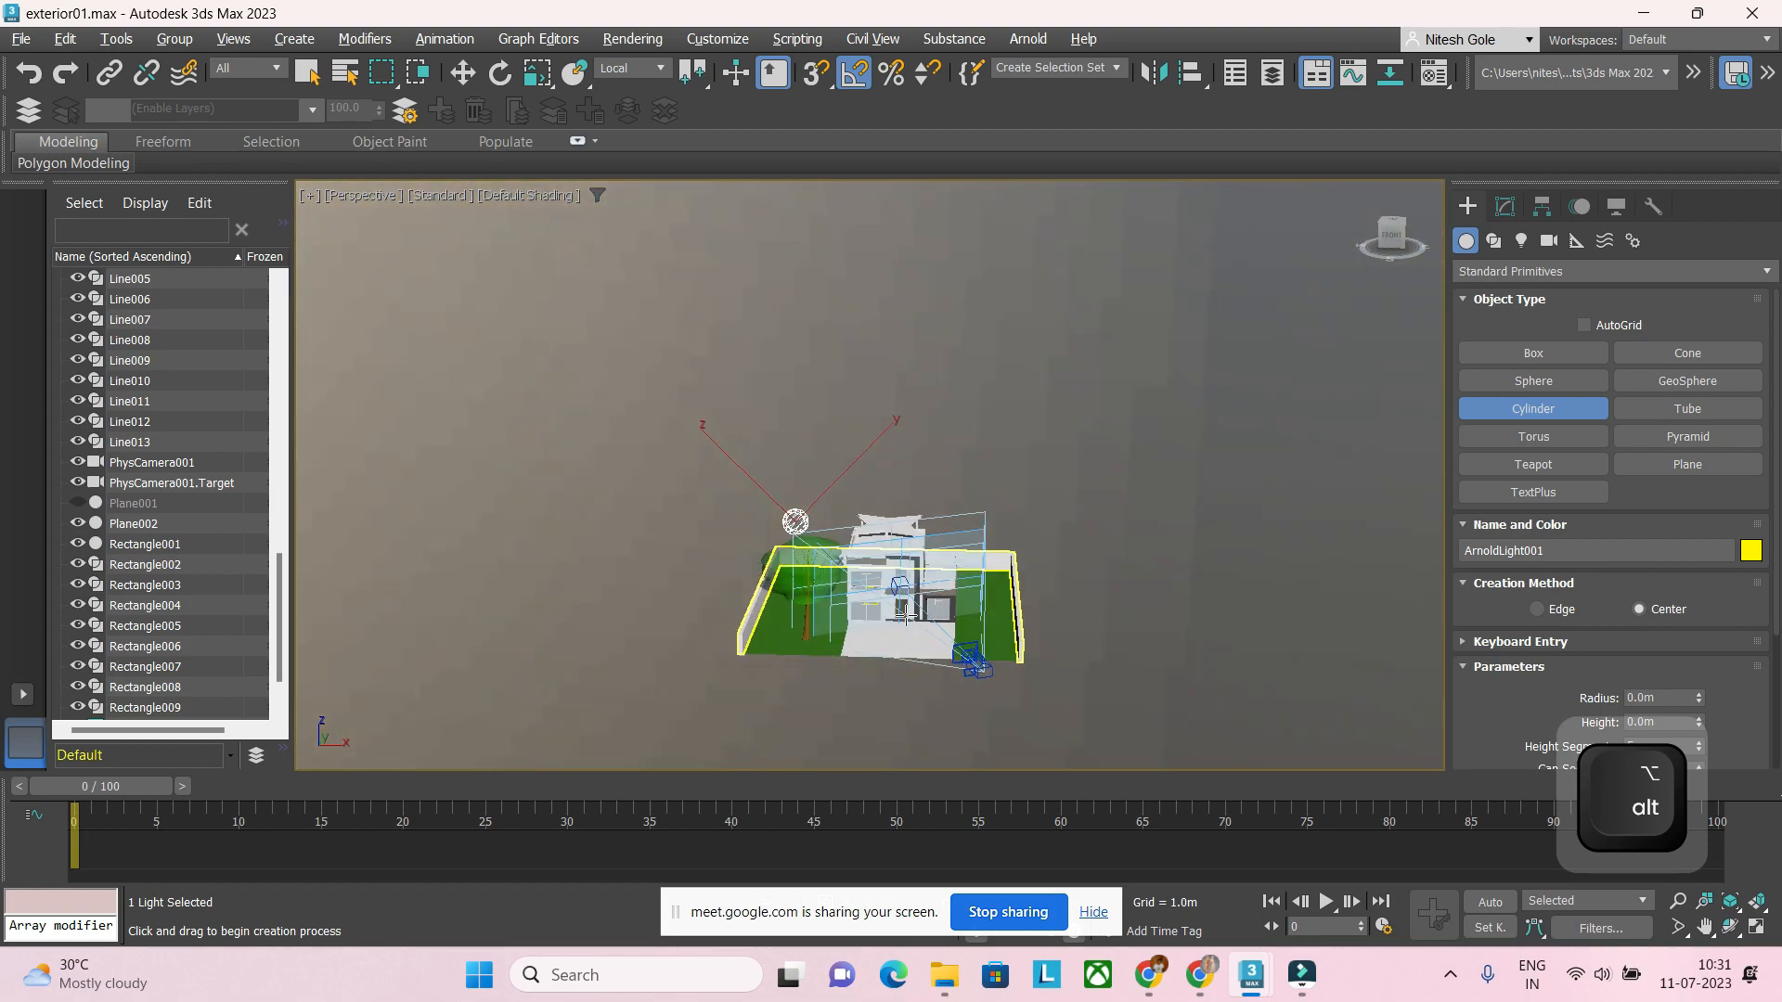
{"action": "left_click", "coordinate": [78, 504]}
{"action": "scroll", "coordinate": [575, 603], "scroll_direction": "up", "scroll_amount": 6}
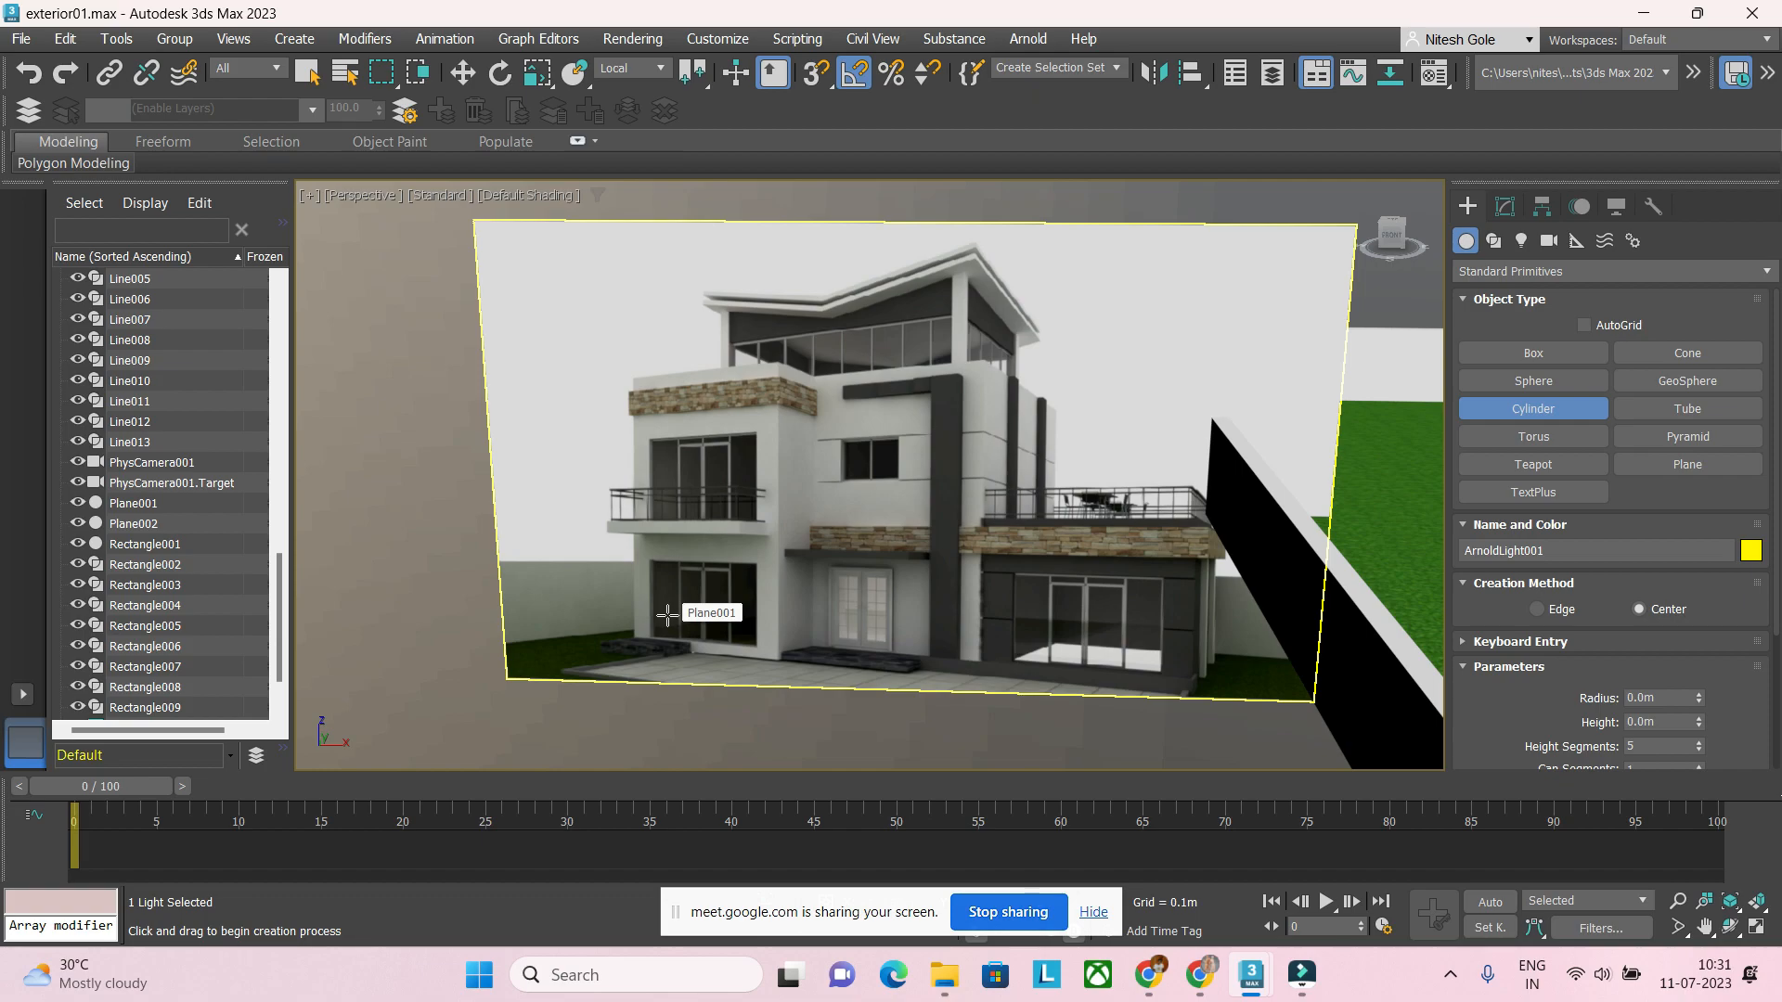
{"action": "middle_click_drag", "start_coordinate": [974, 616], "coordinate": [767, 589]}
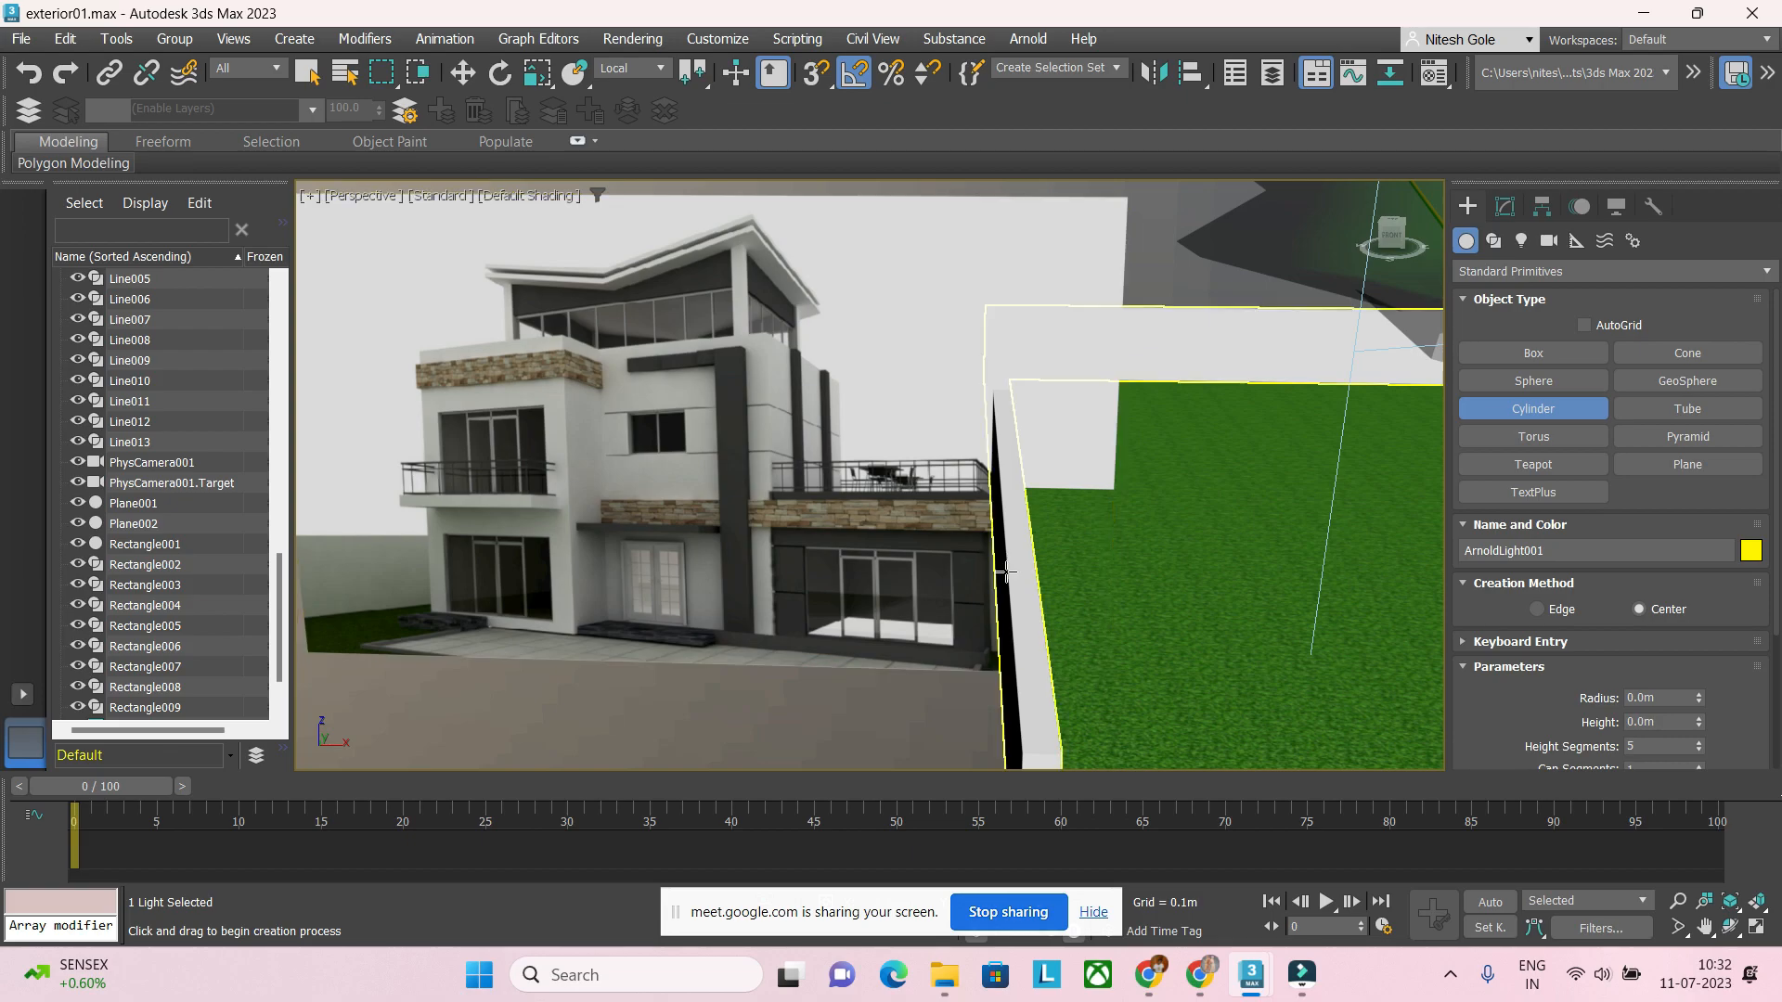
Step: In the Top view, draw a cylinder about 0.053 m in radius and 0.034 m high in the room behind the front balcony
{"action": "key", "text": "t"}
{"action": "scroll", "coordinate": [953, 602], "scroll_direction": "down", "scroll_amount": 4}
{"action": "scroll", "coordinate": [953, 601], "scroll_direction": "up", "scroll_amount": 5}
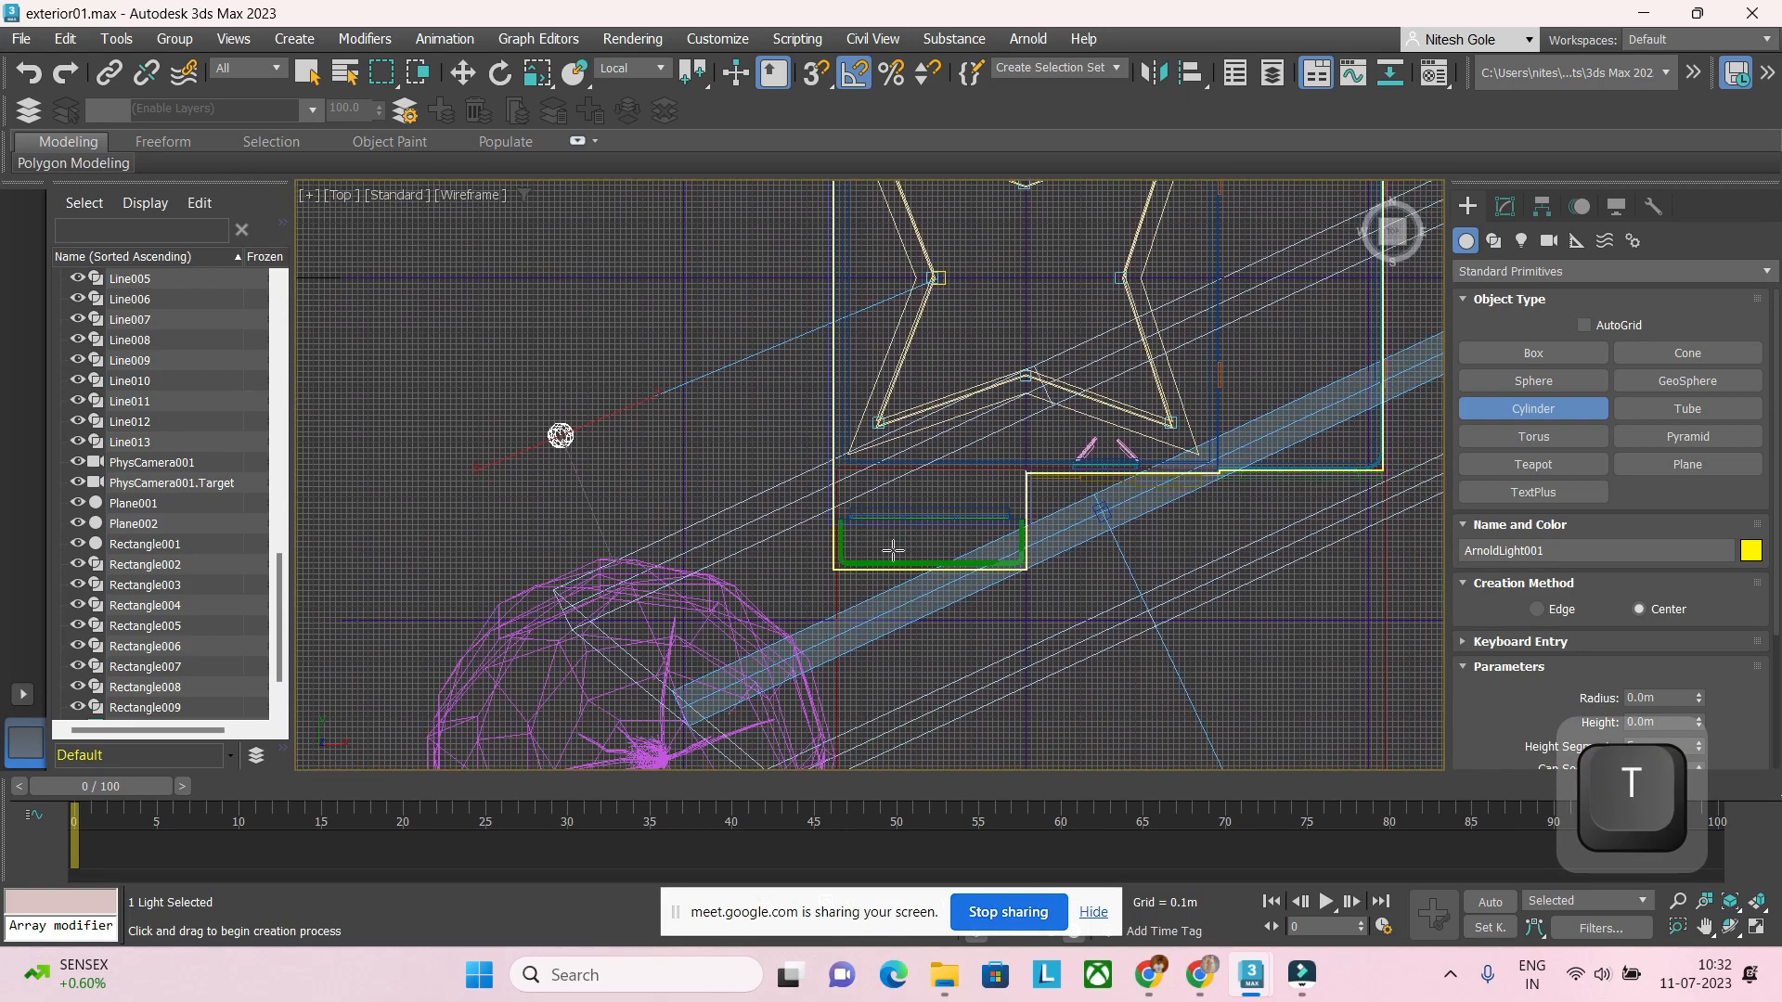
{"action": "middle_click_drag", "start_coordinate": [835, 529], "coordinate": [804, 681]}
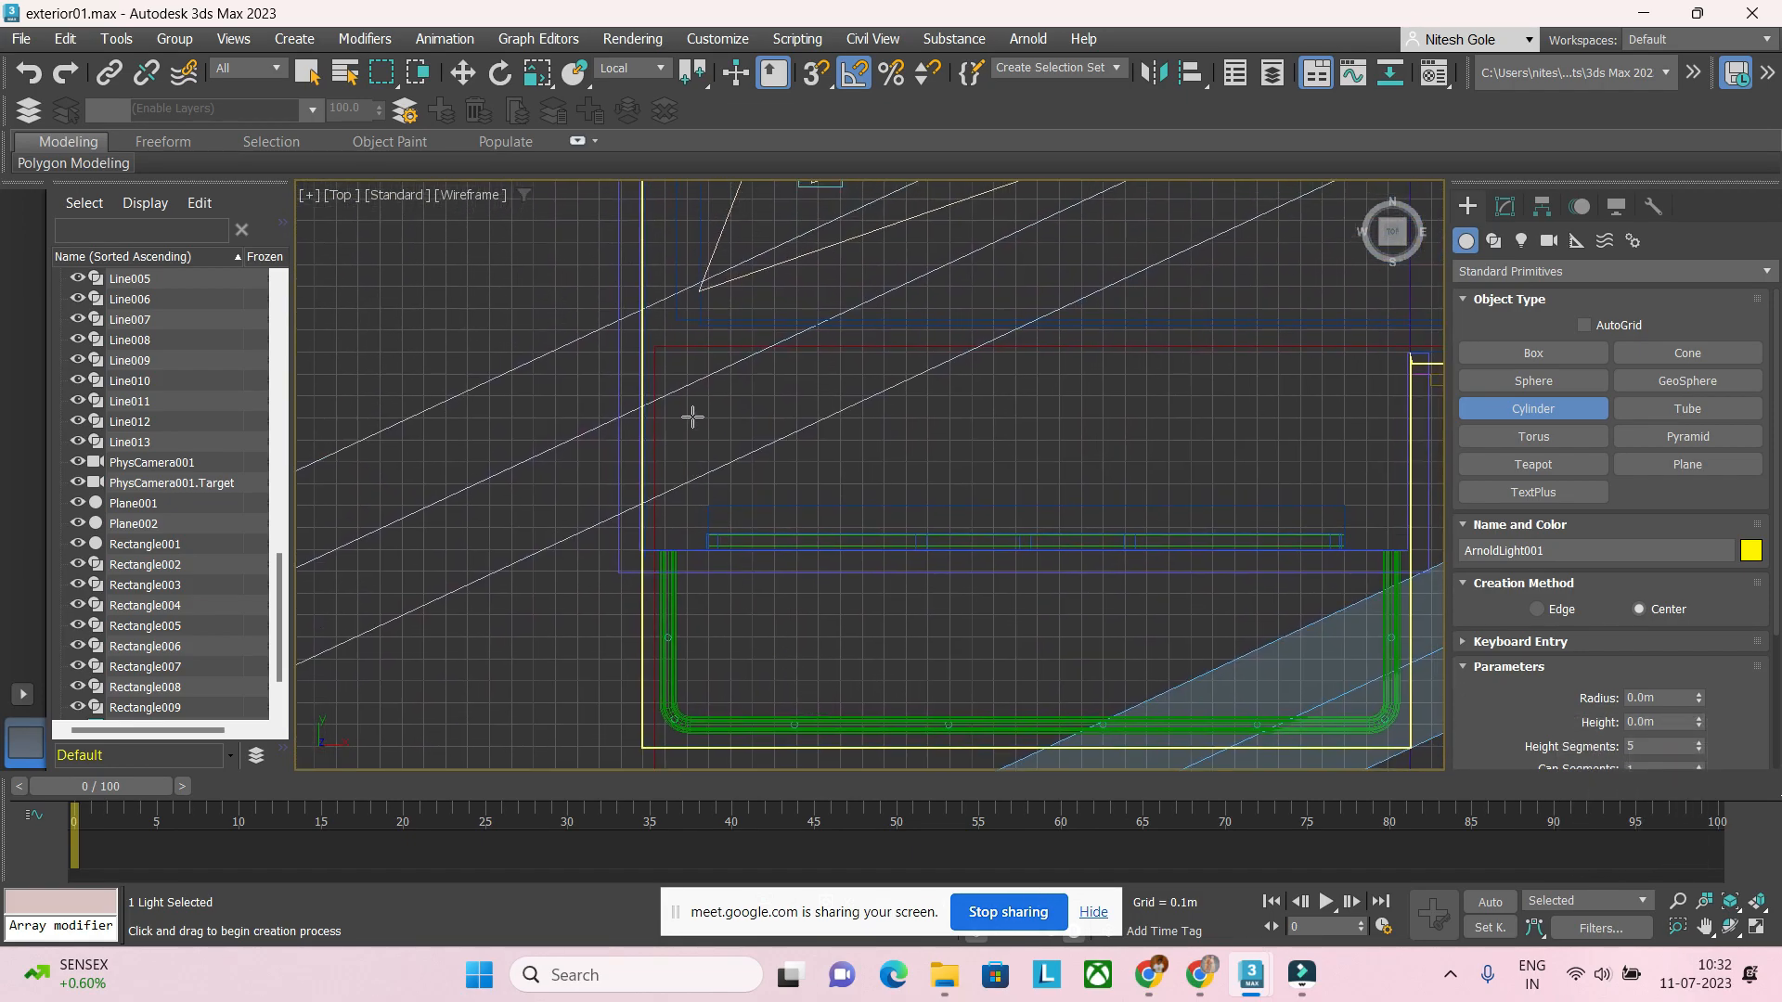
{"action": "left_click_drag", "start_coordinate": [707, 400], "coordinate": [716, 397]}
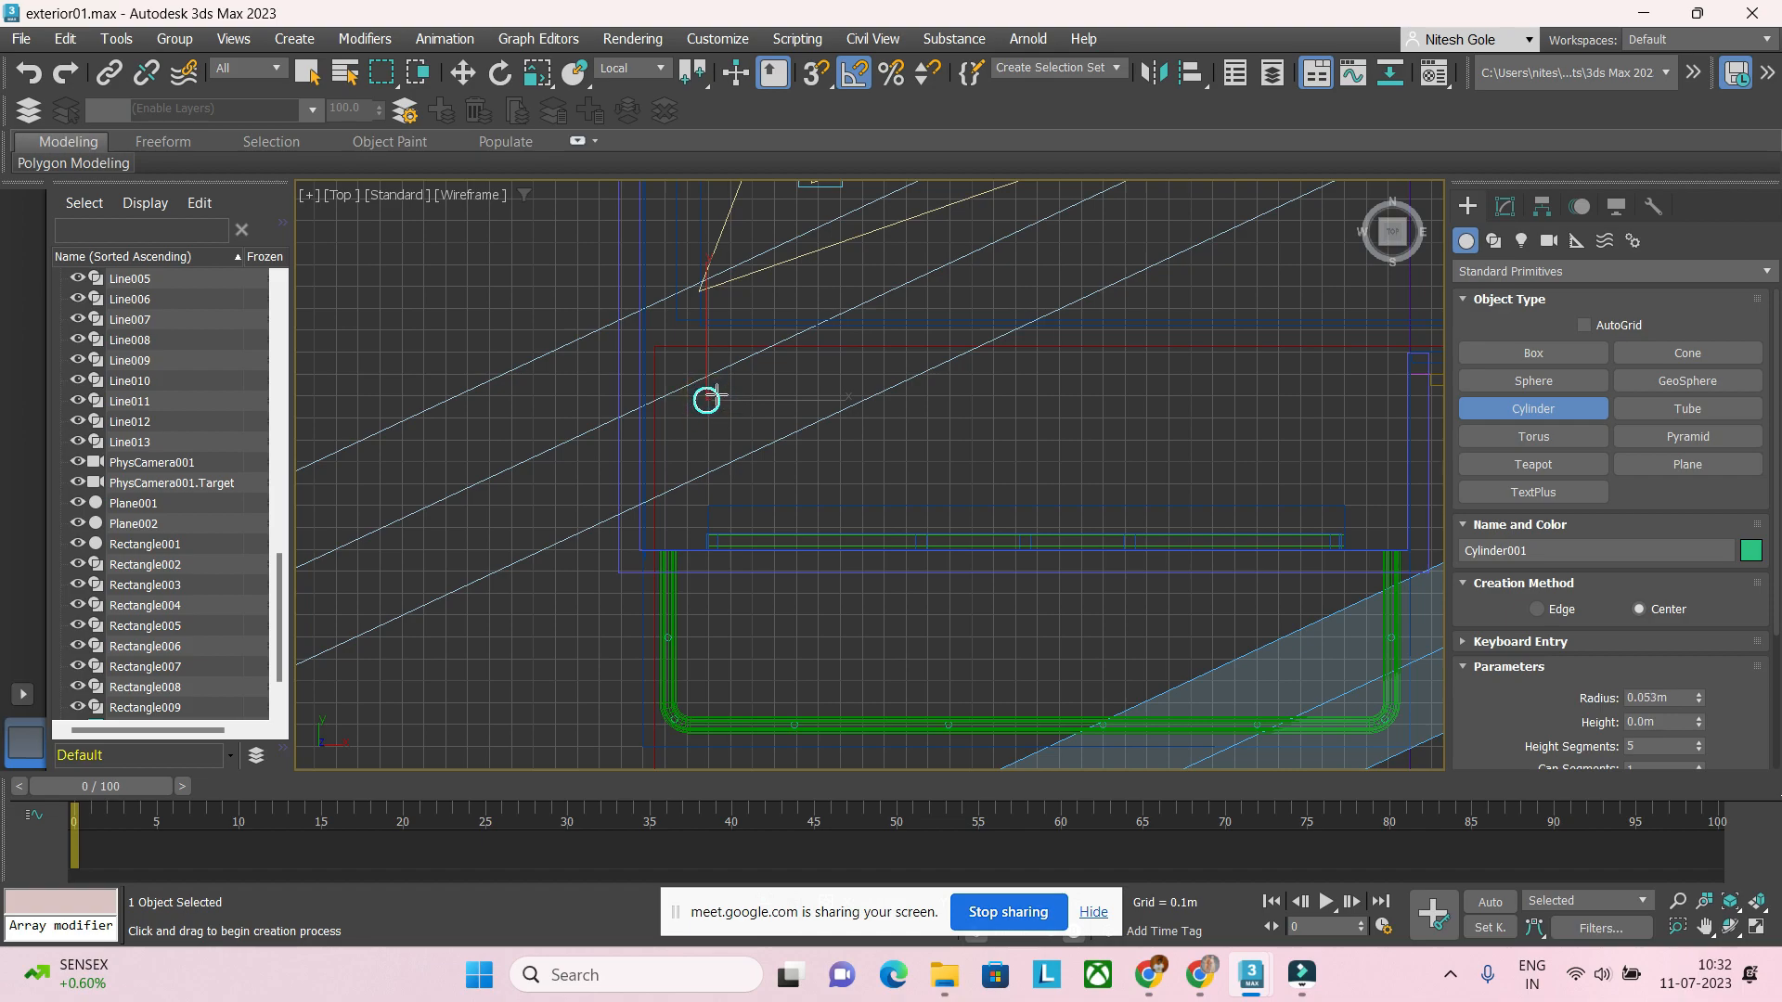
{"action": "left_click", "coordinate": [707, 397]}
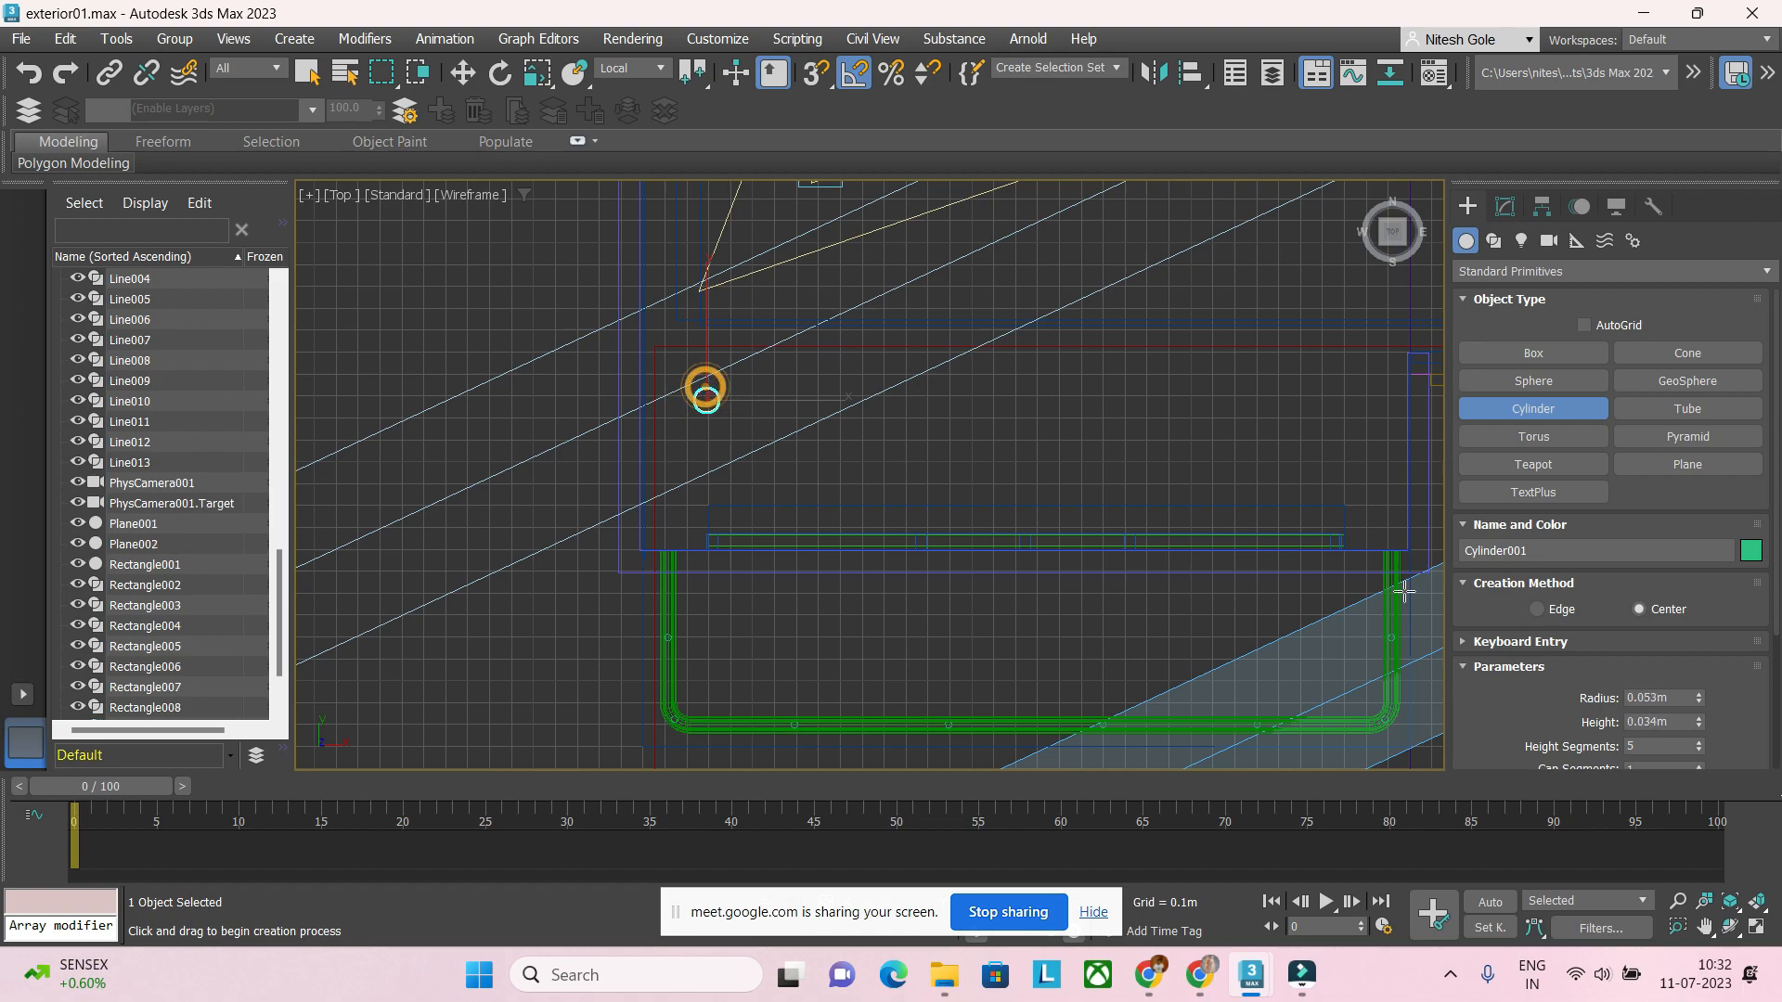
Step: Set the cylinder's radius to 0.05 m and height to 0.02 m, and end cylinder creation
{"action": "left_click", "coordinate": [1659, 697]}
{"action": "type", "text": "0.05"}
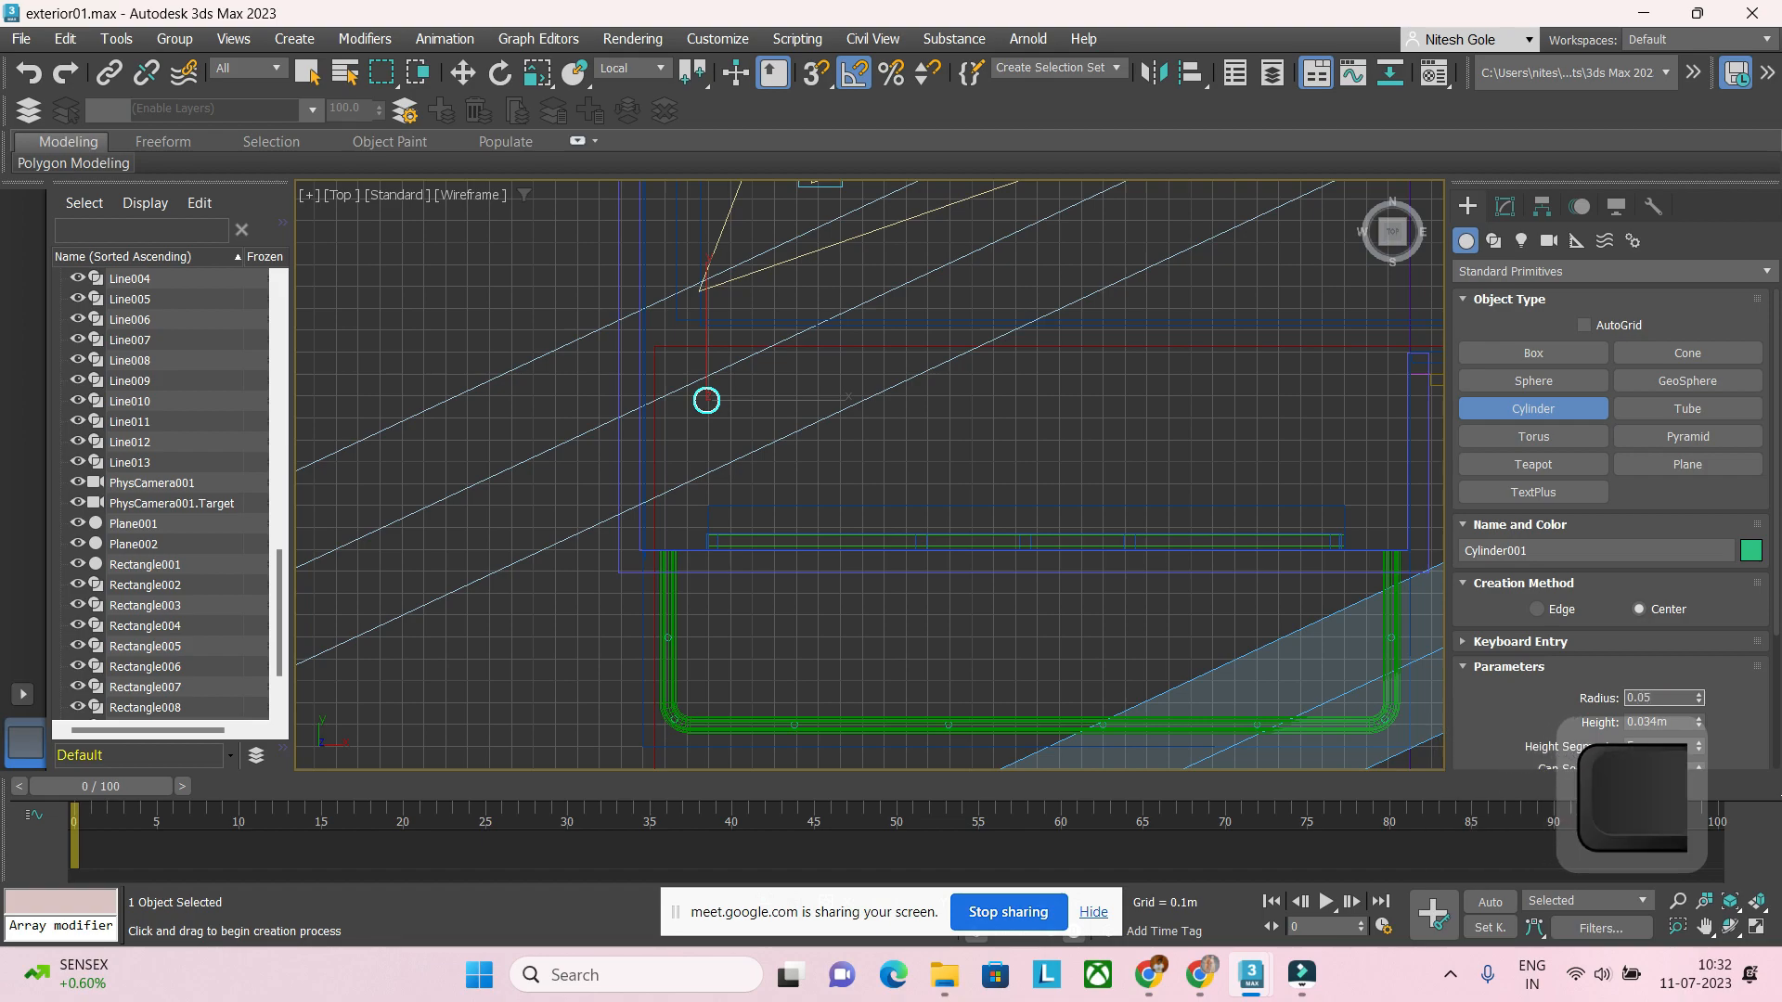
{"action": "key", "text": "Tab"}
{"action": "type", "text": "0.02"}
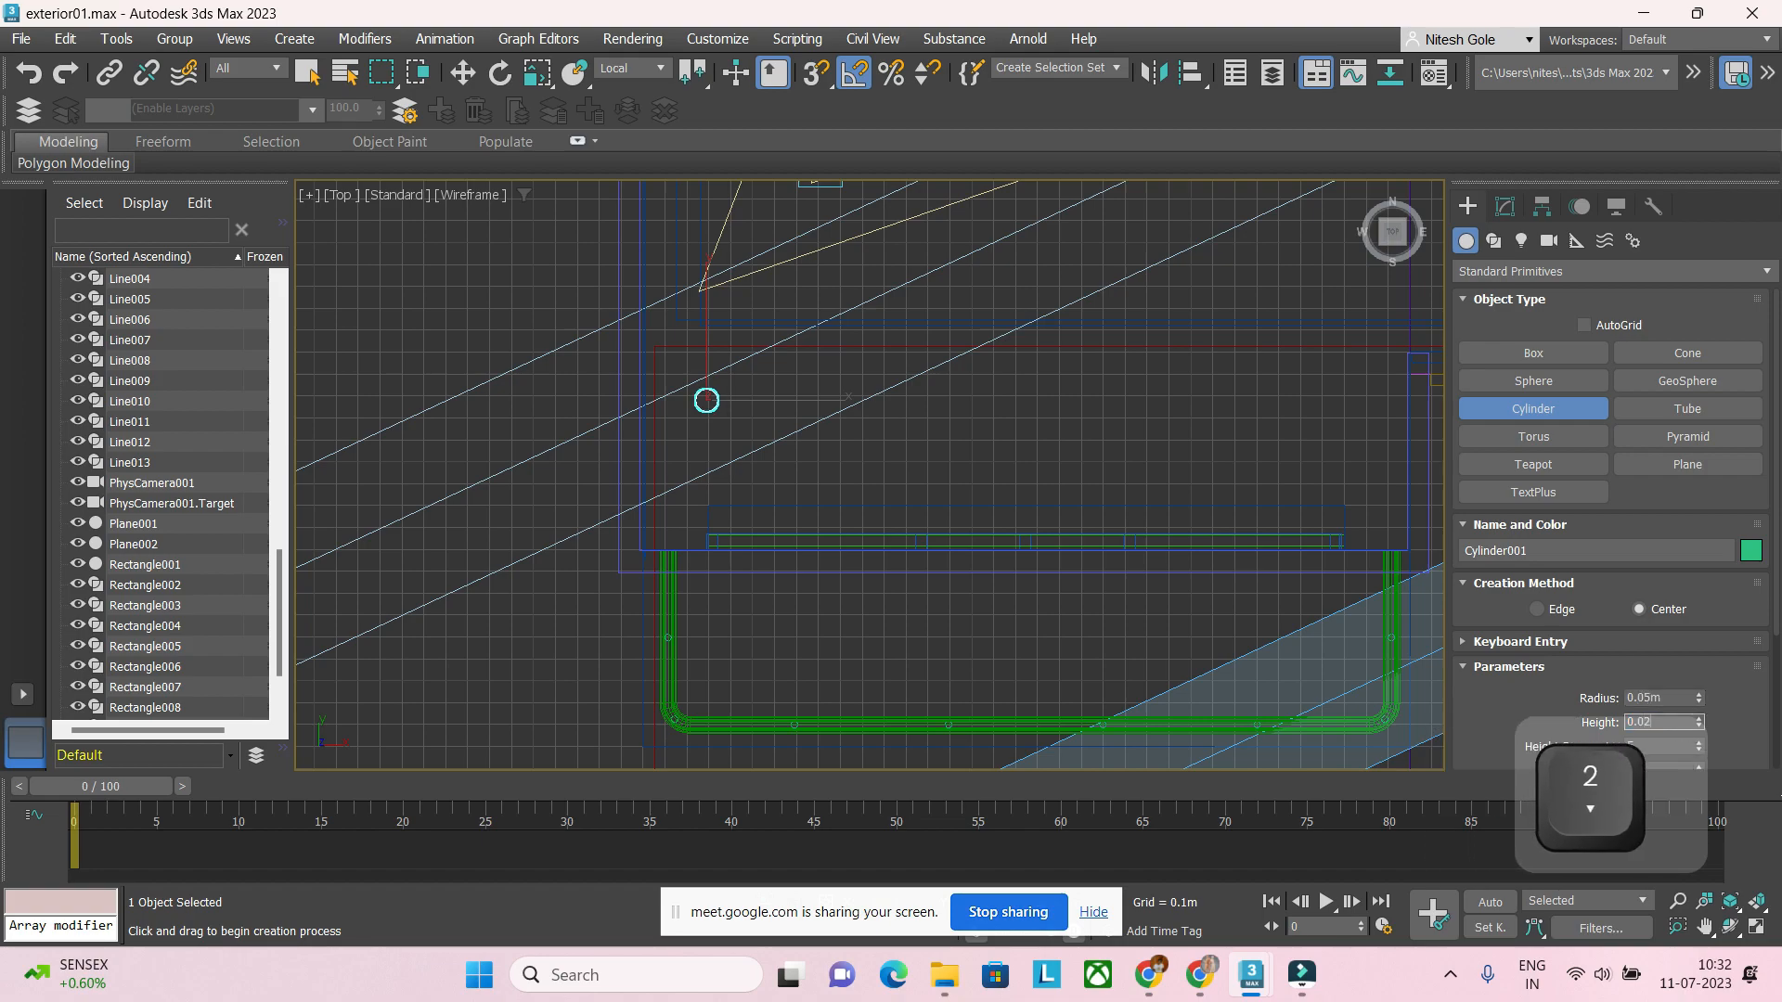
{"action": "key", "text": "Return"}
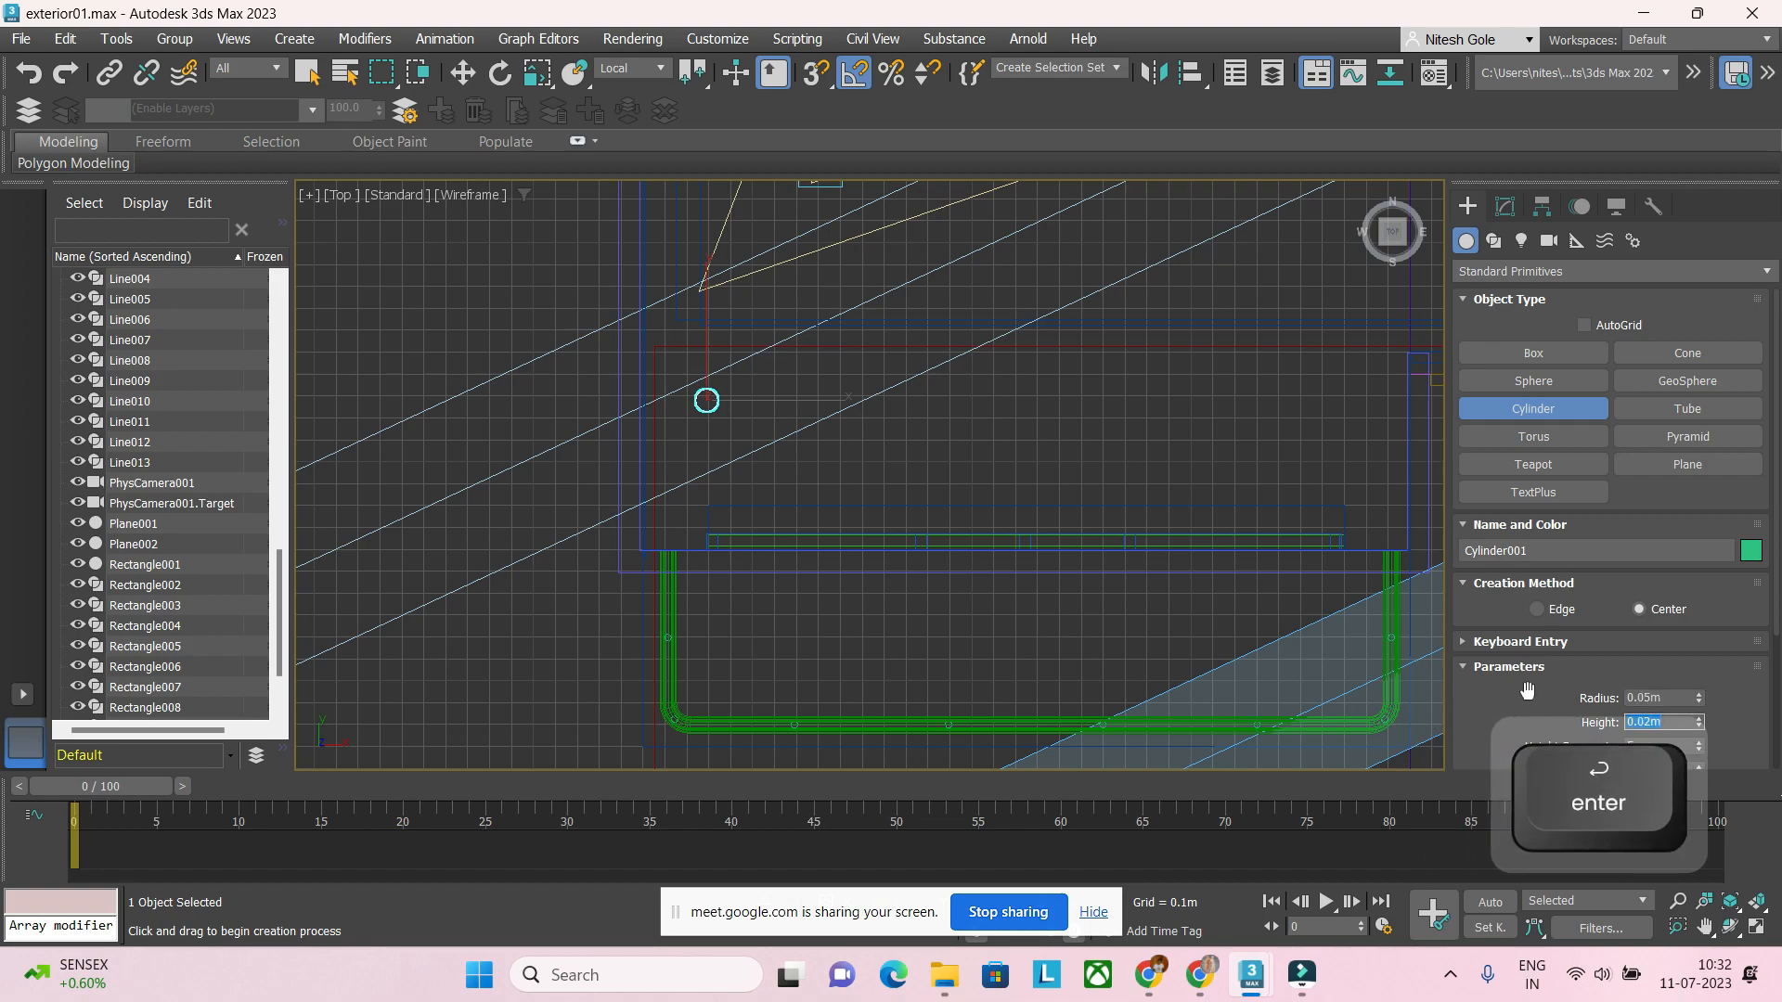
{"action": "right_click", "coordinate": [1006, 568]}
Step: In the Front view, raise the cylinder vertically to about mid-height of the ground-floor window beneath the balcony
{"action": "key", "text": "f"}
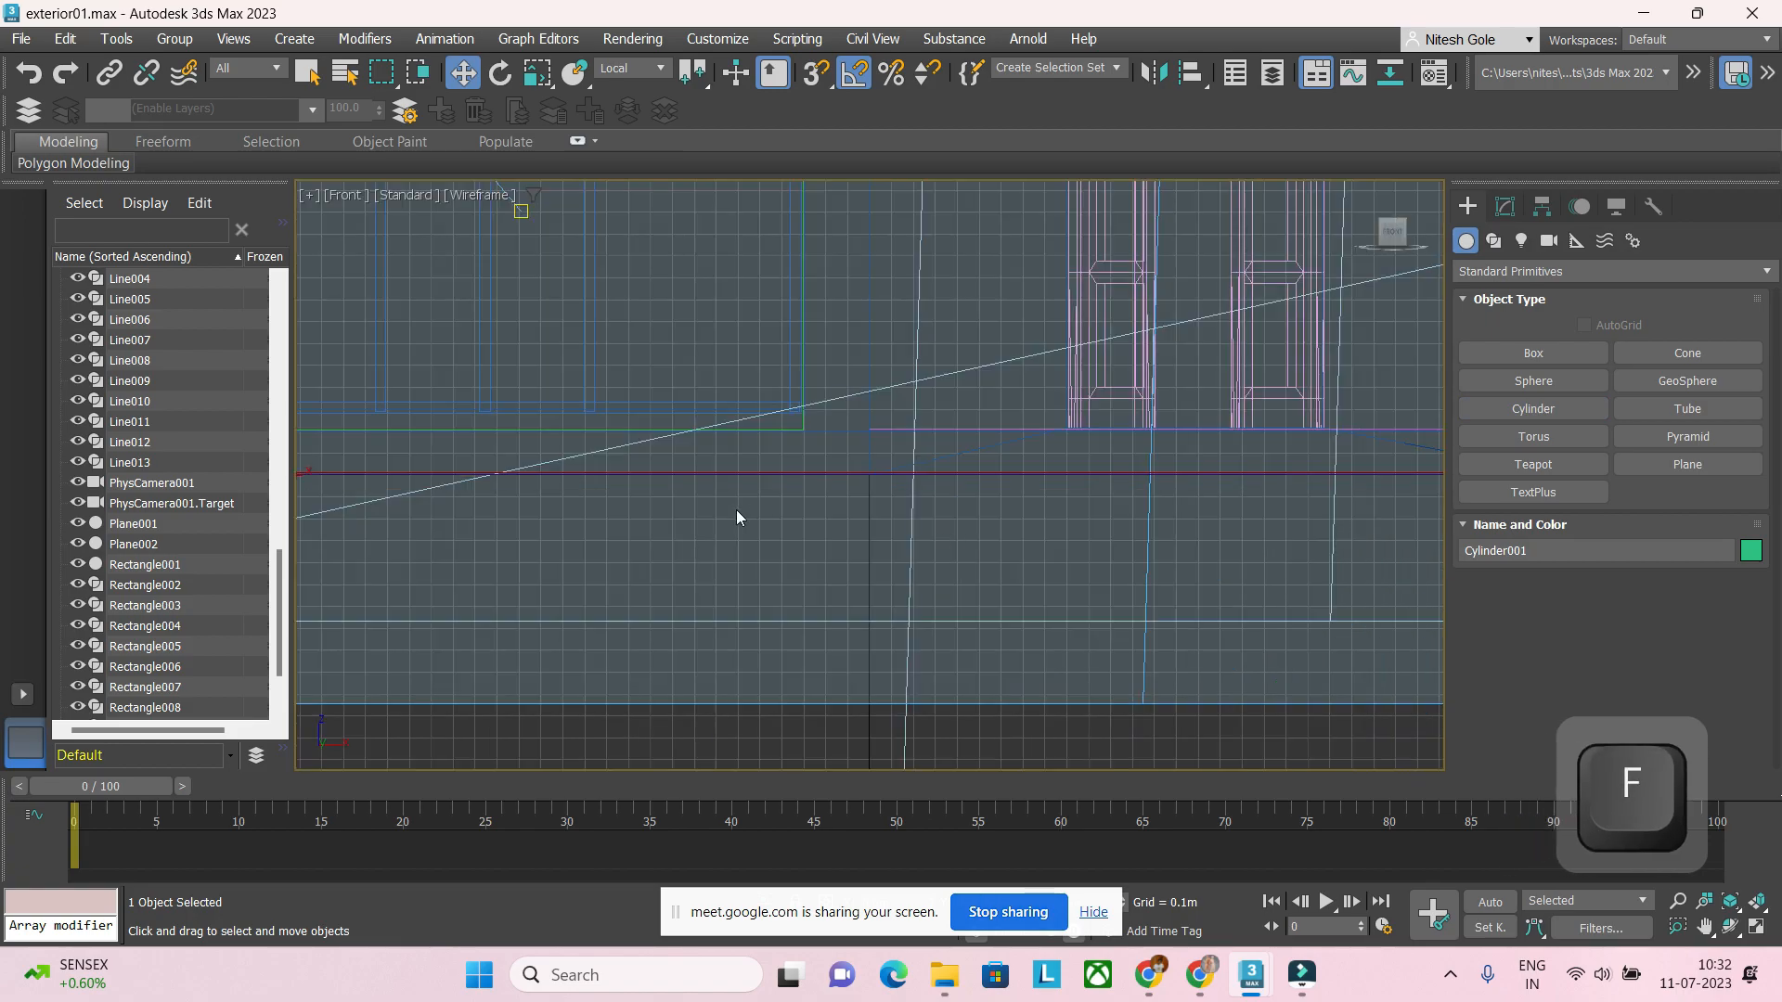
{"action": "scroll", "coordinate": [738, 517], "scroll_direction": "up", "scroll_amount": 10}
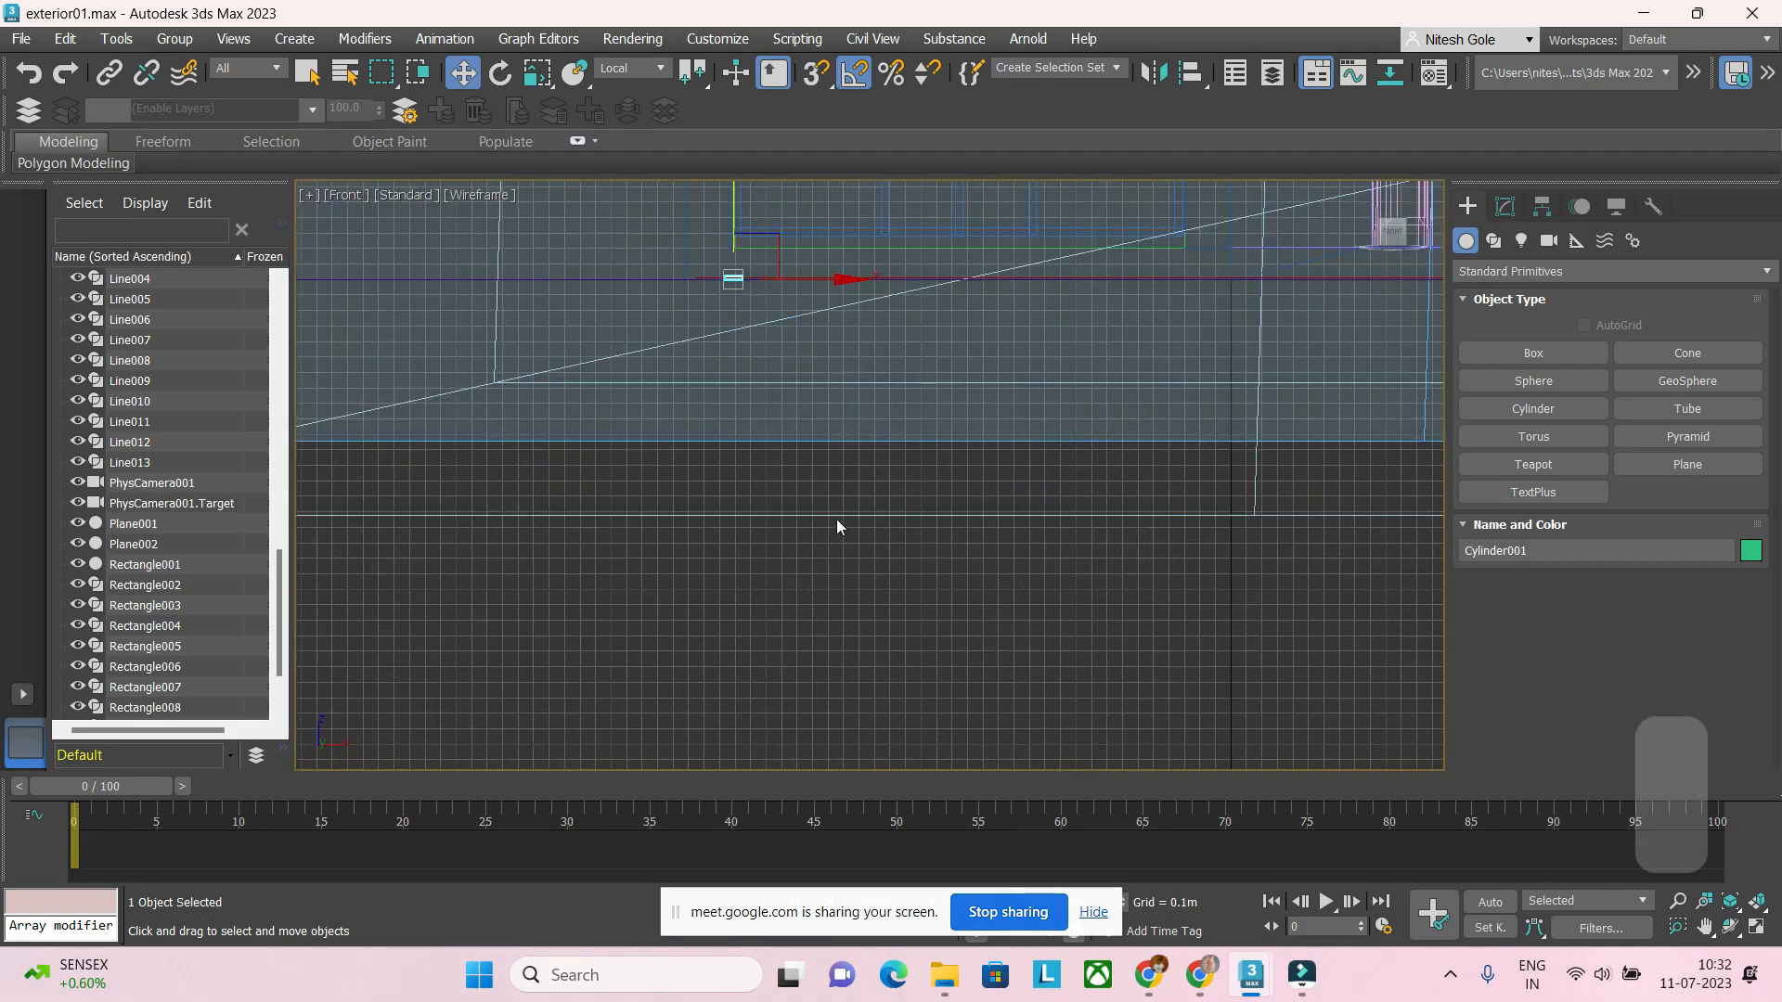
{"action": "middle_click_drag", "start_coordinate": [837, 520], "coordinate": [880, 737]}
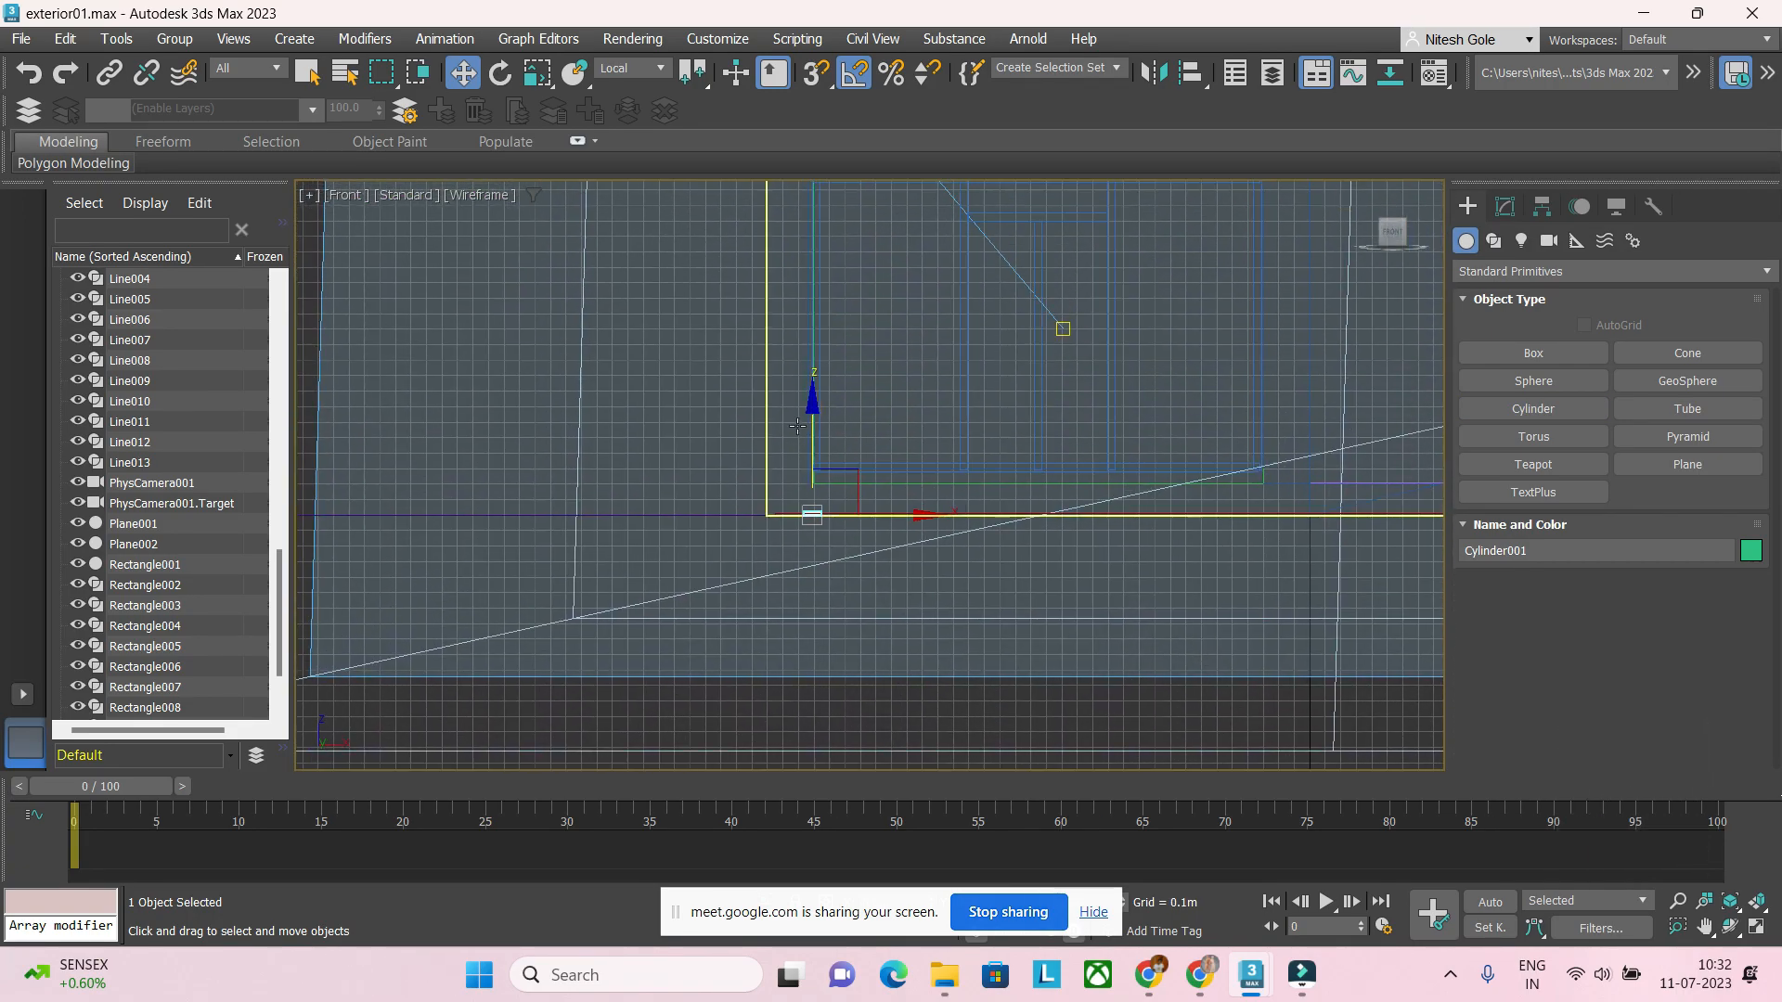
{"action": "left_click_drag", "start_coordinate": [809, 425], "coordinate": [810, 247]}
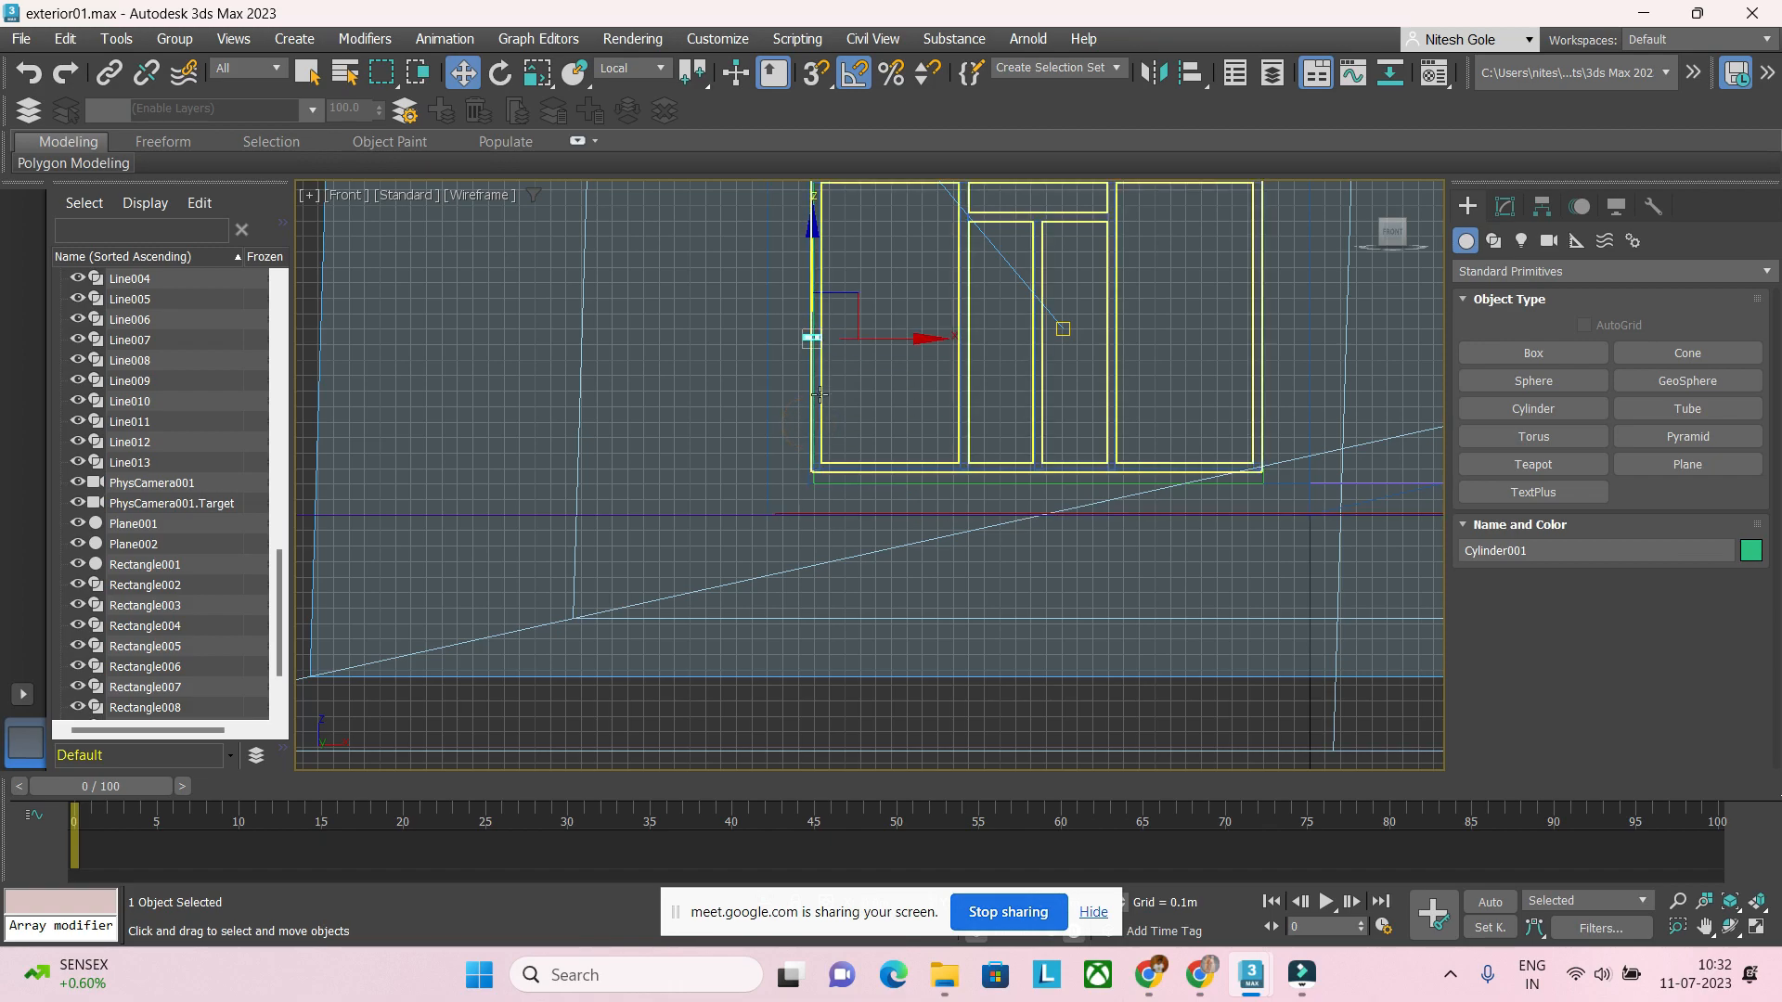
Step: Hide PhysCamera001 and PhysCamera001.Target to clear the Front view
{"action": "left_click", "coordinate": [77, 483]}
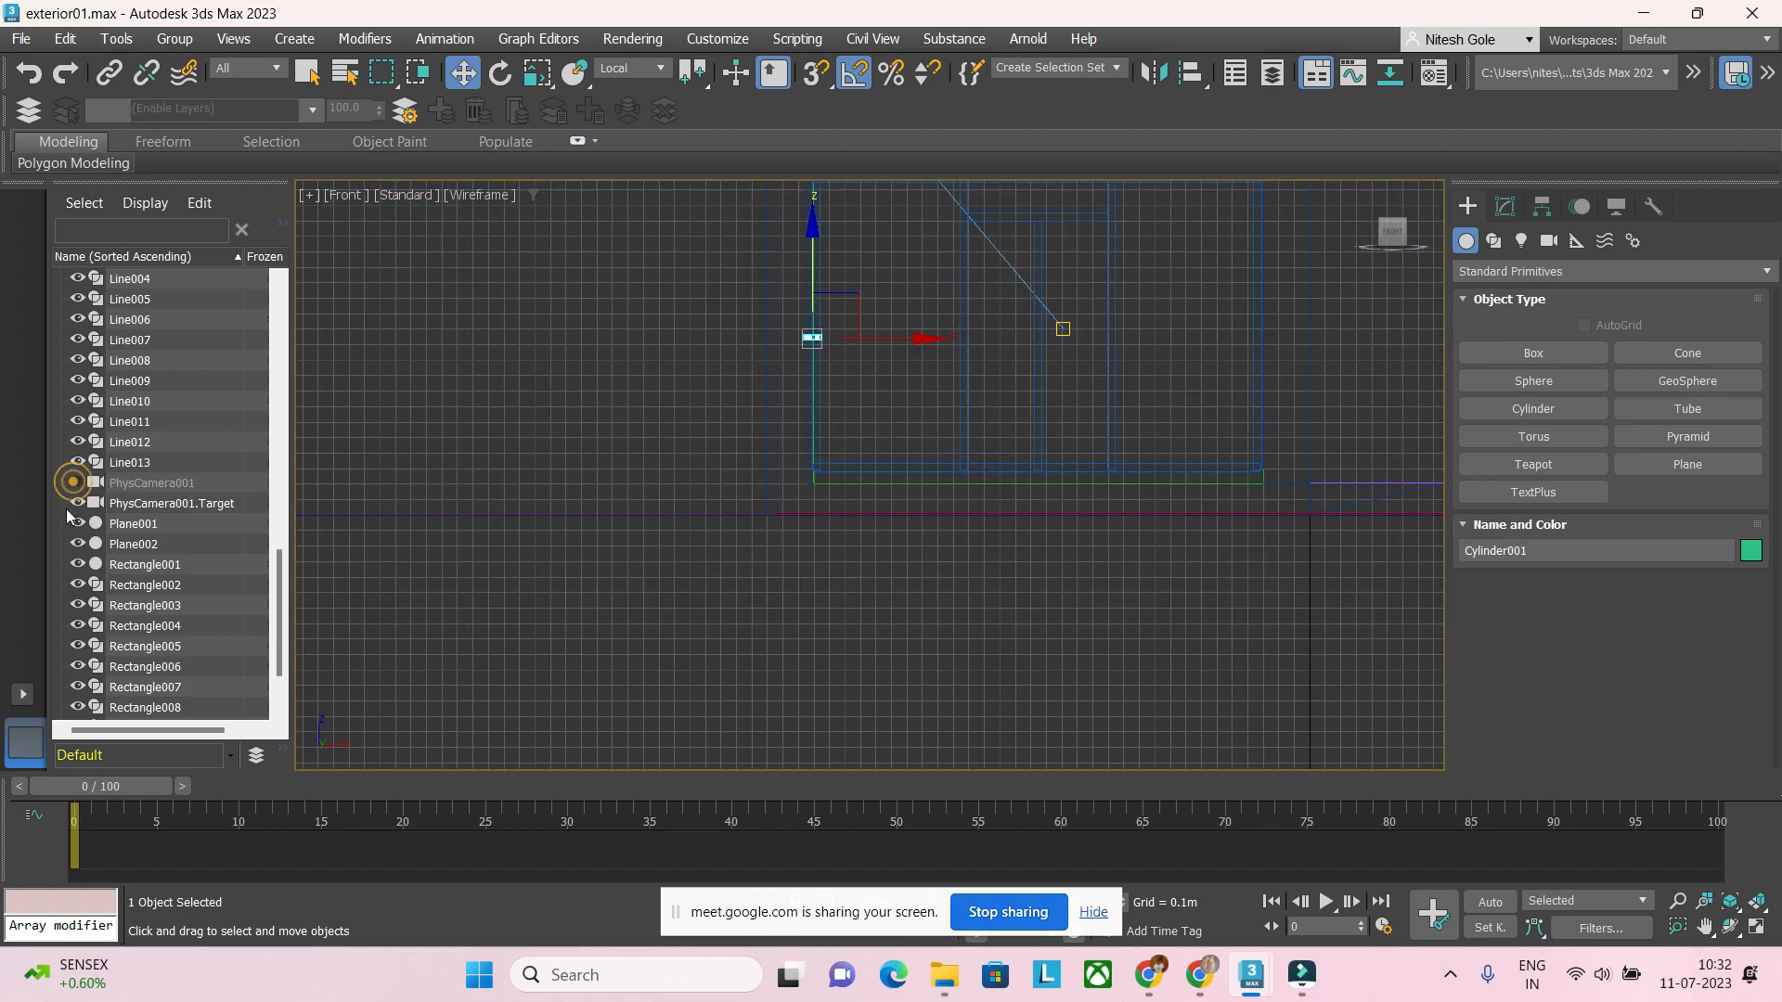
{"action": "left_click", "coordinate": [77, 504]}
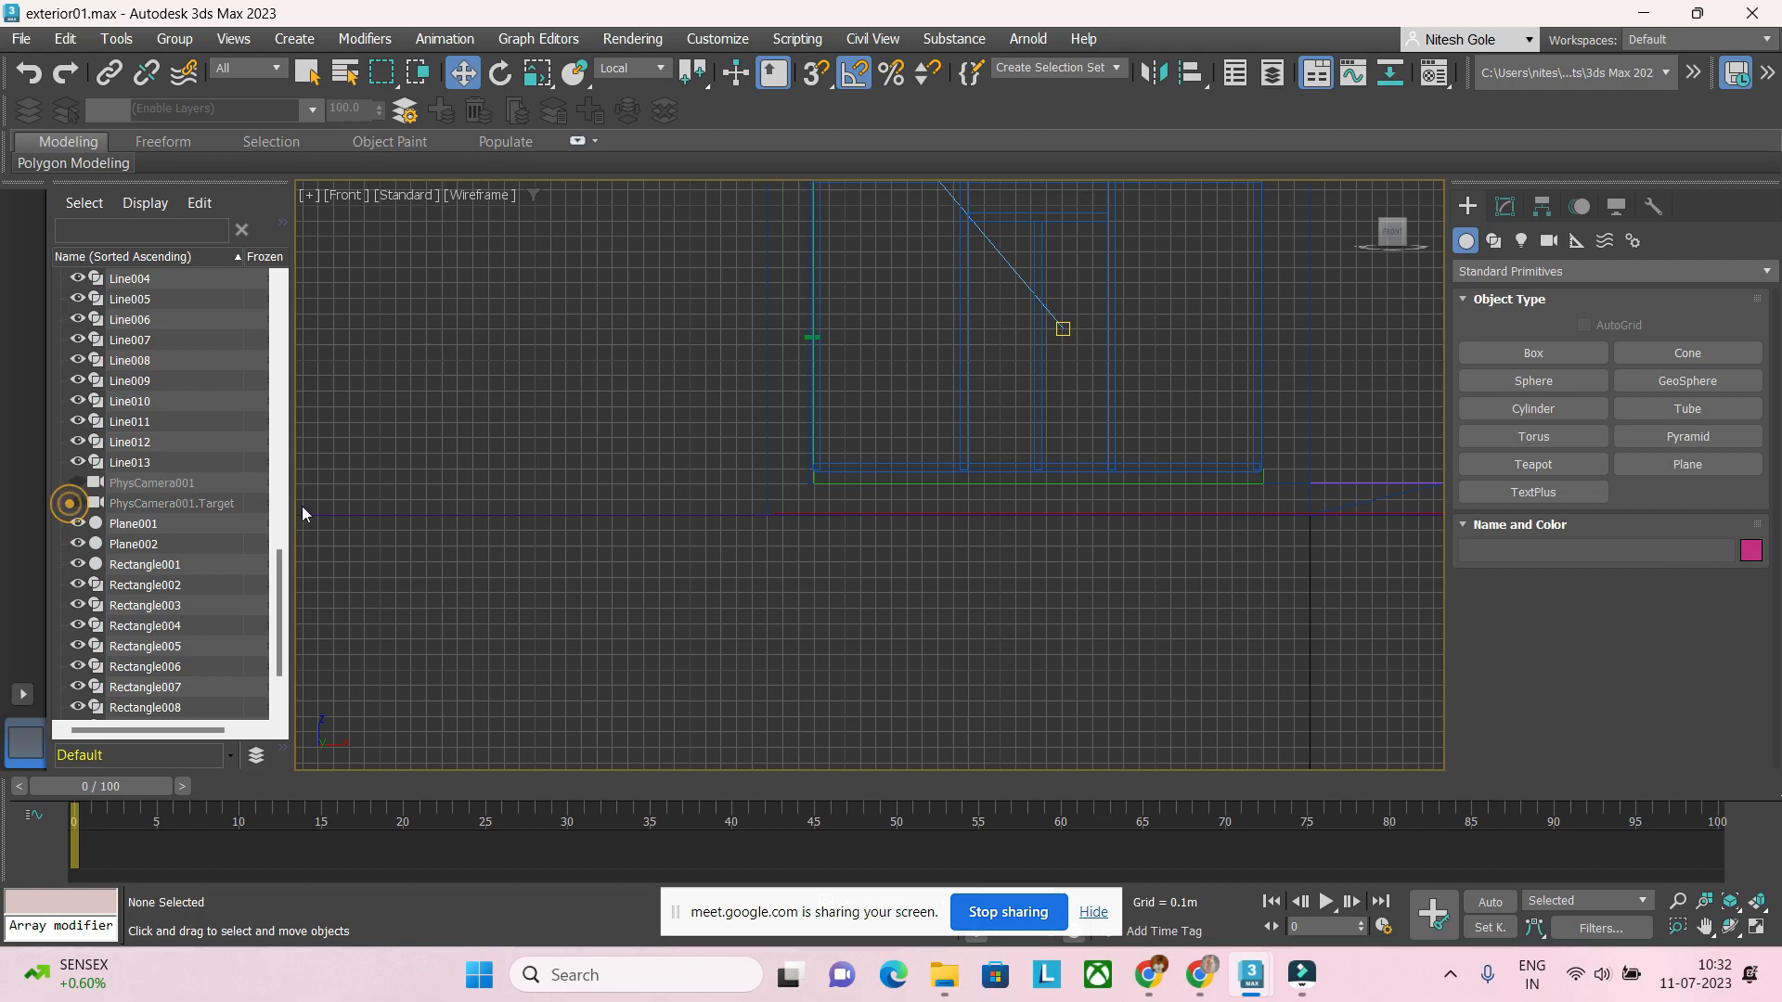
{"action": "scroll", "coordinate": [852, 442], "scroll_direction": "down", "scroll_amount": 5}
{"action": "middle_click_drag", "start_coordinate": [851, 442], "coordinate": [783, 679]}
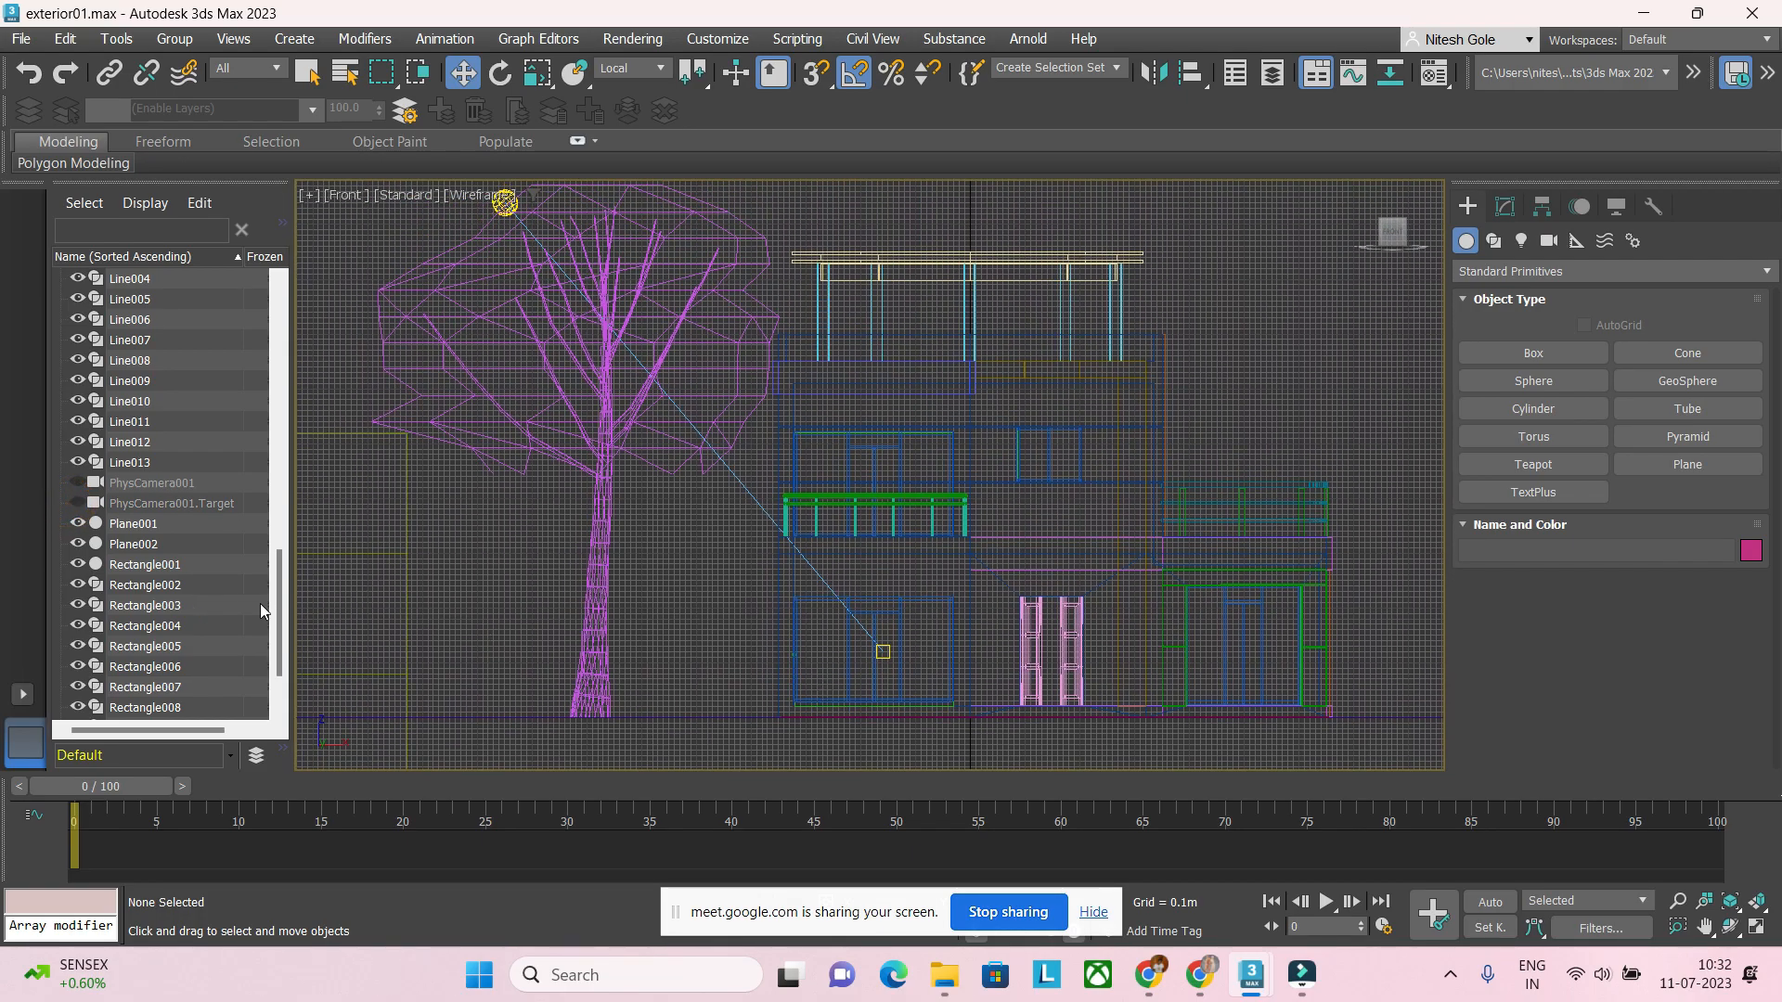
Step: Select the small cylinder beside the ground-floor window and reduce its height segments to 1
{"action": "scroll", "coordinate": [833, 631], "scroll_direction": "up", "scroll_amount": 5}
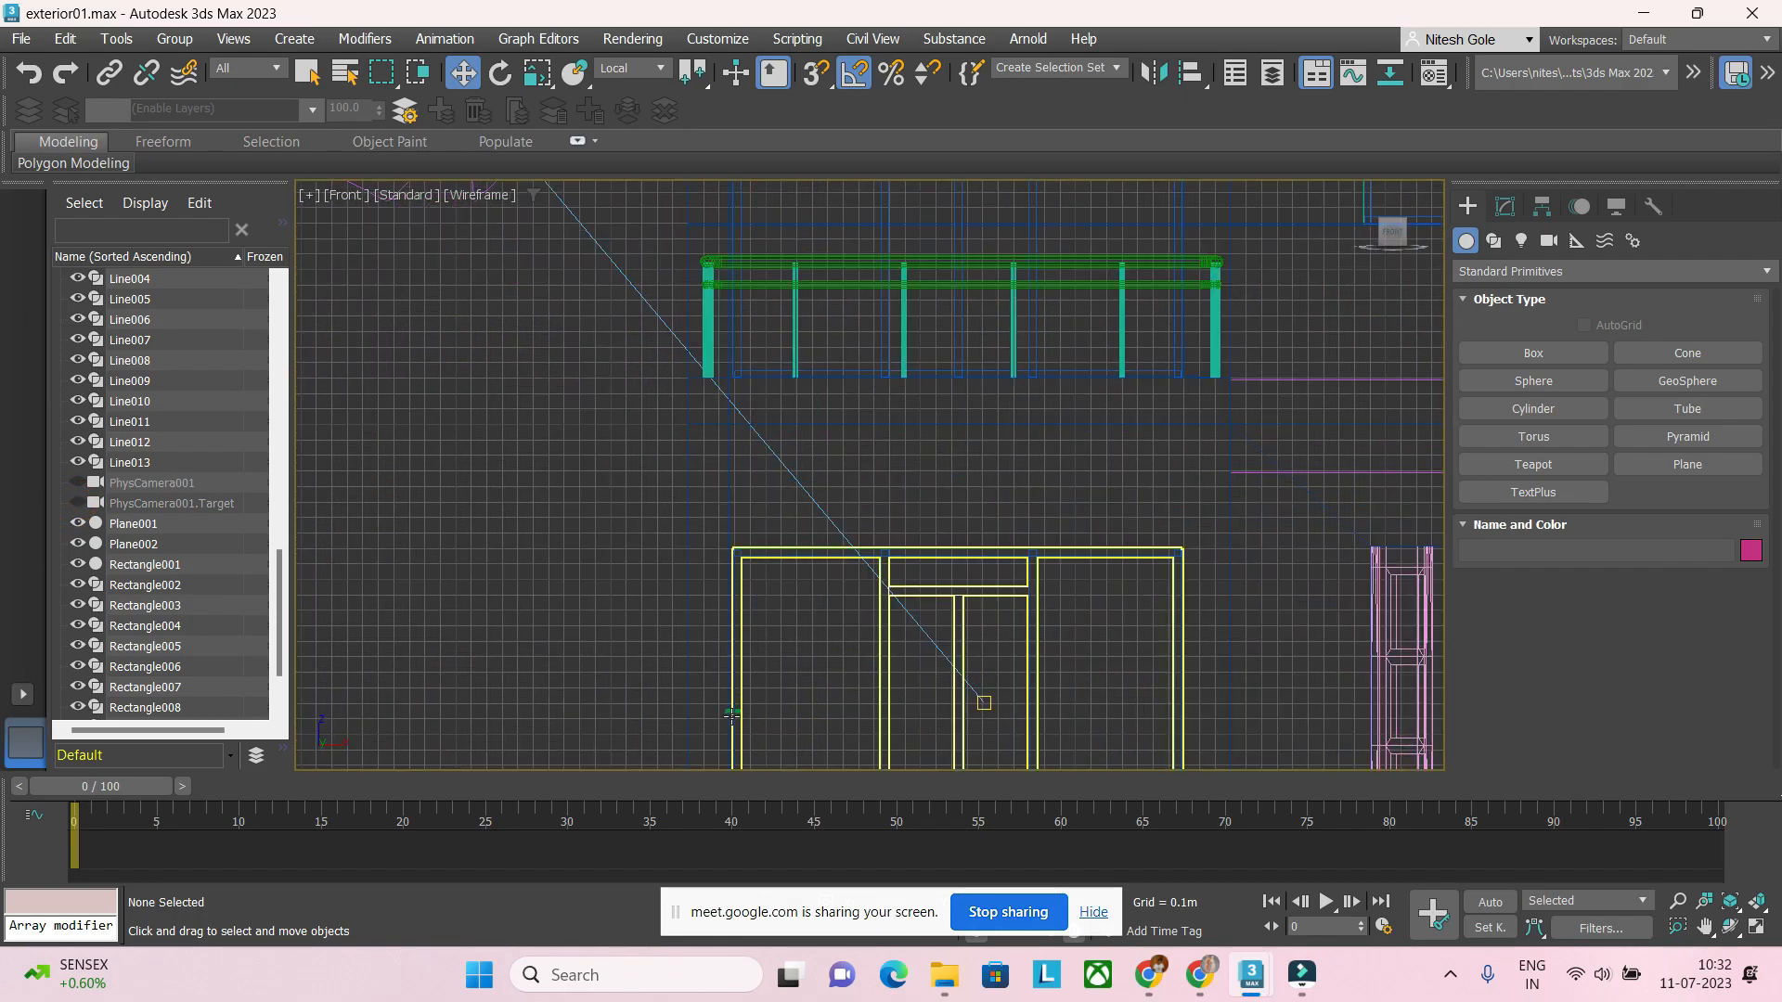
{"action": "left_click", "coordinate": [728, 711]}
{"action": "scroll", "coordinate": [864, 566], "scroll_direction": "up", "scroll_amount": 10}
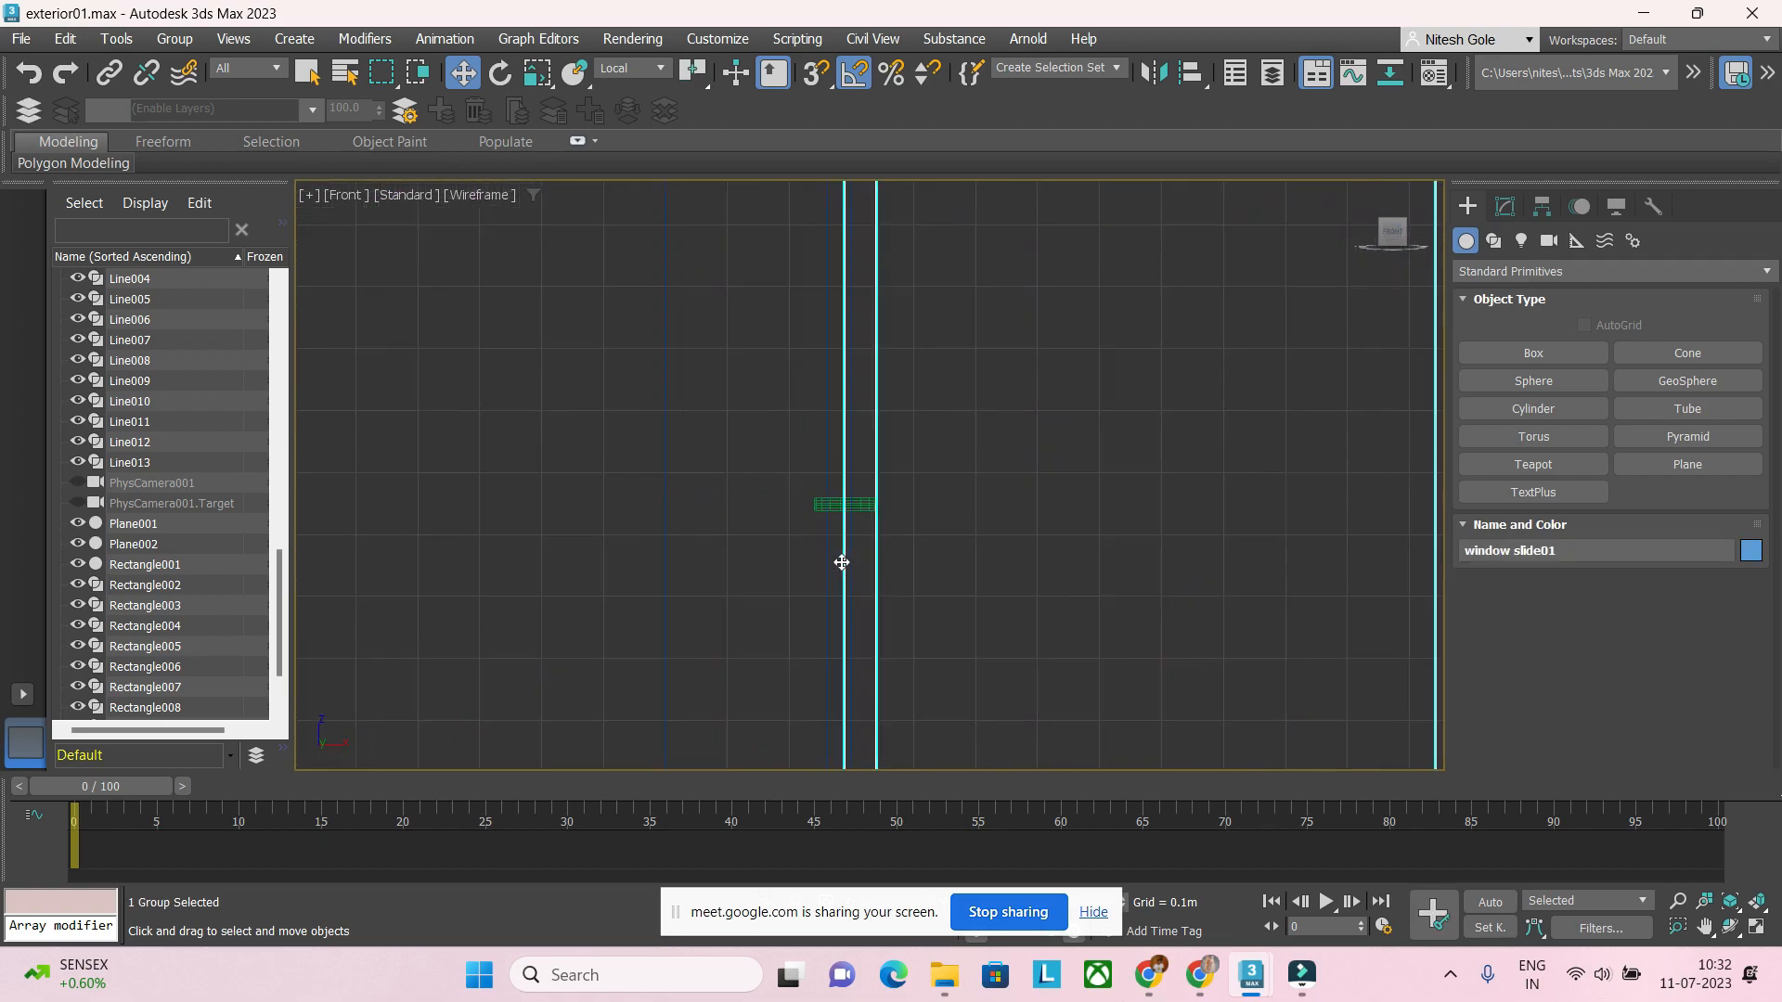
{"action": "left_click", "coordinate": [785, 361]}
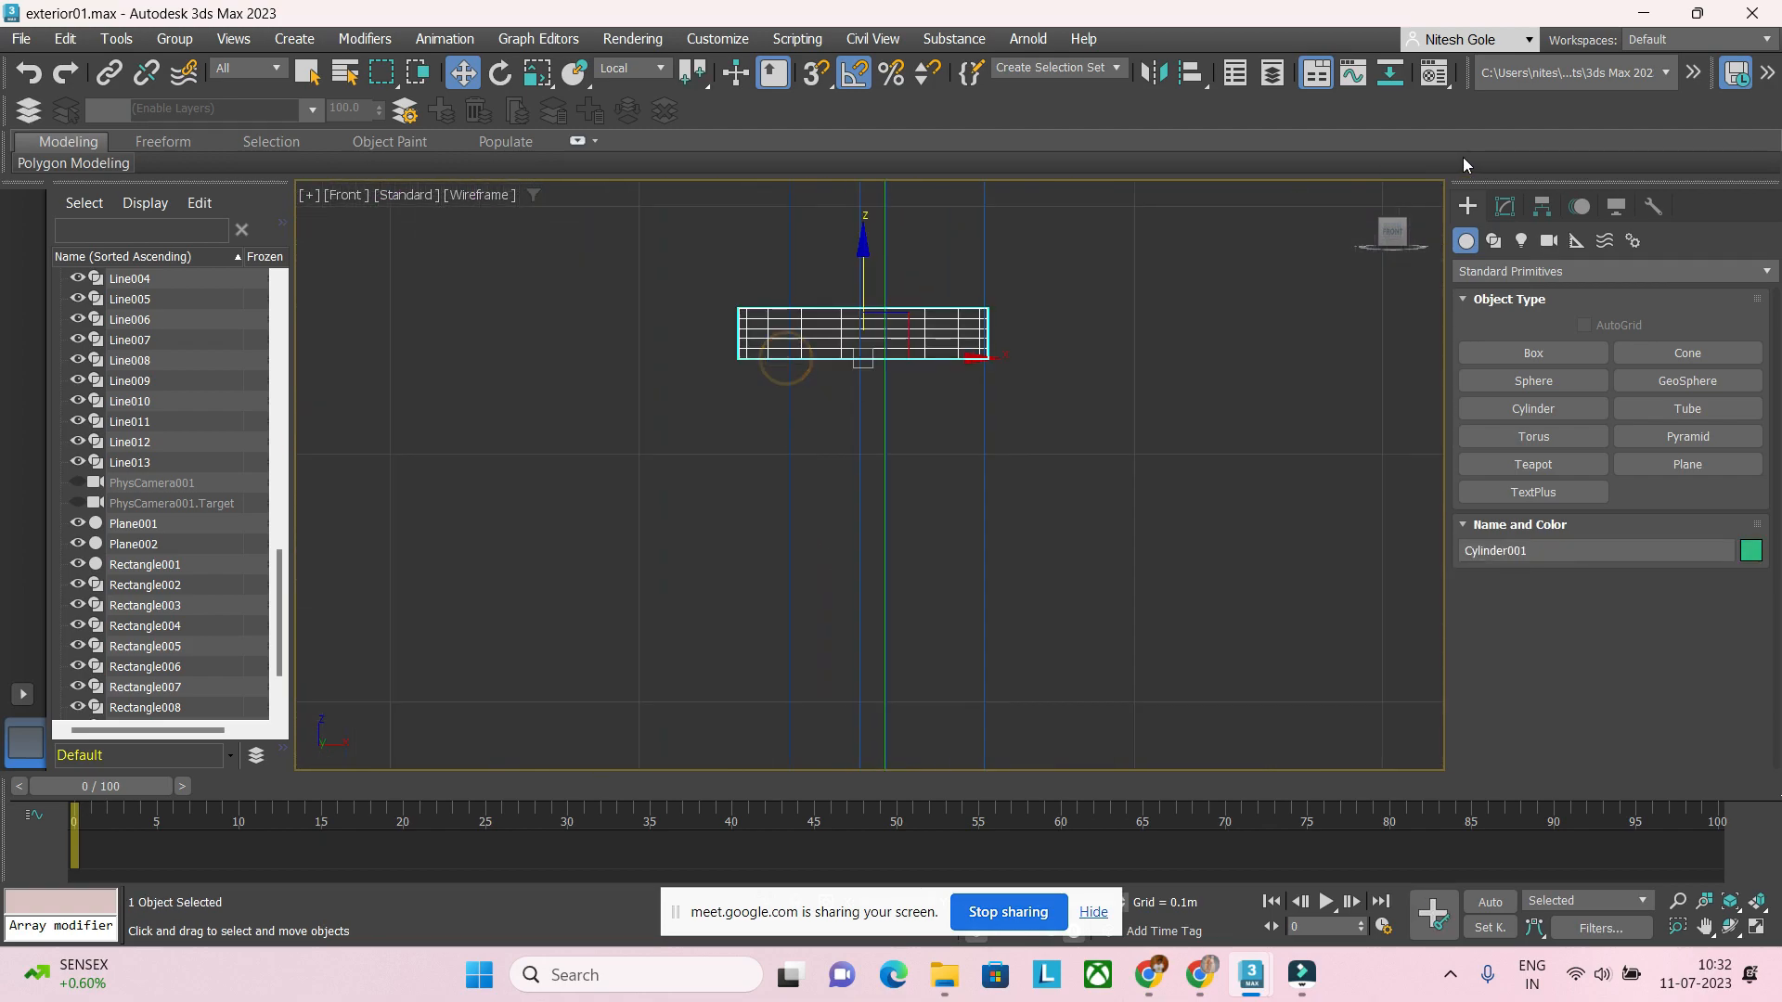
{"action": "left_click", "coordinate": [1505, 206]}
{"action": "right_click", "coordinate": [1700, 581]}
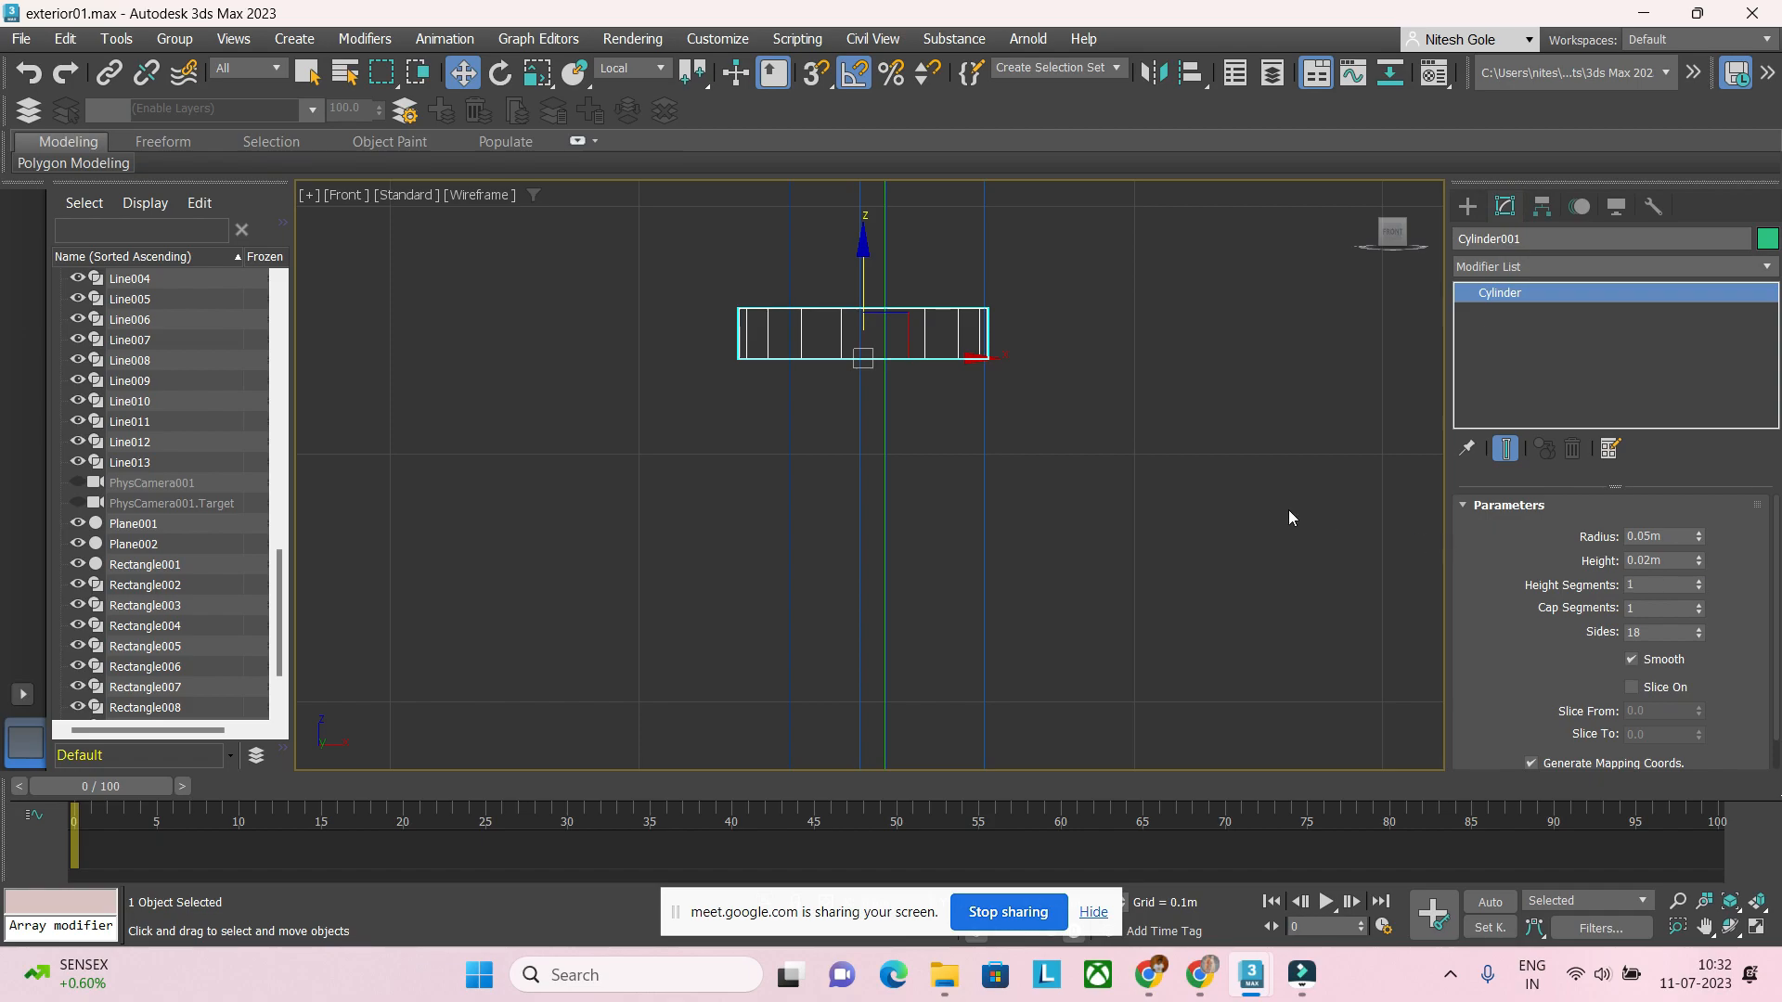
{"action": "scroll", "coordinate": [1118, 481], "scroll_direction": "down", "scroll_amount": 10}
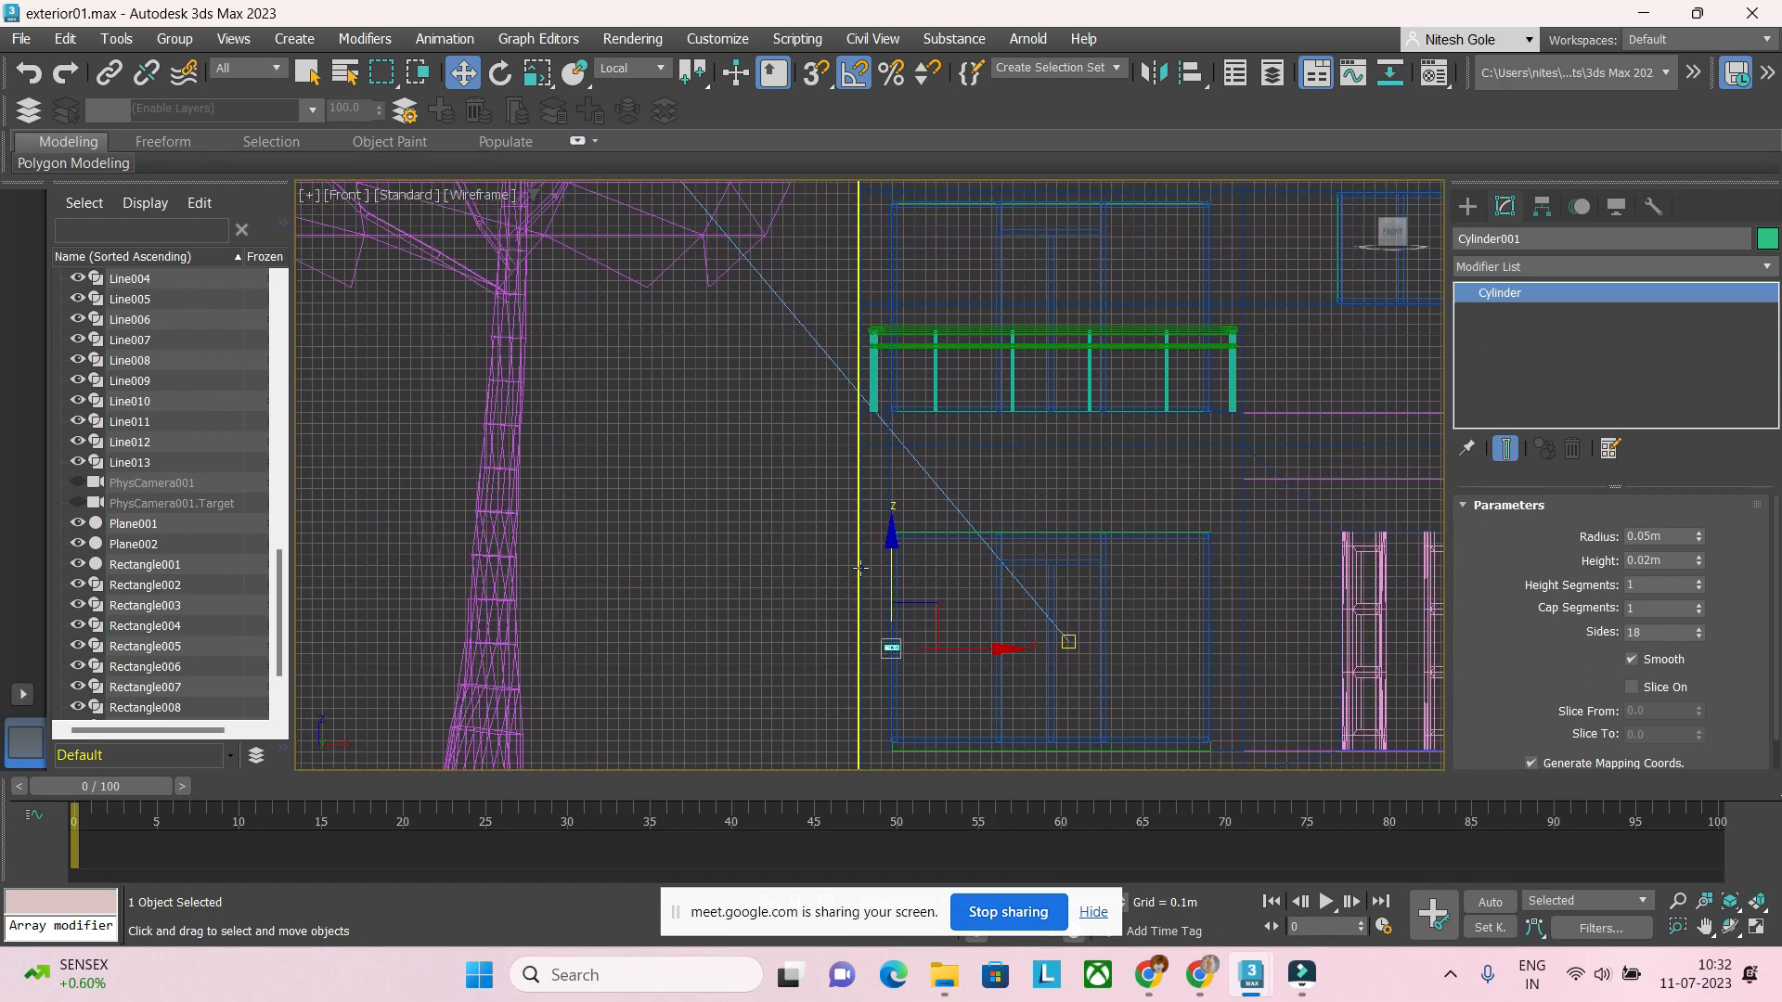
Step: In the Front view, raise the small cylinder from the ground-floor window up to the underside of the balcony slab
{"action": "left_click_drag", "start_coordinate": [891, 568], "coordinate": [903, 378]}
{"action": "scroll", "coordinate": [922, 466], "scroll_direction": "up", "scroll_amount": 6}
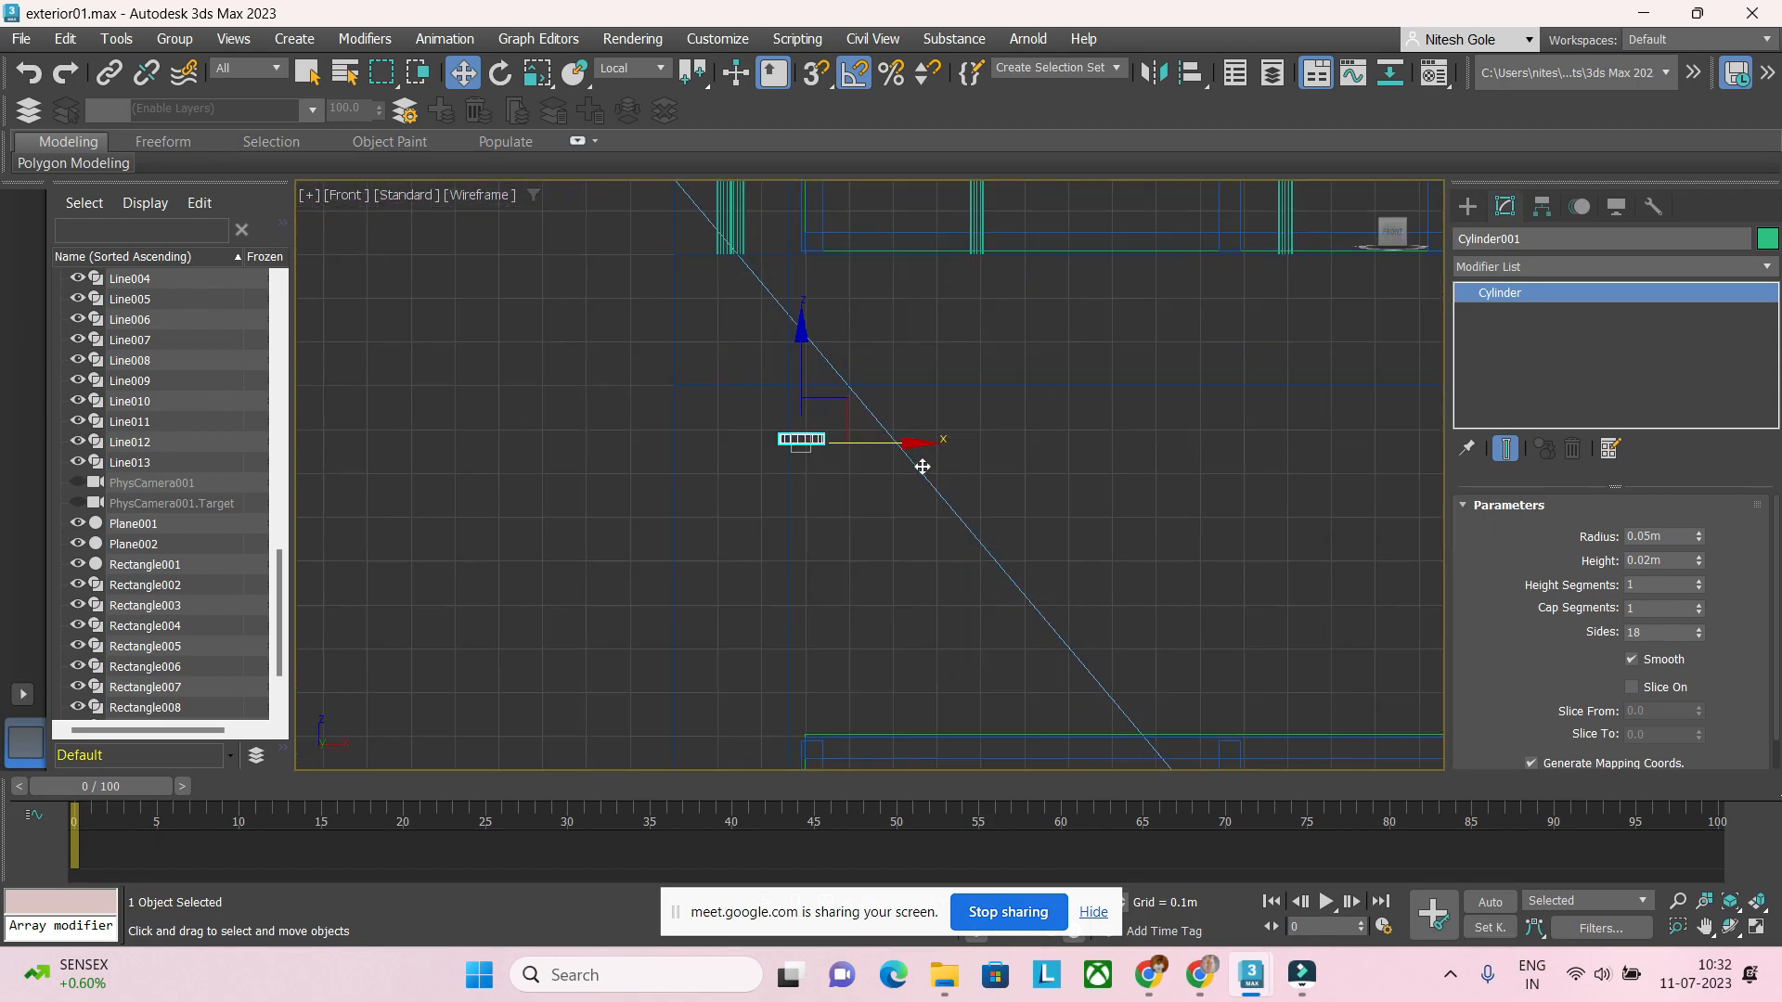
{"action": "middle_click_drag", "start_coordinate": [863, 521], "coordinate": [851, 623]}
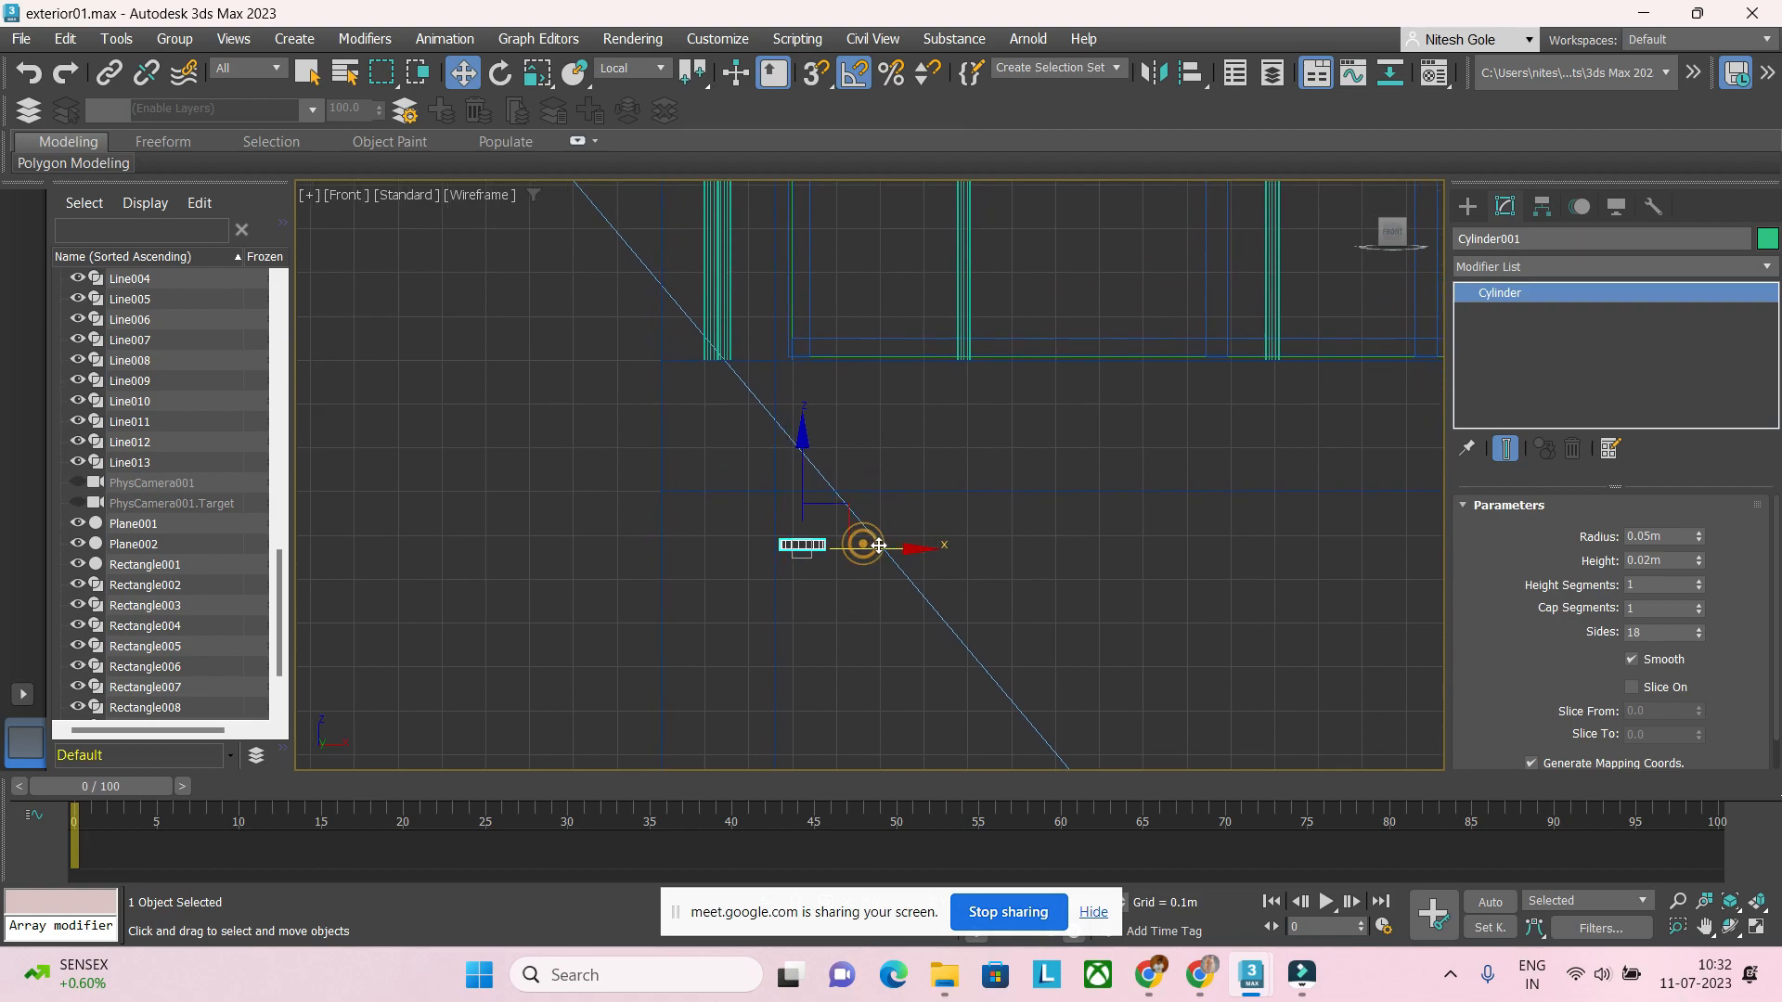
{"action": "left_click_drag", "start_coordinate": [812, 476], "coordinate": [818, 425]}
Step: In the Perspective view, move the cylinder outward from the wall along its Y axis until it sits beneath the balcony's outer edge
{"action": "key", "text": "p"}
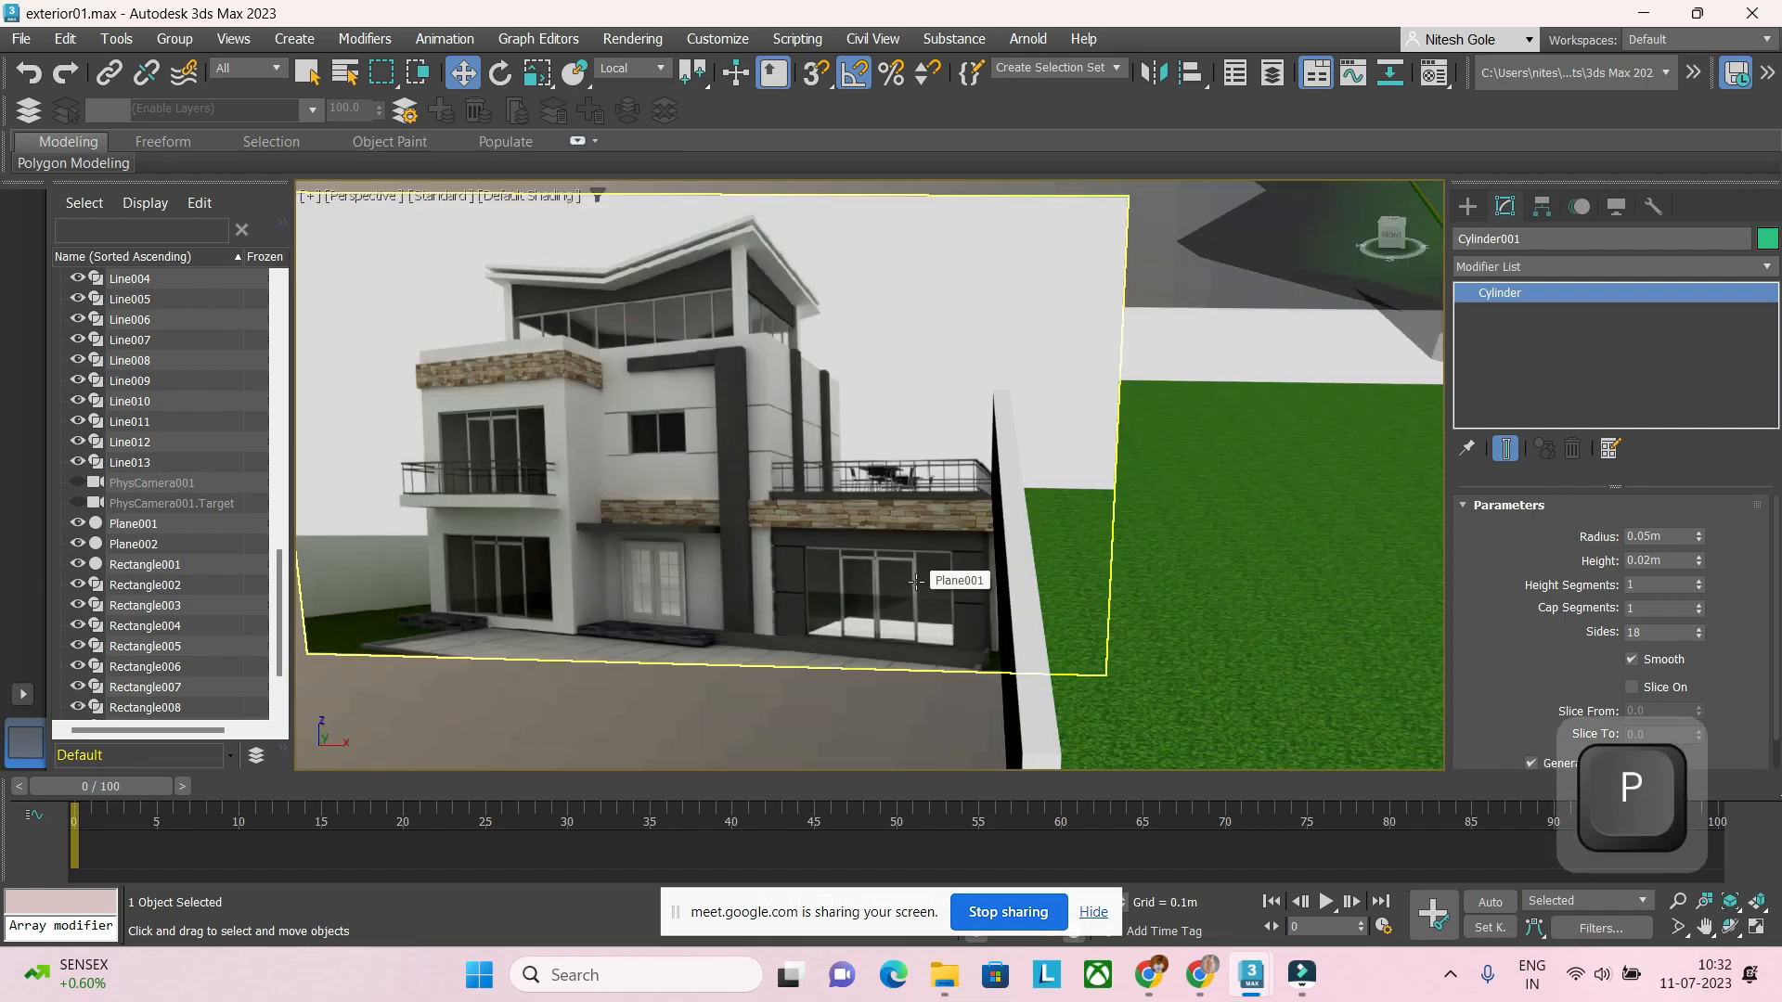
{"action": "key", "text": "z"}
{"action": "scroll", "coordinate": [883, 608], "scroll_direction": "down", "scroll_amount": 4}
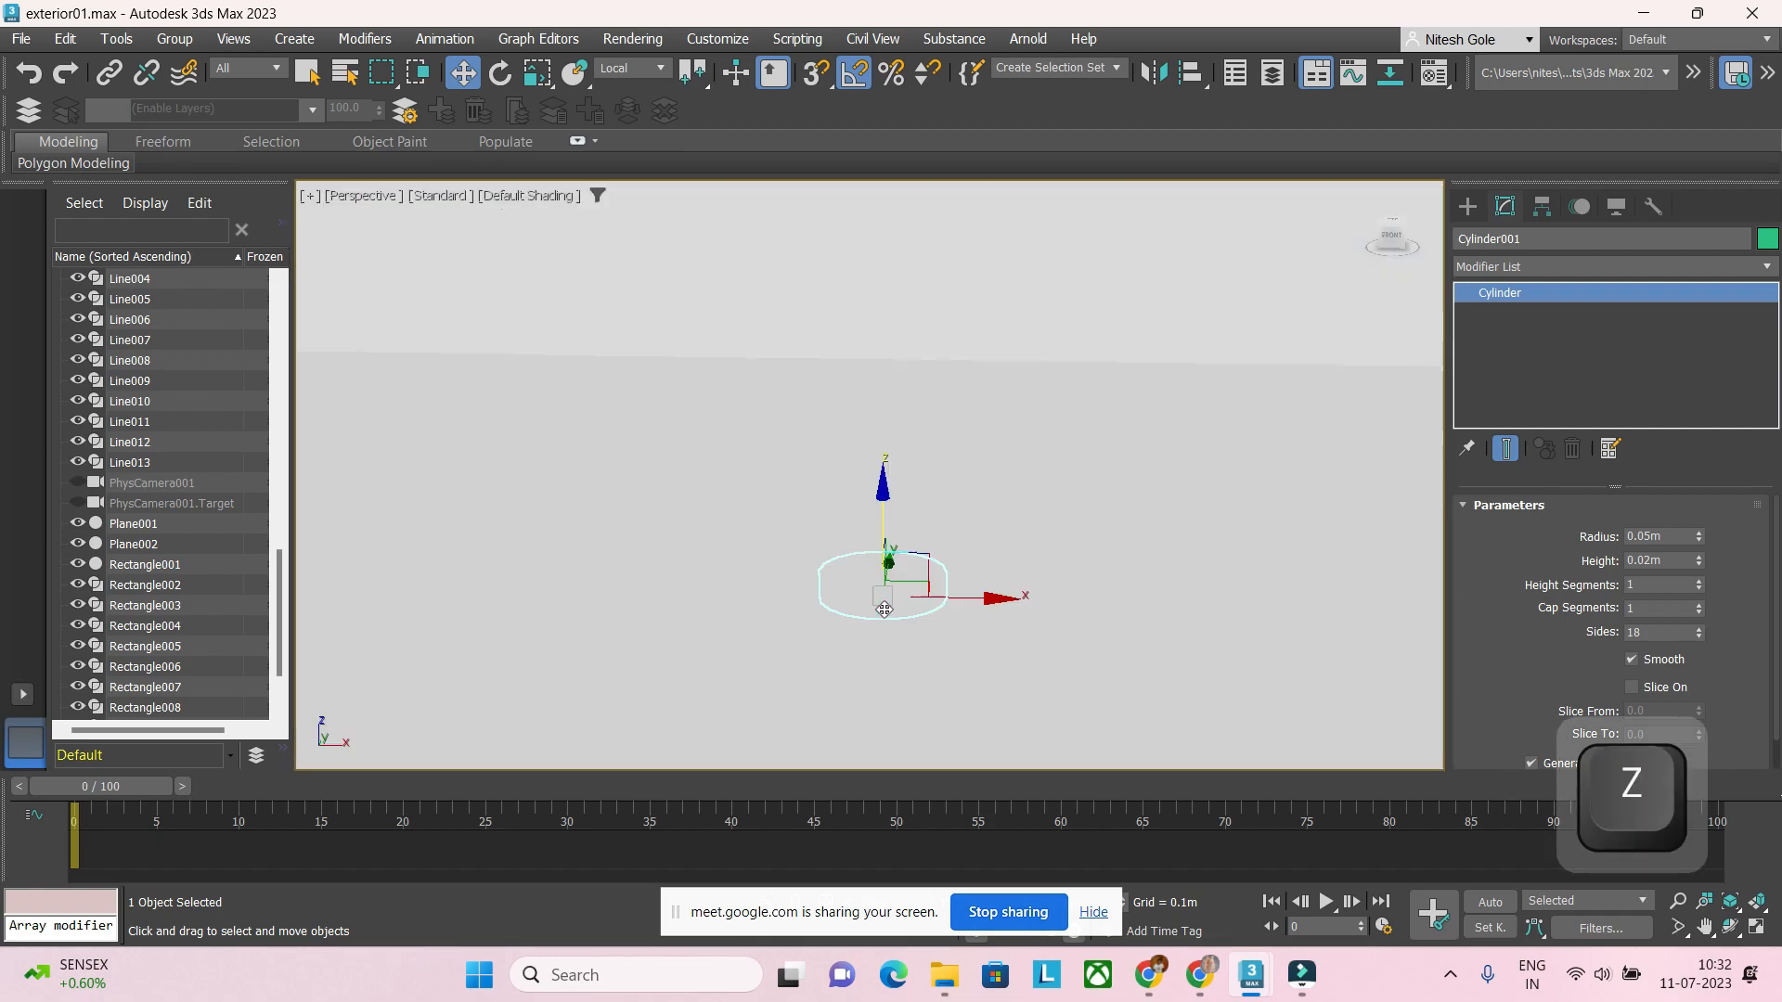
{"action": "middle_click_drag", "start_coordinate": [883, 608], "coordinate": [978, 554], "text": "alt"}
{"action": "scroll", "coordinate": [978, 554], "scroll_direction": "down", "scroll_amount": 5}
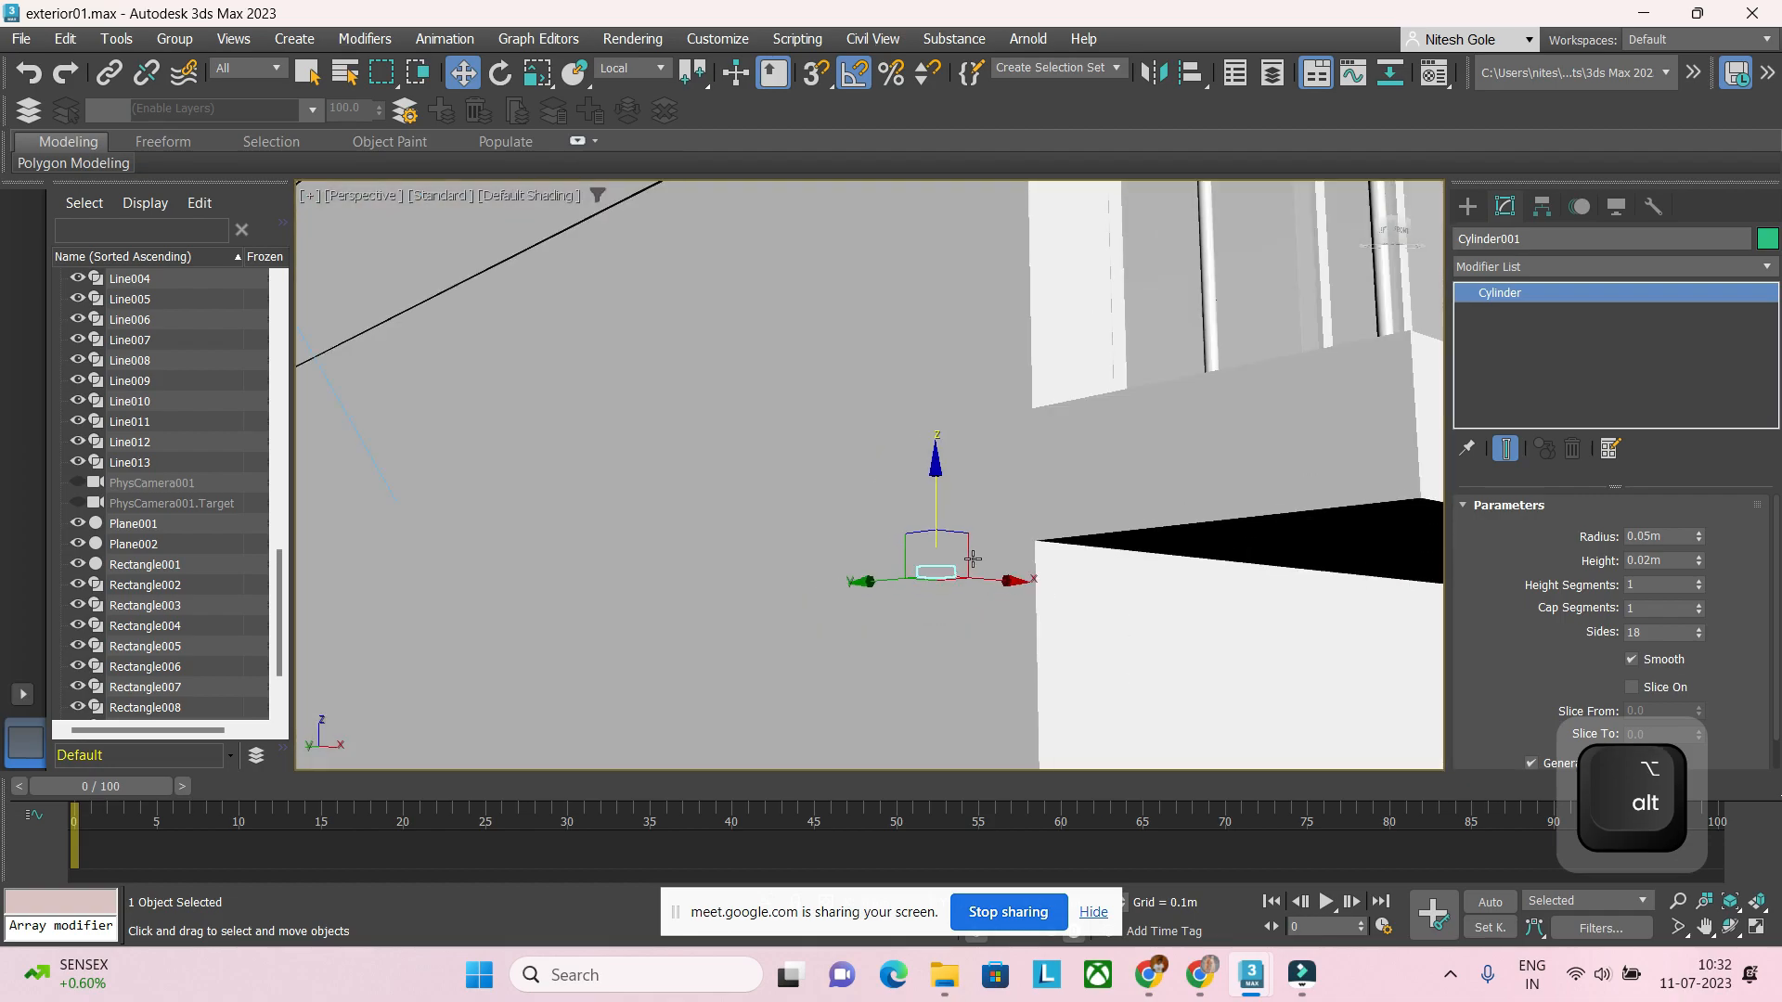
{"action": "middle_click_drag", "start_coordinate": [1045, 579], "coordinate": [1056, 587], "text": "alt"}
{"action": "scroll", "coordinate": [1056, 587], "scroll_direction": "up", "scroll_amount": 4}
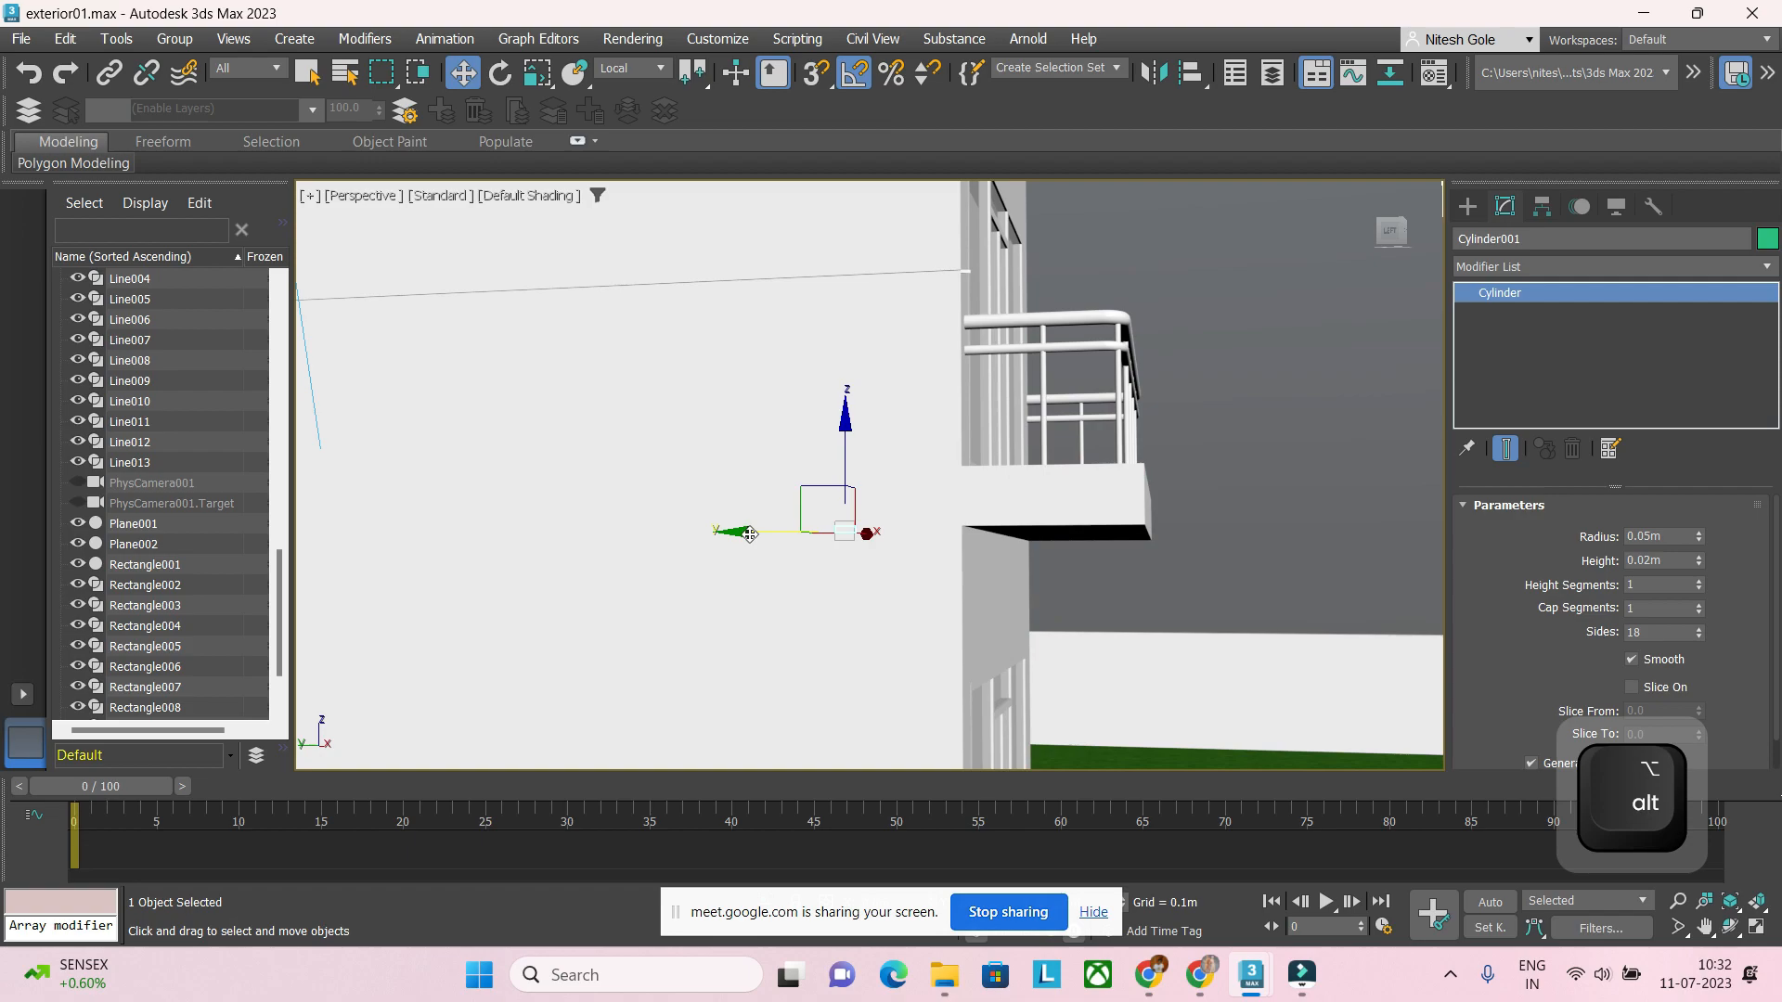
{"action": "left_click_drag", "start_coordinate": [743, 530], "coordinate": [1037, 550]}
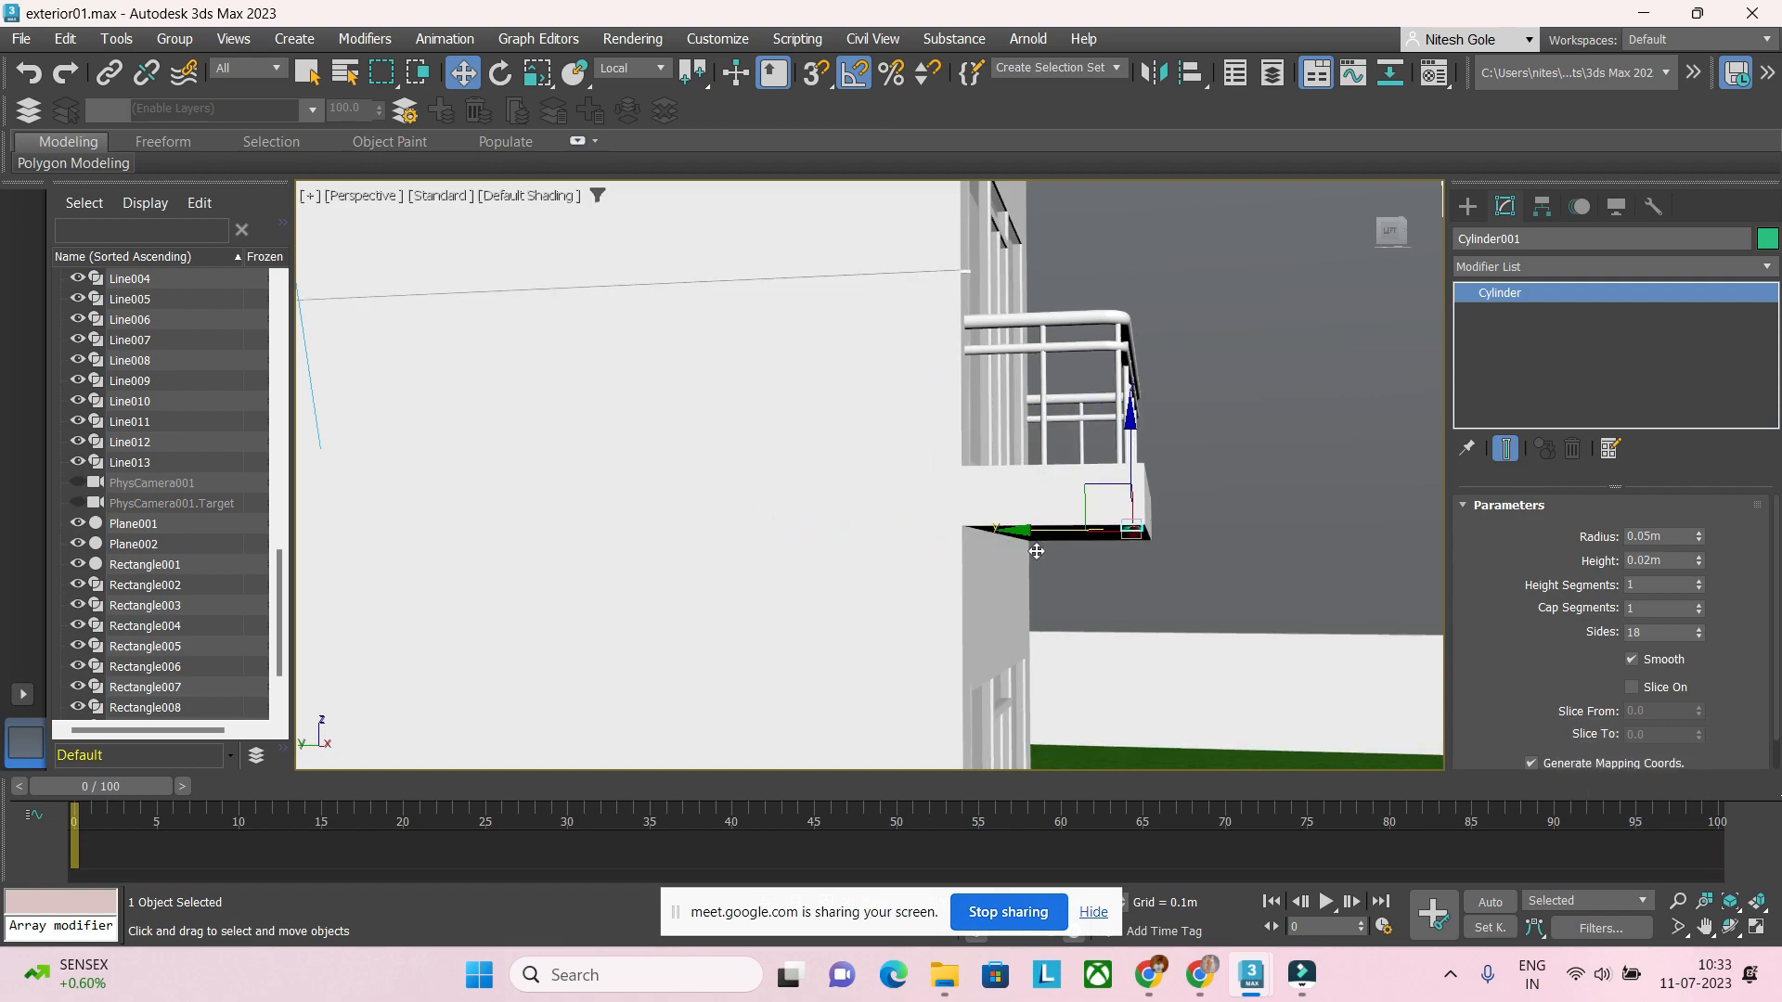
{"action": "middle_click_drag", "start_coordinate": [1034, 546], "coordinate": [936, 568], "text": "alt"}
{"action": "middle_click_drag", "start_coordinate": [1169, 579], "coordinate": [903, 616], "text": "alt"}
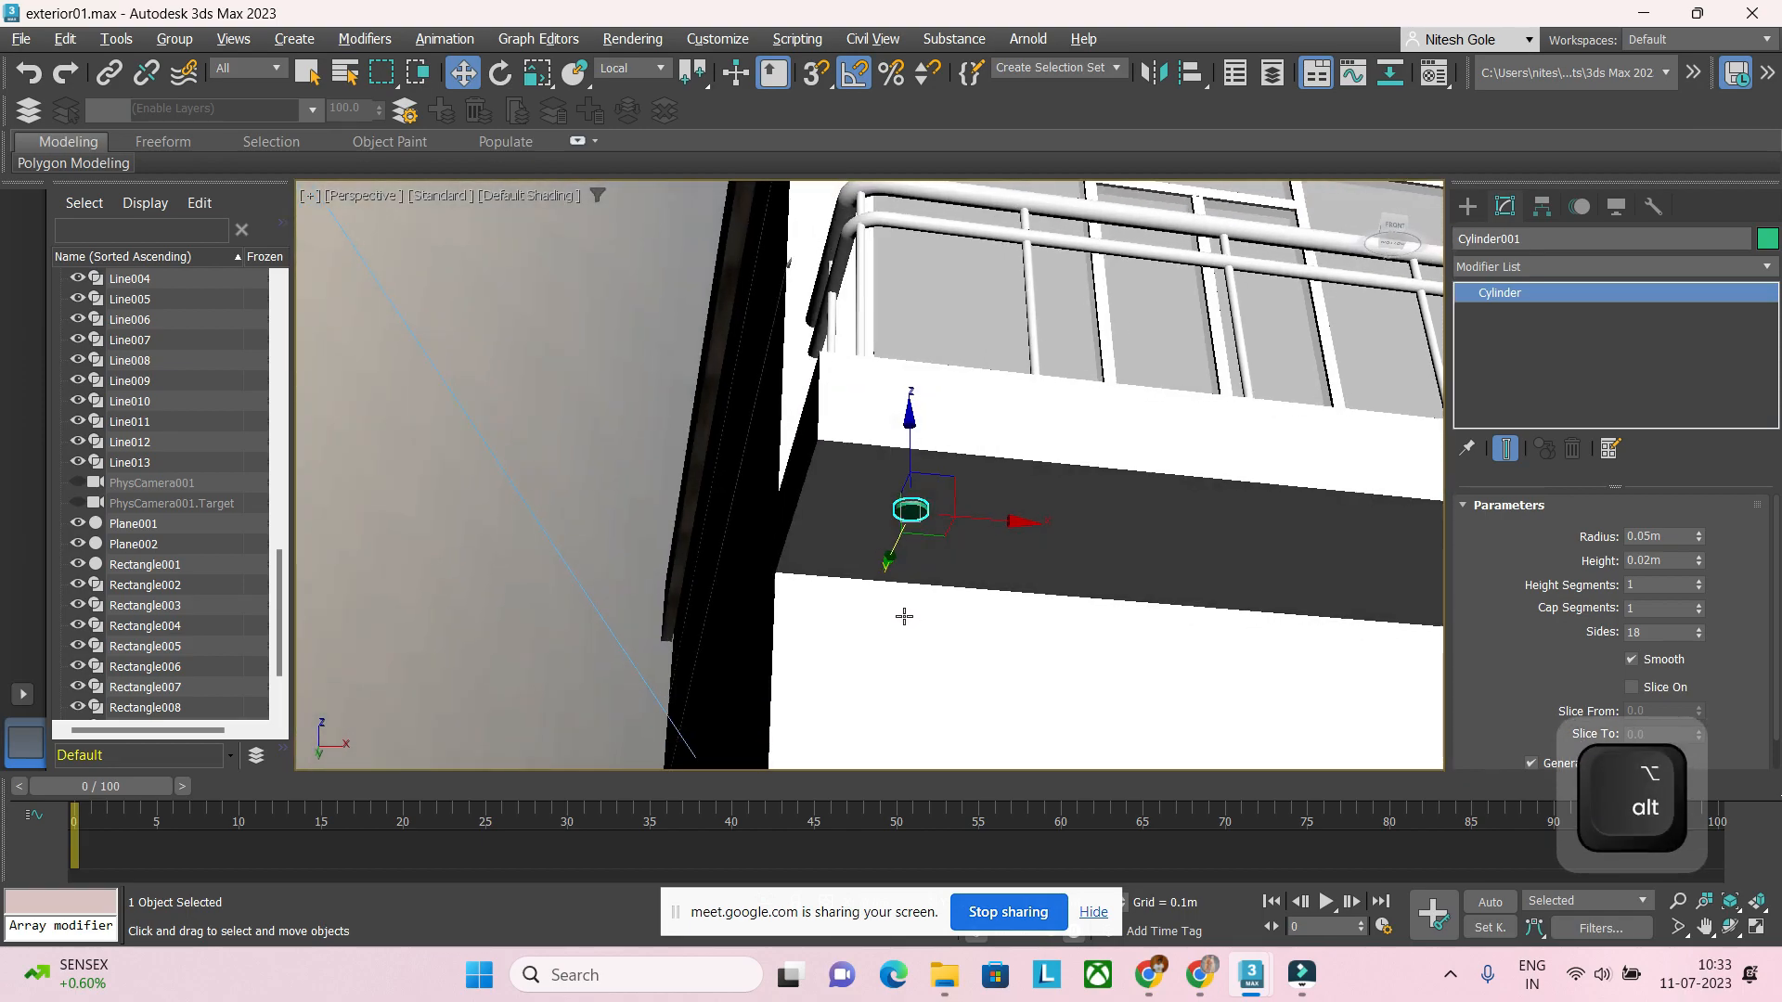
Step: Set the emission color of the unused Physical Material 17 - Default to pure white
{"action": "key", "text": "m"}
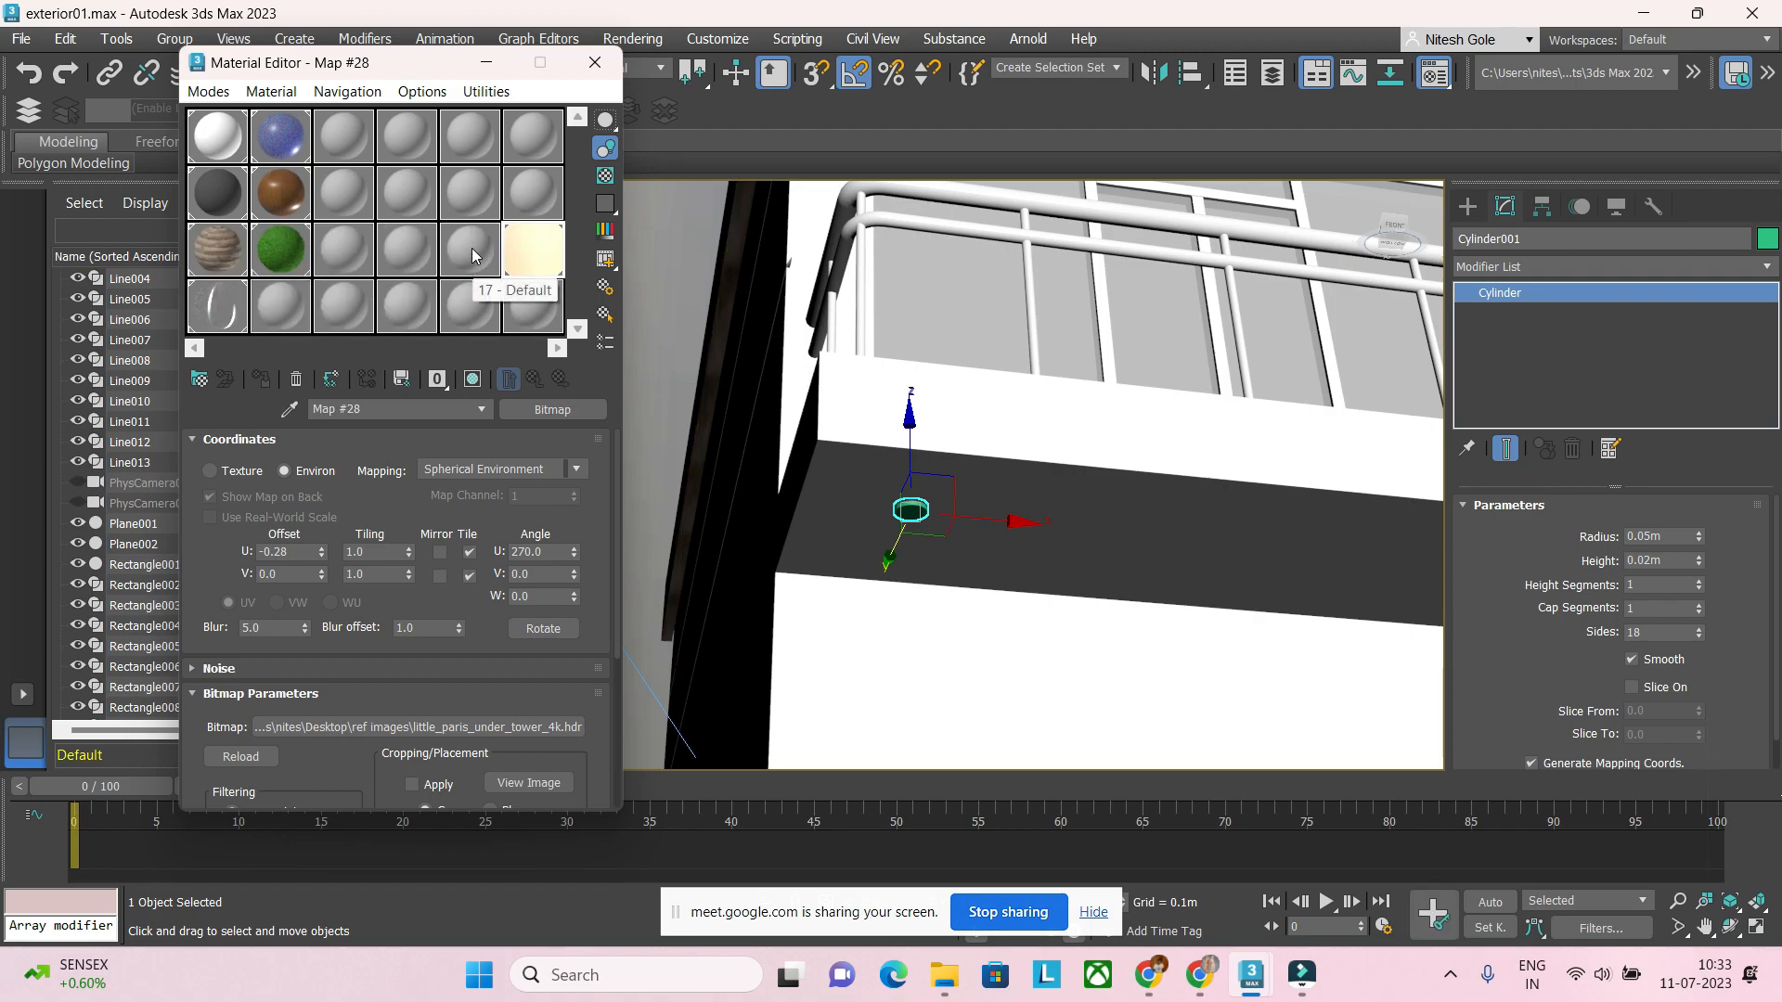
{"action": "left_click", "coordinate": [473, 255]}
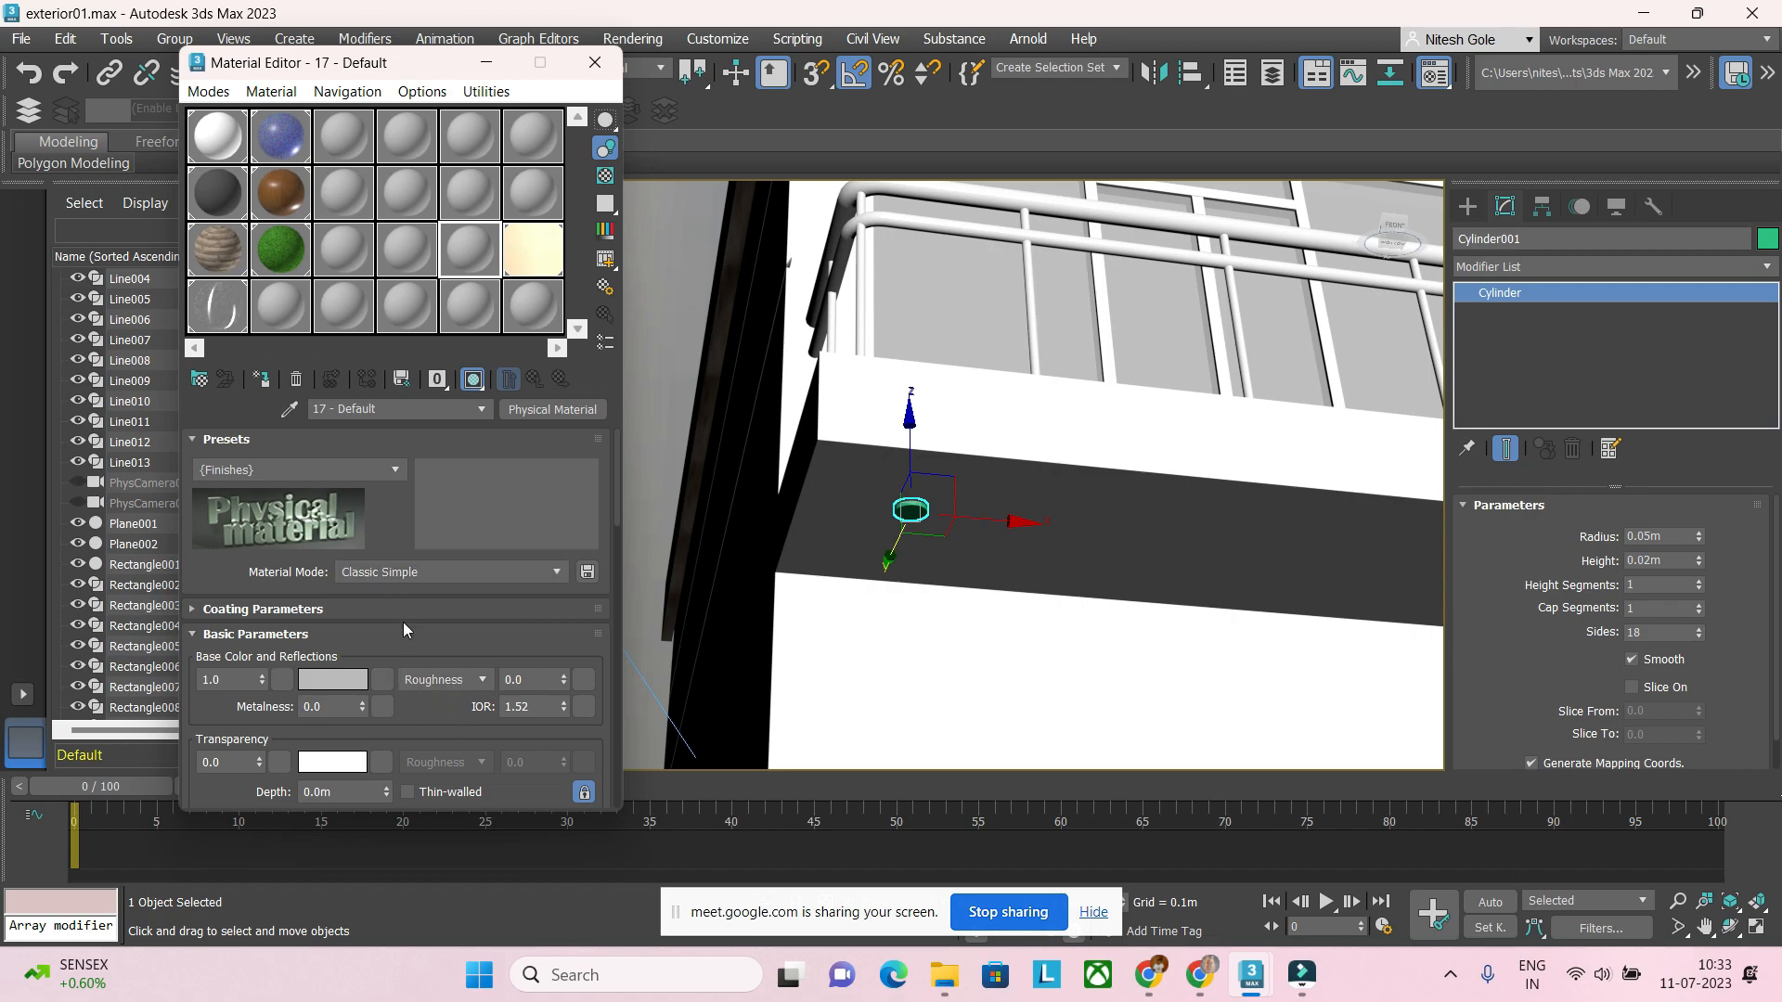
{"action": "scroll", "coordinate": [419, 650], "scroll_direction": "down", "scroll_amount": 12}
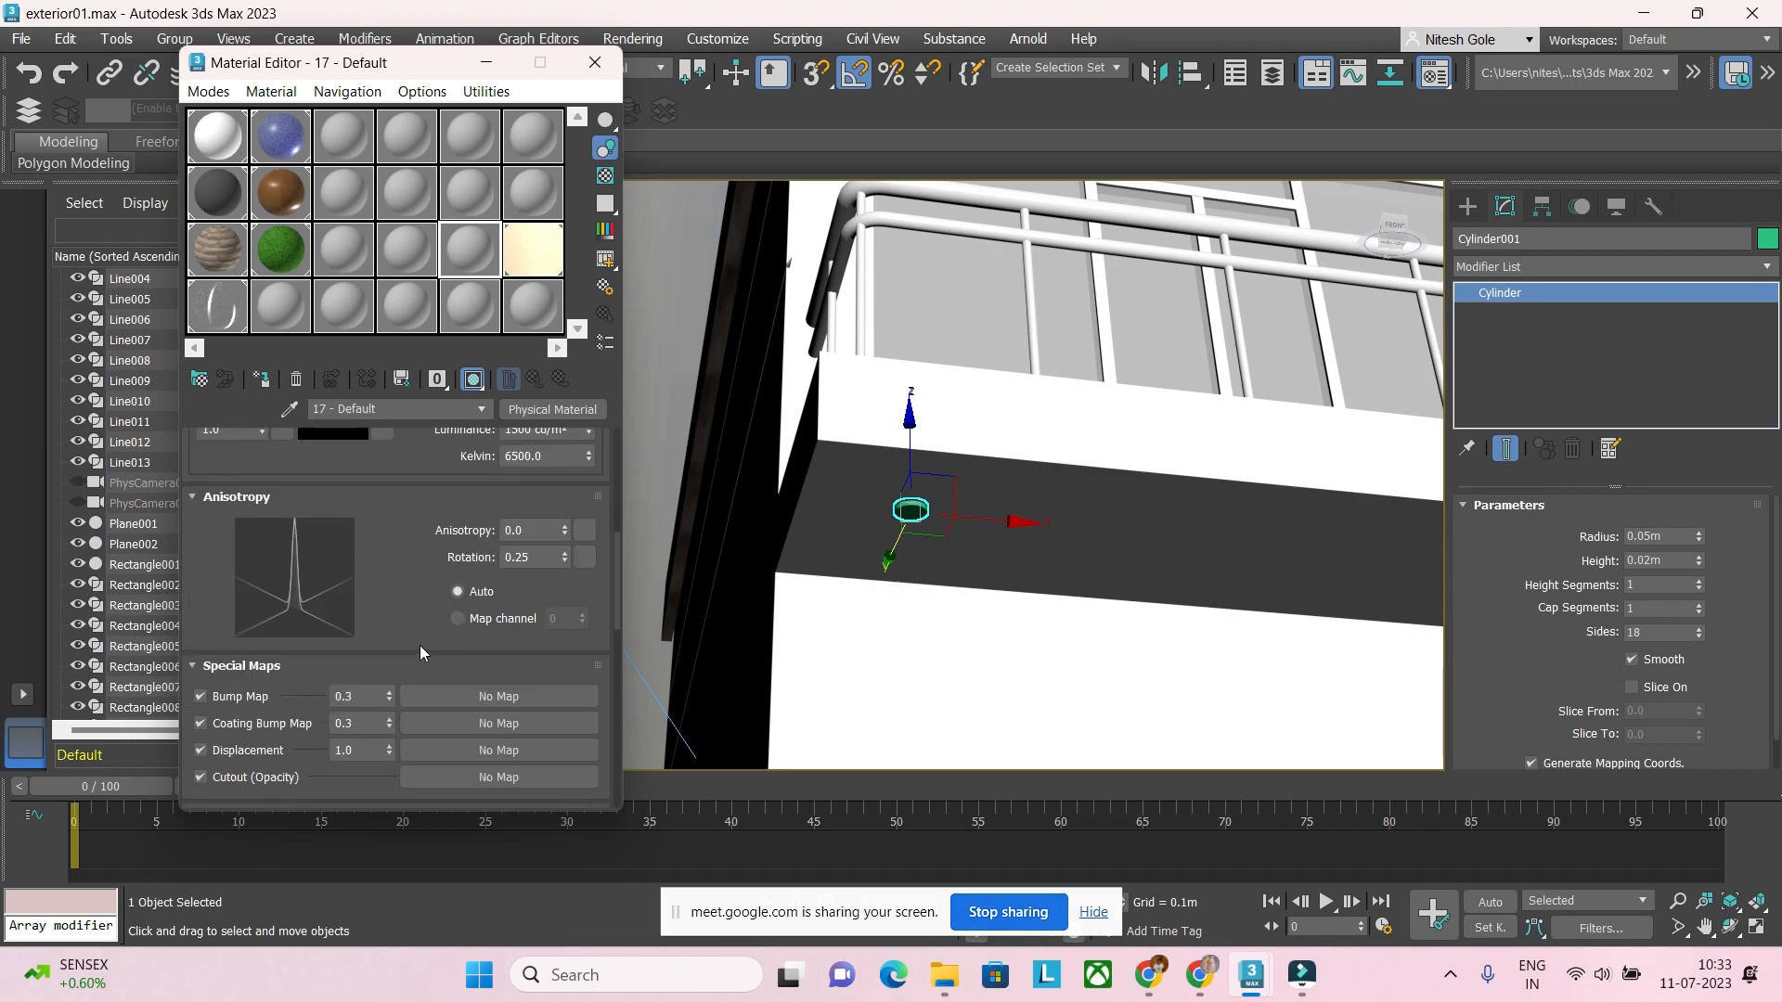
{"action": "scroll", "coordinate": [420, 651], "scroll_direction": "up", "scroll_amount": 3}
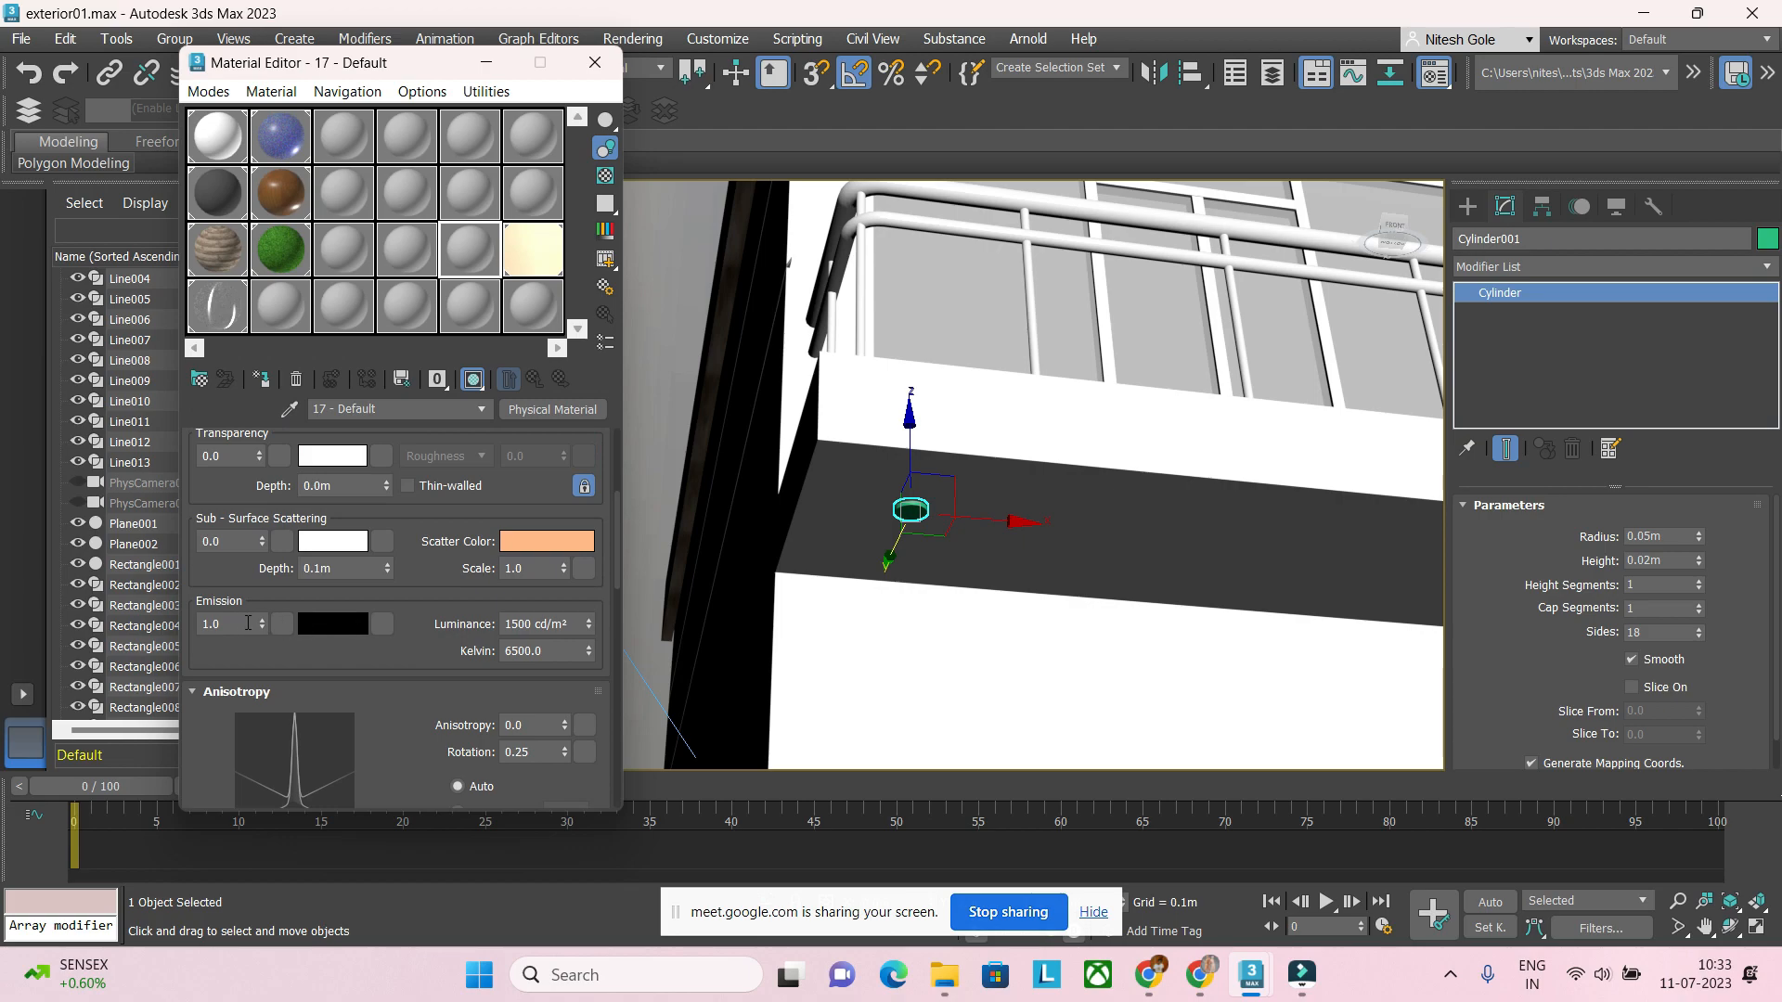
{"action": "left_click", "coordinate": [329, 624]}
{"action": "left_click_drag", "start_coordinate": [249, 511], "coordinate": [245, 563]}
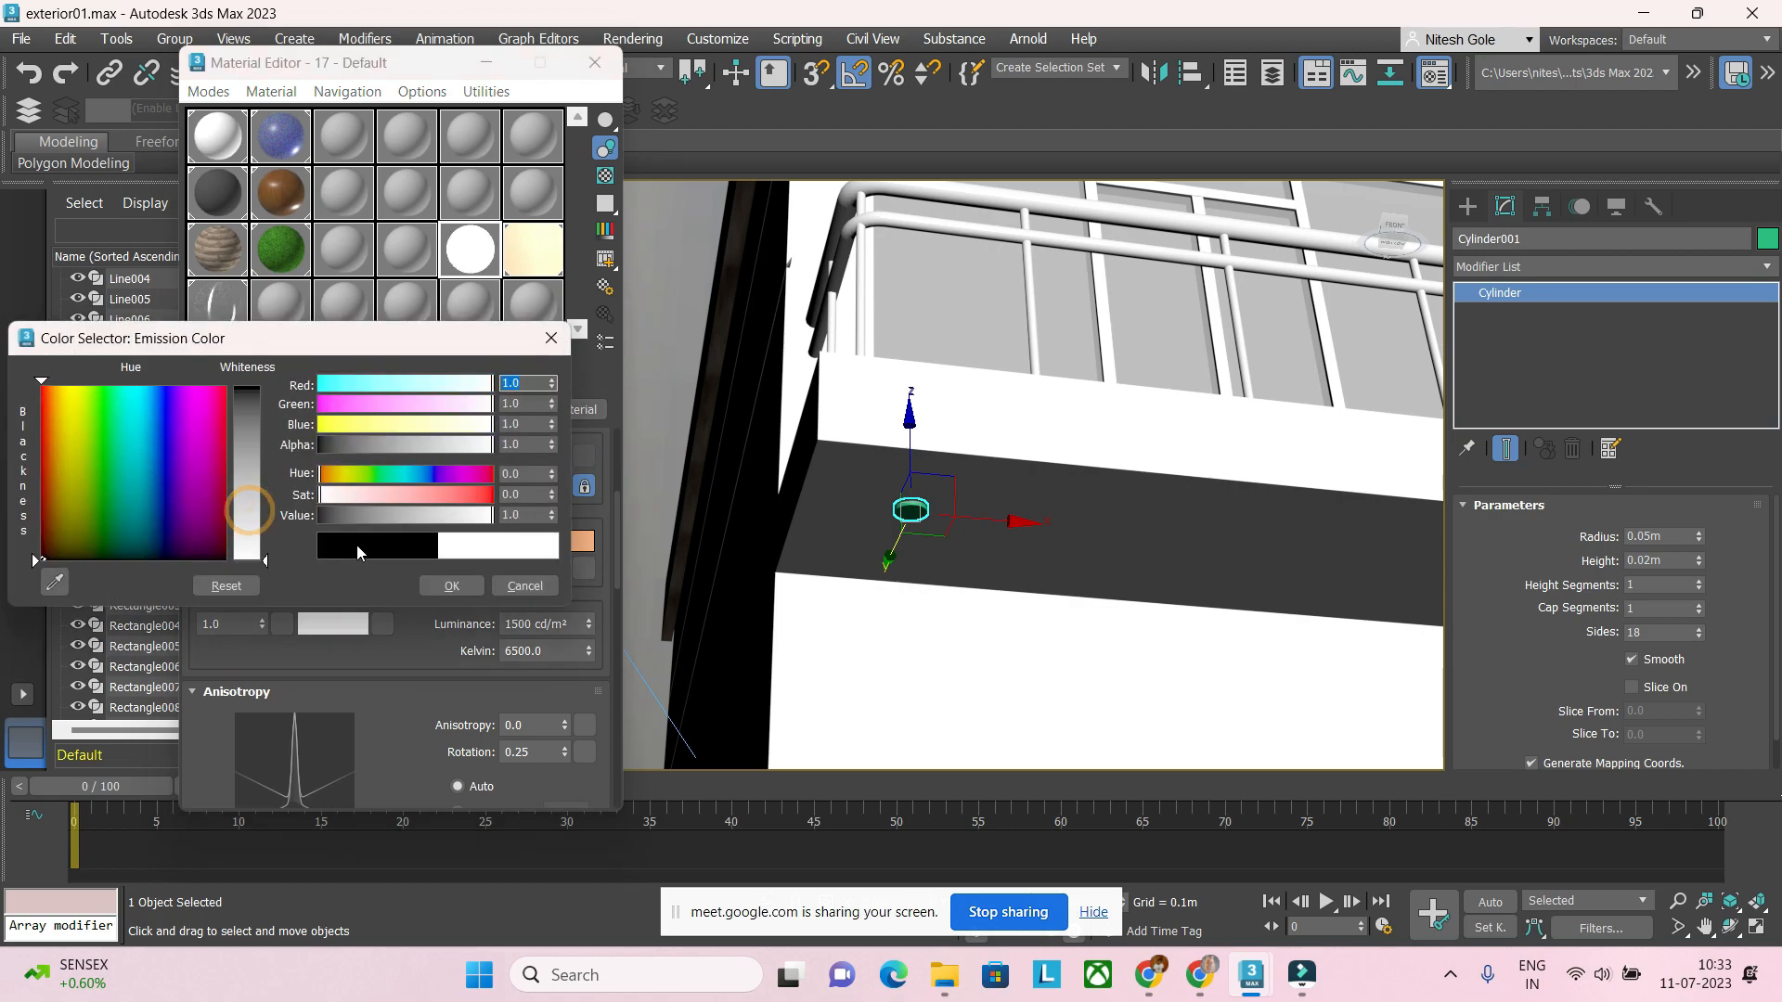
{"action": "left_click", "coordinate": [450, 587]}
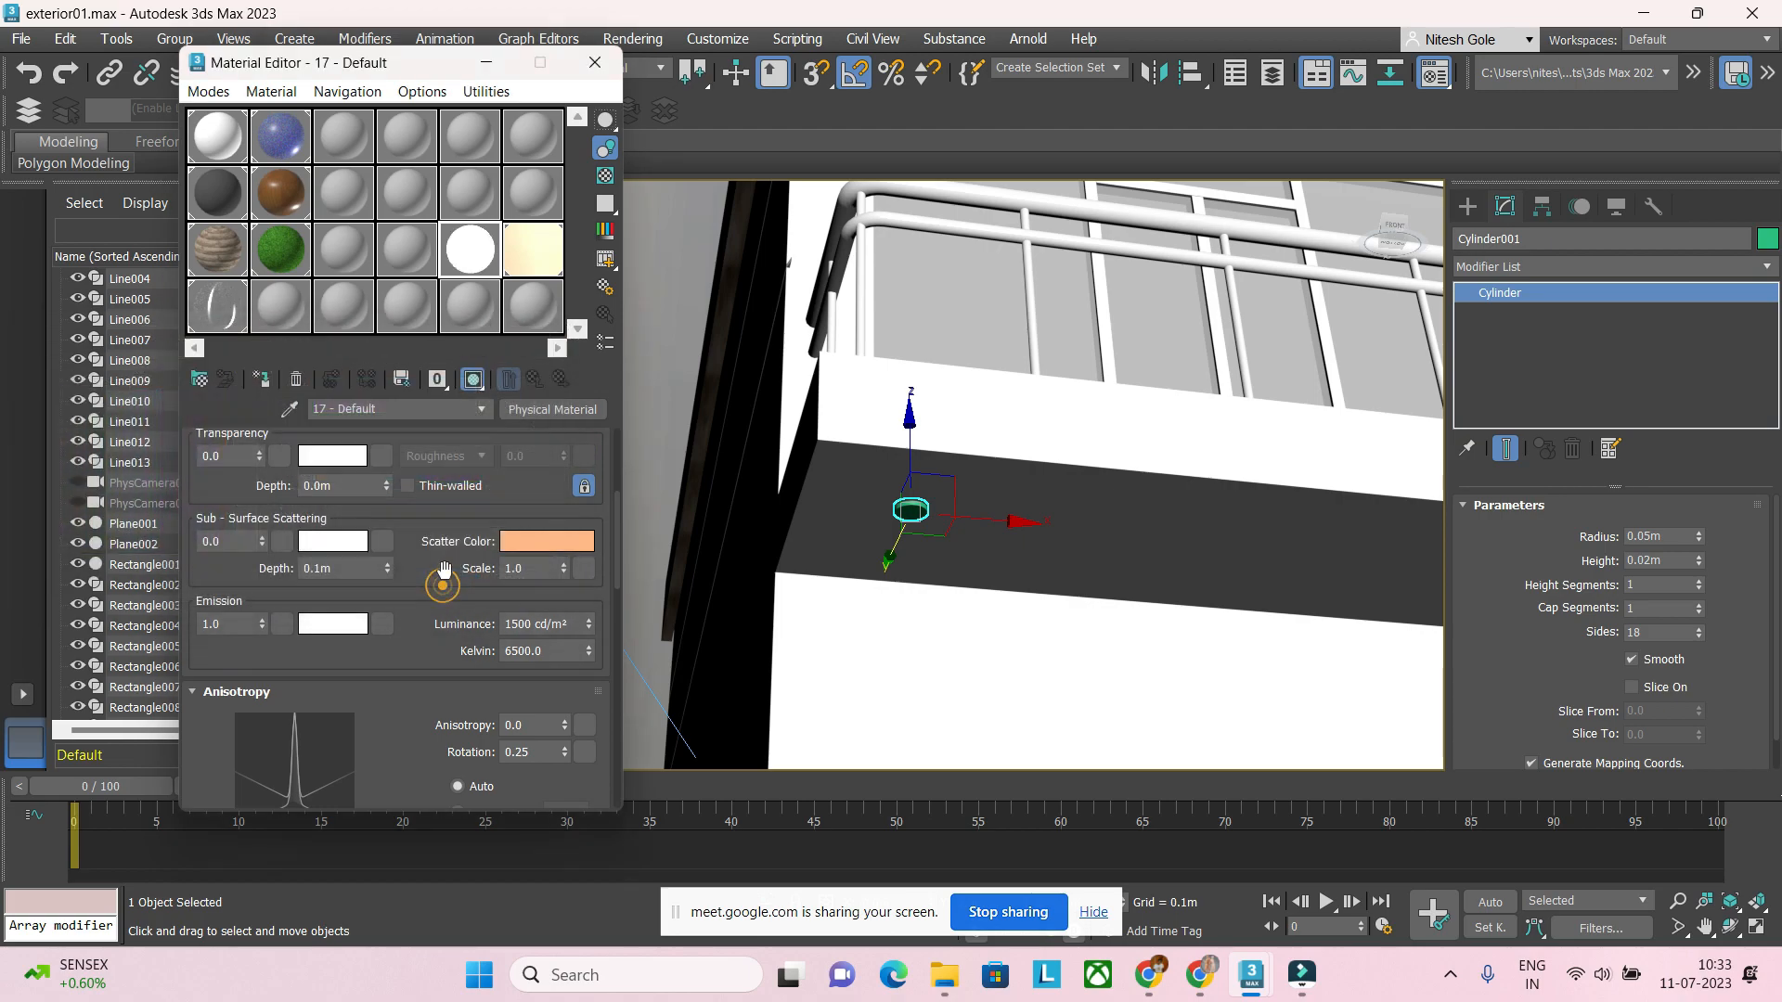
Step: Assign the emissive material to the selected cylinder, rename the material "light", and close the Material Editor
{"action": "left_click", "coordinate": [260, 381]}
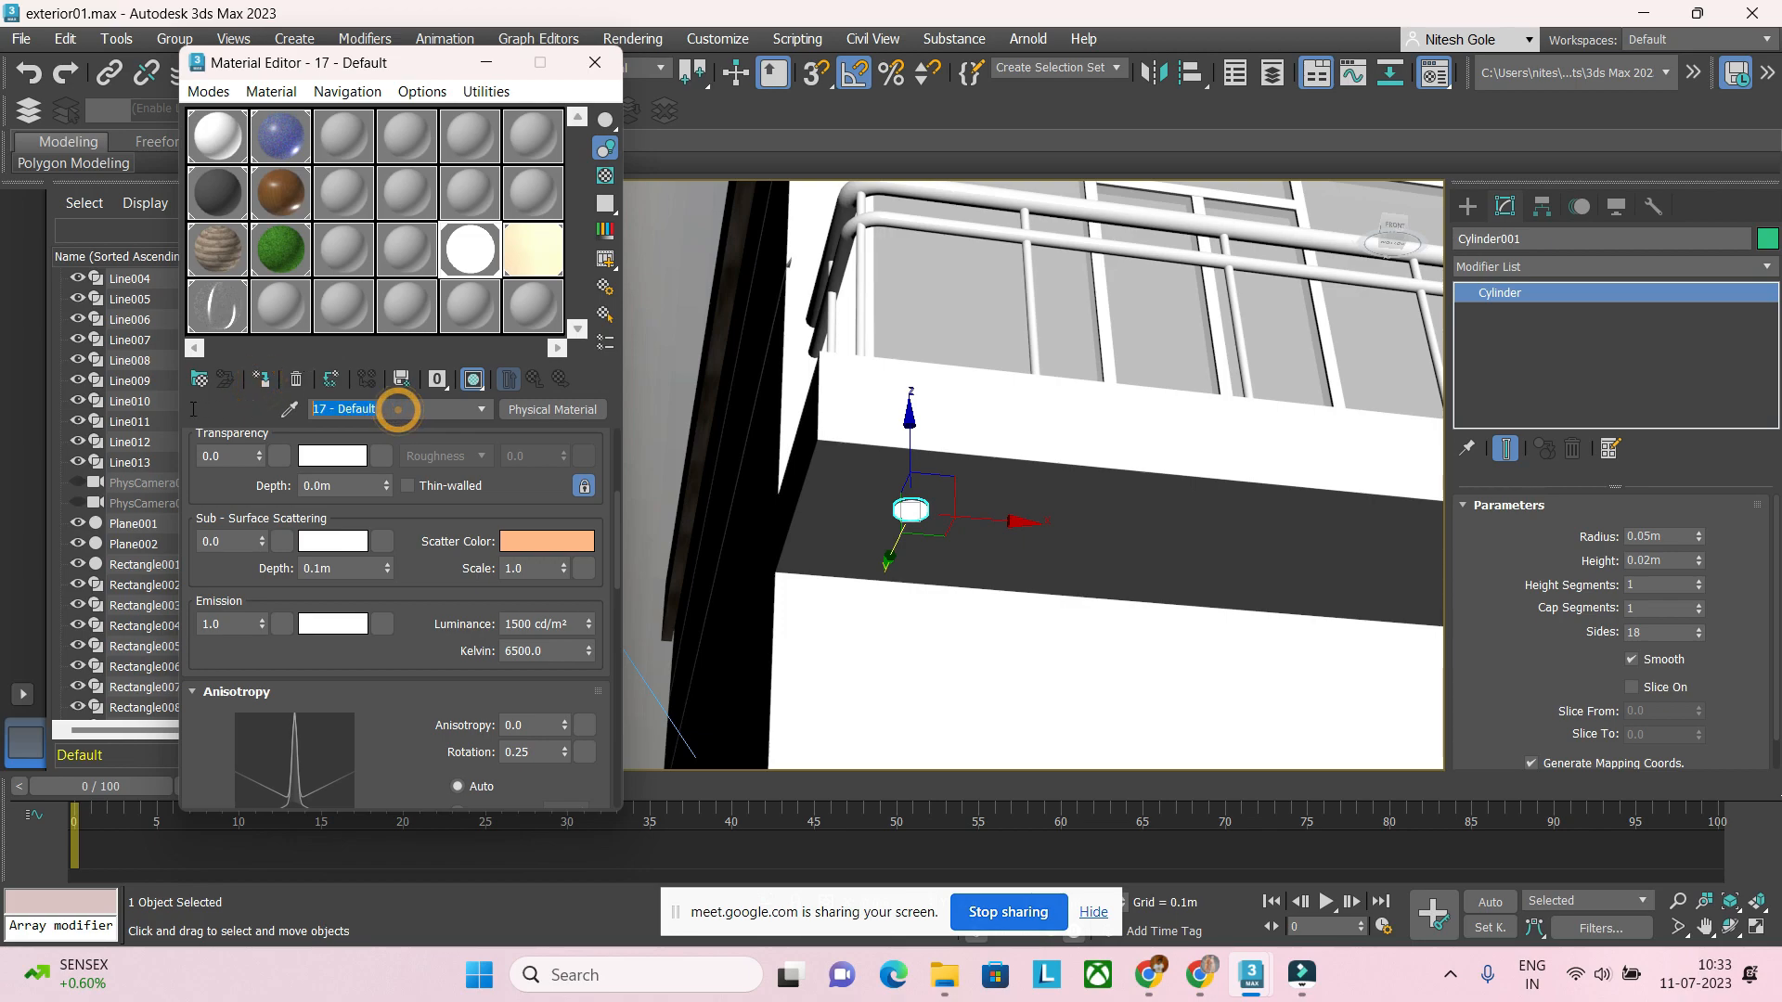
{"action": "type", "text": "light"}
{"action": "key", "text": "Return"}
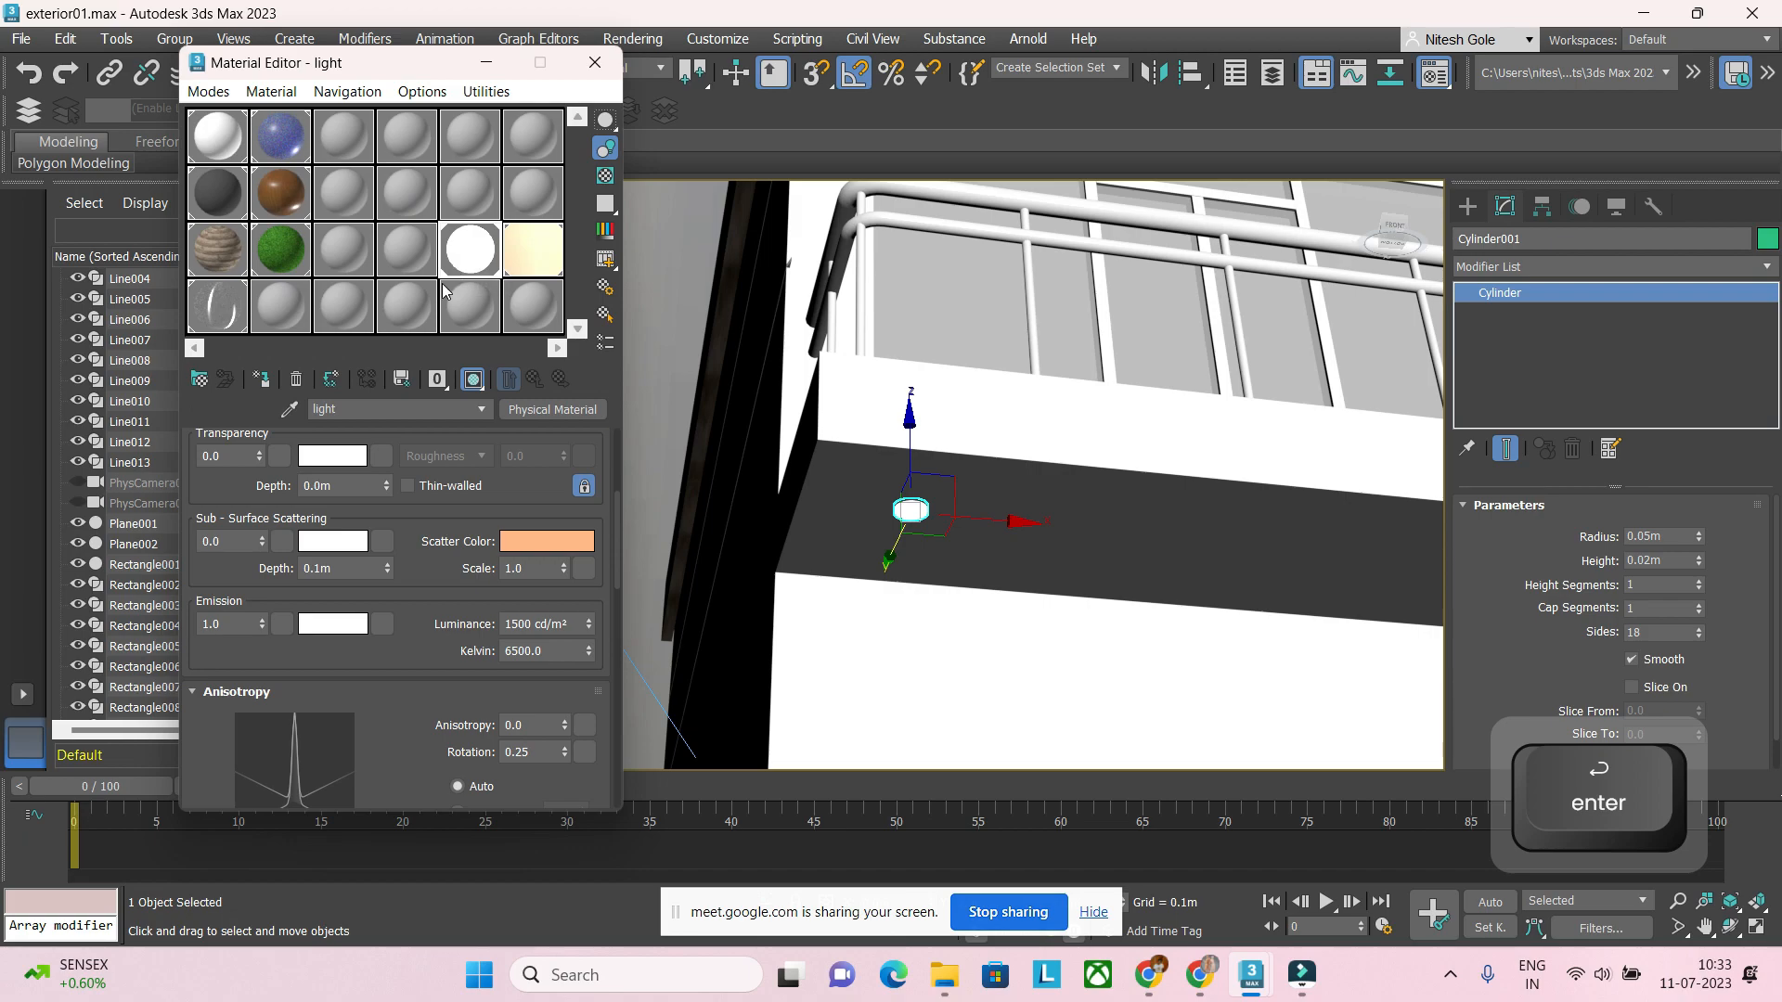
{"action": "left_click", "coordinate": [595, 62]}
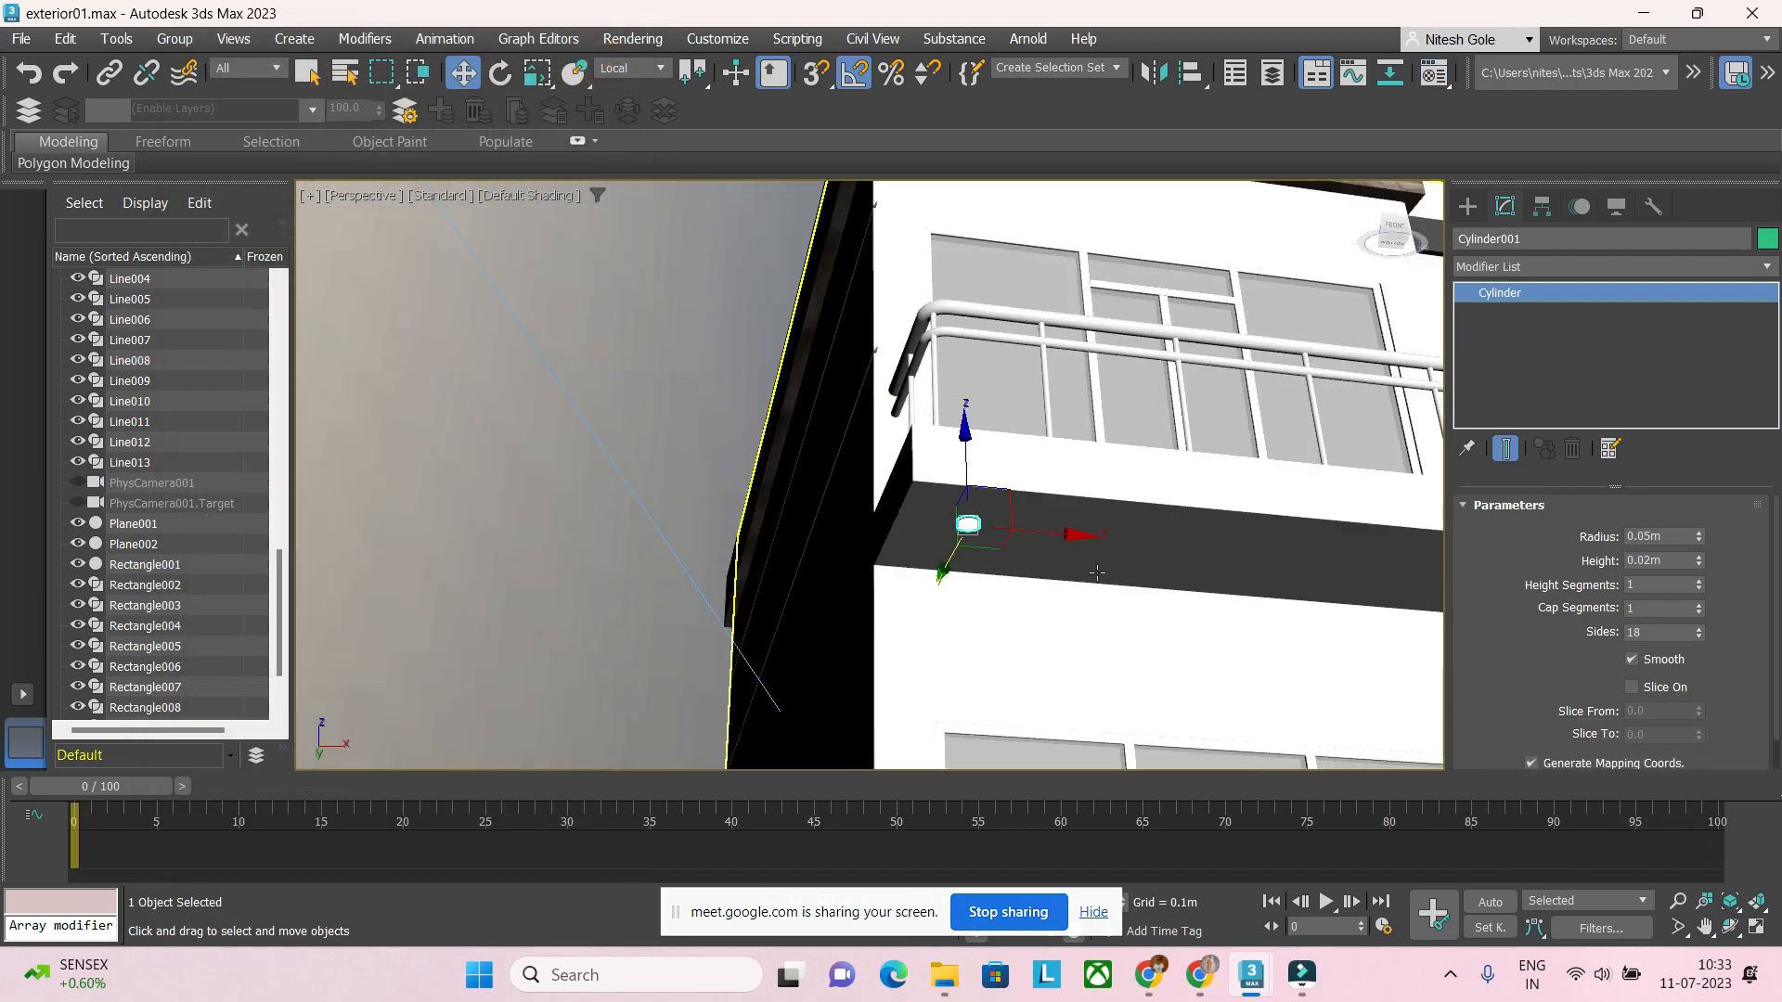
Step: Clone the light cylinder along X as three evenly spaced instances across the balcony's underside
{"action": "middle_click_drag", "start_coordinate": [1097, 573], "coordinate": [796, 562], "text": "alt"}
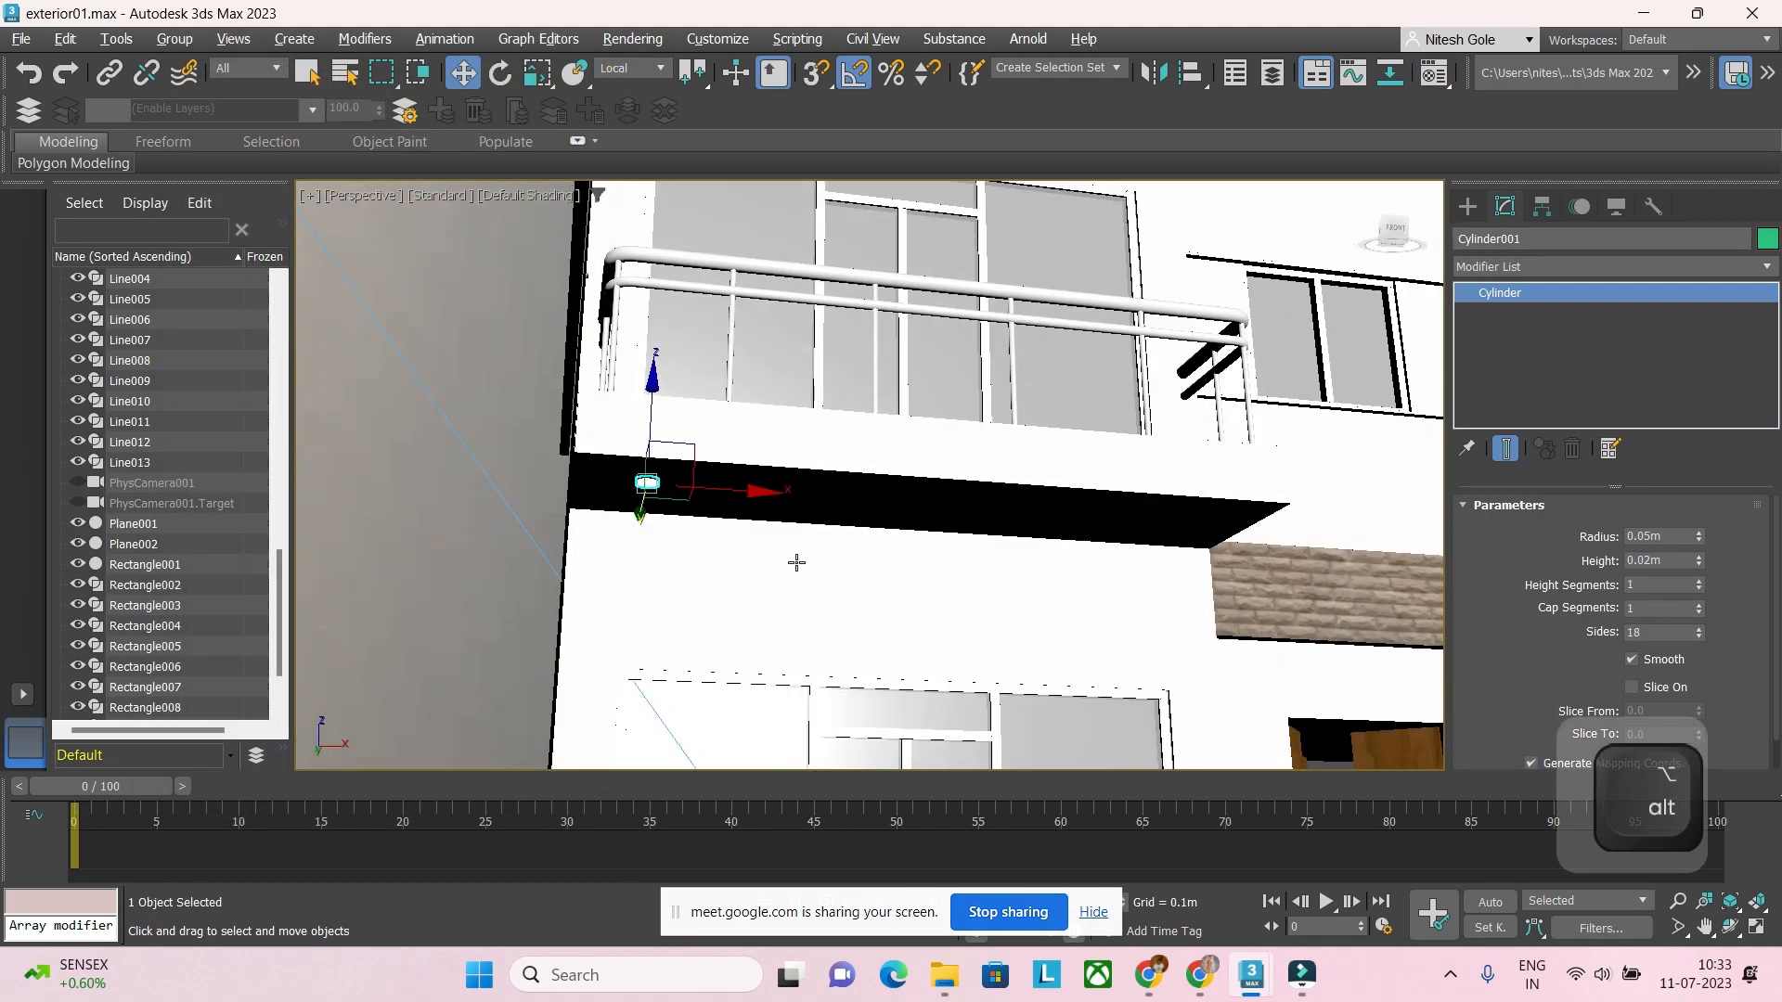
{"action": "left_click_drag", "start_coordinate": [752, 490], "coordinate": [948, 508], "text": "shift"}
{"action": "left_click", "coordinate": [952, 490]}
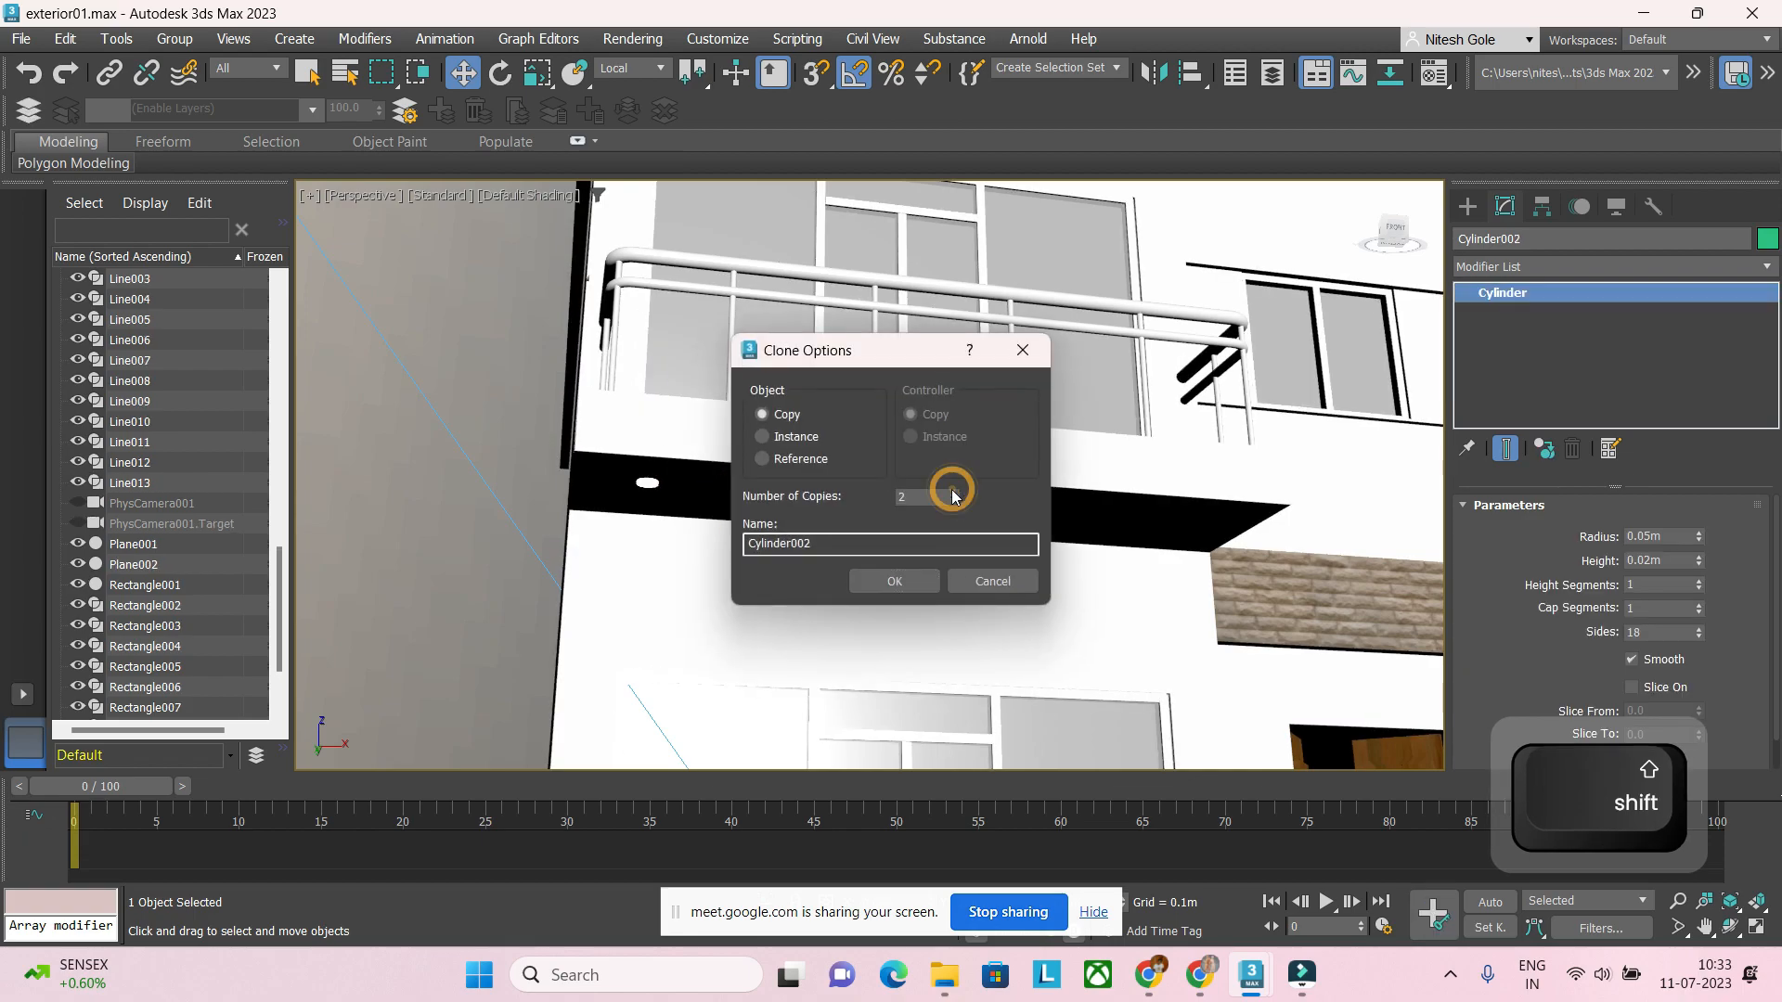
{"action": "left_click", "coordinate": [800, 436]}
{"action": "left_click", "coordinate": [895, 581]}
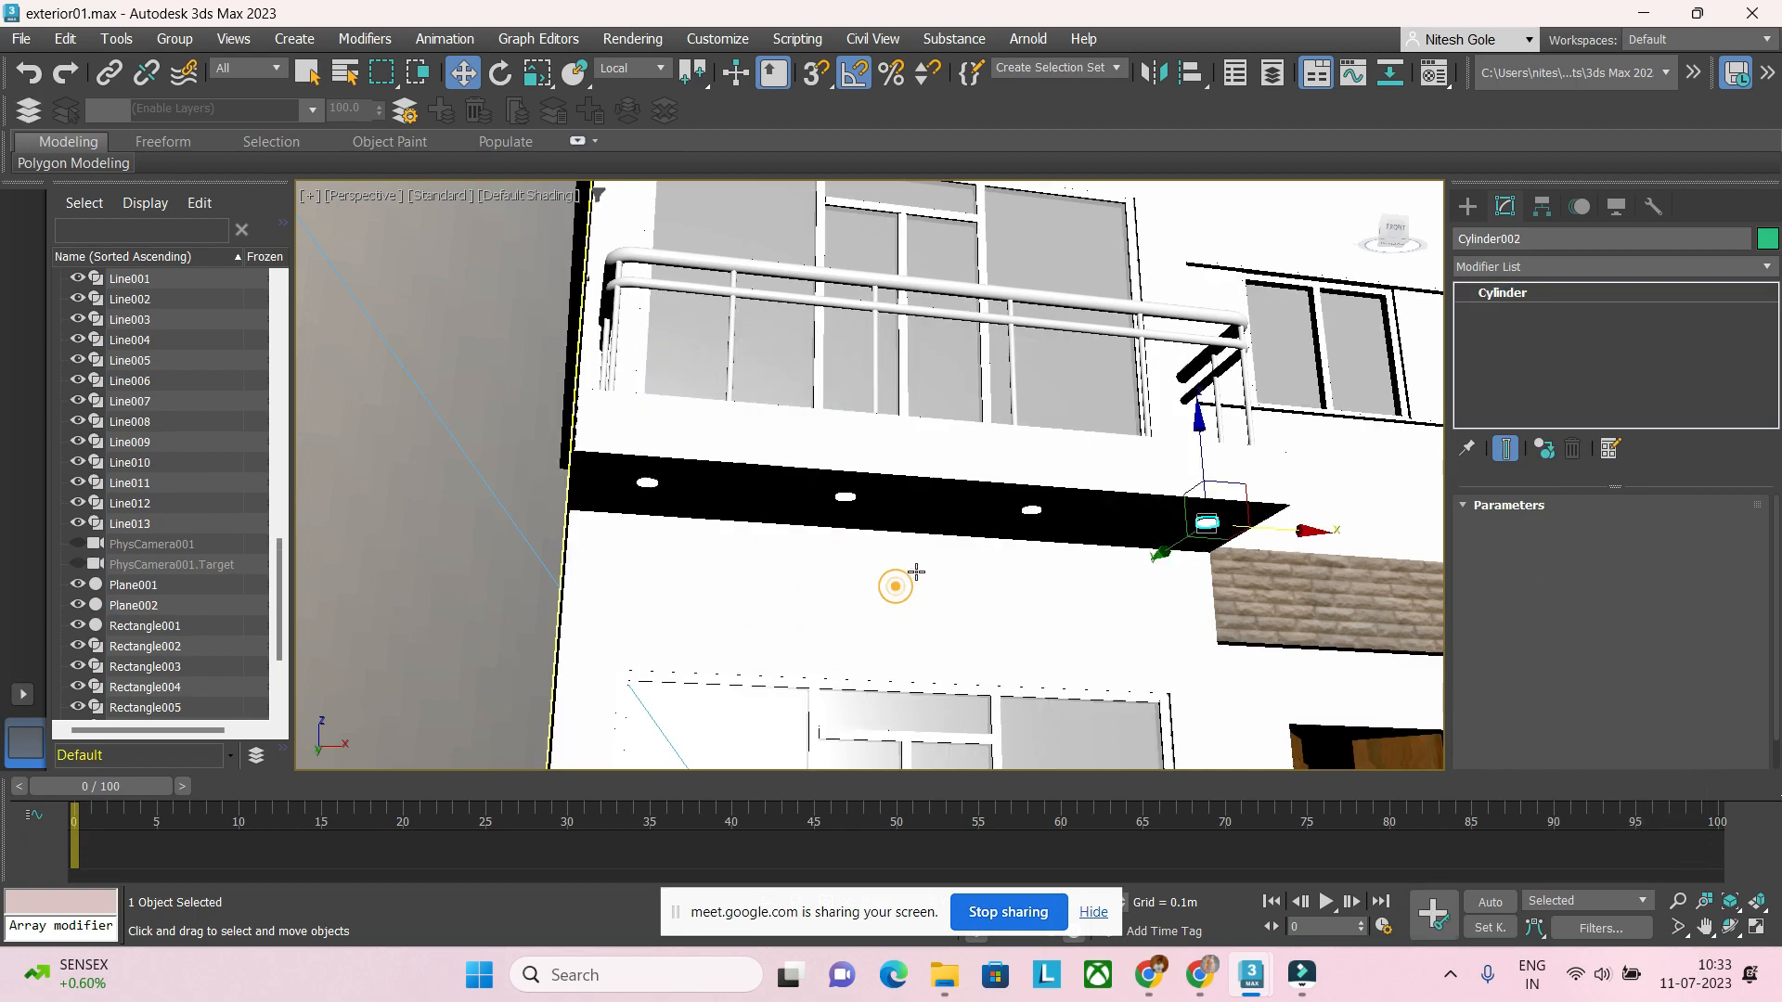
Step: Examine the underside of the balcony and the house's front and side walls from several angles
{"action": "mouse_move", "coordinate": [916, 557]}
{"action": "middle_mouse_down", "text": "alt"}
{"action": "mouse_move", "coordinate": [919, 529]}
{"action": "mouse_move", "coordinate": [914, 553]}
{"action": "mouse_move", "coordinate": [983, 604]}
{"action": "mouse_move", "coordinate": [953, 593]}
{"action": "middle_mouse_up", "text": "alt"}
{"action": "scroll", "coordinate": [917, 547], "scroll_direction": "down", "scroll_amount": 3}
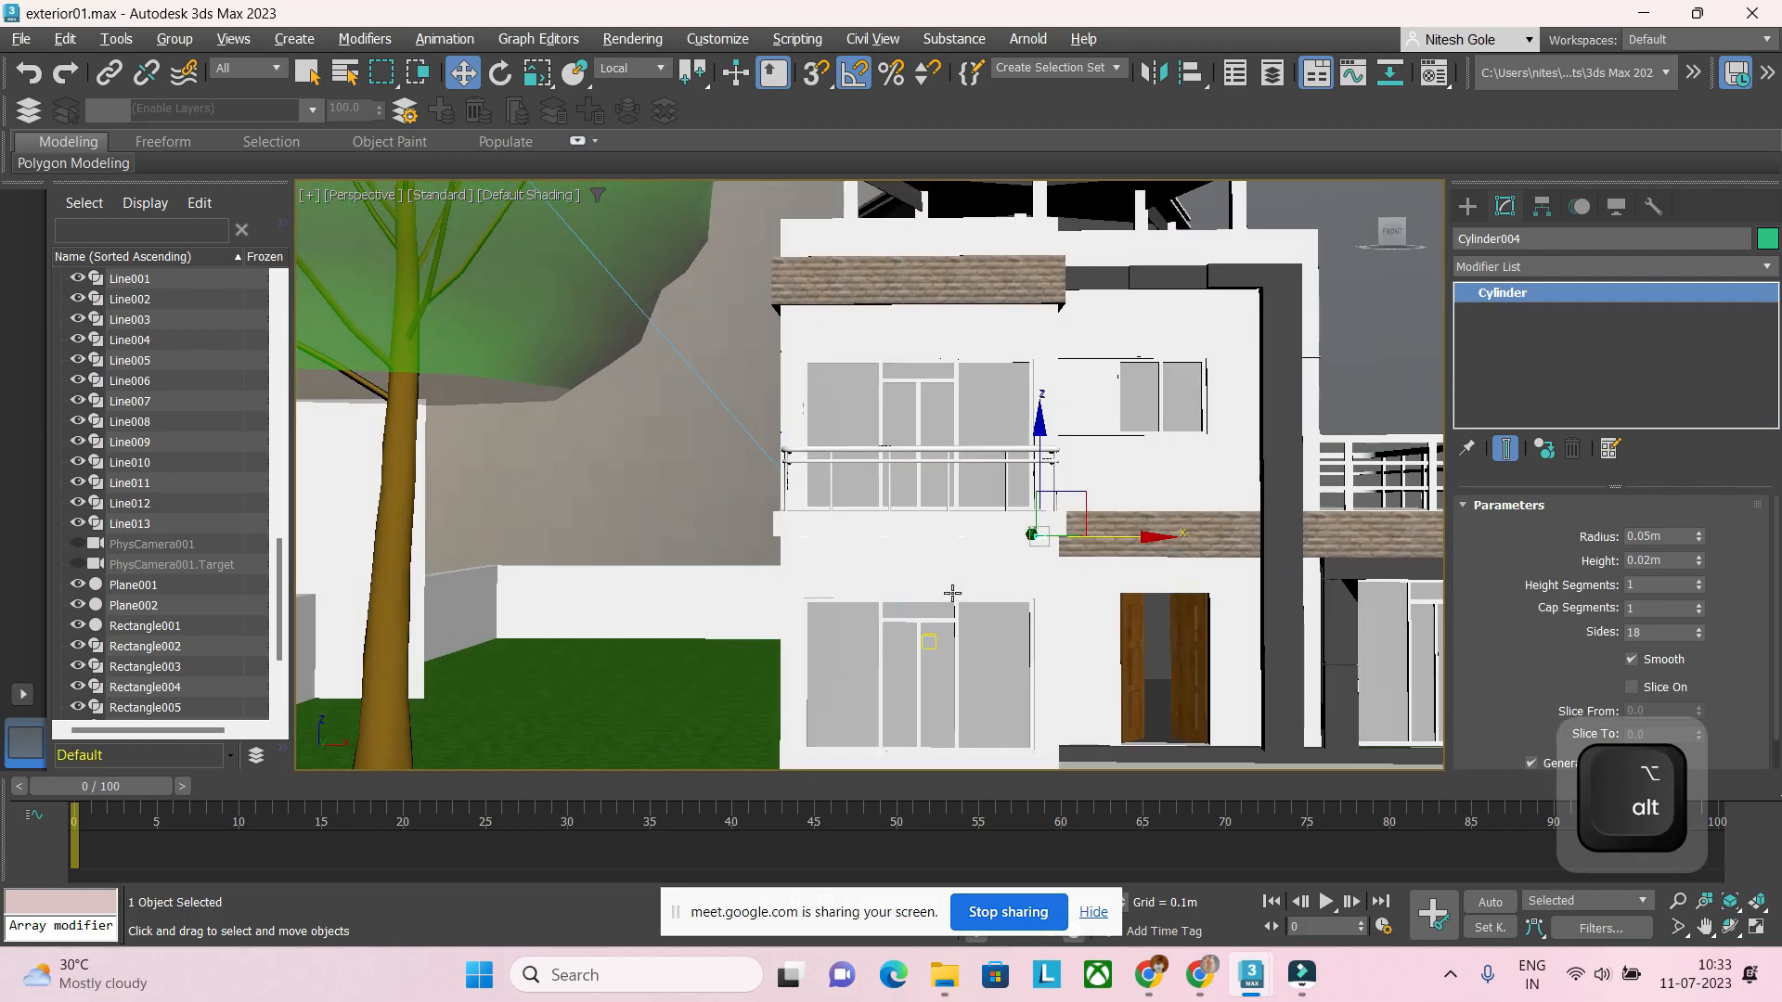
{"action": "middle_click_drag", "start_coordinate": [1165, 629], "coordinate": [724, 455]}
{"action": "scroll", "coordinate": [885, 508], "scroll_direction": "up", "scroll_amount": 4}
{"action": "middle_click_drag", "start_coordinate": [948, 436], "coordinate": [717, 391], "text": "alt"}
{"action": "scroll", "coordinate": [854, 334], "scroll_direction": "down", "scroll_amount": 5}
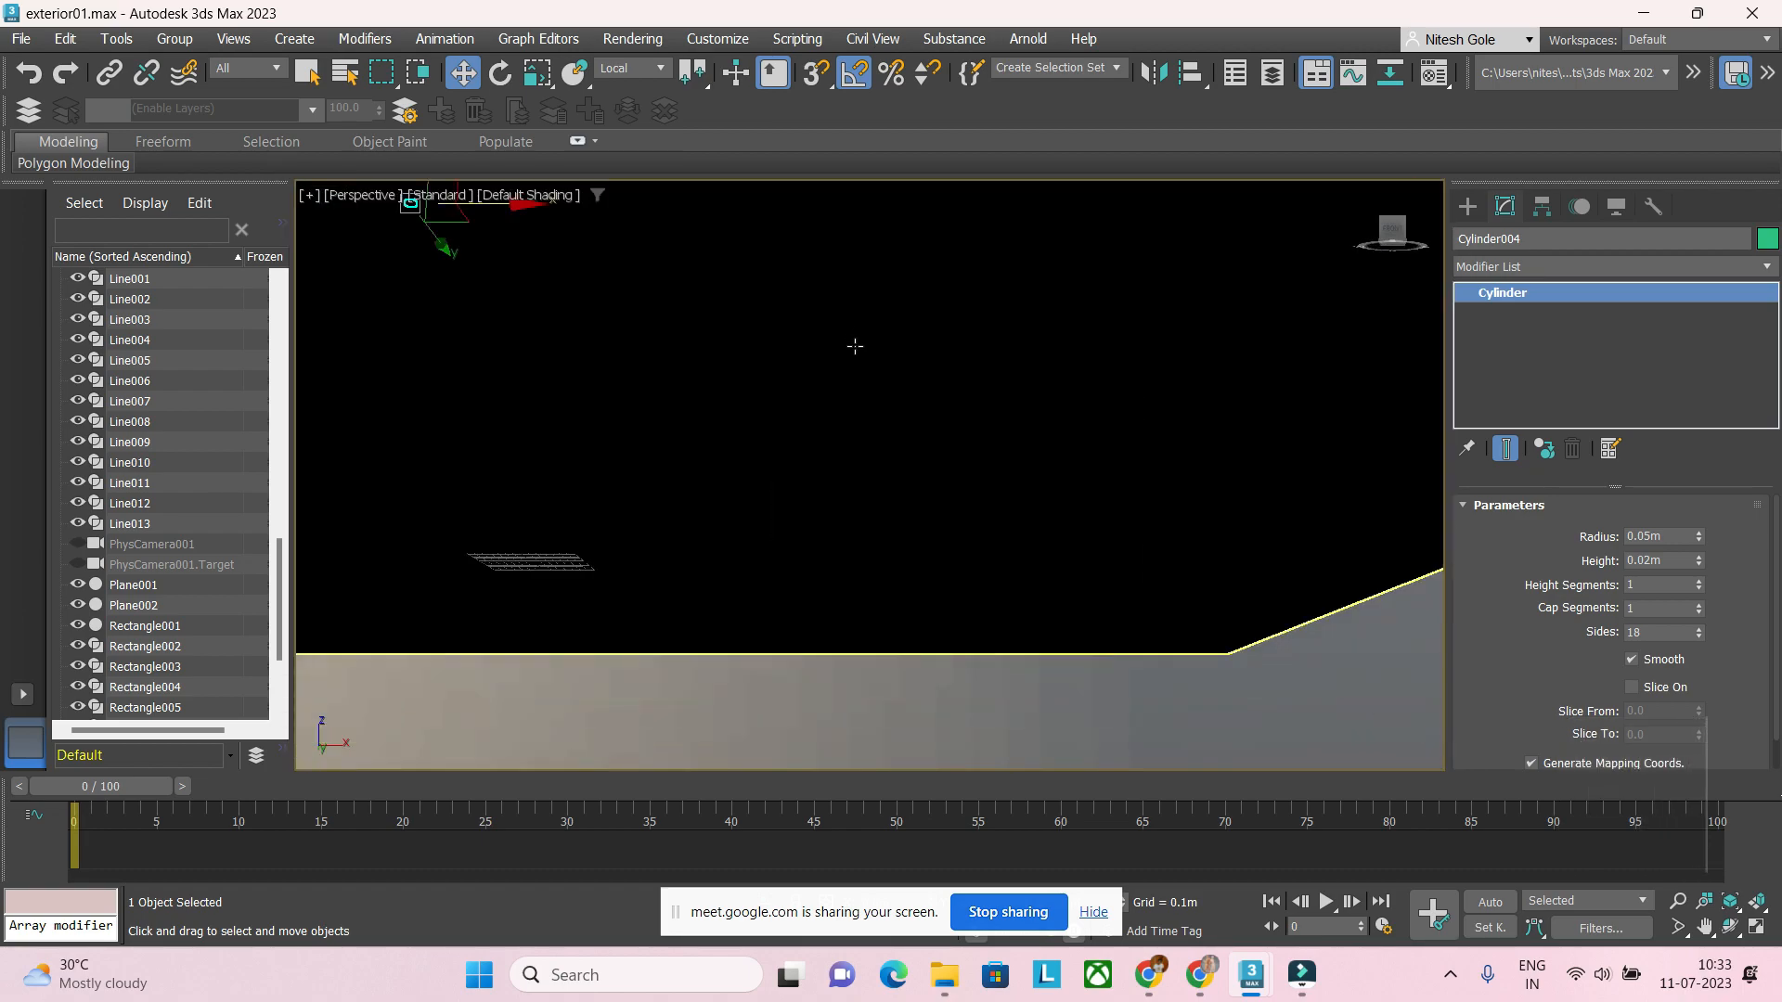
{"action": "scroll", "coordinate": [827, 417], "scroll_direction": "down", "scroll_amount": 6}
{"action": "middle_click_drag", "start_coordinate": [827, 417], "coordinate": [901, 540], "text": "alt"}
{"action": "scroll", "coordinate": [755, 449], "scroll_direction": "up", "scroll_amount": 5}
{"action": "middle_click_drag", "start_coordinate": [756, 449], "coordinate": [743, 501], "text": "alt"}
{"action": "scroll", "coordinate": [734, 451], "scroll_direction": "down", "scroll_amount": 6}
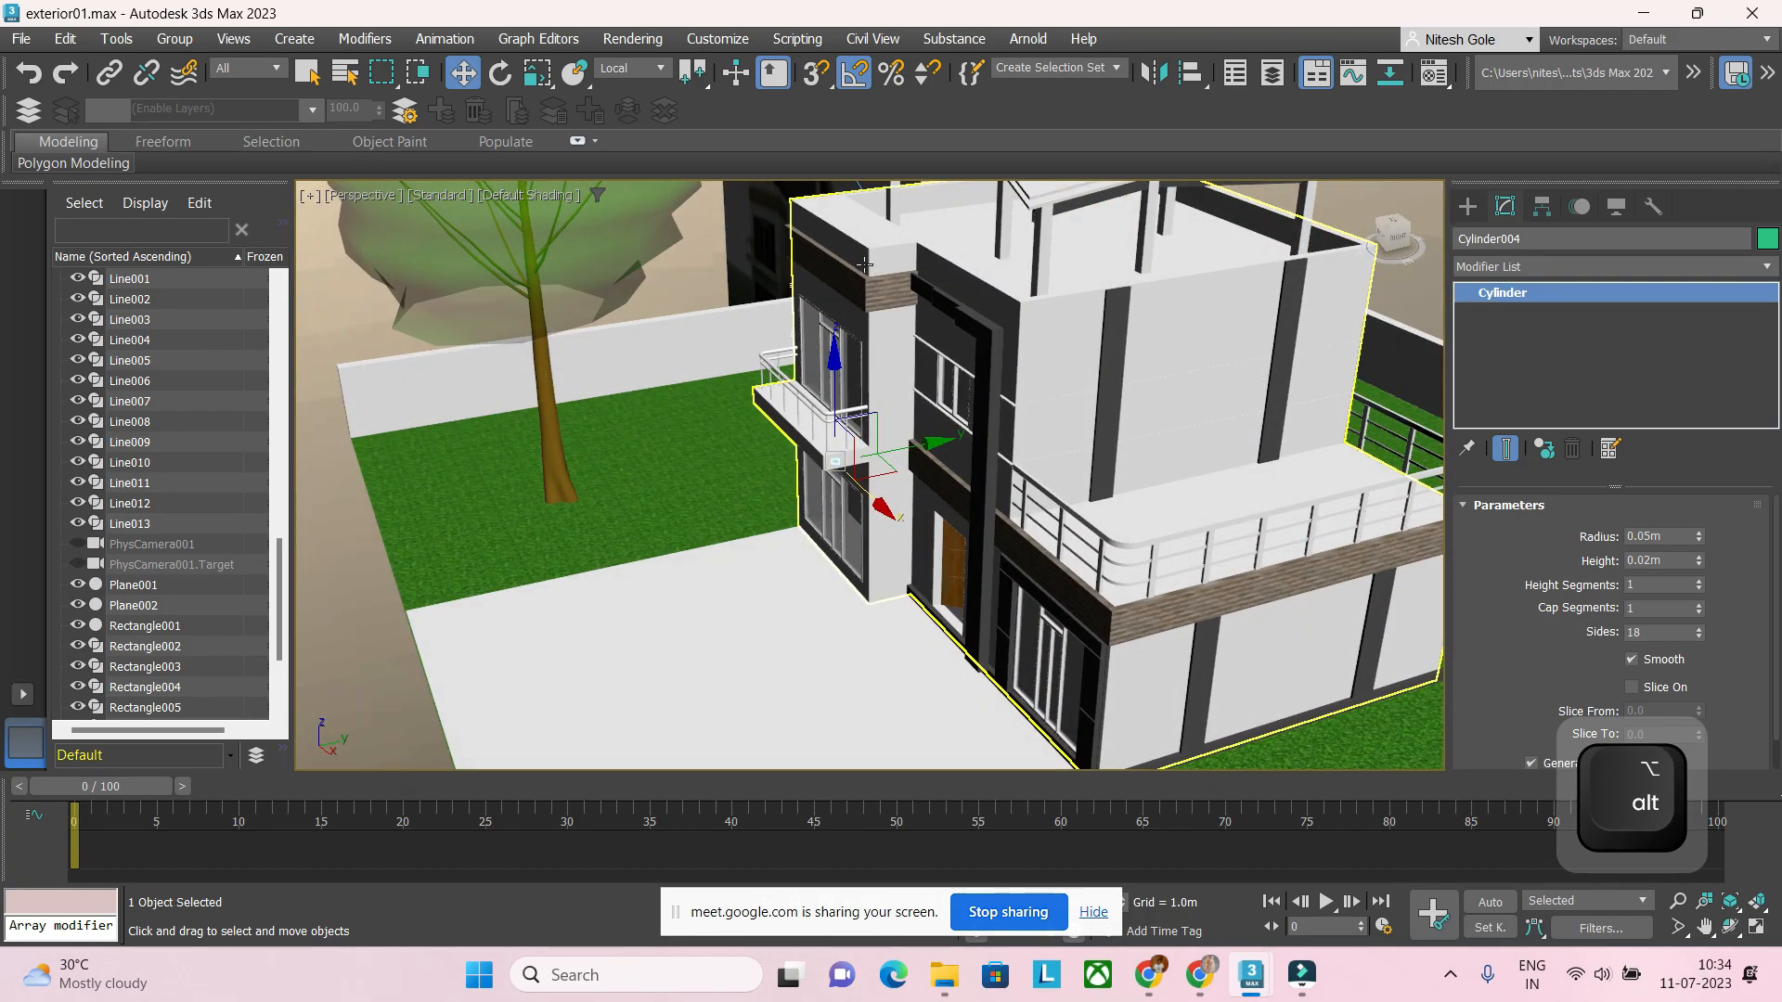
{"action": "mouse_move", "coordinate": [826, 396]}
{"action": "middle_mouse_down", "text": "alt"}
{"action": "mouse_move", "coordinate": [919, 353]}
{"action": "mouse_move", "coordinate": [839, 372]}
{"action": "middle_mouse_up", "text": "alt"}
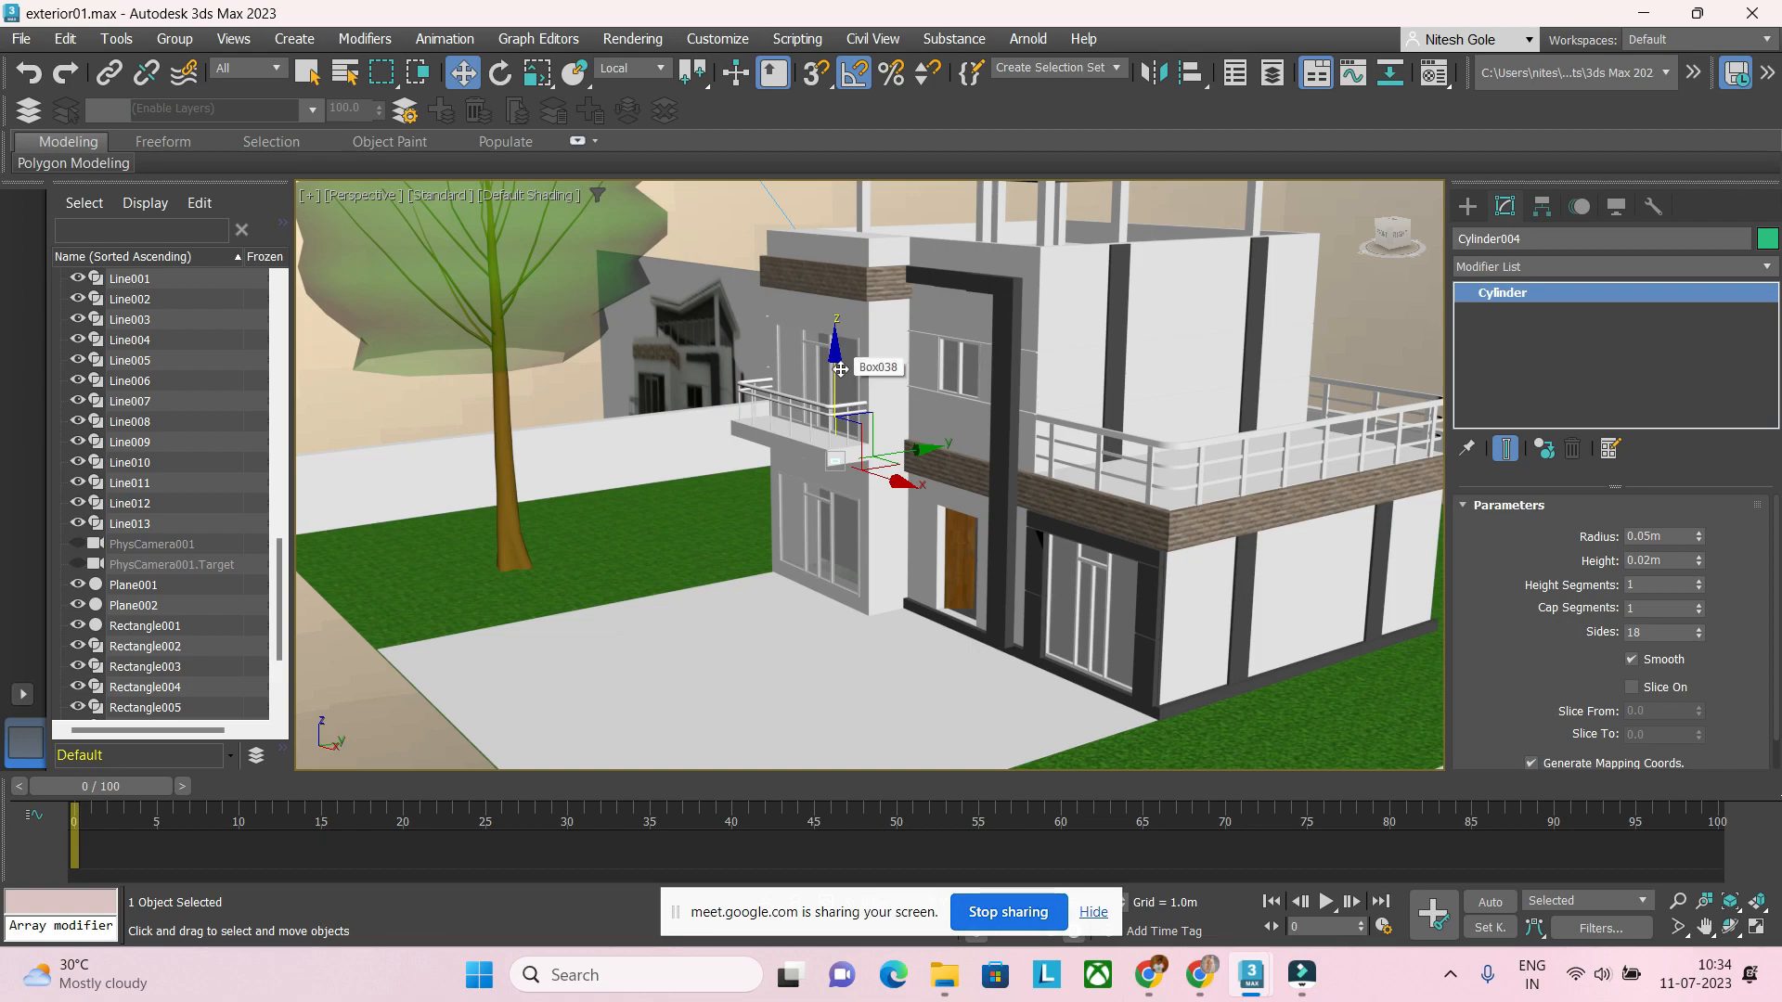
Step: In the Left view, create a cylinder of about 0.11 m radius and 0.03 m height just in front of the band above the balcony
{"action": "key", "text": "f"}
{"action": "scroll", "coordinate": [852, 398], "scroll_direction": "down", "scroll_amount": 6}
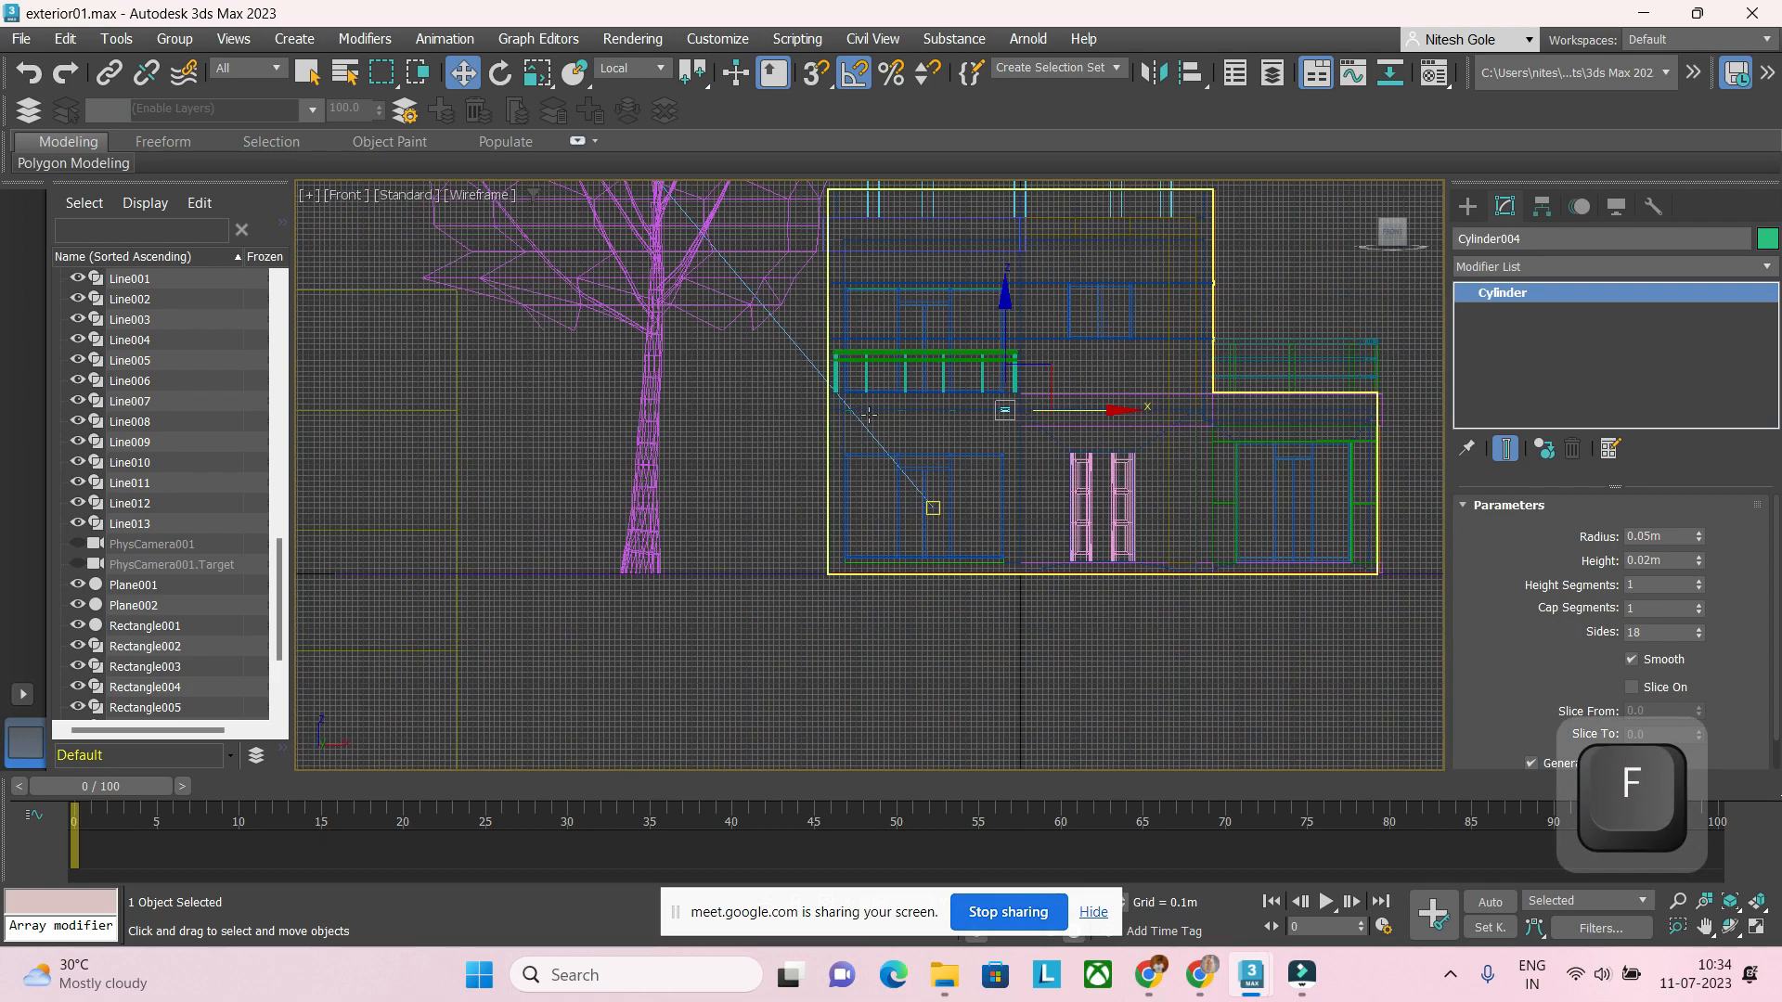
{"action": "mouse_move", "coordinate": [852, 398]}
{"action": "middle_mouse_down"}
{"action": "mouse_move", "coordinate": [862, 452]}
{"action": "mouse_move", "coordinate": [827, 437]}
{"action": "mouse_move", "coordinate": [889, 531]}
{"action": "middle_mouse_up"}
{"action": "key", "text": "l"}
{"action": "scroll", "coordinate": [830, 428], "scroll_direction": "down", "scroll_amount": 10}
{"action": "scroll", "coordinate": [827, 420], "scroll_direction": "down", "scroll_amount": 5}
{"action": "scroll", "coordinate": [827, 419], "scroll_direction": "up", "scroll_amount": 8}
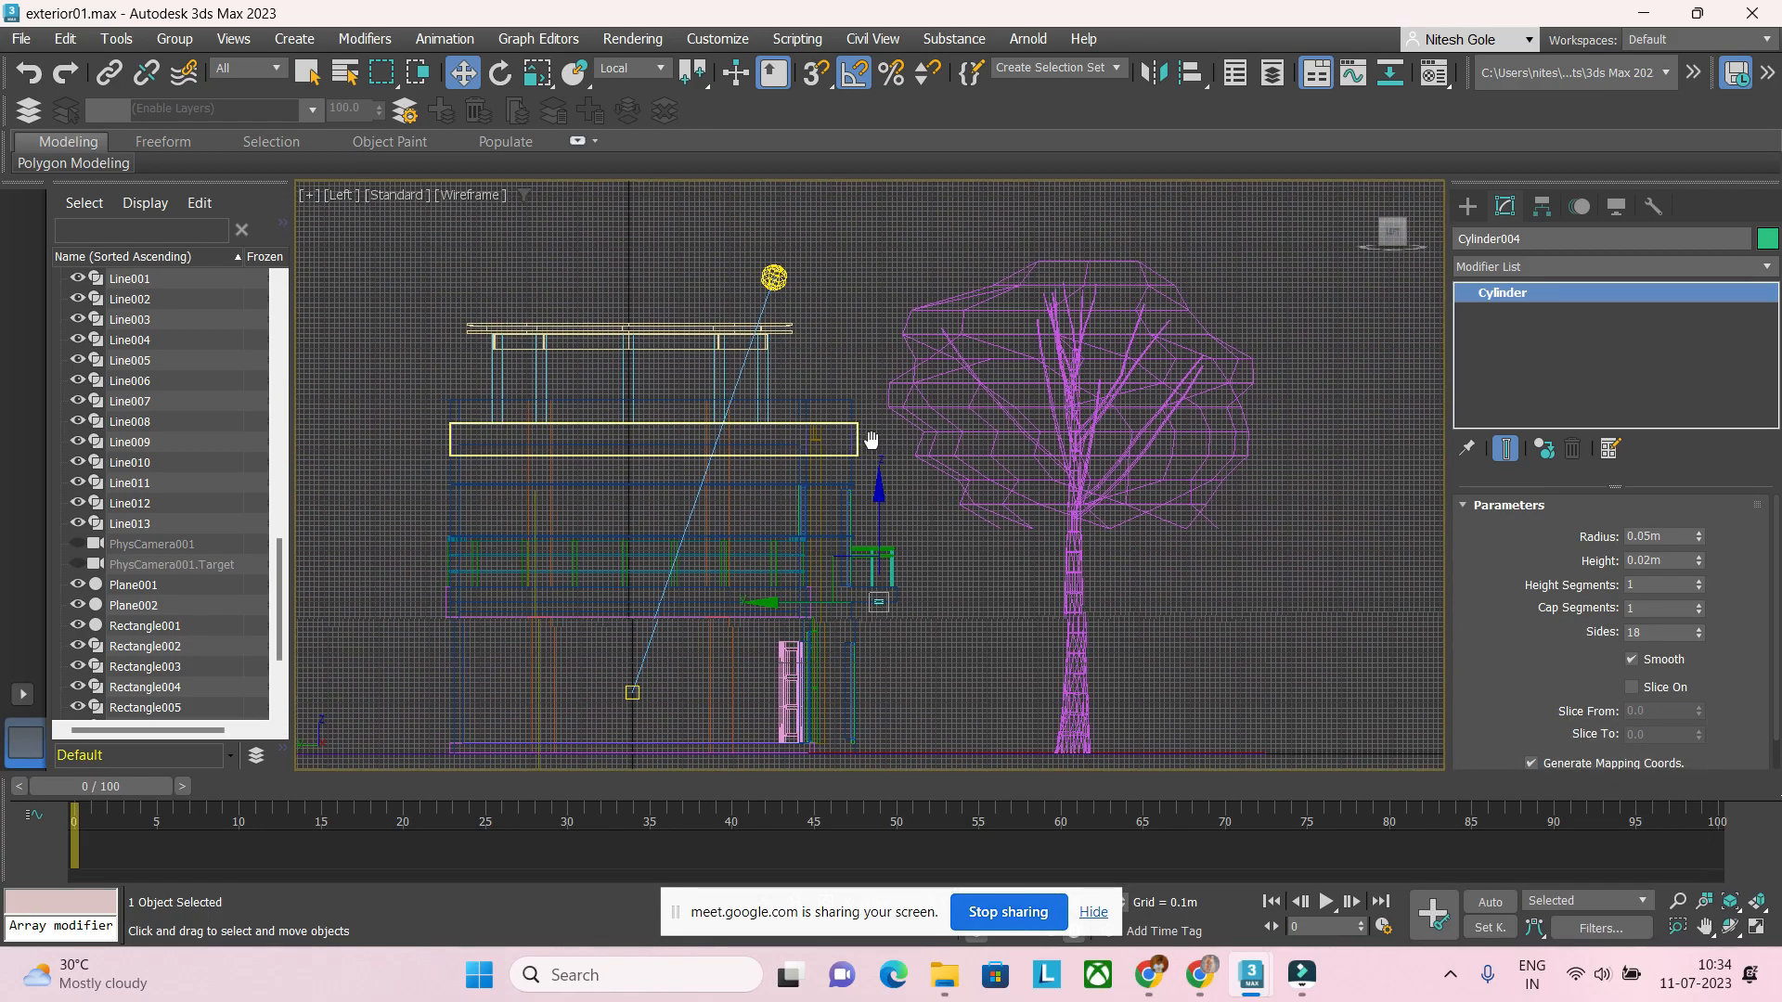
{"action": "scroll", "coordinate": [890, 428], "scroll_direction": "up", "scroll_amount": 4}
{"action": "middle_click_drag", "start_coordinate": [892, 426], "coordinate": [868, 420]}
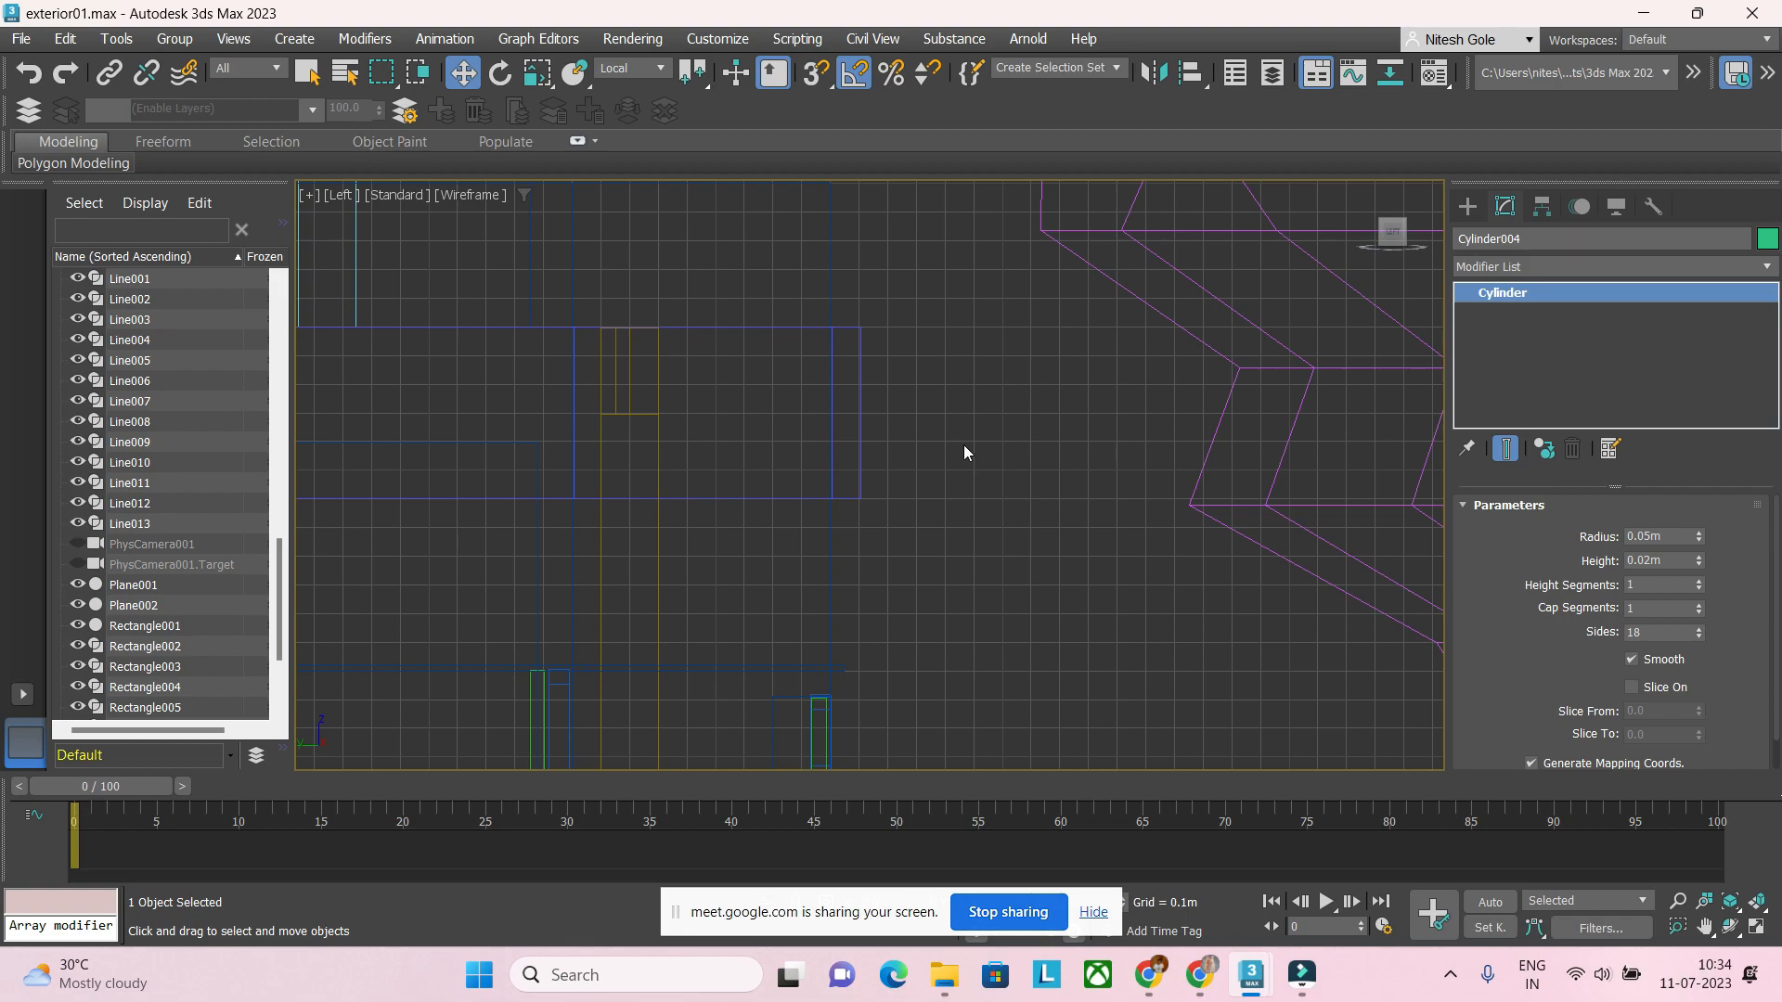
{"action": "left_click", "coordinate": [1467, 206]}
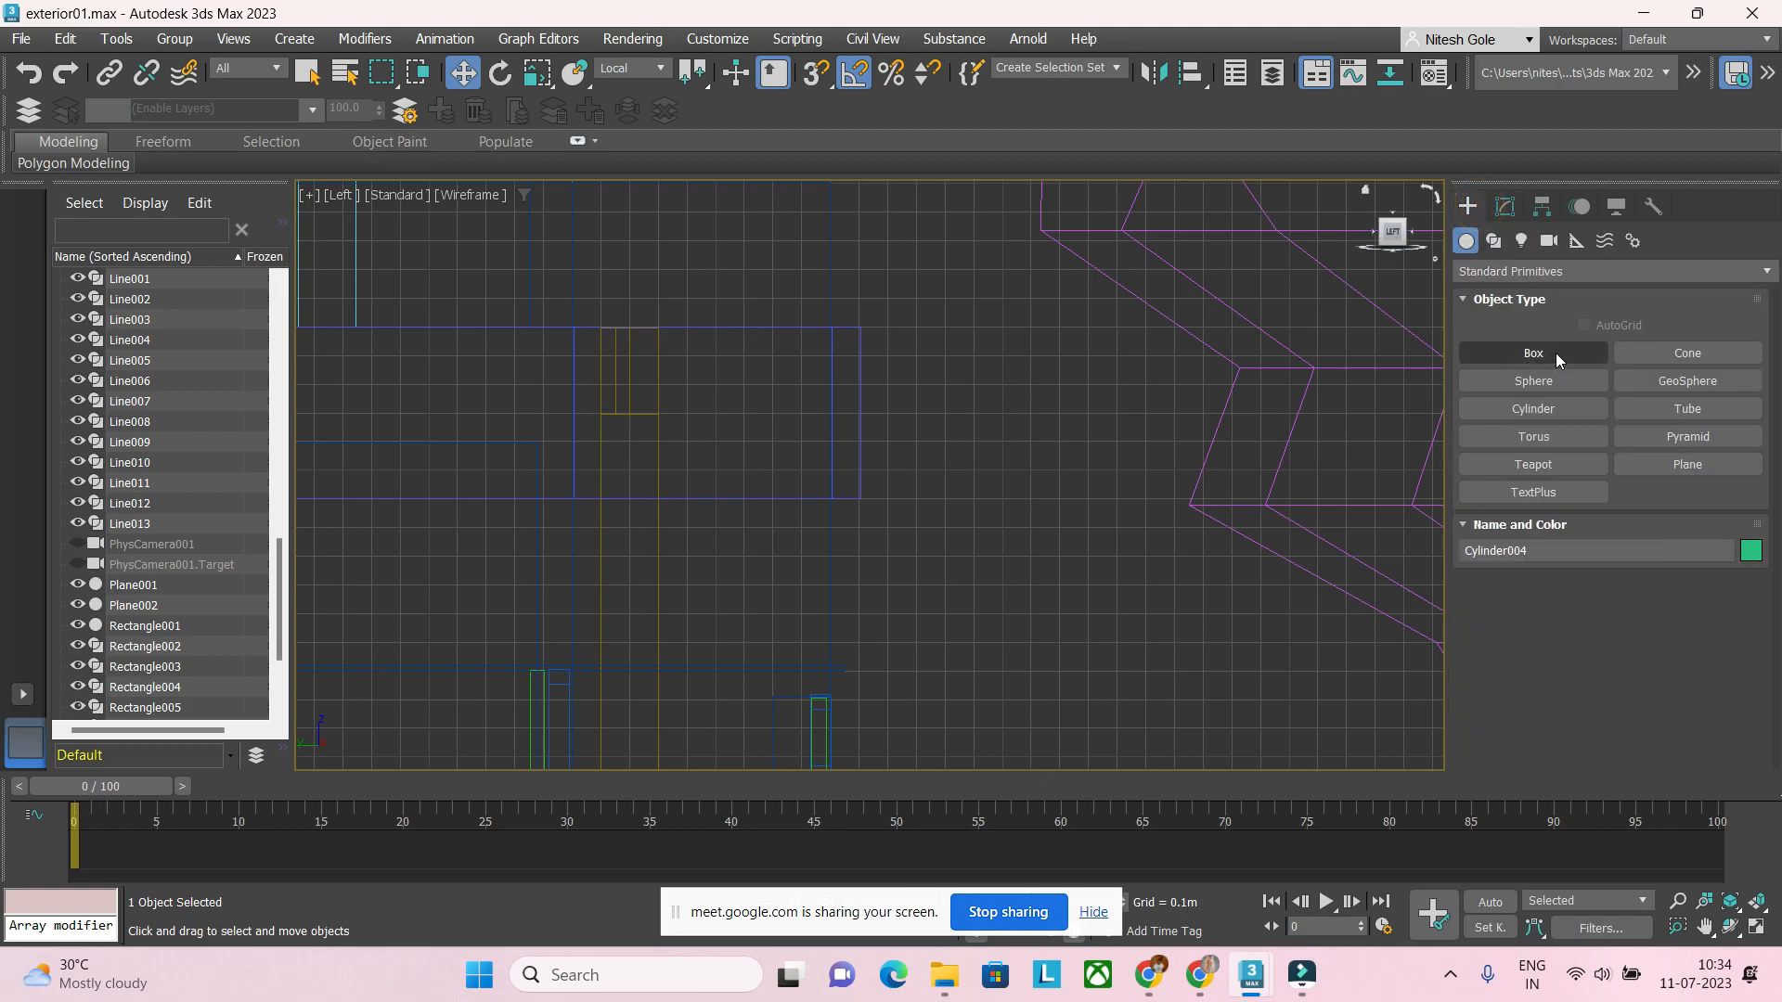
{"action": "left_click", "coordinate": [1492, 240]}
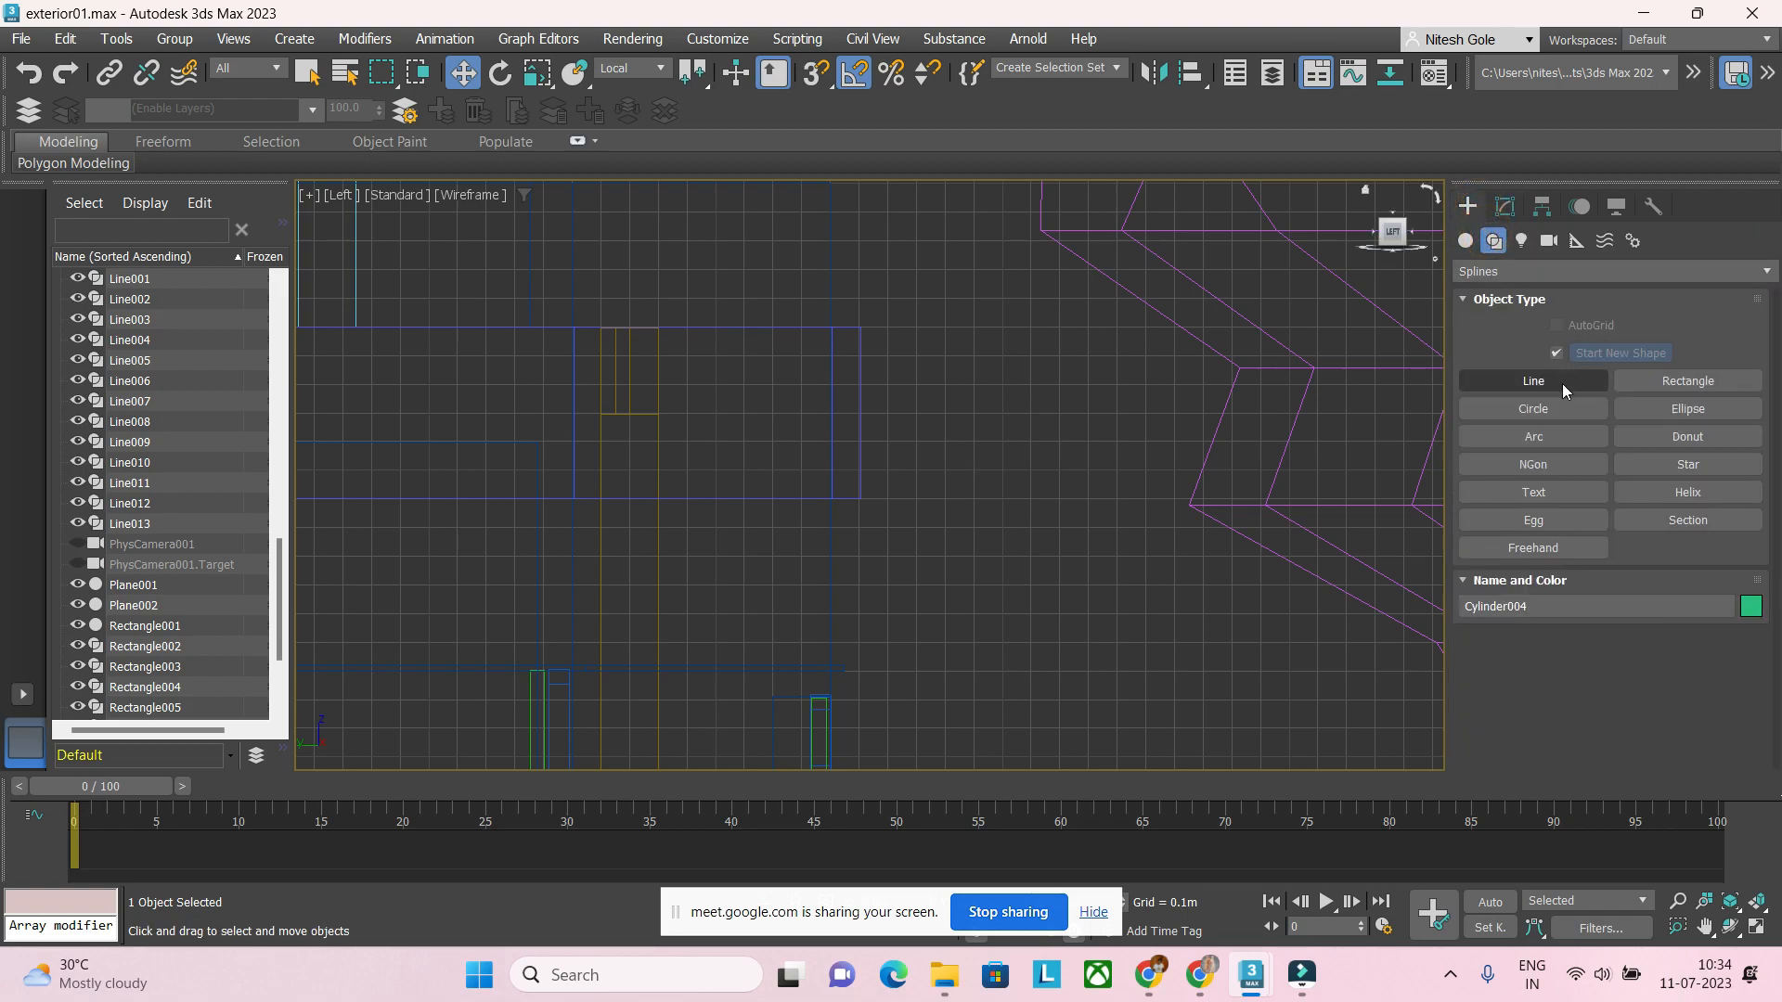
{"action": "left_click", "coordinate": [1466, 240]}
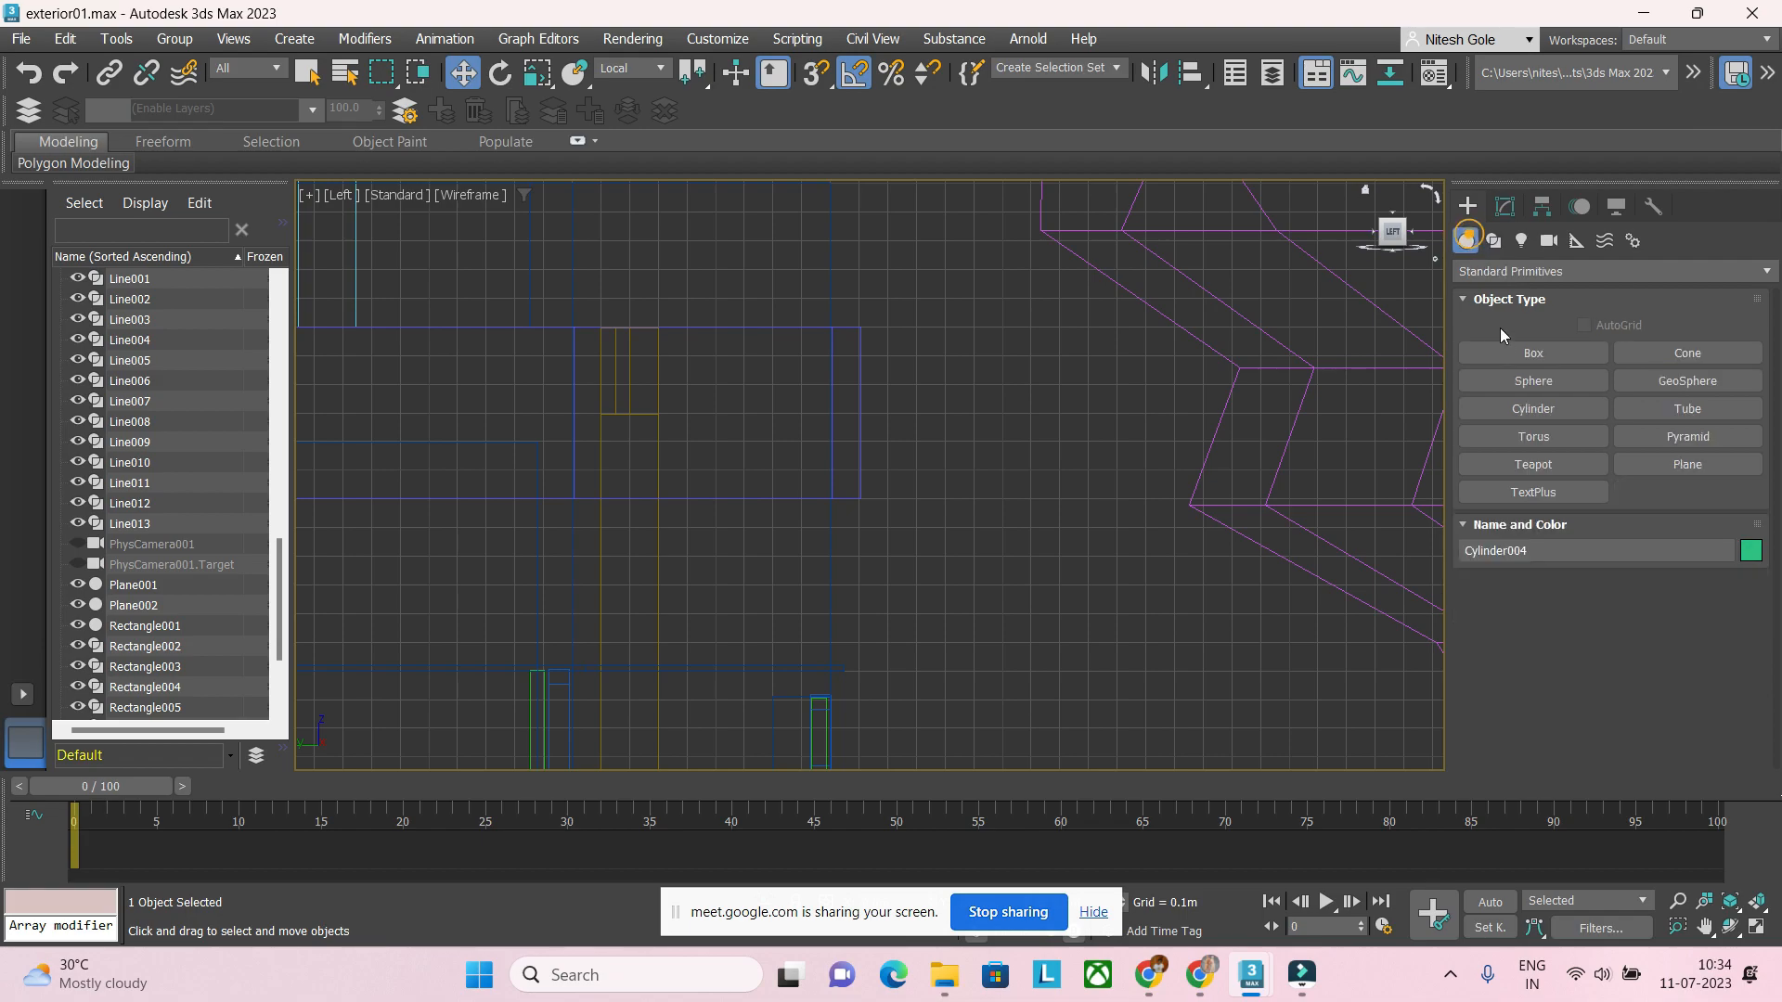
{"action": "left_click", "coordinate": [1554, 410]}
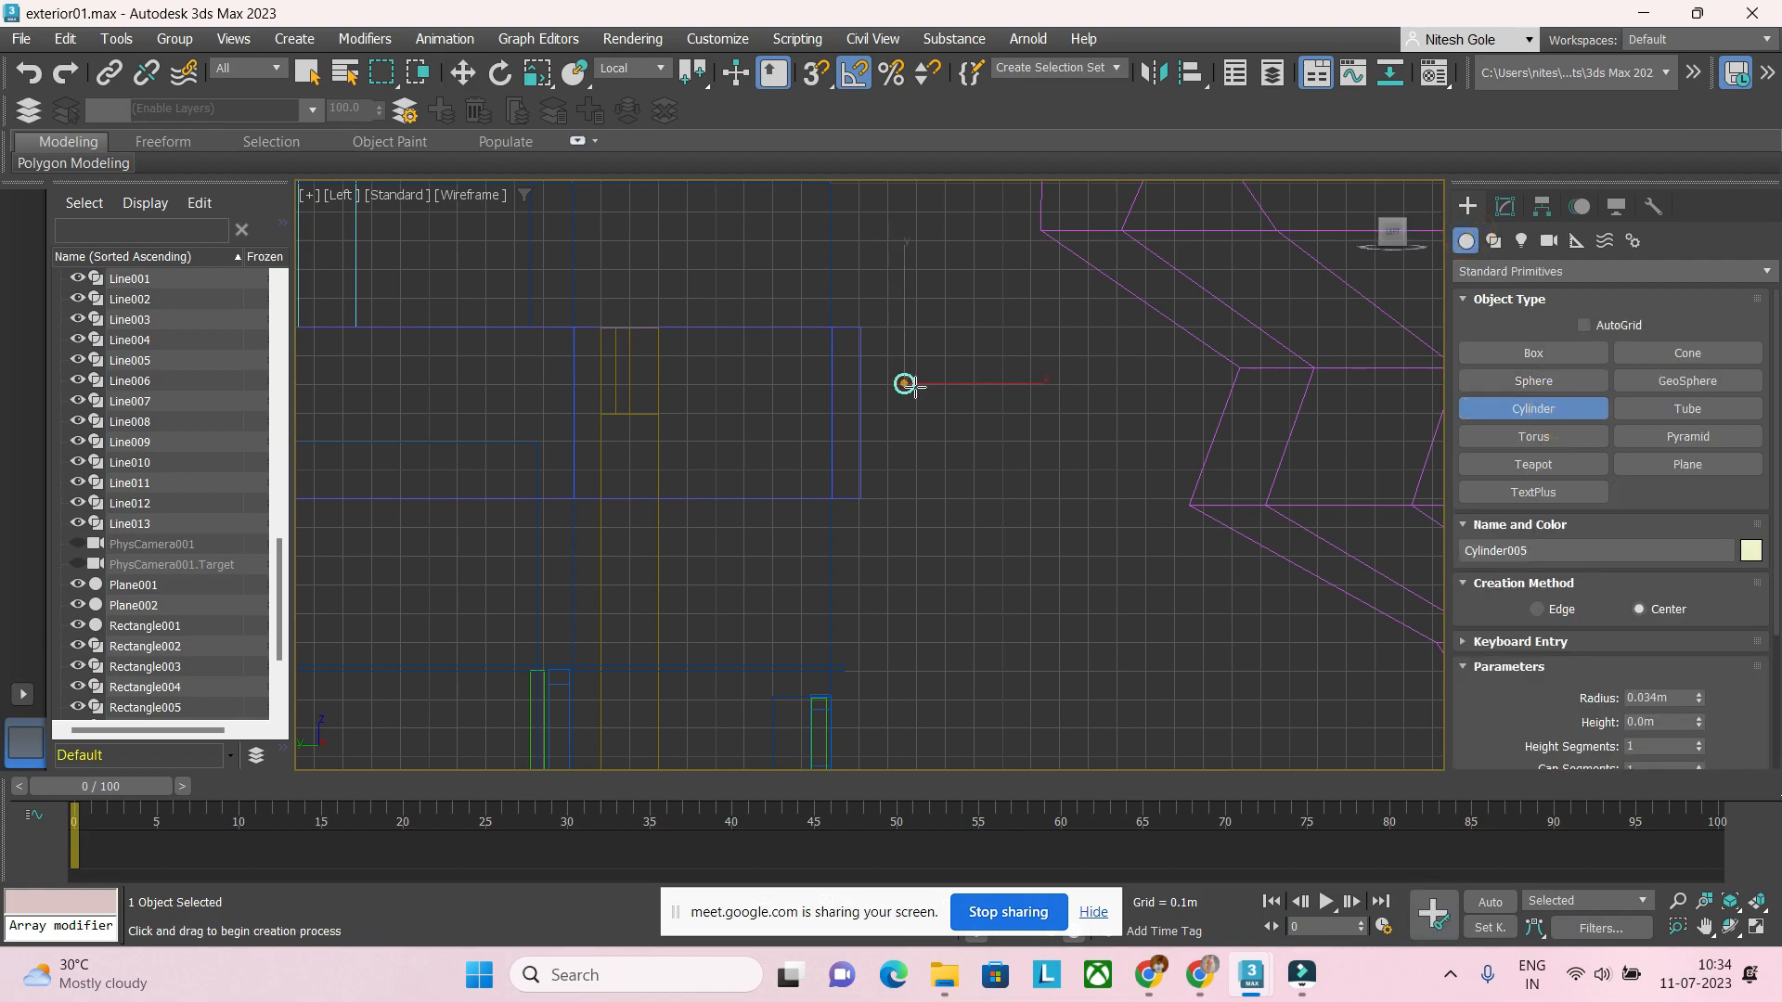
{"action": "left_click_drag", "start_coordinate": [906, 384], "coordinate": [934, 392]}
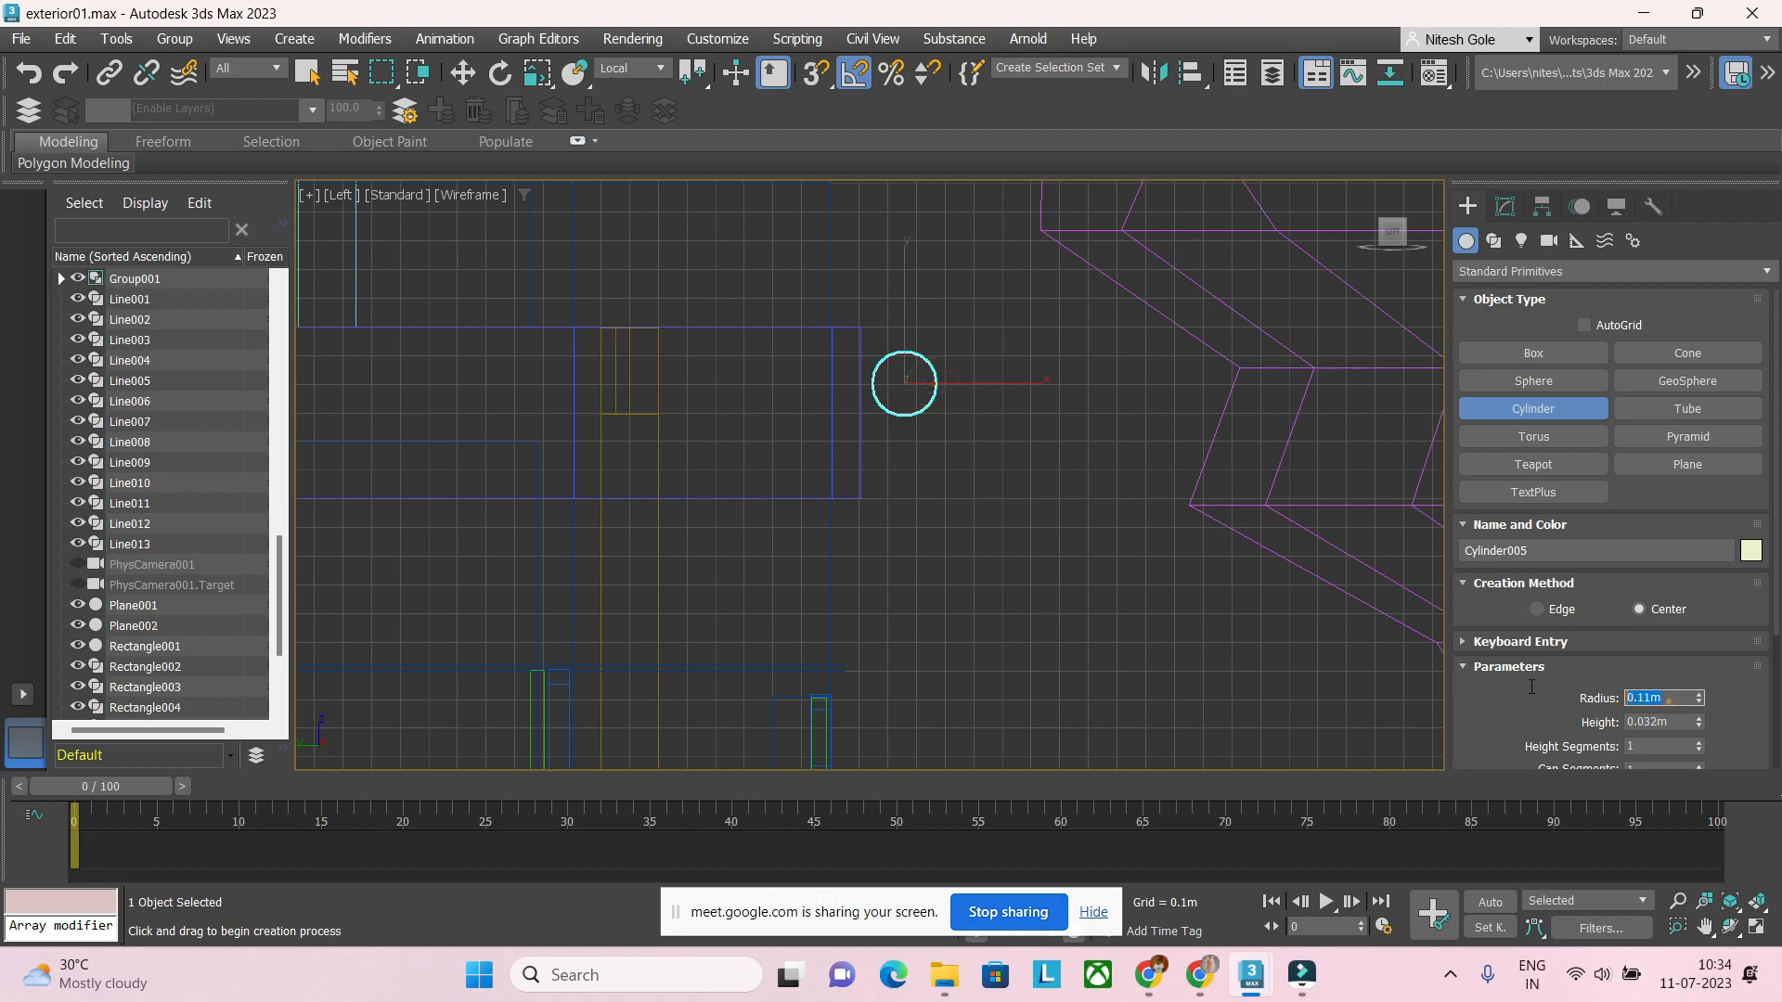
Step: Set the new cylinder's radius to 0.1 m, enter a new height, and end cylinder creation
{"action": "type", "text": "0.1"}
{"action": "key", "text": "Tab"}
{"action": "type", "text": "0"}
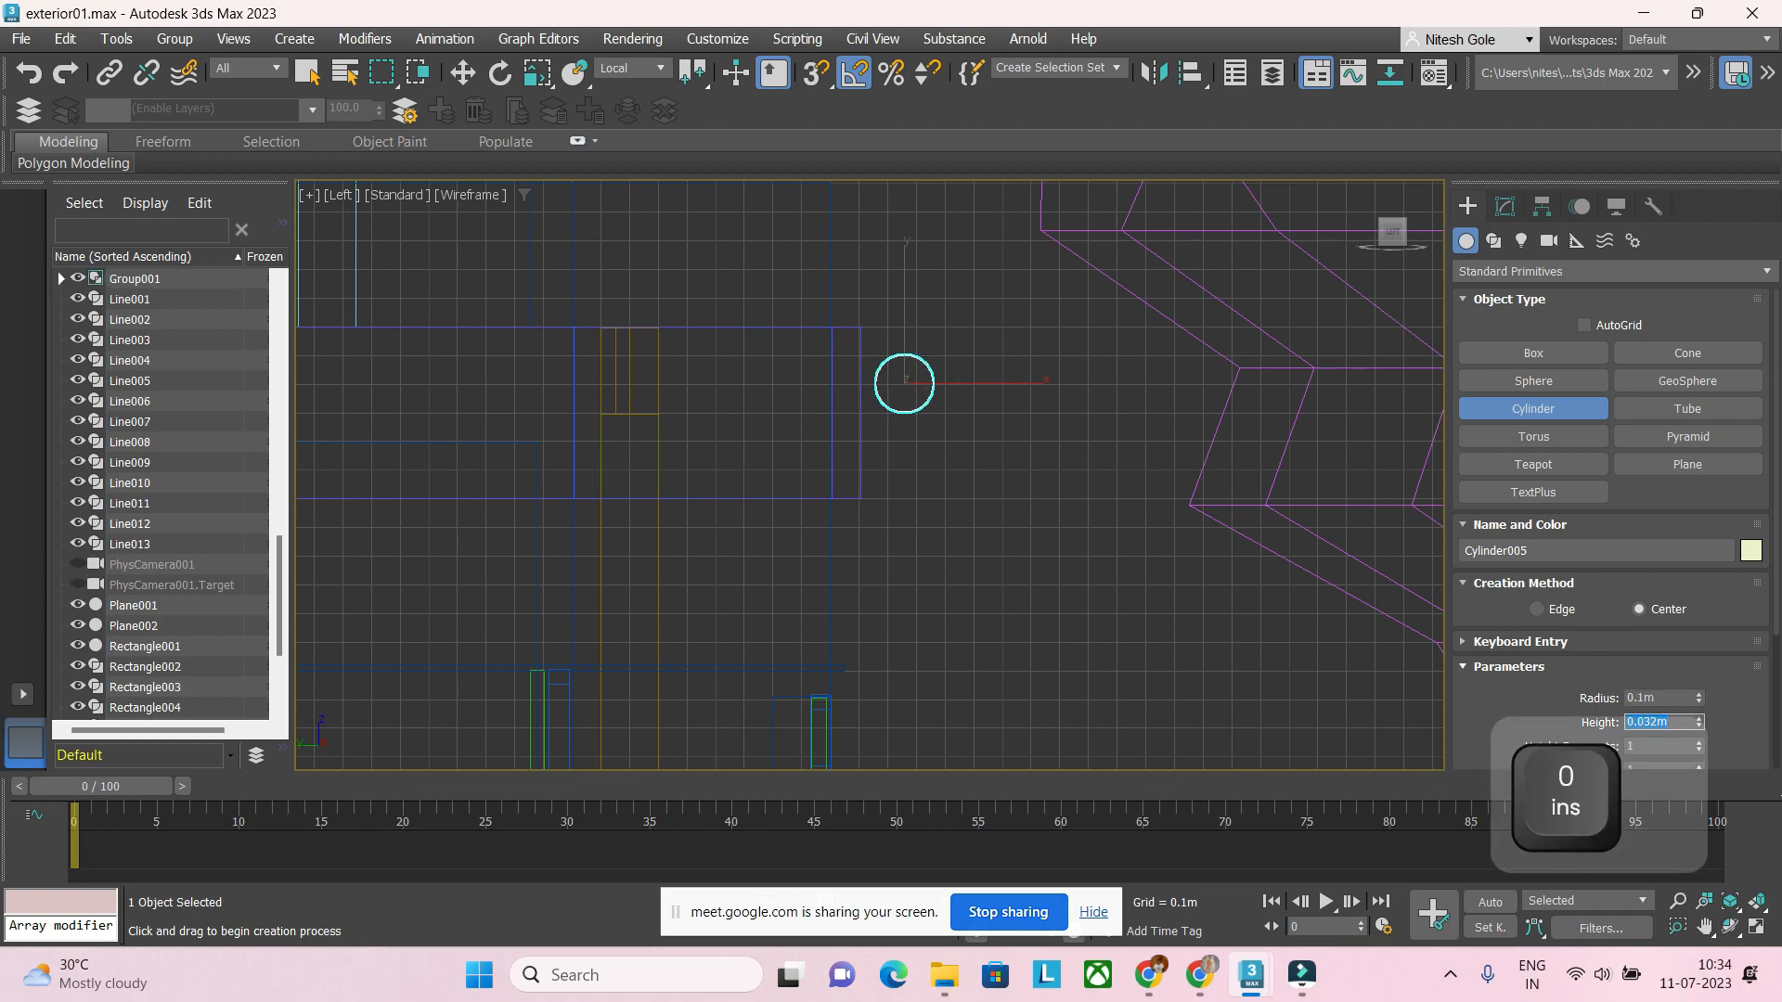
{"action": "type", "text": ".0"}
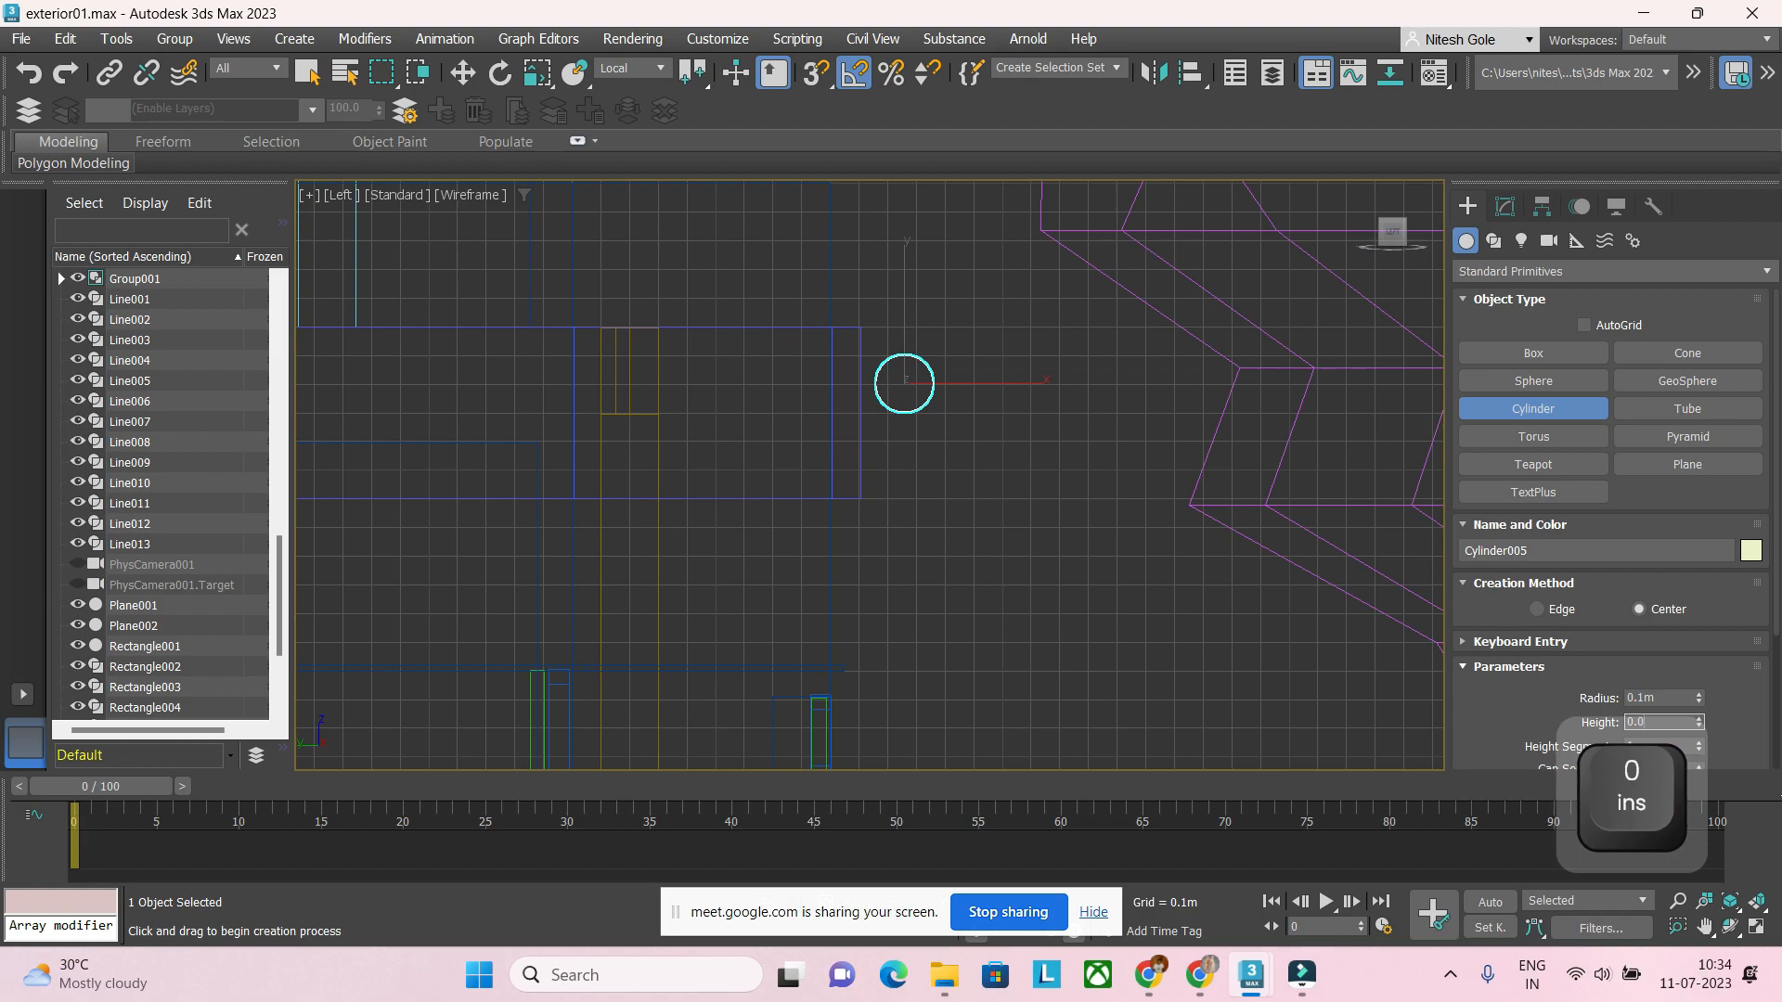
{"action": "key", "text": "Return"}
{"action": "right_click", "coordinate": [1038, 462]}
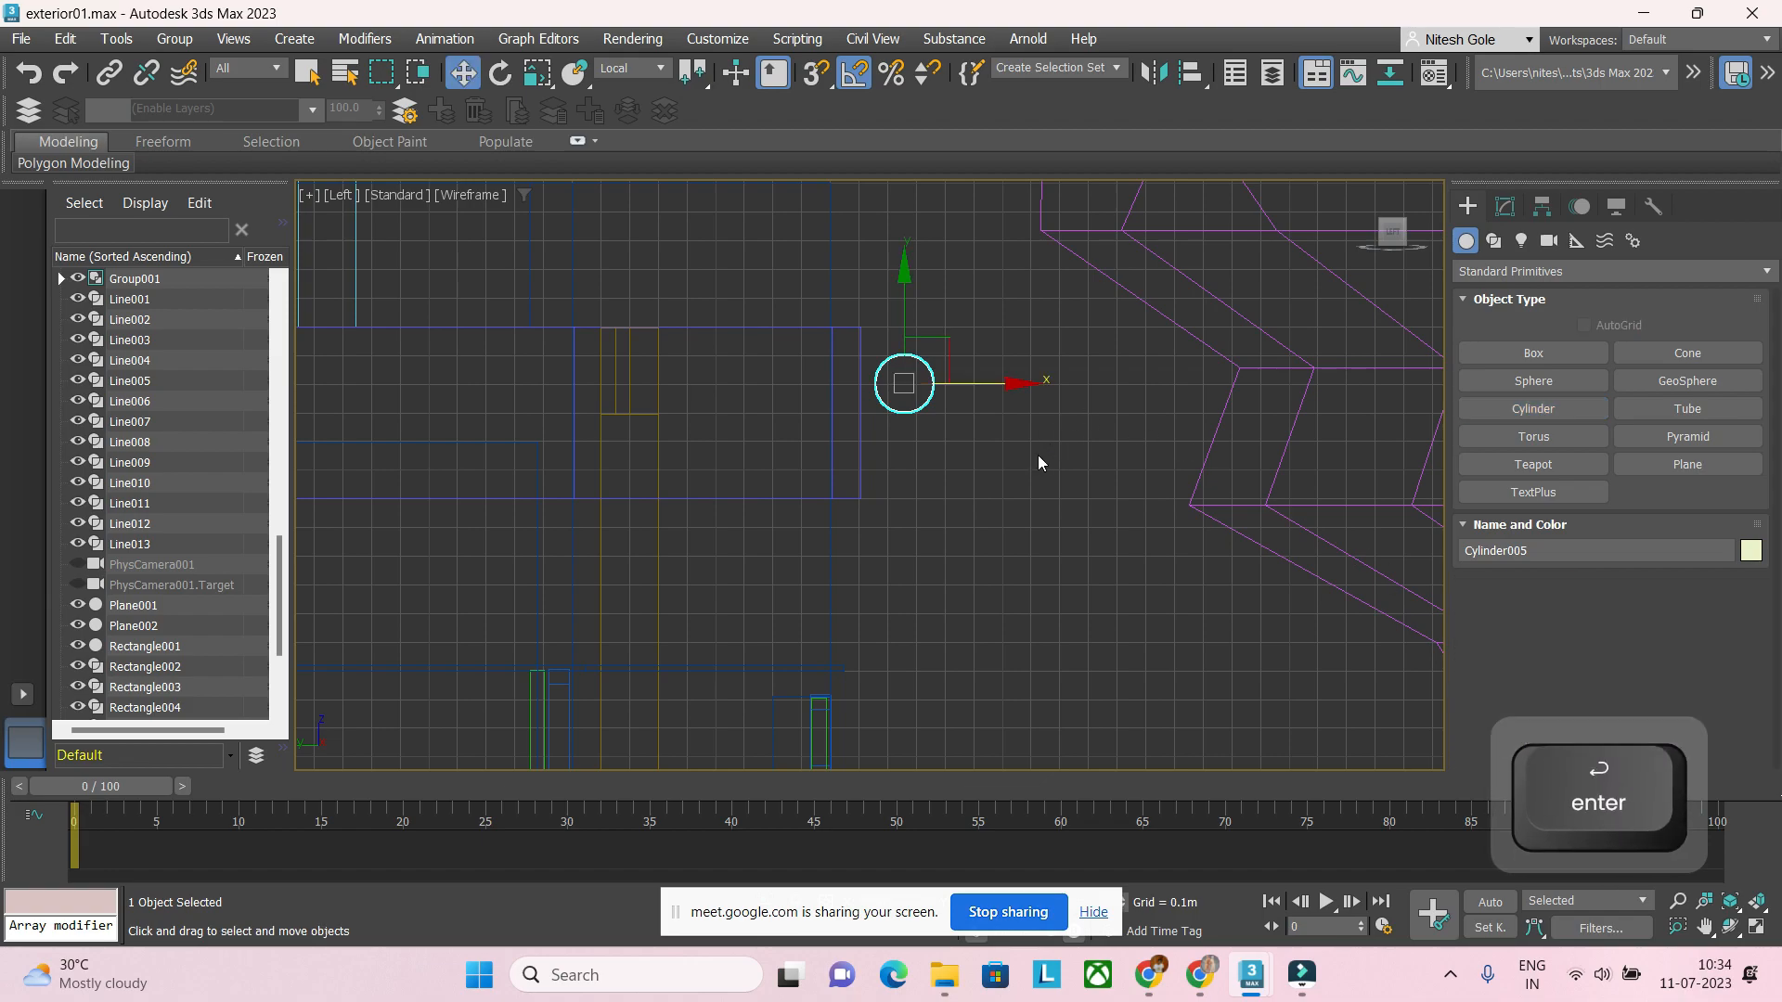
Step: Rotate the new cylinder in the Left view so it stands edge-on, and move it flat against the front face of the upper band
{"action": "key", "text": "e"}
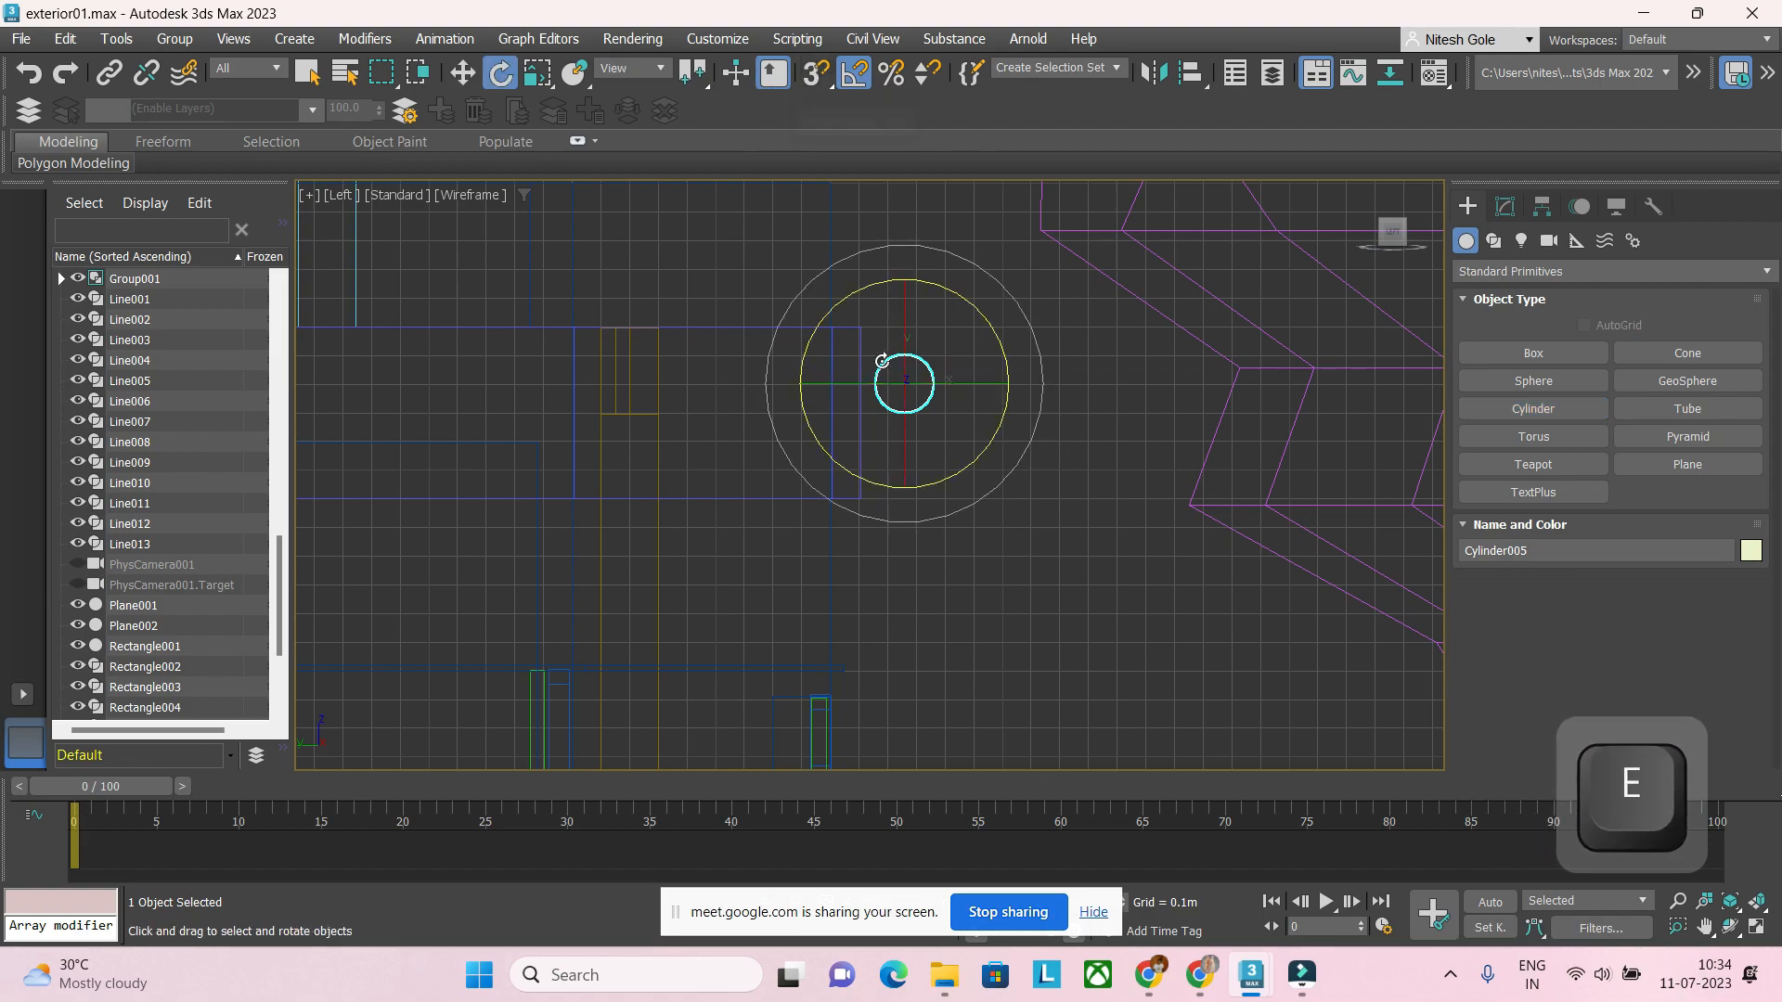
{"action": "mouse_move", "coordinate": [943, 383]}
{"action": "left_mouse_down"}
{"action": "mouse_move", "coordinate": [928, 388]}
{"action": "mouse_move", "coordinate": [951, 399]}
{"action": "mouse_move", "coordinate": [931, 383]}
{"action": "left_mouse_up"}
{"action": "key", "text": "w"}
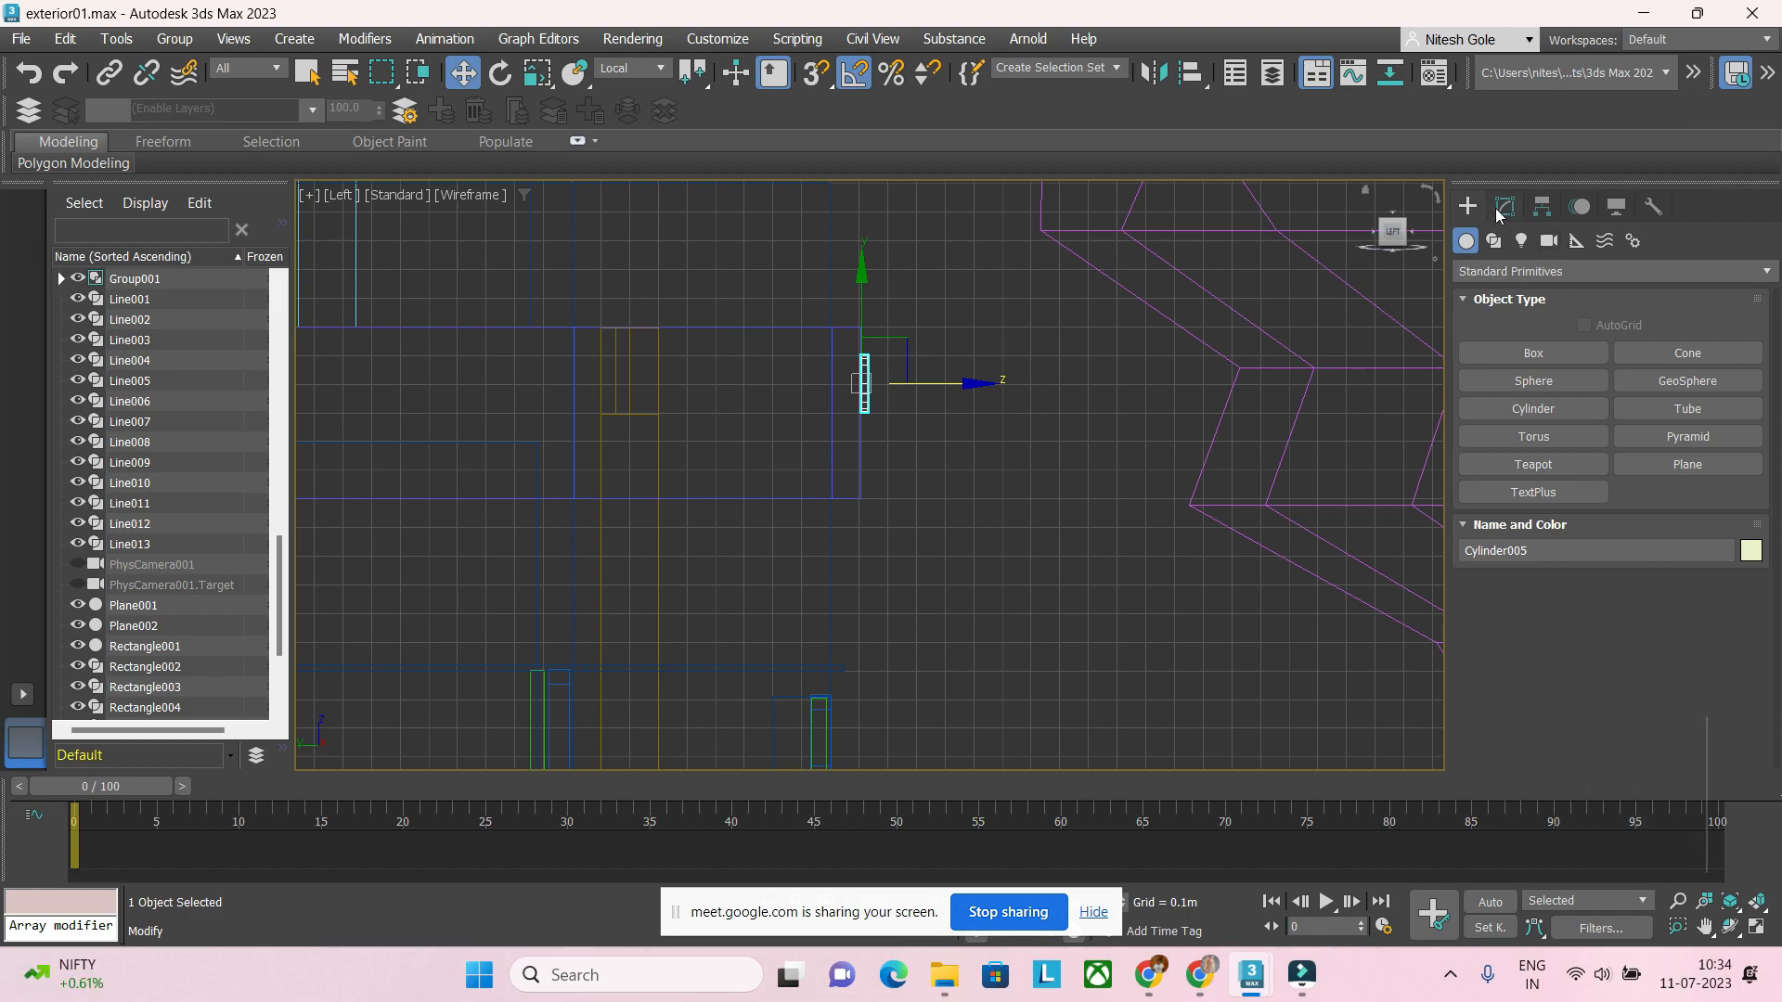
Step: Draw a three-point Line from the wall cylinder outward and slightly up, then bending down and back, as the lamp arm
{"action": "left_click", "coordinate": [1494, 240]}
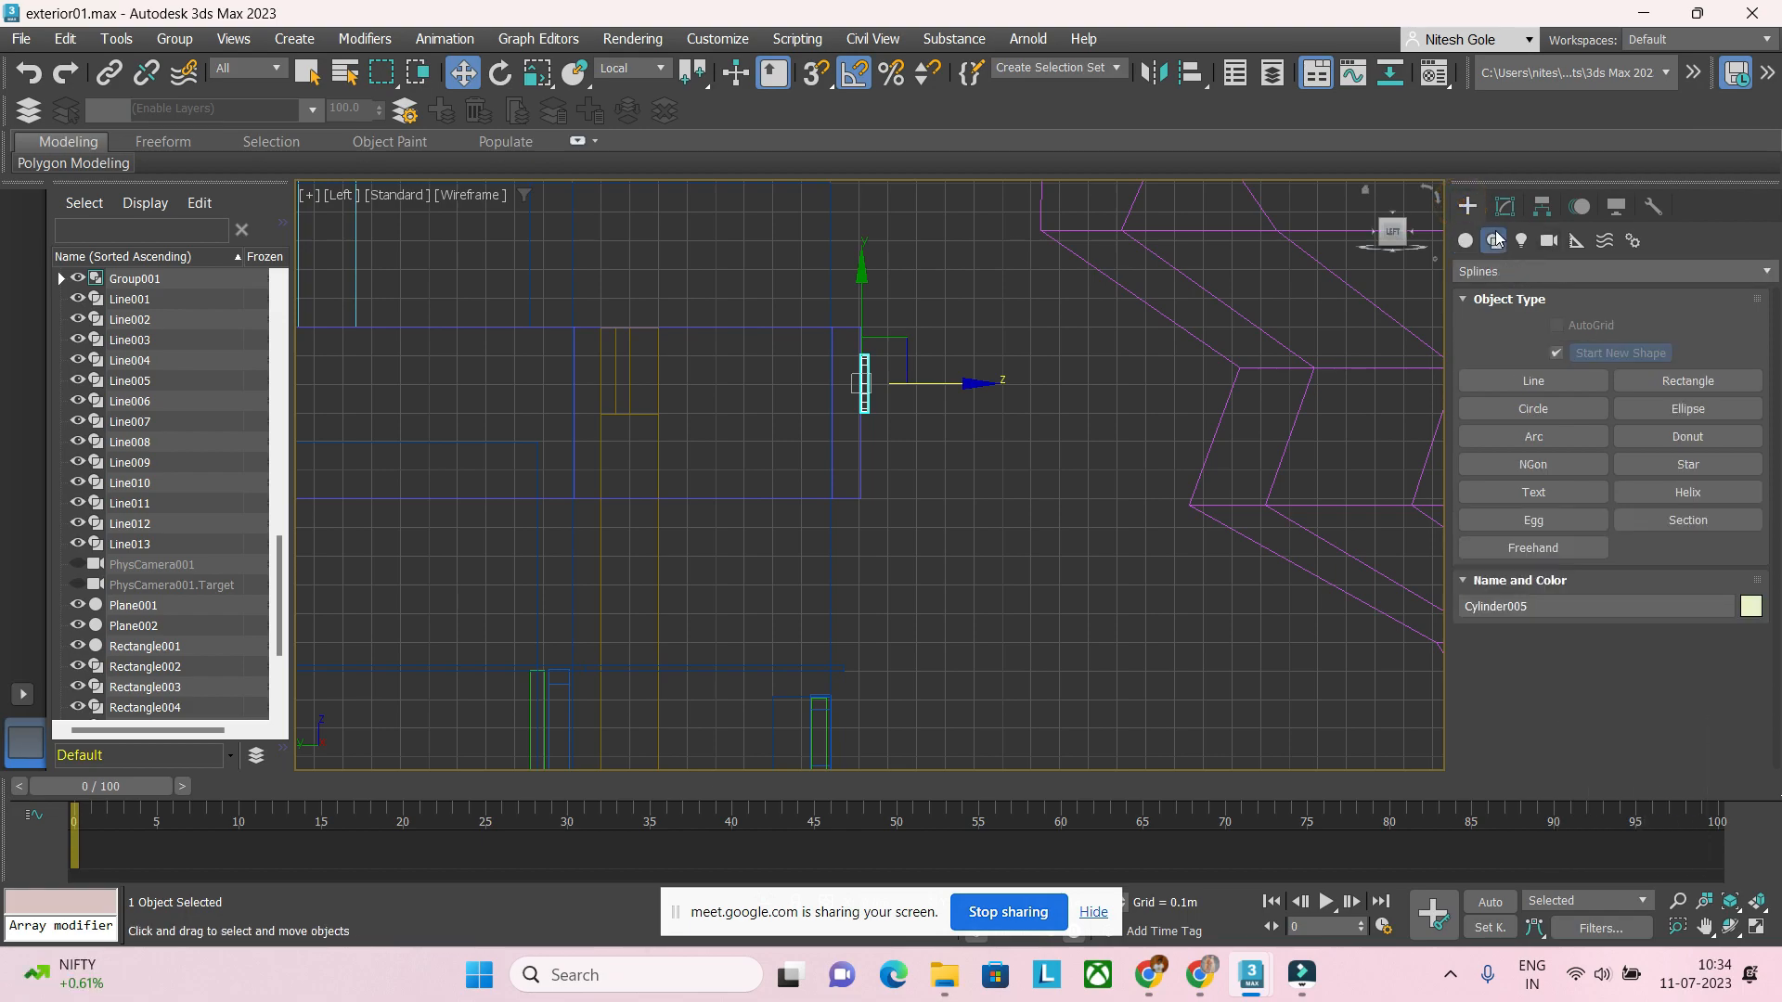
{"action": "left_click", "coordinate": [1534, 383]}
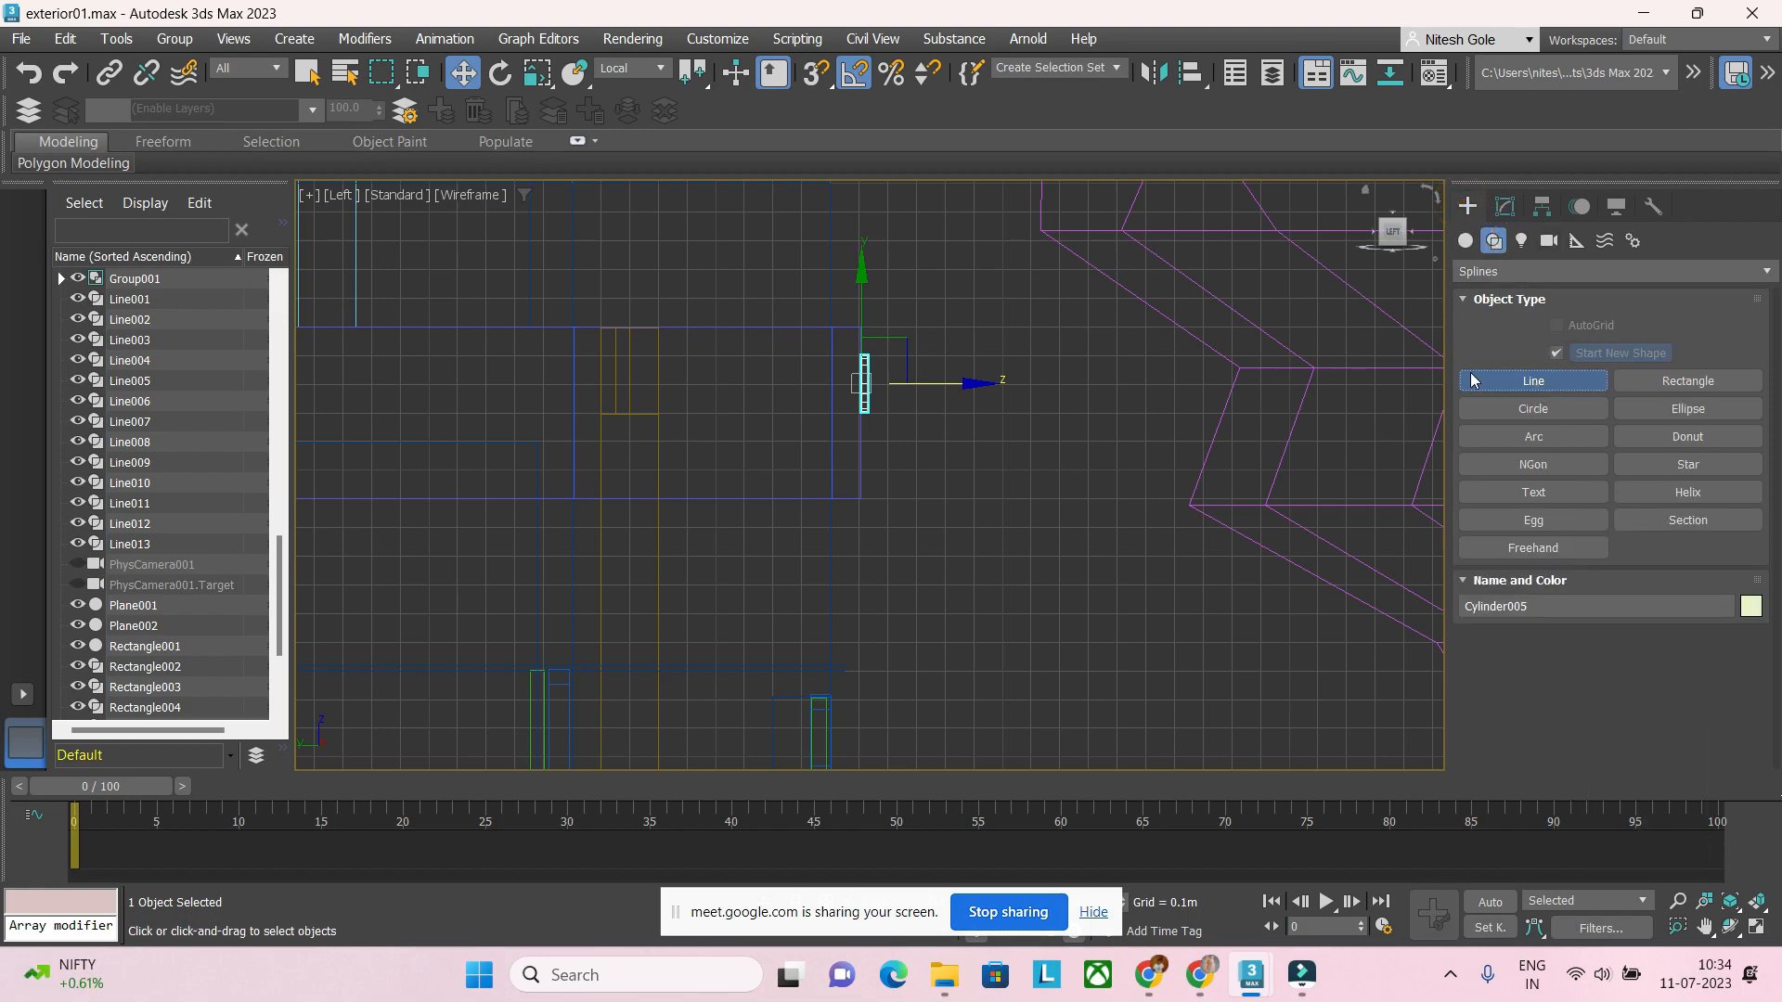
{"action": "left_click", "coordinate": [867, 378]}
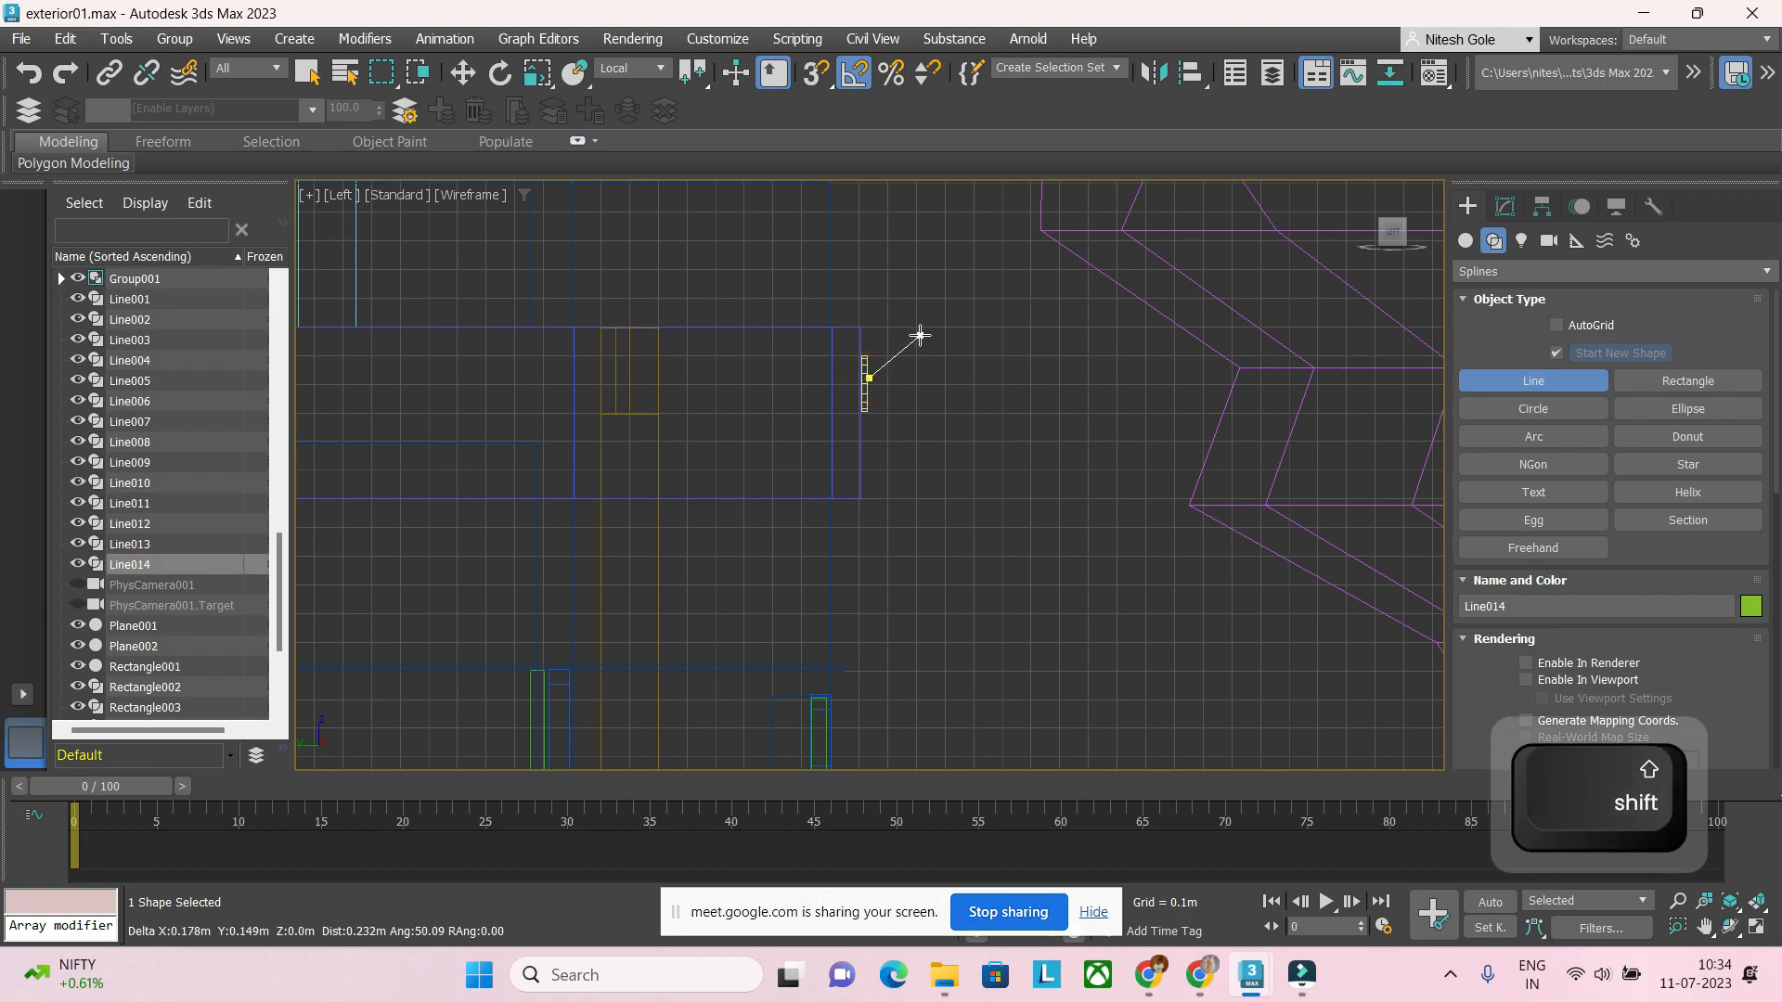
{"action": "left_click", "coordinate": [982, 344]}
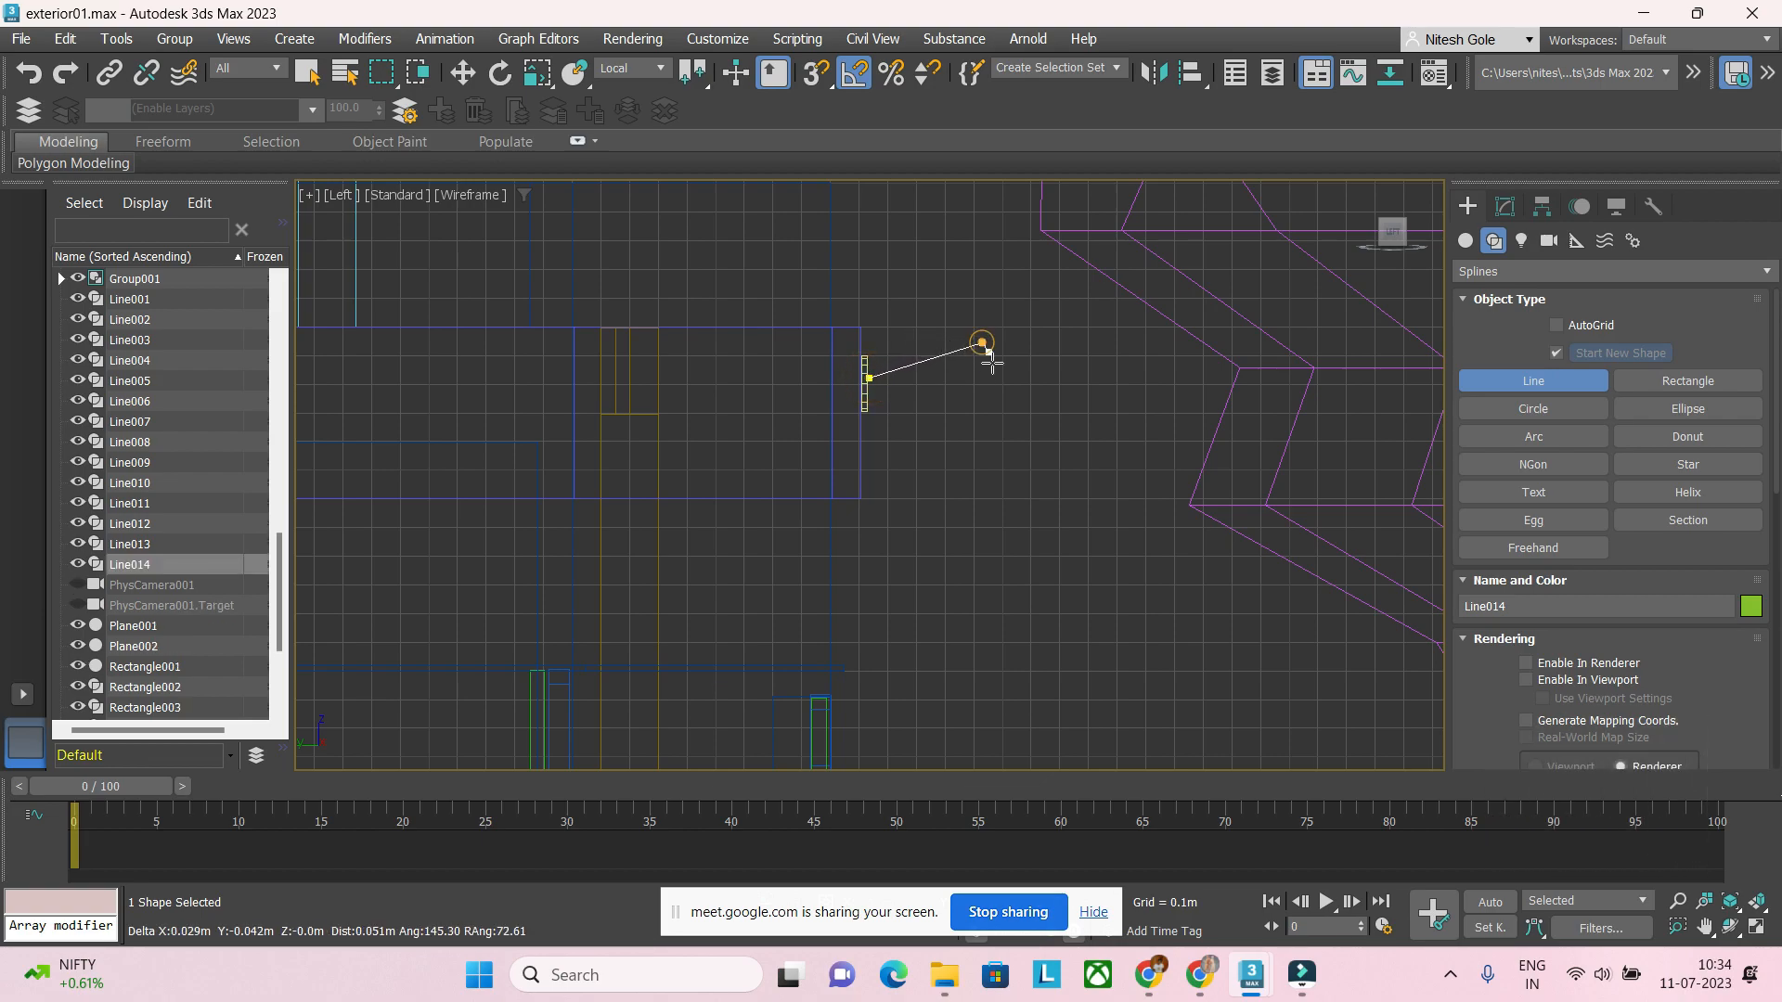
{"action": "left_click", "coordinate": [951, 431]}
{"action": "right_click", "coordinate": [1029, 419]}
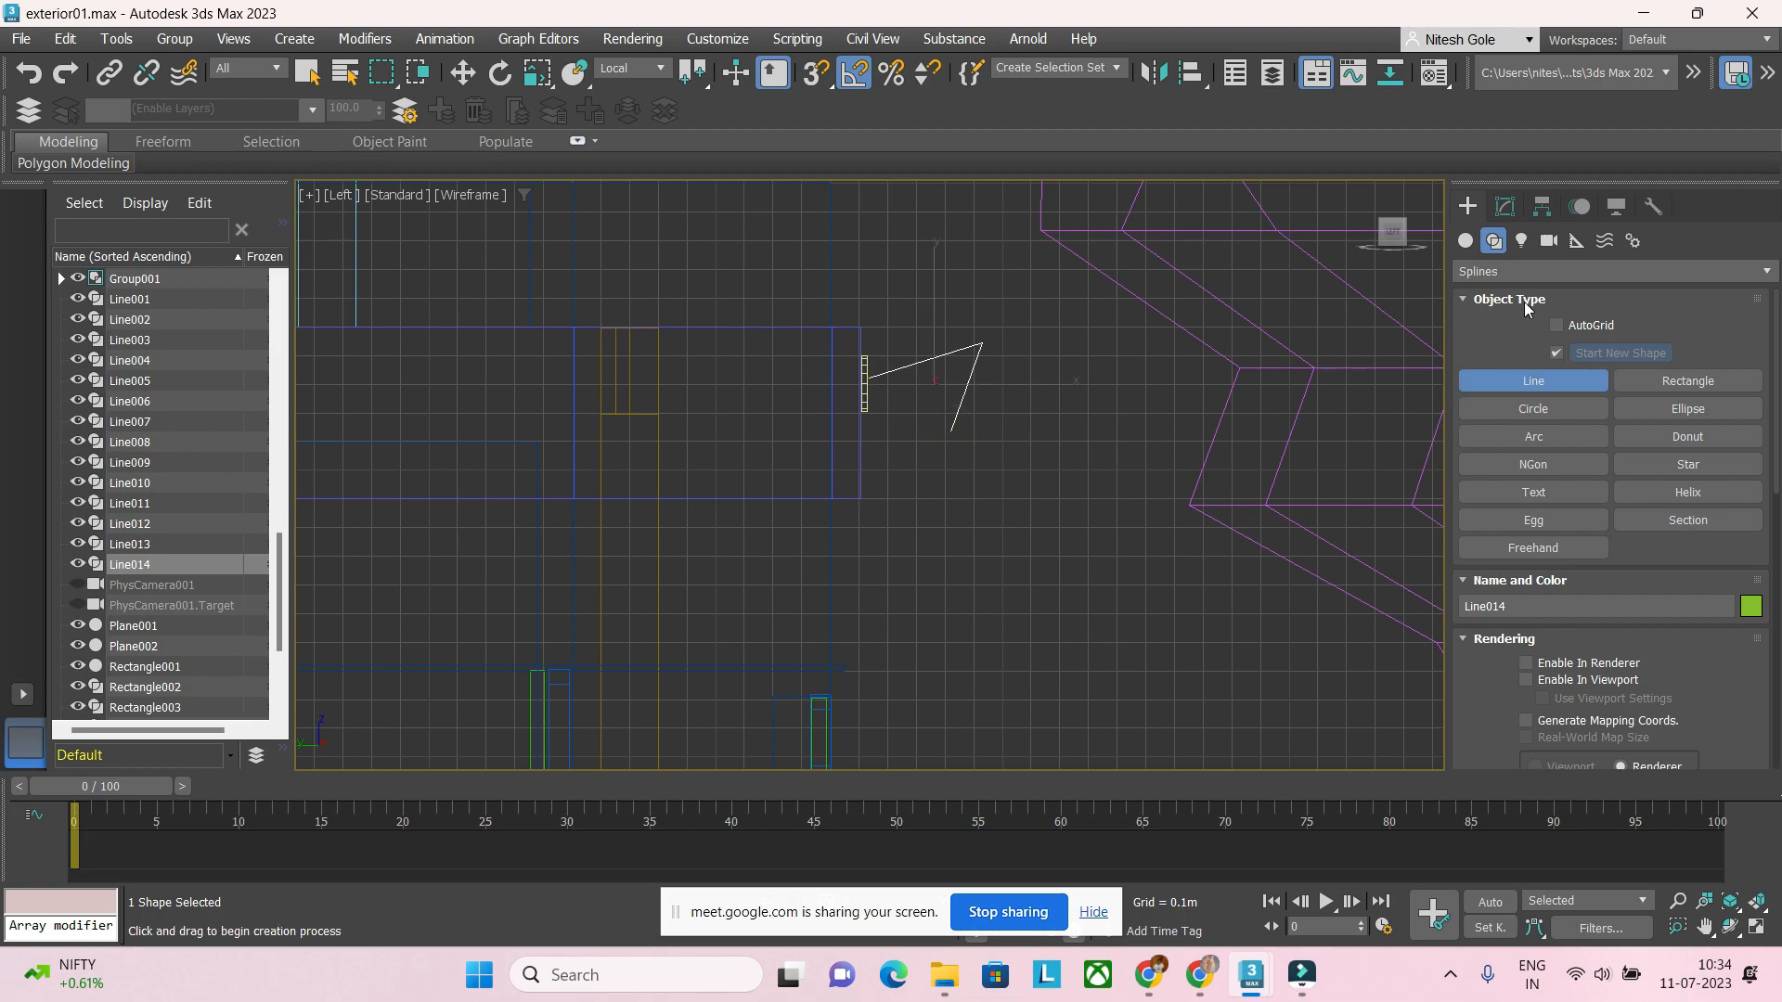
Step: Enable the lamp arm line in renderer and viewport with a radial thickness of 0.03 m
{"action": "left_click", "coordinate": [1527, 680]}
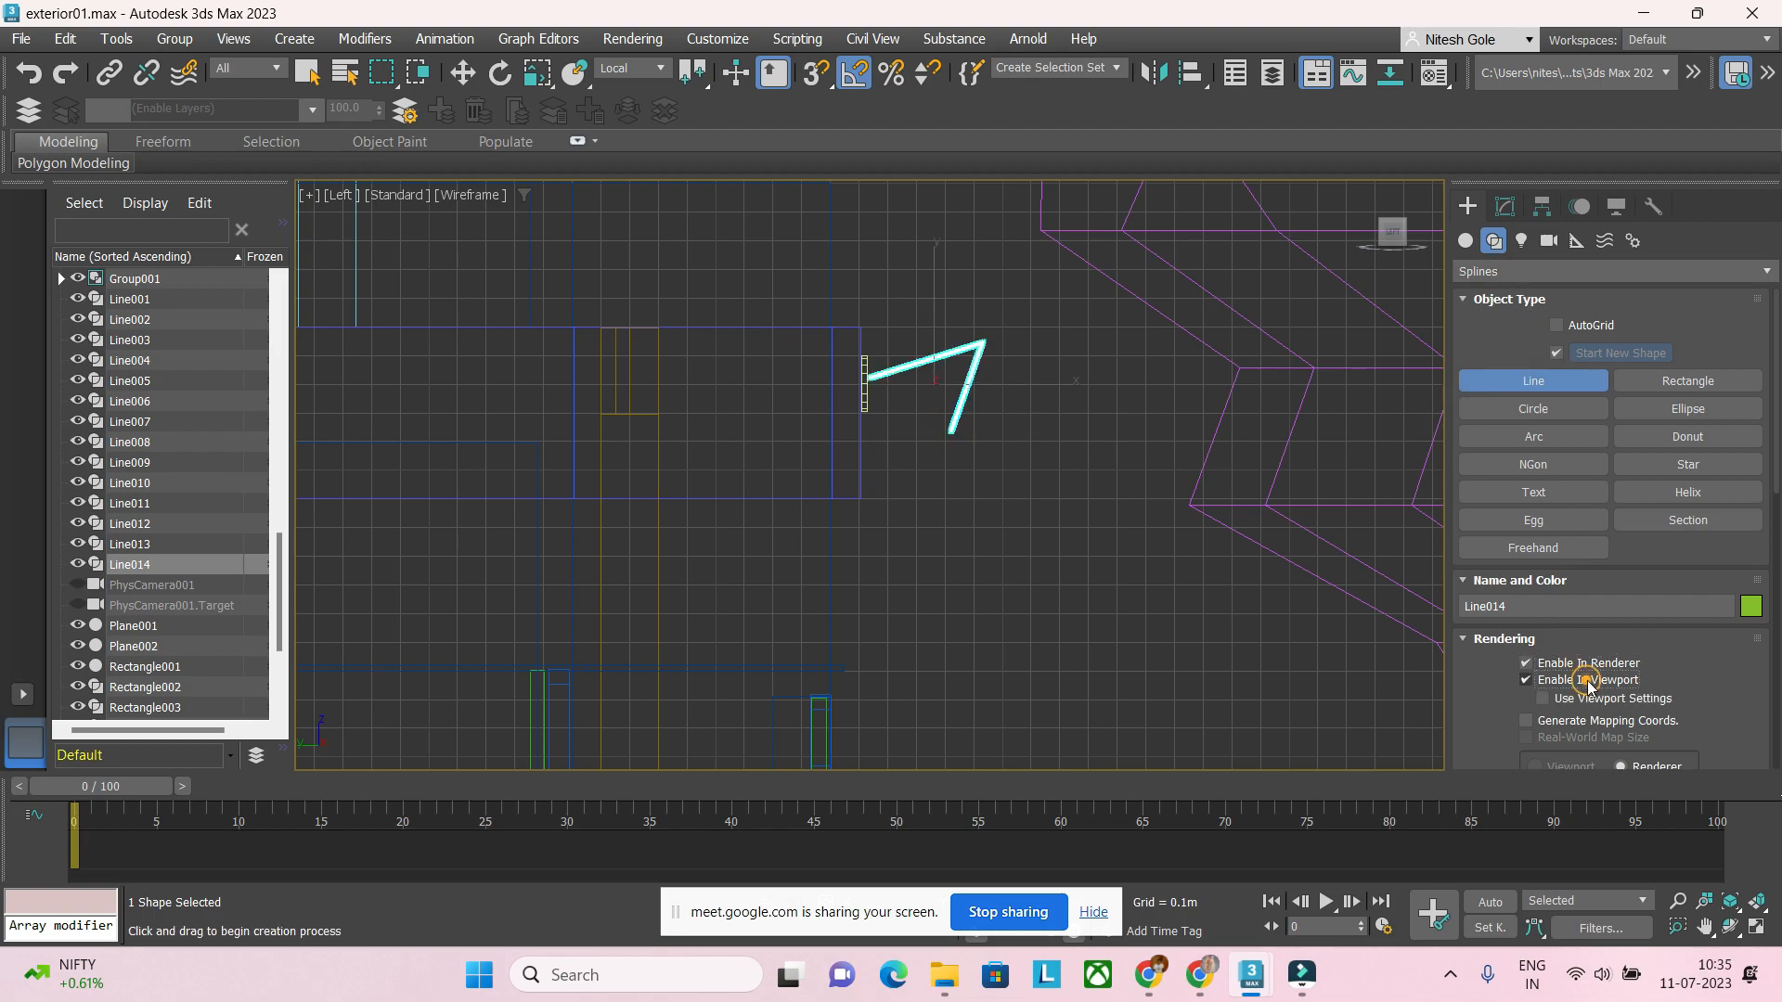
{"action": "scroll", "coordinate": [1596, 669], "scroll_direction": "down", "scroll_amount": 3}
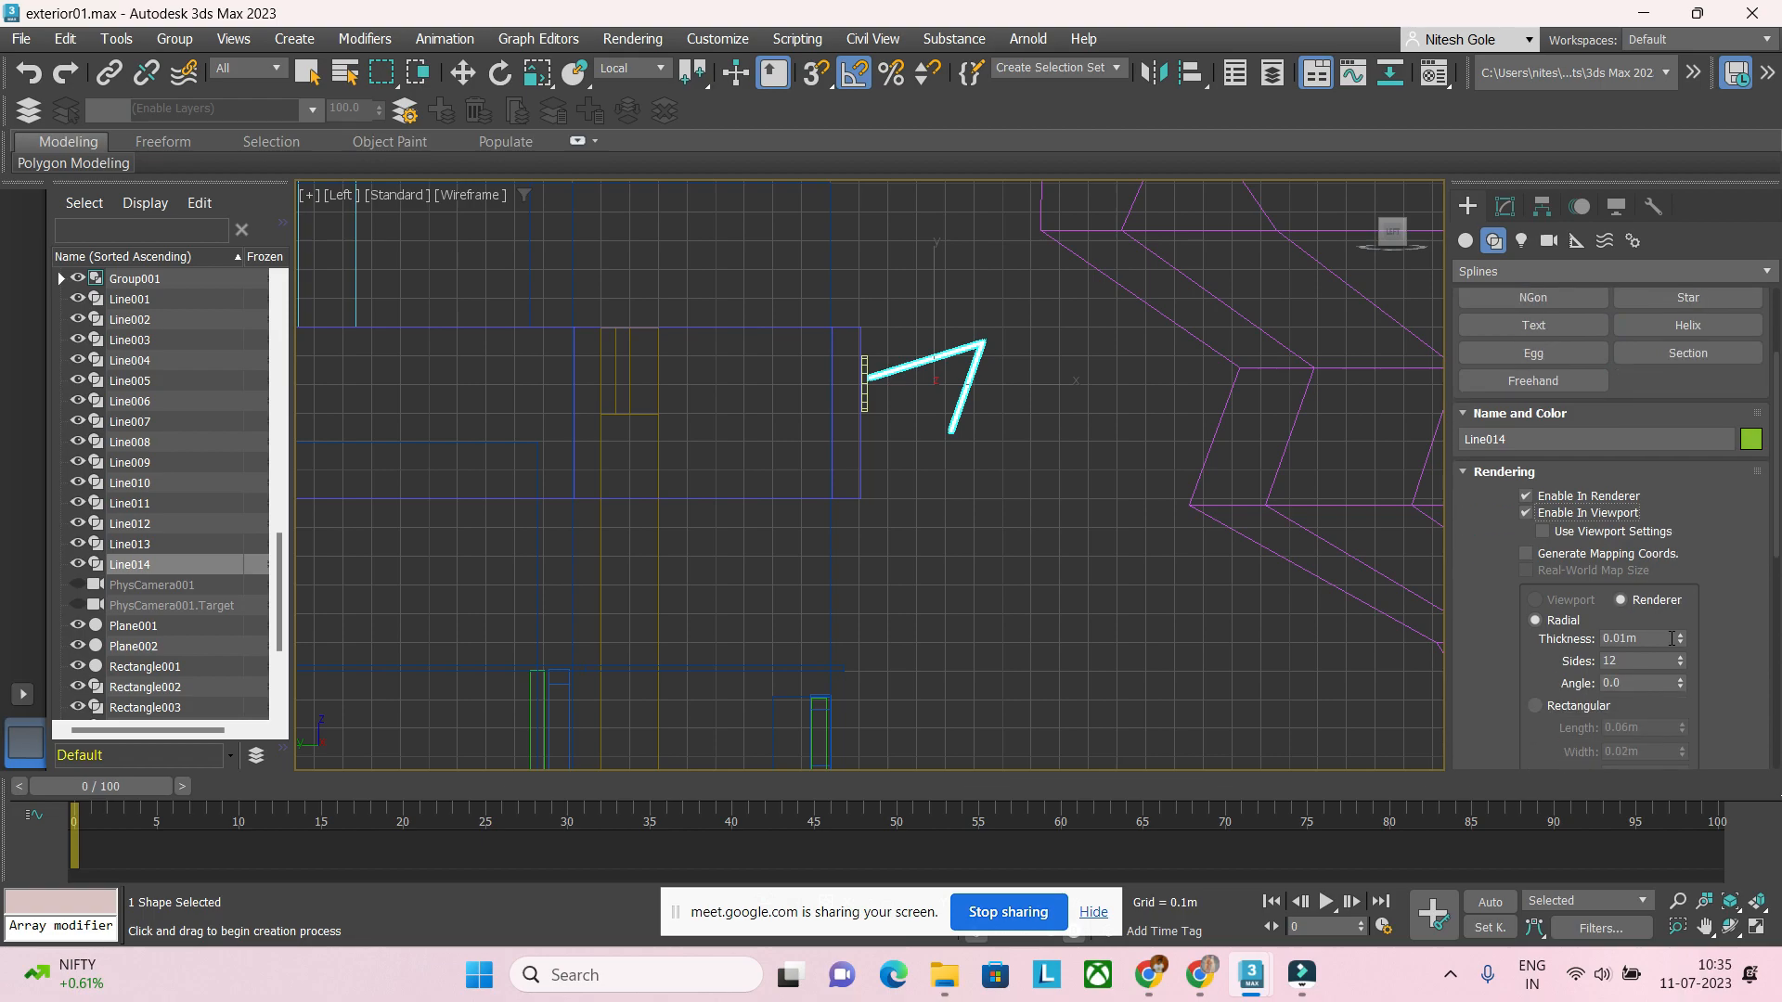
{"action": "left_click_drag", "start_coordinate": [1684, 637], "coordinate": [1674, 454]}
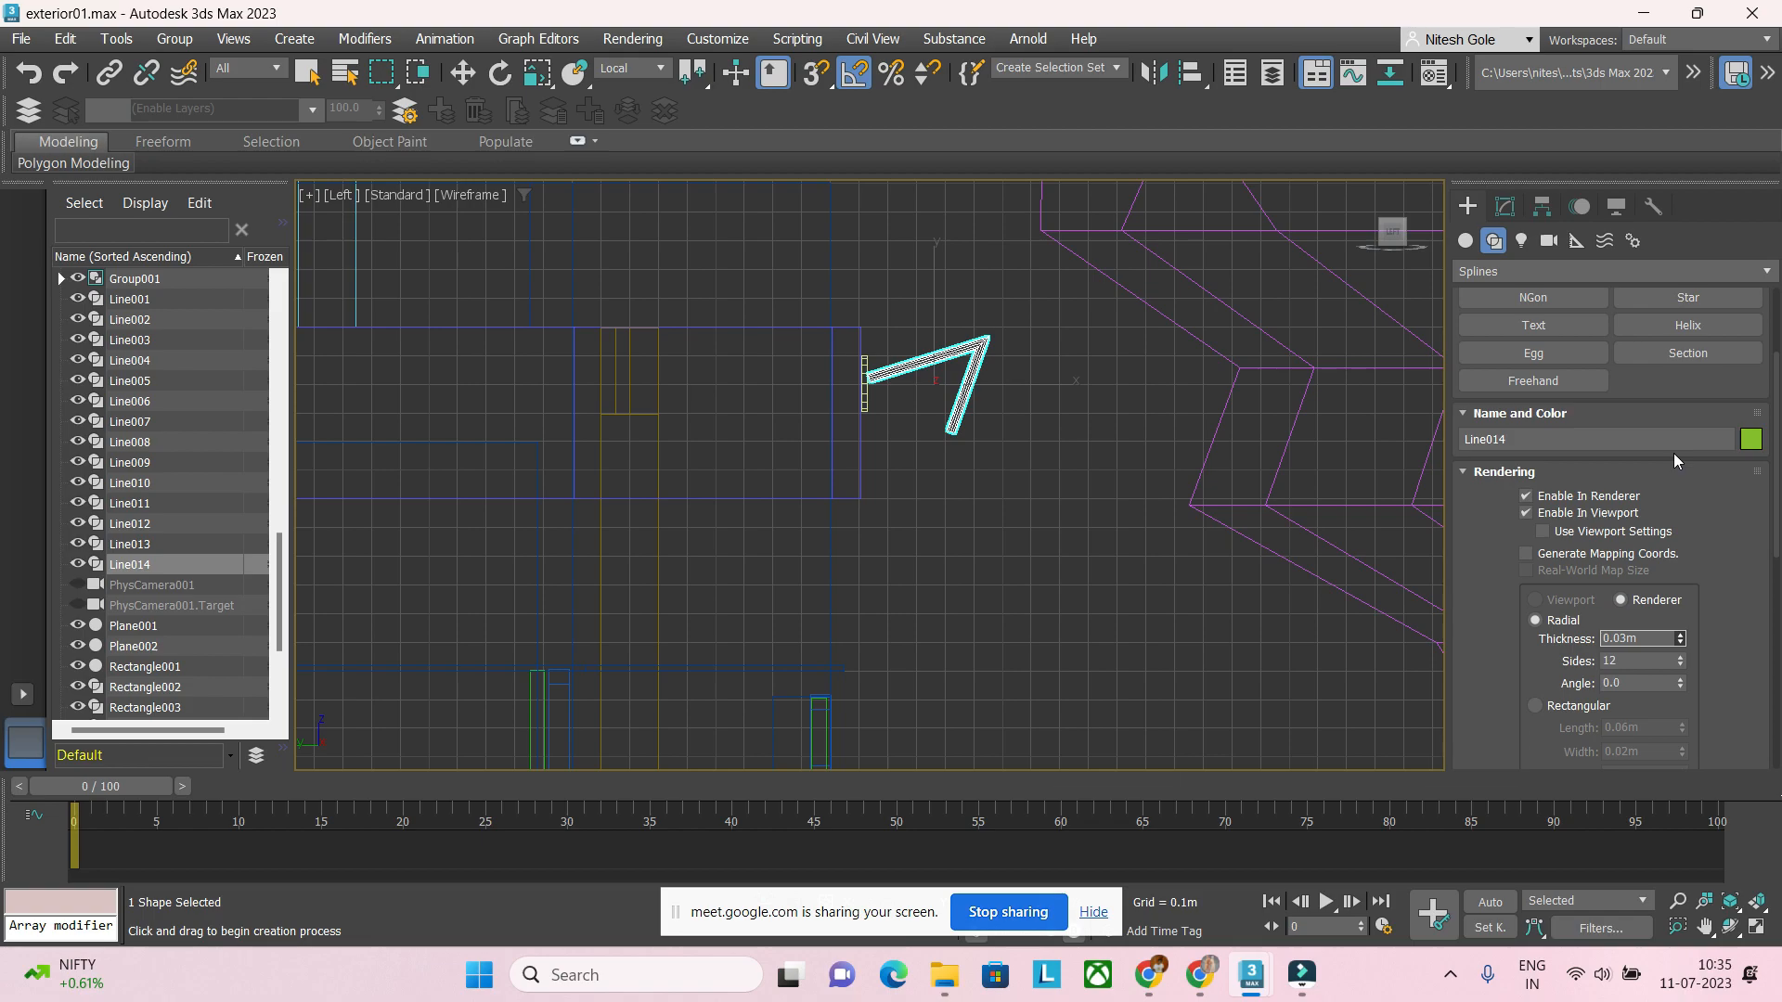
{"action": "scroll", "coordinate": [977, 432], "scroll_direction": "up", "scroll_amount": 2}
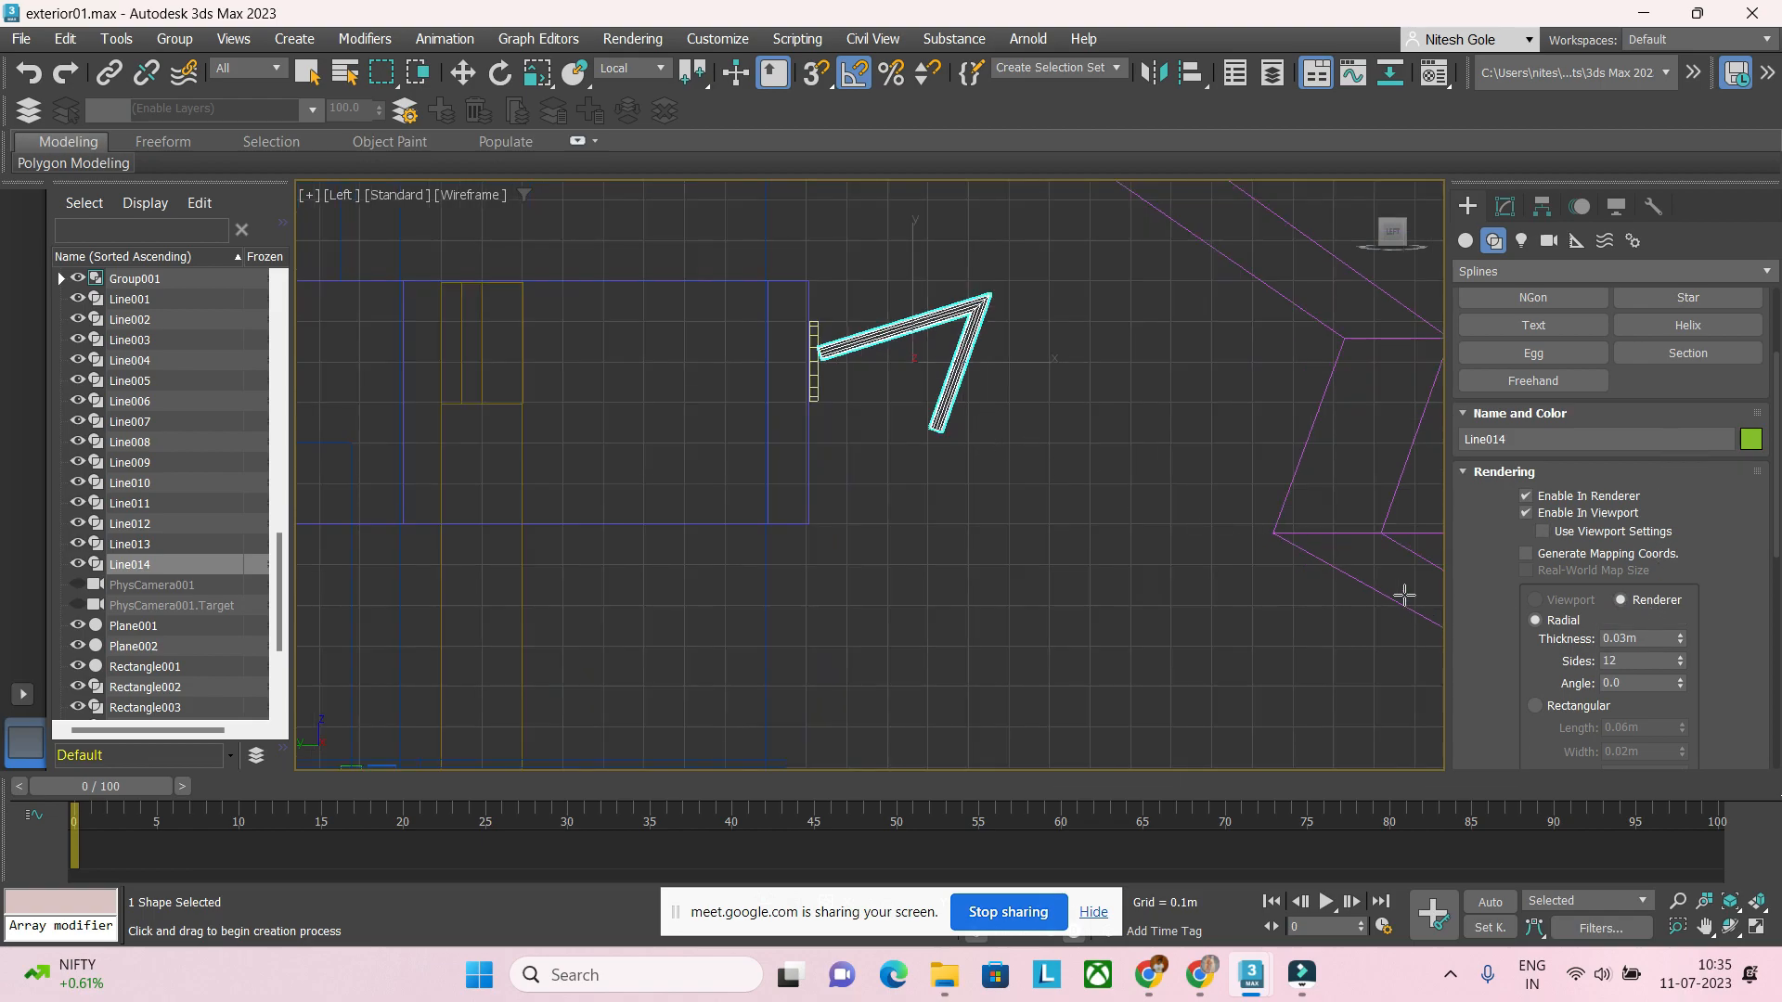
{"action": "scroll", "coordinate": [1625, 662], "scroll_direction": "down", "scroll_amount": 3}
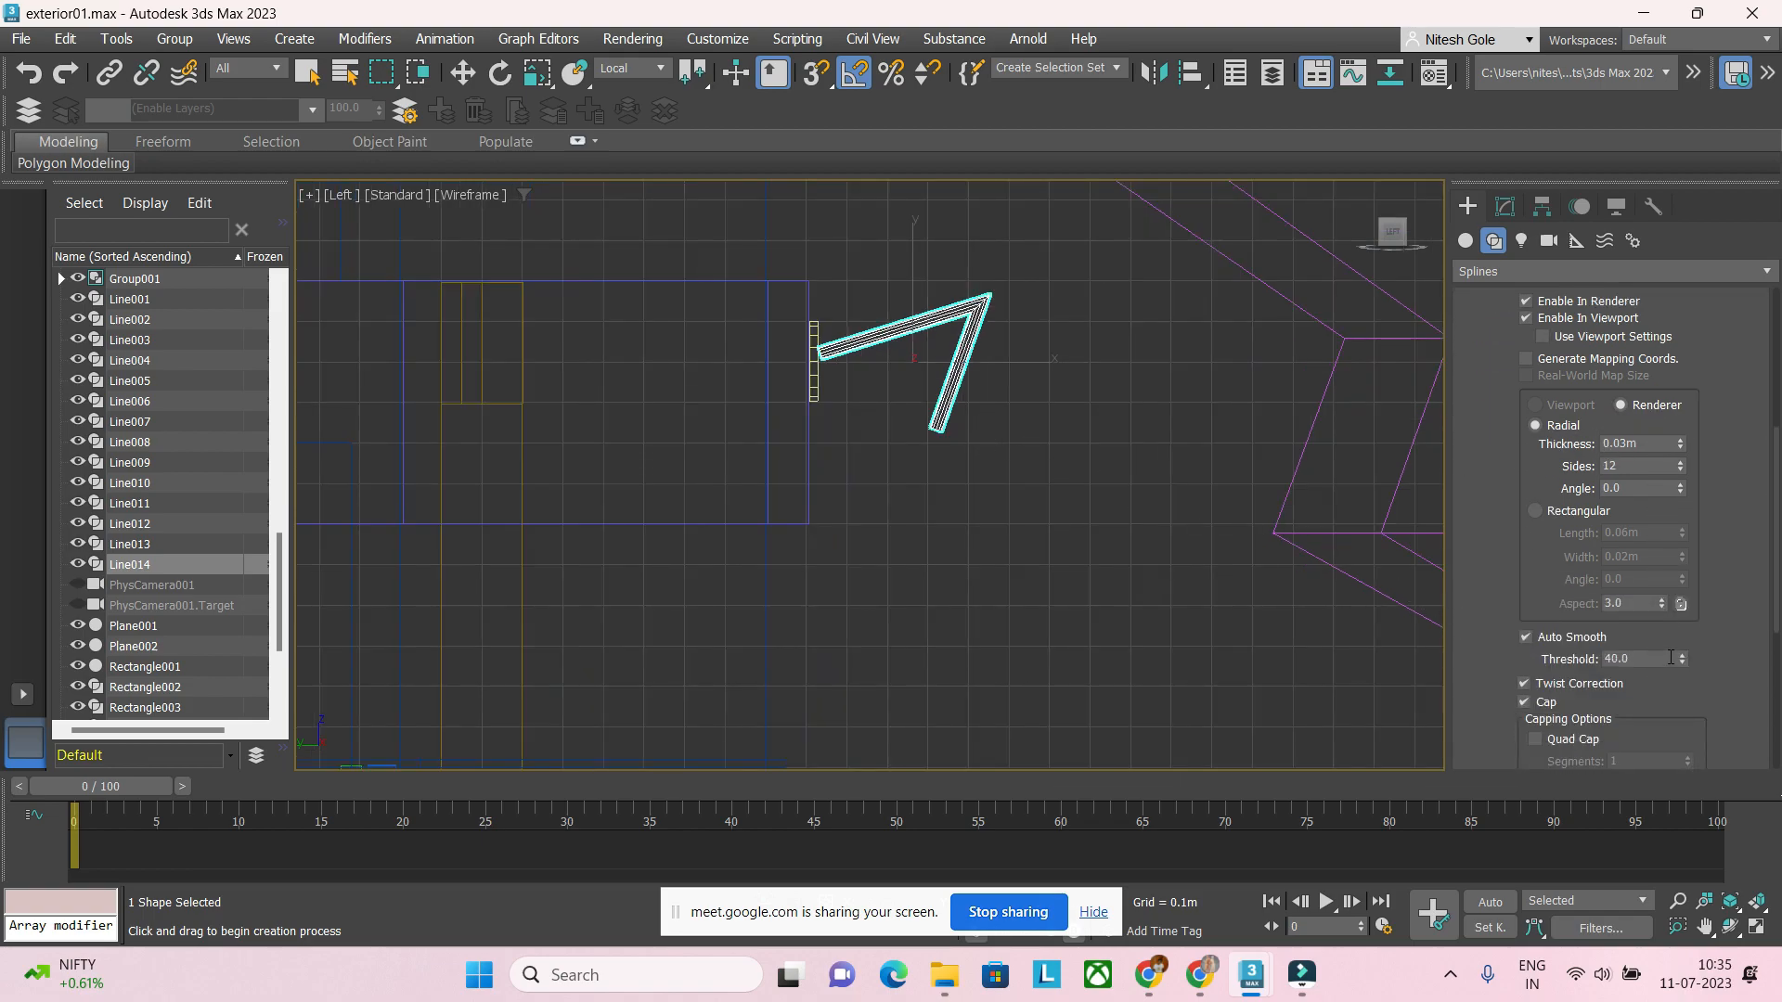
Step: Switch the lamp arm line to vertex editing and select its upper corner vertex
{"action": "left_click", "coordinate": [1506, 208]}
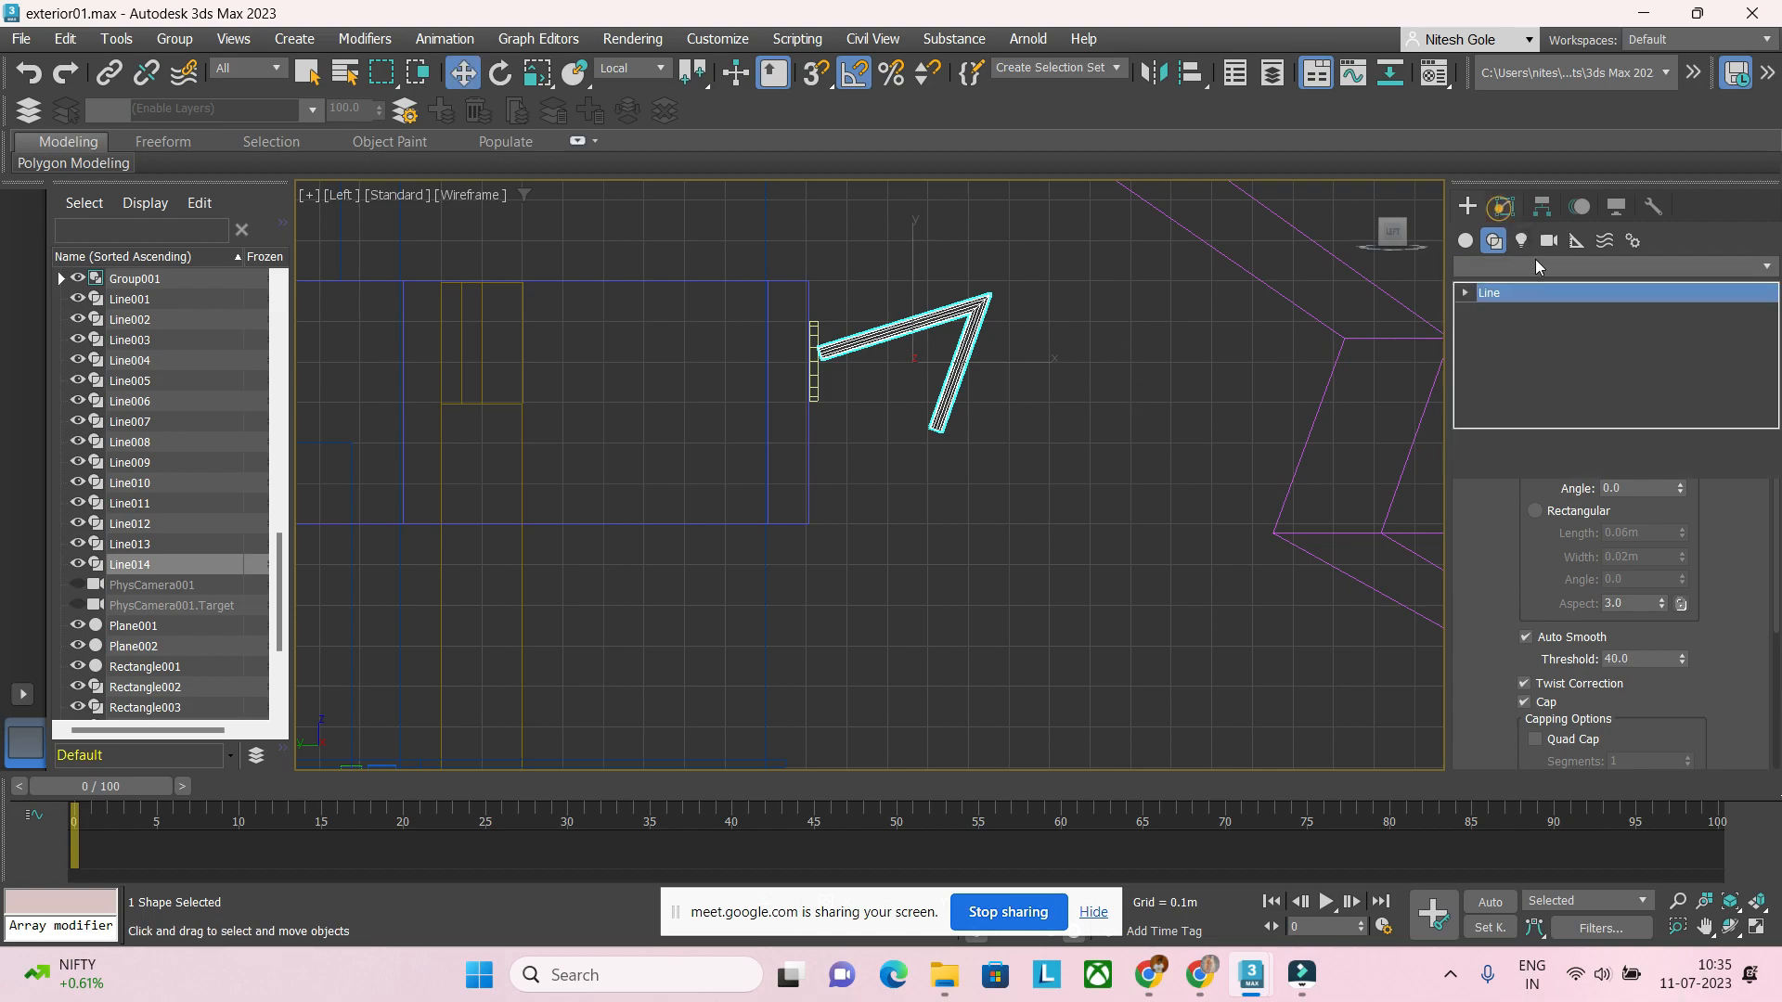
{"action": "left_click", "coordinate": [1465, 293]}
{"action": "left_click", "coordinate": [1485, 310]}
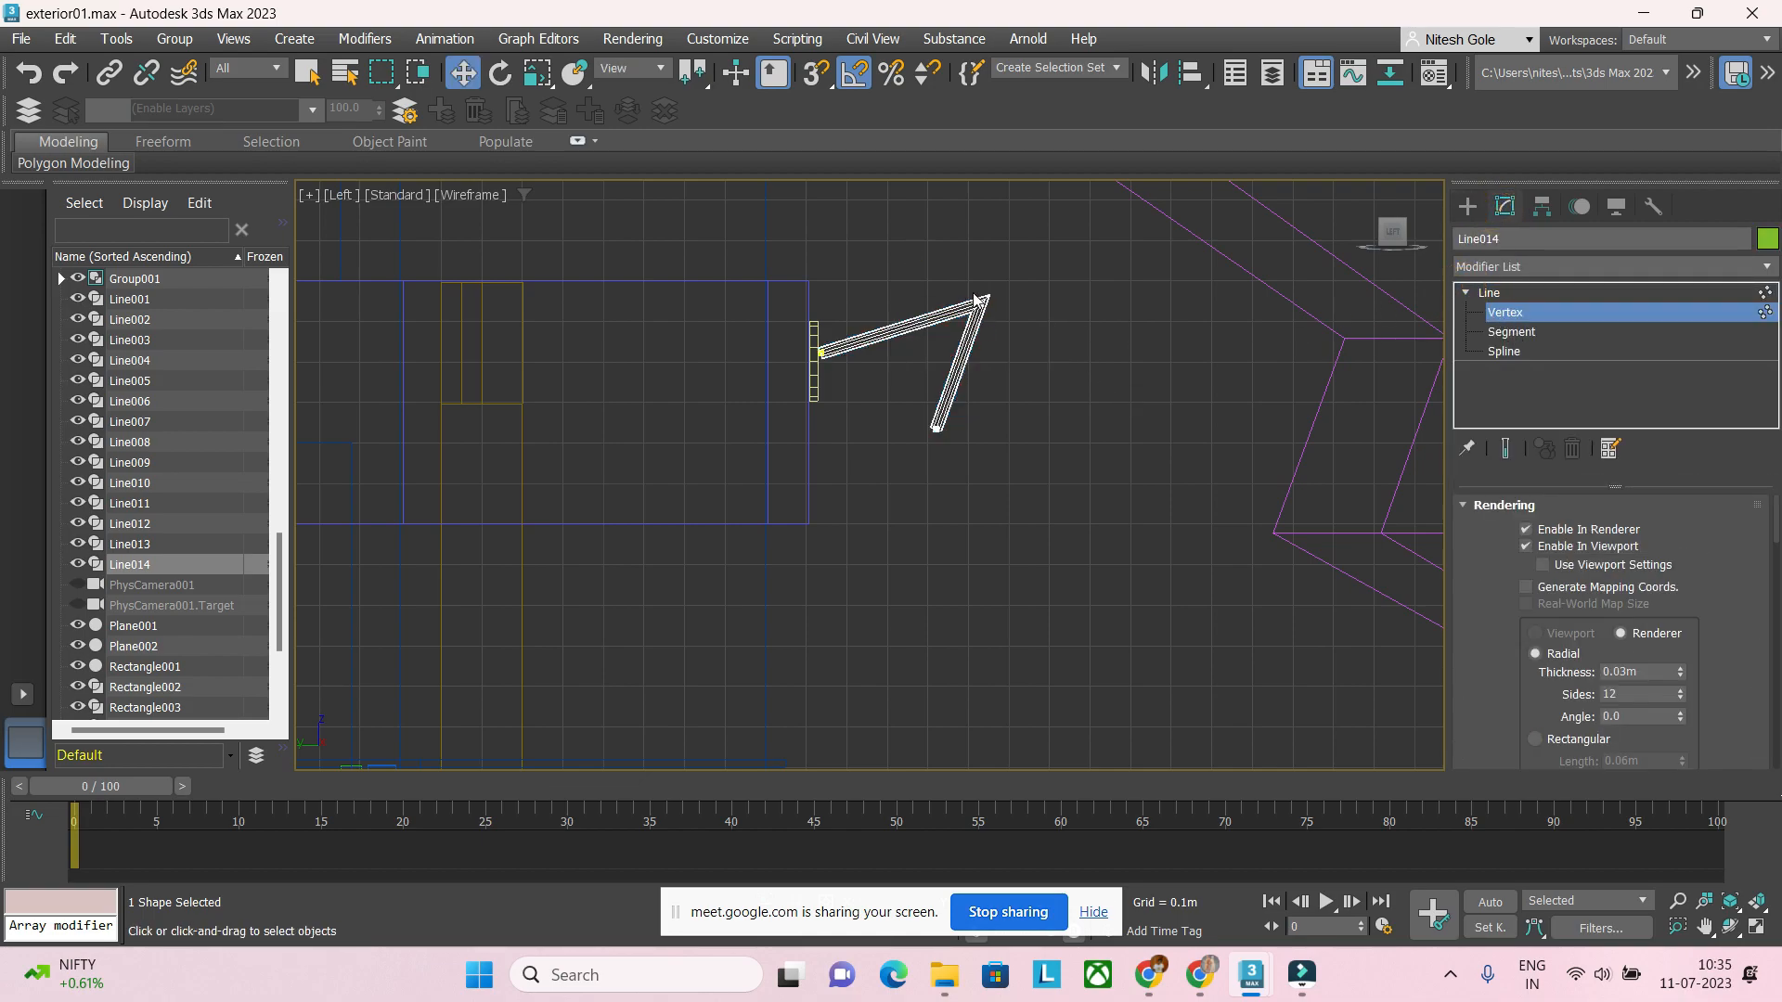
Step: Try a radial rendering angle of 45 on the lamp arm line
{"action": "scroll", "coordinate": [1554, 669], "scroll_direction": "down", "scroll_amount": 2}
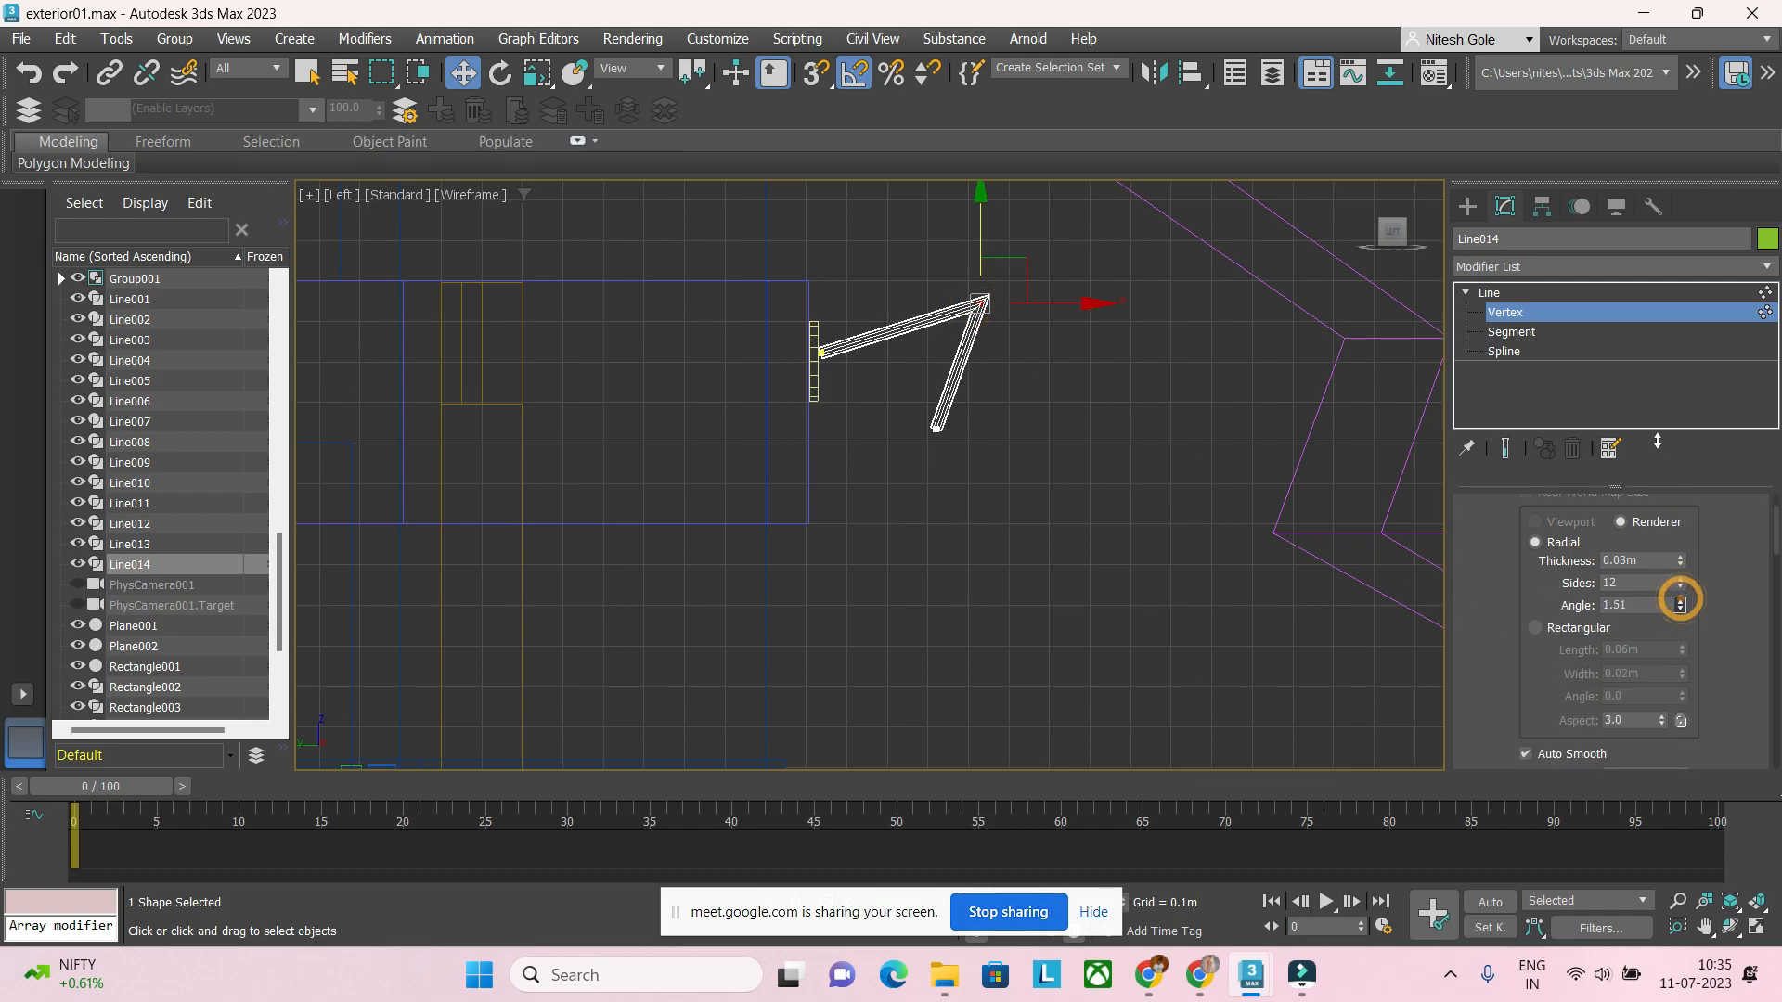
{"action": "left_click_drag", "start_coordinate": [1598, 224], "coordinate": [1469, 8]}
{"action": "right_click", "coordinate": [1469, 9]}
{"action": "mouse_move", "coordinate": [1302, 975]}
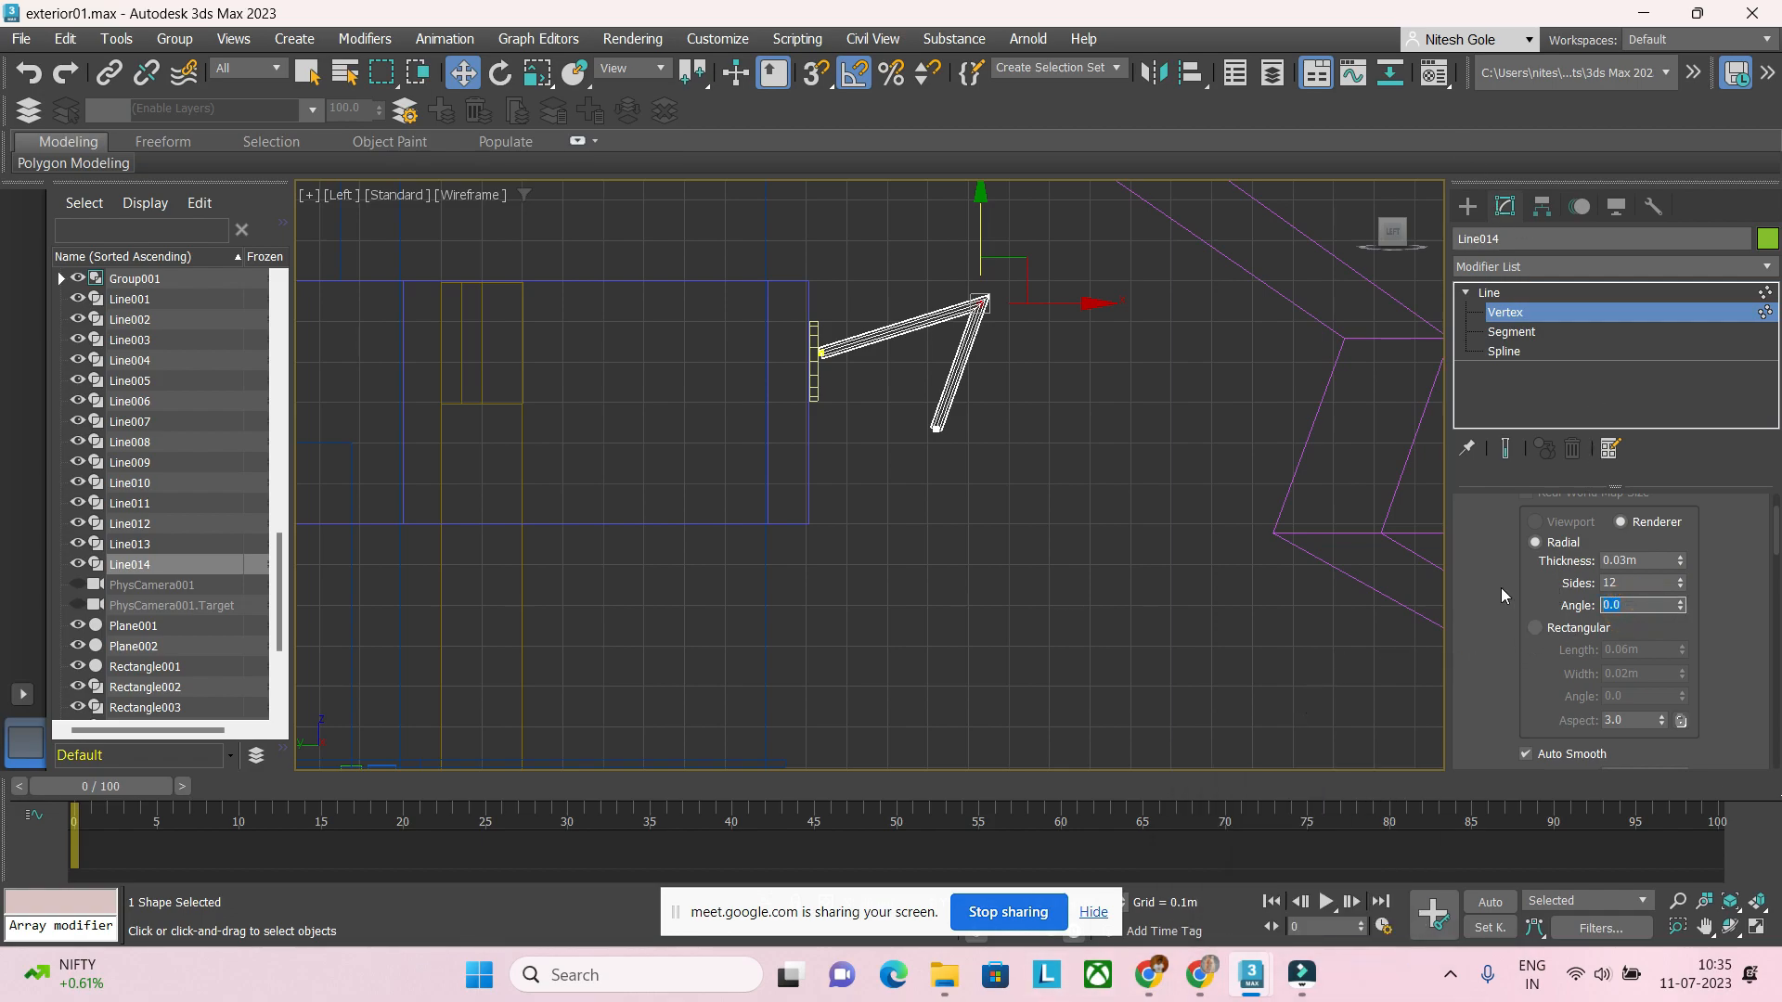
{"action": "type", "text": "45"}
{"action": "key", "text": "Return"}
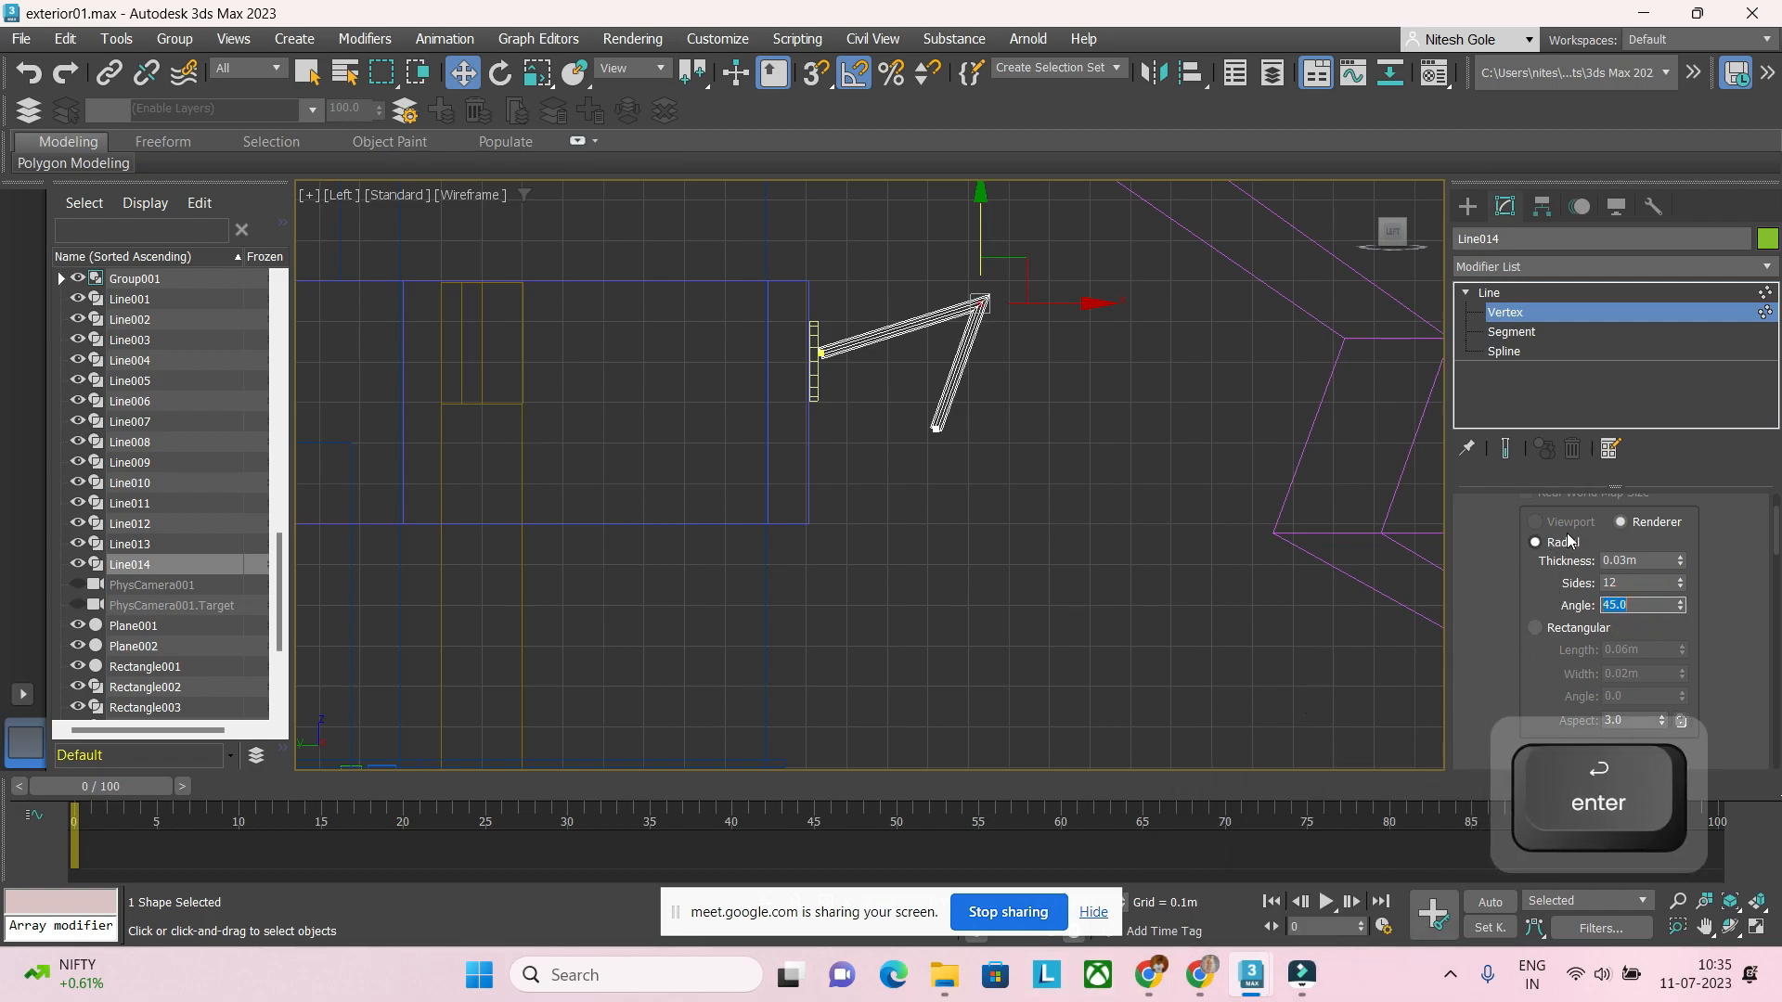
Step: Fillet the lamp arm's upper corner vertex into a rounded bend and leave vertex editing
{"action": "scroll", "coordinate": [1741, 716], "scroll_direction": "down", "scroll_amount": 5}
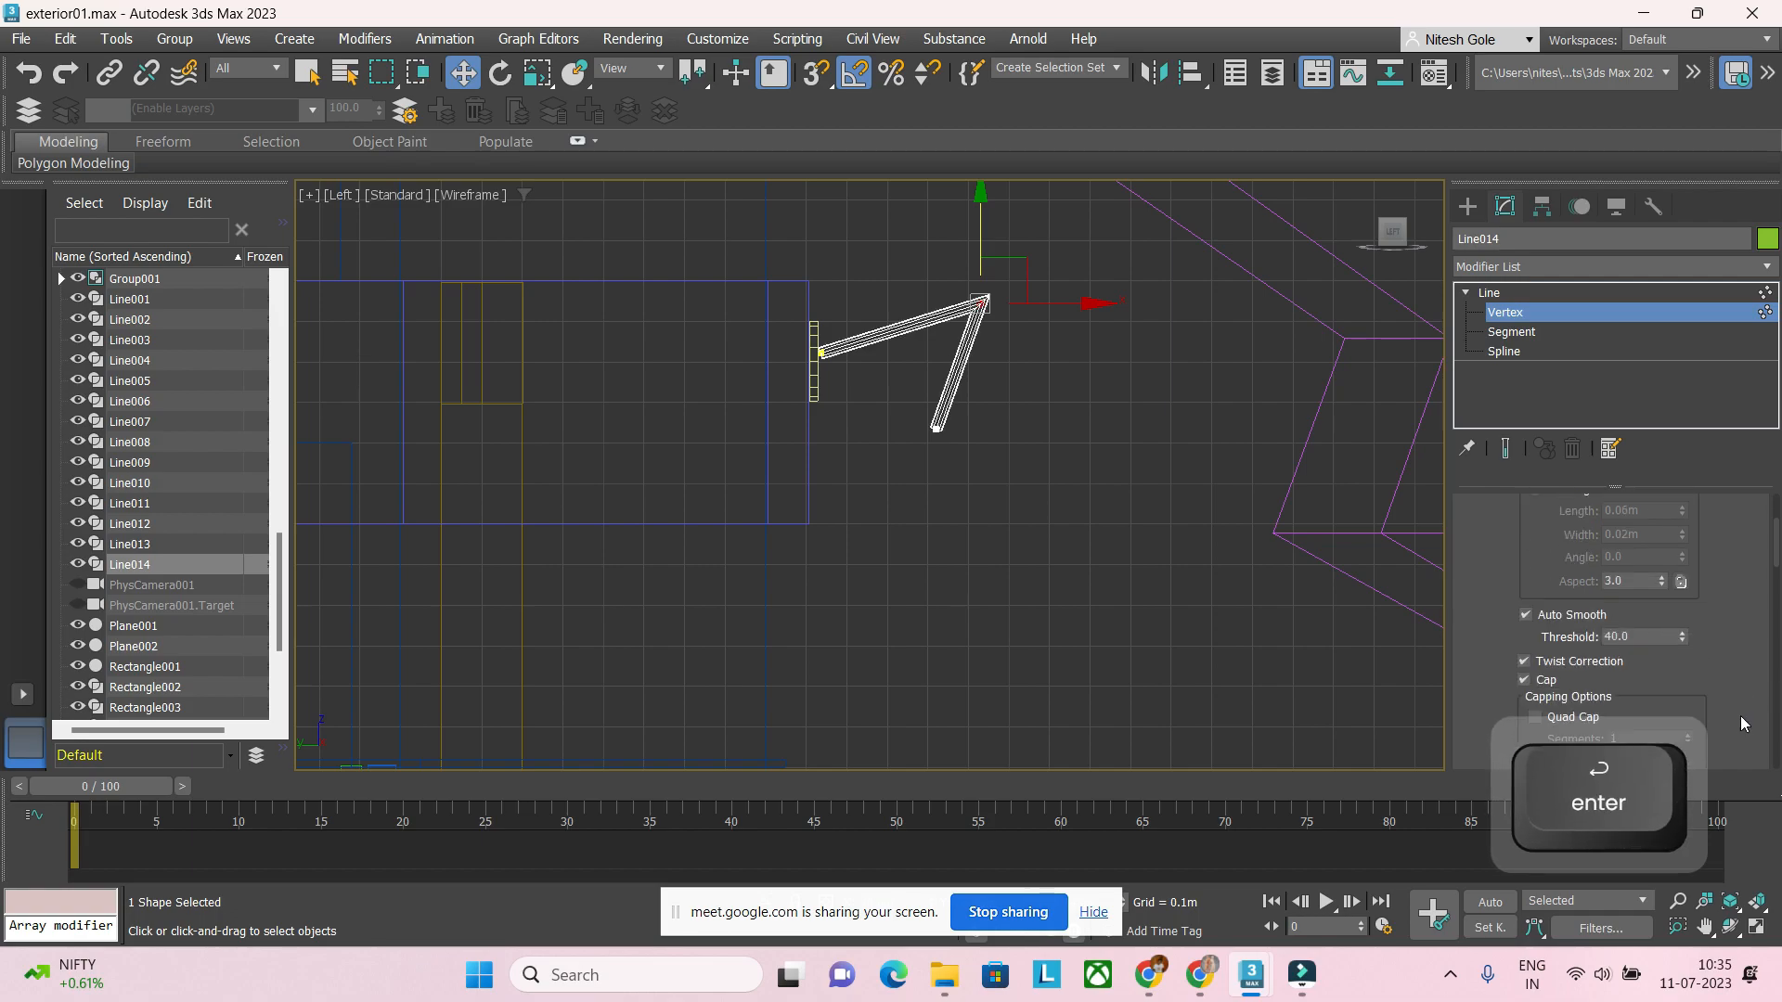
{"action": "scroll", "coordinate": [1736, 705], "scroll_direction": "down", "scroll_amount": 10}
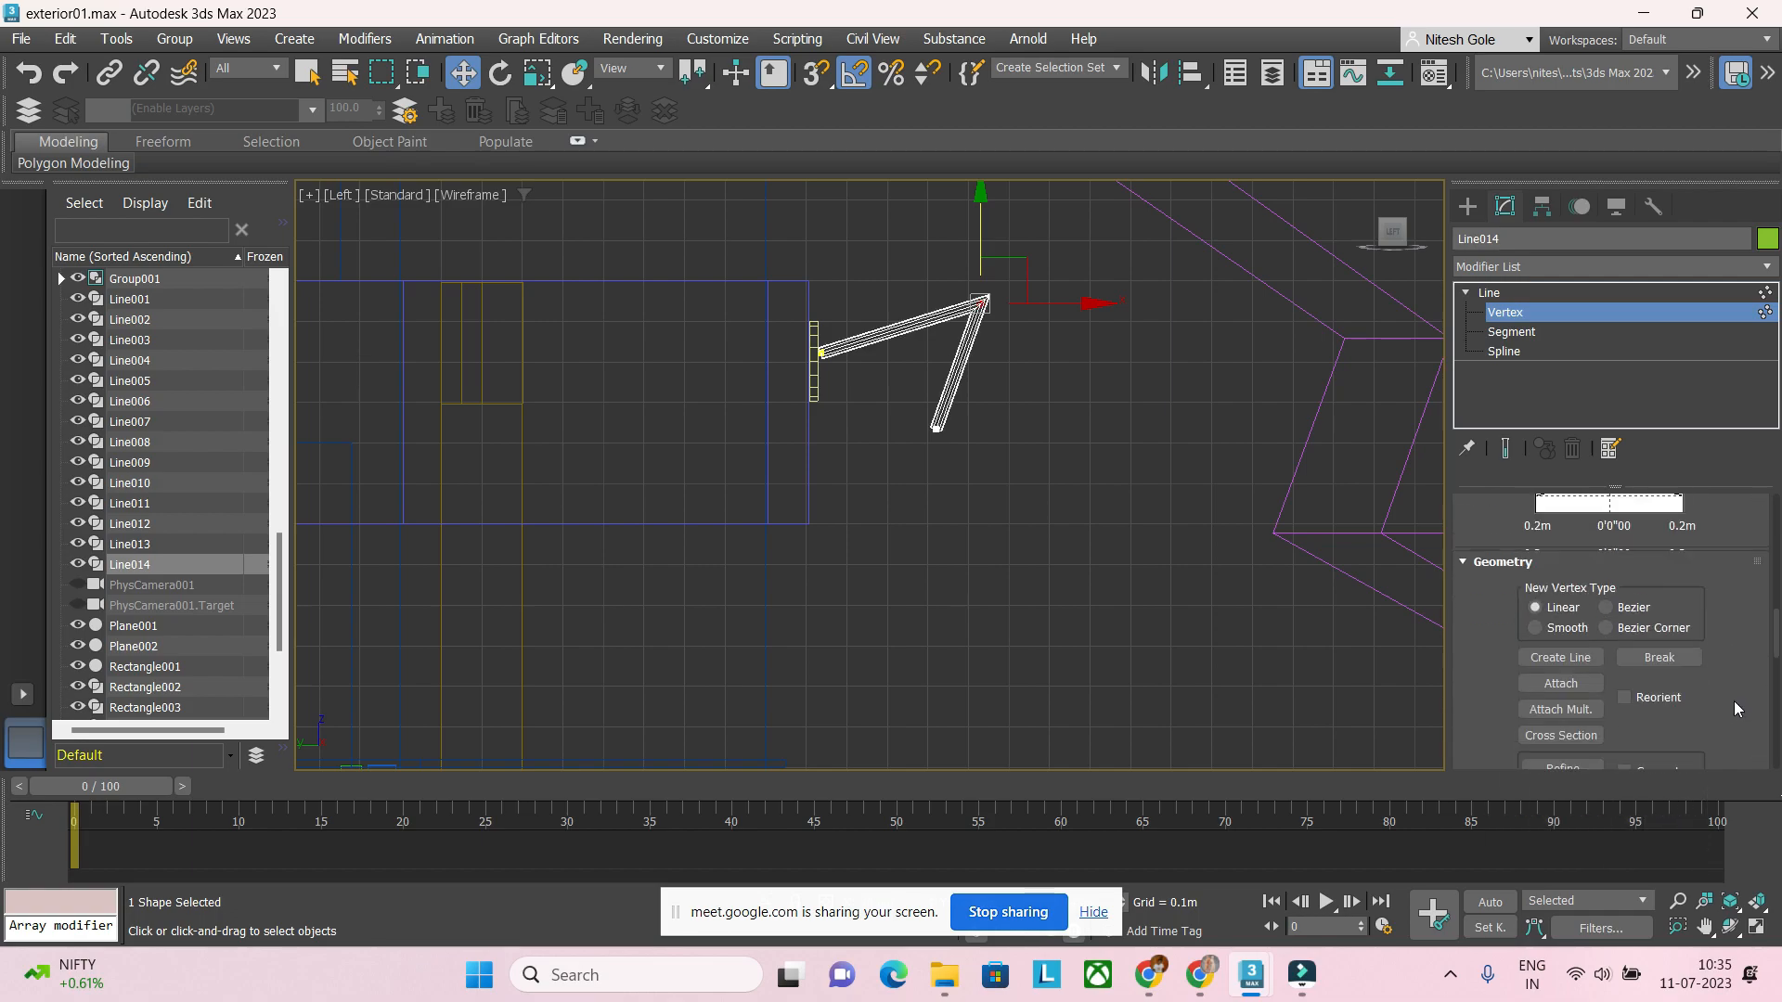
{"action": "scroll", "coordinate": [1734, 700], "scroll_direction": "down", "scroll_amount": 5}
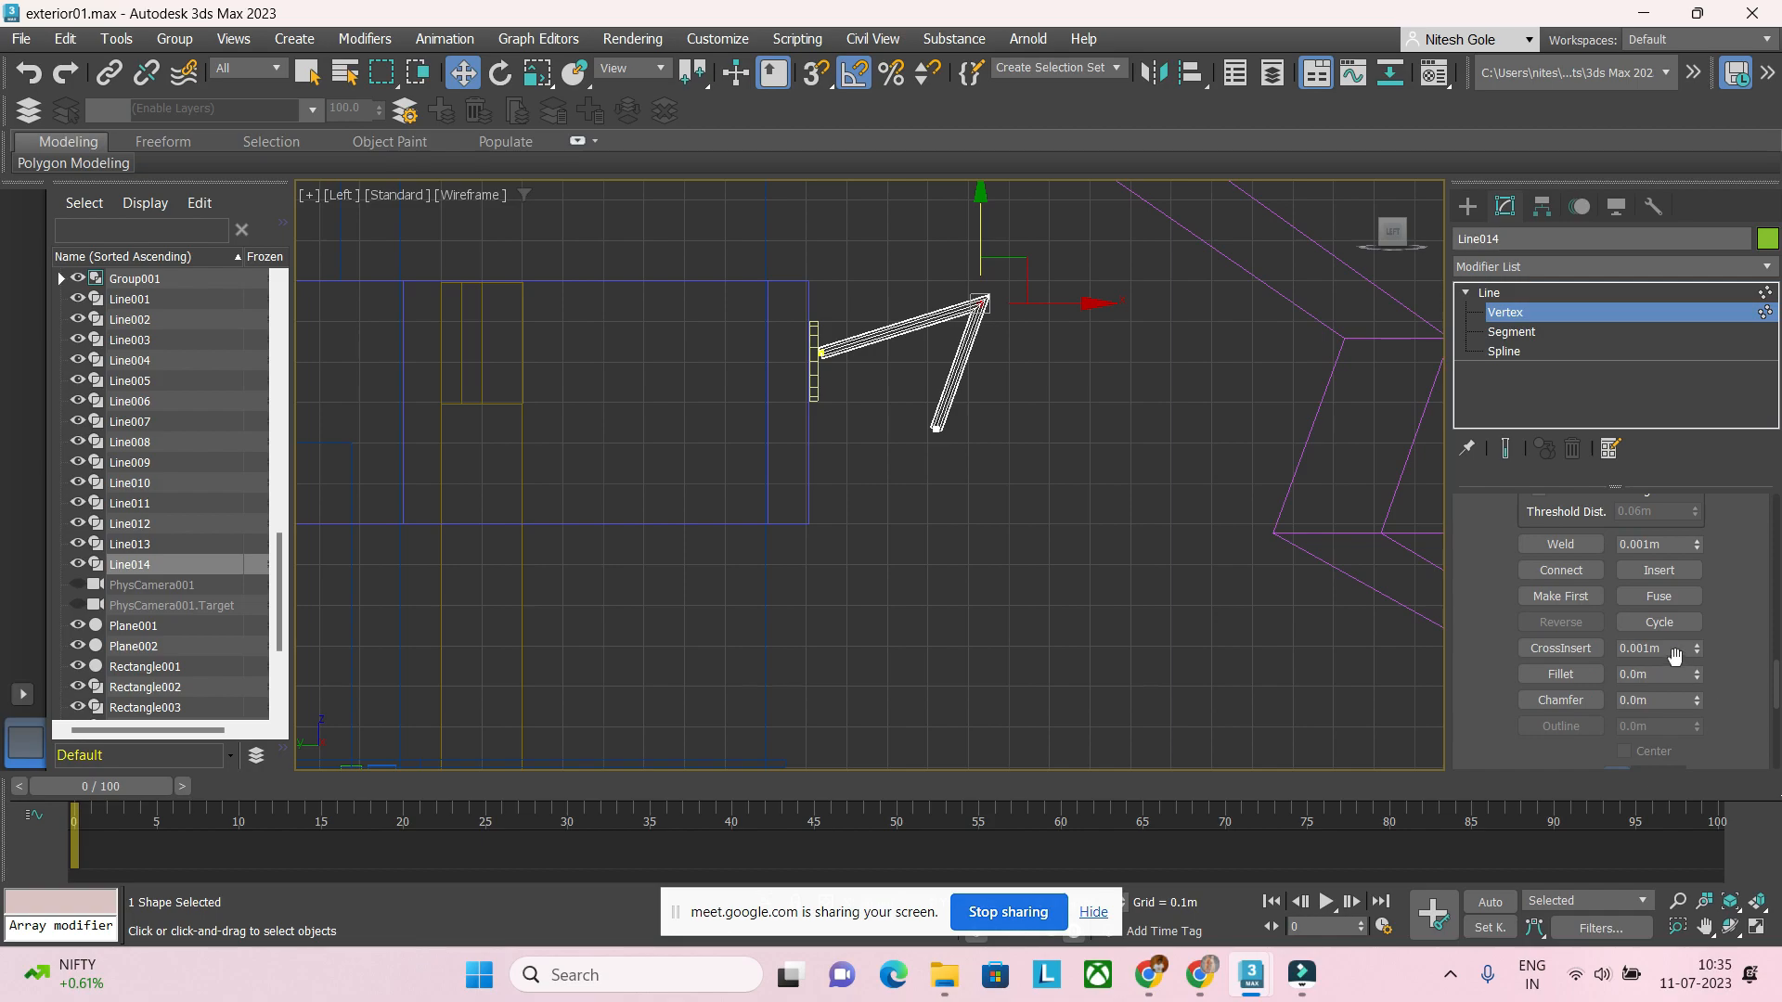
{"action": "left_click", "coordinate": [1571, 677]}
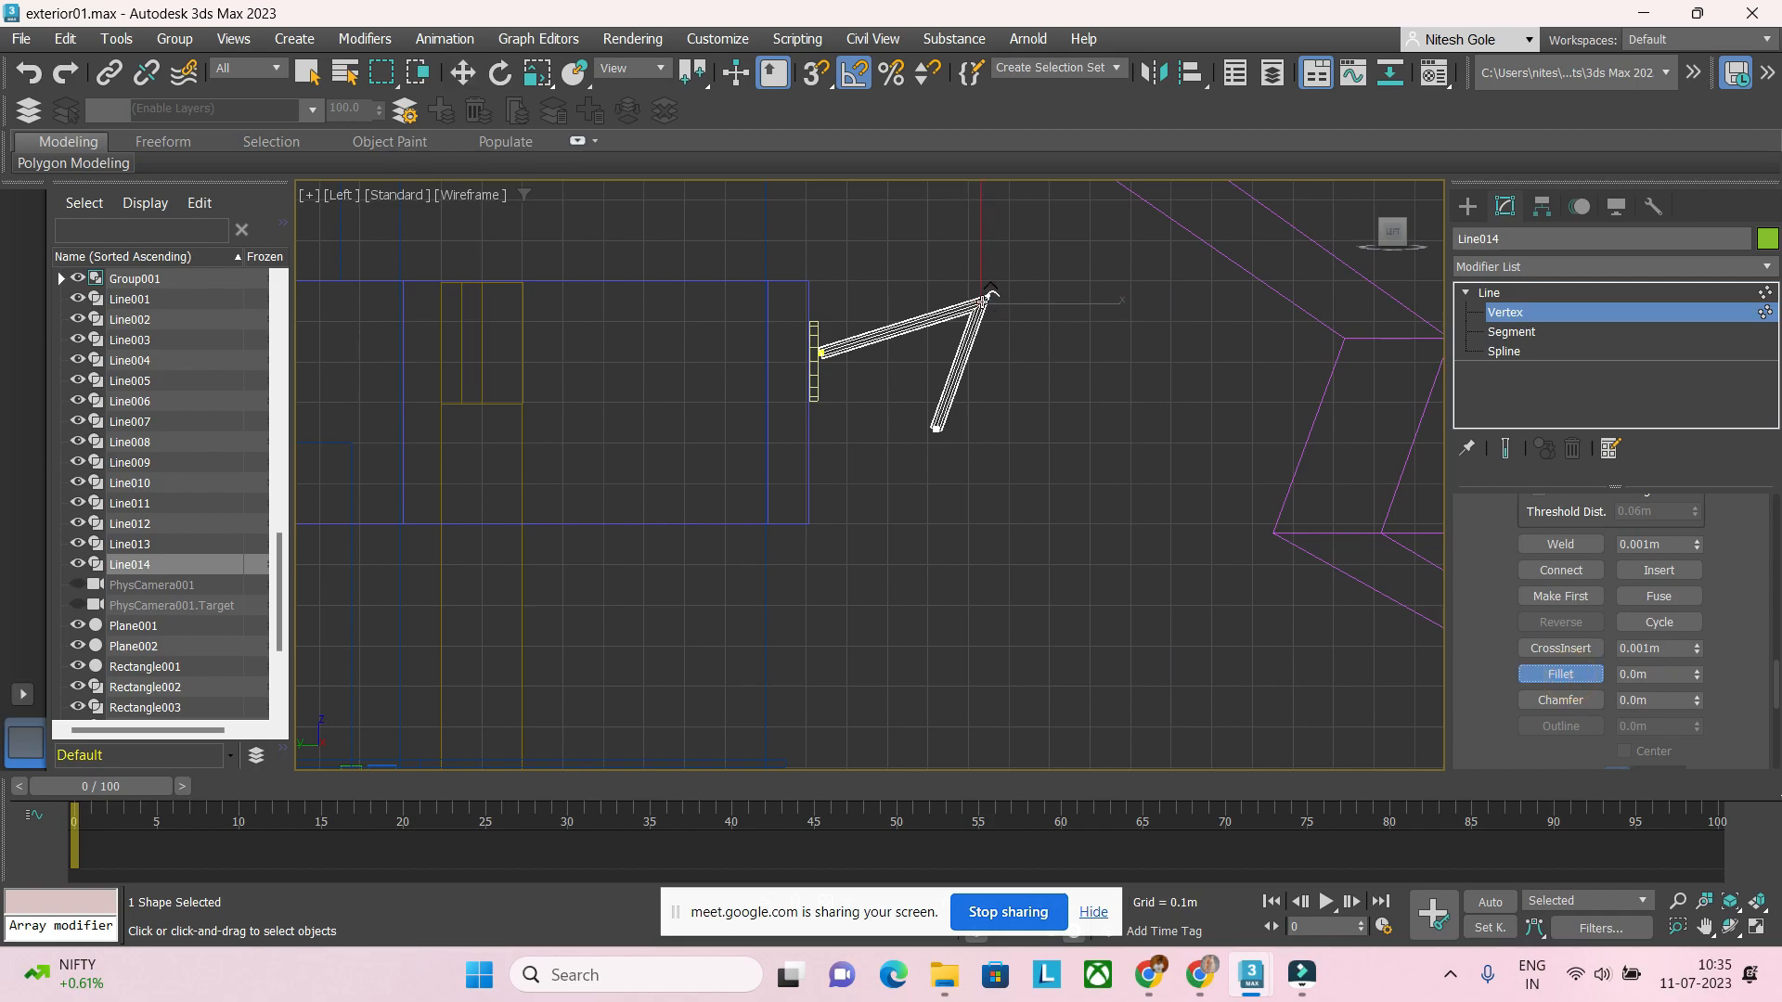
{"action": "left_click_drag", "start_coordinate": [985, 301], "coordinate": [980, 274]}
{"action": "left_click", "coordinate": [1509, 293]}
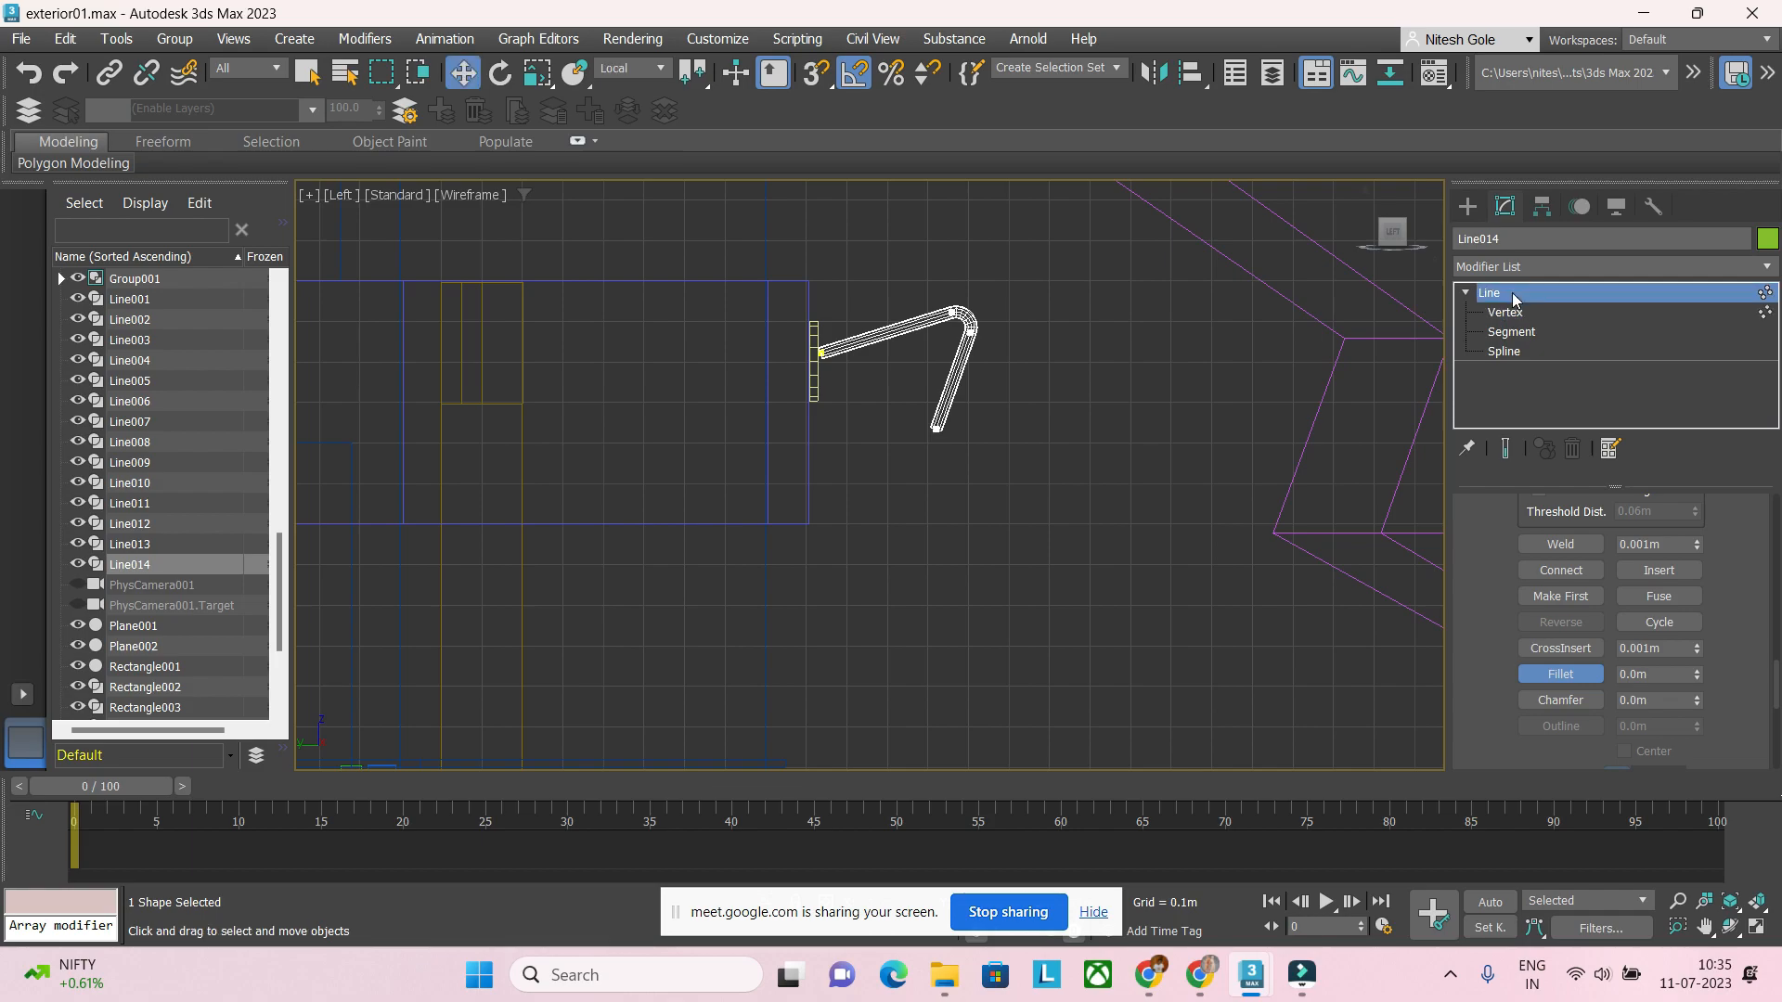
Step: Move the lamp arm's wall-side end vertex down to meet the middle of the wall cylinder
{"action": "left_click", "coordinate": [1009, 462]}
{"action": "left_click", "coordinate": [962, 364]}
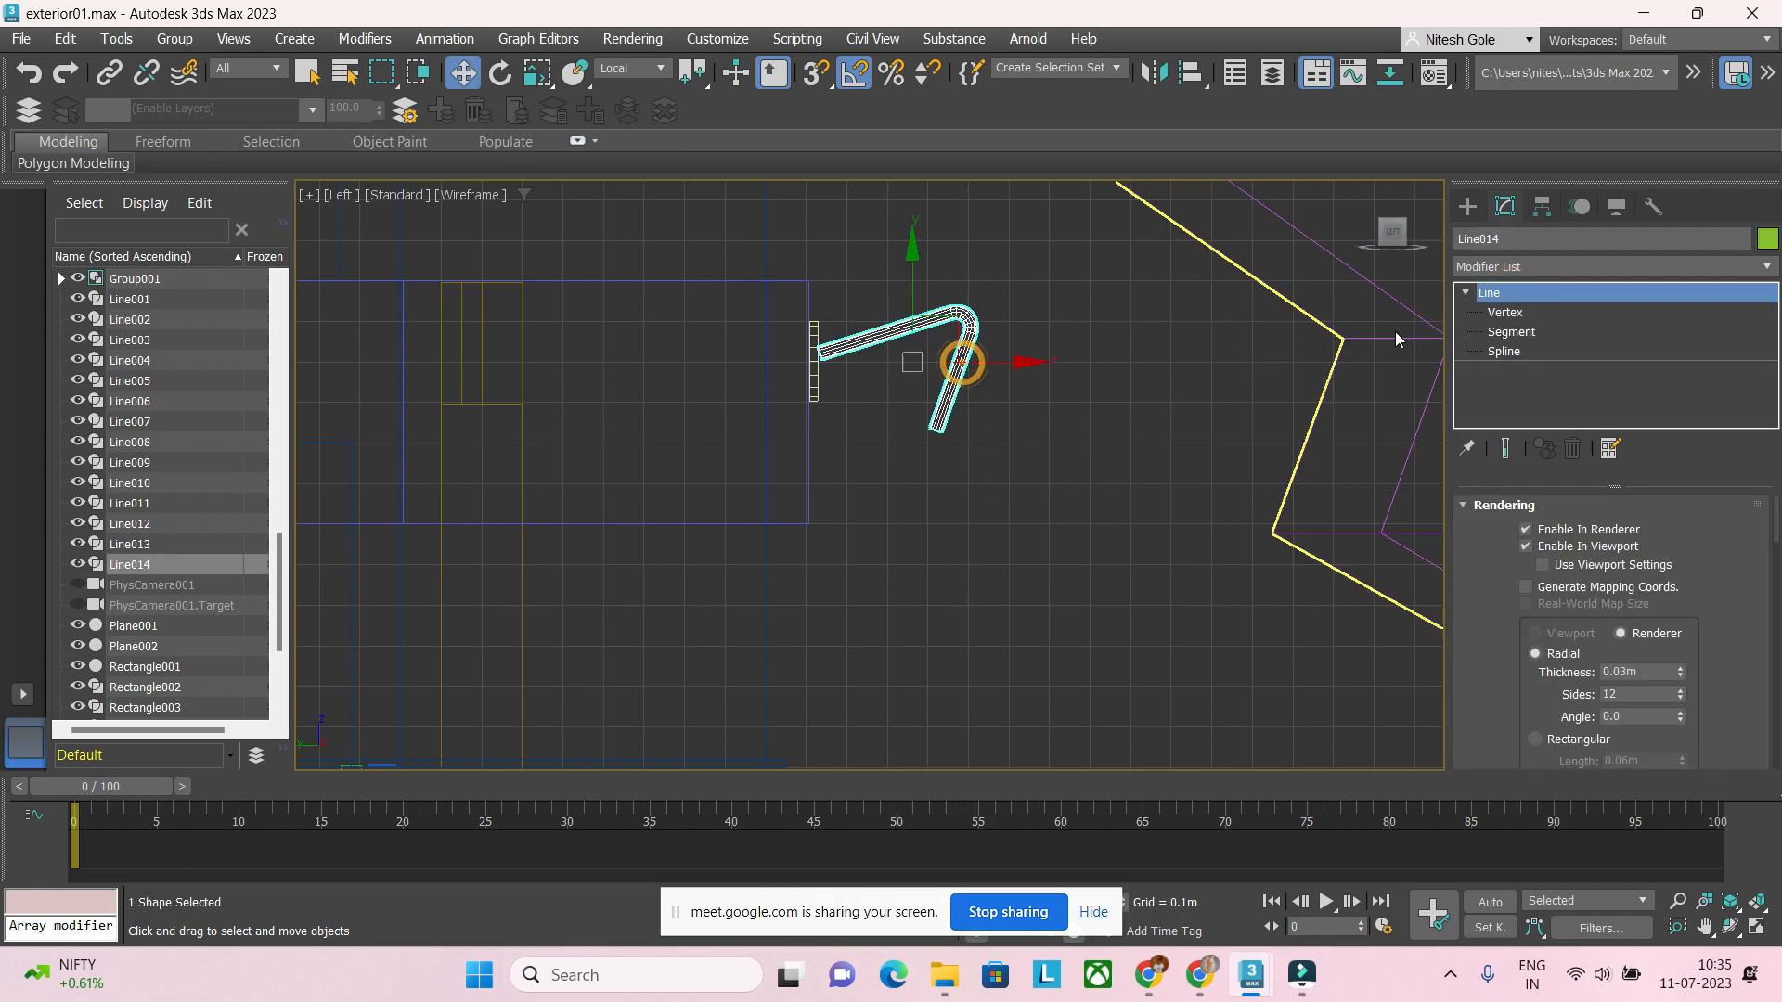
{"action": "left_click", "coordinate": [1505, 311]}
{"action": "scroll", "coordinate": [822, 350], "scroll_direction": "up", "scroll_amount": 3}
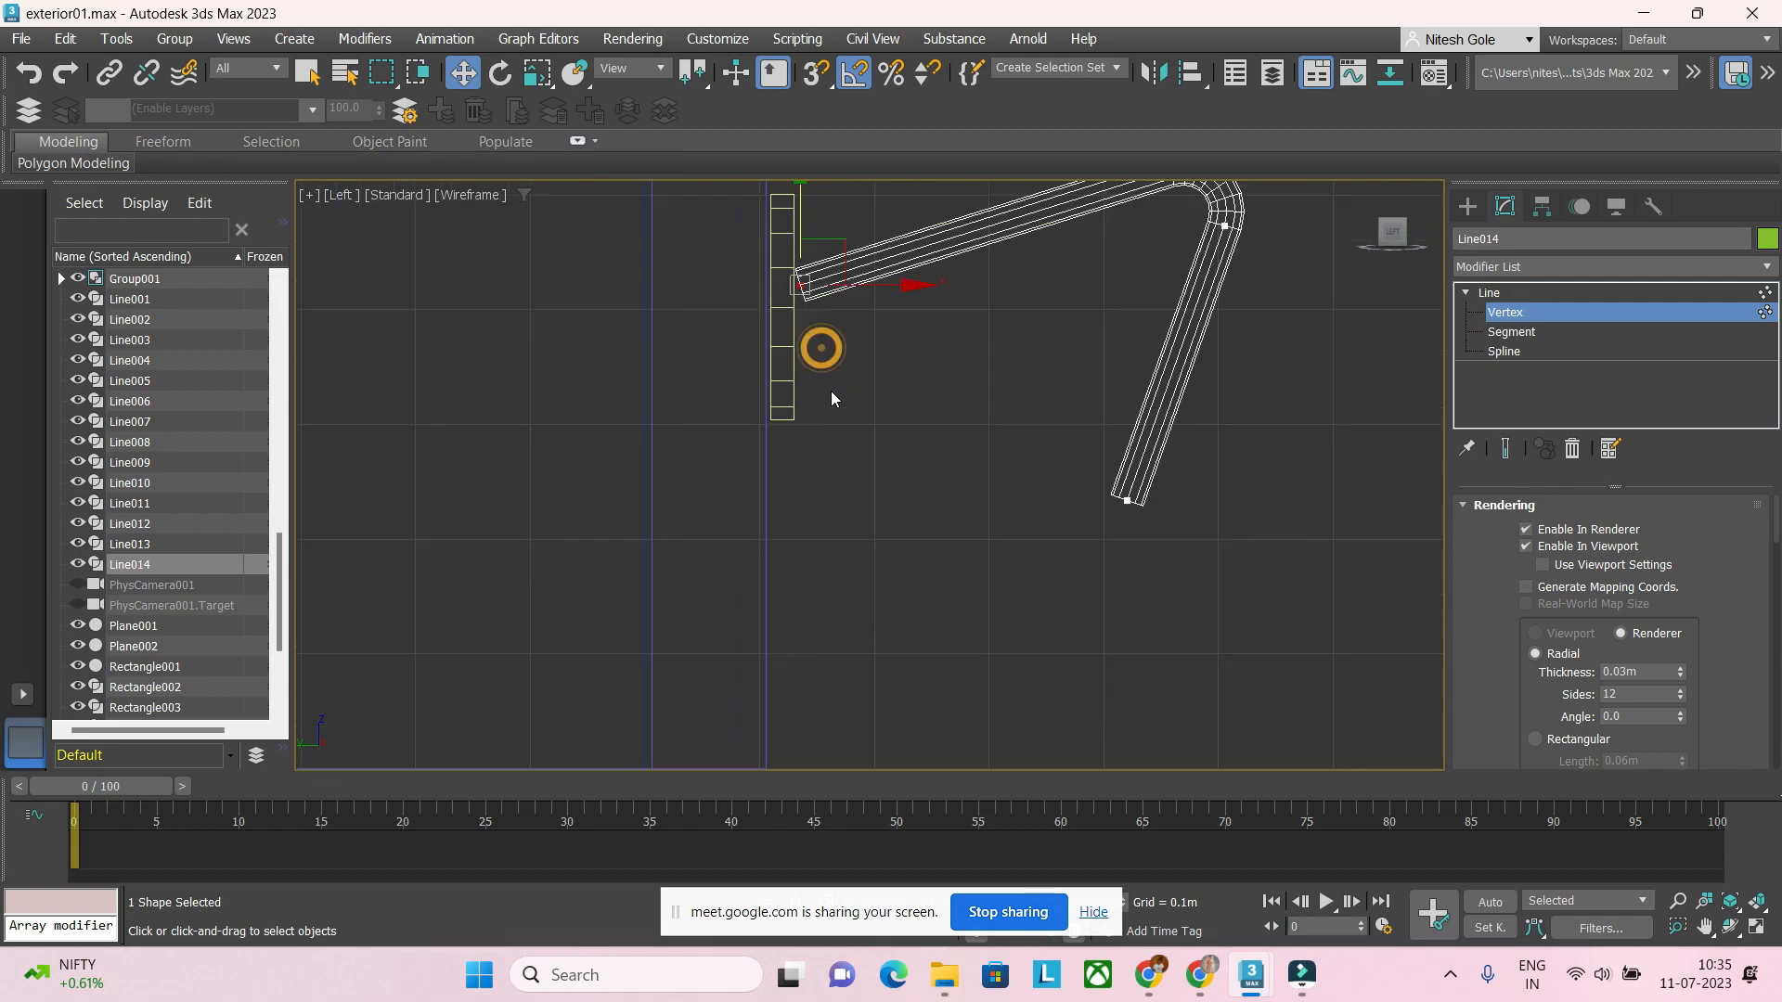
{"action": "left_click_drag", "start_coordinate": [865, 379], "coordinate": [864, 376]}
{"action": "scroll", "coordinate": [976, 491], "scroll_direction": "down", "scroll_amount": 4}
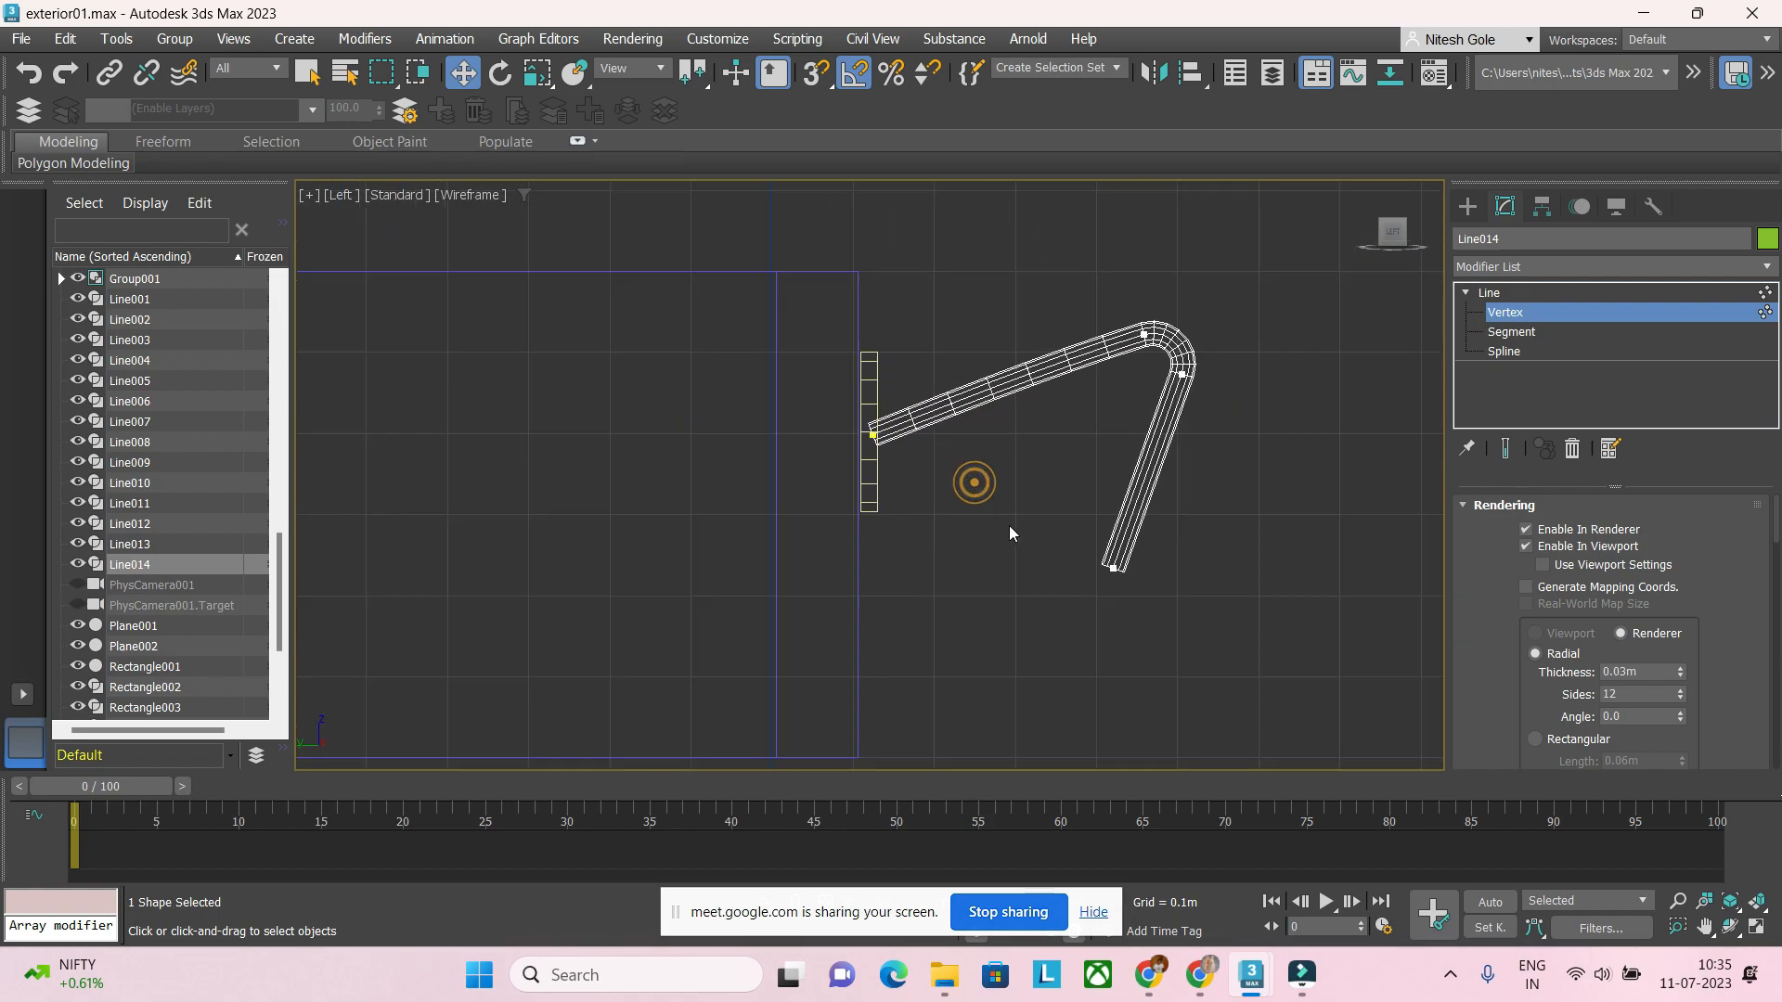
Step: Create a cone below the lamp arm with a base radius of about 0.079 m and a second radius of about 0.031 m
{"action": "double_click", "coordinate": [1471, 190]}
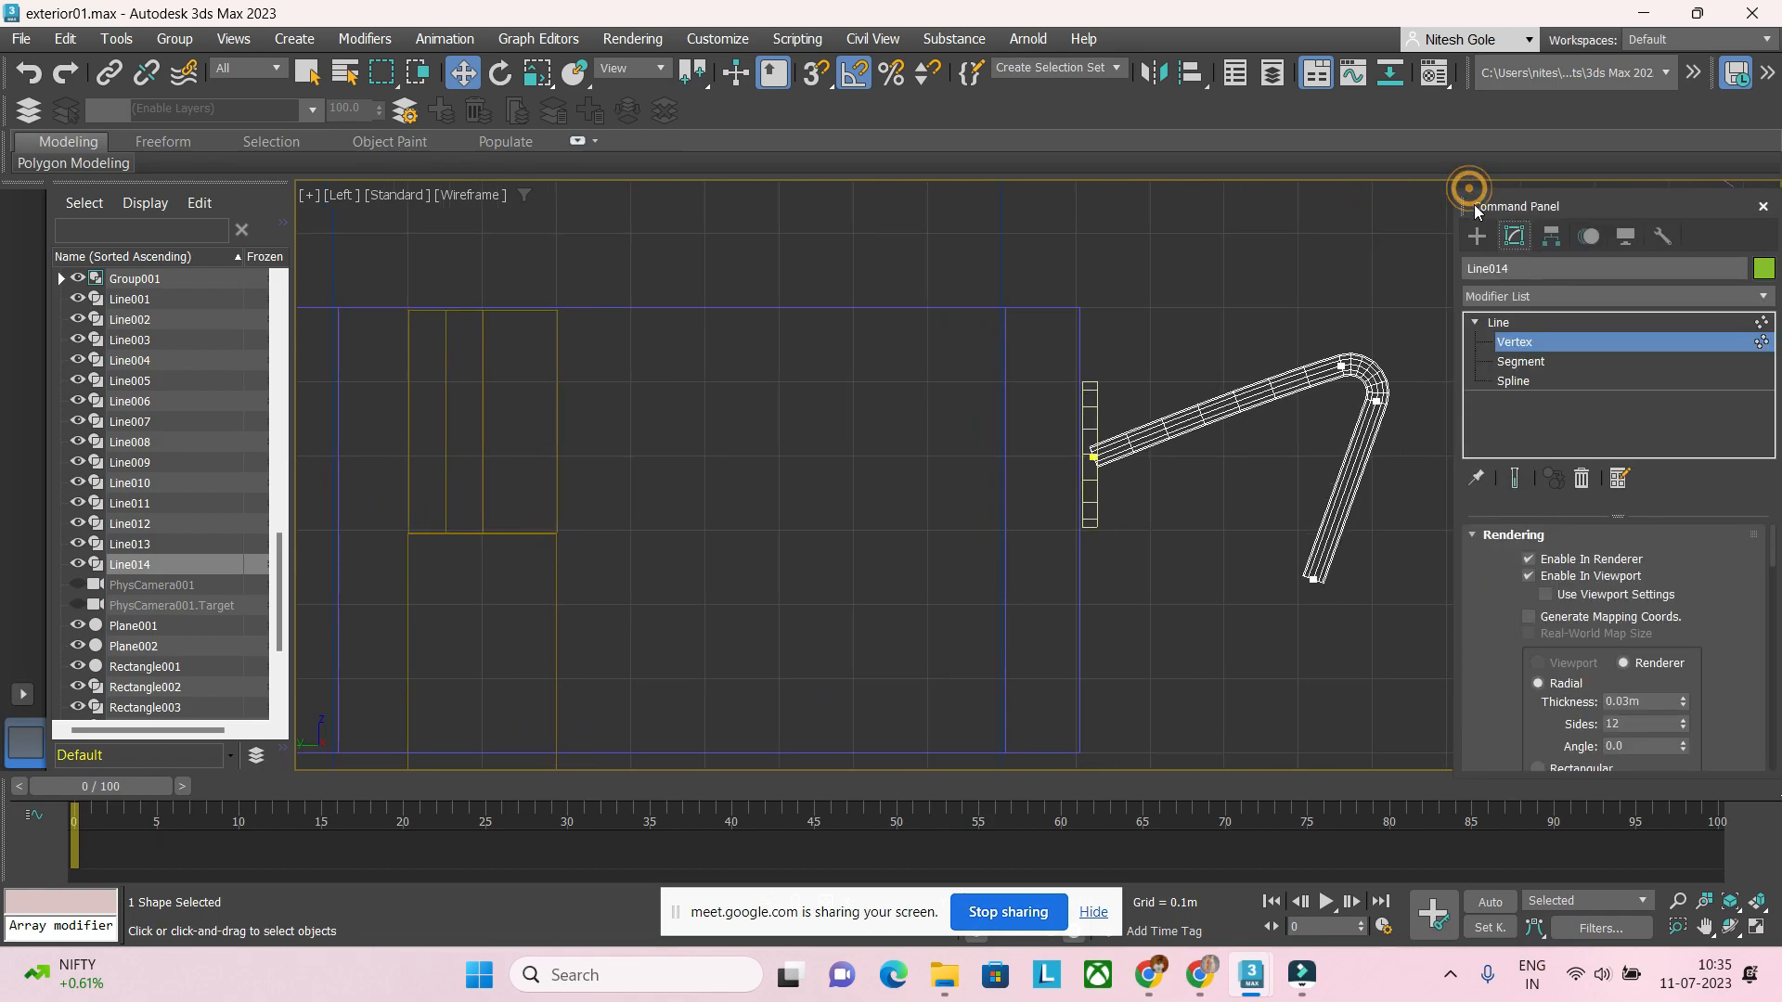
{"action": "left_click", "coordinate": [1477, 236]}
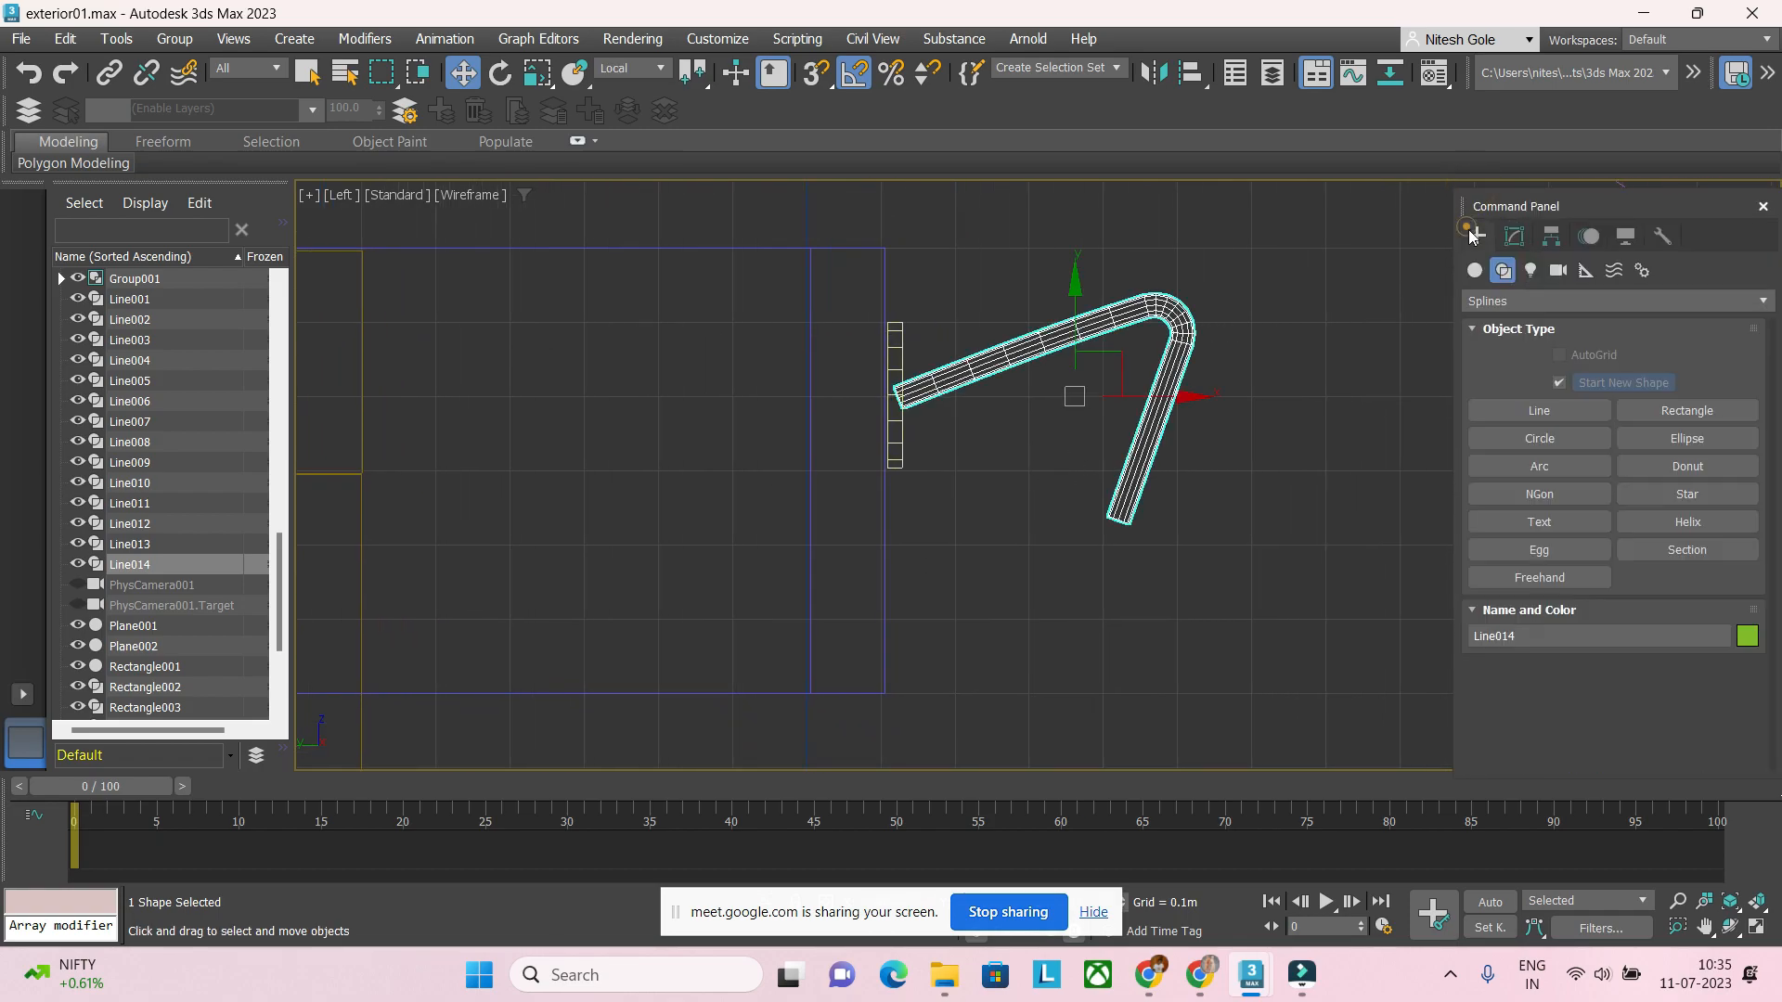
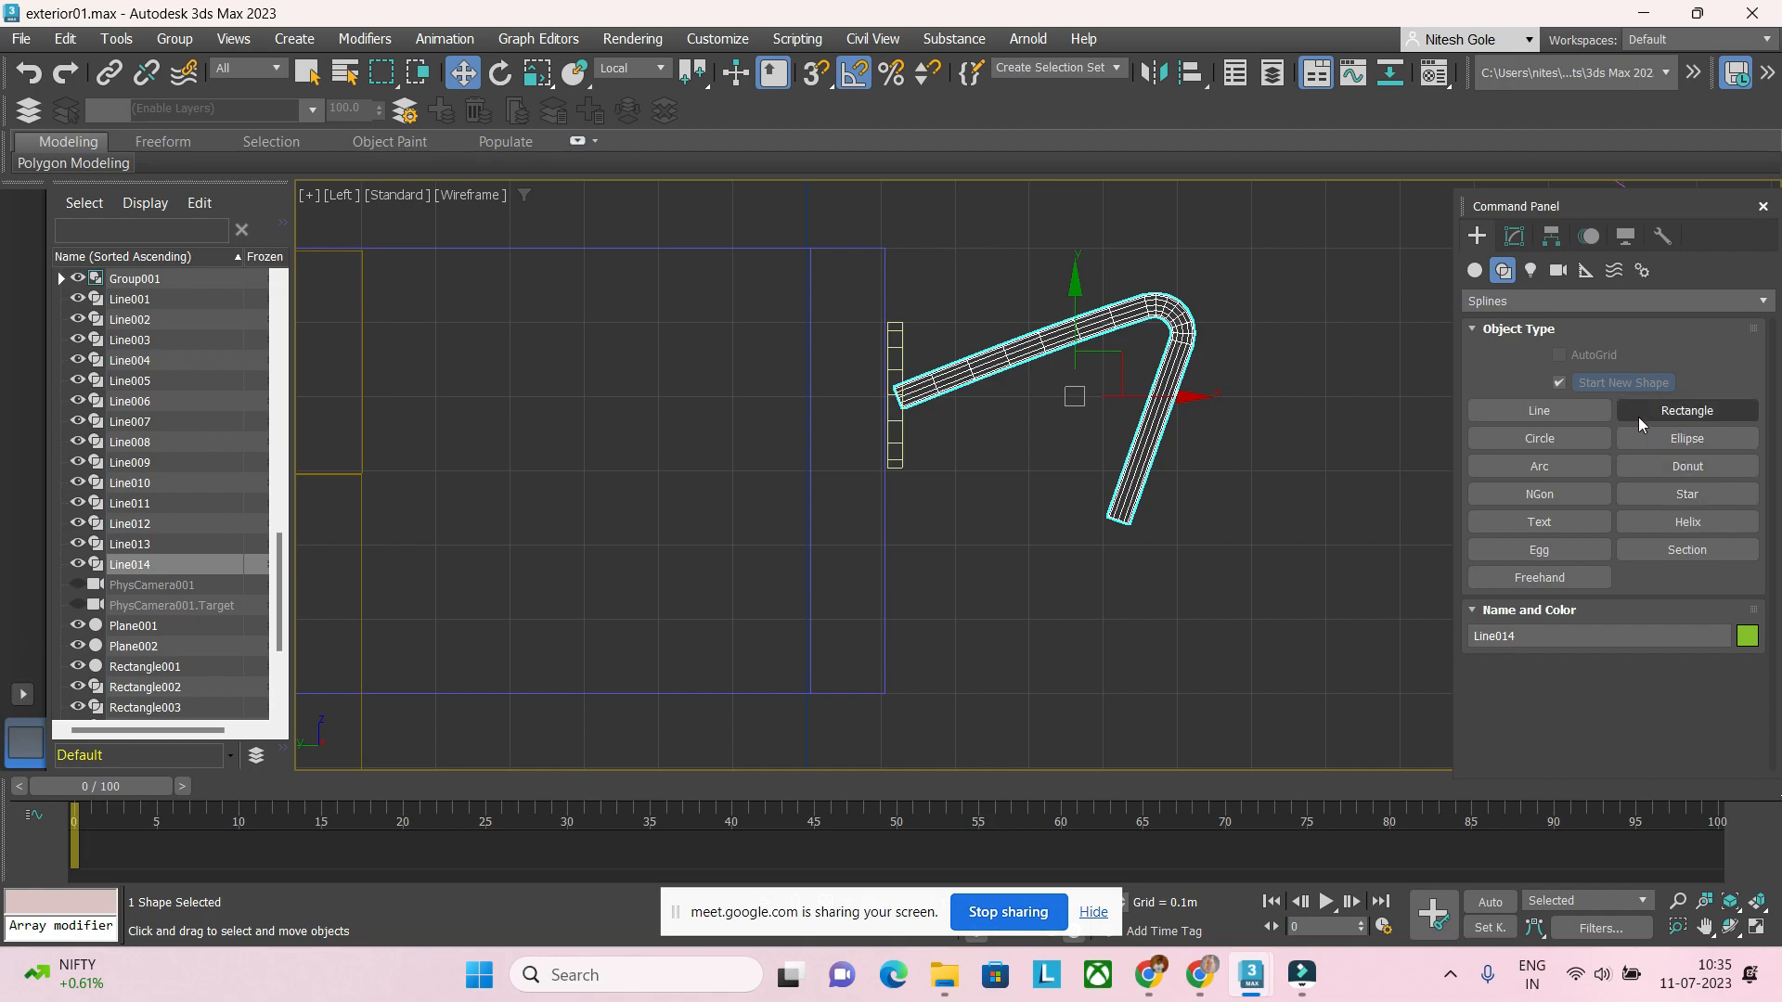
{"action": "left_click", "coordinate": [1475, 270]}
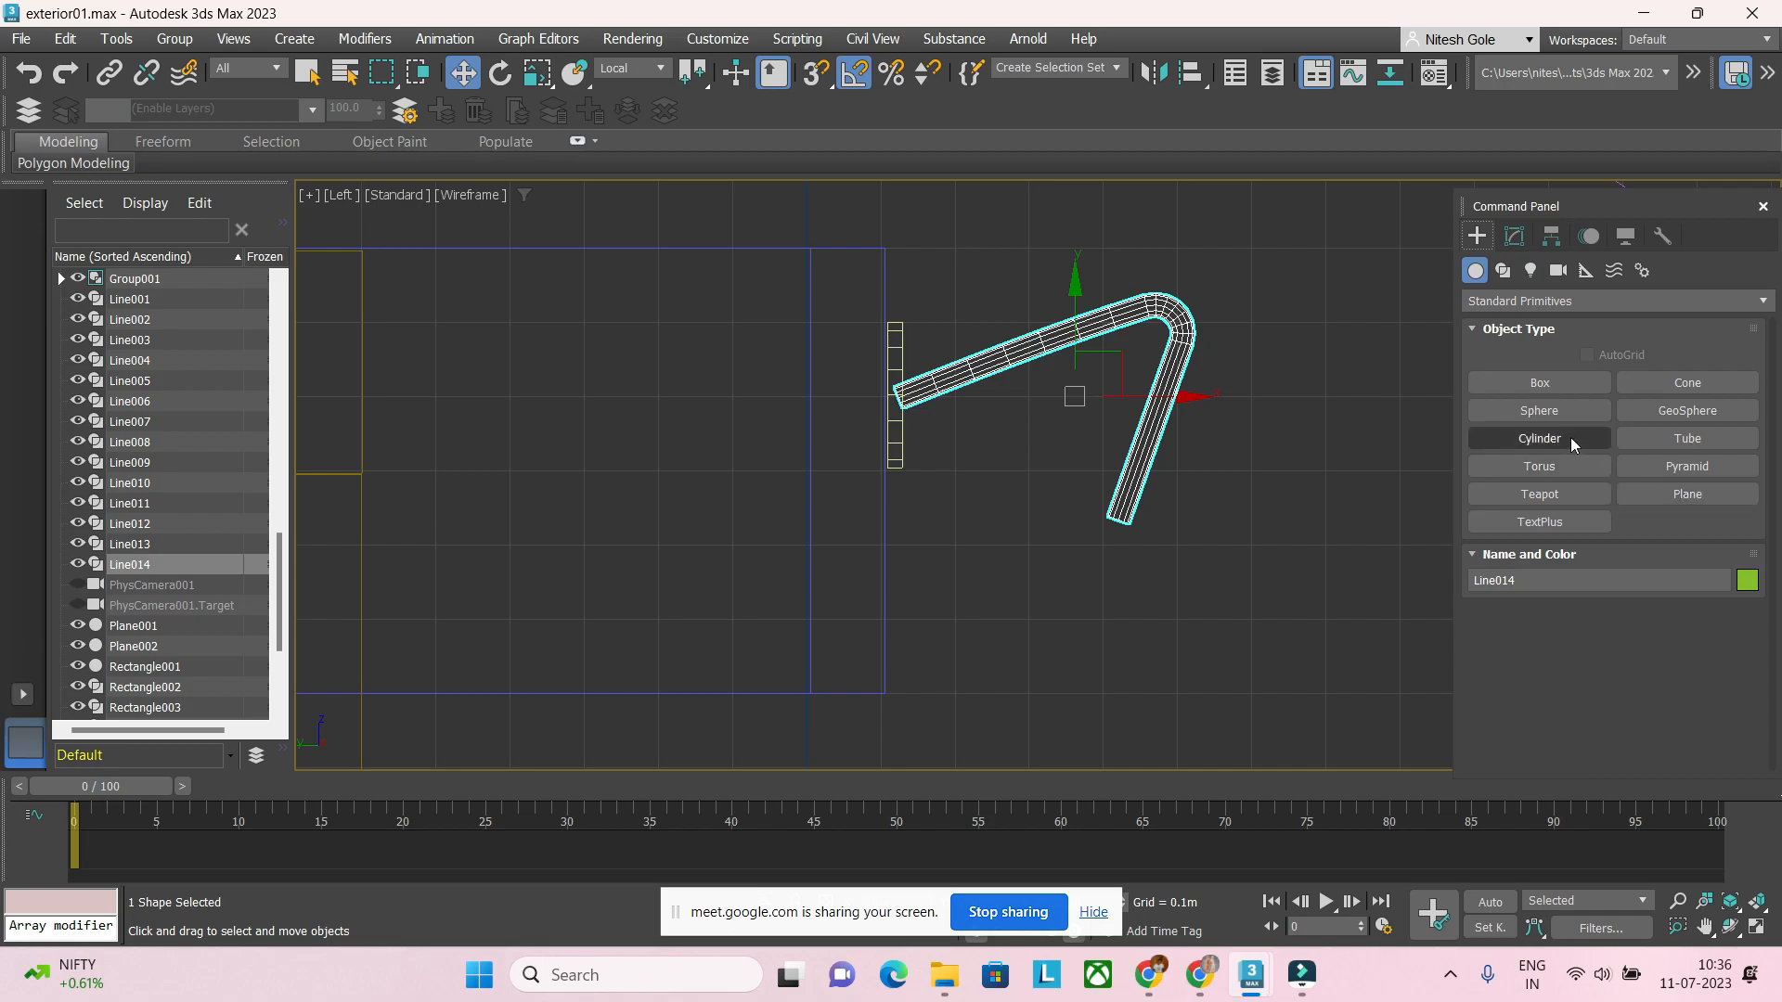
{"action": "left_click", "coordinate": [1663, 383]}
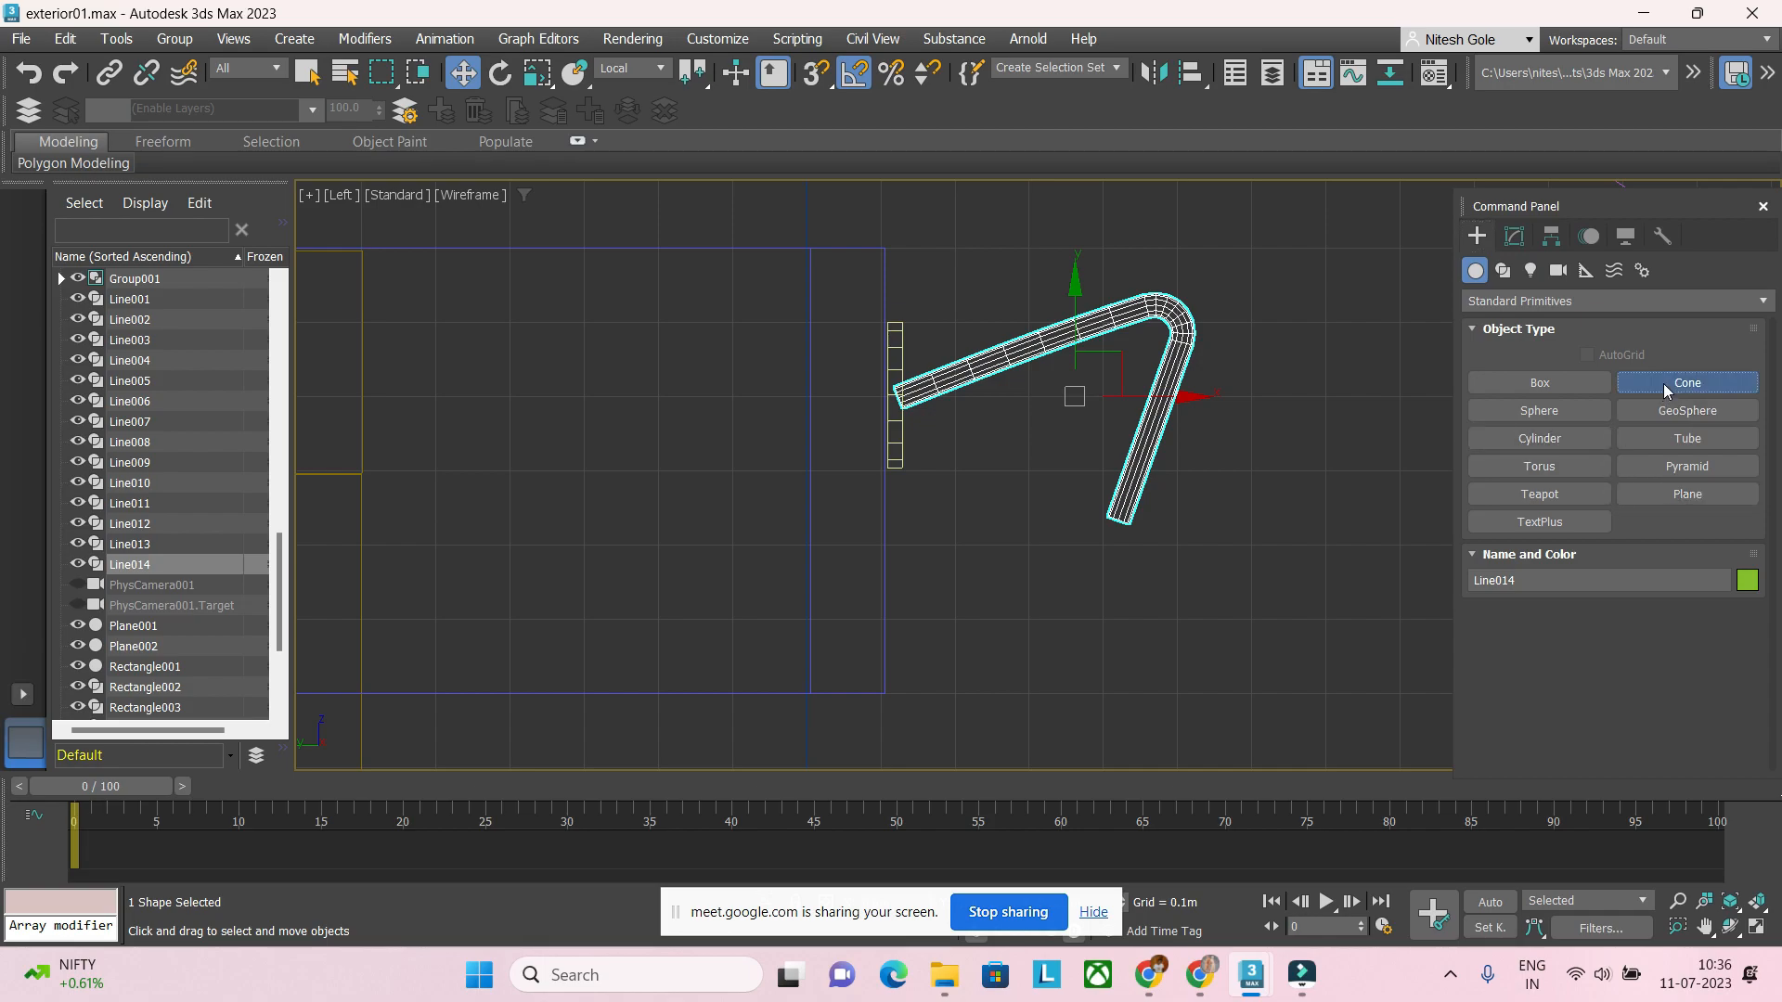
{"action": "left_click_drag", "start_coordinate": [1018, 563], "coordinate": [1075, 578]}
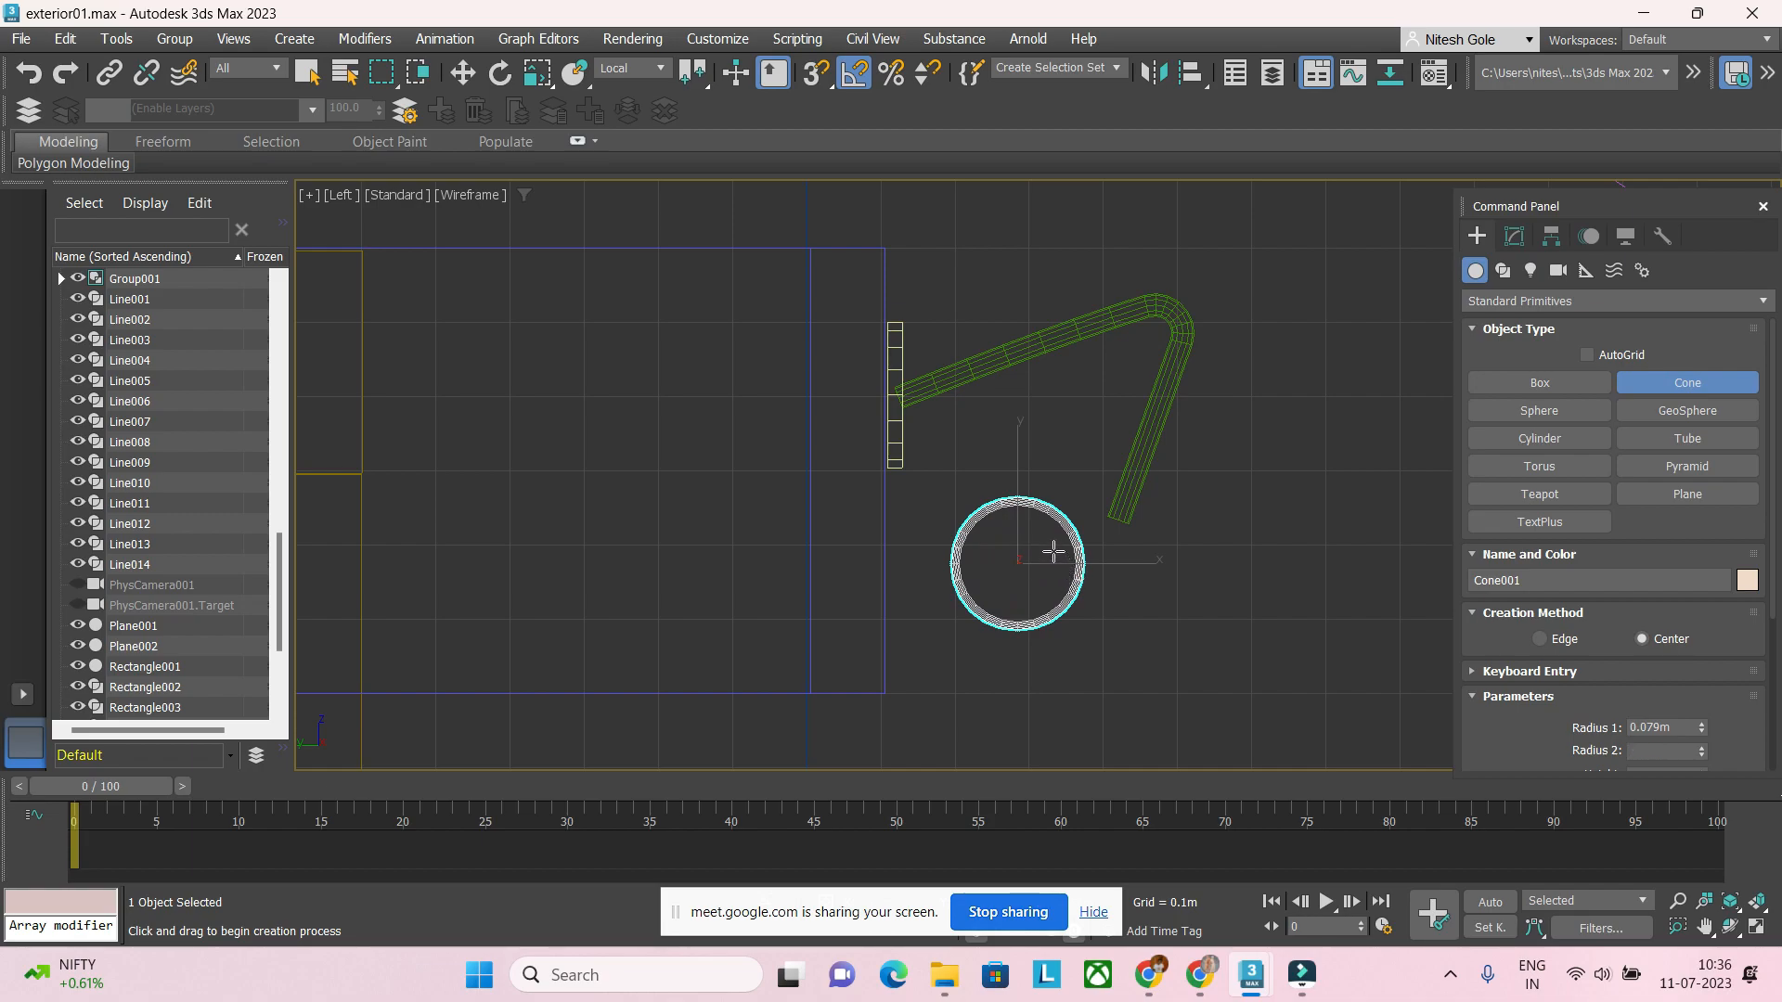
{"action": "left_click", "coordinate": [1024, 474]}
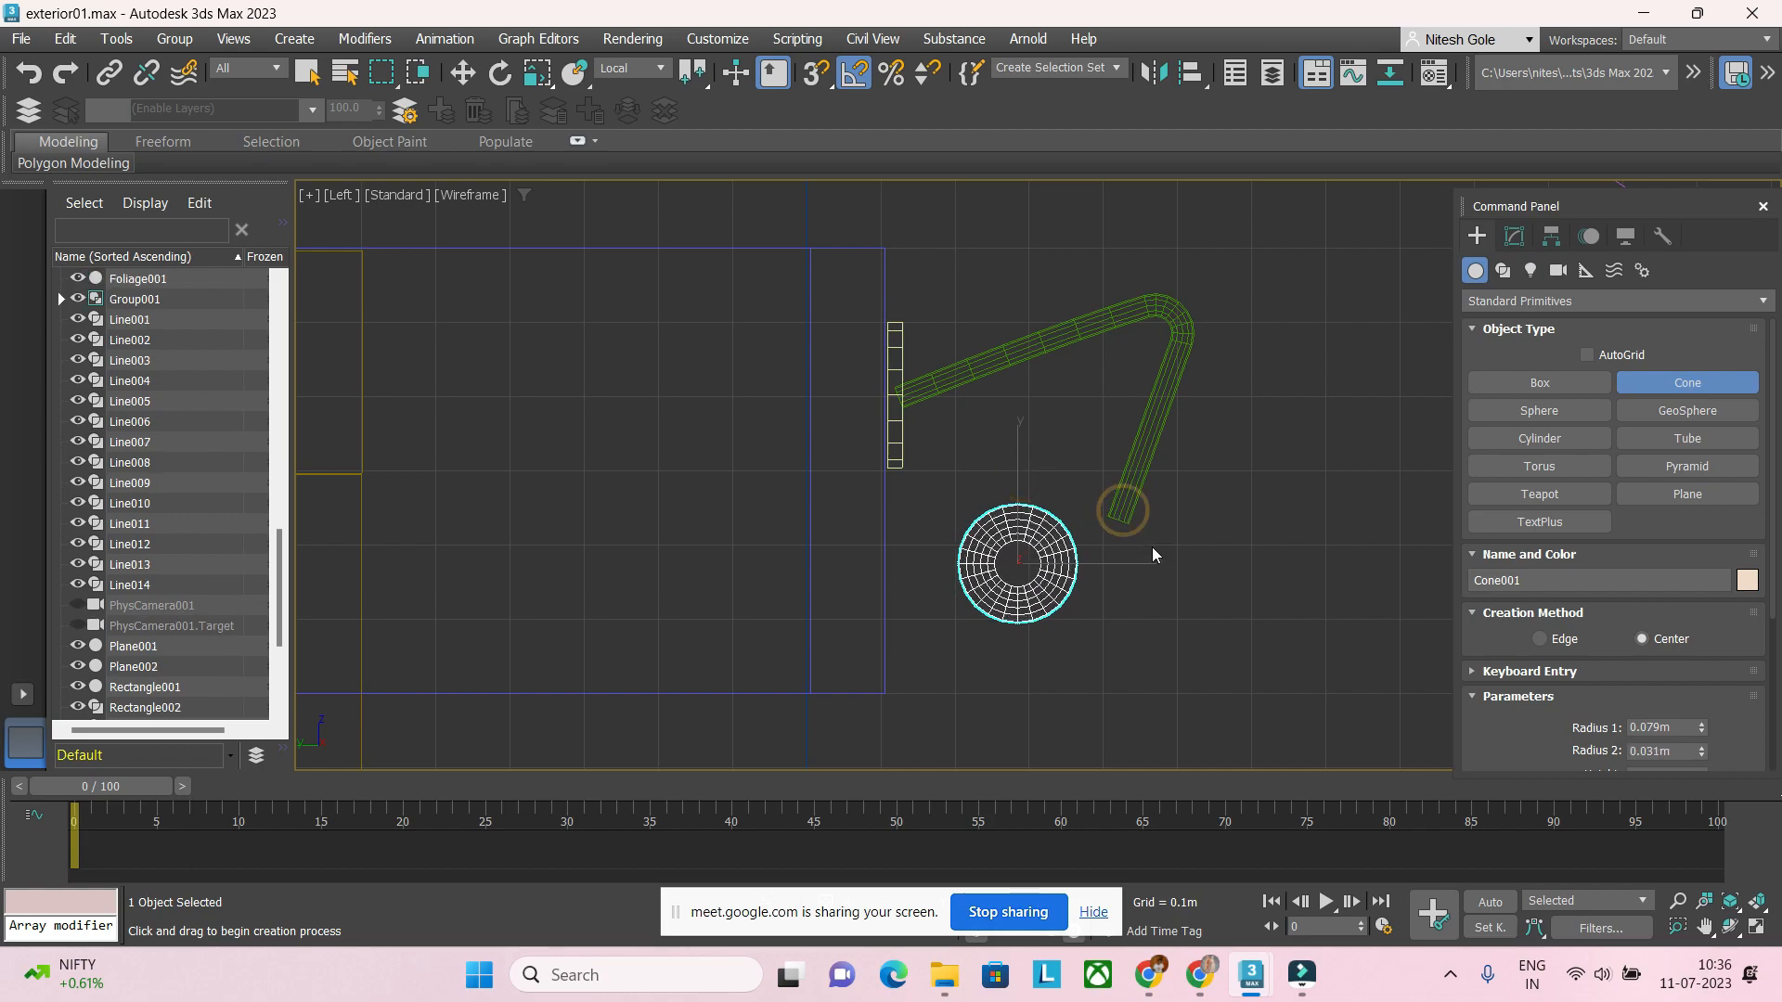
{"action": "left_click", "coordinate": [1154, 556]}
Step: Rotate the cone to tilt down toward the wall and move its narrow end onto the lamp arm's free end as a shade
{"action": "key", "text": "e"}
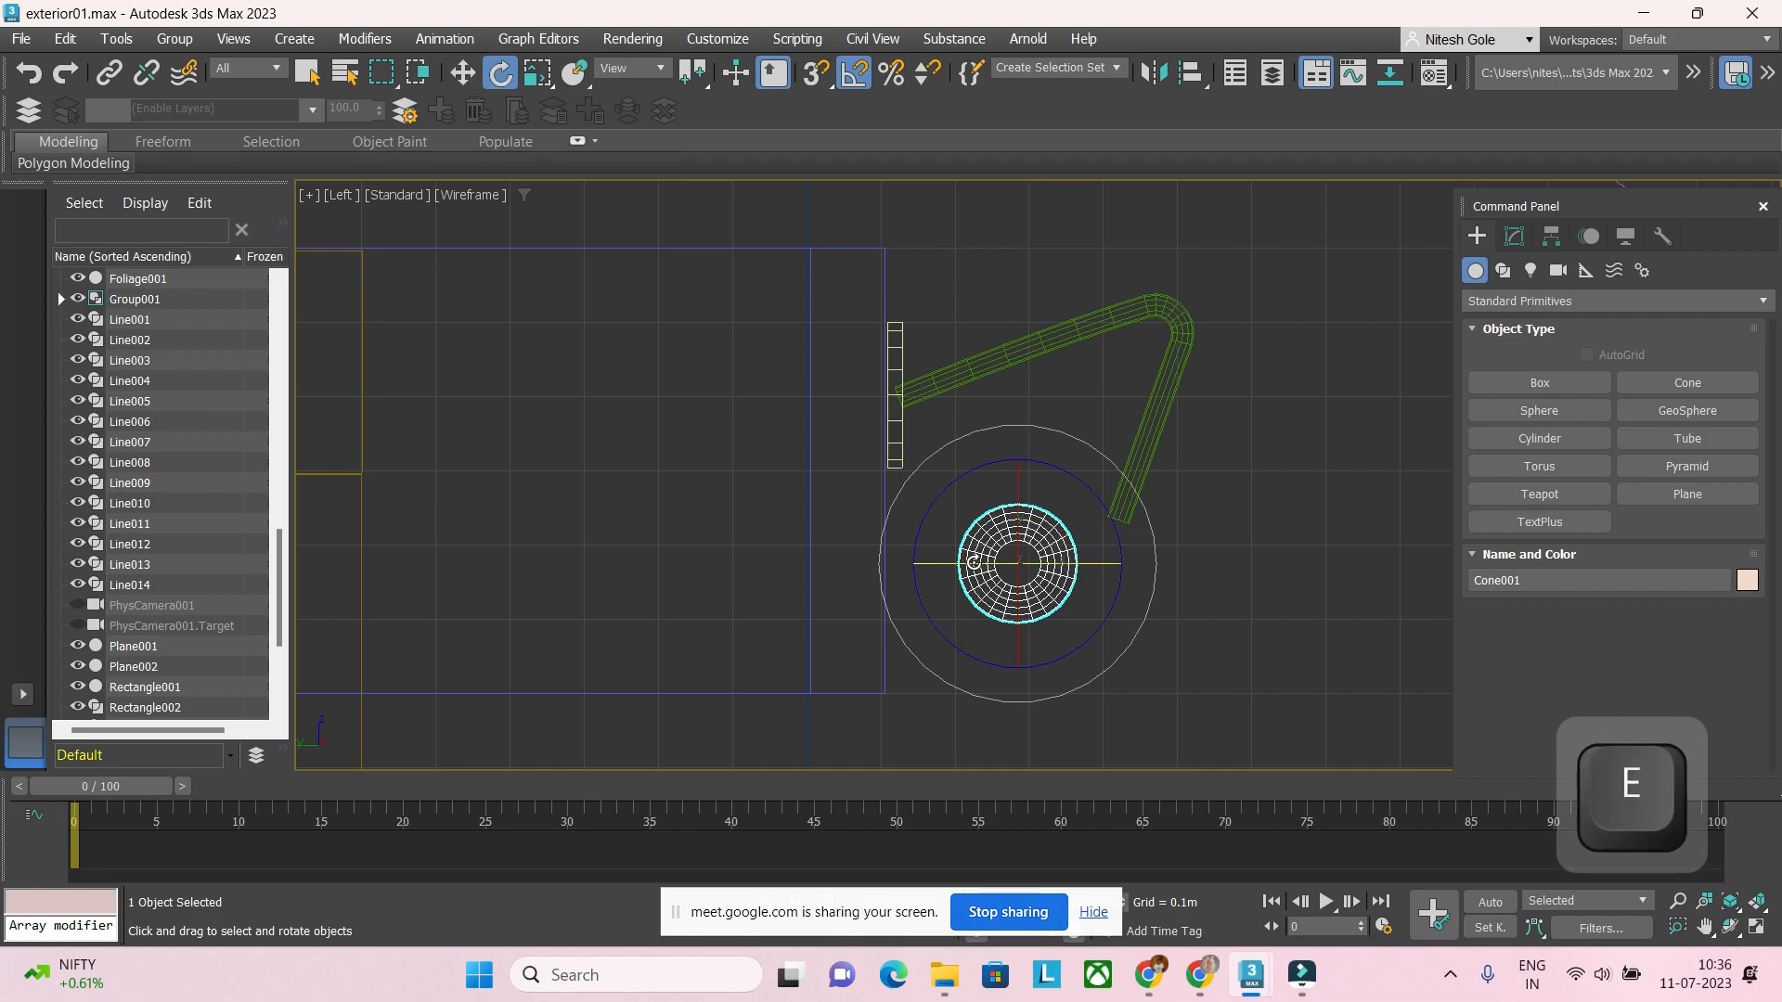
{"action": "left_click_drag", "start_coordinate": [974, 561], "coordinate": [1100, 601]}
{"action": "key", "text": "w"}
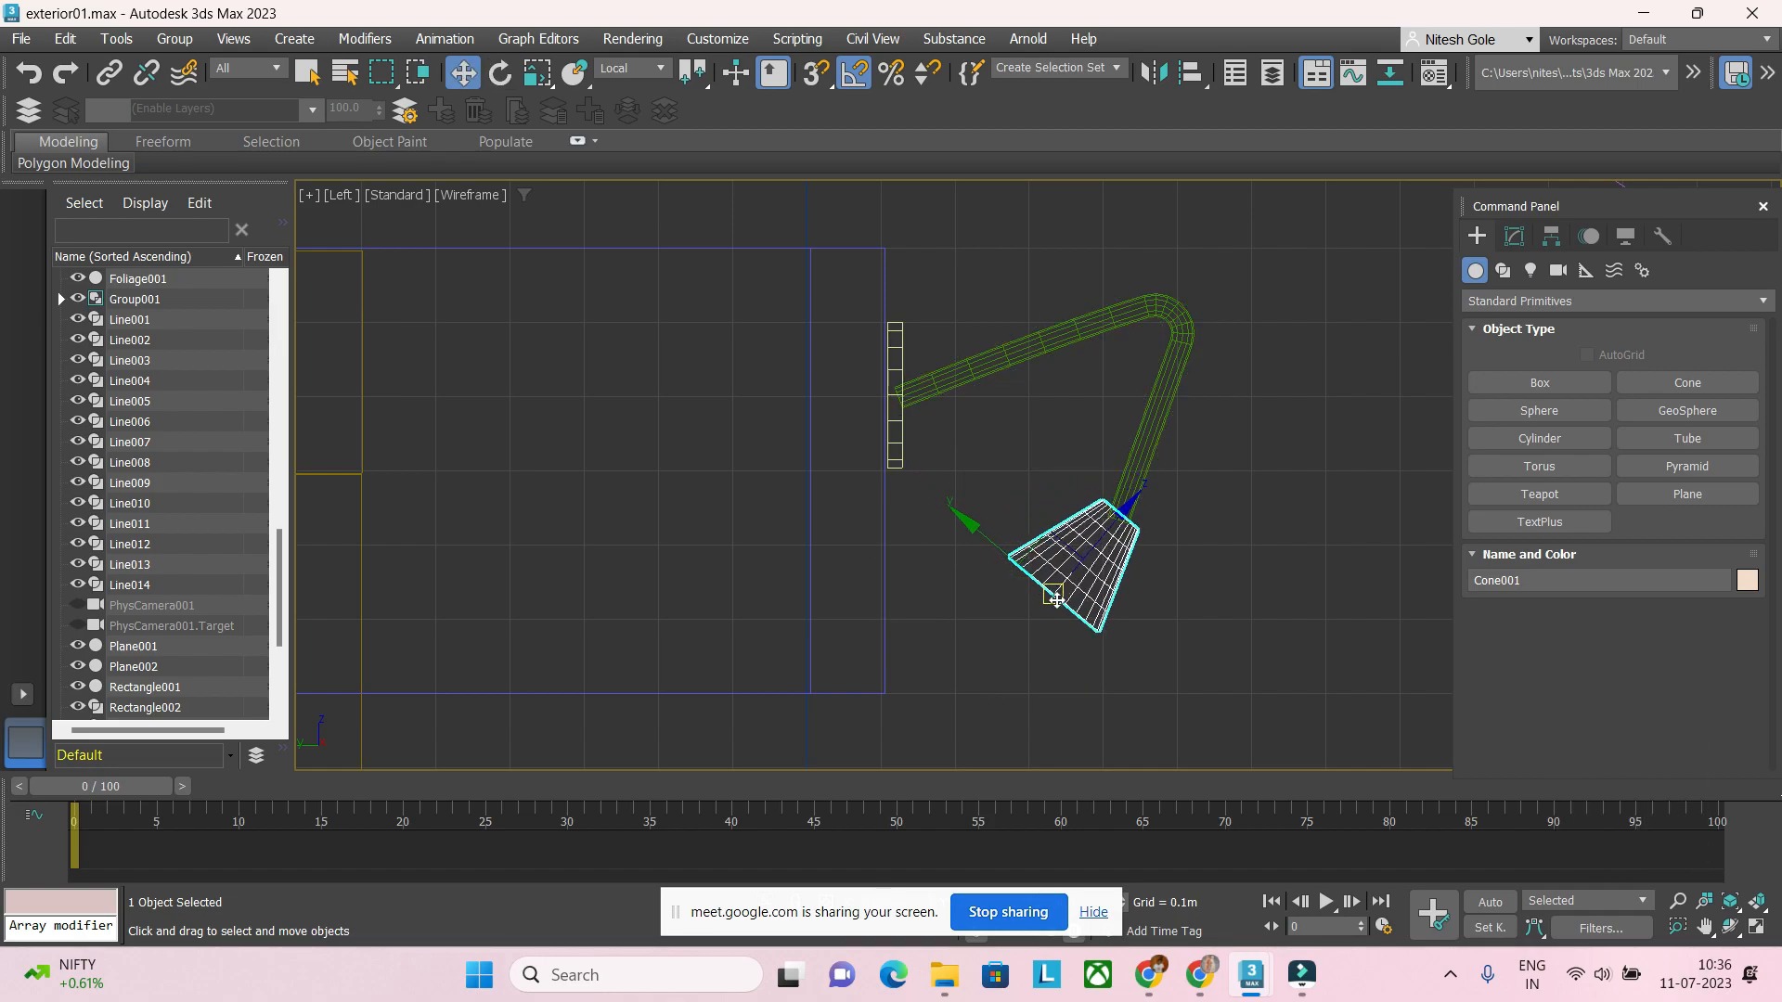
{"action": "left_click_drag", "start_coordinate": [1116, 525], "coordinate": [1126, 516]}
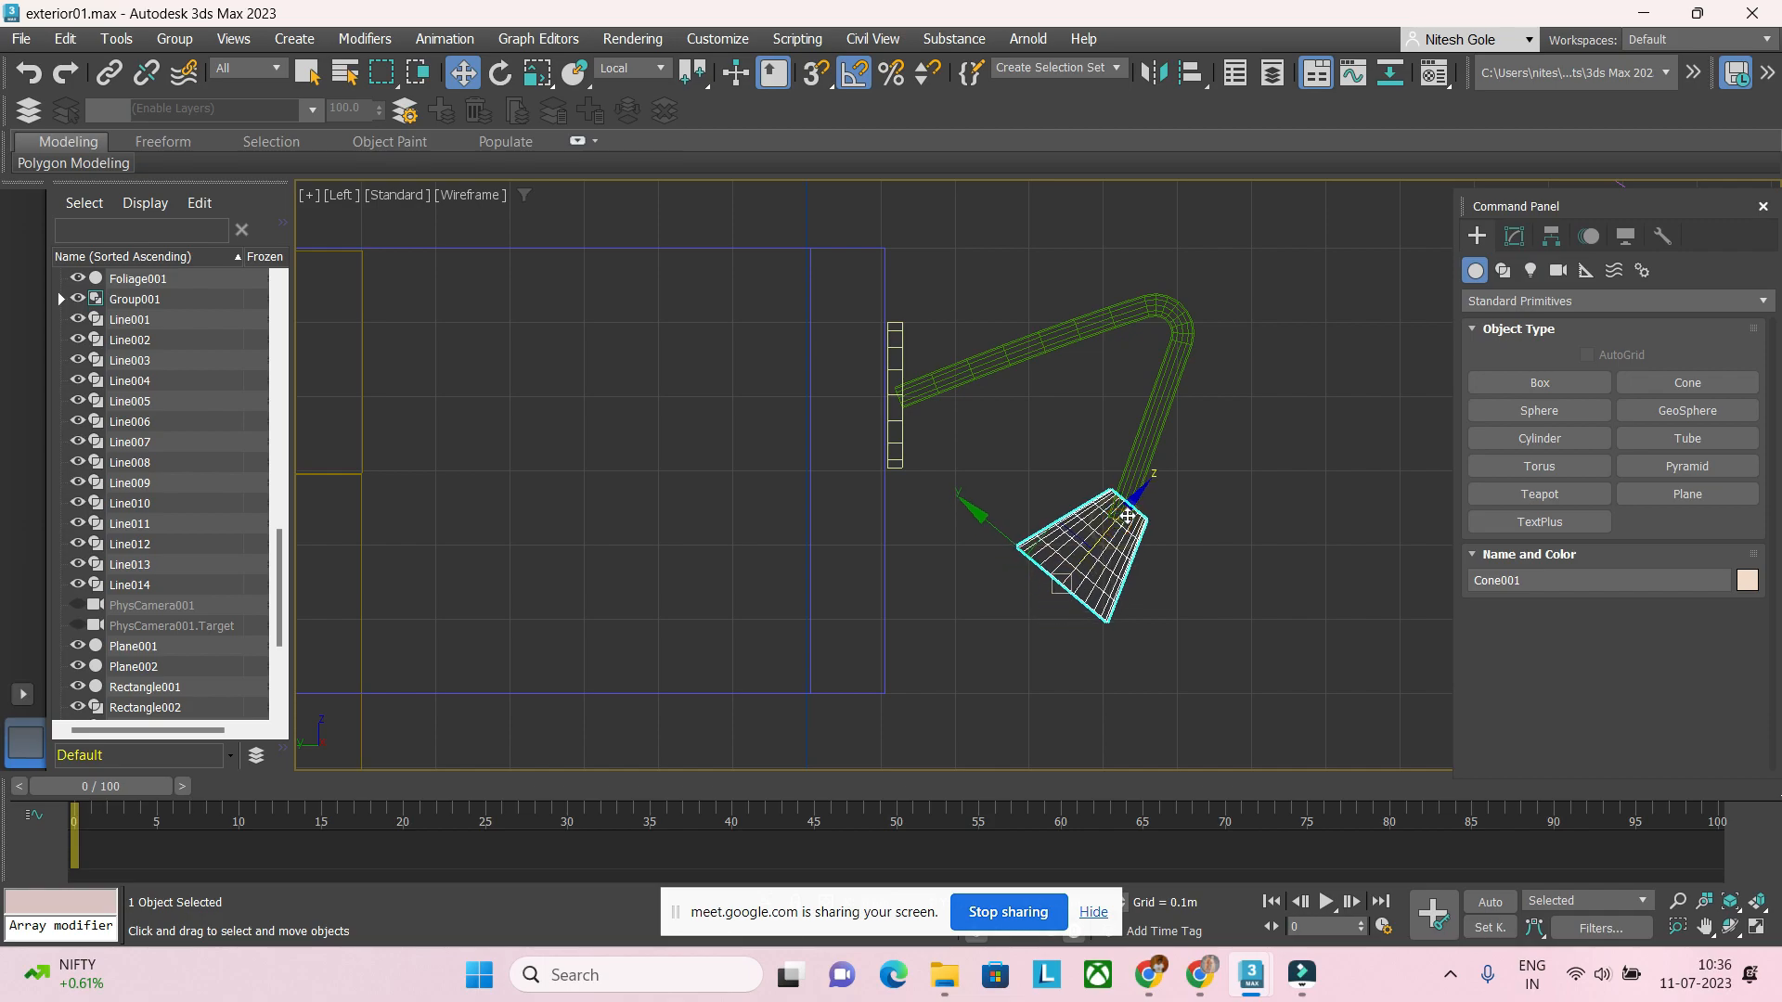
Step: Reduce the lamp shade cone to 1 height segment and 12 sides
{"action": "left_click", "coordinate": [1187, 560]}
{"action": "left_click", "coordinate": [1058, 546]}
{"action": "left_click", "coordinate": [1514, 235]}
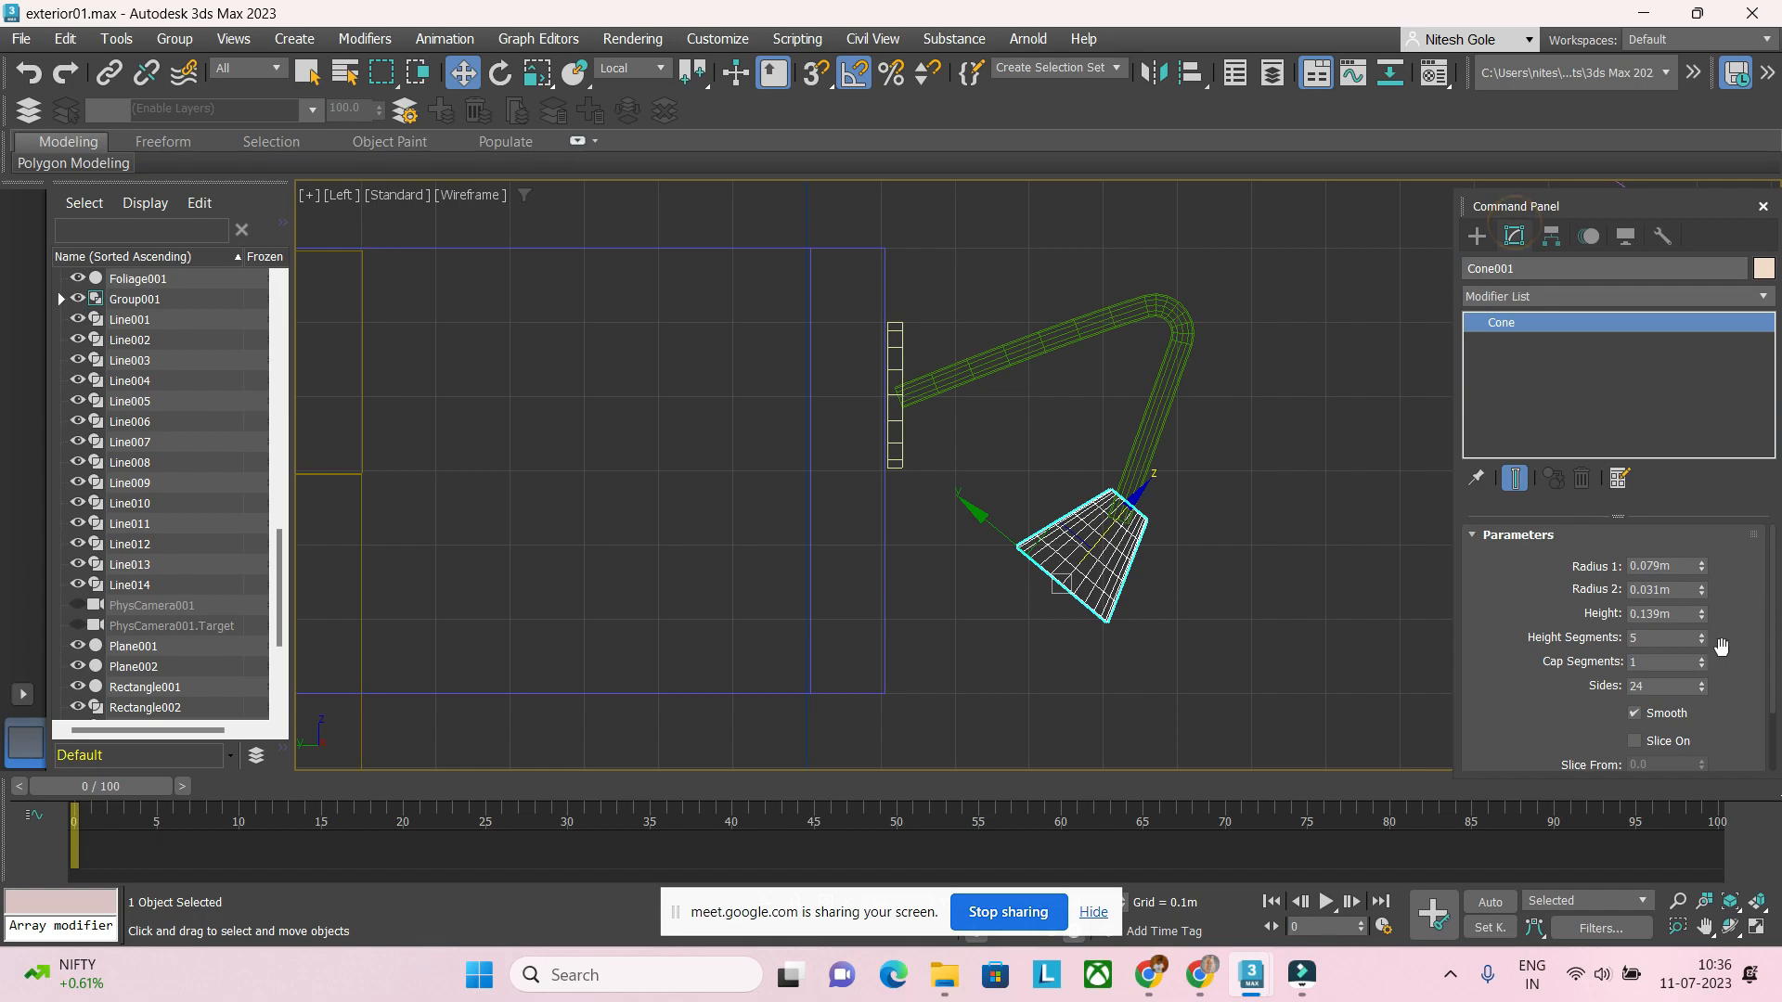
{"action": "right_click", "coordinate": [1703, 641]}
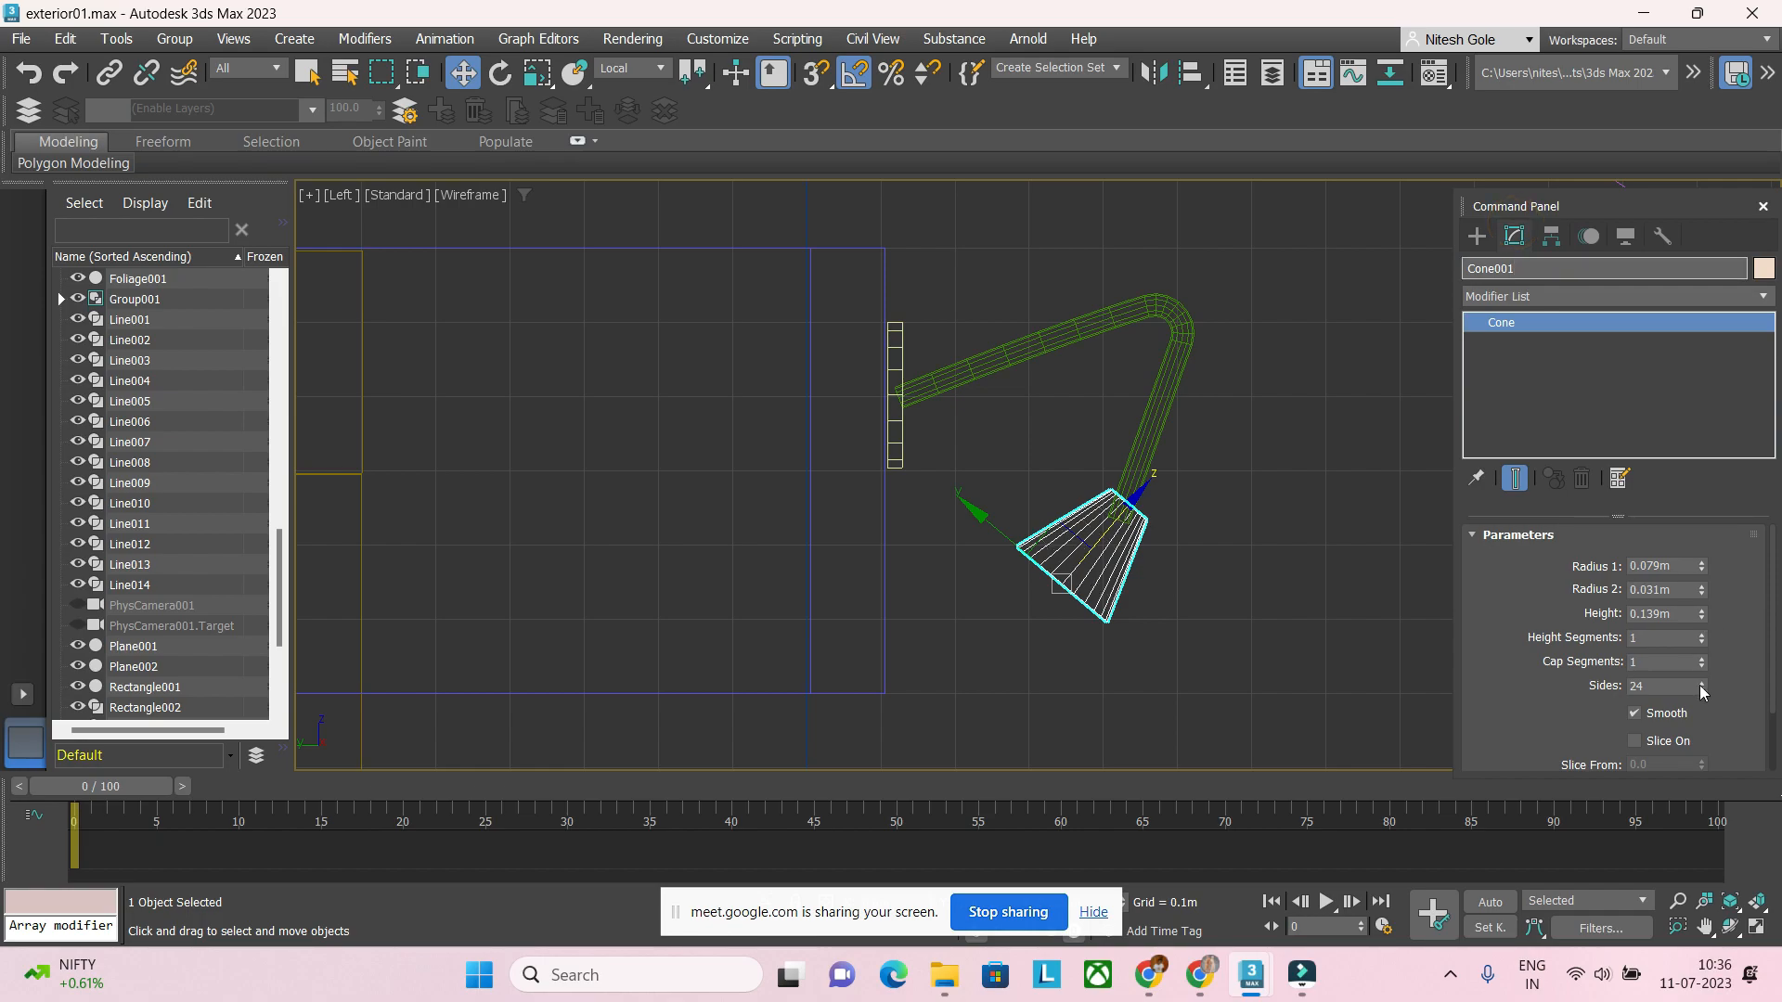
{"action": "left_click_drag", "start_coordinate": [1672, 686], "coordinate": [1526, 669]}
{"action": "type", "text": "3"}
{"action": "key", "text": "Return"}
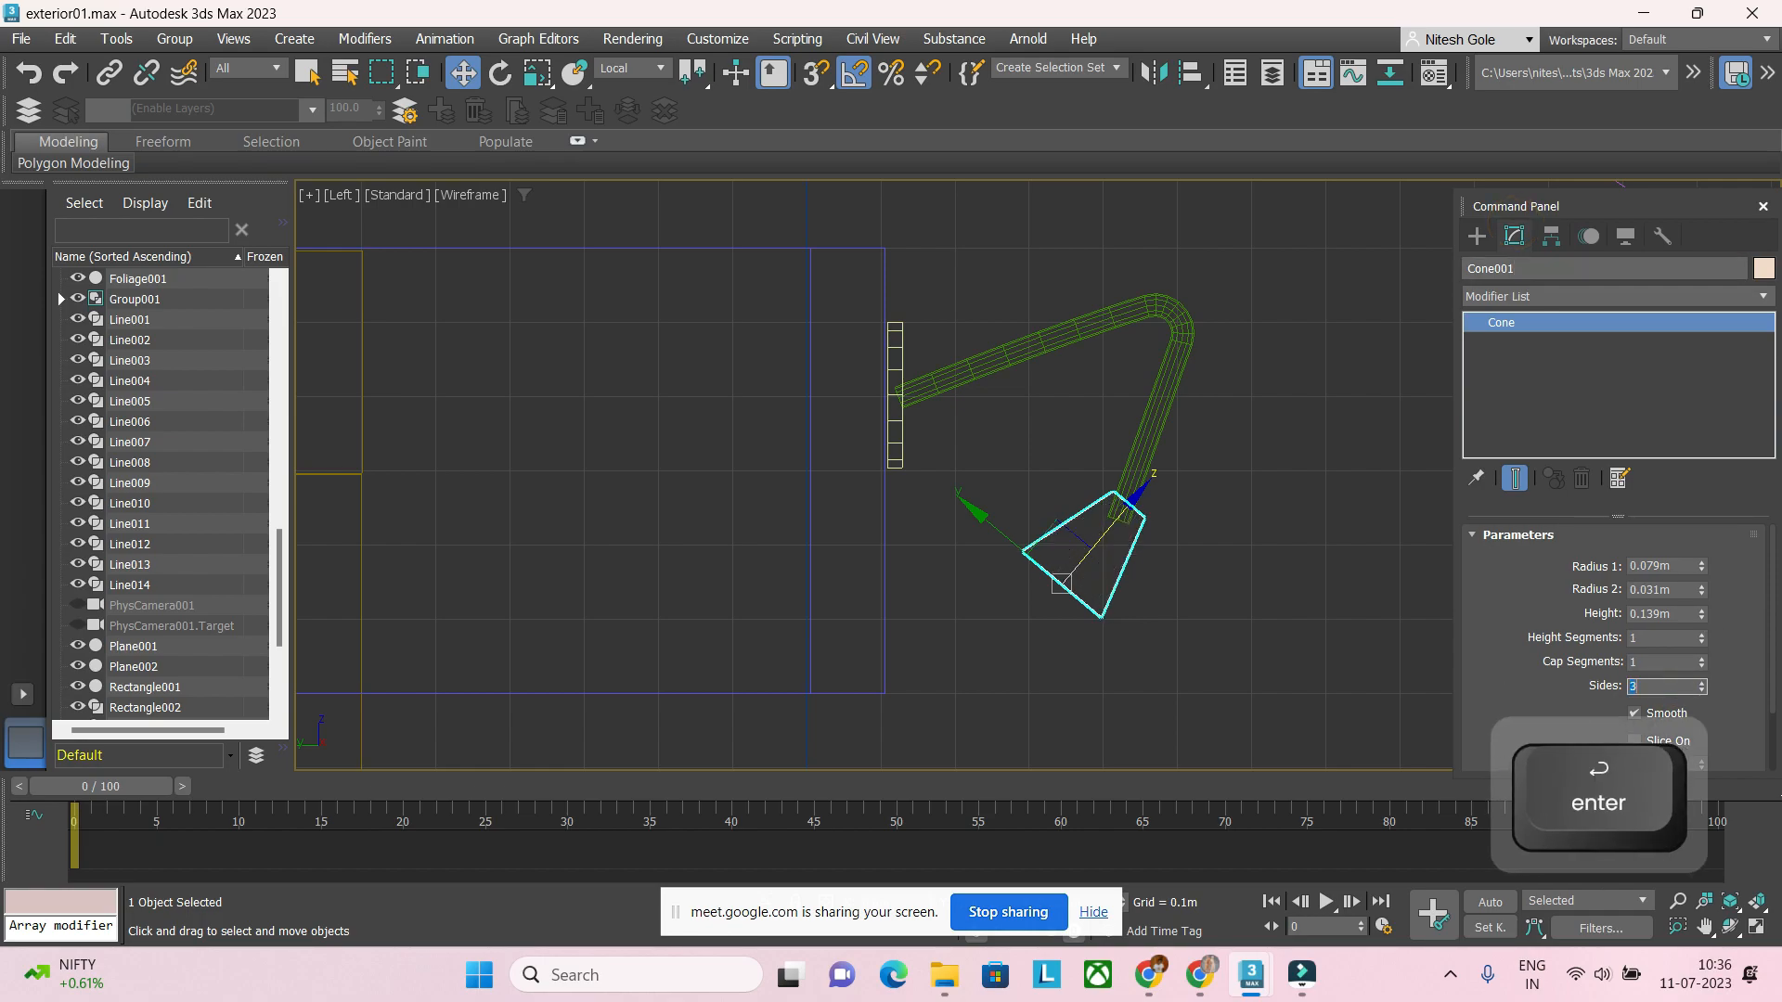
{"action": "type", "text": "12"}
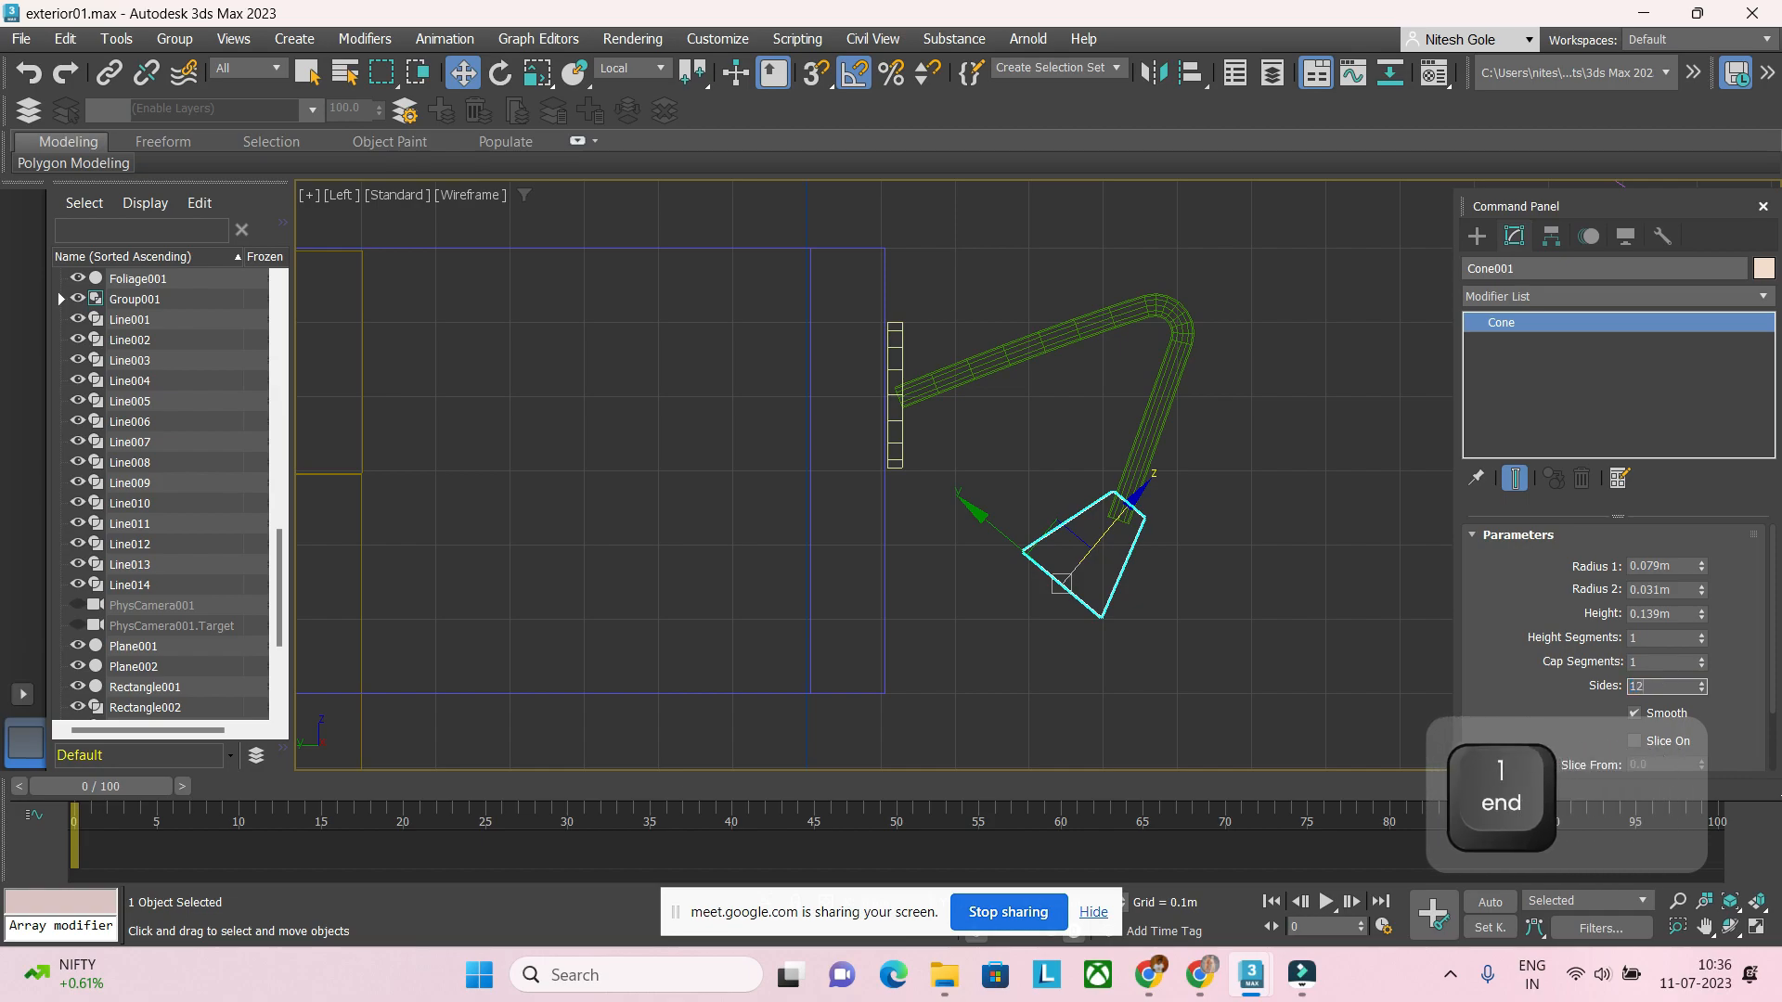
{"action": "key", "text": "Return"}
{"action": "left_click", "coordinate": [1204, 594]}
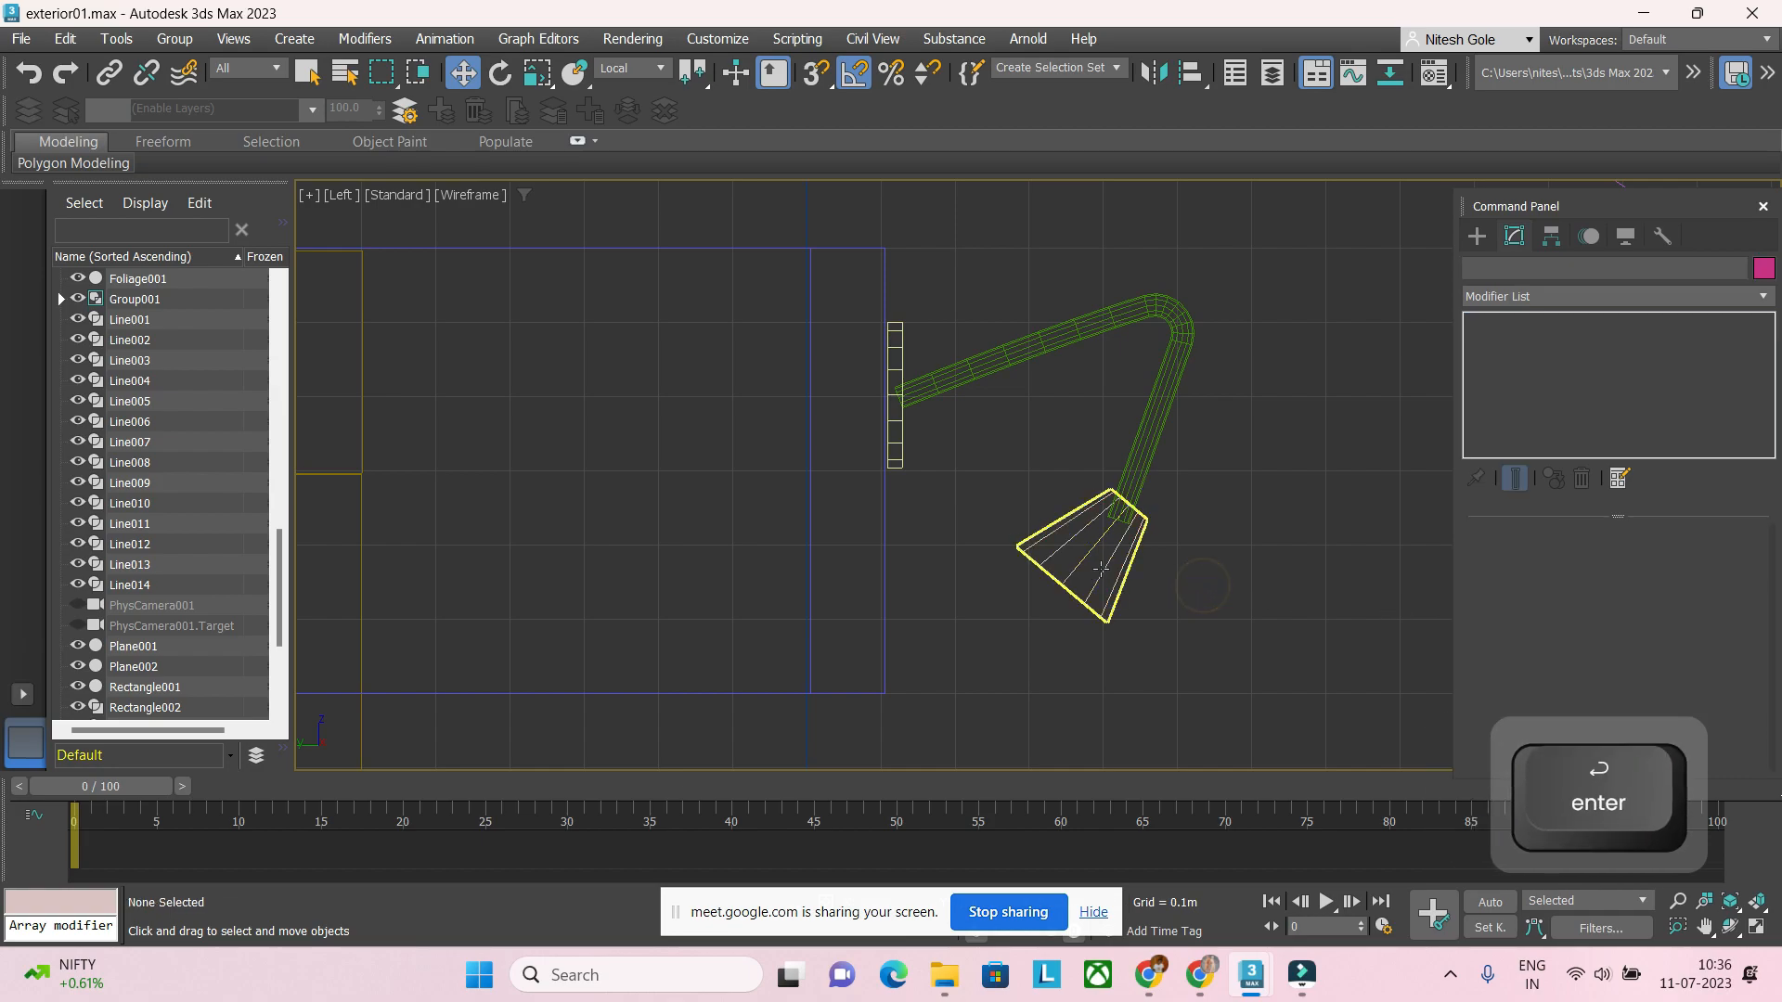
Step: Convert the lamp shade cone to an Editable Poly
{"action": "left_click", "coordinate": [1103, 570]}
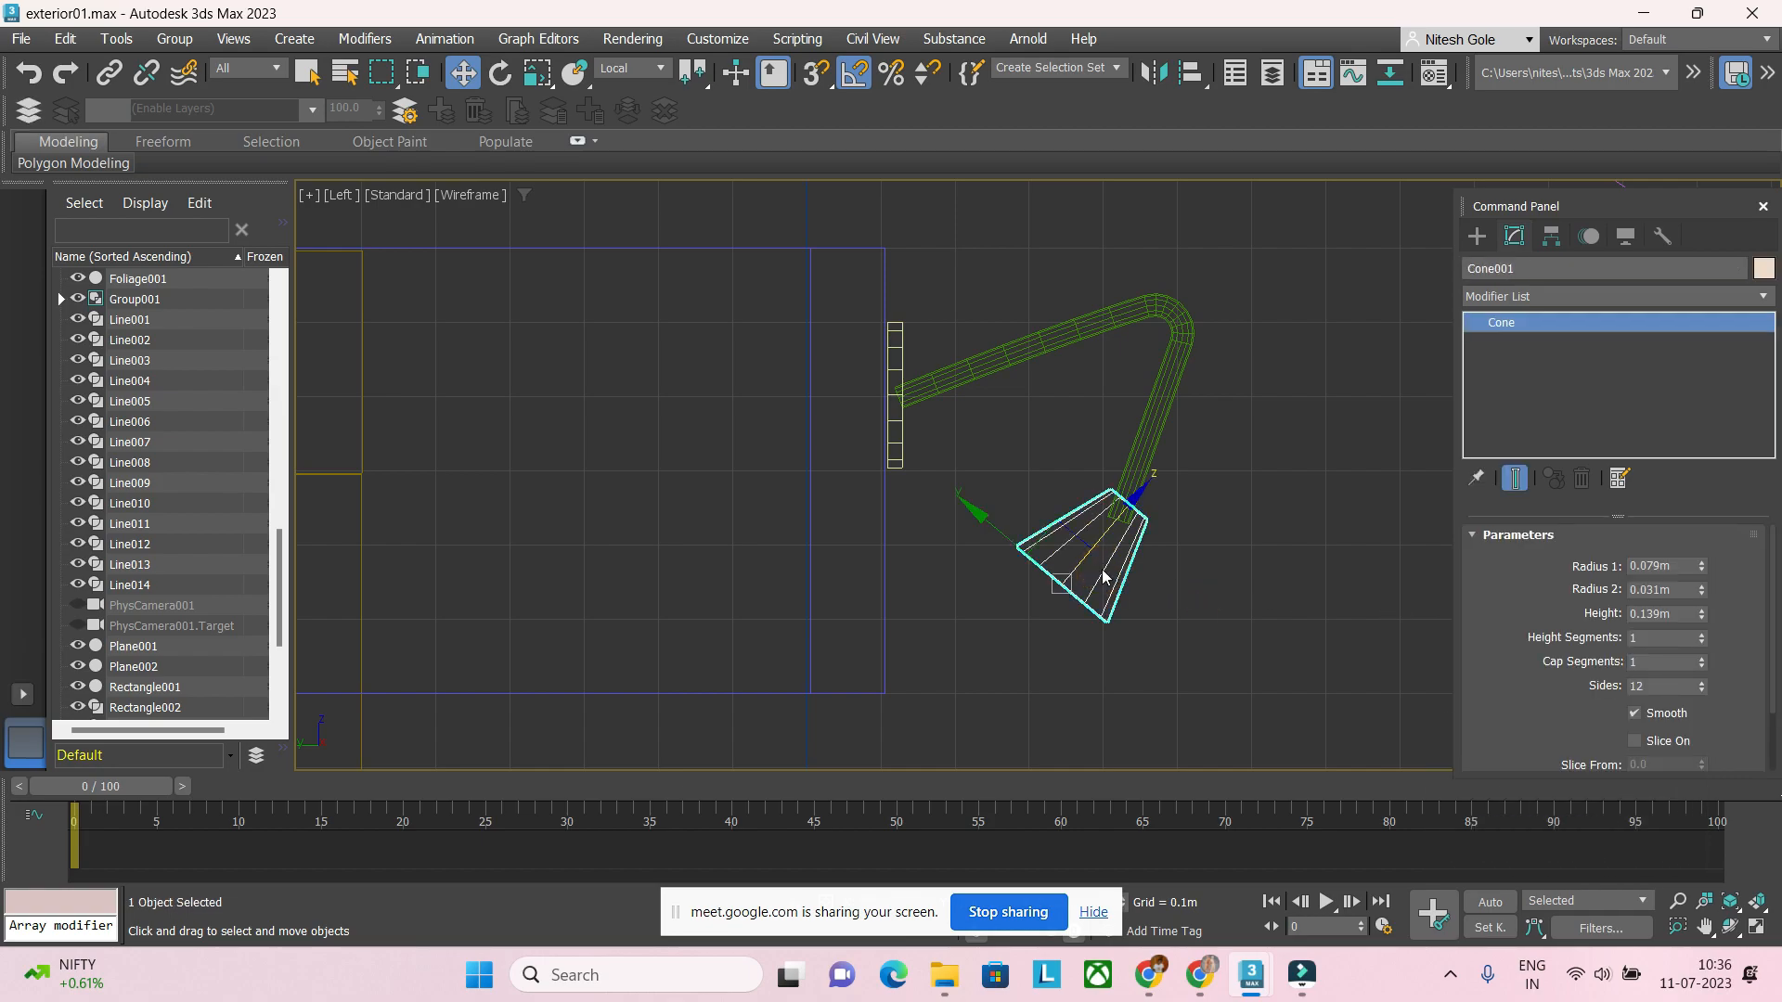
{"action": "right_click", "coordinate": [1104, 576]}
{"action": "mouse_move", "coordinate": [1266, 879]}
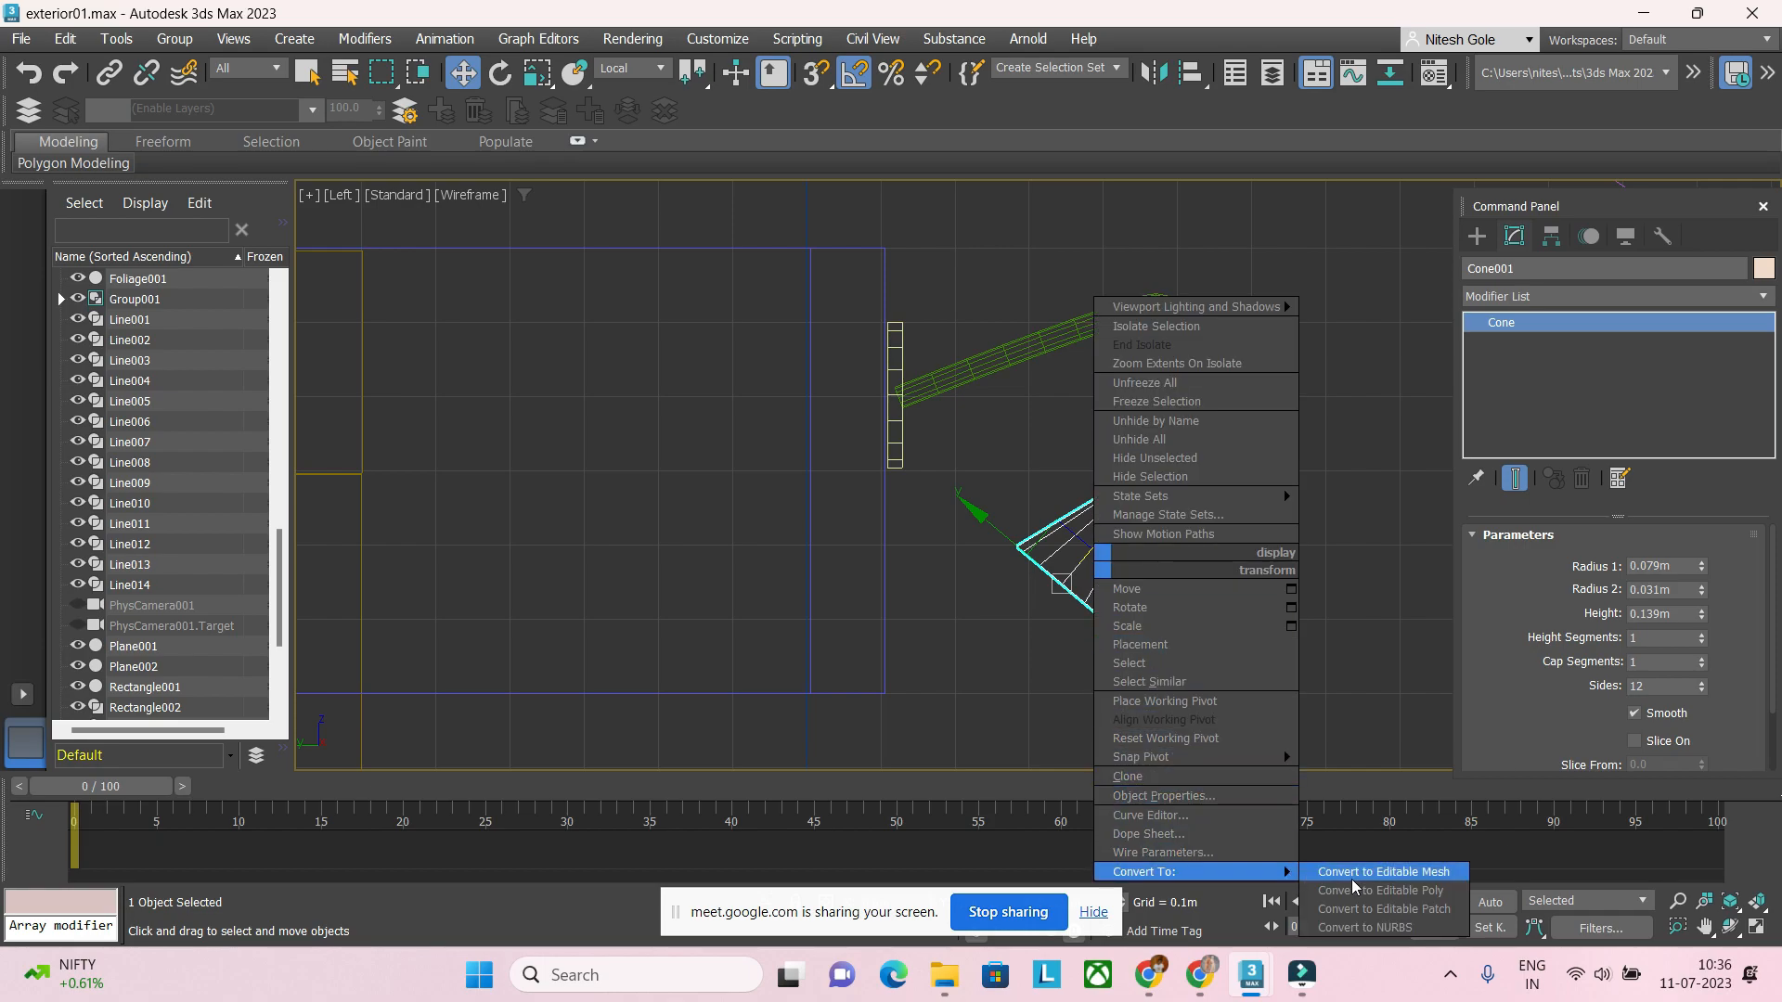
{"action": "left_click", "coordinate": [1382, 892]}
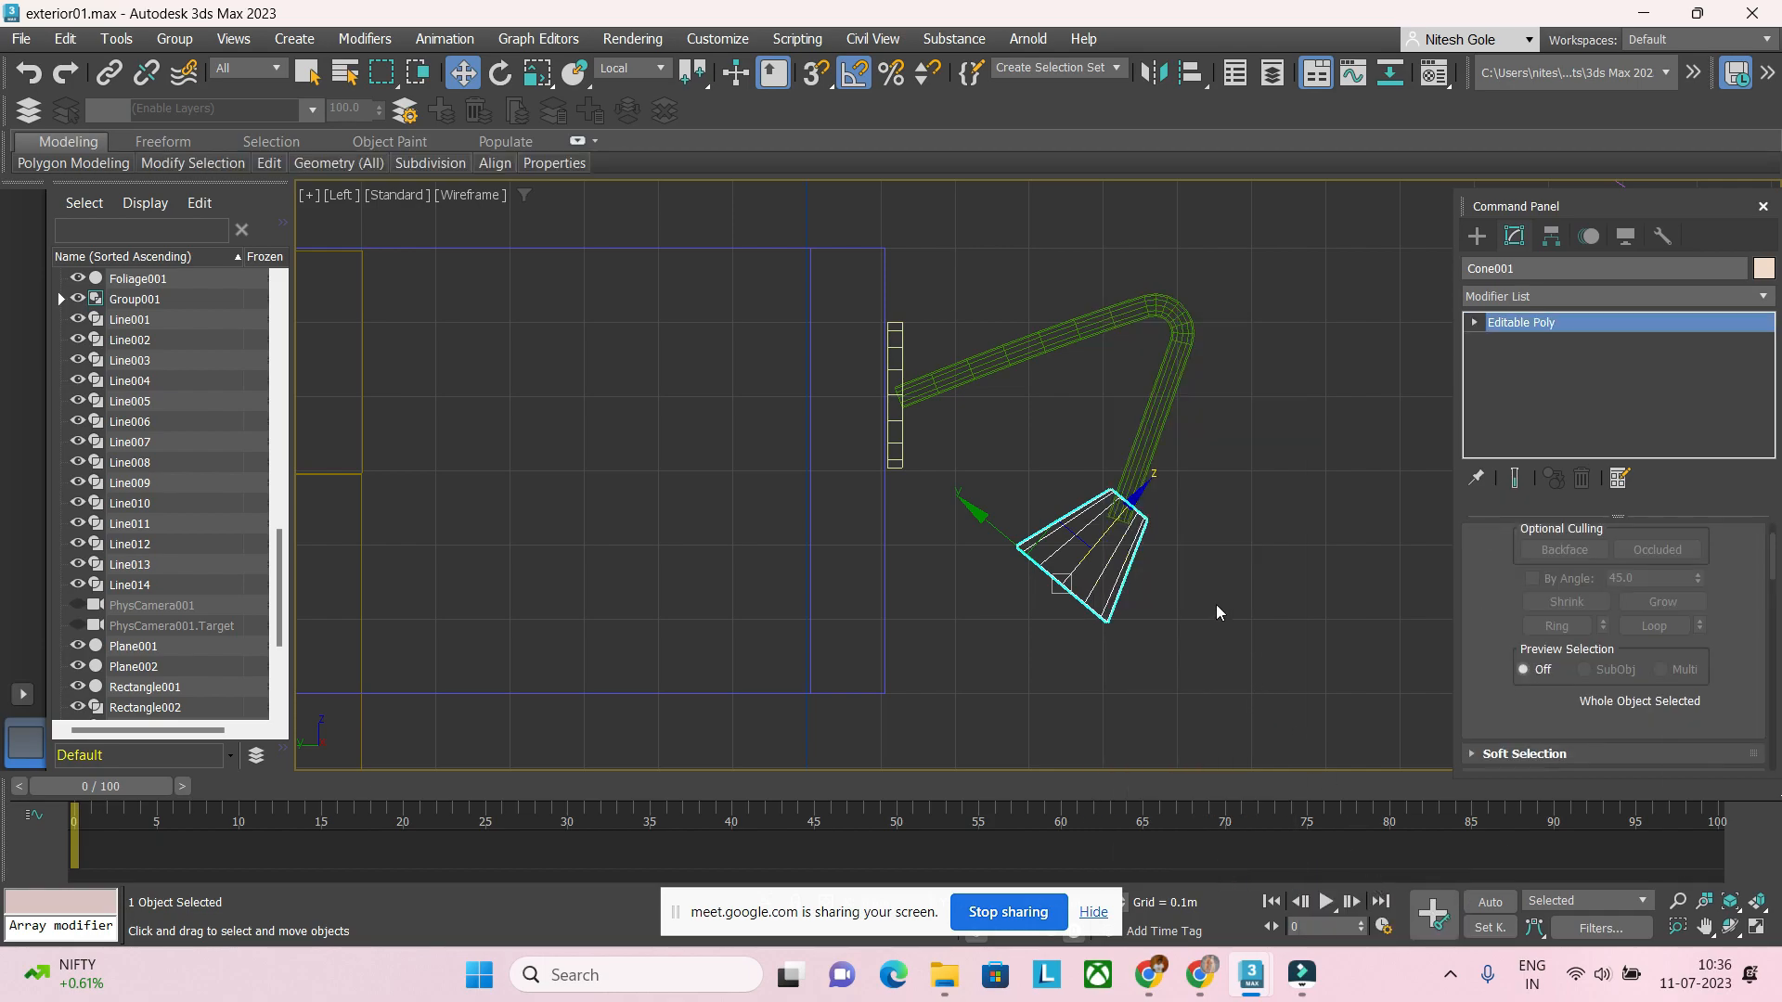
Step: Delete the polygon that caps the cone's wide end so the lamp shade is open
{"action": "key", "text": "p"}
{"action": "key", "text": "z"}
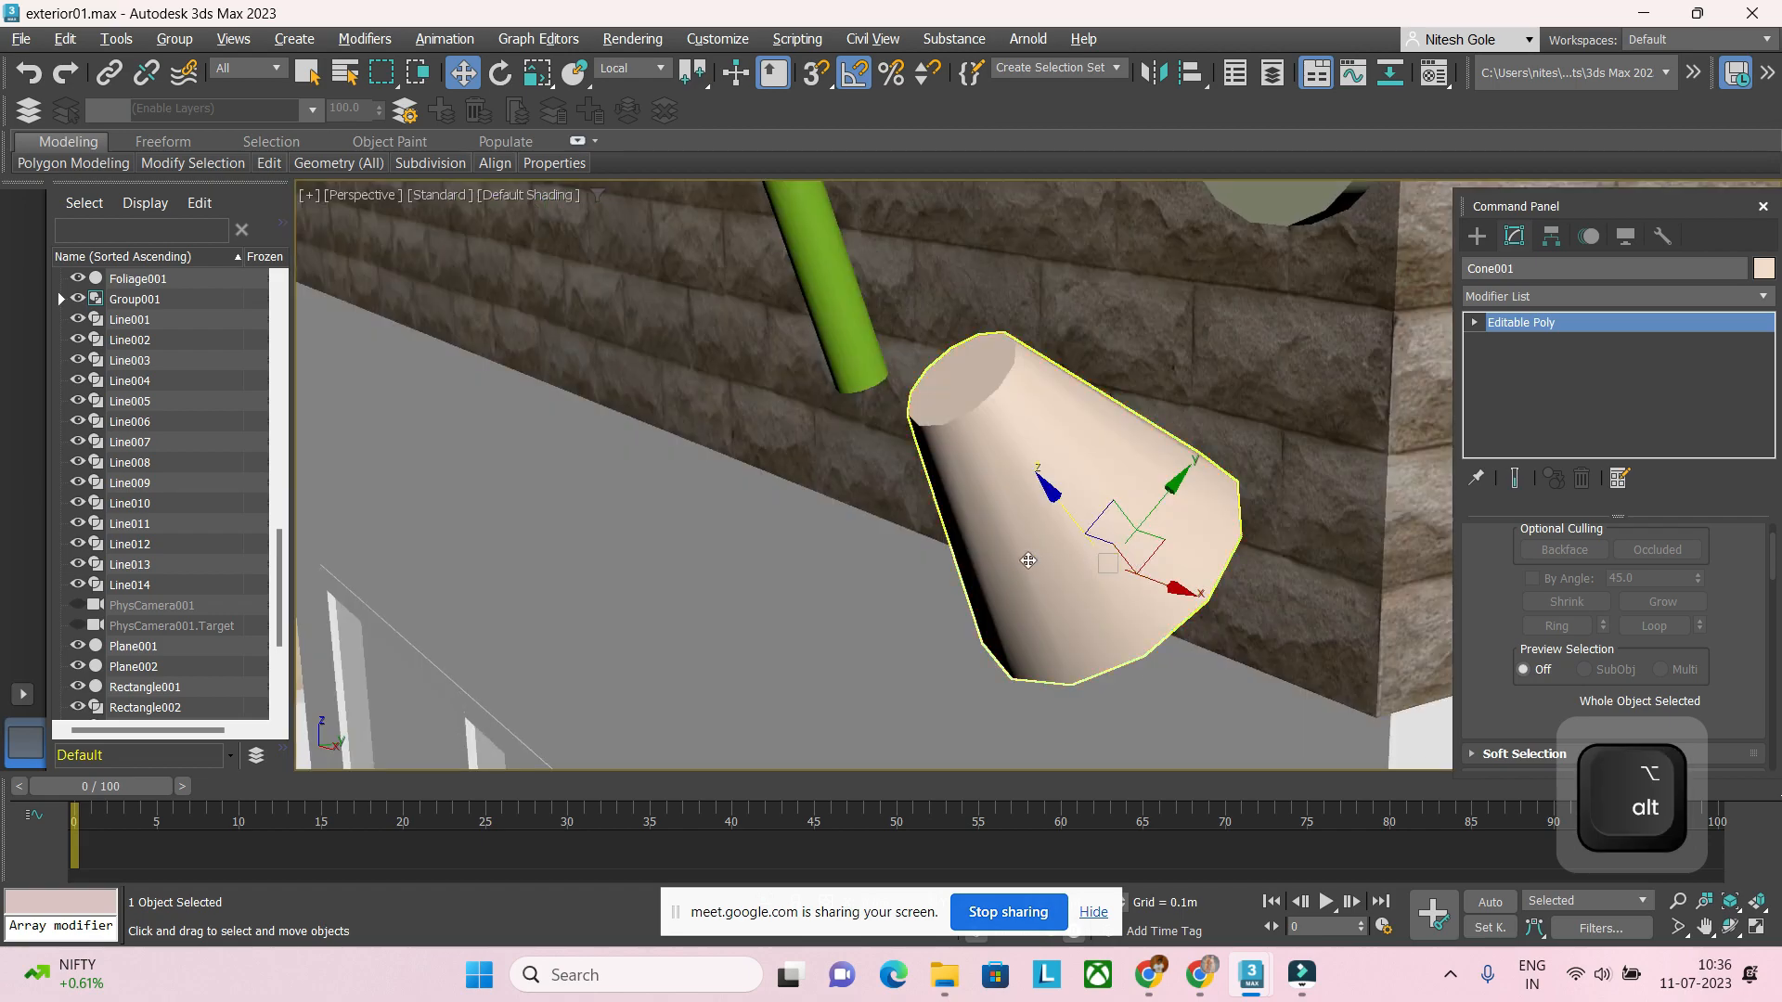
{"action": "mouse_move", "coordinate": [1028, 560]}
{"action": "middle_mouse_down", "text": "alt"}
{"action": "mouse_move", "coordinate": [847, 489]}
{"action": "mouse_move", "coordinate": [1036, 549]}
{"action": "middle_mouse_up", "text": "alt"}
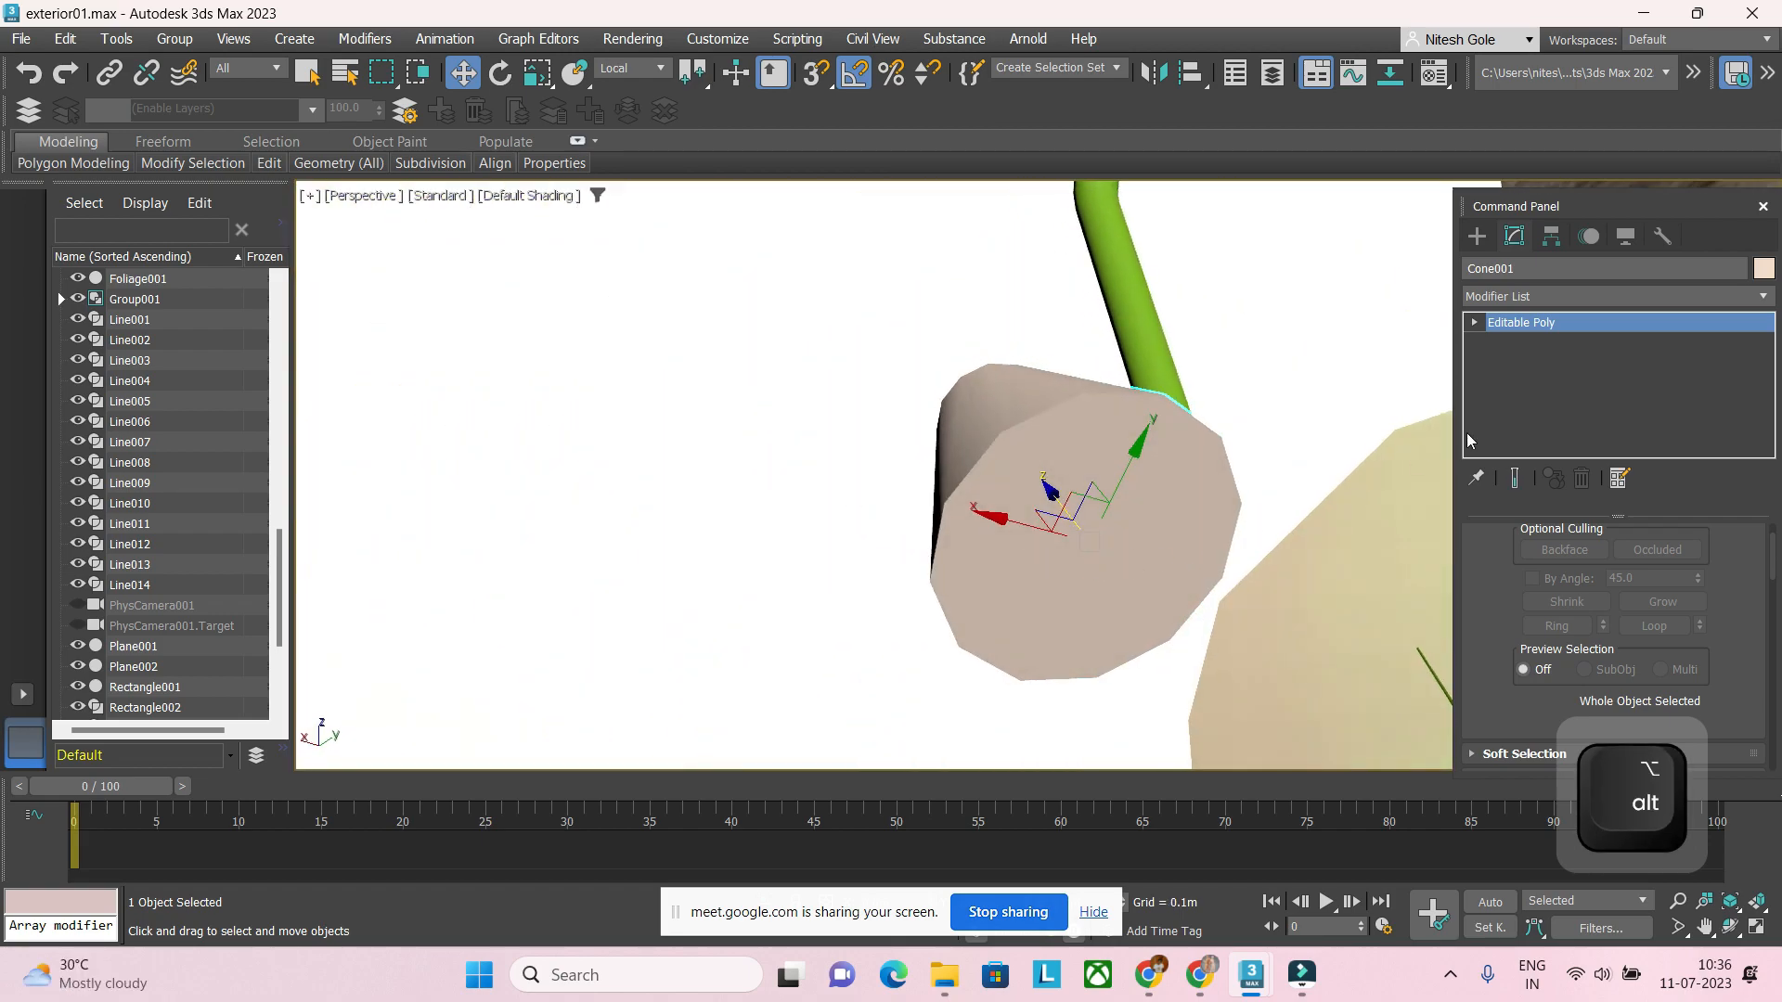
{"action": "key", "text": "4"}
{"action": "left_click", "coordinate": [1098, 556]}
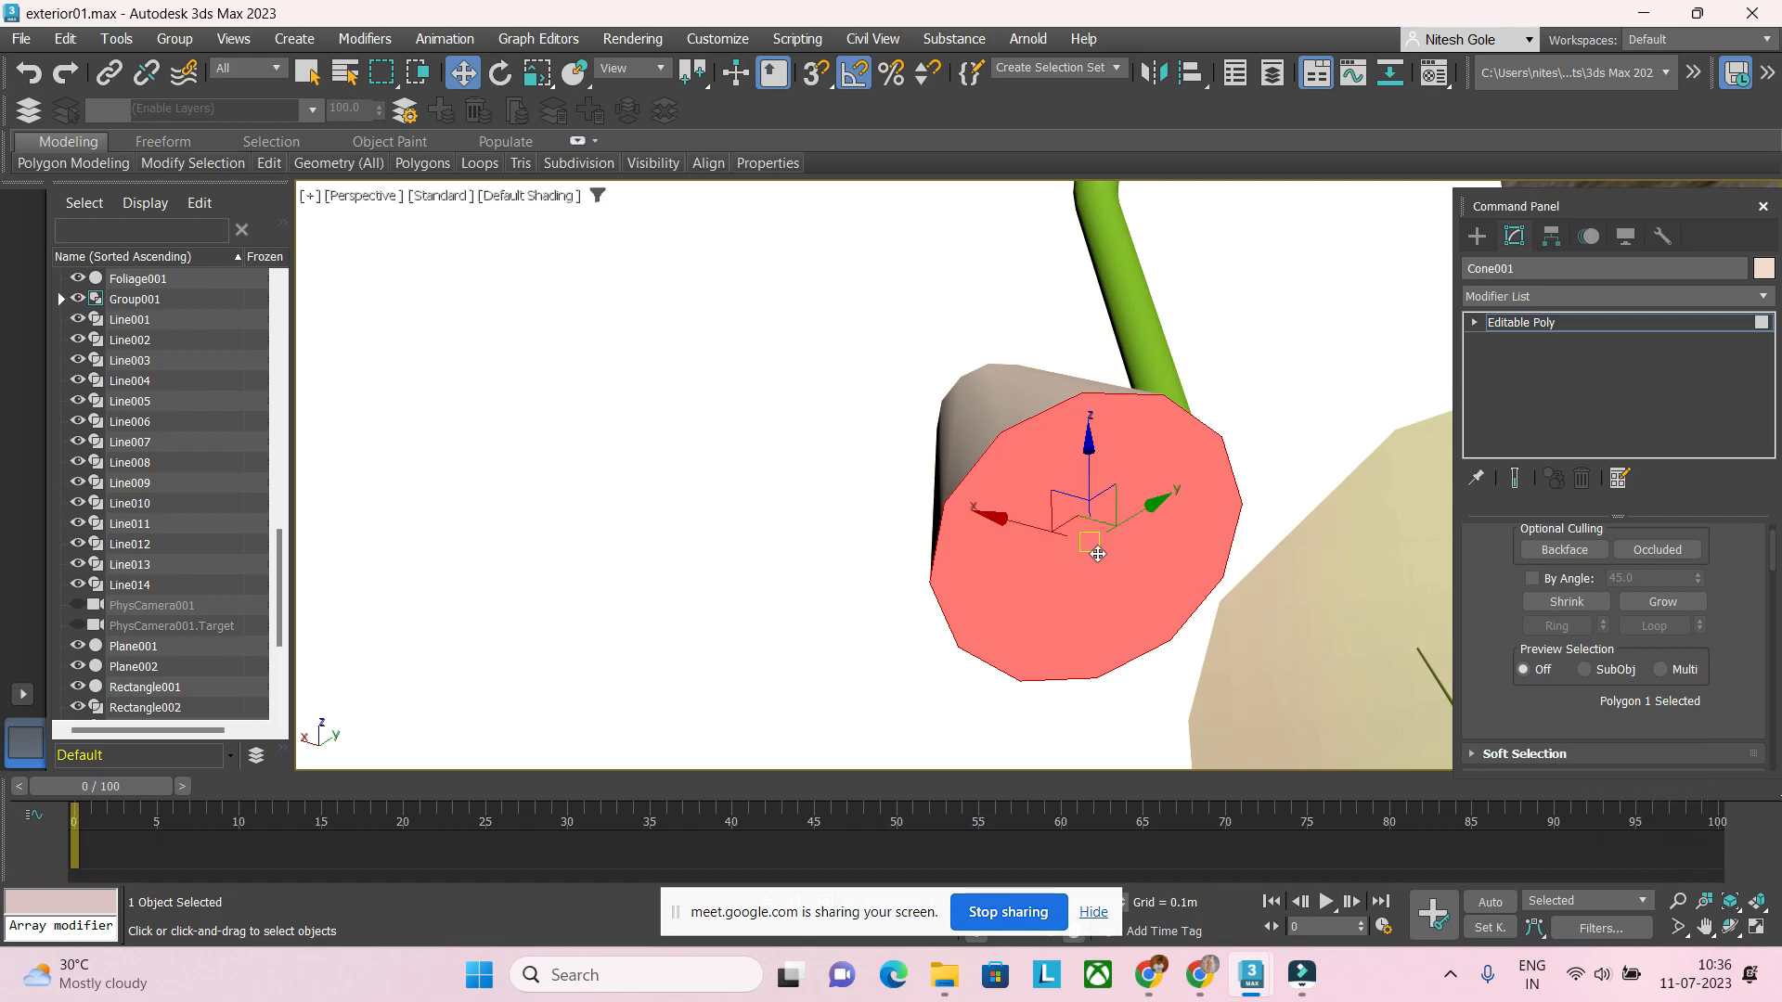
{"action": "key", "text": "Delete"}
{"action": "scroll", "coordinate": [1098, 550], "scroll_direction": "down", "scroll_amount": 5}
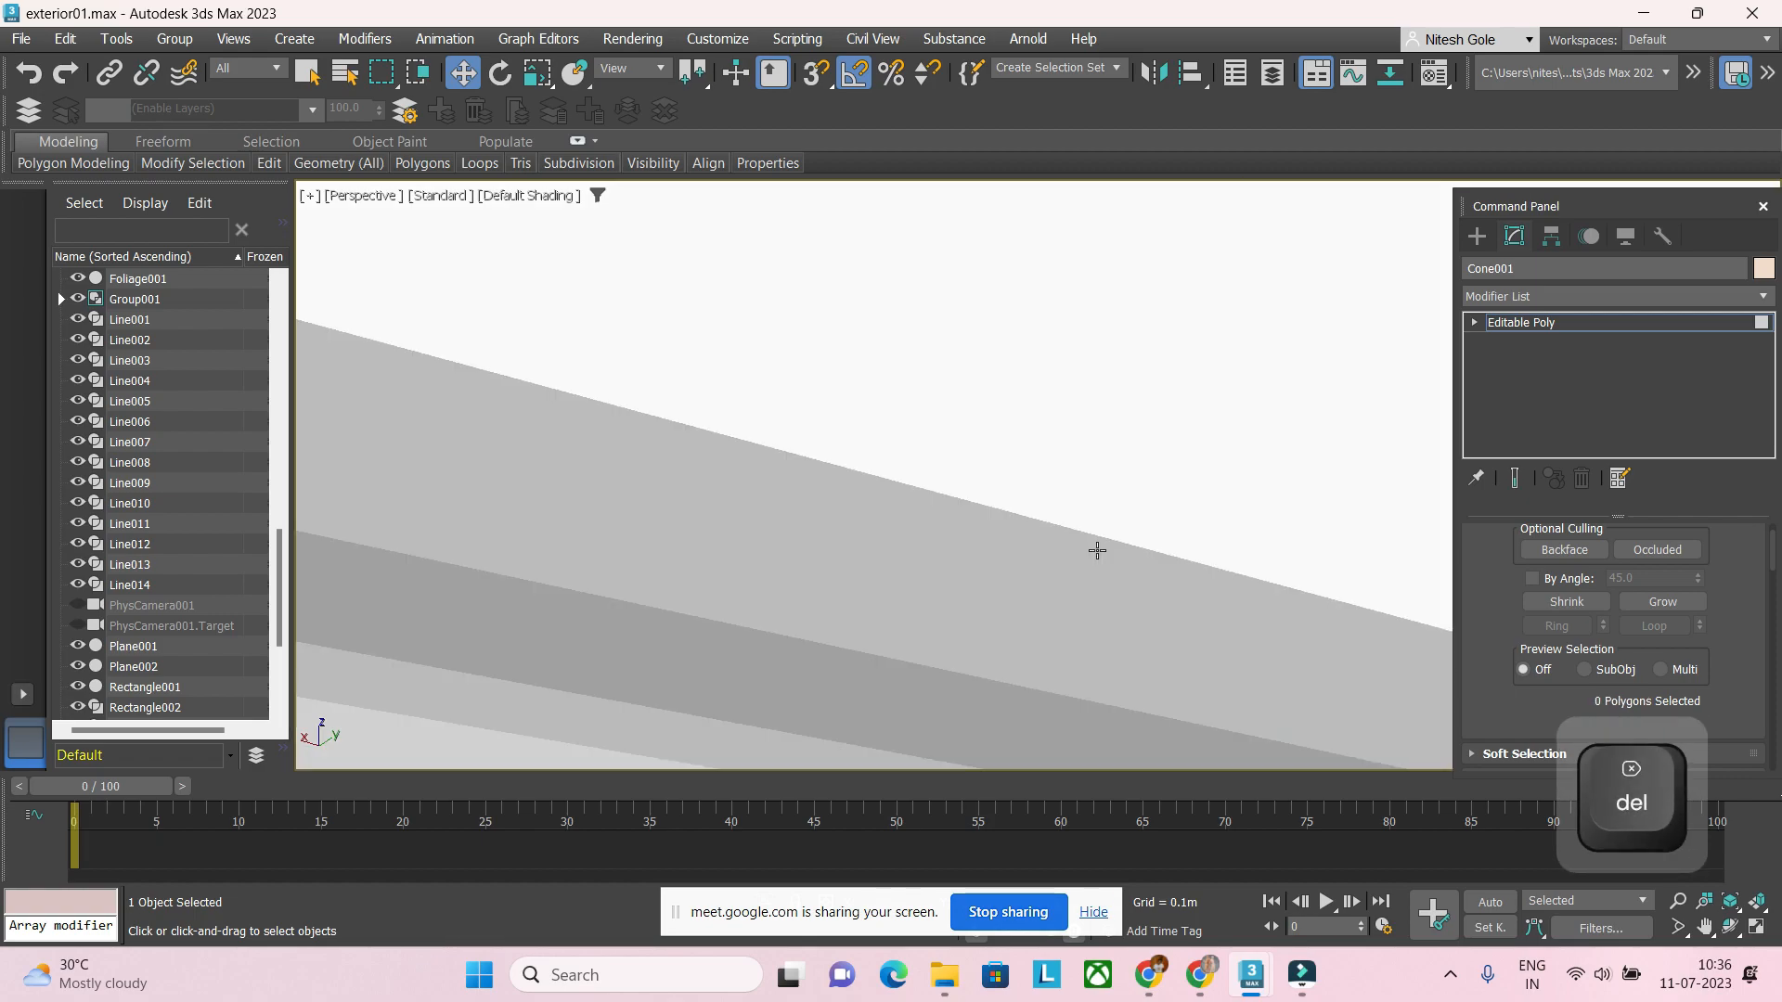
{"action": "middle_click_drag", "start_coordinate": [1079, 573], "coordinate": [1144, 601], "text": "alt"}
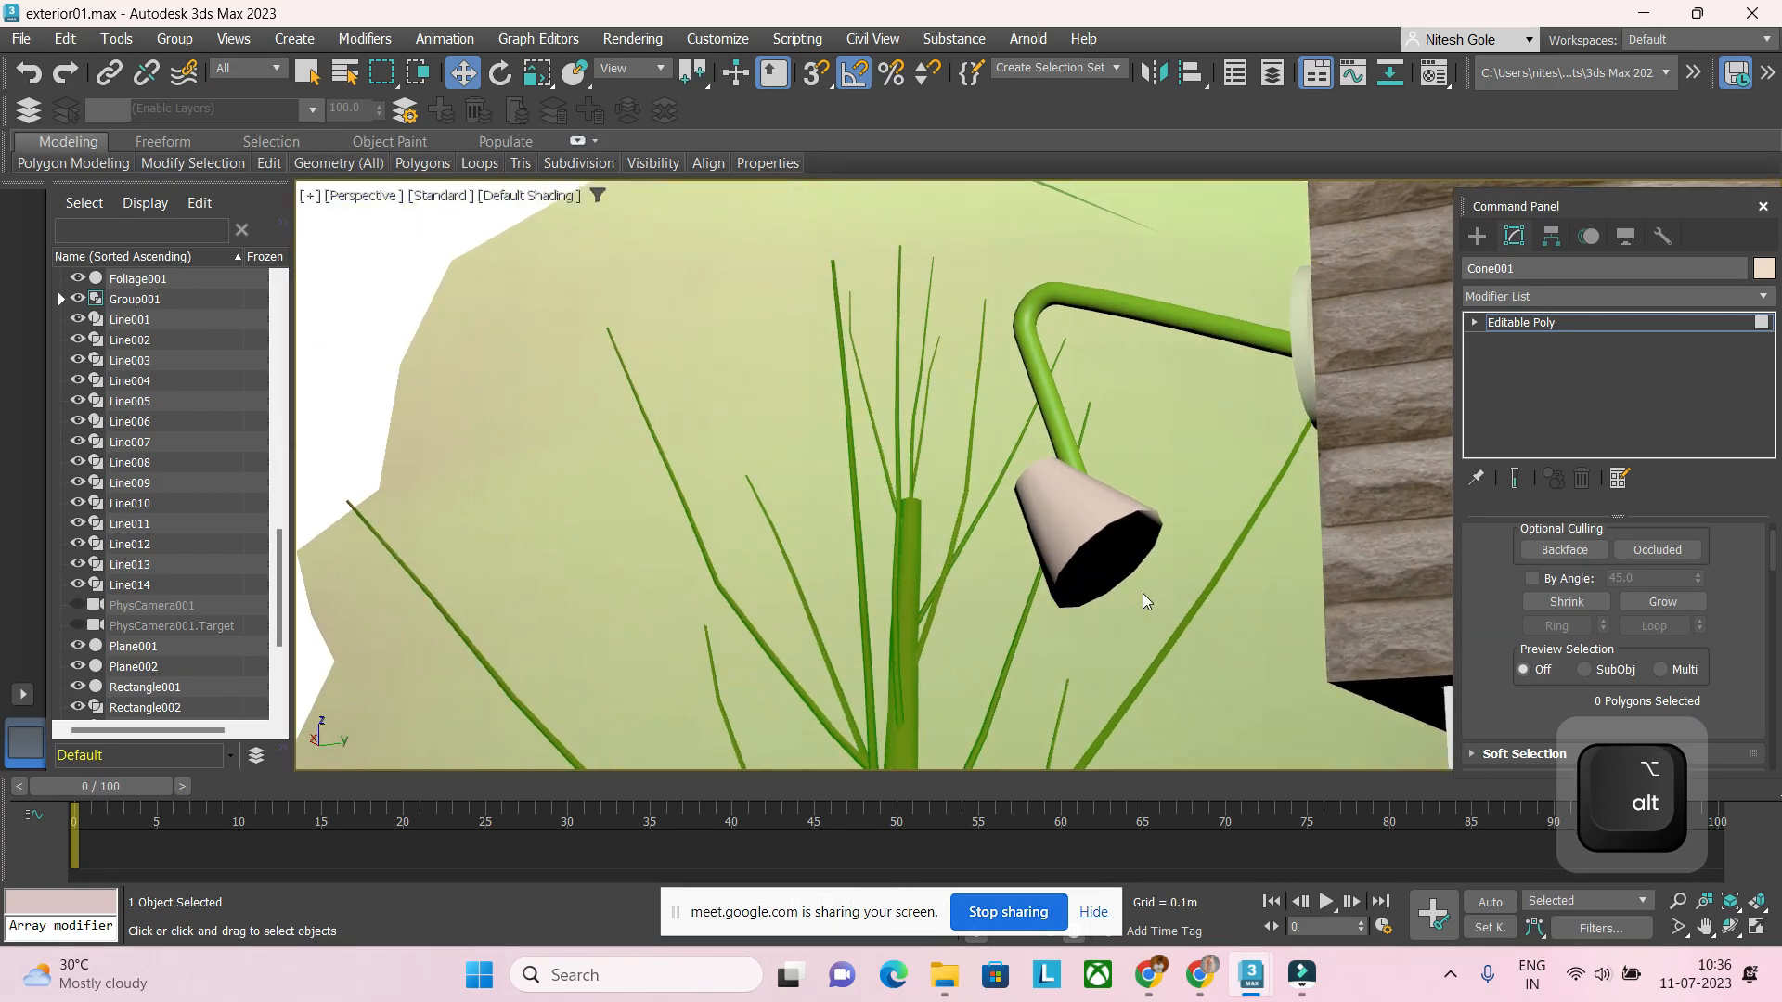
Step: Leave polygon editing and create a sphere with a radius of about 0.077 m, centred on the cone's open end in the Left view
{"action": "key", "text": "f"}
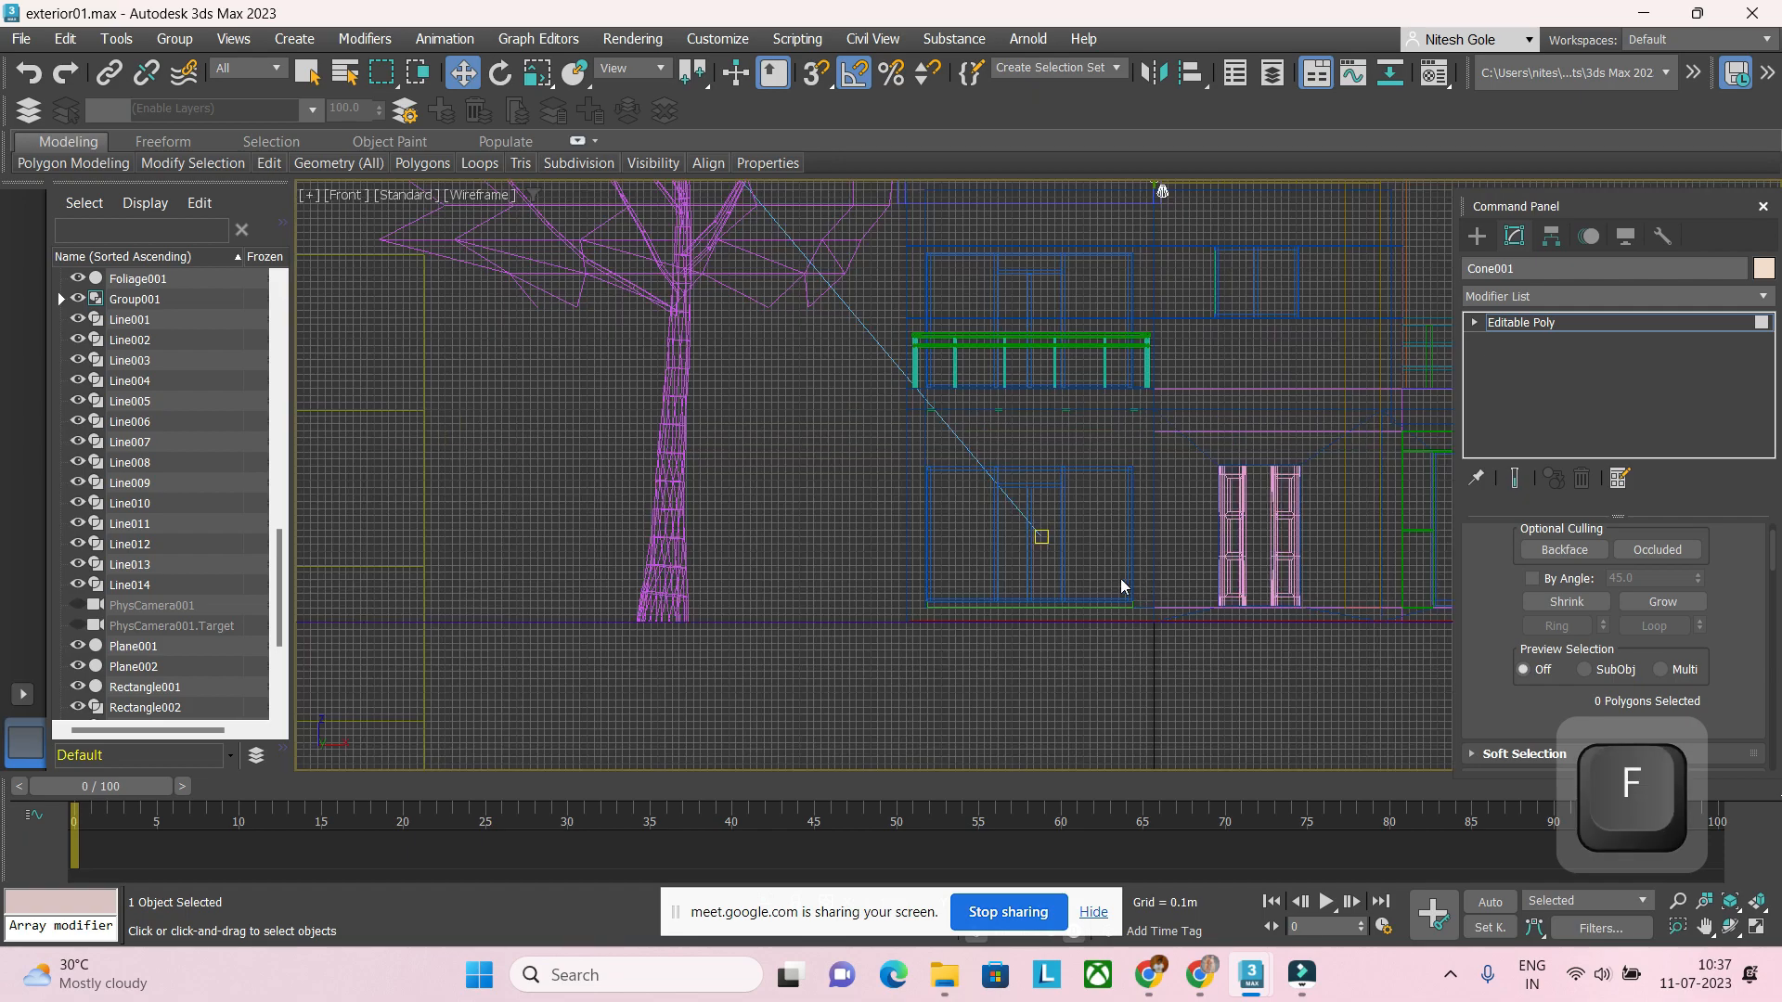
{"action": "key", "text": "z"}
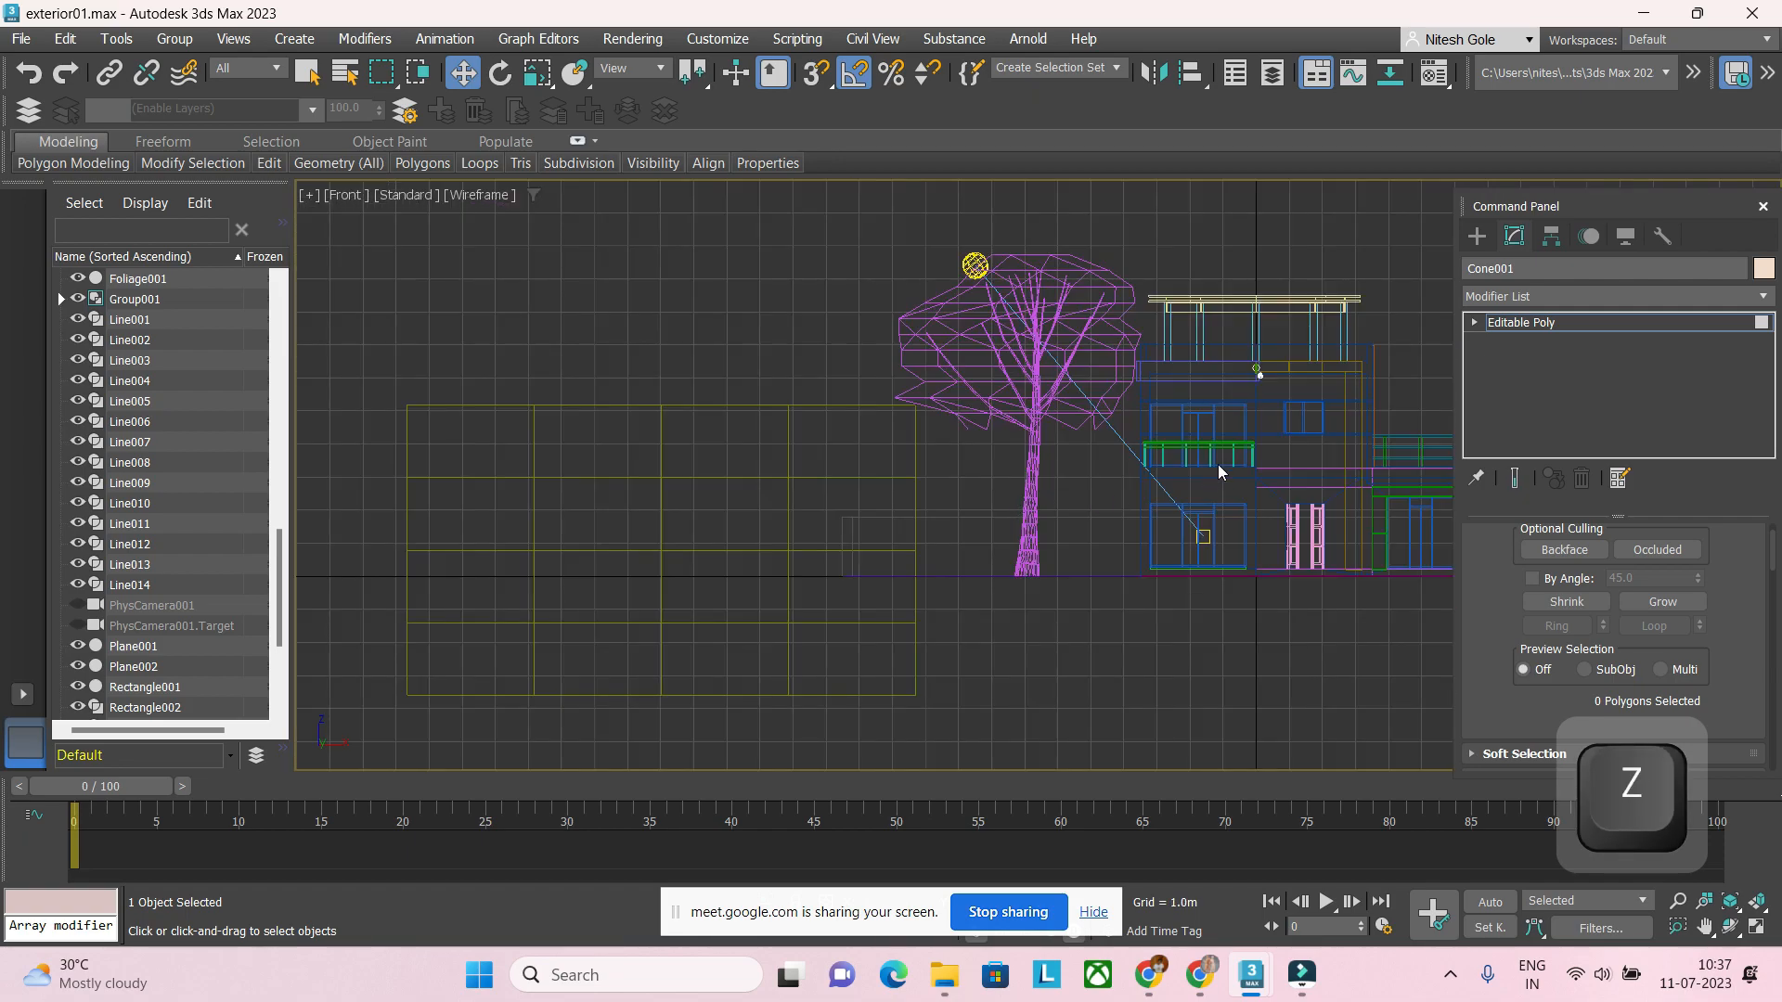
{"action": "scroll", "coordinate": [1224, 459], "scroll_direction": "up", "scroll_amount": 3}
{"action": "key", "text": "l"}
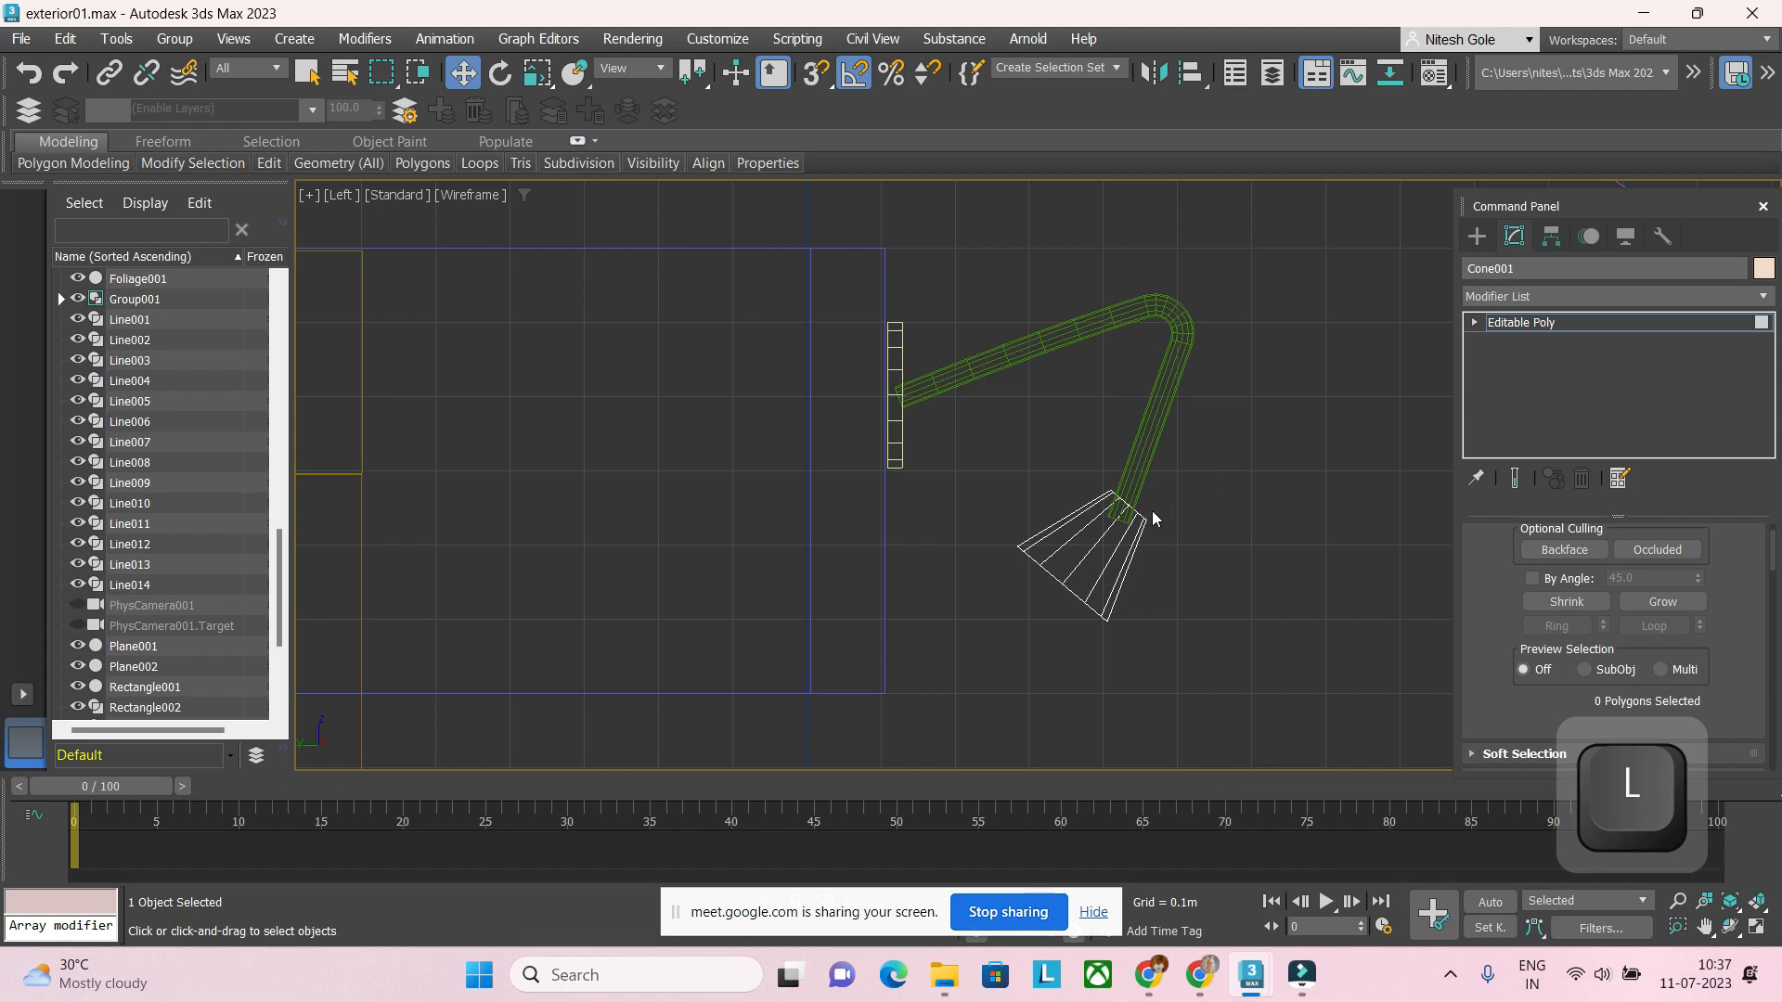
{"action": "scroll", "coordinate": [1151, 510], "scroll_direction": "up", "scroll_amount": 3}
{"action": "left_click", "coordinate": [1194, 525]}
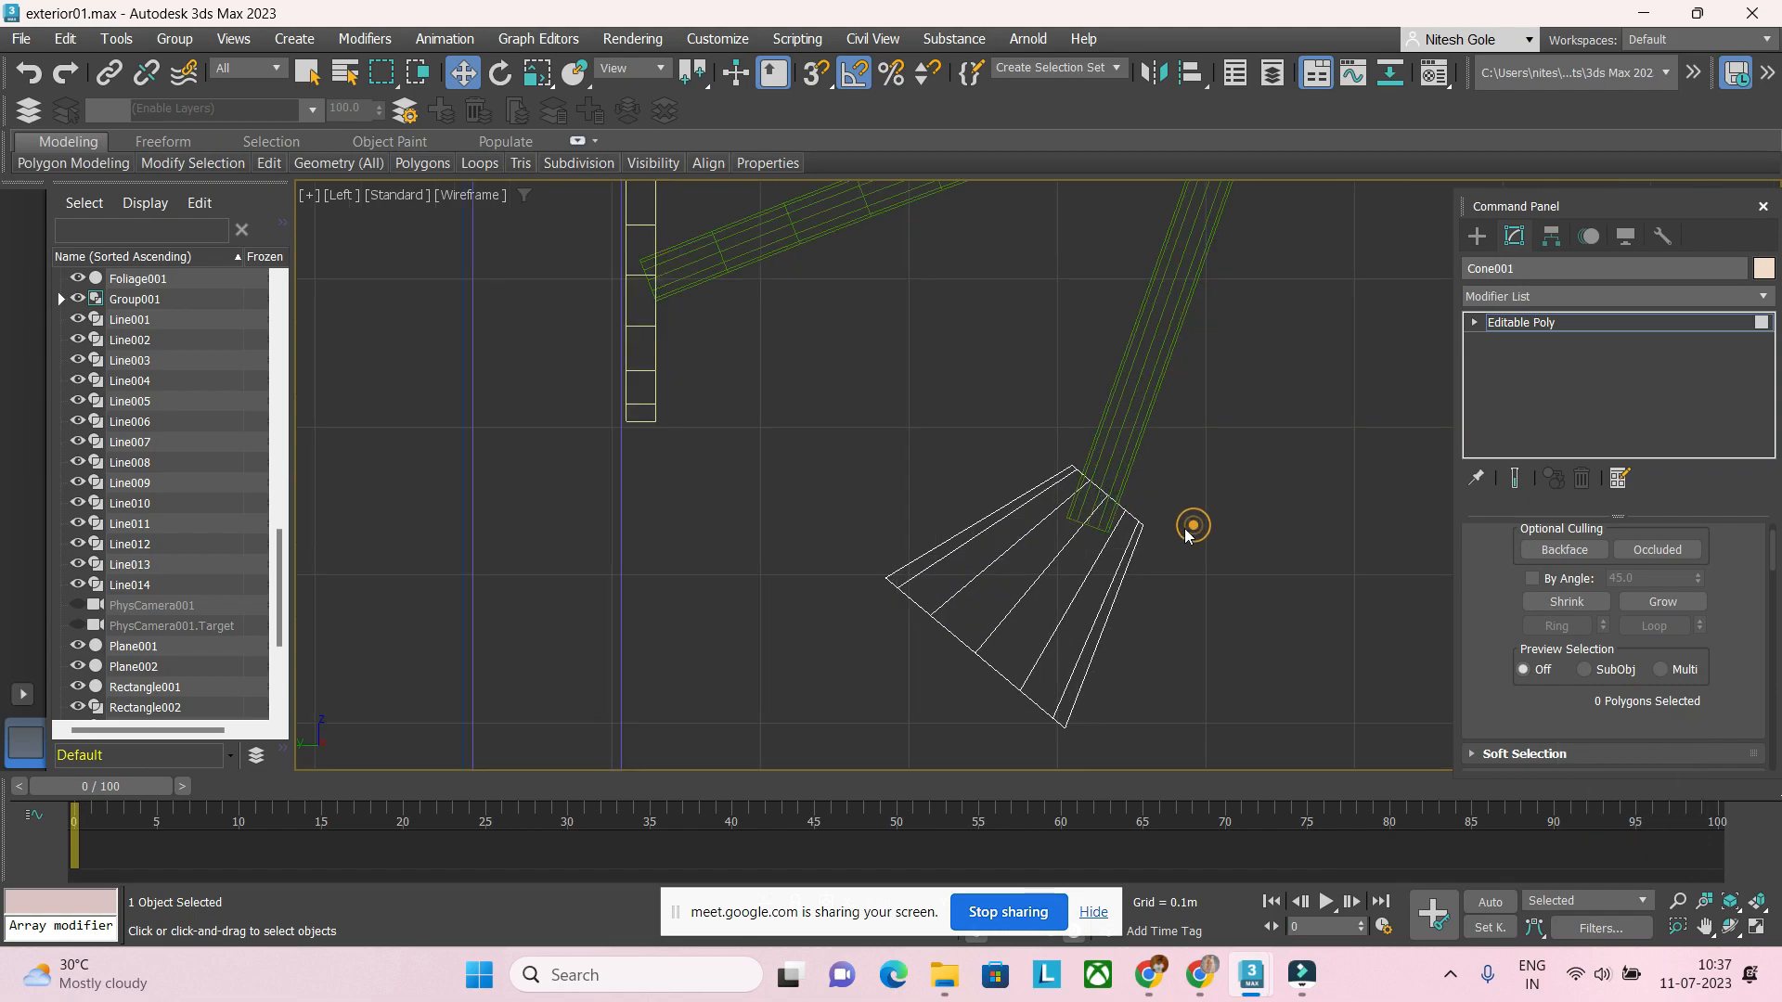
{"action": "left_click", "coordinate": [1477, 237]}
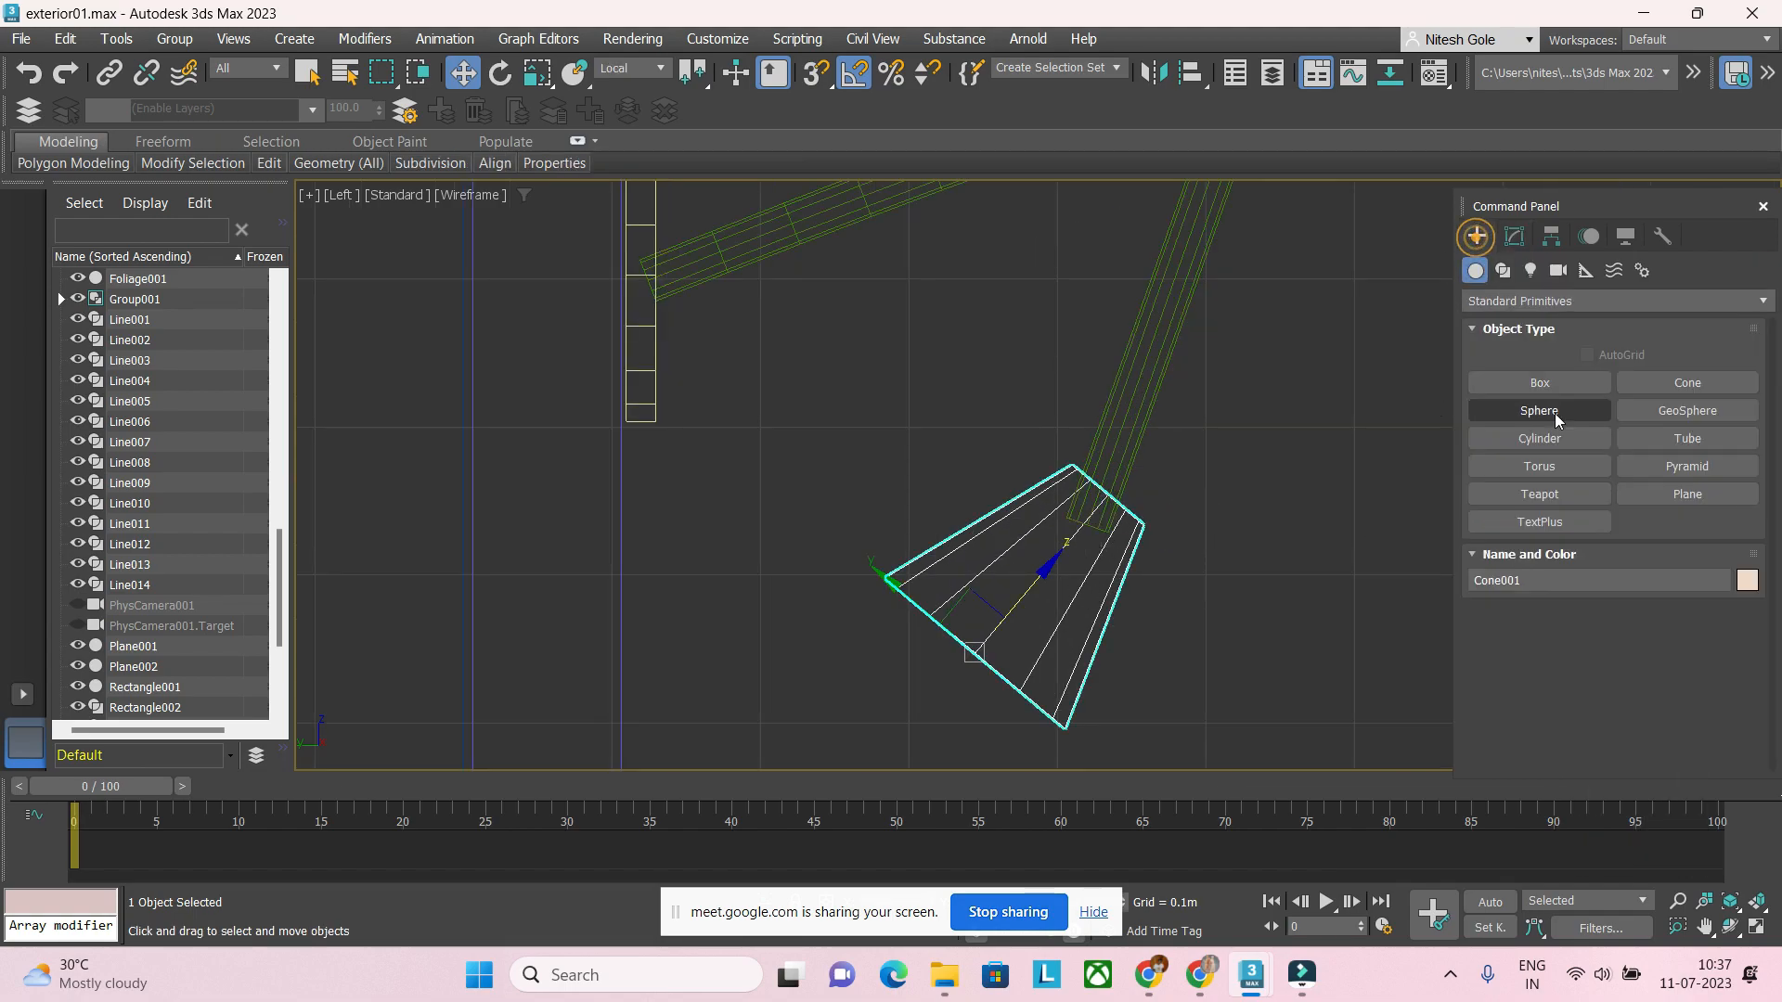
{"action": "left_click", "coordinate": [1576, 414]}
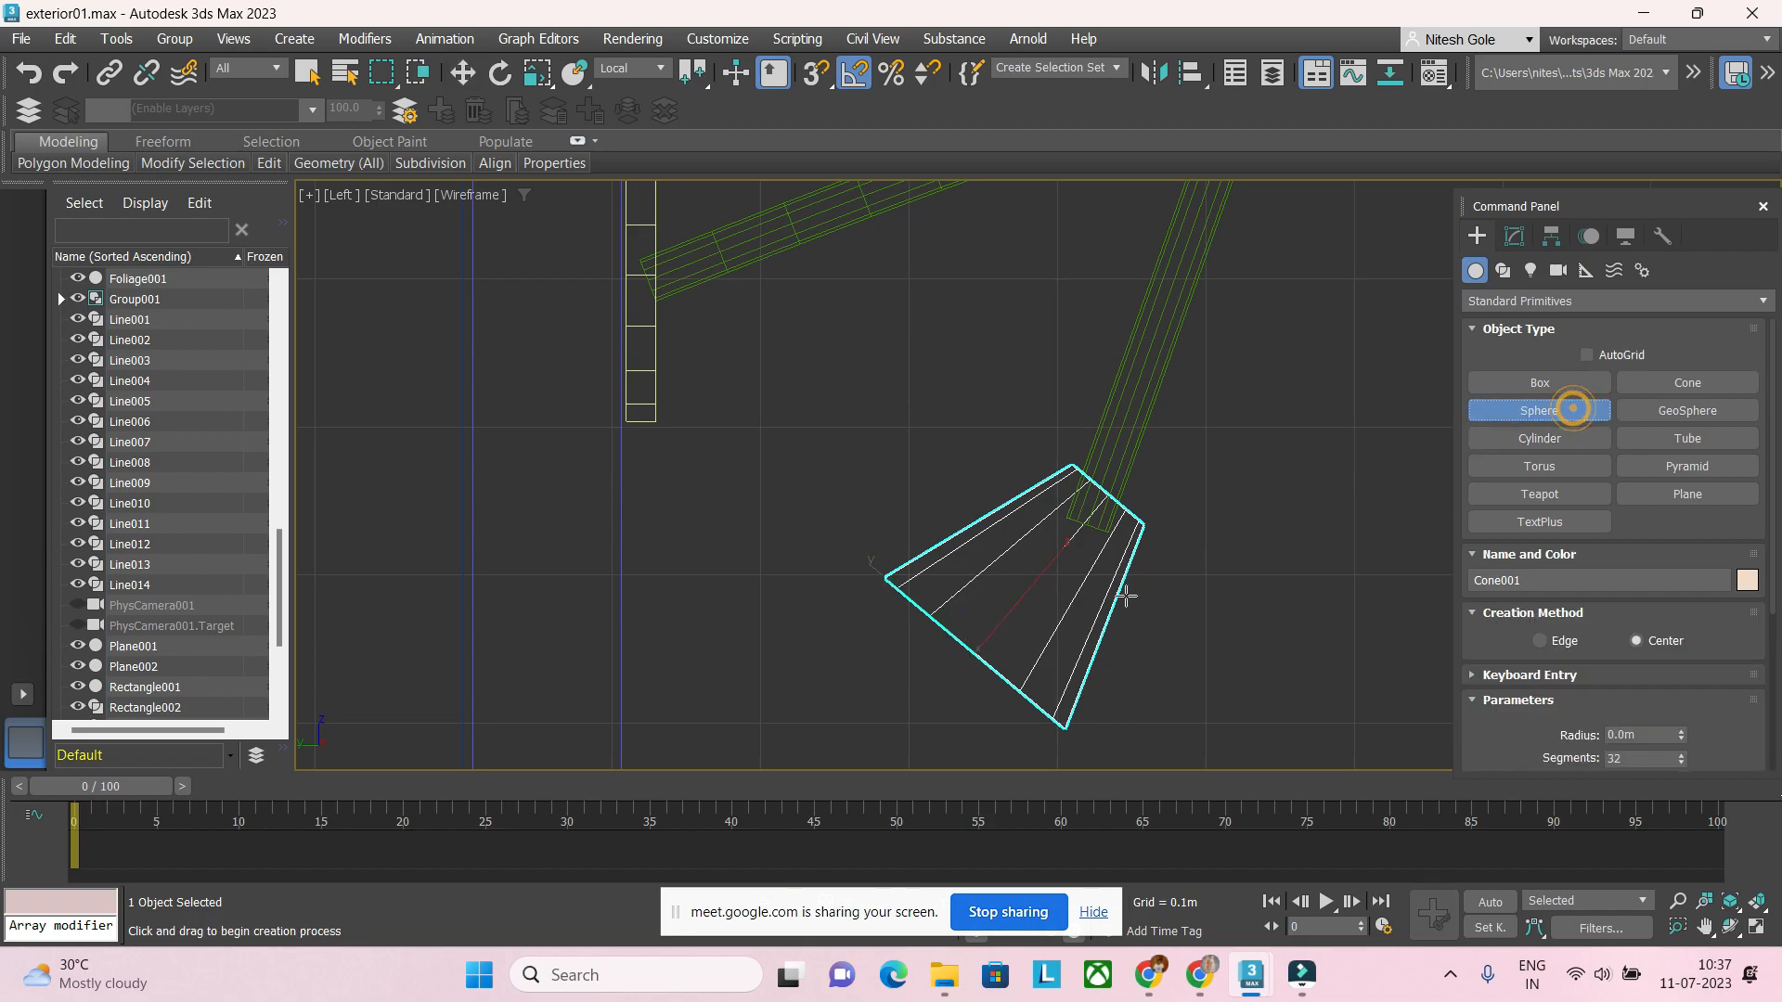
{"action": "middle_click_drag", "start_coordinate": [998, 602], "coordinate": [999, 507]}
{"action": "left_click_drag", "start_coordinate": [971, 556], "coordinate": [1088, 555]}
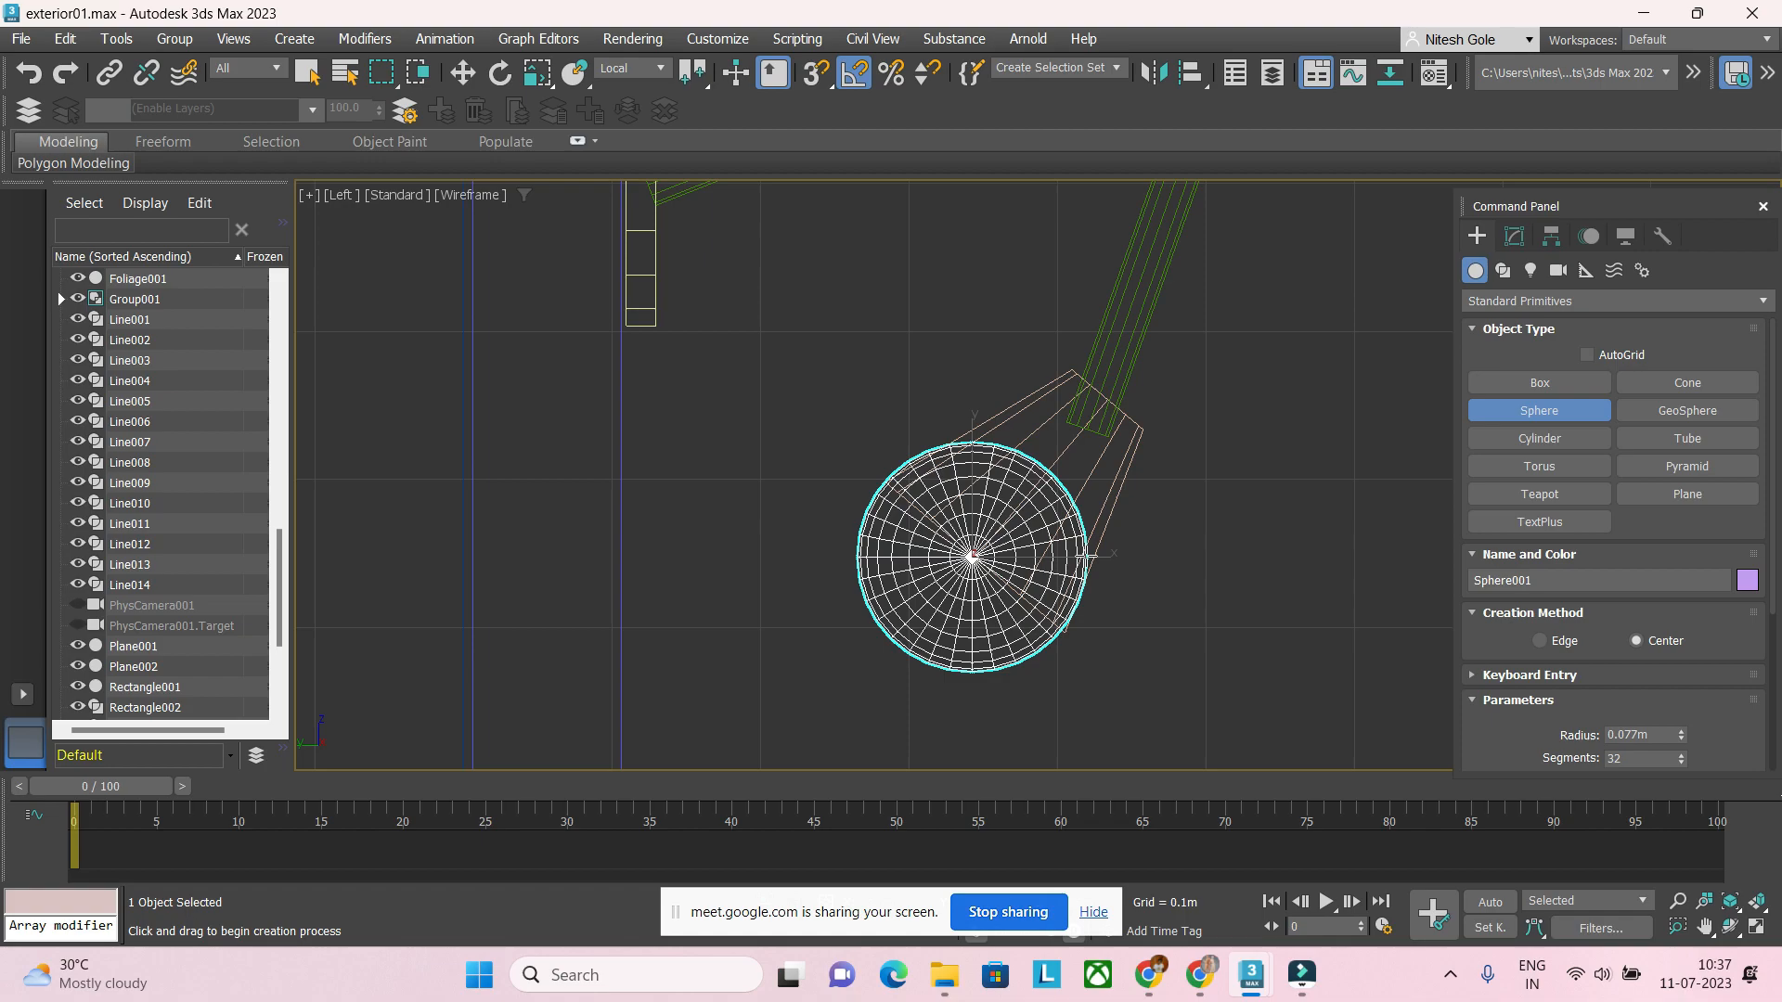
Step: Rotate the sphere so its axis follows the cone's tilt, and nudge it into the centre of the open end
{"action": "key", "text": "w"}
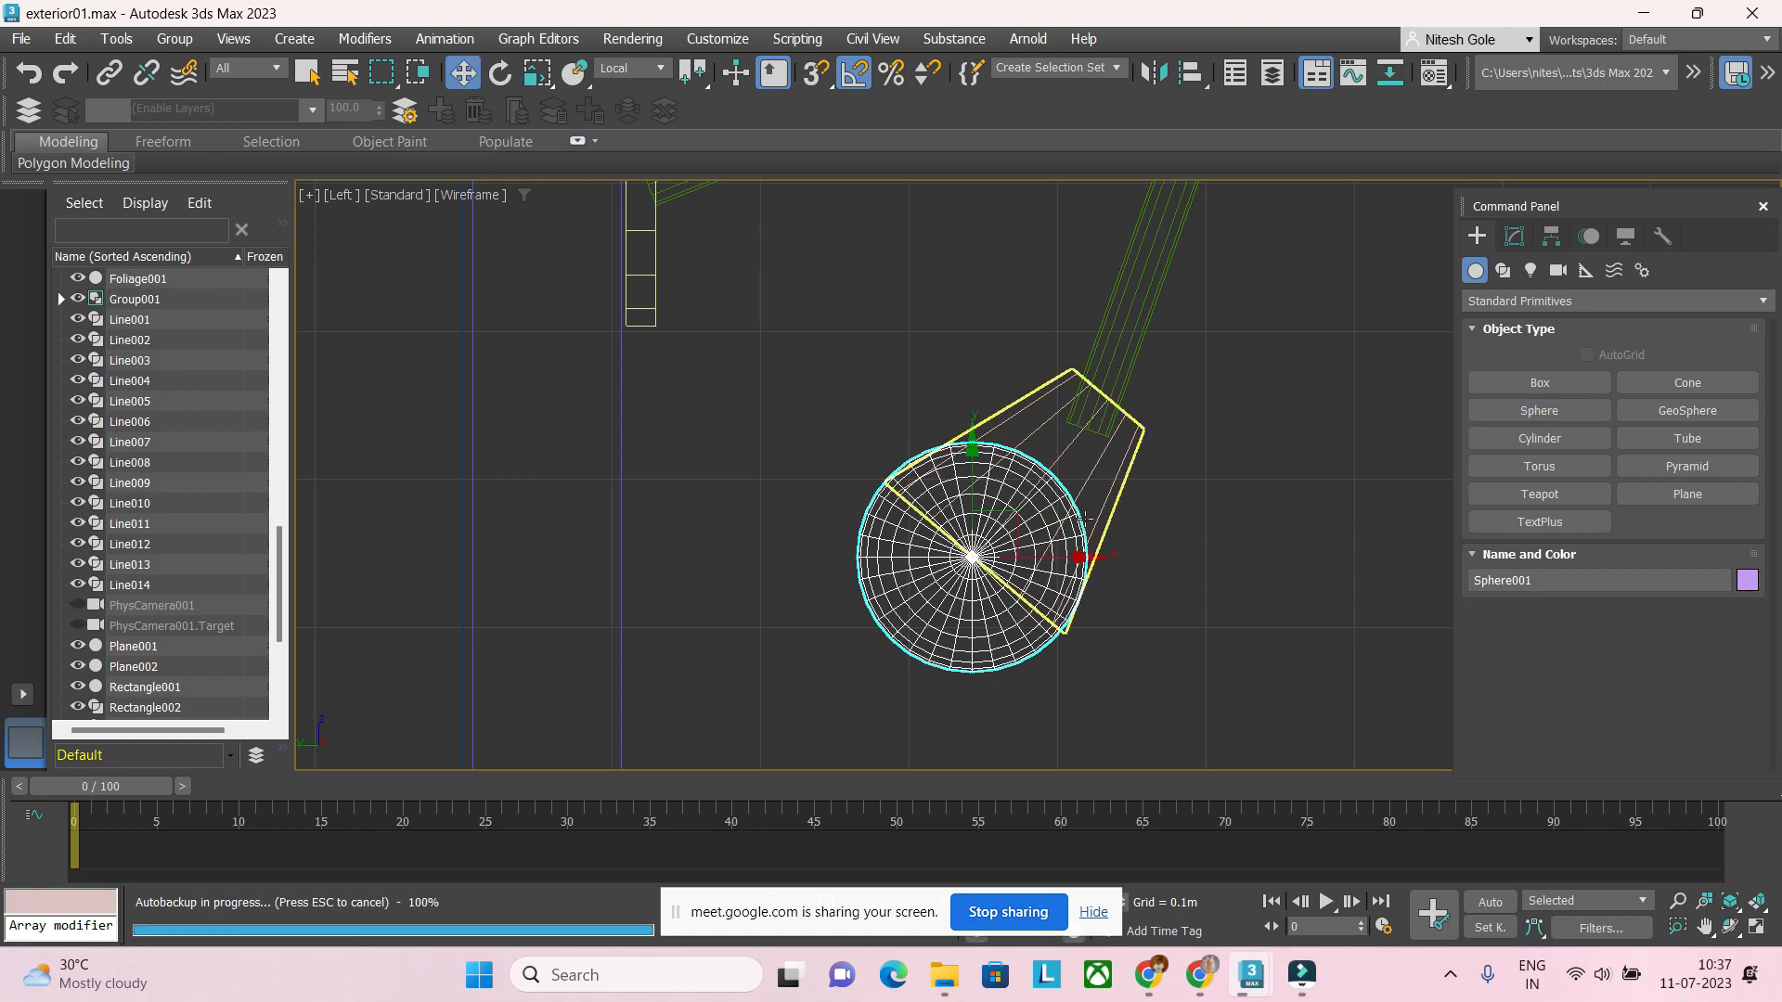
{"action": "key", "text": "e"}
{"action": "left_click_drag", "start_coordinate": [1021, 565], "coordinate": [1006, 566]}
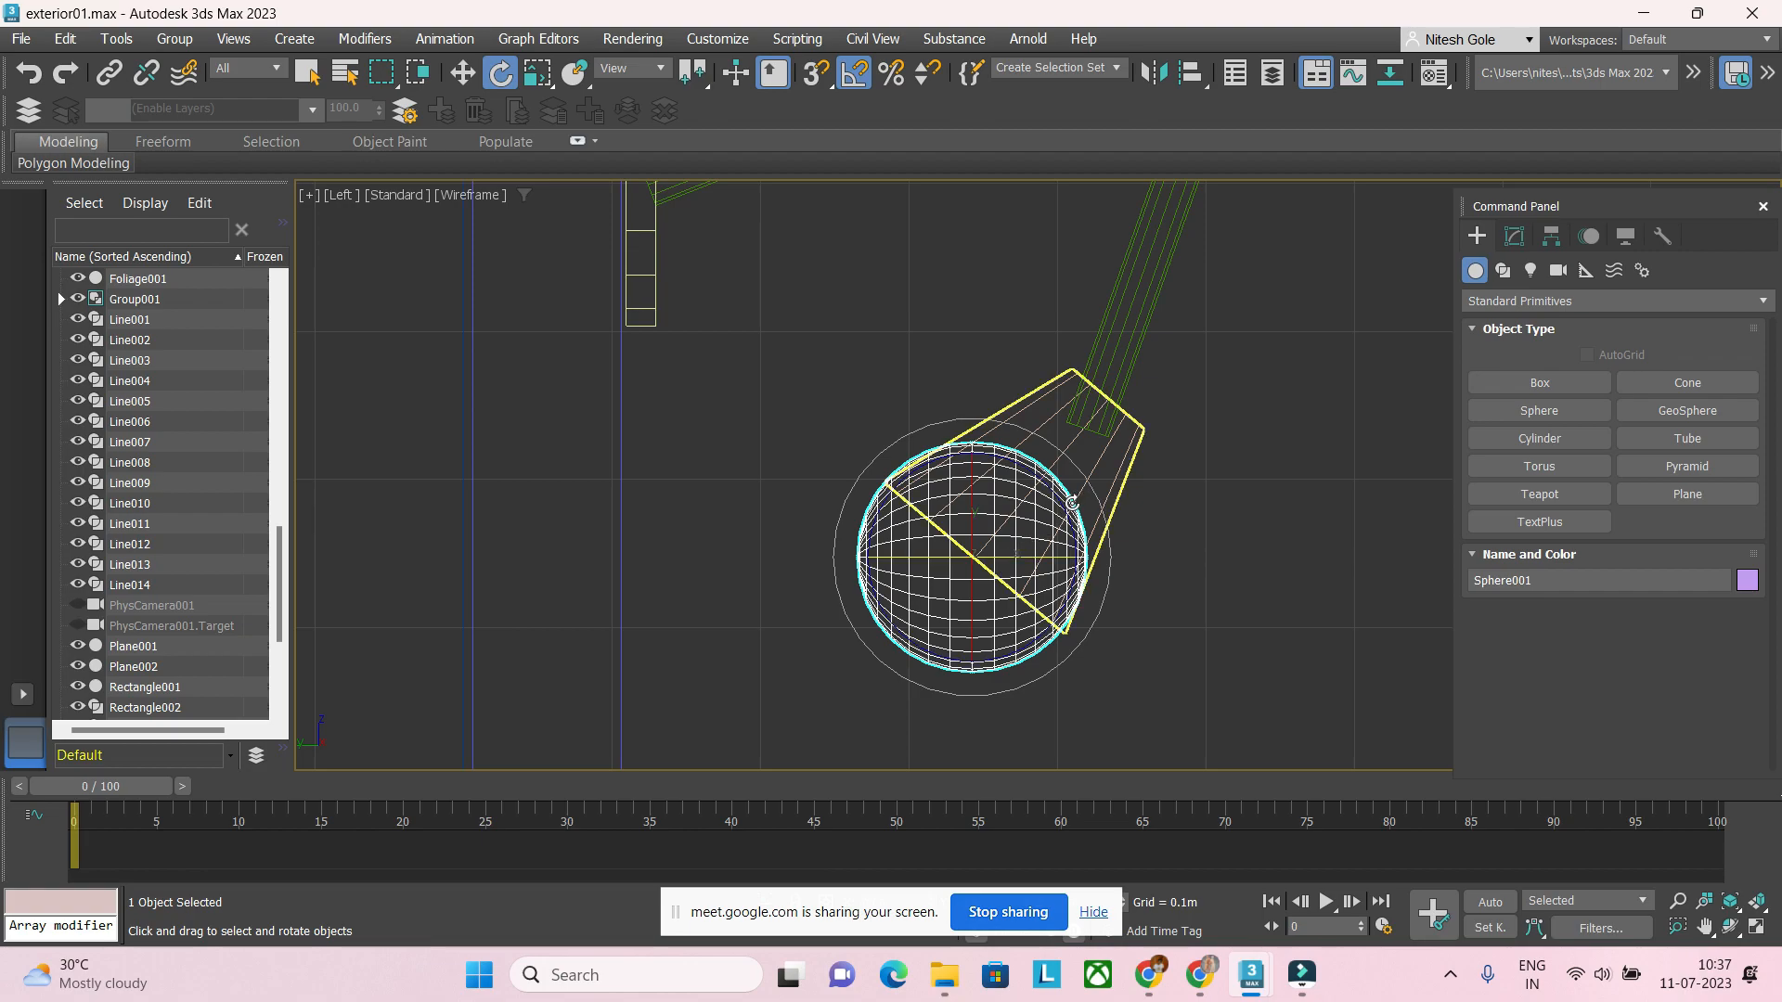
{"action": "left_click_drag", "start_coordinate": [1072, 503], "coordinate": [1056, 436]}
{"action": "key", "text": "ctrl+z"}
{"action": "key", "text": "ctrl+z"}
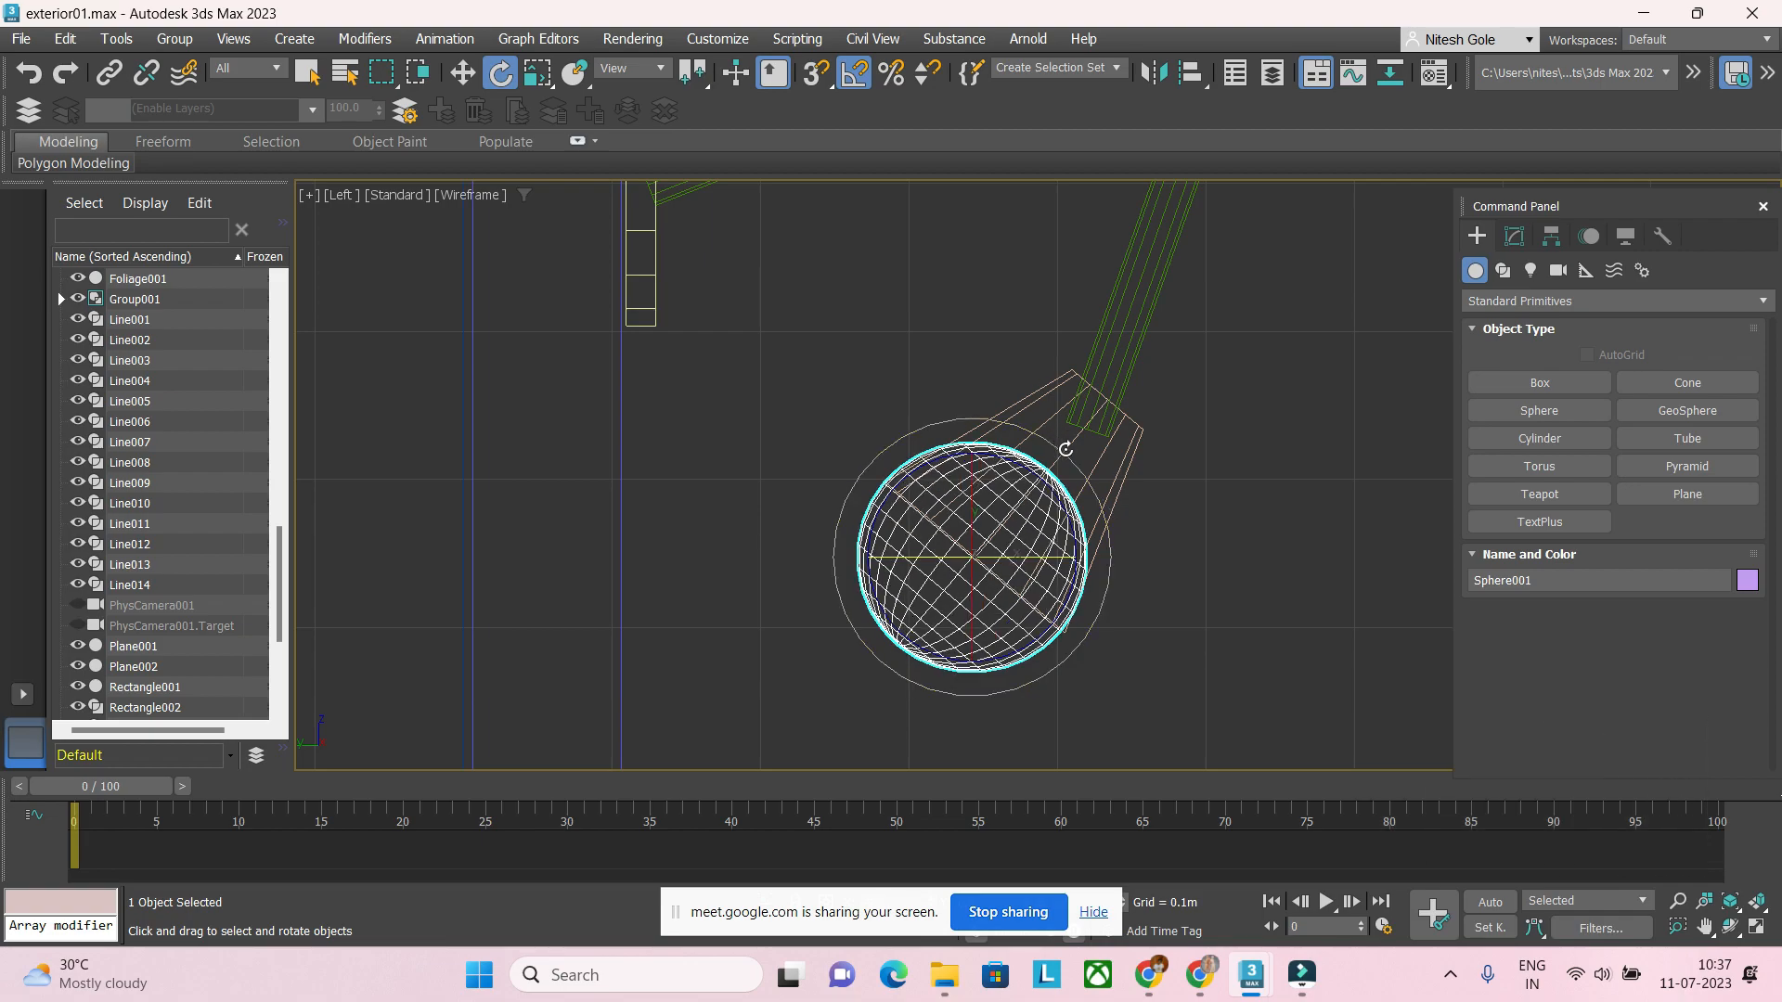
{"action": "key", "text": "w"}
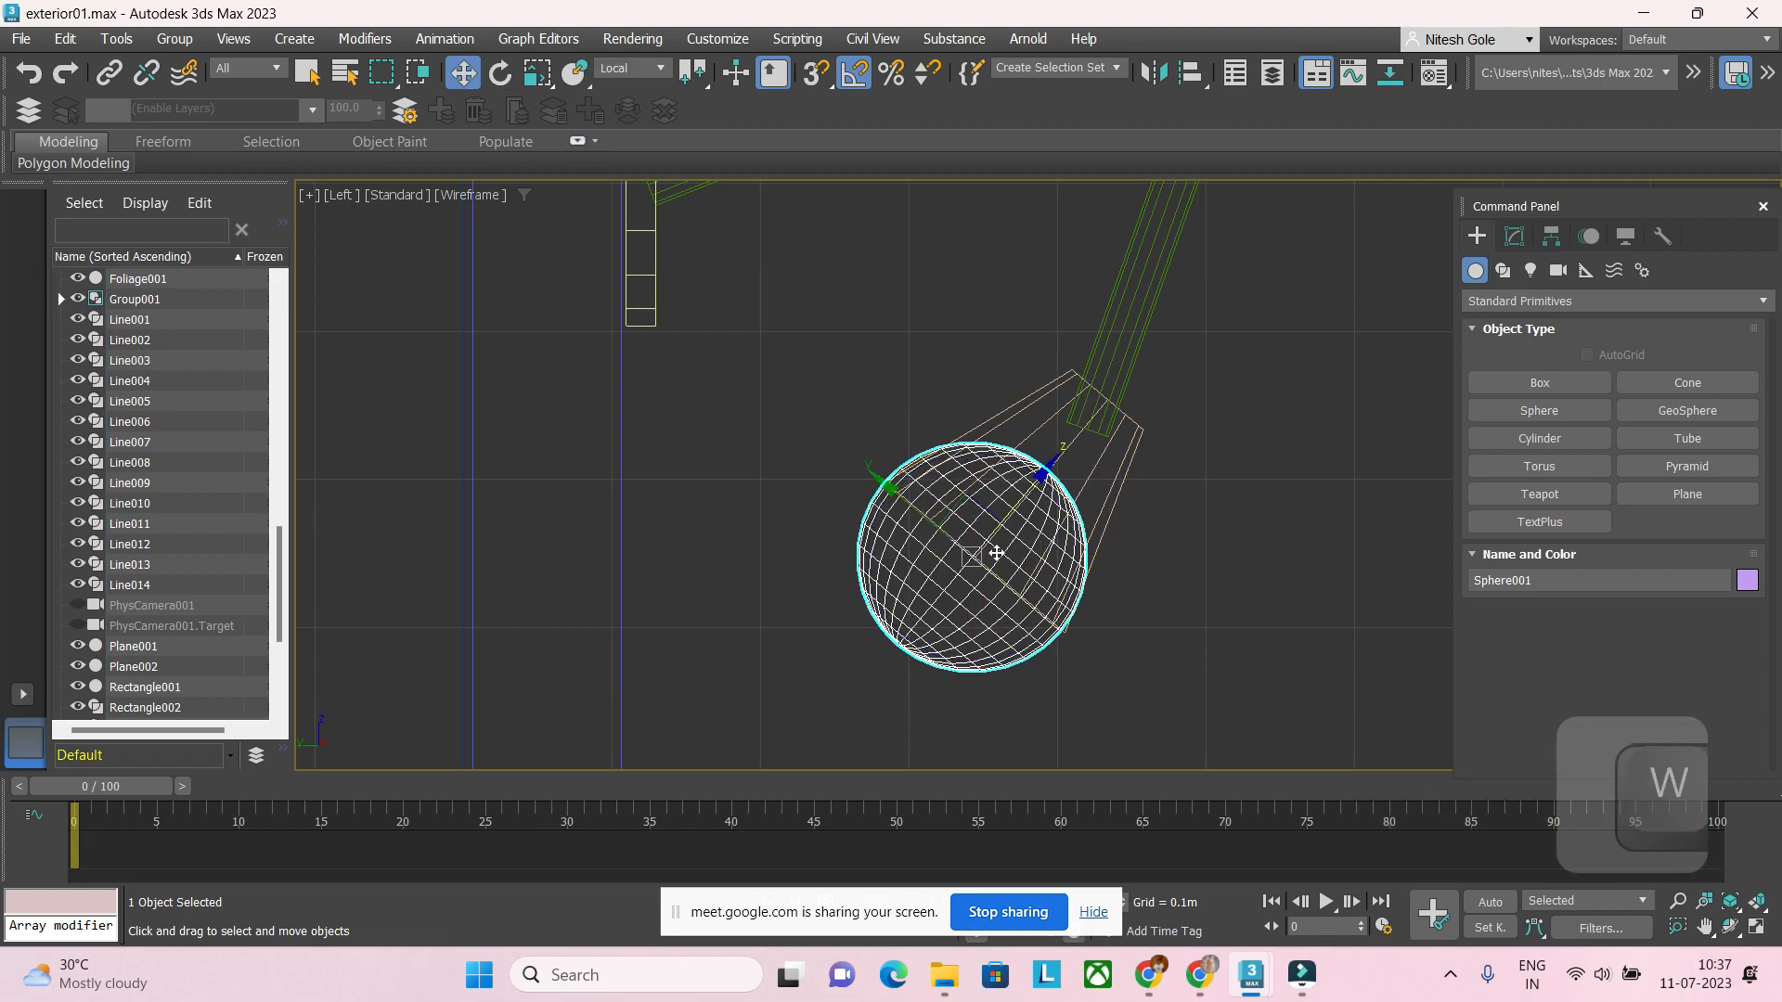
{"action": "left_click_drag", "start_coordinate": [985, 562], "coordinate": [983, 560]}
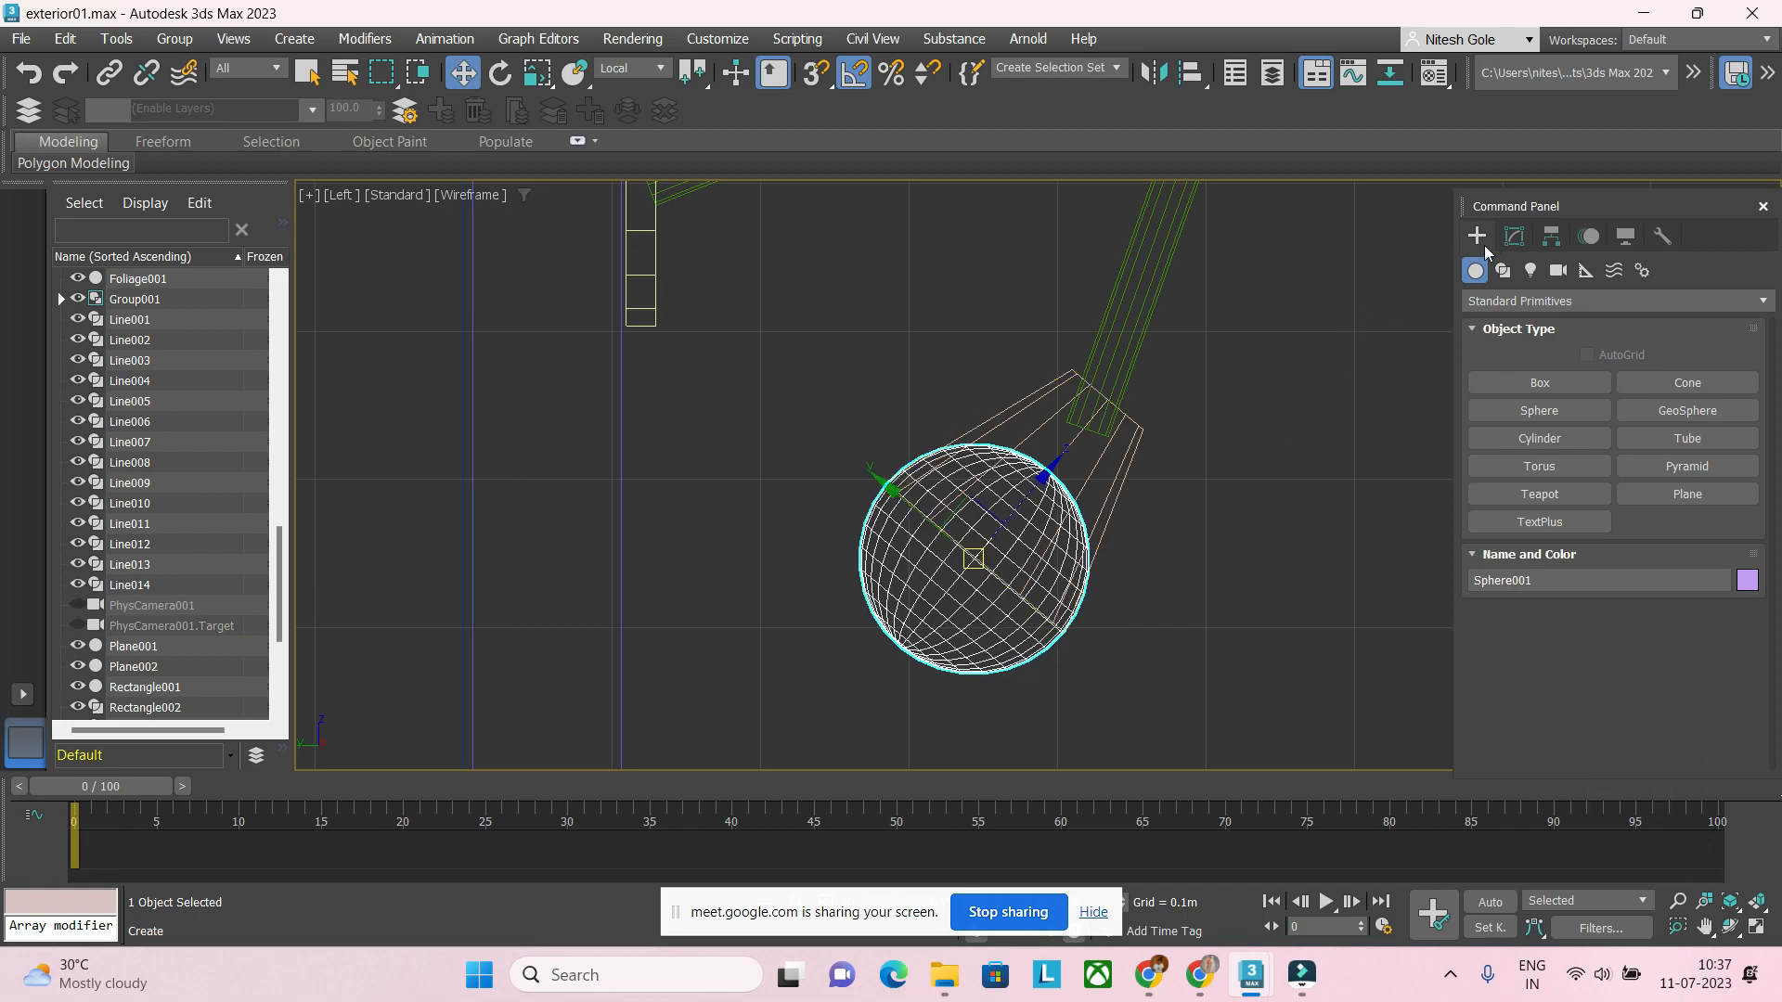
Step: Slice the sphere in half with Slice From at 180 and reduce its segments to 12
{"action": "left_click", "coordinate": [1514, 236]}
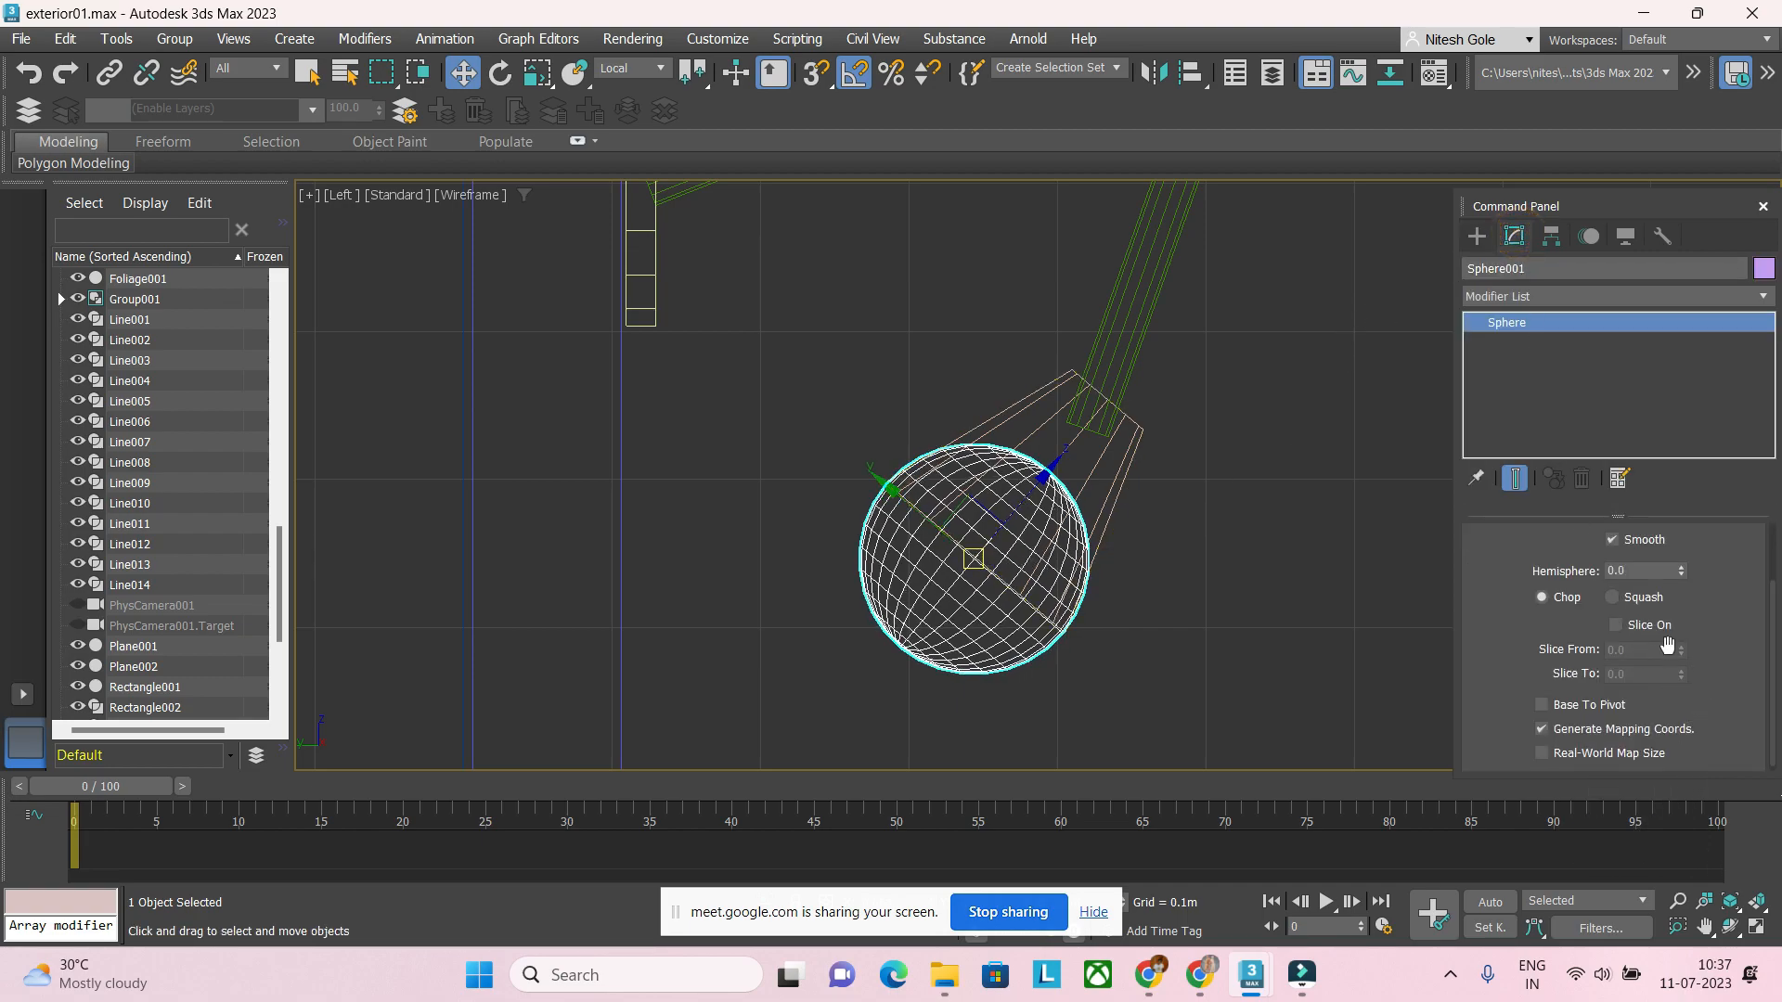
{"action": "left_click_drag", "start_coordinate": [1680, 646], "coordinate": [1619, 490]}
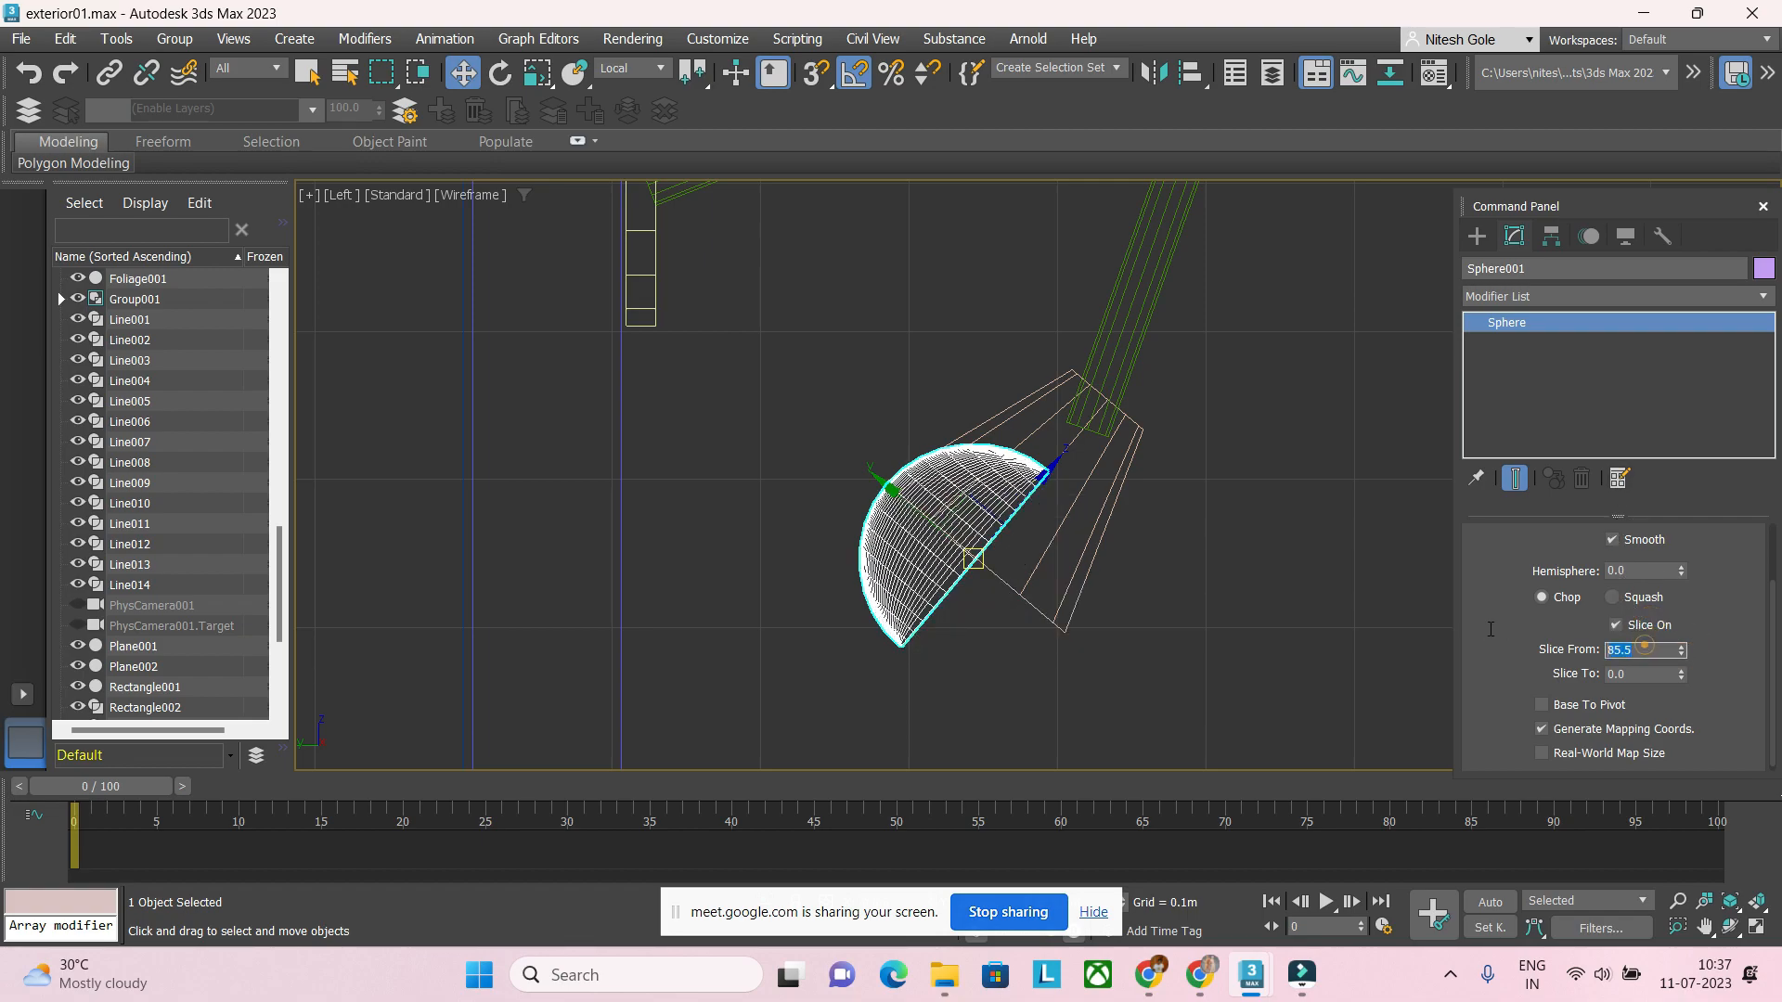
{"action": "type", "text": "180"}
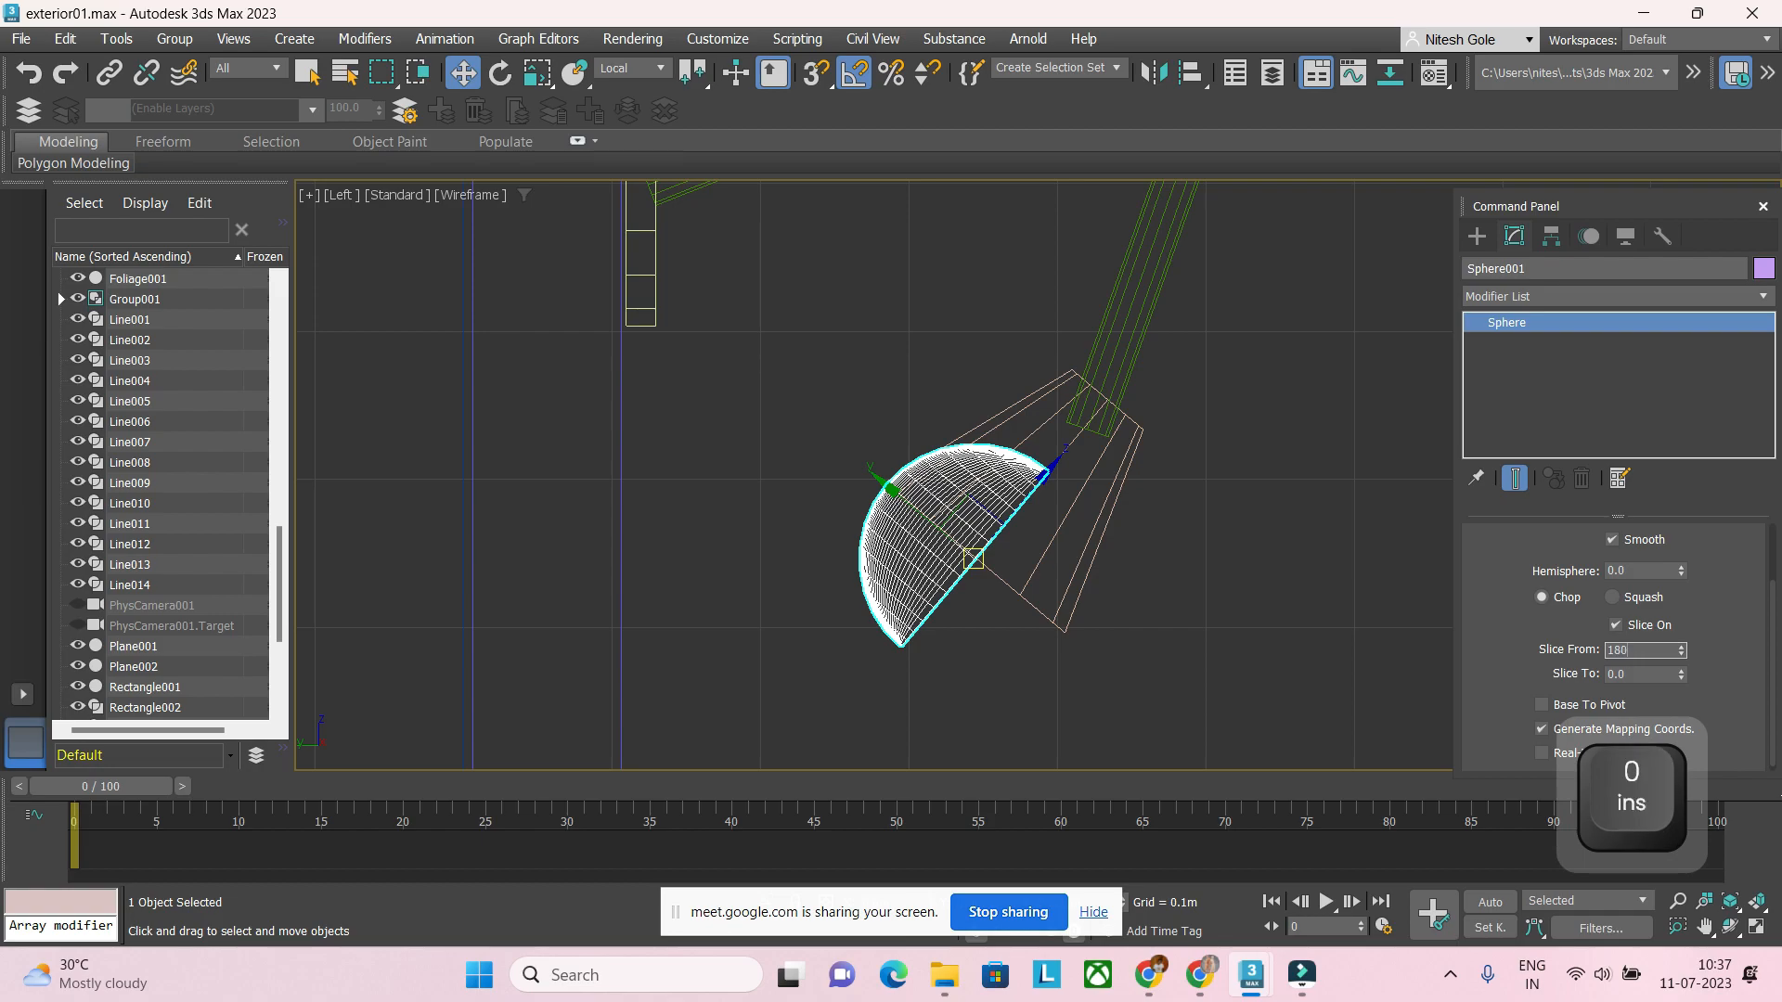
{"action": "key", "text": "Return"}
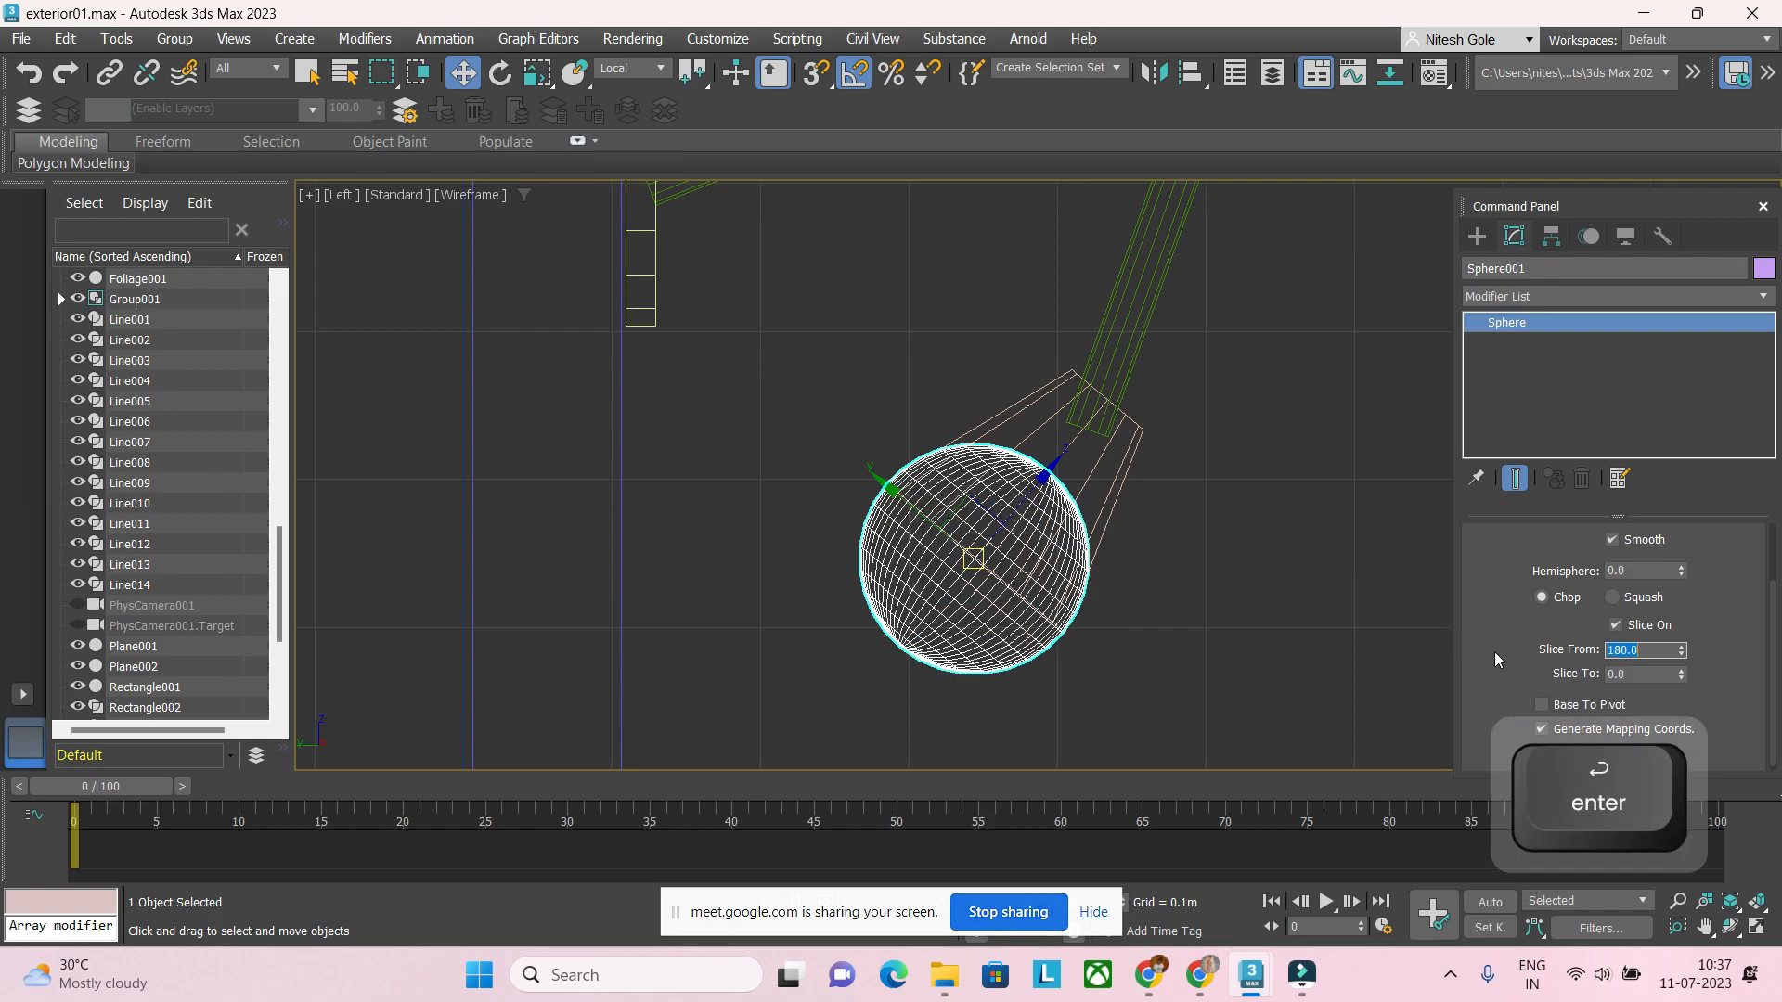
{"action": "scroll", "coordinate": [1705, 654], "scroll_direction": "up", "scroll_amount": 2}
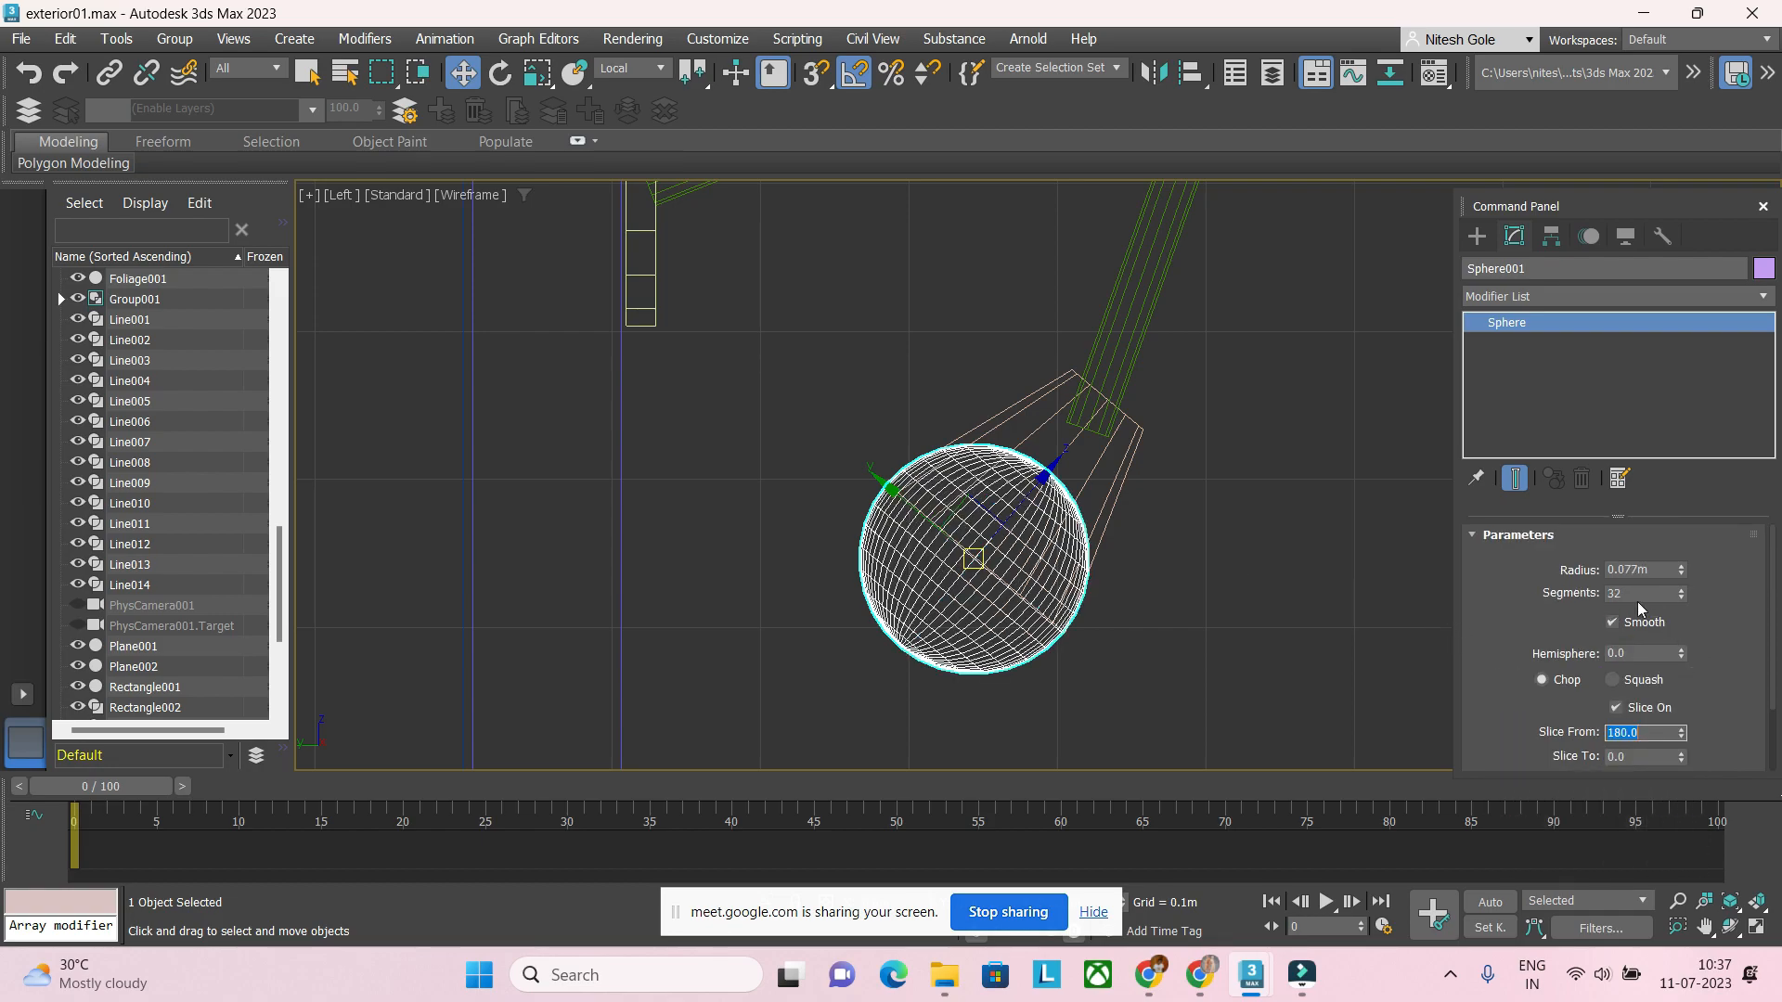
{"action": "type", "text": "12"}
{"action": "key", "text": "Return"}
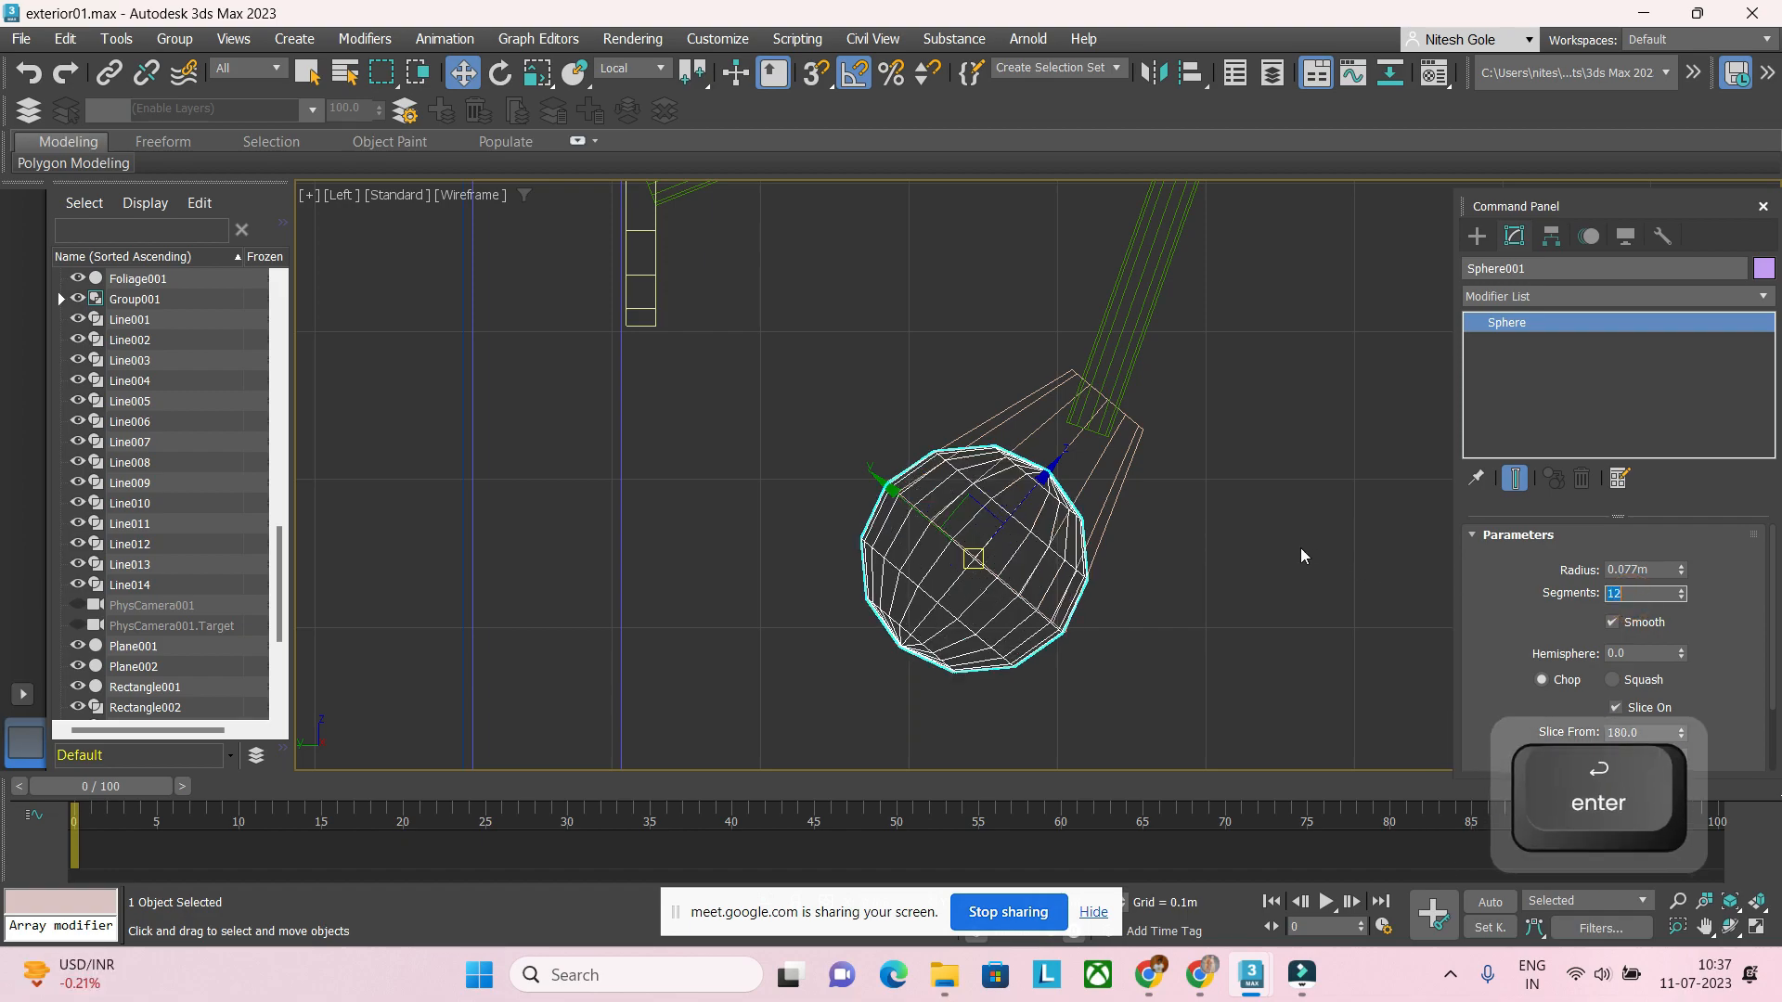
Step: Rotate the half sphere so its flat side lies along the cone's open end and its dome faces outward
{"action": "key", "text": "e"}
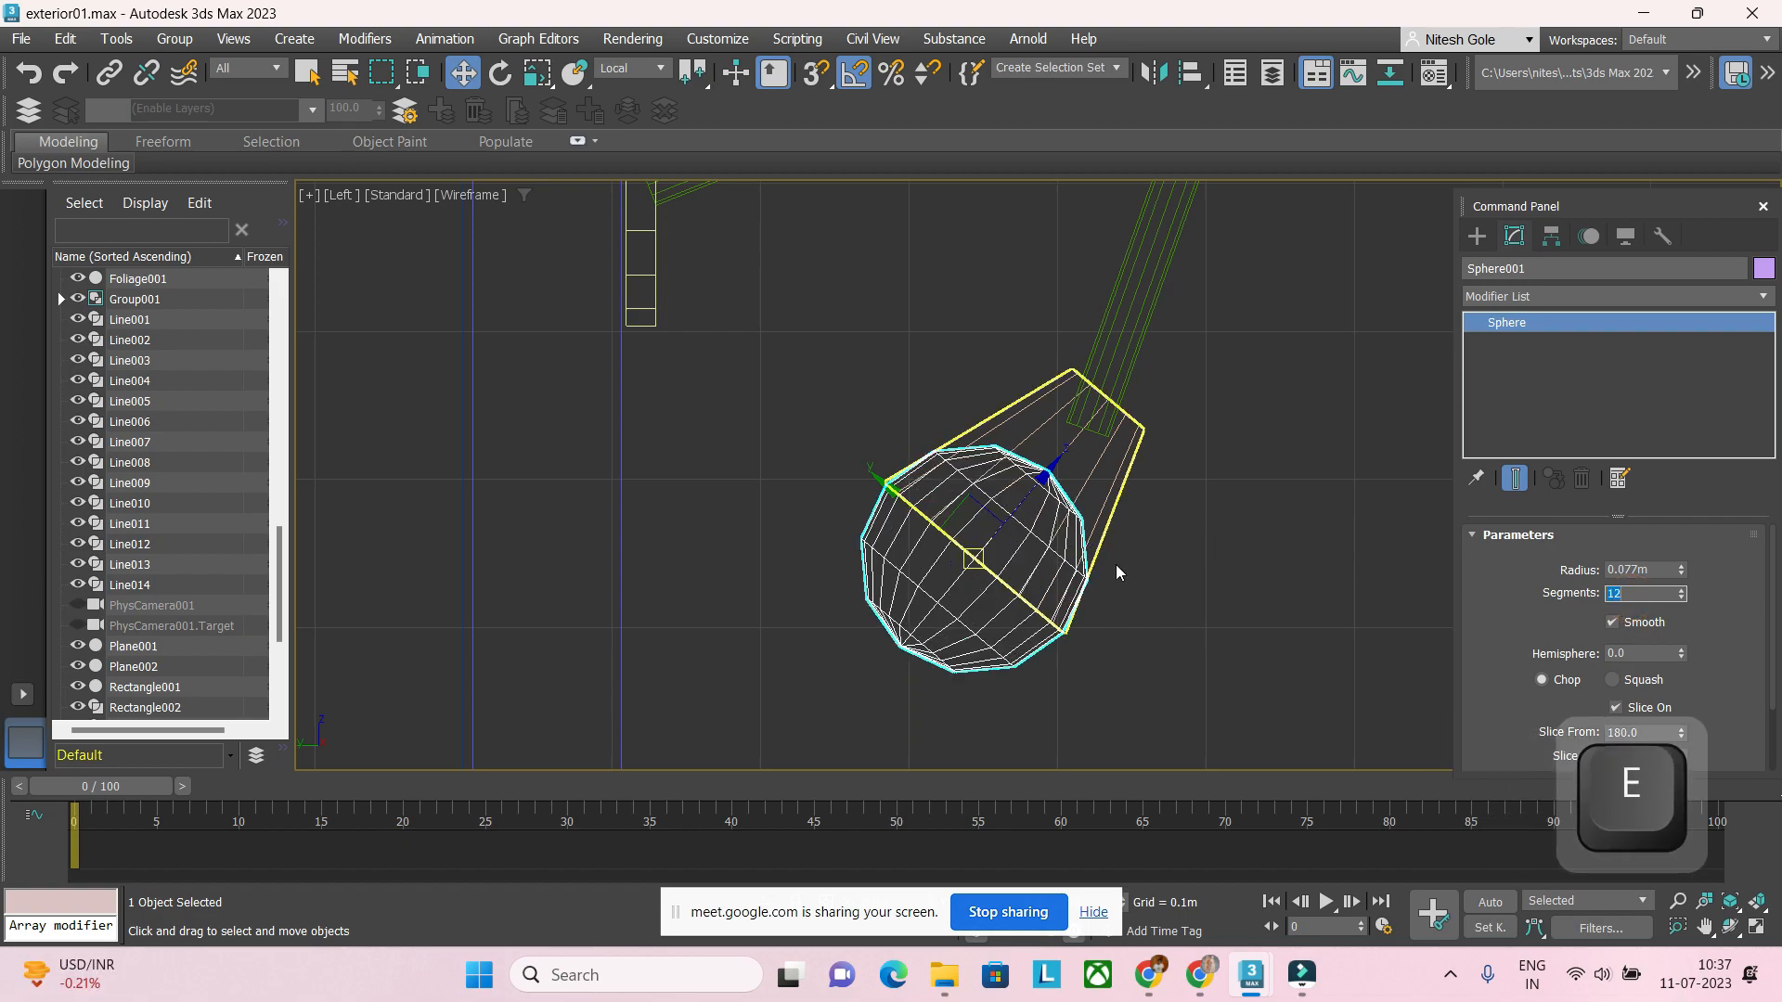
{"action": "left_click", "coordinate": [1148, 583]}
{"action": "key", "text": "e"}
{"action": "left_click", "coordinate": [1018, 548]}
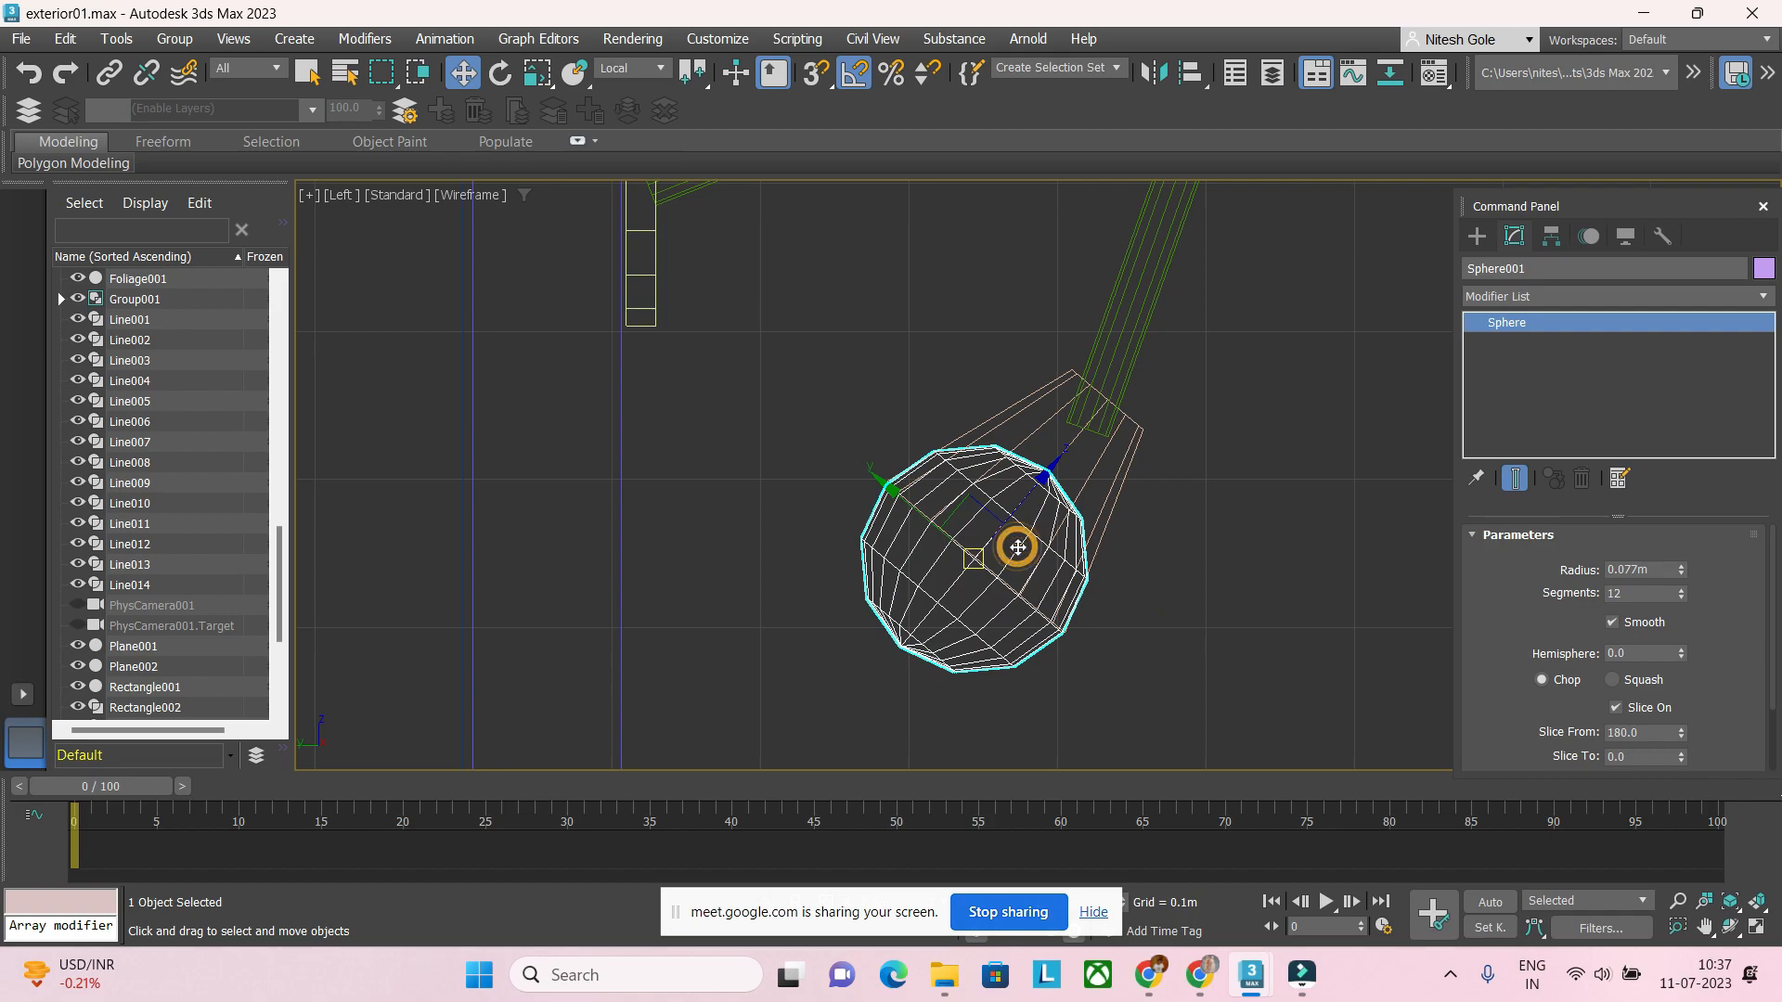
{"action": "key", "text": "e"}
{"action": "left_click_drag", "start_coordinate": [975, 506], "coordinate": [966, 586]}
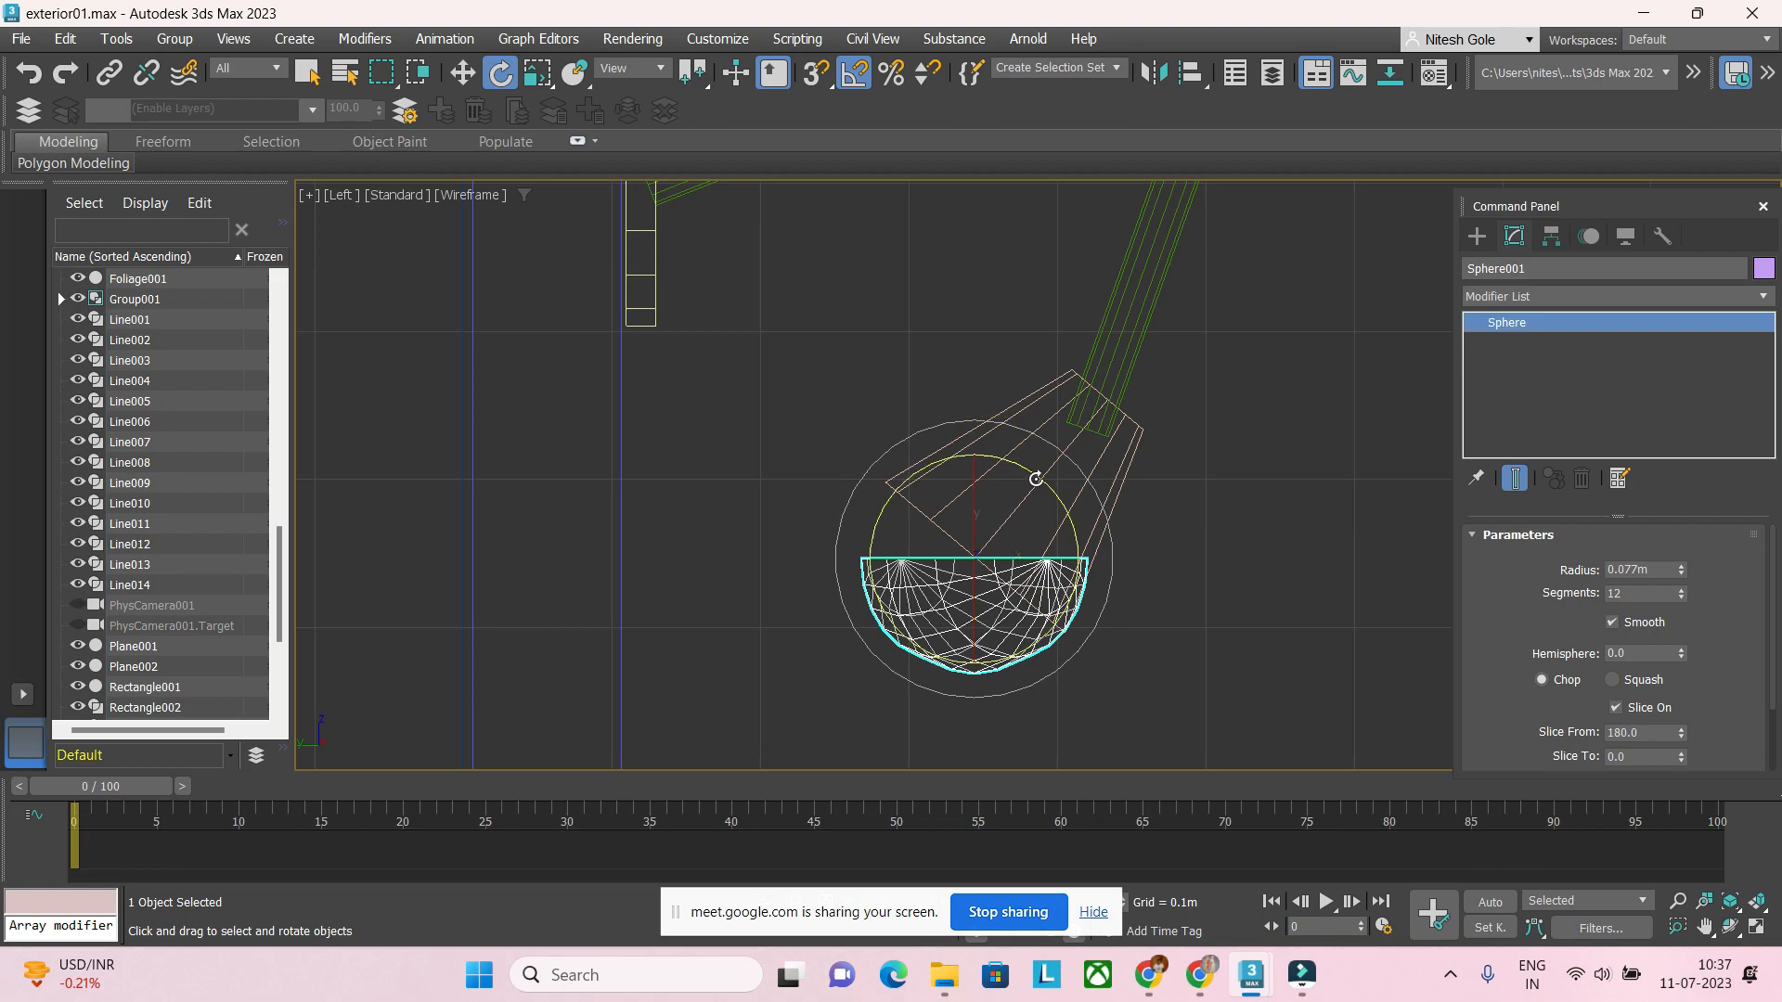
{"action": "left_click_drag", "start_coordinate": [1036, 479], "coordinate": [1044, 546]}
{"action": "key", "text": "w"}
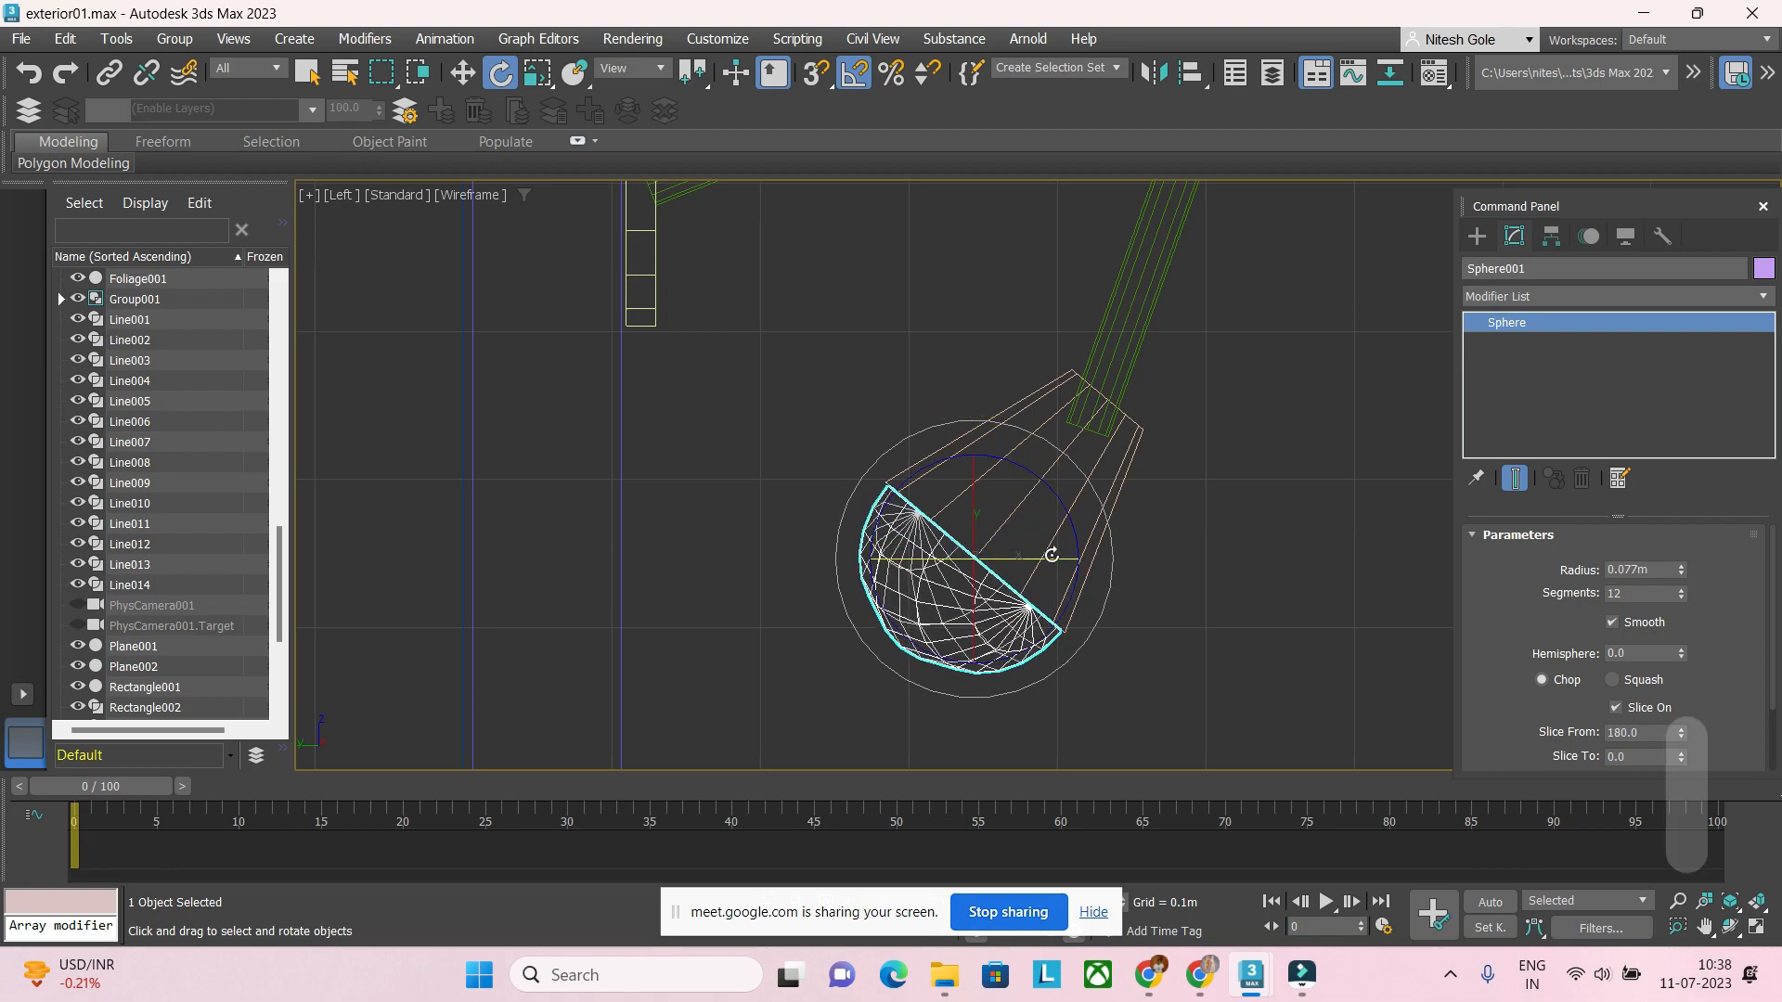
Step: Nudge the half sphere along its local X axis slightly into the cone's open end
{"action": "left_click", "coordinate": [1004, 535]}
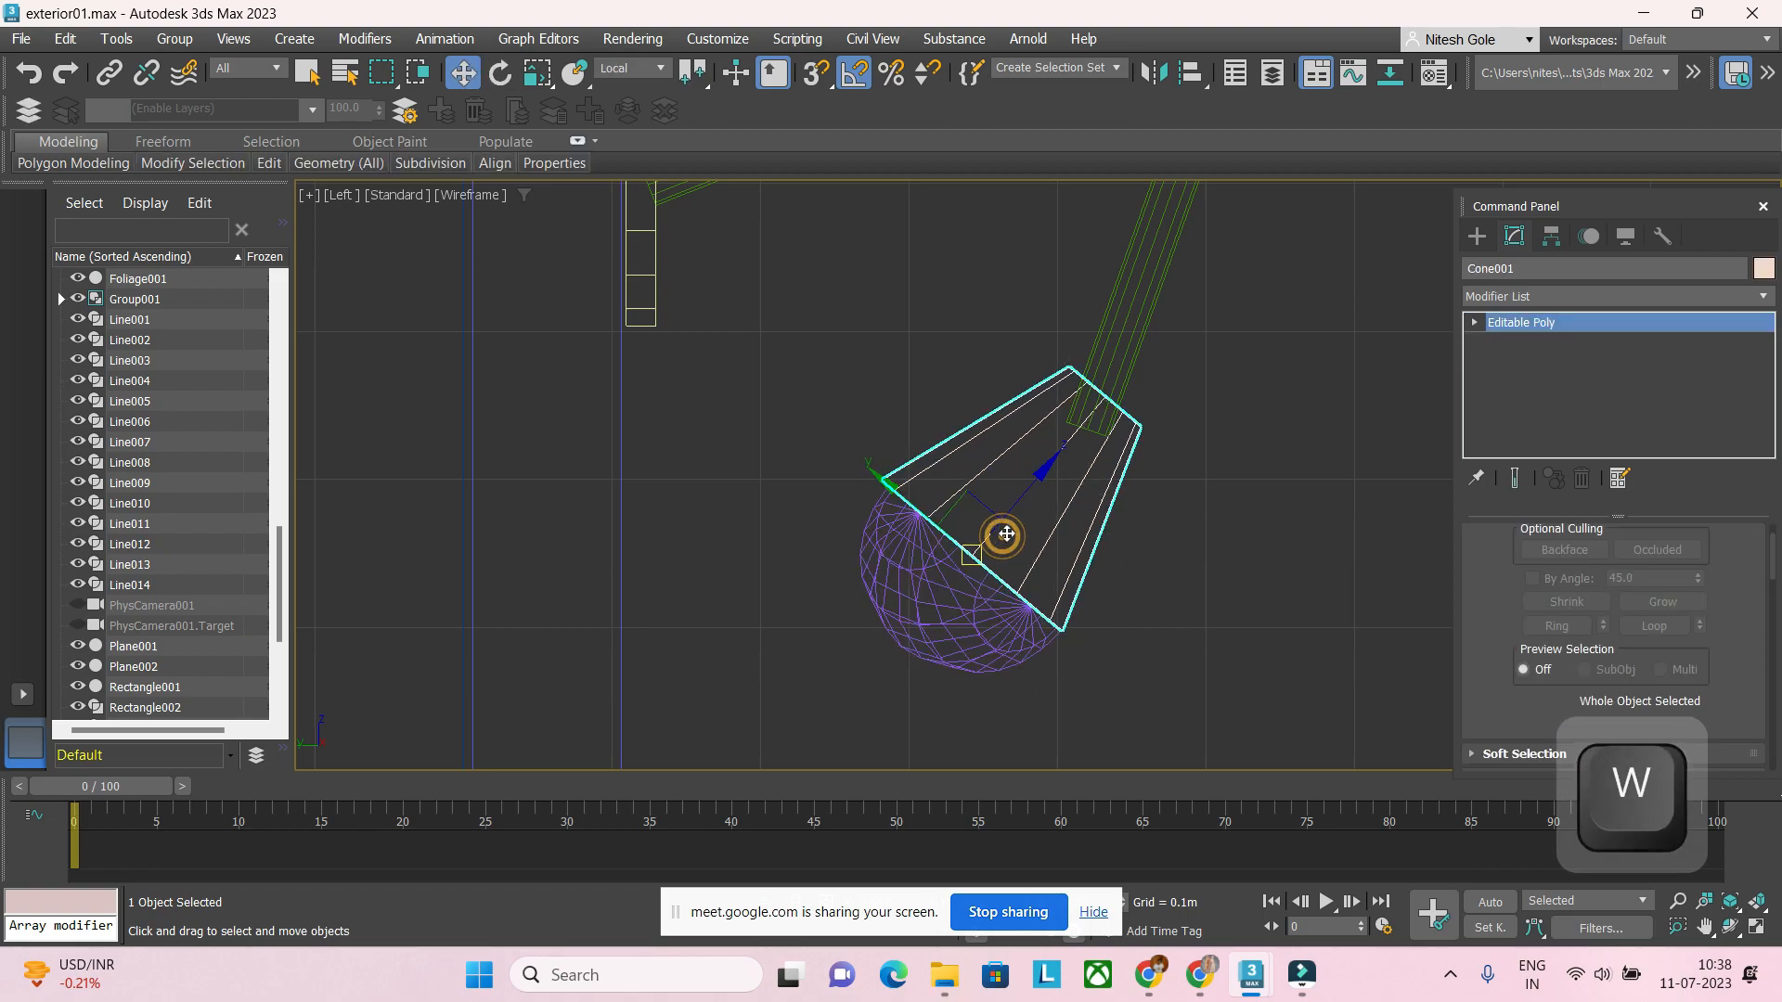
{"action": "key", "text": "ctrl+z"}
{"action": "key", "text": "ctrl+z"}
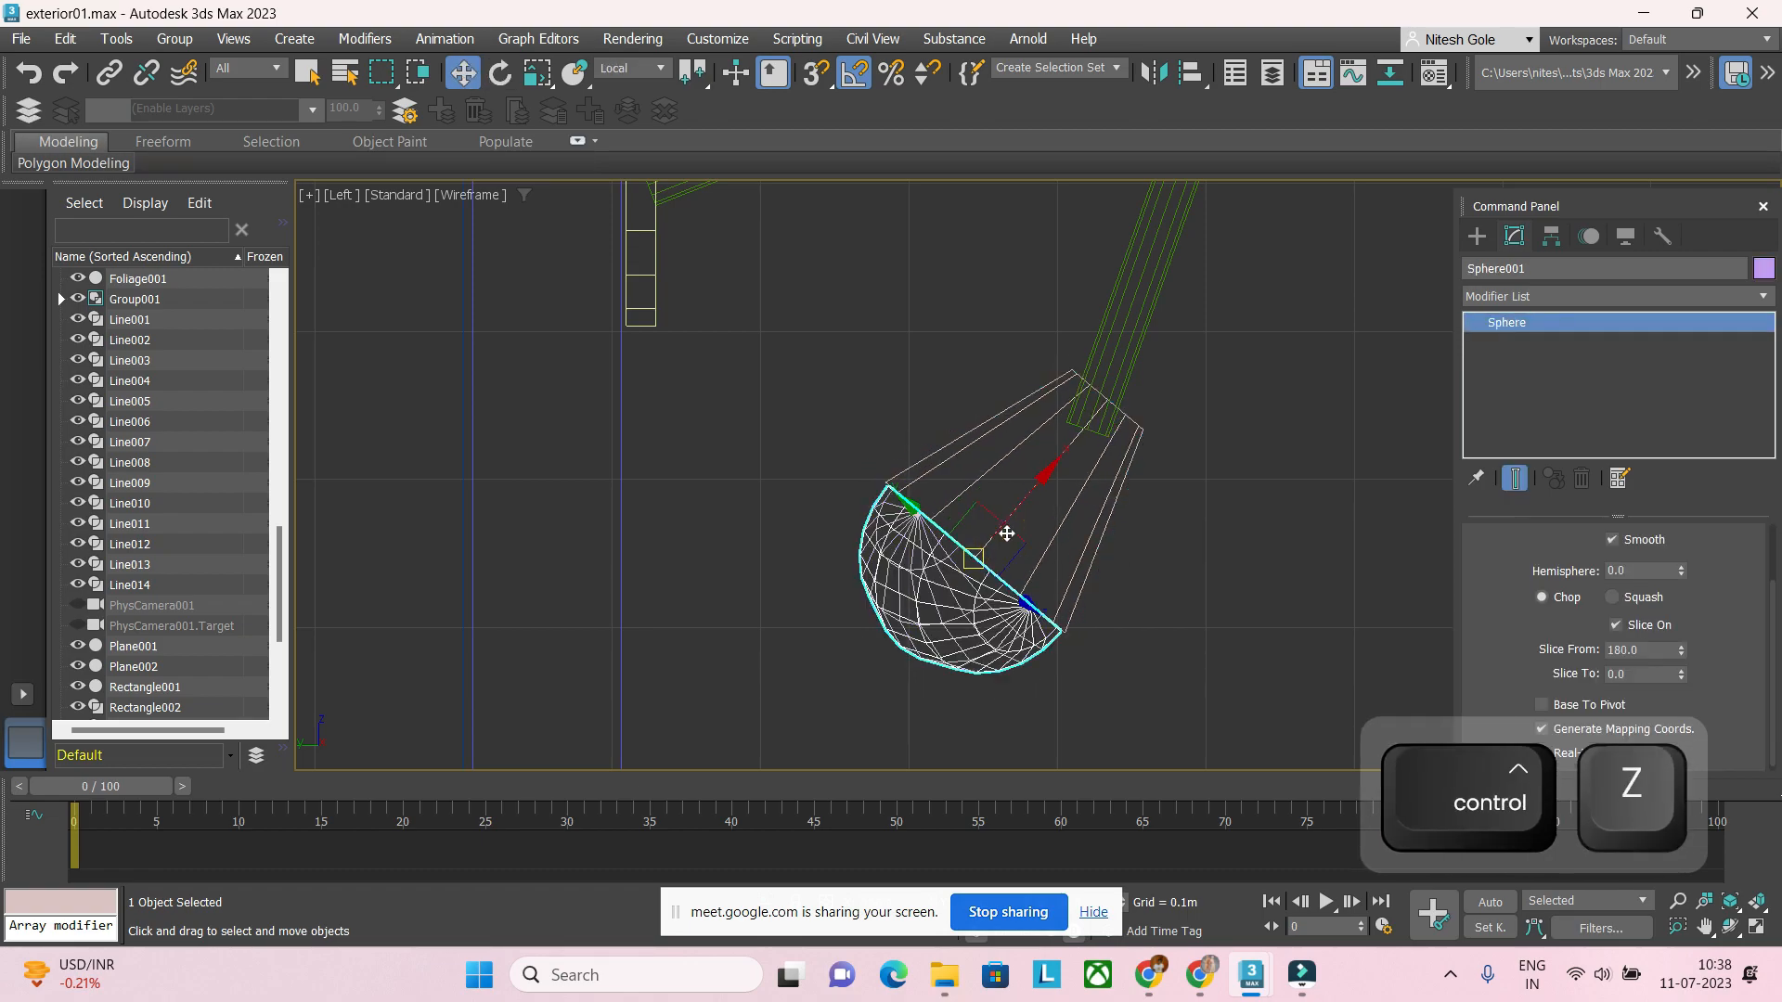
{"action": "left_click_drag", "start_coordinate": [1021, 502], "coordinate": [1026, 499]}
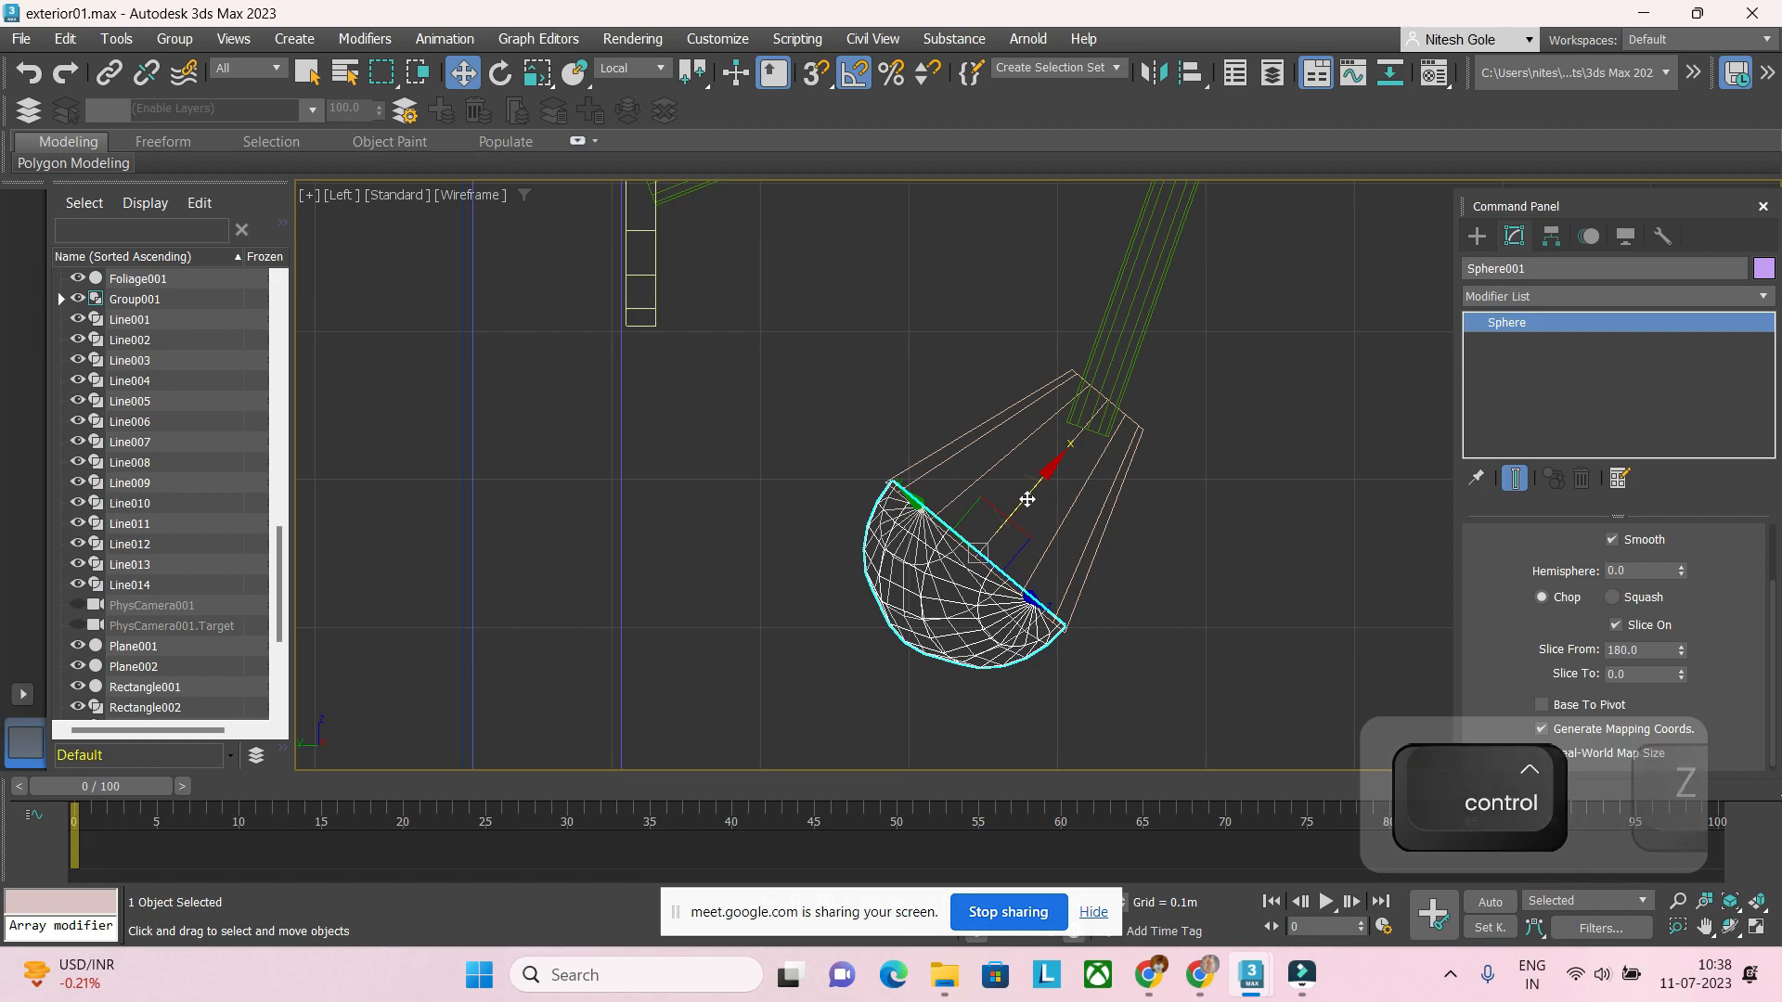
{"action": "scroll", "coordinate": [1114, 547], "scroll_direction": "down", "scroll_amount": 4}
{"action": "left_click", "coordinate": [997, 428]}
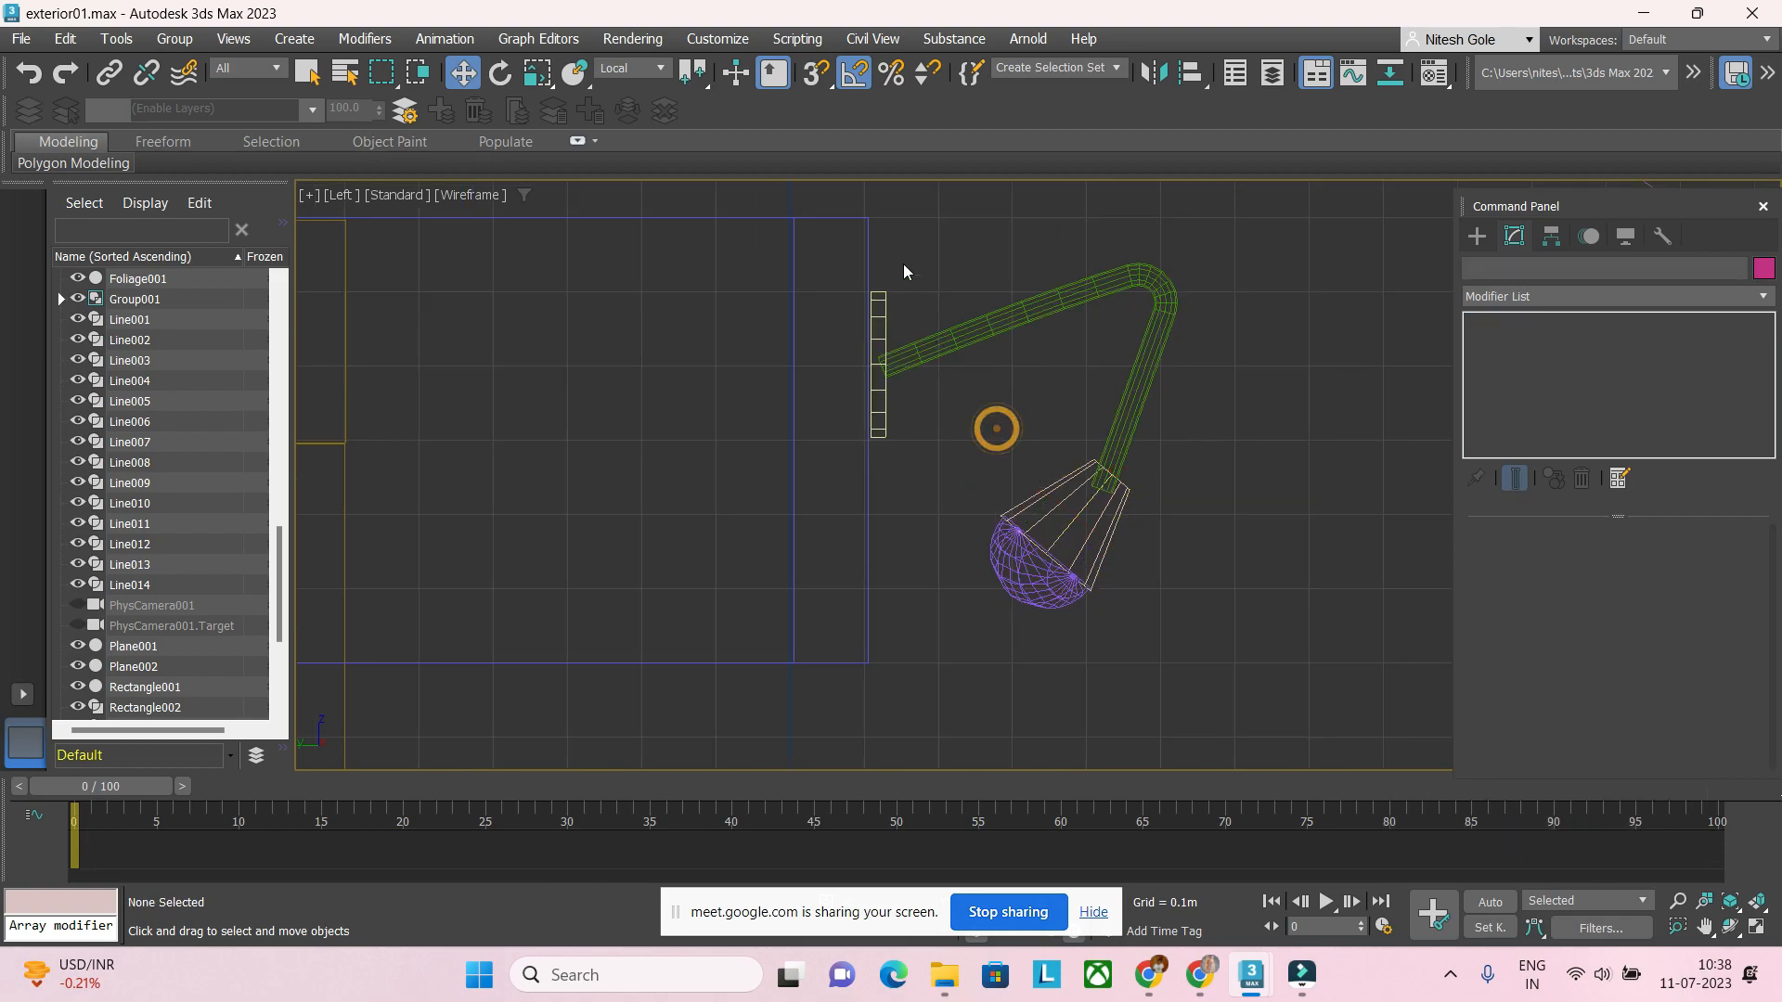
Step: Assign the ss material to the lamp's base, arm and cone, and the light material to the half sphere
{"action": "left_click_drag", "start_coordinate": [1148, 492], "coordinate": [1145, 489]}
{"action": "key", "text": "m"}
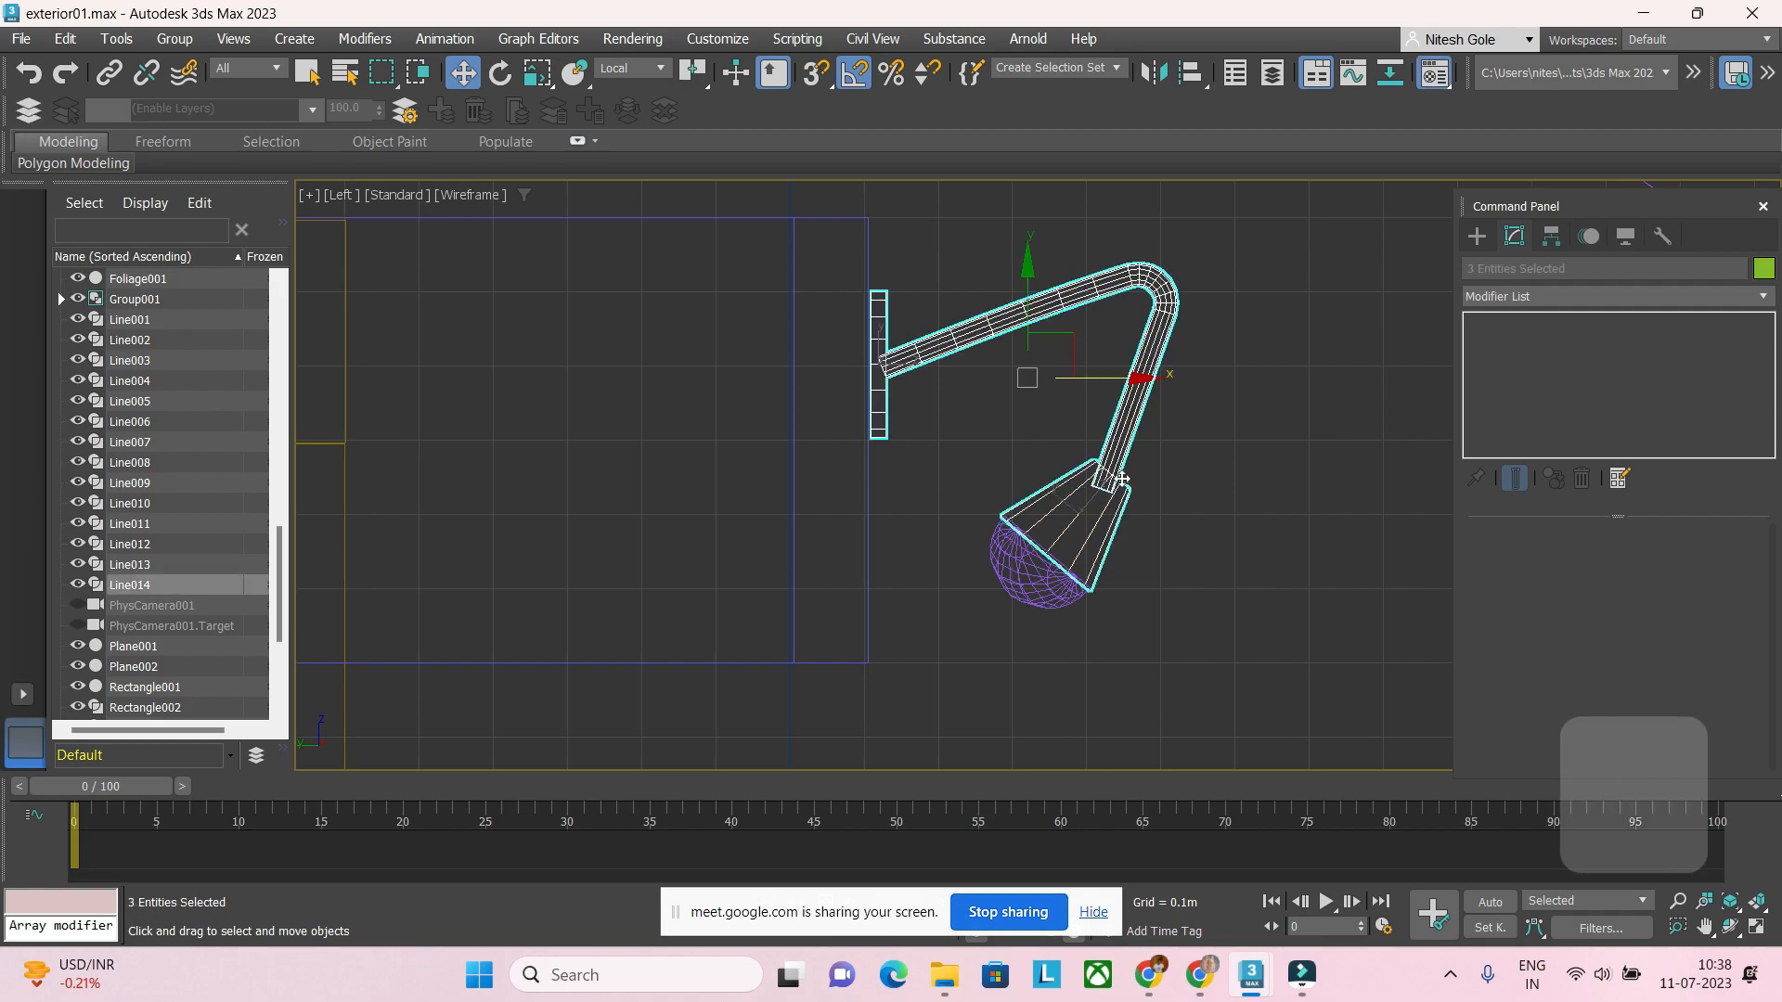
{"action": "left_click", "coordinate": [237, 299]}
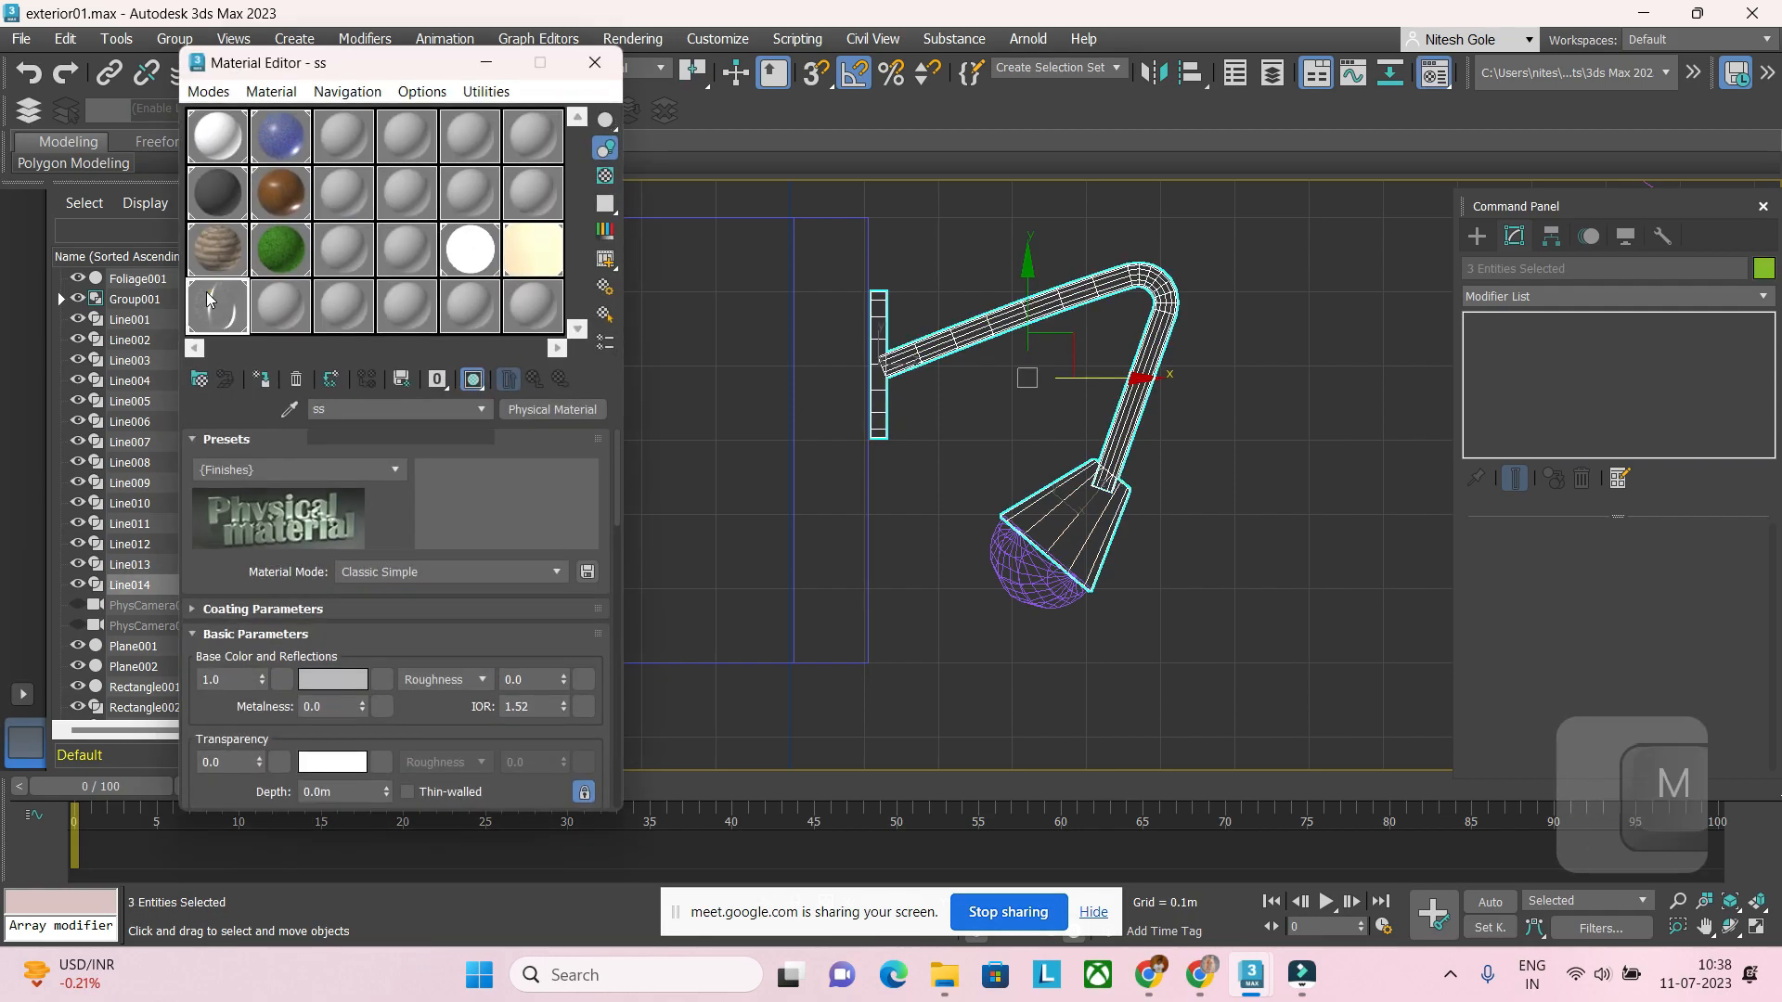
{"action": "left_click", "coordinate": [1012, 569]}
{"action": "left_click", "coordinate": [490, 271]}
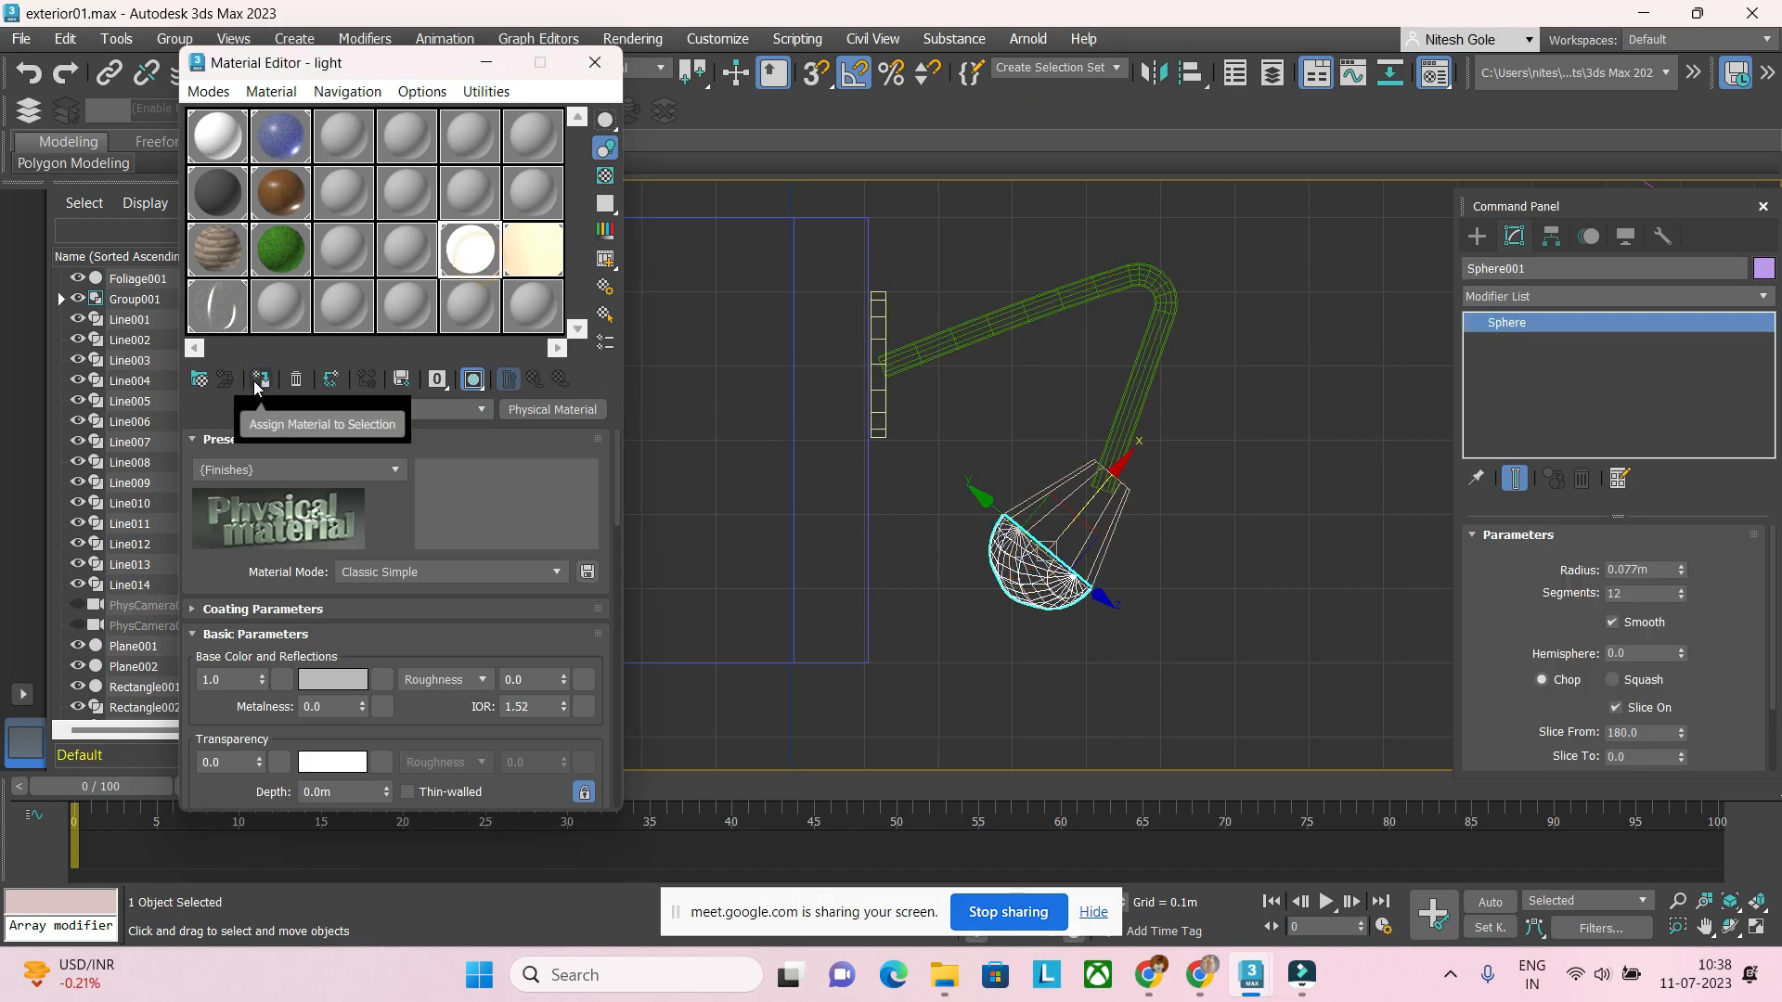
{"action": "left_click", "coordinate": [260, 381]}
{"action": "left_click", "coordinate": [592, 62]}
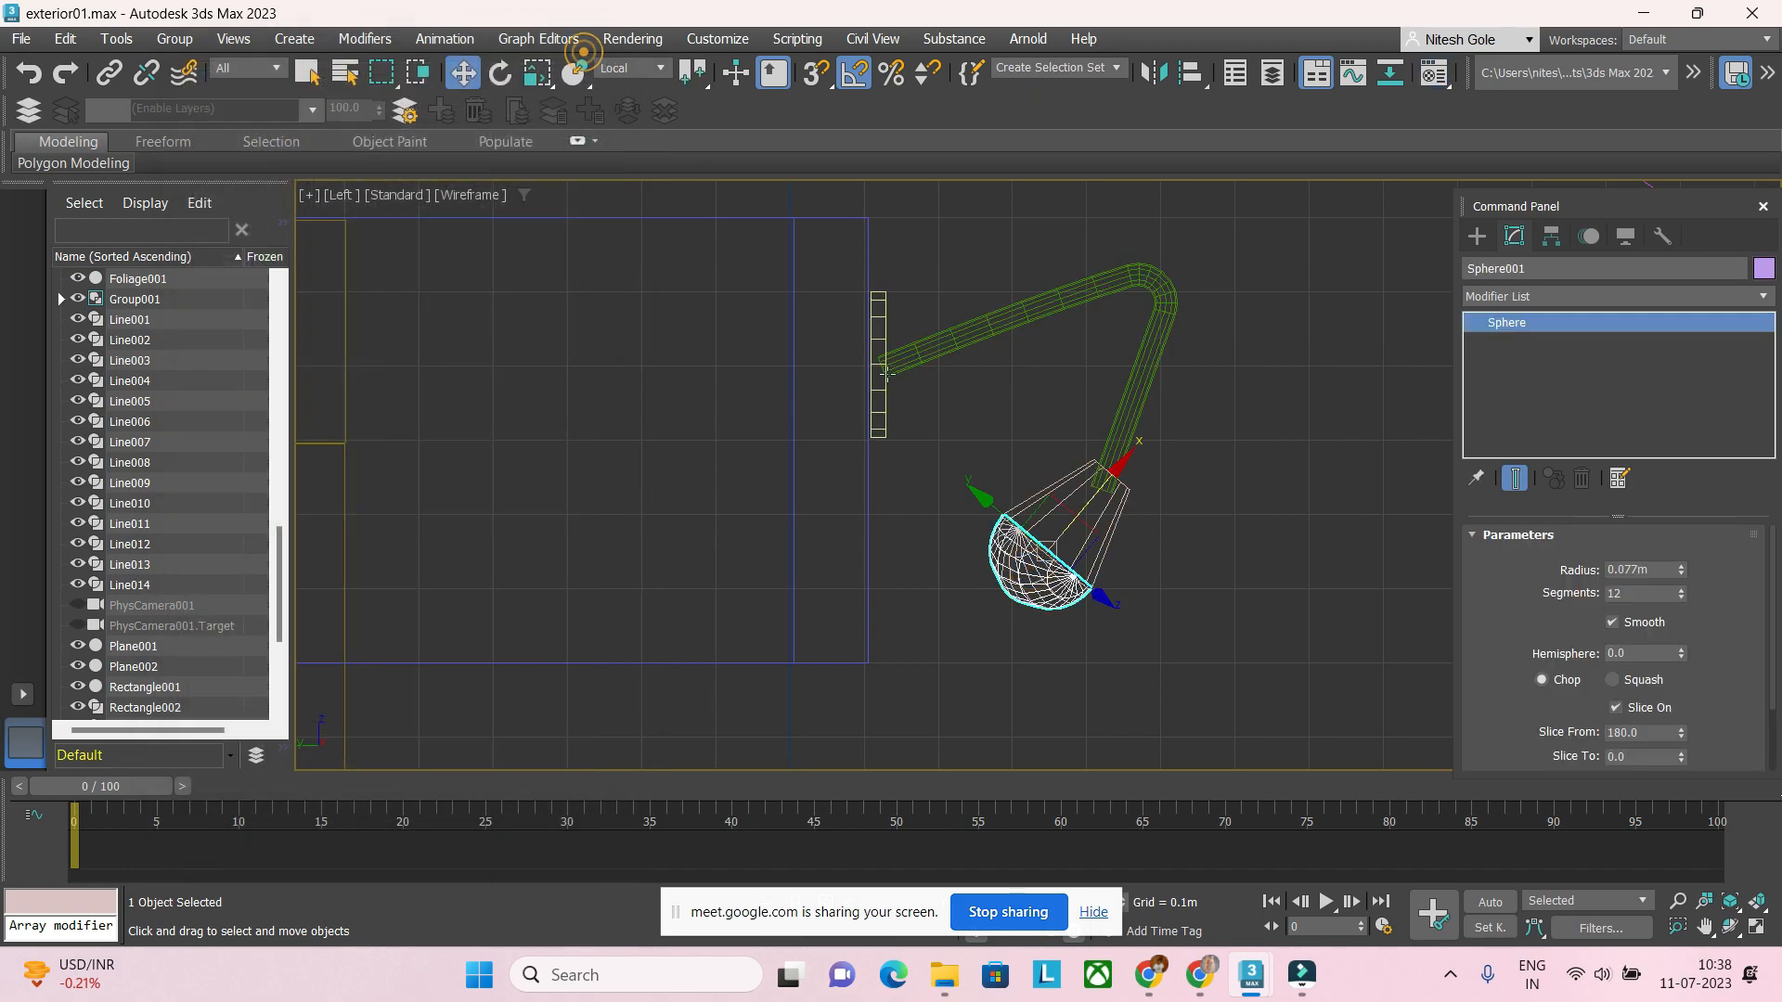
Step: In the Front view, move the cone sideways along X so it is centred on the lamp arm and half sphere
{"action": "left_click_drag", "start_coordinate": [1278, 248], "coordinate": [924, 541]}
{"action": "left_click_drag", "start_coordinate": [877, 598], "coordinate": [880, 598]}
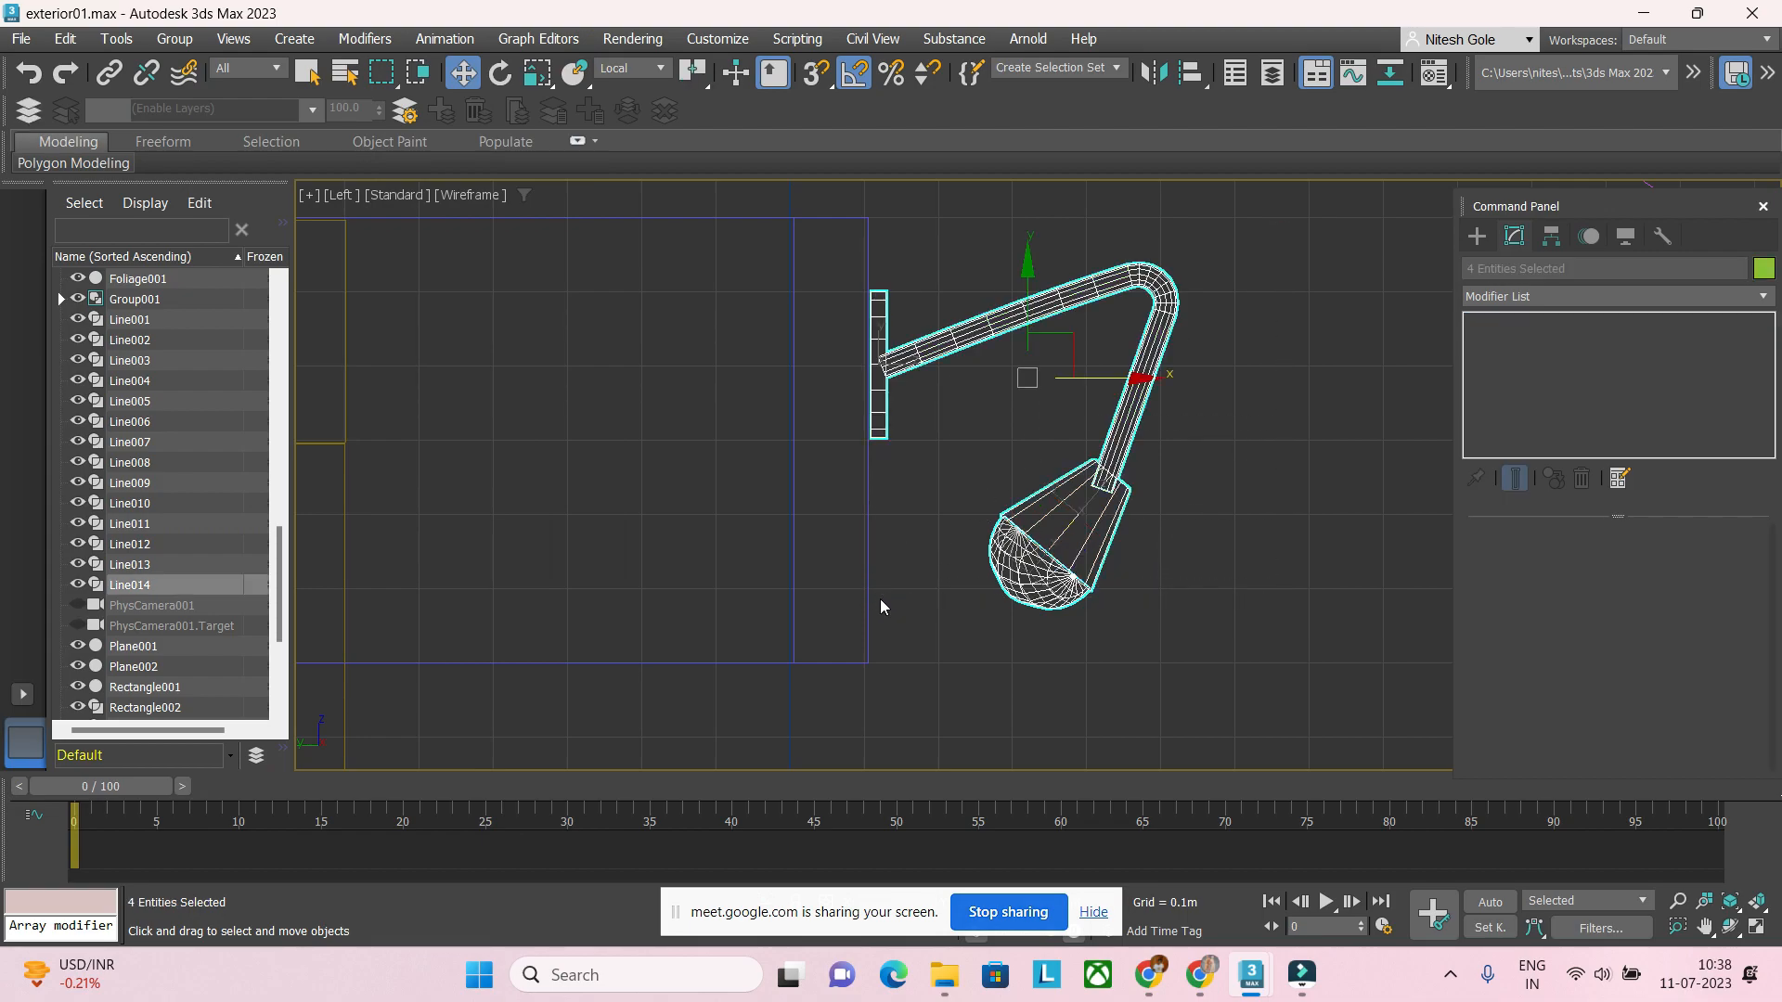
{"action": "key", "text": "l"}
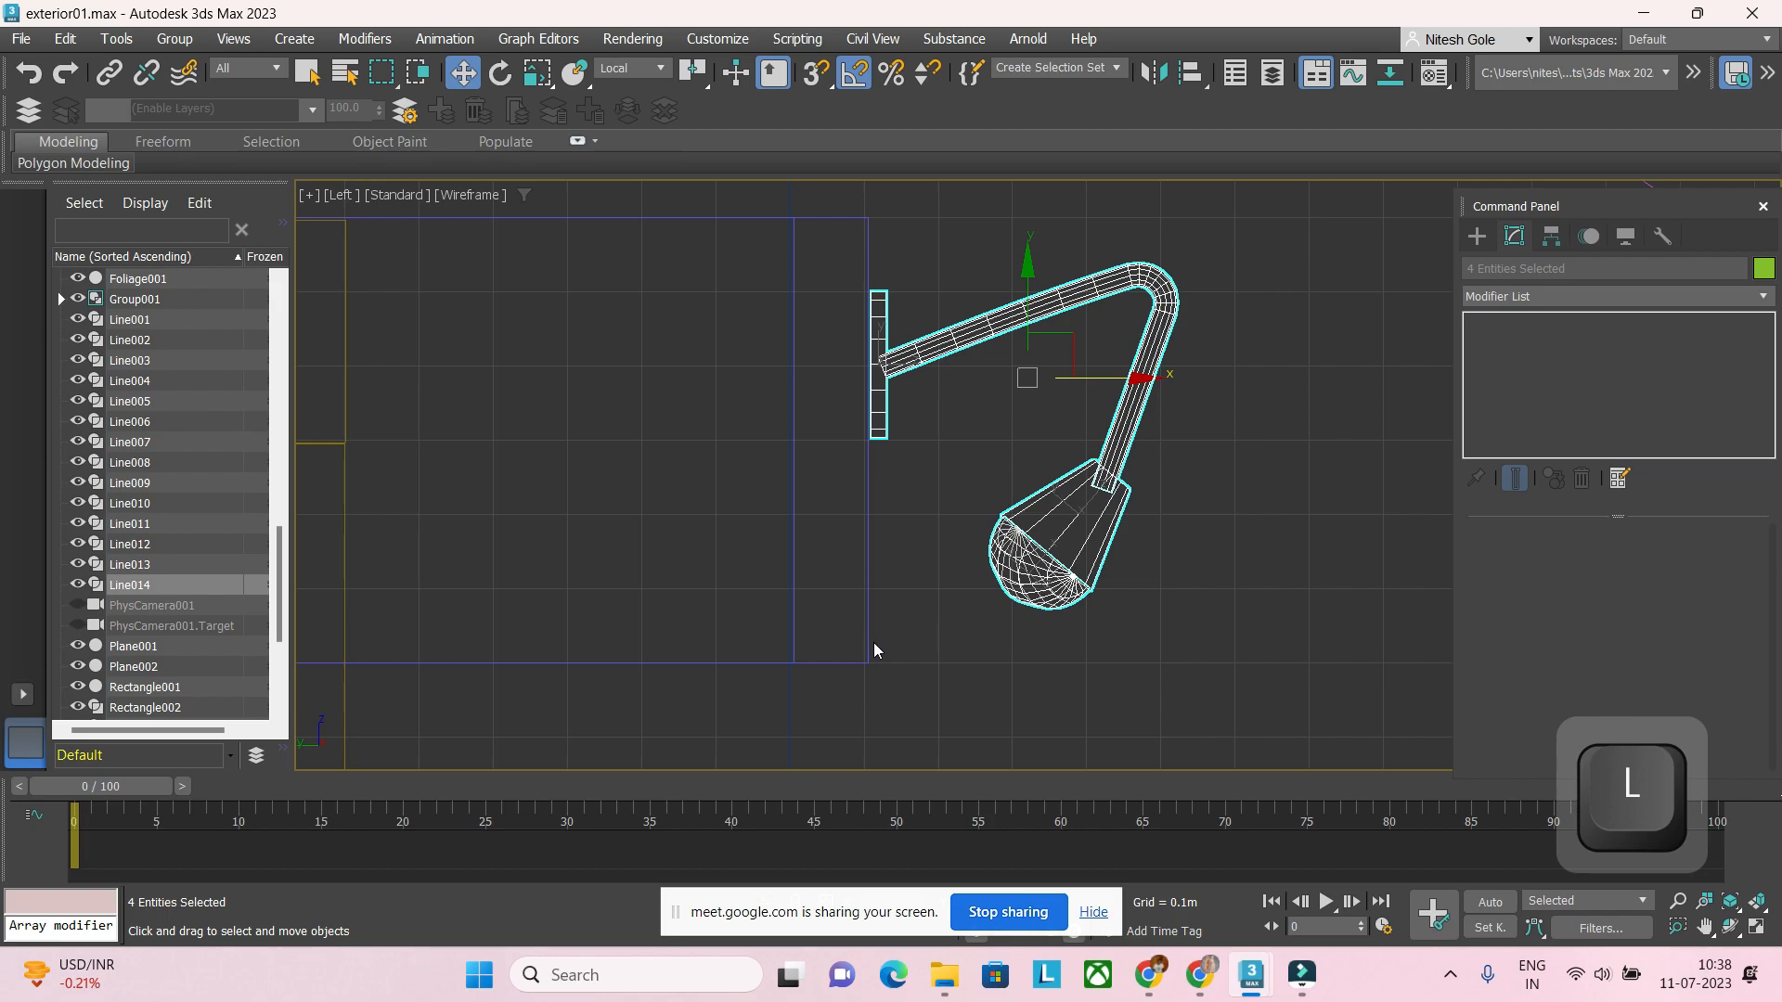
{"action": "mouse_move", "coordinate": [873, 642]}
{"action": "middle_mouse_down"}
{"action": "mouse_move", "coordinate": [889, 604]}
{"action": "mouse_move", "coordinate": [882, 642]}
{"action": "middle_mouse_up"}
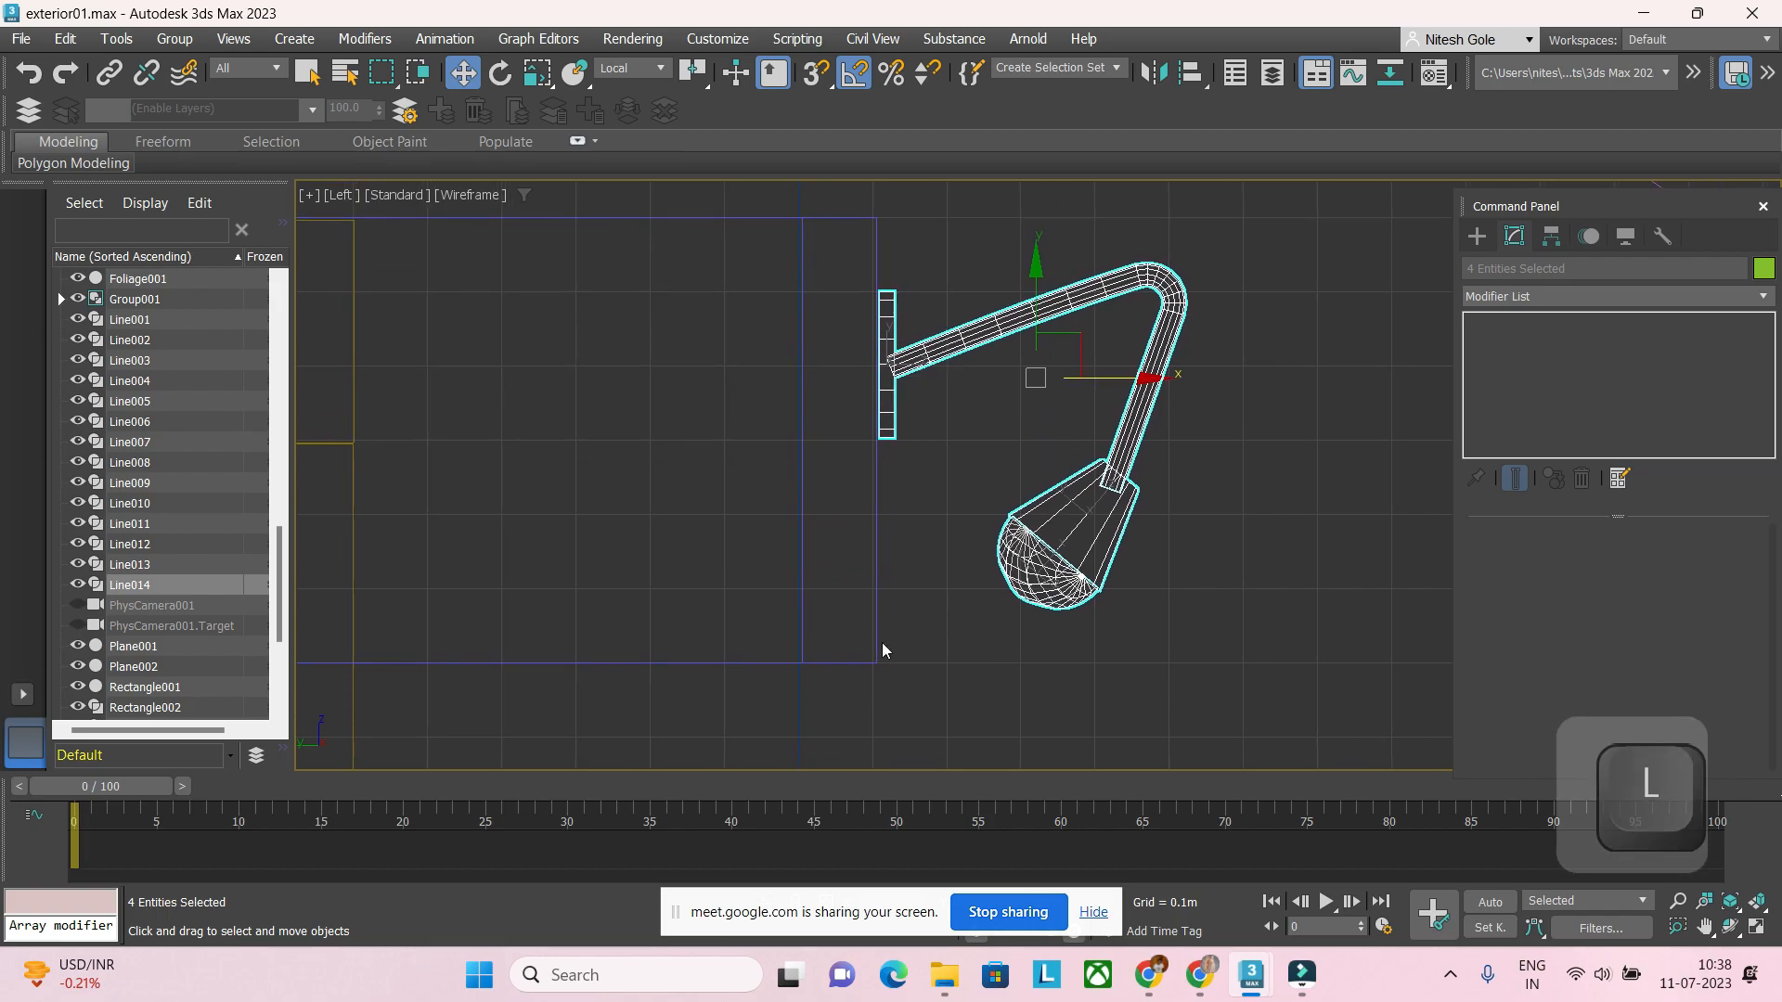
{"action": "key", "text": "f"}
{"action": "scroll", "coordinate": [927, 609], "scroll_direction": "down", "scroll_amount": 2}
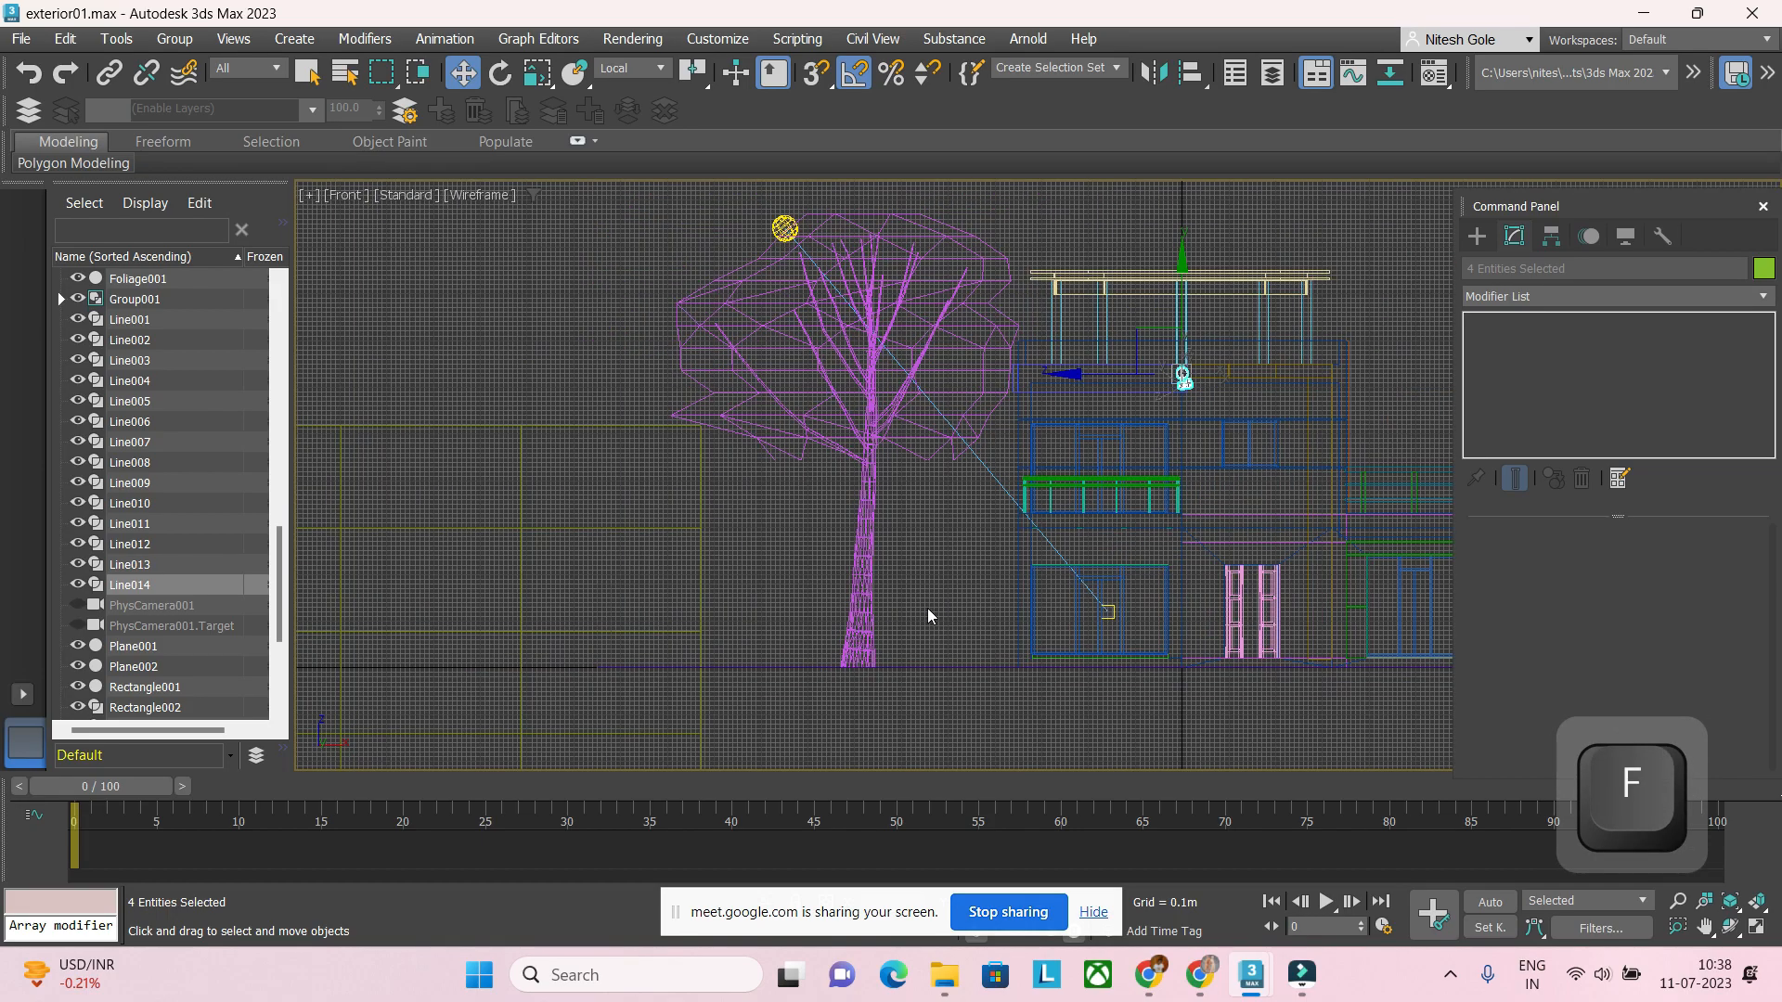
{"action": "key", "text": "z"}
{"action": "left_click", "coordinate": [1105, 538]}
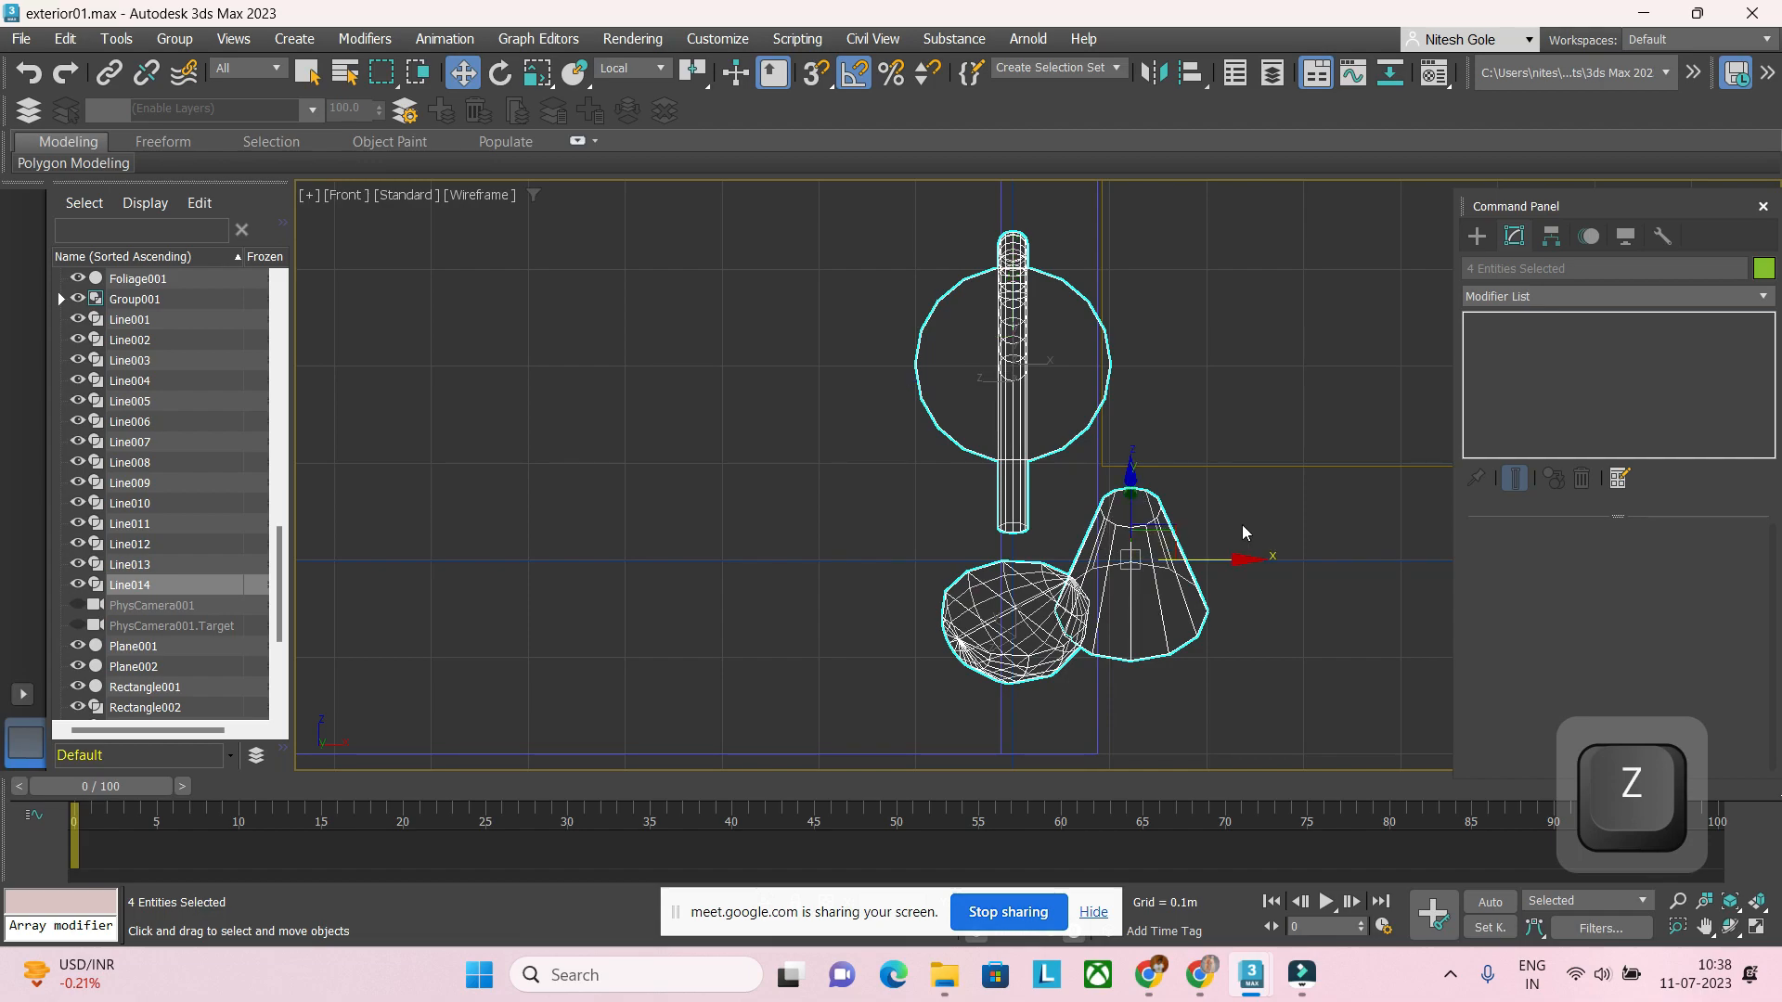
{"action": "left_click", "coordinate": [1242, 526]}
{"action": "left_click", "coordinate": [1158, 549]}
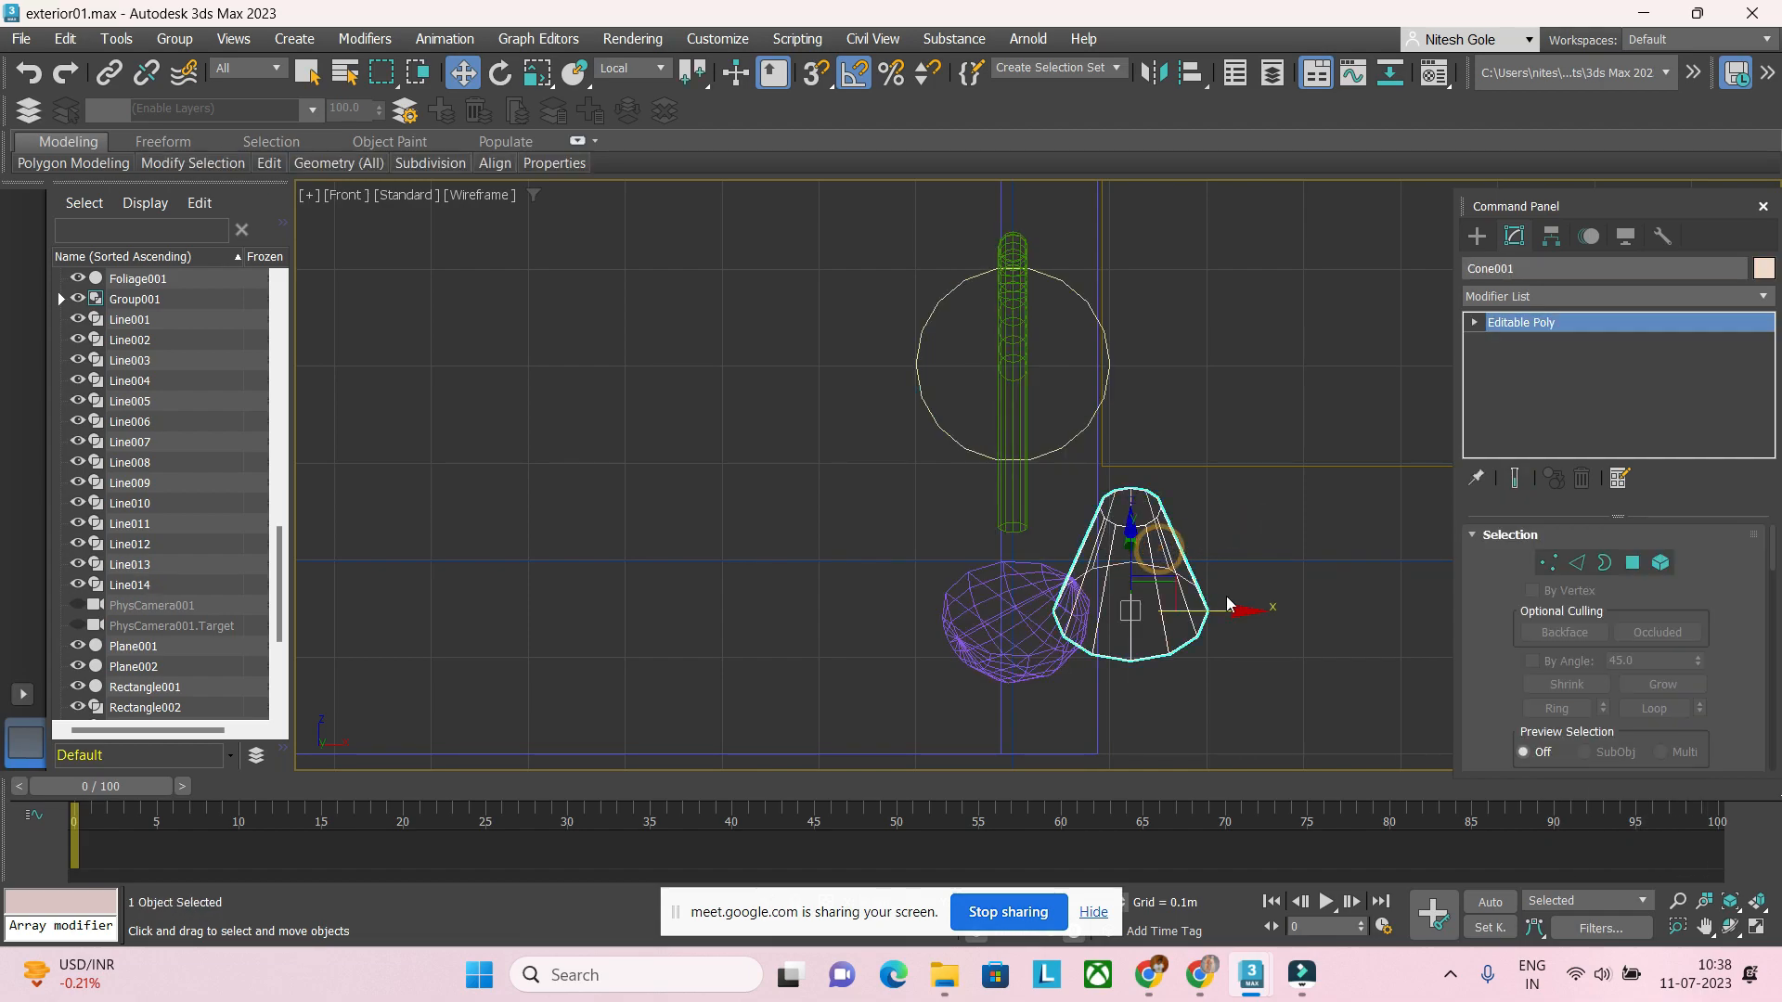
{"action": "left_click_drag", "start_coordinate": [1231, 614], "coordinate": [1118, 615]}
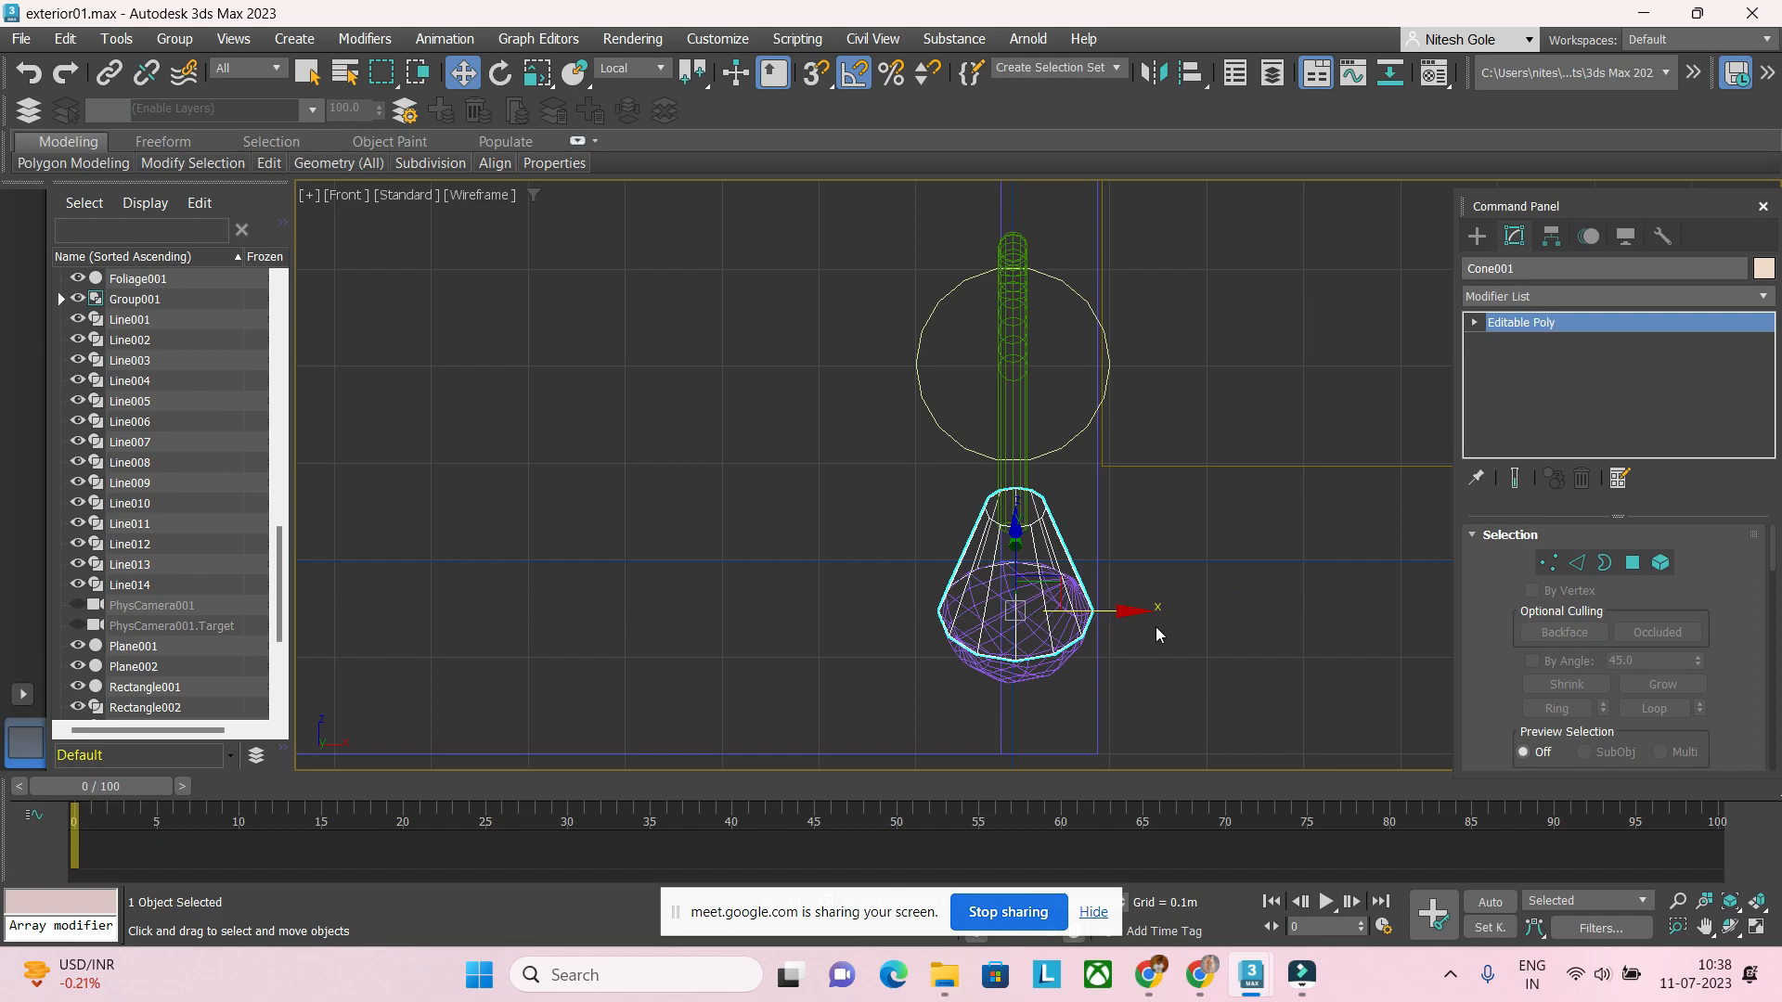
Step: Group the half sphere, cone, arm and base under the name arm light
{"action": "left_click", "coordinate": [1038, 676]}
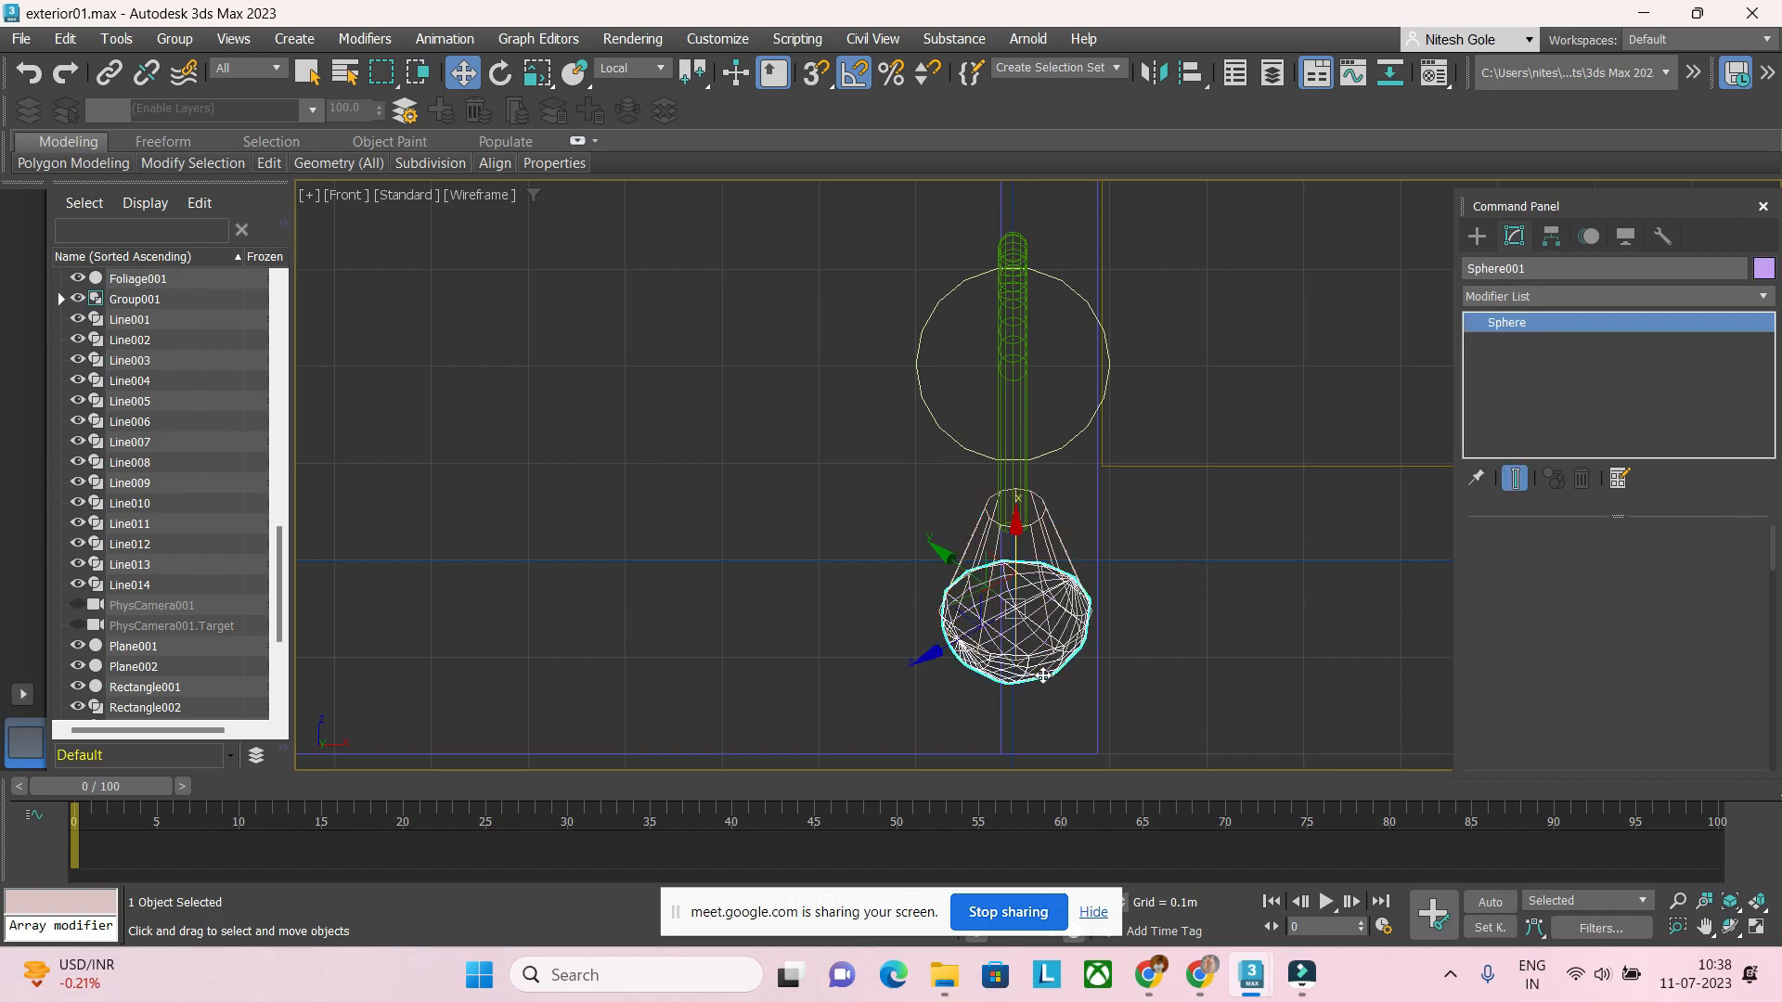
{"action": "left_click", "coordinate": [1059, 551], "text": "ctrl"}
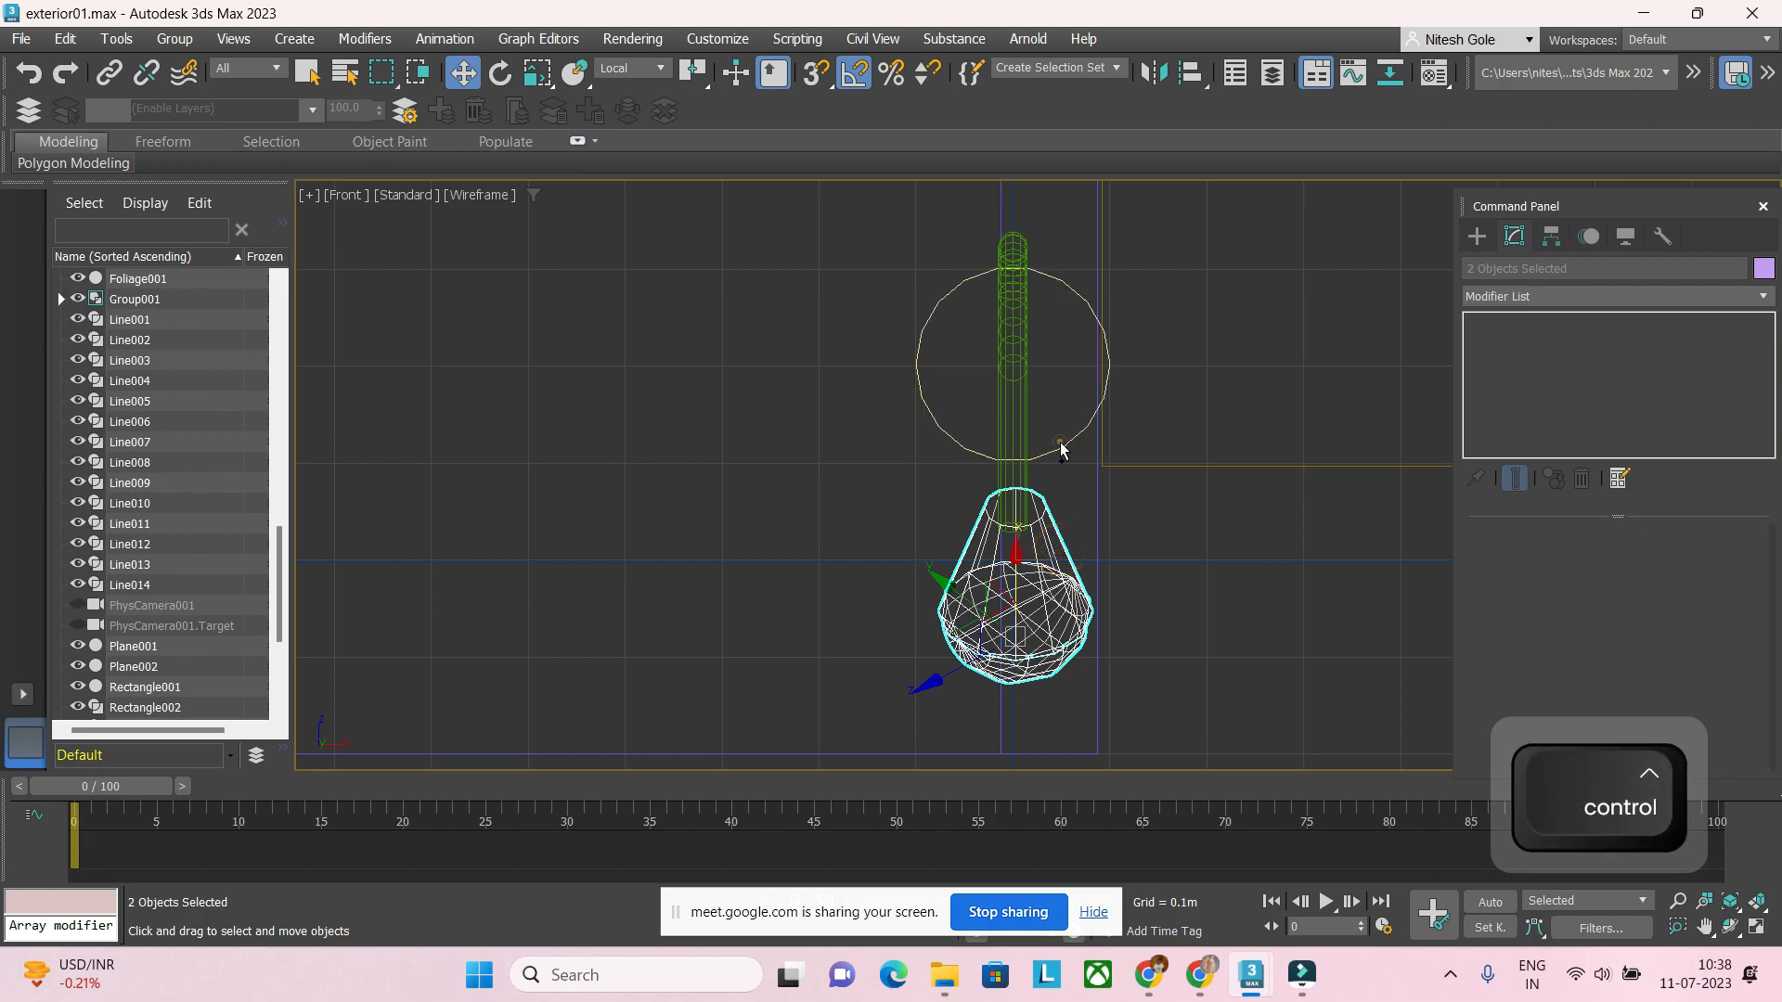
{"action": "left_click", "coordinate": [1020, 426], "text": "ctrl"}
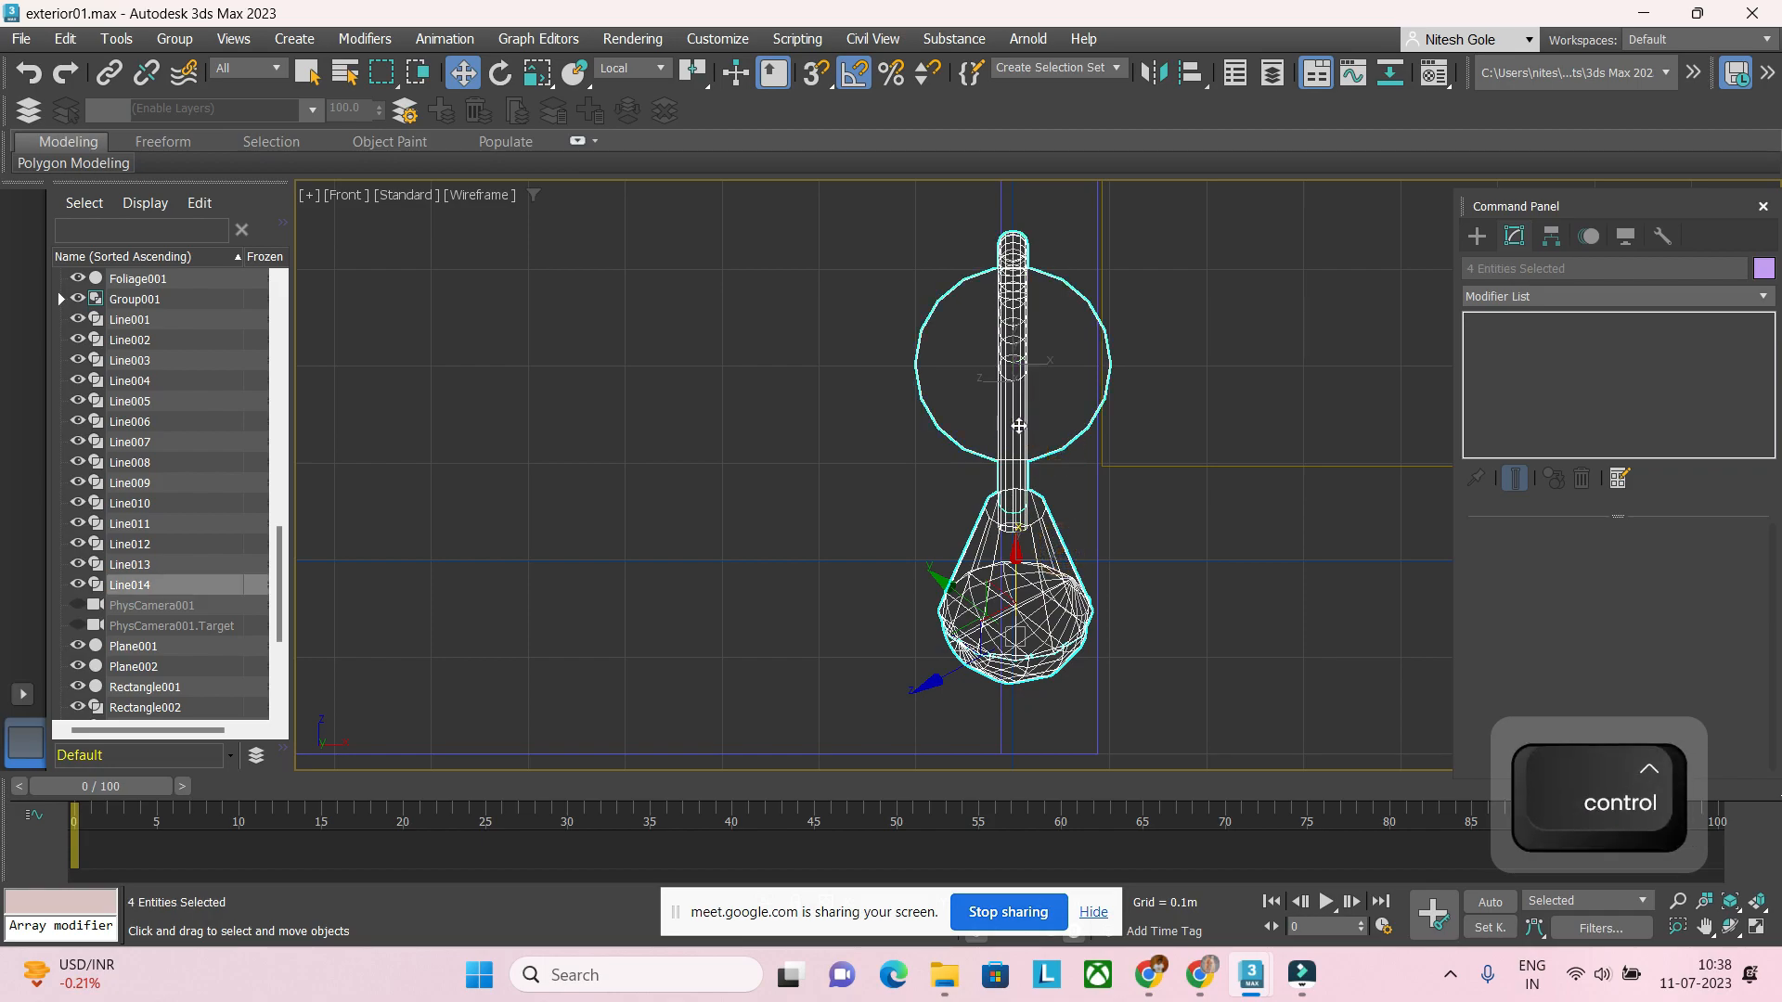
{"action": "left_click", "coordinate": [174, 39]}
{"action": "left_click", "coordinate": [191, 71]}
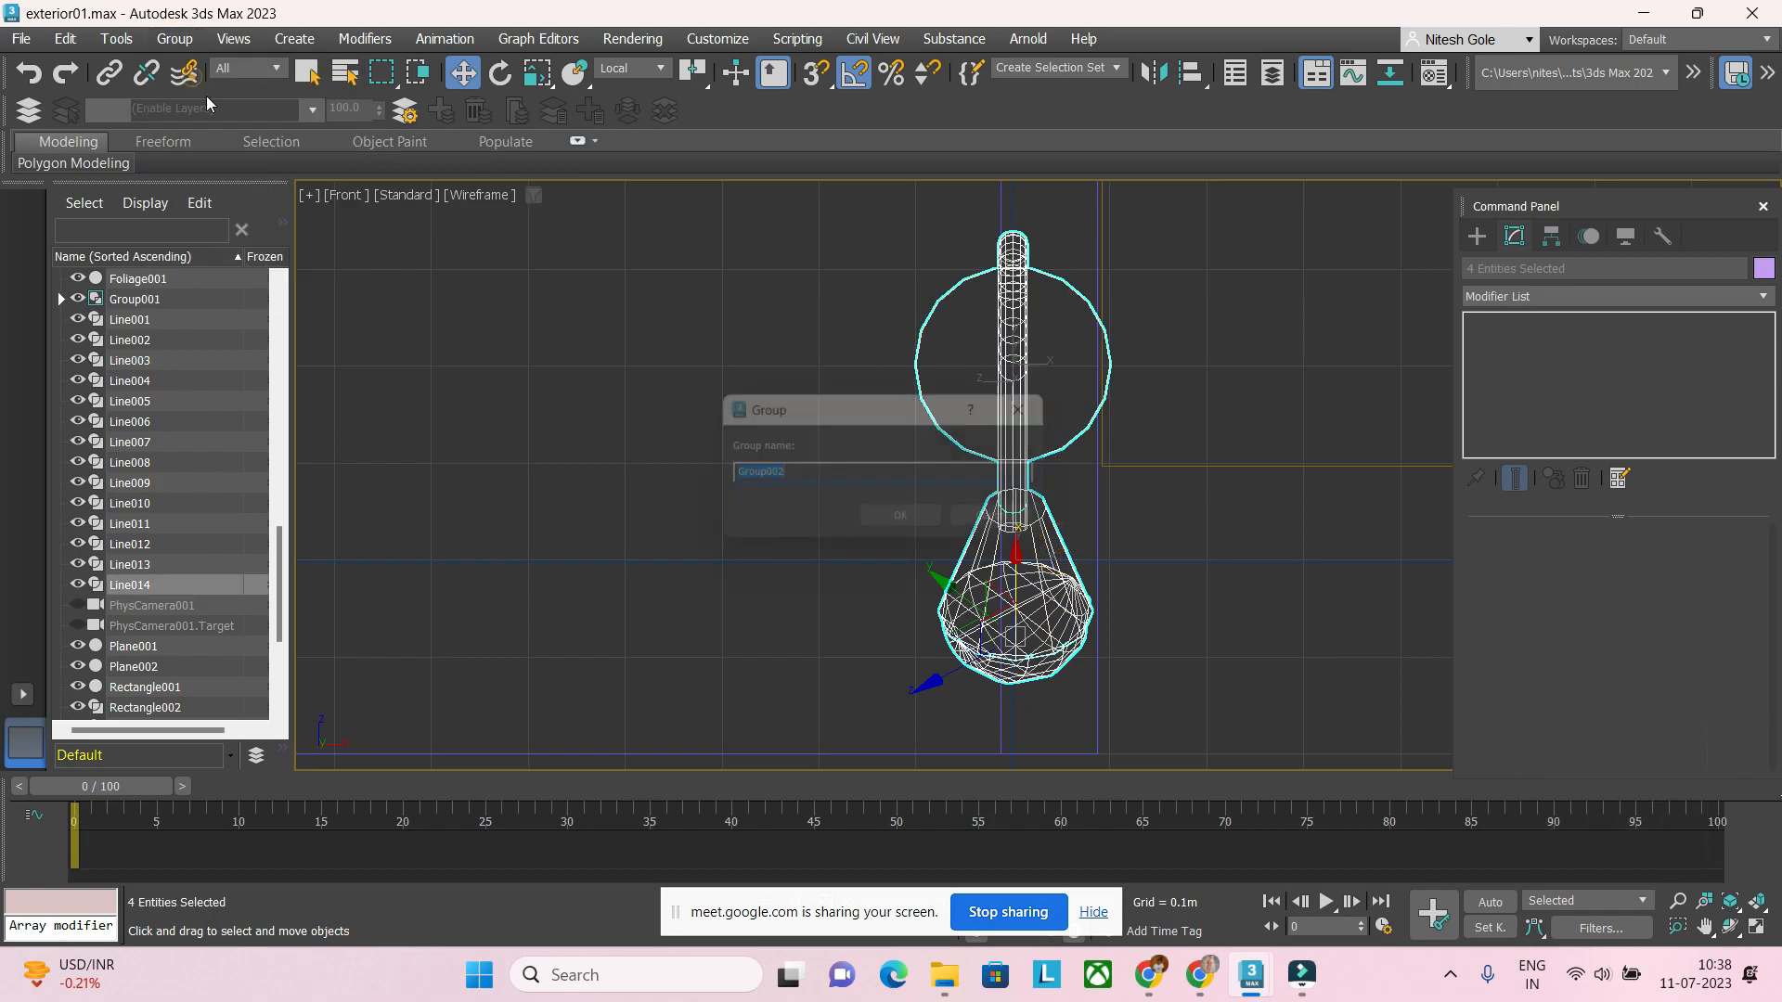
{"action": "type", "text": "a"}
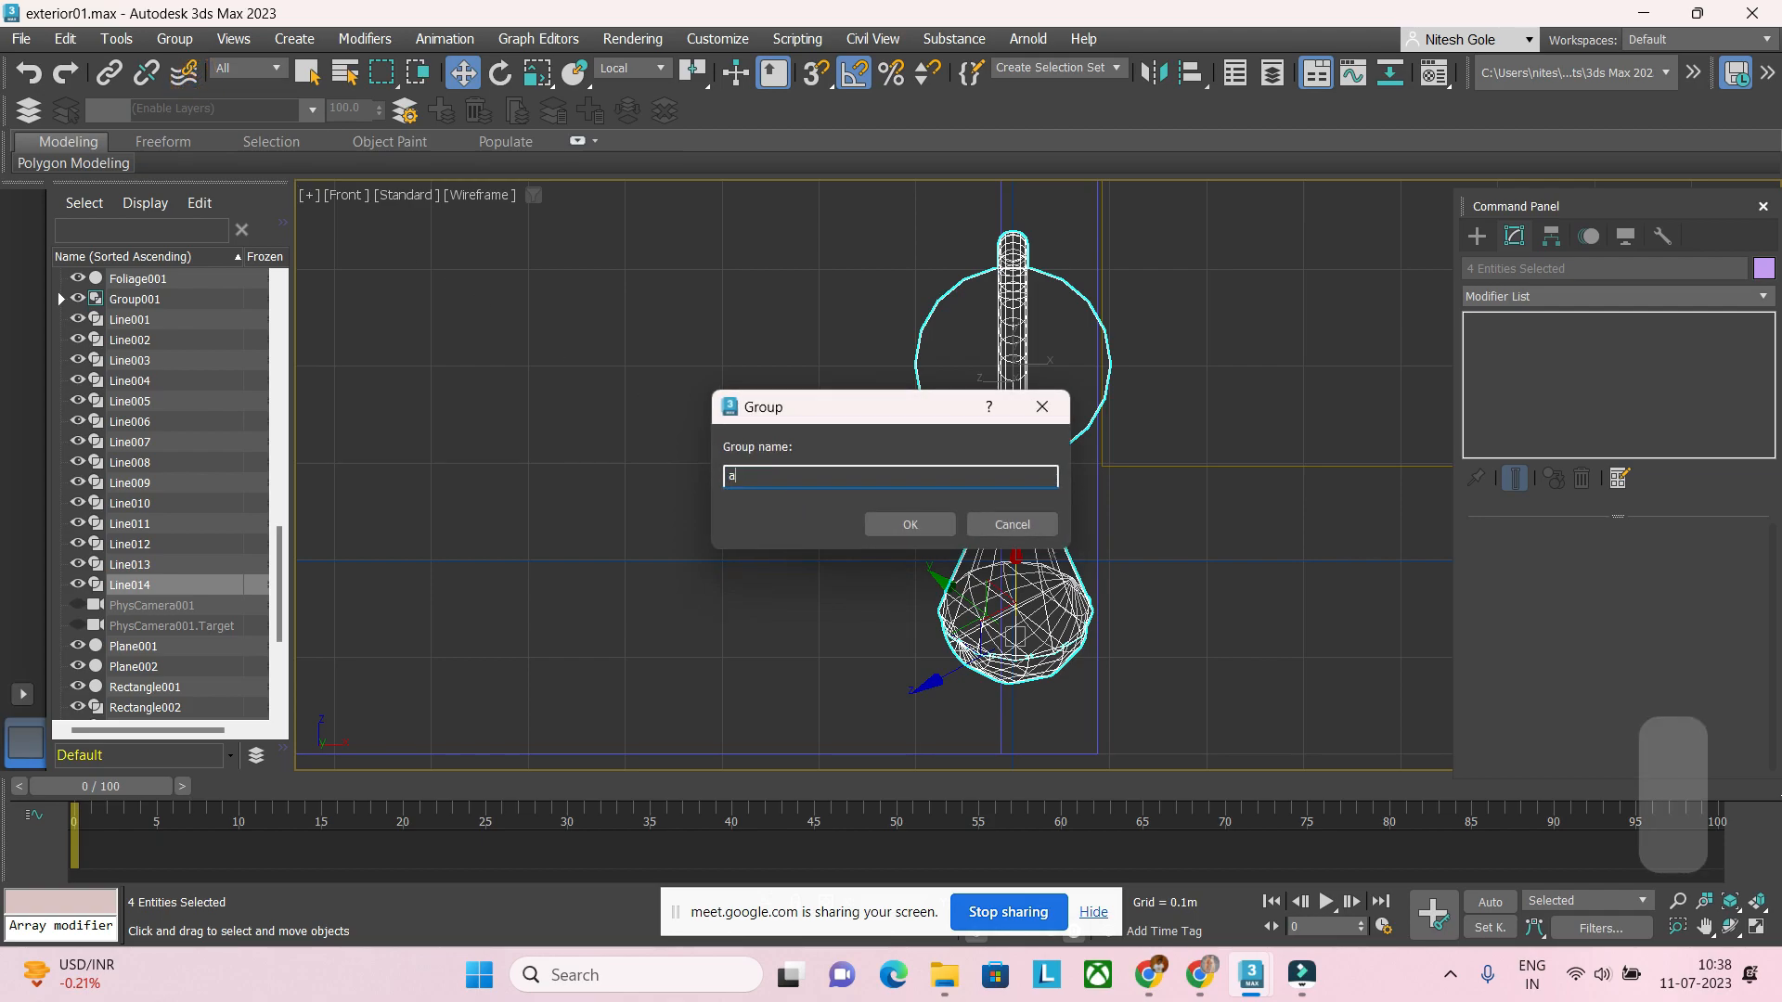
{"action": "type", "text": "rm light"}
{"action": "key", "text": "Return"}
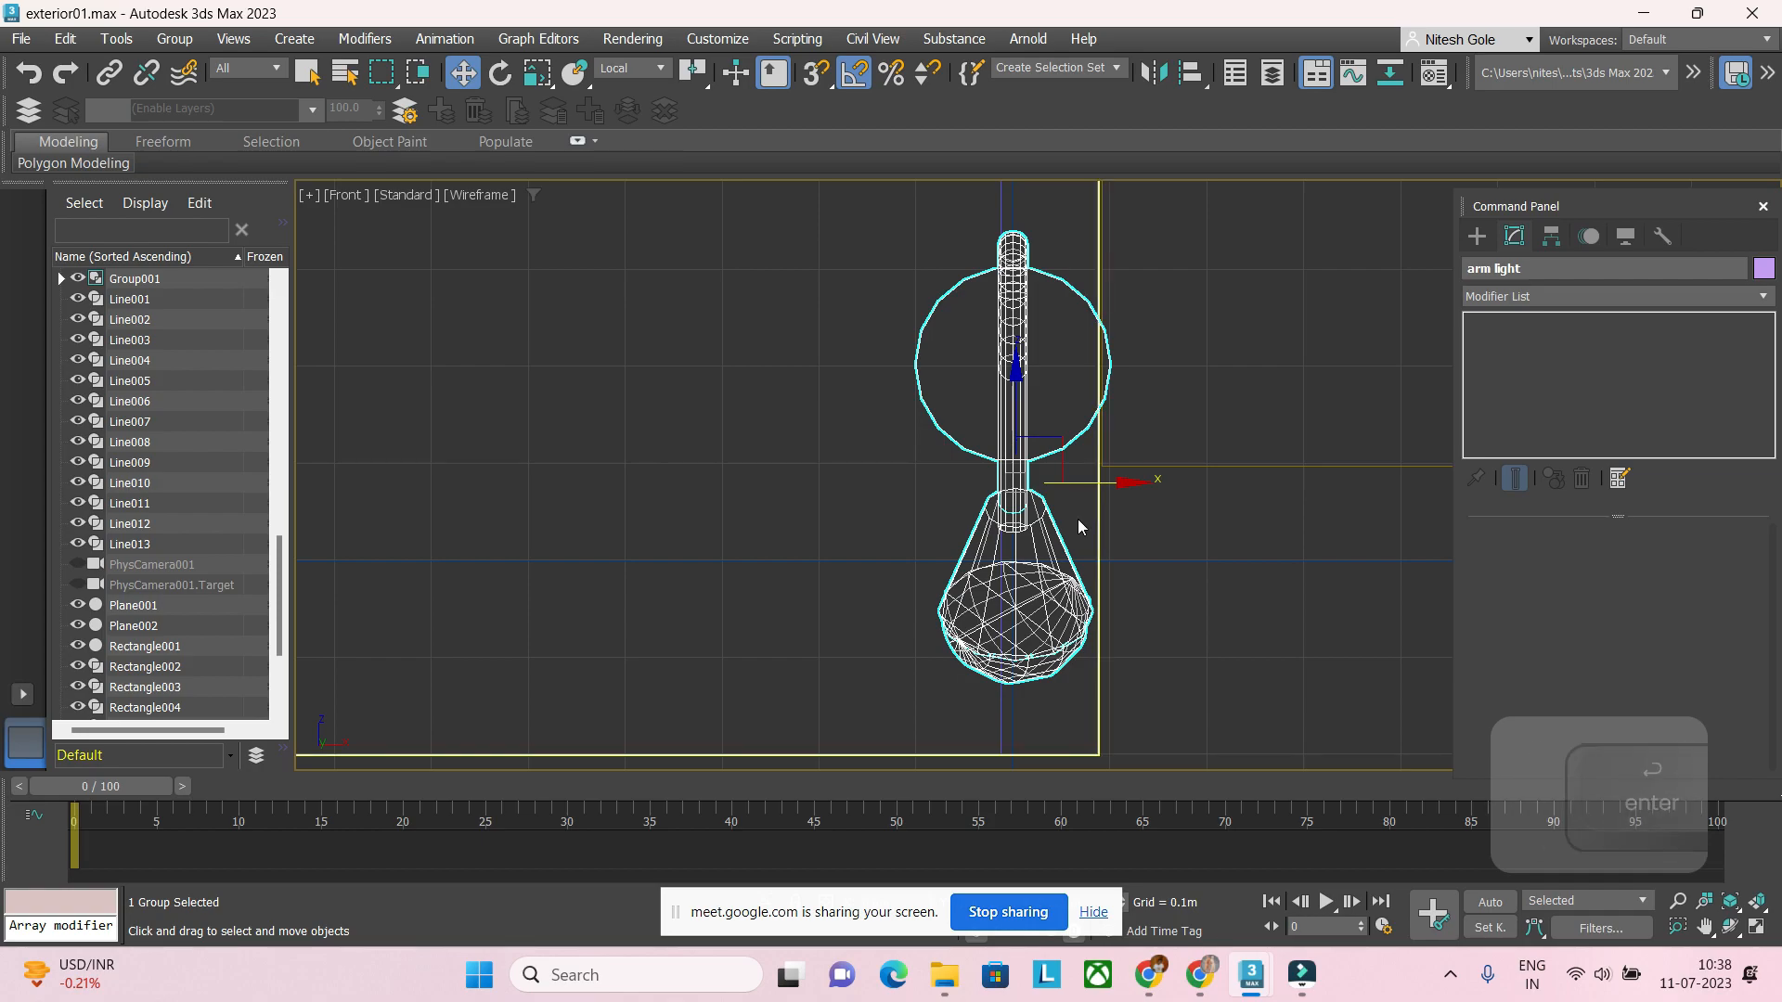
Step: In the Perspective view, shift the arm light in from the facade corner and raise it above the stone cladding onto the white parapet
{"action": "key", "text": "p"}
{"action": "scroll", "coordinate": [1078, 520], "scroll_direction": "down", "scroll_amount": 3}
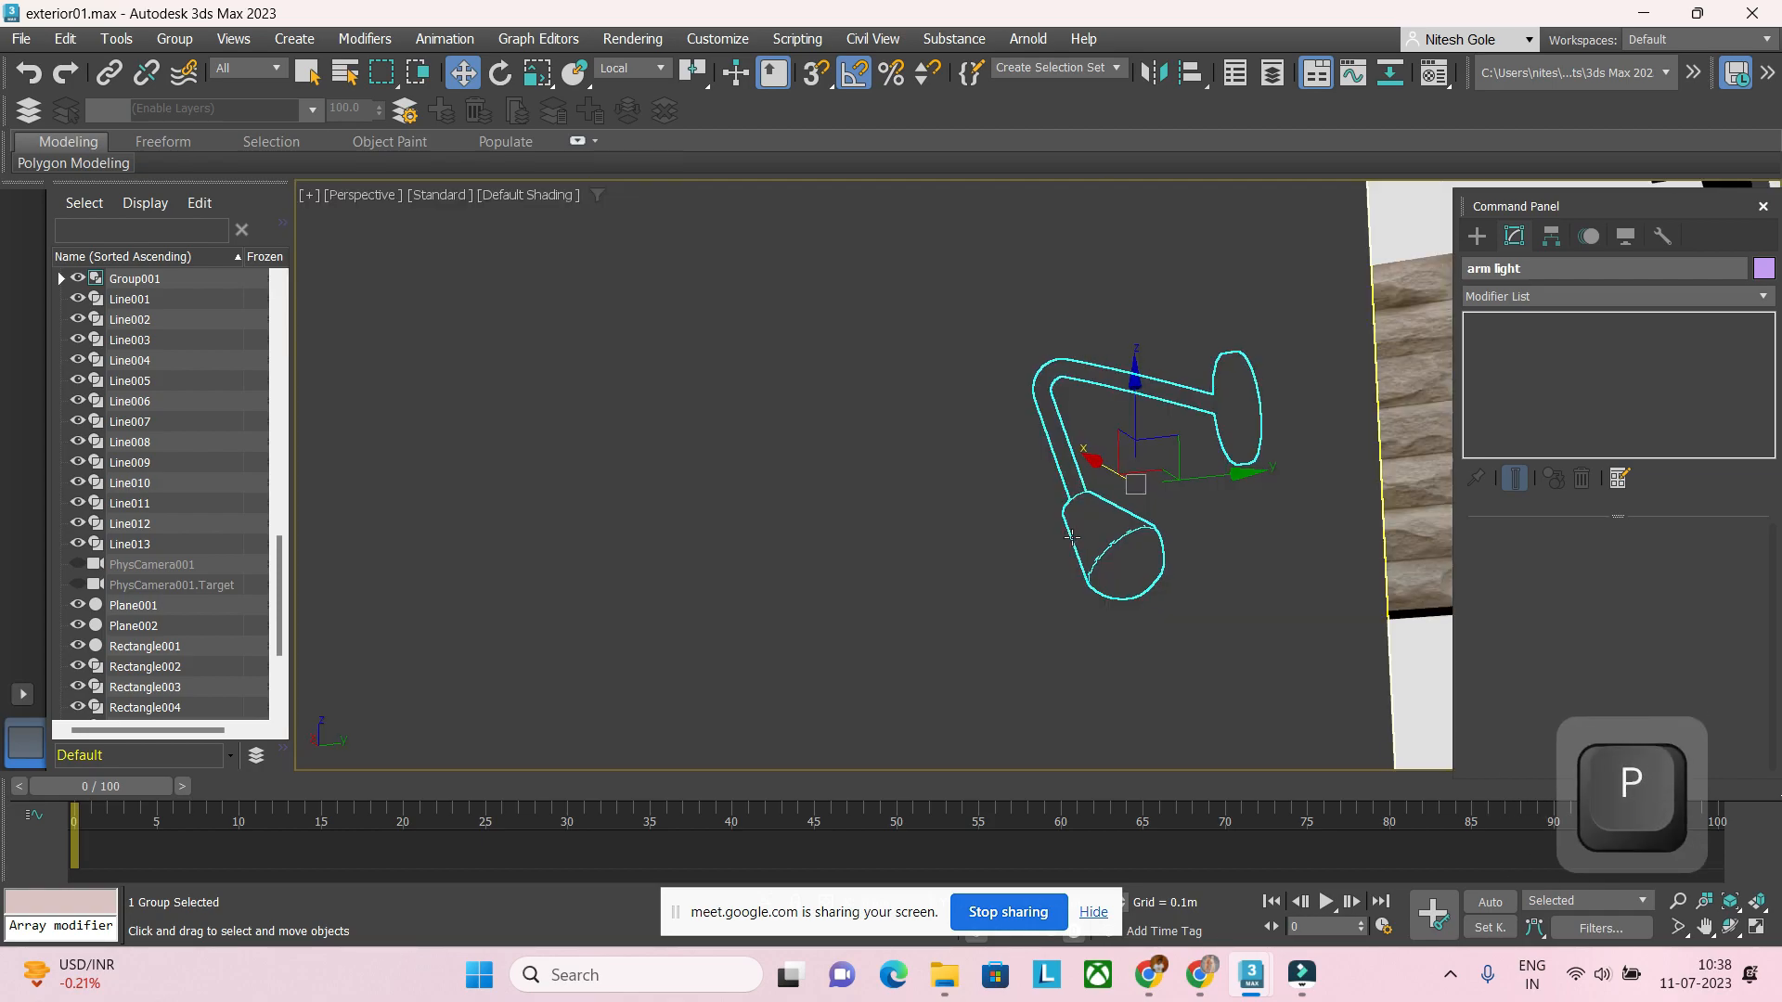
{"action": "middle_click_drag", "start_coordinate": [1078, 519], "coordinate": [1257, 593], "text": "alt"}
{"action": "scroll", "coordinate": [1213, 585], "scroll_direction": "down", "scroll_amount": 3}
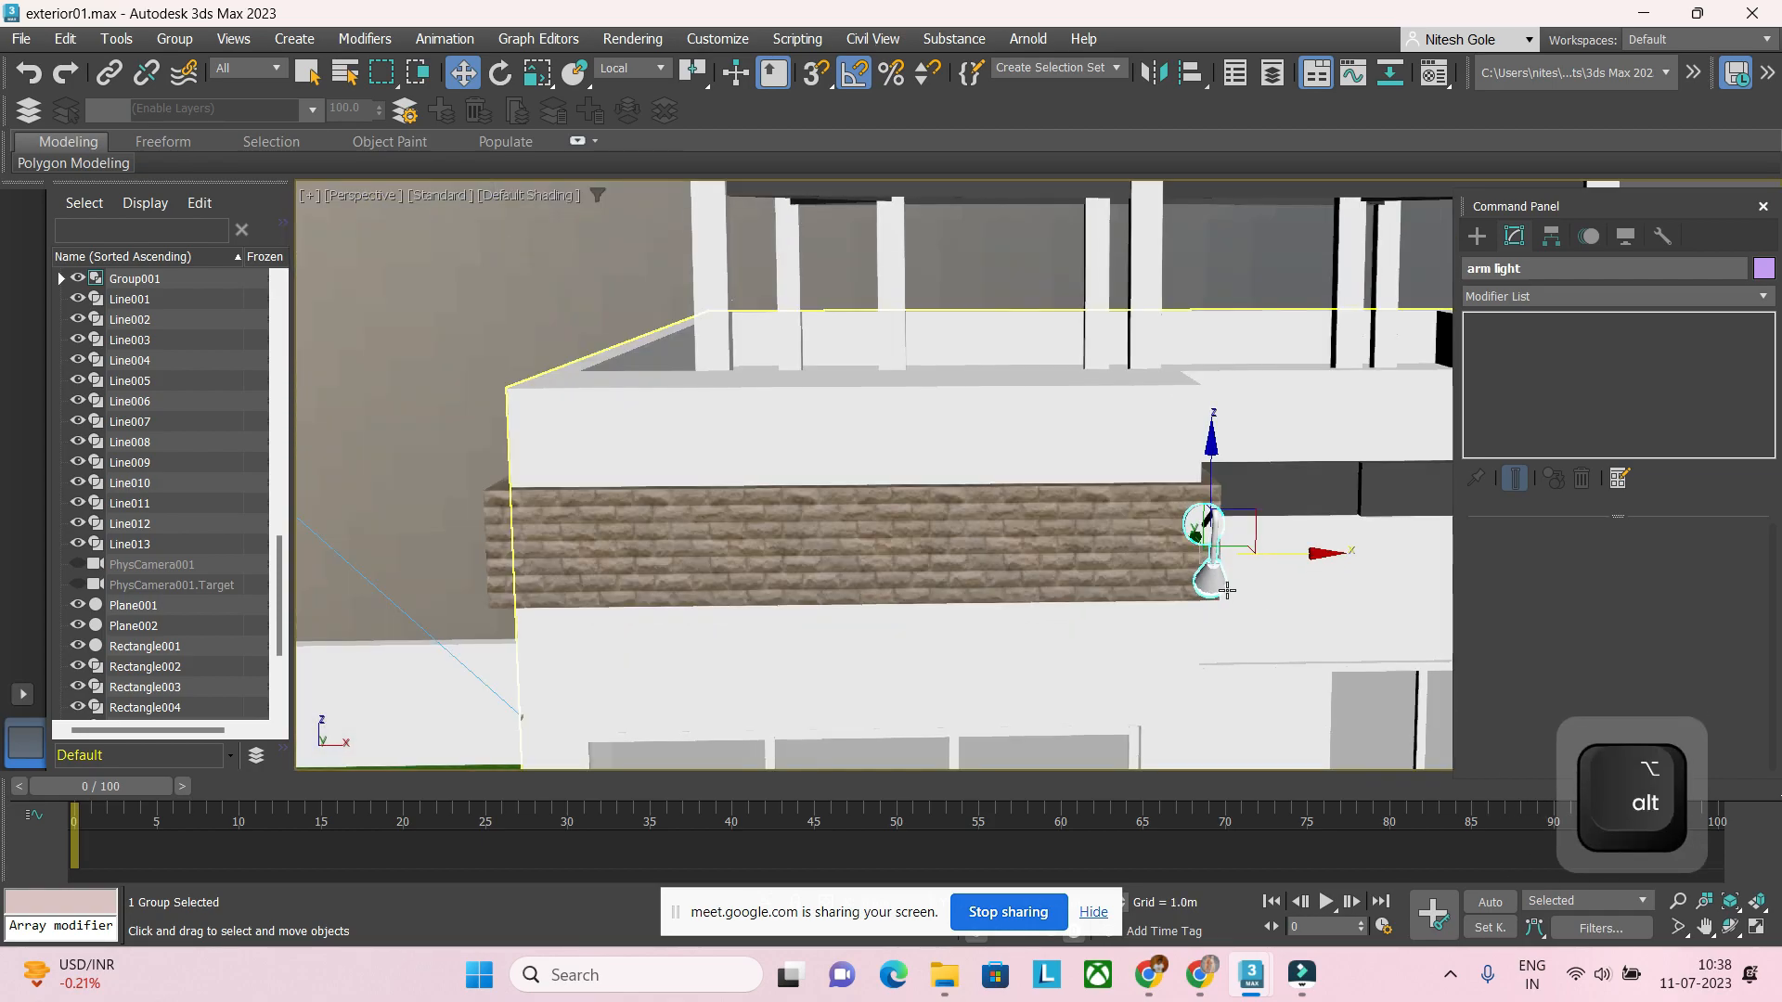
{"action": "left_click_drag", "start_coordinate": [1221, 568], "coordinate": [1185, 566]}
{"action": "middle_click_drag", "start_coordinate": [1186, 566], "coordinate": [1276, 587], "text": "alt"}
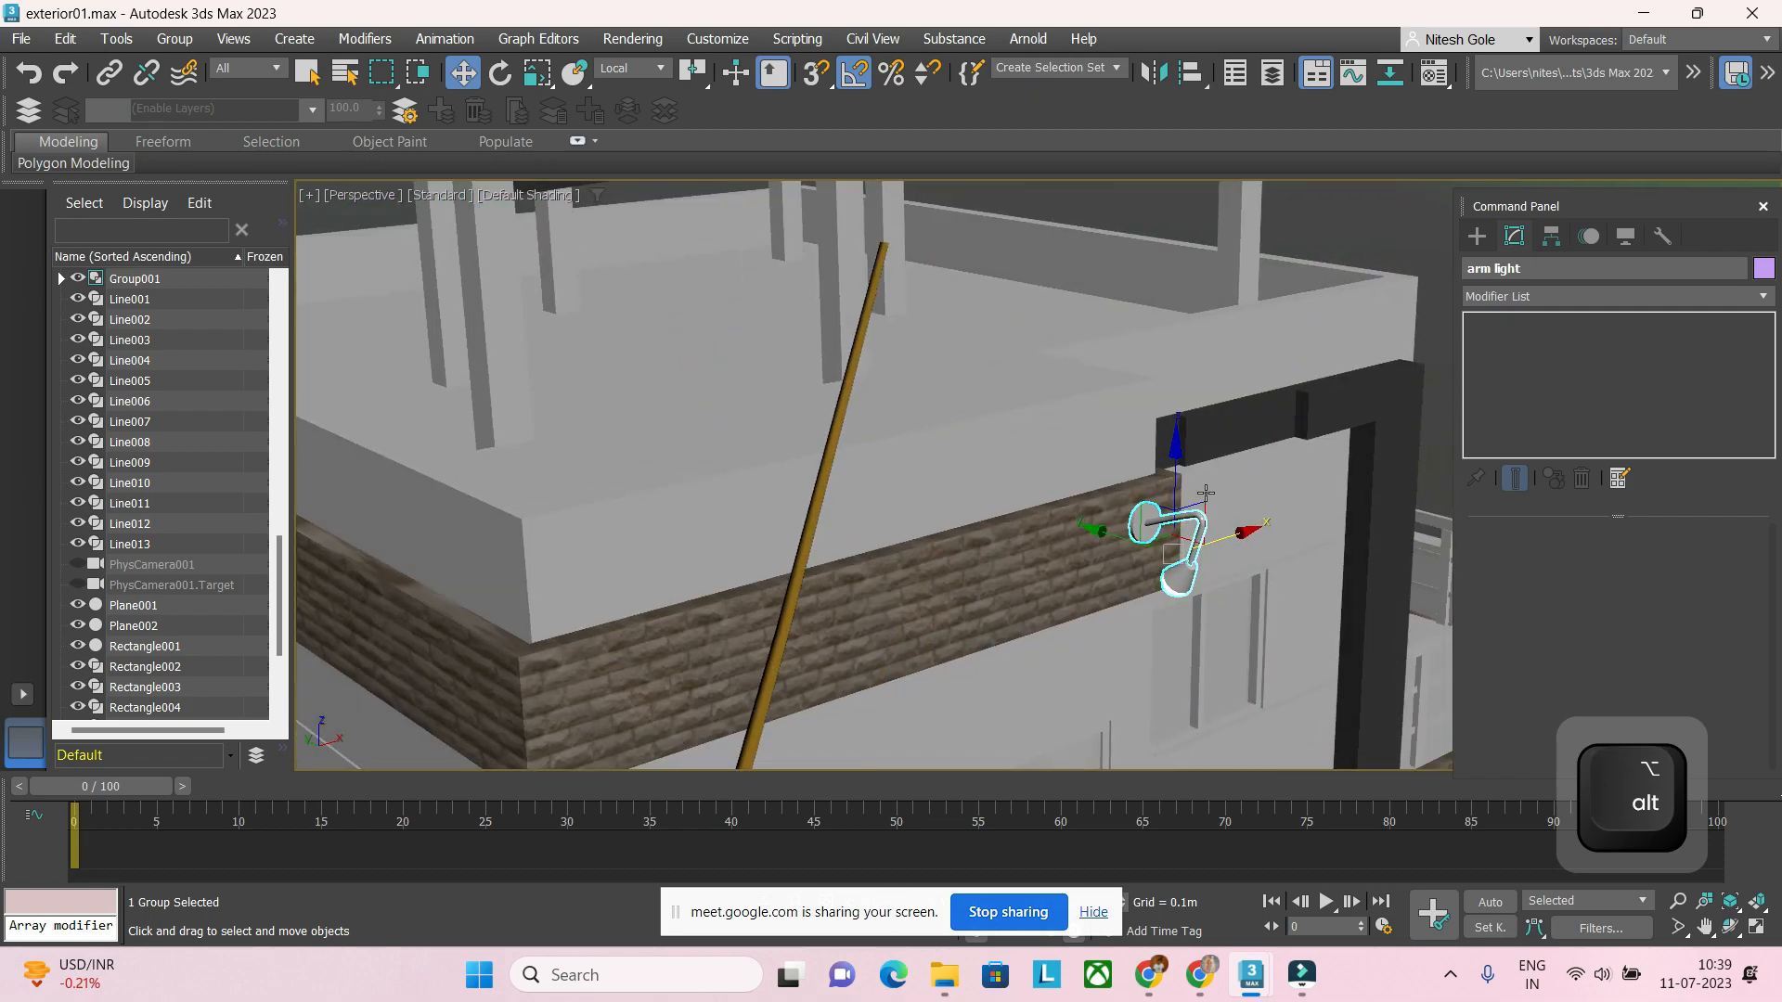
{"action": "left_click_drag", "start_coordinate": [1177, 474], "coordinate": [1177, 391]}
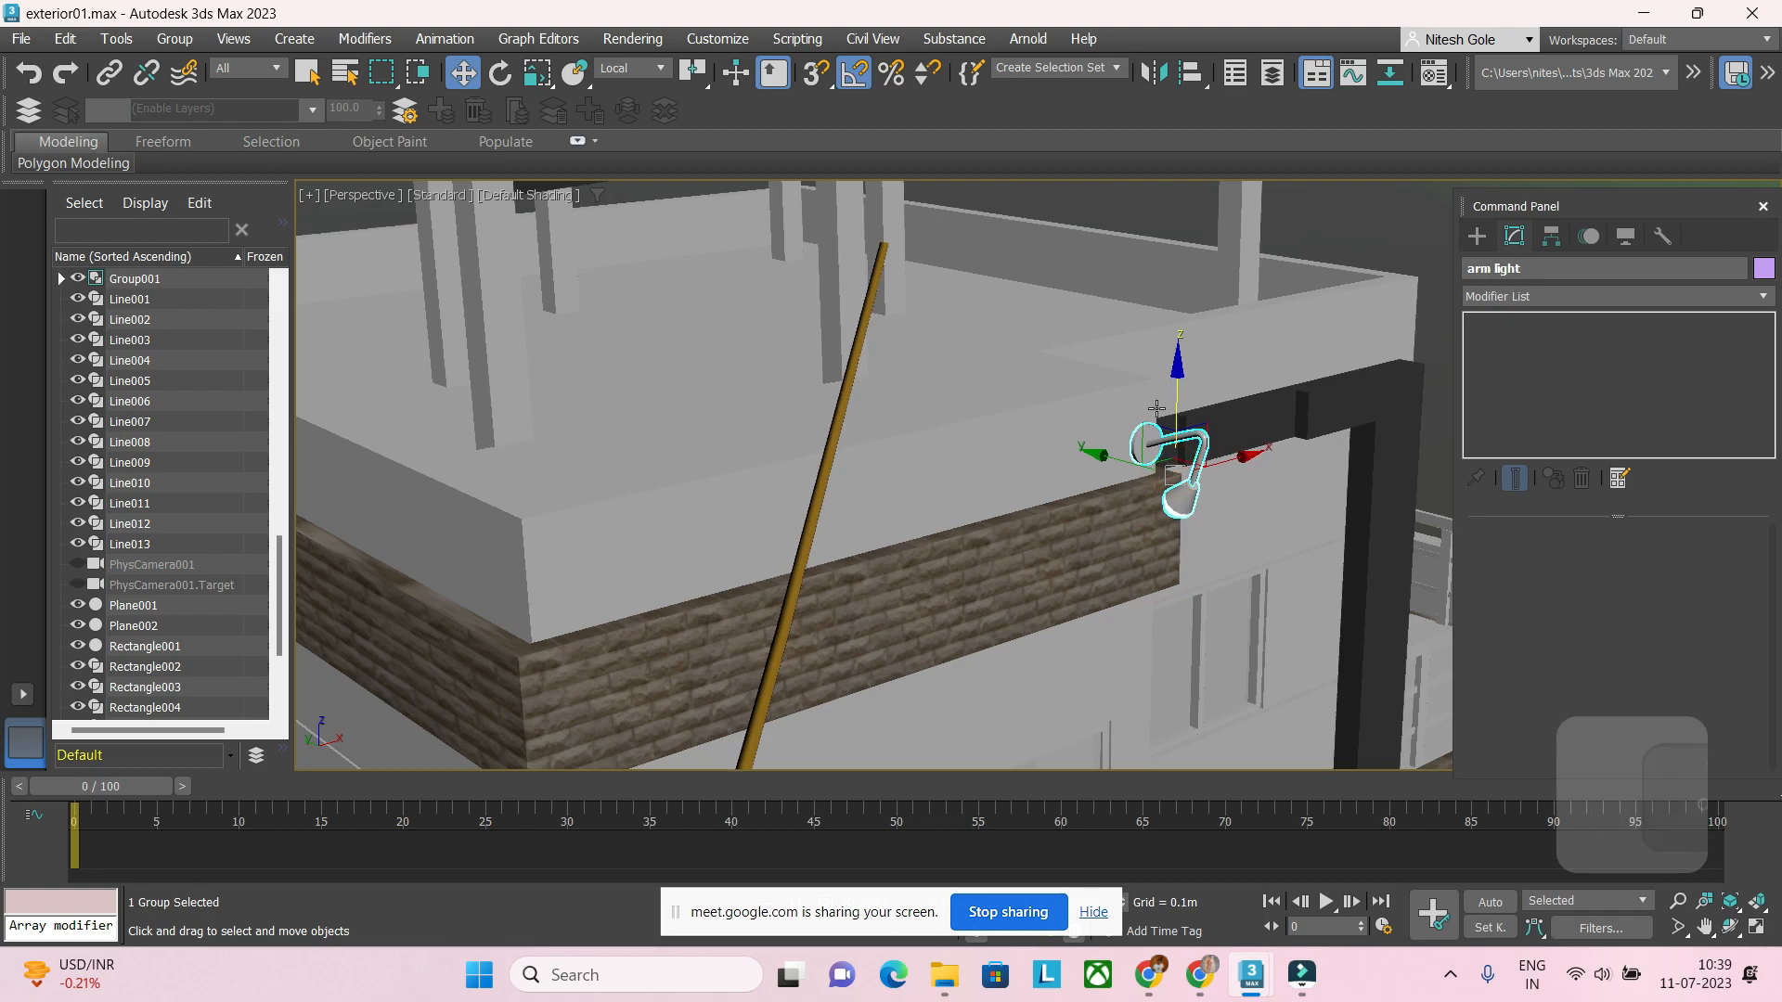
Step: Adjust the arm light along its Y axis so its round base sits against the parapet wall
{"action": "middle_click_drag", "start_coordinate": [1174, 529], "coordinate": [1285, 566], "text": "alt"}
{"action": "scroll", "coordinate": [1105, 483], "scroll_direction": "up", "scroll_amount": 3}
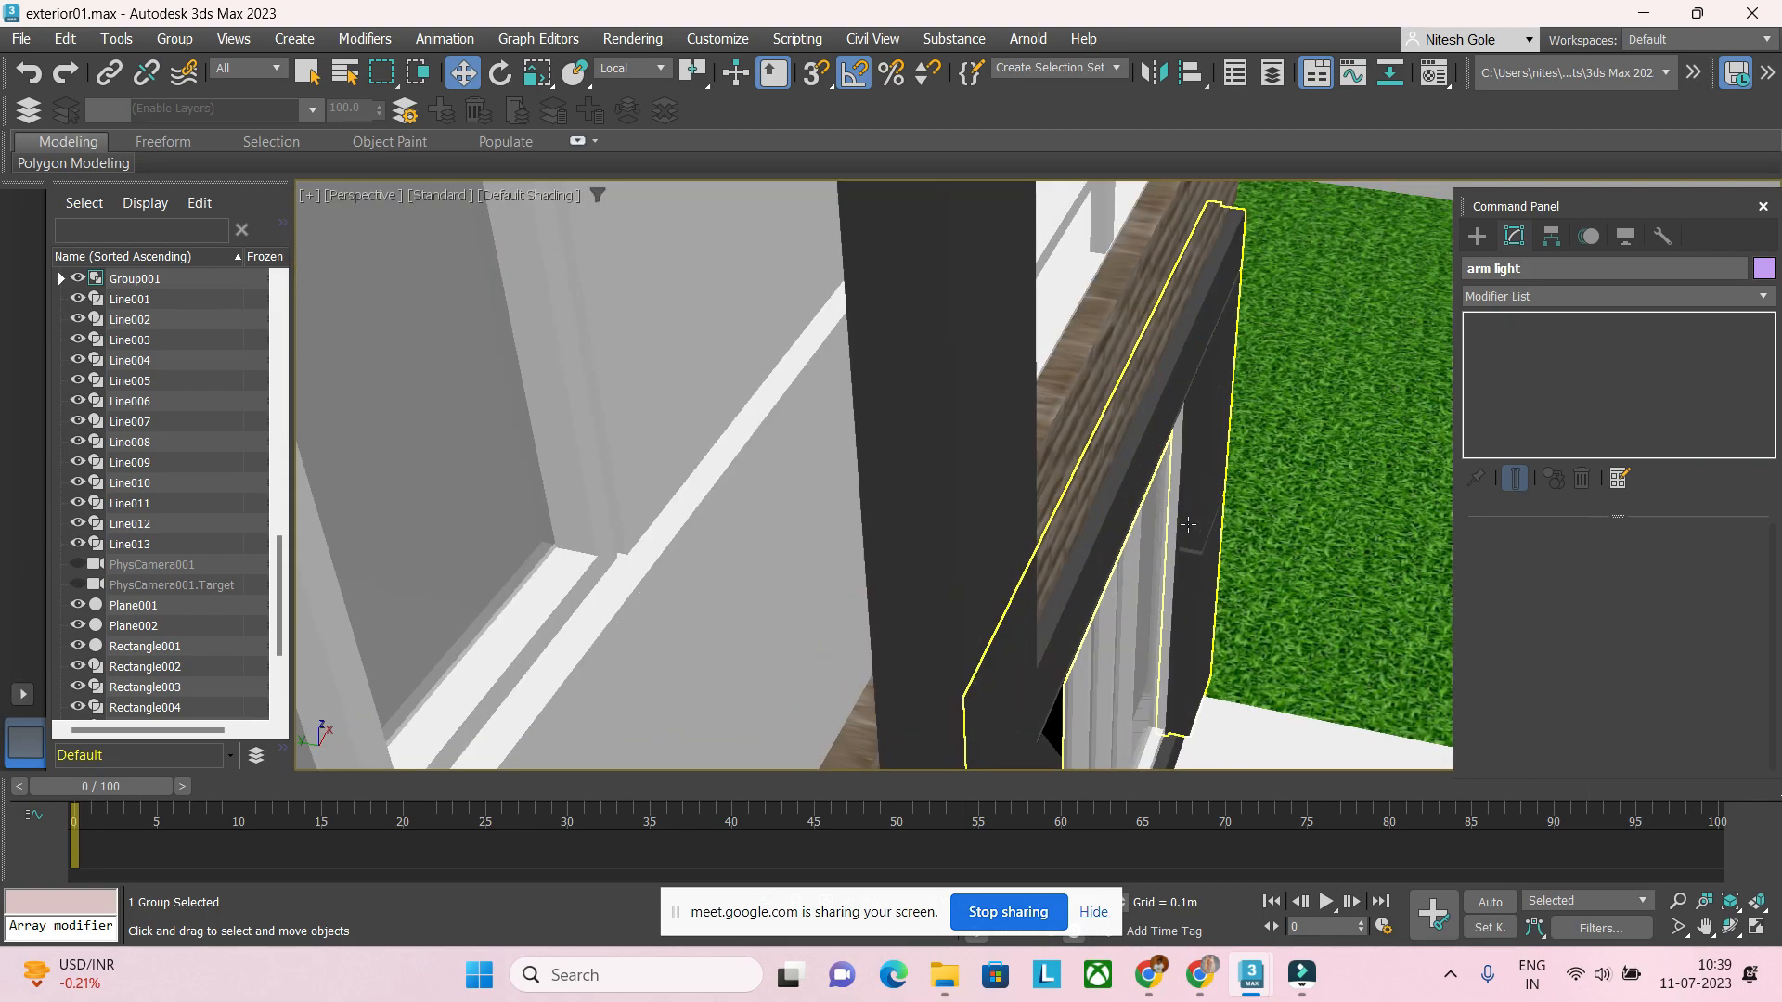
{"action": "scroll", "coordinate": [1102, 485], "scroll_direction": "down", "scroll_amount": 1}
{"action": "scroll", "coordinate": [1102, 485], "scroll_direction": "down", "scroll_amount": 5}
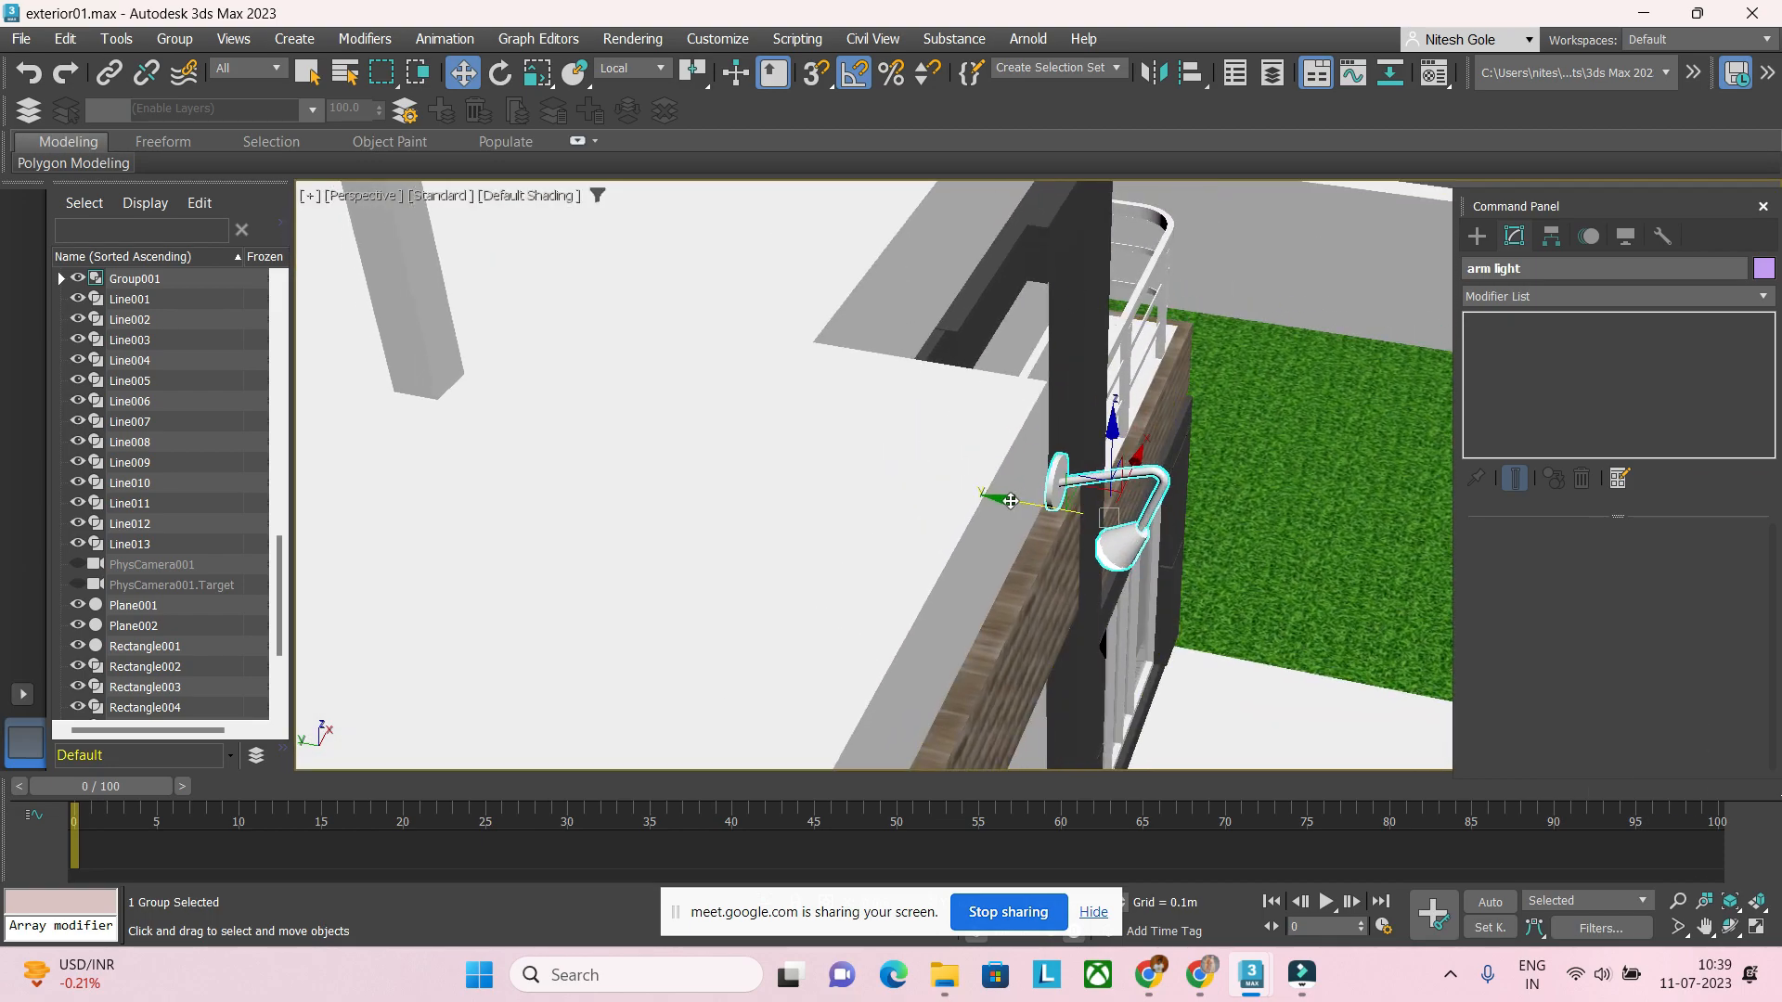
{"action": "left_click_drag", "start_coordinate": [990, 494], "coordinate": [996, 498]}
{"action": "scroll", "coordinate": [996, 499], "scroll_direction": "down", "scroll_amount": 3}
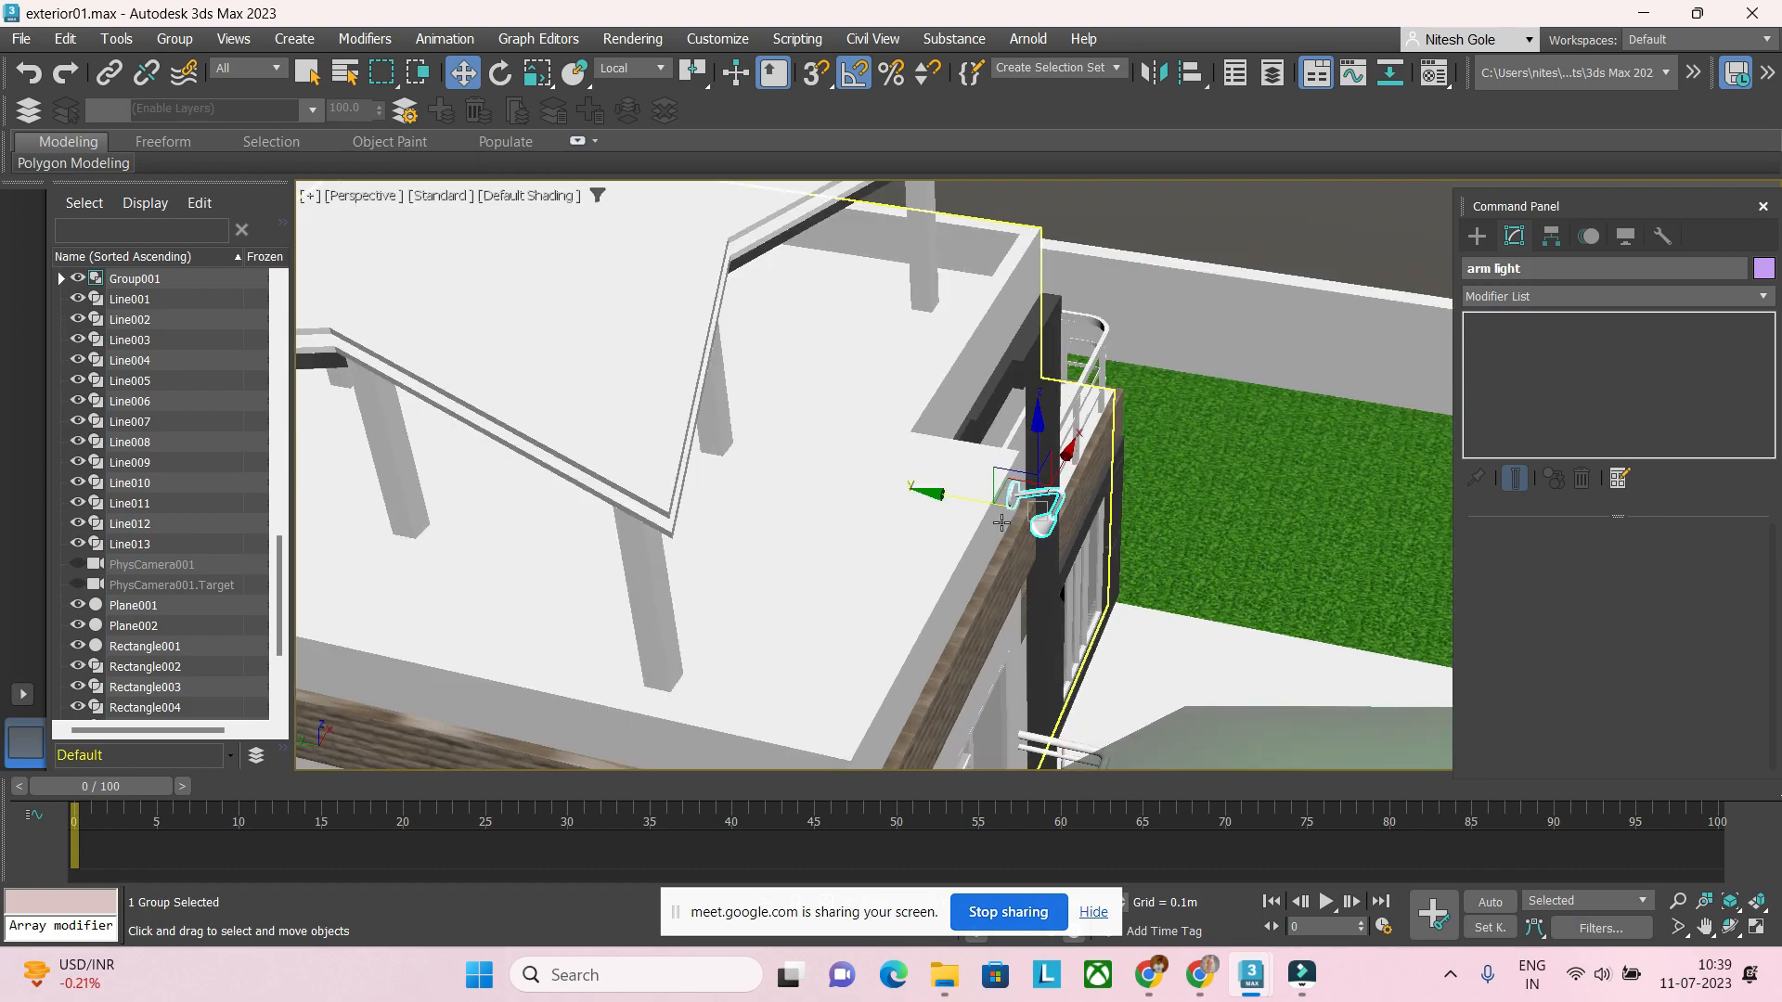
Step: Clone the arm light along the parapet above the stone cladding as 2 evenly spaced instances
{"action": "middle_click_drag", "start_coordinate": [1235, 548], "coordinate": [1071, 515], "text": "alt"}
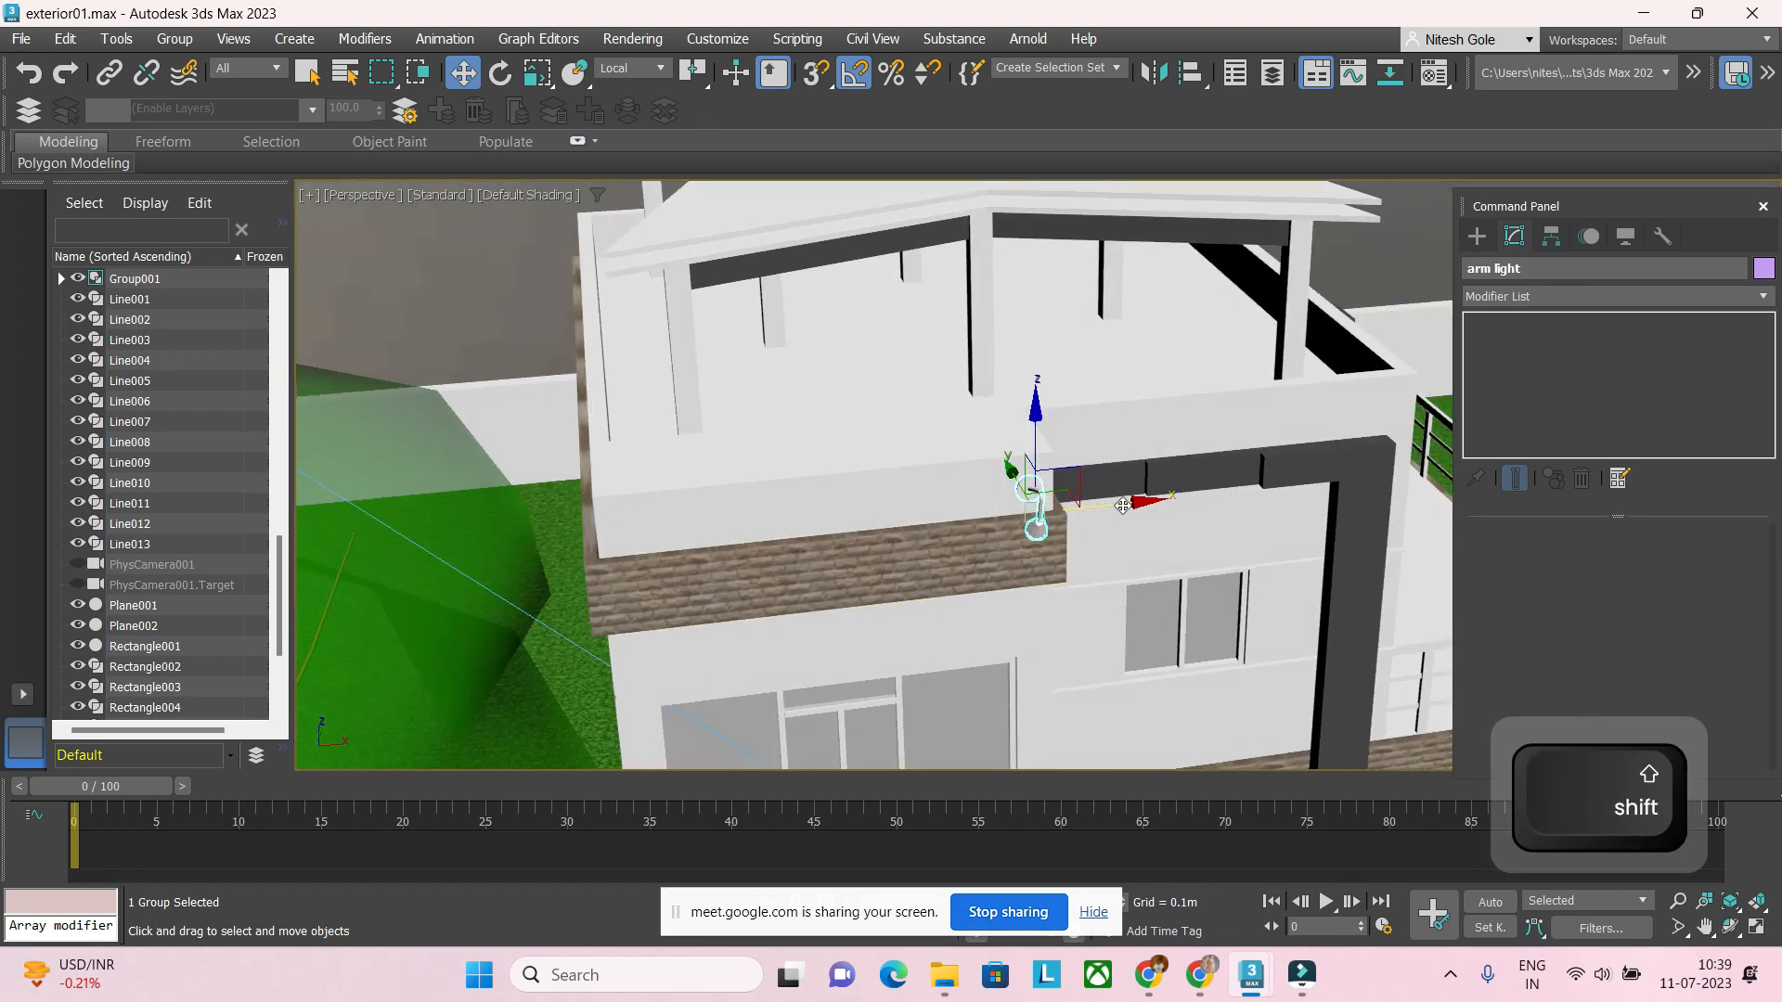
{"action": "left_click_drag", "start_coordinate": [1071, 516], "coordinate": [928, 512], "text": "shift"}
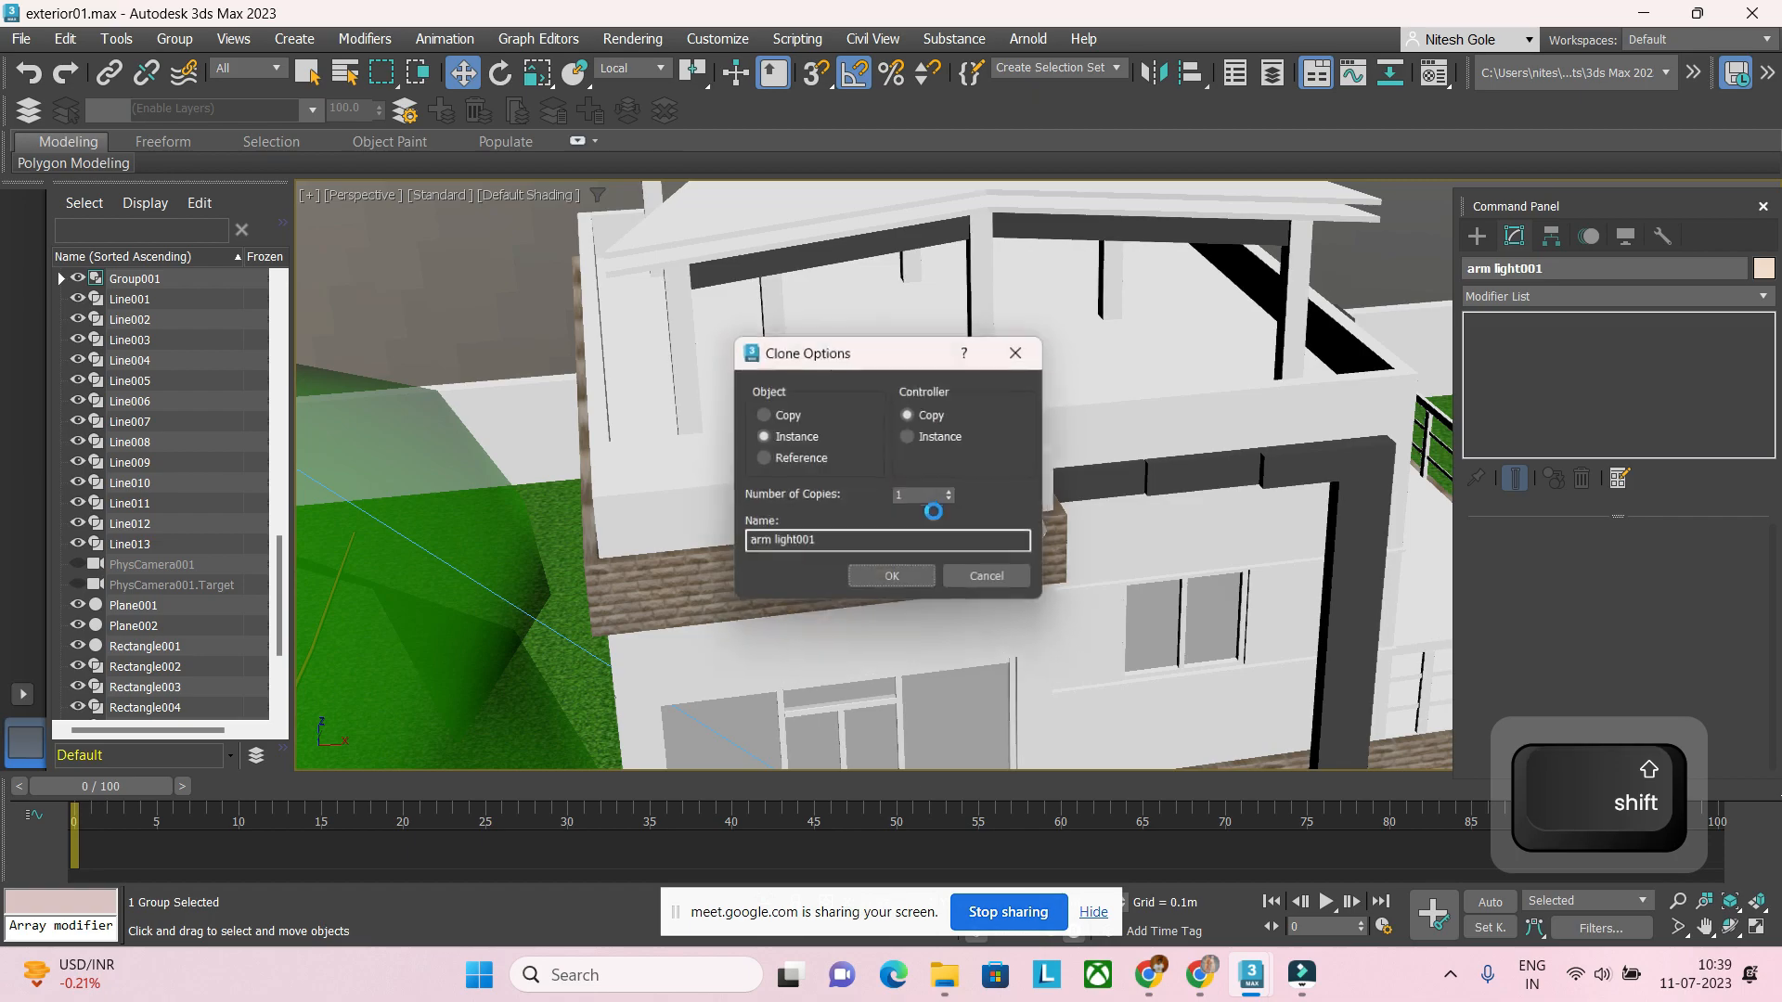
{"action": "left_click", "coordinate": [955, 493]}
{"action": "left_click", "coordinate": [907, 578]}
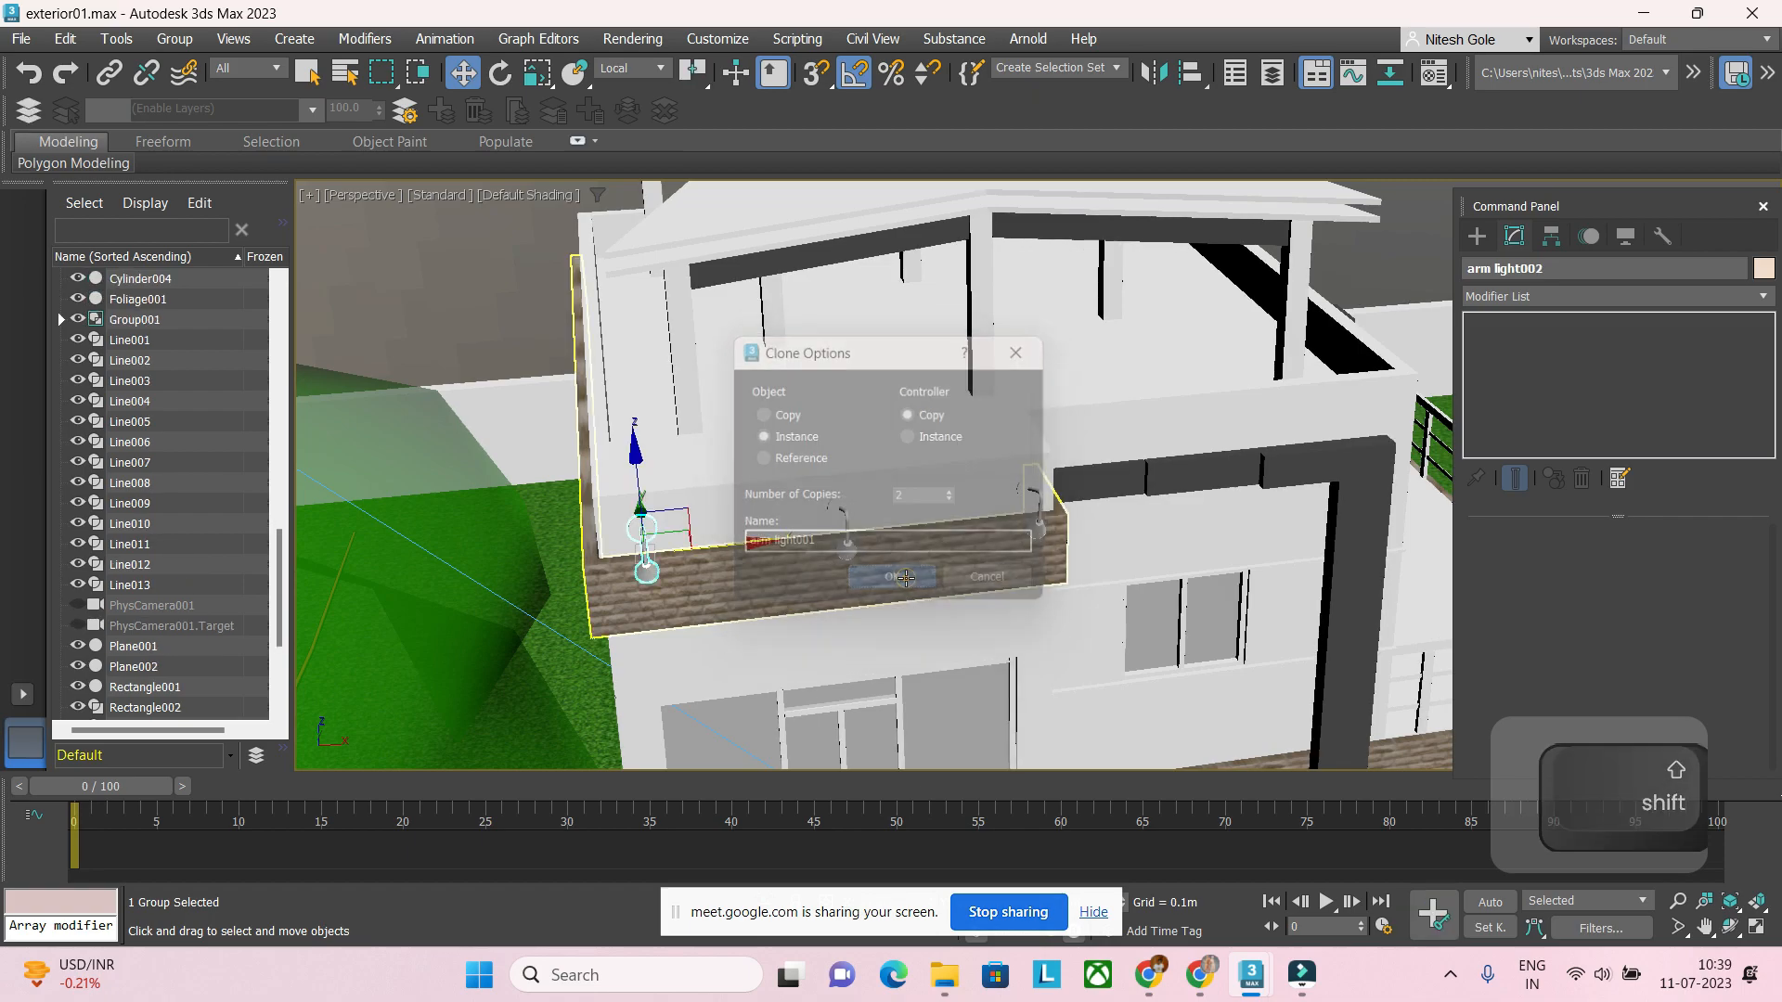
Step: Select all three arm lights and clone them together along X to the adjoining facade section beside the stone cladding
{"action": "middle_click_drag", "start_coordinate": [910, 578], "coordinate": [985, 501], "text": "alt"}
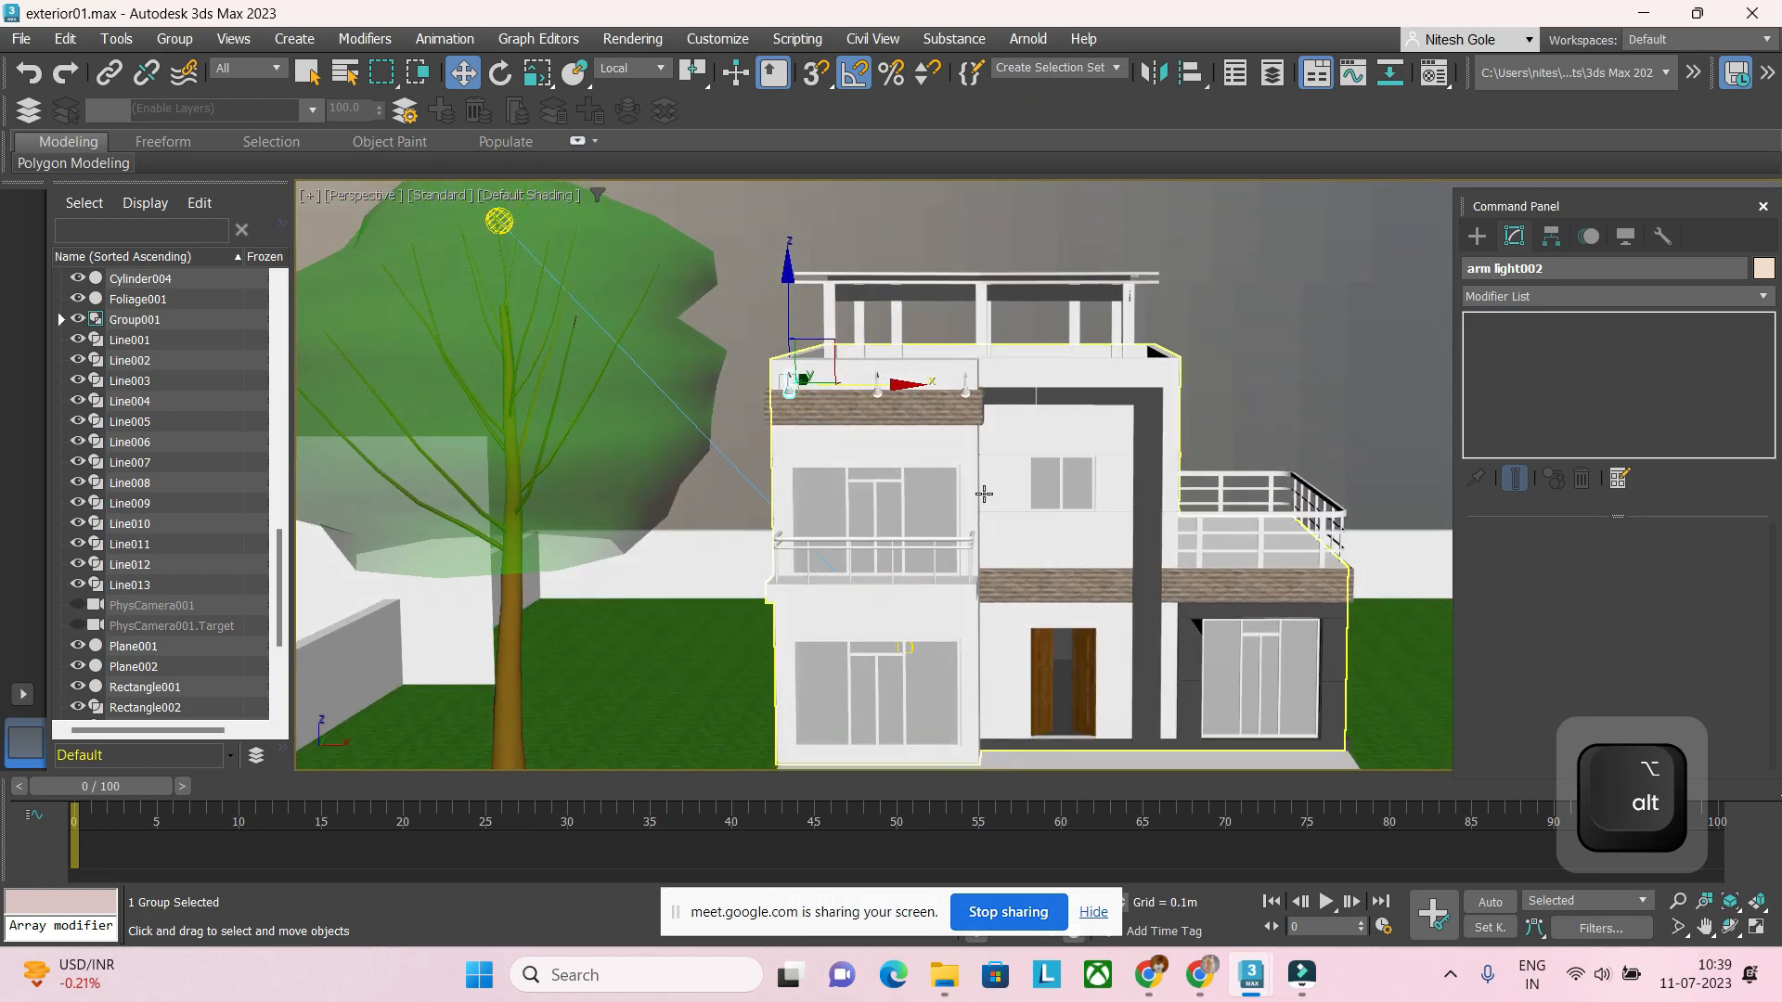
{"action": "scroll", "coordinate": [951, 417], "scroll_direction": "up", "scroll_amount": 3}
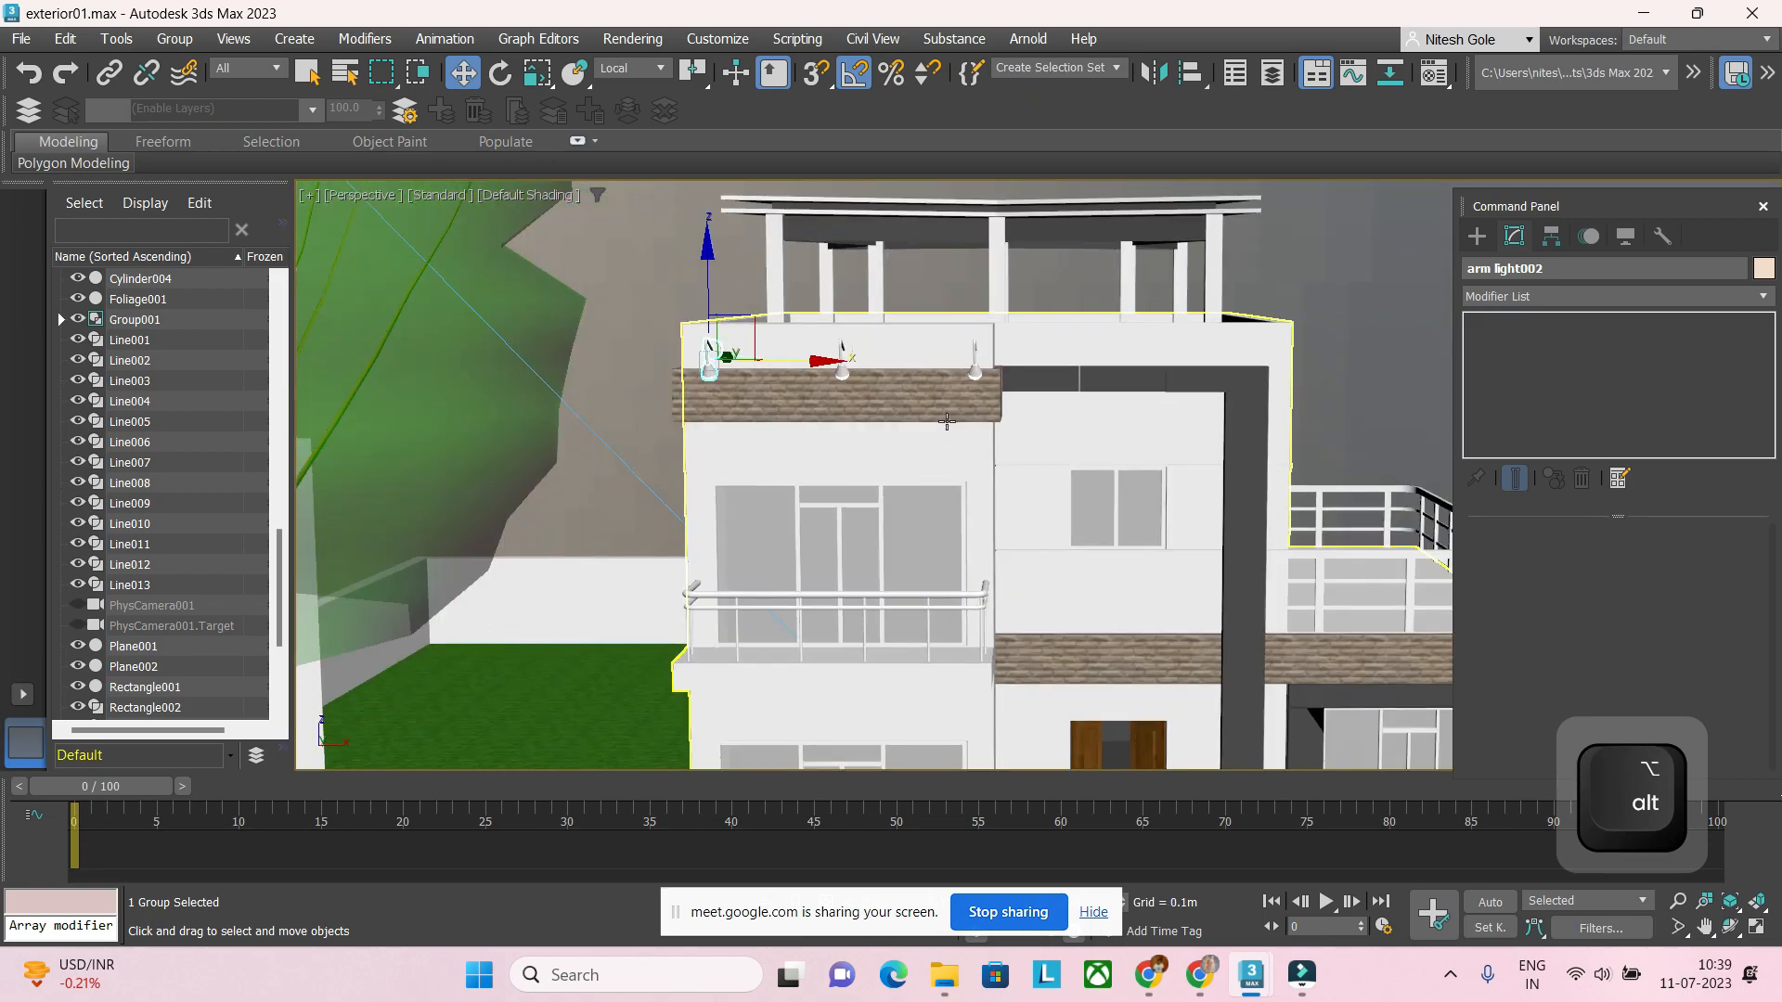
{"action": "left_click", "coordinate": [975, 375], "text": "ctrl"}
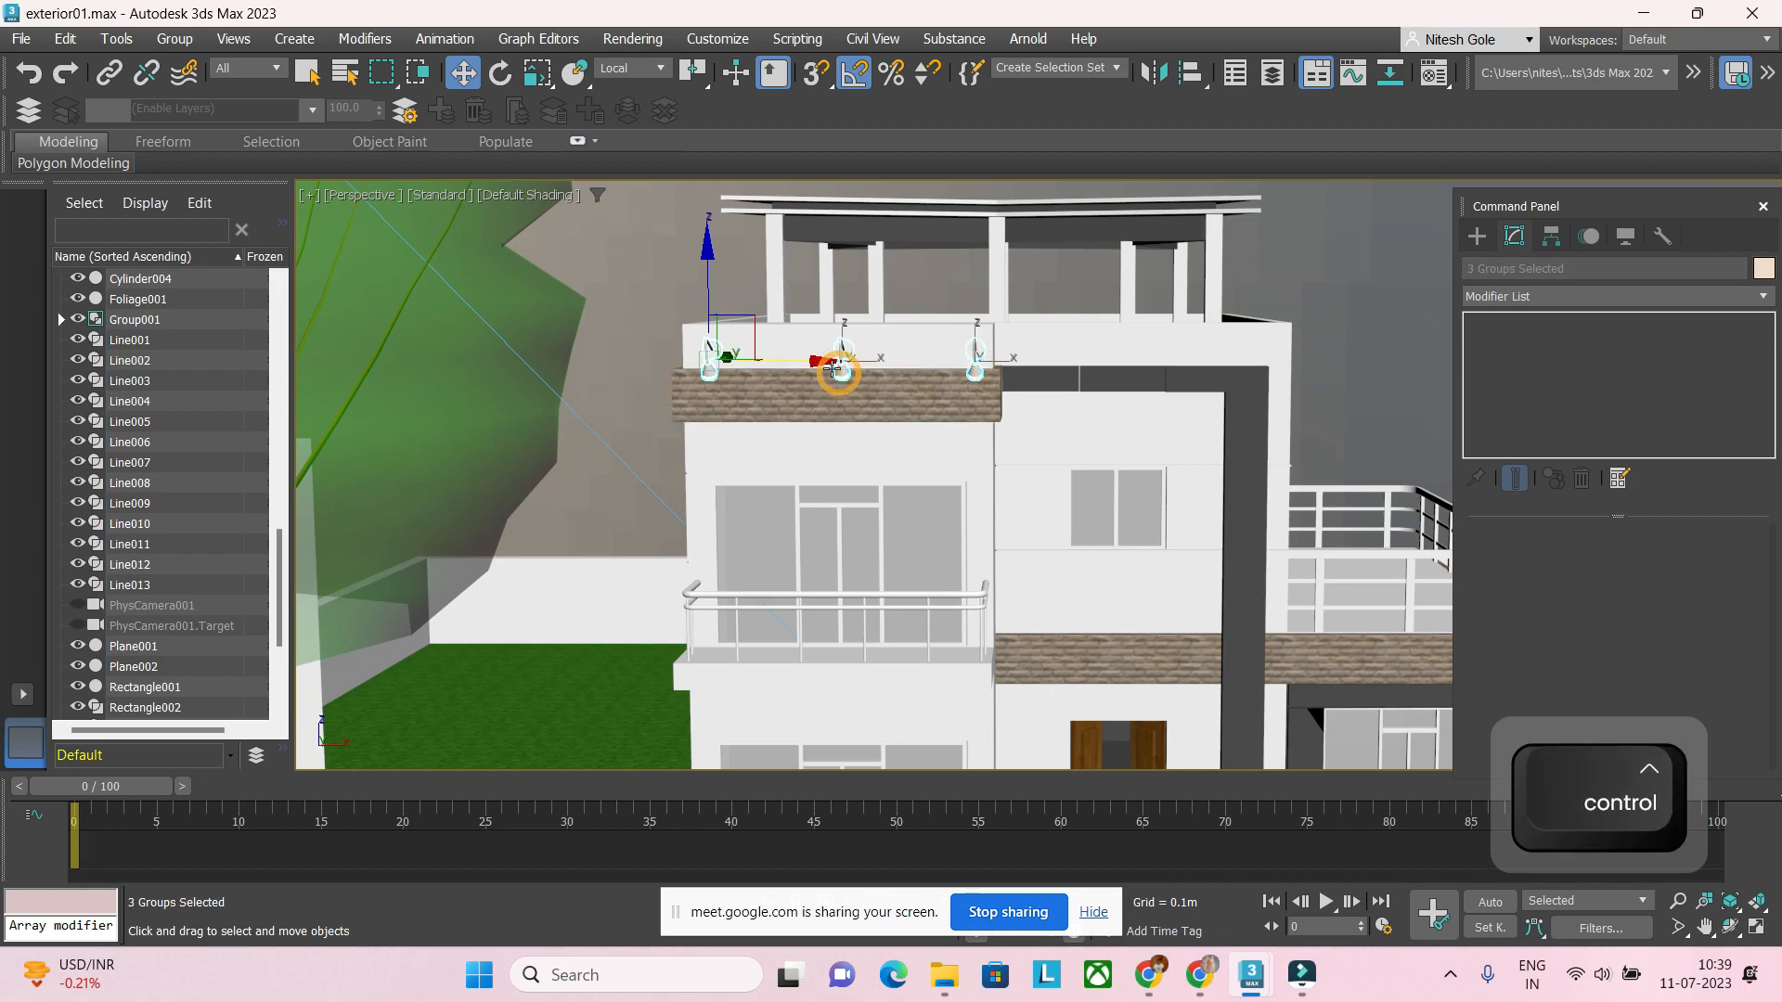
{"action": "left_click_drag", "start_coordinate": [840, 374], "coordinate": [1165, 411], "text": "shift"}
{"action": "left_click", "coordinate": [878, 581]}
{"action": "mouse_move", "coordinate": [928, 557]}
{"action": "middle_mouse_down", "text": "alt"}
{"action": "mouse_move", "coordinate": [1114, 531]}
{"action": "mouse_move", "coordinate": [1197, 474]}
{"action": "middle_mouse_up", "text": "alt"}
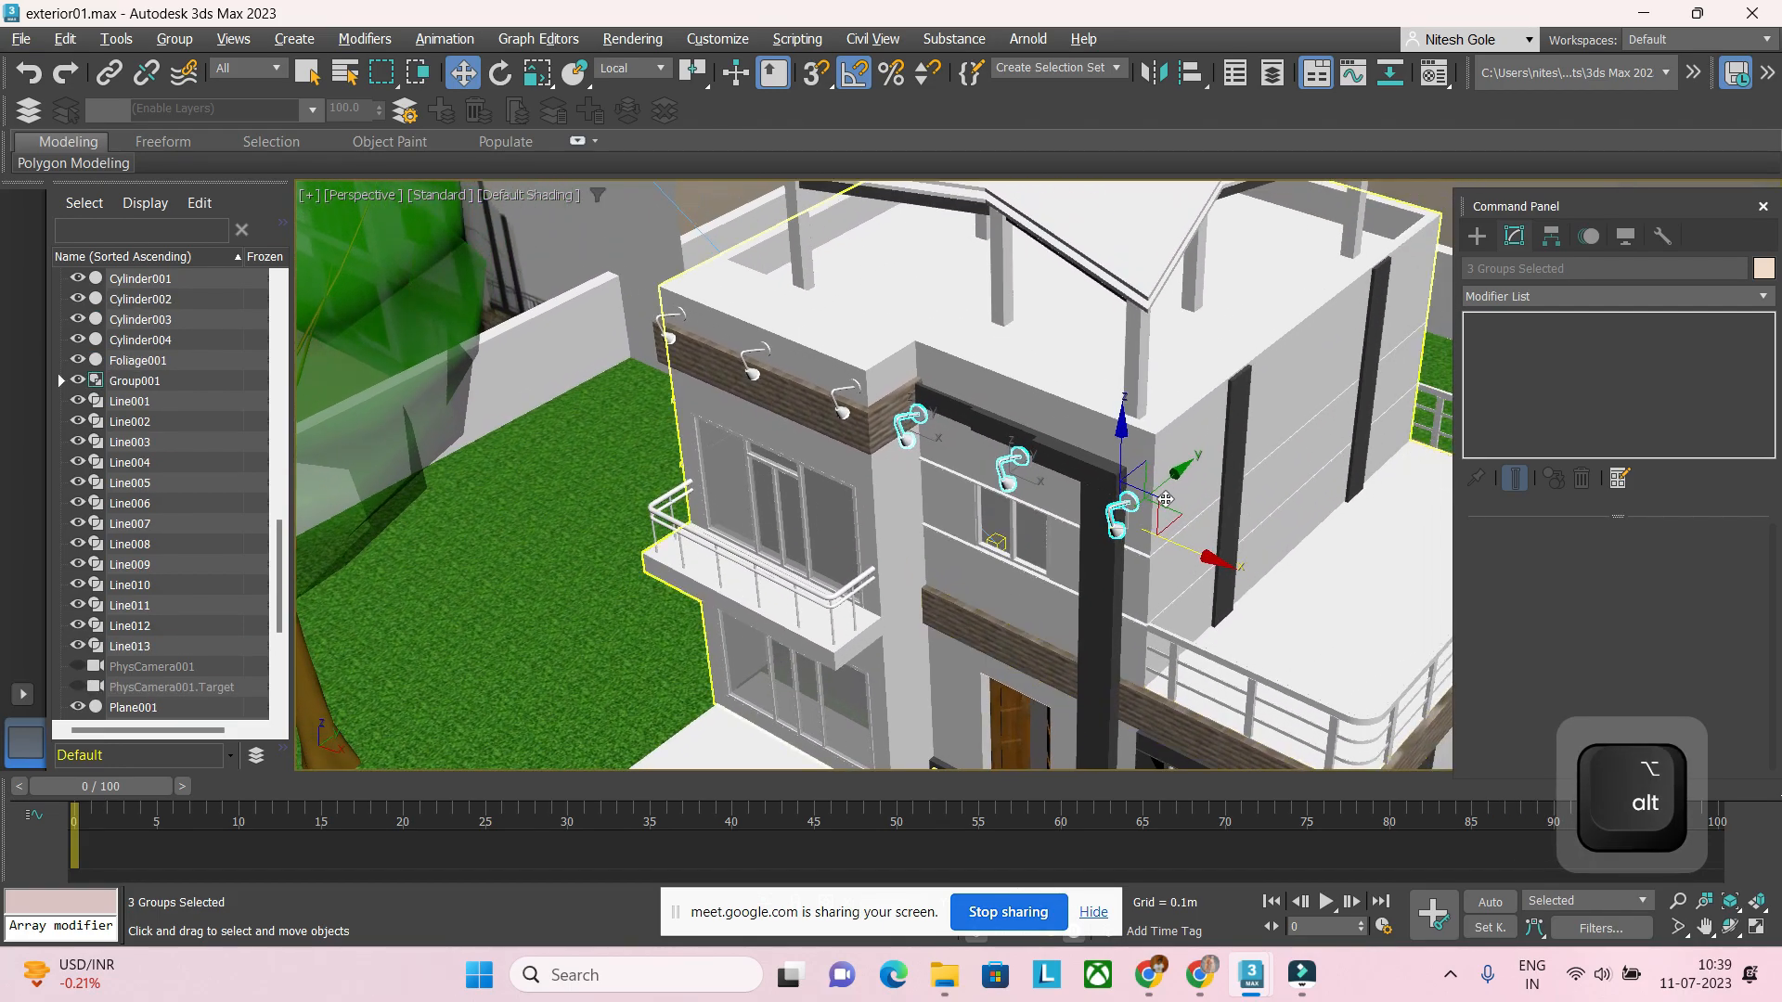
Step: Move the three cloned arm lights along Y so their round bases sit against the recessed facade's parapet wall
{"action": "left_click_drag", "start_coordinate": [1225, 452], "coordinate": [1269, 456]}
{"action": "middle_click_drag", "start_coordinate": [1269, 456], "coordinate": [1095, 465], "text": "alt"}
{"action": "scroll", "coordinate": [1085, 455], "scroll_direction": "up", "scroll_amount": 4}
{"action": "left_click_drag", "start_coordinate": [1246, 438], "coordinate": [1189, 438]}
{"action": "middle_click_drag", "start_coordinate": [1185, 513], "coordinate": [993, 646], "text": "alt"}
{"action": "scroll", "coordinate": [1231, 550], "scroll_direction": "up", "scroll_amount": 4}
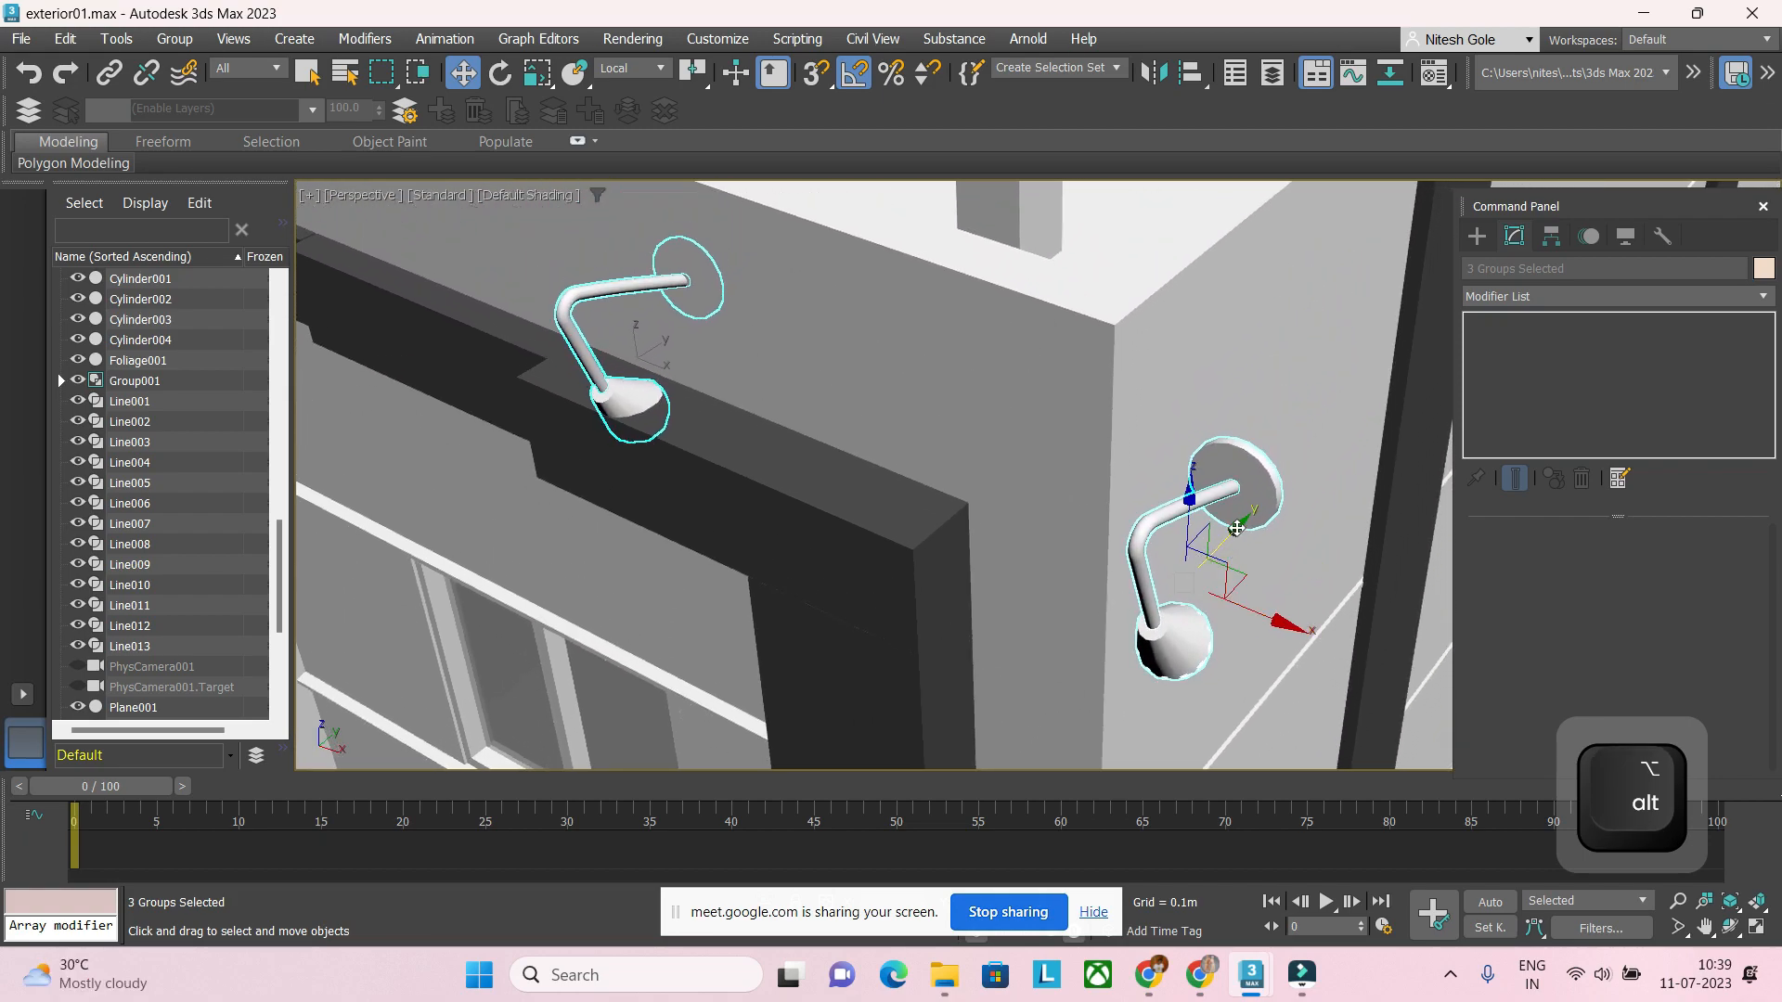
{"action": "left_click_drag", "start_coordinate": [1237, 528], "coordinate": [1172, 488]}
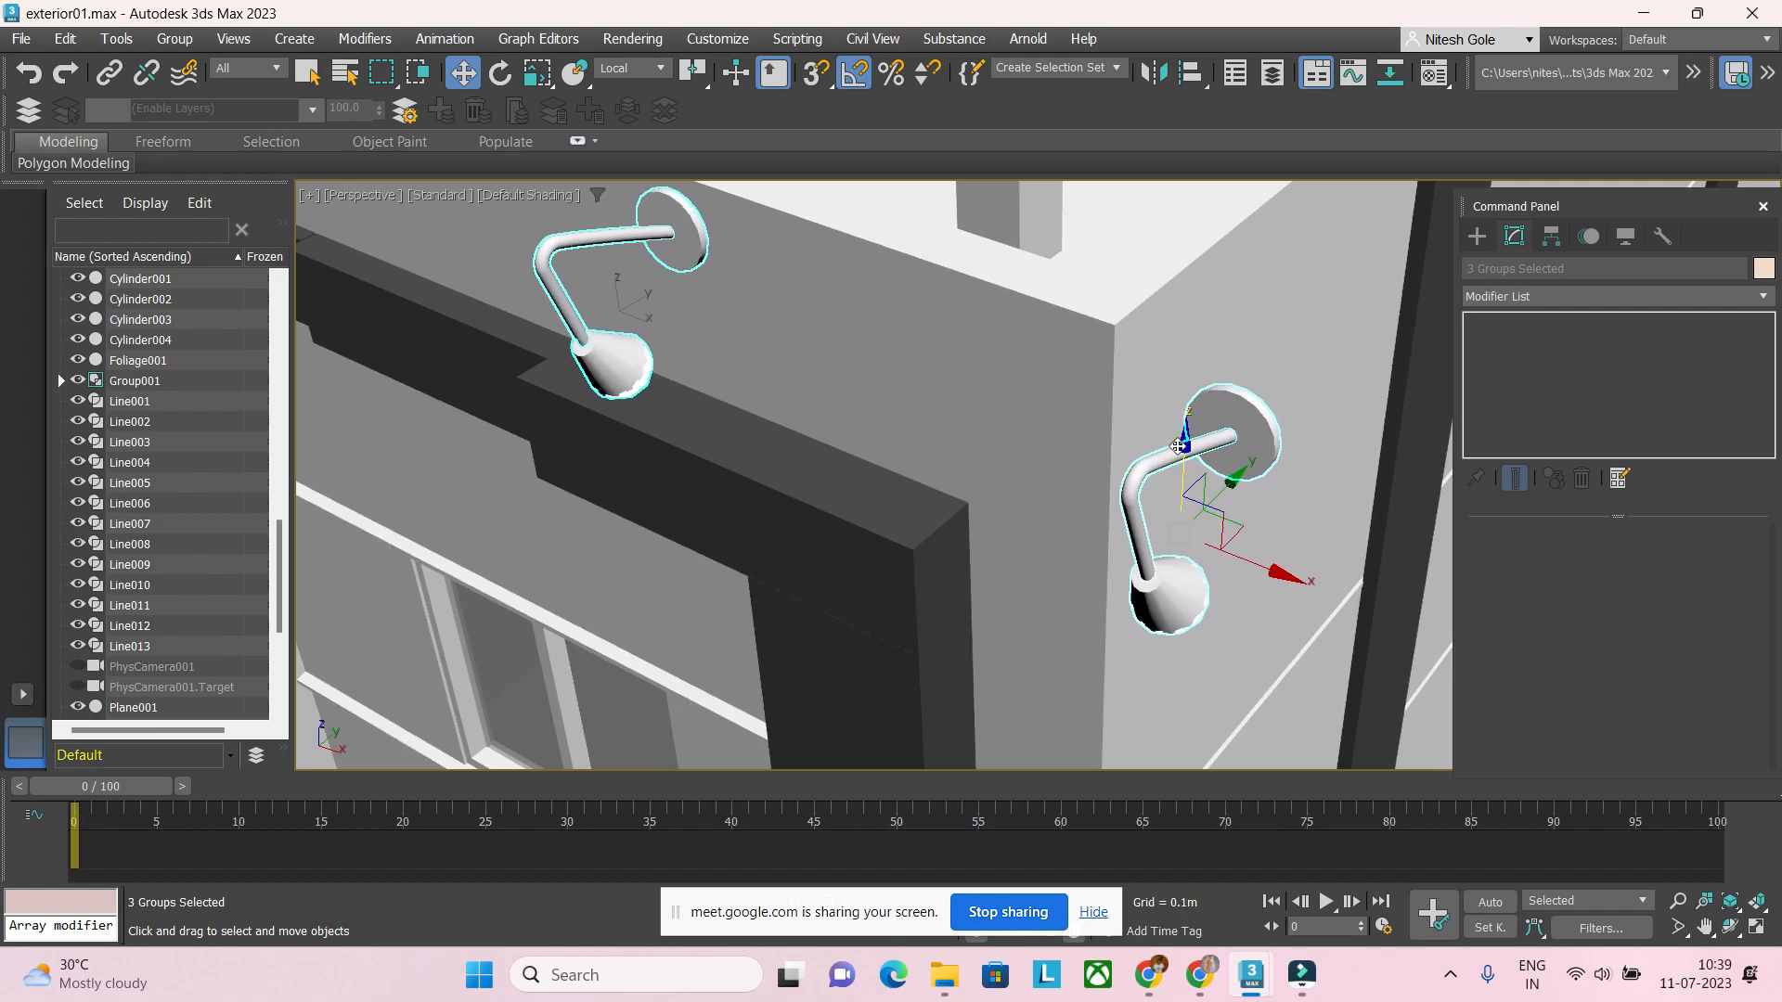
{"action": "scroll", "coordinate": [1172, 488], "scroll_direction": "down", "scroll_amount": 4}
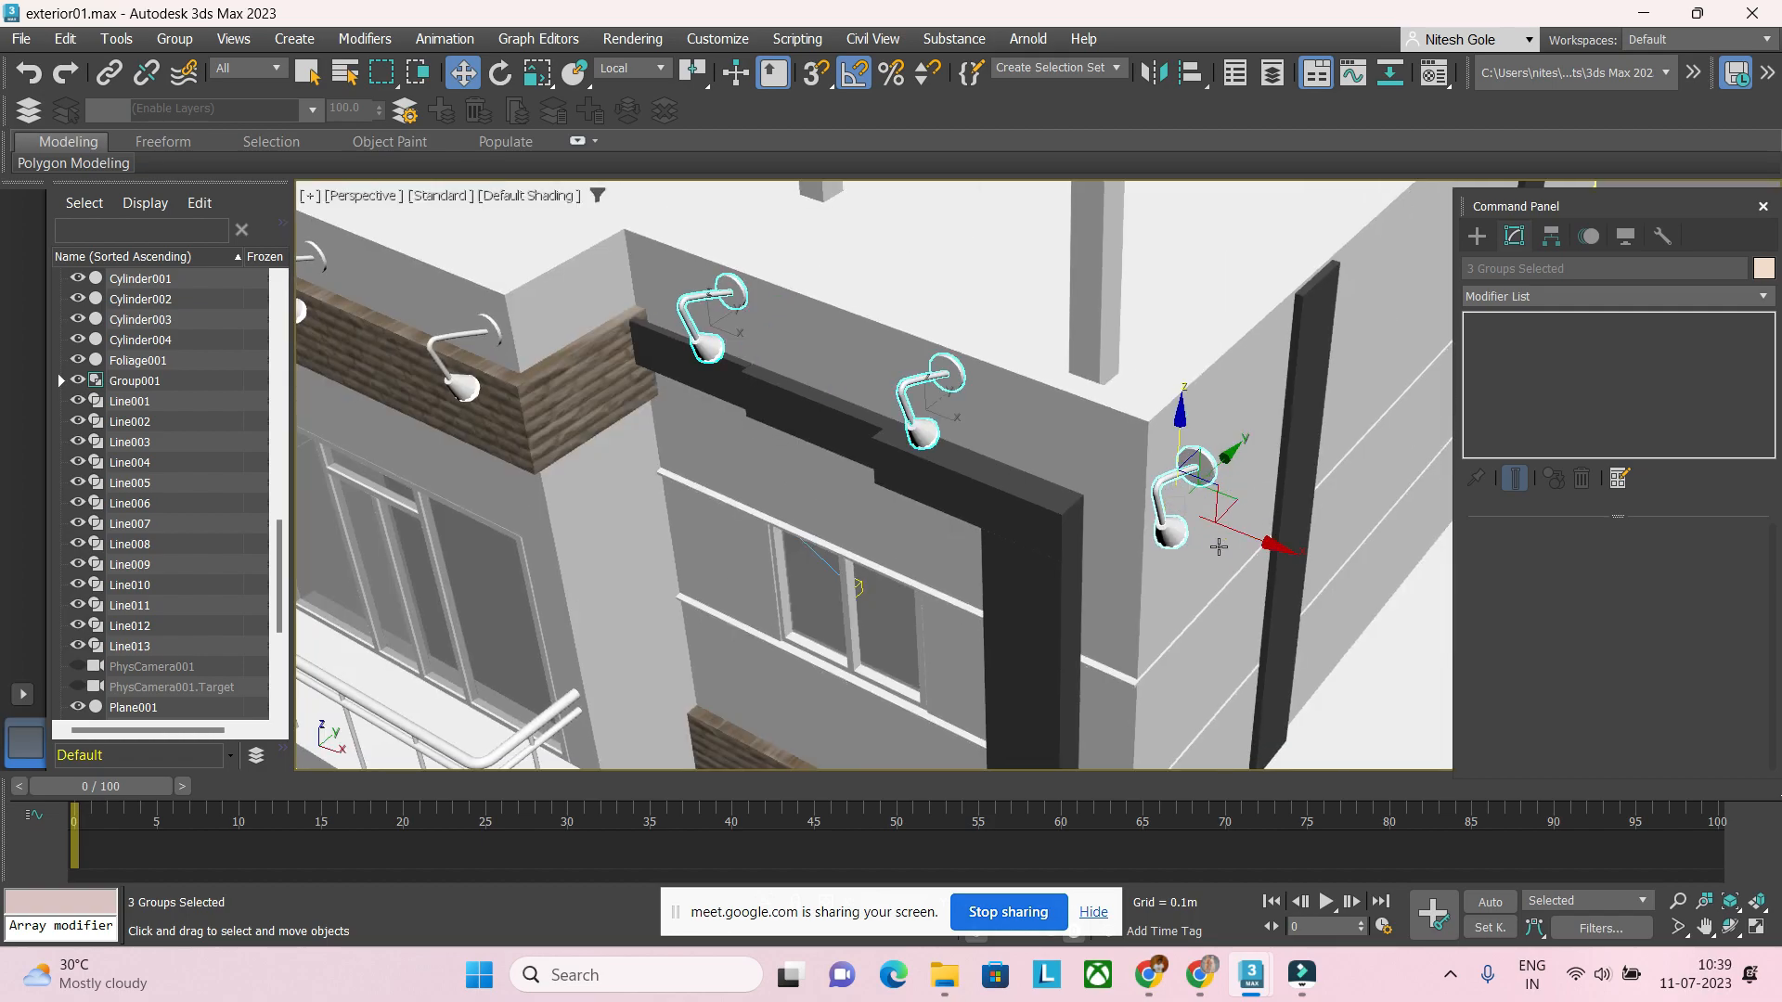
Step: Select only the arm light nearest the building corner and reposition it onto the lower stone band above the ground-floor glass door
{"action": "left_click", "coordinate": [1080, 547]}
{"action": "left_click", "coordinate": [1177, 470]}
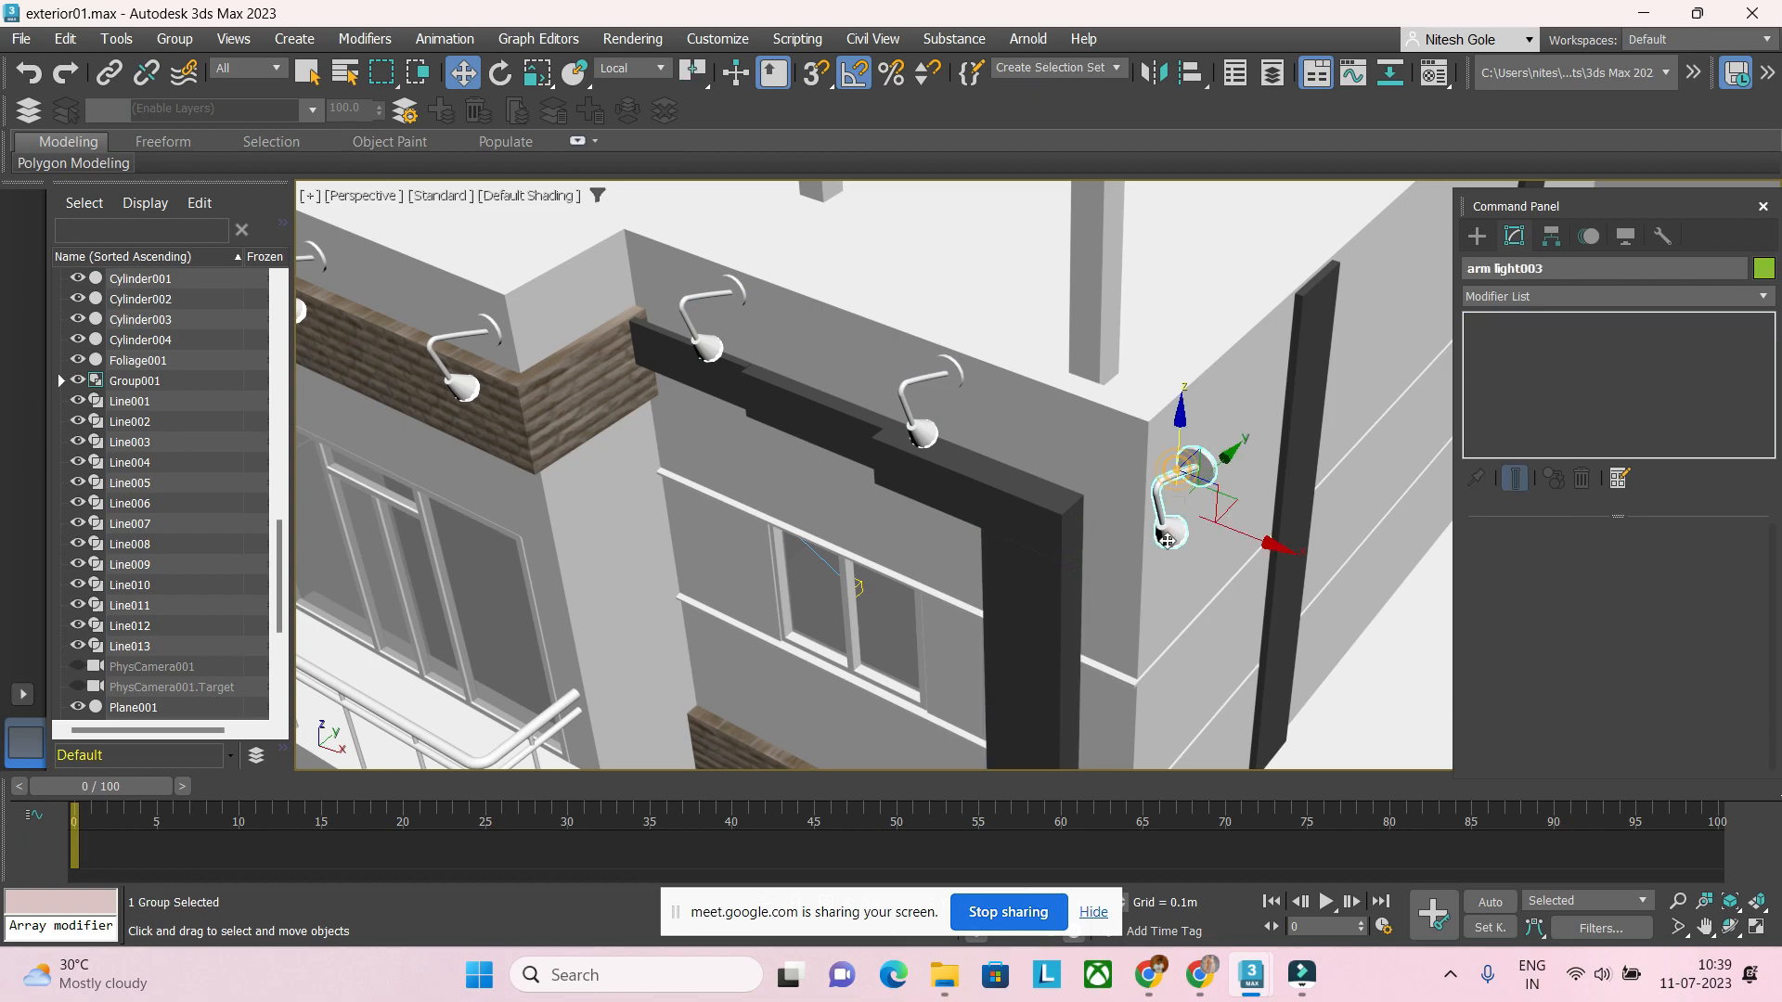
{"action": "scroll", "coordinate": [1174, 482], "scroll_direction": "down", "scroll_amount": 5}
{"action": "middle_click_drag", "start_coordinate": [1160, 594], "coordinate": [1209, 334], "text": "alt"}
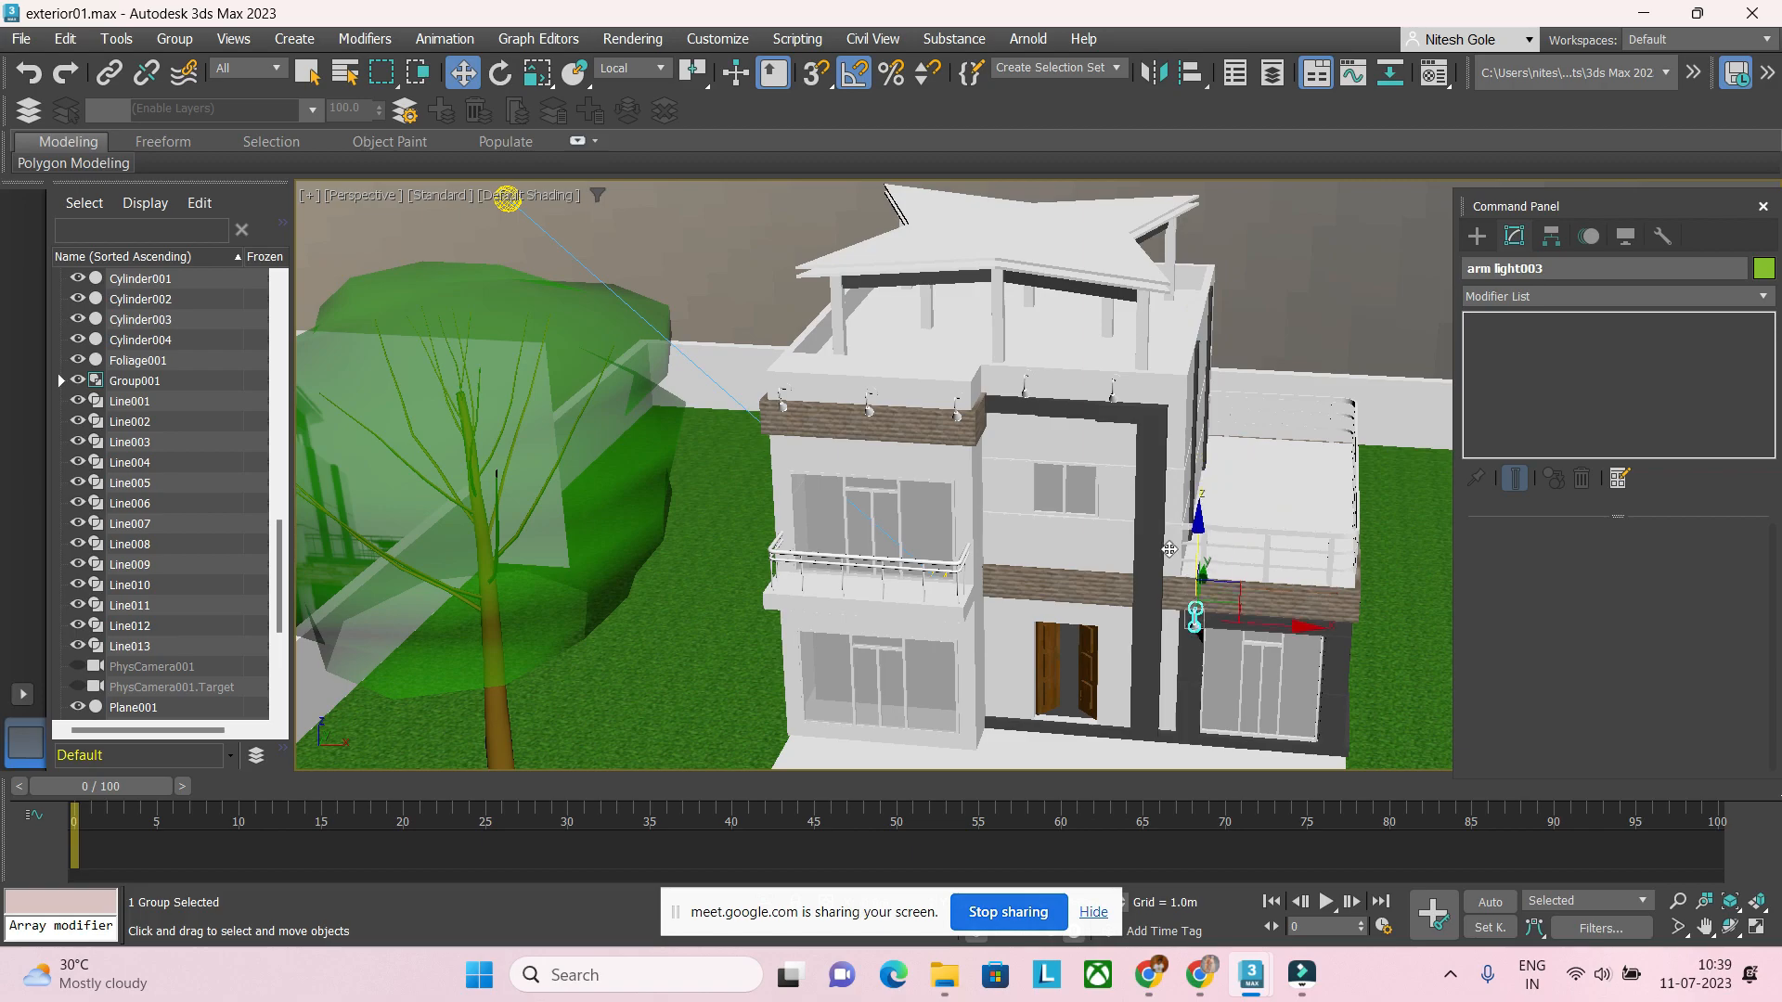
{"action": "scroll", "coordinate": [1176, 555], "scroll_direction": "up", "scroll_amount": 5}
{"action": "middle_click_drag", "start_coordinate": [1176, 555], "coordinate": [1298, 559], "text": "alt"}
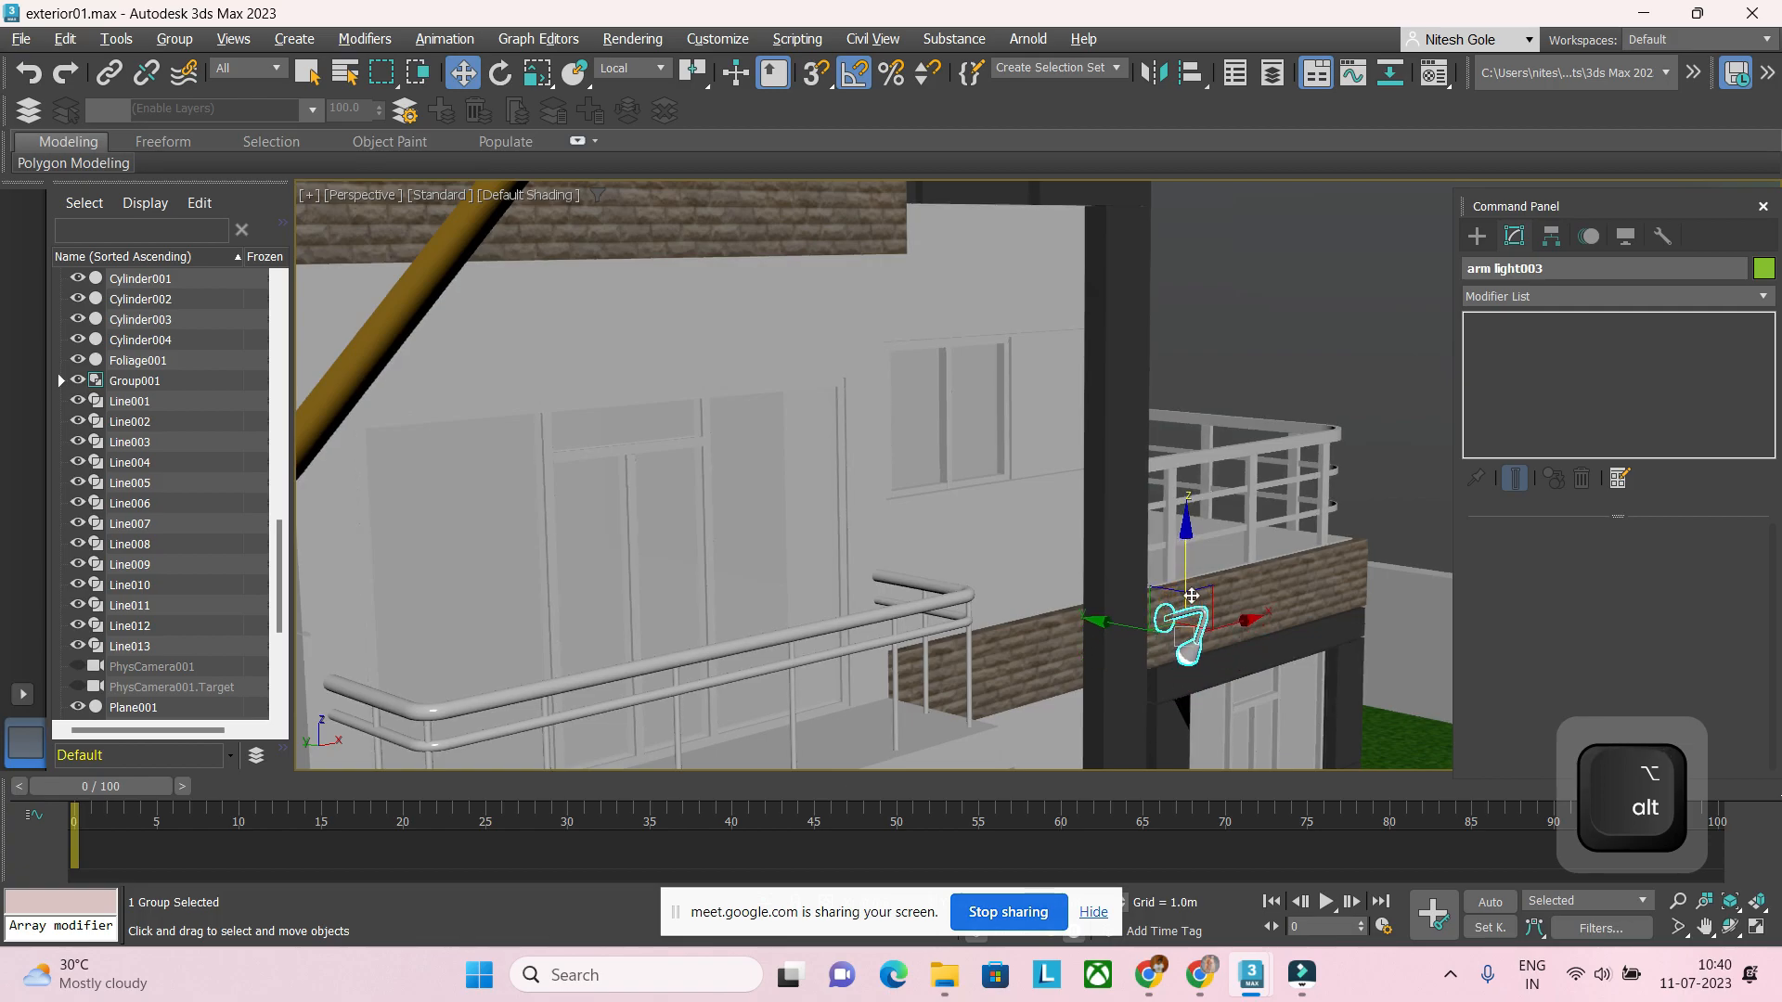
{"action": "middle_click_drag", "start_coordinate": [1187, 562], "coordinate": [1149, 555], "text": "alt"}
{"action": "scroll", "coordinate": [1083, 621], "scroll_direction": "up", "scroll_amount": 3}
{"action": "left_click_drag", "start_coordinate": [1150, 555], "coordinate": [1113, 560]}
{"action": "scroll", "coordinate": [1114, 559], "scroll_direction": "down", "scroll_amount": 2}
{"action": "middle_click_drag", "start_coordinate": [1114, 560], "coordinate": [1236, 592], "text": "alt"}
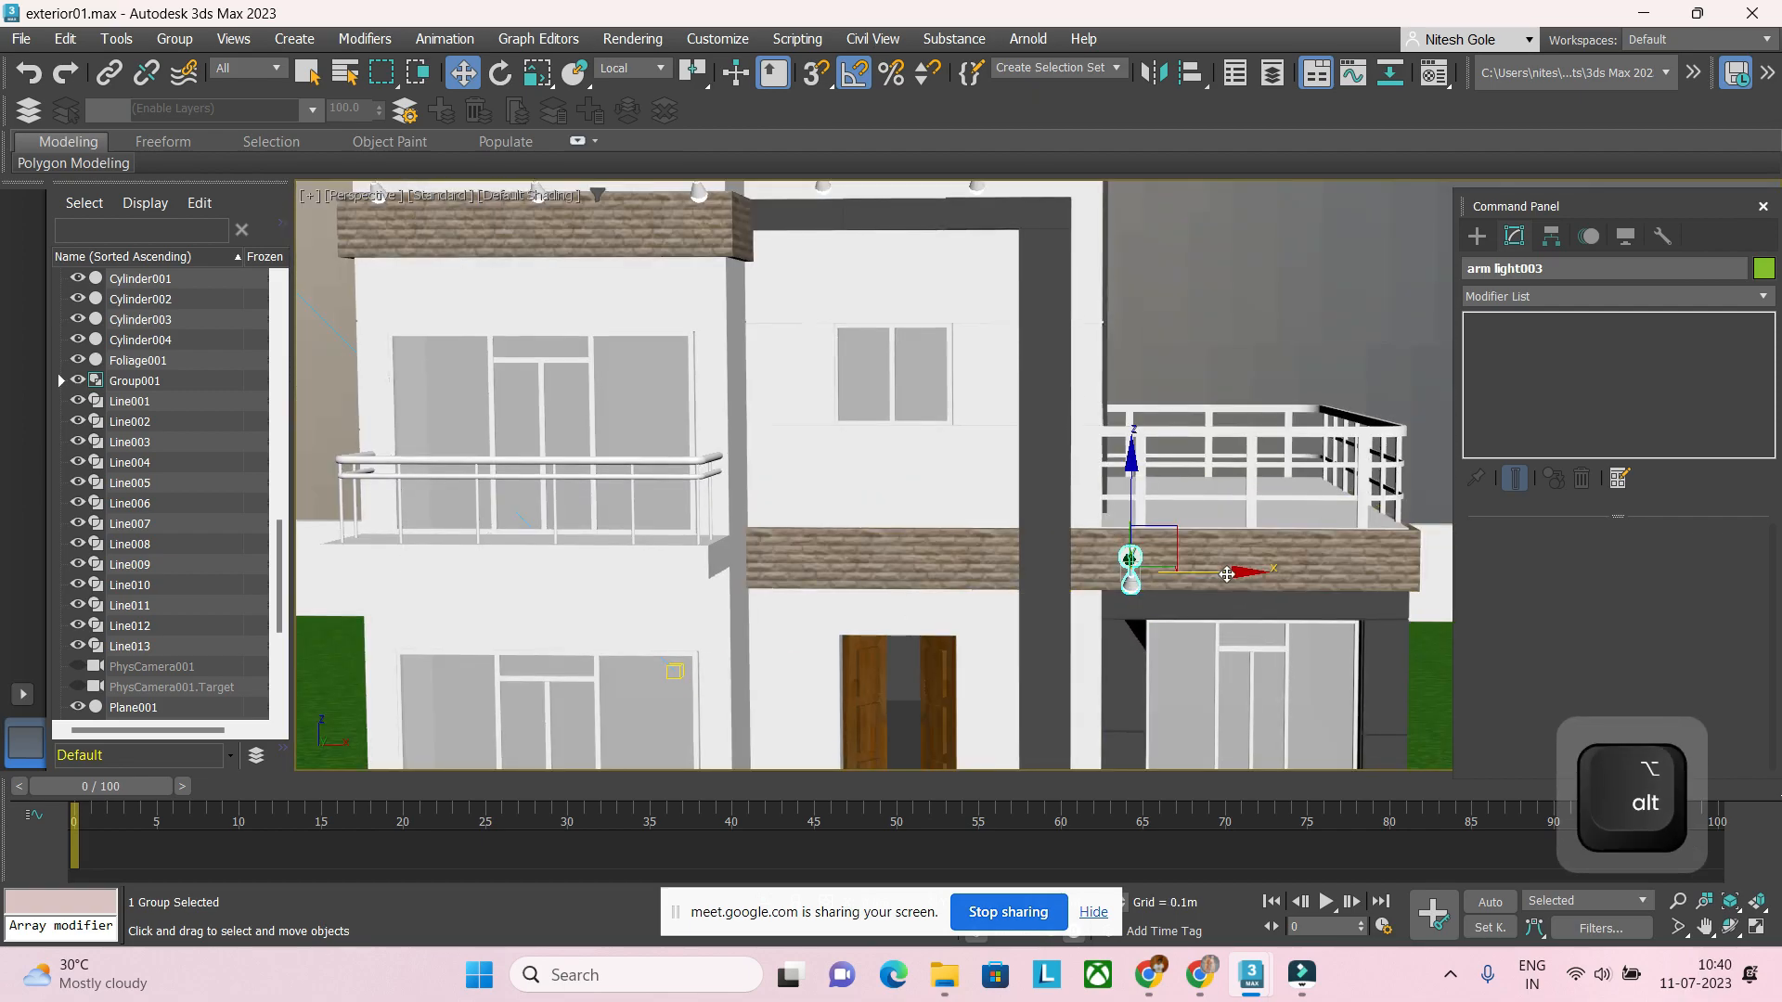
Step: Clone the lowered arm light along X on the stone band, and clone that pair across to the section above the wooden entrance door
{"action": "mouse_move", "coordinate": [1226, 571]}
{"action": "left_mouse_down", "text": "shift"}
{"action": "mouse_move", "coordinate": [1392, 574]}
{"action": "mouse_move", "coordinate": [1414, 591]}
{"action": "left_mouse_up", "text": "shift"}
{"action": "left_click", "coordinate": [894, 581]}
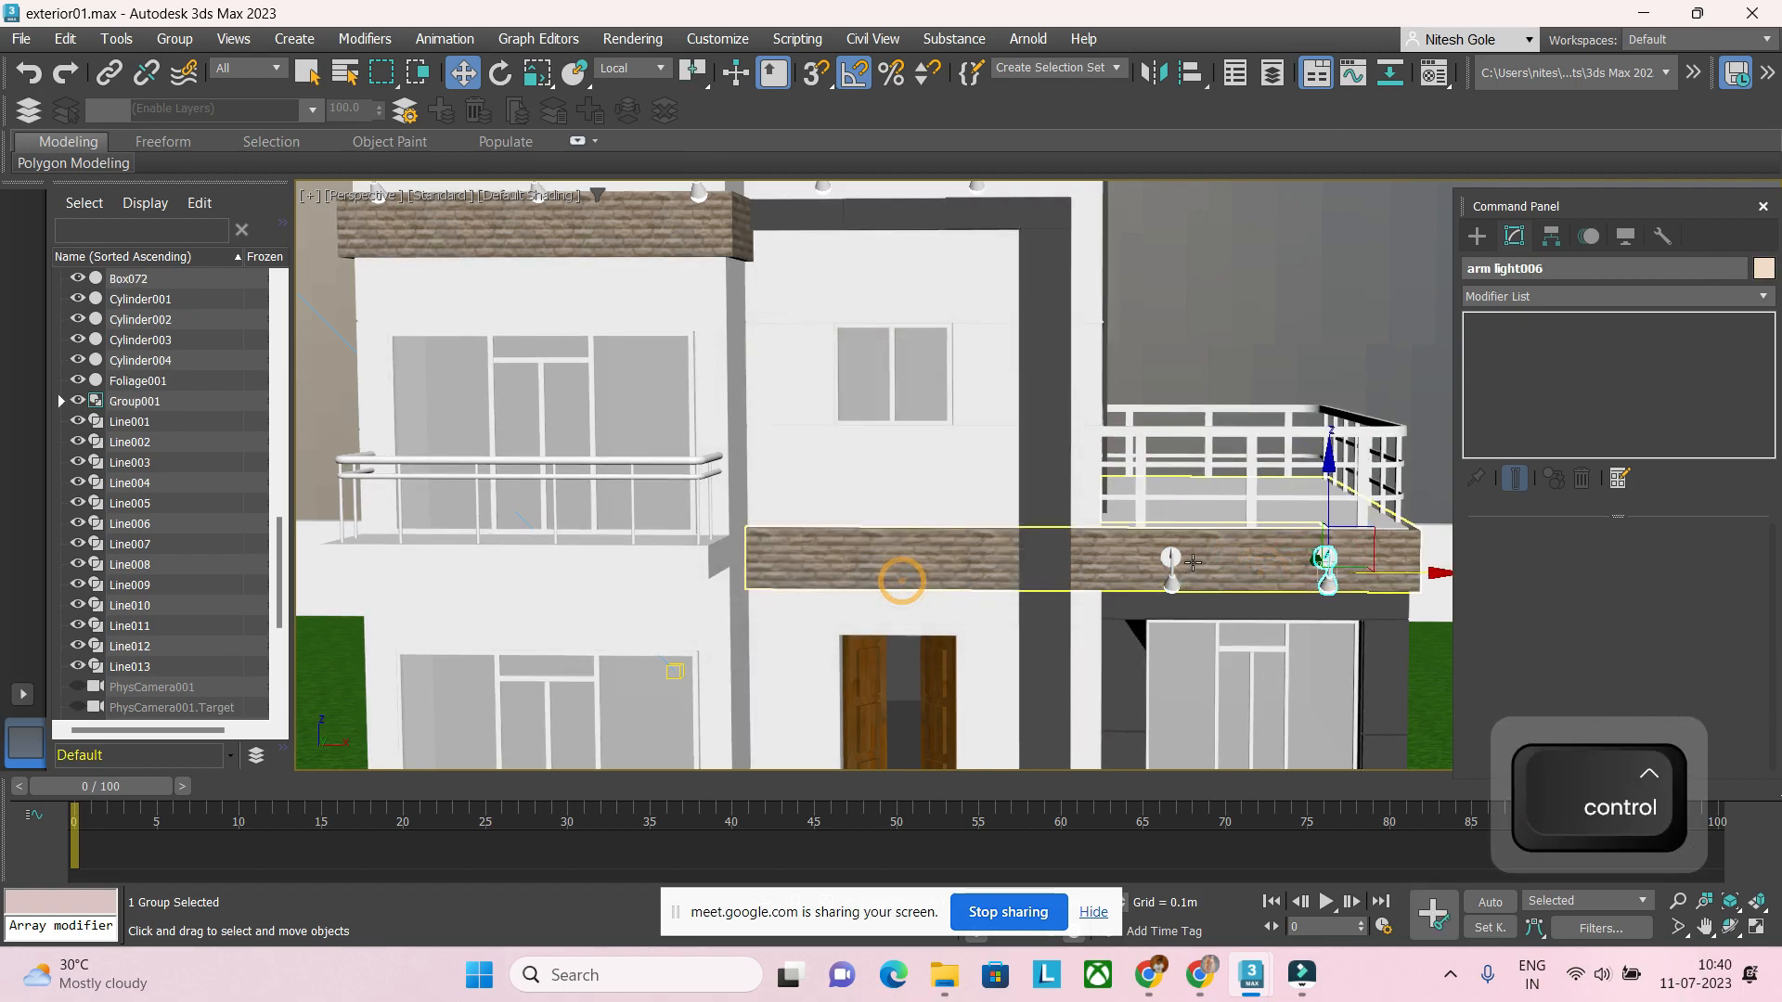
{"action": "left_click", "coordinate": [1170, 563], "text": "ctrl"}
{"action": "left_click_drag", "start_coordinate": [1171, 563], "coordinate": [1033, 558], "text": "shift"}
{"action": "left_click", "coordinate": [894, 581]}
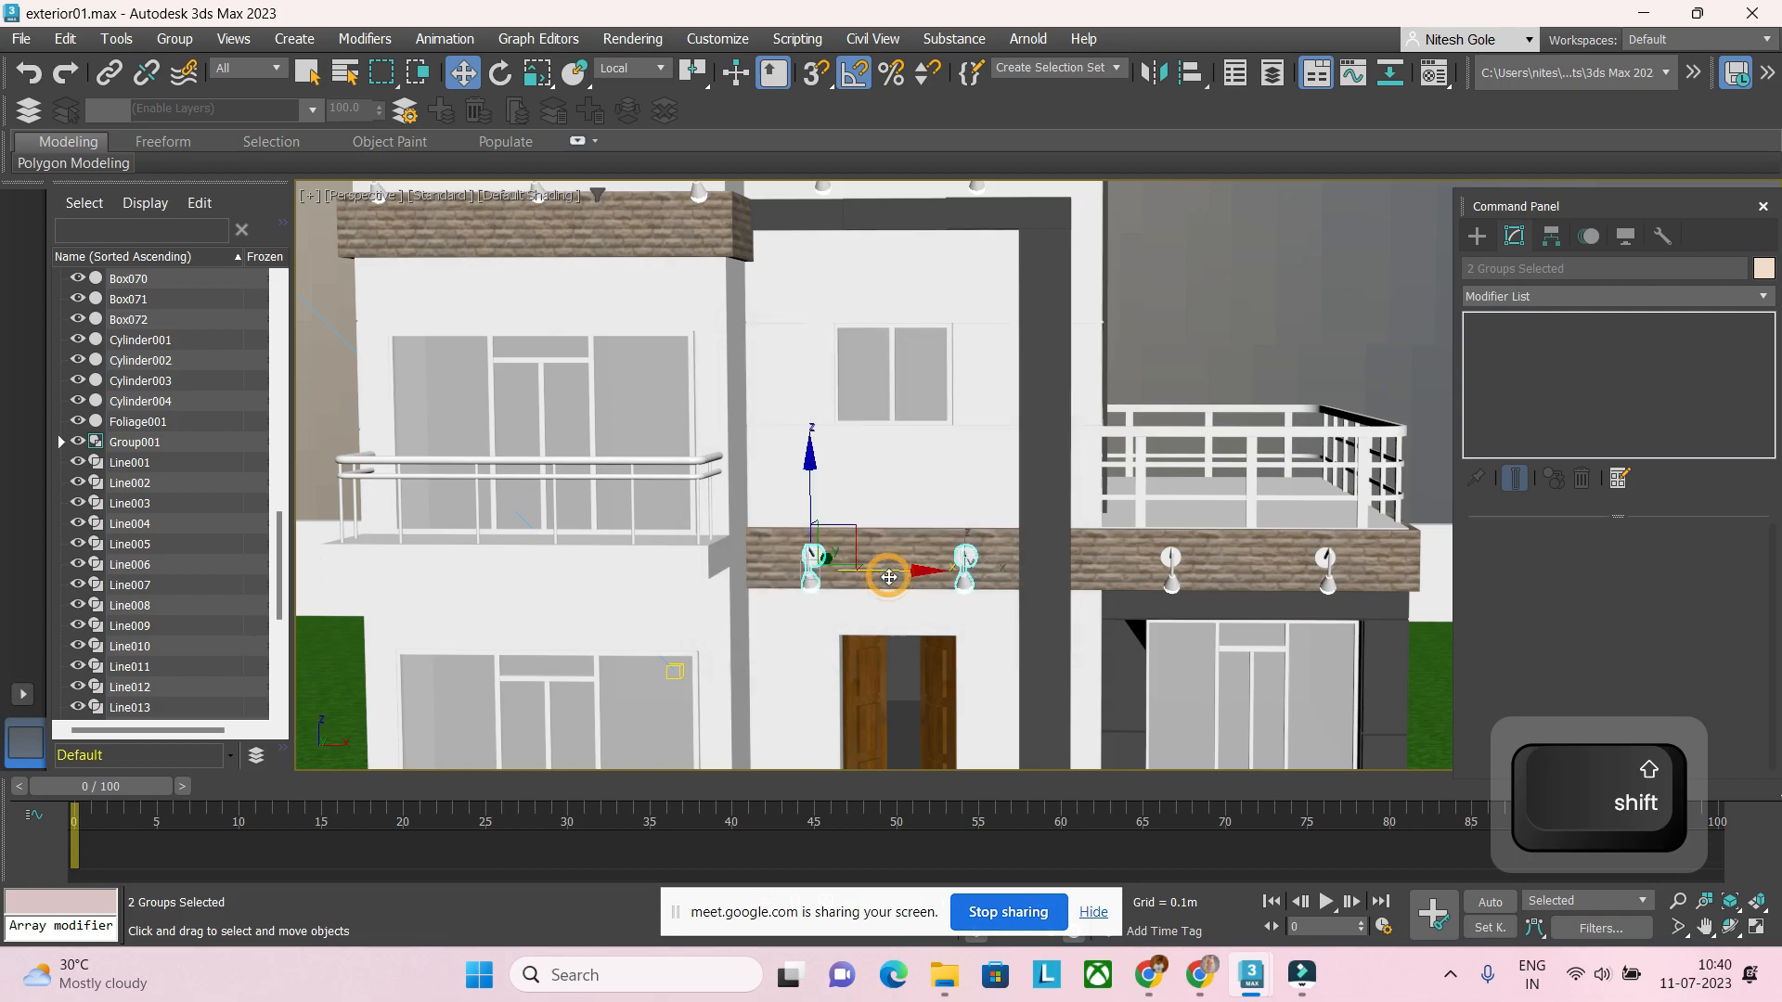
{"action": "scroll", "coordinate": [887, 571], "scroll_direction": "down", "scroll_amount": 4}
{"action": "left_click", "coordinate": [1130, 388]}
{"action": "mouse_move", "coordinate": [984, 527]}
{"action": "middle_mouse_down", "text": "alt"}
{"action": "mouse_move", "coordinate": [982, 506]}
{"action": "mouse_move", "coordinate": [978, 529]}
{"action": "middle_mouse_up", "text": "alt"}
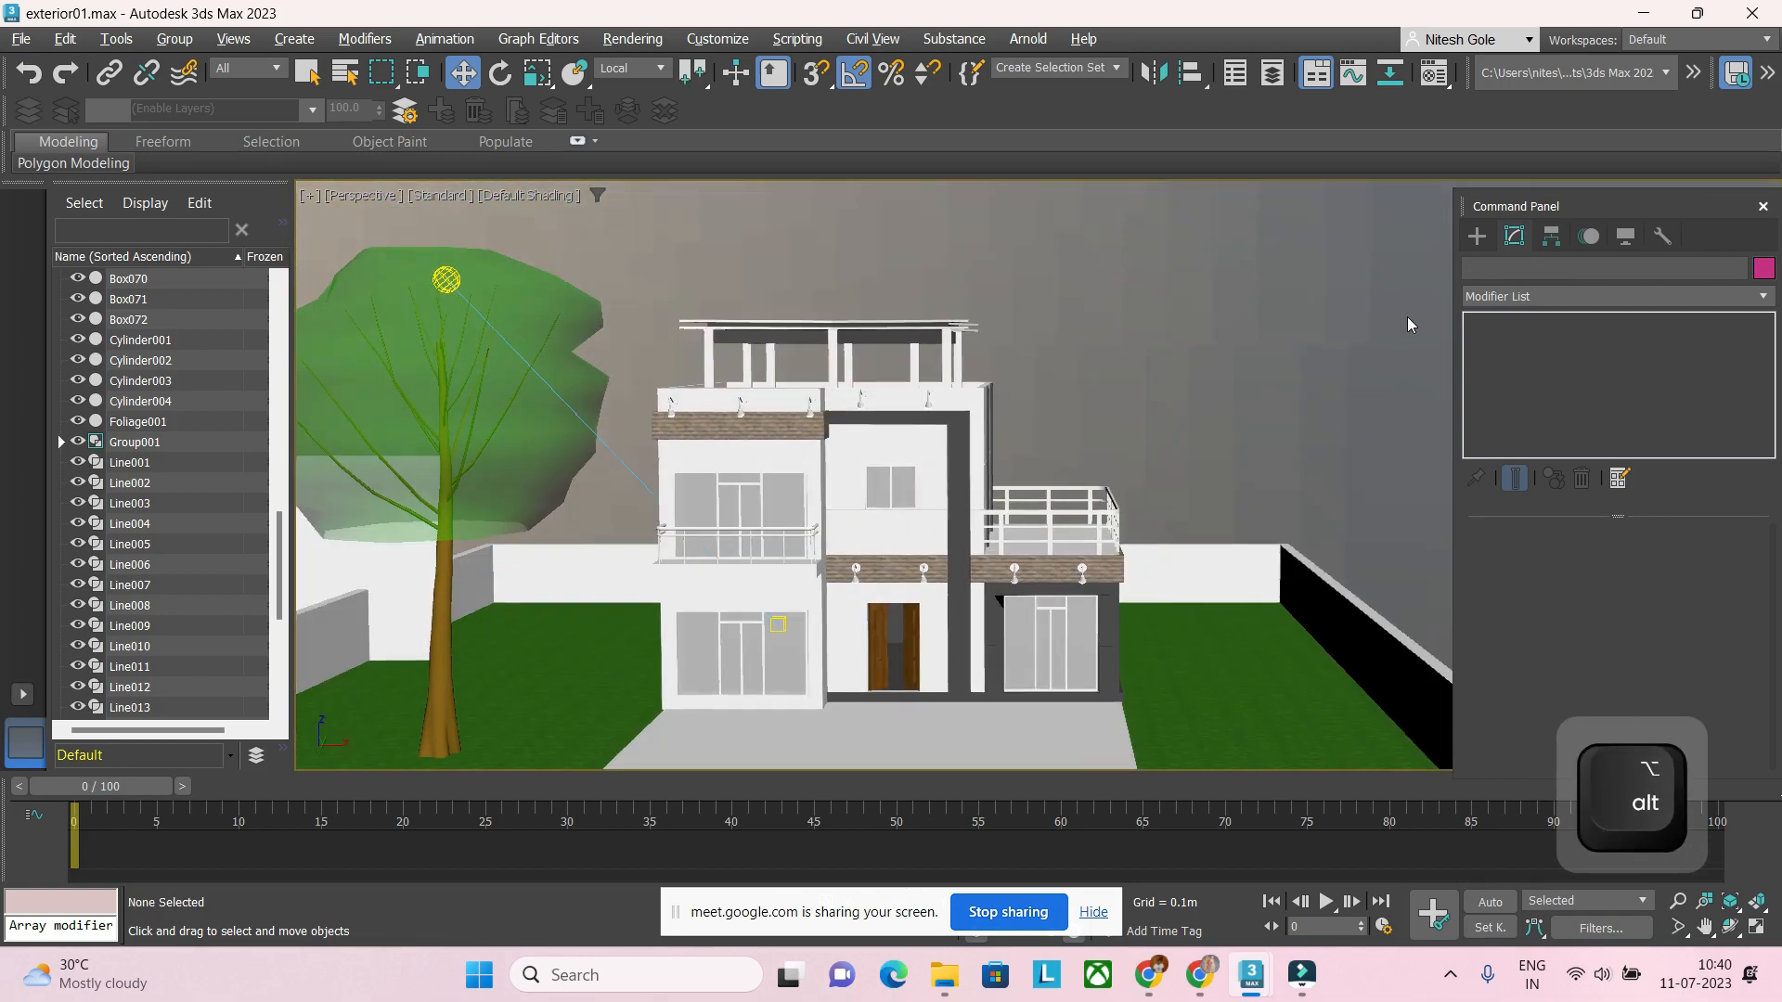
Step: Create a photometric Free Light in the Front view at the bulb of the outermost arm light beside the tree
{"action": "left_click", "coordinate": [1475, 238]}
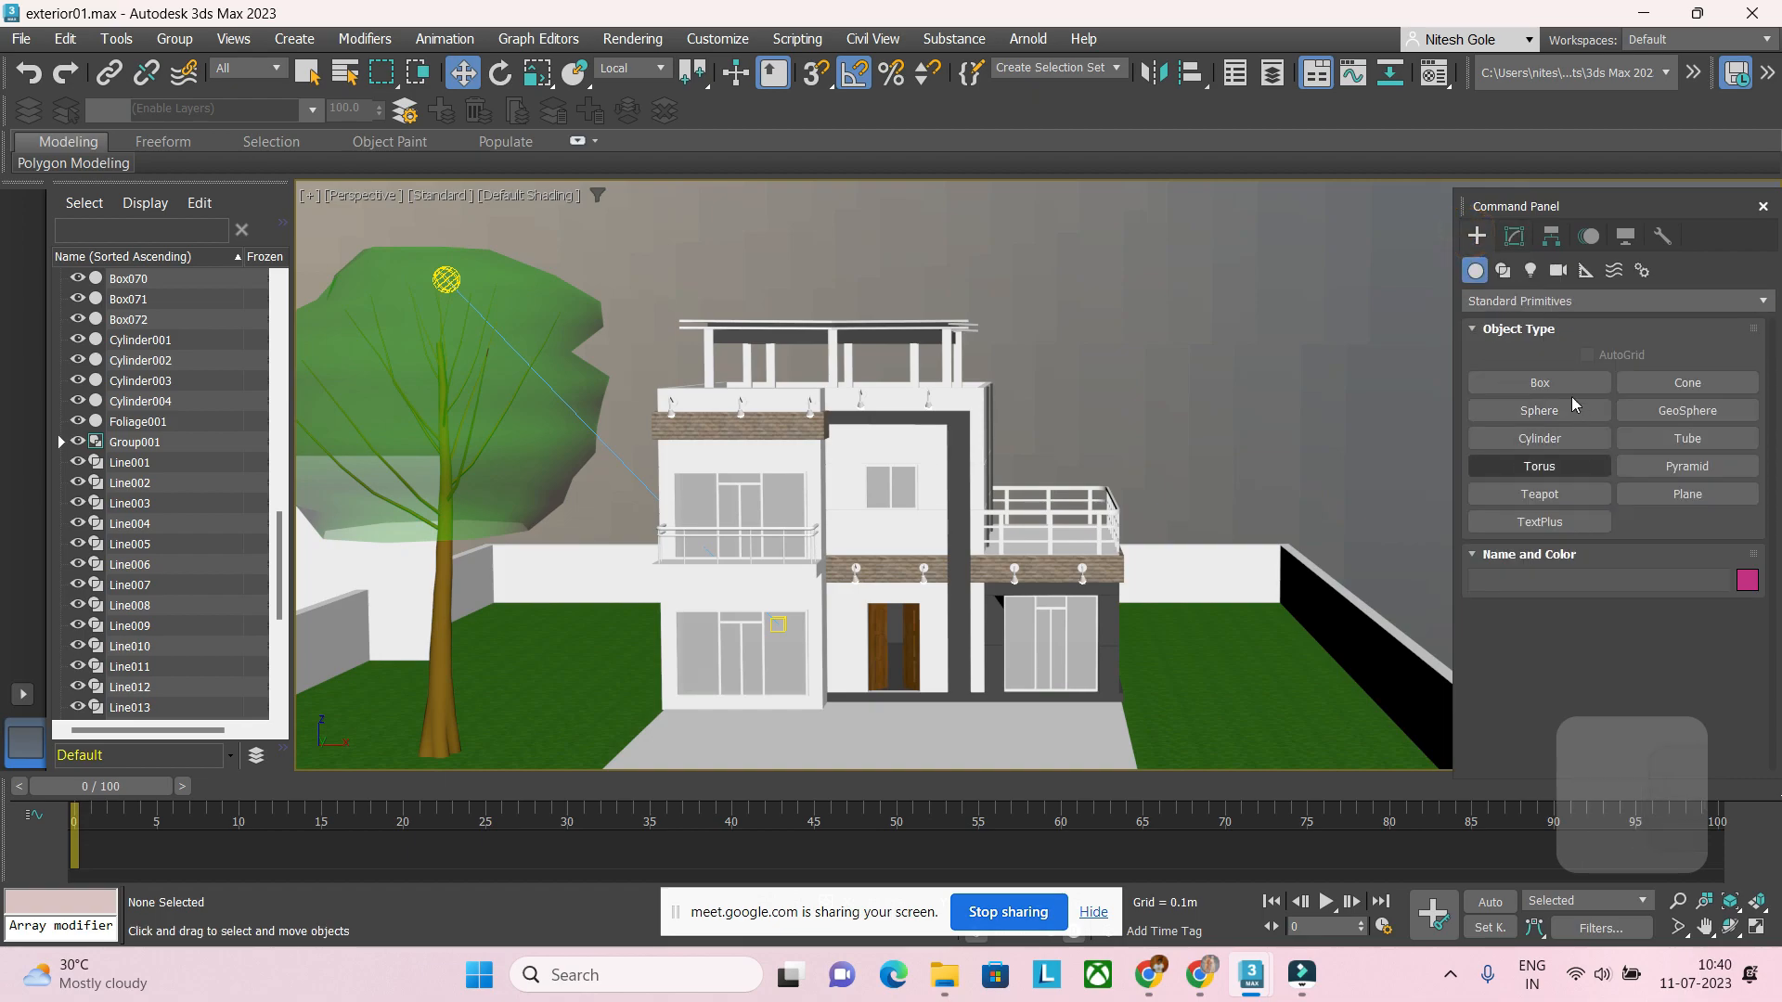
{"action": "left_click", "coordinate": [1532, 271]}
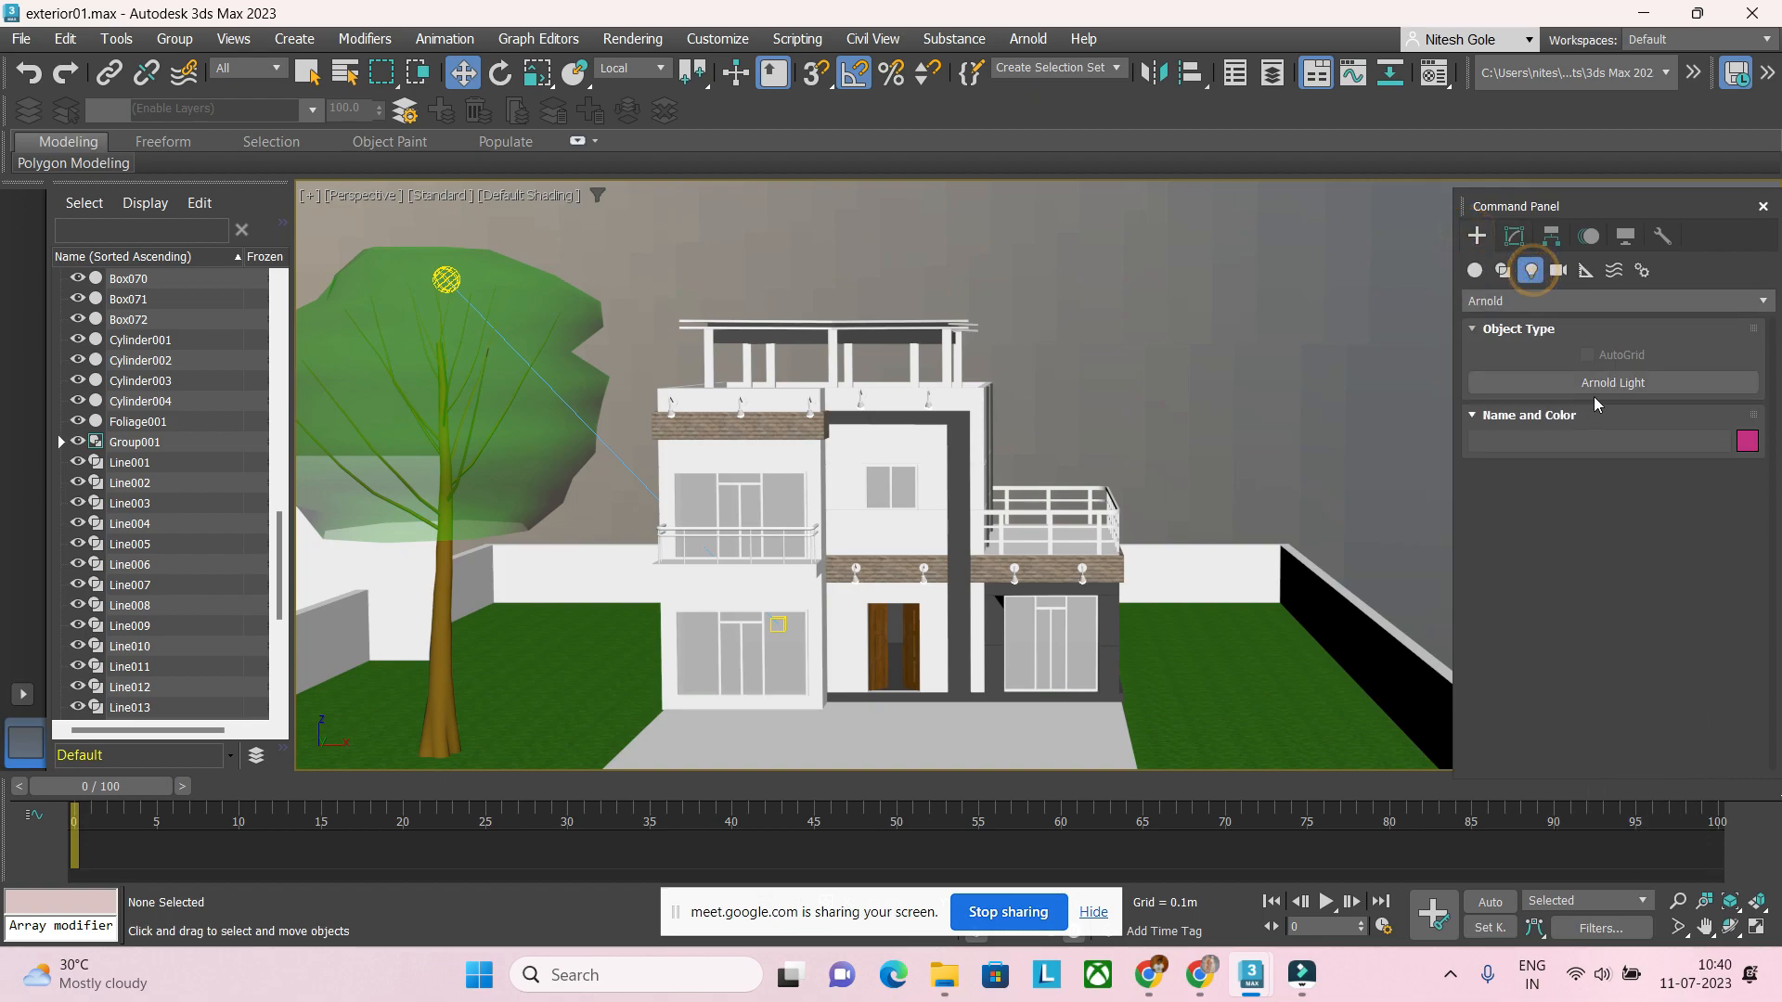
{"action": "left_click", "coordinate": [1551, 300]}
{"action": "left_click", "coordinate": [1530, 330]}
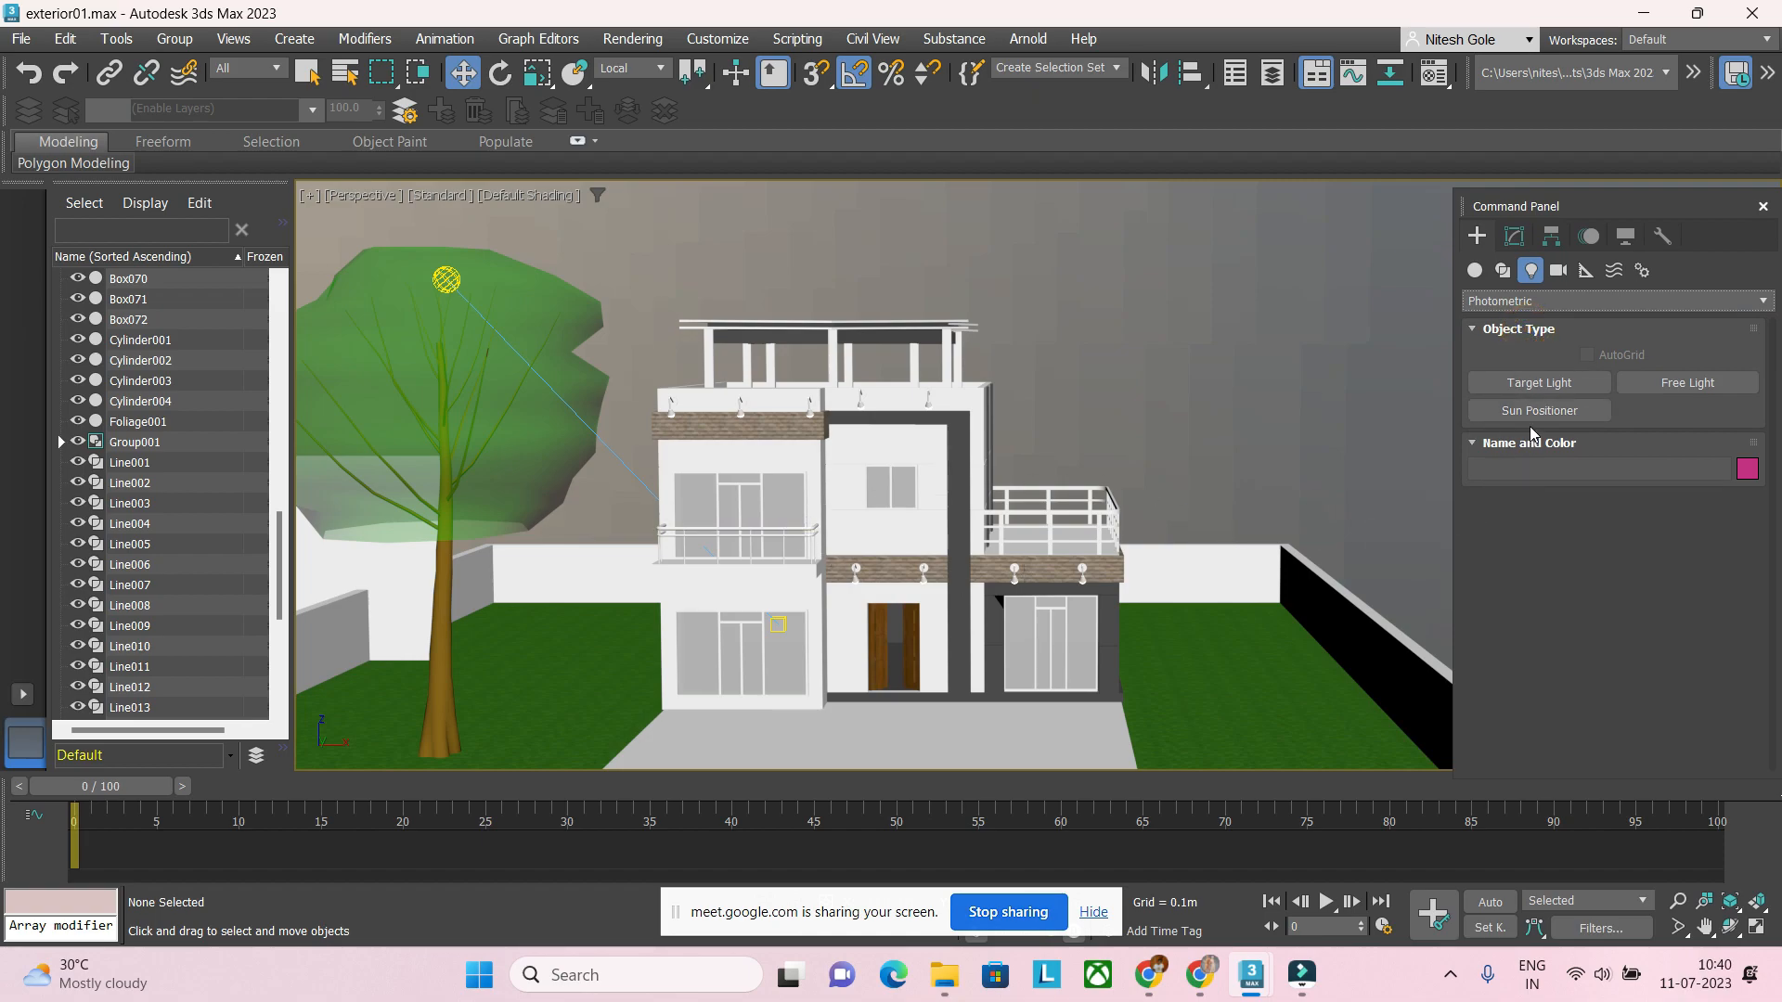
{"action": "left_click", "coordinate": [1676, 390]}
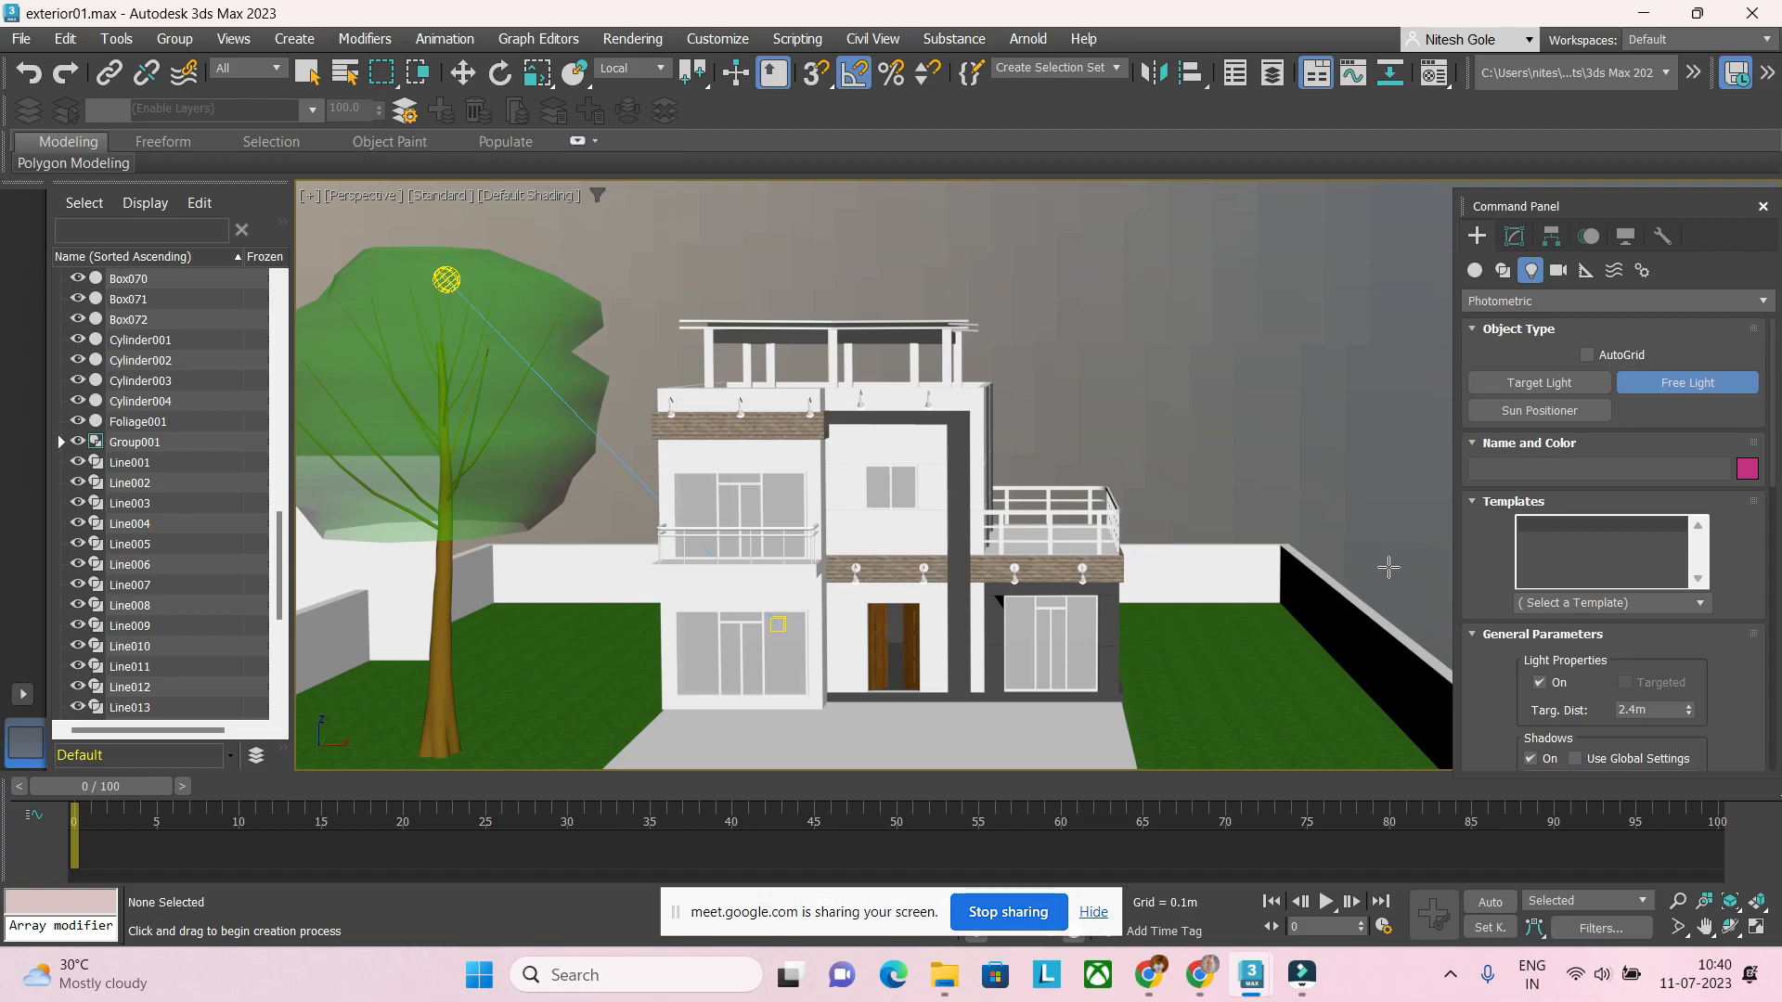
{"action": "key", "text": "f"}
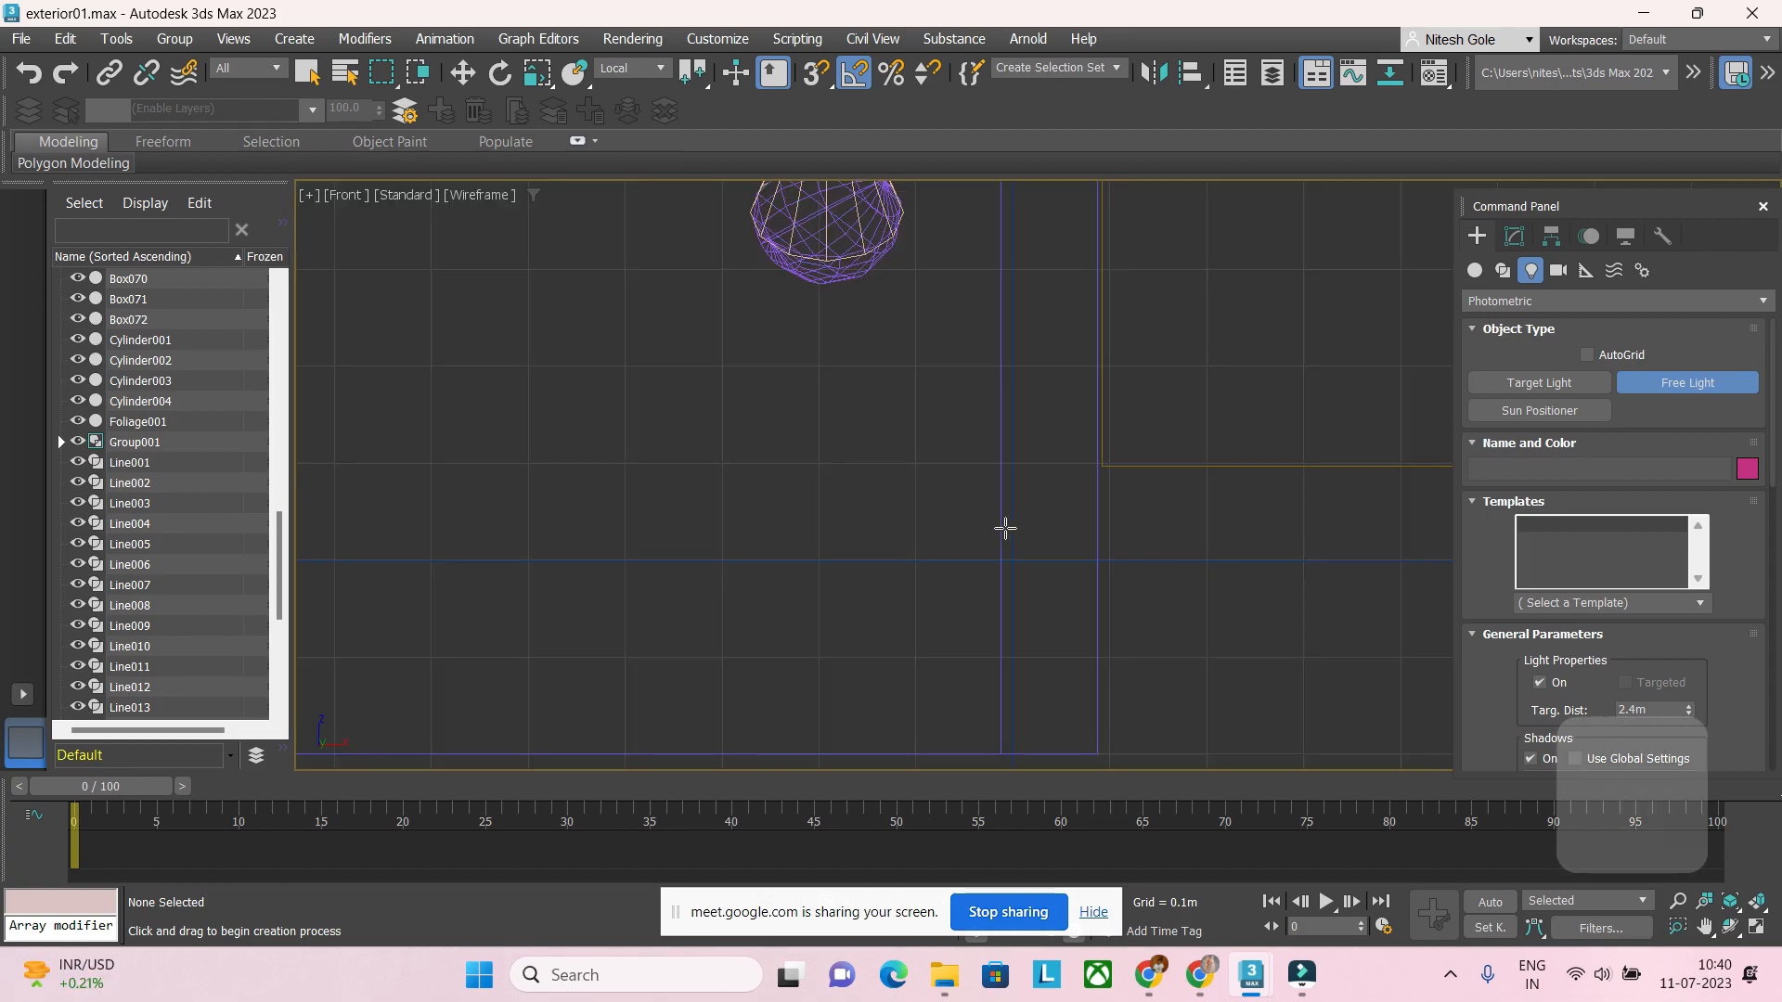
{"action": "scroll", "coordinate": [1006, 523], "scroll_direction": "down", "scroll_amount": 8}
{"action": "scroll", "coordinate": [1008, 524], "scroll_direction": "up", "scroll_amount": 10}
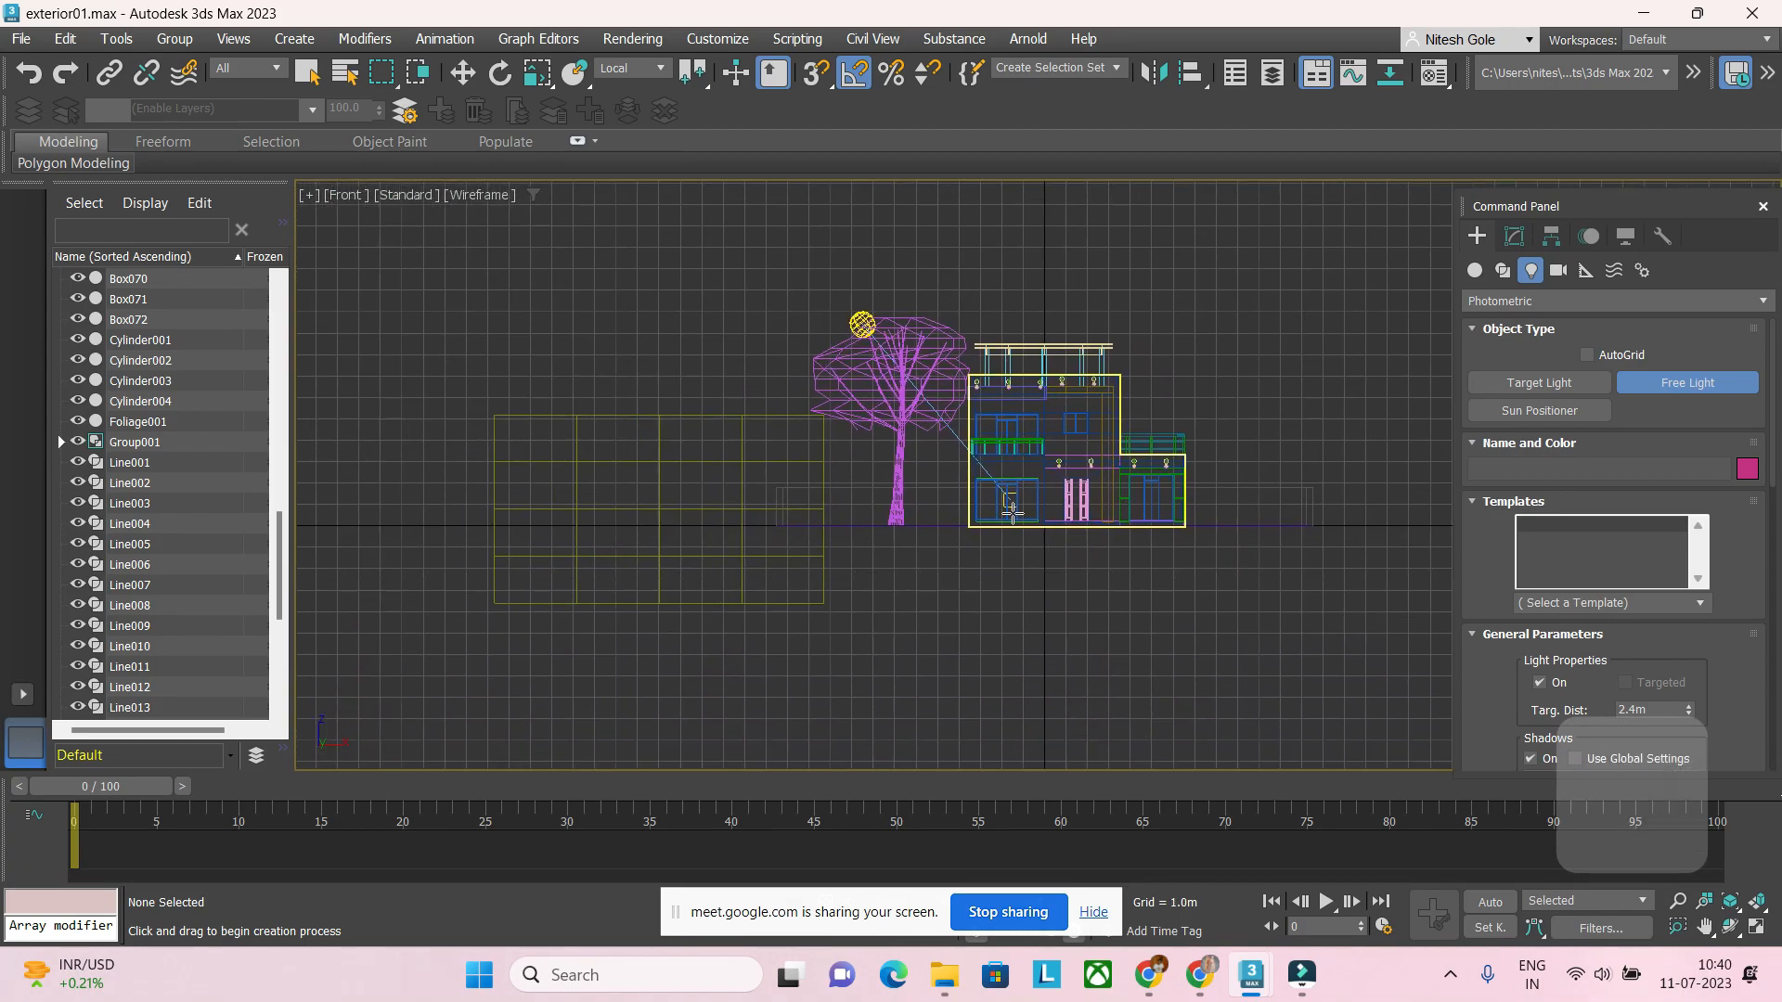
{"action": "left_click", "coordinate": [878, 268]}
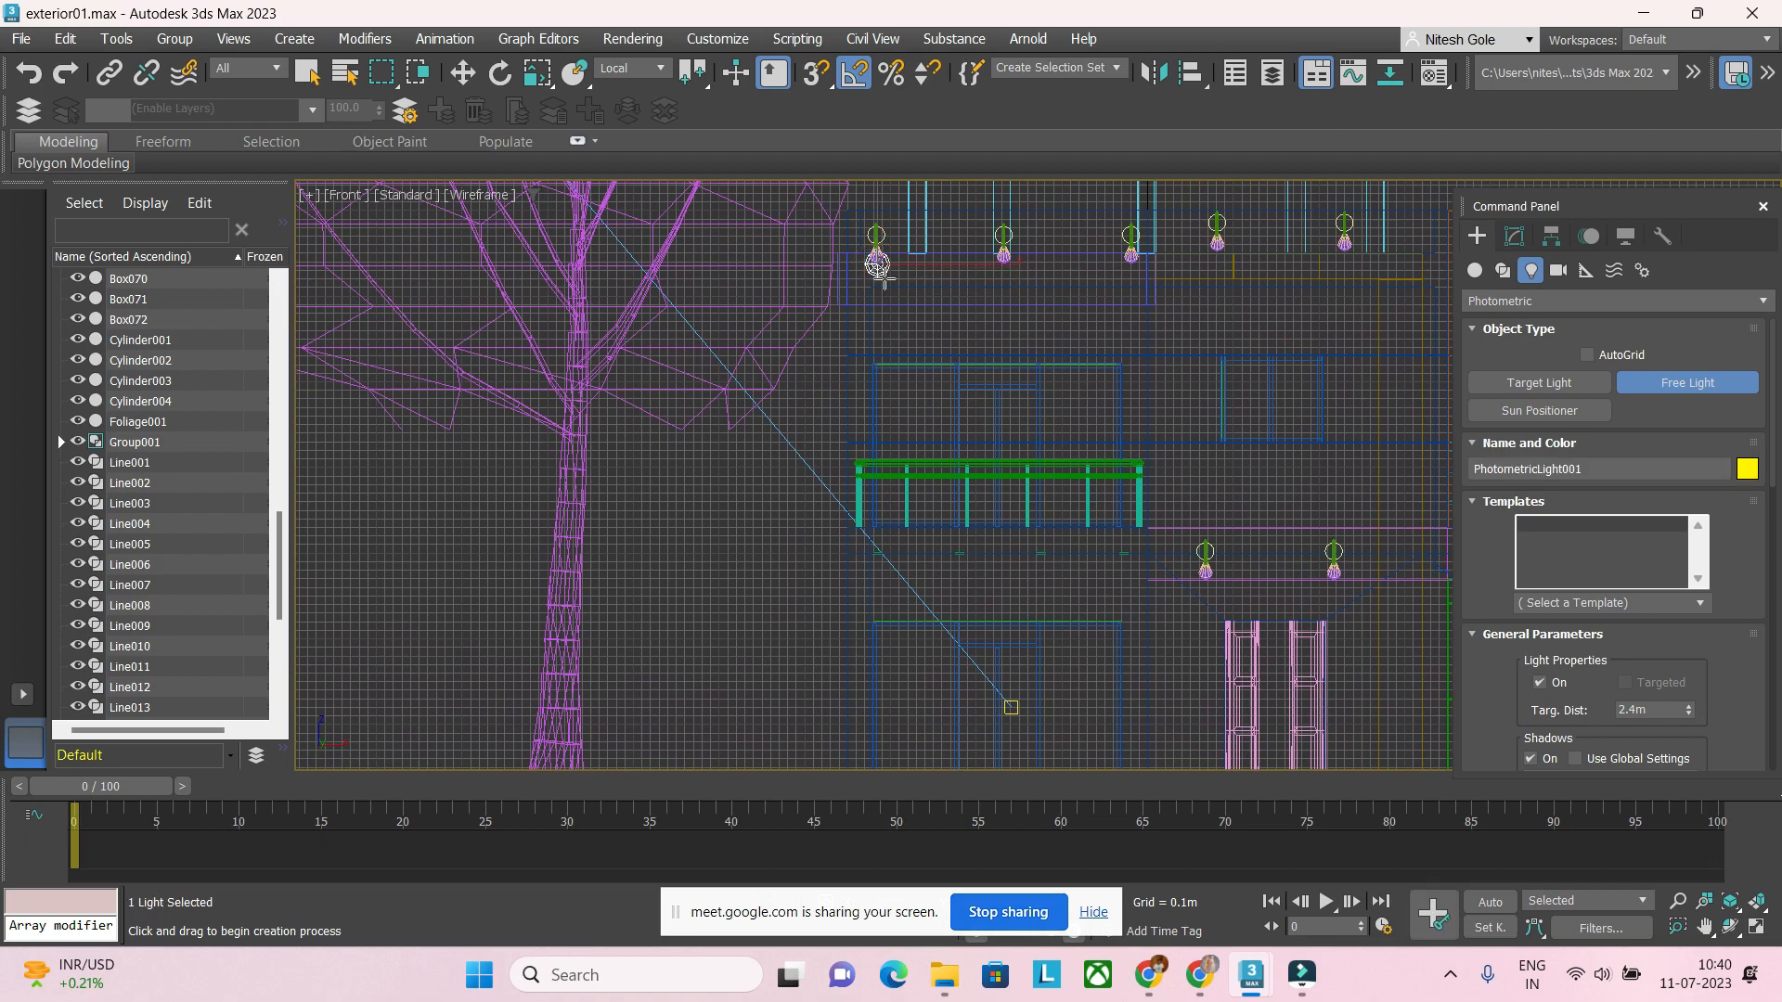
{"action": "right_click", "coordinate": [1017, 326]}
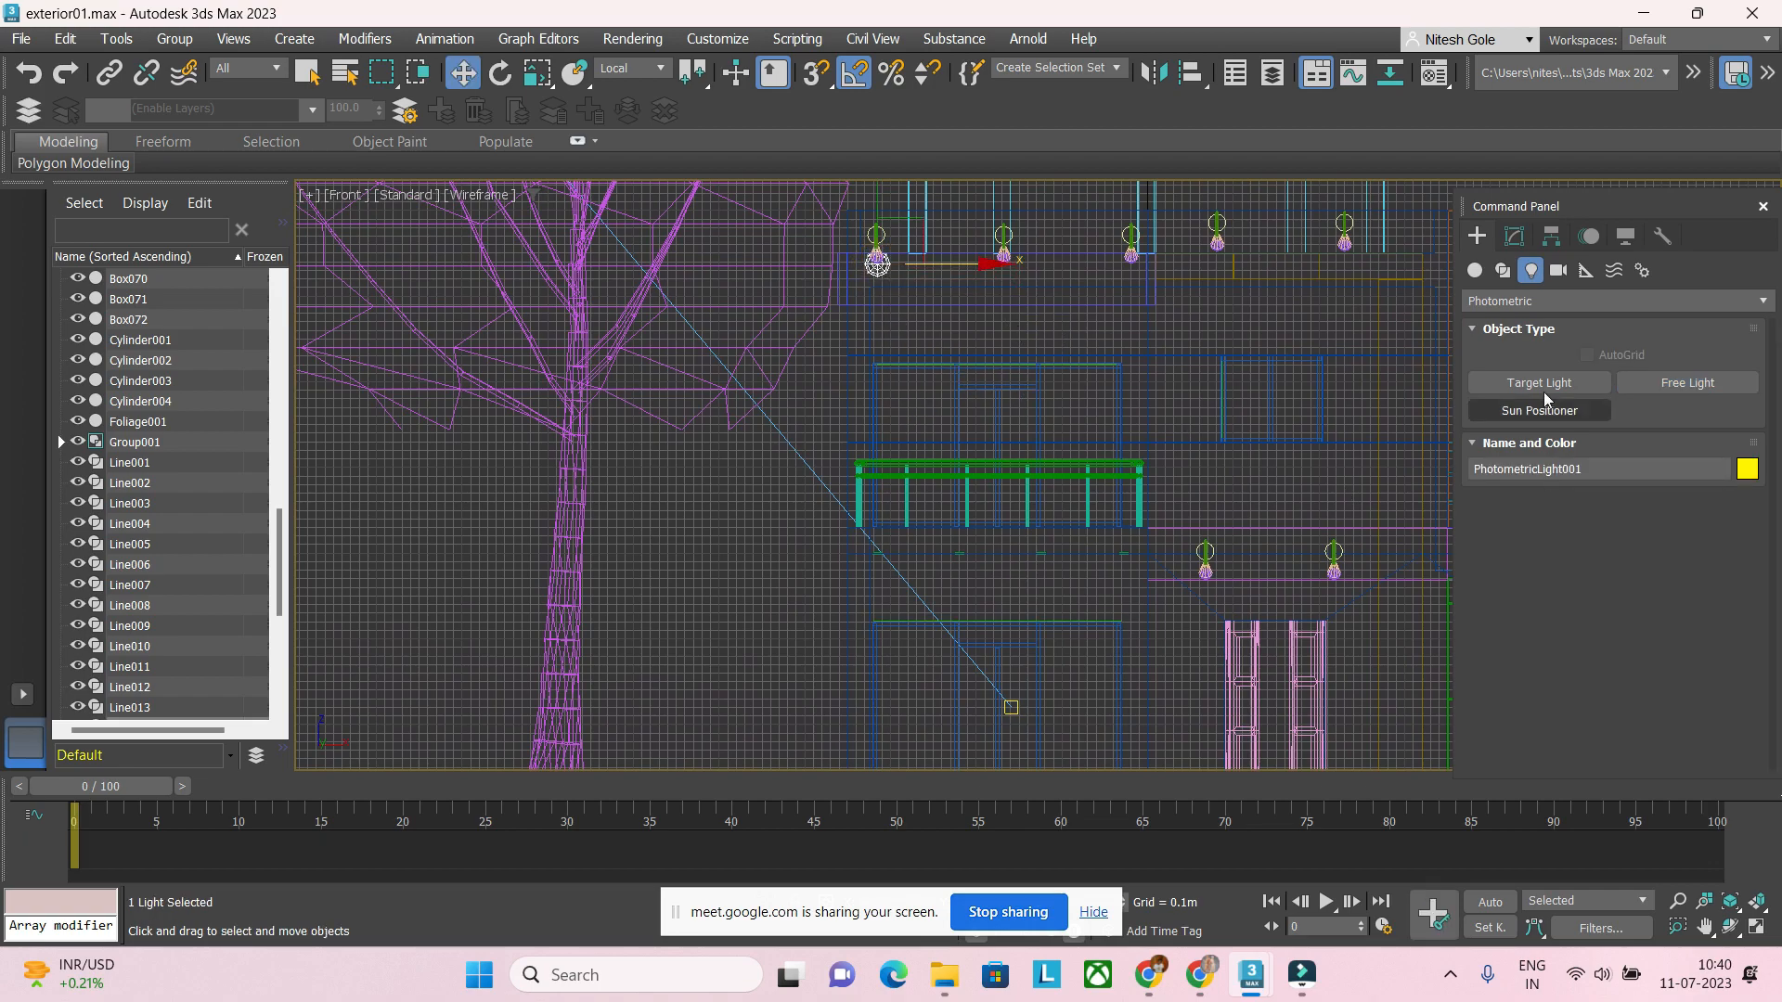
Step: Set the new photometric light's emitting shape to Disc
{"action": "left_click", "coordinate": [1514, 238]}
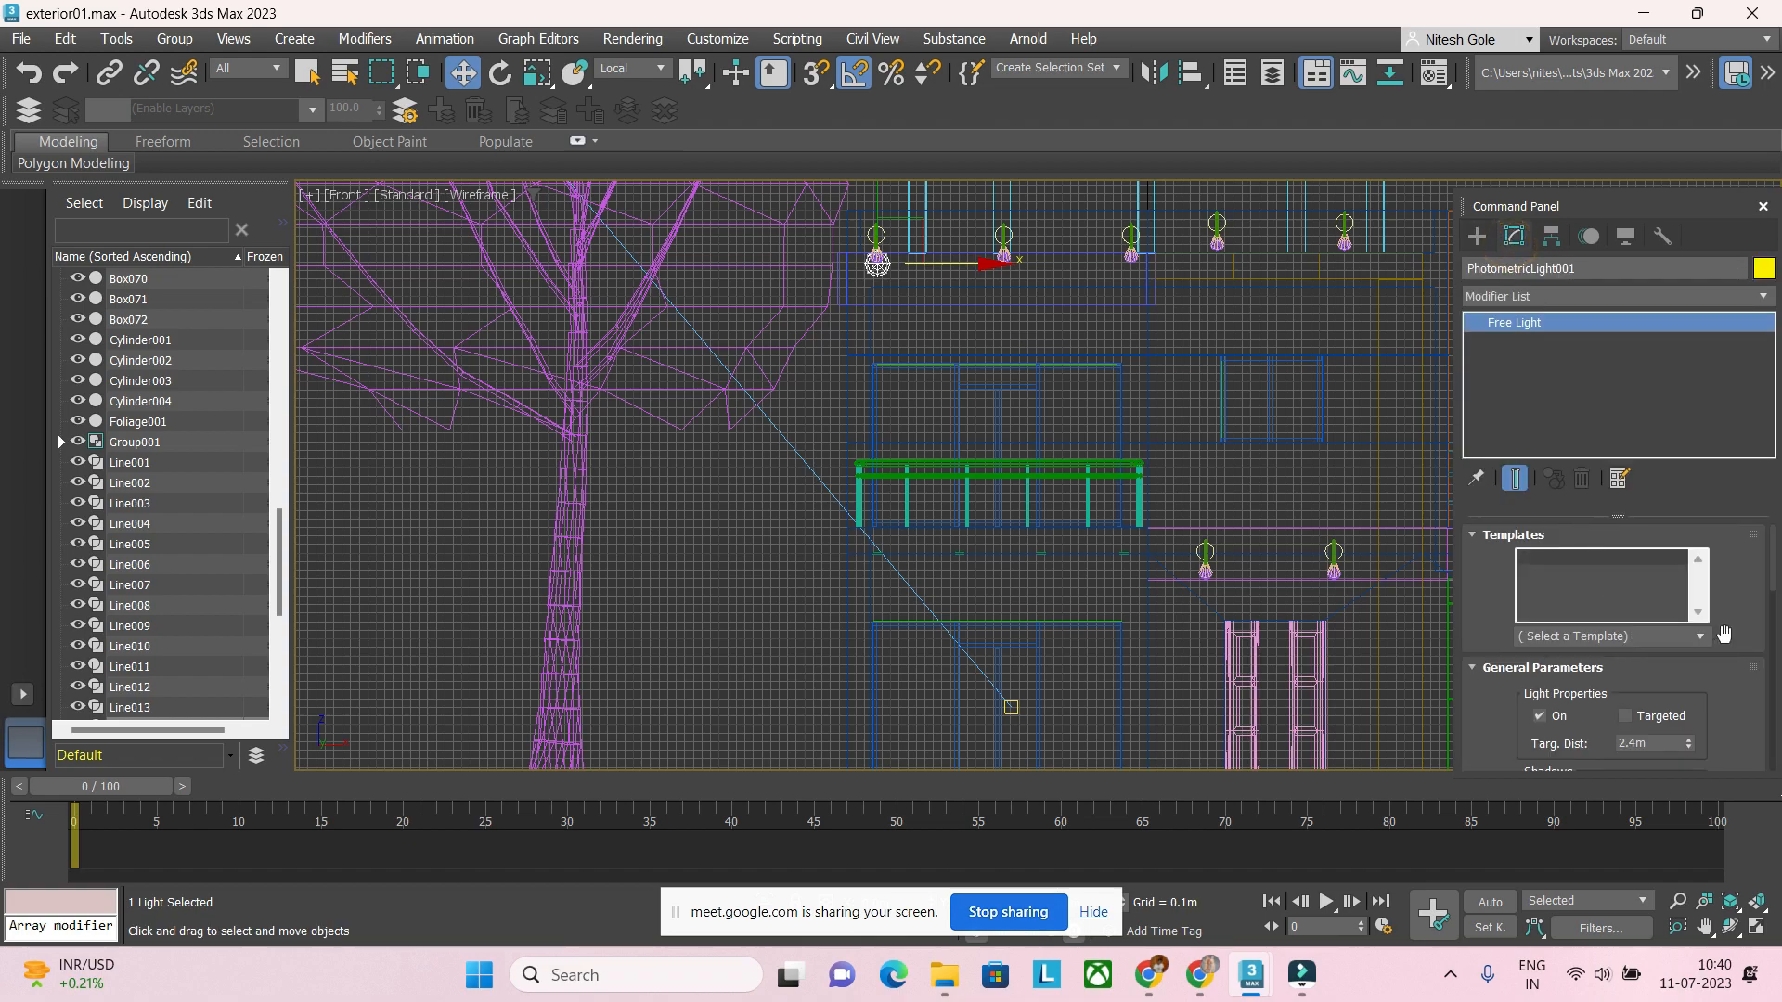
{"action": "left_click", "coordinate": [1699, 638]}
{"action": "left_click", "coordinate": [1699, 638]}
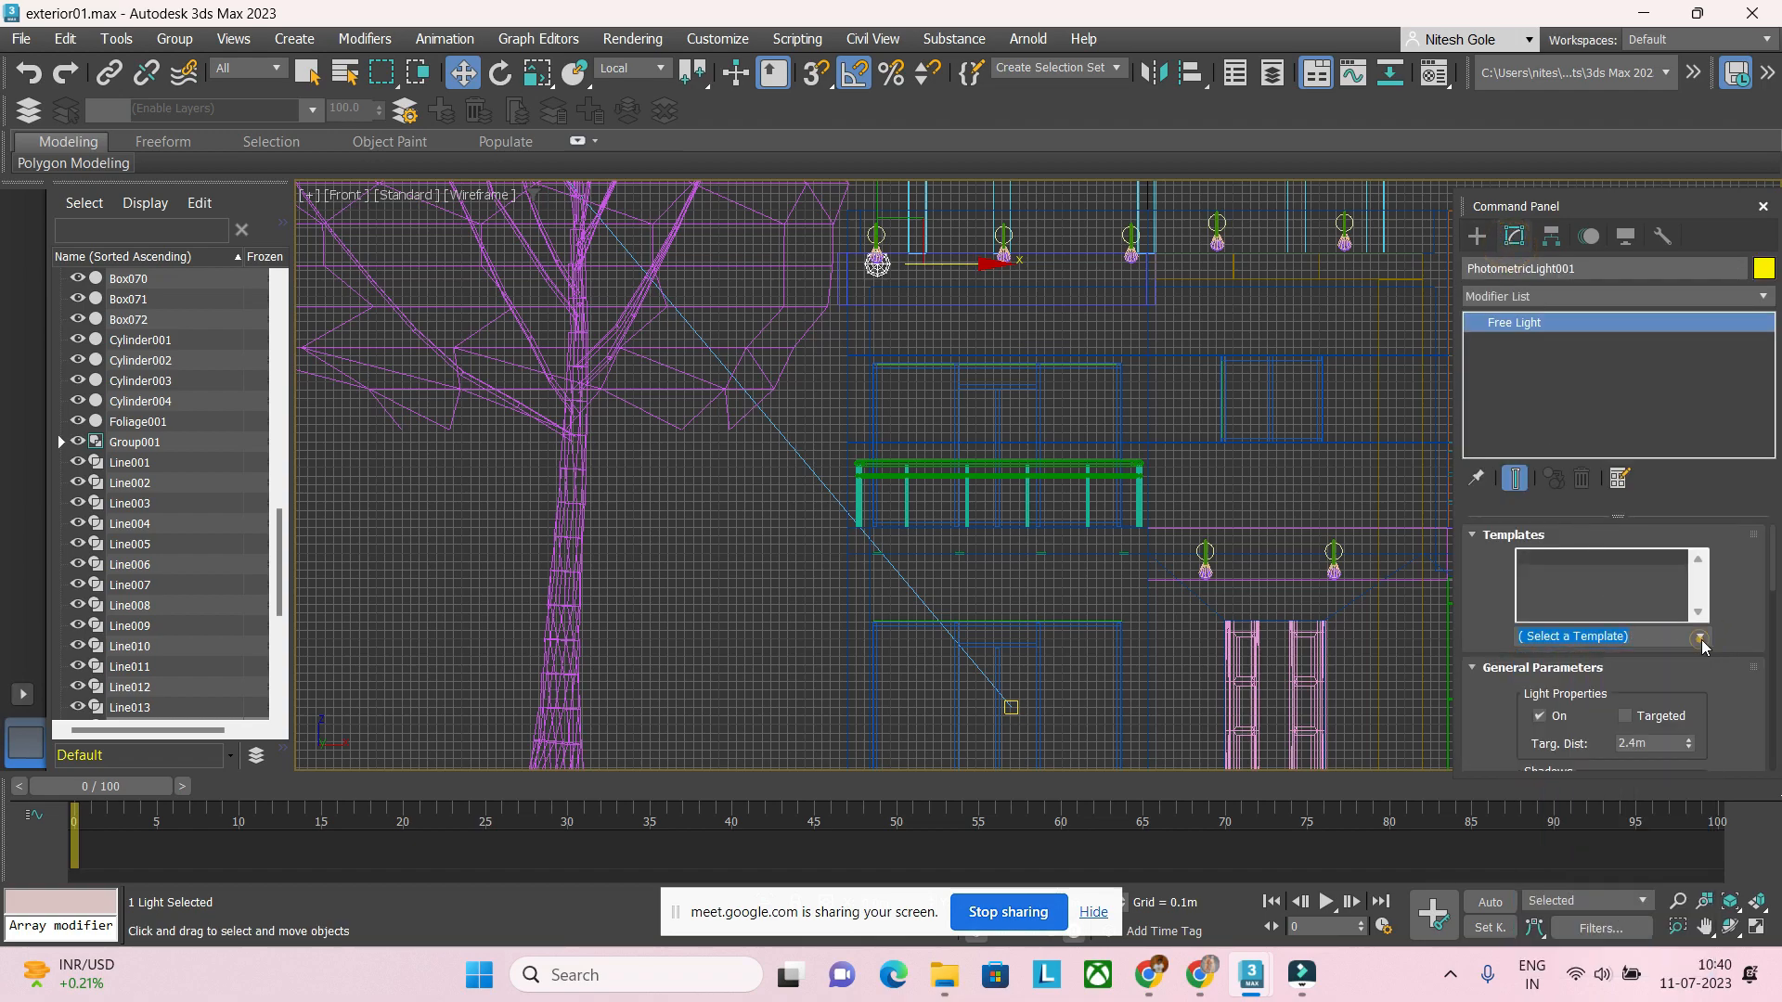
{"action": "scroll", "coordinate": [1724, 641], "scroll_direction": "down", "scroll_amount": 1}
{"action": "scroll", "coordinate": [1724, 641], "scroll_direction": "down", "scroll_amount": 1}
{"action": "scroll", "coordinate": [1723, 633], "scroll_direction": "up", "scroll_amount": 2}
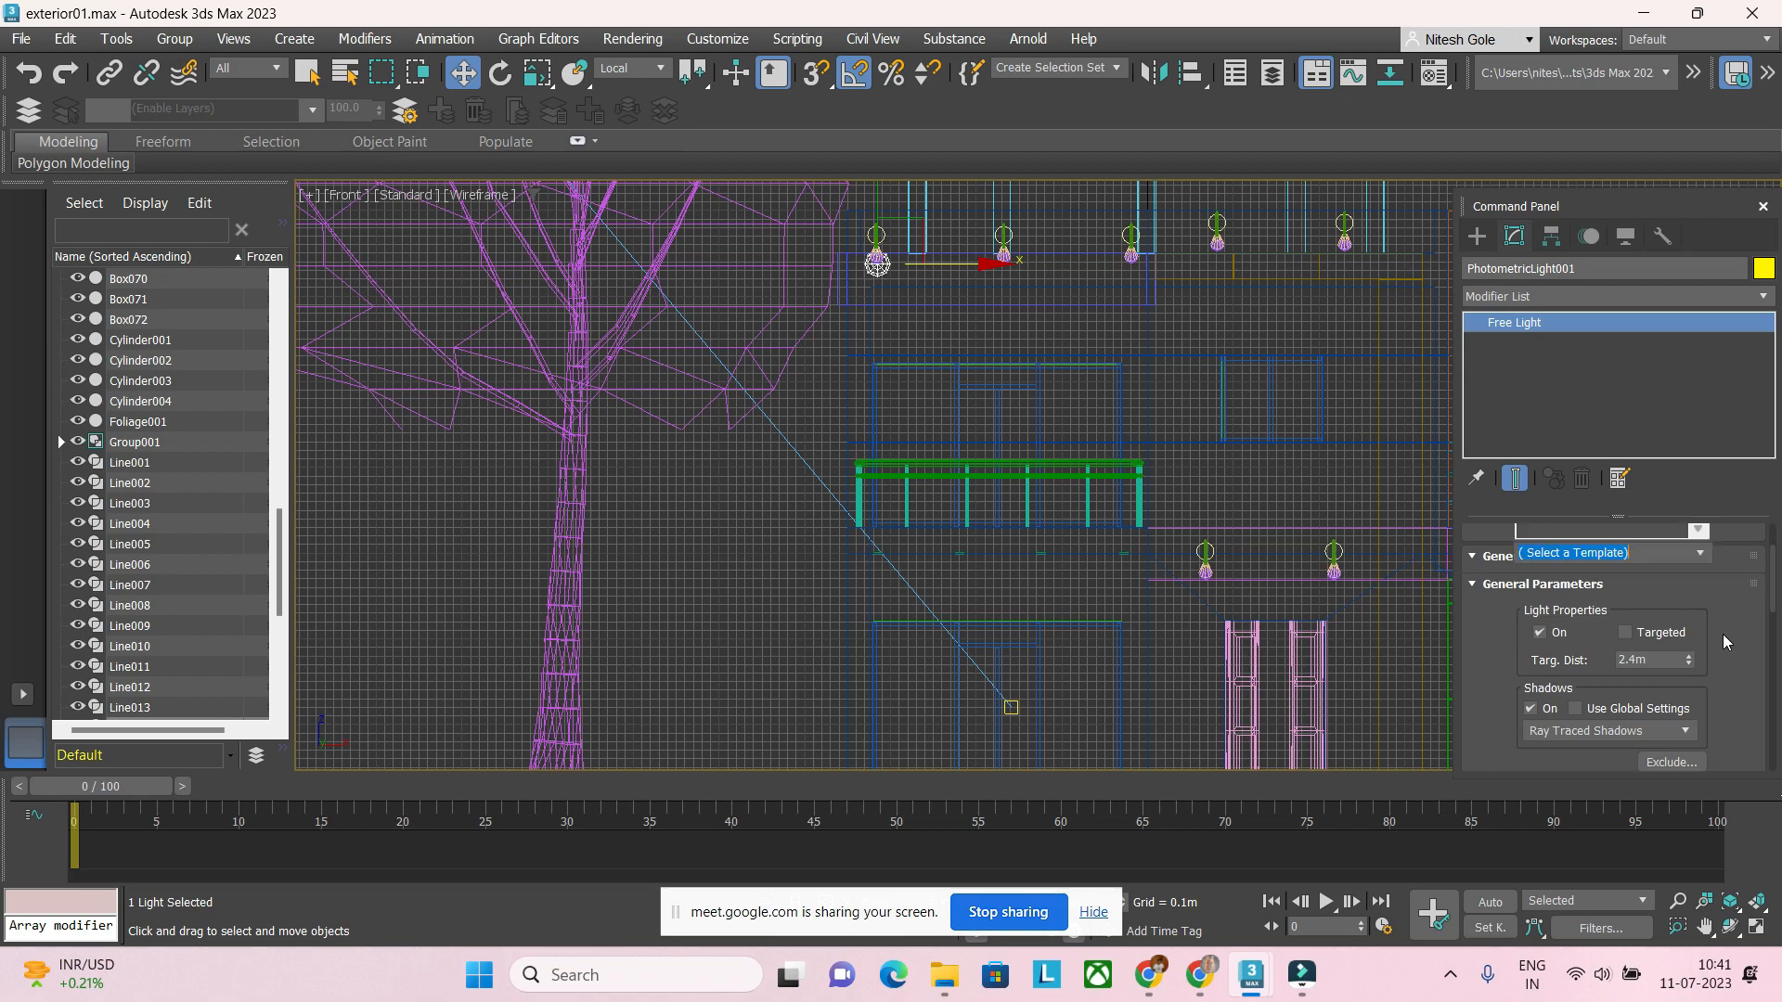
{"action": "scroll", "coordinate": [1722, 633], "scroll_direction": "down", "scroll_amount": 3}
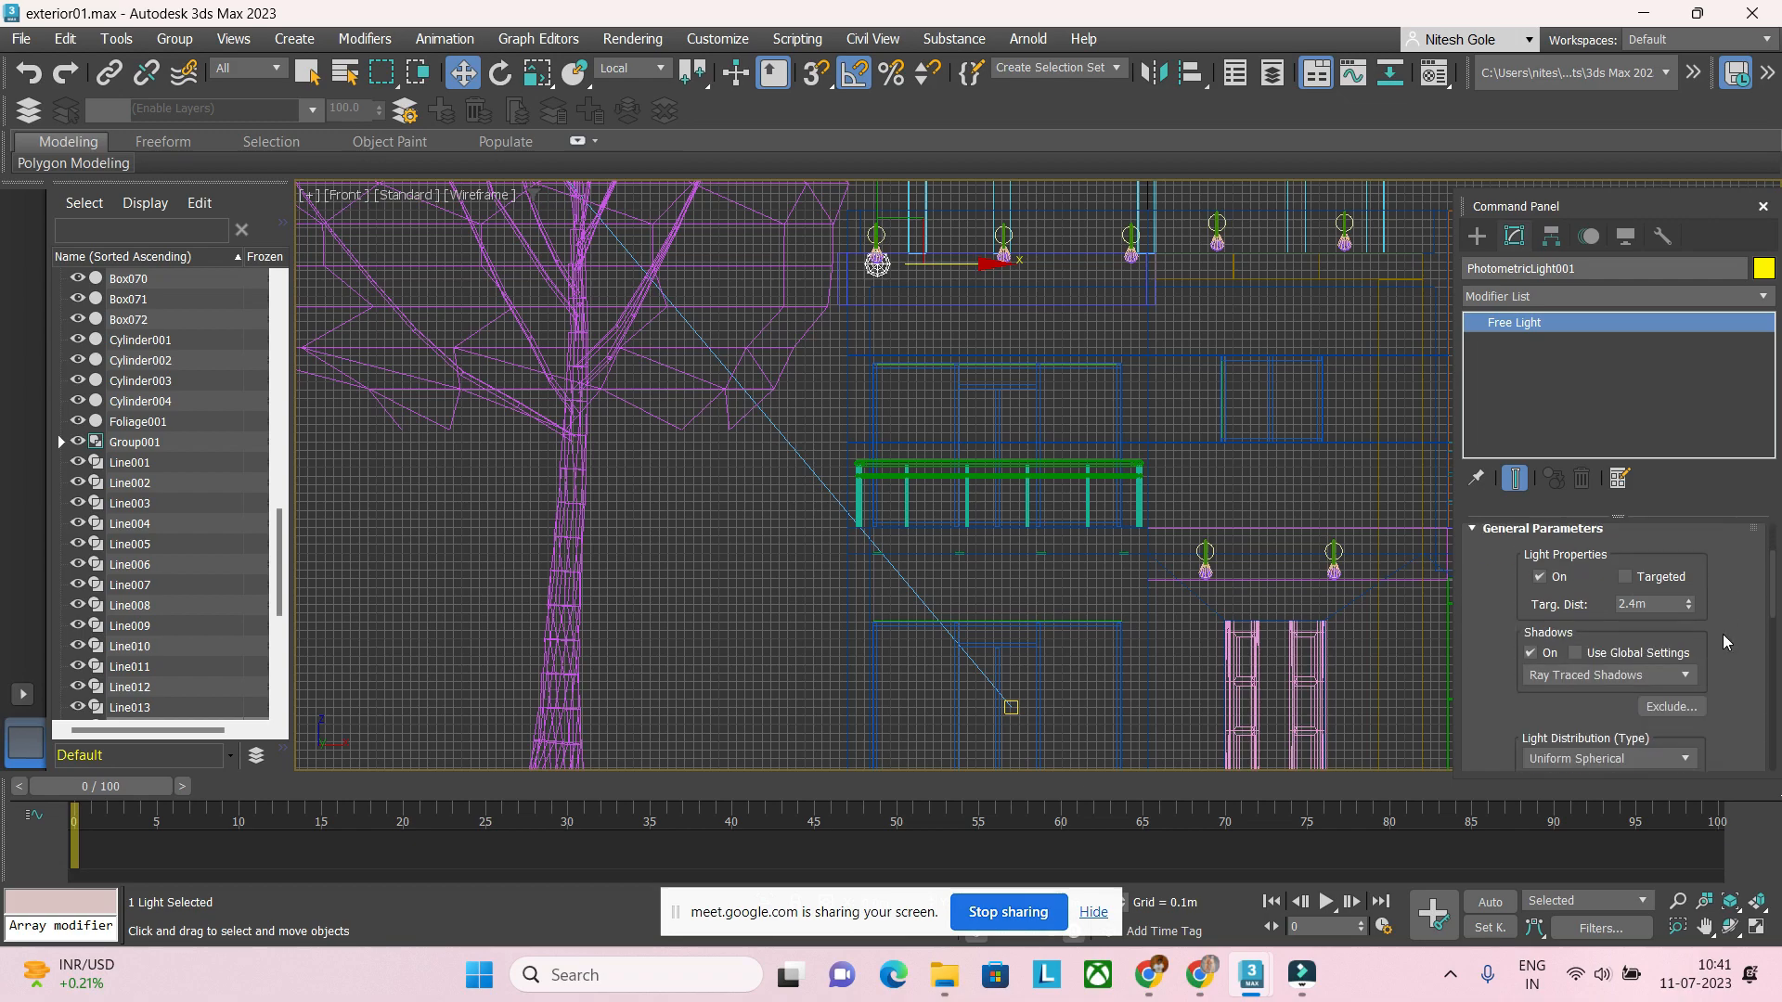
{"action": "scroll", "coordinate": [1723, 633], "scroll_direction": "down", "scroll_amount": 4}
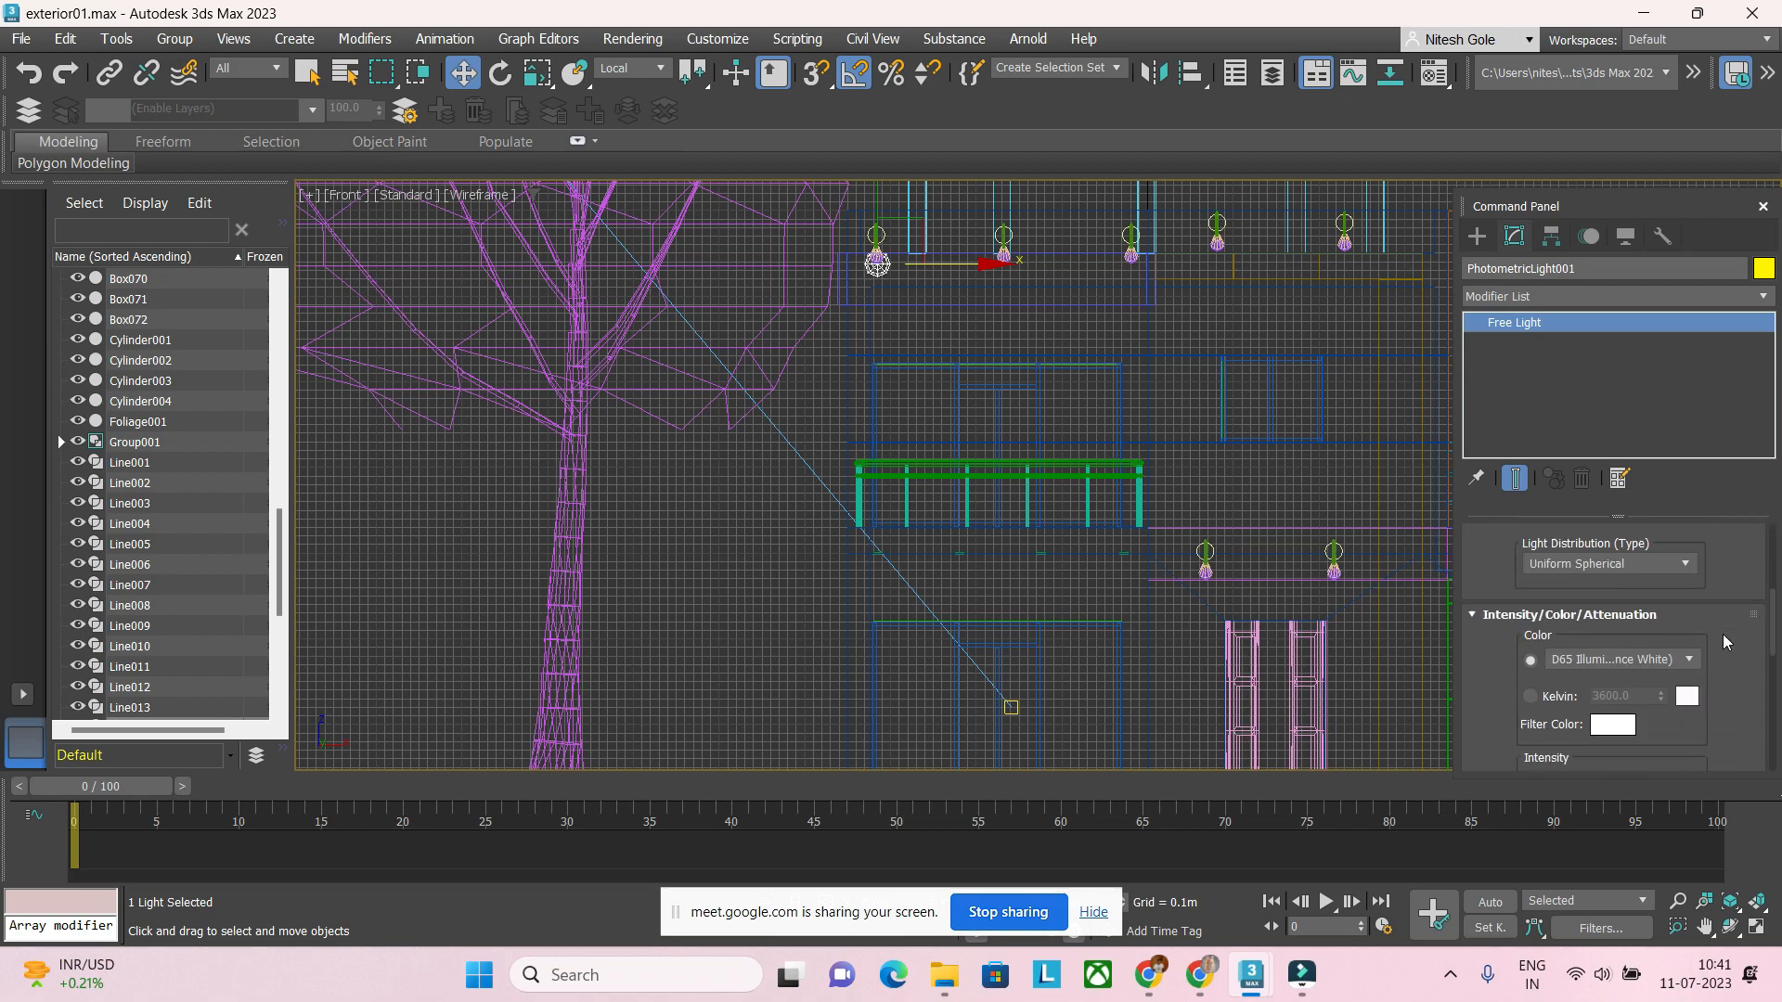
{"action": "scroll", "coordinate": [1722, 633], "scroll_direction": "down", "scroll_amount": 5}
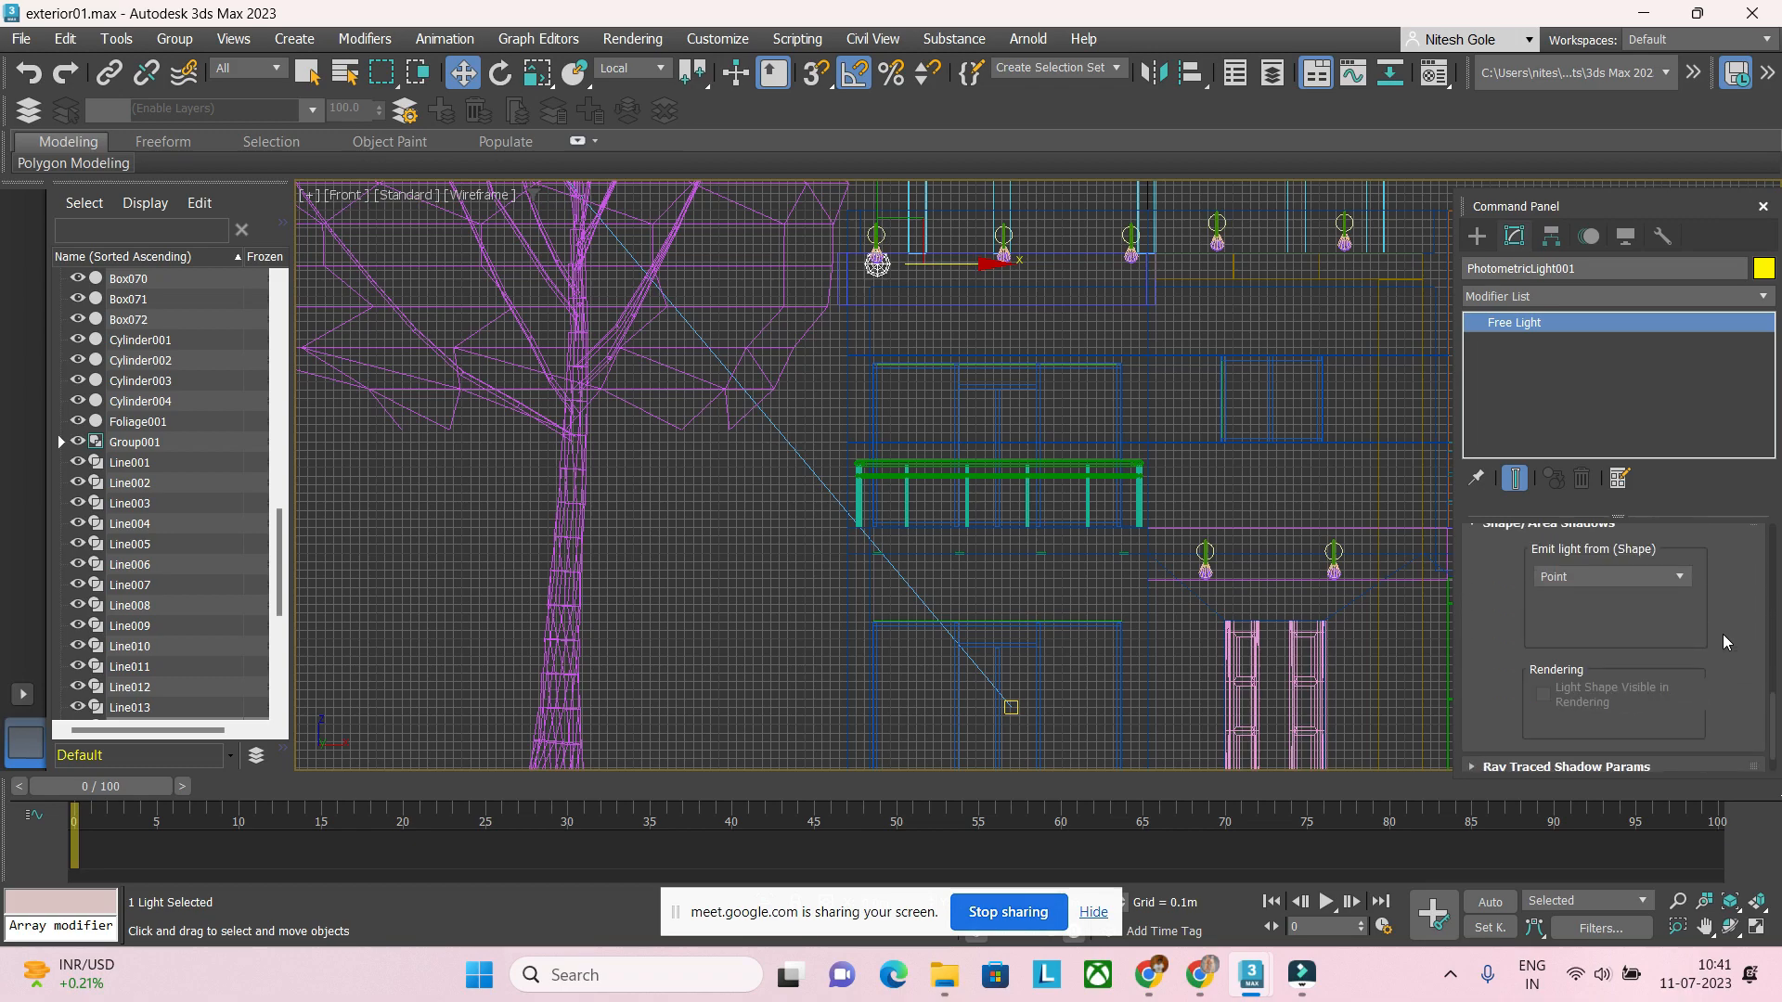
{"action": "left_click", "coordinate": [1643, 632]}
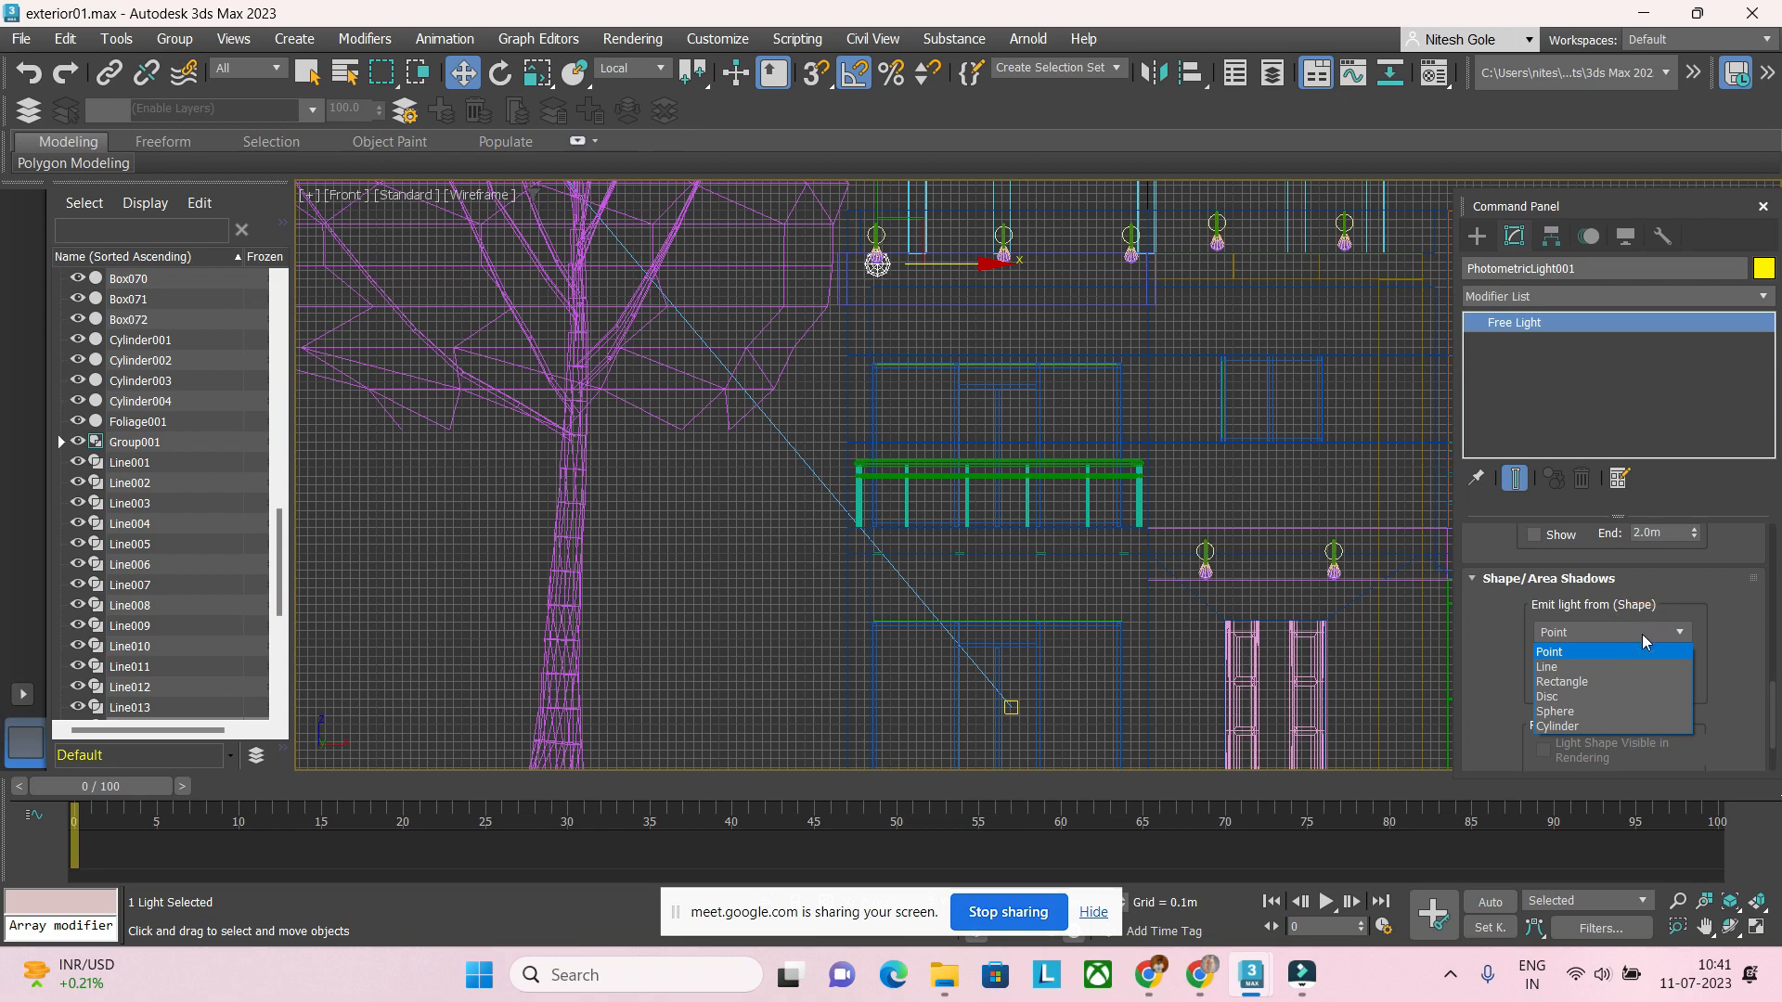
{"action": "left_click", "coordinate": [1612, 701]}
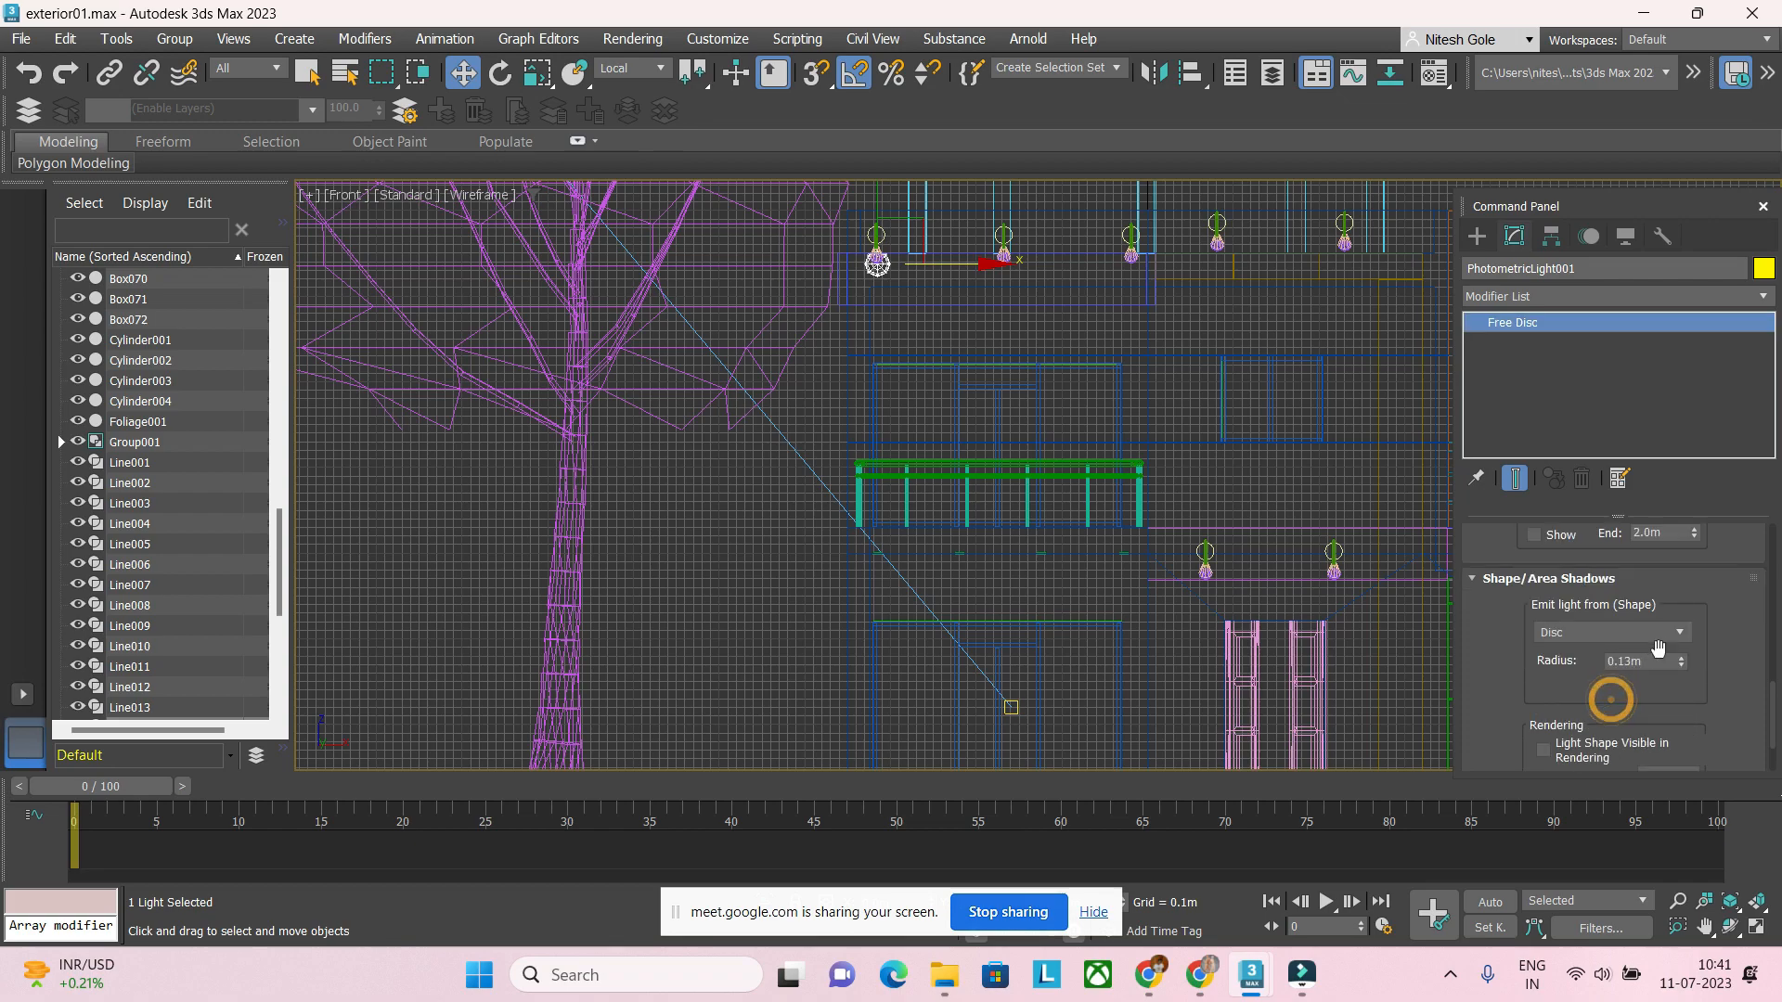
{"action": "left_click", "coordinate": [1666, 640]}
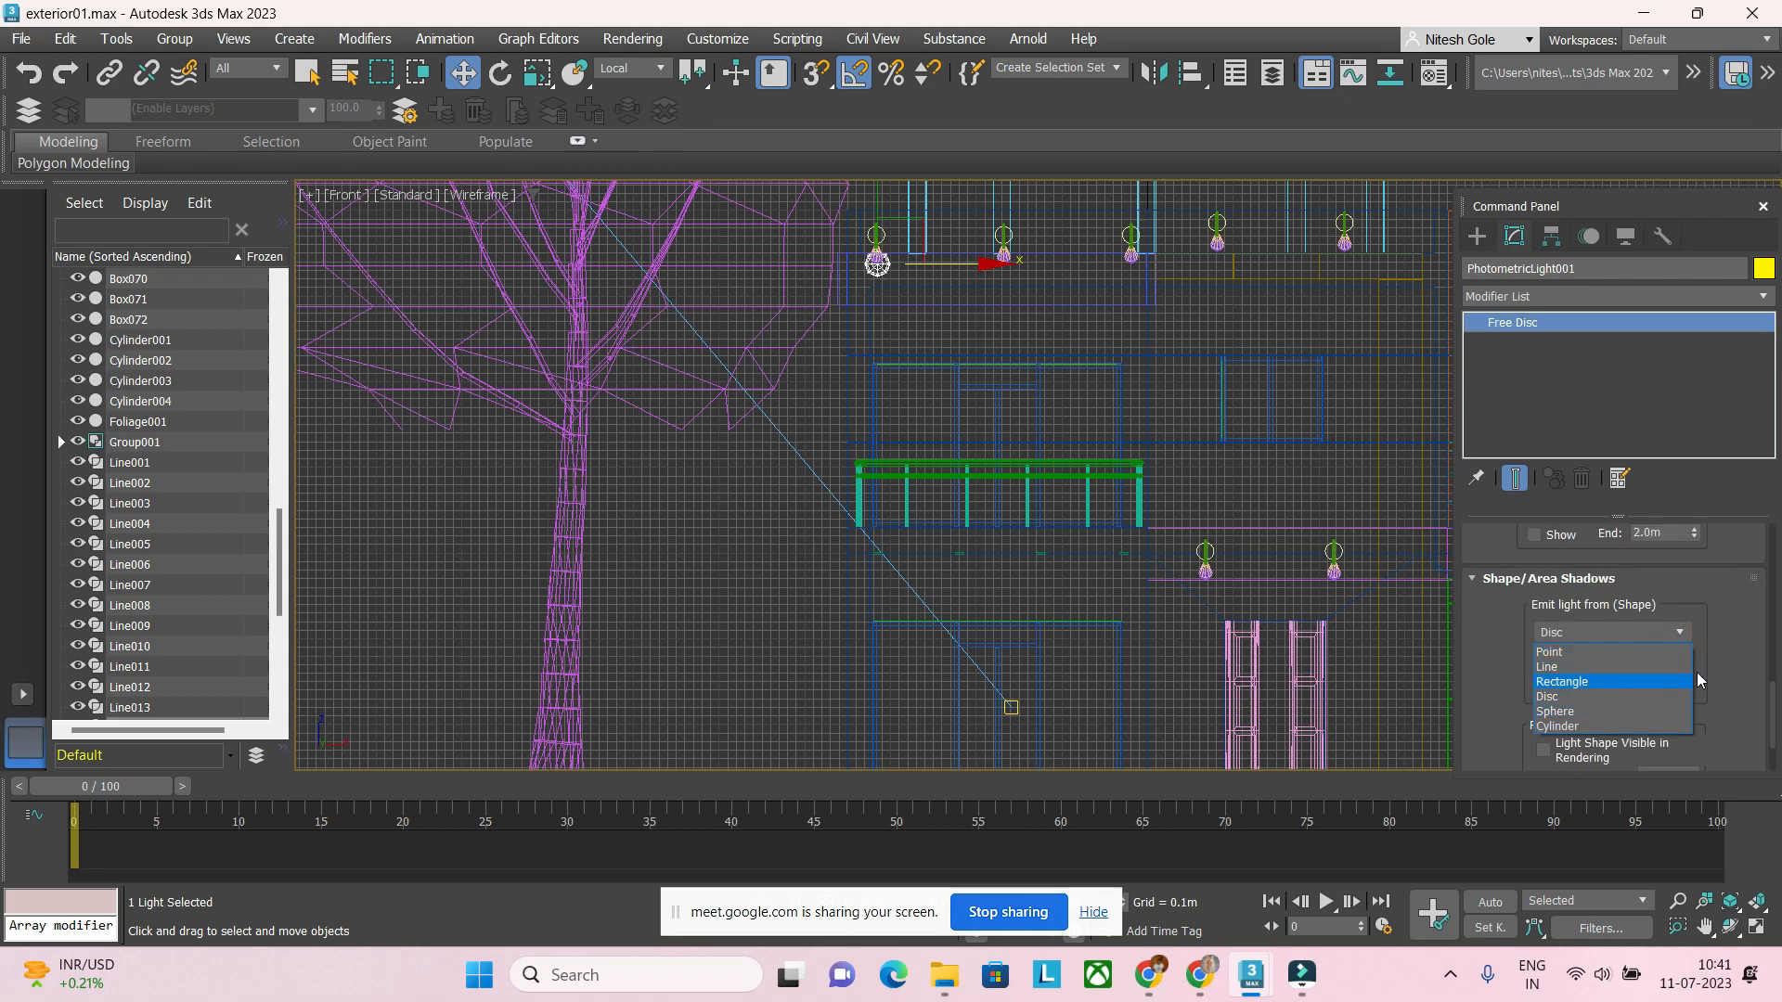
{"action": "left_click", "coordinate": [1730, 670]}
Step: Set the light's distribution type to Photometric Web and open the photometric file selection
{"action": "scroll", "coordinate": [1736, 659], "scroll_direction": "up", "scroll_amount": 5}
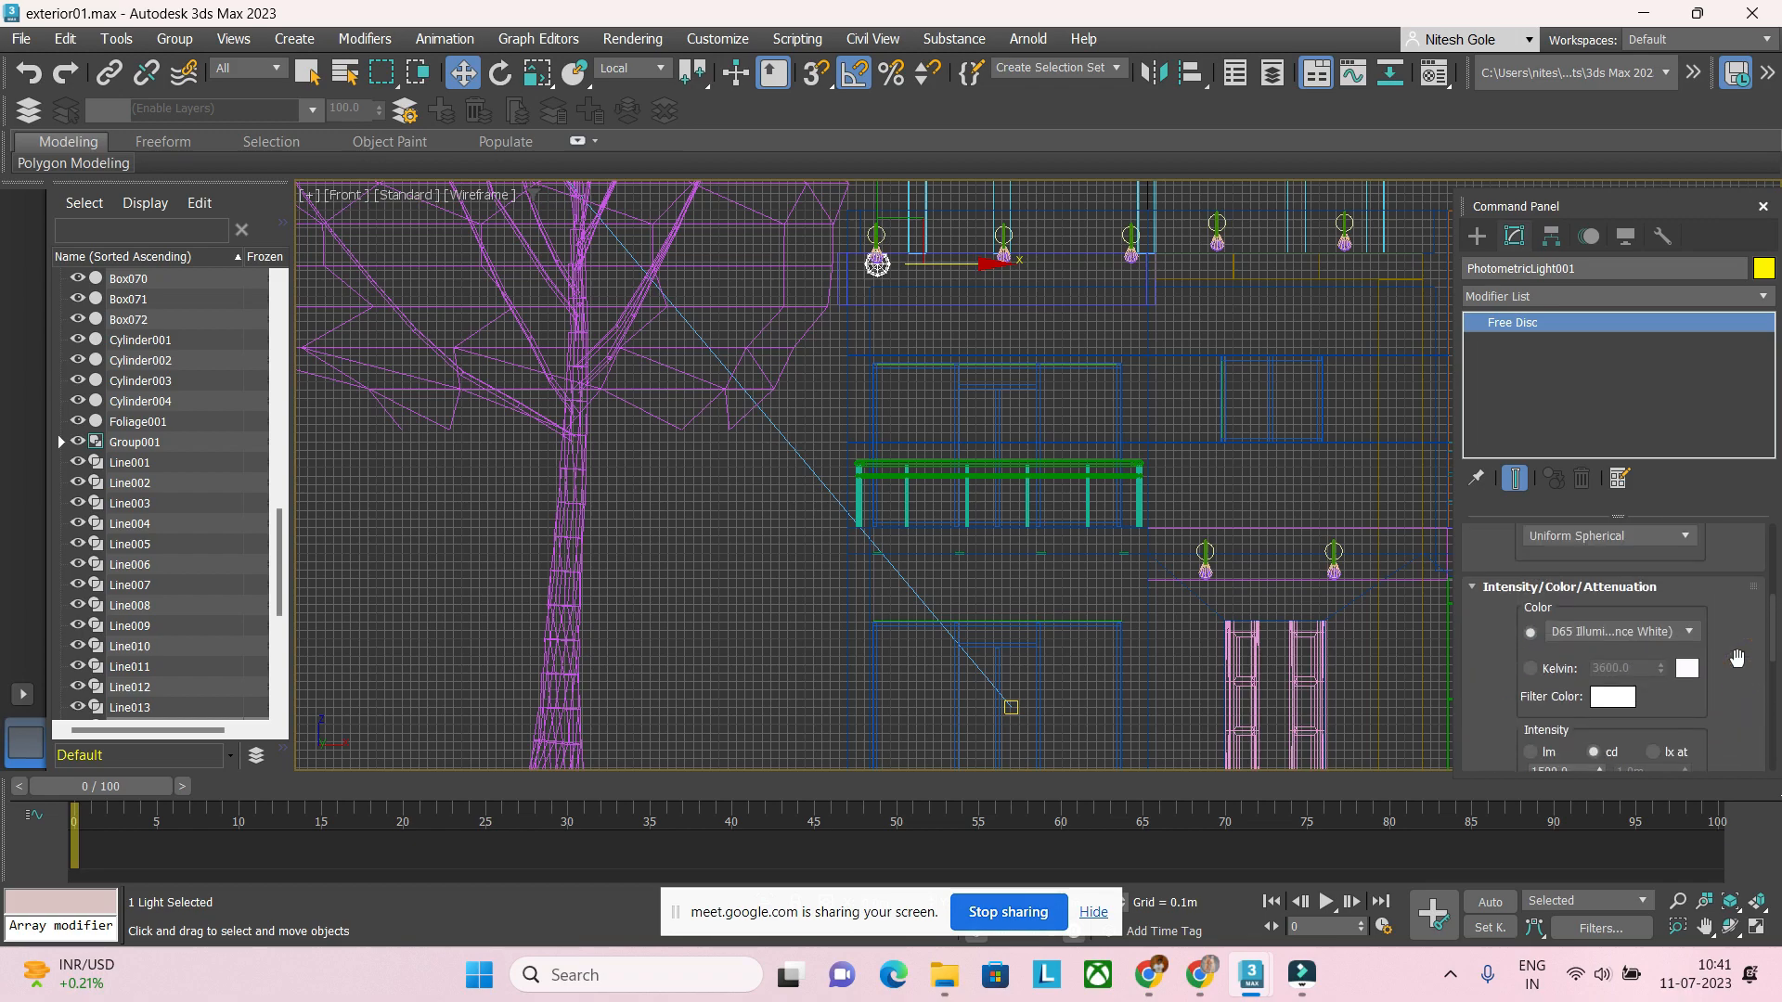
{"action": "scroll", "coordinate": [1737, 658], "scroll_direction": "up", "scroll_amount": 1}
{"action": "left_click", "coordinate": [1662, 597]}
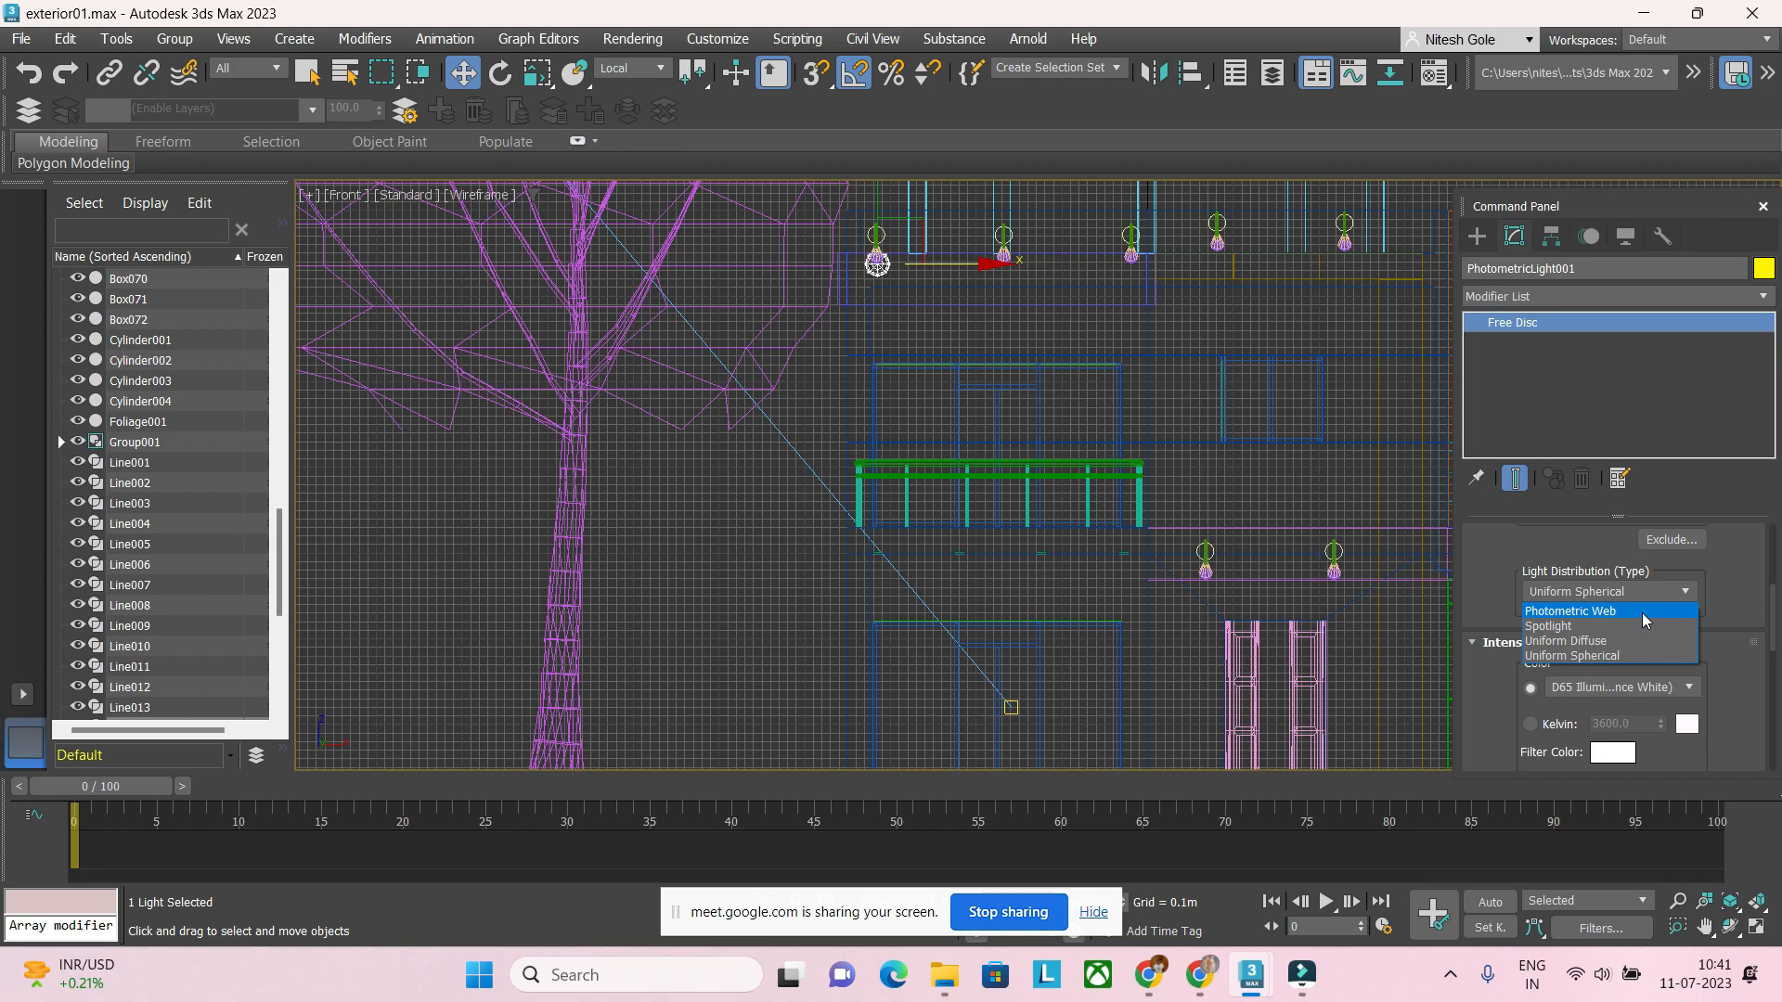
{"action": "left_click", "coordinate": [1630, 612]}
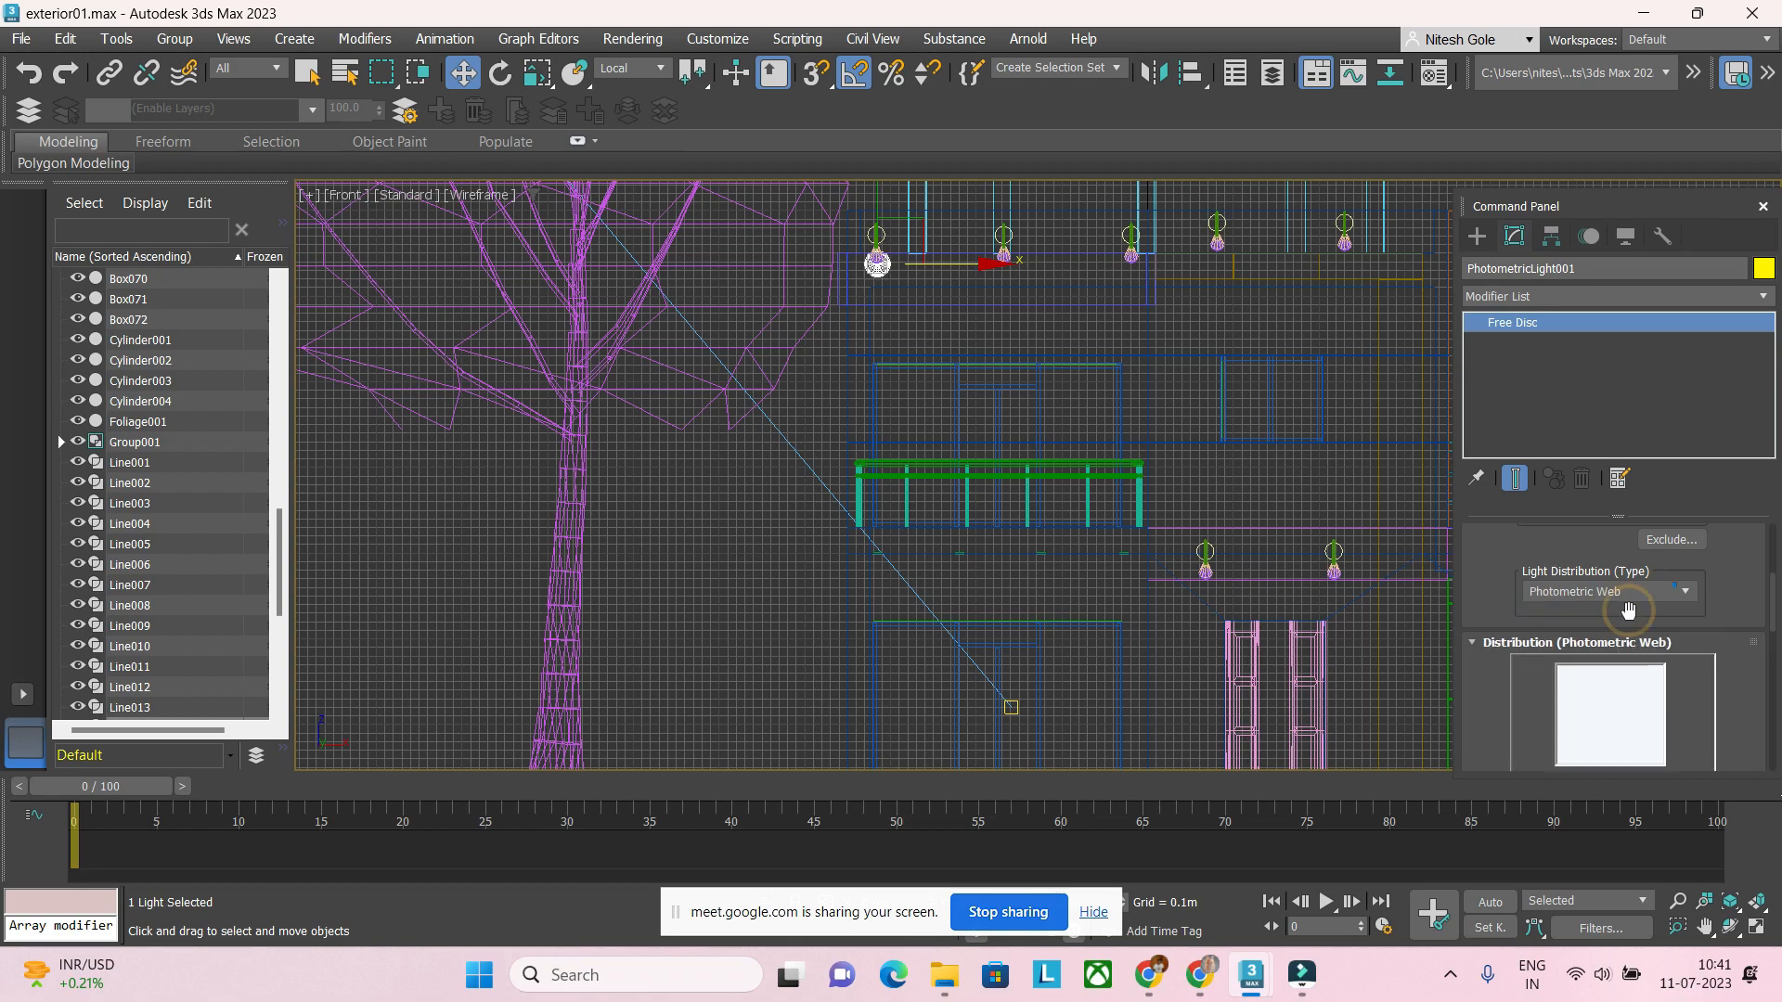
{"action": "scroll", "coordinate": [1691, 684], "scroll_direction": "down", "scroll_amount": 2}
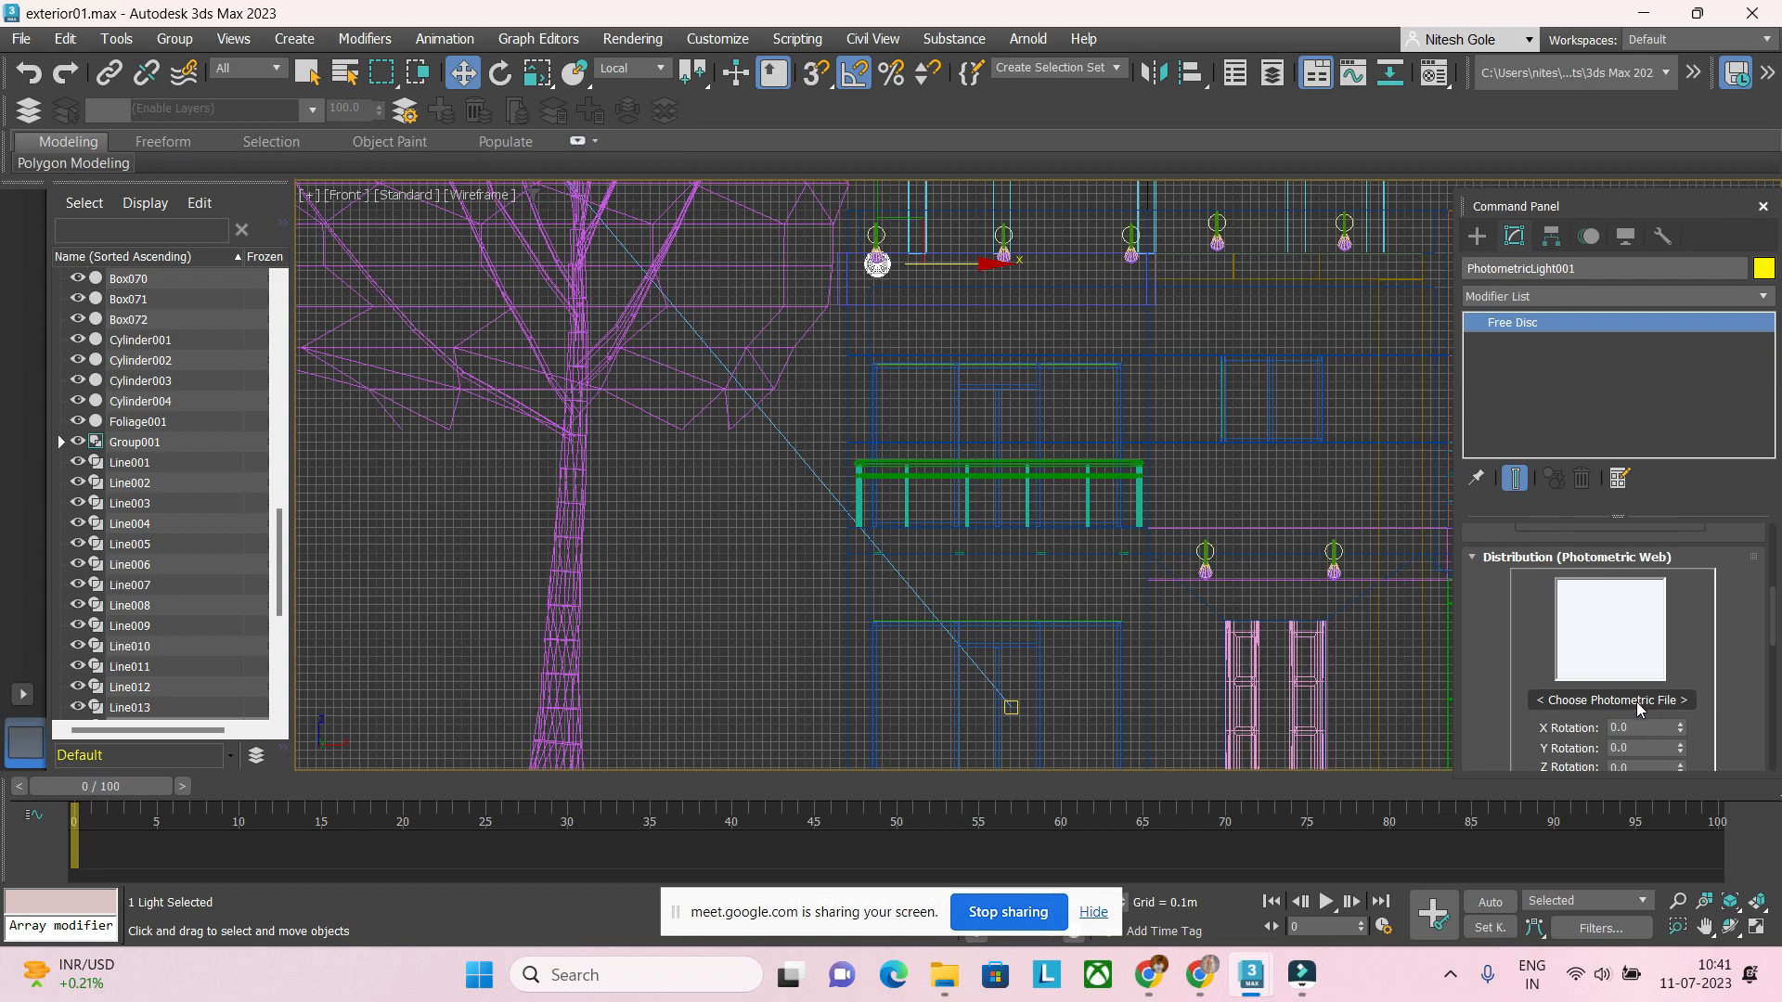
{"action": "left_click", "coordinate": [1638, 706]}
Step: Switch to Chrome and look up "ies light download" in a new tab, resuming the earlier browsing journey
{"action": "mouse_move", "coordinate": [940, 980]}
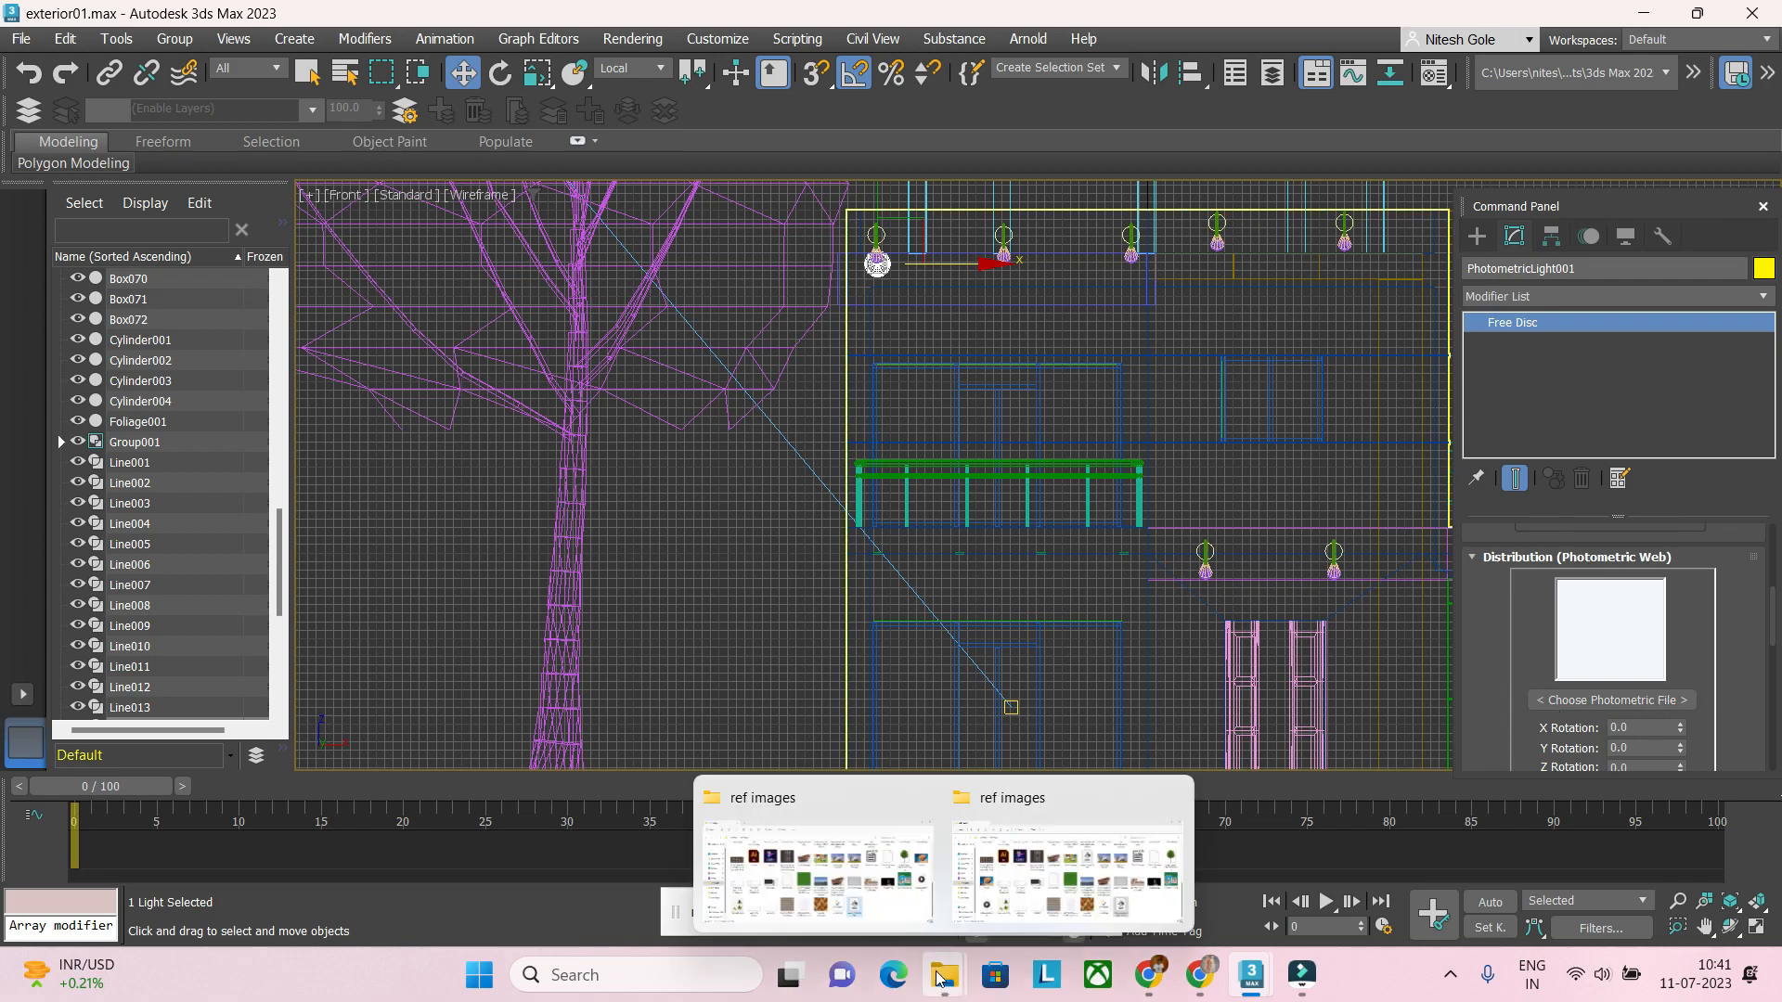
{"action": "left_click", "coordinate": [817, 872]}
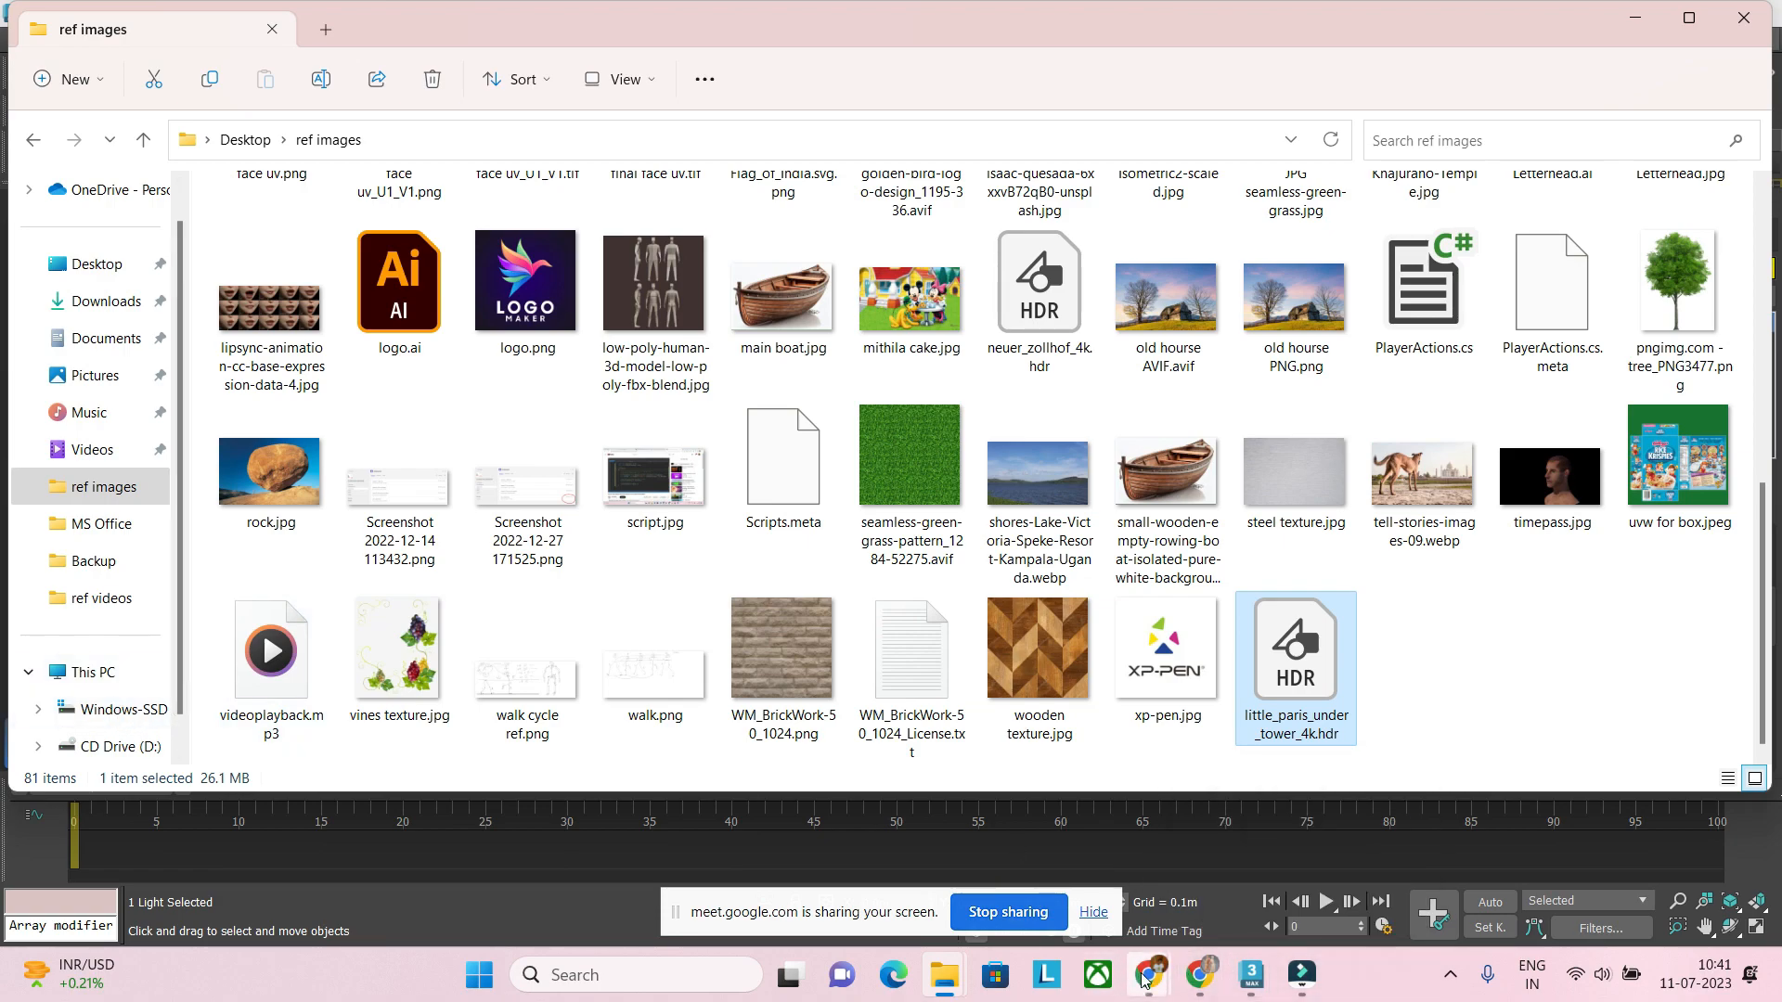
{"action": "mouse_move", "coordinate": [1172, 984]}
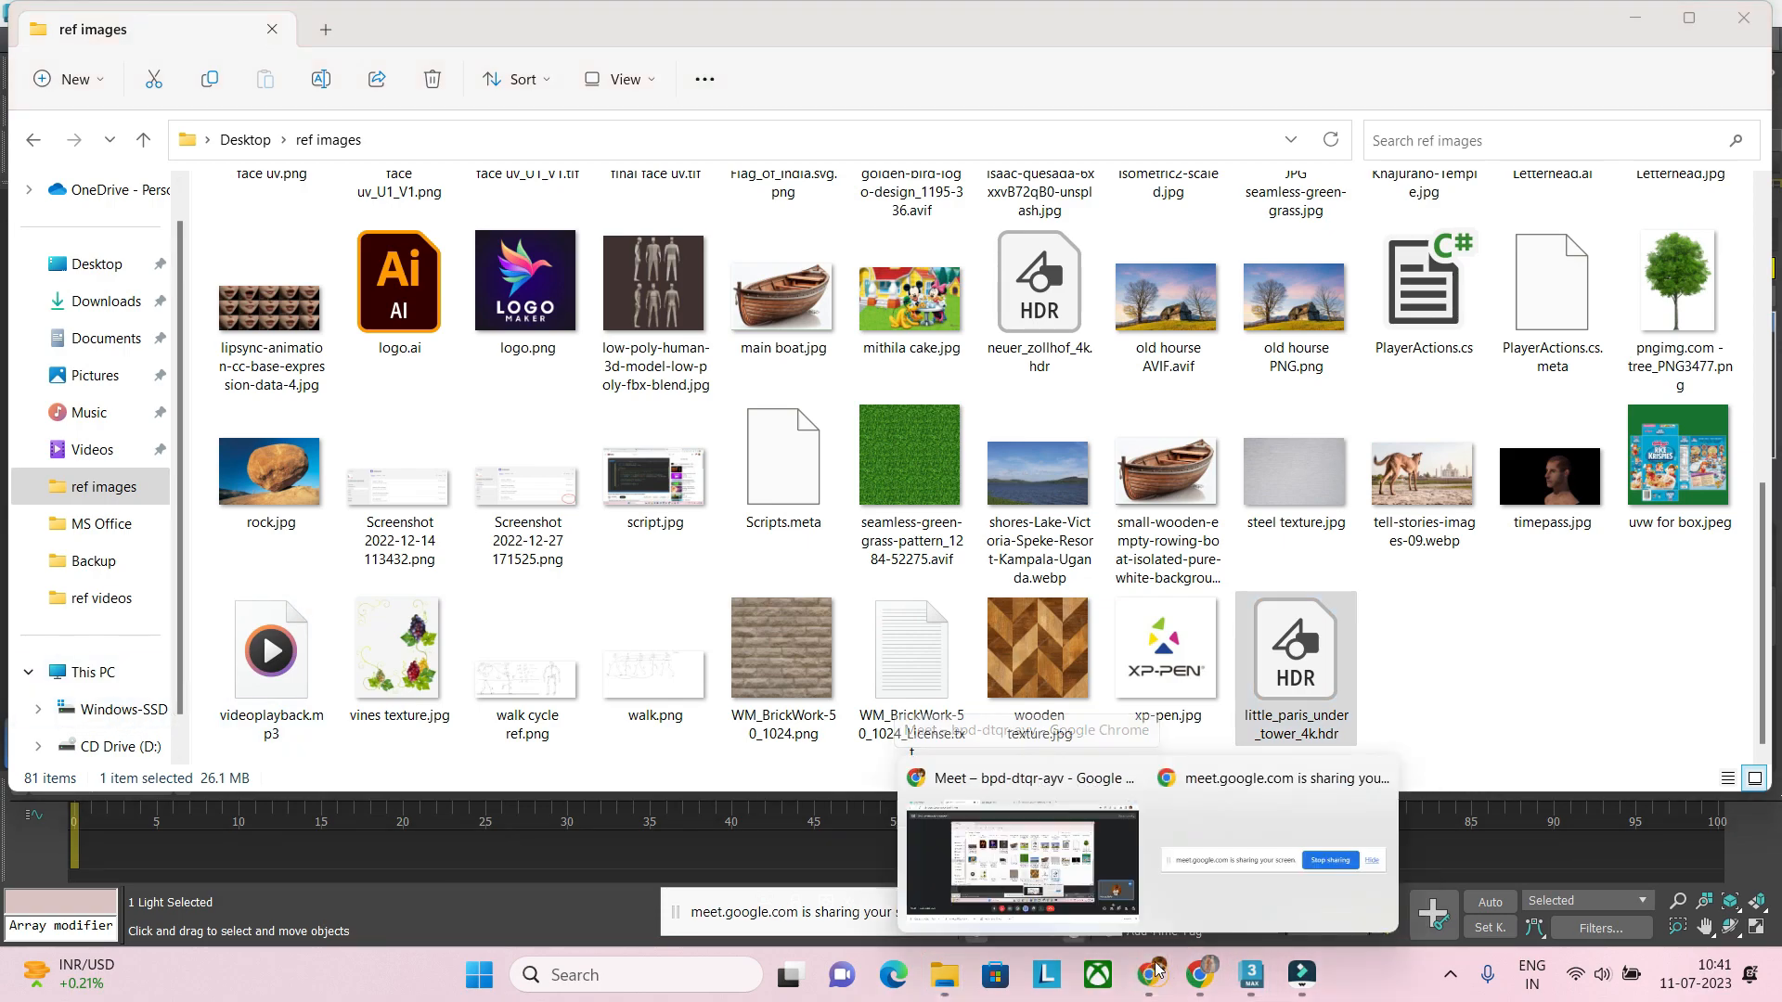
{"action": "left_click", "coordinate": [1066, 892]}
{"action": "left_click", "coordinate": [1145, 18]}
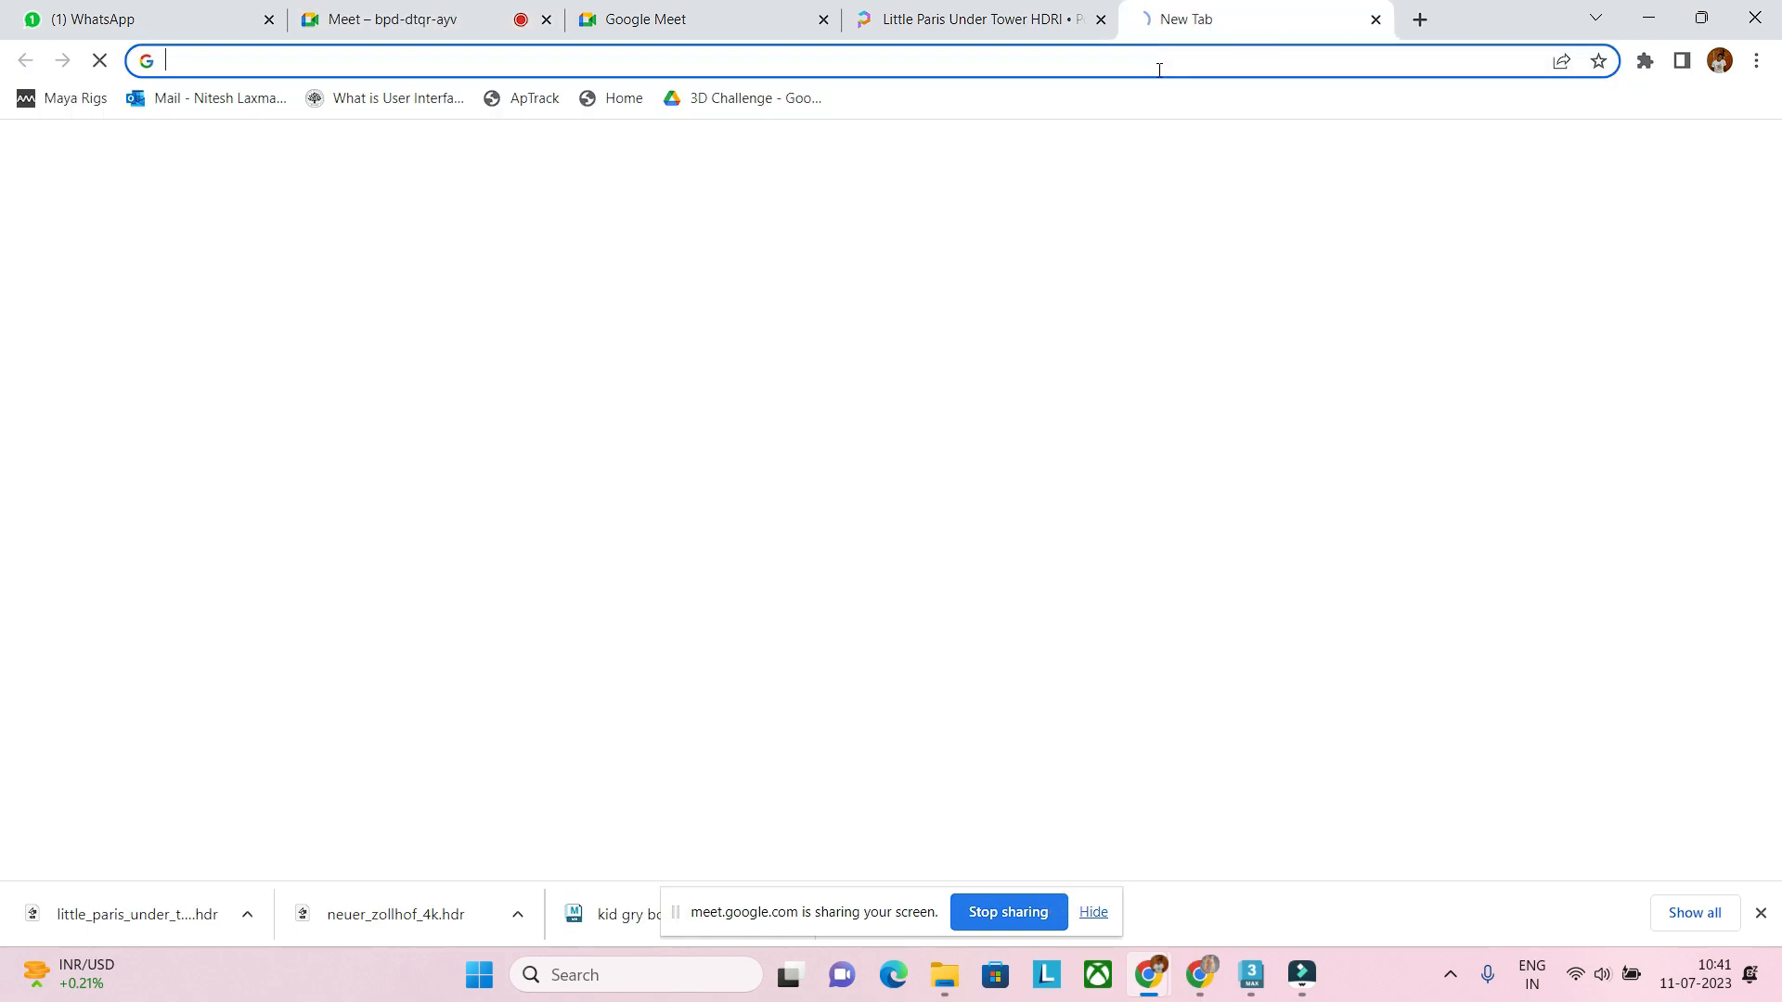
{"action": "left_click", "coordinate": [1161, 65]}
{"action": "type", "text": "ies"}
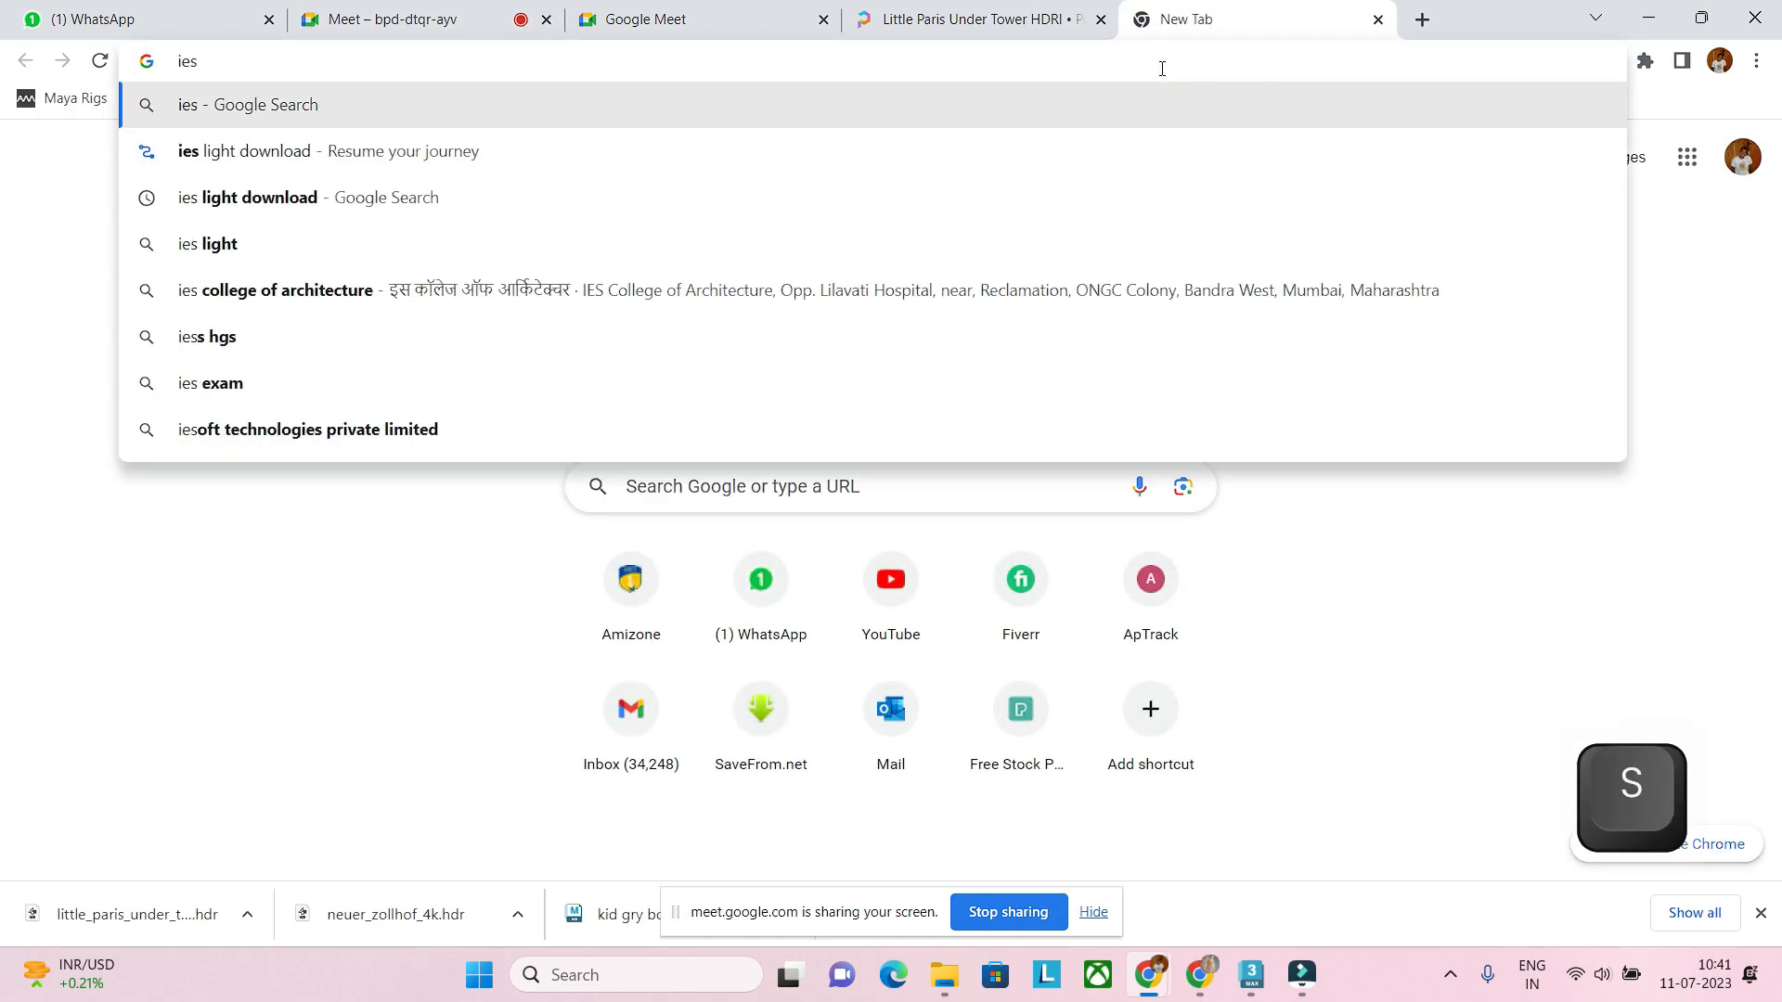
{"action": "type", "text": " light"}
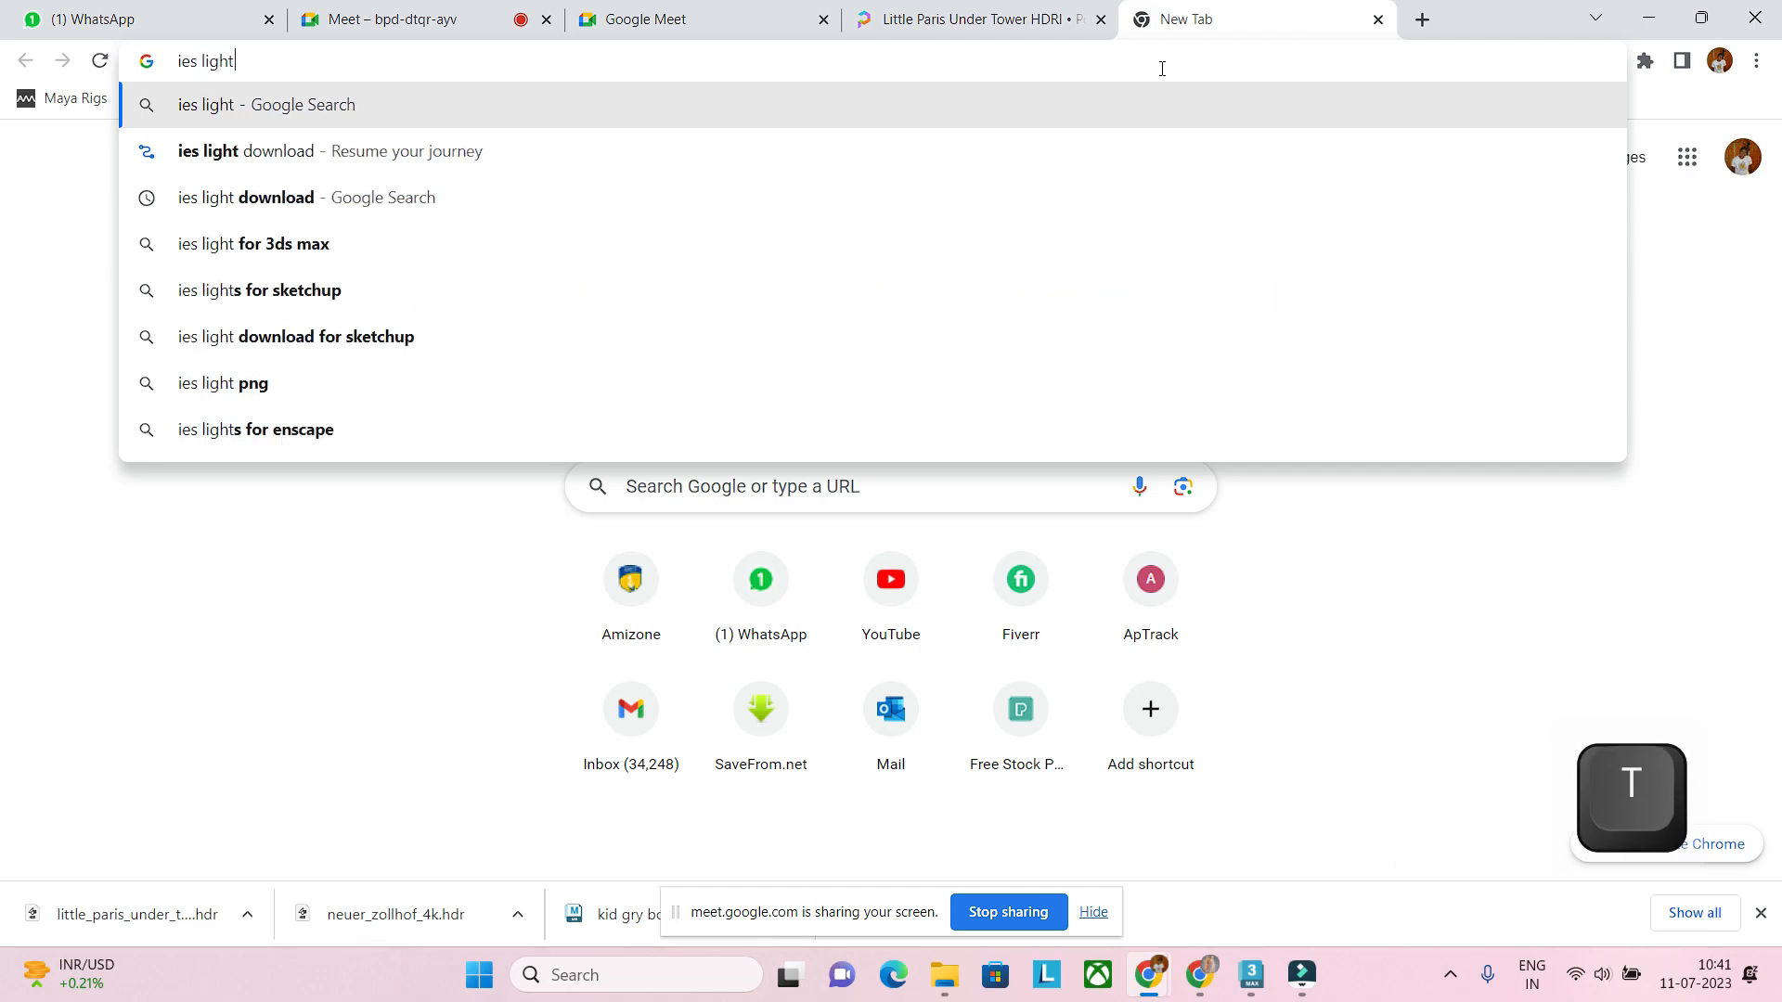
{"action": "left_click", "coordinate": [539, 150]}
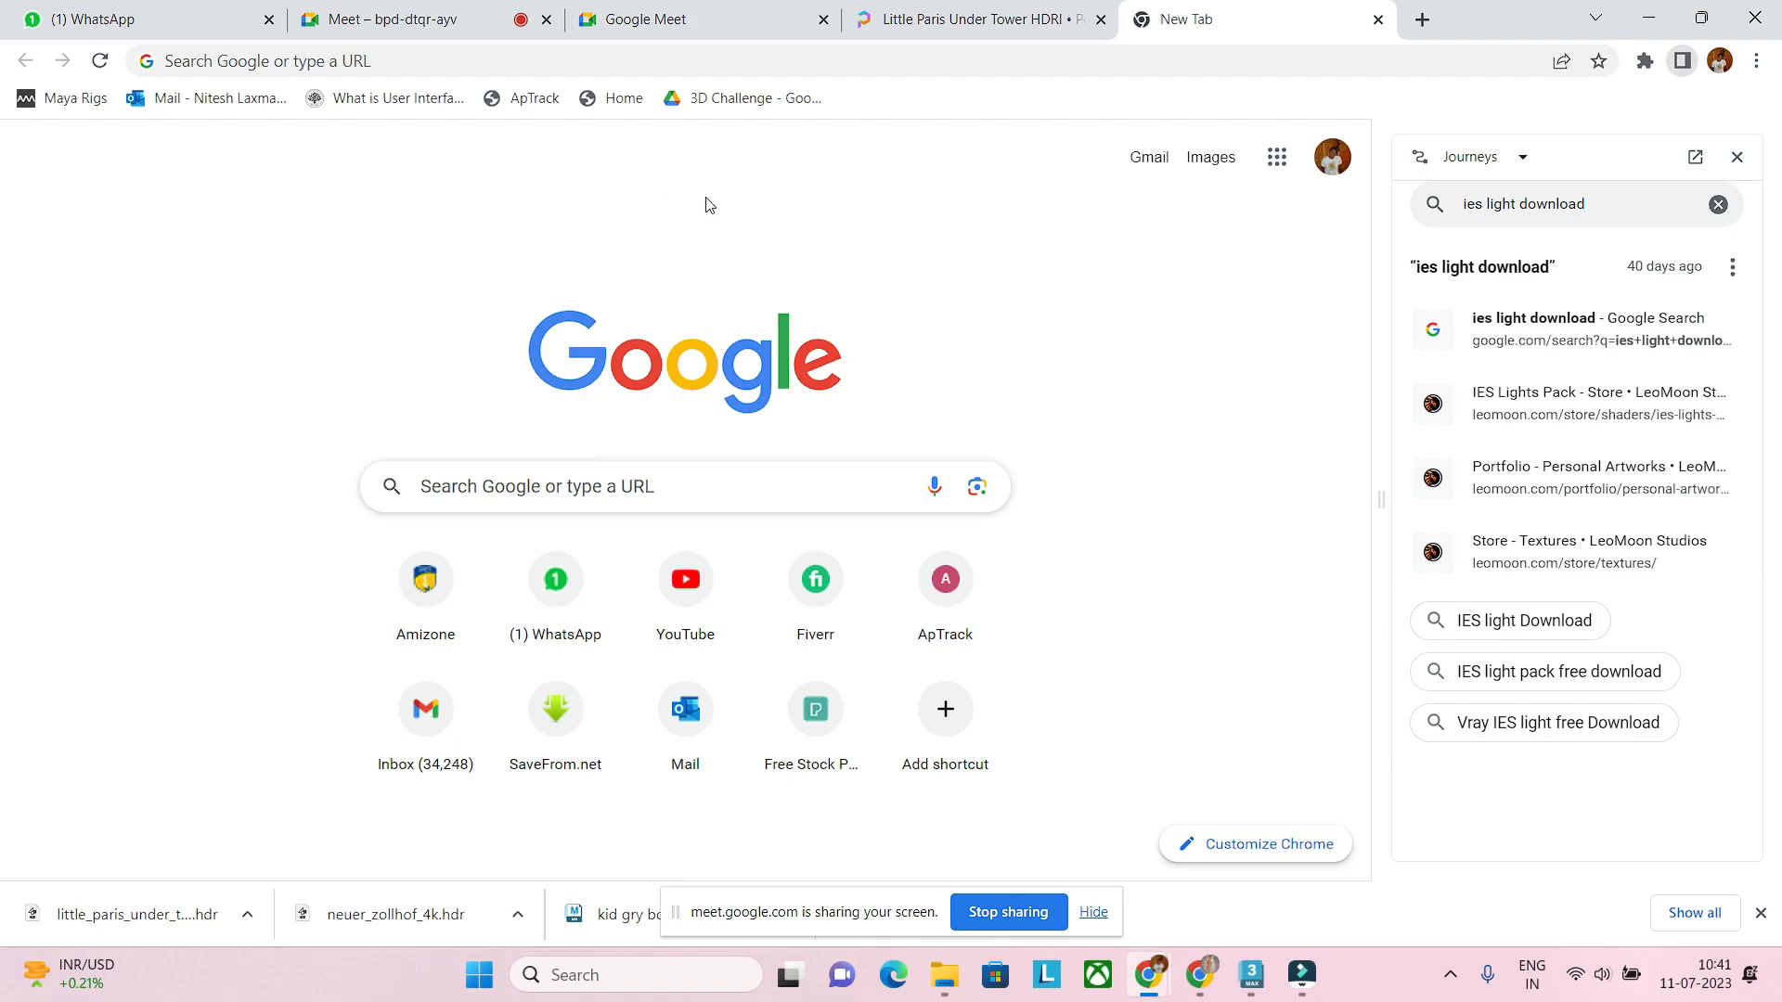
Step: Check LeoMoon Studios' Textures store page and its Desktop Apps downloads for IES light files
{"action": "left_click", "coordinate": [1561, 568]}
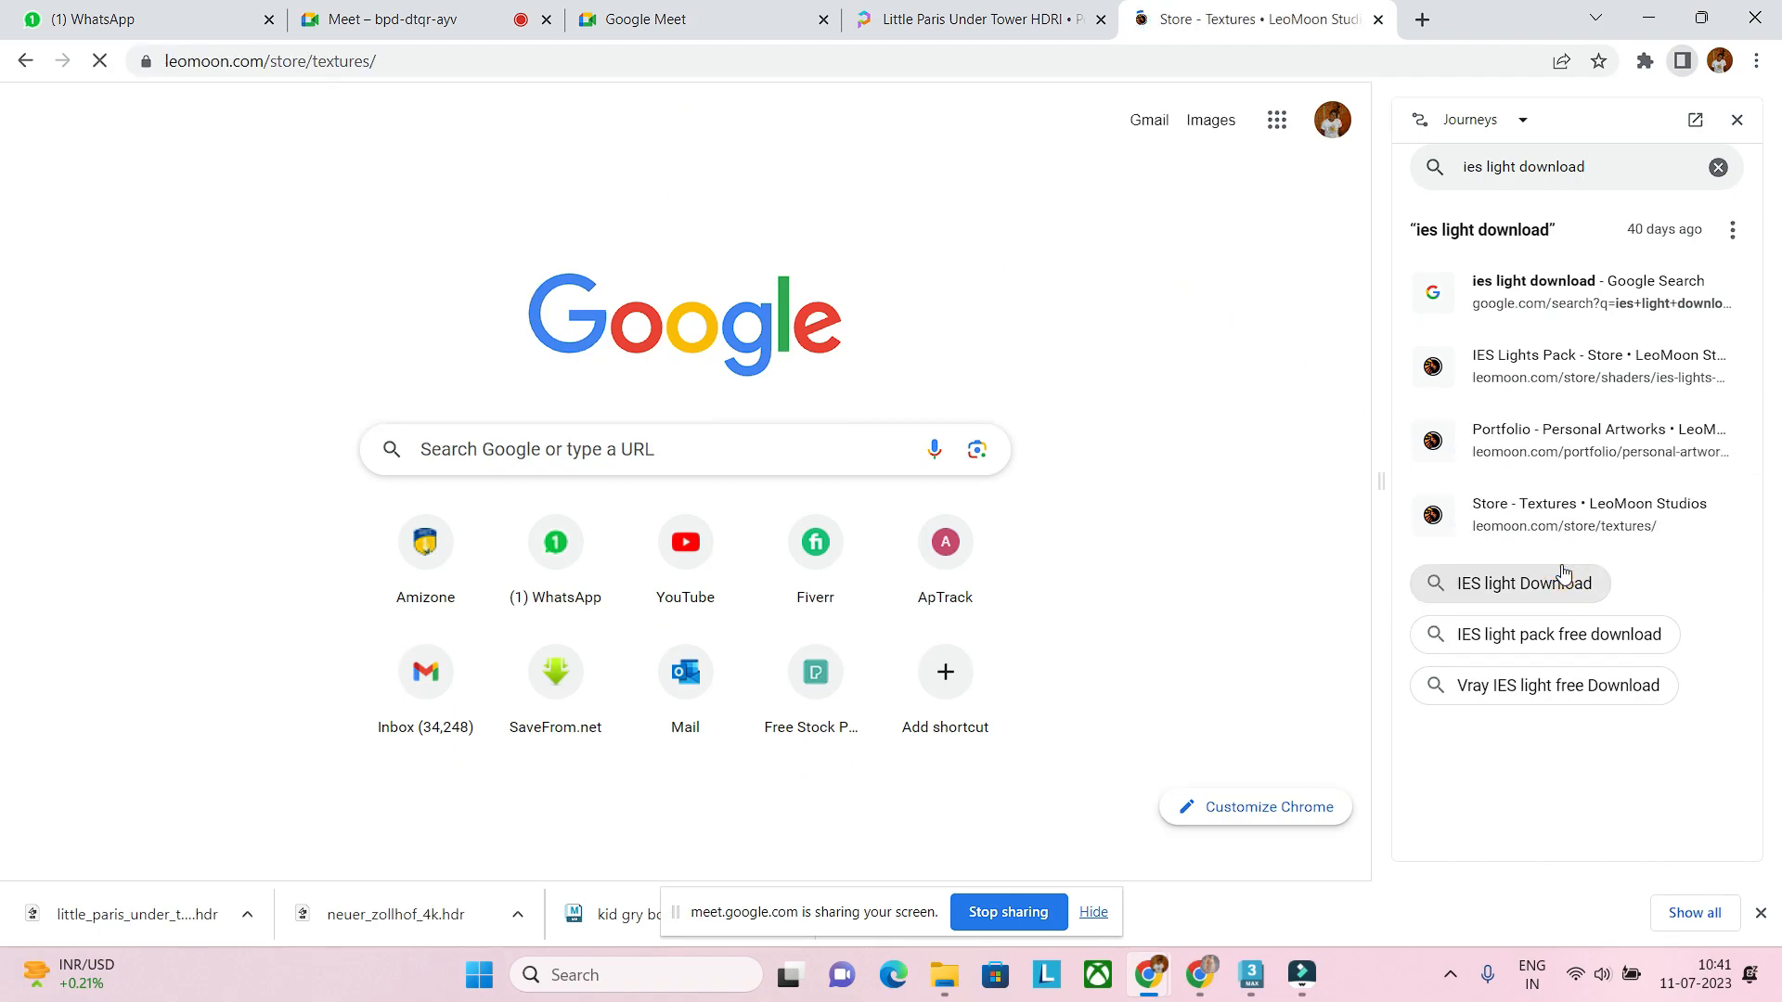
{"action": "scroll", "coordinate": [727, 684], "scroll_direction": "down", "scroll_amount": 1}
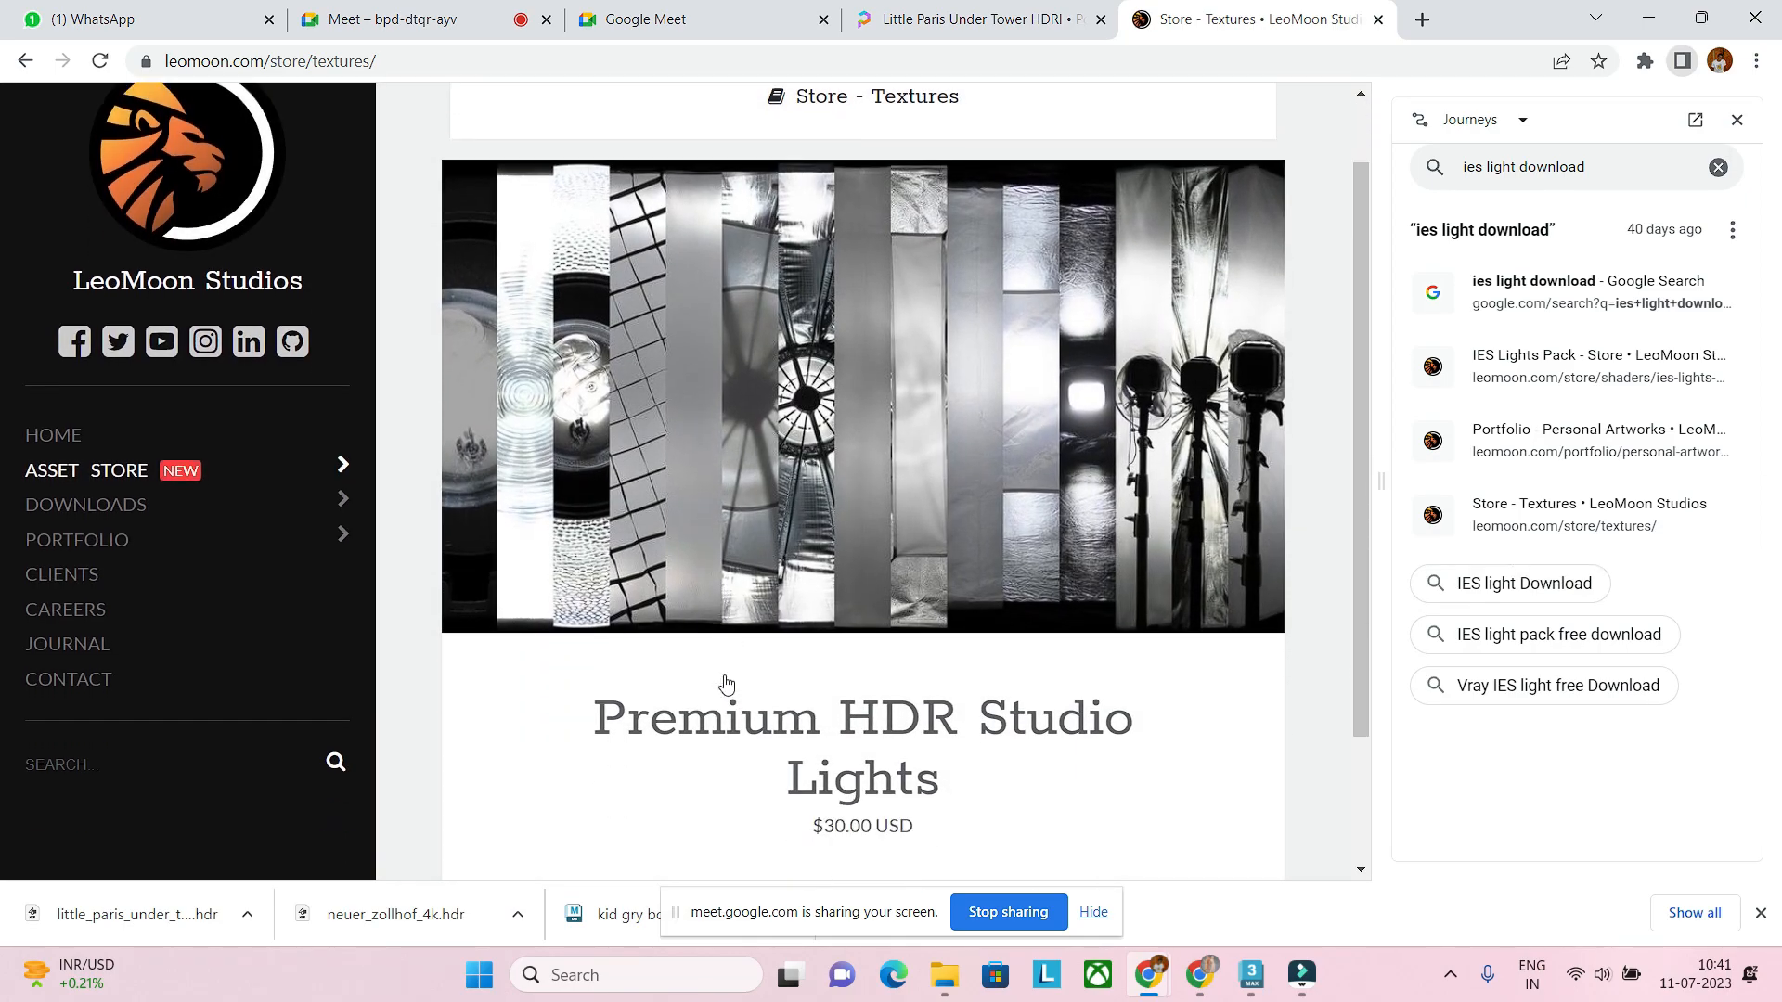
{"action": "scroll", "coordinate": [727, 684], "scroll_direction": "down", "scroll_amount": 2}
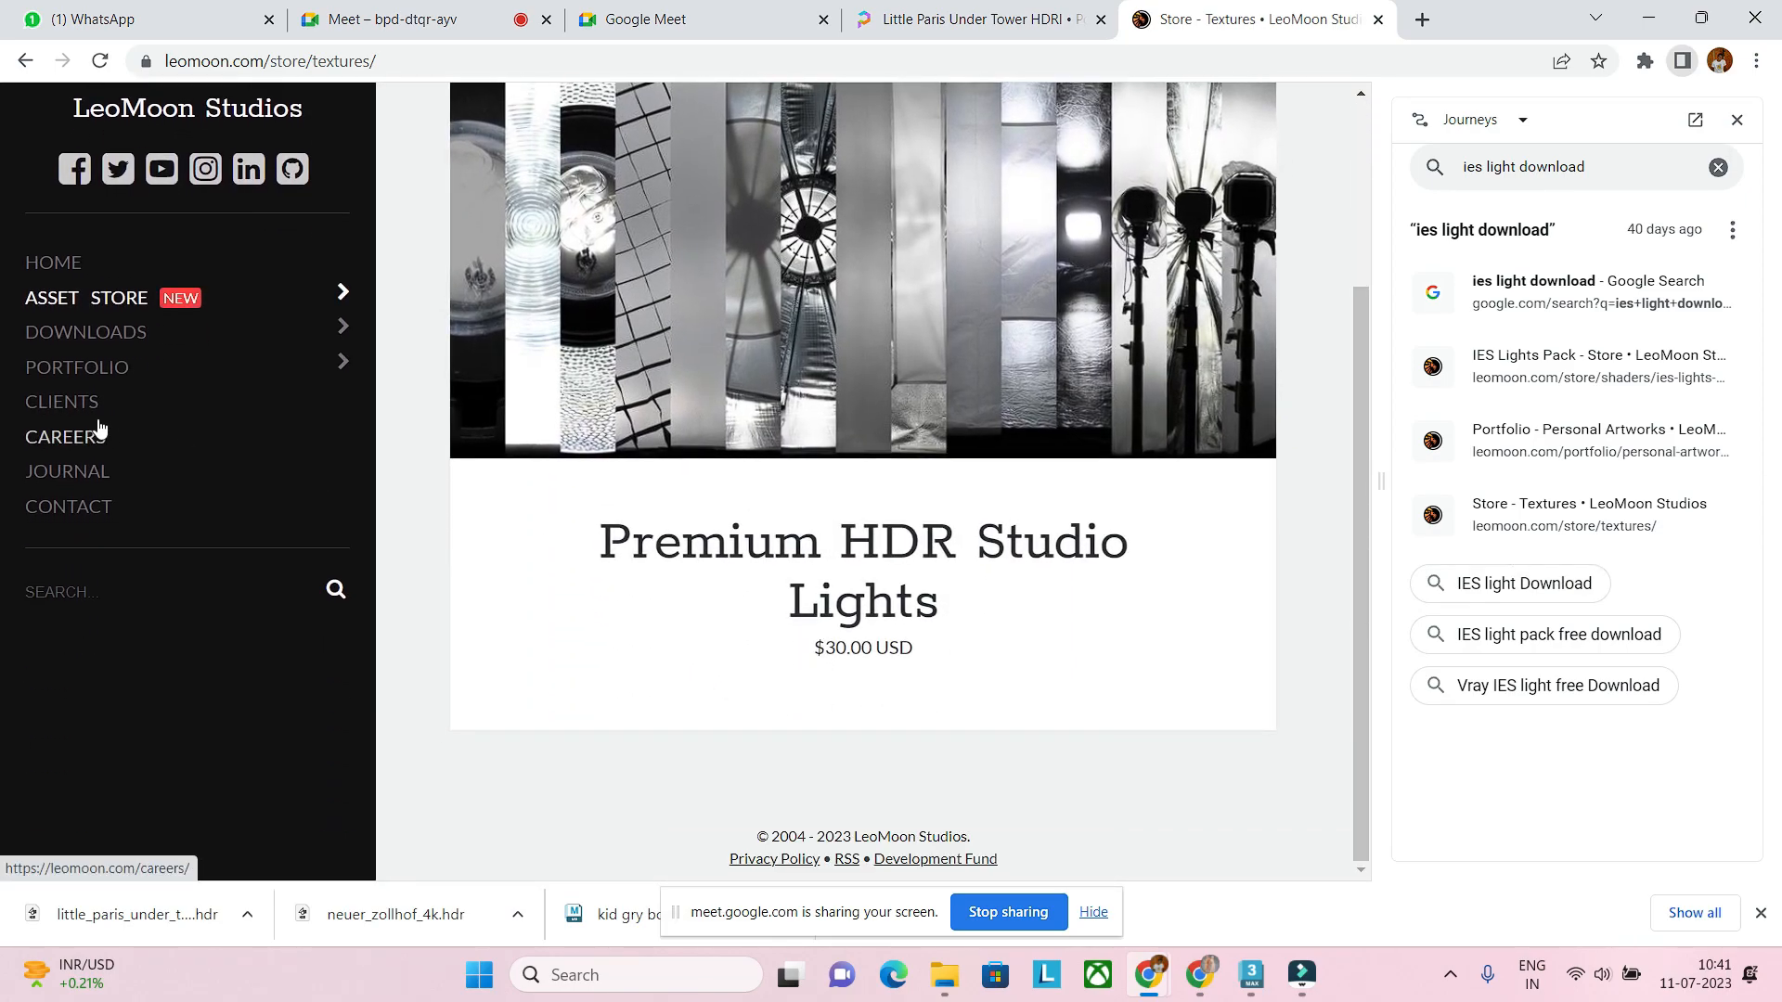
{"action": "left_click", "coordinate": [111, 332]}
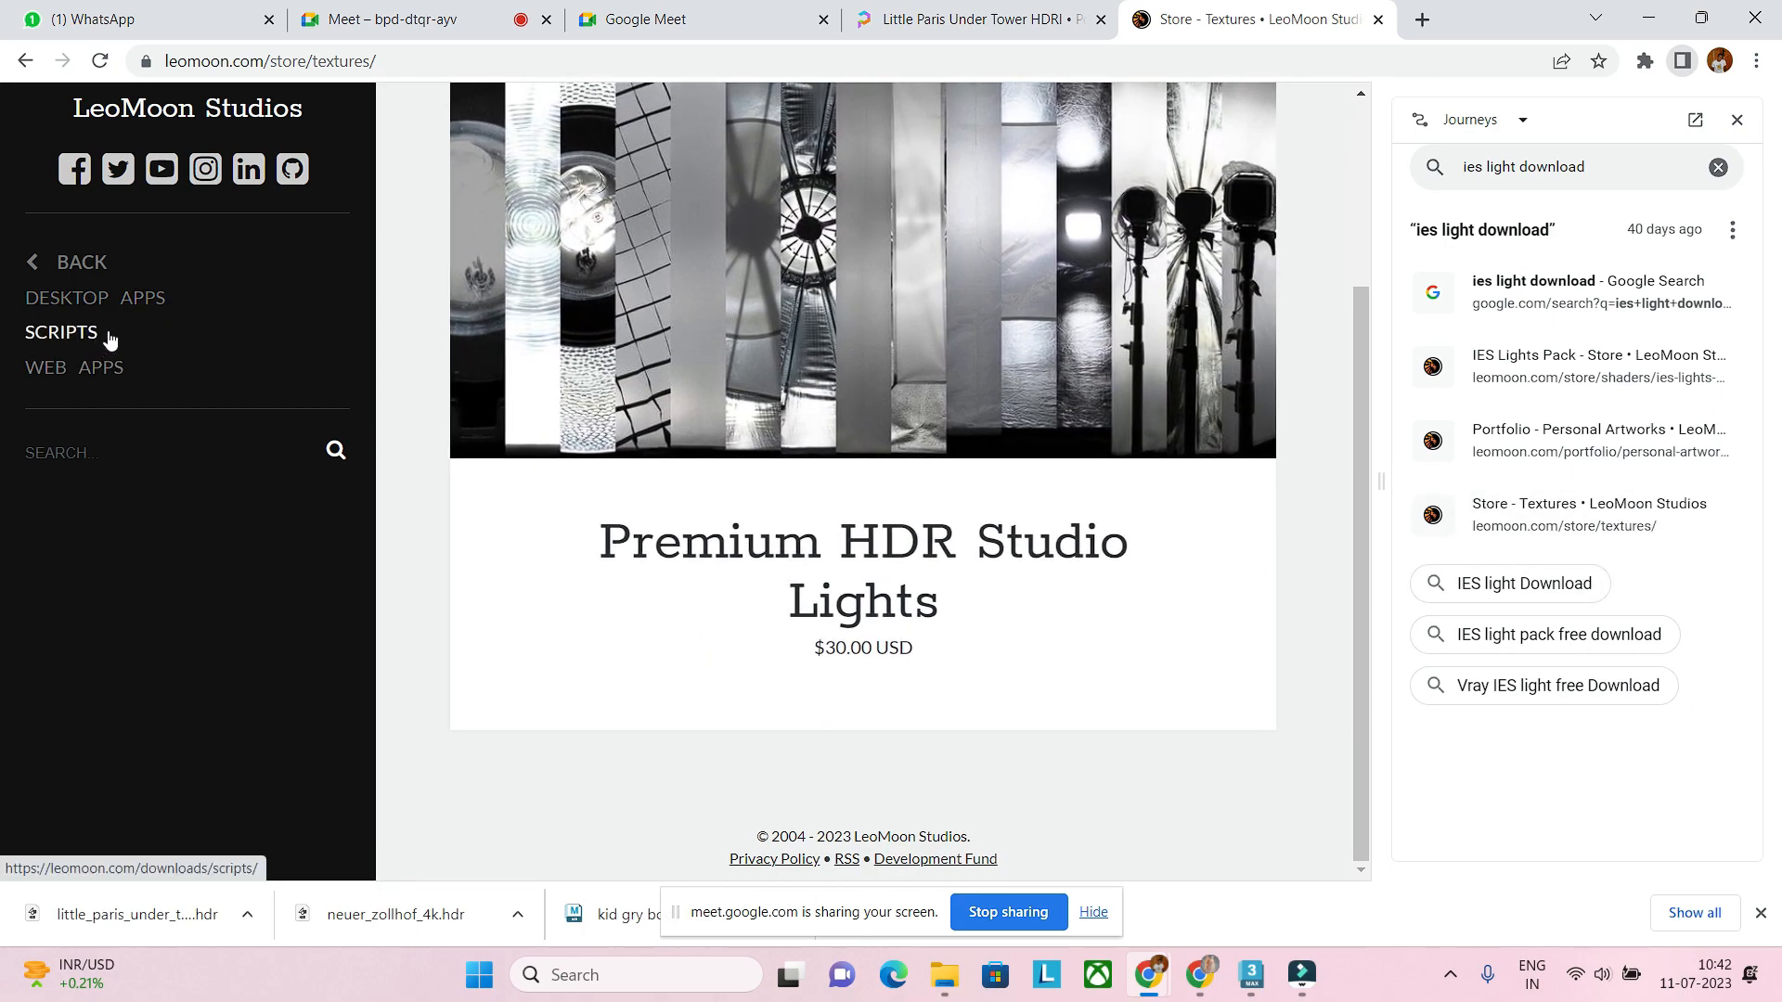
{"action": "left_click", "coordinate": [85, 299]}
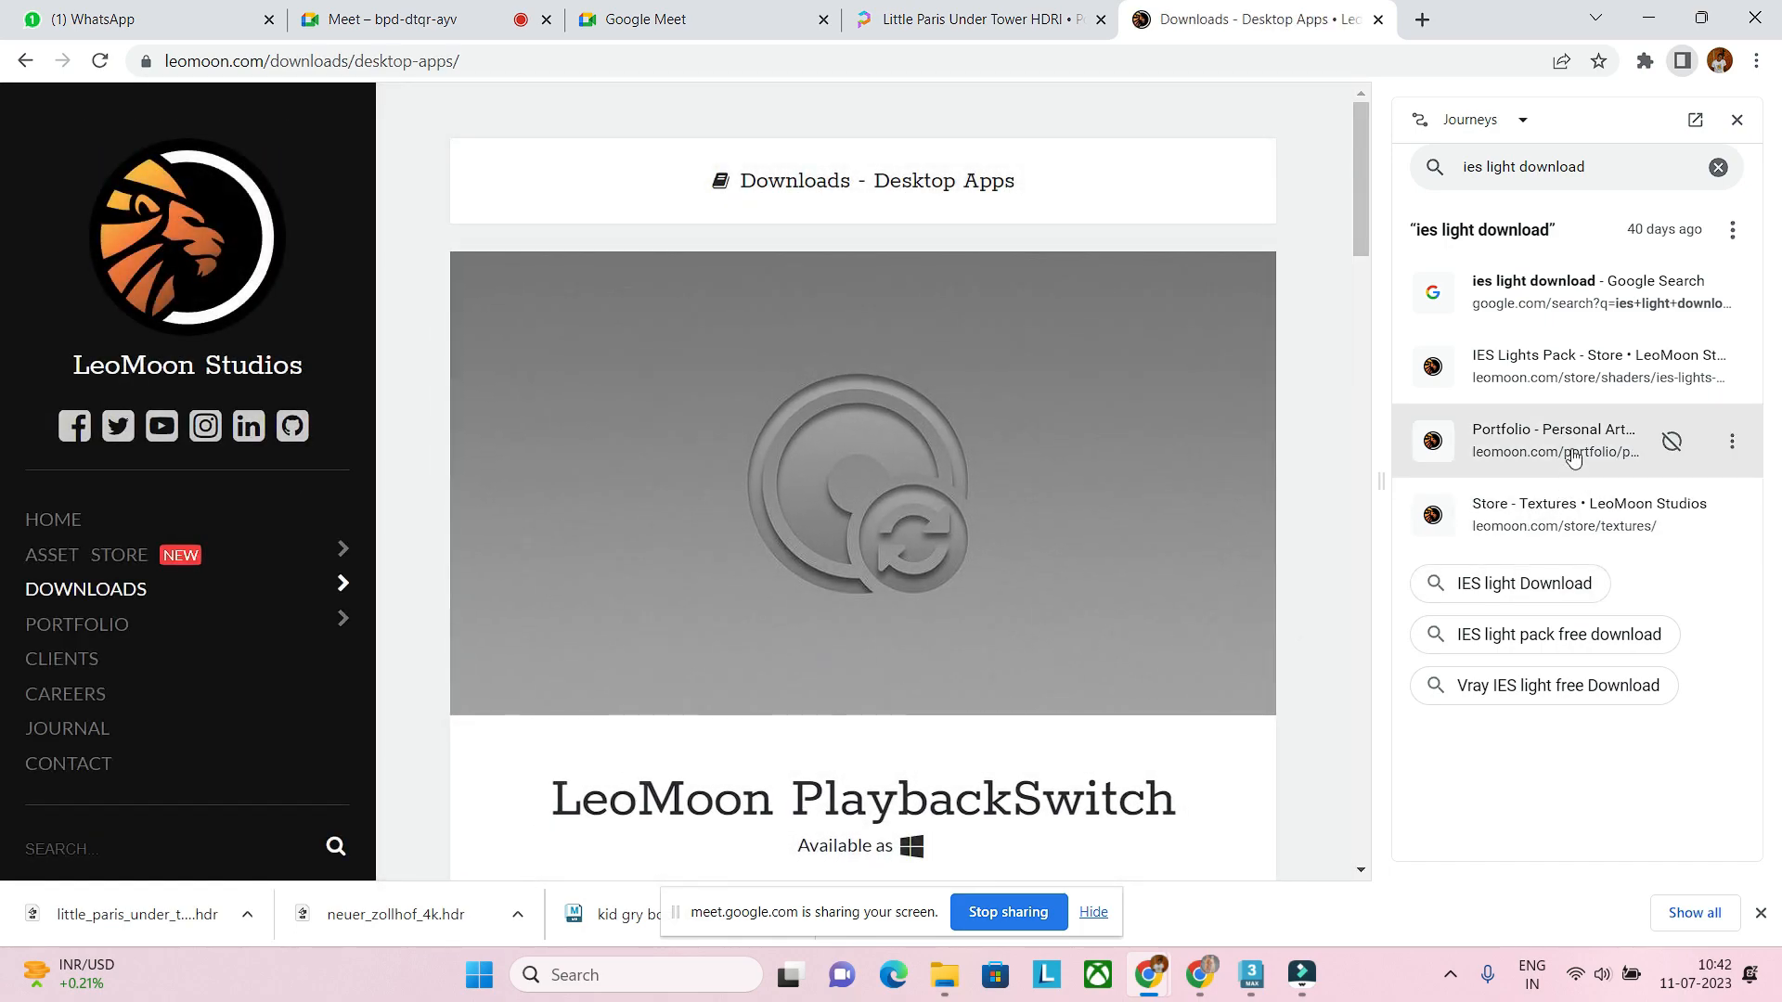
Step: Open LeoMoon Studios' IES Lights Pack page from the resumed journey and download the free pack
{"action": "left_click", "coordinate": [1568, 392]}
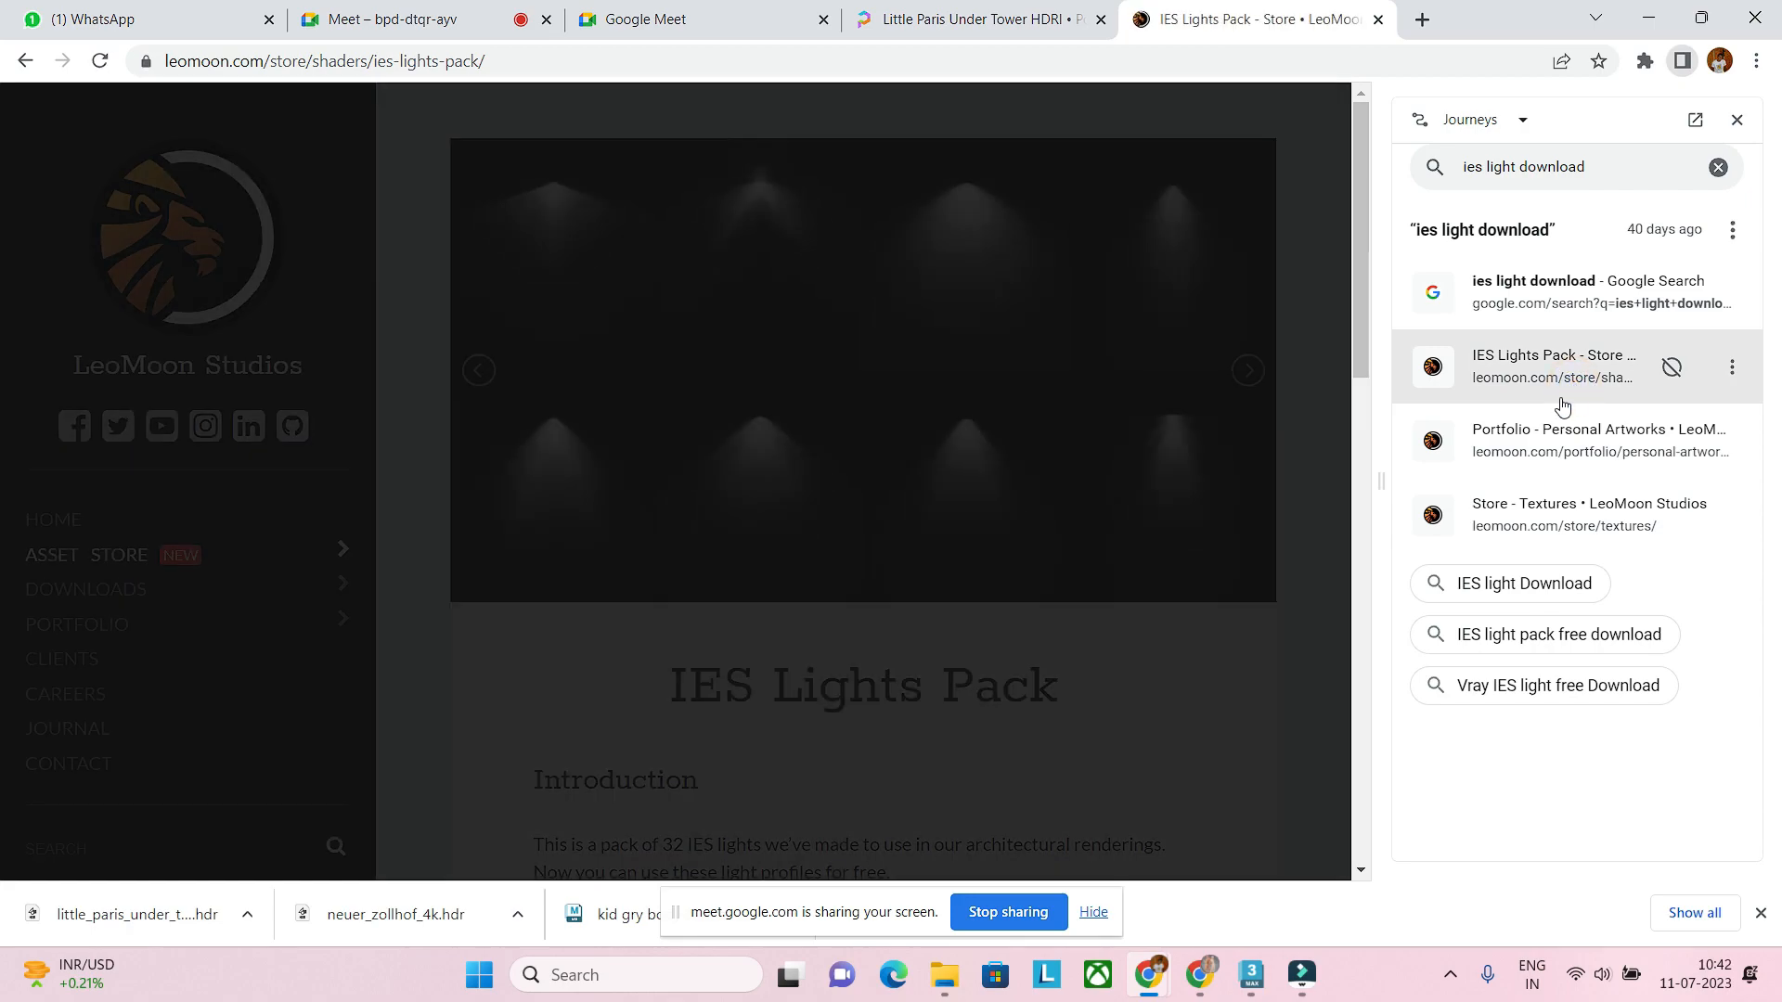
{"action": "scroll", "coordinate": [925, 696], "scroll_direction": "down", "scroll_amount": 2}
{"action": "scroll", "coordinate": [925, 694], "scroll_direction": "up", "scroll_amount": 2}
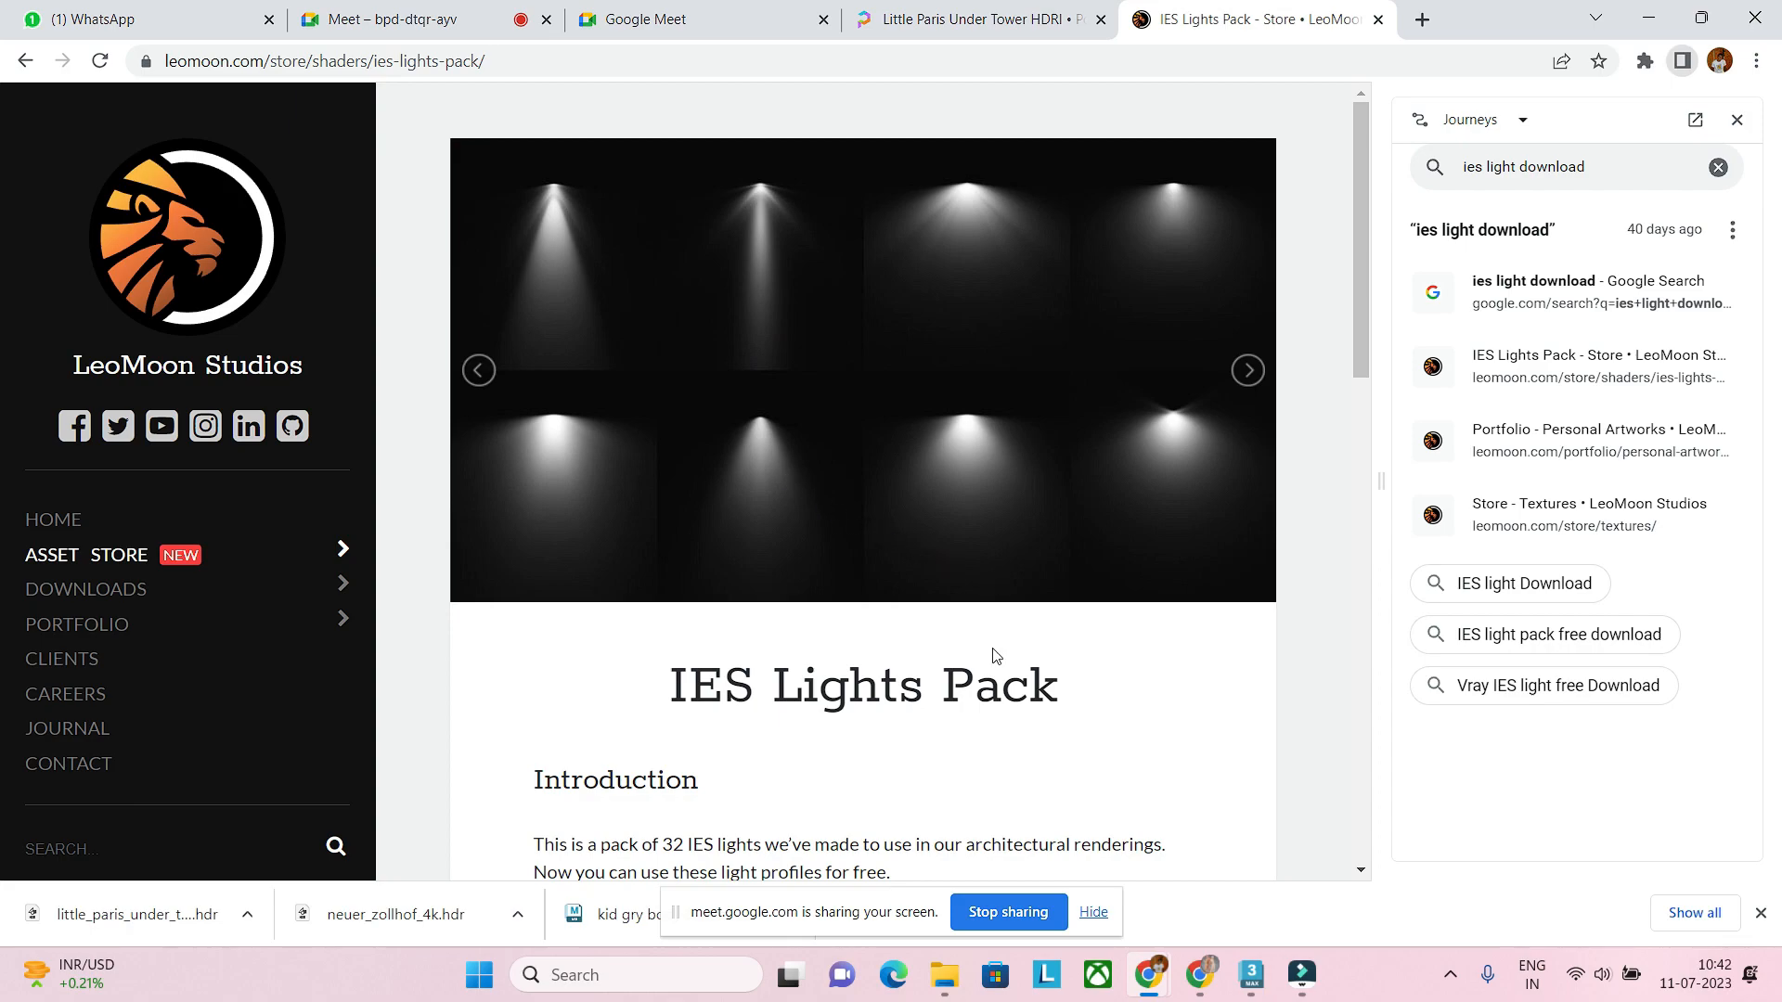
{"action": "scroll", "coordinate": [991, 661], "scroll_direction": "down", "scroll_amount": 15}
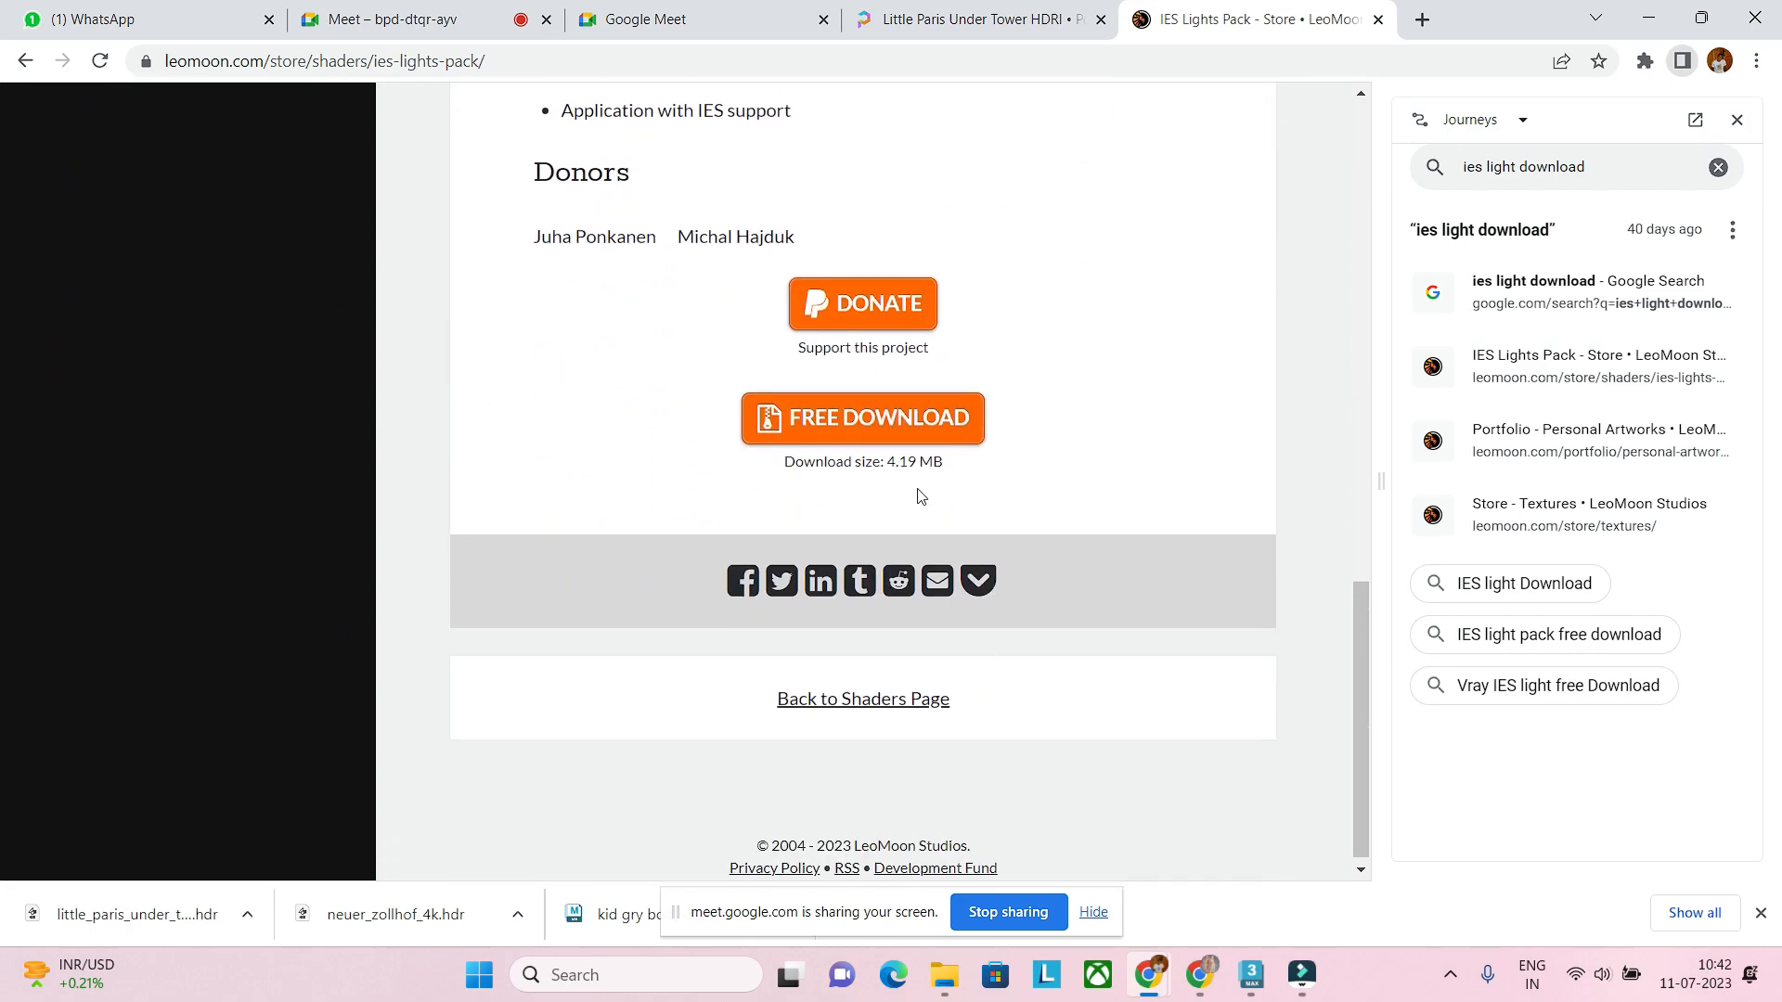
{"action": "left_click", "coordinate": [895, 420]}
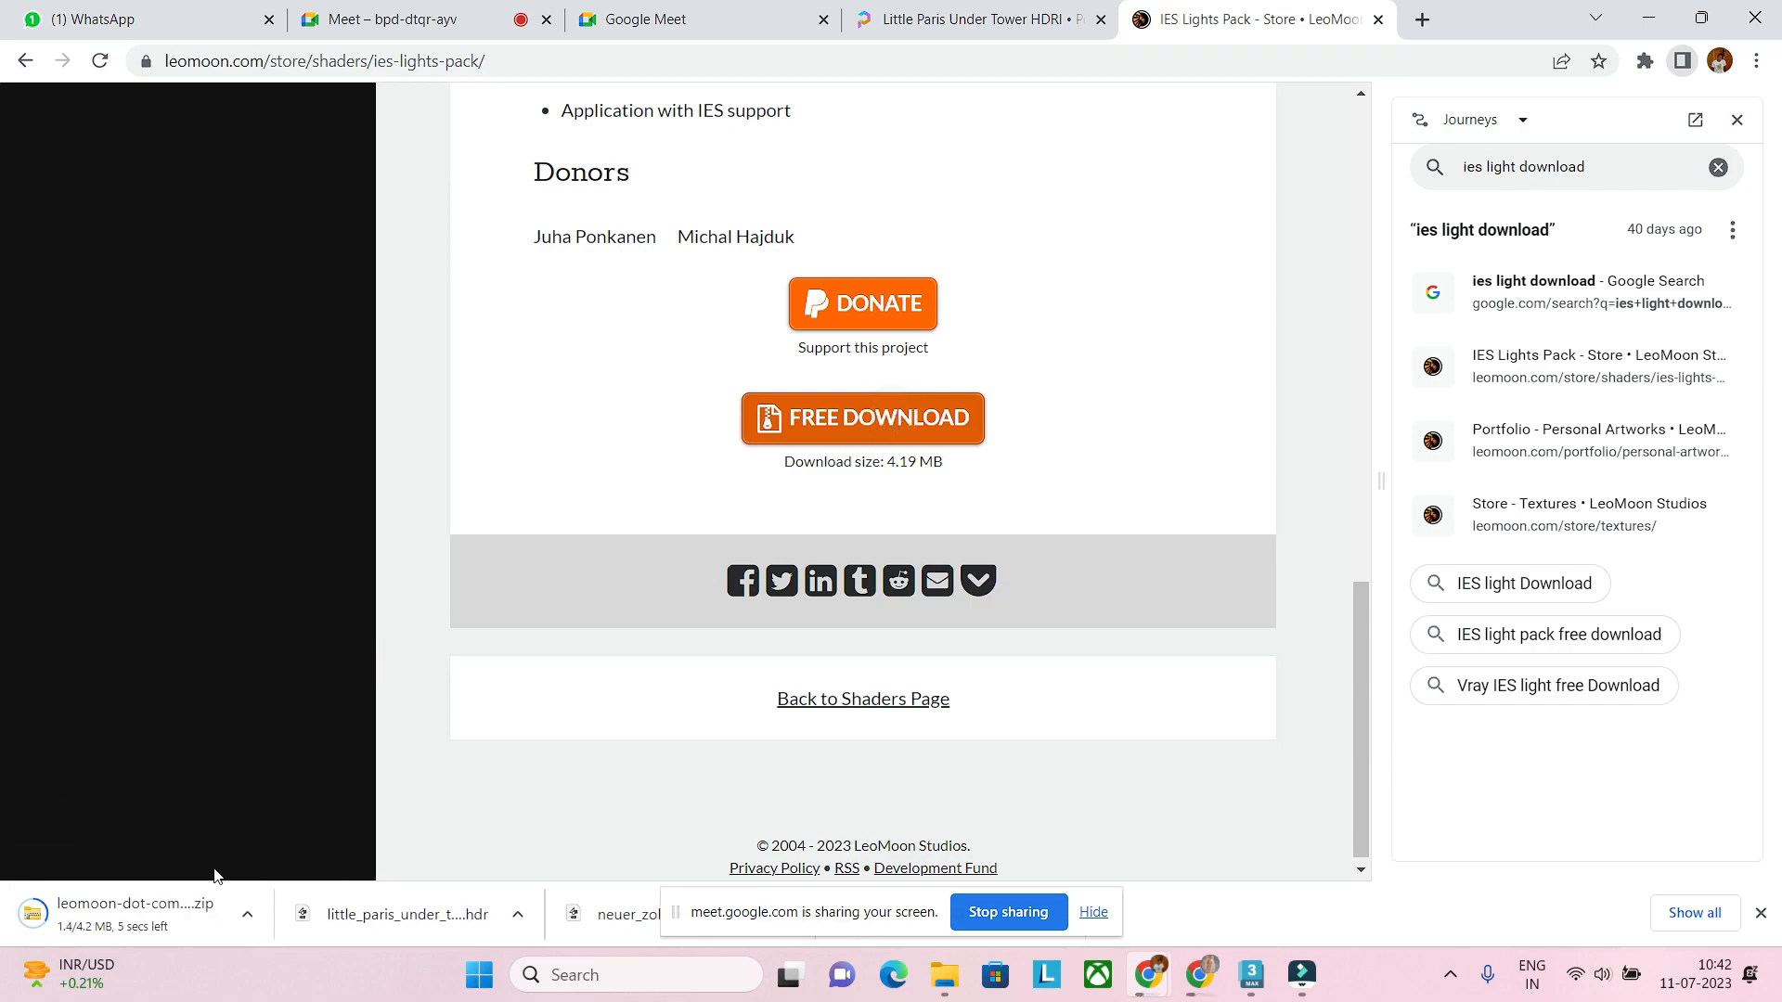
Step: Open the downloaded leomoon-dot-com_ies-lights-pack (1).zip, look through its ies-lights-pack folder, and extract the archive to the suggested Downloads folder
{"action": "left_click", "coordinate": [179, 911]}
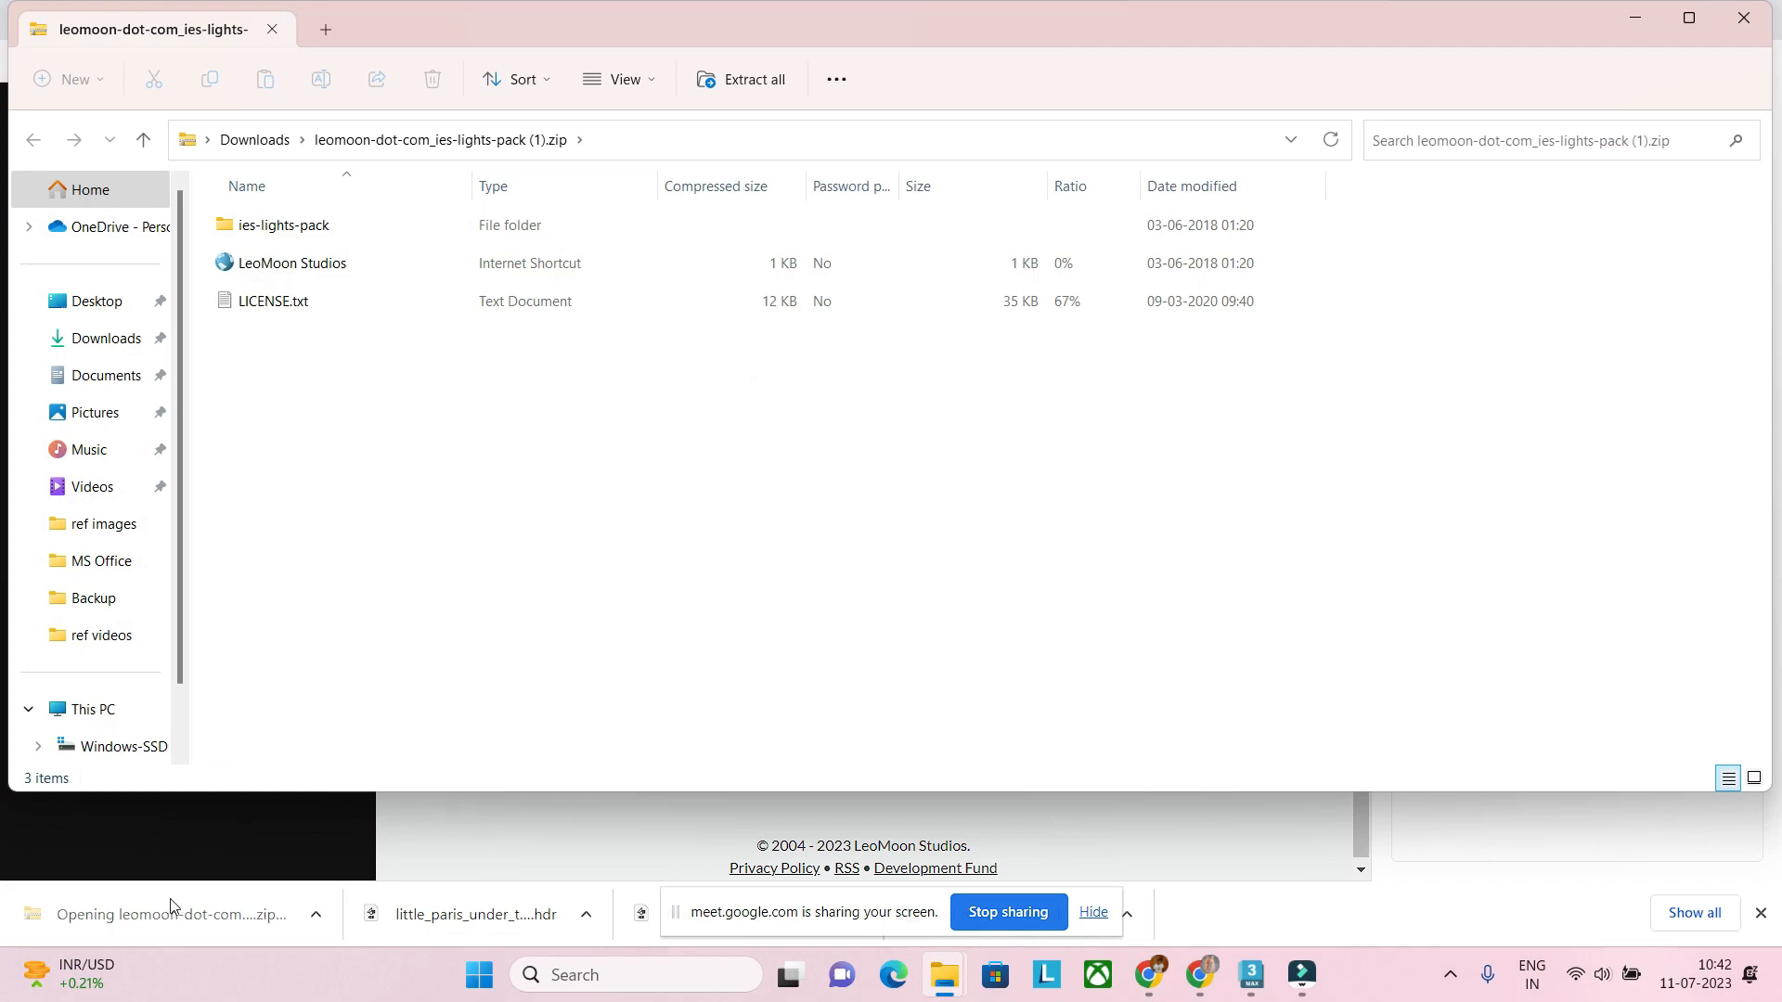
{"action": "double_click", "coordinate": [316, 231]}
{"action": "scroll", "coordinate": [338, 624], "scroll_direction": "down", "scroll_amount": 10}
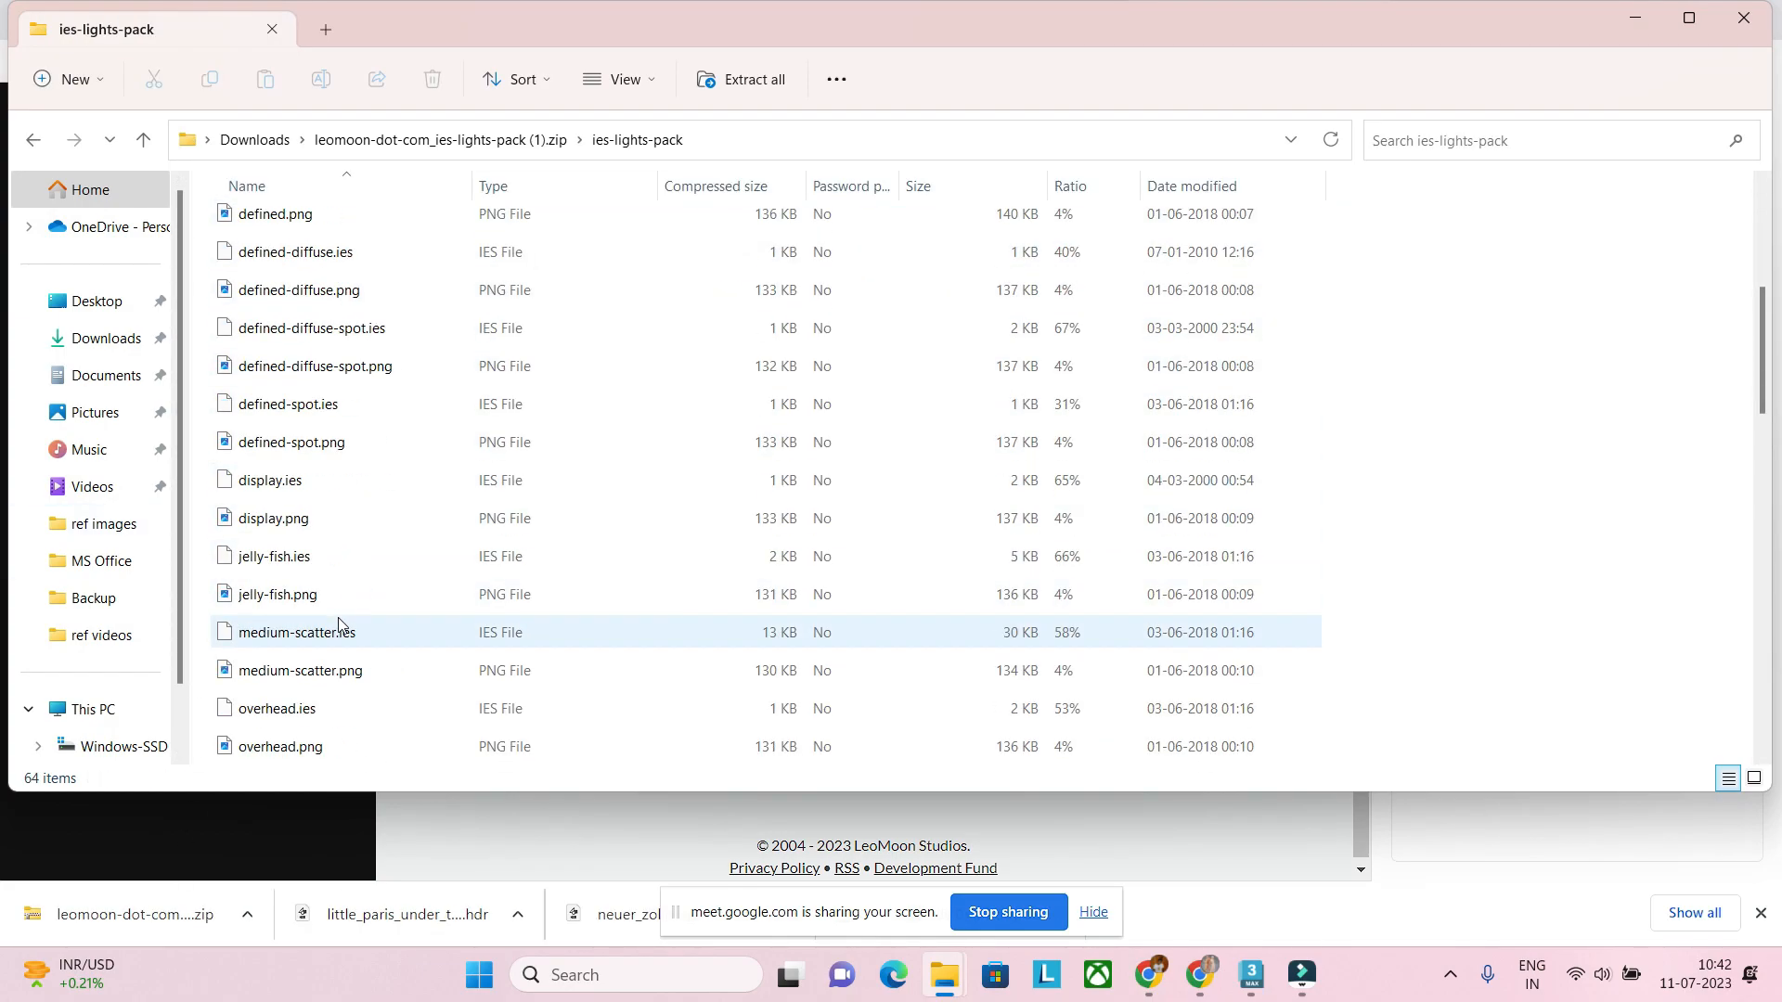
{"action": "scroll", "coordinate": [338, 616], "scroll_direction": "up", "scroll_amount": 9}
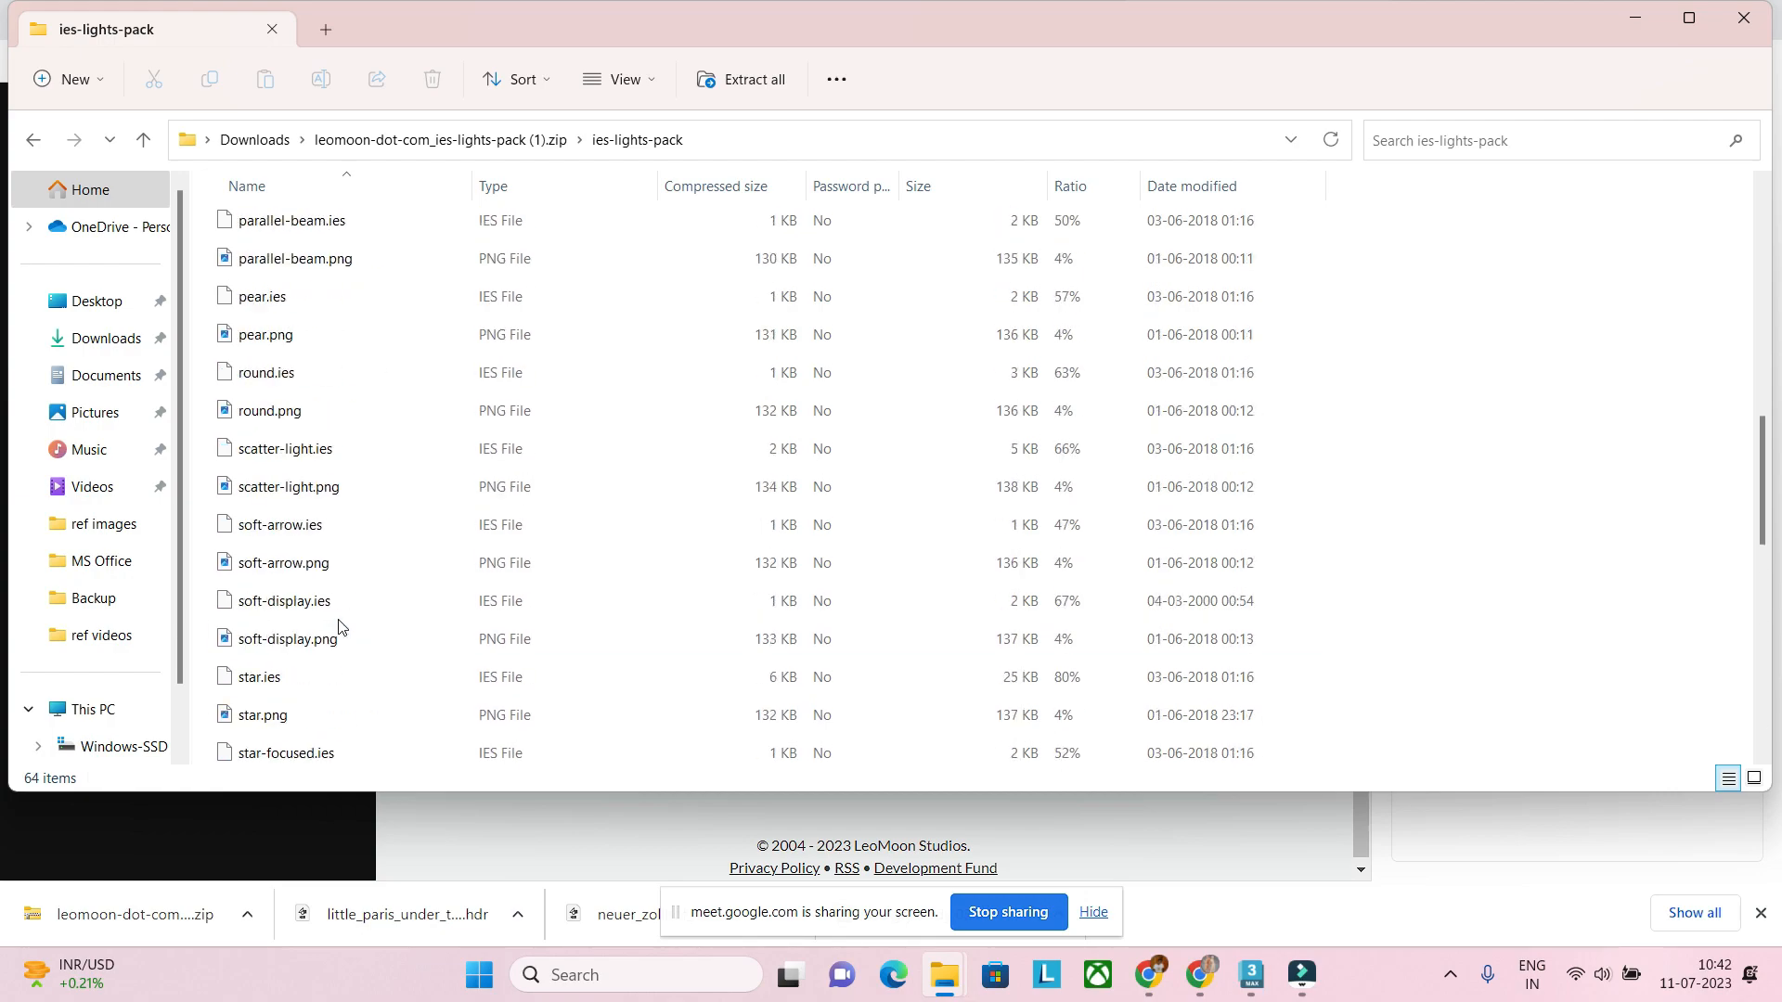
{"action": "left_click", "coordinate": [382, 141]}
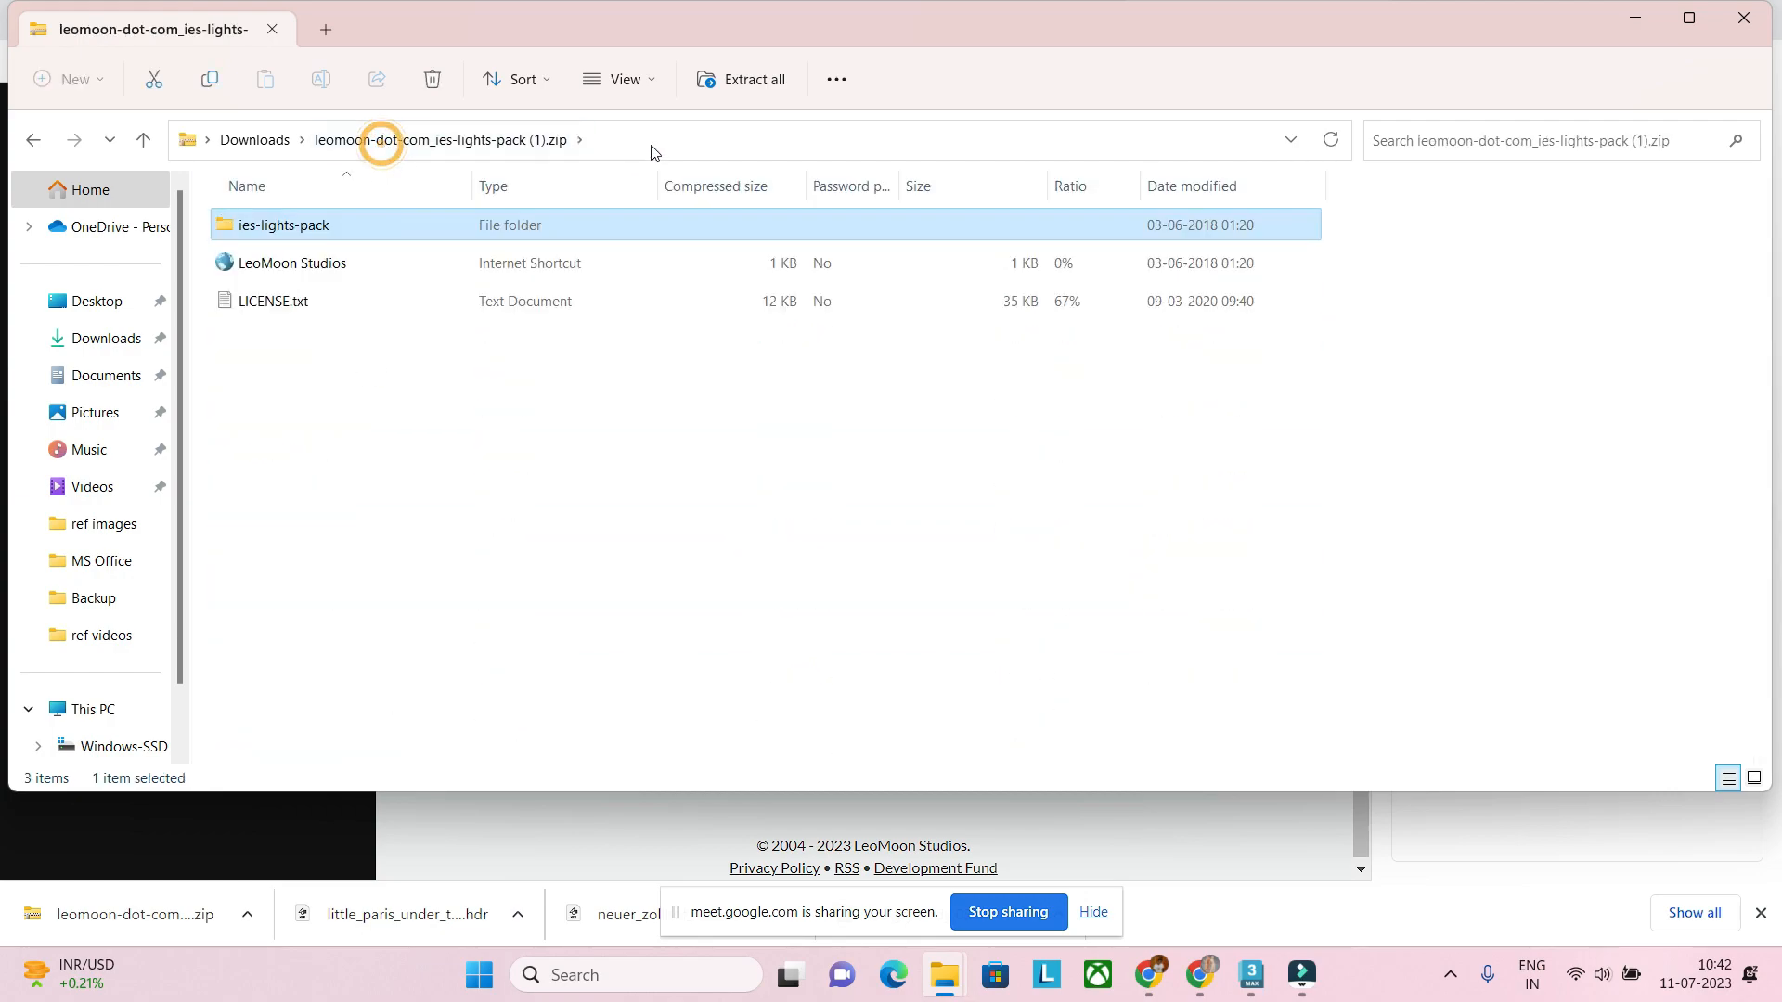
{"action": "left_click", "coordinate": [751, 83]}
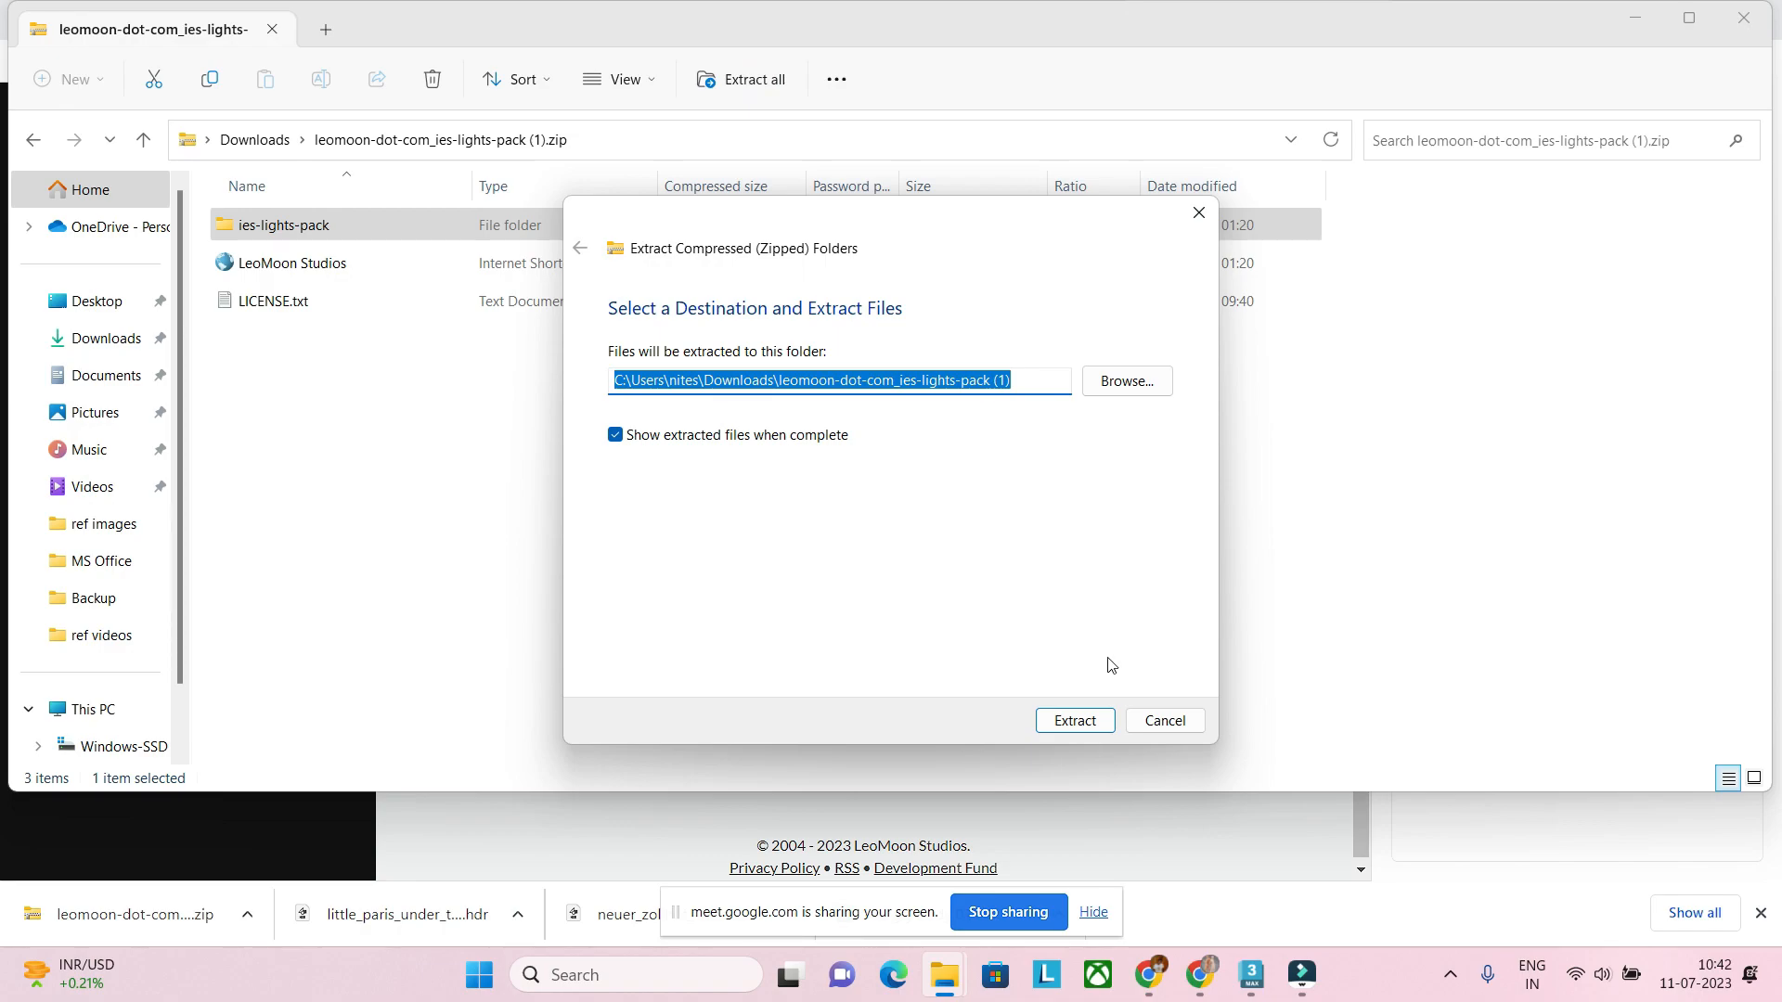
{"action": "left_click", "coordinate": [1091, 721]}
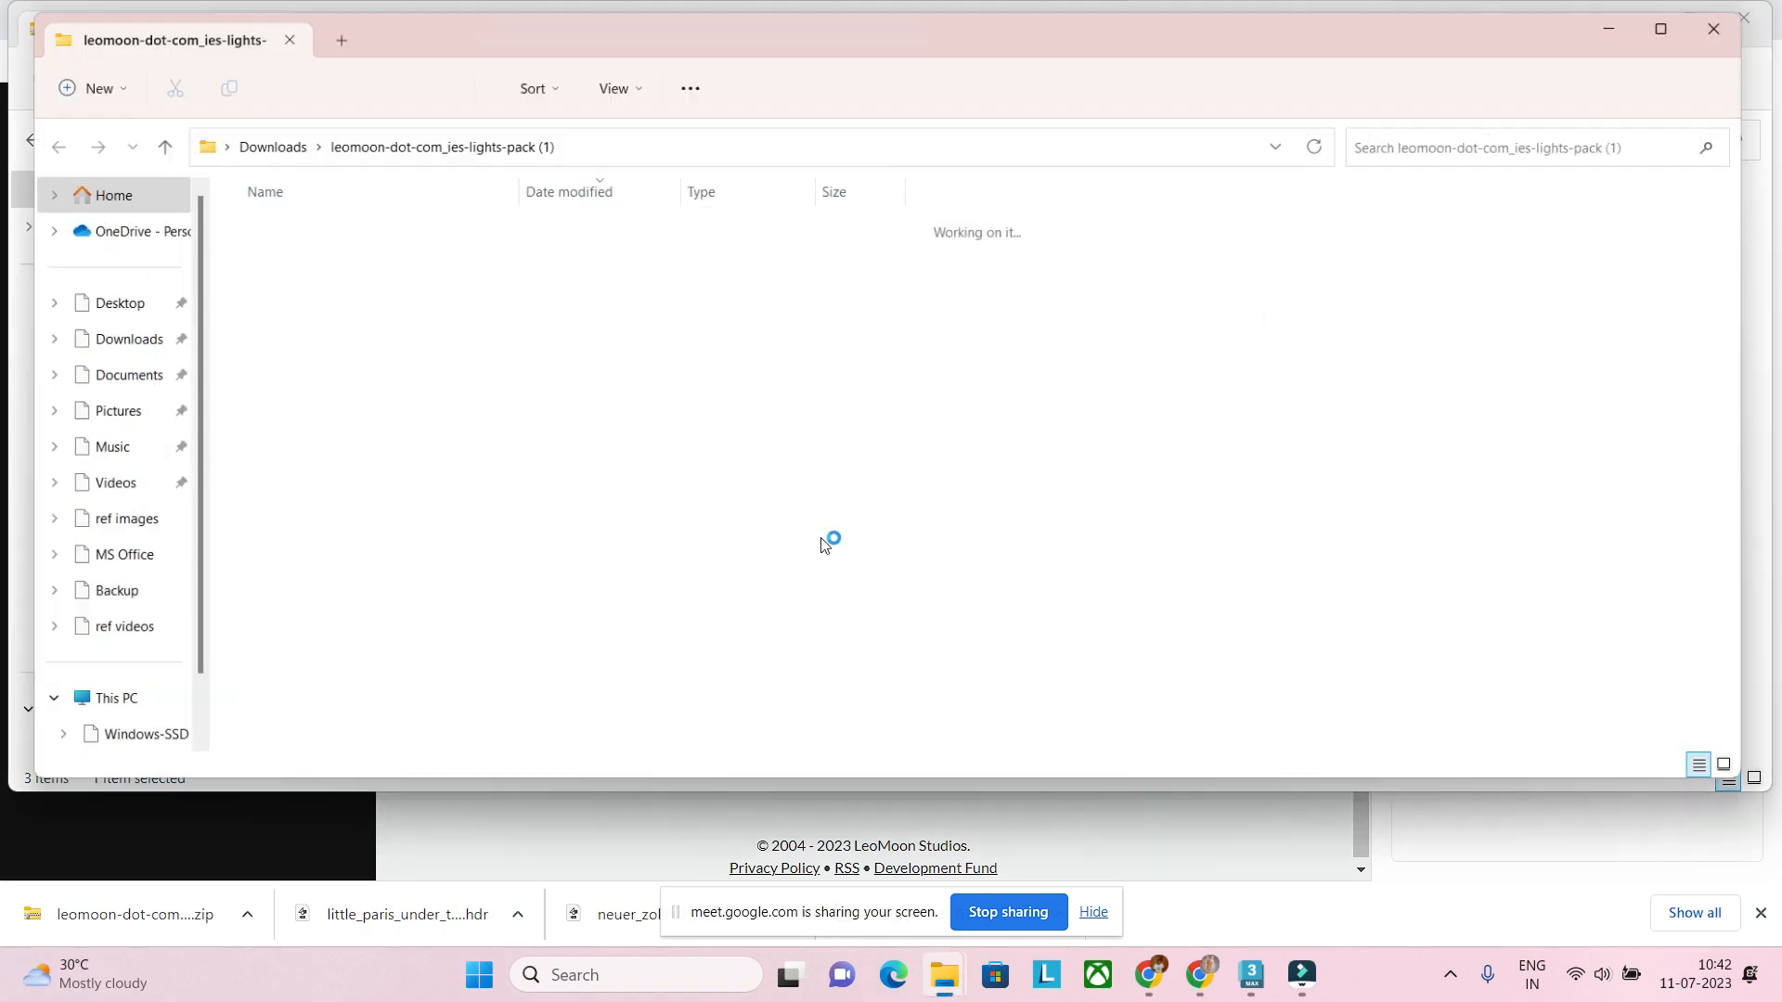
Step: Preview pear.png, round.png and x-arrow.png from the extracted ies-lights-pack folder, always using Photos for PNG files
{"action": "double_click", "coordinate": [320, 335]}
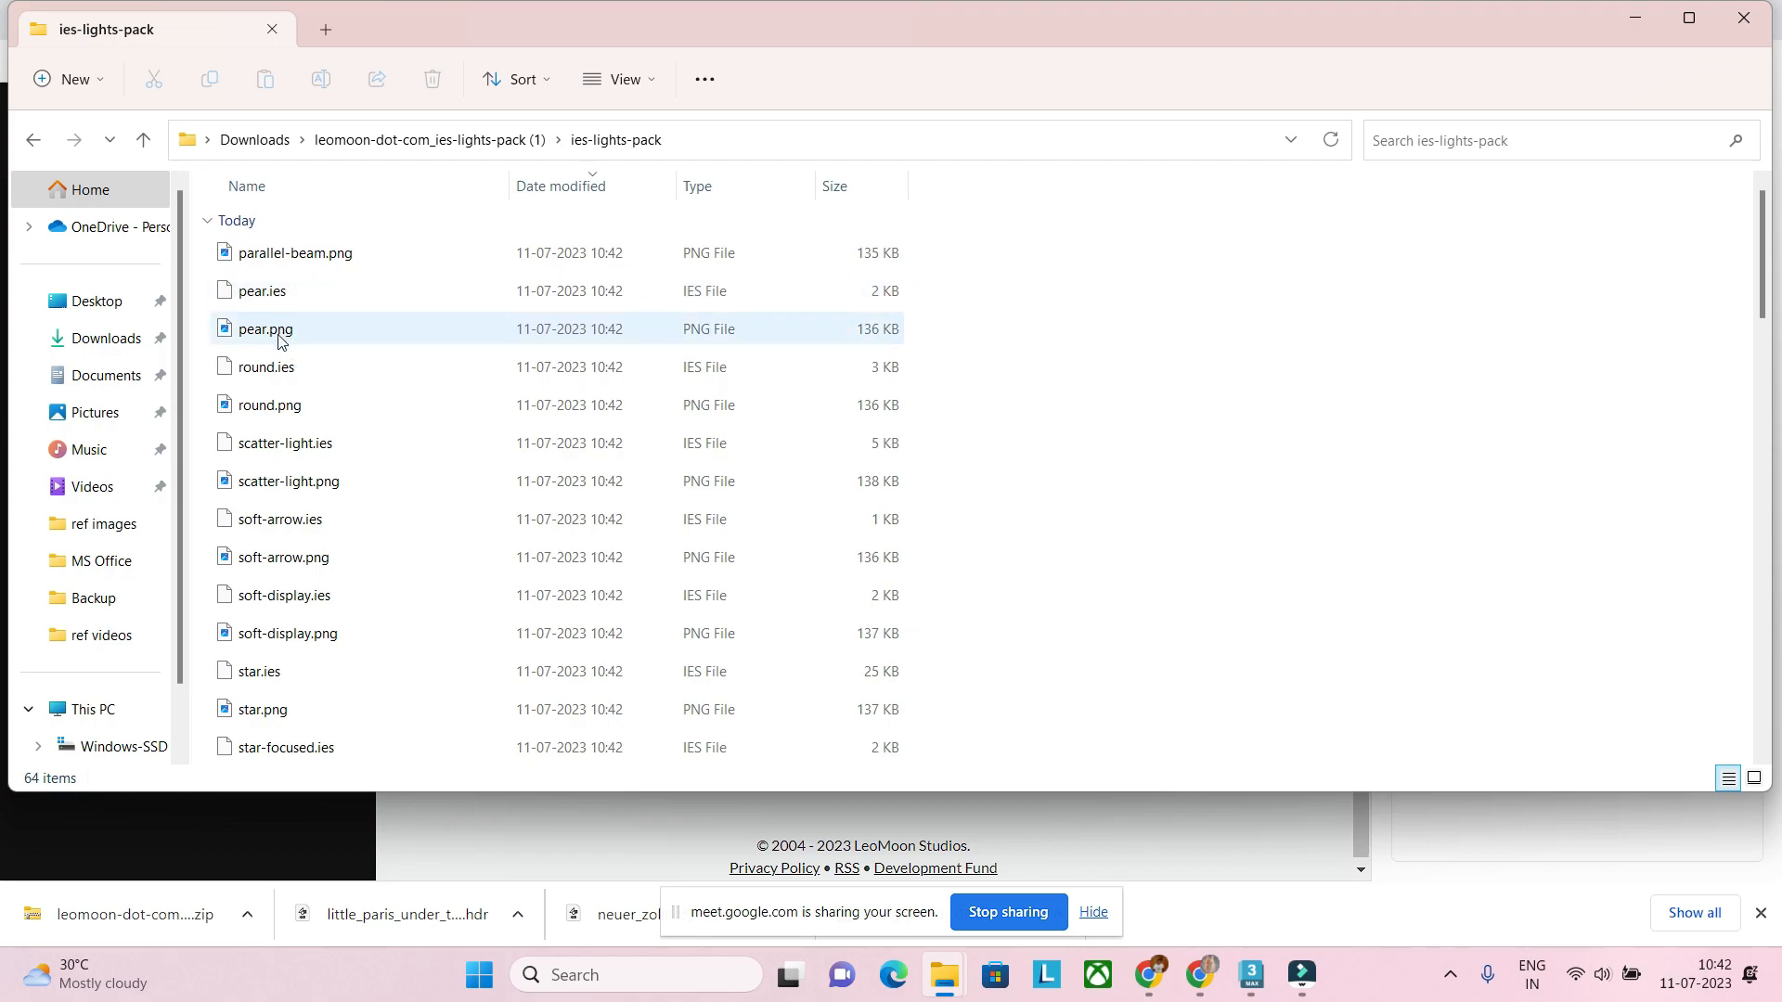
{"action": "double_click", "coordinate": [280, 336]}
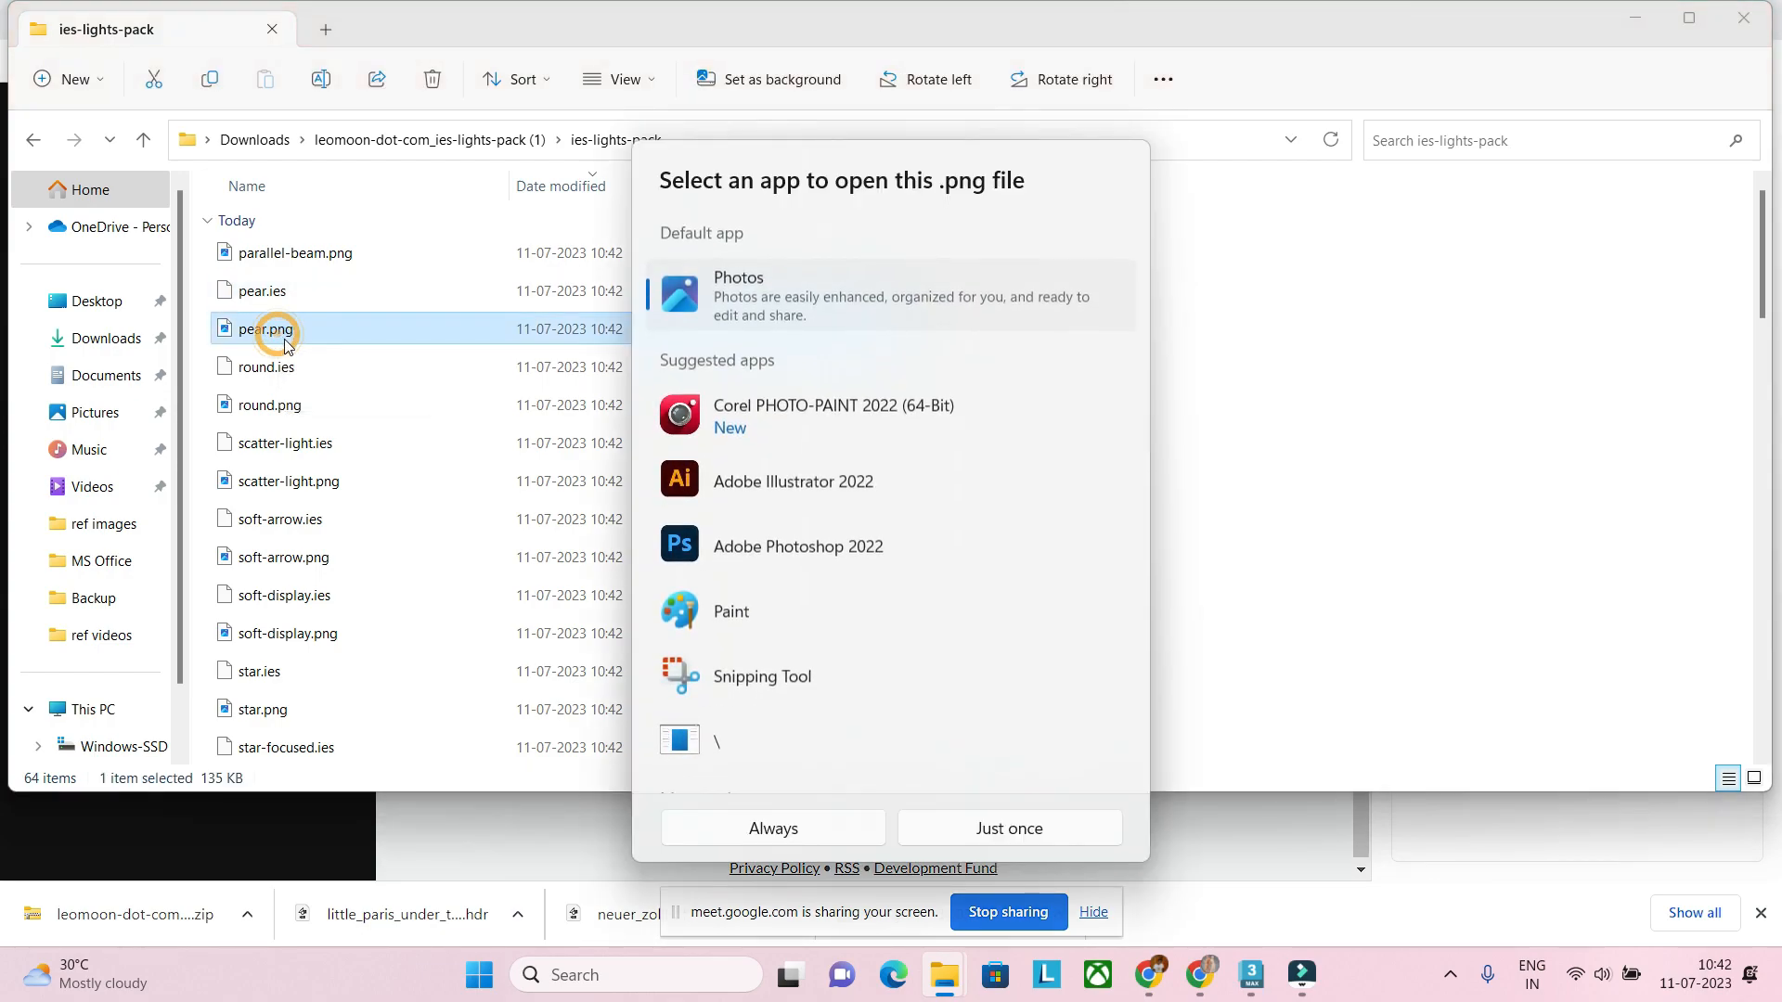
{"action": "left_click", "coordinate": [782, 829]}
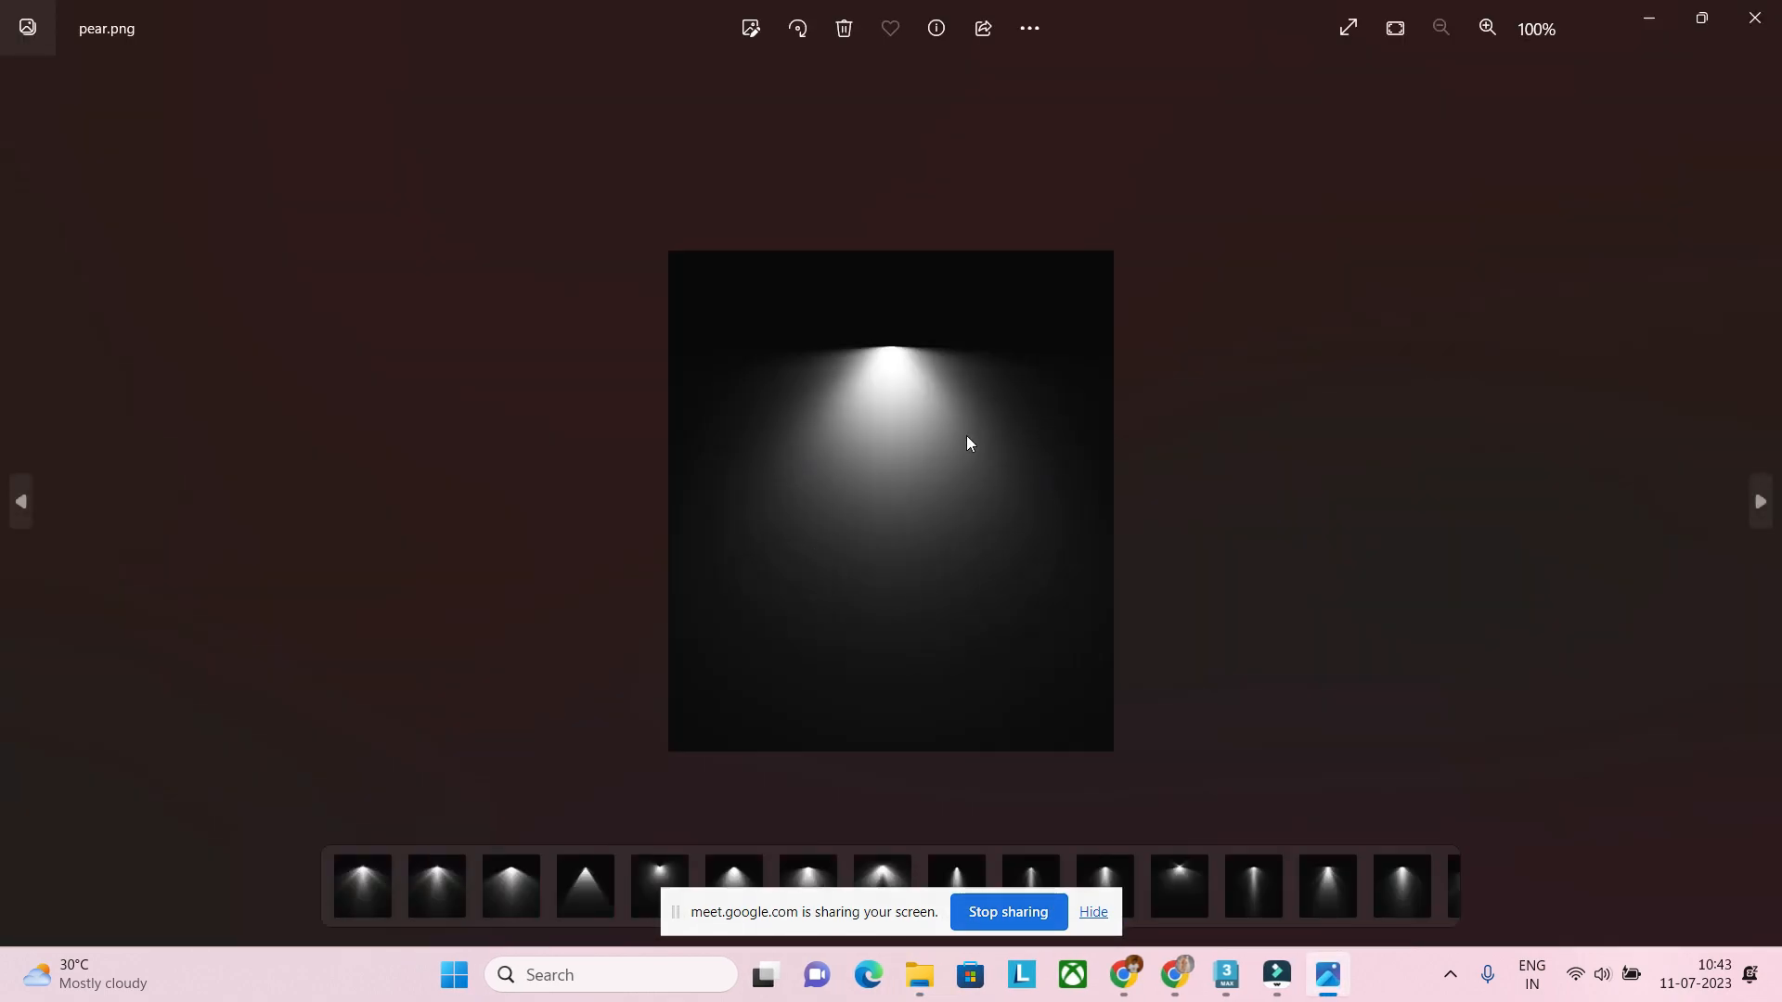
{"action": "left_click", "coordinate": [1753, 19]}
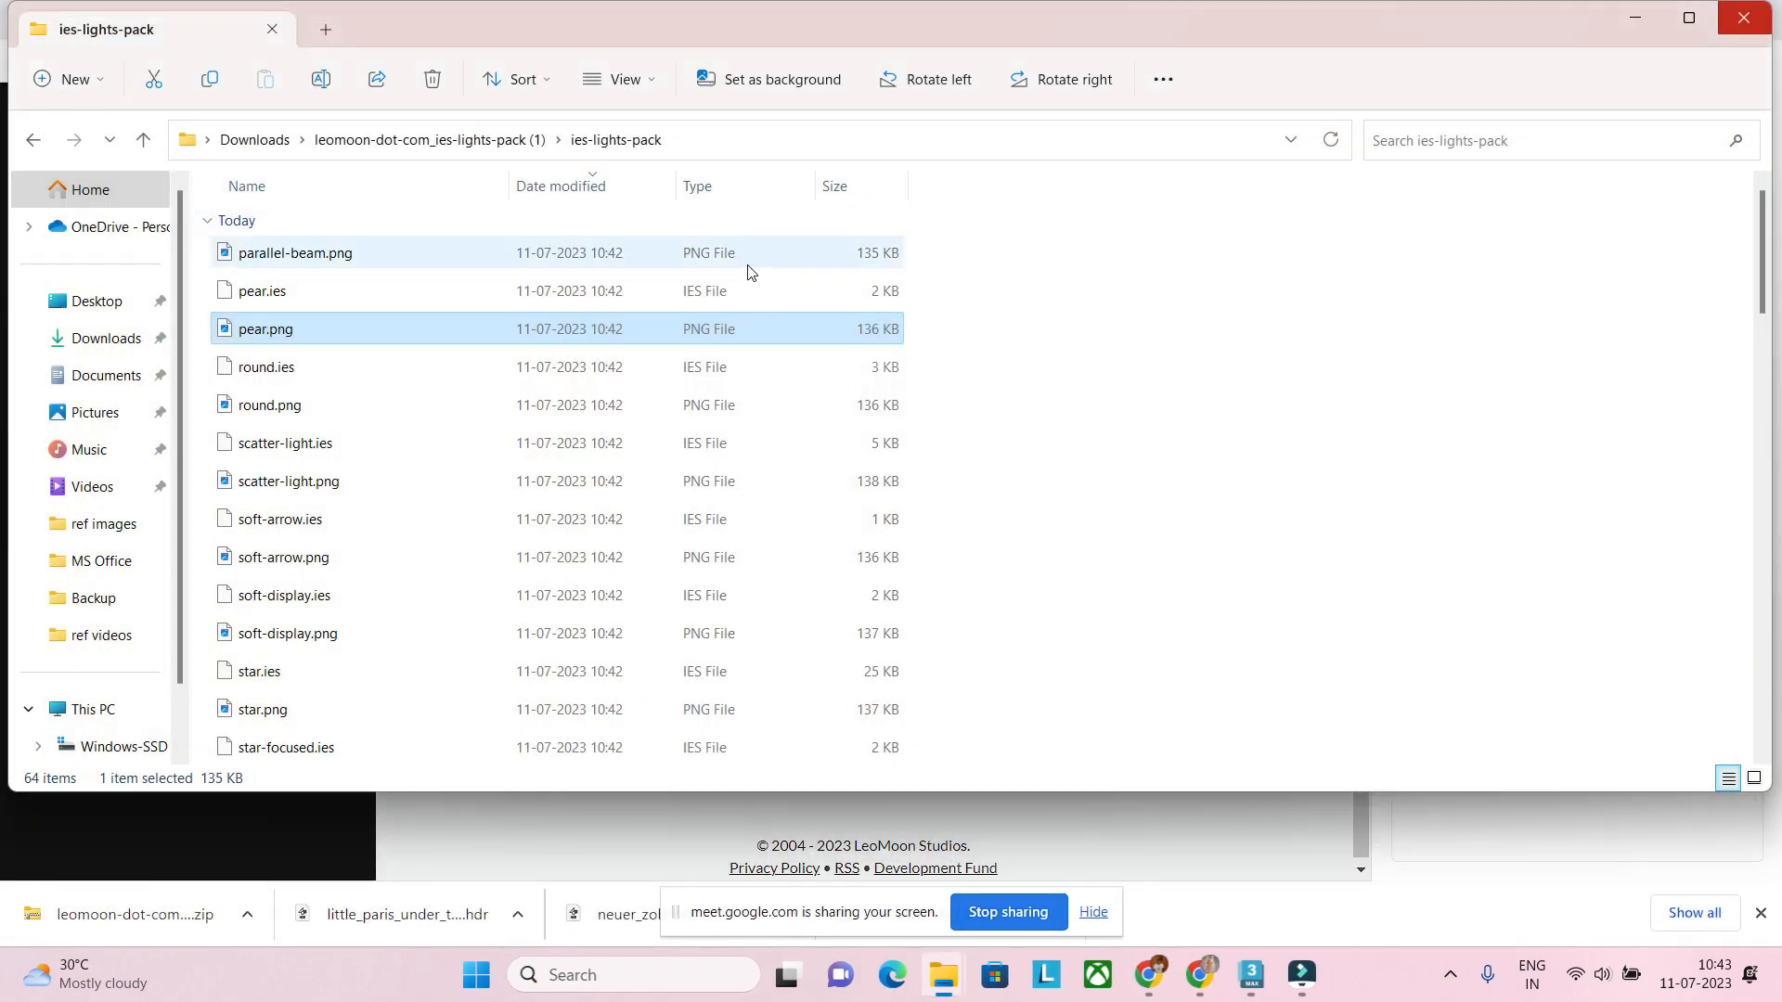
{"action": "double_click", "coordinate": [286, 404]}
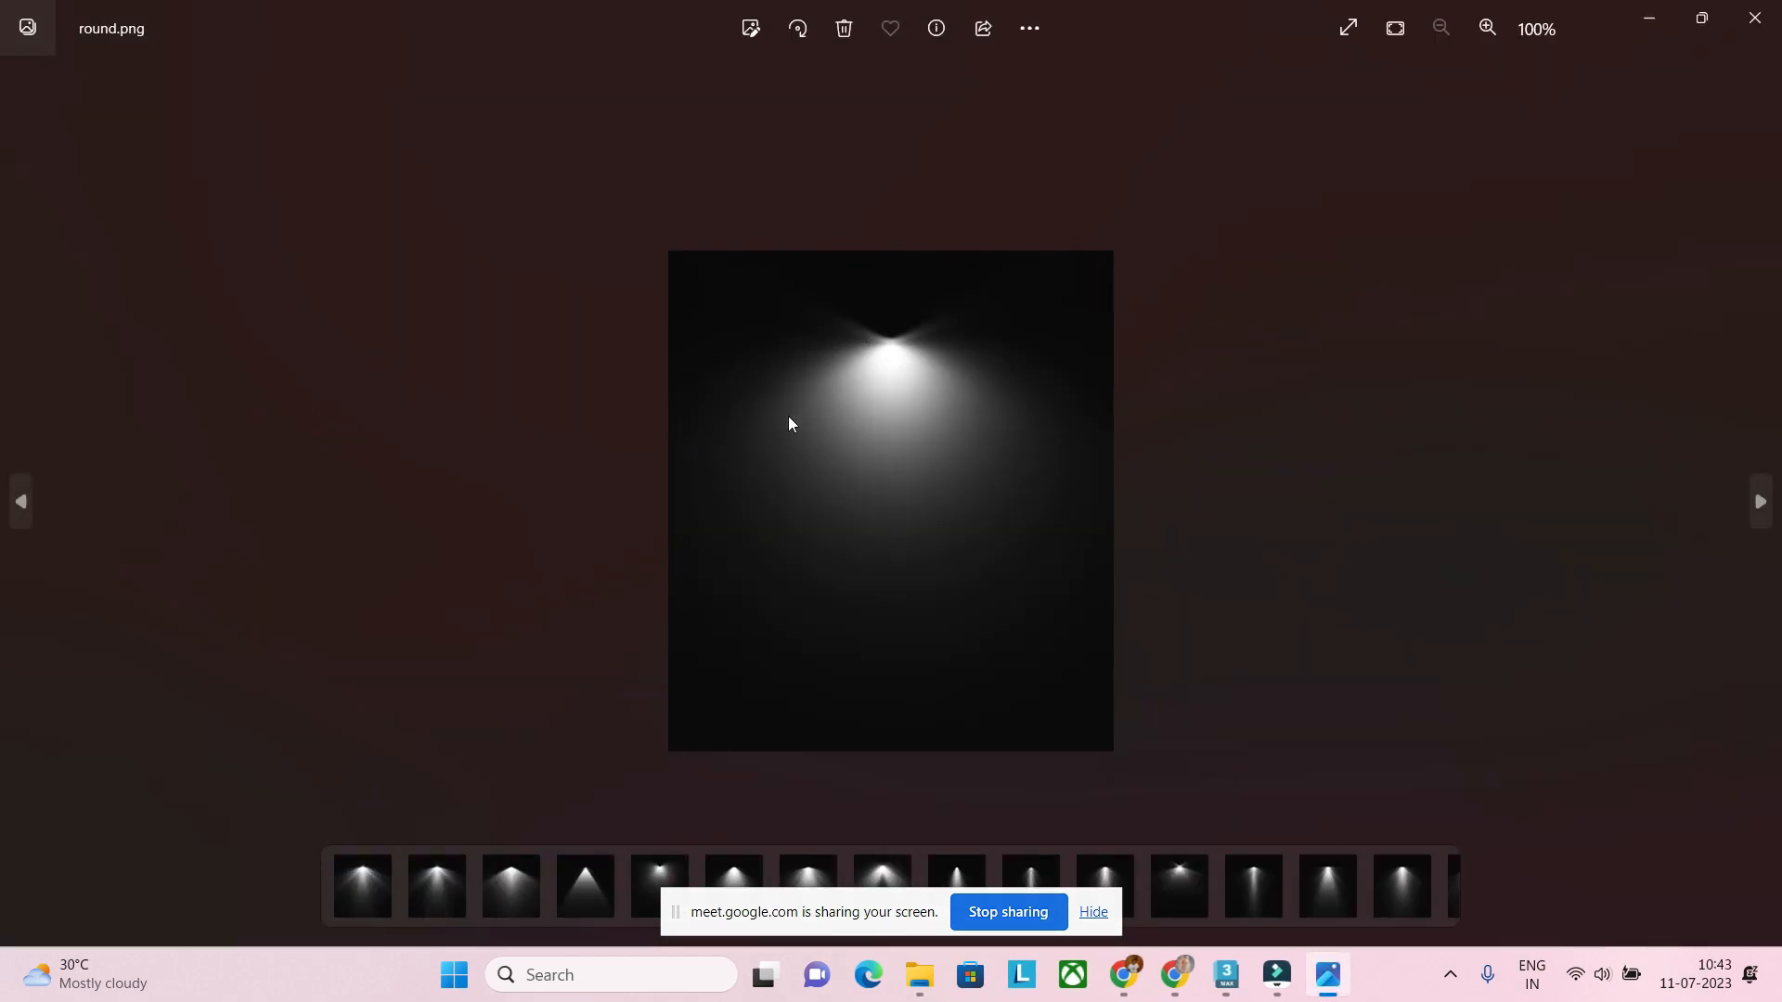
{"action": "left_click", "coordinate": [1754, 18]}
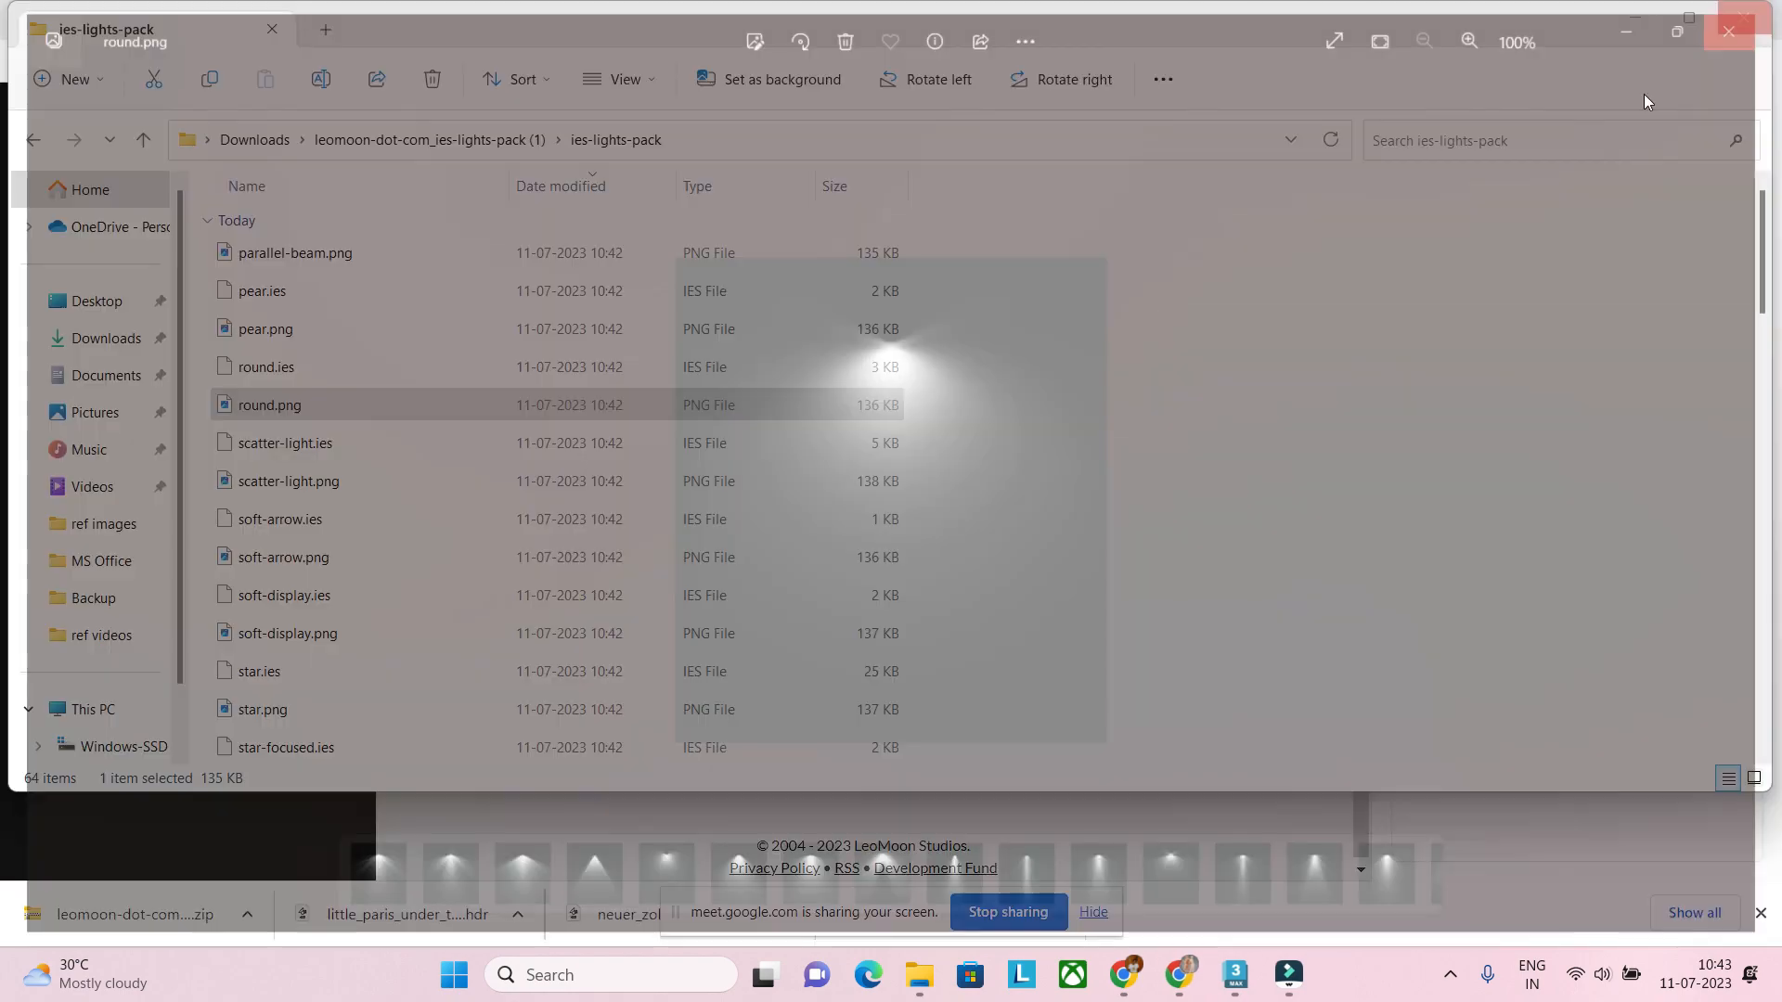
{"action": "scroll", "coordinate": [429, 501], "scroll_direction": "down", "scroll_amount": 6}
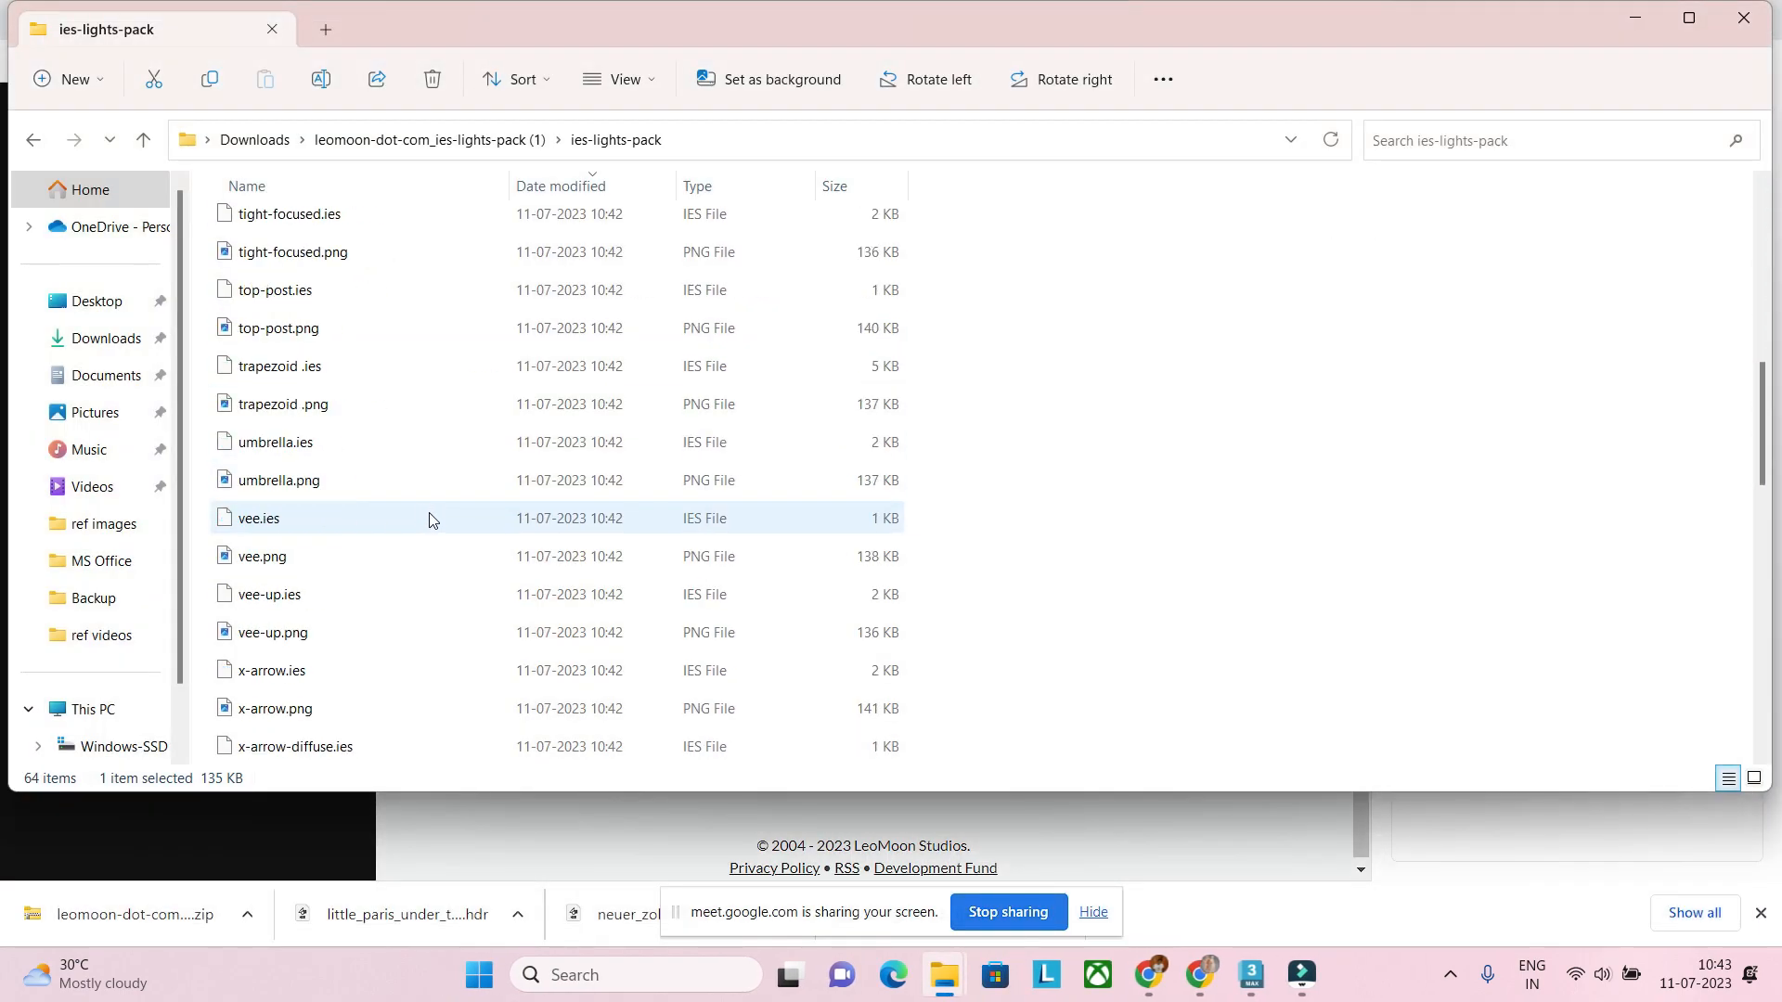
{"action": "double_click", "coordinate": [309, 711]}
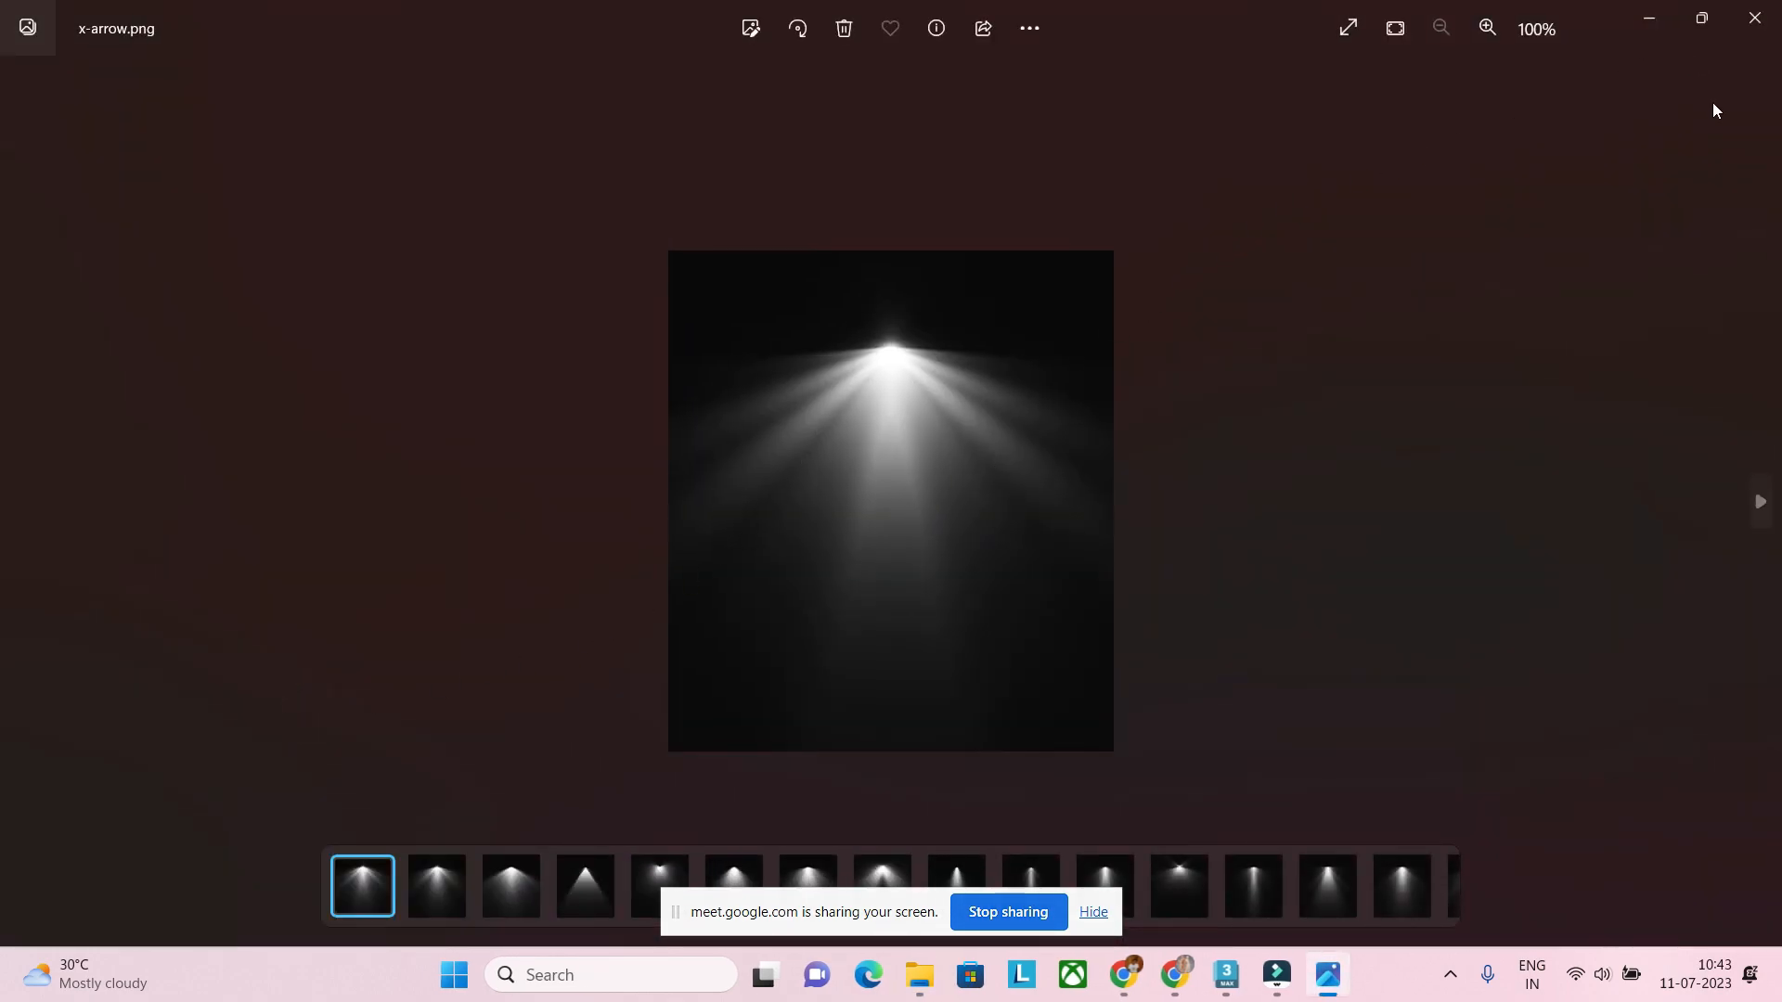
{"action": "left_click", "coordinate": [1755, 17]}
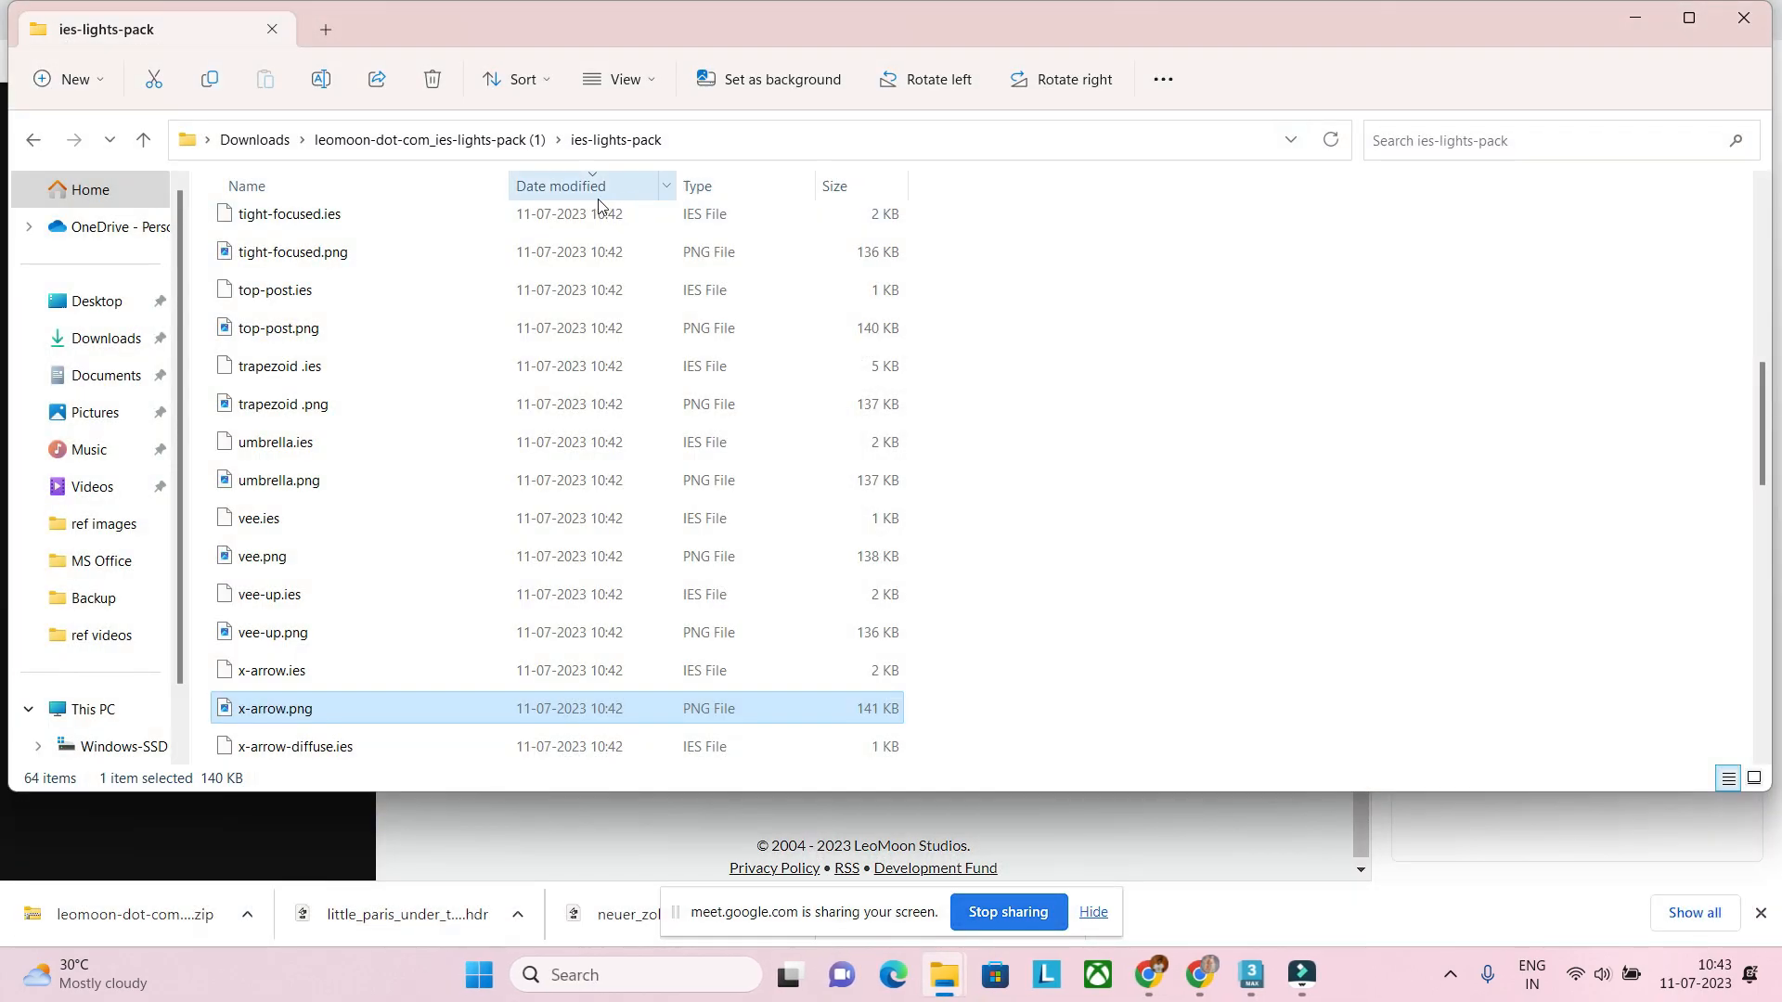
Step: Move the ies-lights-pack folder from the extracted leomoon-dot-com_ies-lights-pack (1) folder into the ref images folder on the Desktop
{"action": "left_click", "coordinate": [404, 141]}
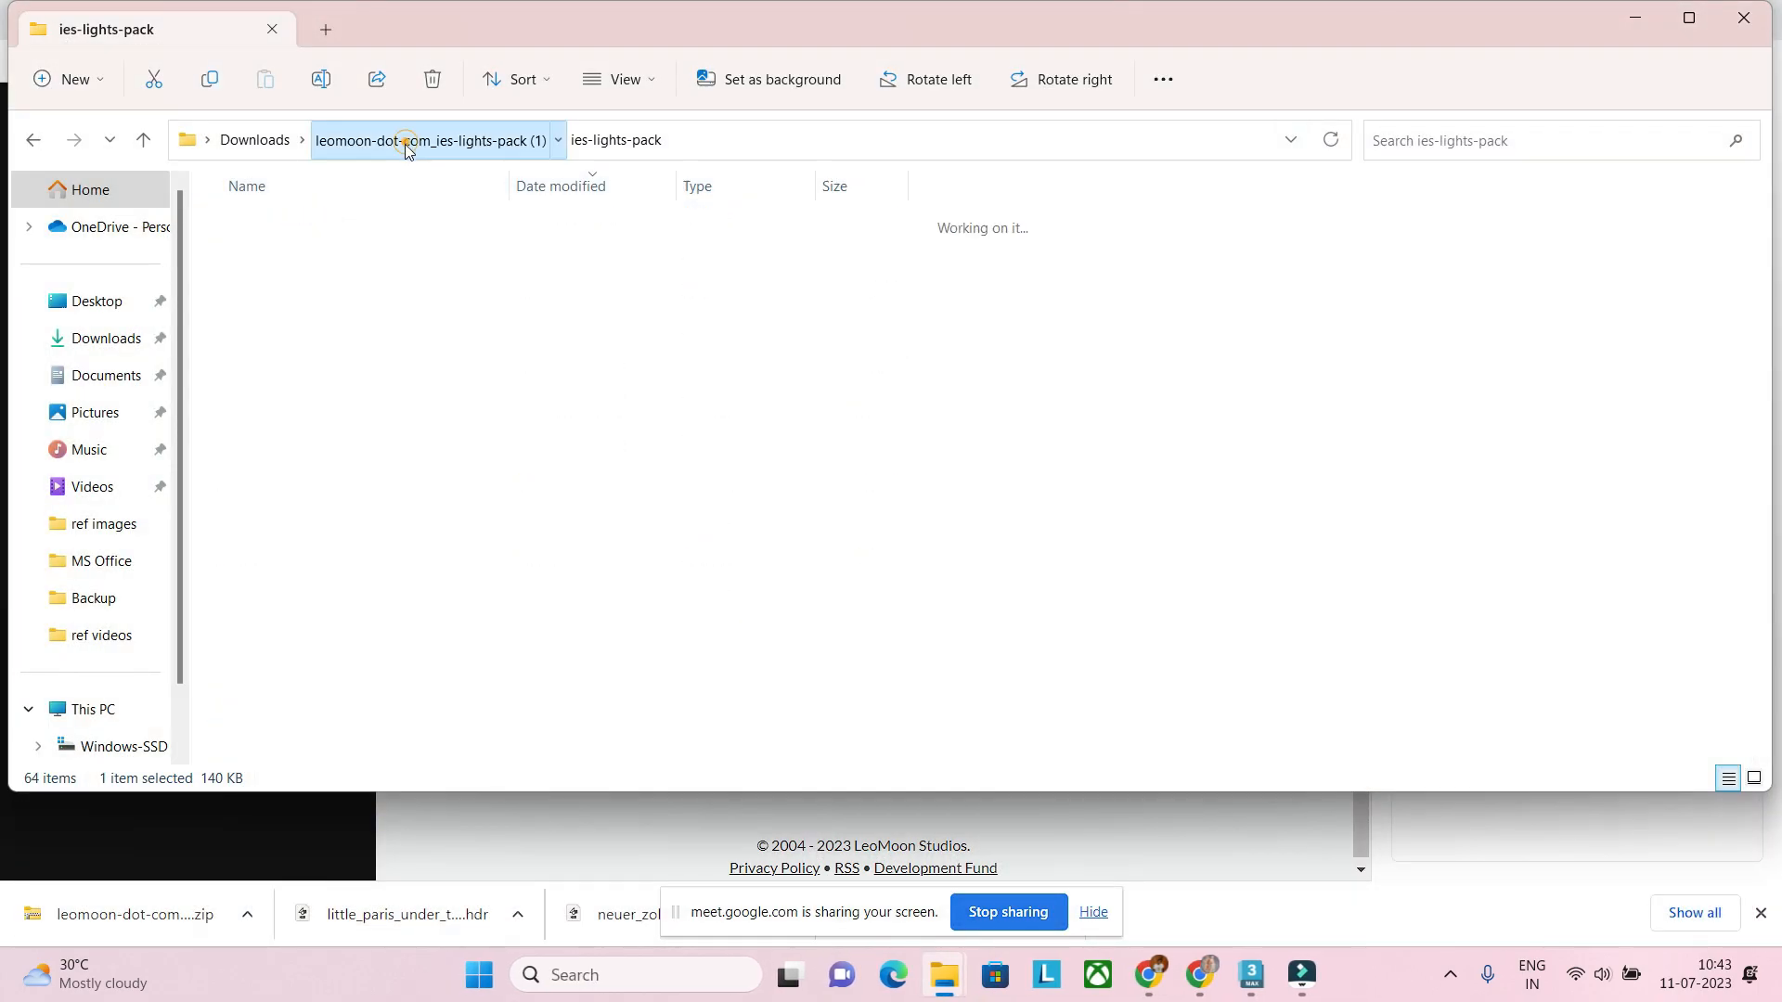
{"action": "right_click", "coordinate": [291, 332]}
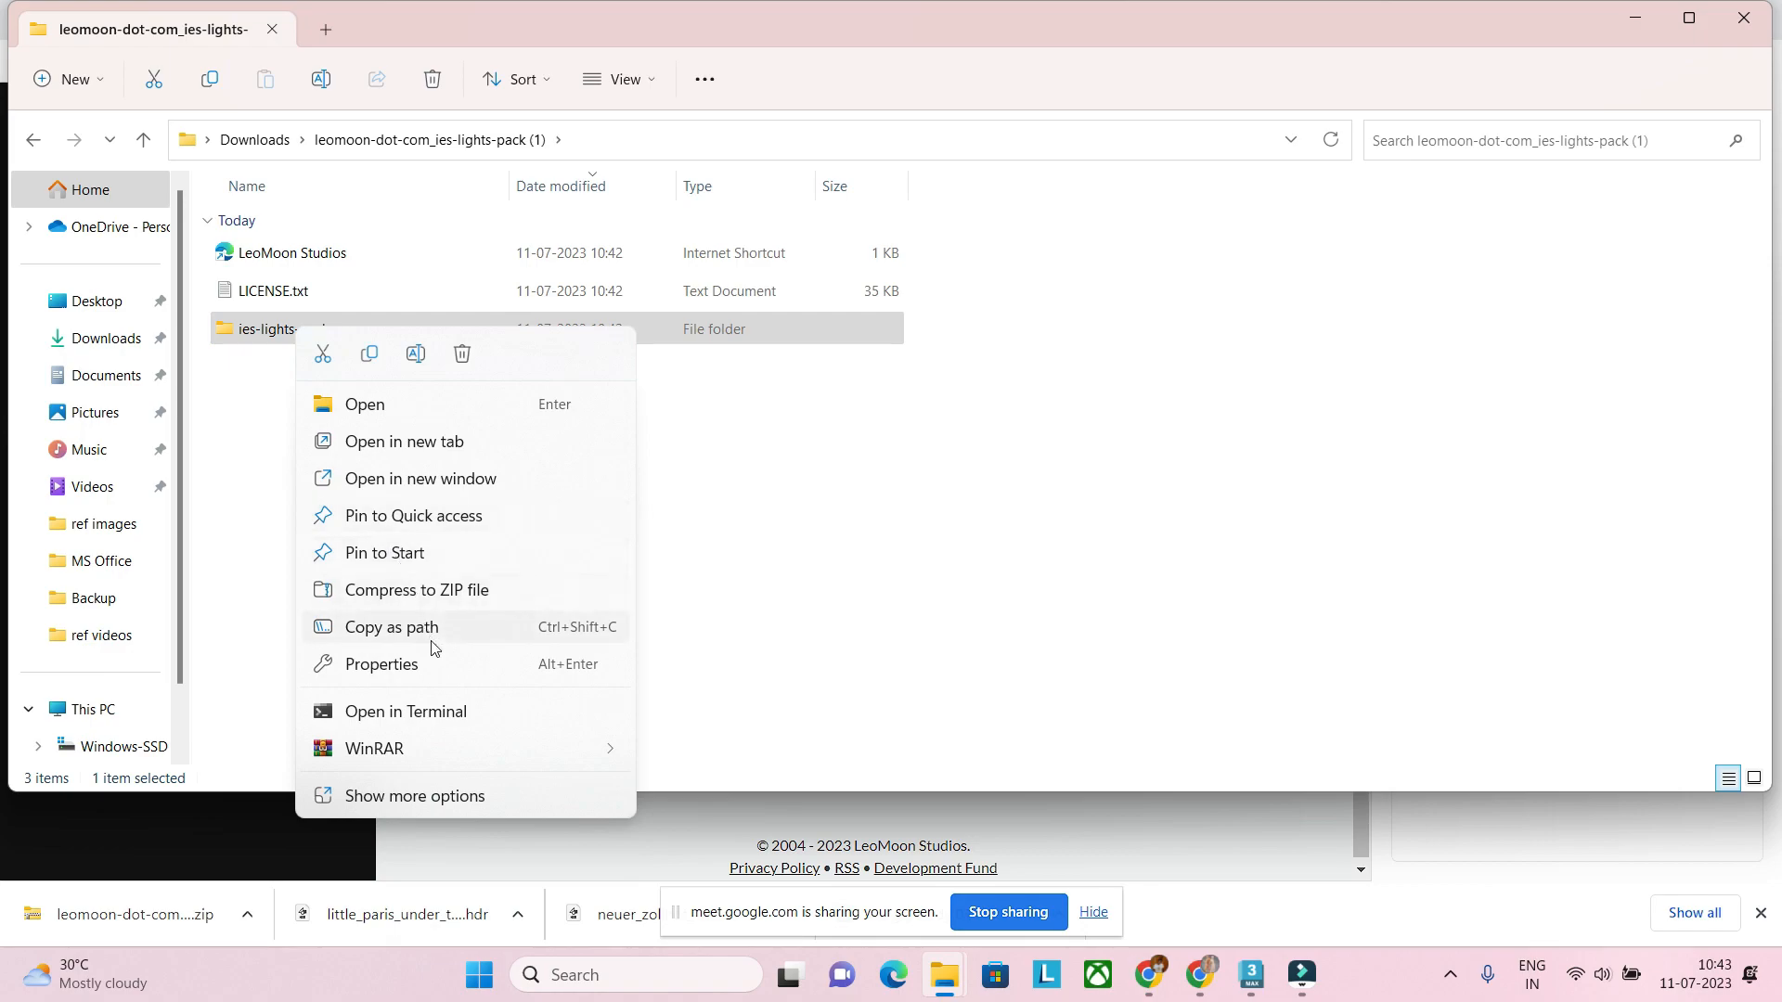
{"action": "left_click", "coordinate": [323, 356]}
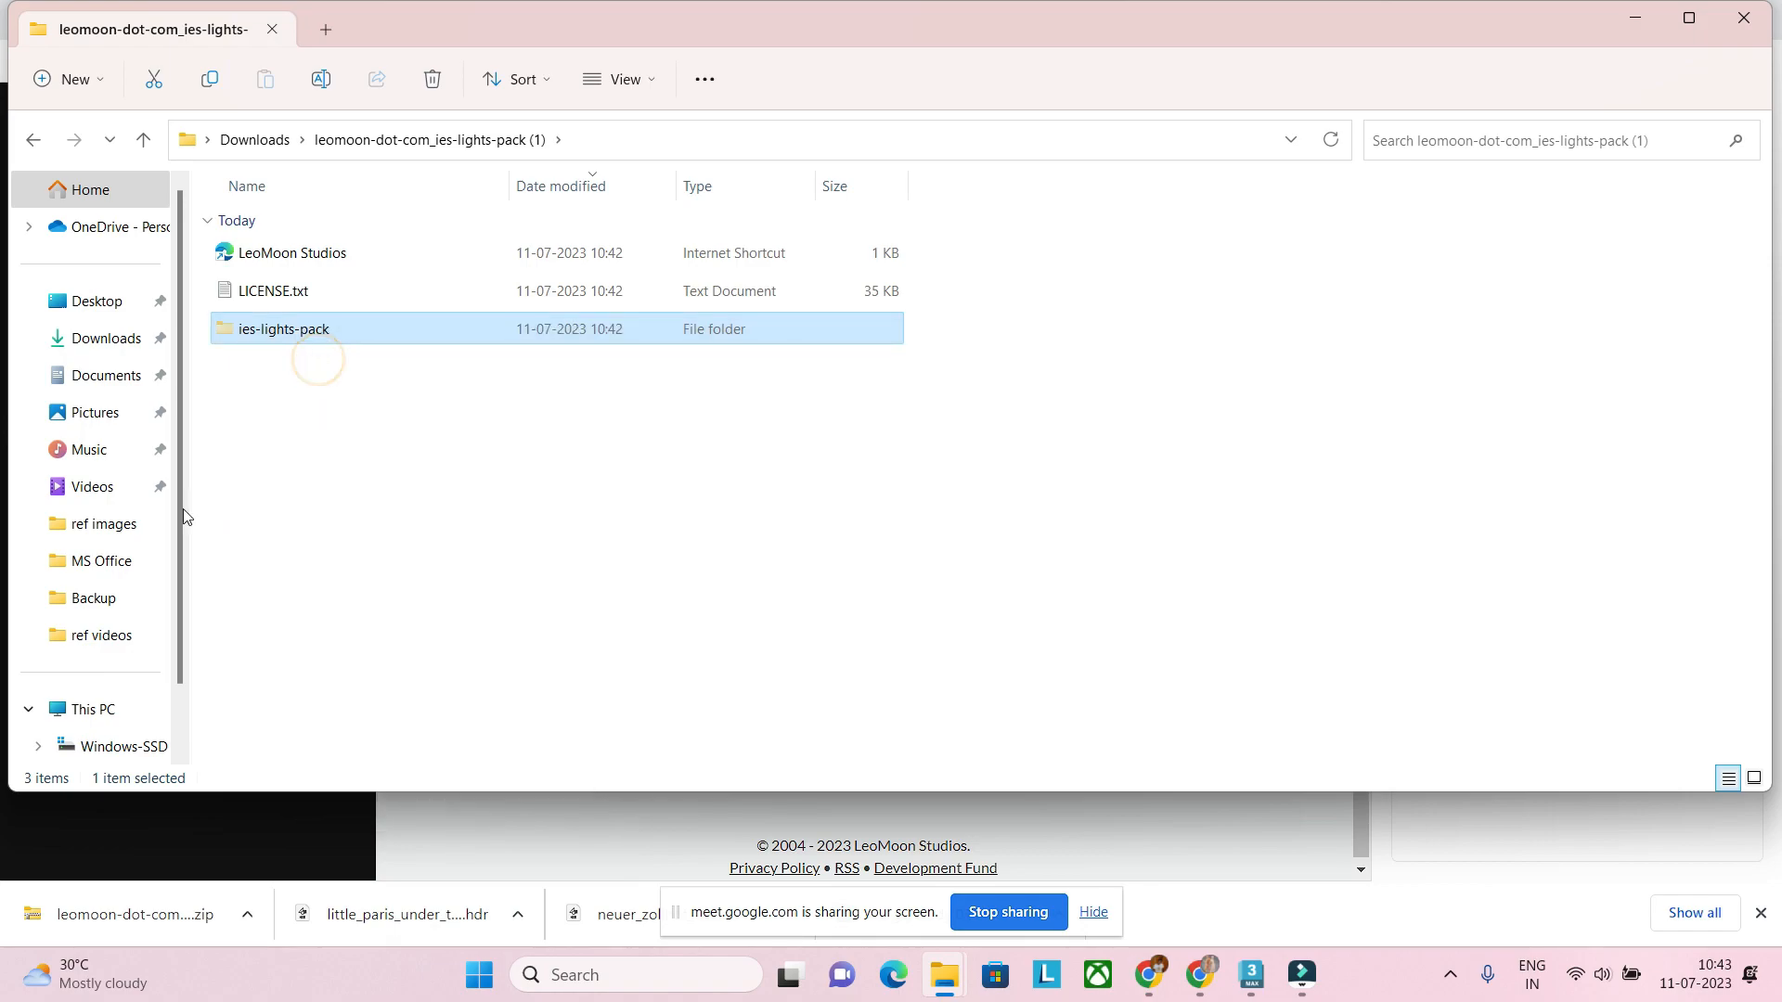
{"action": "left_click", "coordinate": [133, 523]}
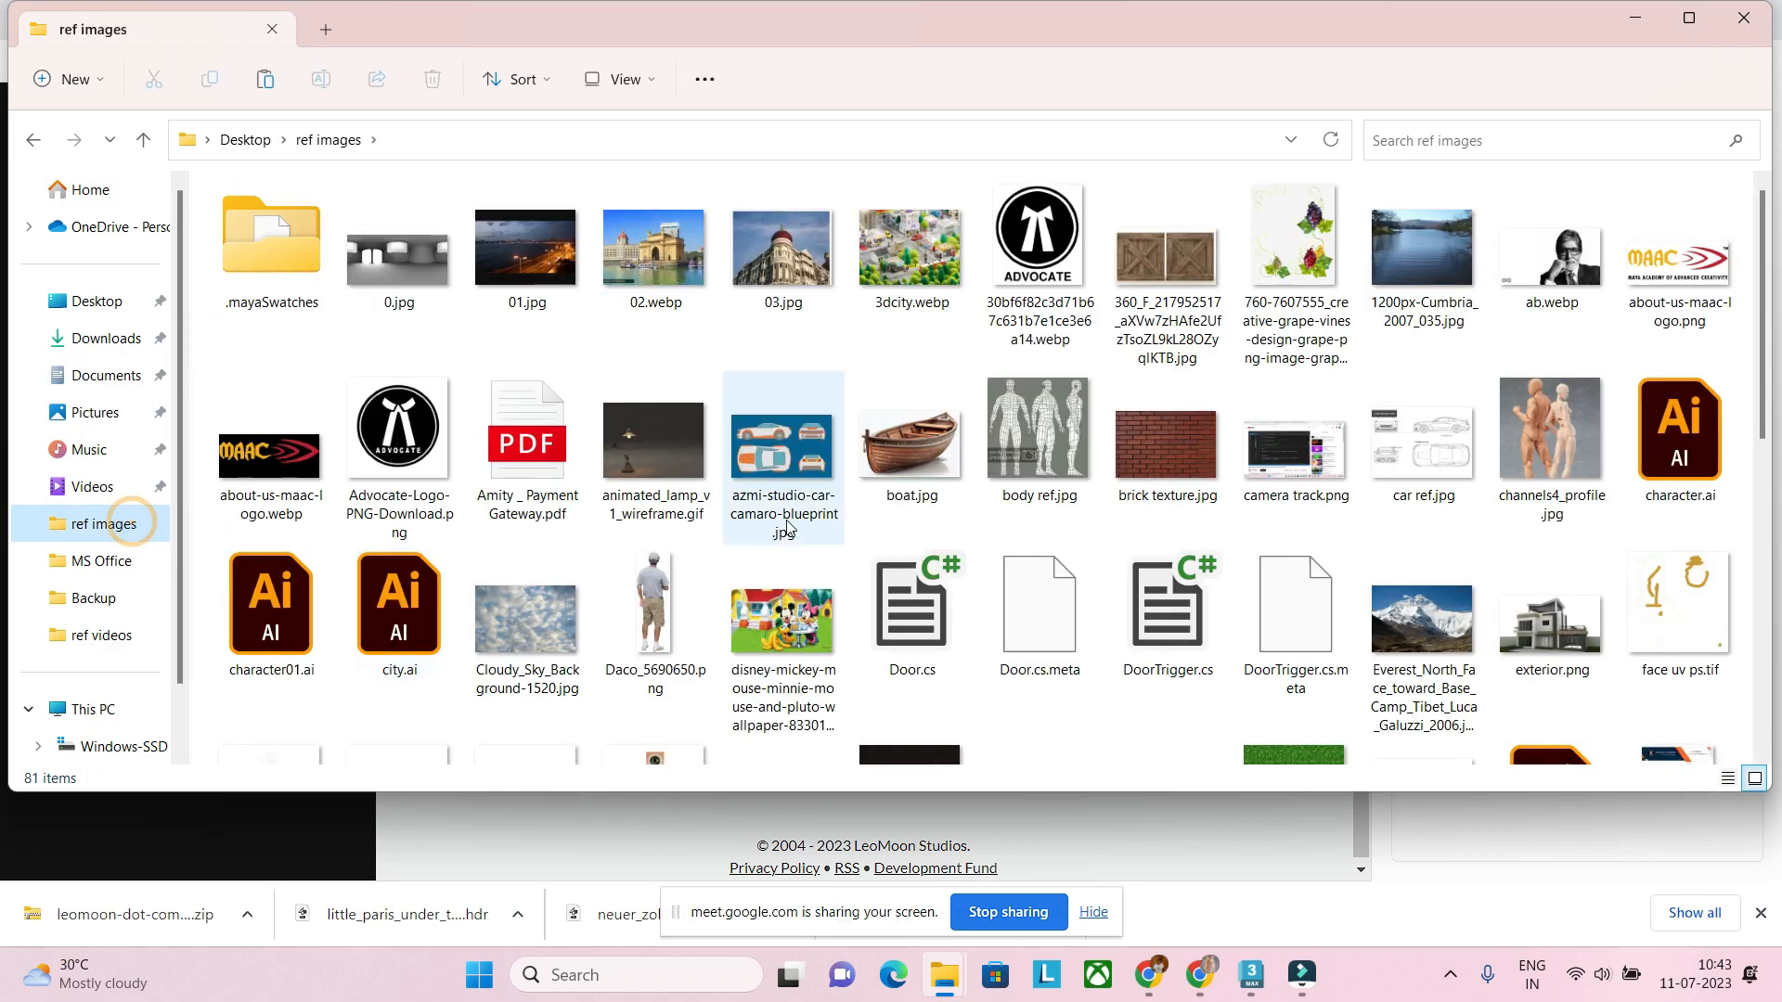
{"action": "right_click", "coordinate": [698, 358]}
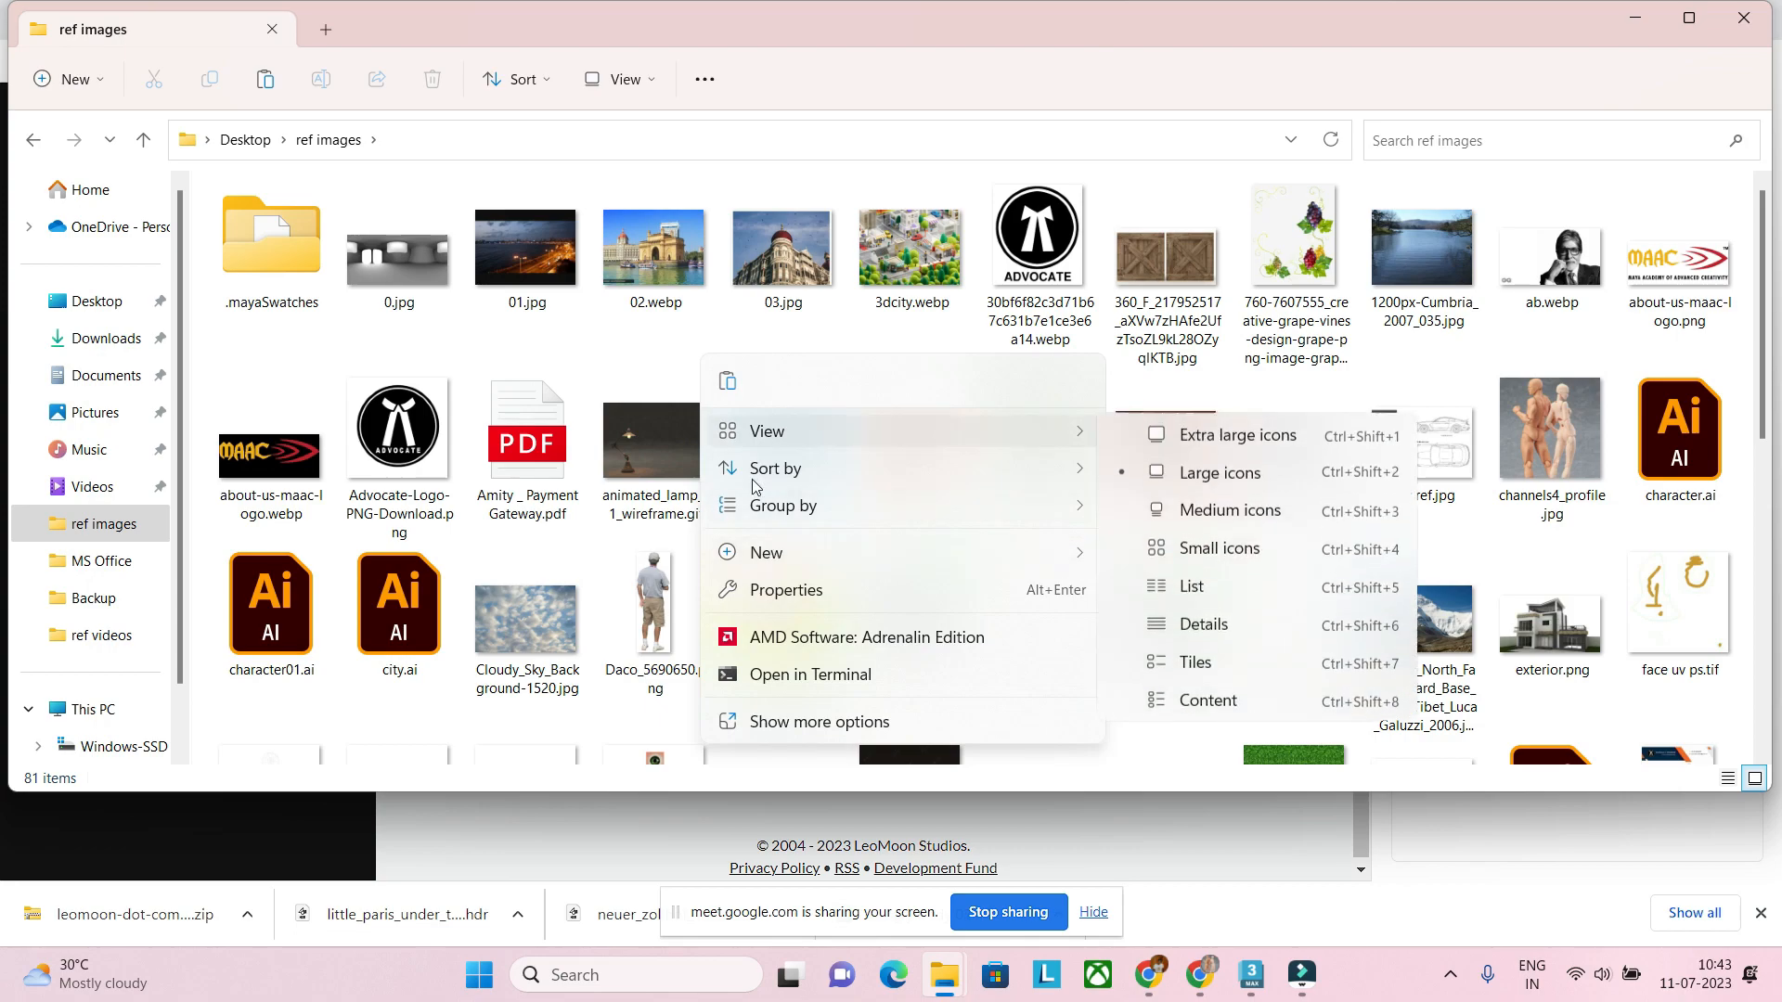
{"action": "left_click", "coordinate": [731, 383]}
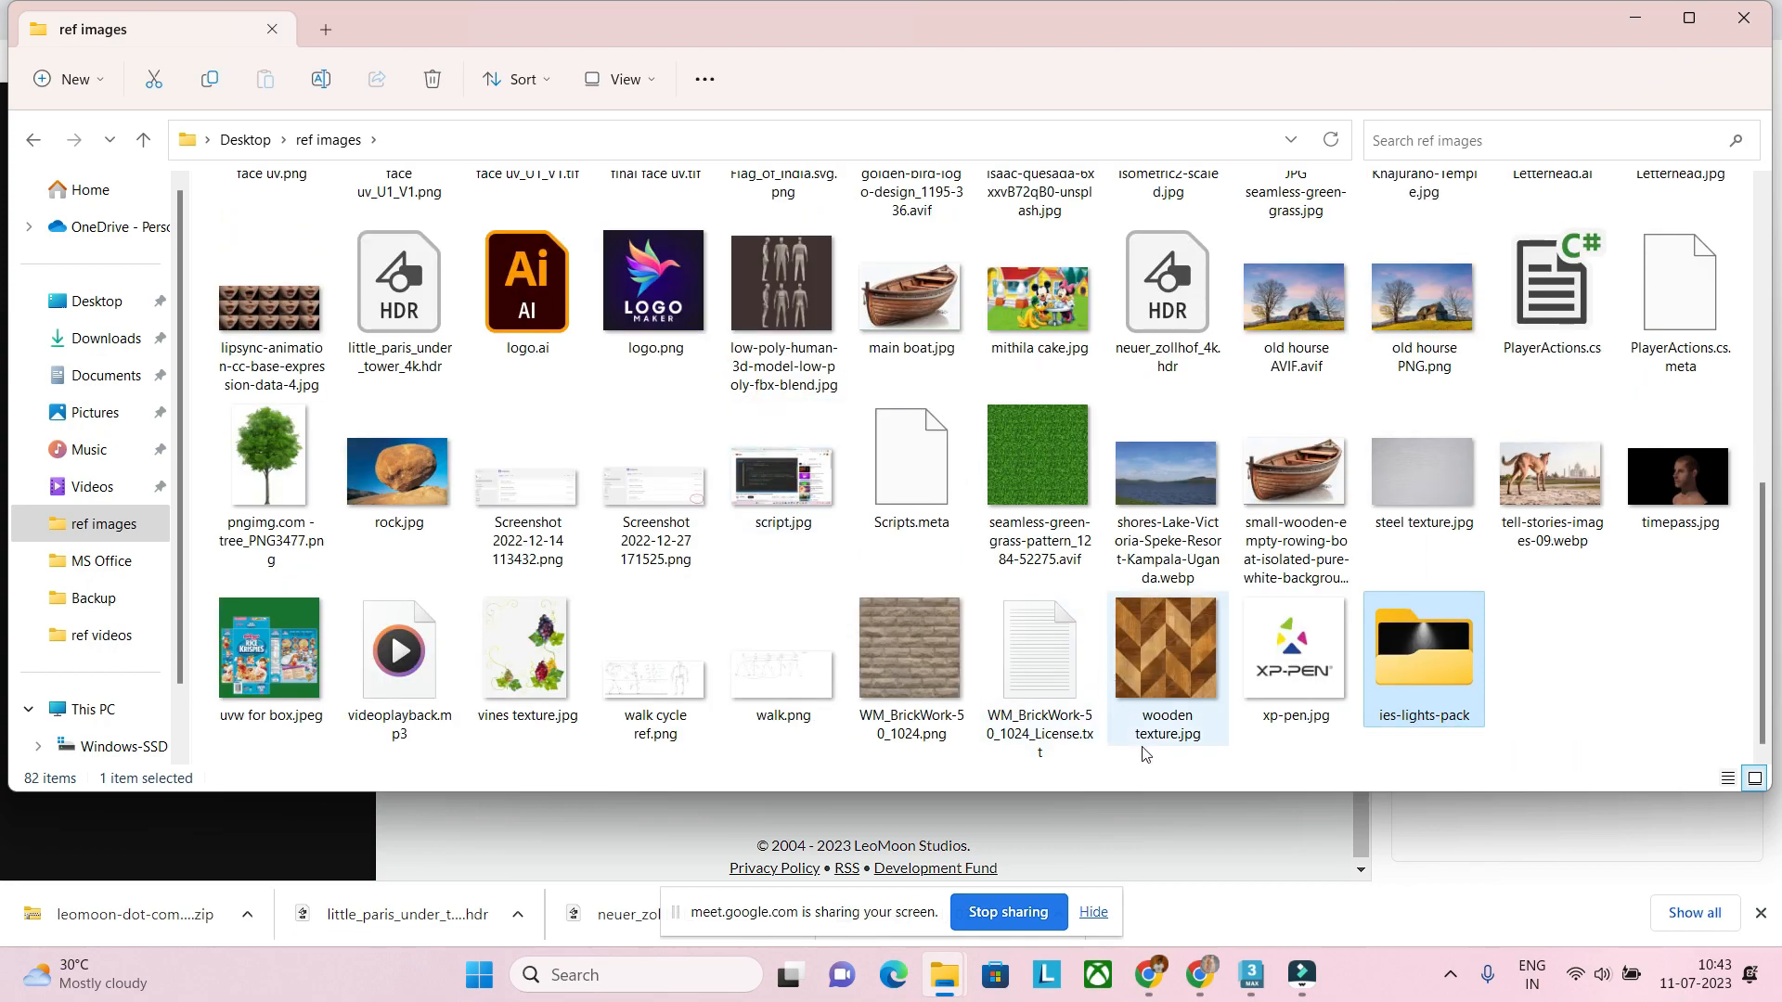
Step: Switch to 3ds Max and review the light distribution types of PhotometricLight001, keeping Photometric Web selected
{"action": "mouse_move", "coordinate": [1251, 985]}
{"action": "left_click", "coordinate": [1140, 854]}
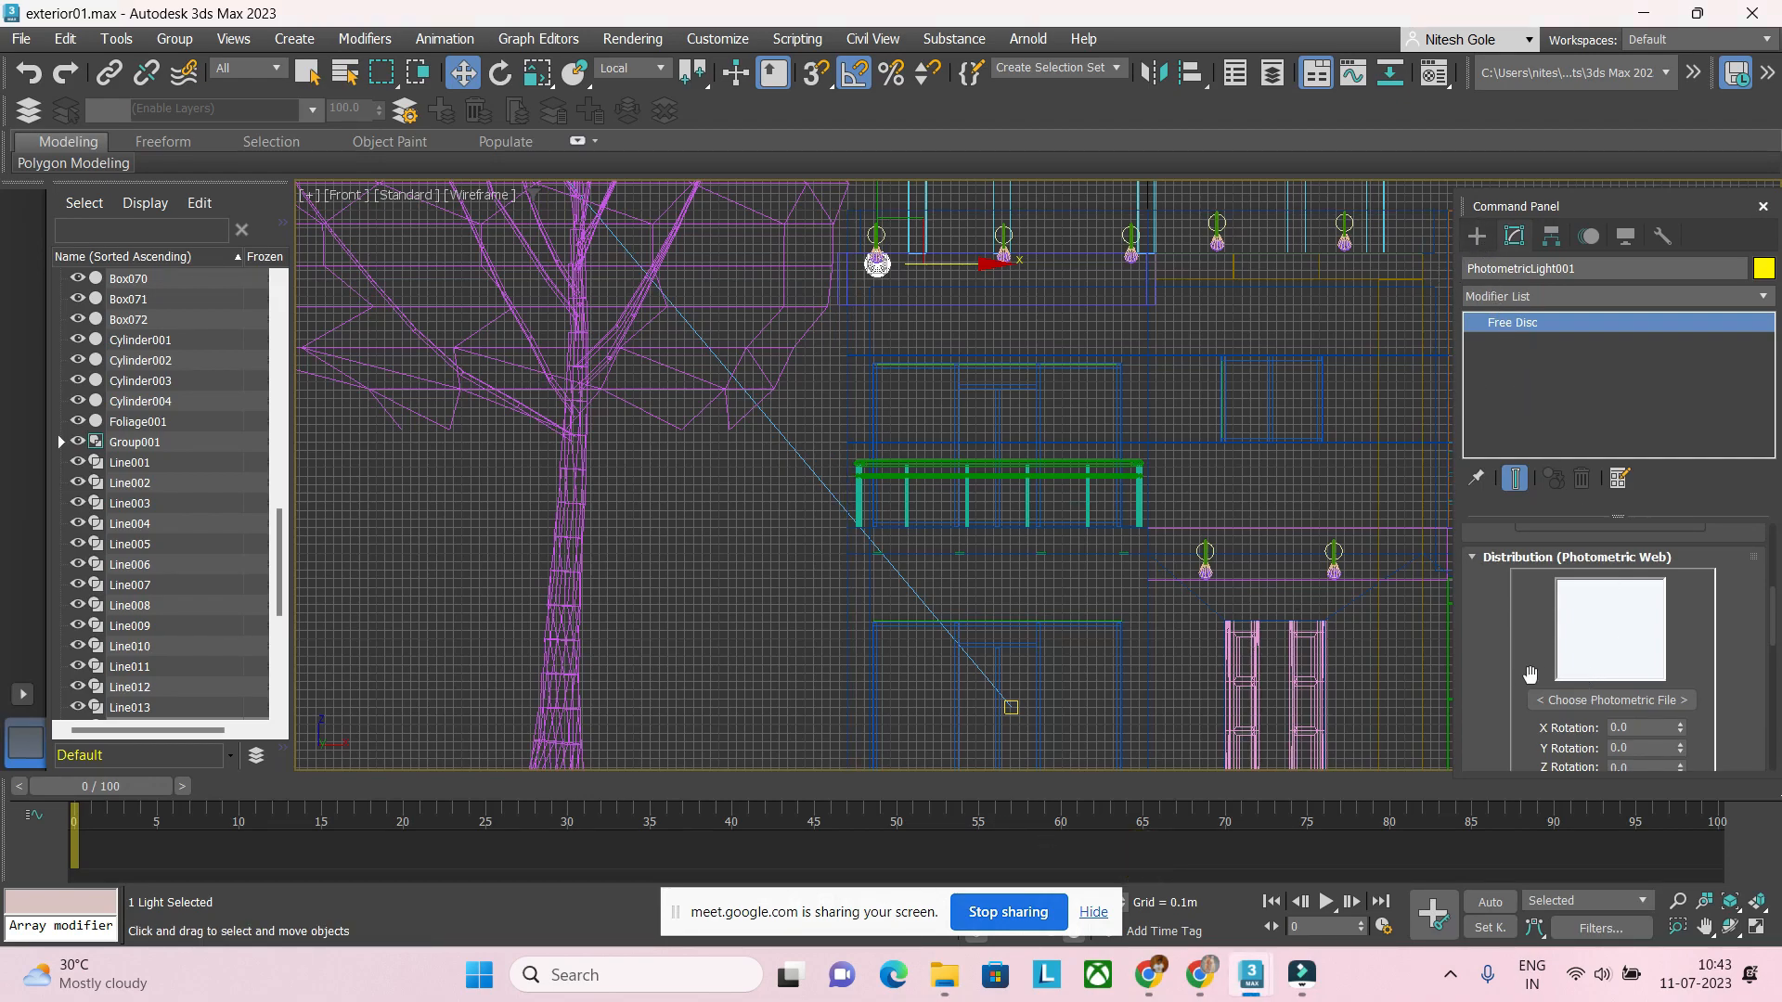
{"action": "scroll", "coordinate": [1529, 673], "scroll_direction": "up", "scroll_amount": 3}
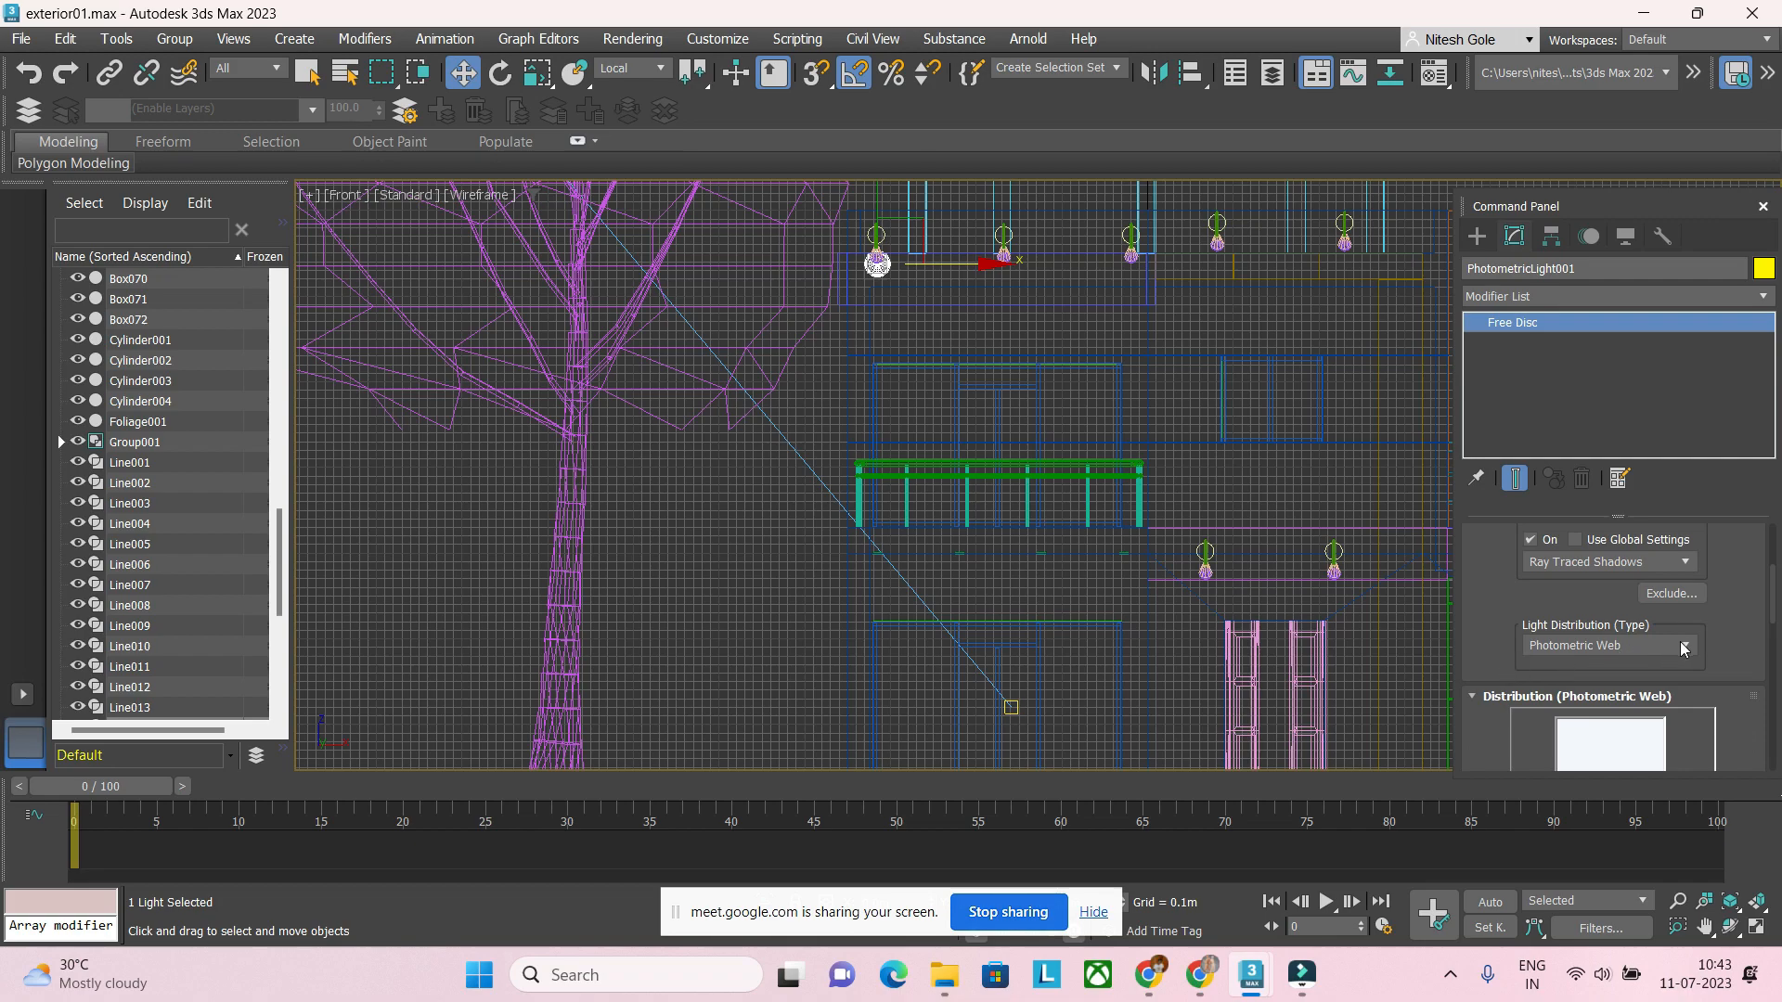
{"action": "left_click", "coordinate": [1617, 647]}
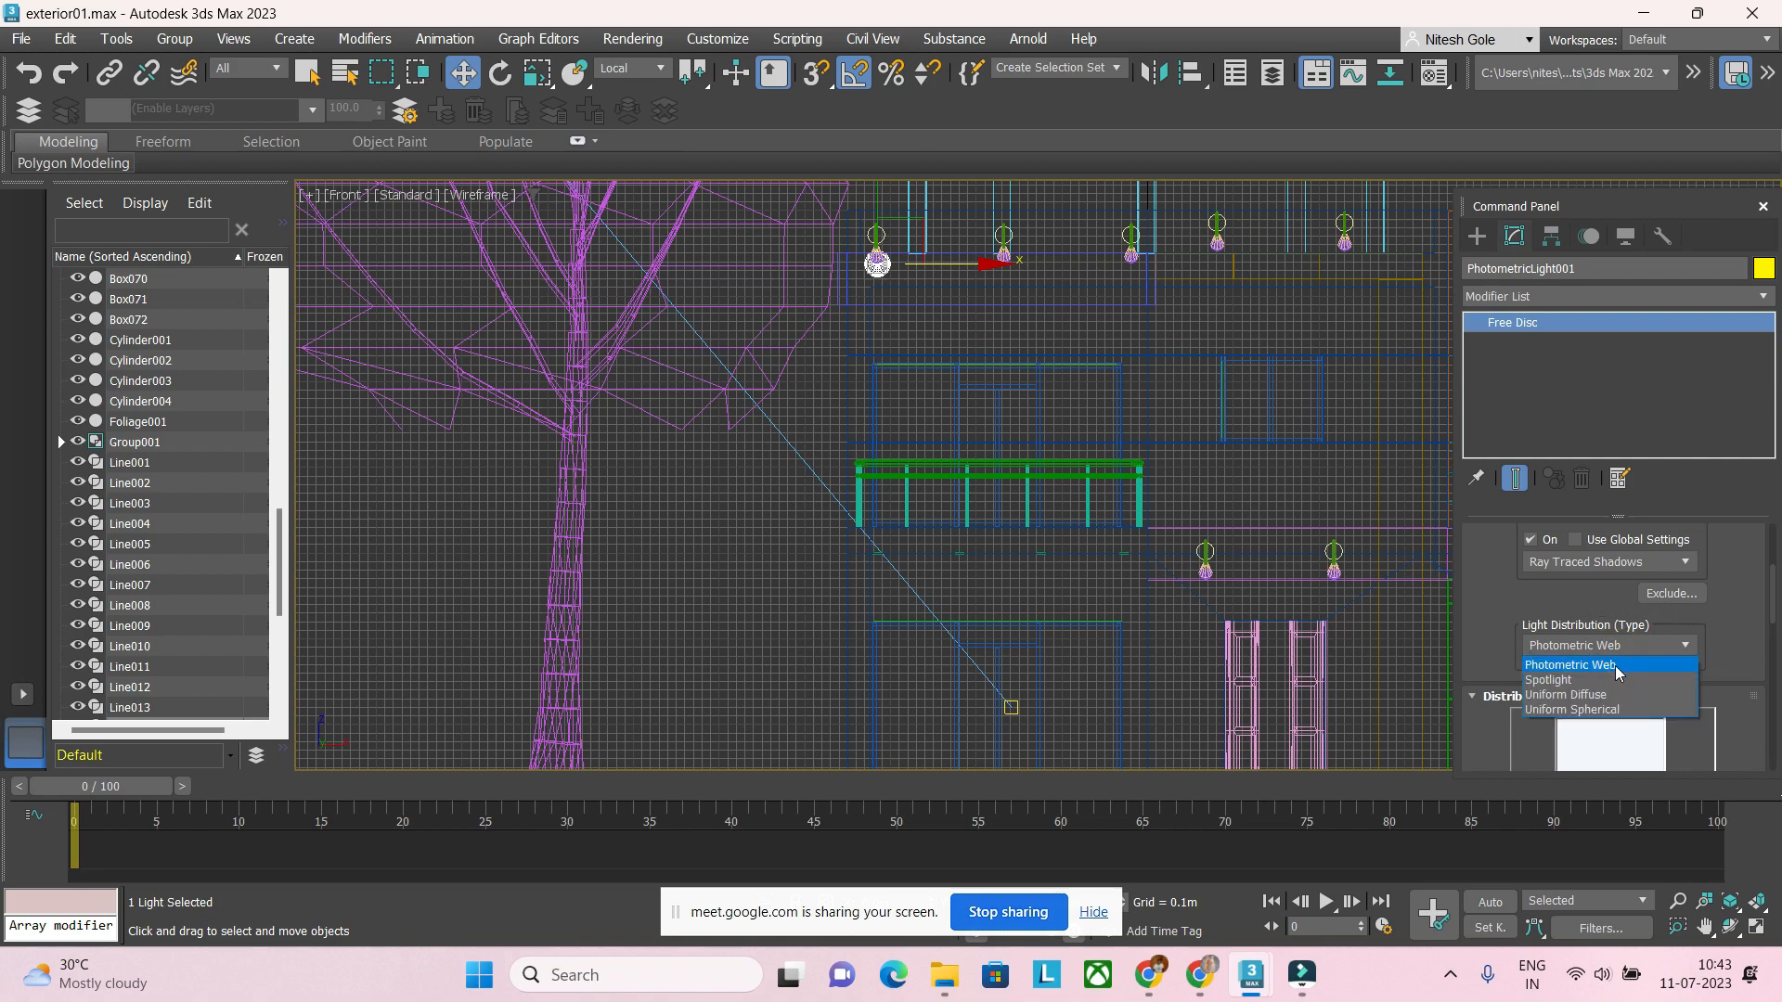
{"action": "left_click", "coordinate": [1616, 668]}
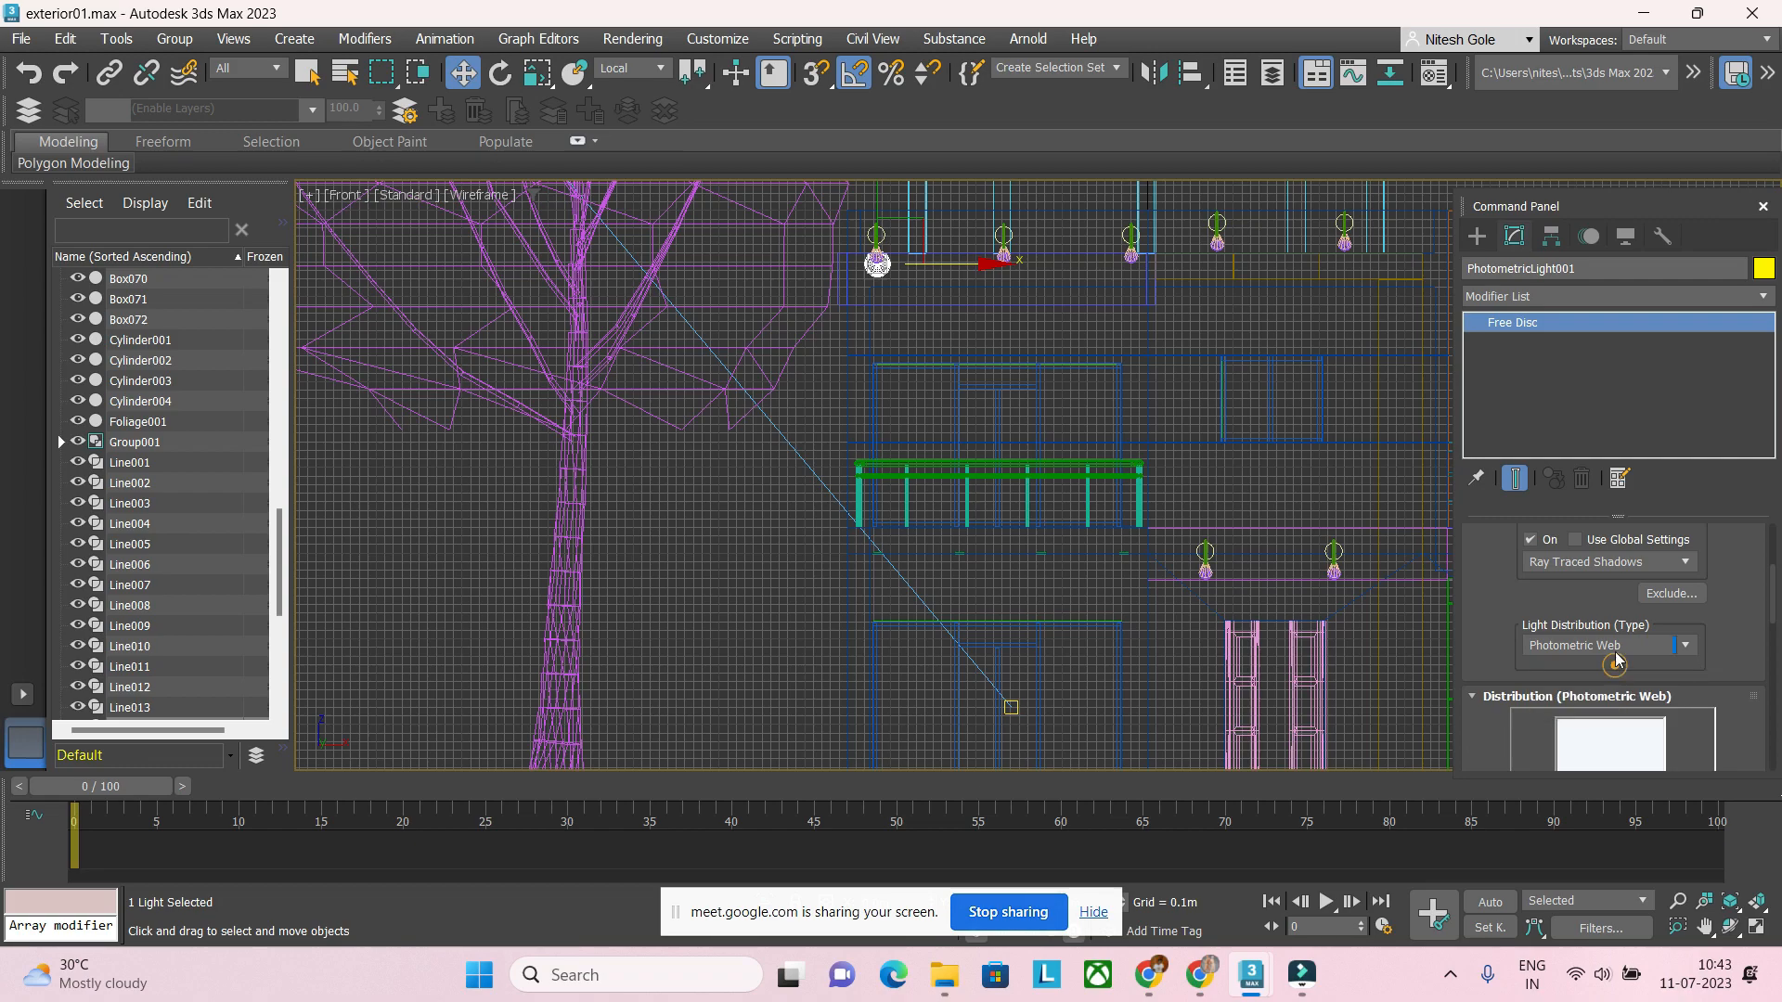
Step: Create a targeted Arnold light of type Photometric below the second upper arm lamp, aimed straight down with a target distance of about 2.9 m
{"action": "left_click", "coordinate": [1477, 236]}
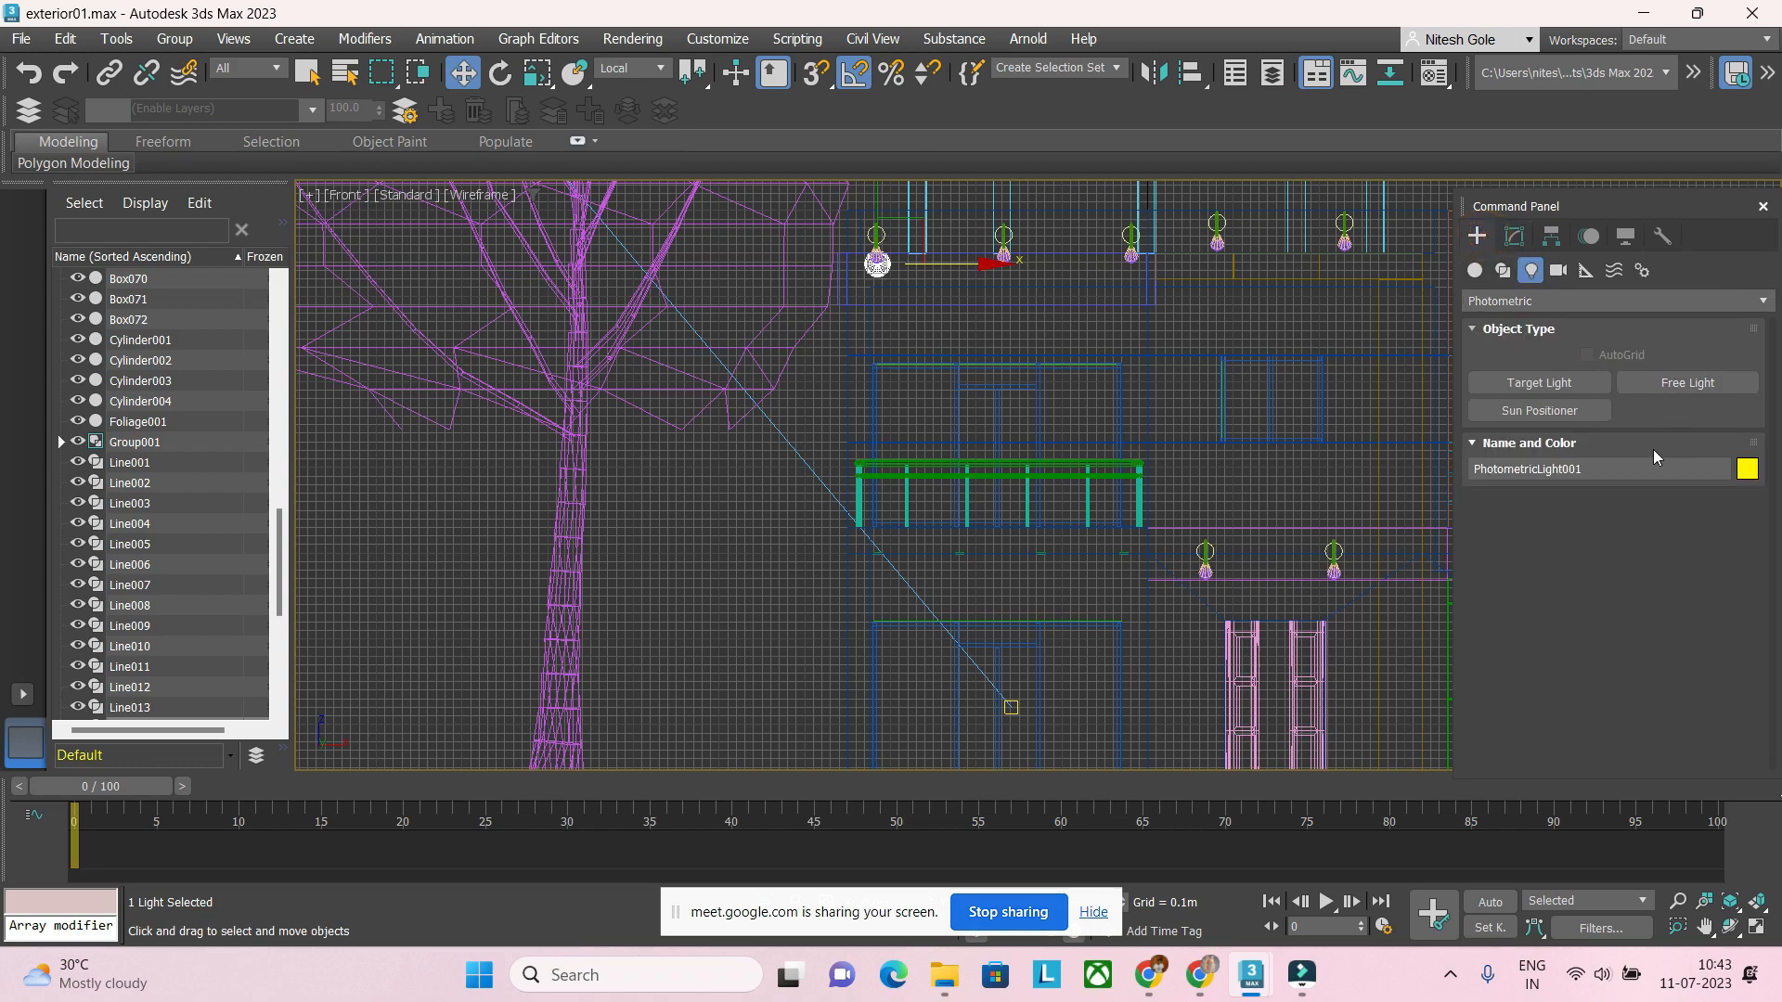
{"action": "left_click", "coordinate": [1553, 305]}
{"action": "left_click", "coordinate": [1546, 366]}
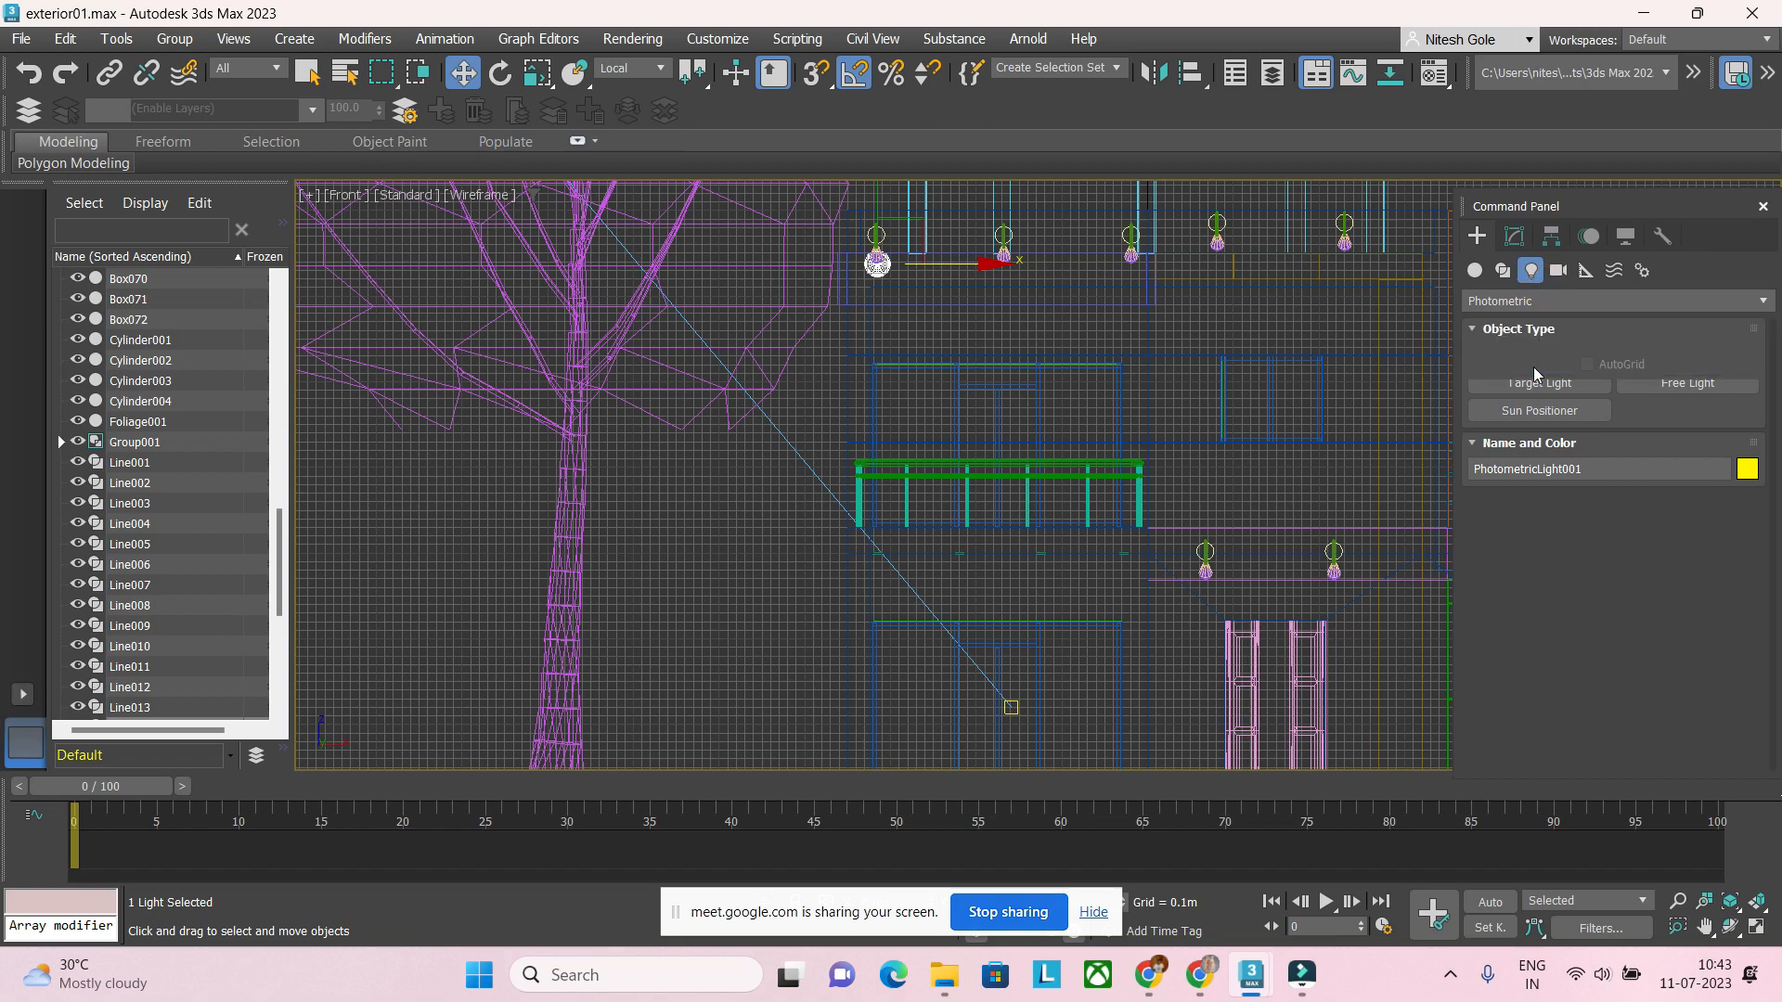
{"action": "left_click", "coordinate": [1613, 387]}
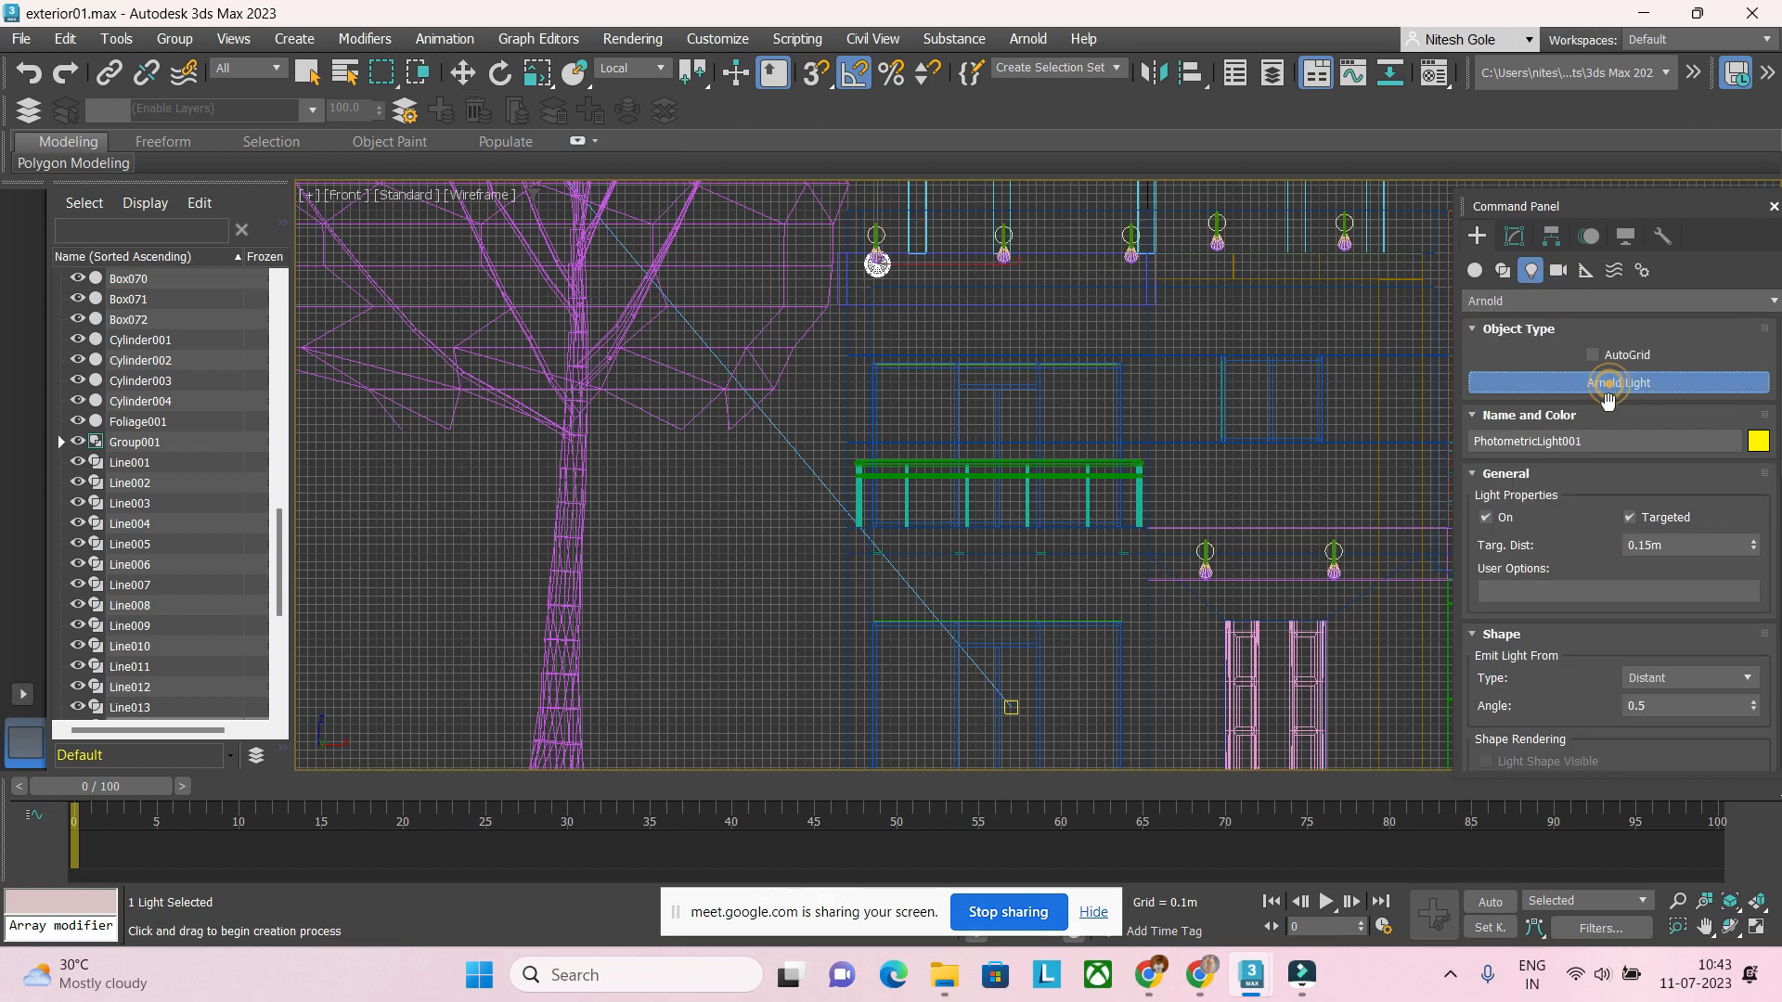
{"action": "left_click", "coordinate": [1691, 677]}
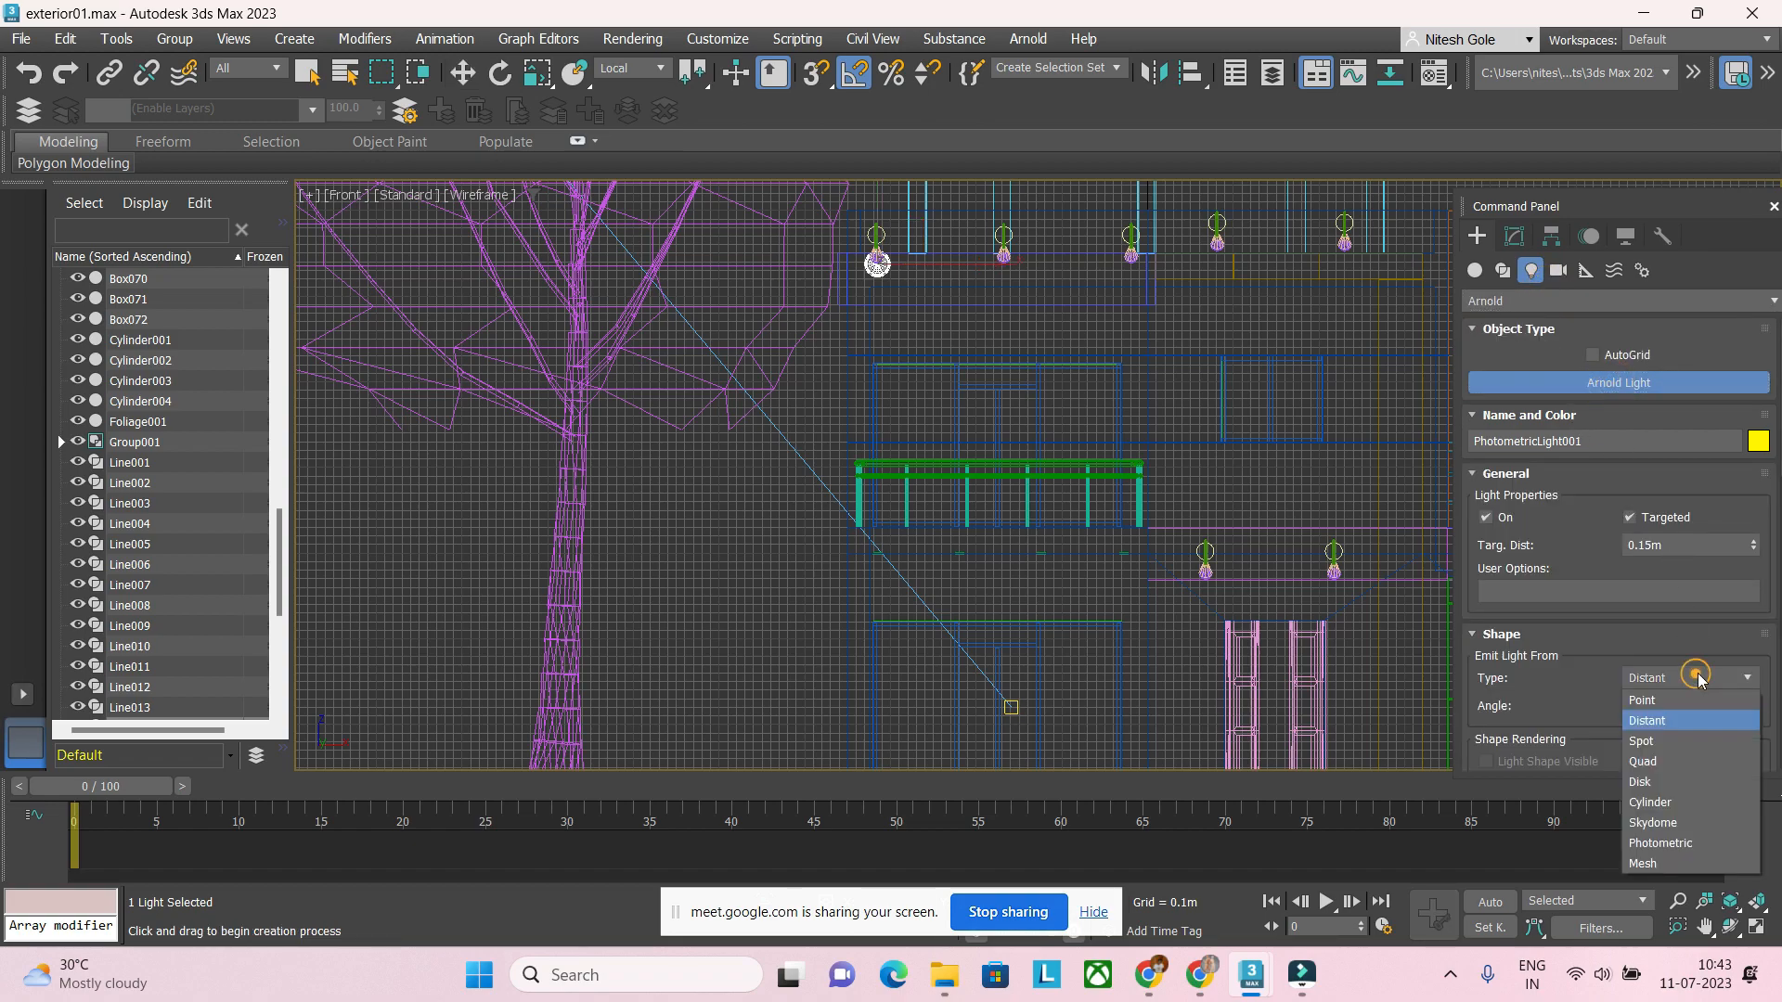
{"action": "left_click", "coordinate": [1671, 845]}
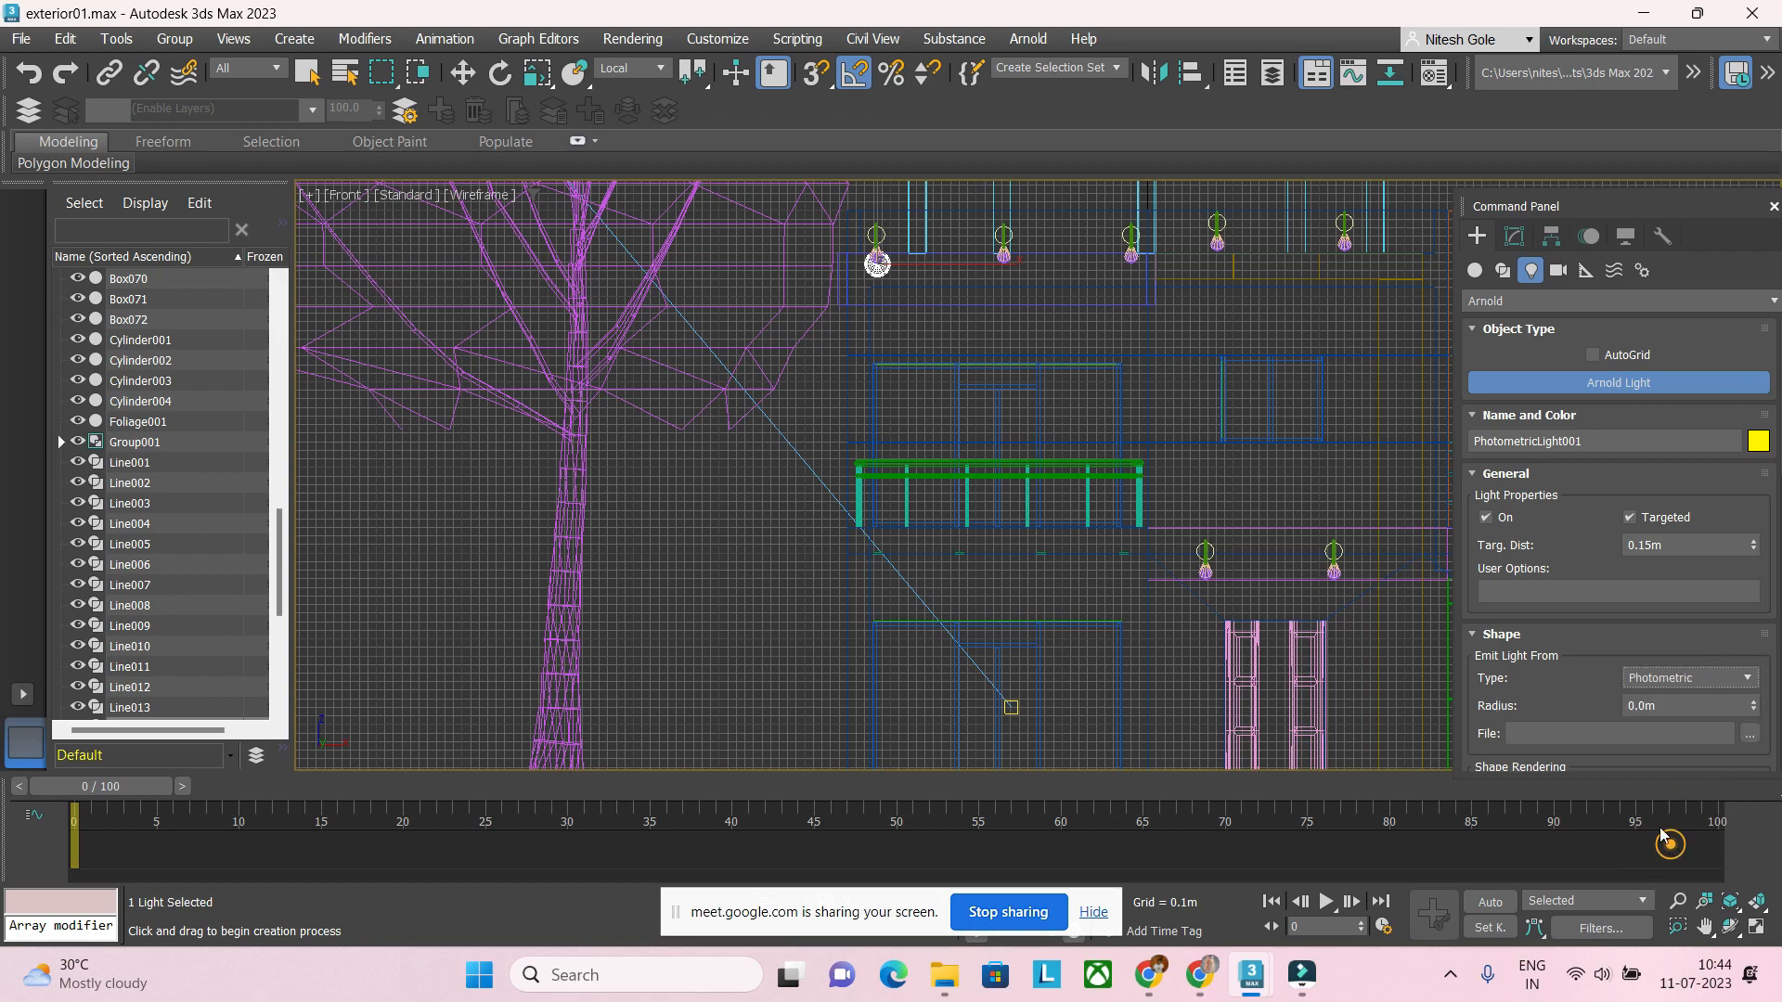
{"action": "left_click_drag", "start_coordinate": [1007, 275], "coordinate": [1007, 528]}
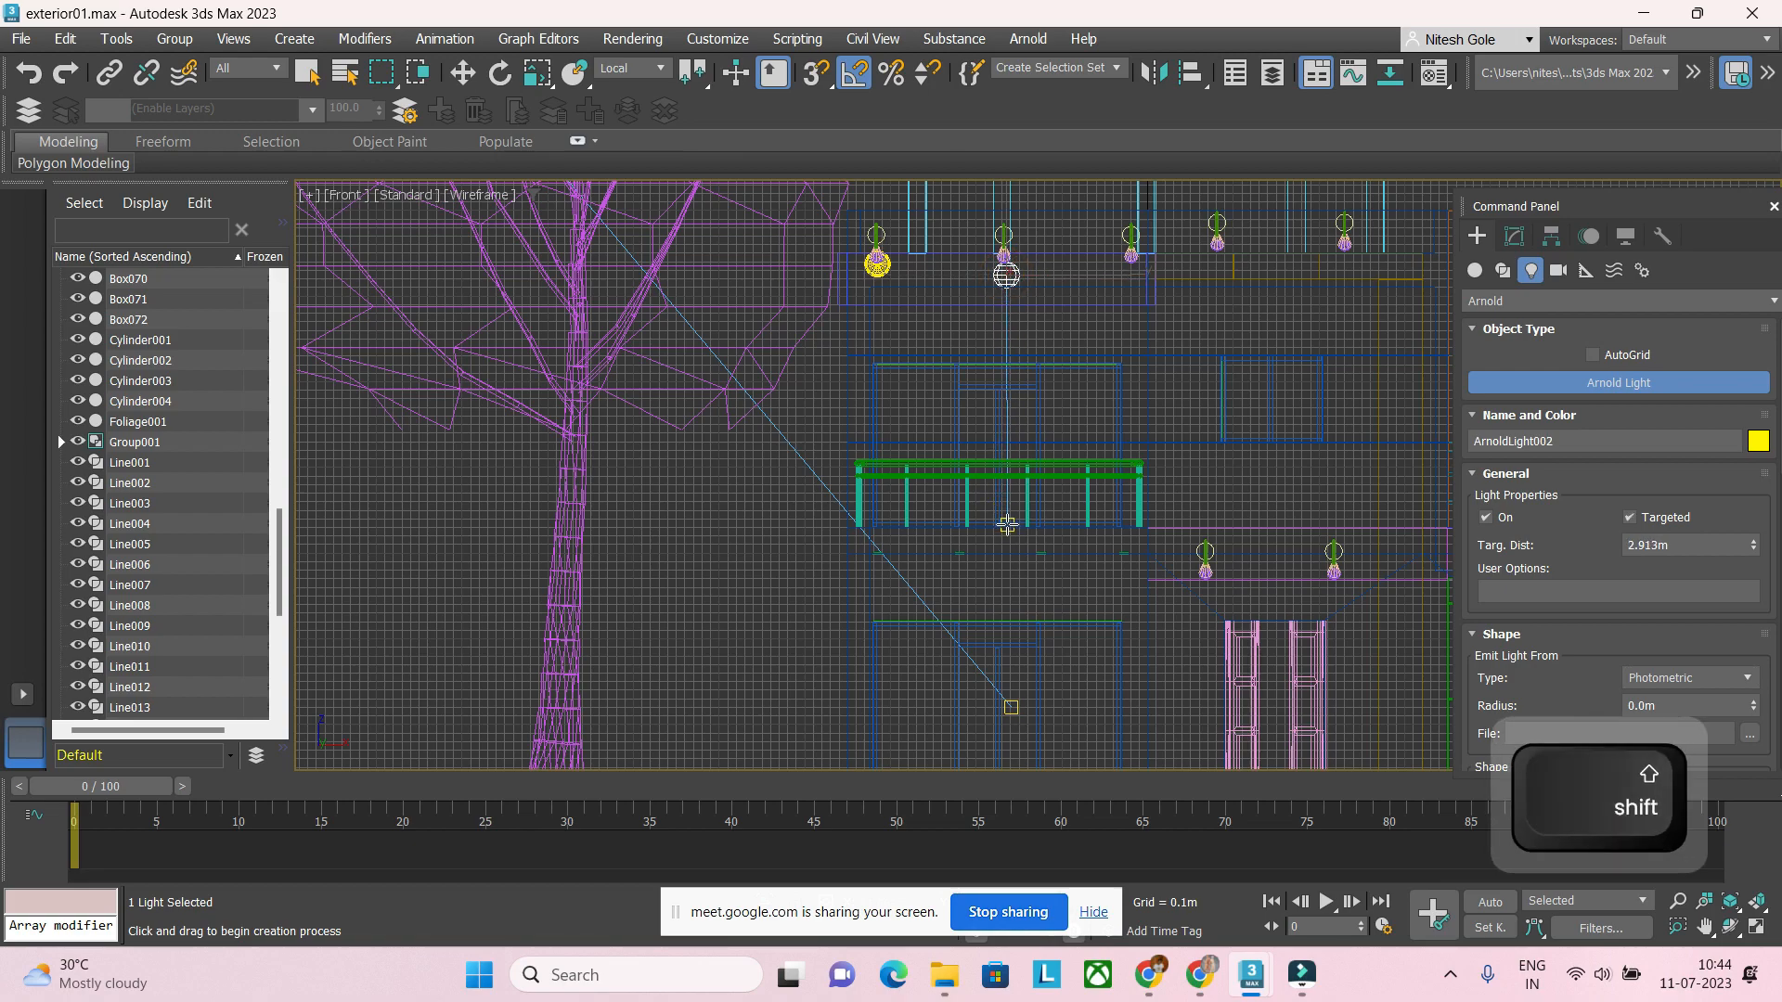
{"action": "right_click", "coordinate": [1063, 339]}
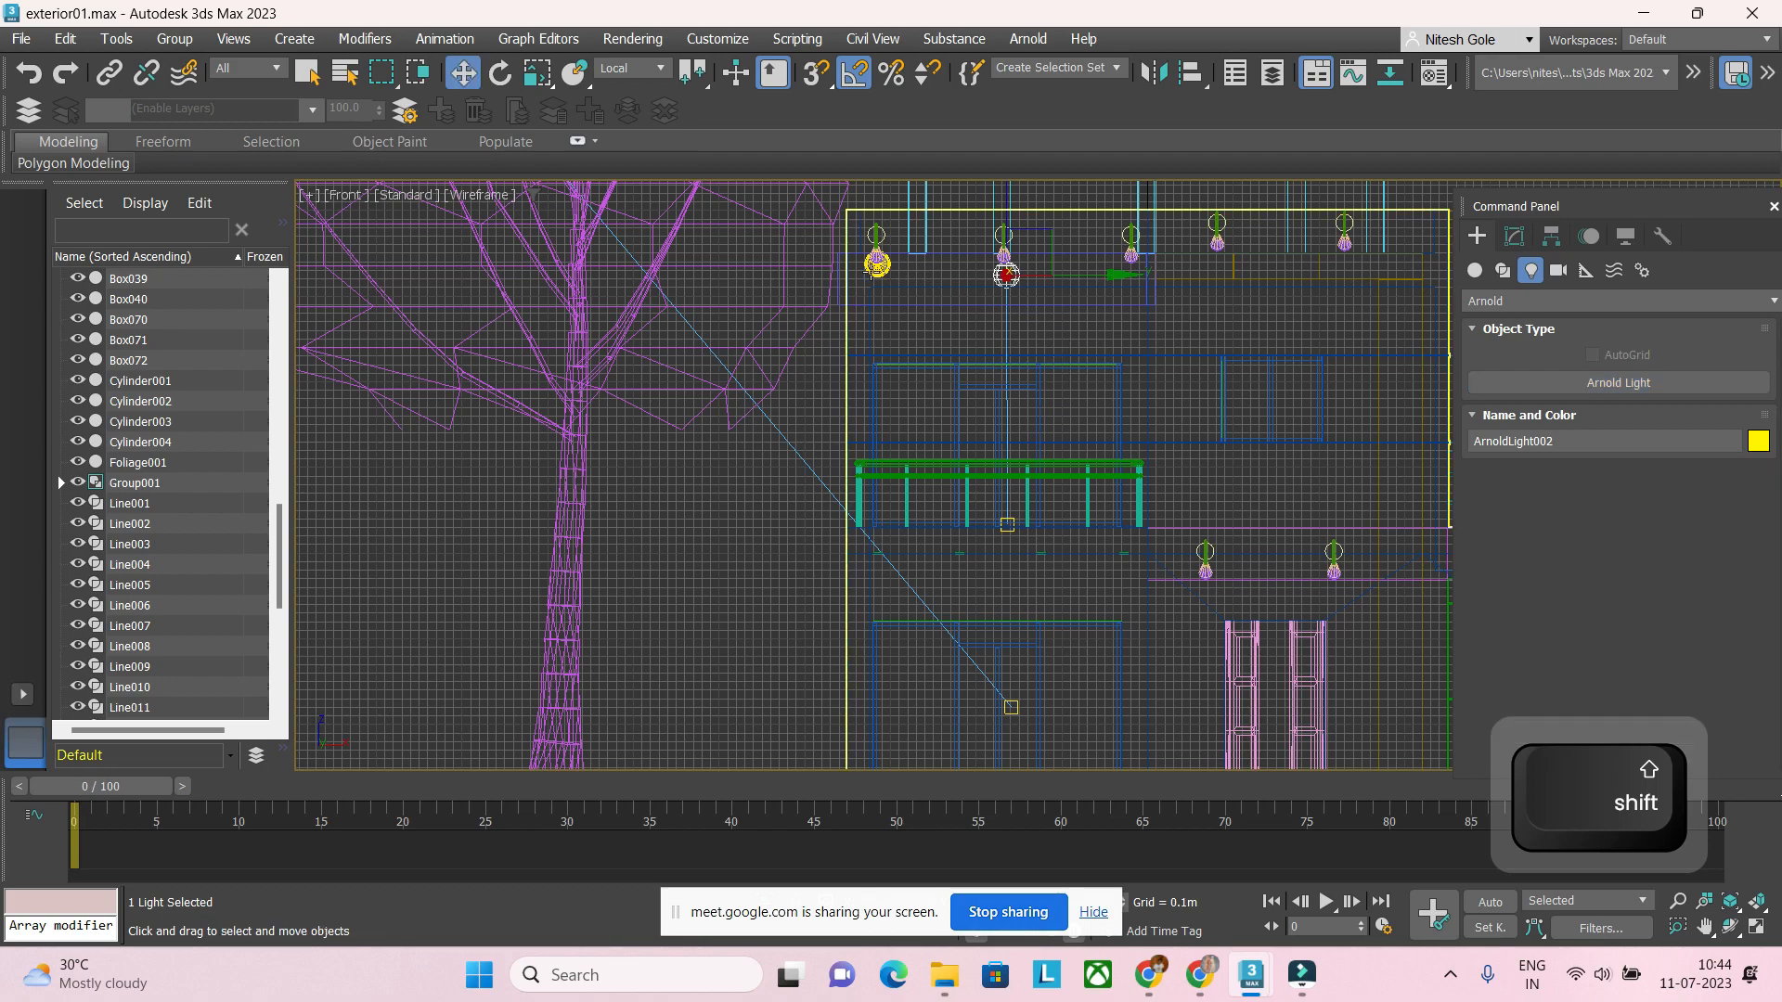
Step: Delete PhotometricLight001 beneath the leftmost upper arm lamp
{"action": "left_click", "coordinate": [872, 270]}
{"action": "left_click", "coordinate": [878, 267]}
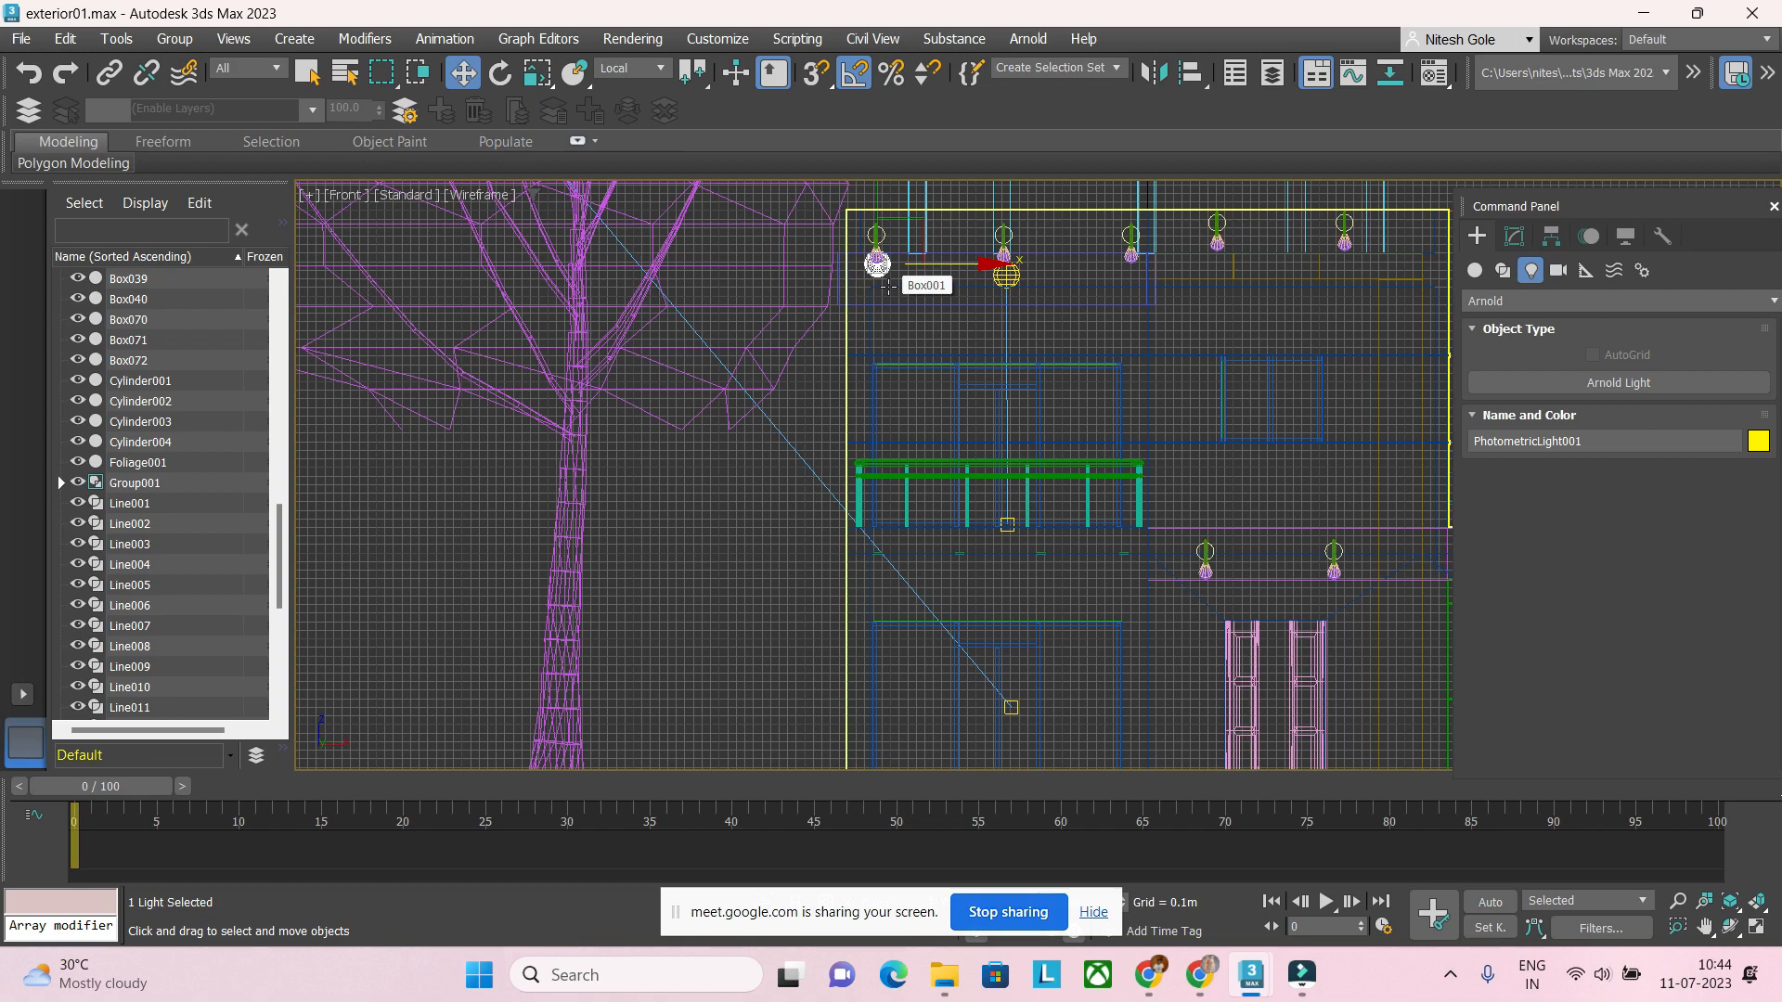
{"action": "key", "text": "Delete"}
Step: Try to select the new Arnold light and its target together in the Front viewport
{"action": "left_click", "coordinate": [1007, 277]}
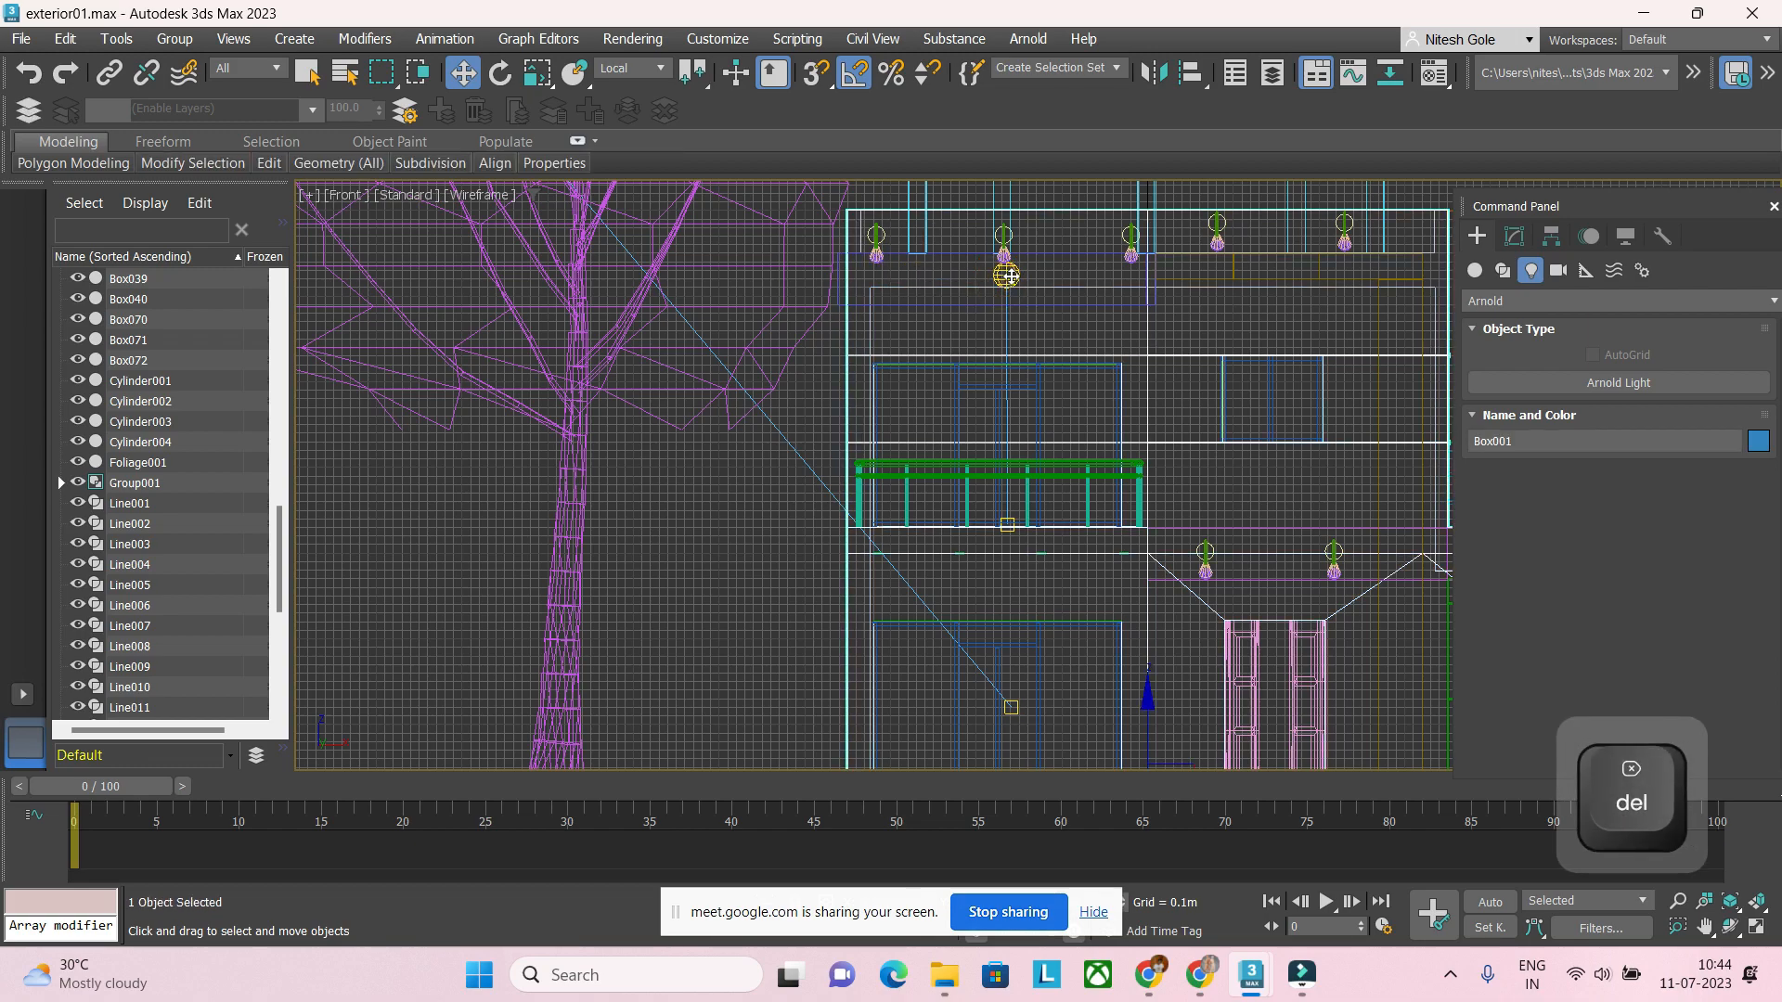
{"action": "left_click", "coordinate": [1041, 272]}
{"action": "left_click", "coordinate": [1015, 273]}
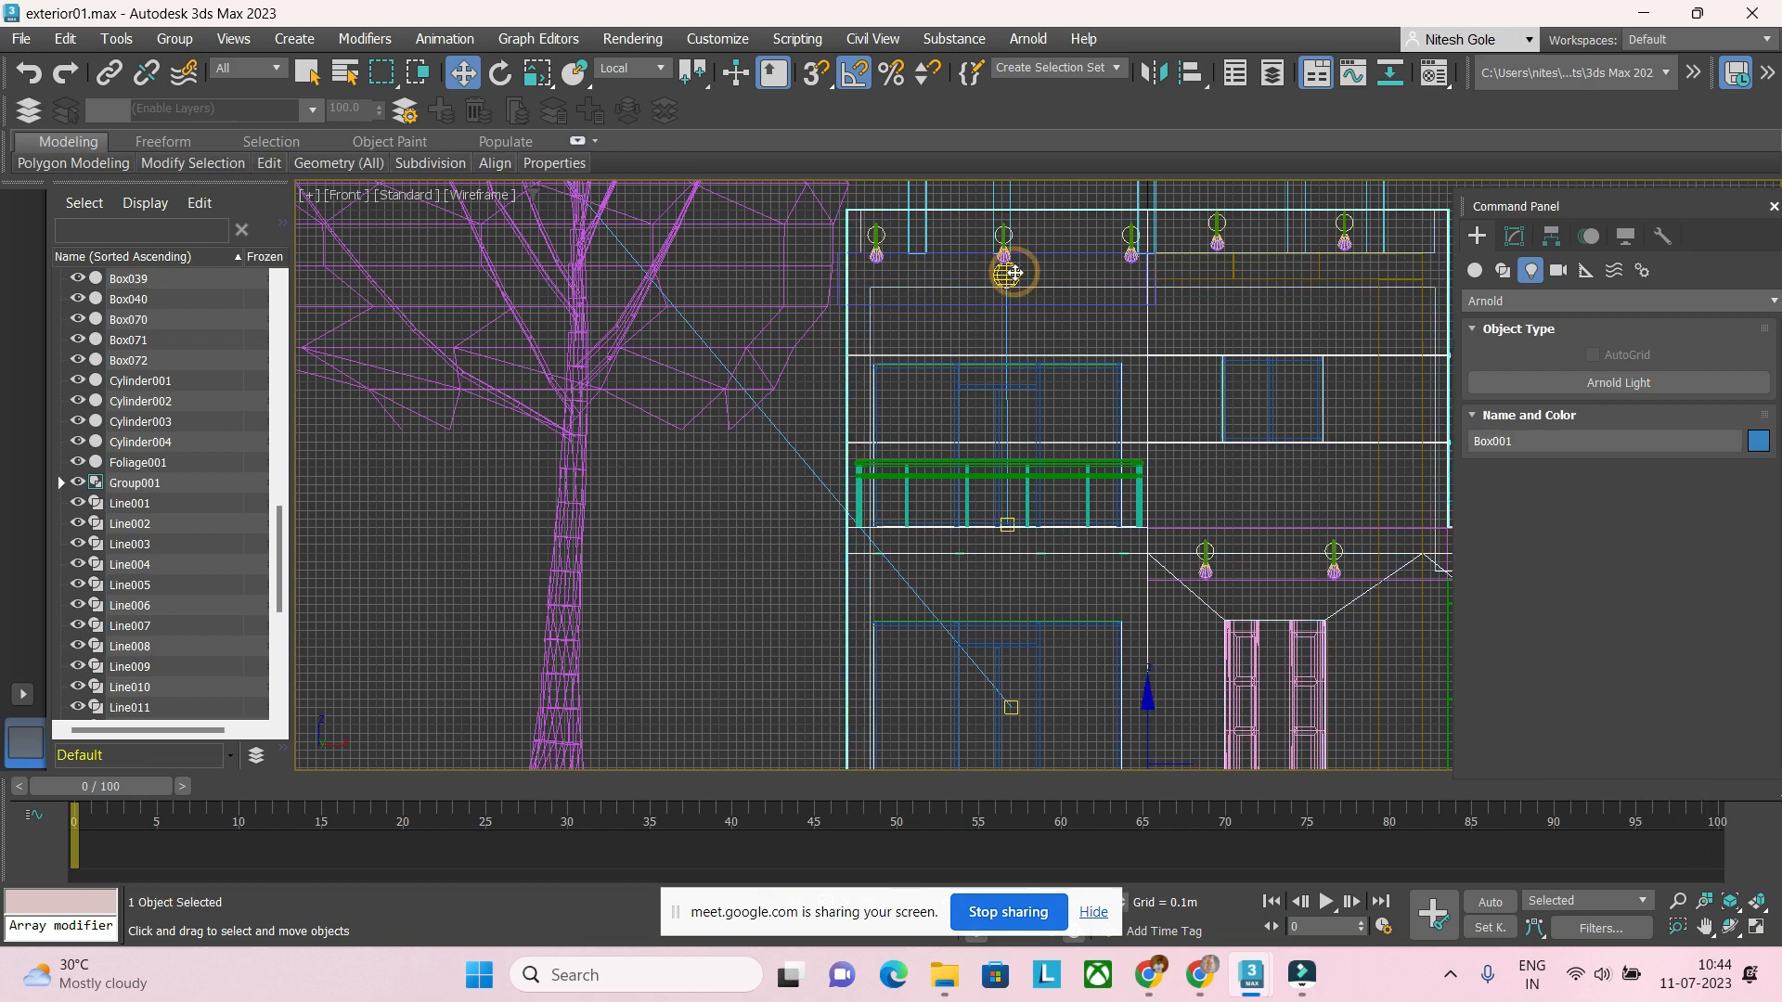
{"action": "left_click", "coordinate": [1012, 274]}
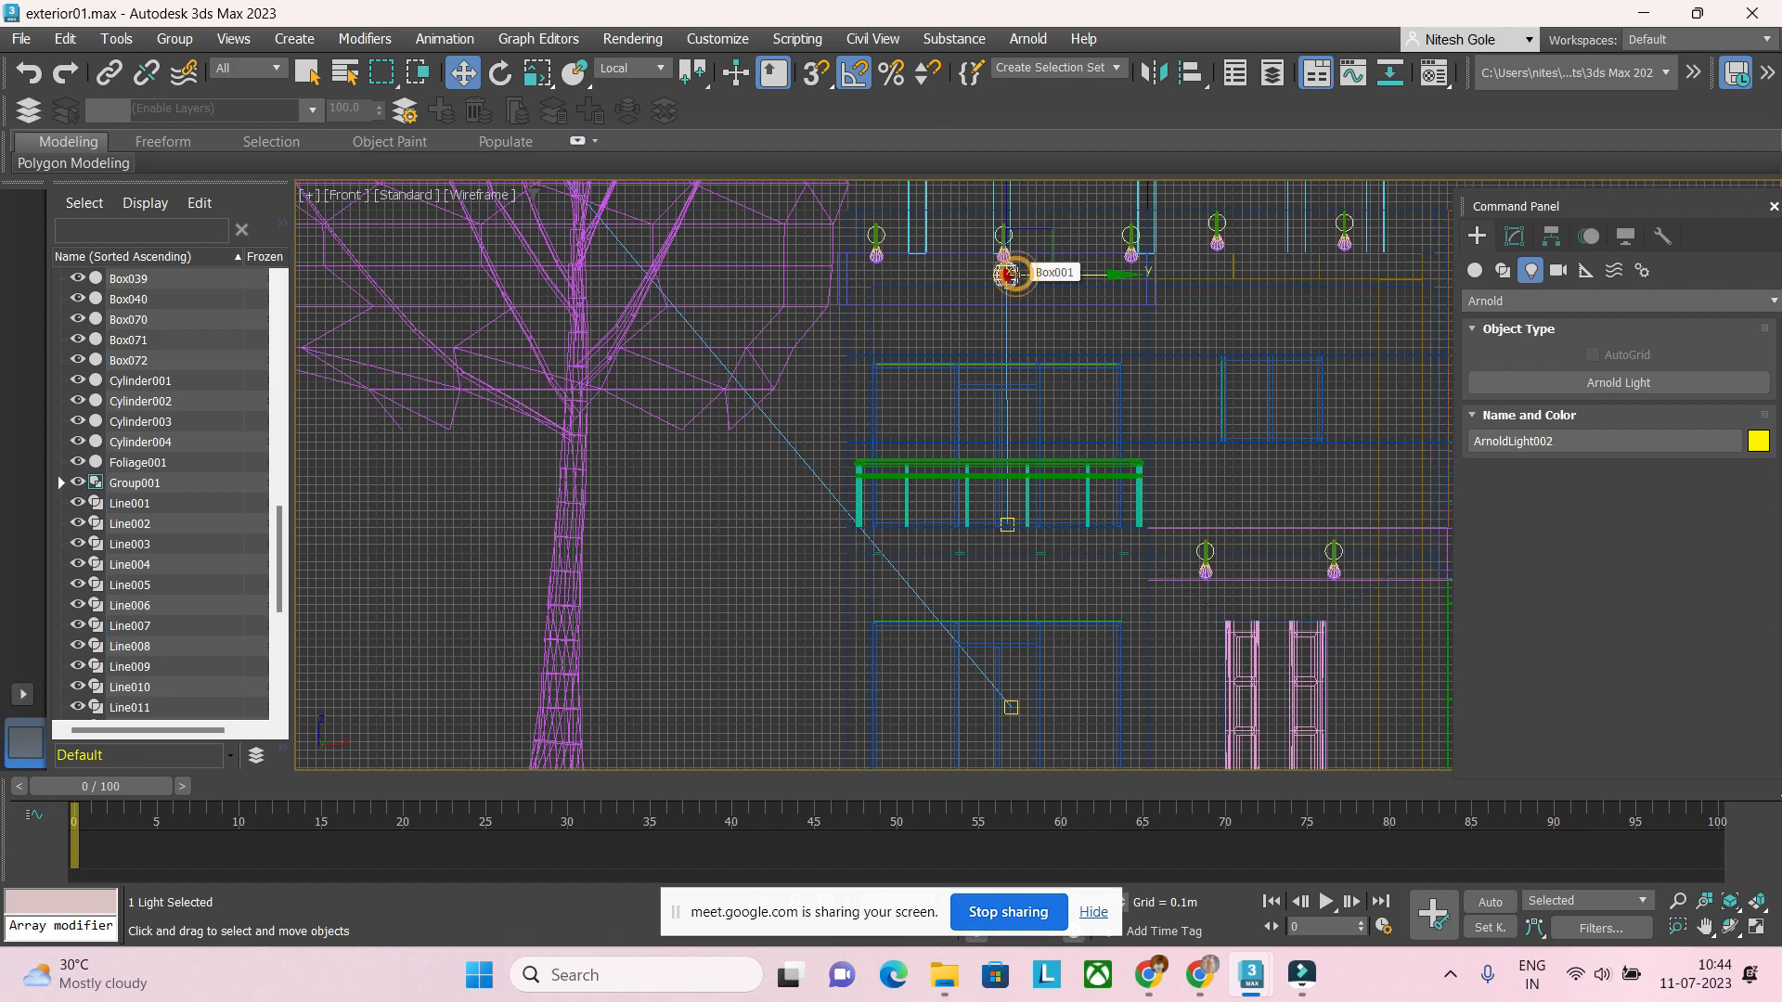
{"action": "key", "text": "ctrl"}
{"action": "left_click", "coordinate": [1008, 524], "text": "ctrl"}
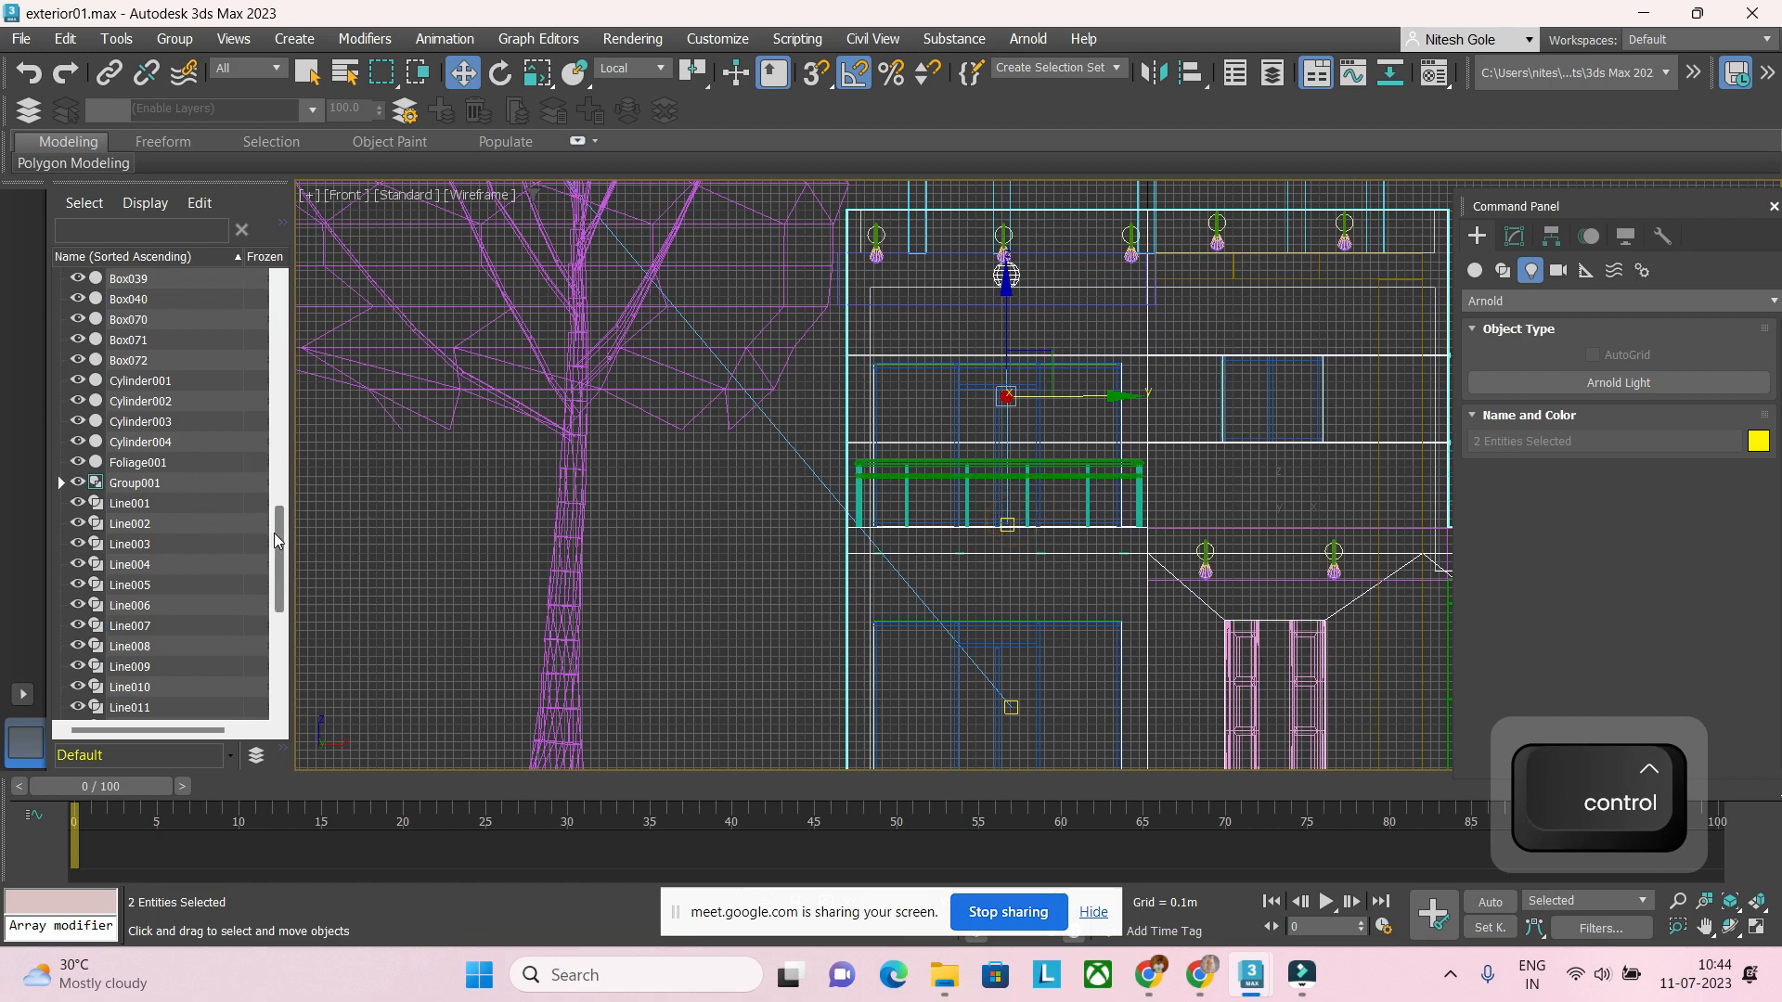
Step: Select ArnoldLight002 and its target by name, and move the target horizontally to line up beneath the leftmost upper arm lamp
{"action": "left_click_drag", "start_coordinate": [281, 541], "coordinate": [298, 299]}
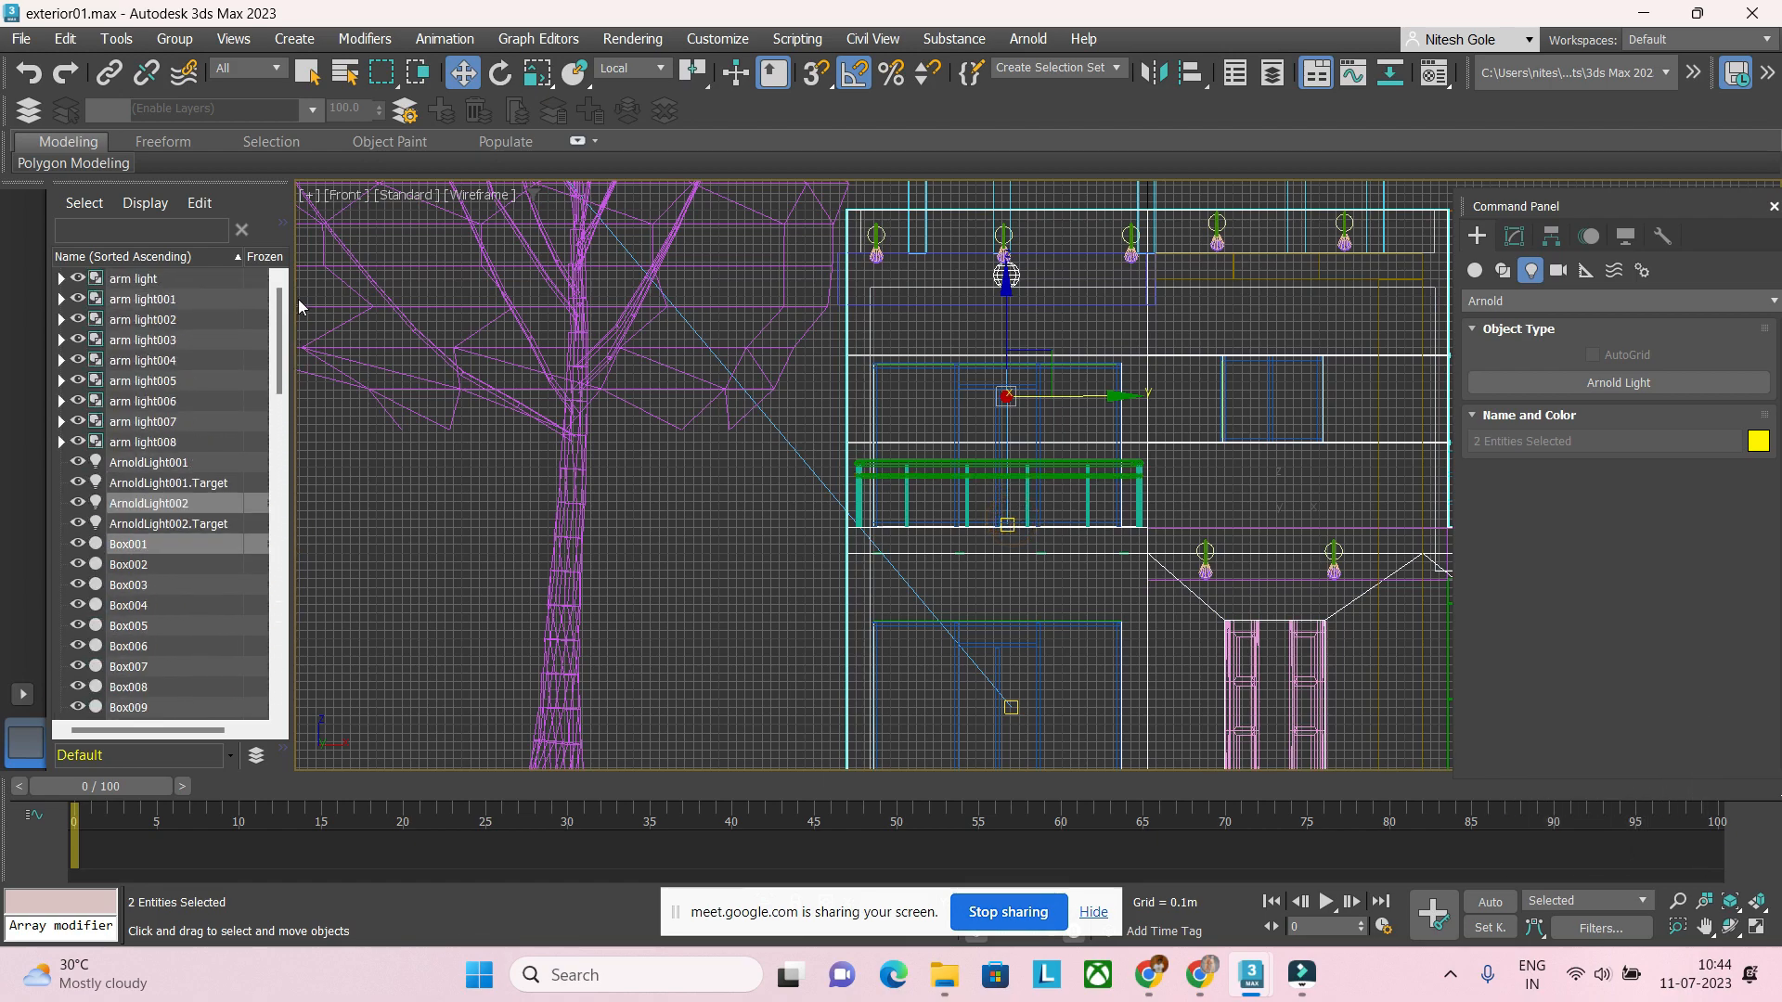
{"action": "left_click", "coordinate": [163, 483]}
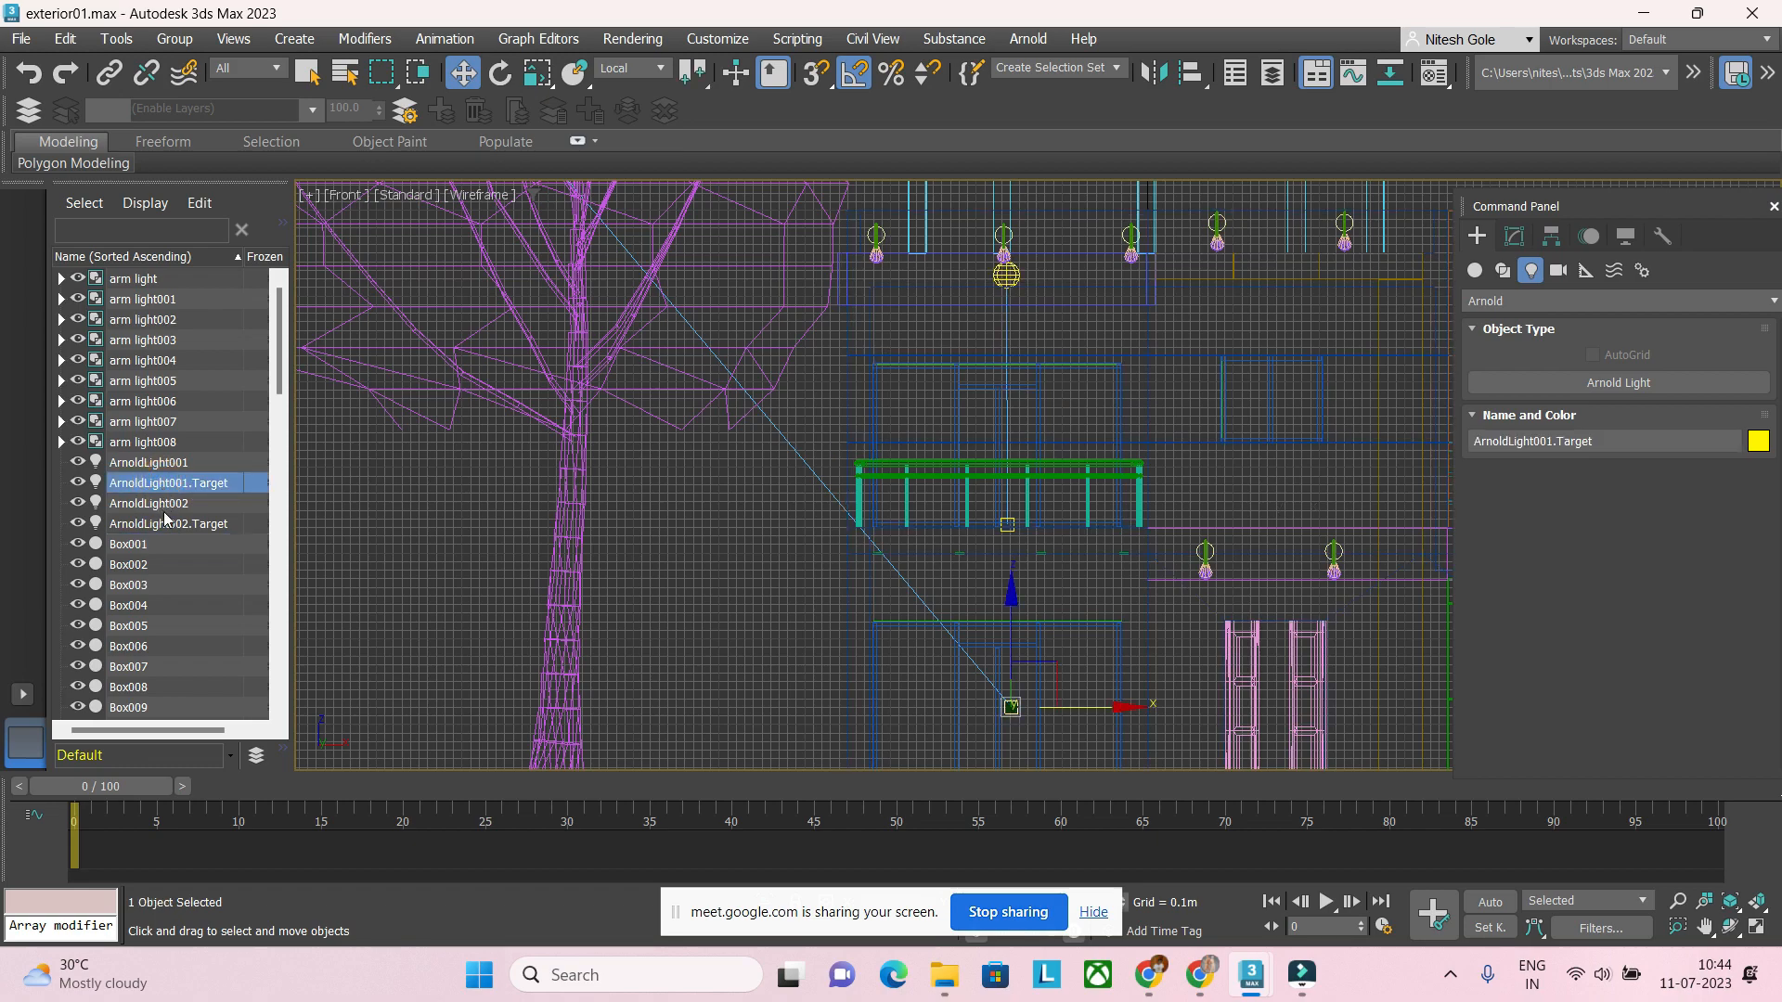
{"action": "left_click", "coordinate": [164, 523]}
{"action": "left_click", "coordinate": [160, 503], "text": "ctrl"}
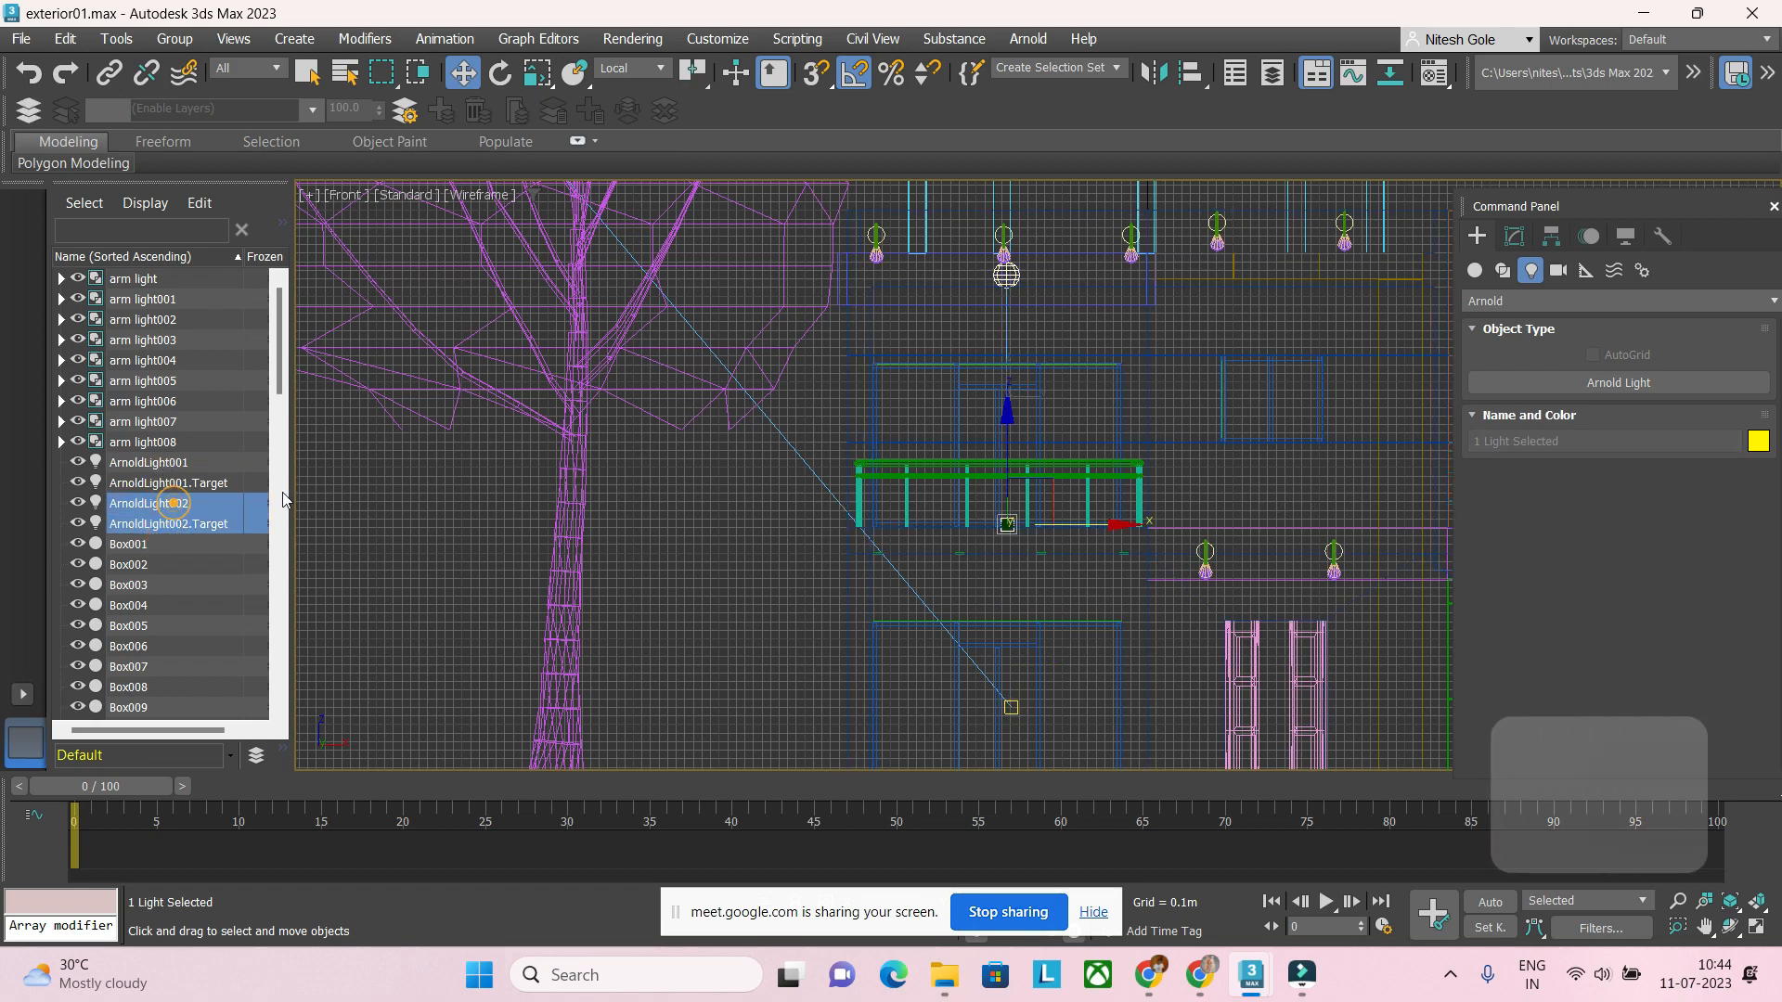
{"action": "left_click_drag", "start_coordinate": [1076, 526], "coordinate": [953, 527]}
Step: Restrict object selection to Lights and select ArnoldLight002 below the second upper arm lamp
{"action": "left_click", "coordinate": [1017, 299]}
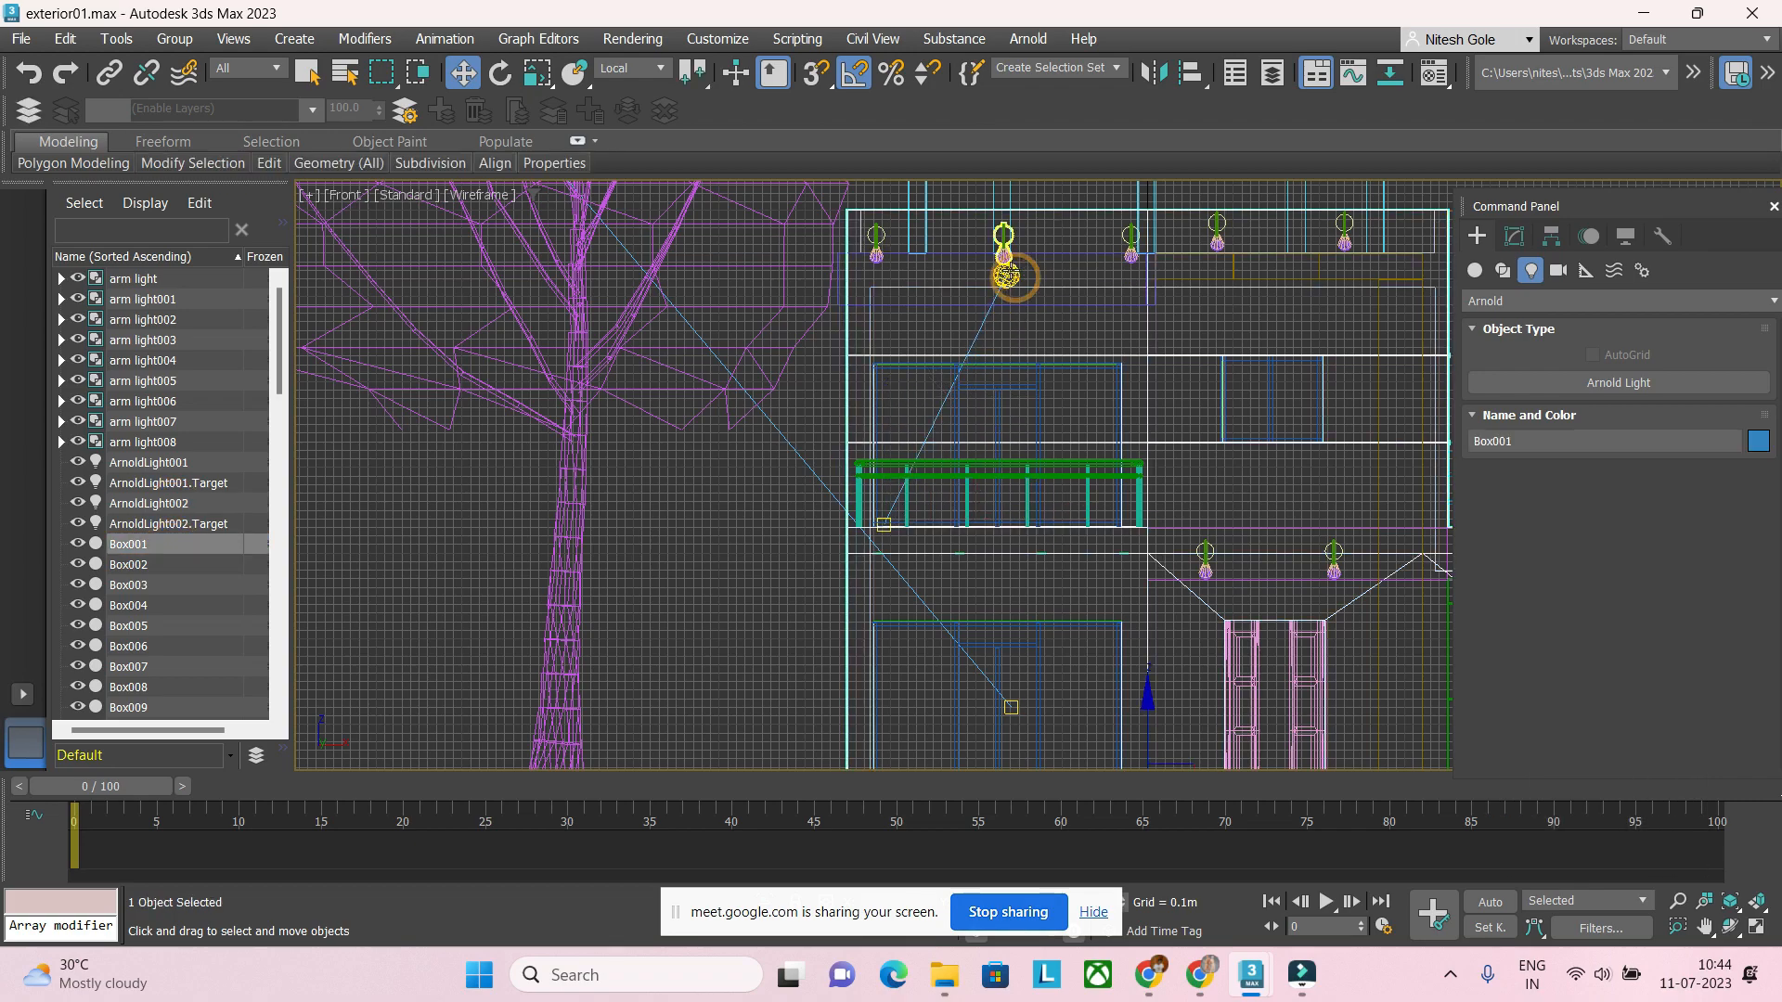
{"action": "left_click", "coordinate": [1007, 275]}
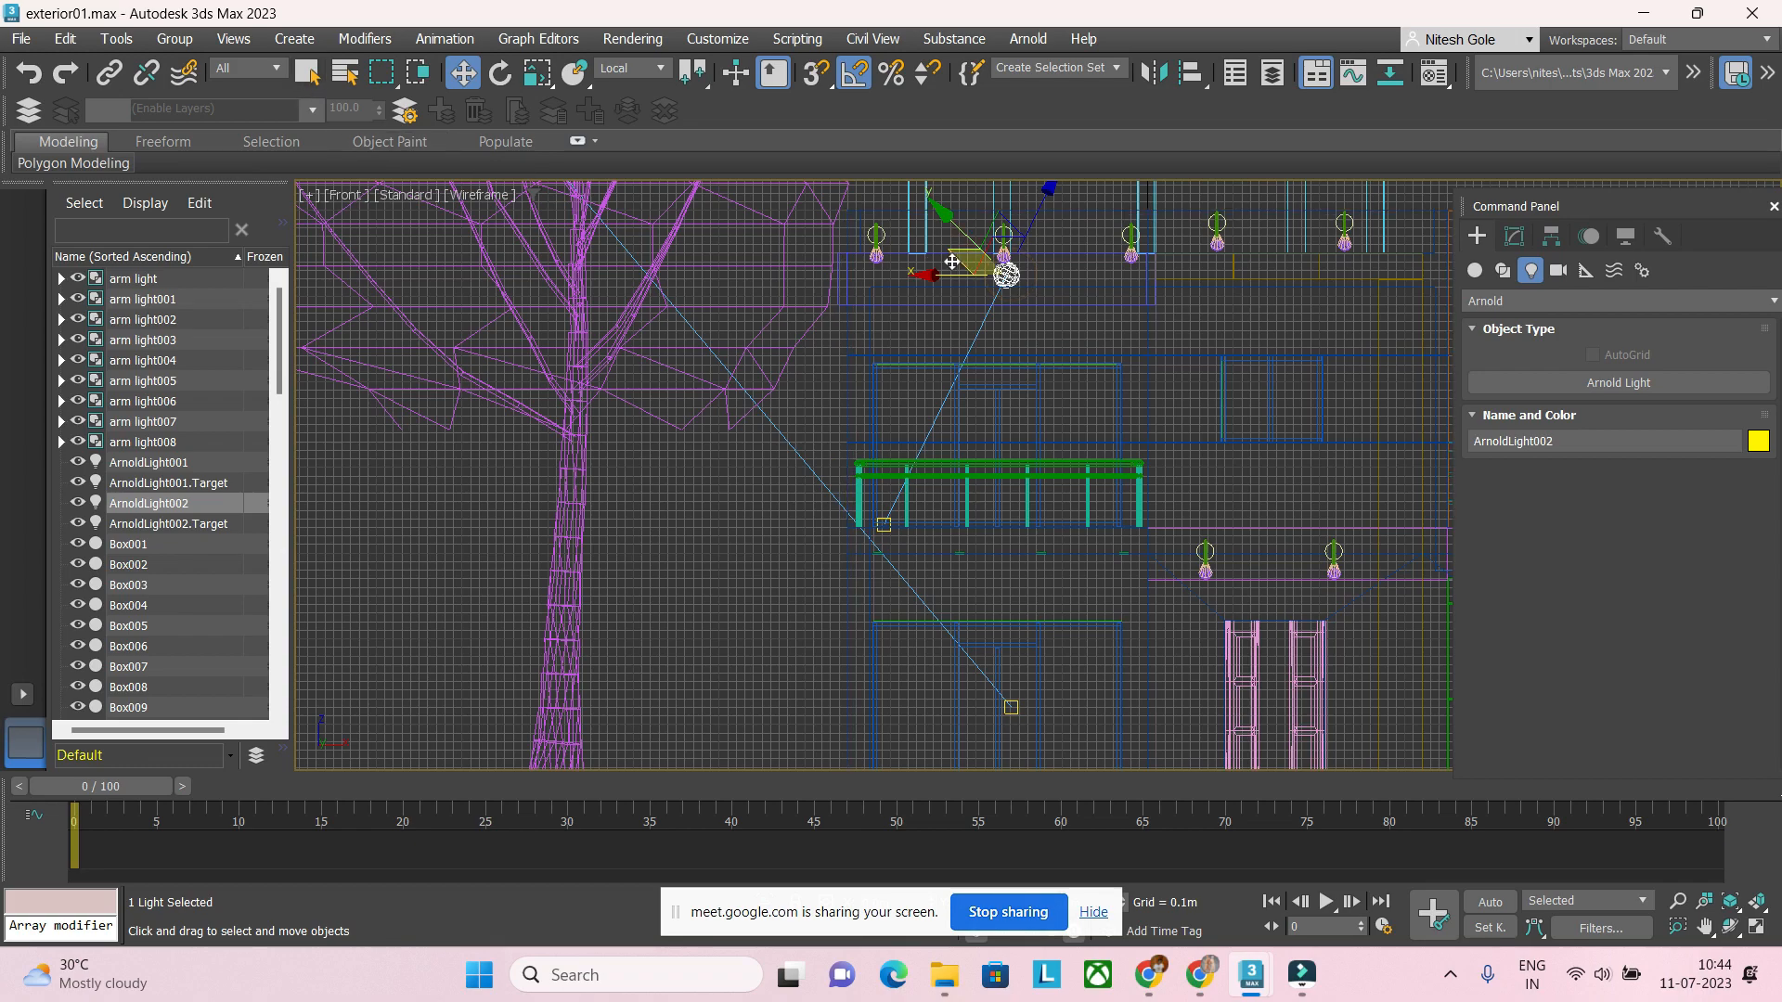
{"action": "left_click", "coordinate": [251, 67]}
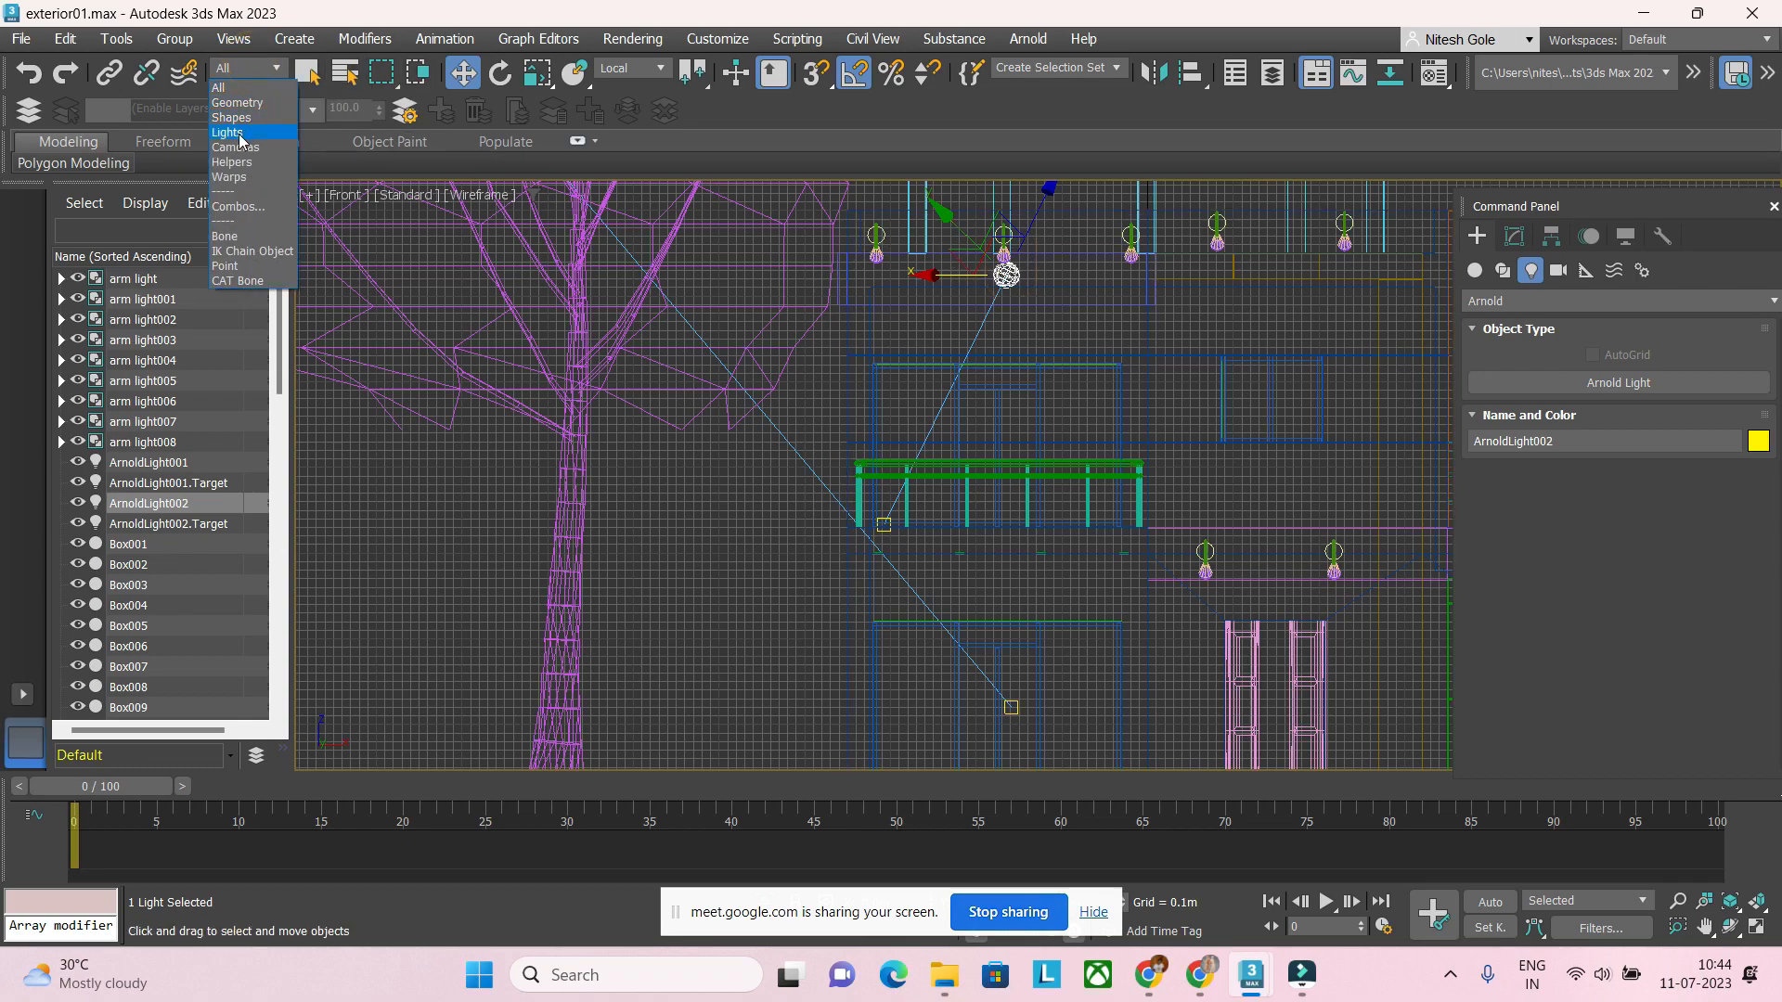
{"action": "left_click", "coordinate": [238, 135]}
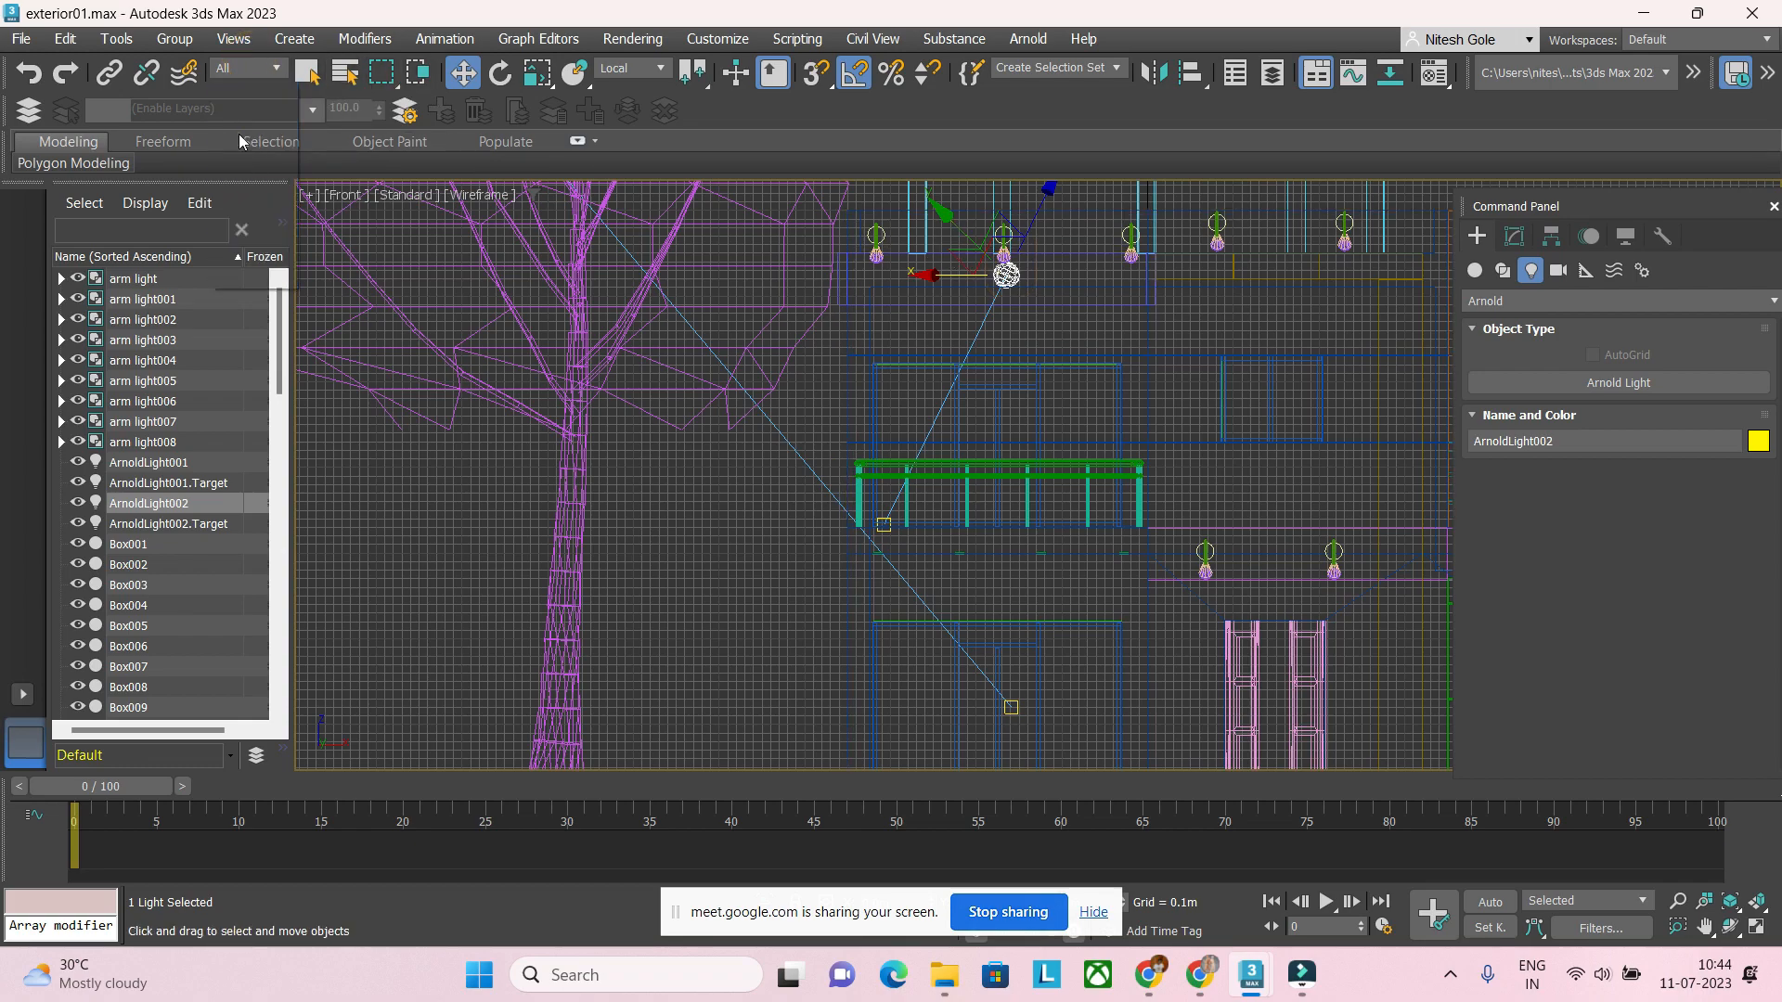
{"action": "left_click", "coordinate": [1067, 281]}
{"action": "left_click", "coordinate": [1006, 274]}
Step: Using the View coordinate system, move ArnoldLight002 horizontally beneath the leftmost upper arm lamp, and bring up its Shape parameters for editing
{"action": "left_click", "coordinate": [634, 68]}
{"action": "left_click", "coordinate": [618, 82]}
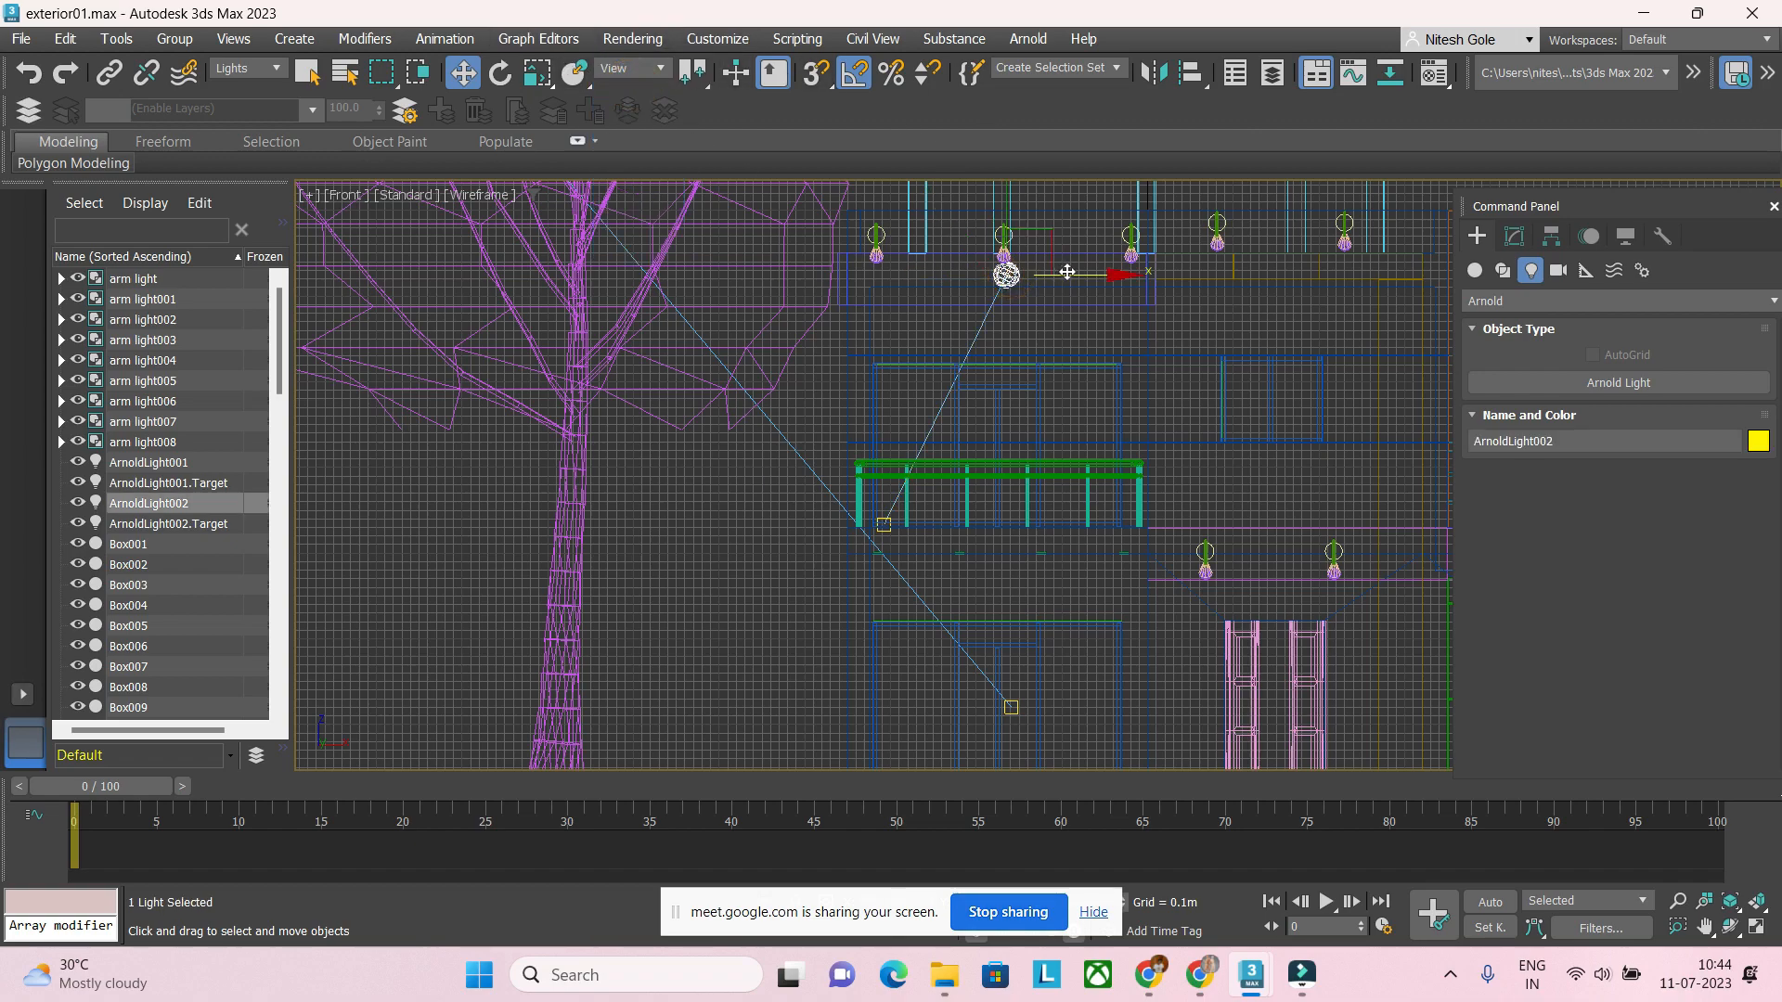
{"action": "left_click_drag", "start_coordinate": [1067, 272], "coordinate": [939, 269]}
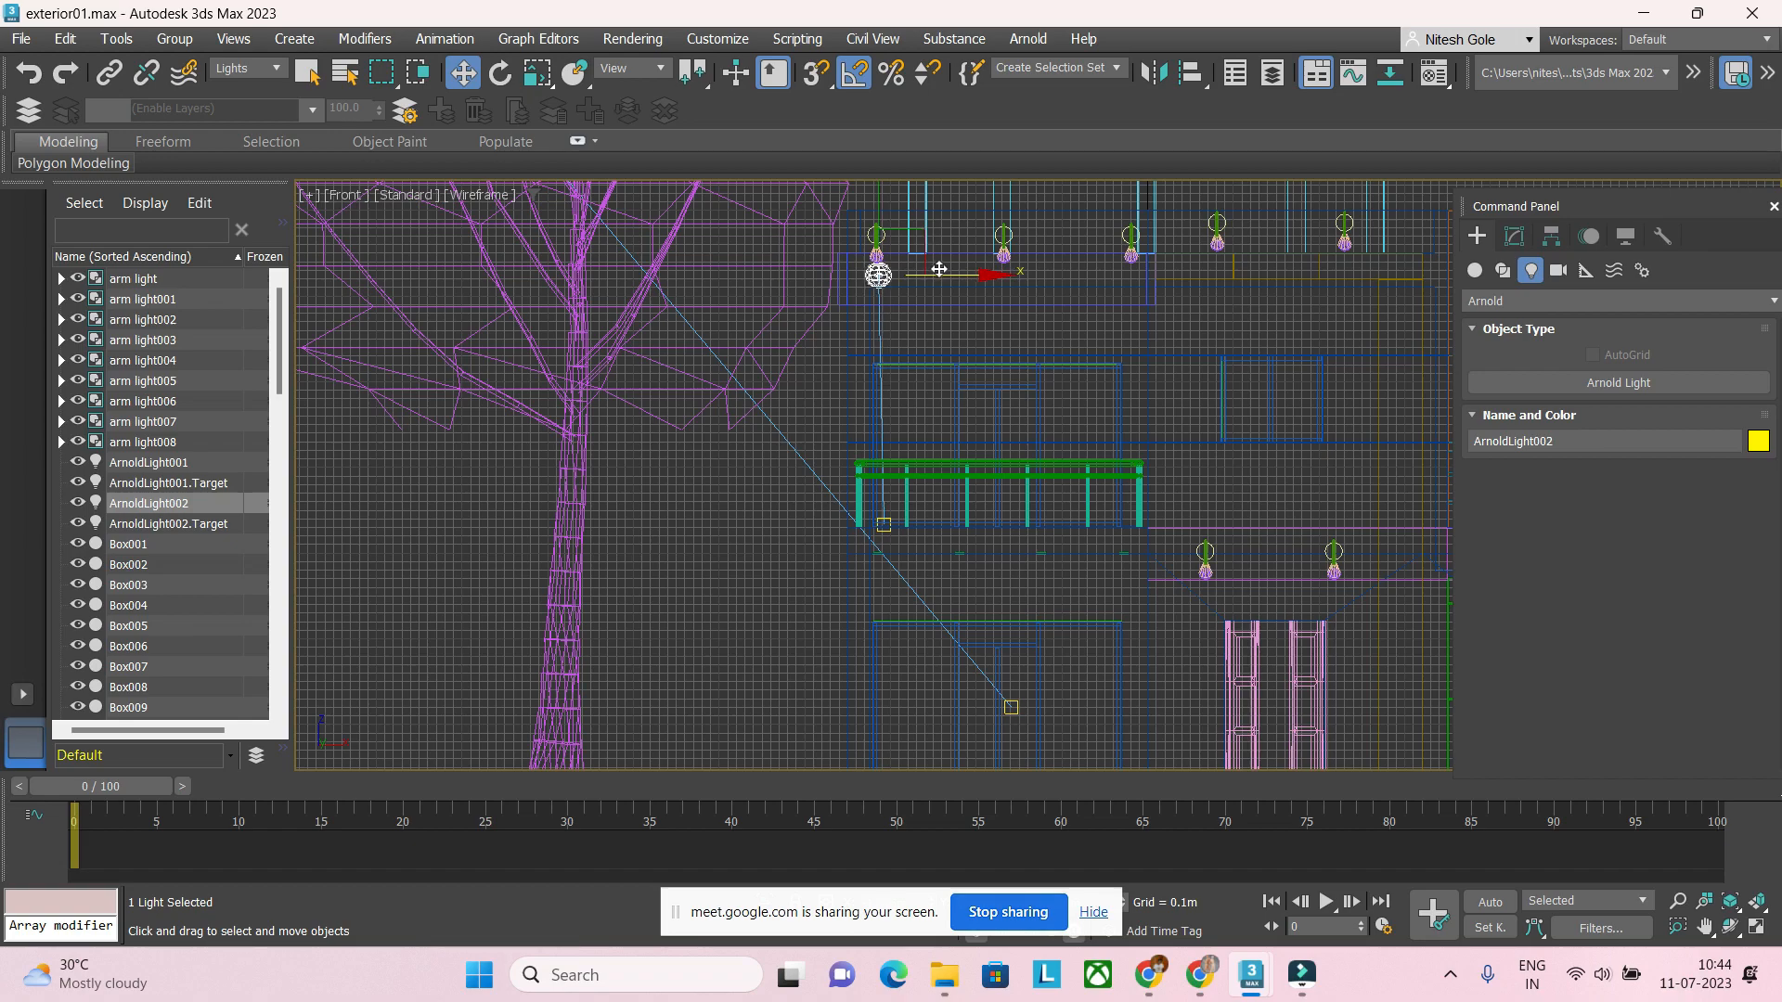
{"action": "left_click", "coordinate": [1514, 235]}
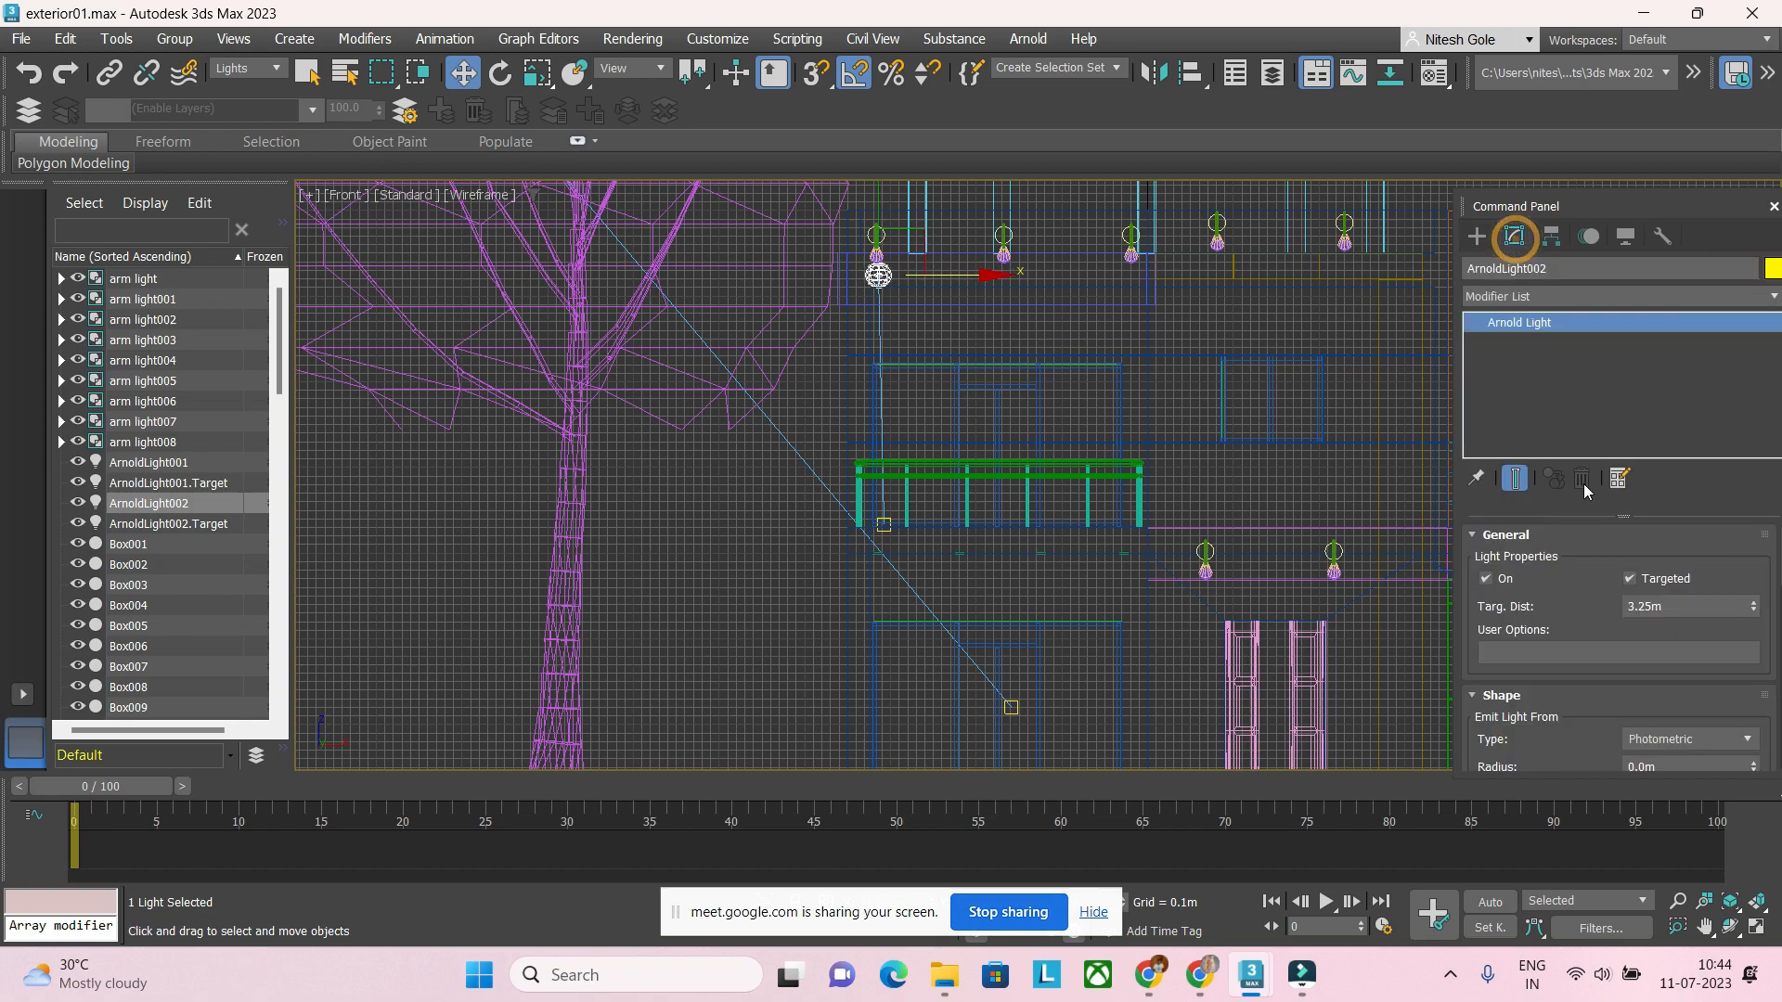
{"action": "scroll", "coordinate": [1605, 632], "scroll_direction": "down", "scroll_amount": 3}
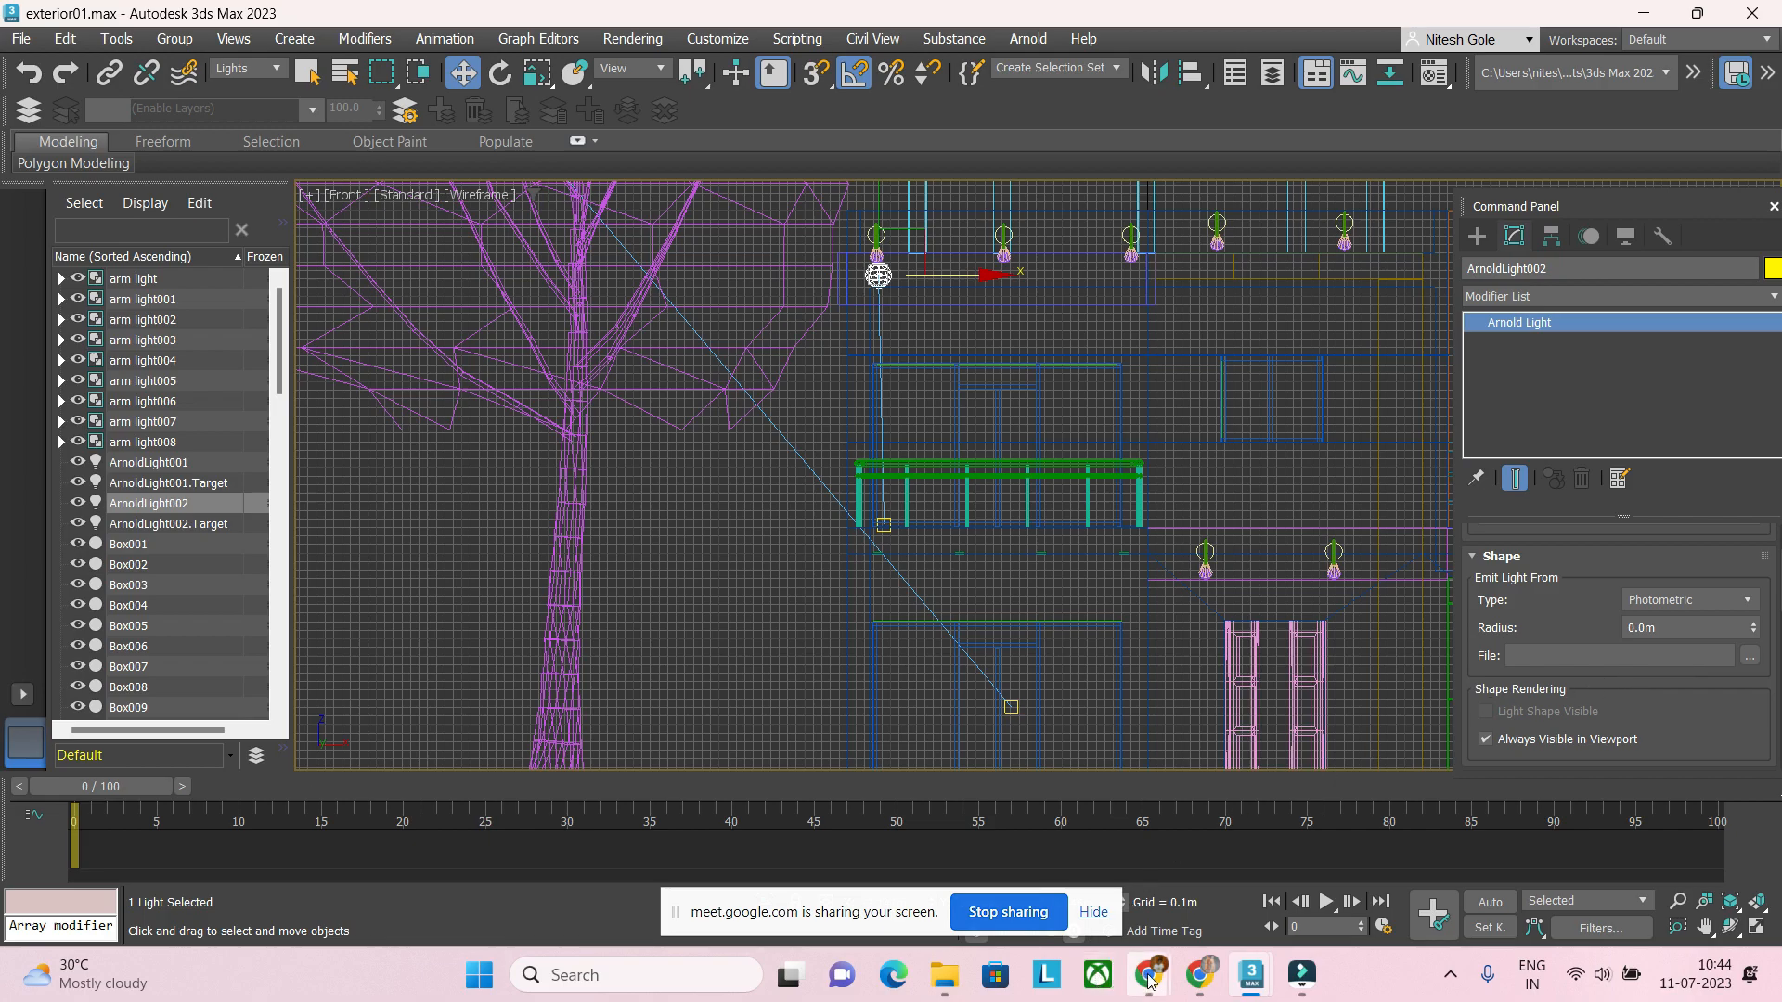
Step: Switch to the Google Meet call in Chrome and admit the waiting participant
{"action": "mouse_move", "coordinate": [1148, 974]}
{"action": "left_click", "coordinate": [1042, 878]}
{"action": "left_click", "coordinate": [427, 13]}
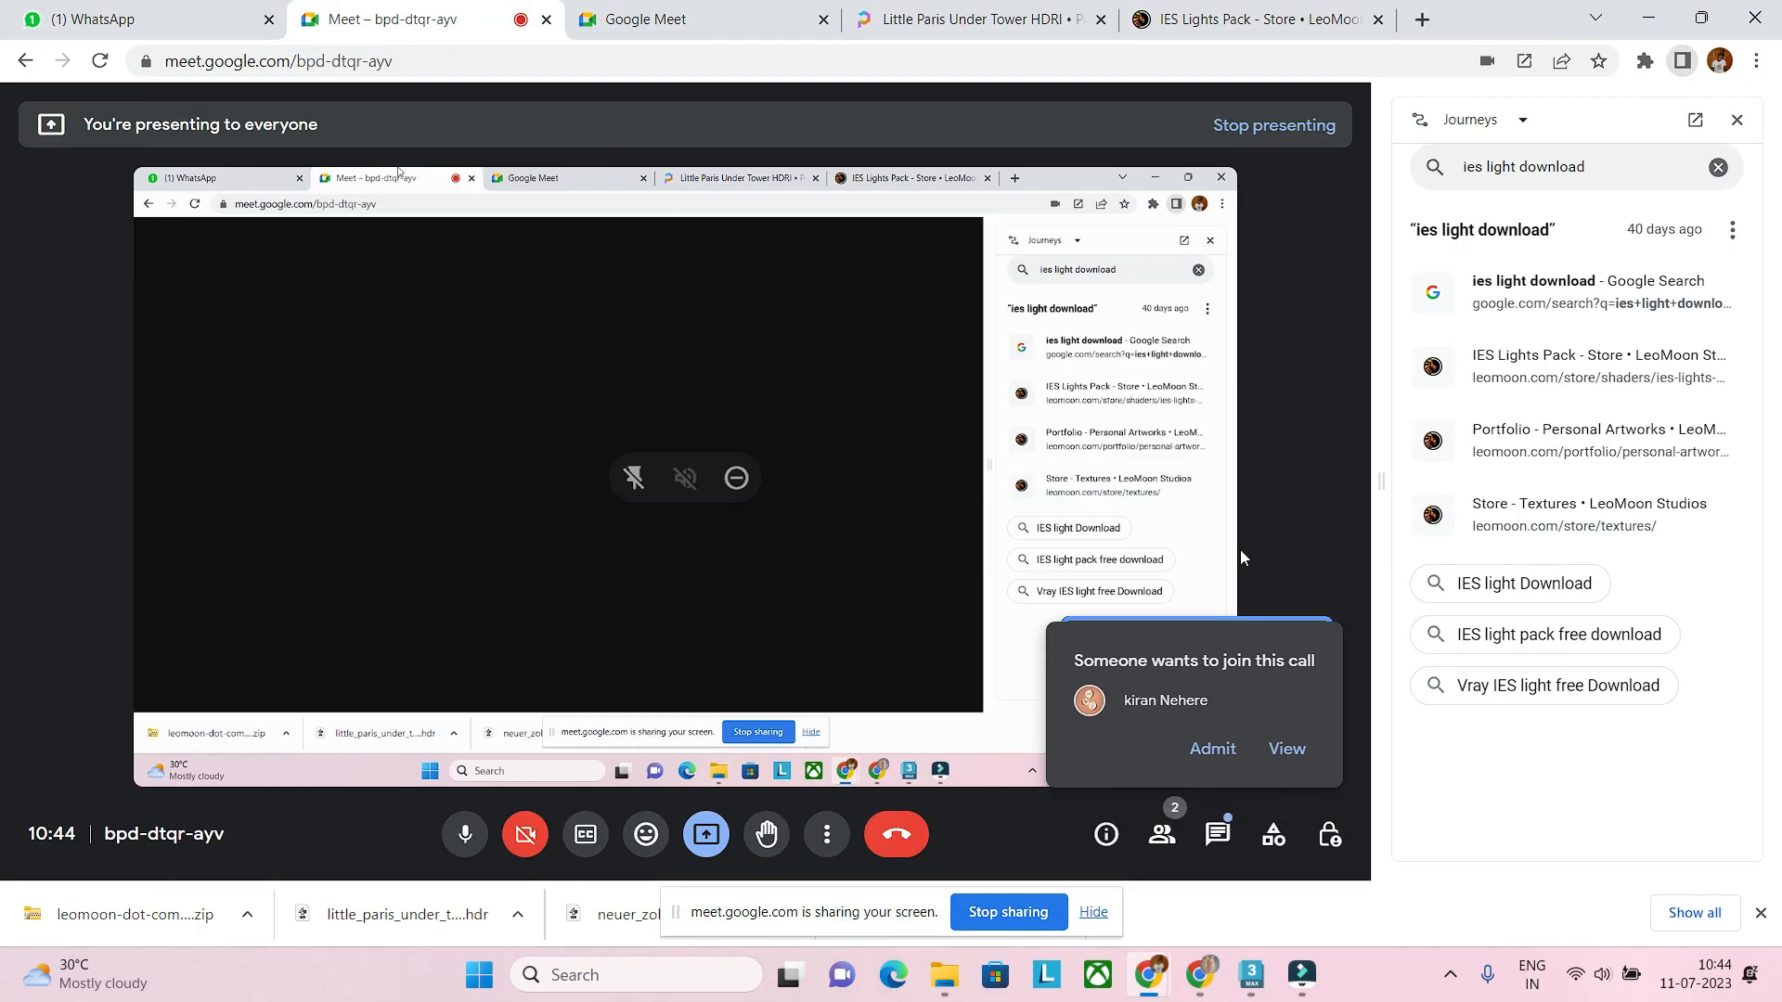
{"action": "left_click", "coordinate": [1211, 750]}
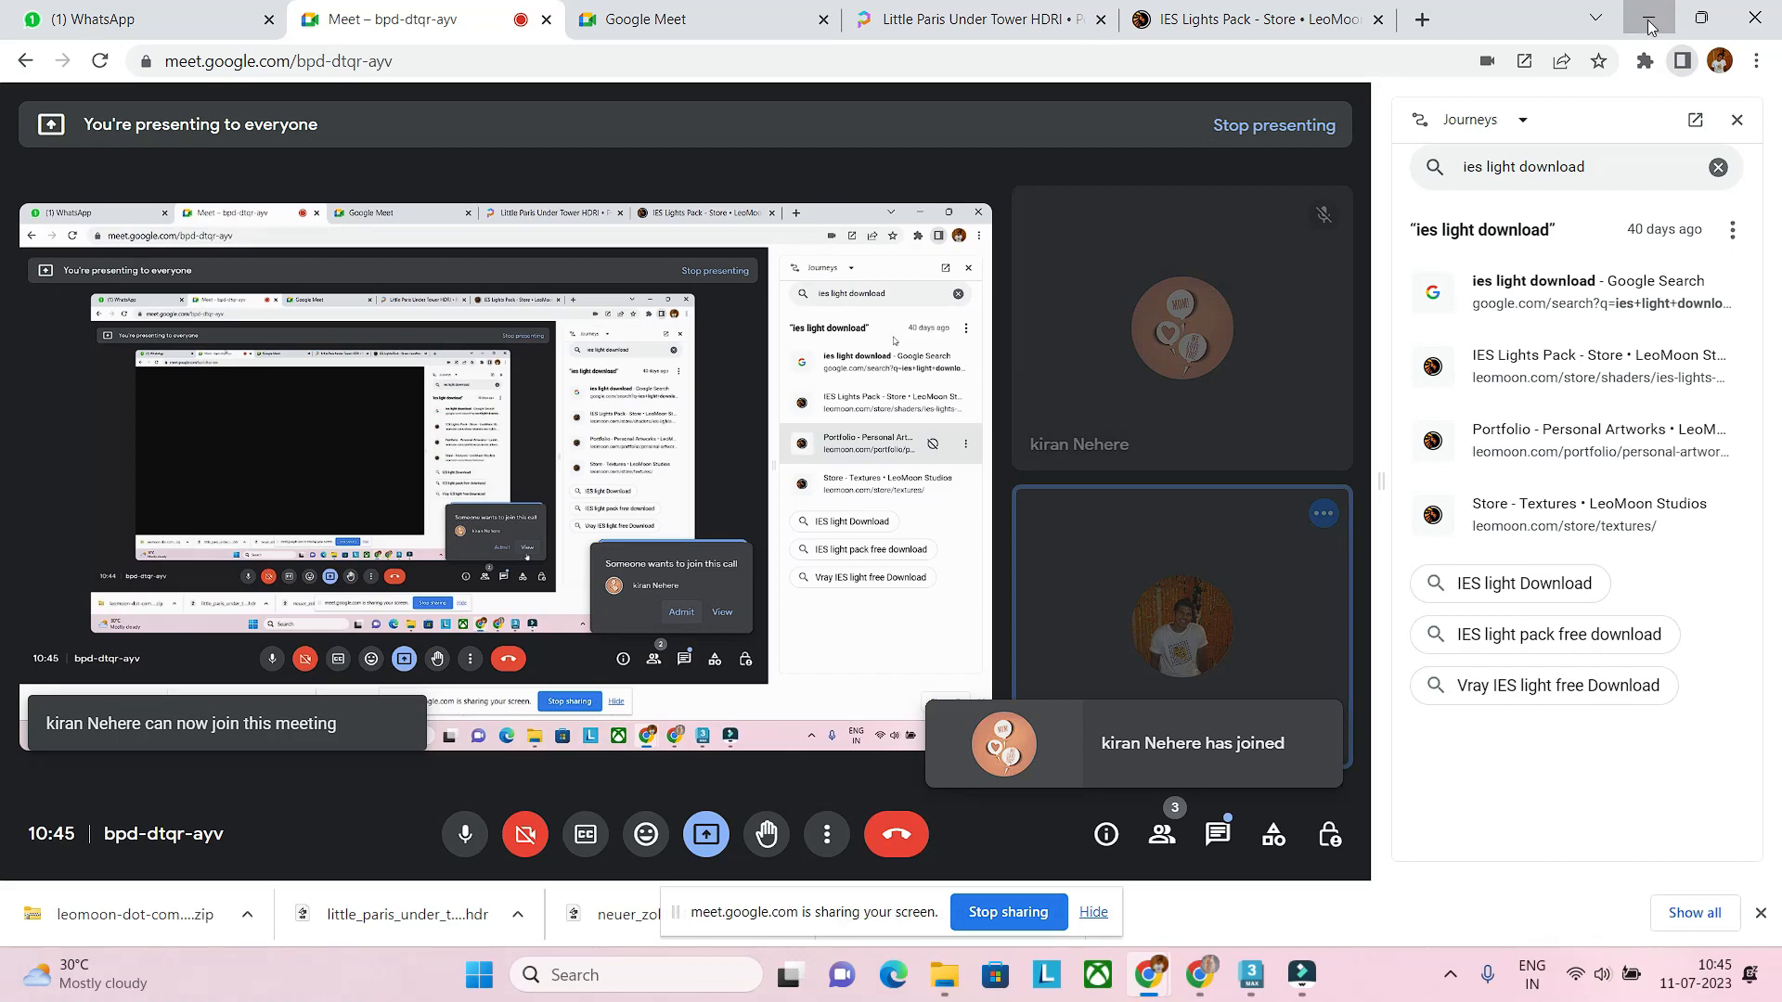
Step: Switch back to 3ds Max and load x-arrow.ies from the ref images/ies-lights-pack folder as ArnoldLight002's photometric file
{"action": "left_click", "coordinate": [1644, 21]}
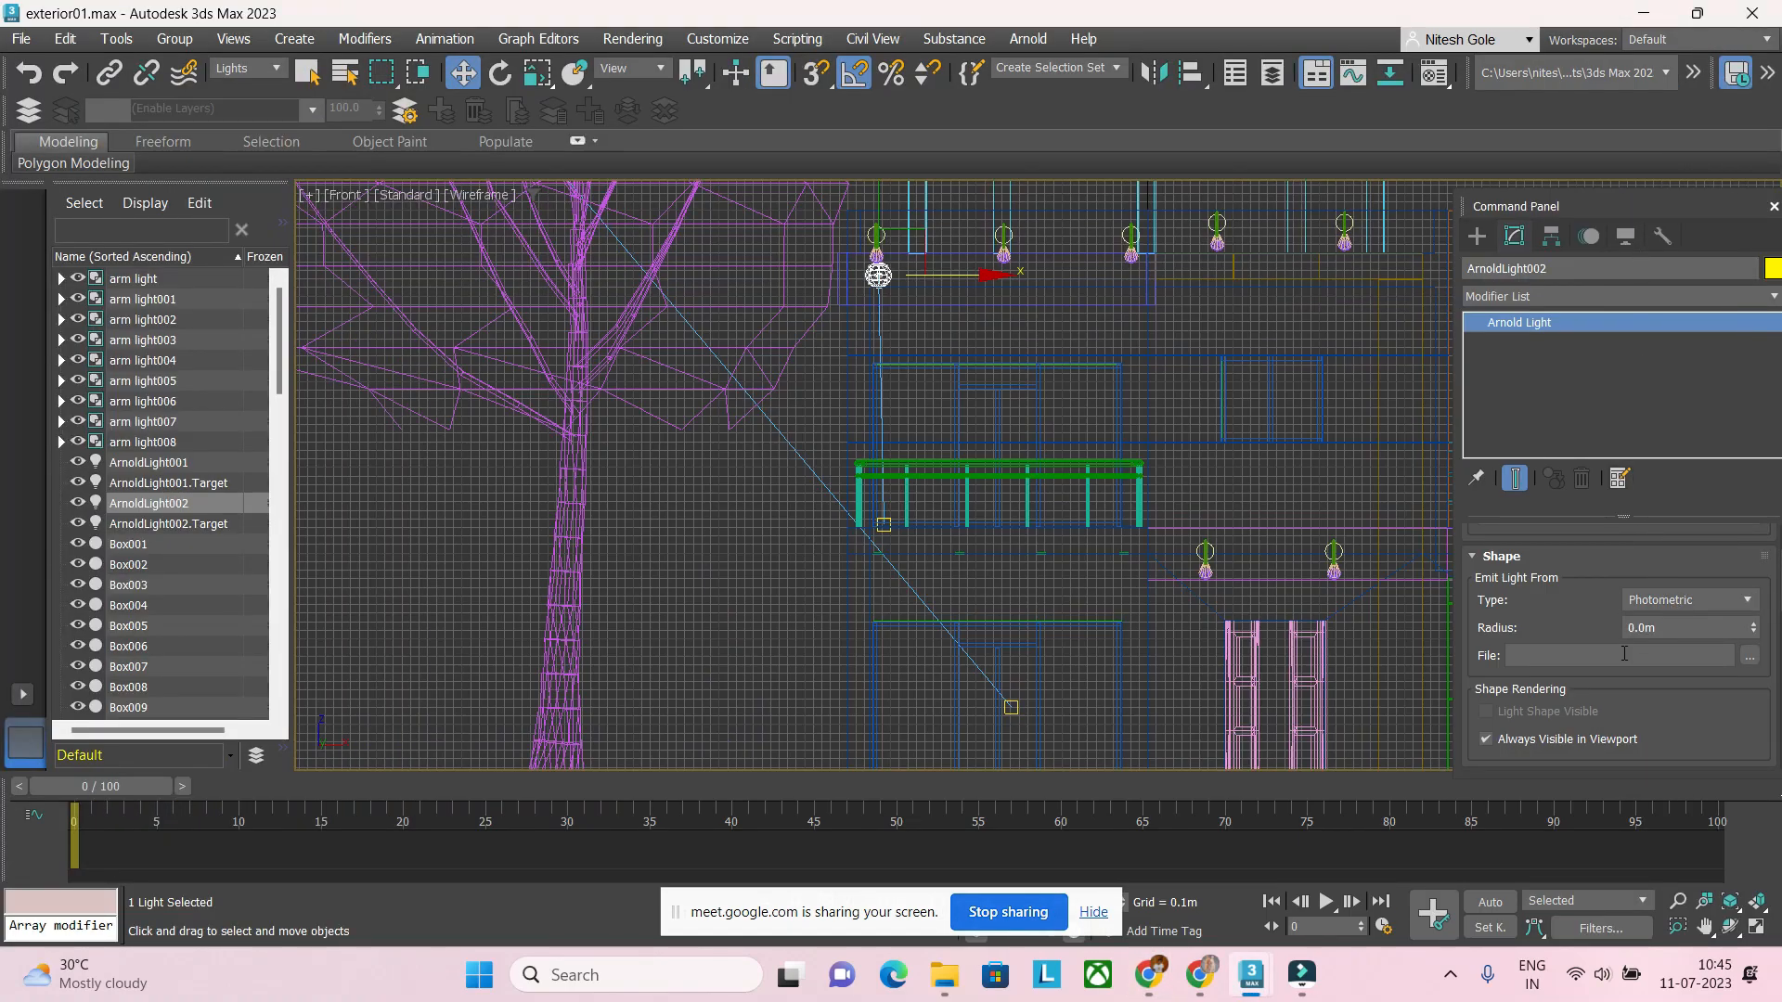
{"action": "left_click", "coordinate": [1750, 657]}
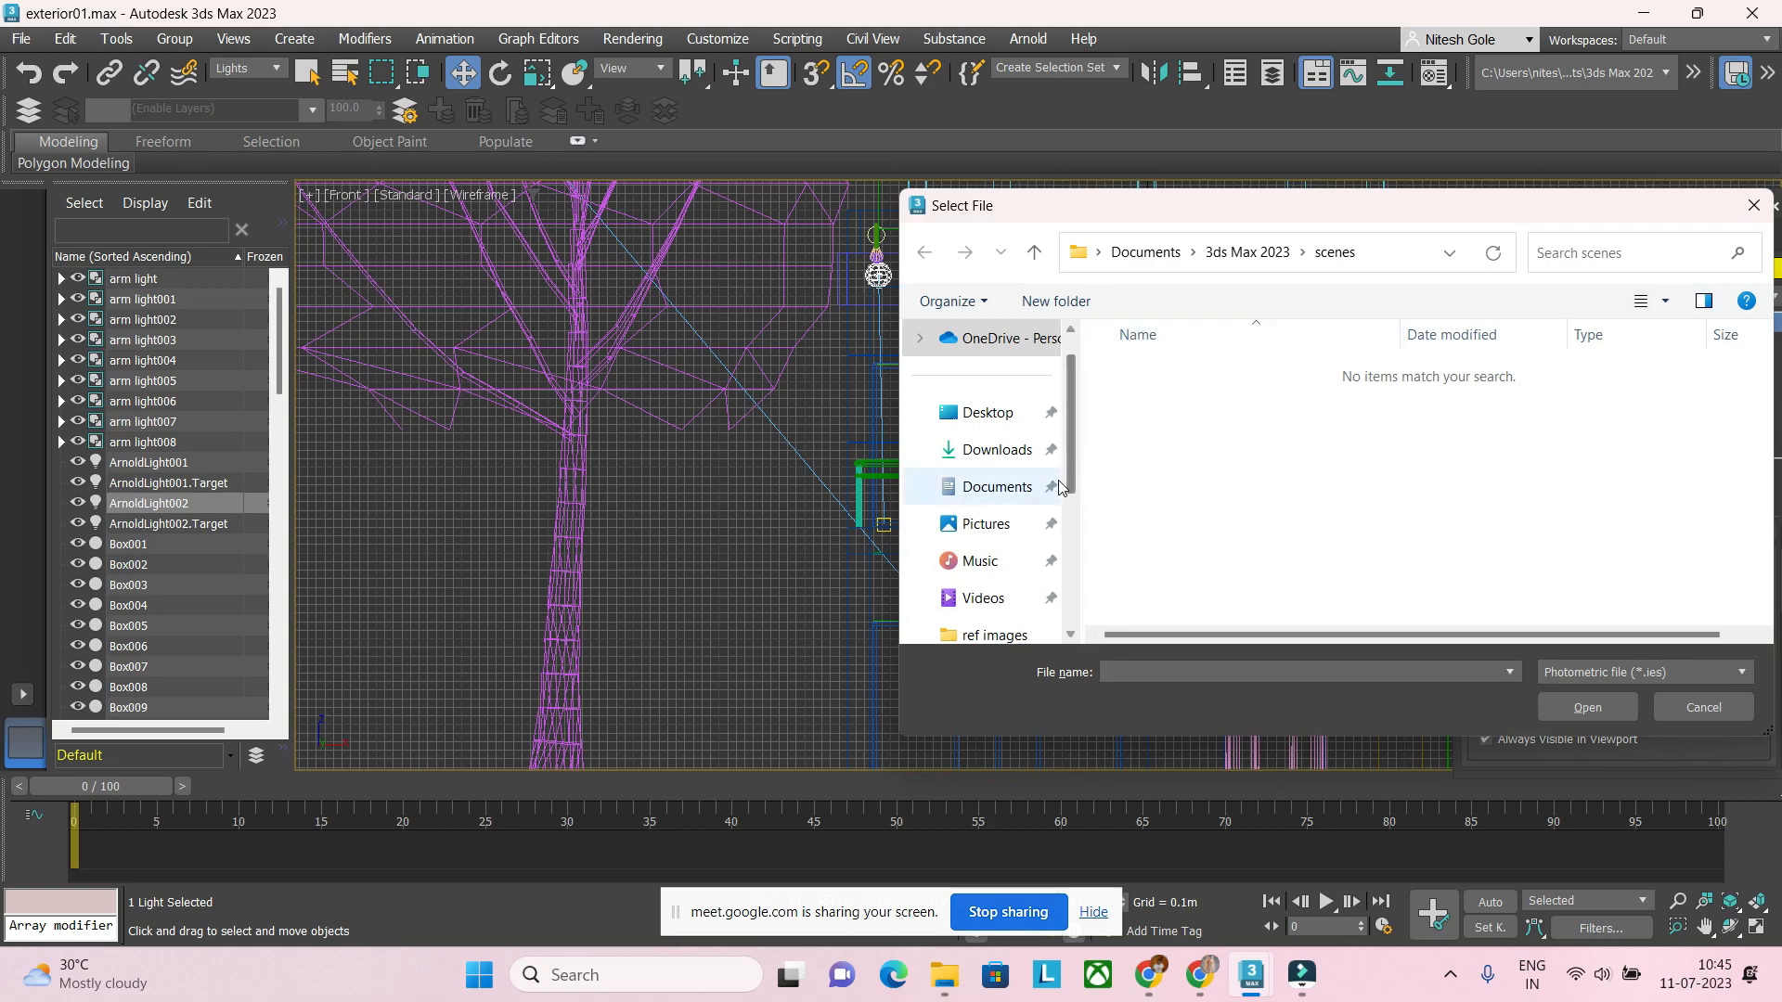
{"action": "scroll", "coordinate": [1067, 471], "scroll_direction": "down", "scroll_amount": 1}
{"action": "left_click", "coordinate": [1012, 533]}
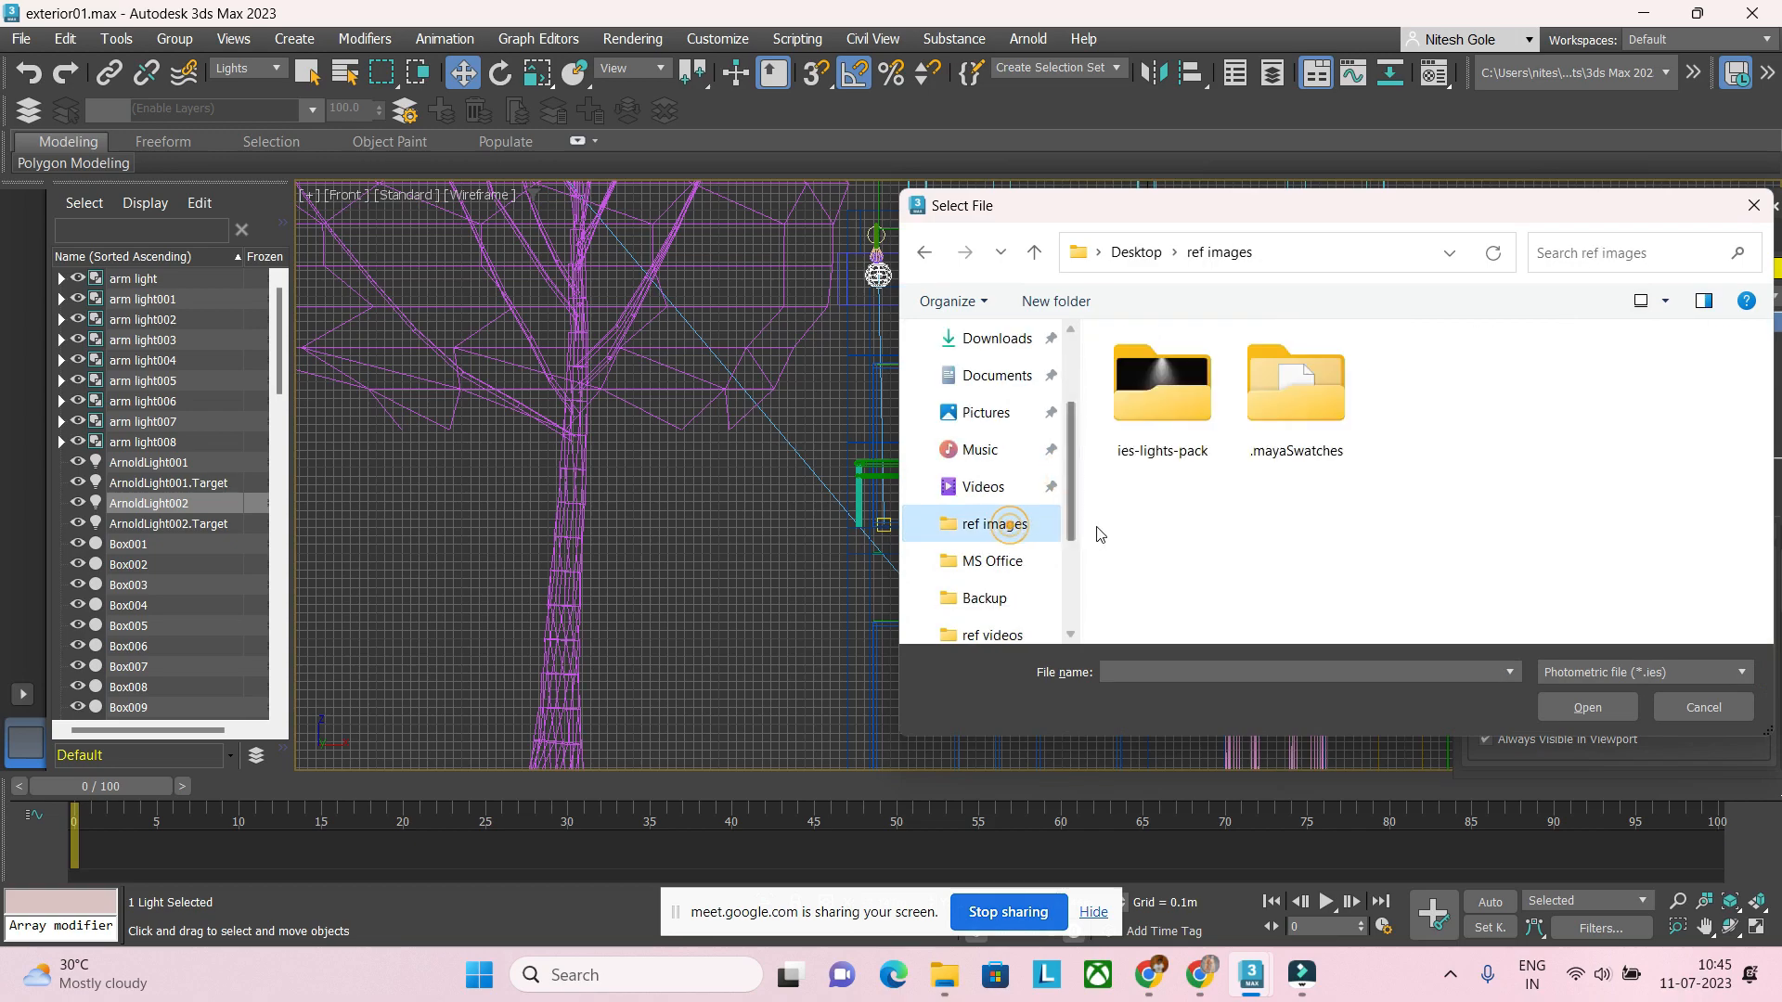
{"action": "double_click", "coordinate": [1175, 394]}
{"action": "scroll", "coordinate": [1175, 398], "scroll_direction": "down", "scroll_amount": 10}
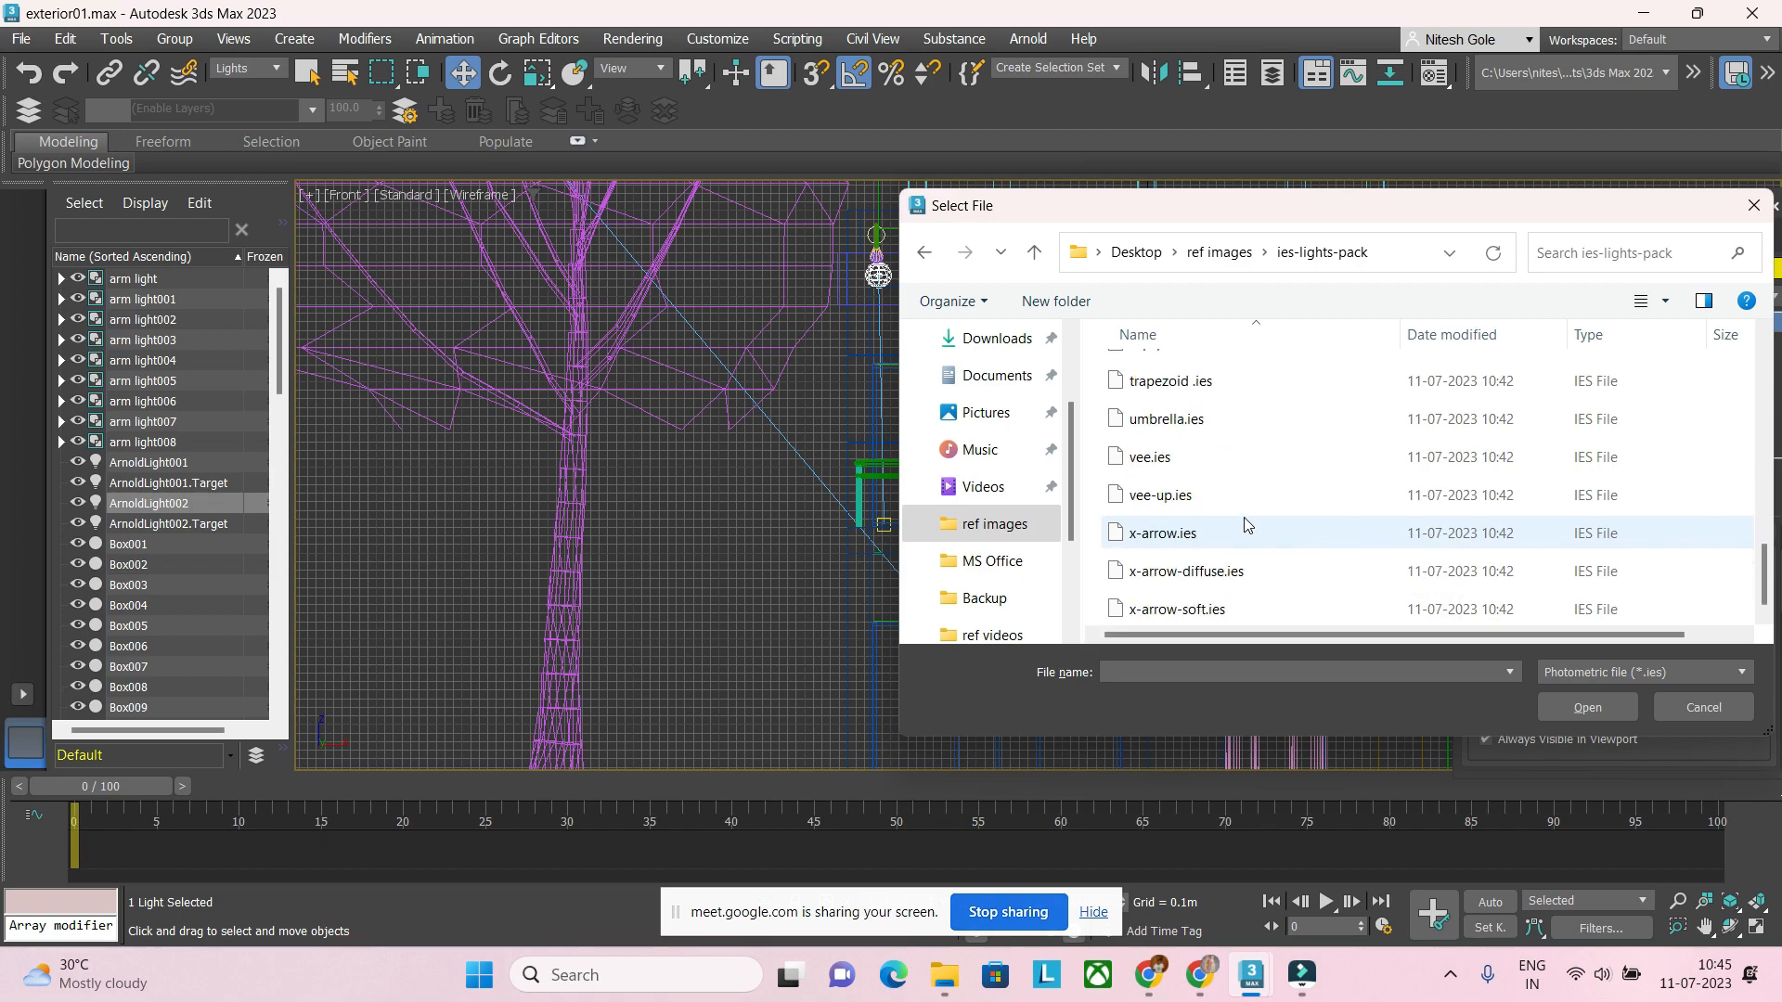
{"action": "left_click", "coordinate": [1199, 534]}
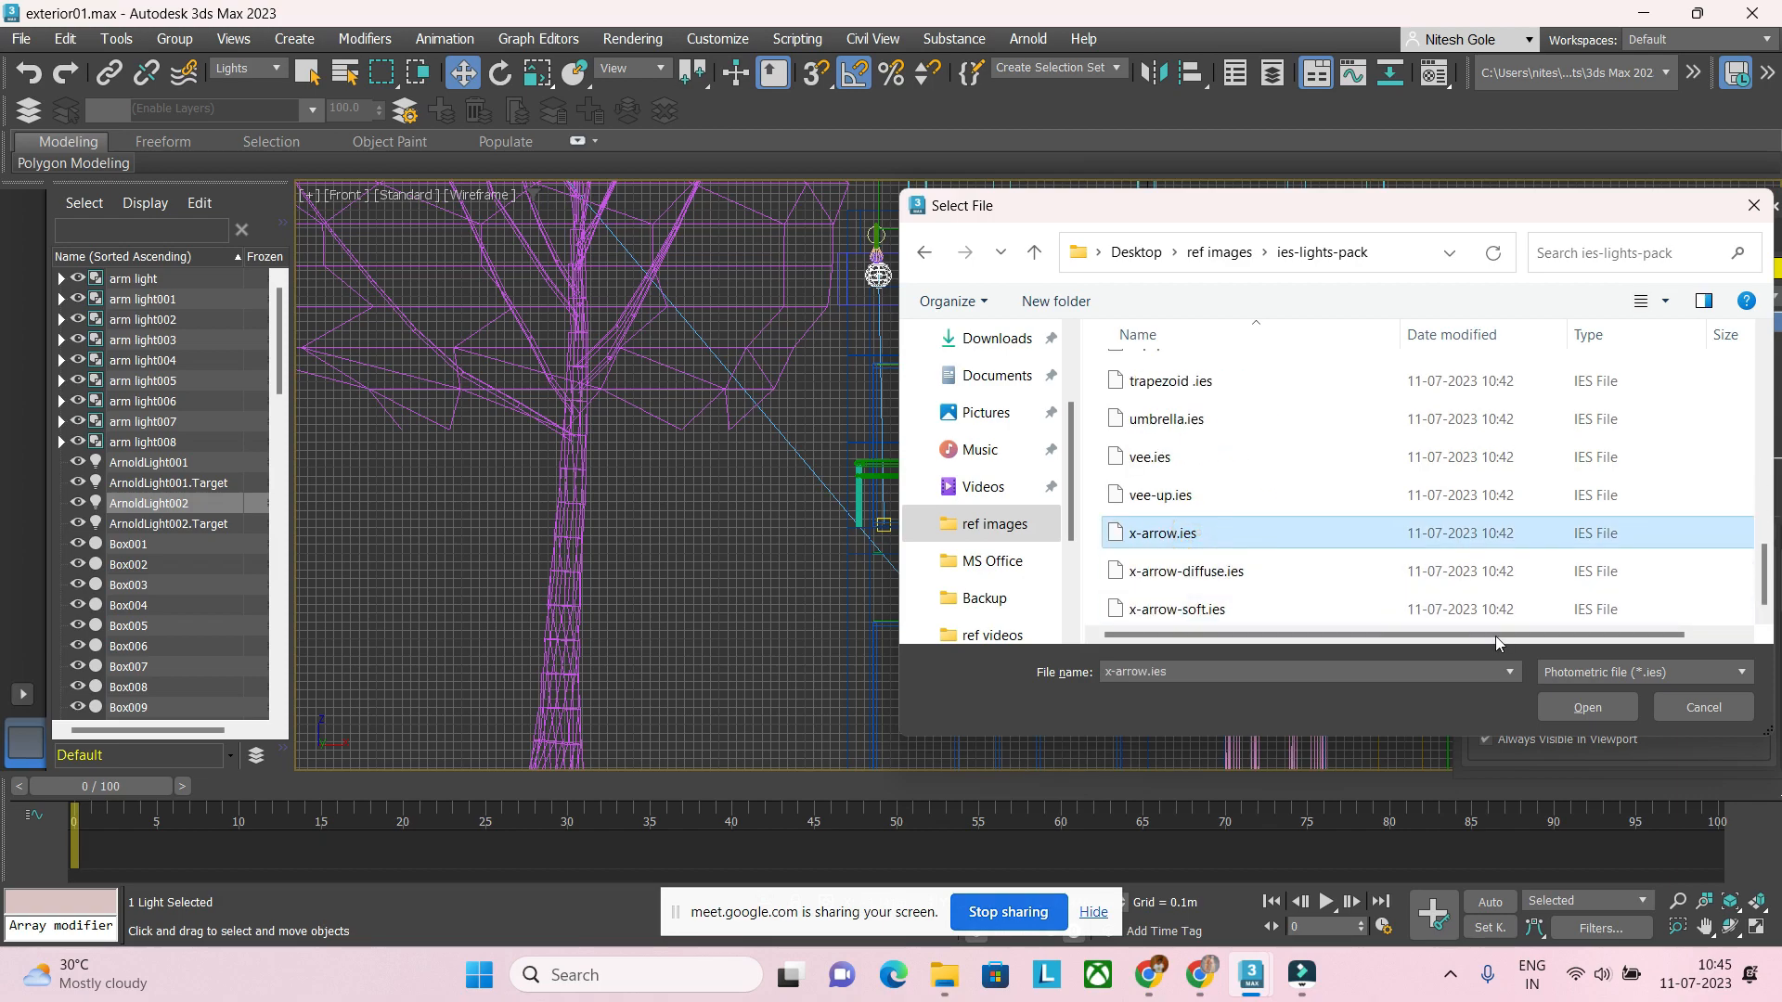
{"action": "left_click", "coordinate": [1573, 707]}
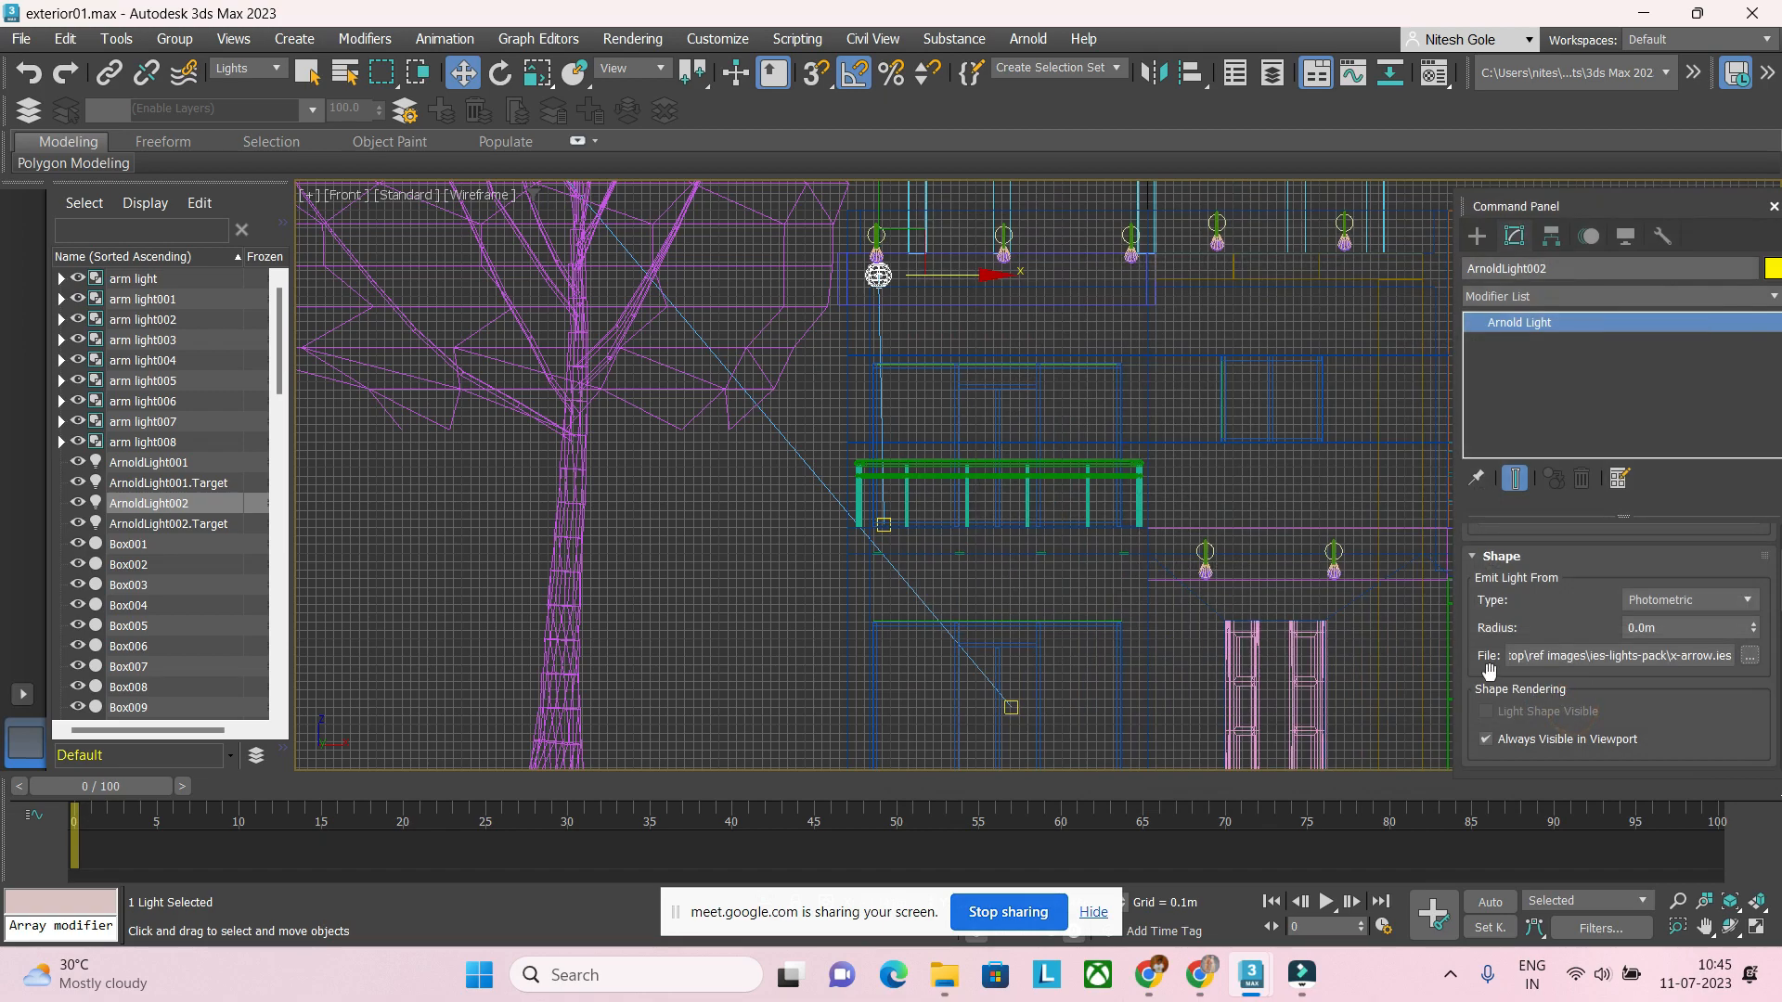
Step: In the Perspective view, select ArnoldLight002 with its target and move both in depth to sit beneath the leftmost upper arm lamp's bulb
{"action": "key", "text": "p"}
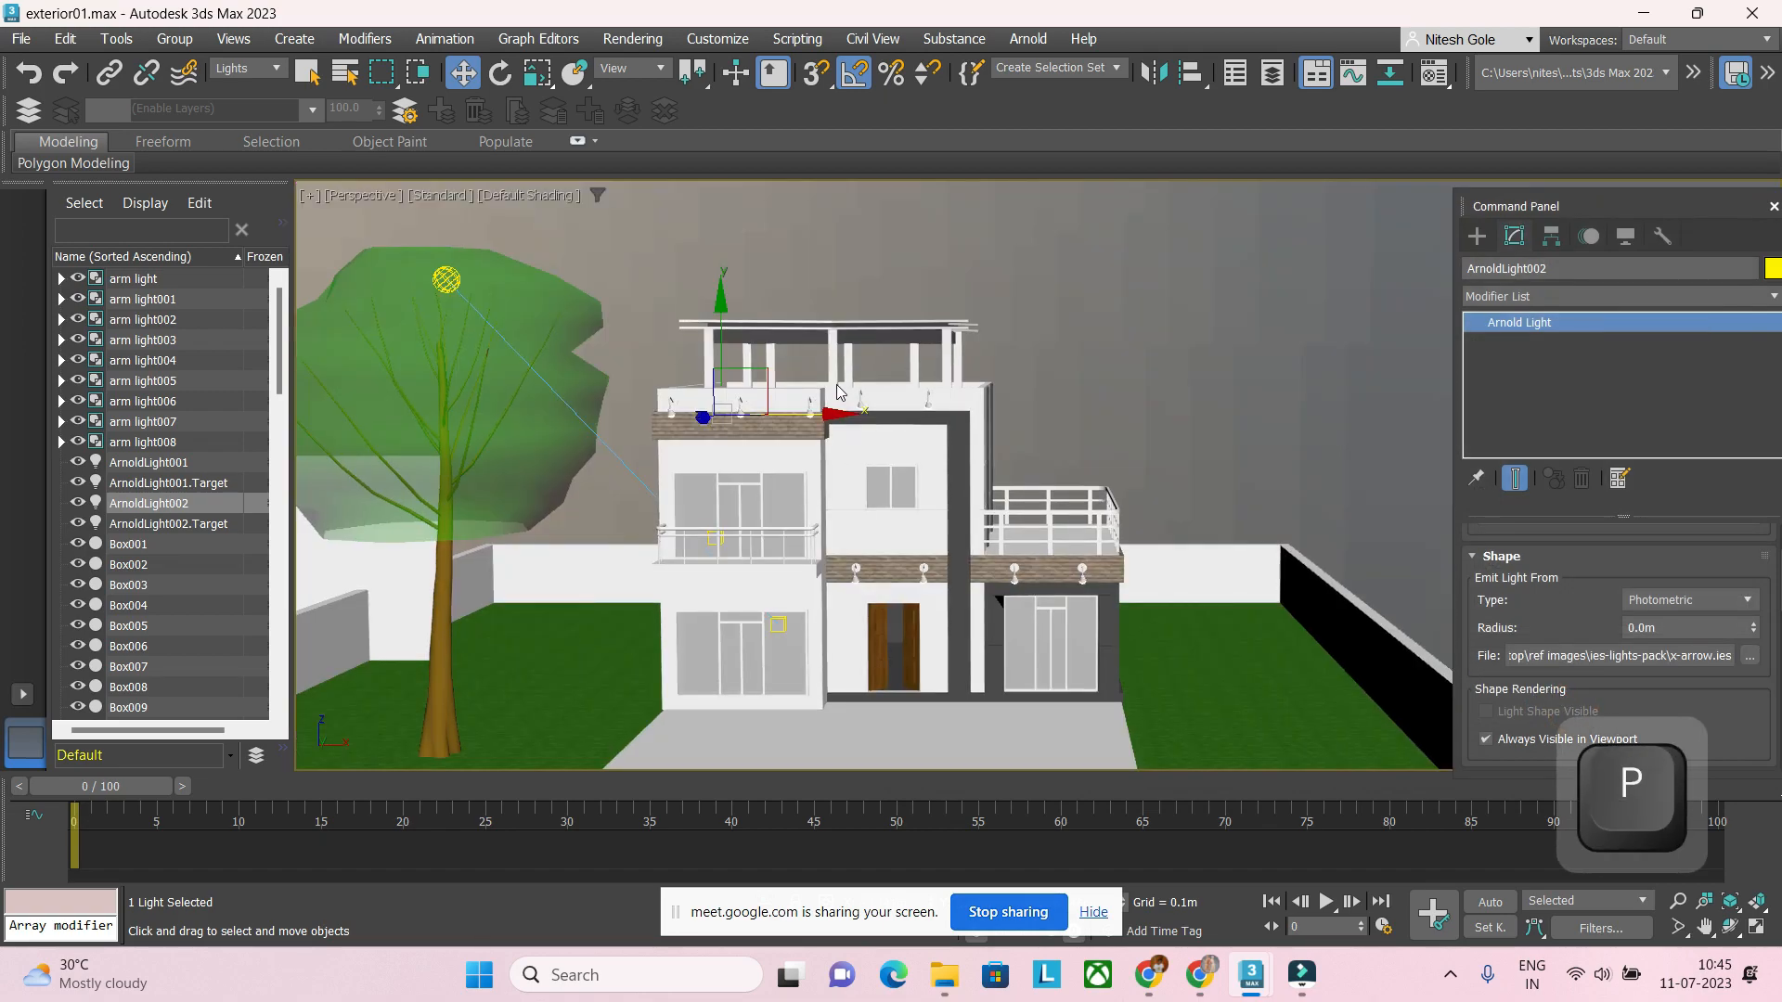
{"action": "middle_click_drag", "start_coordinate": [837, 390], "coordinate": [896, 416], "text": "alt"}
{"action": "left_click", "coordinate": [172, 524], "text": "ctrl"}
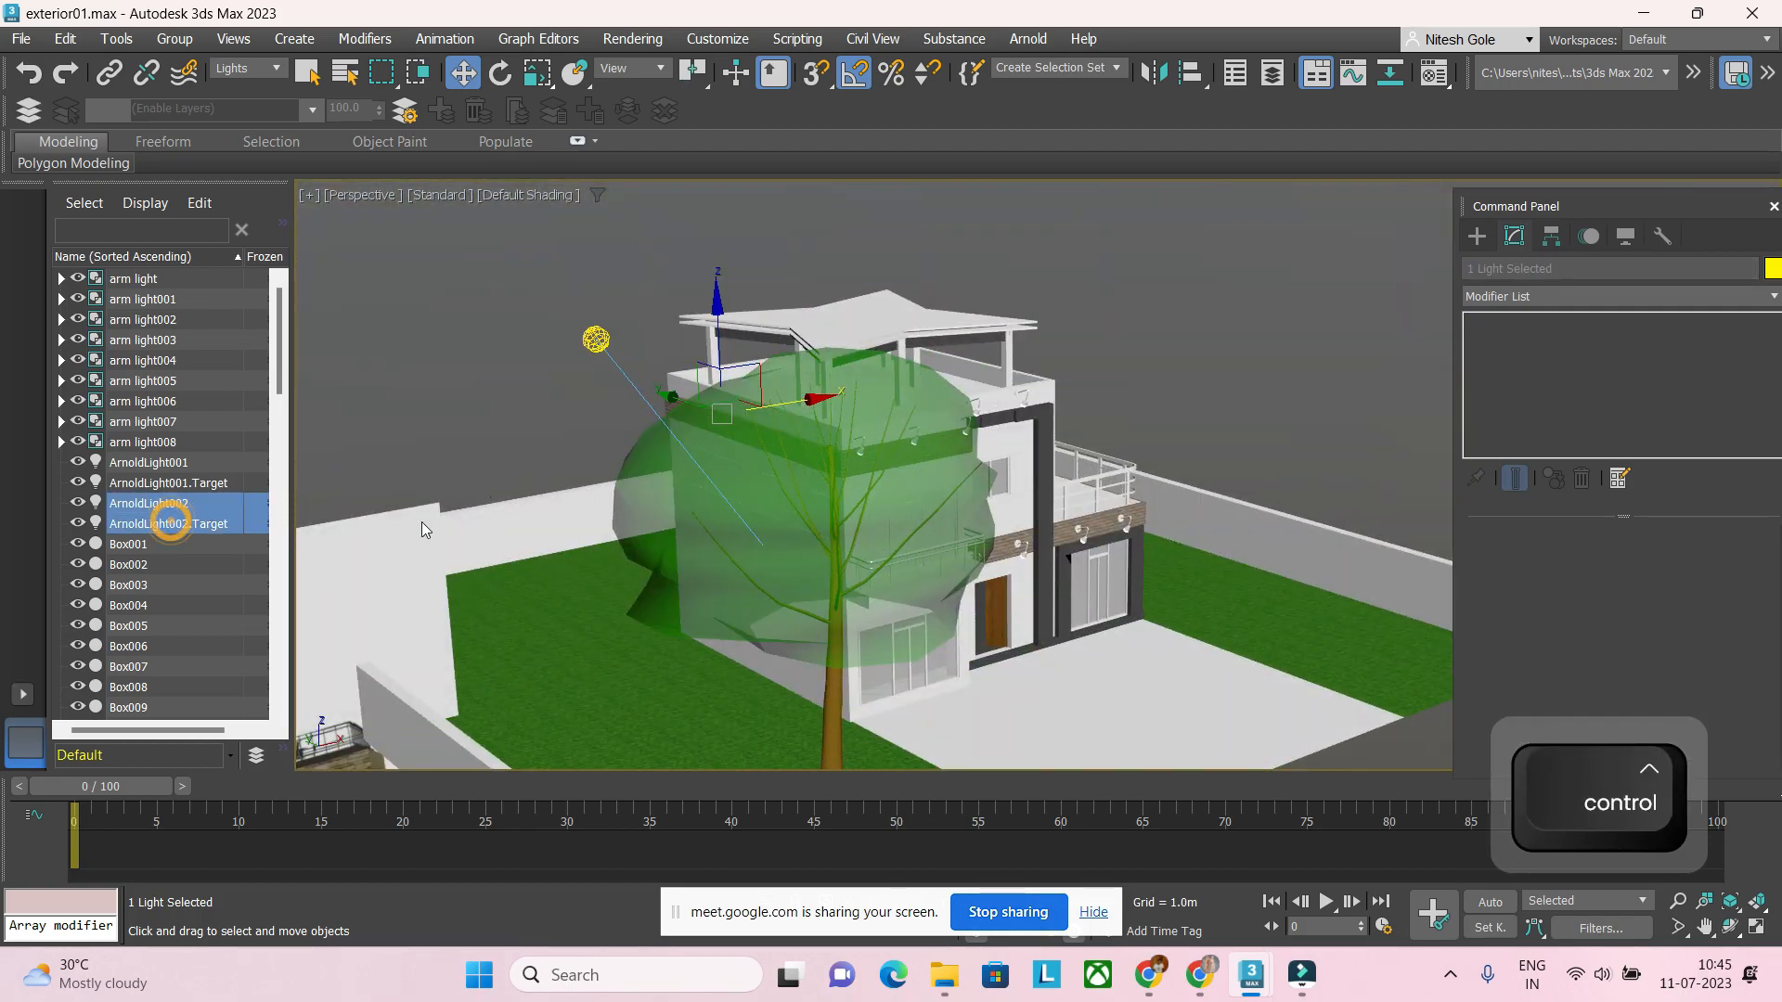
{"action": "middle_click_drag", "start_coordinate": [718, 423], "coordinate": [859, 484], "text": "alt"}
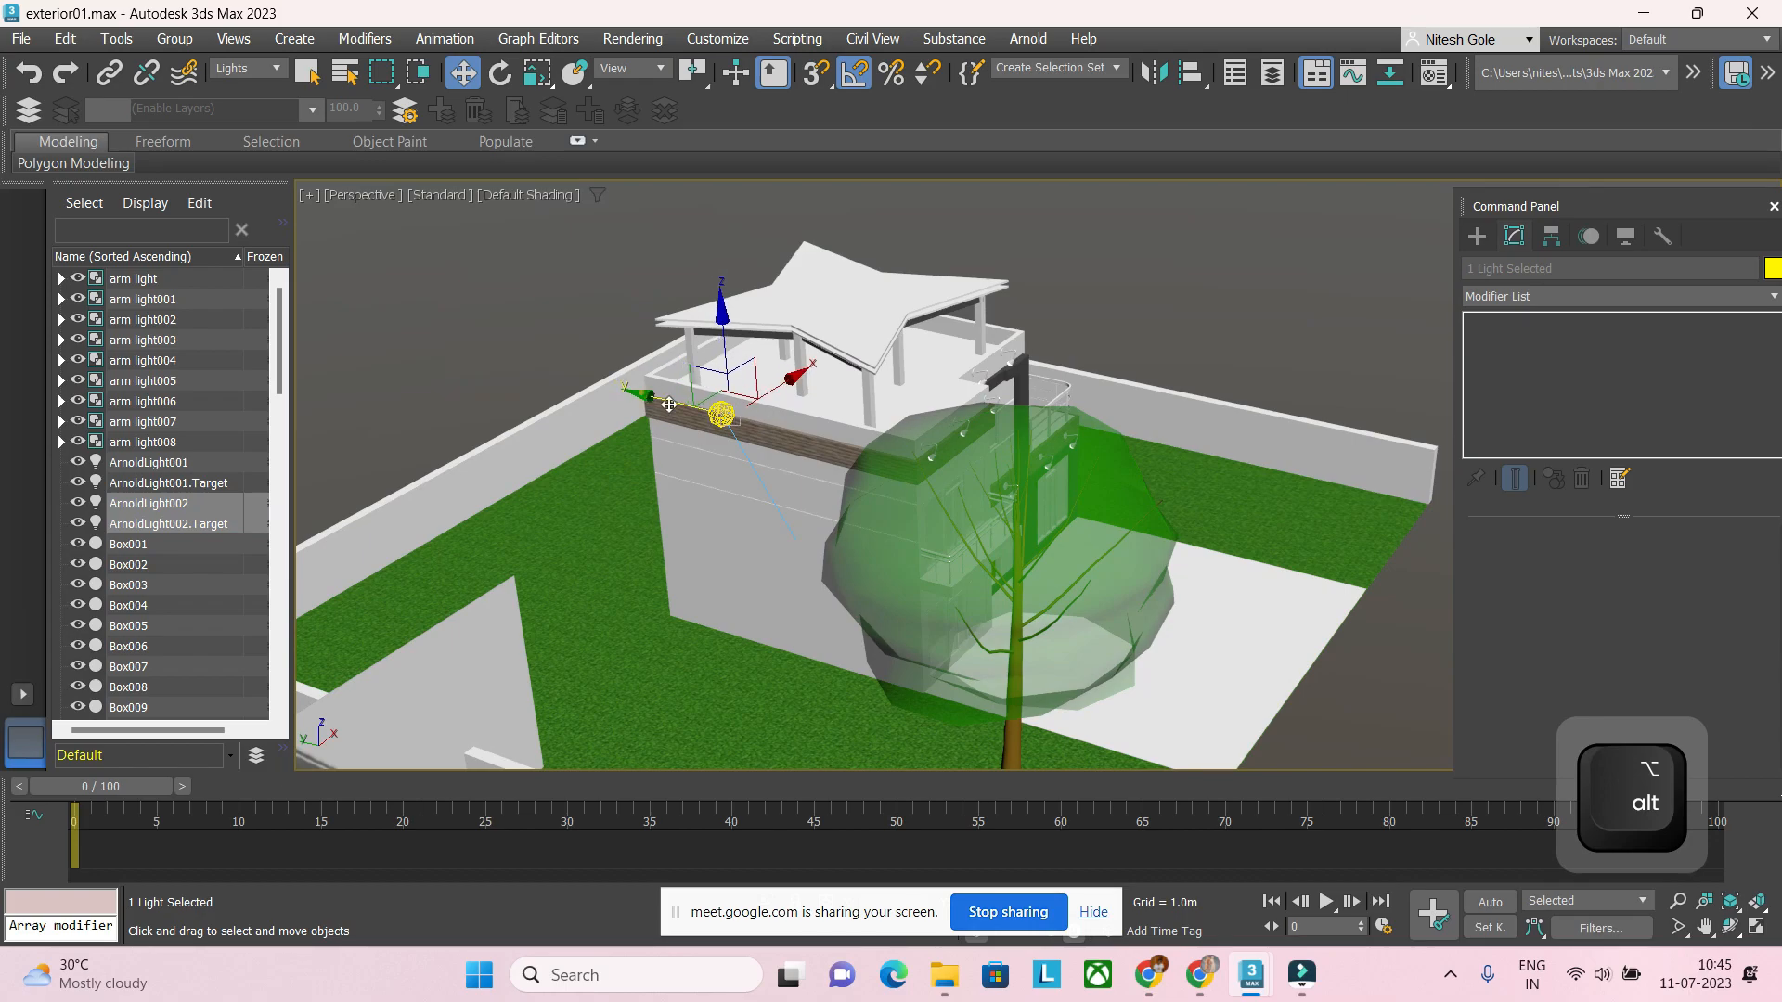
{"action": "left_click_drag", "start_coordinate": [859, 486], "coordinate": [871, 485]}
{"action": "scroll", "coordinate": [927, 481], "scroll_direction": "up", "scroll_amount": 3}
{"action": "middle_click_drag", "start_coordinate": [928, 480], "coordinate": [826, 454], "text": "alt"}
{"action": "scroll", "coordinate": [838, 458], "scroll_direction": "up", "scroll_amount": 6}
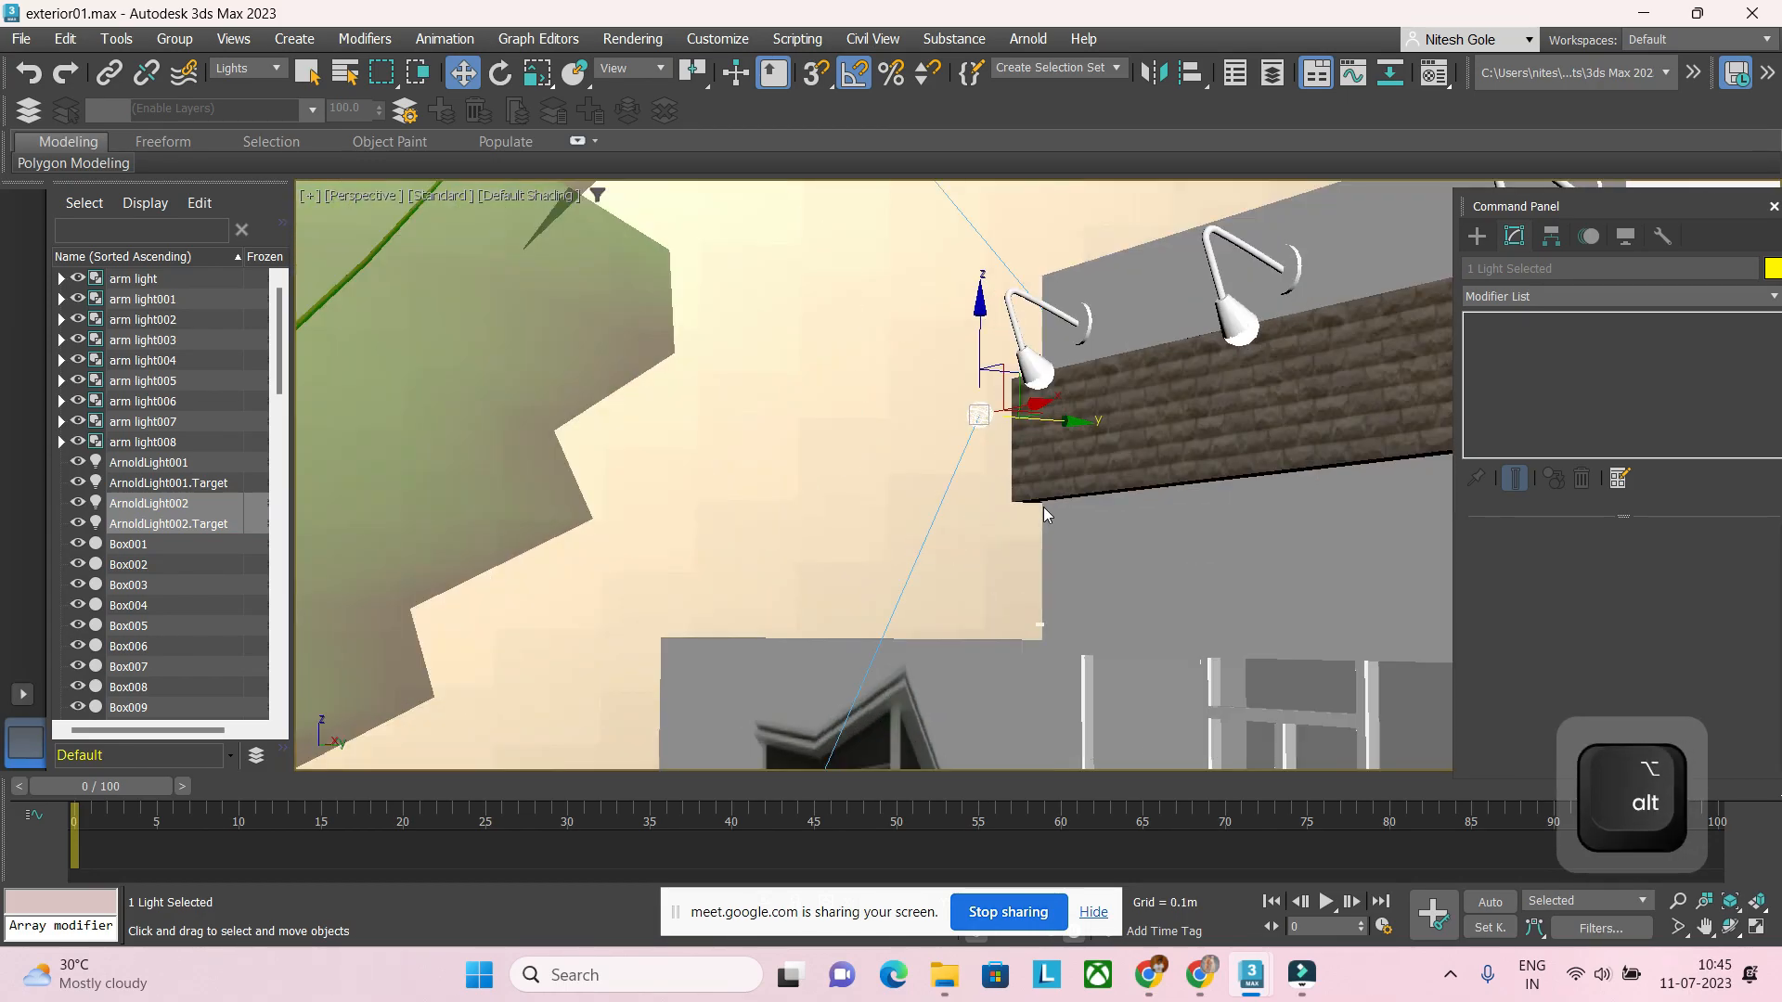
{"action": "left_click_drag", "start_coordinate": [1049, 433], "coordinate": [1088, 435]}
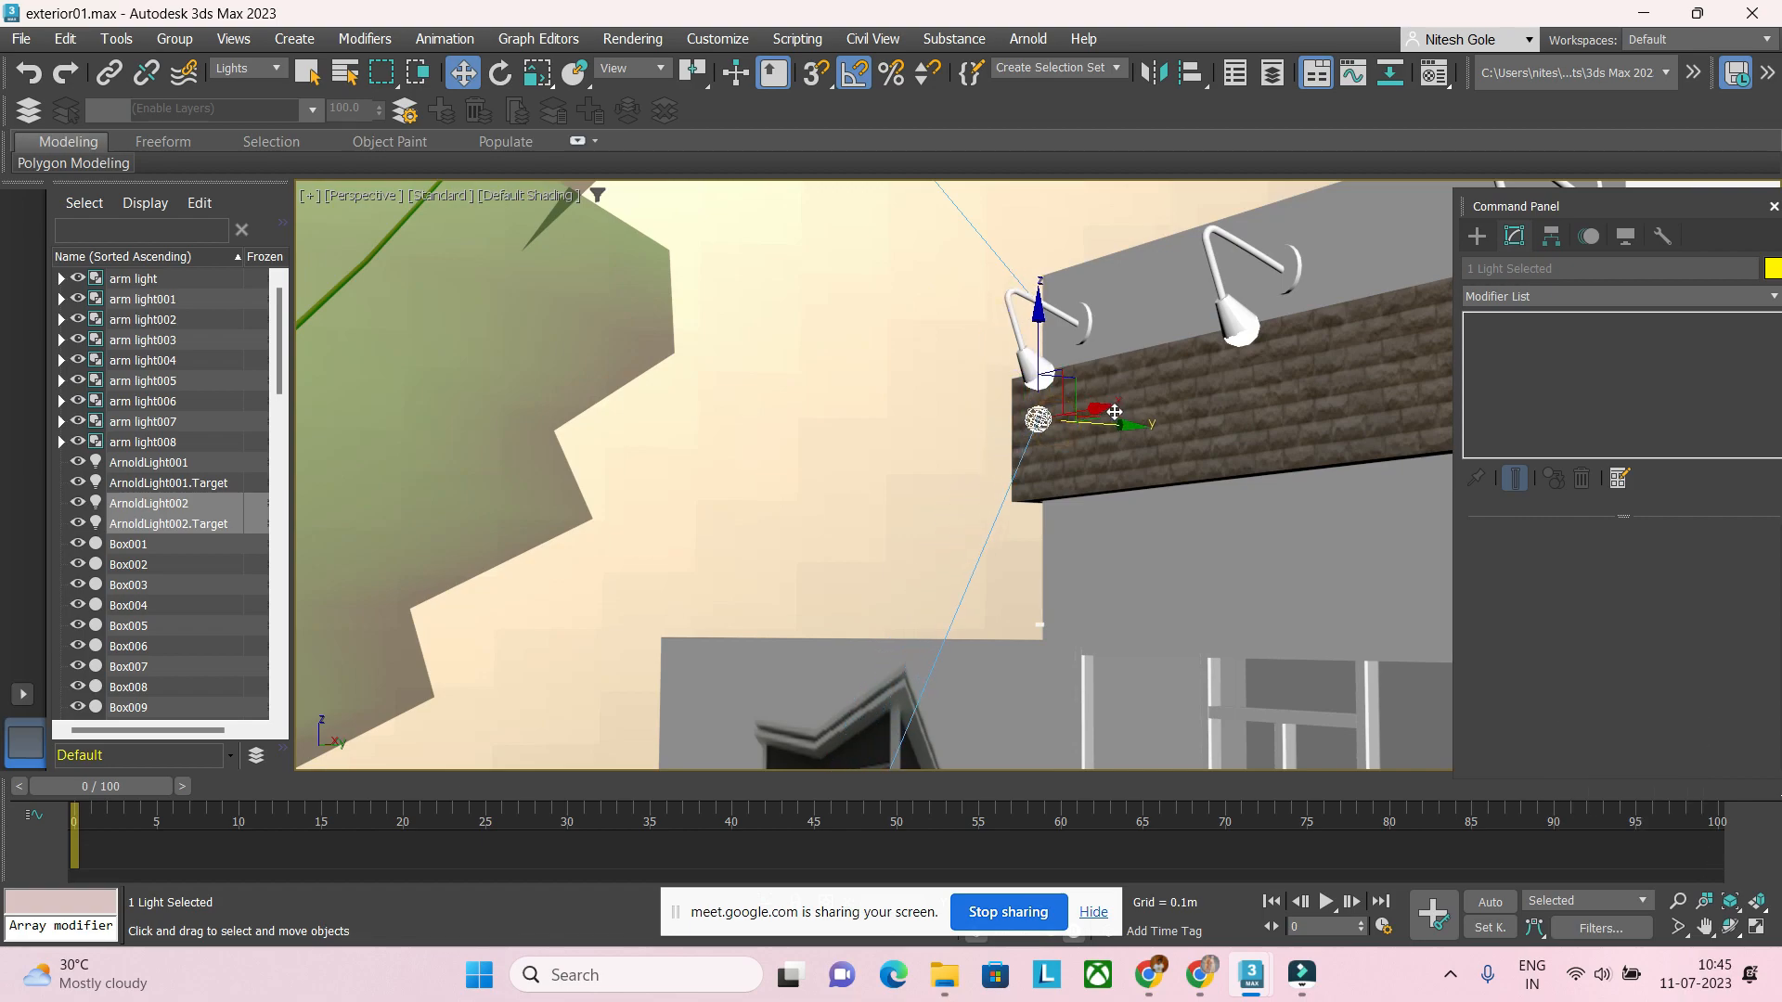
Step: Move ArnoldLight002.Target toward the facade so the light aims almost straight down
{"action": "scroll", "coordinate": [1134, 464], "scroll_direction": "down", "scroll_amount": 5}
{"action": "scroll", "coordinate": [1112, 538], "scroll_direction": "down", "scroll_amount": 2}
{"action": "left_click", "coordinate": [1027, 650]}
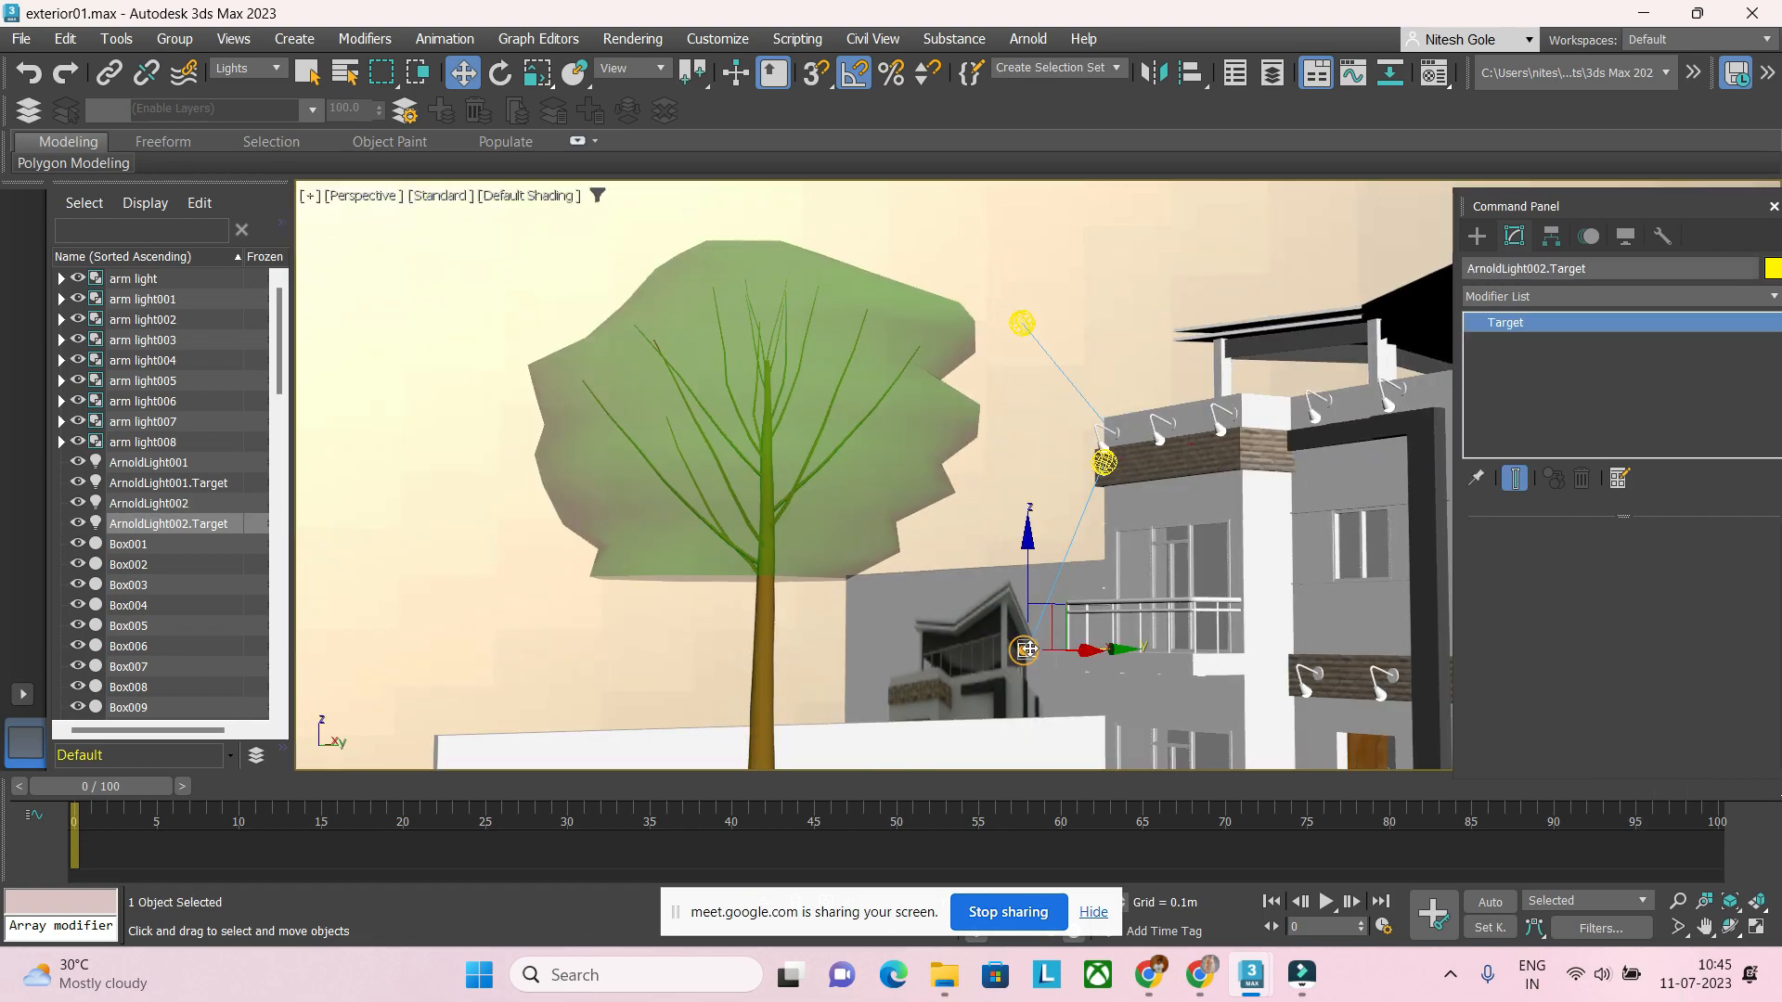
{"action": "middle_click_drag", "start_coordinate": [1048, 650], "coordinate": [1092, 643], "text": "alt"}
{"action": "left_click_drag", "start_coordinate": [1091, 629], "coordinate": [1188, 596]}
{"action": "middle_click_drag", "start_coordinate": [1168, 622], "coordinate": [1199, 456], "text": "alt"}
Step: Clone ArnoldLight002 and its target horizontally as two instances, placing them beneath the second and third upper arm lamps
{"action": "left_click", "coordinate": [1104, 432]}
{"action": "left_click_drag", "start_coordinate": [1203, 445], "coordinate": [1296, 445], "text": "shift"}
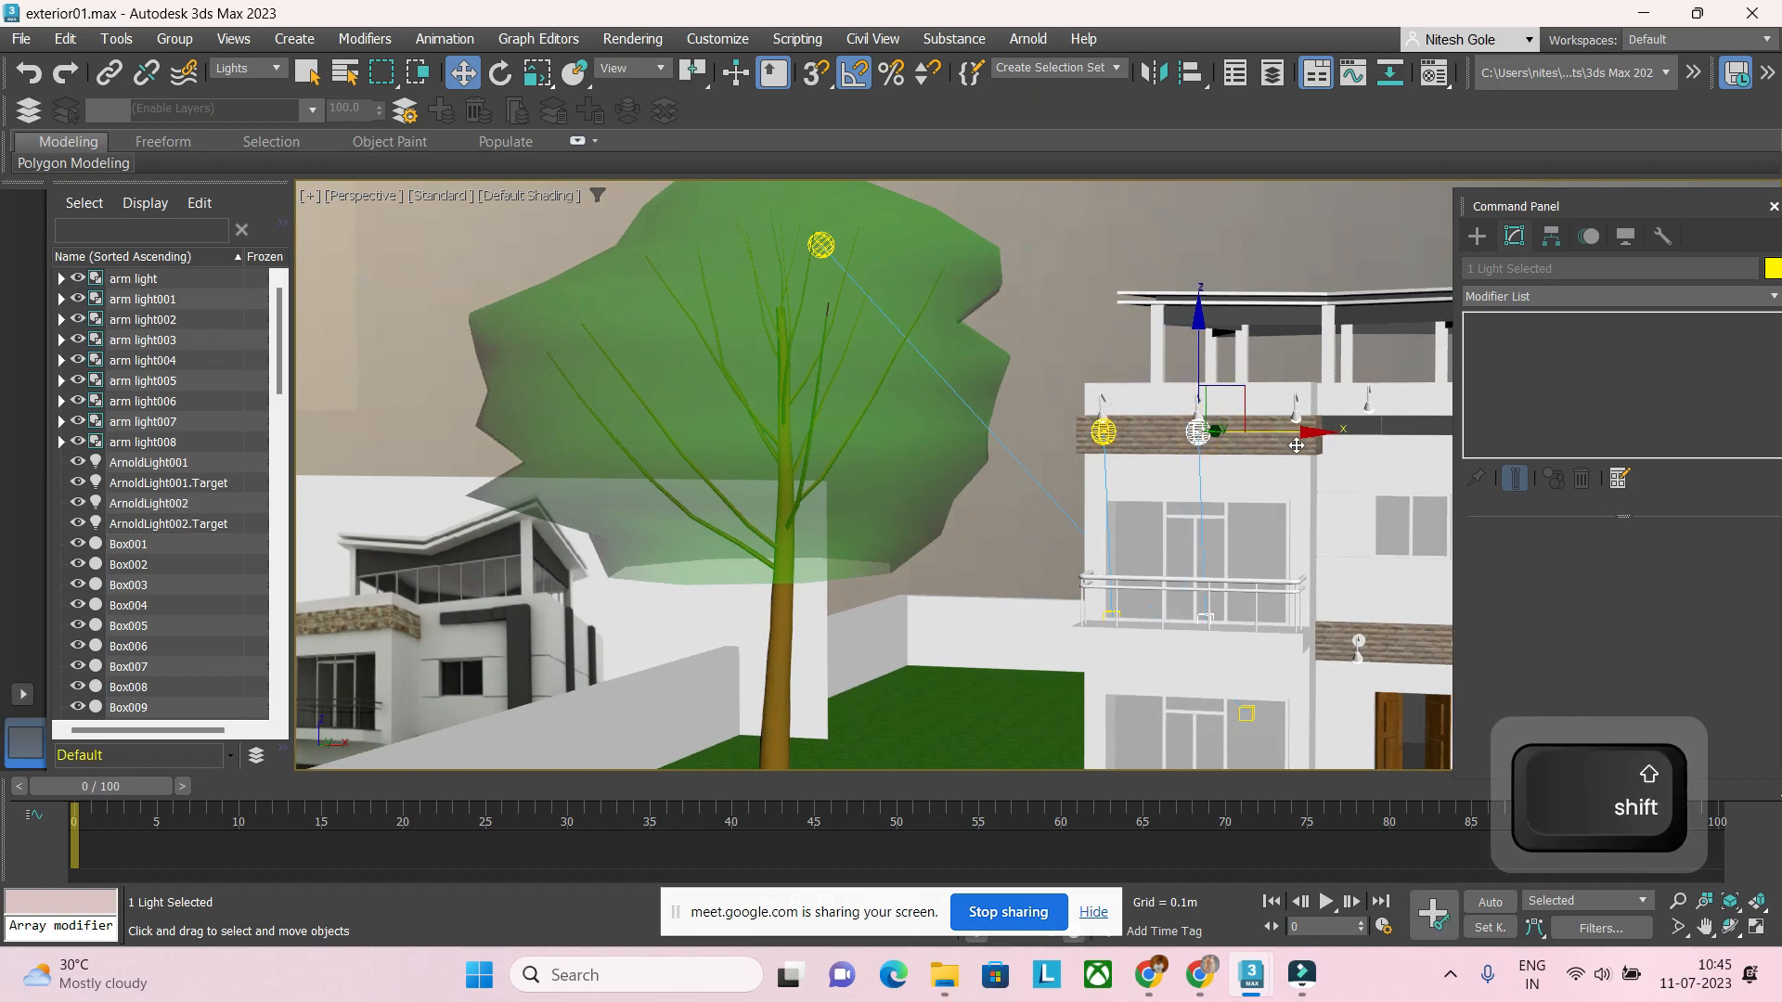
{"action": "left_click_drag", "start_coordinate": [1297, 445], "coordinate": [1297, 446], "text": "shift"}
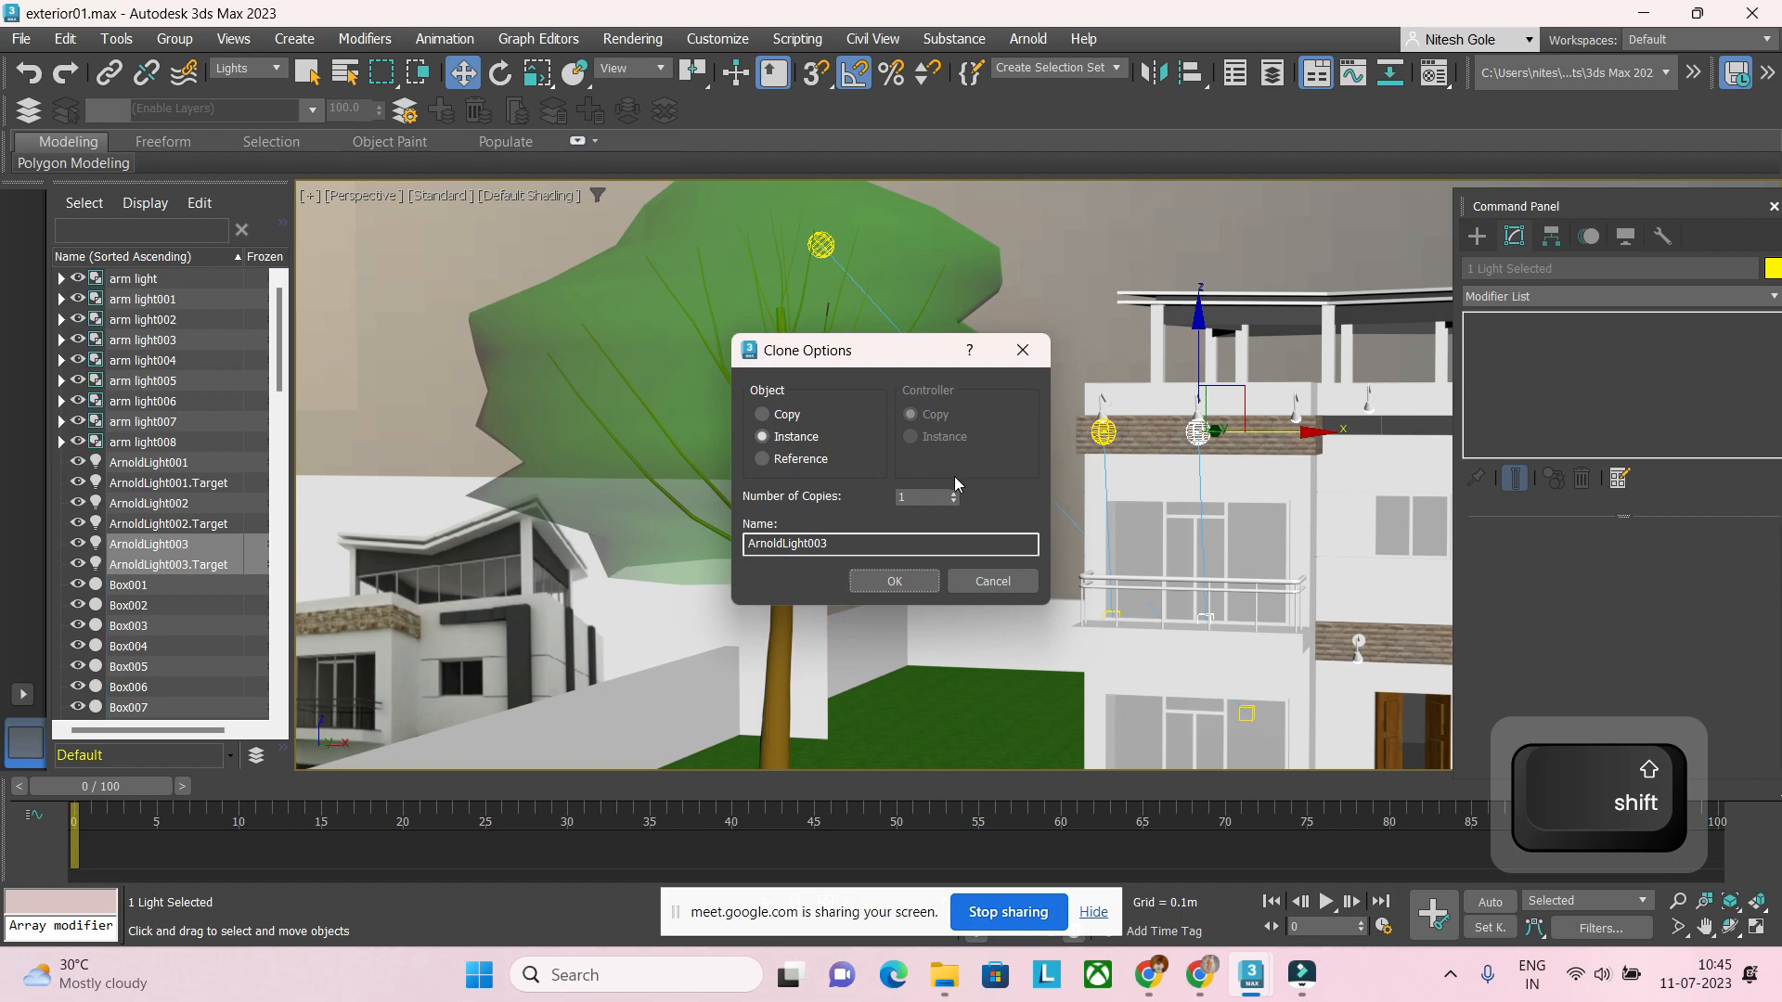
{"action": "left_click", "coordinate": [894, 581]}
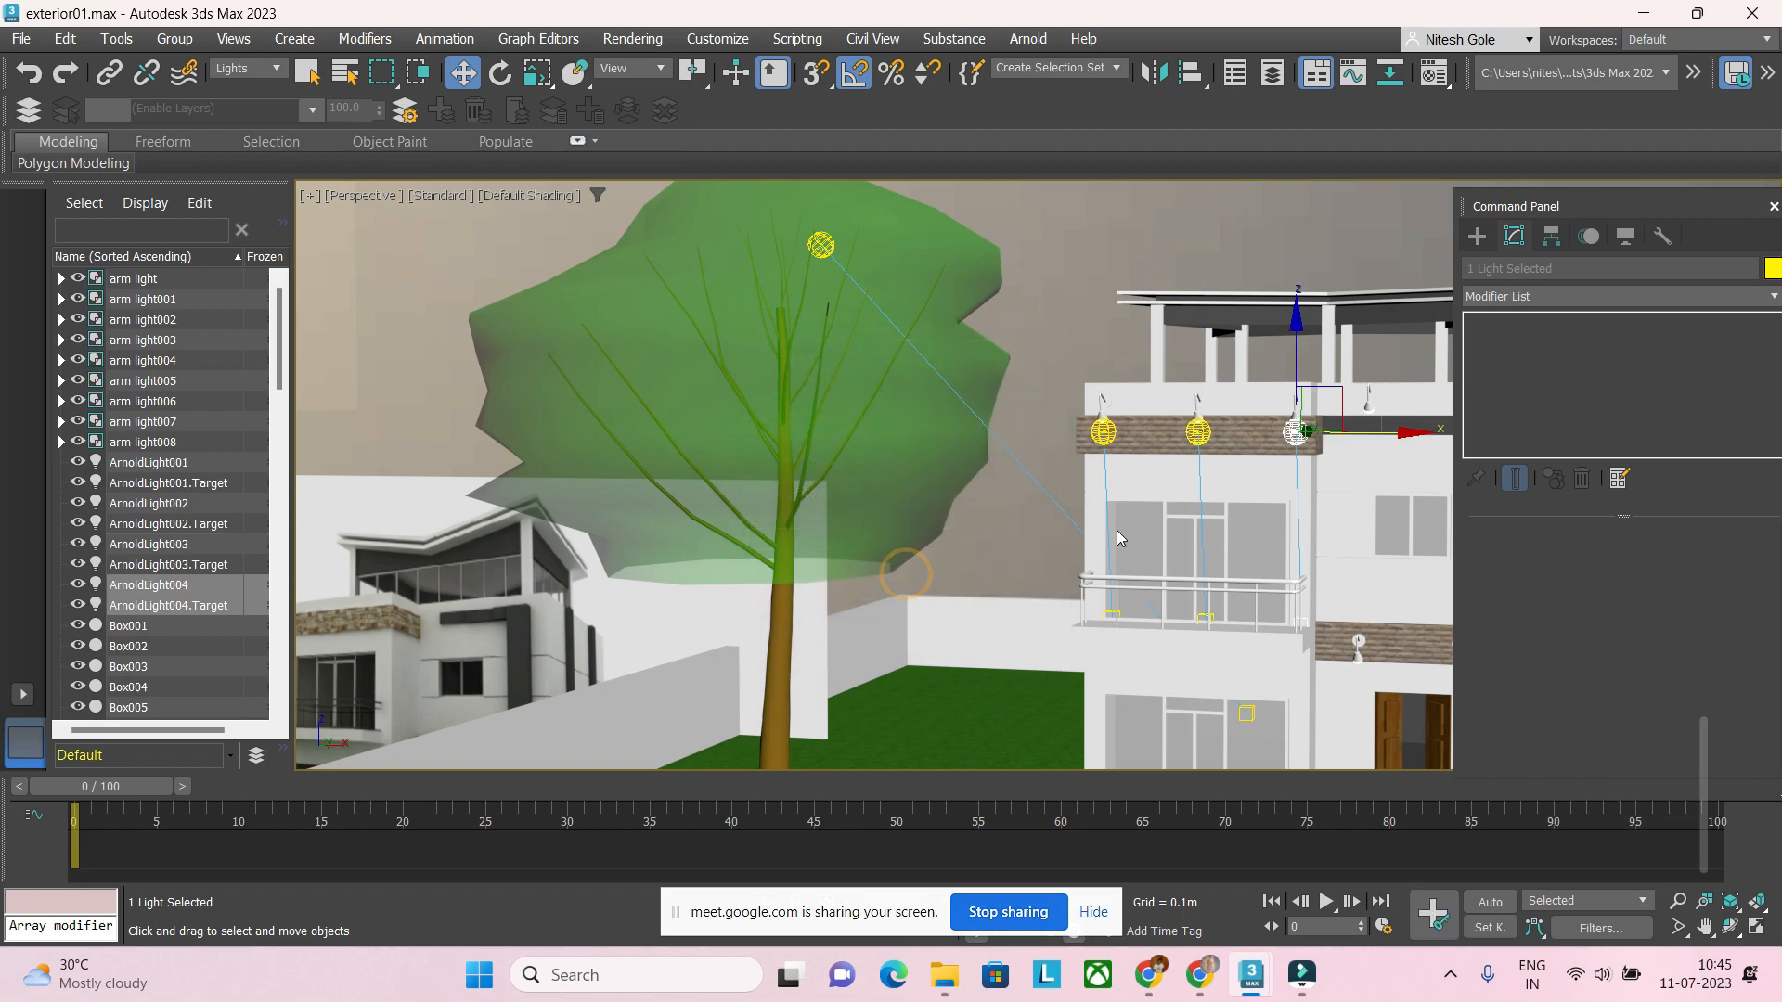
Step: Render the PhysCamera001 view to check the lamp lighting, and stop the render before it completes
{"action": "key", "text": "c"}
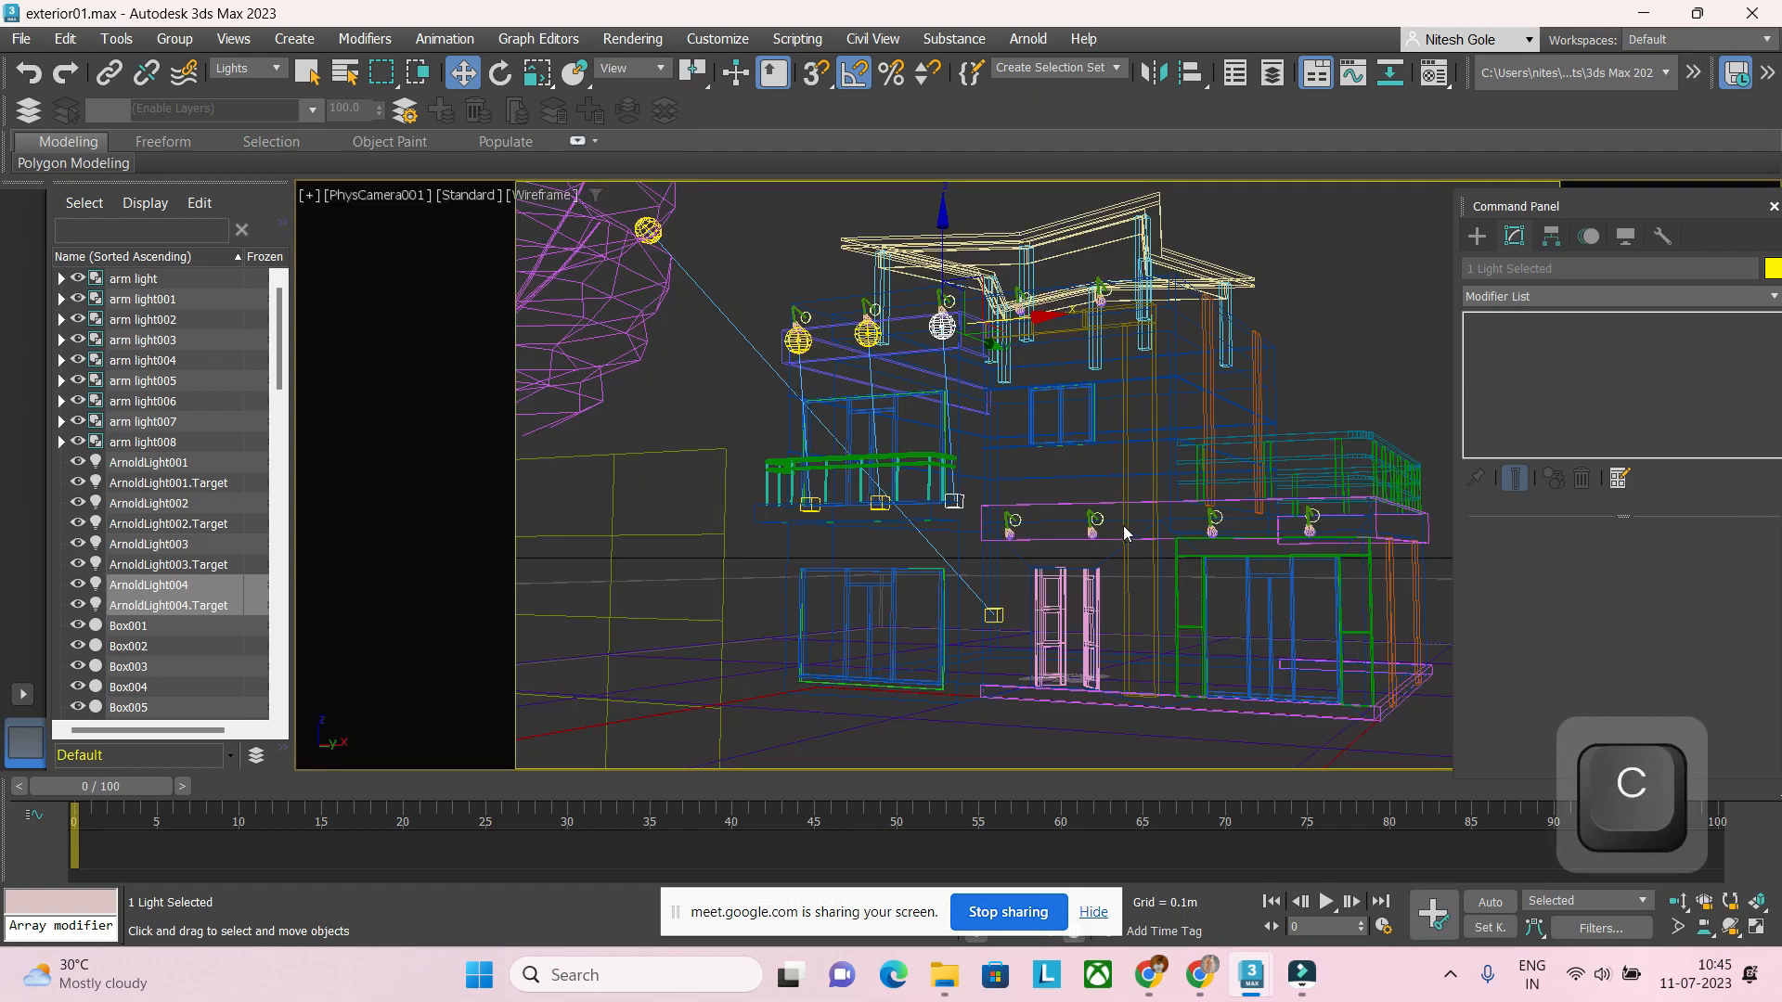
{"action": "key", "text": "shift+q"}
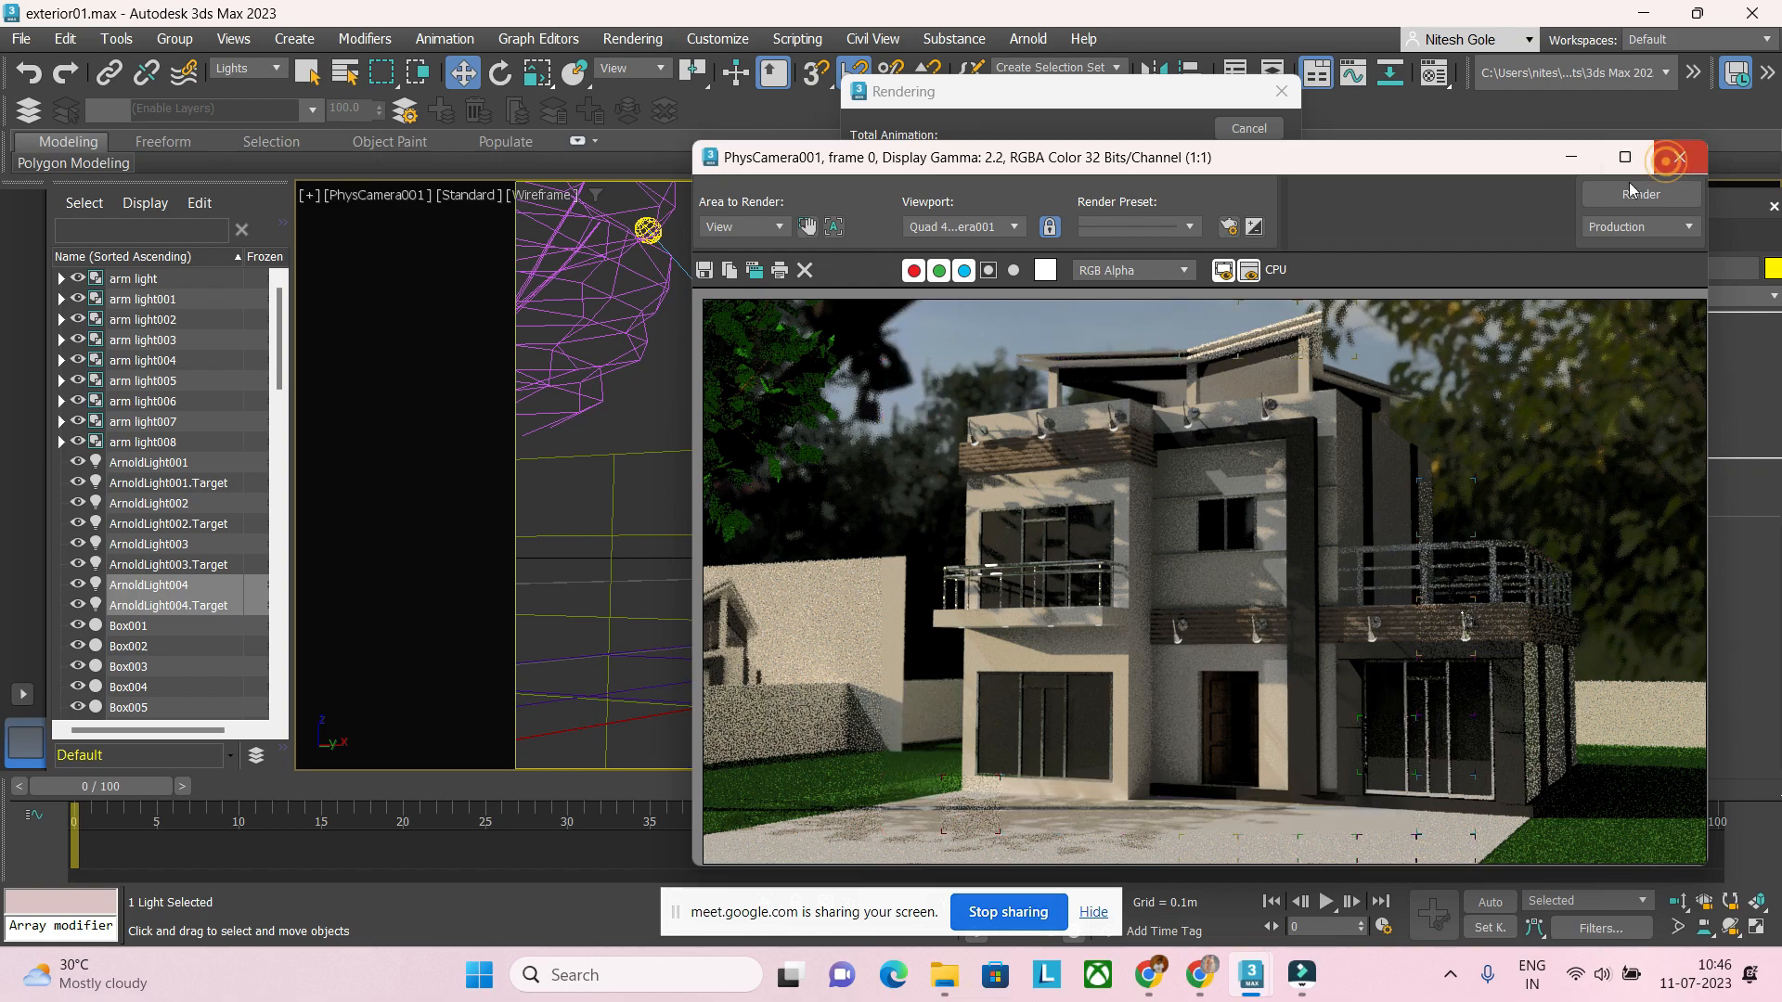
{"action": "left_click", "coordinate": [1672, 158]}
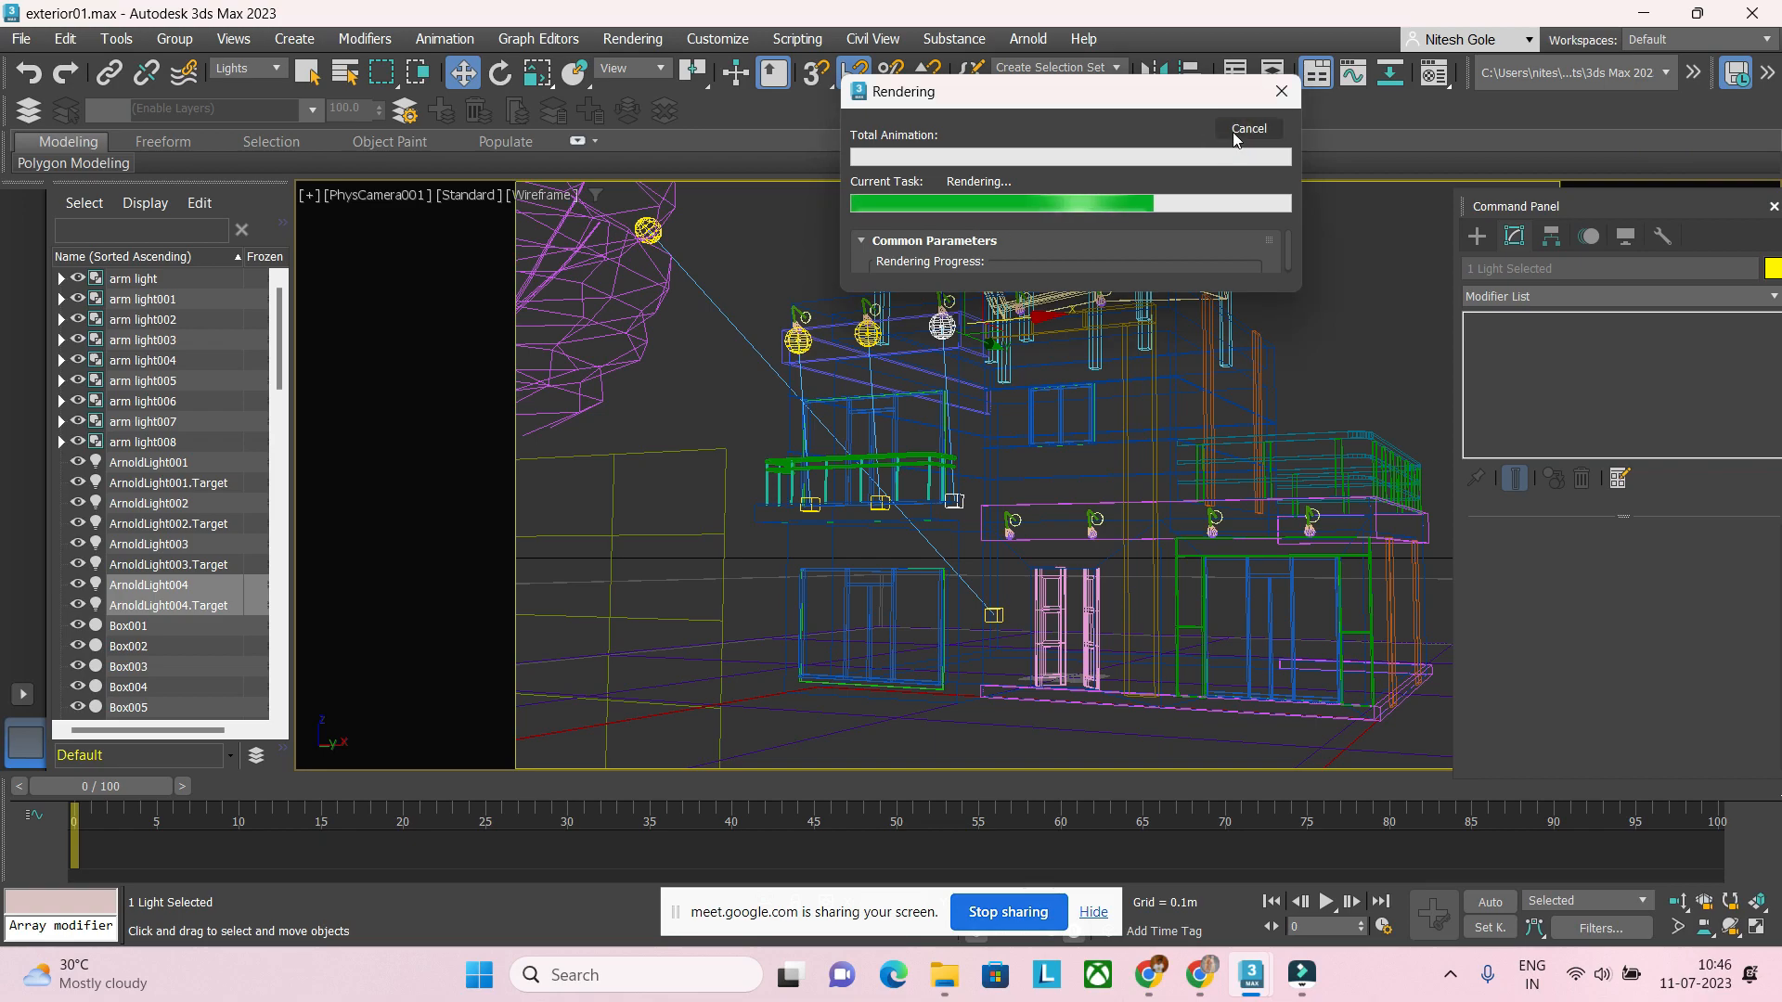
{"action": "key", "text": "Escape"}
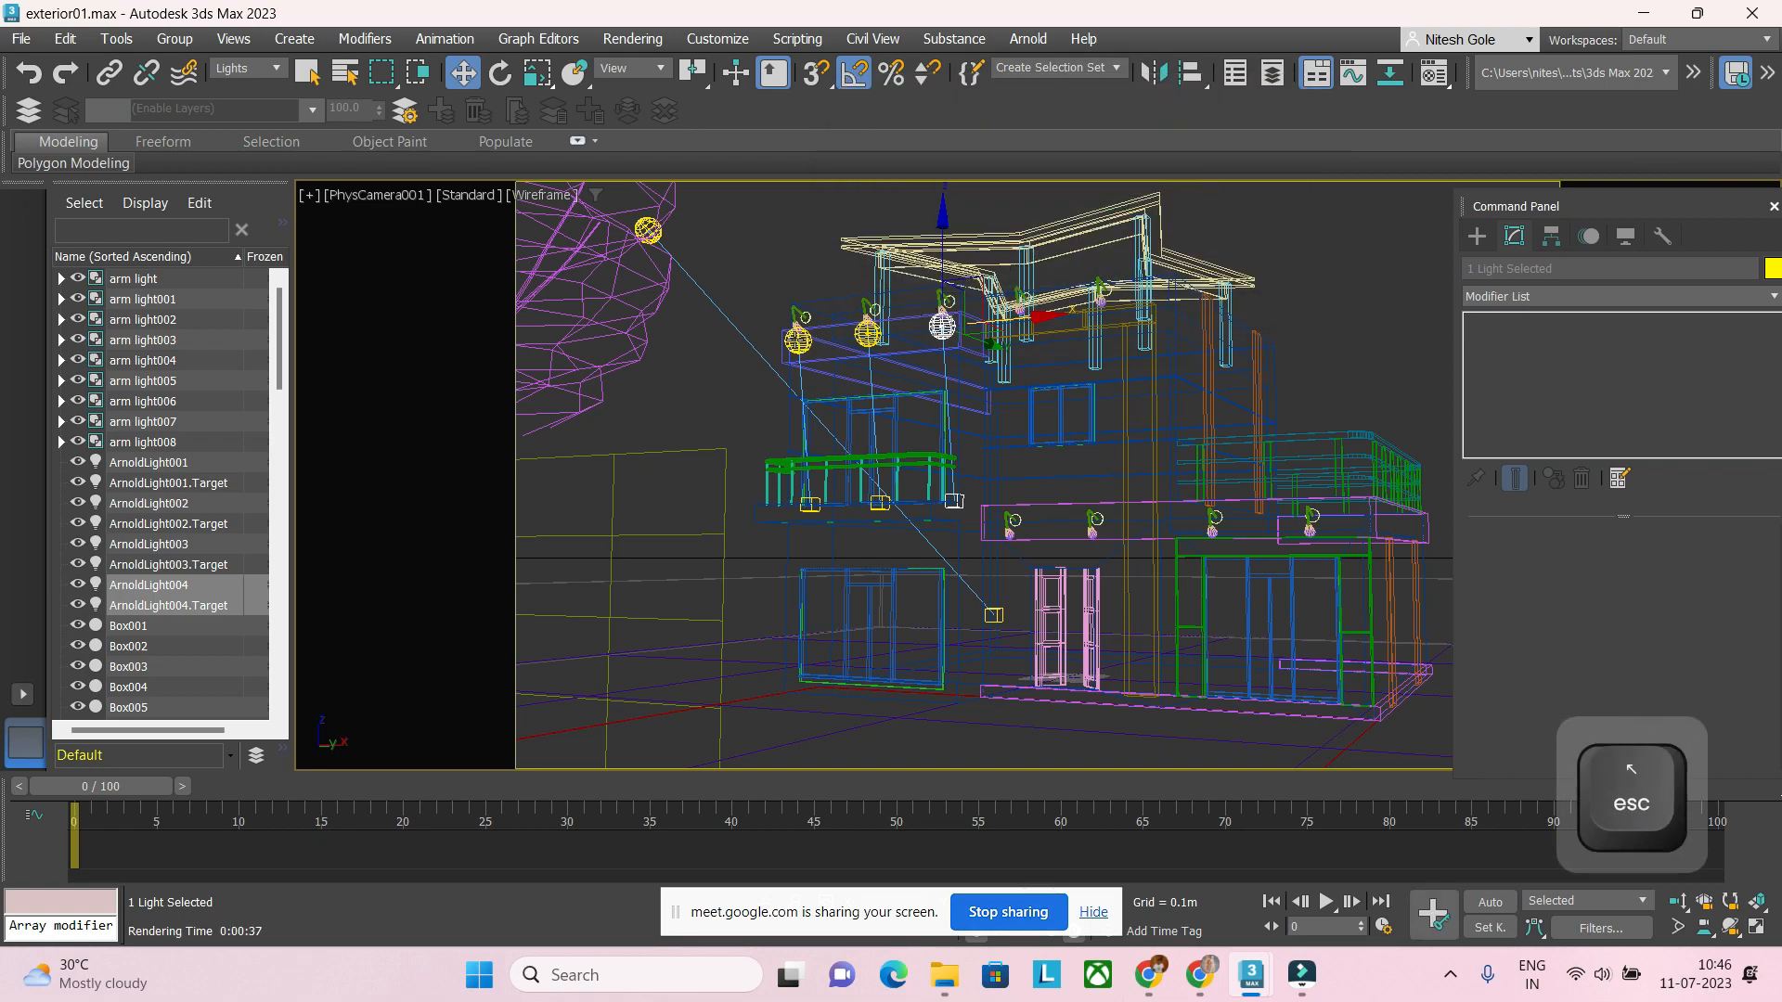
Step: Select ArnoldLight002, ArnoldLight003 and ArnoldLight004 together with their targets and nudge them slightly under the upper arm lamp bulbs
{"action": "left_click", "coordinate": [798, 341]}
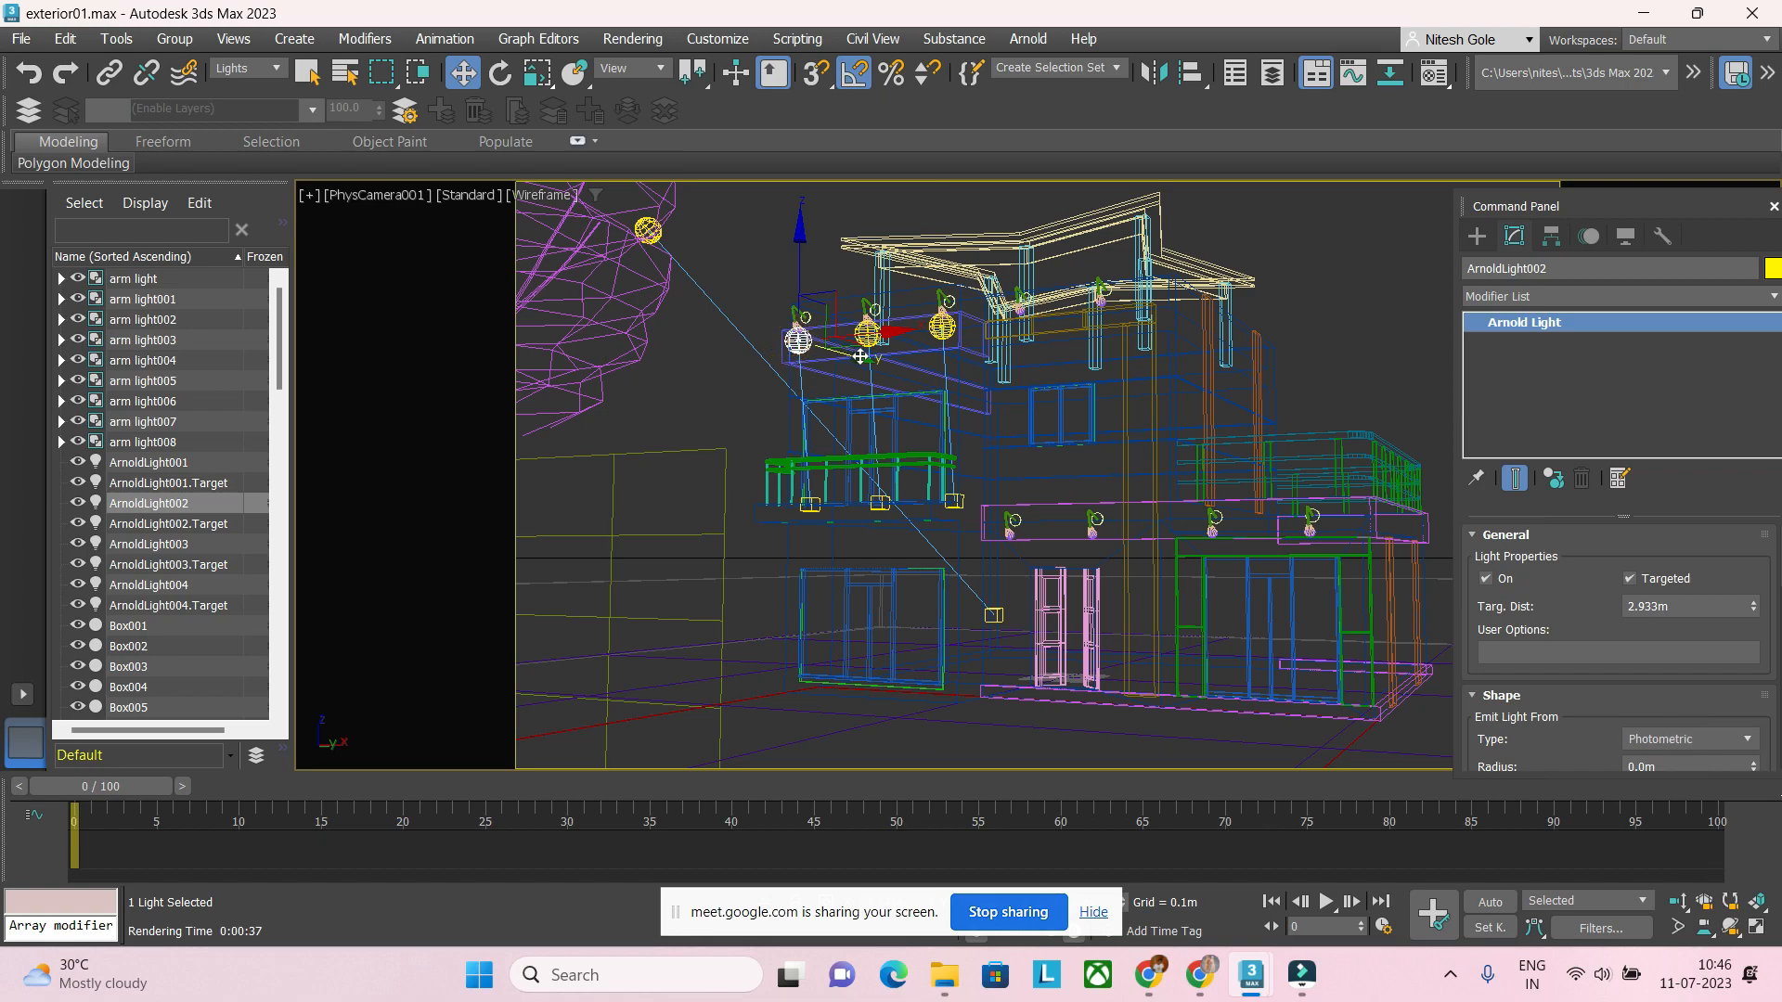
{"action": "key", "text": "F3"}
{"action": "key", "text": "p"}
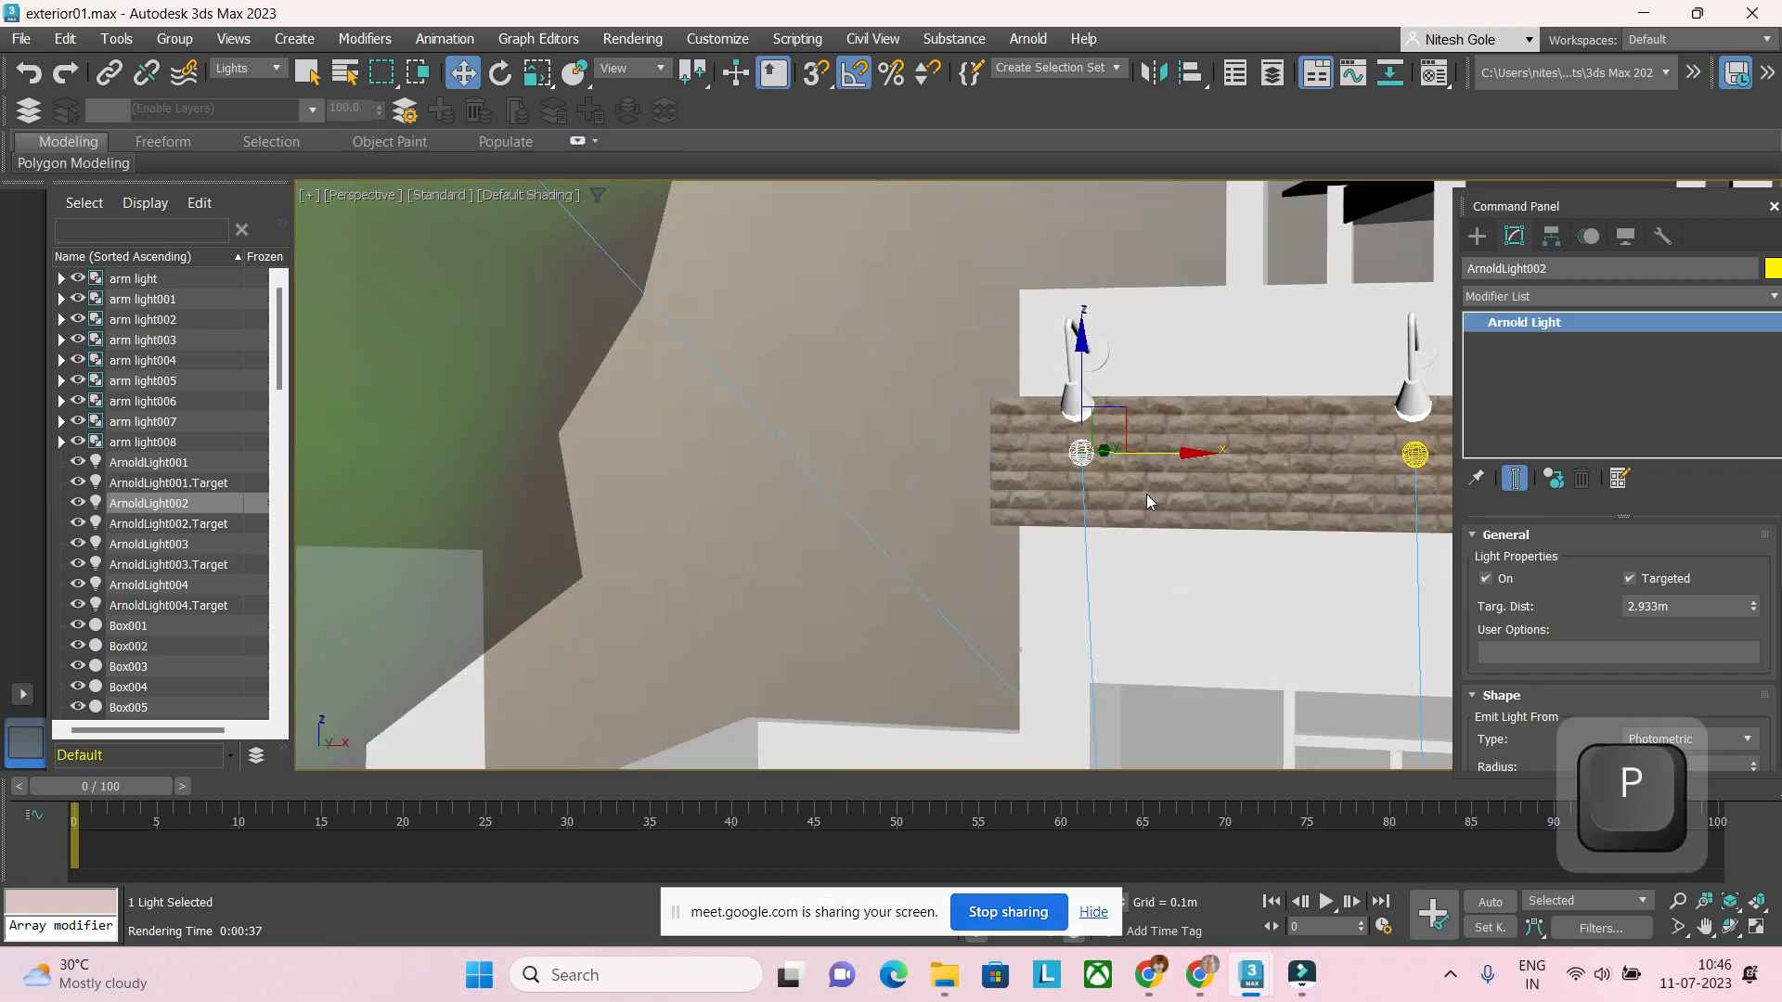
{"action": "middle_click_drag", "start_coordinate": [1145, 499], "coordinate": [1055, 503], "text": "alt"}
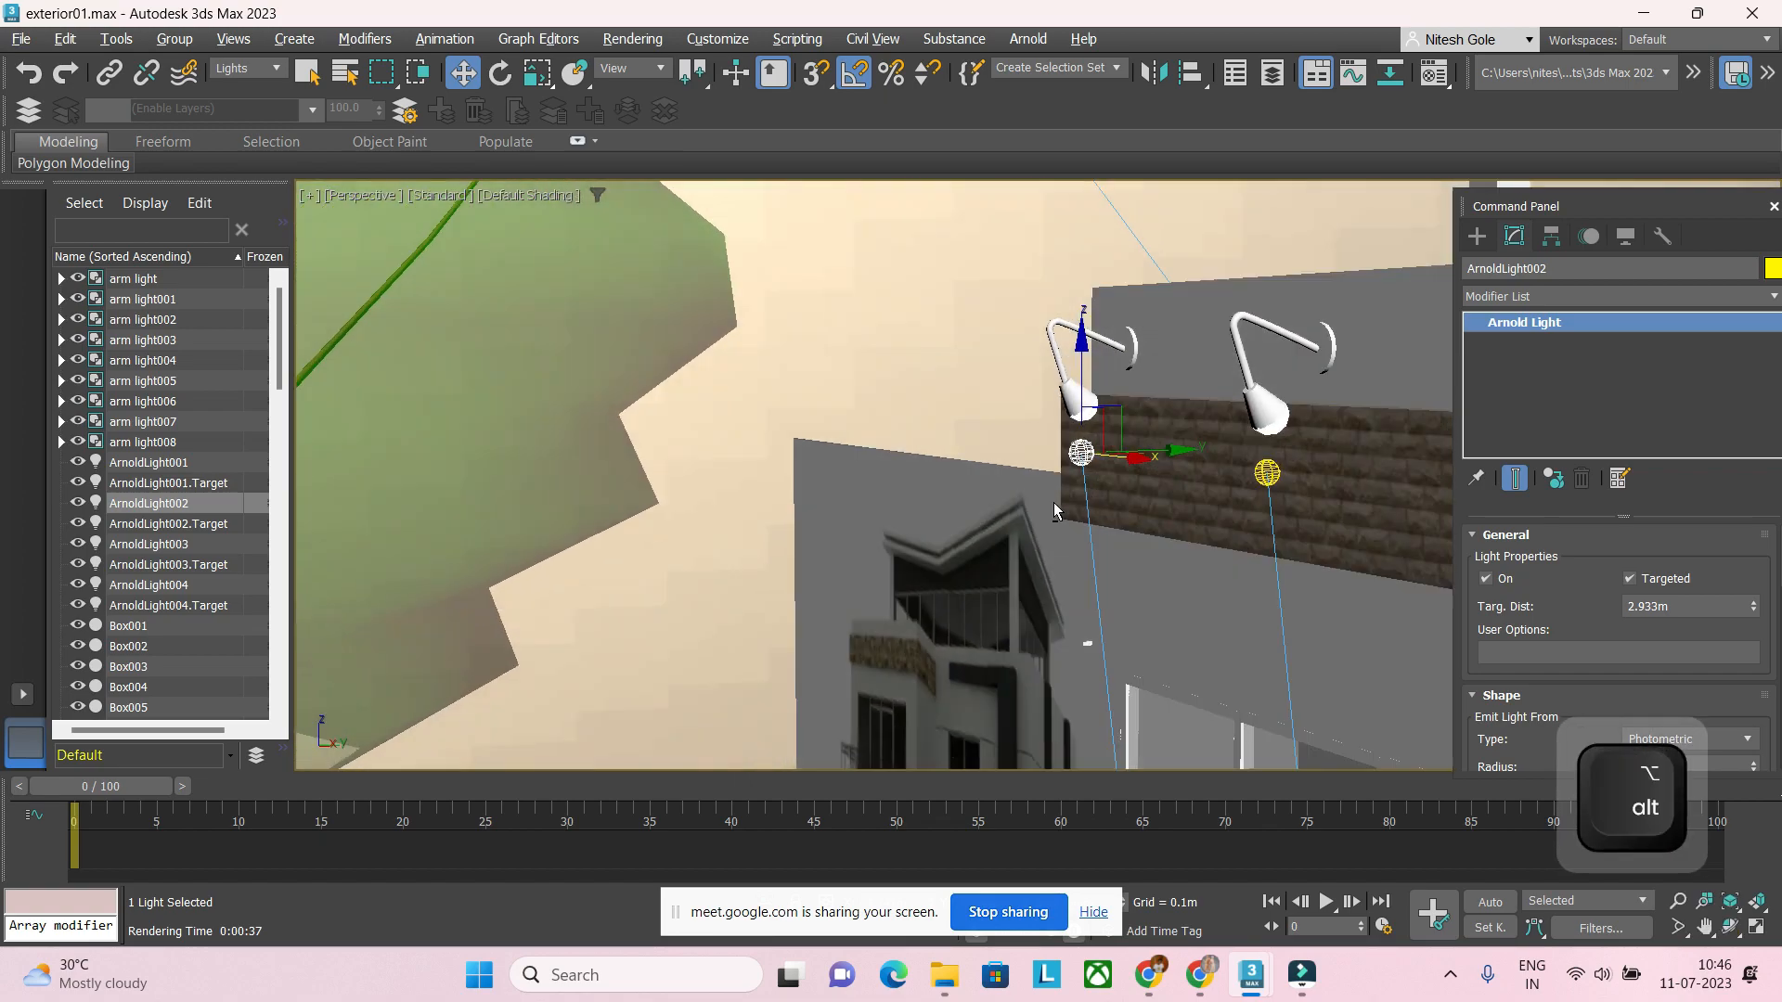
{"action": "left_click", "coordinate": [1267, 472]}
{"action": "scroll", "coordinate": [1269, 509], "scroll_direction": "down", "scroll_amount": 4}
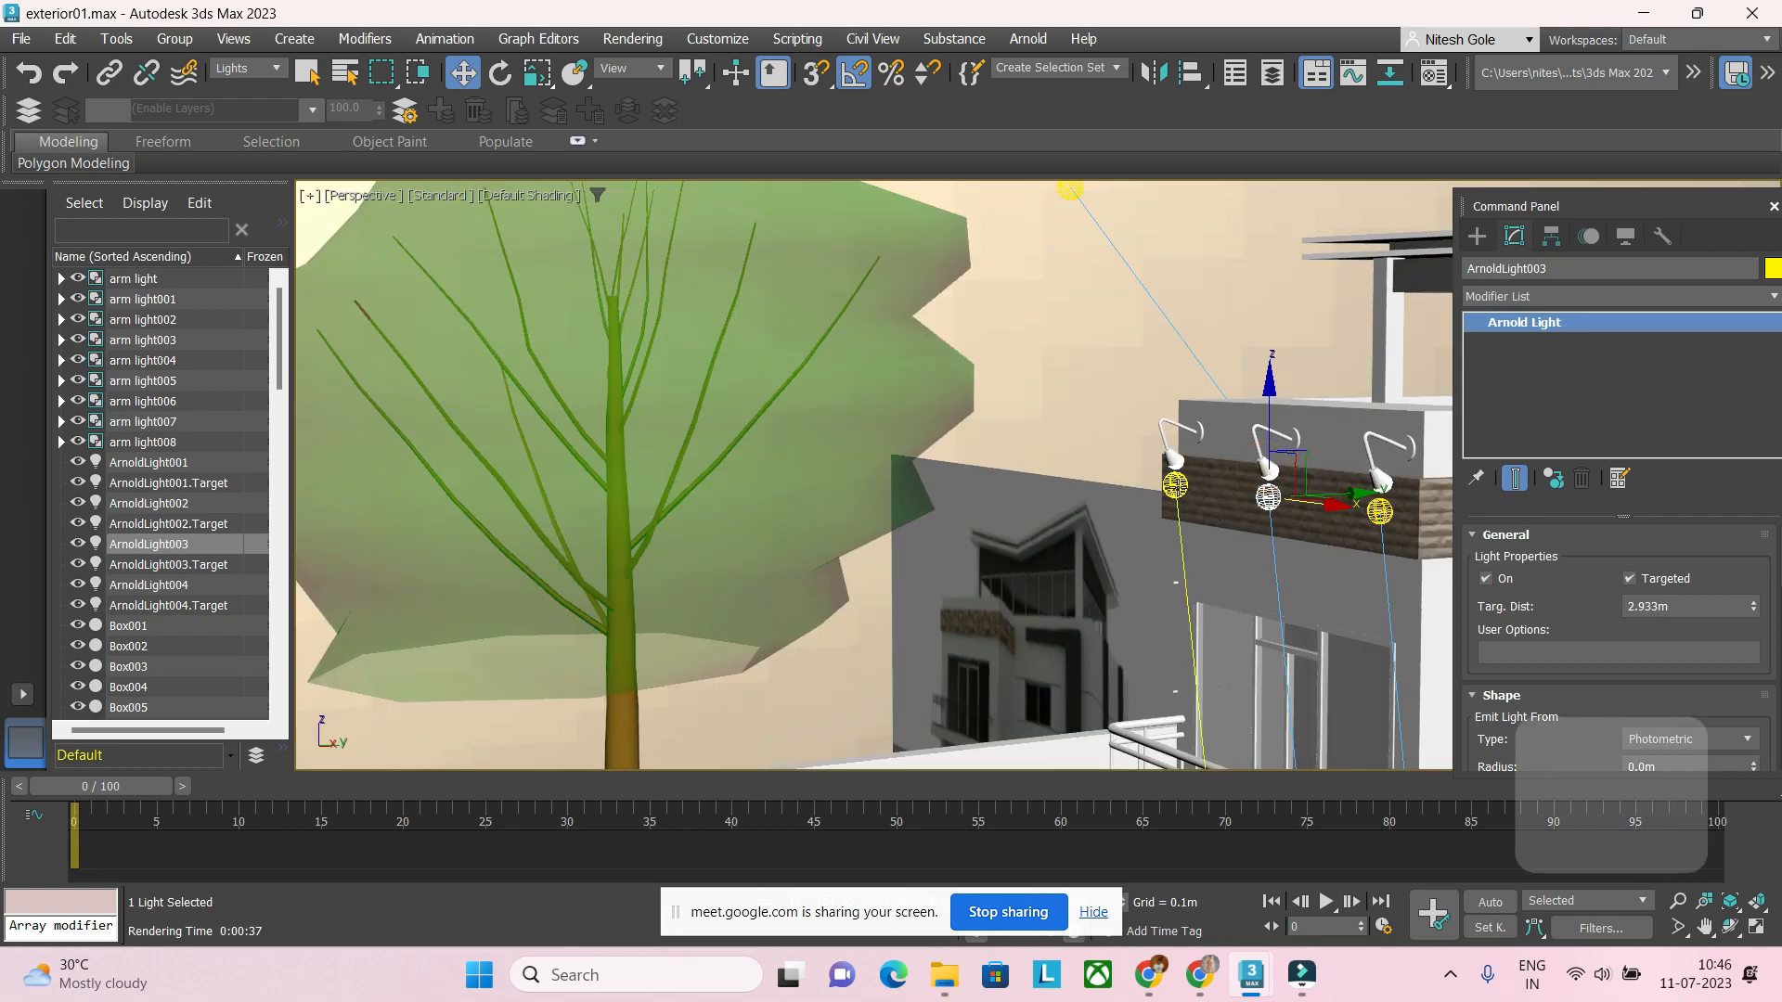
{"action": "left_click", "coordinate": [1177, 488], "text": "ctrl"}
{"action": "left_click", "coordinate": [1380, 511], "text": "ctrl"}
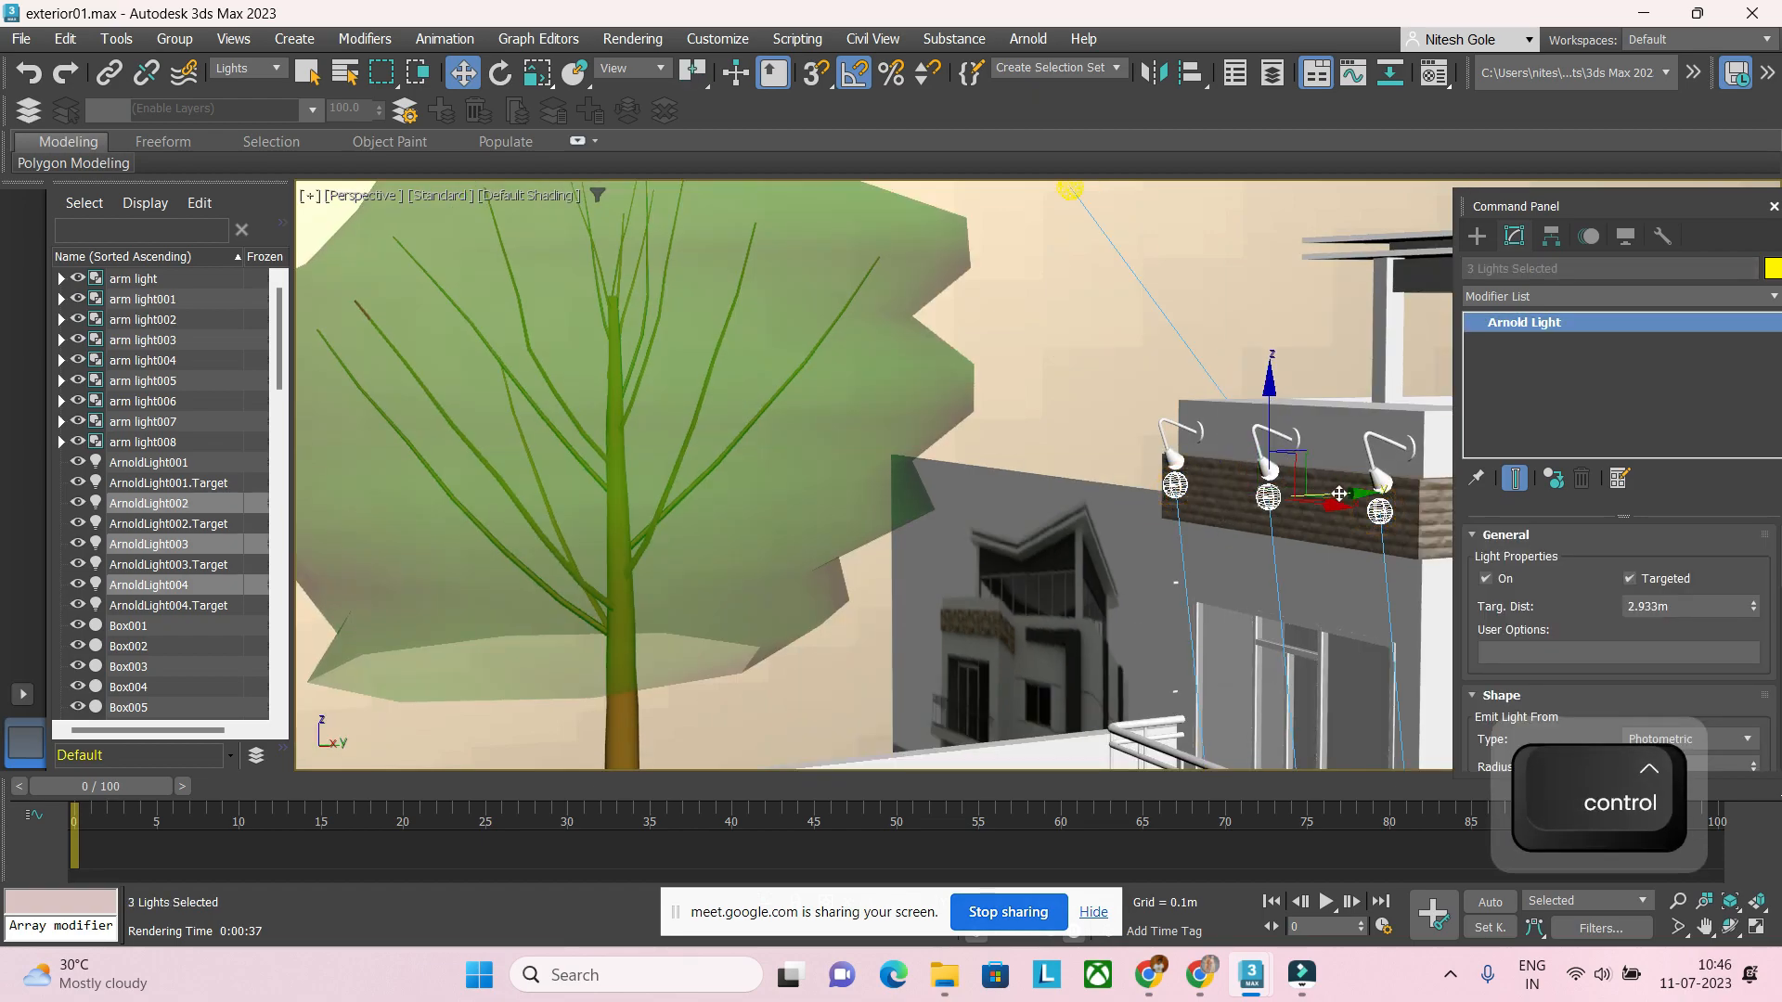
{"action": "left_click_drag", "start_coordinate": [1344, 492], "coordinate": [1361, 495]}
{"action": "left_click_drag", "start_coordinate": [1343, 498], "coordinate": [1343, 605]}
Step: Select only the targets of ArnoldLight002, ArnoldLight003 and ArnoldLight004 and raise them to a target distance of about 1.96 m
{"action": "middle_click_drag", "start_coordinate": [1342, 626], "coordinate": [1275, 433]}
{"action": "scroll", "coordinate": [1274, 433], "scroll_direction": "down", "scroll_amount": 3}
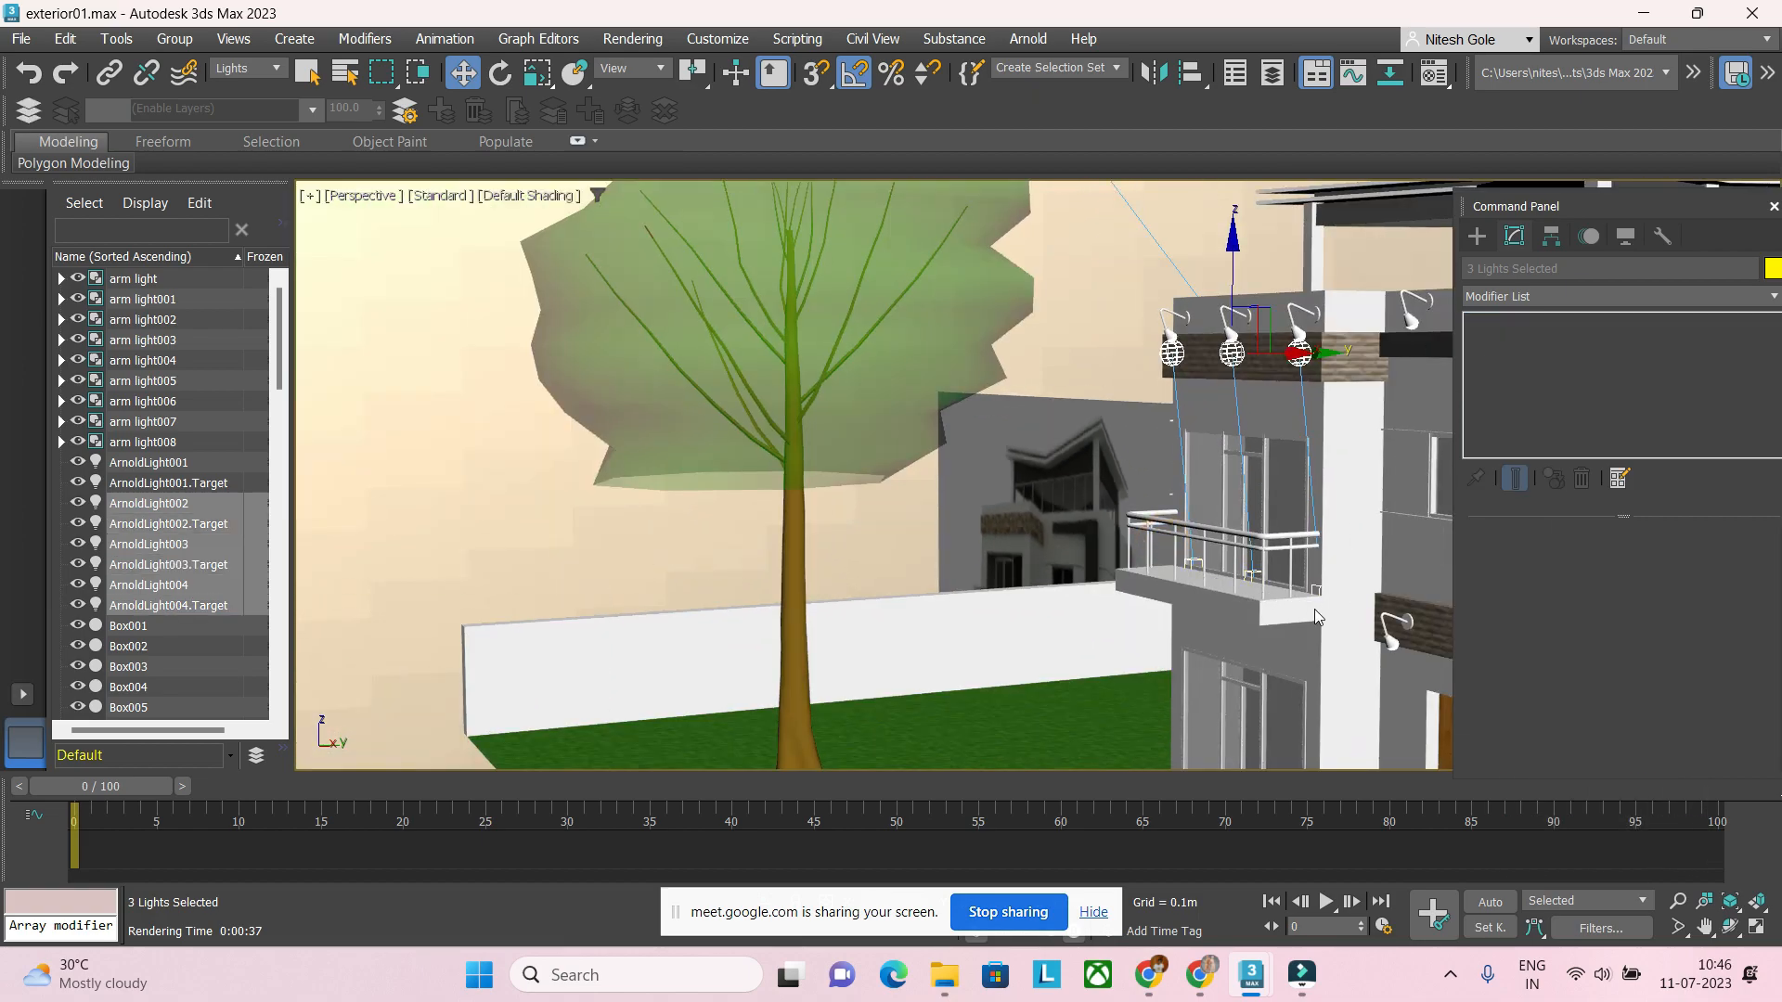
{"action": "middle_click_drag", "start_coordinate": [1253, 596], "coordinate": [1306, 610], "text": "alt"}
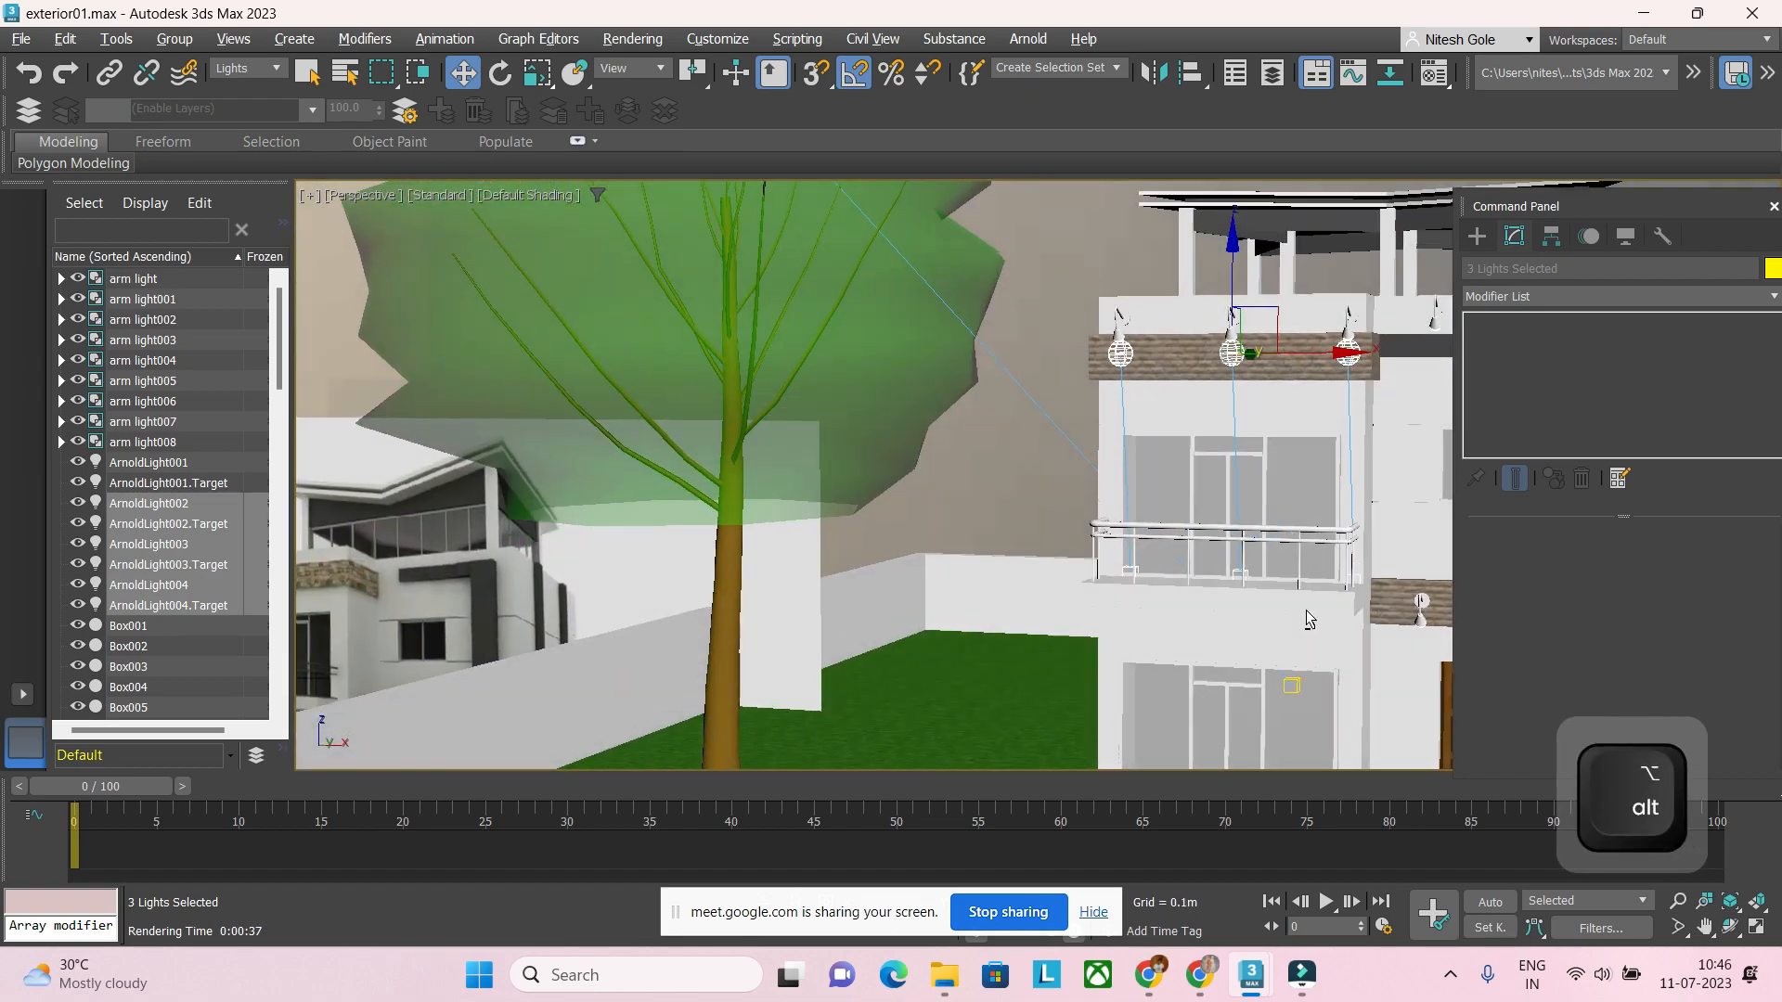
{"action": "left_click", "coordinate": [189, 522]}
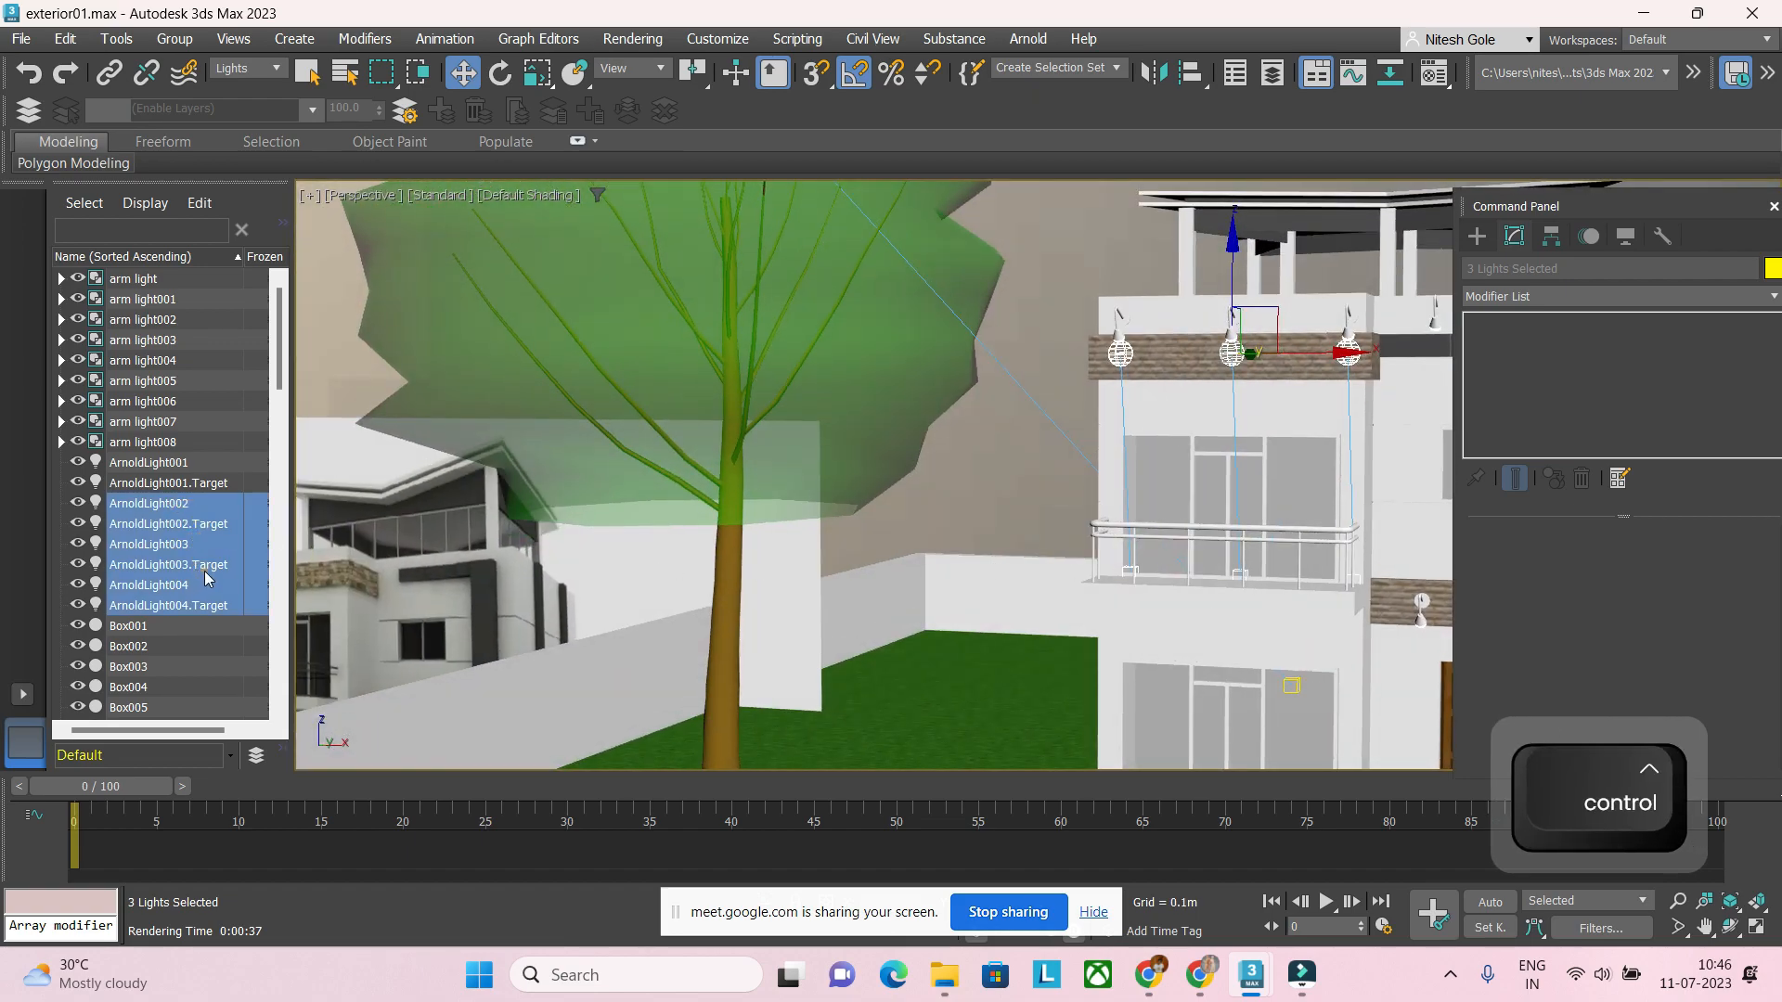
{"action": "left_click", "coordinate": [204, 572], "text": "ctrl"}
{"action": "left_click", "coordinate": [125, 629]}
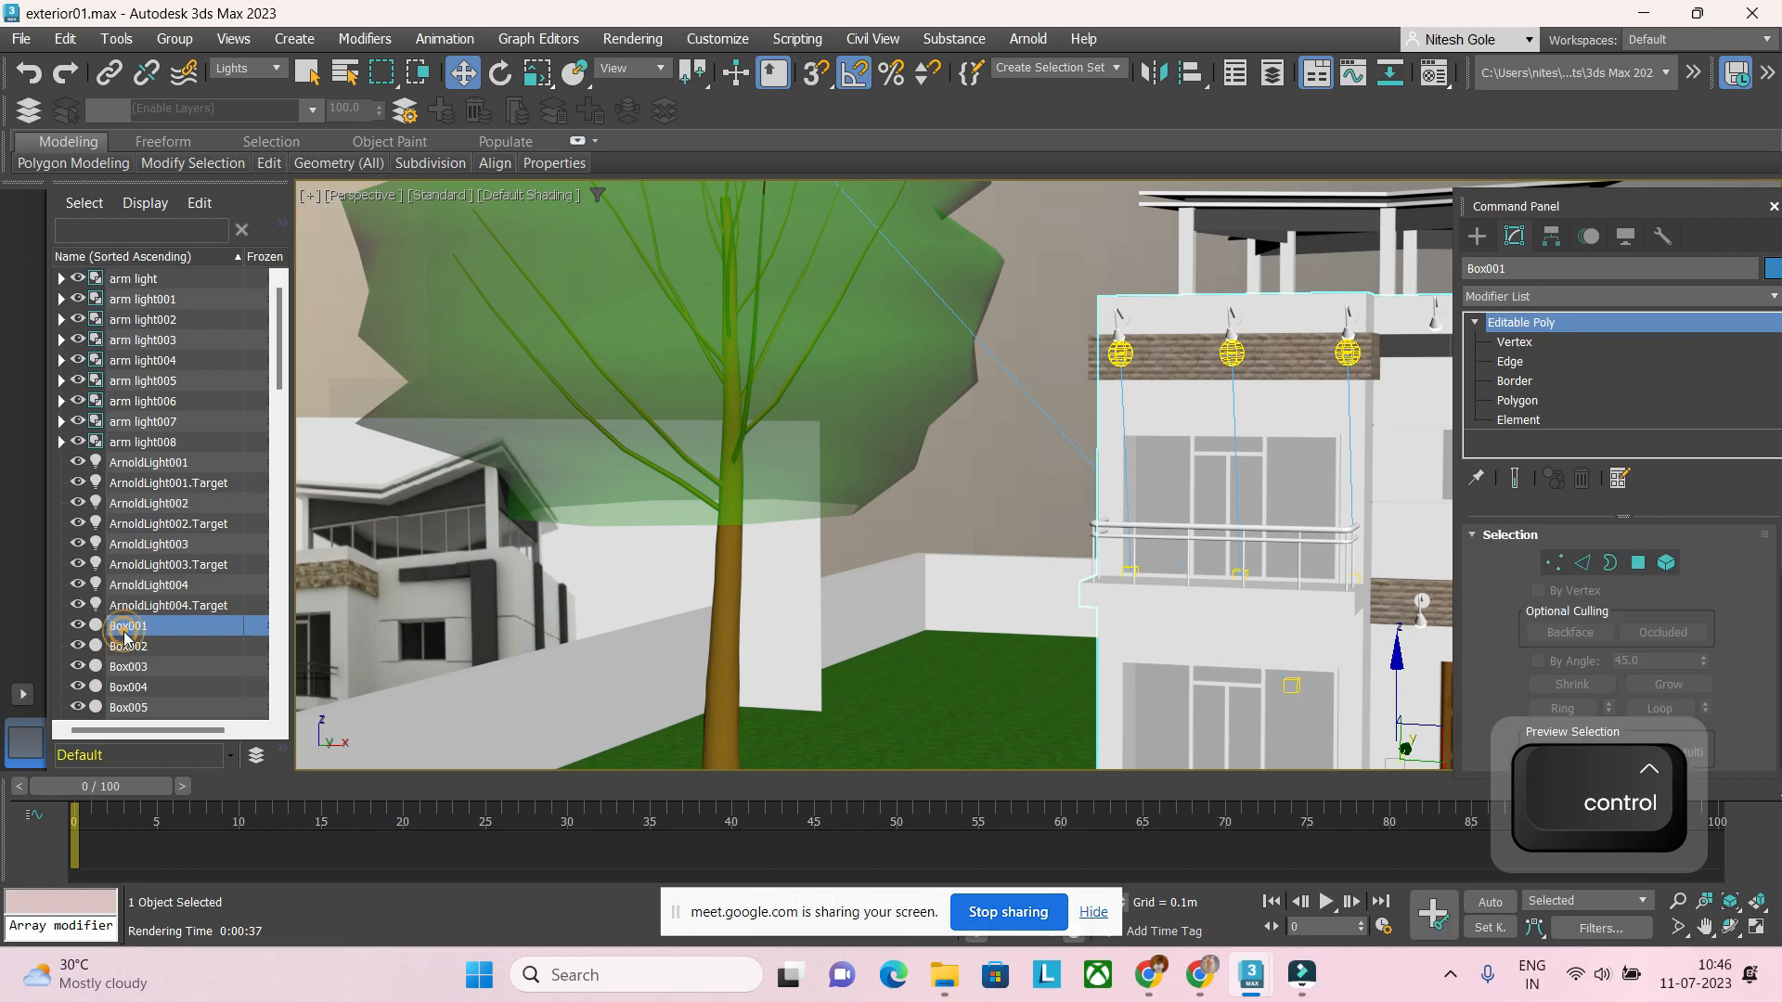
{"action": "left_click", "coordinate": [206, 605]}
{"action": "left_click", "coordinate": [220, 566], "text": "ctrl"}
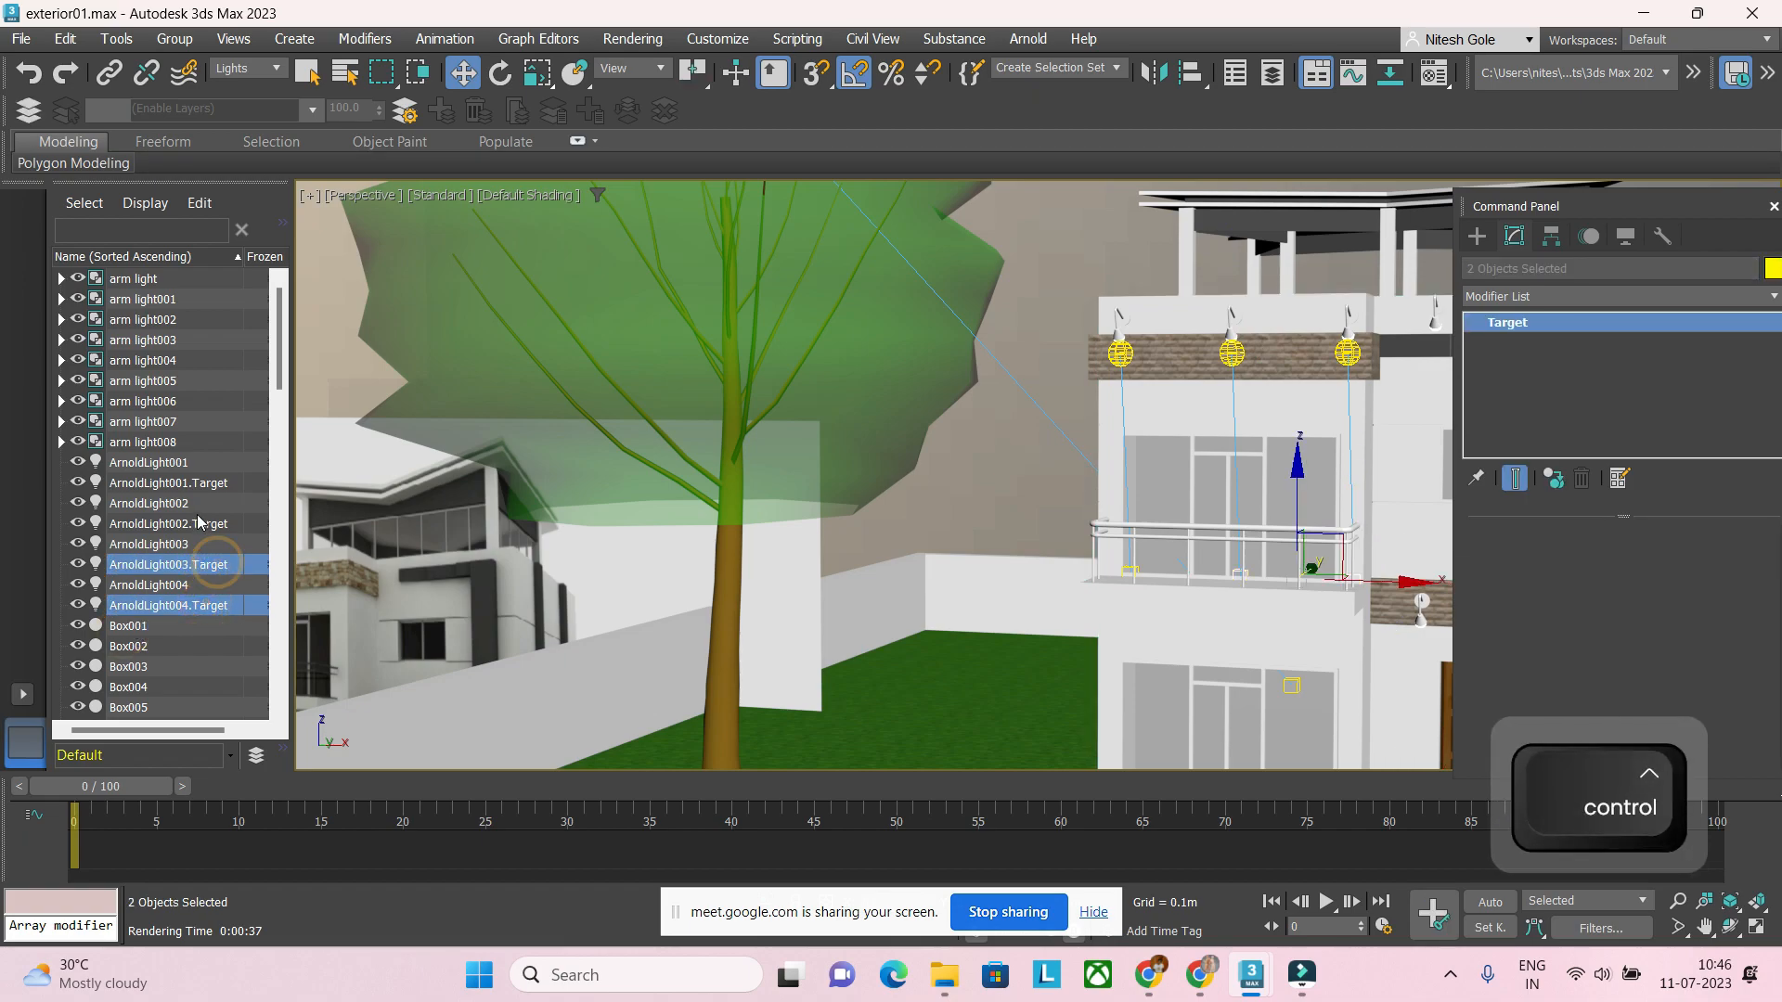
{"action": "left_click", "coordinate": [197, 522], "text": "ctrl"}
{"action": "left_click_drag", "start_coordinate": [1264, 562], "coordinate": [1264, 486]}
{"action": "middle_click_drag", "start_coordinate": [1263, 494], "coordinate": [1237, 526], "text": "alt"}
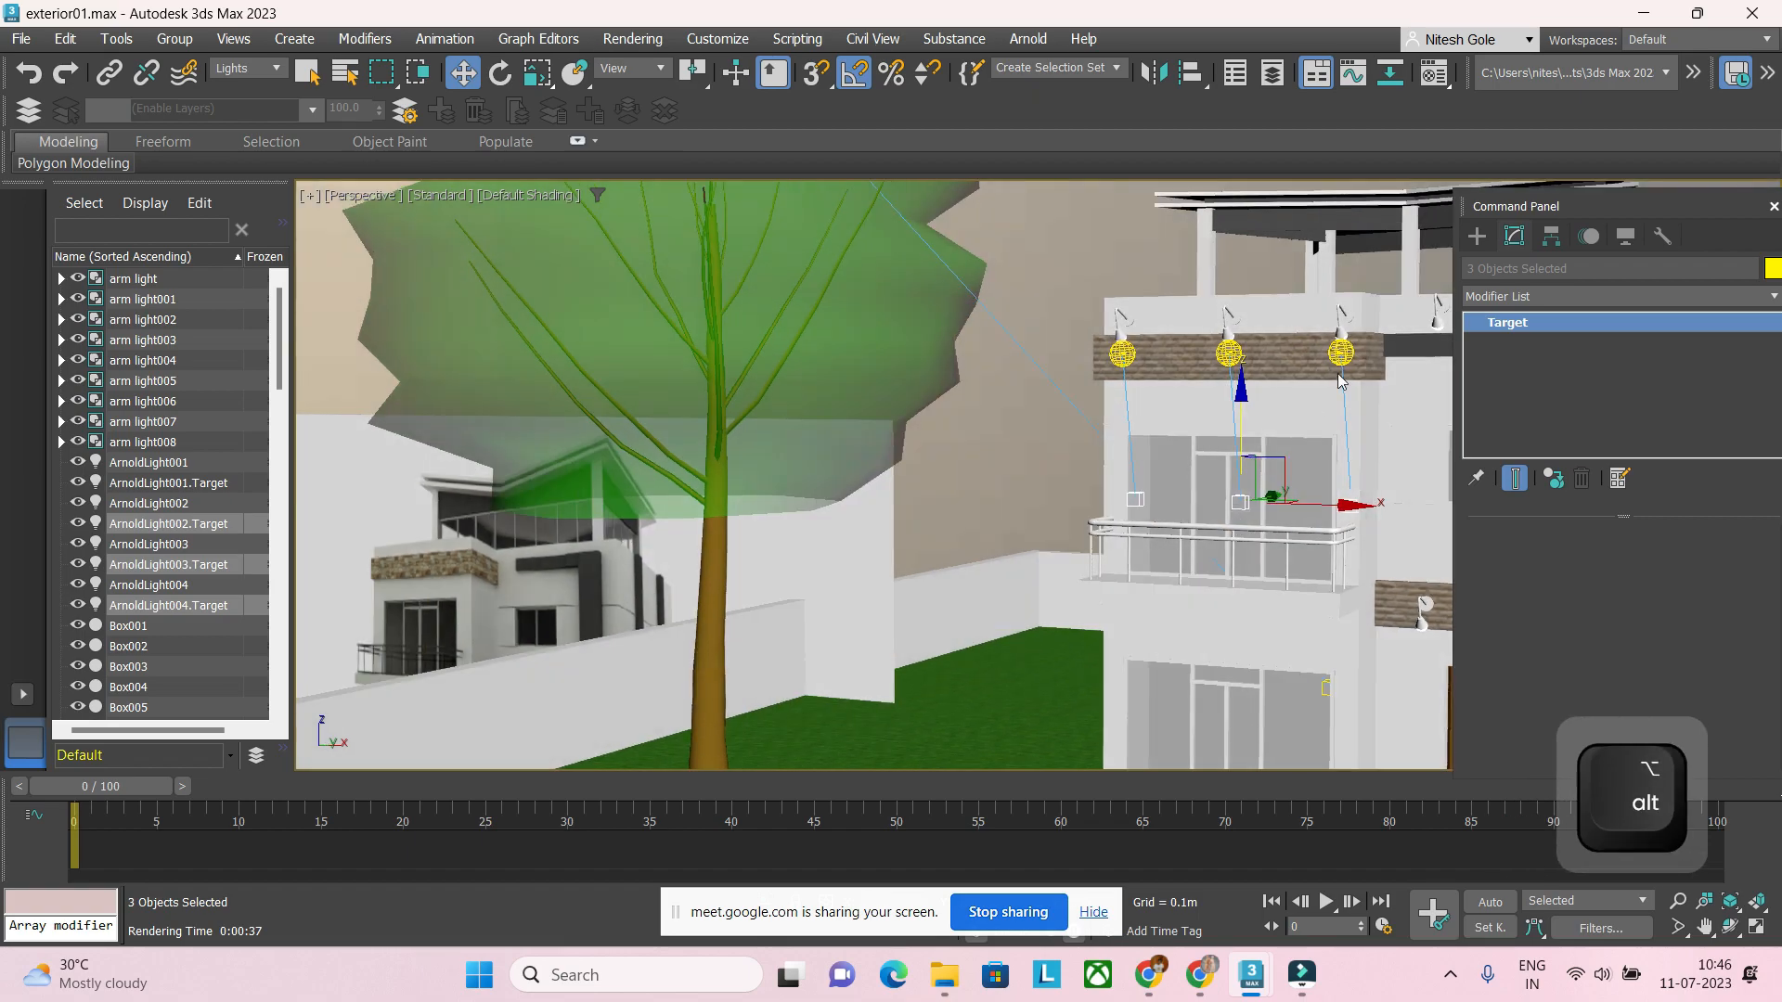
Step: Set the intensity of ArnoldLight004, beneath the third upper arm lamp, to 3.0
{"action": "left_click", "coordinate": [1343, 351]}
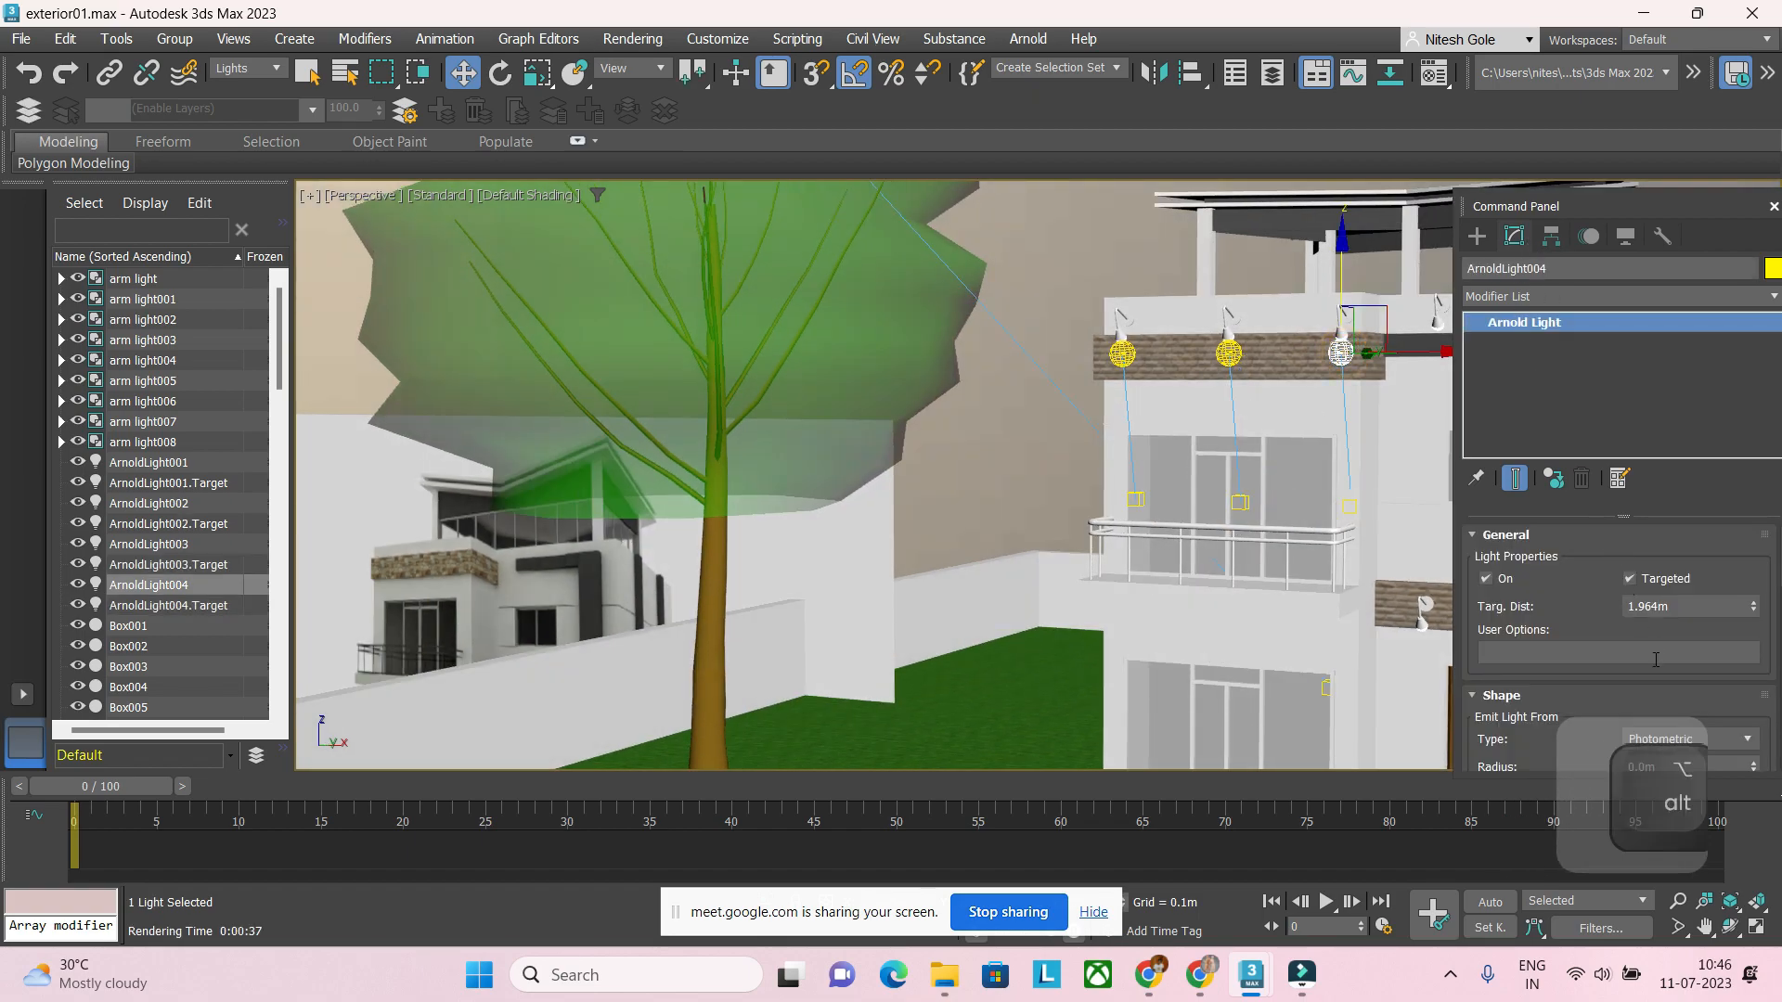
{"action": "scroll", "coordinate": [1657, 667], "scroll_direction": "down", "scroll_amount": 3}
{"action": "scroll", "coordinate": [1657, 667], "scroll_direction": "down", "scroll_amount": 2}
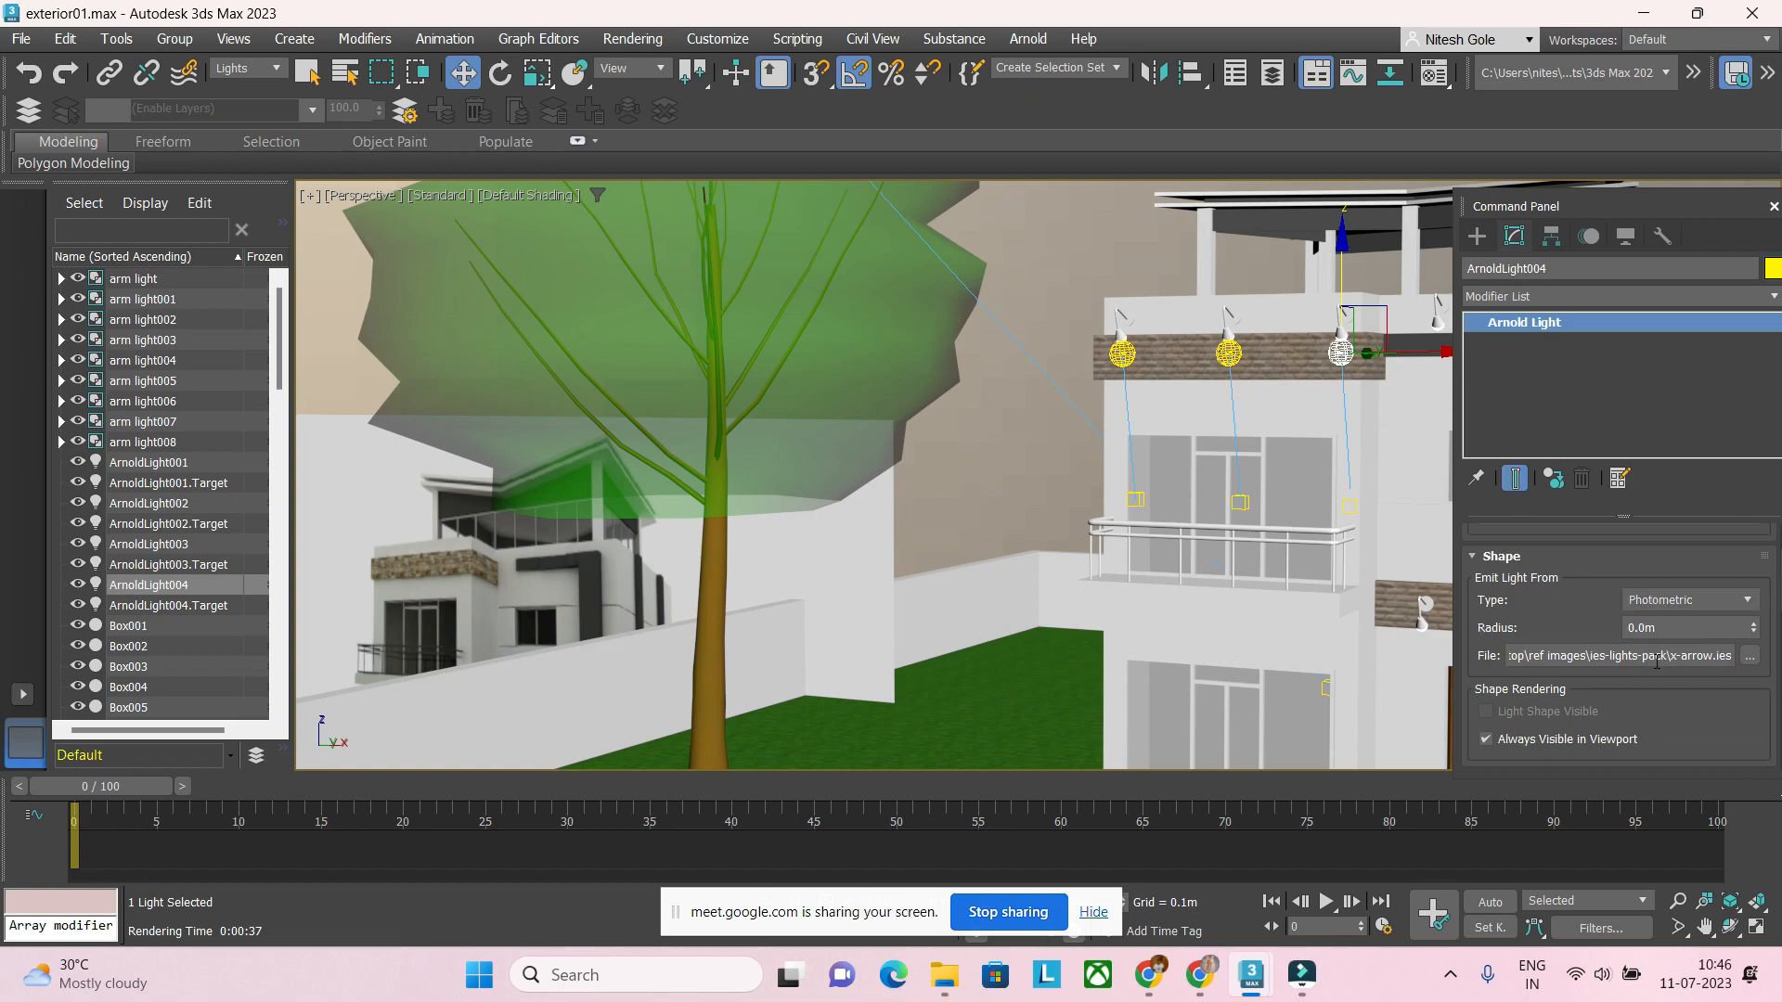
{"action": "scroll", "coordinate": [1657, 660], "scroll_direction": "down", "scroll_amount": 6}
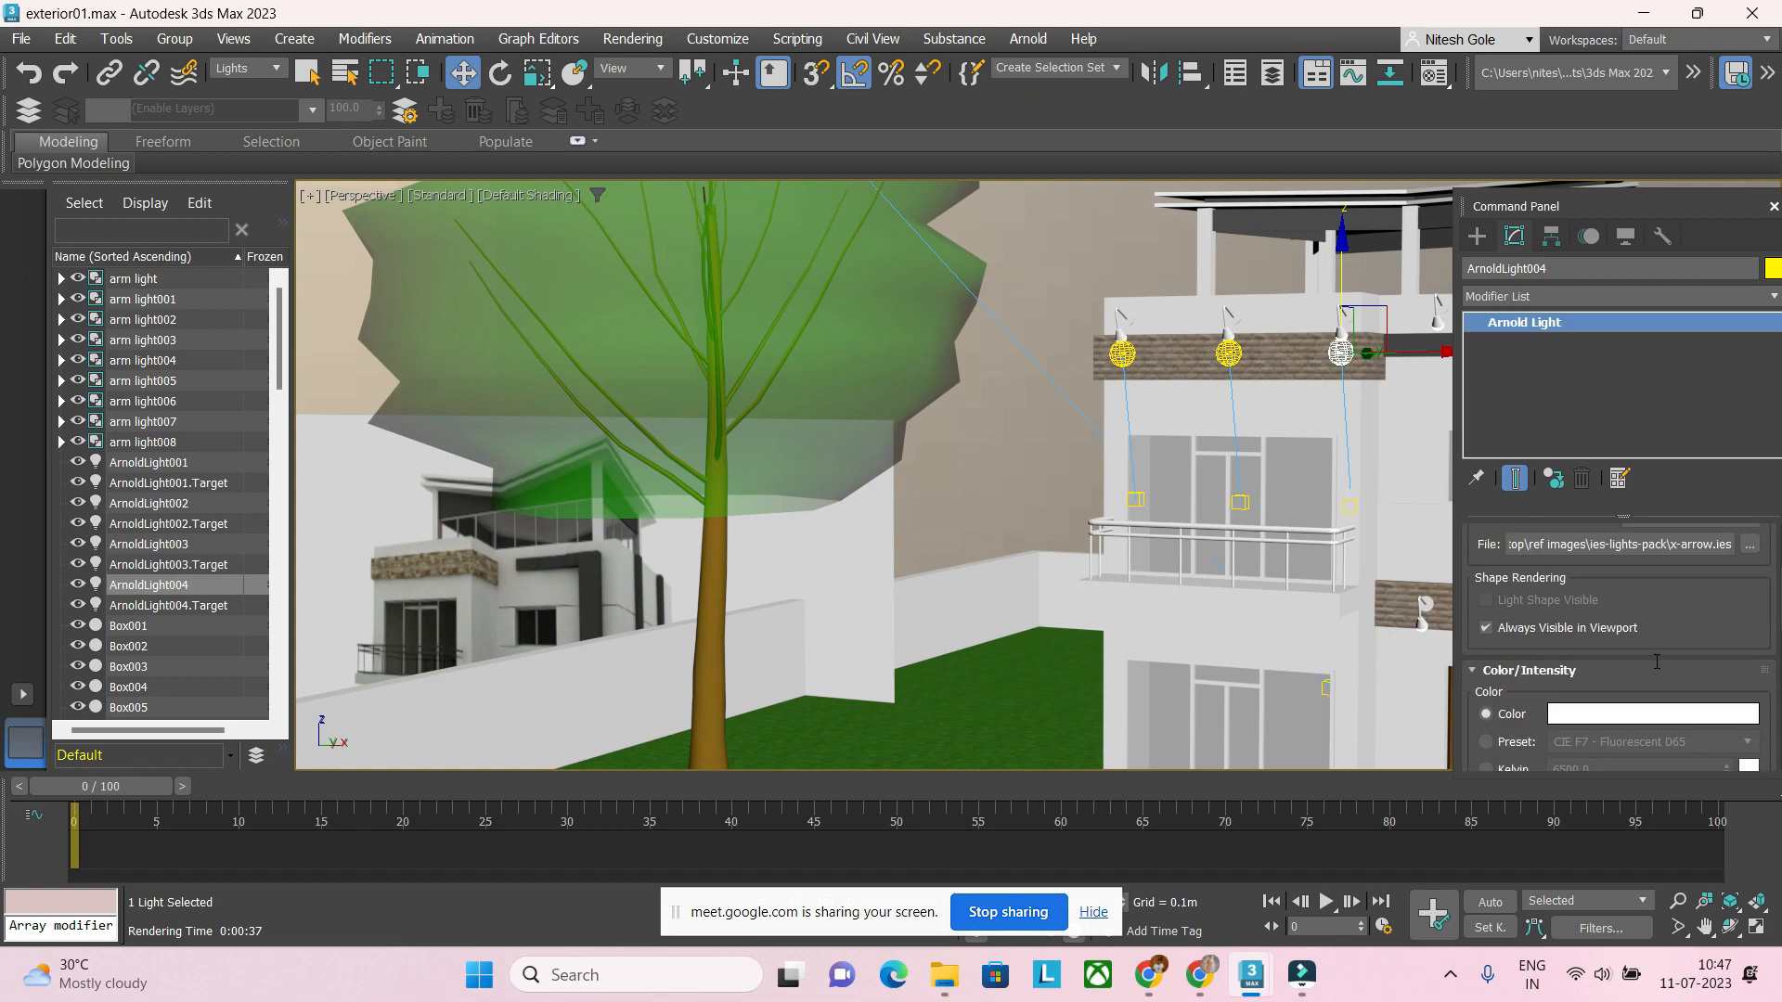
{"action": "scroll", "coordinate": [1657, 661], "scroll_direction": "down", "scroll_amount": 6}
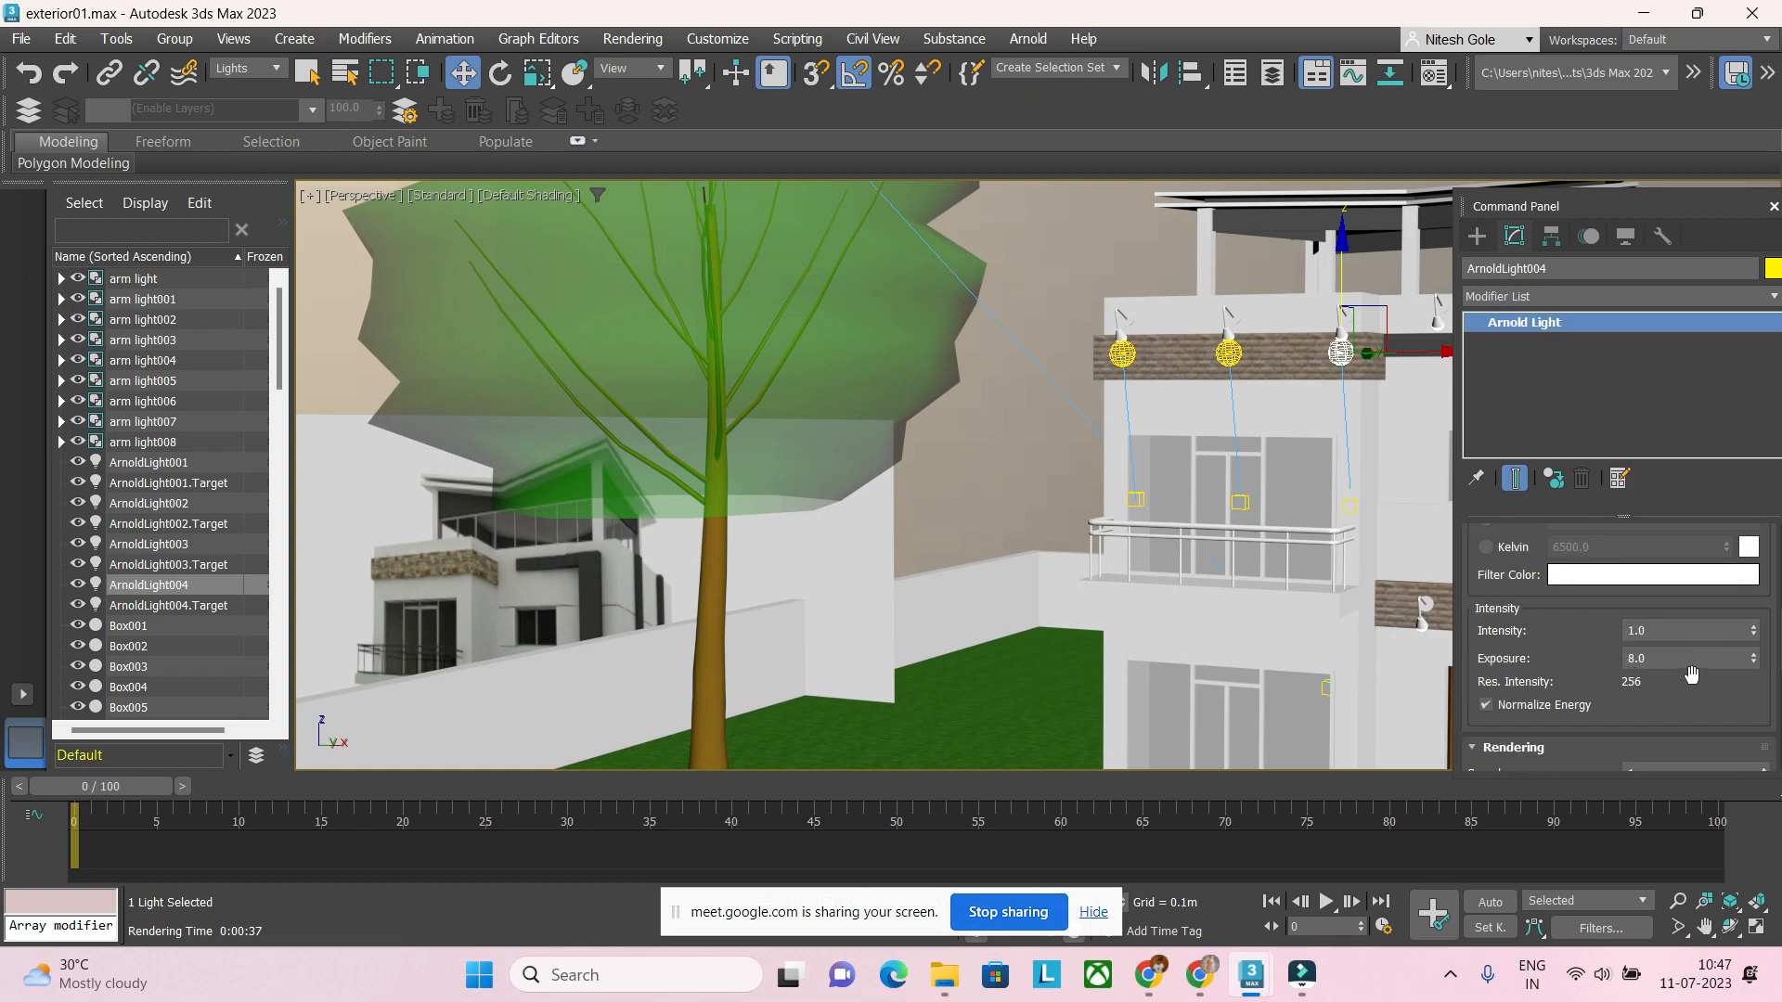
{"action": "double_click", "coordinate": [1673, 631]}
{"action": "key", "text": "Return"}
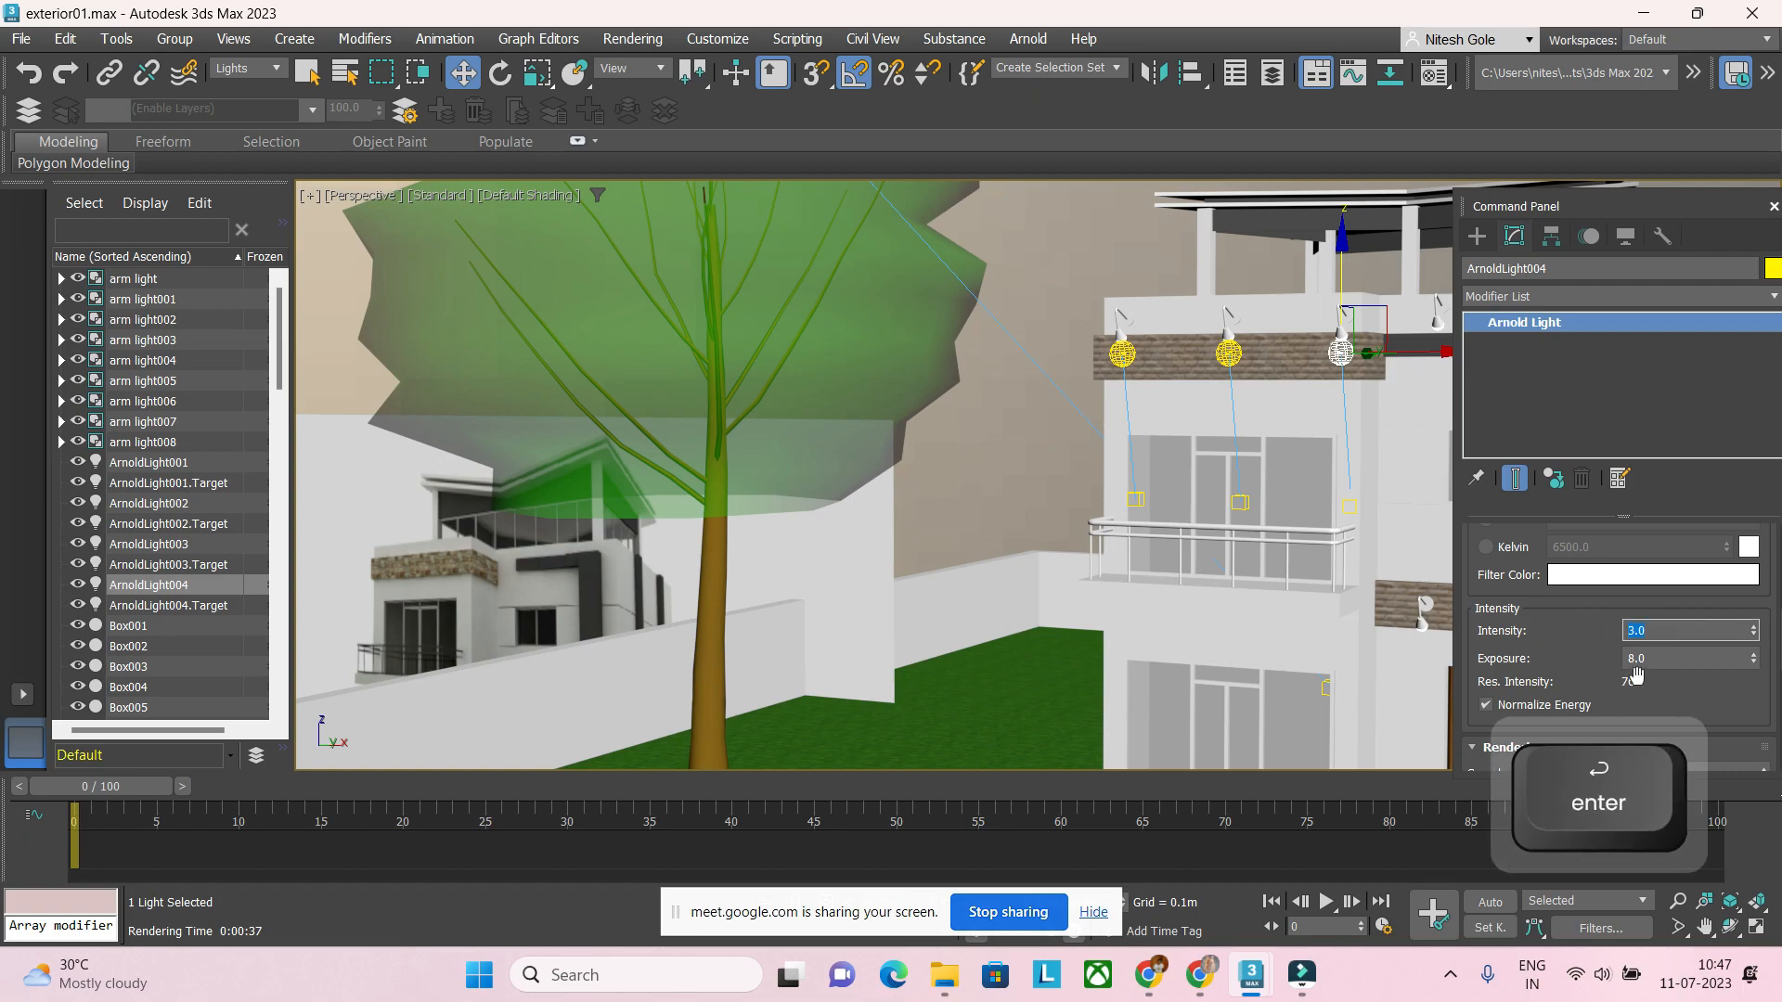
Step: Set the rendering samples of ArnoldLight004 to 2
{"action": "left_click_drag", "start_coordinate": [1591, 687], "coordinate": [1585, 511]}
{"action": "double_click", "coordinate": [1652, 595]}
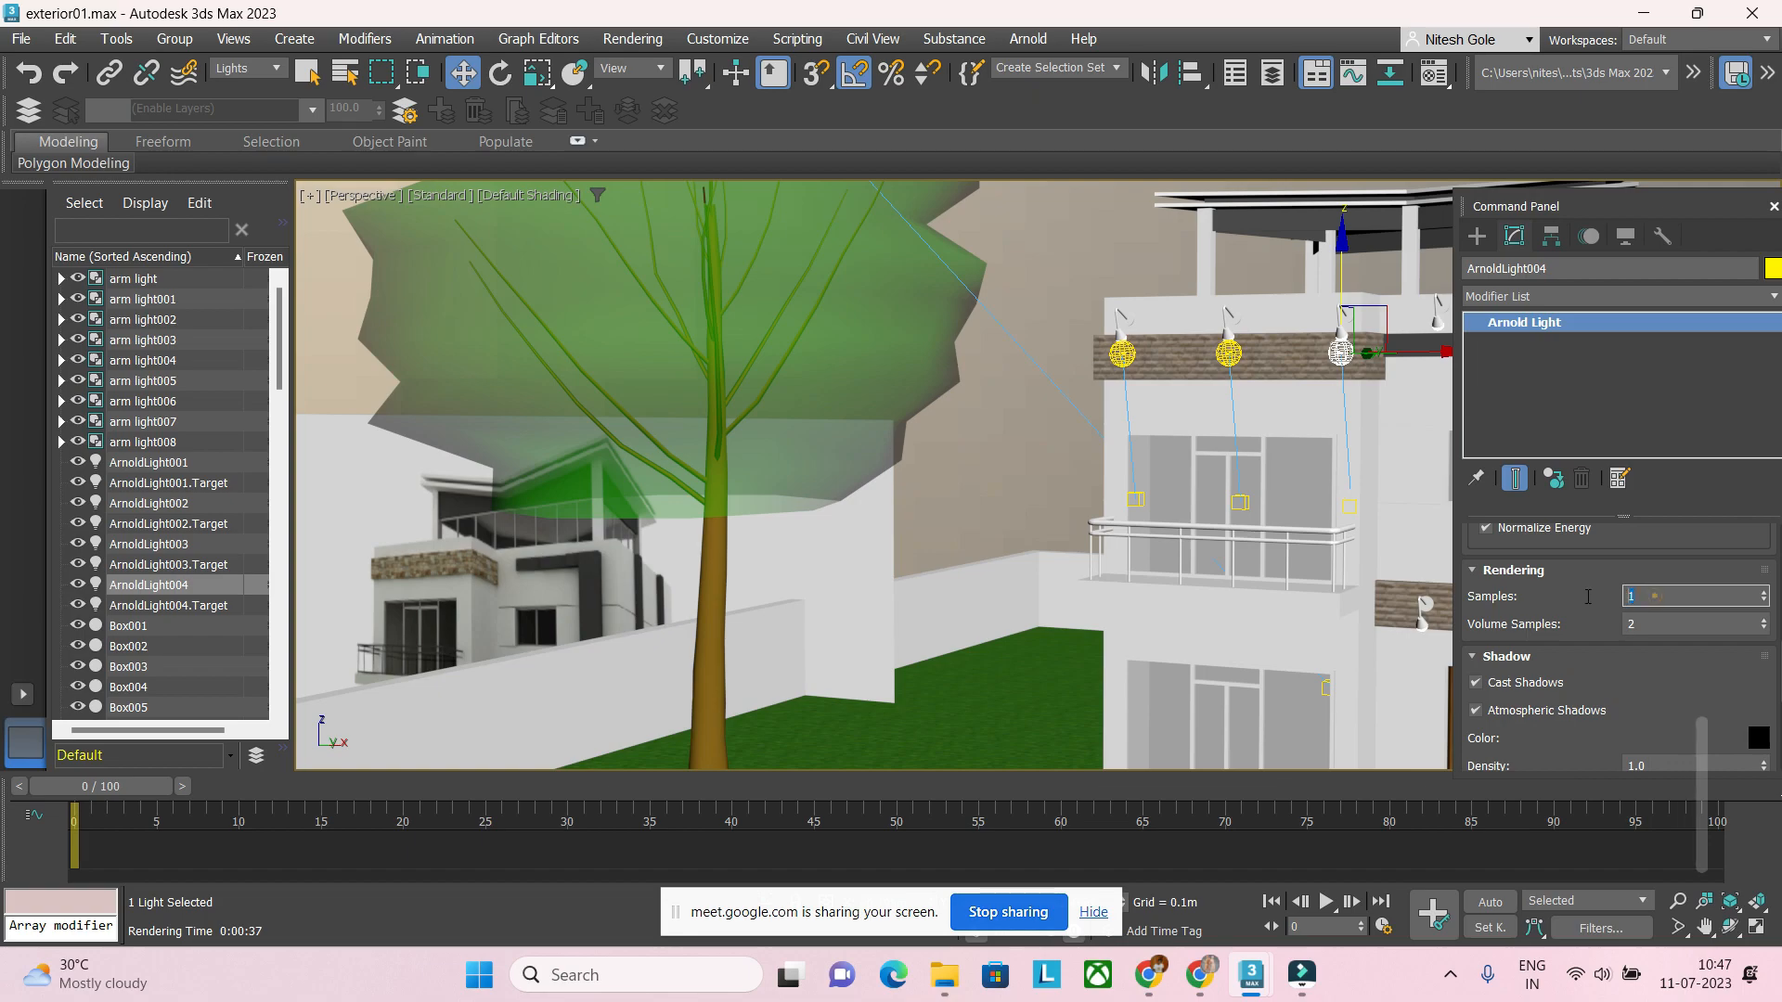
{"action": "type", "text": "2"}
{"action": "key", "text": "Return"}
Step: Set the indirect, volume and SSS contributions of ArnoldLight004 to 0
{"action": "left_click_drag", "start_coordinate": [1529, 684], "coordinate": [1529, 638]}
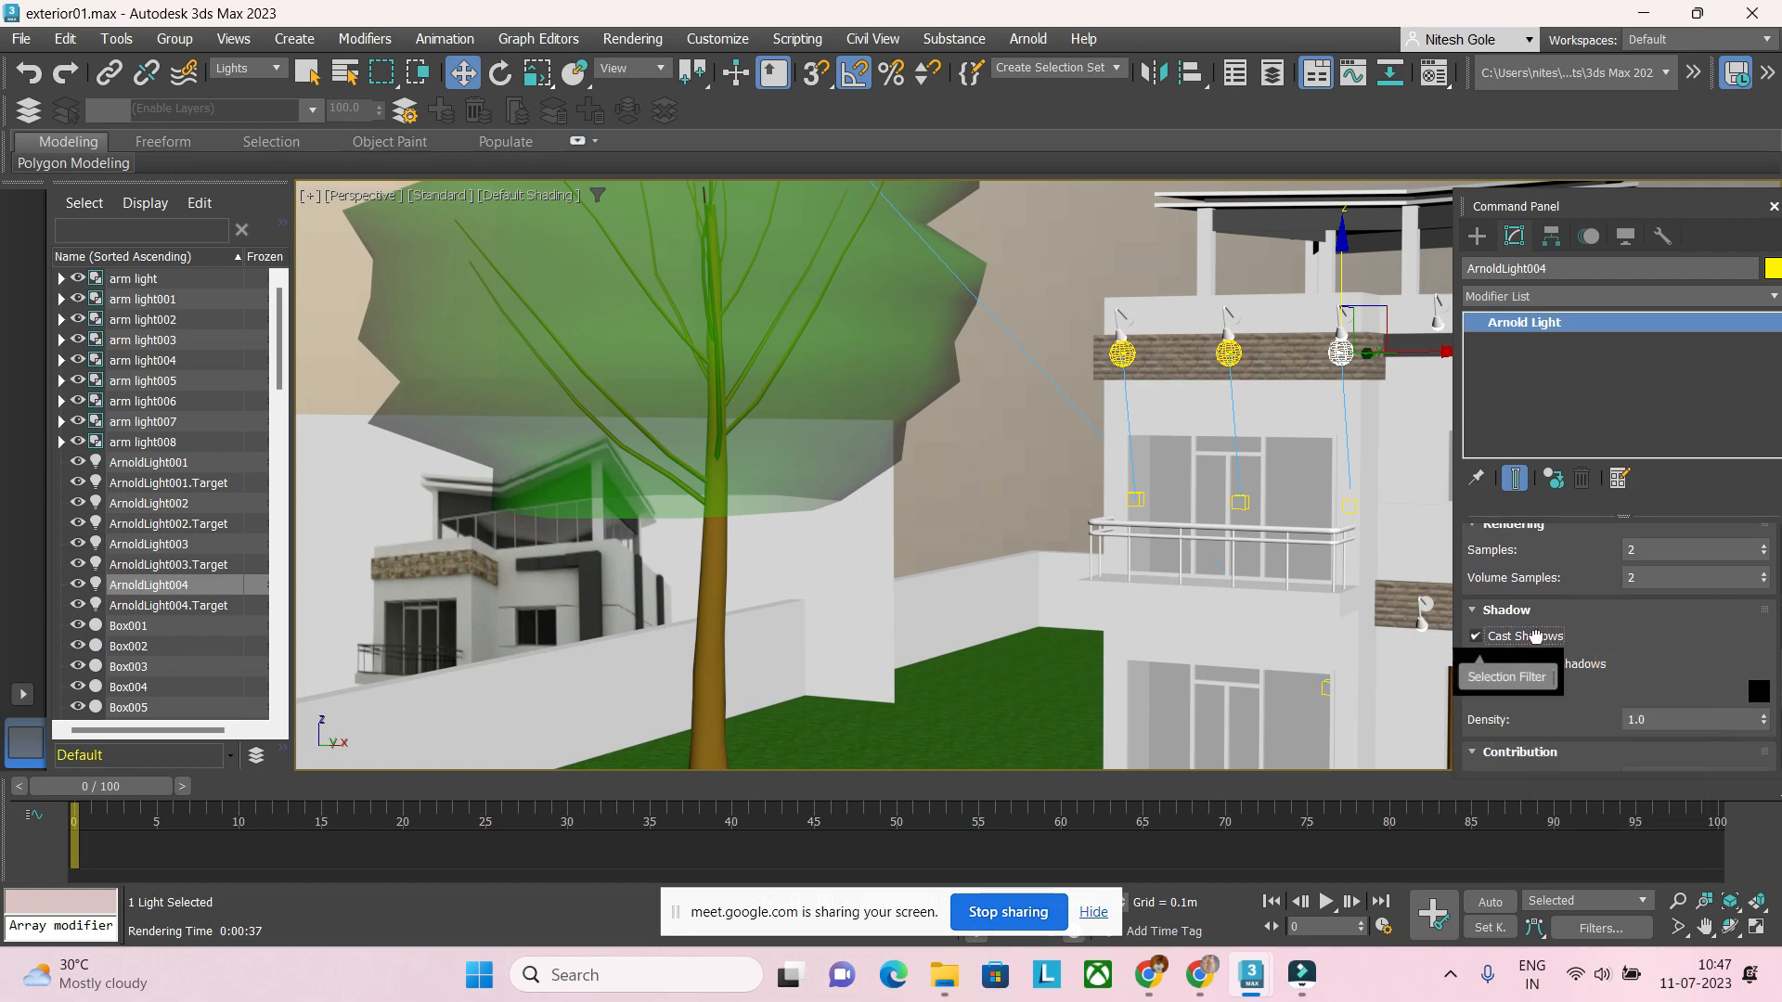
{"action": "scroll", "coordinate": [1641, 650], "scroll_direction": "down", "scroll_amount": 2}
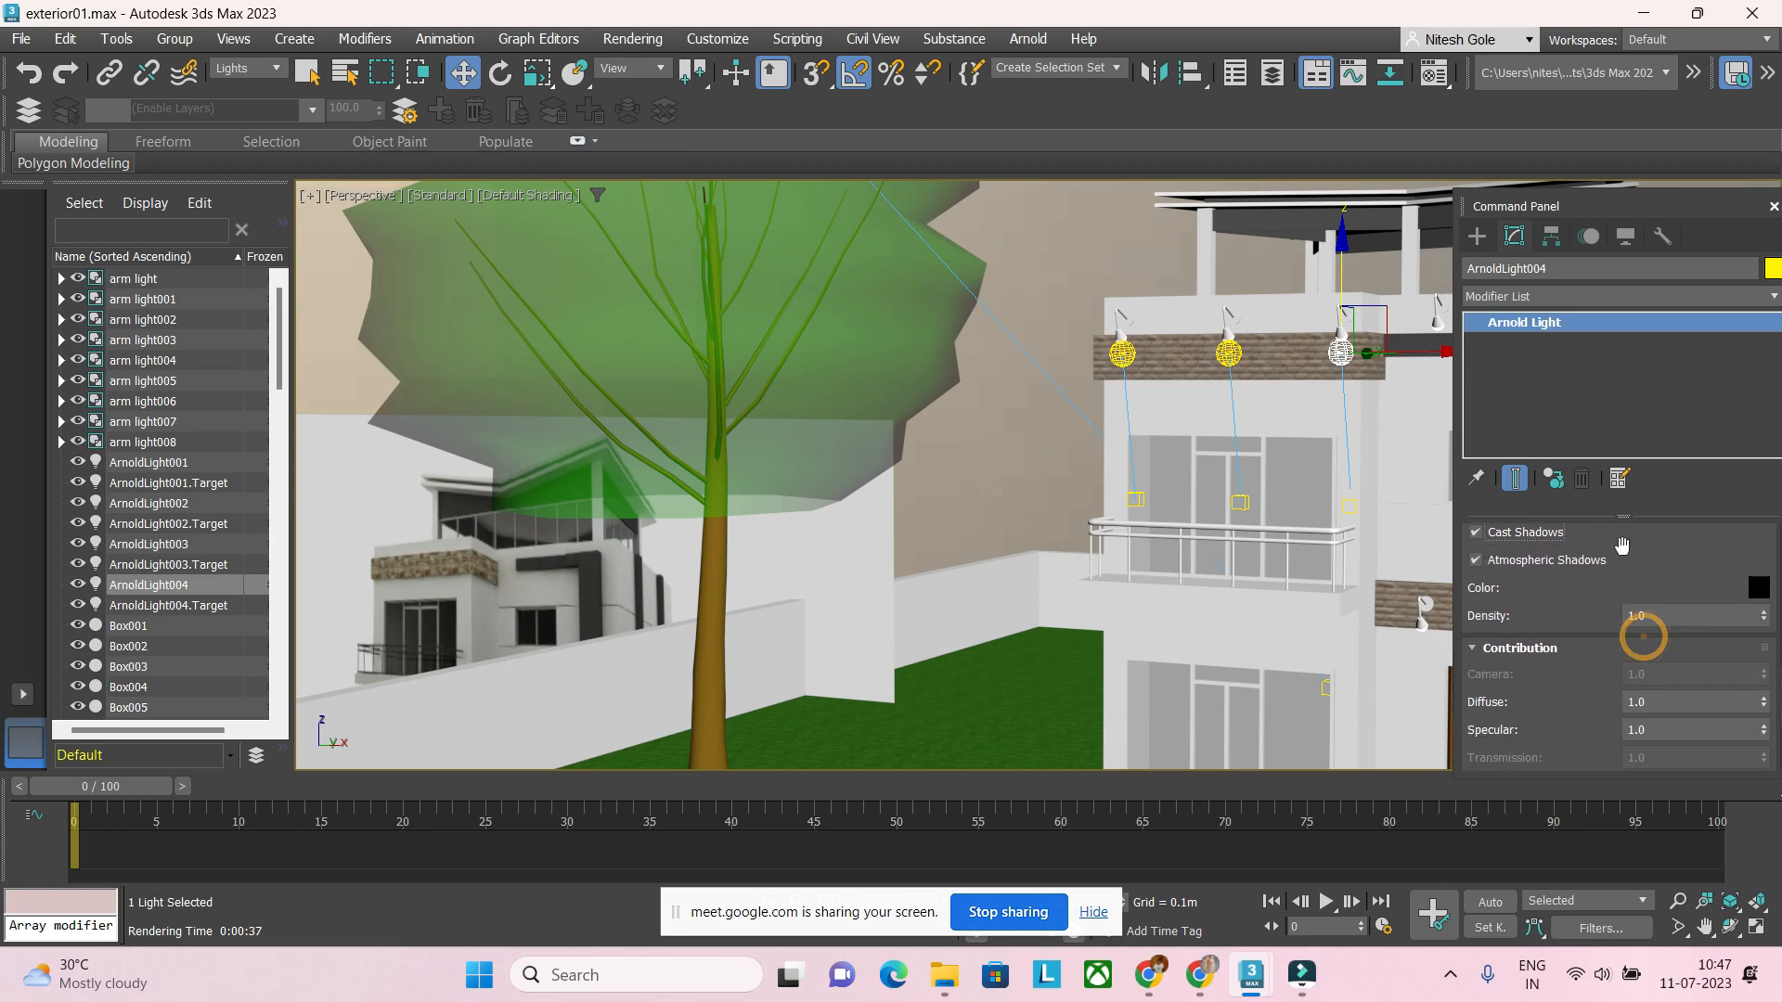
{"action": "left_click", "coordinate": [1562, 562]}
{"action": "scroll", "coordinate": [1553, 694], "scroll_direction": "down", "scroll_amount": 3}
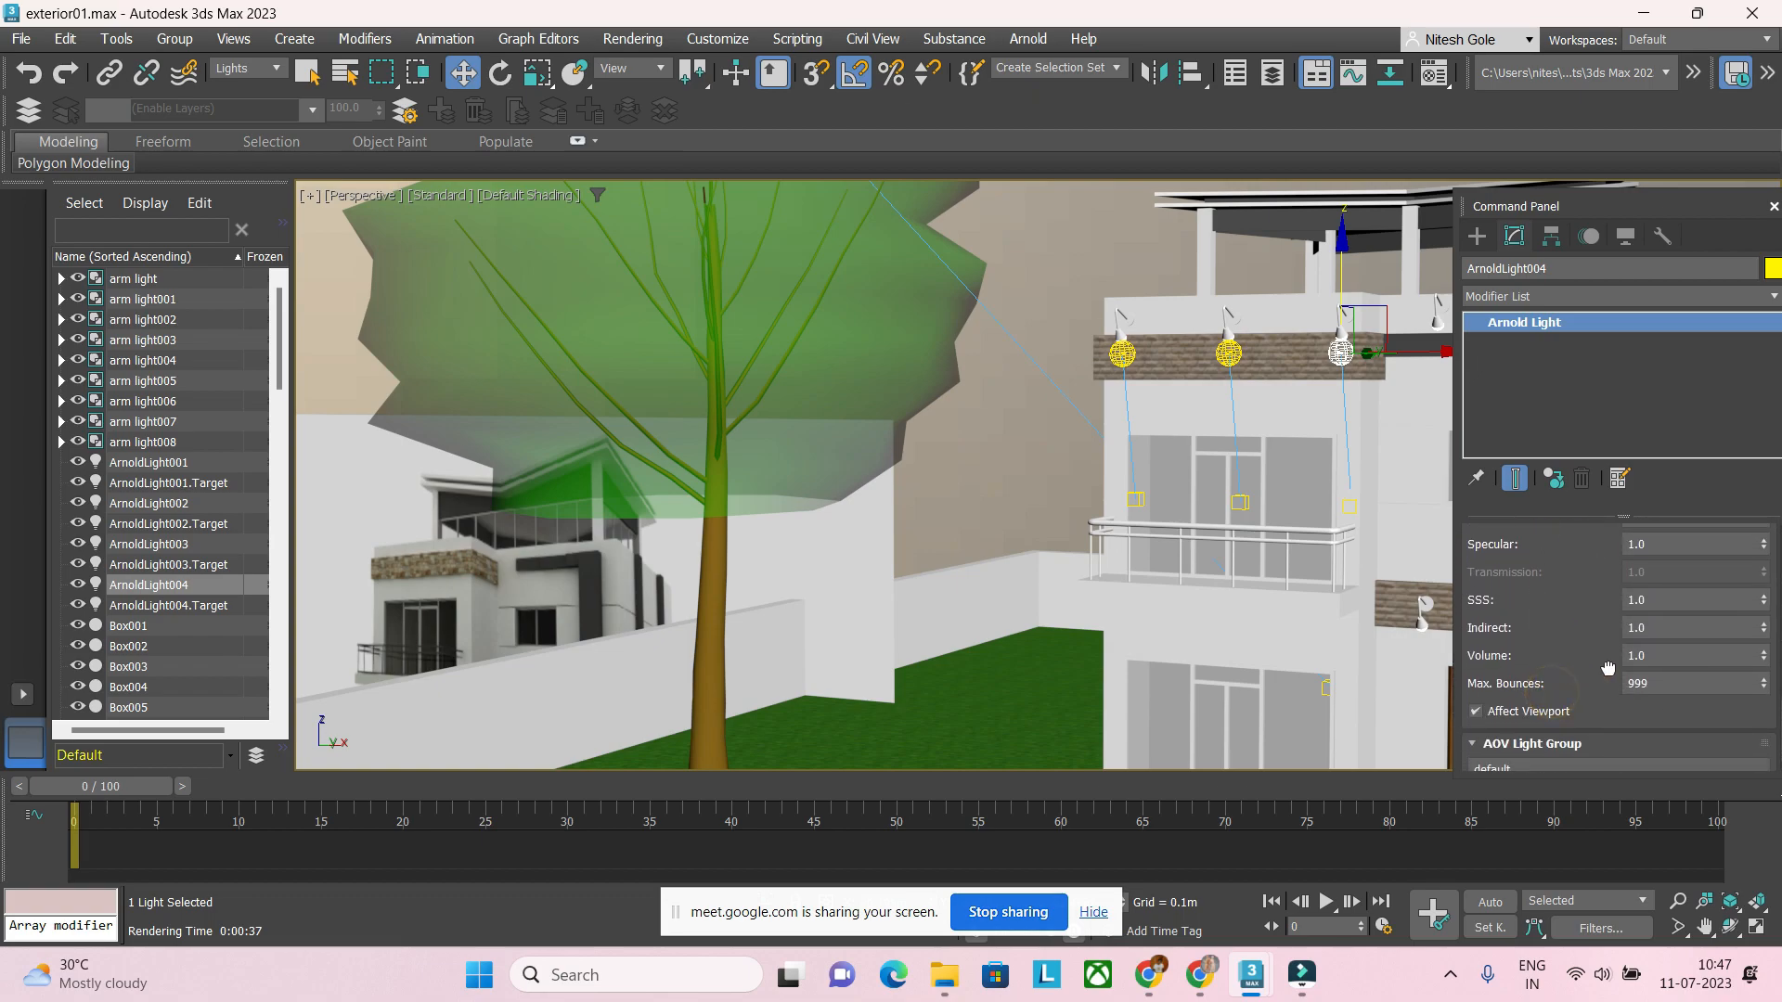
{"action": "left_click", "coordinate": [1668, 628]}
{"action": "left_click_drag", "start_coordinate": [1669, 630], "coordinate": [1548, 626]}
{"action": "type", "text": "0"}
{"action": "key", "text": "Return"}
{"action": "left_click_drag", "start_coordinate": [1659, 655], "coordinate": [1568, 640]}
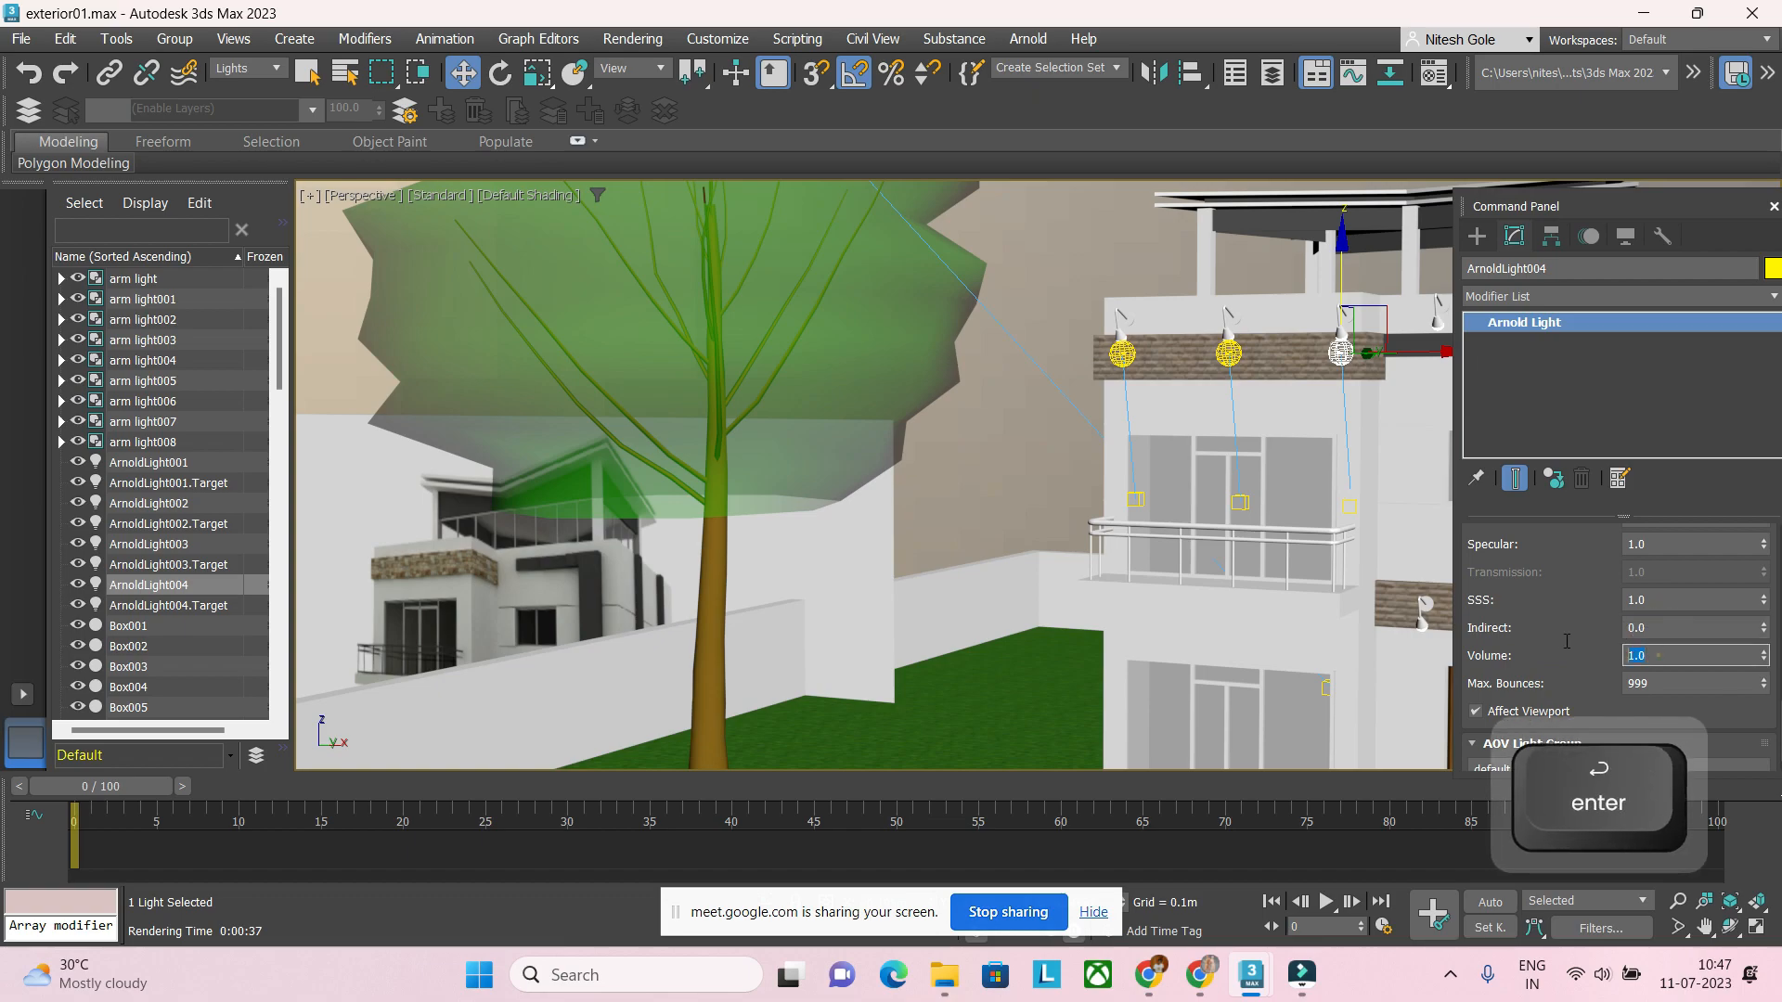
{"action": "type", "text": "0"}
{"action": "key", "text": "Return"}
{"action": "left_click_drag", "start_coordinate": [1668, 601], "coordinate": [1568, 600]}
{"action": "type", "text": "0"}
{"action": "key", "text": "Return"}
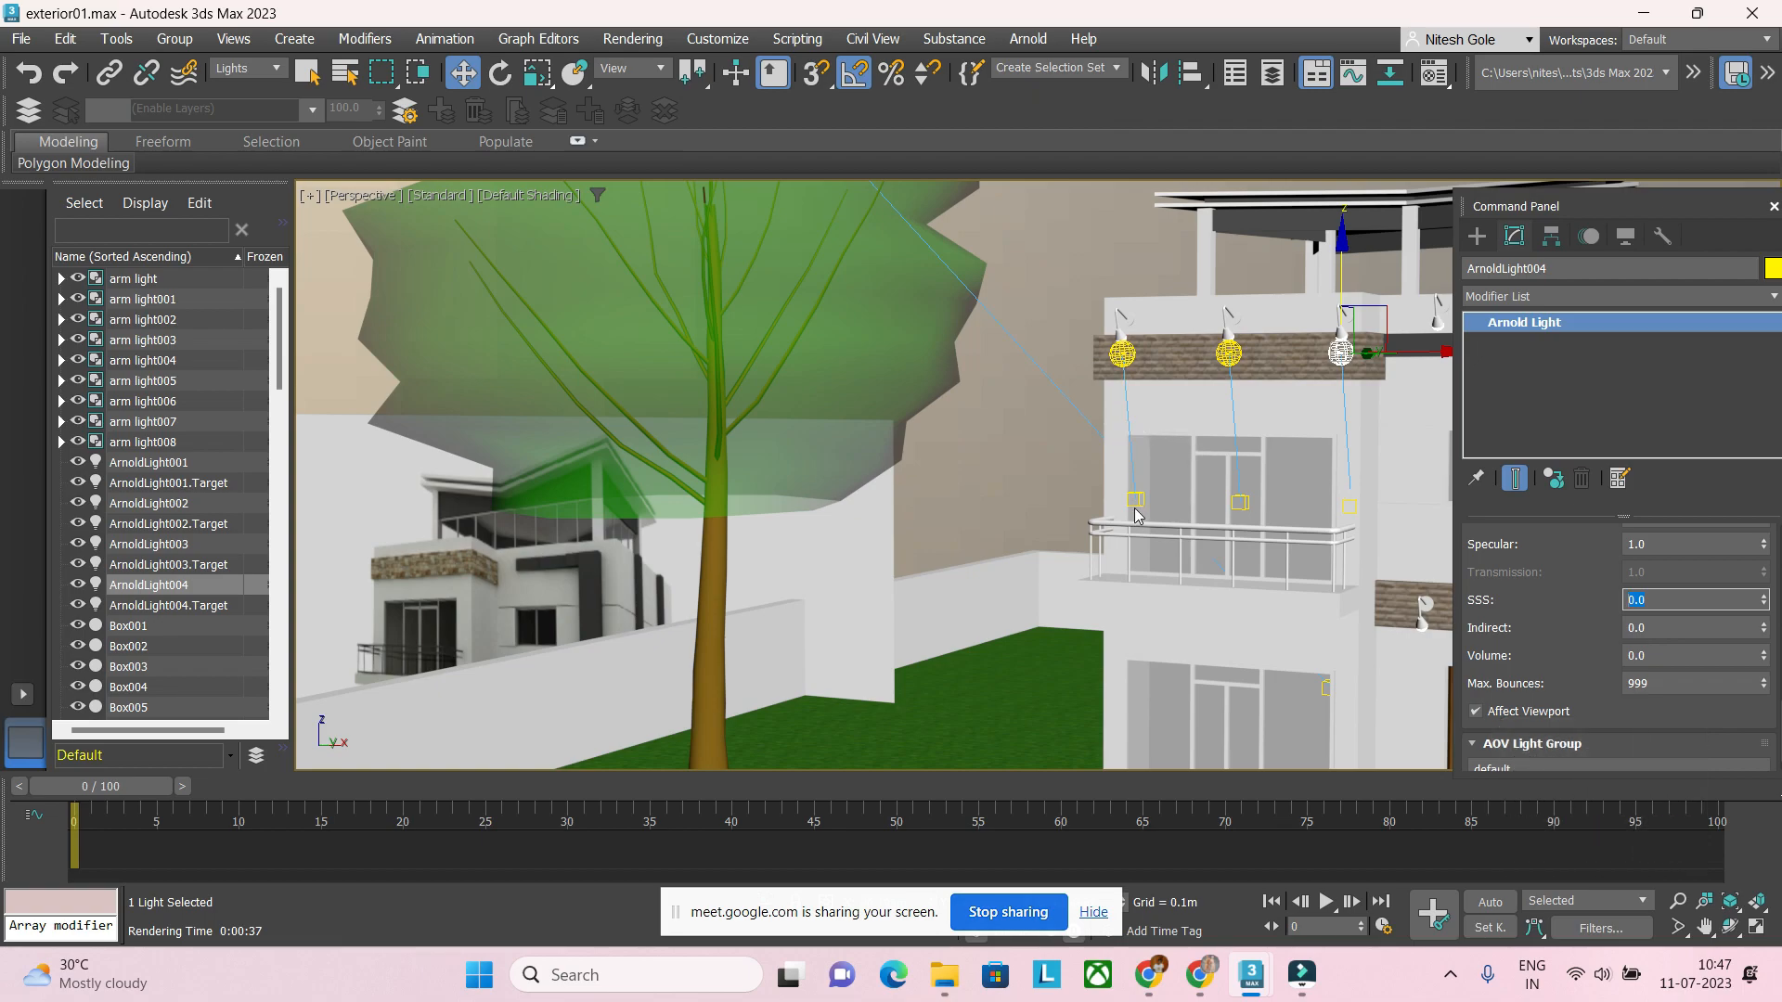
Step: Clone the three upper arm lamp lights with their targets as one set of instances, placed below the balcony slab
{"action": "left_click", "coordinate": [1131, 404]}
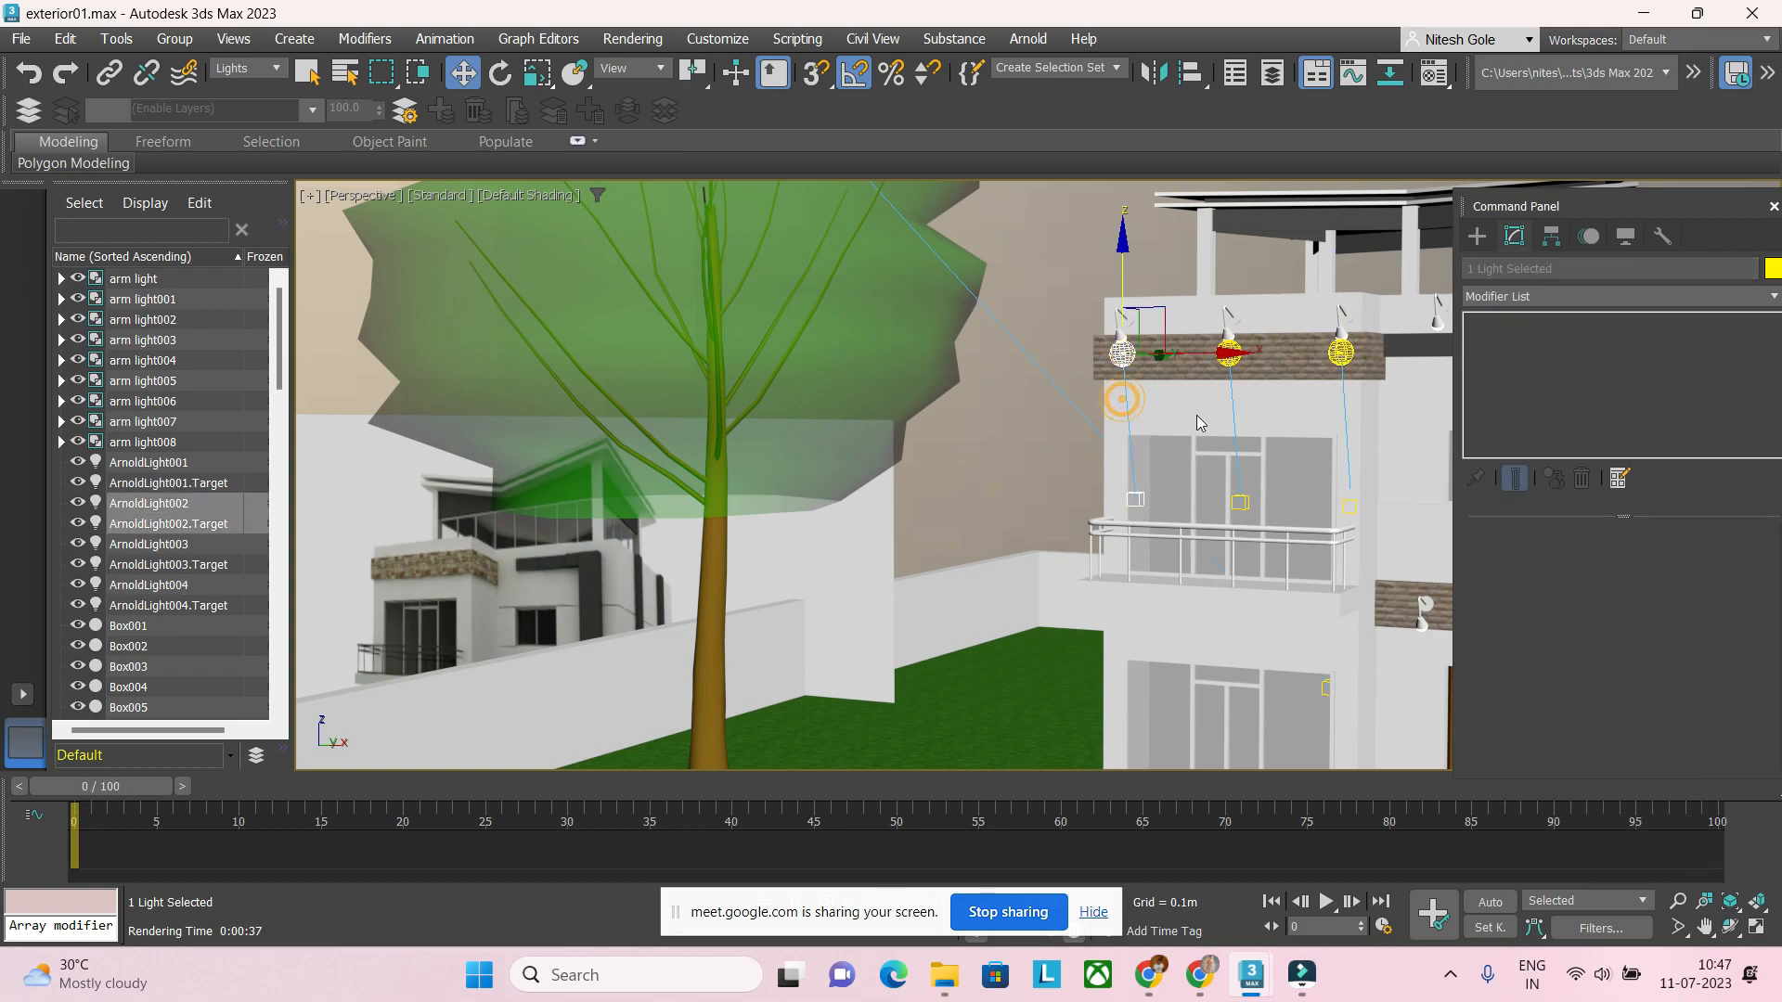
{"action": "left_click", "coordinate": [1235, 416], "text": "ctrl"}
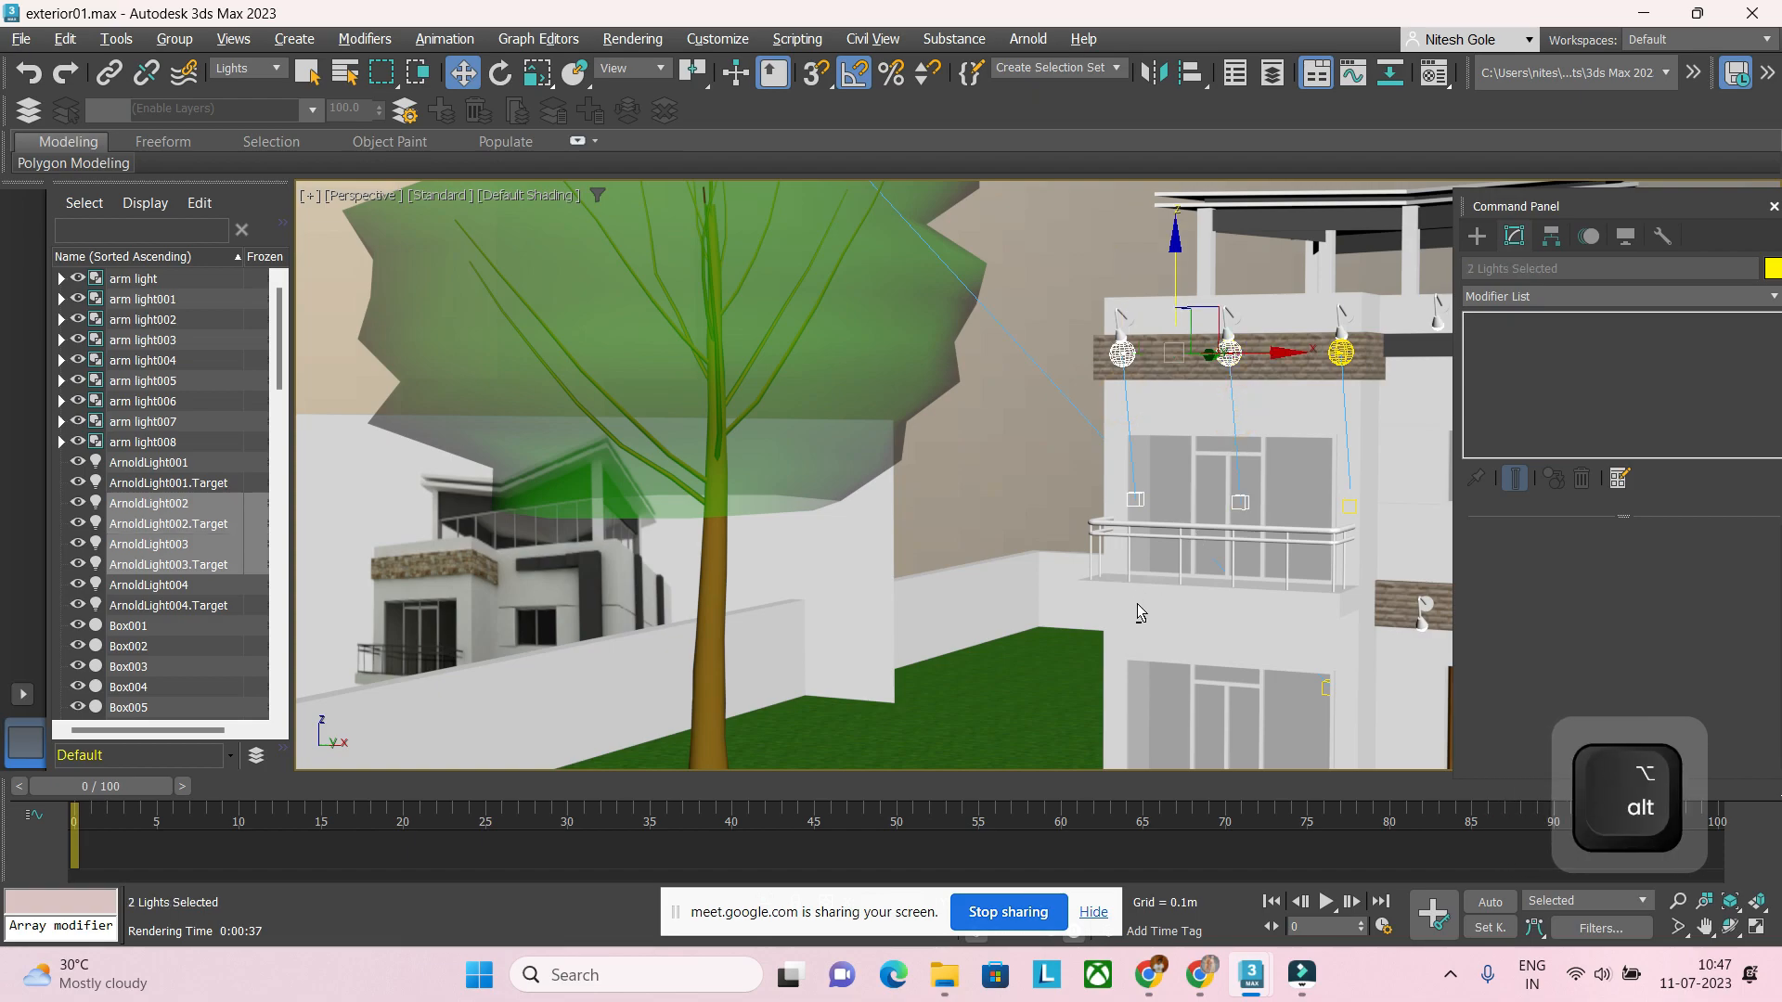
{"action": "middle_click_drag", "start_coordinate": [1138, 603], "coordinate": [788, 625], "text": "alt"}
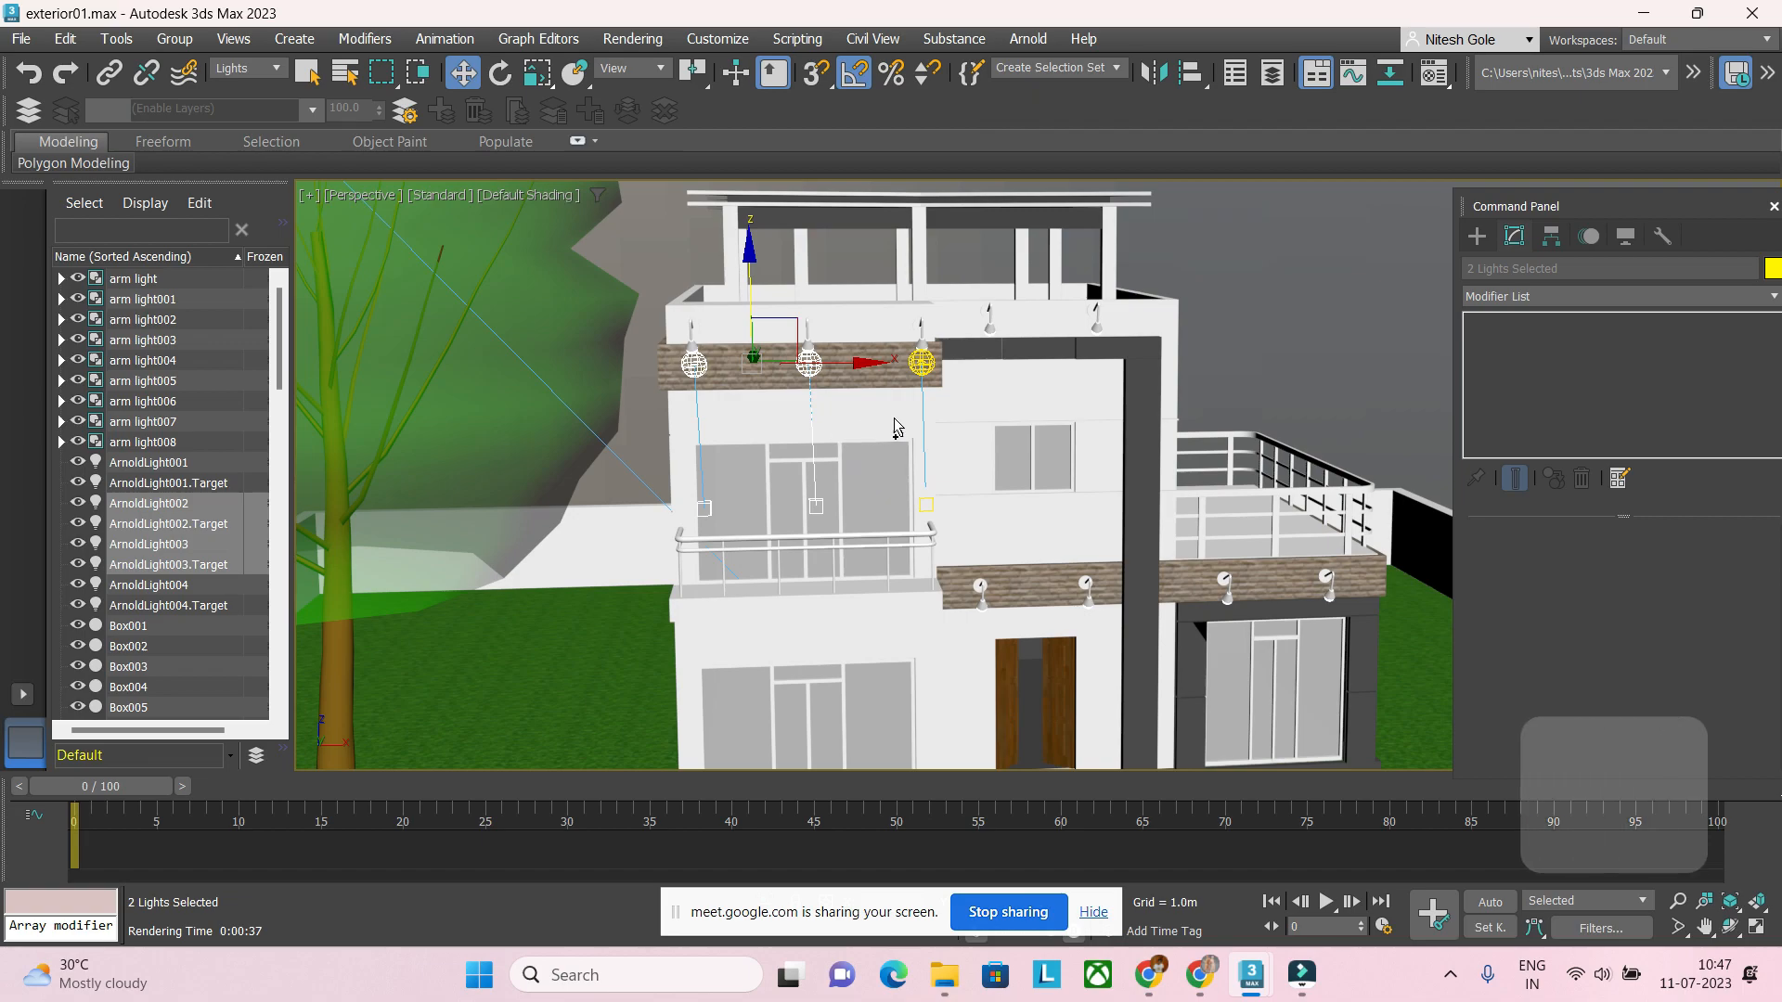
{"action": "left_click", "coordinate": [923, 415], "text": "ctrl"}
{"action": "left_click_drag", "start_coordinate": [885, 387], "coordinate": [776, 578], "text": "shift"}
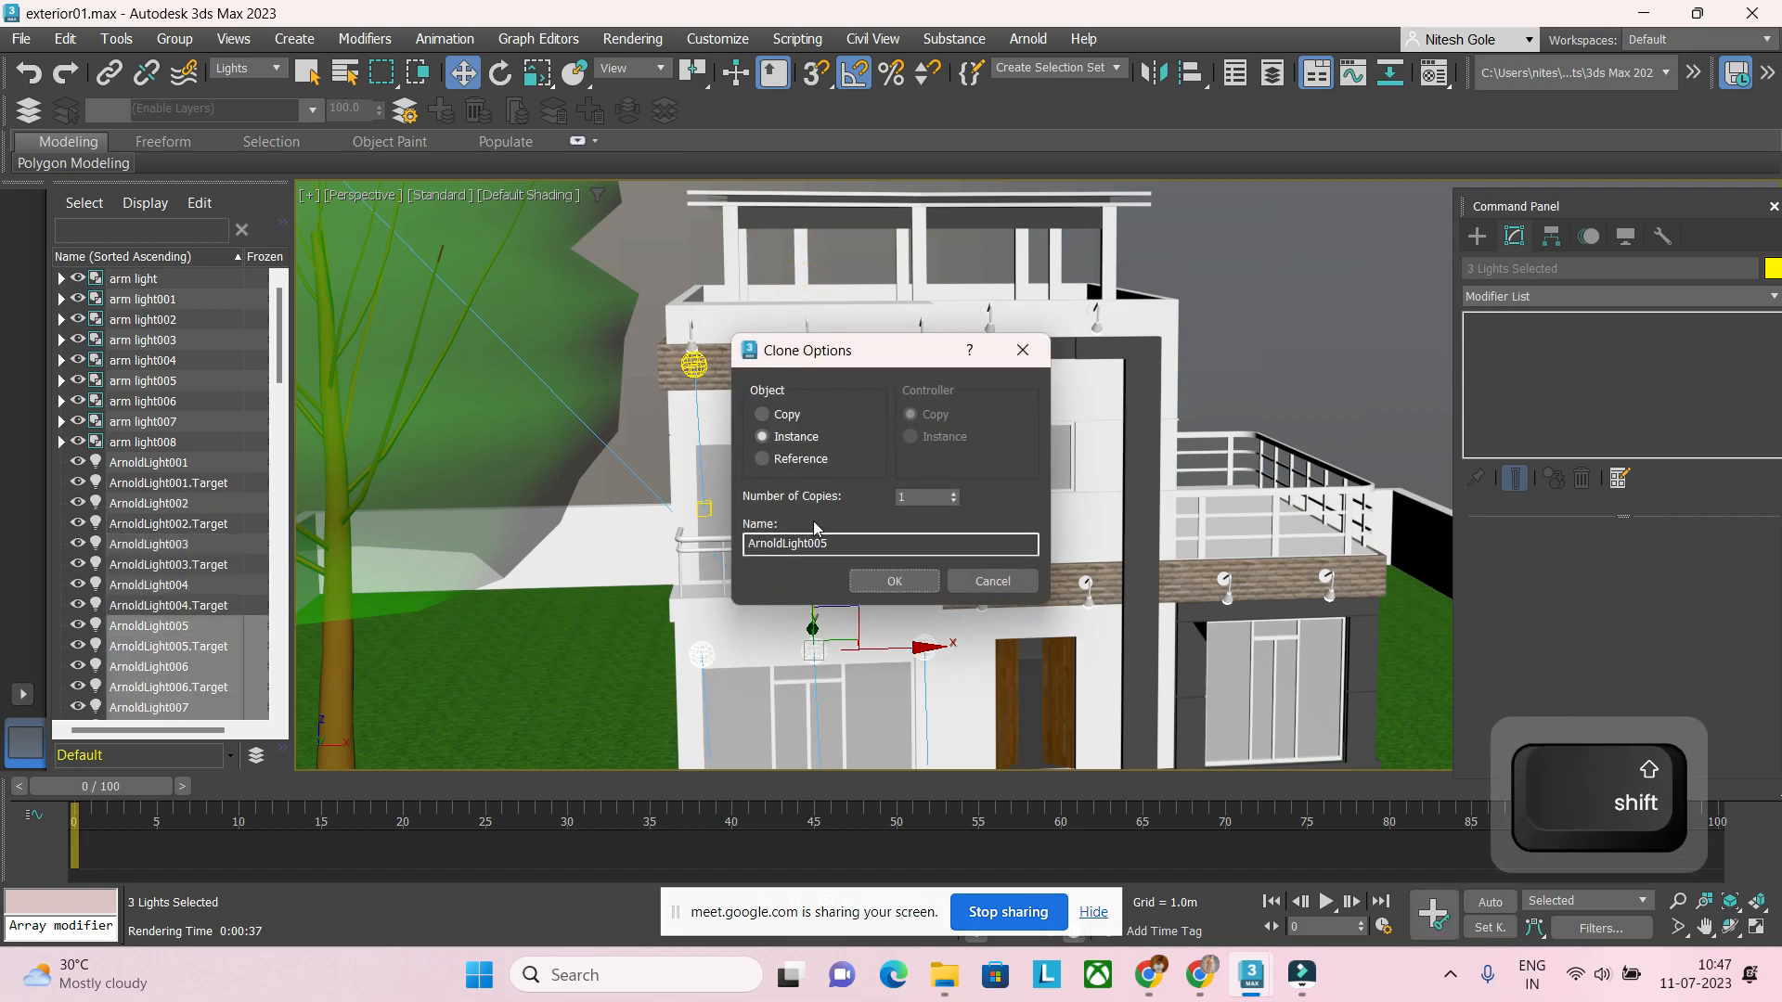
{"action": "left_click", "coordinate": [887, 587]}
Step: Move the three instanced lights sideways beneath the balcony slab towards its row of ceiling downlights
{"action": "middle_click_drag", "start_coordinate": [908, 617], "coordinate": [784, 594], "text": "alt"}
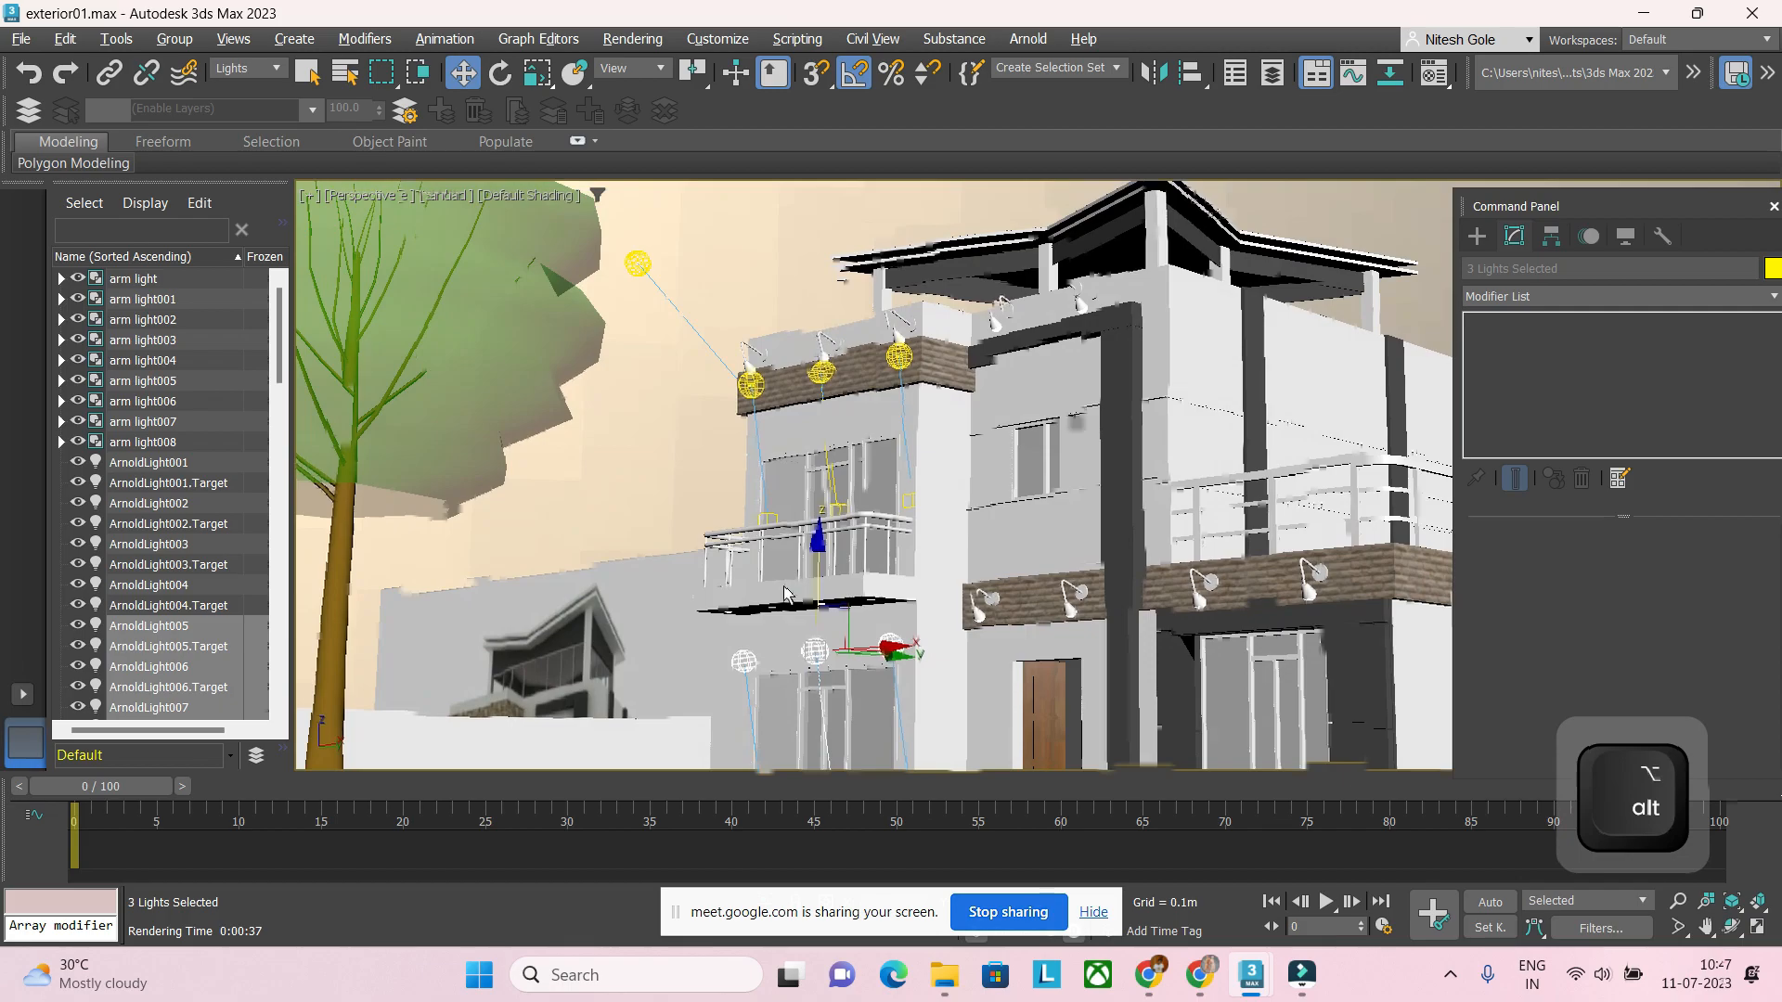
{"action": "scroll", "coordinate": [943, 600], "scroll_direction": "up", "scroll_amount": 5}
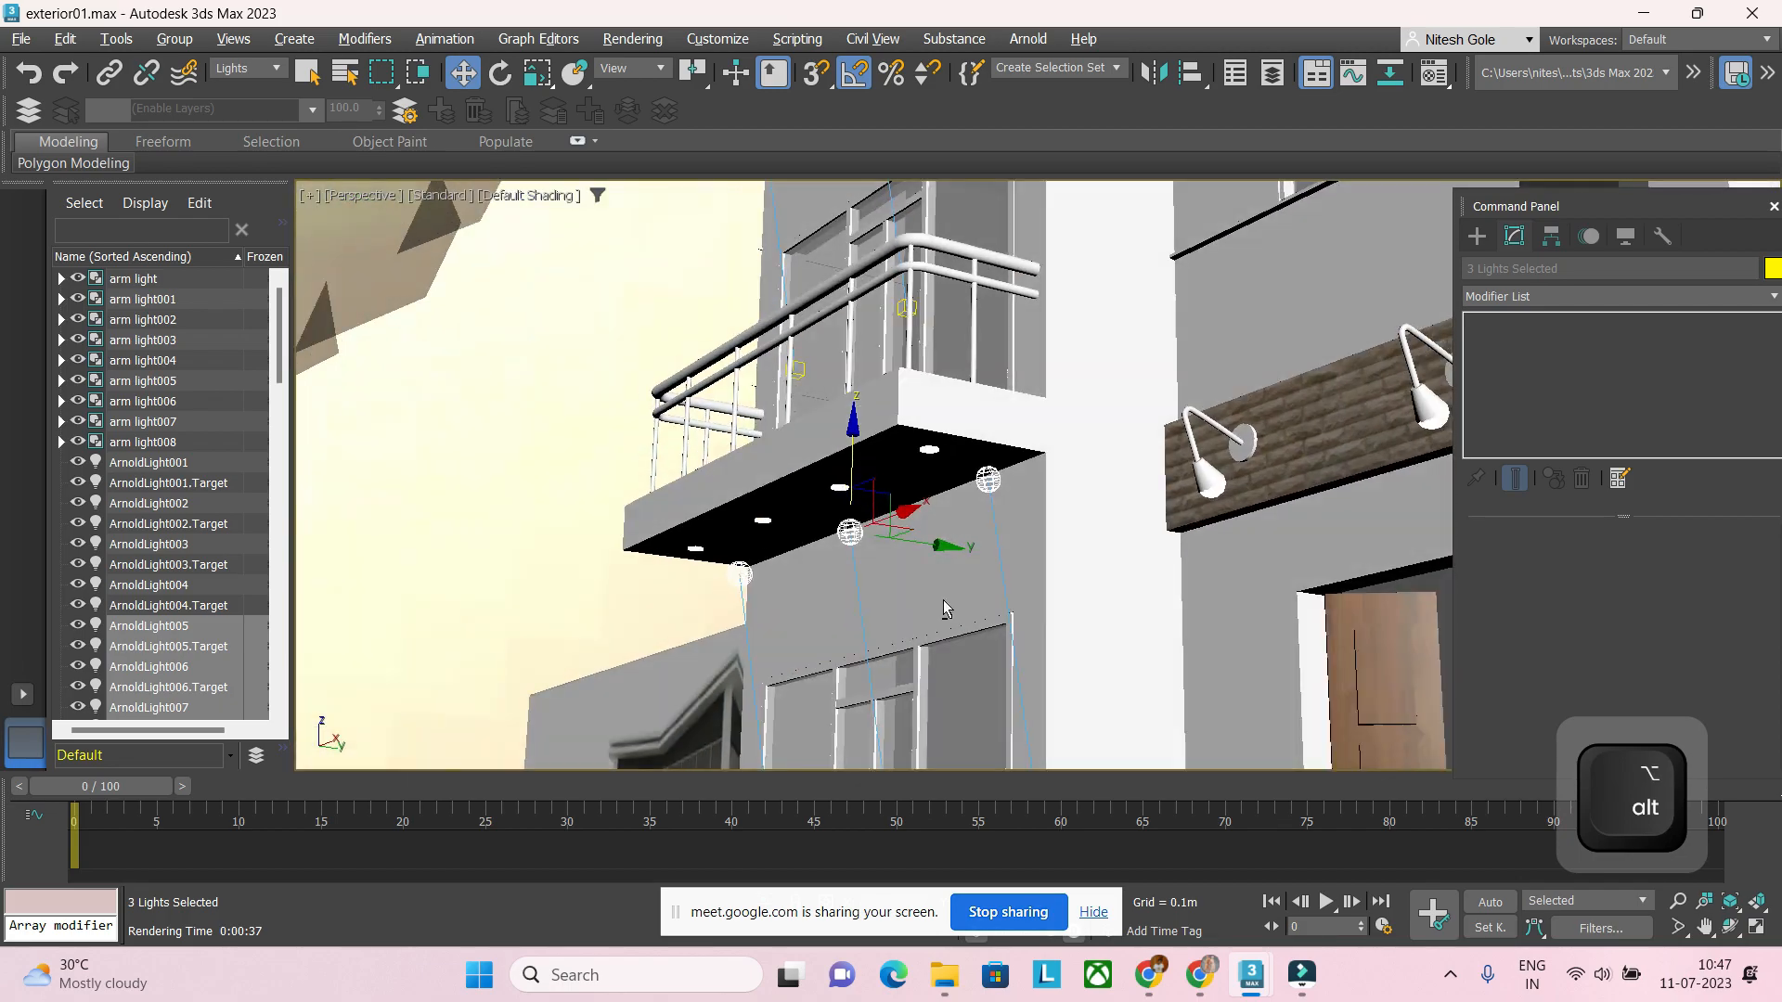
{"action": "middle_click_drag", "start_coordinate": [943, 599], "coordinate": [943, 561], "text": "alt"}
{"action": "left_click_drag", "start_coordinate": [945, 548], "coordinate": [908, 555]}
{"action": "middle_click_drag", "start_coordinate": [901, 596], "coordinate": [1022, 588], "text": "alt"}
Step: In the front view, align ArnoldLight007 with the end balcony downlight nearest the arm lamp and centre its target directly below it
{"action": "key", "text": "f"}
{"action": "scroll", "coordinate": [1068, 585], "scroll_direction": "up", "scroll_amount": 4}
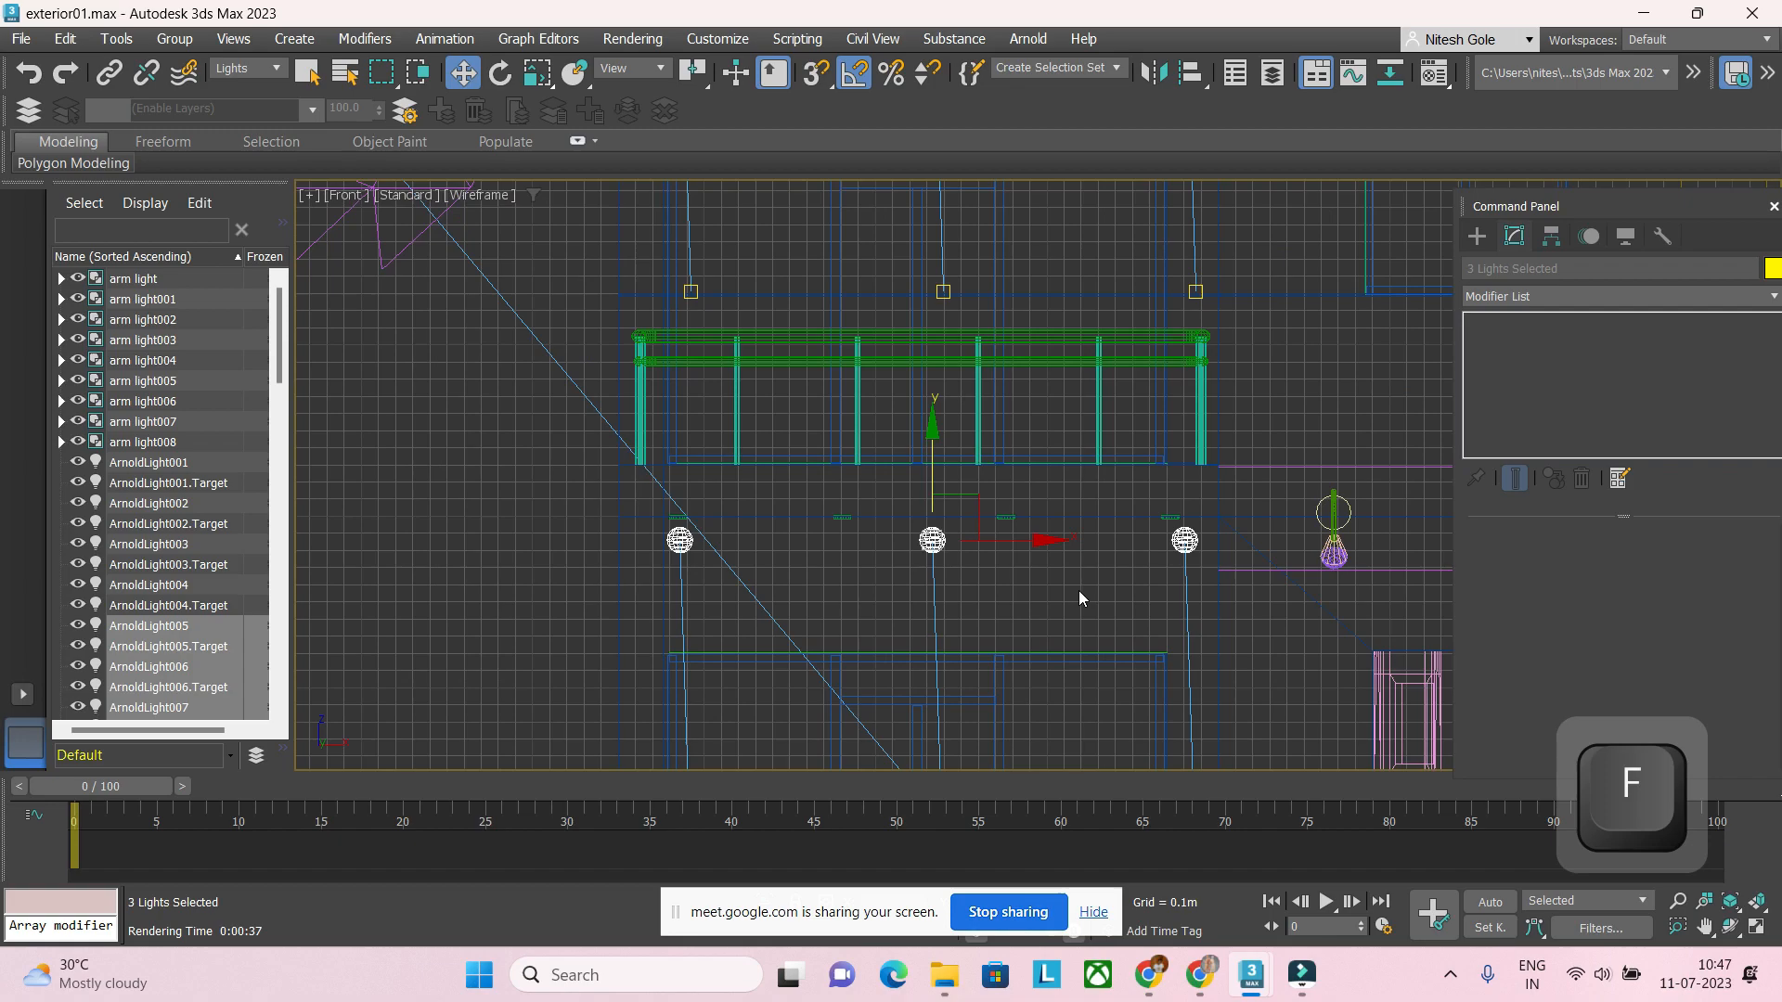
{"action": "left_click", "coordinate": [1125, 585]}
{"action": "left_click", "coordinate": [1185, 593]}
{"action": "middle_click_drag", "start_coordinate": [1195, 633], "coordinate": [1200, 501]}
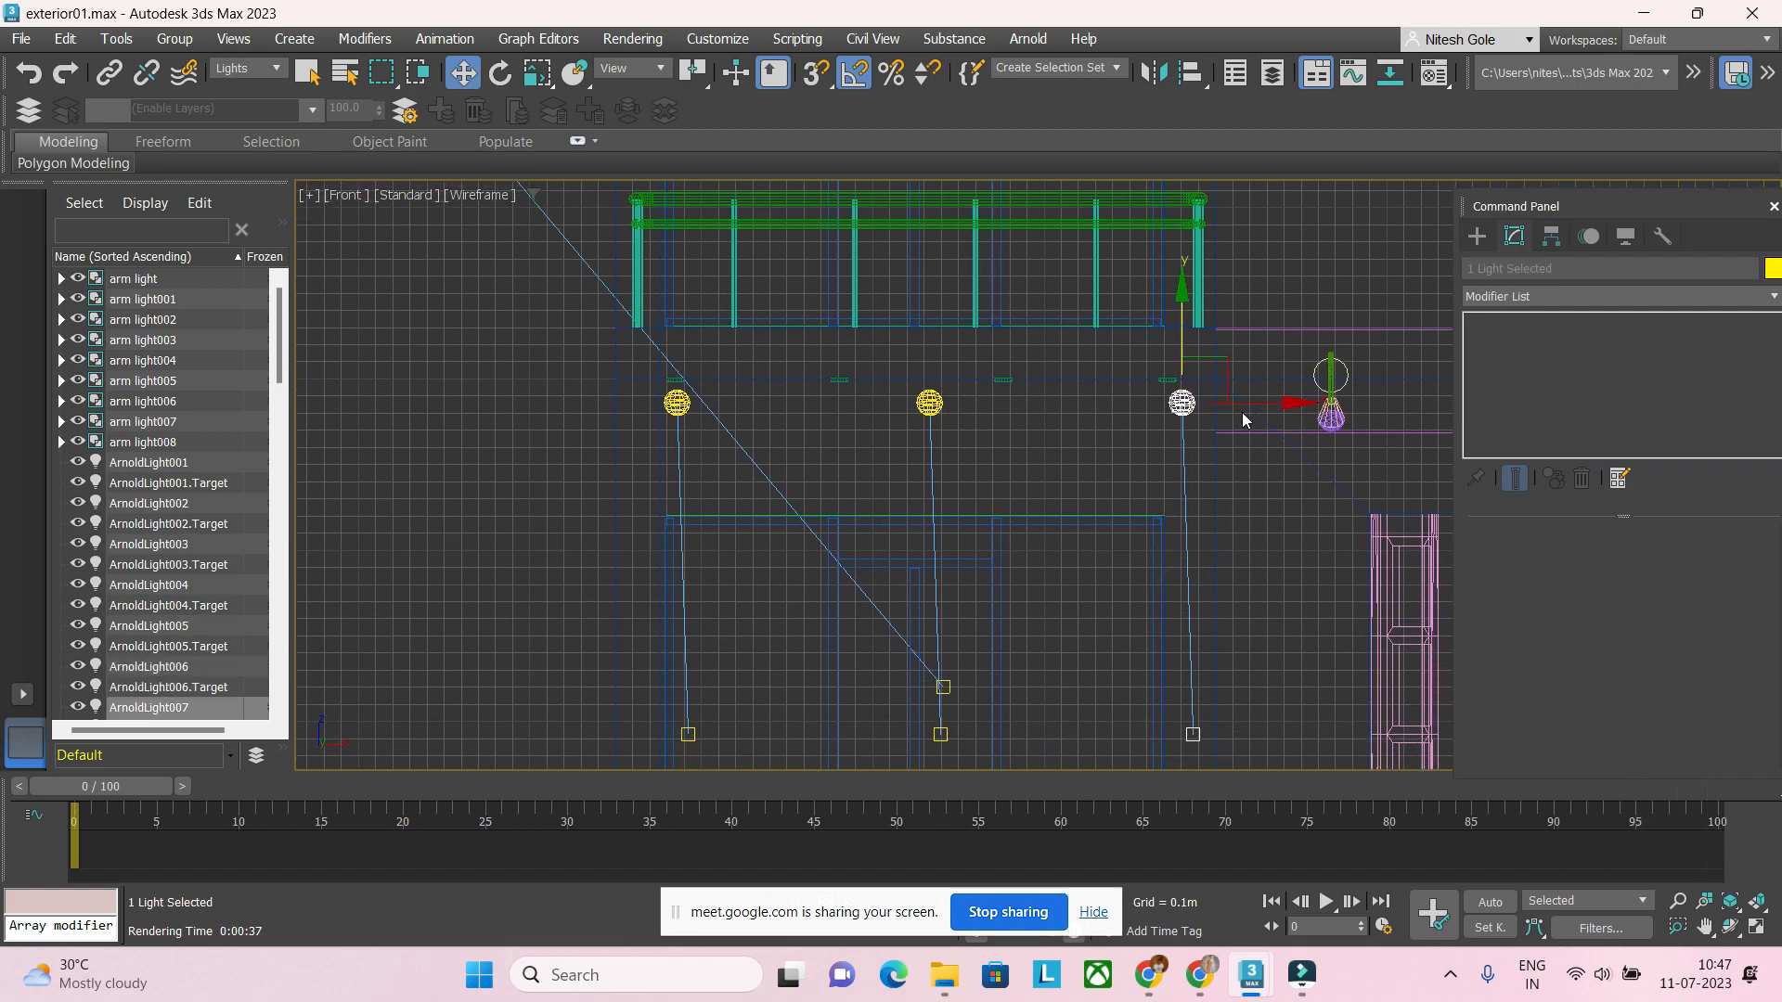
{"action": "left_click", "coordinate": [1191, 734]}
{"action": "left_click_drag", "start_coordinate": [1260, 738], "coordinate": [1250, 738]}
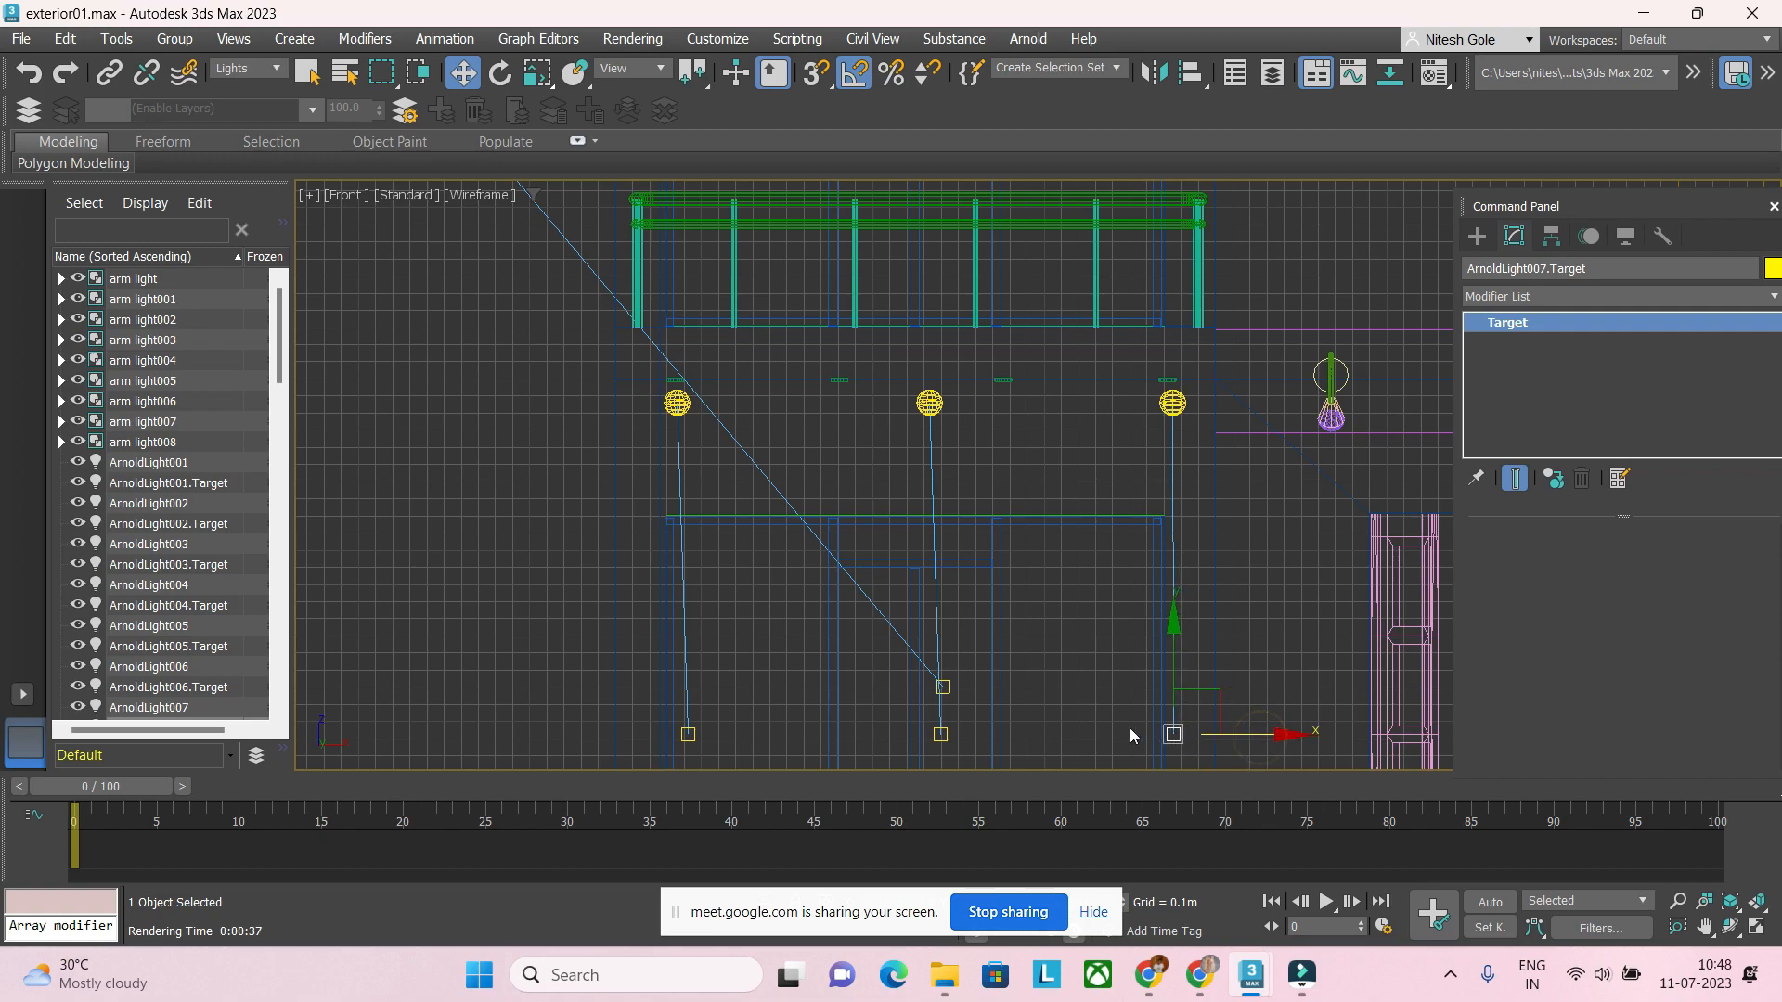
Step: Centre the target of ArnoldLight006 directly below it, and place that light and a duplicate beneath the two middle balcony downlights
{"action": "left_click", "coordinate": [941, 735]}
{"action": "left_click_drag", "start_coordinate": [988, 735], "coordinate": [978, 738]}
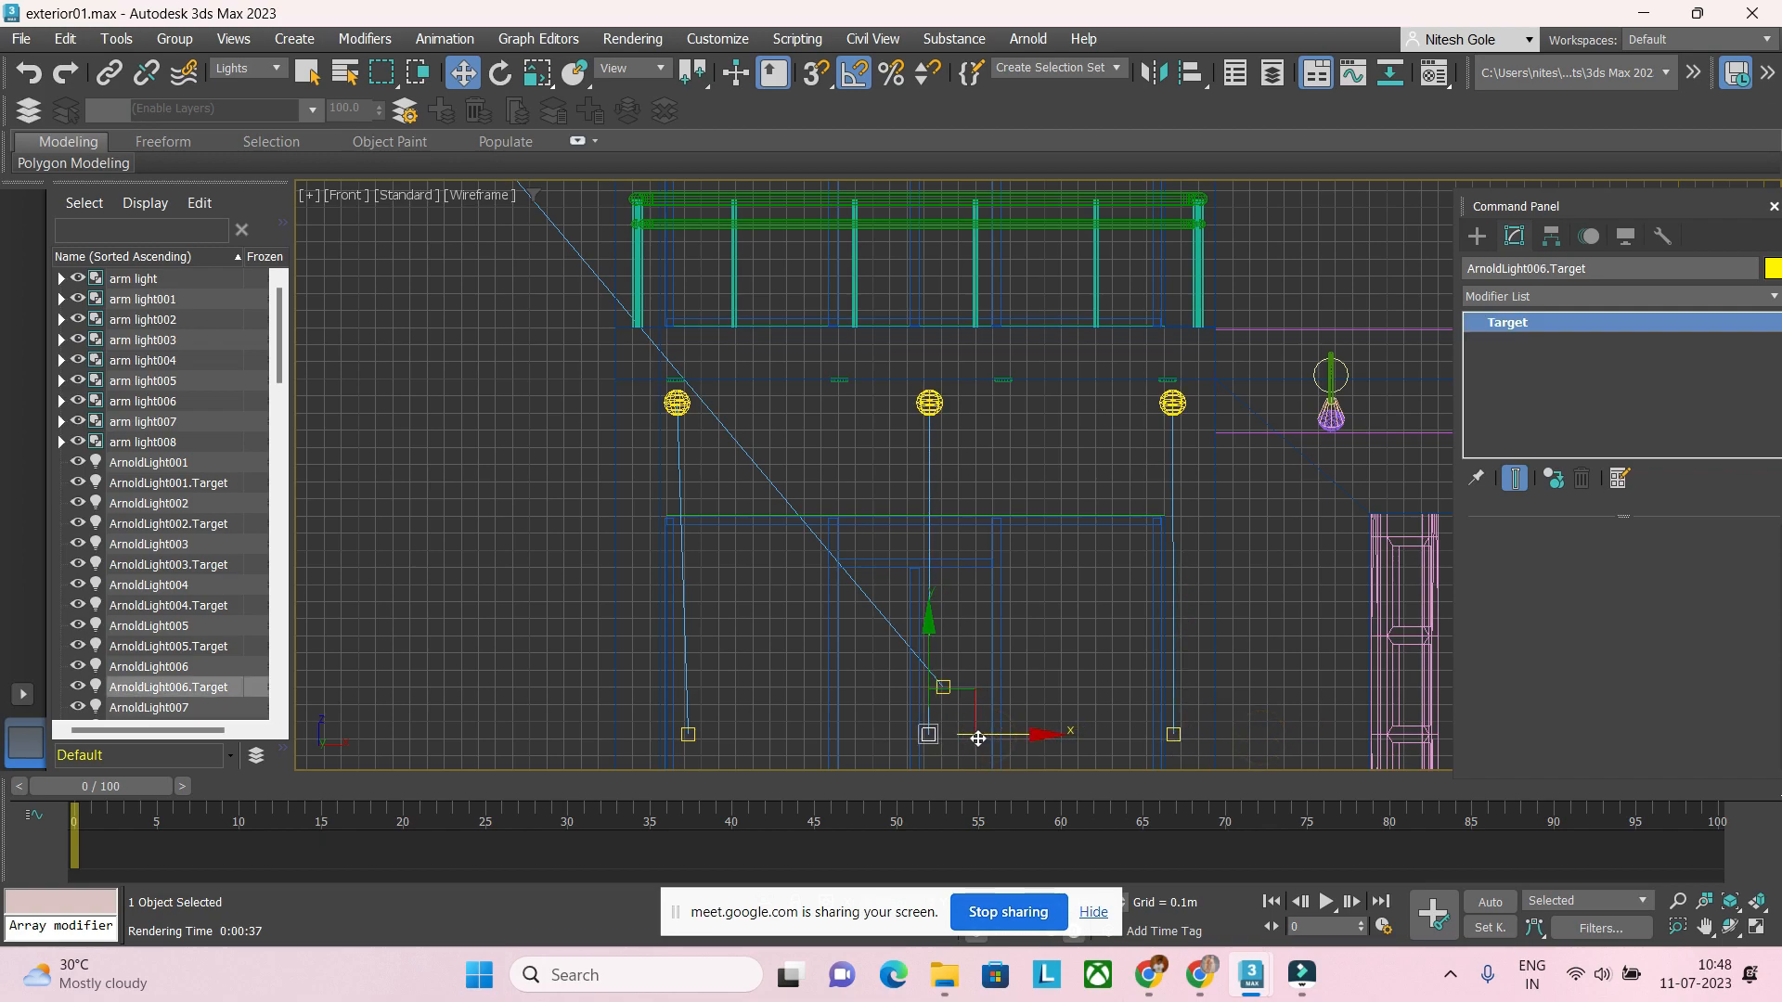
{"action": "left_click", "coordinate": [930, 520]}
{"action": "mouse_move", "coordinate": [1018, 407]}
{"action": "left_mouse_down"}
{"action": "mouse_move", "coordinate": [1096, 410]}
{"action": "mouse_move", "coordinate": [929, 414]}
{"action": "left_mouse_up"}
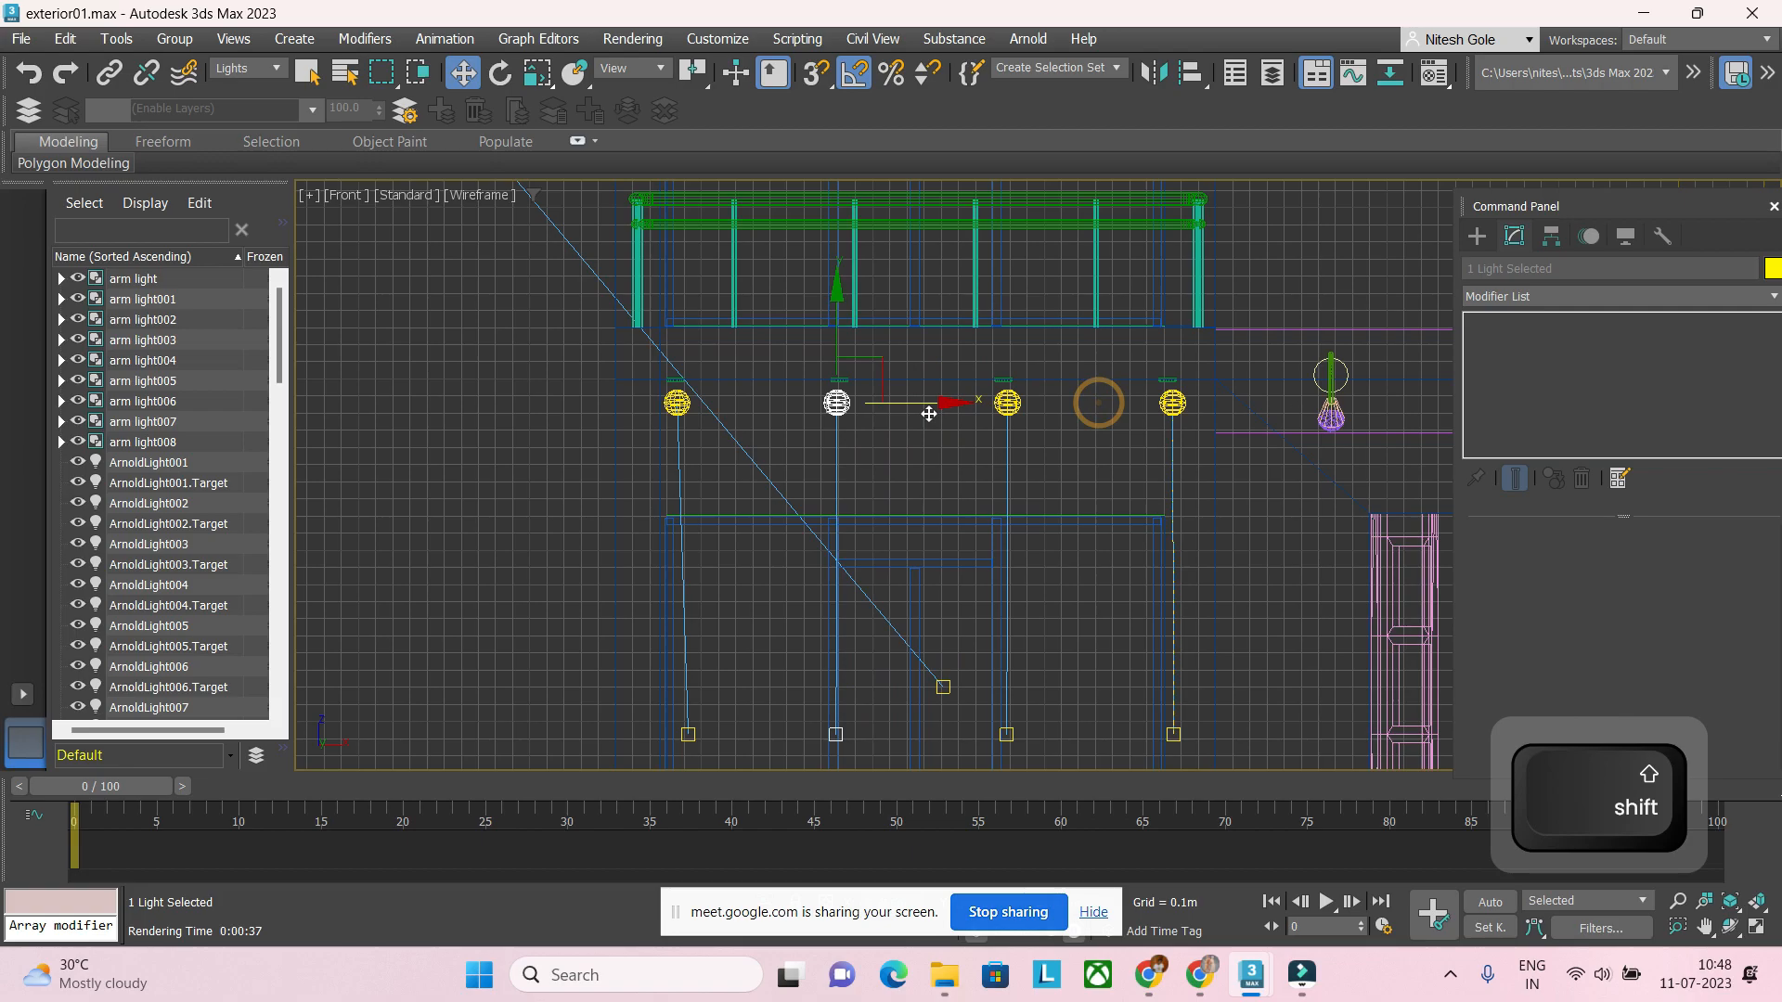
Step: Move the two lights by the wooden door and the two by the adjacent glazed door beneath their lower arm lamp bulbs
{"action": "left_click_drag", "start_coordinate": [1353, 439], "coordinate": [1332, 450]}
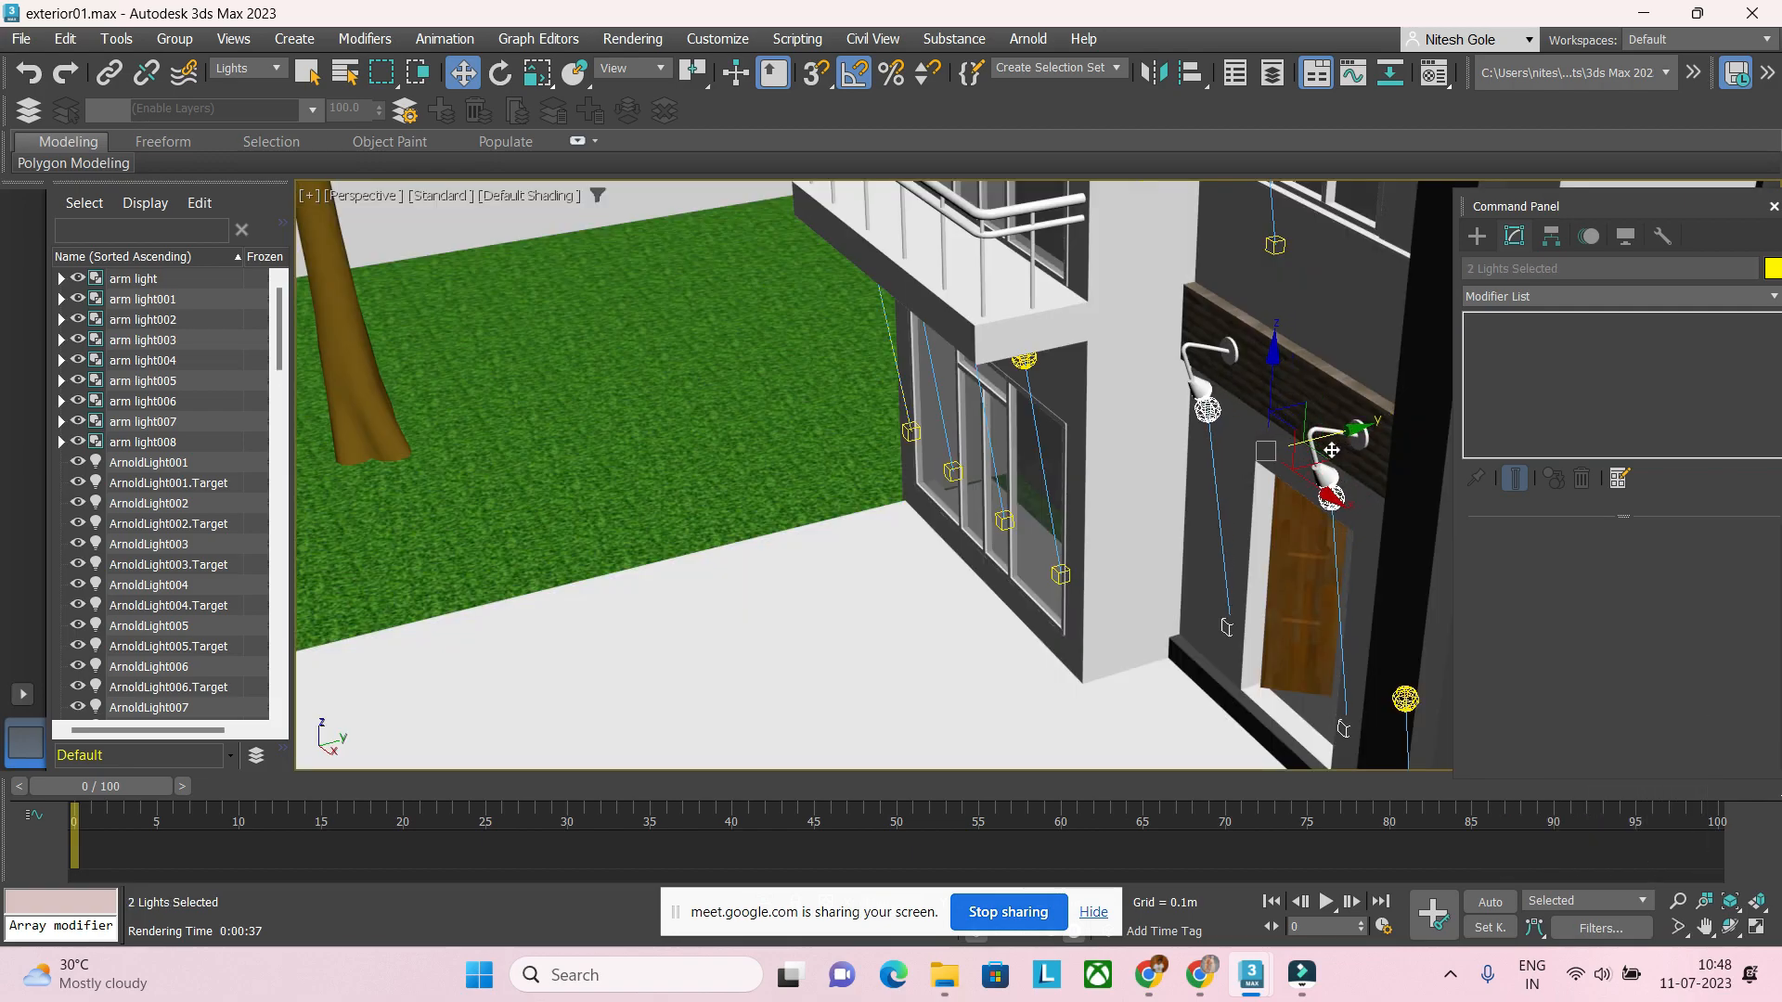
{"action": "scroll", "coordinate": [1325, 541], "scroll_direction": "down", "scroll_amount": 6}
{"action": "middle_click_drag", "start_coordinate": [1325, 541], "coordinate": [1167, 464]}
{"action": "scroll", "coordinate": [1115, 509], "scroll_direction": "up", "scroll_amount": 5}
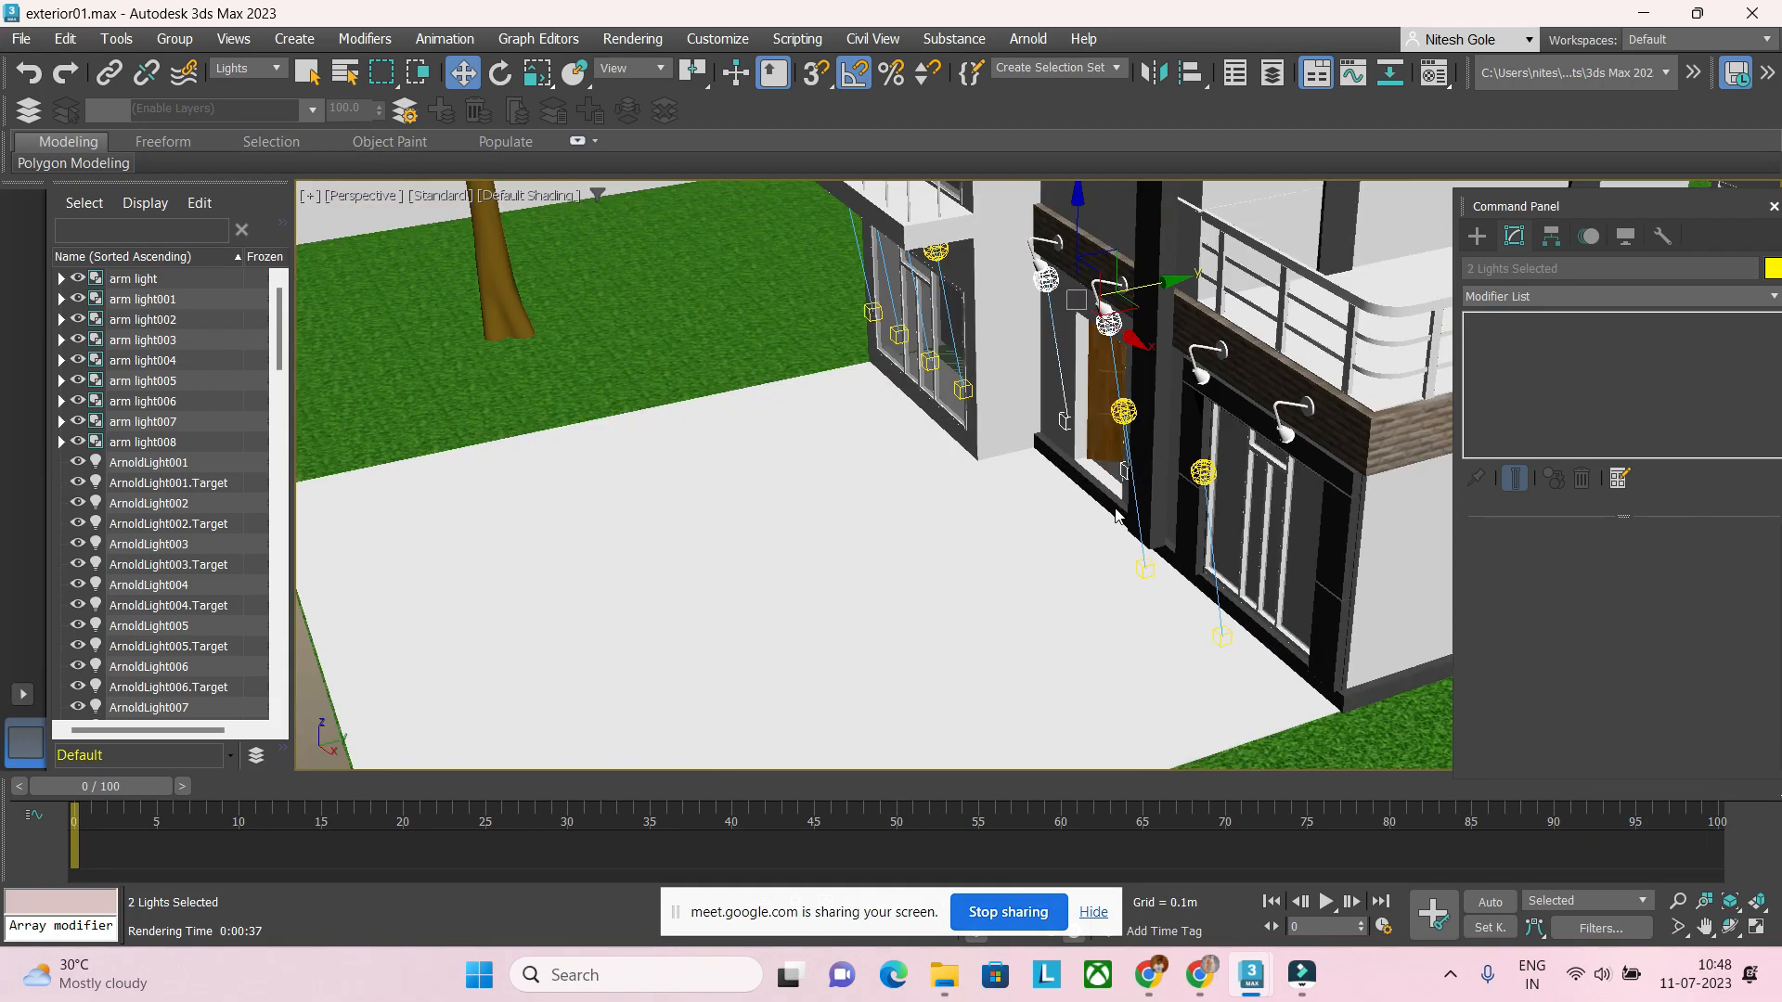
{"action": "left_click", "coordinate": [1211, 524]}
{"action": "left_click", "coordinate": [1134, 481], "text": "ctrl"}
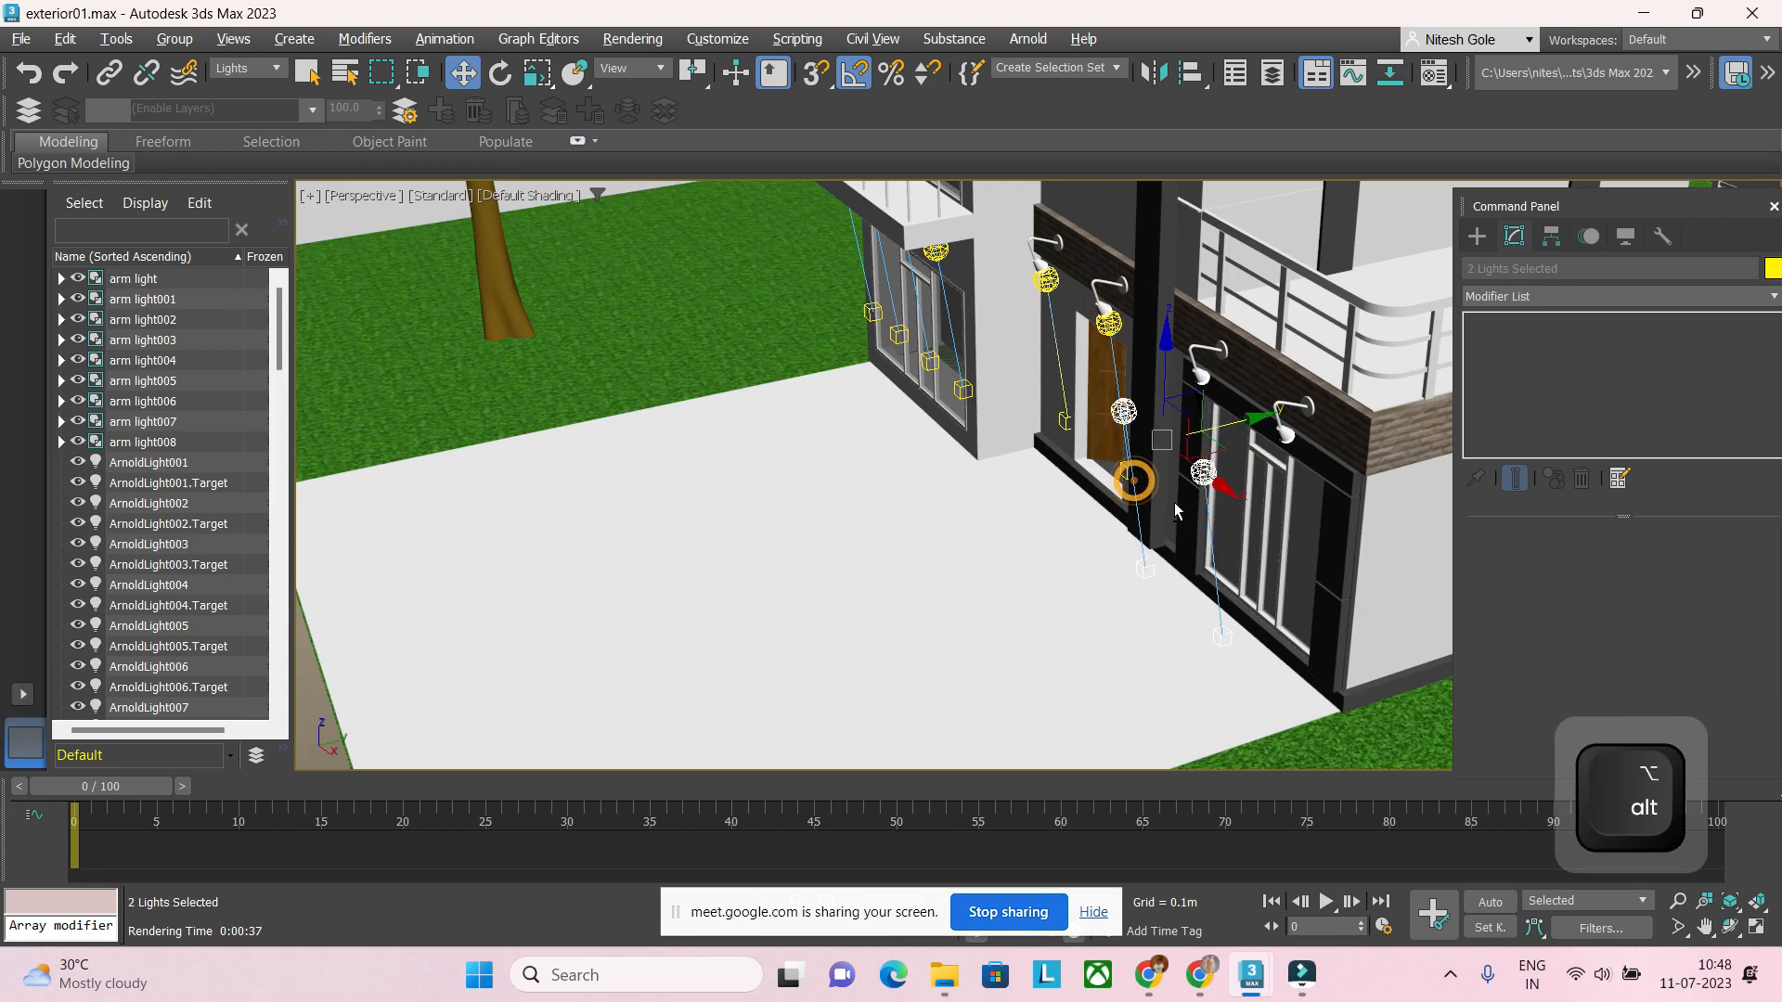
{"action": "middle_click_drag", "start_coordinate": [1175, 510], "coordinate": [1225, 436], "text": "alt"}
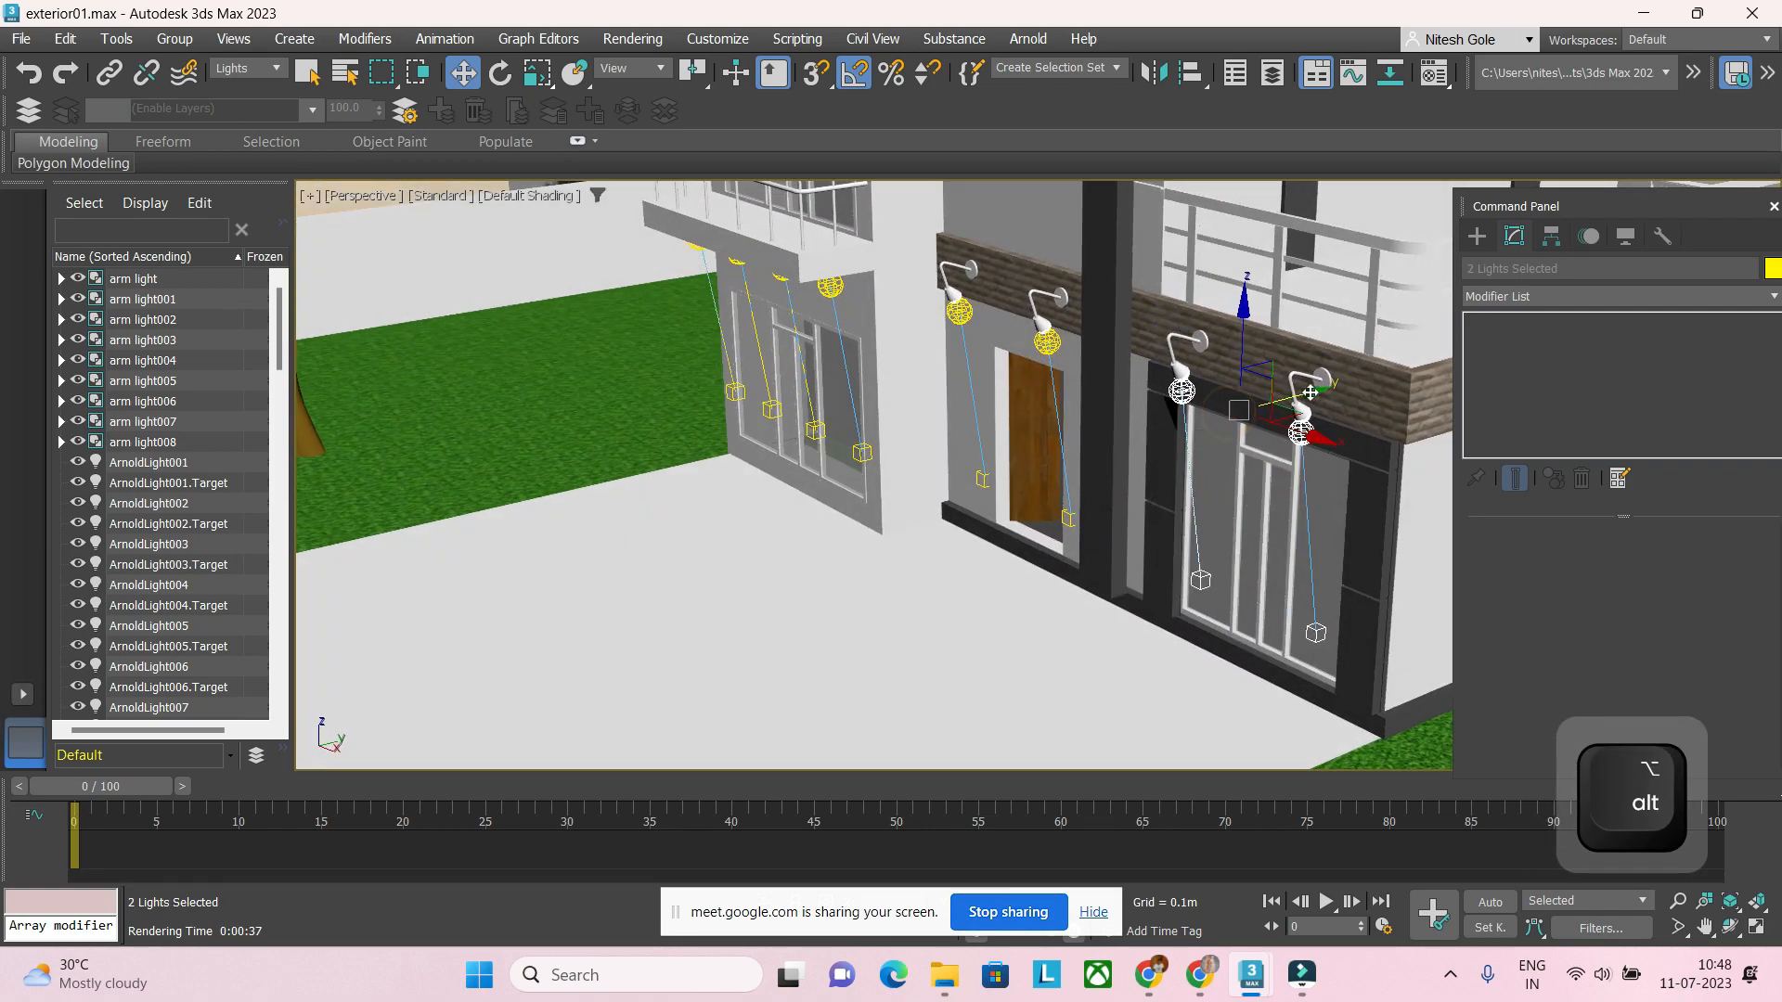
{"action": "left_click_drag", "start_coordinate": [1311, 393], "coordinate": [1318, 390]}
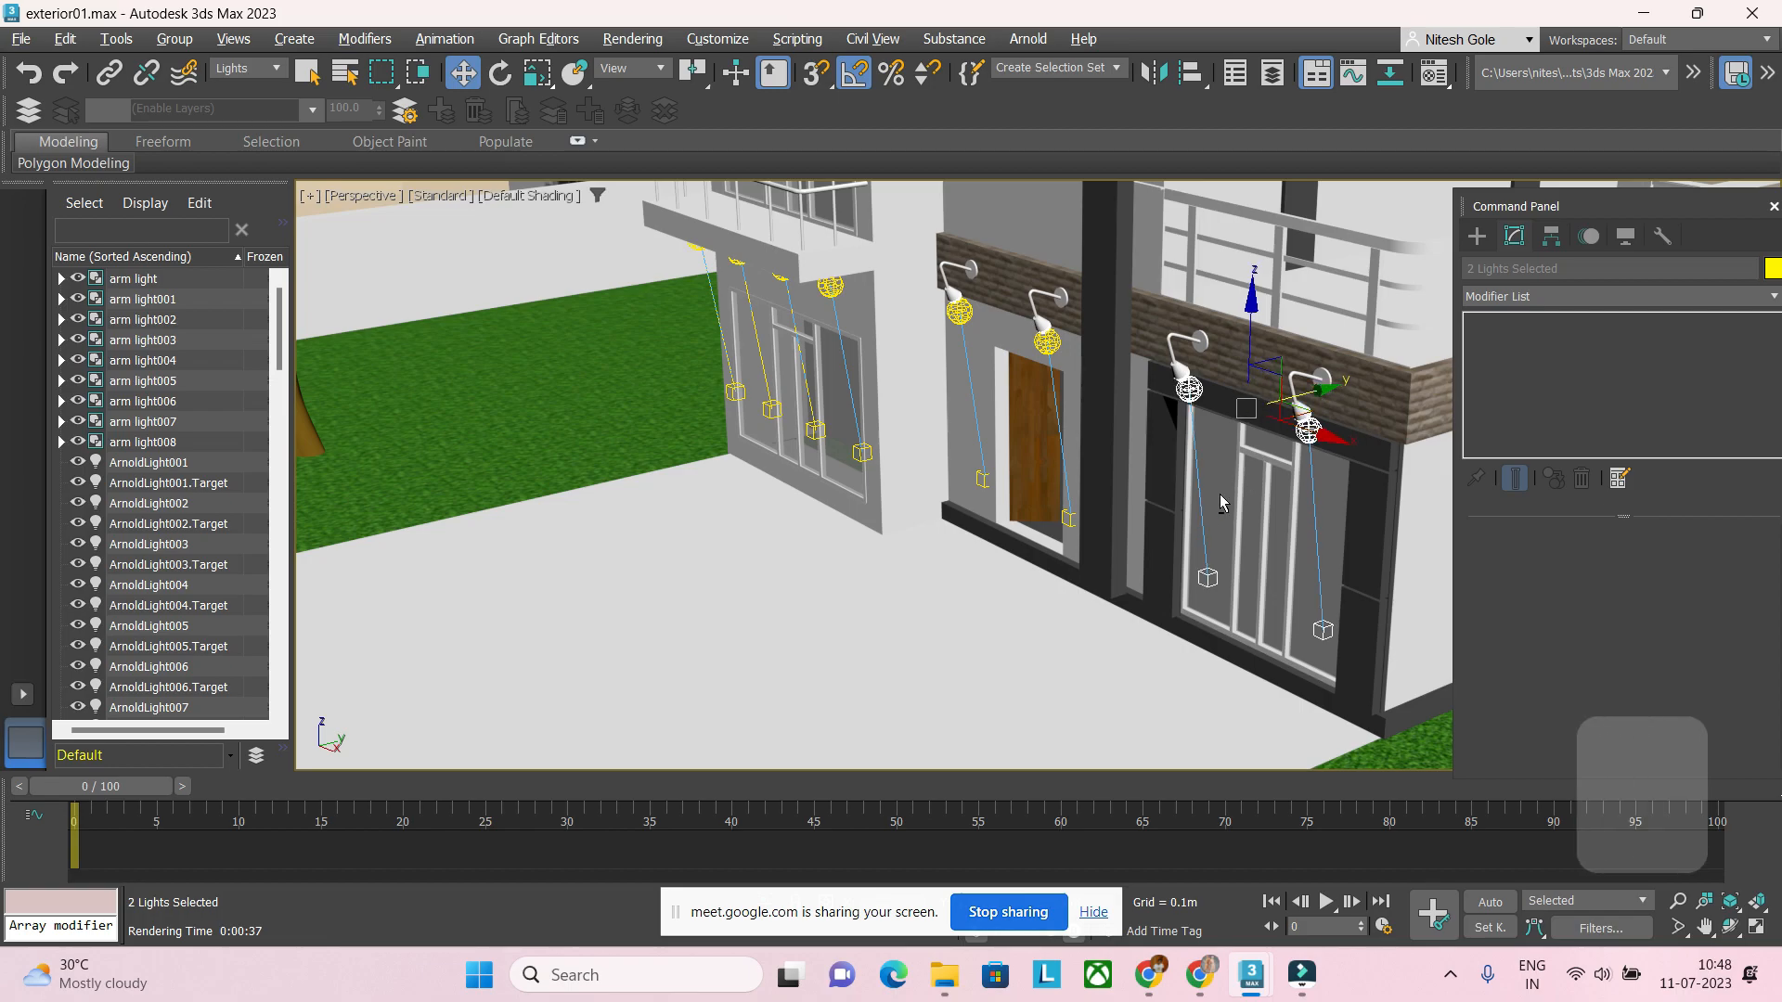
Step: Select the two lights intended for the fourth and fifth upper arm lamps, together with their targets
{"action": "middle_click_drag", "start_coordinate": [1114, 503], "coordinate": [1217, 501], "text": "alt"}
{"action": "scroll", "coordinate": [1212, 503], "scroll_direction": "down", "scroll_amount": 4}
{"action": "middle_click_drag", "start_coordinate": [1052, 380], "coordinate": [972, 408]}
{"action": "scroll", "coordinate": [1003, 512], "scroll_direction": "up", "scroll_amount": 5}
{"action": "left_click", "coordinate": [1033, 367]}
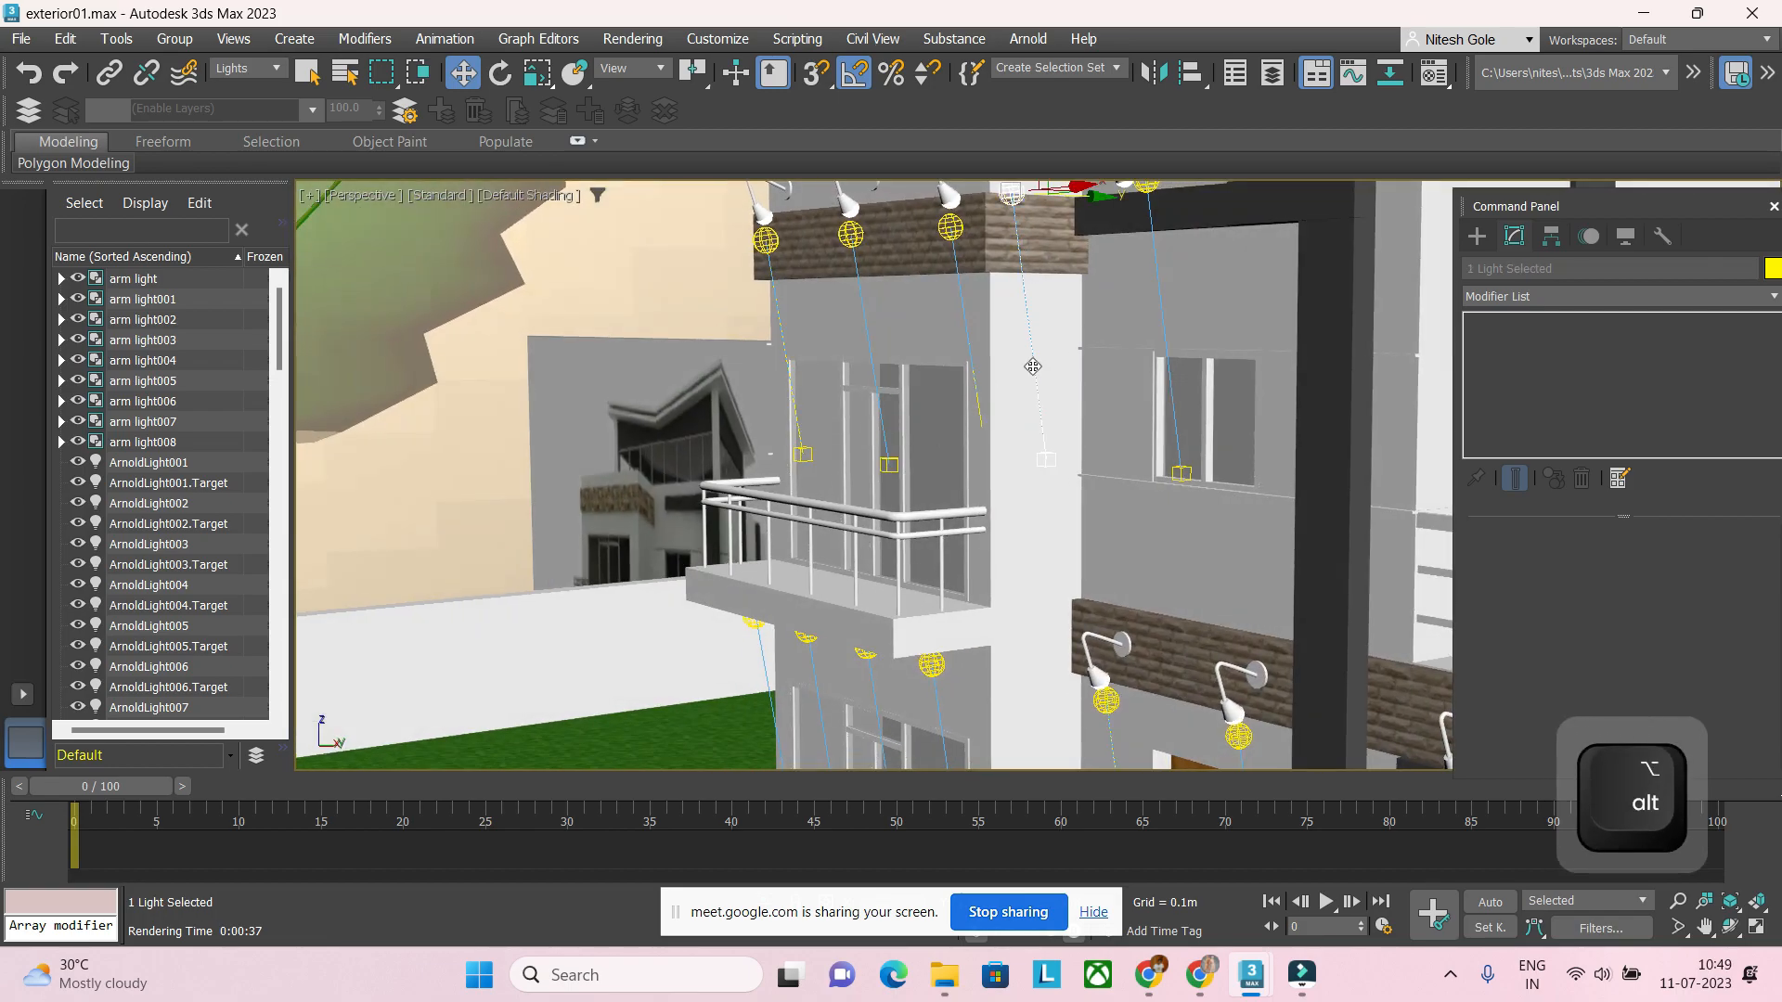
{"action": "left_click", "coordinate": [1171, 358], "text": "ctrl"}
{"action": "middle_click_drag", "start_coordinate": [1174, 359], "coordinate": [1054, 620]}
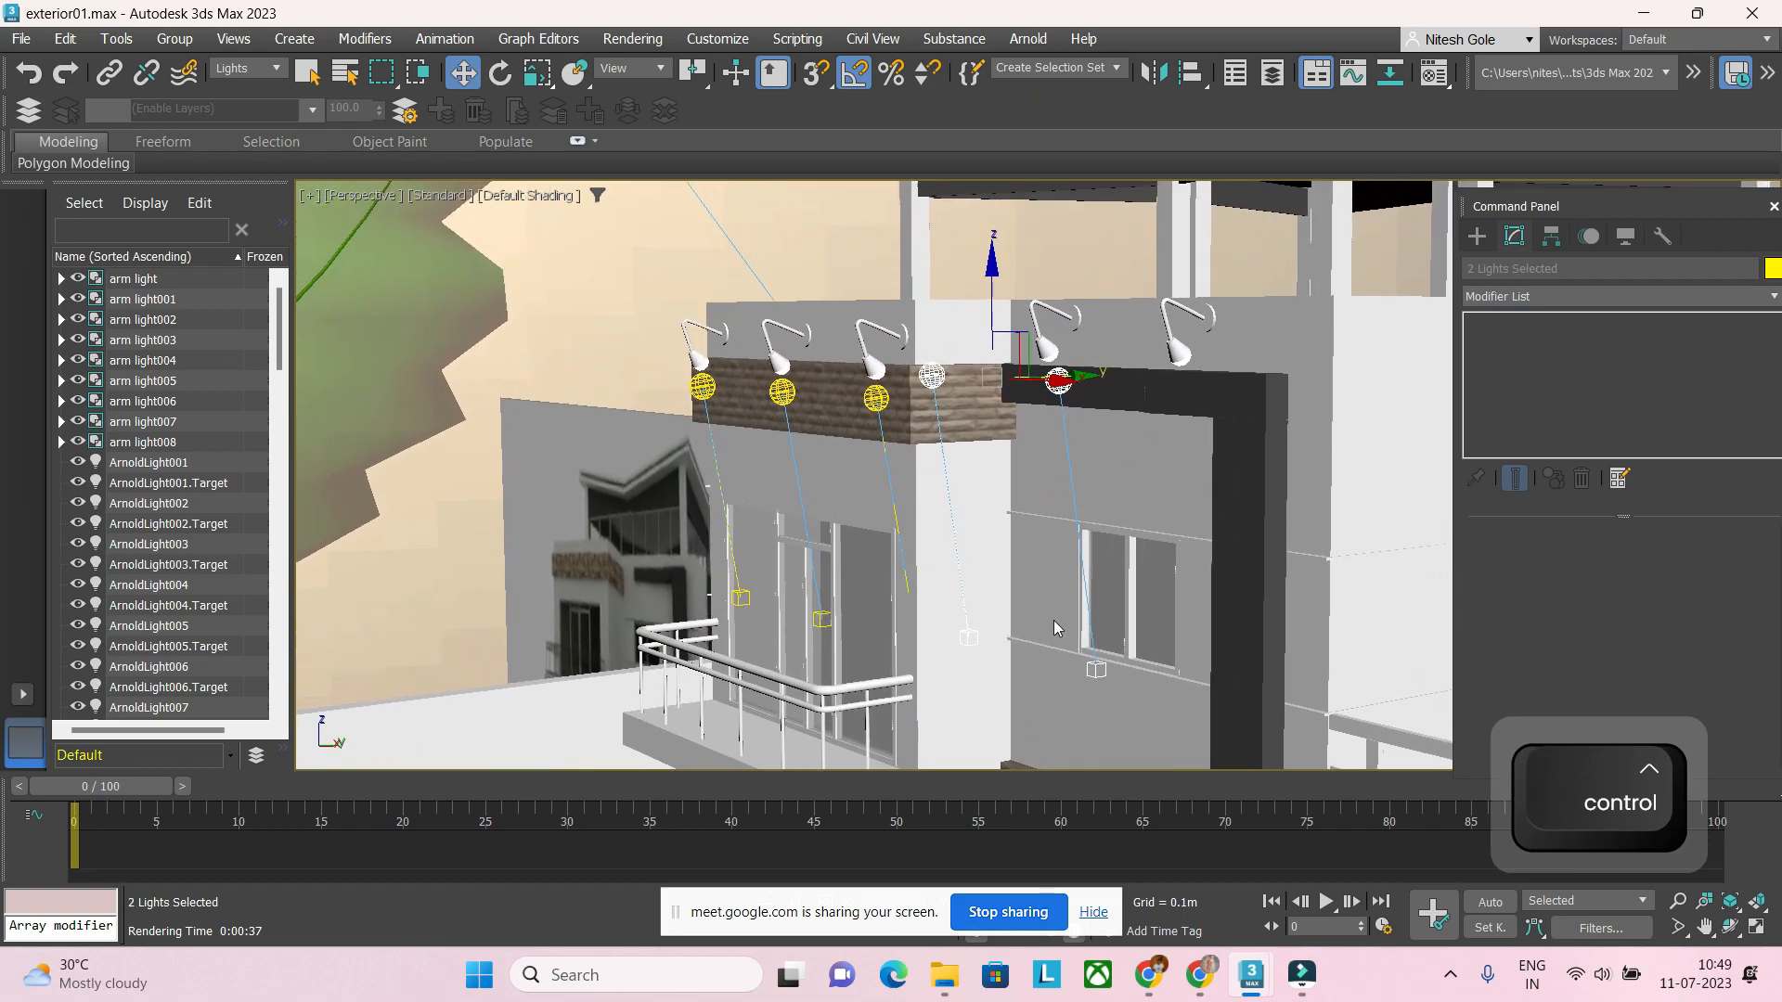